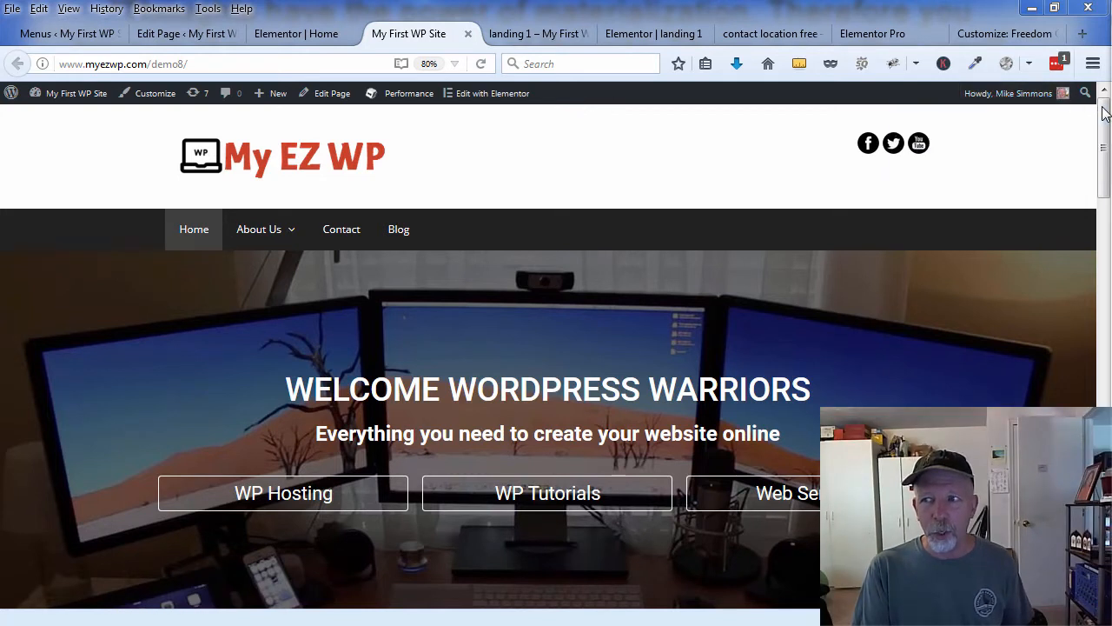
# Step: Review the demo home page from its header to the footer and compare it with the dental landing page
pyautogui.scroll(-3, 1101, 144)
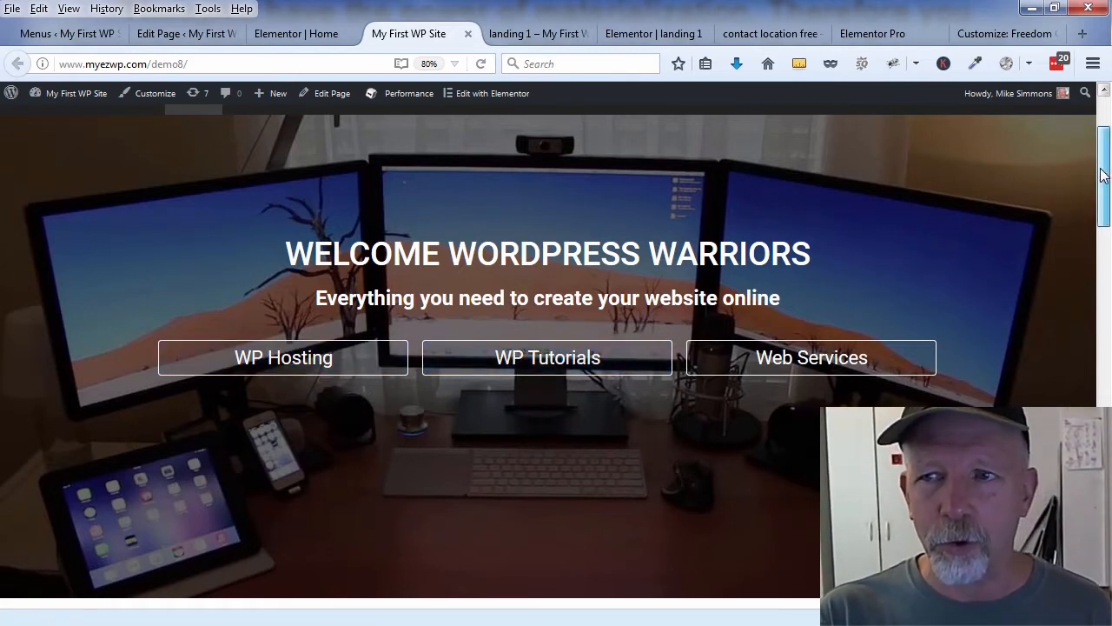
pyautogui.moveTo(1097, 179); pyautogui.dragTo(1051, 488)
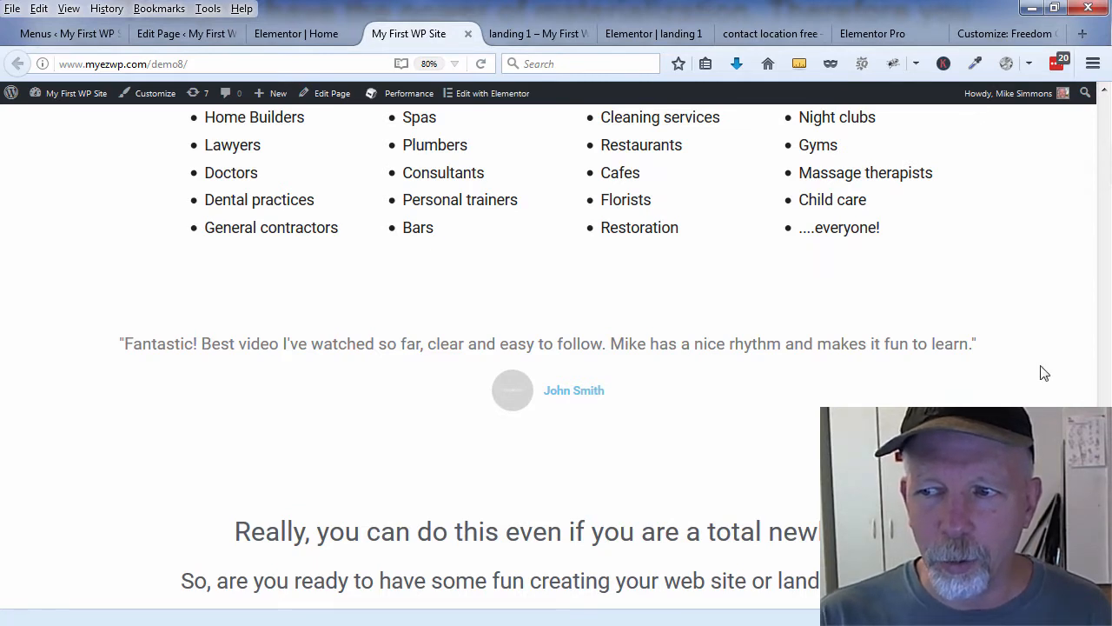
pyautogui.scroll(-4, 556, 347)
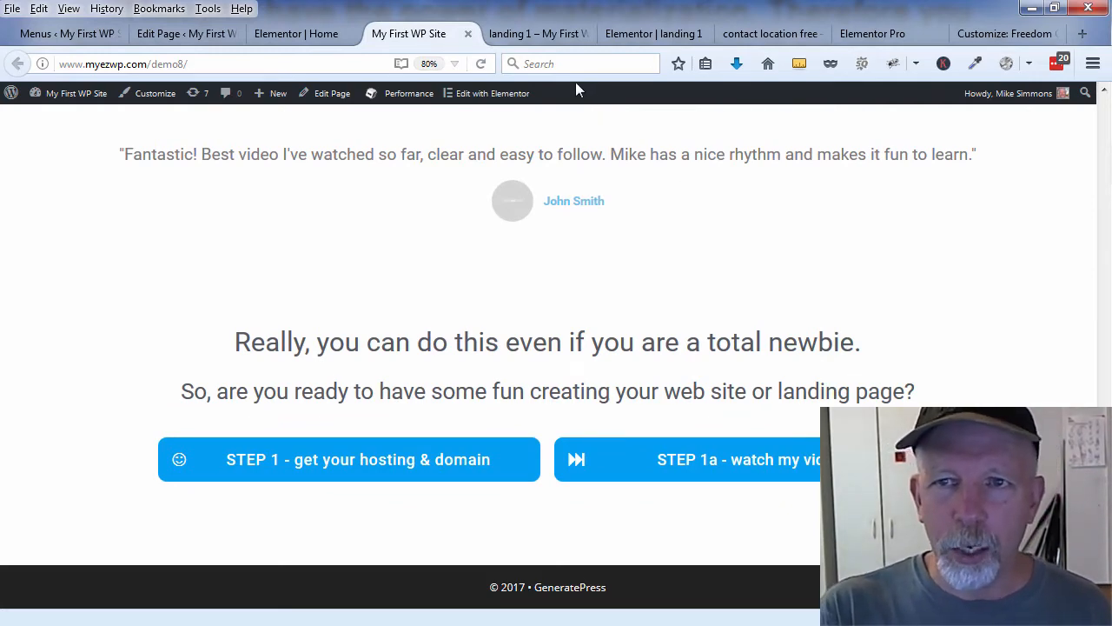
pyautogui.click(541, 34)
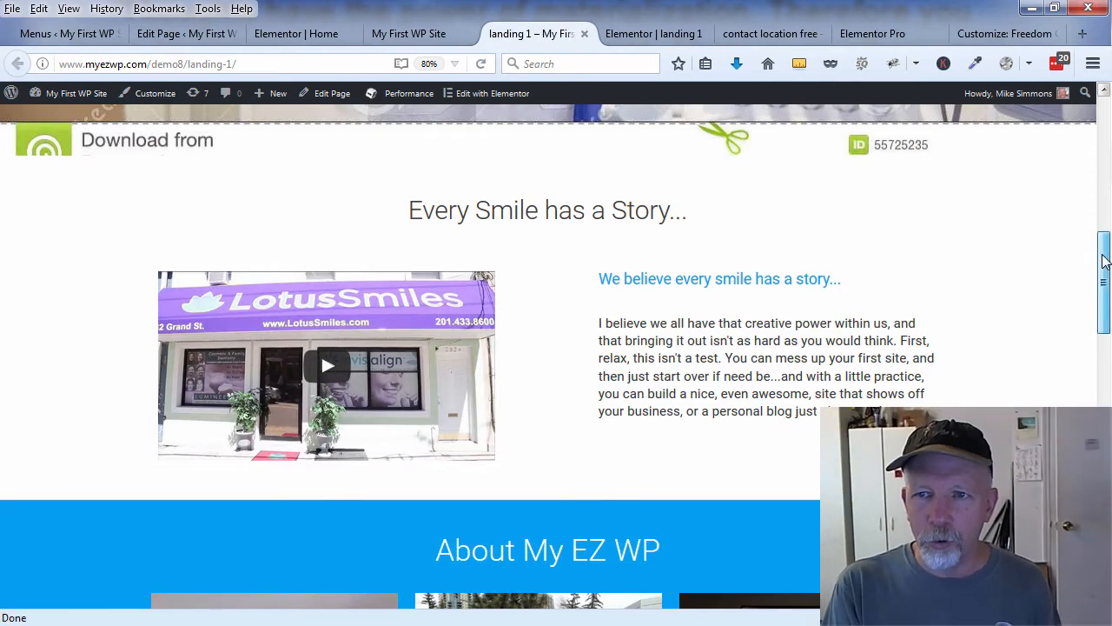
pyautogui.moveTo(1103, 247); pyautogui.dragTo(1103, 106)
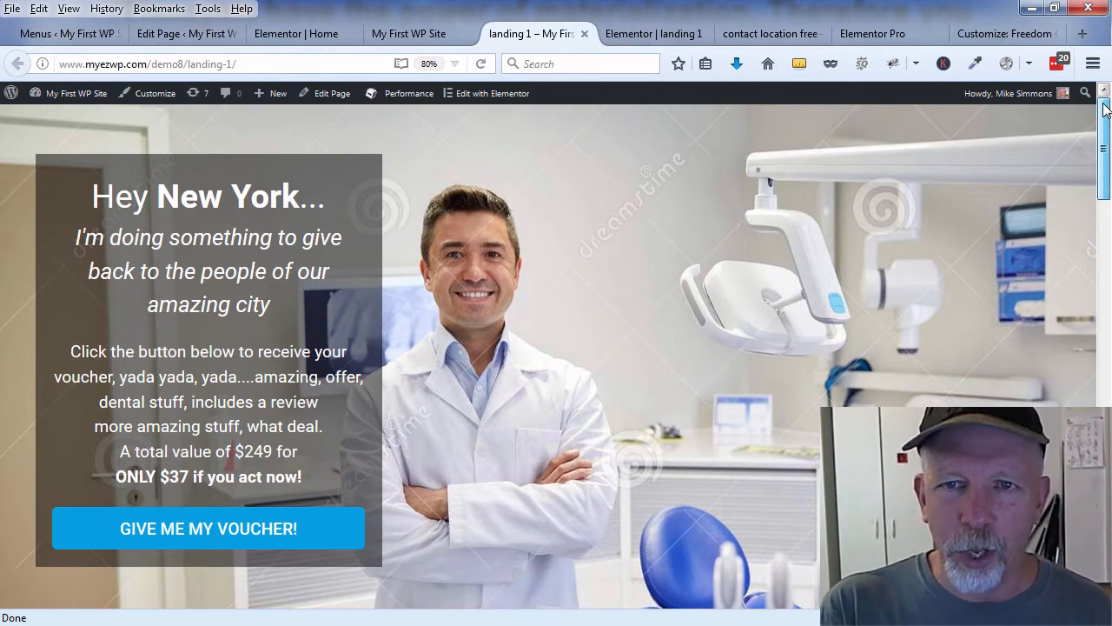
pyautogui.moveTo(1105, 106); pyautogui.dragTo(1105, 106)
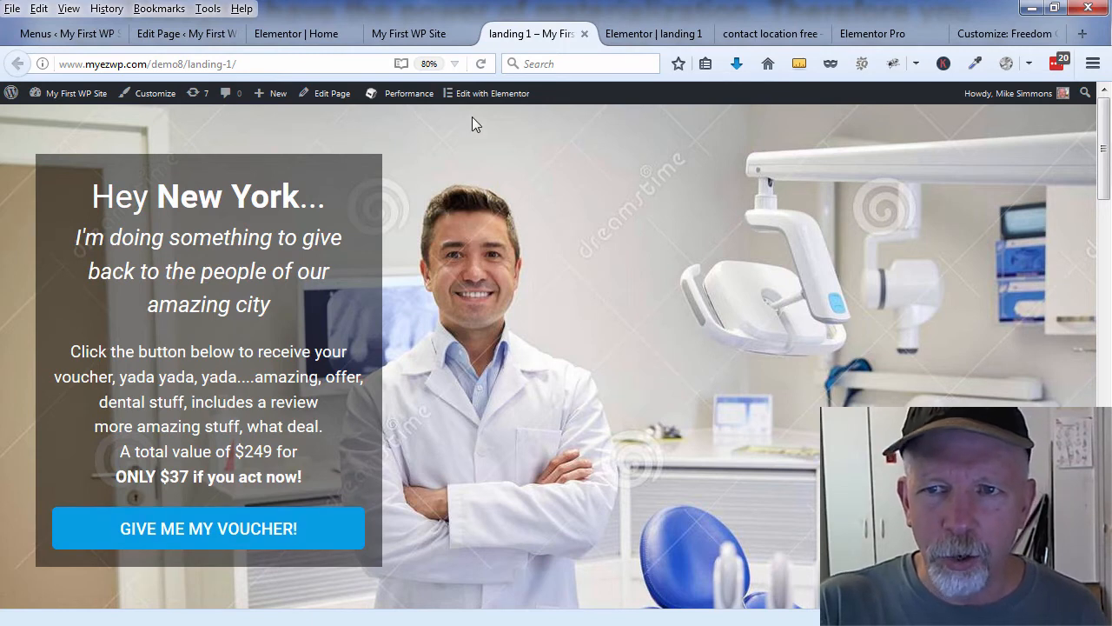
pyautogui.click(417, 34)
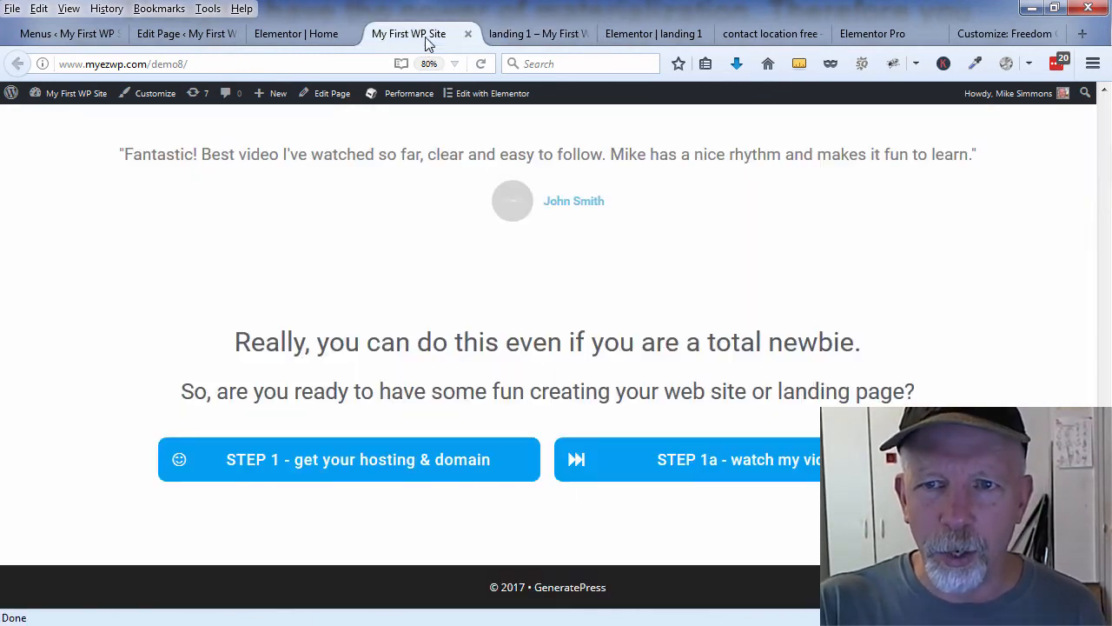
pyautogui.click(1104, 120)
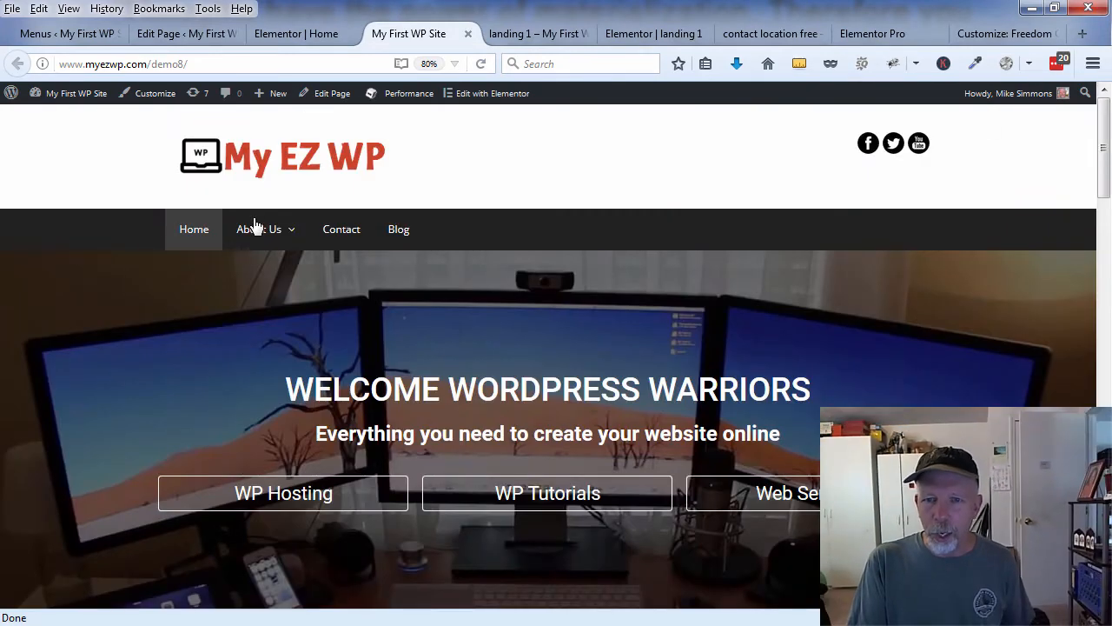
pyautogui.click(541, 33)
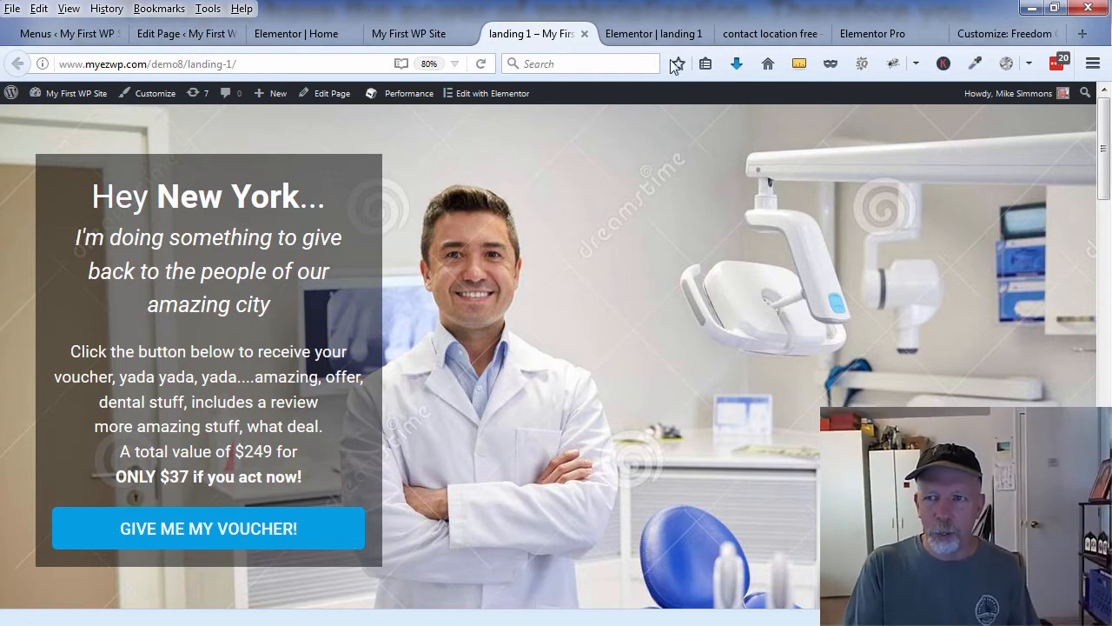
# Step: Look through the contact location page, from the slider, opening hours and map to the reviews and message form
pyautogui.click(756, 38)
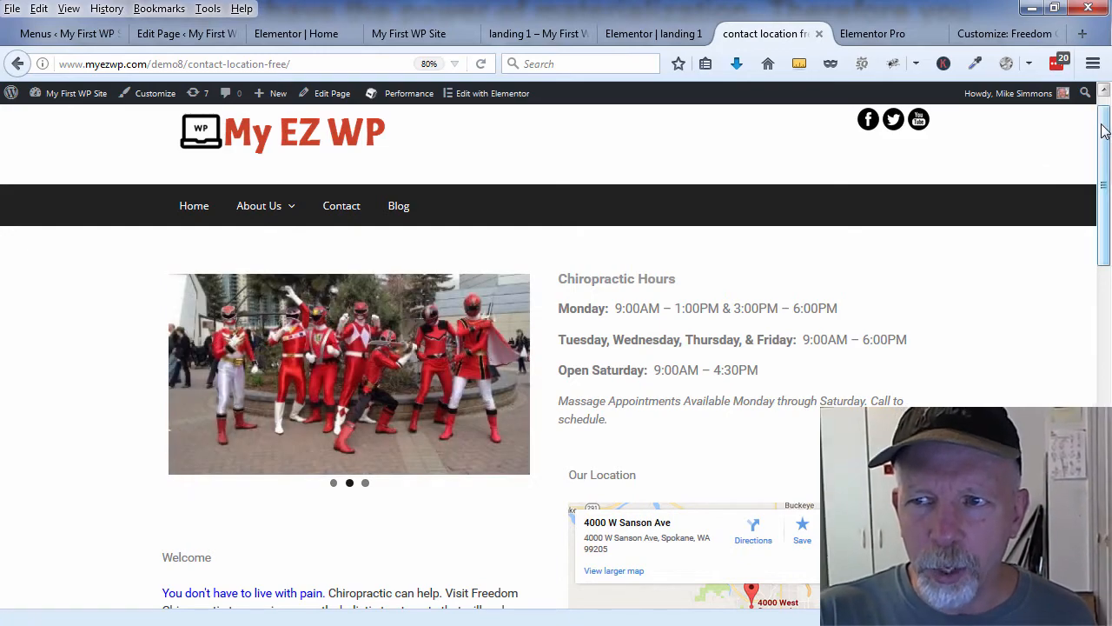
pyautogui.moveTo(1103, 129); pyautogui.dragTo(1084, 158)
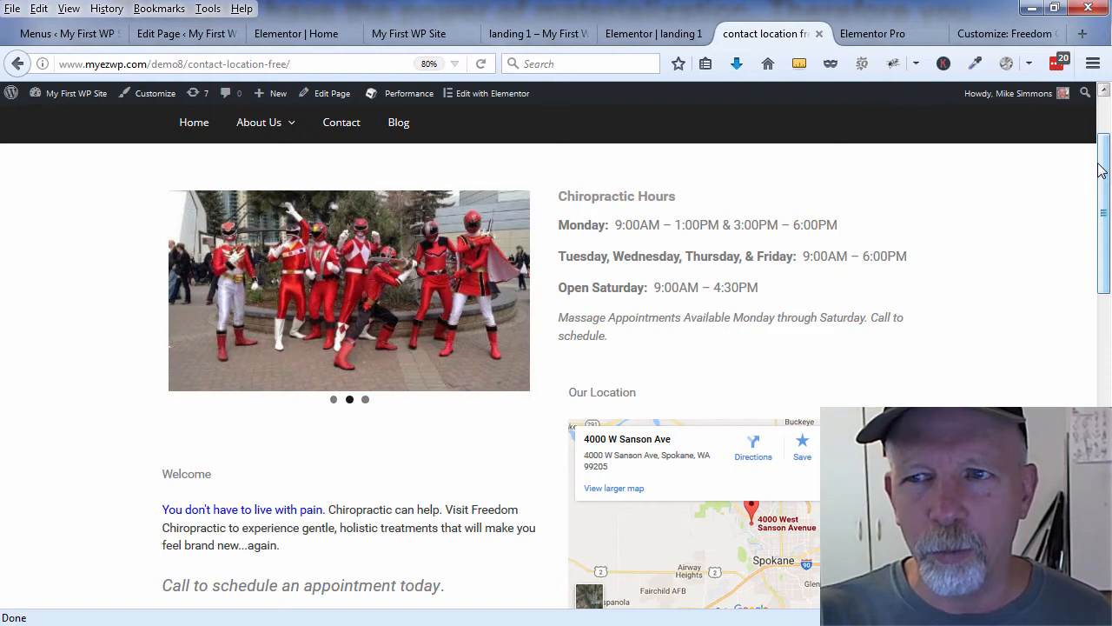
pyautogui.moveTo(1100, 170); pyautogui.dragTo(1047, 433)
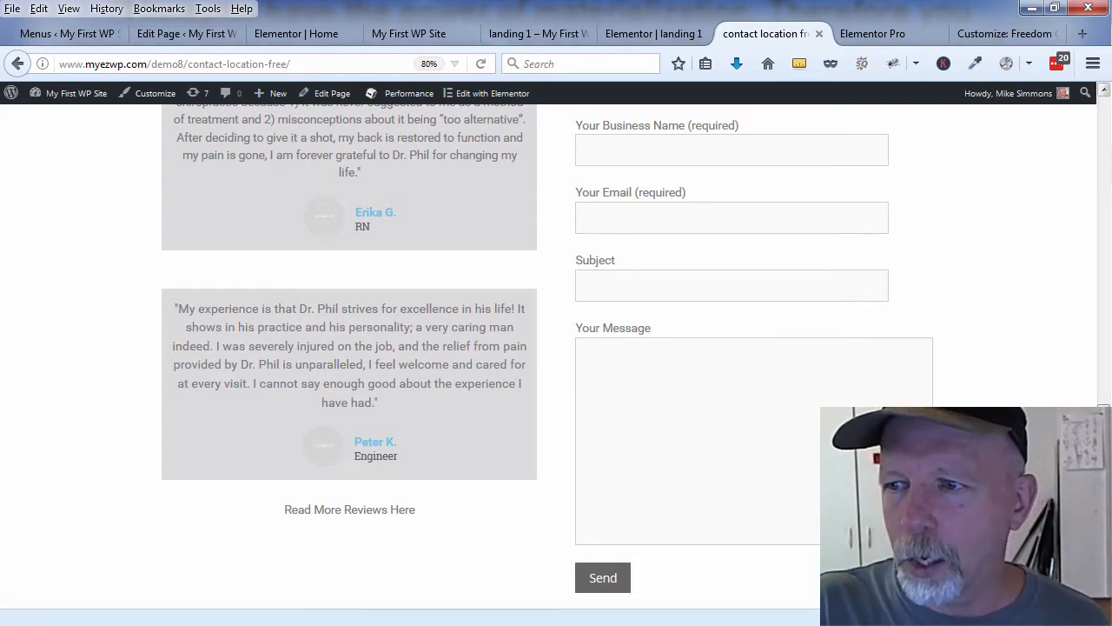
pyautogui.scroll(10, 1075, 166)
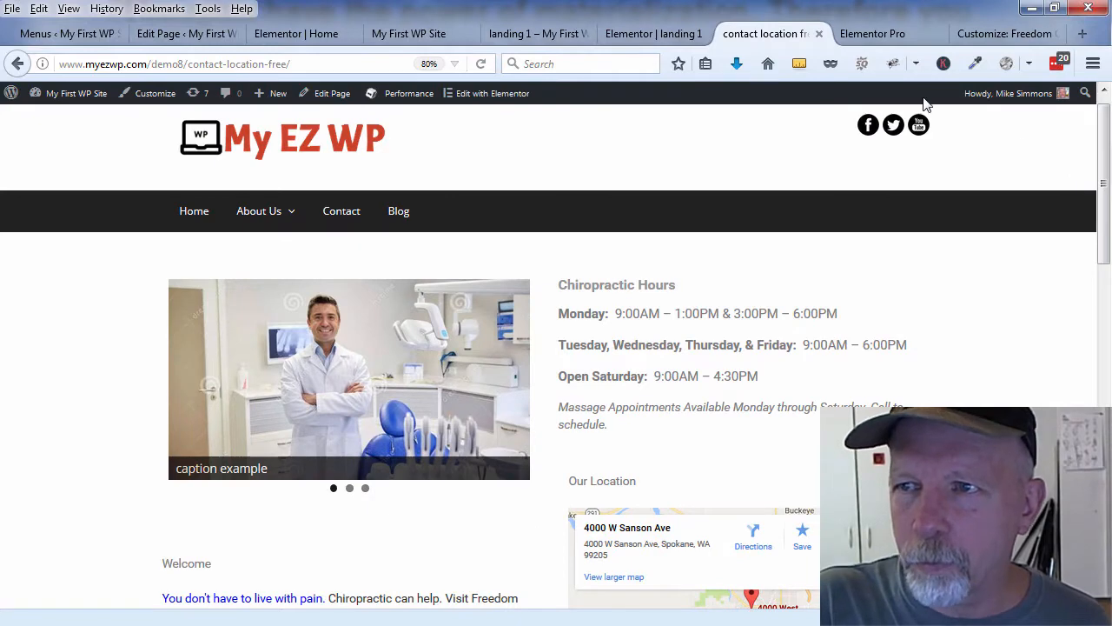
# Step: Examine the Elementor Pro chiropractic page, including its About Us submenu, image slider, testimonials and message form, checking it against the demo home page
pyautogui.click(899, 35)
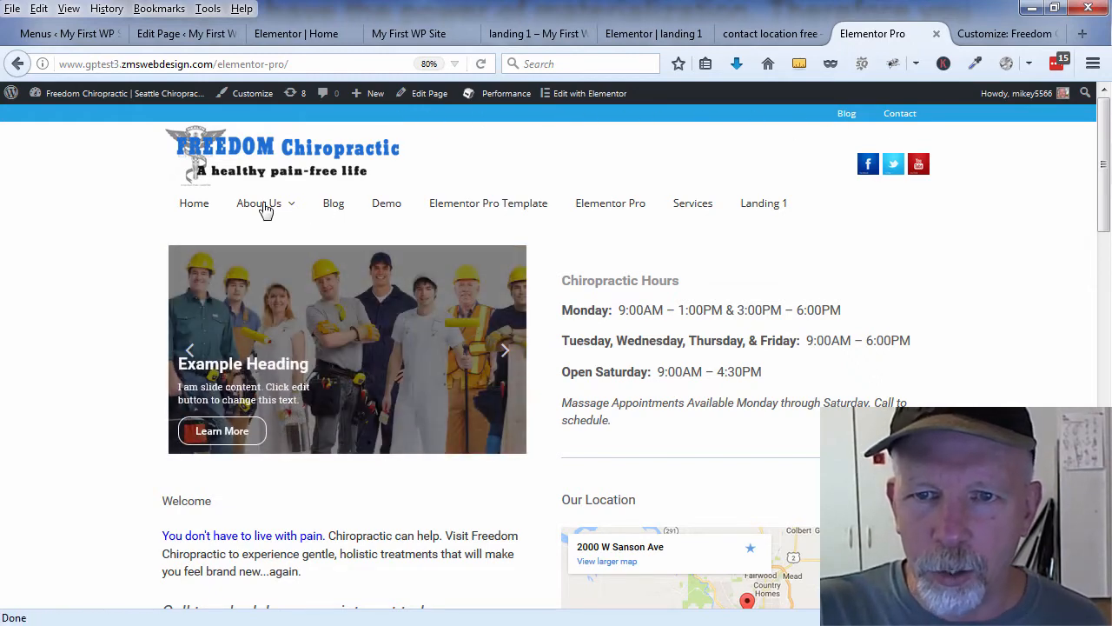
pyautogui.moveTo(285, 209)
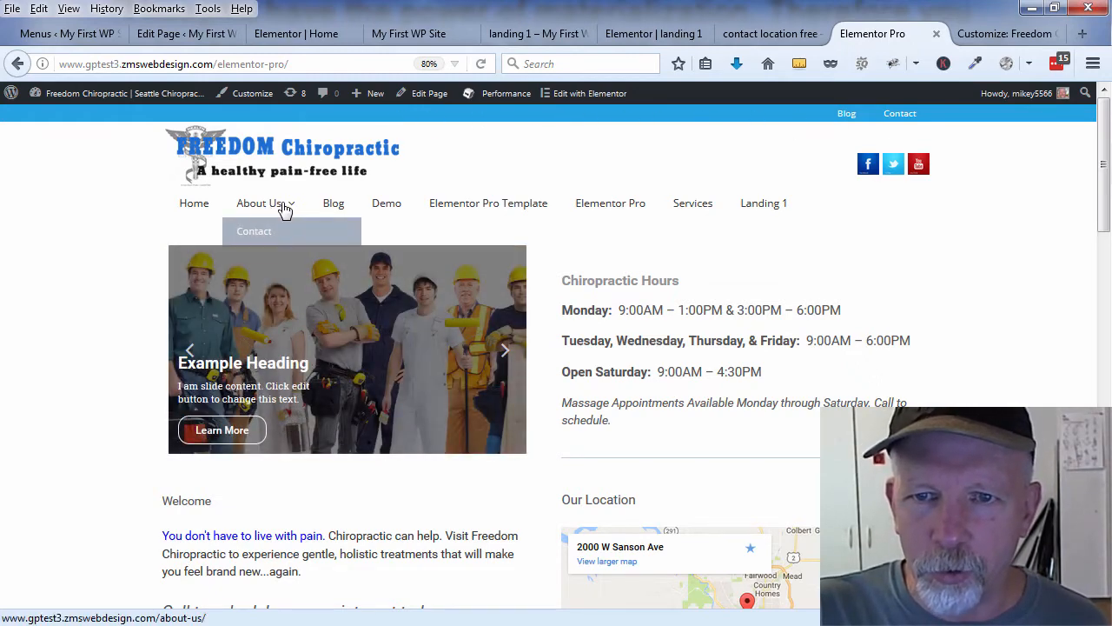
pyautogui.click(386, 33)
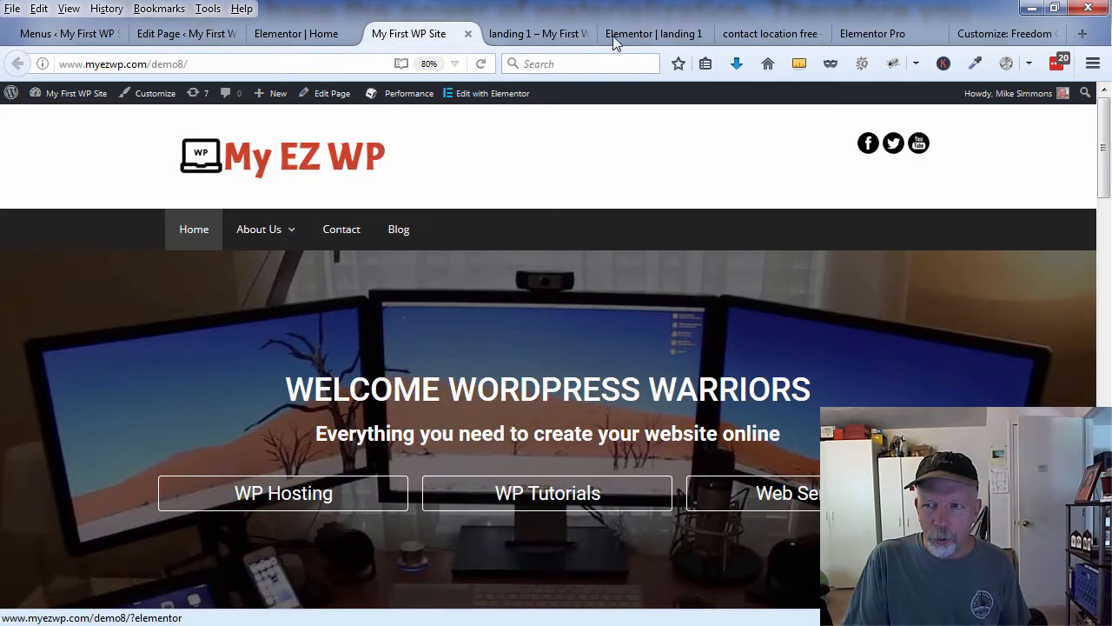
pyautogui.click(872, 33)
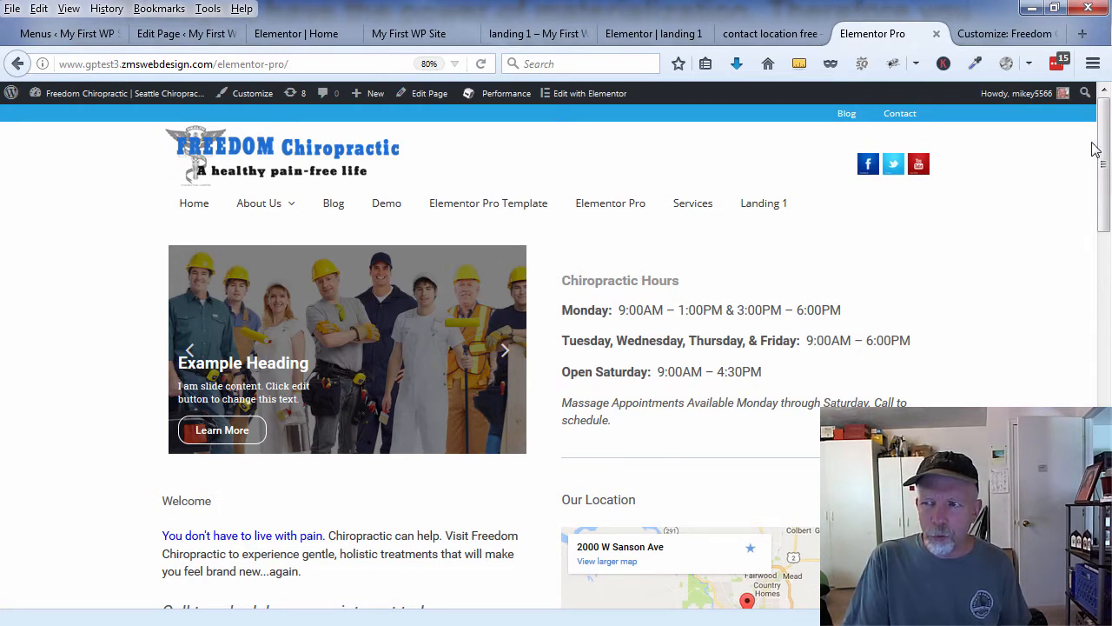
pyautogui.moveTo(1108, 128); pyautogui.dragTo(1106, 152)
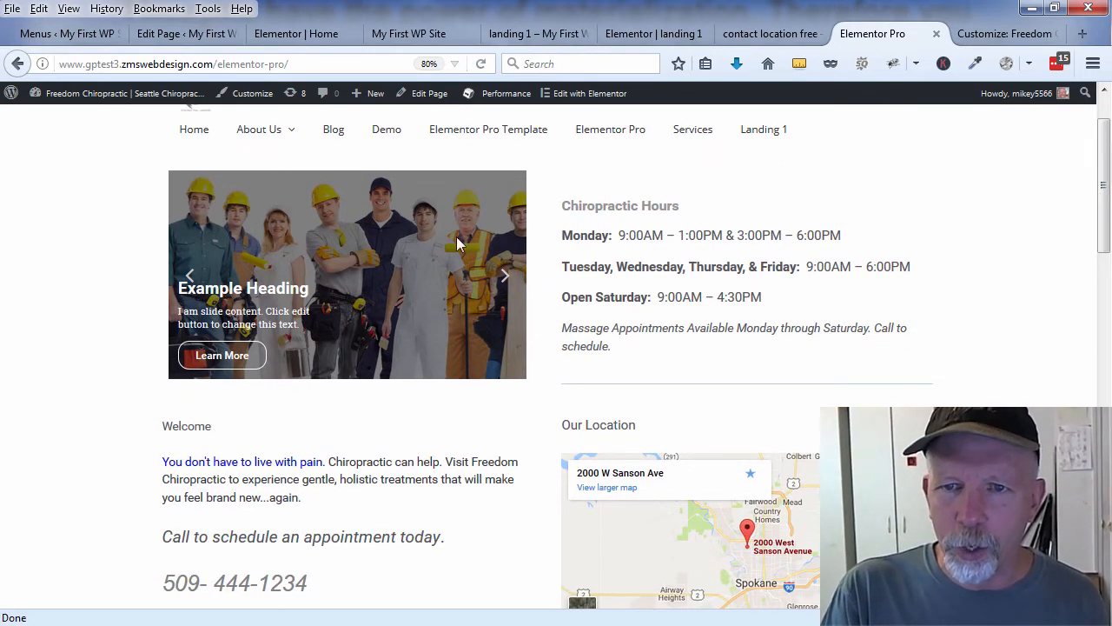
pyautogui.click(504, 278)
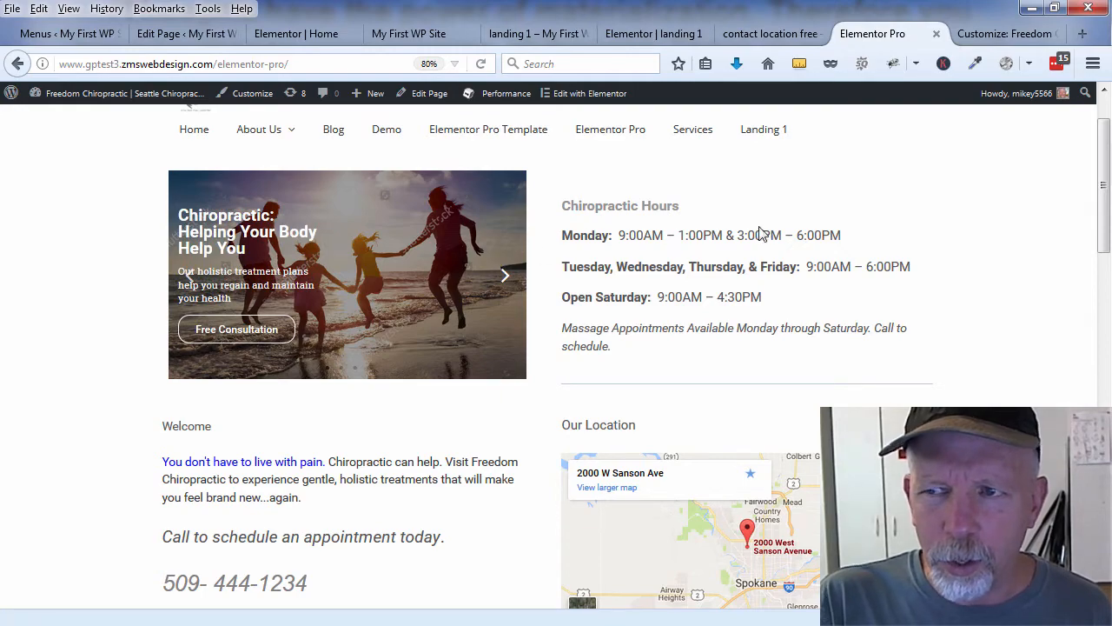
pyautogui.moveTo(1102, 165); pyautogui.dragTo(1086, 345)
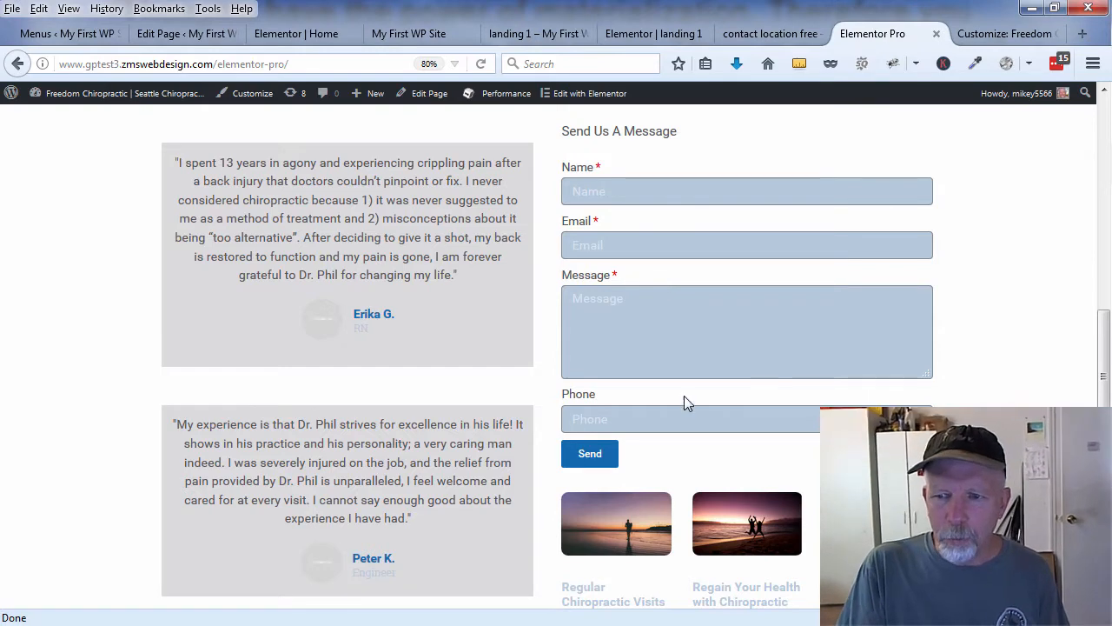
pyautogui.scroll(15, 1084, 180)
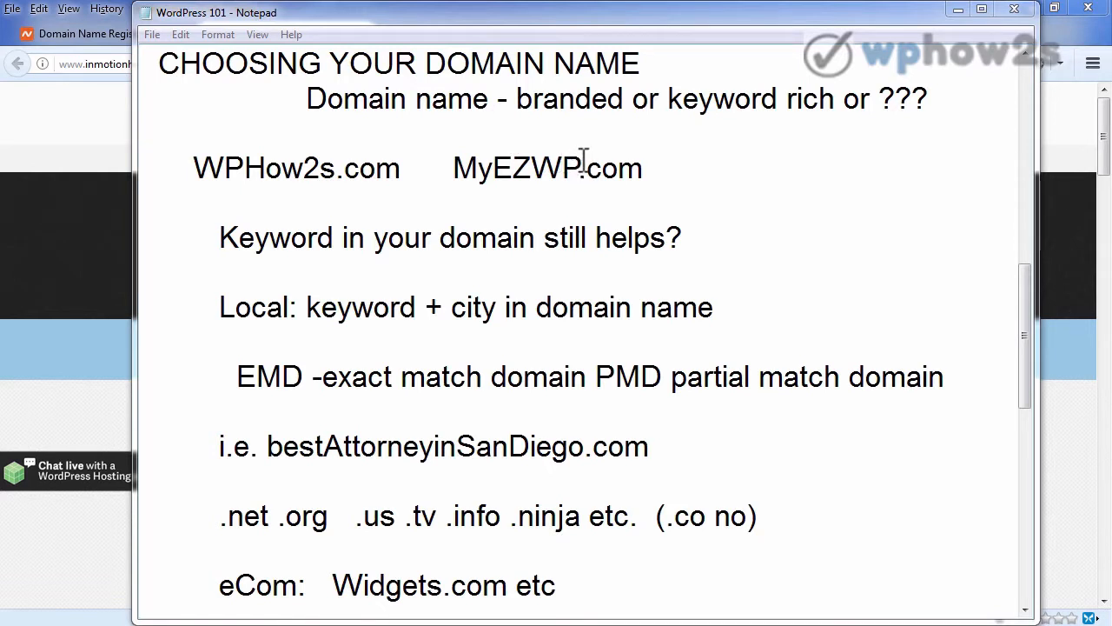
# Step: In the WordPress 101 notes, highlight WP in MyEZWP.com, and .com and best in bestAttorneyinSanDiego.com
pyautogui.moveTo(584, 161); pyautogui.dragTo(543, 164)
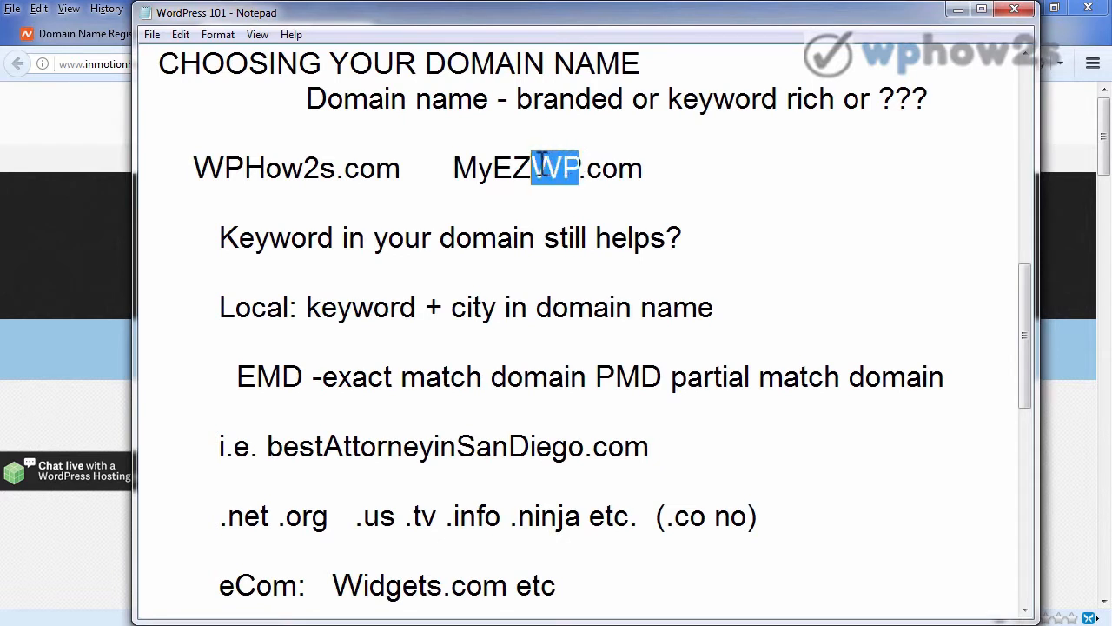
pyautogui.click(596, 148)
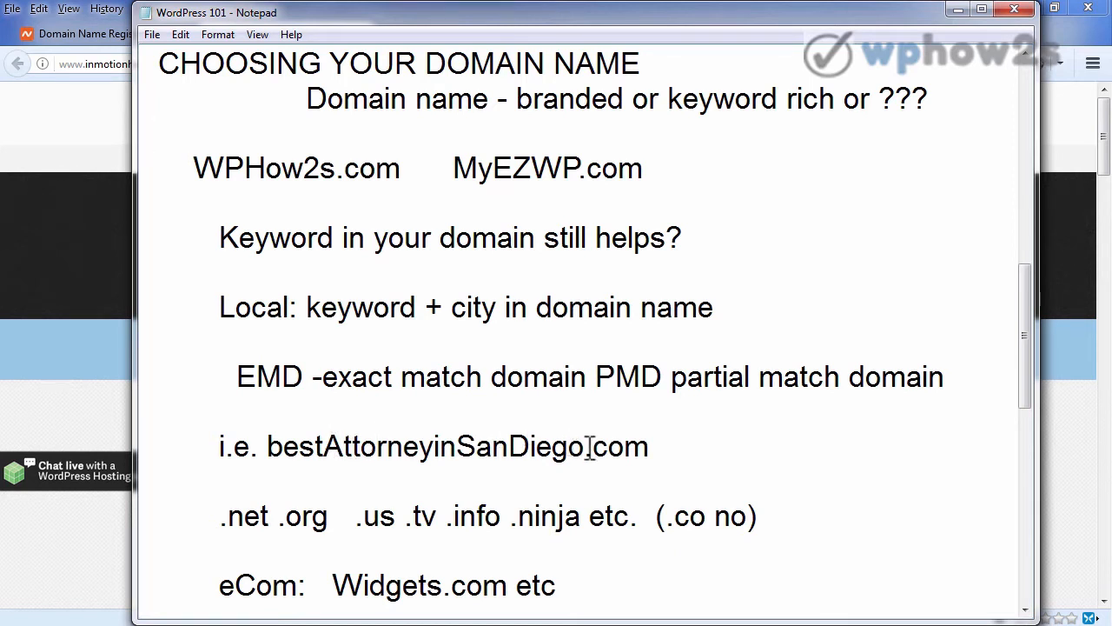
pyautogui.moveTo(585, 446); pyautogui.dragTo(654, 447)
pyautogui.click(672, 424)
pyautogui.moveTo(325, 446); pyautogui.dragTo(273, 444)
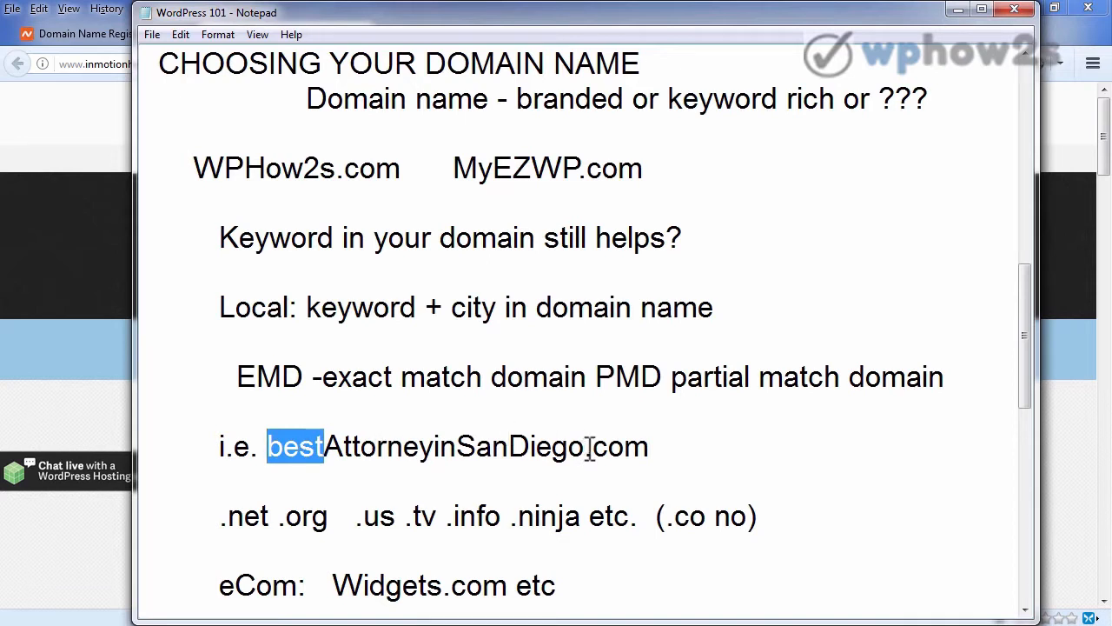
# Step: Highlight the alternative domain extensions in the notes, first .net and then .org through .ninja, and clear the selection
pyautogui.click(269, 512)
pyautogui.moveTo(269, 513); pyautogui.dragTo(219, 515)
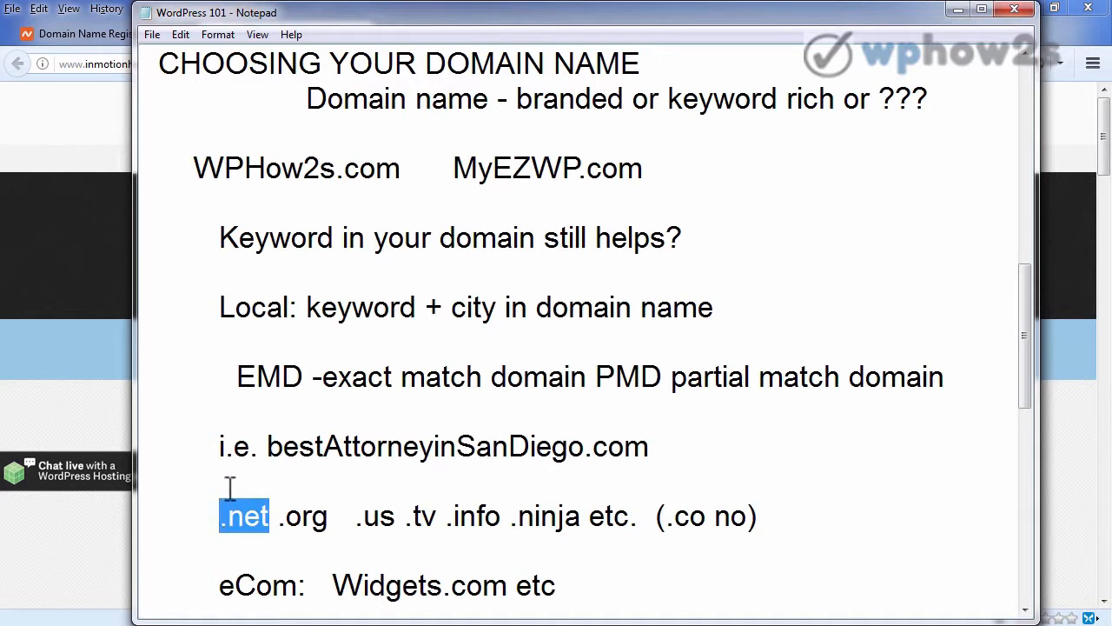
pyautogui.click(279, 526)
pyautogui.moveTo(286, 527); pyautogui.dragTo(574, 508)
pyautogui.click(573, 508)
pyautogui.click(574, 494)
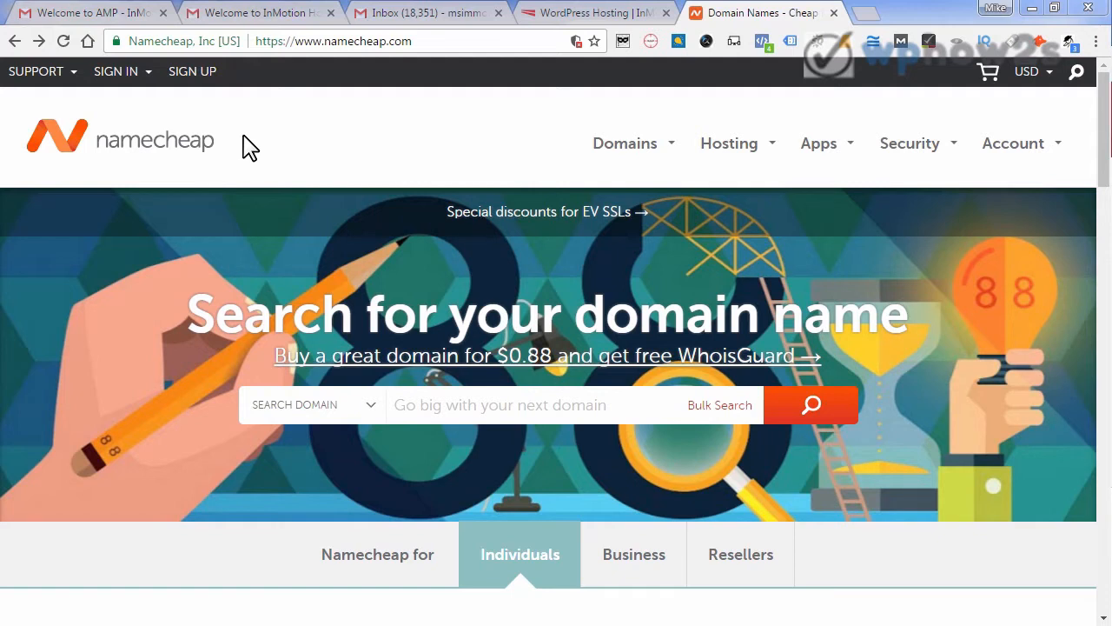
# Step: Search Namecheap for the domain name mikesredboat and show the suggested alternatives, highlighting the cruises extension
pyautogui.rightClick(400, 402)
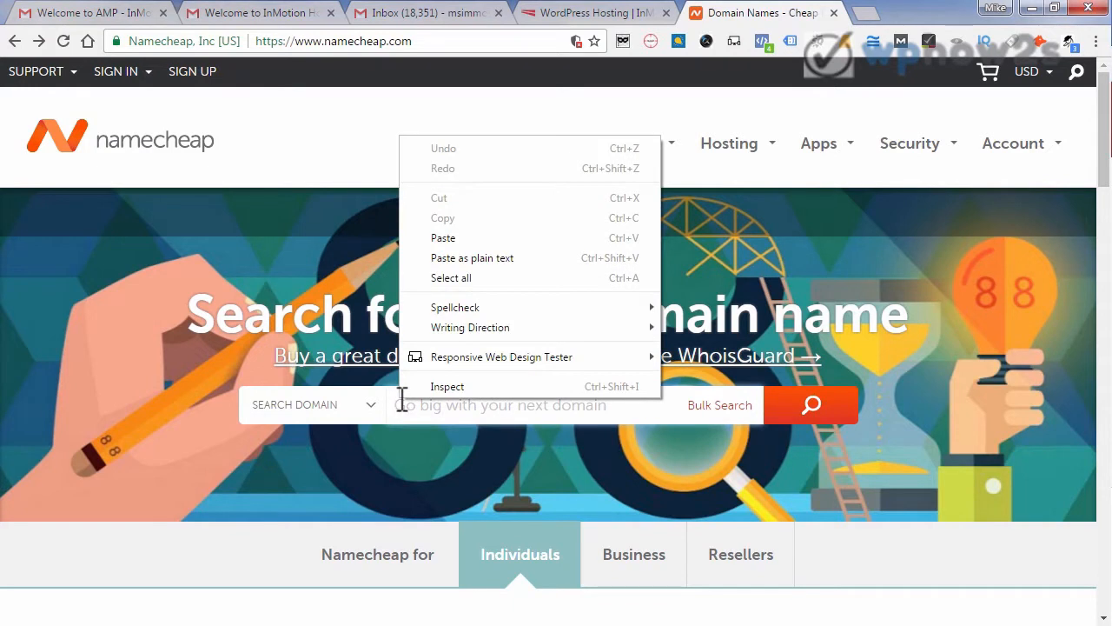
pyautogui.click(451, 238)
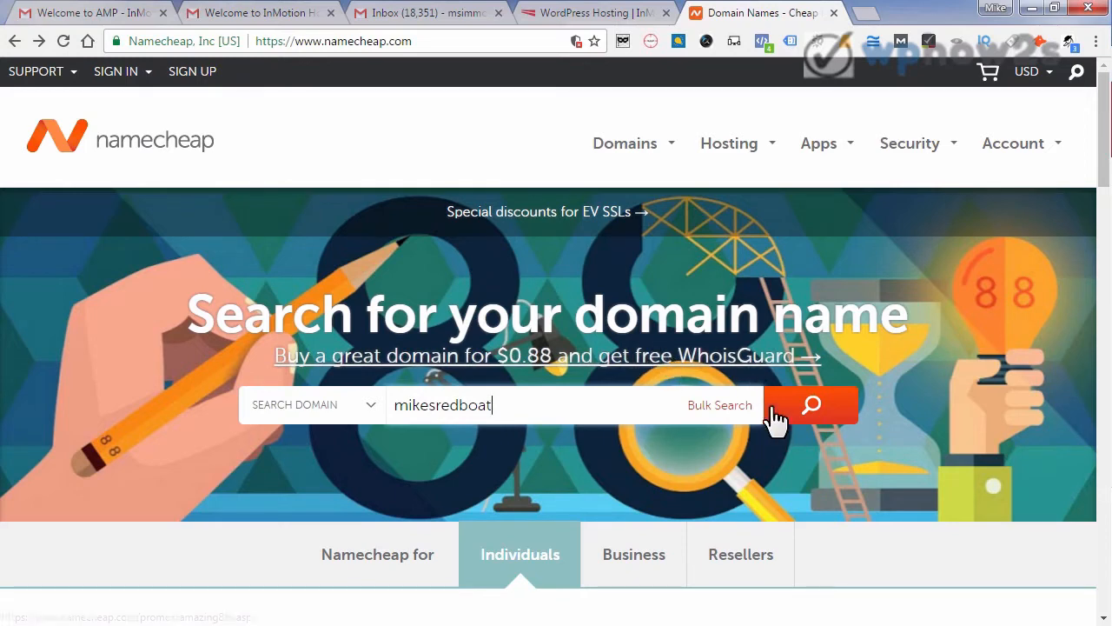
pyautogui.click(810, 408)
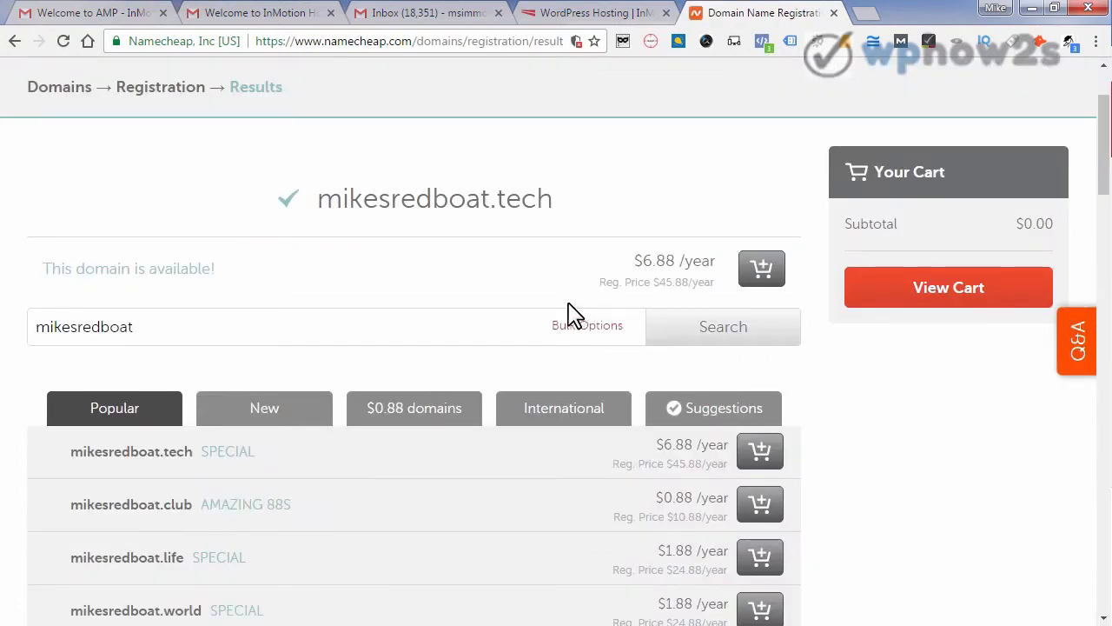
pyautogui.click(705, 421)
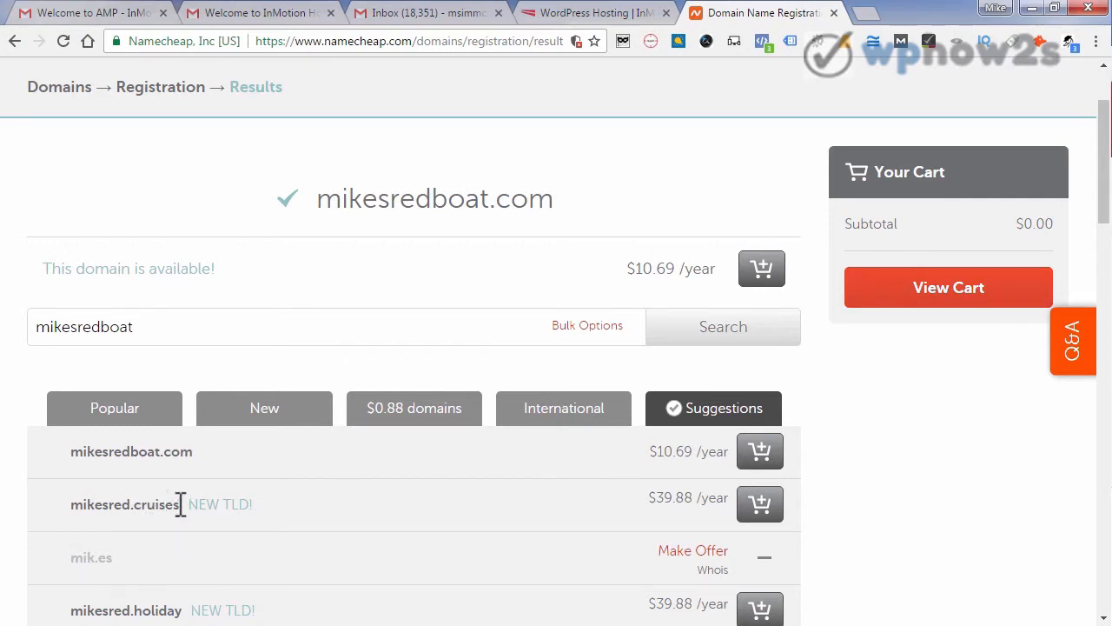
pyautogui.moveTo(181, 504); pyautogui.dragTo(135, 504)
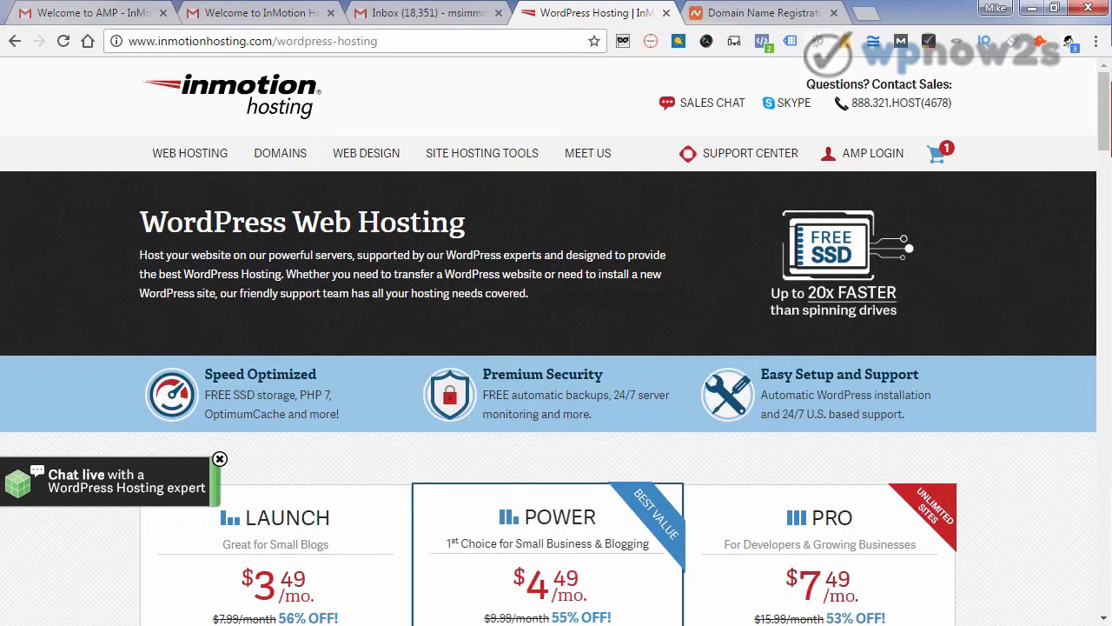
# Step: Switch to the WordPress 101 notes, review the InMotion Hosting points, highlight MyEZWP.COM, and return to the WordPress hosting page
pyautogui.hotkey('alt', 'Tab')
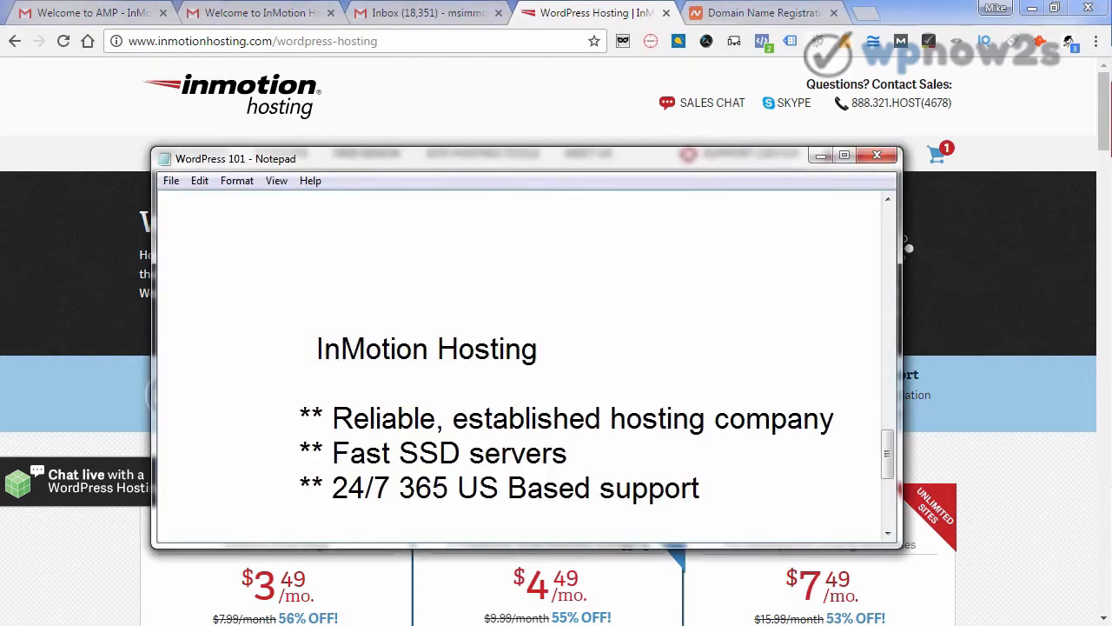
pyautogui.moveTo(886, 443); pyautogui.dragTo(887, 469)
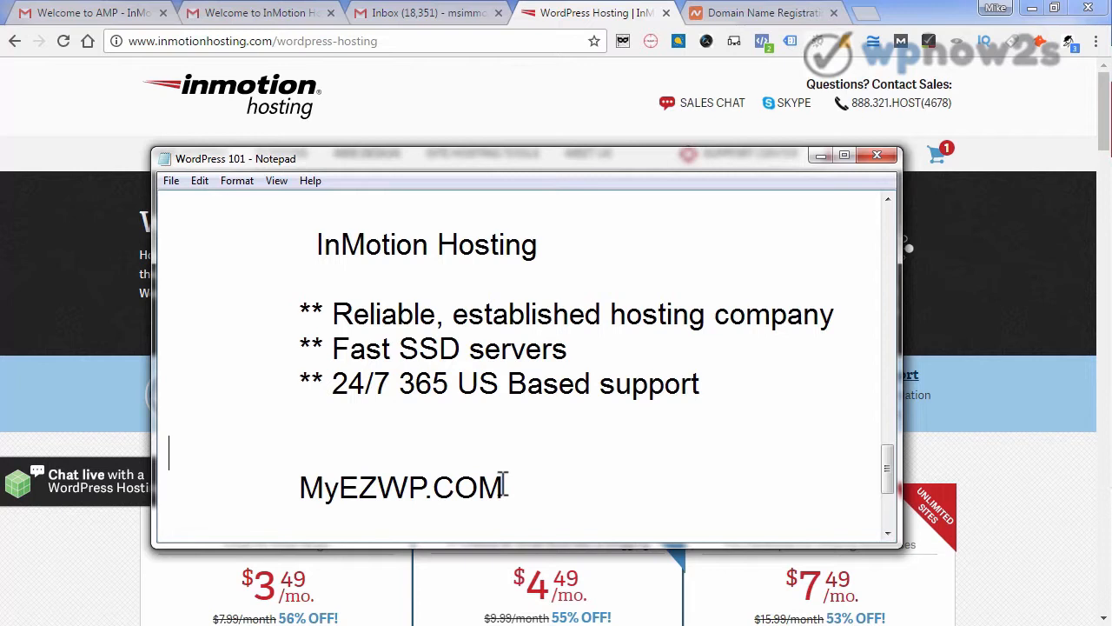
pyautogui.moveTo(506, 484); pyautogui.dragTo(300, 484)
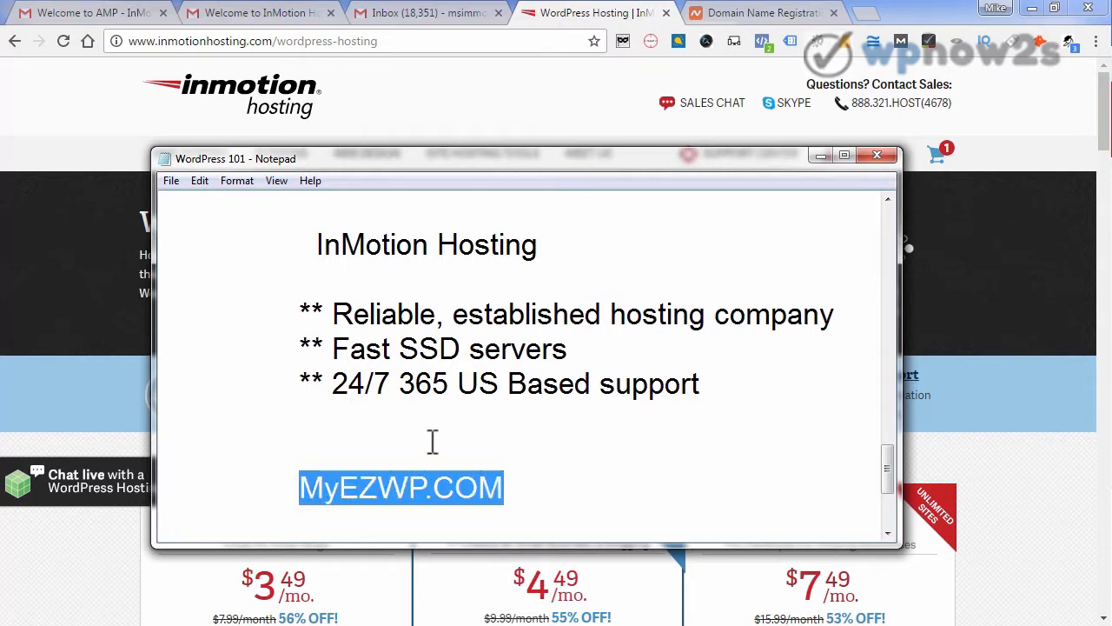
pyautogui.click(514, 121)
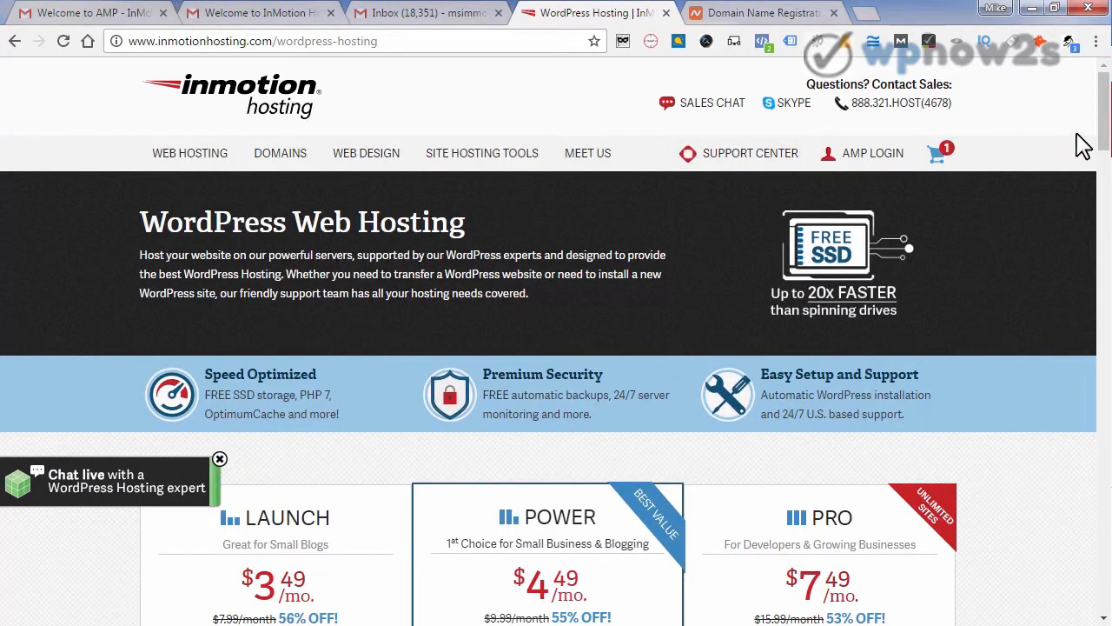
# Step: Review the WordPress hosting plans and order the Launch plan with the 1 Year term
pyautogui.scroll(-3, 1108, 109)
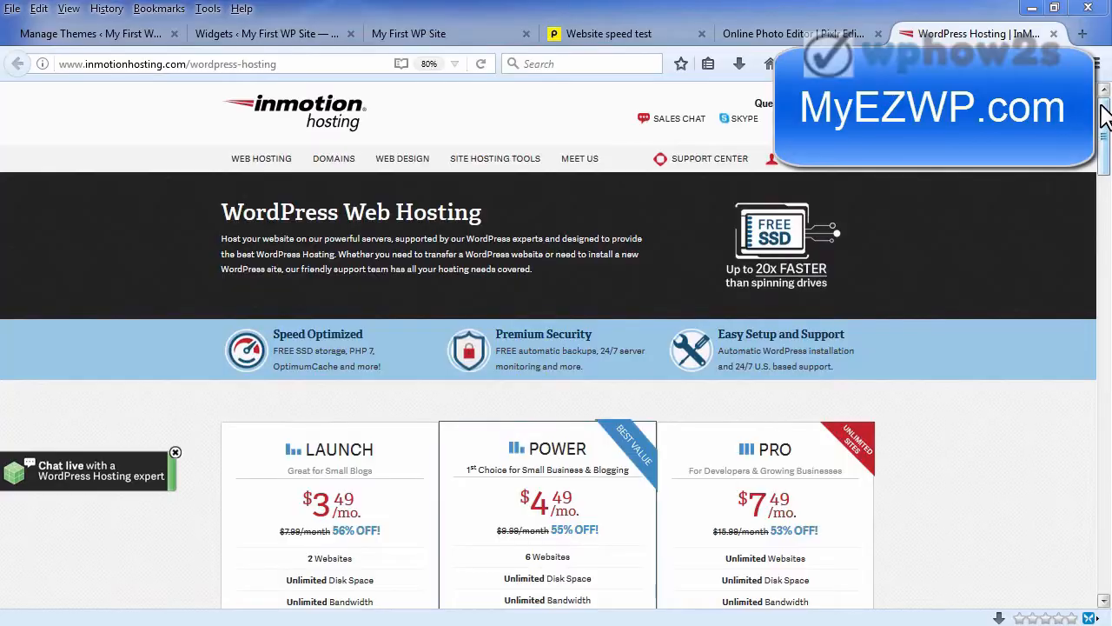
pyautogui.moveTo(1104, 115); pyautogui.dragTo(1104, 167)
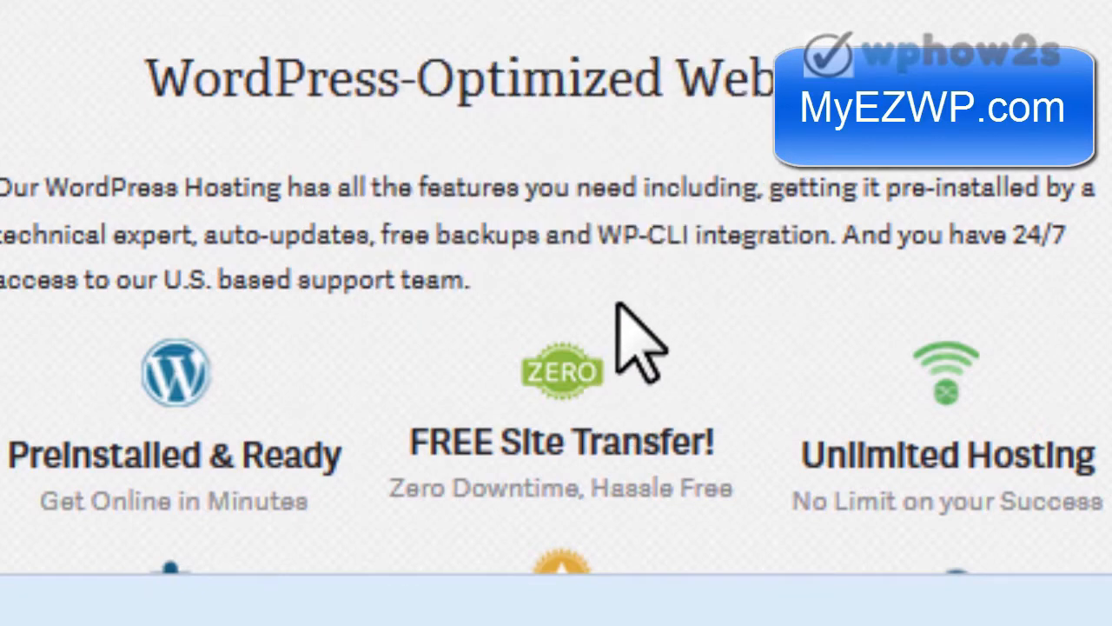
pyautogui.moveTo(586, 373)
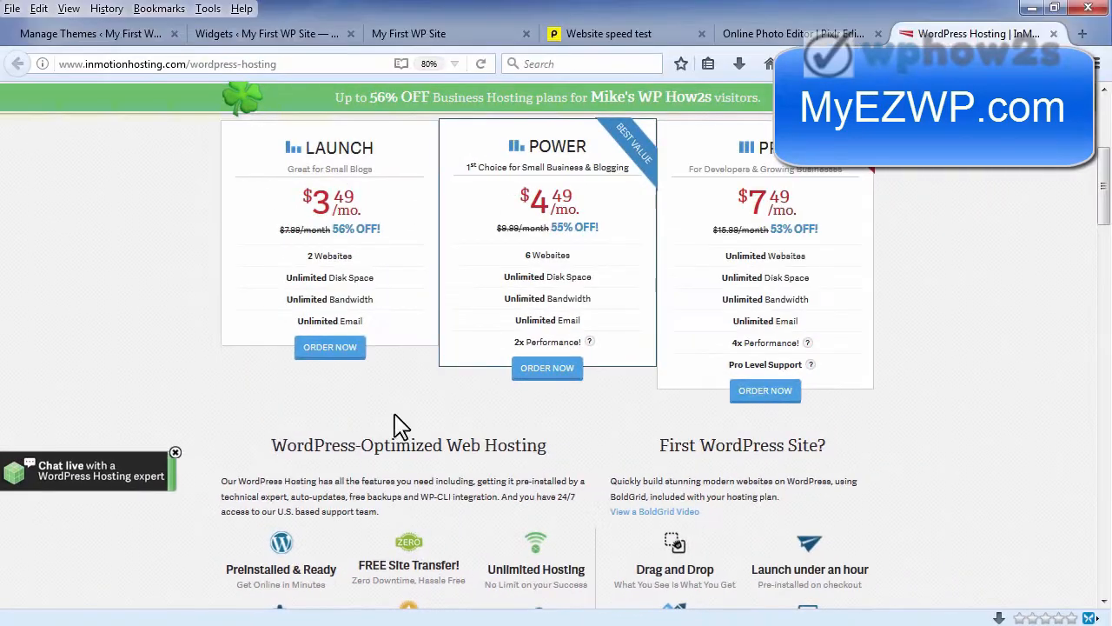
pyautogui.moveTo(352, 357)
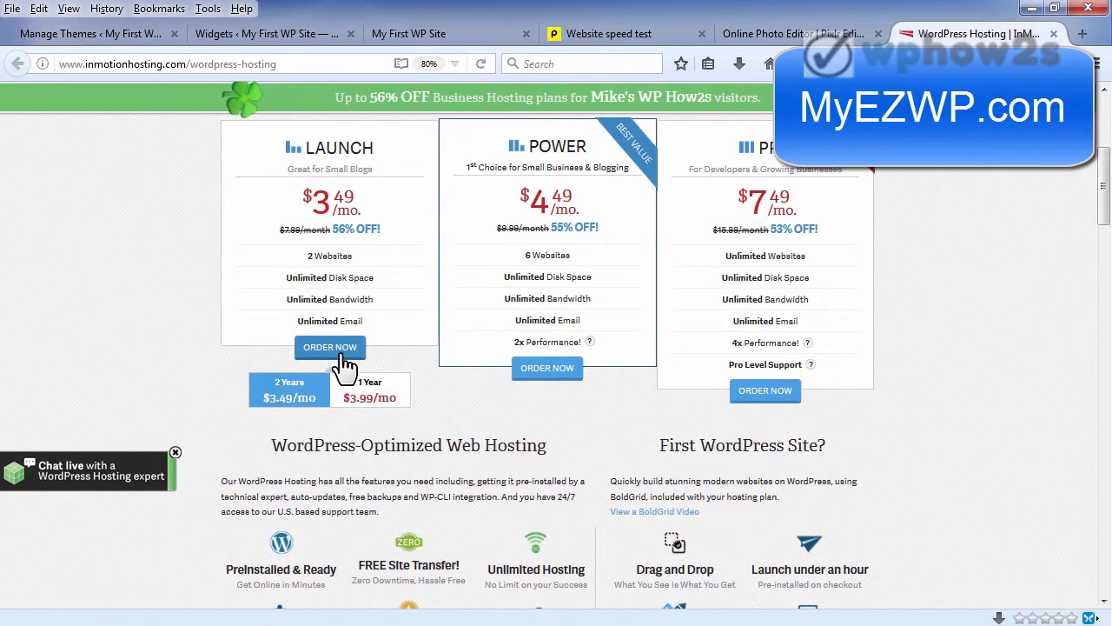
pyautogui.moveTo(367, 393)
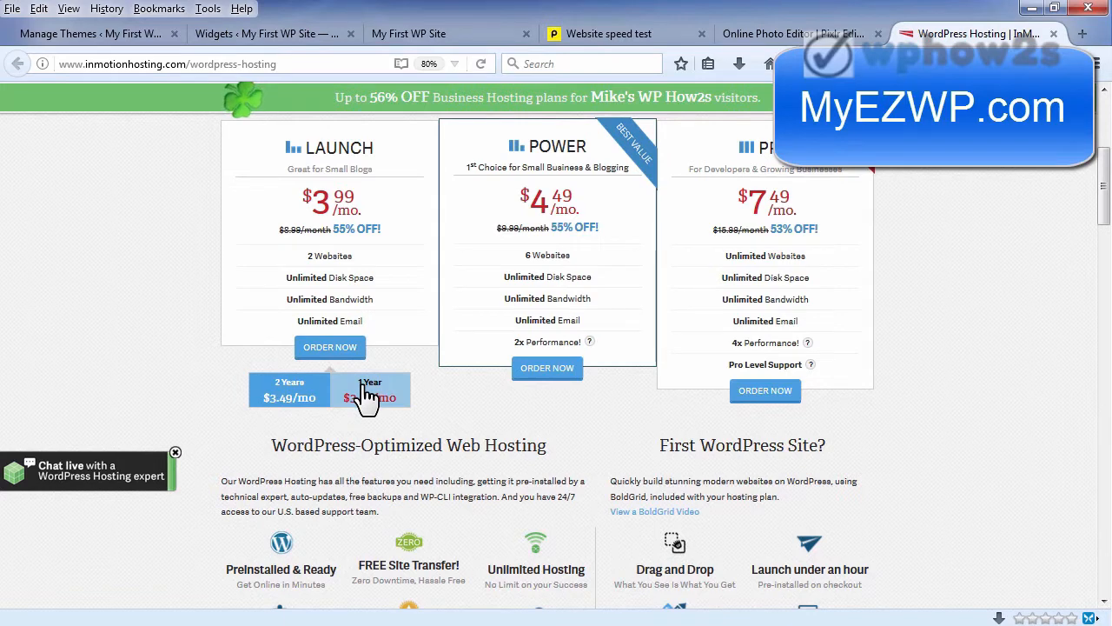
pyautogui.click(367, 393)
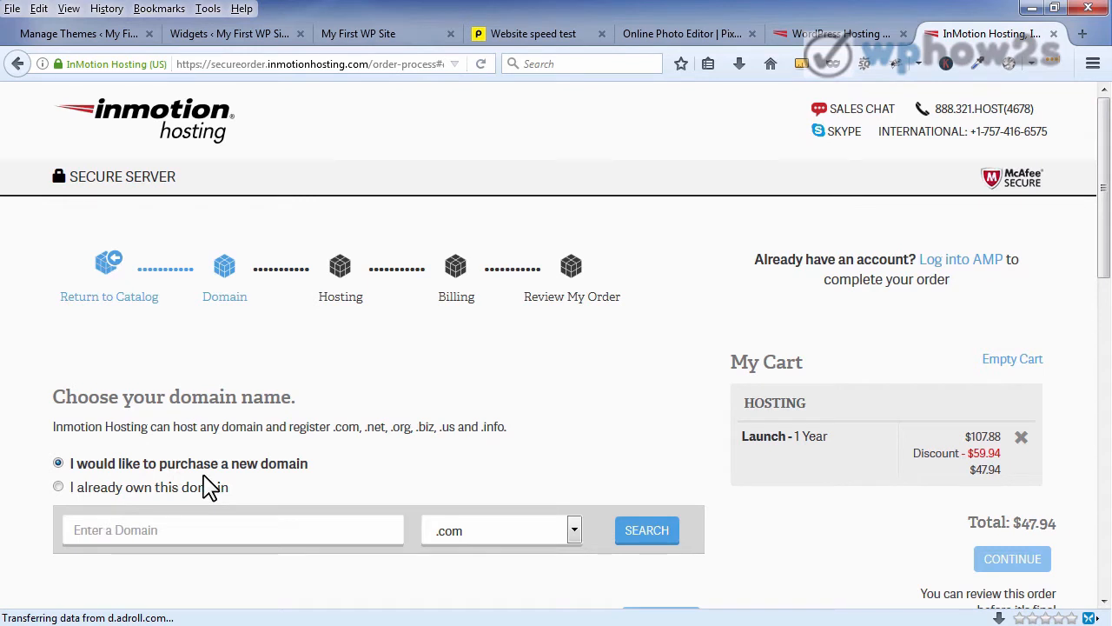
# Step: Choose the option for an already owned domain, enter mikesredboats.com, and continue to the hosting configuration
pyautogui.click(59, 488)
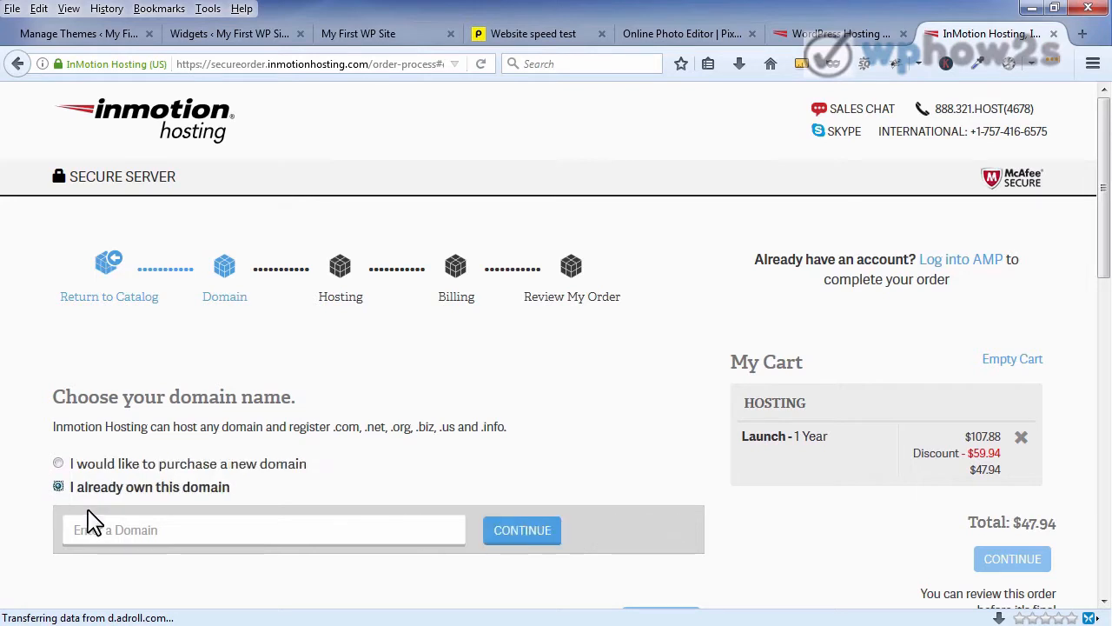
pyautogui.click(110, 522)
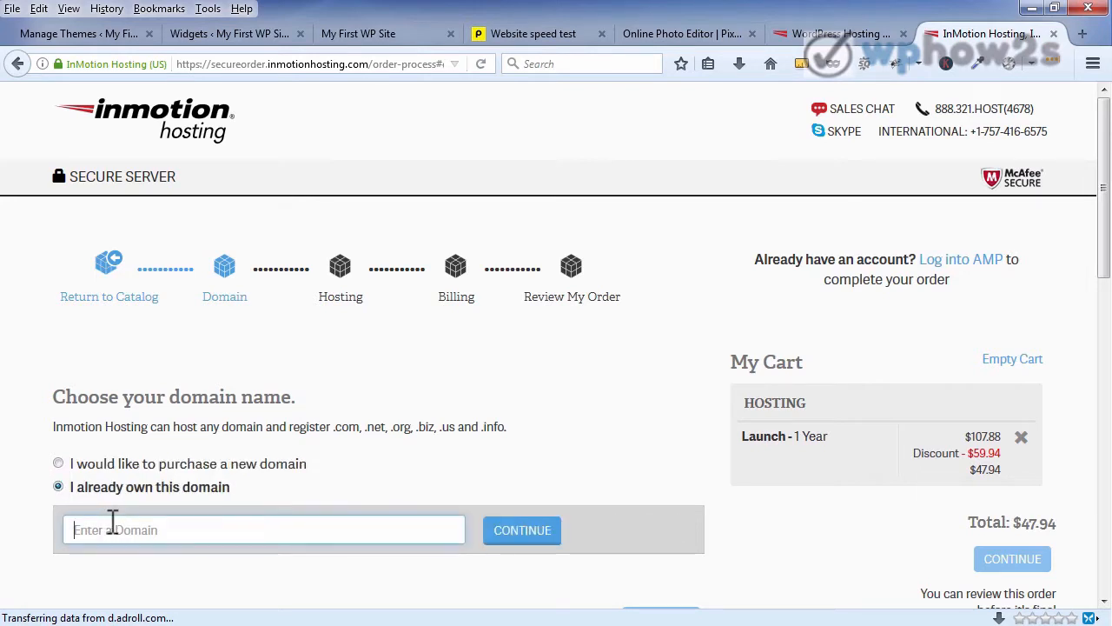
pyautogui.click(113, 521)
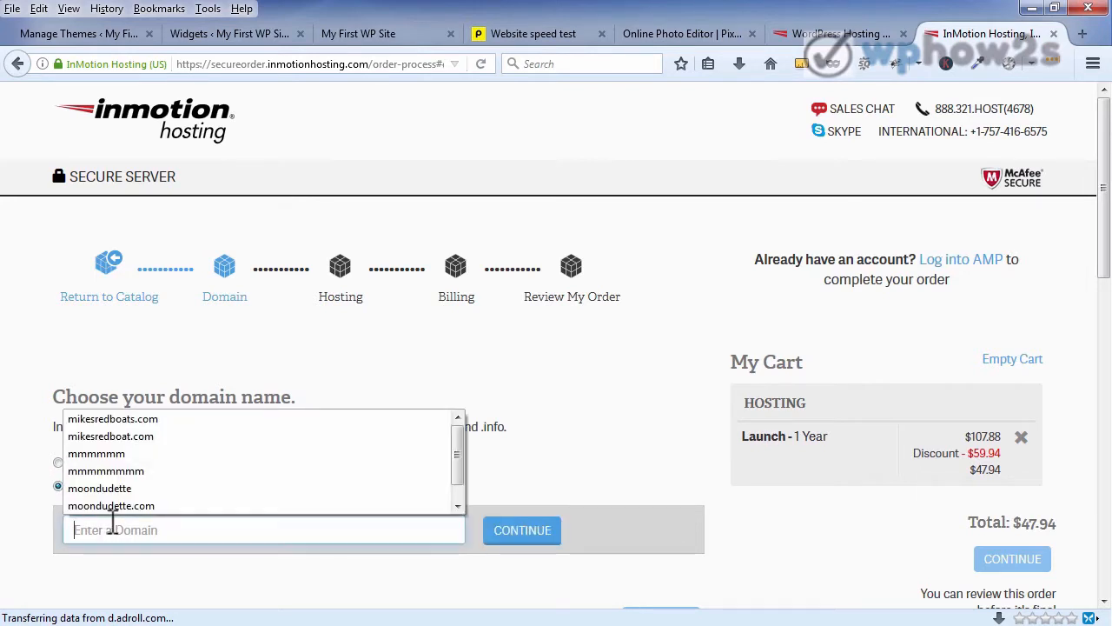
pyautogui.click(111, 420)
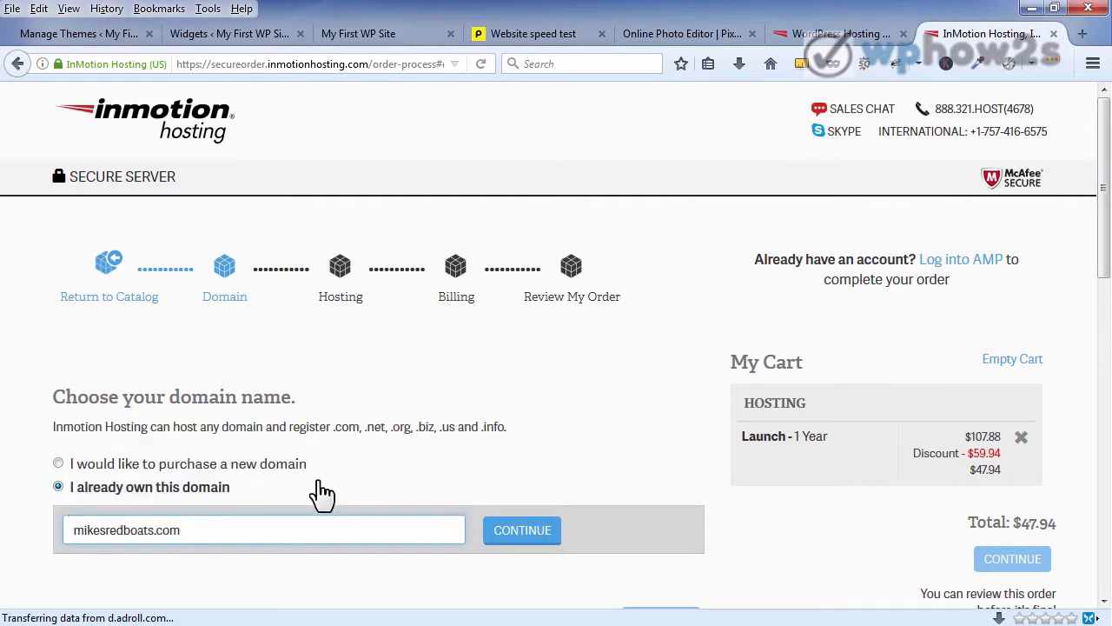
pyautogui.click(235, 516)
pyautogui.scroll(-2, 241, 519)
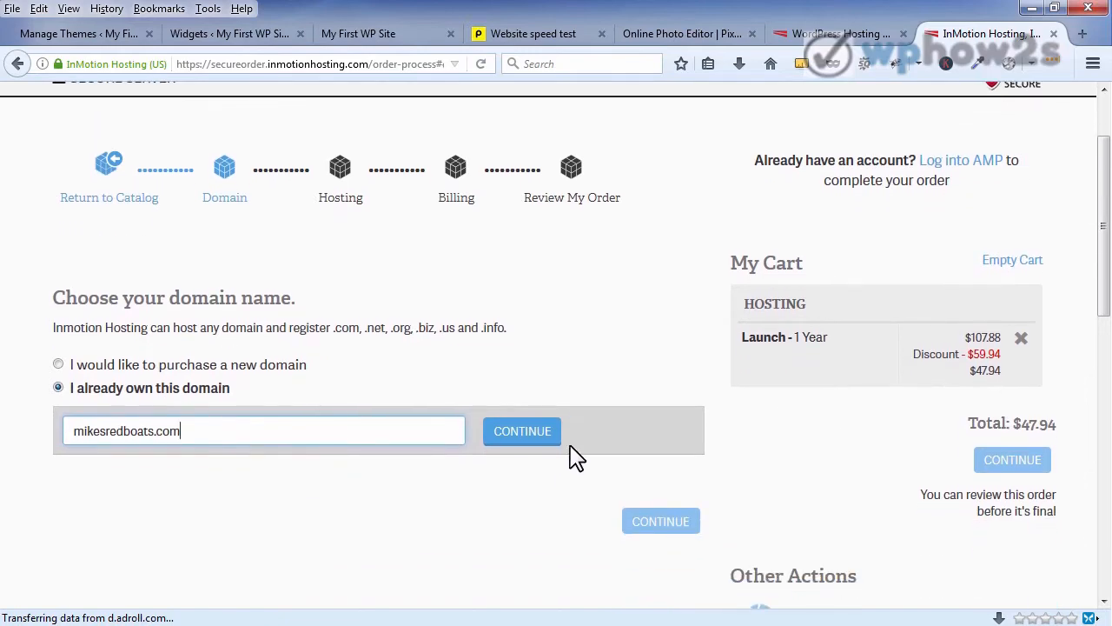
pyautogui.click(541, 446)
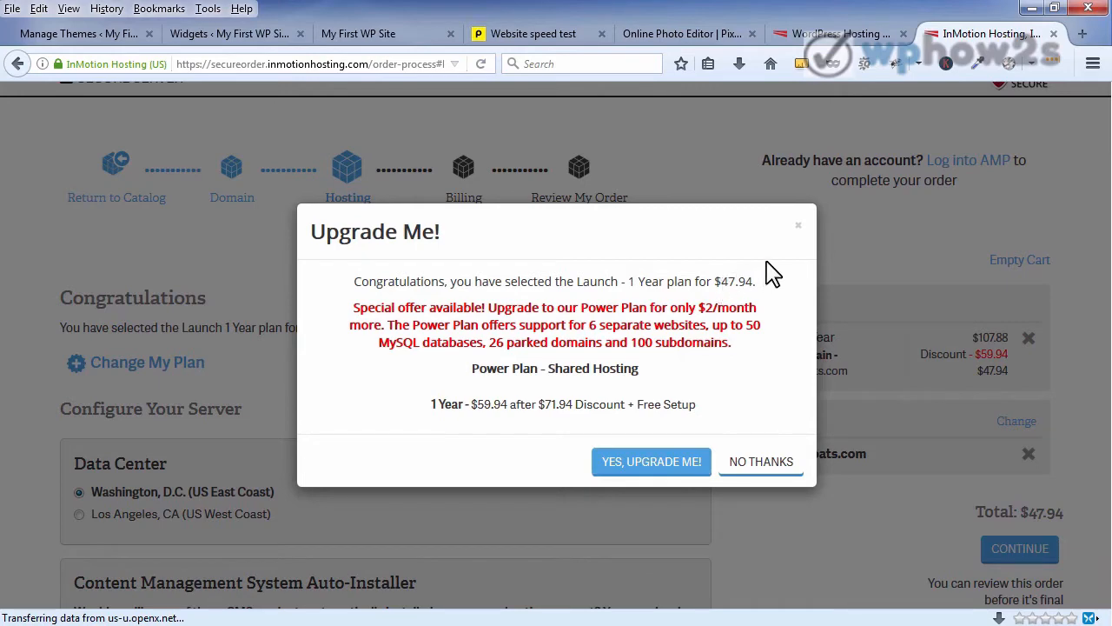
# Step: Decline the Power Plan upgrade, select the Los Angeles, CA data center, and continue to billing
pyautogui.click(753, 466)
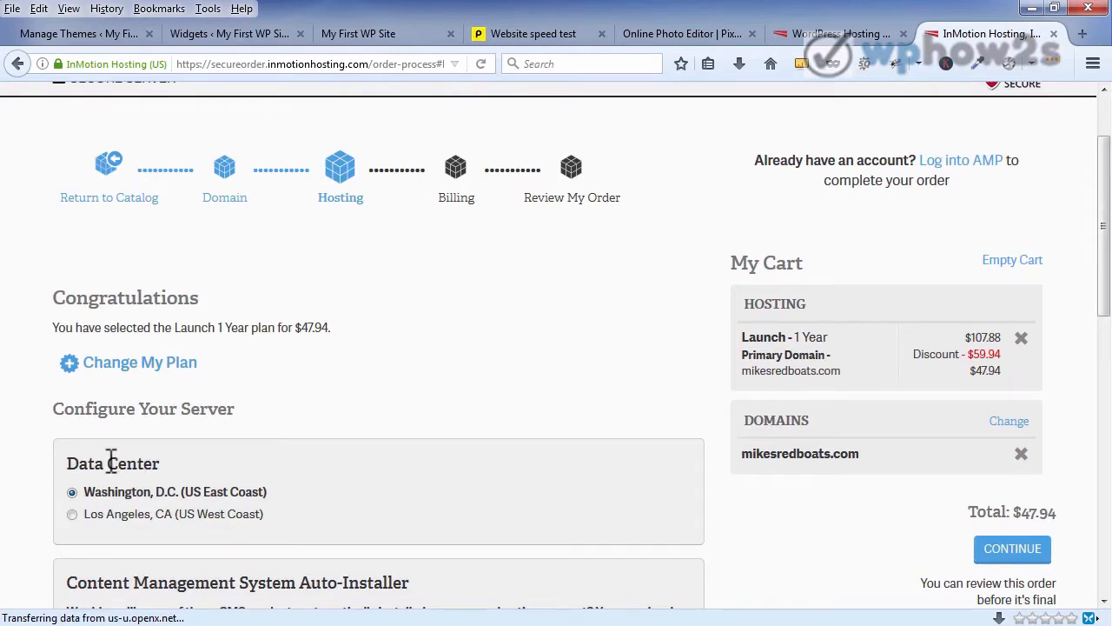
pyautogui.click(72, 514)
pyautogui.scroll(-5, 1103, 365)
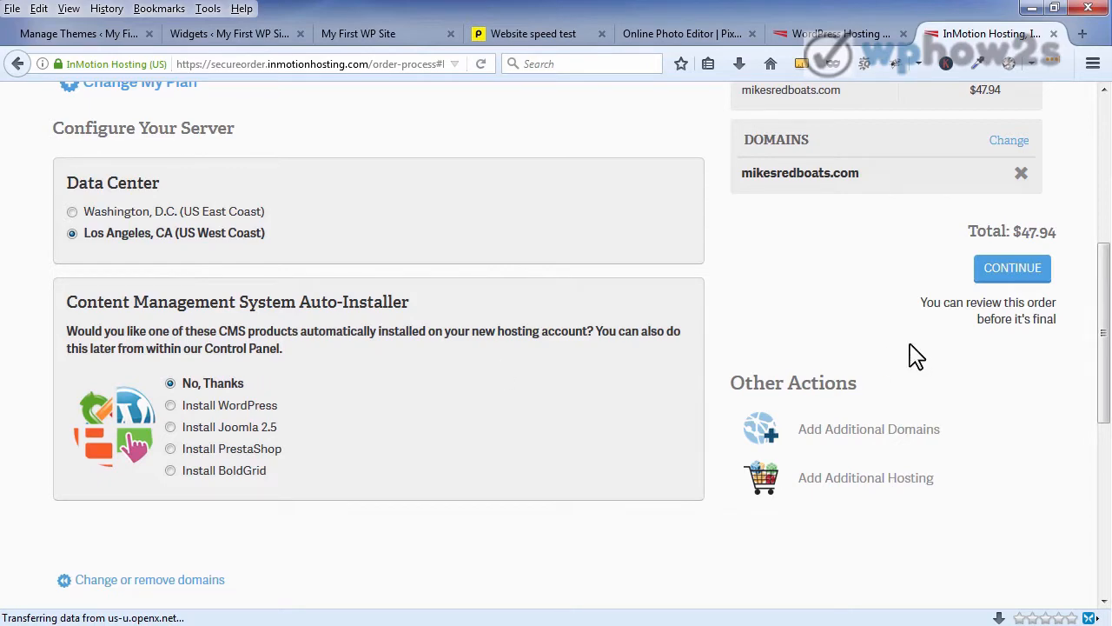
pyautogui.click(1012, 271)
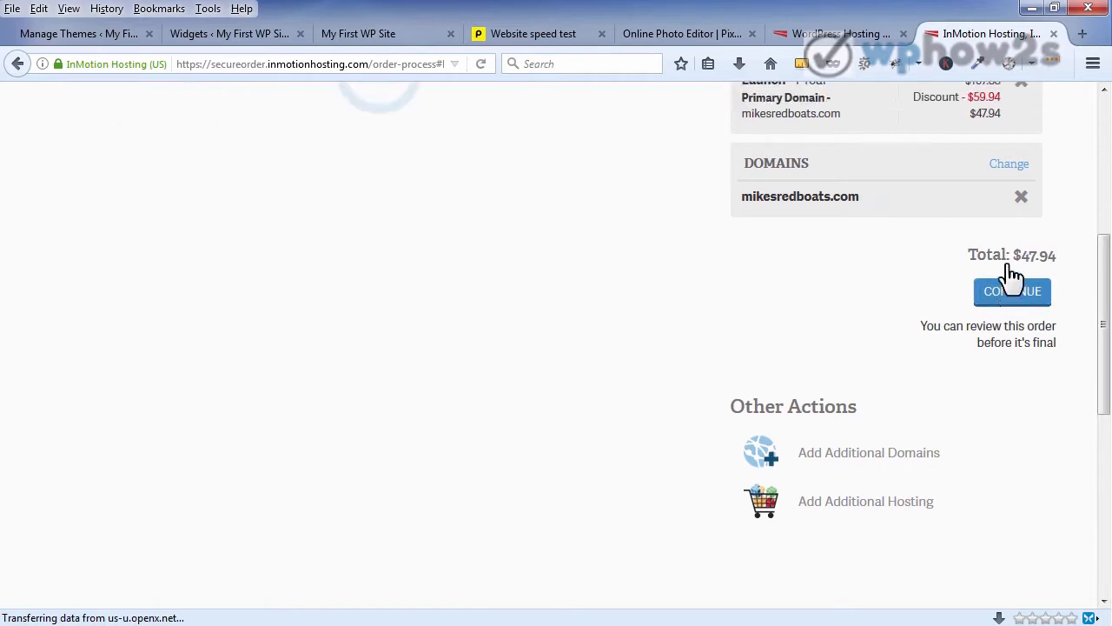
# Step: Enter the new customer's email address, continue, and look through the account, billing and payment form
pyautogui.click(119, 504)
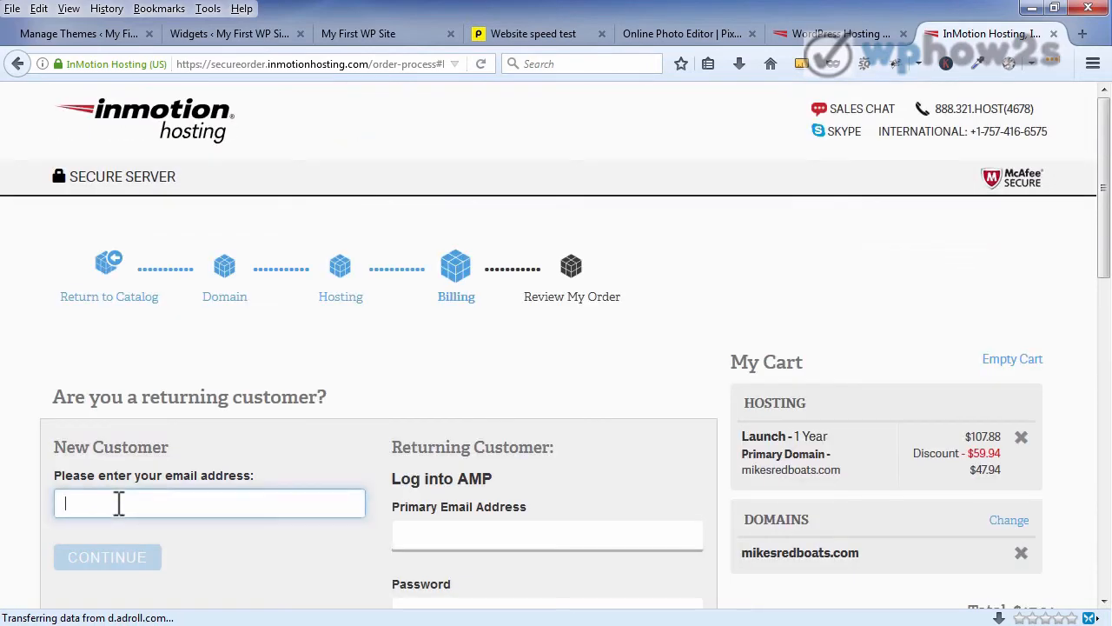
pyautogui.click(119, 504)
pyautogui.click(130, 528)
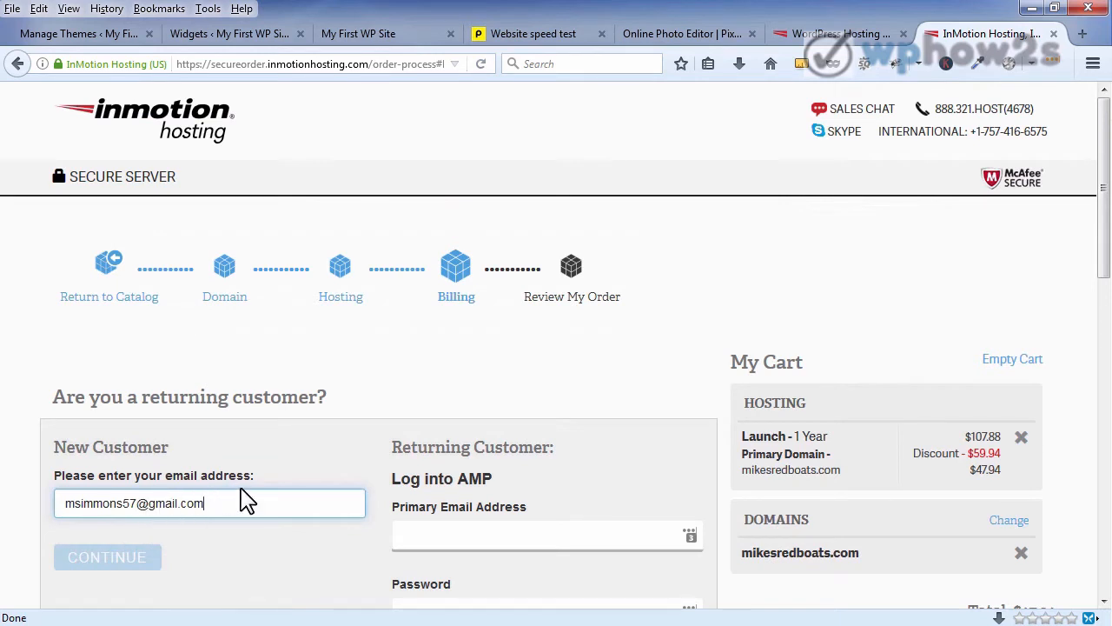
pyautogui.press('BackSpace')
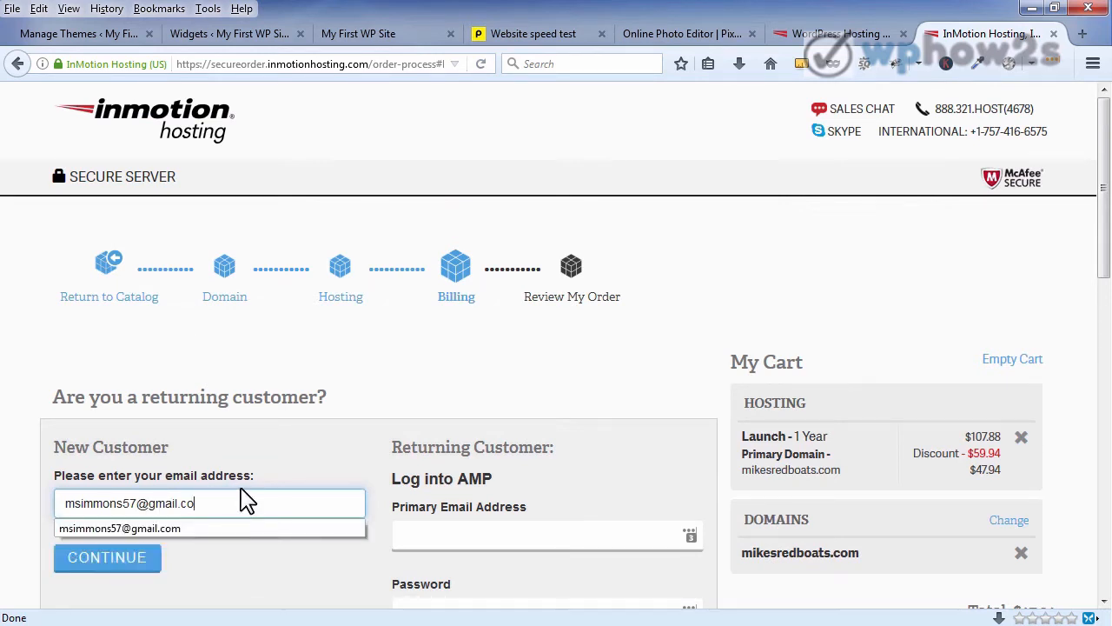
pyautogui.write('m')
pyautogui.click(117, 569)
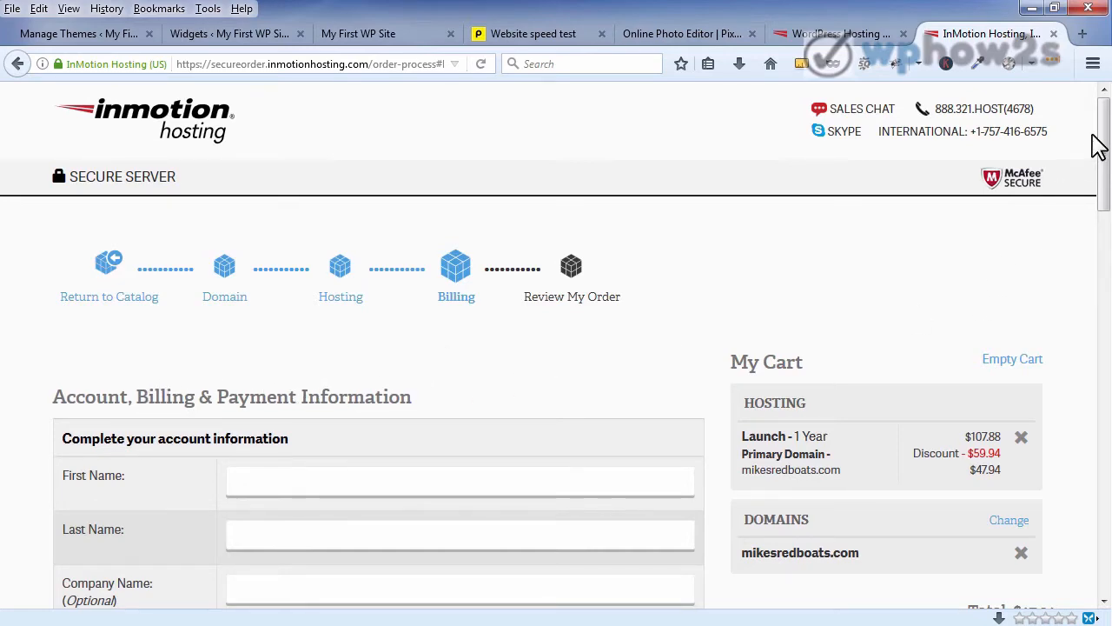
pyautogui.moveTo(1103, 139); pyautogui.dragTo(1047, 455)
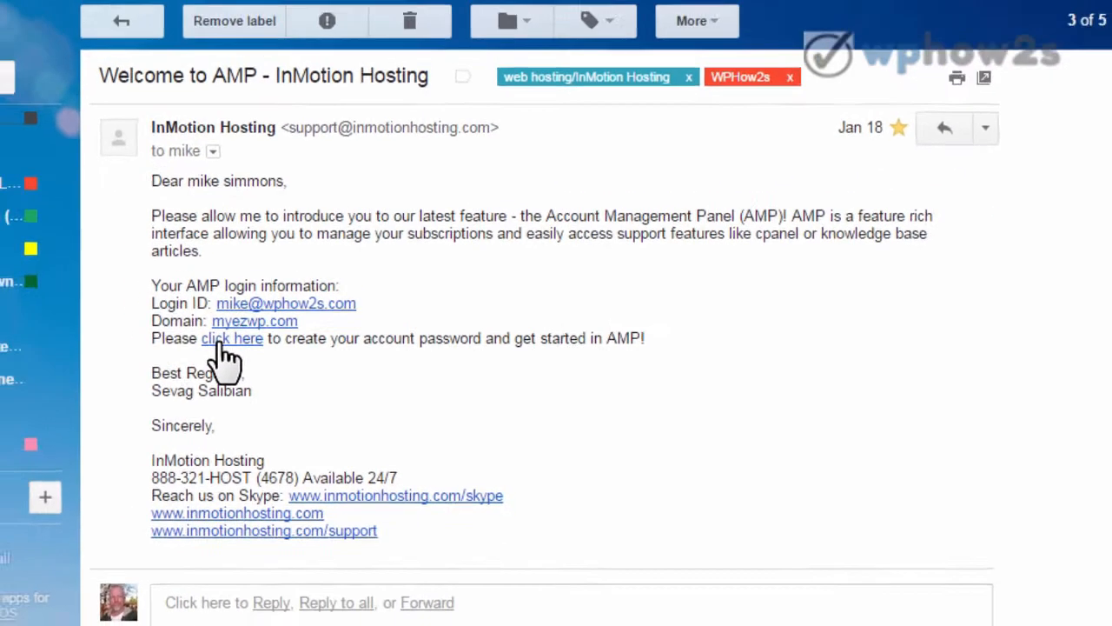
# Step: Log in to the InMotion Account Management Panel with the account email and password, marking the reCAPTCHA check
pyautogui.click(153, 311)
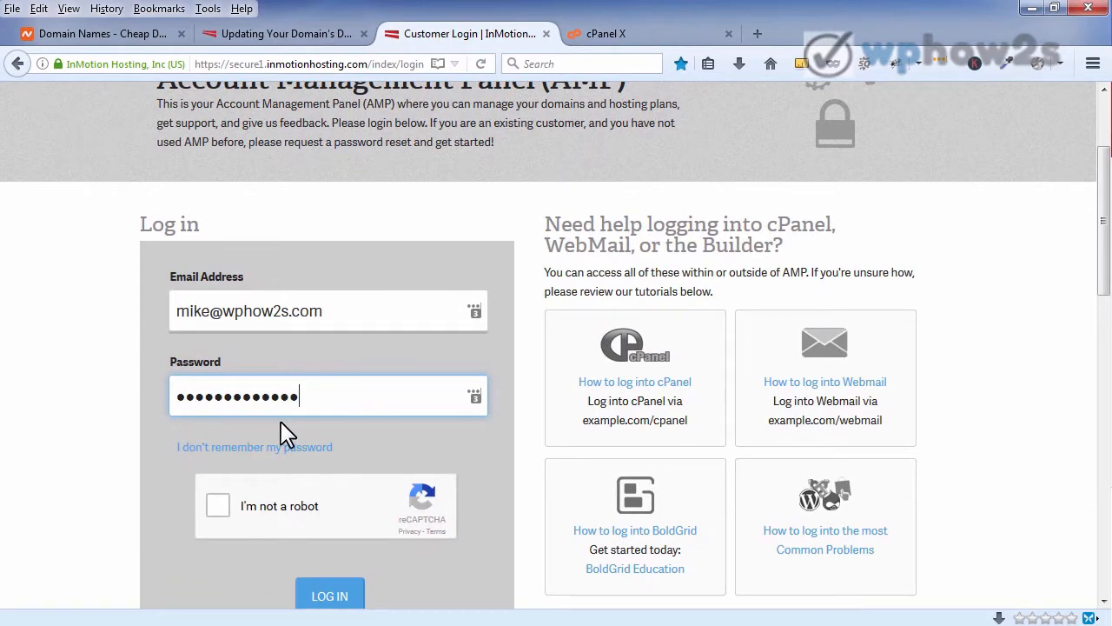
pyautogui.click(219, 509)
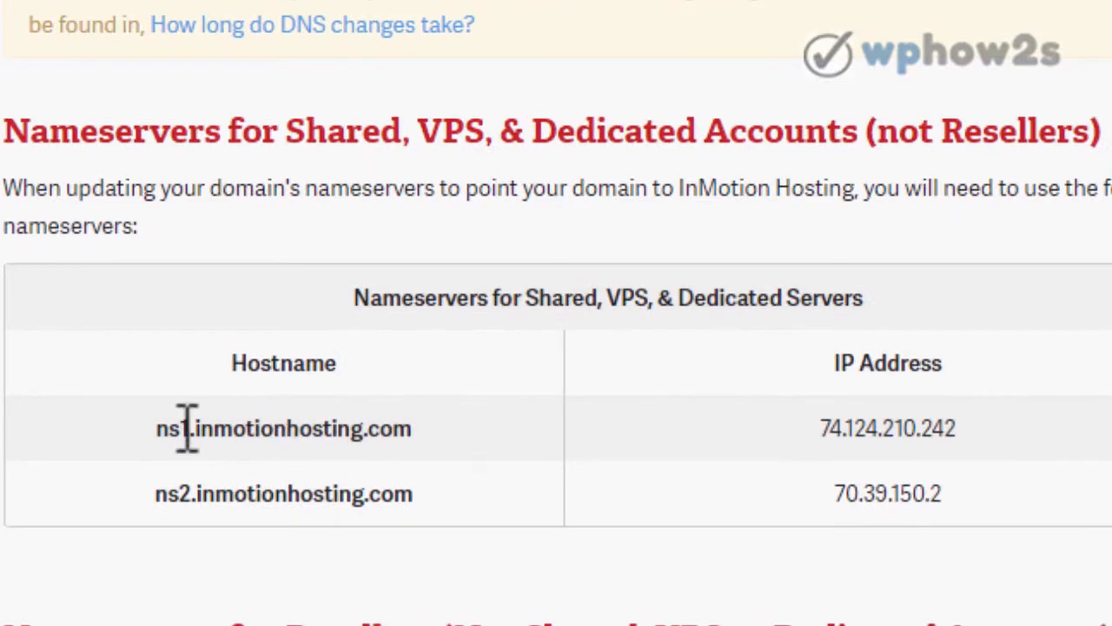
# Step: Highlight the nameservers ns1.inmotionhosting.com and ns2.inmotionhosting.com in the shared accounts table, and clear the selection
pyautogui.moveTo(158, 428); pyautogui.dragTo(414, 427)
pyautogui.click(471, 422)
pyautogui.moveTo(156, 494); pyautogui.dragTo(415, 493)
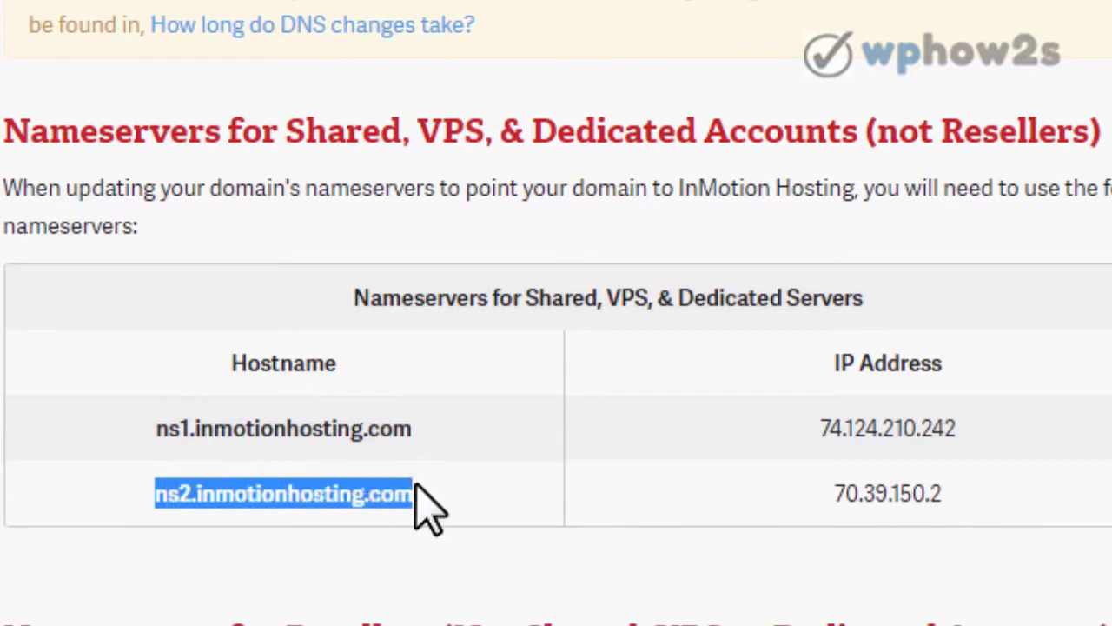
pyautogui.click(420, 474)
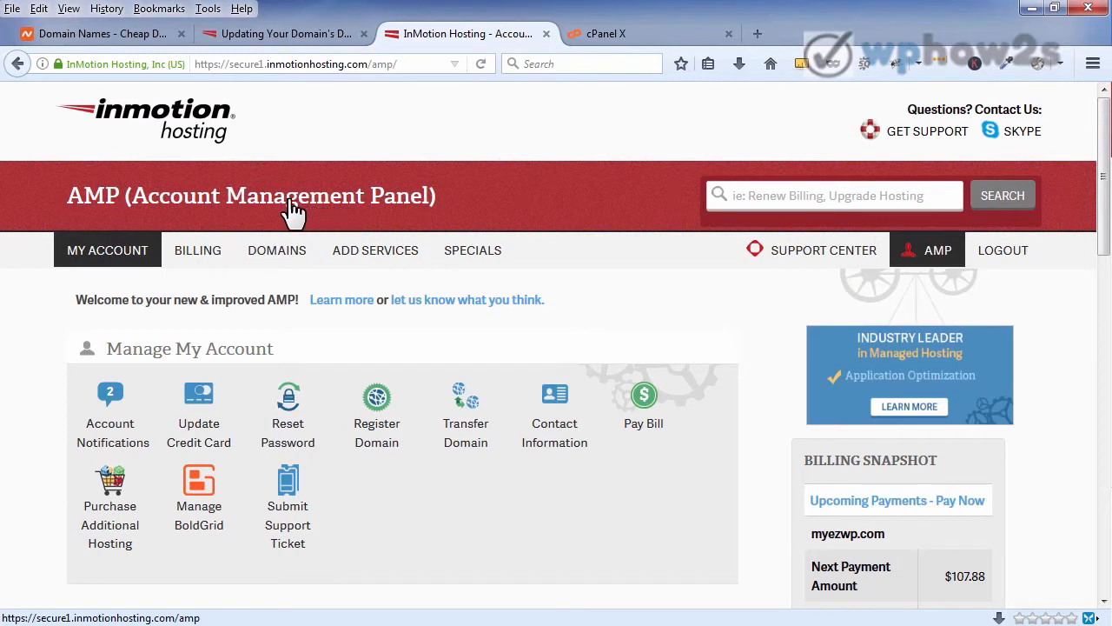
# Step: Open cPanel for the myezwp.com hosting account from the Account Management Panel
pyautogui.moveTo(426, 240)
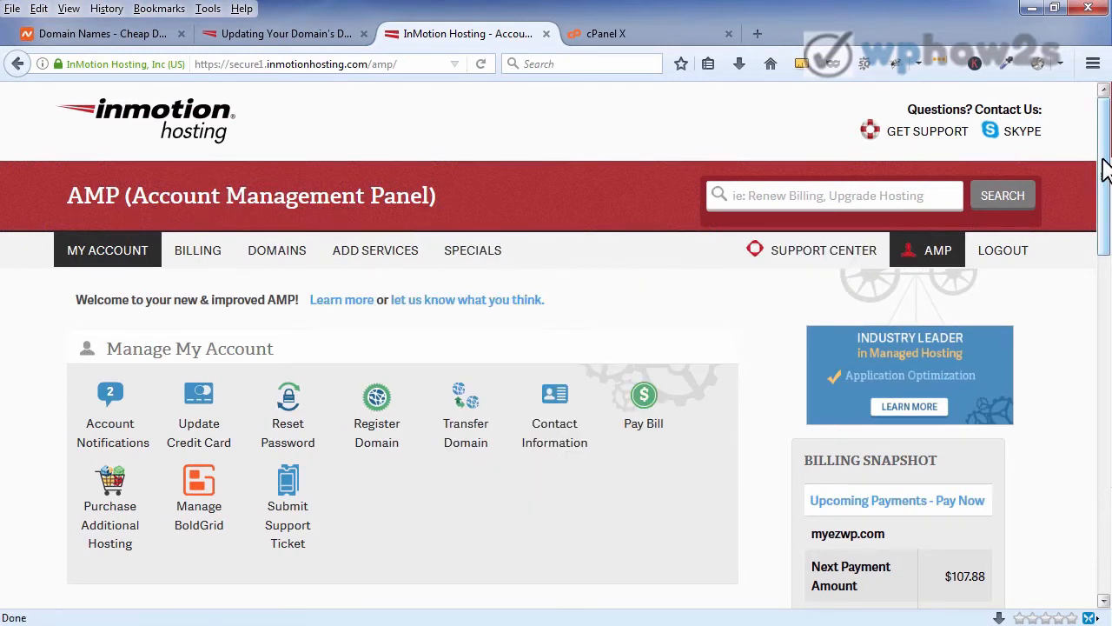
pyautogui.moveTo(1103, 169); pyautogui.dragTo(1082, 333)
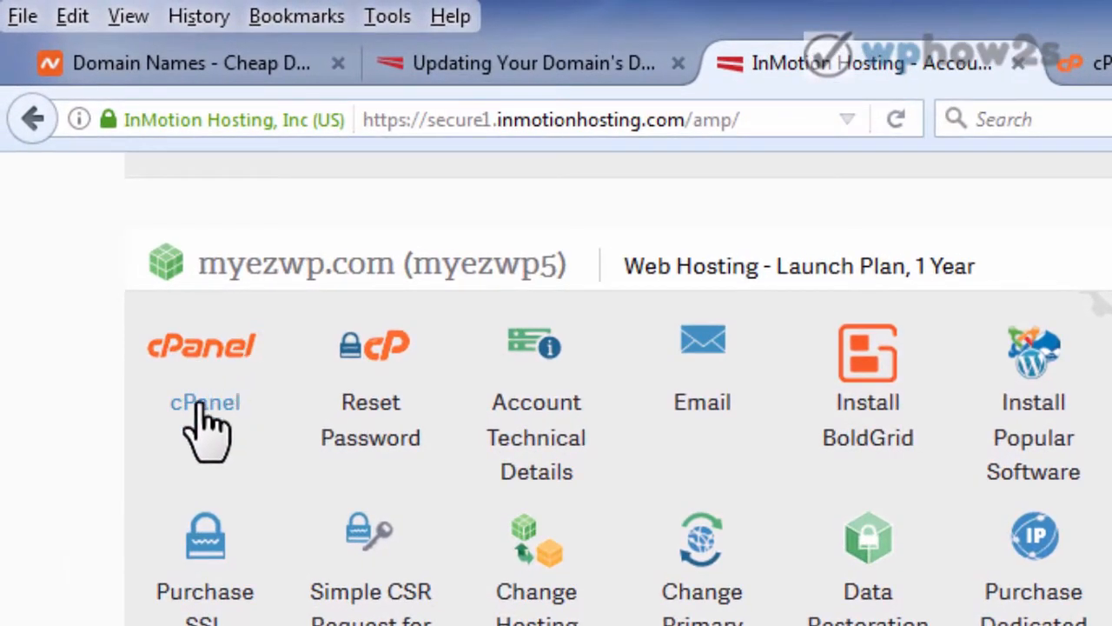
pyautogui.click(201, 405)
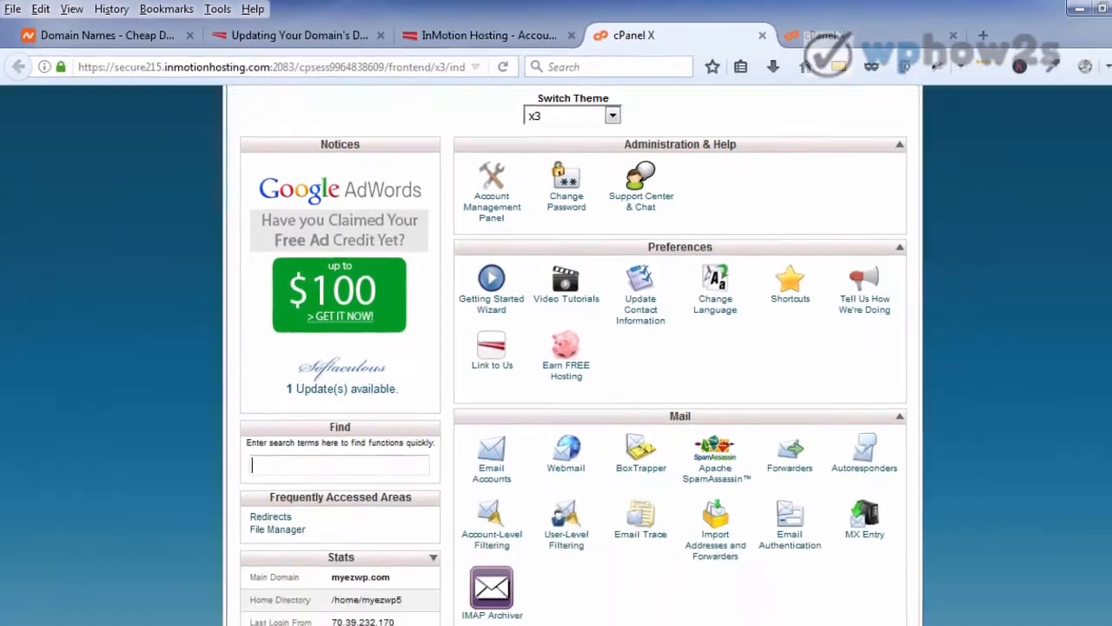
# Step: Open Softaculous from the Software and Services section and bring up the WordPress installation form
pyautogui.scroll(-1, 1104, 178)
pyautogui.moveTo(1103, 178); pyautogui.dragTo(1085, 446)
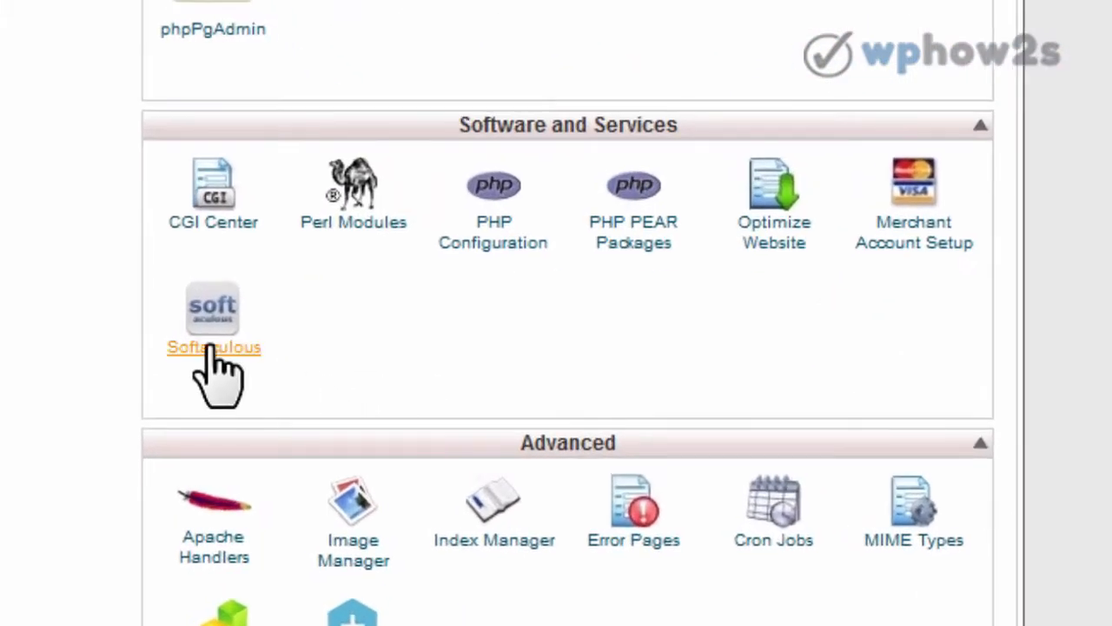
pyautogui.click(211, 347)
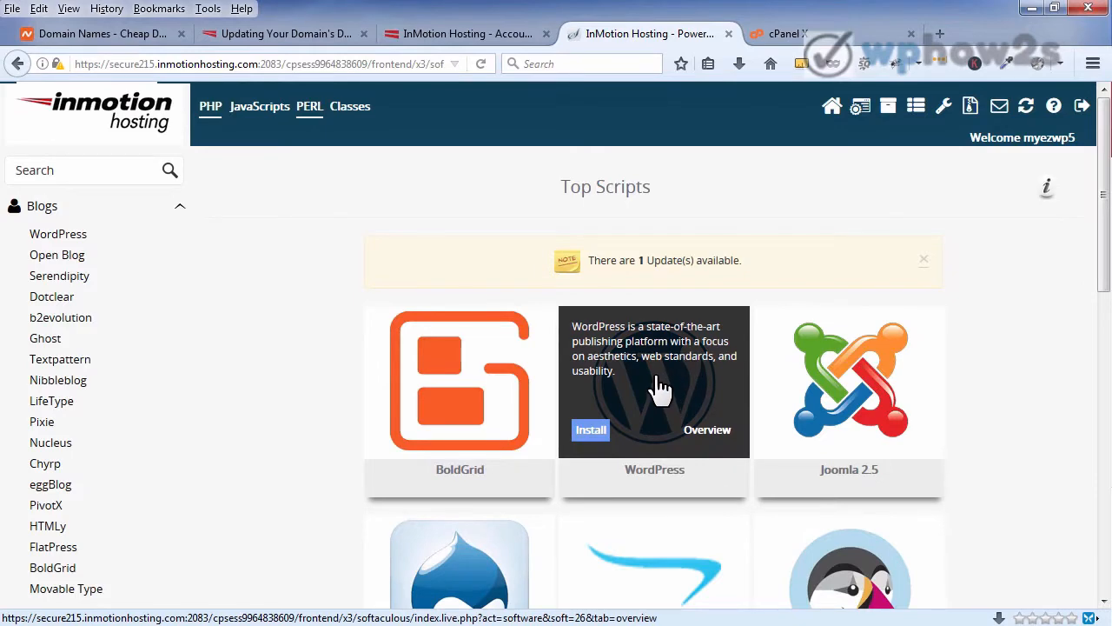
pyautogui.click(596, 434)
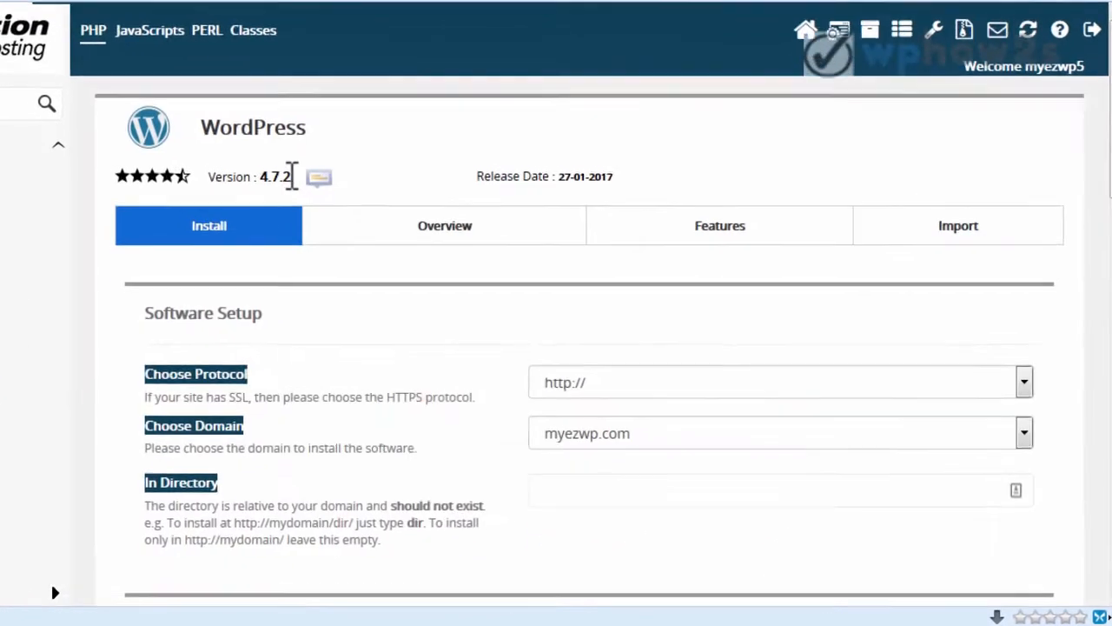
# Step: Highlight the WordPress version number above the installation form and clear the selection
pyautogui.moveTo(292, 176); pyautogui.dragTo(211, 174)
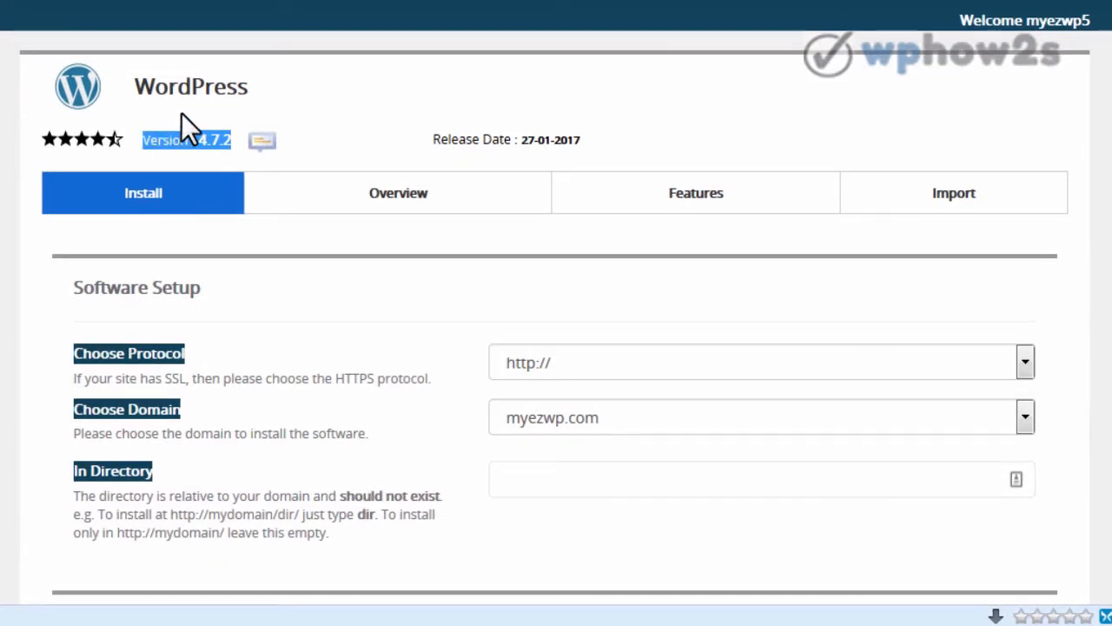
pyautogui.click(182, 113)
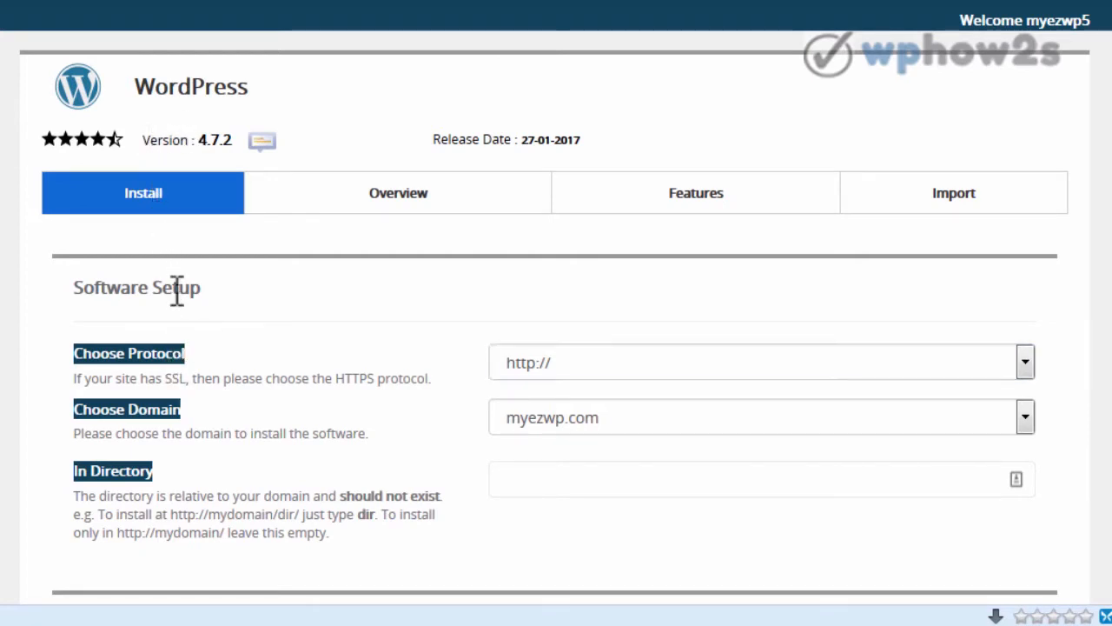
pyautogui.click(1026, 362)
pyautogui.click(1027, 361)
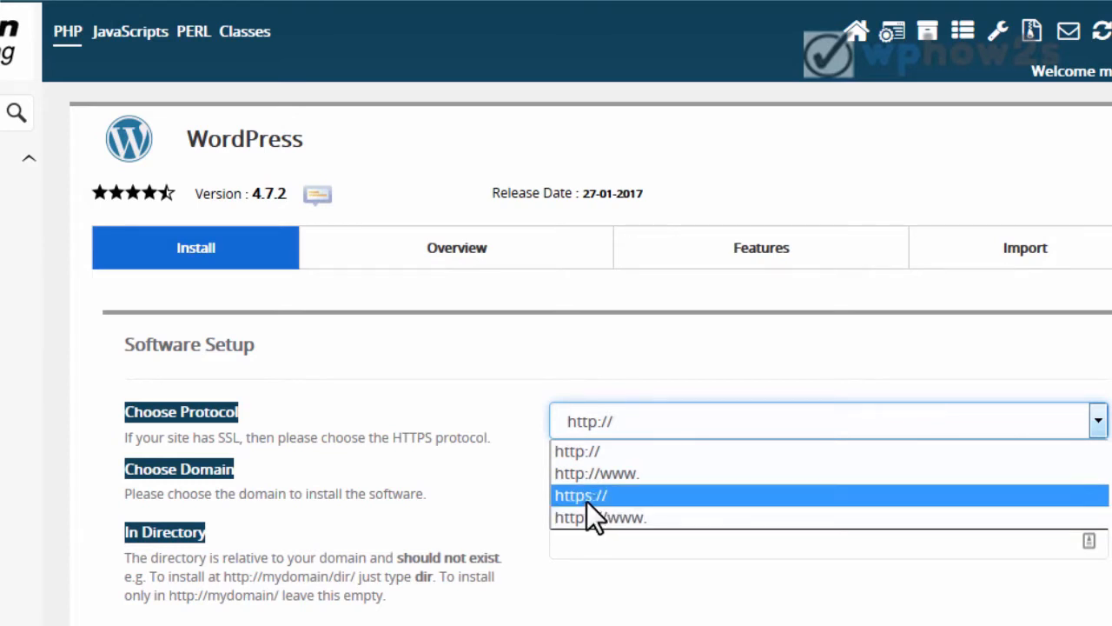
pyautogui.click(714, 376)
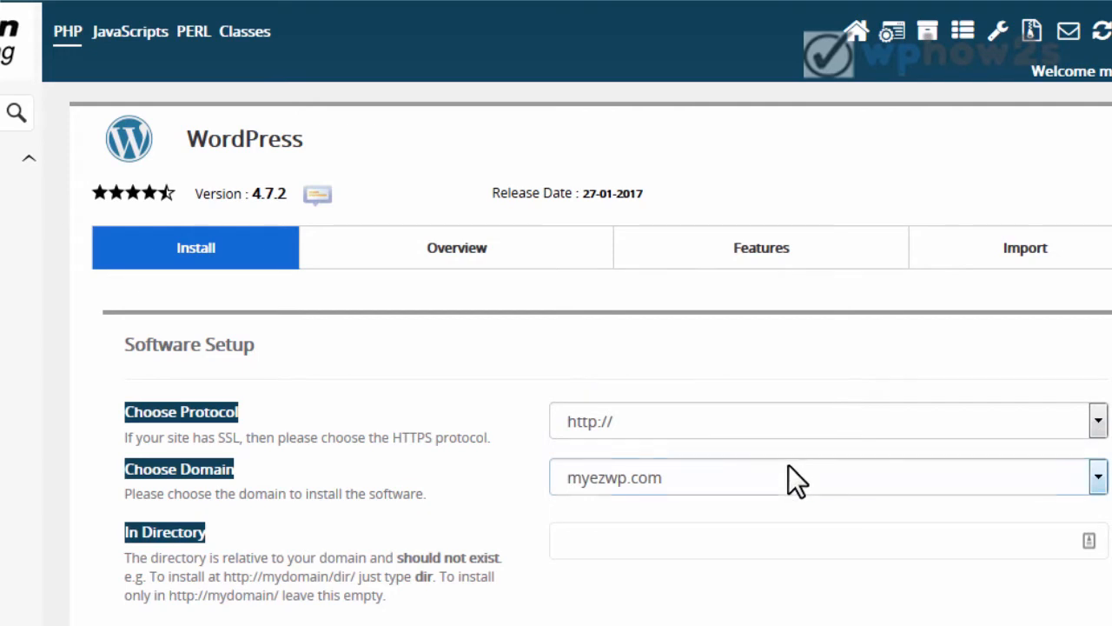
pyautogui.click(608, 541)
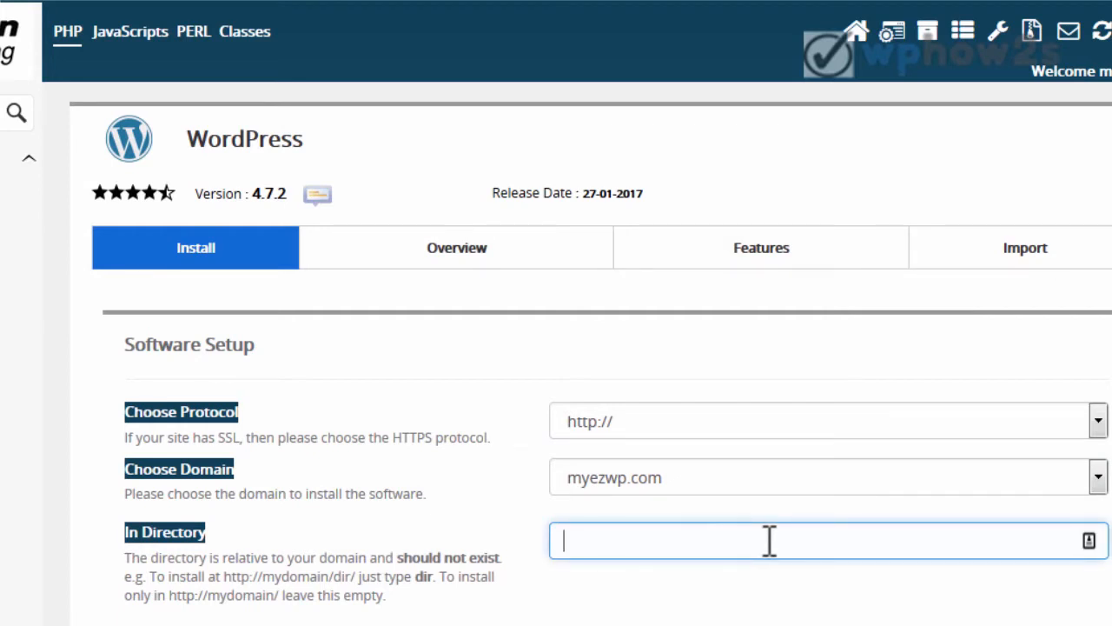
# Step: Set the WordPress installation directory to demo8 and highlight the entry
pyautogui.write('de')
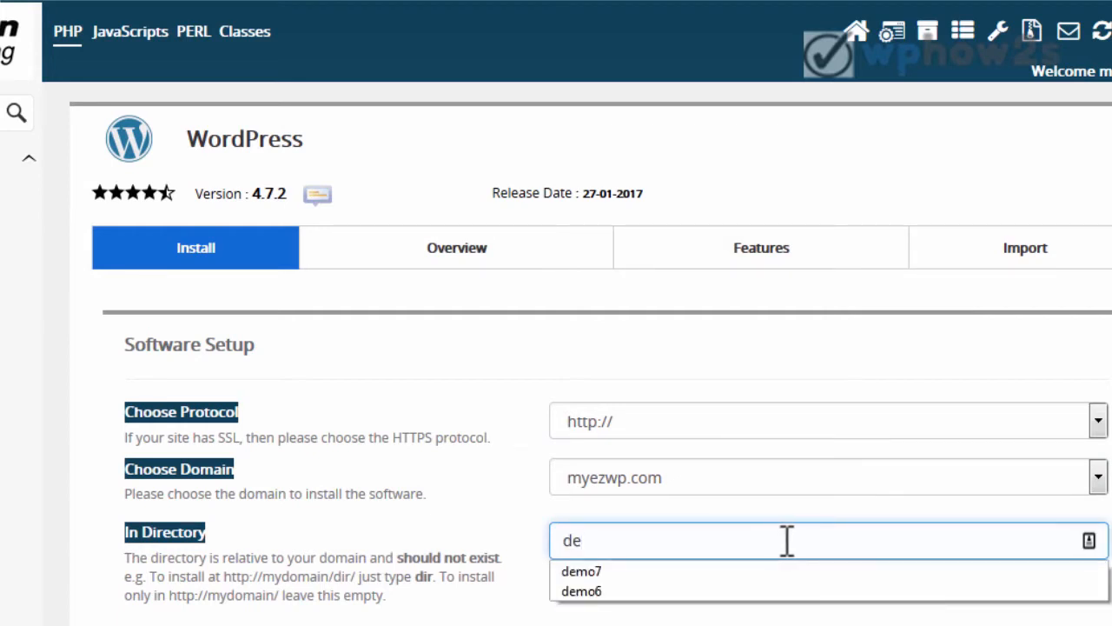
pyautogui.write('mo8')
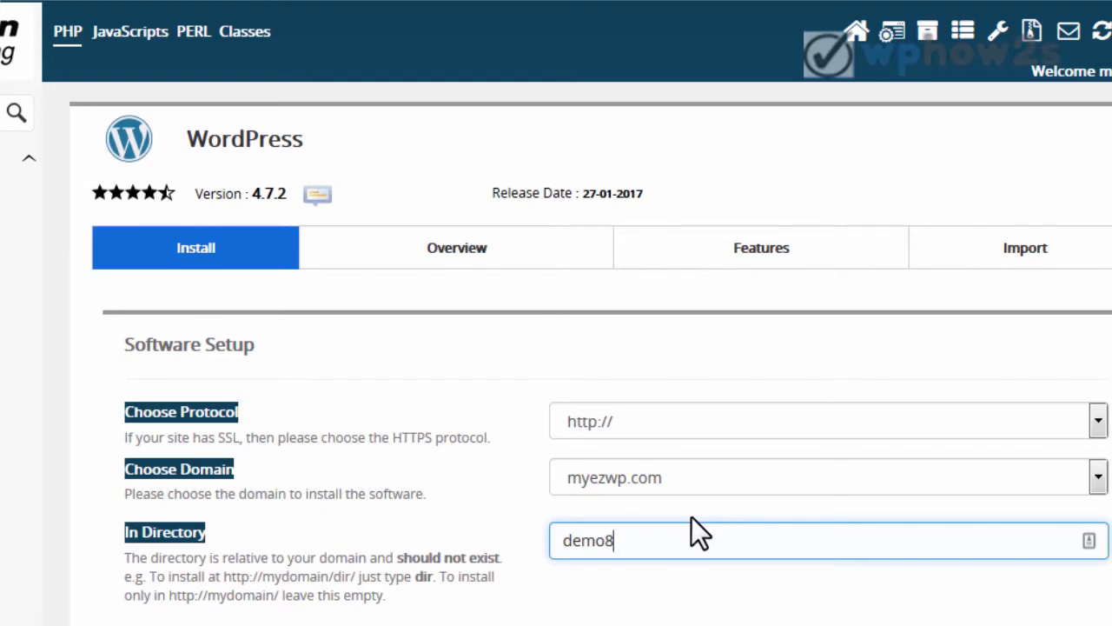
pyautogui.moveTo(620, 536); pyautogui.dragTo(565, 541)
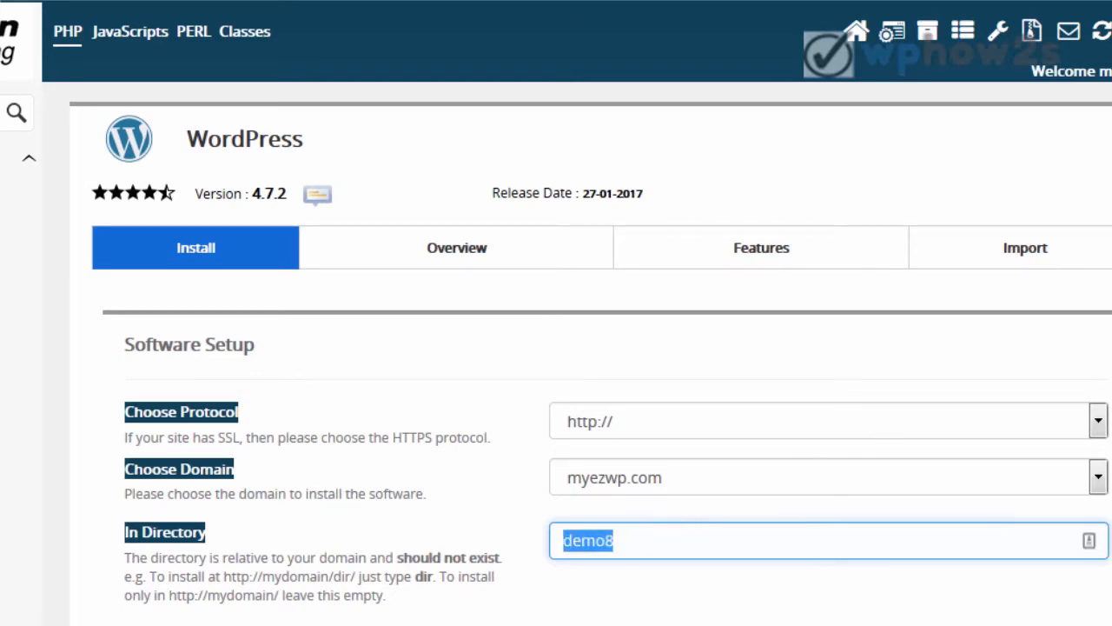
# Step: Enter the admin username in the Admin Account section, leaving the site name and description as they are
pyautogui.scroll(-6, 894, 293)
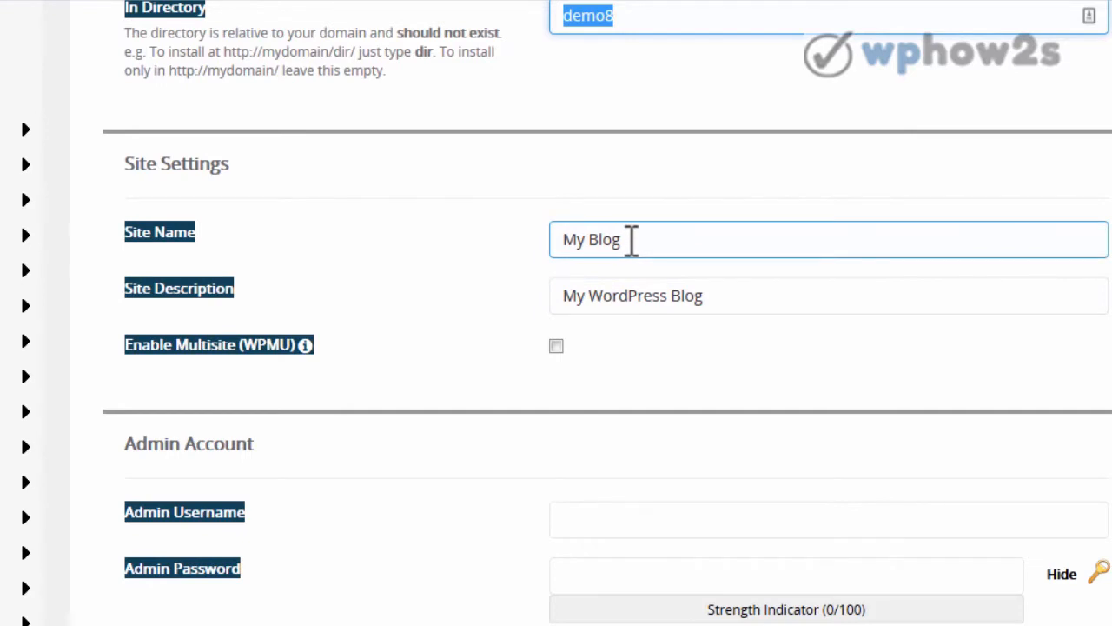
pyautogui.scroll(-3, 557, 313)
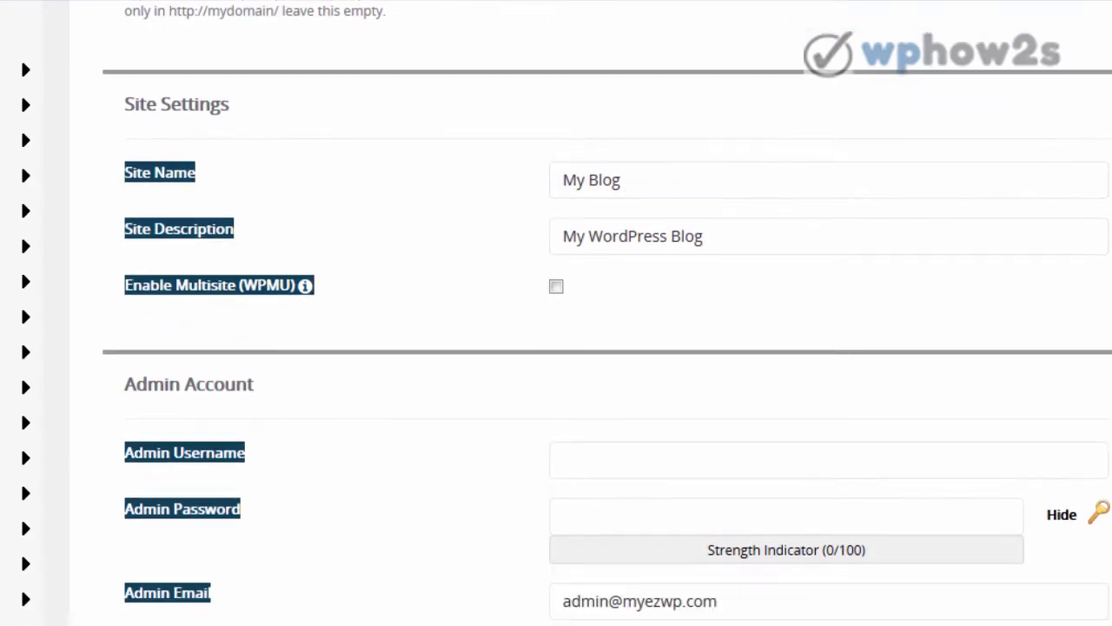
pyautogui.click(608, 233)
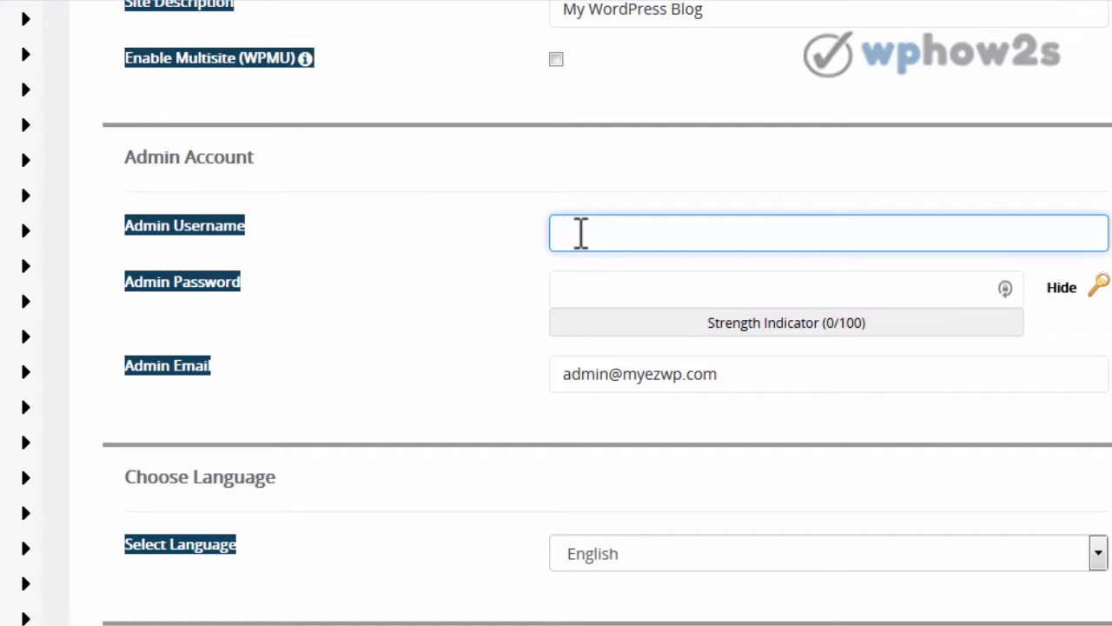
pyautogui.write('i')
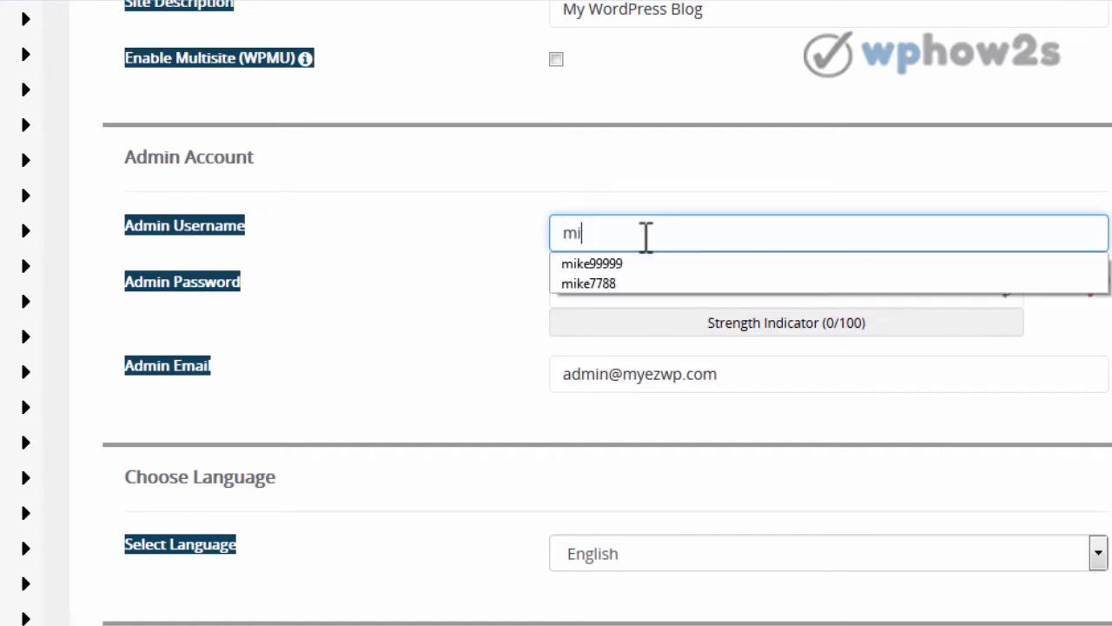
pyautogui.write('ke6677')
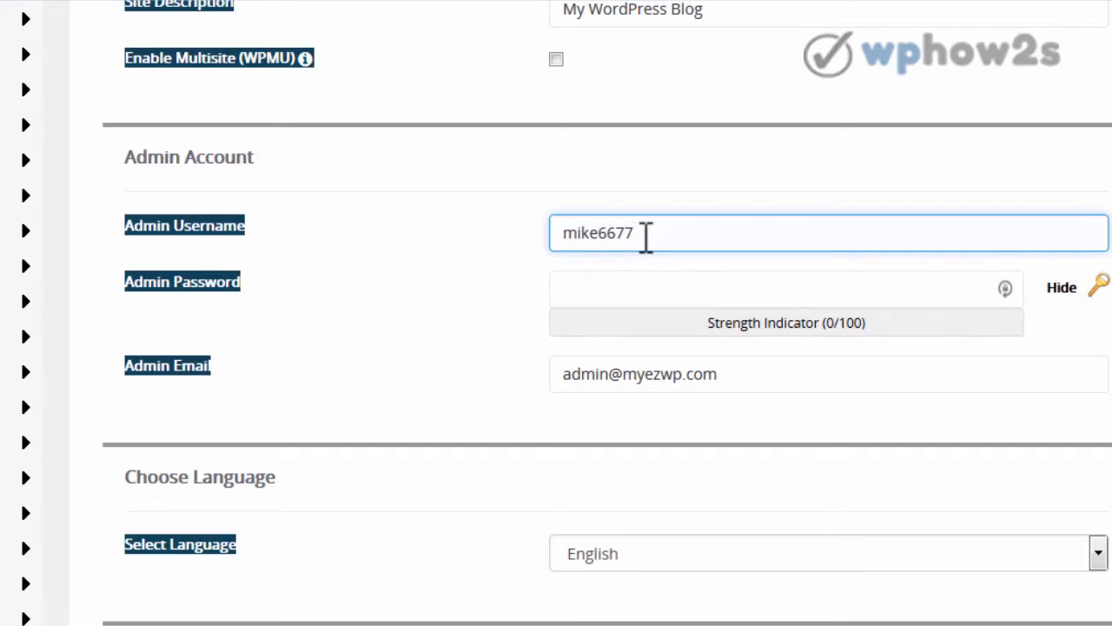
# Step: Enter the admin account password with its characters hidden
pyautogui.click(673, 288)
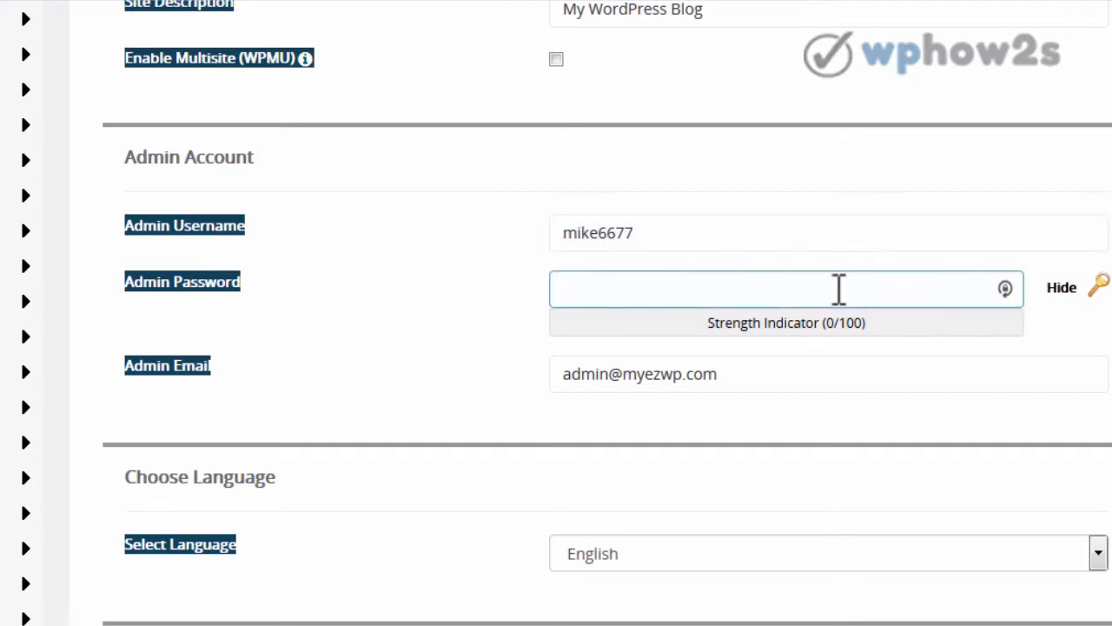
pyautogui.click(1062, 294)
pyautogui.click(1060, 294)
pyautogui.click(604, 282)
pyautogui.write('•')
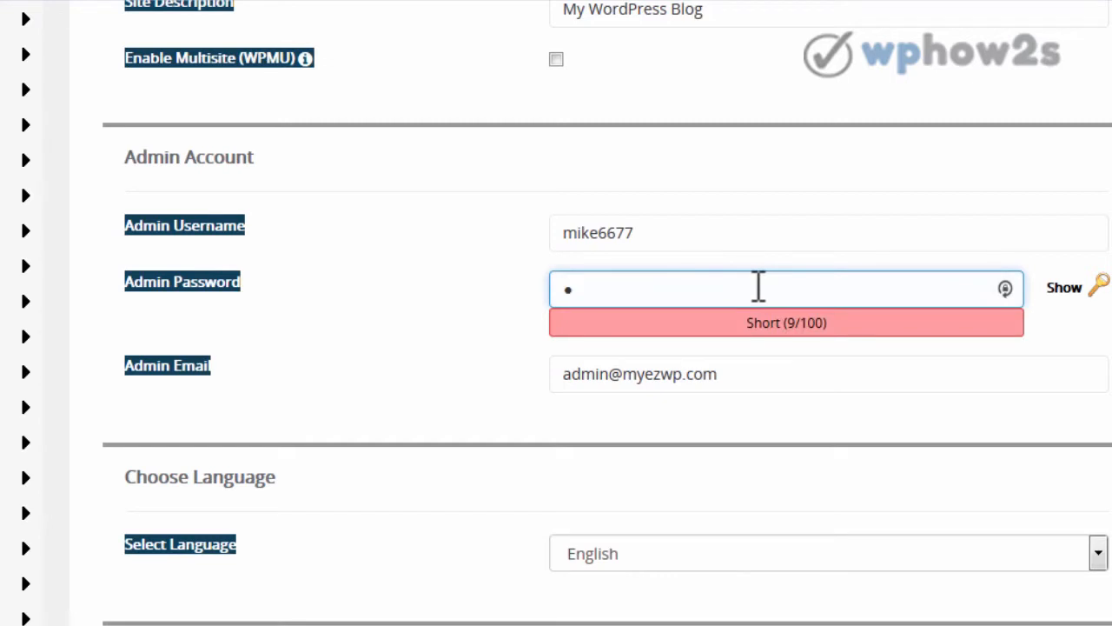
pyautogui.write('••••••')
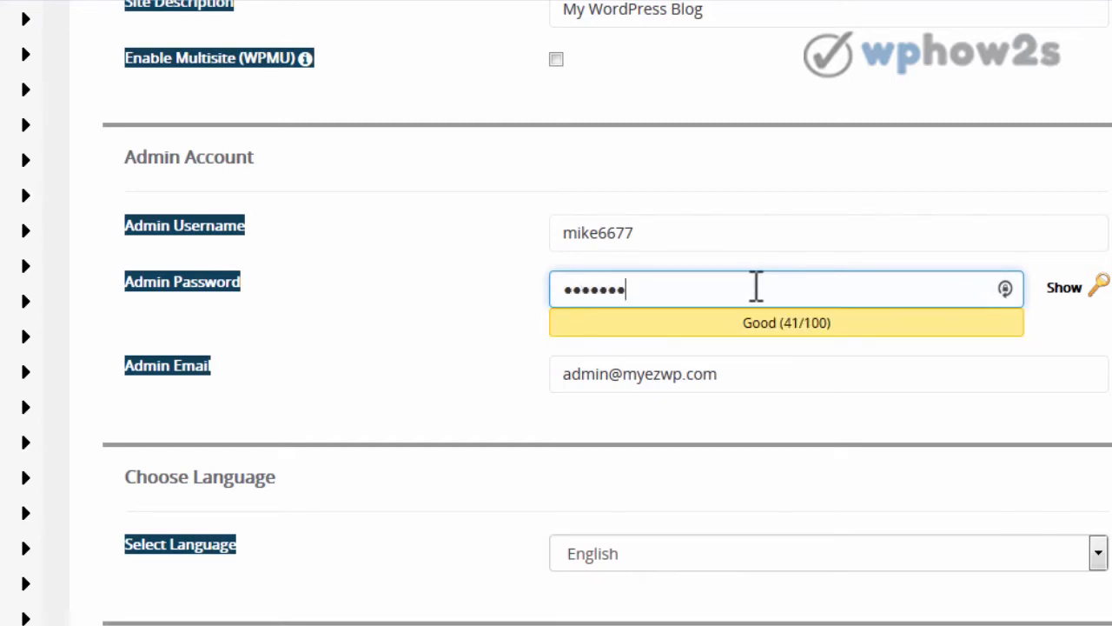
pyautogui.write('•••')
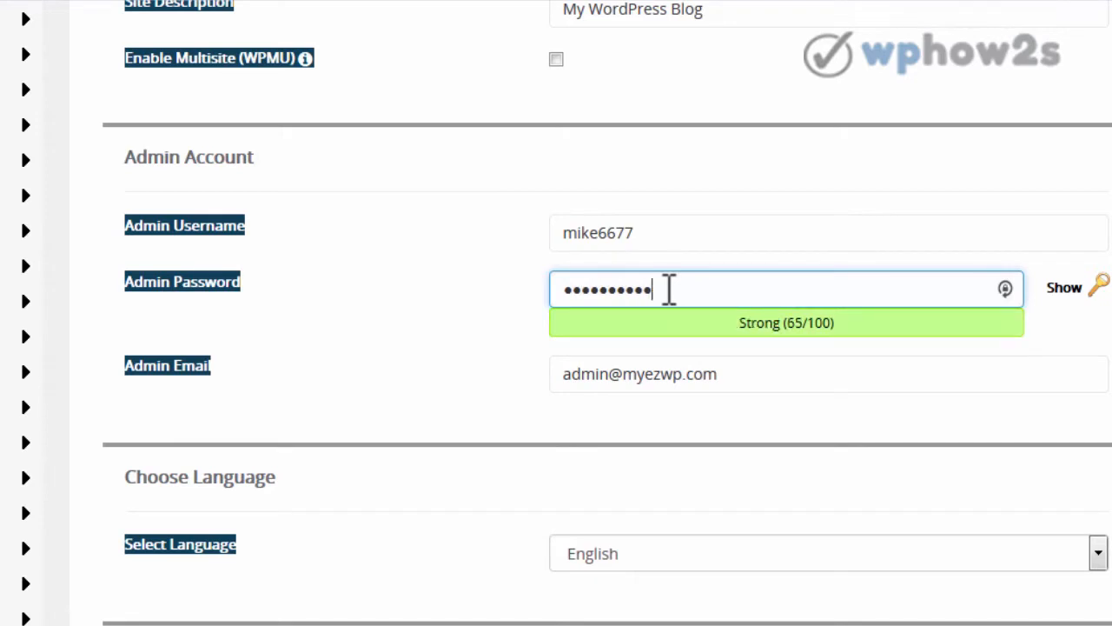
pyautogui.write('•')
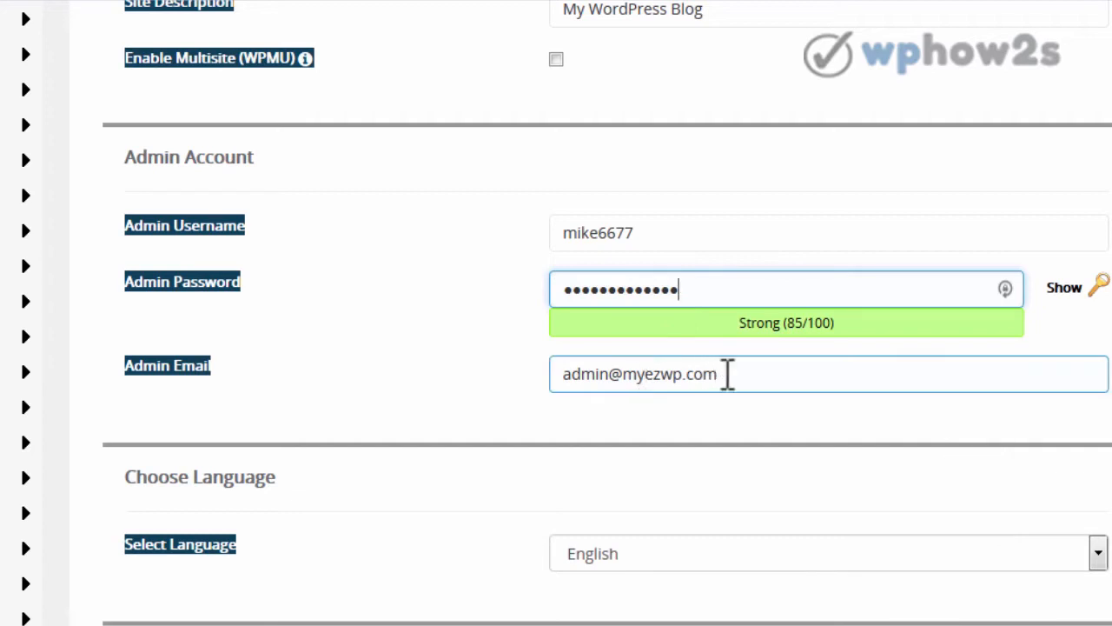
# Step: Replace the default admin e-mail with the site owner's e-mail address from the suggested entries
pyautogui.moveTo(727, 377); pyautogui.dragTo(509, 367)
pyautogui.write('mi')
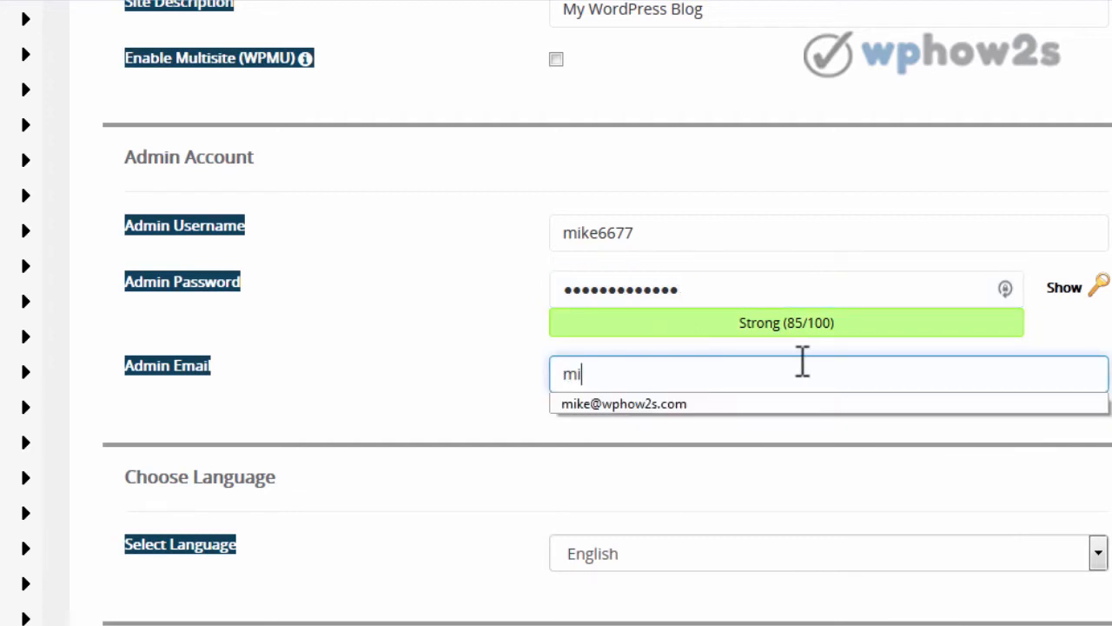
pyautogui.write('k')
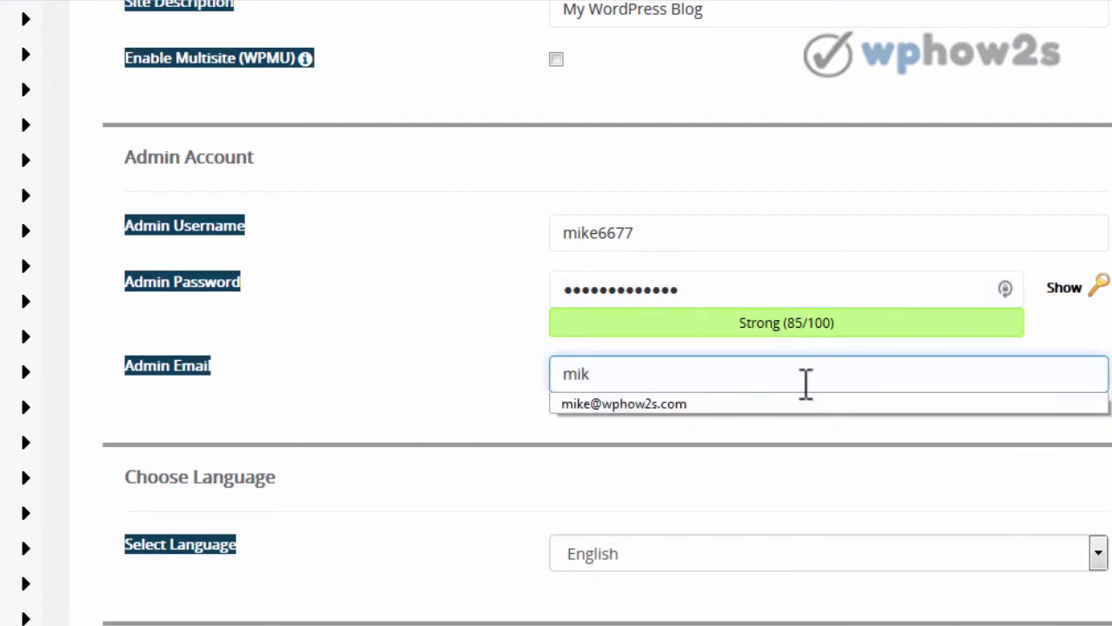
pyautogui.click(662, 408)
# Step: Check the available installation languages and keep English
pyautogui.scroll(-3, 665, 411)
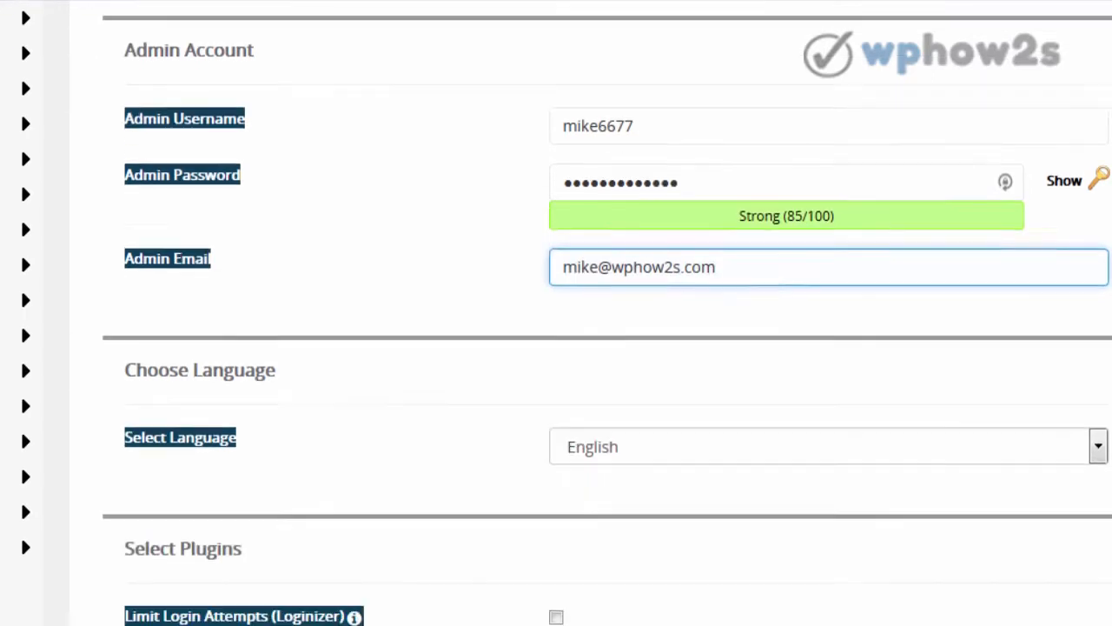
pyautogui.scroll(-3, 556, 313)
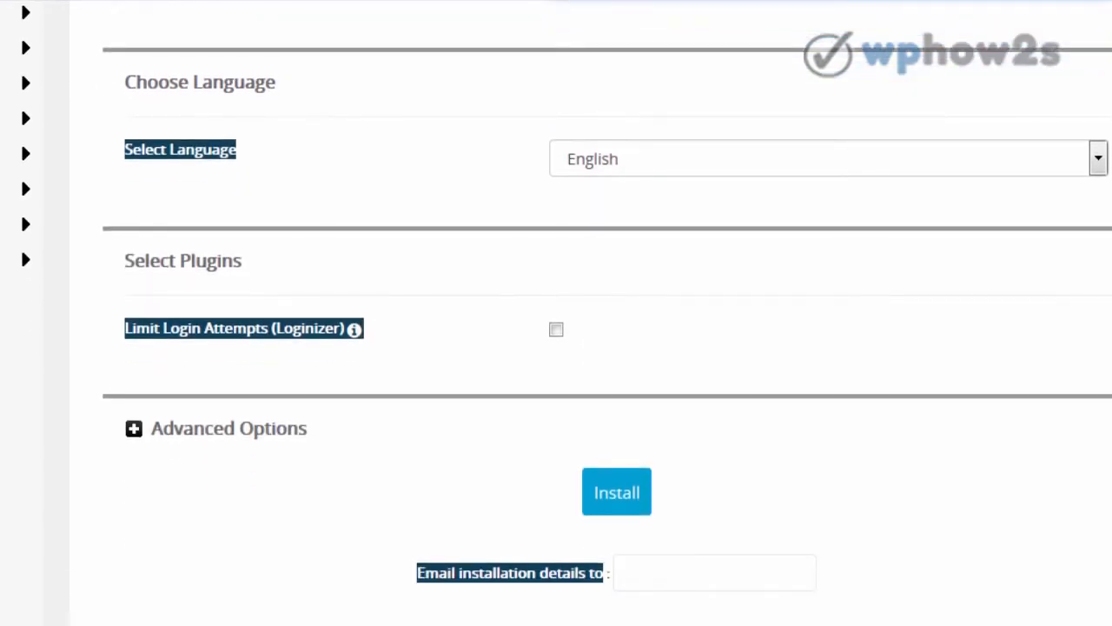
pyautogui.click(1100, 162)
pyautogui.click(1100, 162)
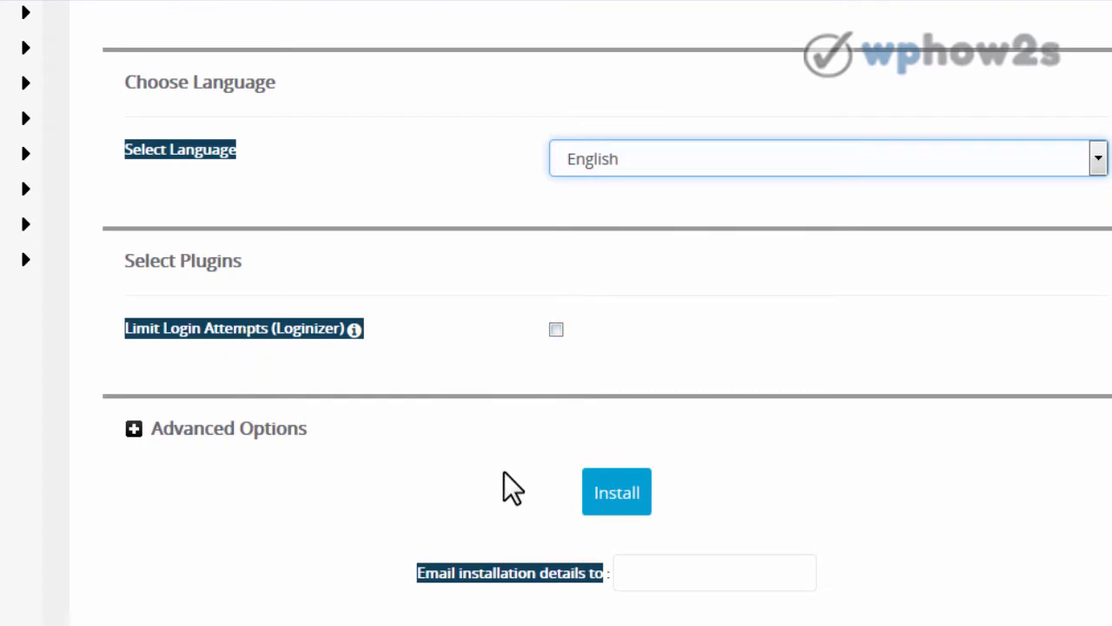
# Step: Fill in the e-mail address that receives the installation details, using the suggested entry
pyautogui.click(658, 572)
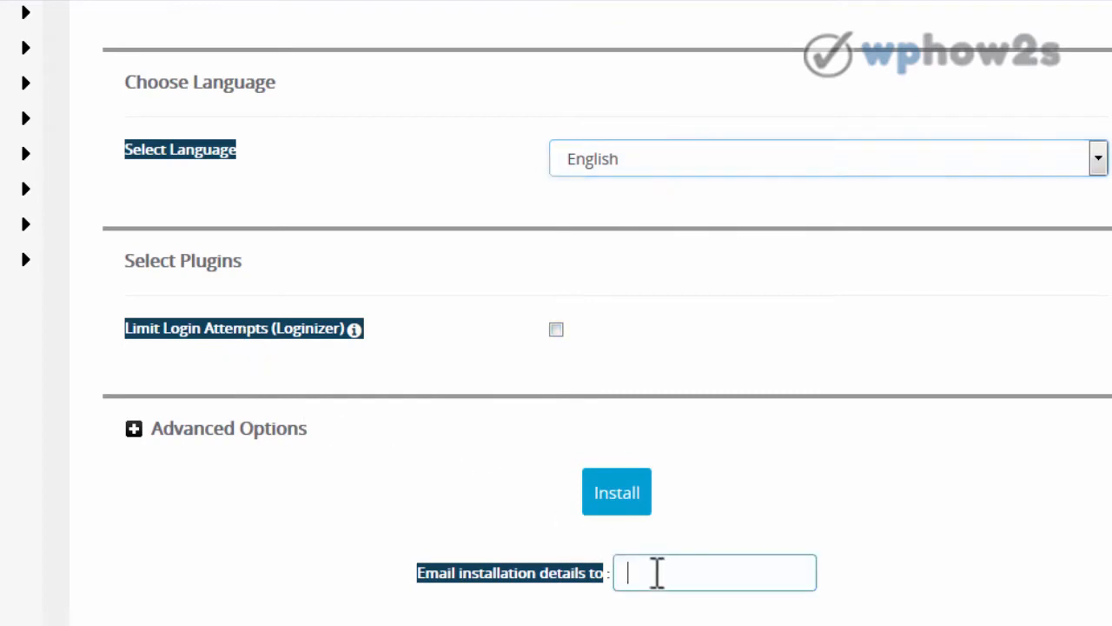
pyautogui.click(656, 573)
pyautogui.click(655, 574)
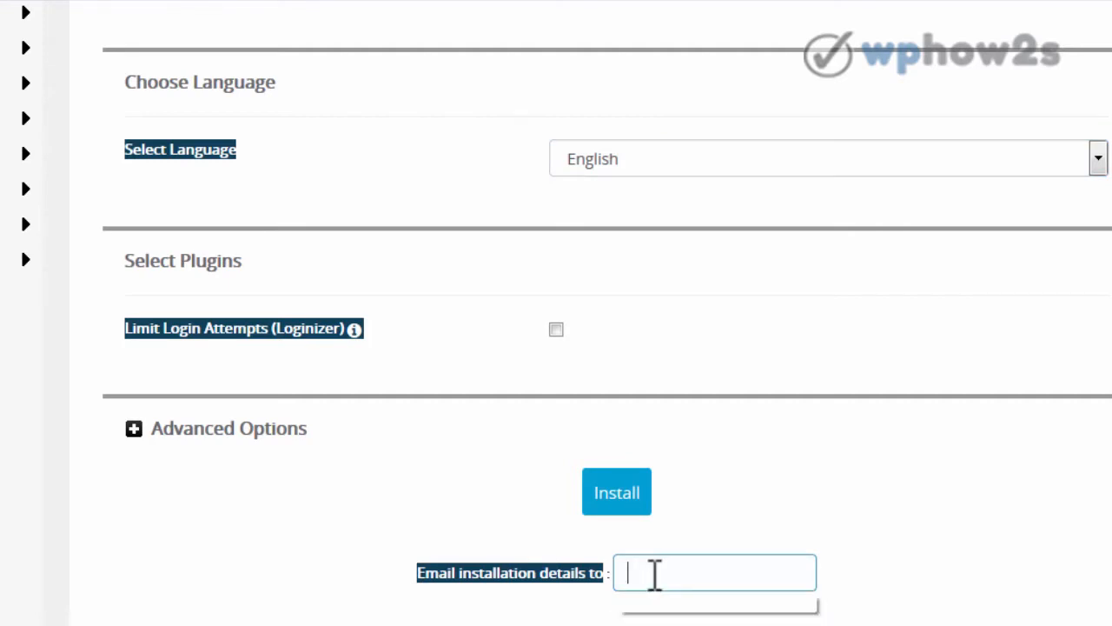
pyautogui.click(663, 602)
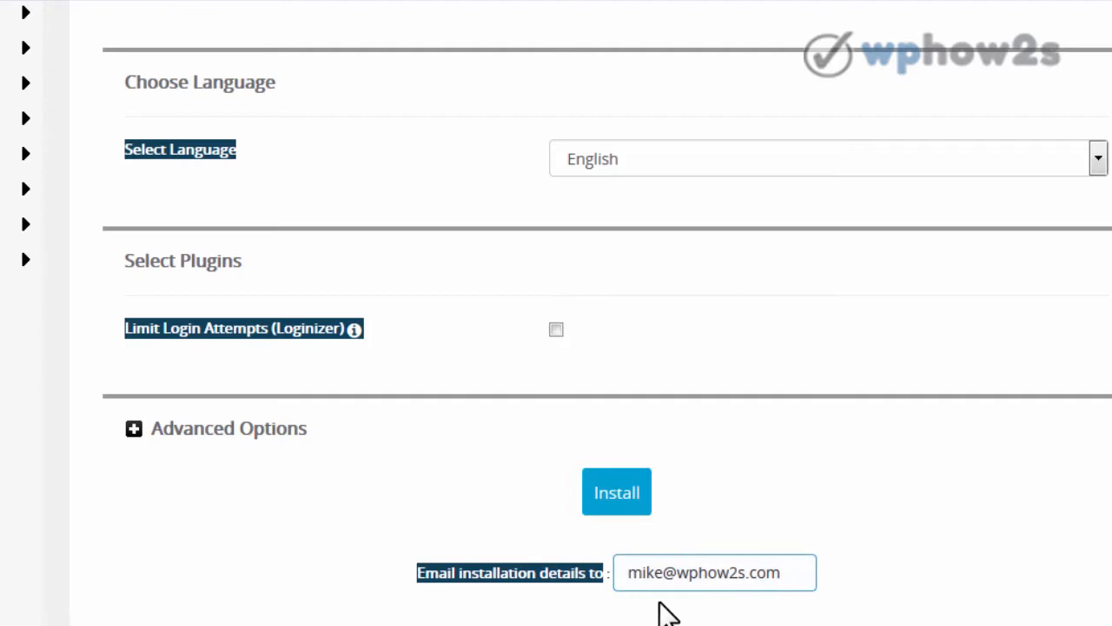
# Step: Install WordPress and open the new site's administrative URL
pyautogui.click(618, 494)
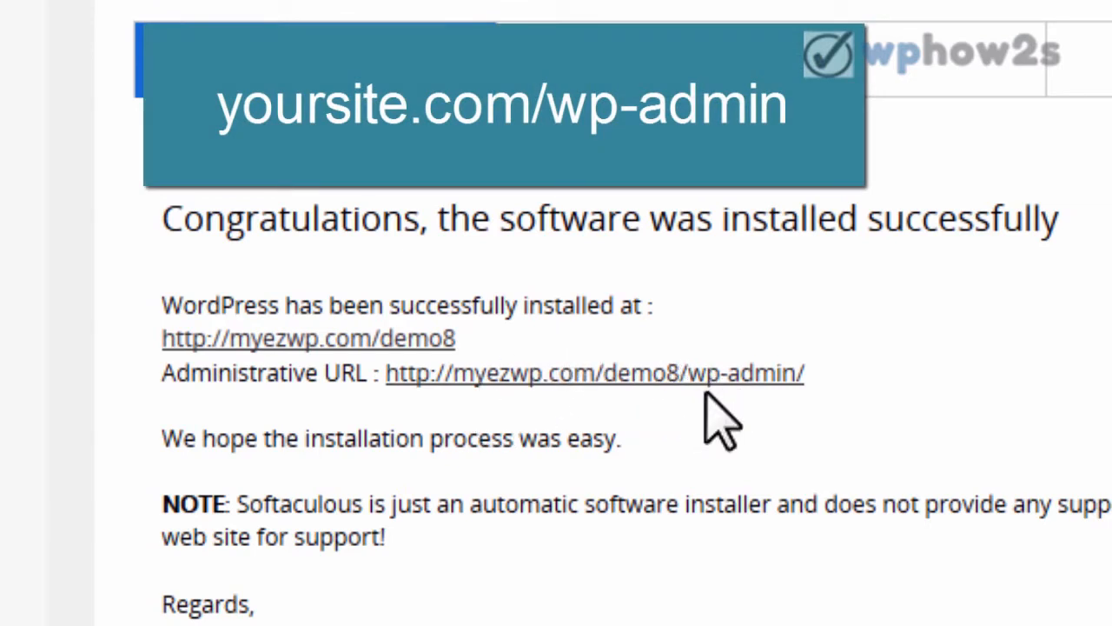
pyautogui.click(620, 370)
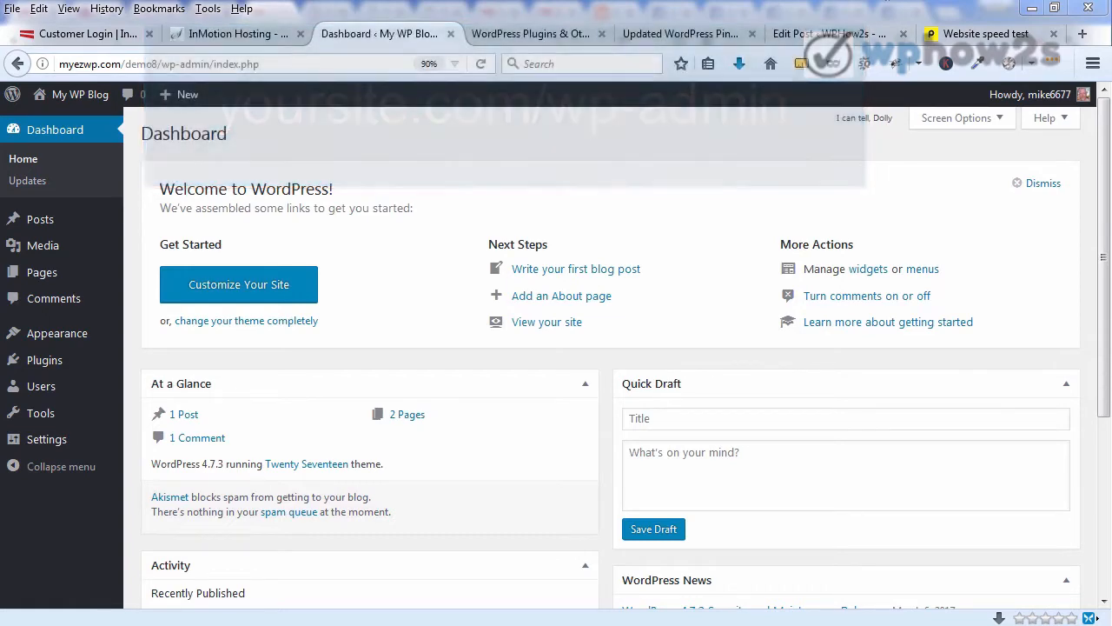
# Step: Review the wphow2s.com plugins and resources page from the plugin list down to the Simple Checklist
pyautogui.click(527, 39)
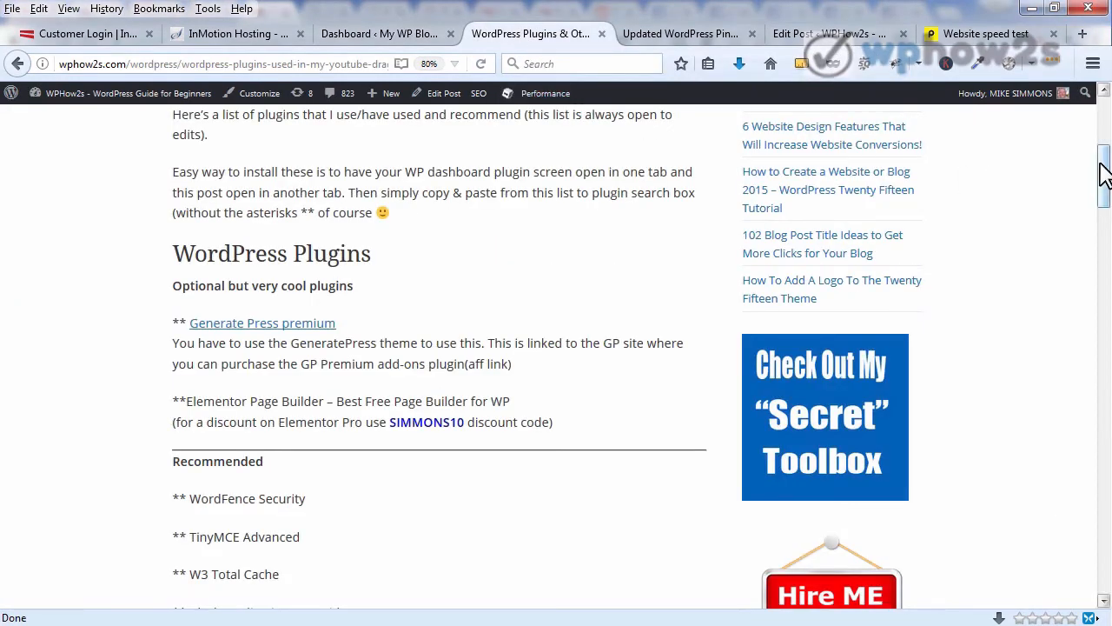
pyautogui.moveTo(1103, 174); pyautogui.dragTo(1085, 373)
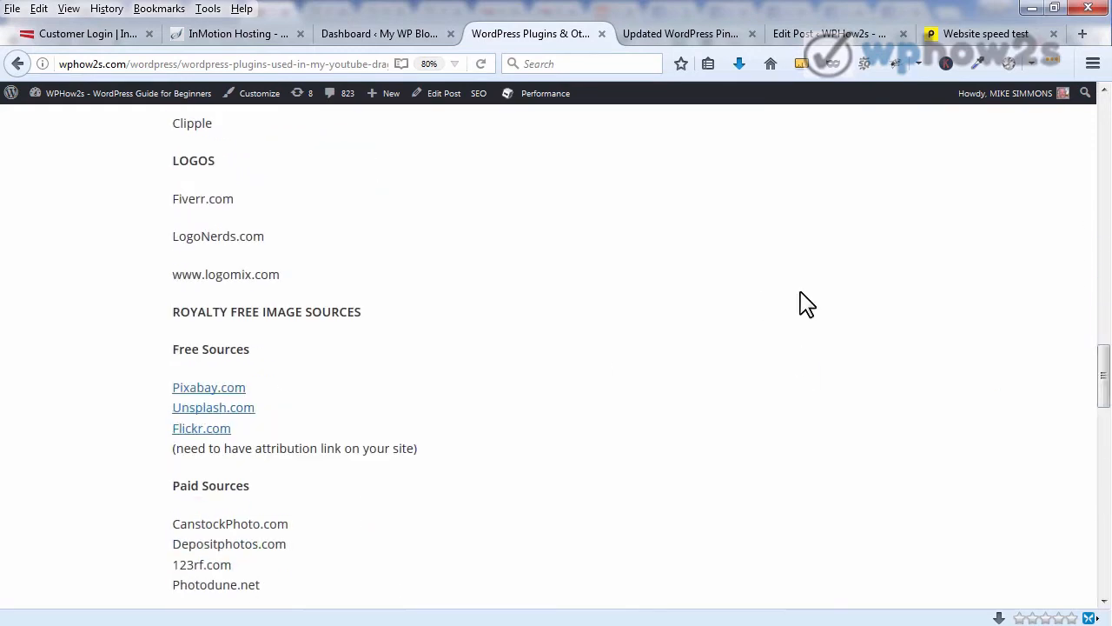
pyautogui.moveTo(1103, 358); pyautogui.dragTo(1103, 401)
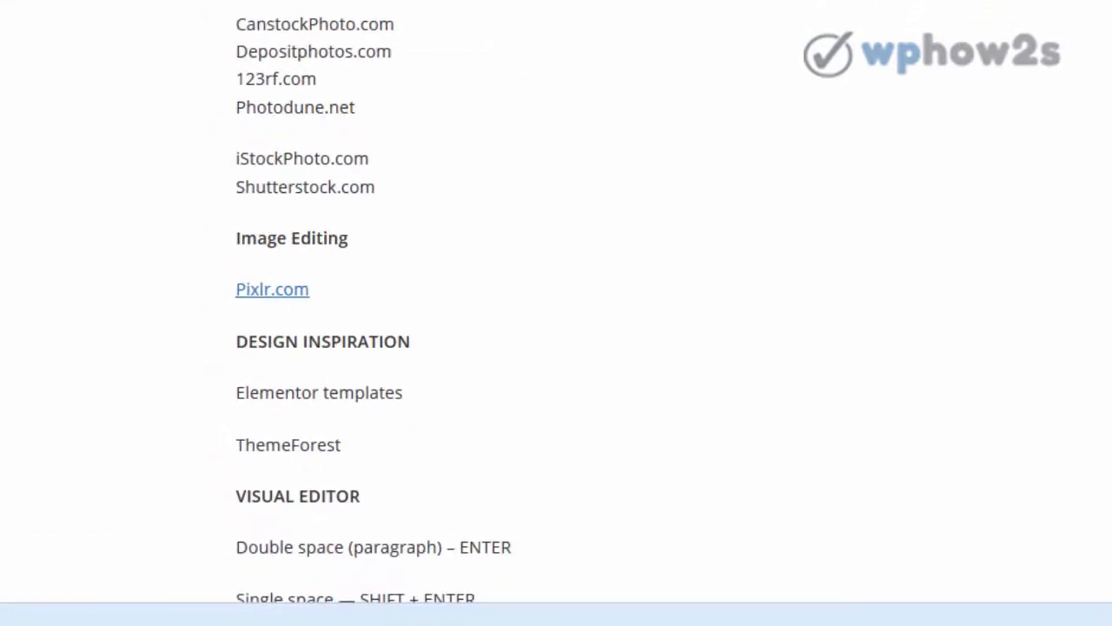
pyautogui.scroll(-5, 556, 313)
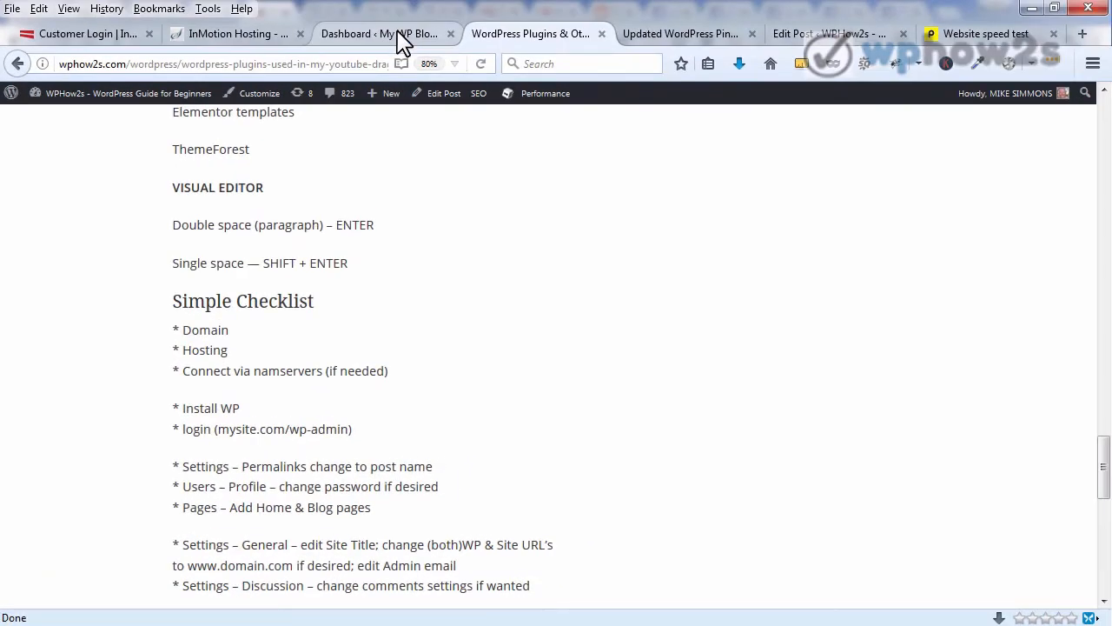
# Step: Return to the WordPress dashboard and open the Permalink Settings
pyautogui.click(400, 35)
pyautogui.moveTo(85, 343)
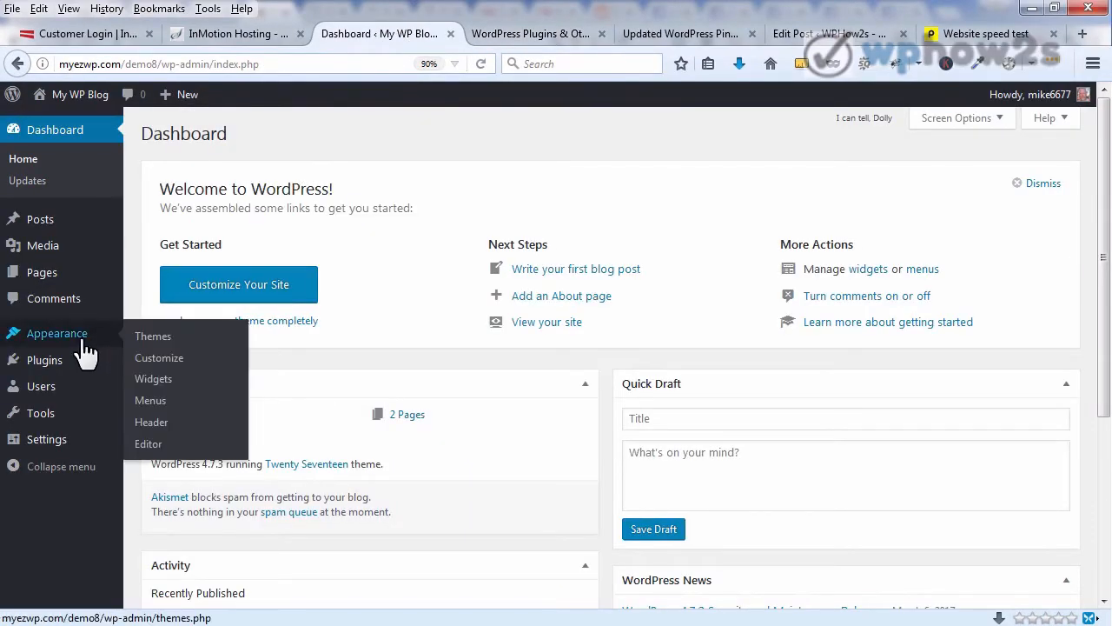
pyautogui.moveTo(42, 443)
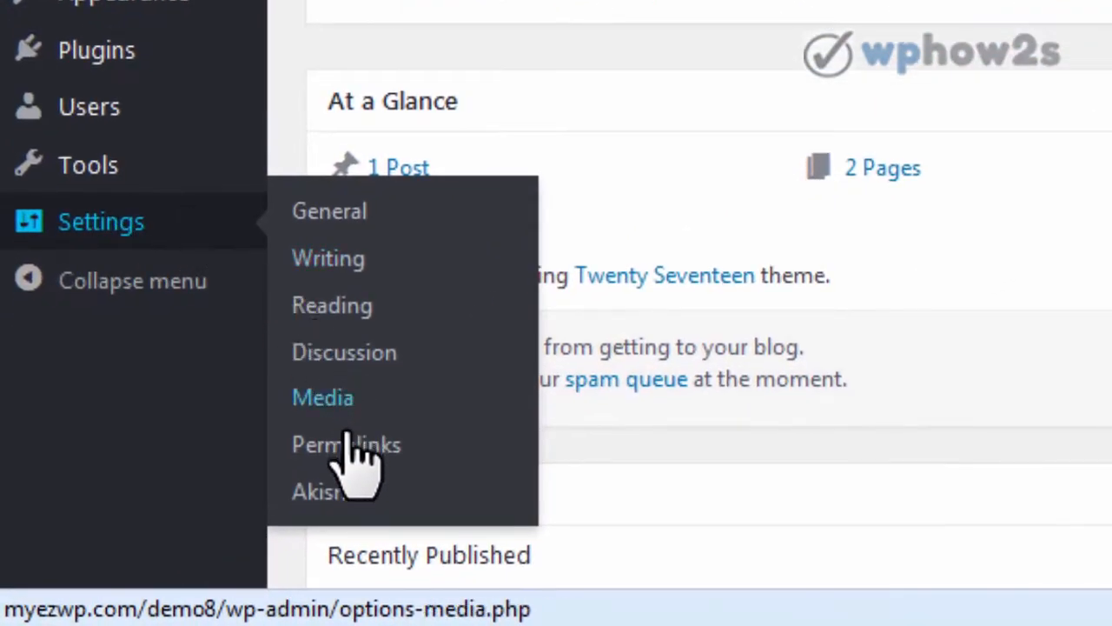
pyautogui.click(348, 447)
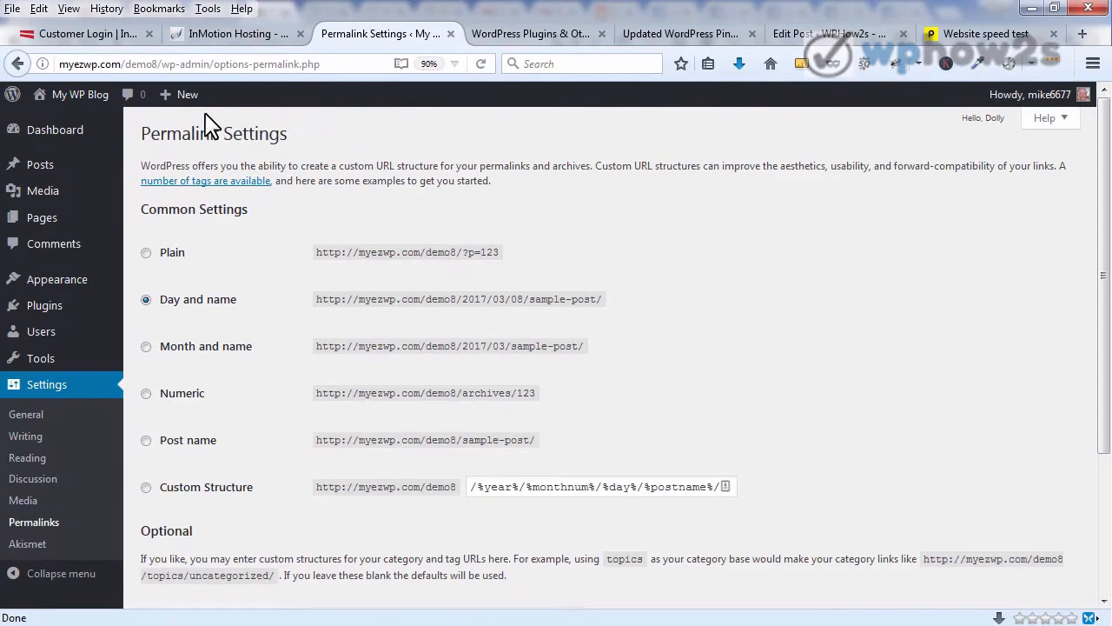
# Step: Open the front end of My WP Blog in a new browser tab
pyautogui.moveTo(80, 96)
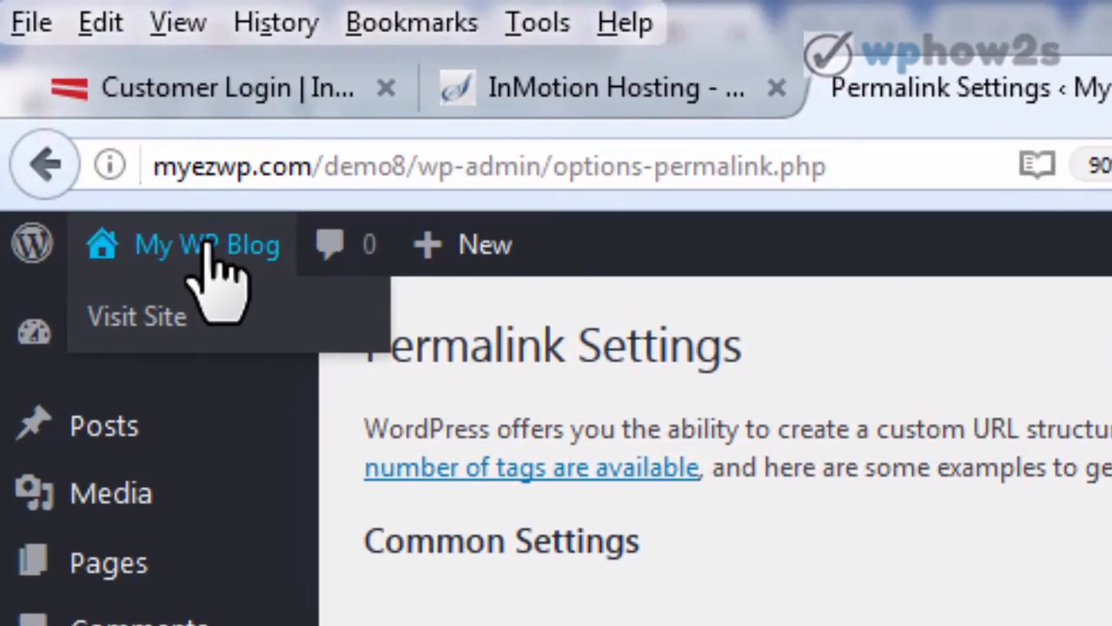
pyautogui.rightClick(208, 248)
pyautogui.click(373, 270)
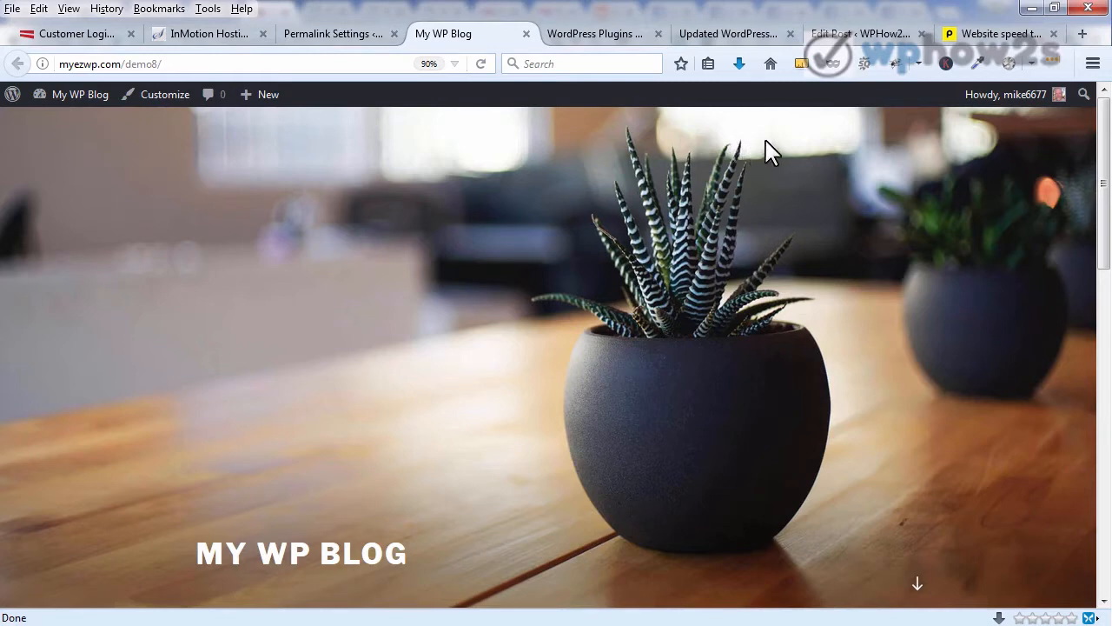
# Step: Open the Hello world! post and highlight the hello-world/ part of its web address
pyautogui.moveTo(1103, 141); pyautogui.dragTo(1104, 247)
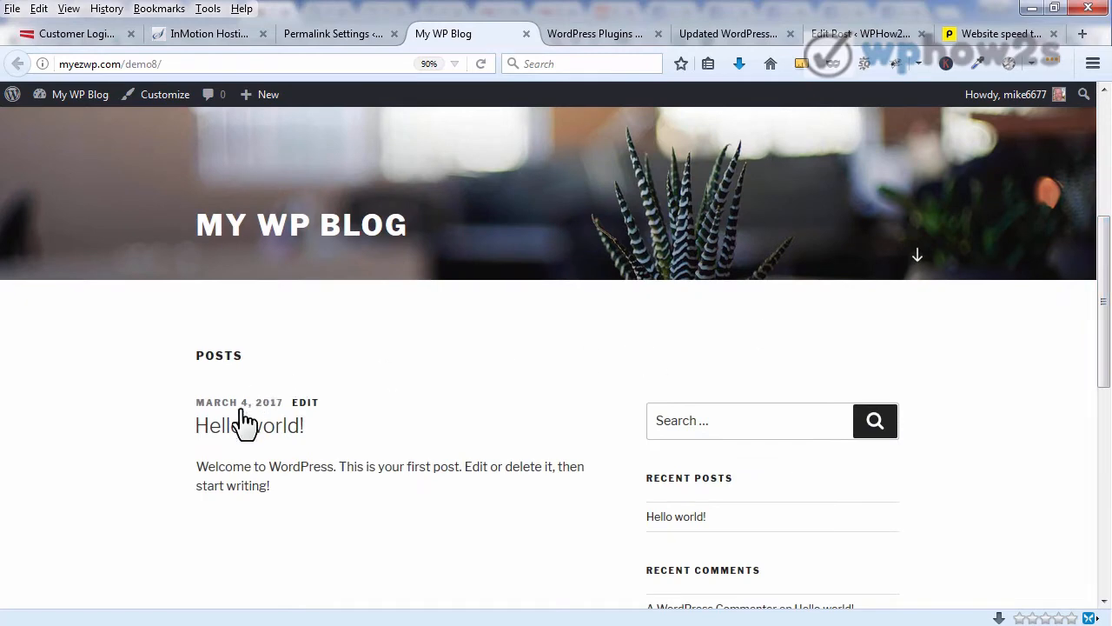
pyautogui.click(273, 435)
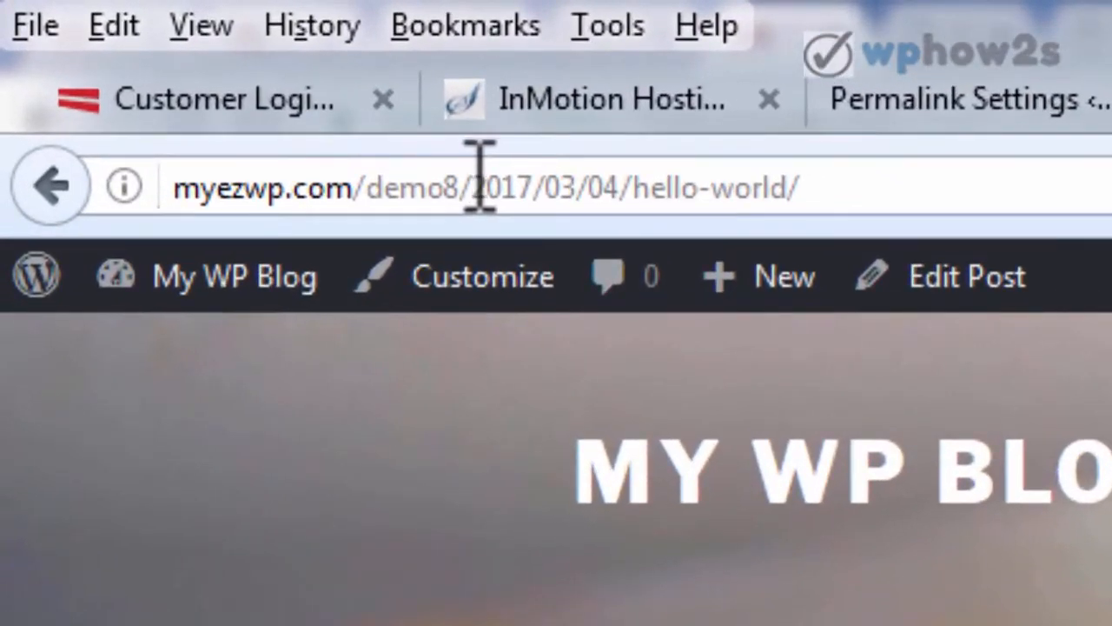
pyautogui.moveTo(479, 180); pyautogui.dragTo(829, 186)
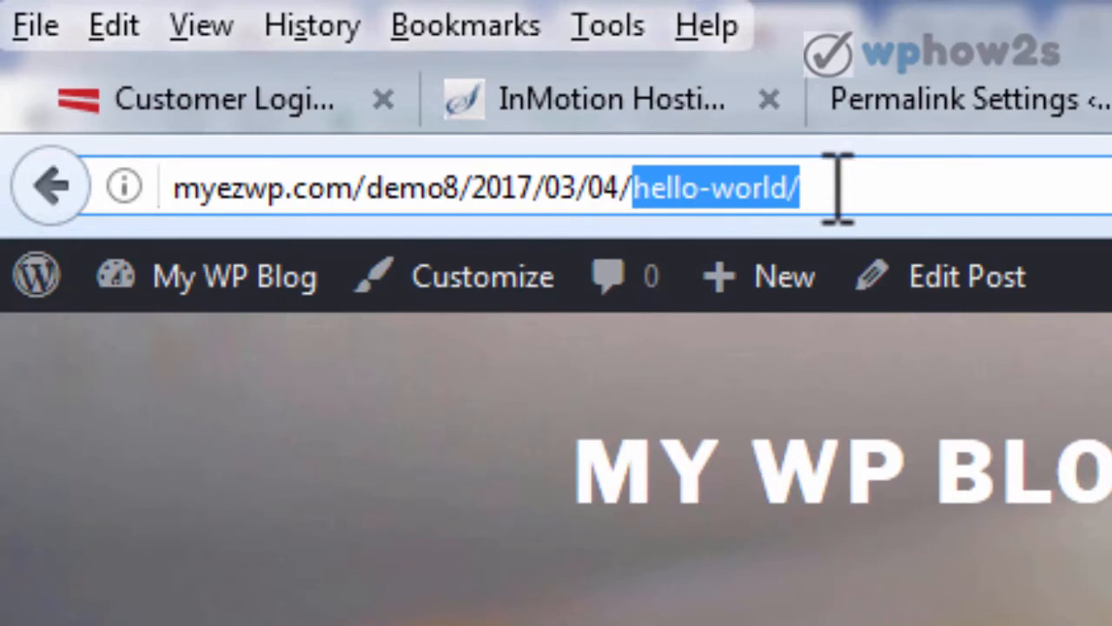
# Step: Set the permalink structure to Post name in Permalink Settings and save the changes
pyautogui.click(839, 186)
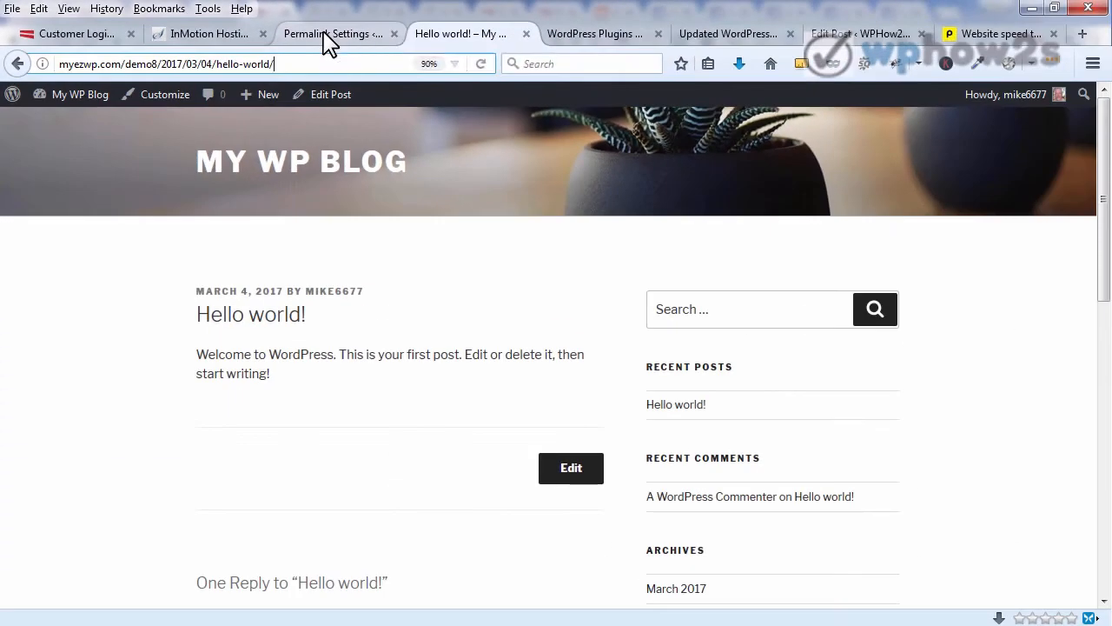
pyautogui.click(599, 69)
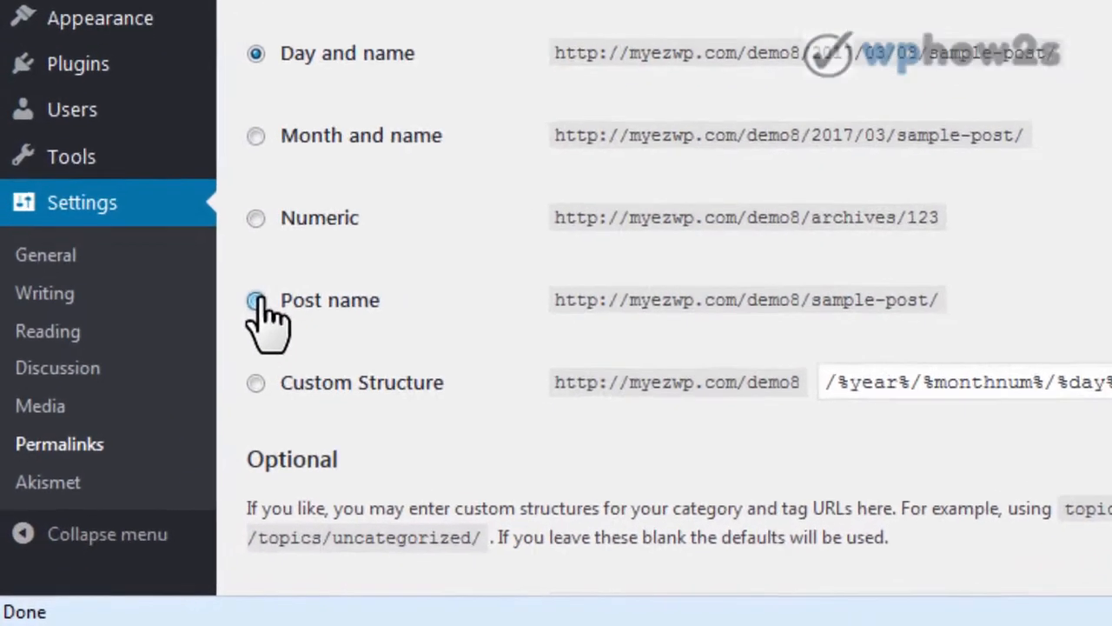
pyautogui.click(146, 440)
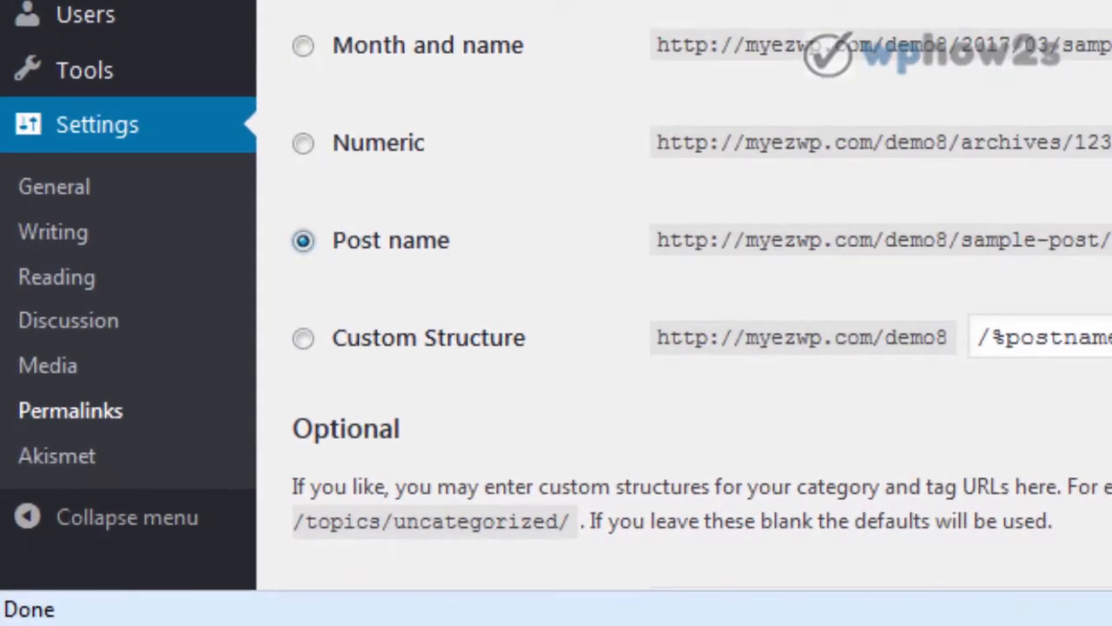
pyautogui.scroll(-3, 687, 347)
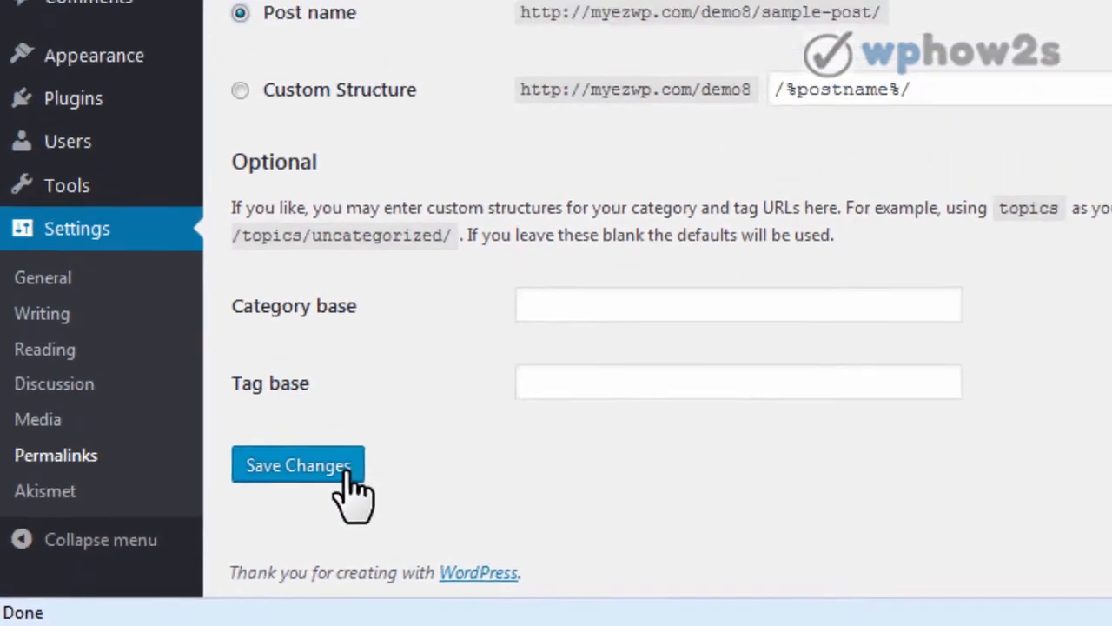
pyautogui.click(374, 422)
# Step: Reload the Hello world! post and highlight the hello-world/ part of its new web address
pyautogui.click(469, 33)
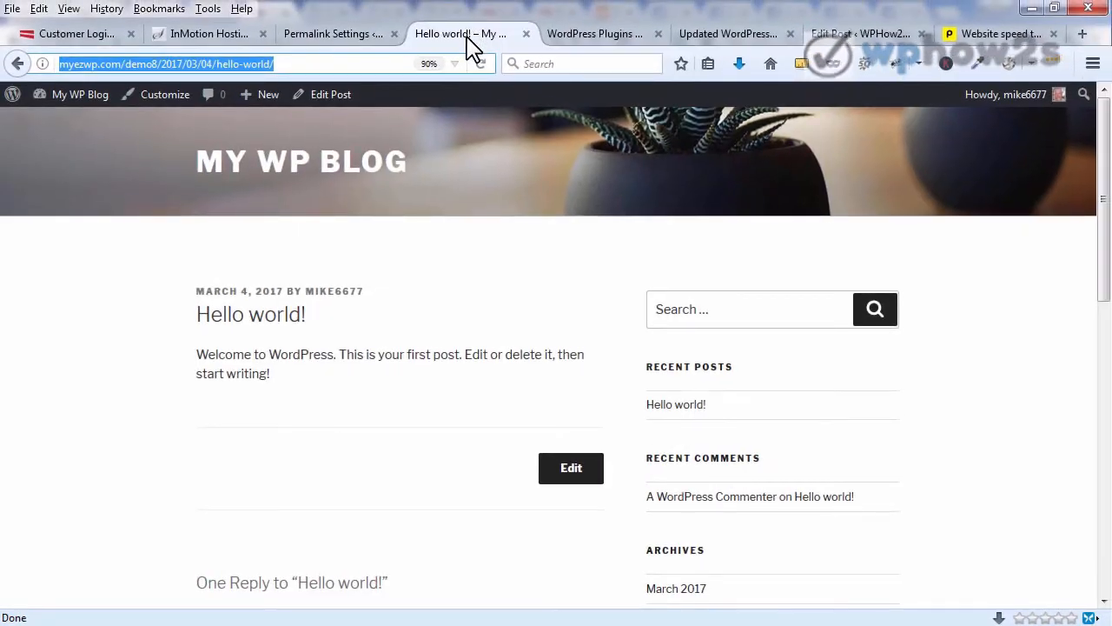
pyautogui.rightClick(476, 41)
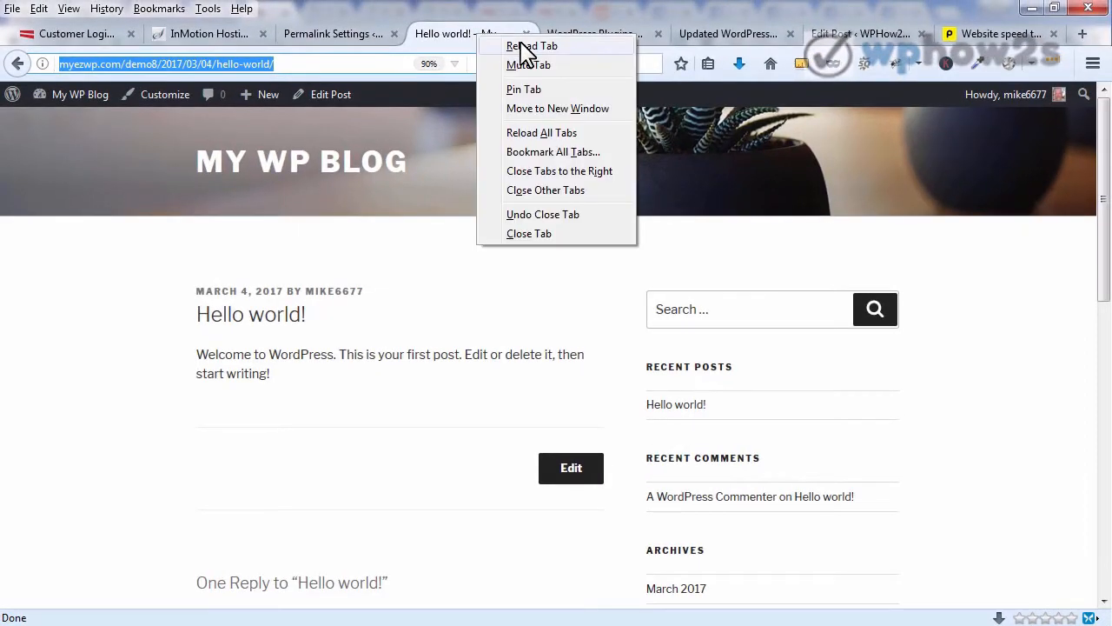
pyautogui.click(522, 46)
pyautogui.click(257, 439)
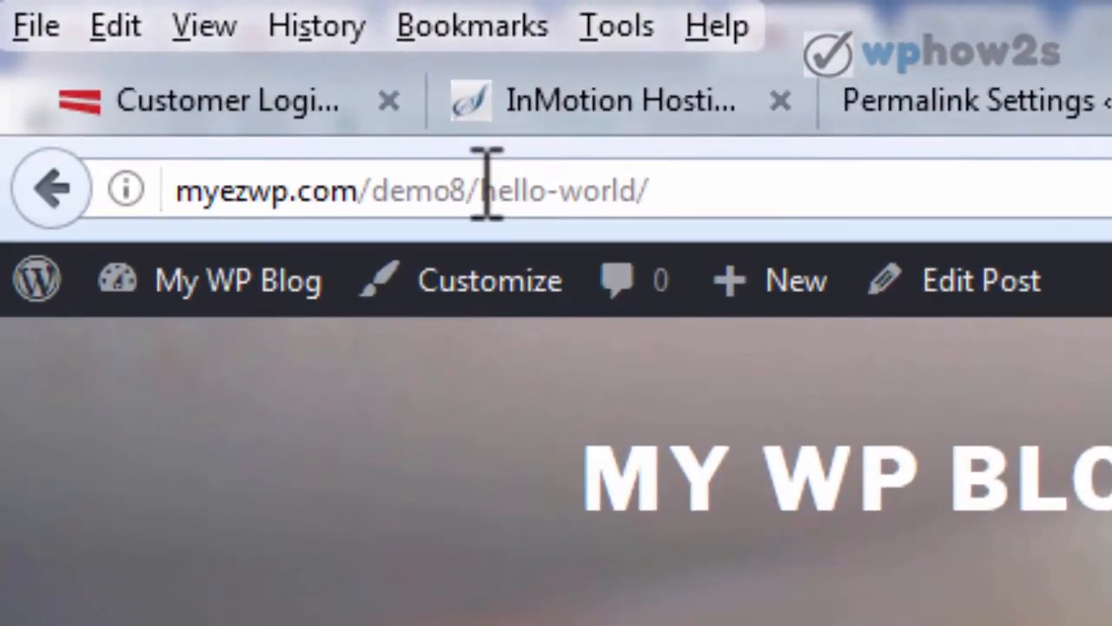
pyautogui.moveTo(482, 190); pyautogui.dragTo(718, 186)
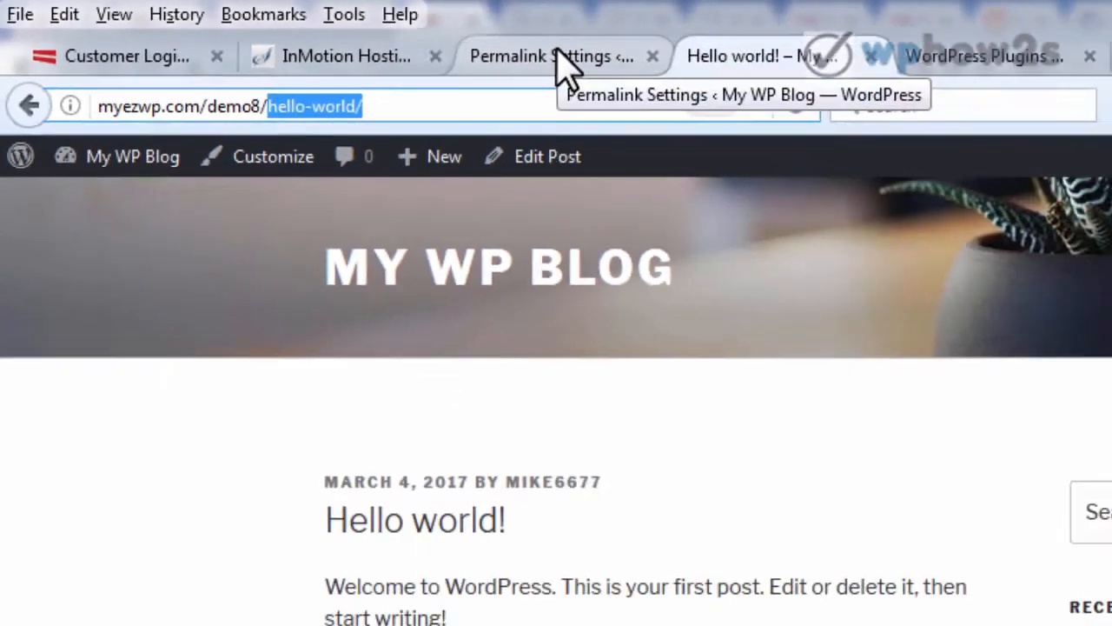
# Step: Open Your Profile in the dashboard and check the toolbar on the Hello world! page before returning to the profile
pyautogui.click(999, 117)
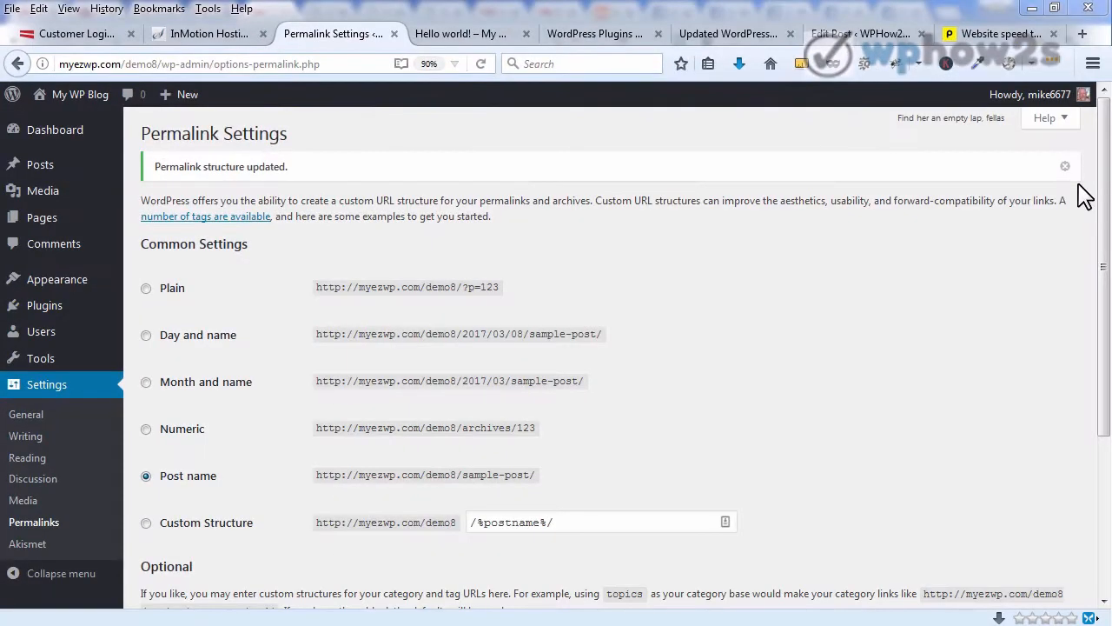
pyautogui.moveTo(36, 337)
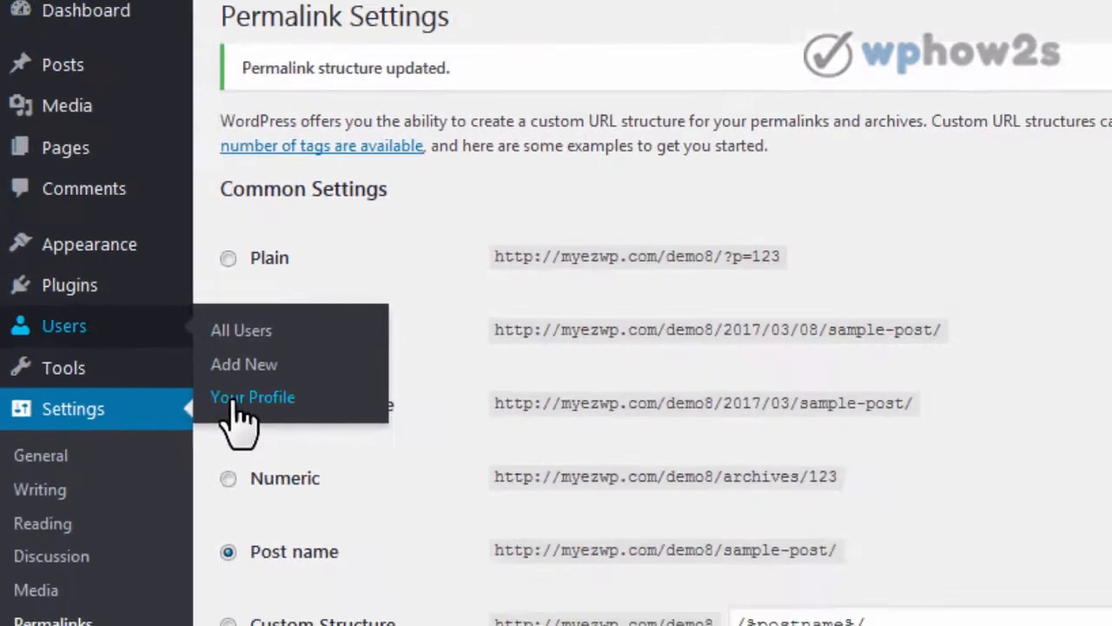
pyautogui.click(352, 421)
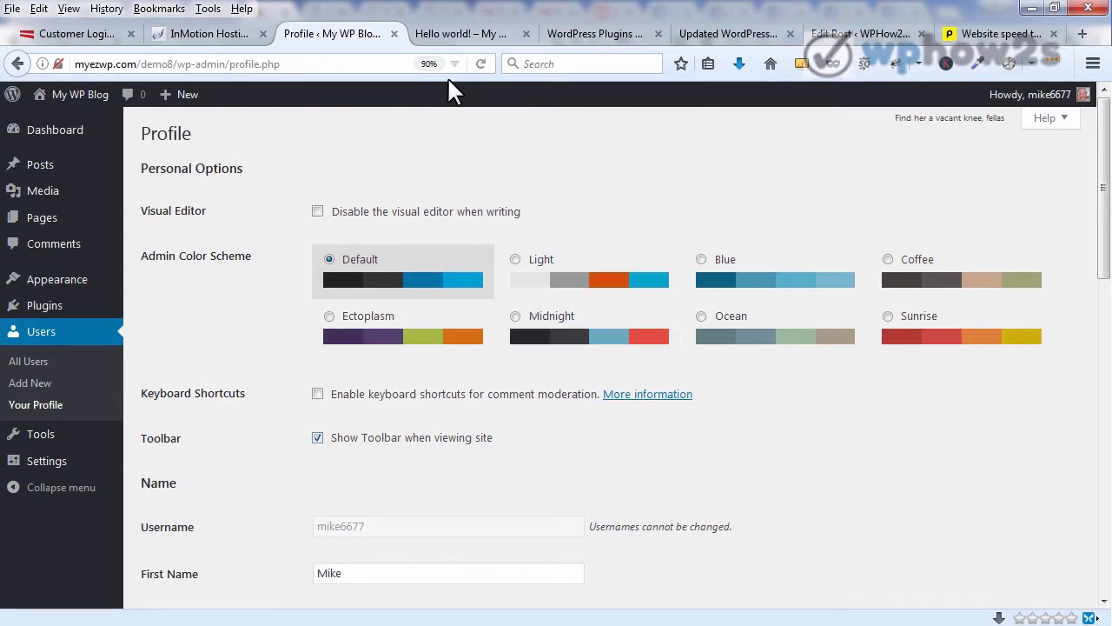
pyautogui.click(447, 37)
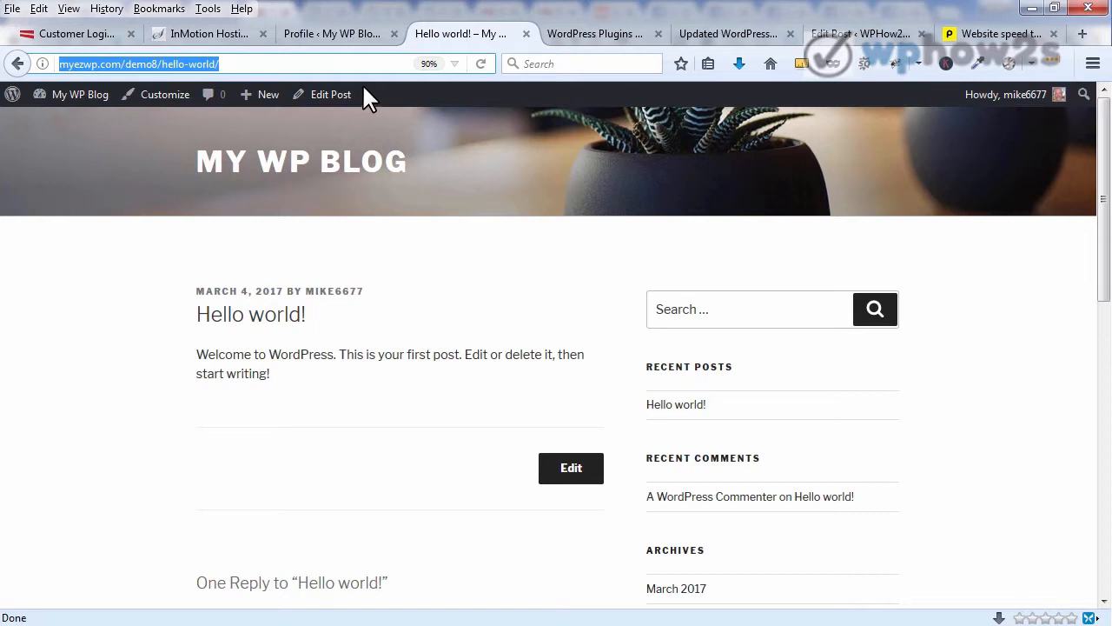
pyautogui.click(356, 35)
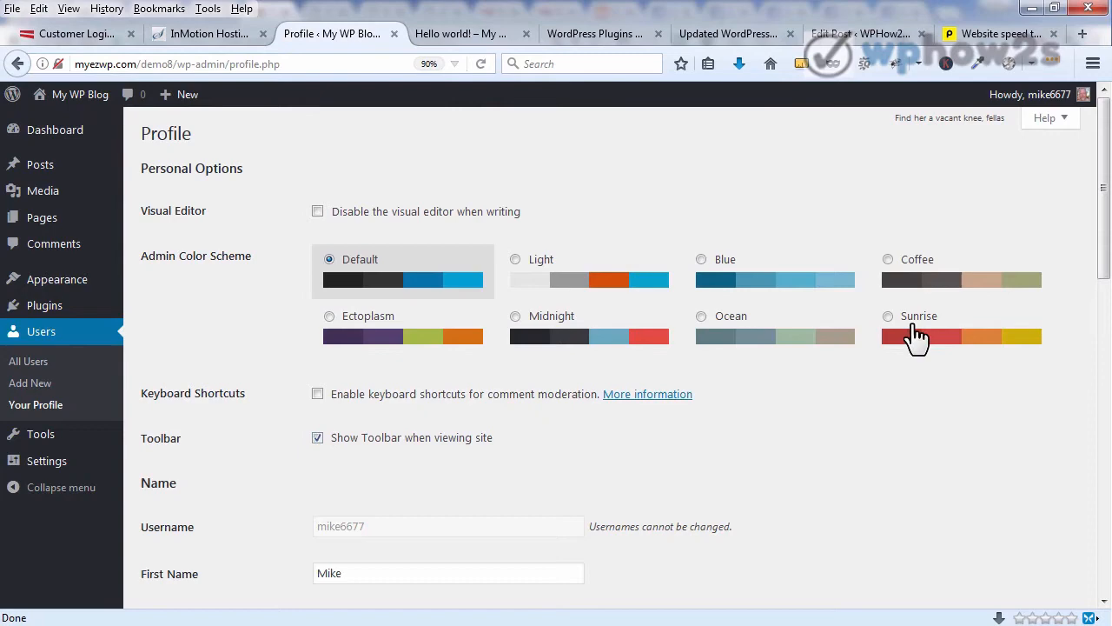
# Step: Set the publicly displayed name in the profile to the first name followed by the last name
pyautogui.moveTo(1101, 173); pyautogui.dragTo(1101, 288)
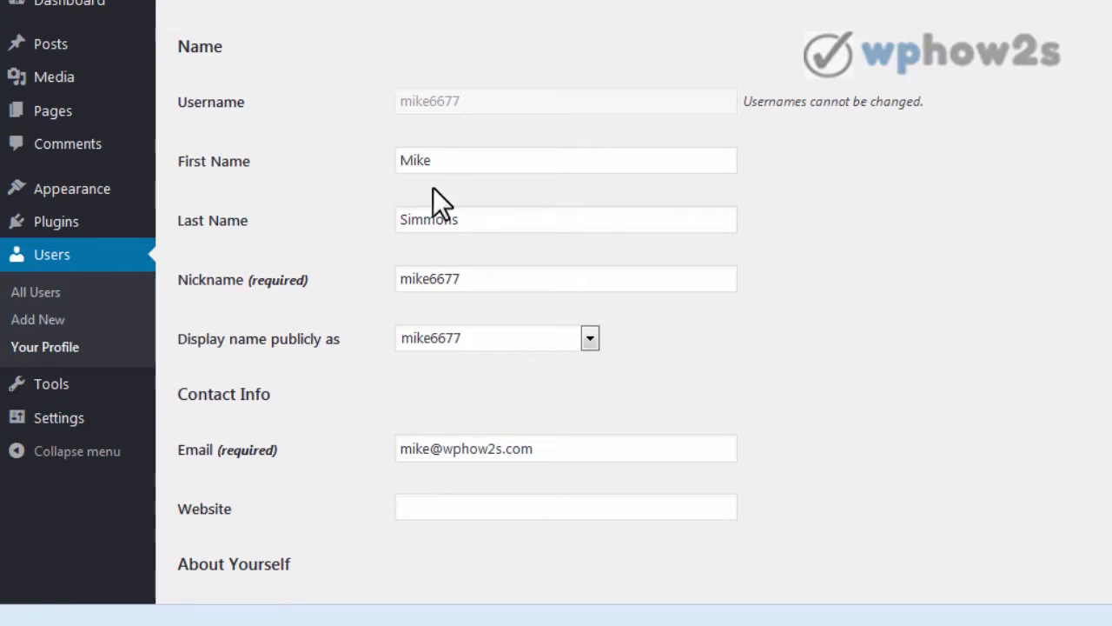
pyautogui.click(591, 340)
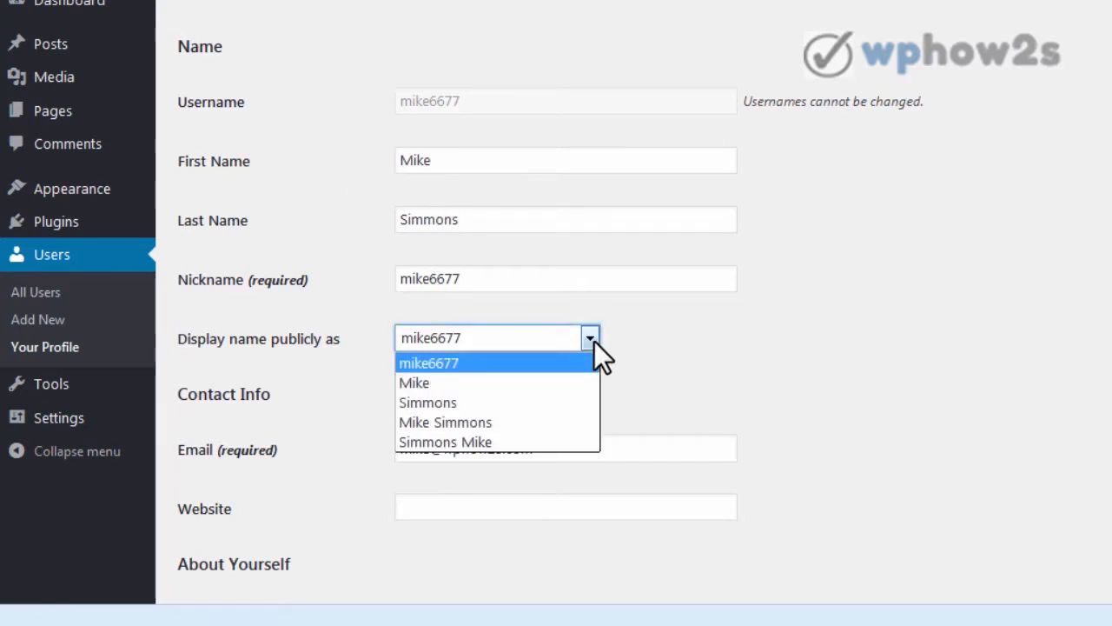
pyautogui.click(486, 423)
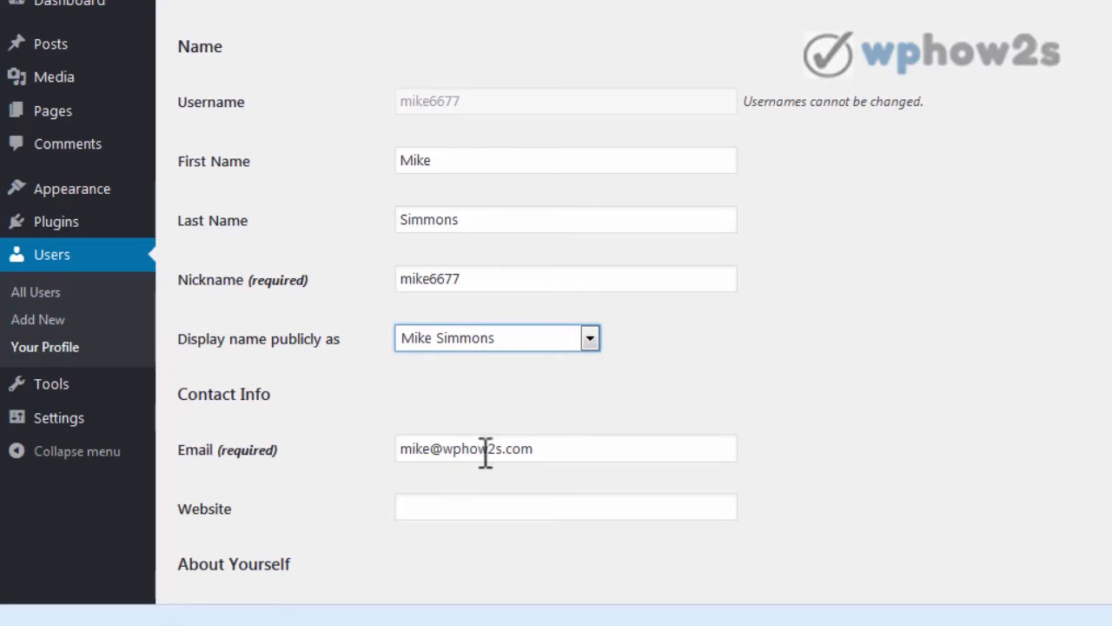
# Step: Try generating a new password under Account Management and cancel the password change
pyautogui.scroll(-8, 633, 348)
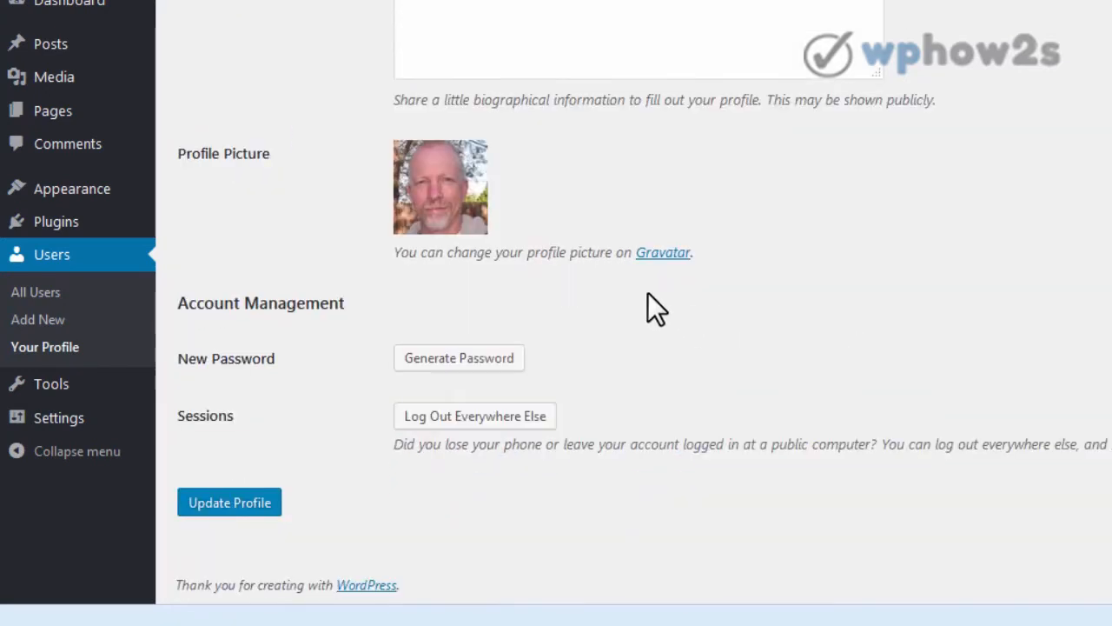
pyautogui.click(451, 358)
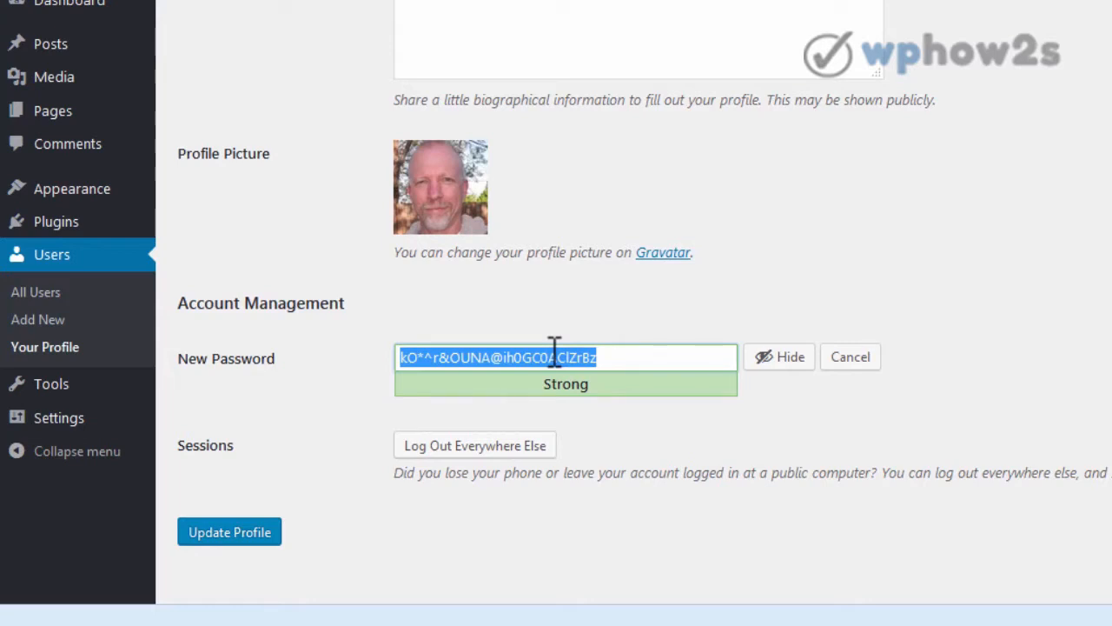
pyautogui.rightClick(554, 348)
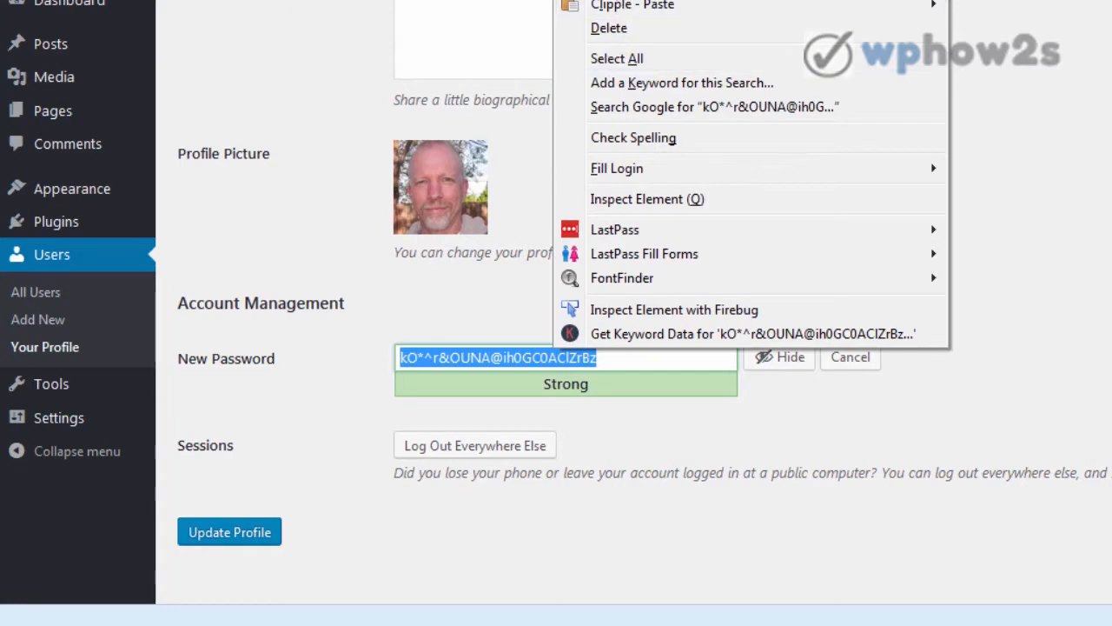
pyautogui.click(618, 1)
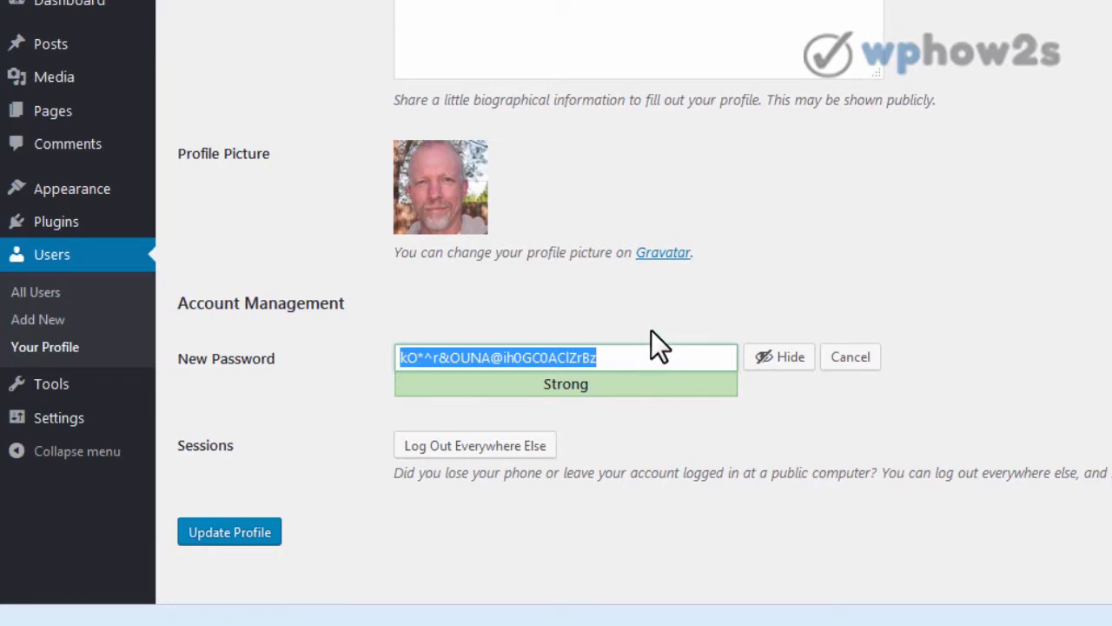
pyautogui.click(851, 361)
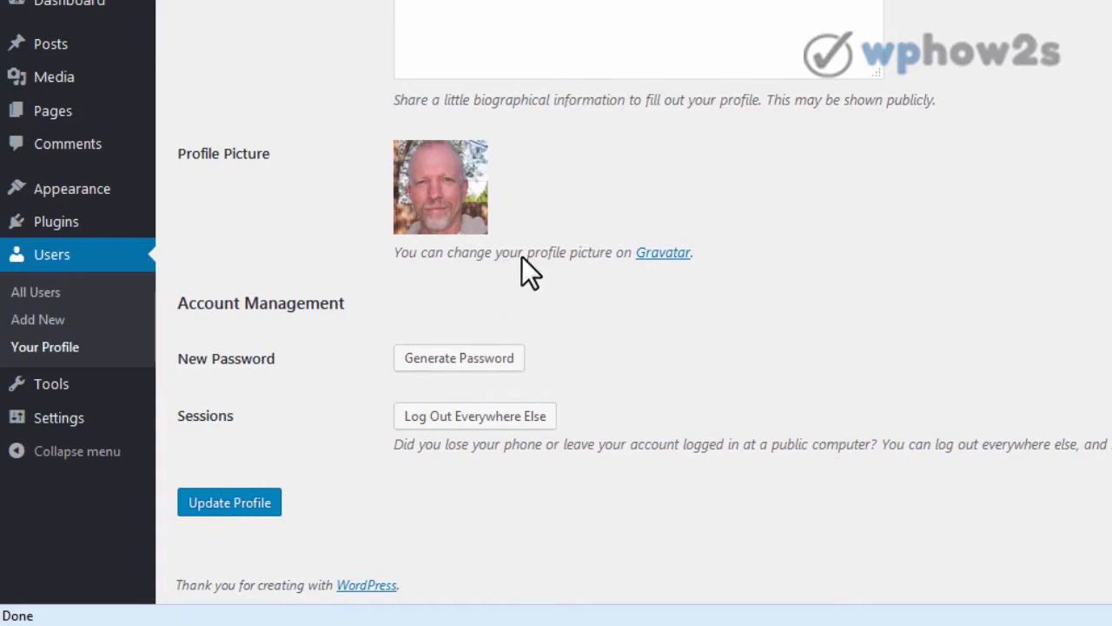
pyautogui.scroll(3, 374, 330)
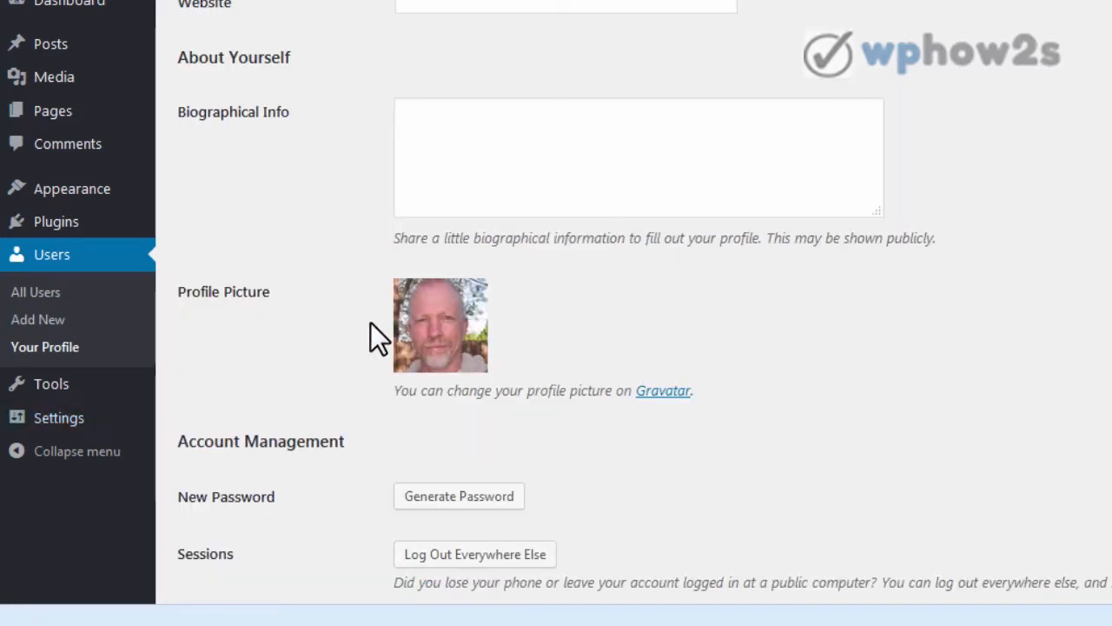
# Step: Open the General Settings and change the Site Title to My First WP Site
pyautogui.moveTo(68, 421)
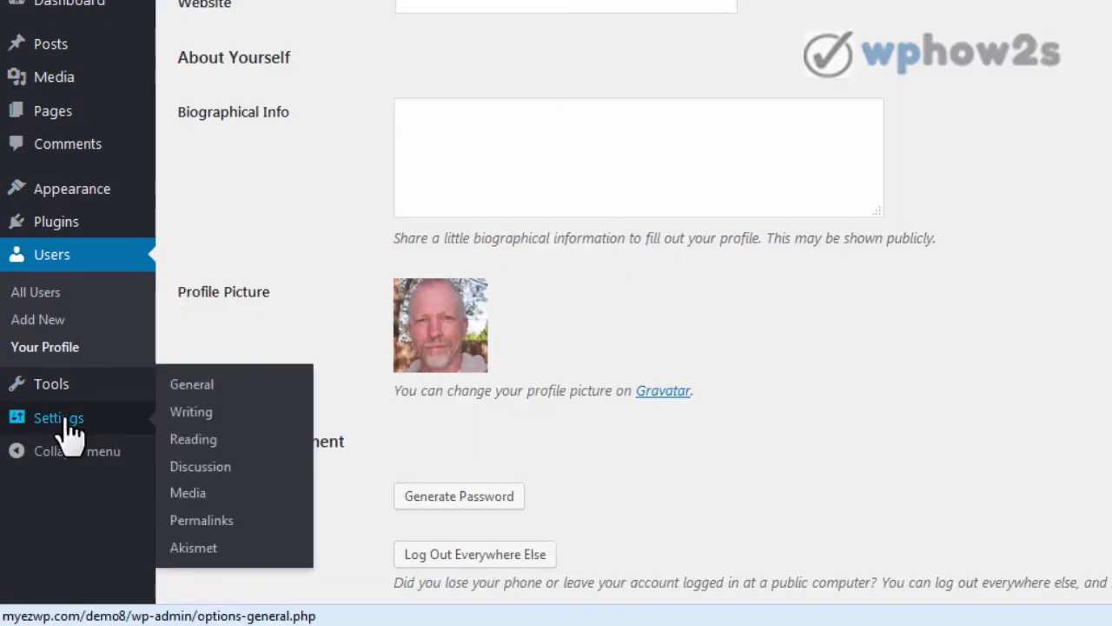
pyautogui.click(68, 421)
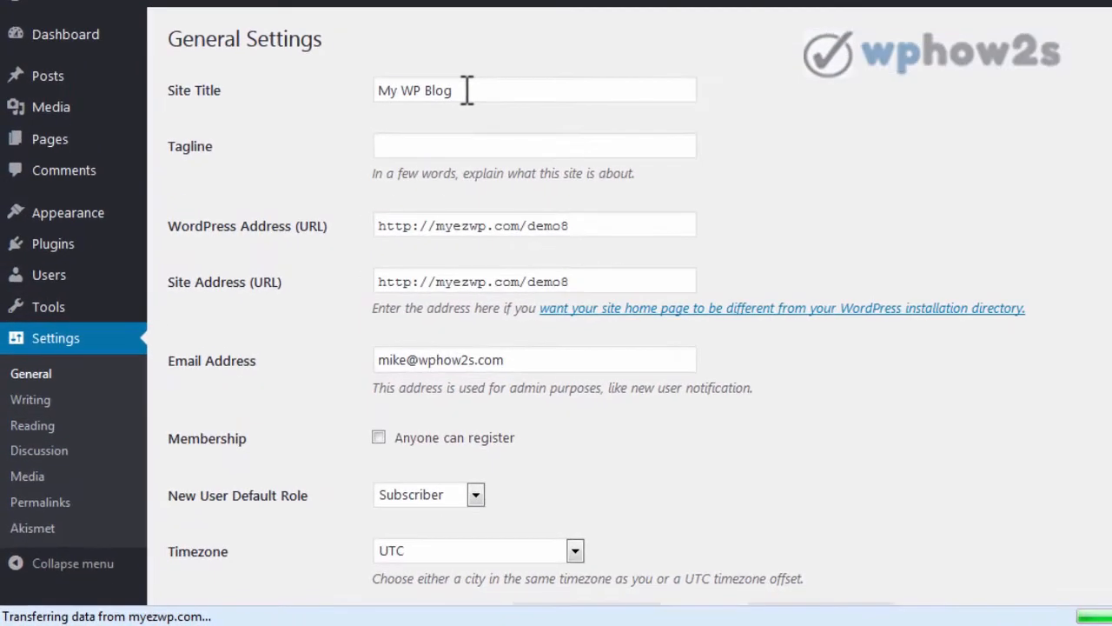
pyautogui.moveTo(467, 91); pyautogui.dragTo(367, 84)
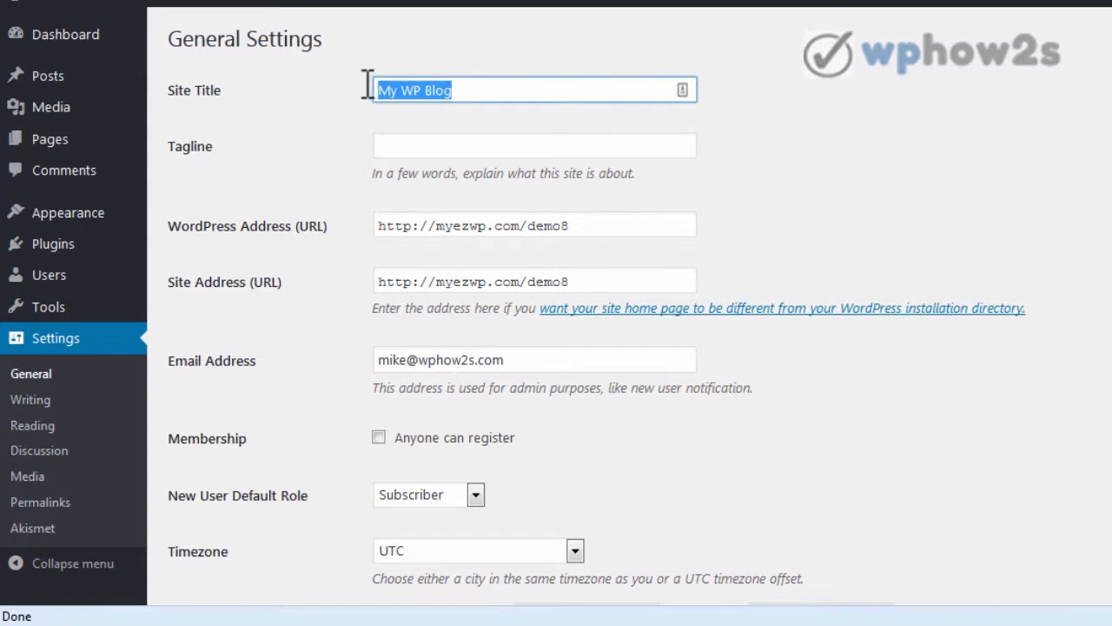
pyautogui.write('M')
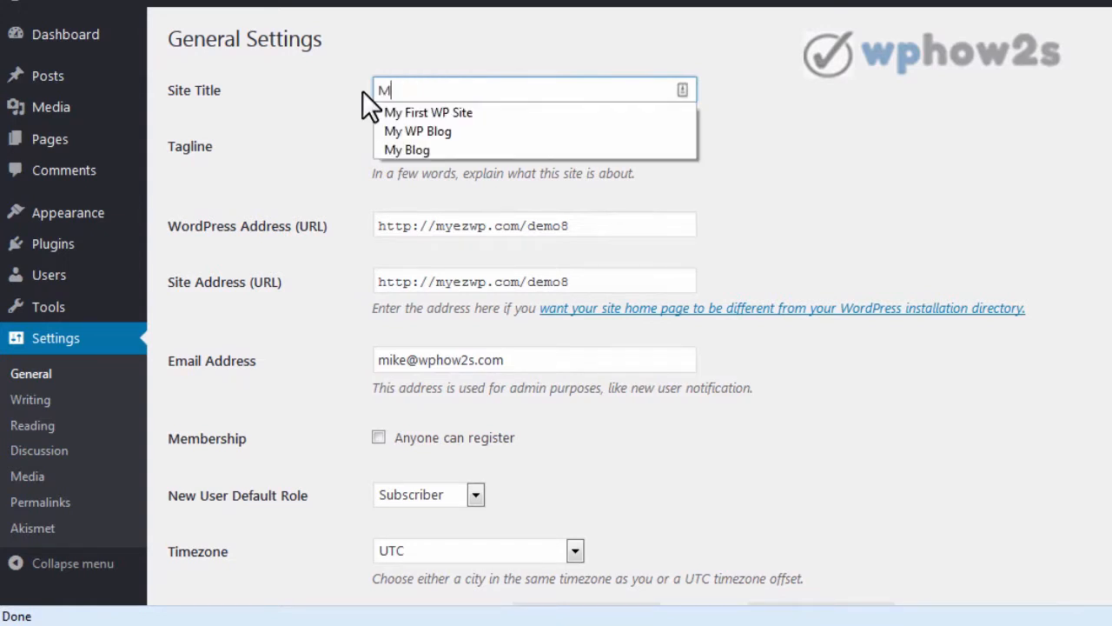
pyautogui.click(406, 109)
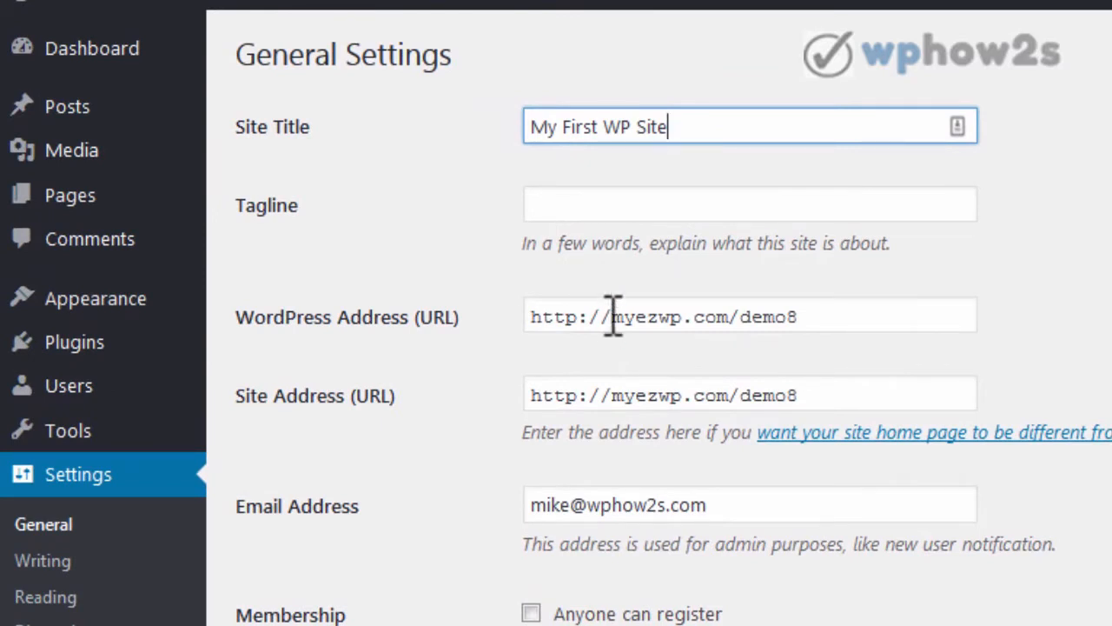
pyautogui.click(611, 322)
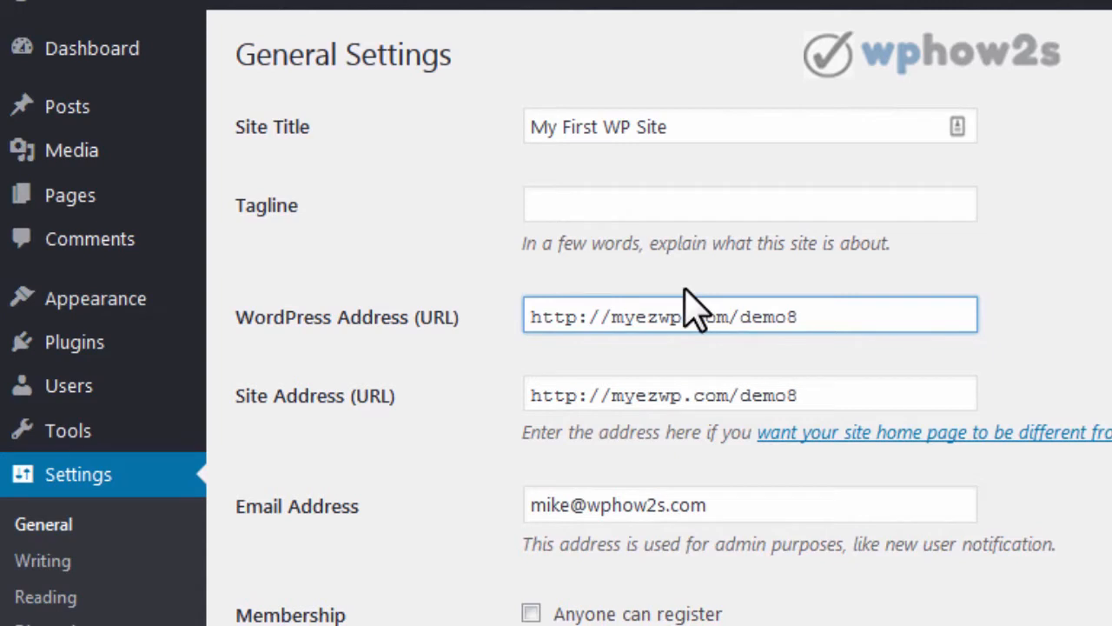
pyautogui.write('www.')
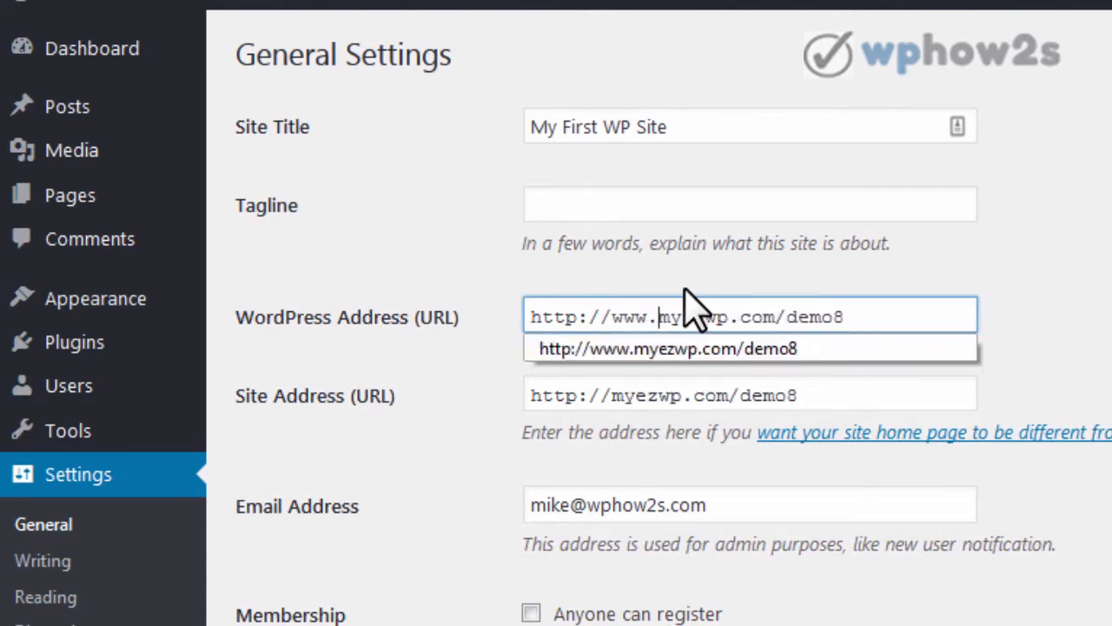
pyautogui.click(616, 396)
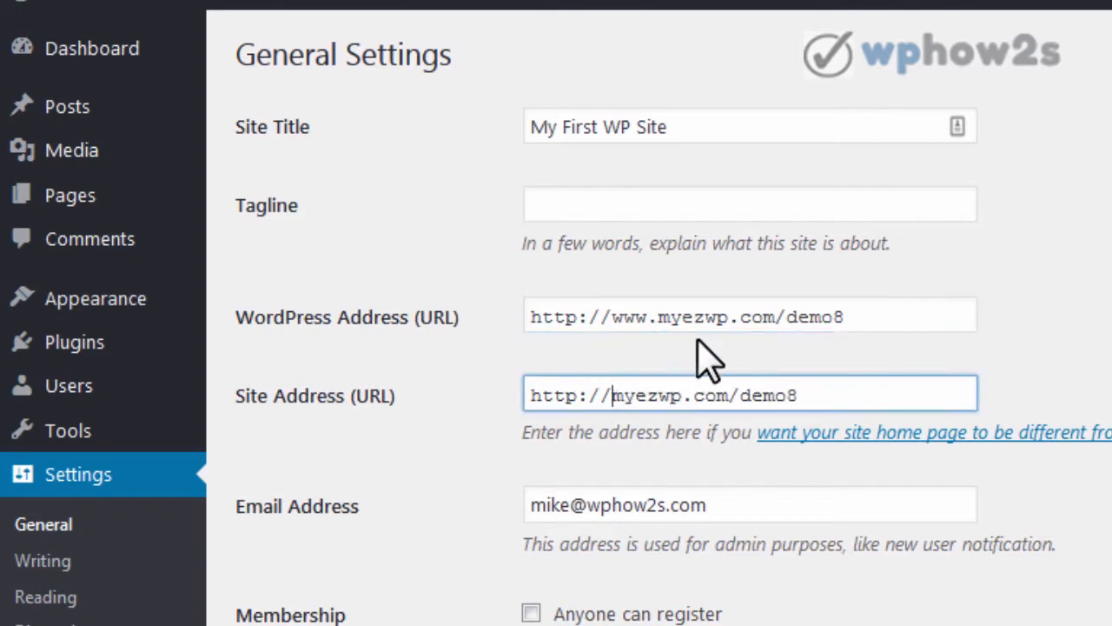
pyautogui.write('www.')
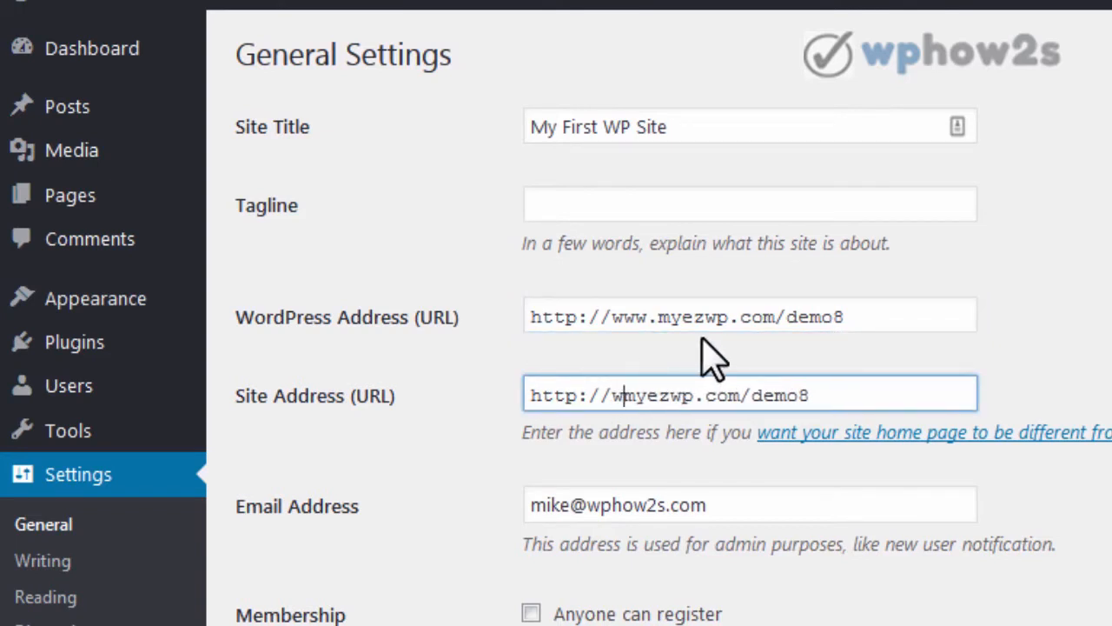
pyautogui.press('Escape')
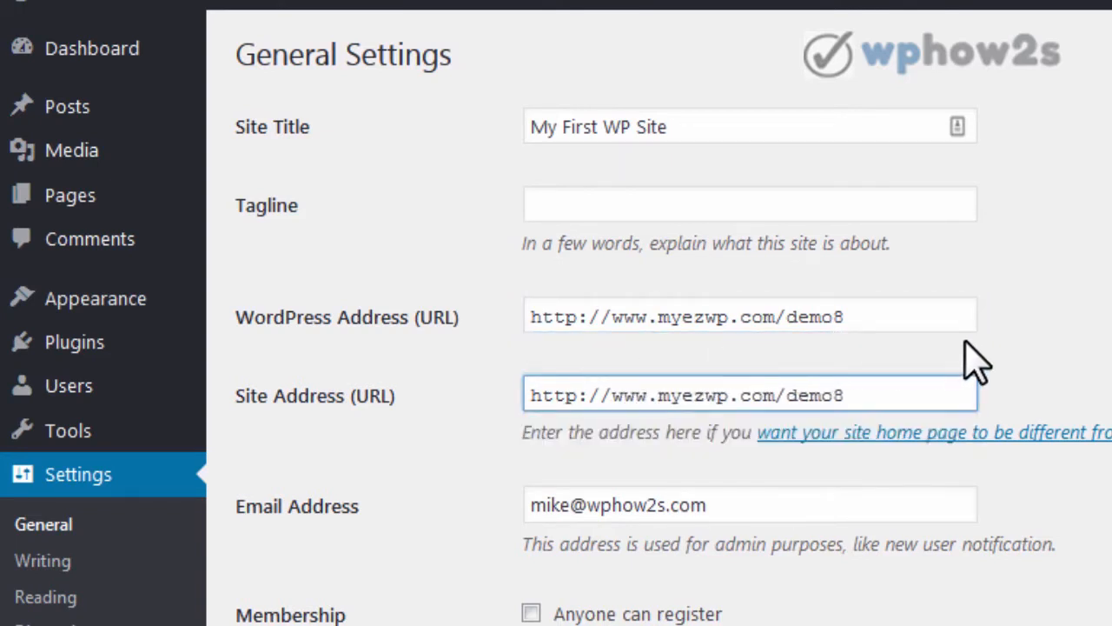
pyautogui.click(963, 343)
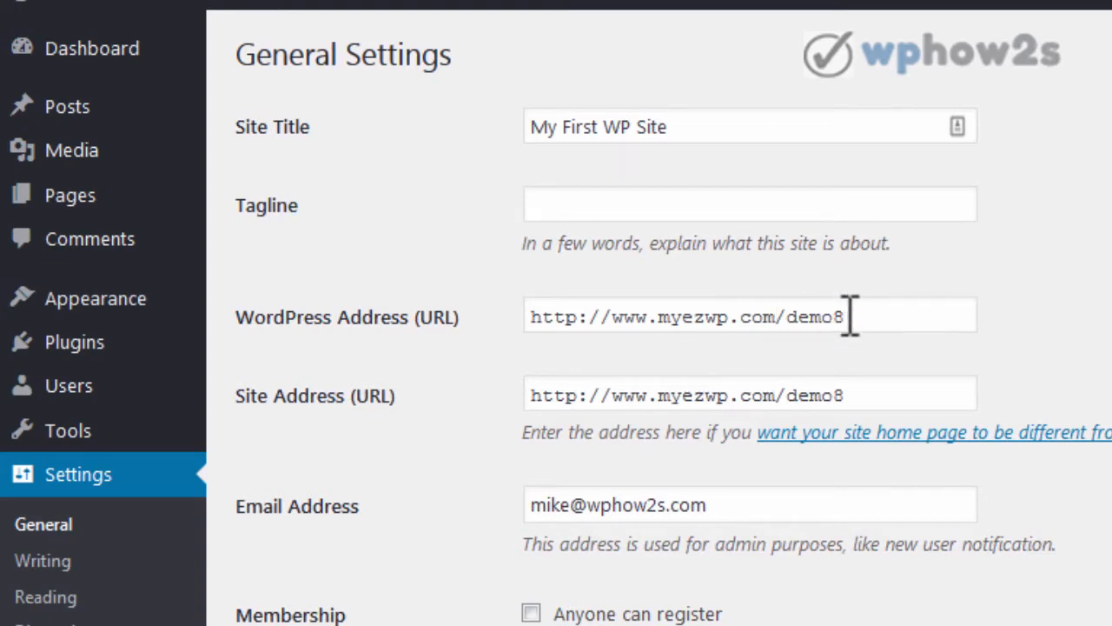
# Step: Highlight the full WordPress Address (URL) to check it and clear the selection
pyautogui.moveTo(849, 317); pyautogui.dragTo(521, 316)
pyautogui.click(513, 354)
pyautogui.moveTo(860, 320); pyautogui.dragTo(510, 315)
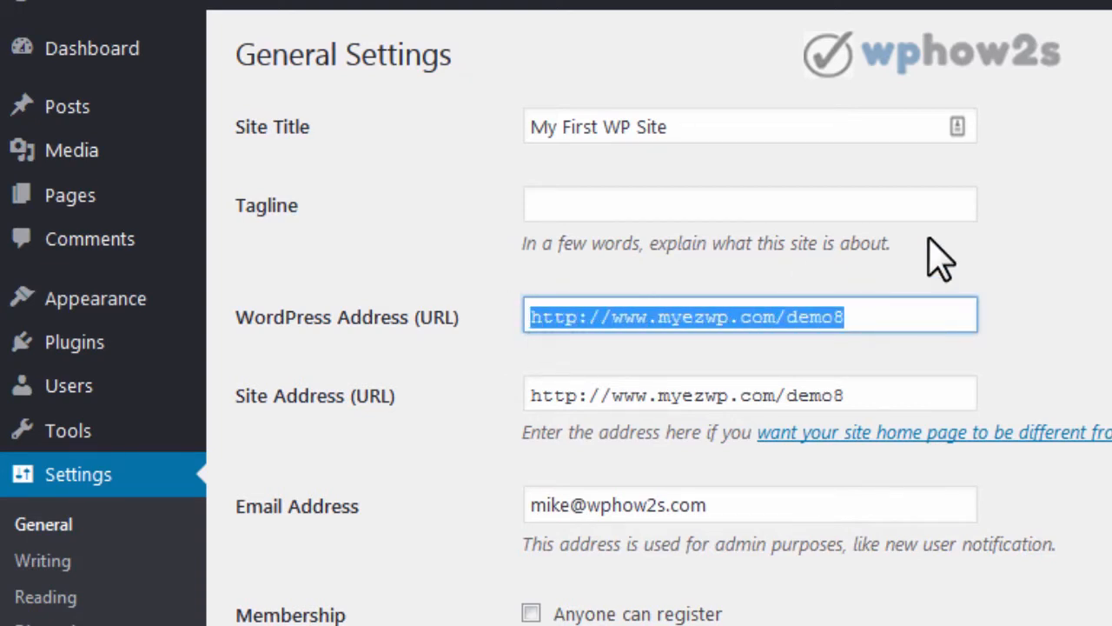
pyautogui.click(990, 240)
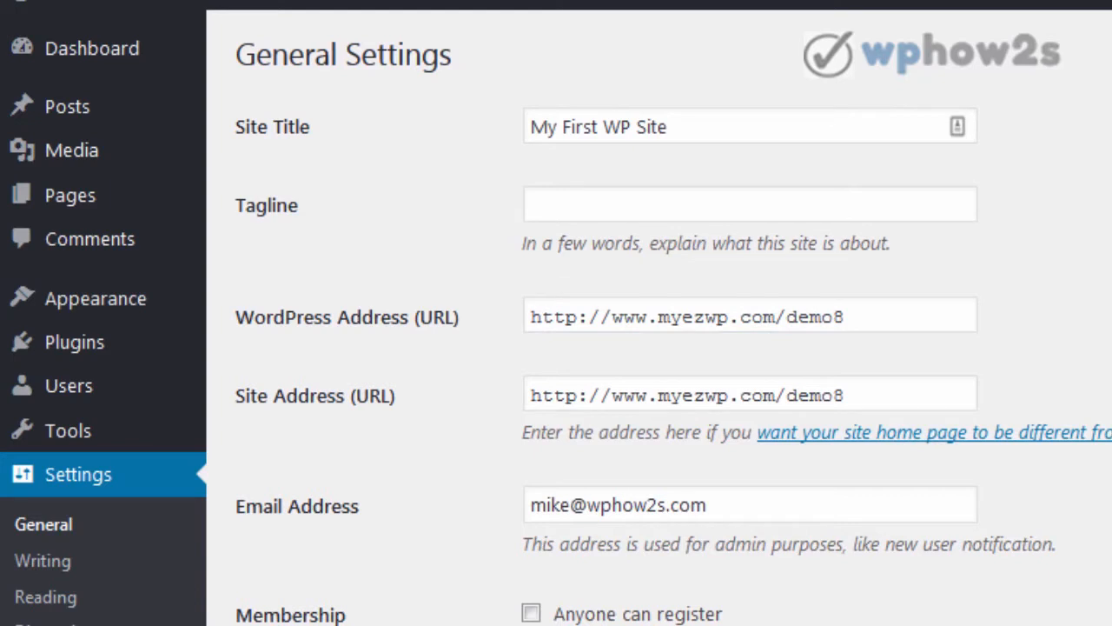
# Step: Set the site's Timezone to Los Angeles and save the General Settings
pyautogui.scroll(-5, 660, 312)
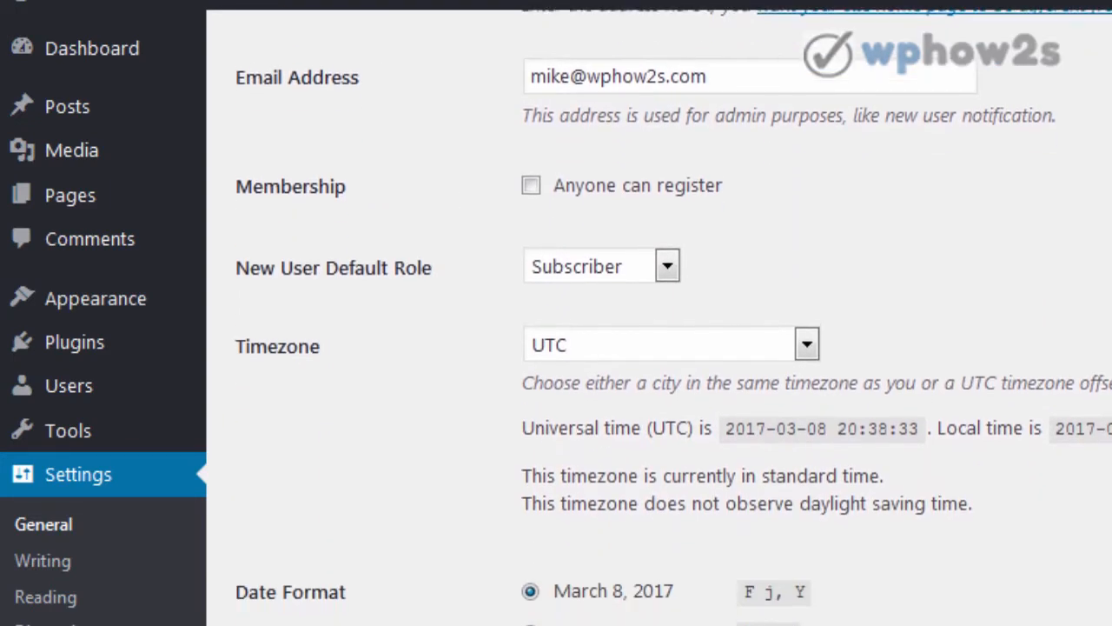
pyautogui.scroll(-2, 660, 312)
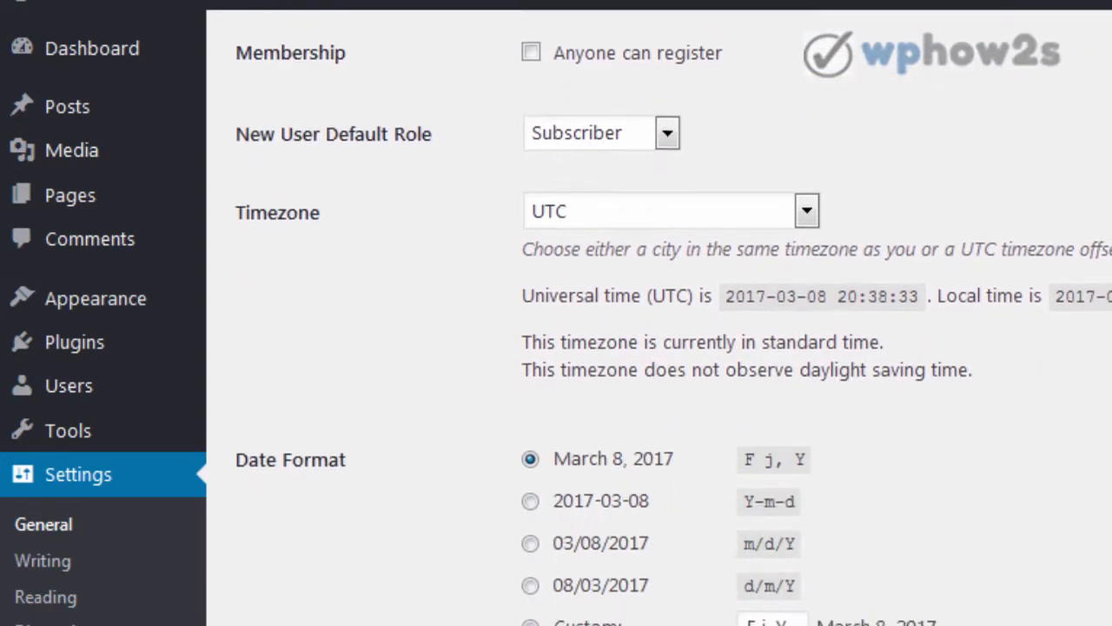
pyautogui.scroll(-1, 660, 313)
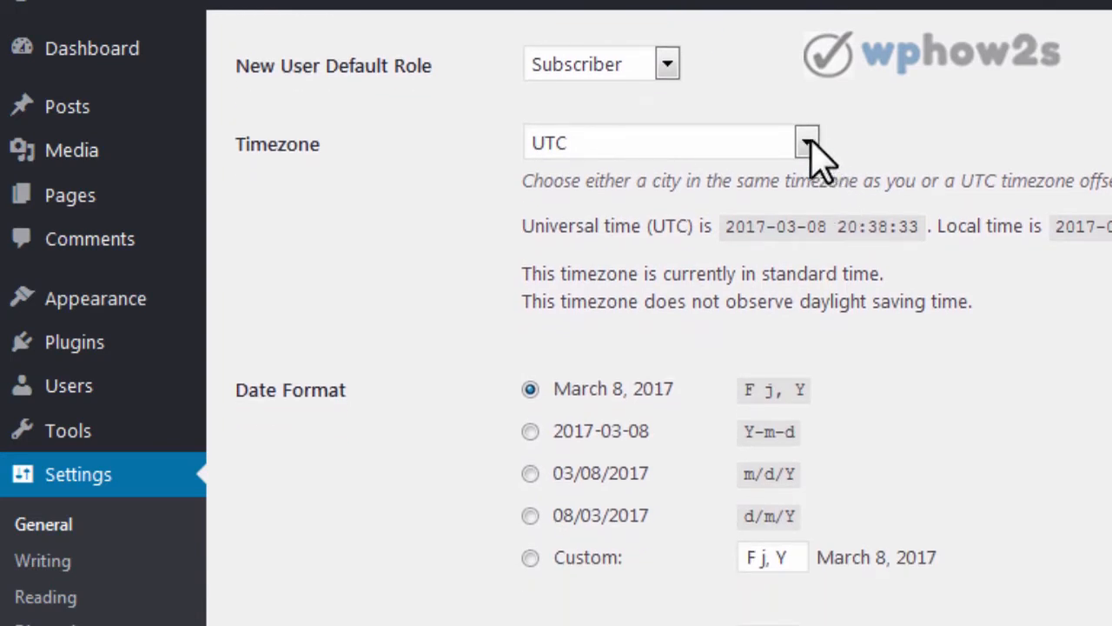
pyautogui.click(810, 142)
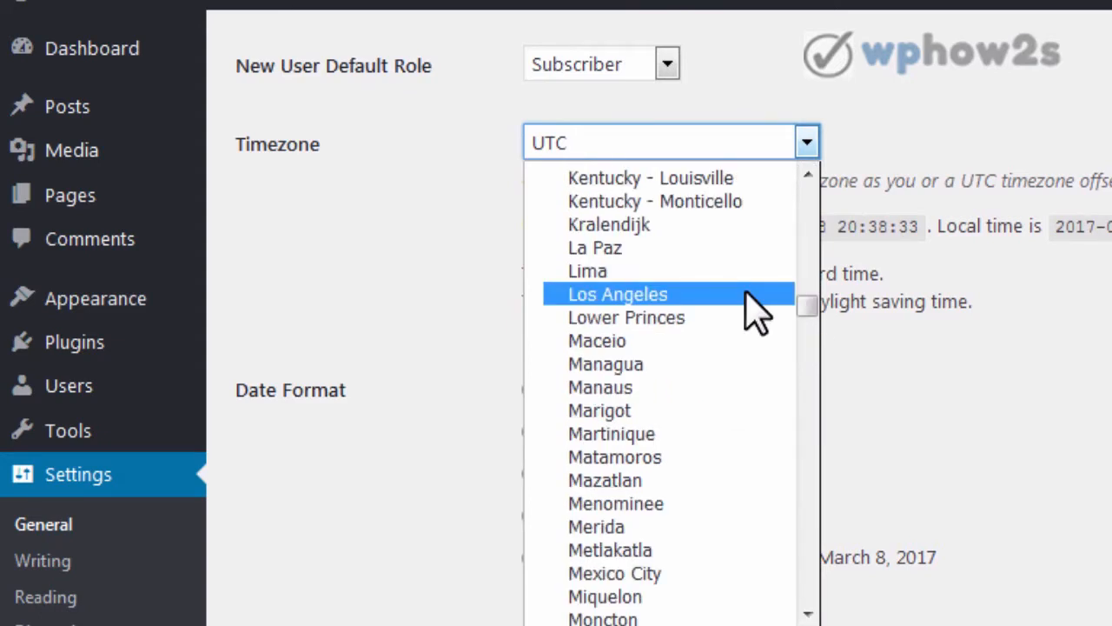
pyautogui.click(746, 294)
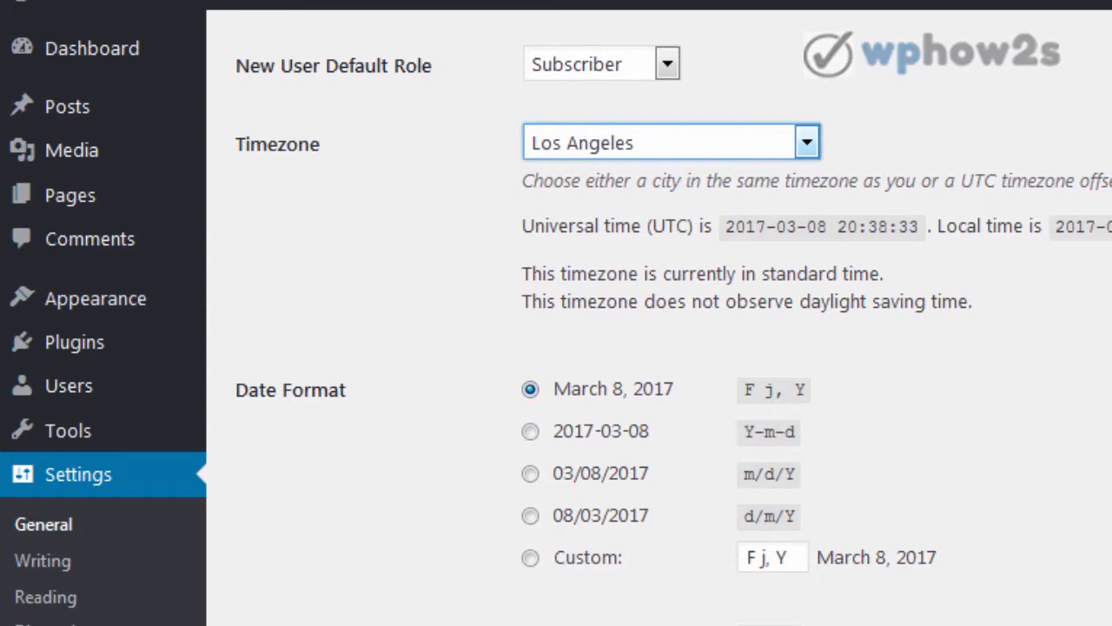
pyautogui.scroll(-1, 874, 194)
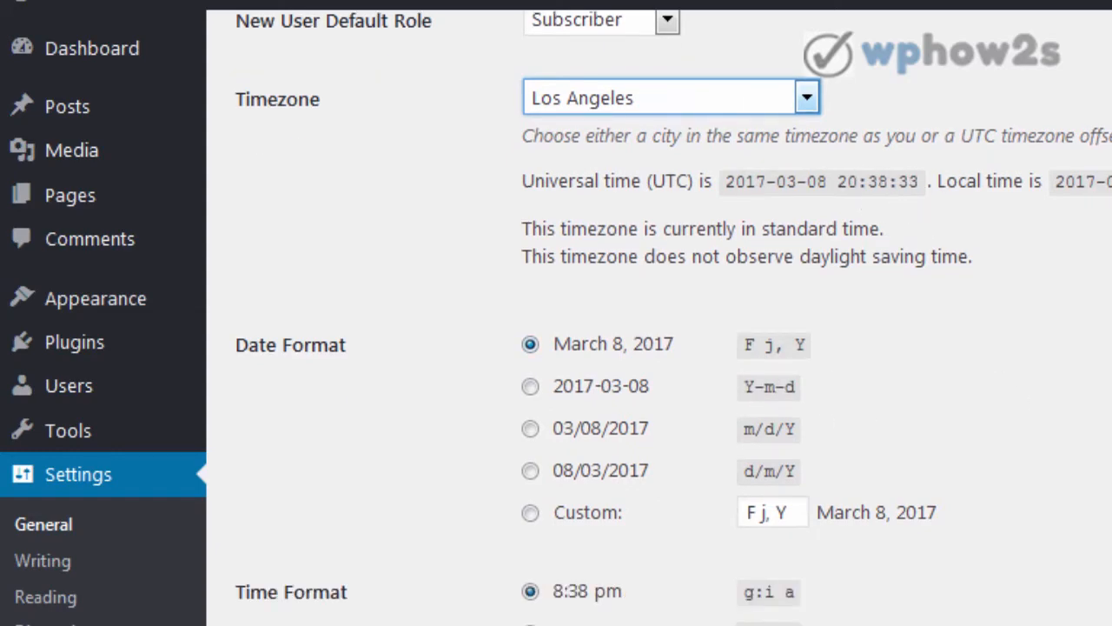
pyautogui.scroll(-1, 1100, 377)
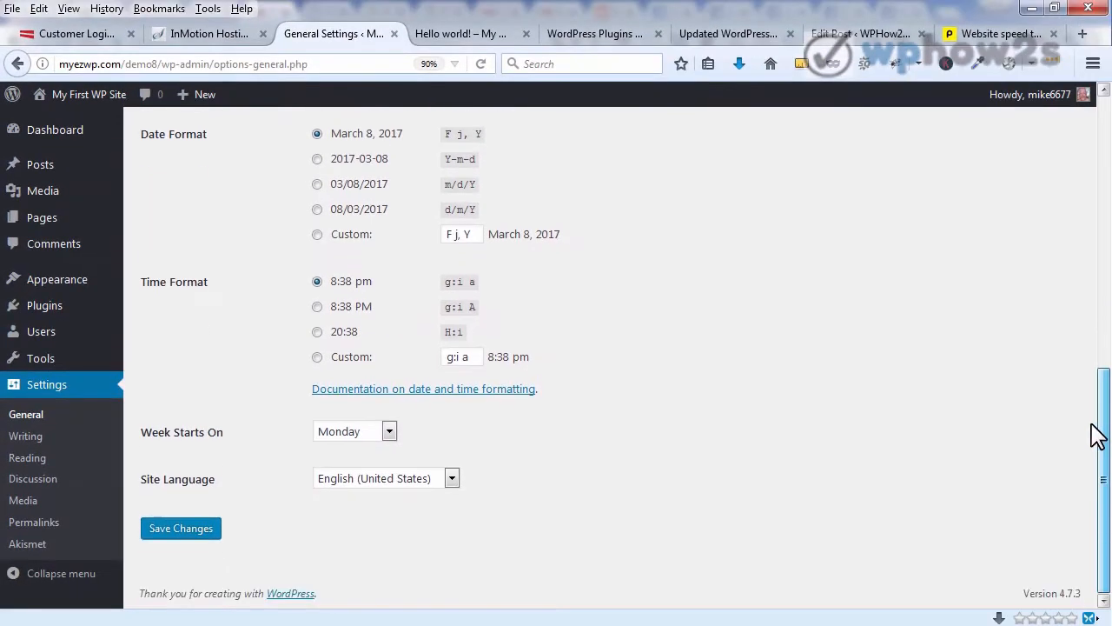
pyautogui.click(180, 529)
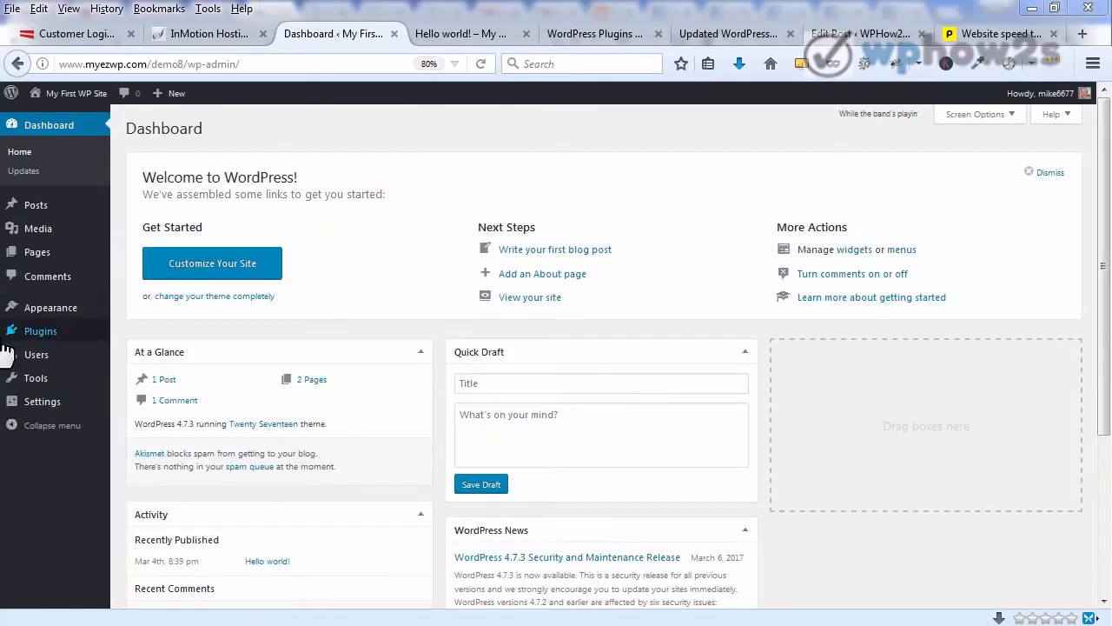
# Step: Open the Writing Settings and examine the Update Services section
pyautogui.moveTo(45, 406)
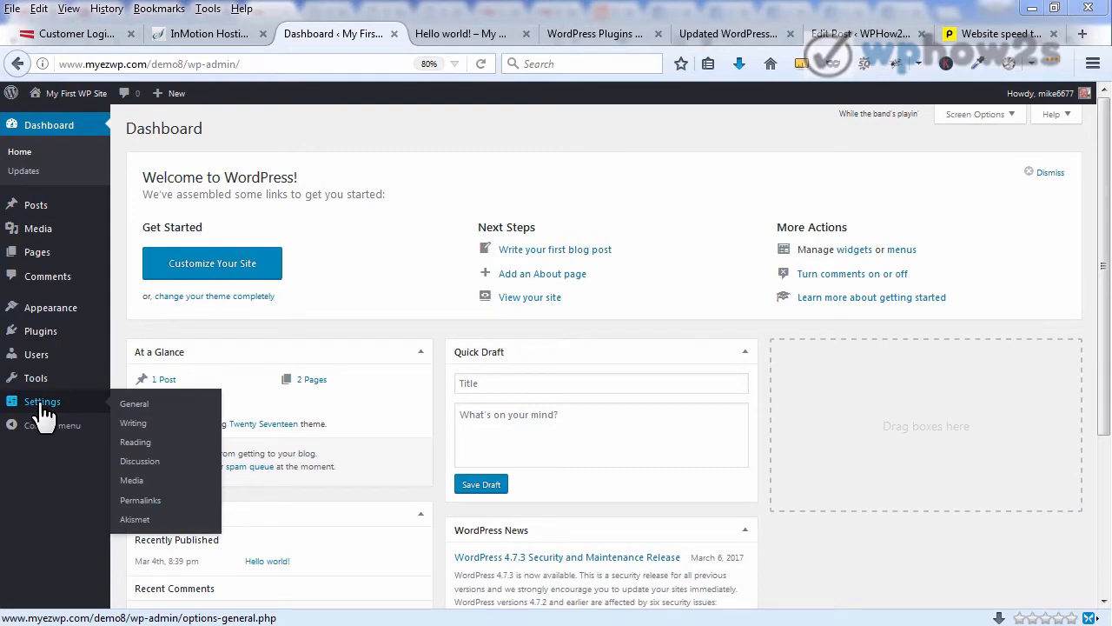
pyautogui.click(130, 426)
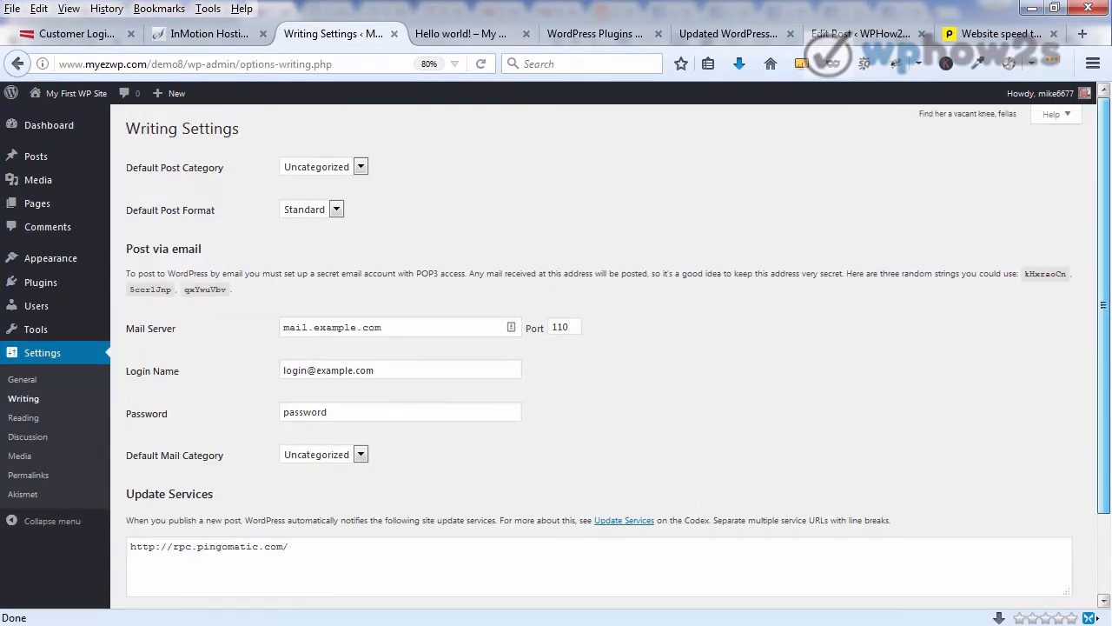
pyautogui.moveTo(1104, 289); pyautogui.dragTo(1093, 369)
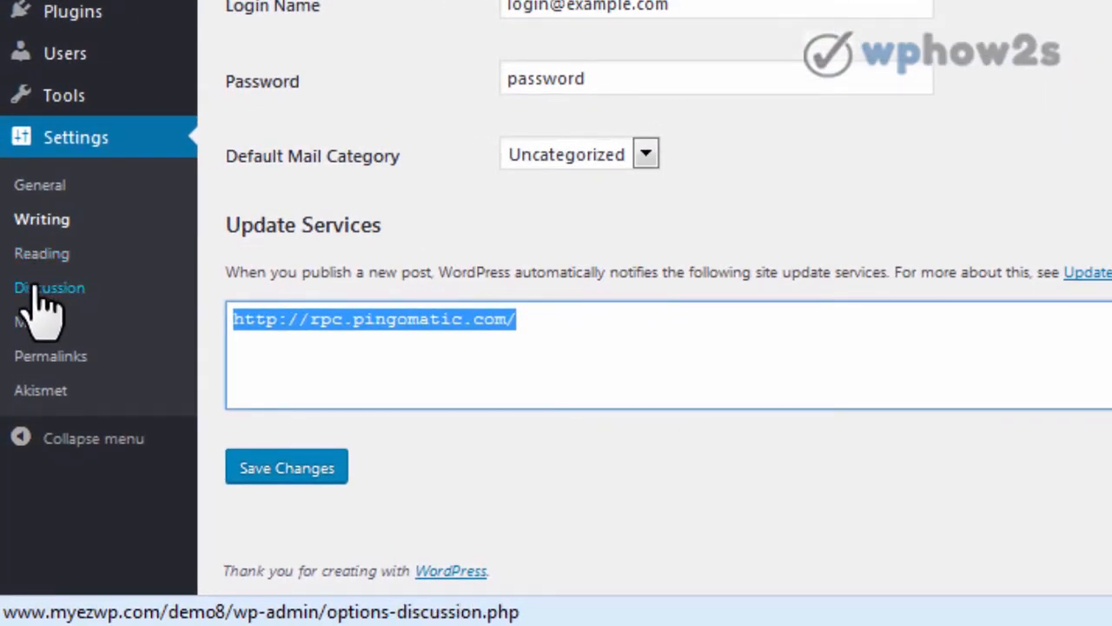
# Step: Disable "Allow people to post comments on new articles" in the Discussion Settings and save the changes
pyautogui.click(36, 289)
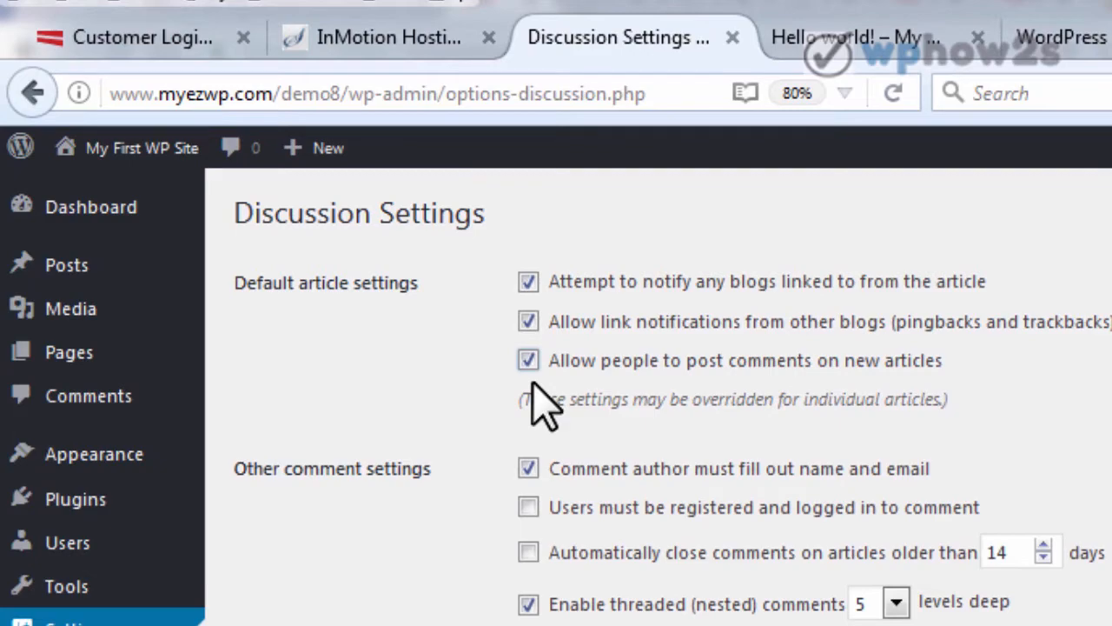
pyautogui.click(530, 359)
pyautogui.moveTo(1103, 178); pyautogui.dragTo(1077, 508)
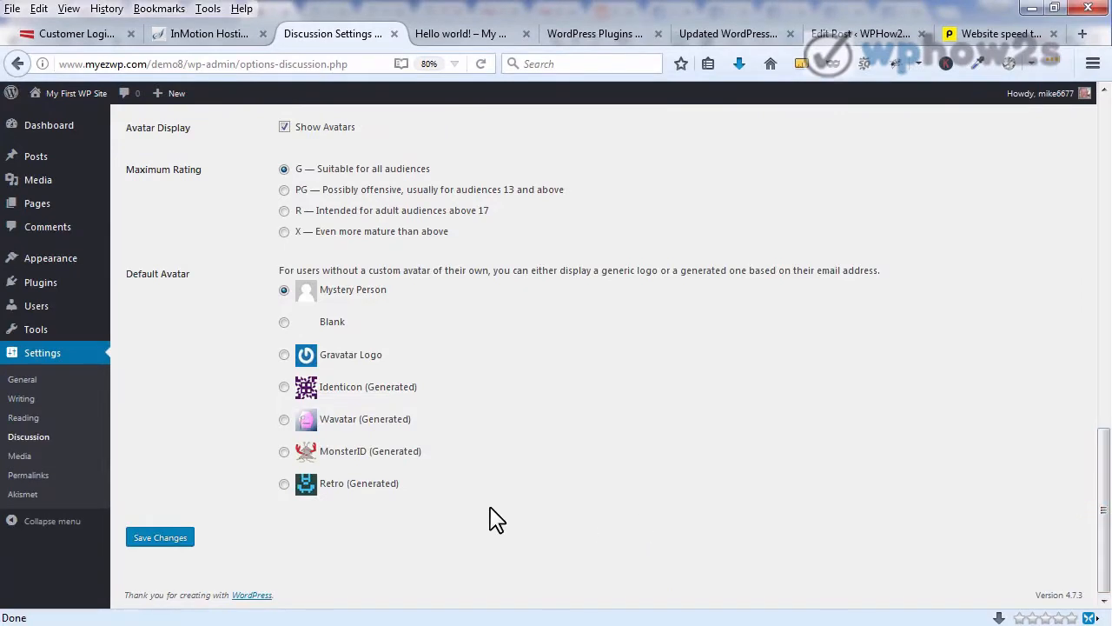
pyautogui.click(159, 538)
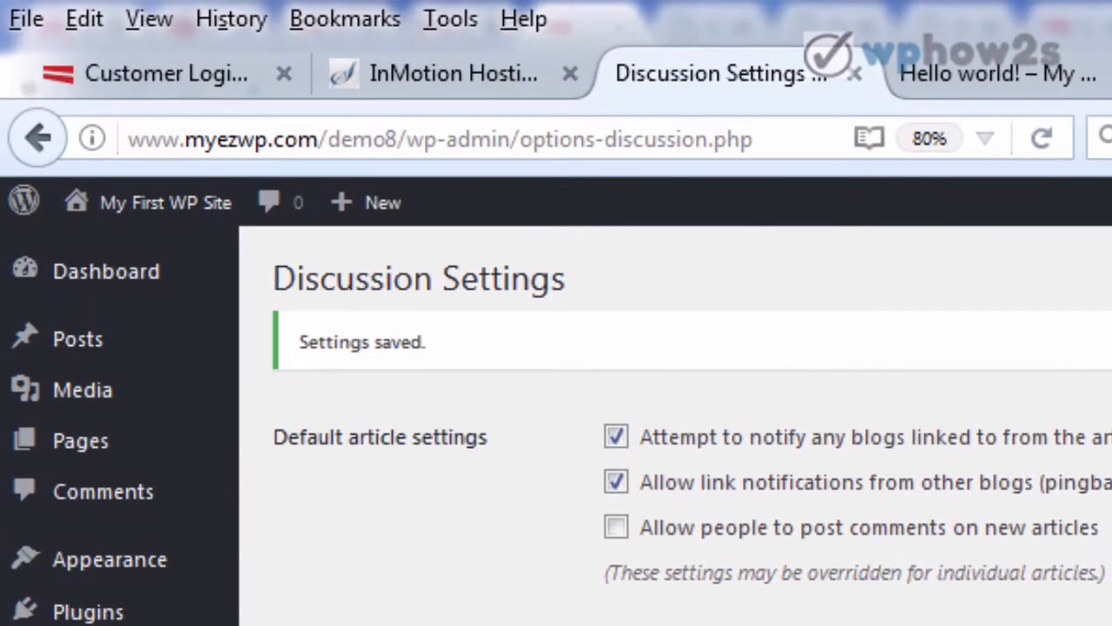
# Step: Move the Sample Page to the Trash and delete it permanently
pyautogui.moveTo(111, 445)
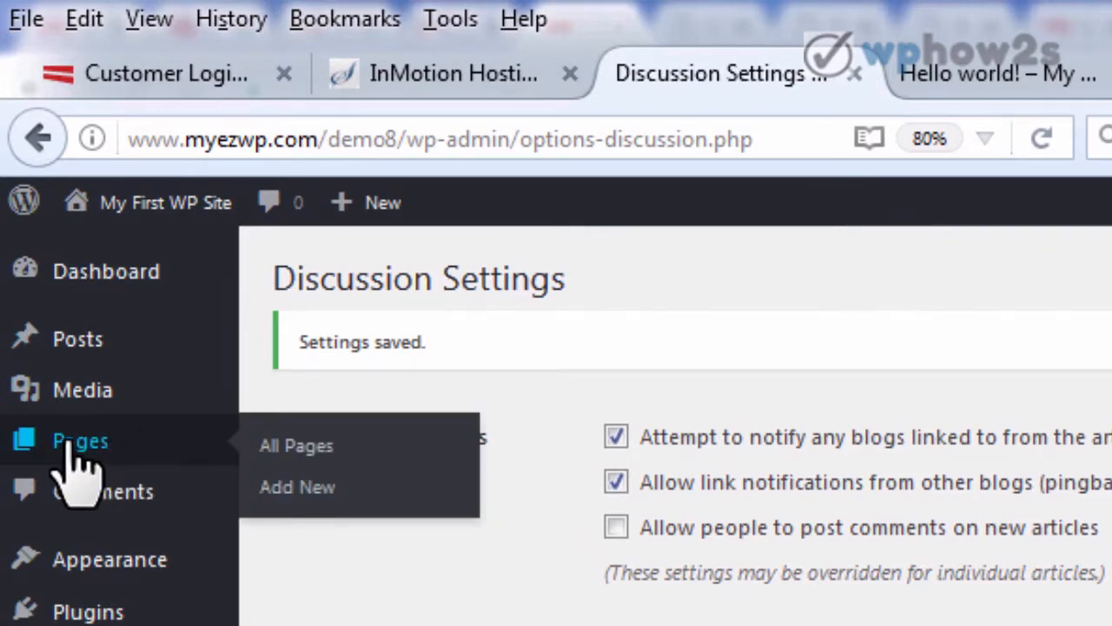
pyautogui.click(71, 448)
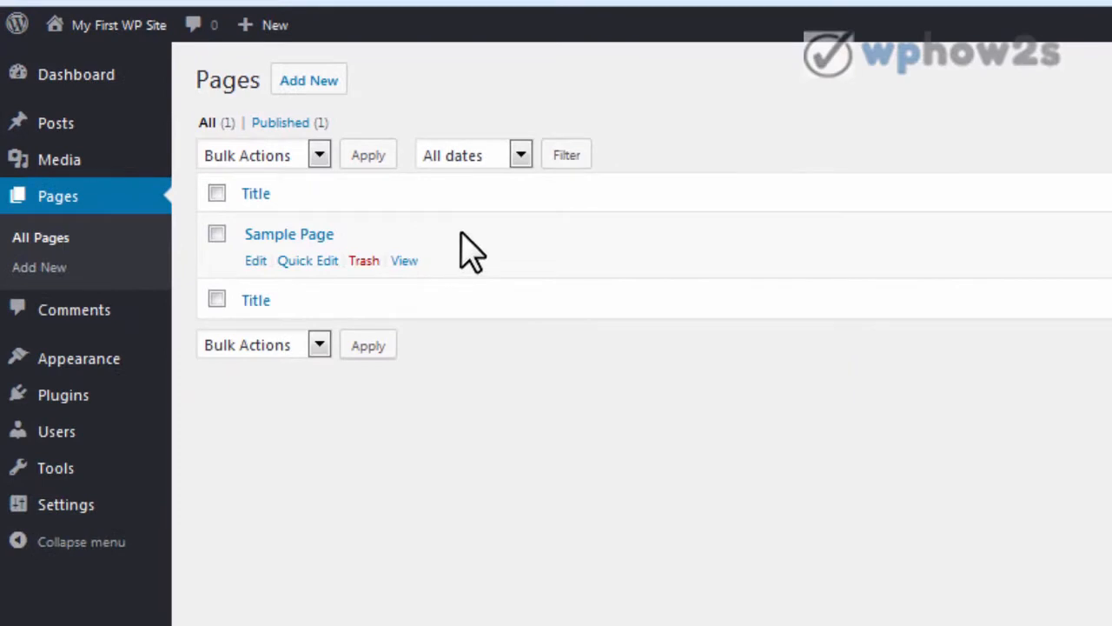
pyautogui.click(364, 261)
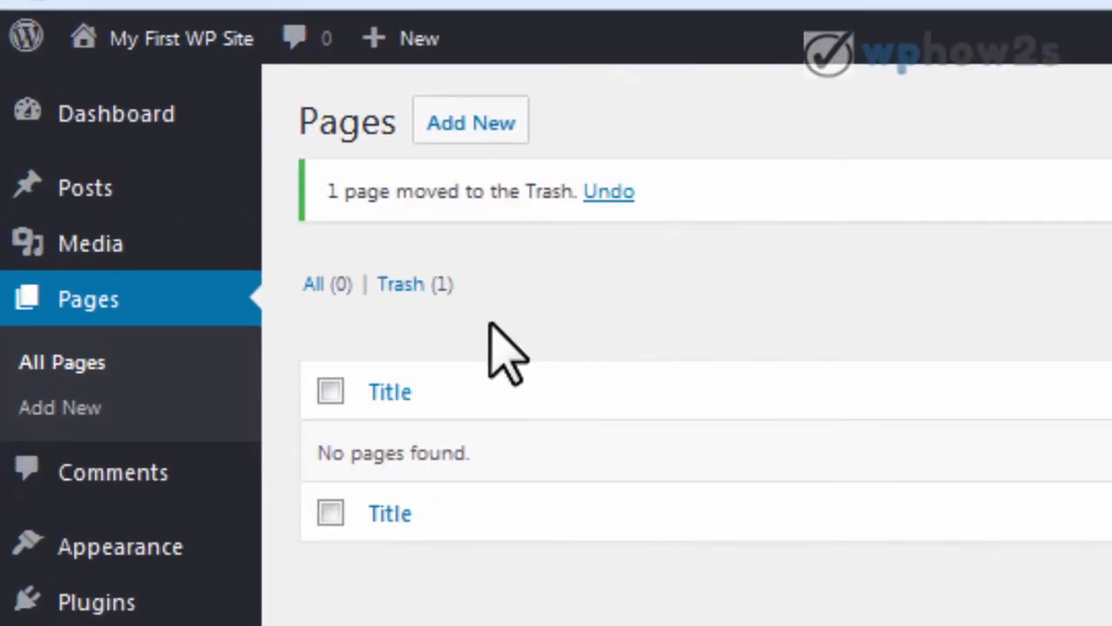
pyautogui.click(402, 285)
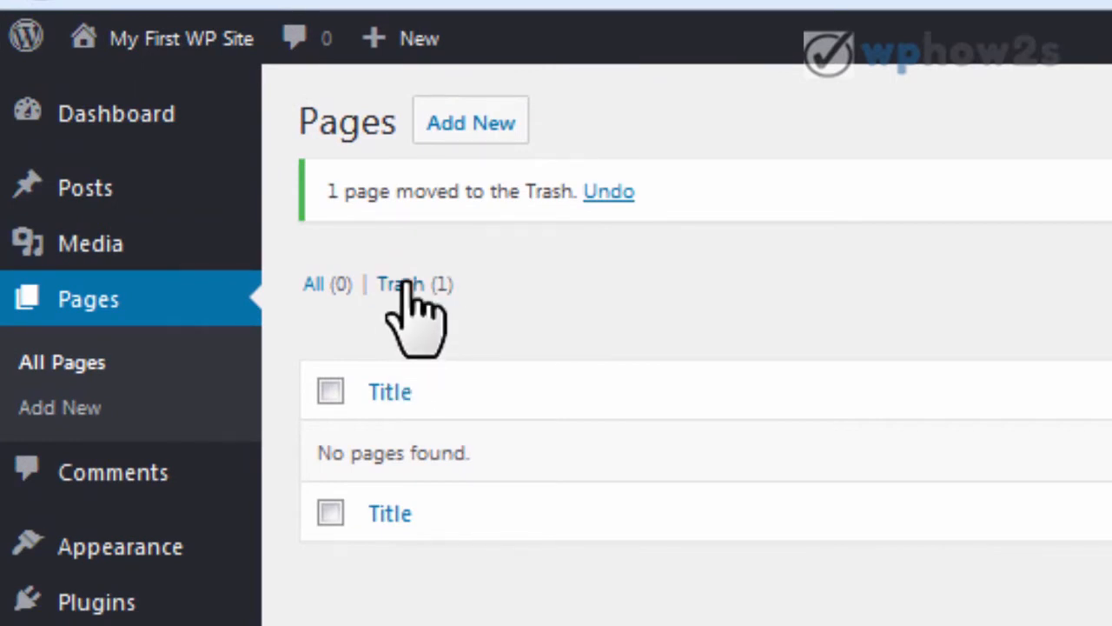
pyautogui.moveTo(454, 385)
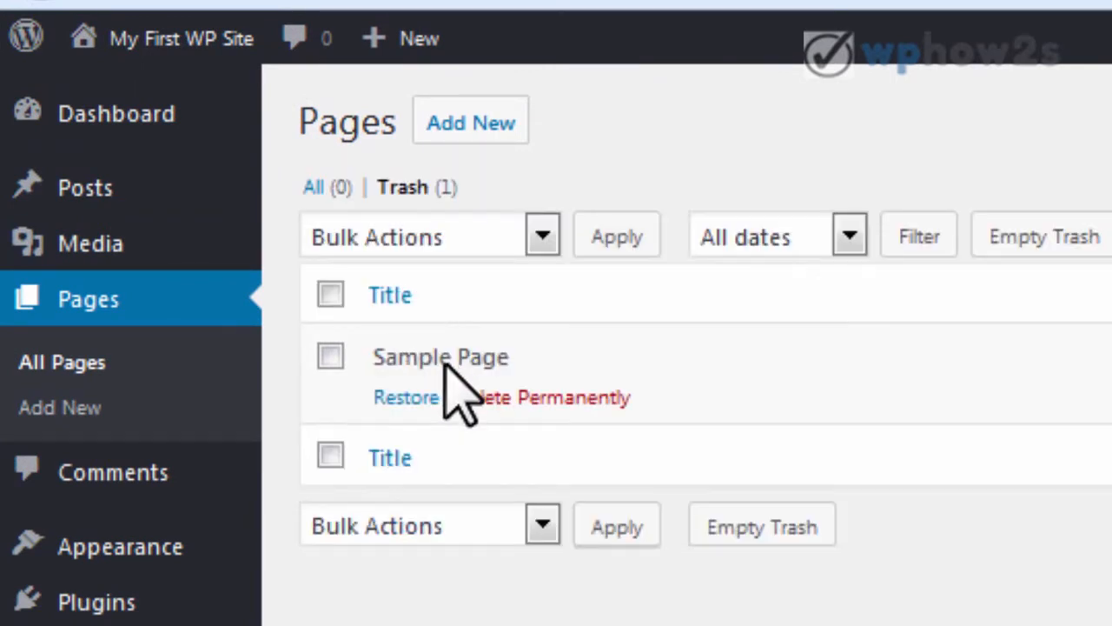
pyautogui.click(520, 397)
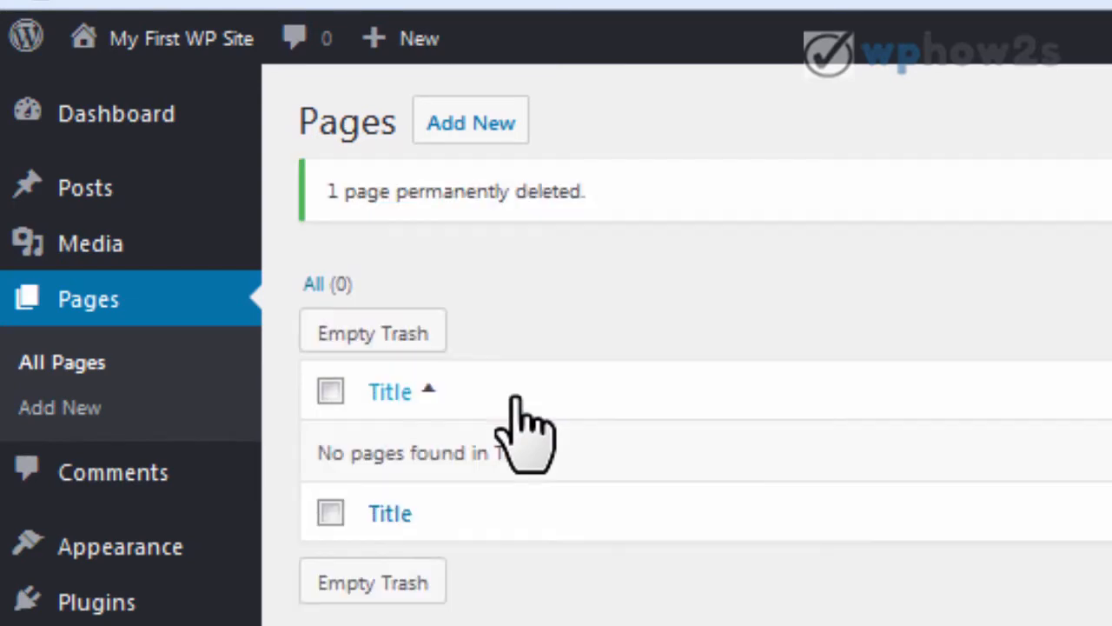
# Step: Create a new page titled Home and publish it
pyautogui.click(472, 135)
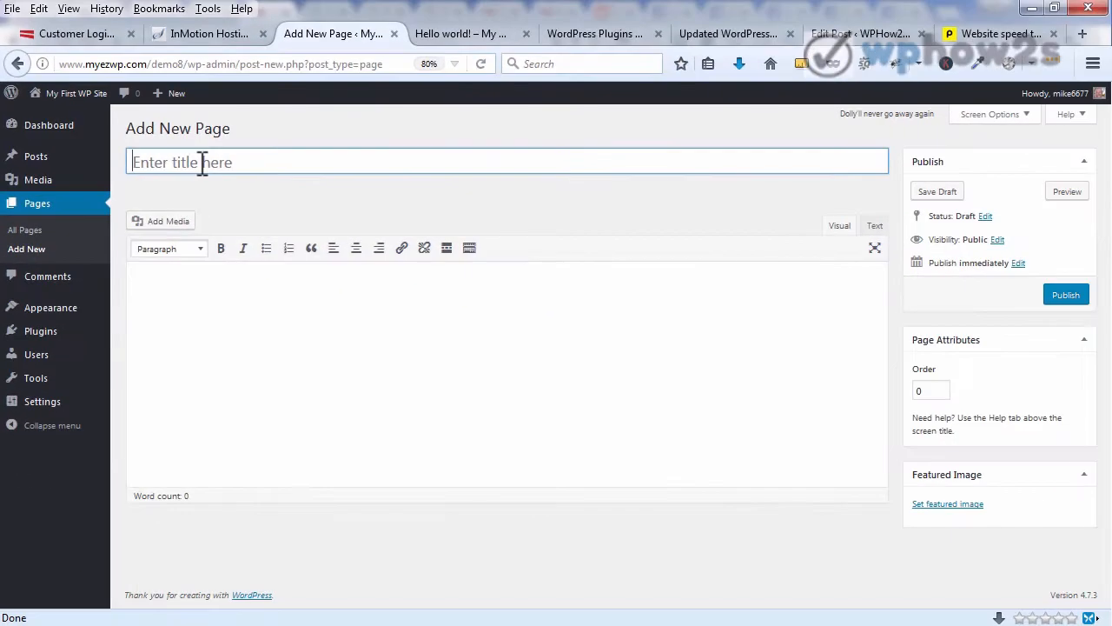
pyautogui.write('Home')
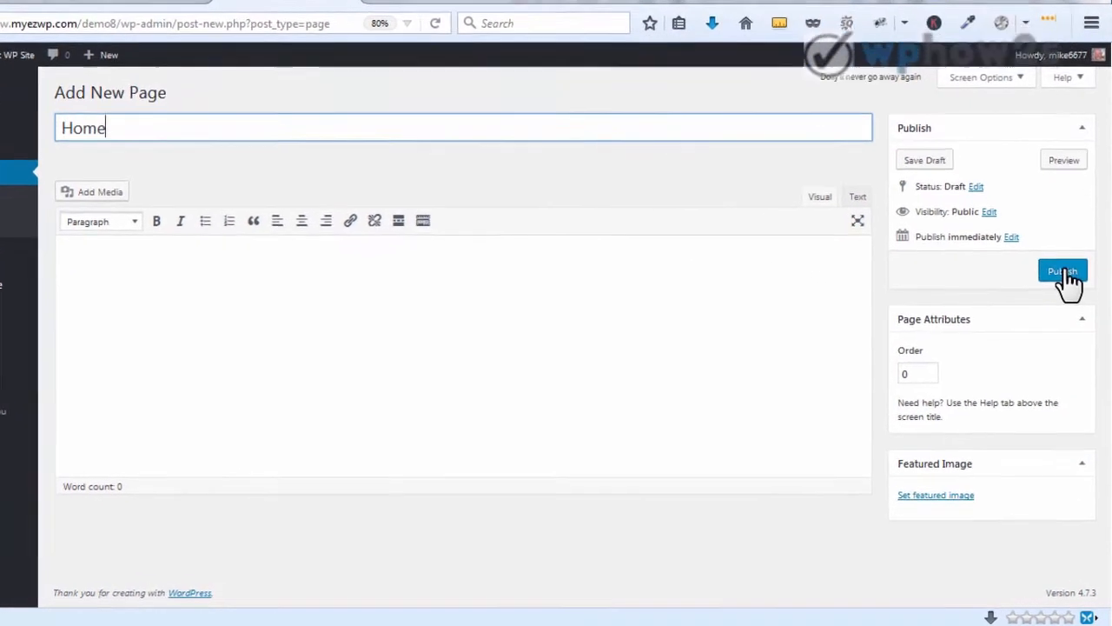
pyautogui.click(1062, 273)
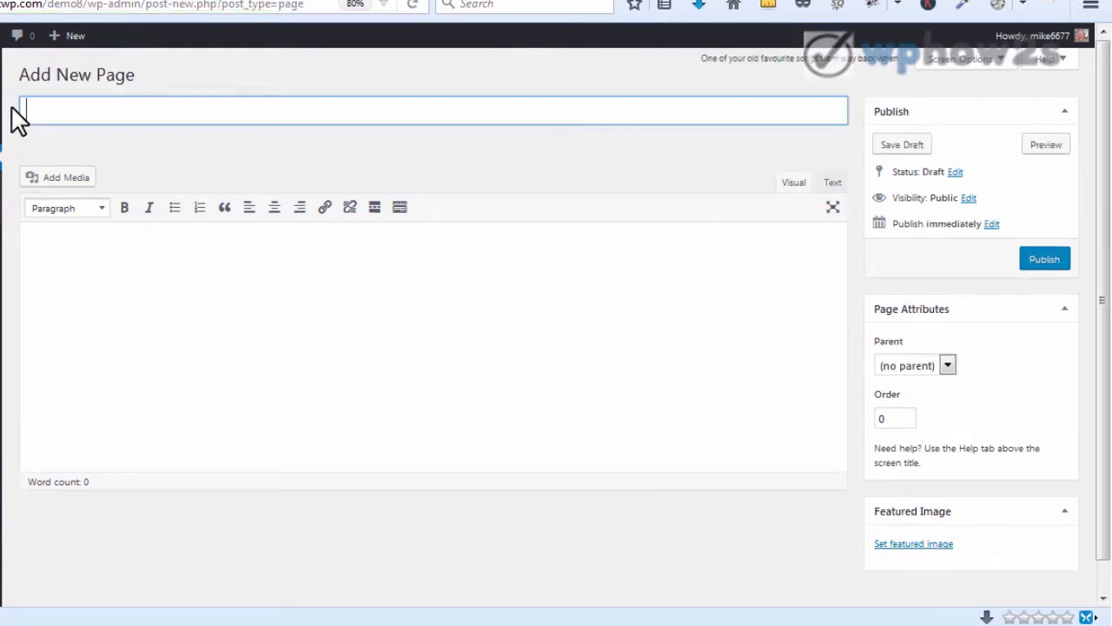
# Step: Title another new page Blog and publish it
pyautogui.moveTo(7, 121)
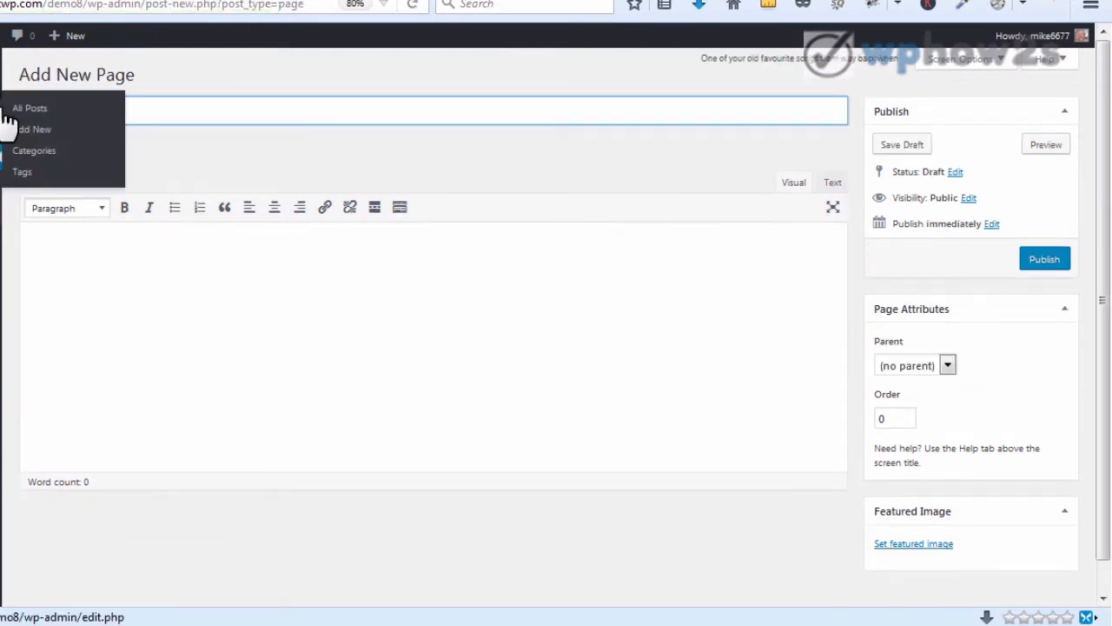
pyautogui.write('Blog')
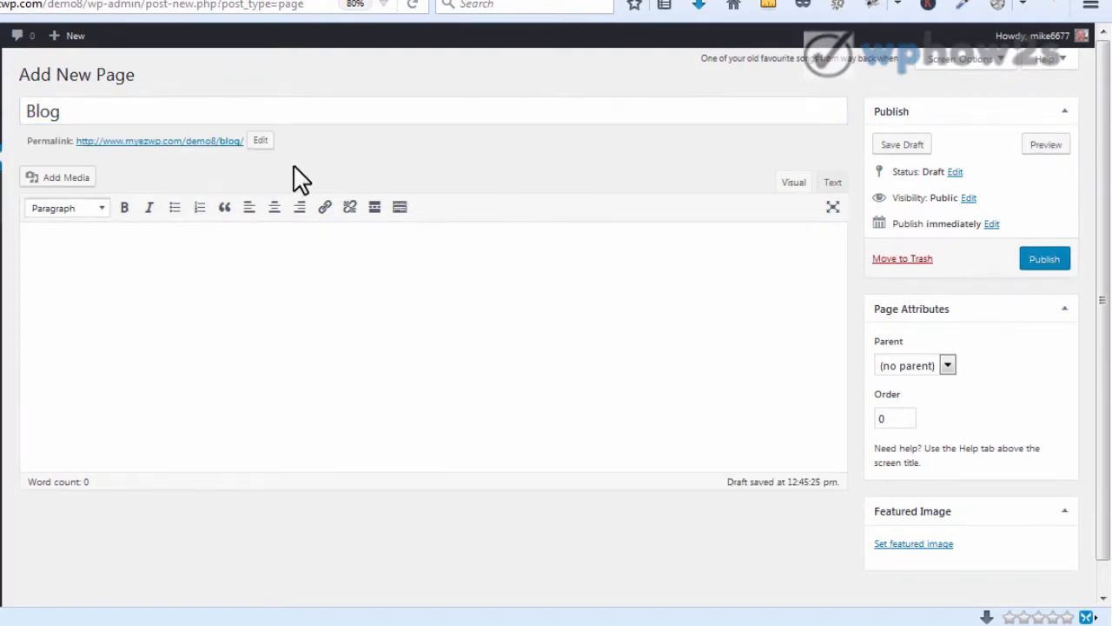
pyautogui.click(1036, 259)
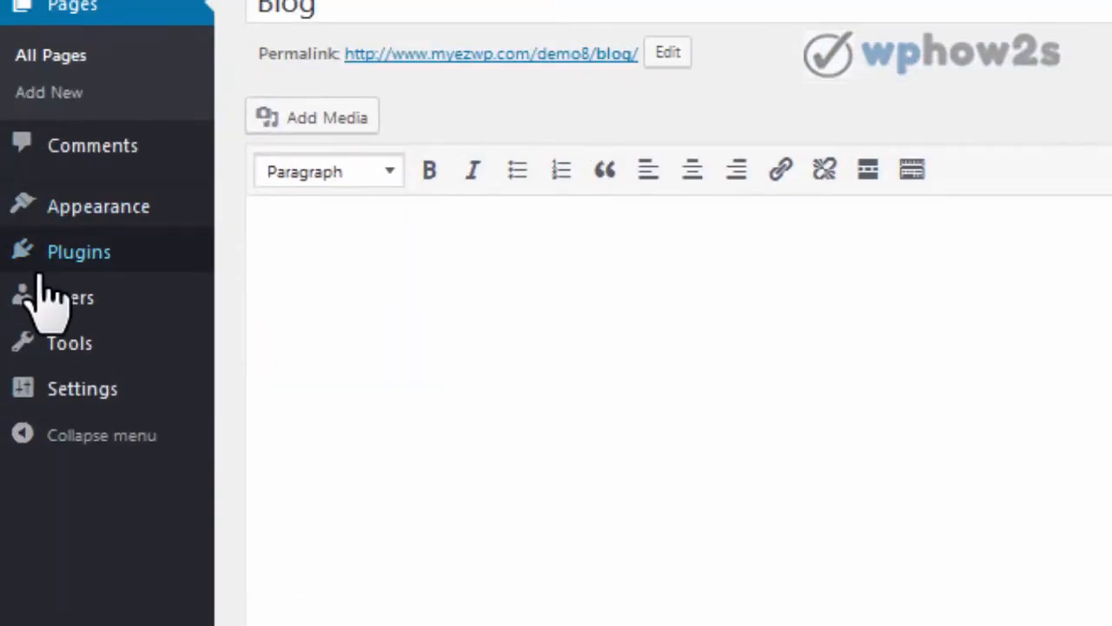
# Step: Deactivate the Hello Dolly plugin and delete it from the installed plugins
pyautogui.moveTo(18, 328)
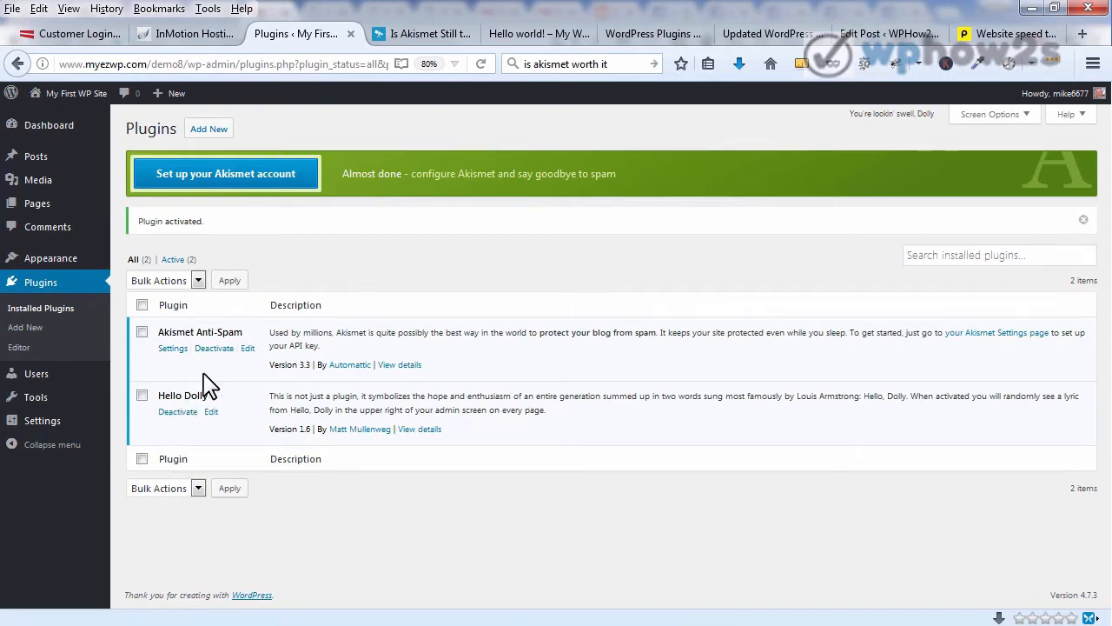
pyautogui.click(180, 412)
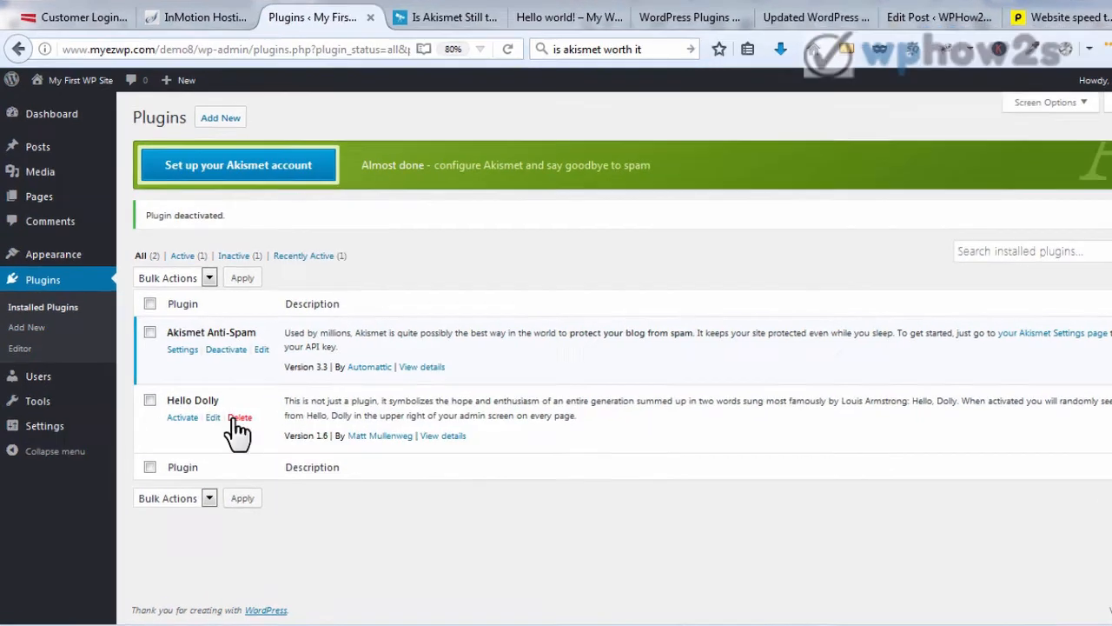
pyautogui.click(287, 436)
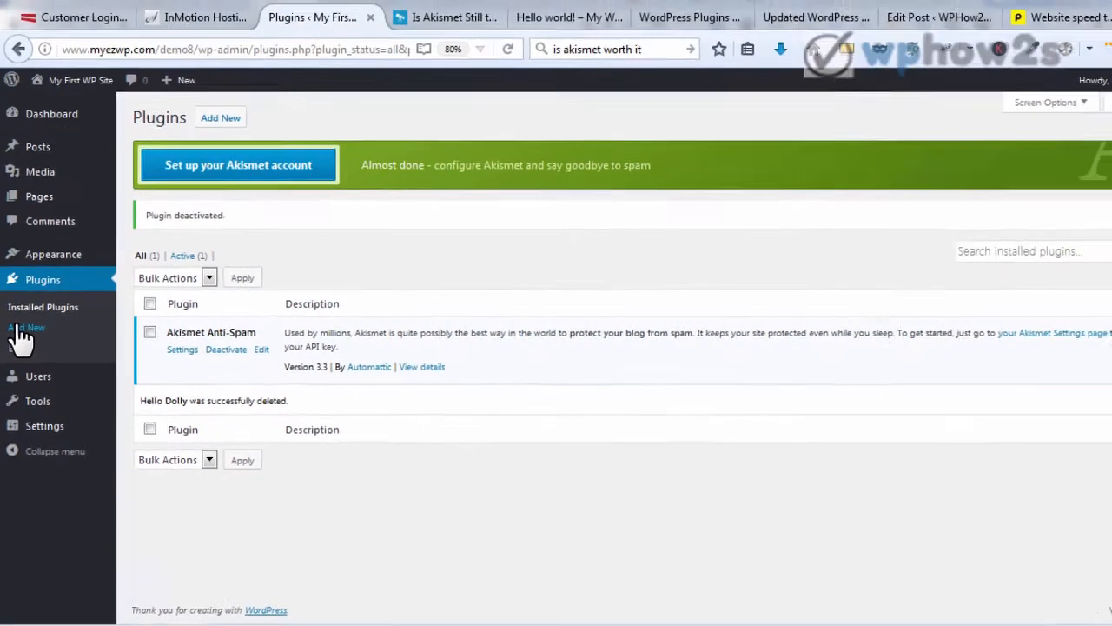
# Step: Search the plugin directory for seo by keyword and check the other available search types
pyautogui.click(31, 328)
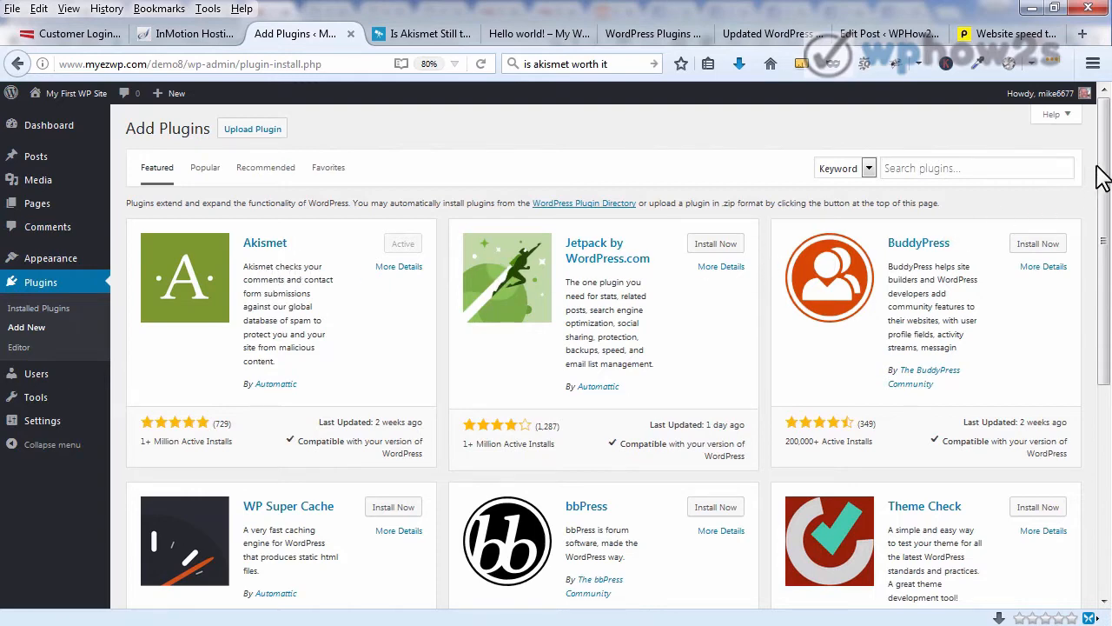
pyautogui.scroll(-3, 1107, 165)
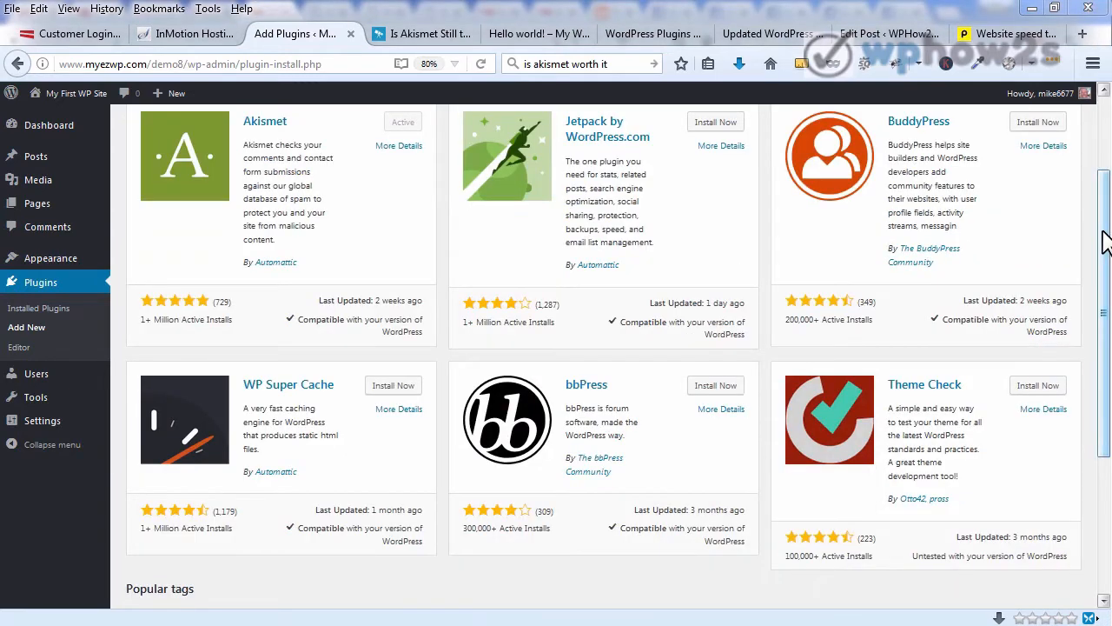
pyautogui.scroll(3, 1103, 241)
pyautogui.click(901, 168)
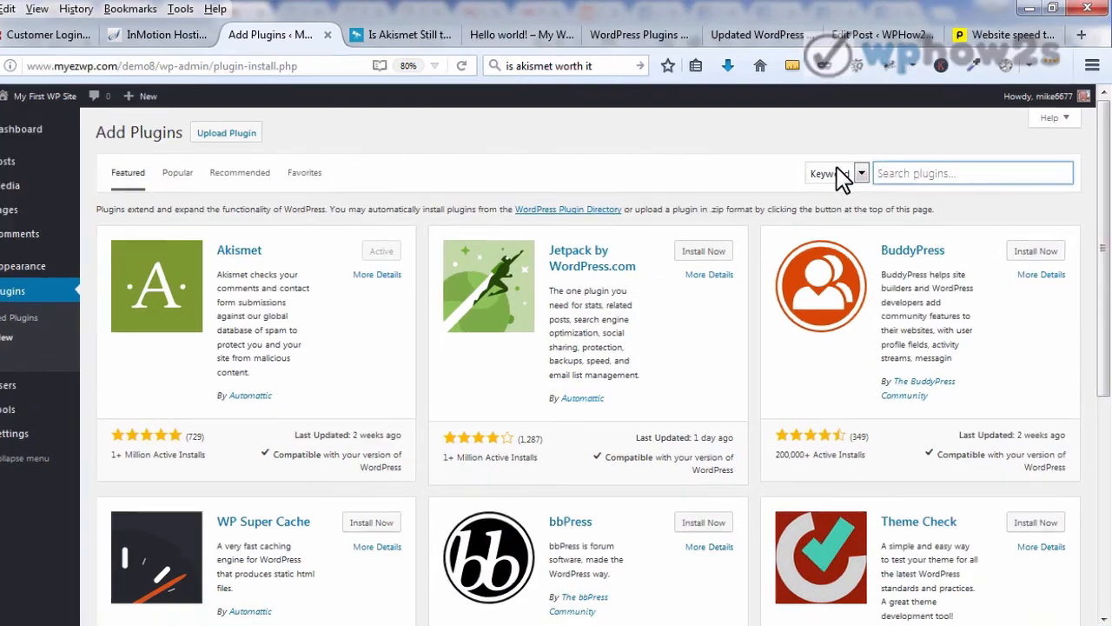
pyautogui.write('seo')
pyautogui.press('Return')
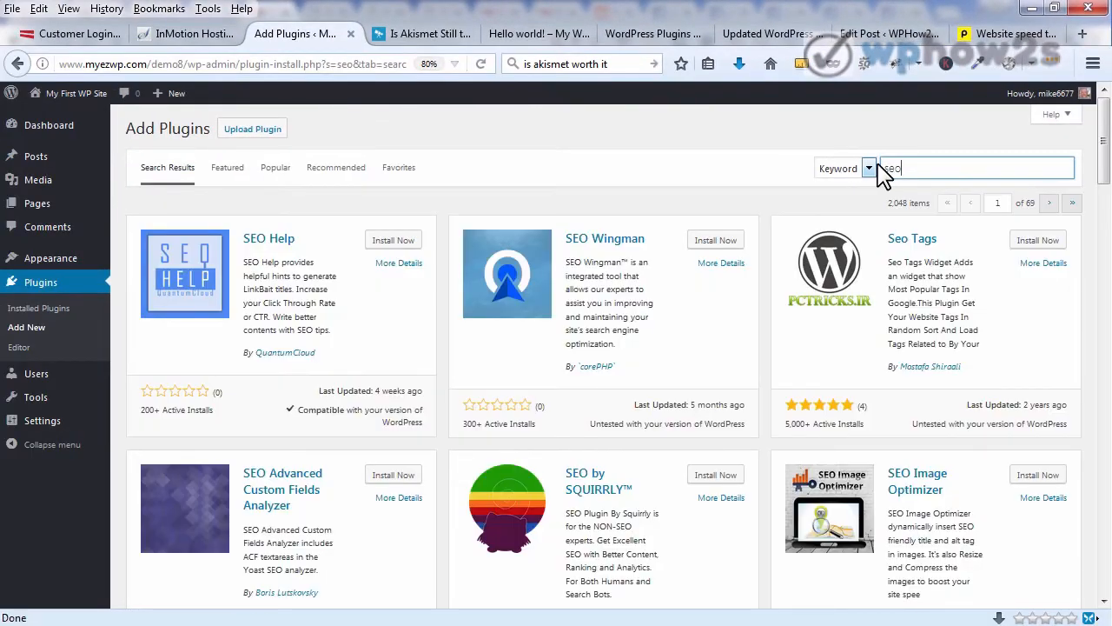
pyautogui.click(863, 183)
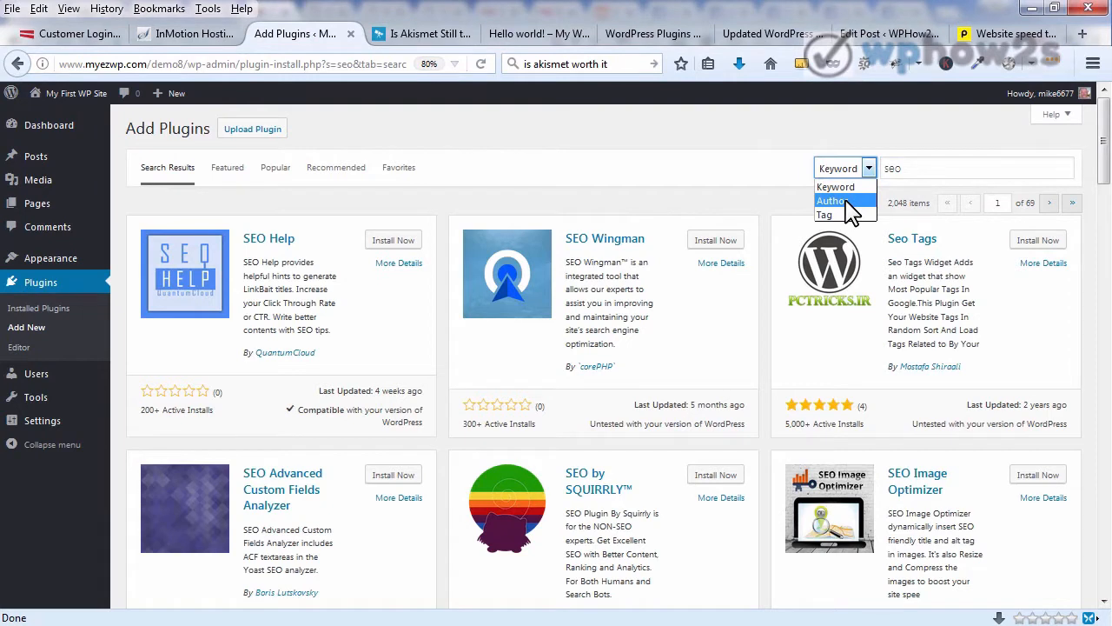
pyautogui.click(864, 132)
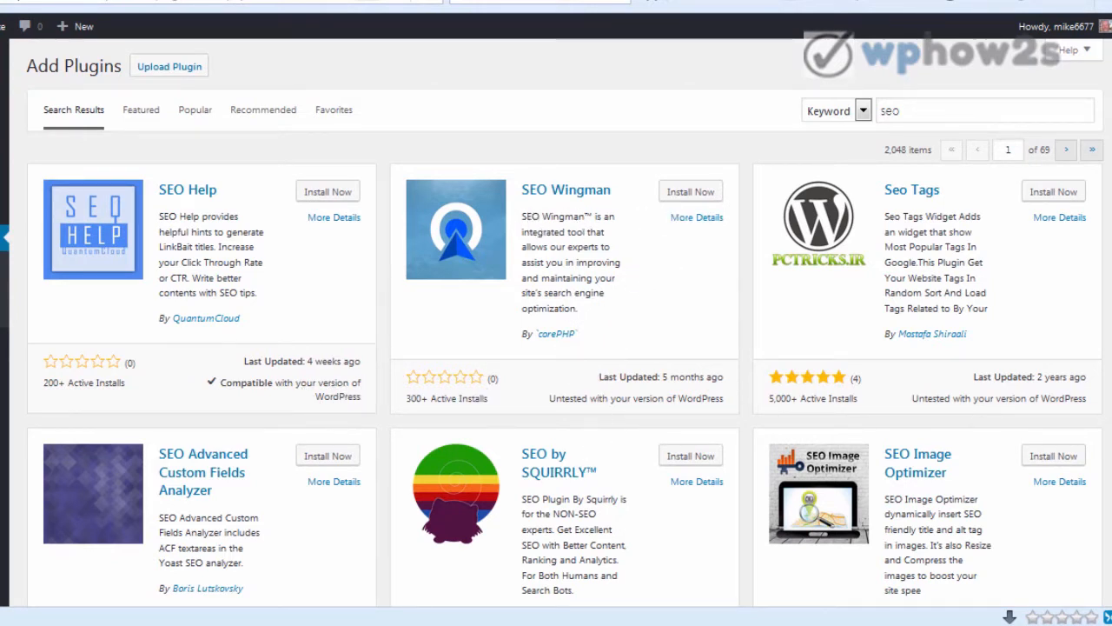
# Step: Copy the plugin name Elementor Page Builder from the optional plugins in the WordPress Plugins & Other Resources blog post
pyautogui.scroll(-3, 565, 323)
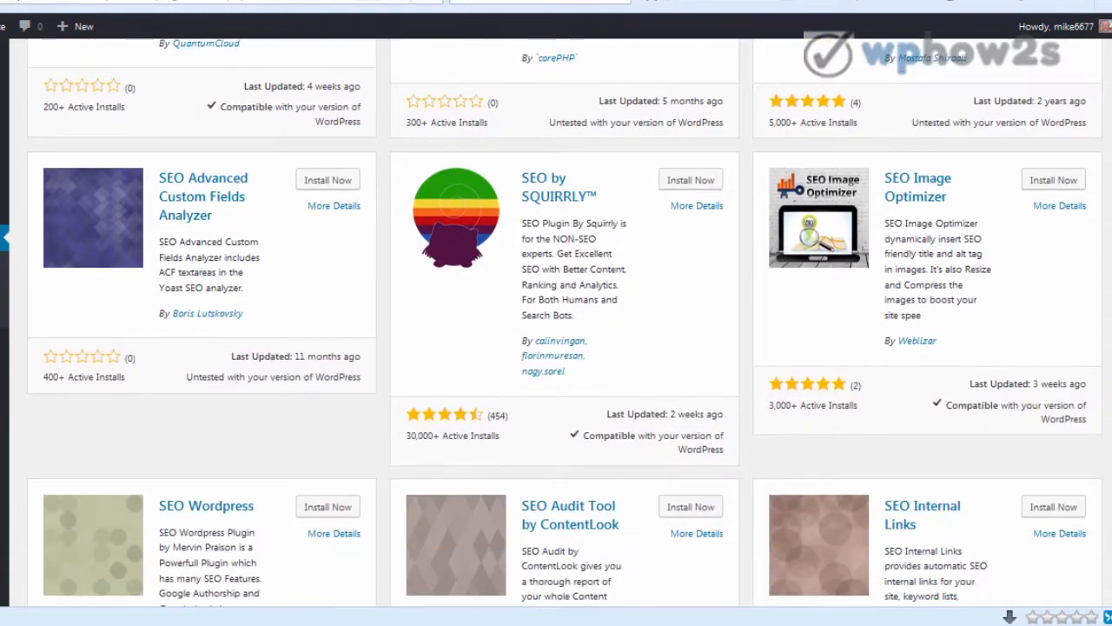
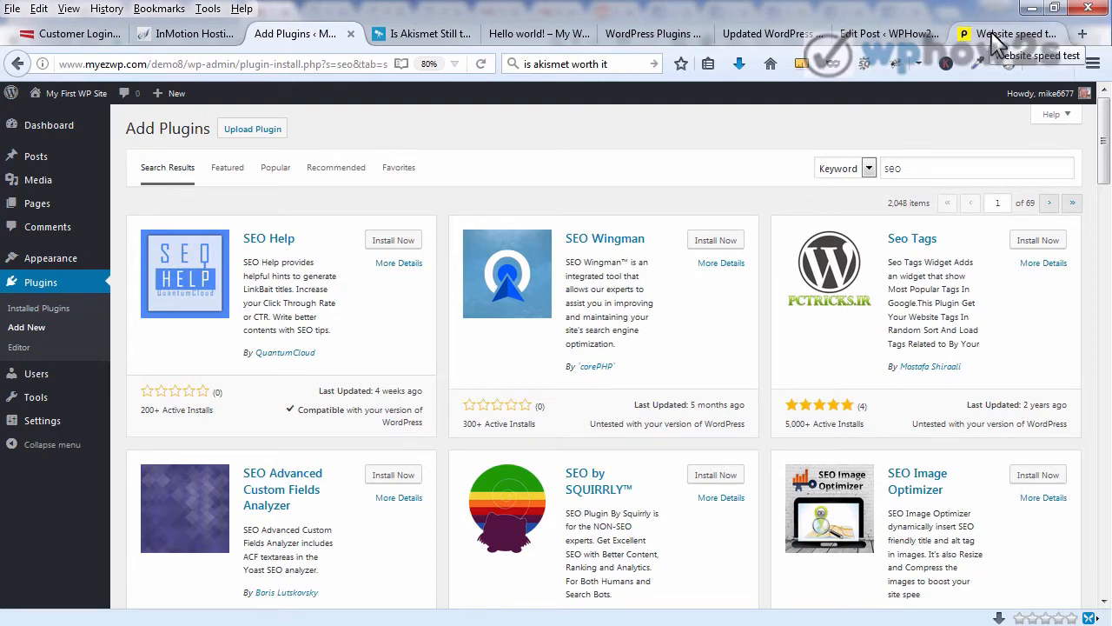
pyautogui.click(993, 39)
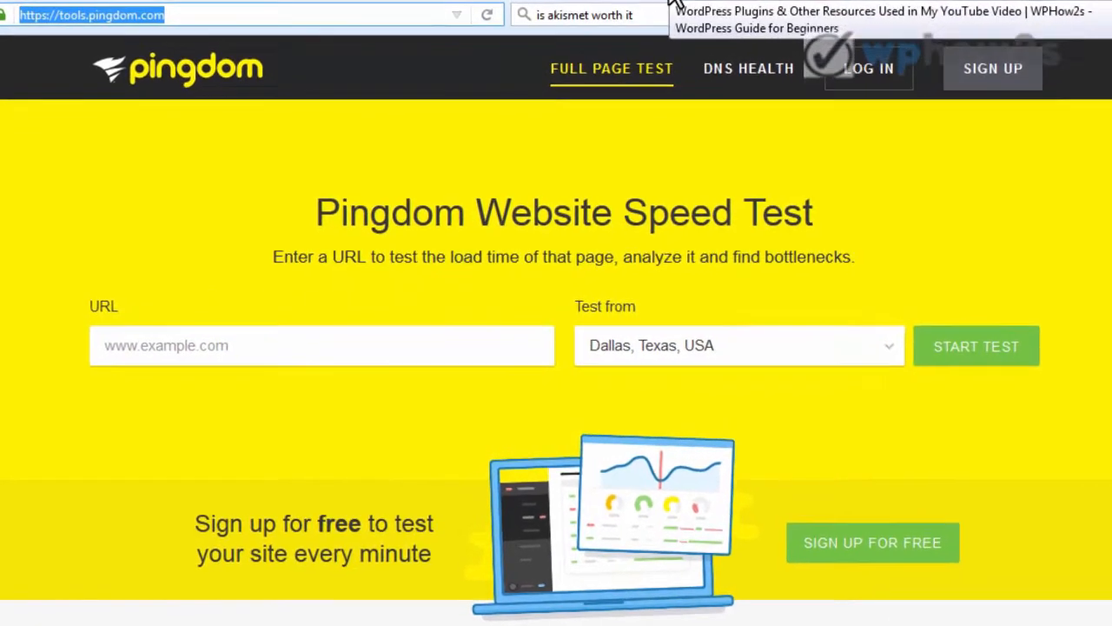
pyautogui.click(637, 35)
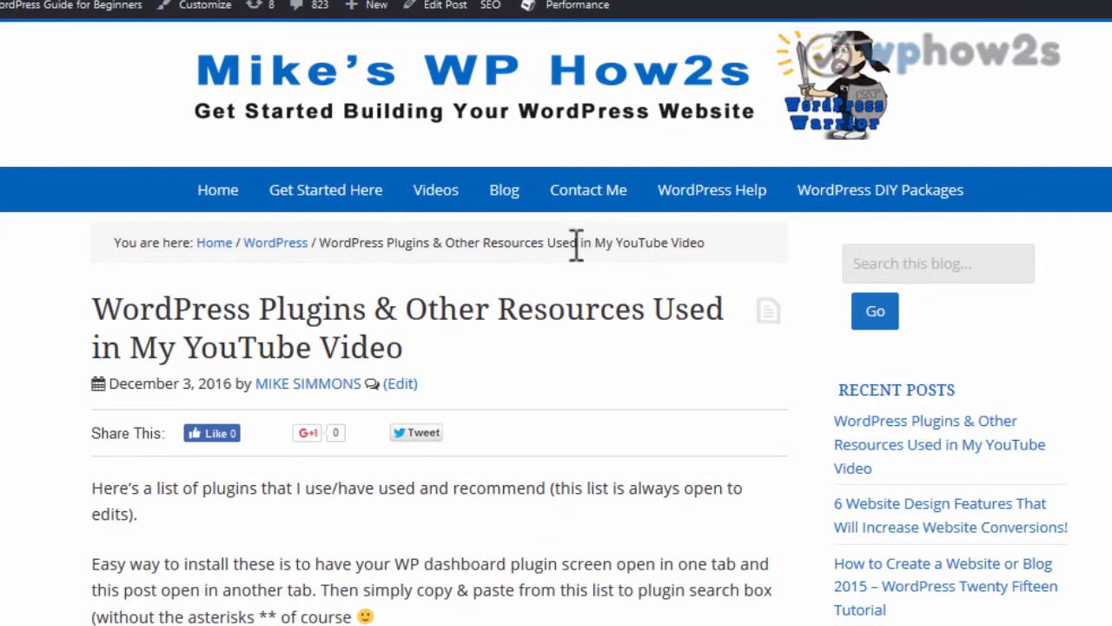
pyautogui.scroll(-5, 196, 386)
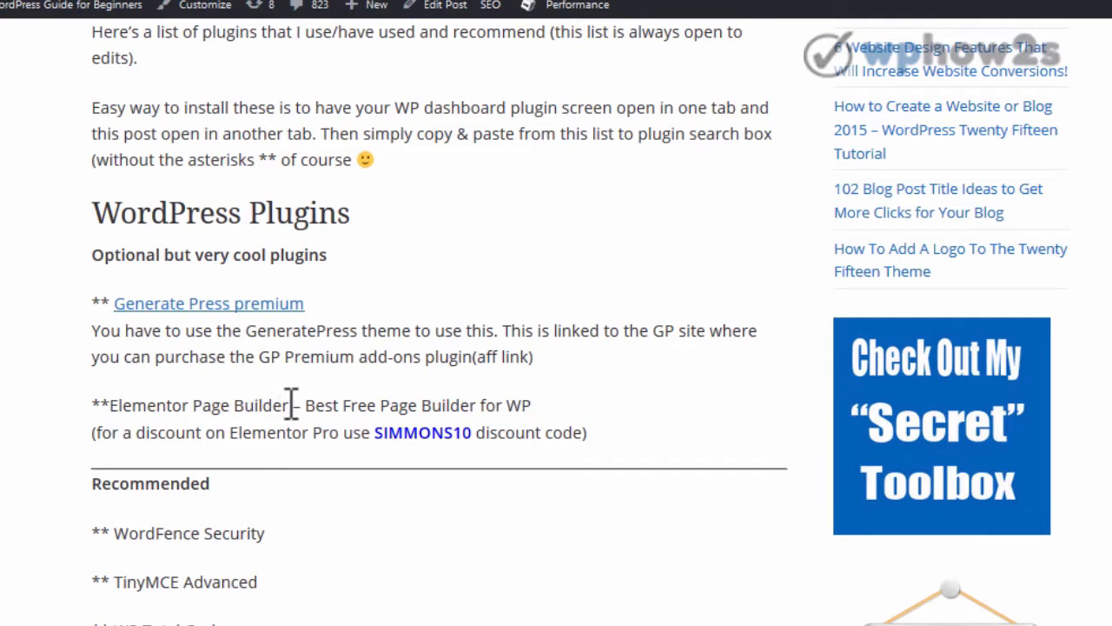
pyautogui.moveTo(291, 404); pyautogui.dragTo(110, 405)
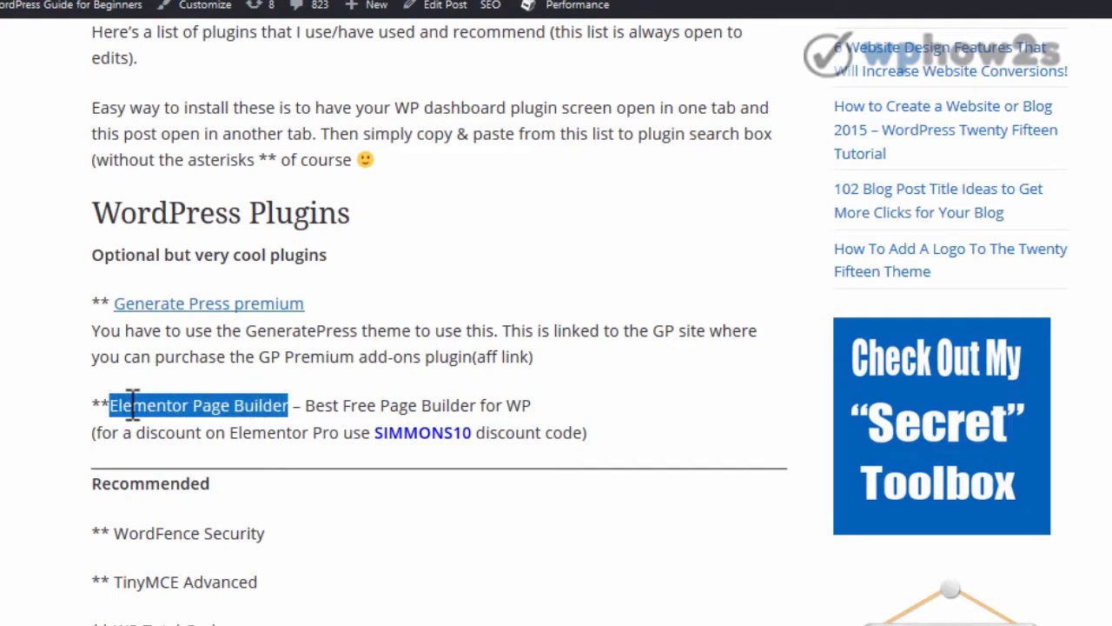
pyautogui.rightClick(132, 405)
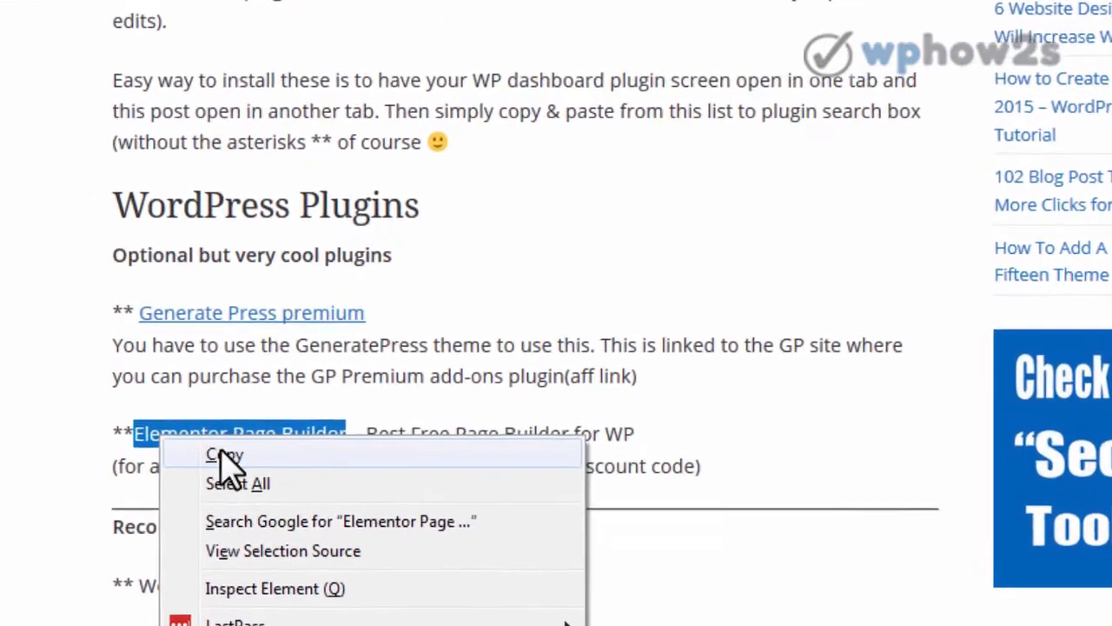
pyautogui.click(233, 461)
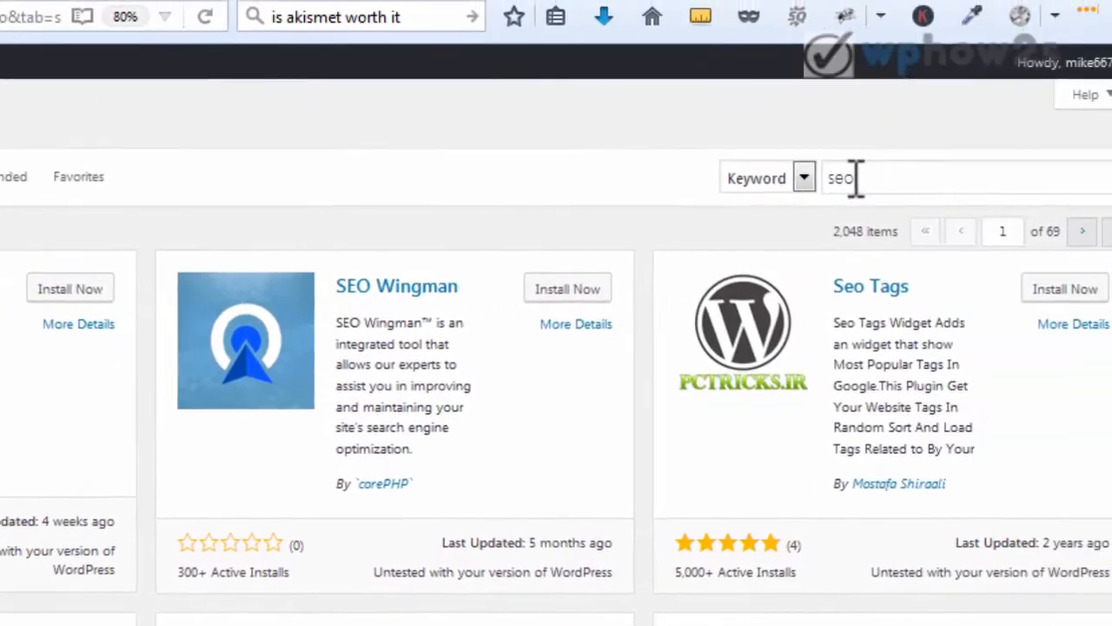
# Step: Search the plugin directory for the copied Elementor Page Builder name, then install and activate that plugin
pyautogui.moveTo(855, 179); pyautogui.dragTo(833, 179)
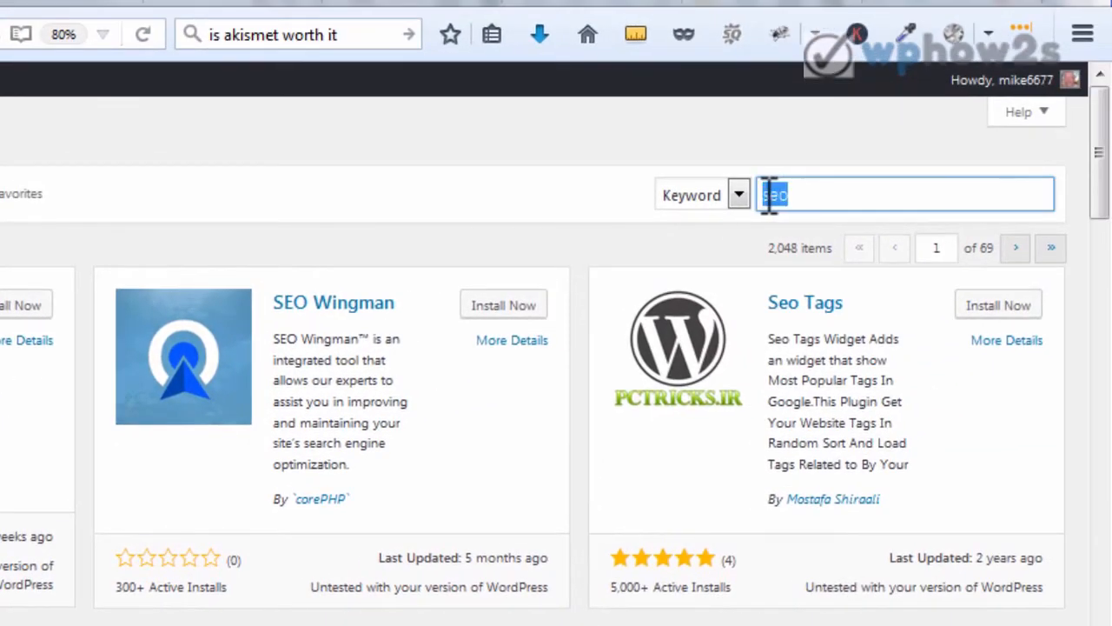
pyautogui.rightClick(772, 195)
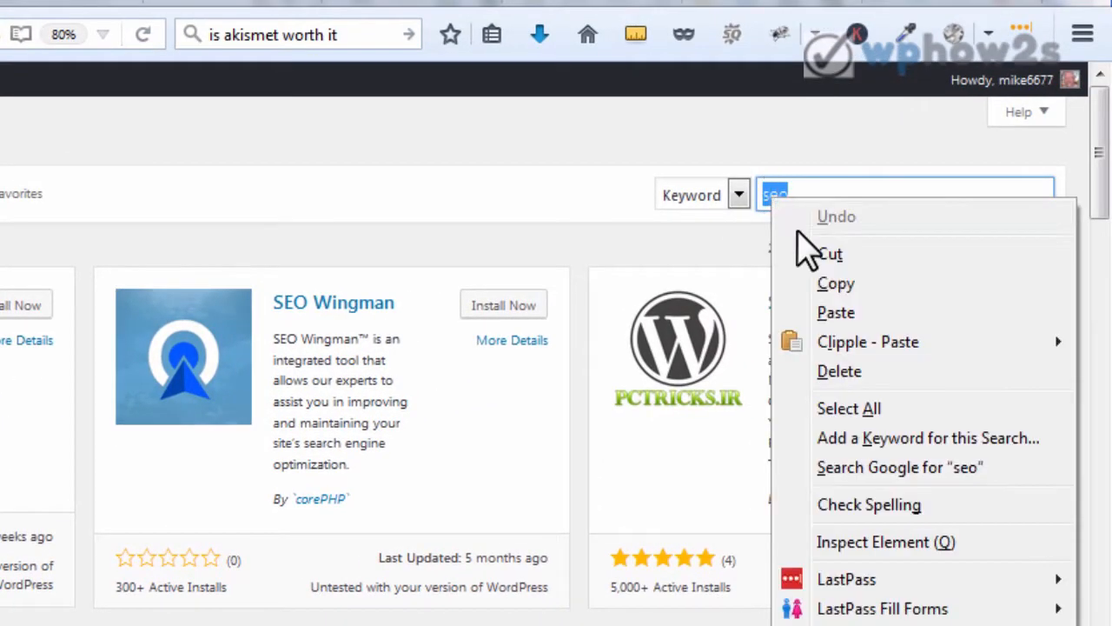
pyautogui.click(836, 312)
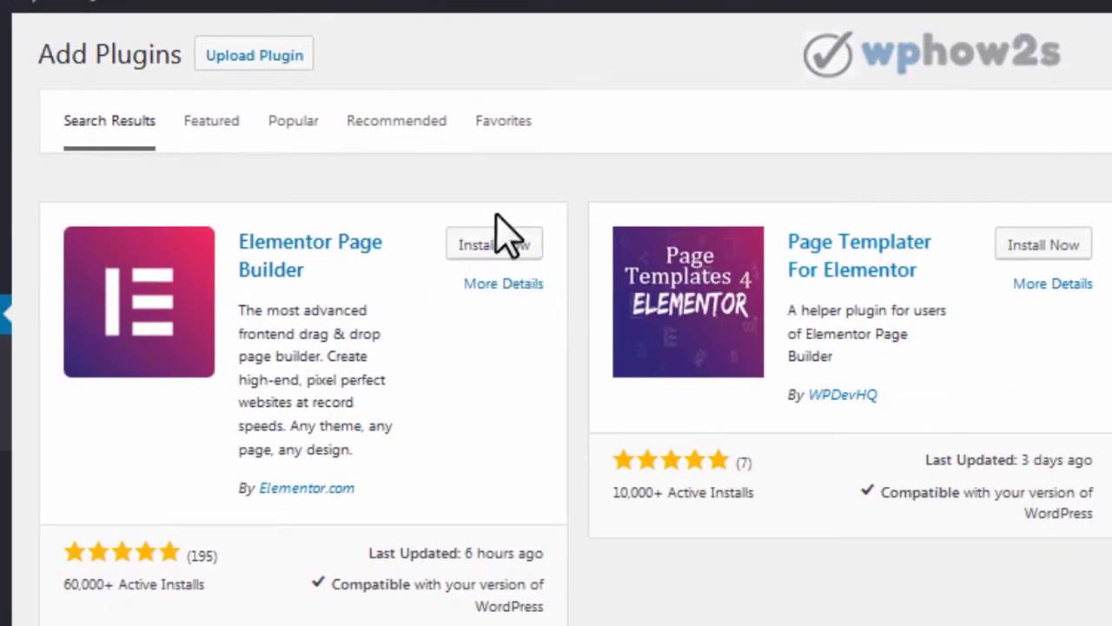
pyautogui.click(492, 246)
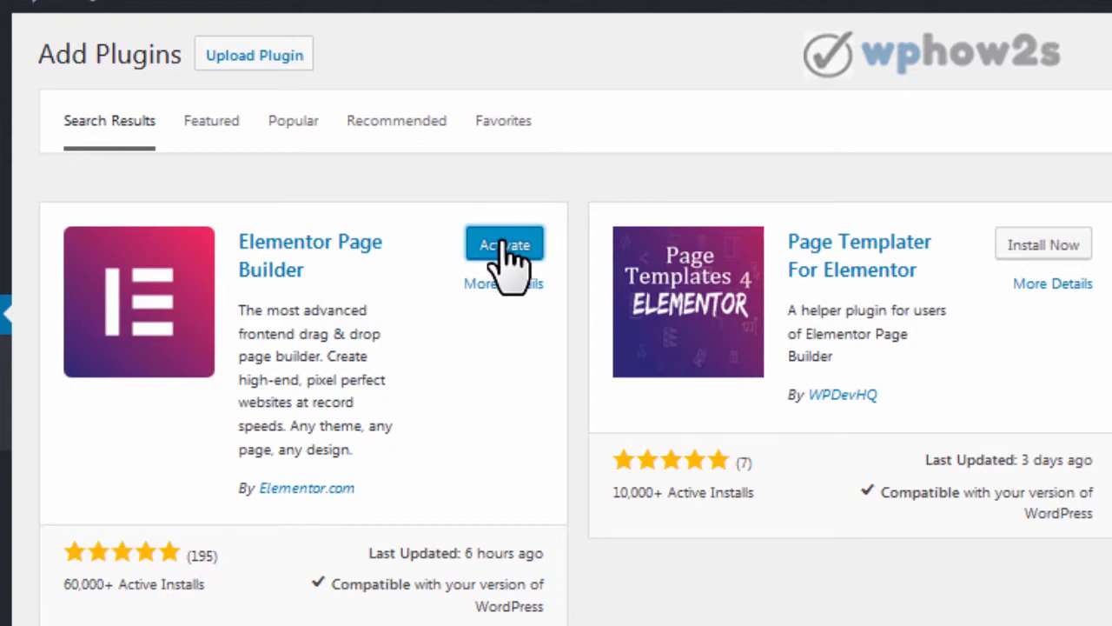
pyautogui.click(505, 246)
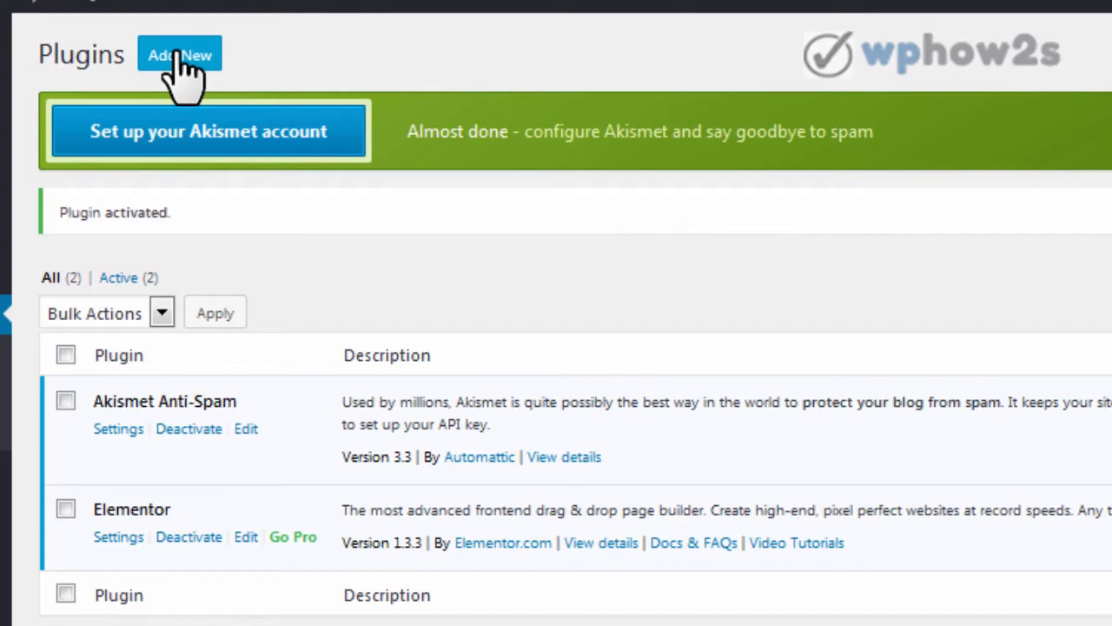
# Step: Return to adding new plugins and copy the name WordFence Security from the blog post's Recommended list
pyautogui.click(180, 54)
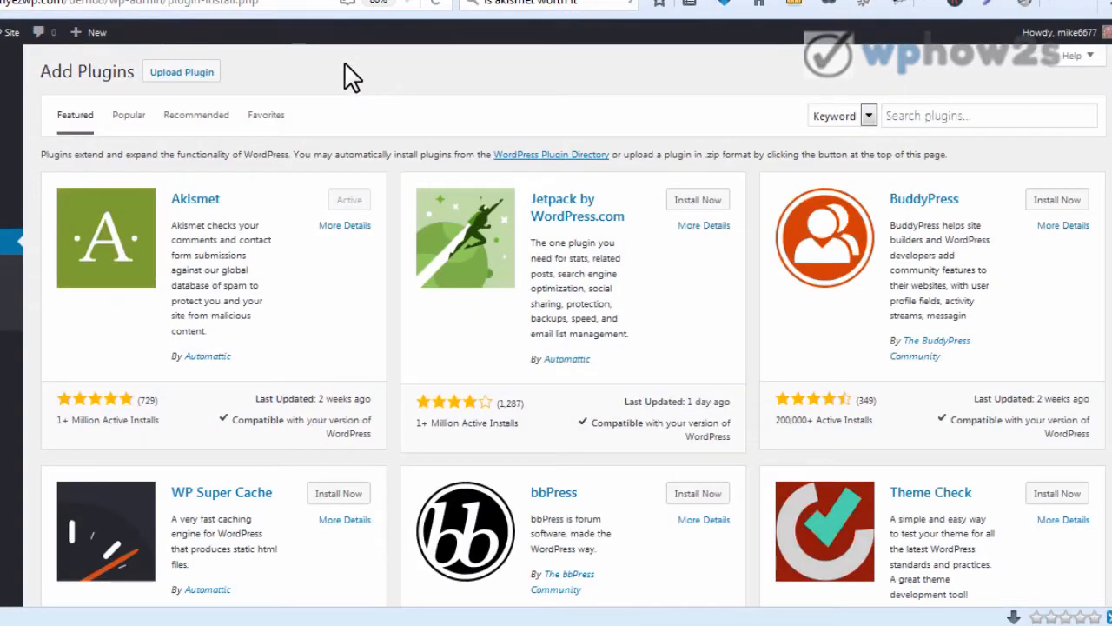
pyautogui.click(514, 1)
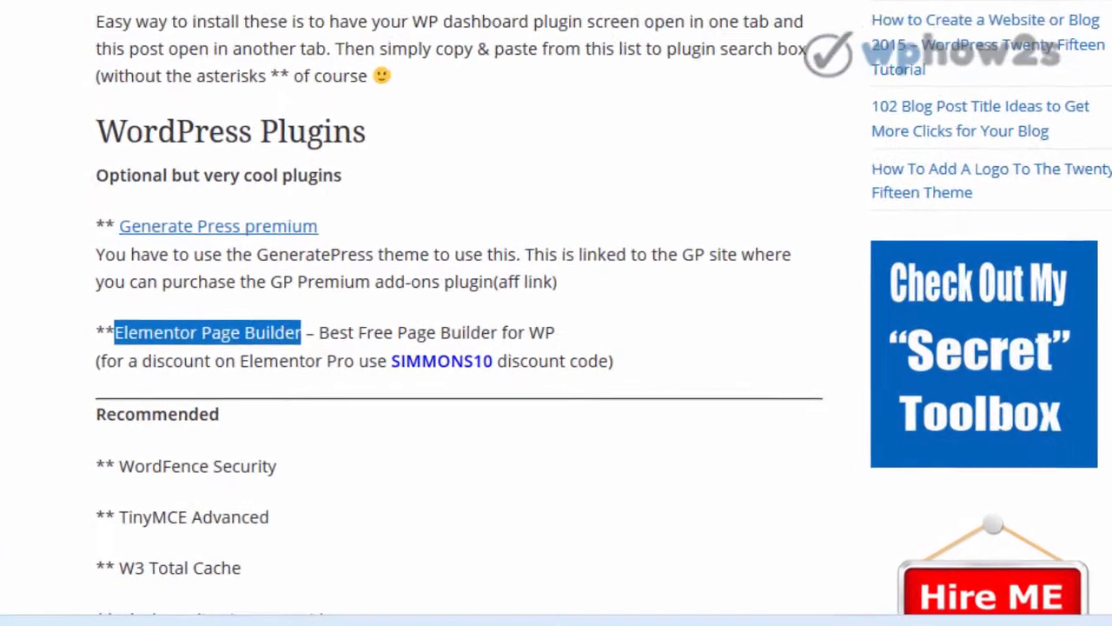
pyautogui.scroll(-4, 556, 330)
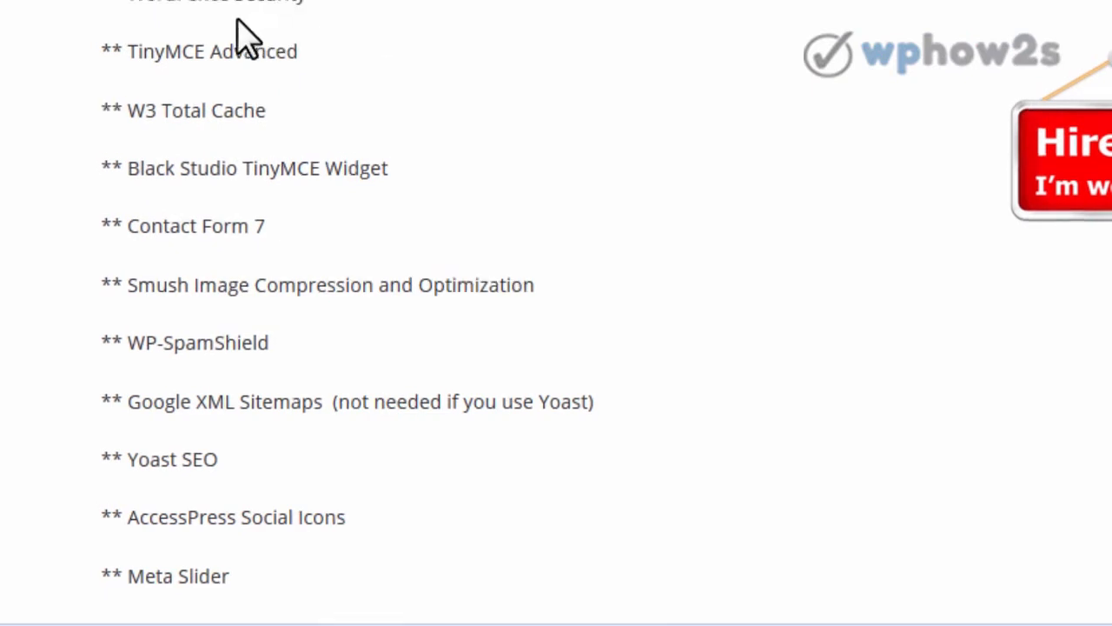
pyautogui.moveTo(205, 144); pyautogui.dragTo(368, 142)
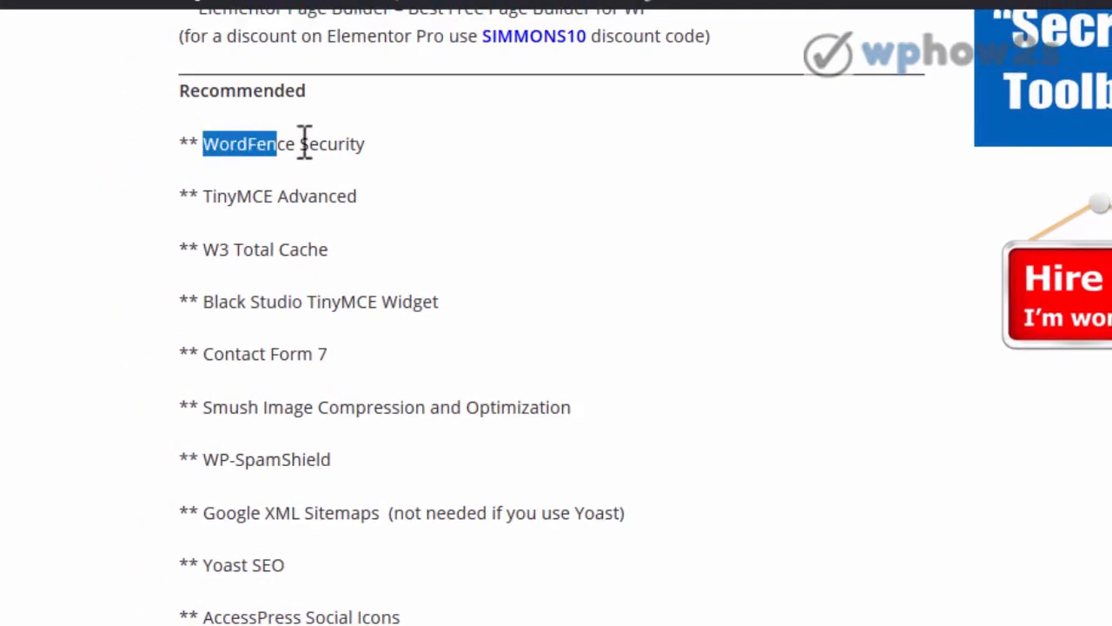
pyautogui.rightClick(345, 141)
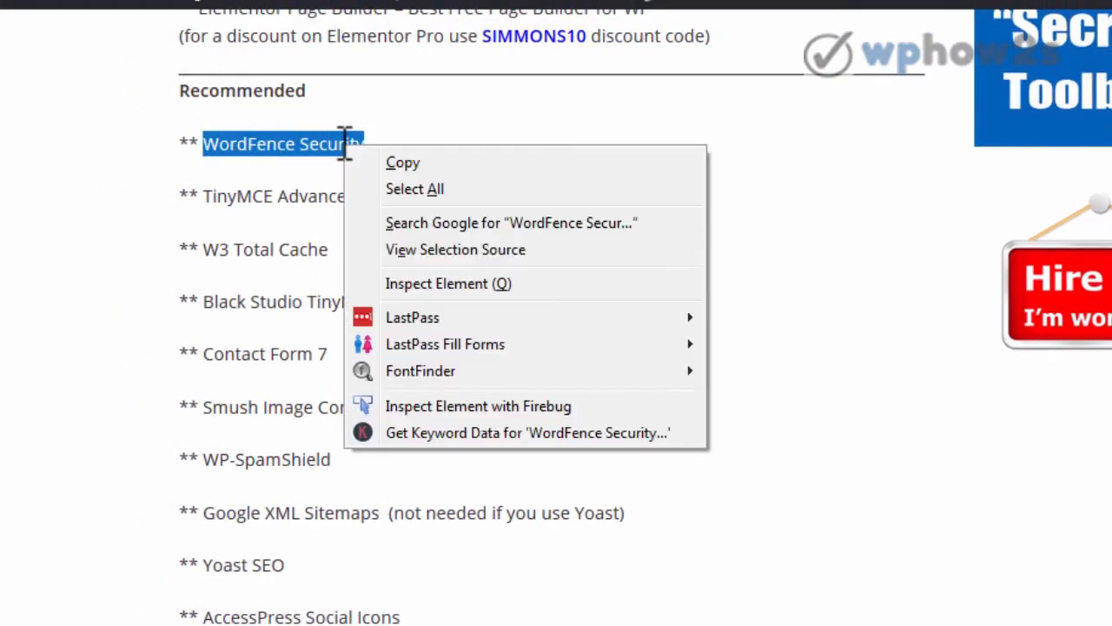
pyautogui.click(397, 163)
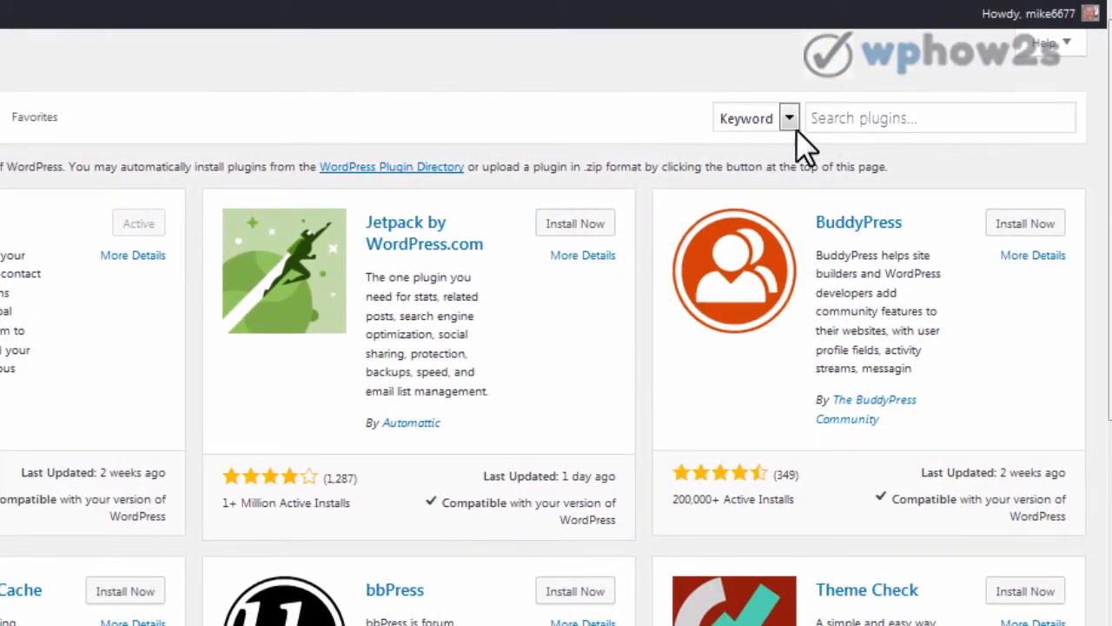
# Step: Search the plugin directory for the copied WordFence Security name, then install and activate the Wordfence Security plugin
pyautogui.click(819, 118)
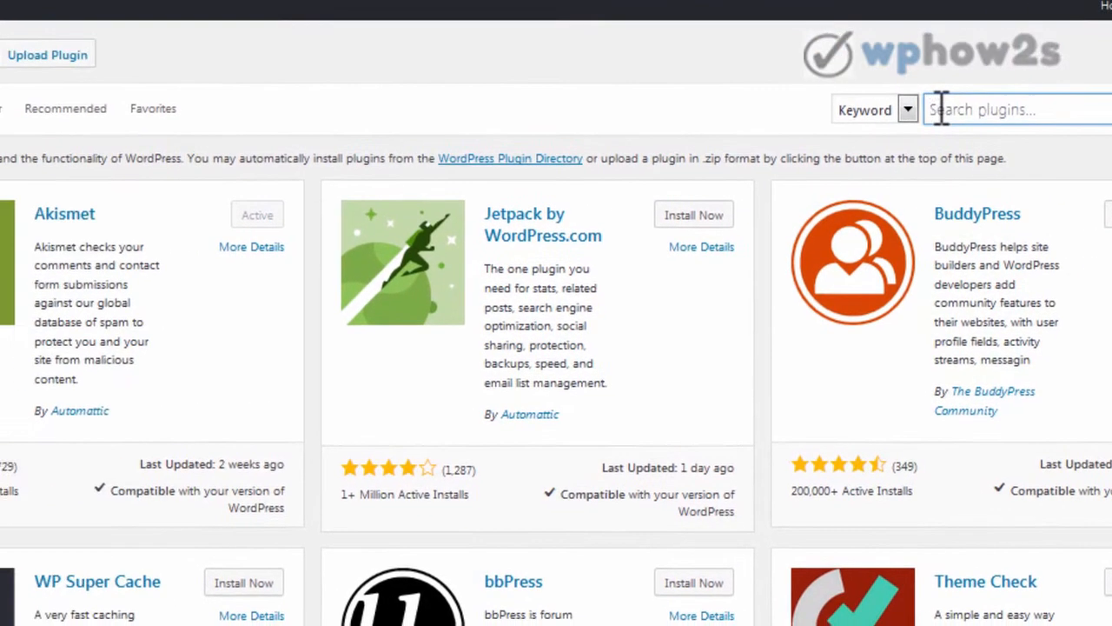
pyautogui.hotkey('ctrl', 'v')
pyautogui.click(389, 199)
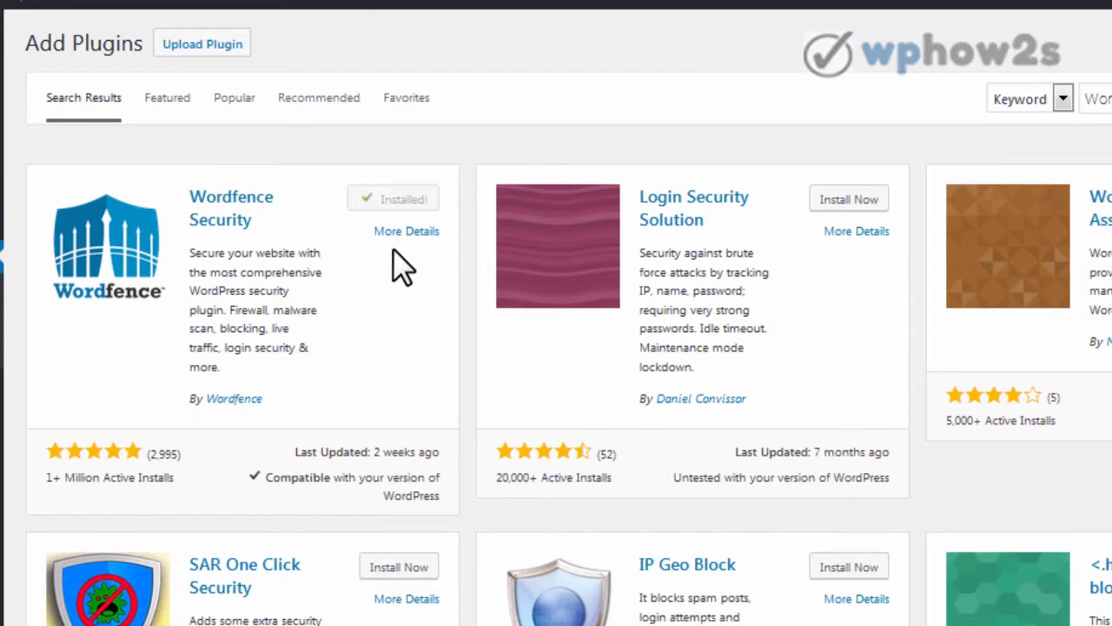
pyautogui.click(397, 200)
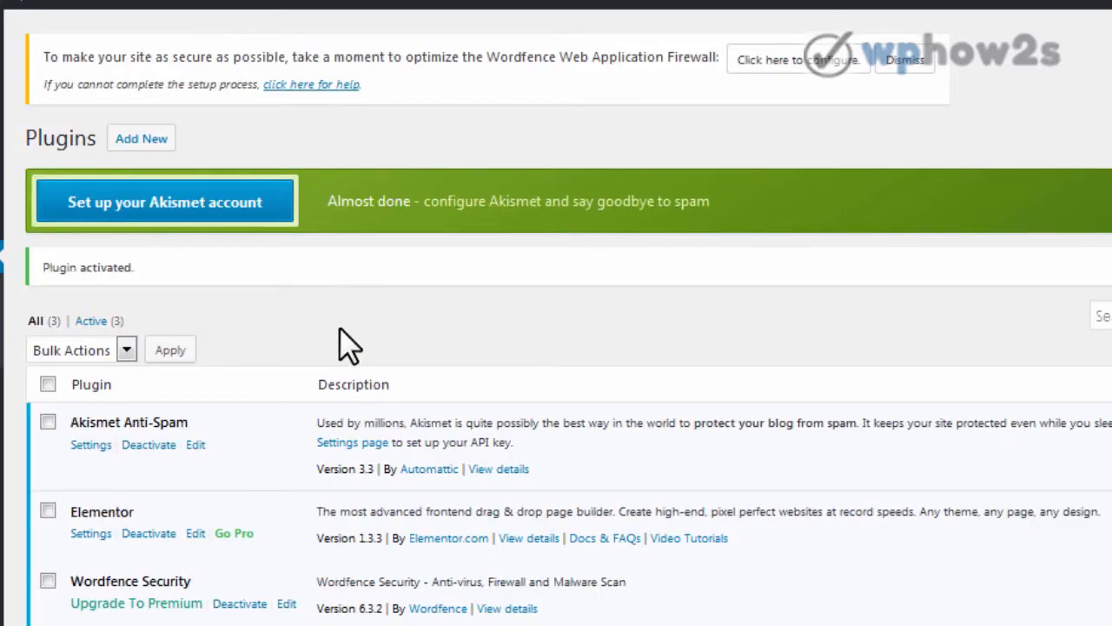
# Step: Return to adding new plugins and copy the name TinyMCE Advanced from the blog post's Recommended list
pyautogui.click(131, 141)
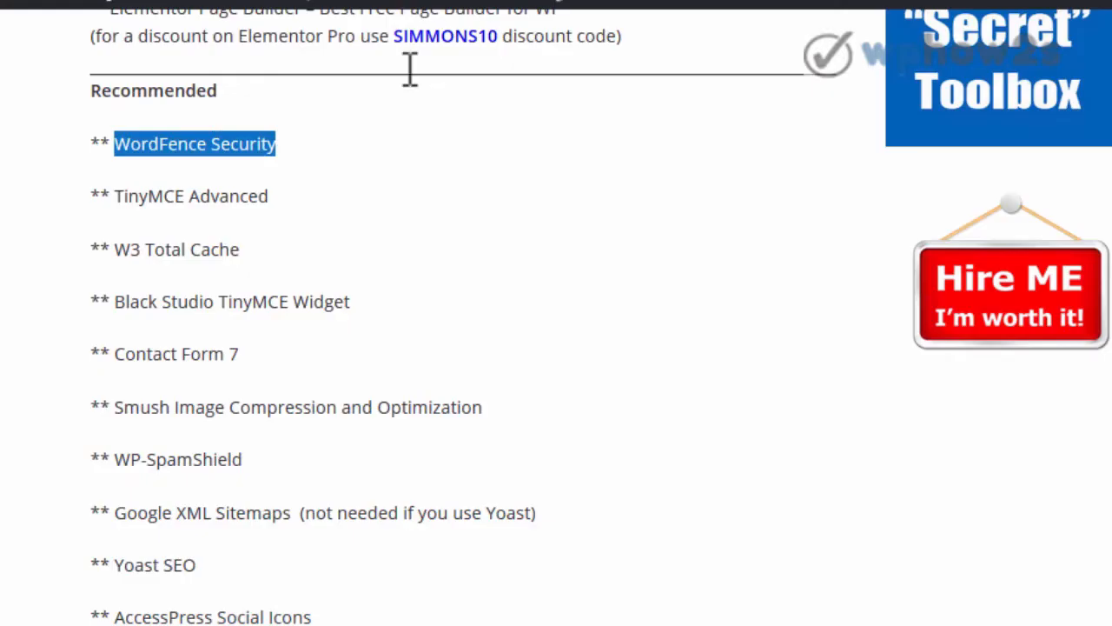
pyautogui.click(242, 181)
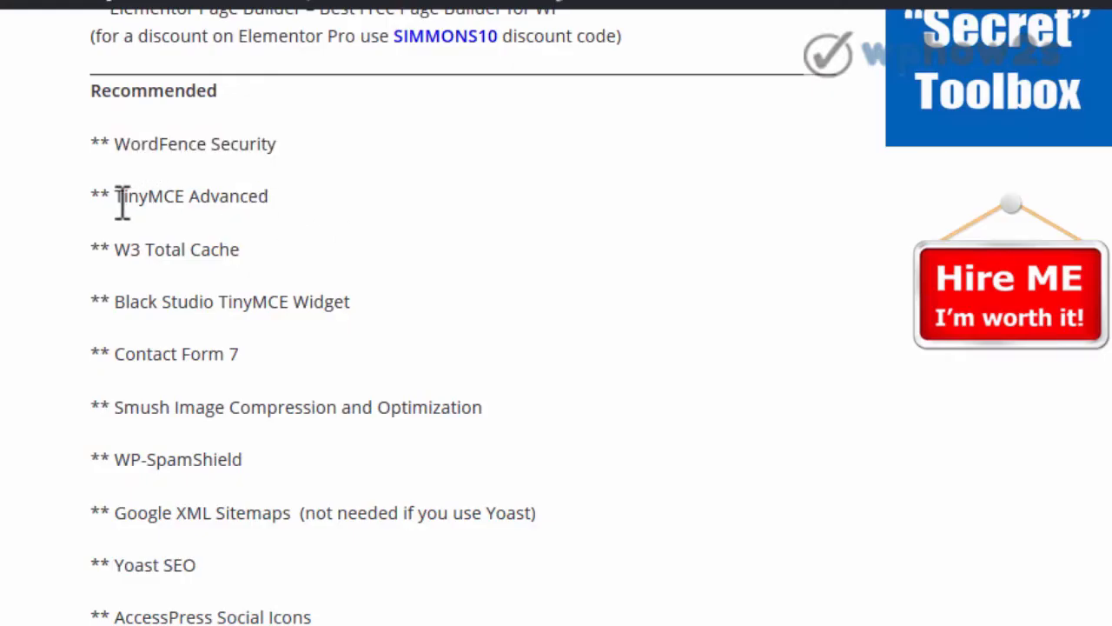
pyautogui.moveTo(114, 197); pyautogui.dragTo(420, 462)
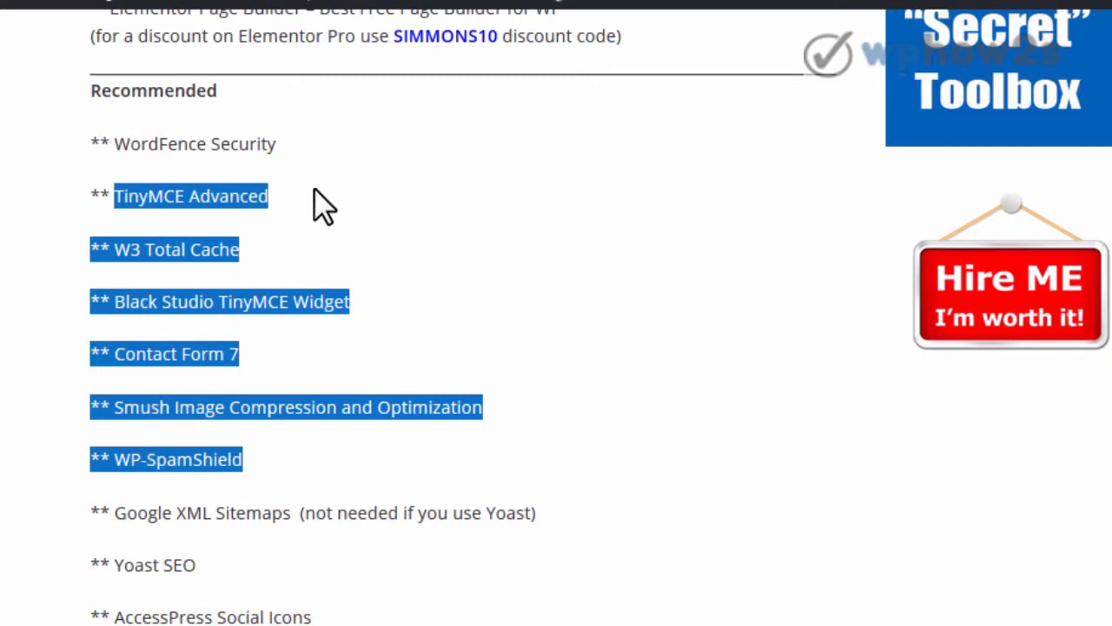
pyautogui.click(109, 197)
pyautogui.moveTo(119, 197); pyautogui.dragTo(271, 203)
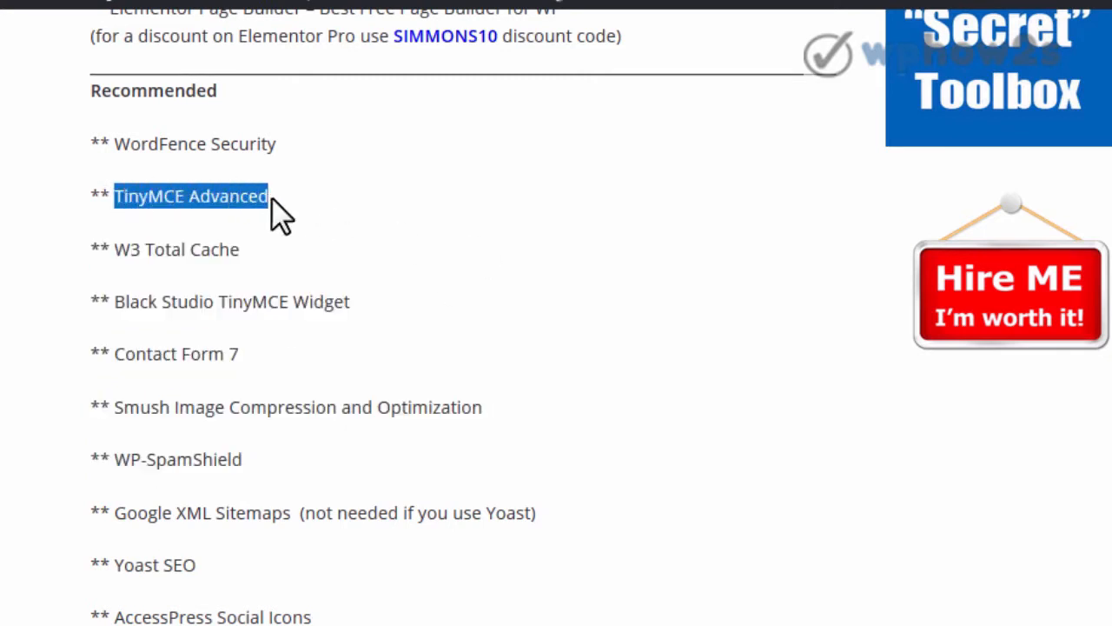
pyautogui.rightClick(252, 196)
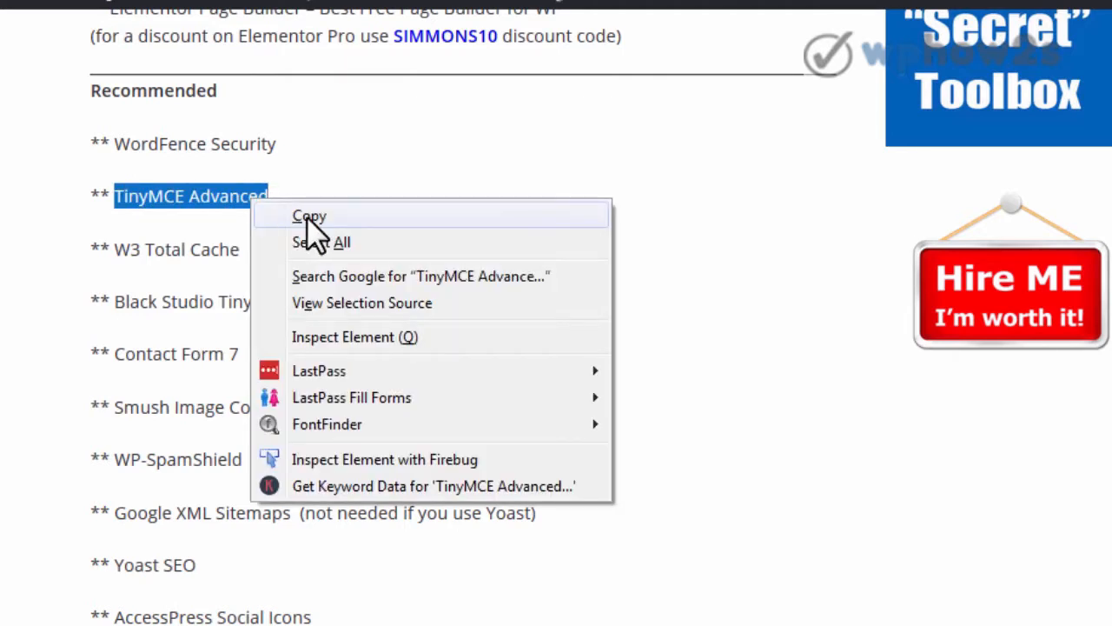
pyautogui.click(309, 217)
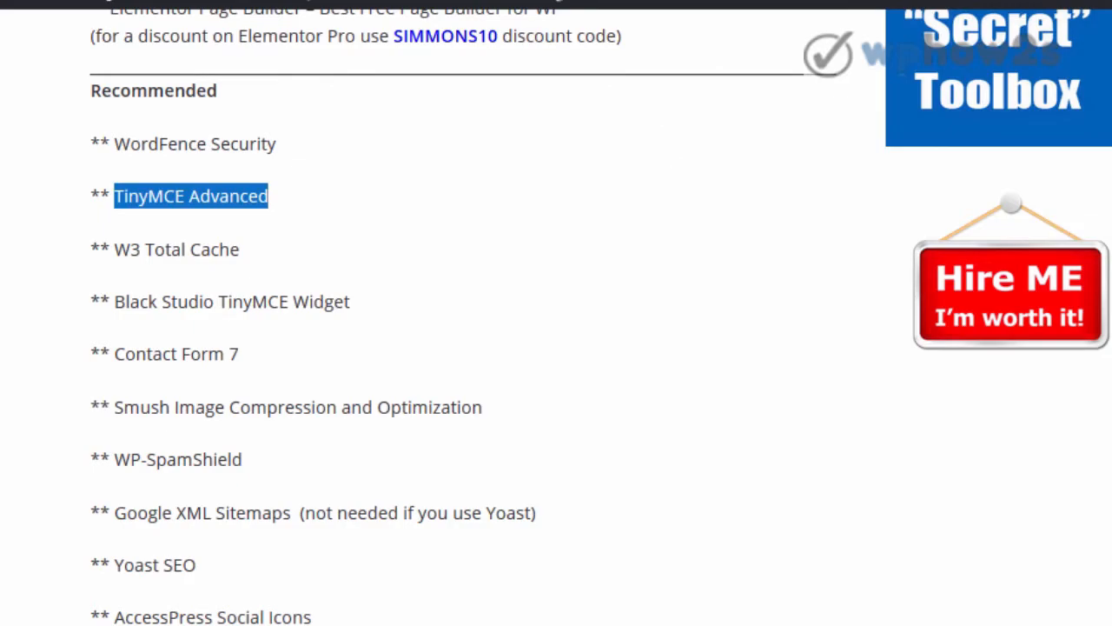
# Step: Upload backupbuddy-7.1.6.0.zip from the BackupBuddy folder on the Add Plugins page and install it
pyautogui.click(304, 2)
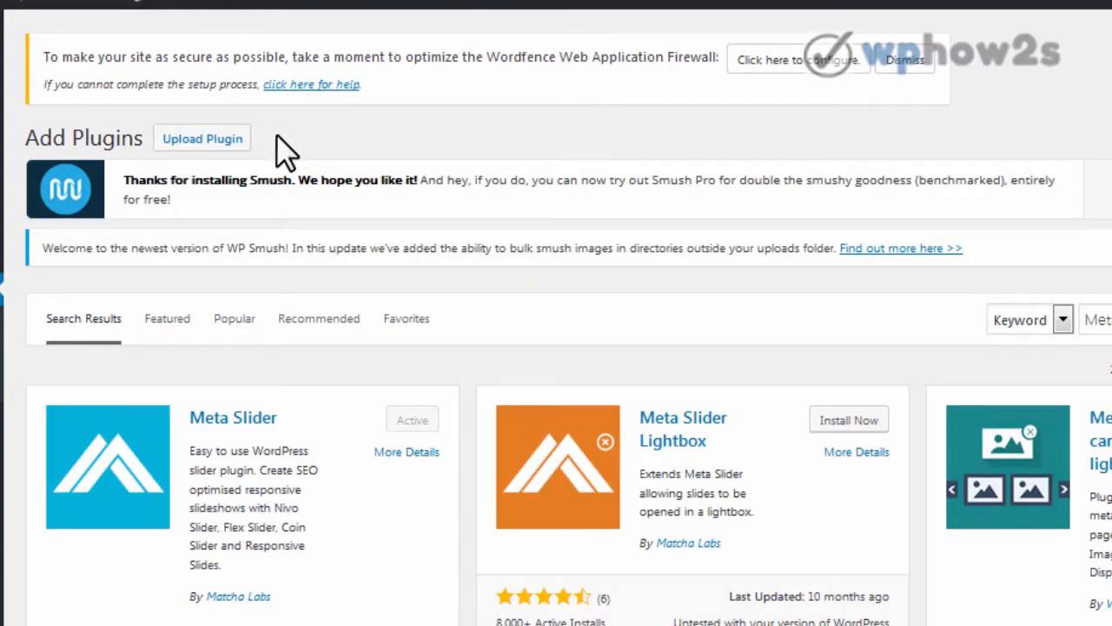
pyautogui.click(207, 141)
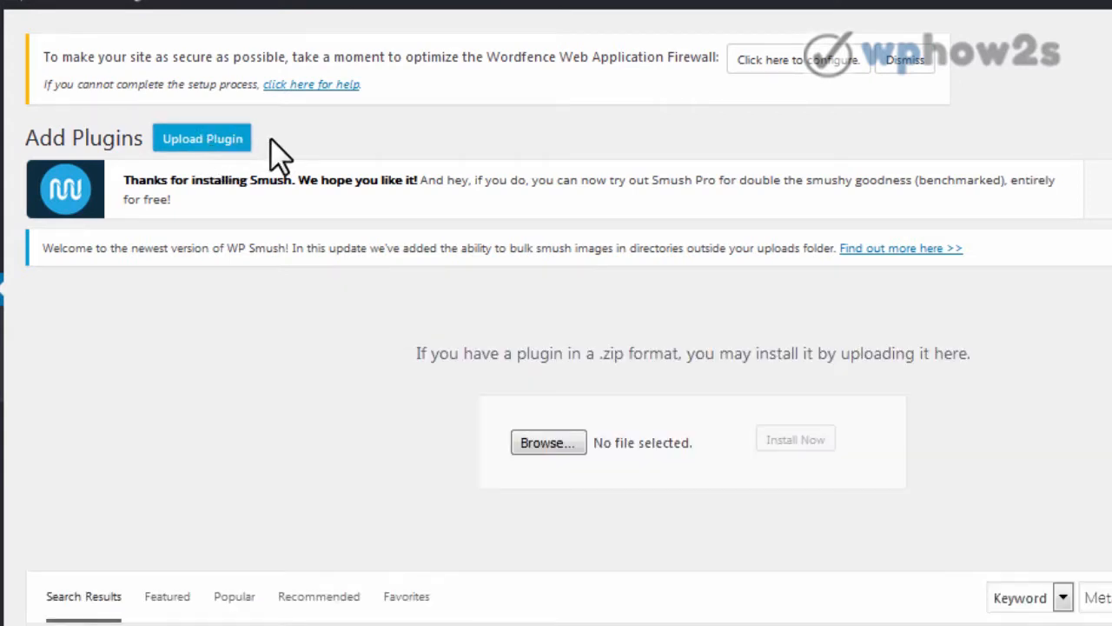
pyautogui.click(556, 448)
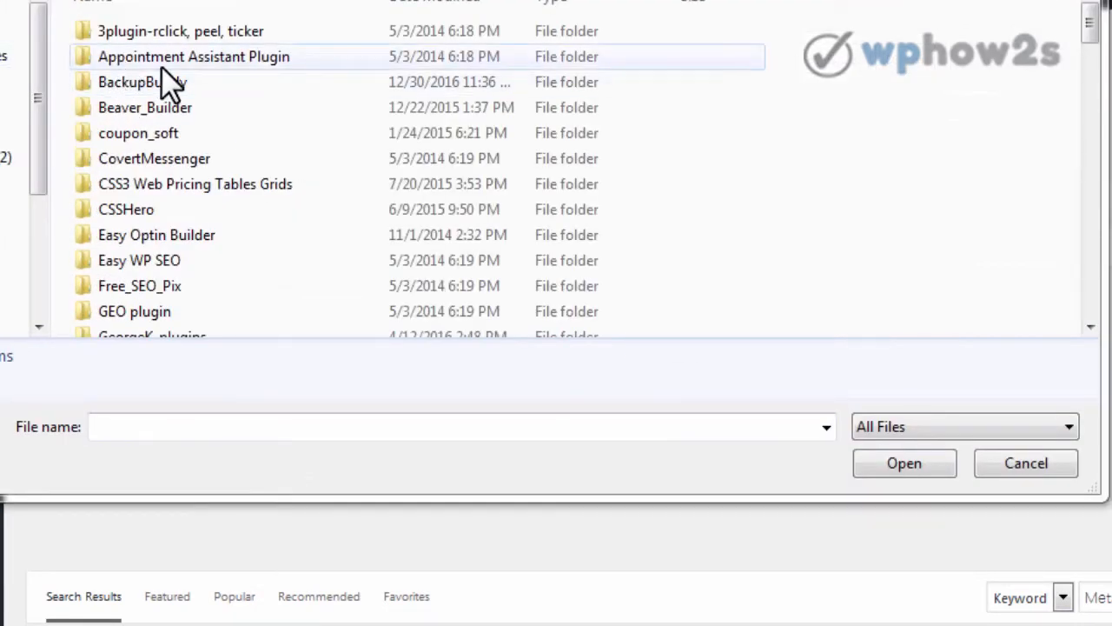
pyautogui.doubleClick(180, 86)
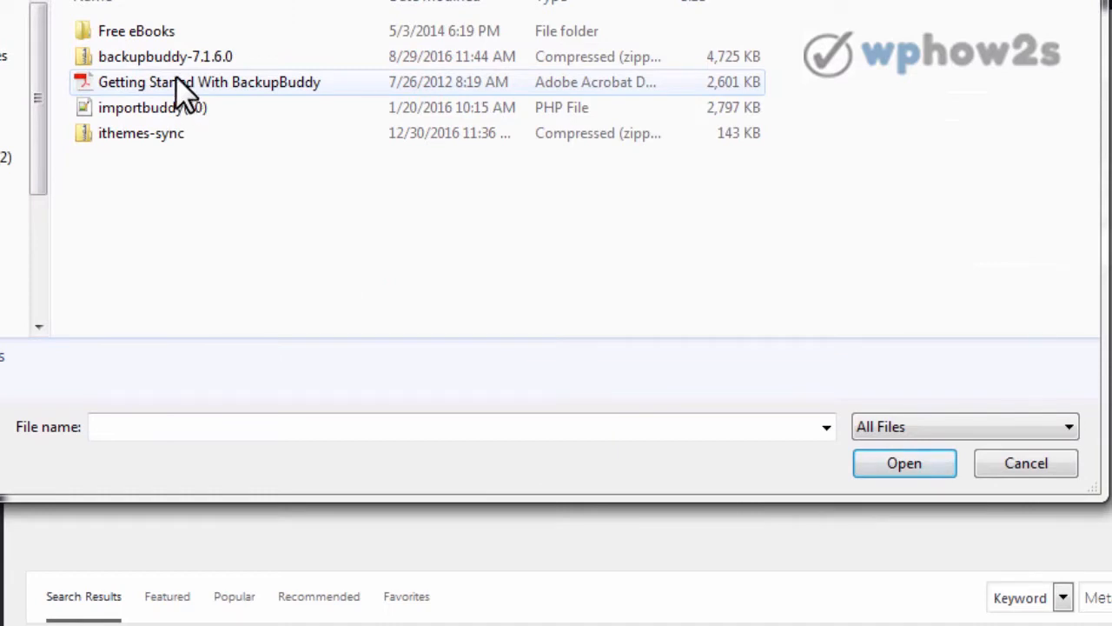
pyautogui.doubleClick(160, 56)
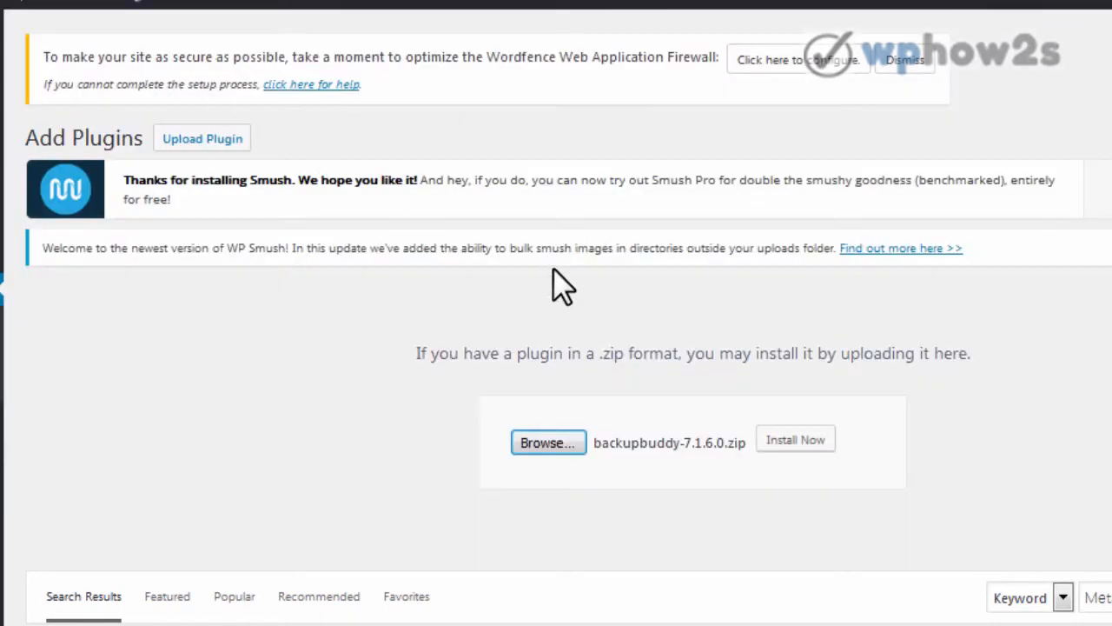
pyautogui.click(793, 437)
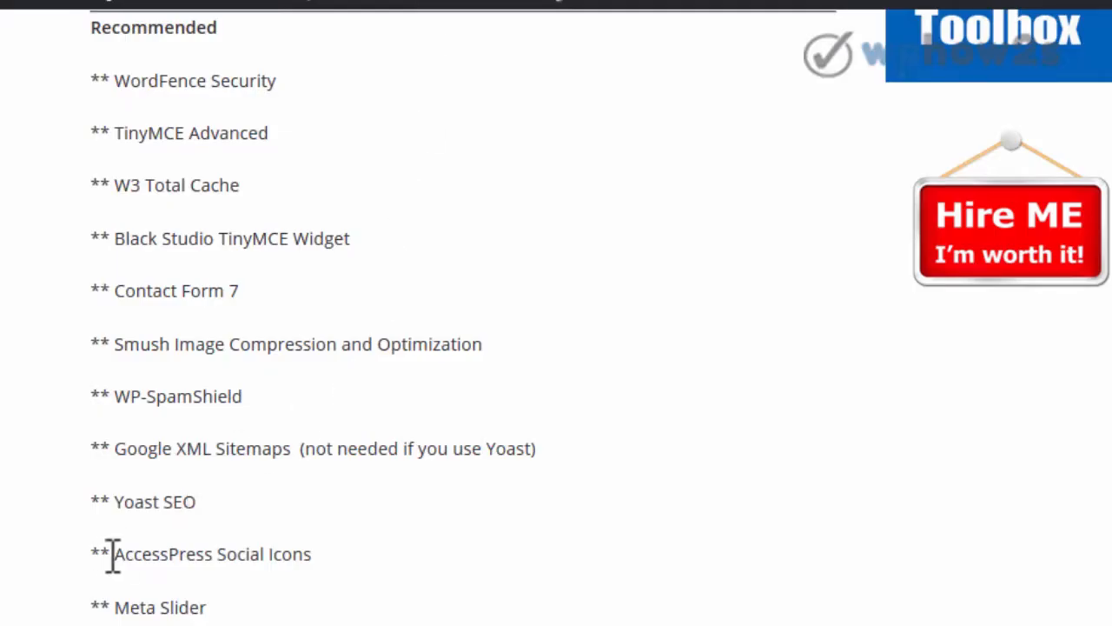
# Step: Review the AccessPress Social Icons, Meta Slider and Yoast SEO entries in the blog post's Recommended list
pyautogui.moveTo(111, 554); pyautogui.dragTo(316, 553)
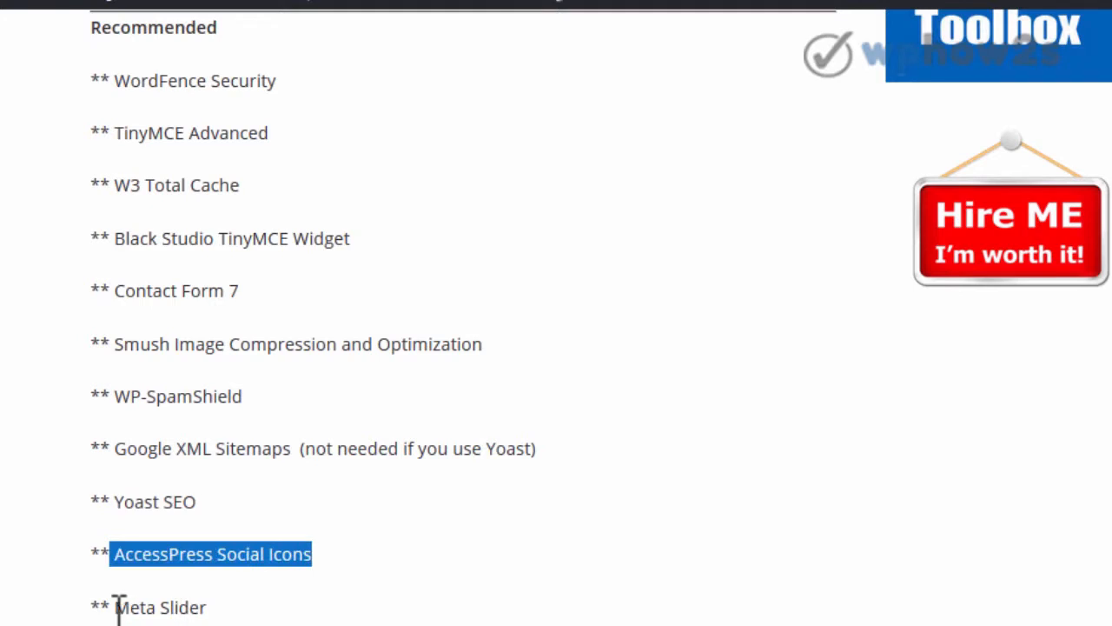
pyautogui.moveTo(111, 608); pyautogui.dragTo(233, 612)
pyautogui.click(322, 524)
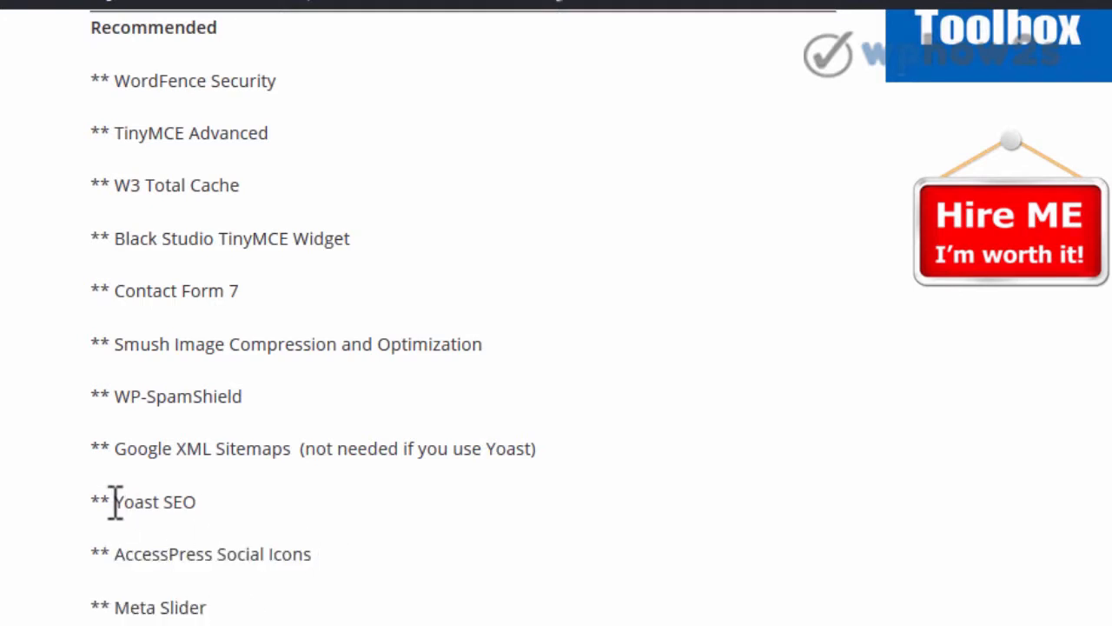
pyautogui.moveTo(115, 501); pyautogui.dragTo(199, 499)
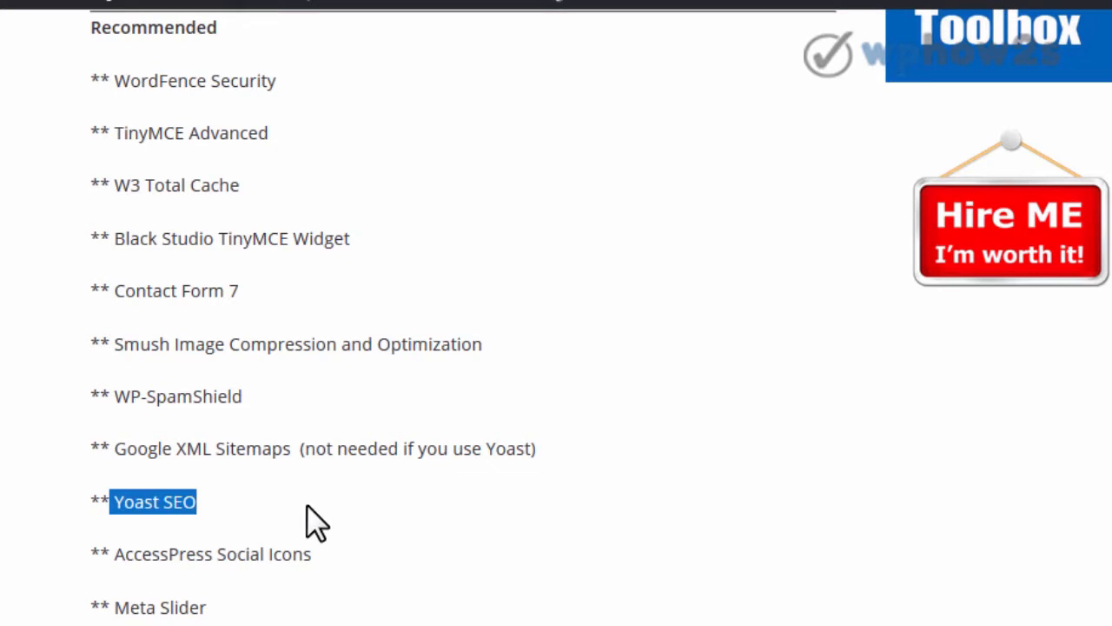
pyautogui.scroll(-3, 318, 522)
# Step: Select all installed plugins on the Plugins page and deactivate them with a bulk action
pyautogui.click(198, 469)
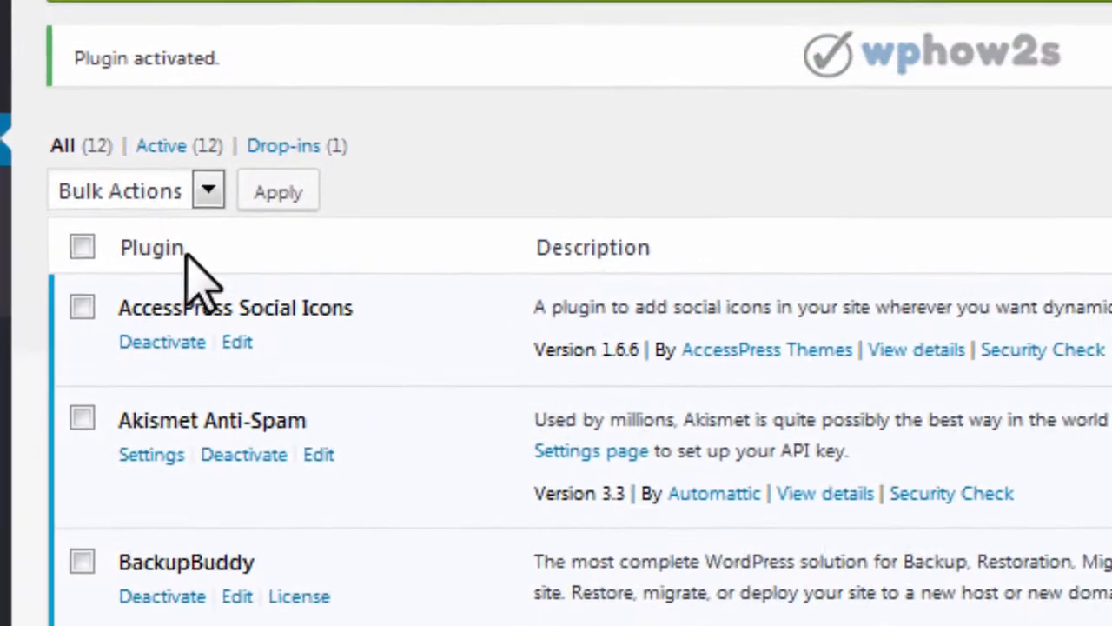
pyautogui.click(87, 236)
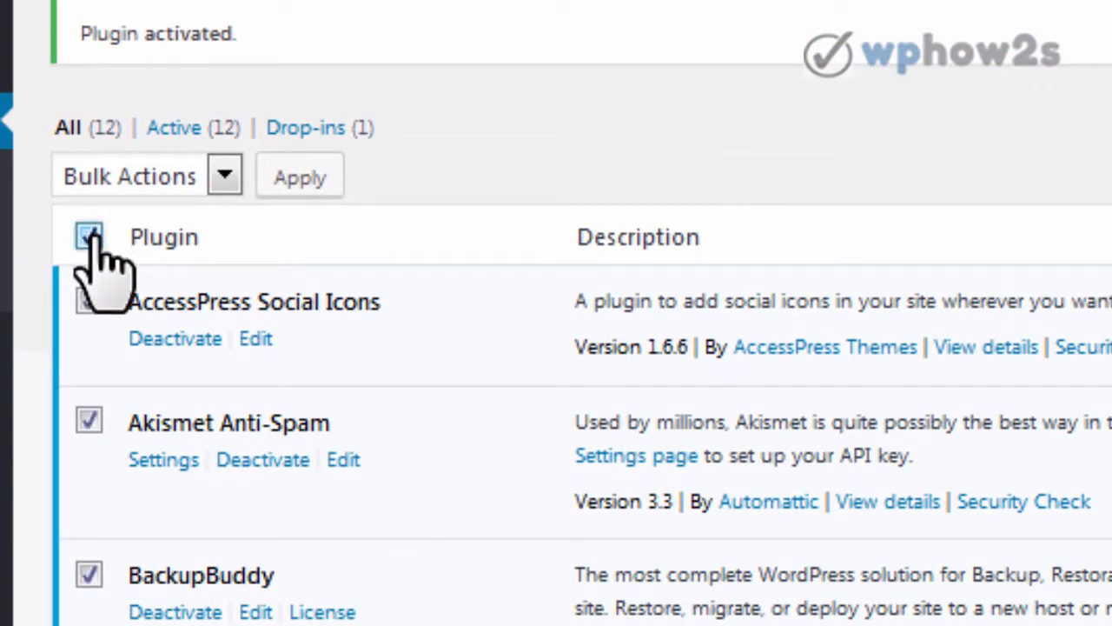
pyautogui.click(220, 175)
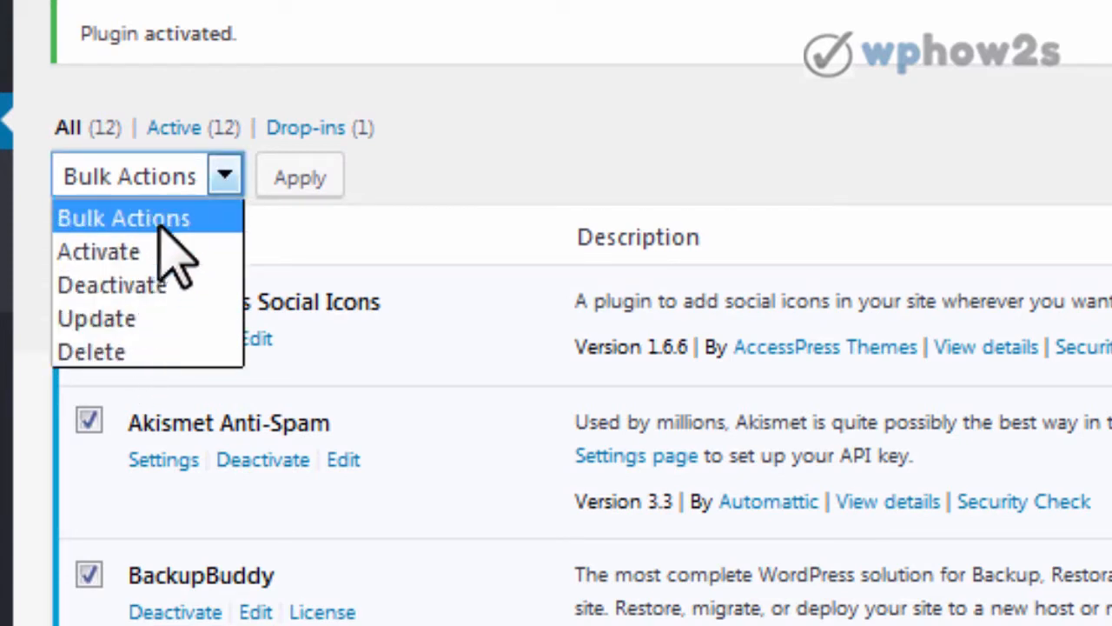
pyautogui.click(144, 284)
pyautogui.click(315, 178)
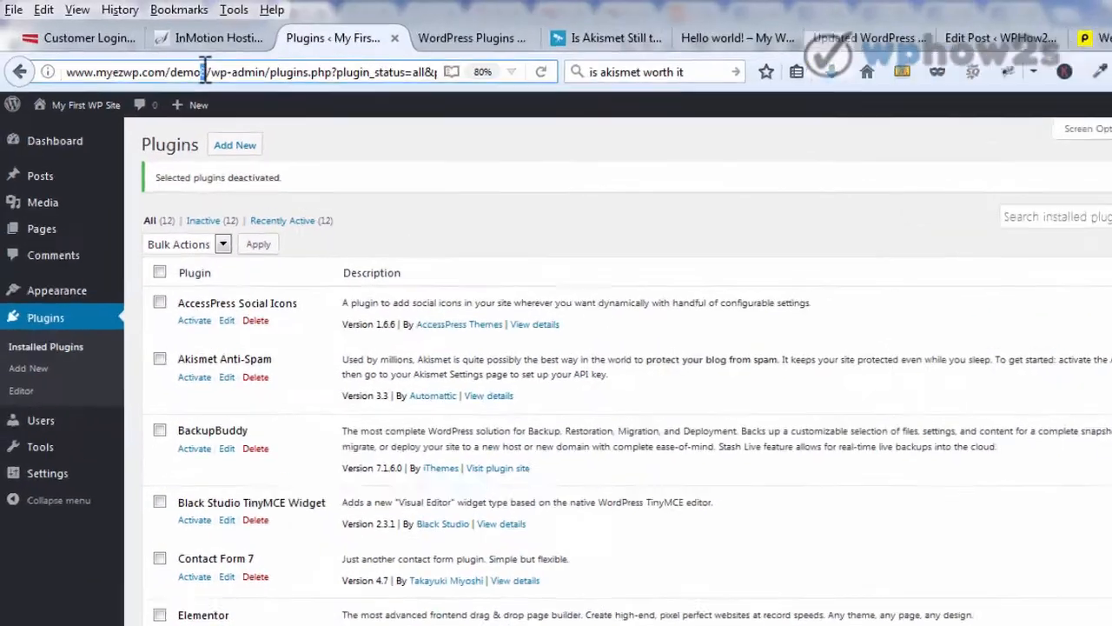
pyautogui.moveTo(205, 74); pyautogui.dragTo(163, 74)
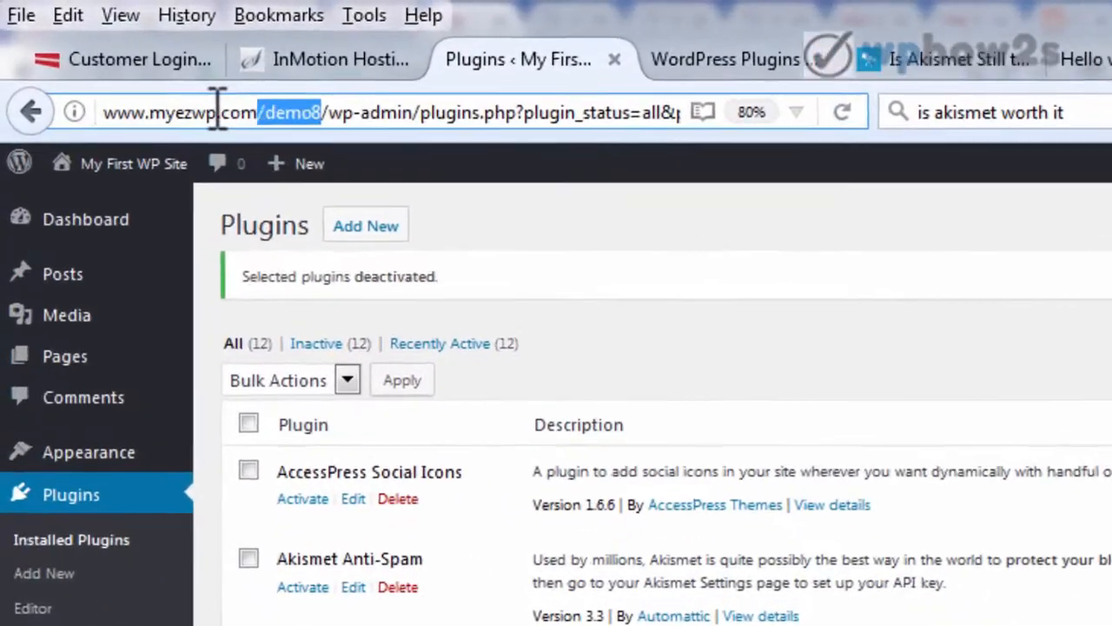
pyautogui.moveTo(218, 112); pyautogui.dragTo(110, 108)
pyautogui.rightClick(163, 111)
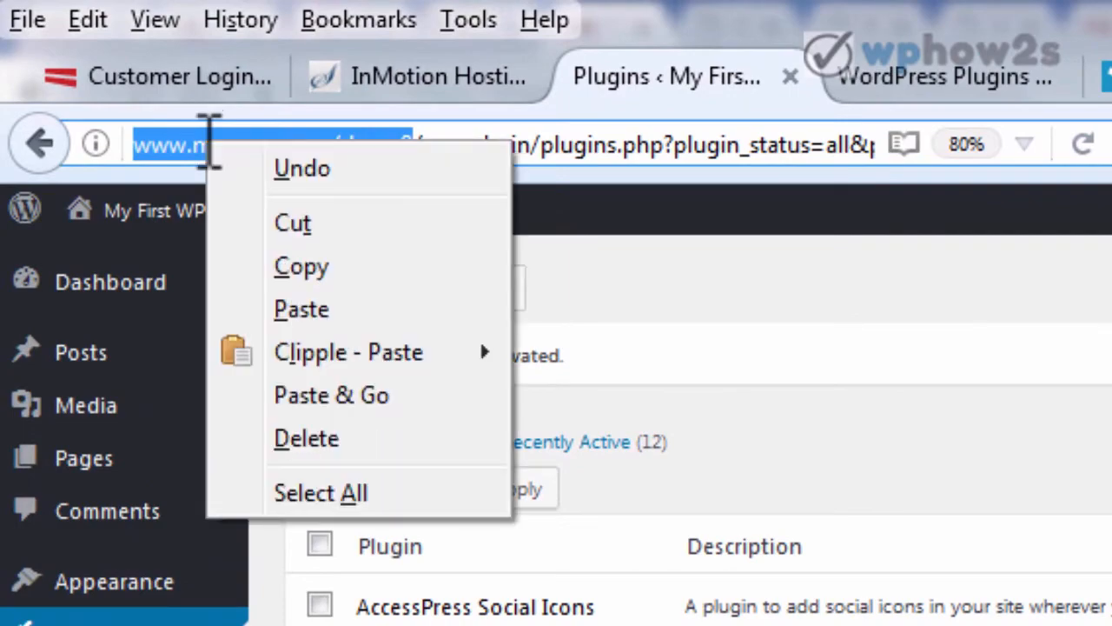
pyautogui.click(295, 266)
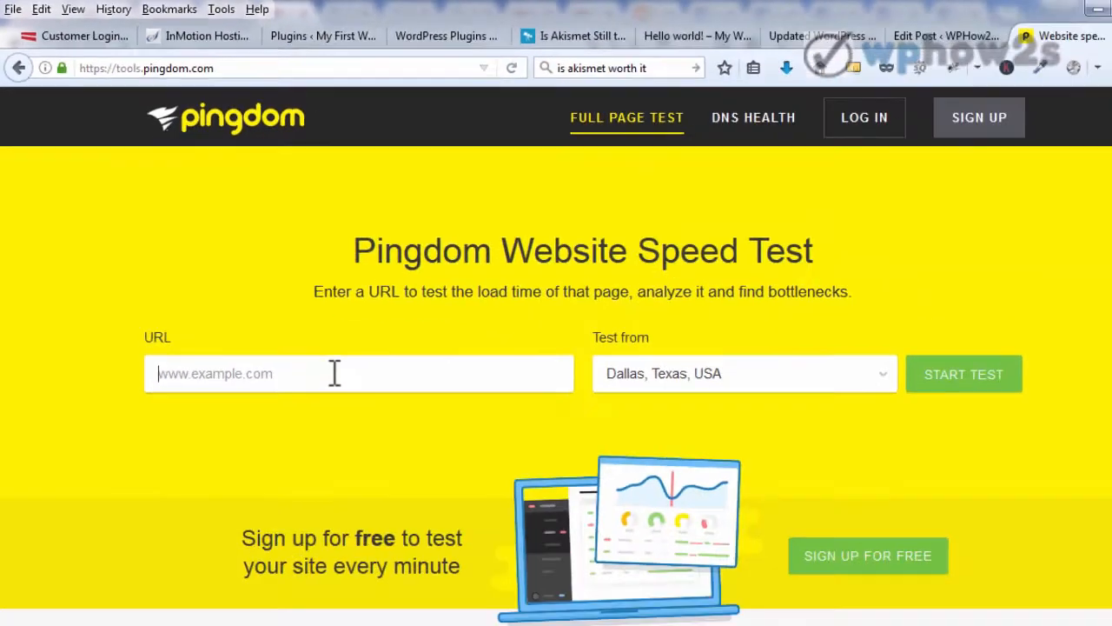
pyautogui.rightClick(315, 351)
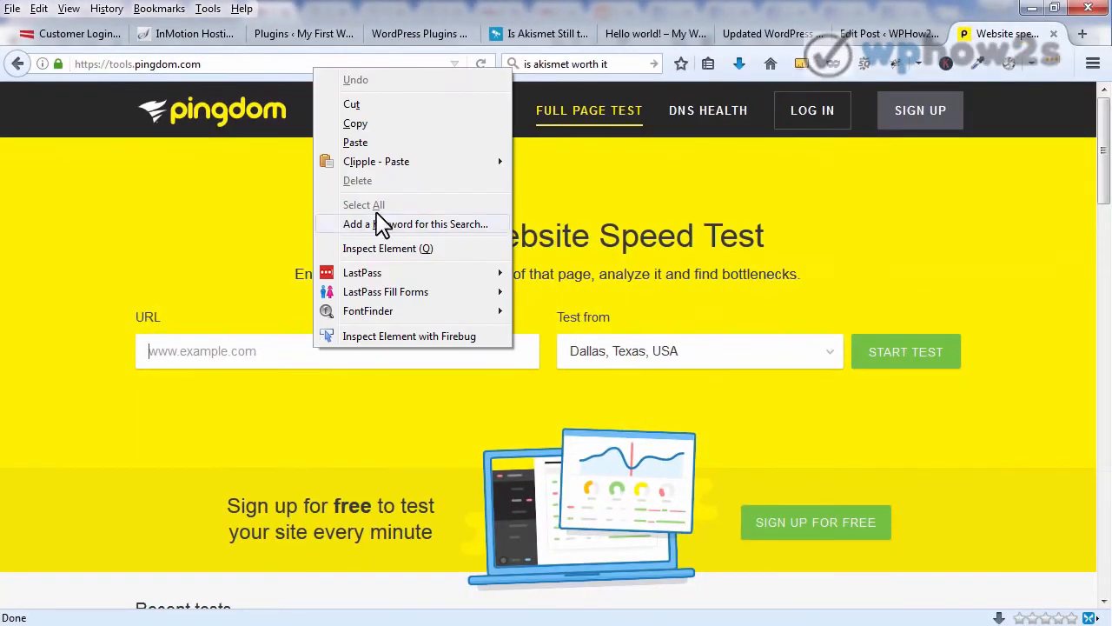
pyautogui.click(356, 142)
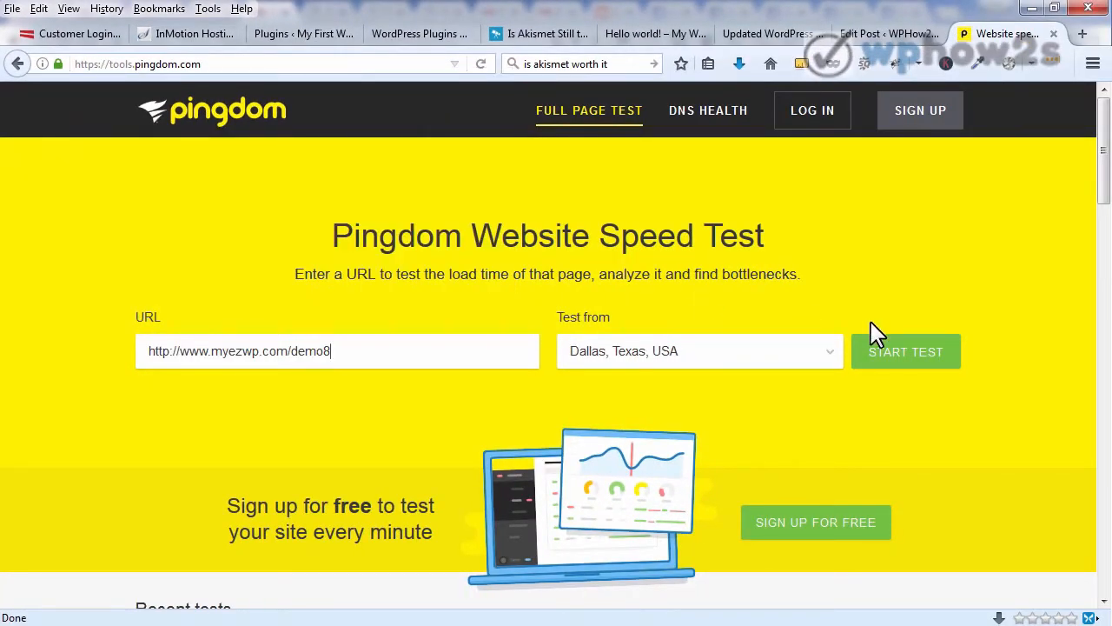
pyautogui.click(875, 353)
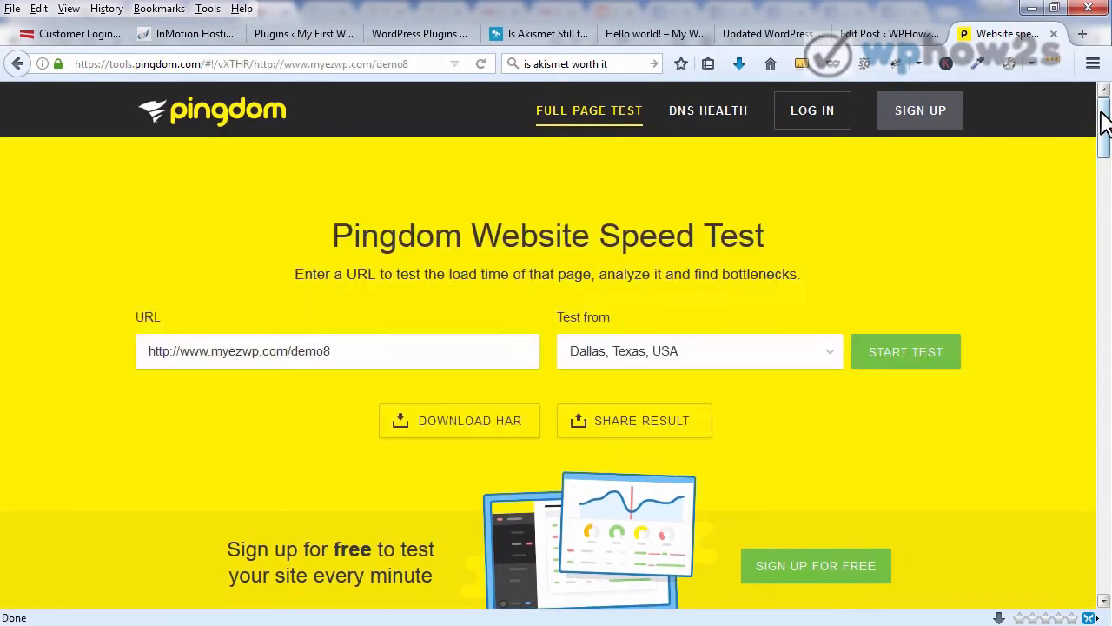
pyautogui.moveTo(1102, 122); pyautogui.dragTo(1101, 182)
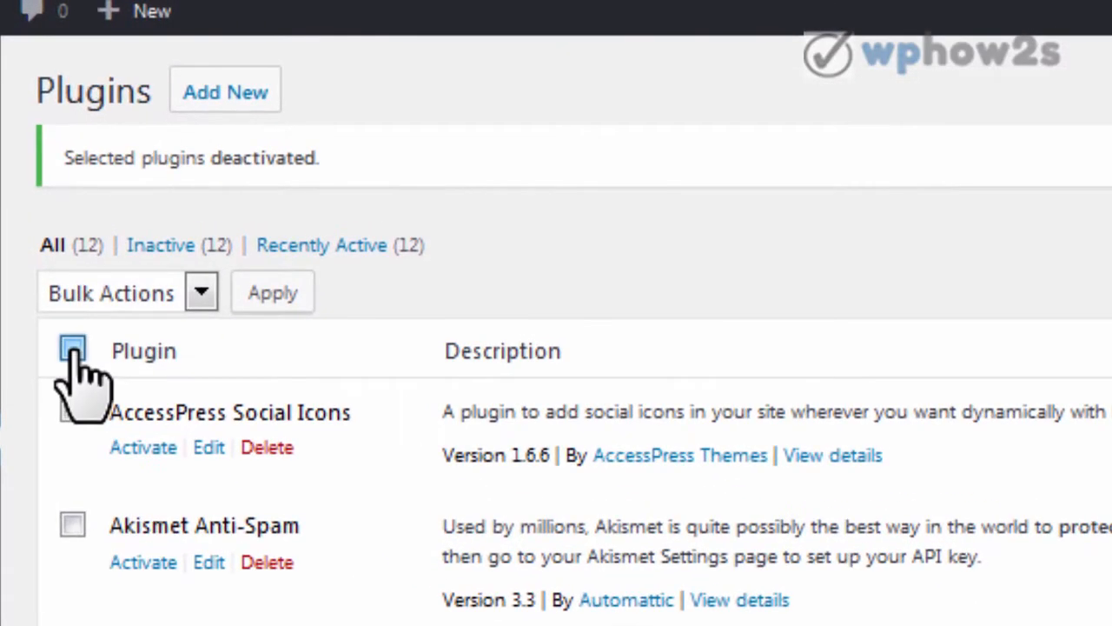
# Step: Select all plugins on the WordPress Plugins page and reactivate them with a bulk action
pyautogui.click(73, 349)
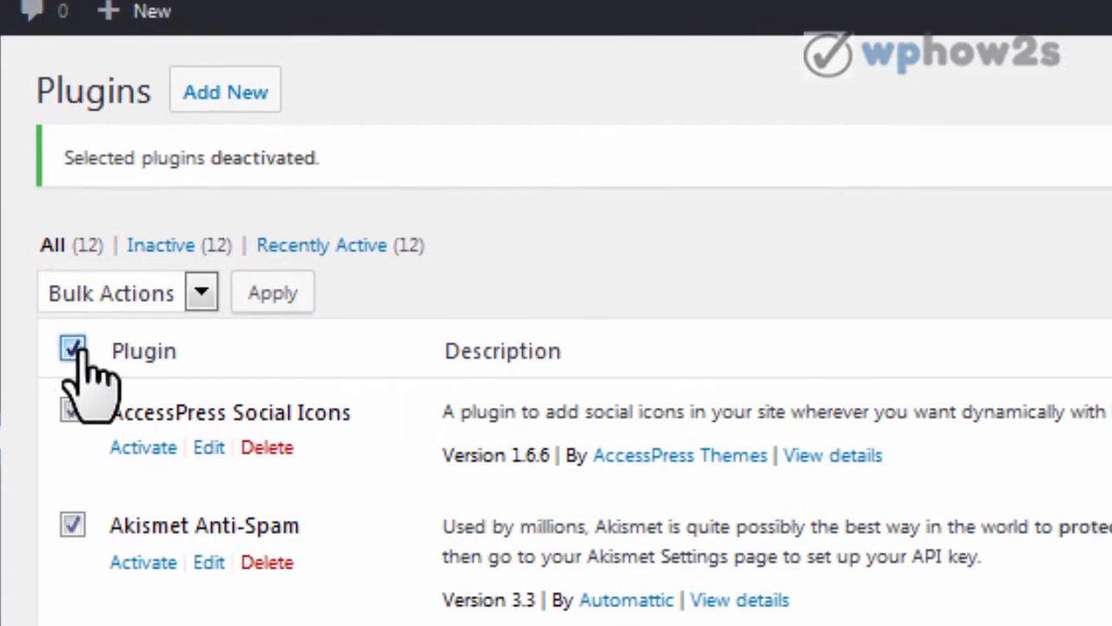
pyautogui.click(201, 293)
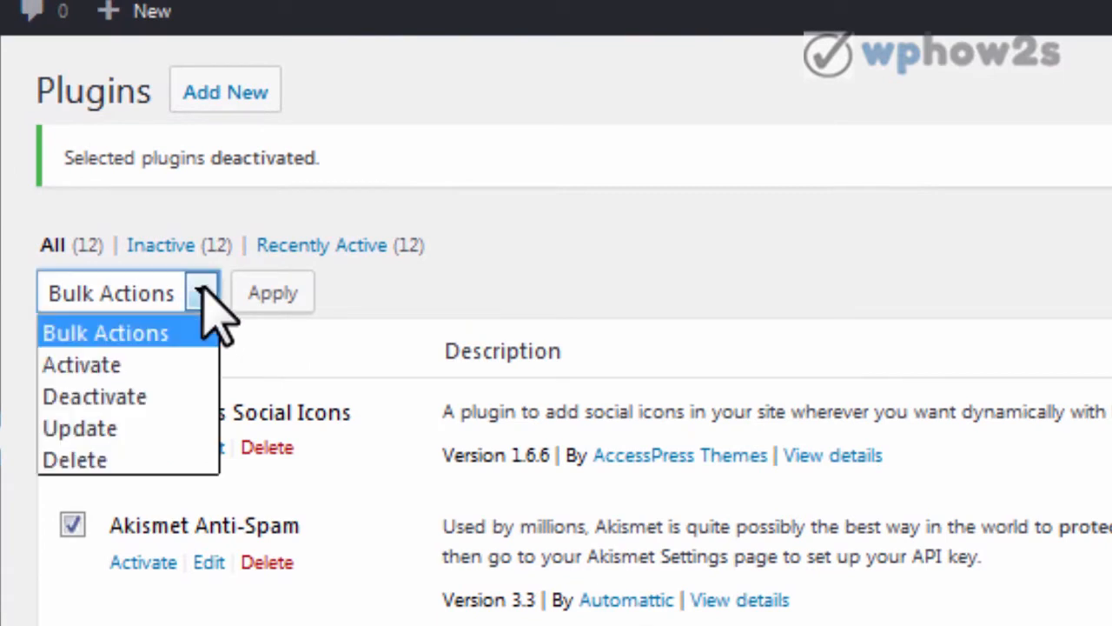
pyautogui.click(131, 366)
pyautogui.click(287, 299)
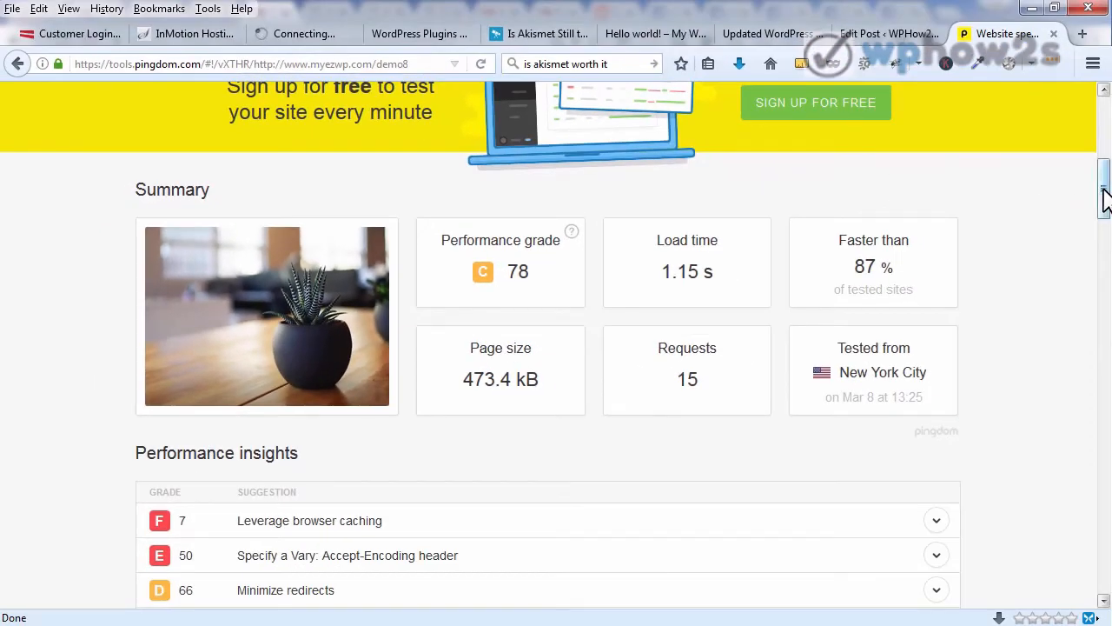
pyautogui.moveTo(1105, 198); pyautogui.dragTo(1101, 148)
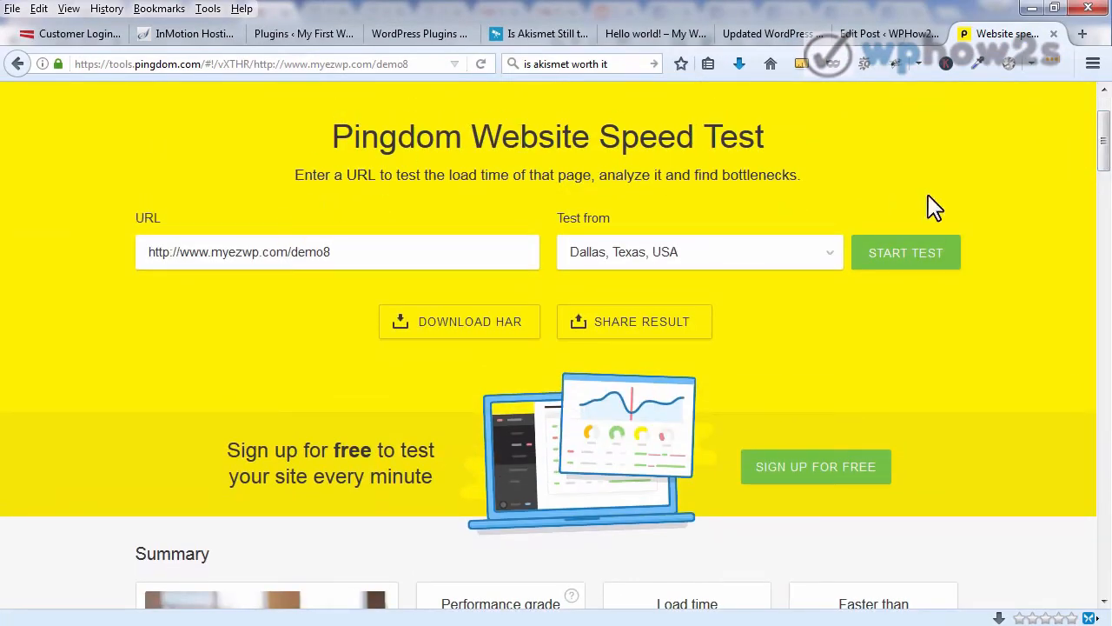
pyautogui.click(890, 260)
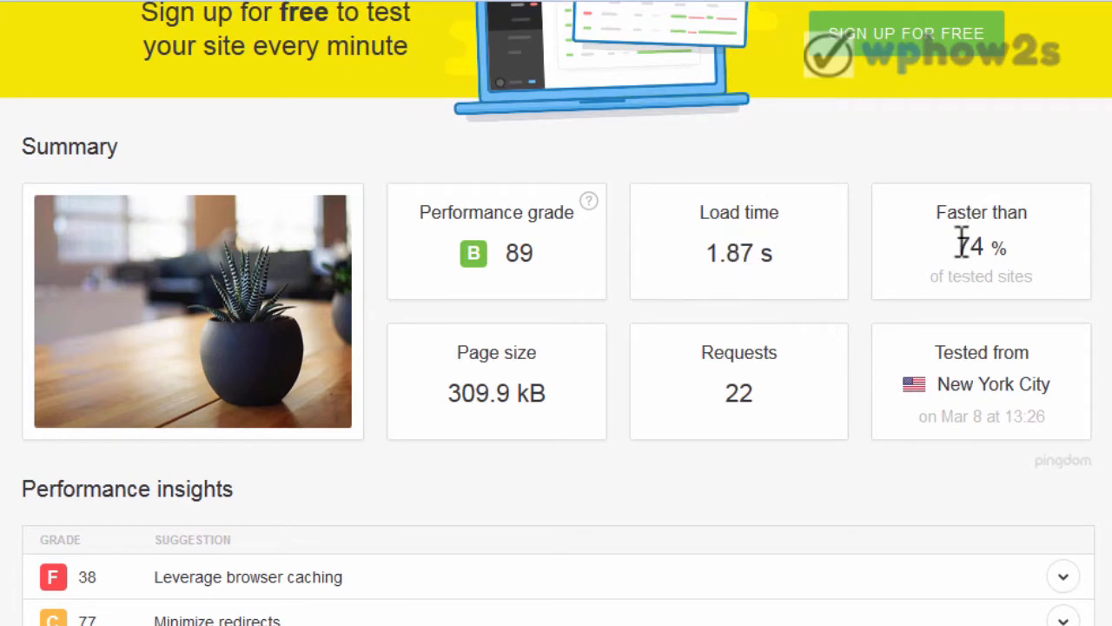
pyautogui.moveTo(957, 245); pyautogui.dragTo(993, 236)
pyautogui.click(1021, 240)
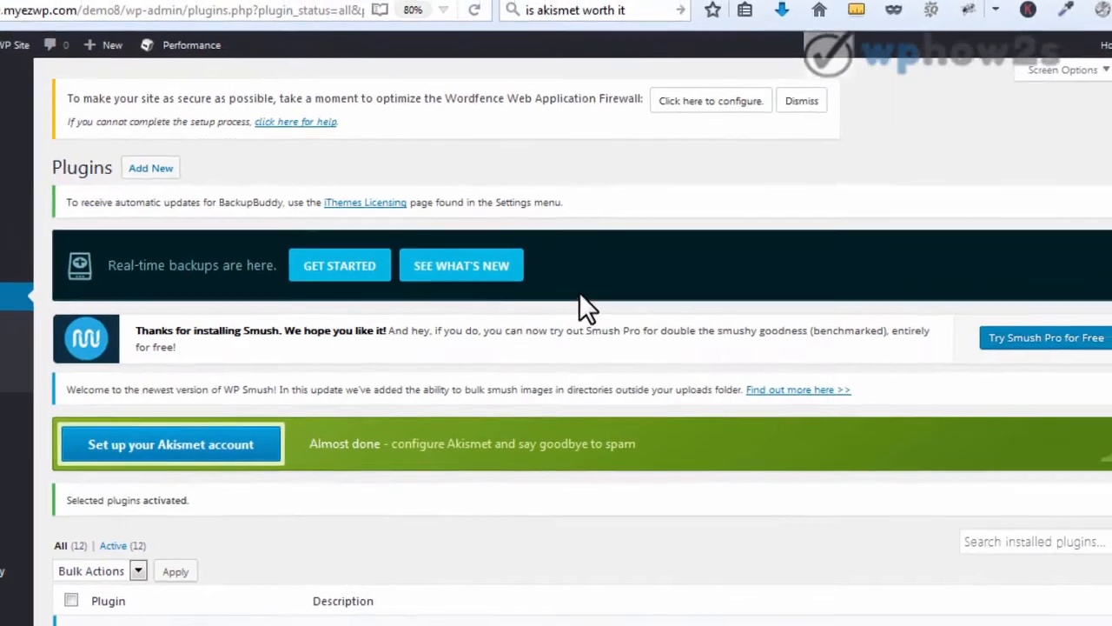
# Step: Review the installed plugins in WordPress, and deactivate and delete the Akismet Anti-Spam plugin
pyautogui.scroll(-5, 1095, 265)
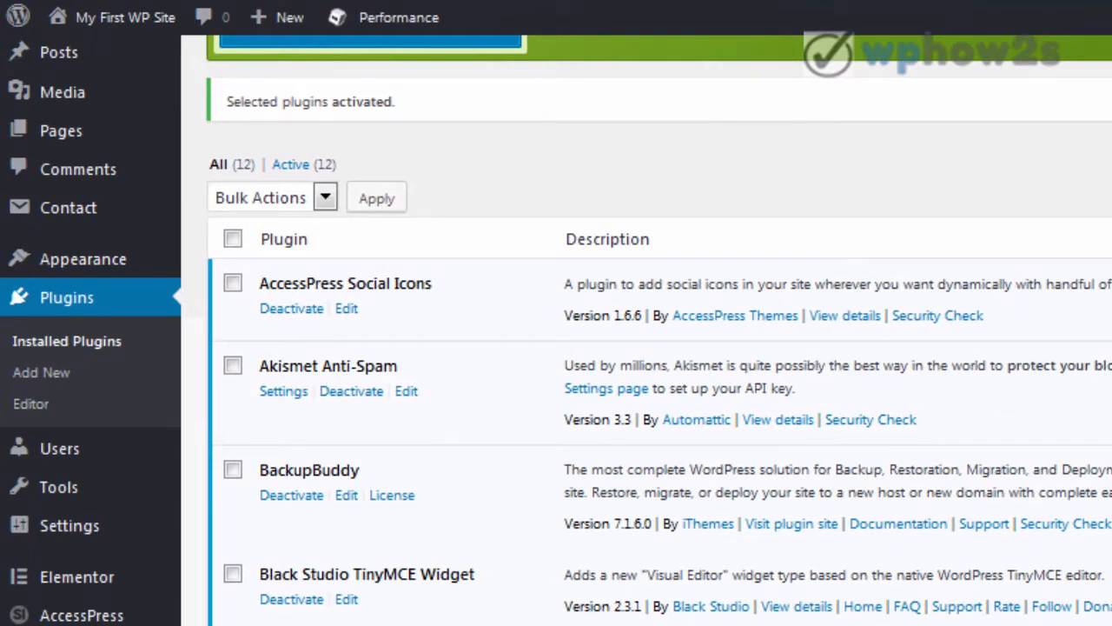
pyautogui.scroll(-1, 658, 330)
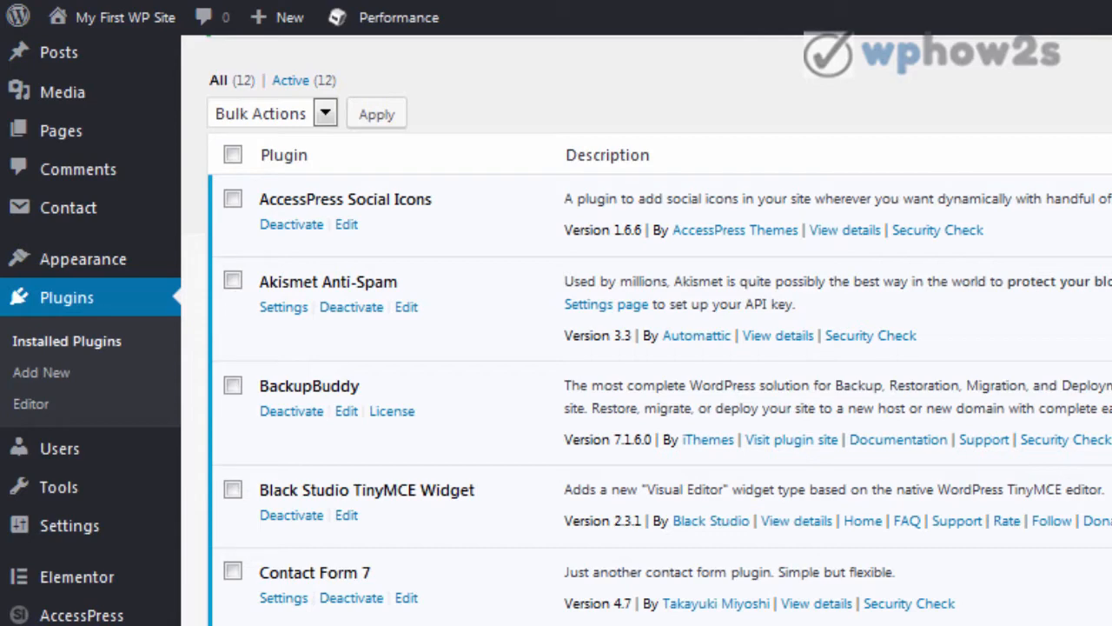
pyautogui.scroll(-3, 660, 330)
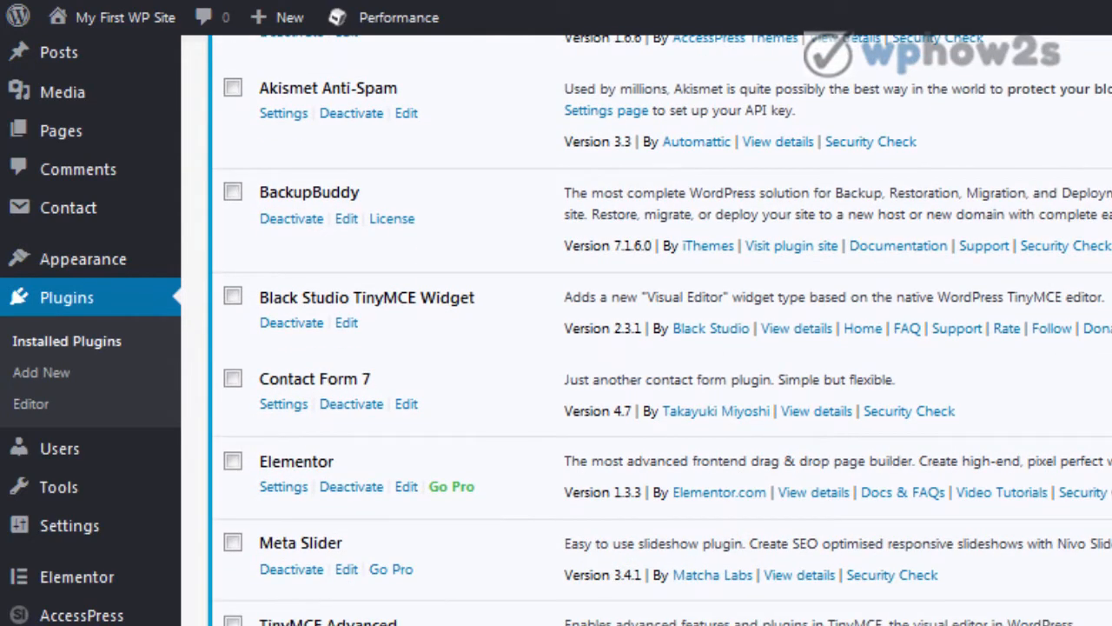
pyautogui.scroll(-5, 660, 331)
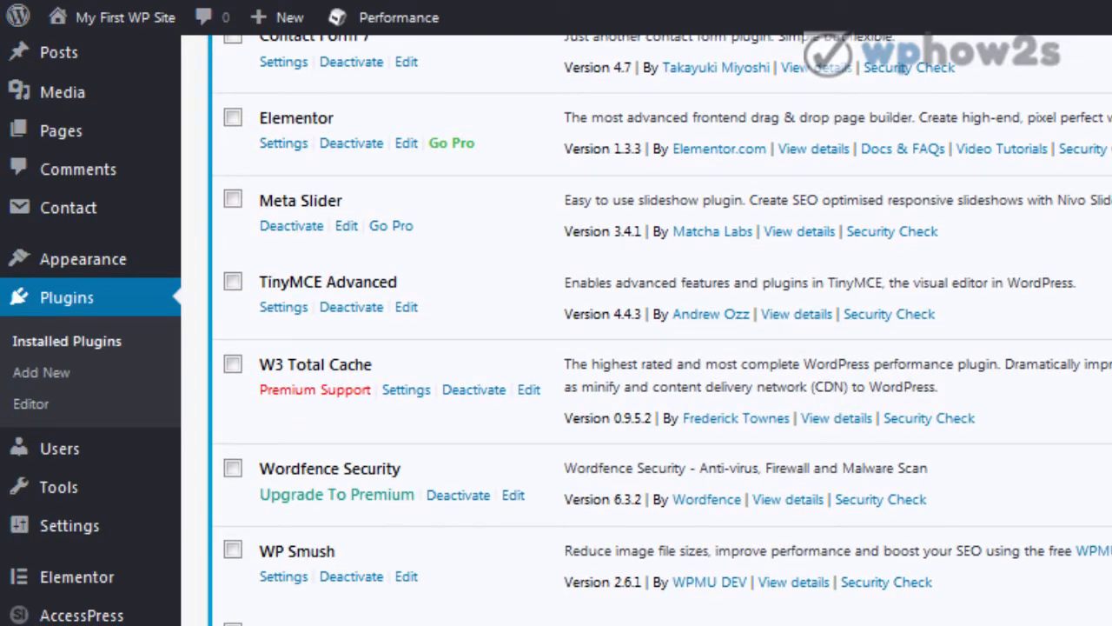
pyautogui.scroll(-3, 304, 504)
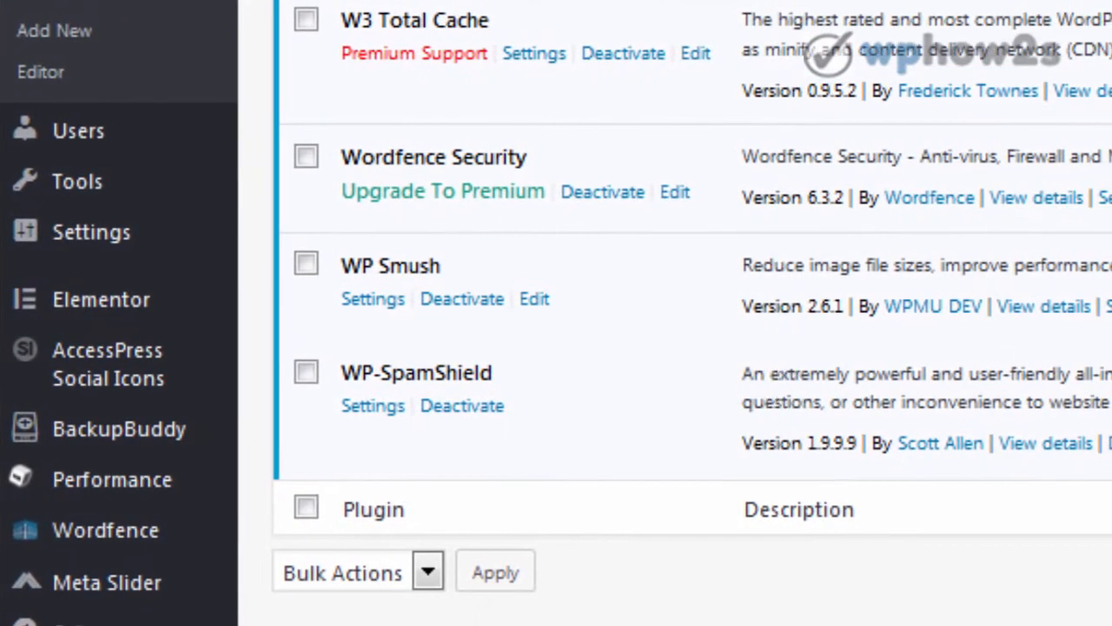
pyautogui.scroll(10, 869, 352)
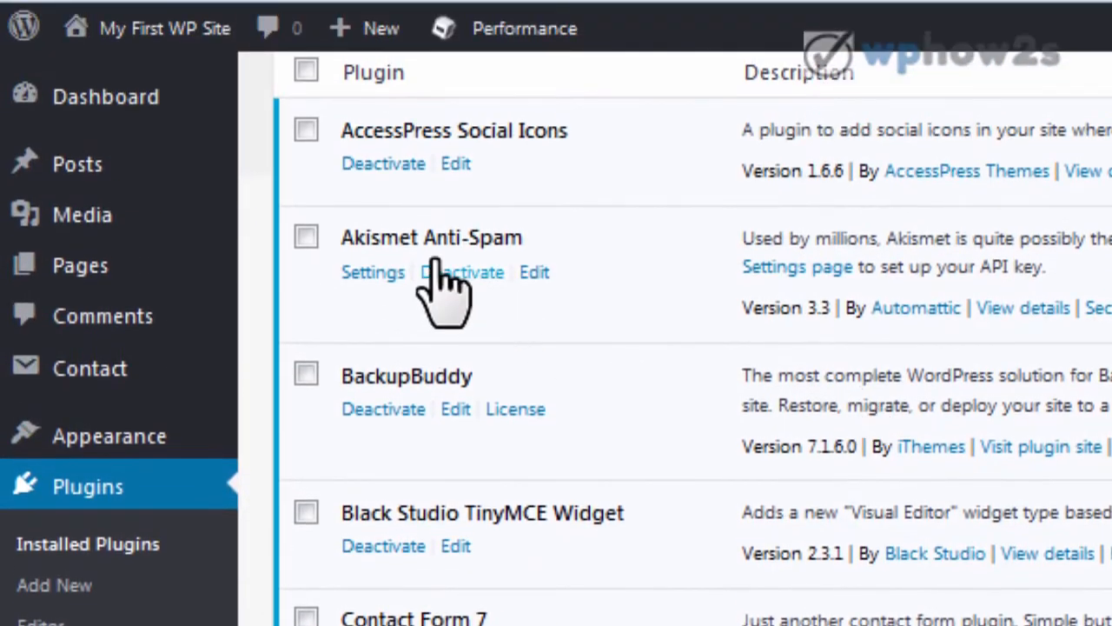
pyautogui.click(451, 265)
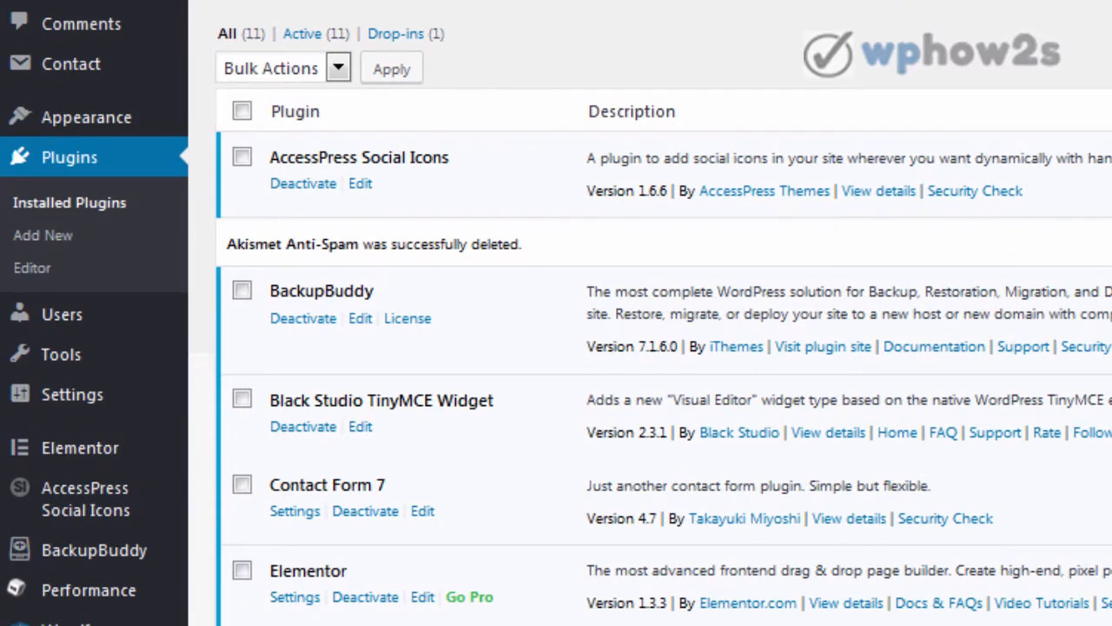
# Step: Locate TinyMCE Advanced among the installed plugins and open its editor settings
pyautogui.scroll(-2, 661, 348)
pyautogui.scroll(-1, 667, 313)
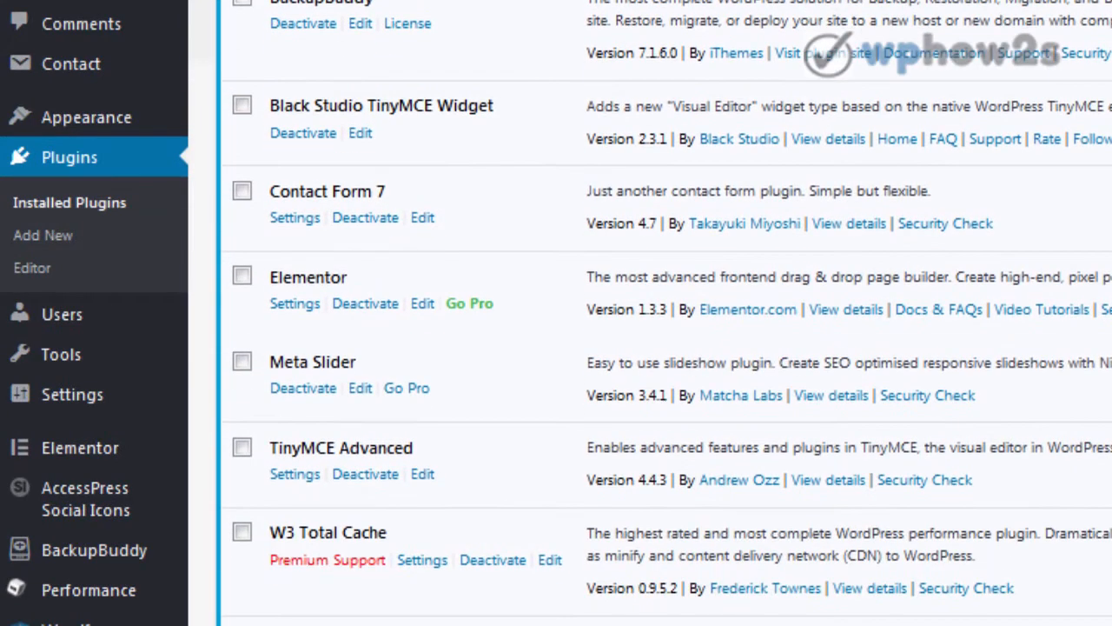
pyautogui.scroll(-1, 1068, 255)
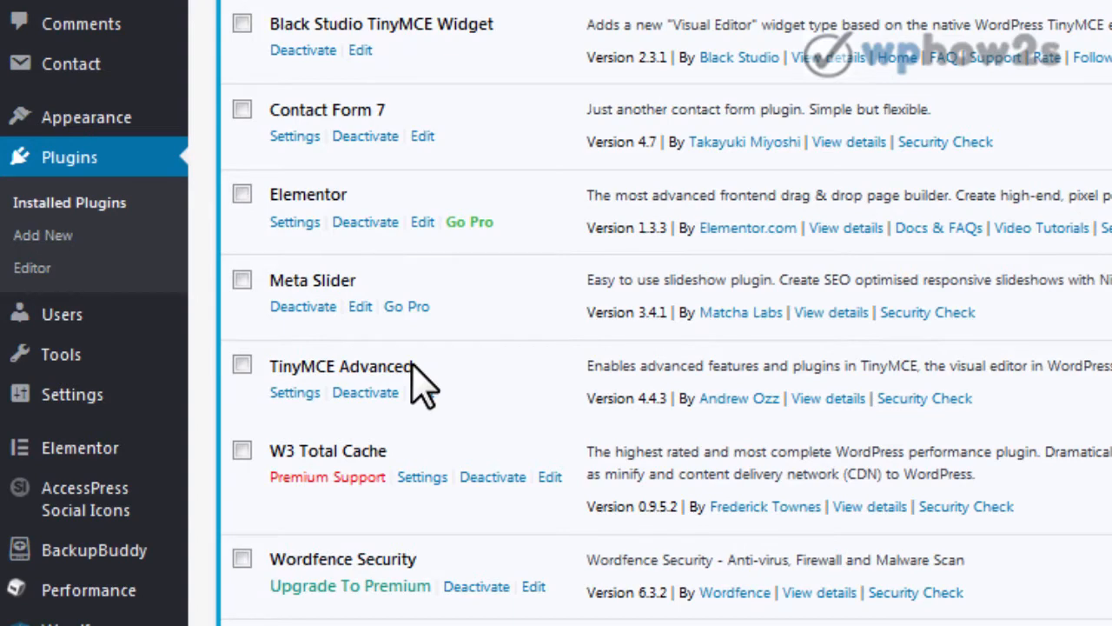
pyautogui.moveTo(76, 399)
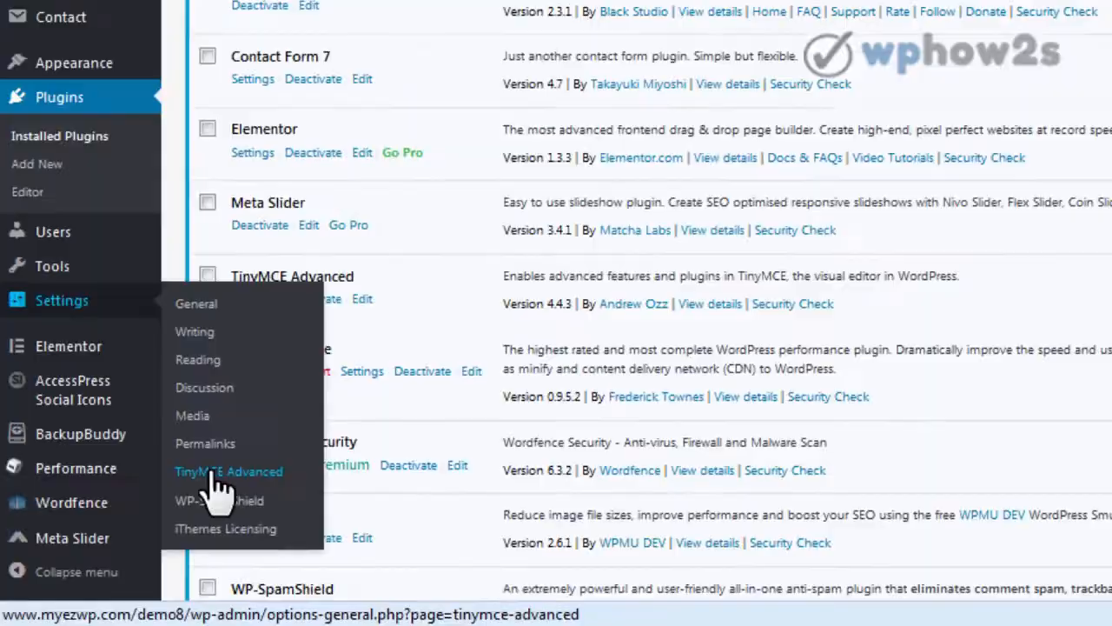
pyautogui.click(328, 387)
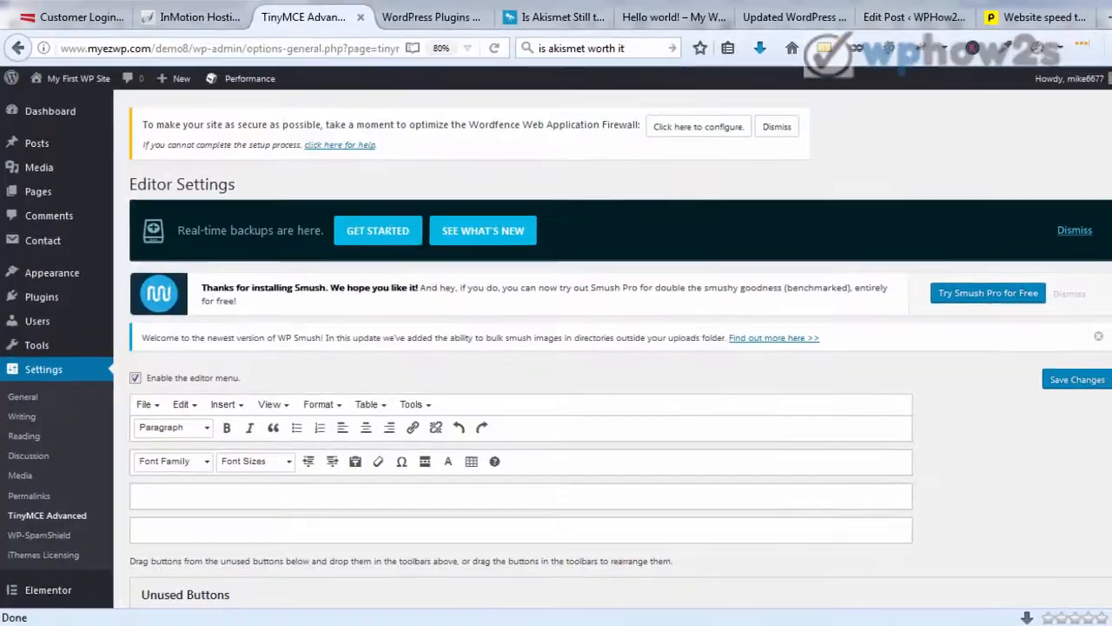
# Step: Add the Strikethrough and Background color buttons to the editor's second toolbar row and Horizontal line to the first row
pyautogui.scroll(-2, 1101, 165)
pyautogui.scroll(-4, 1102, 165)
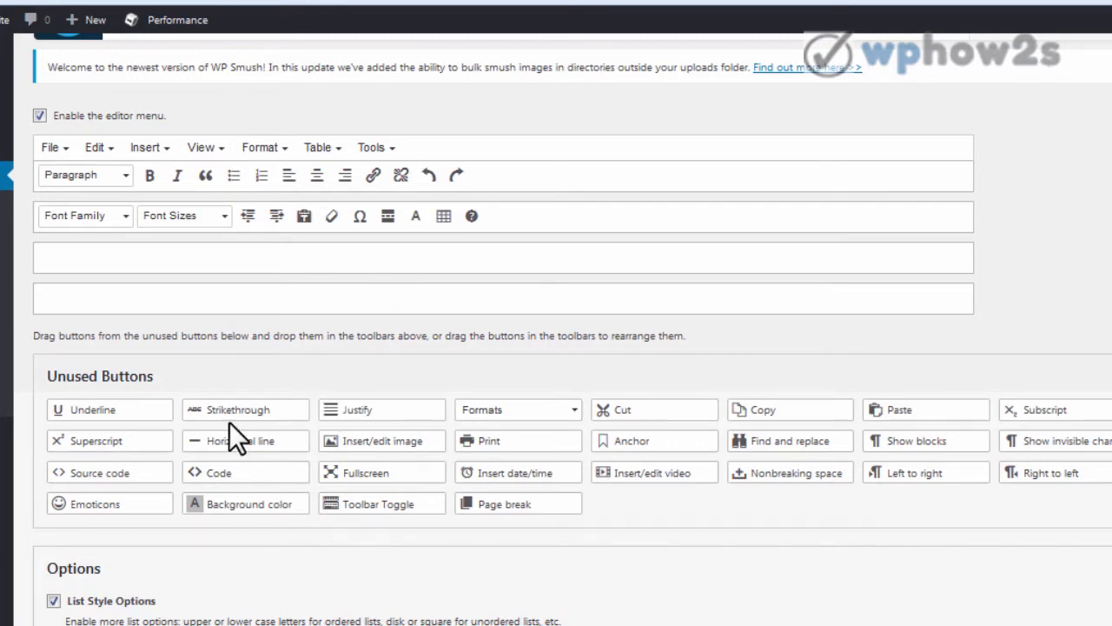
pyautogui.moveTo(227, 408); pyautogui.dragTo(523, 215)
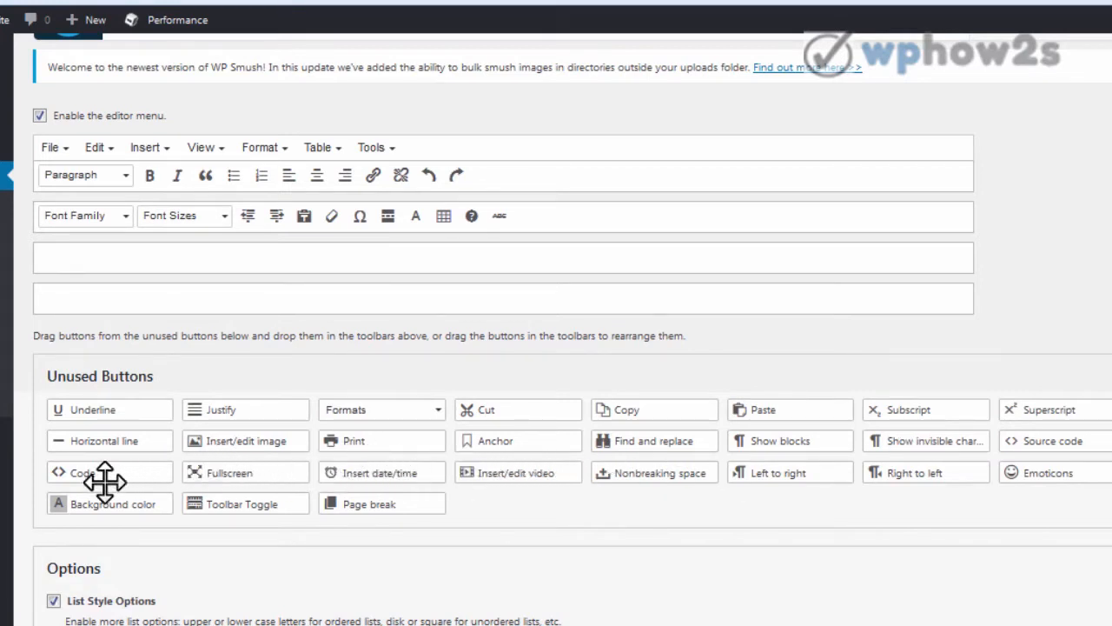
pyautogui.moveTo(105, 499); pyautogui.dragTo(463, 221)
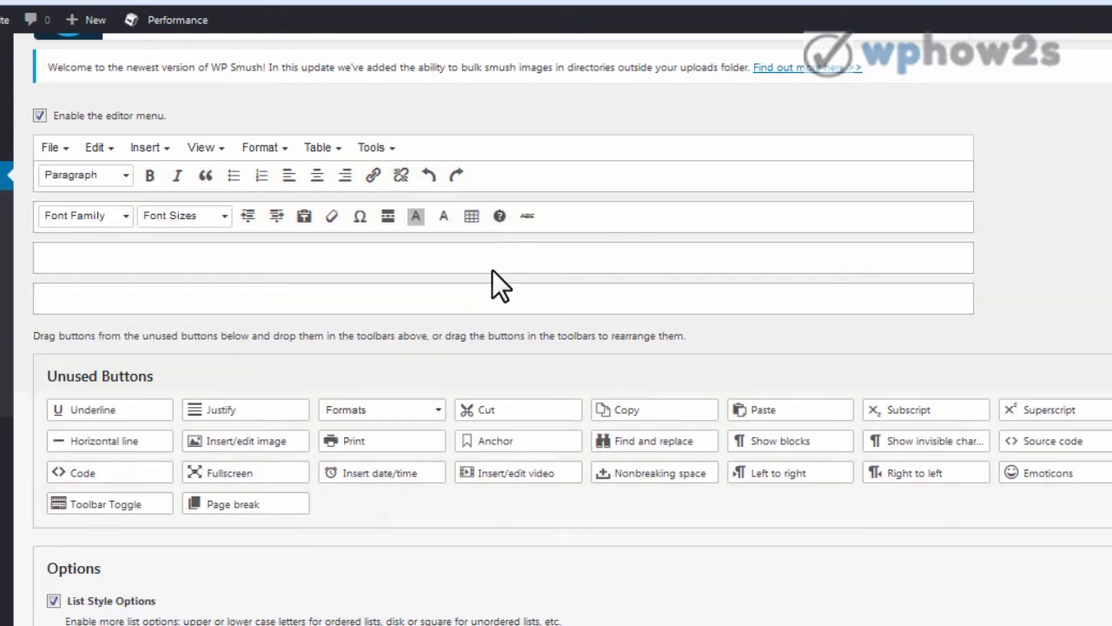
pyautogui.moveTo(137, 447); pyautogui.dragTo(571, 180)
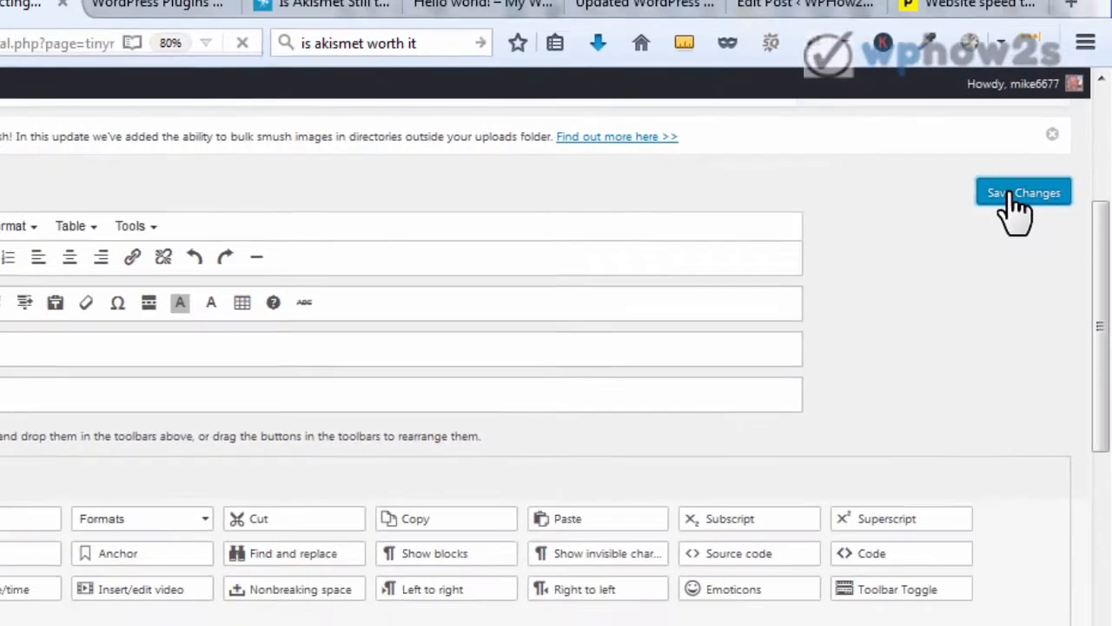
# Step: Save the changed TinyMCE Advanced editor settings and return to the installed plugins list
pyautogui.click(1023, 193)
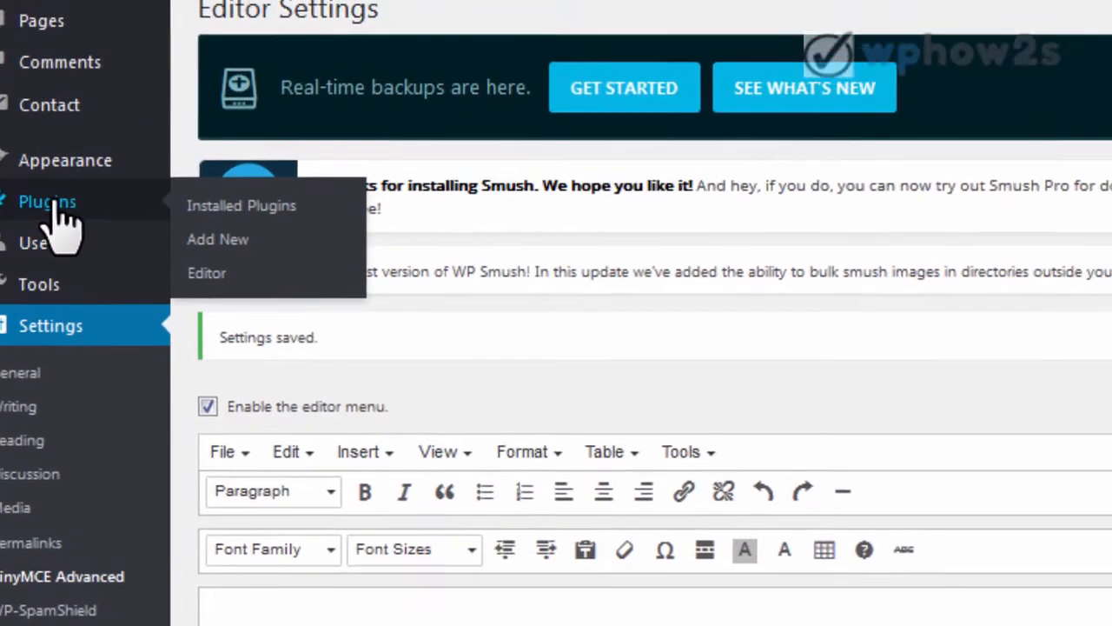
pyautogui.click(85, 198)
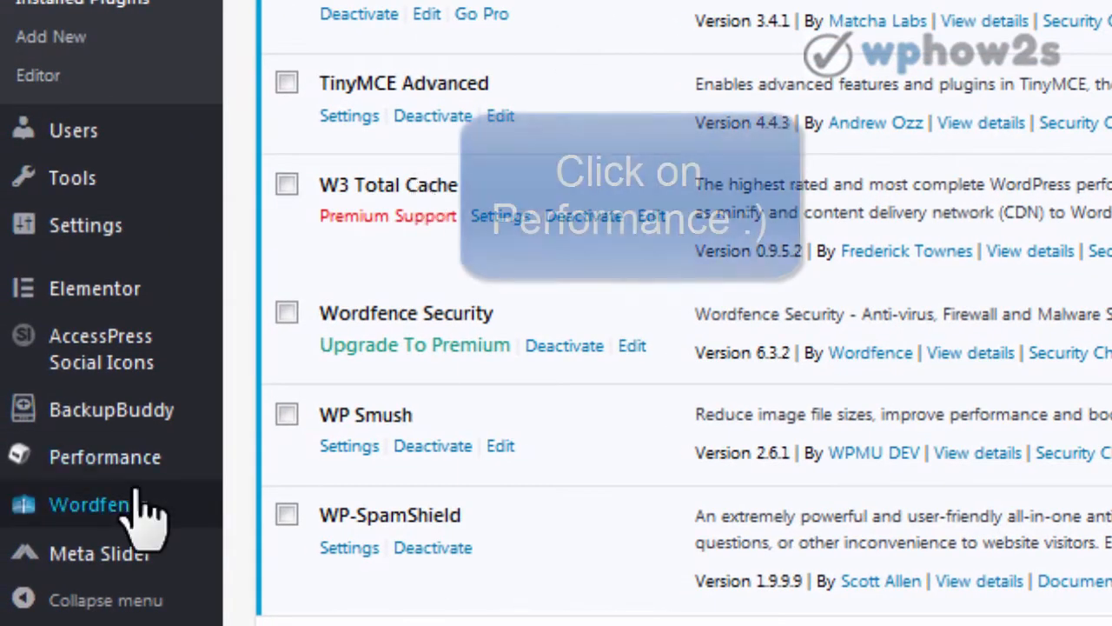
# Step: Open the W3 Total Cache performance dashboard and go to its general settings
pyautogui.moveTo(131, 467)
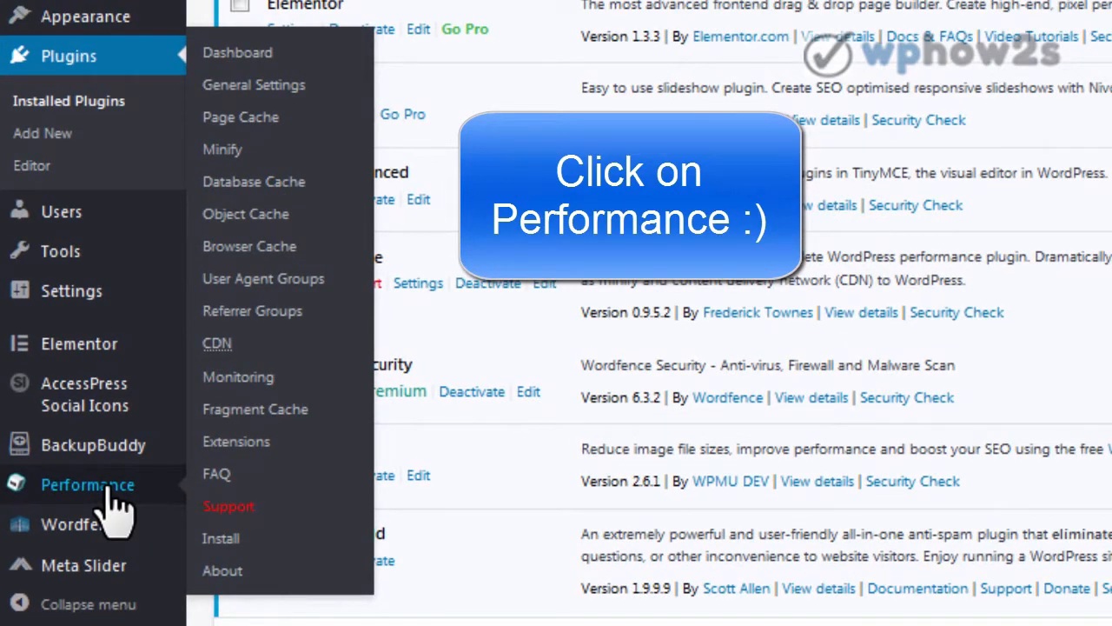
pyautogui.click(108, 489)
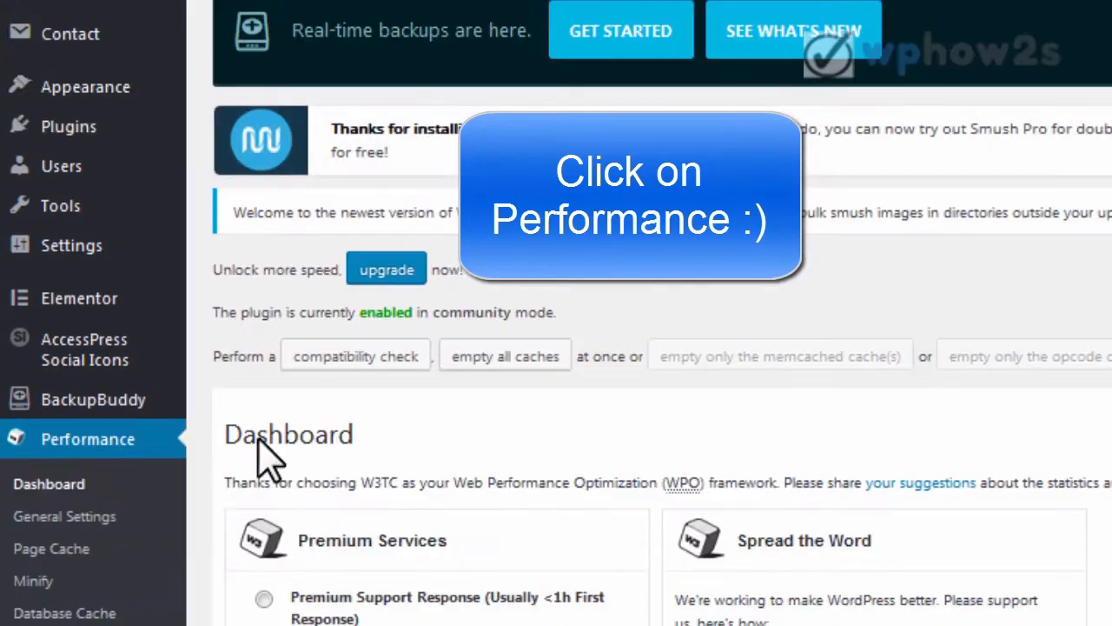
pyautogui.scroll(-5, 556, 347)
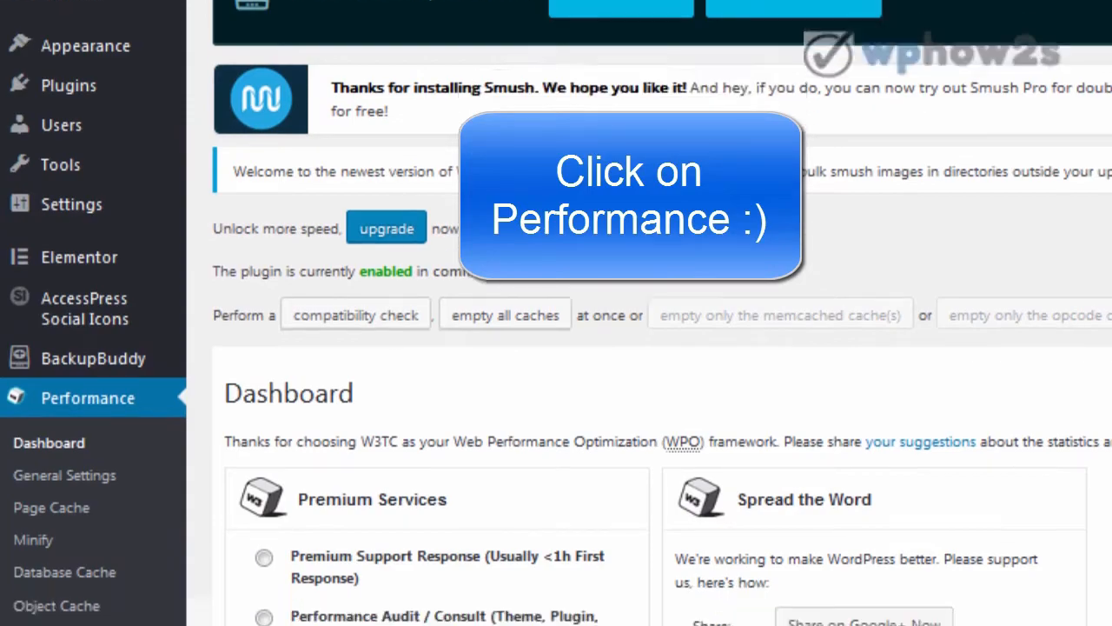
pyautogui.scroll(-2, 556, 347)
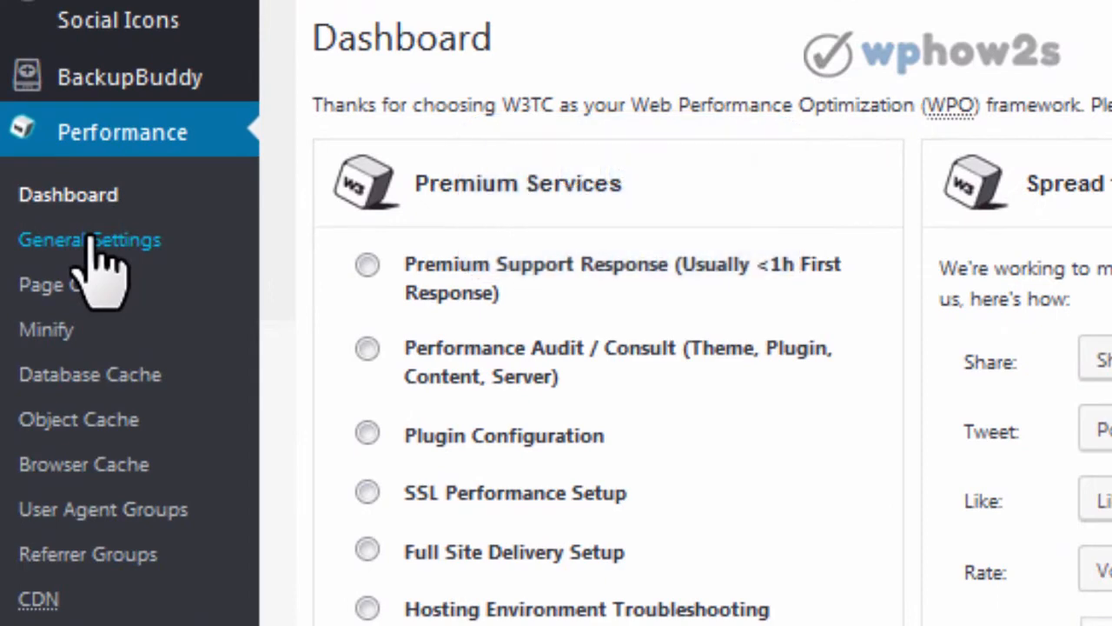
pyautogui.click(141, 135)
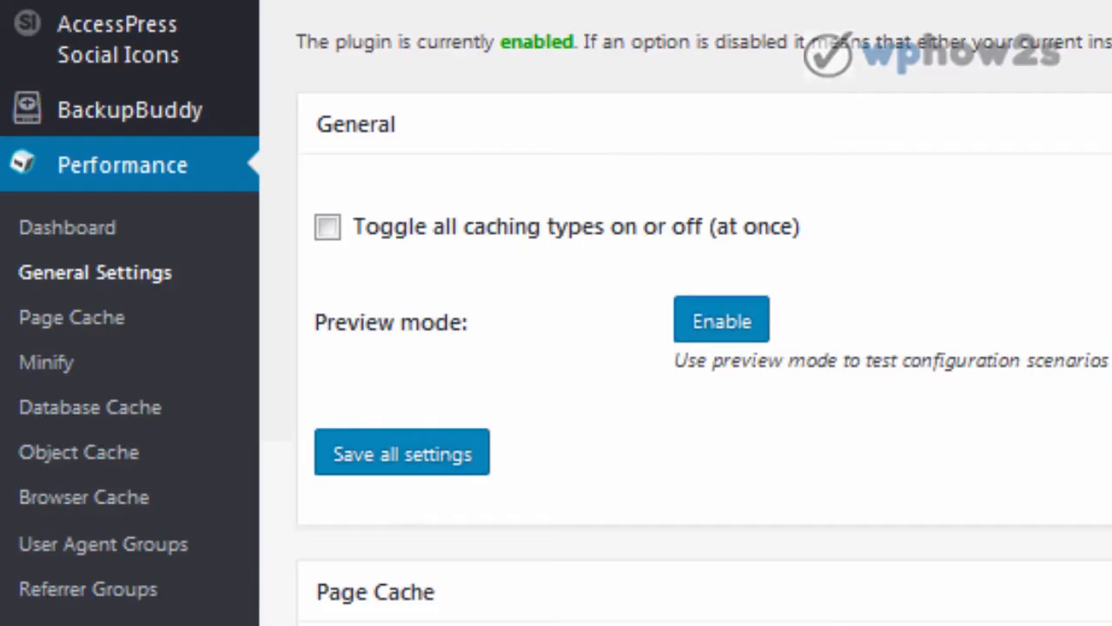
# Step: Enable Page Cache with the Disk: Enhanced method, save all settings, and review the database, object and browser cache options
pyautogui.scroll(-3, 695, 347)
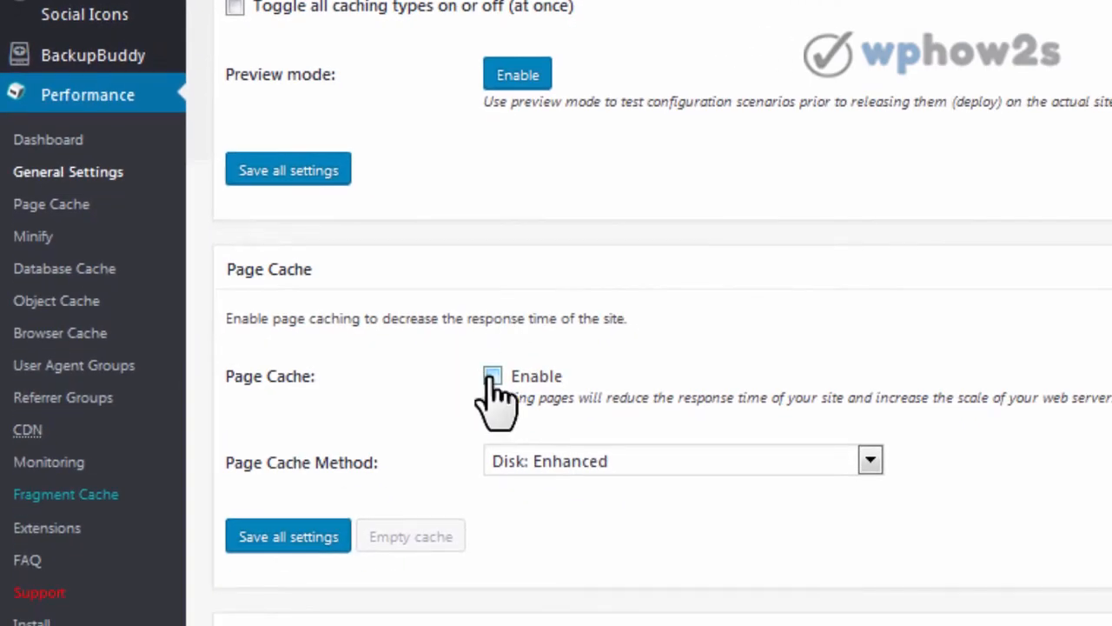
pyautogui.click(492, 375)
pyautogui.click(868, 461)
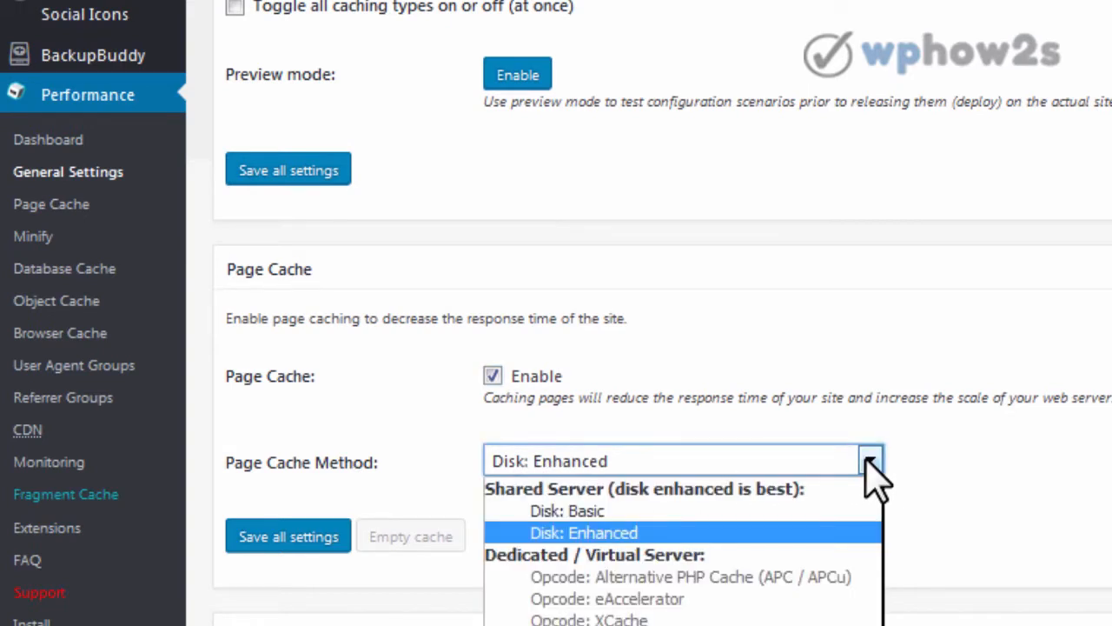
pyautogui.click(591, 534)
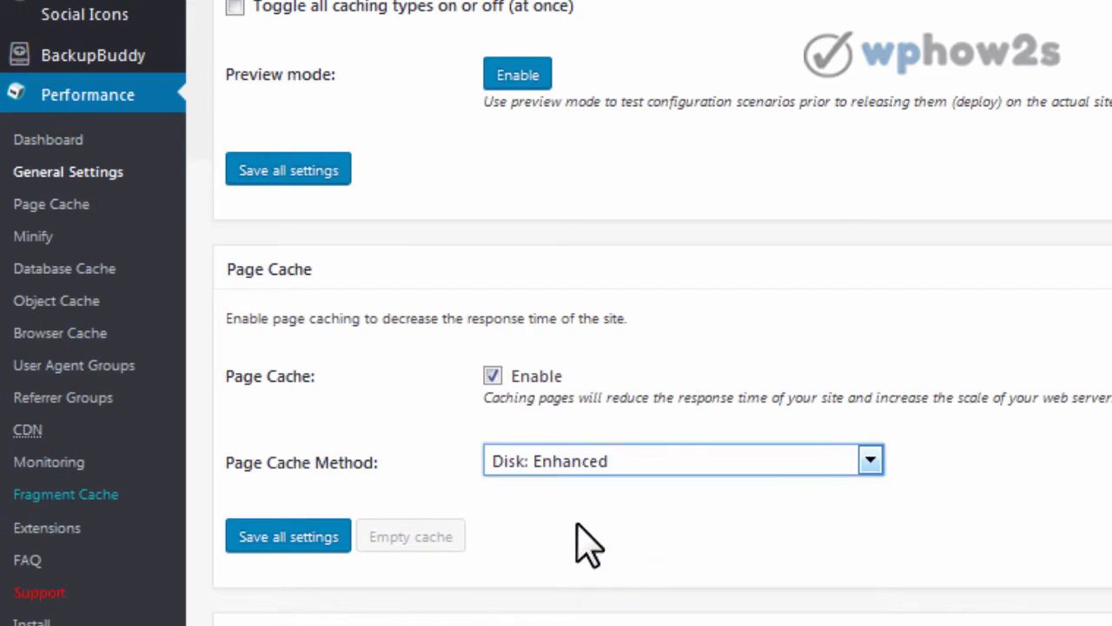
pyautogui.click(295, 534)
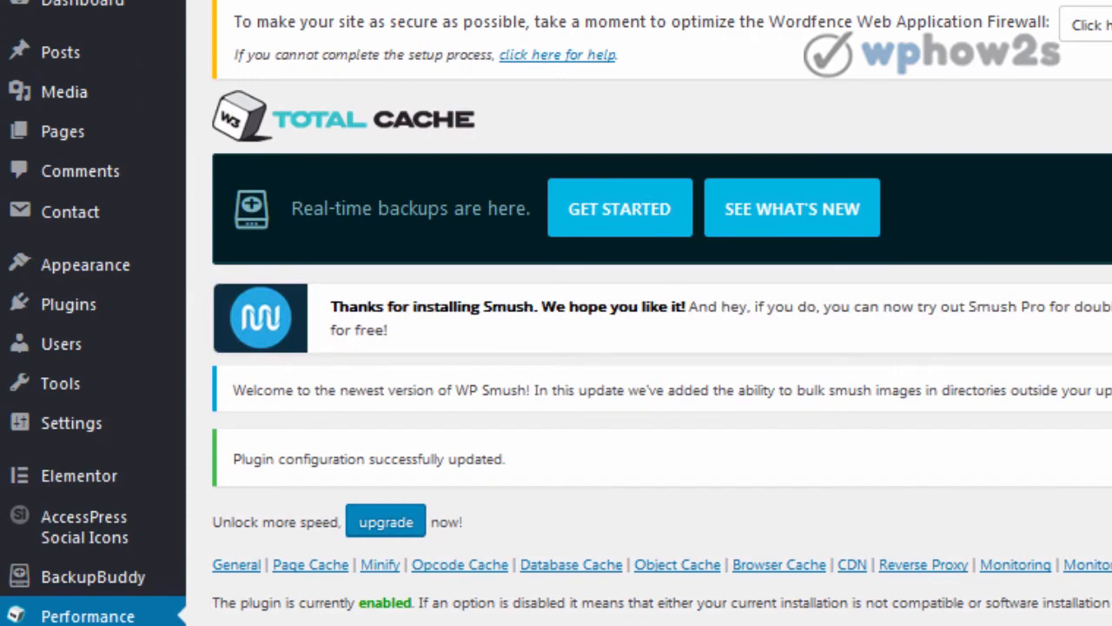
pyautogui.scroll(-15, 661, 348)
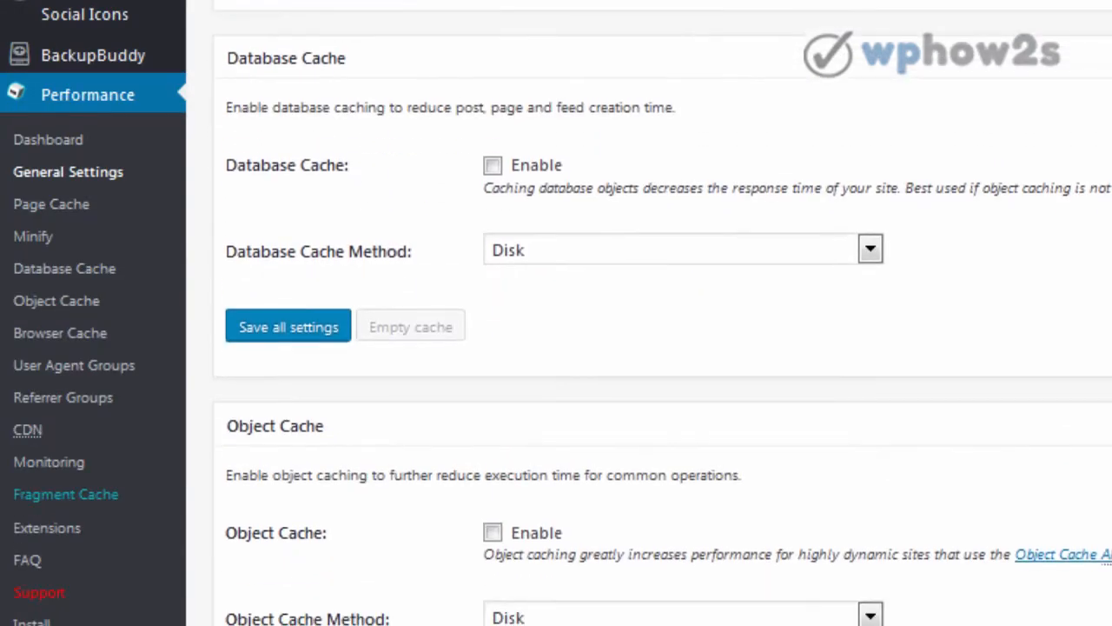
pyautogui.scroll(-6, 660, 348)
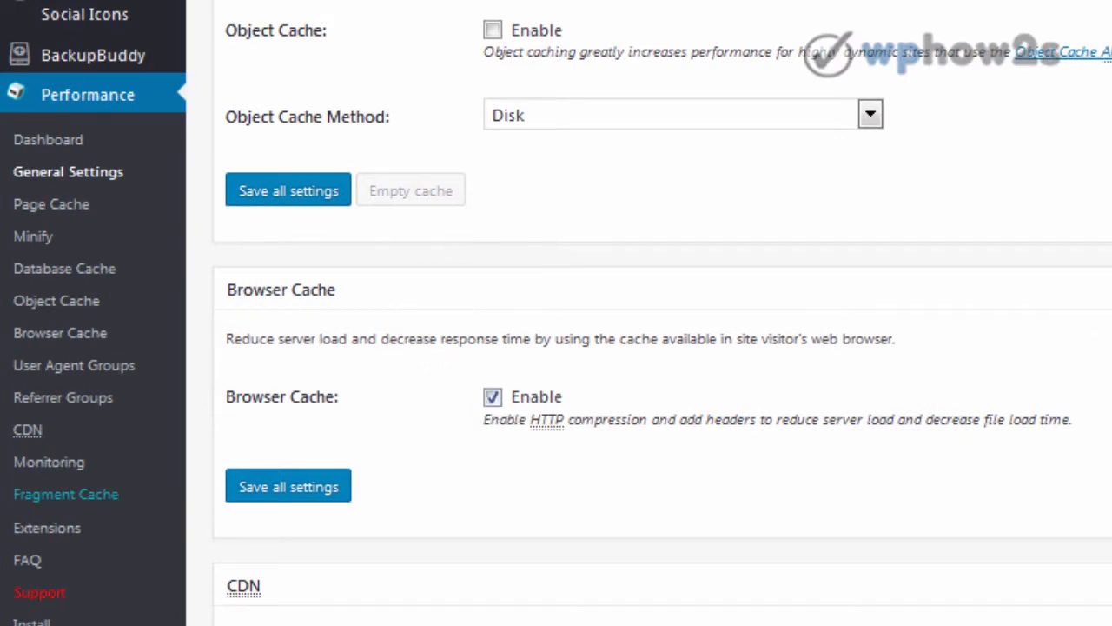
pyautogui.scroll(5, 556, 313)
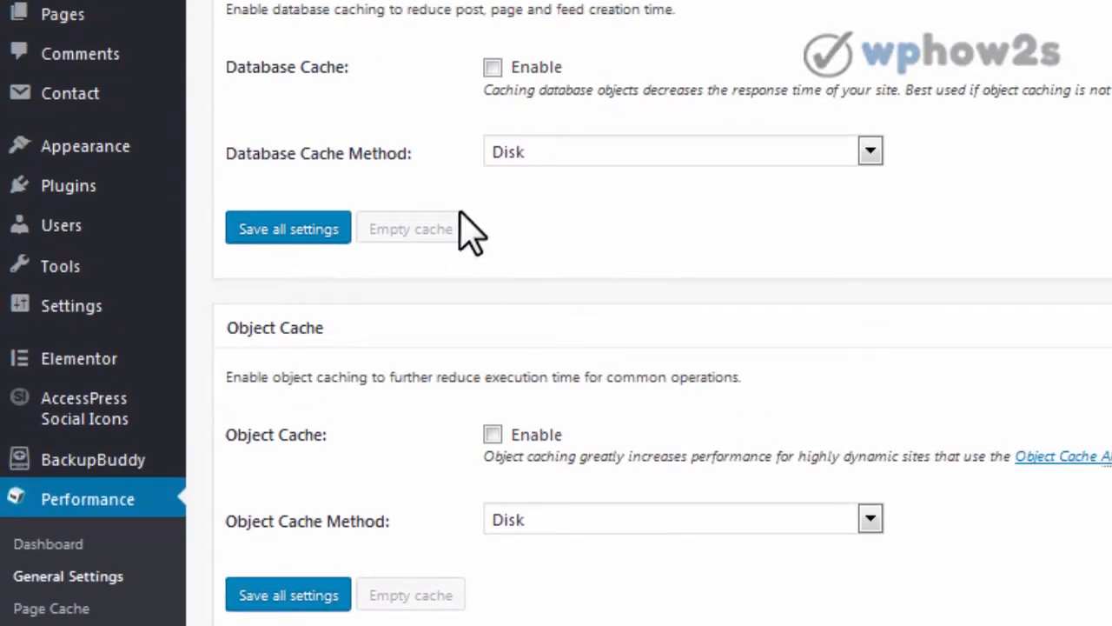
# Step: Open the WP Smush settings from the installed plugins list and enable Resize Savings in its stats
pyautogui.moveTo(31, 209)
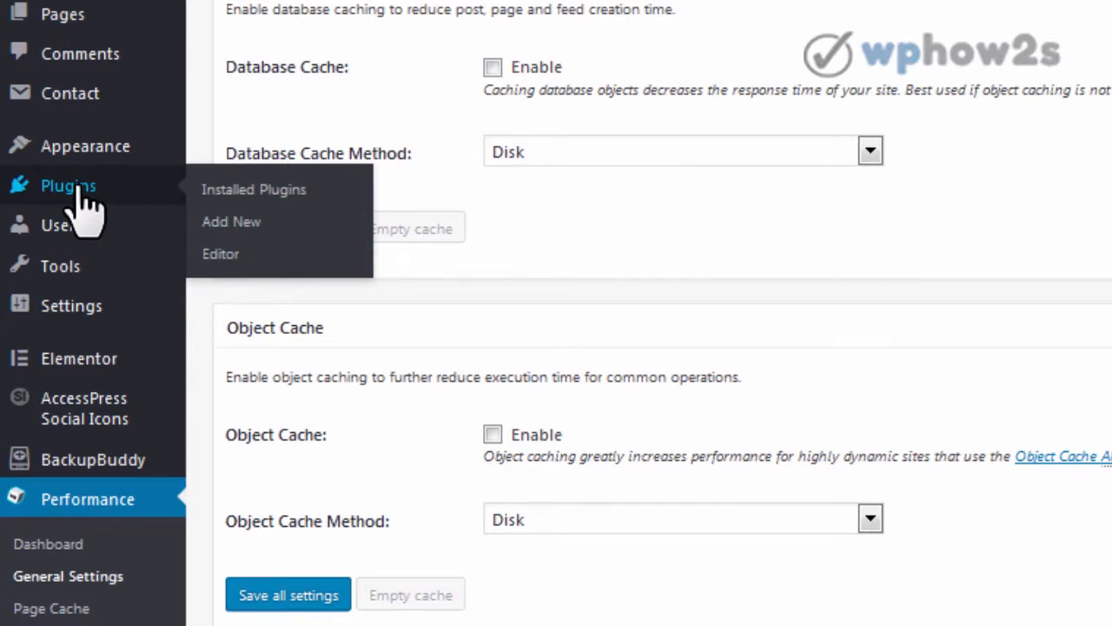
pyautogui.click(251, 191)
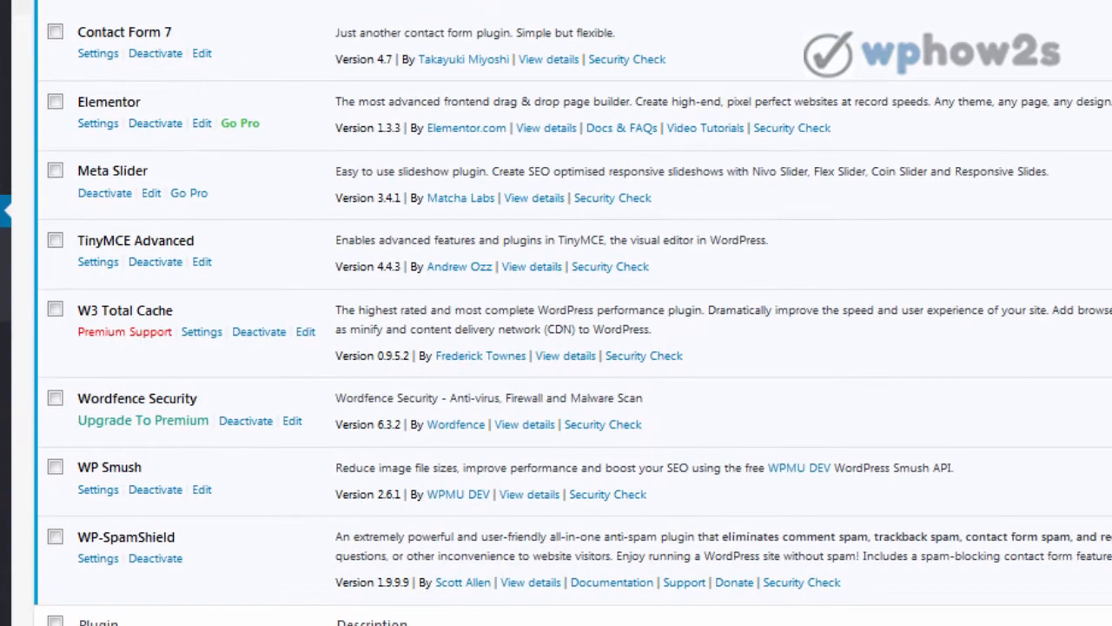
pyautogui.scroll(-1, 556, 318)
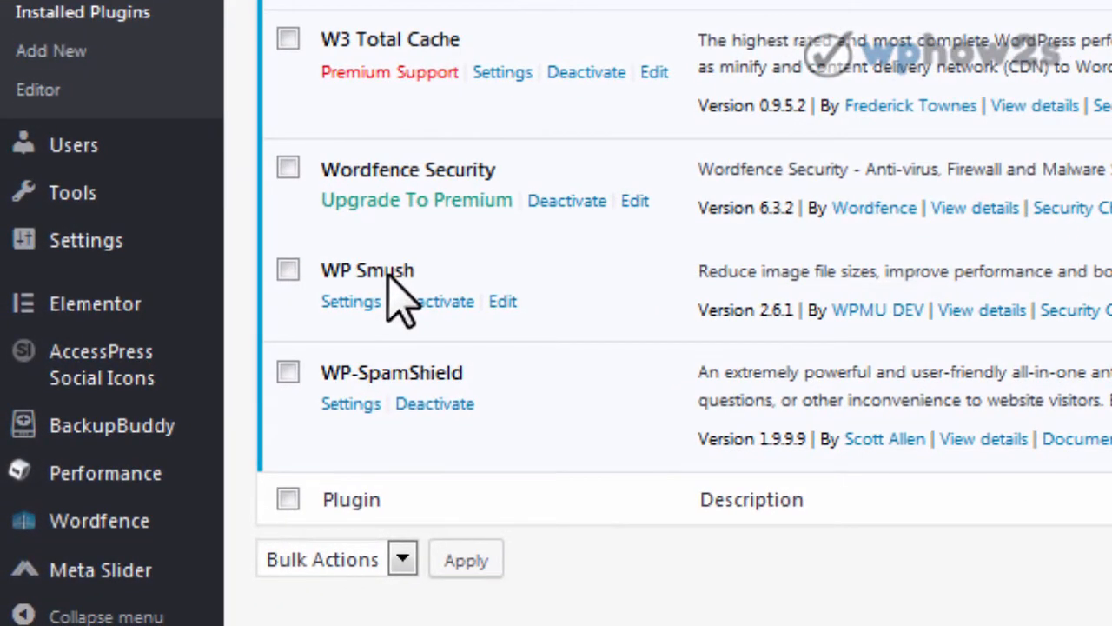
pyautogui.click(347, 303)
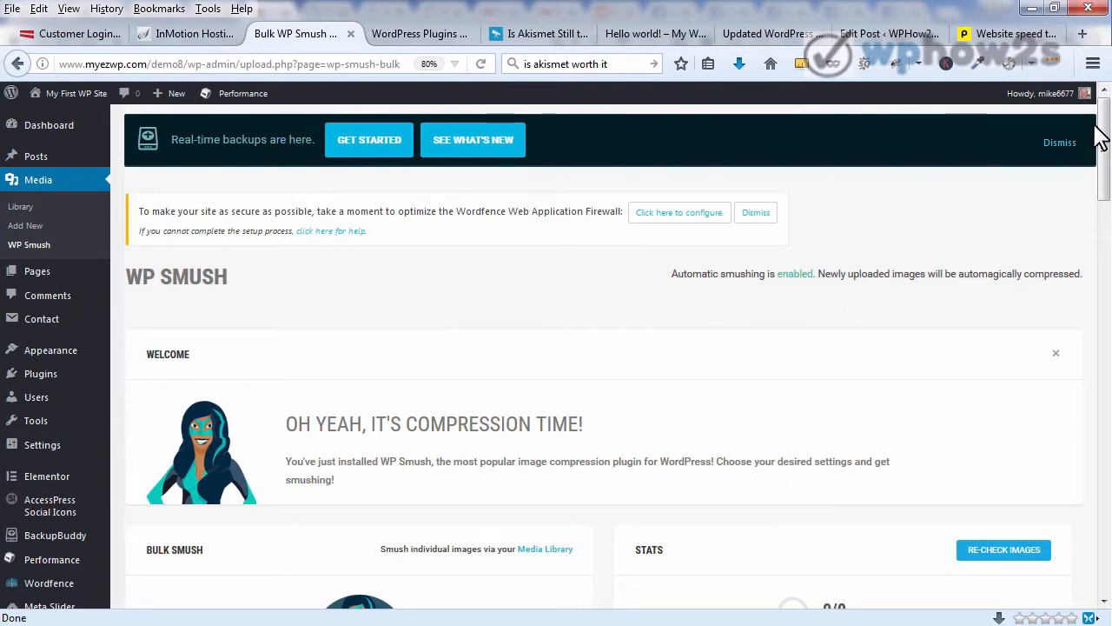
pyautogui.moveTo(1103, 131); pyautogui.dragTo(1102, 193)
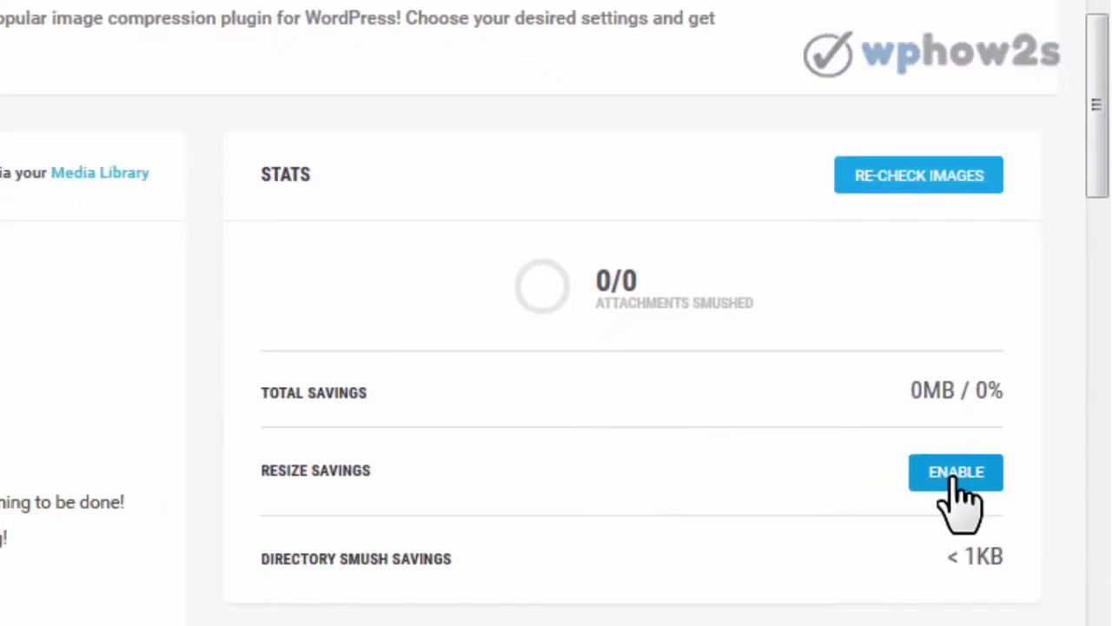
pyautogui.click(955, 483)
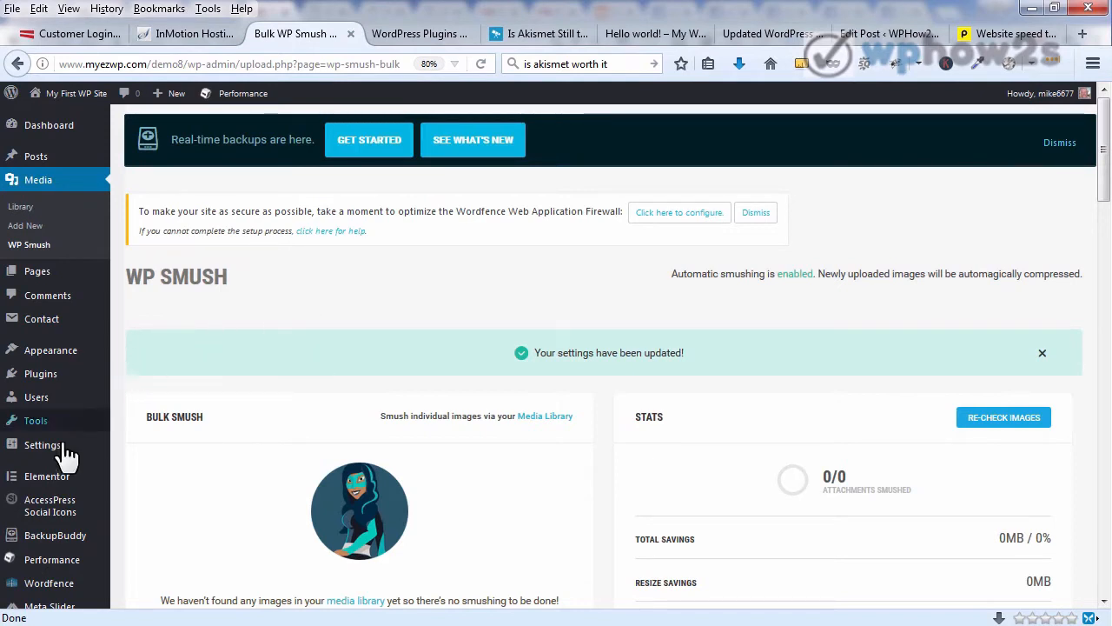
# Step: Open the WP-SpamShield settings from the installed plugins list and review its general and contact form options
pyautogui.moveTo(51, 379)
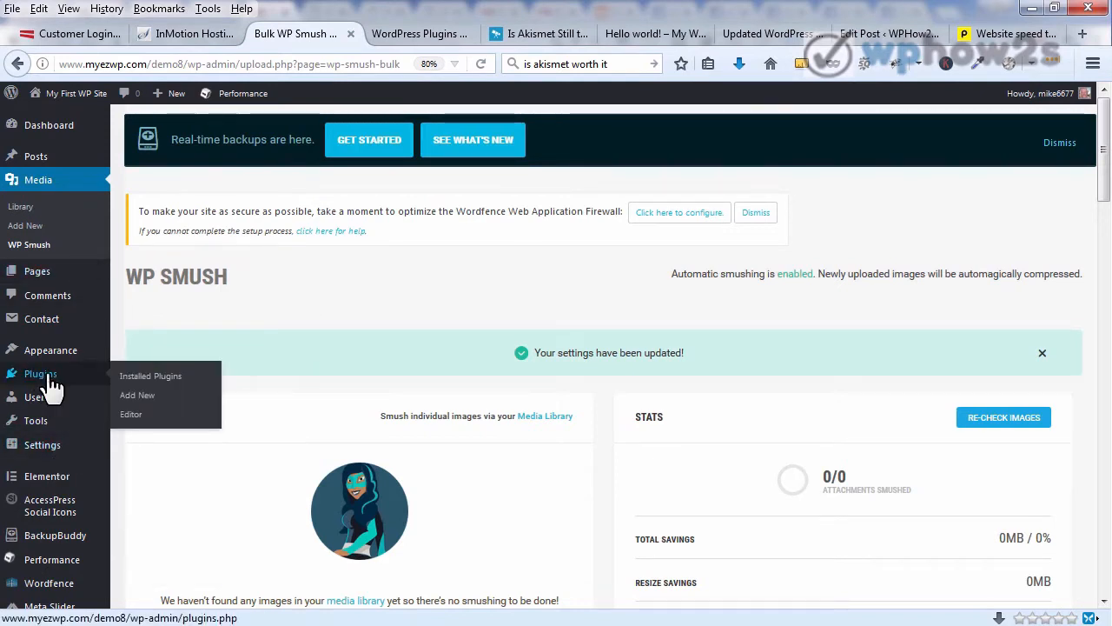
pyautogui.click(149, 380)
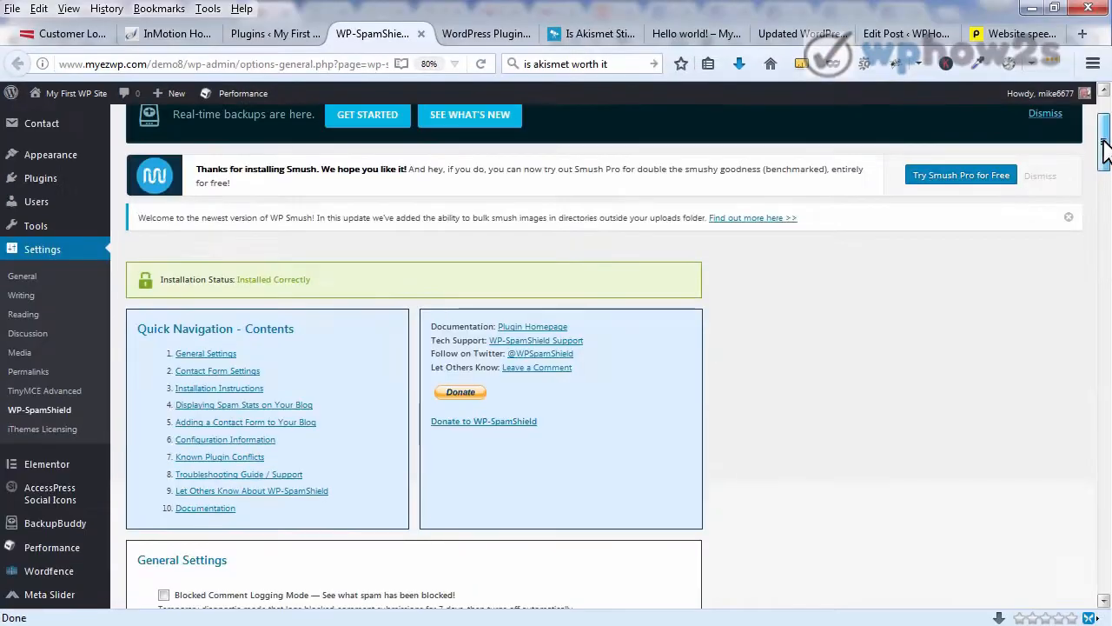
pyautogui.moveTo(1102, 141); pyautogui.dragTo(1088, 363)
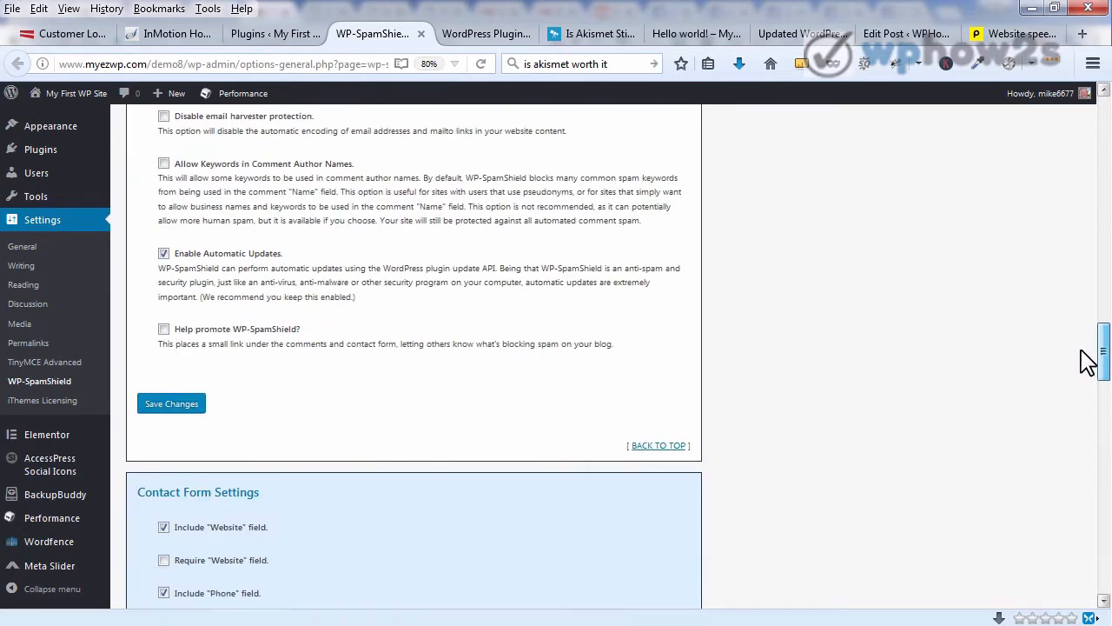
pyautogui.moveTo(1089, 363); pyautogui.dragTo(1075, 139)
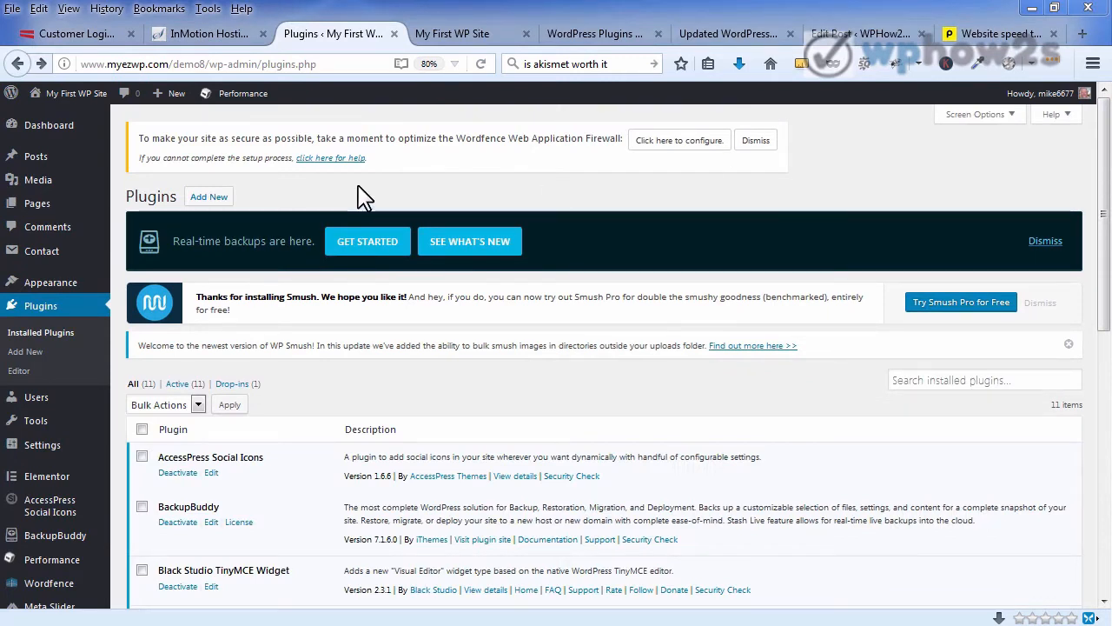
# Step: Open the installed themes and examine Twenty Seventeen, Twenty Fifteen and Twenty Sixteen to see which theme is active
pyautogui.moveTo(37, 287)
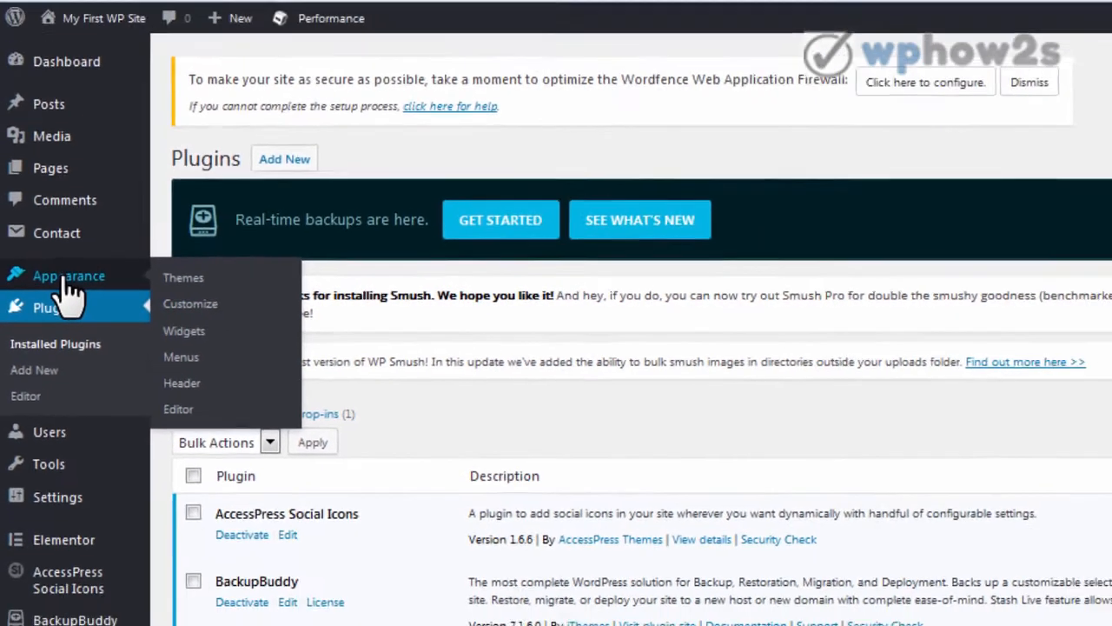
pyautogui.click(107, 263)
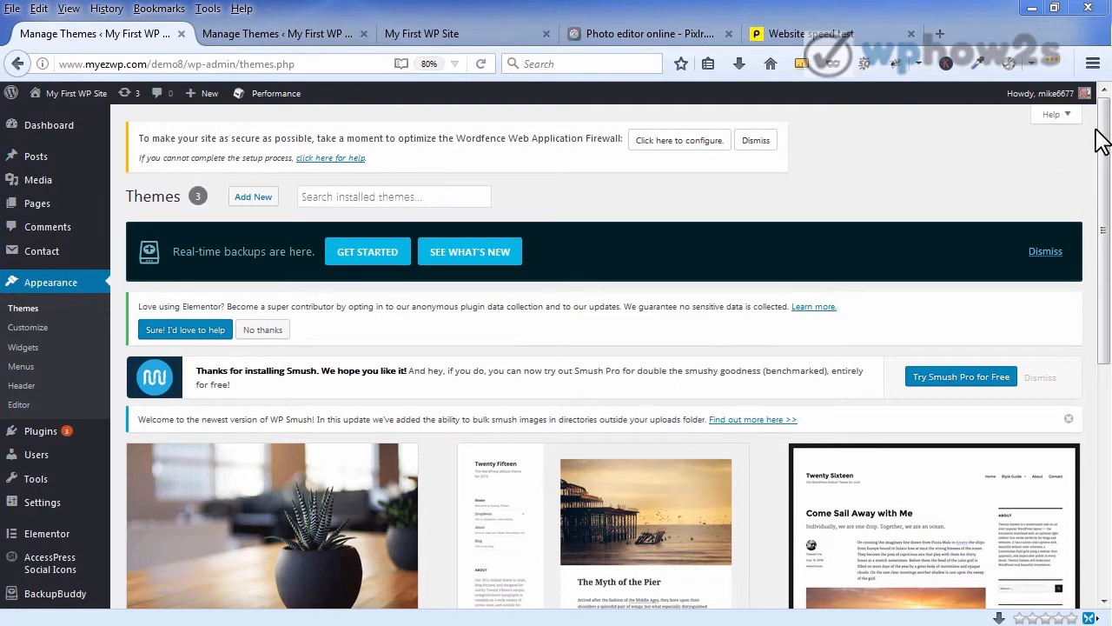
pyautogui.moveTo(1104, 131); pyautogui.dragTo(1103, 280)
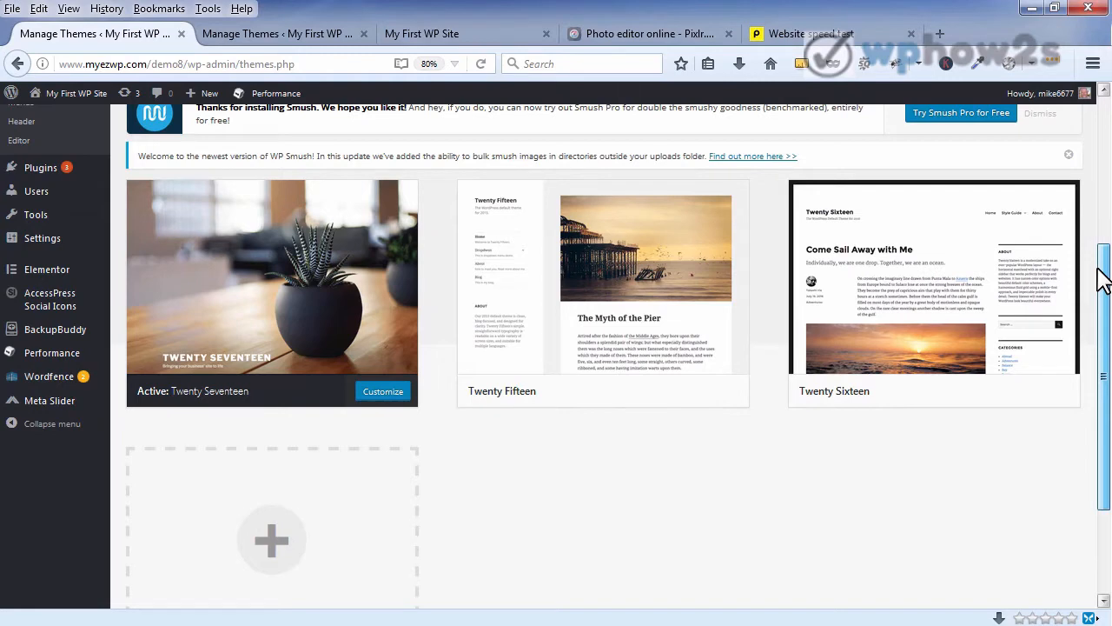
pyautogui.moveTo(1101, 280); pyautogui.dragTo(1107, 224)
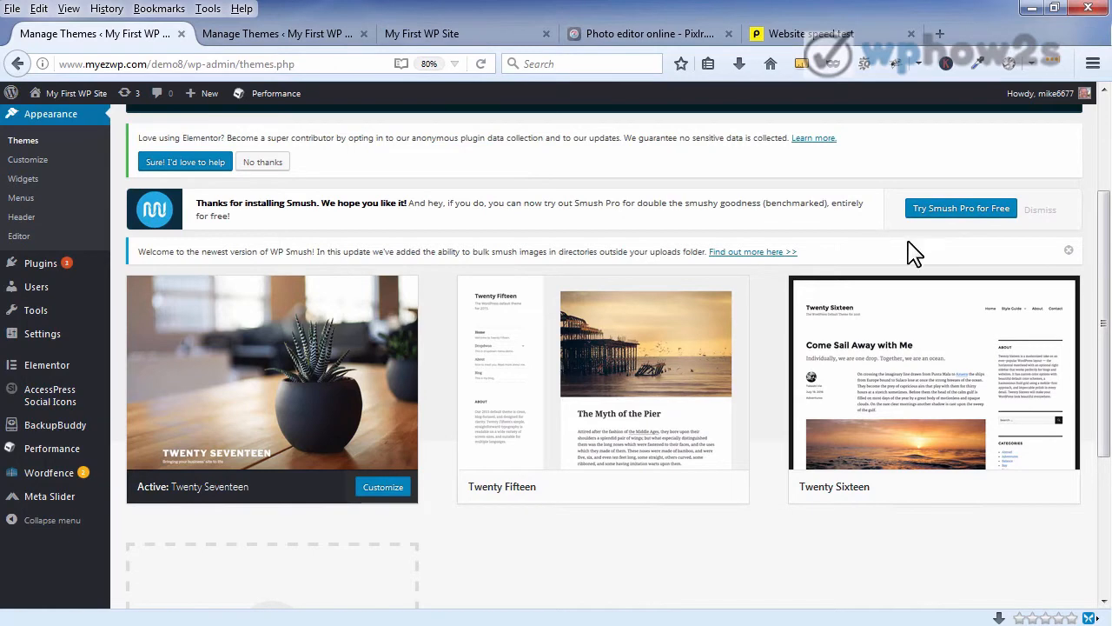
pyautogui.moveTo(1104, 252); pyautogui.dragTo(1103, 218)
pyautogui.moveTo(669, 377)
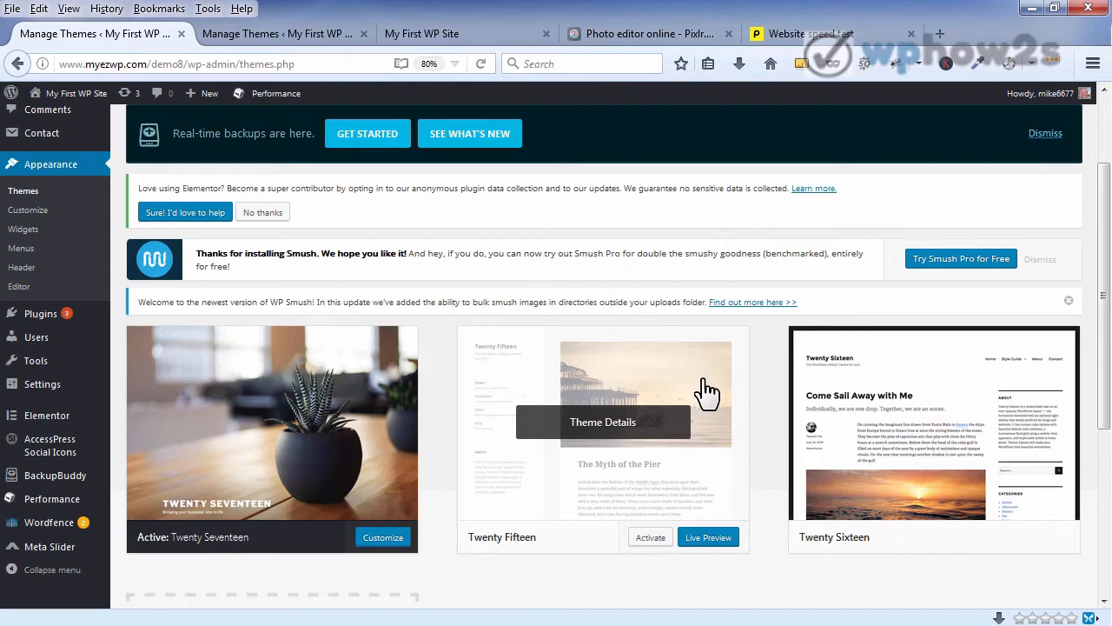
pyautogui.moveTo(802, 462)
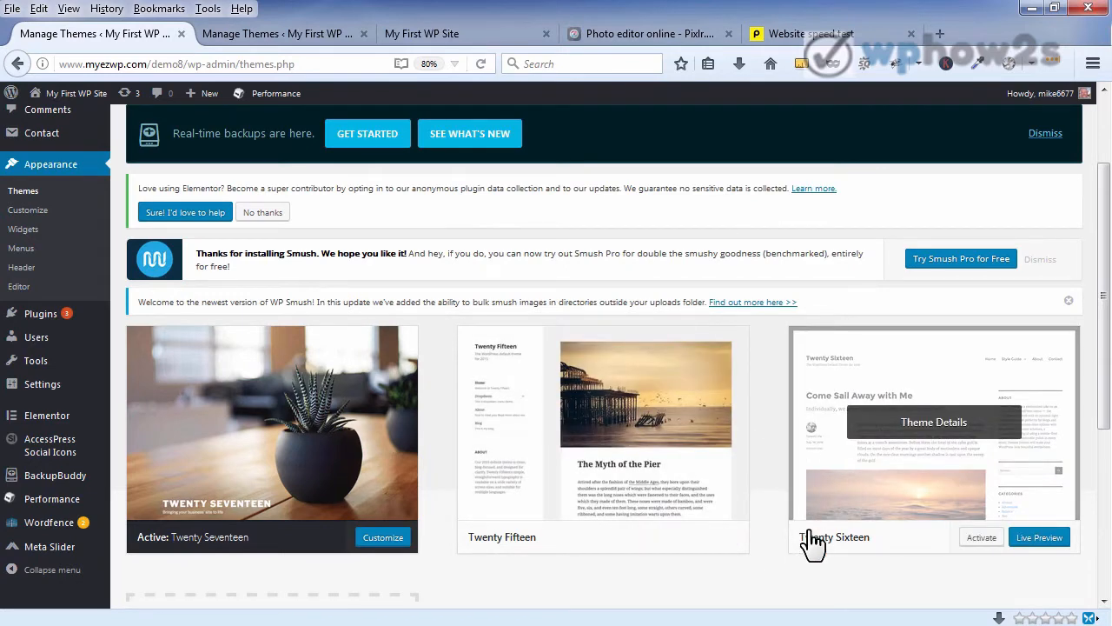
pyautogui.moveTo(506, 552)
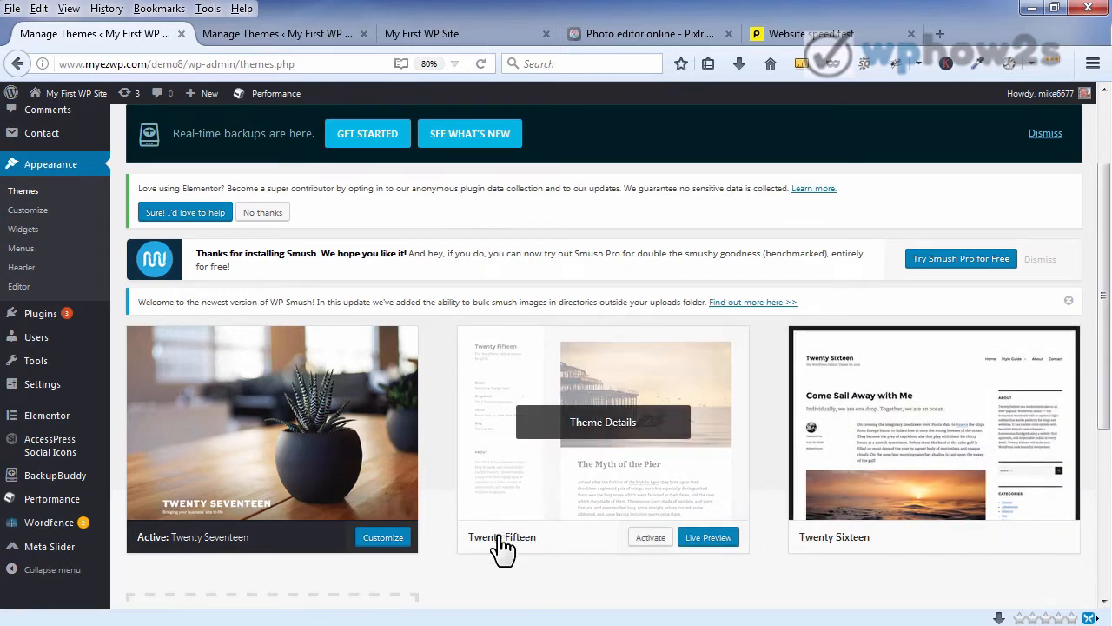
pyautogui.moveTo(271, 549)
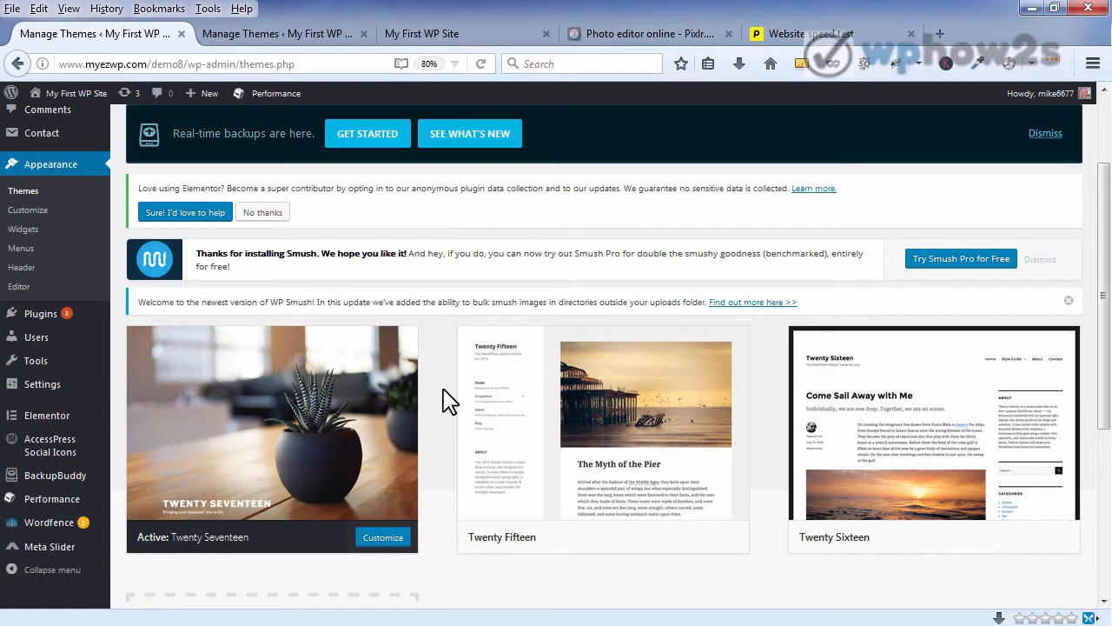
pyautogui.moveTo(558, 380)
# Step: Delete the unused Twenty Fifteen and Twenty Sixteen themes from the installed themes
pyautogui.moveTo(1104, 258); pyautogui.dragTo(1104, 246)
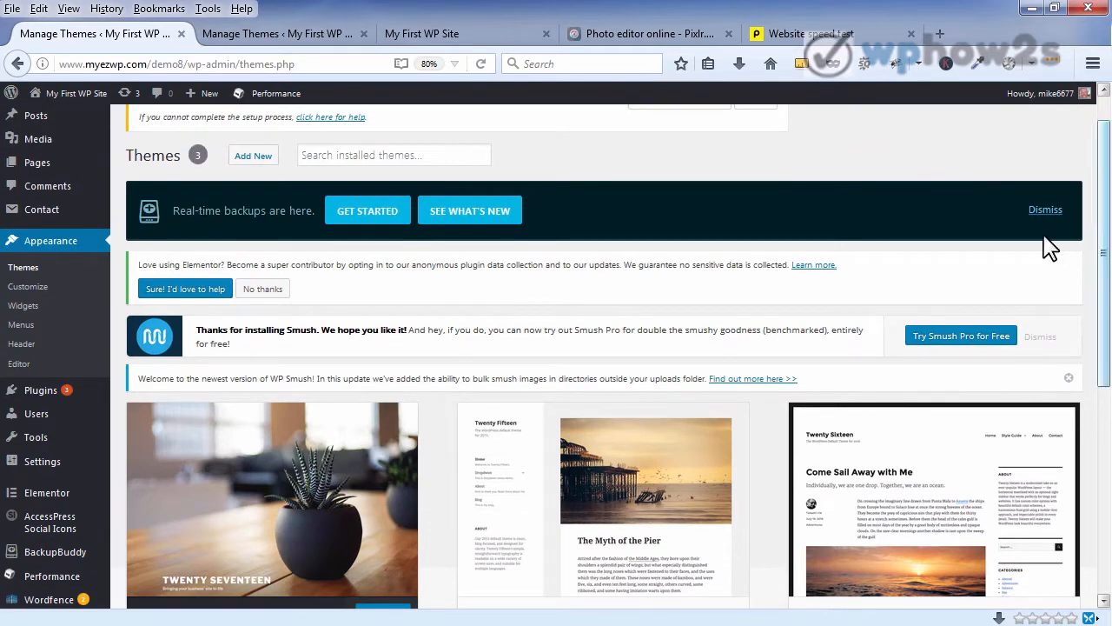
pyautogui.scroll(-3, 1104, 287)
pyautogui.moveTo(675, 347)
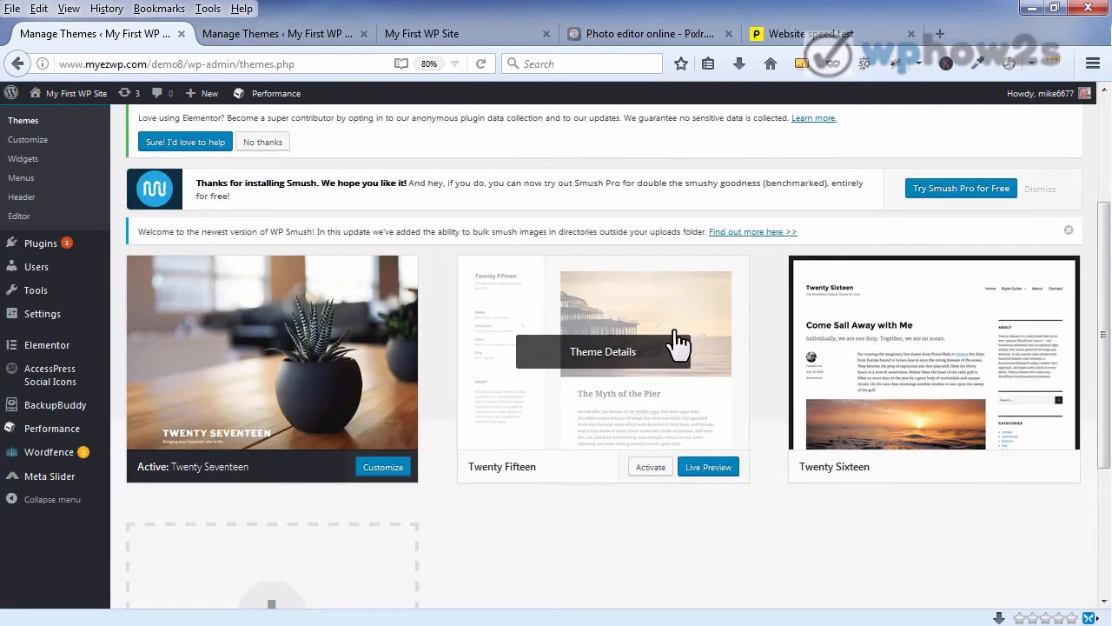
pyautogui.click(611, 361)
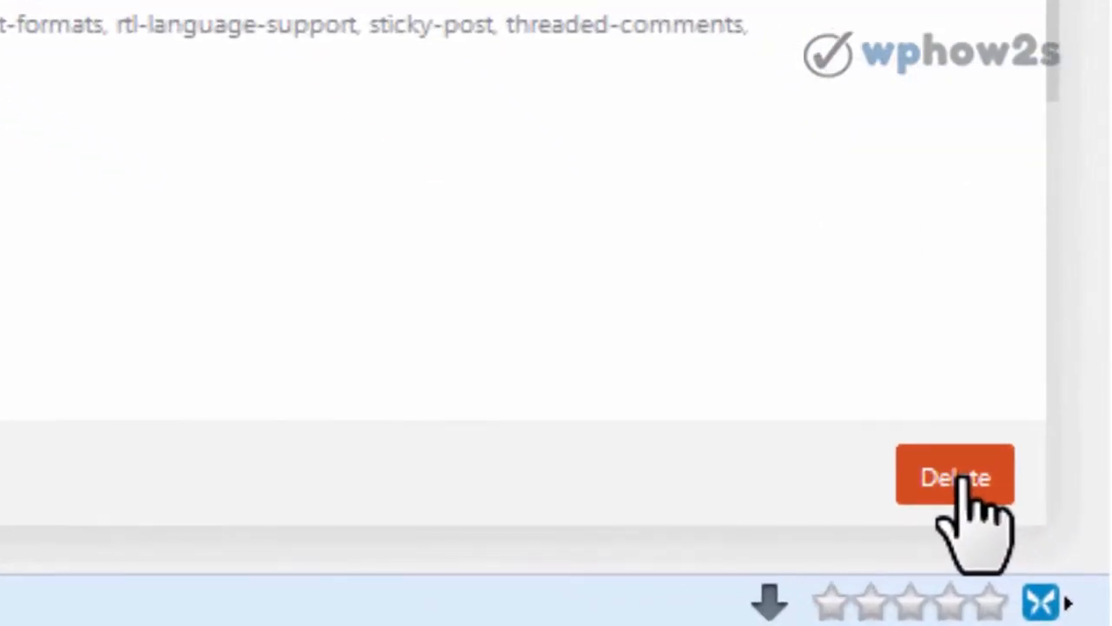
pyautogui.click(1062, 578)
pyautogui.click(266, 145)
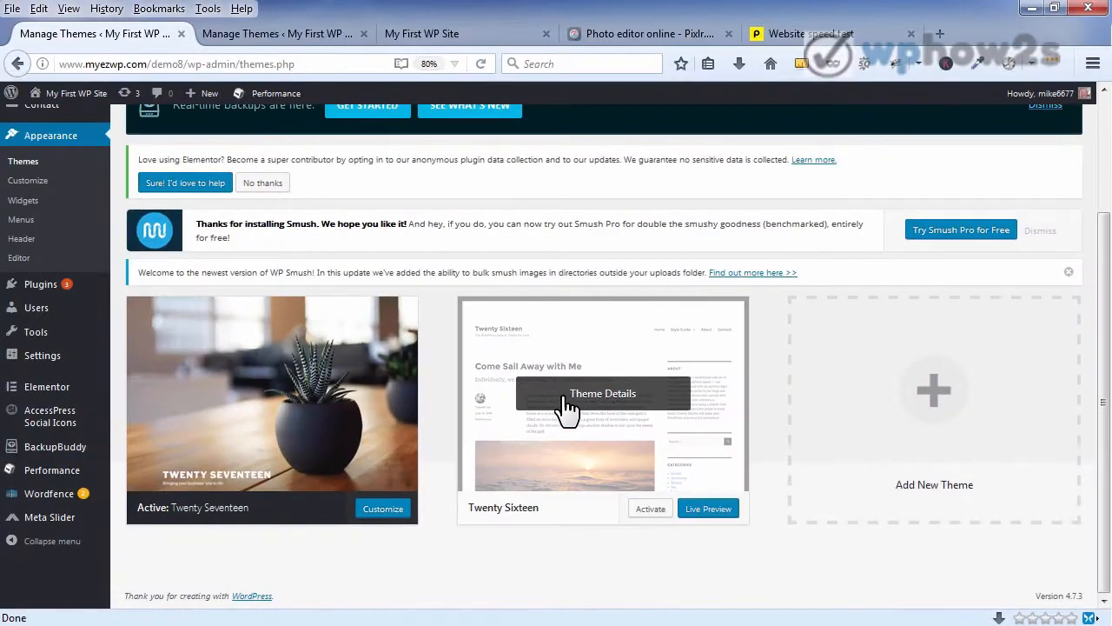
pyautogui.click(573, 406)
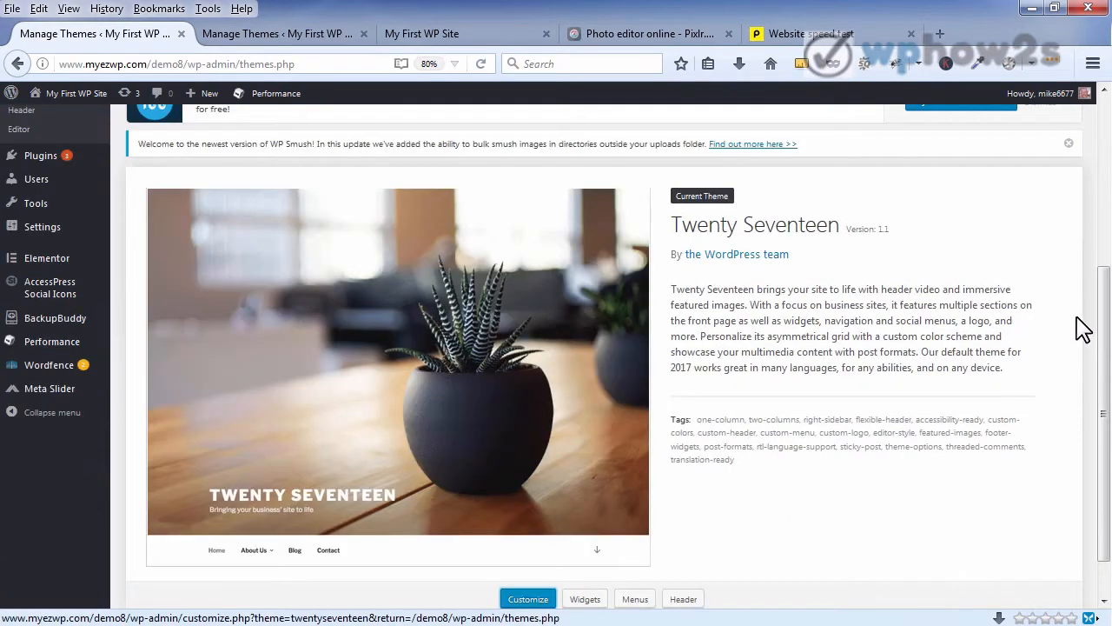
# Step: Open the Add Themes page and review the featured themes and the Feature Filter's layout, features and subject options
pyautogui.moveTo(1104, 339); pyautogui.dragTo(1105, 185)
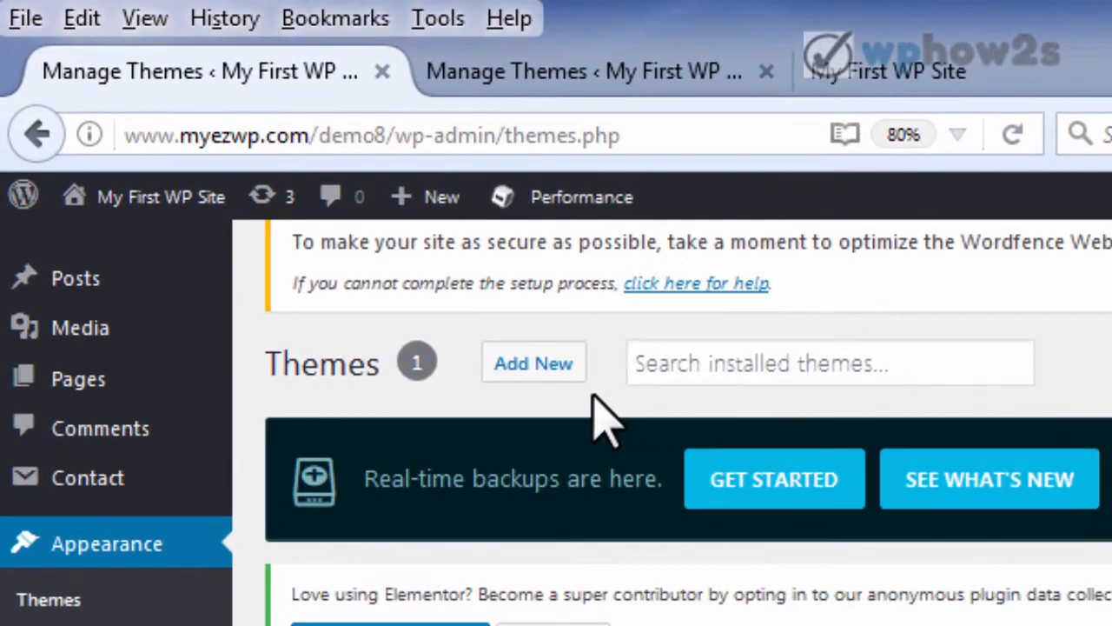
pyautogui.click(247, 178)
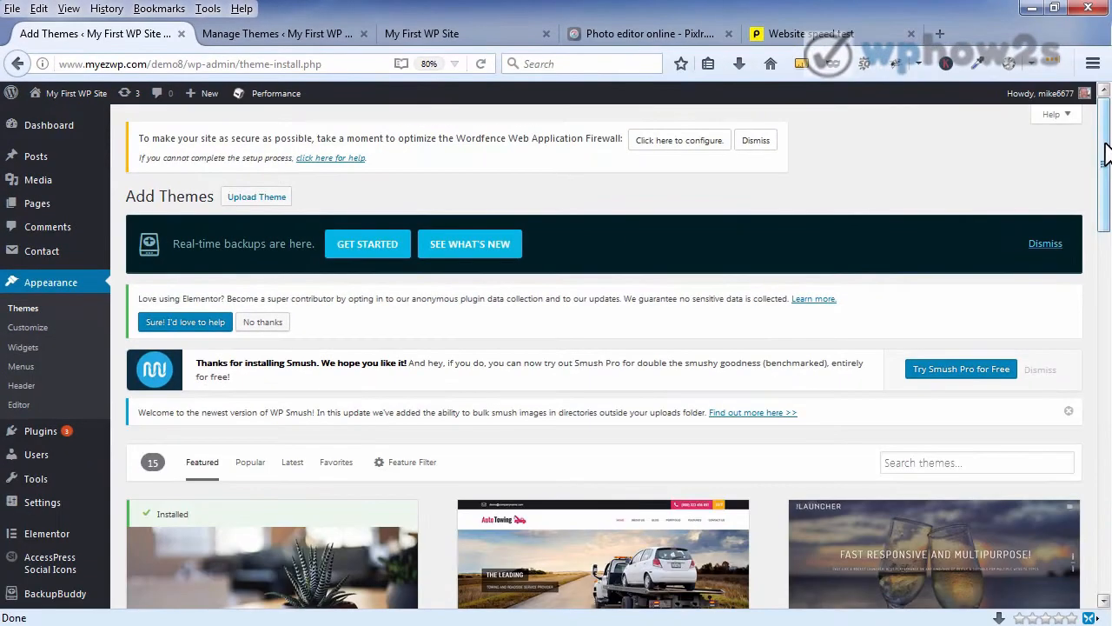
pyautogui.moveTo(1107, 155); pyautogui.dragTo(1106, 202)
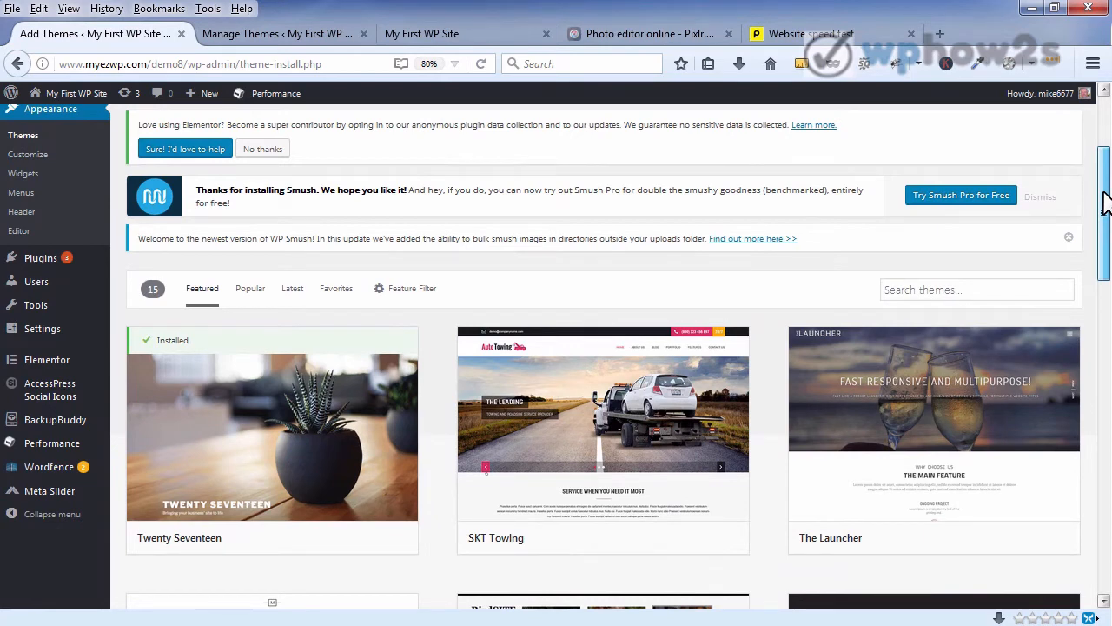
pyautogui.moveTo(1105, 203); pyautogui.dragTo(1105, 175)
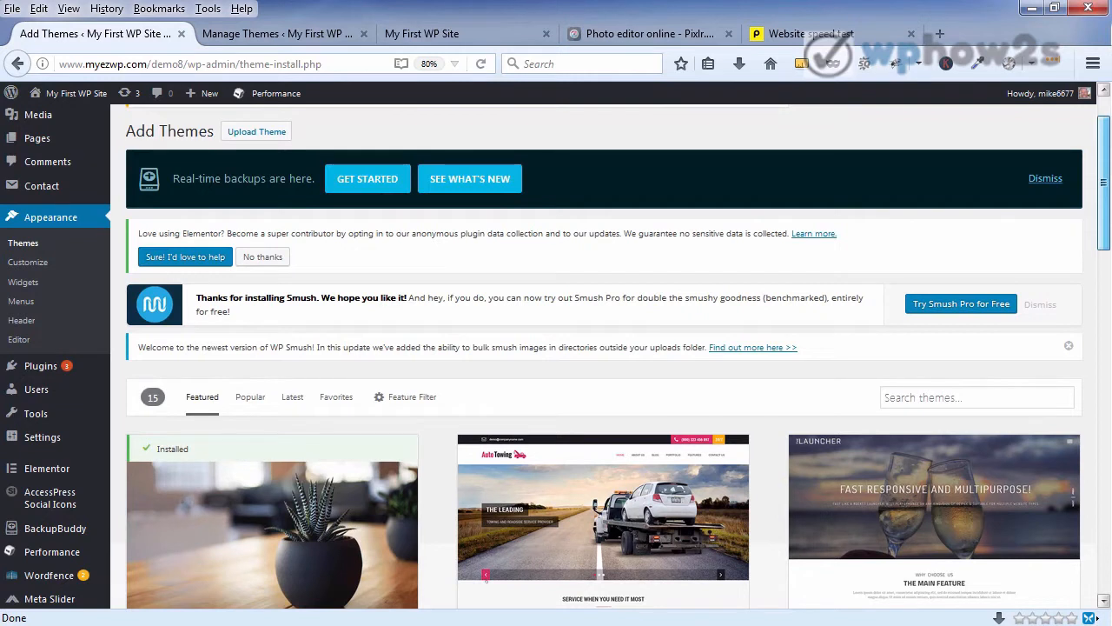
pyautogui.moveTo(1104, 182); pyautogui.dragTo(1105, 179)
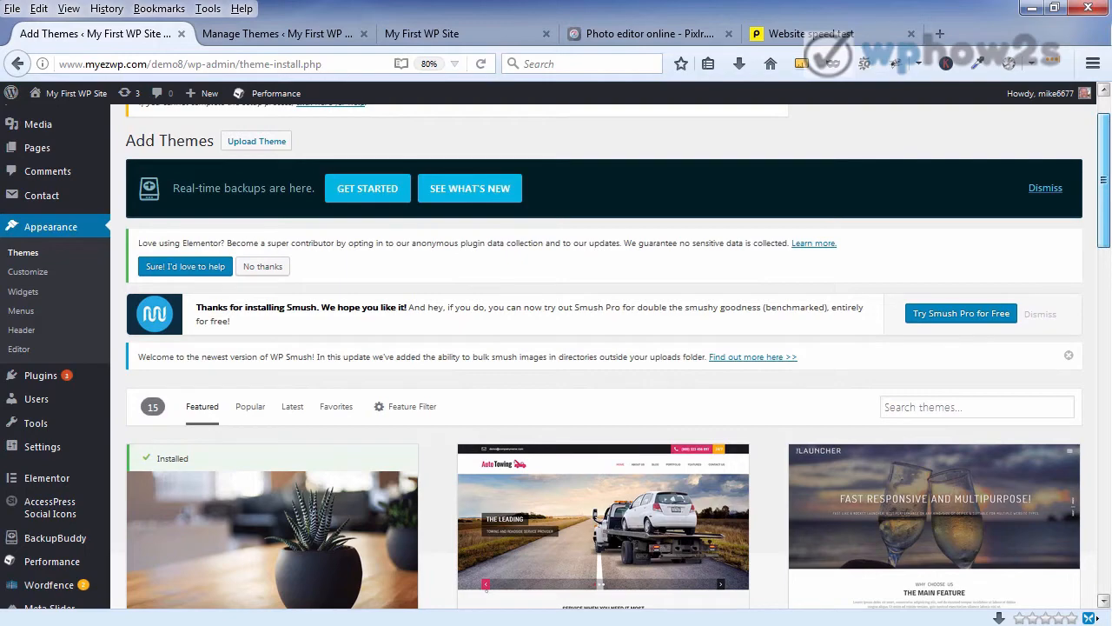
pyautogui.moveTo(1104, 180)
pyautogui.mouseDown()
pyautogui.moveTo(1104, 290)
pyautogui.moveTo(1104, 164)
pyautogui.mouseUp()
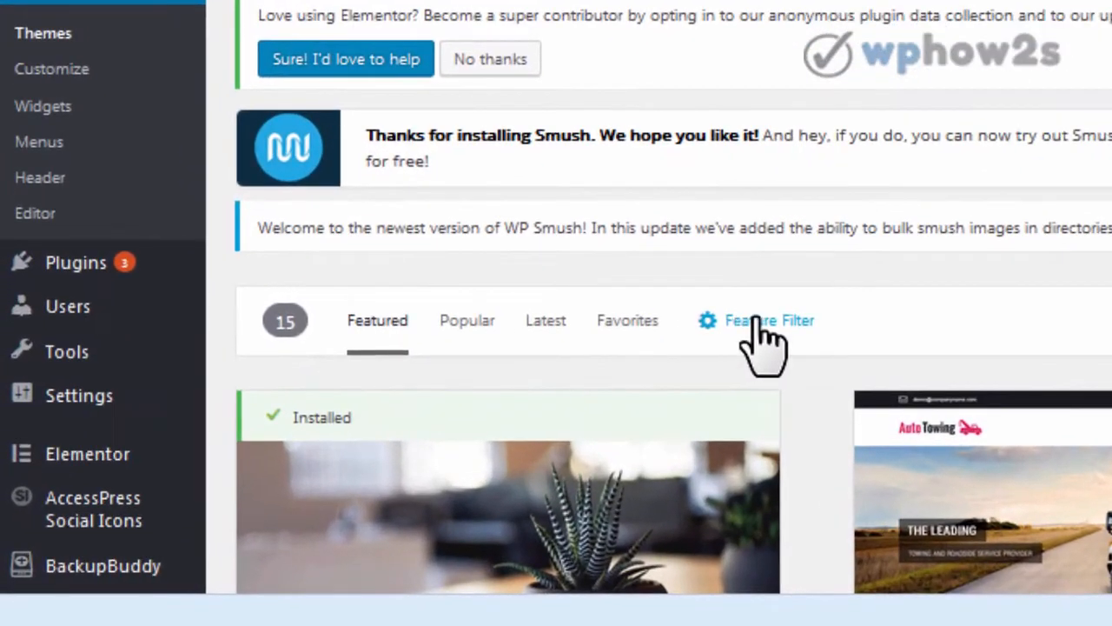
pyautogui.click(754, 321)
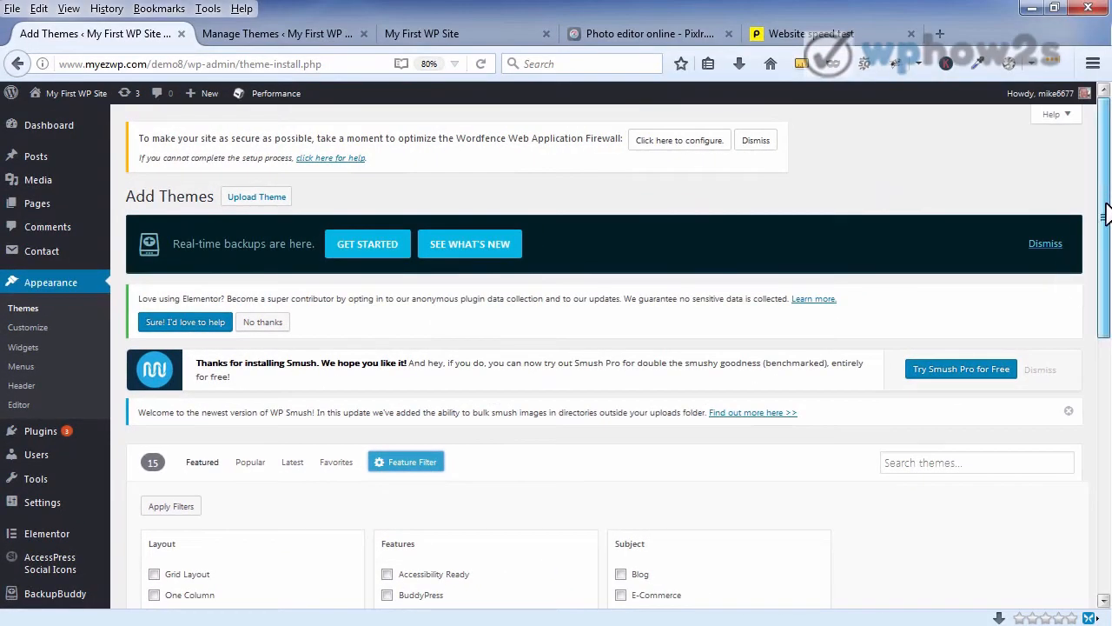
pyautogui.moveTo(1100, 211); pyautogui.dragTo(1099, 360)
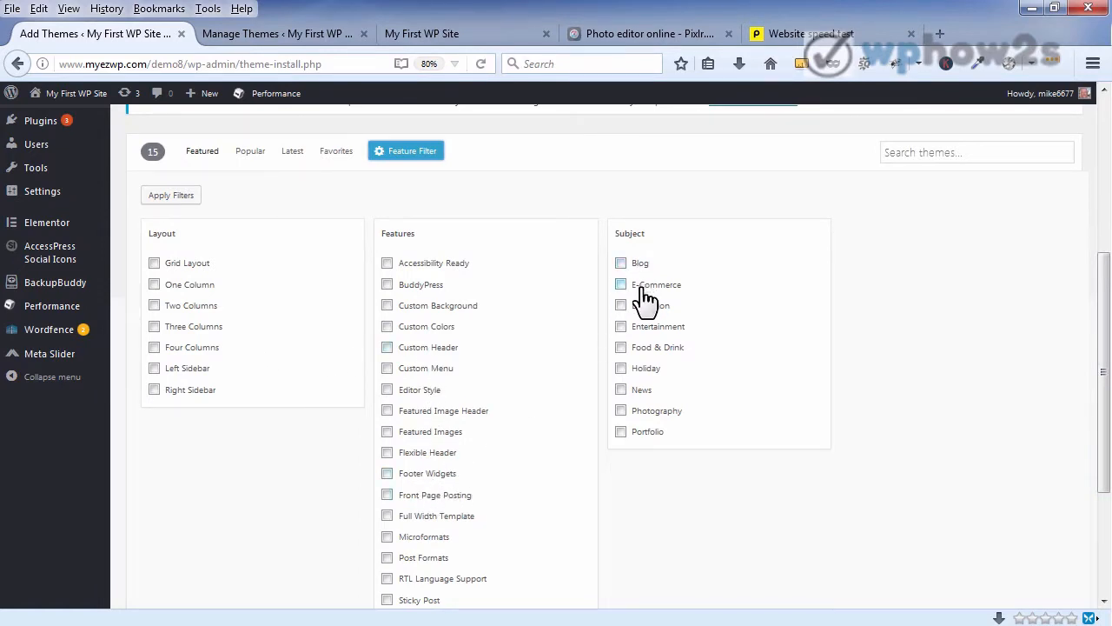
# Step: Search the theme directory for the GeneratePress theme, then install and activate it
pyautogui.click(953, 152)
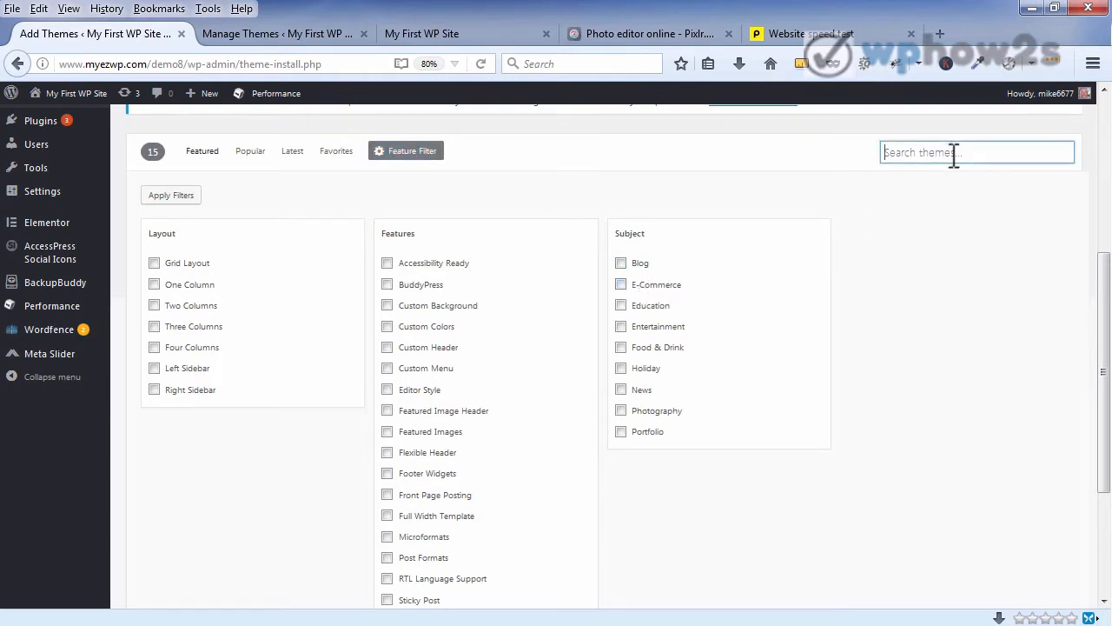
pyautogui.write('g')
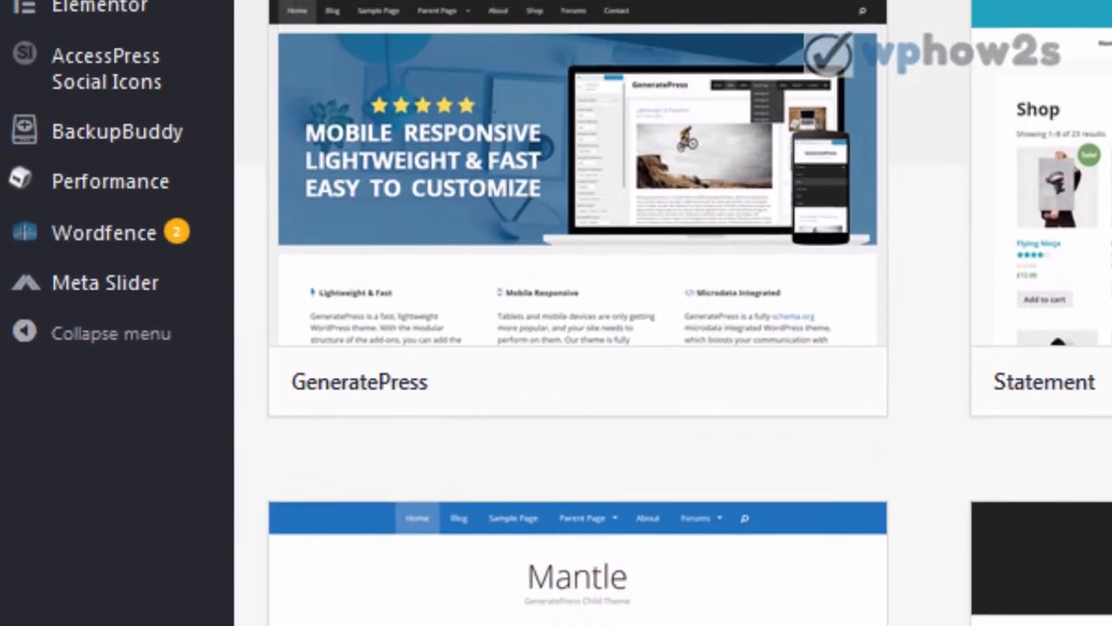
pyautogui.moveTo(693, 76)
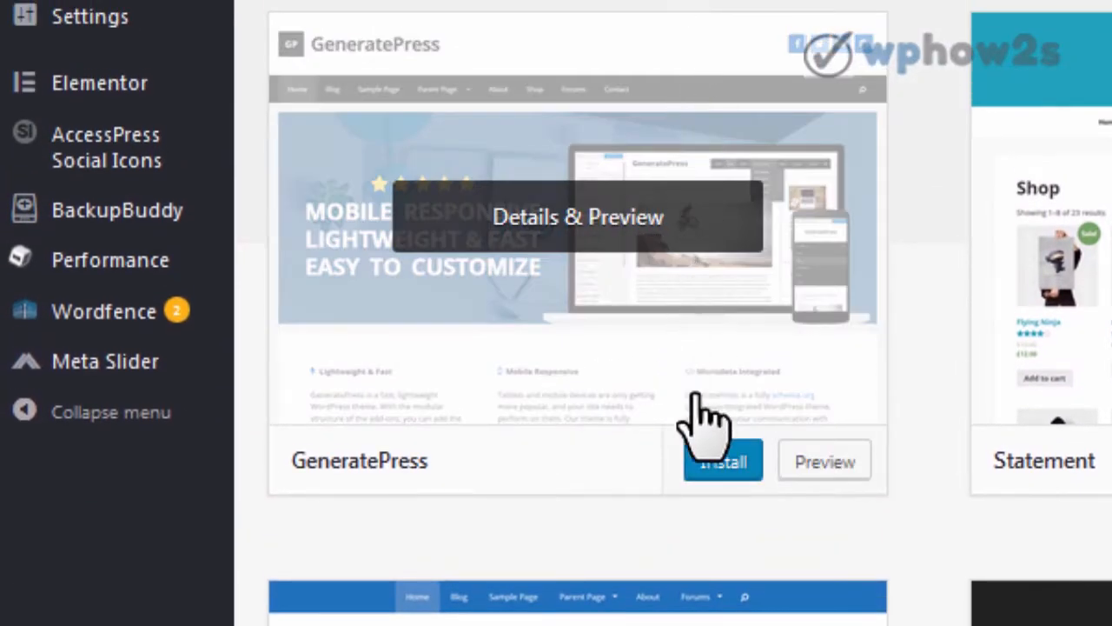
pyautogui.click(714, 462)
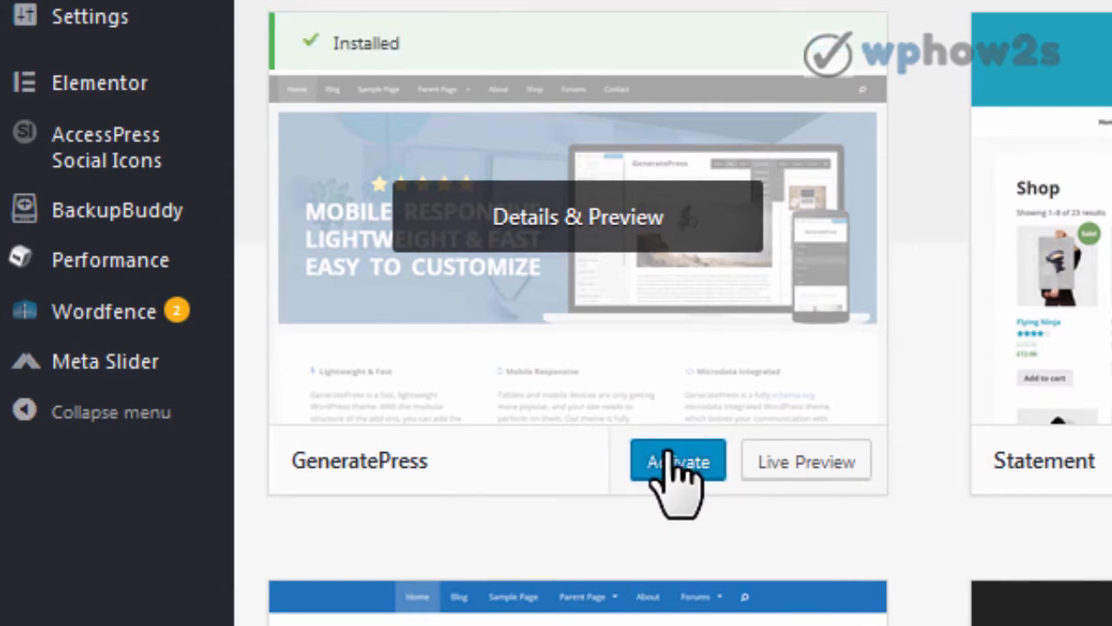
pyautogui.click(678, 462)
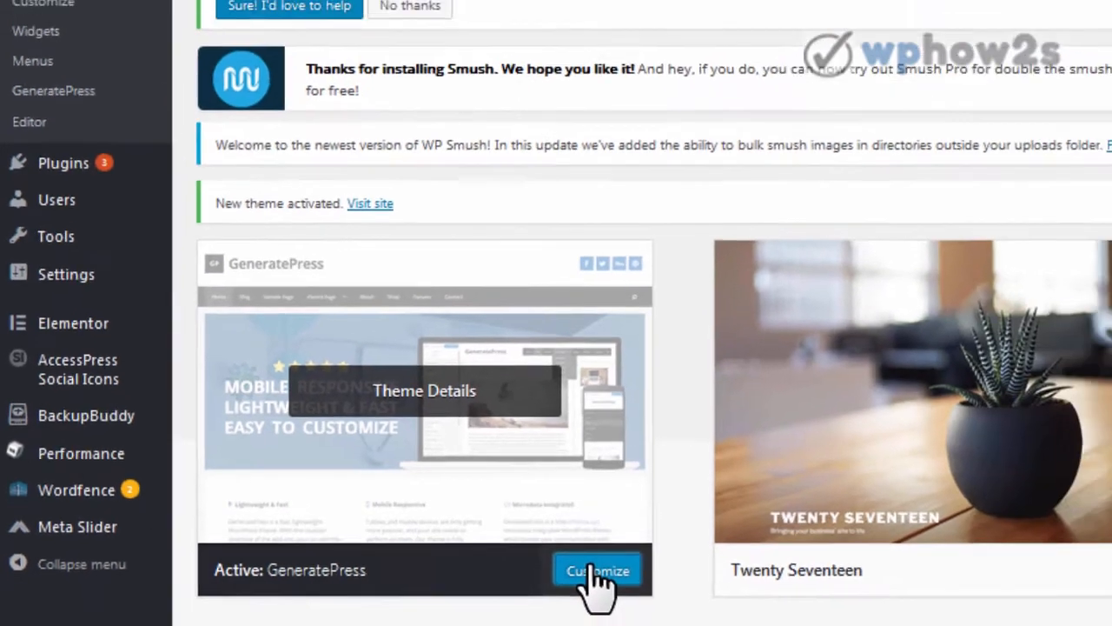
# Step: Open the customizer for the active GeneratePress theme and review its Site Identity, Layout and Typography settings
pyautogui.click(804, 608)
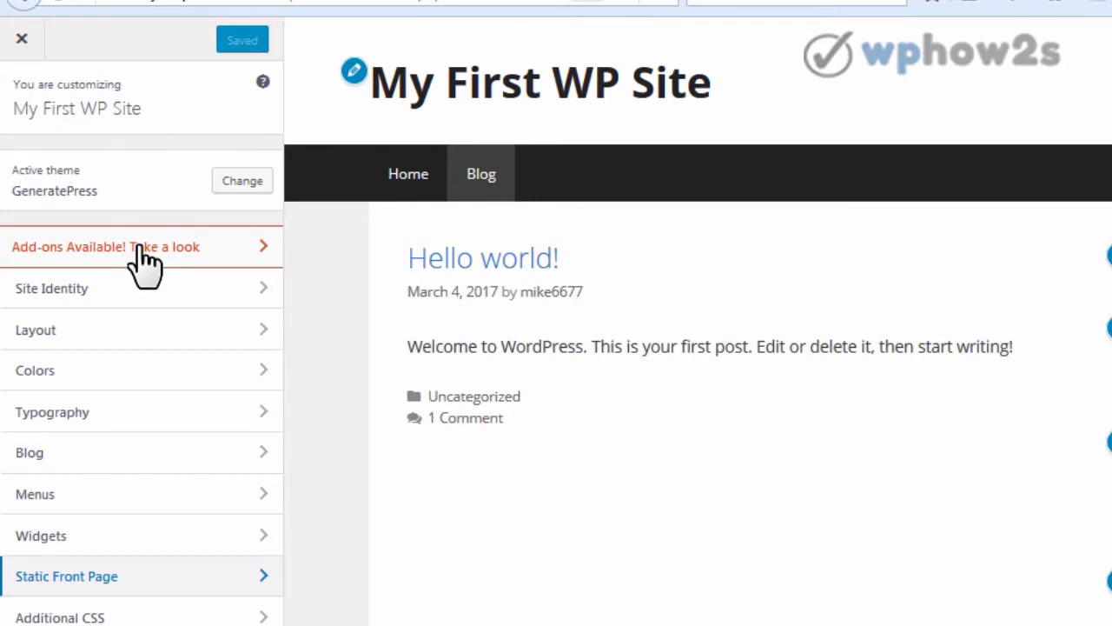
pyautogui.click(108, 304)
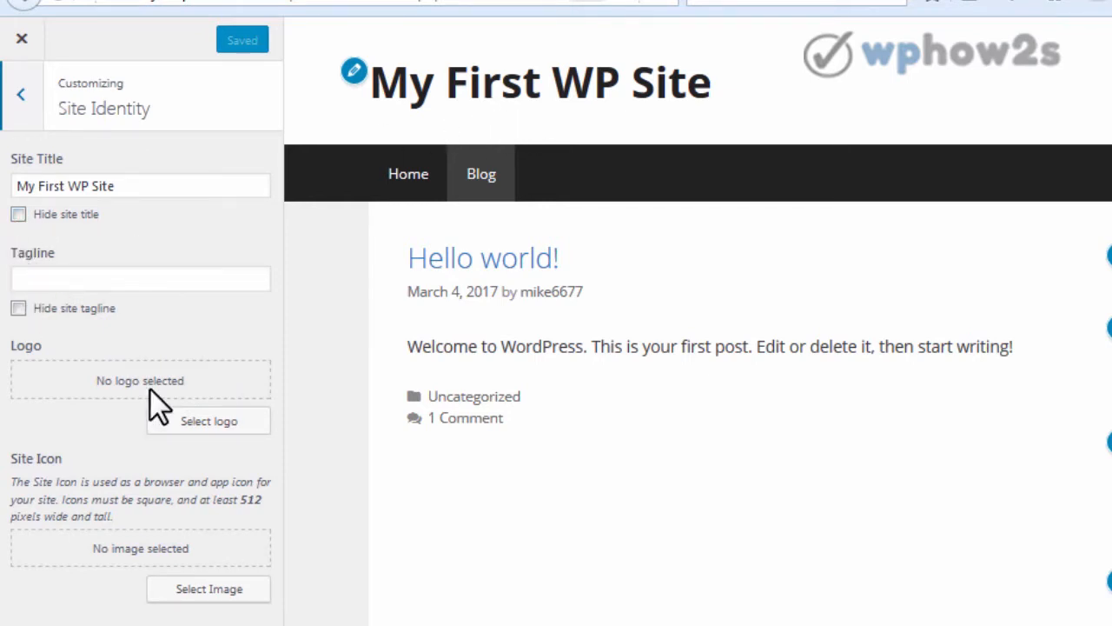
pyautogui.click(21, 95)
pyautogui.click(83, 330)
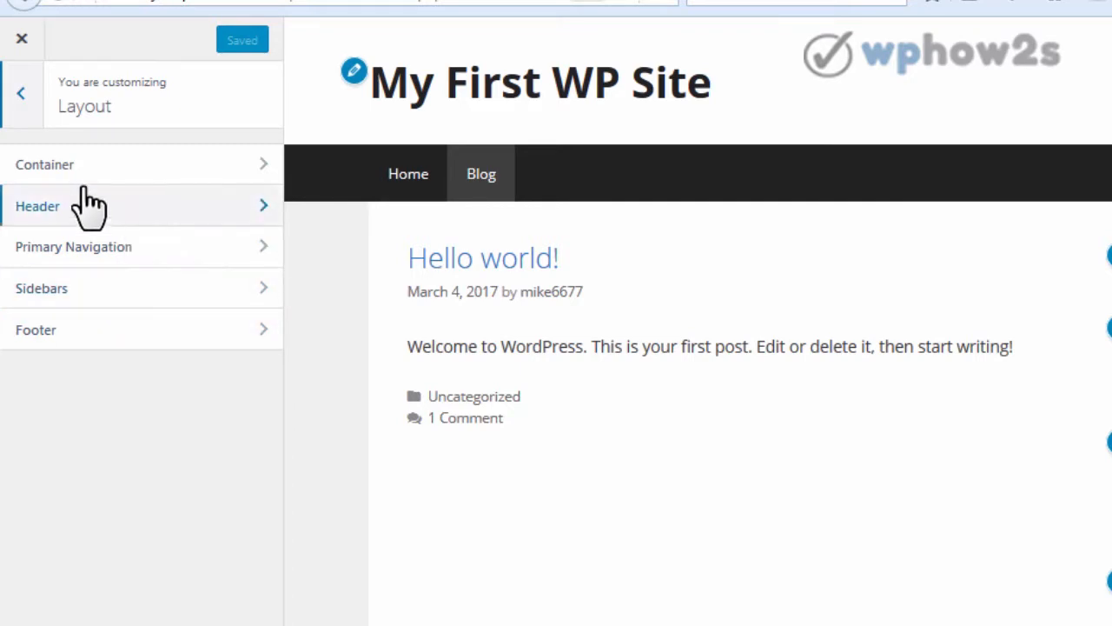
pyautogui.click(21, 96)
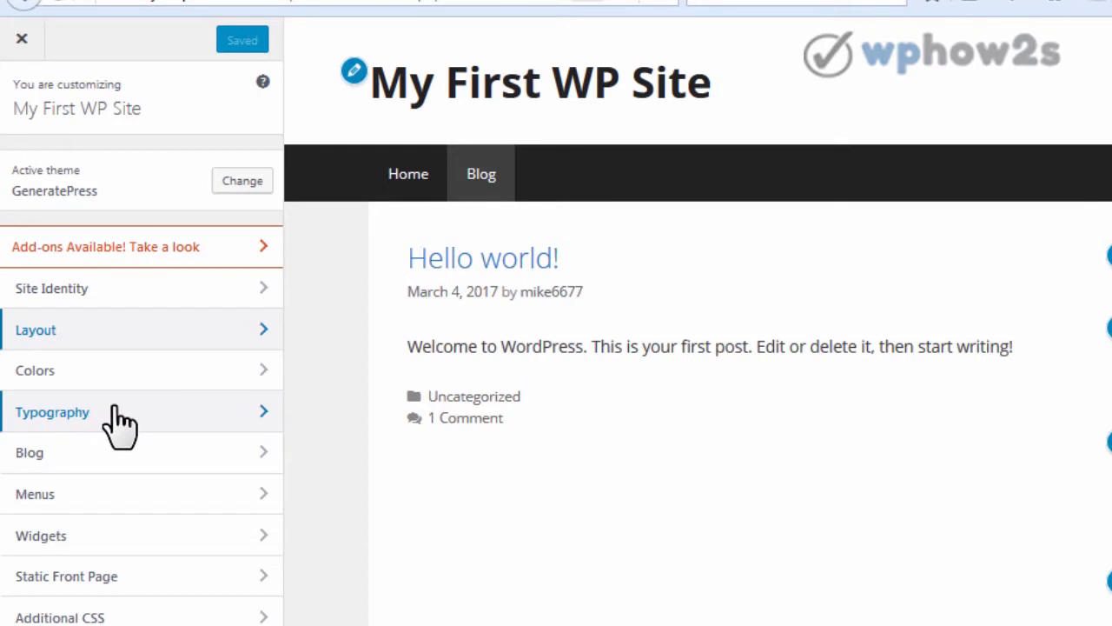
pyautogui.click(119, 419)
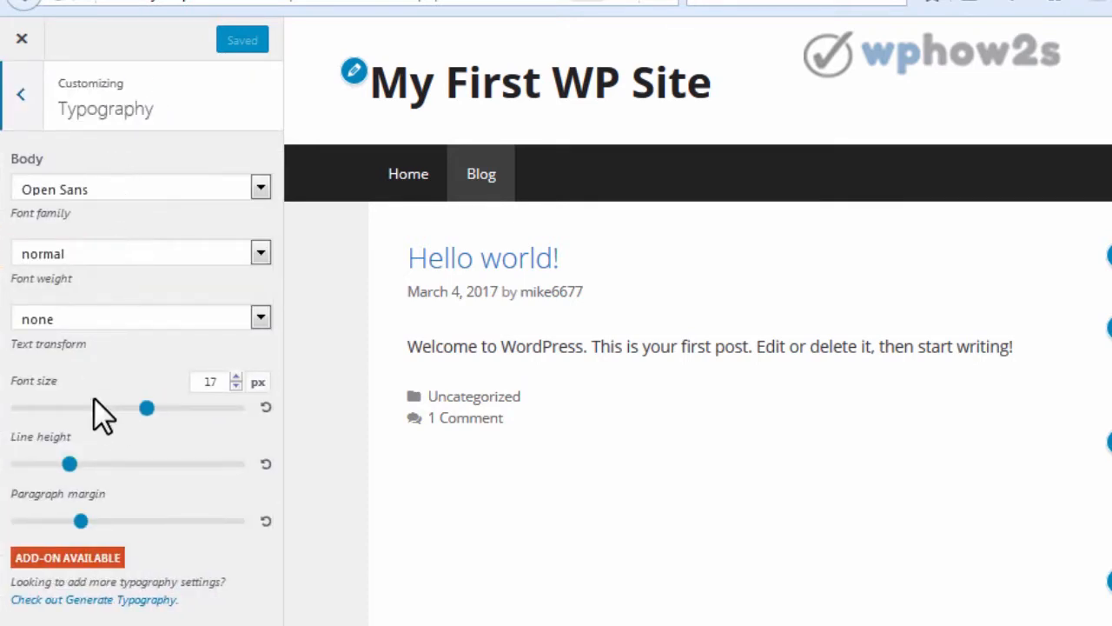
pyautogui.click(21, 95)
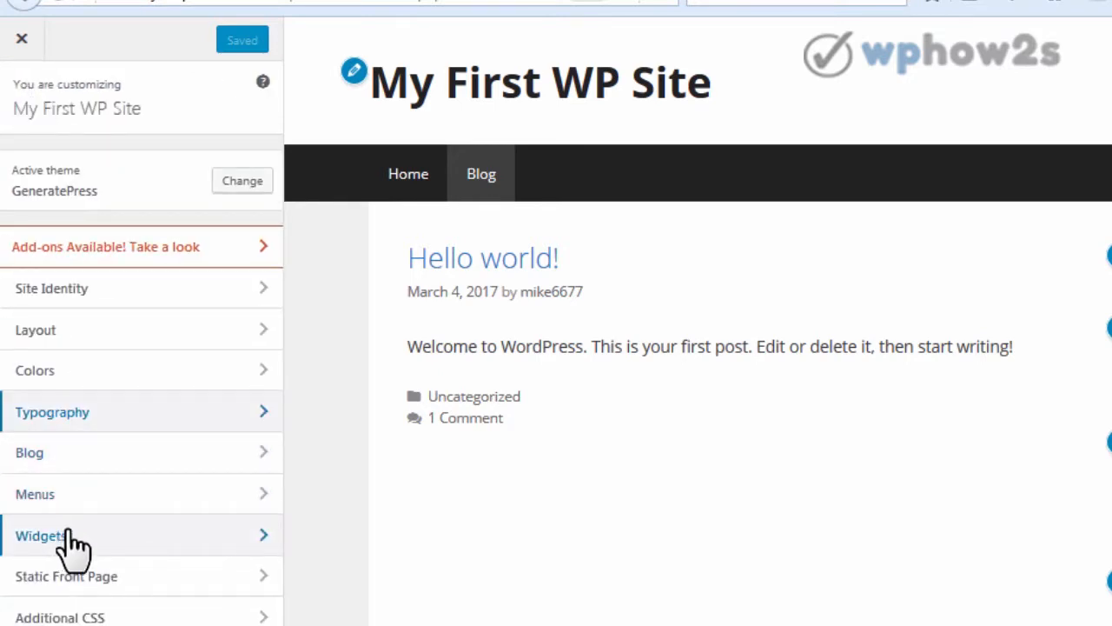
# Step: Set the front page to display a static page, with Home as front page and Blog as posts page, and publish the change
pyautogui.click(139, 575)
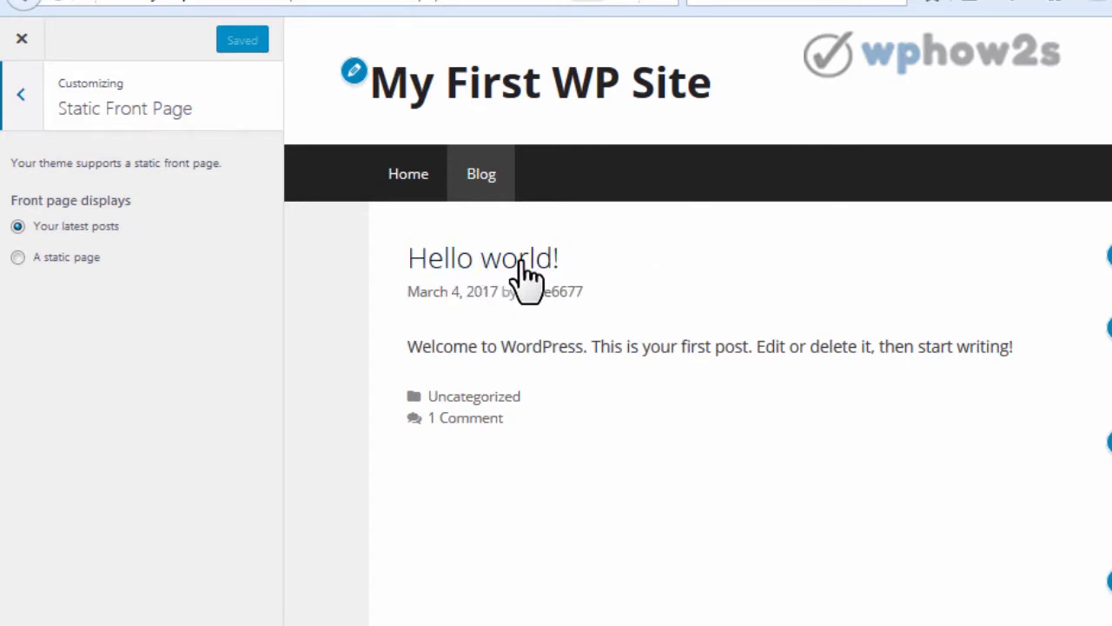
pyautogui.click(18, 258)
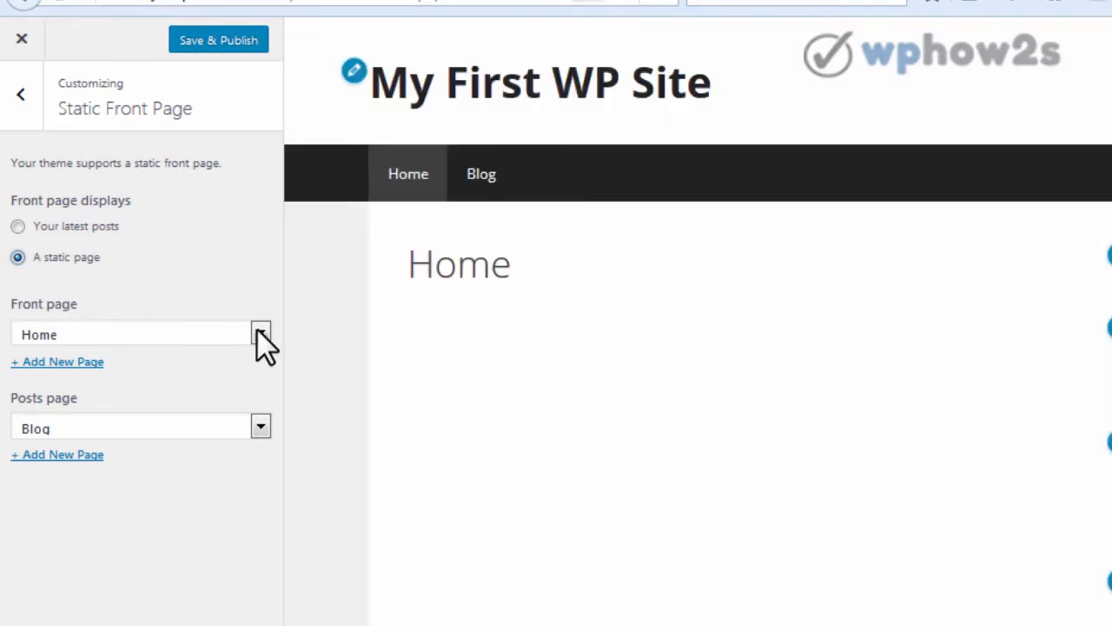
pyautogui.click(259, 334)
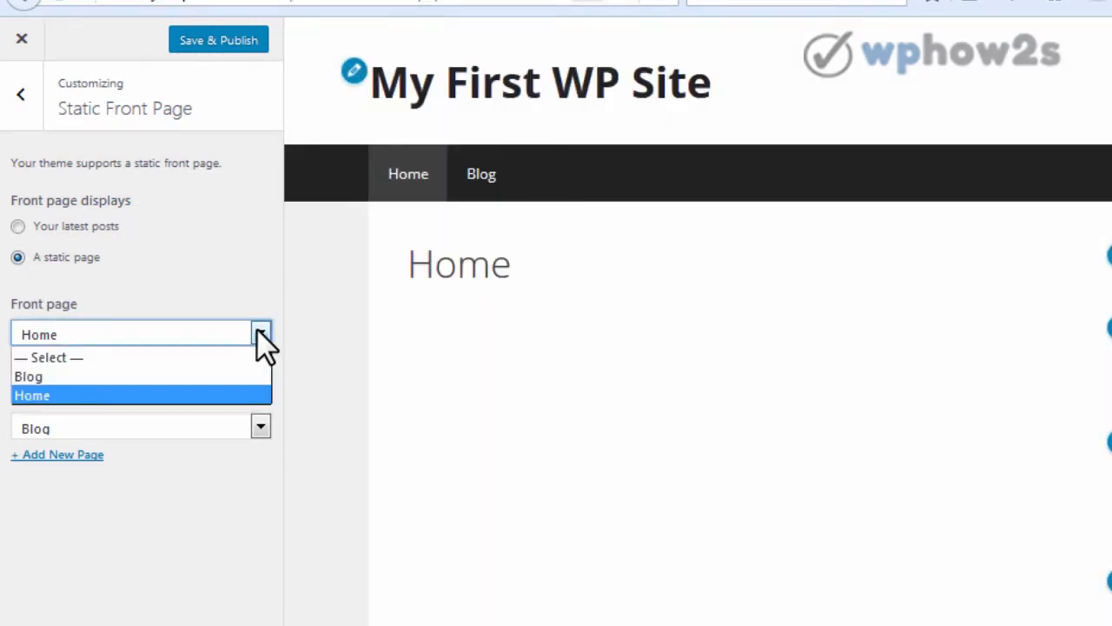
pyautogui.click(76, 394)
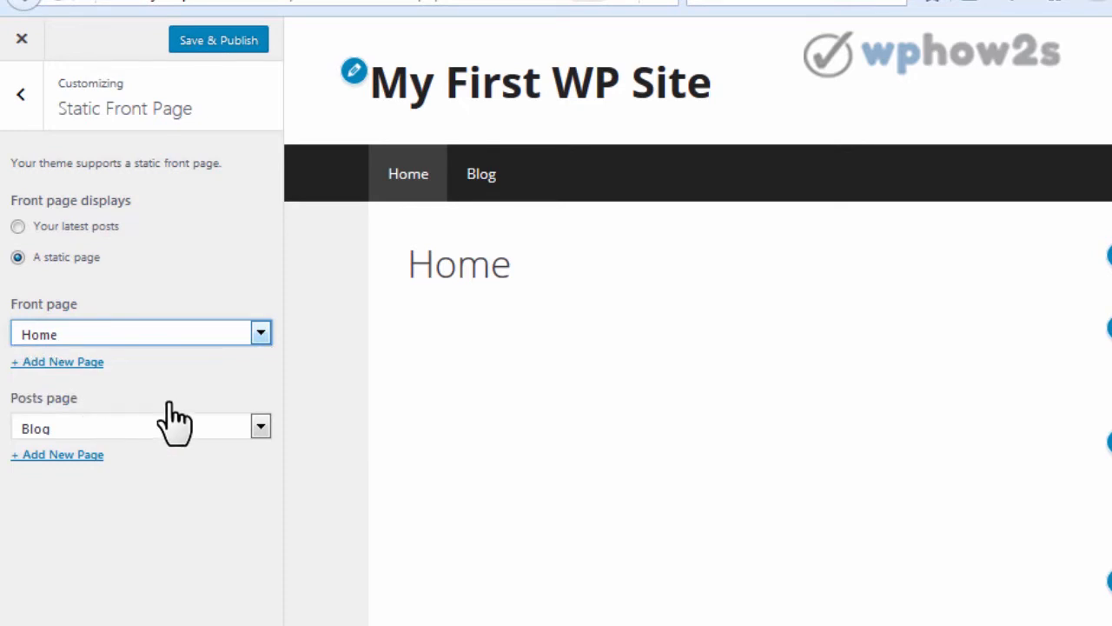
pyautogui.click(265, 422)
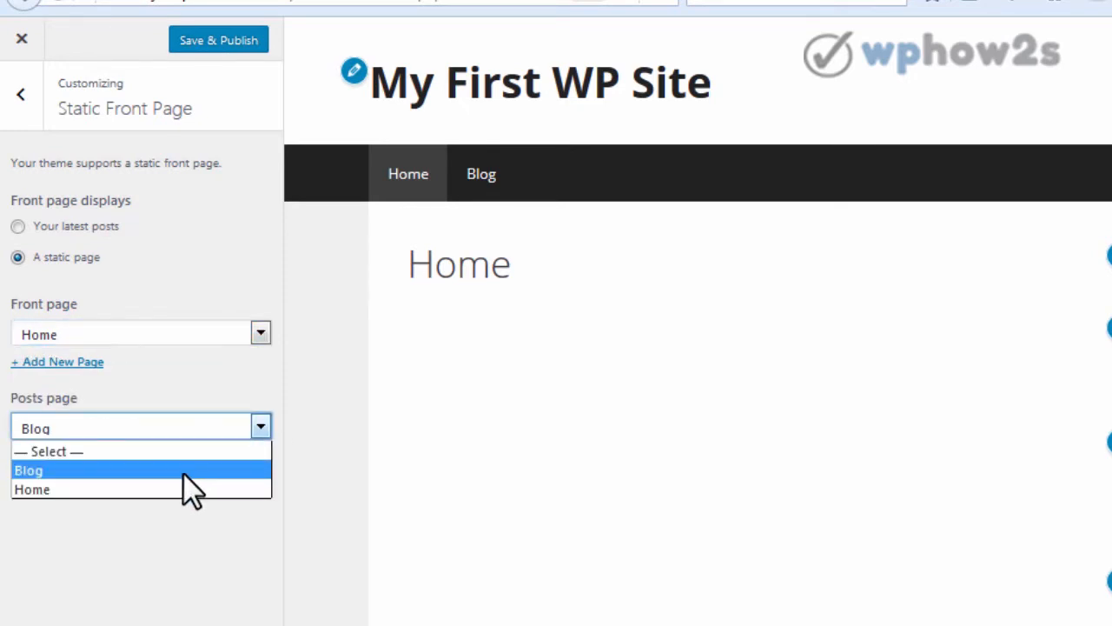
pyautogui.click(183, 470)
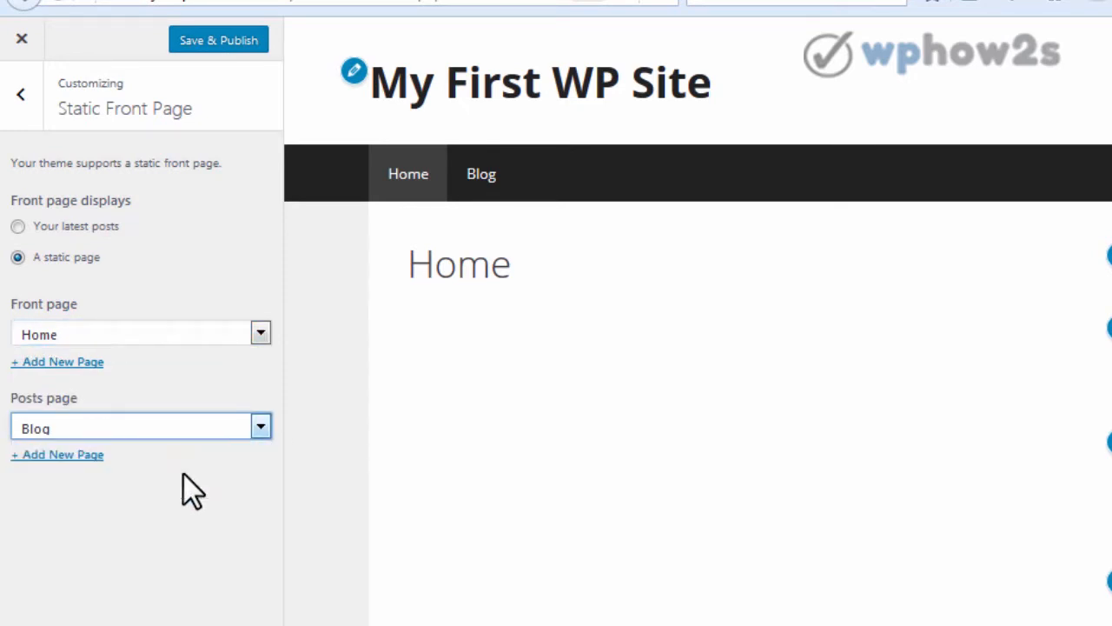
pyautogui.click(217, 40)
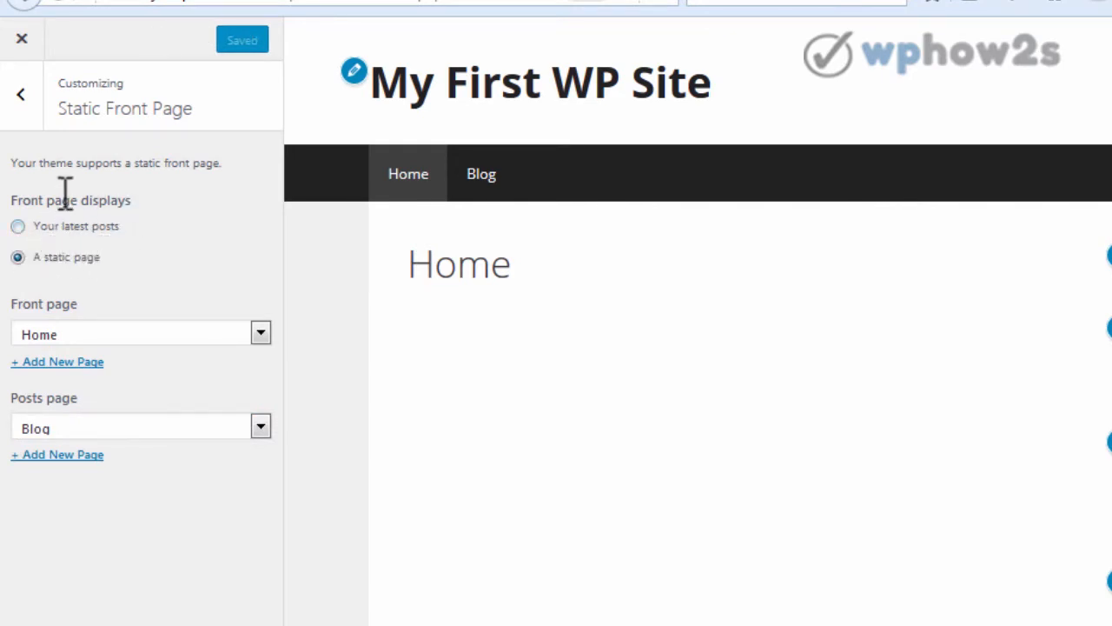
pyautogui.click(23, 103)
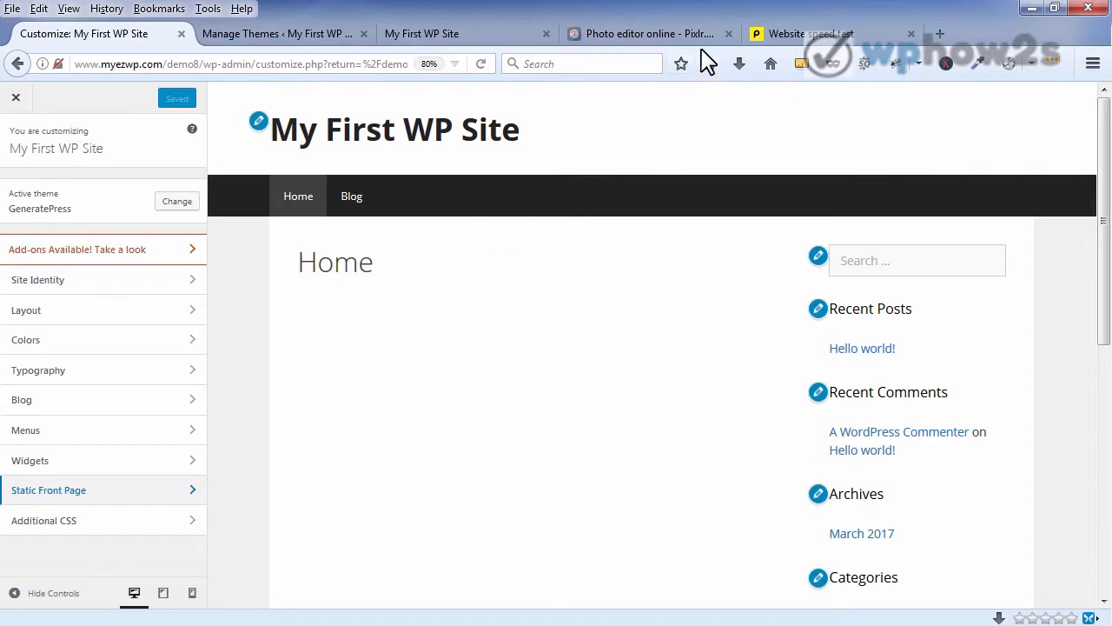
# Step: Switch to the Pixlr website and launch the Pixlr Editor web app
pyautogui.click(650, 34)
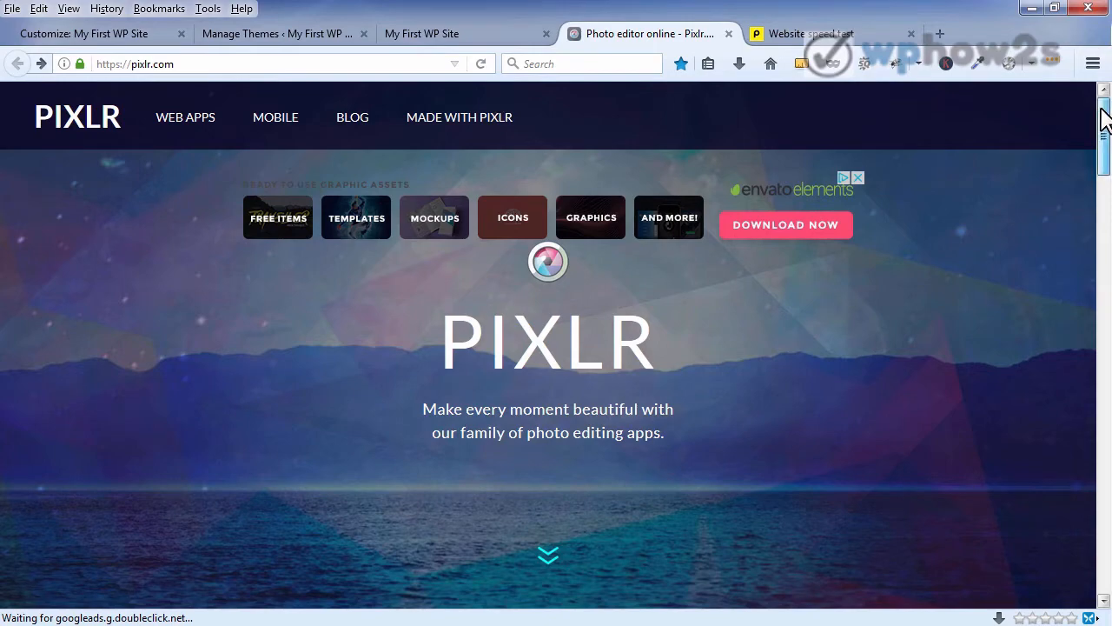
pyautogui.moveTo(1104, 118); pyautogui.dragTo(1104, 311)
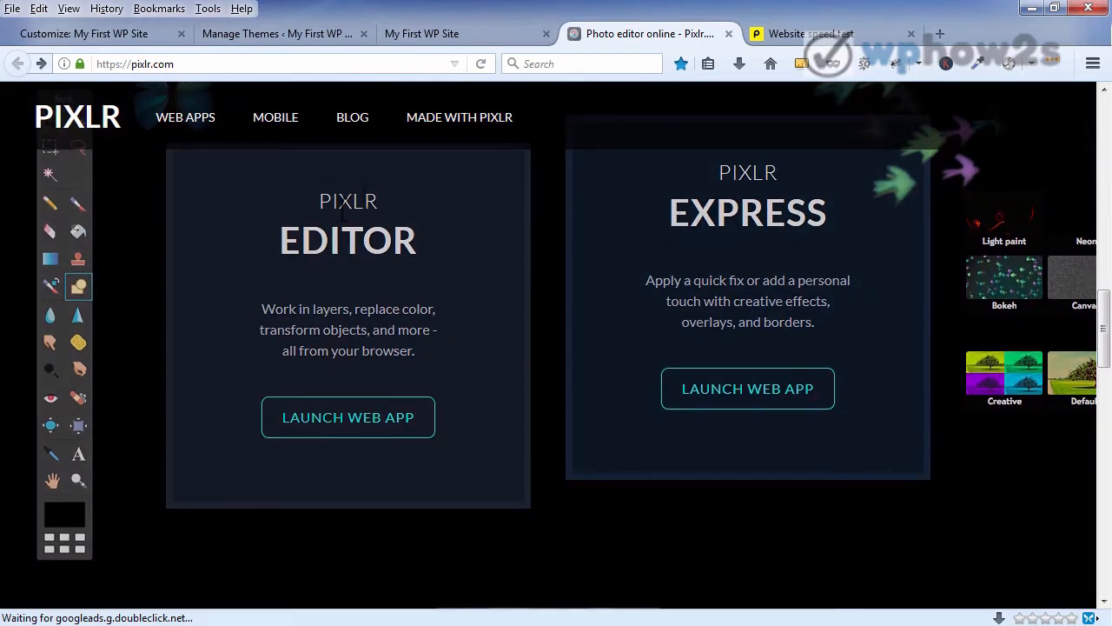
pyautogui.click(348, 416)
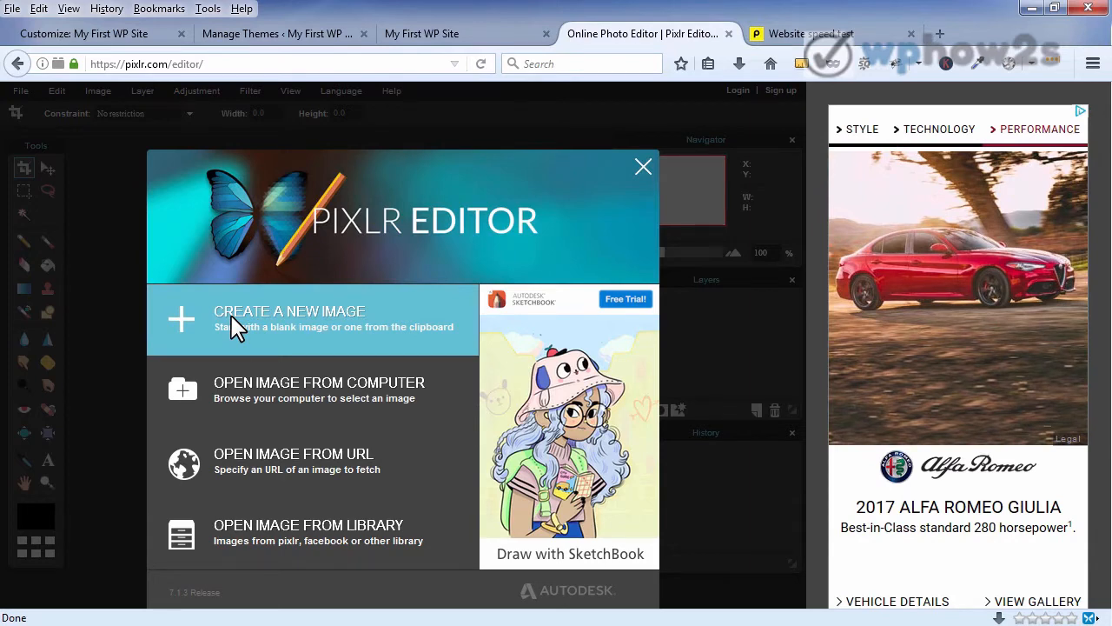
# Step: Start a new image, then check the suggested logo dimensions in the WordPress customizer's Site Identity settings
pyautogui.click(233, 326)
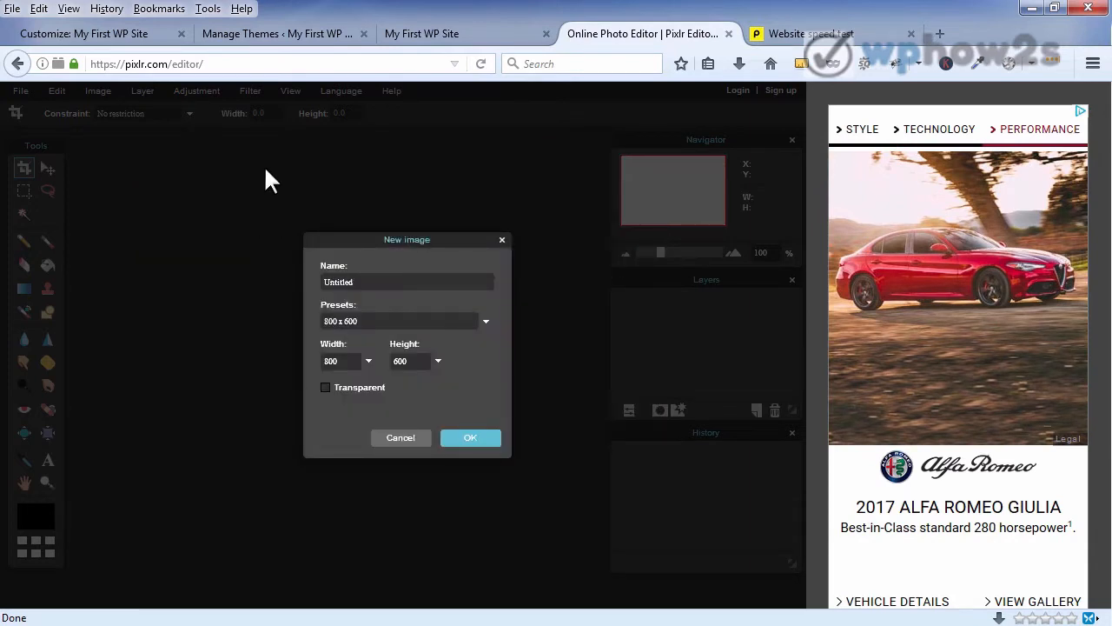
pyautogui.click(74, 35)
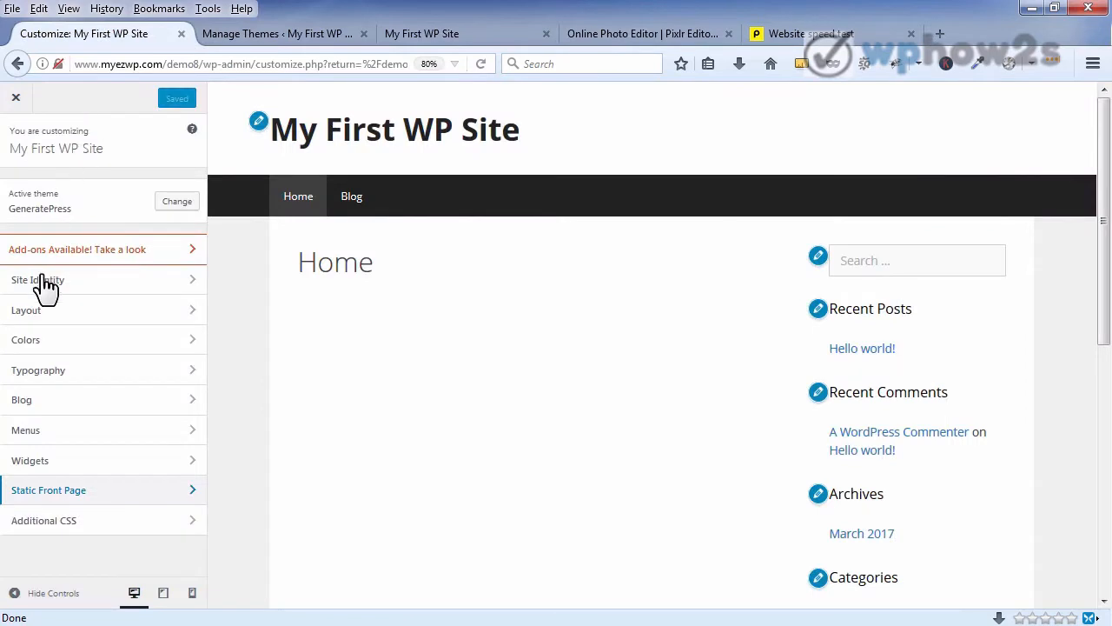
pyautogui.click(71, 282)
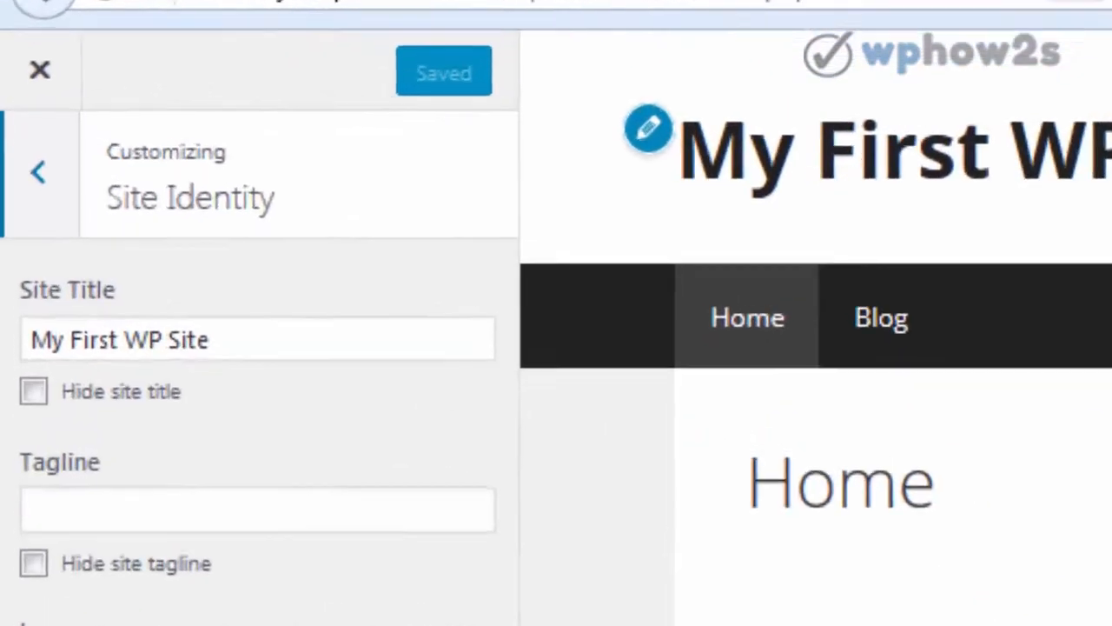
pyautogui.click(140, 377)
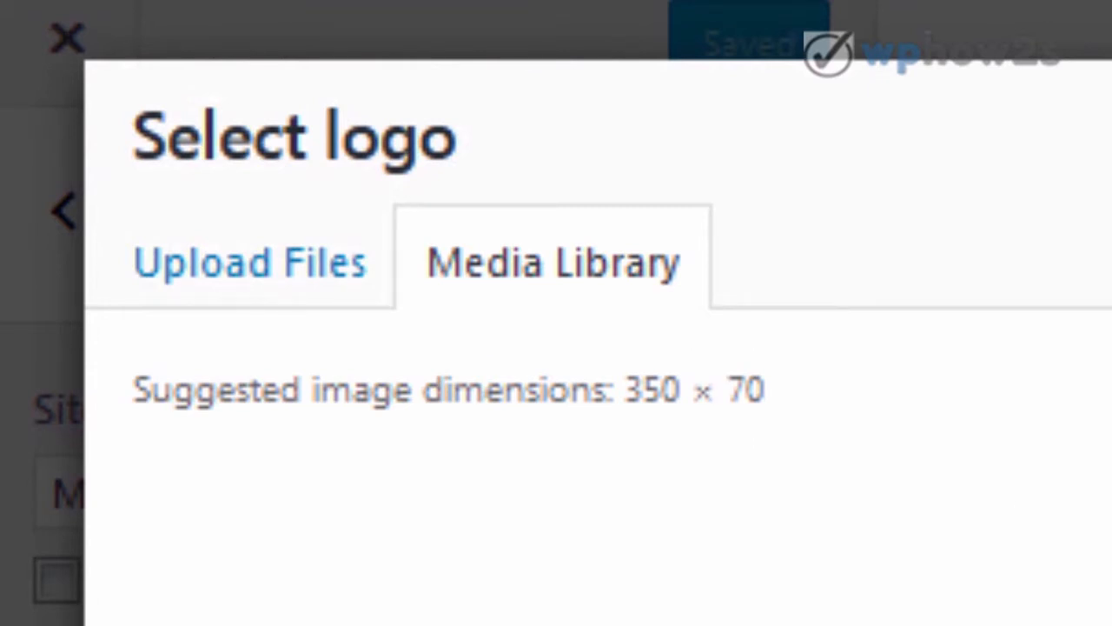
pyautogui.click(1073, 120)
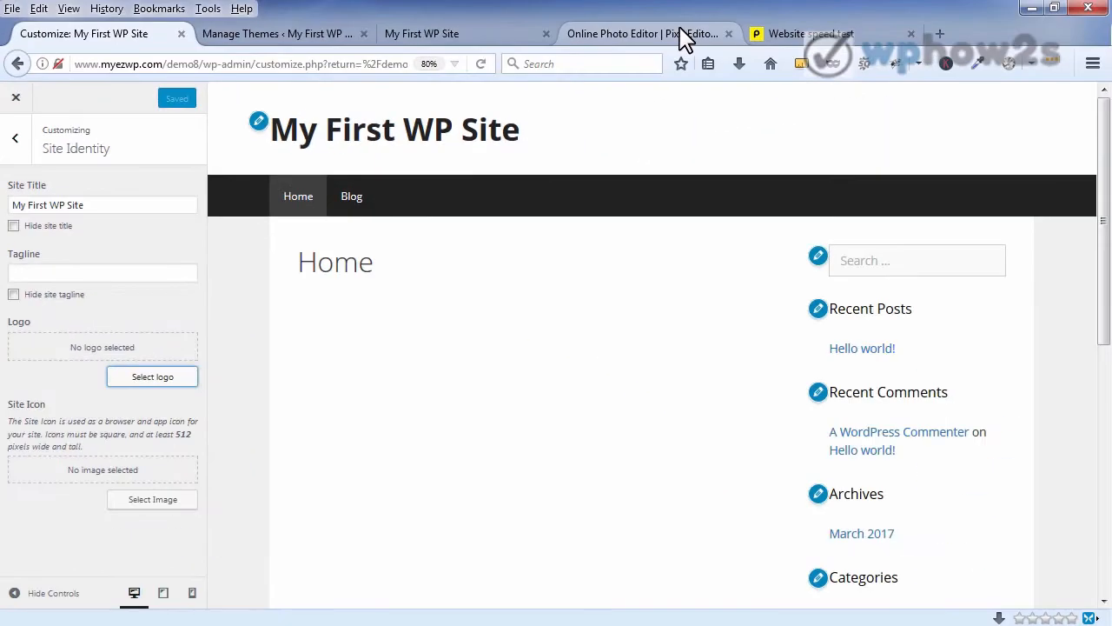
# Step: Return to Pixlr Editor and create a new transparent image 350 pixels wide and 70 pixels high
pyautogui.click(683, 34)
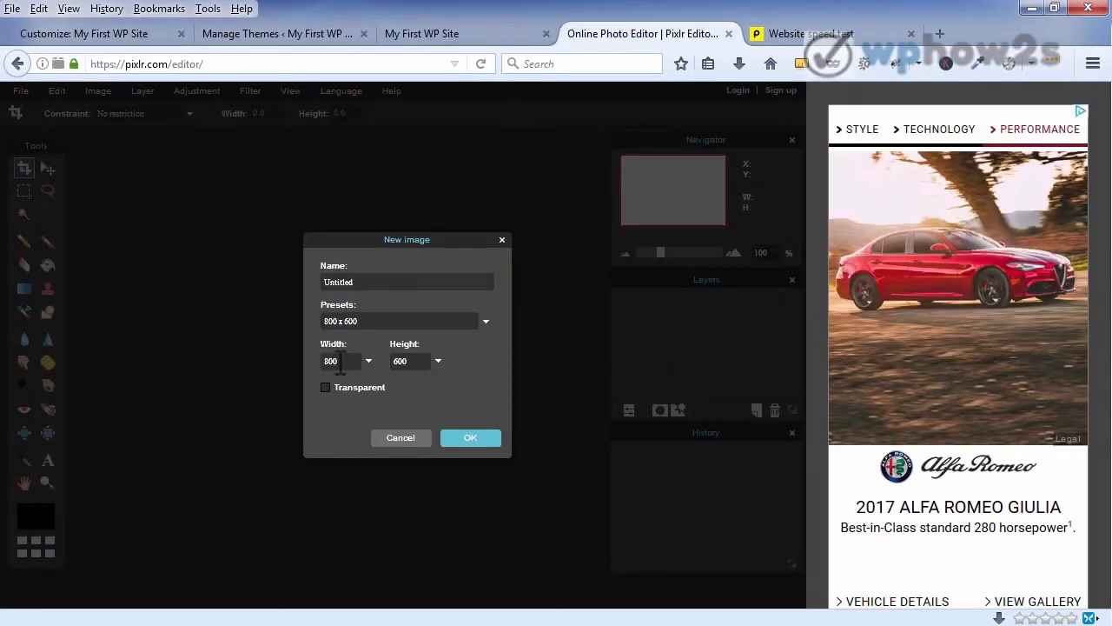
pyautogui.moveTo(340, 363); pyautogui.dragTo(322, 363)
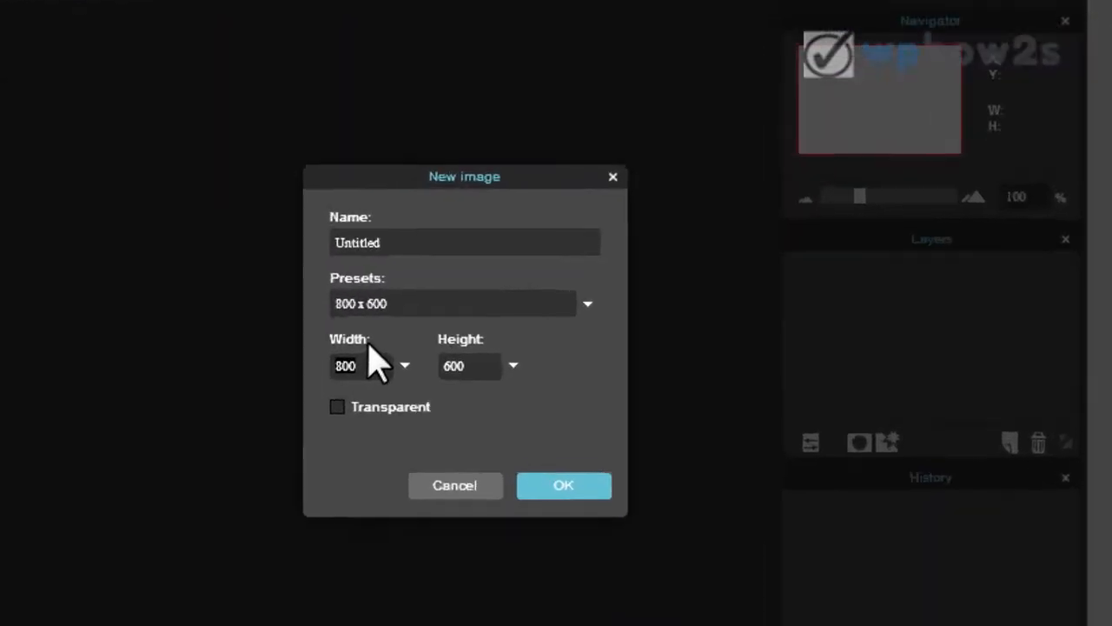
pyautogui.write('350')
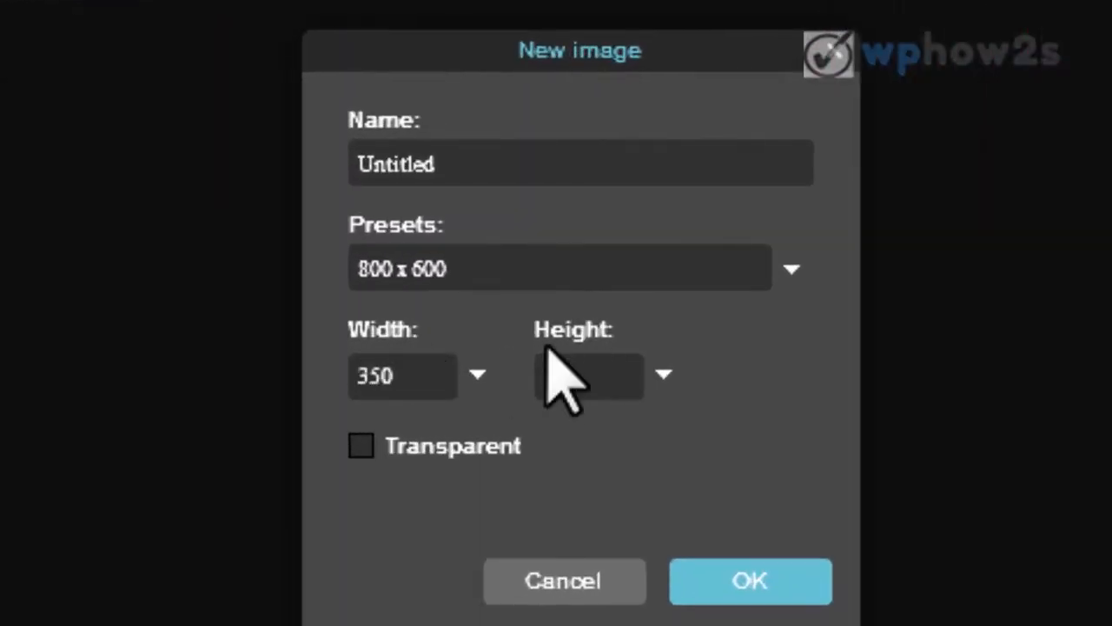
pyautogui.write('70')
pyautogui.click(360, 446)
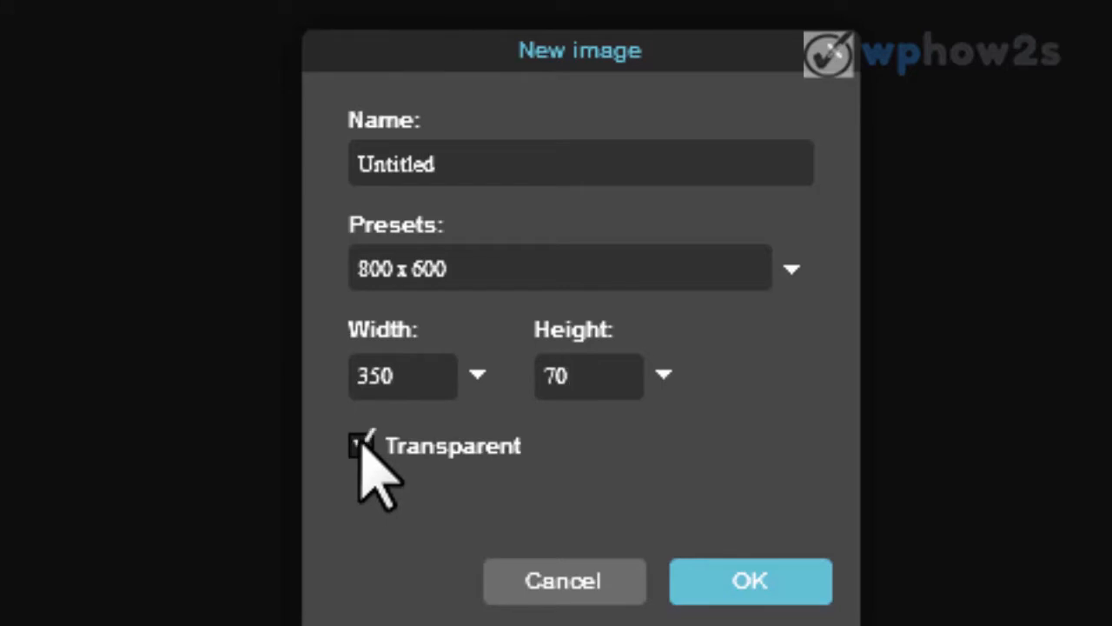
pyautogui.click(735, 587)
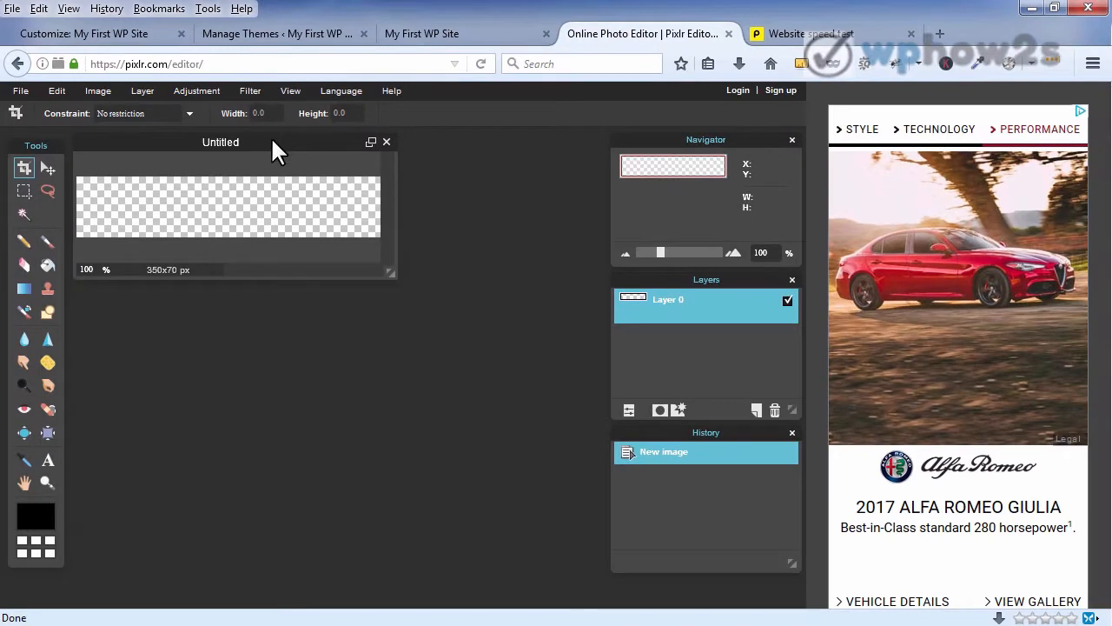
# Step: Move the image window toward the middle of the workspace and add the text "My EZ WP" to the canvas
pyautogui.moveTo(271, 141); pyautogui.dragTo(376, 256)
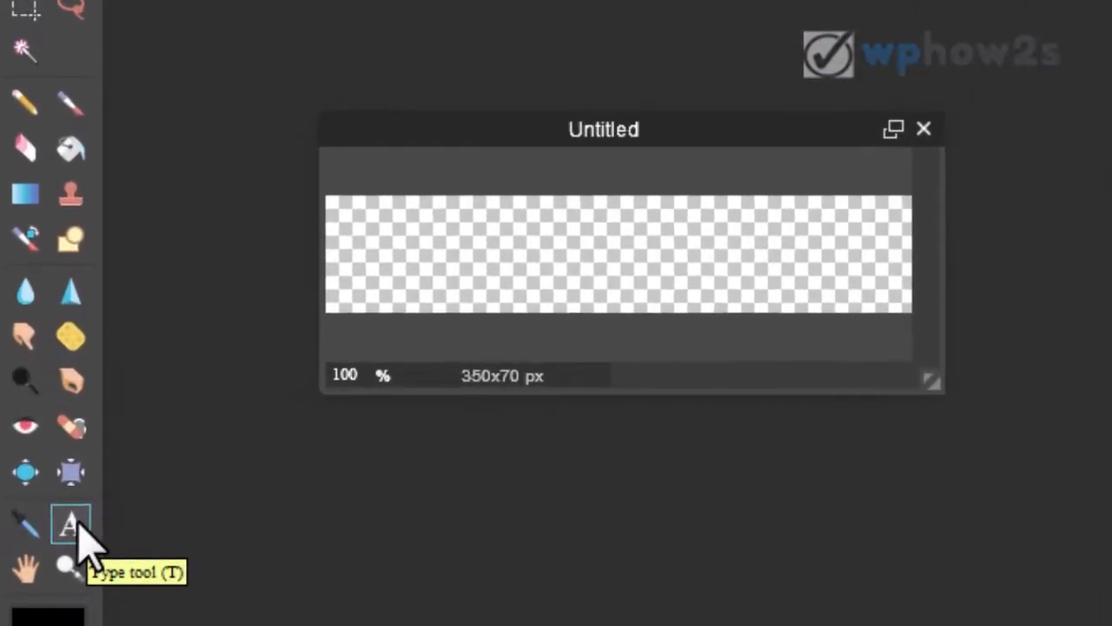
pyautogui.click(78, 523)
pyautogui.click(387, 250)
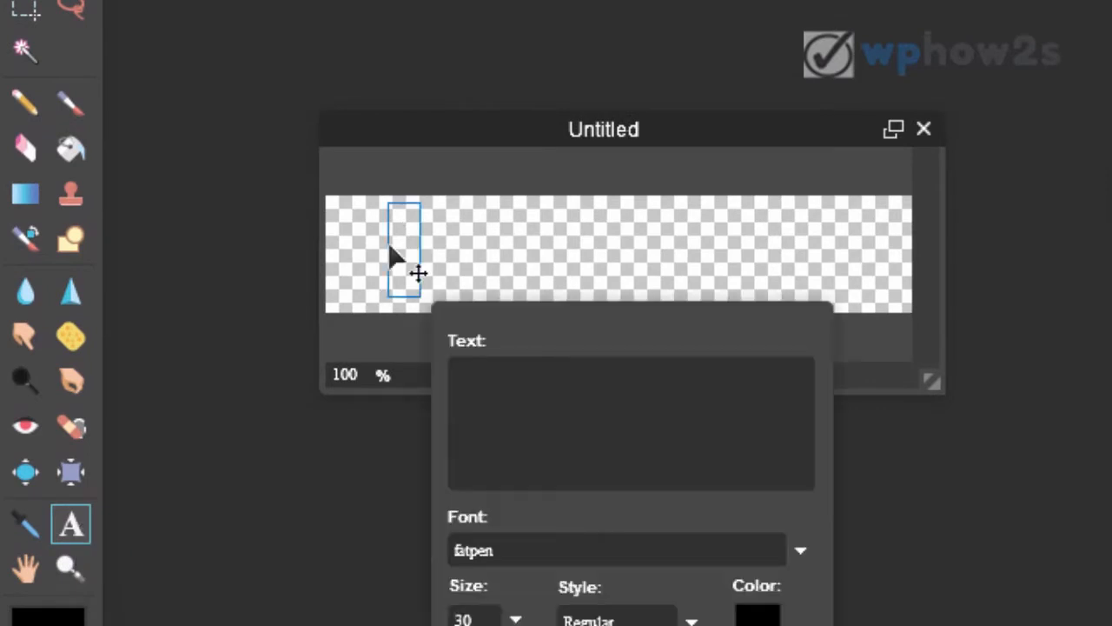
pyautogui.click(492, 386)
pyautogui.write('My E')
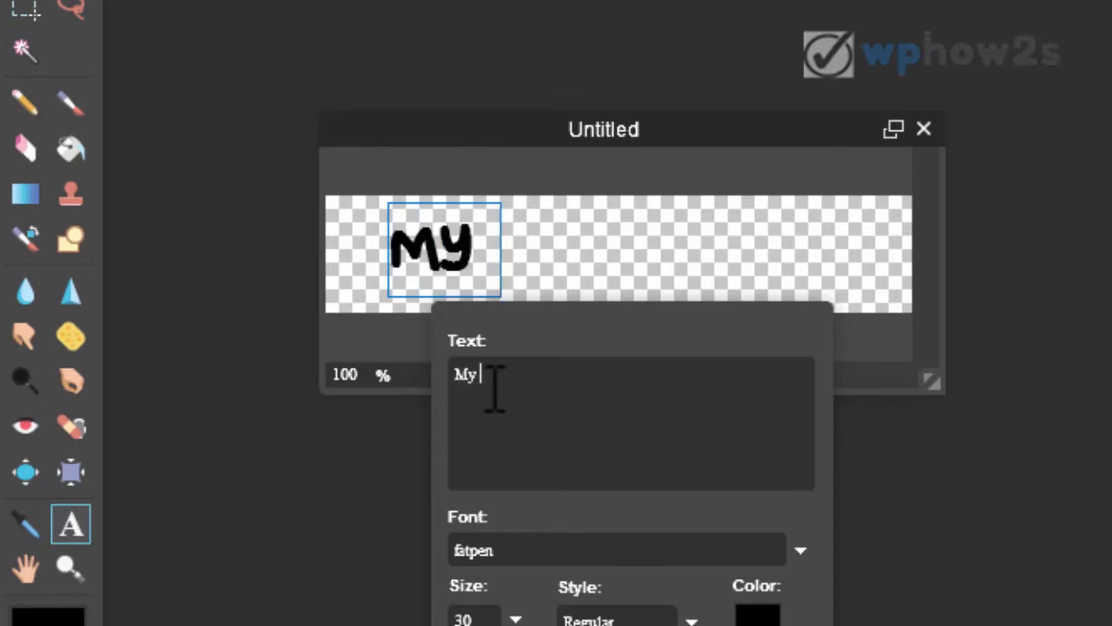
pyautogui.write('Z WP')
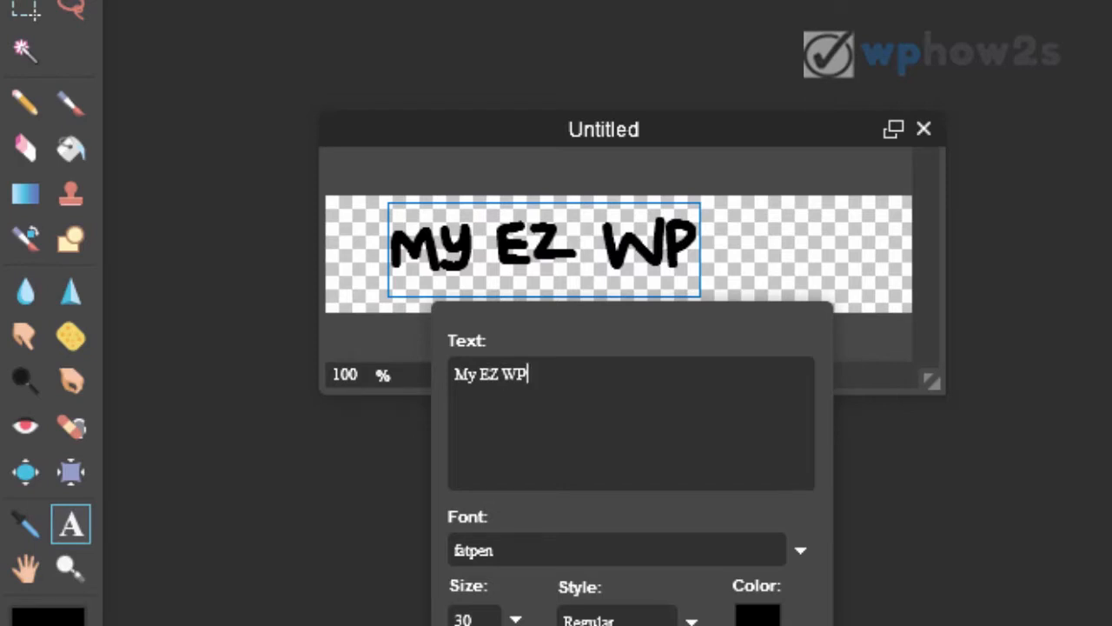
# Step: Format the "My EZ WP" text with size 46, the Acme font and the Bold style
pyautogui.click(515, 620)
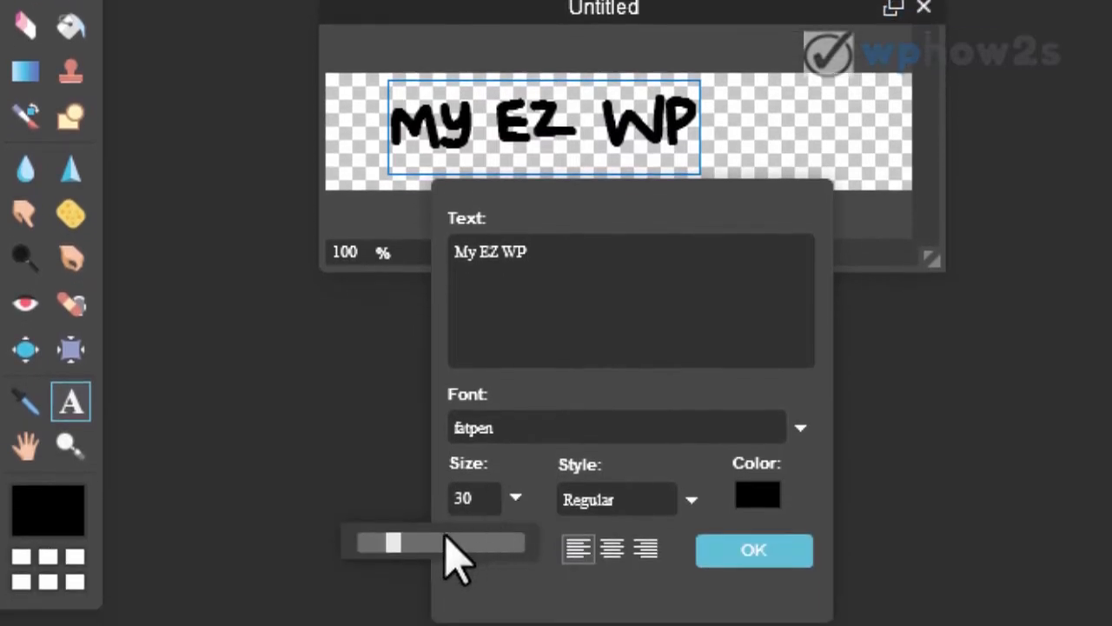
pyautogui.moveTo(385, 575); pyautogui.dragTo(400, 541)
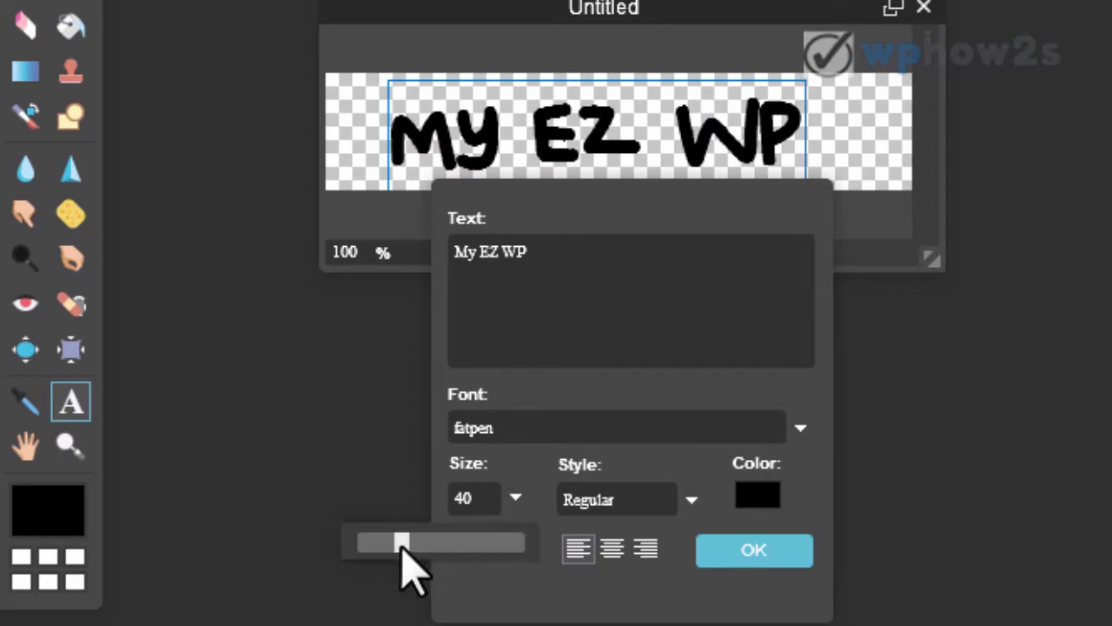
pyautogui.moveTo(401, 543); pyautogui.dragTo(410, 543)
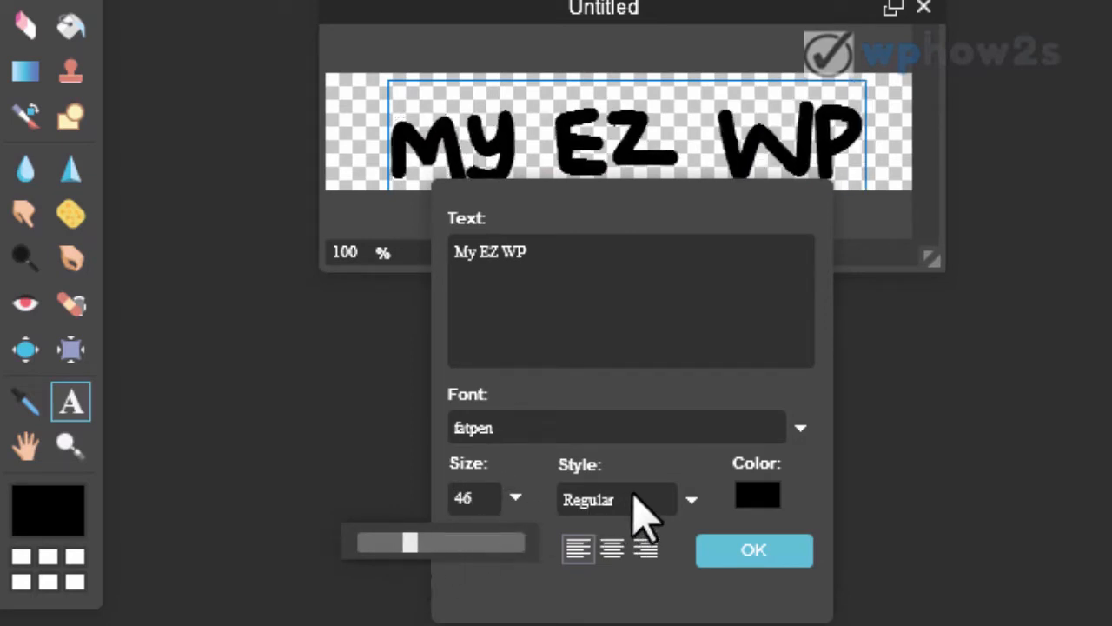
pyautogui.click(799, 424)
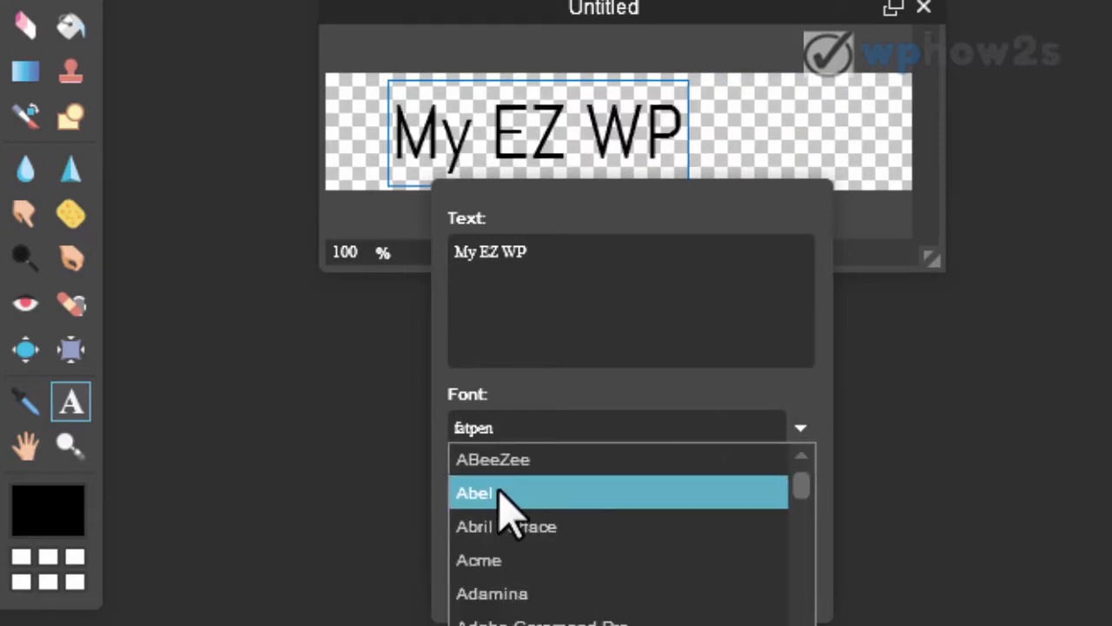
pyautogui.click(492, 563)
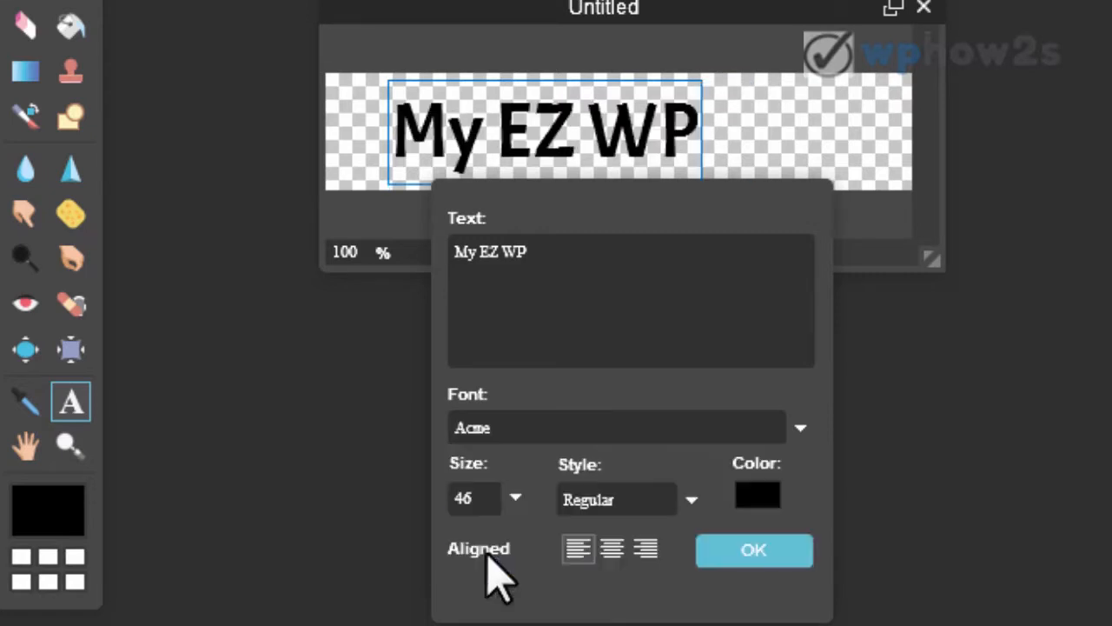
pyautogui.click(692, 500)
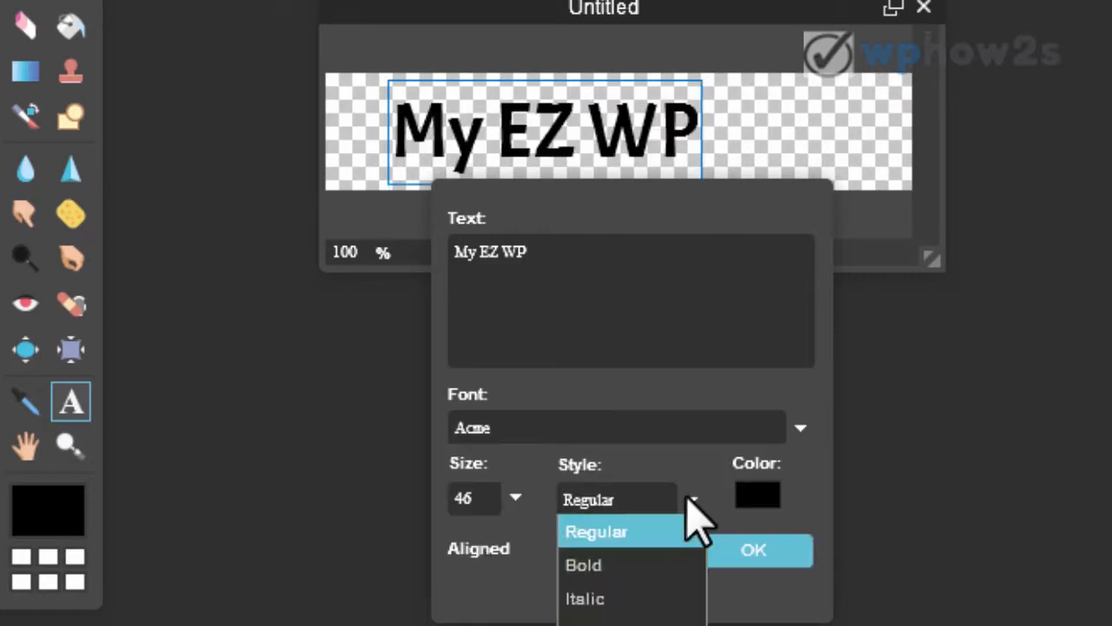
pyautogui.click(618, 577)
# Step: Set the color of the "My EZ WP" text to the red shade bf381d
pyautogui.click(758, 495)
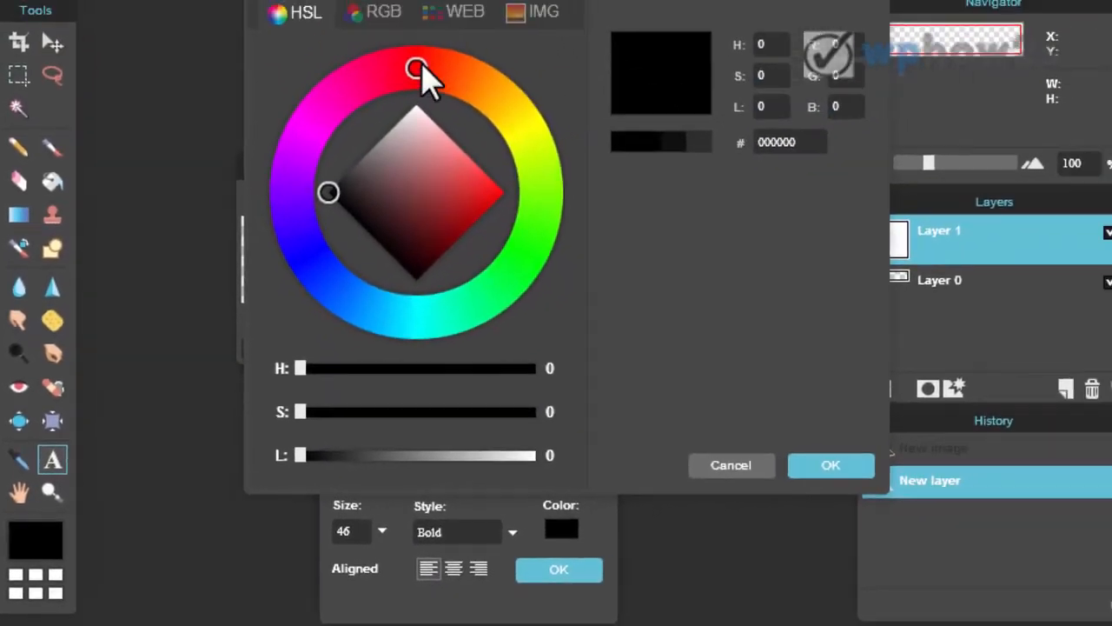
pyautogui.moveTo(418, 66); pyautogui.dragTo(443, 80)
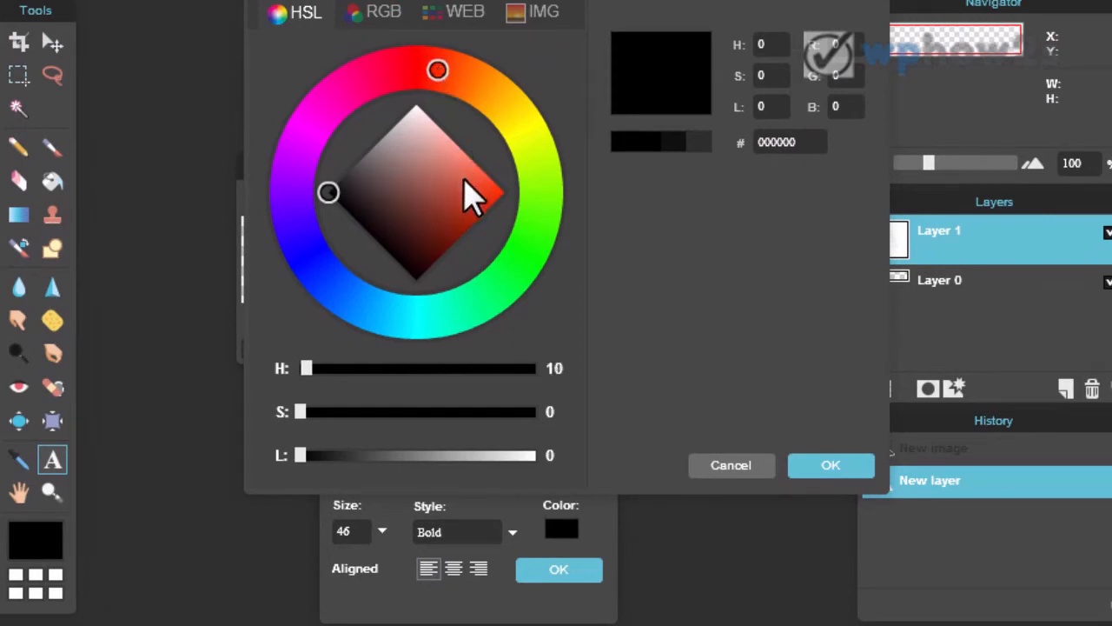
pyautogui.click(464, 202)
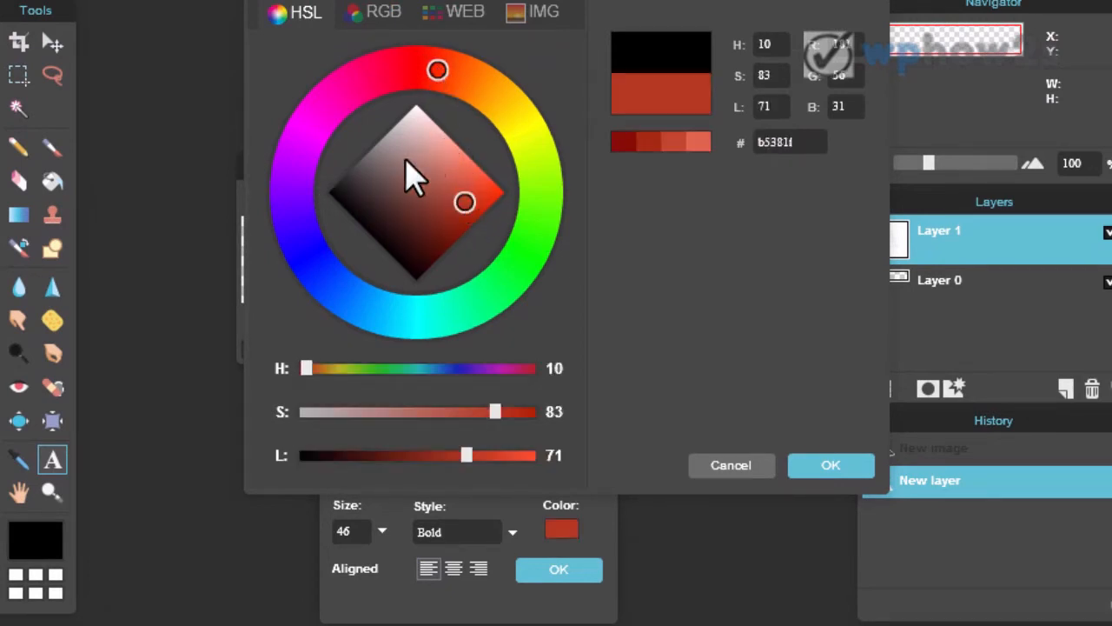
pyautogui.click(462, 203)
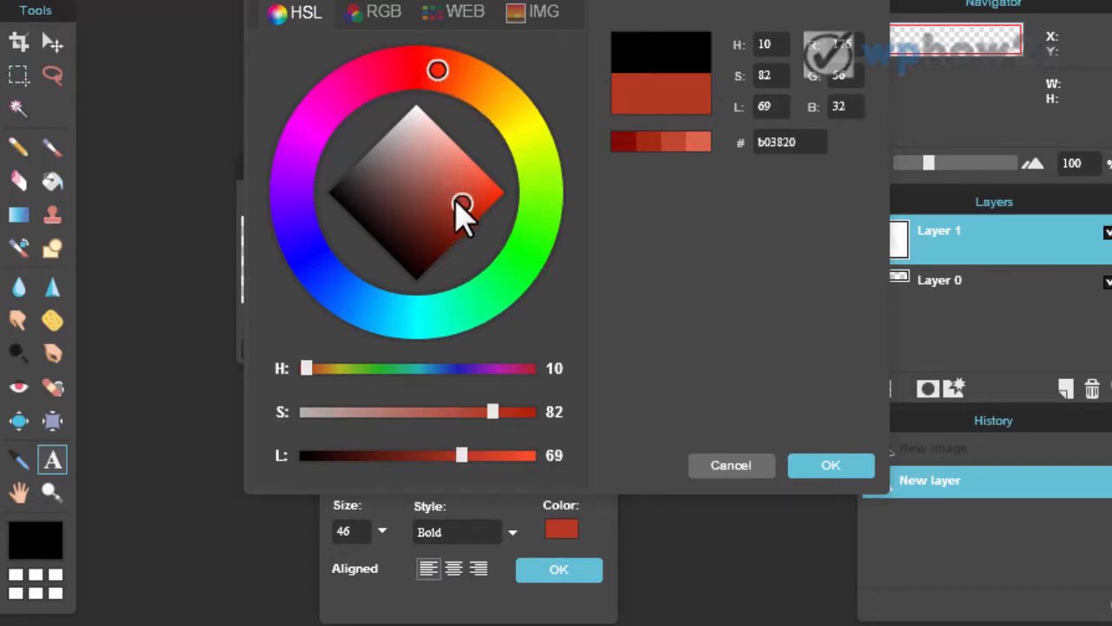
pyautogui.moveTo(457, 205)
pyautogui.mouseDown()
pyautogui.moveTo(452, 217)
pyautogui.moveTo(470, 203)
pyautogui.mouseUp()
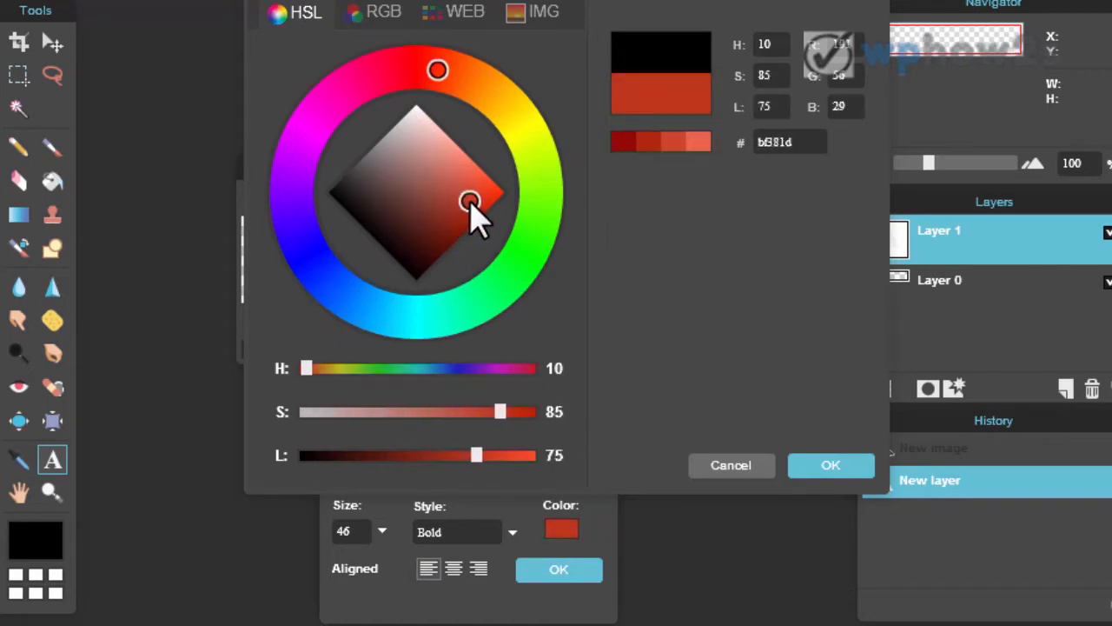
pyautogui.click(830, 469)
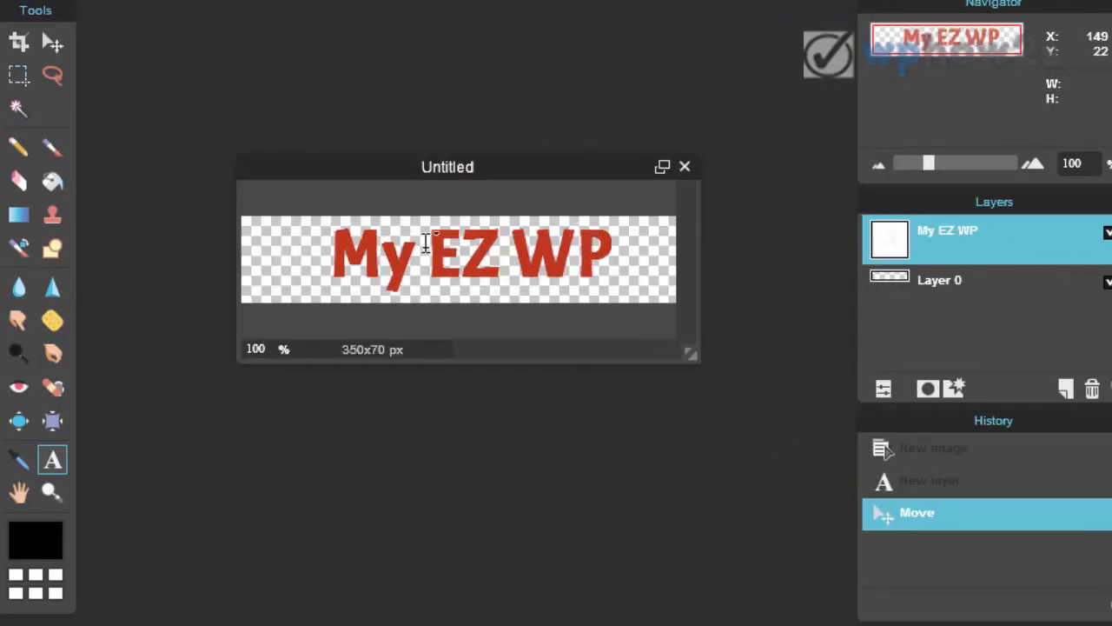
# Step: Enlarge the "My EZ WP" text to size 80 and reposition it so it fits centered on the canvas
pyautogui.click(445, 239)
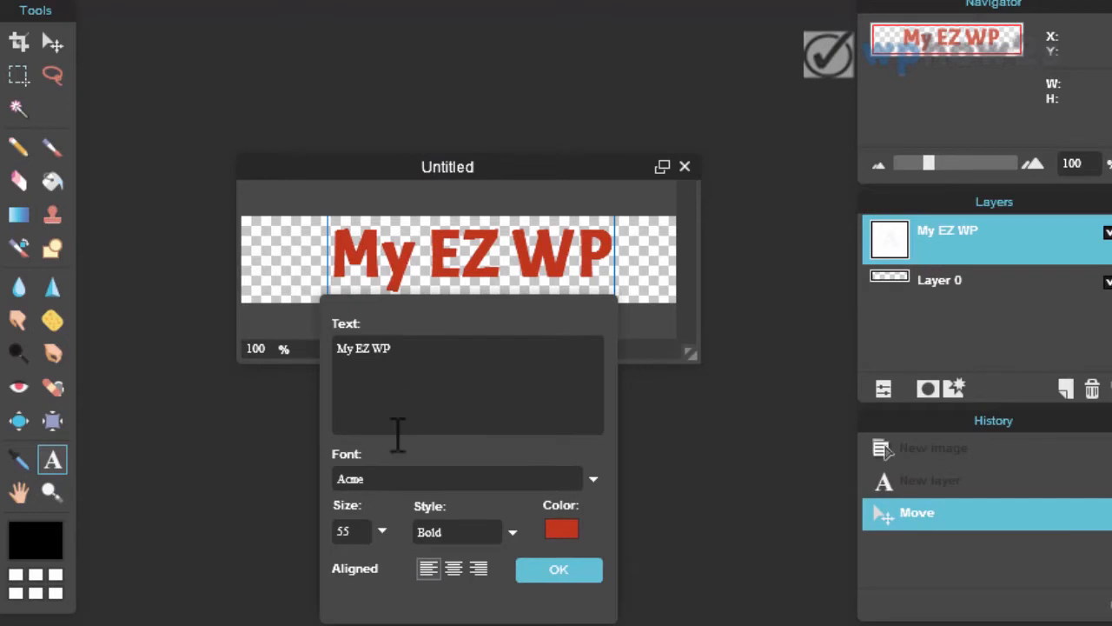
pyautogui.click(382, 530)
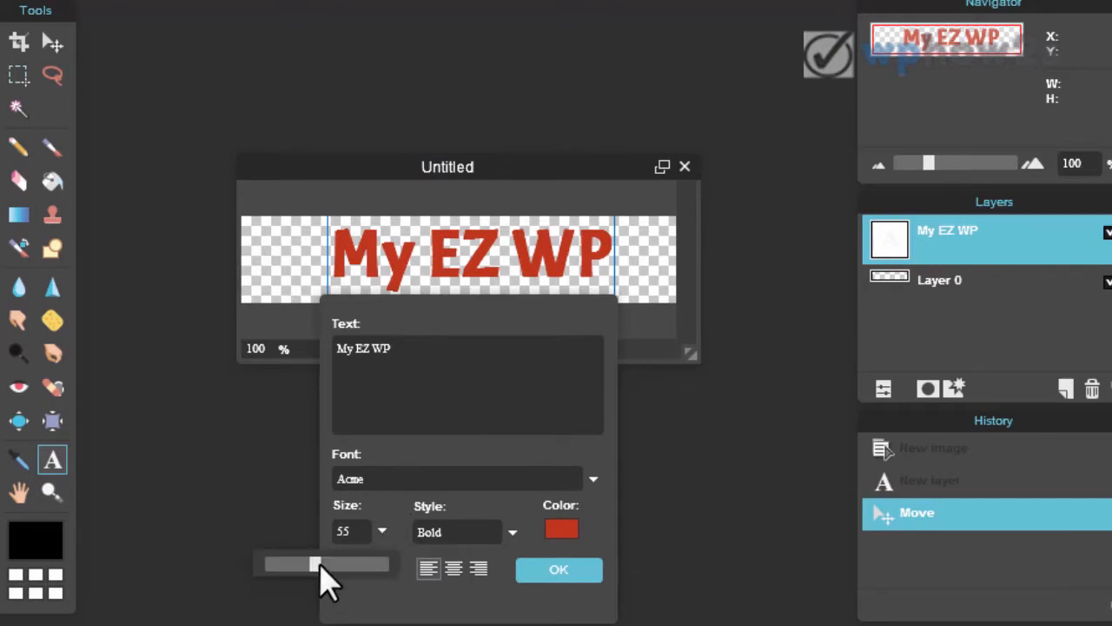
pyautogui.moveTo(315, 563); pyautogui.dragTo(329, 564)
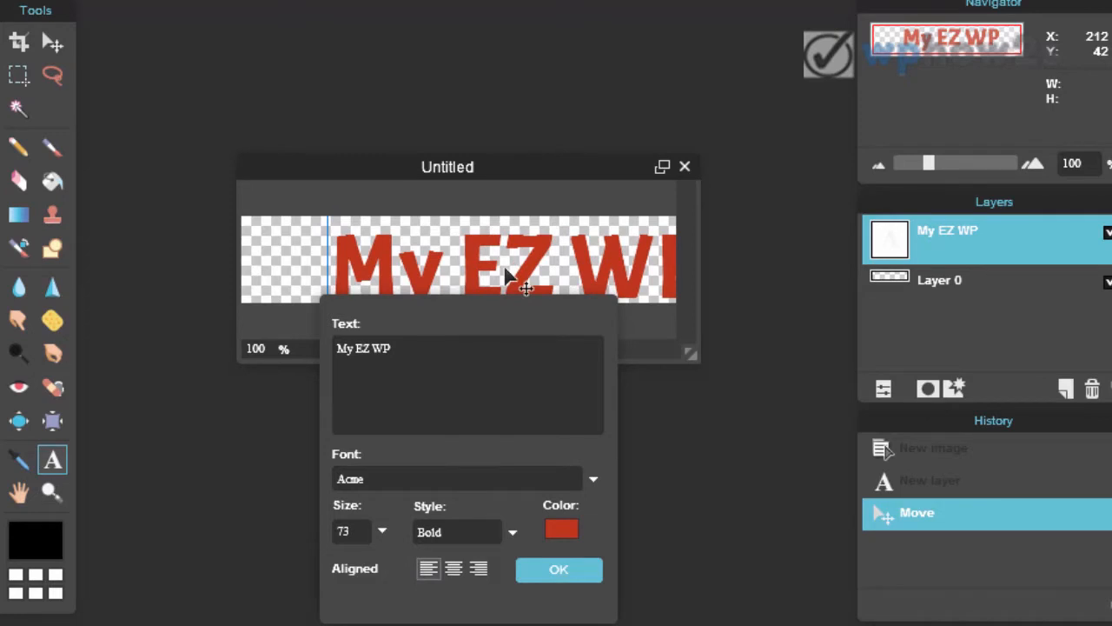
pyautogui.moveTo(505, 268); pyautogui.dragTo(453, 261)
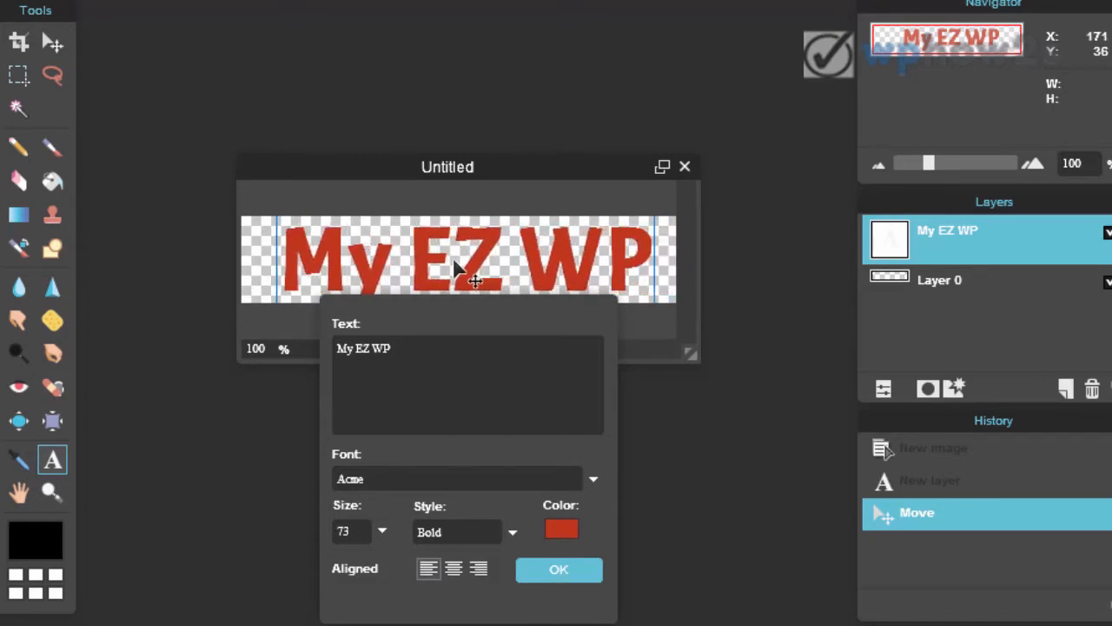
pyautogui.click(377, 538)
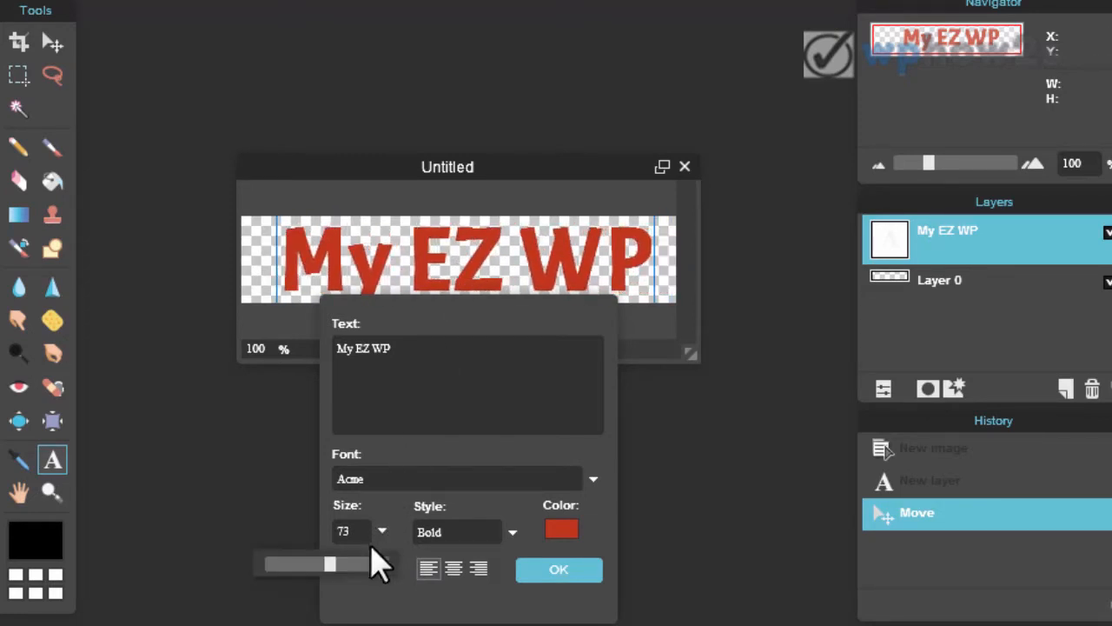
pyautogui.moveTo(334, 563); pyautogui.dragTo(340, 563)
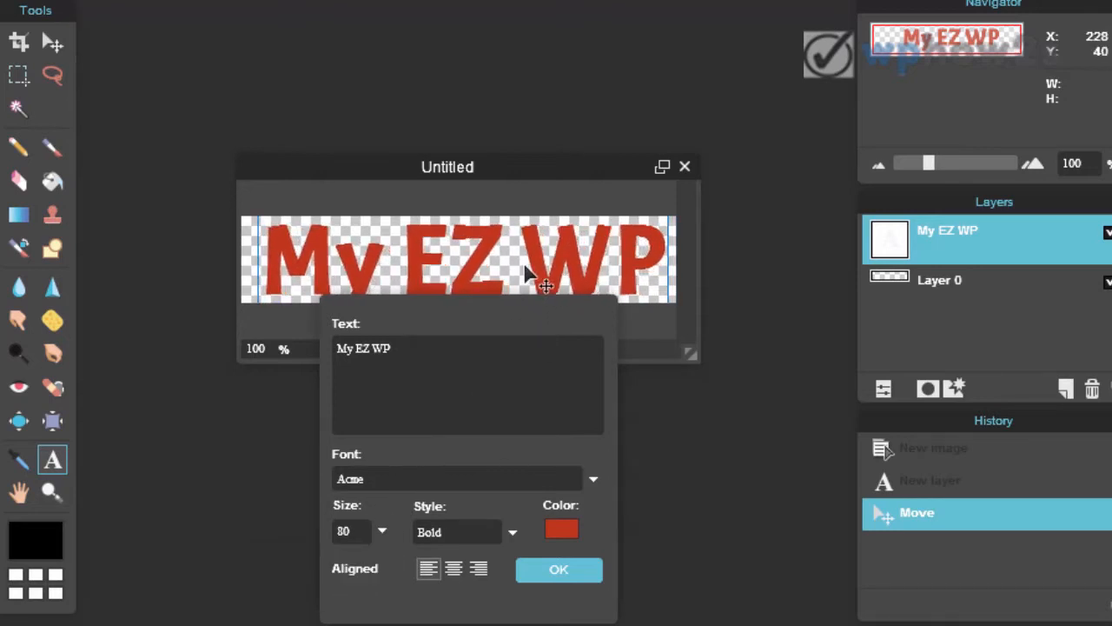
pyautogui.click(557, 574)
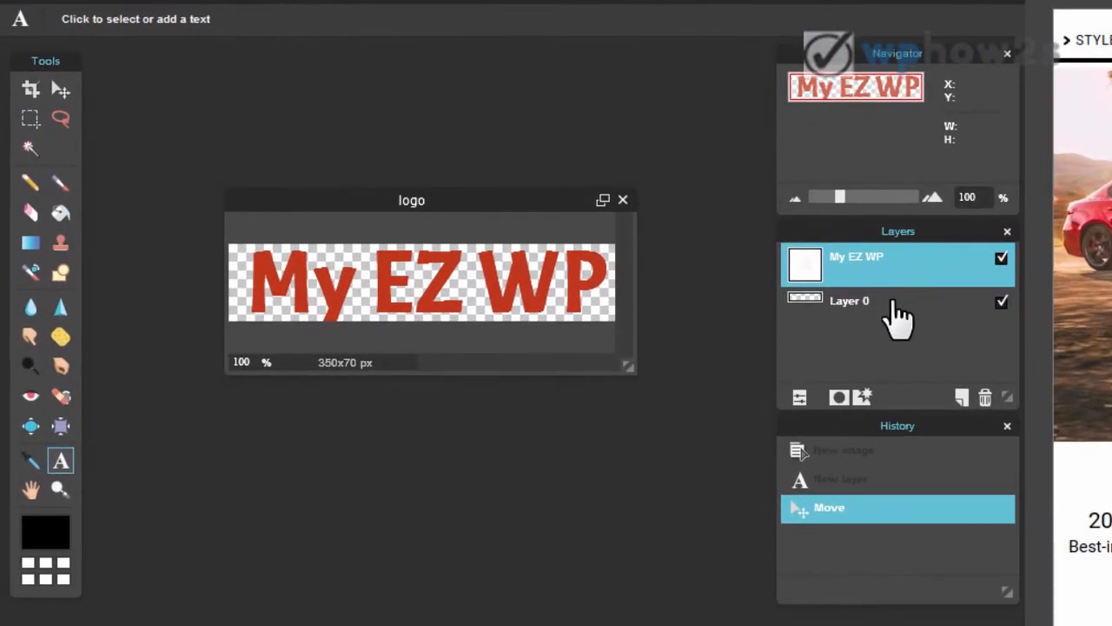
# Step: Hide the My EZ WP text layer and show it again to check what it contains
pyautogui.click(1001, 259)
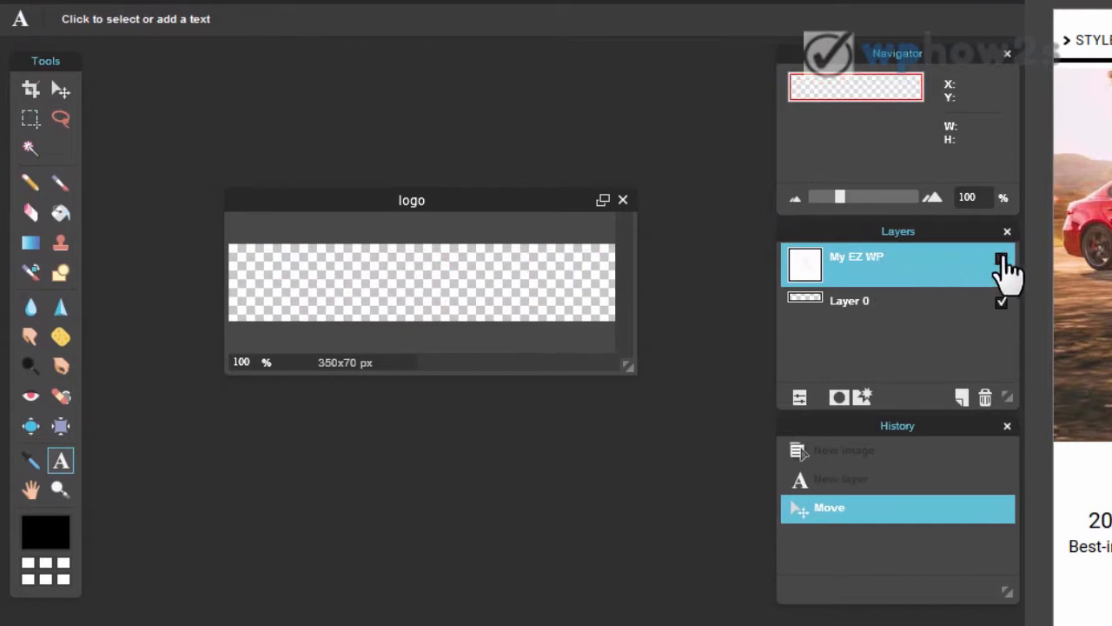
pyautogui.click(1000, 259)
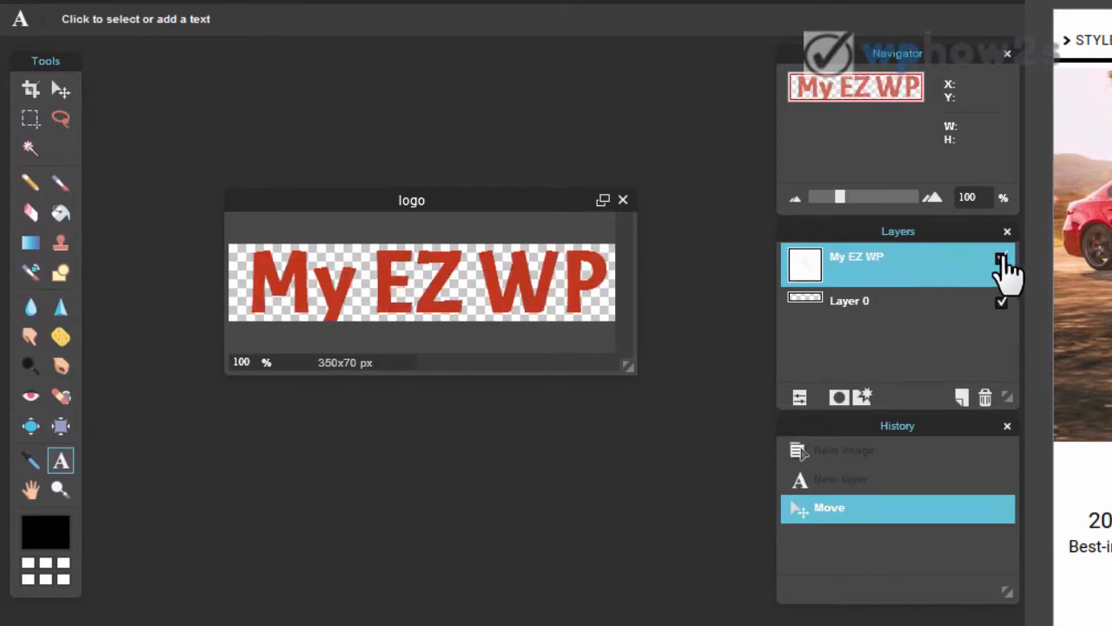
# Step: Try a crop frame drawn tightly around the My EZ WP text and decline to apply it
pyautogui.click(879, 304)
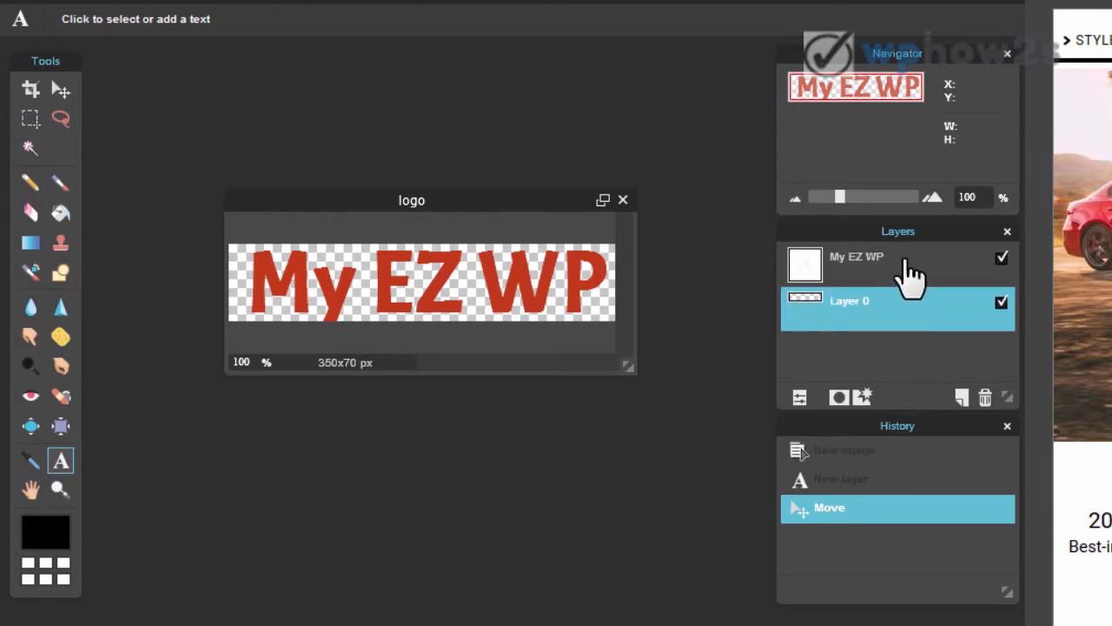
pyautogui.click(910, 274)
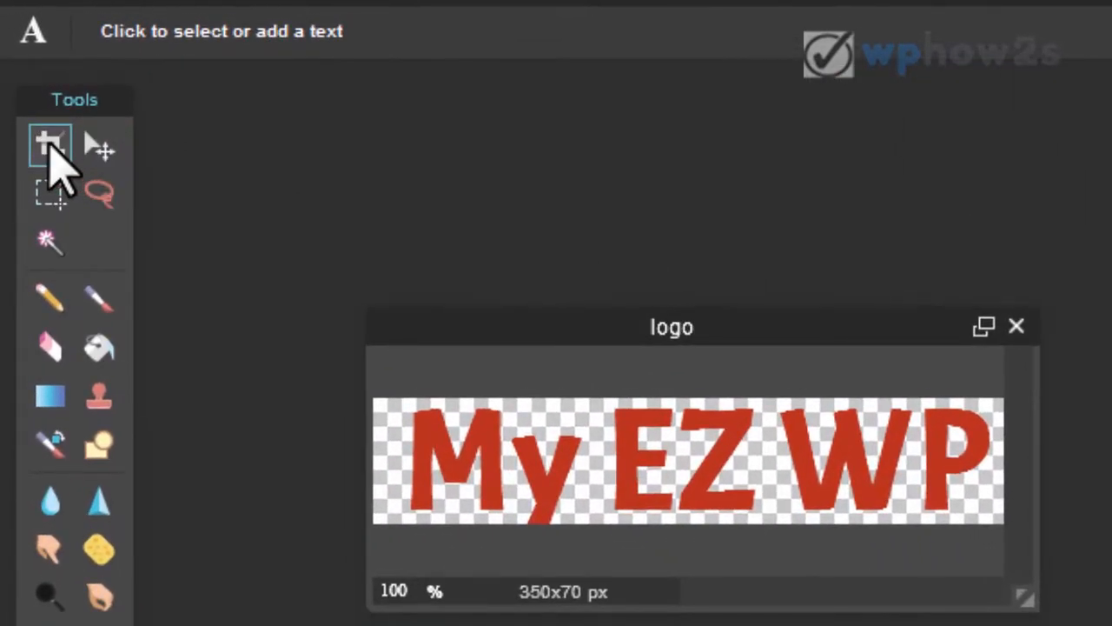
pyautogui.click(49, 141)
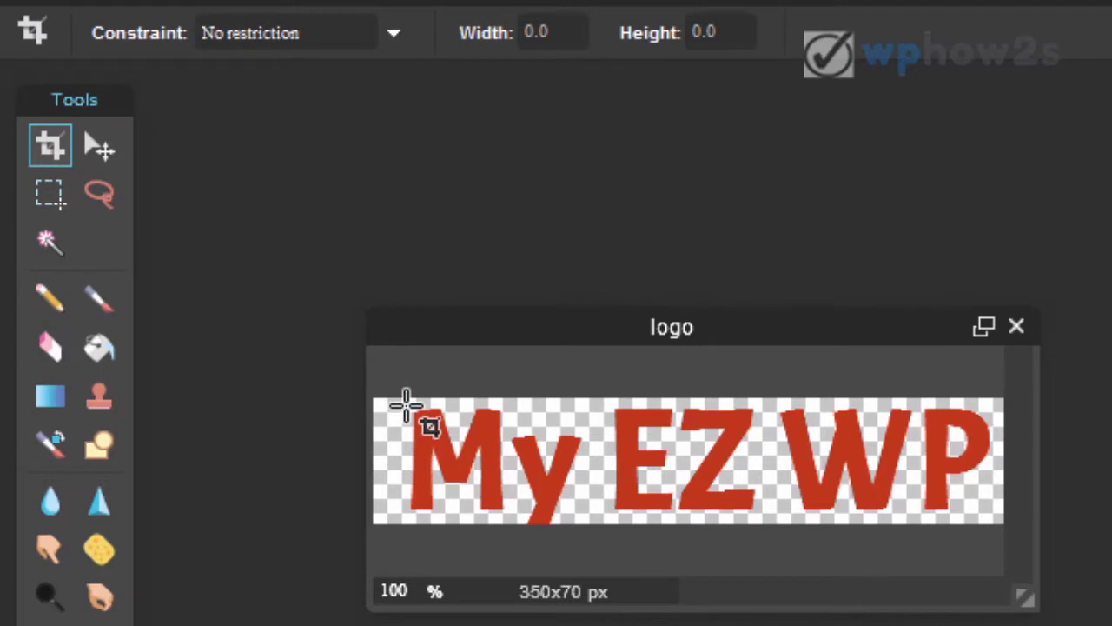
pyautogui.moveTo(405, 404); pyautogui.dragTo(996, 513)
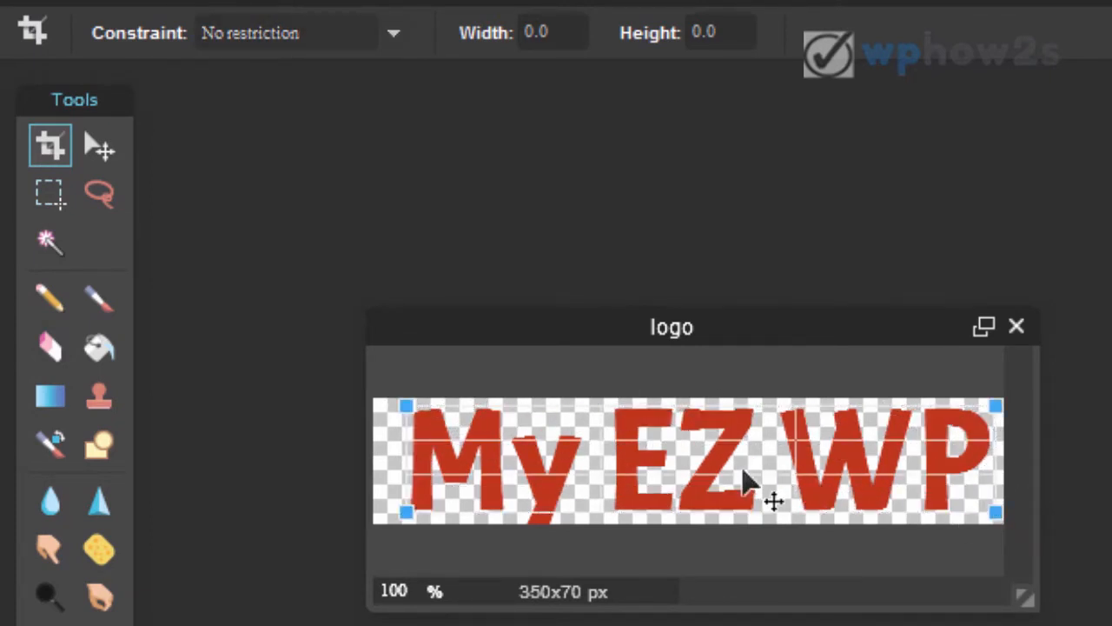
pyautogui.click(55, 150)
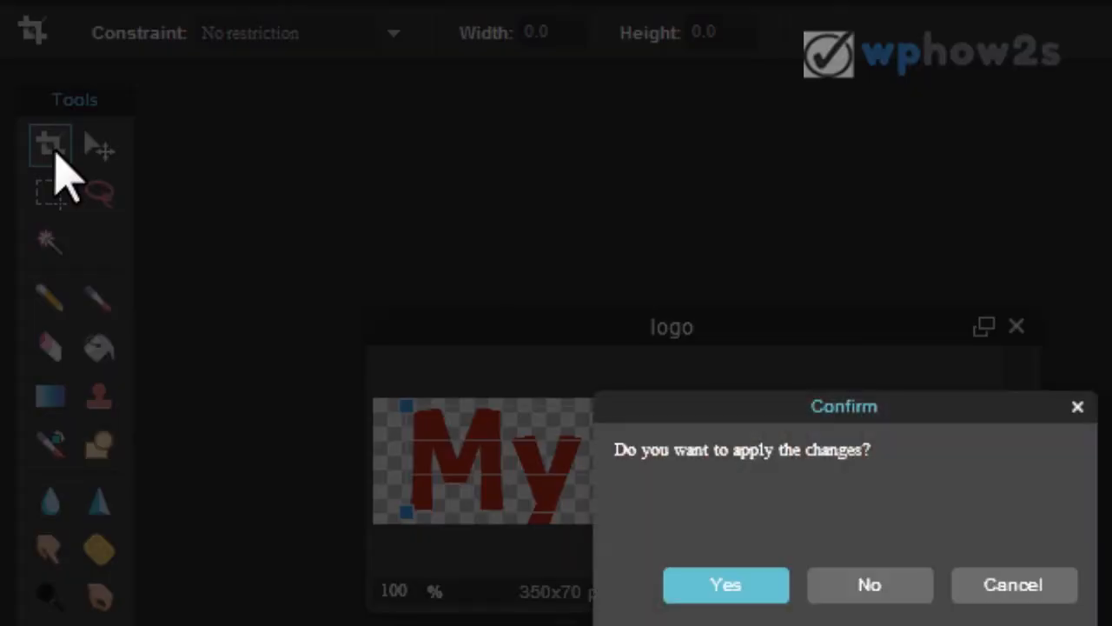
pyautogui.click(869, 584)
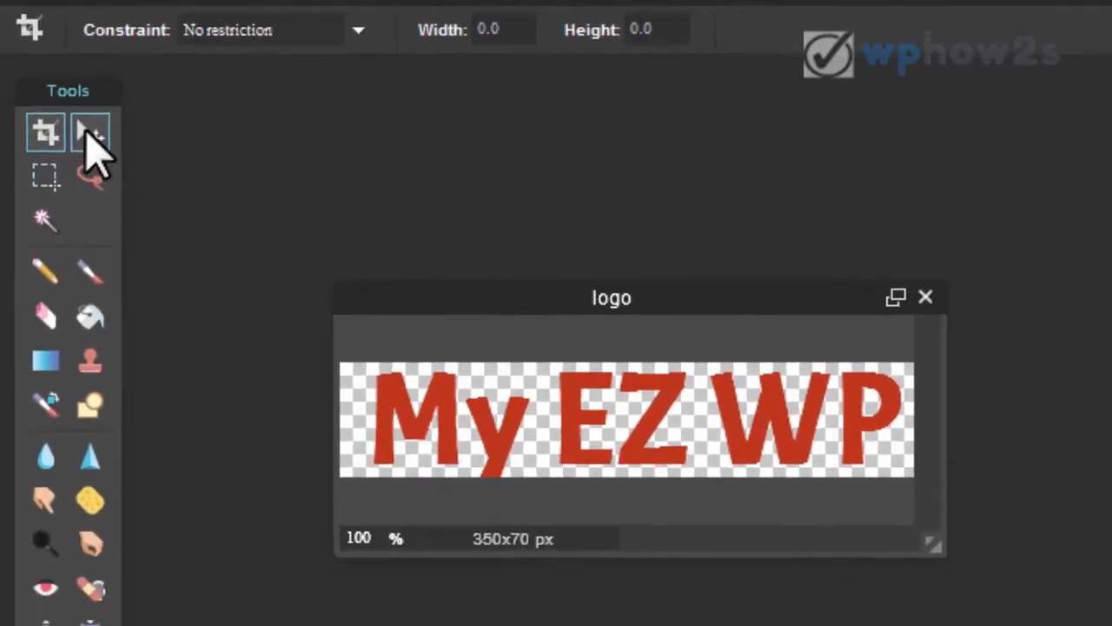
# Step: Nudge the My EZ WP text layer slightly up and to the left with the Move tool to center it on the canvas
pyautogui.click(91, 138)
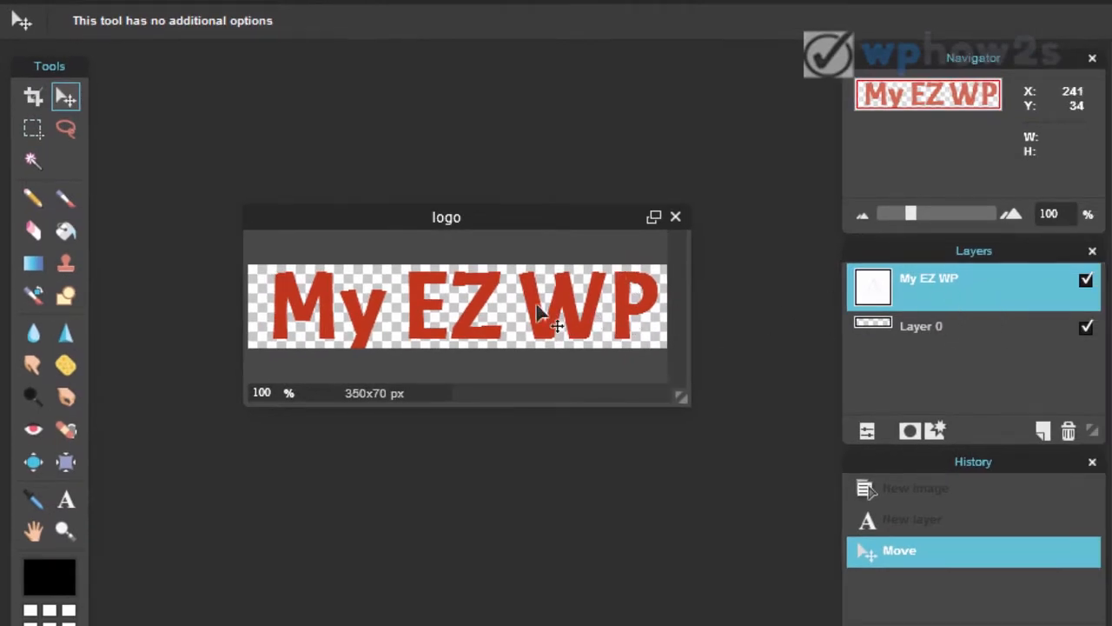
pyautogui.moveTo(536, 308)
pyautogui.mouseDown()
pyautogui.moveTo(503, 303)
pyautogui.moveTo(541, 295)
pyautogui.moveTo(536, 305)
pyautogui.mouseUp()
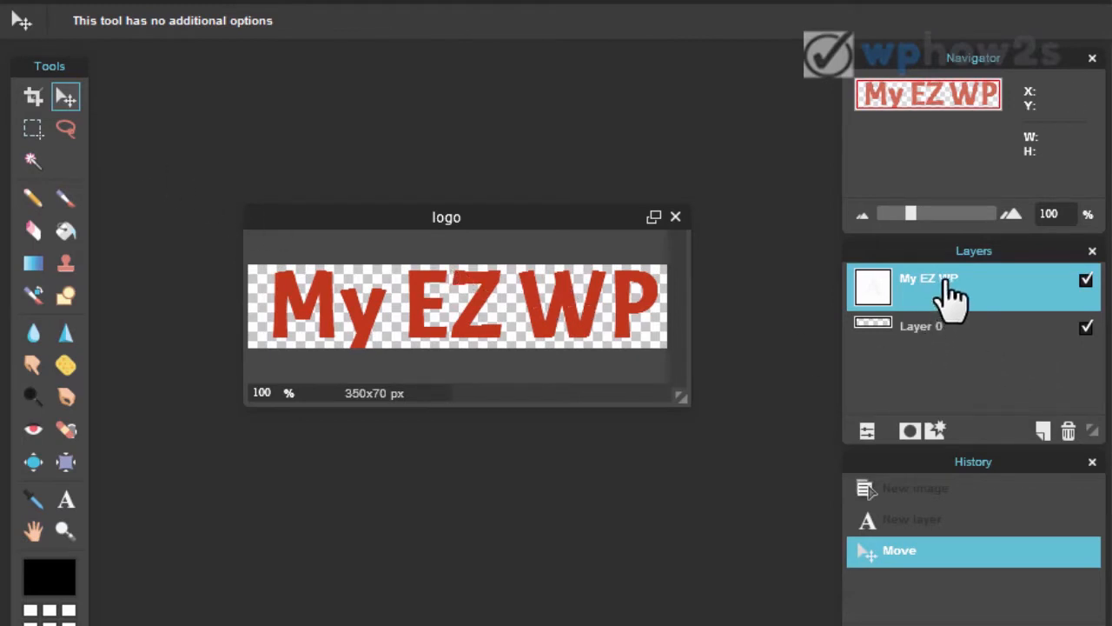
pyautogui.click(978, 341)
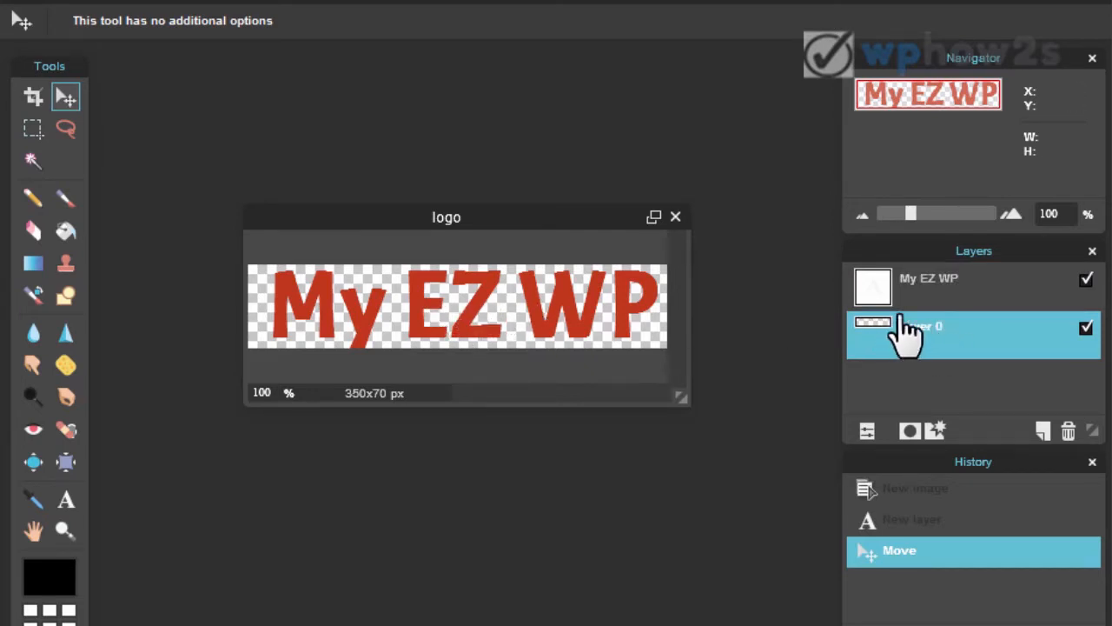
pyautogui.click(934, 300)
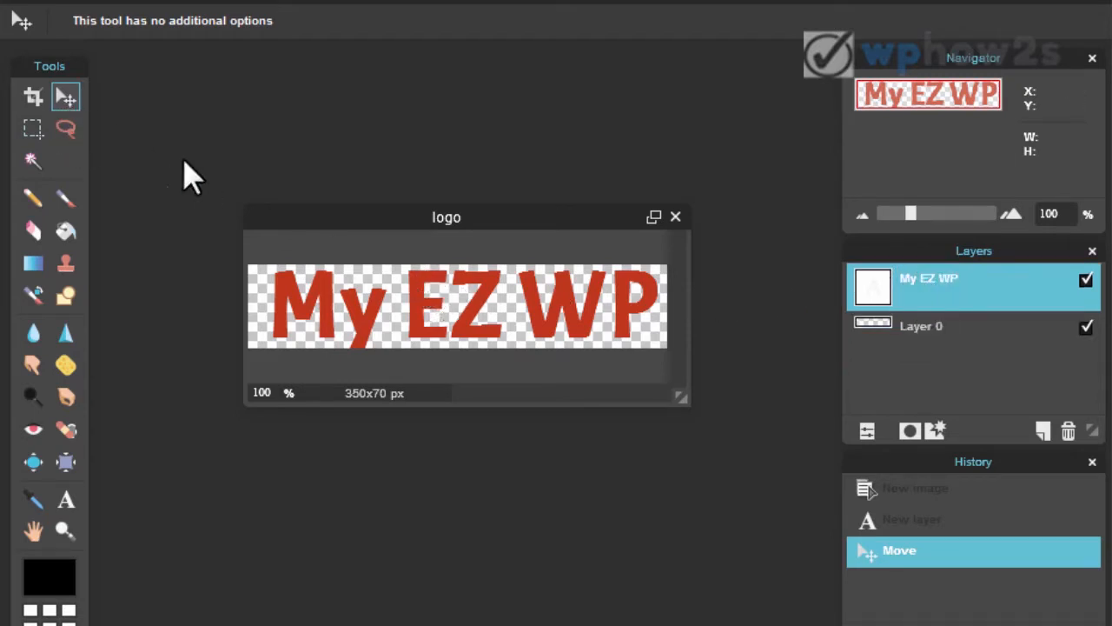
pyautogui.moveTo(513, 298)
pyautogui.mouseDown()
pyautogui.moveTo(483, 298)
pyautogui.moveTo(506, 291)
pyautogui.mouseUp()
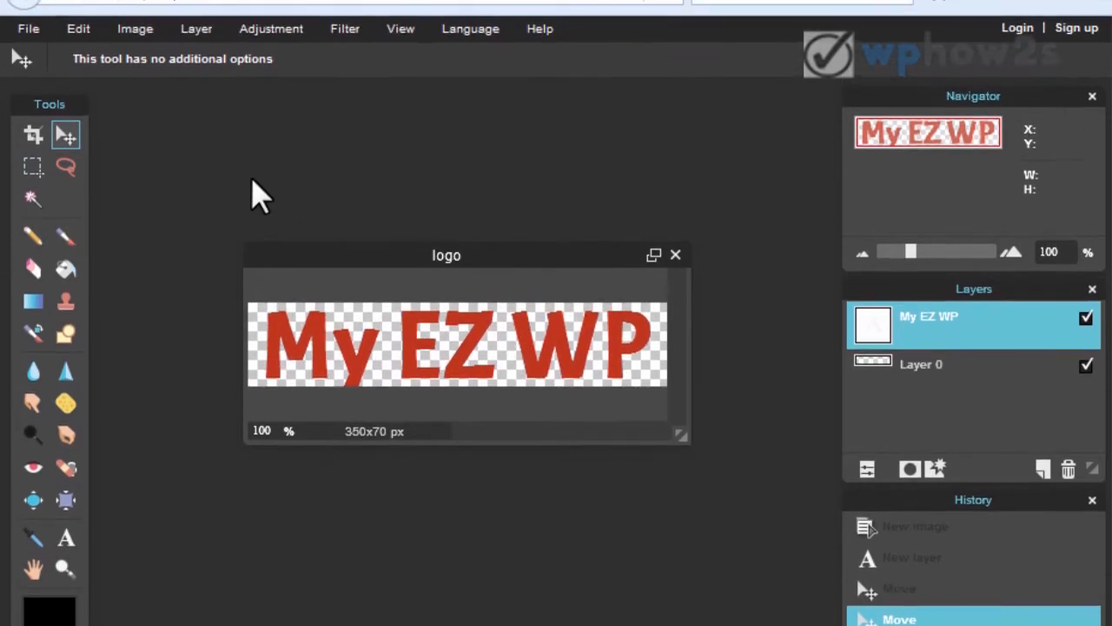
# Step: Save the image to the computer as logo in the PNG (Transparent, full quality) format
pyautogui.click(30, 33)
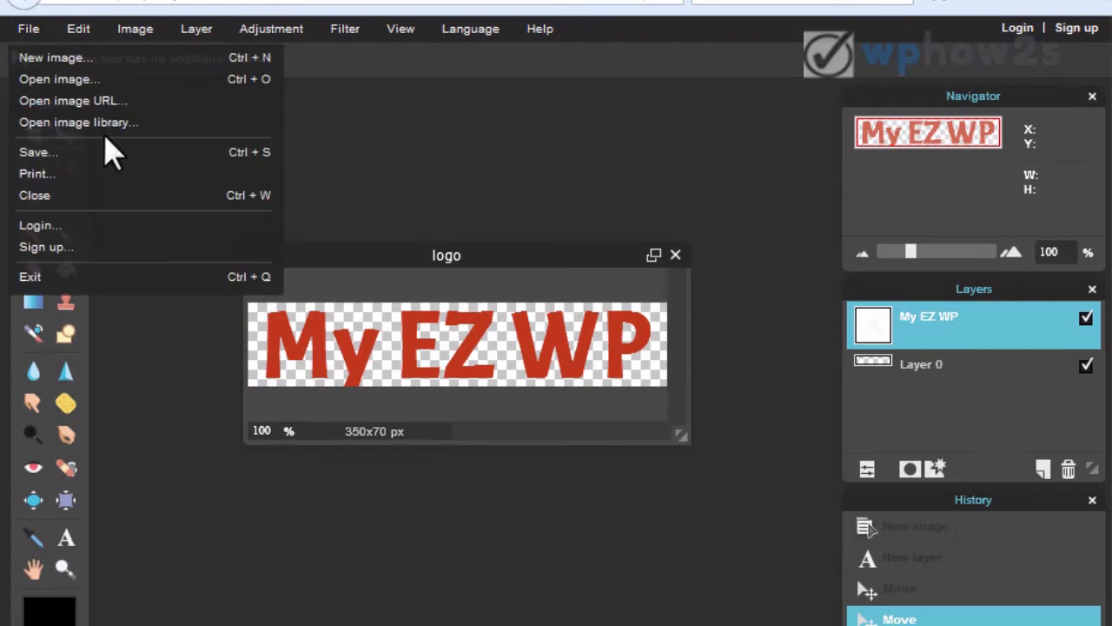
pyautogui.click(102, 162)
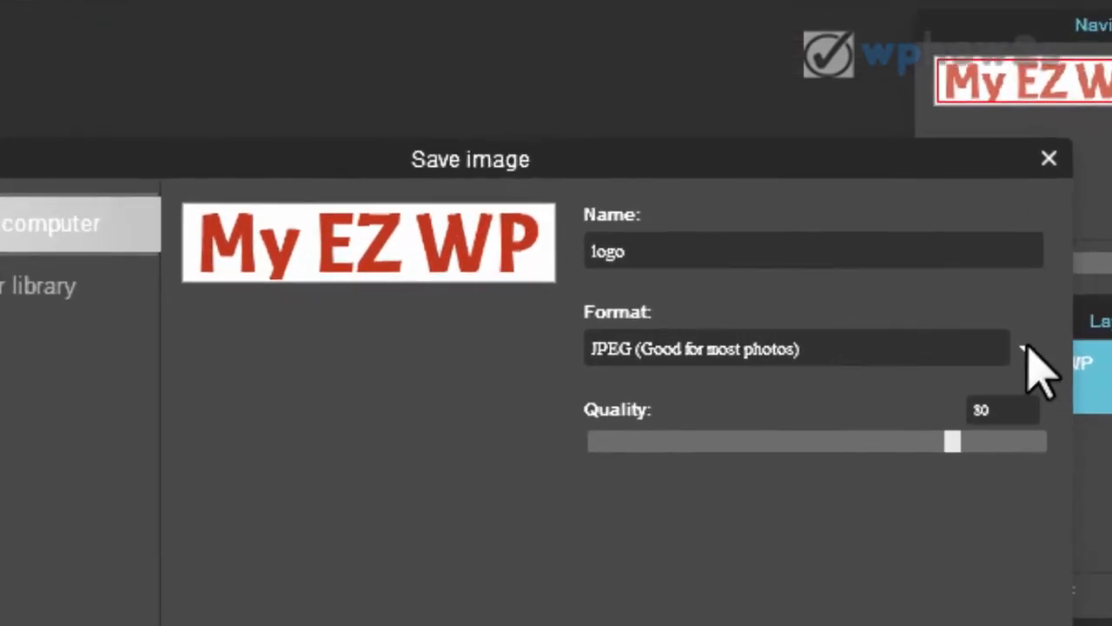
pyautogui.click(913, 305)
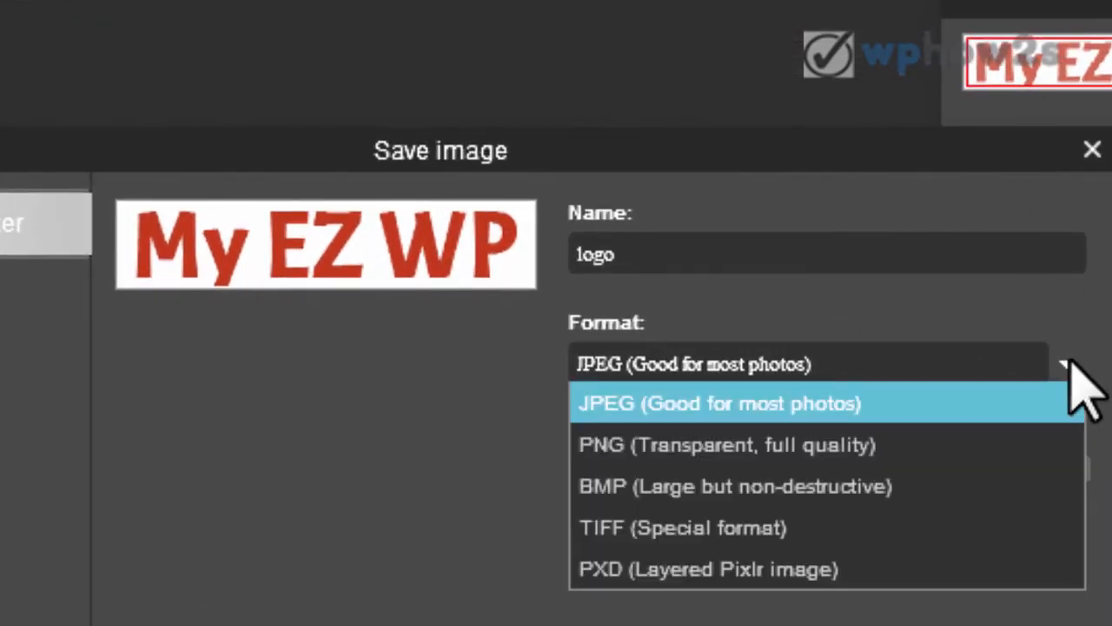
pyautogui.click(647, 447)
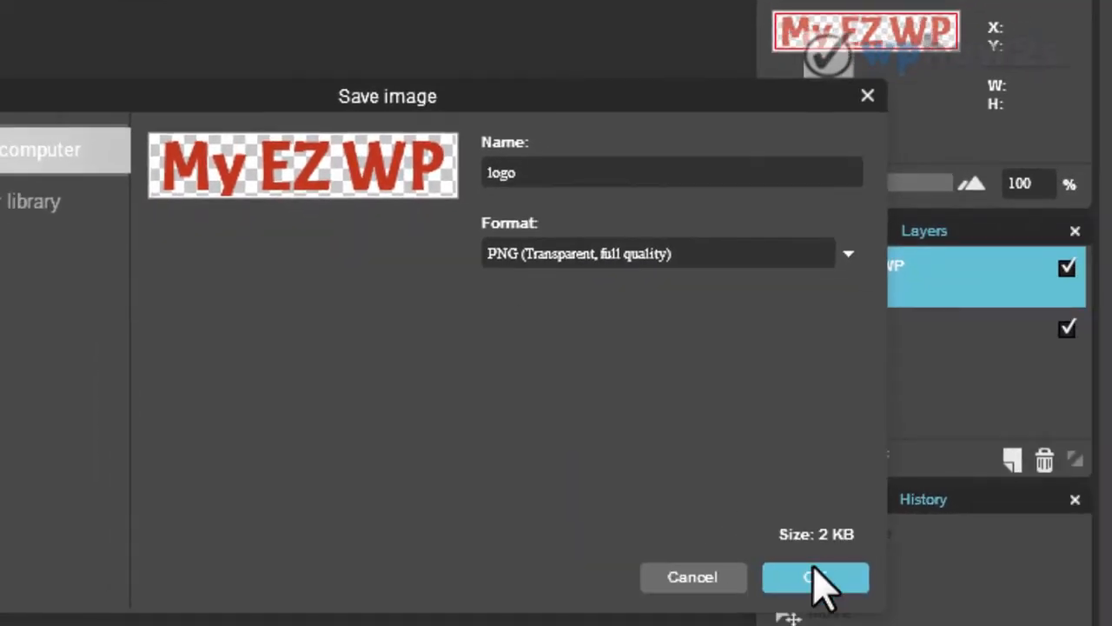
pyautogui.click(817, 578)
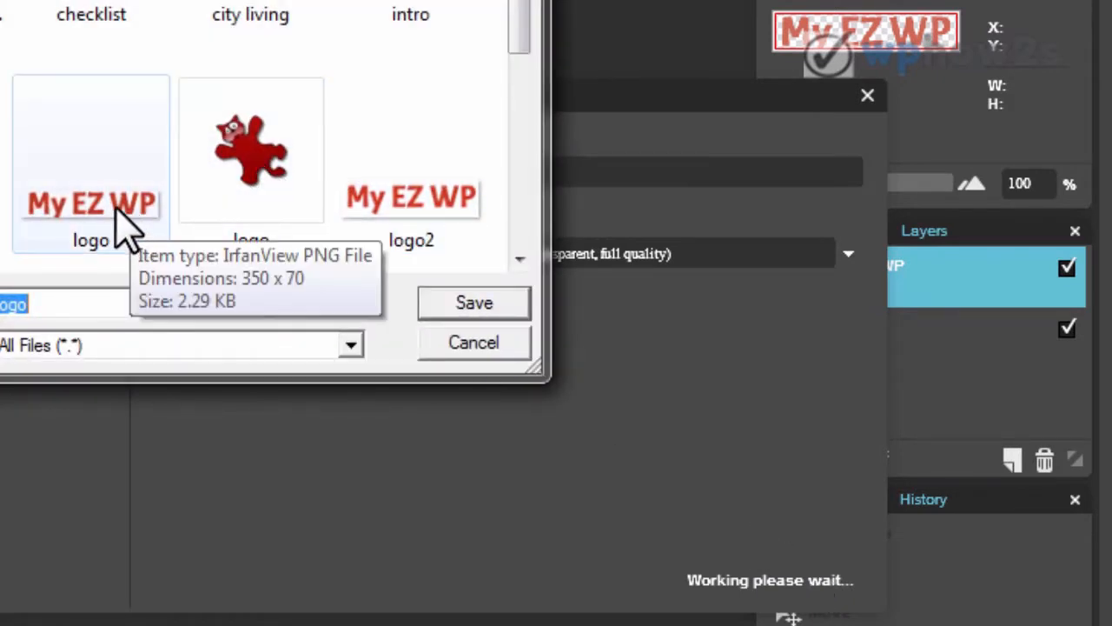
pyautogui.click(474, 303)
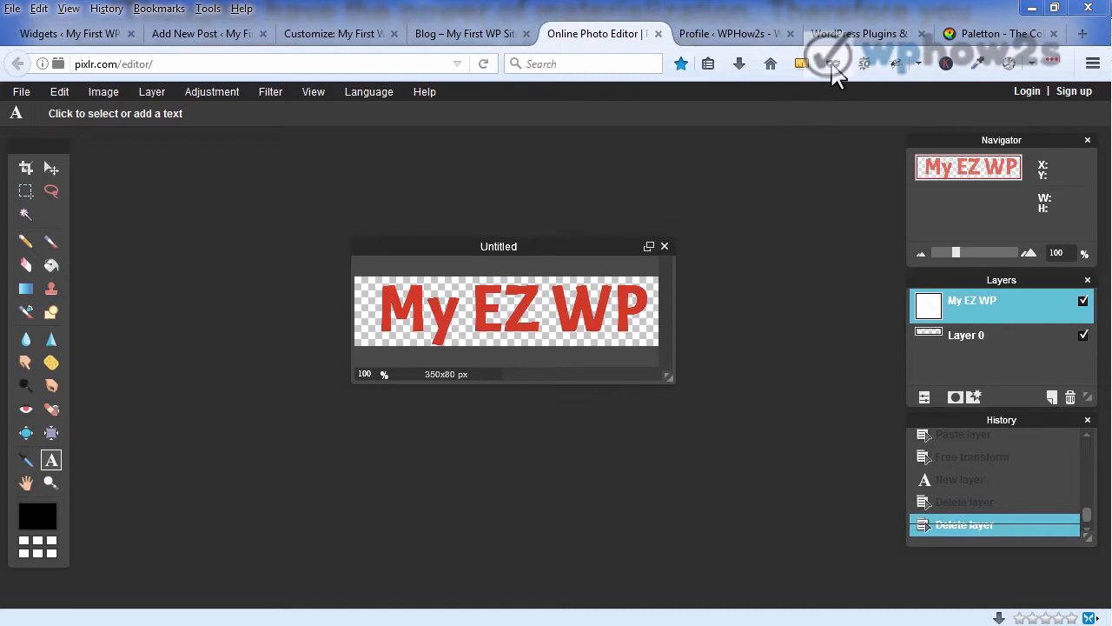
# Step: Look over the icon and color resource links on the WordPress plugins page and preview a monochromatic palette at hue 270° in Paletton
pyautogui.click(858, 35)
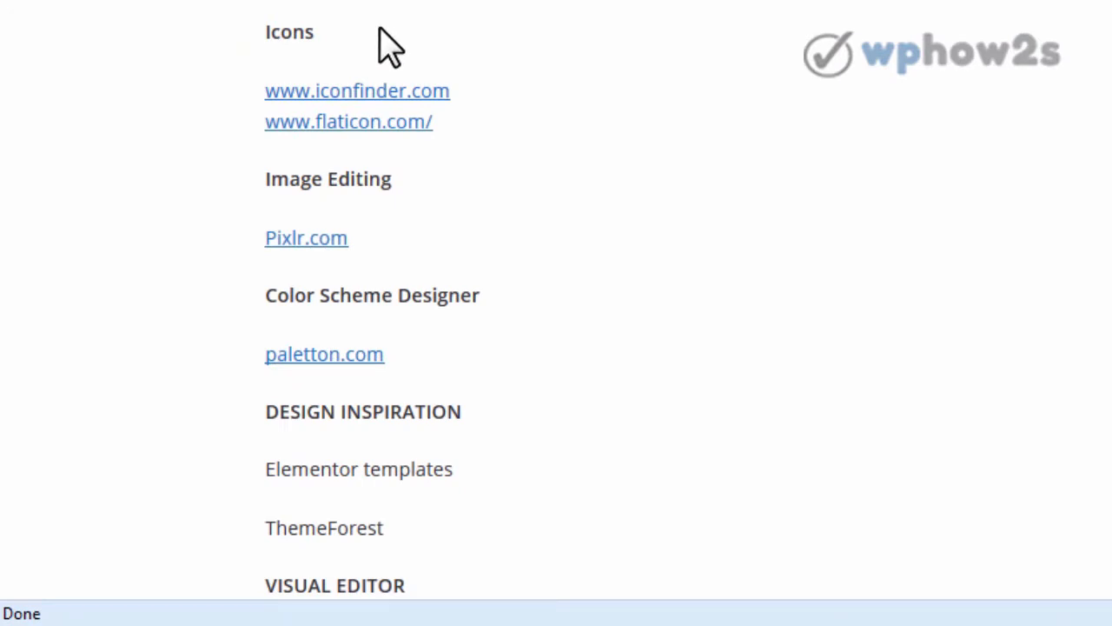
pyautogui.click(360, 90)
pyautogui.click(998, 34)
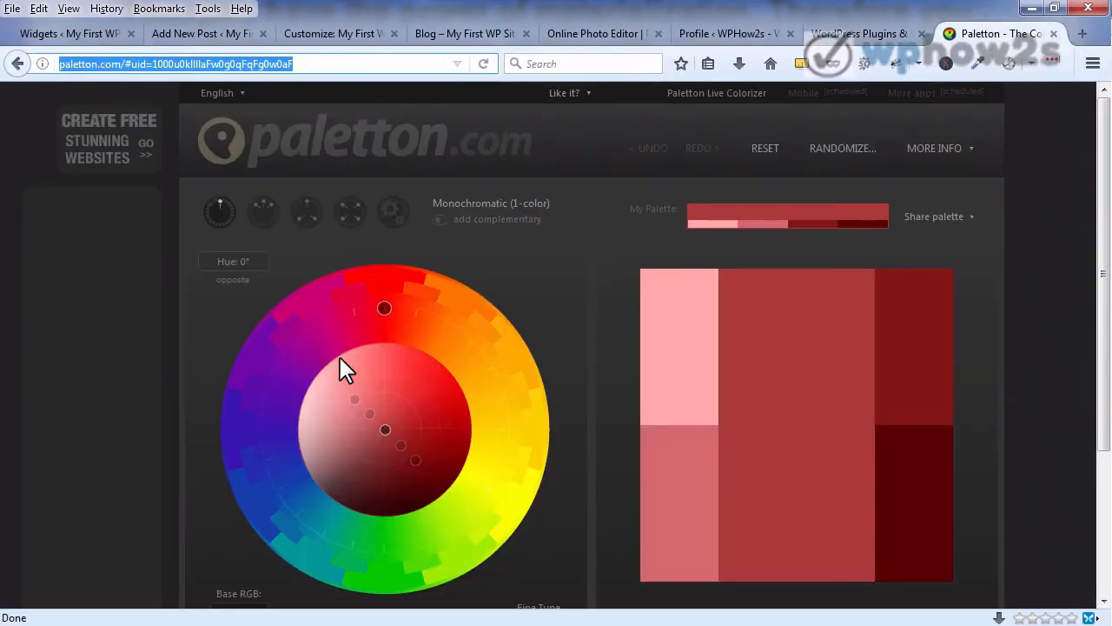
pyautogui.click(242, 424)
pyautogui.moveTo(875, 360)
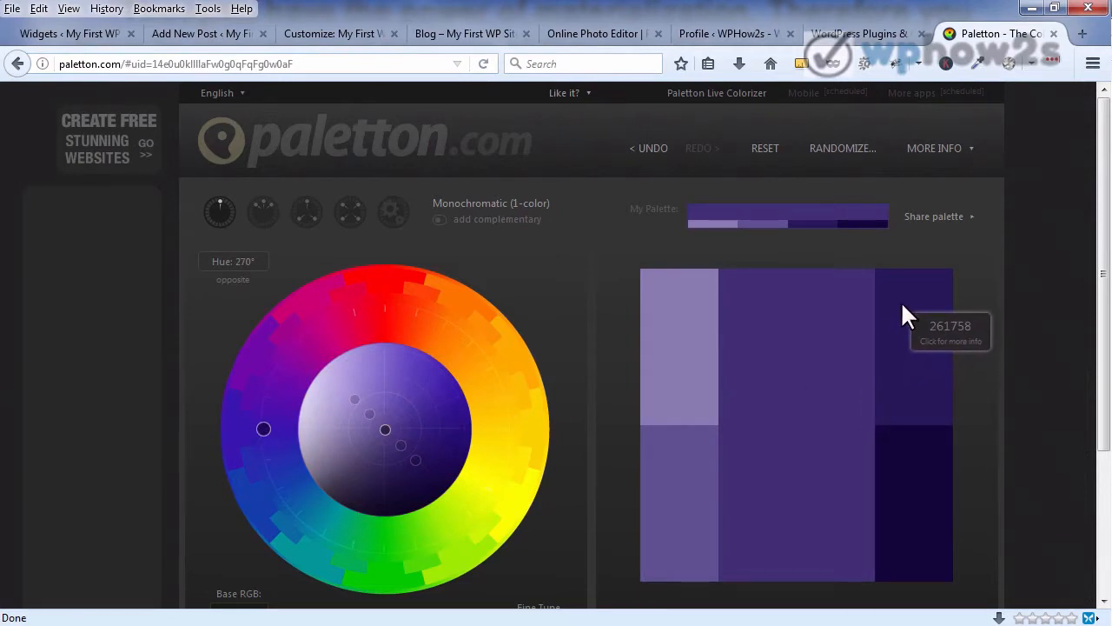
pyautogui.click(871, 37)
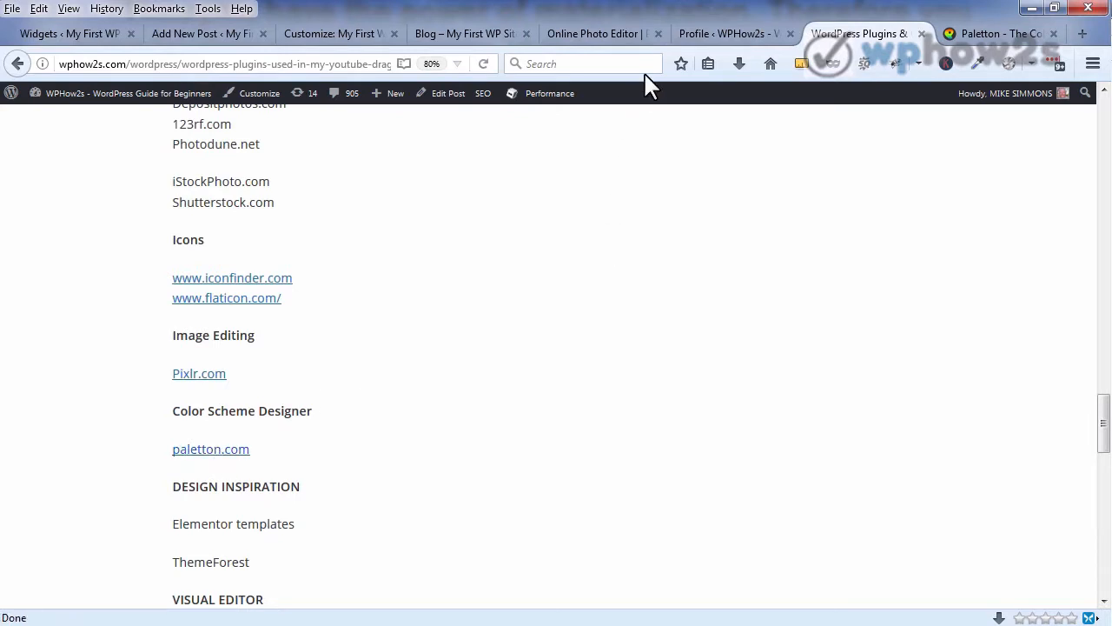
# Step: Switch back to Pixlr Editor, reduce the My EZ WP text to size 64 and shift it toward the right edge of the canvas
pyautogui.click(599, 34)
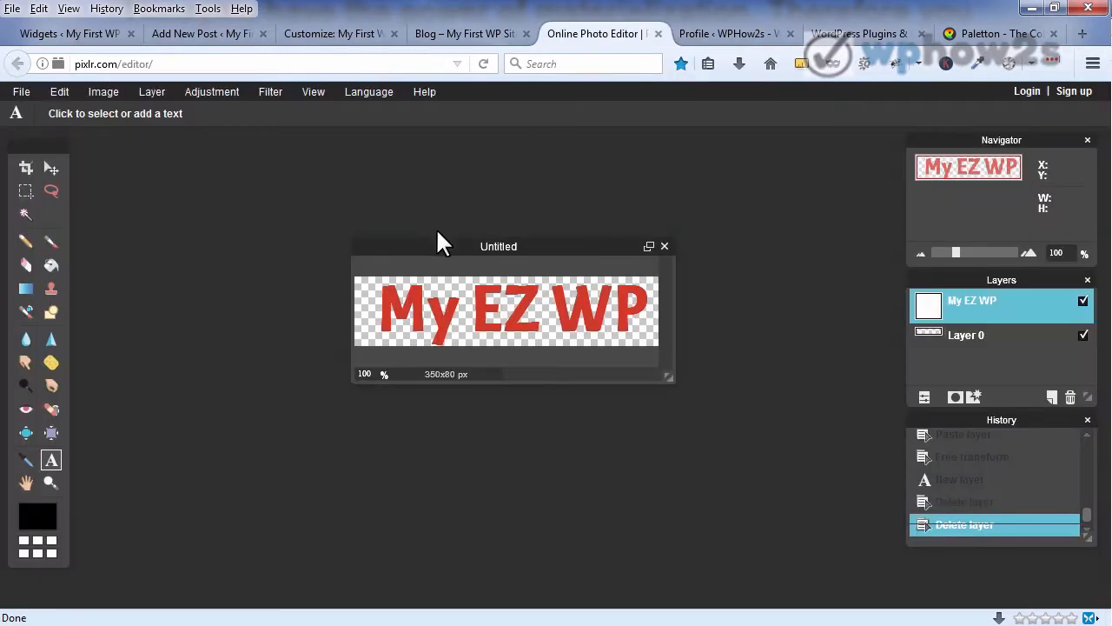
pyautogui.click(445, 312)
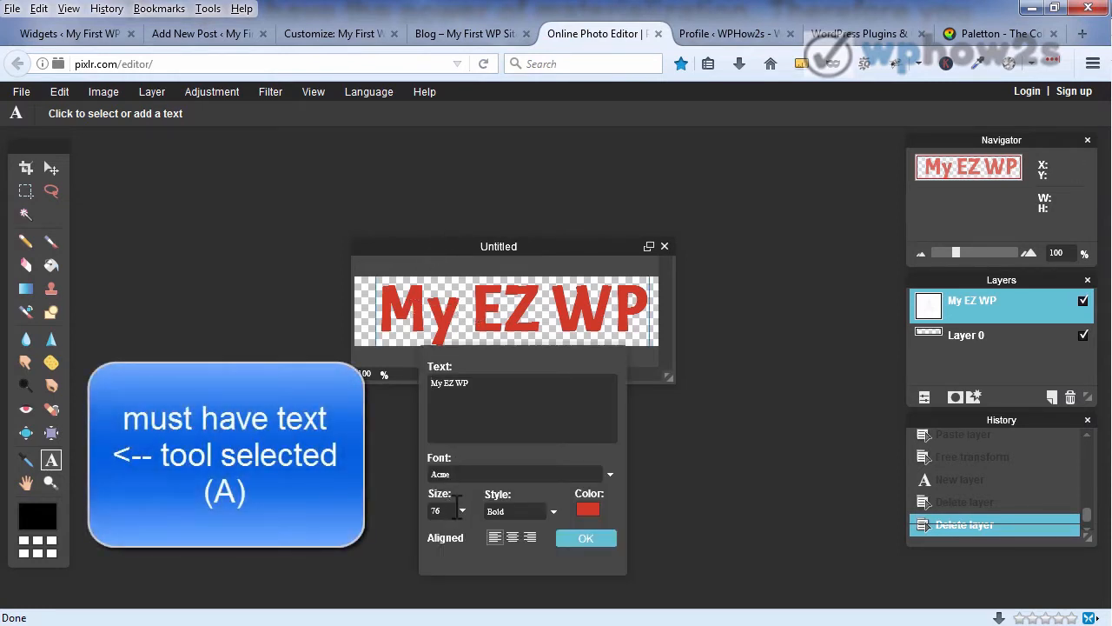
pyautogui.click(462, 512)
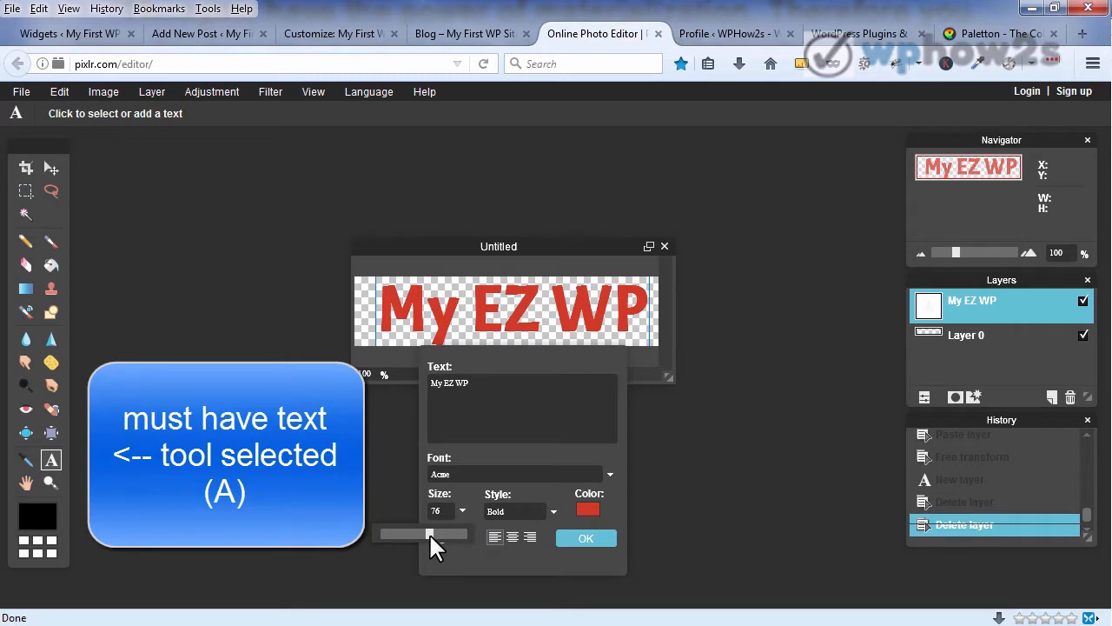
pyautogui.moveTo(427, 533); pyautogui.dragTo(419, 533)
pyautogui.moveTo(453, 307); pyautogui.dragTo(502, 317)
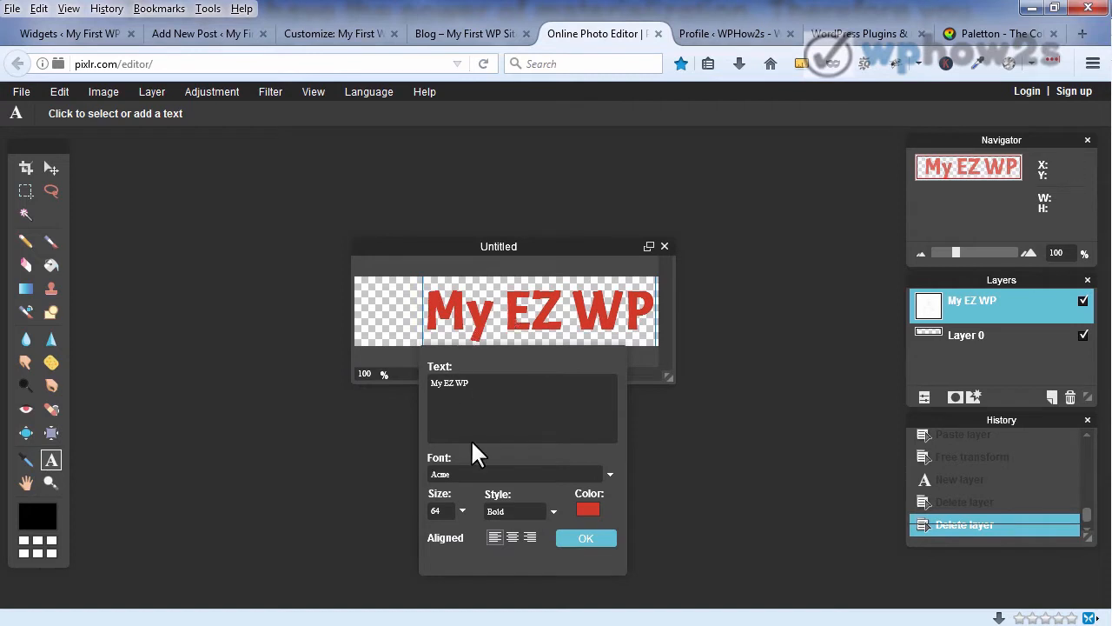
pyautogui.click(564, 533)
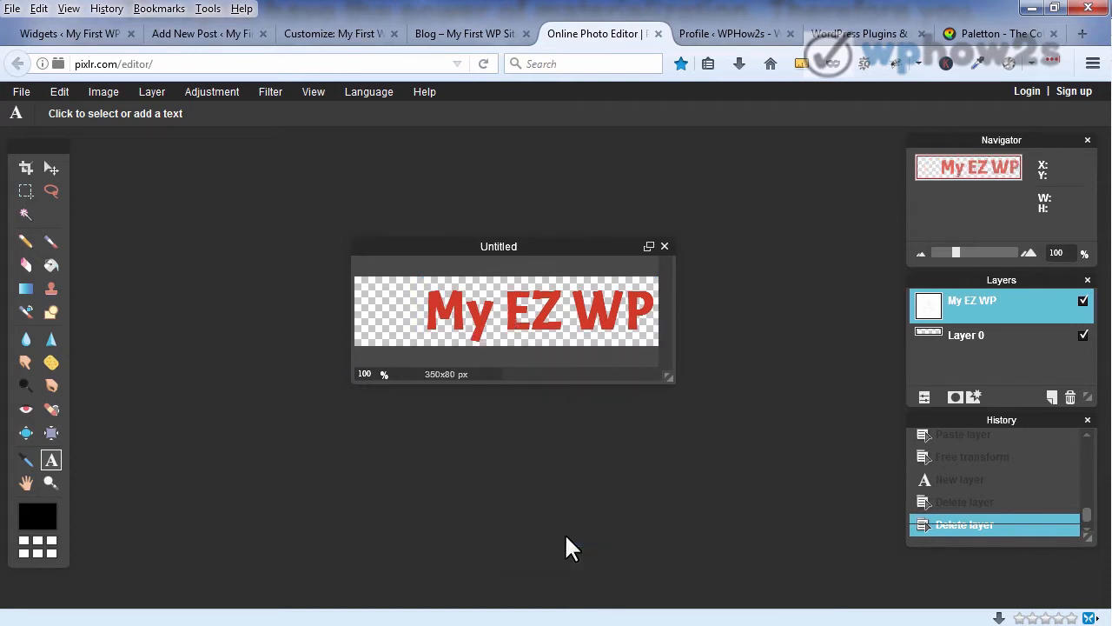
# Step: Open the laptop icon image wps (2) from the How to Get Started with WordPress 2017 folder
pyautogui.click(15, 92)
pyautogui.click(35, 128)
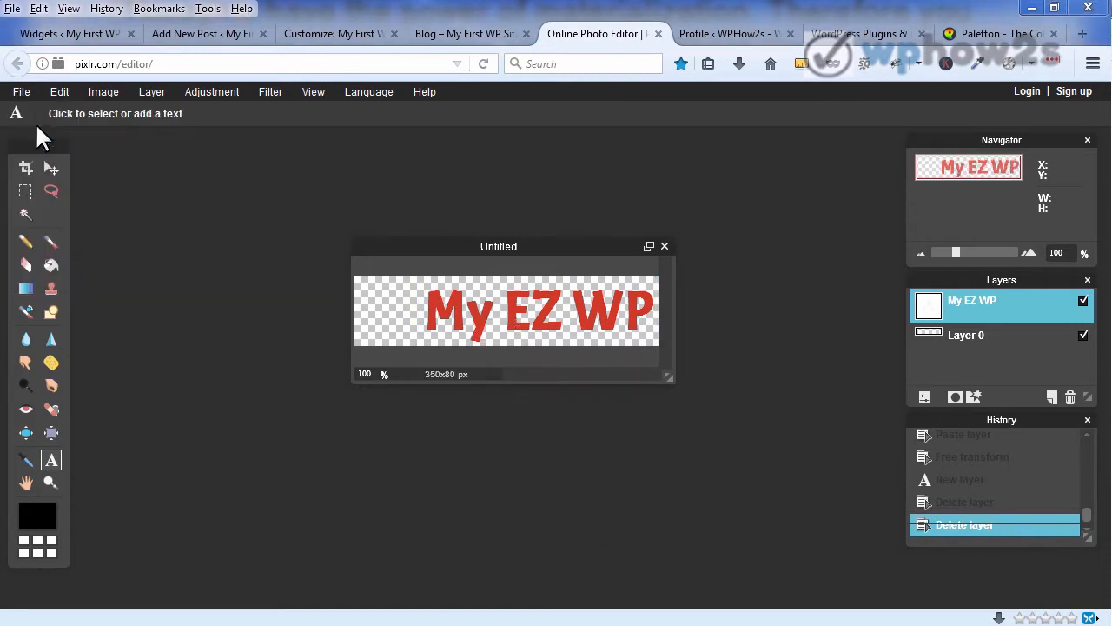
pyautogui.scroll(-3, 675, 199)
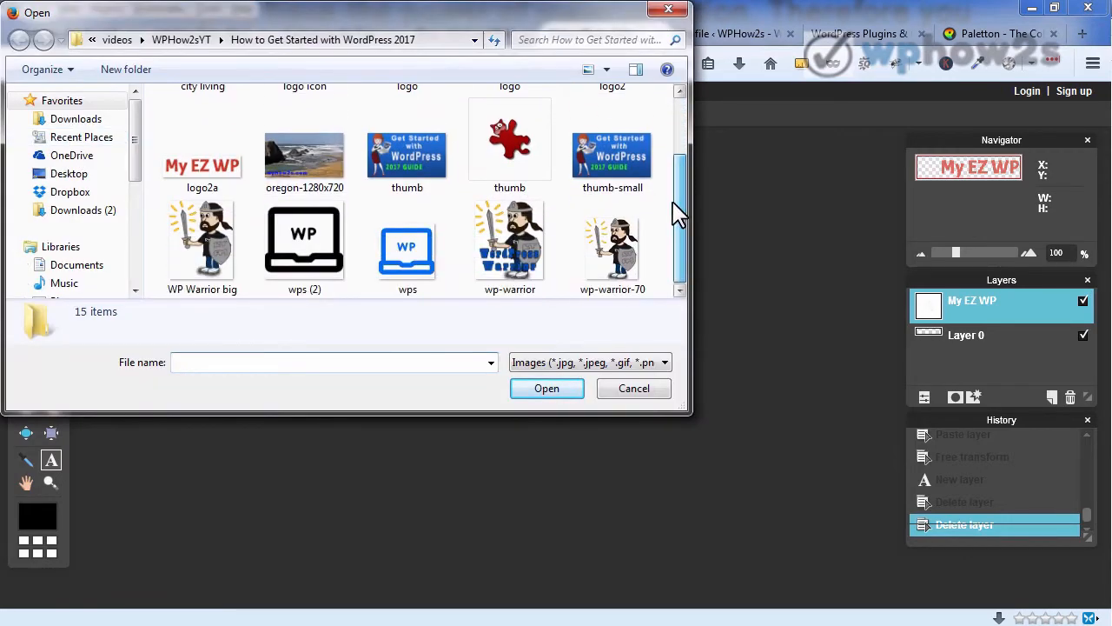
pyautogui.doubleClick(315, 233)
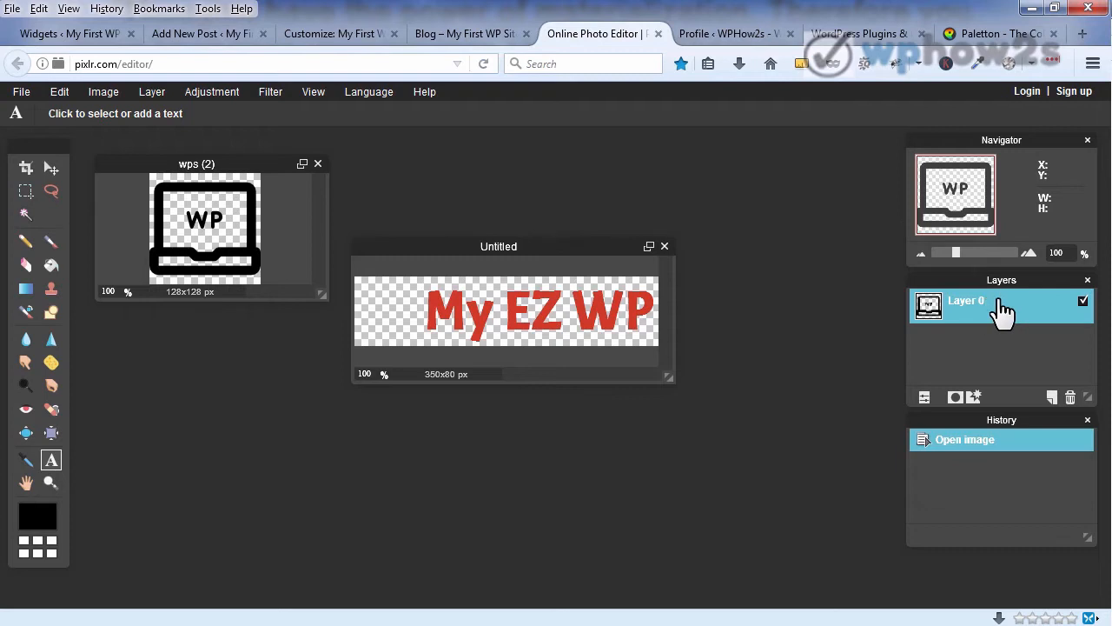
# Step: Copy the laptop icon's layer from the wps (2) image into the Untitled logo image
pyautogui.click(547, 286)
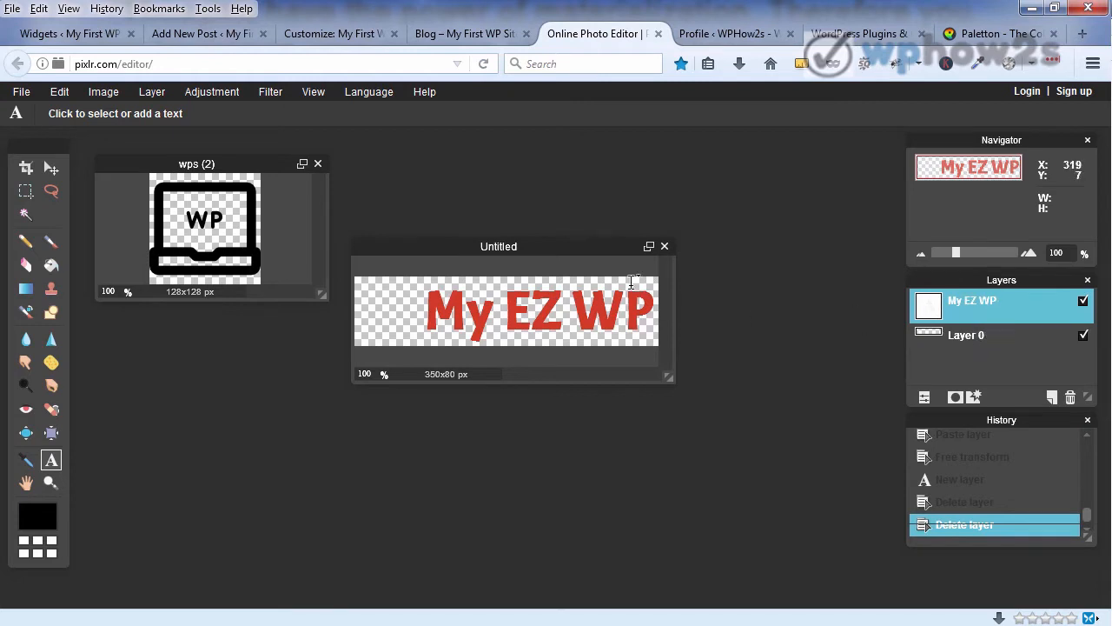
pyautogui.click(282, 237)
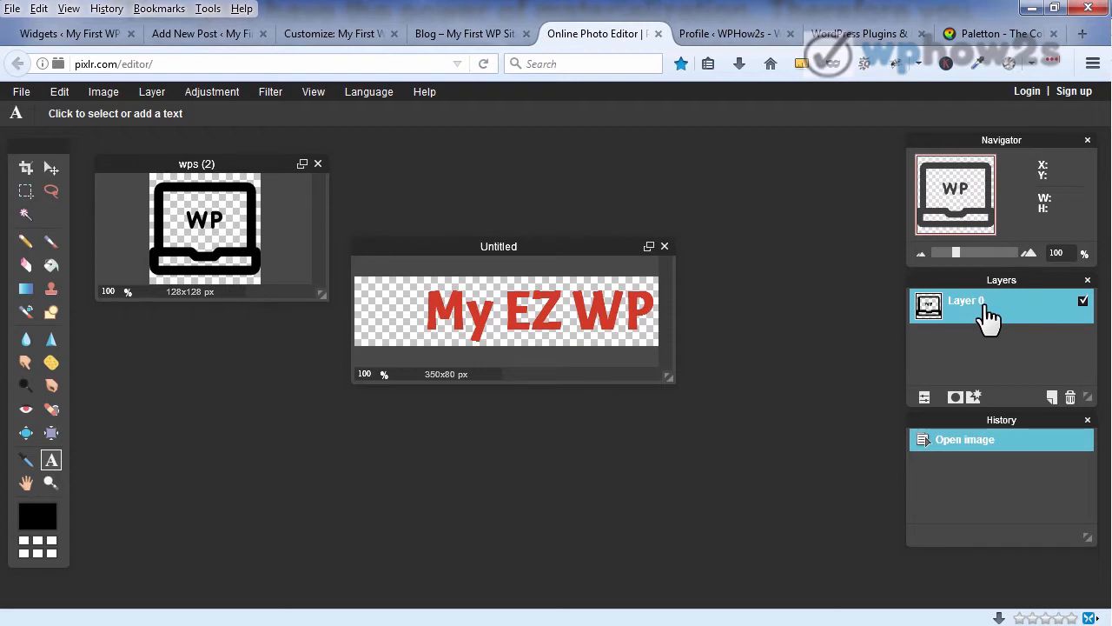
pyautogui.moveTo(988, 313); pyautogui.dragTo(447, 313)
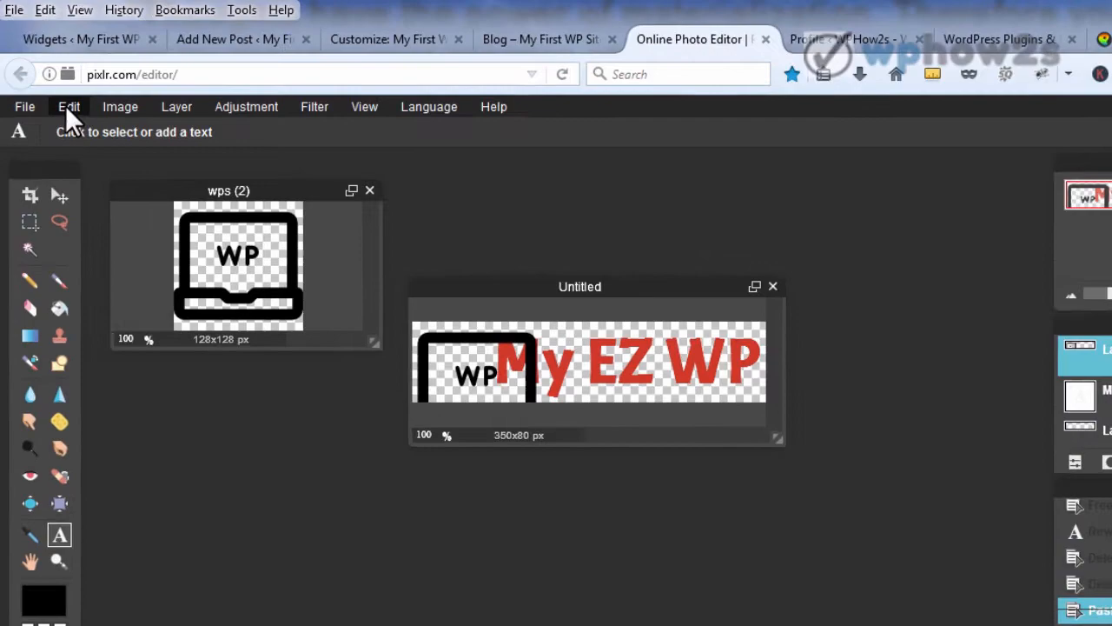
# Step: Free transform the pasted laptop icon to about half its size and place it just before the My EZ WP text
pyautogui.click(58, 92)
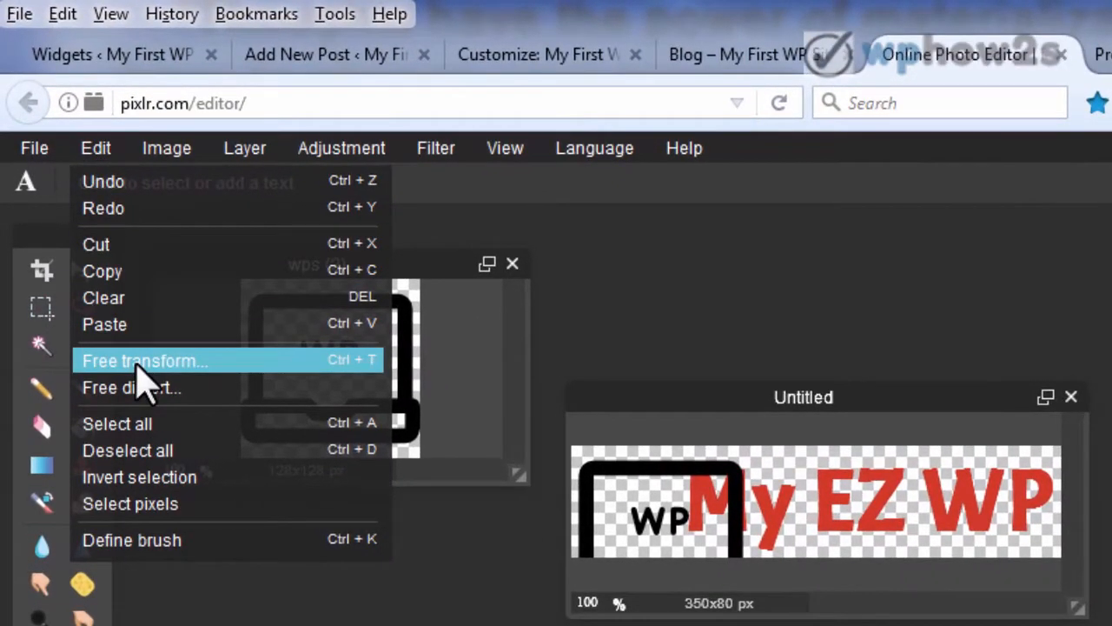
pyautogui.click(141, 363)
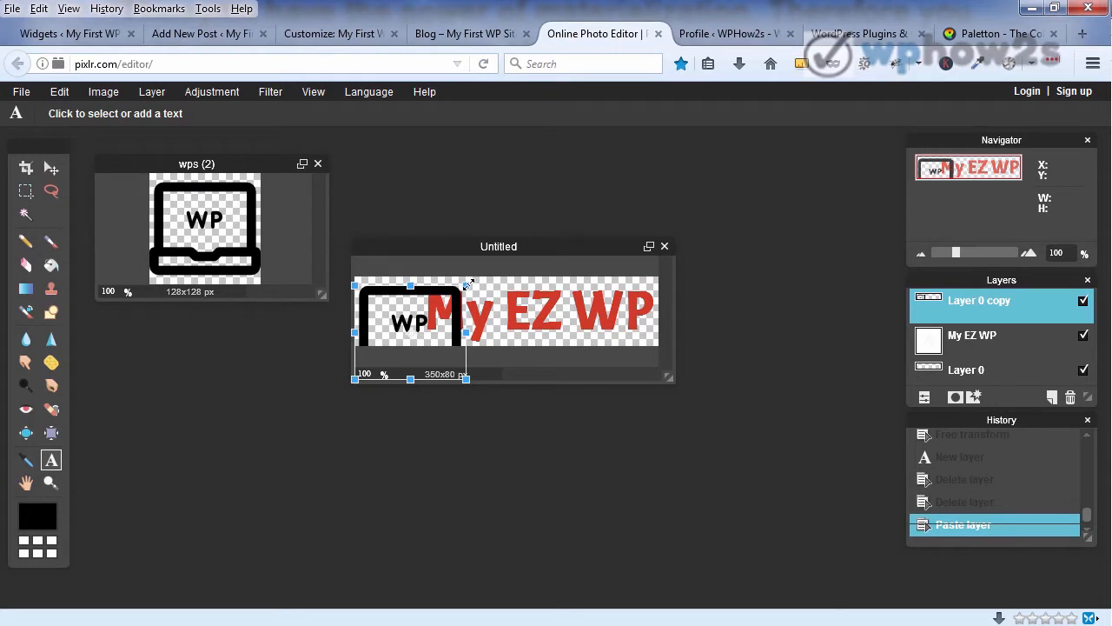
pyautogui.moveTo(468, 283); pyautogui.dragTo(444, 304)
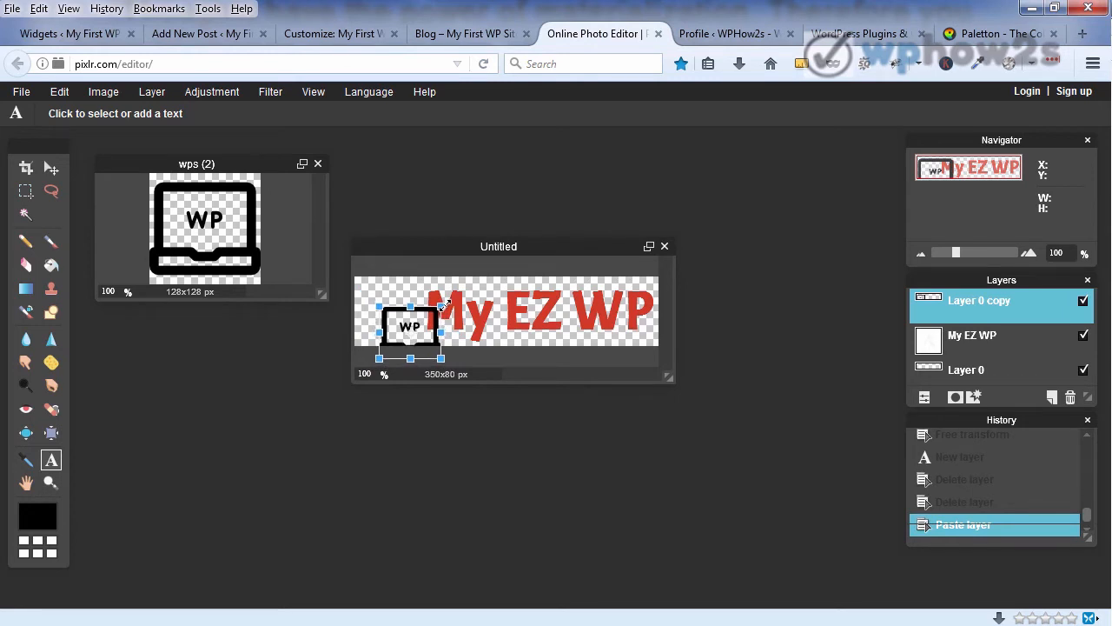
pyautogui.moveTo(444, 305); pyautogui.dragTo(442, 307)
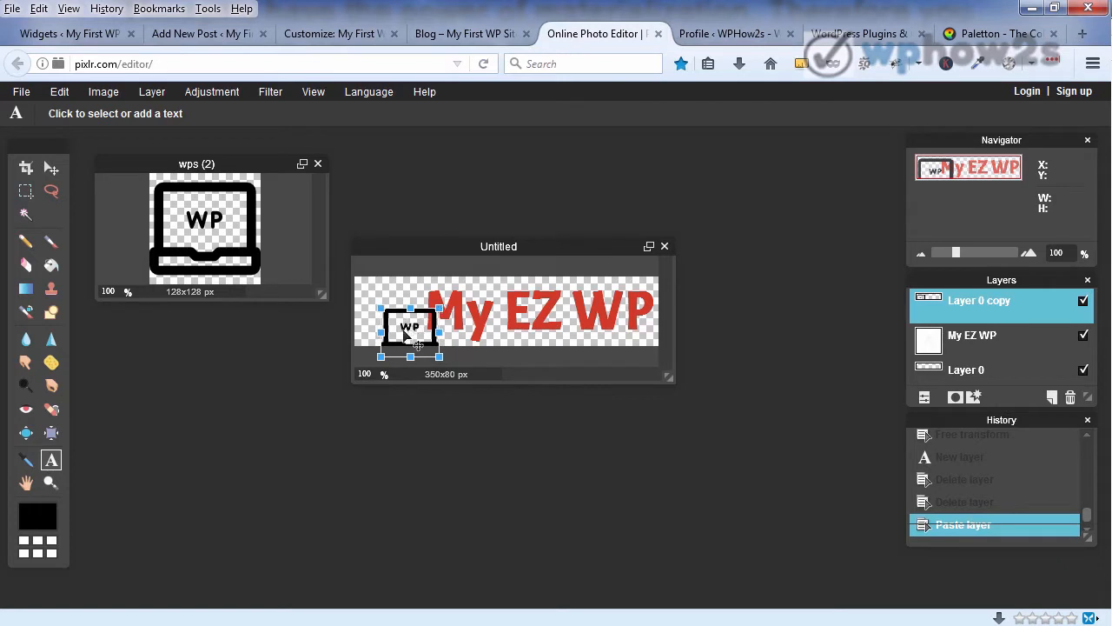
pyautogui.moveTo(405, 329); pyautogui.dragTo(388, 310)
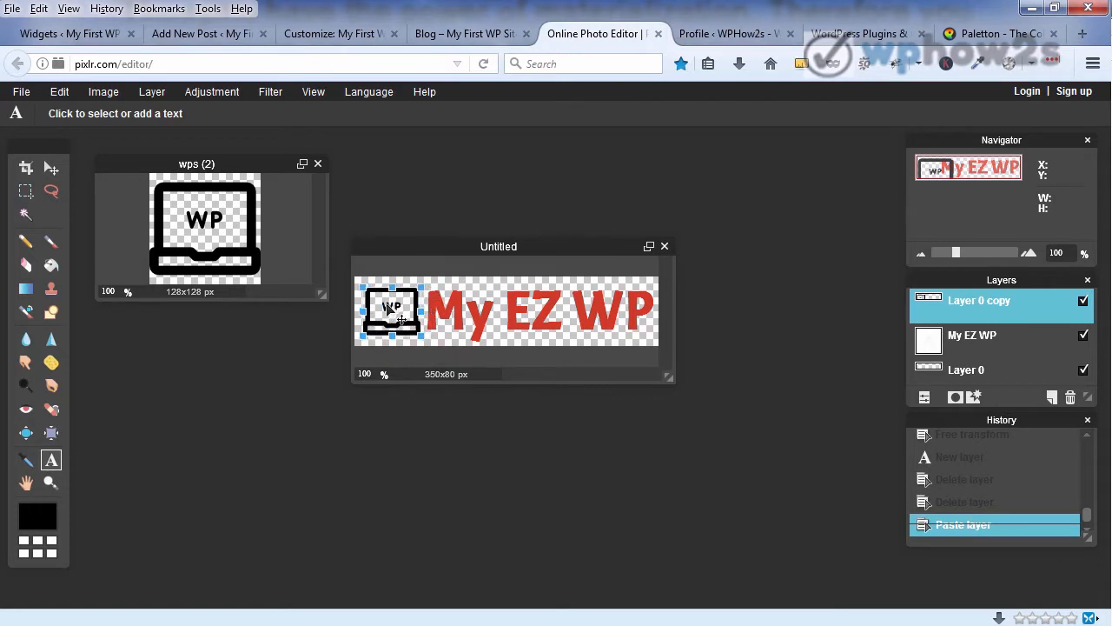
pyautogui.click(512, 294)
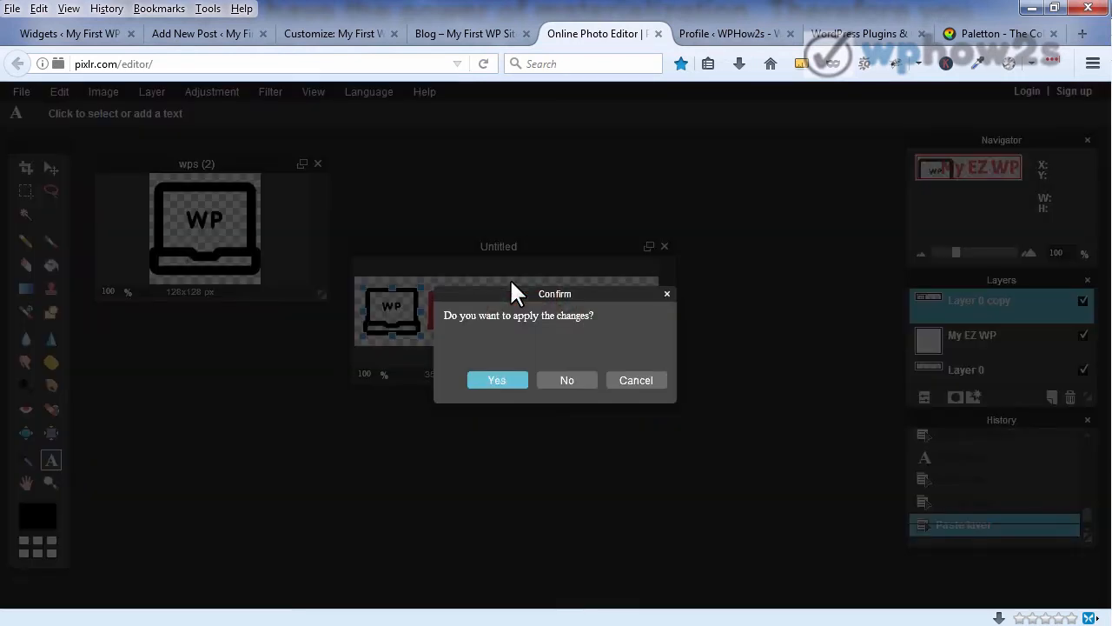
pyautogui.click(497, 381)
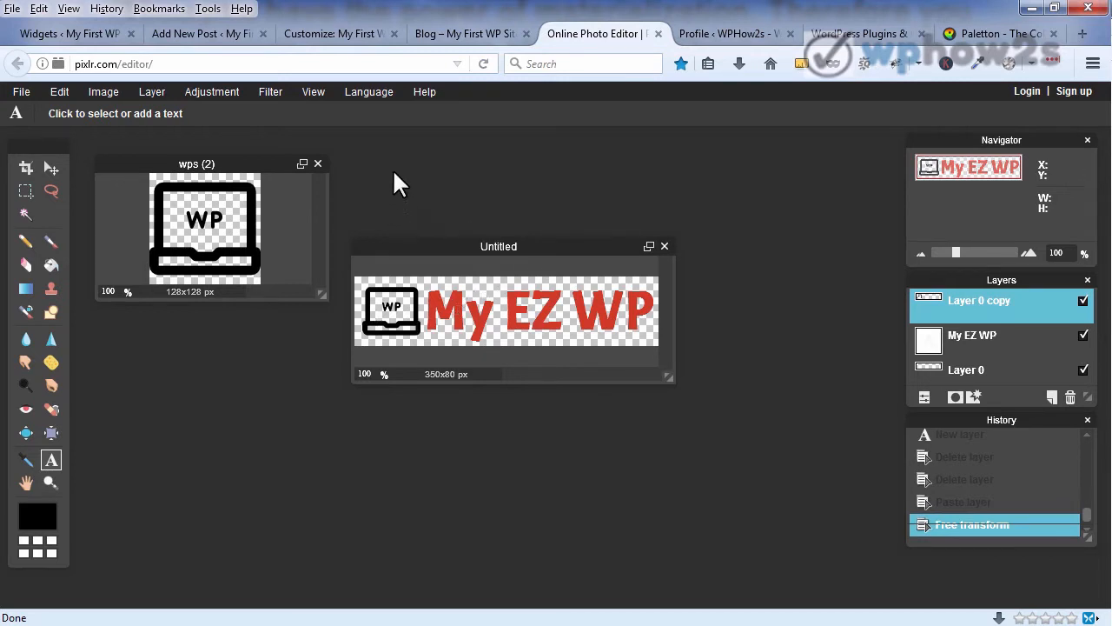
# Step: Save the logo image to the computer as "logo icon" in transparent, full-quality PNG format, replacing the existing file
pyautogui.click(25, 97)
pyautogui.click(54, 186)
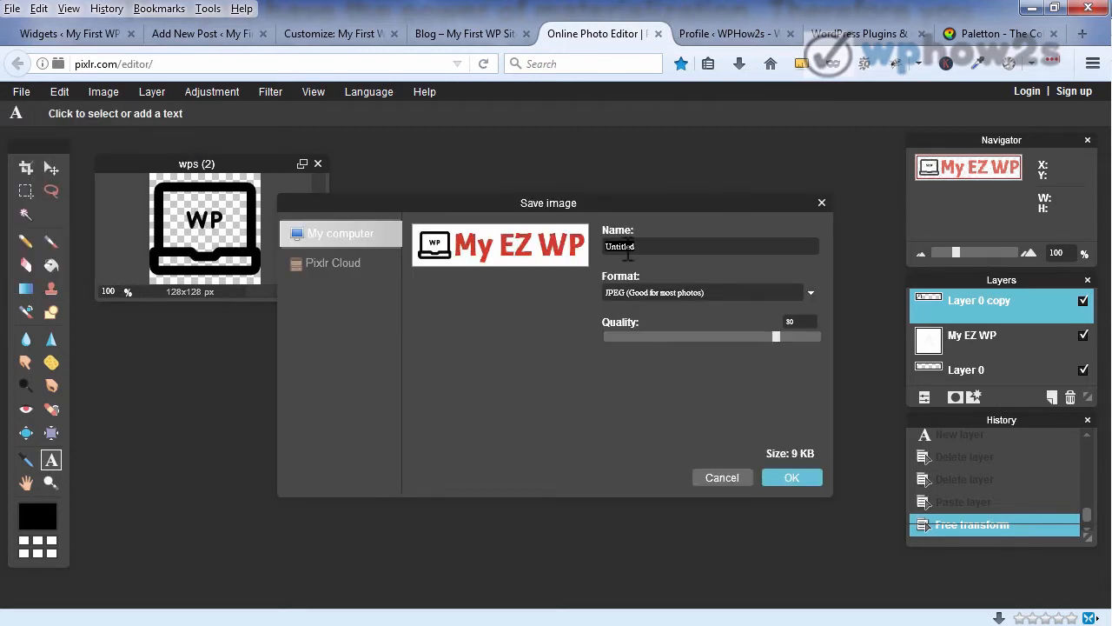
pyautogui.write('logo icon')
pyautogui.click(810, 289)
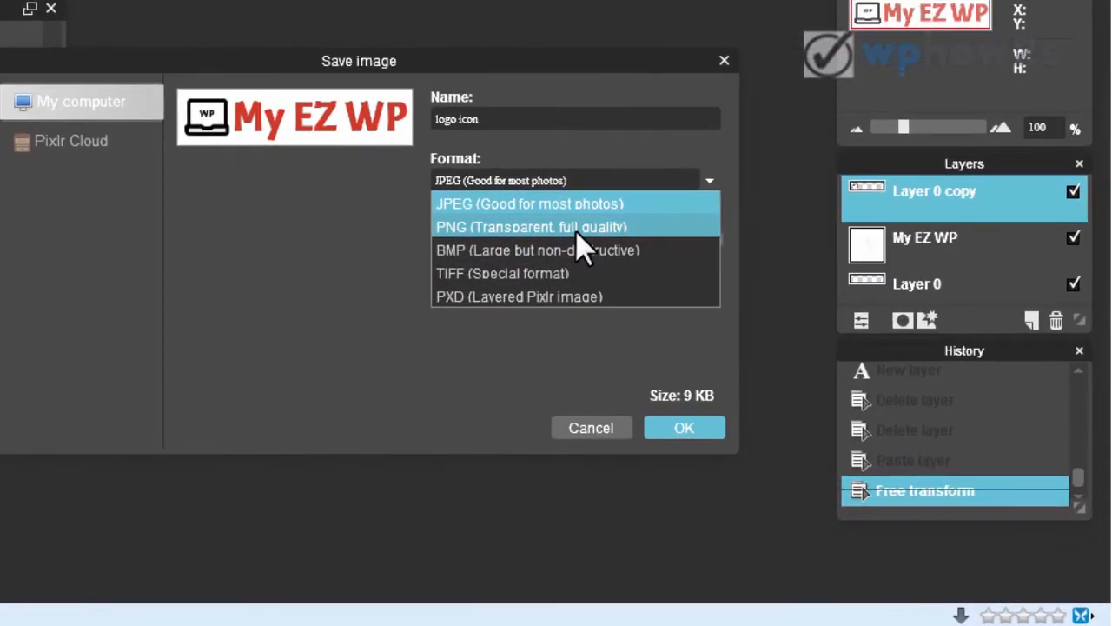
pyautogui.click(575, 230)
pyautogui.click(683, 428)
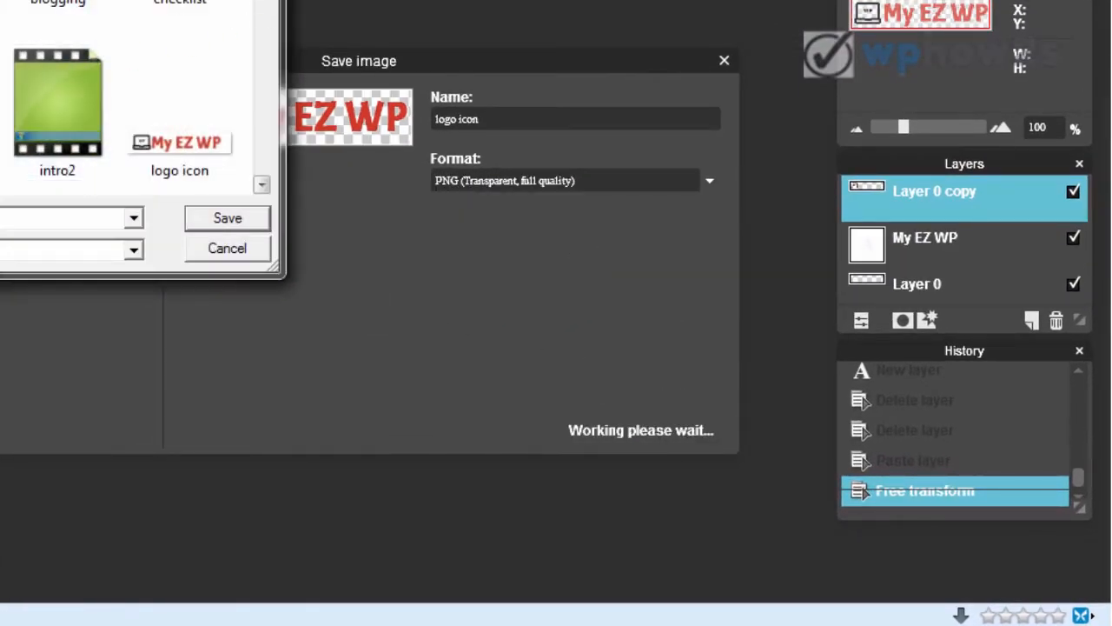
pyautogui.scroll(-5, 255, 35)
pyautogui.click(227, 218)
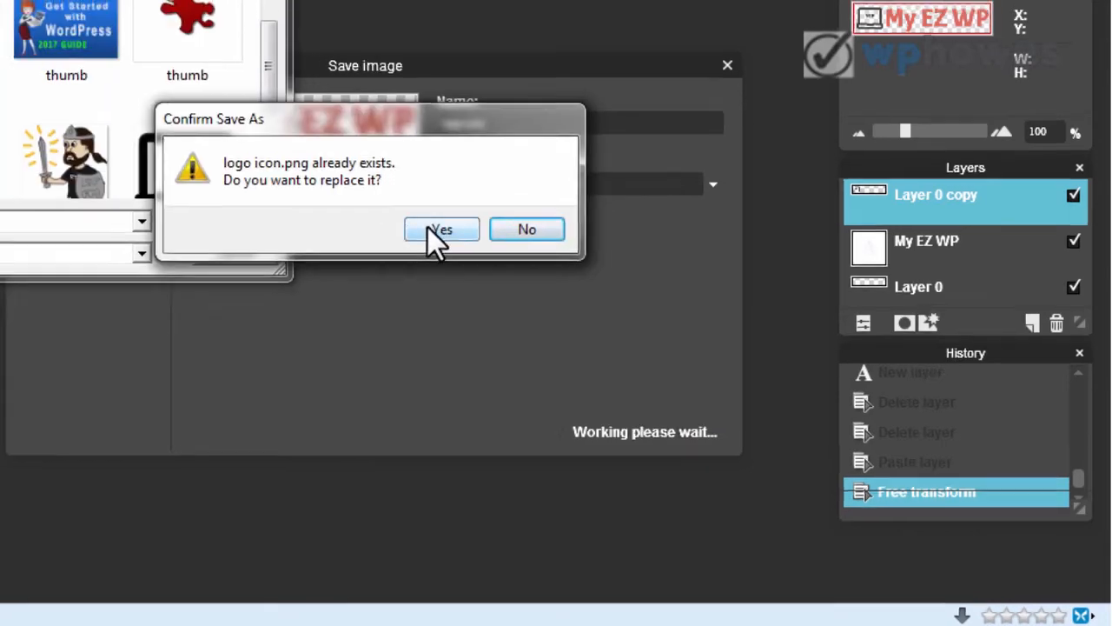
pyautogui.click(430, 225)
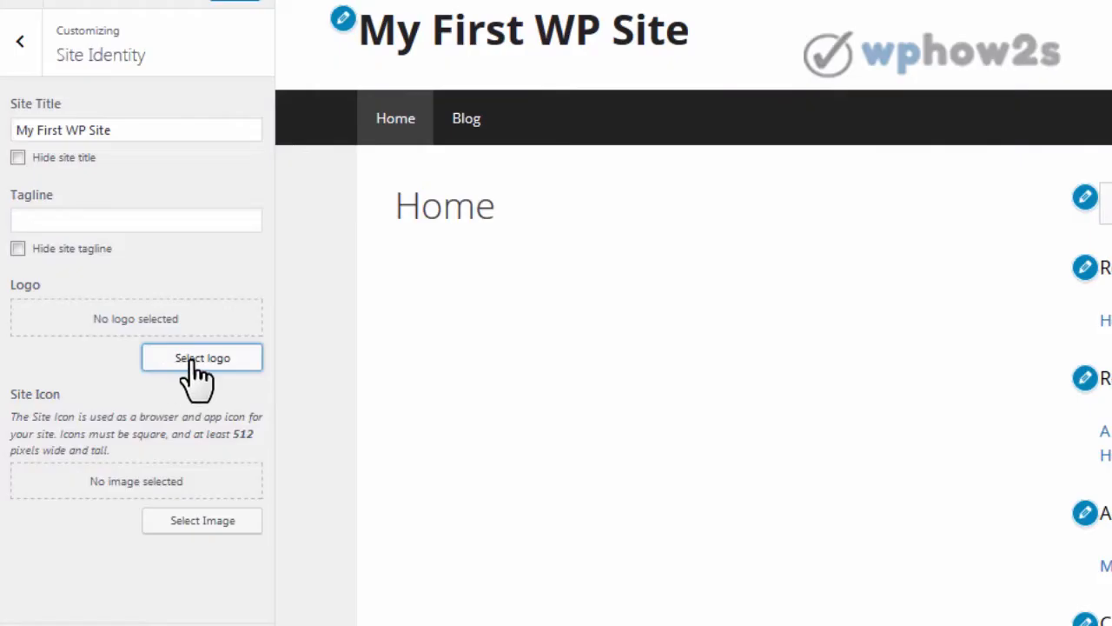
# Step: Switch to the WordPress Customizer's Site Identity settings and set the red My EZ WP text image as the site logo without cropping
pyautogui.click(193, 360)
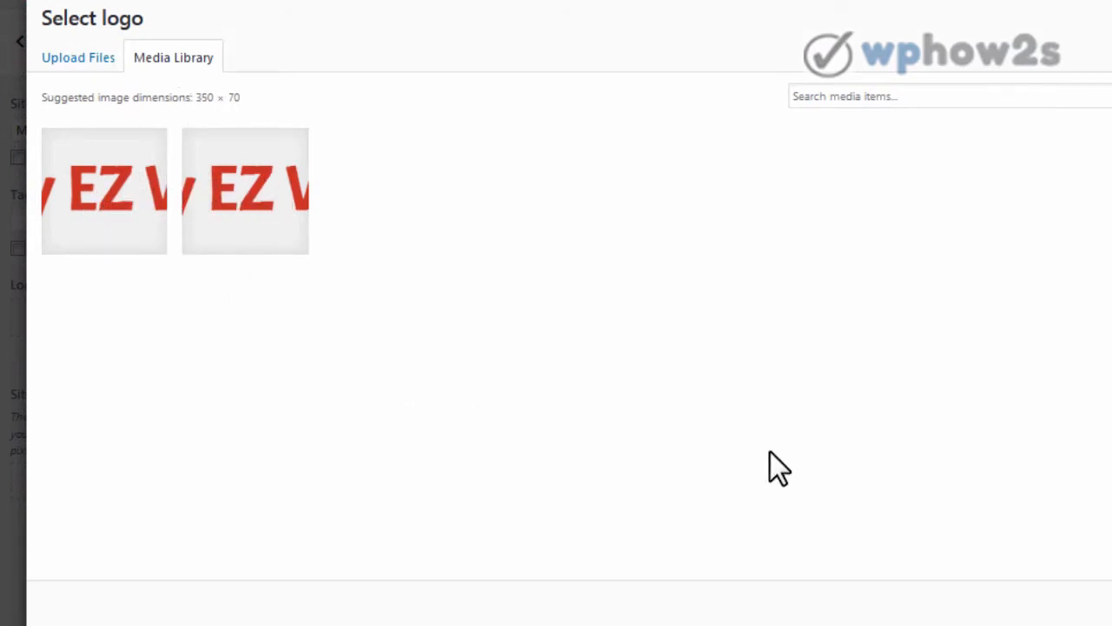
pyautogui.moveTo(1082, 596); pyautogui.dragTo(756, 261)
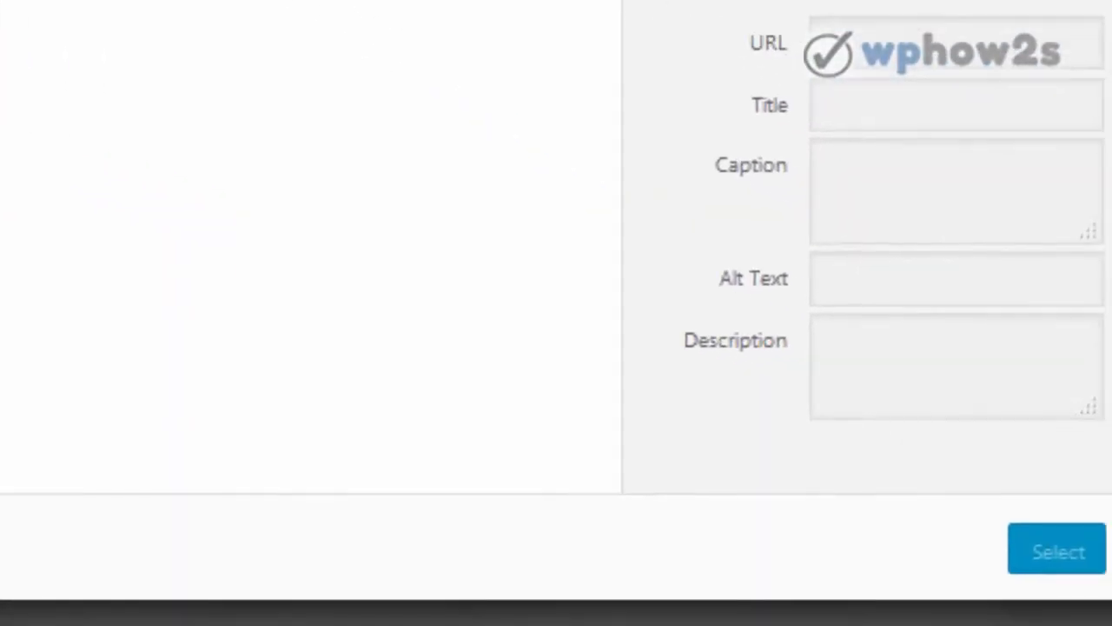
pyautogui.click(1057, 541)
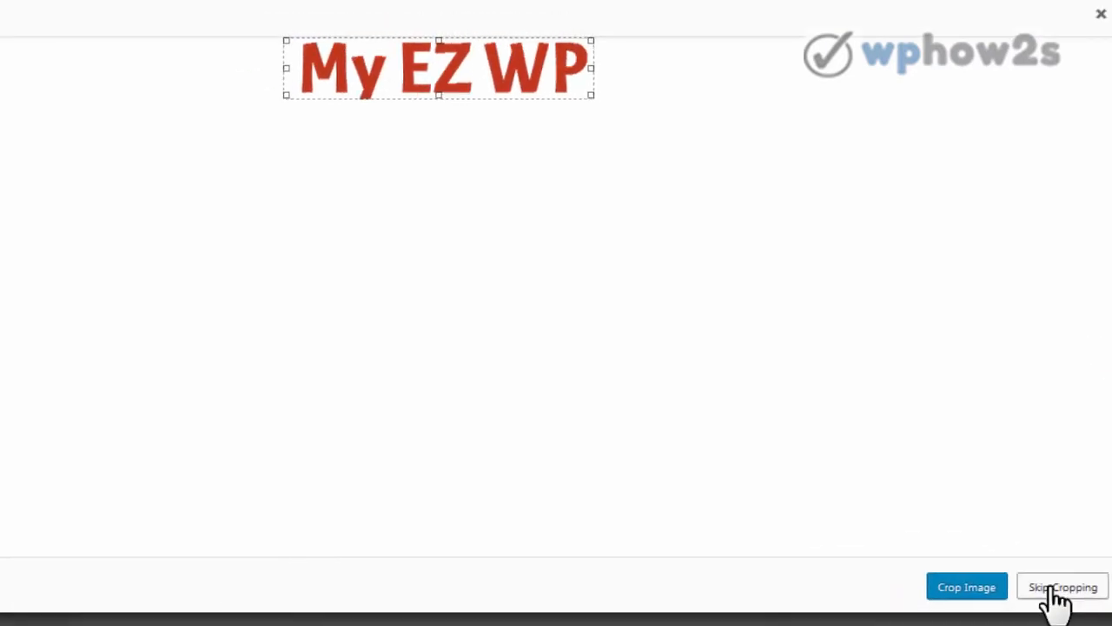
pyautogui.click(1054, 590)
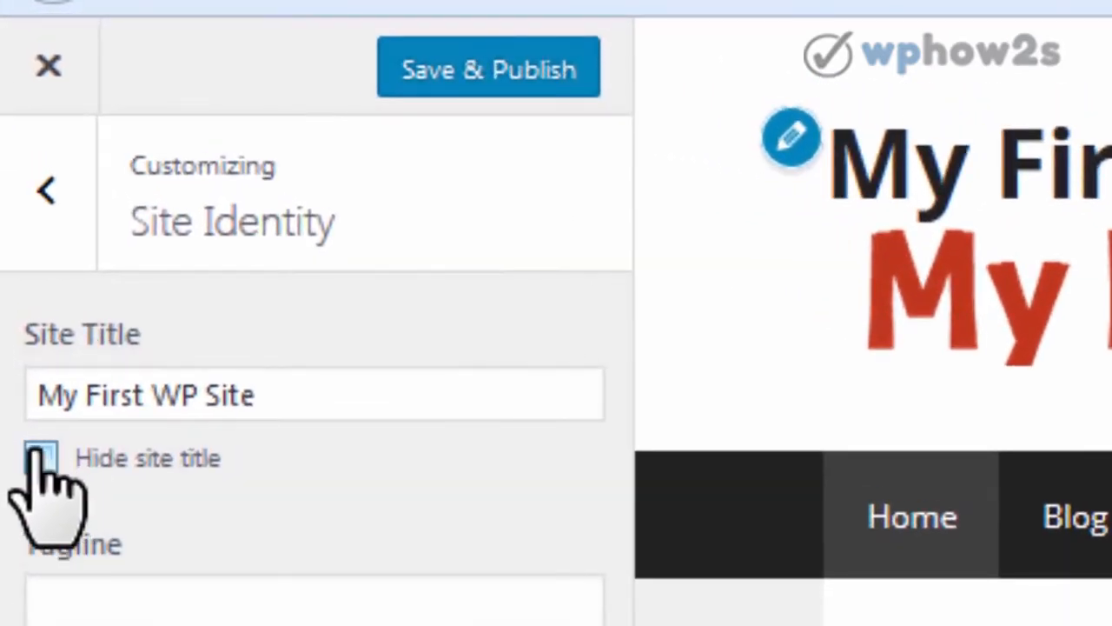
# Step: Hide the site title in the header and publish the Site Identity changes
pyautogui.click(40, 459)
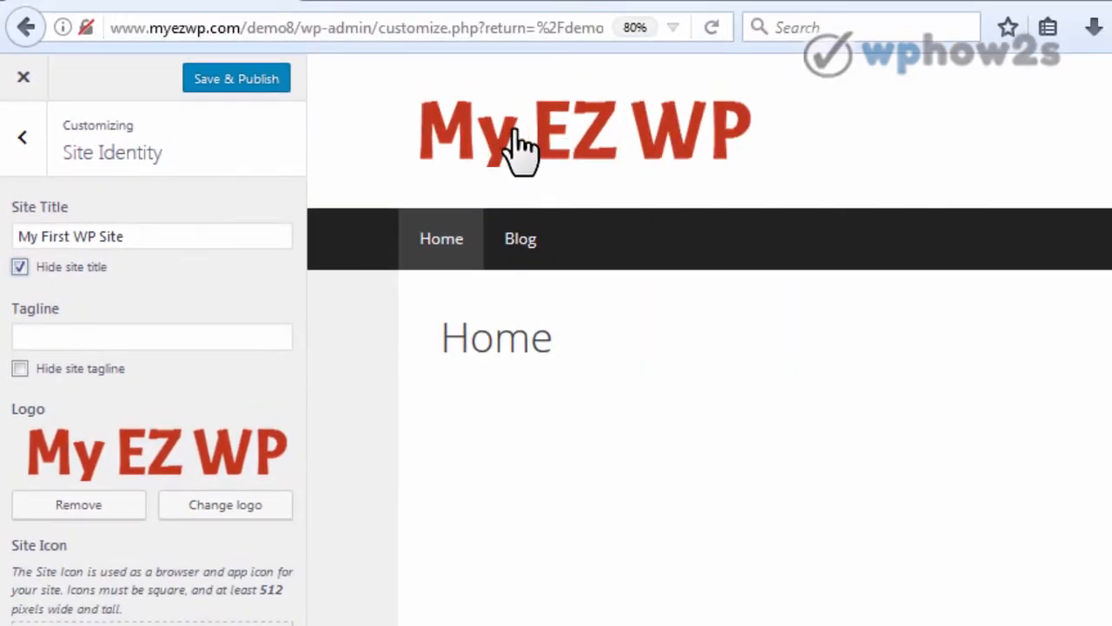
pyautogui.click(241, 80)
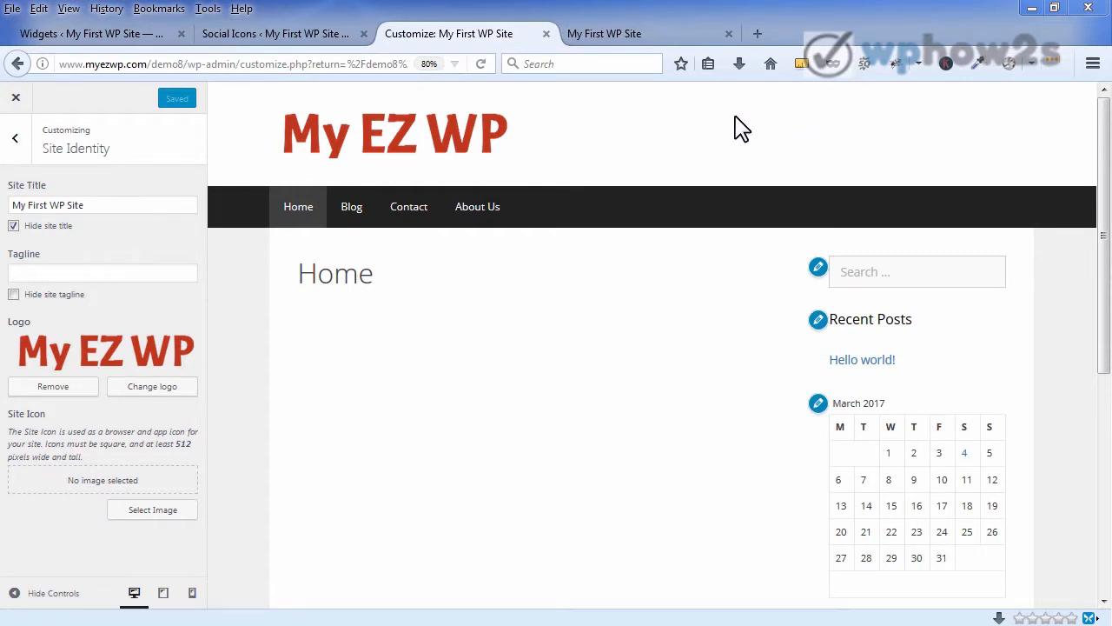
# Step: Switch to the Social Icons page and name the new icon set "social"
pyautogui.click(313, 39)
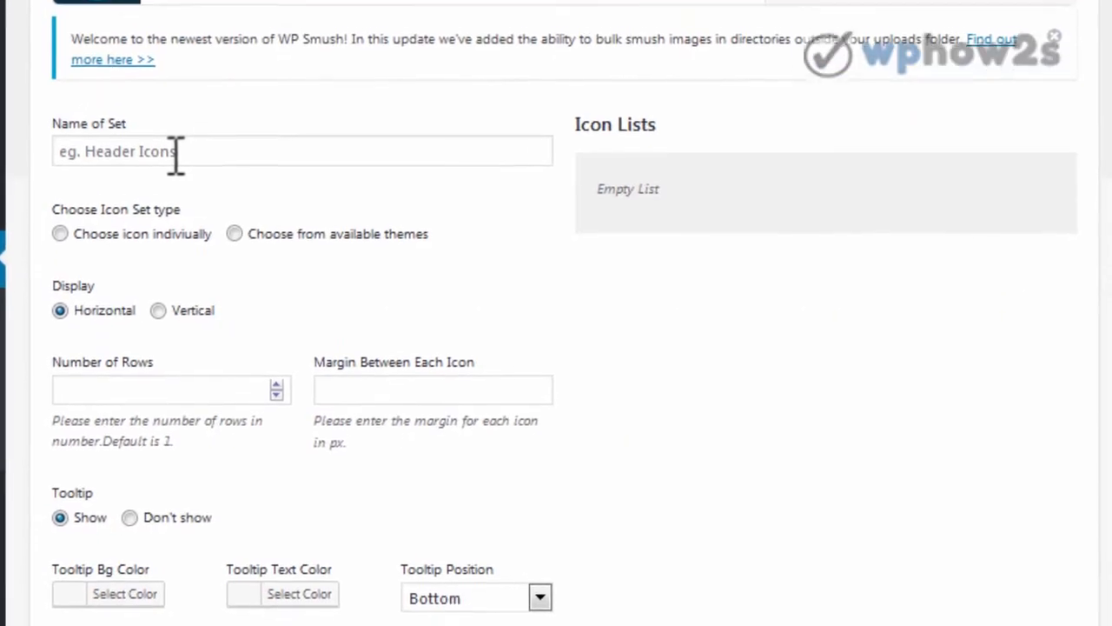
pyautogui.click(176, 108)
pyautogui.write('social')
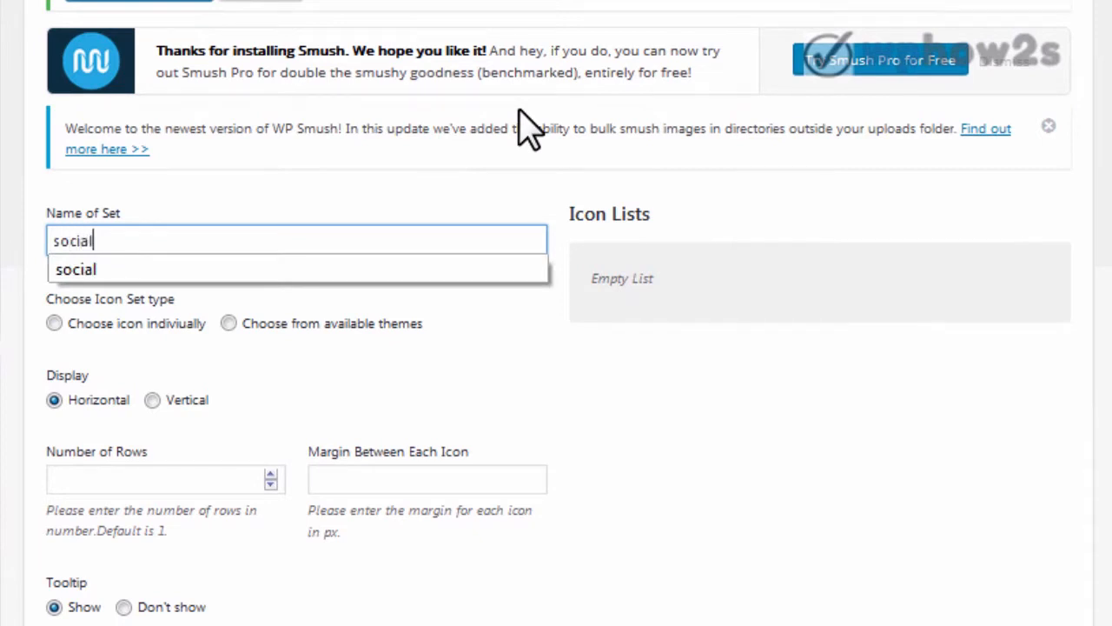
pyautogui.click(429, 384)
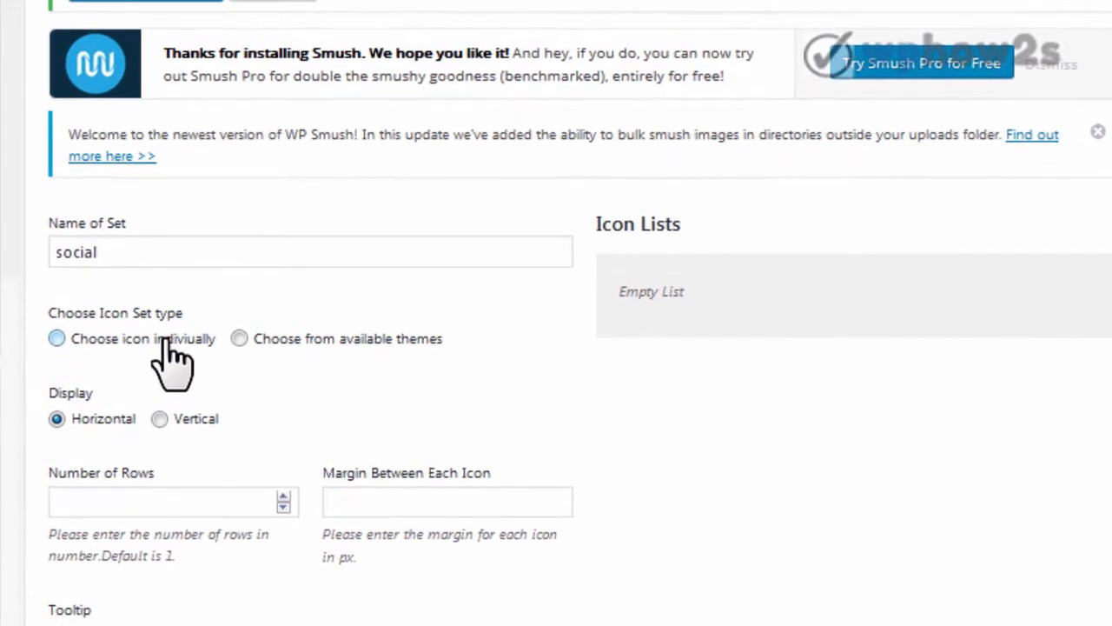
# Step: Set the icon set type to choose from available themes and select Theme 3
pyautogui.click(245, 347)
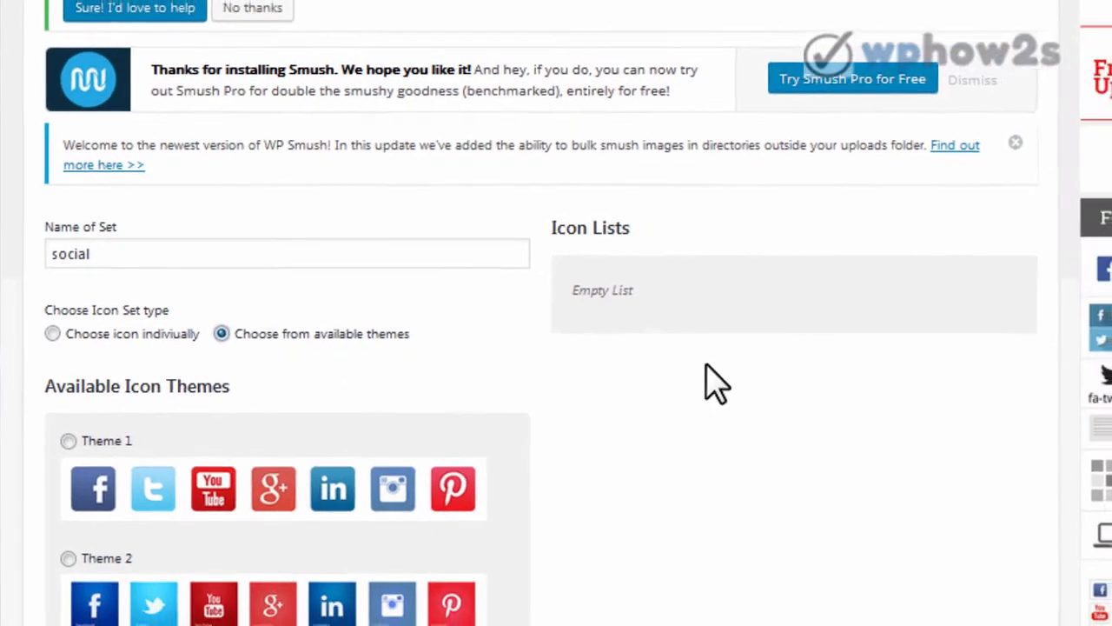
pyautogui.scroll(-4, 715, 382)
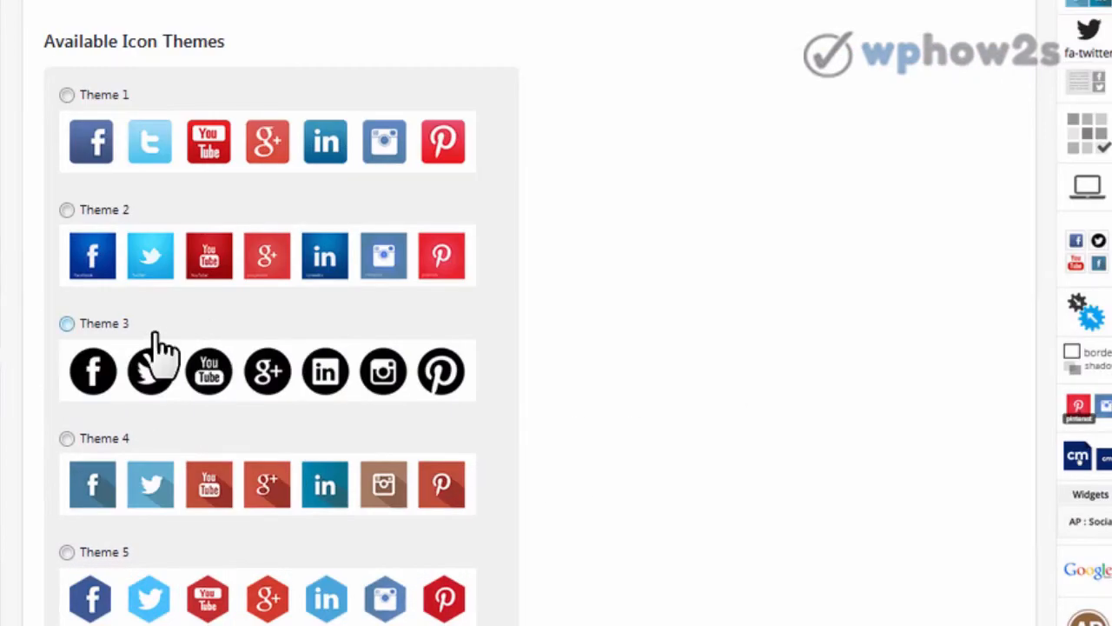
pyautogui.click(67, 324)
pyautogui.scroll(3, 437, 322)
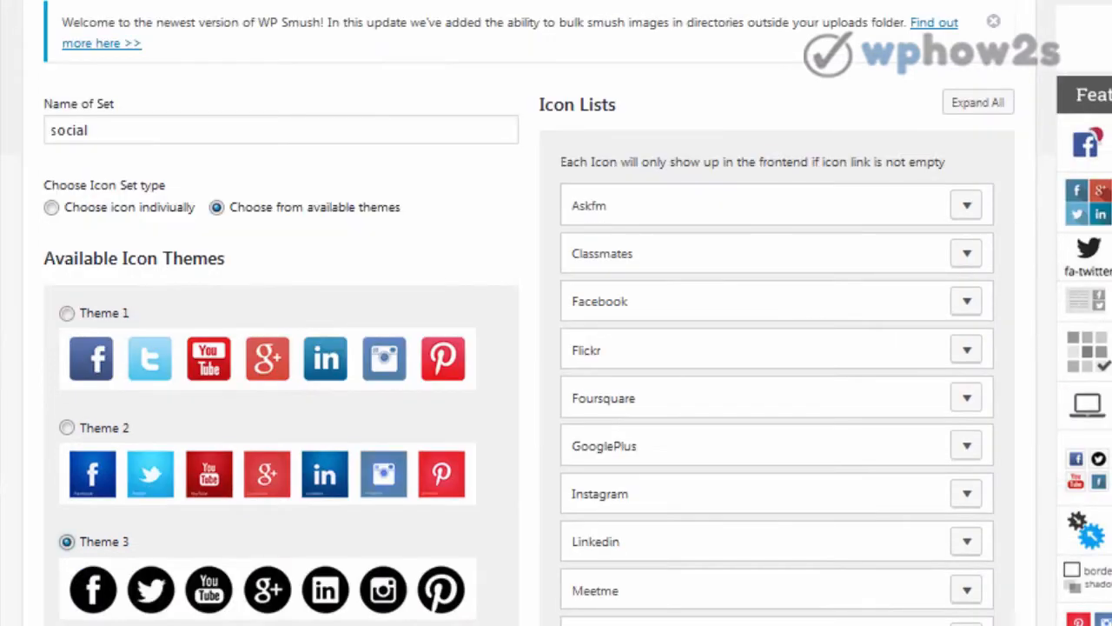
pyautogui.scroll(-6, 556, 313)
pyautogui.scroll(6, 825, 186)
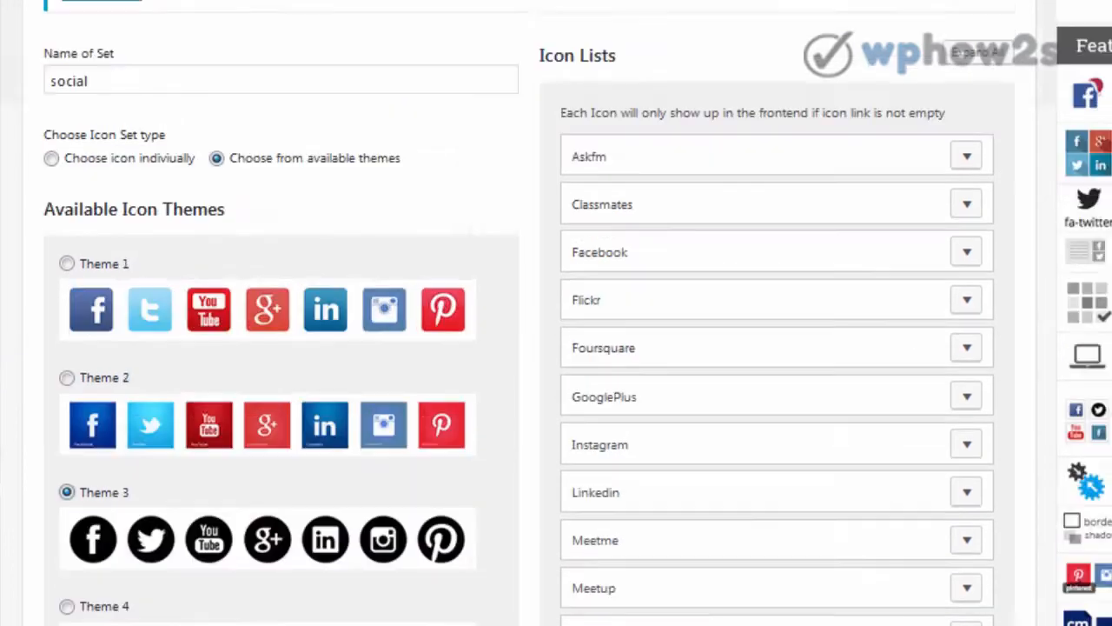
# Step: Expand the Facebook entry in the icon list and set its icon width and height to 32px
pyautogui.scroll(-1, 825, 186)
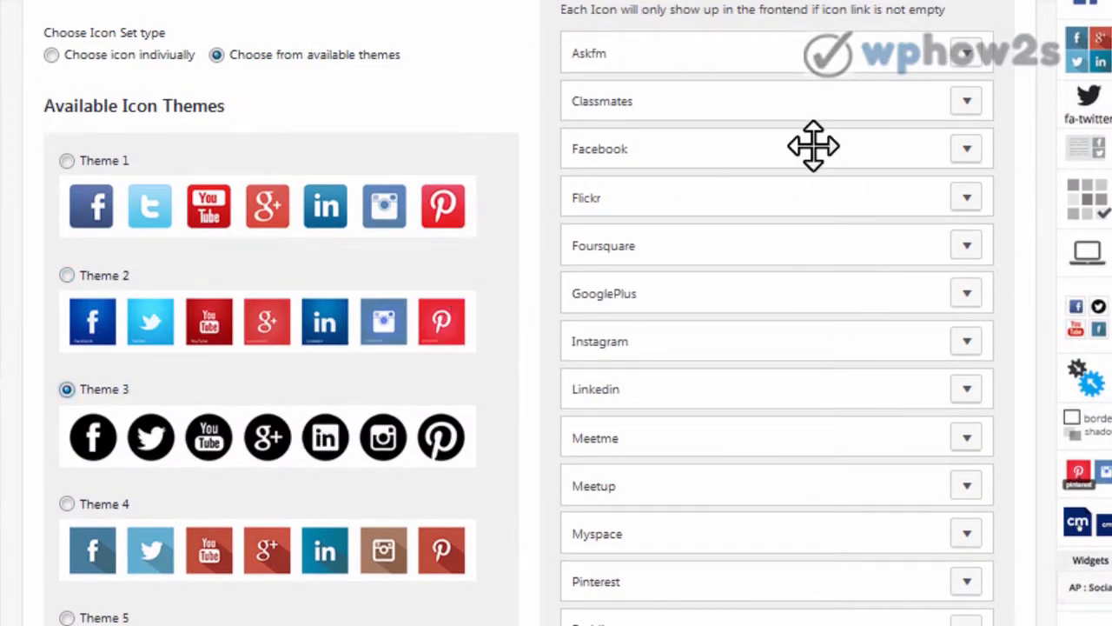
pyautogui.click(964, 154)
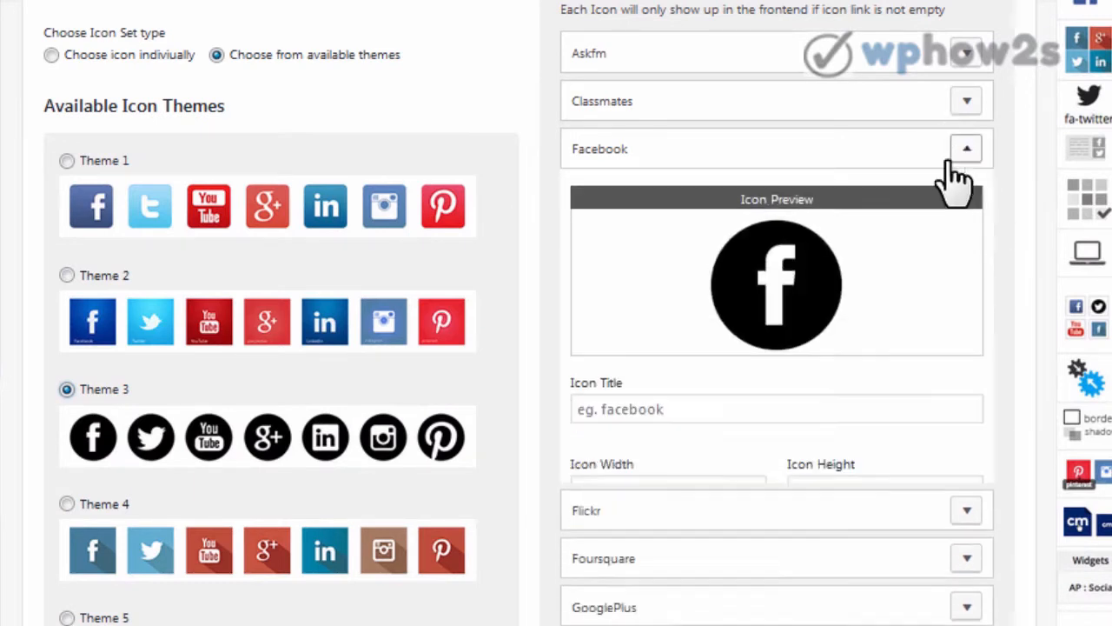
pyautogui.click(620, 491)
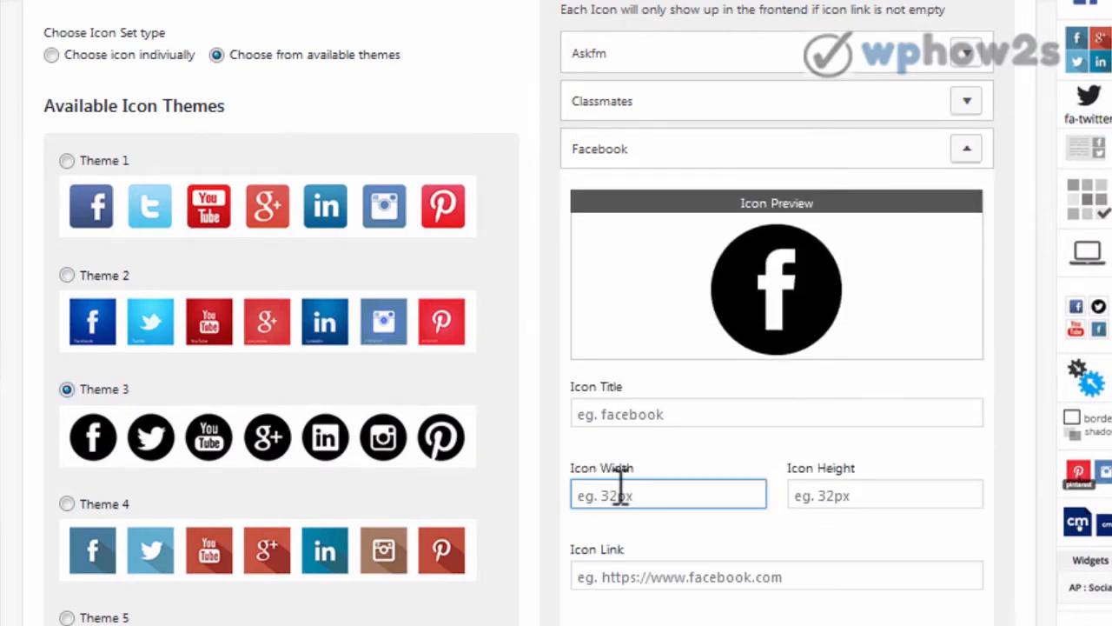
pyautogui.rightClick(621, 491)
pyautogui.moveTo(715, 175)
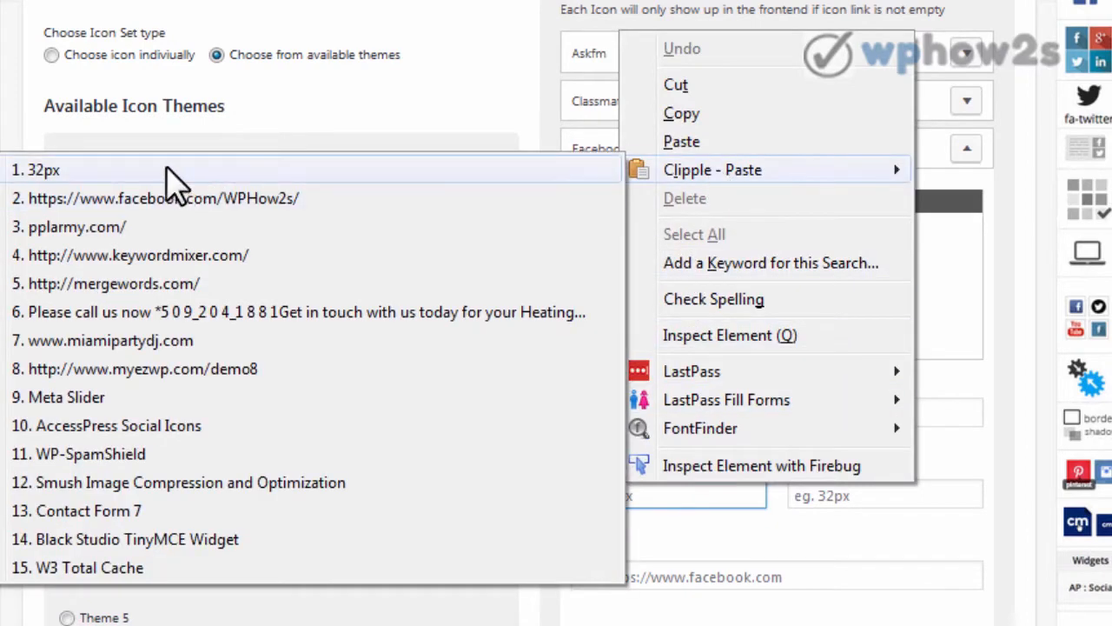
pyautogui.click(43, 172)
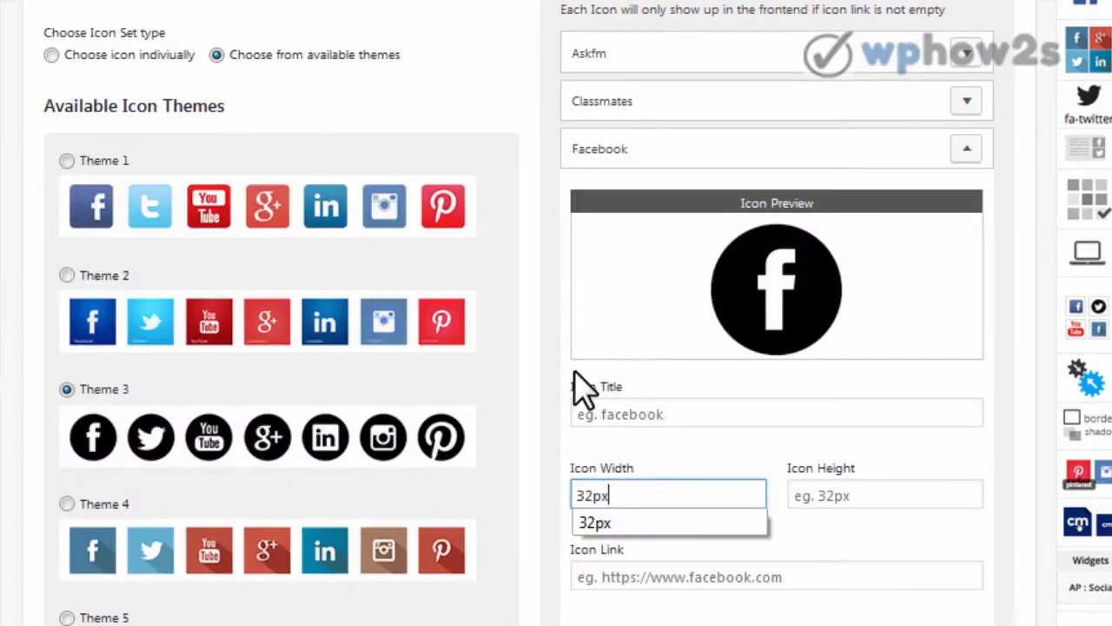
pyautogui.click(810, 495)
pyautogui.rightClick(811, 493)
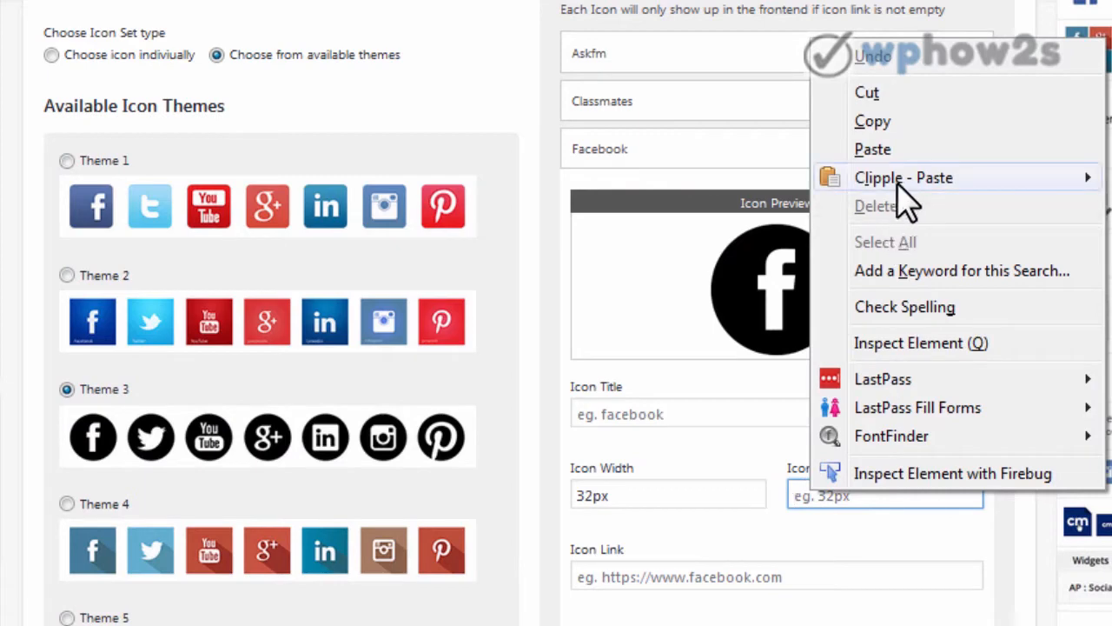
pyautogui.moveTo(893, 197)
pyautogui.click(228, 183)
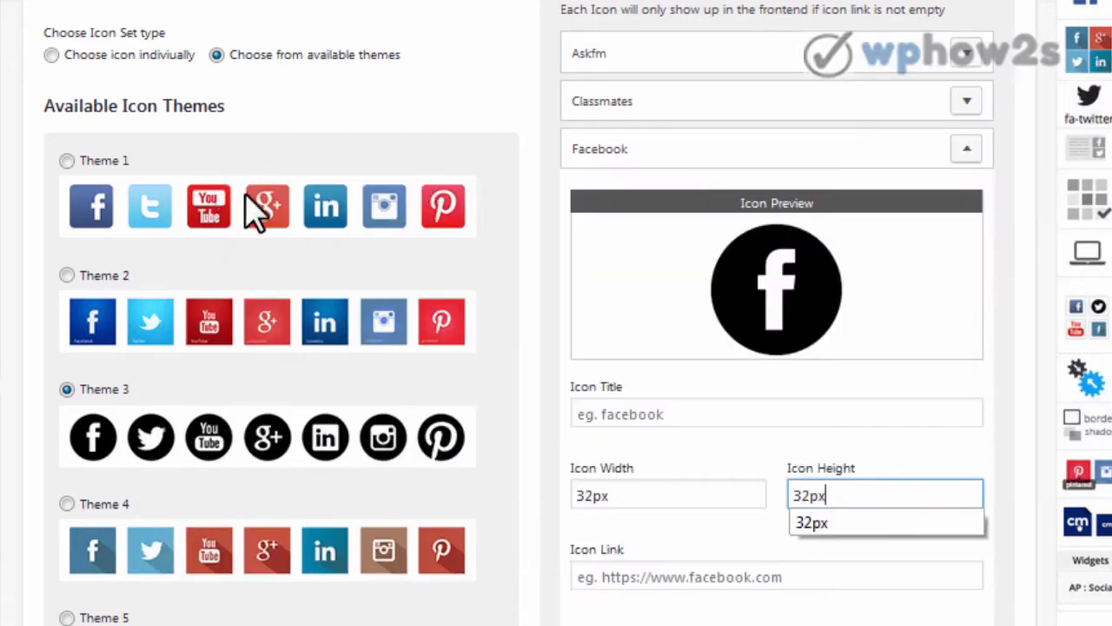
pyautogui.click(624, 575)
pyautogui.rightClick(631, 576)
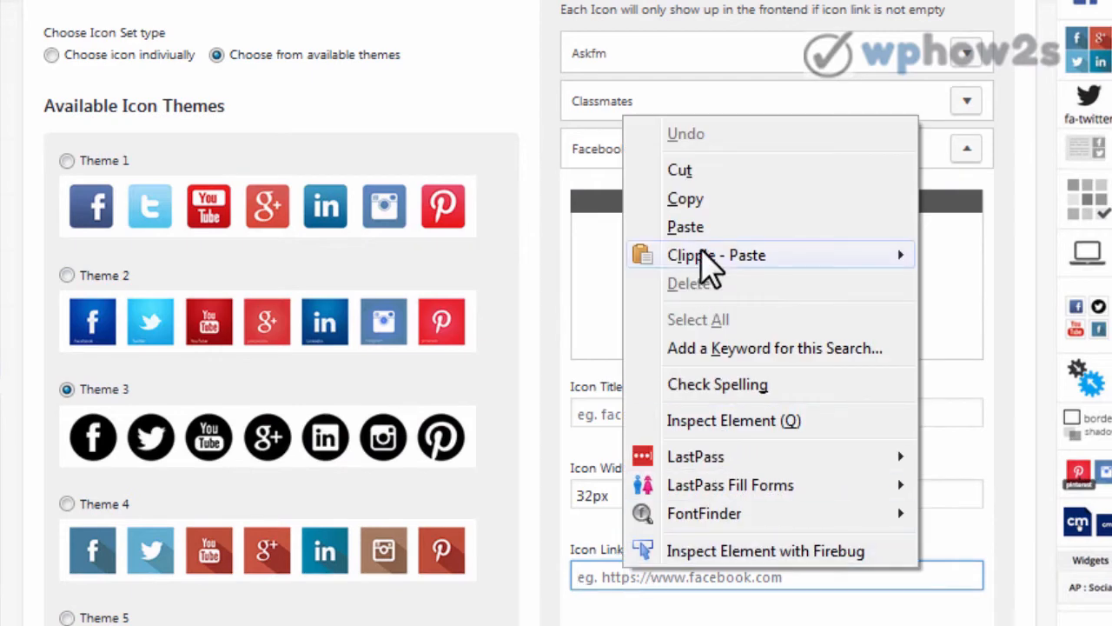
pyautogui.moveTo(705, 256)
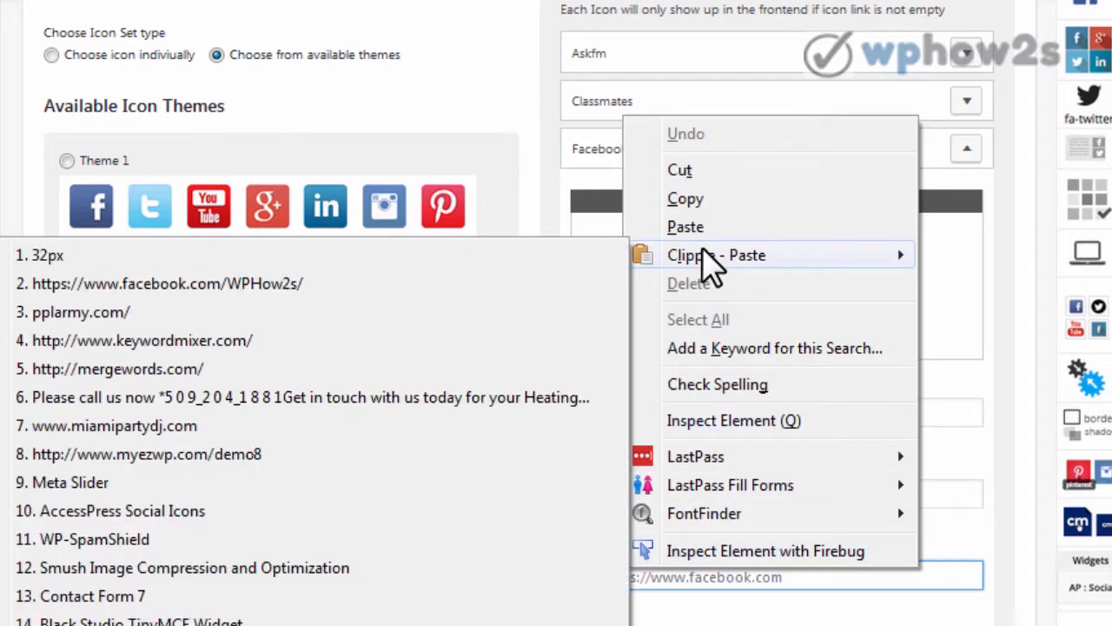
pyautogui.click(208, 283)
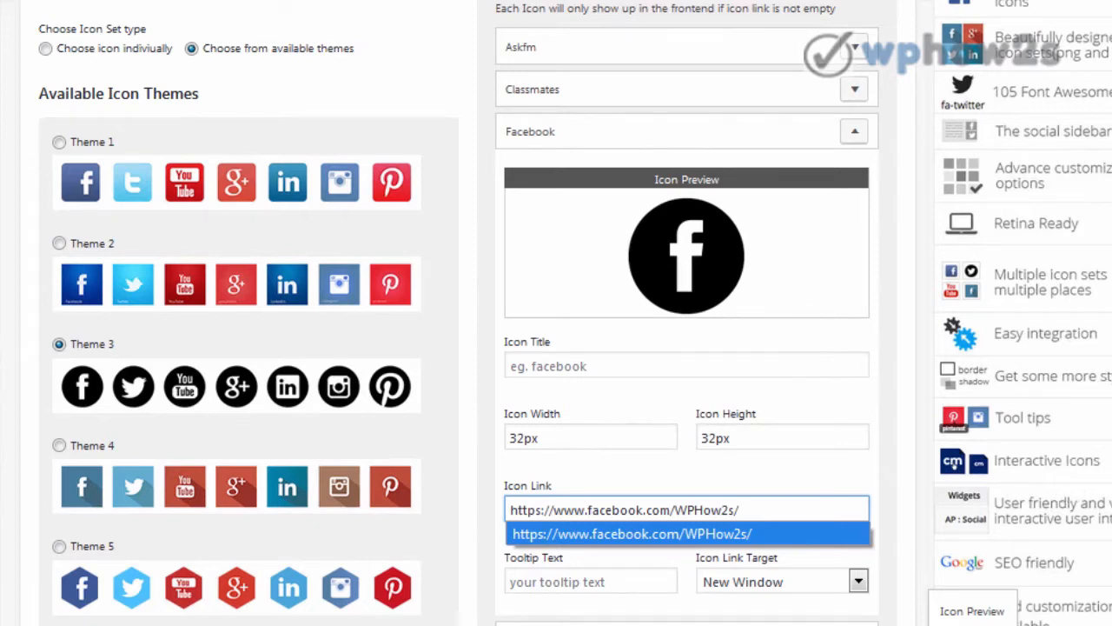
# Step: Expand the Twitter entry in the icon list and set its icon width and height to 32px
pyautogui.scroll(-5, 556, 313)
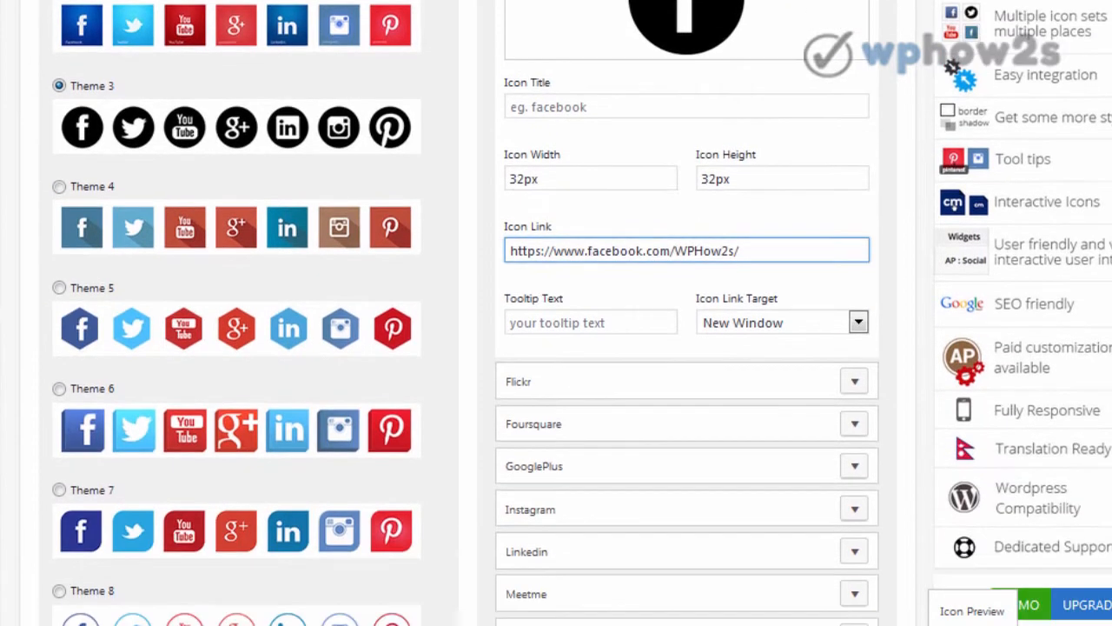
pyautogui.scroll(-2, 556, 313)
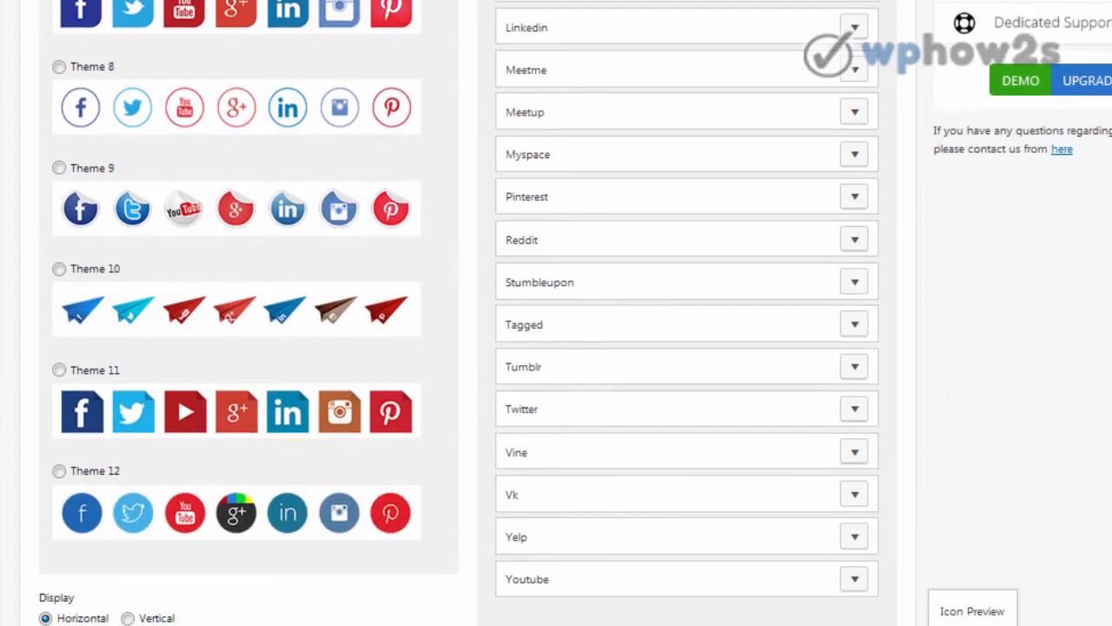
pyautogui.click(855, 410)
pyautogui.scroll(-4, 631, 345)
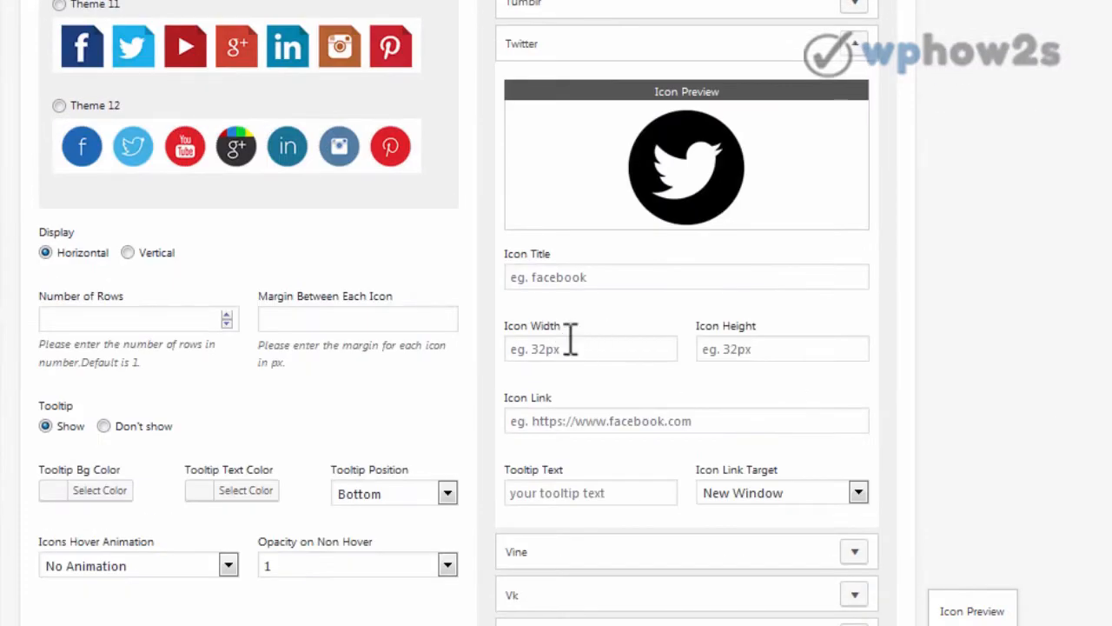
pyautogui.click(574, 343)
pyautogui.rightClick(574, 343)
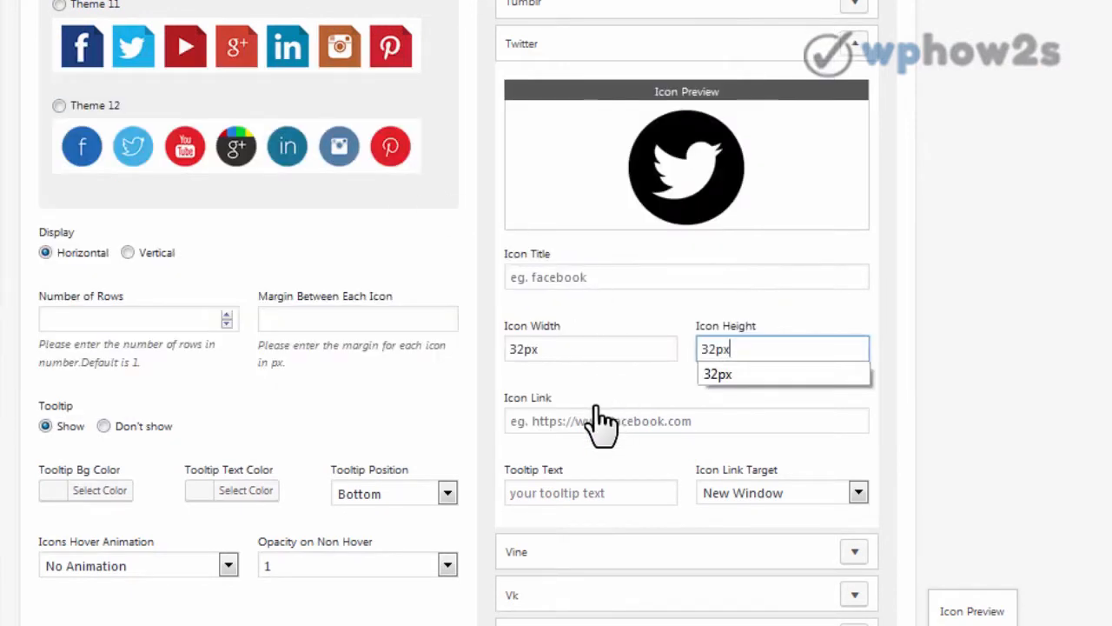
pyautogui.click(592, 417)
pyautogui.rightClick(591, 415)
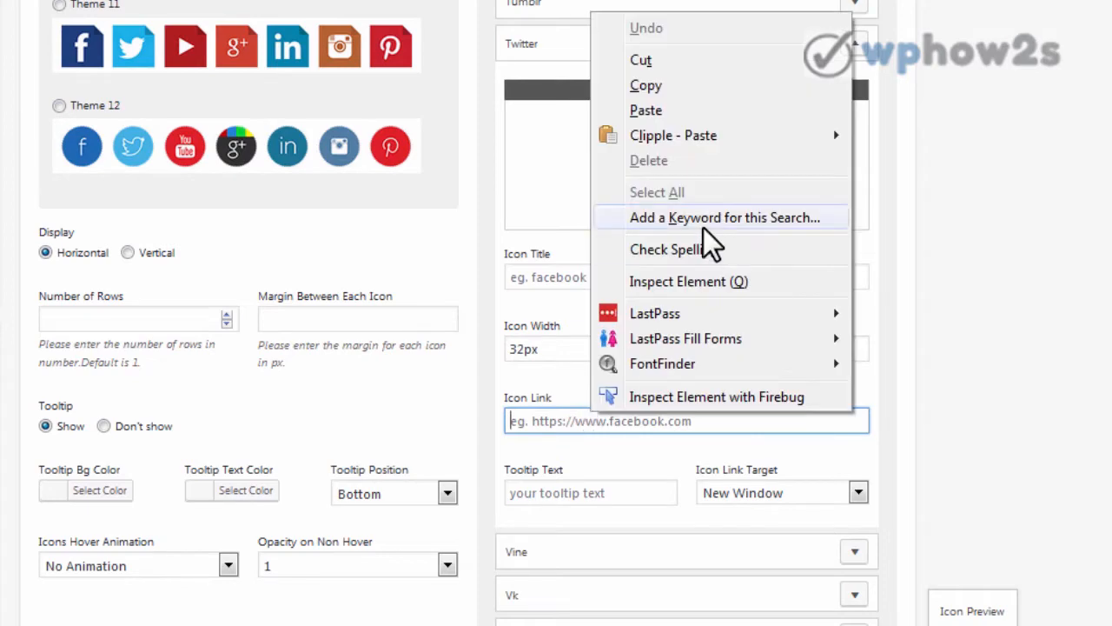
pyautogui.moveTo(698, 135)
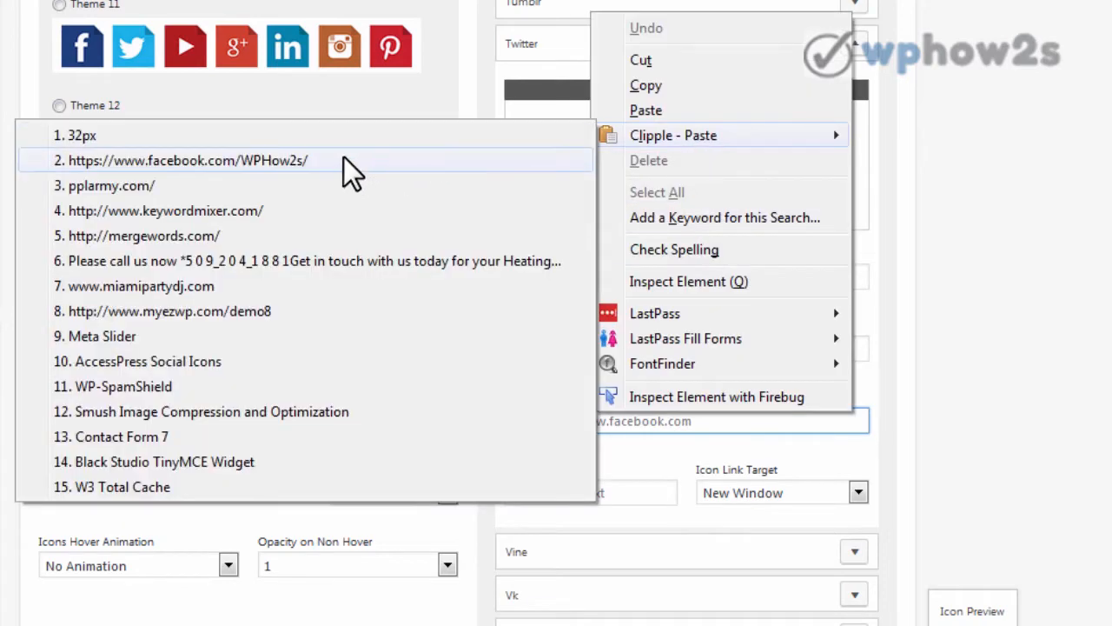
pyautogui.click(289, 160)
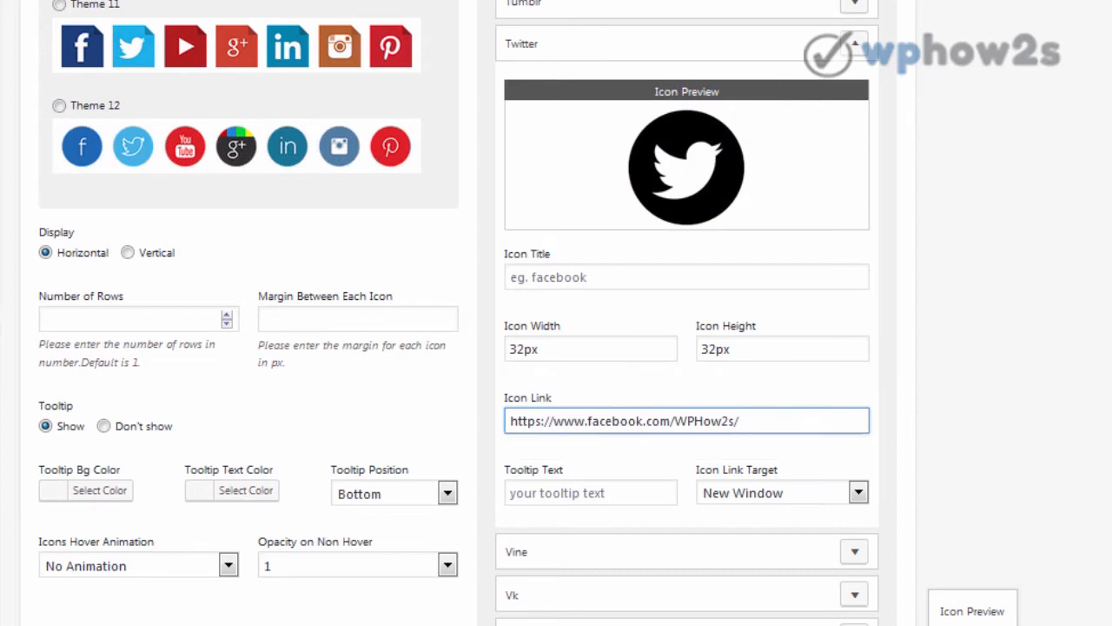
pyautogui.scroll(-3, 556, 313)
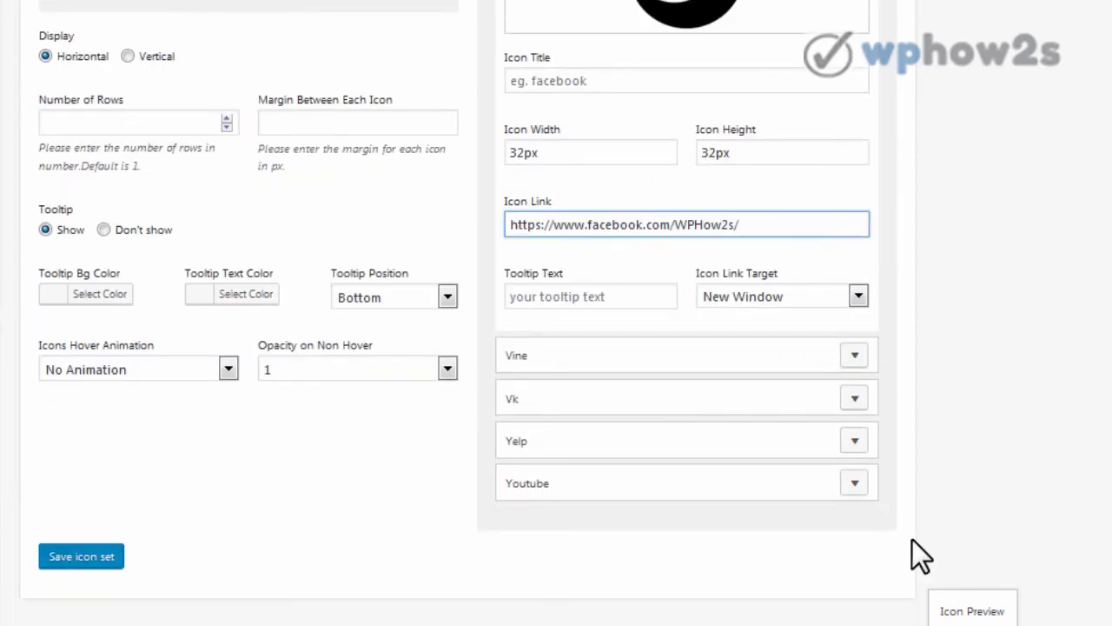
pyautogui.click(854, 483)
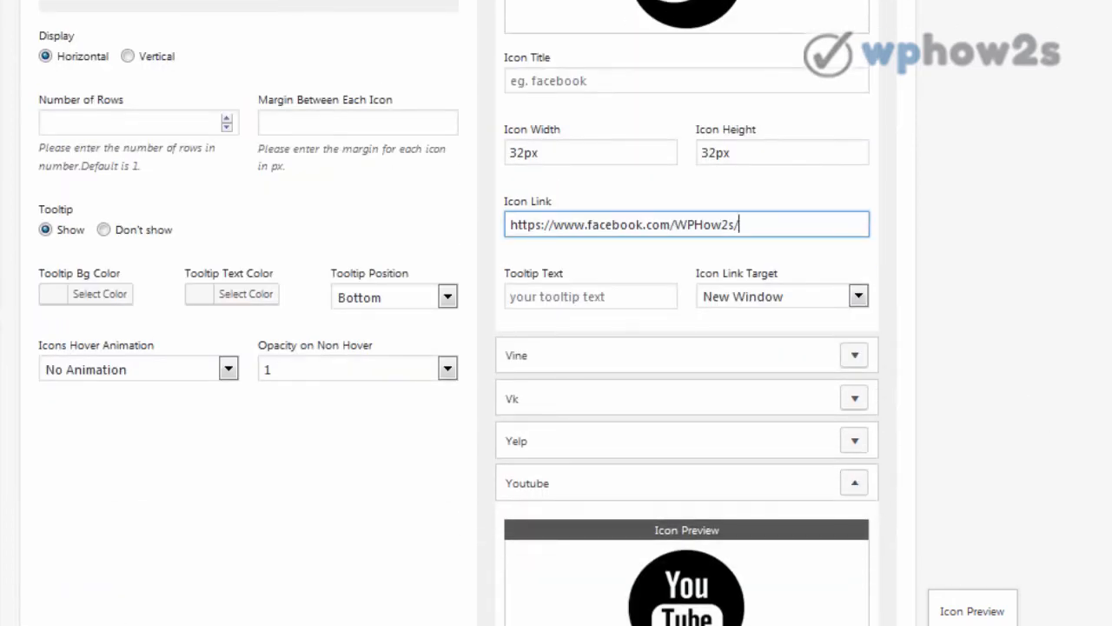
pyautogui.scroll(-6, 554, 396)
pyautogui.click(573, 395)
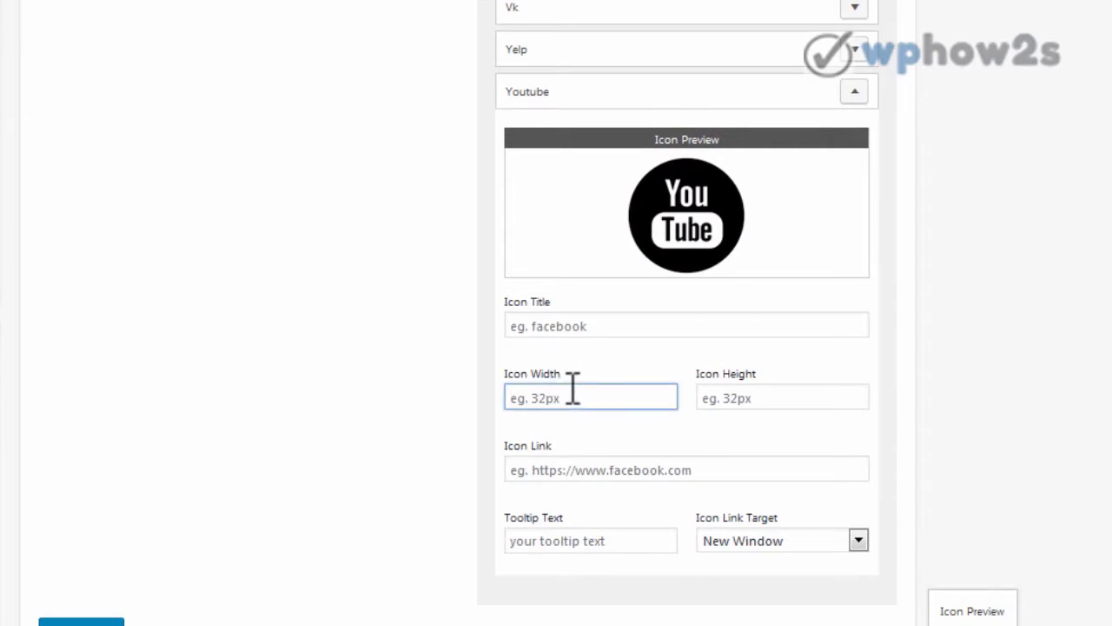
pyautogui.rightClick(572, 389)
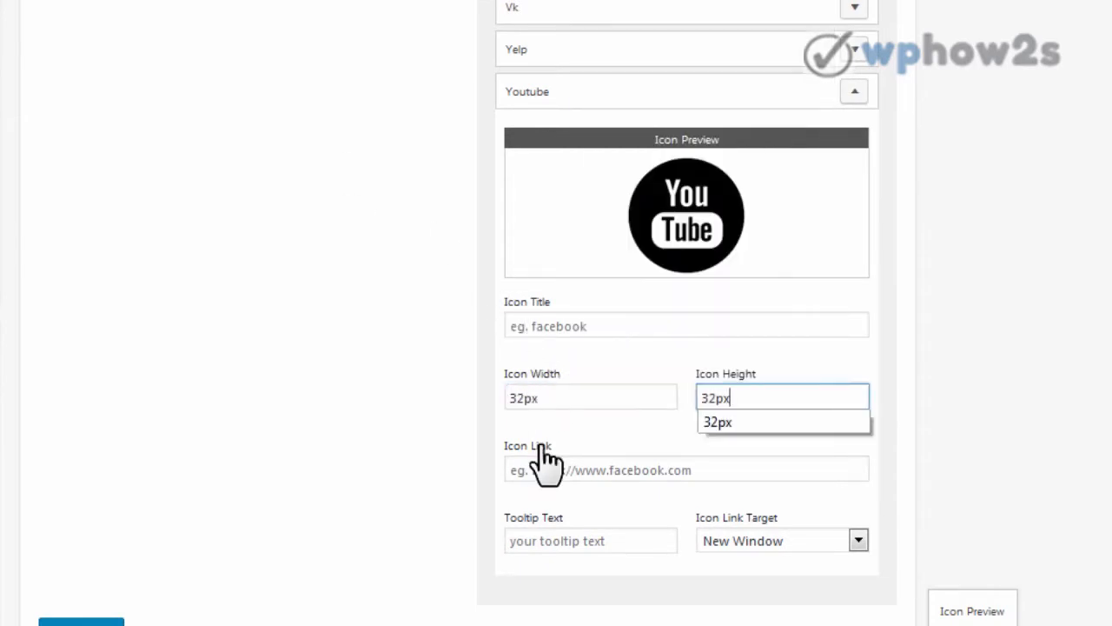
pyautogui.click(540, 462)
pyautogui.write('https://www.facebook.com/WPHow2s/')
# Step: Review the theme and icon entries of the "social" set, and save the icon set
pyautogui.scroll(20, 986, 440)
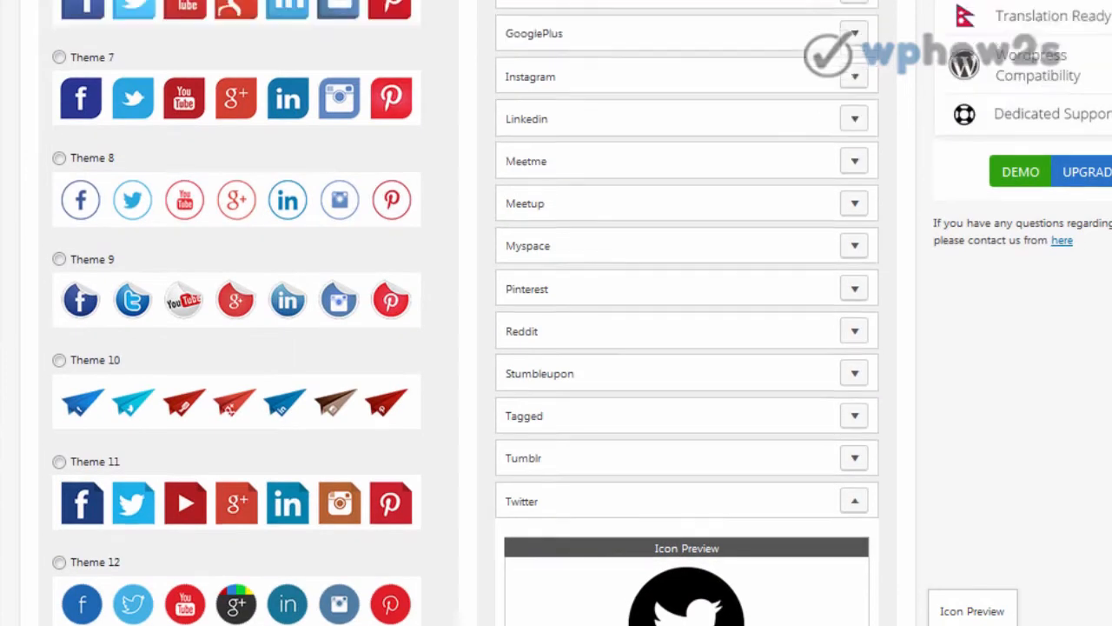
pyautogui.scroll(3, 986, 440)
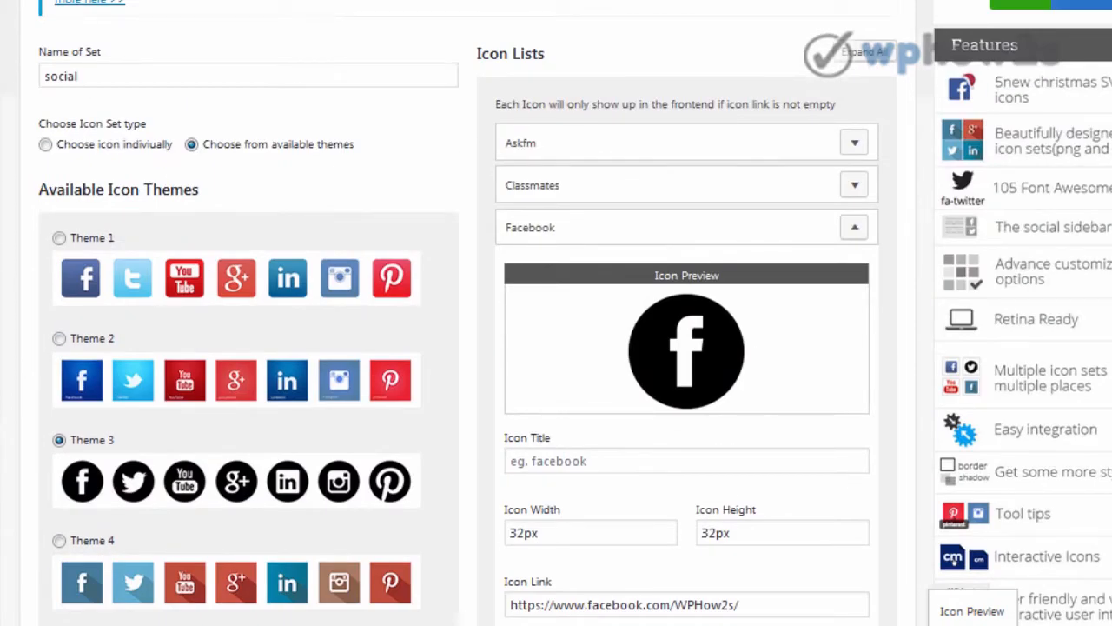
pyautogui.scroll(-13, 574, 313)
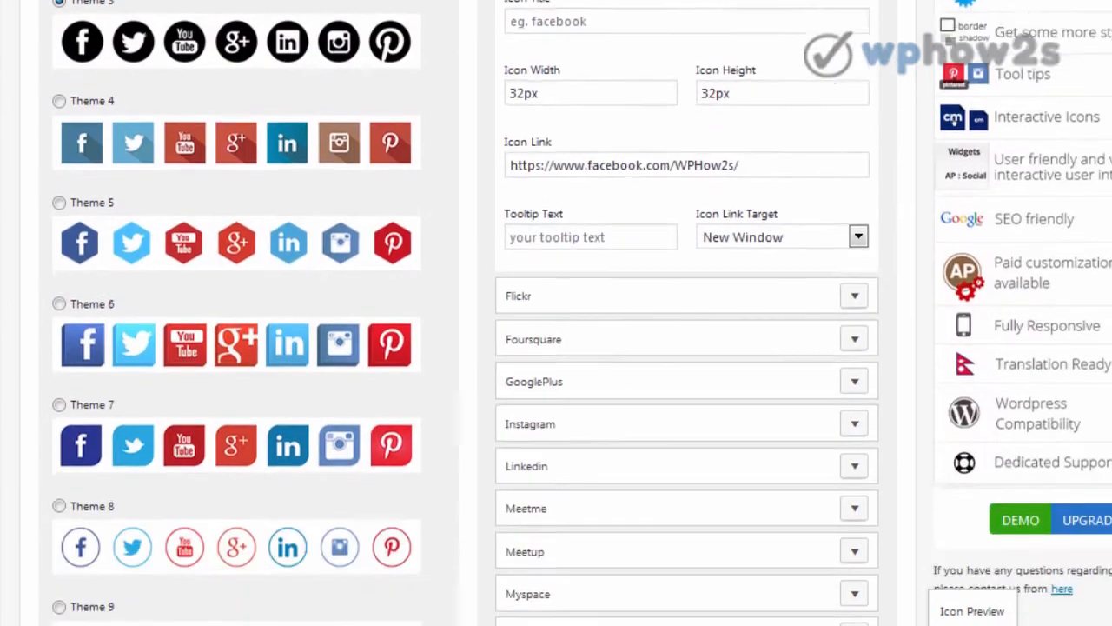
pyautogui.scroll(-8, 573, 313)
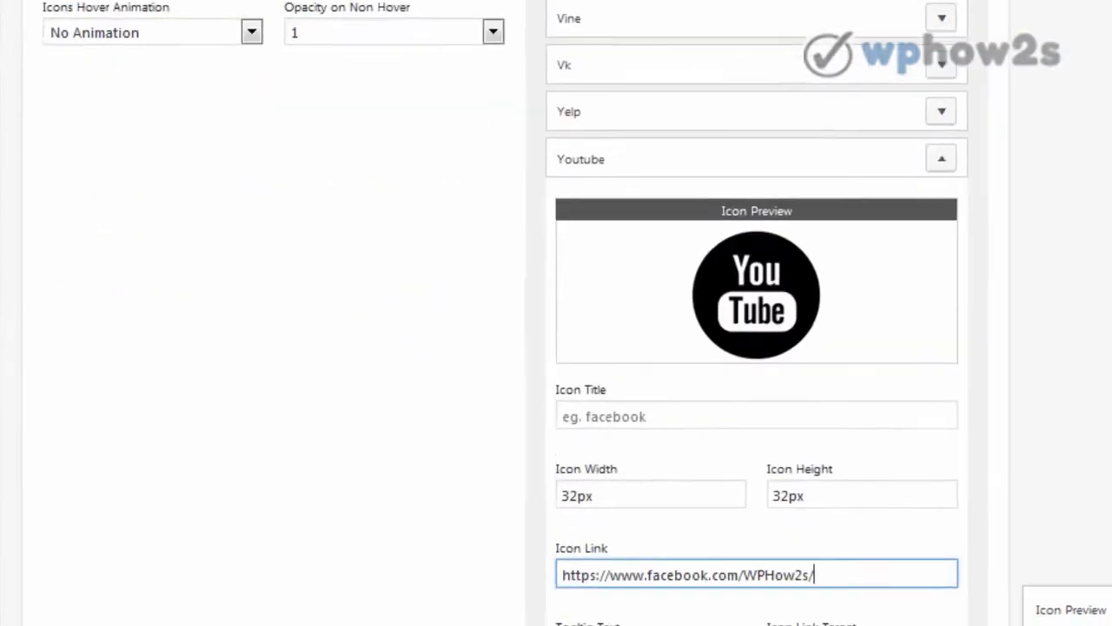
pyautogui.click(181, 479)
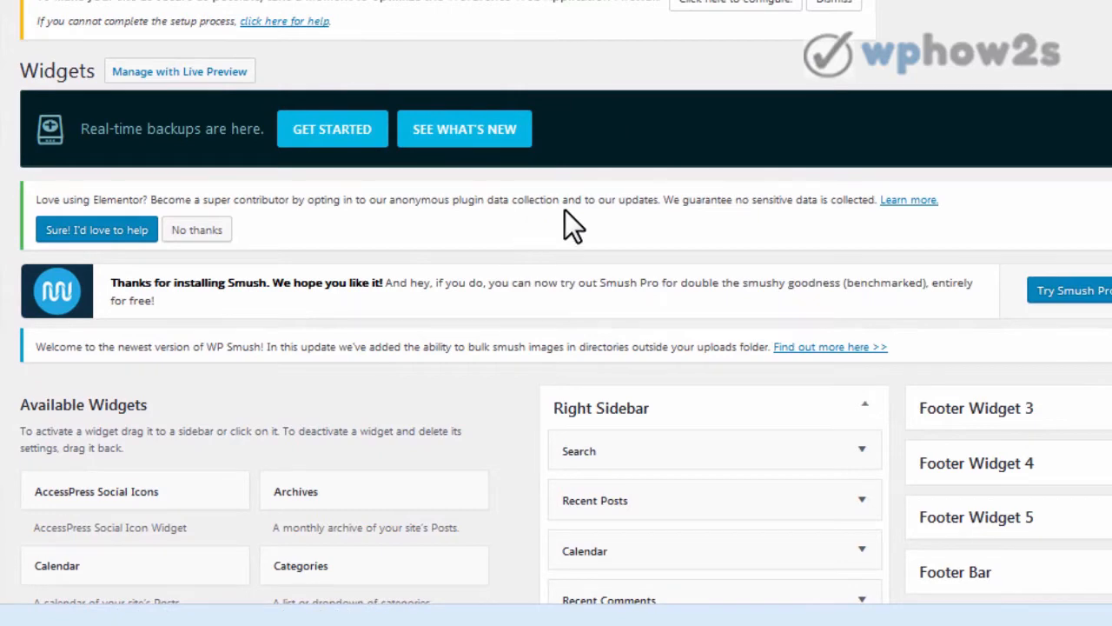
# Step: Look over the available widgets and widget areas, and compare them with the site's home page sidebar and footer
pyautogui.scroll(-3, 556, 348)
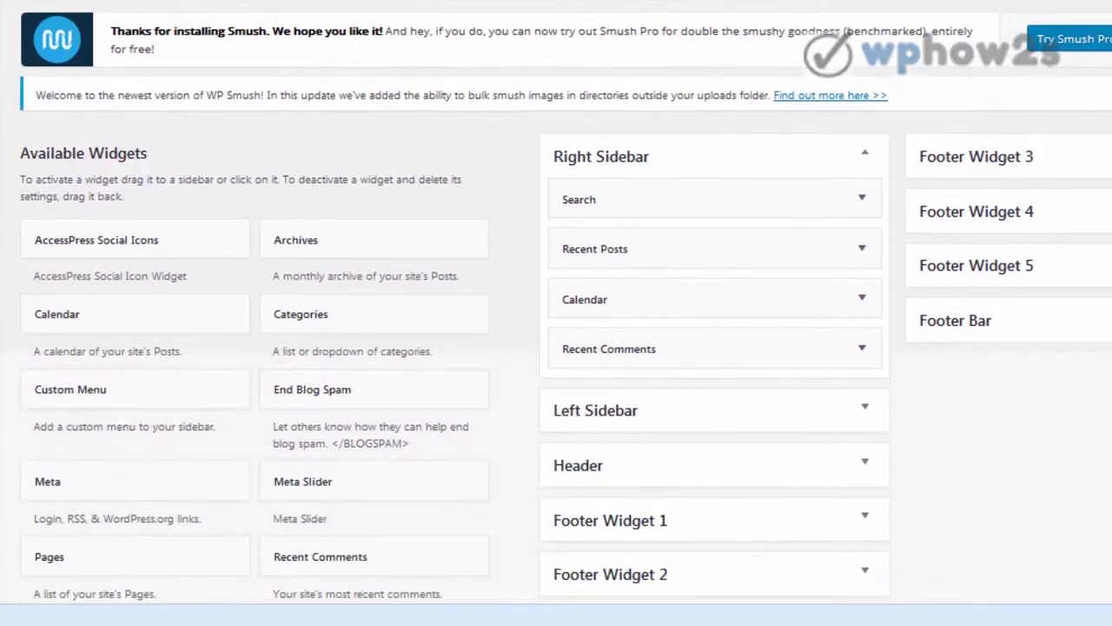
pyautogui.scroll(-1, 556, 348)
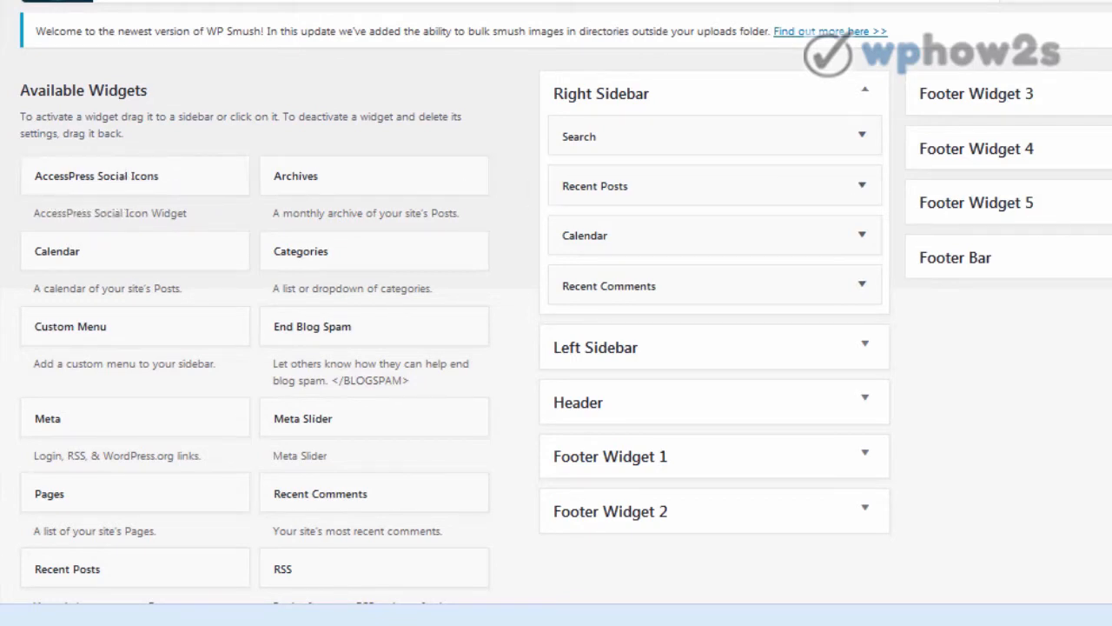
pyautogui.scroll(-5, 612, 304)
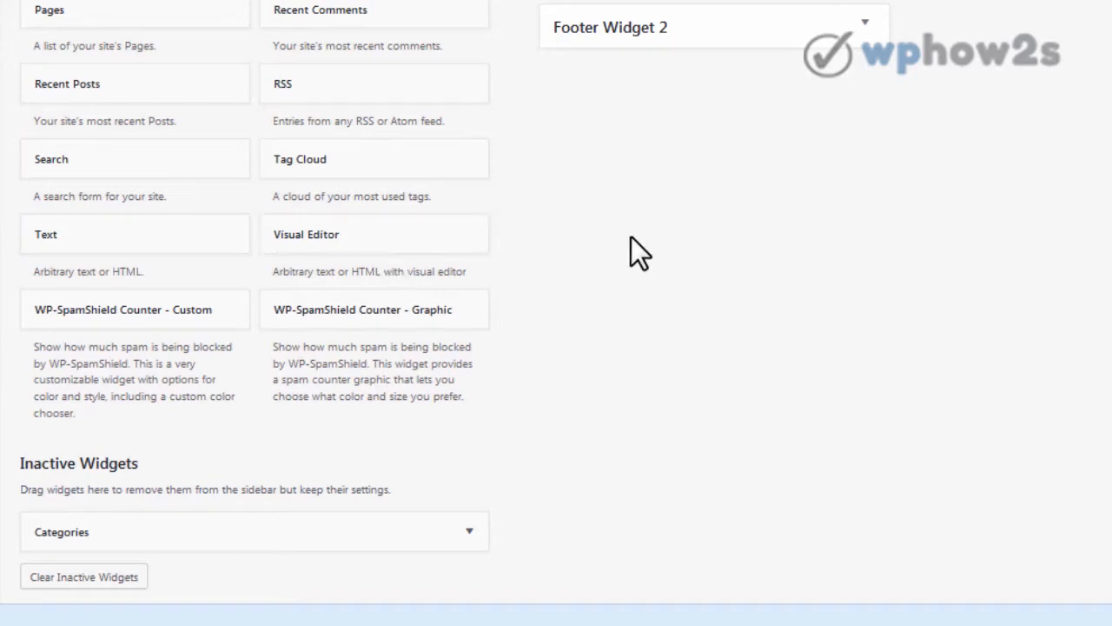
pyautogui.scroll(5, 629, 250)
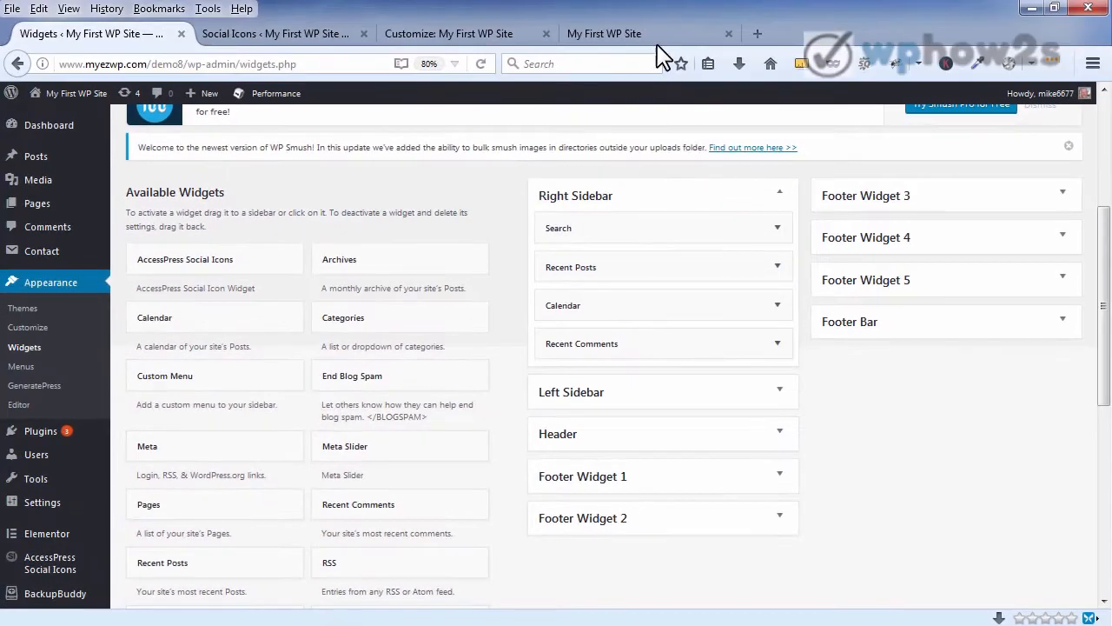
pyautogui.click(657, 35)
pyautogui.scroll(-1, 801, 298)
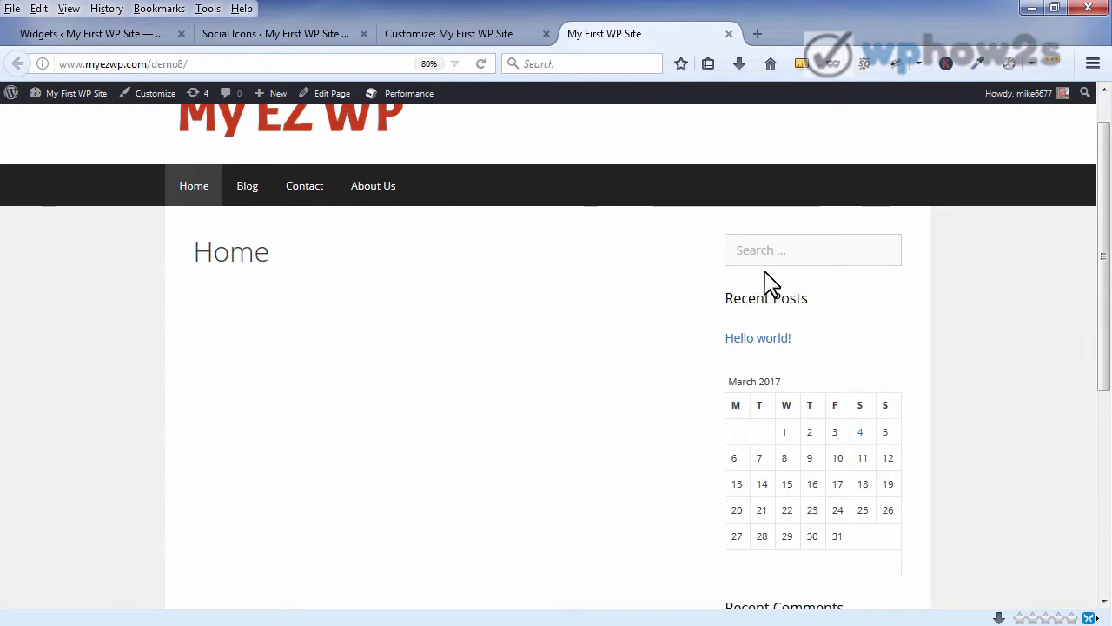
pyautogui.moveTo(1098, 223); pyautogui.dragTo(1087, 390)
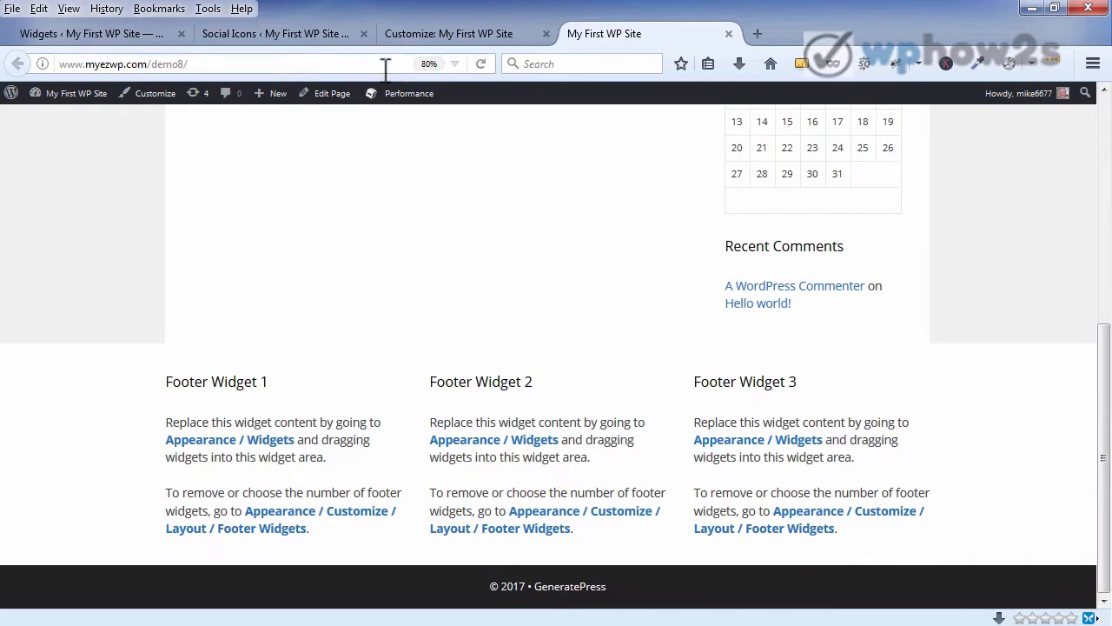
# Step: On the Widgets page, remove Recent Comments from the Right Sidebar and move Recent Posts to the Inactive Widgets
pyautogui.click(117, 35)
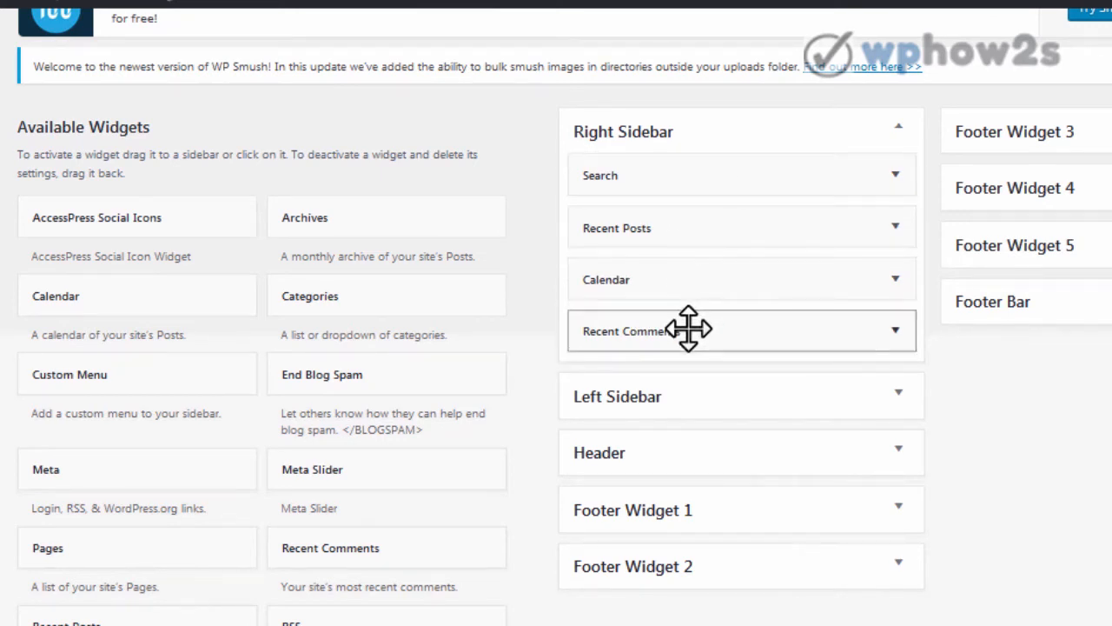
pyautogui.moveTo(708, 330); pyautogui.dragTo(466, 293)
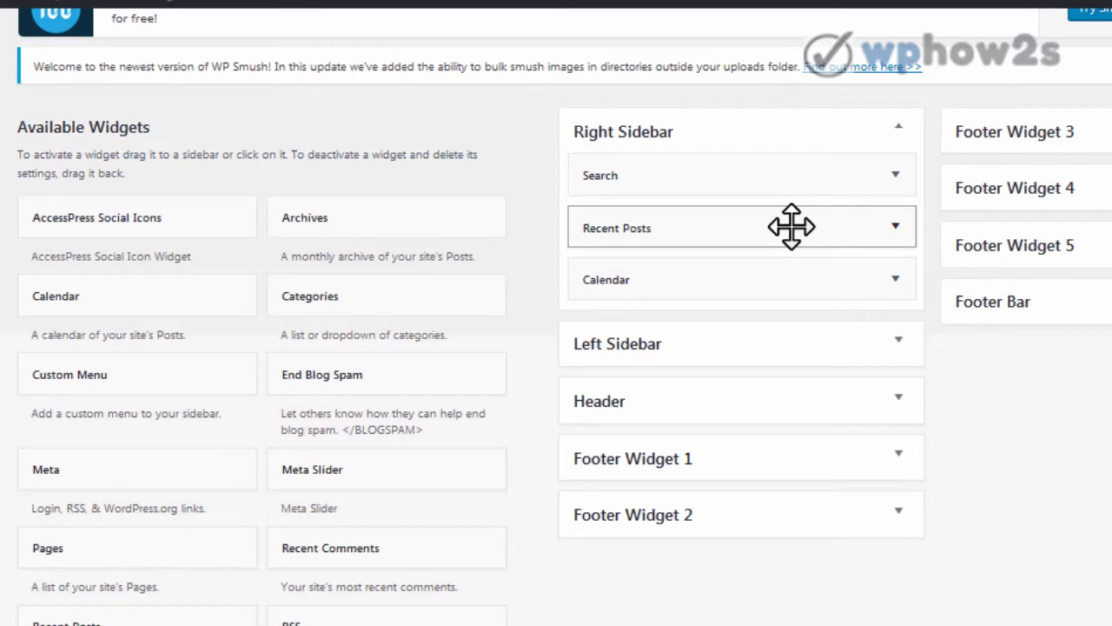
pyautogui.moveTo(791, 227); pyautogui.dragTo(381, 622)
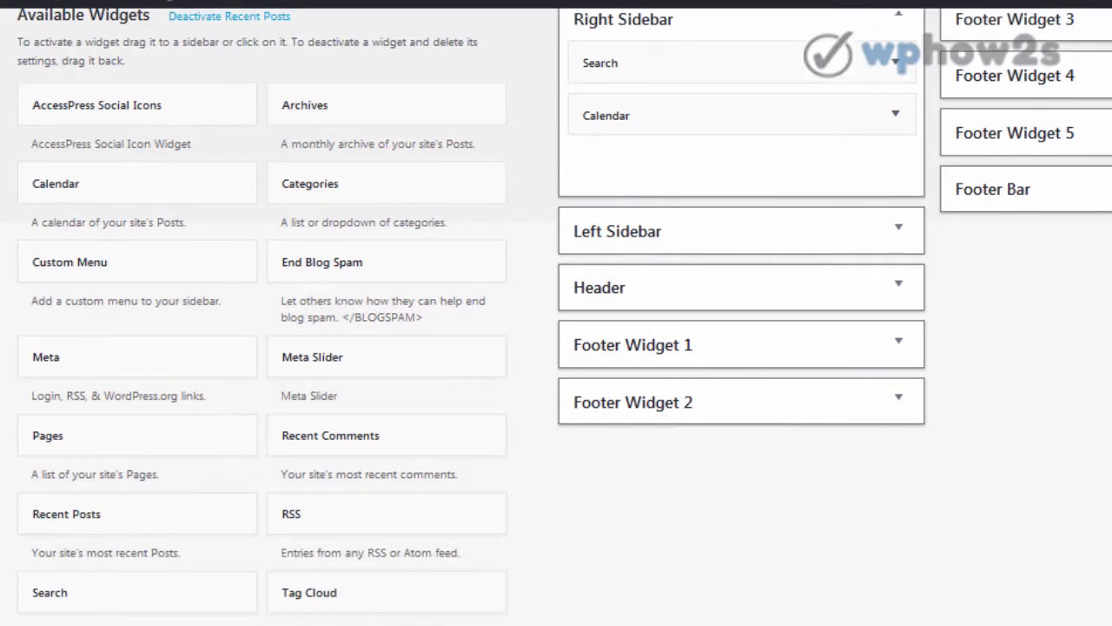
pyautogui.scroll(-1, 556, 313)
pyautogui.moveTo(376, 624); pyautogui.dragTo(260, 495)
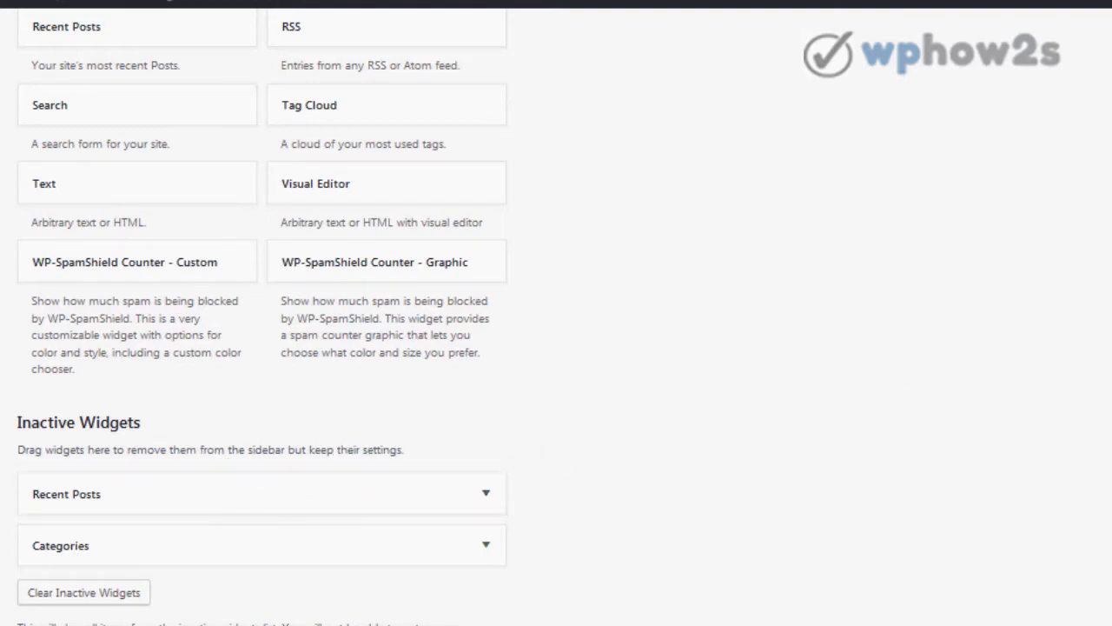
# Step: Add the AccessPress Social Icons widget to the Header area and check its icon set choices
pyautogui.scroll(6, 556, 312)
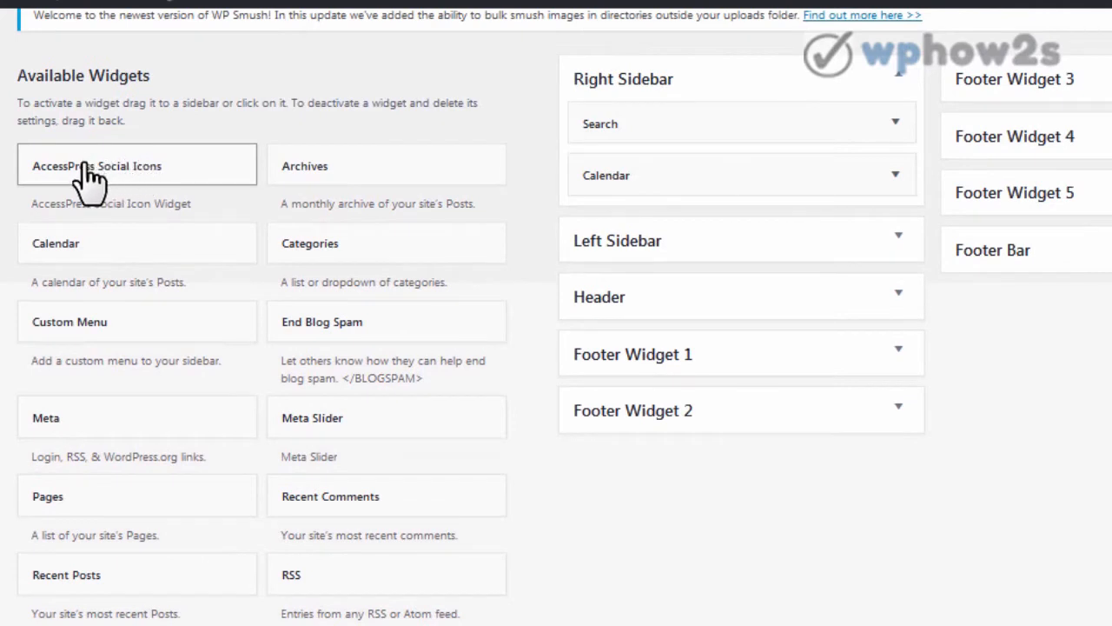
pyautogui.moveTo(88, 163); pyautogui.dragTo(640, 328)
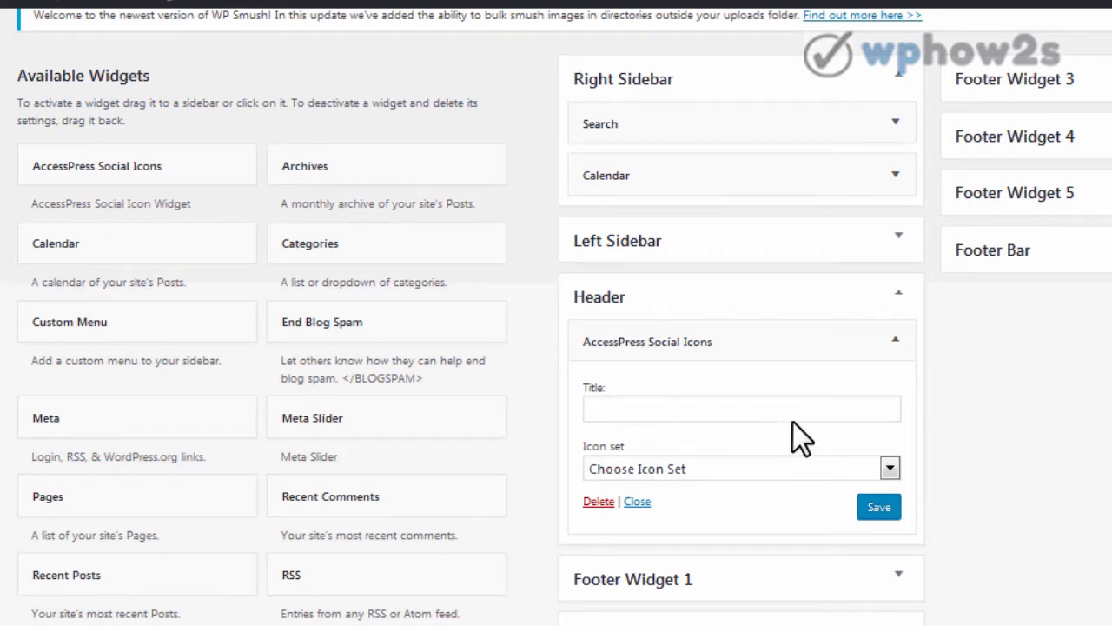
pyautogui.click(890, 468)
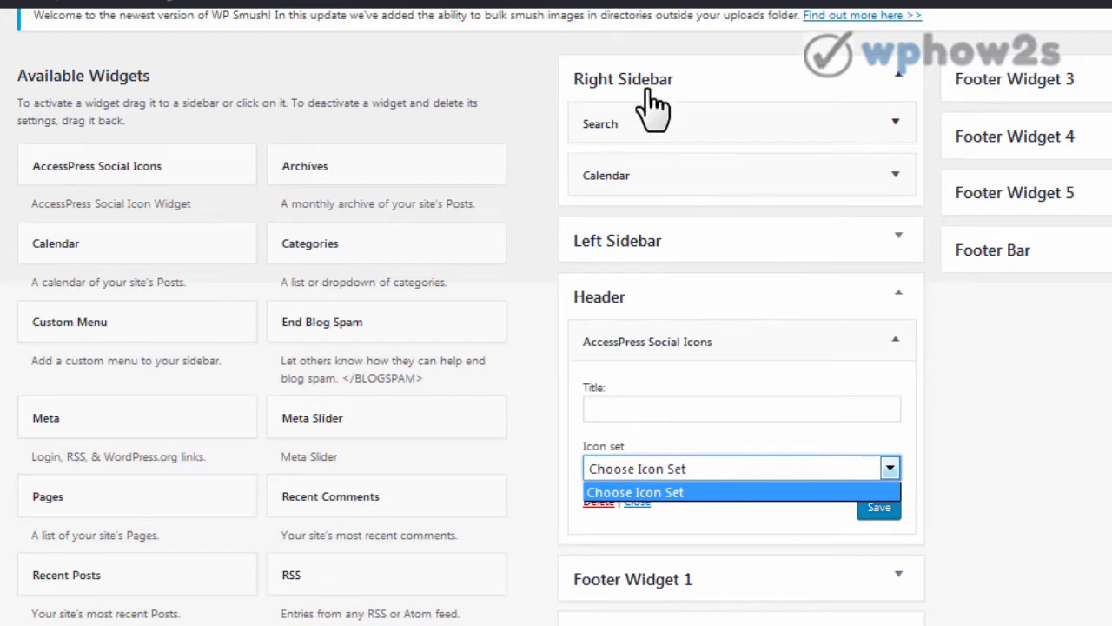
pyautogui.press('Escape')
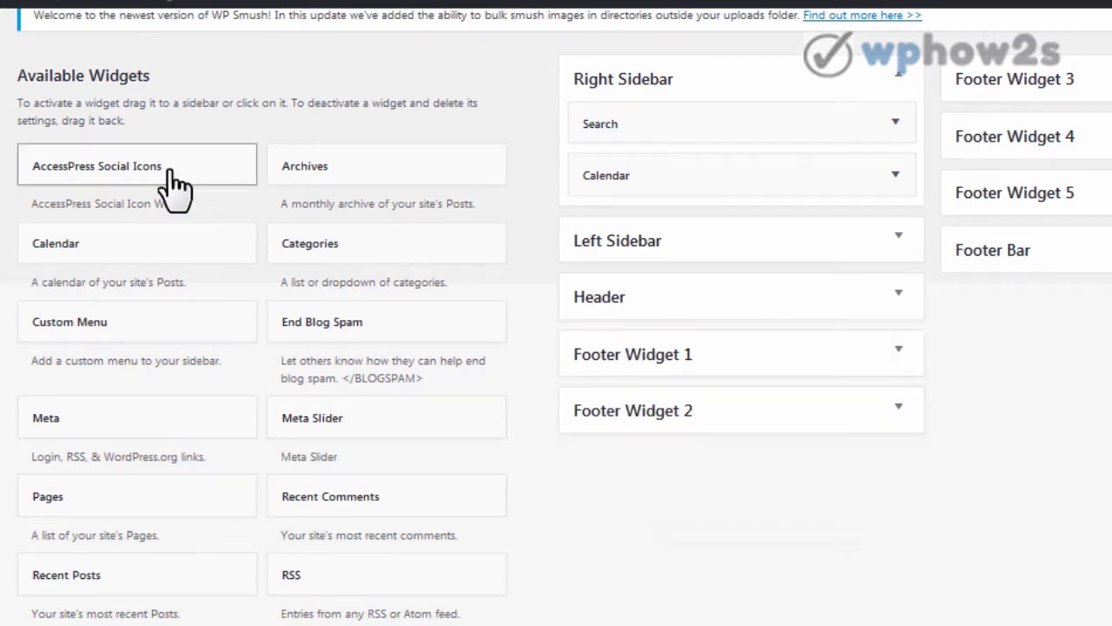
# Step: Assign the "social" icon set to the AccessPress Social Icons widget in the Header area and save the widget
pyautogui.moveTo(400, 204); pyautogui.dragTo(686, 338)
pyautogui.click(894, 341)
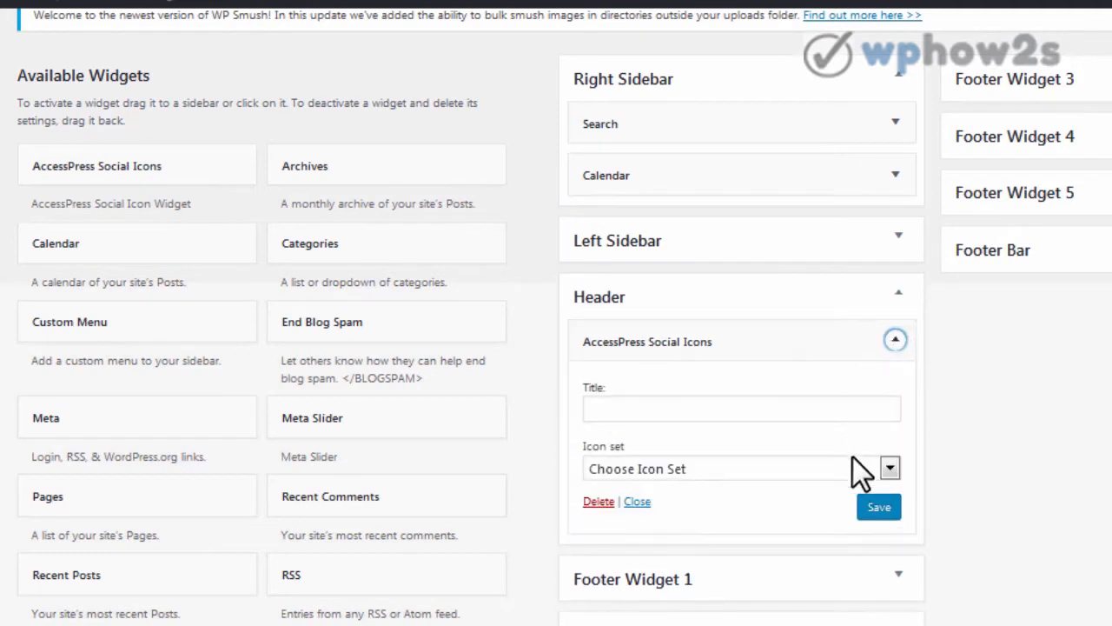
pyautogui.click(889, 468)
pyautogui.click(798, 512)
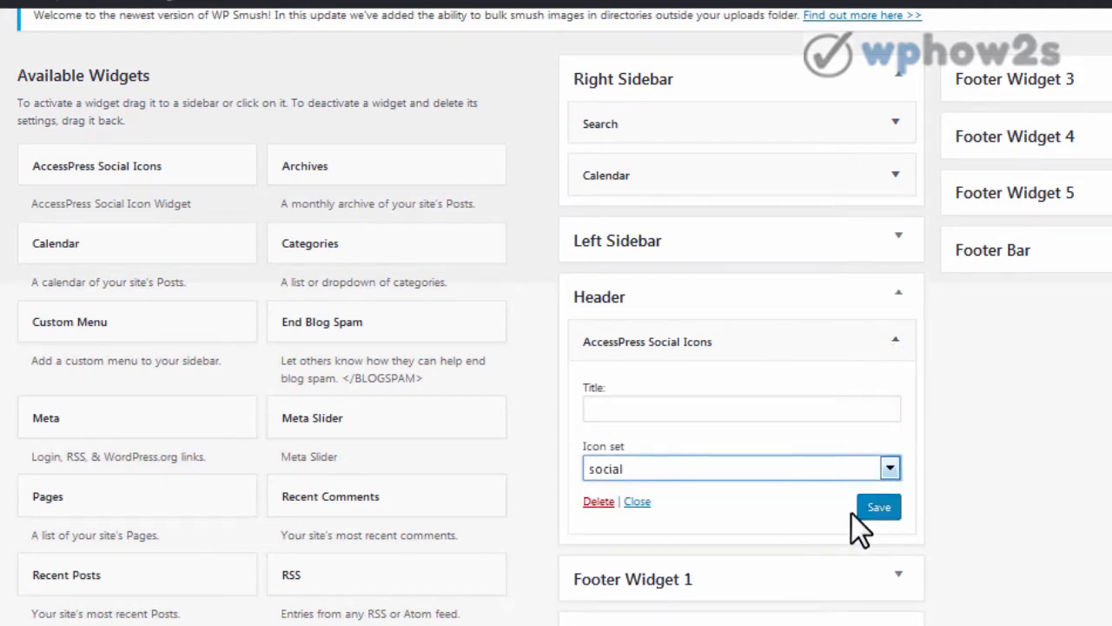
pyautogui.click(879, 509)
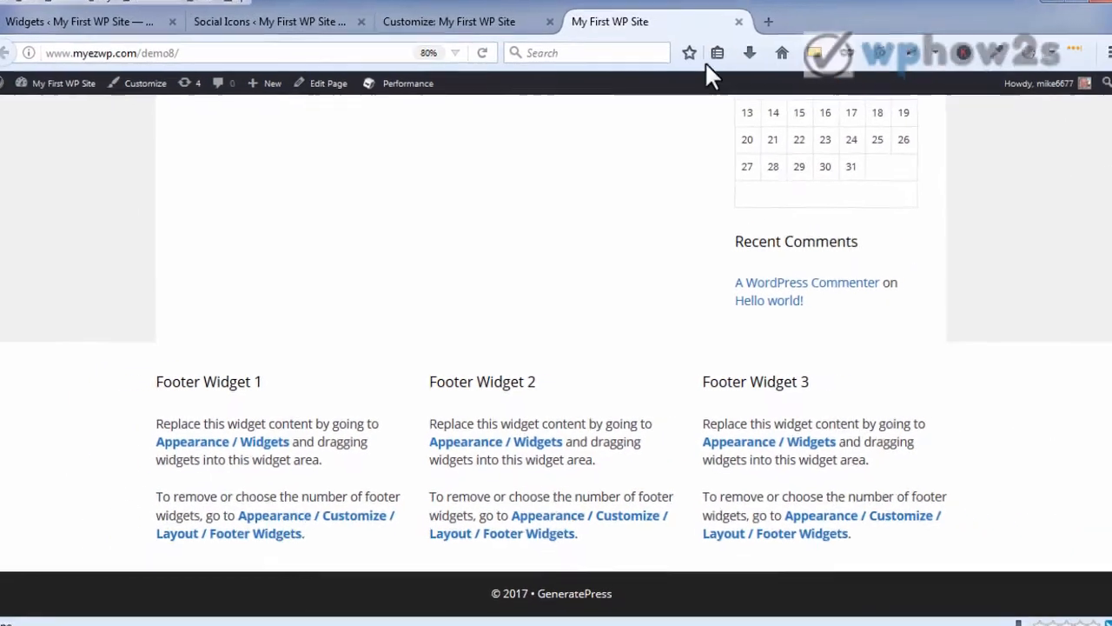
# Step: Reload the site's home page, test the Facebook icon's link in the header, and close the opened page
pyautogui.rightClick(666, 27)
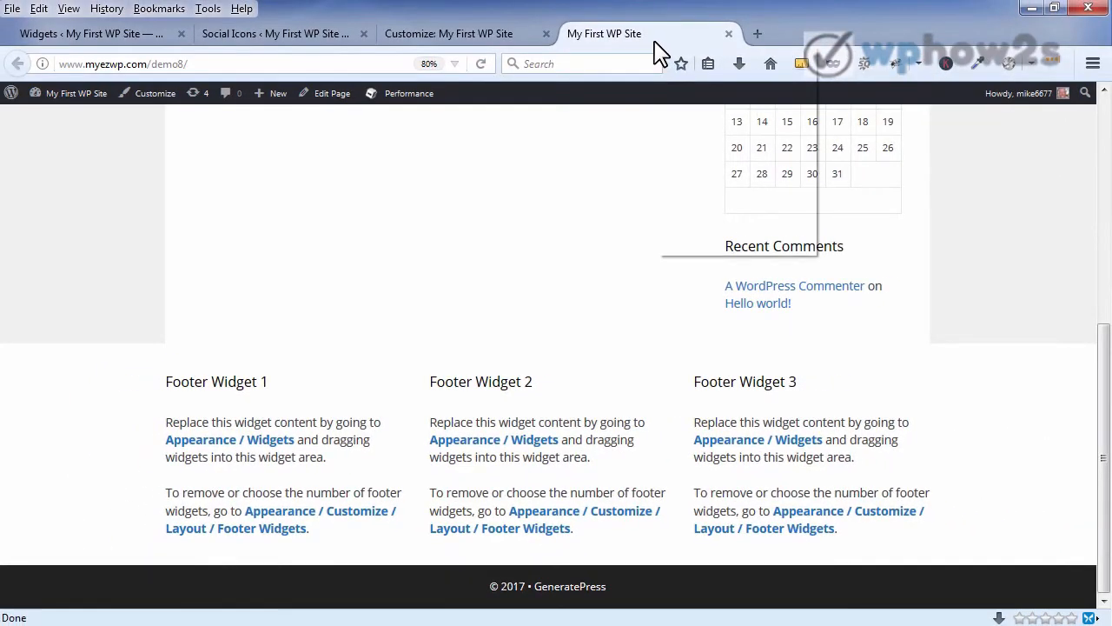
pyautogui.click(695, 43)
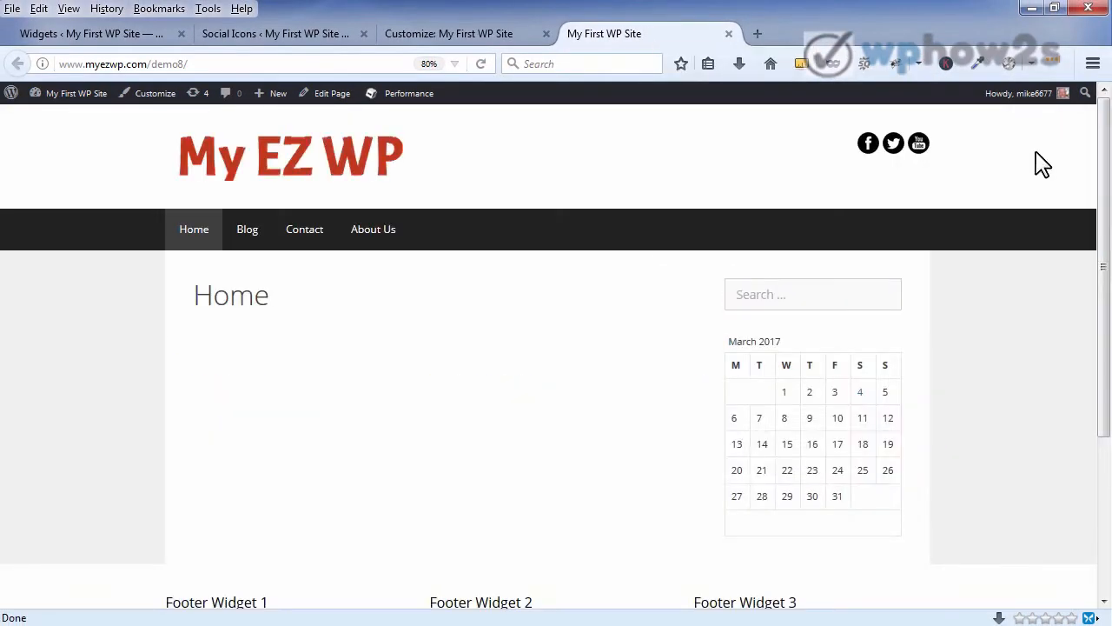
pyautogui.click(869, 149)
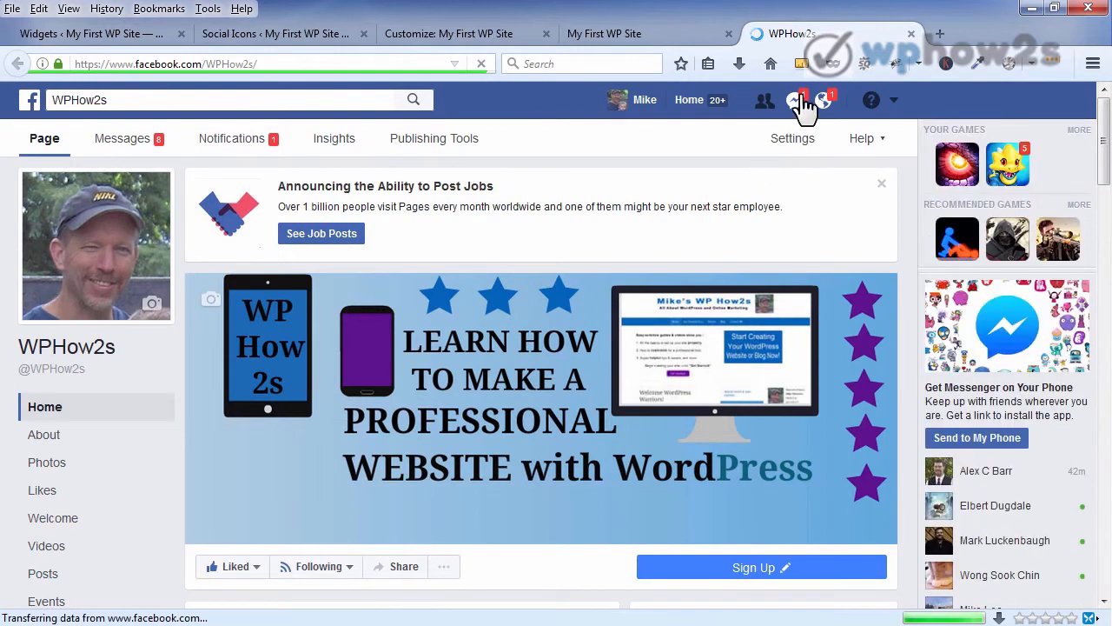
pyautogui.click(911, 33)
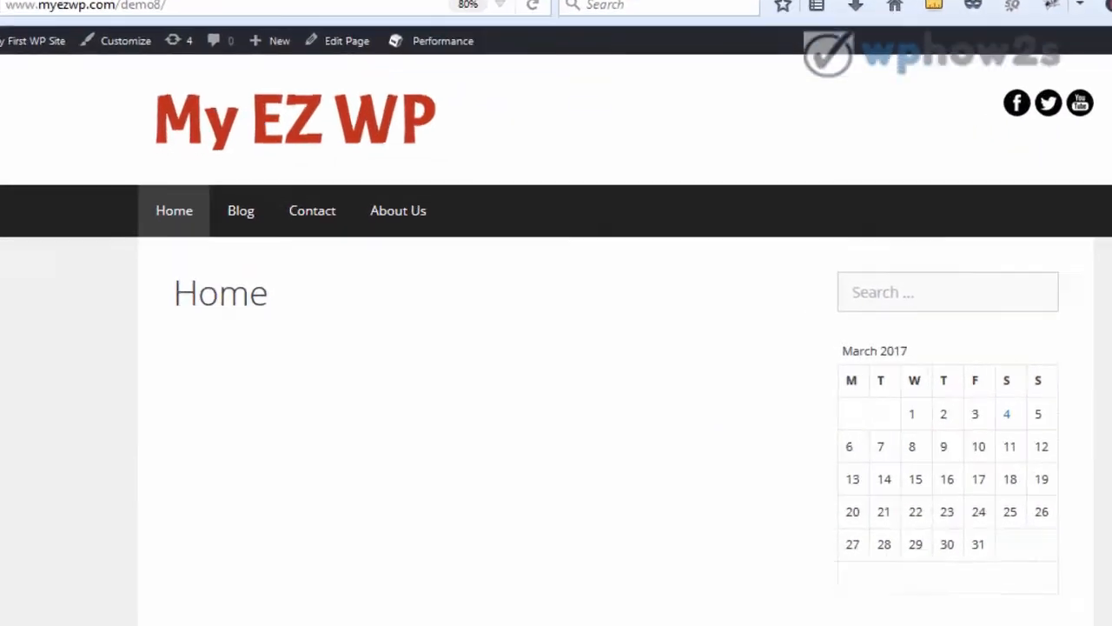
# Step: Copy the shortcode of the "social" icon set from the Social Icons list
pyautogui.click(296, 42)
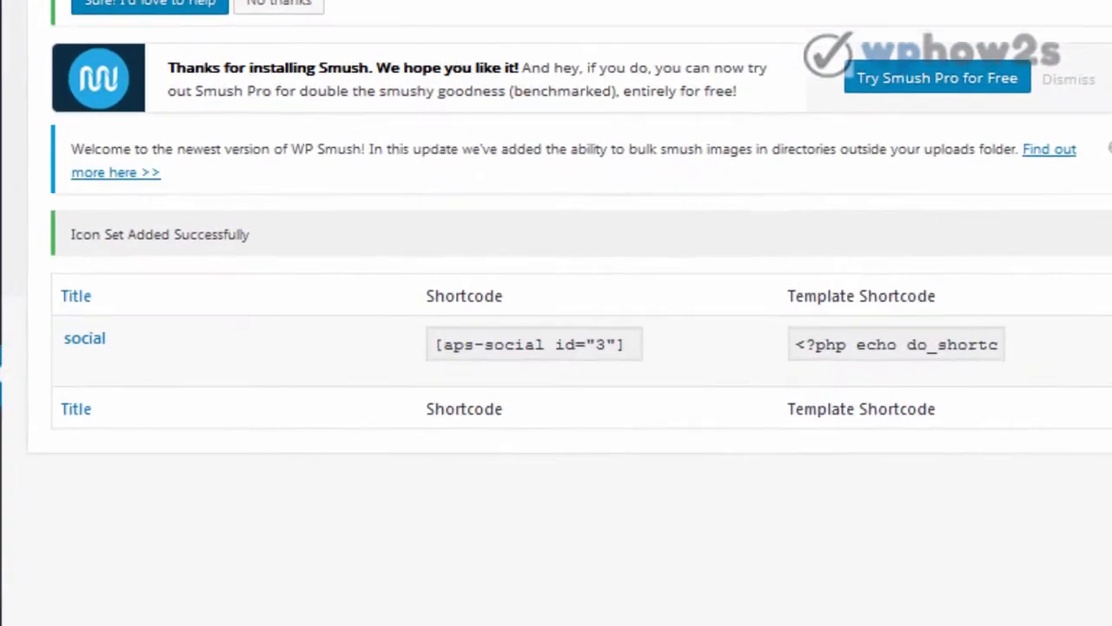
pyautogui.click(527, 339)
pyautogui.rightClick(527, 341)
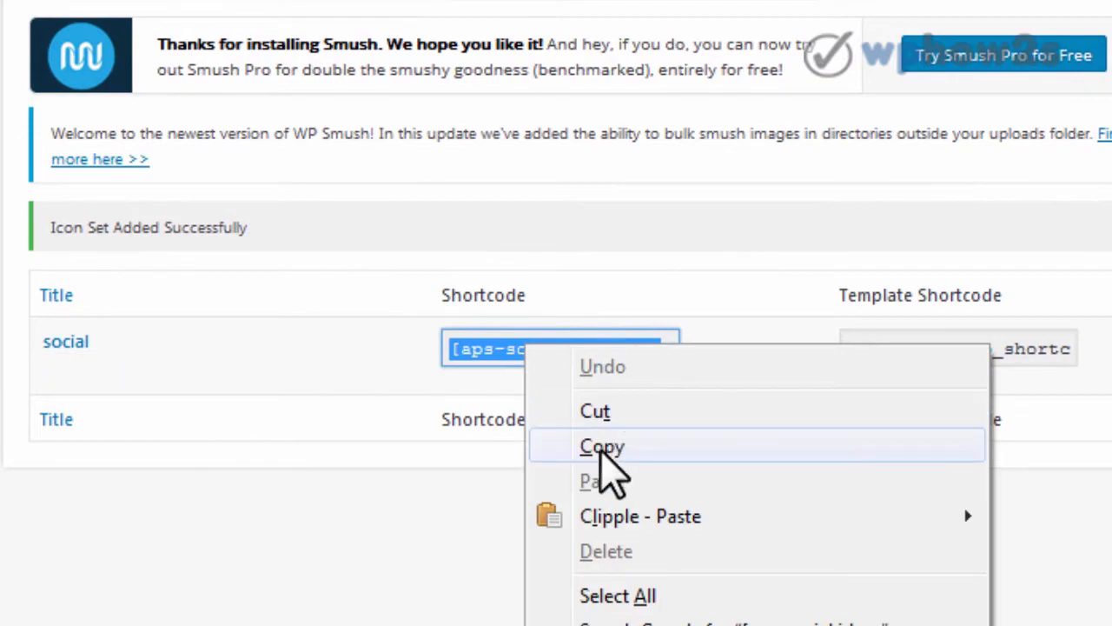
pyautogui.click(603, 447)
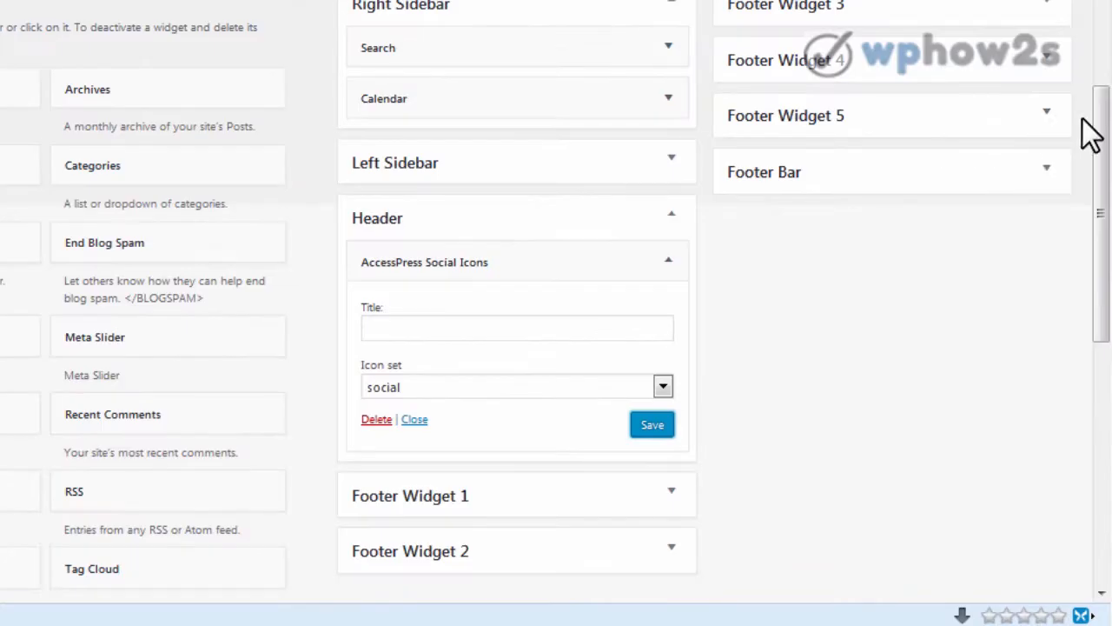
# Step: Add a Visual Editor widget to Footer Widget 1, paste the shortcode [aps-social id="3"] as its content, and save it
pyautogui.moveTo(1099, 124); pyautogui.dragTo(1099, 179)
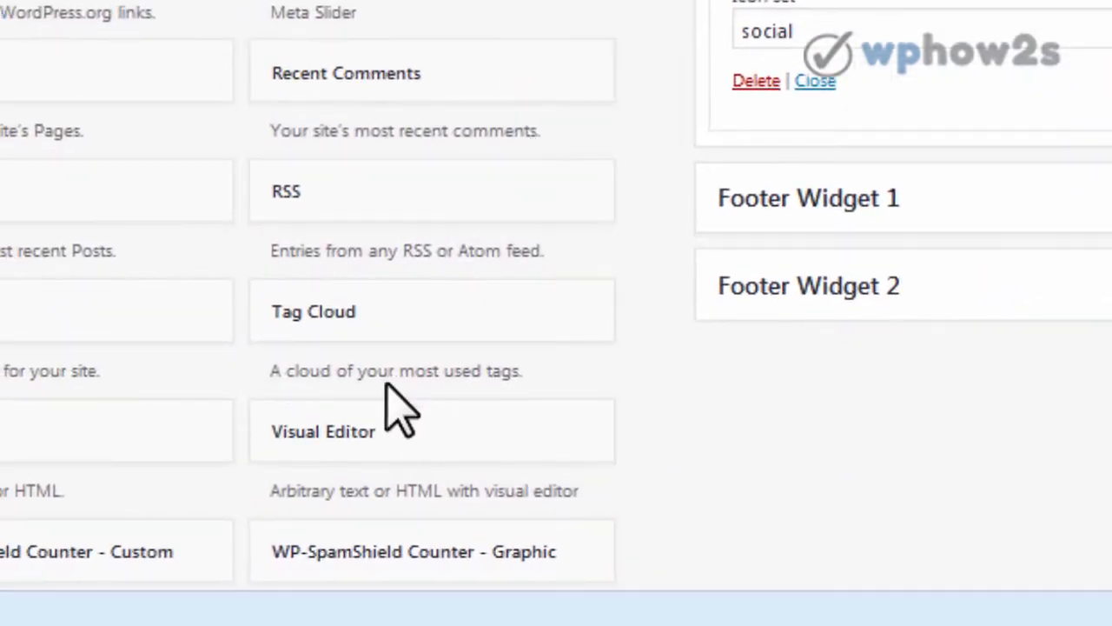
pyautogui.moveTo(372, 448); pyautogui.dragTo(460, 463)
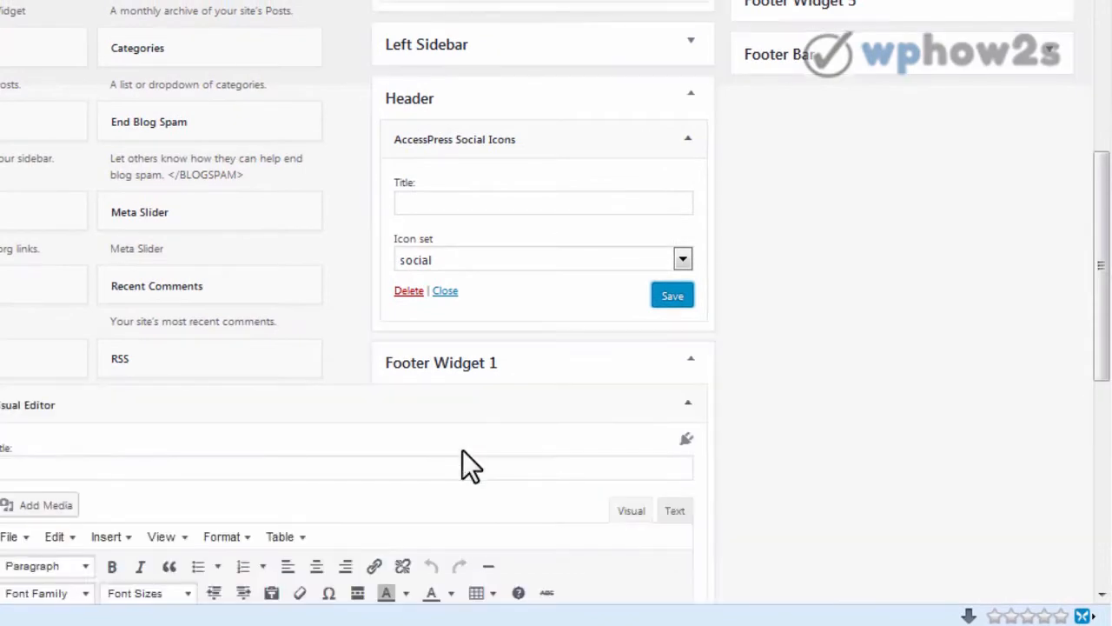
pyautogui.scroll(-6, 77, 112)
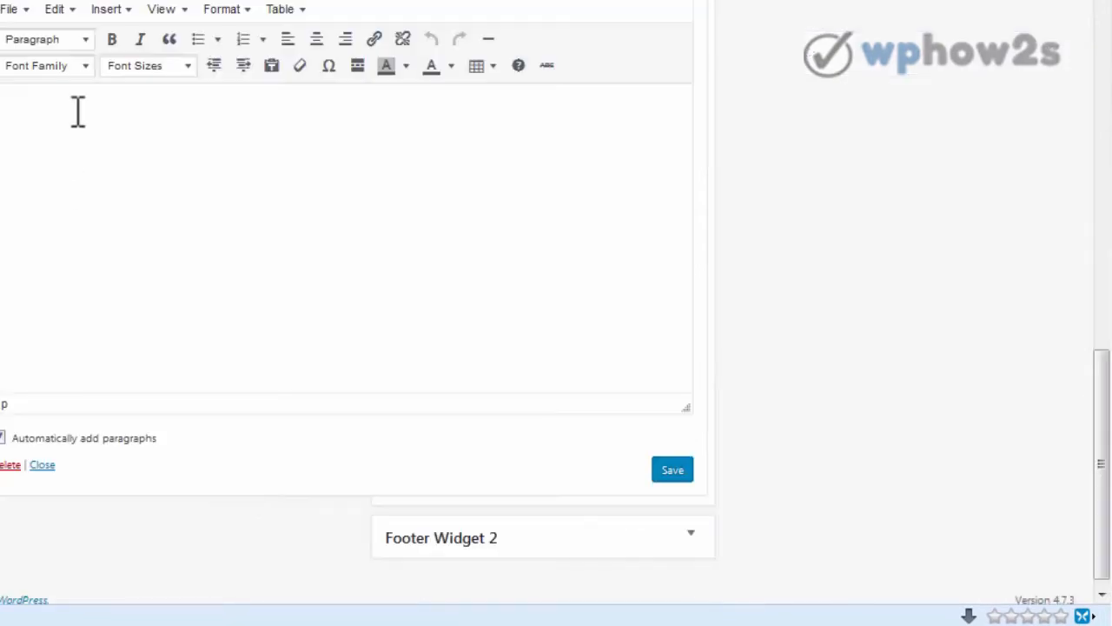
pyautogui.rightClick(80, 113)
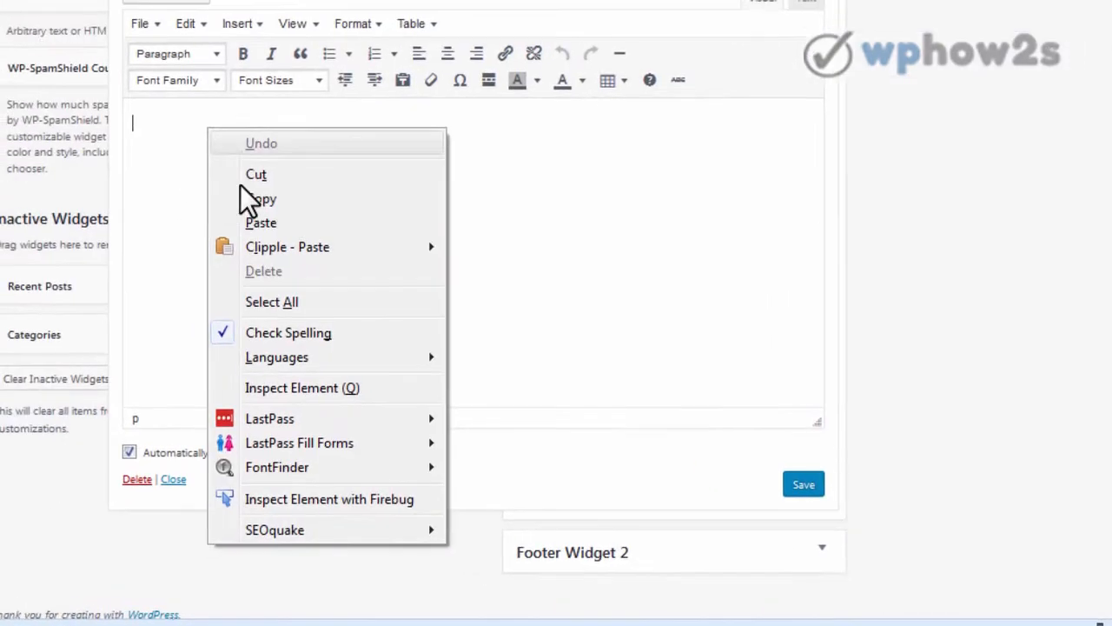
pyautogui.click(261, 223)
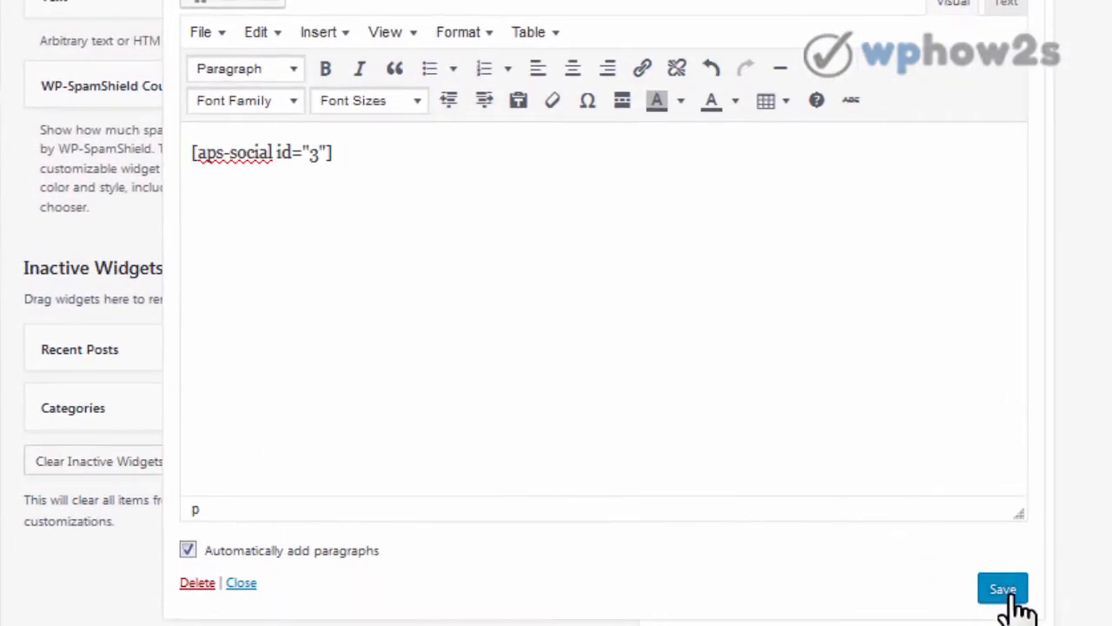
pyautogui.click(803, 484)
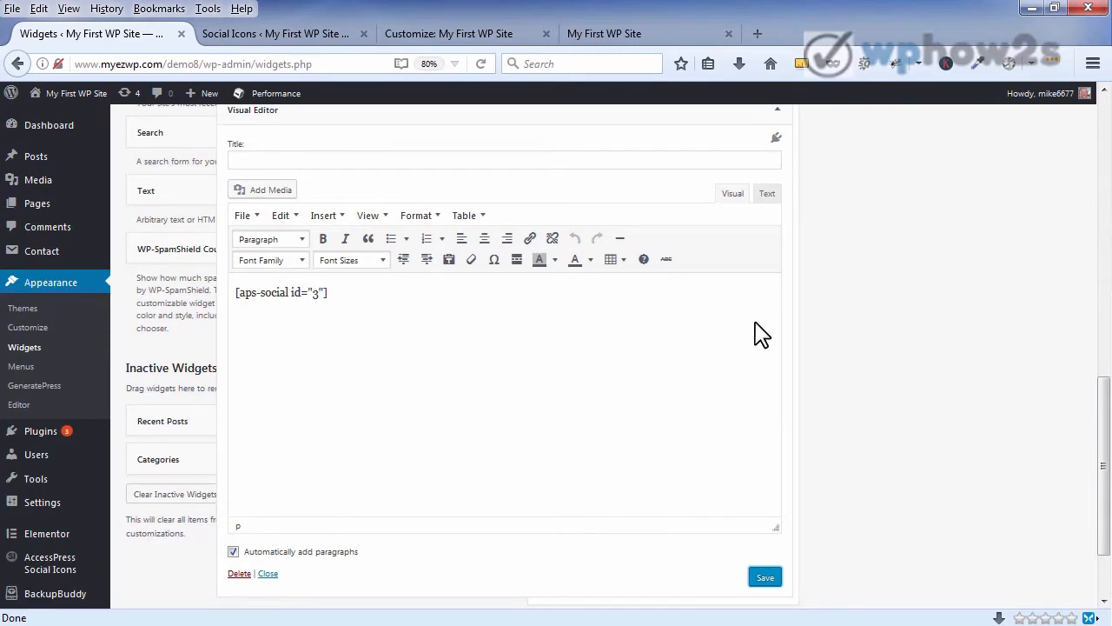
# Step: Reload the site's home page and check the social icons in the footer
pyautogui.moveTo(1104, 447); pyautogui.dragTo(1082, 213)
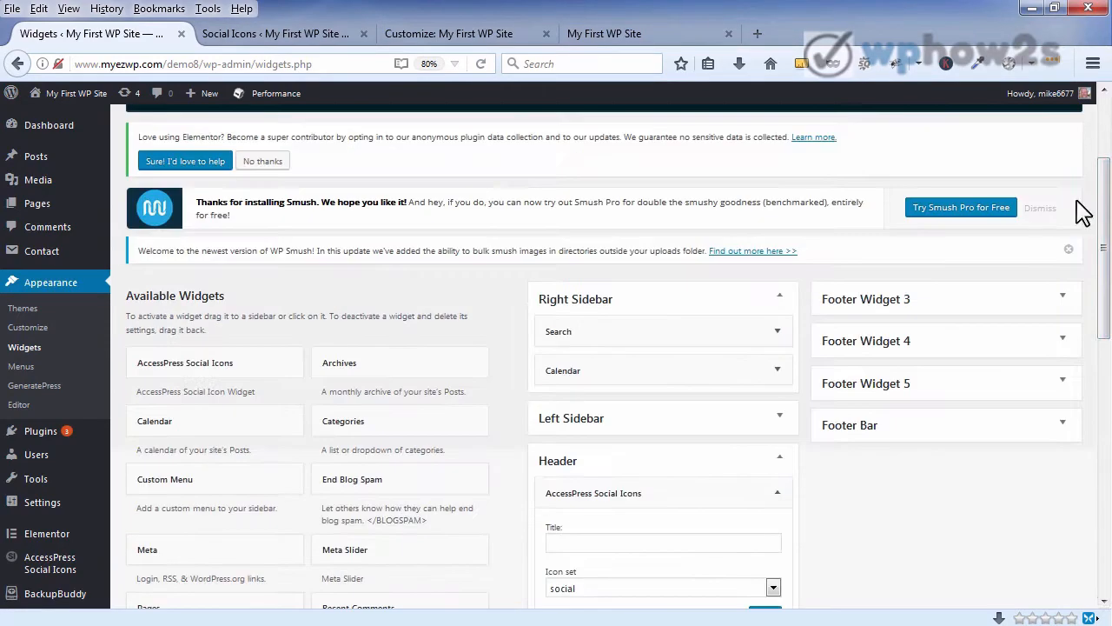
pyautogui.click(685, 39)
pyautogui.rightClick(685, 40)
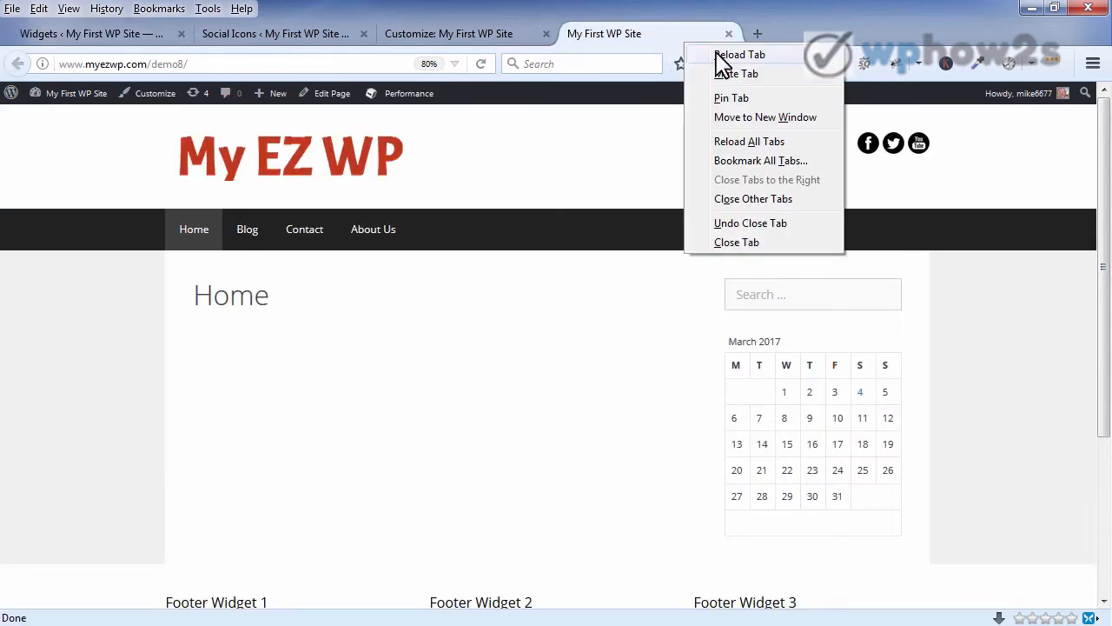
pyautogui.click(719, 54)
pyautogui.moveTo(1101, 130); pyautogui.dragTo(1096, 285)
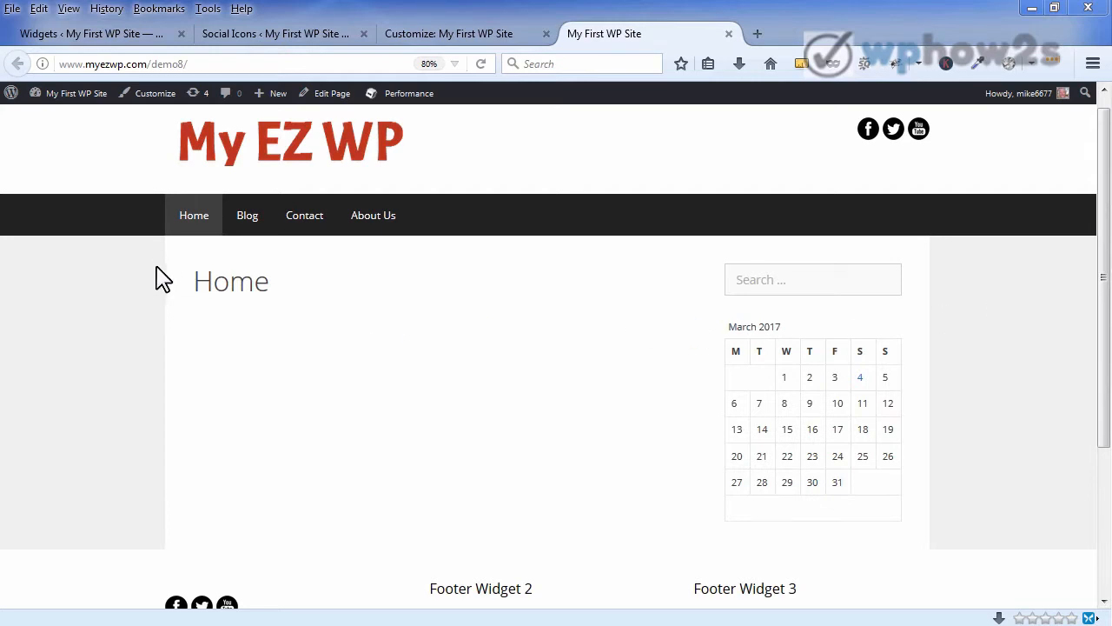
# Step: In the customizer's header layout settings, set the Header Width to Contained
pyautogui.click(415, 36)
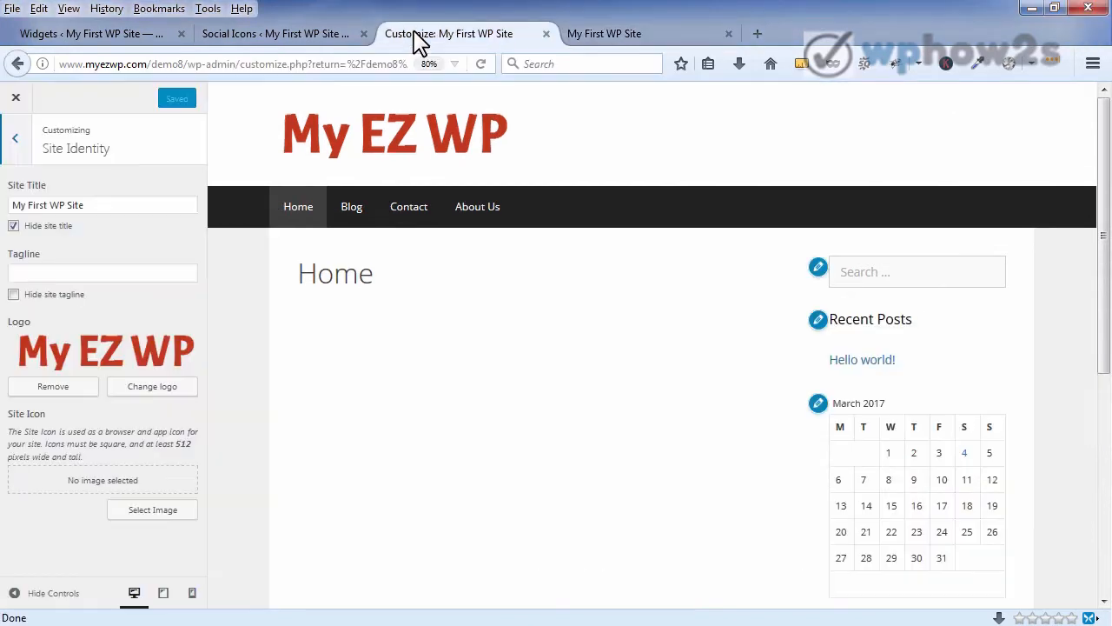
pyautogui.click(18, 143)
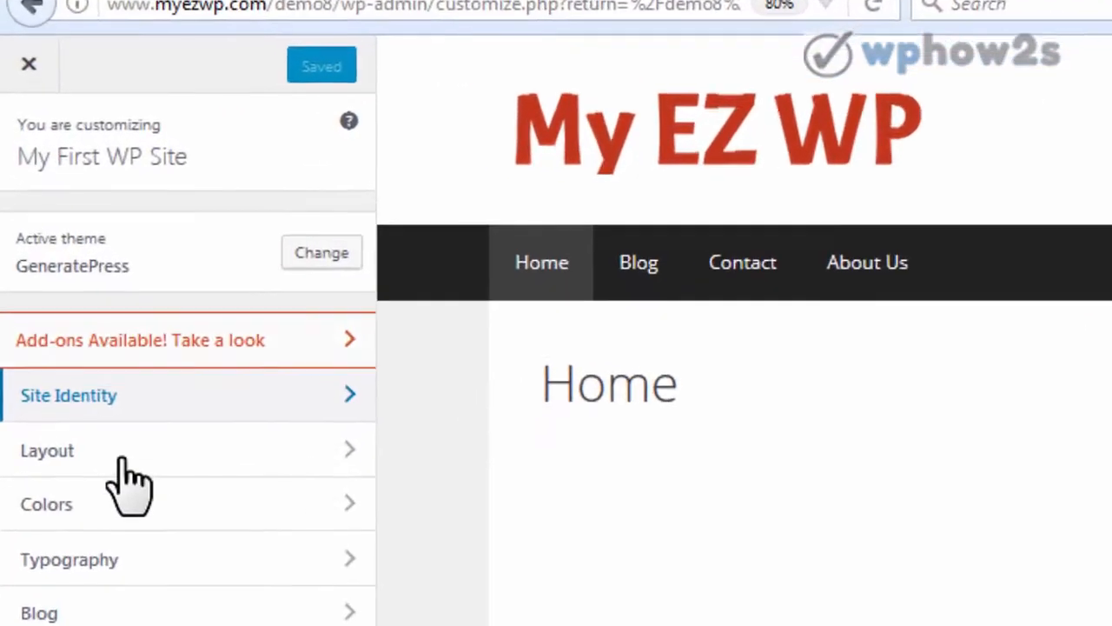
pyautogui.click(121, 453)
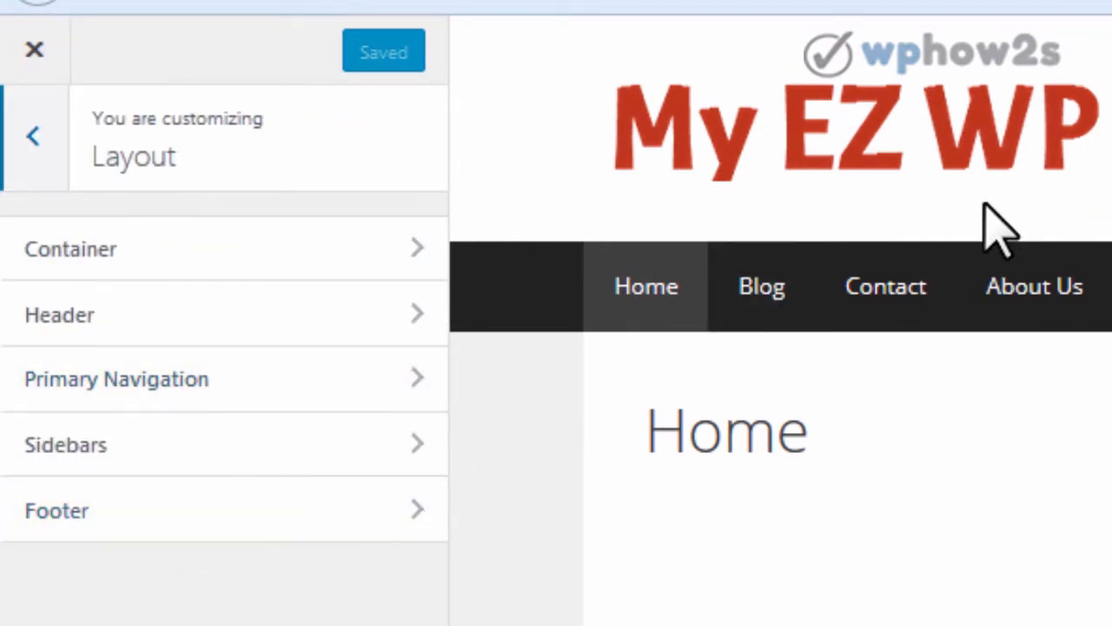
pyautogui.click(356, 314)
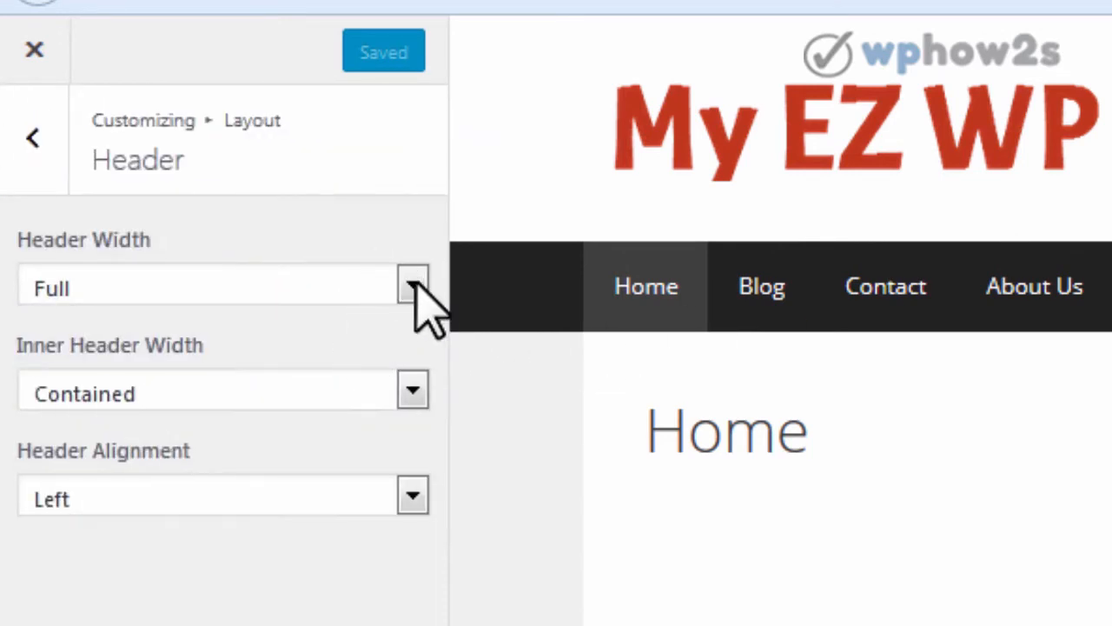
pyautogui.click(412, 287)
pyautogui.click(318, 353)
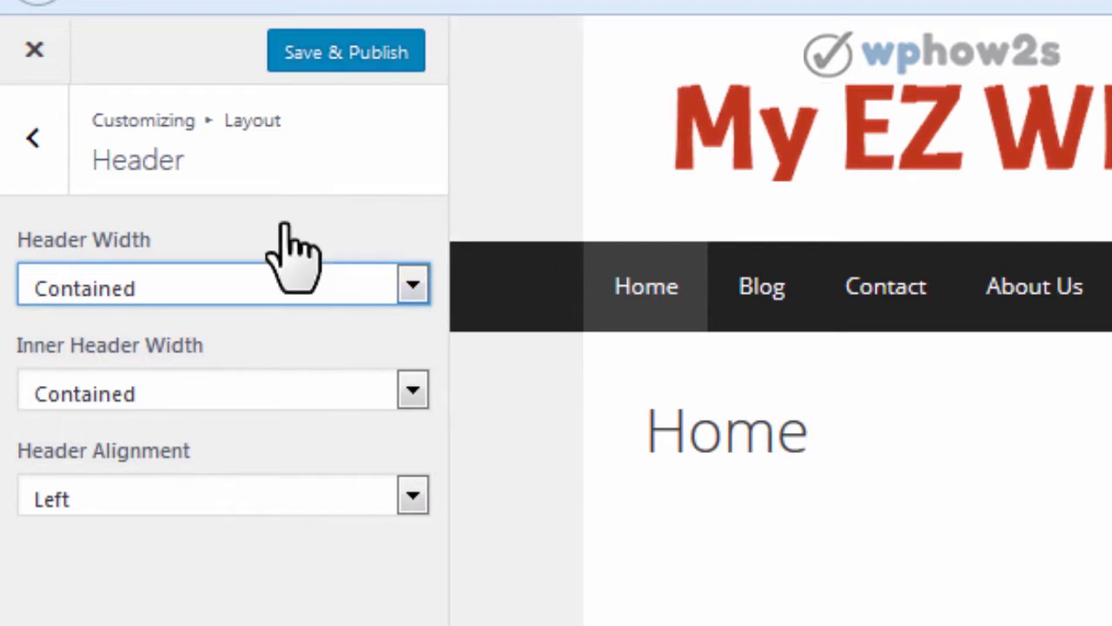
# Step: Set the primary navigation's Navigation Width to Contained and publish the layout changes
pyautogui.click(33, 137)
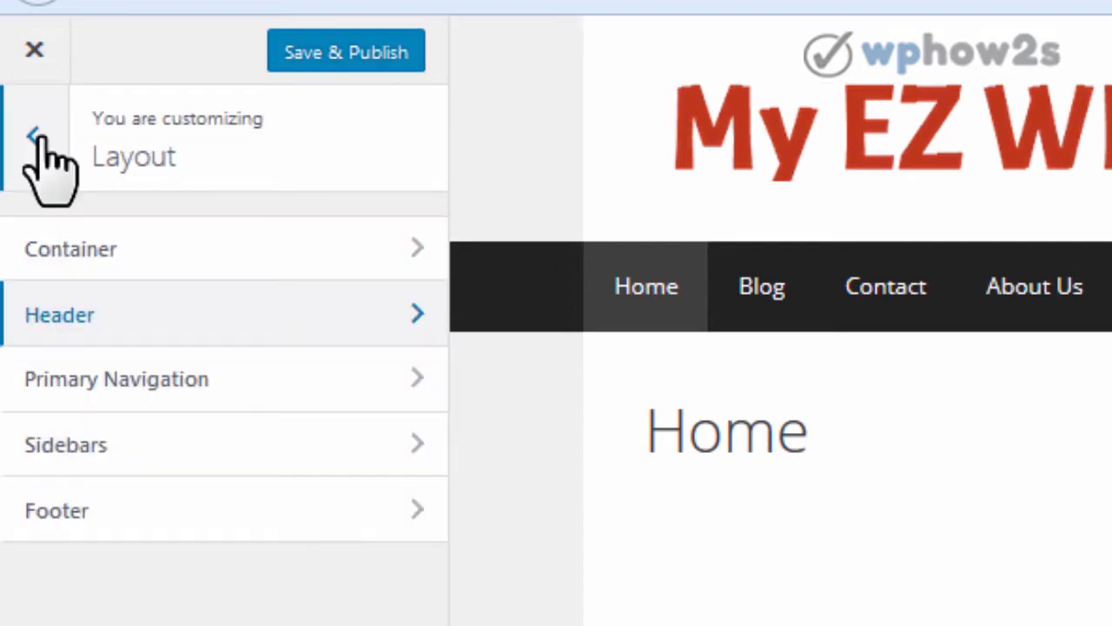
pyautogui.click(200, 382)
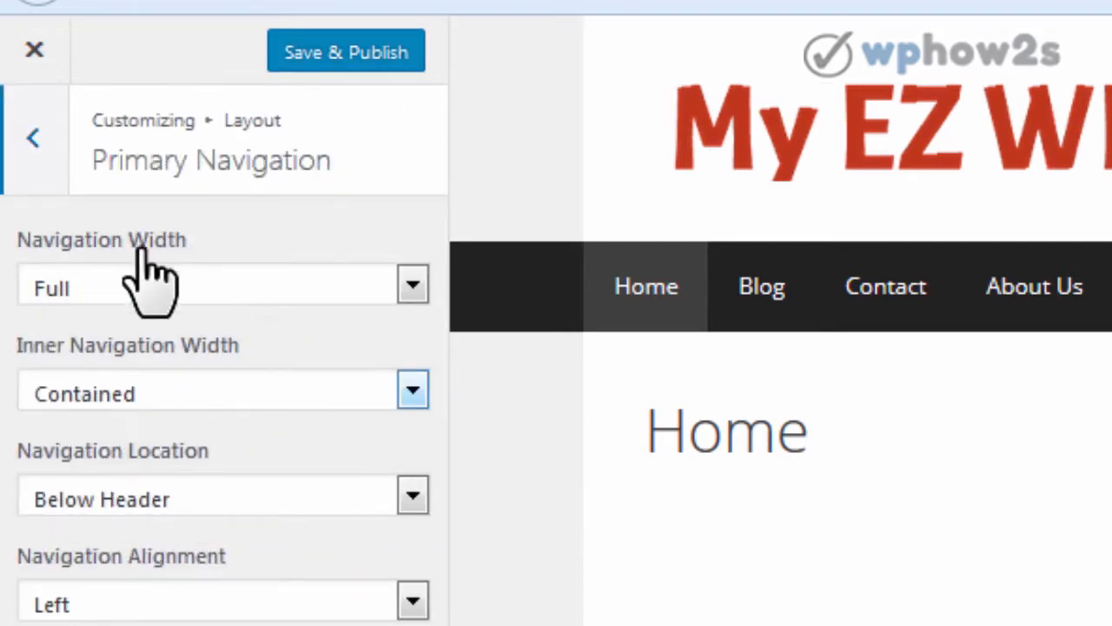
pyautogui.click(413, 291)
pyautogui.click(347, 356)
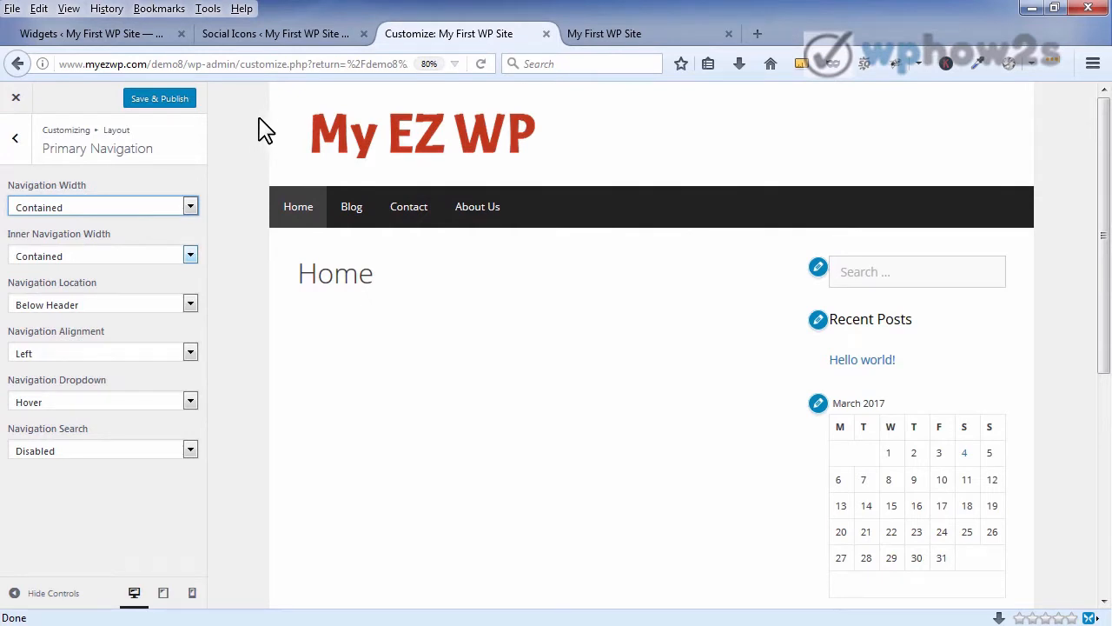
pyautogui.click(173, 101)
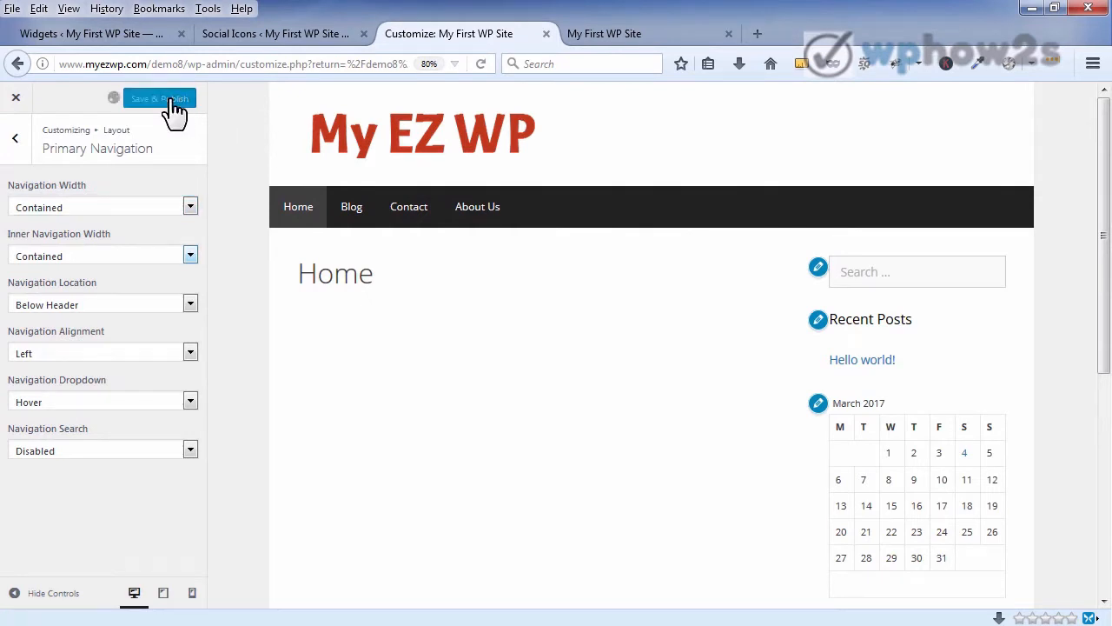
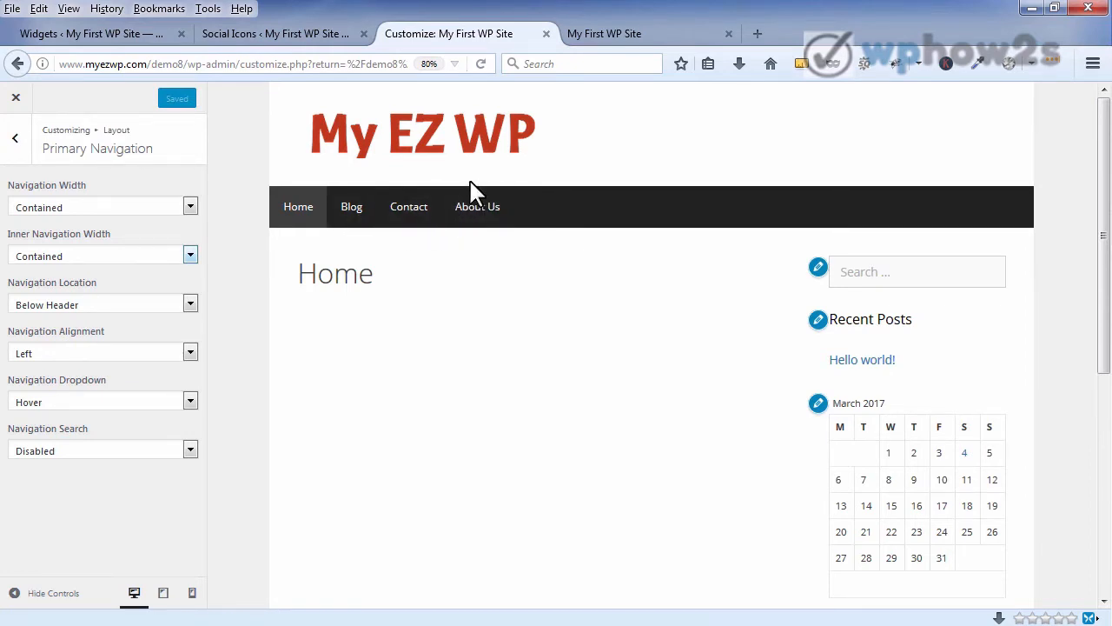
# Step: Create a new navigation menu named Menu 1 in the site's dashboard
pyautogui.click(152, 39)
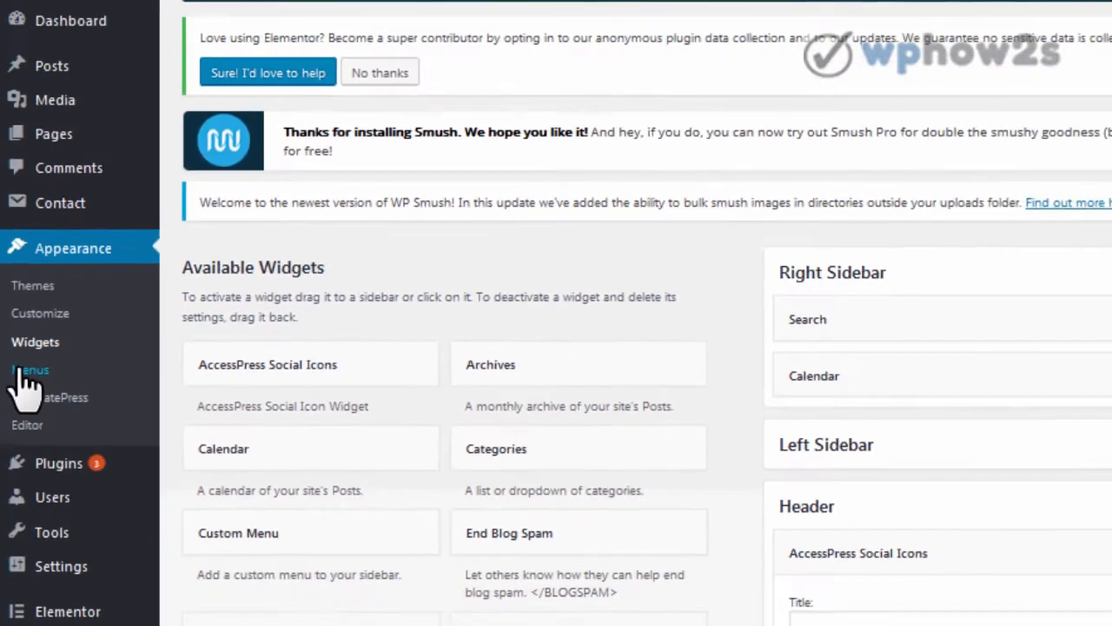
pyautogui.click(33, 379)
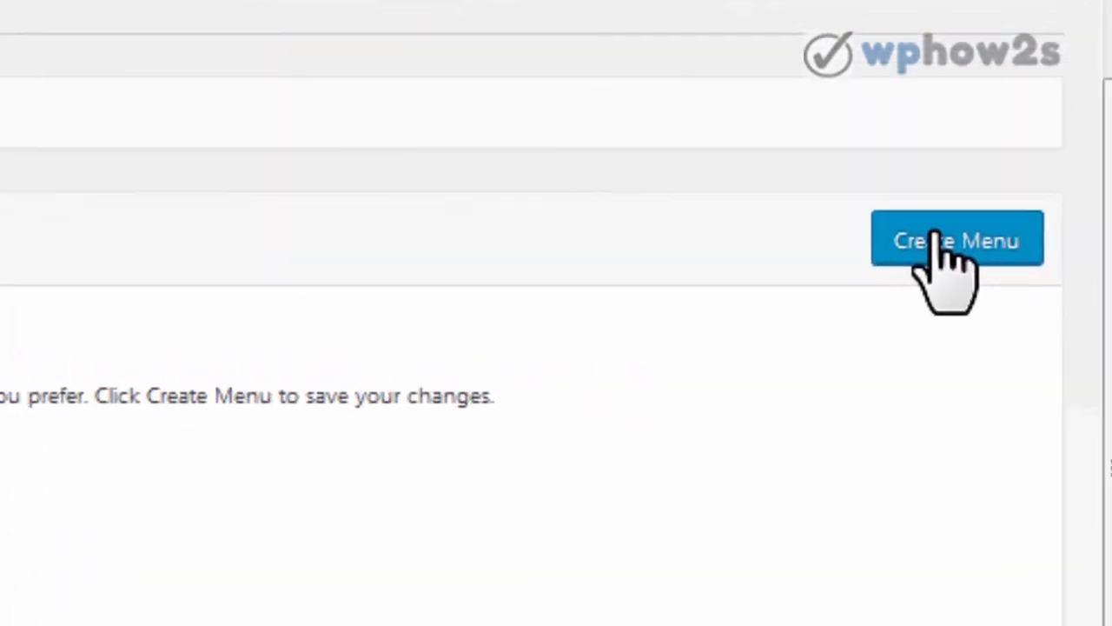
pyautogui.click(938, 241)
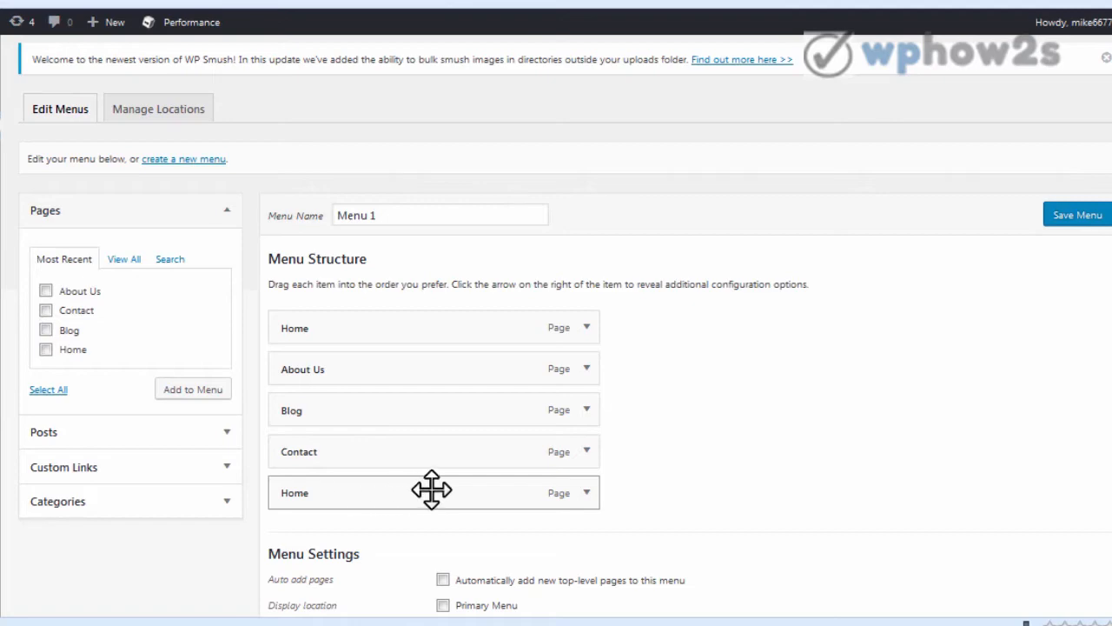
# Step: Remove the duplicate Home item at the end of Menu 1 and save it with Primary Menu as its display location
pyautogui.click(586, 494)
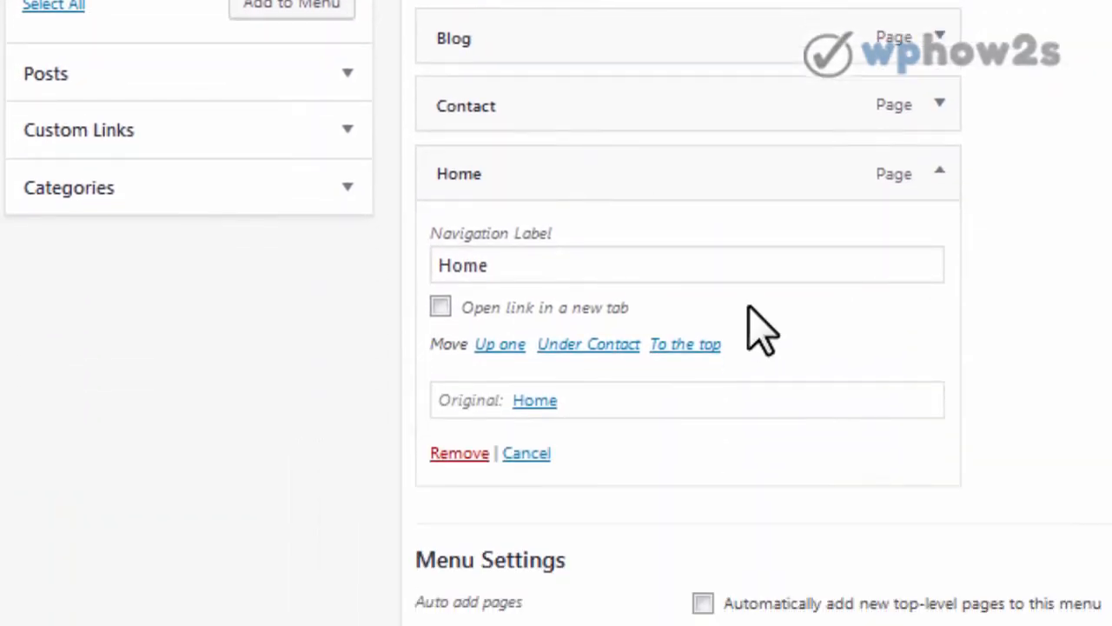
pyautogui.click(383, 483)
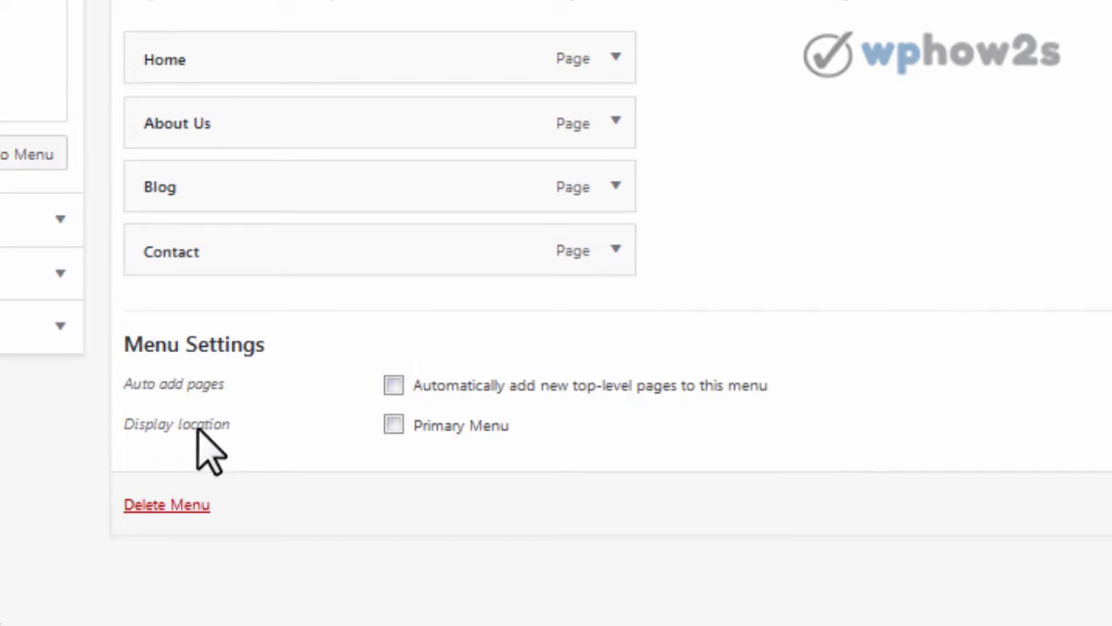
pyautogui.click(394, 425)
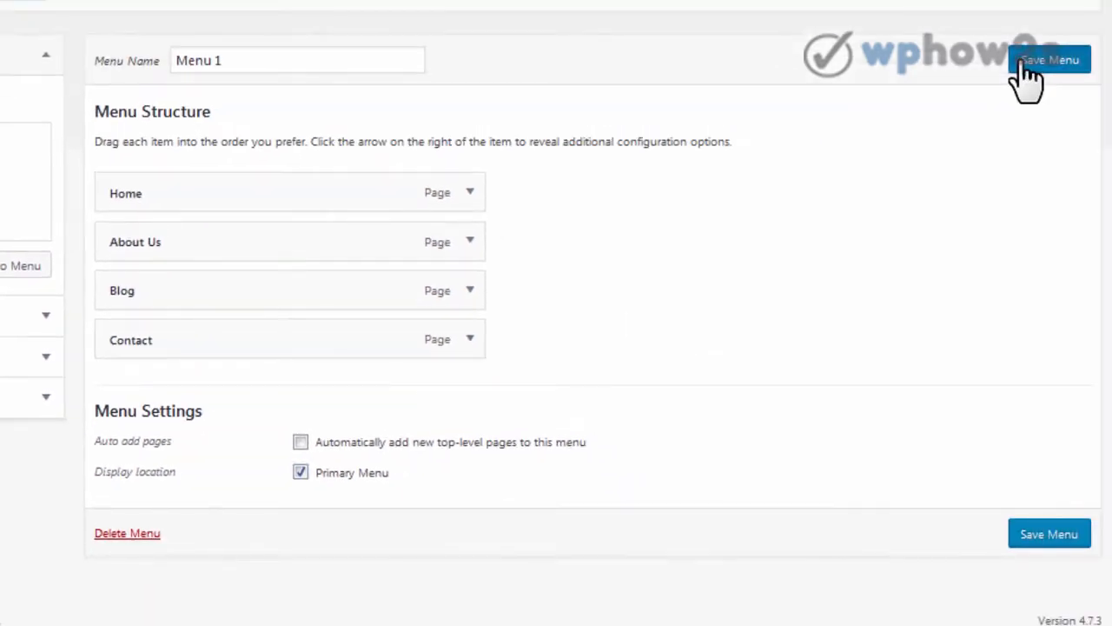
pyautogui.click(1026, 76)
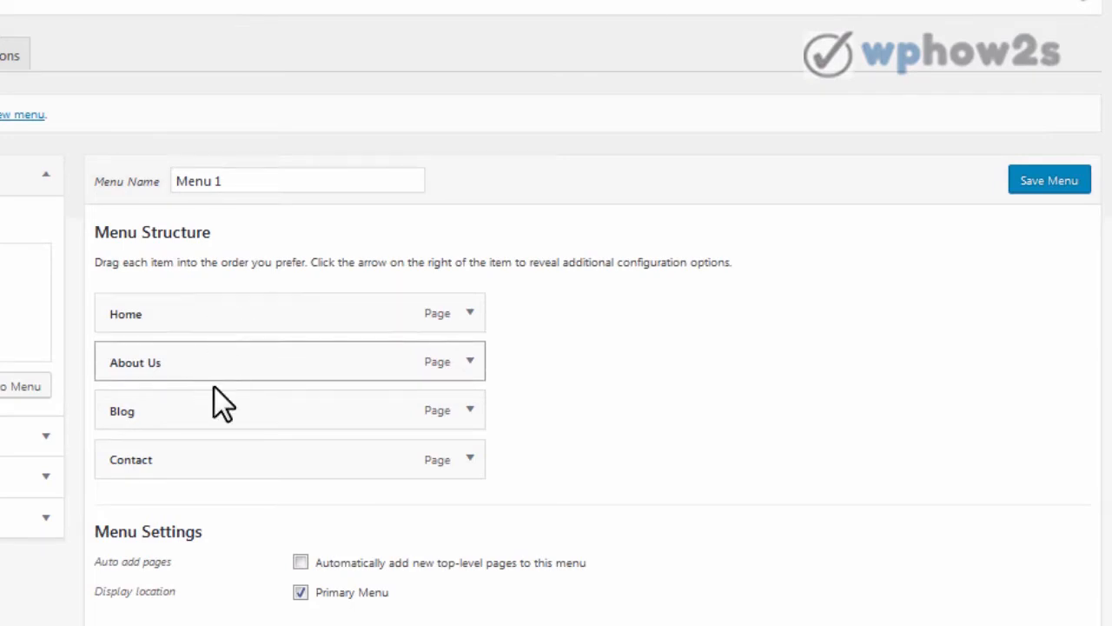
# Step: Move the Blog item above About Us in Menu 1 and check the site's home page
pyautogui.moveTo(207, 411); pyautogui.dragTo(209, 372)
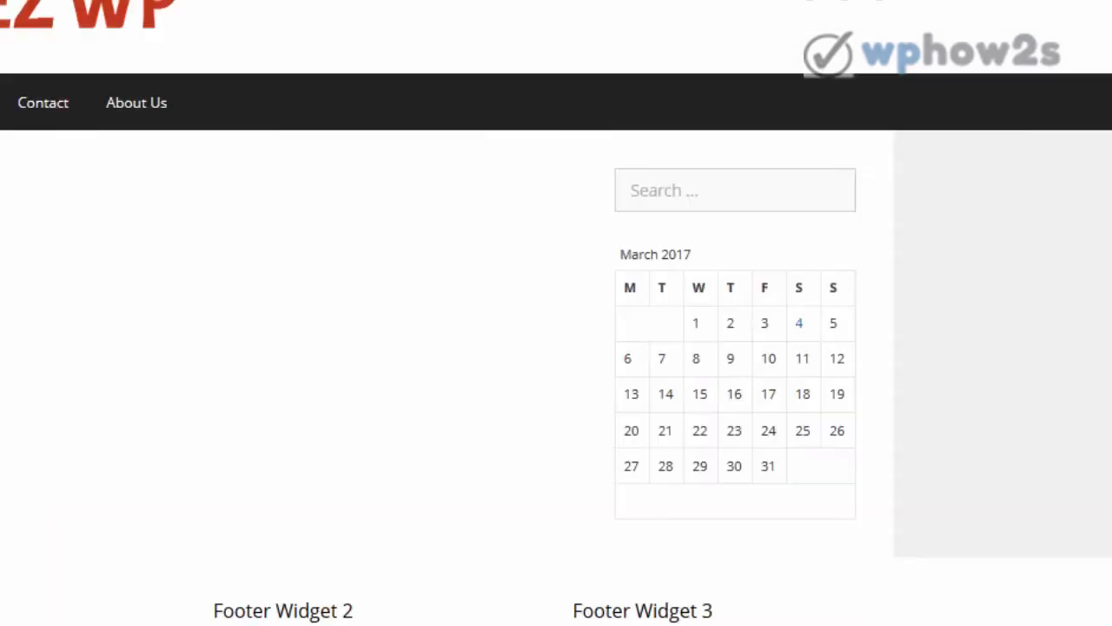
pyautogui.rightClick(535, 2)
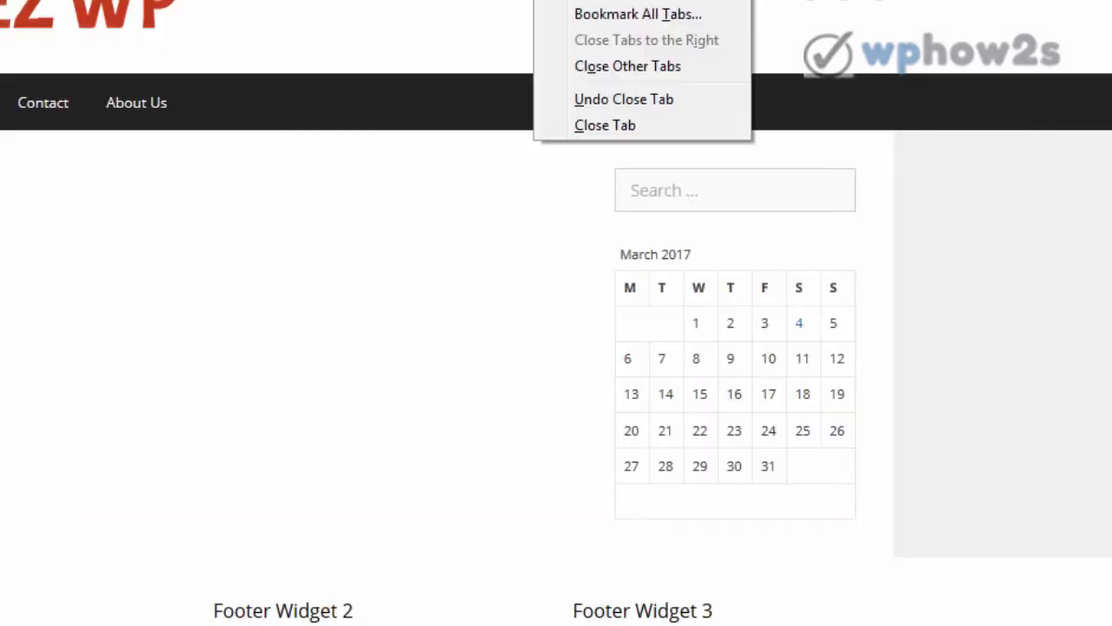
pyautogui.press('Escape')
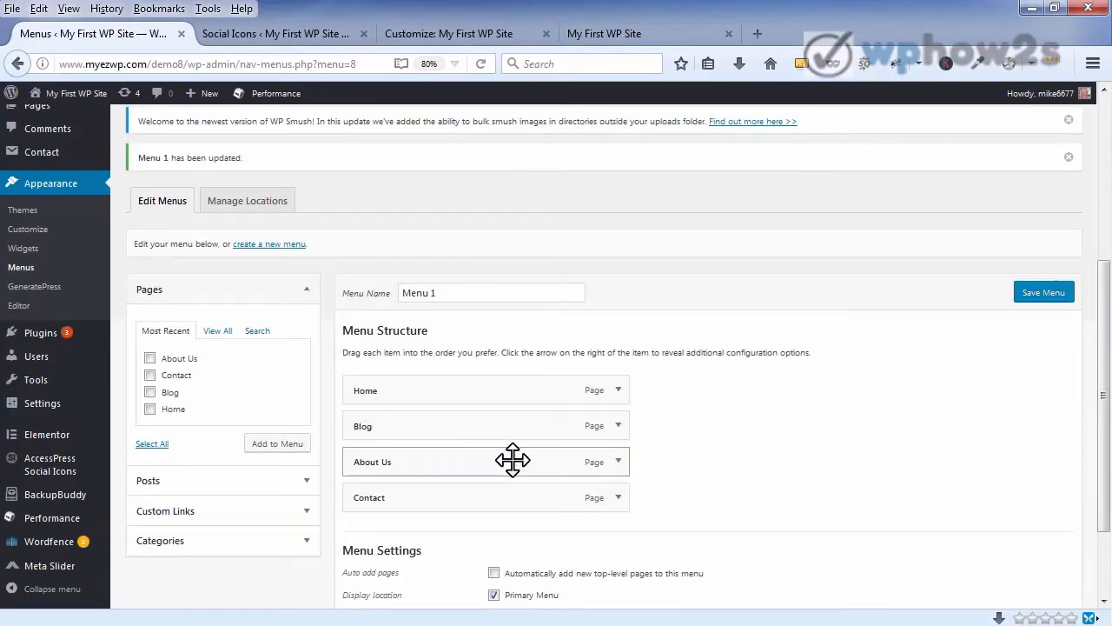
# Step: Examine the Blog menu item's settings and the pages and posts available for adding to the menu
pyautogui.click(617, 427)
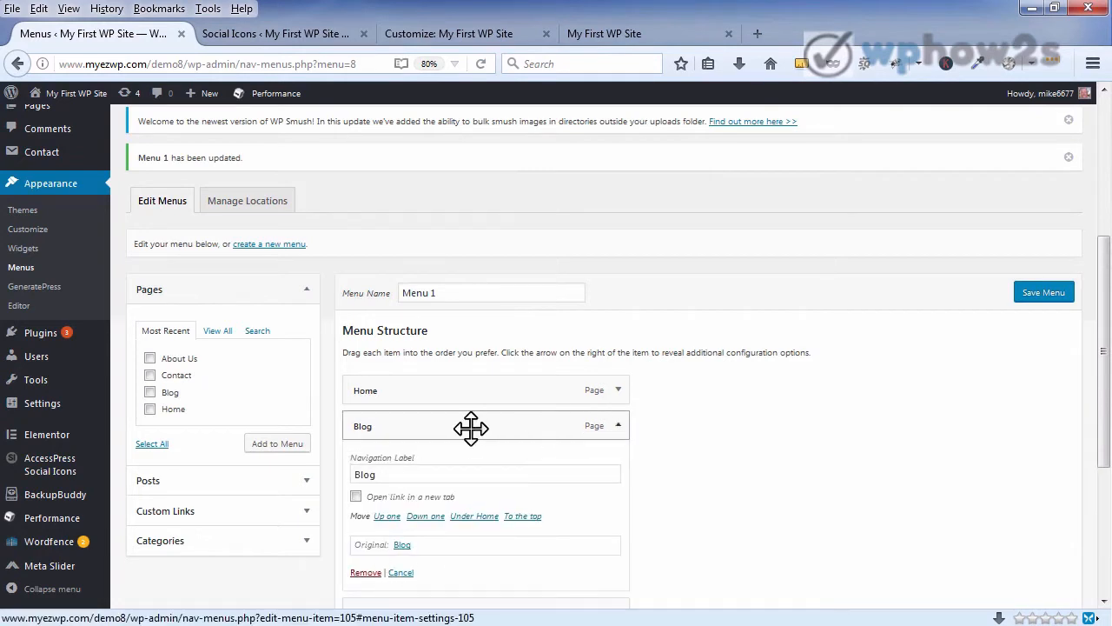
pyautogui.click(617, 424)
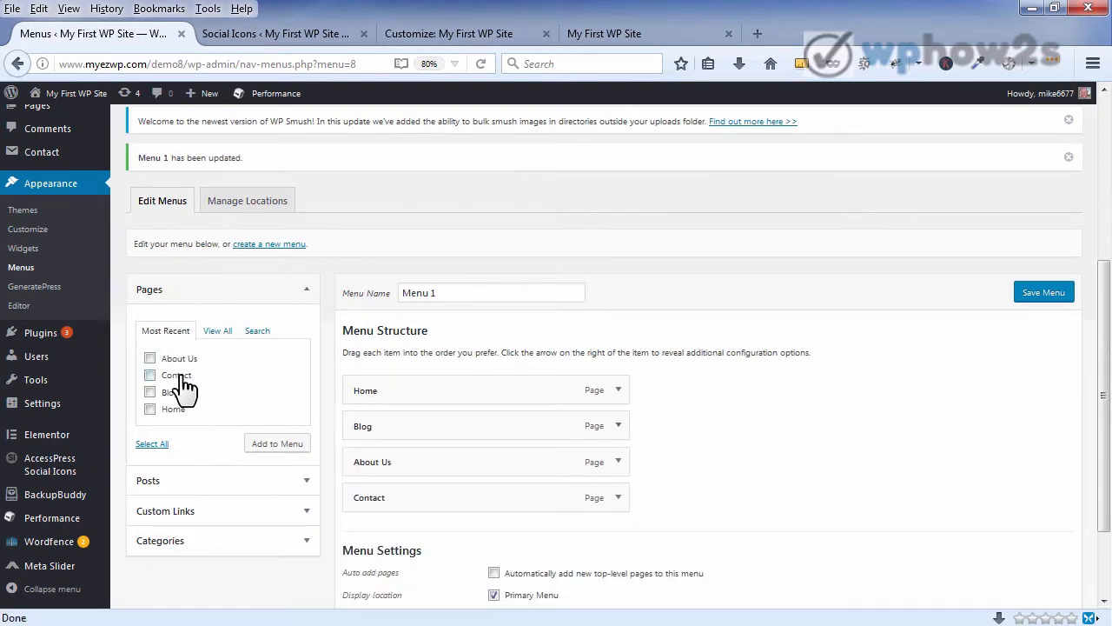
pyautogui.click(149, 359)
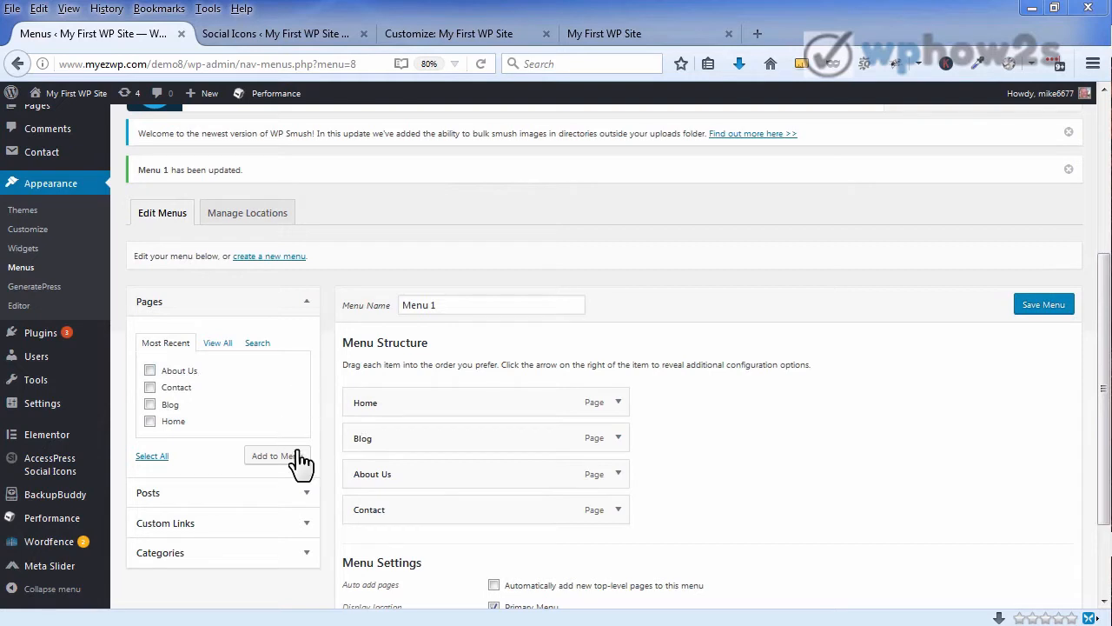
pyautogui.click(311, 502)
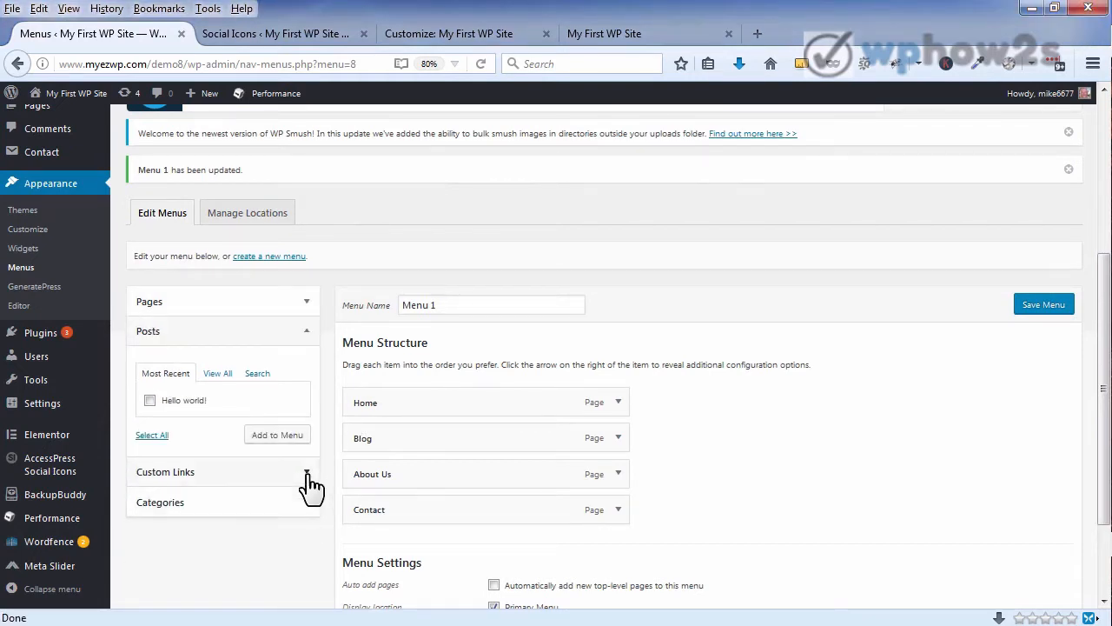
pyautogui.click(309, 337)
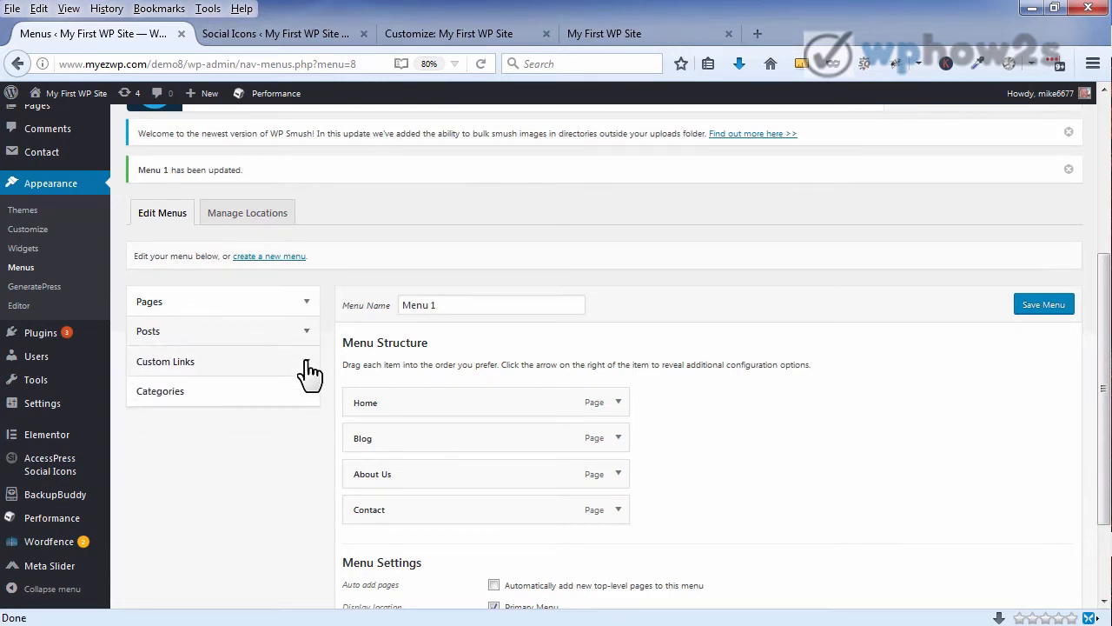
pyautogui.click(308, 372)
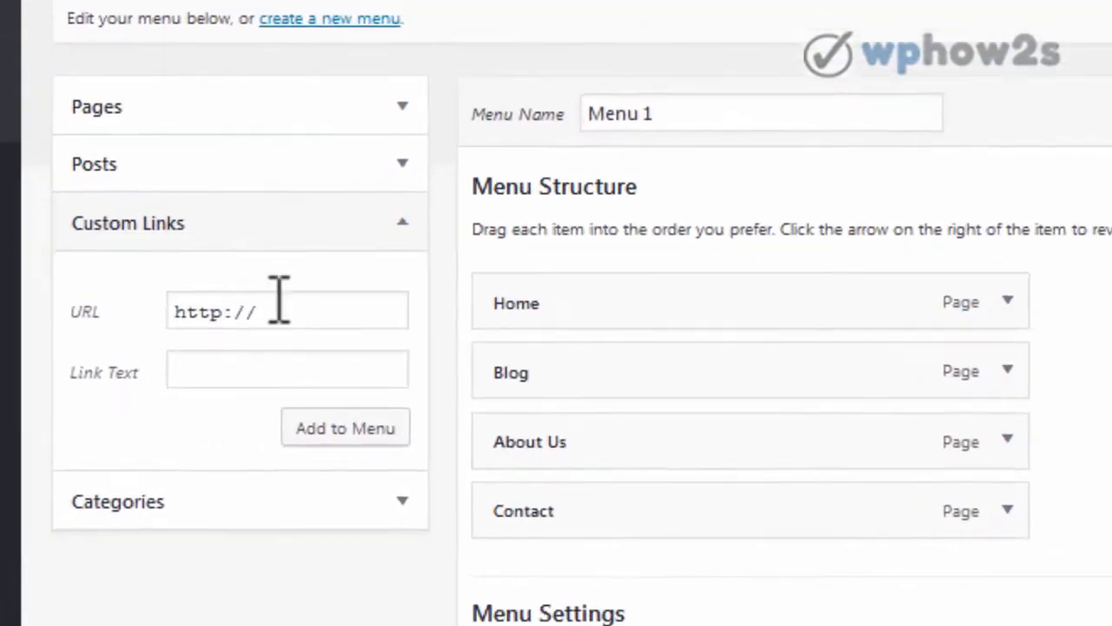
pyautogui.moveTo(280, 296); pyautogui.dragTo(164, 301)
pyautogui.rightClick(219, 301)
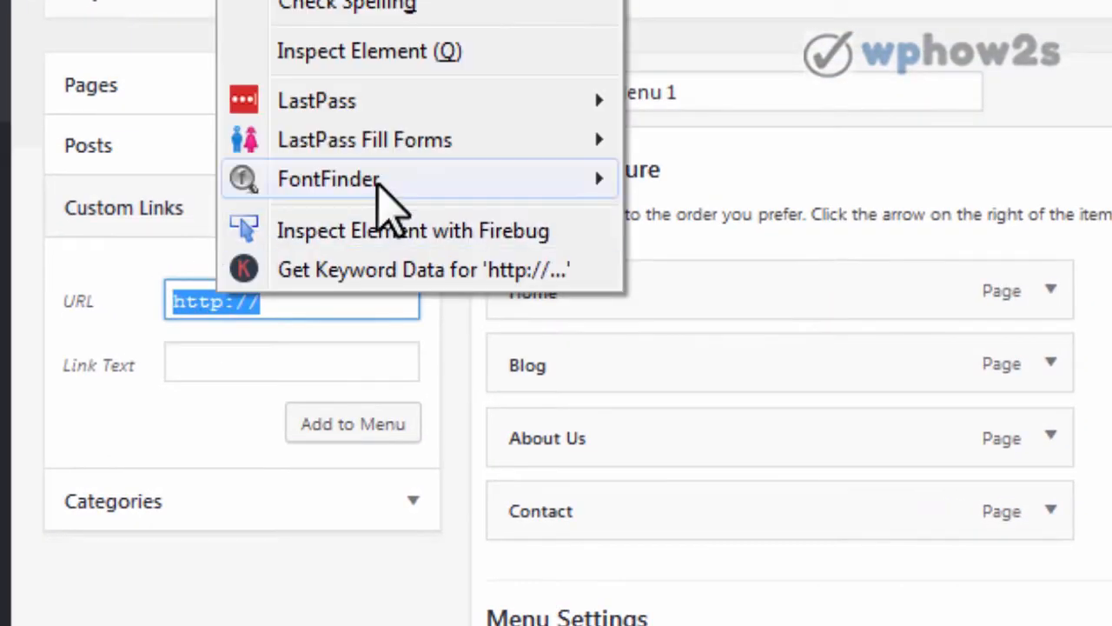
pyautogui.moveTo(373, 0)
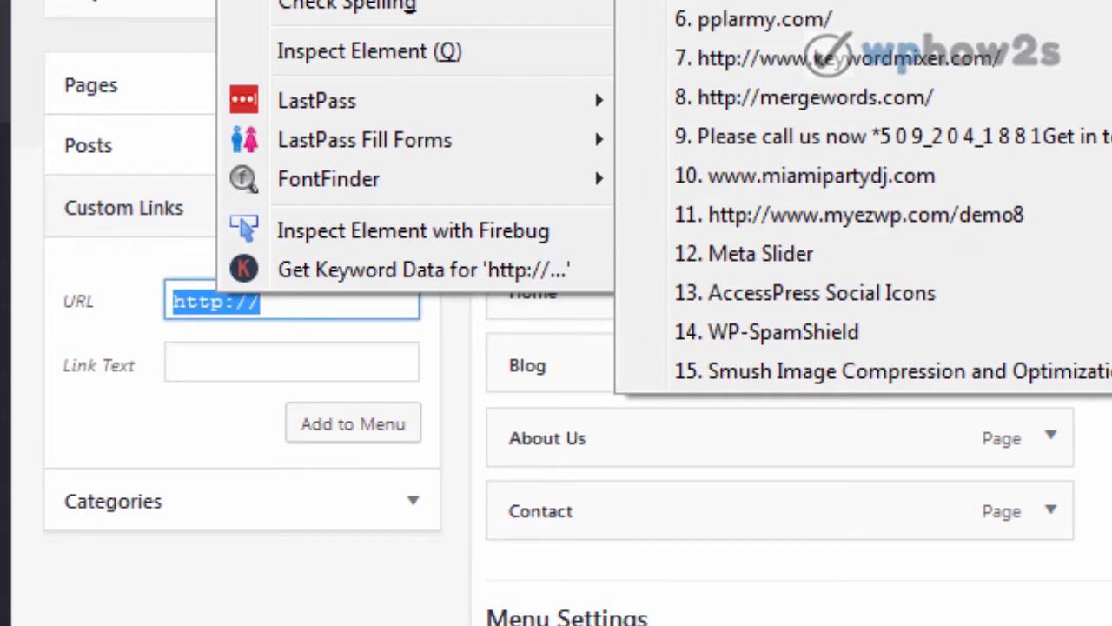
pyautogui.click(808, 11)
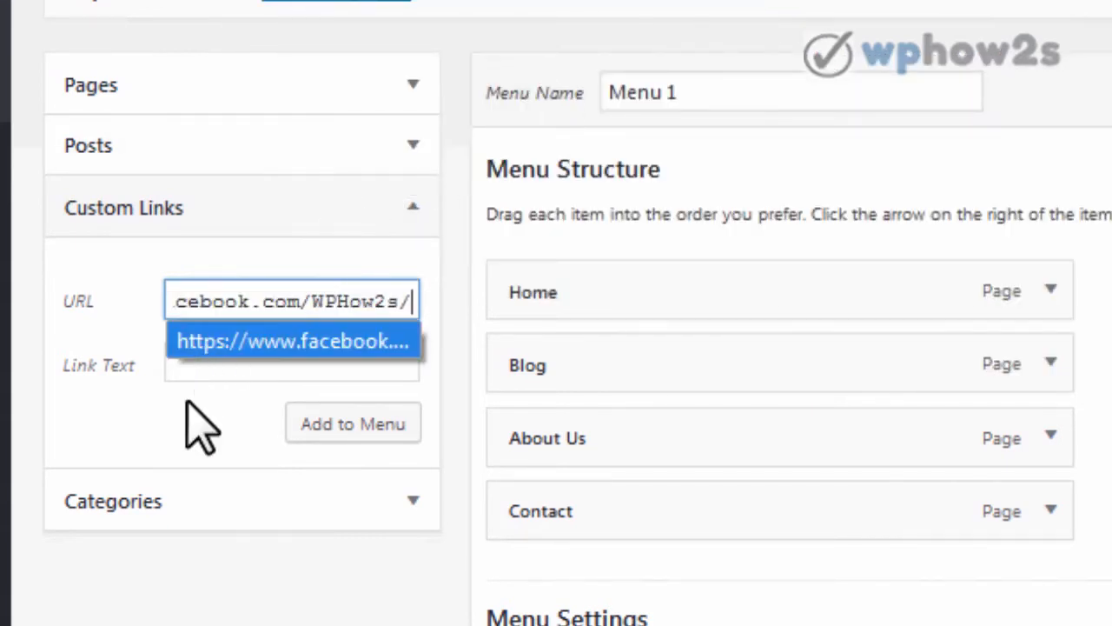
pyautogui.click(203, 369)
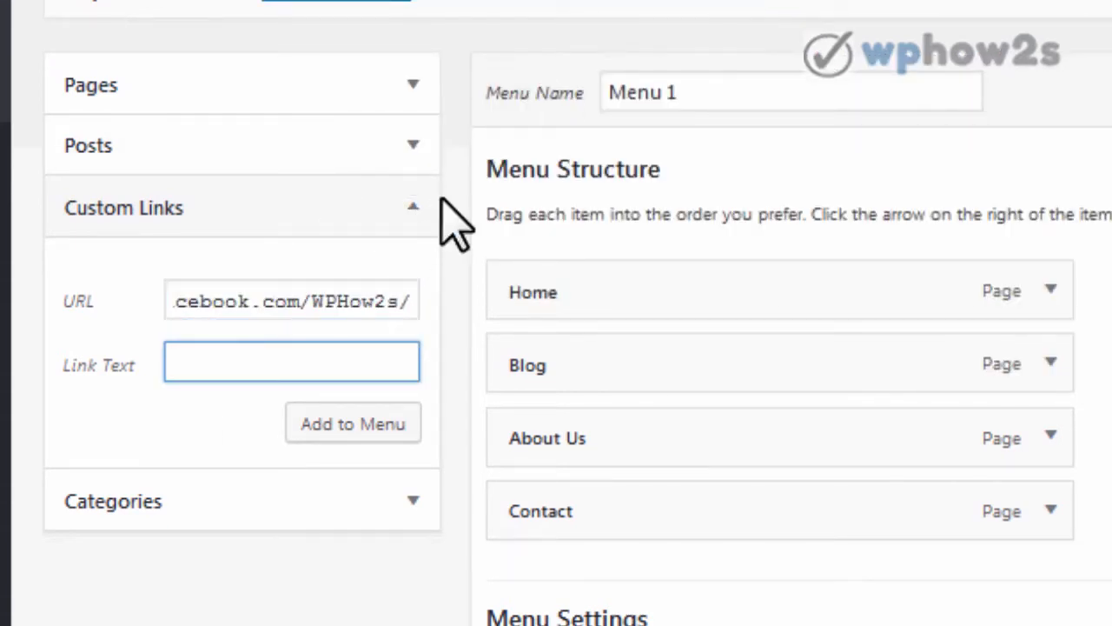
pyautogui.write('FB')
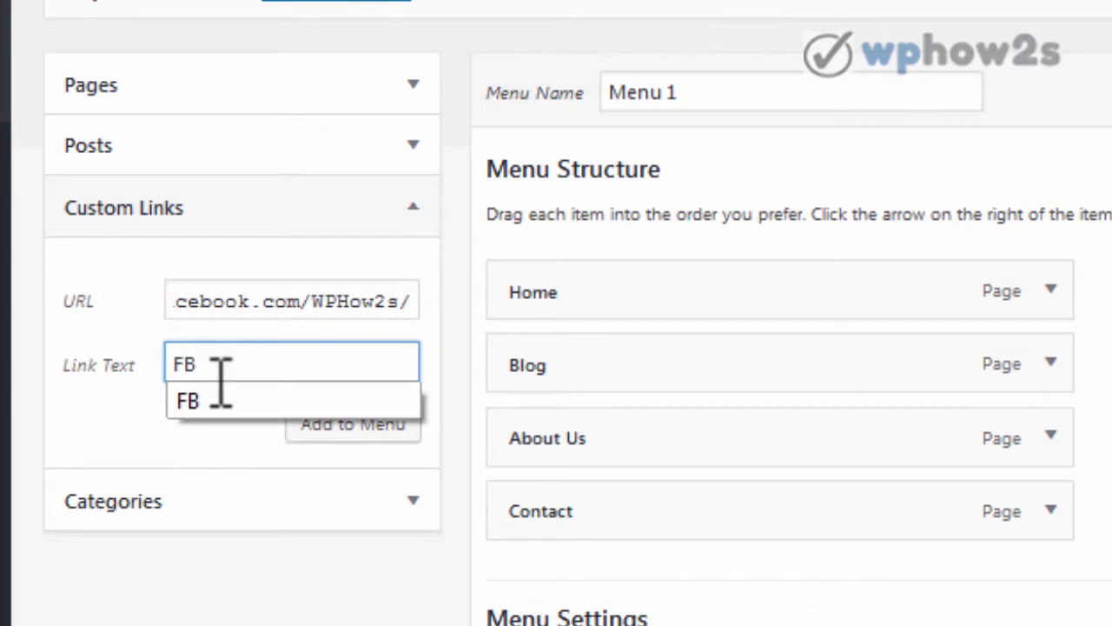
pyautogui.click(319, 424)
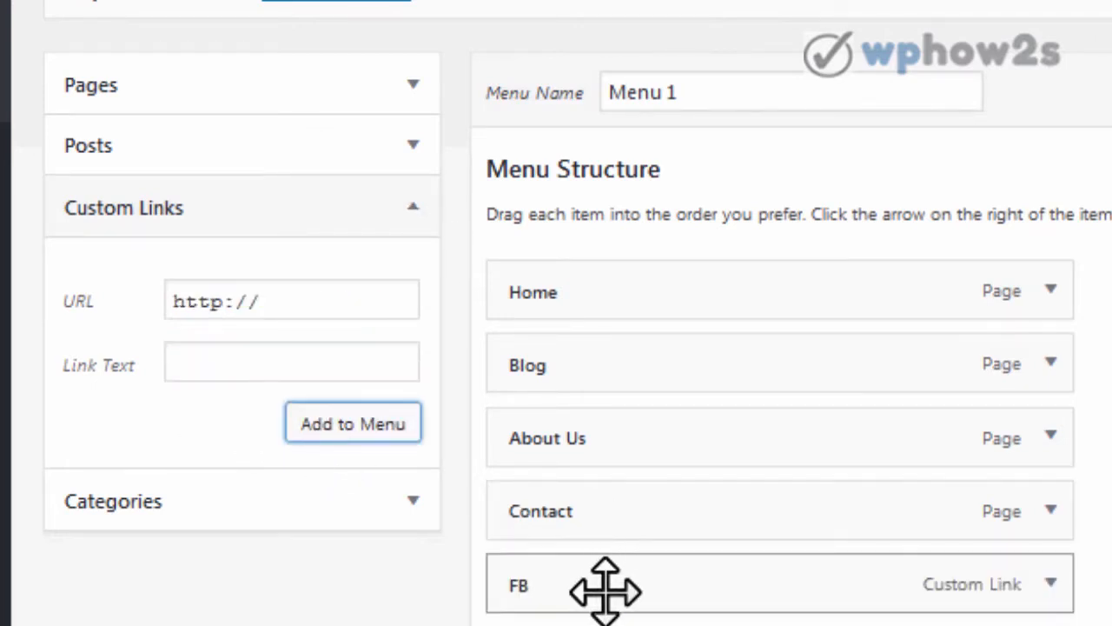
# Step: Nest the FB link as a sub item under About Us and expand its settings
pyautogui.moveTo(605, 590); pyautogui.dragTo(529, 492)
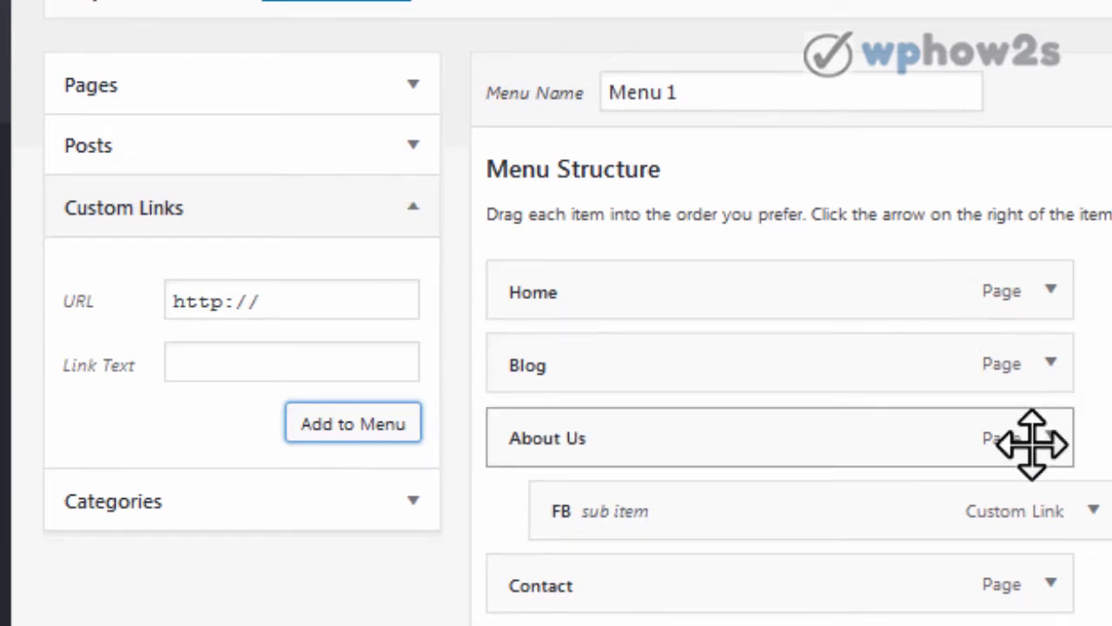
pyautogui.click(1092, 511)
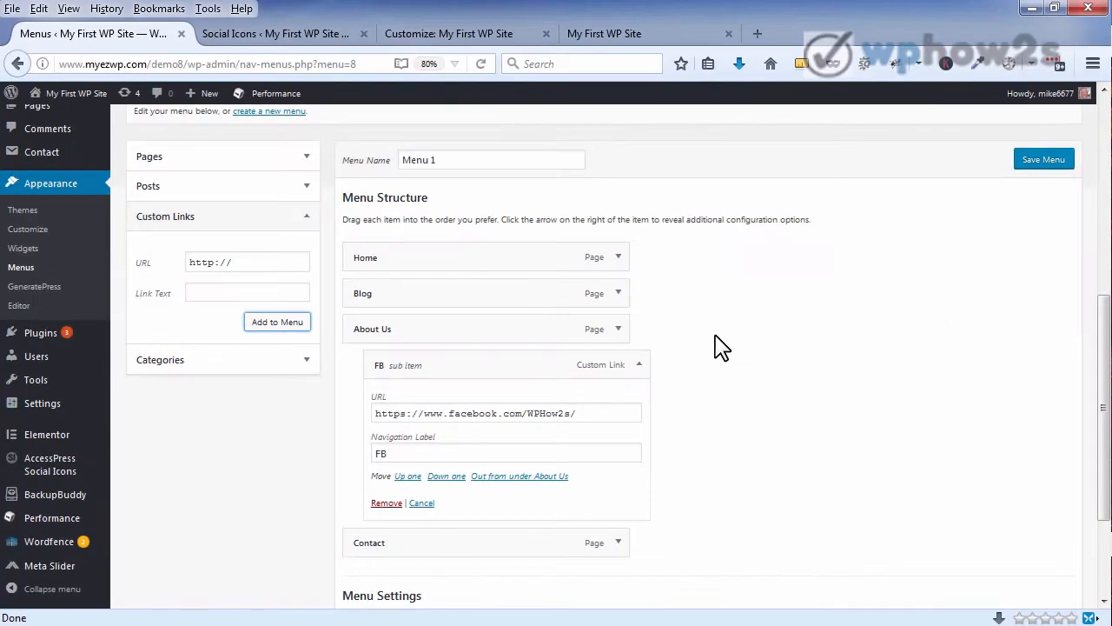
pyautogui.moveTo(1101, 336); pyautogui.dragTo(1101, 135)
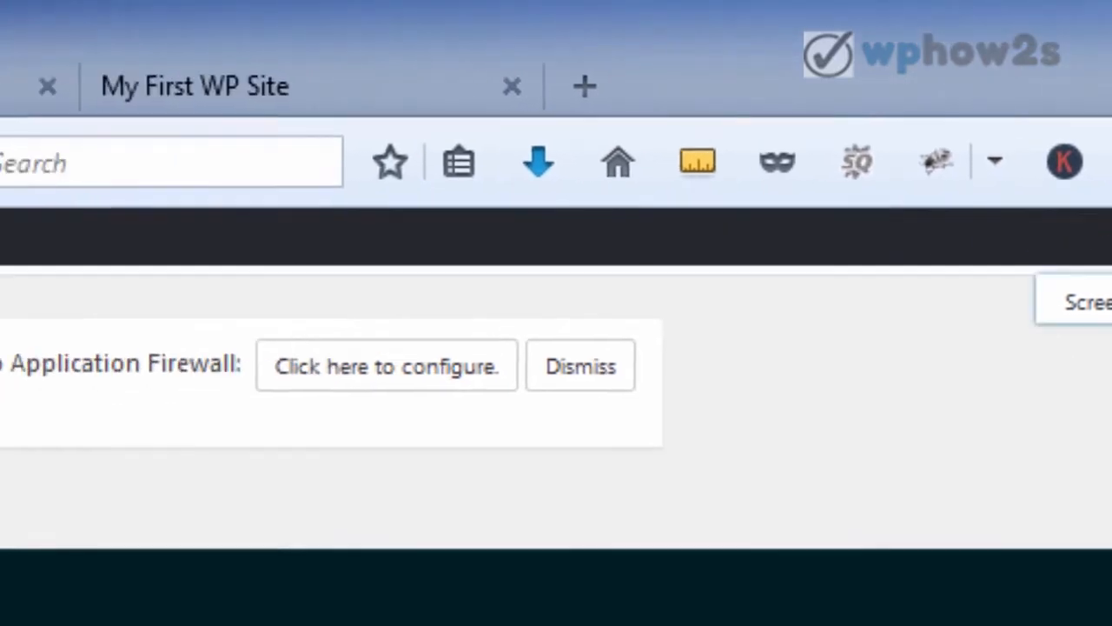
# Step: Enable the Link Target menu property, set the FB link to open in a new tab, and test it on the site
pyautogui.click(847, 304)
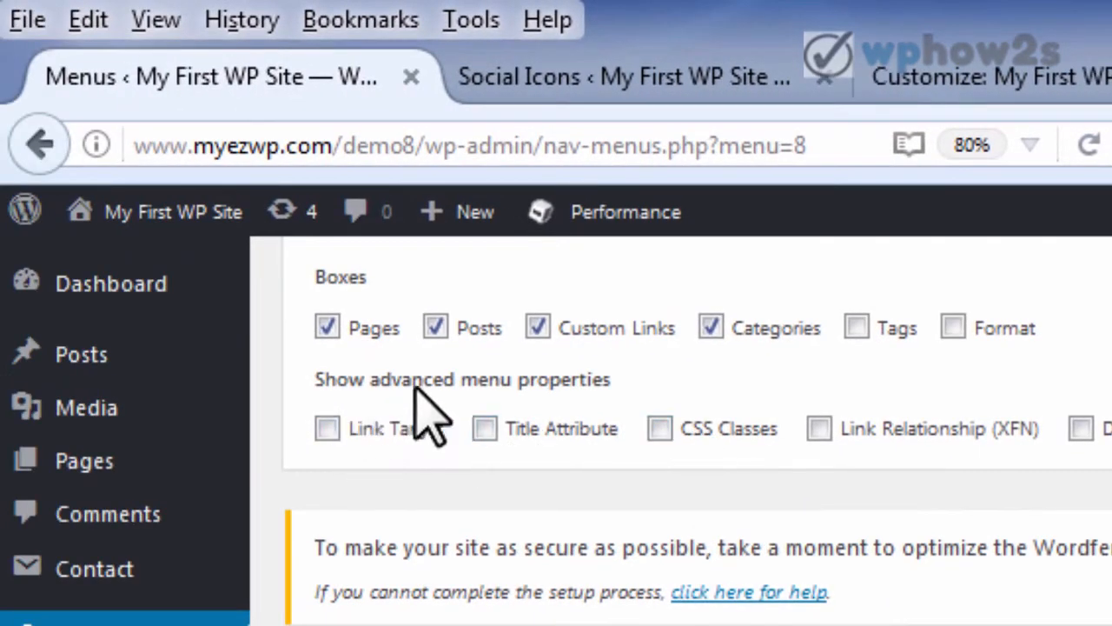
pyautogui.click(327, 428)
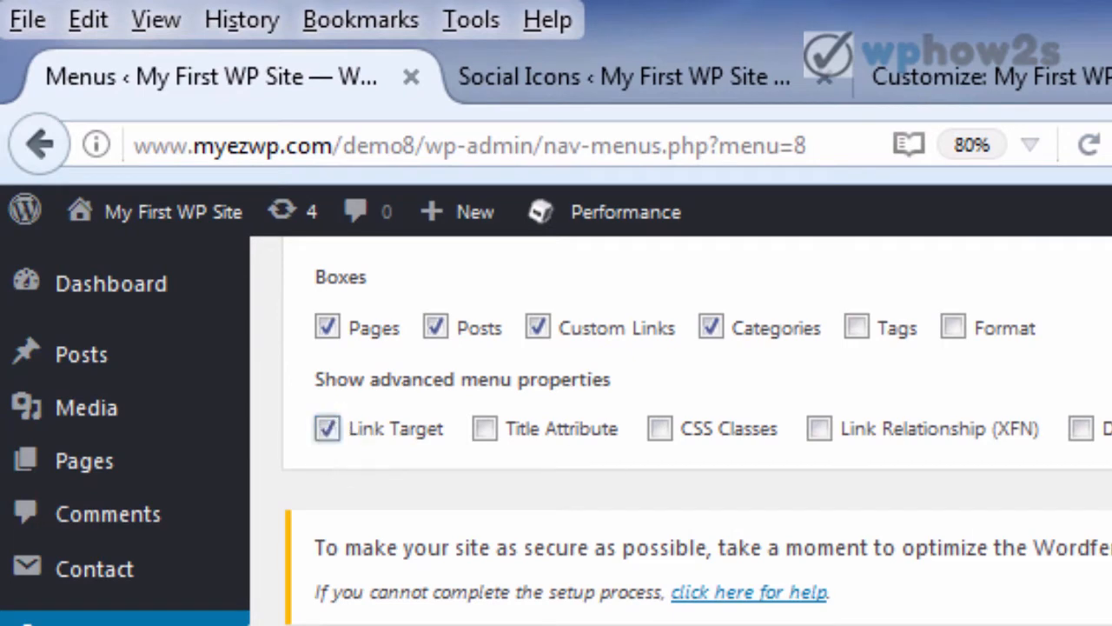
pyautogui.scroll(-9, 681, 431)
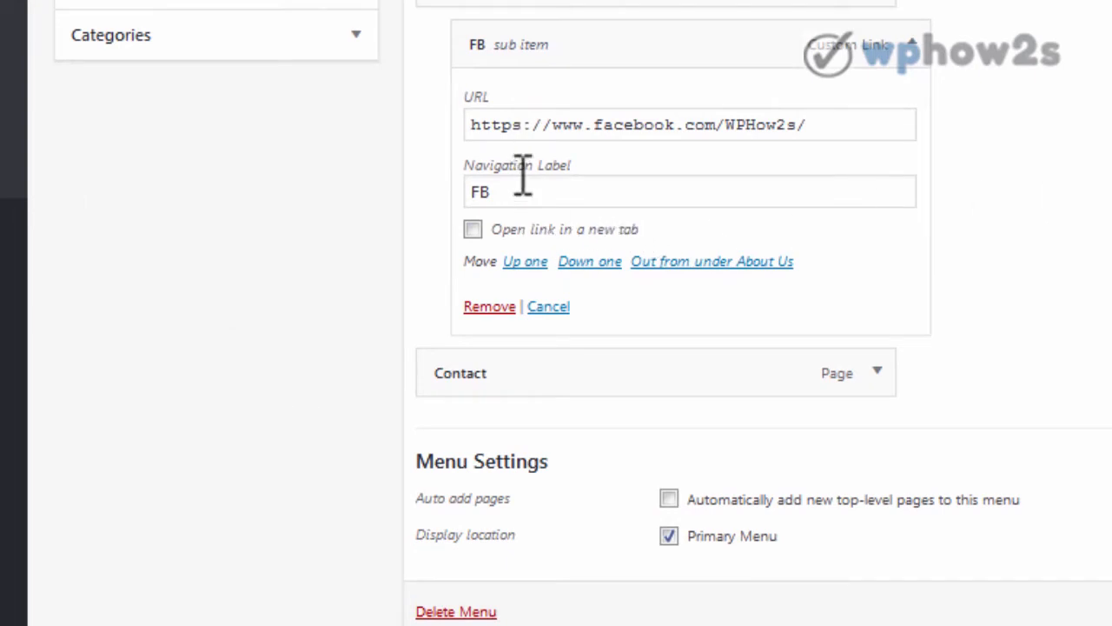
pyautogui.click(473, 230)
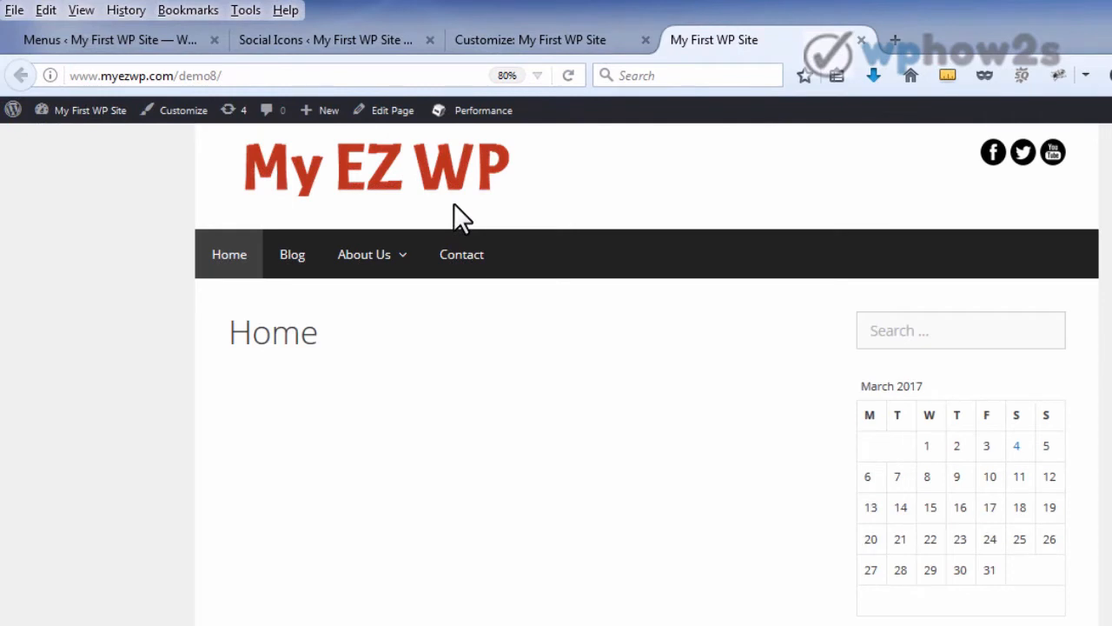
pyautogui.moveTo(368, 266)
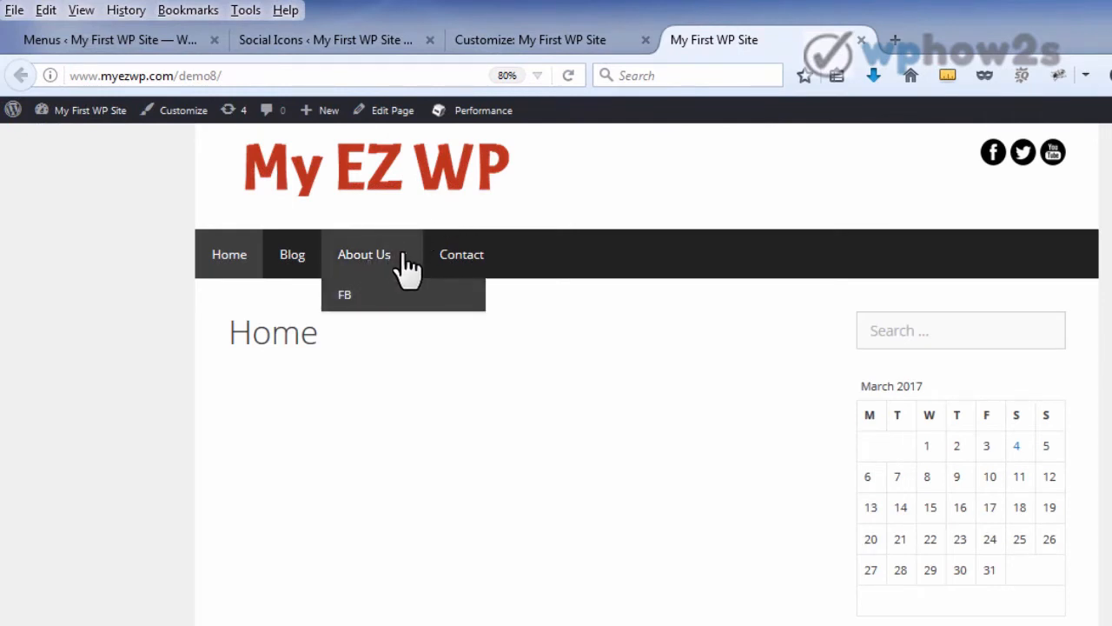
pyautogui.click(345, 297)
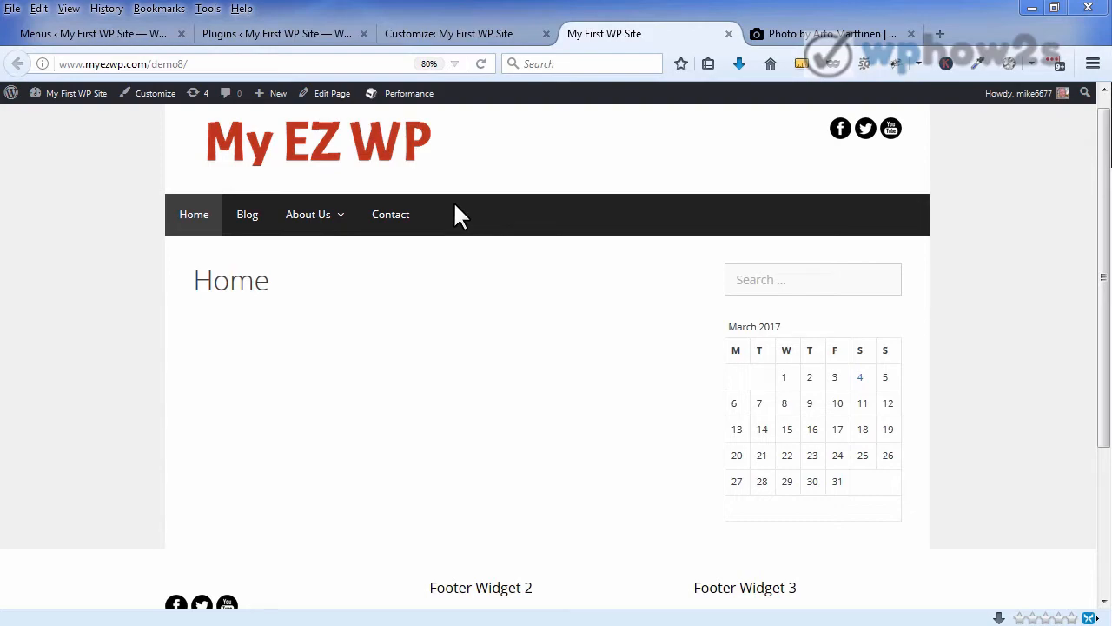
# Step: Open the WordPress Updates page and review the version number examples 4.7, 4.7.1 and 4.7.2 in Notepad
pyautogui.click(102, 41)
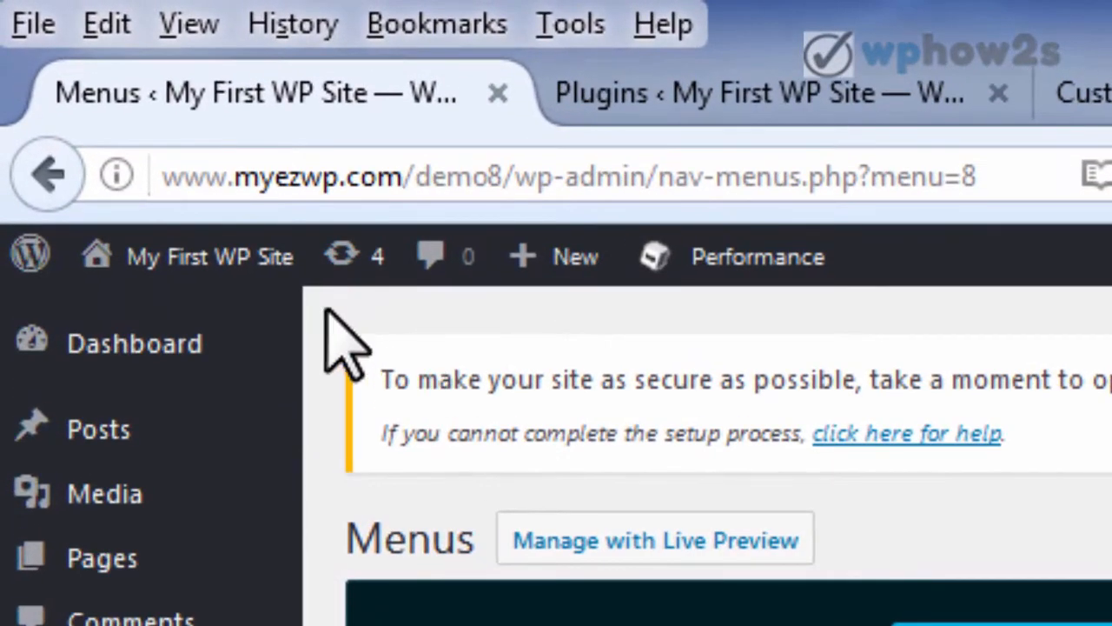
pyautogui.click(357, 265)
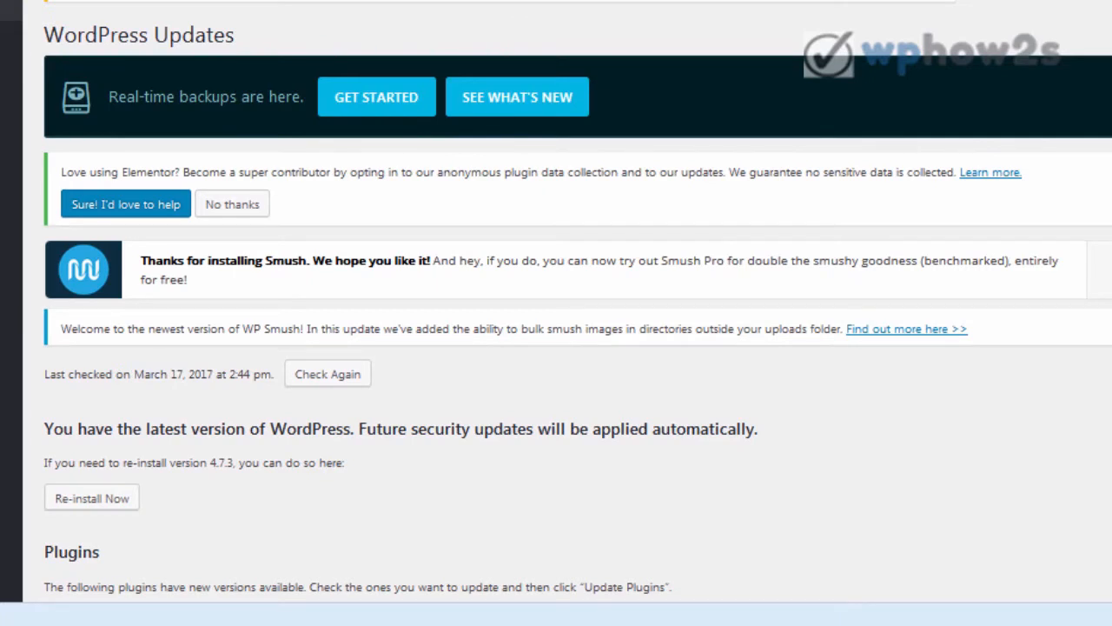
pyautogui.hotkey('alt', 'Tab')
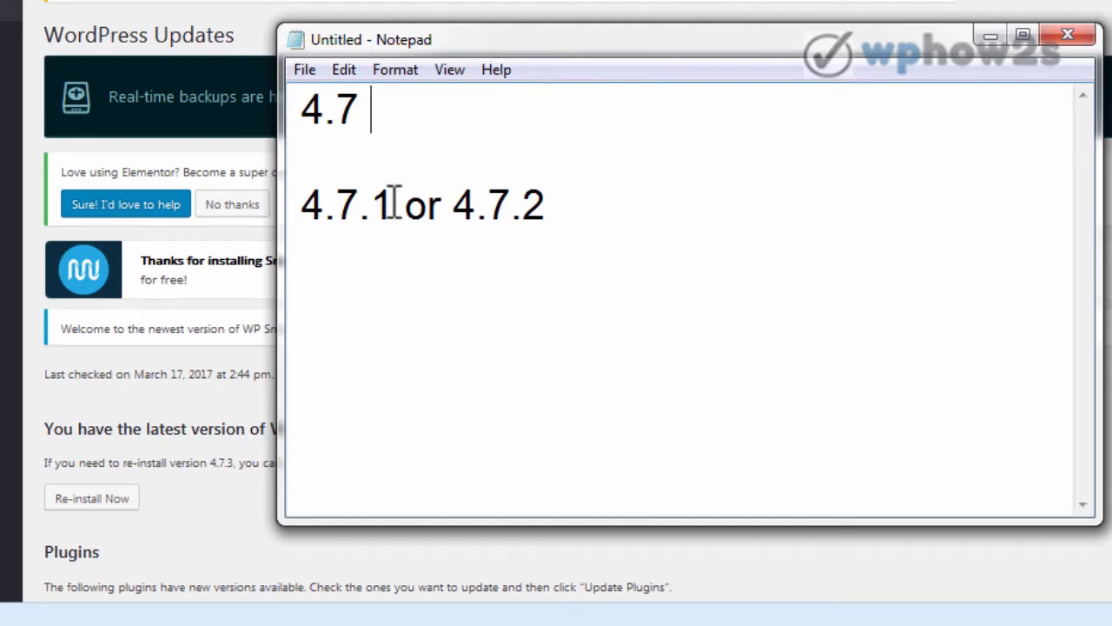
pyautogui.moveTo(394, 204); pyautogui.dragTo(338, 212)
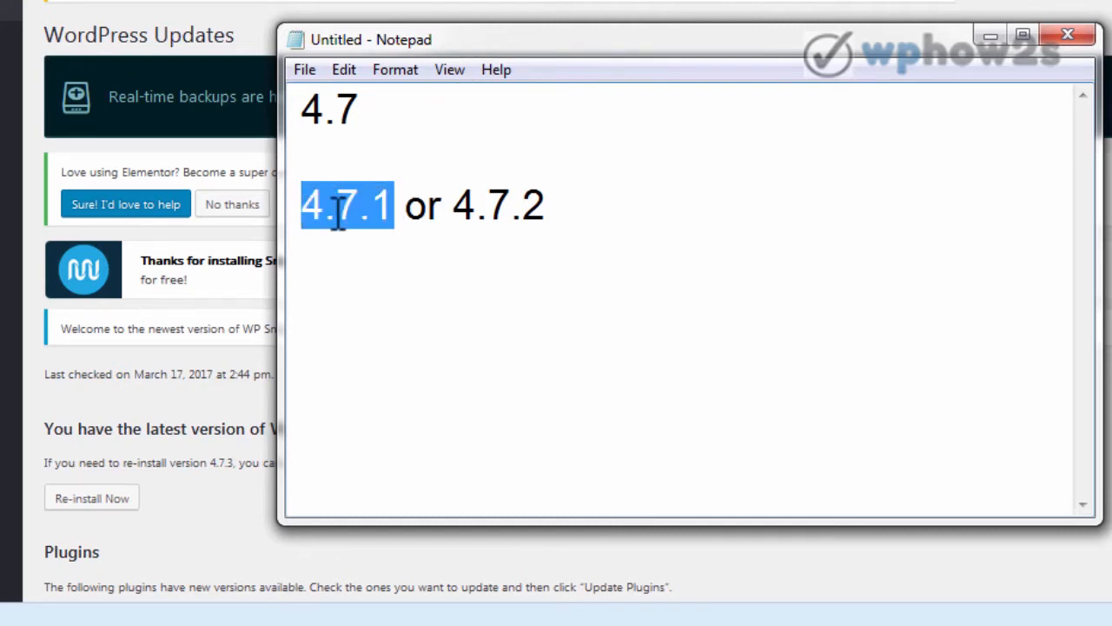
pyautogui.click(373, 243)
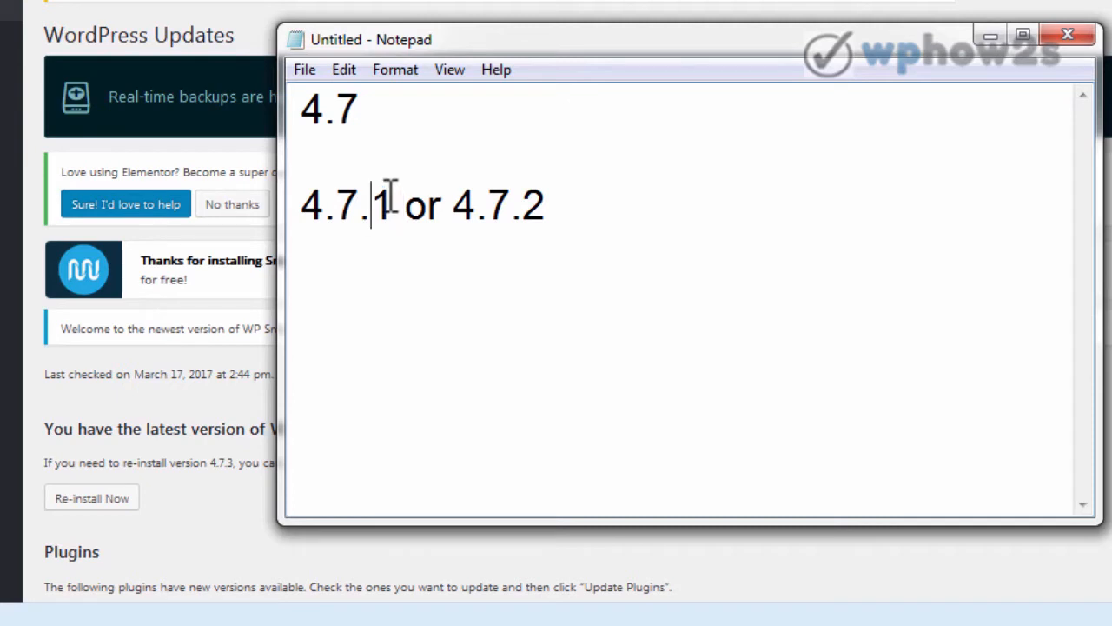
pyautogui.click(991, 39)
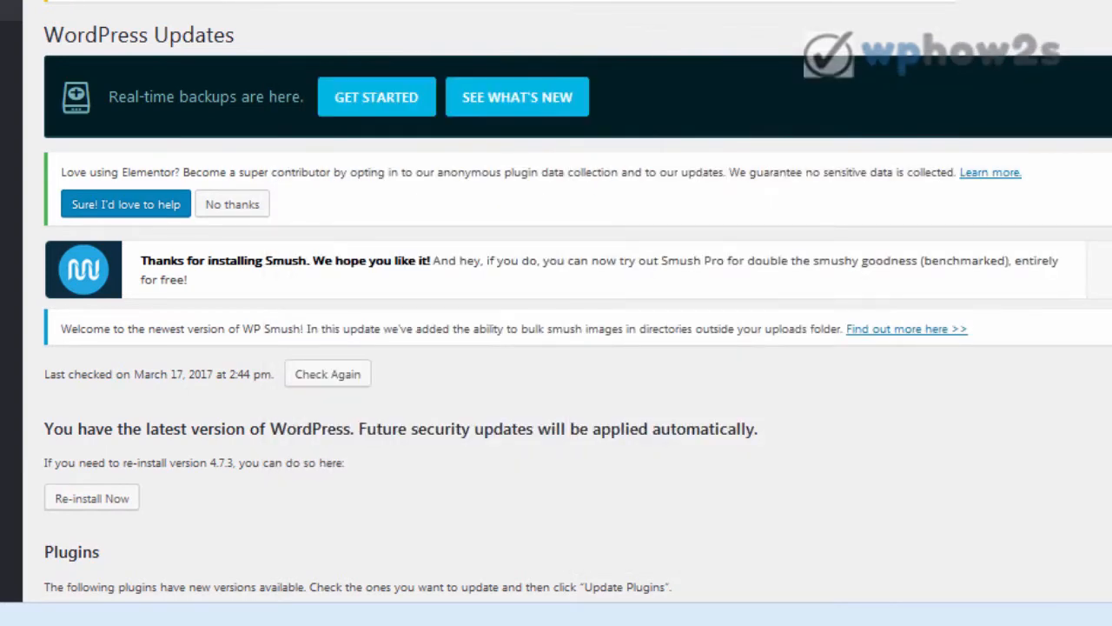
# Step: Update the GeneratePress theme from the available updates
pyautogui.scroll(-7, 556, 301)
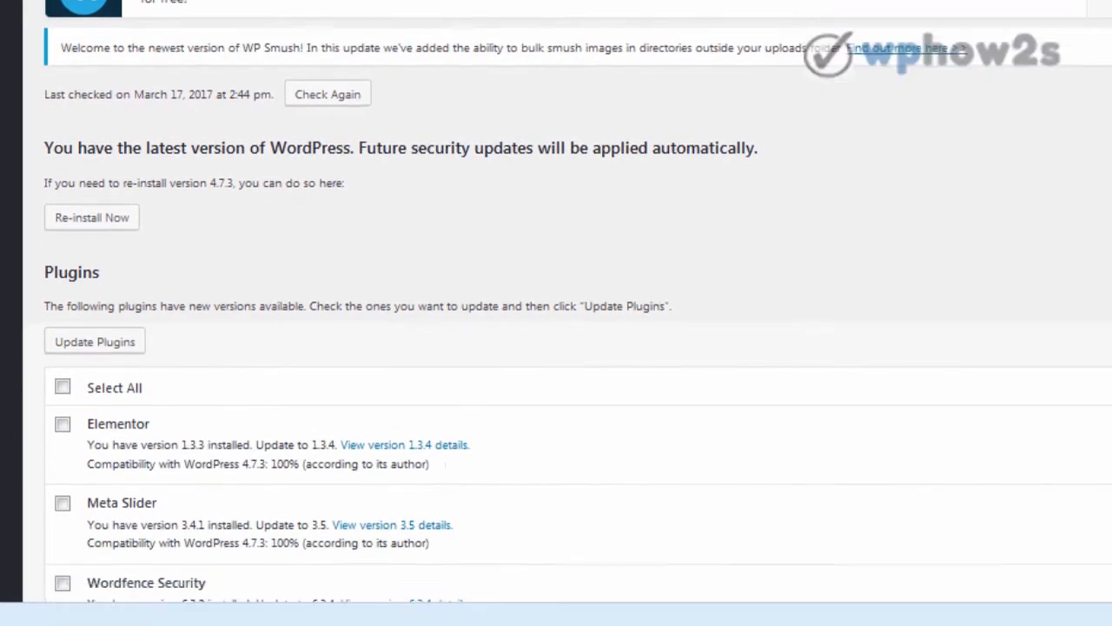
pyautogui.scroll(-1, 556, 313)
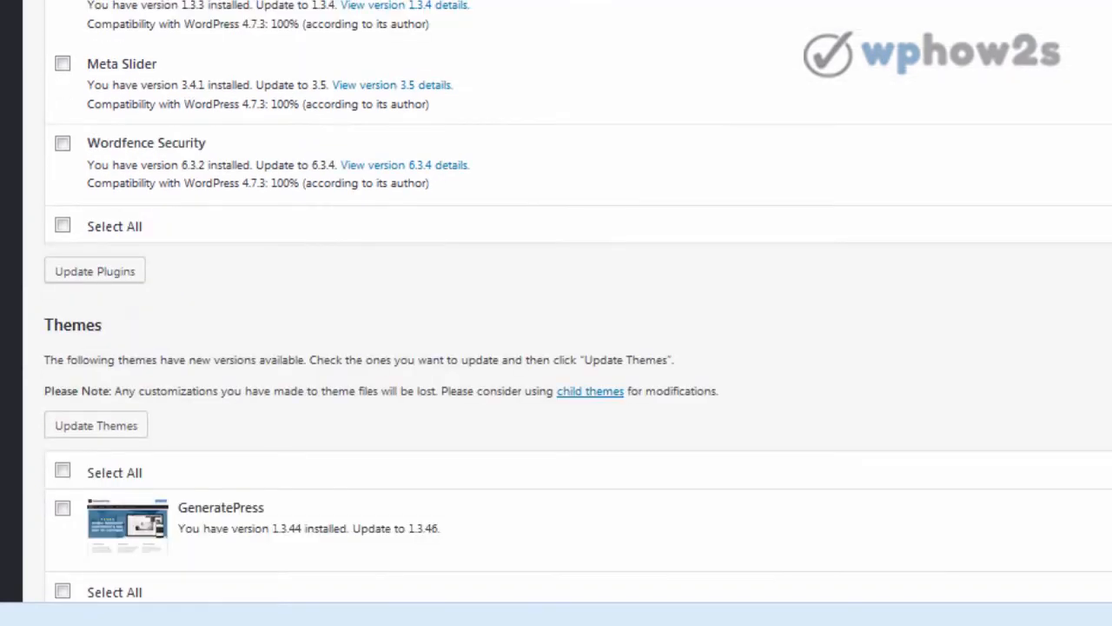
pyautogui.click(62, 510)
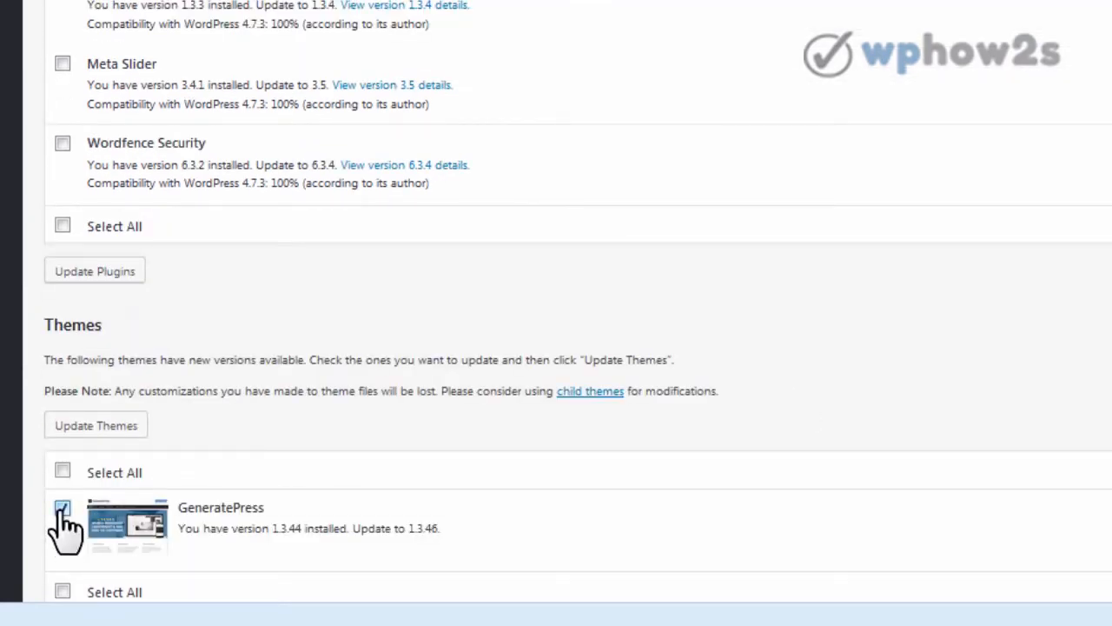
pyautogui.click(97, 428)
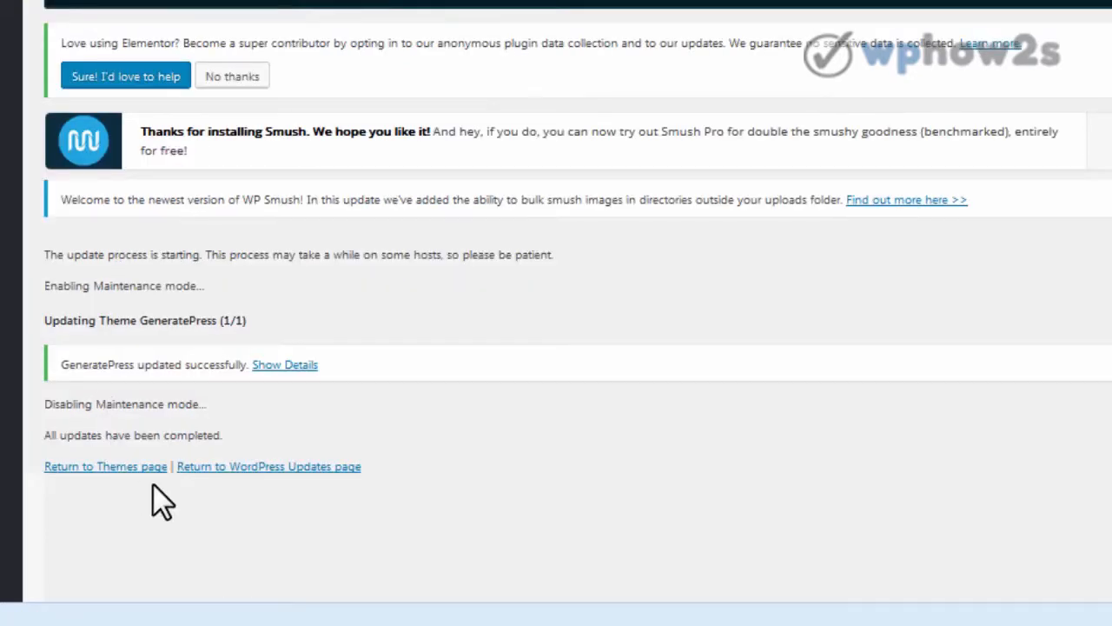
# Step: Return to the WordPress Updates page and update all listed plugins: Elementor, Meta Slider and Wordfence Security
pyautogui.click(260, 468)
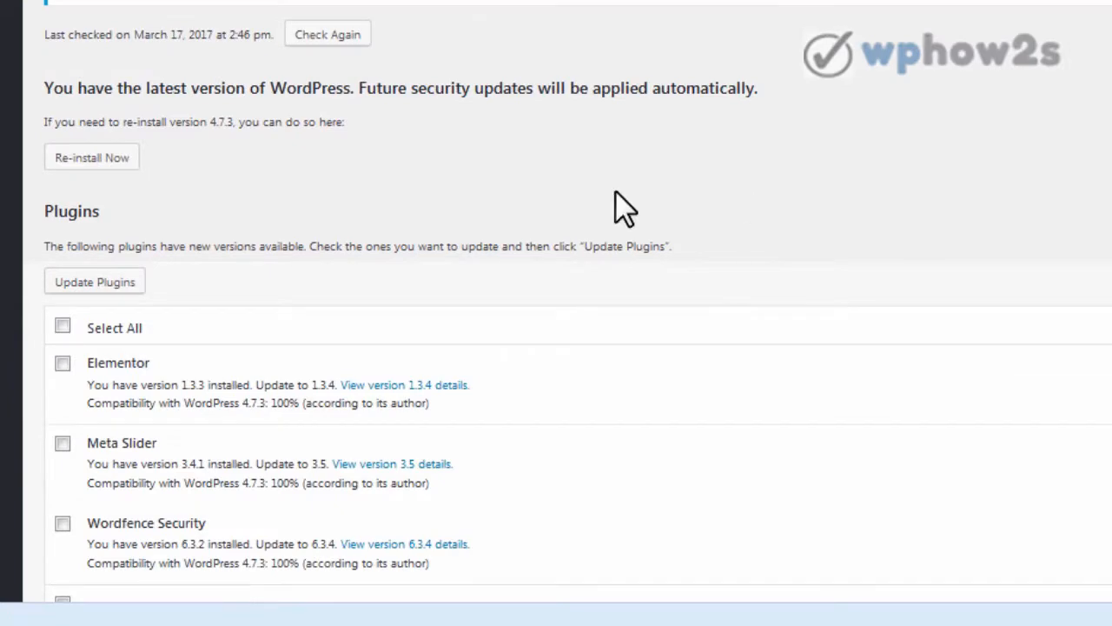
pyautogui.click(63, 327)
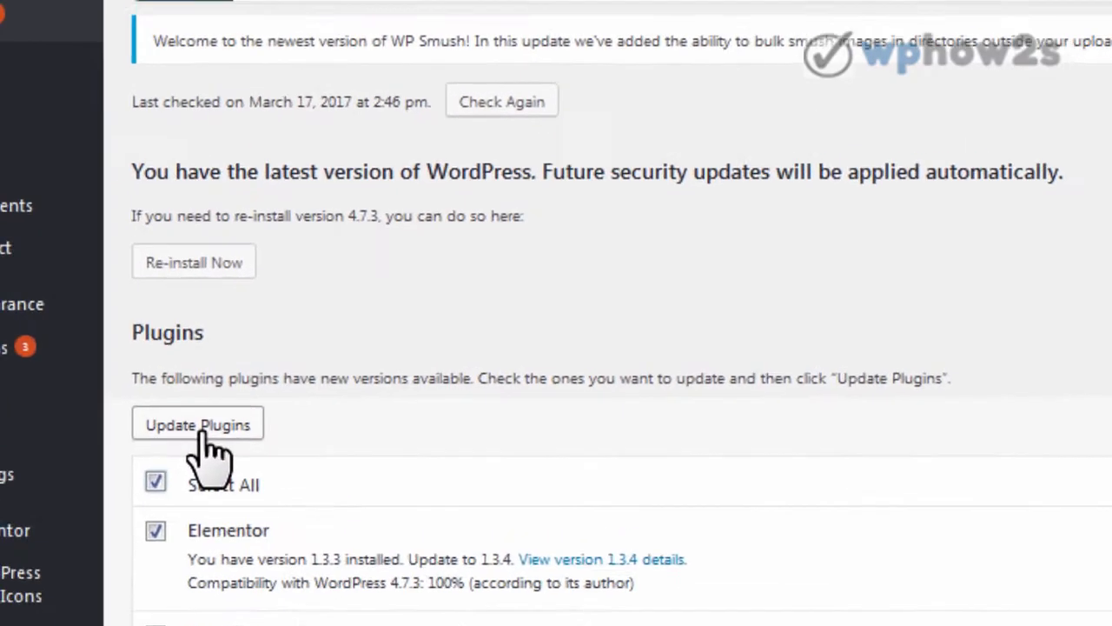
pyautogui.click(95, 282)
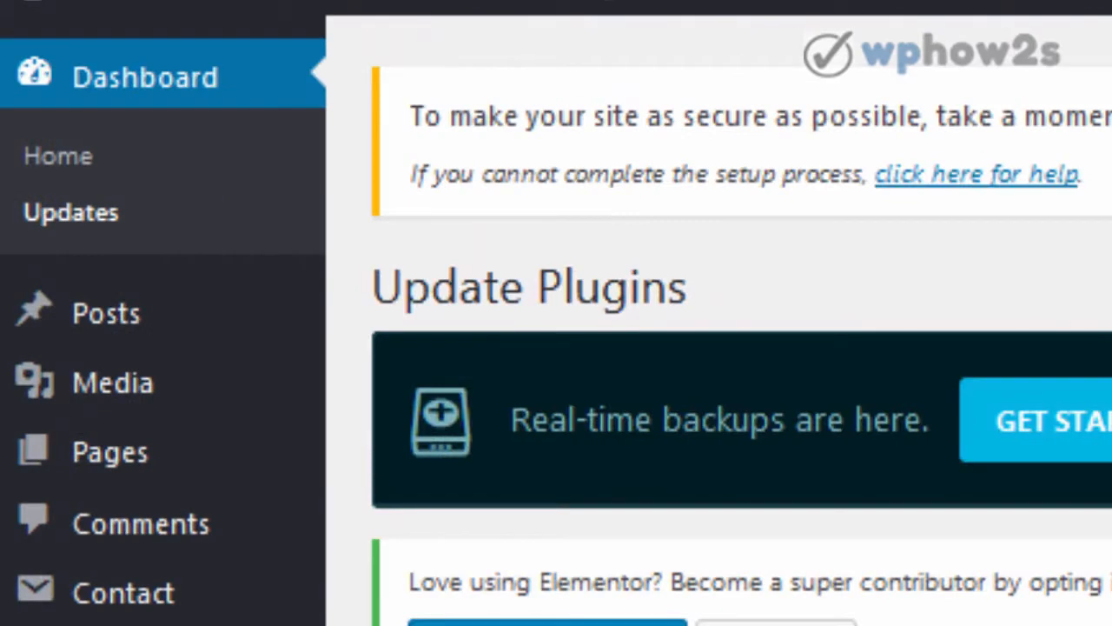
# Step: Open the list of all posts and review the blogging ideas in the Notepad notes
pyautogui.moveTo(117, 314)
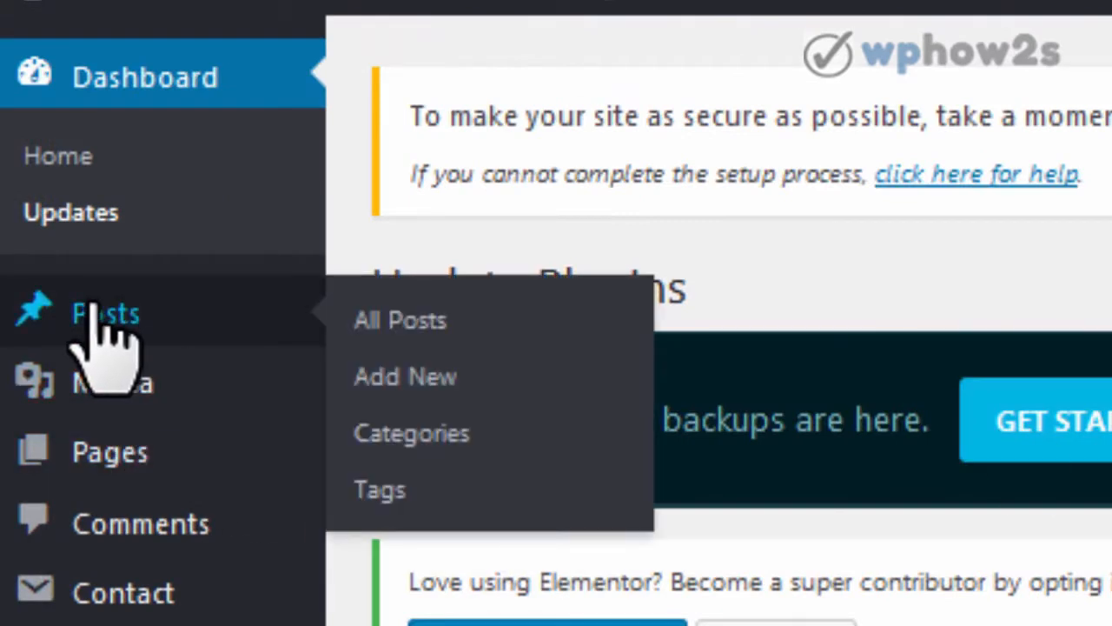
pyautogui.click(106, 314)
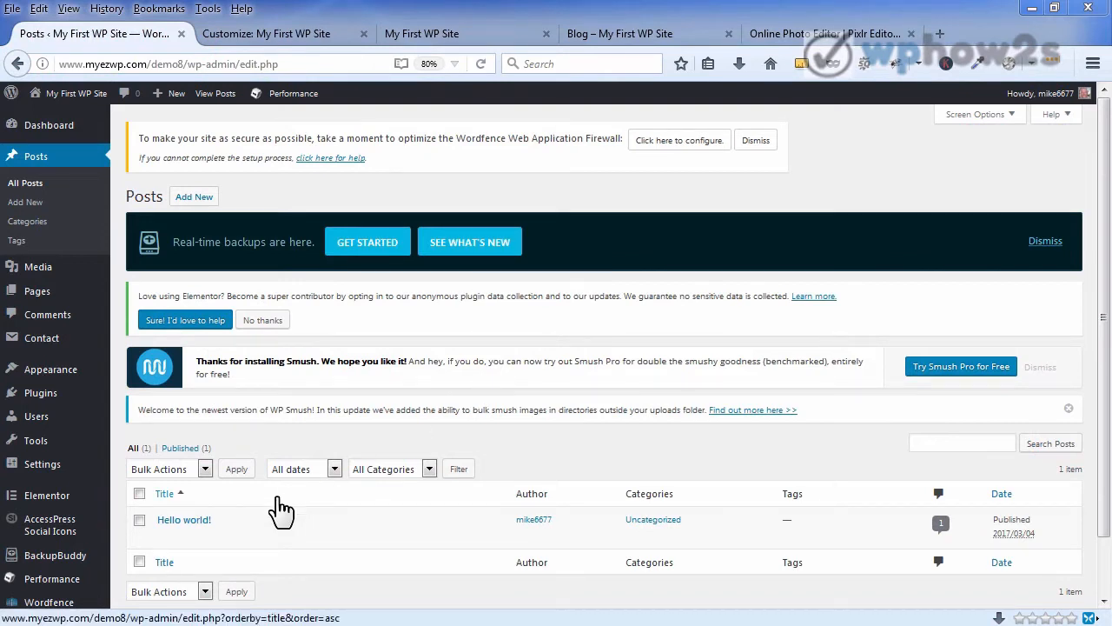
pyautogui.moveTo(250, 520)
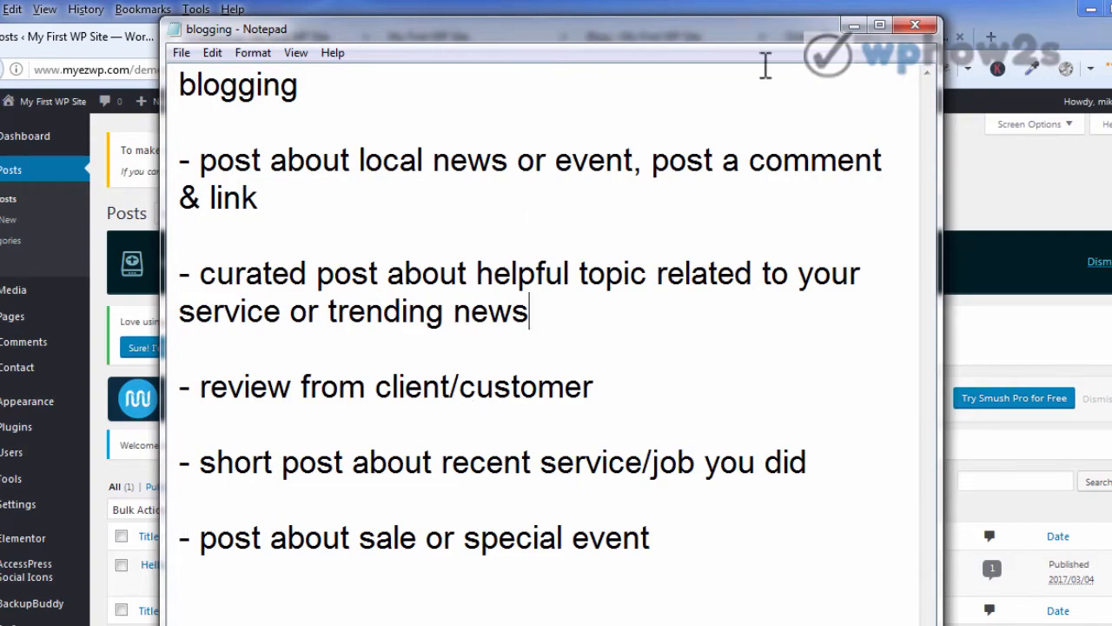
pyautogui.click(850, 22)
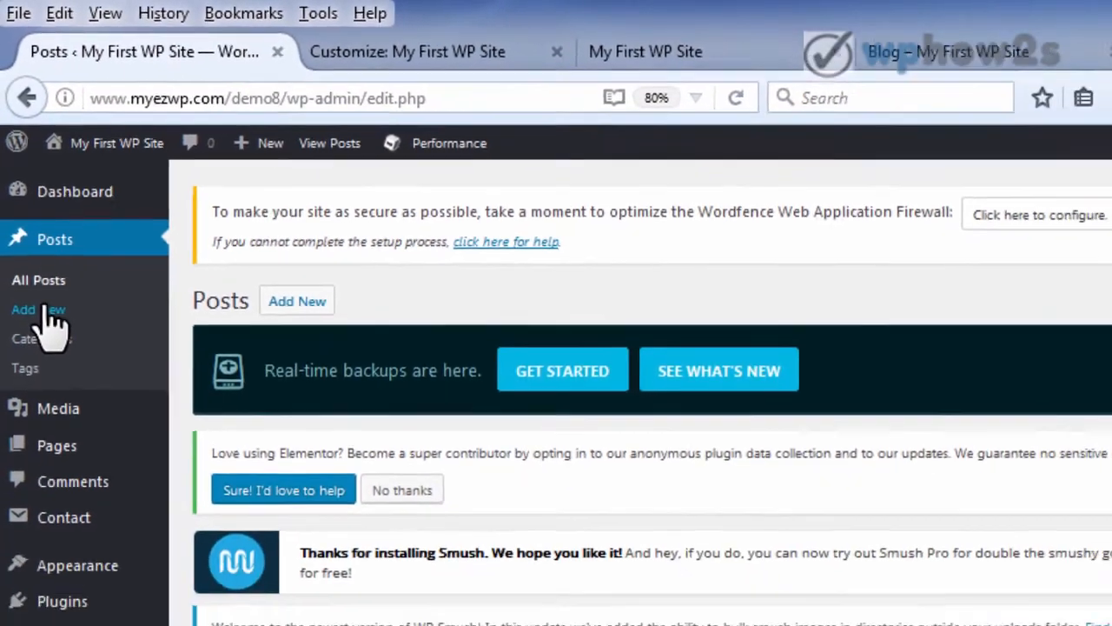
# Step: Start a new post and give it the title "How To Get Started With WordPress" from the clipboard history
pyautogui.click(59, 405)
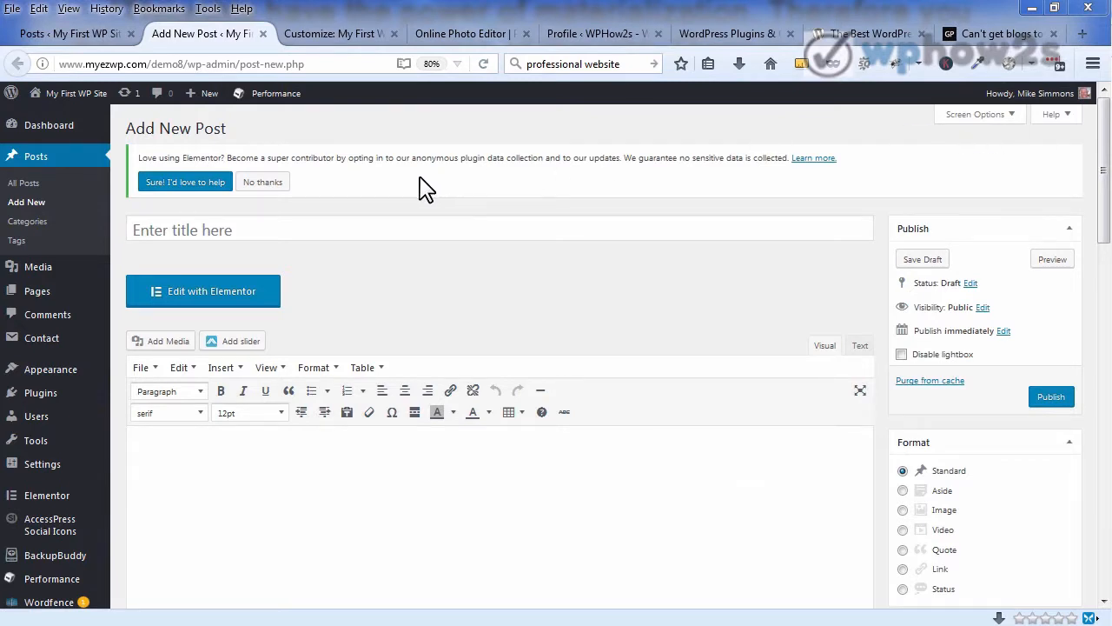
pyautogui.click(210, 229)
pyautogui.rightClick(210, 229)
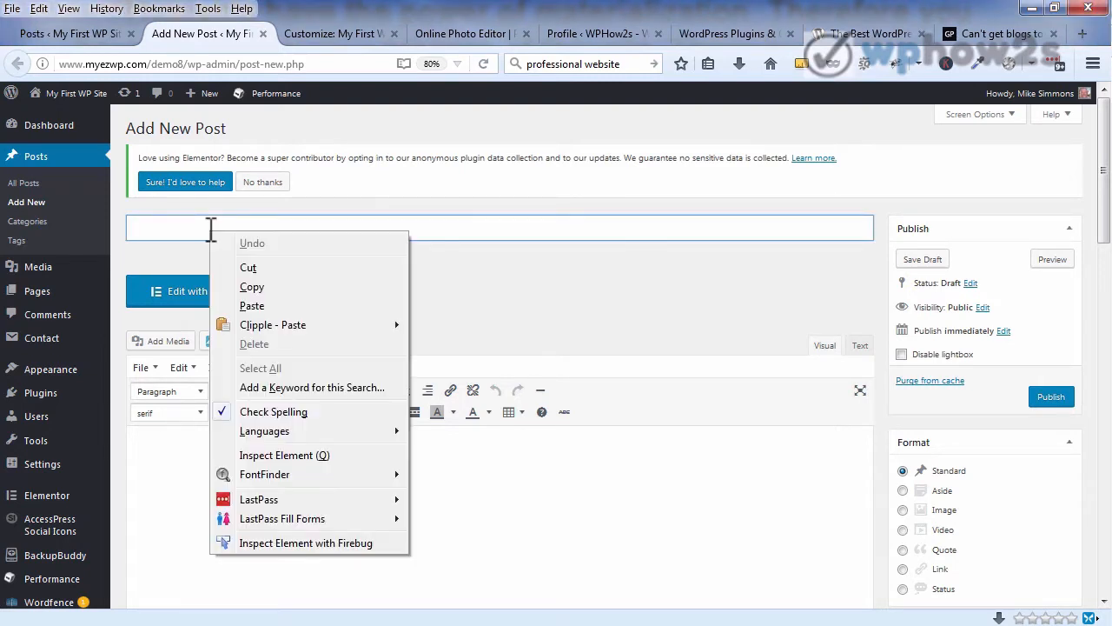
pyautogui.moveTo(299, 326)
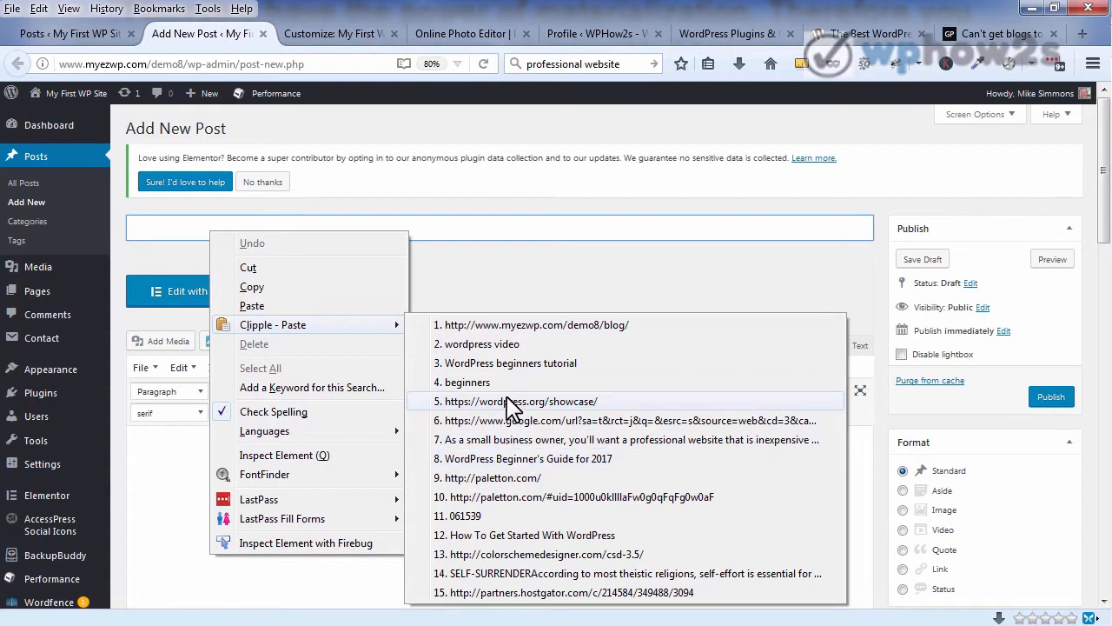
pyautogui.click(492, 534)
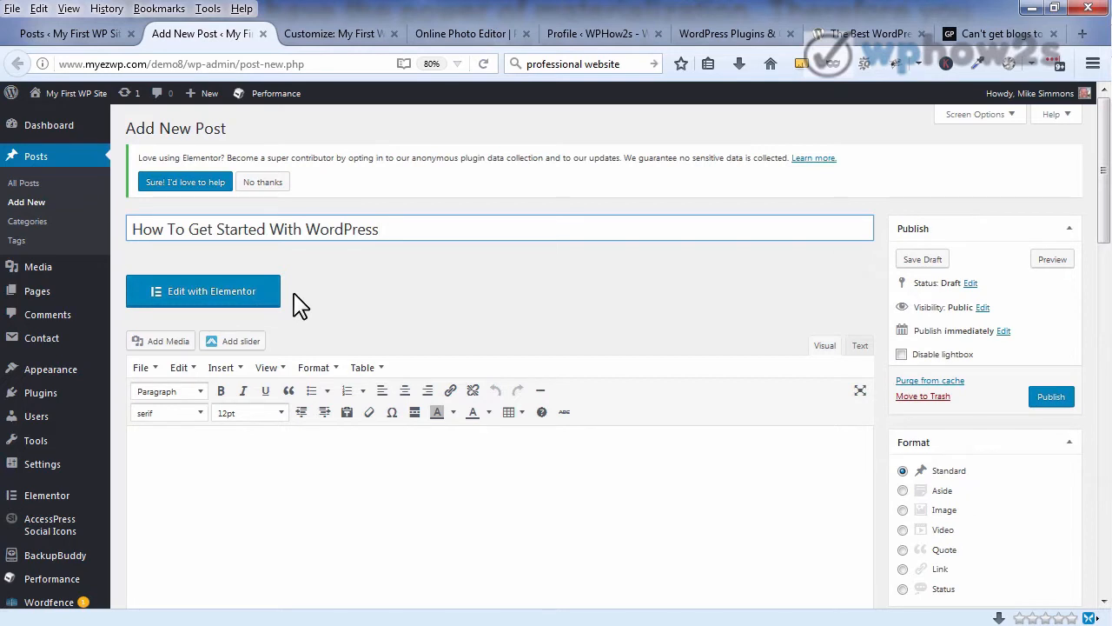
# Step: Compare the empty post body in the Text and Visual editing modes, ending in Visual mode
pyautogui.click(181, 437)
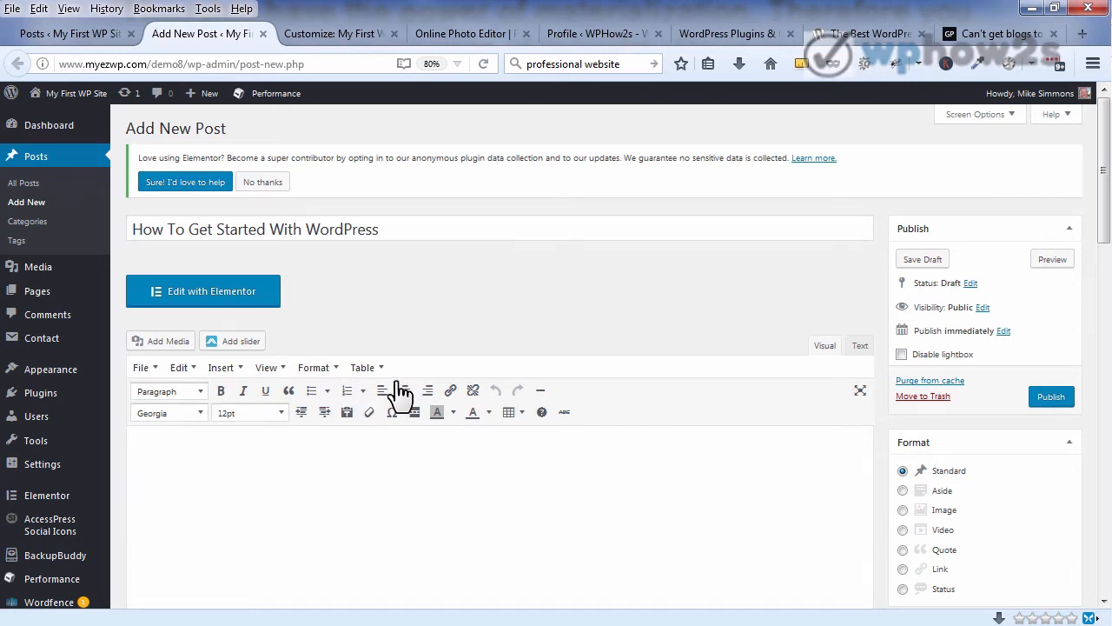
pyautogui.click(859, 346)
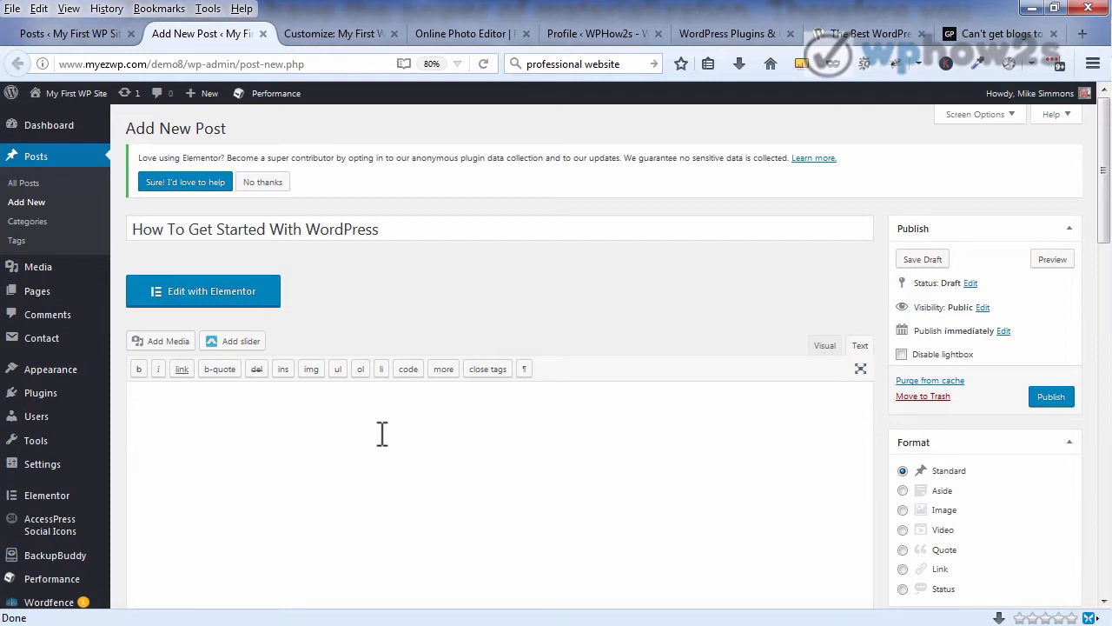
pyautogui.click(823, 352)
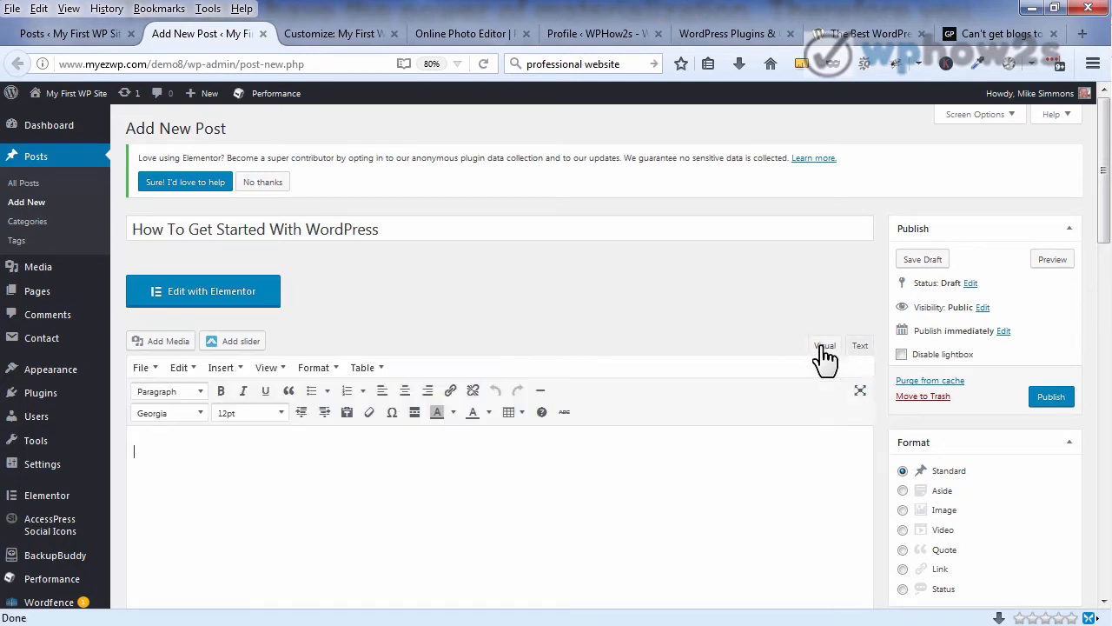
# Step: Insert the line "WordPress Beginner's Guide for 2017" in the post body from the clipboard history
pyautogui.click(178, 444)
pyautogui.rightClick(179, 443)
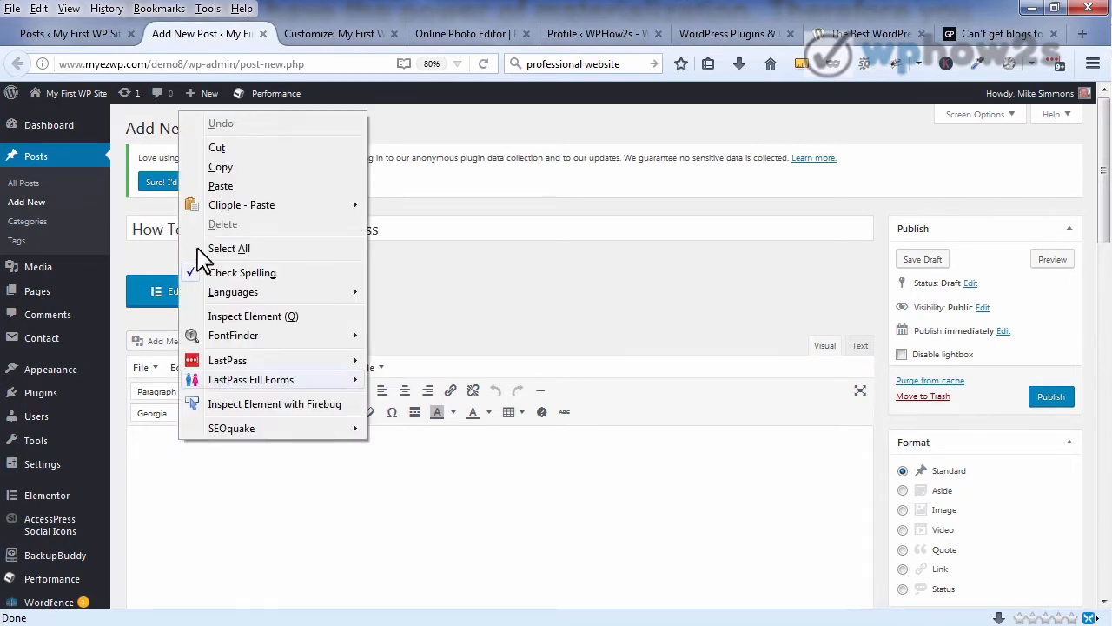
pyautogui.moveTo(248, 215)
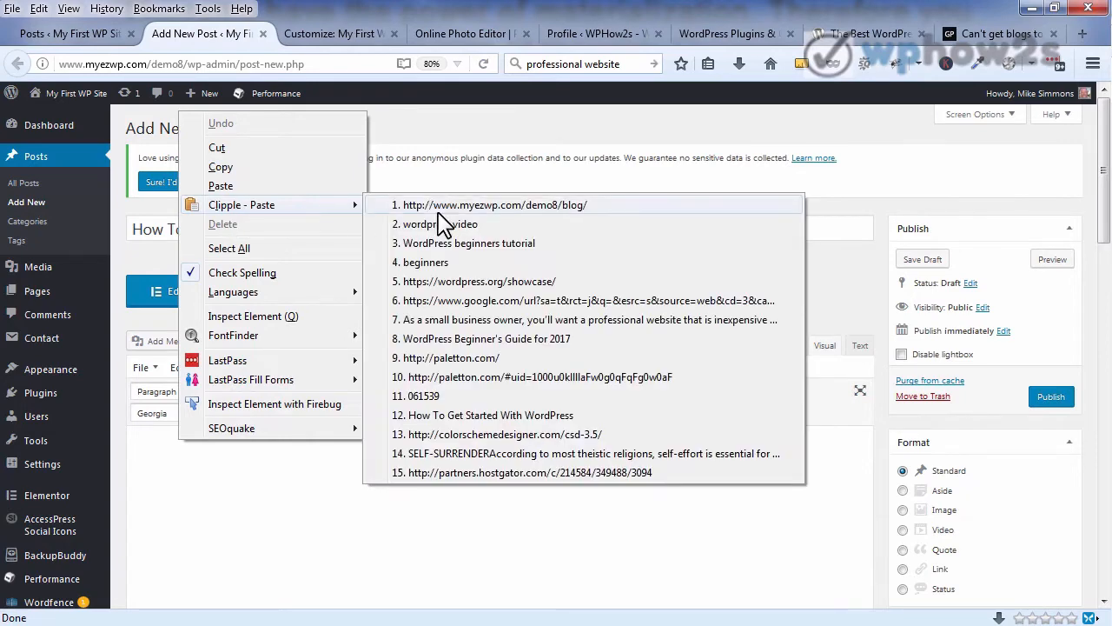
pyautogui.click(452, 338)
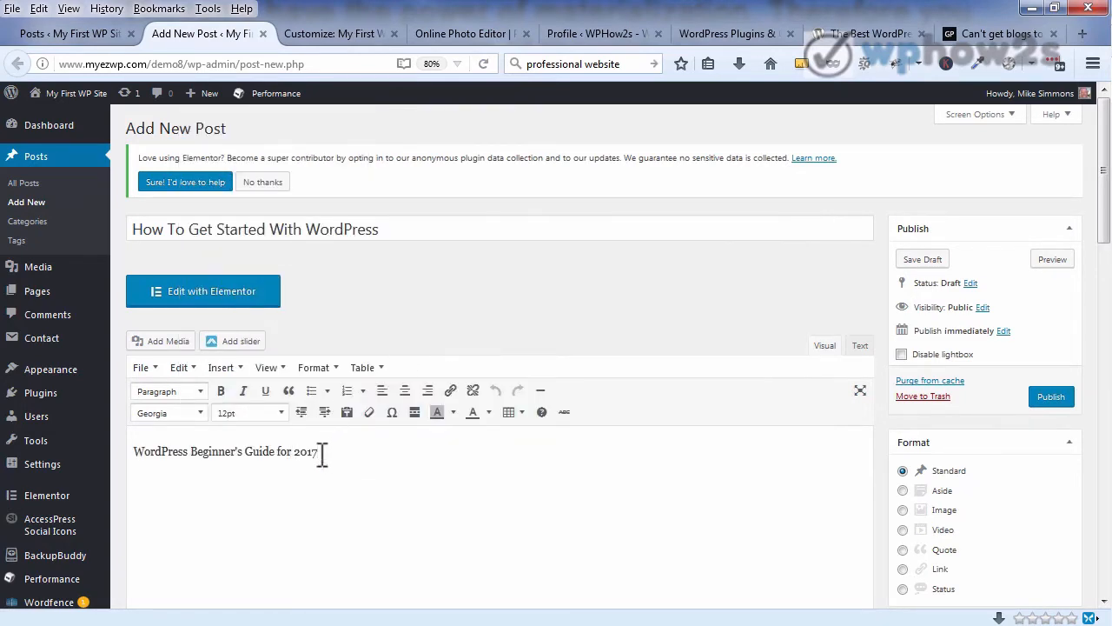
# Step: Format the line "WordPress Beginner's Guide for 2017" in the post body as Heading 2
pyautogui.moveTo(322, 453); pyautogui.dragTo(139, 456)
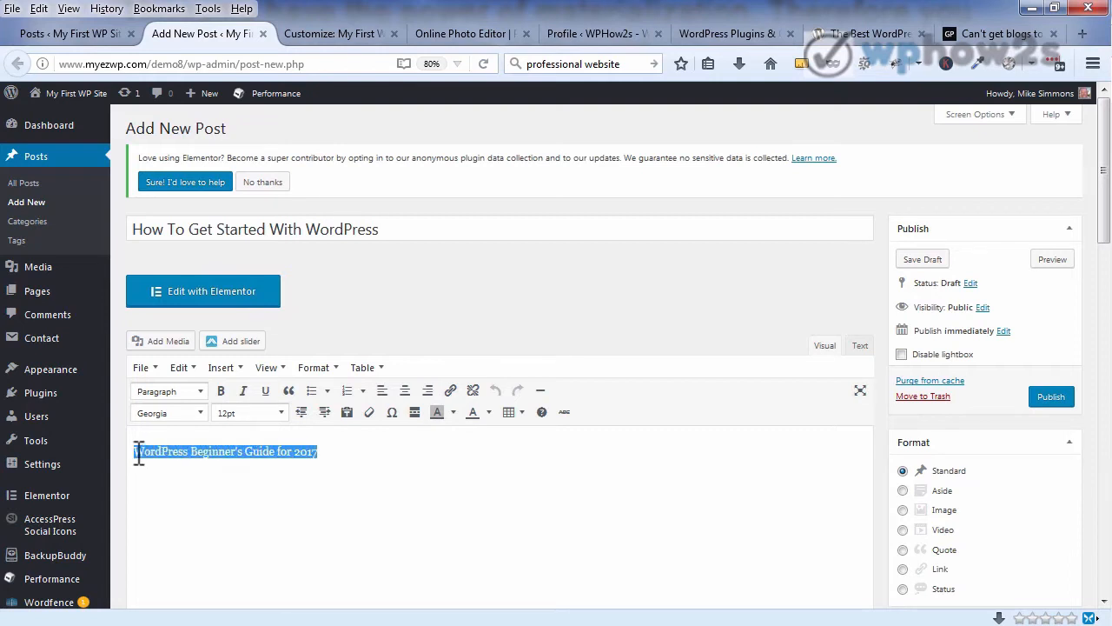
pyautogui.click(202, 392)
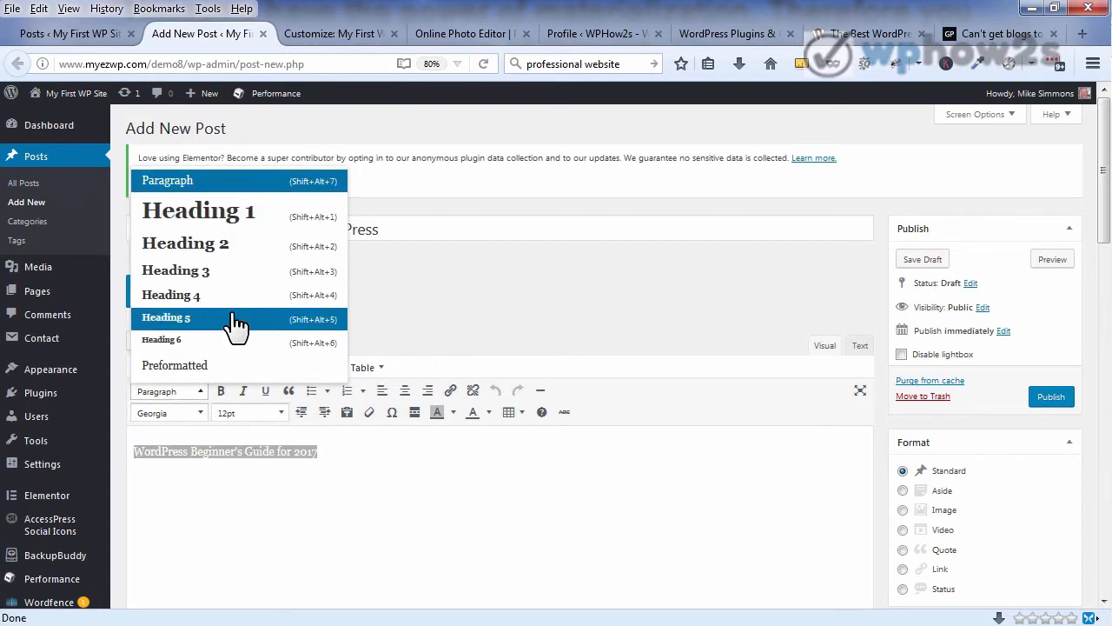
pyautogui.click(234, 252)
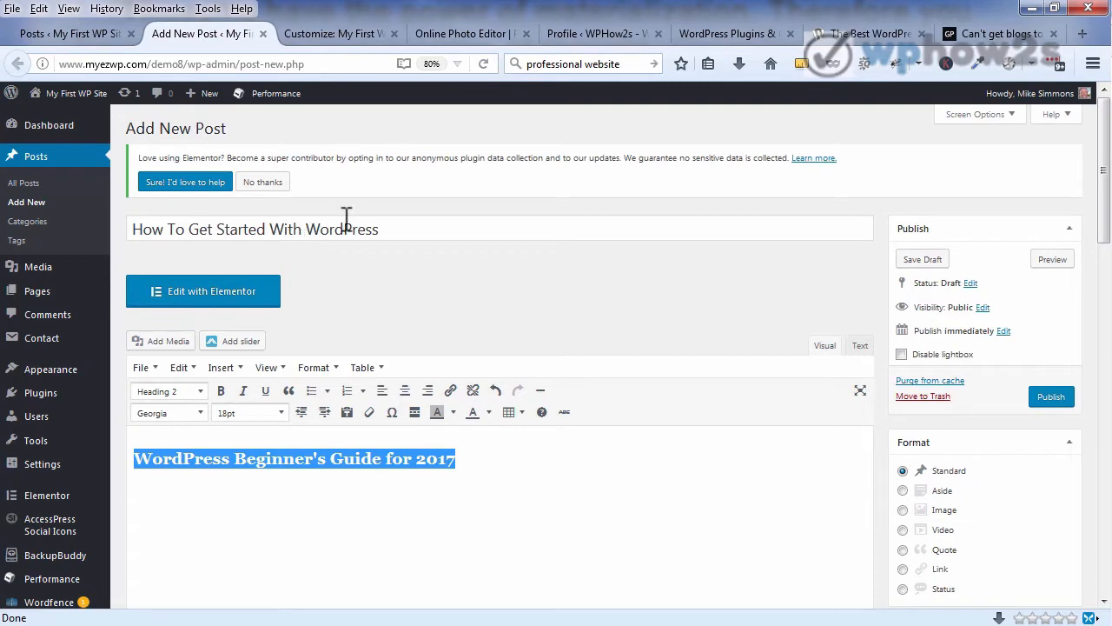
# Step: View the Blog page in the site customizer preview to see how a post title looks, and return to the new post
pyautogui.click(330, 35)
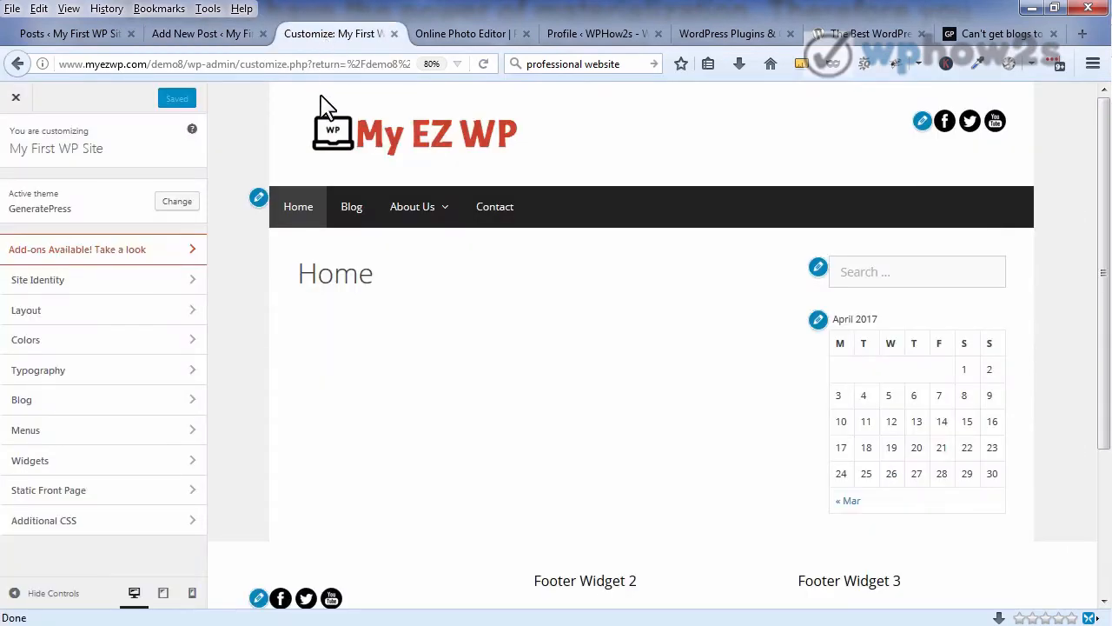
pyautogui.click(352, 217)
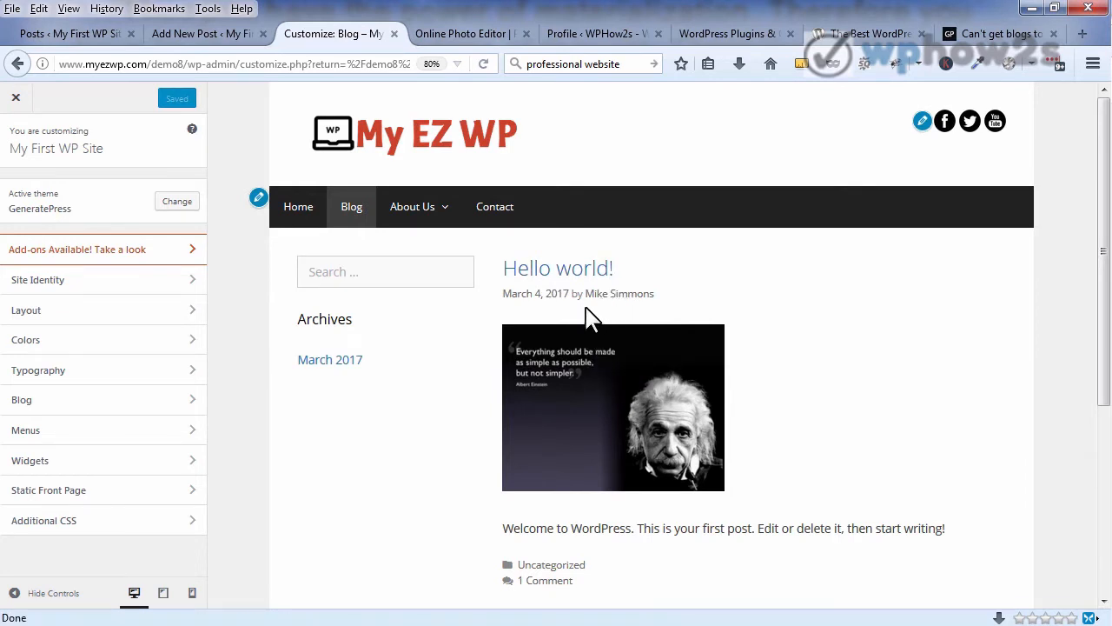
pyautogui.click(215, 35)
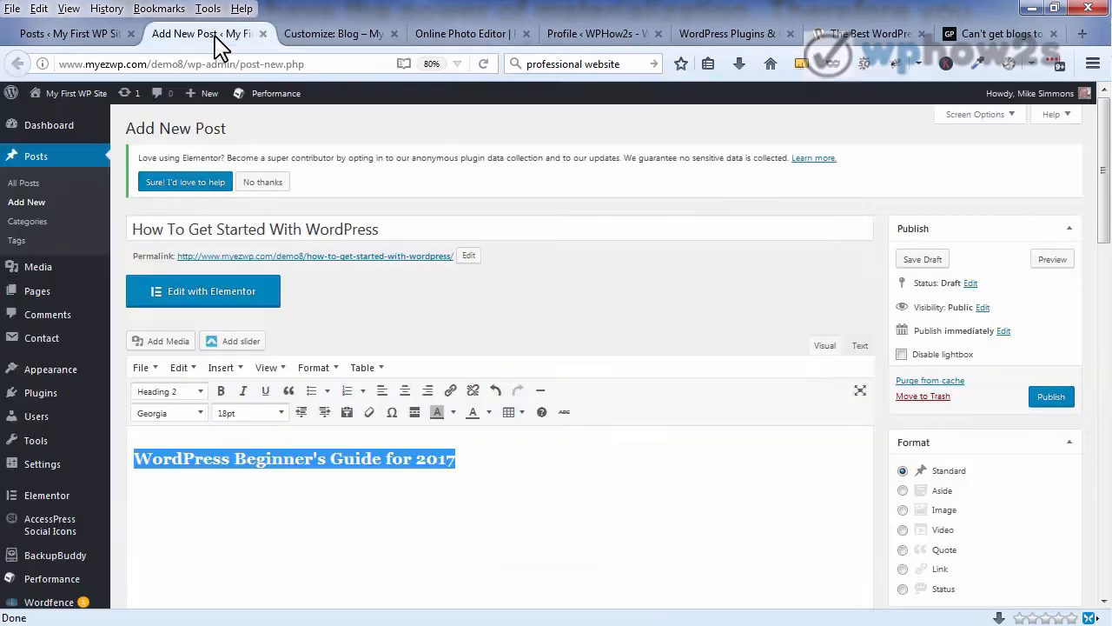
# Step: Insert the article text on a new line below the Heading 2 line from the clipboard history
pyautogui.click(461, 461)
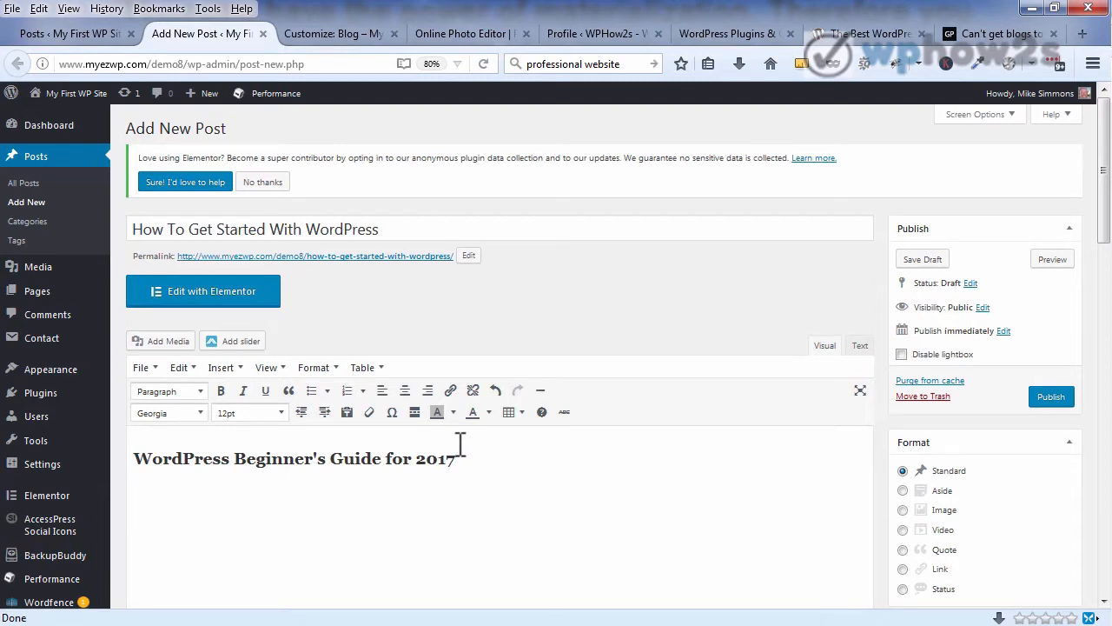
pyautogui.click(460, 444)
pyautogui.press('Return')
pyautogui.rightClick(144, 489)
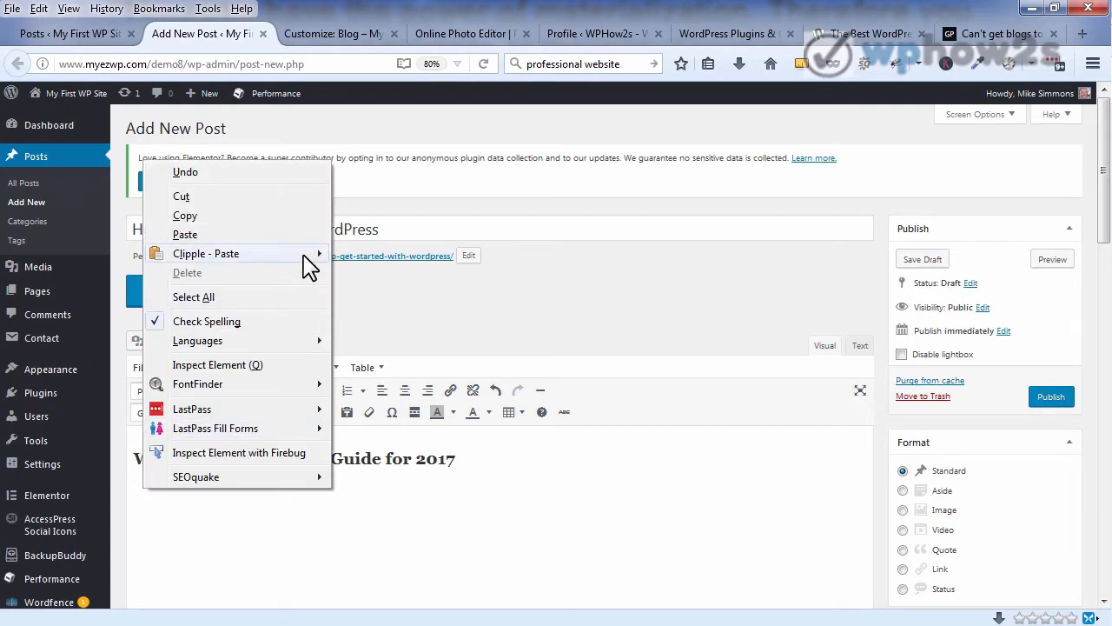
pyautogui.moveTo(308, 261)
pyautogui.click(399, 372)
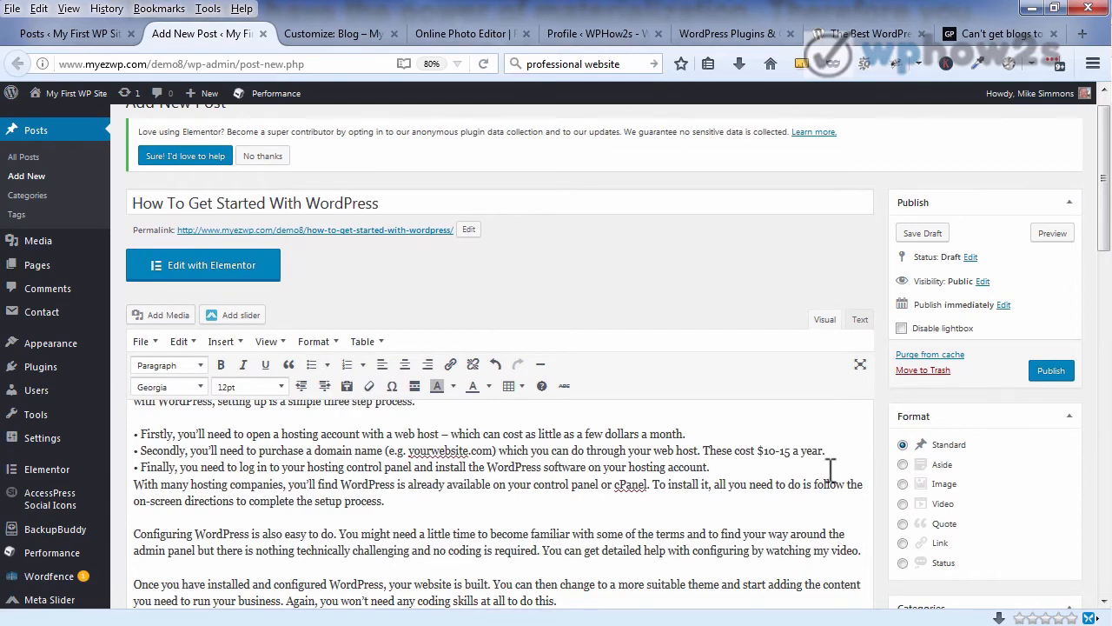
# Step: Format the line "Easy to install and set up" as Heading 3
pyautogui.scroll(3, 258, 530)
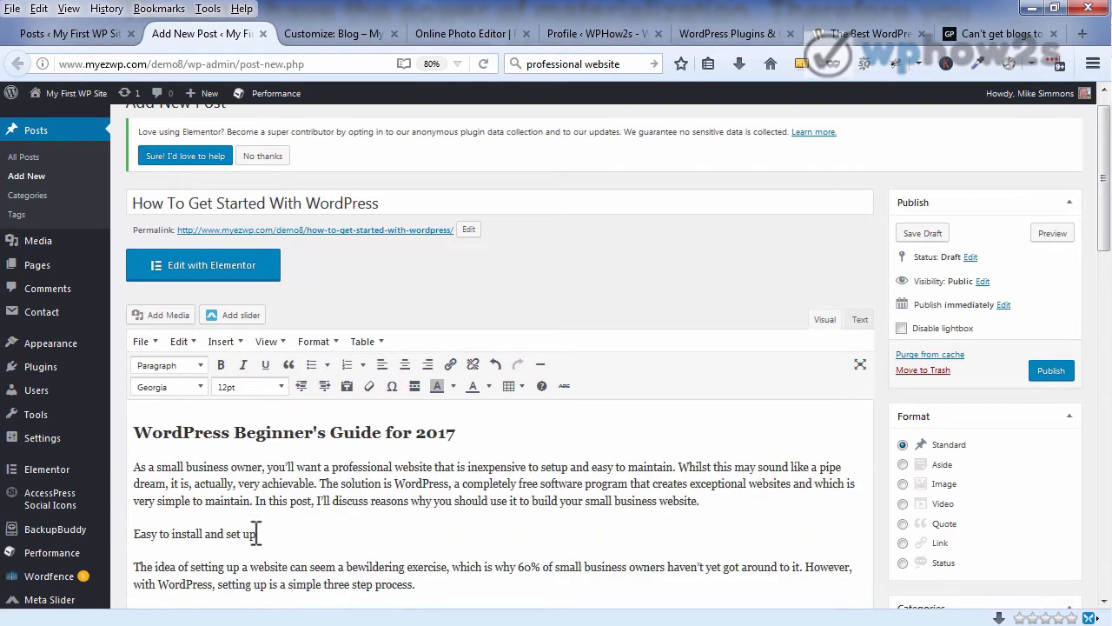
pyautogui.moveTo(258, 534); pyautogui.dragTo(132, 533)
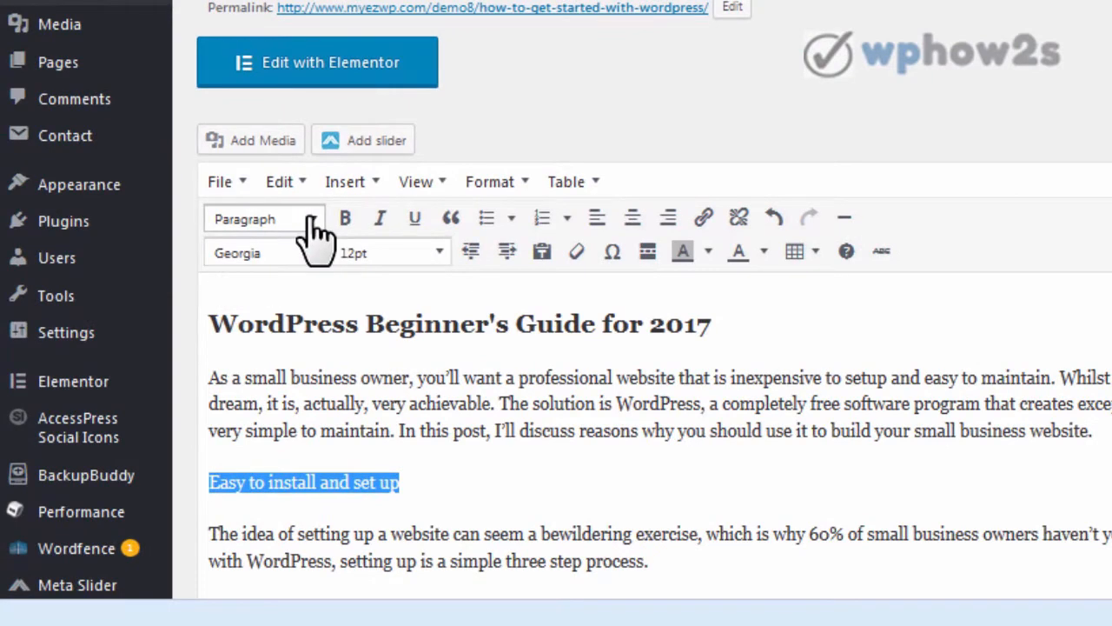
pyautogui.click(282, 257)
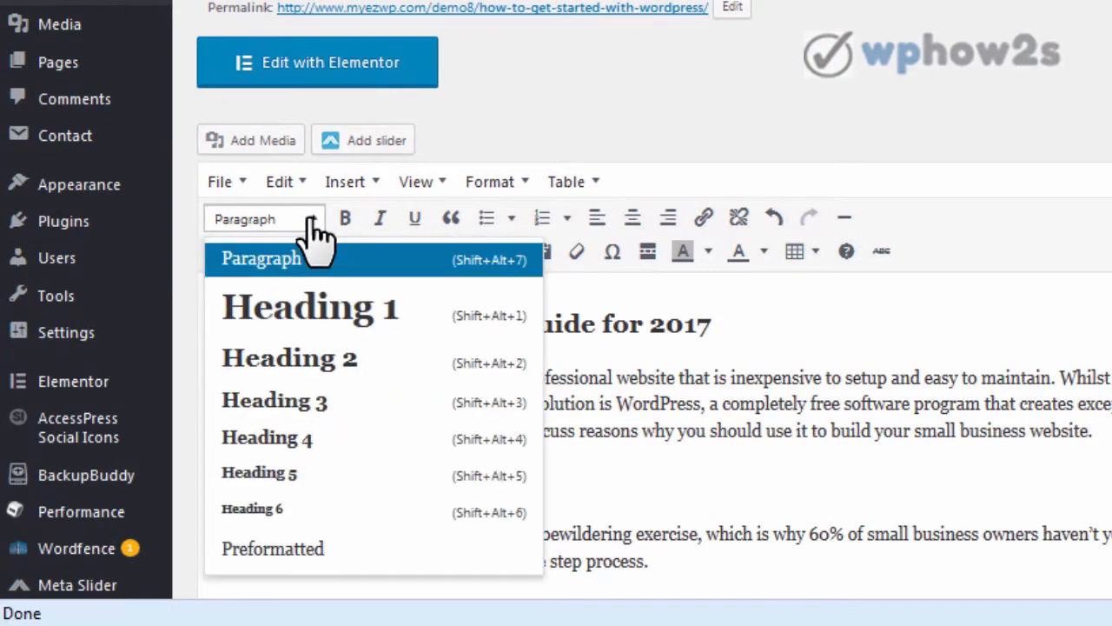
pyautogui.click(284, 405)
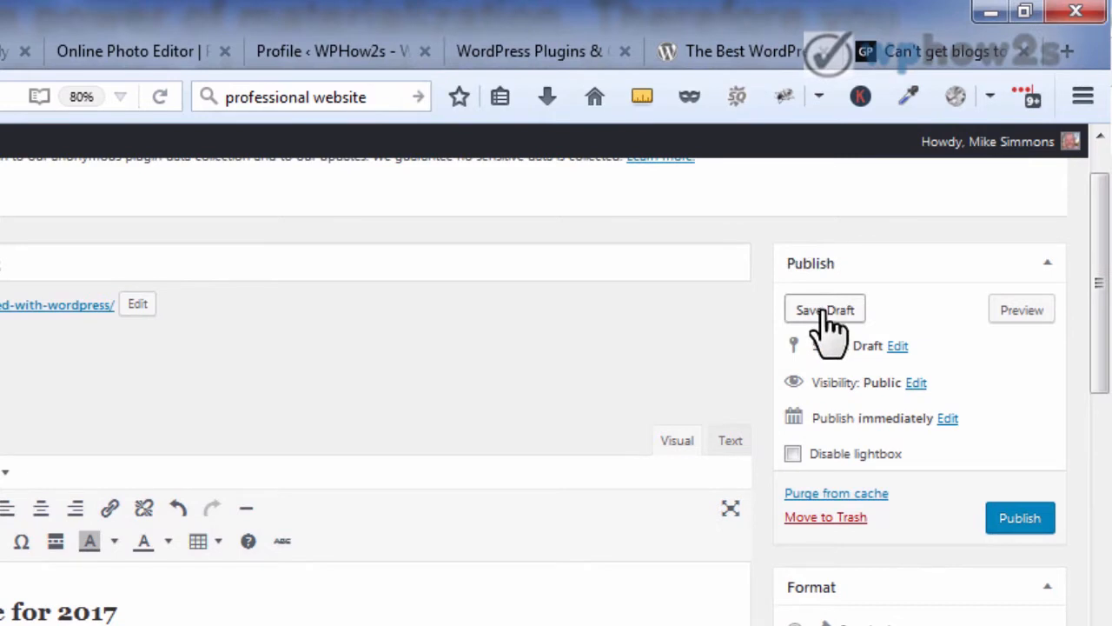
# Step: Save the post as a draft, preview it on the site, and return to editing it
pyautogui.click(827, 311)
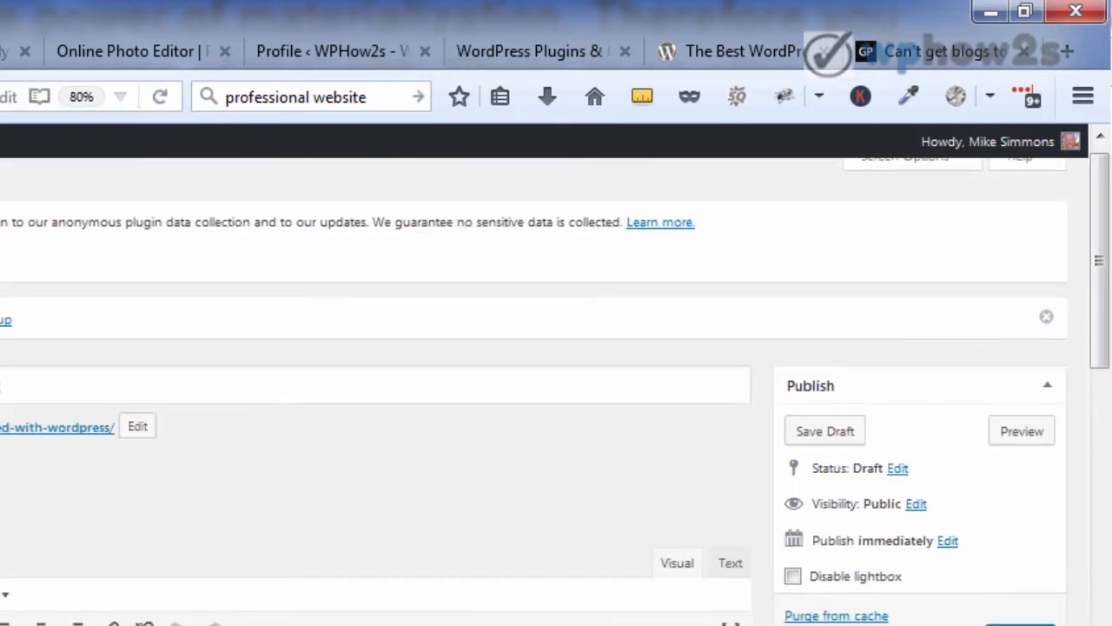
pyautogui.moveTo(1101, 252); pyautogui.dragTo(1102, 282)
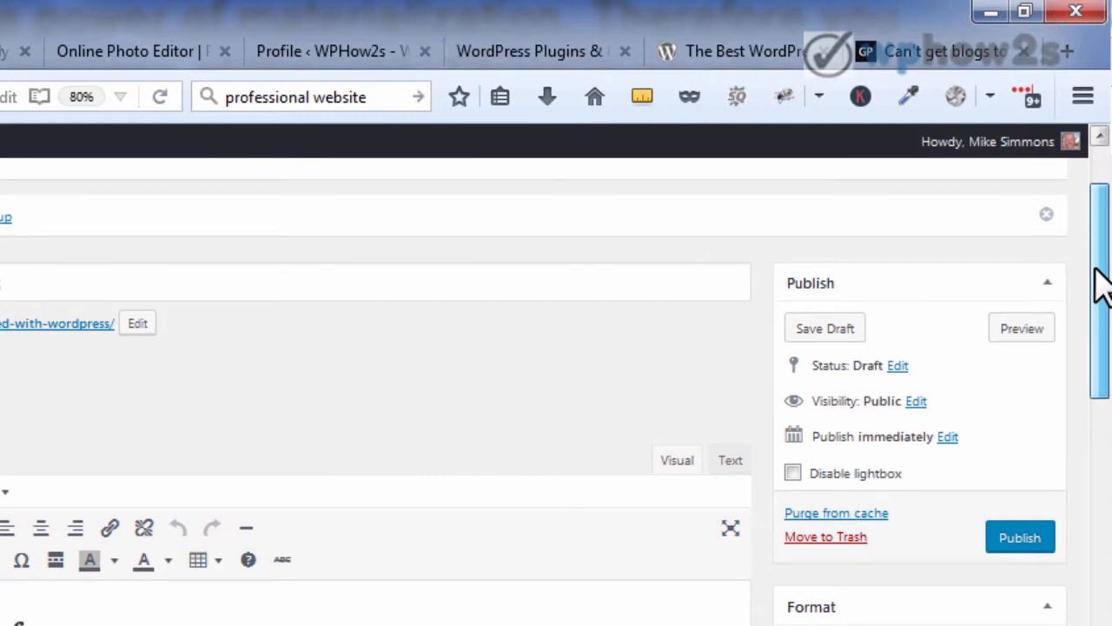
pyautogui.click(1020, 330)
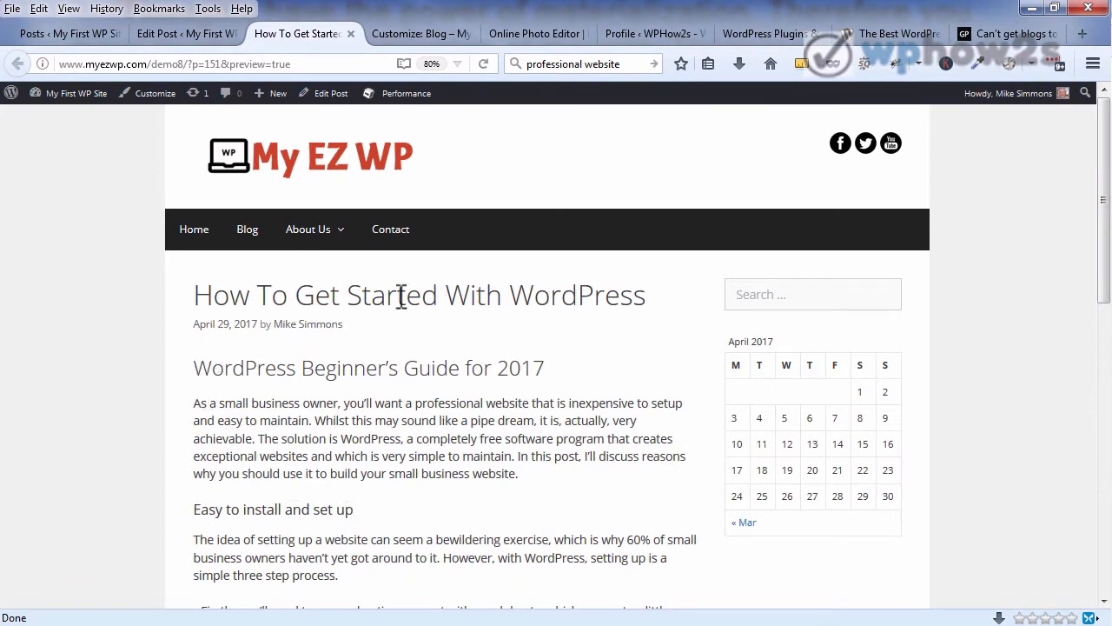
pyautogui.click(187, 33)
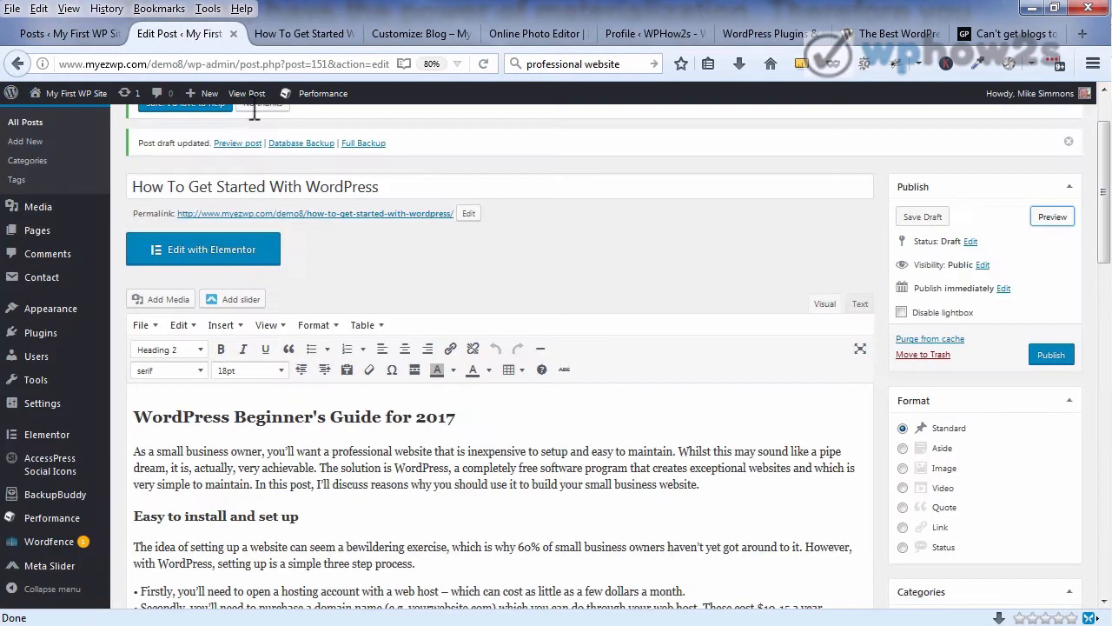
# Step: Place the cursor before "The idea of setting up a website" and open the media library for inserting an image, checking the upload option too
pyautogui.scroll(-5, 968, 239)
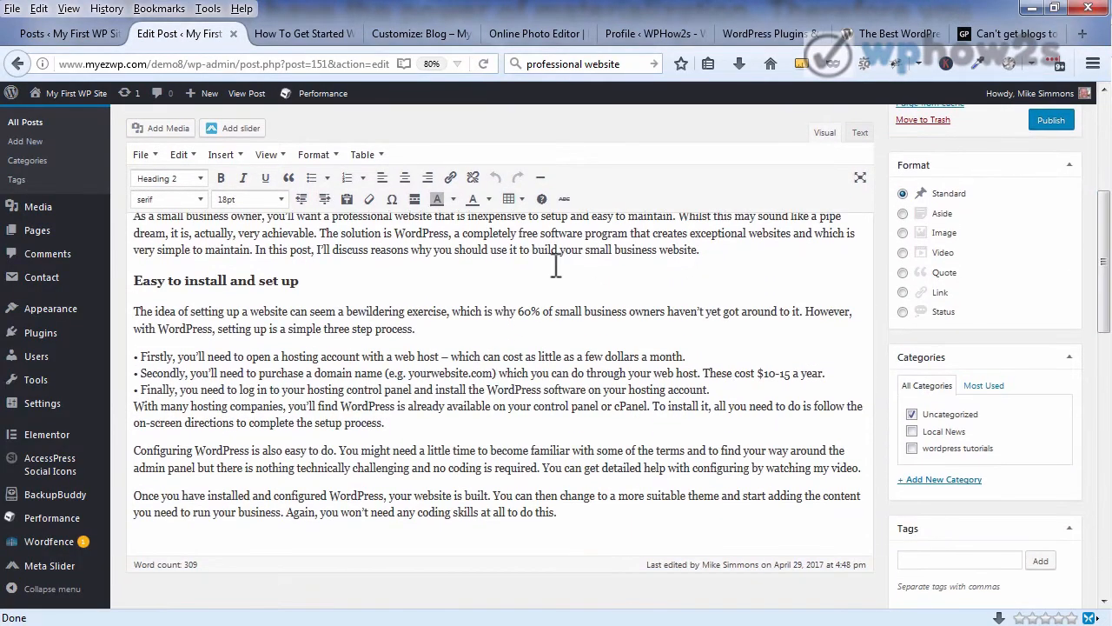
pyautogui.click(136, 311)
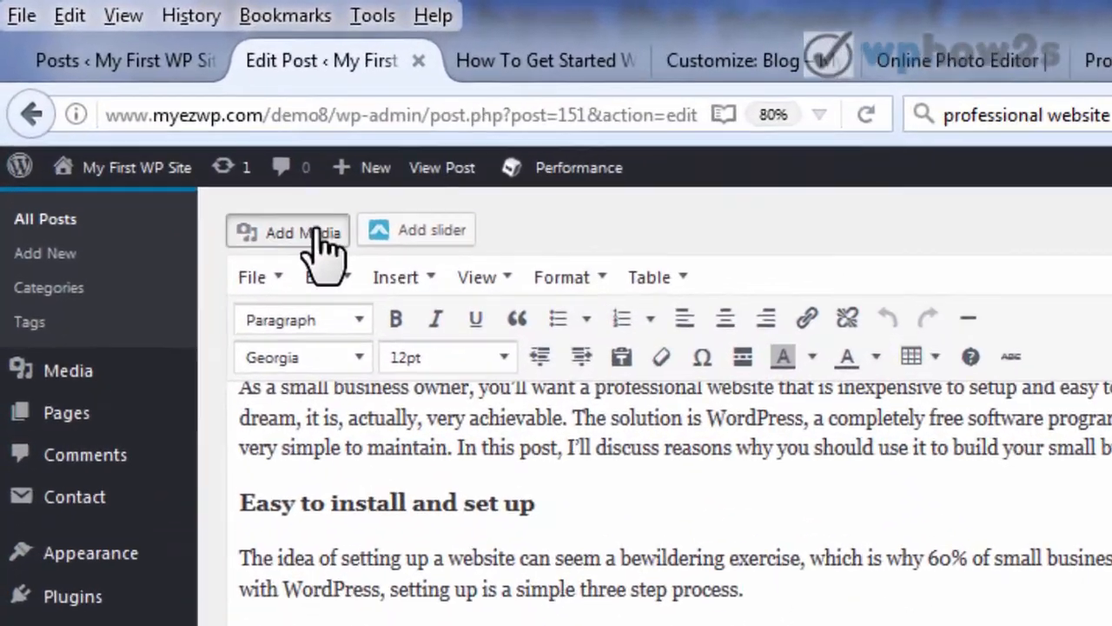
pyautogui.click(235, 175)
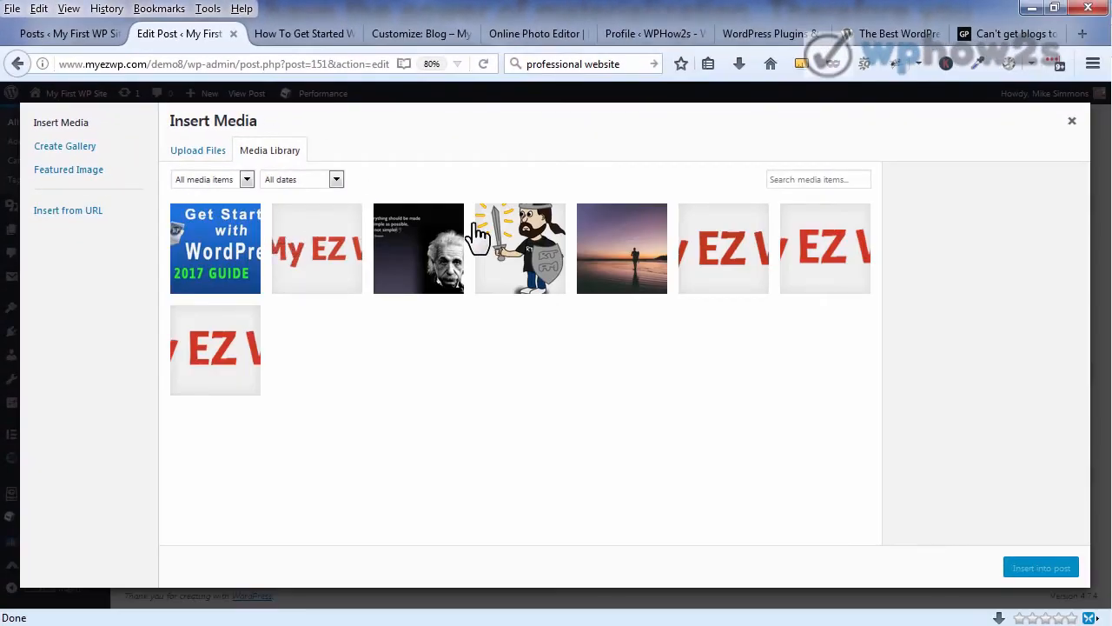
pyautogui.click(206, 153)
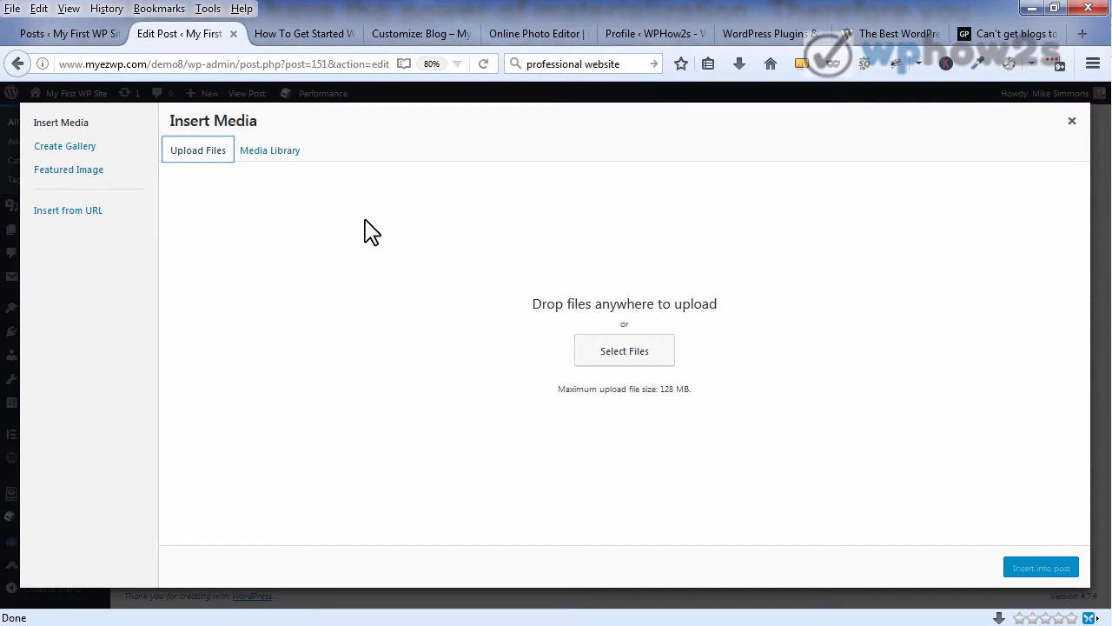
pyautogui.click(263, 161)
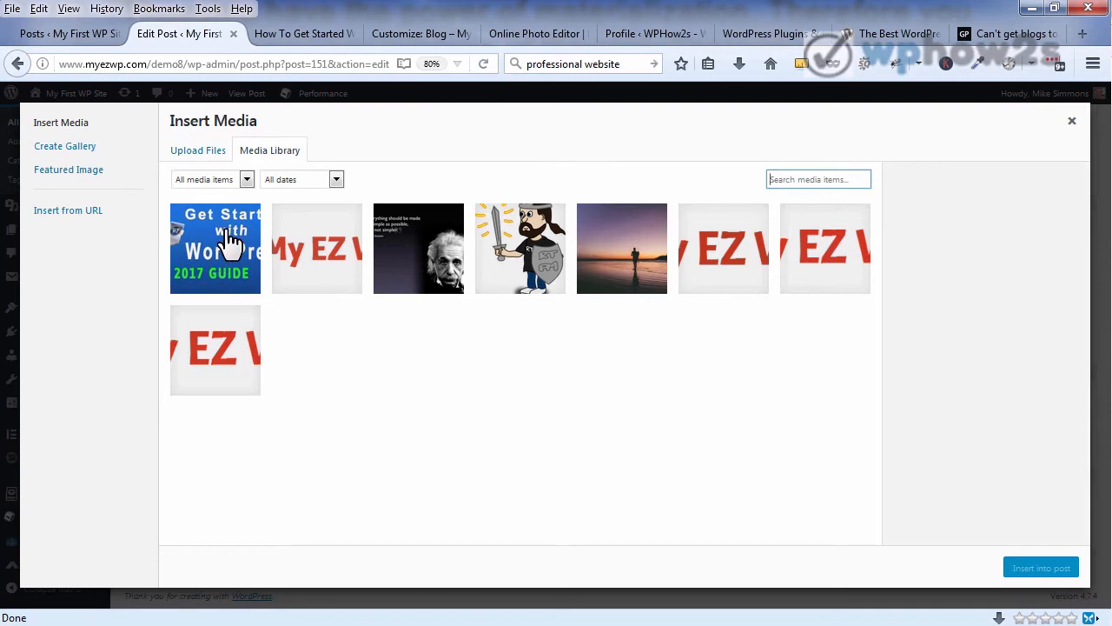
# Step: Review the attachment details of WP-Warrior-big.png and insert it into the post at Medium size, 244 × 300
pyautogui.click(561, 253)
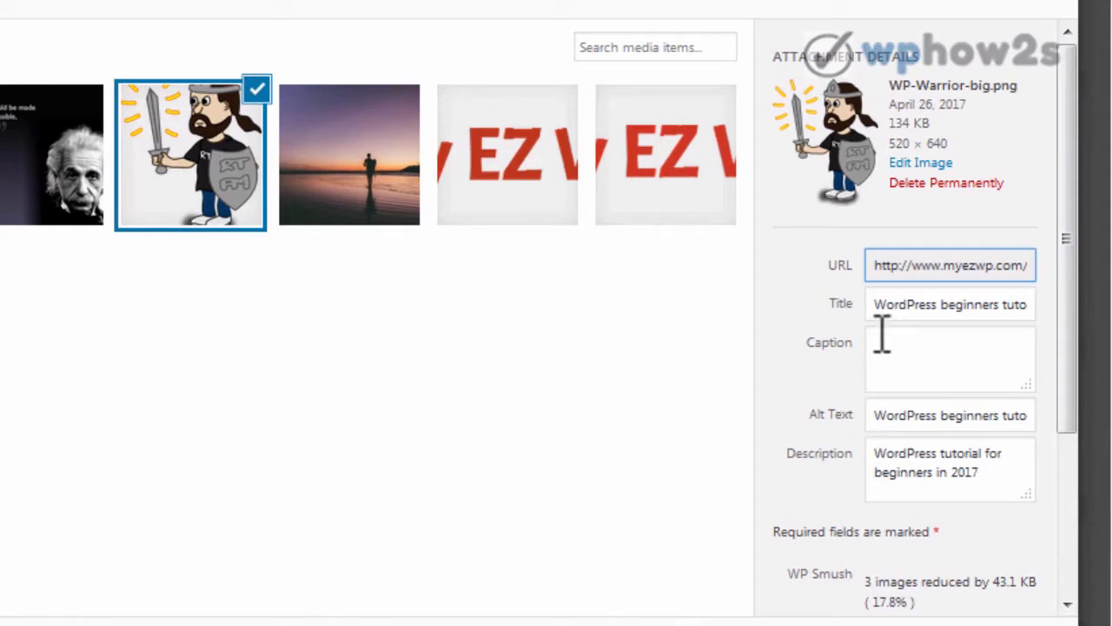
pyautogui.moveTo(879, 304); pyautogui.dragTo(1052, 308)
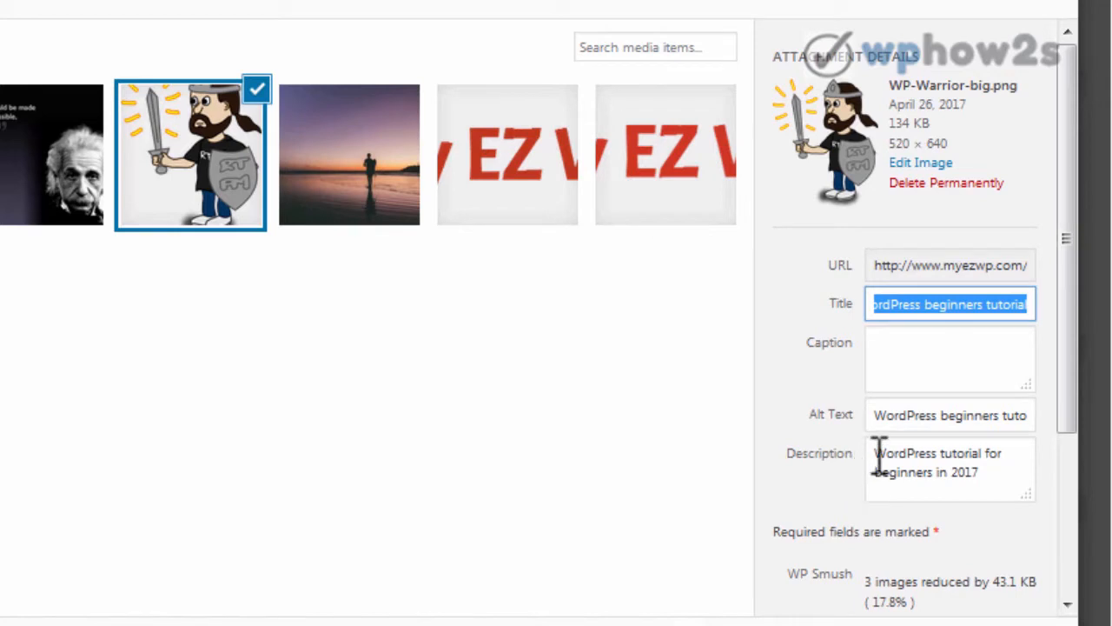
pyautogui.moveTo(876, 453); pyautogui.dragTo(1006, 455)
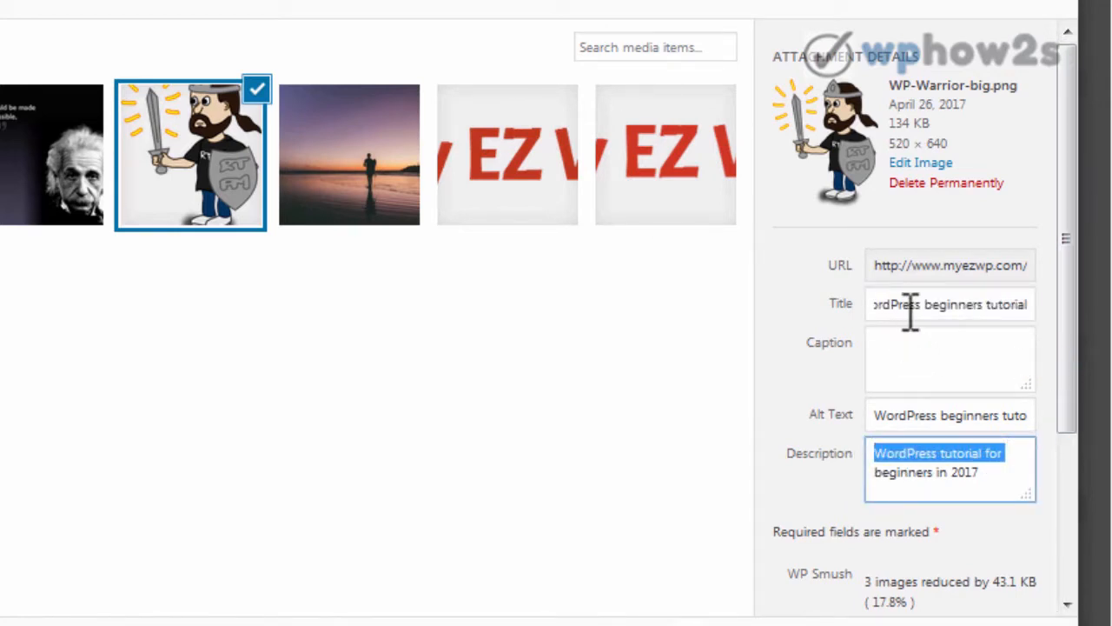
pyautogui.moveTo(1071, 233); pyautogui.dragTo(1065, 332)
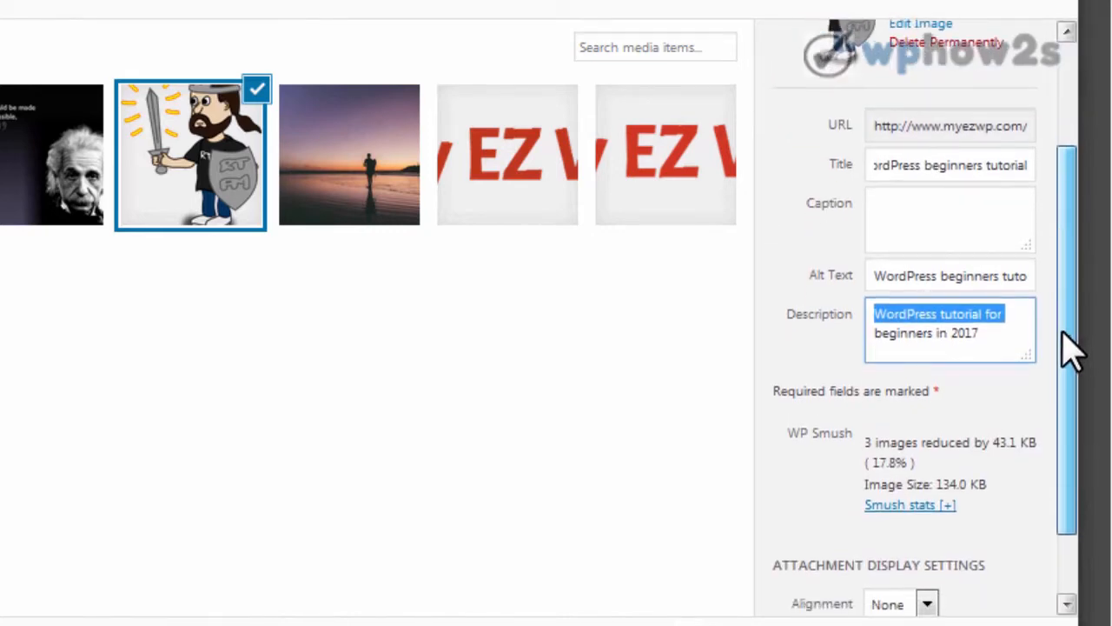
pyautogui.moveTo(1072, 440); pyautogui.dragTo(1072, 551)
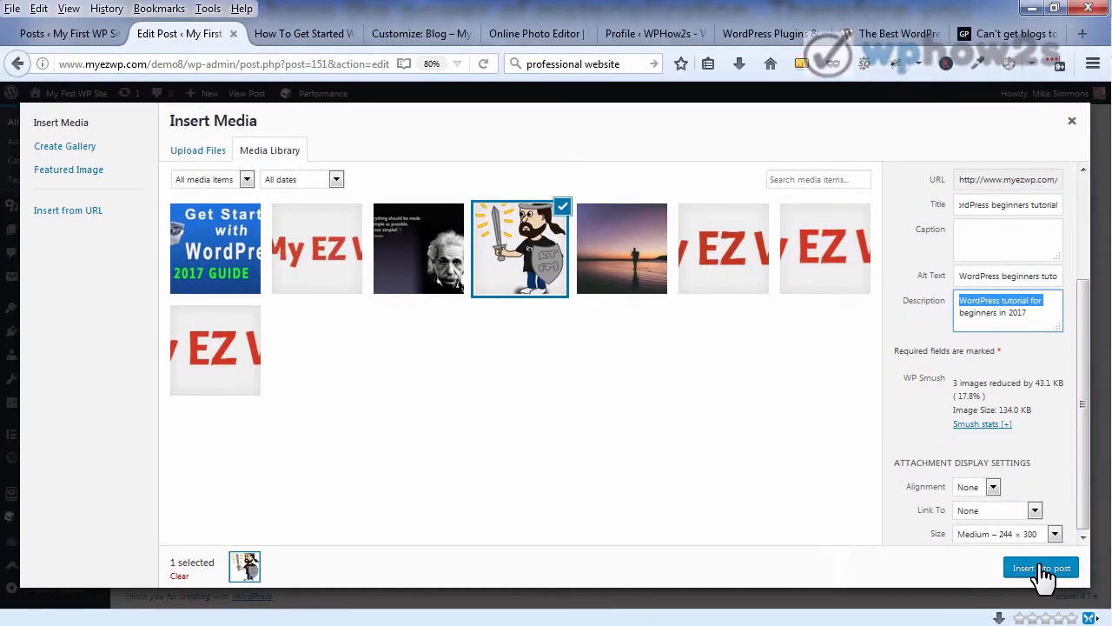
pyautogui.click(1042, 570)
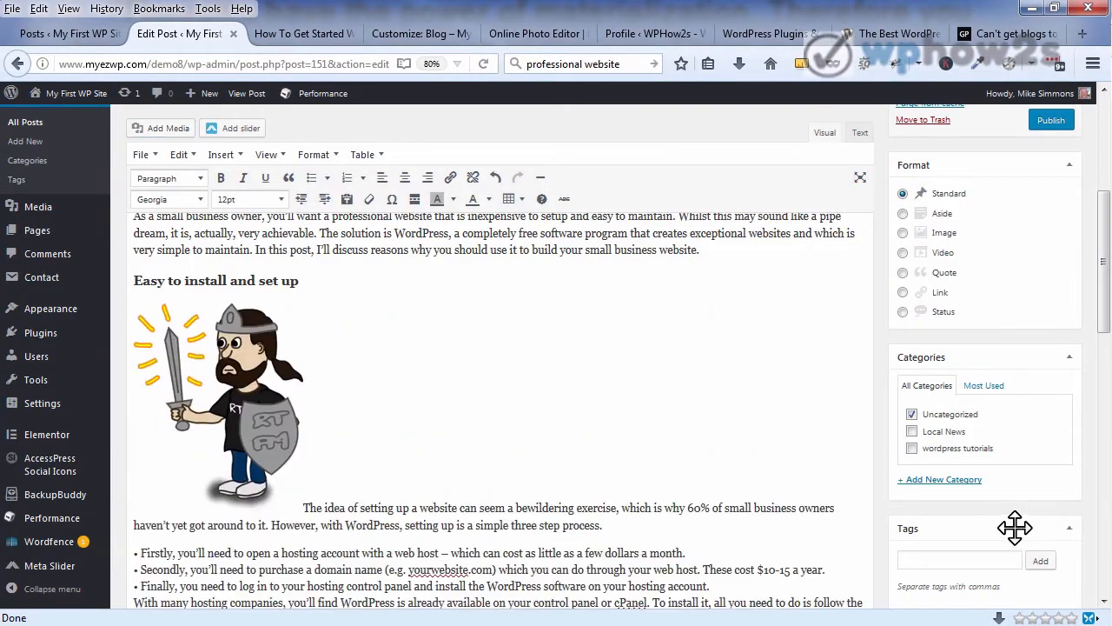
# Step: Try left alignment on the warrior image in the post, and settle on right alignment
pyautogui.click(232, 380)
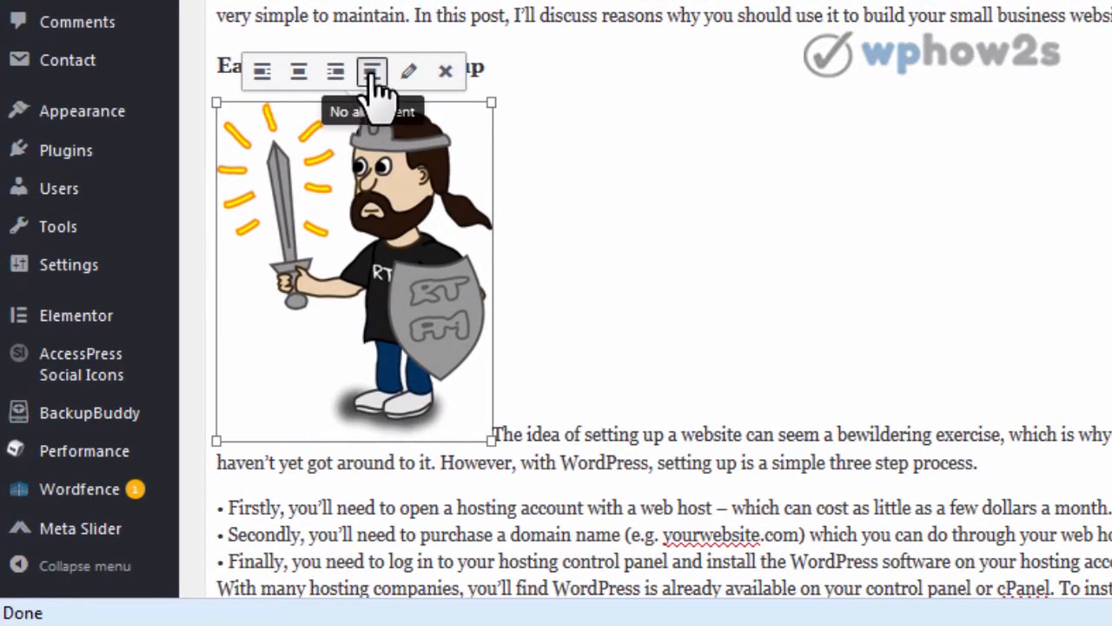
pyautogui.click(262, 73)
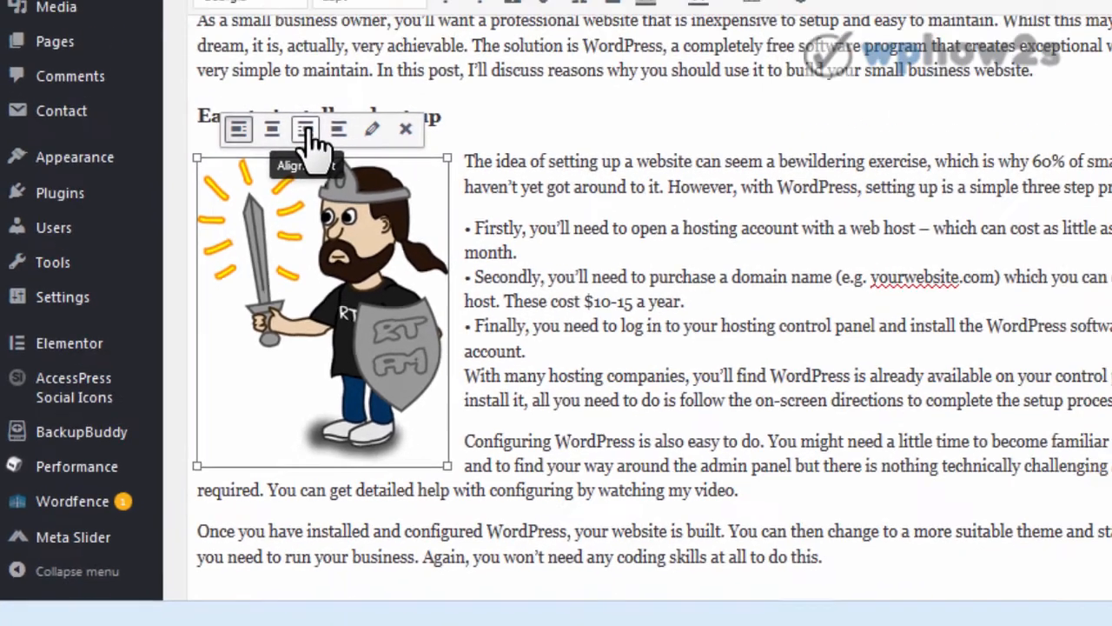
pyautogui.click(336, 81)
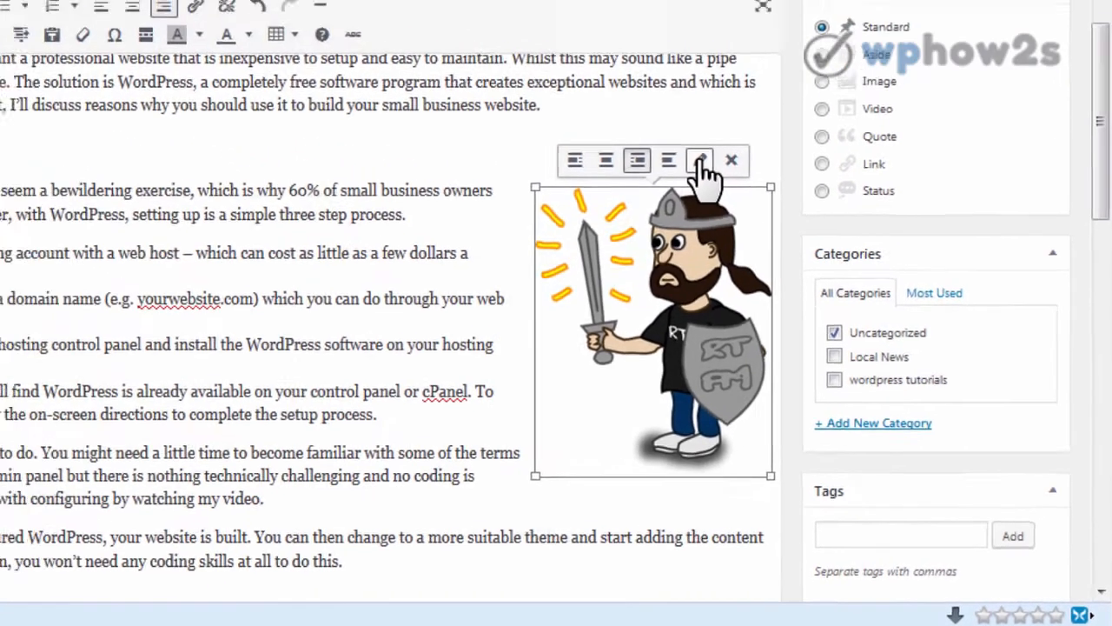
# Step: Review the size and link options in the warrior image's details, including a custom URL link, and leave without updating
pyautogui.click(642, 95)
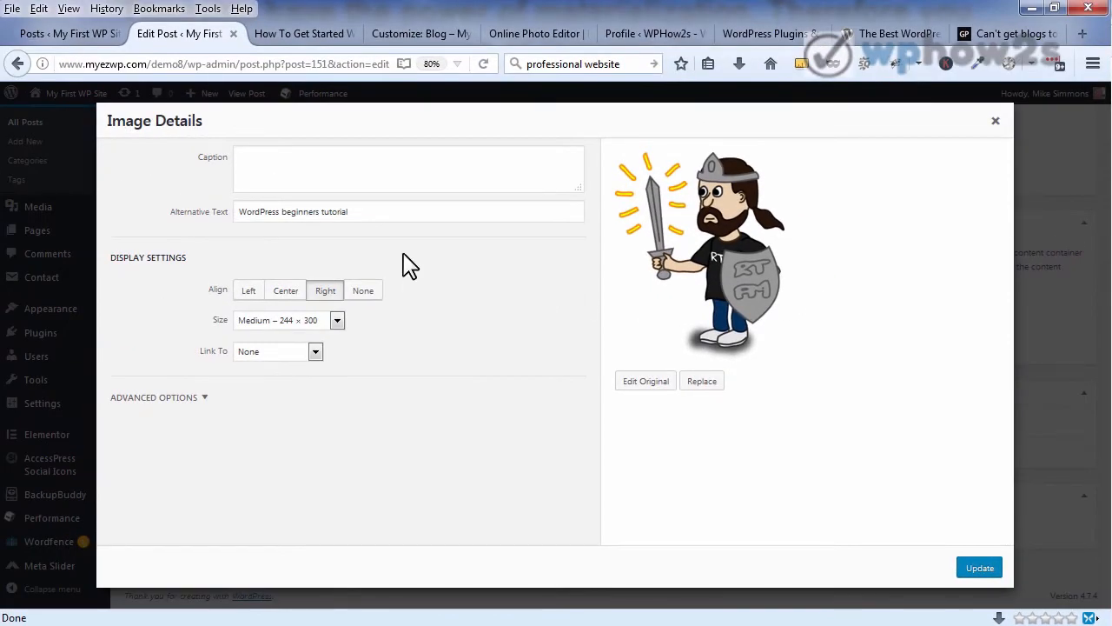
pyautogui.click(342, 322)
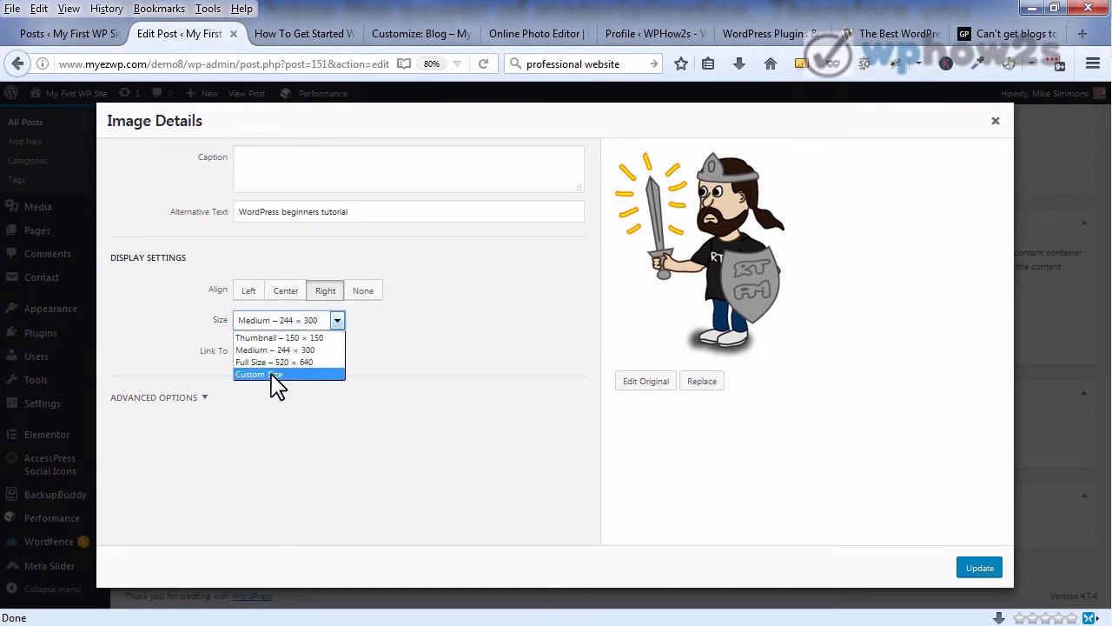
pyautogui.click(282, 421)
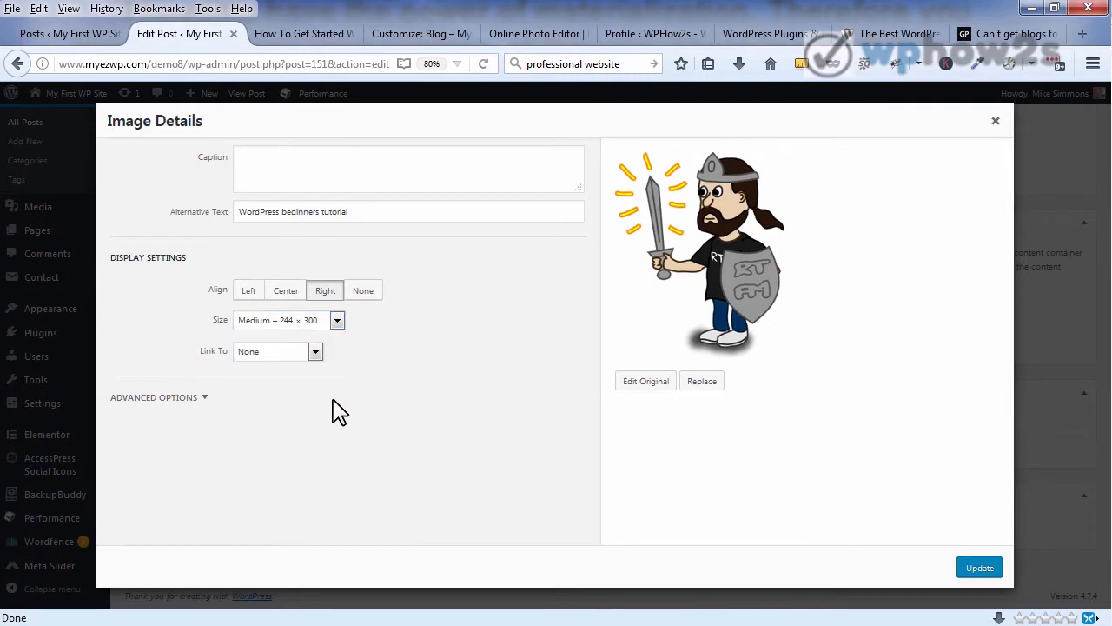
pyautogui.click(316, 352)
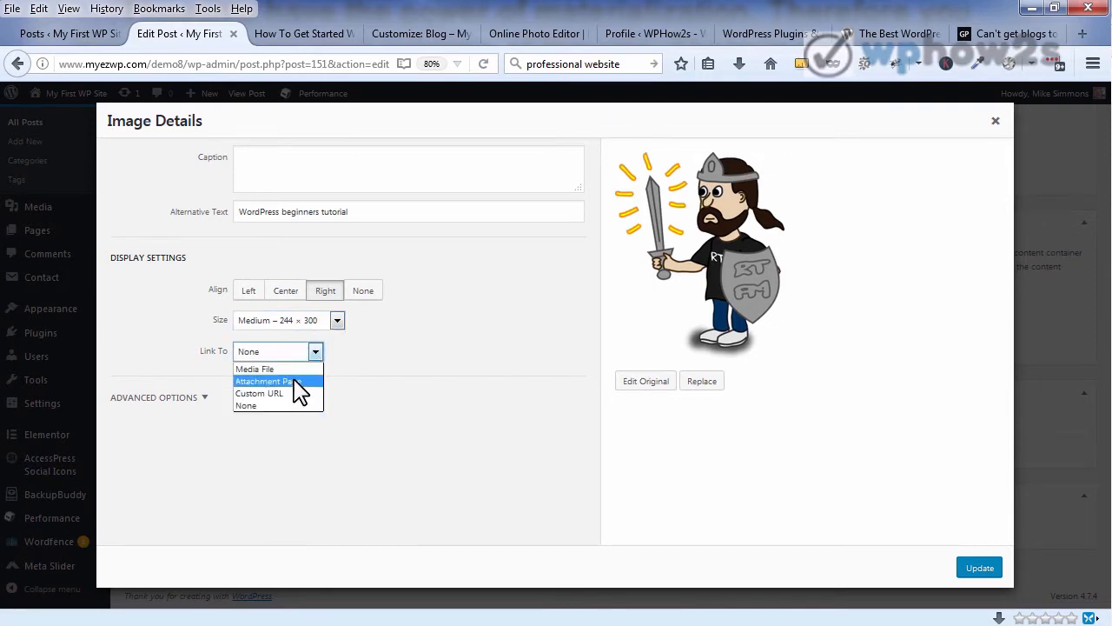
pyautogui.click(288, 395)
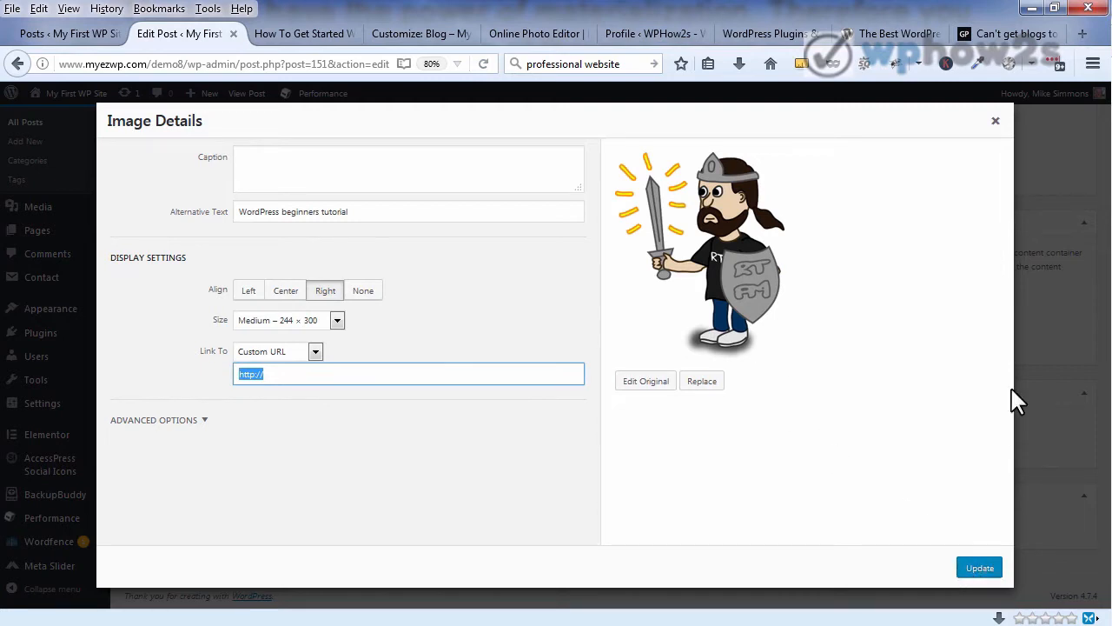
pyautogui.click(997, 129)
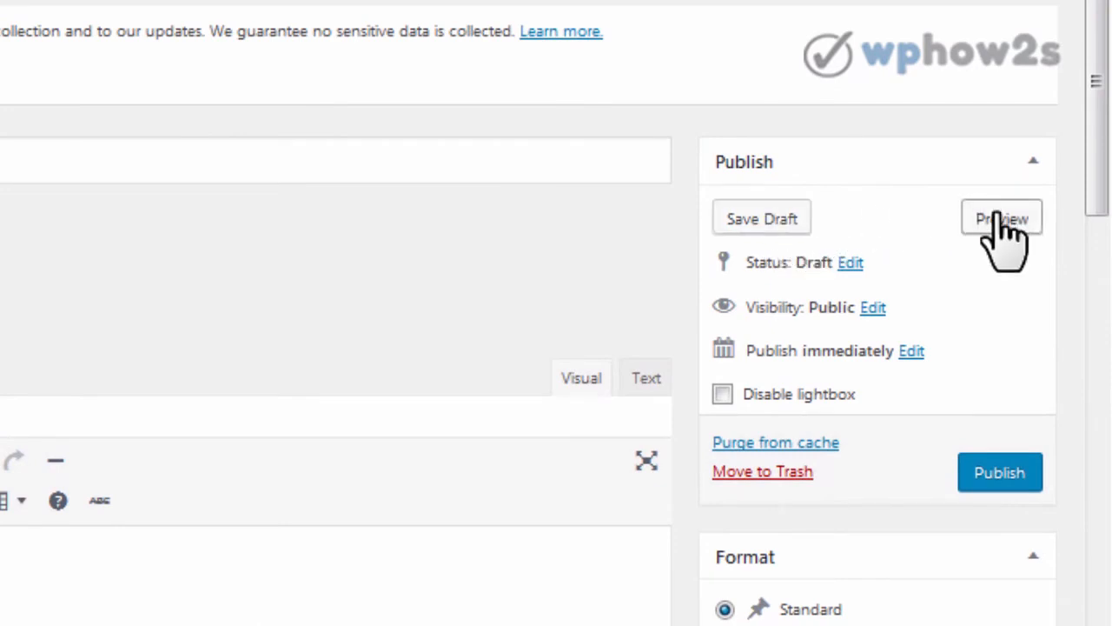
# Step: Review the post's status, visibility and publish date options, cancelling each one without changes
pyautogui.click(848, 263)
pyautogui.click(874, 300)
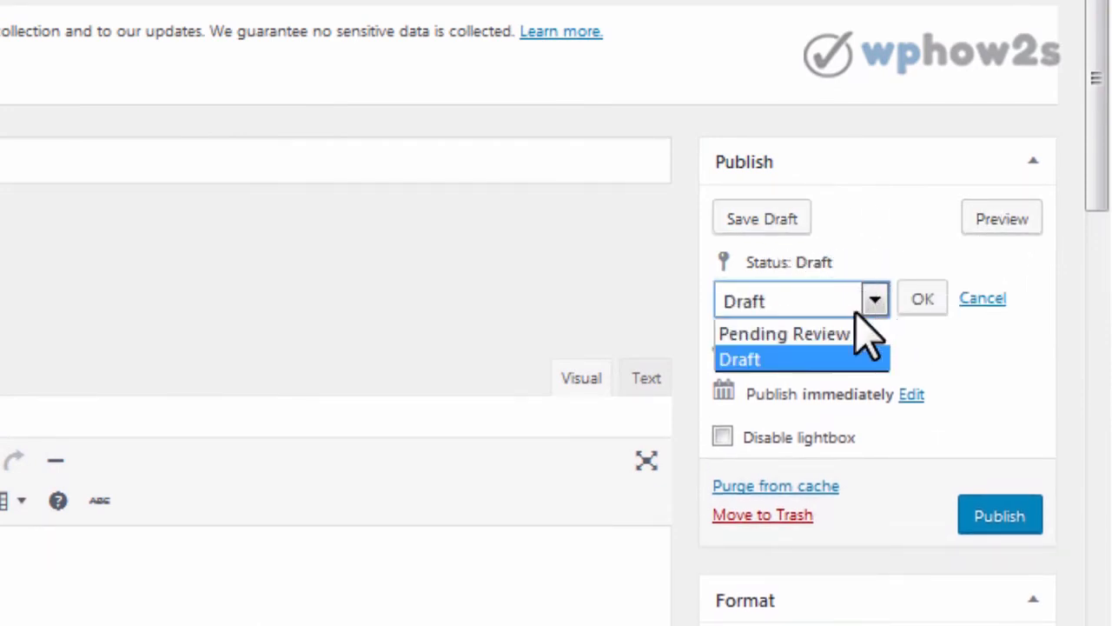
pyautogui.click(988, 330)
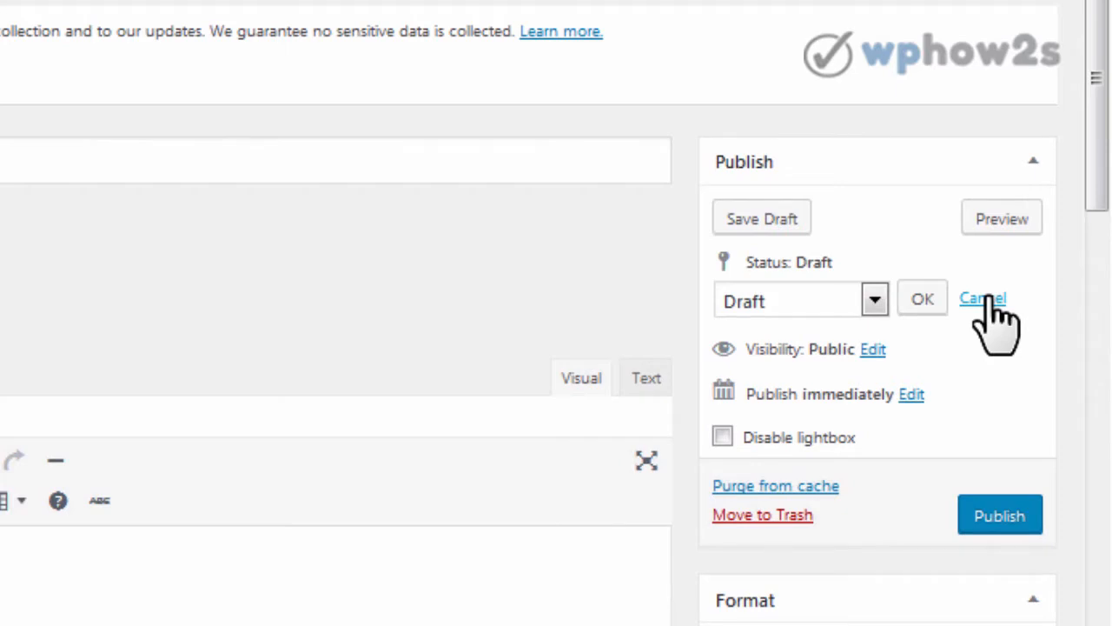
pyautogui.click(988, 298)
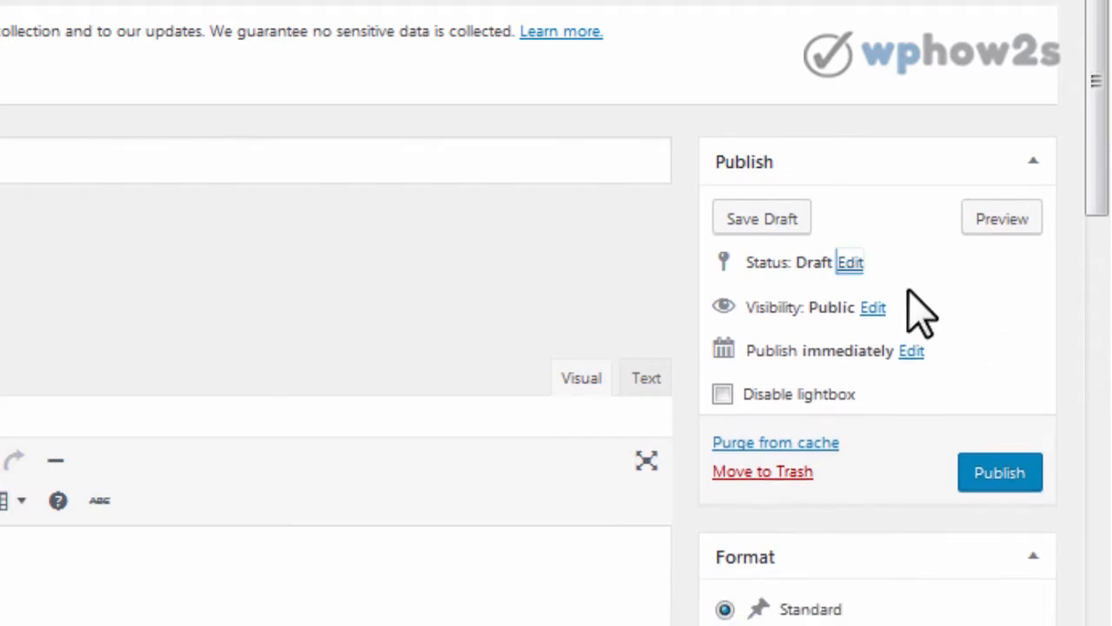
pyautogui.click(872, 309)
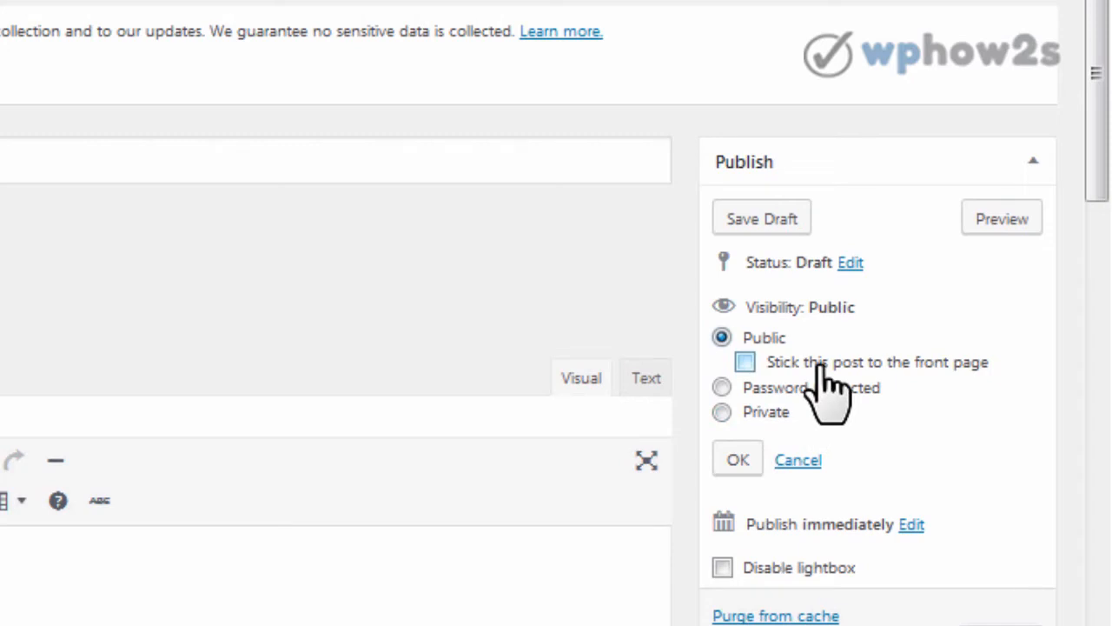
pyautogui.click(786, 461)
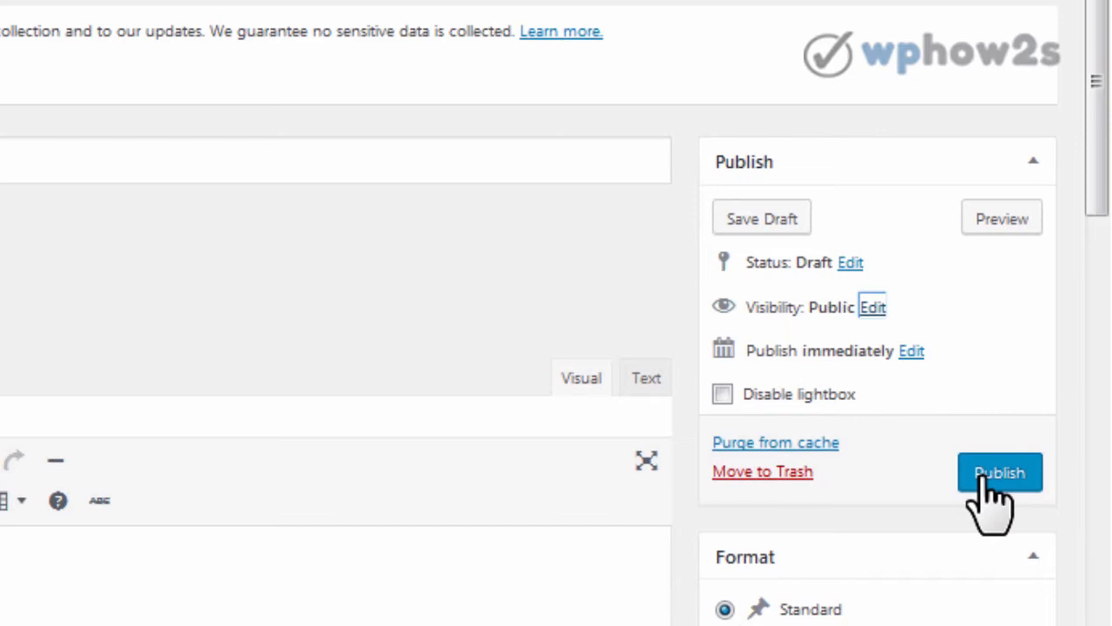
pyautogui.click(910, 351)
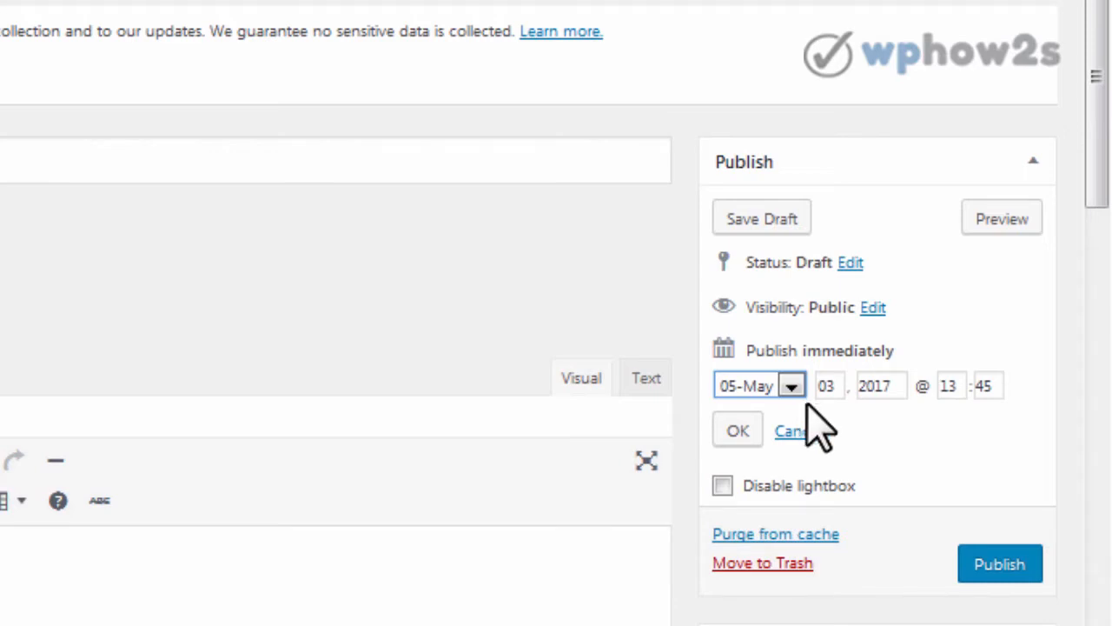
pyautogui.click(803, 430)
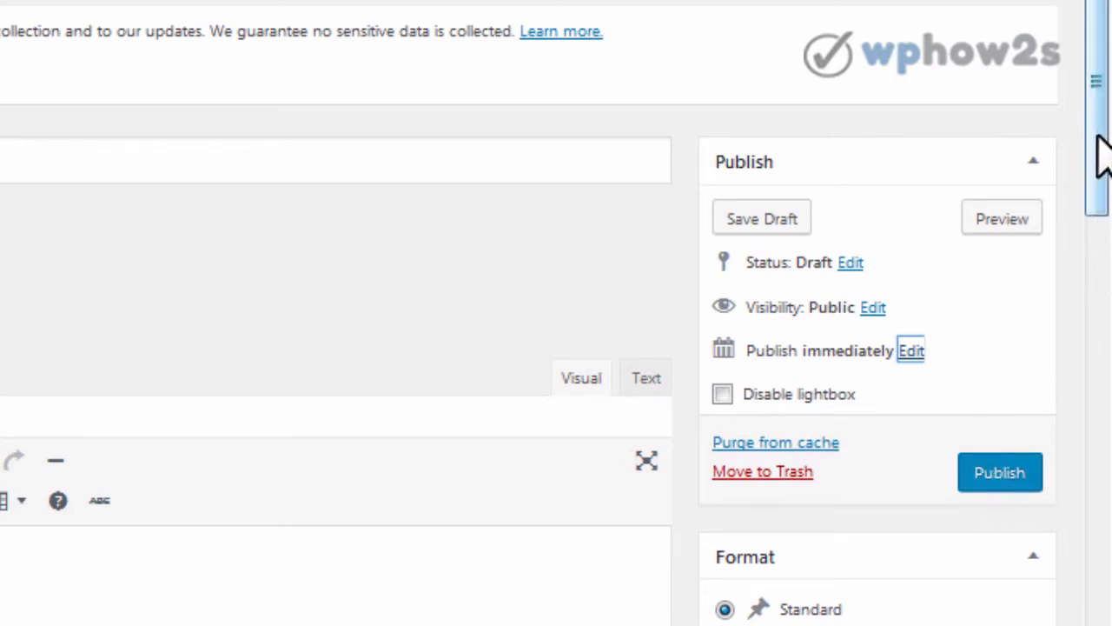
# Step: Assign the post to the "wordpress tutorials" category and remove it from Uncategorized
pyautogui.moveTo(1102, 161); pyautogui.dragTo(1095, 252)
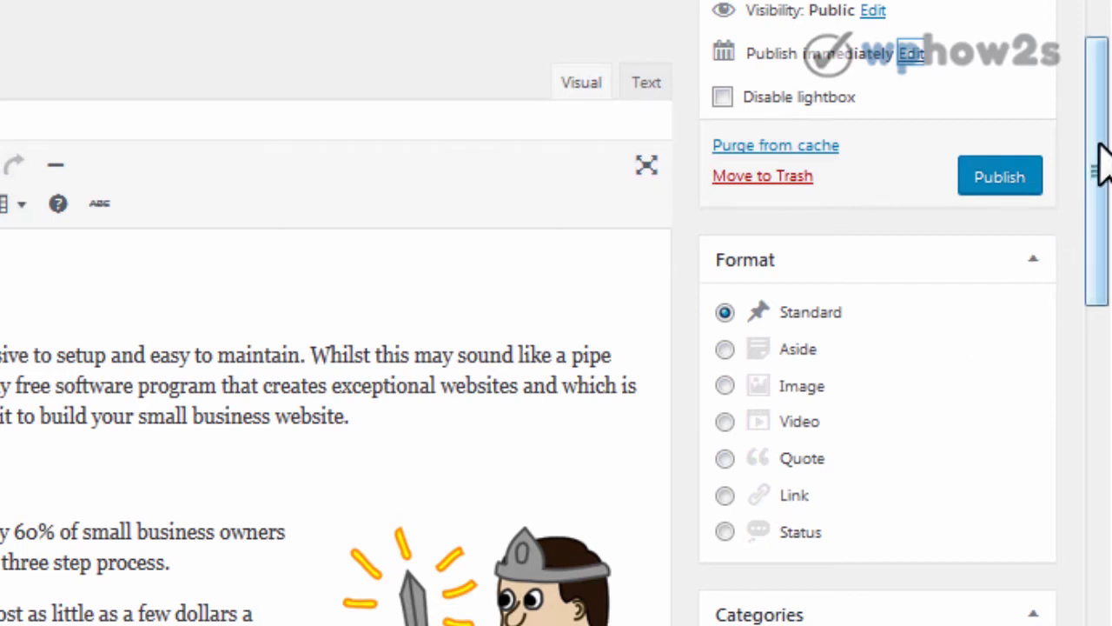
pyautogui.moveTo(1102, 161); pyautogui.dragTo(1085, 330)
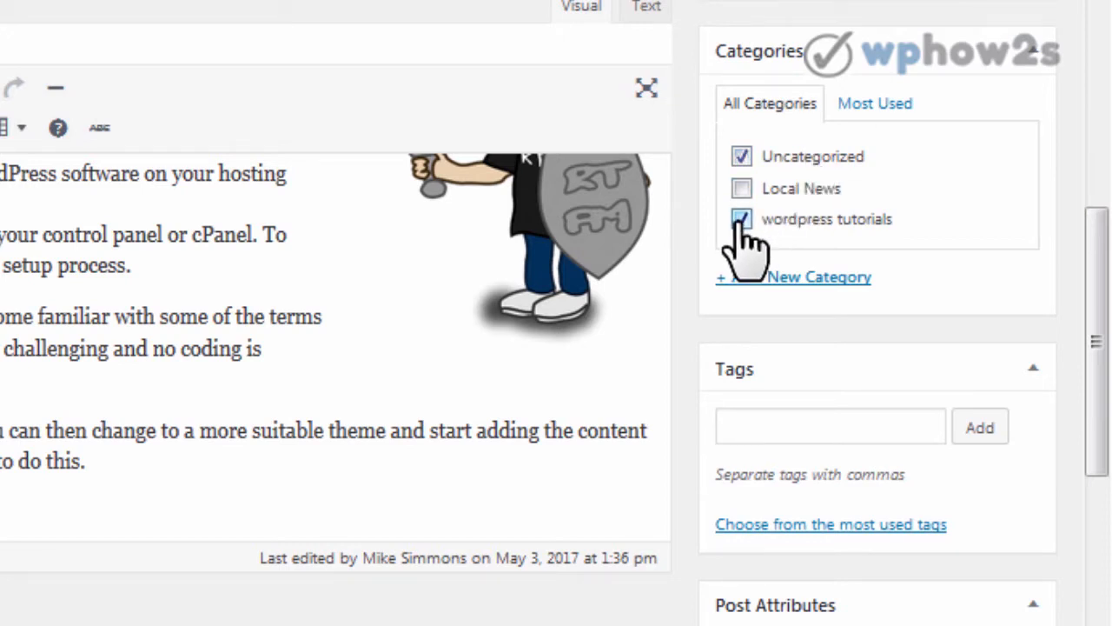
pyautogui.click(741, 157)
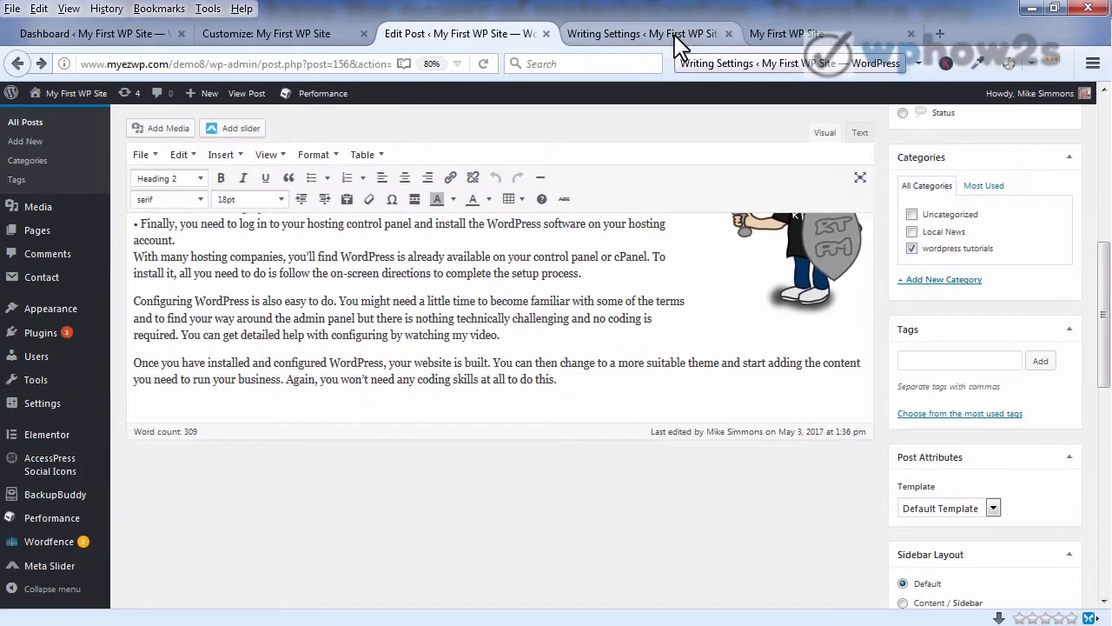
# Step: Check the default post category options in the site's Writing Settings and return to editing the post
pyautogui.click(643, 33)
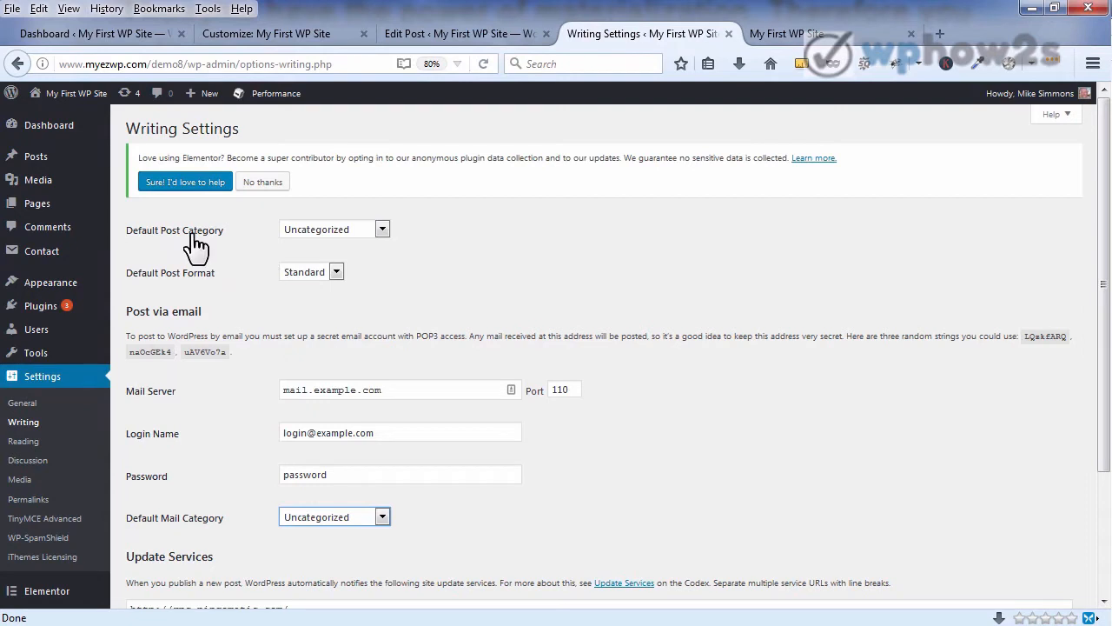
pyautogui.click(382, 231)
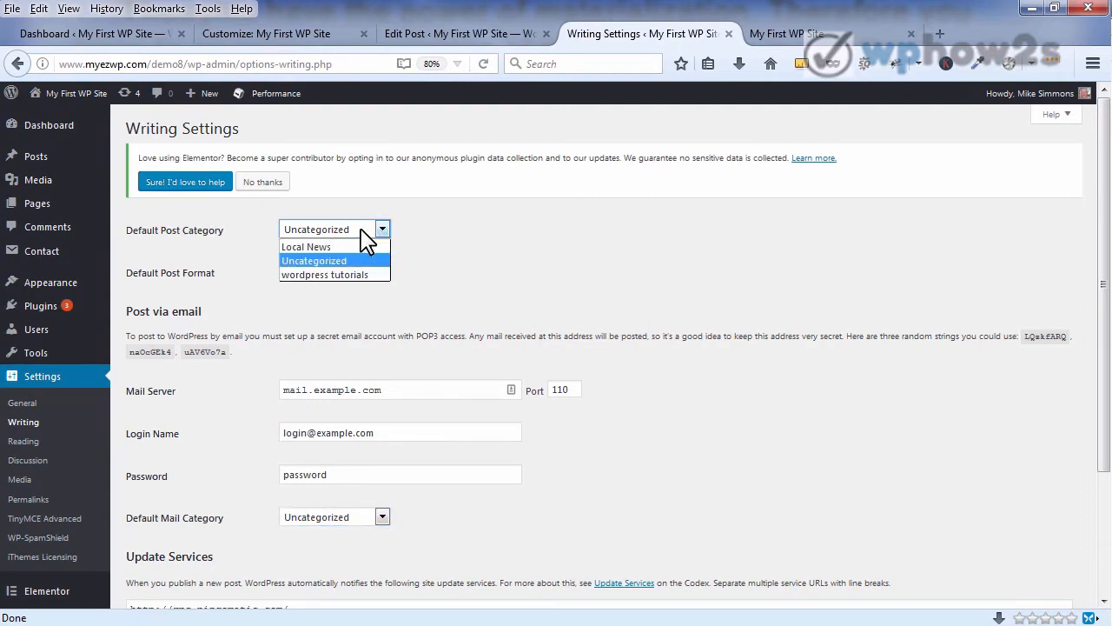
pyautogui.click(425, 230)
pyautogui.click(451, 35)
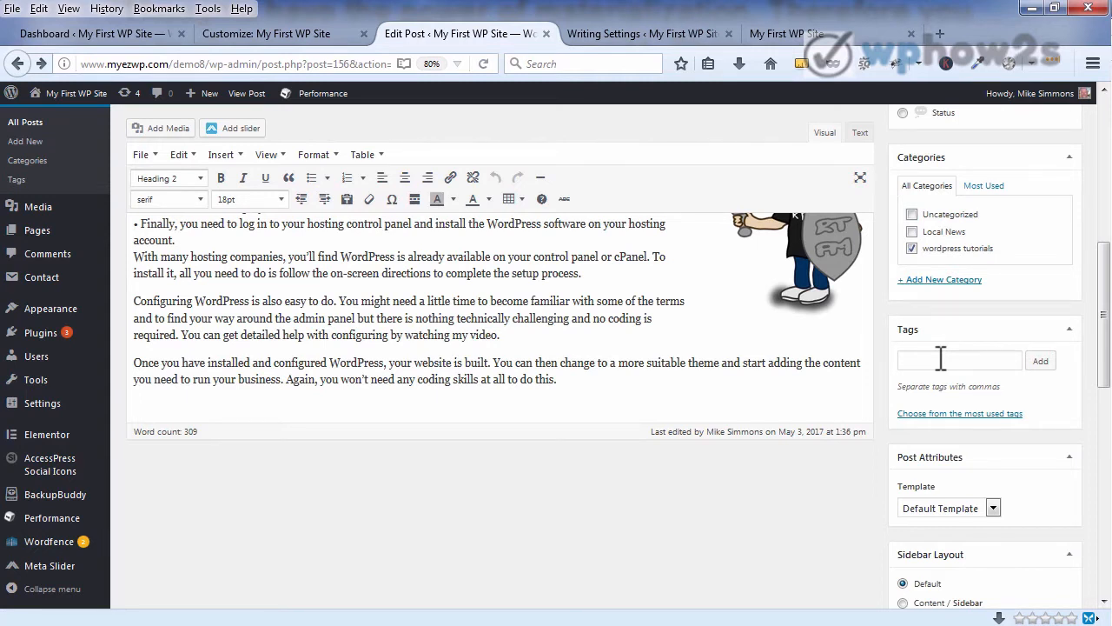
# Step: Add the tags wordpress, tutorial and video to the post
pyautogui.click(941, 360)
pyautogui.write('wordpress')
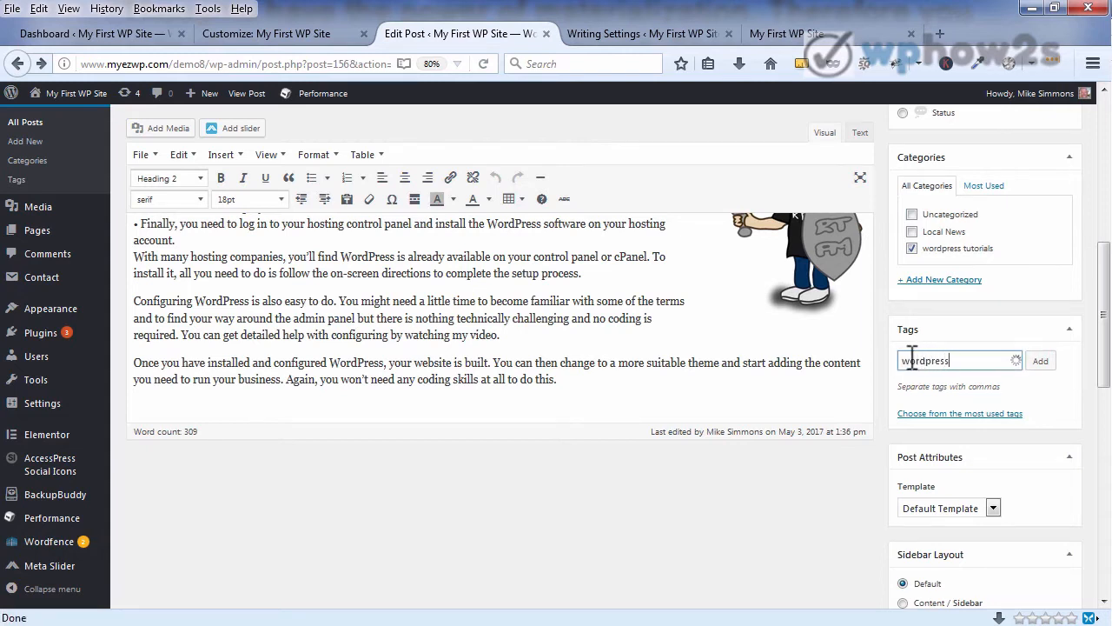
pyautogui.write(', tutorial, video')
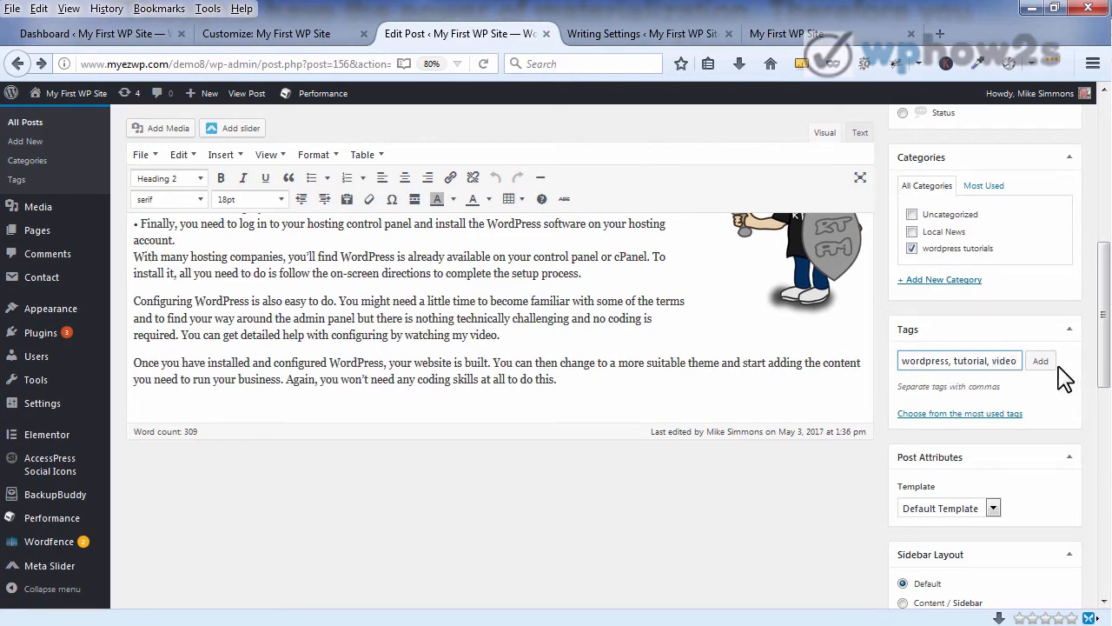
pyautogui.click(1040, 365)
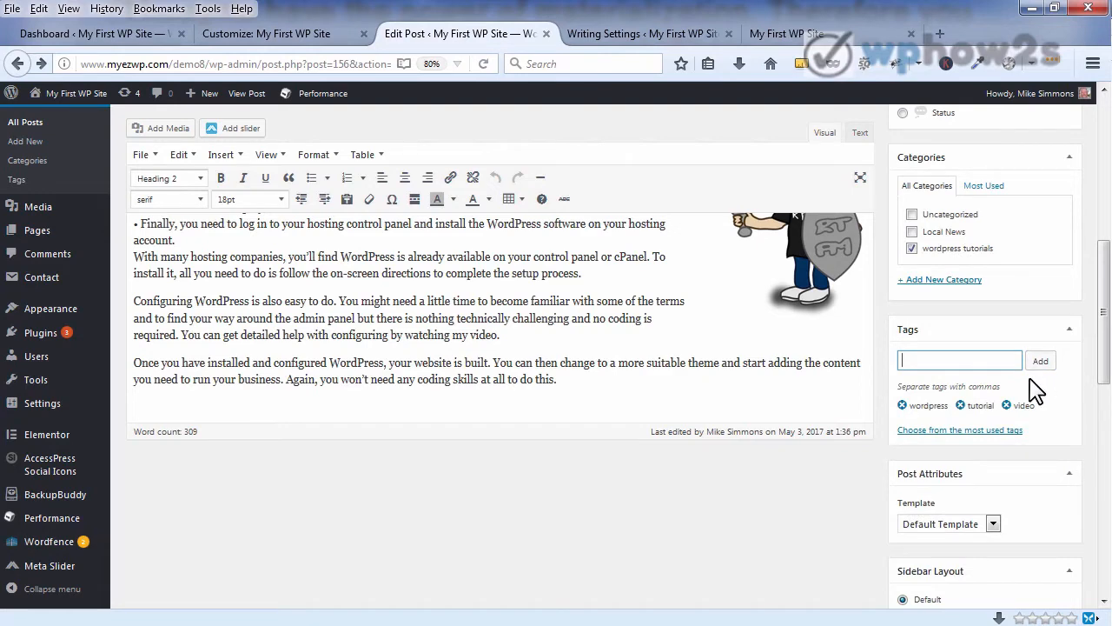
# Step: Review the post's template options without changing them, along with its sidebar layout and footer widget settings
pyautogui.scroll(-4, 1086, 374)
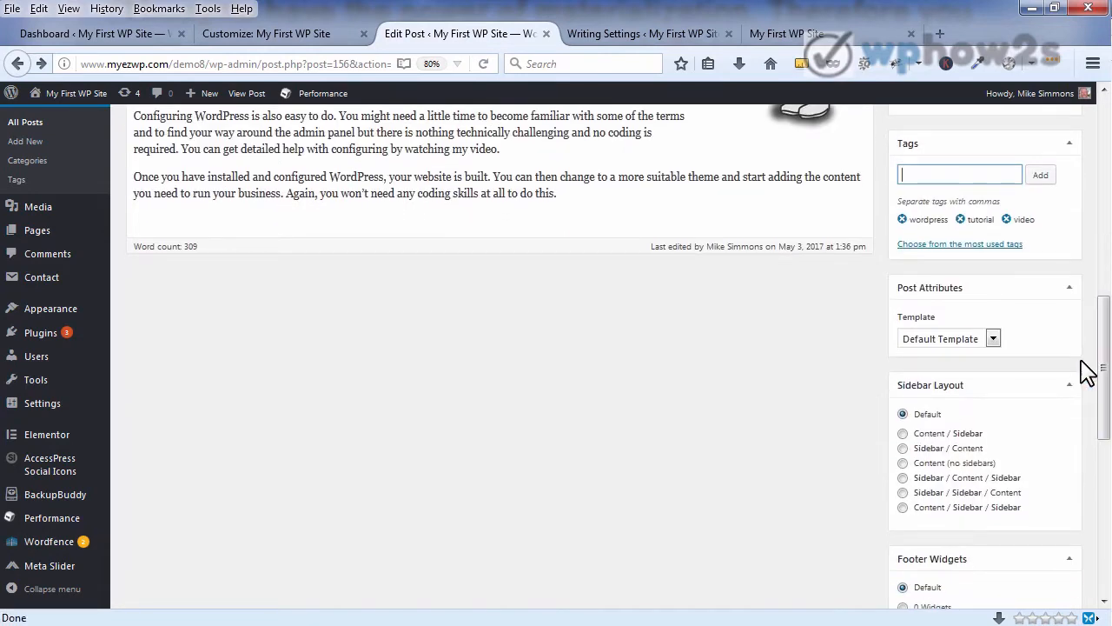
pyautogui.click(992, 340)
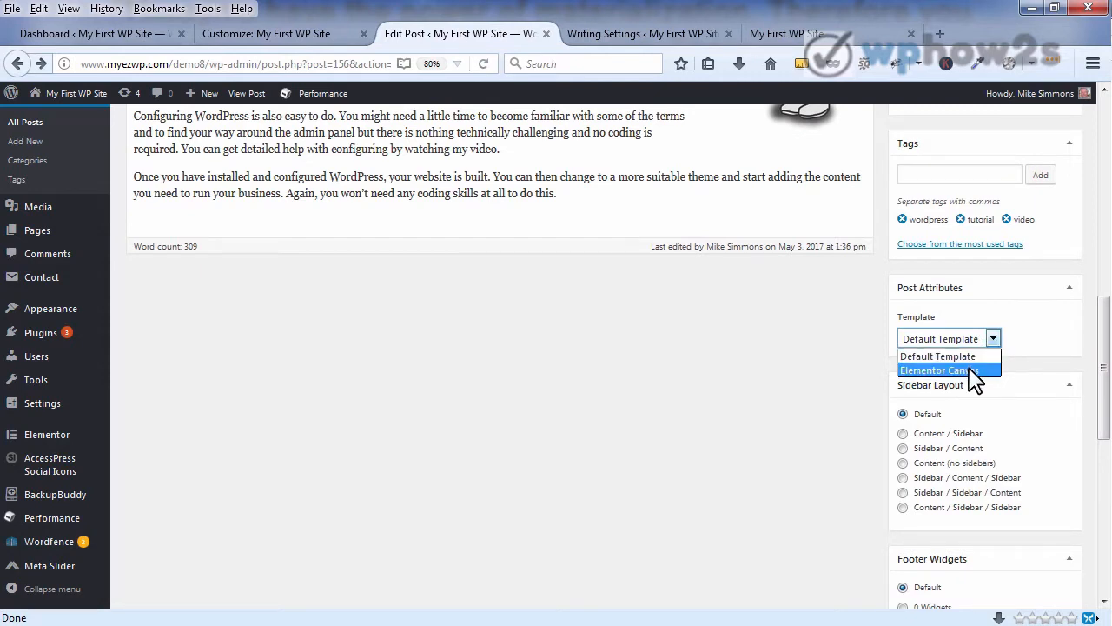
pyautogui.click(1042, 325)
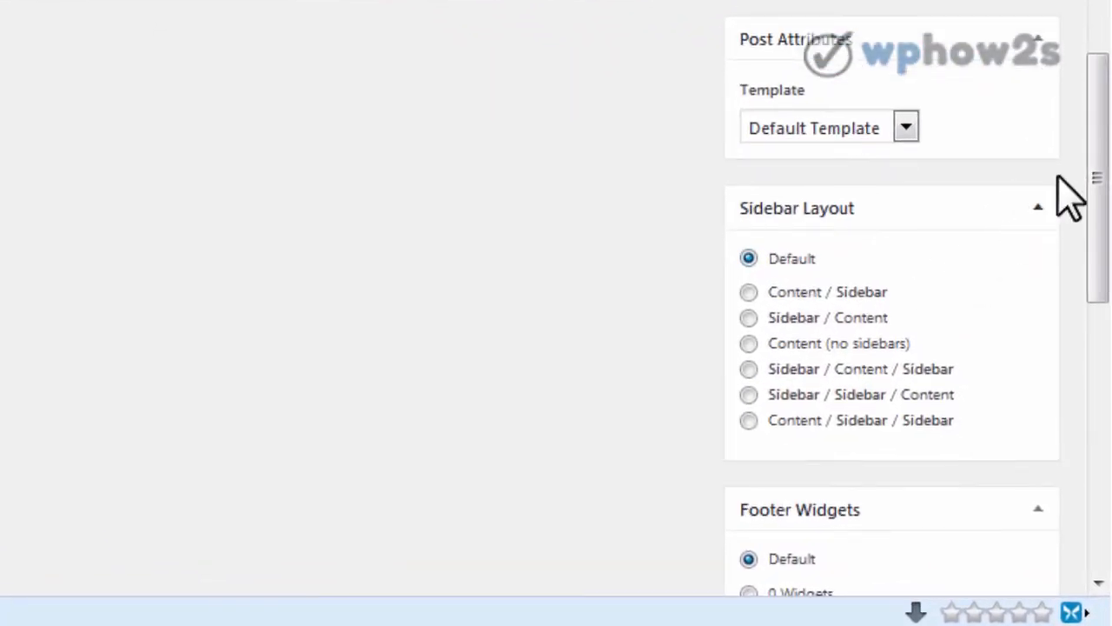
pyautogui.moveTo(1095, 156); pyautogui.dragTo(1099, 222)
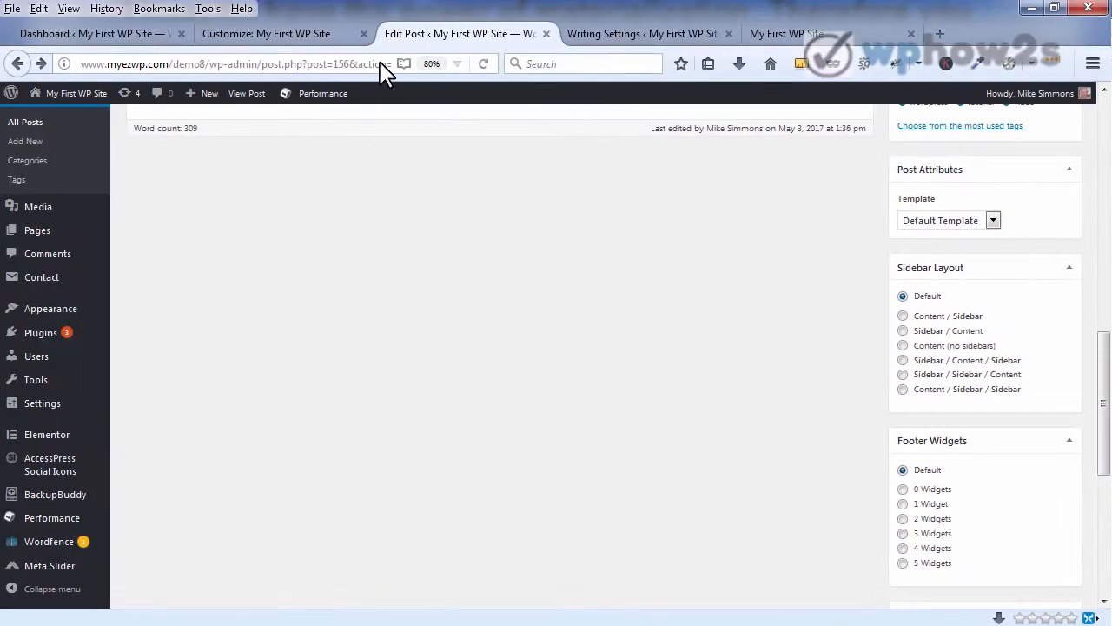
# Step: Compare the customizer's sidebar layout settings with the Blog page and the "Hello world!" post, and return to editing the post
pyautogui.click(310, 38)
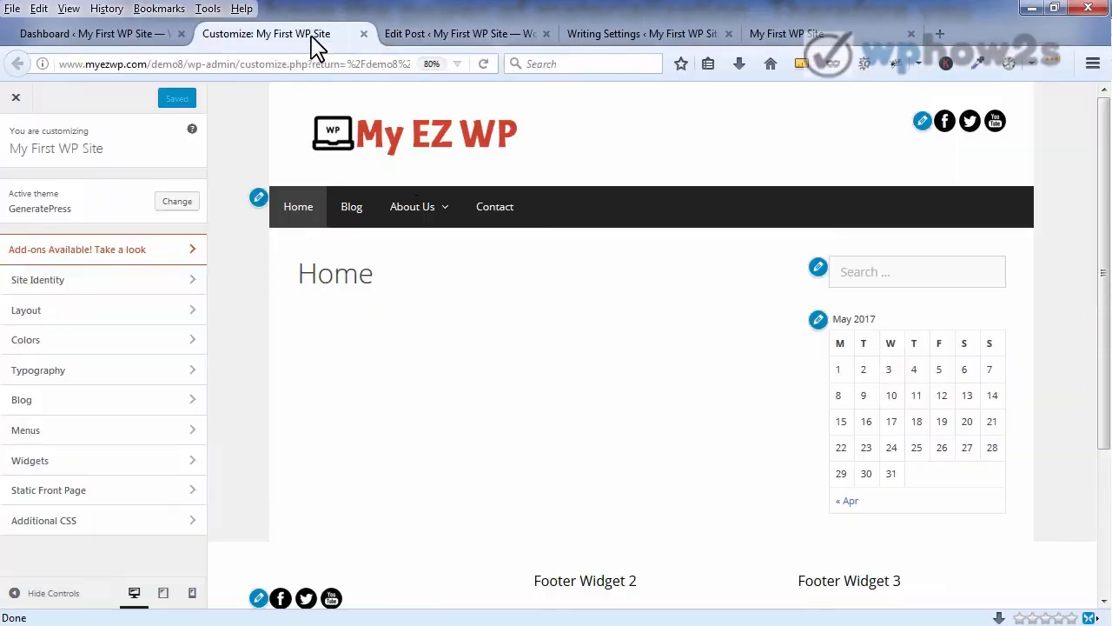
pyautogui.click(353, 212)
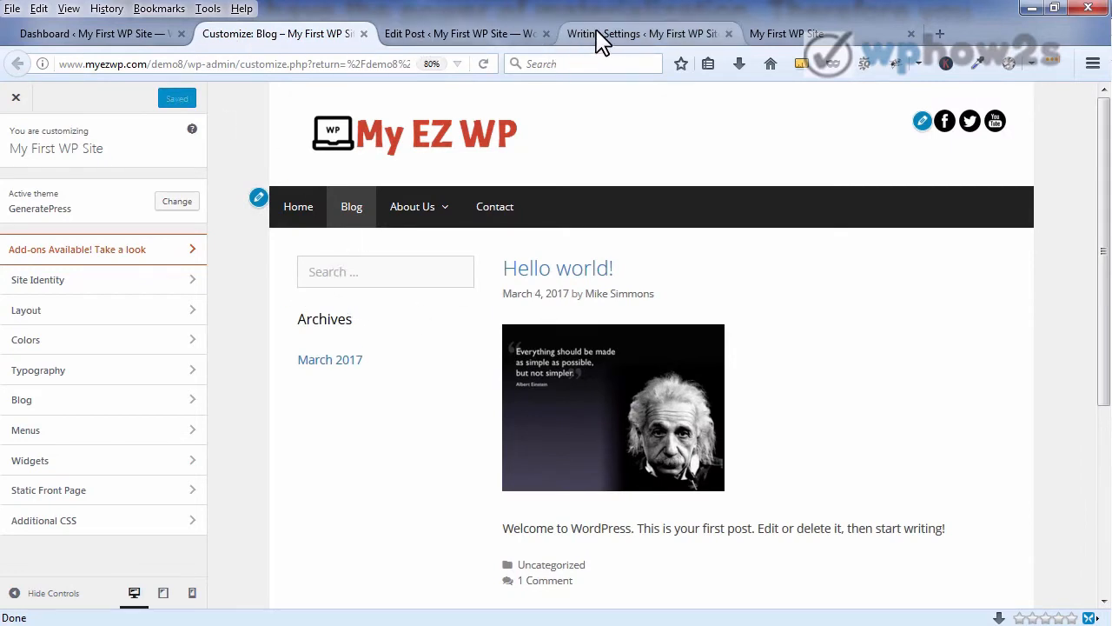
pyautogui.click(93, 314)
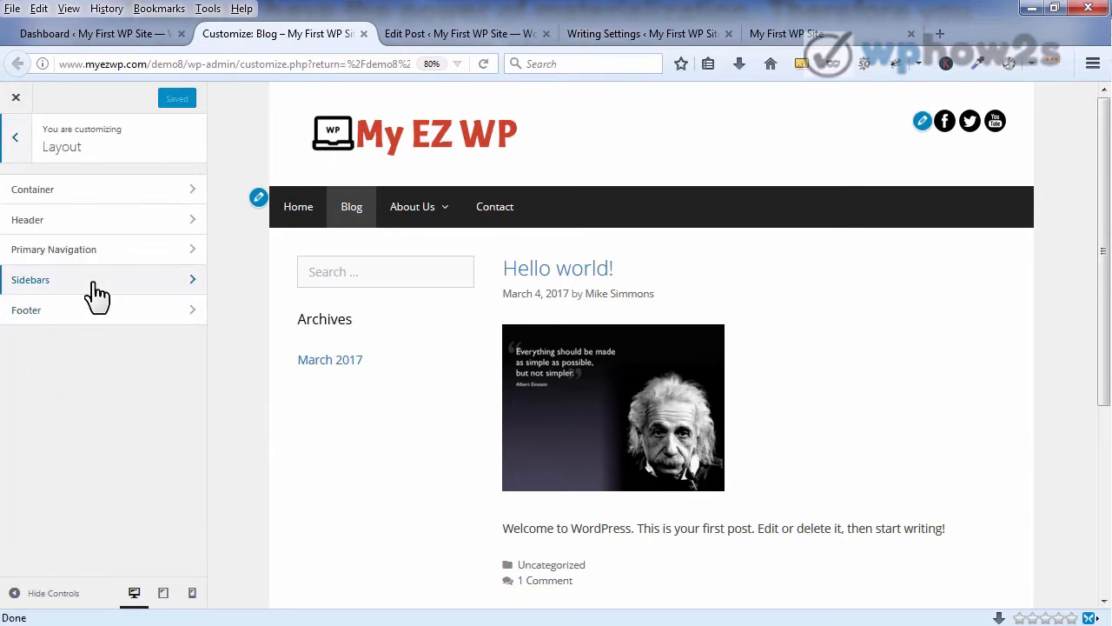
pyautogui.click(96, 291)
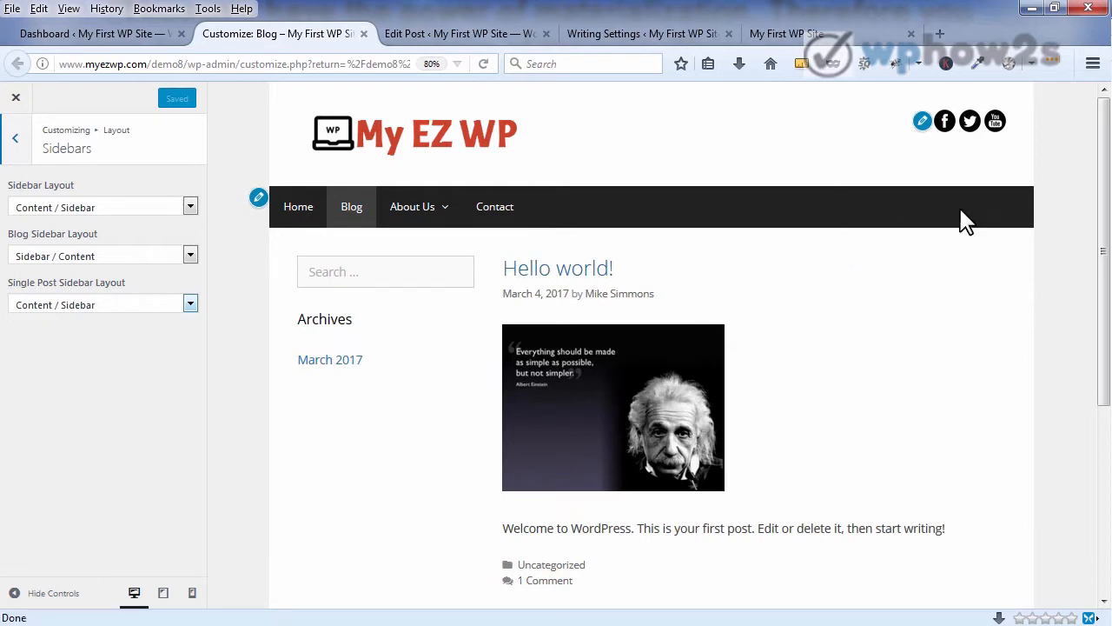
pyautogui.moveTo(1104, 149); pyautogui.dragTo(1100, 216)
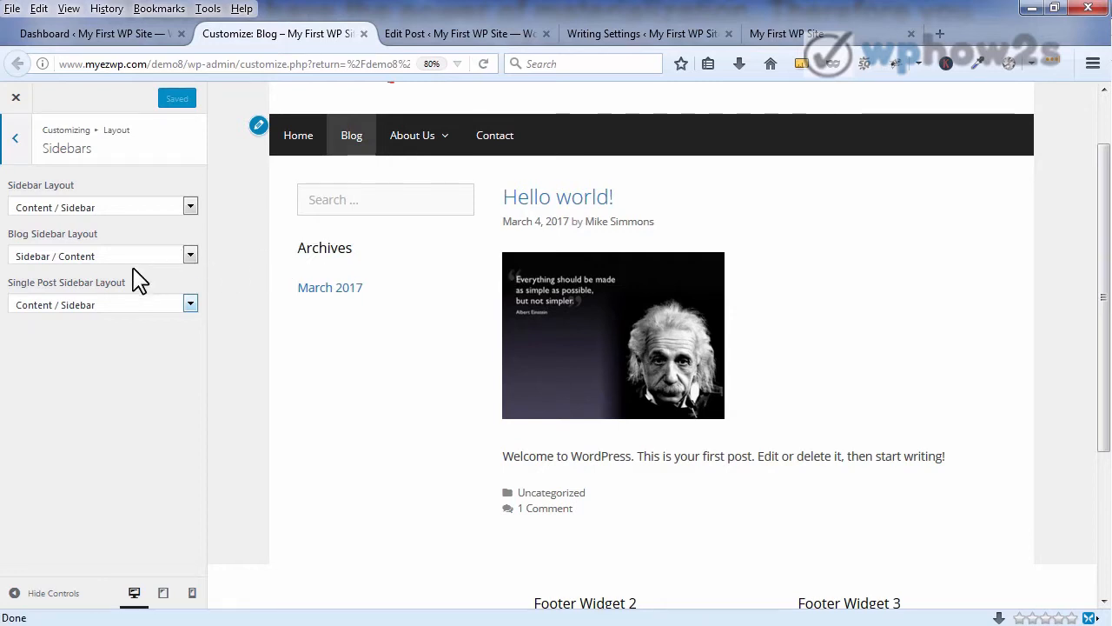
pyautogui.click(546, 211)
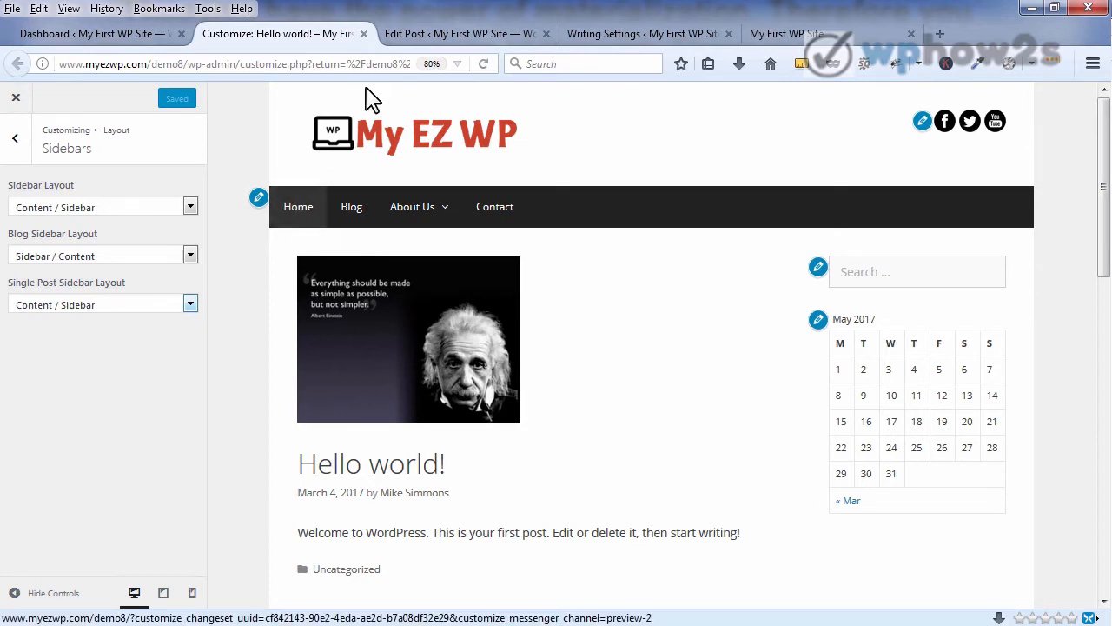
pyautogui.click(437, 34)
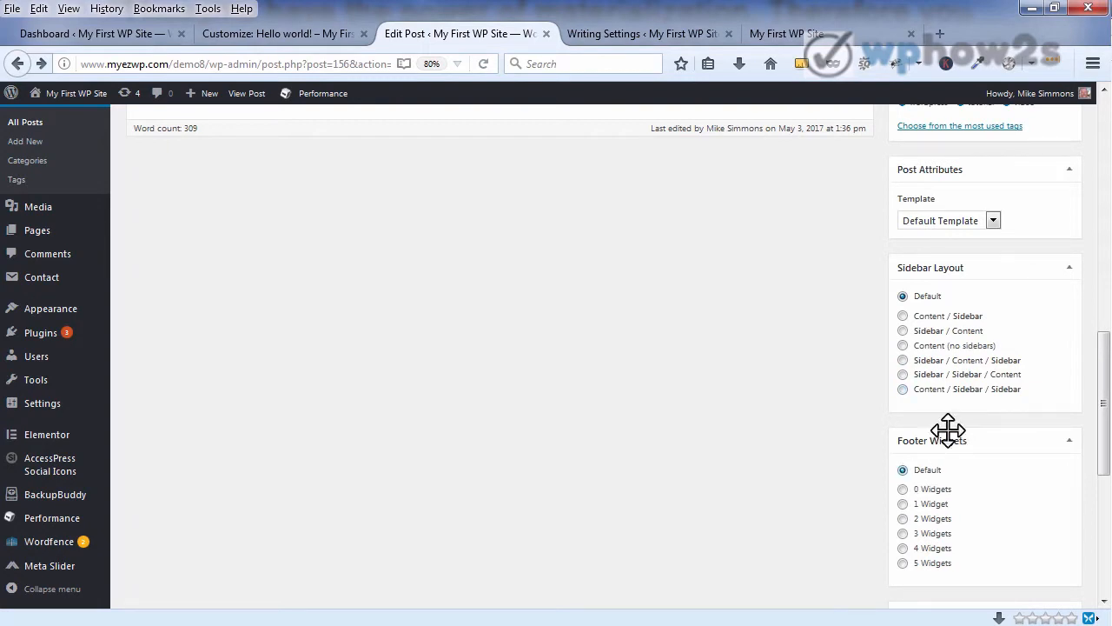
# Step: Compare the customizer's Layout sections with the post's footer widgets, page builder container and disable elements settings
pyautogui.click(292, 34)
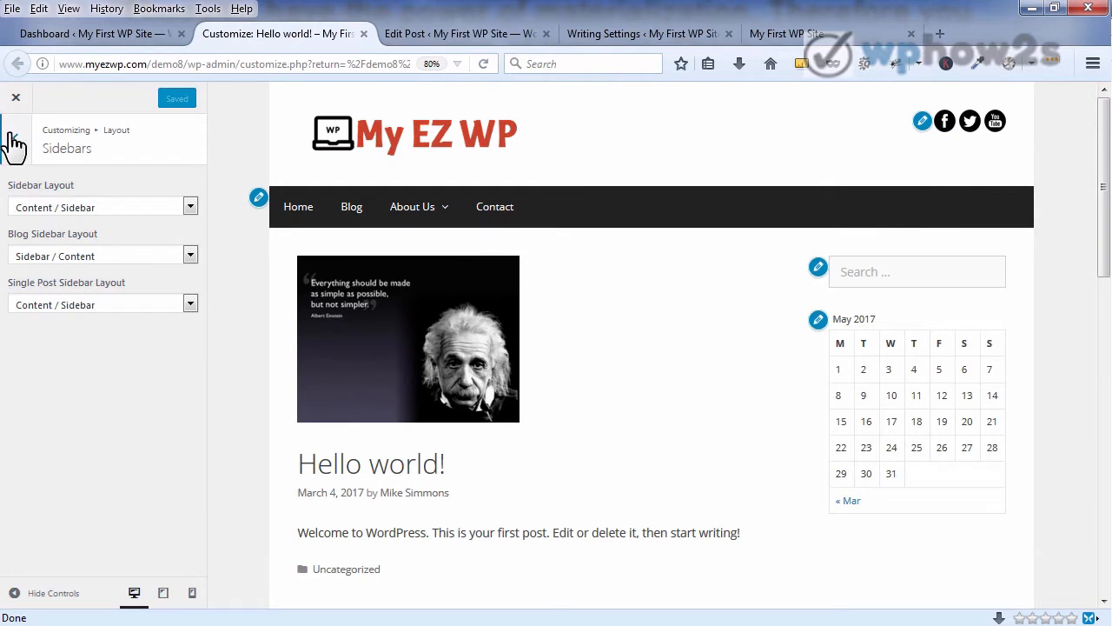
pyautogui.click(10, 140)
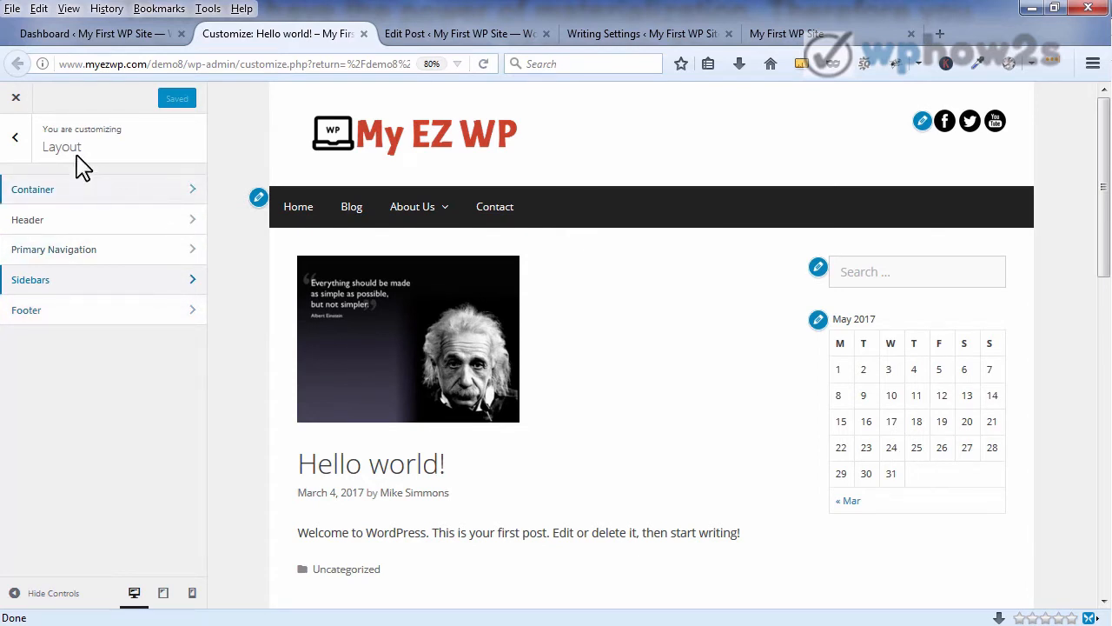
pyautogui.click(447, 35)
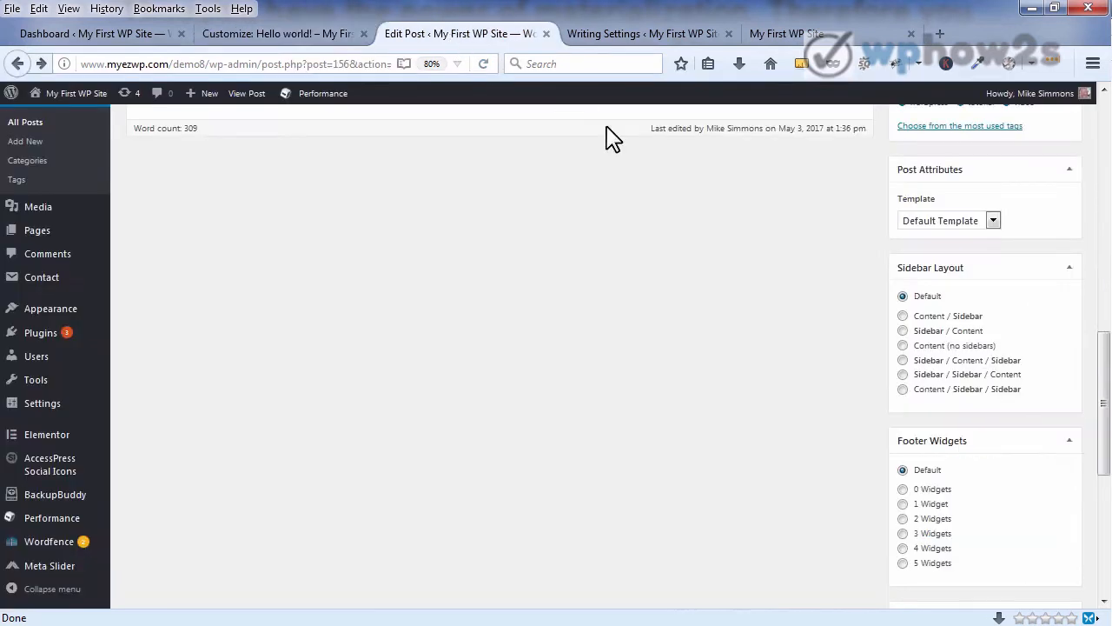
pyautogui.scroll(-5, 955, 319)
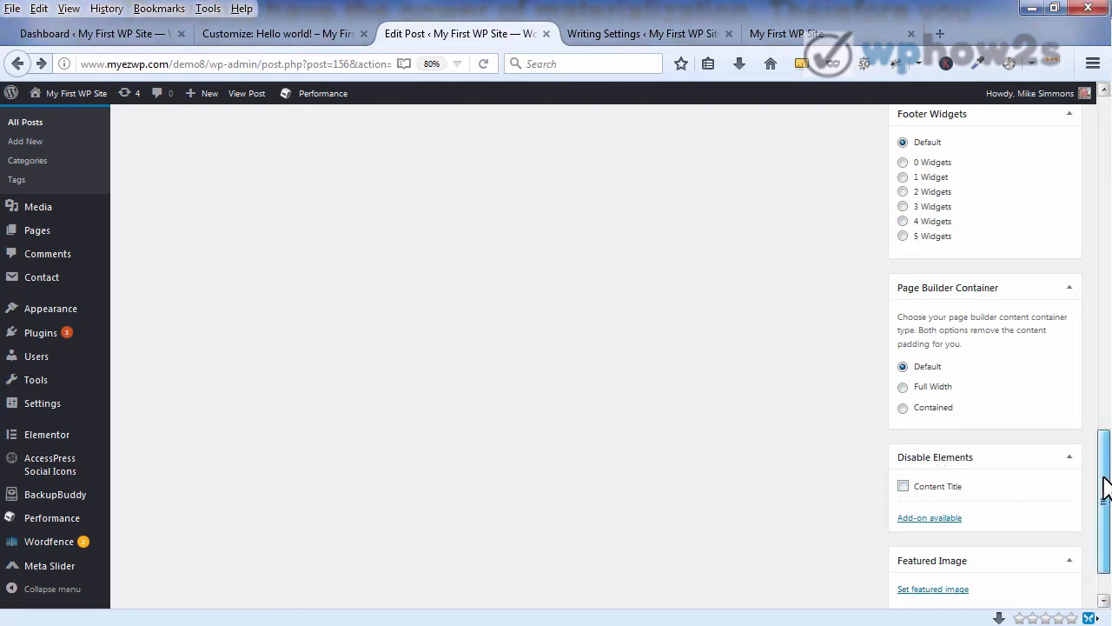
pyautogui.scroll(-2, 1100, 488)
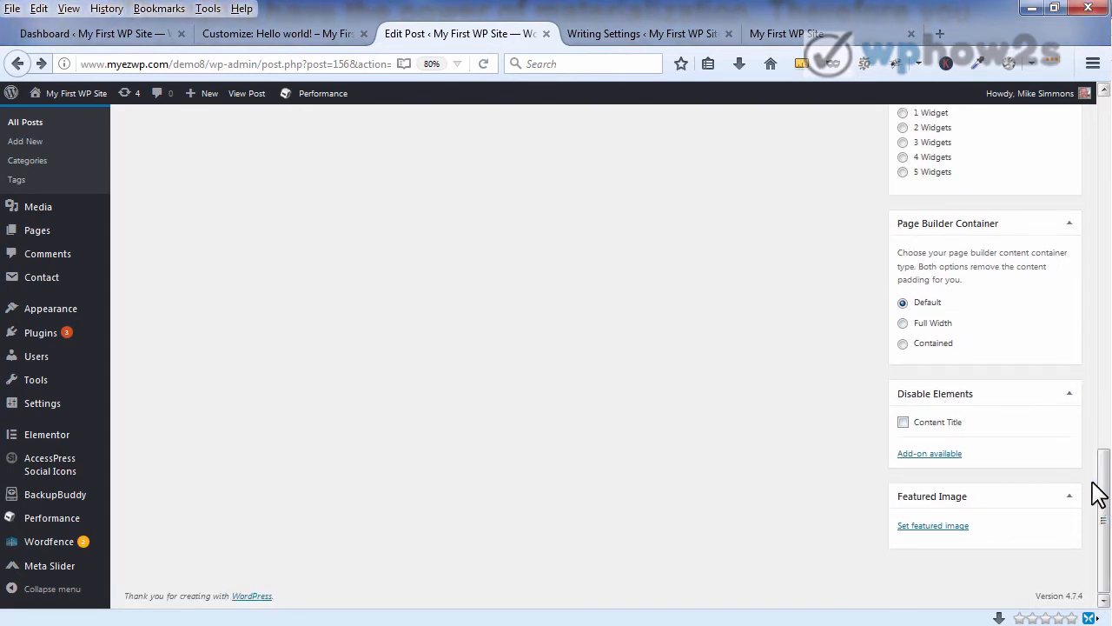
pyautogui.click(287, 40)
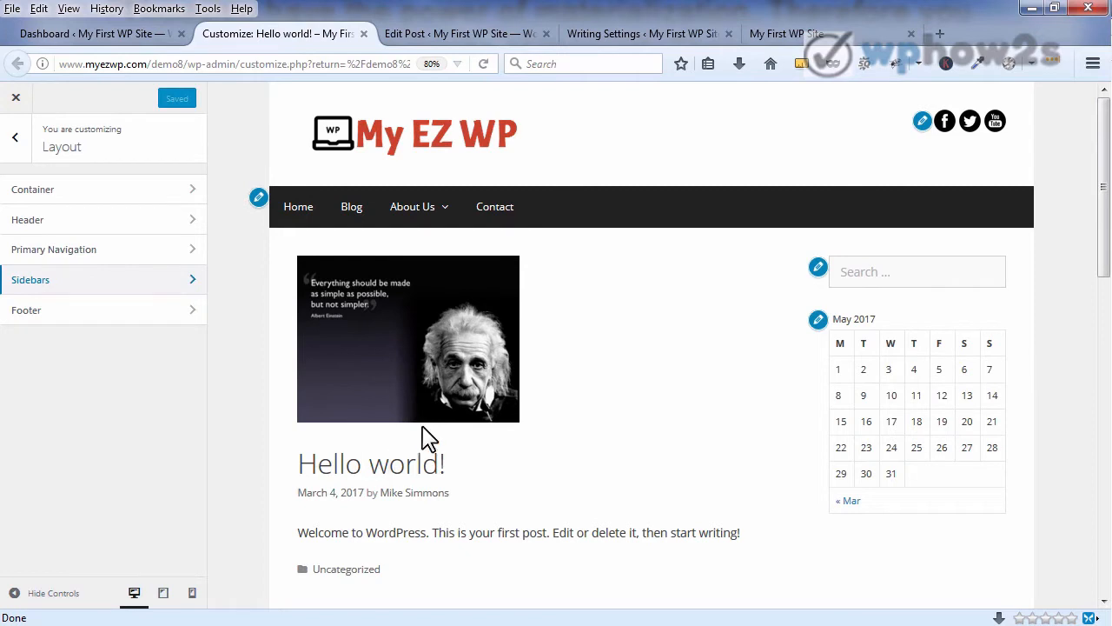
pyautogui.click(434, 35)
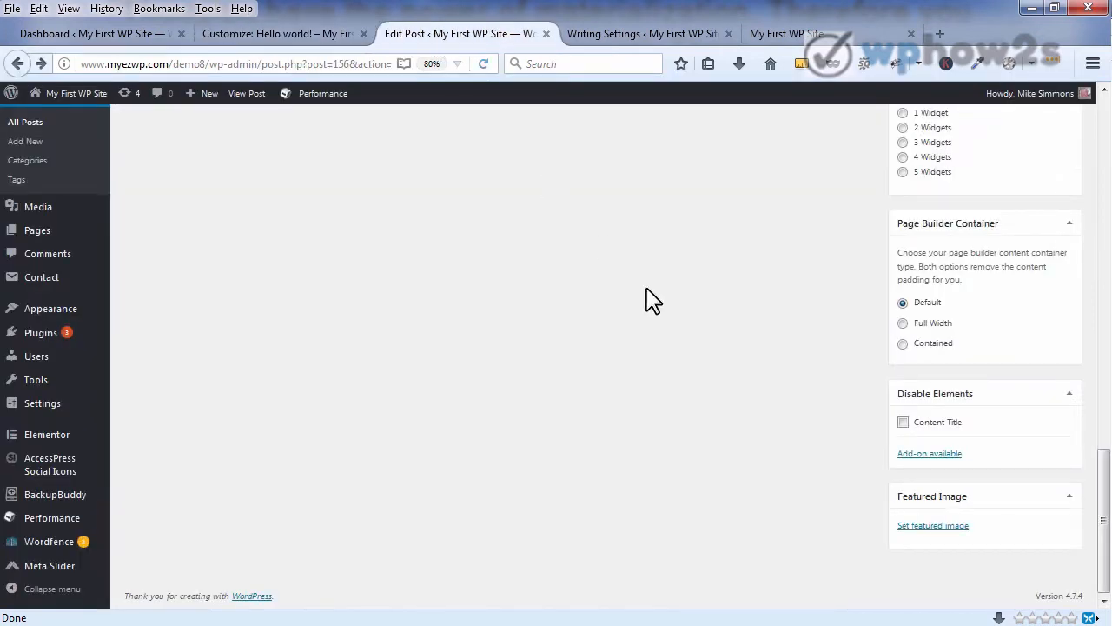
# Step: Set thumb-small.jpg from the media library as the post's featured image, checking its title and alt text first
pyautogui.click(927, 527)
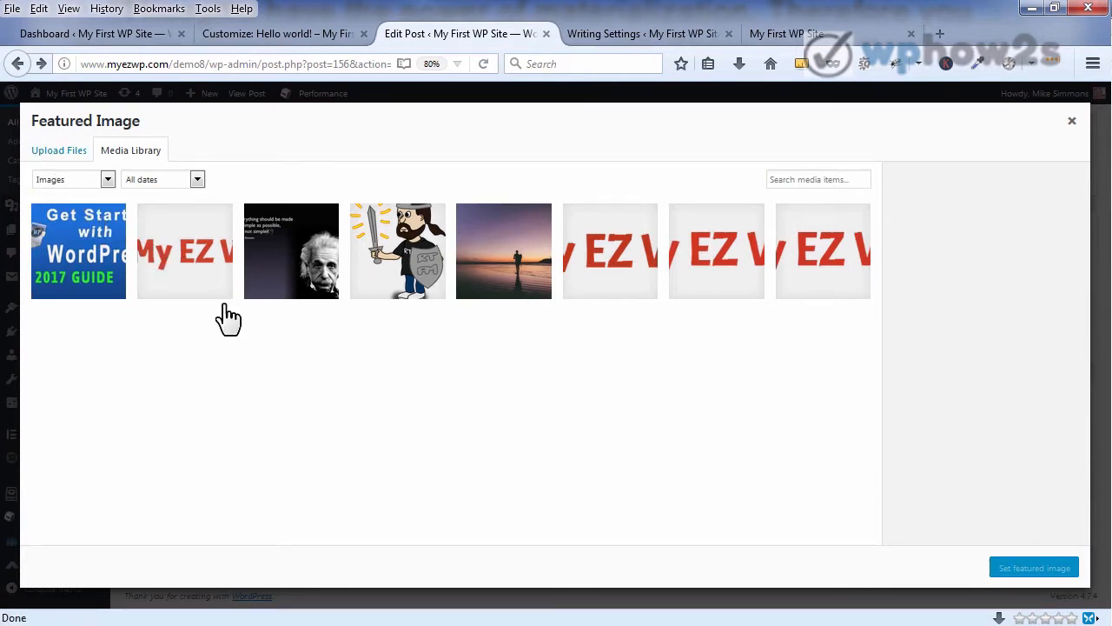
pyautogui.click(89, 240)
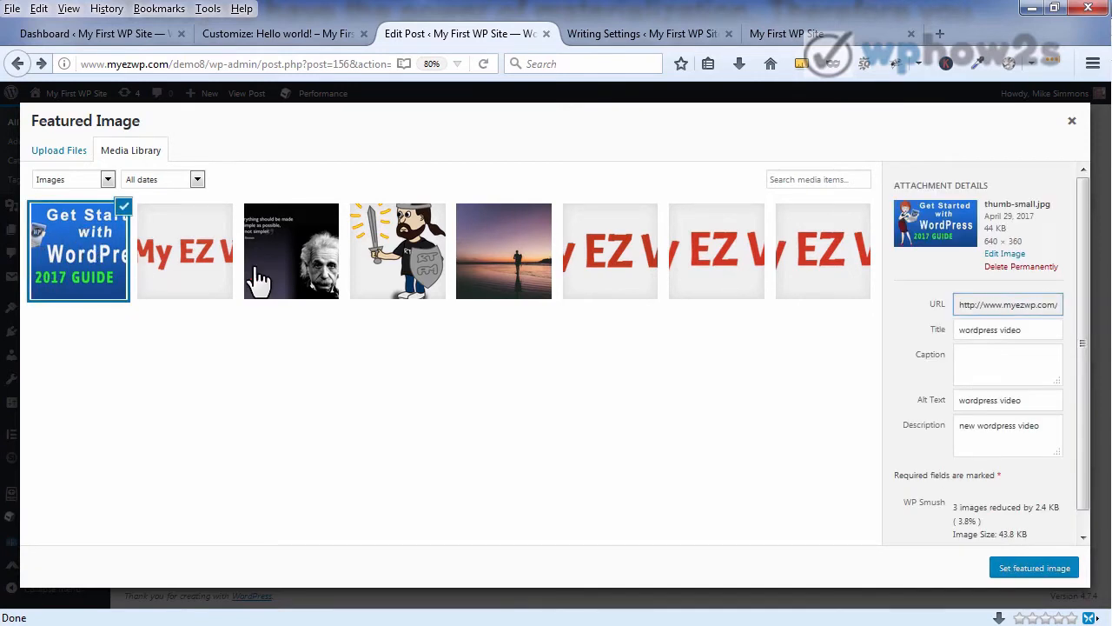
pyautogui.moveTo(1026, 329); pyautogui.dragTo(961, 333)
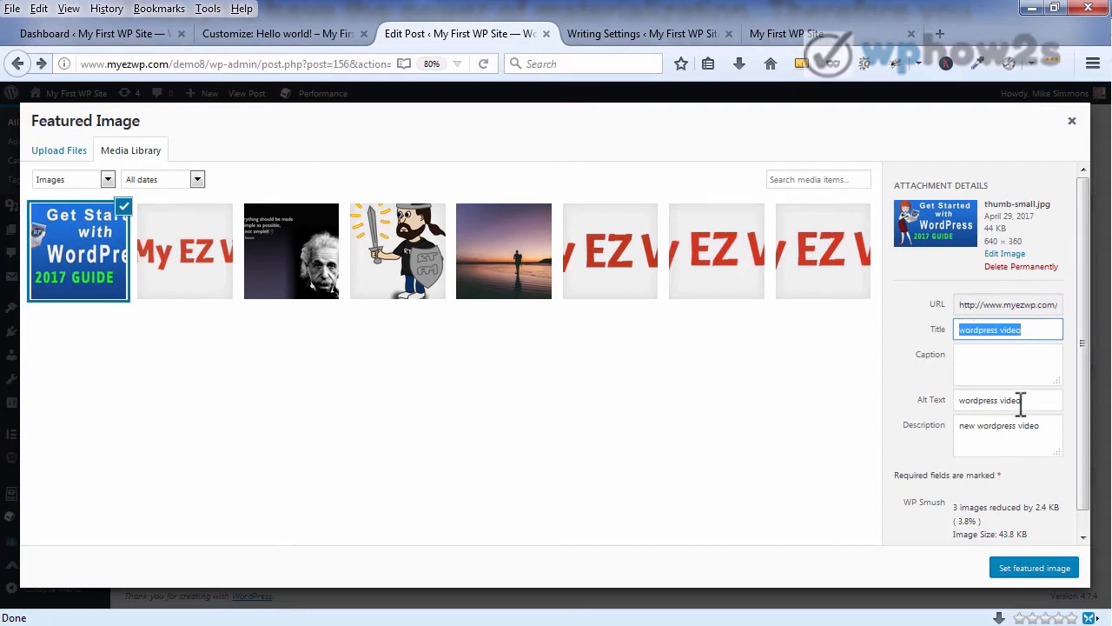
pyautogui.moveTo(1024, 399); pyautogui.dragTo(978, 400)
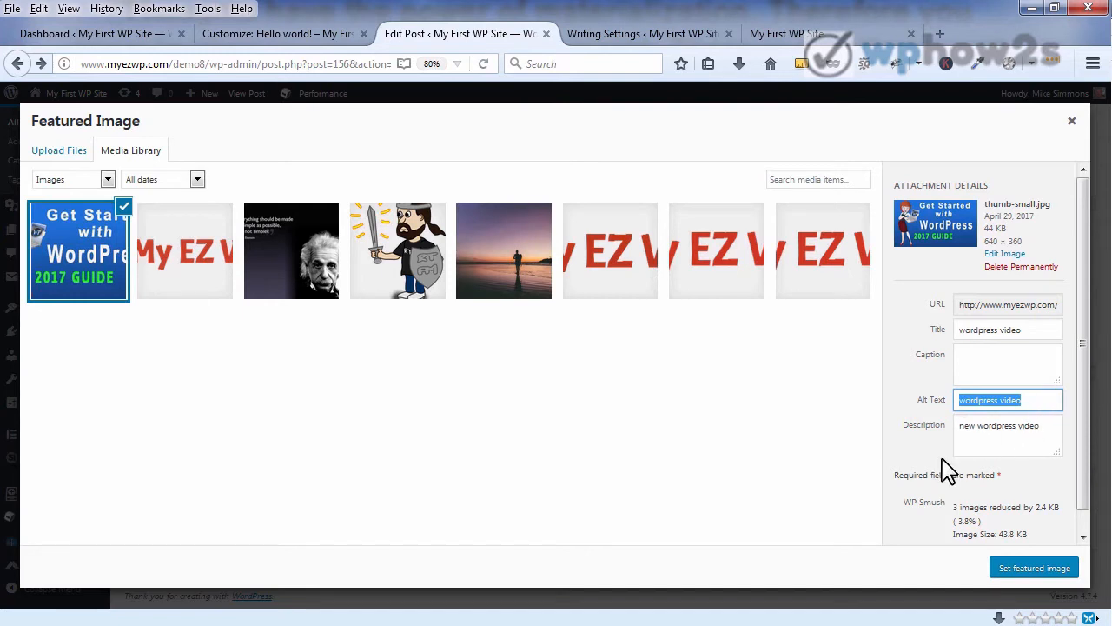
pyautogui.moveTo(1085, 367); pyautogui.dragTo(1080, 455)
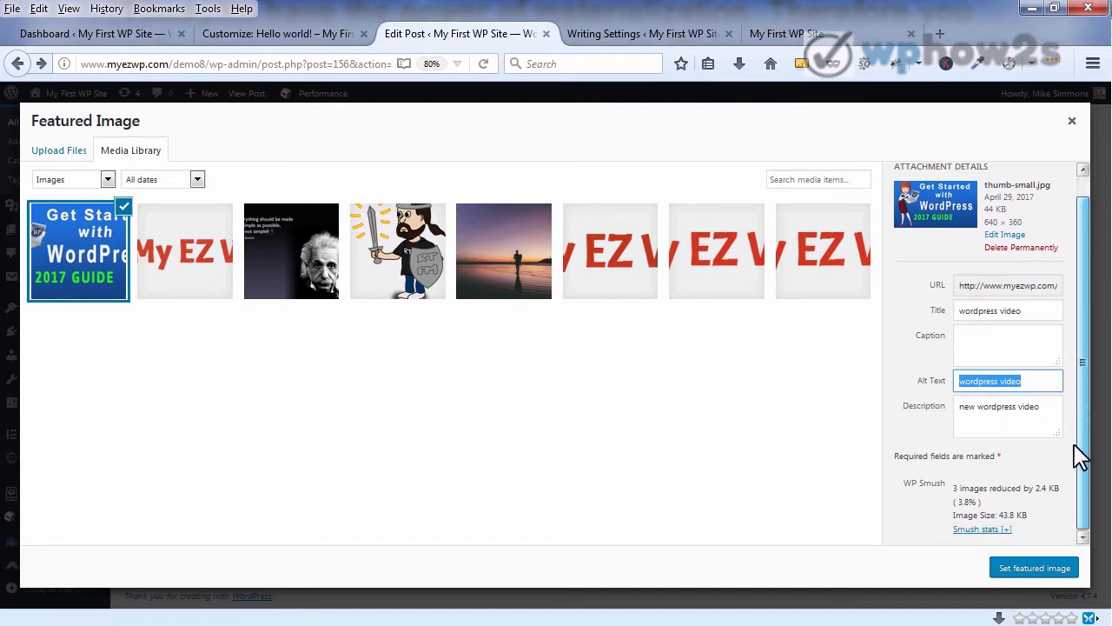
pyautogui.click(1032, 569)
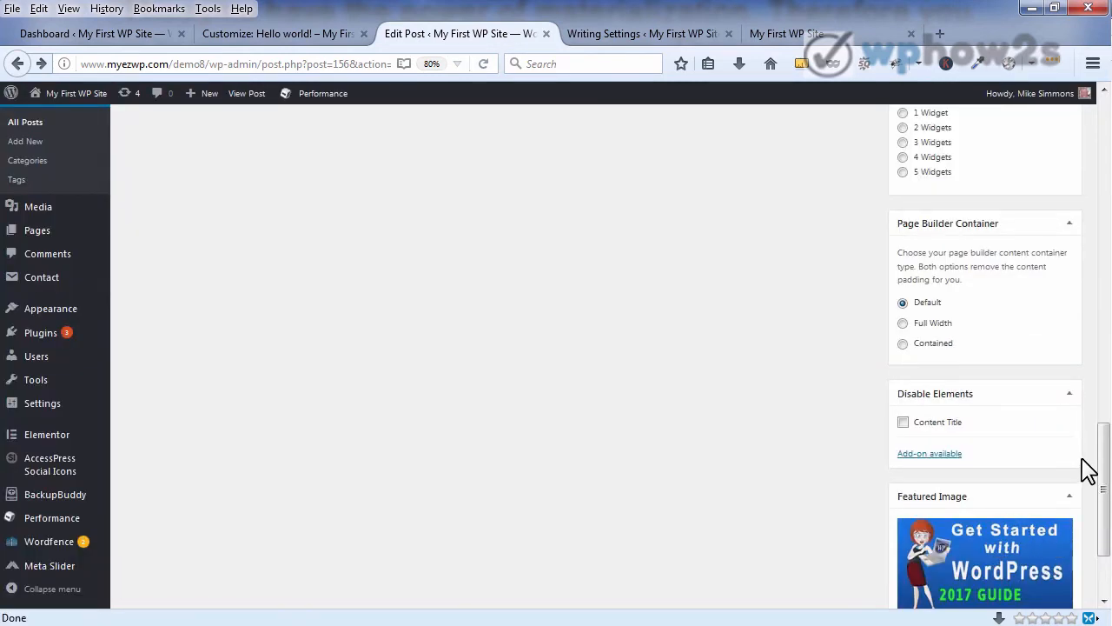
pyautogui.moveTo(1106, 454); pyautogui.dragTo(1104, 491)
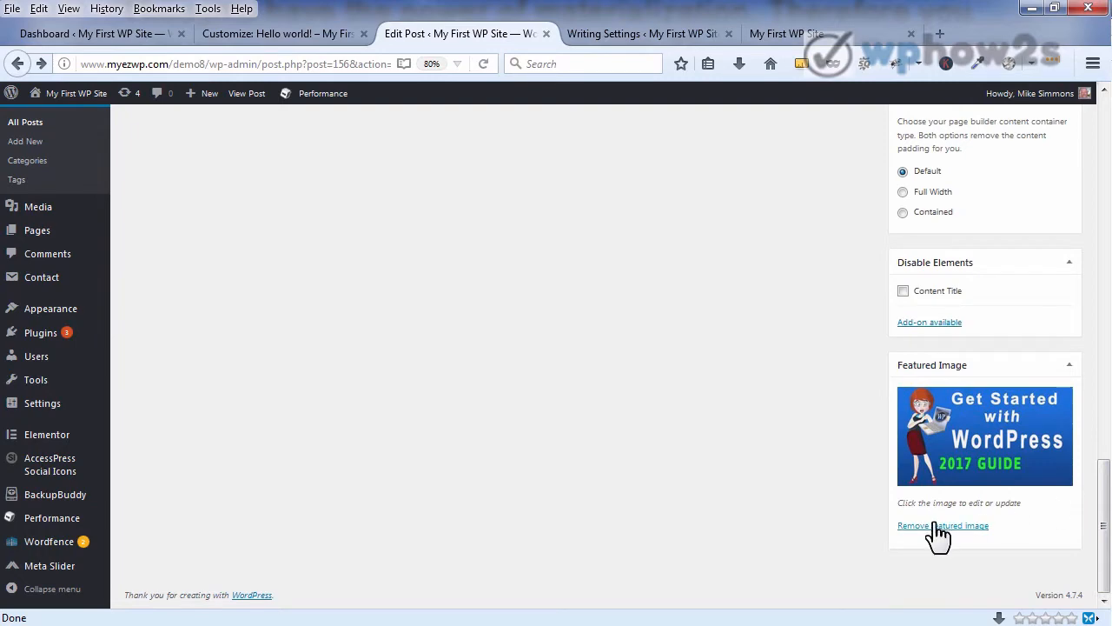
# Step: Publish the post and view it in the customizer preview, both on the Blog page and as a single post
pyautogui.moveTo(1107, 513); pyautogui.dragTo(1107, 153)
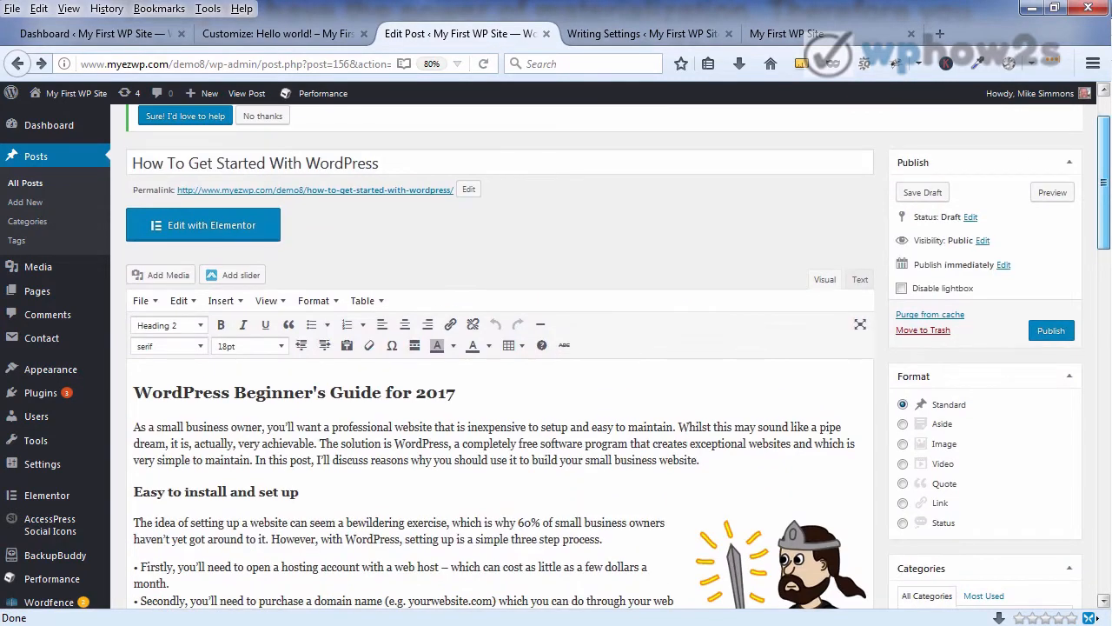
pyautogui.click(1051, 331)
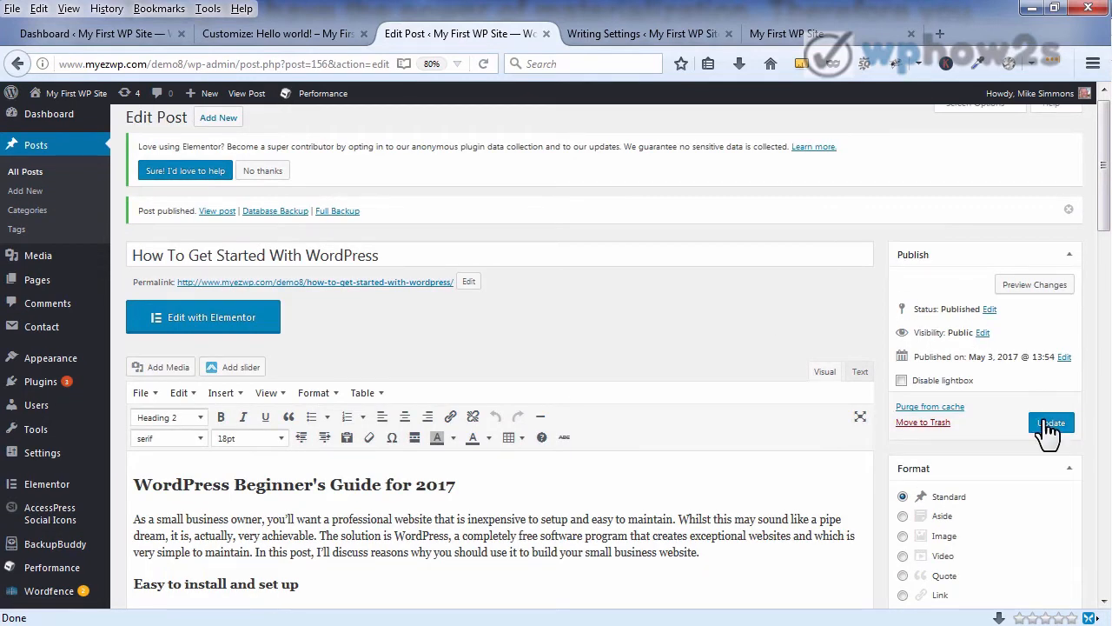
pyautogui.click(287, 39)
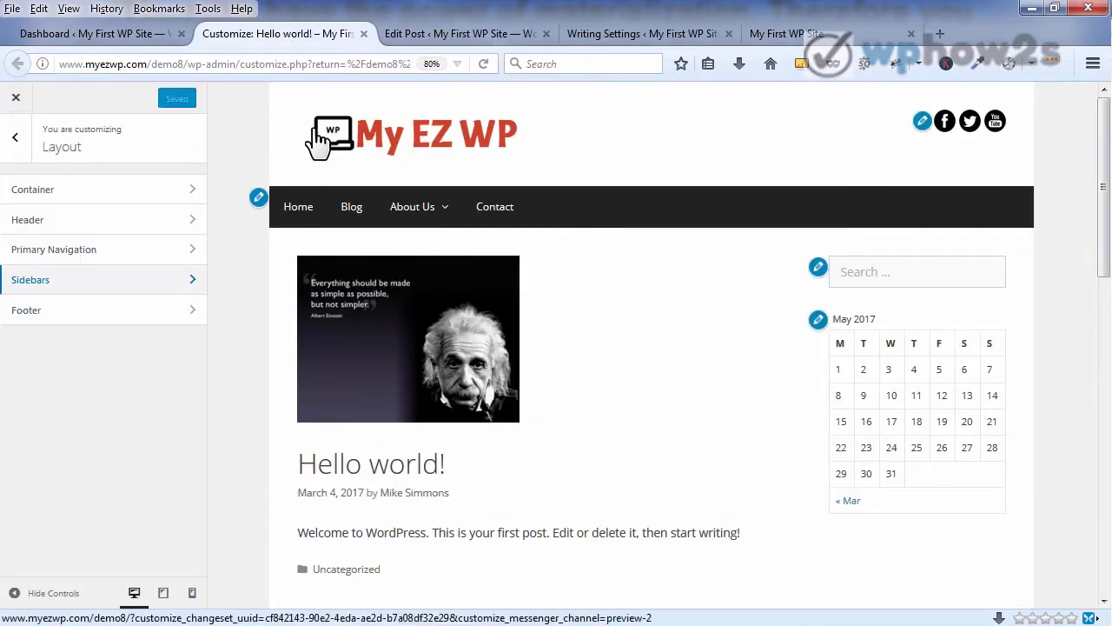
pyautogui.click(349, 208)
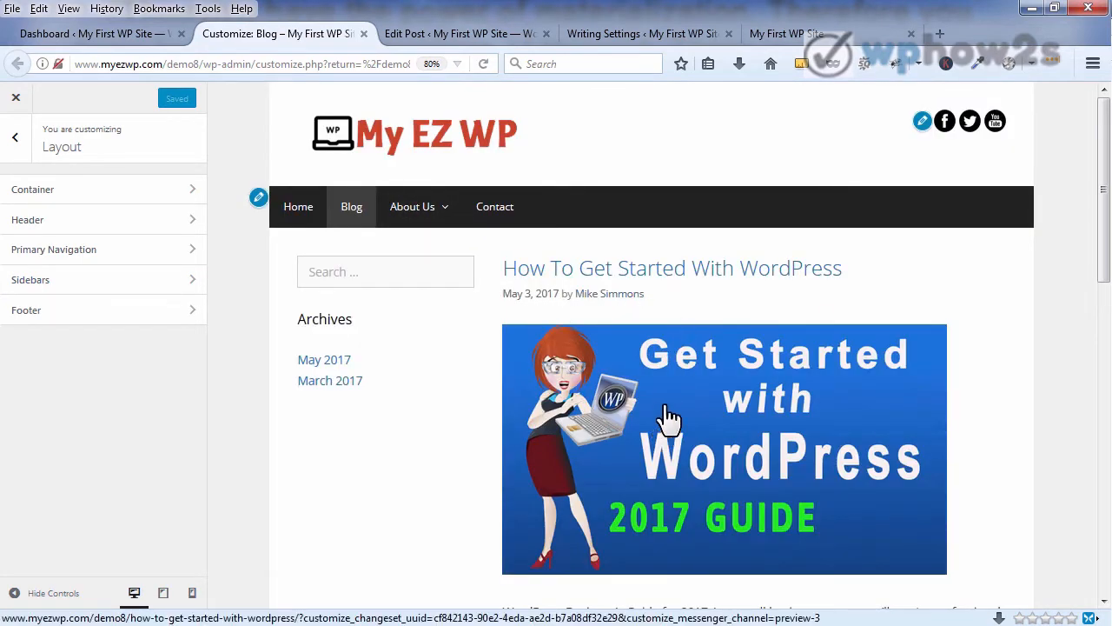
pyautogui.click(674, 276)
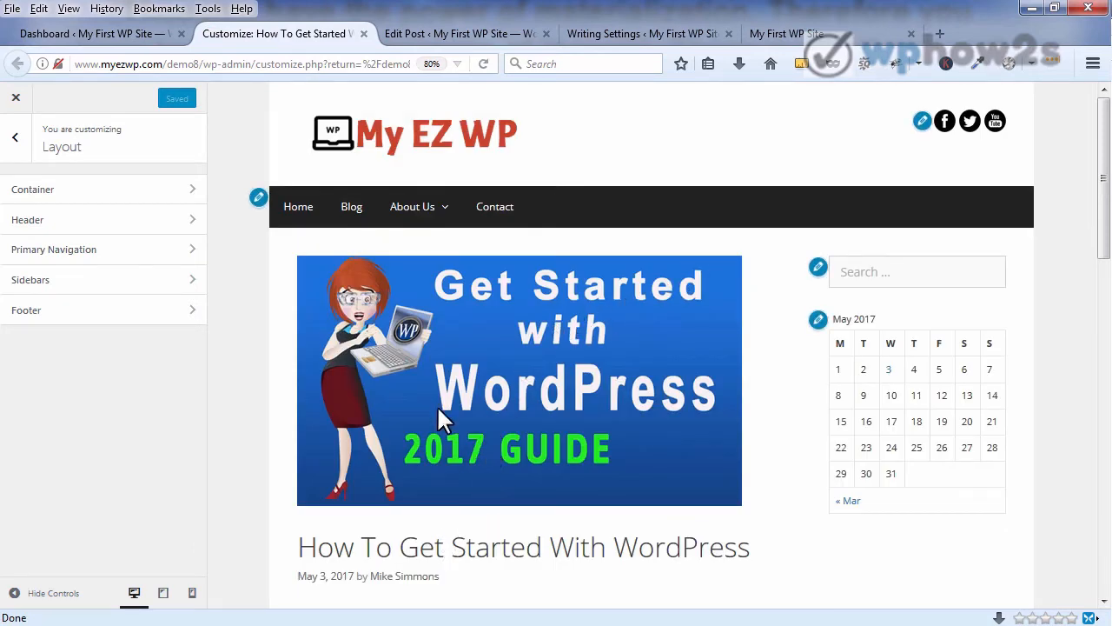
pyautogui.click(351, 206)
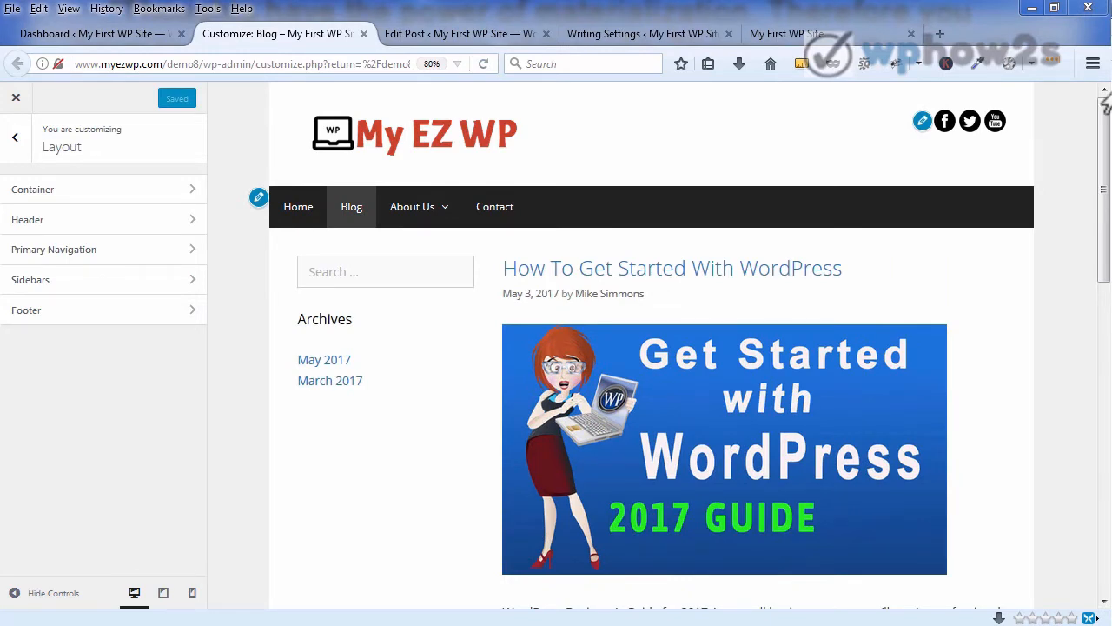
# Step: Review the categories that can be added to Menu 1 and compare the menu structure with the site's navigation in the customizer preview
pyautogui.click(652, 37)
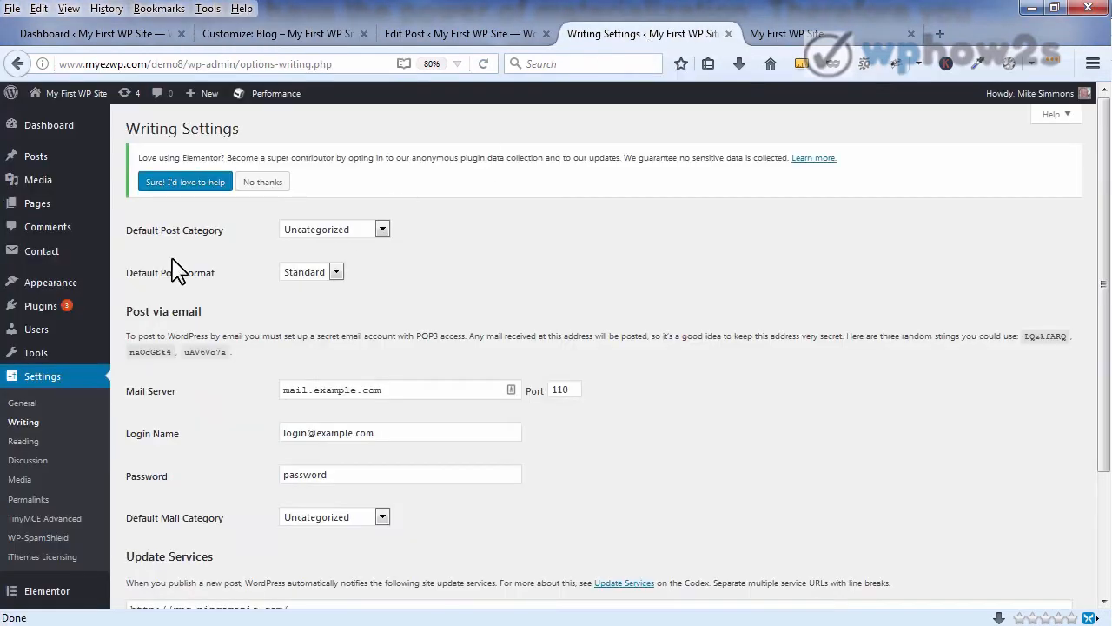
pyautogui.moveTo(39, 287)
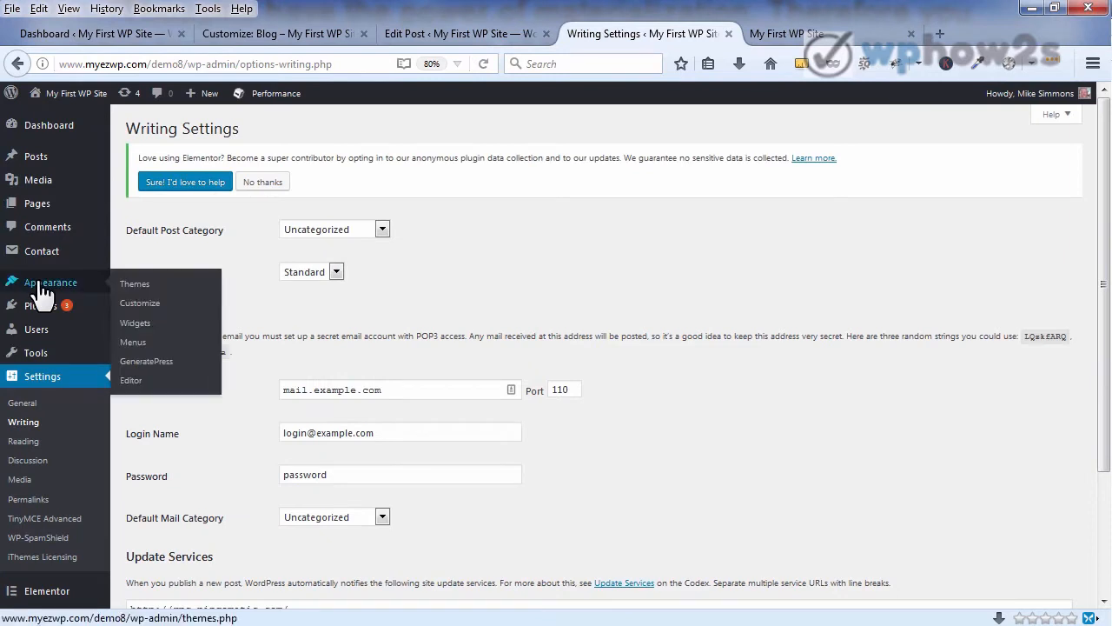
pyautogui.click(130, 348)
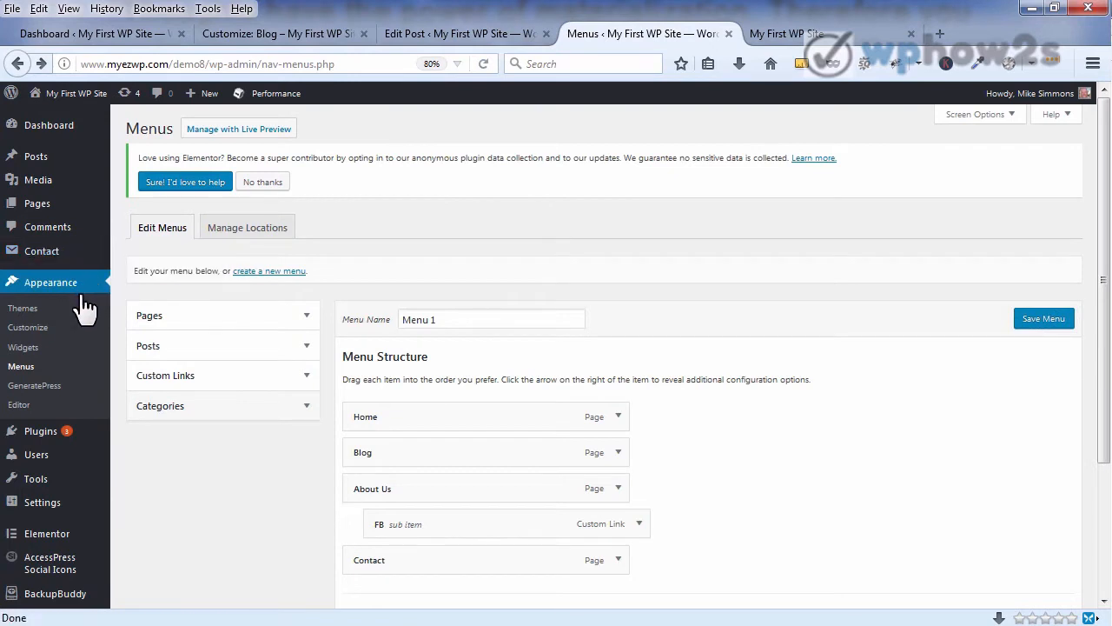
pyautogui.click(306, 410)
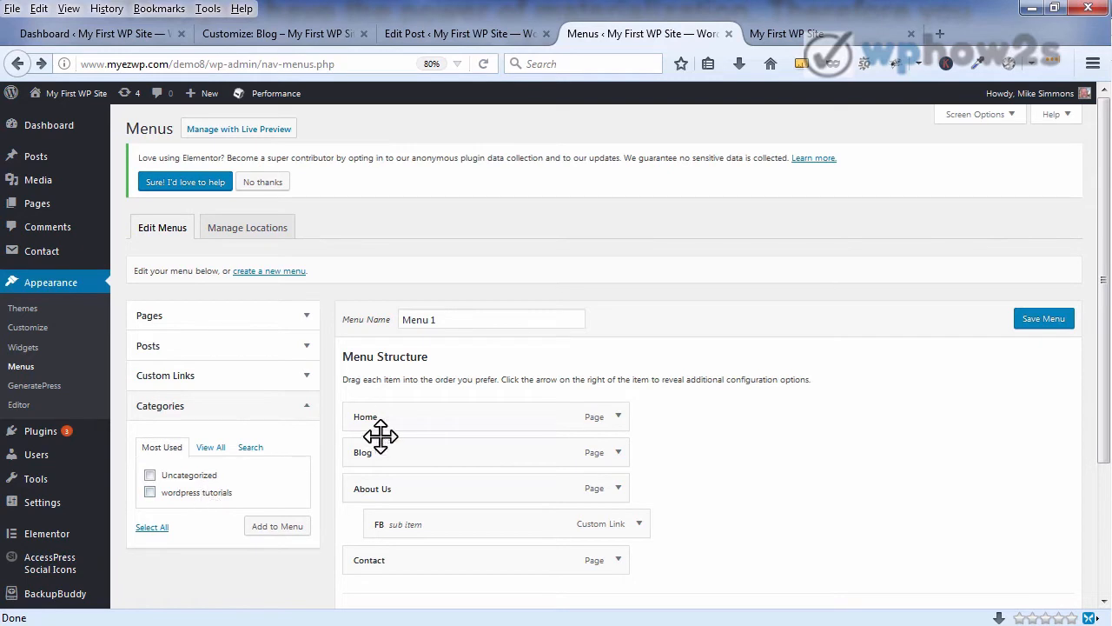
pyautogui.click(258, 39)
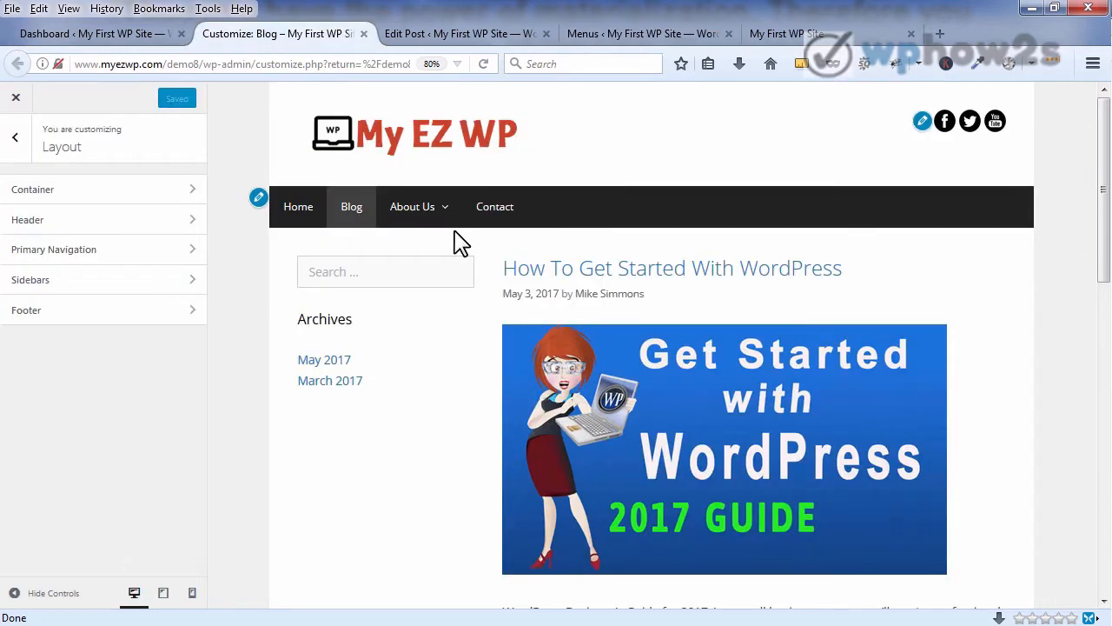
pyautogui.click(352, 208)
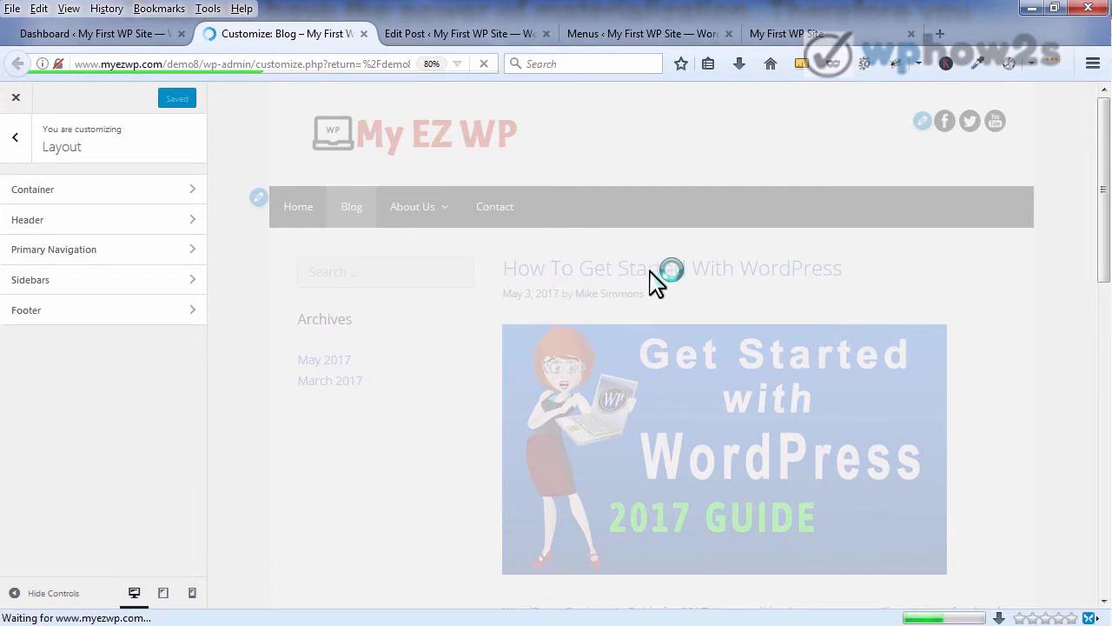
pyautogui.click(624, 39)
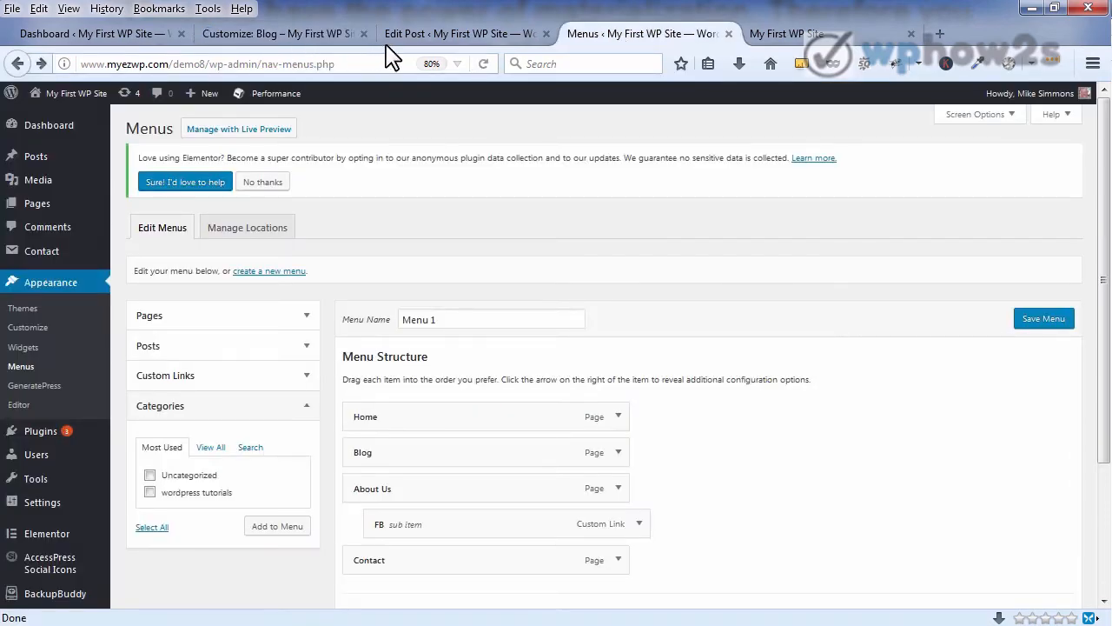
# Step: In the posts list, open quick editing for "How To Get Started With WordPress", disallow pings and review the status options
pyautogui.click(39, 35)
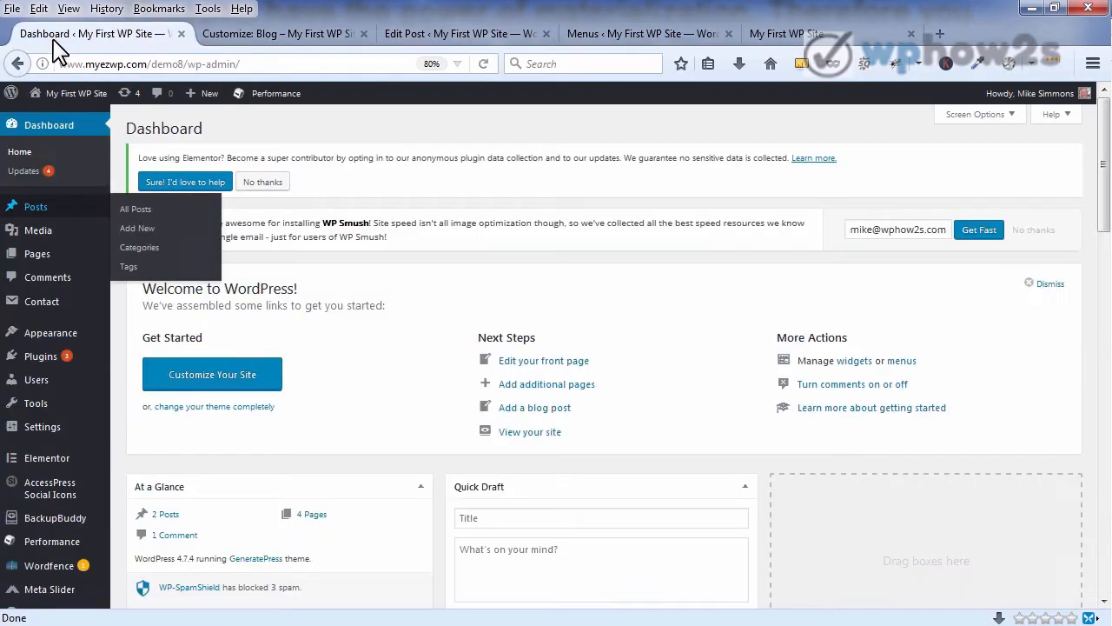
pyautogui.click(39, 210)
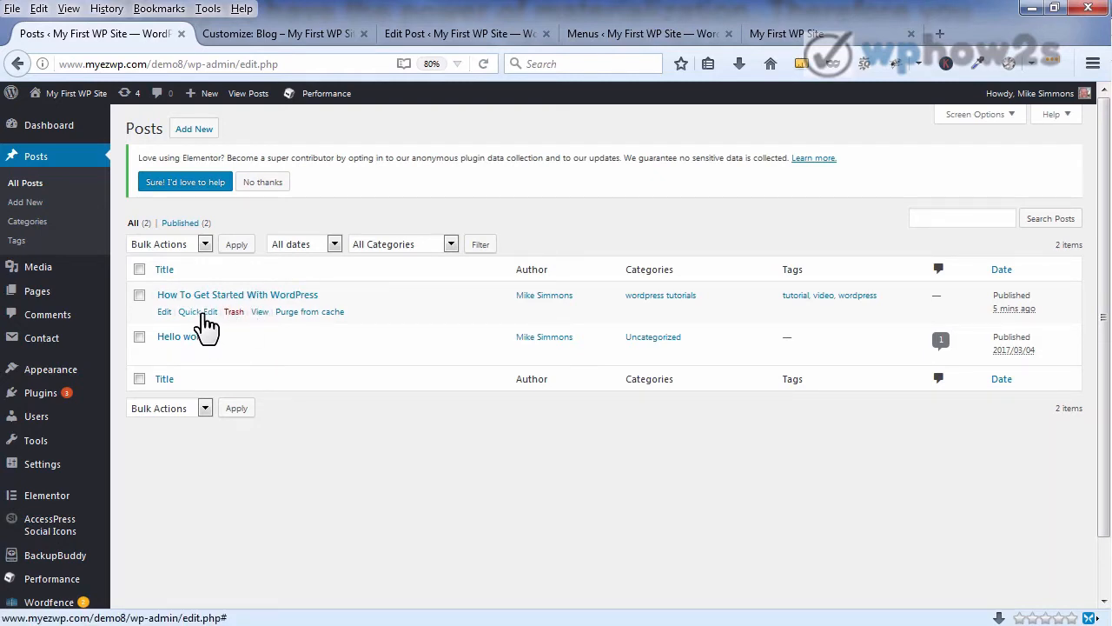
pyautogui.click(203, 315)
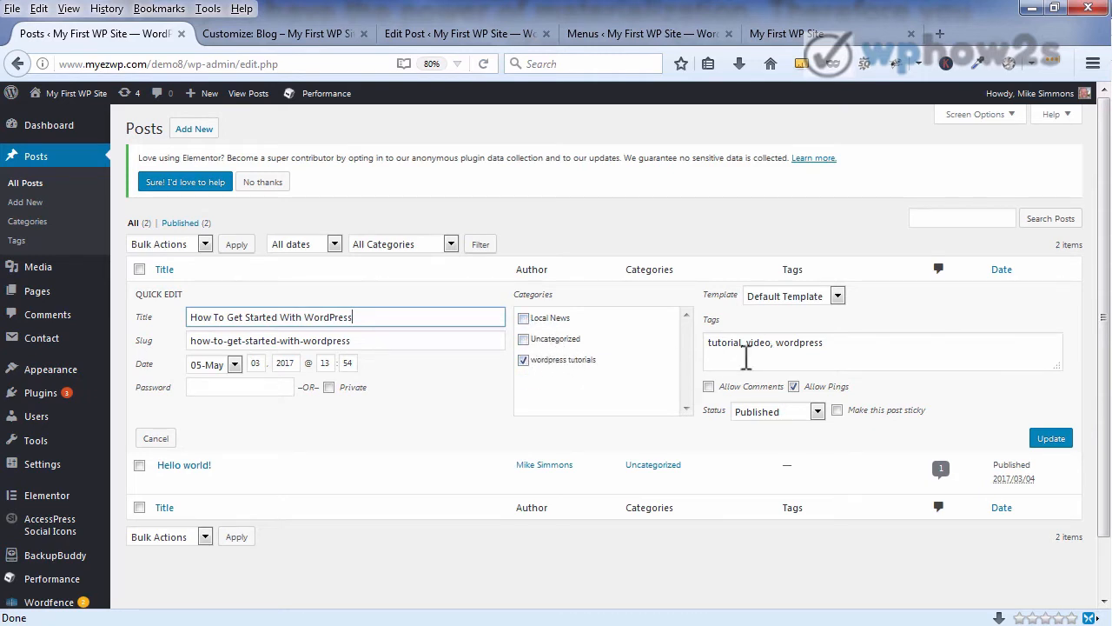
pyautogui.click(795, 387)
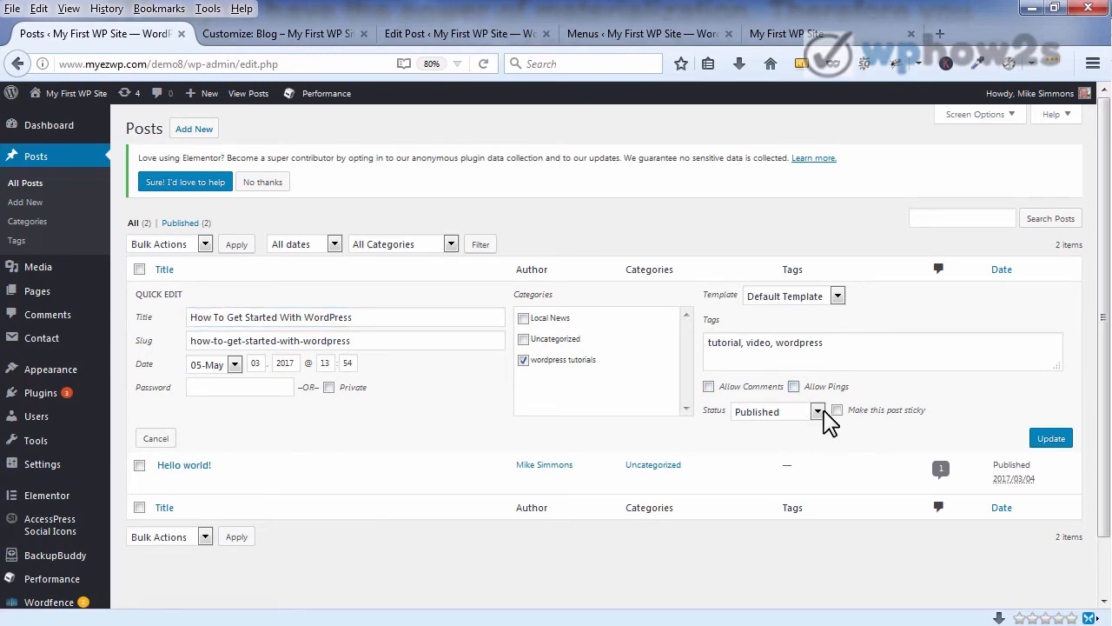
pyautogui.click(821, 412)
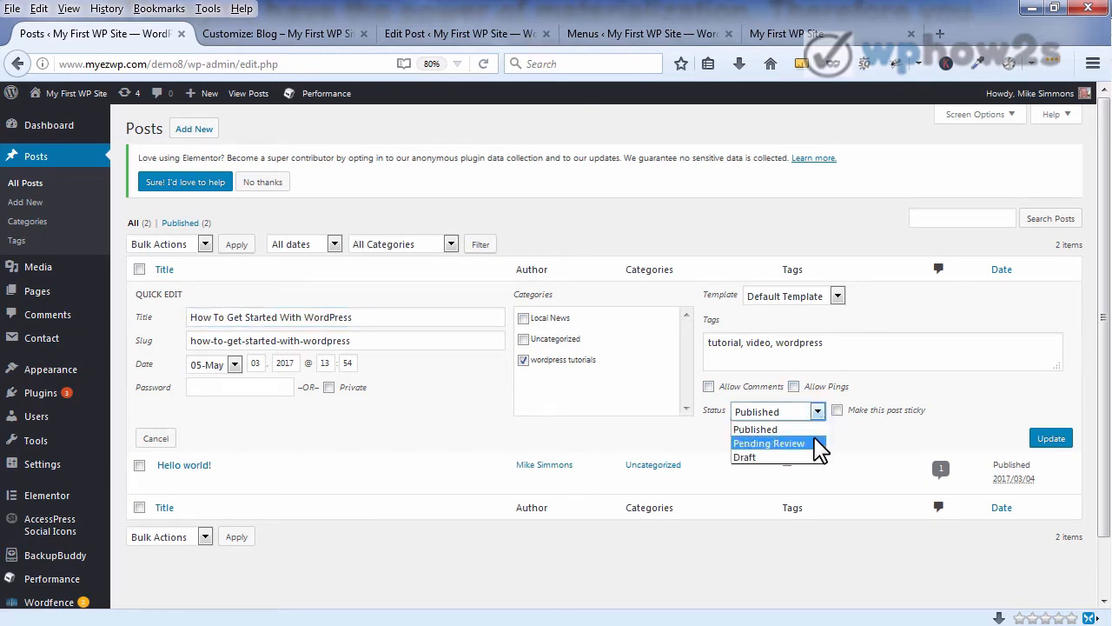
pyautogui.click(895, 448)
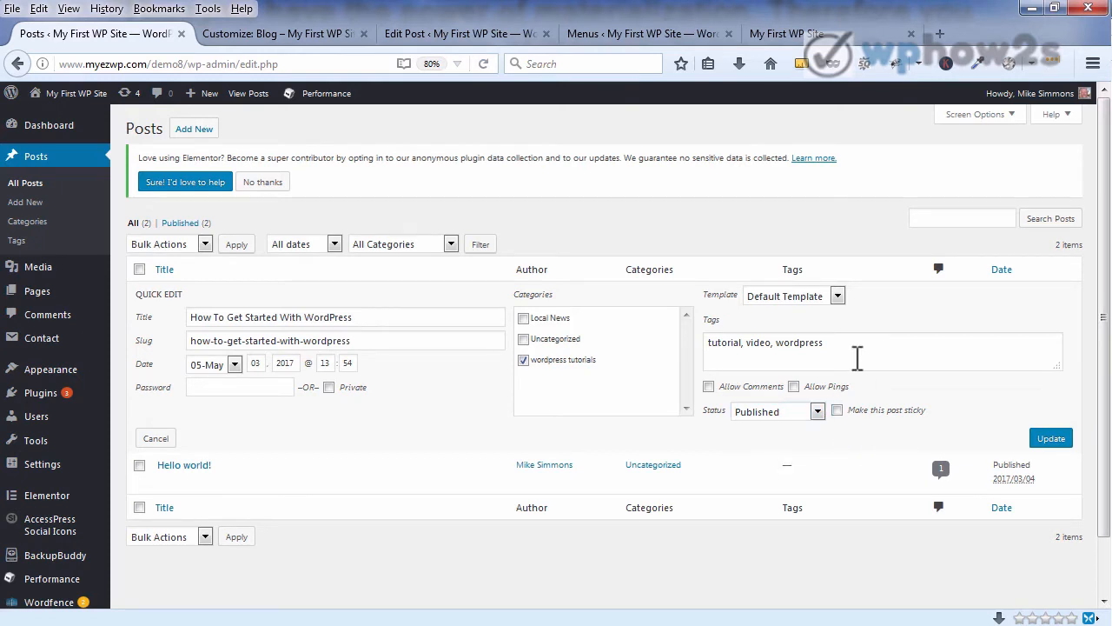
# Step: Check the post's title and featured image on the previewed Blog page and return to the site's admin lists
pyautogui.click(286, 36)
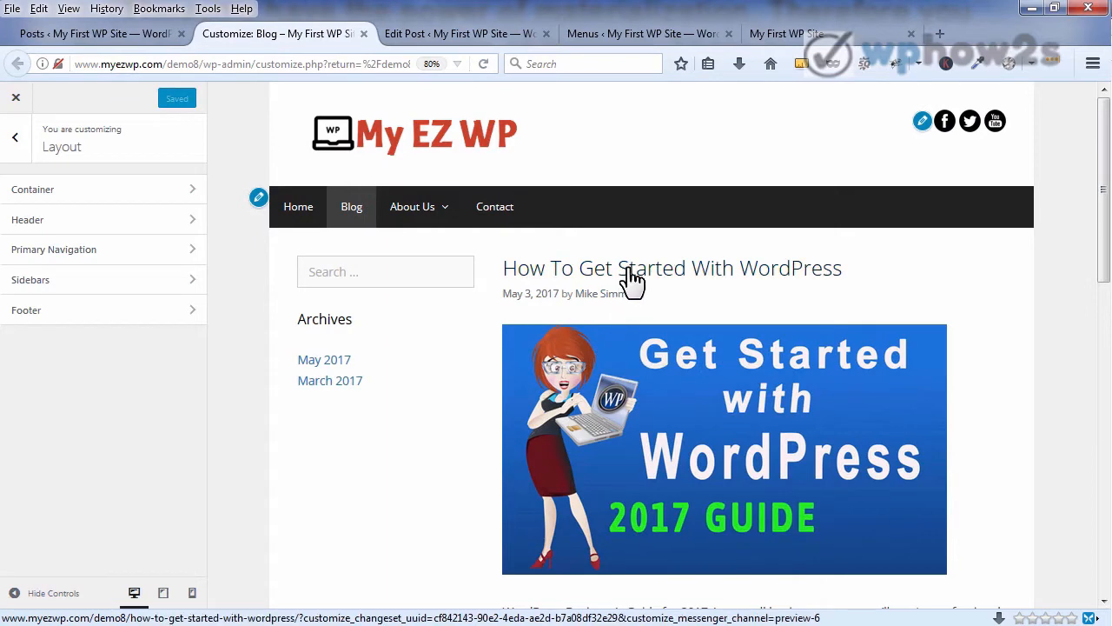
pyautogui.click(97, 34)
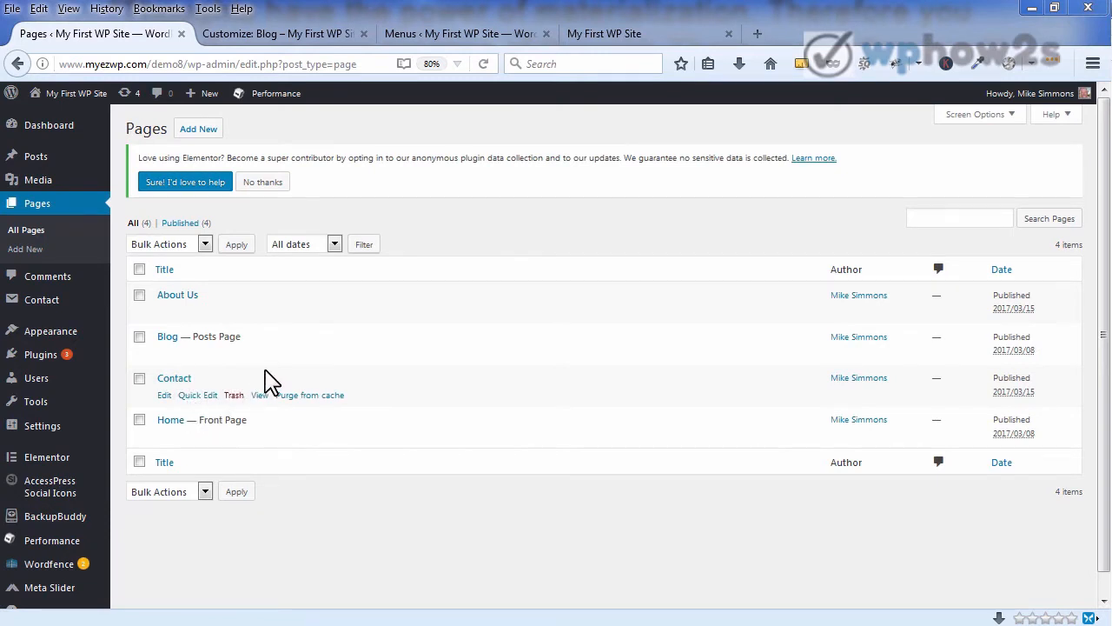
# Step: Open the Home page for editing and compare the content editor's text and visual modes
pyautogui.click(170, 420)
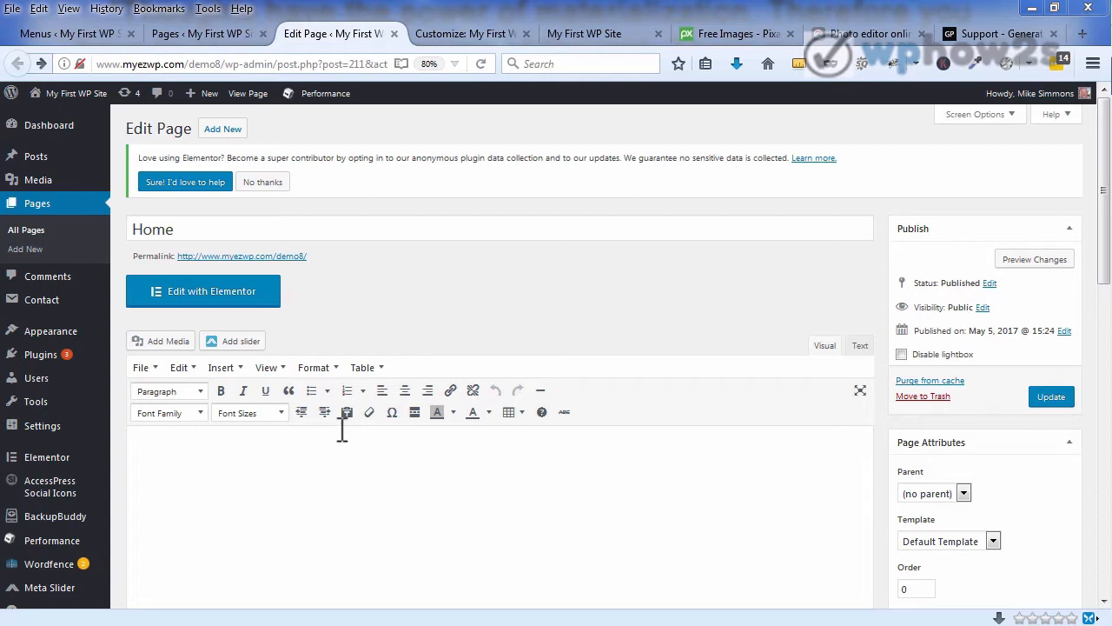
pyautogui.click(290, 450)
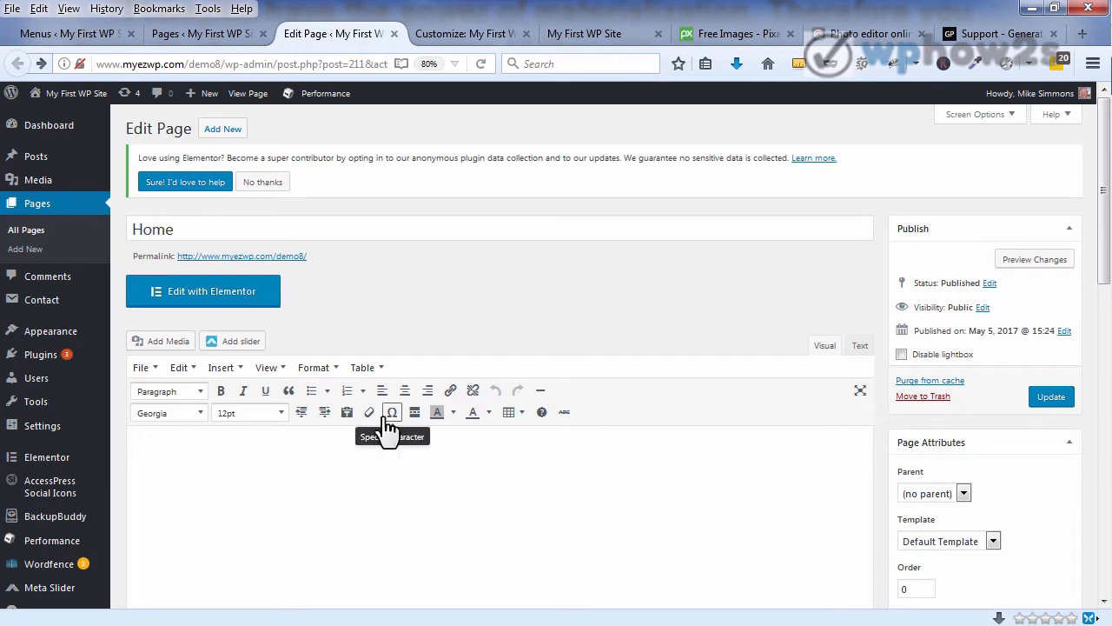
pyautogui.click(860, 347)
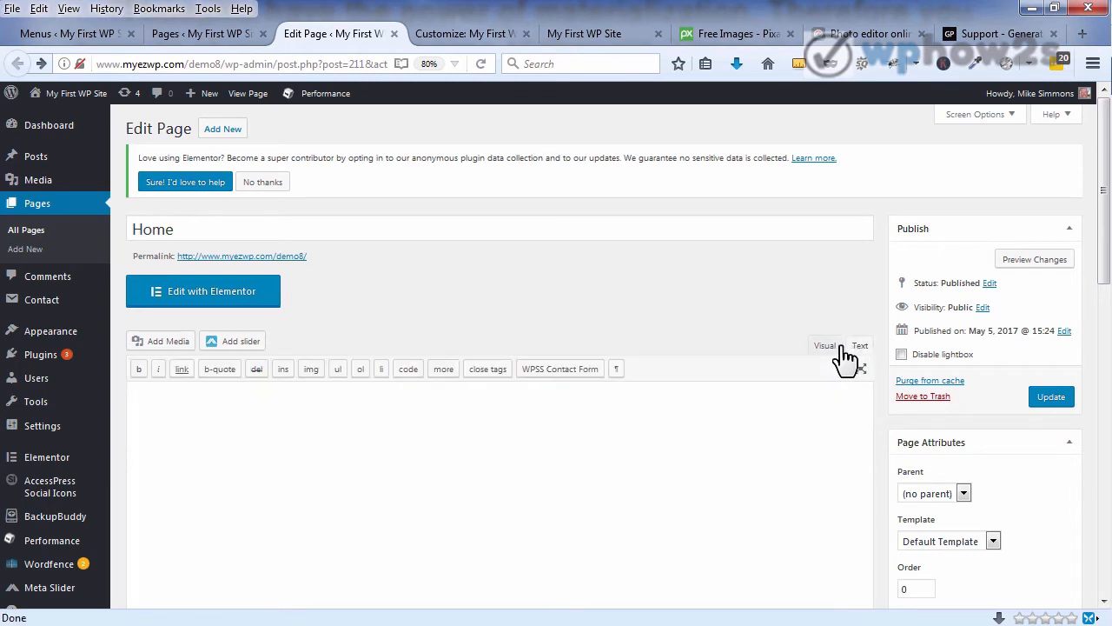
pyautogui.click(829, 349)
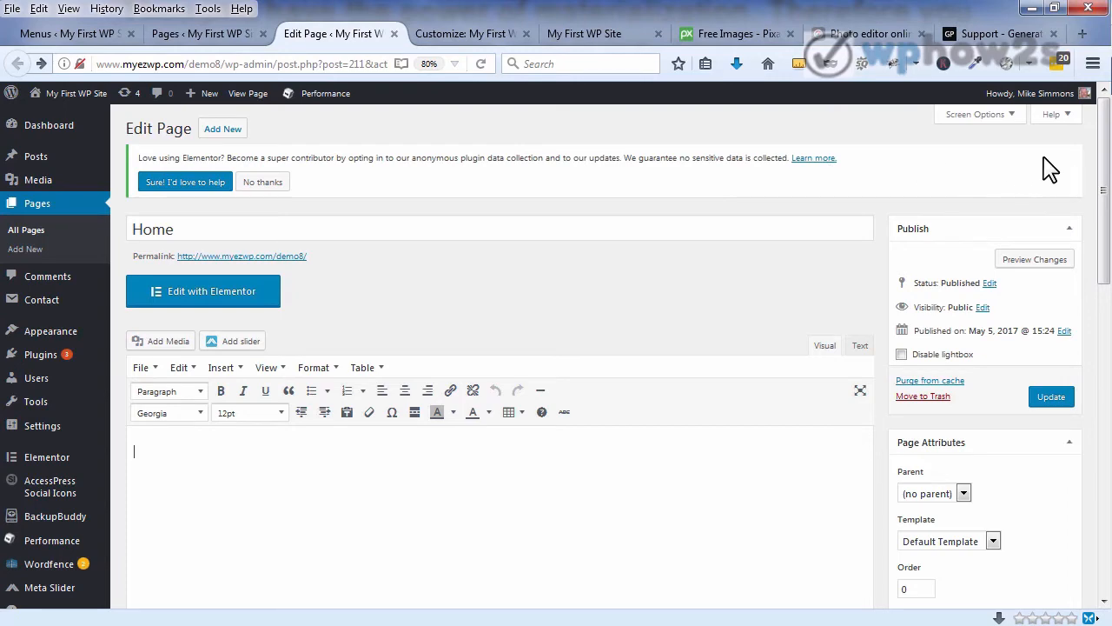
# Step: Give the Home page the Content (no sidebars) layout and a Full Width page builder container, disable its content title, and update the page
pyautogui.moveTo(1104, 139); pyautogui.dragTo(1085, 298)
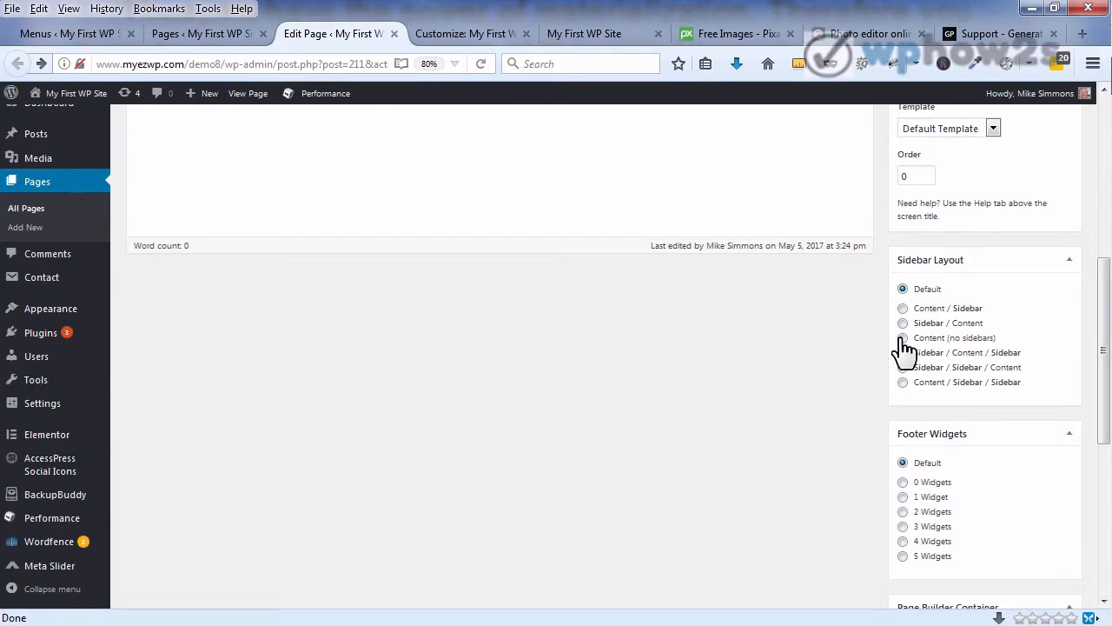
pyautogui.click(902, 338)
pyautogui.moveTo(1104, 310); pyautogui.dragTo(1093, 453)
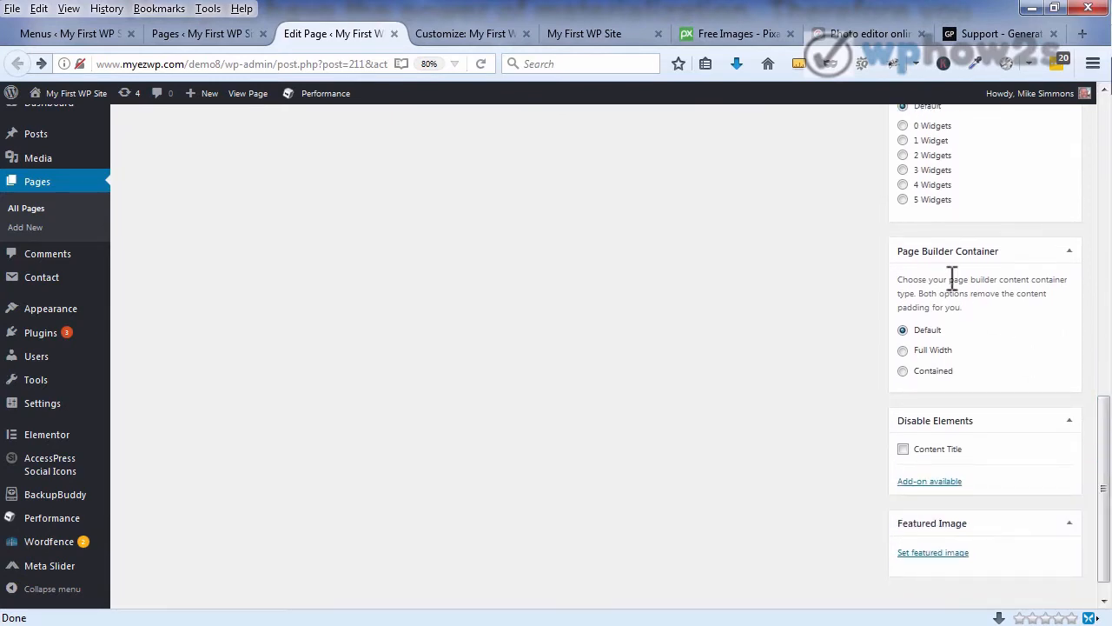
pyautogui.click(903, 350)
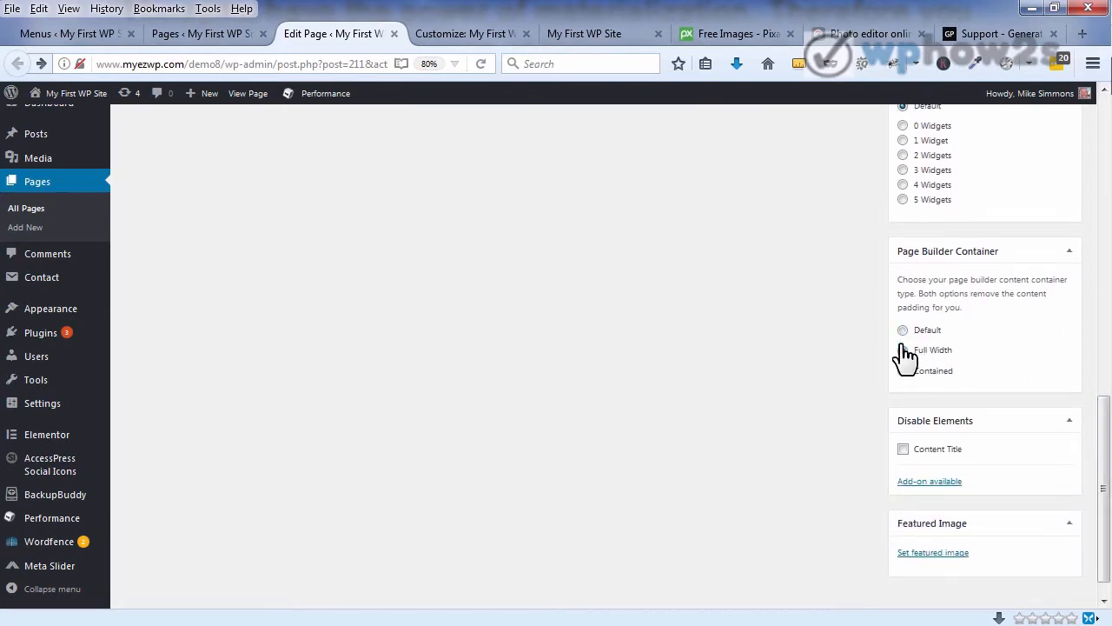
pyautogui.click(902, 450)
pyautogui.moveTo(1104, 464); pyautogui.dragTo(1106, 395)
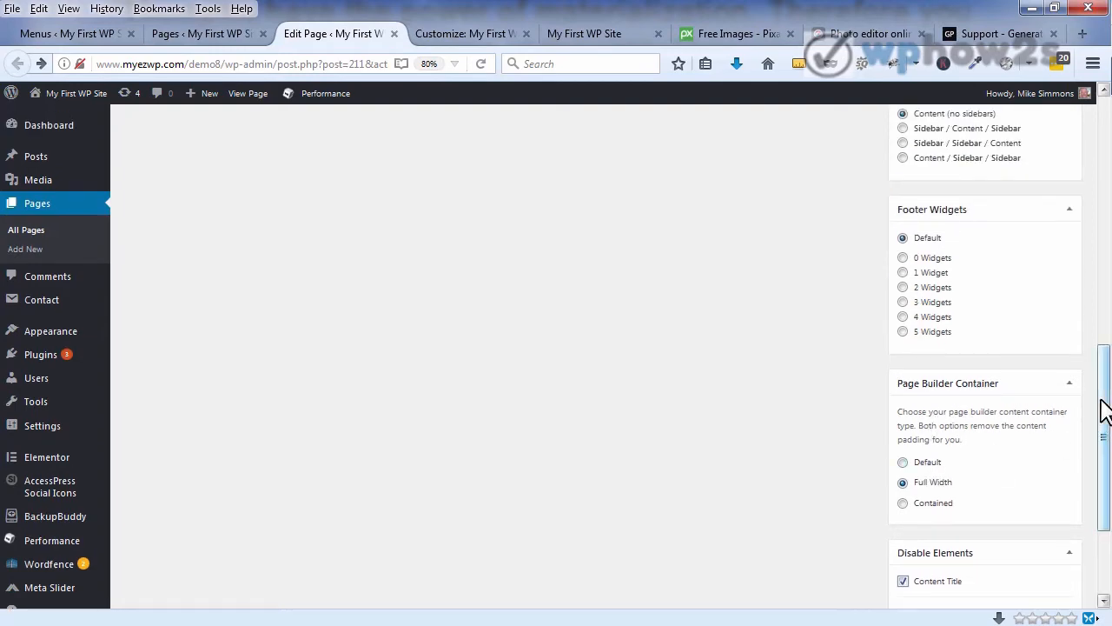
pyautogui.moveTo(1105, 408); pyautogui.dragTo(1097, 221)
pyautogui.click(1050, 398)
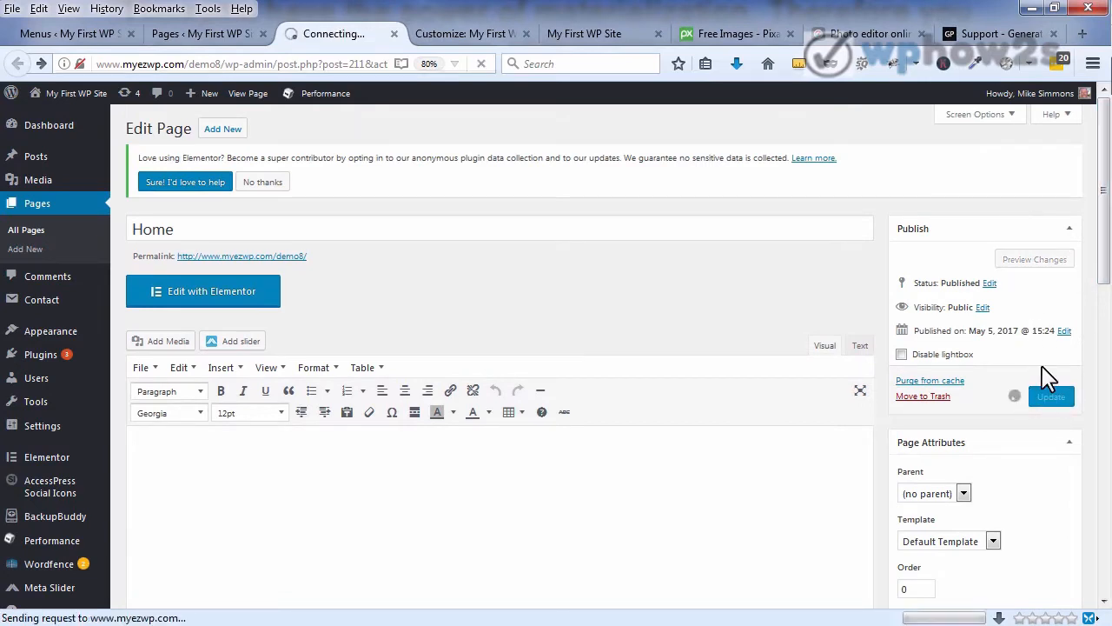
# Step: In the customizer's Layout settings, review the header width options and keep Full selected
pyautogui.click(455, 35)
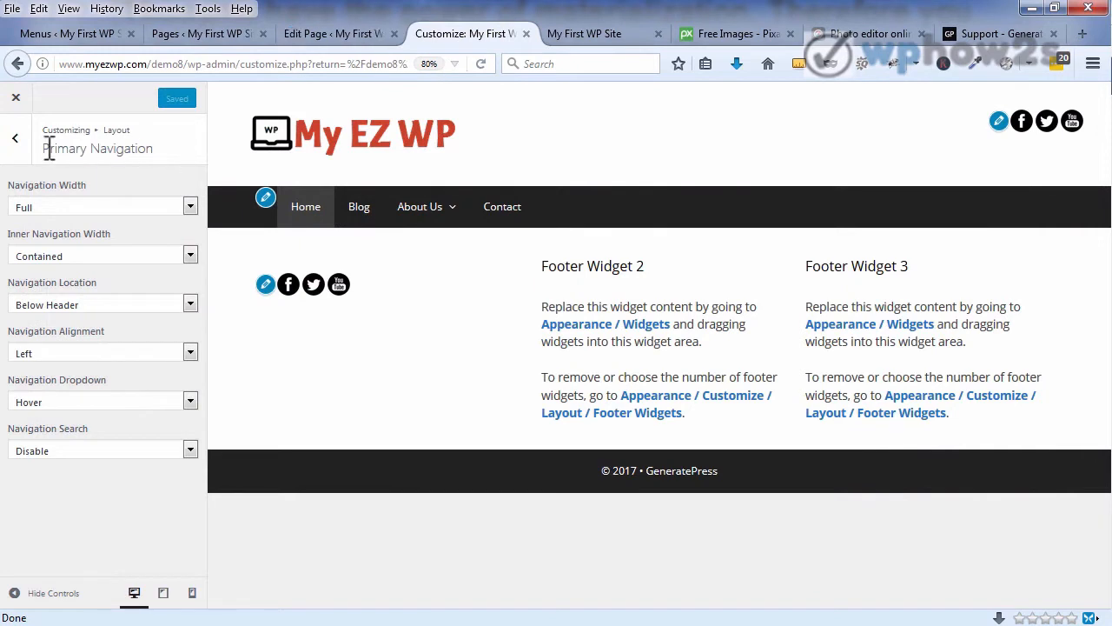
pyautogui.click(15, 143)
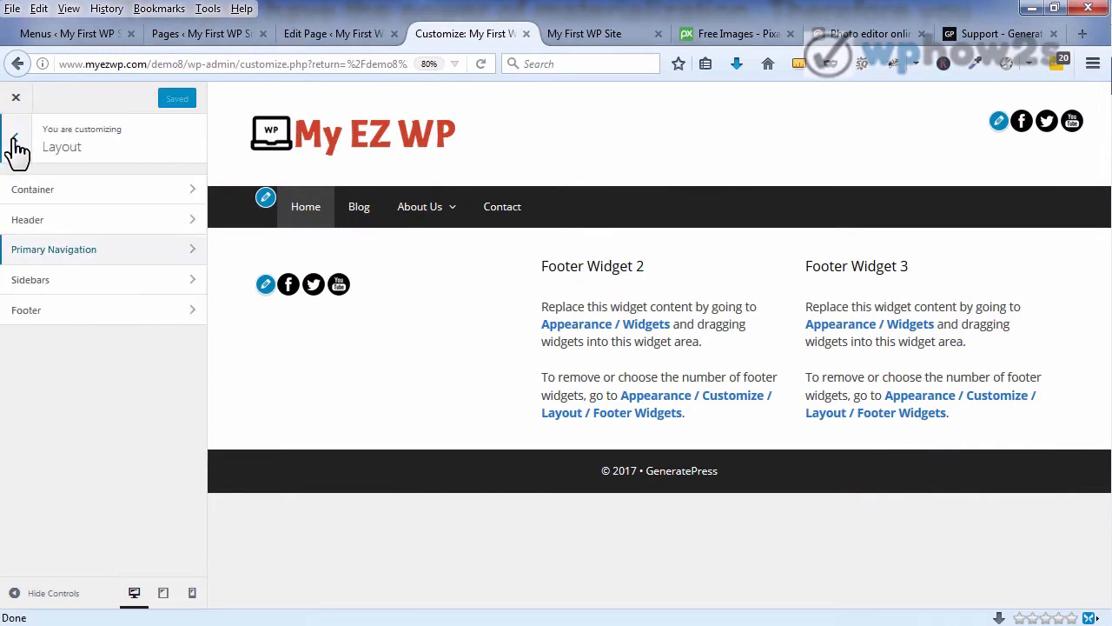
pyautogui.click(15, 142)
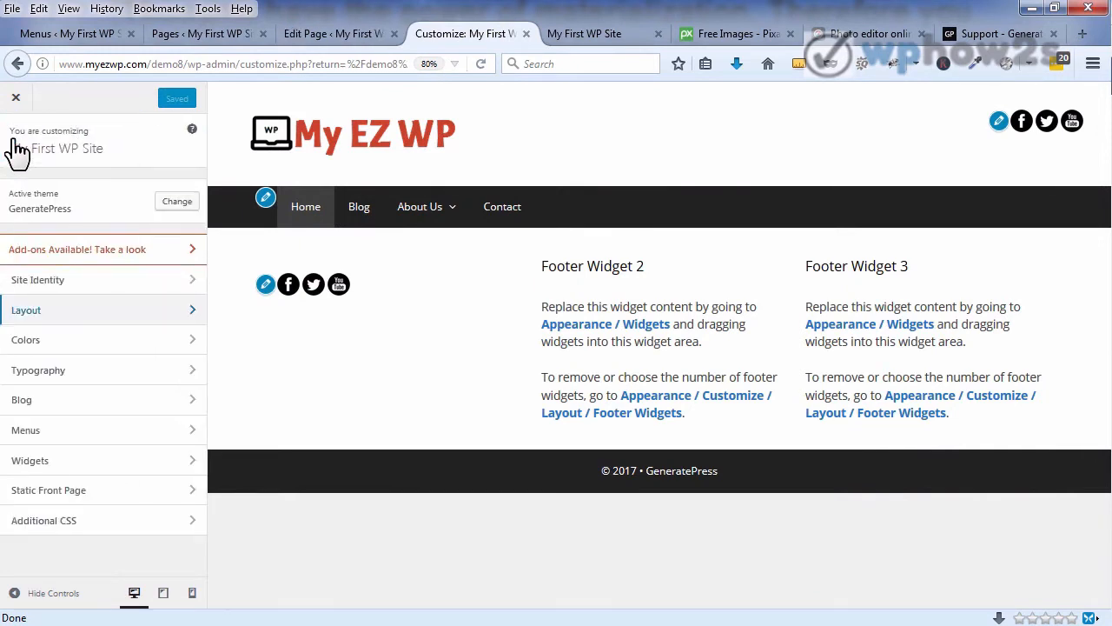
pyautogui.click(61, 317)
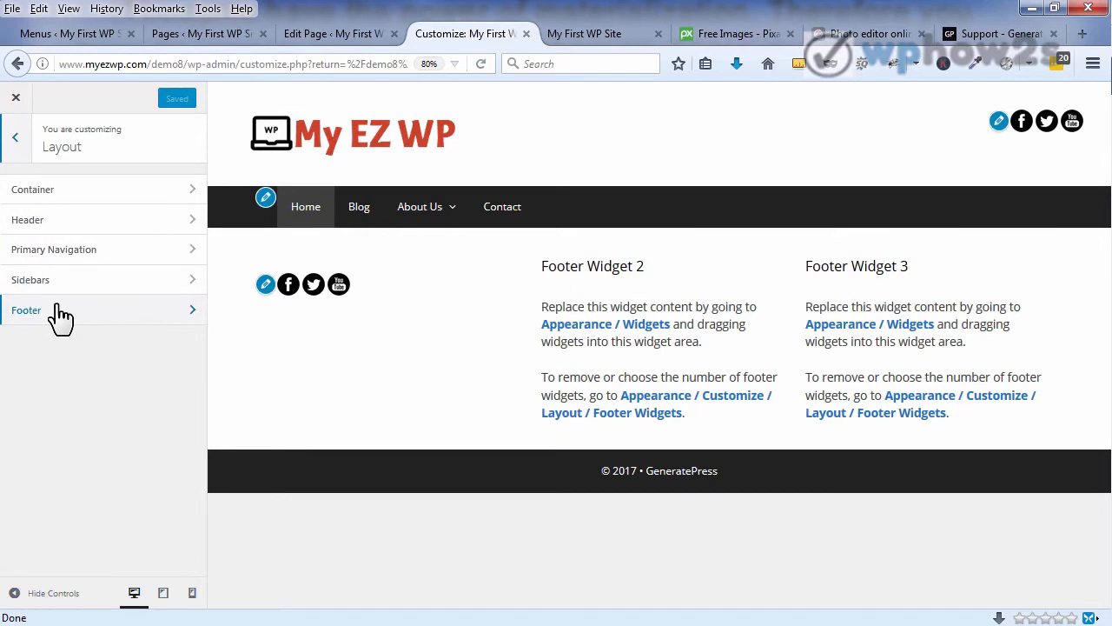
pyautogui.click(87, 228)
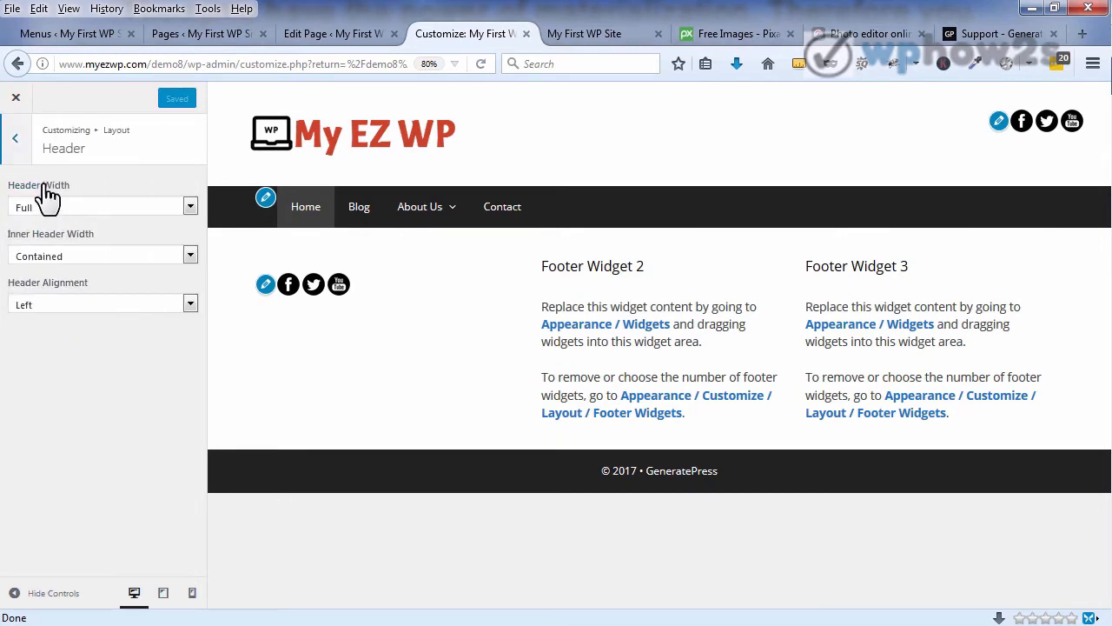
pyautogui.click(191, 211)
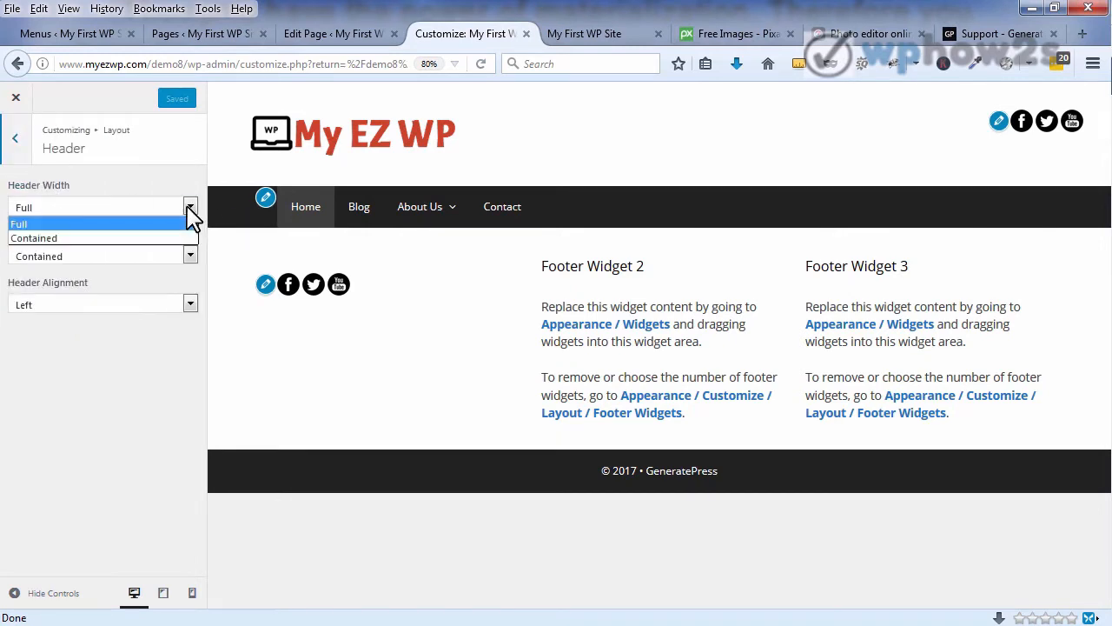
pyautogui.click(92, 224)
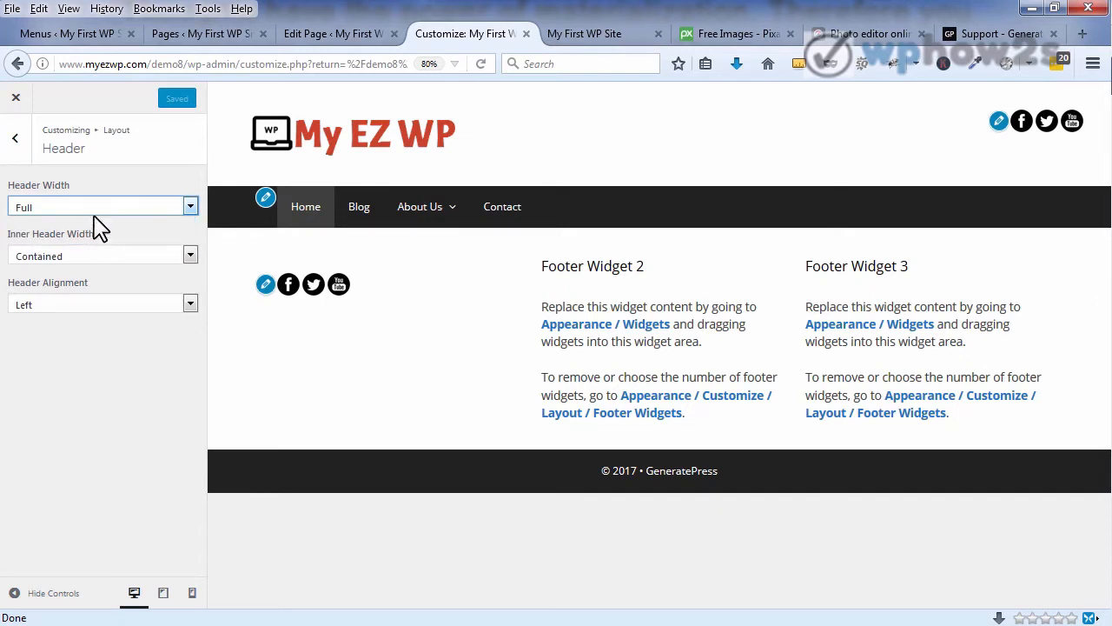
# Step: Review the primary navigation's width options in the customizer's Layout settings
pyautogui.click(17, 141)
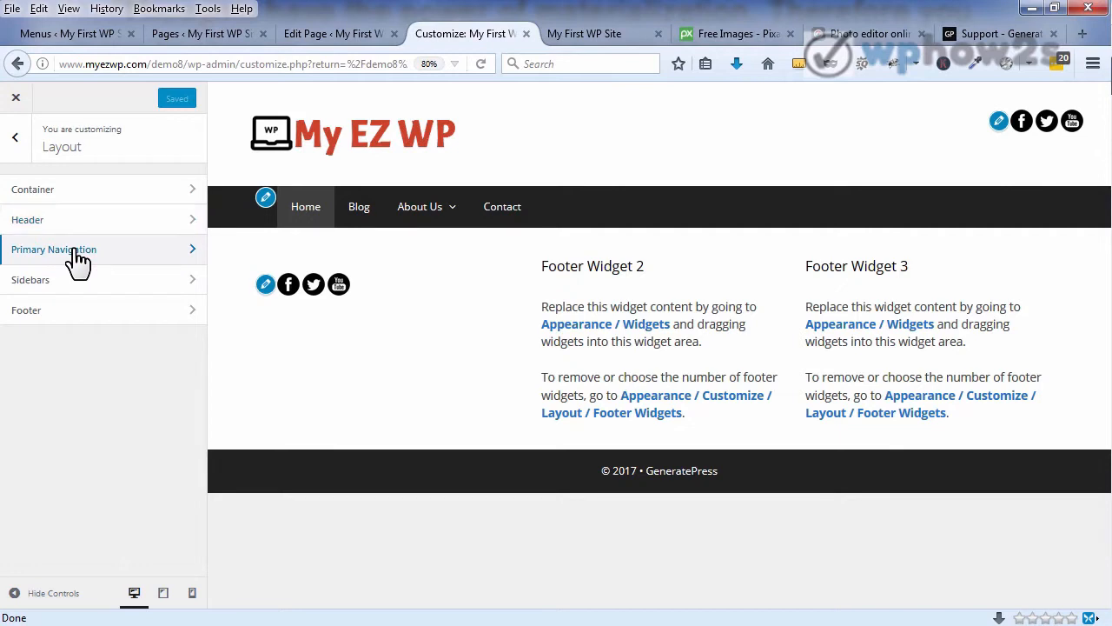
pyautogui.click(77, 254)
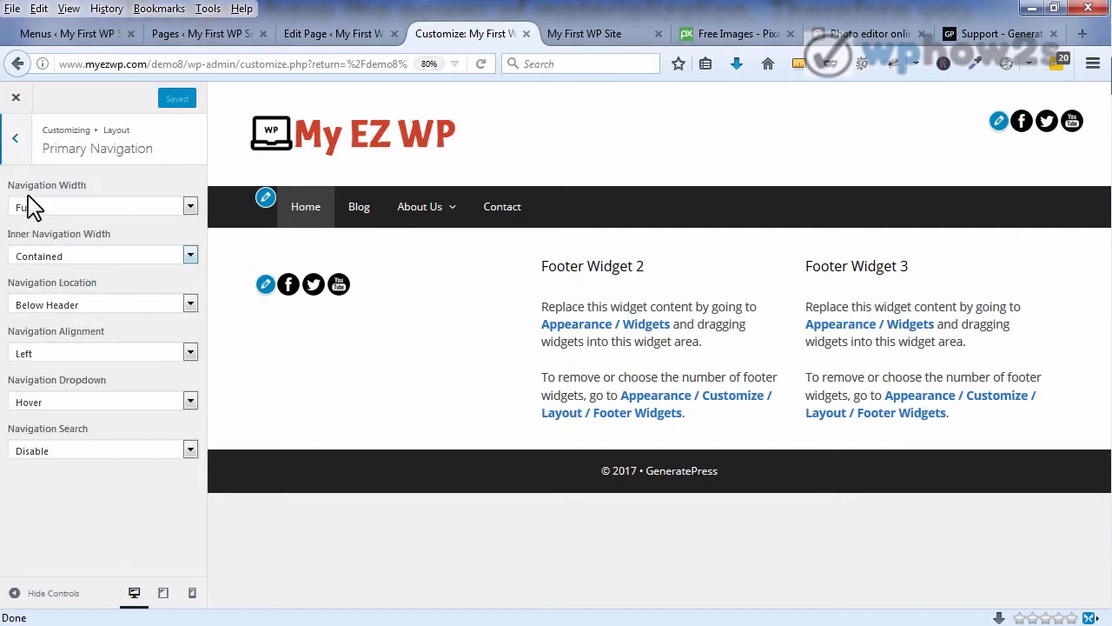
pyautogui.click(189, 208)
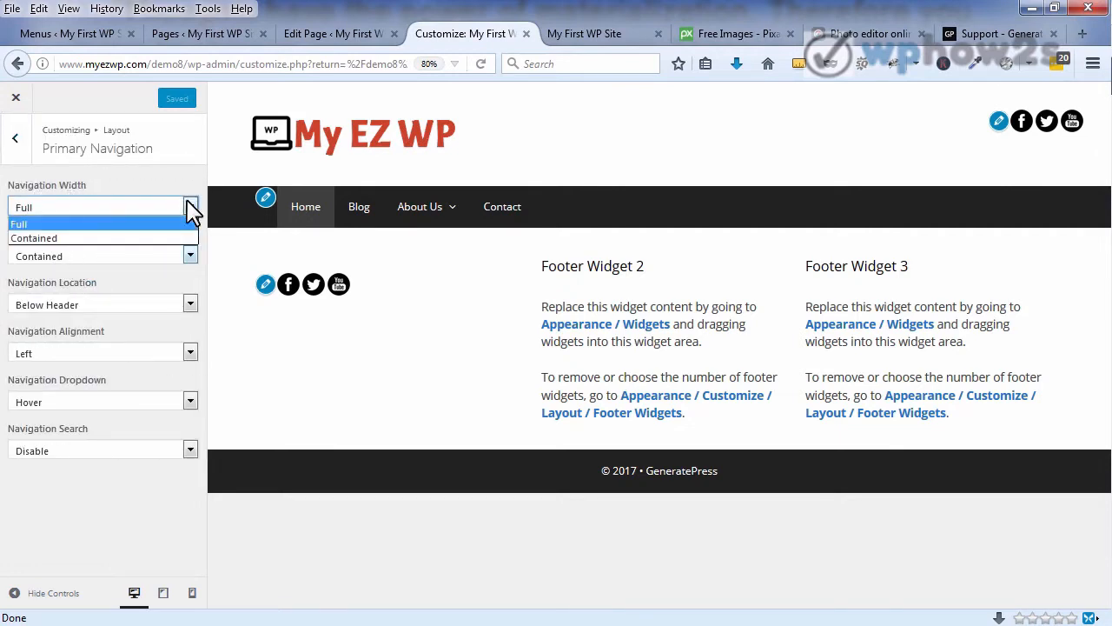
pyautogui.click(126, 189)
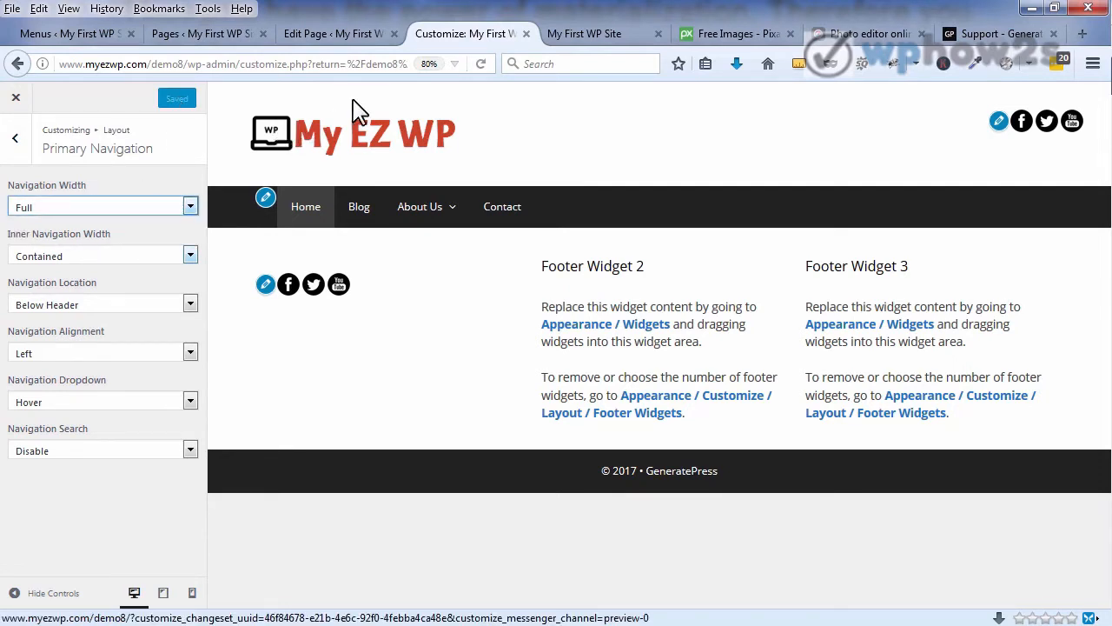
# Step: Open the Home page in Elementor and compare it with the home page loaded on the site
pyautogui.click(339, 40)
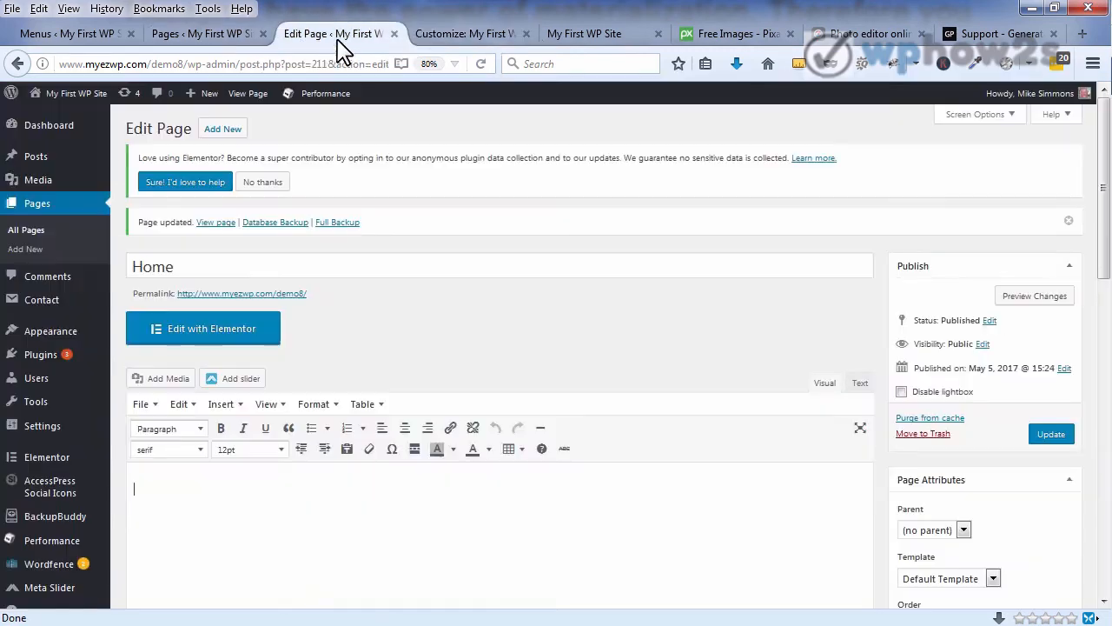
pyautogui.click(222, 346)
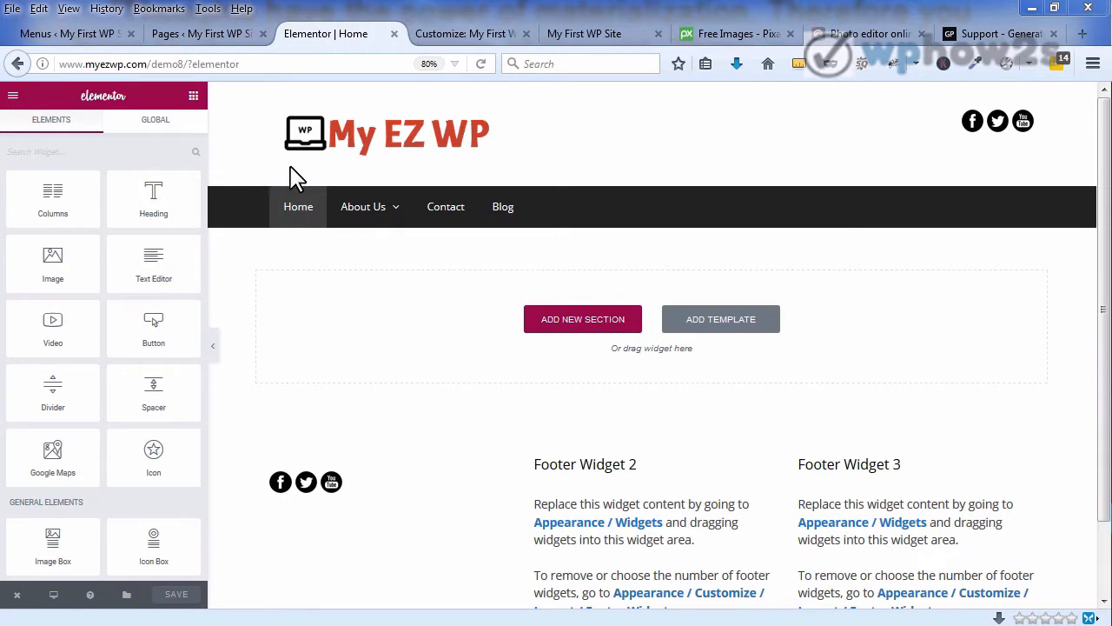
pyautogui.moveTo(390, 221)
pyautogui.click(587, 39)
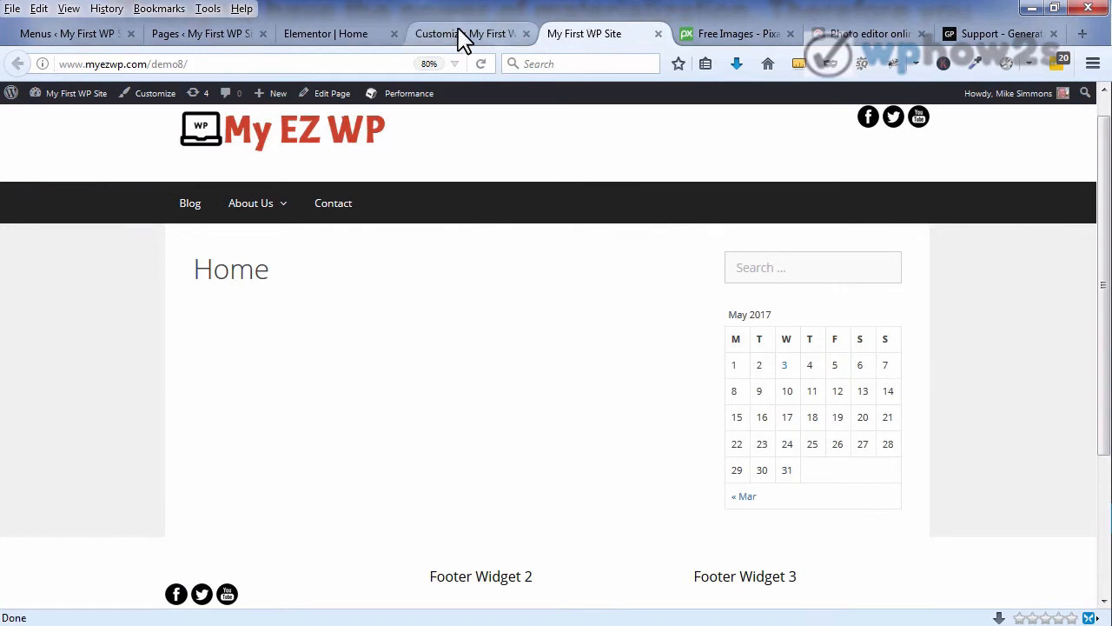
pyautogui.click(313, 40)
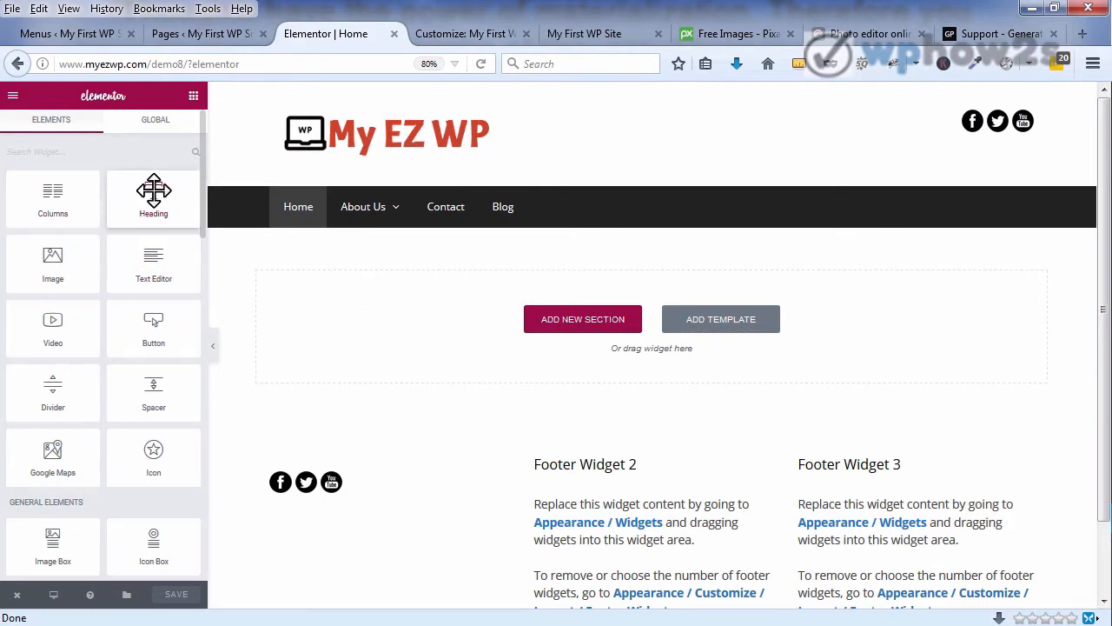
# Step: Add a single-column section to the Home page and place a Heading element in it
pyautogui.click(585, 321)
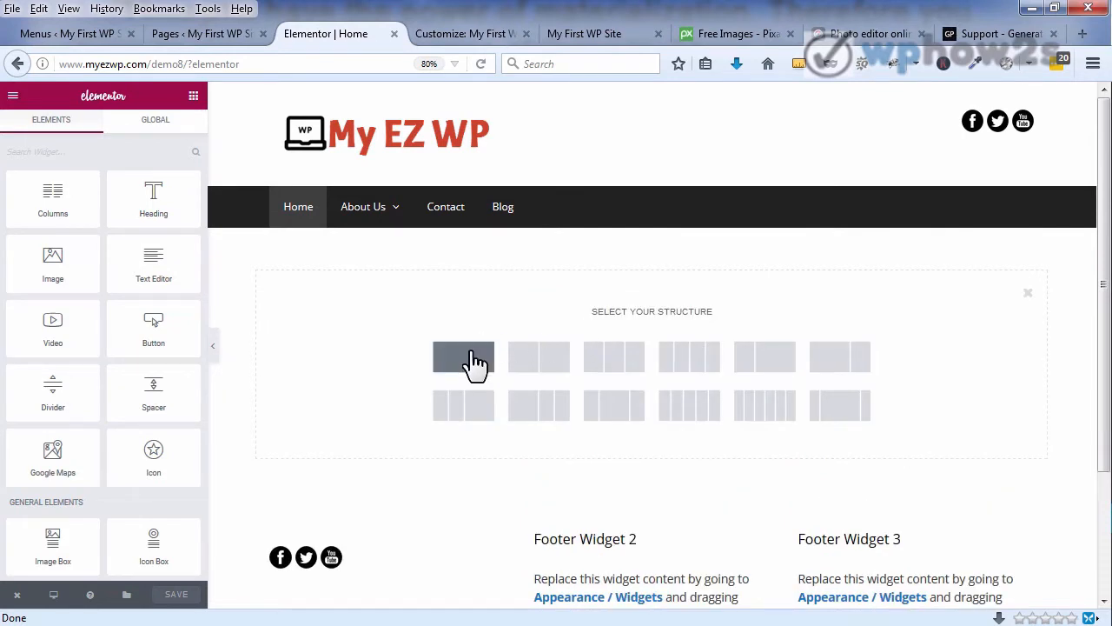
pyautogui.click(476, 364)
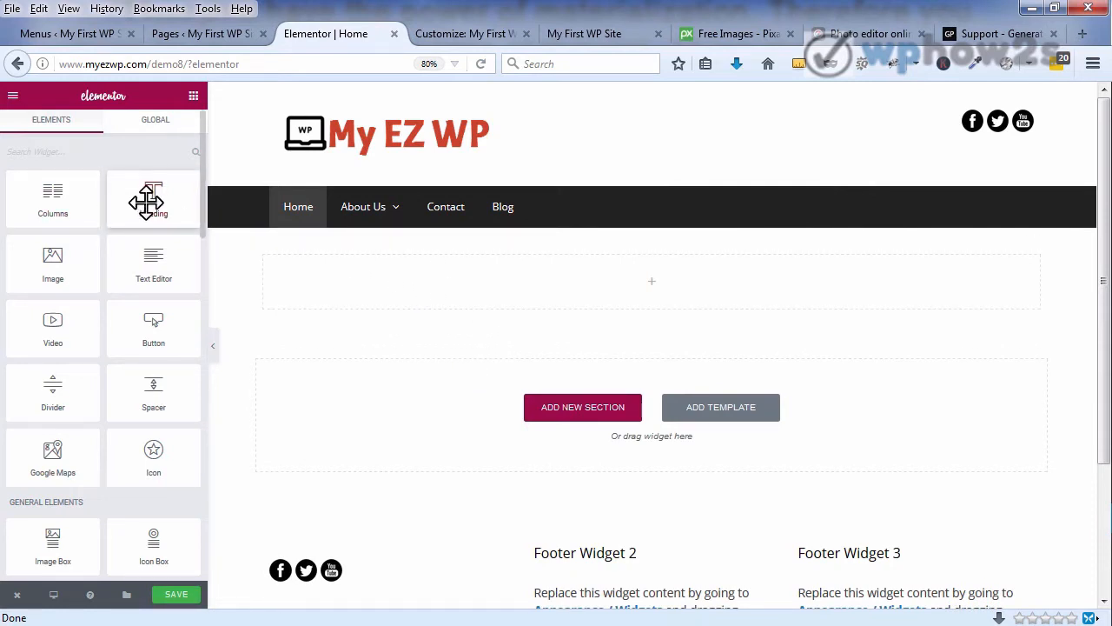
pyautogui.moveTo(146, 197); pyautogui.dragTo(356, 266)
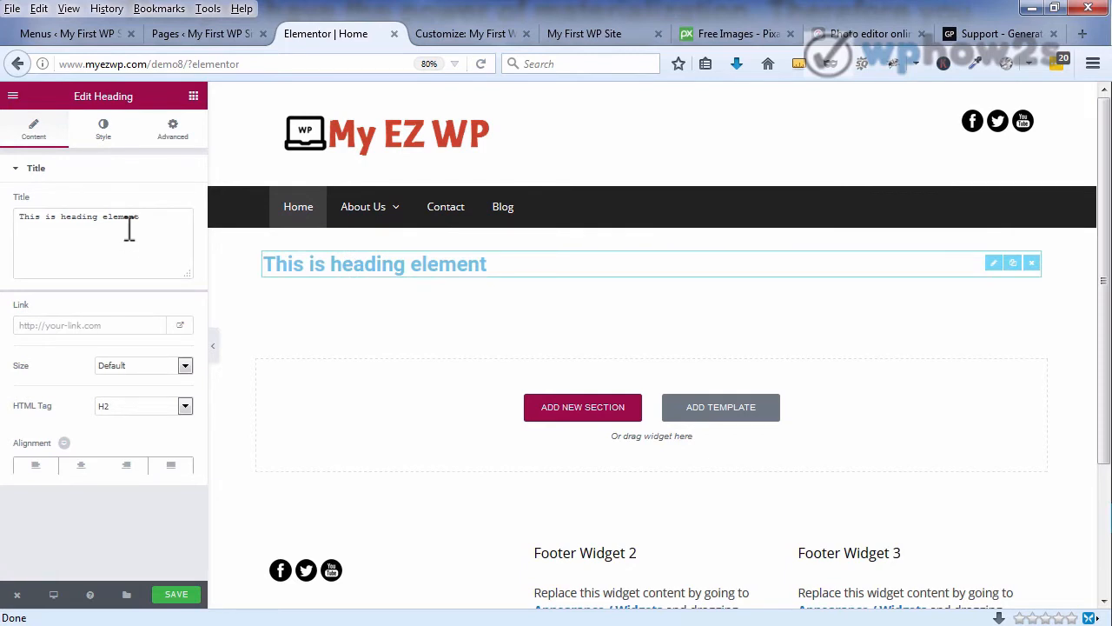
# Step: Set the heading's size to XXL and center it
pyautogui.moveTo(148, 217); pyautogui.dragTo(27, 223)
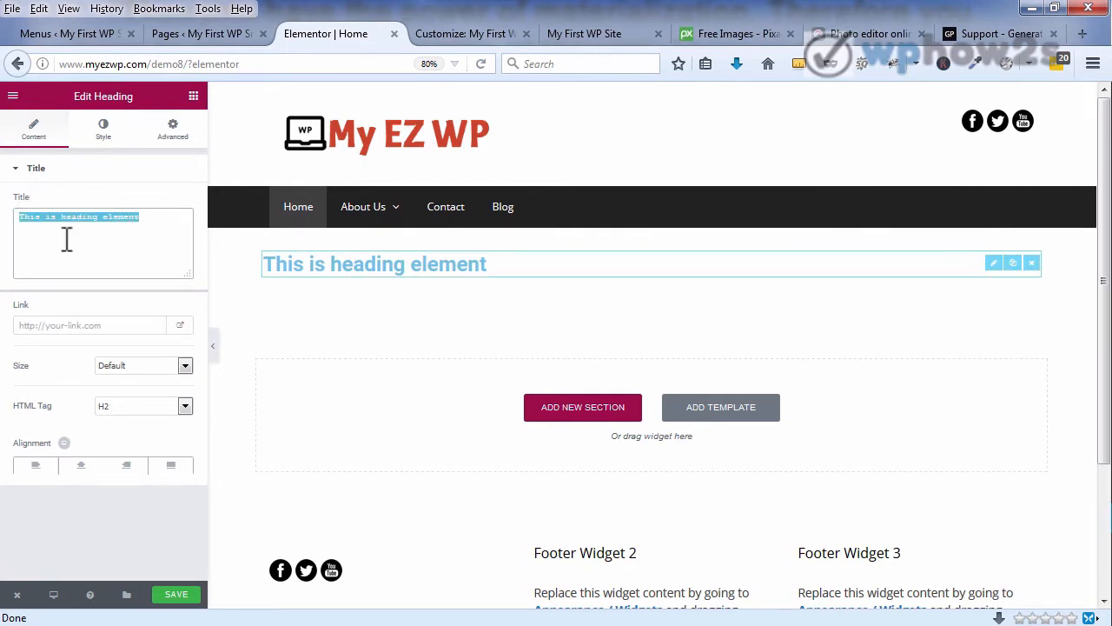
pyautogui.click(185, 366)
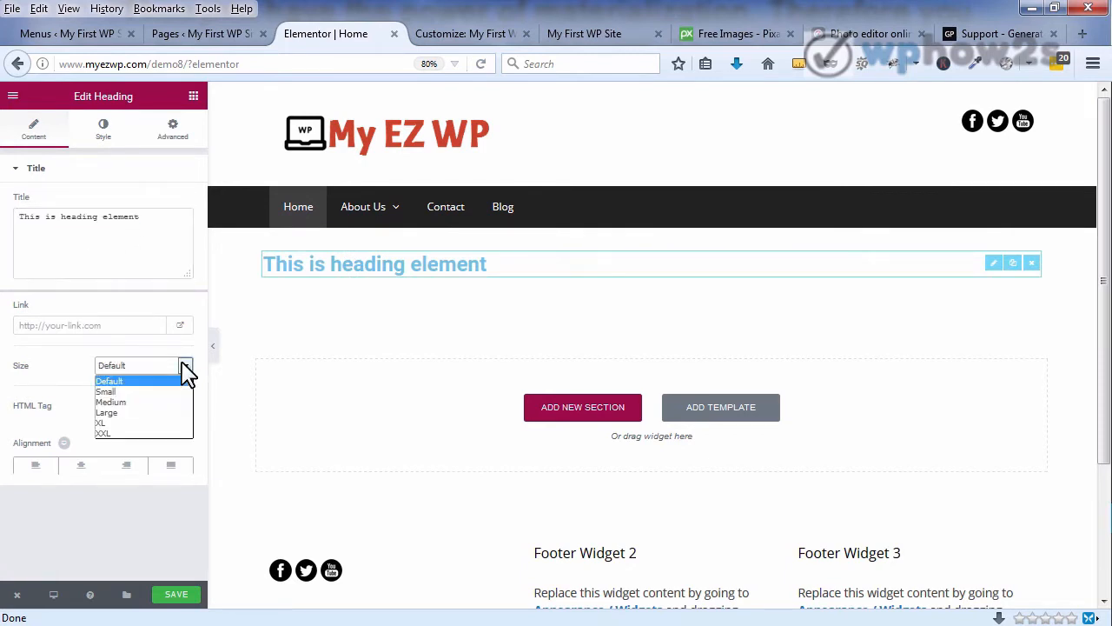
pyautogui.click(144, 432)
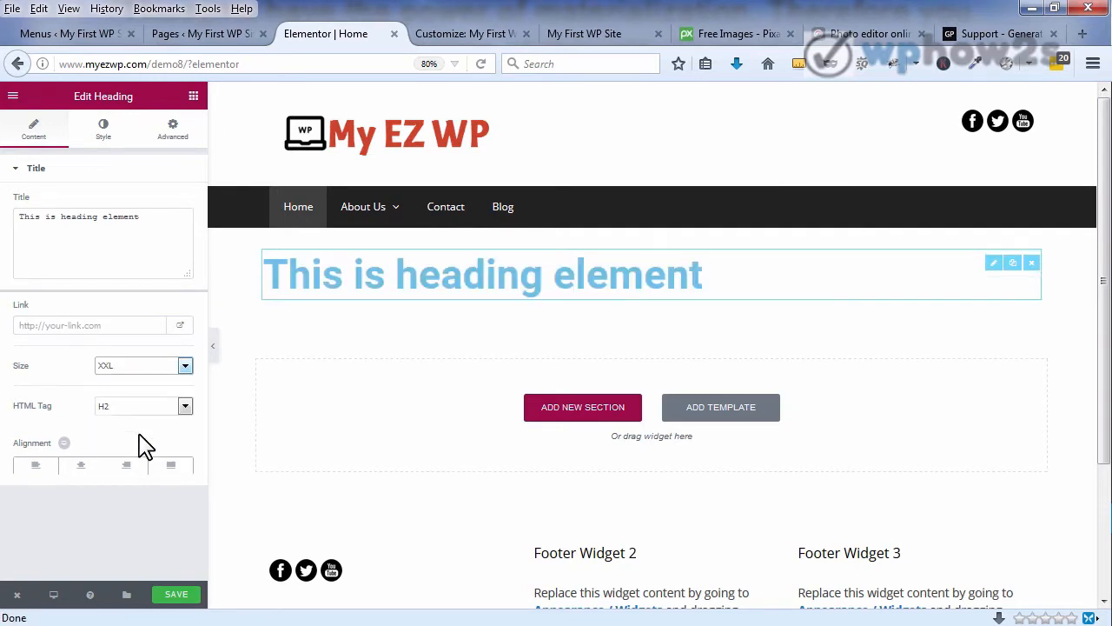
pyautogui.click(85, 469)
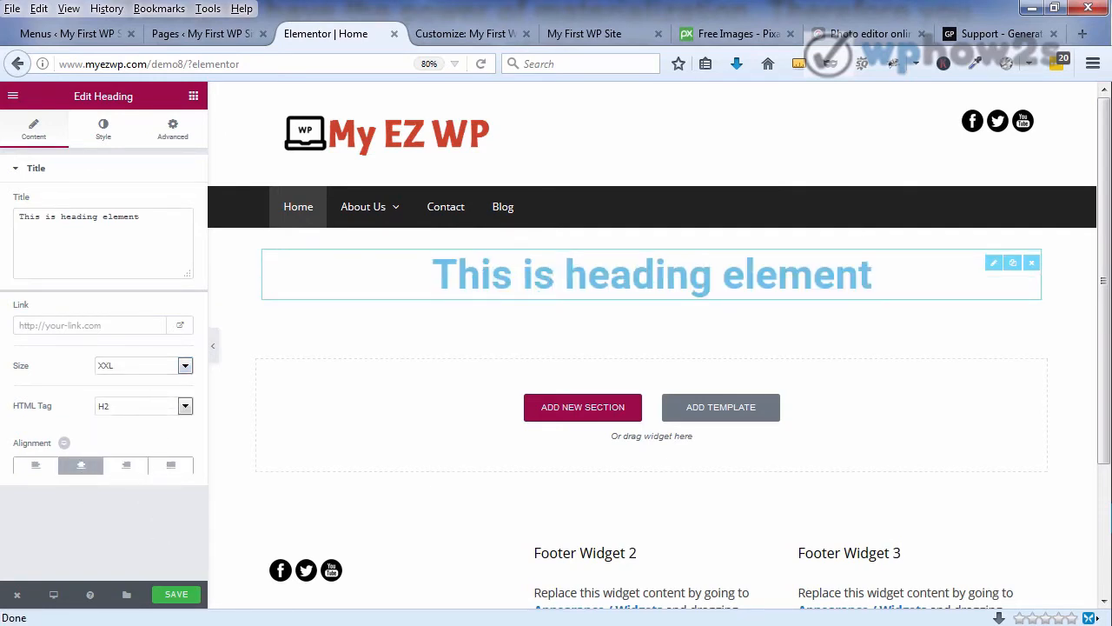
# Step: Save the Home page, reload the live site to check the heading, and return to the Elementor editor
pyautogui.click(182, 596)
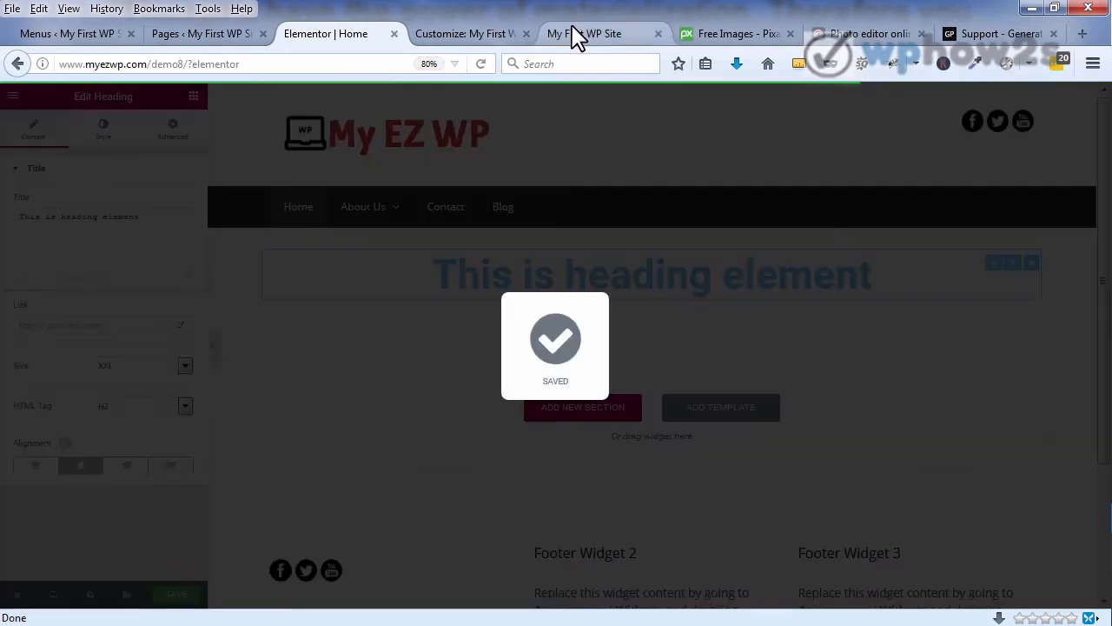
pyautogui.click(578, 37)
pyautogui.rightClick(578, 39)
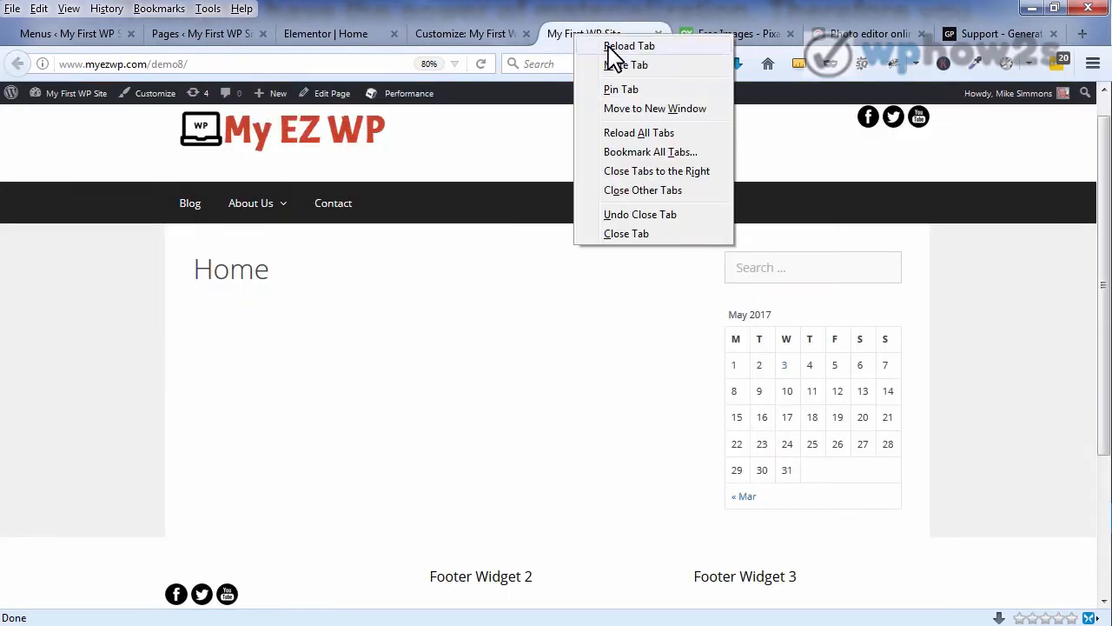
pyautogui.click(627, 48)
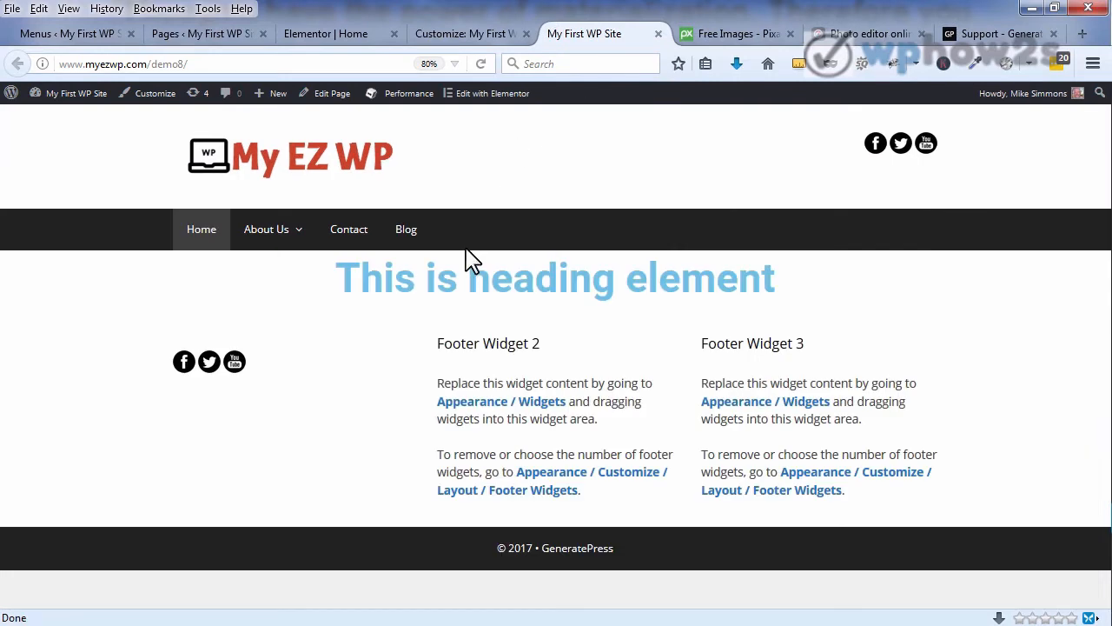
pyautogui.click(345, 35)
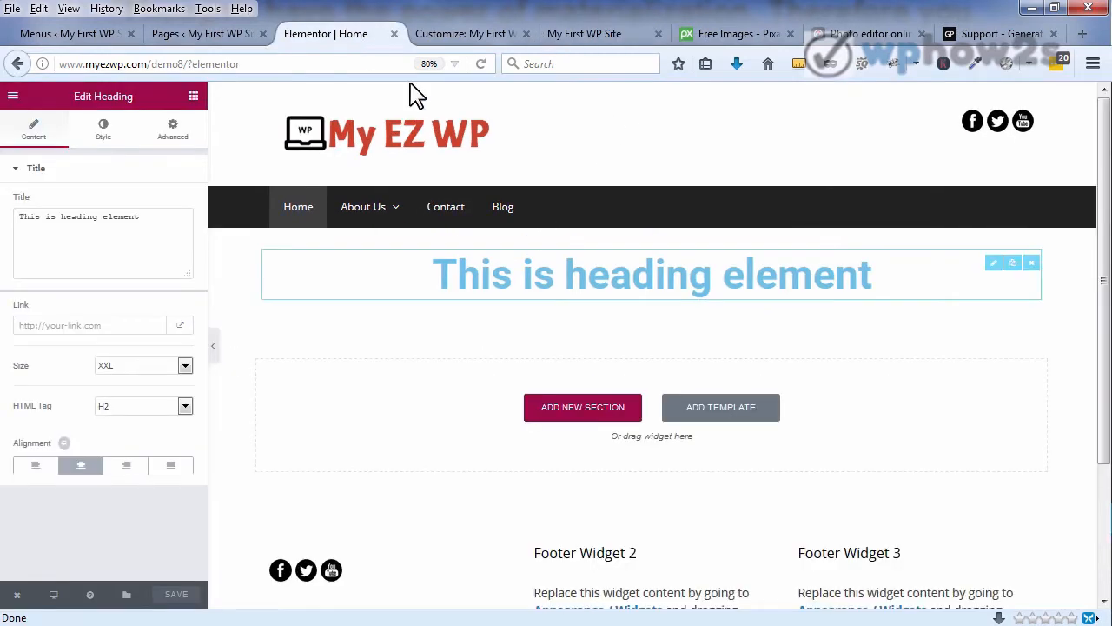
# Step: Delete the heading and its now empty section from the Home page, and save the page
pyautogui.click(1031, 263)
pyautogui.click(619, 315)
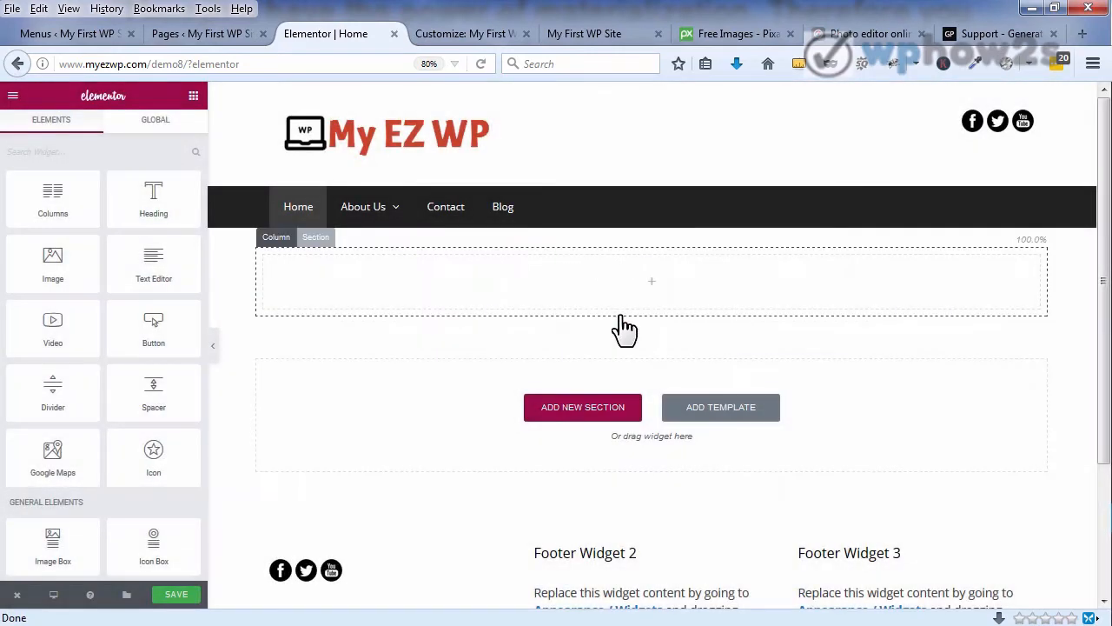
pyautogui.click(323, 240)
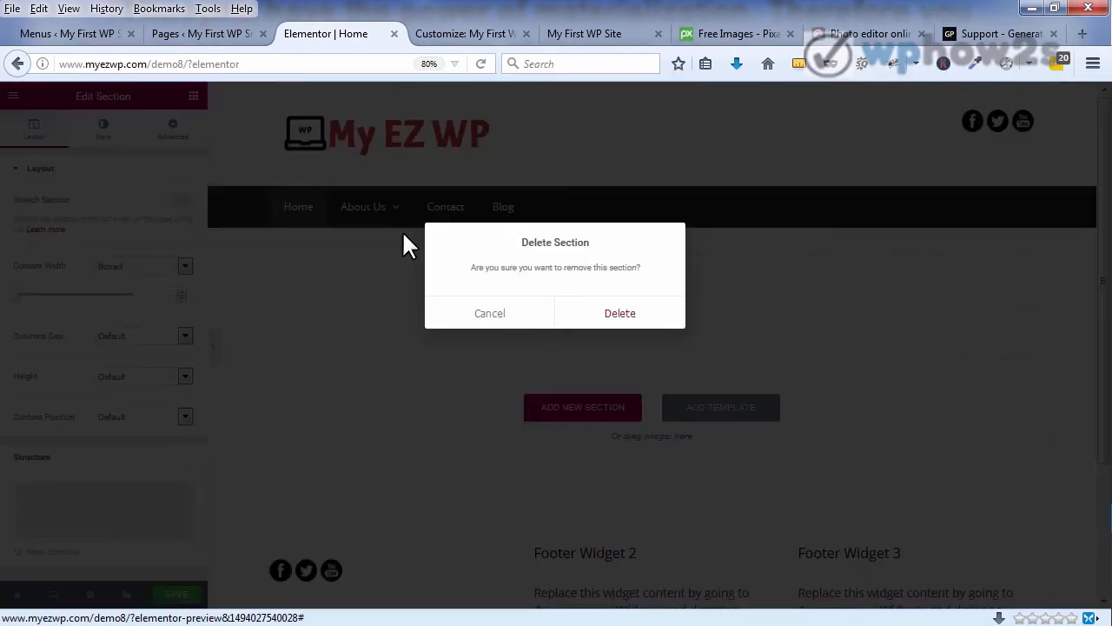
pyautogui.click(405, 244)
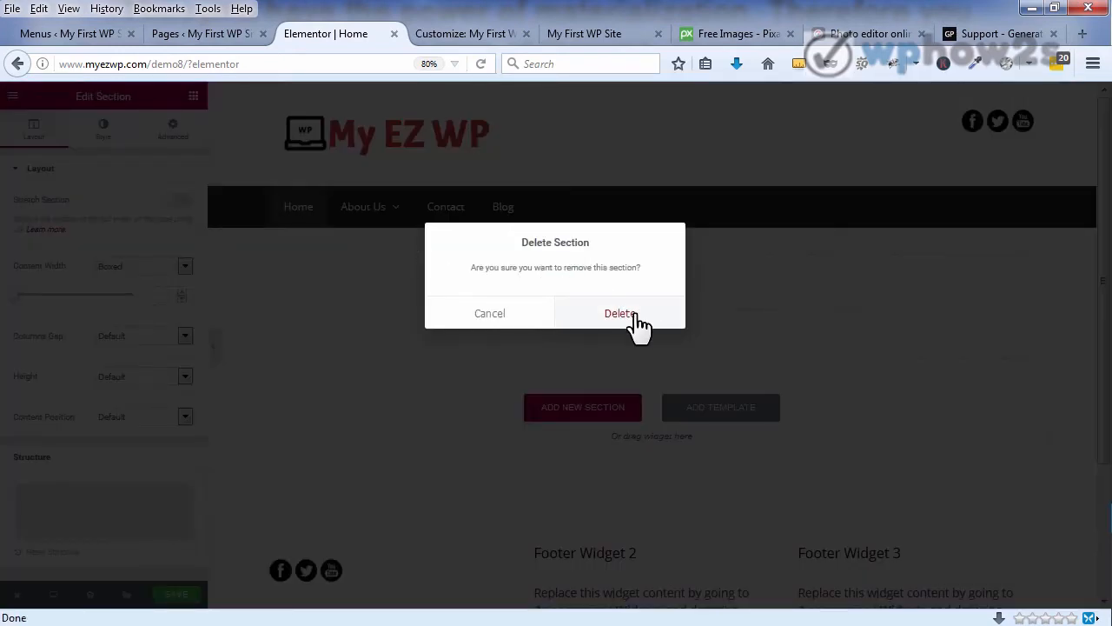
pyautogui.click(632, 314)
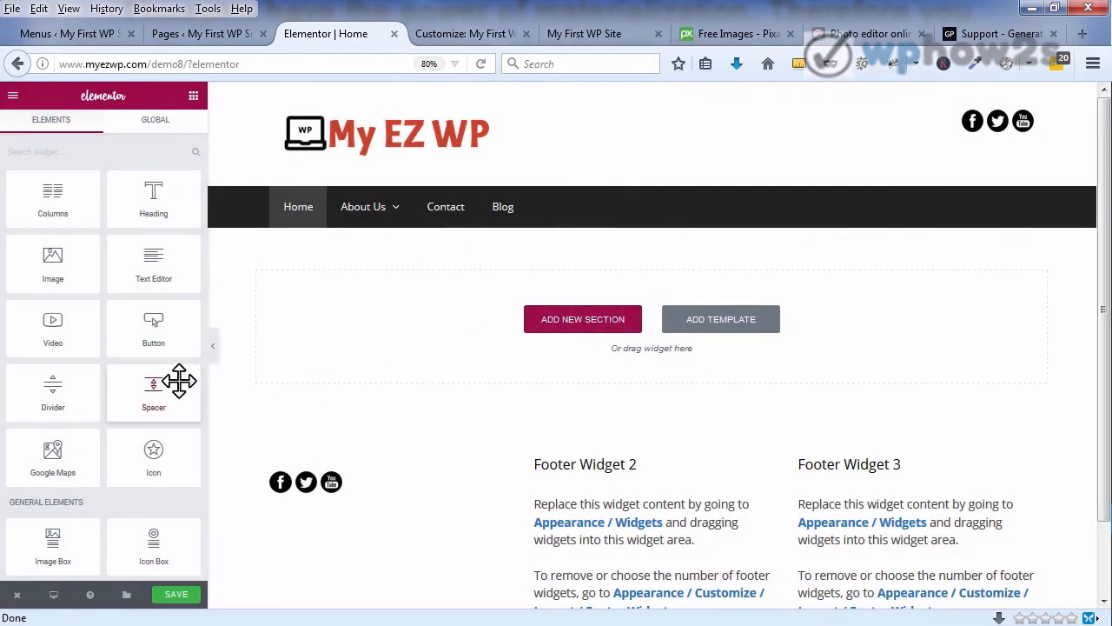
pyautogui.click(178, 600)
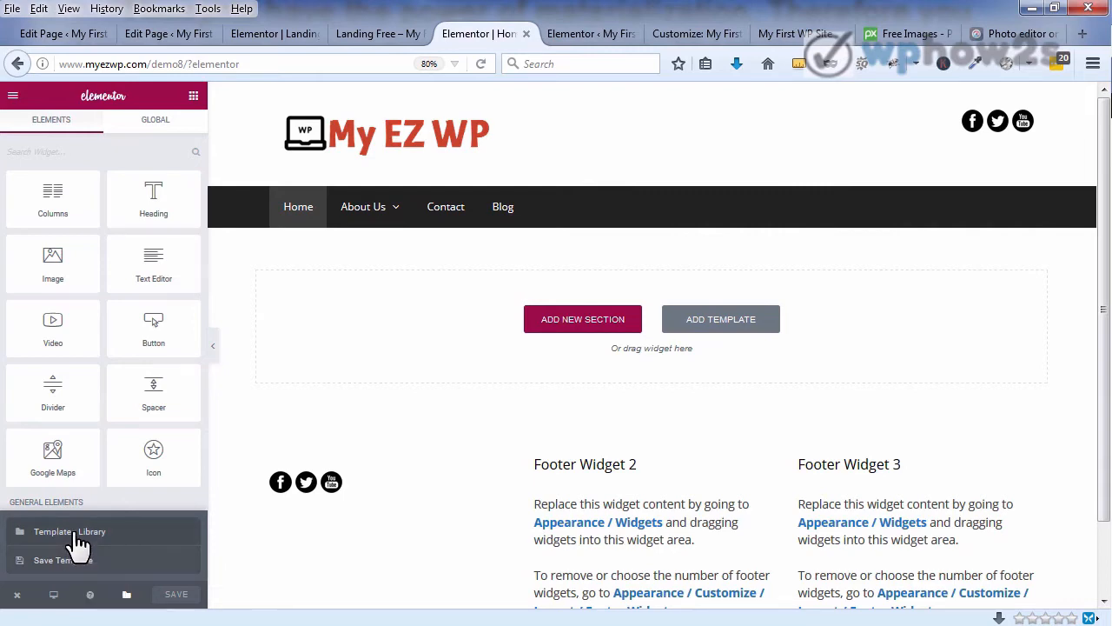
# Step: Browse the predesigned templates in the Elementor library, preview the Homepage – App template, and close the library
pyautogui.click(138, 529)
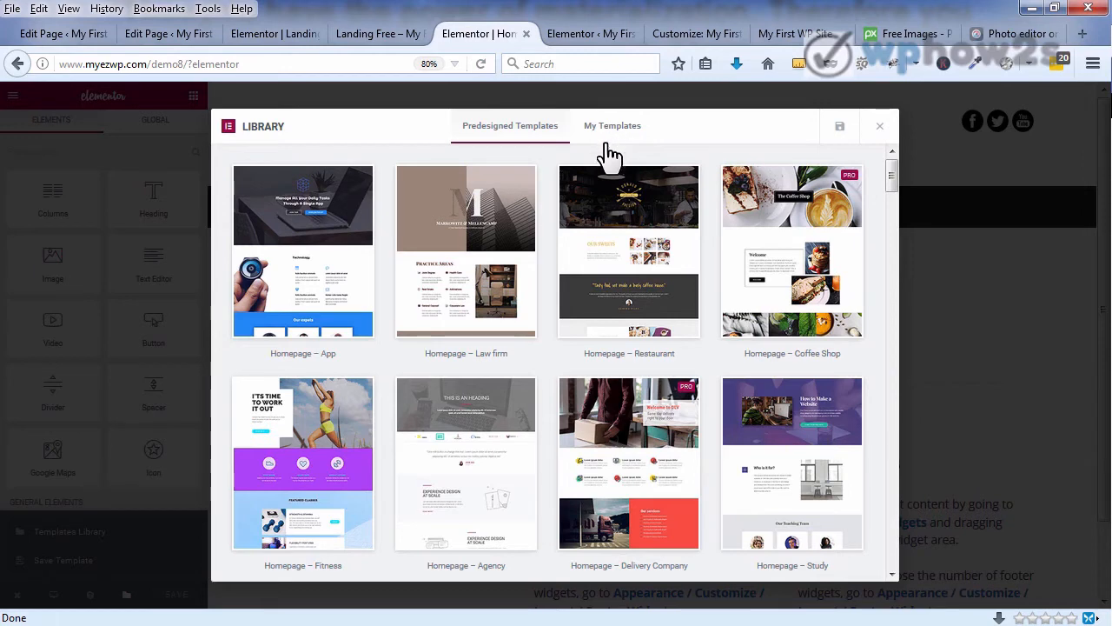
pyautogui.moveTo(330, 289)
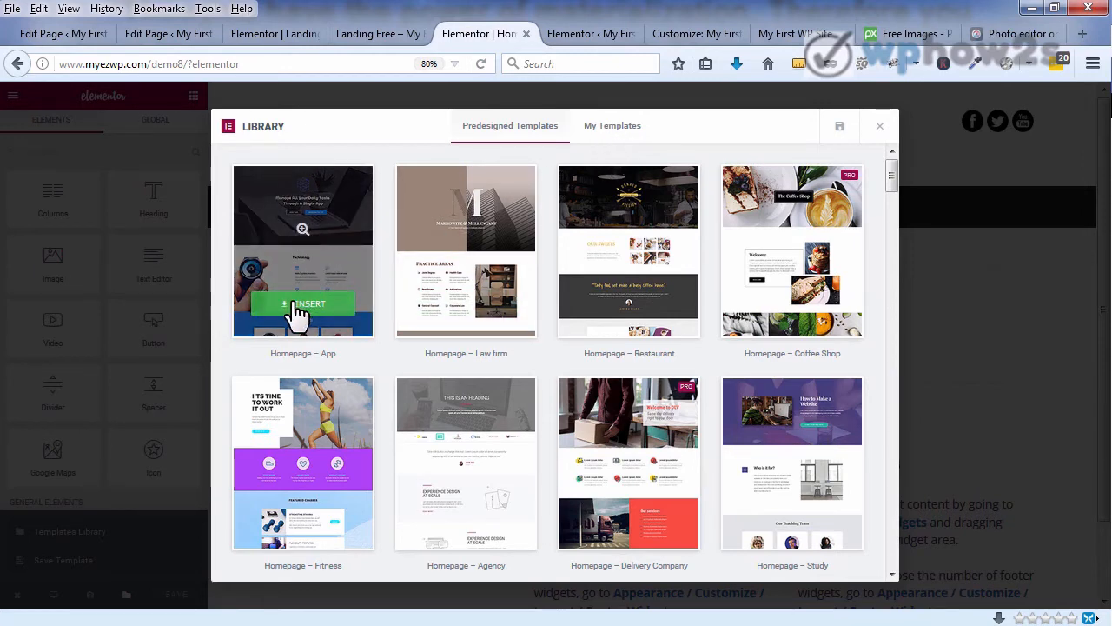
pyautogui.moveTo(795, 304)
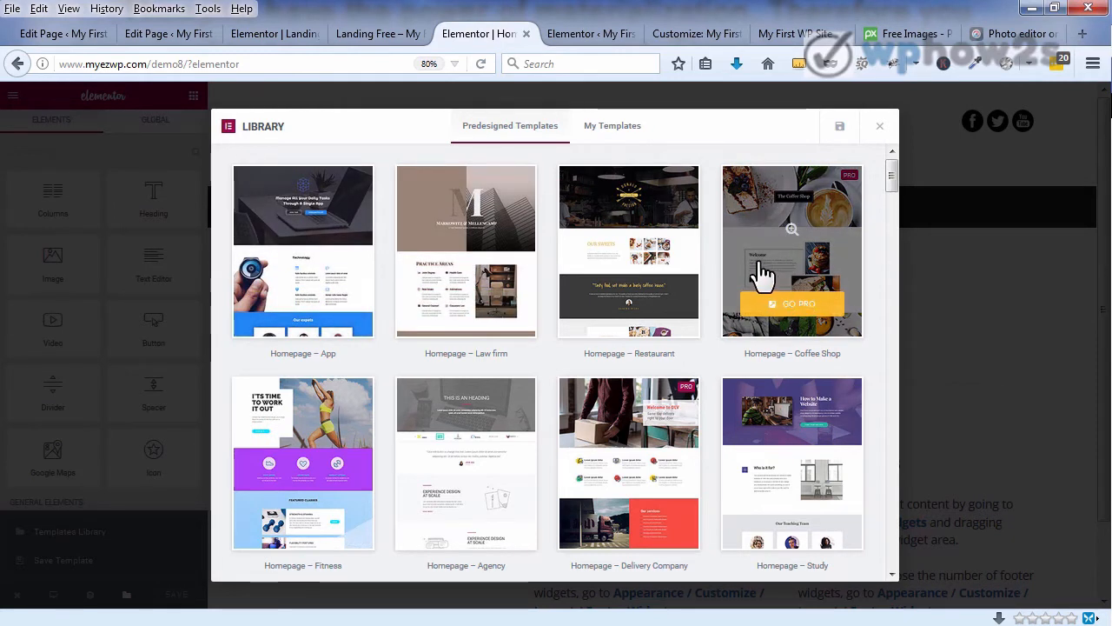
pyautogui.click(303, 237)
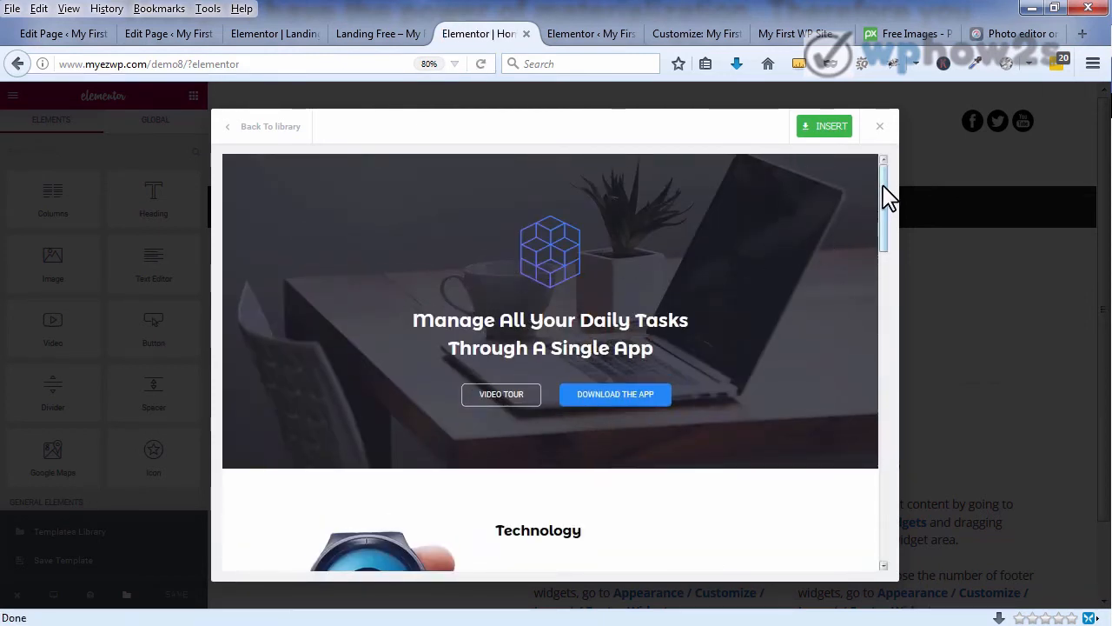
pyautogui.moveTo(884, 193); pyautogui.dragTo(858, 409)
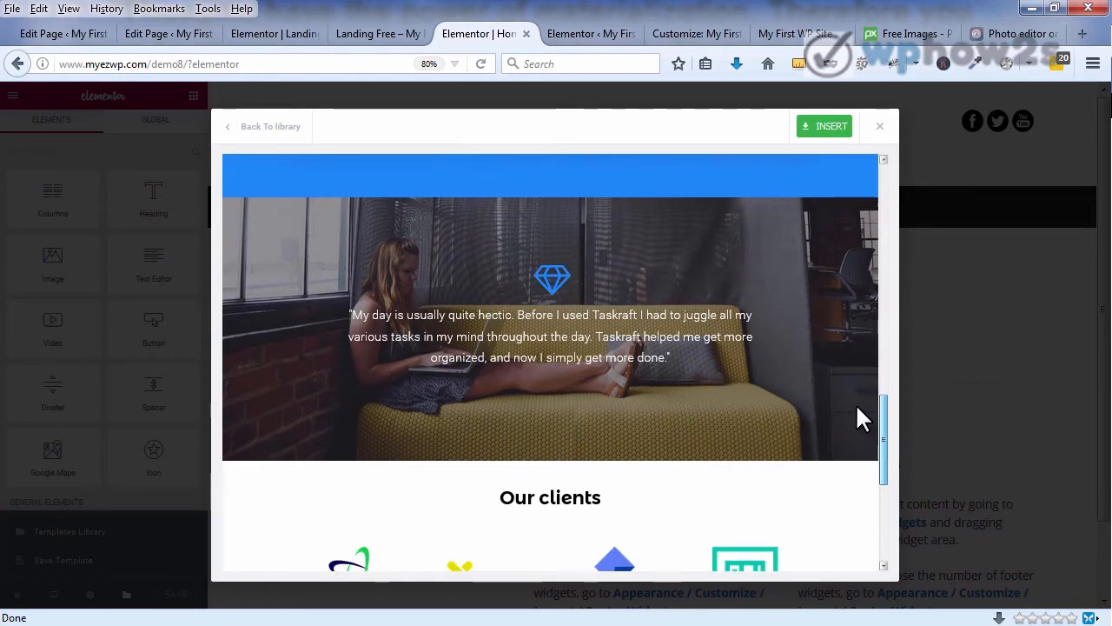
pyautogui.moveTo(861, 407); pyautogui.dragTo(876, 190)
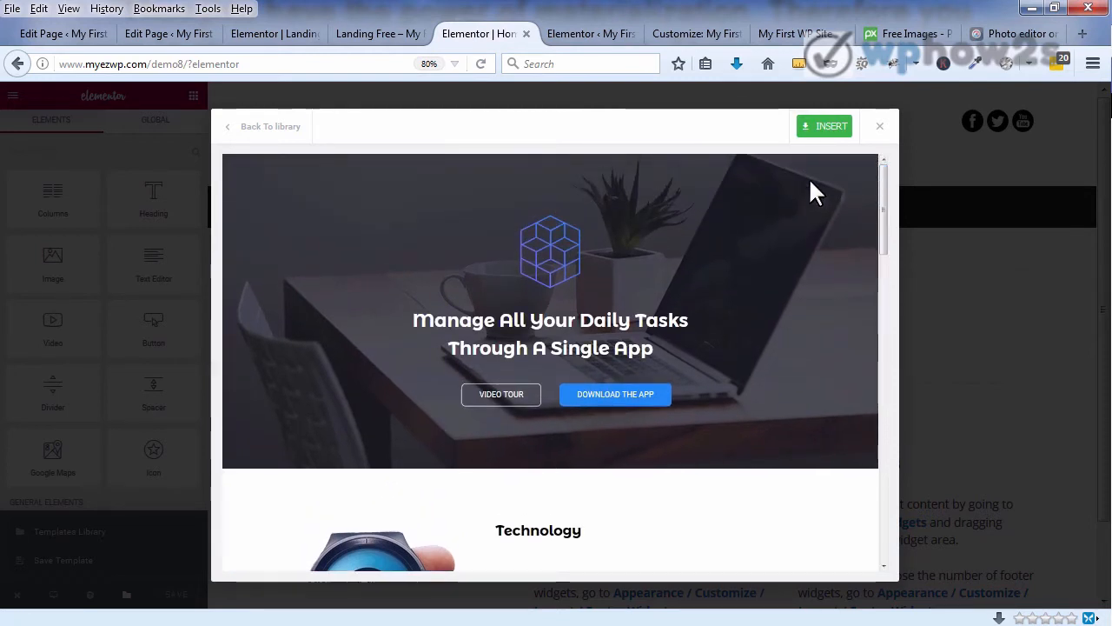
pyautogui.click(879, 126)
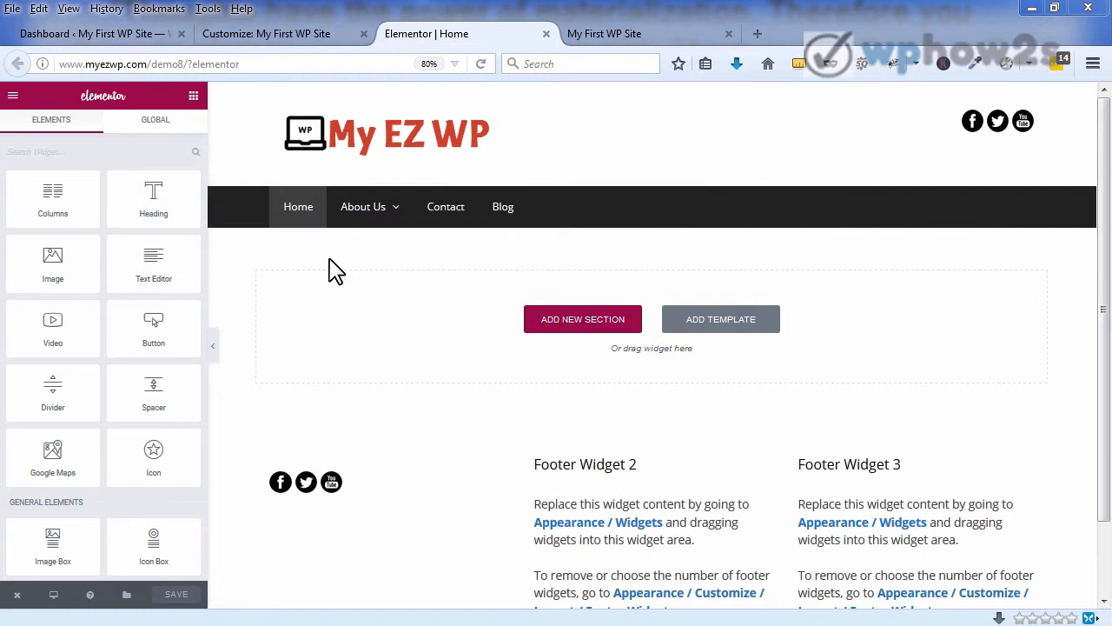
# Step: Try the Ocean palette in Global Colors, inspect its secondary color, and reset the palette
pyautogui.click(12, 98)
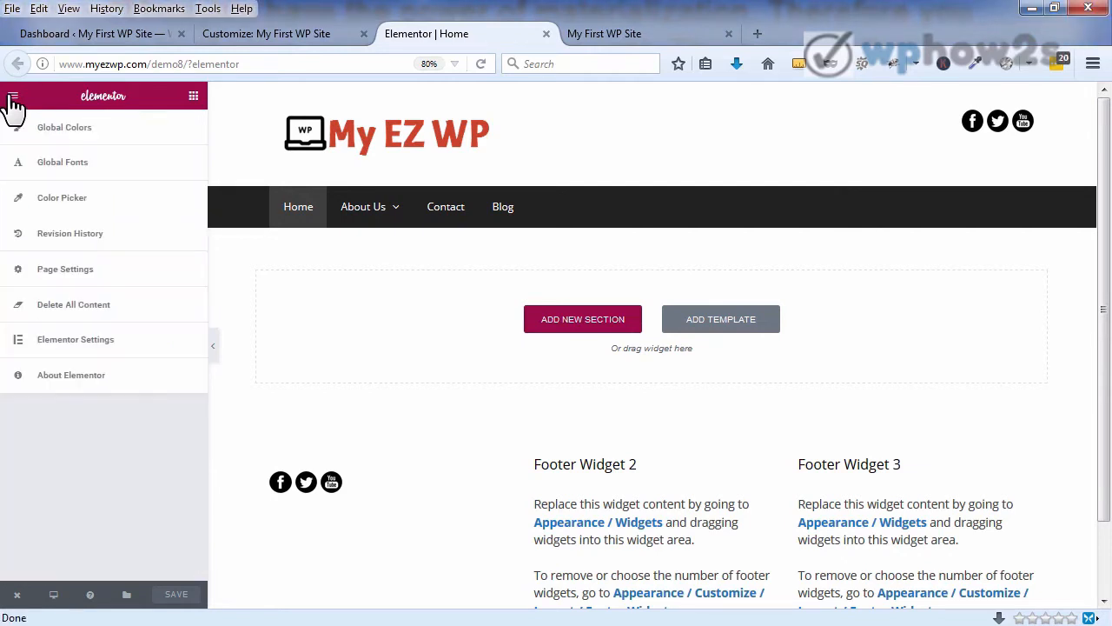
pyautogui.click(101, 133)
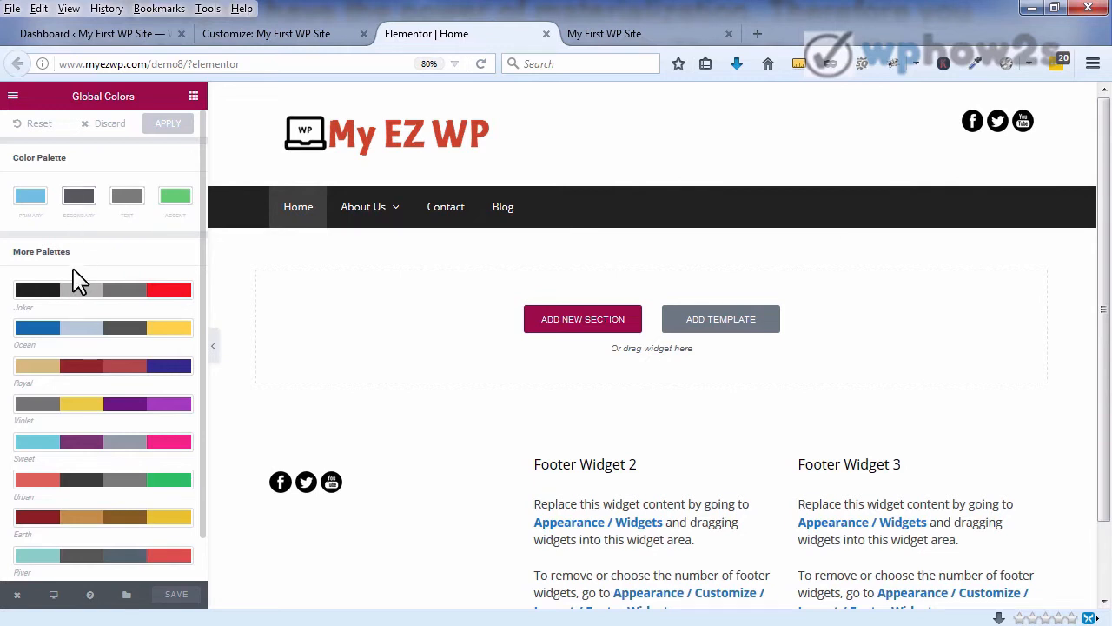
pyautogui.click(78, 332)
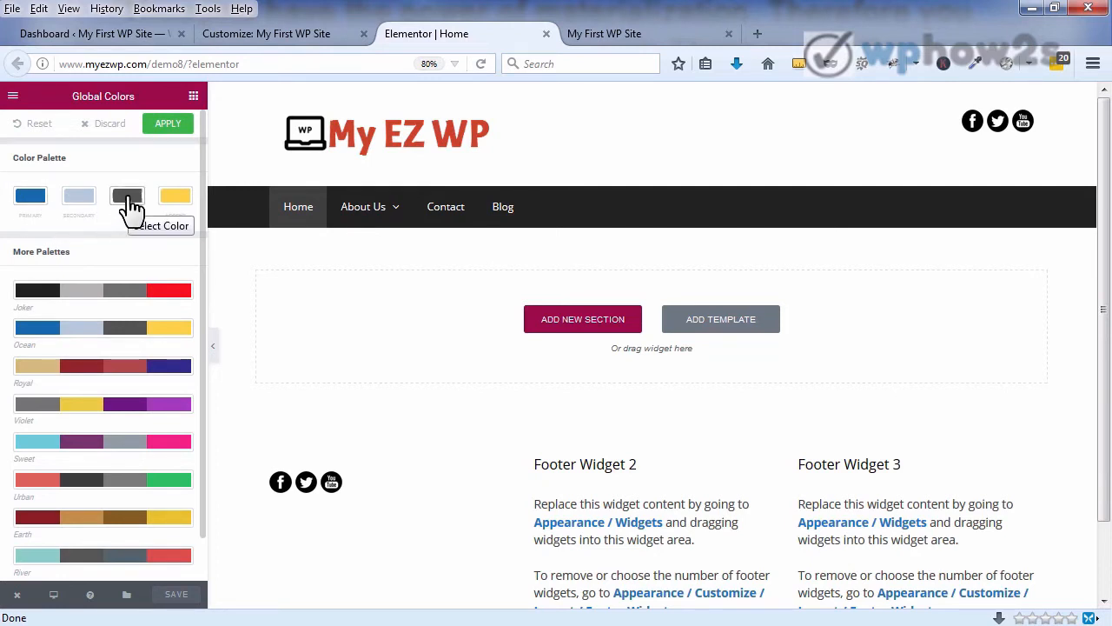
pyautogui.click(78, 205)
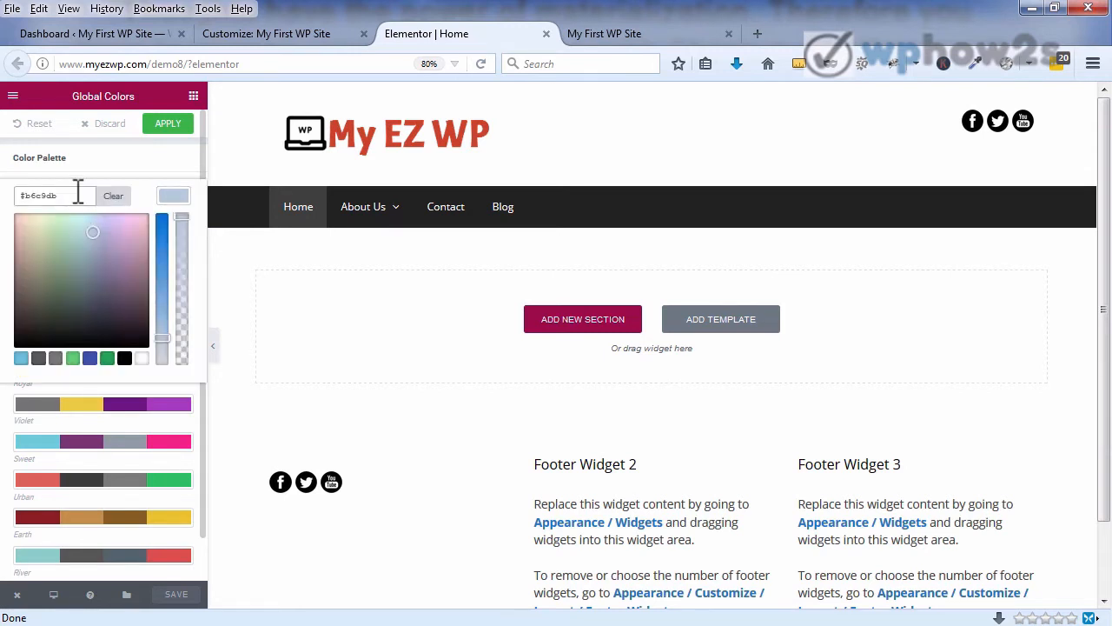
pyautogui.click(26, 126)
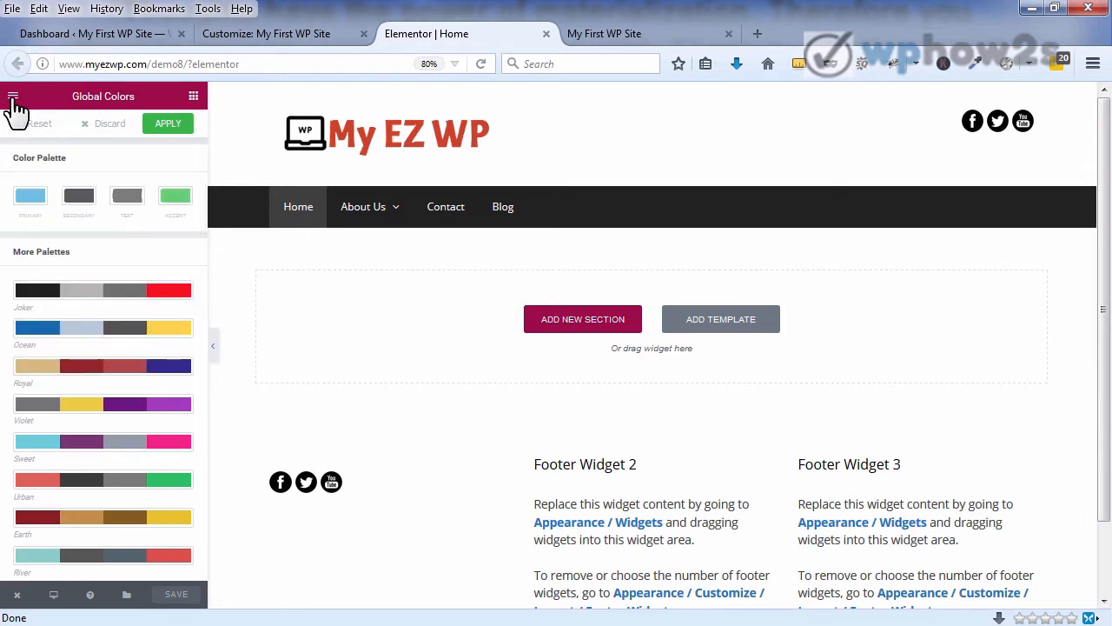
# Step: Review the Primary Headline settings in Global Fonts and the light blue swatch in the Color Picker settings
pyautogui.click(14, 100)
pyautogui.click(55, 165)
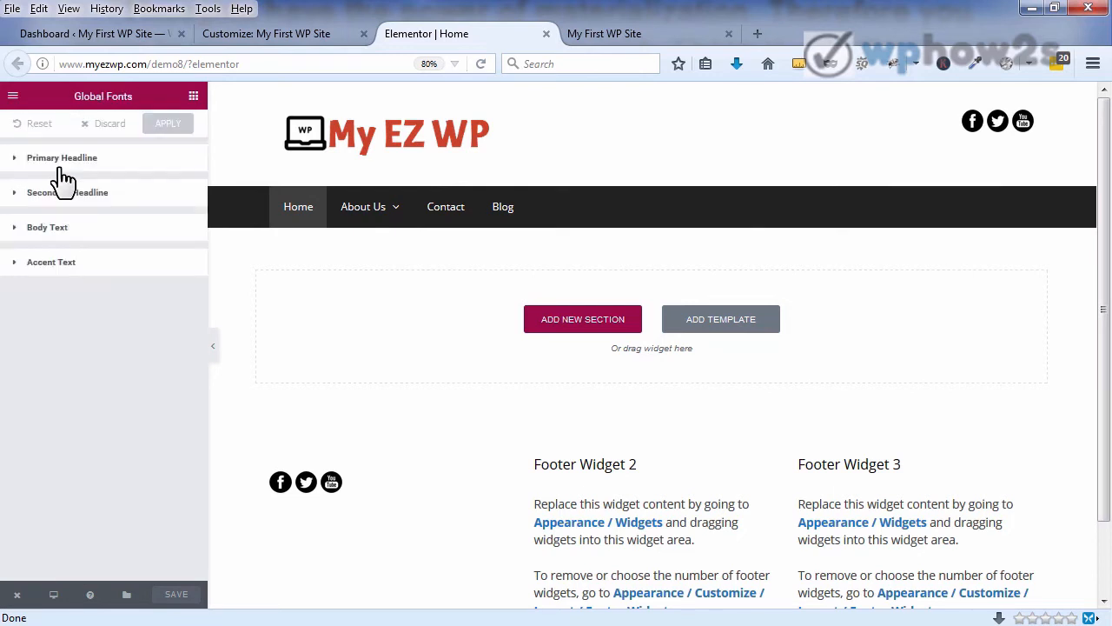
pyautogui.click(115, 164)
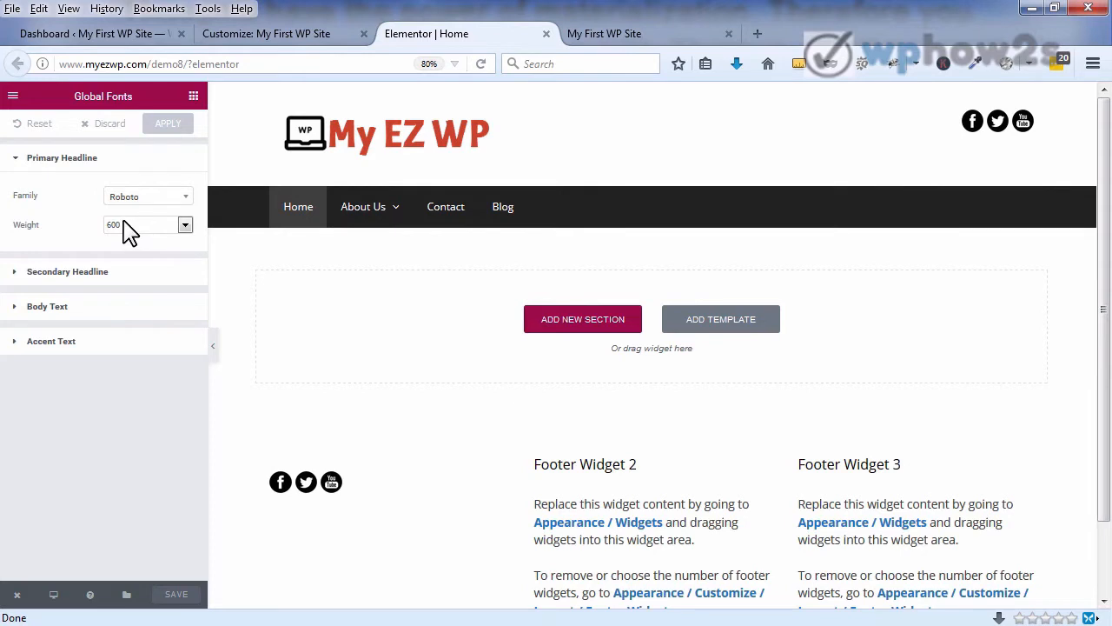
pyautogui.click(13, 97)
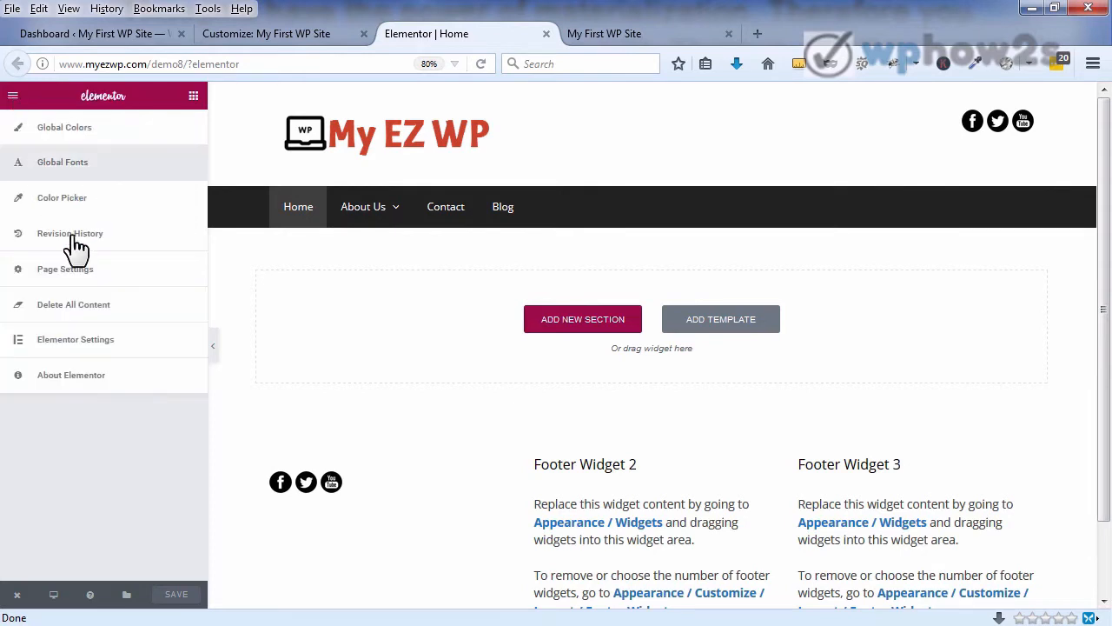
pyautogui.click(101, 196)
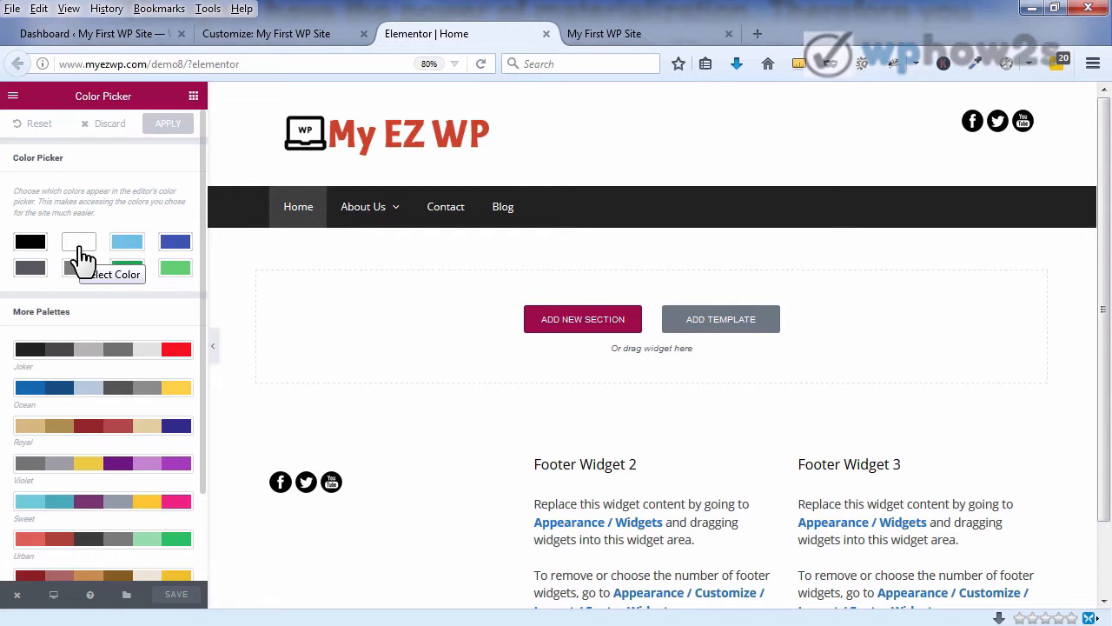
pyautogui.click(135, 243)
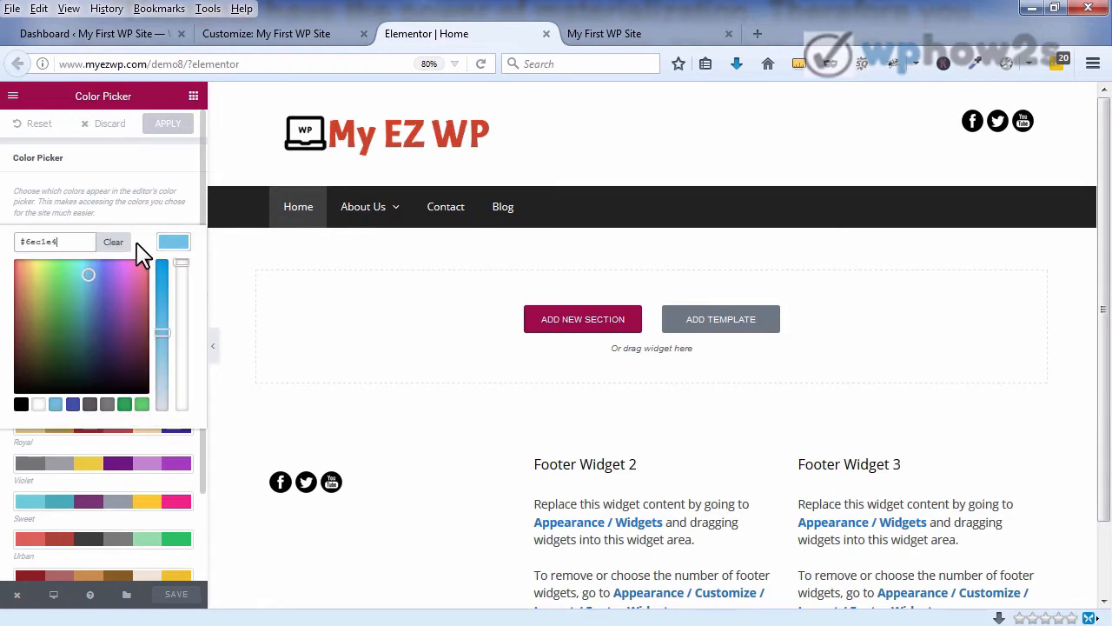
# Step: Examine the Home page's revision history and the template and status options in its page settings
pyautogui.click(13, 96)
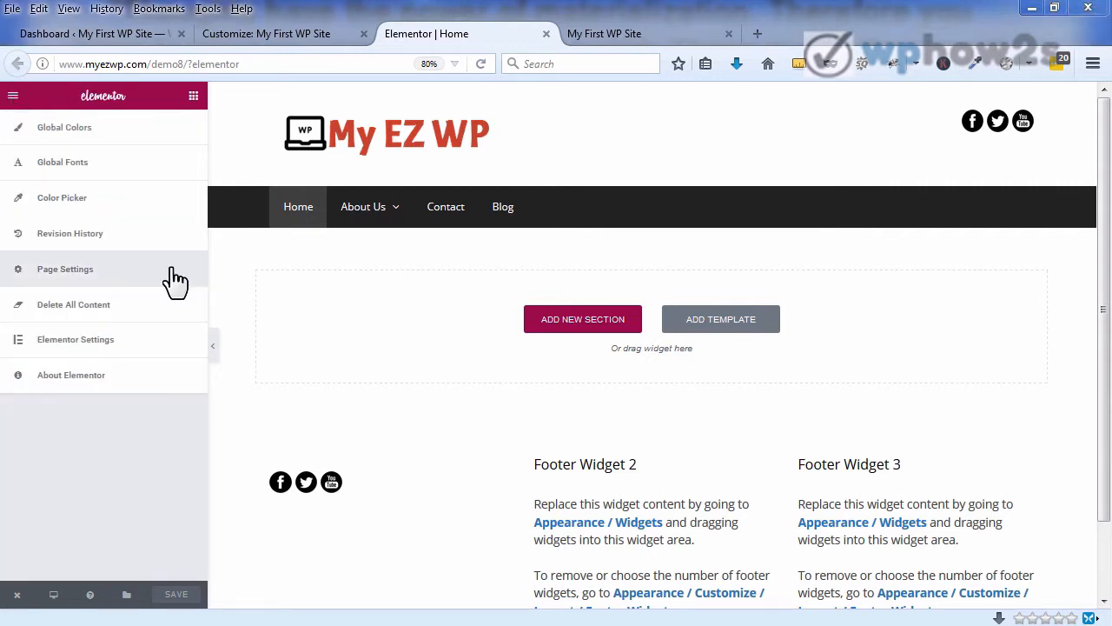
pyautogui.click(117, 238)
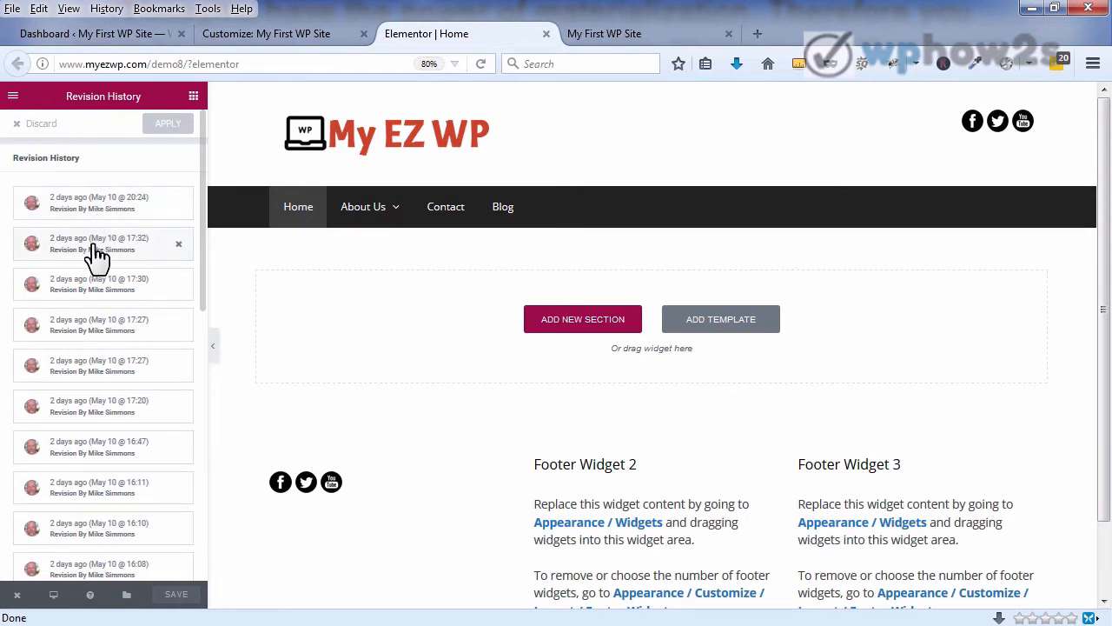
pyautogui.click(12, 97)
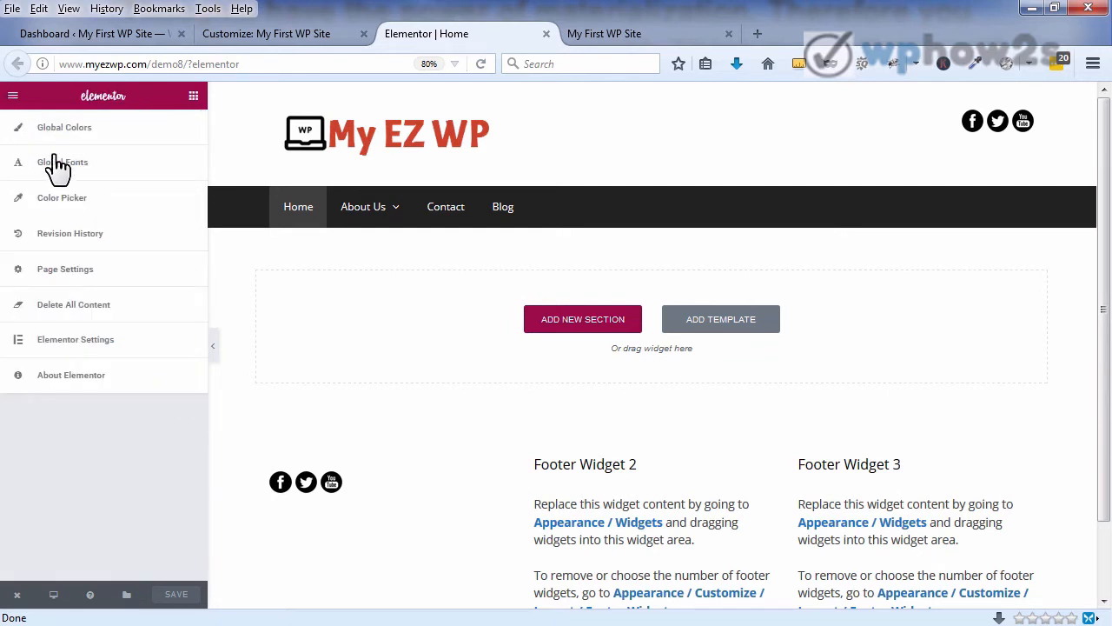
pyautogui.click(108, 272)
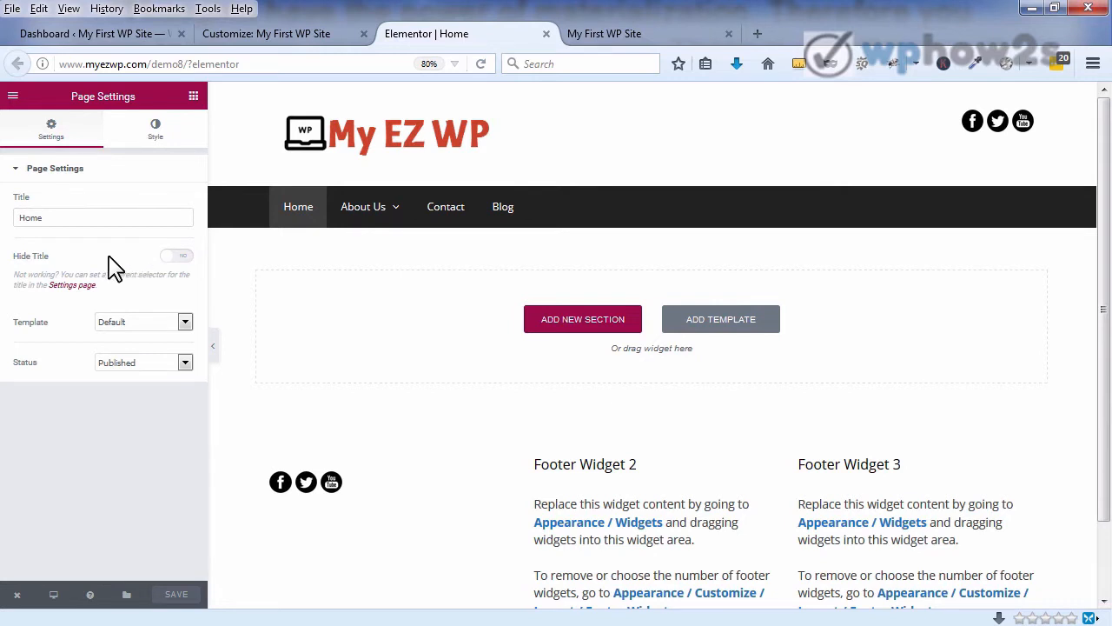
pyautogui.click(185, 322)
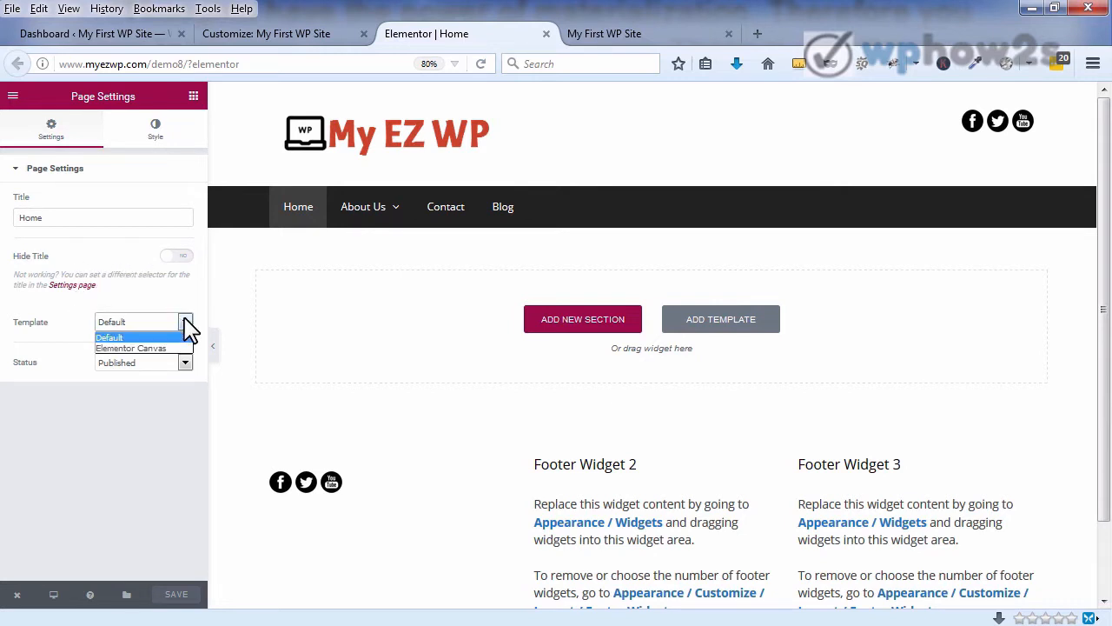
pyautogui.click(177, 303)
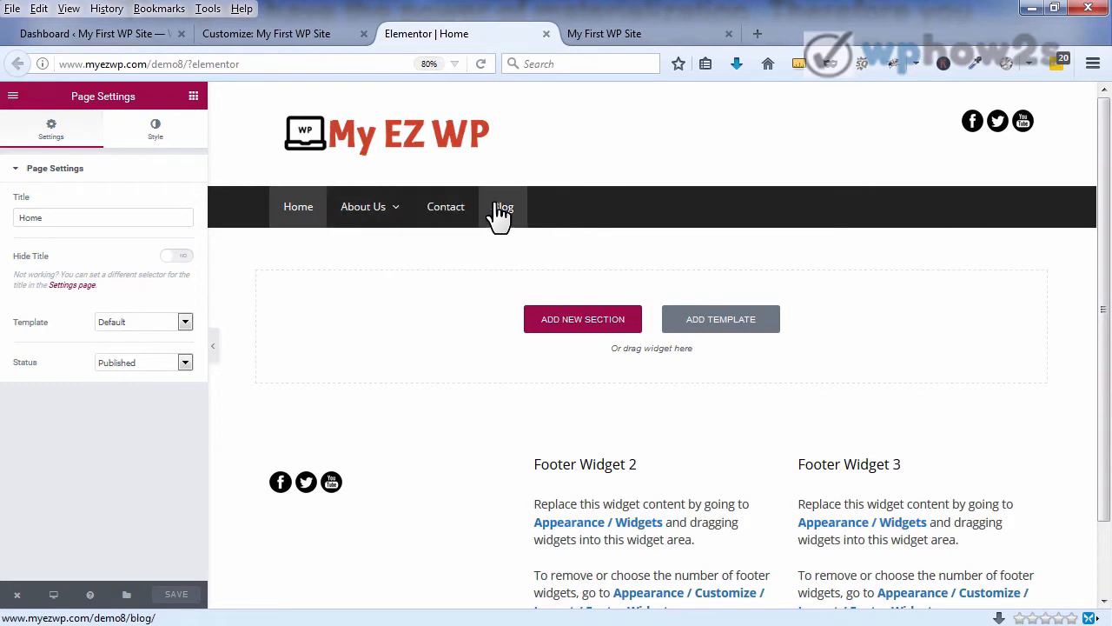
pyautogui.click(185, 364)
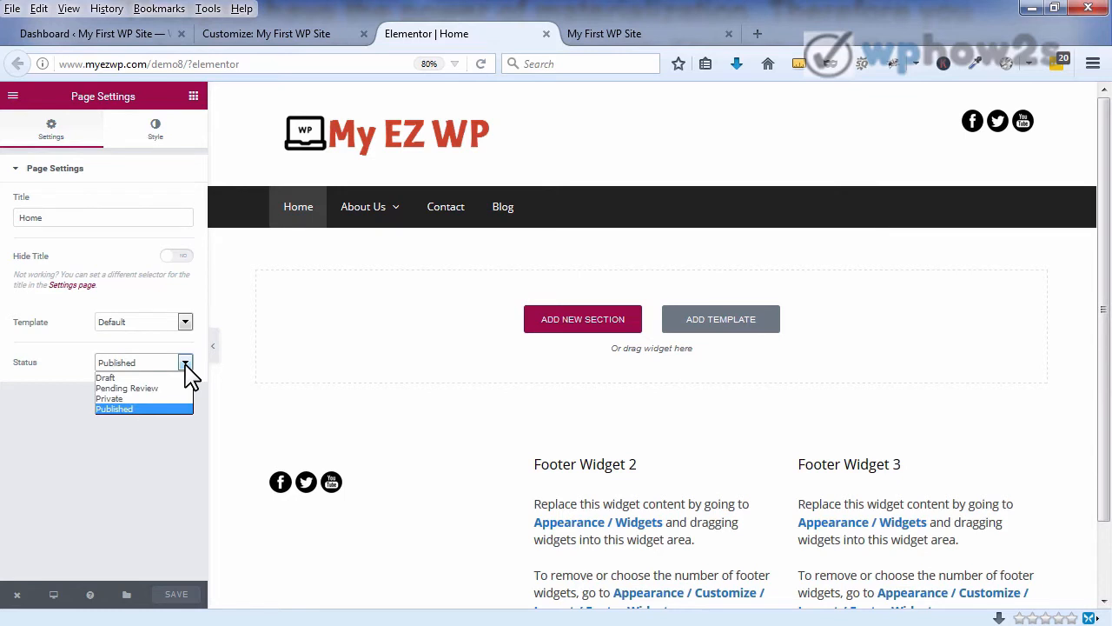
pyautogui.click(188, 364)
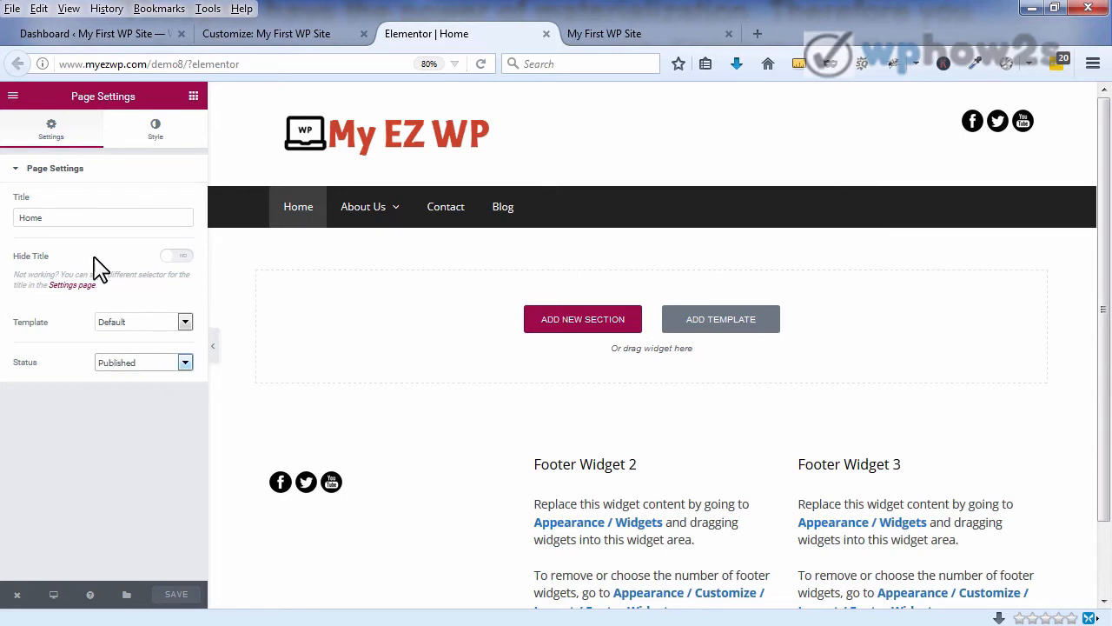
# Step: Check the Elementor settings page in the WordPress admin, return to the editor, and view the live Home page
pyautogui.click(13, 96)
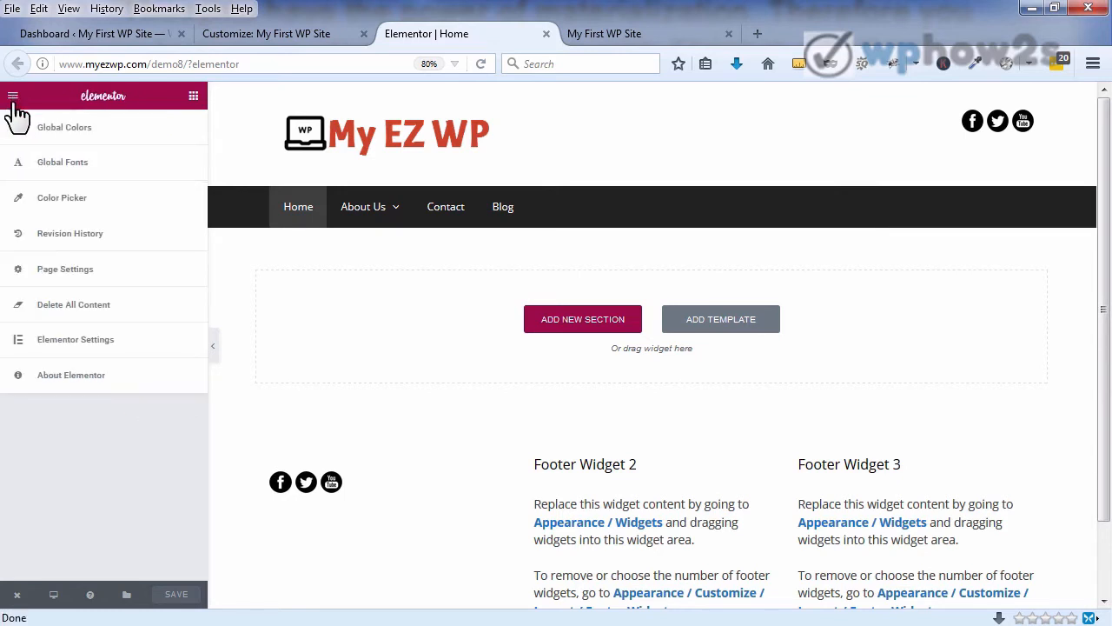
pyautogui.click(121, 344)
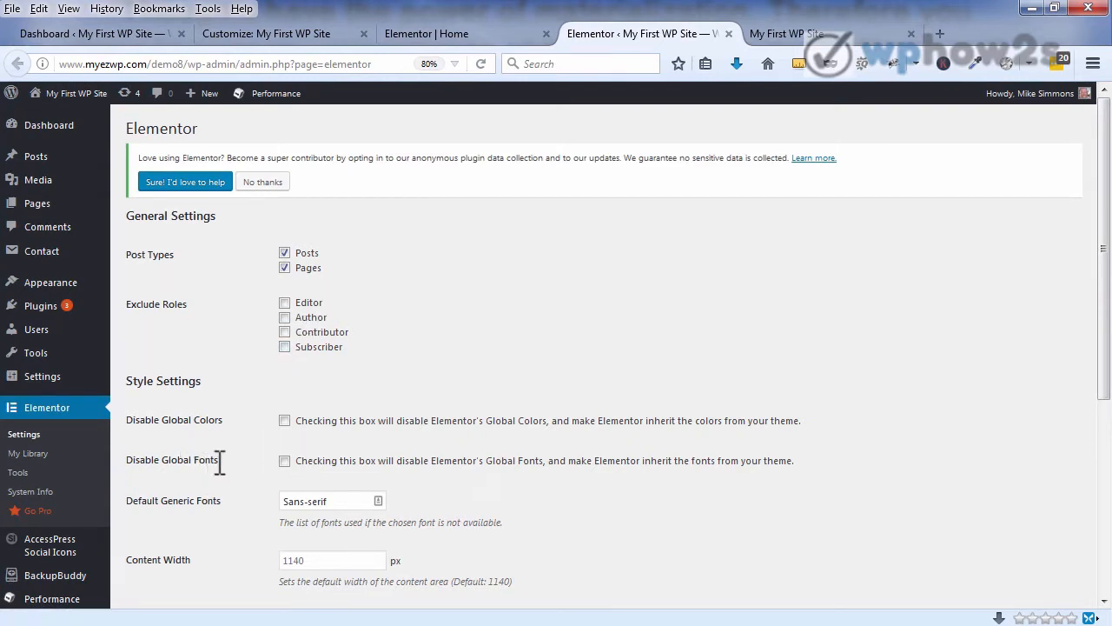
pyautogui.click(452, 34)
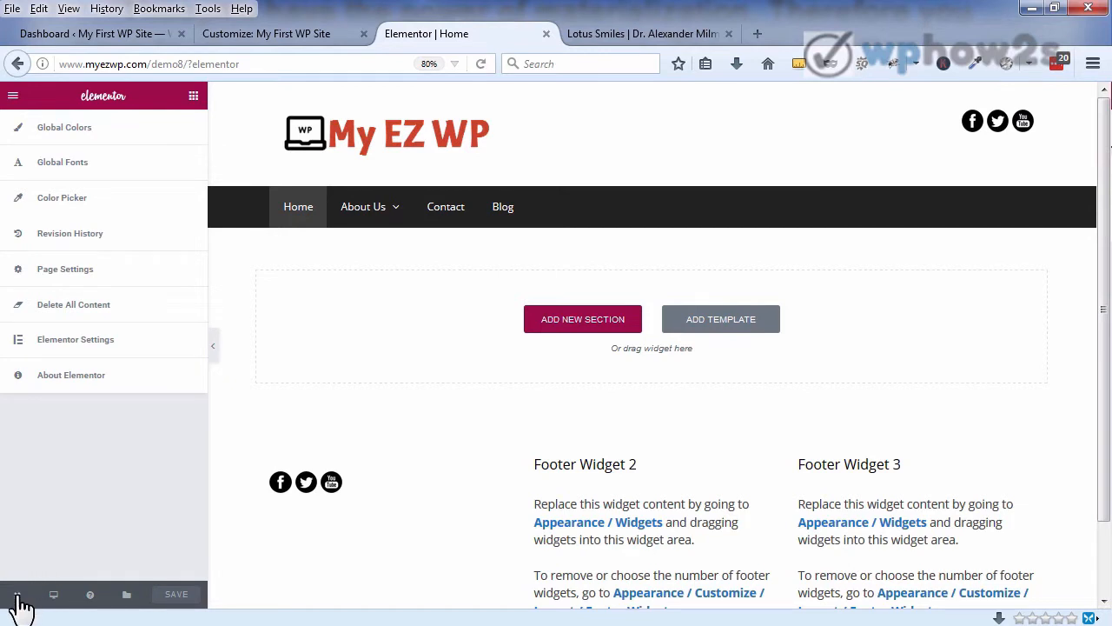
pyautogui.moveTo(17, 600)
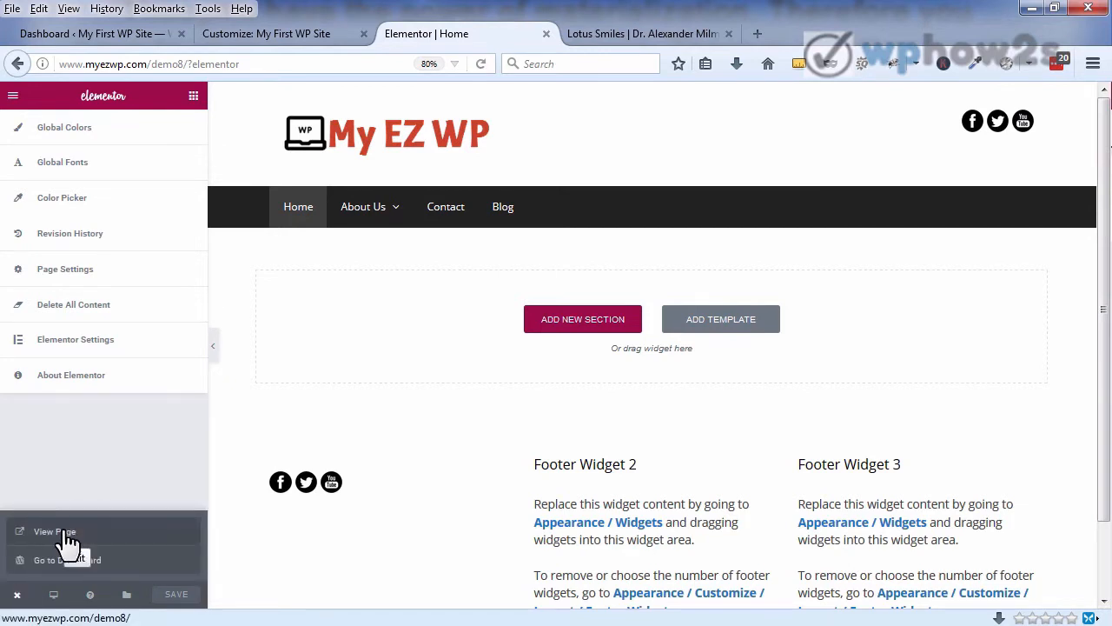
pyautogui.click(66, 540)
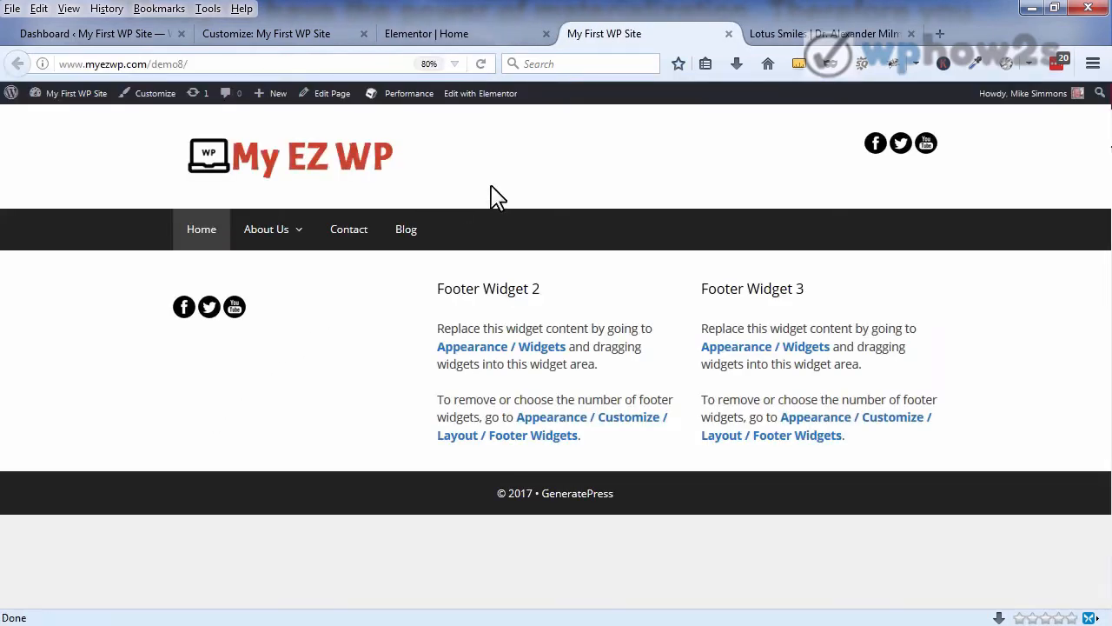
# Step: Return to the Elementor editor, preview the Home page at tablet and mobile sizes, and check the help options
pyautogui.click(479, 37)
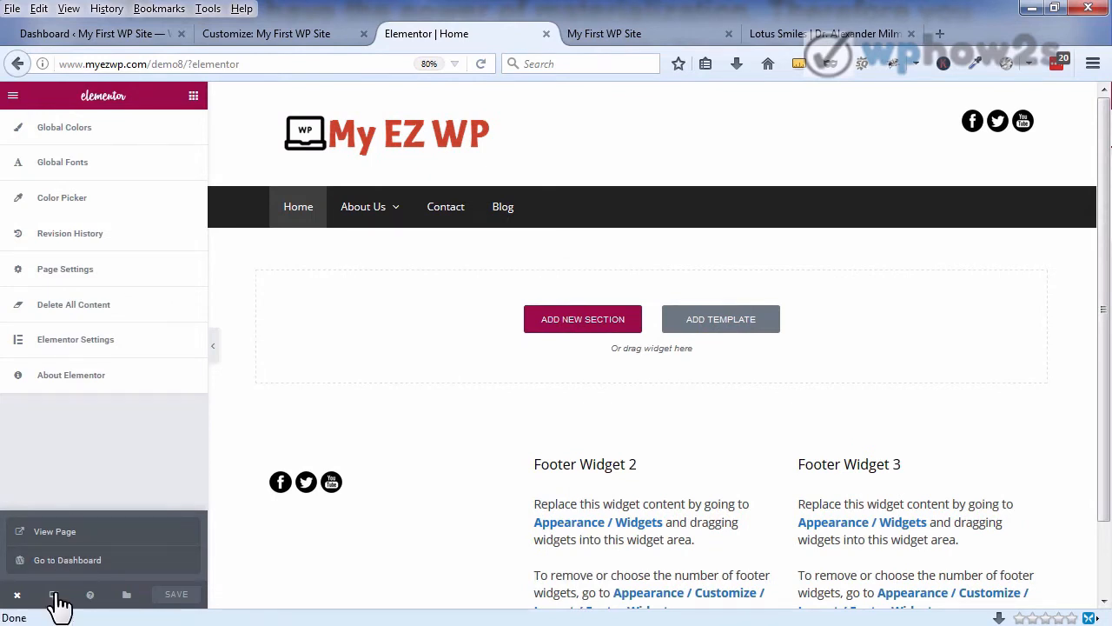
pyautogui.moveTo(54, 596)
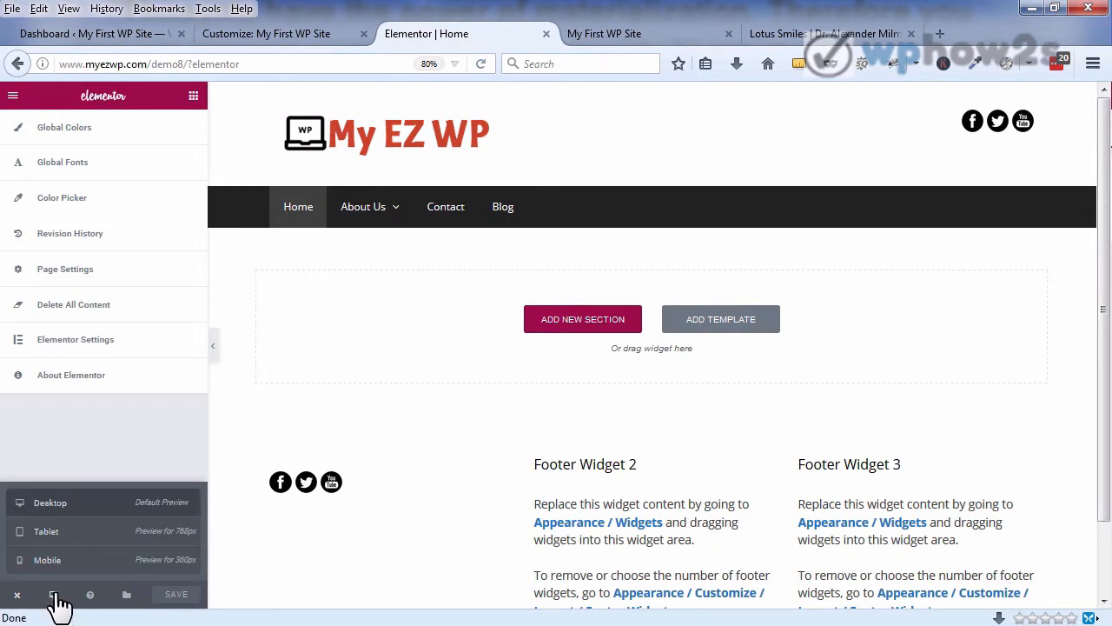
pyautogui.click(99, 543)
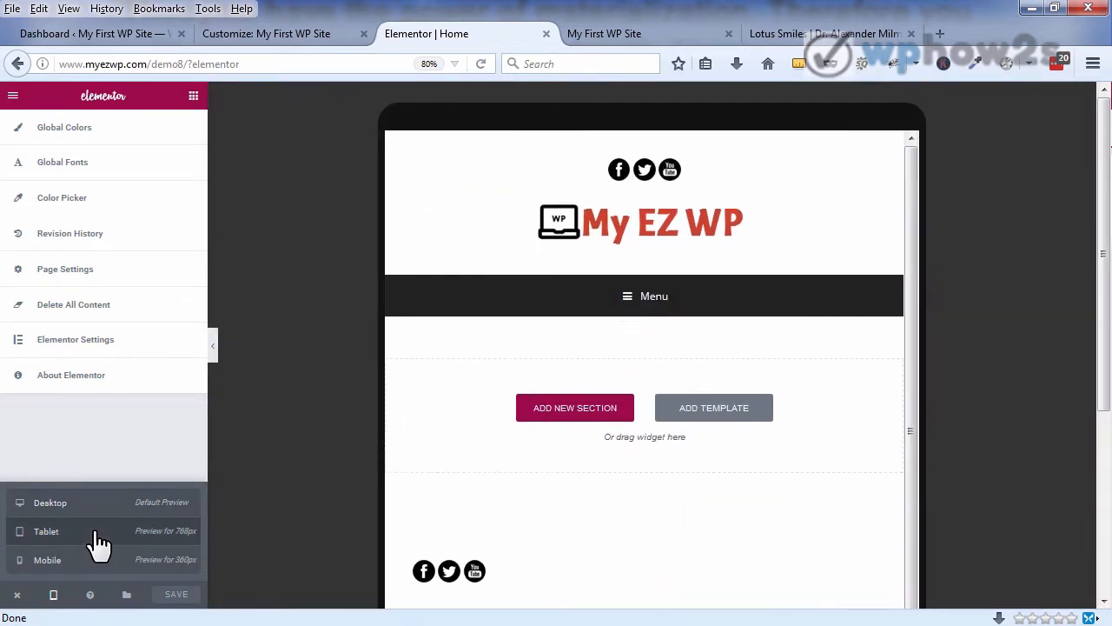
pyautogui.click(99, 569)
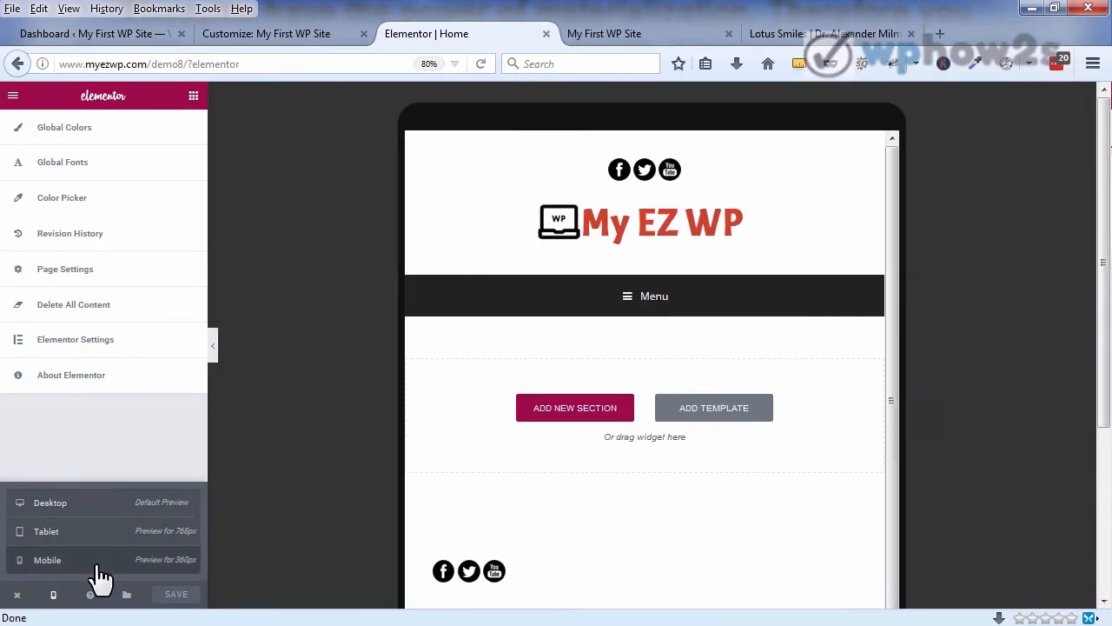
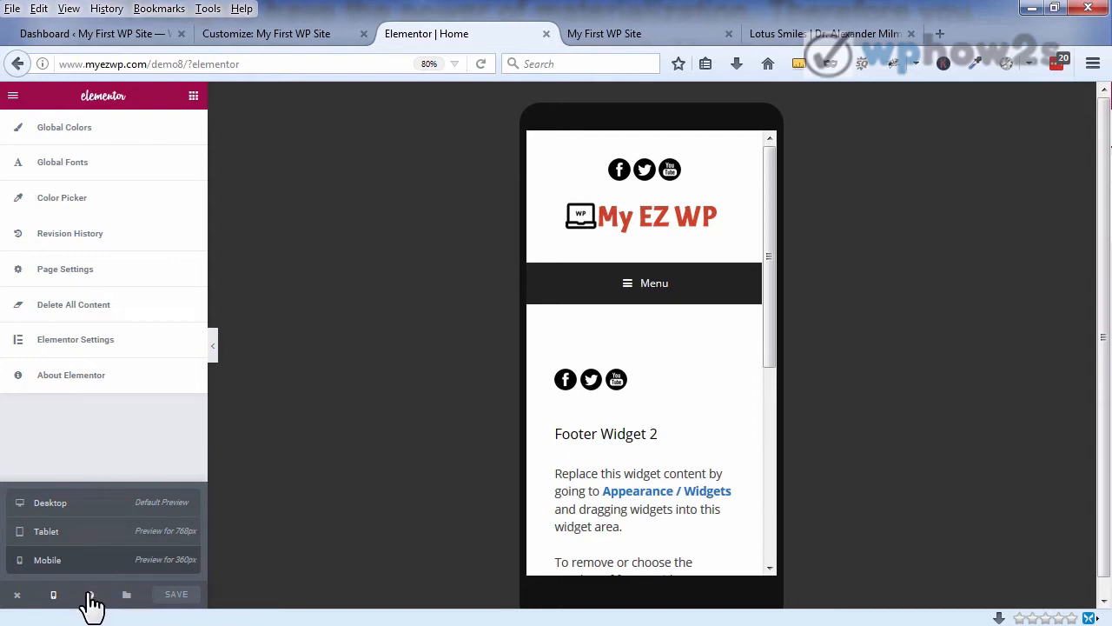
pyautogui.moveTo(92, 605)
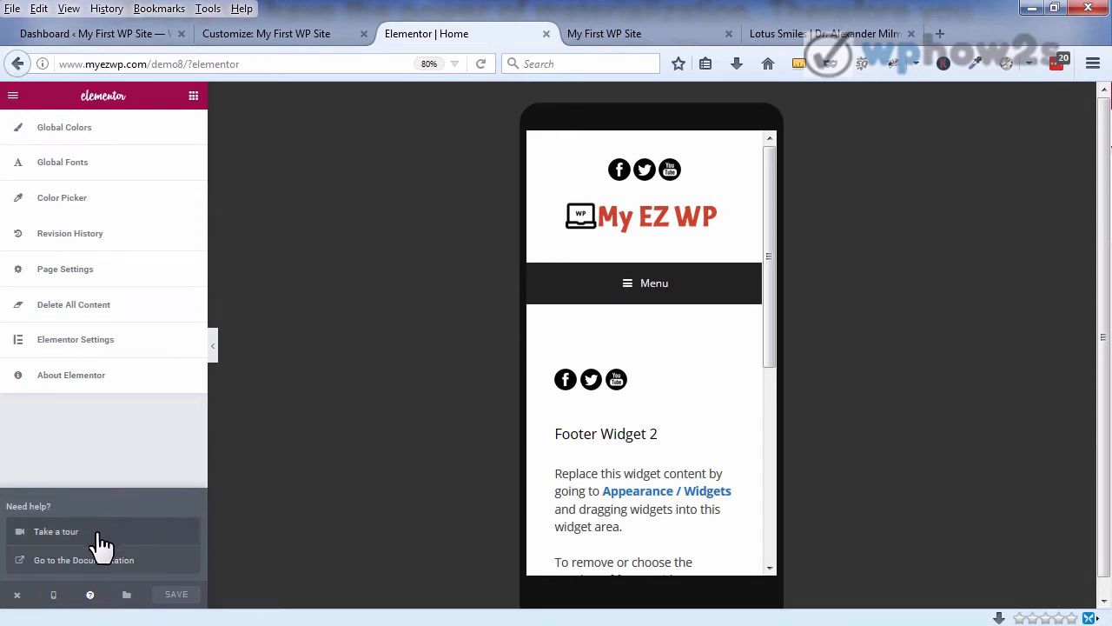
pyautogui.moveTo(126, 596)
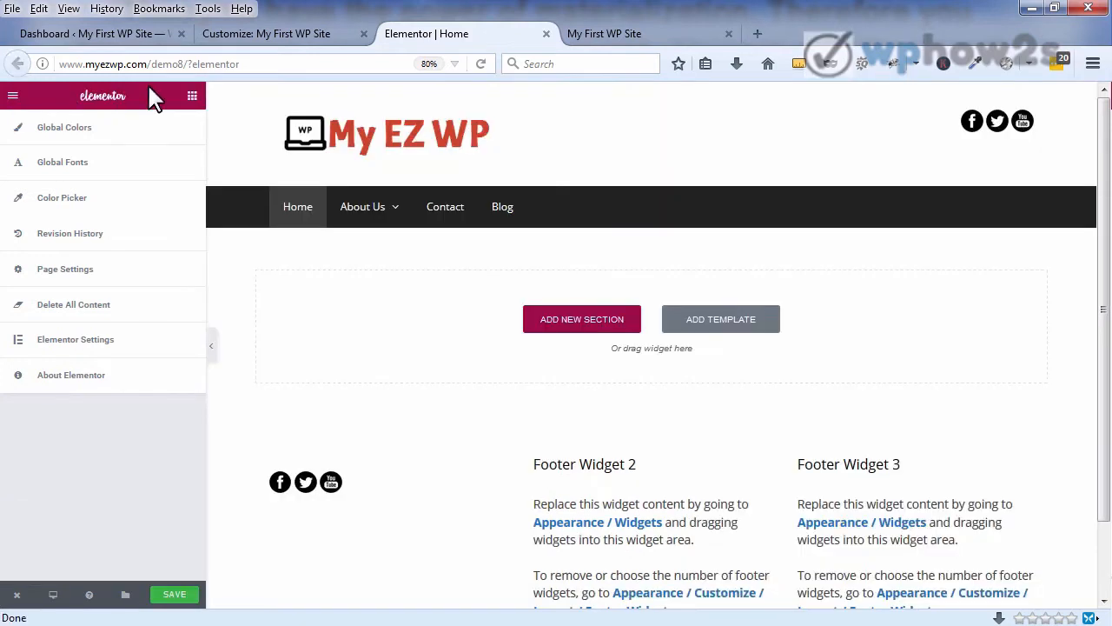
# Step: Examine the widgets available in Elementor's elements list
pyautogui.click(192, 97)
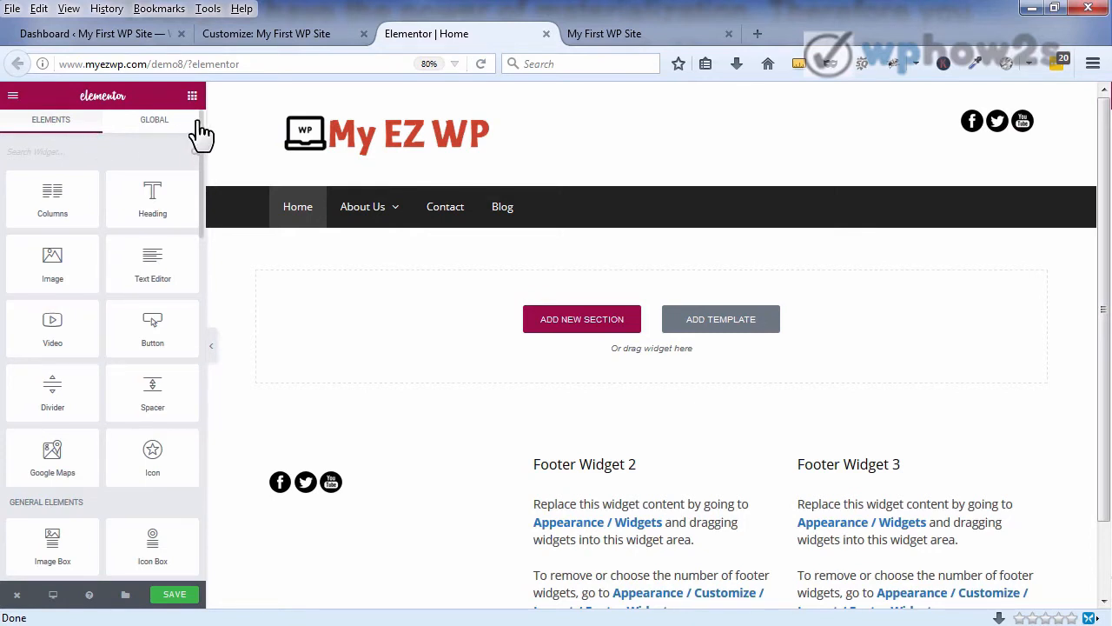
pyautogui.scroll(-1, 203, 134)
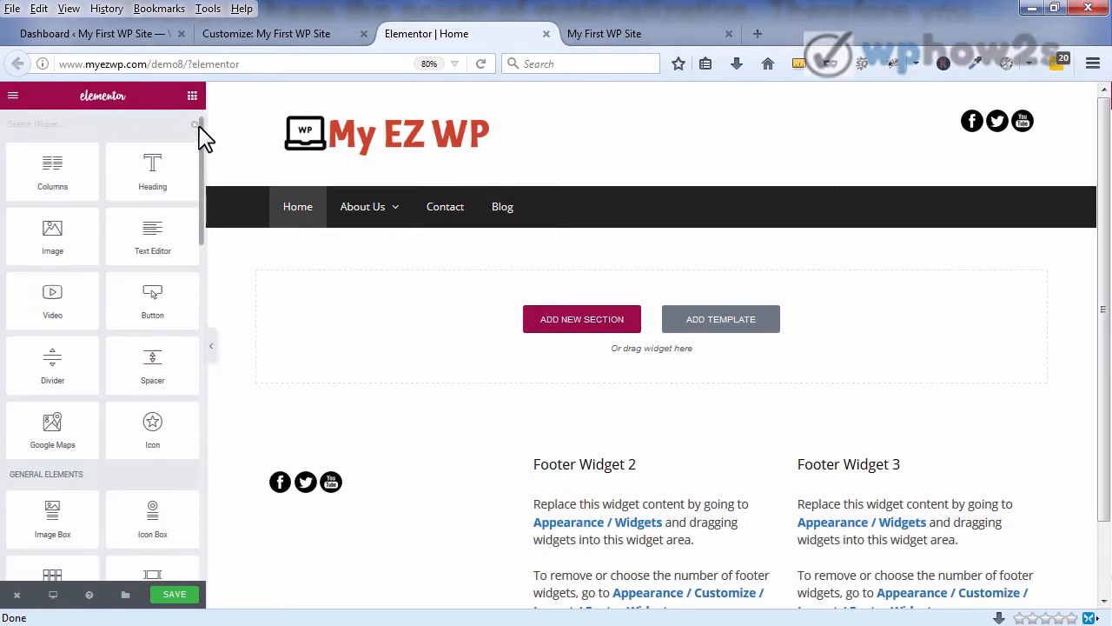
pyautogui.scroll(1, 203, 135)
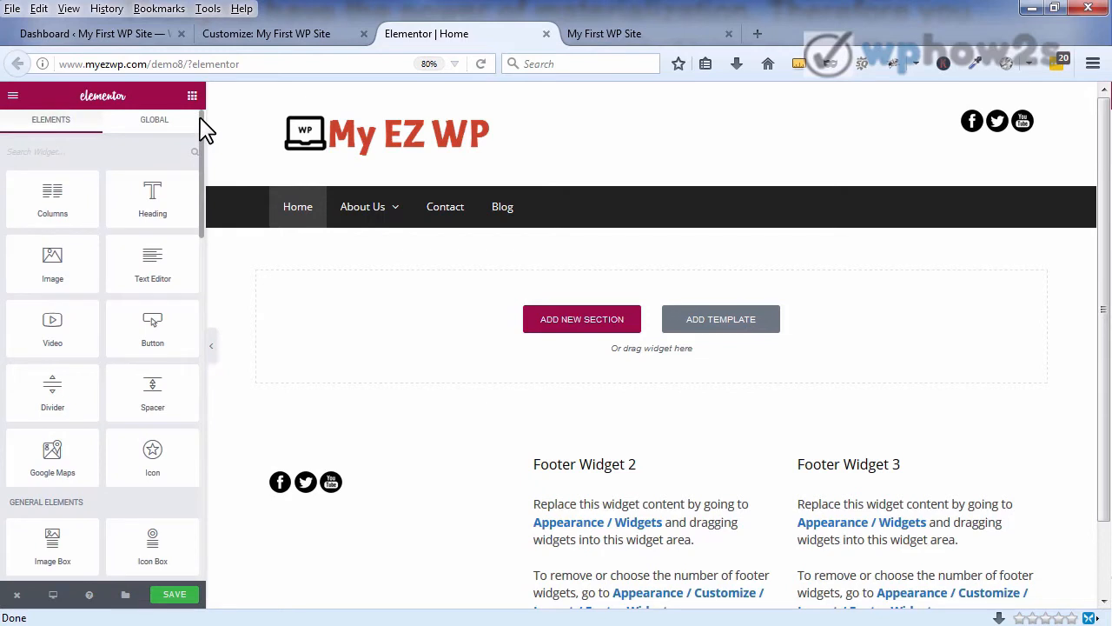
pyautogui.moveTo(203, 136)
pyautogui.mouseDown()
pyautogui.moveTo(199, 373)
pyautogui.moveTo(214, 244)
pyautogui.moveTo(205, 116)
pyautogui.mouseUp()
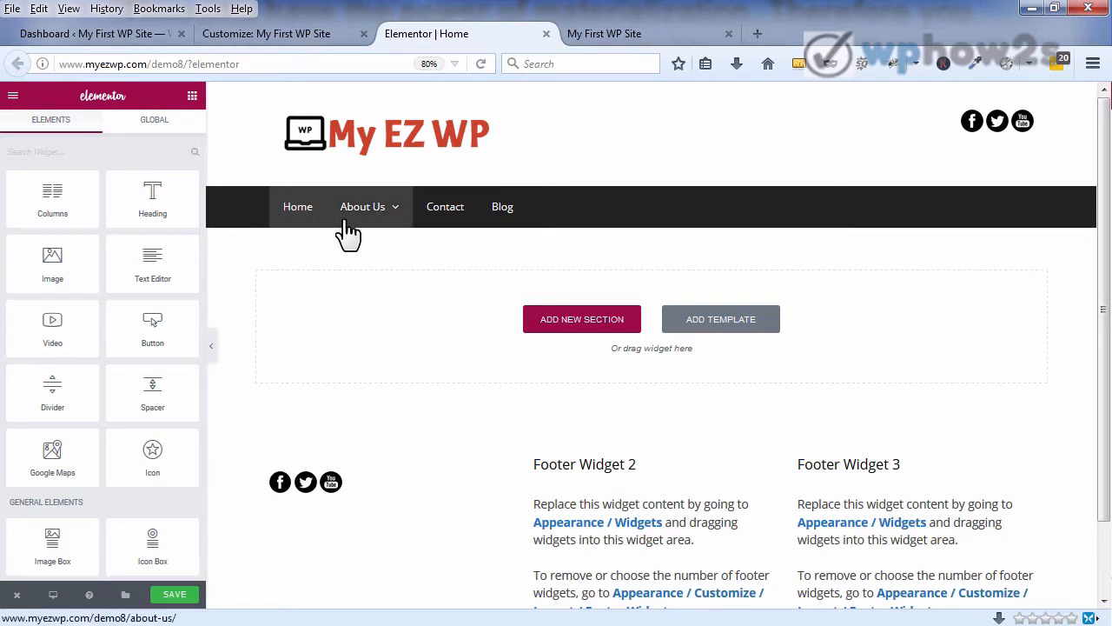
# Step: Add a single-column section to the Home page and view its section and column settings
pyautogui.click(578, 323)
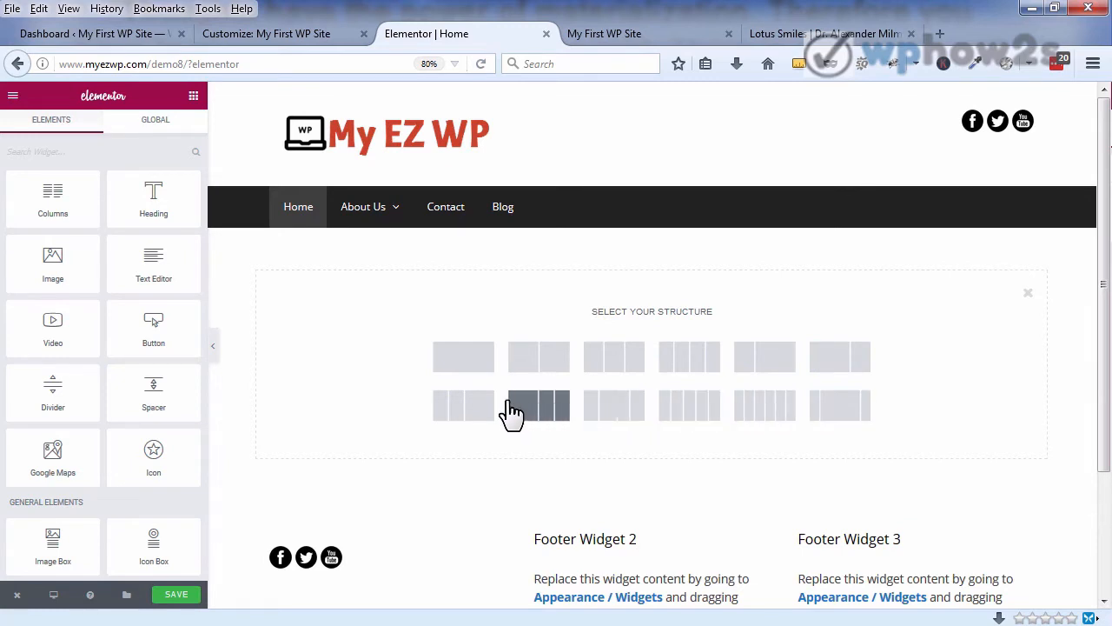
pyautogui.click(469, 360)
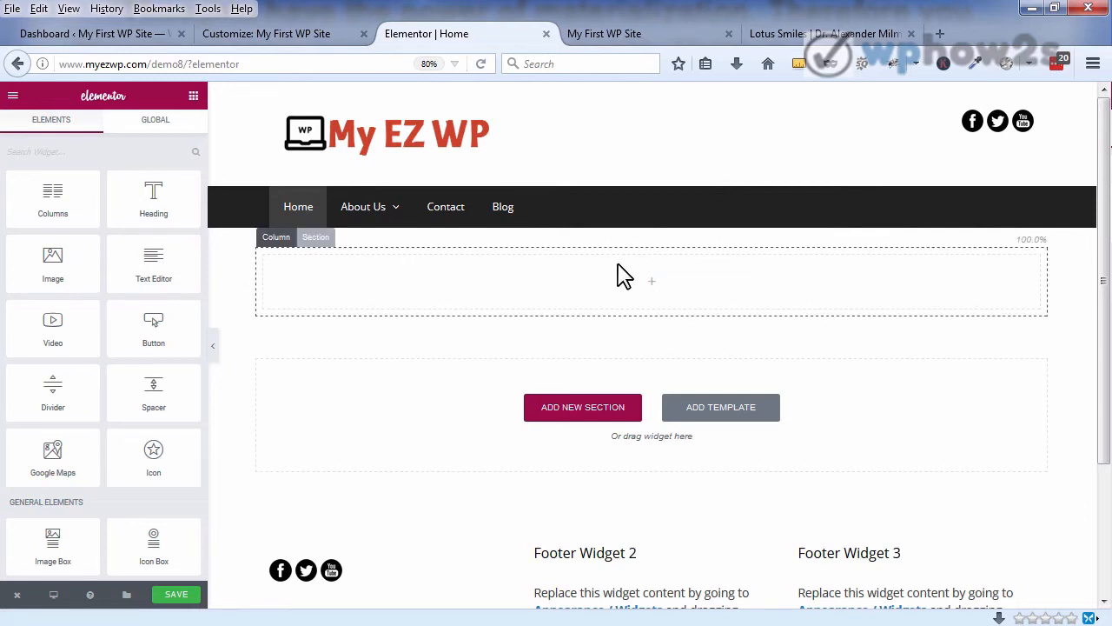
pyautogui.click(317, 238)
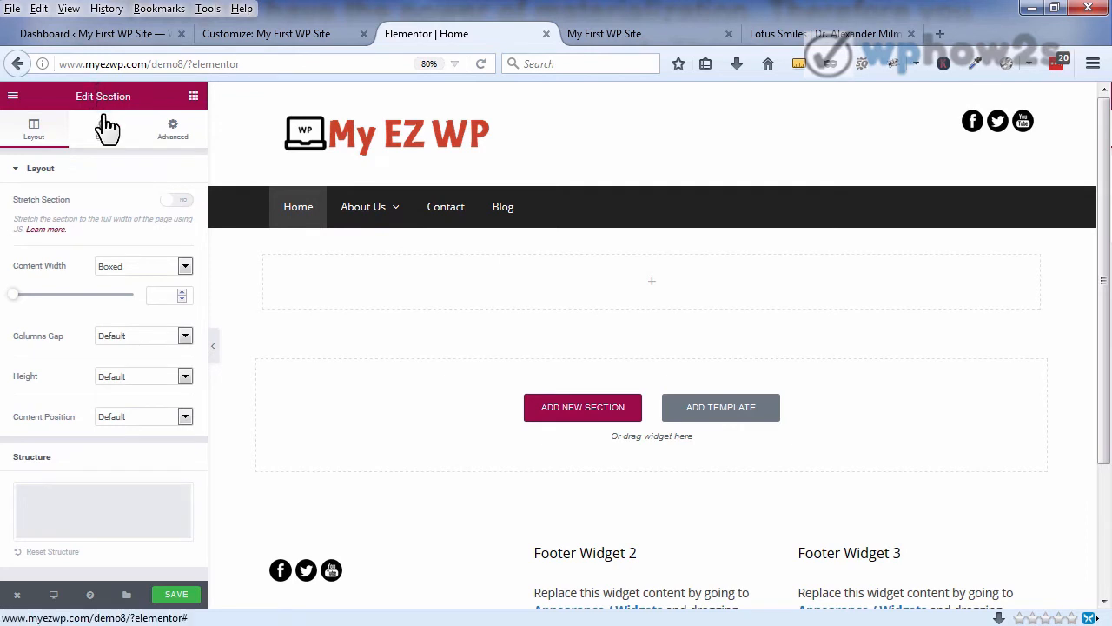
pyautogui.moveTo(308, 255)
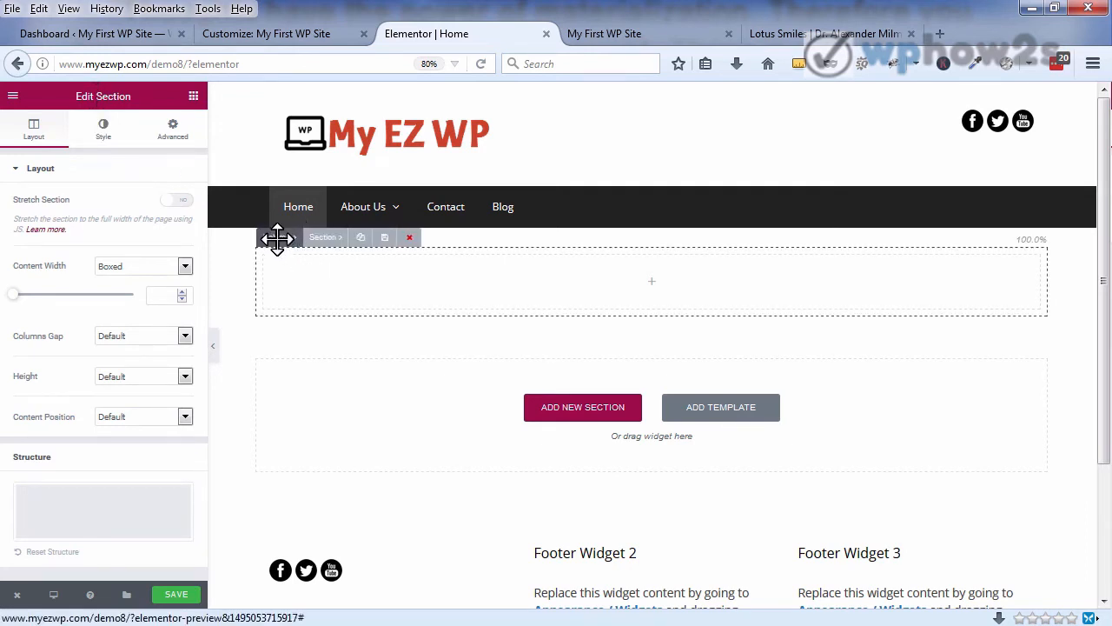
pyautogui.click(275, 234)
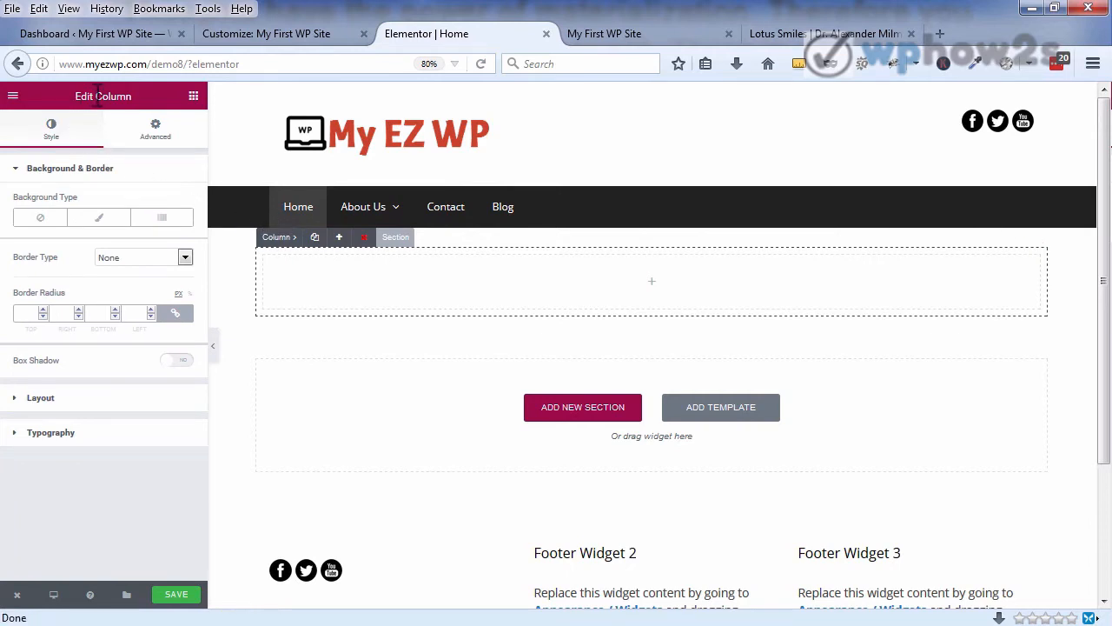
# Step: Set the section's content width to Full Width and its content position to Middle, and save the page
pyautogui.click(396, 235)
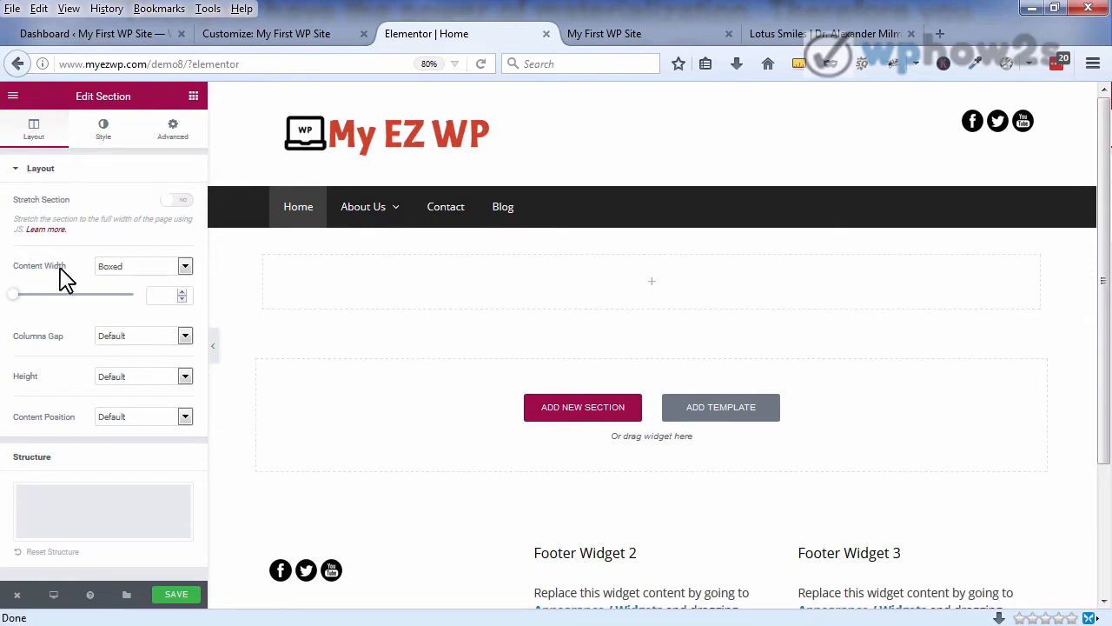
pyautogui.moveTo(300, 280)
pyautogui.click(184, 267)
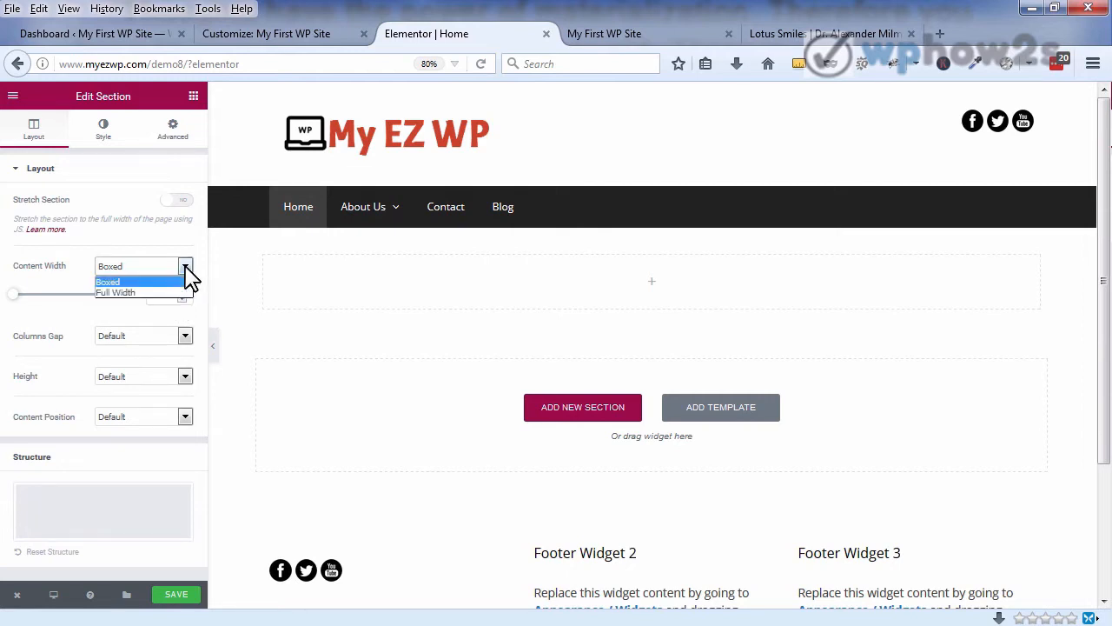
pyautogui.click(170, 293)
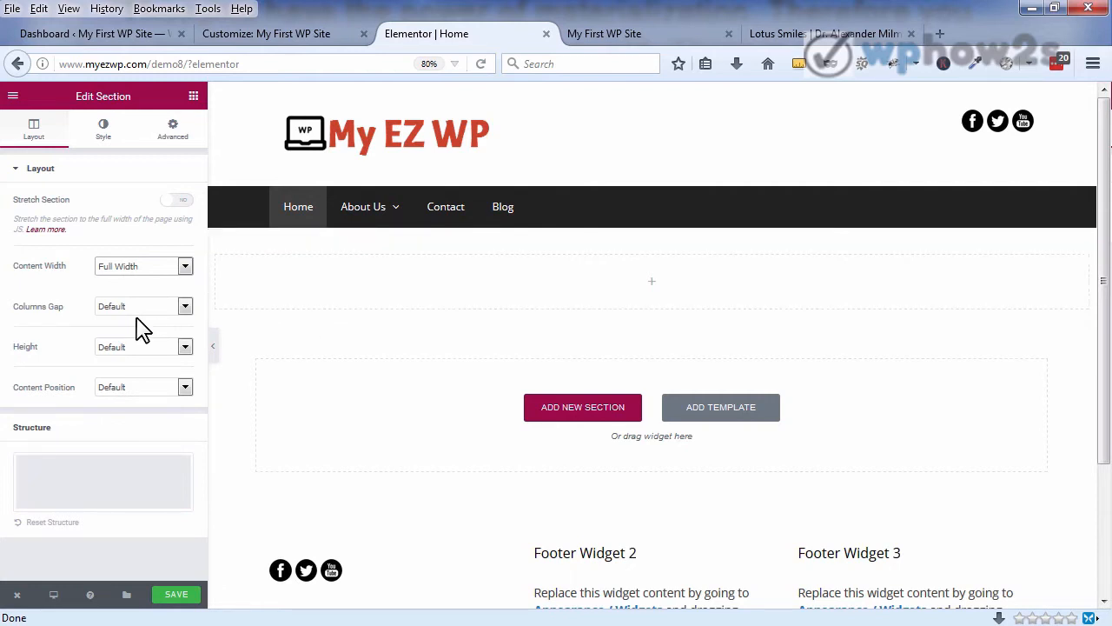
pyautogui.click(185, 387)
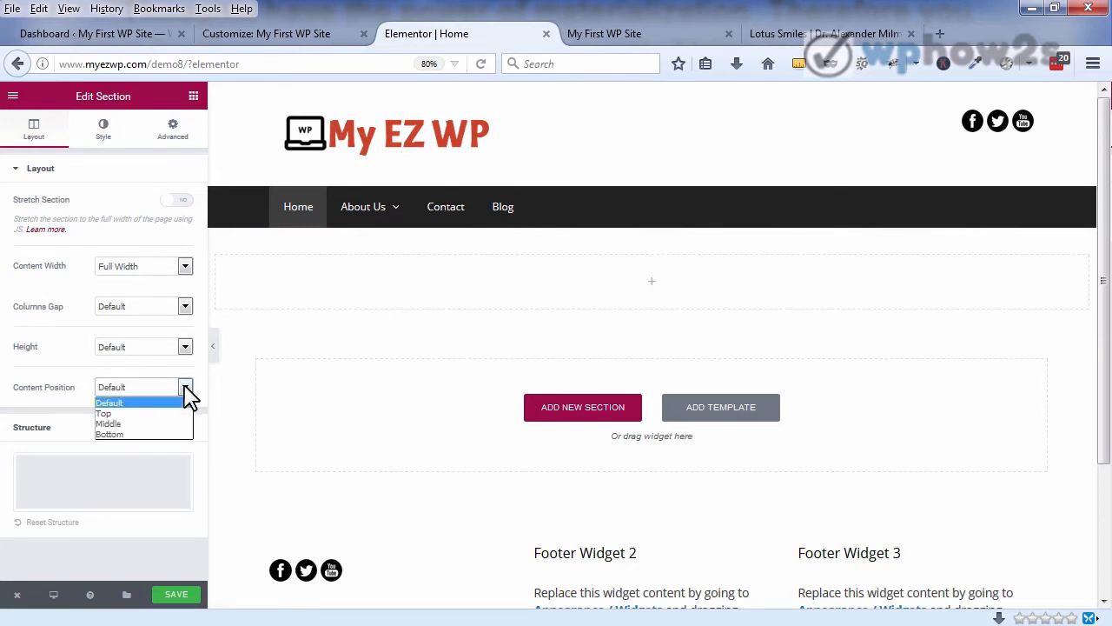
pyautogui.click(120, 424)
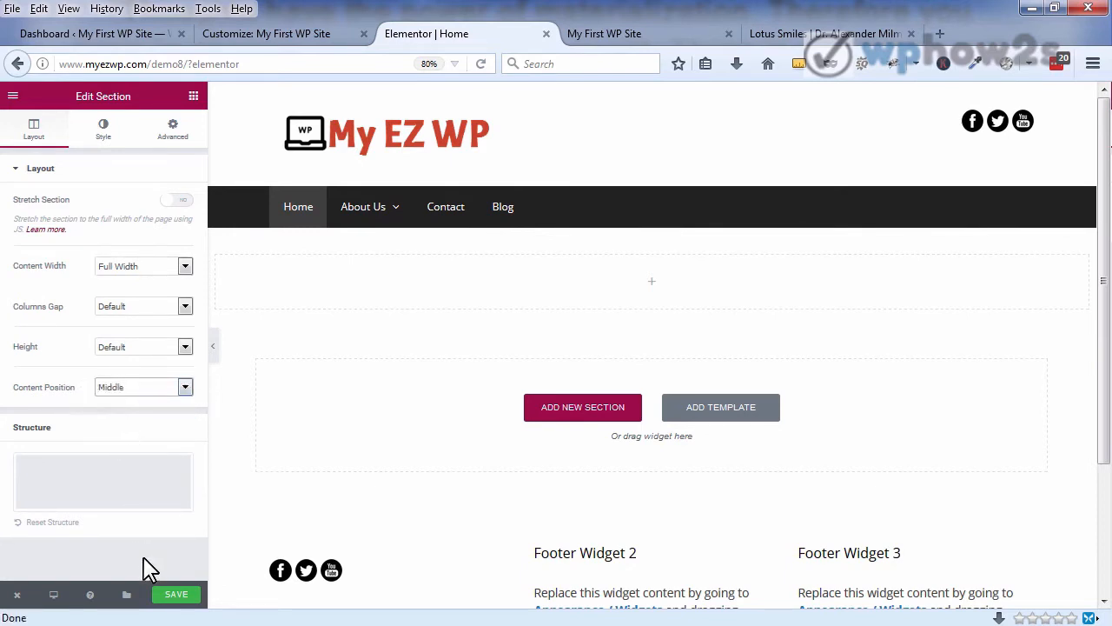
pyautogui.click(173, 600)
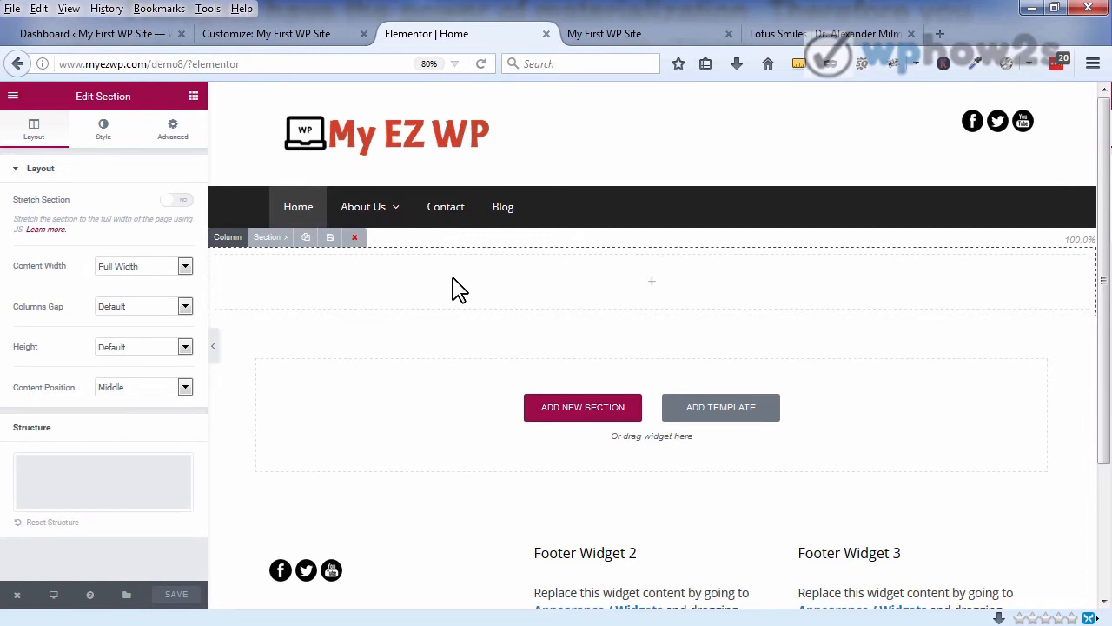
# Step: Give the section a solid blue background using the swatch #4054b2
pyautogui.click(104, 132)
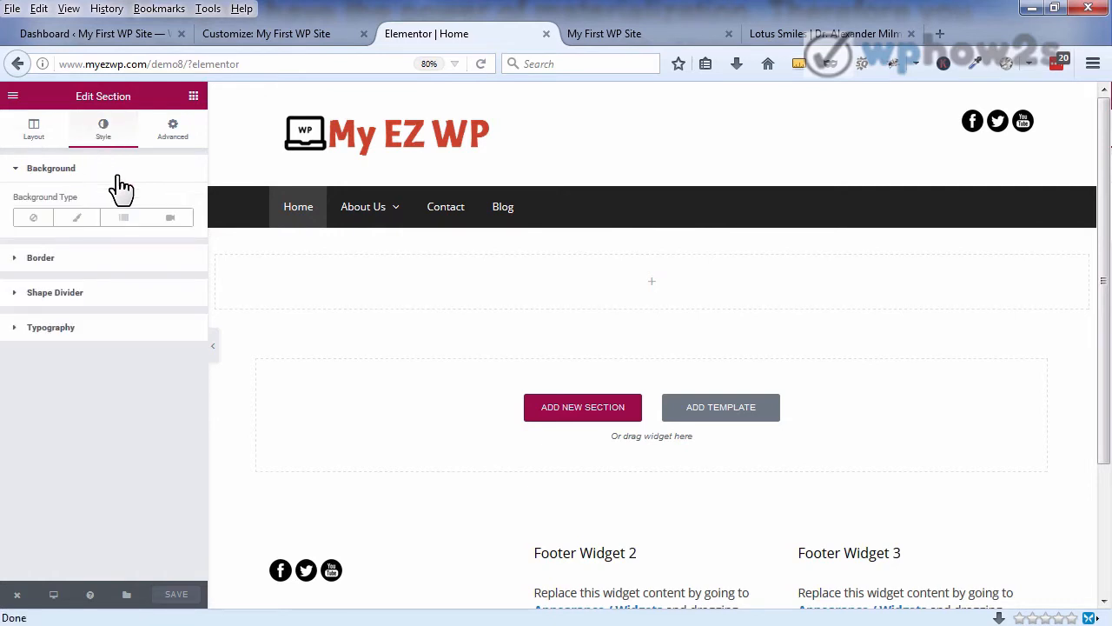
pyautogui.click(16, 176)
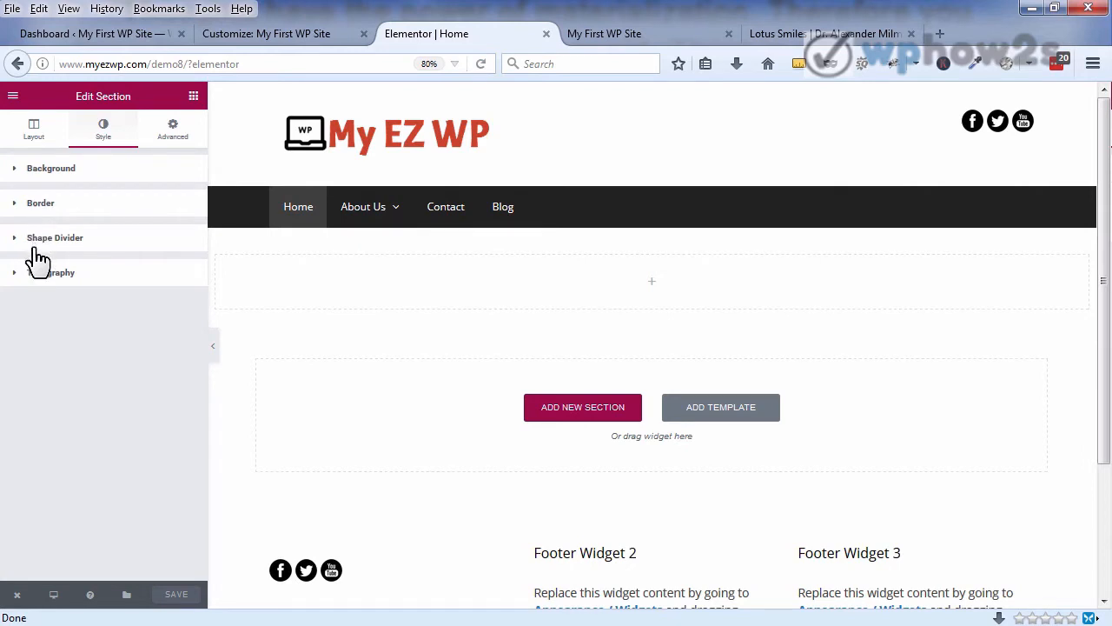
pyautogui.click(18, 178)
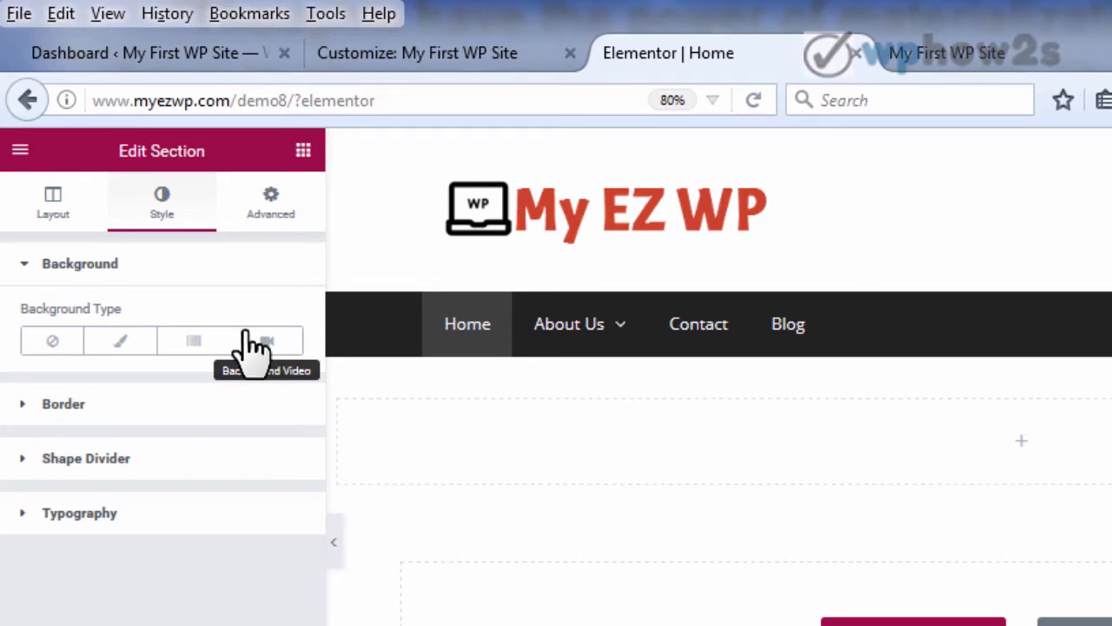
pyautogui.click(126, 343)
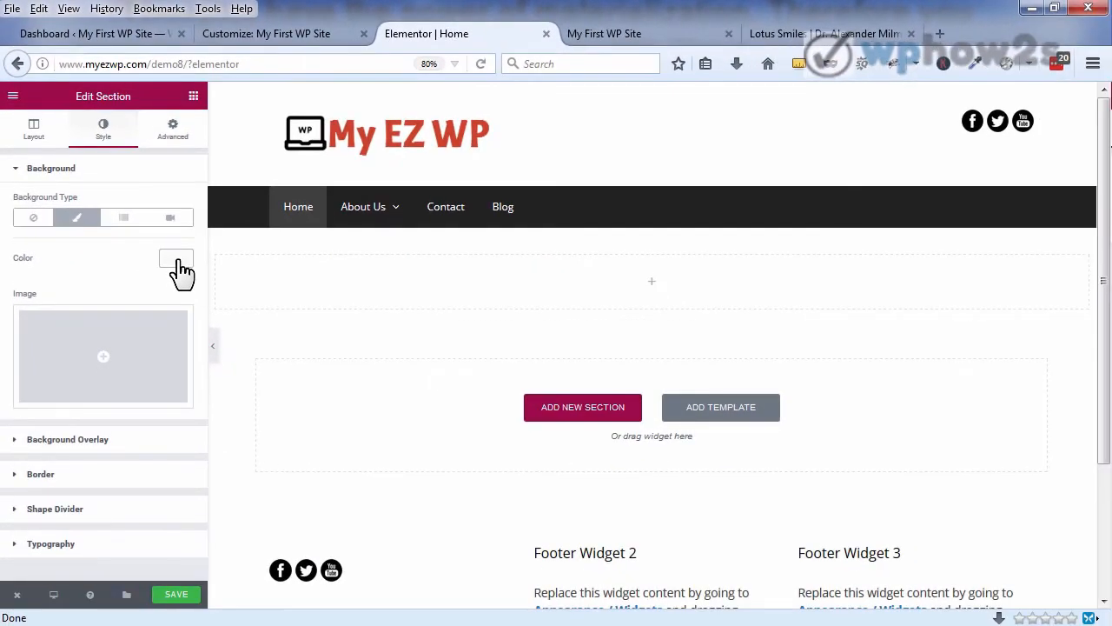
pyautogui.click(246, 360)
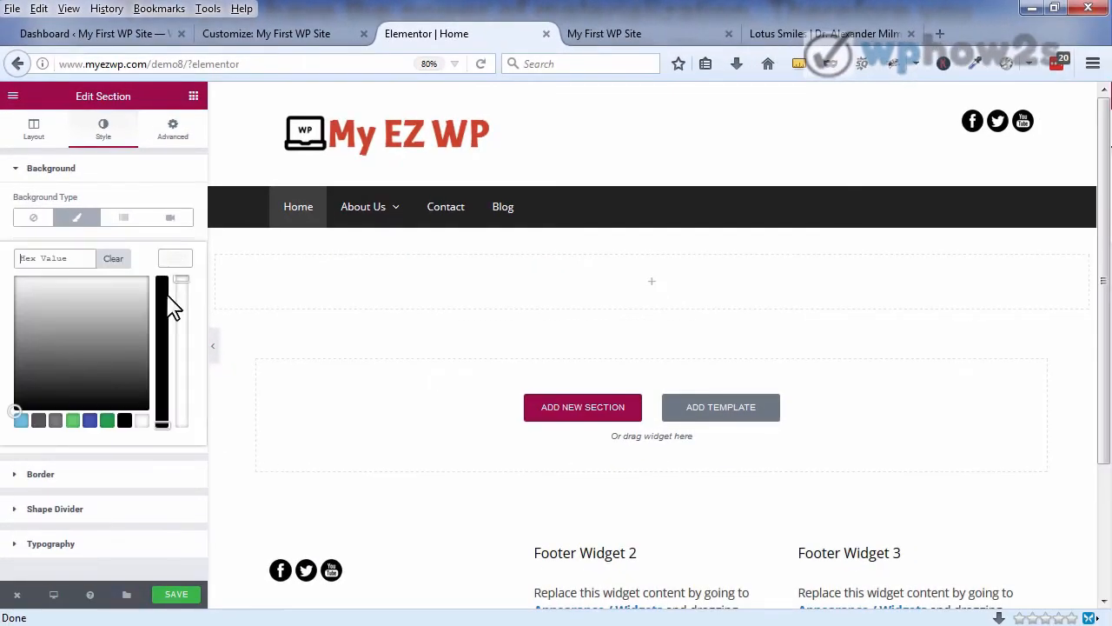
pyautogui.click(90, 422)
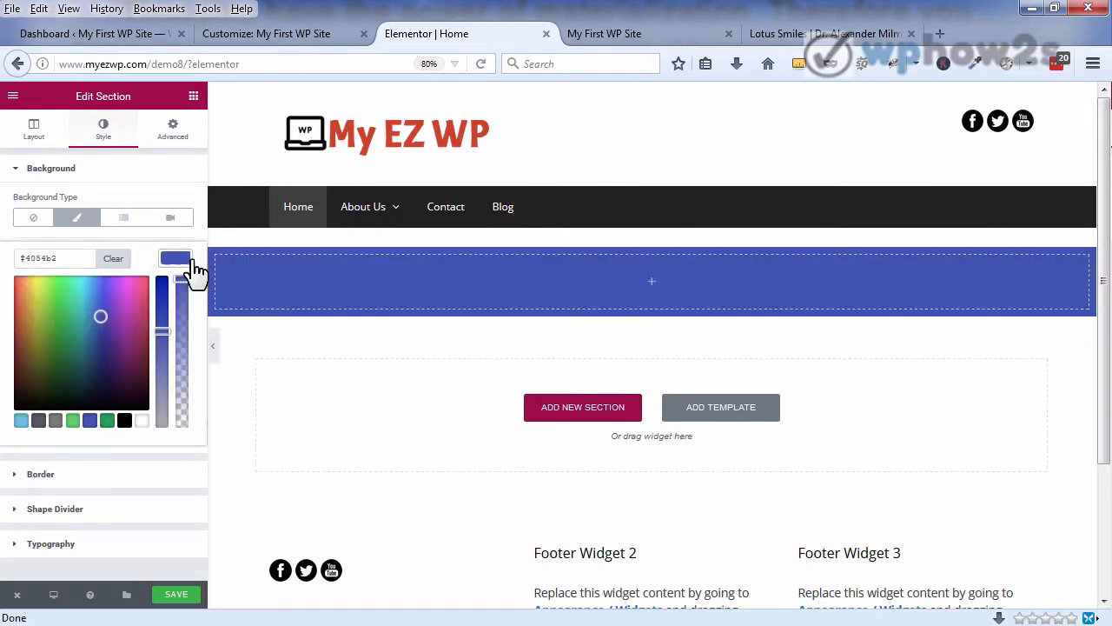
pyautogui.click(191, 235)
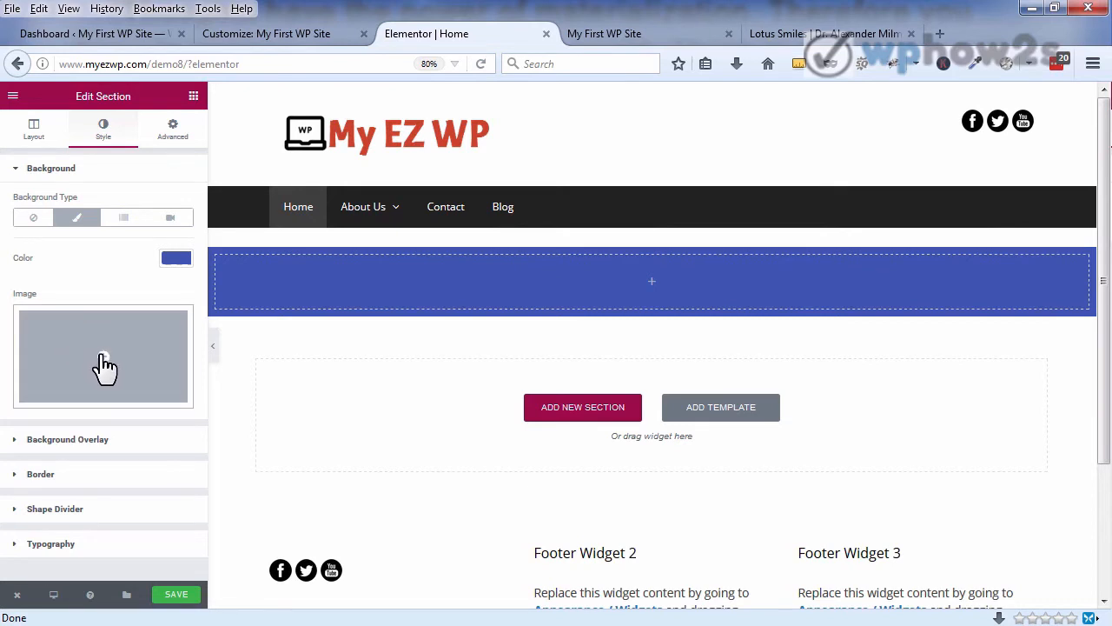
# Step: Insert web-office.jpg from the media library as the section's background image
pyautogui.click(104, 366)
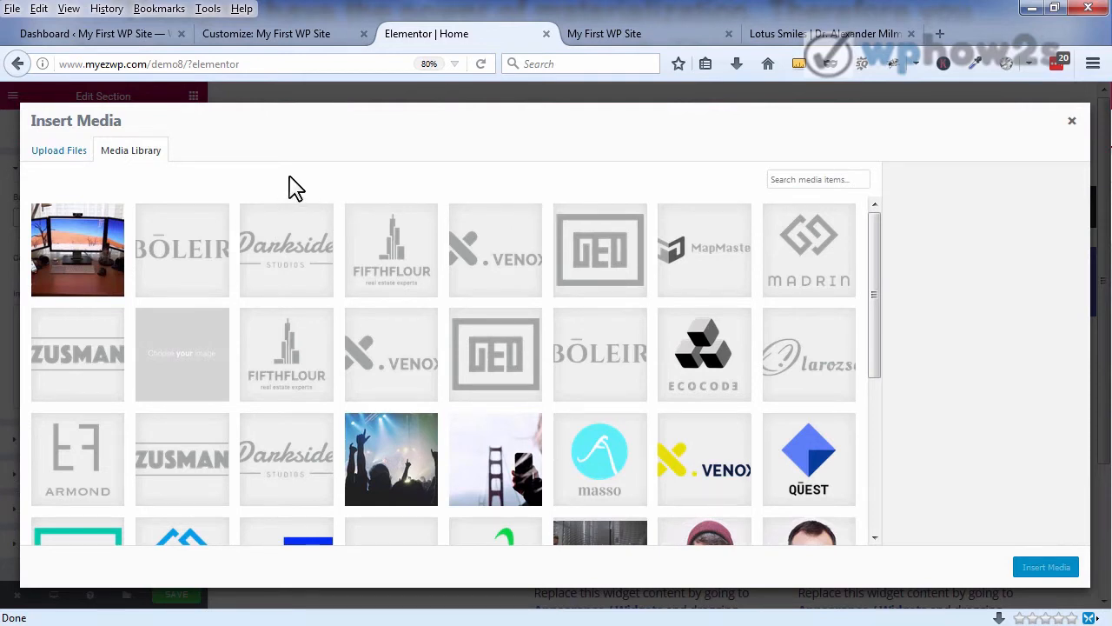
pyautogui.click(90, 246)
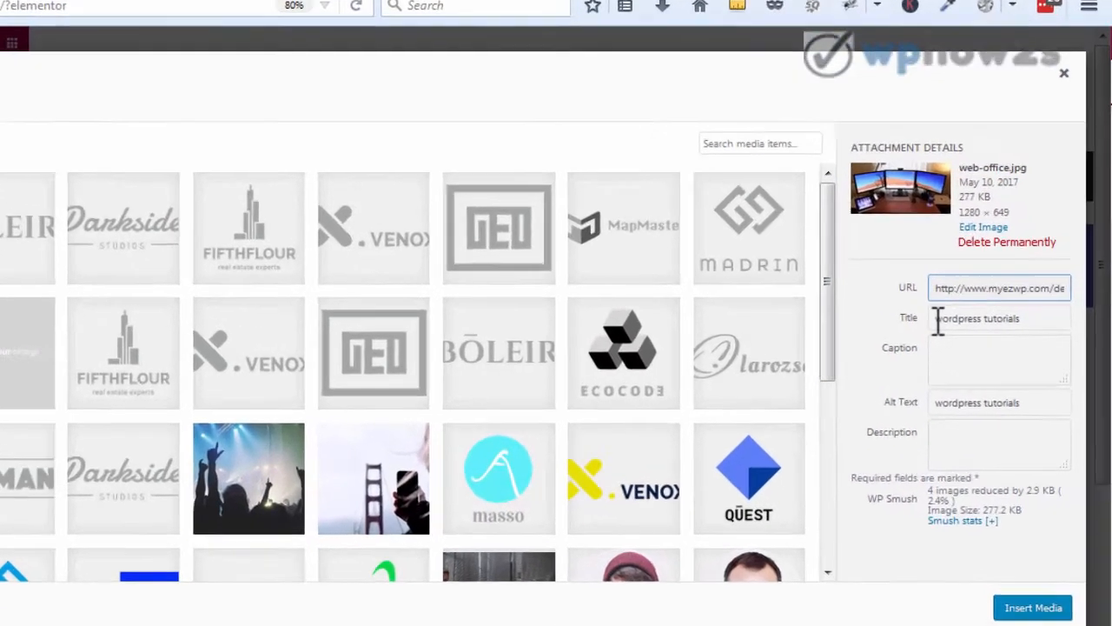
pyautogui.moveTo(966, 329); pyautogui.dragTo(1046, 327)
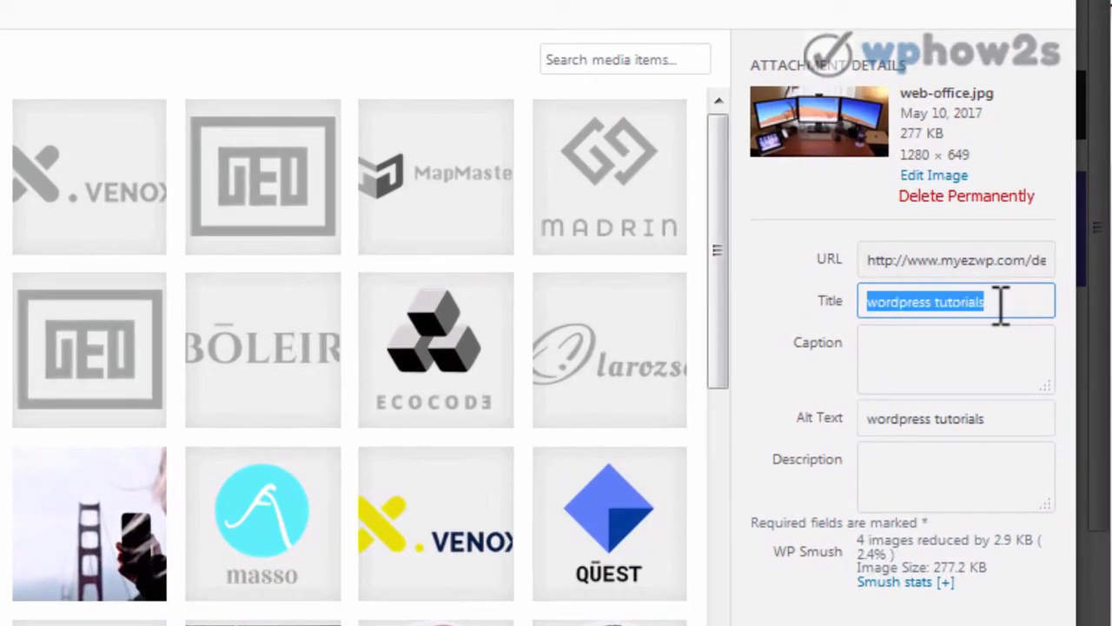
pyautogui.rightClick(954, 301)
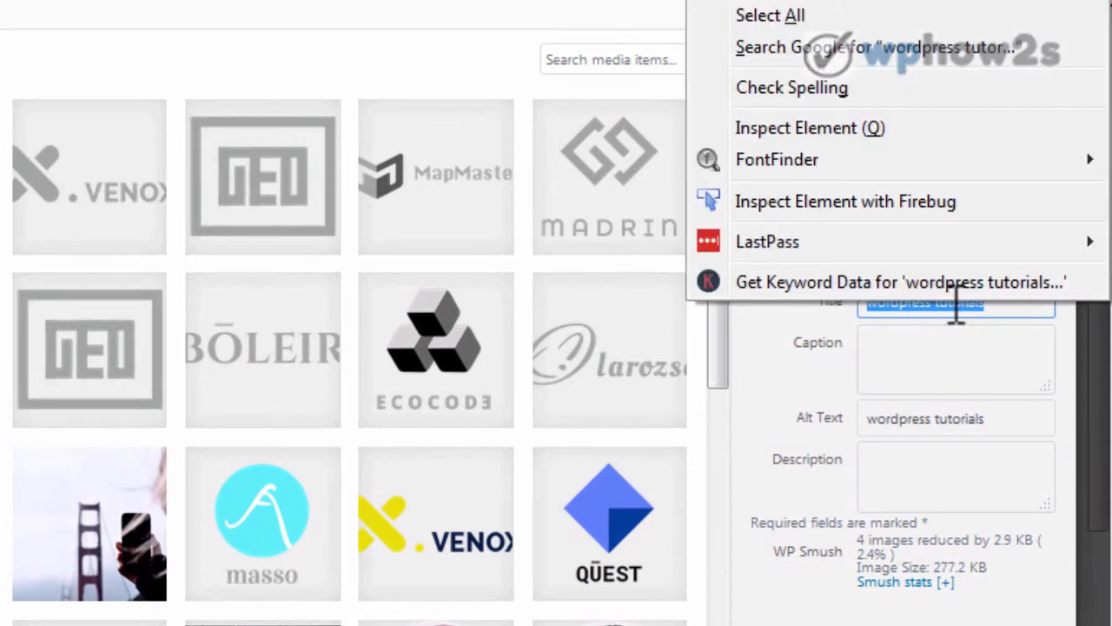
pyautogui.click(887, 342)
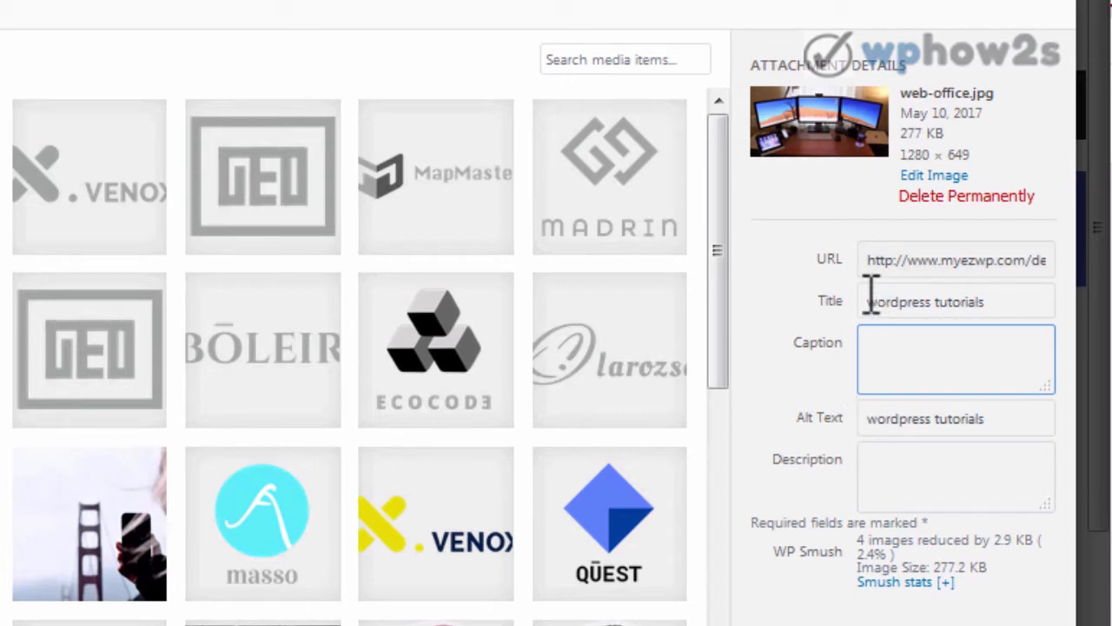
pyautogui.moveTo(870, 300); pyautogui.dragTo(989, 300)
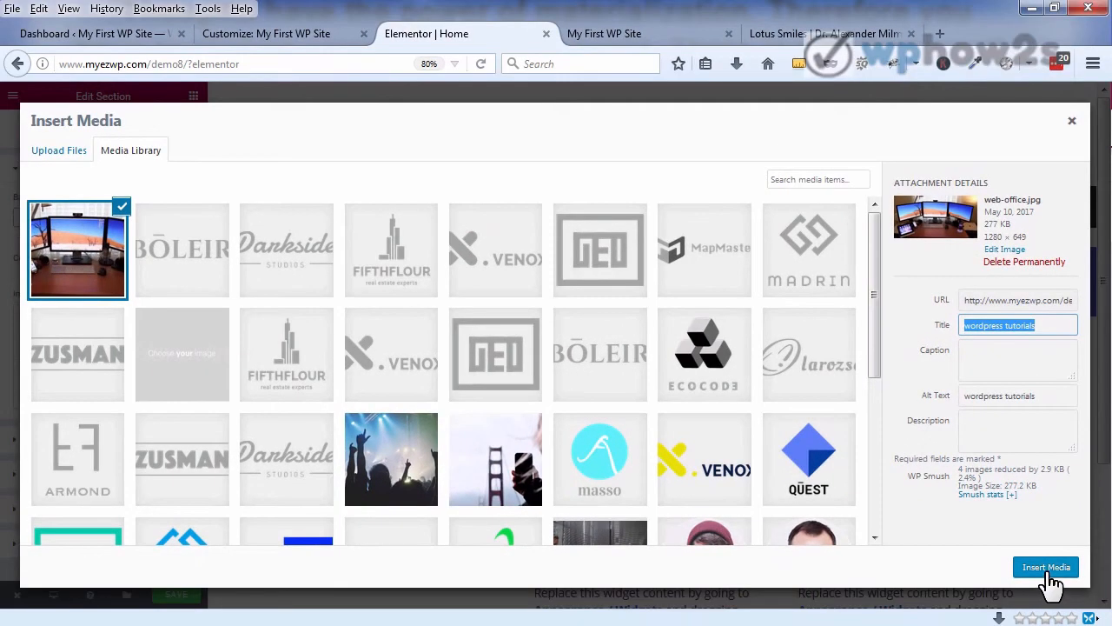
pyautogui.click(1047, 570)
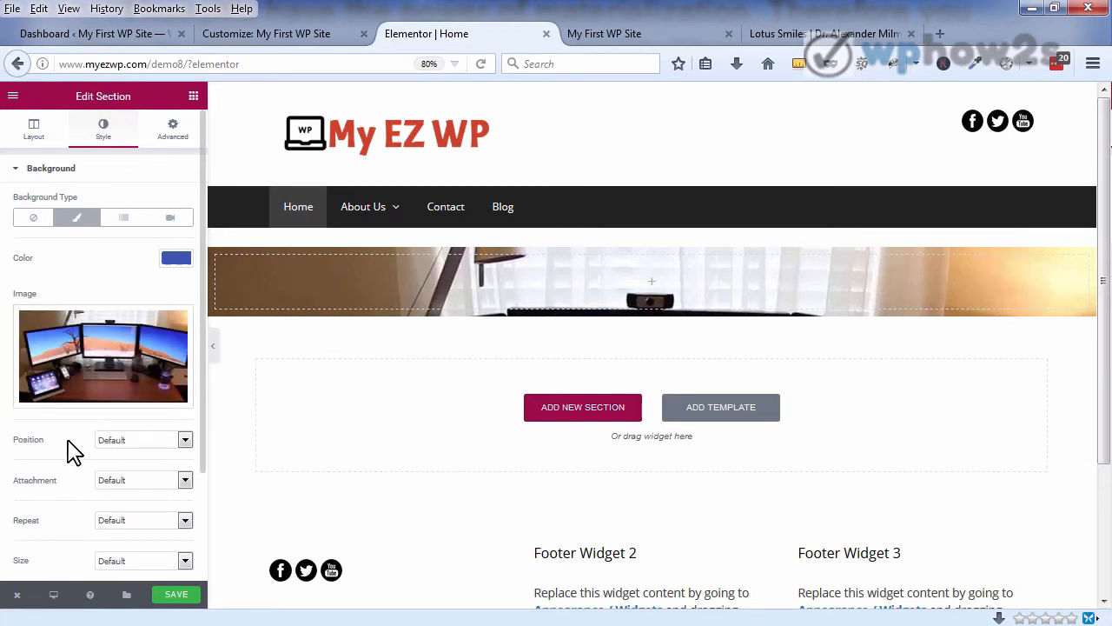
# Step: Set the background image's position to Center Center, repeat to Repeat and size to Cover, and save the page
pyautogui.click(185, 443)
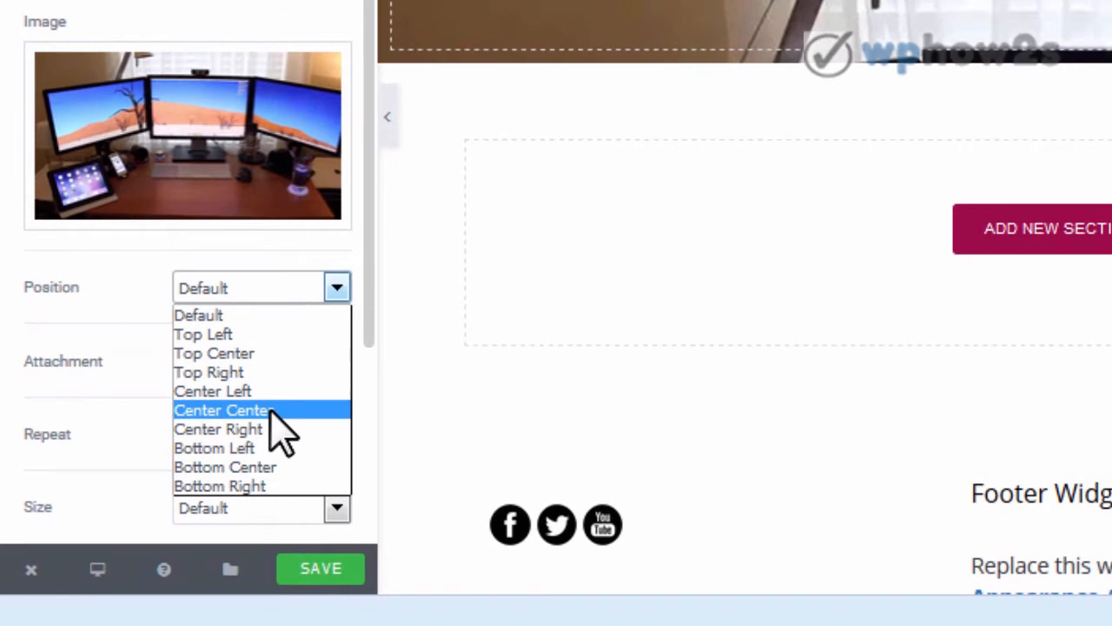
pyautogui.click(276, 413)
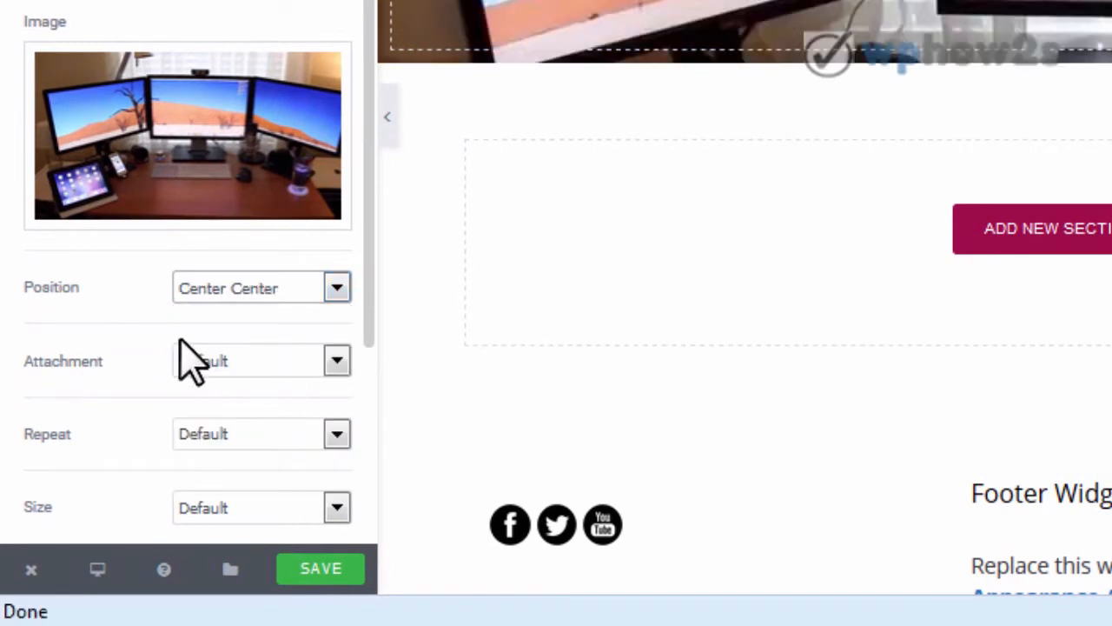
pyautogui.click(337, 361)
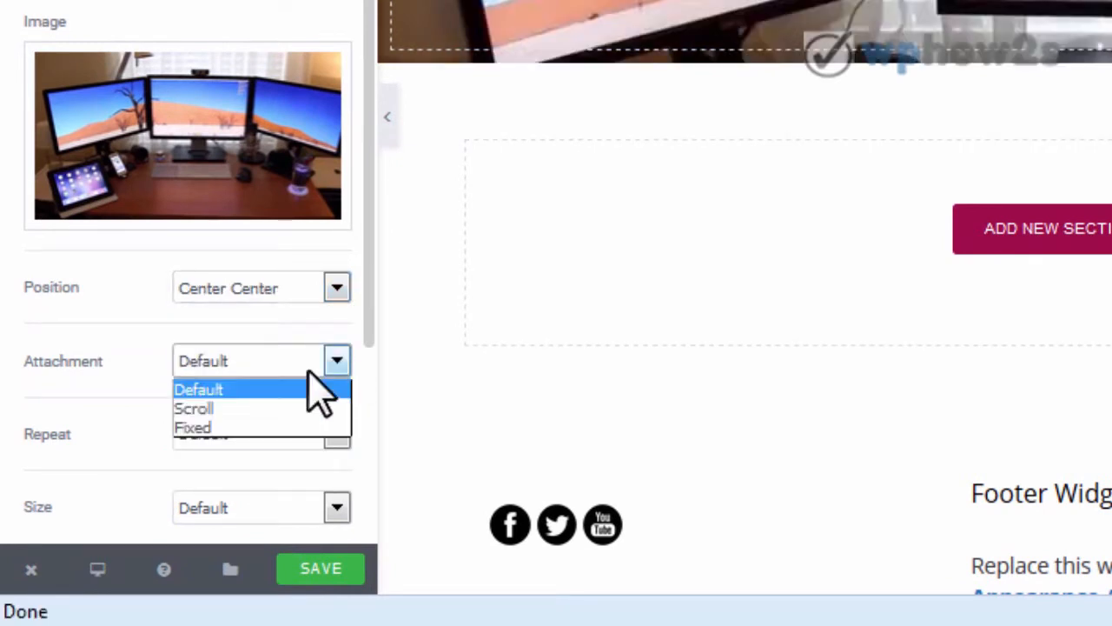
pyautogui.click(85, 330)
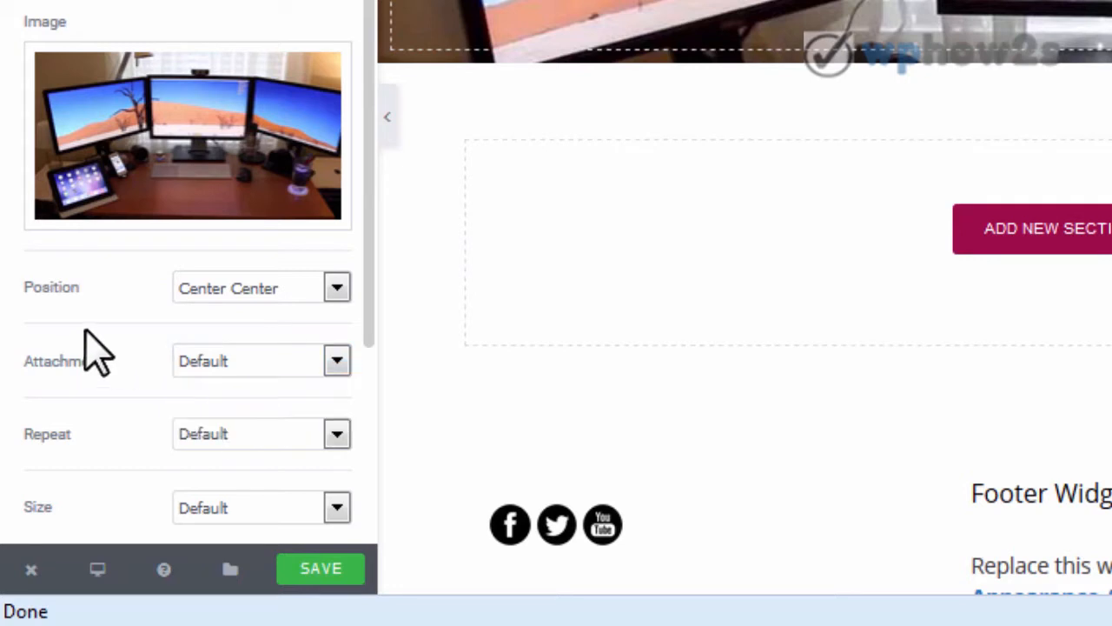
pyautogui.click(336, 435)
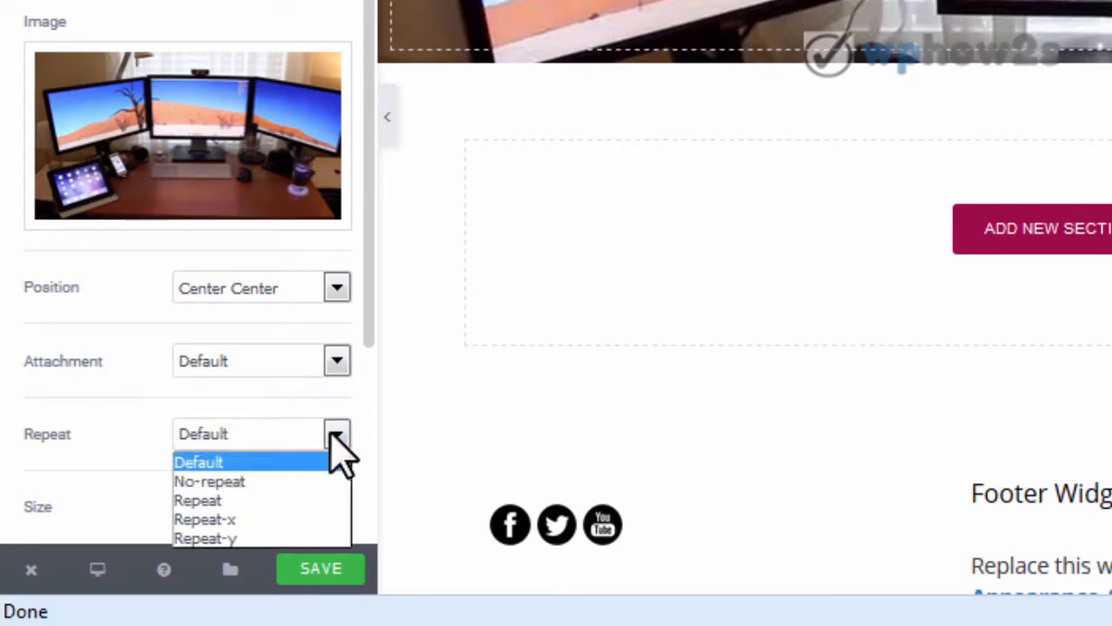
pyautogui.click(259, 504)
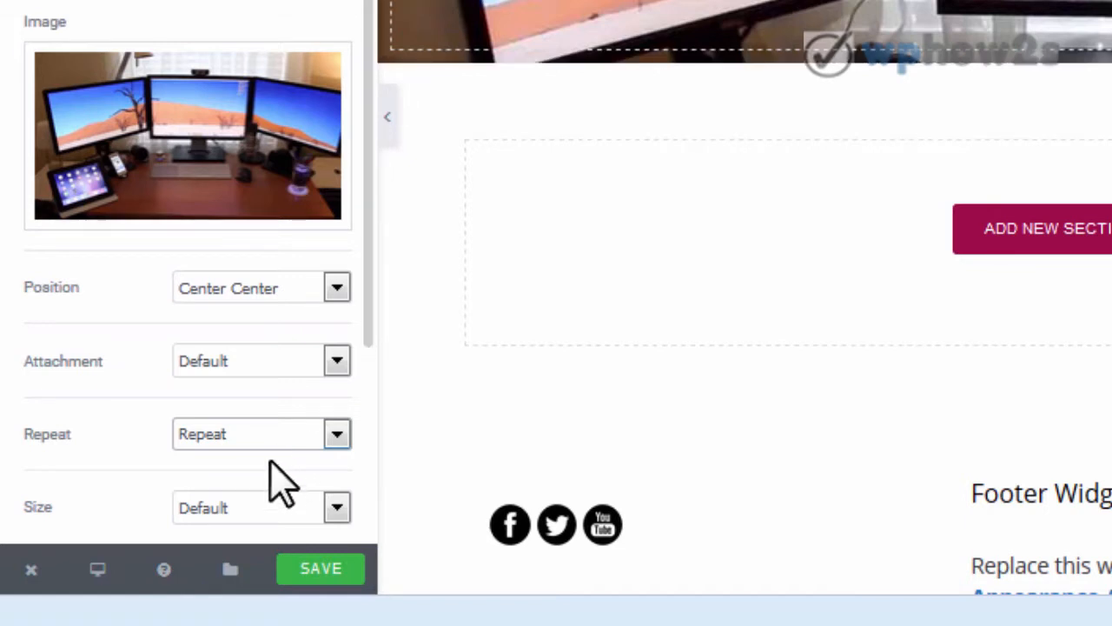
pyautogui.click(338, 509)
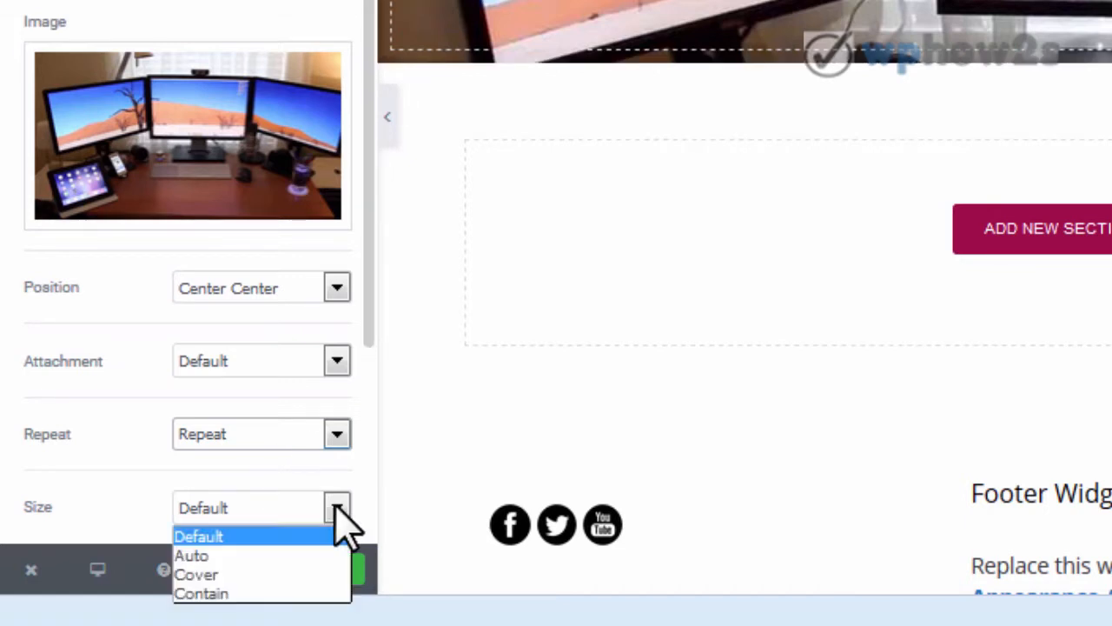
pyautogui.click(275, 574)
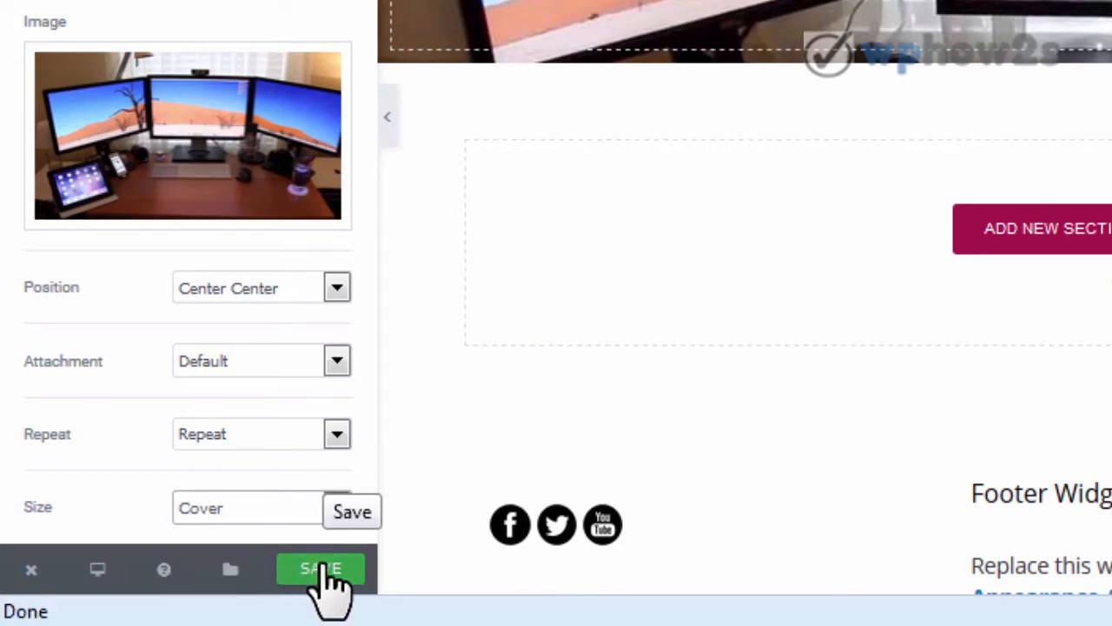
pyautogui.click(323, 572)
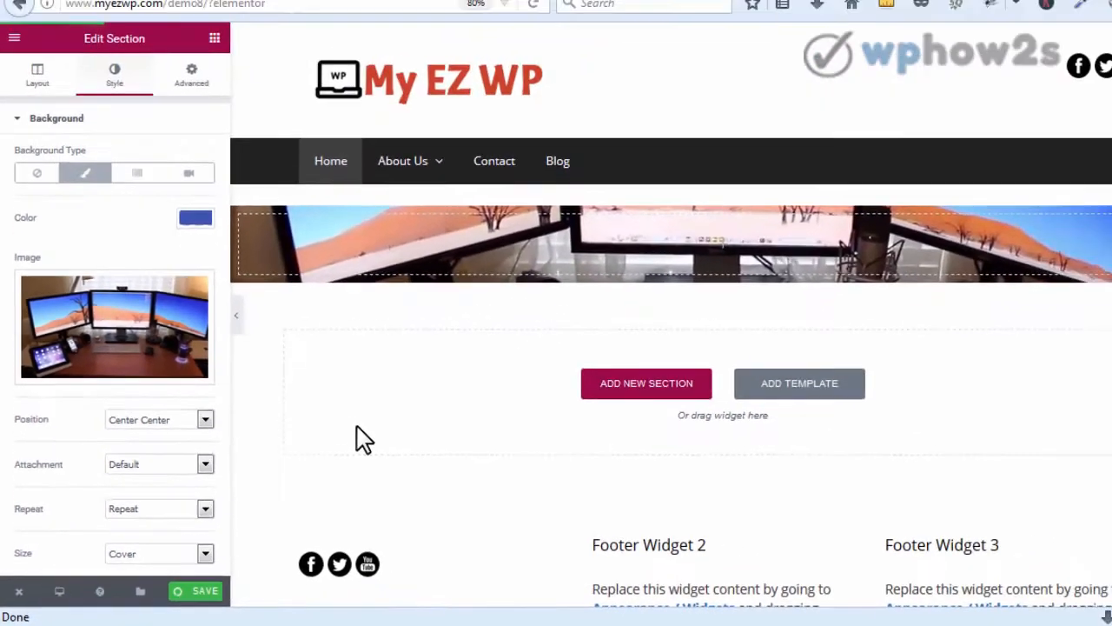
# Step: Reload the live My First WP Site home page to check the saved section, and return to the Elementor editor
pyautogui.click(599, 35)
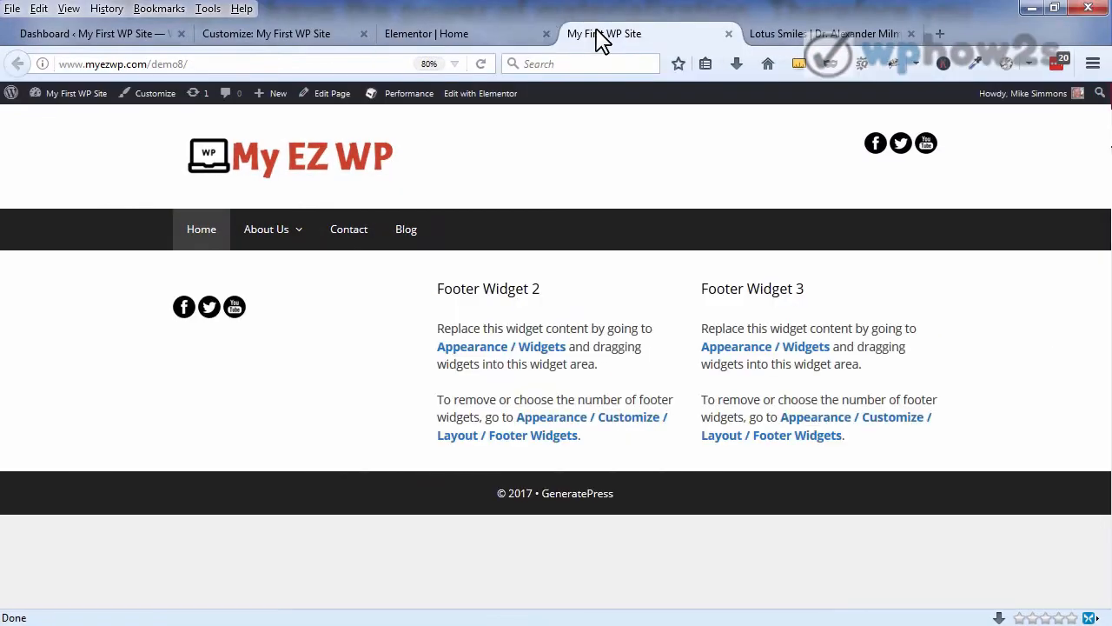
pyautogui.rightClick(598, 39)
pyautogui.click(640, 44)
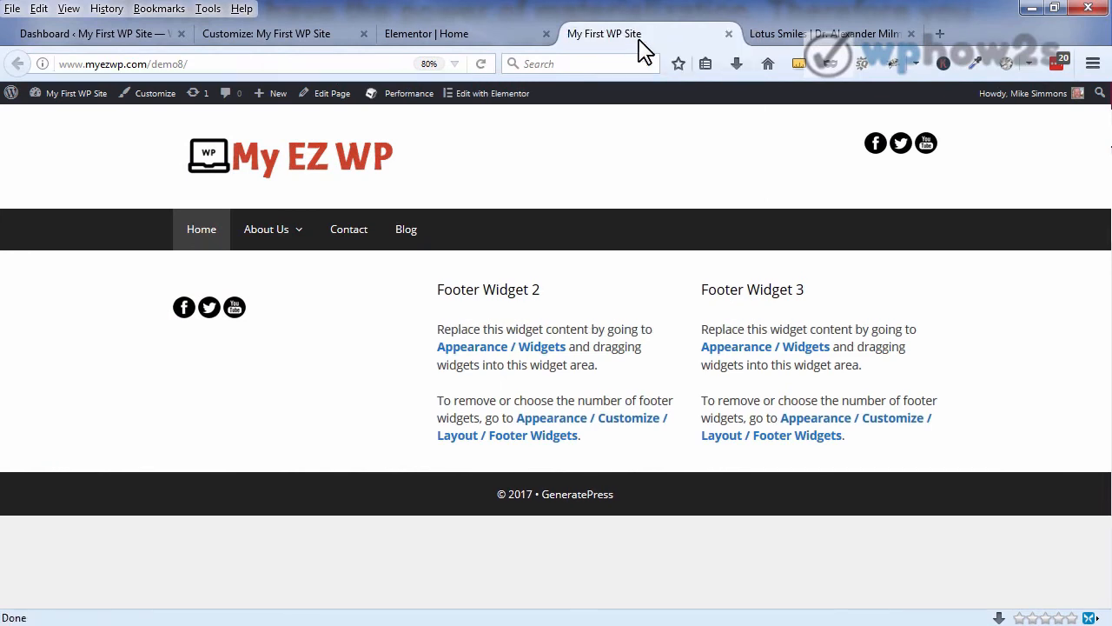
pyautogui.click(512, 40)
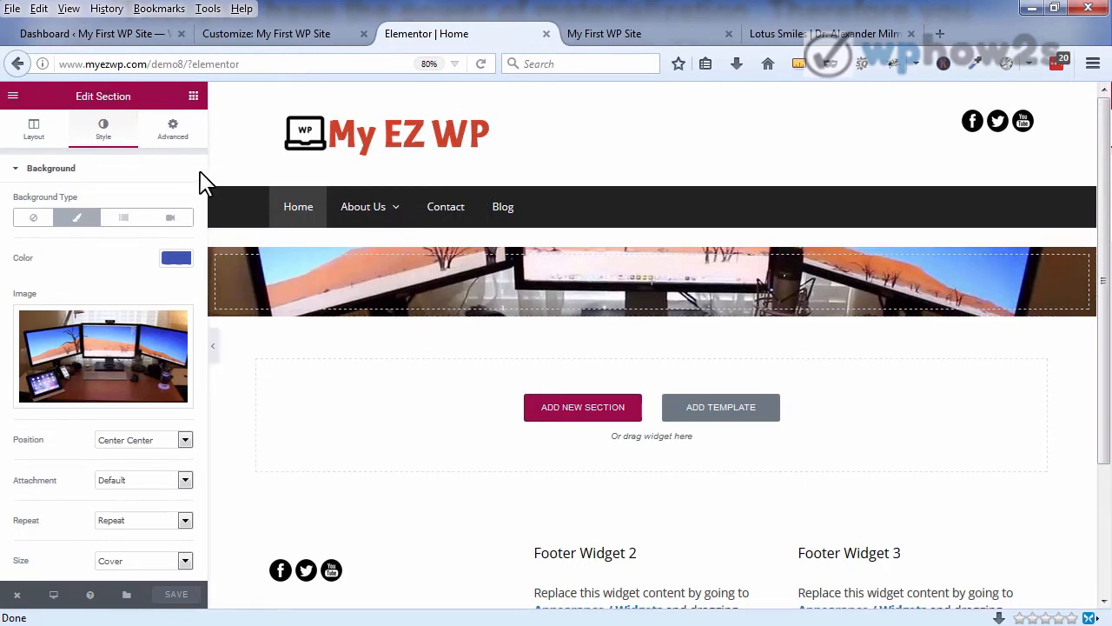
# Step: Add a Heading widget inside the background-image section and replace its title with "WELCOME WORDPRESS WARRIORS"
pyautogui.click(193, 97)
pyautogui.moveTo(142, 199); pyautogui.dragTo(391, 282)
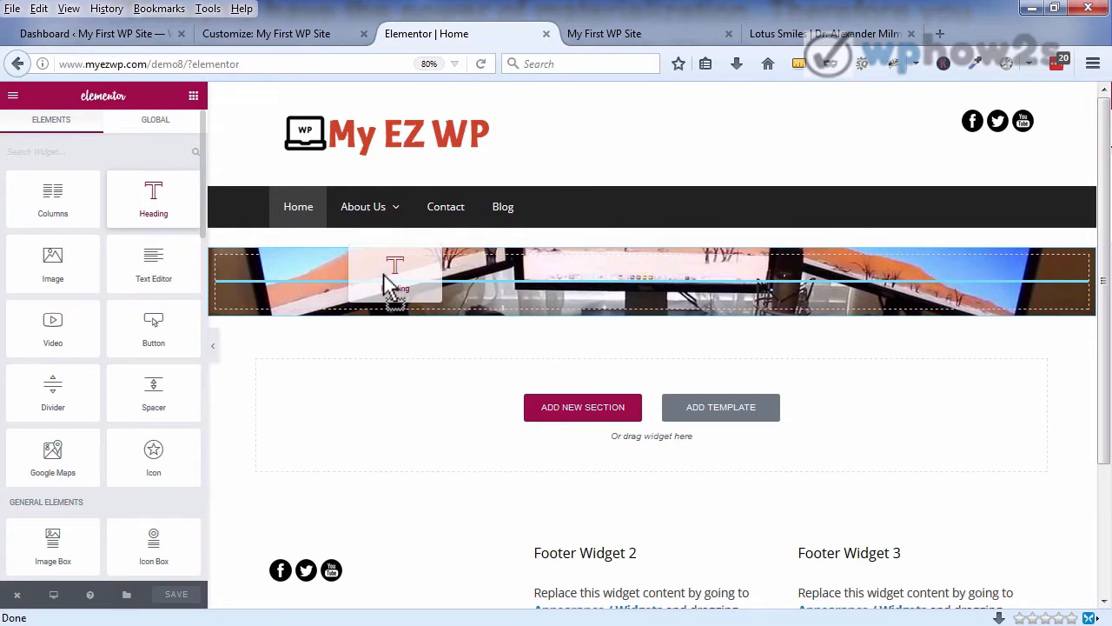
pyautogui.moveTo(385, 277); pyautogui.dragTo(387, 273)
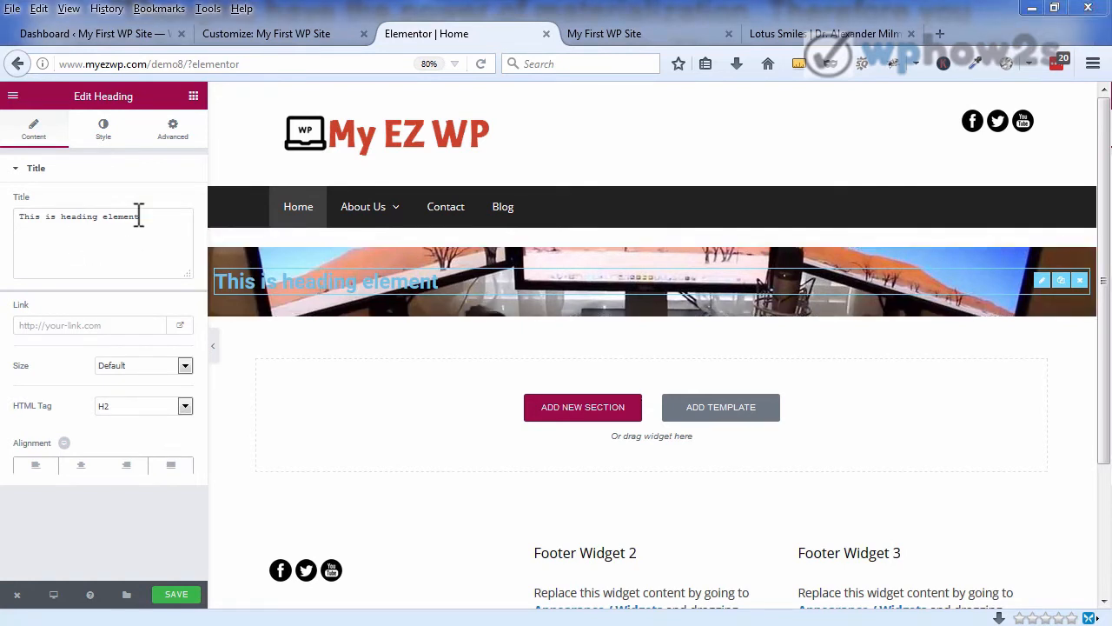
pyautogui.moveTo(139, 217); pyautogui.dragTo(4, 217)
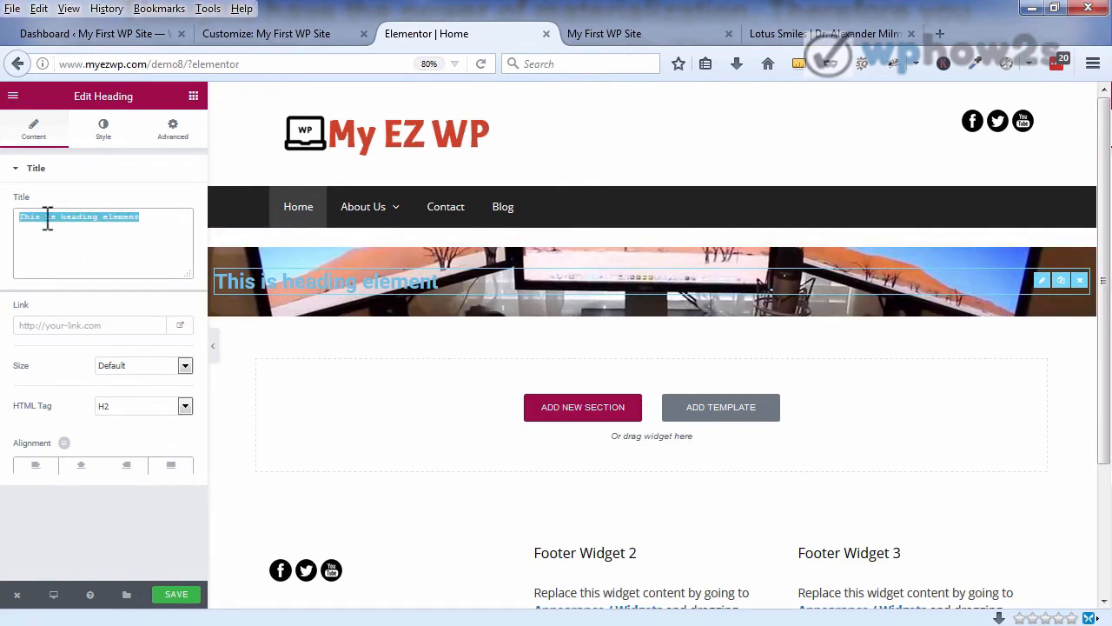
pyautogui.rightClick(44, 208)
pyautogui.click(87, 293)
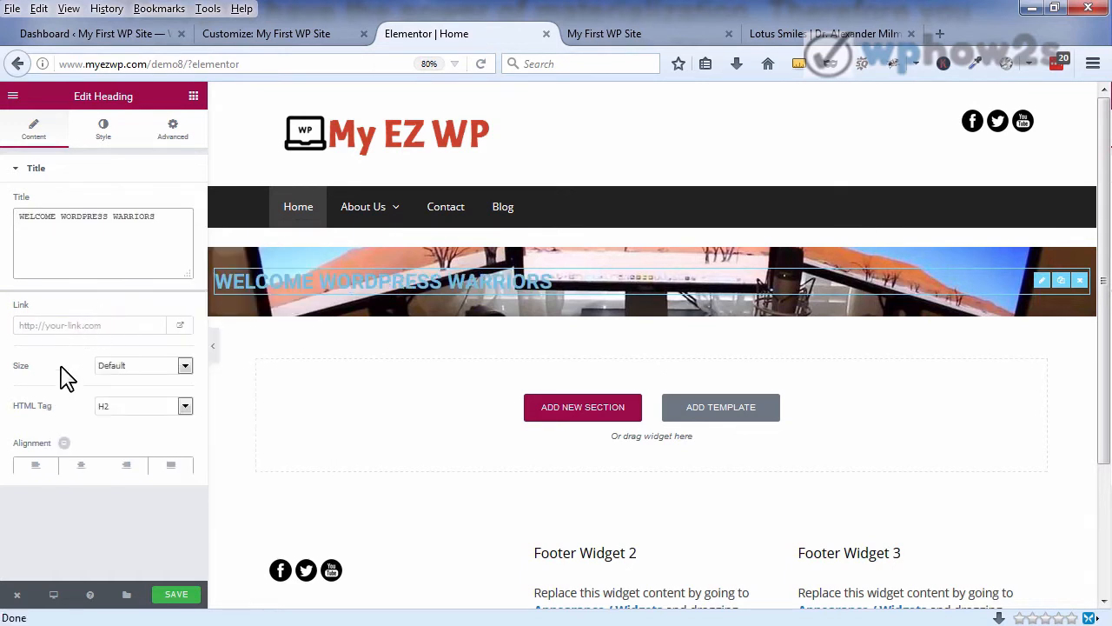
# Step: Set the heading's size to XL, keep its HTML tag as H2, and center its alignment
pyautogui.click(185, 366)
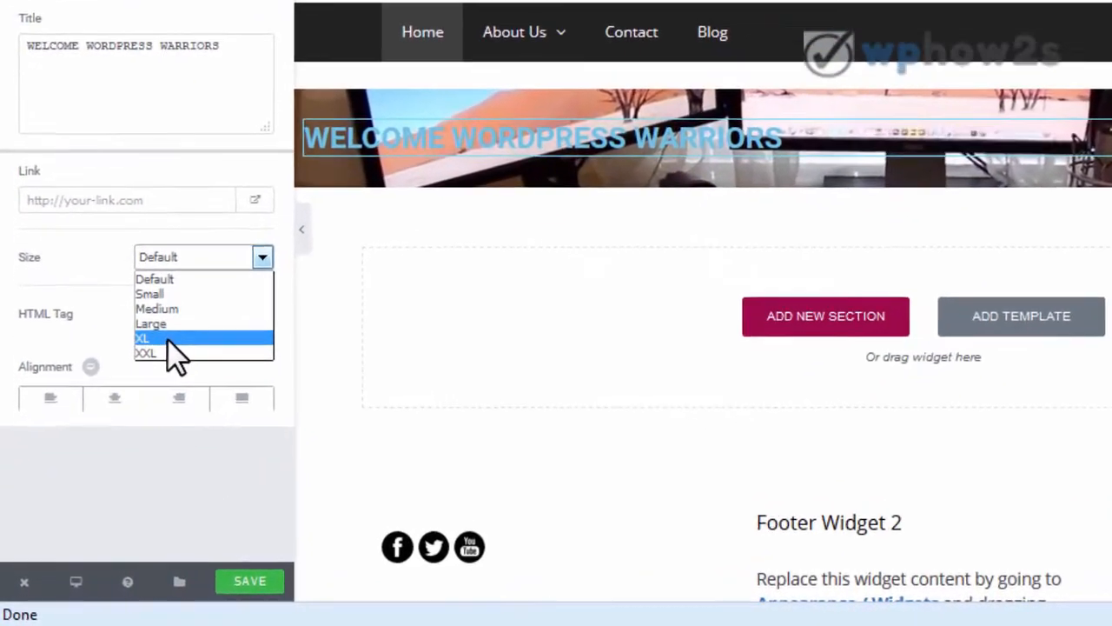
pyautogui.click(167, 338)
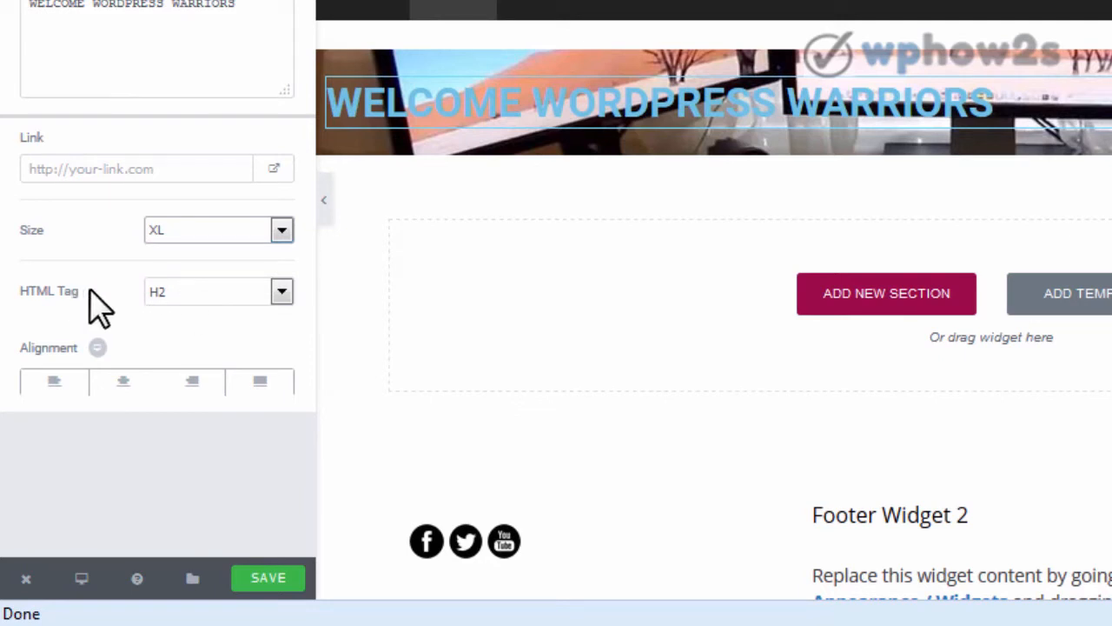
pyautogui.click(283, 292)
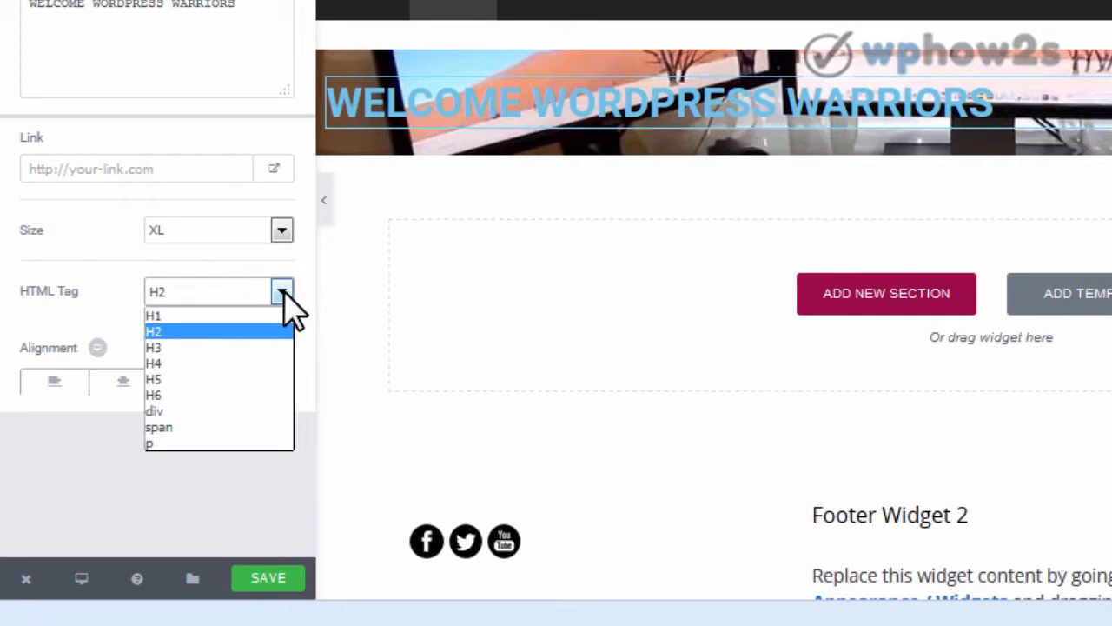
pyautogui.click(284, 295)
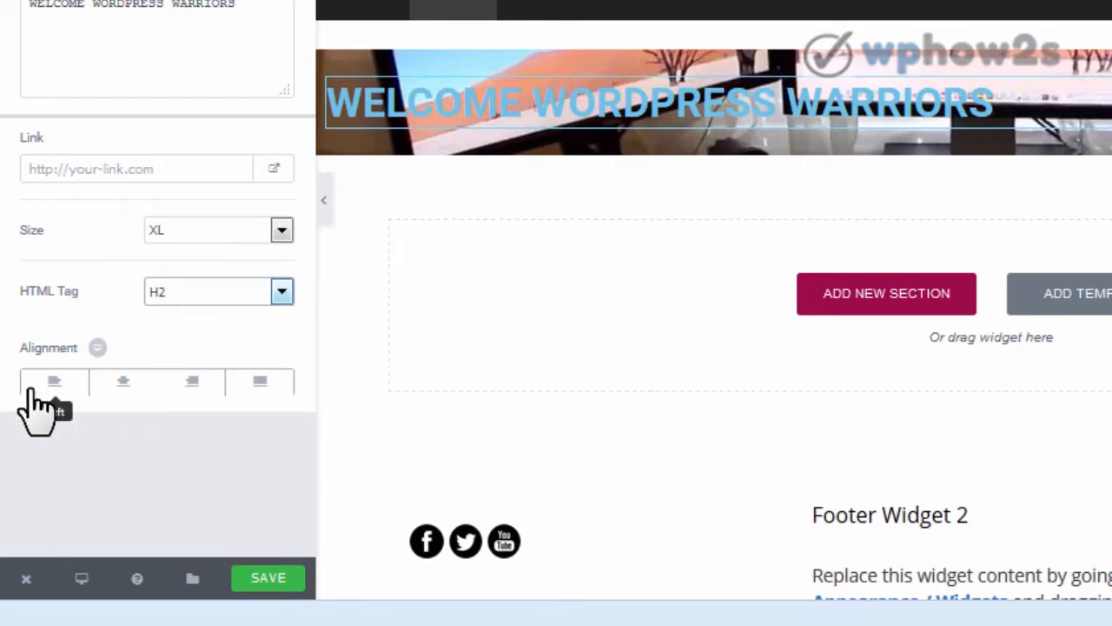
pyautogui.click(121, 386)
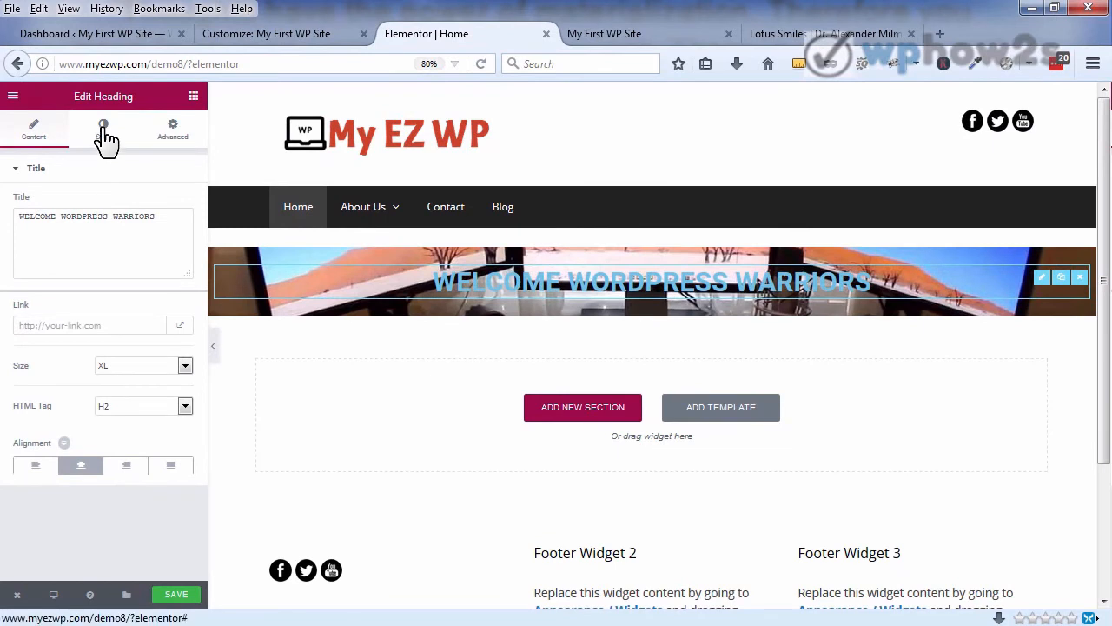
# Step: Set the heading's text color to white, #ffffff
pyautogui.click(104, 131)
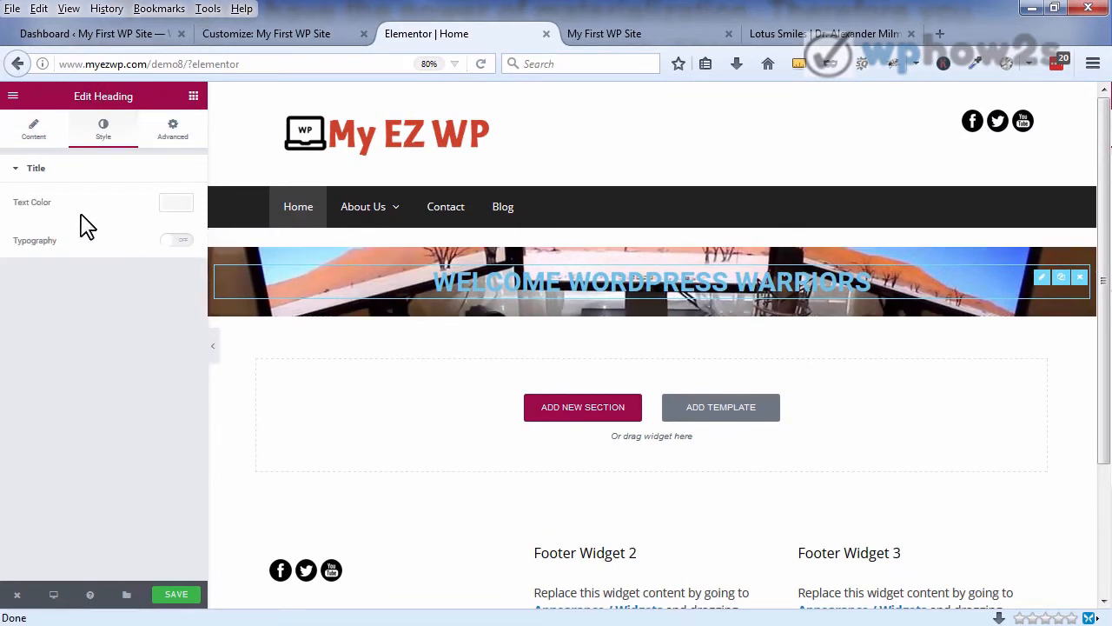
pyautogui.click(191, 209)
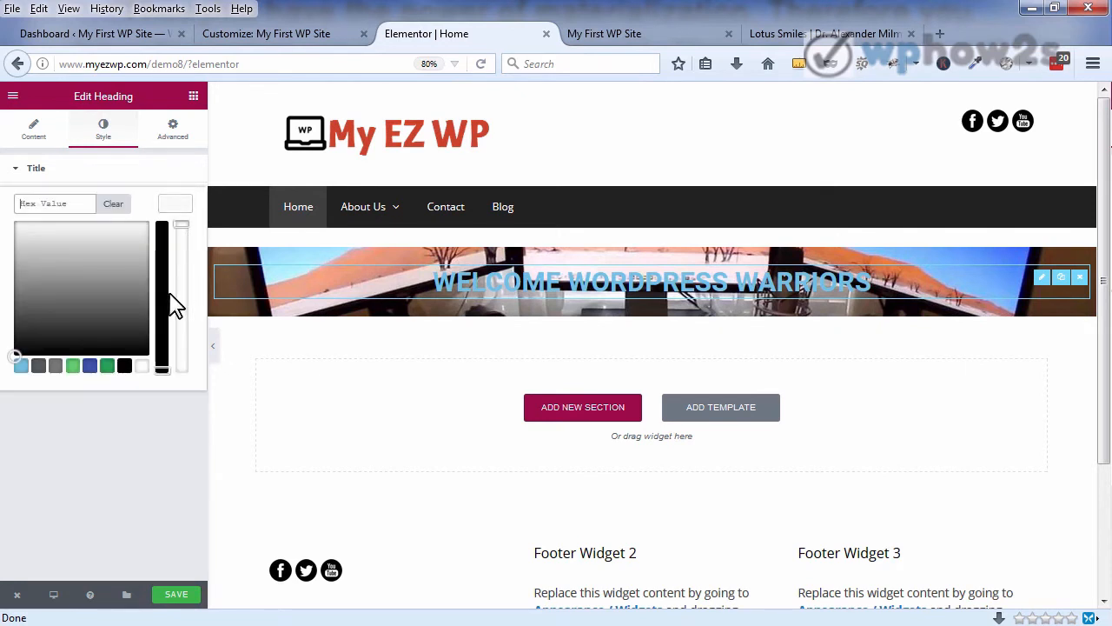
pyautogui.click(141, 365)
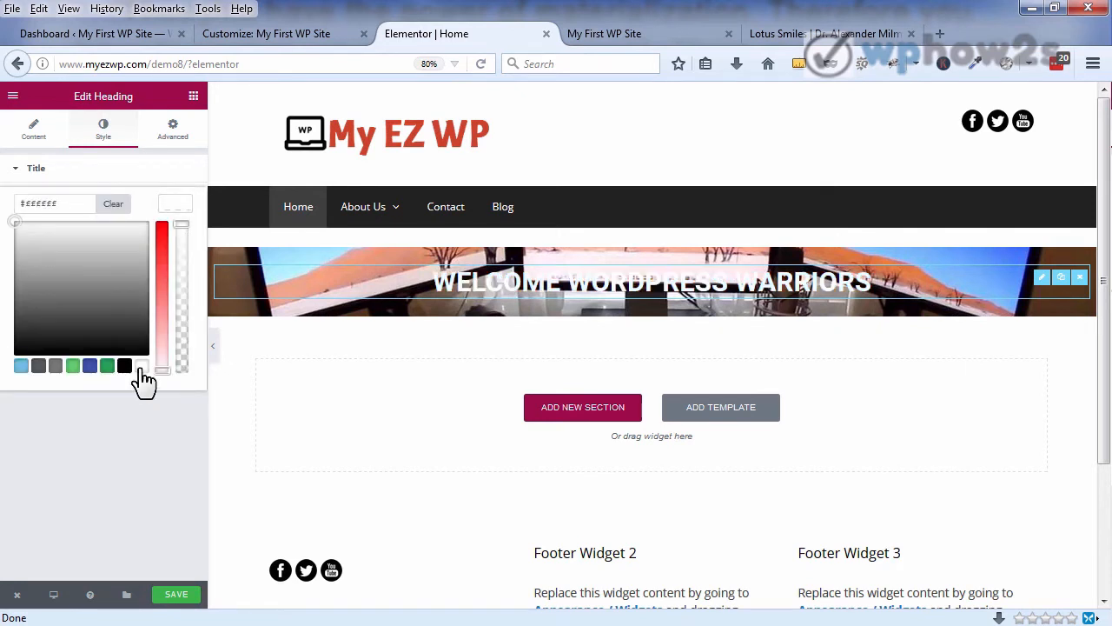
pyautogui.click(172, 177)
pyautogui.click(18, 171)
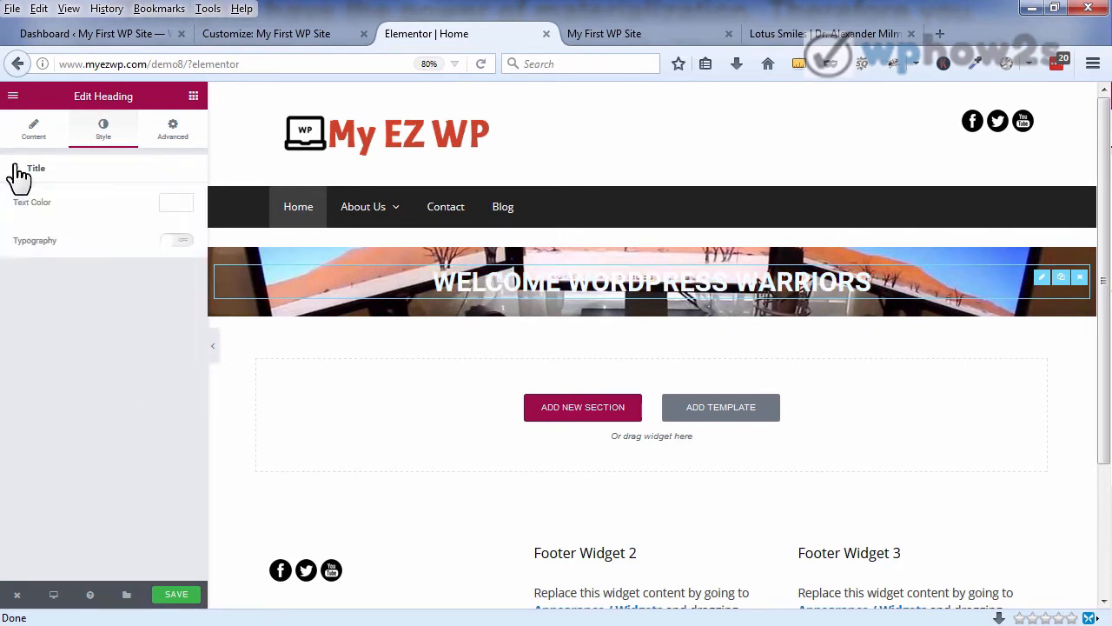
# Step: Enable custom typography for the heading and set its size to 47 px and its weight to 500
pyautogui.click(178, 242)
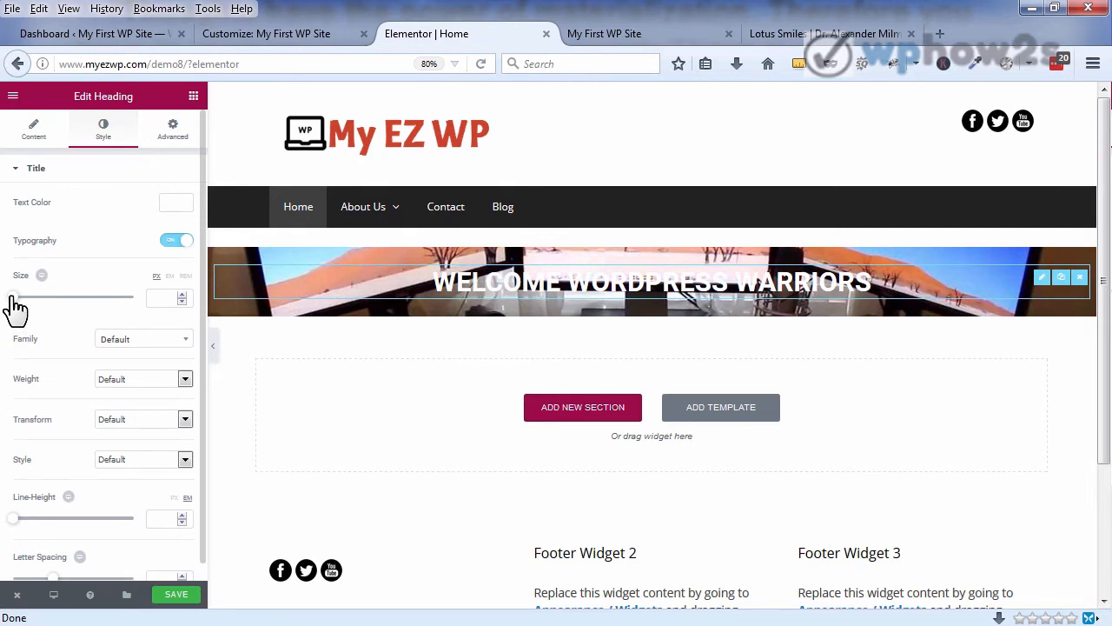
pyautogui.moveTo(14, 297); pyautogui.dragTo(42, 297)
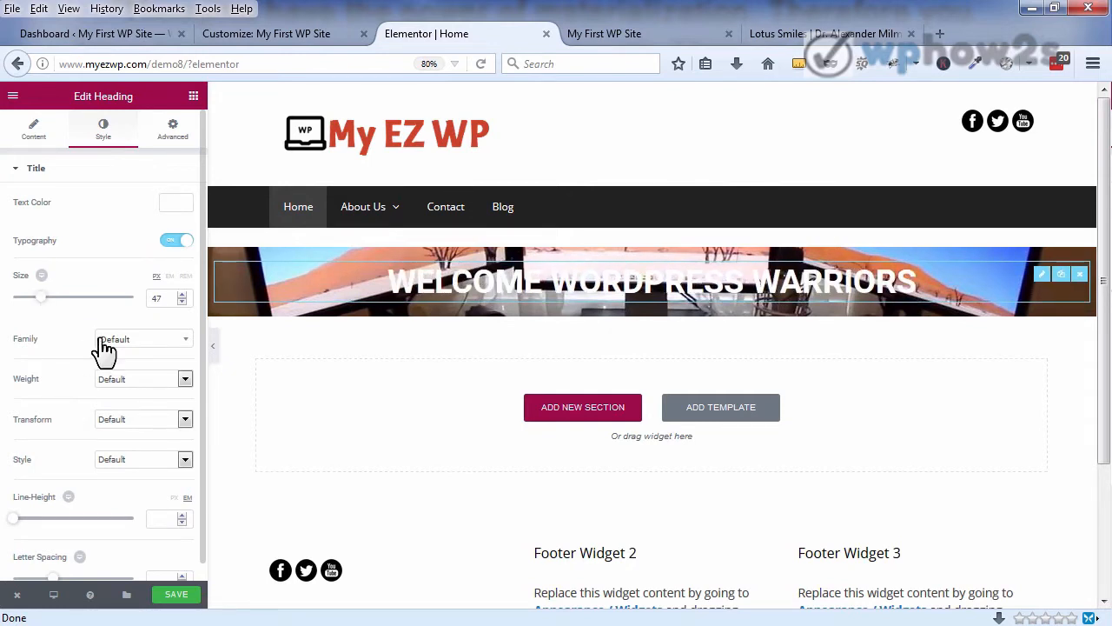
pyautogui.click(184, 380)
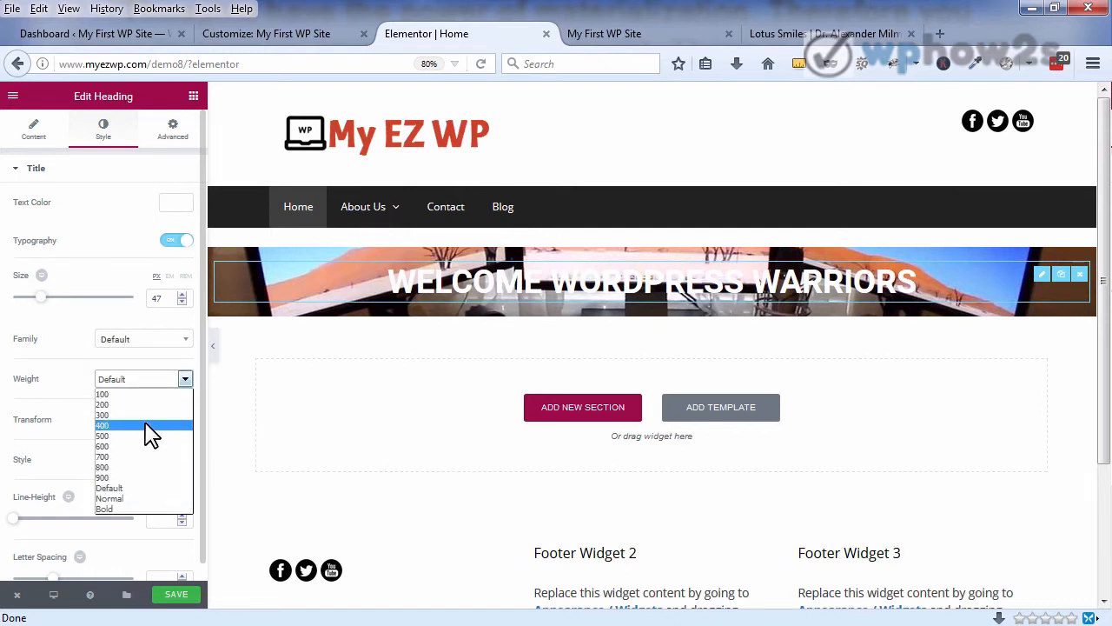
pyautogui.click(146, 425)
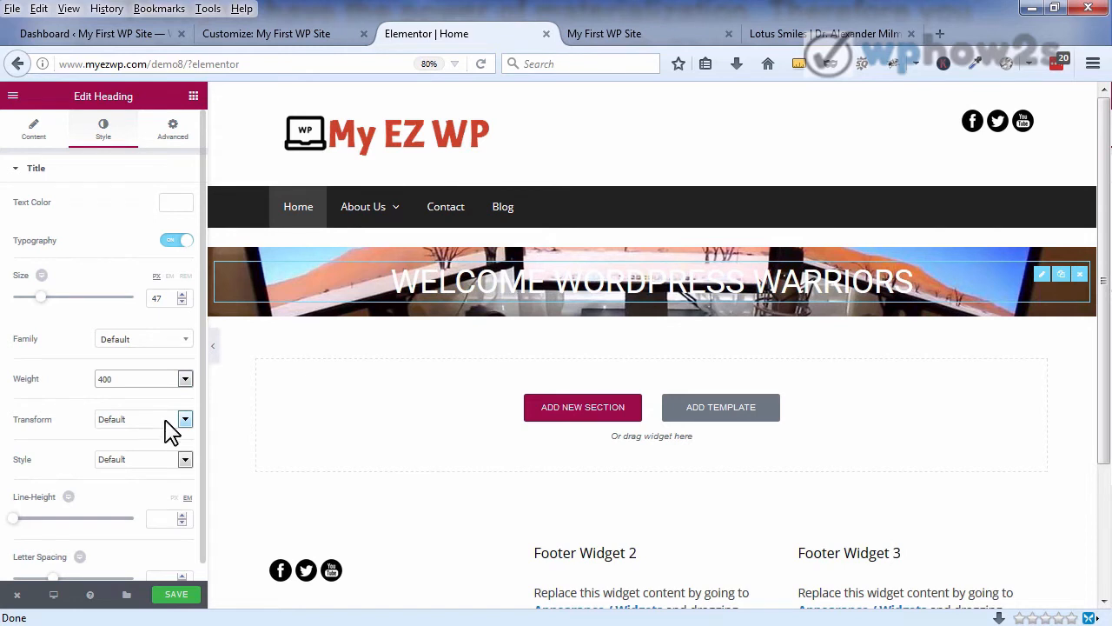
pyautogui.click(185, 380)
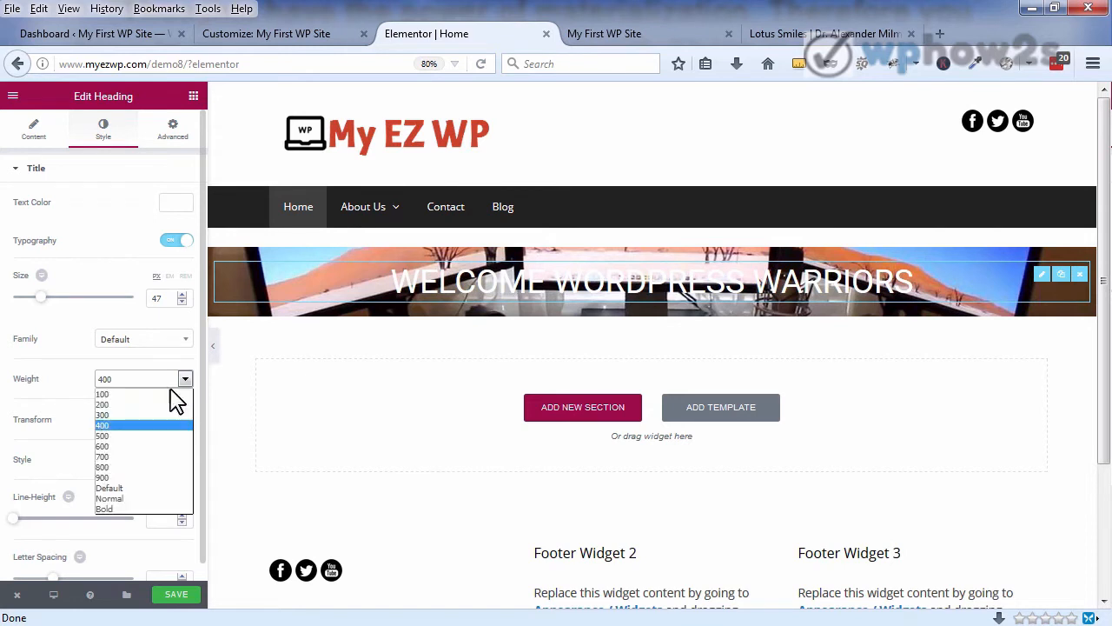
pyautogui.click(144, 443)
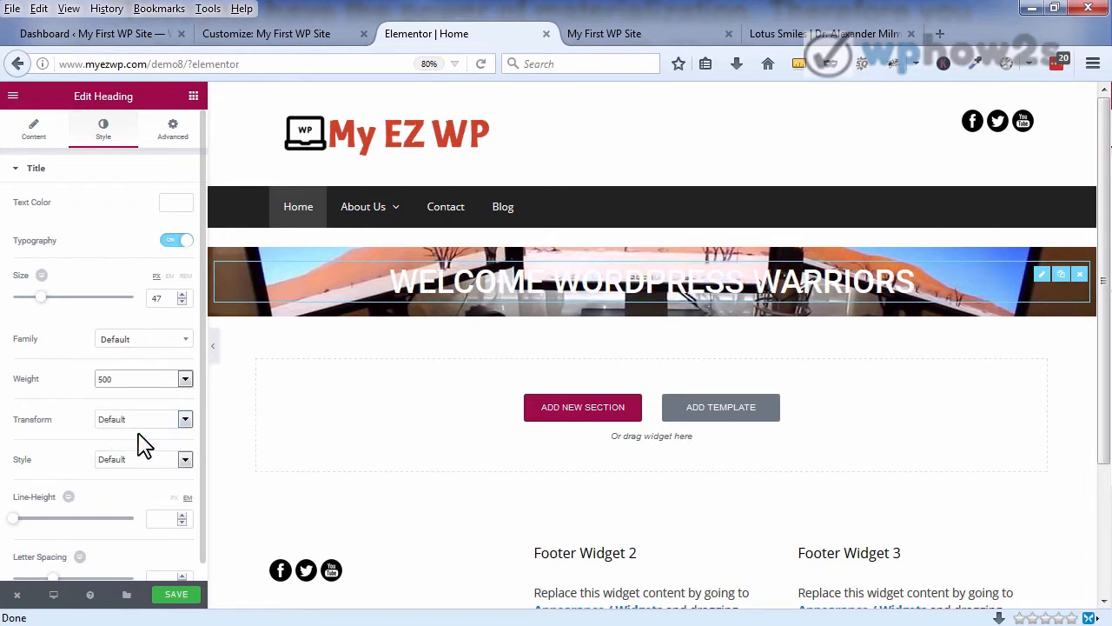
# Step: Look through the heading's text transform and font style options, leaving both at Default
pyautogui.click(185, 421)
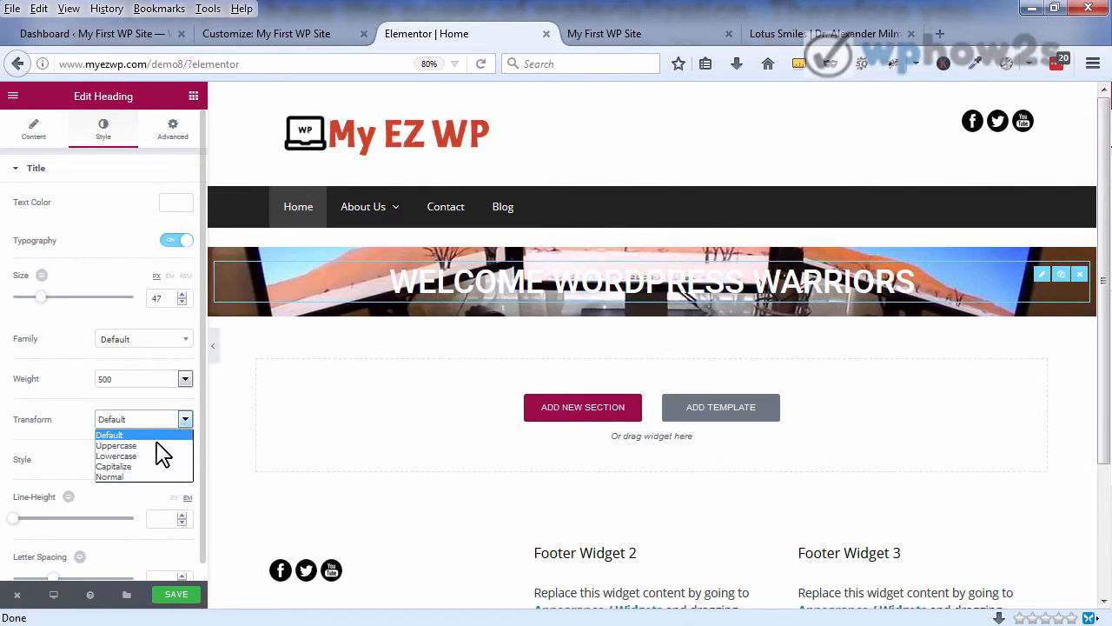
pyautogui.click(69, 447)
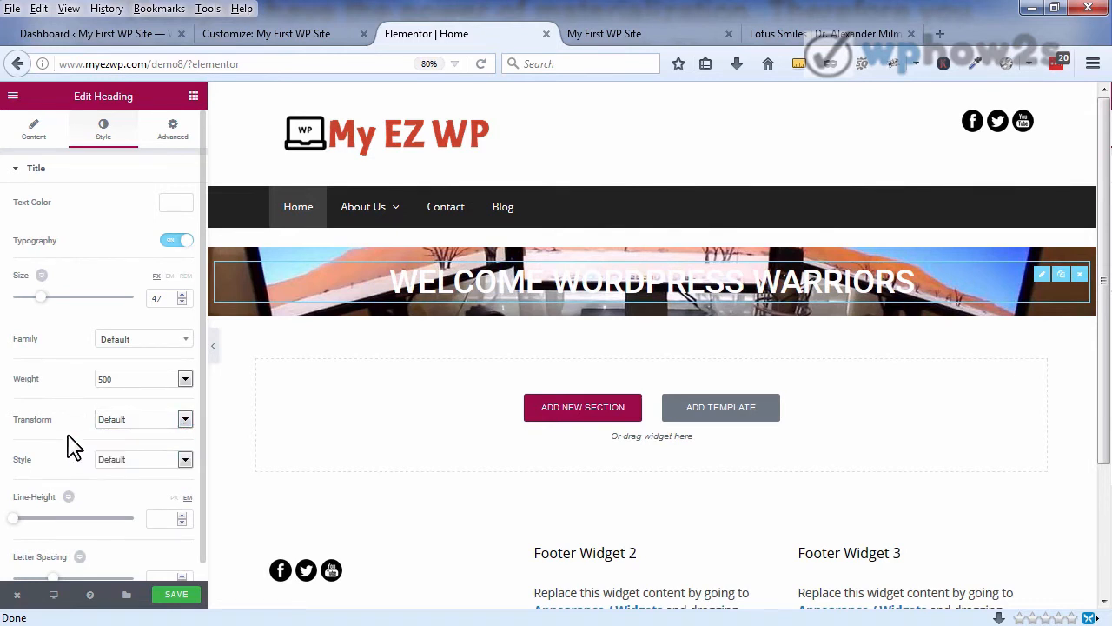
pyautogui.click(186, 462)
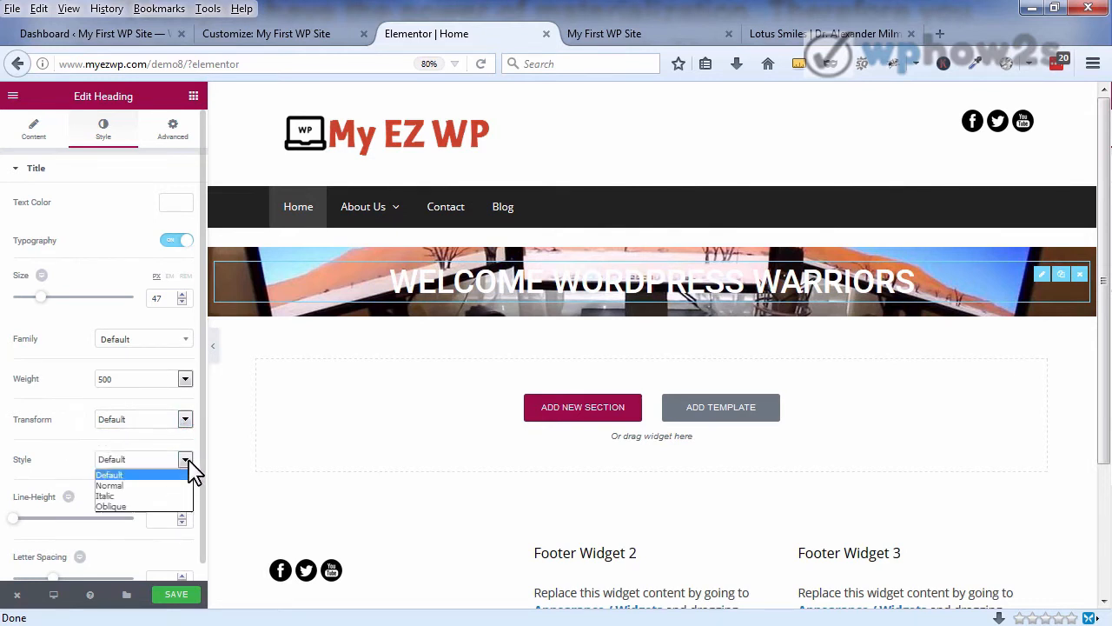
pyautogui.click(69, 465)
# Step: Save the page, check the restyled heading on the live My First WP Site home page, and return to the Elementor editor
pyautogui.click(178, 596)
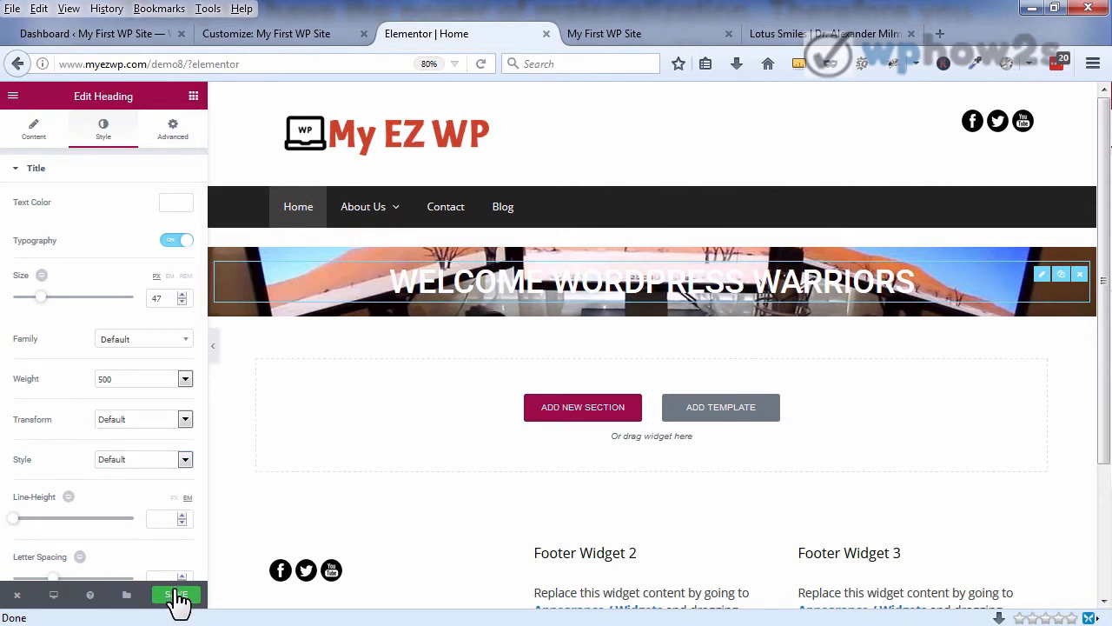
pyautogui.click(178, 596)
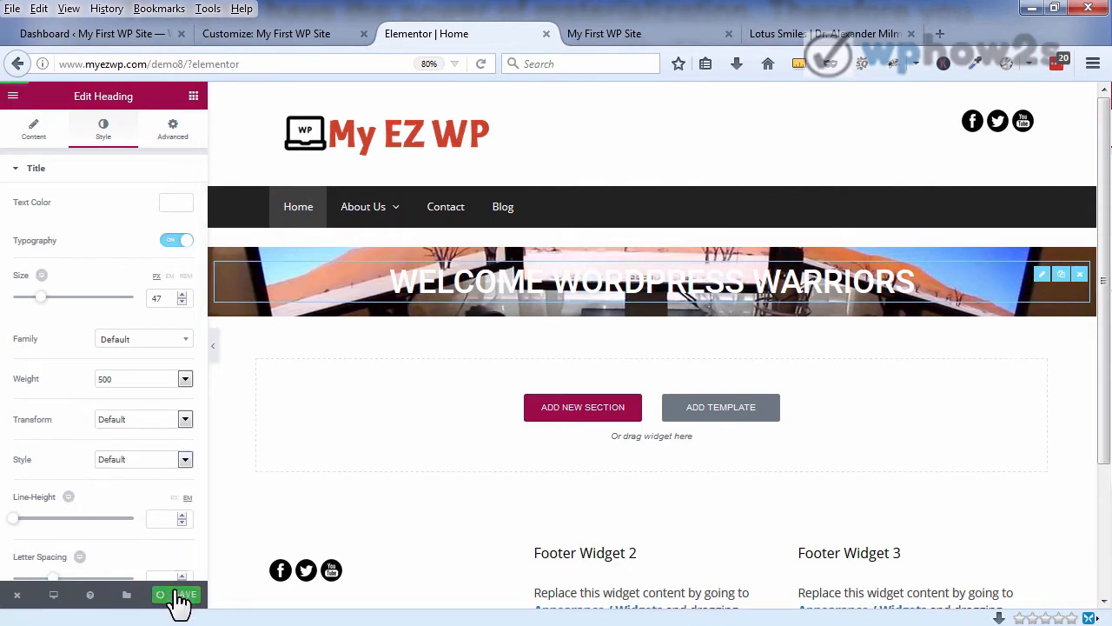
pyautogui.click(638, 39)
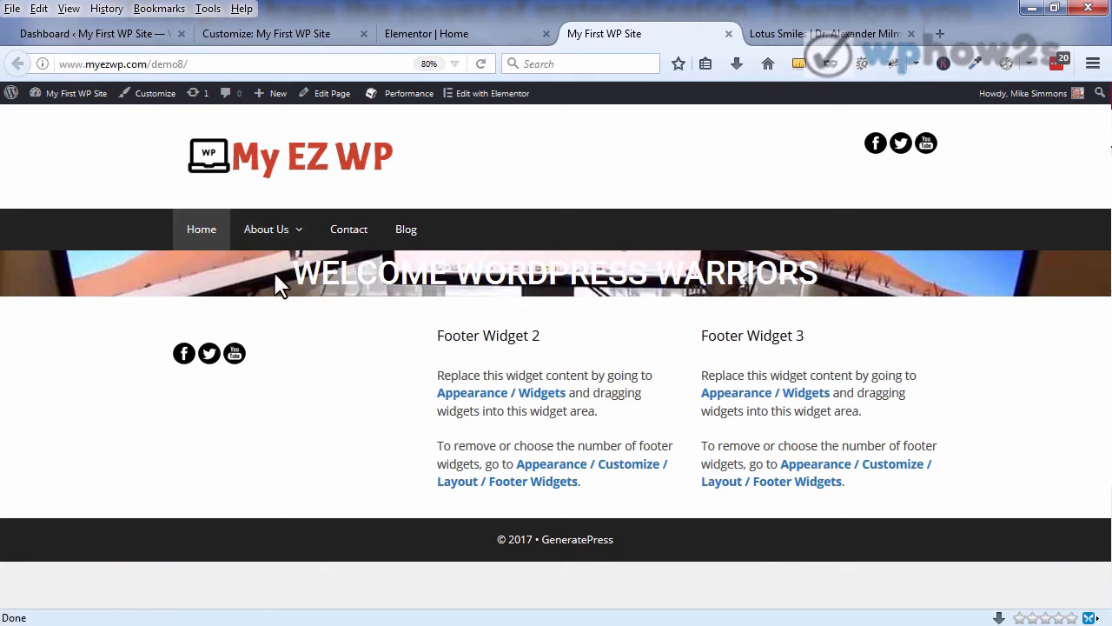
pyautogui.click(491, 41)
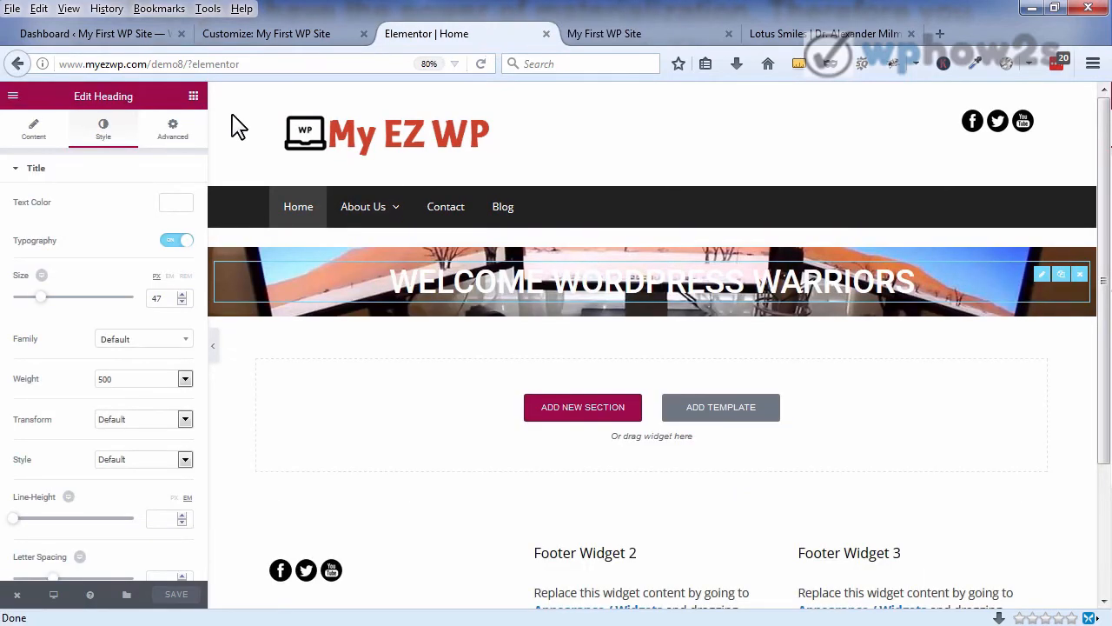
# Step: Examine the heading's responsive settings and the section's layout settings, and return to the heading's margin and padding options
pyautogui.click(172, 132)
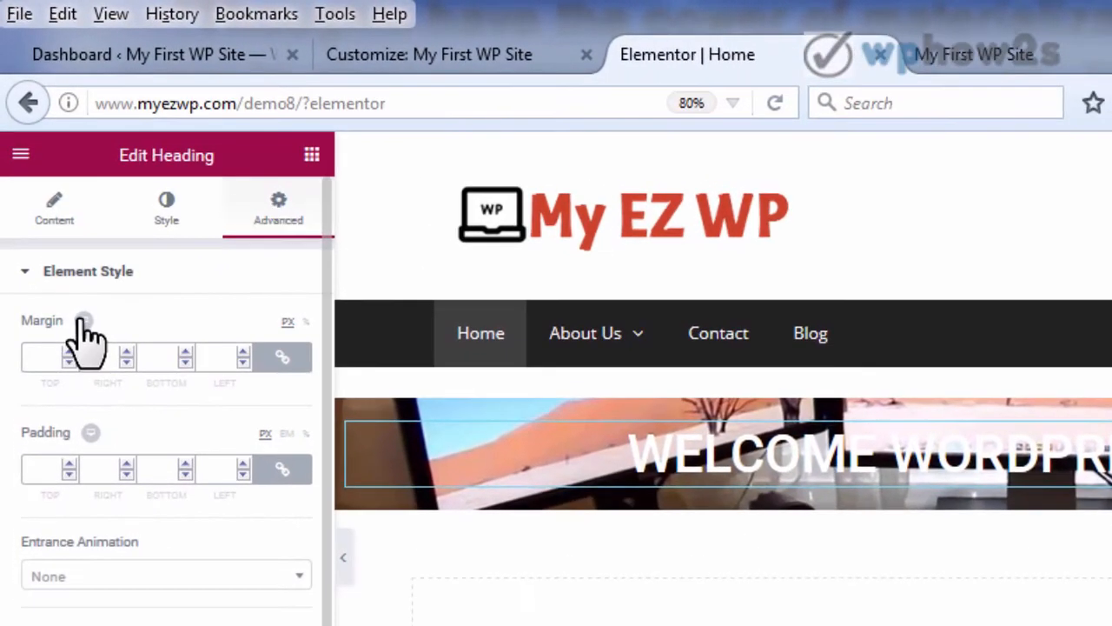
pyautogui.click(26, 273)
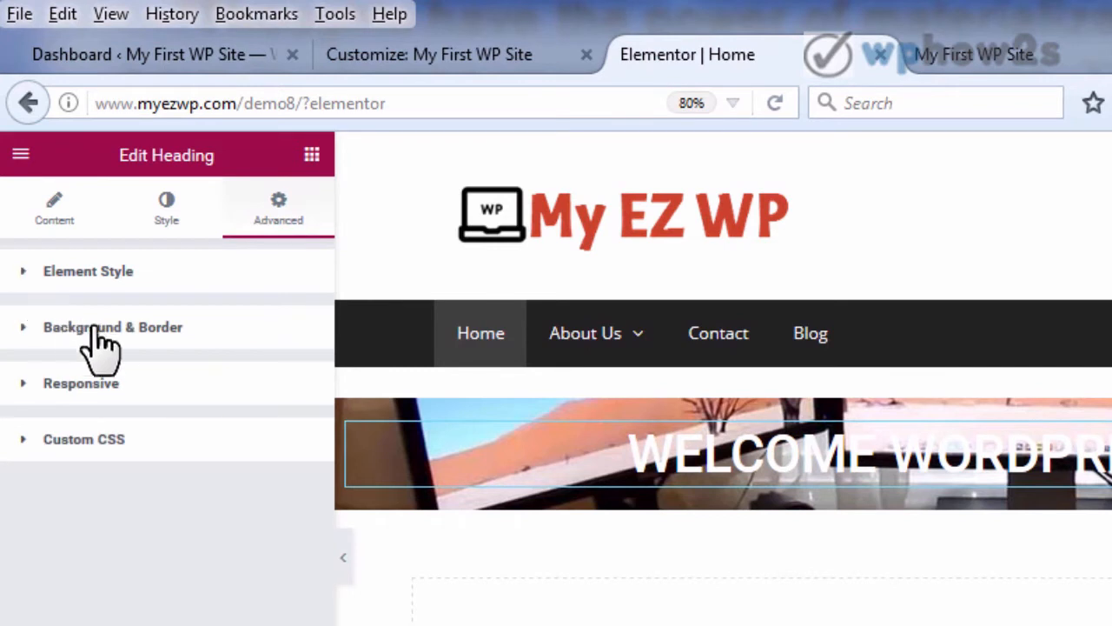
pyautogui.click(25, 384)
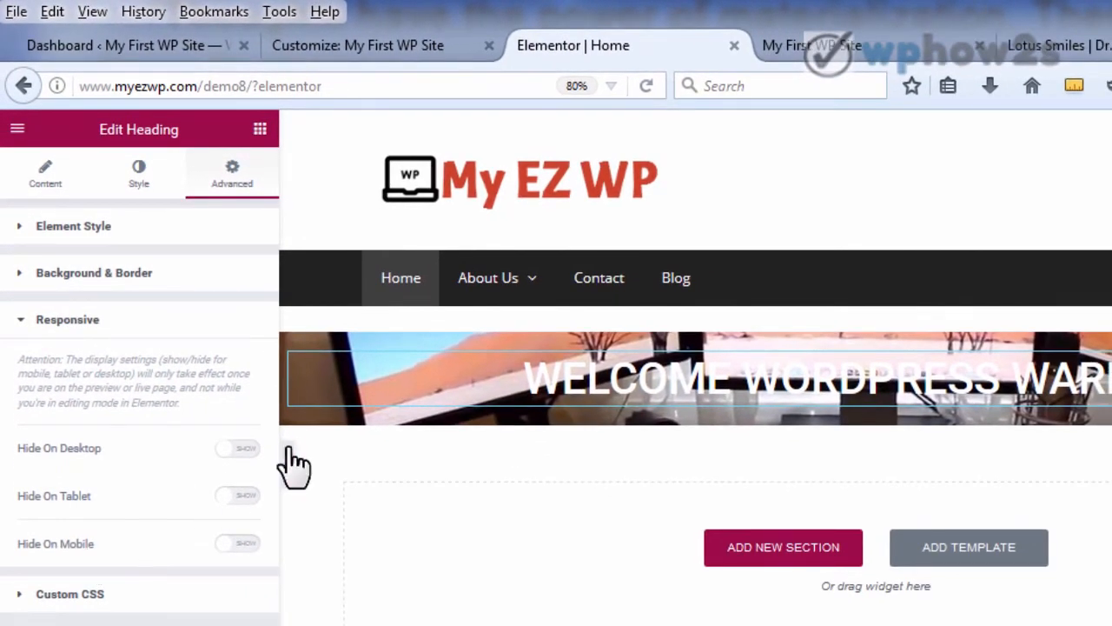
pyautogui.click(26, 330)
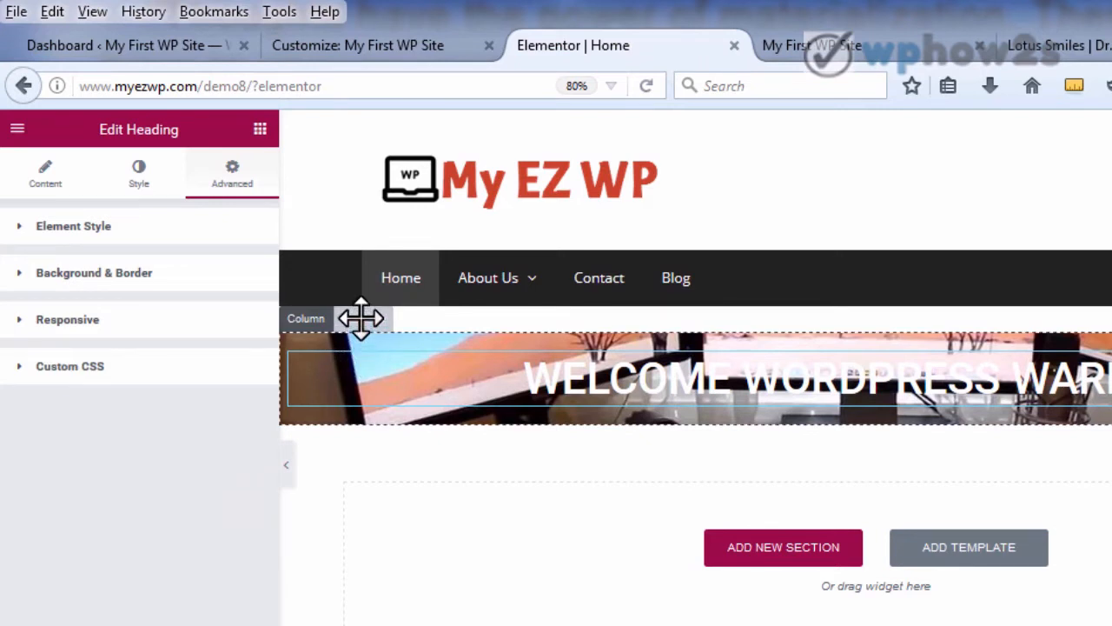
pyautogui.click(360, 318)
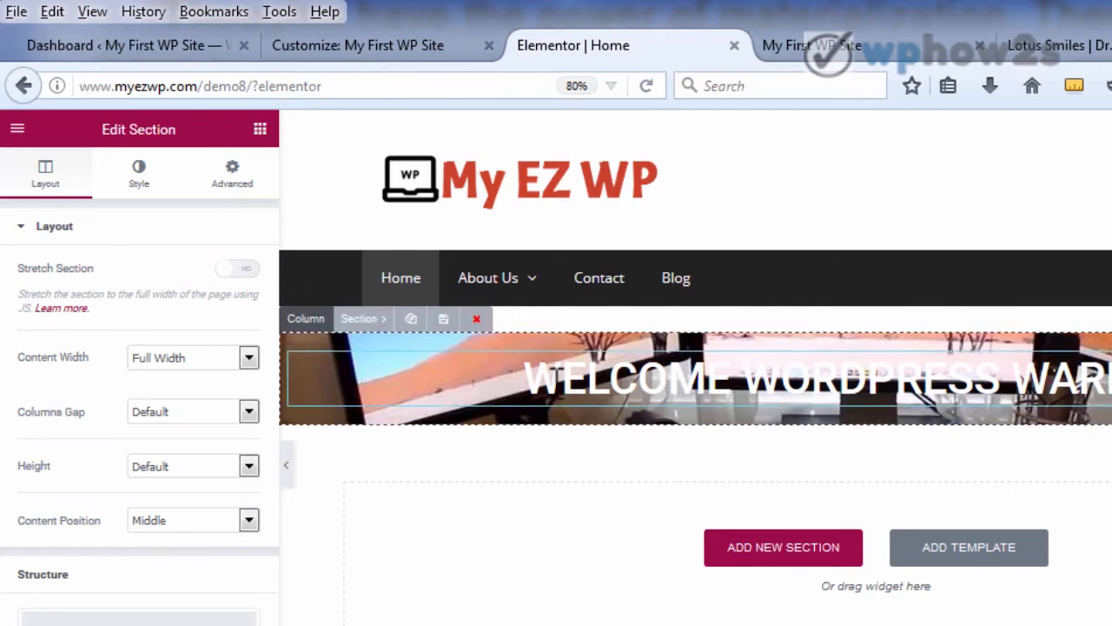
pyautogui.click(869, 378)
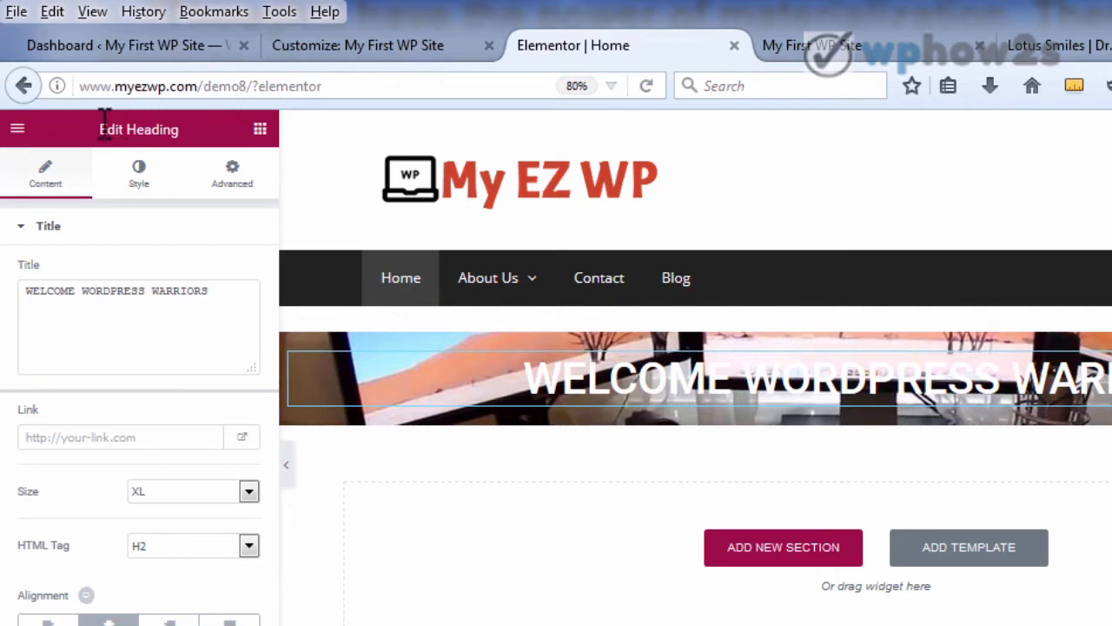
pyautogui.click(232, 176)
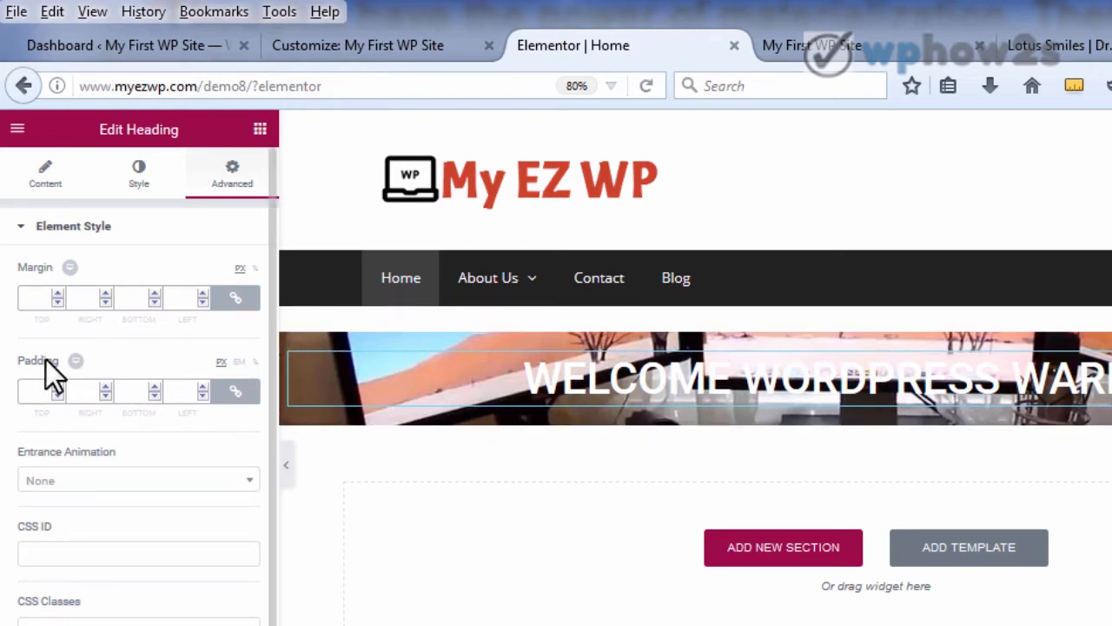
# Step: Try out the heading's linked margin values, ending with 0 px on all four sides and the values linked
pyautogui.moveTo(289, 365)
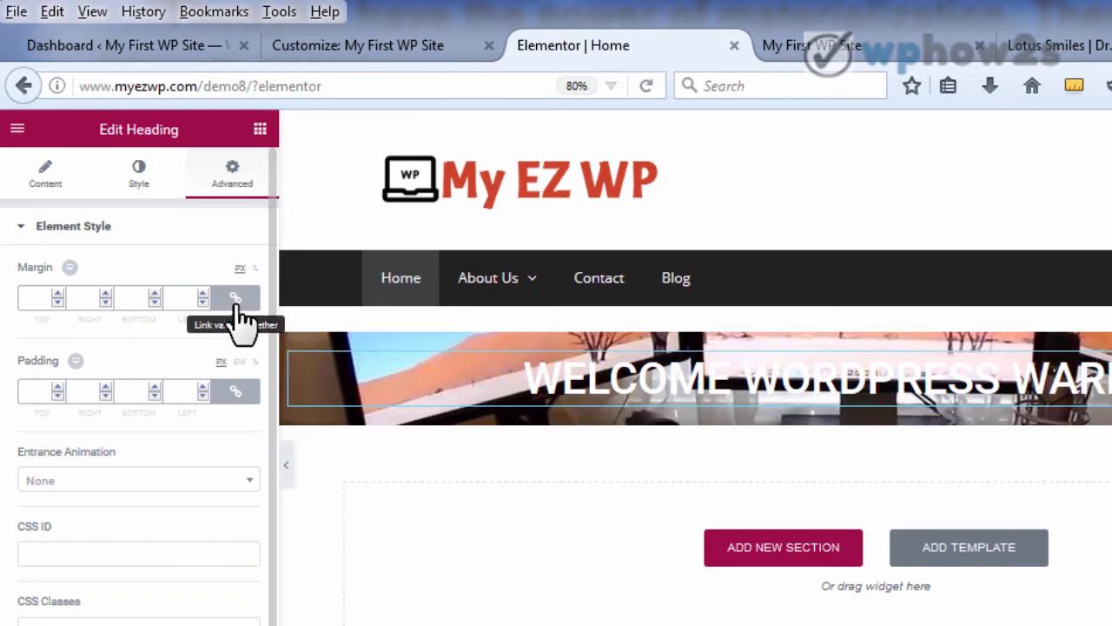
pyautogui.click(57, 294)
pyautogui.click(57, 293)
pyautogui.click(57, 294)
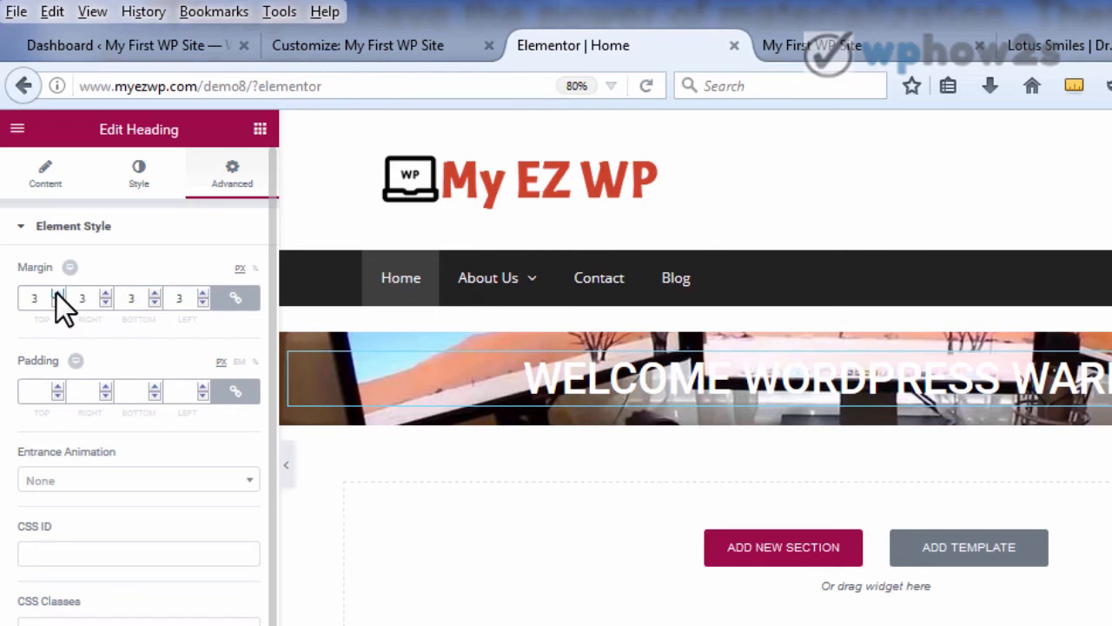
pyautogui.click(56, 294)
pyautogui.click(56, 303)
pyautogui.click(56, 303)
pyautogui.click(56, 302)
pyautogui.click(56, 302)
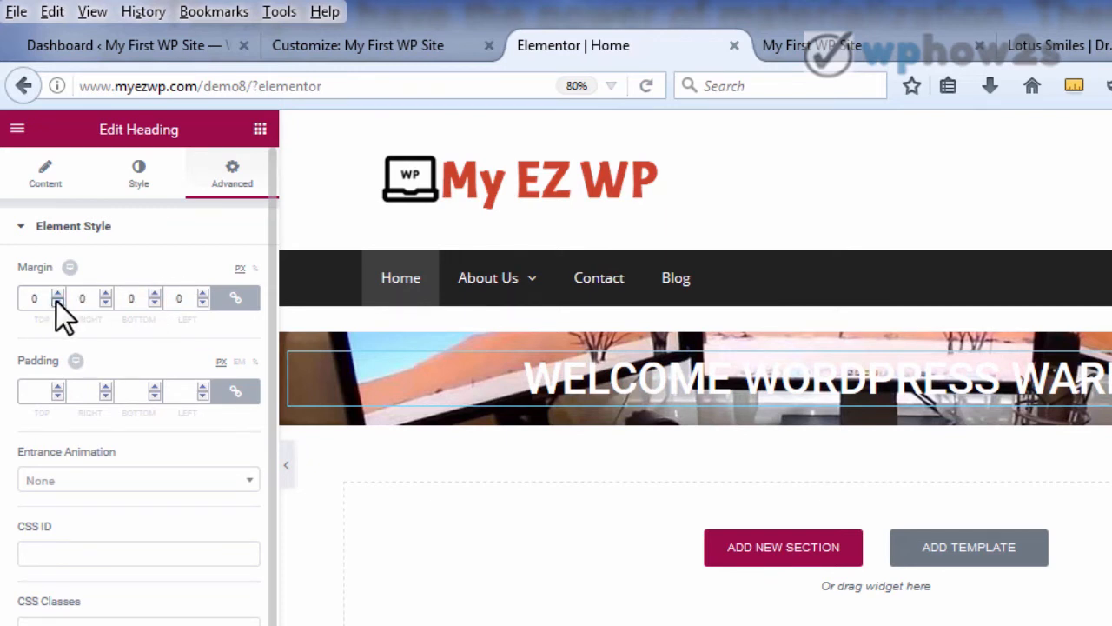
pyautogui.click(237, 304)
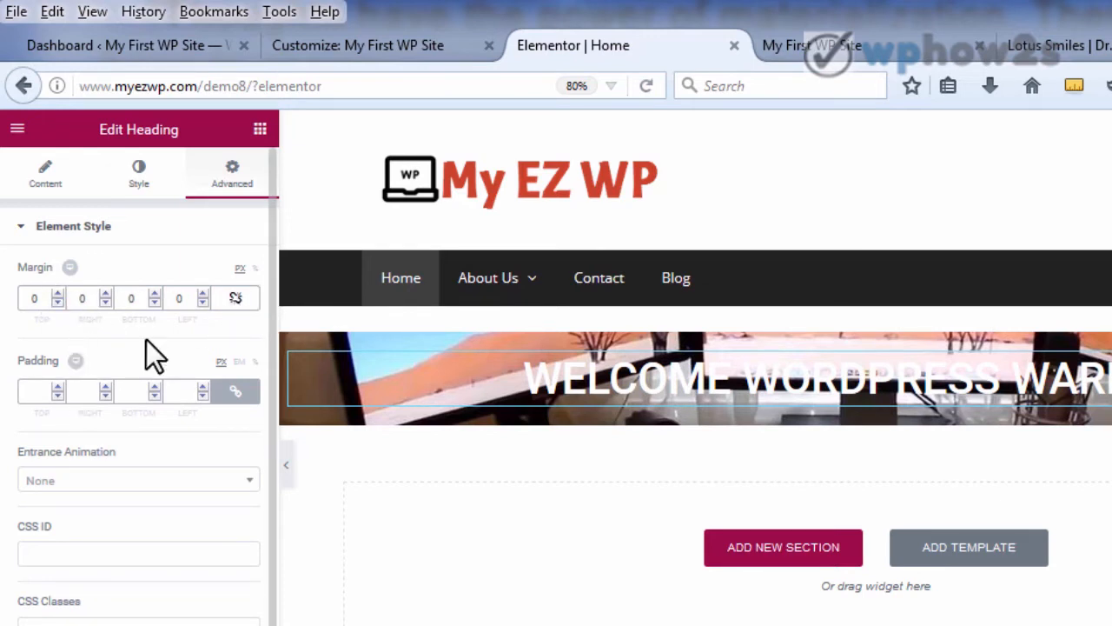
pyautogui.click(237, 300)
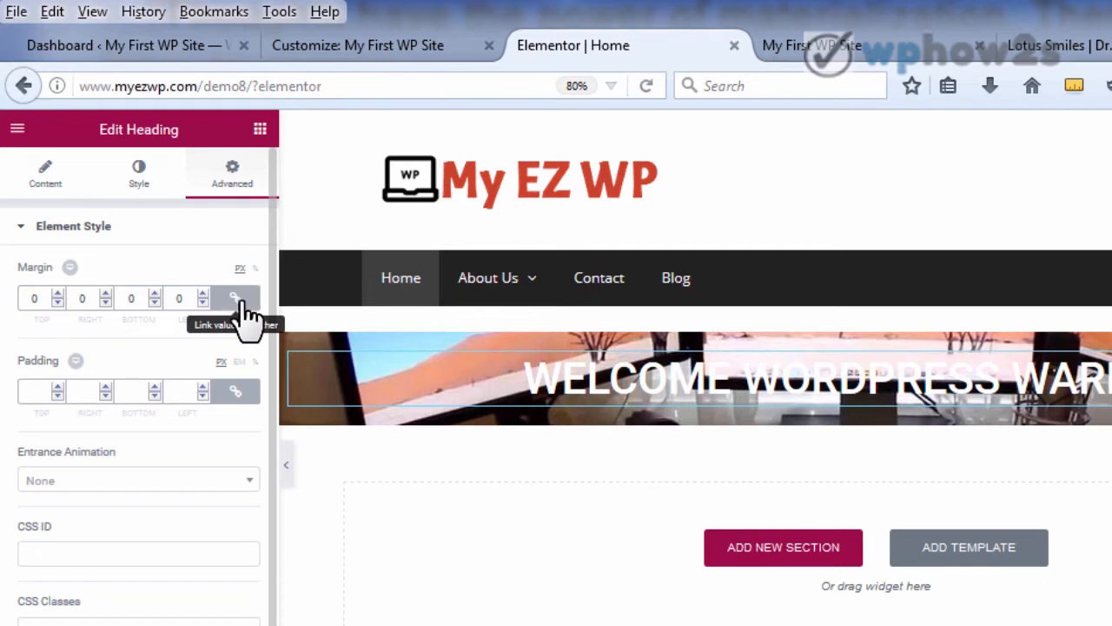
# Step: Unlink the heading's padding values and set the top and bottom padding to 200 px each
pyautogui.click(237, 393)
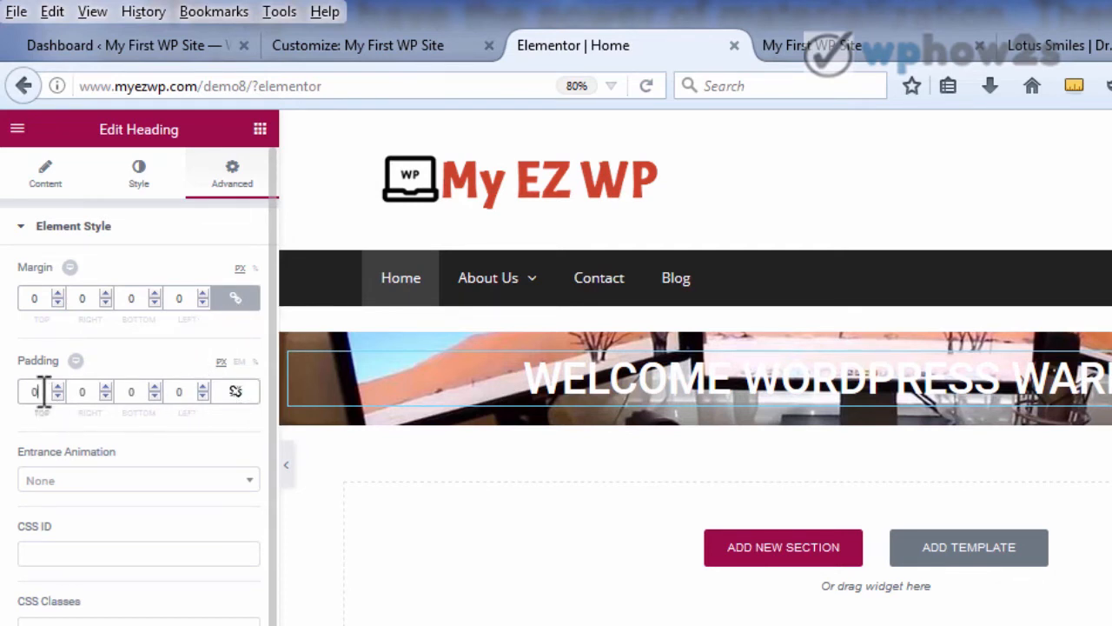
pyautogui.moveTo(44, 391); pyautogui.dragTo(5, 390)
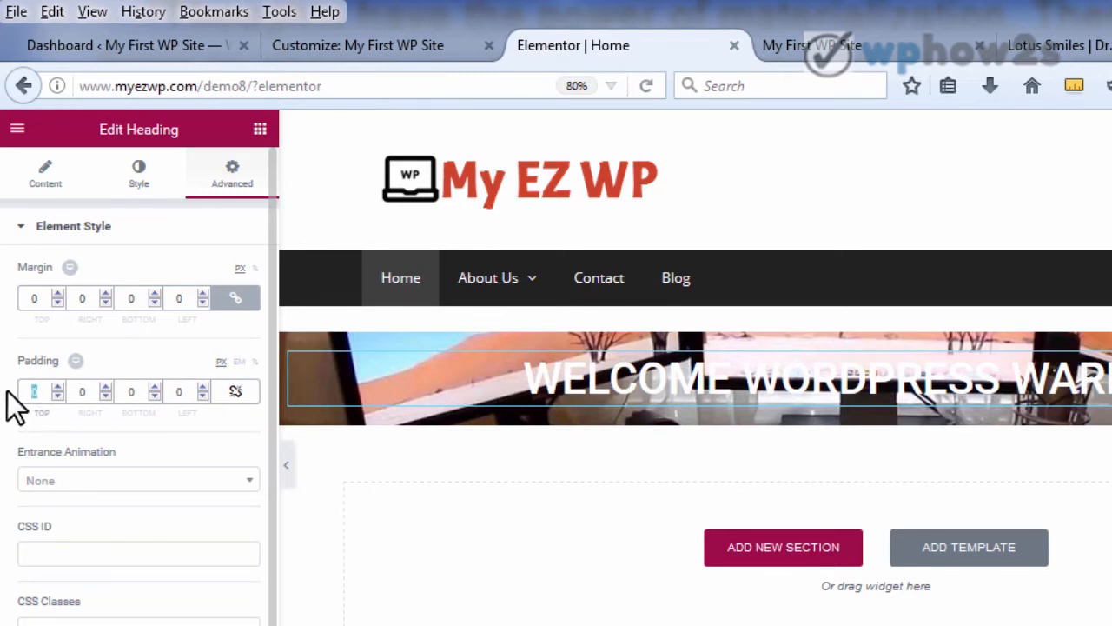
pyautogui.write('200')
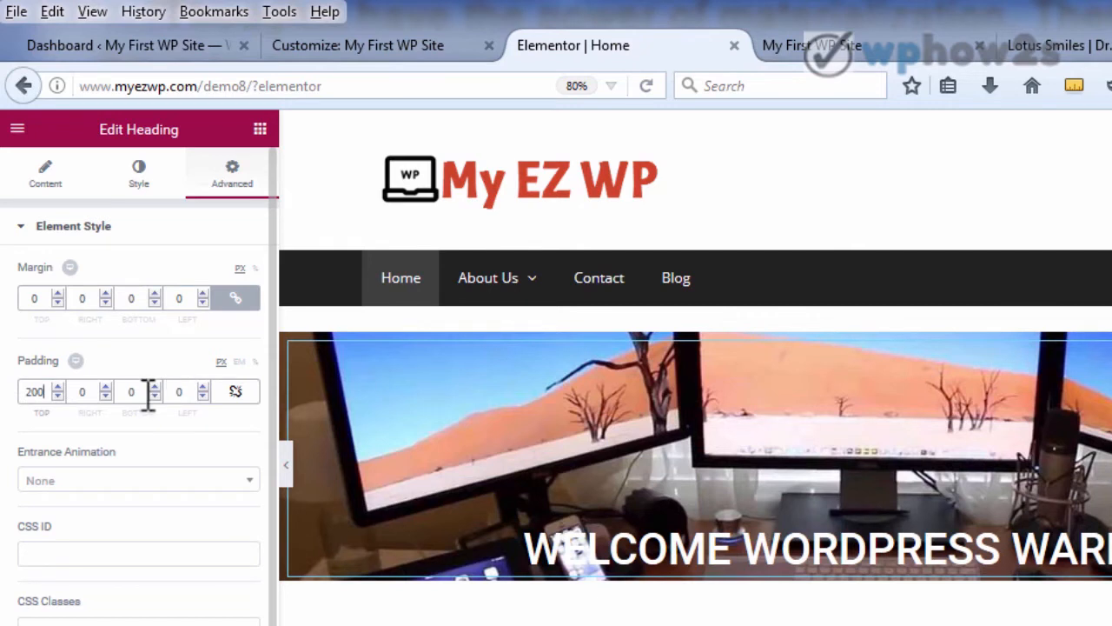
pyautogui.moveTo(145, 391)
pyautogui.mouseDown()
pyautogui.moveTo(116, 390)
pyautogui.moveTo(127, 385)
pyautogui.mouseUp()
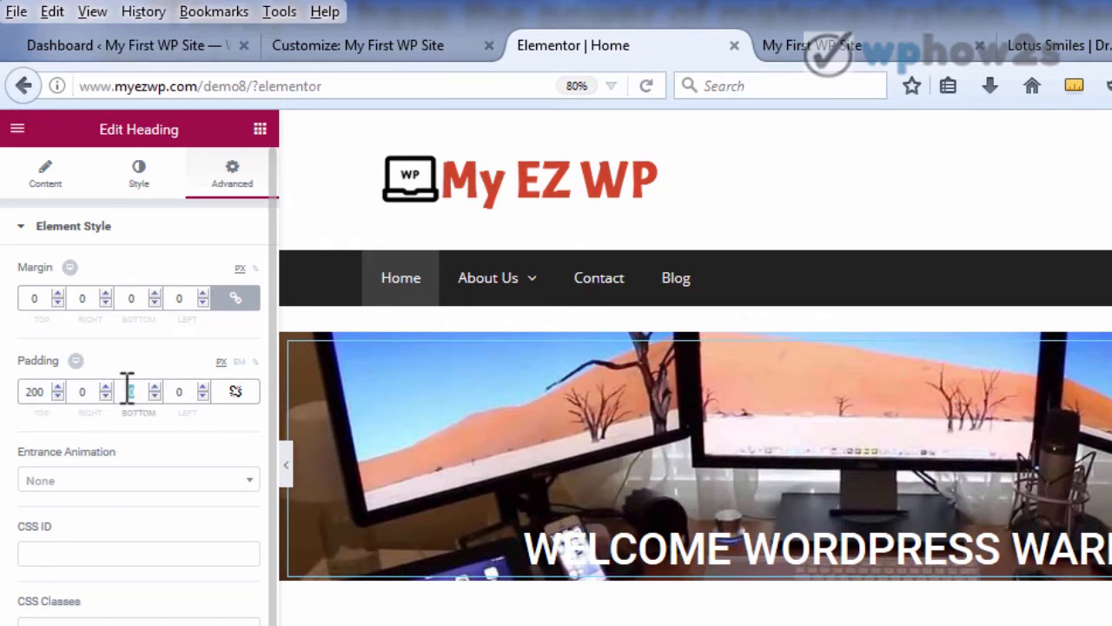
pyautogui.write('200')
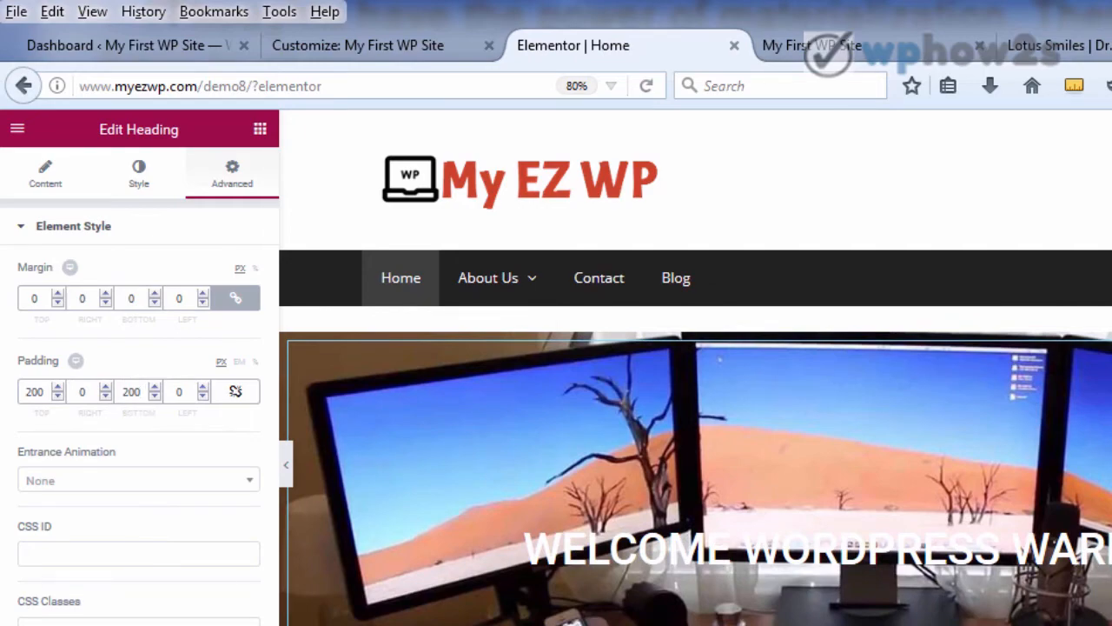
# Step: Reload the live My First WP Site home page to check the heading's new padding, and return to the Elementor editor
pyautogui.click(821, 48)
pyautogui.rightClick(821, 49)
pyautogui.click(891, 68)
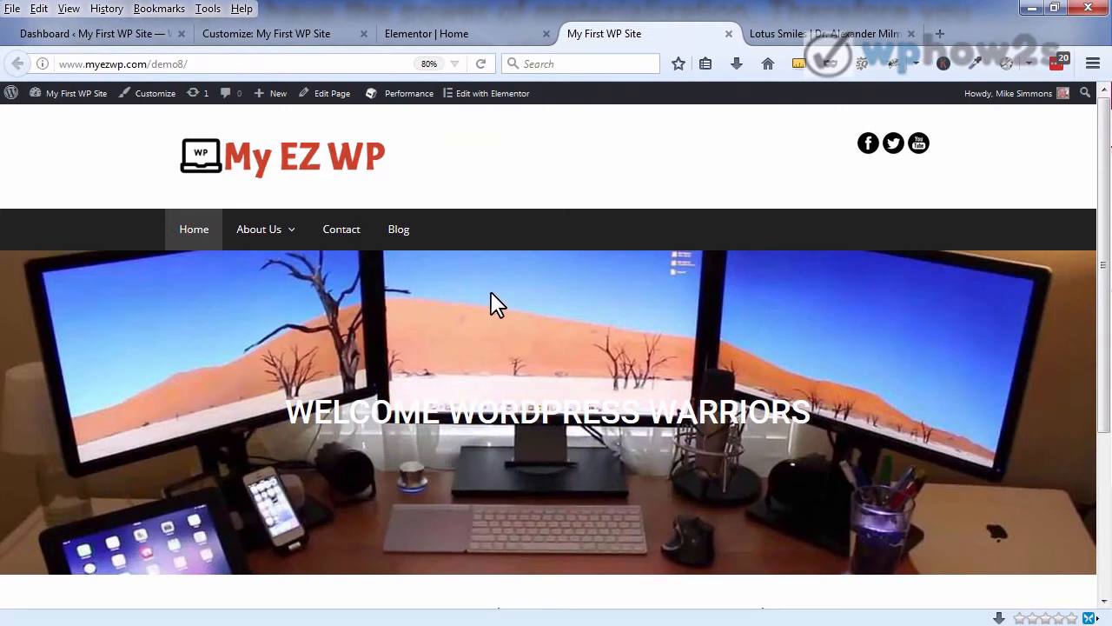
pyautogui.click(485, 39)
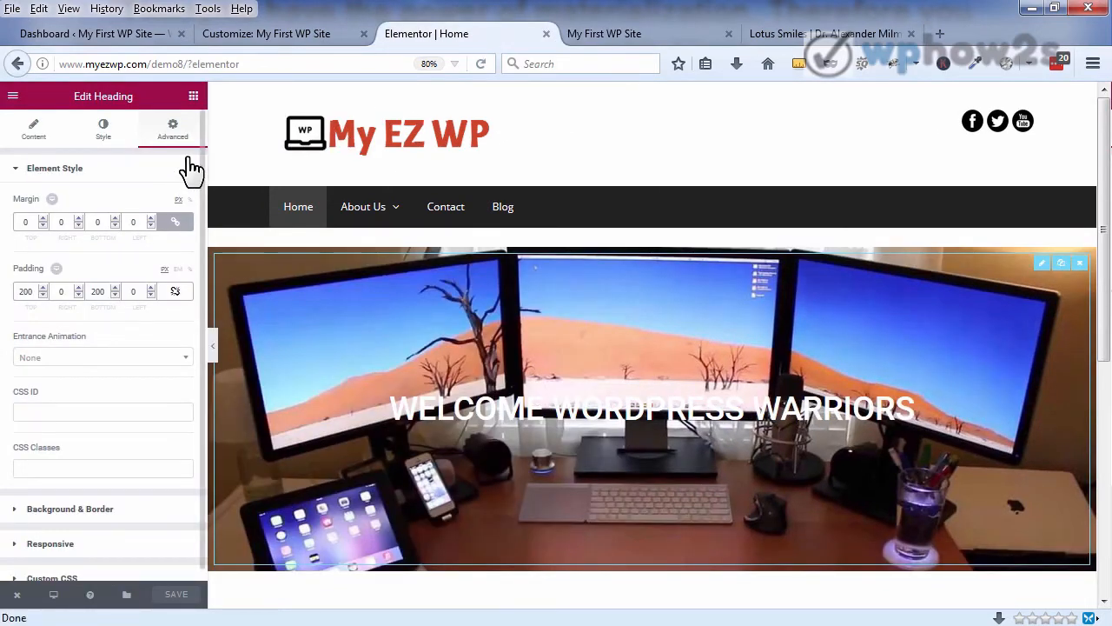
# Step: Set the welcome heading's top and bottom padding to 0 and save the page
pyautogui.moveTo(34, 294); pyautogui.dragTo(10, 296)
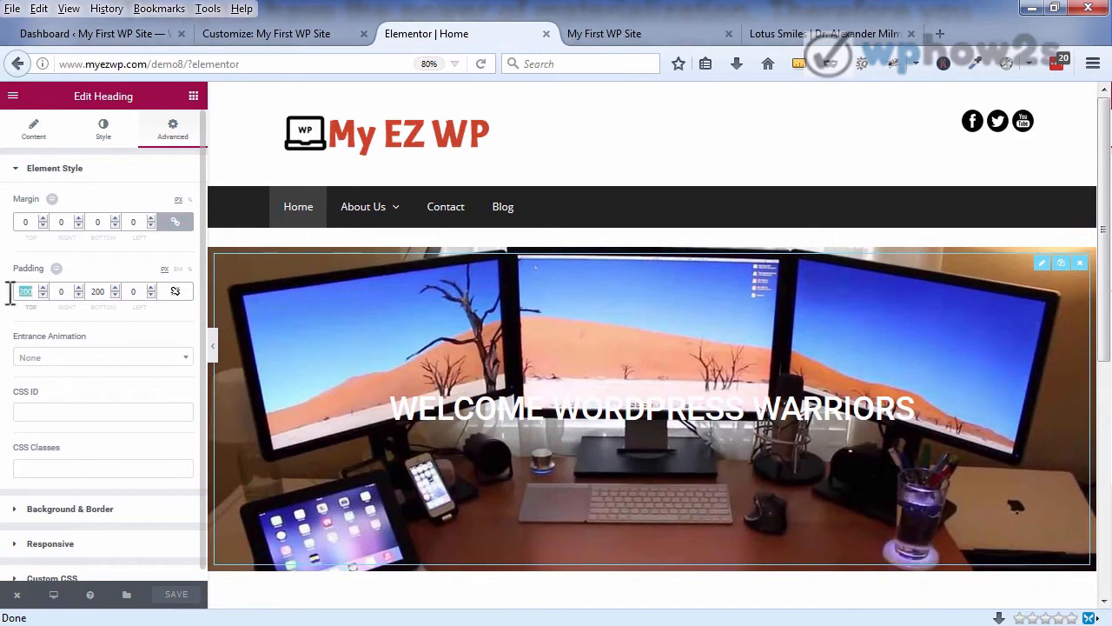
pyautogui.write('0')
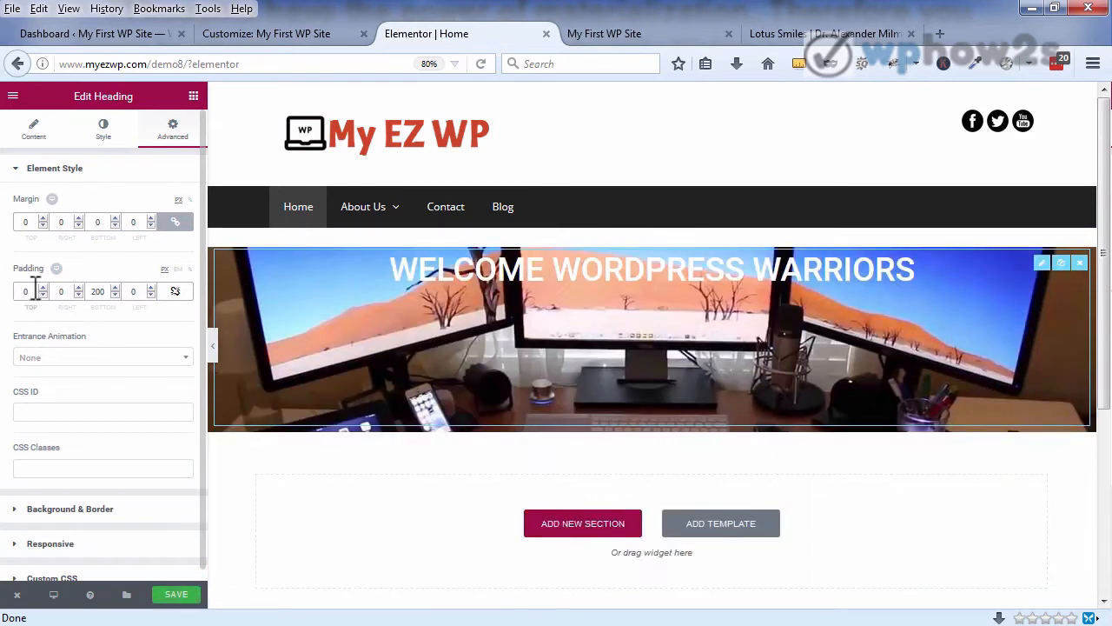
pyautogui.moveTo(109, 291); pyautogui.dragTo(92, 295)
pyautogui.write('0')
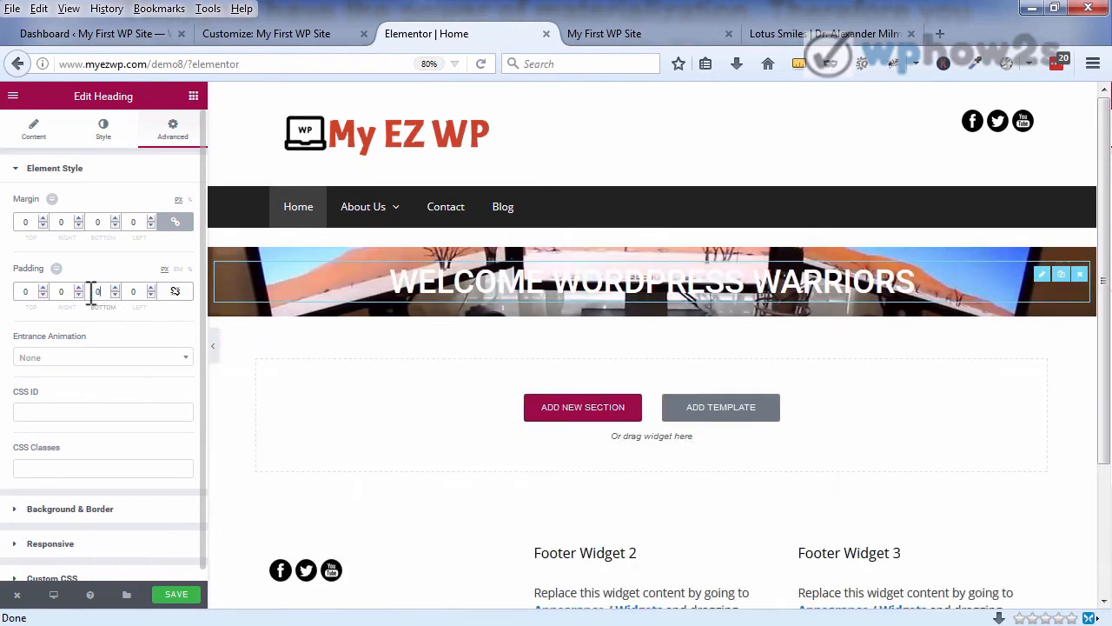
pyautogui.click(158, 592)
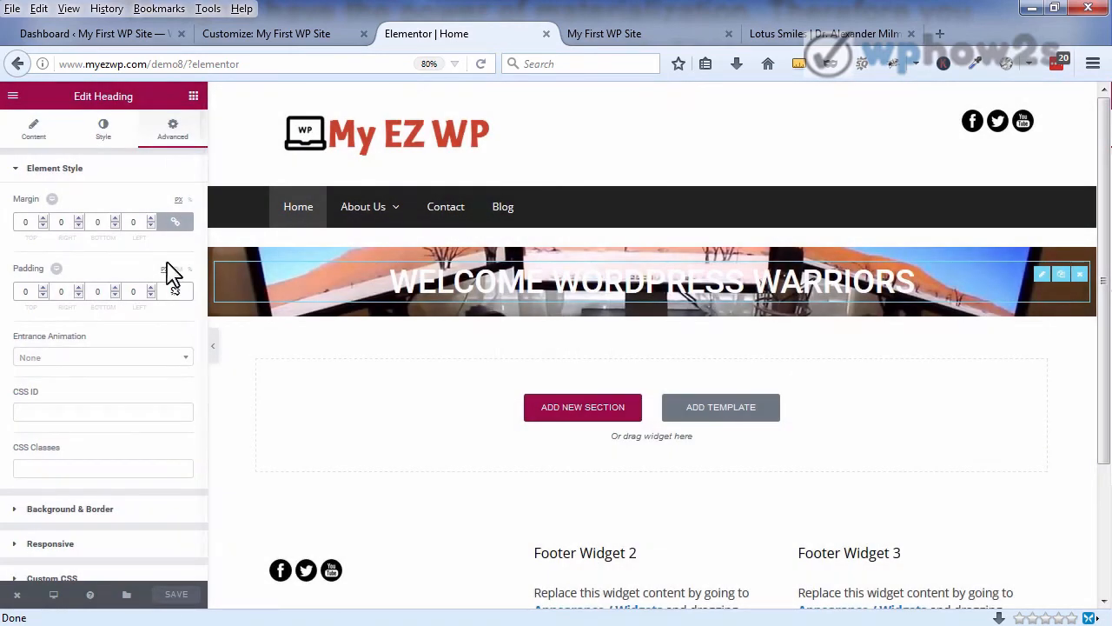
# Step: Add a Spacer widget above the welcome heading and set its space to 203
pyautogui.click(193, 97)
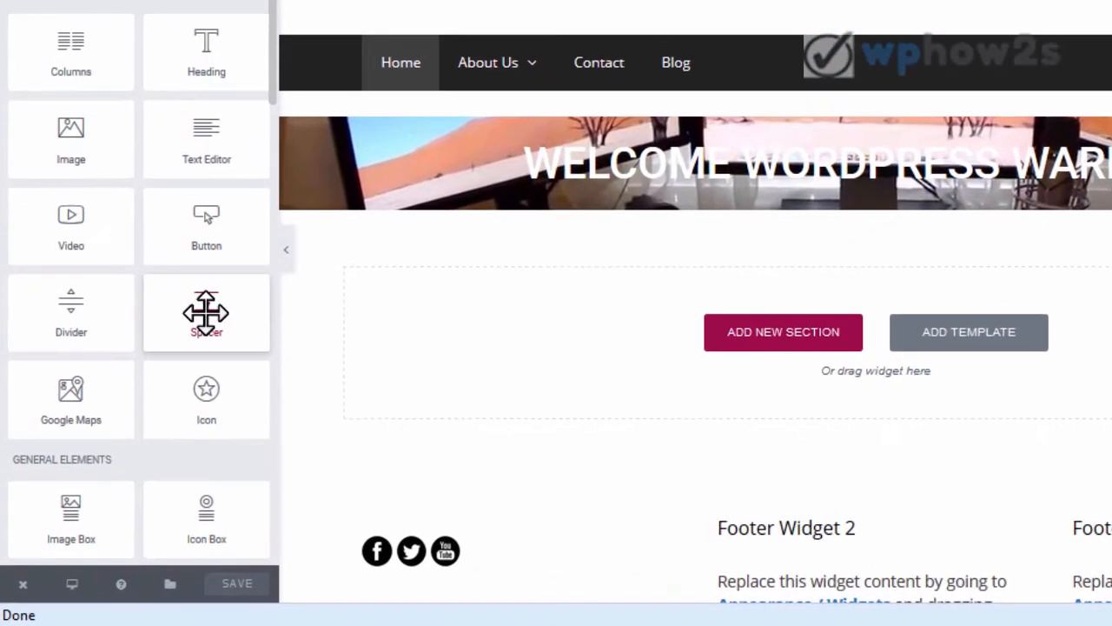
pyautogui.moveTo(199, 313); pyautogui.dragTo(545, 141)
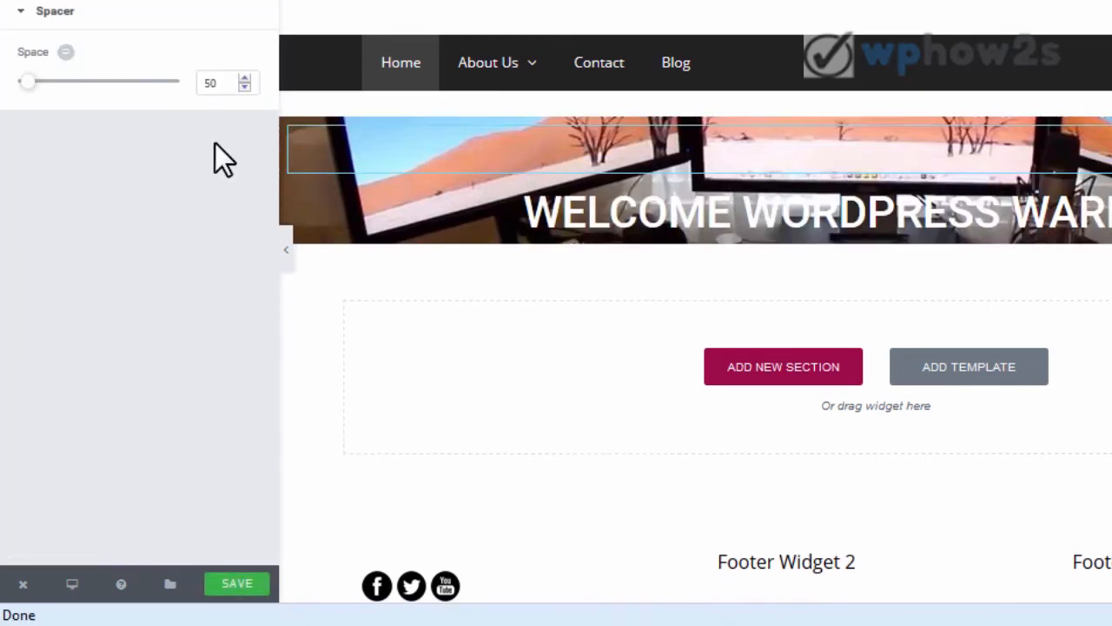
pyautogui.moveTo(27, 82); pyautogui.dragTo(69, 81)
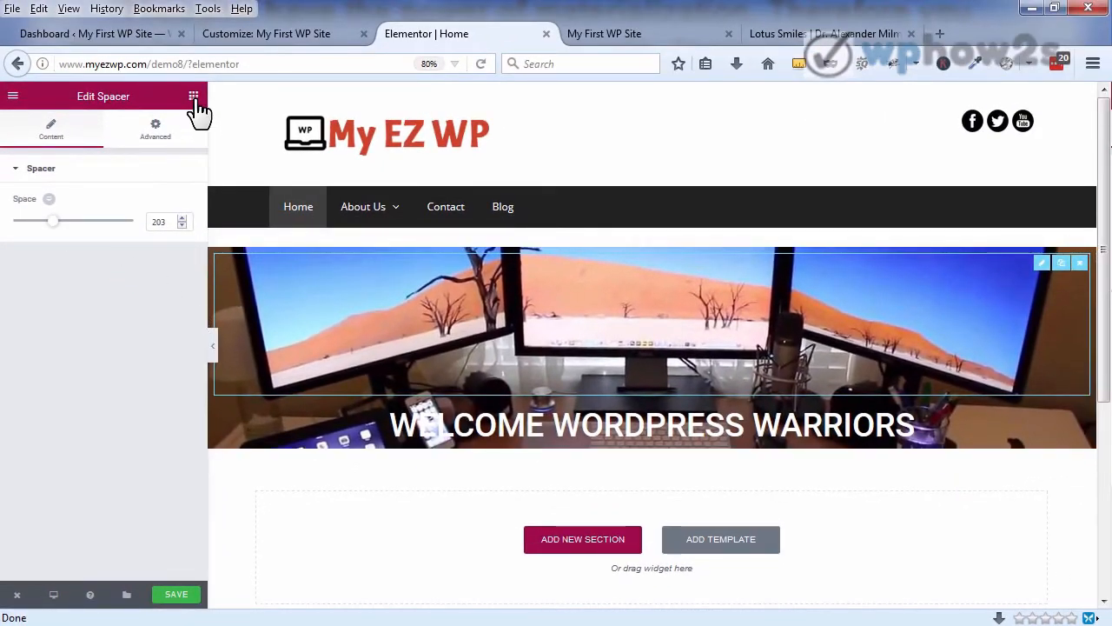
# Step: Add a Spacer widget below the welcome heading and set its space to 301
pyautogui.click(193, 97)
pyautogui.moveTo(153, 384); pyautogui.dragTo(412, 455)
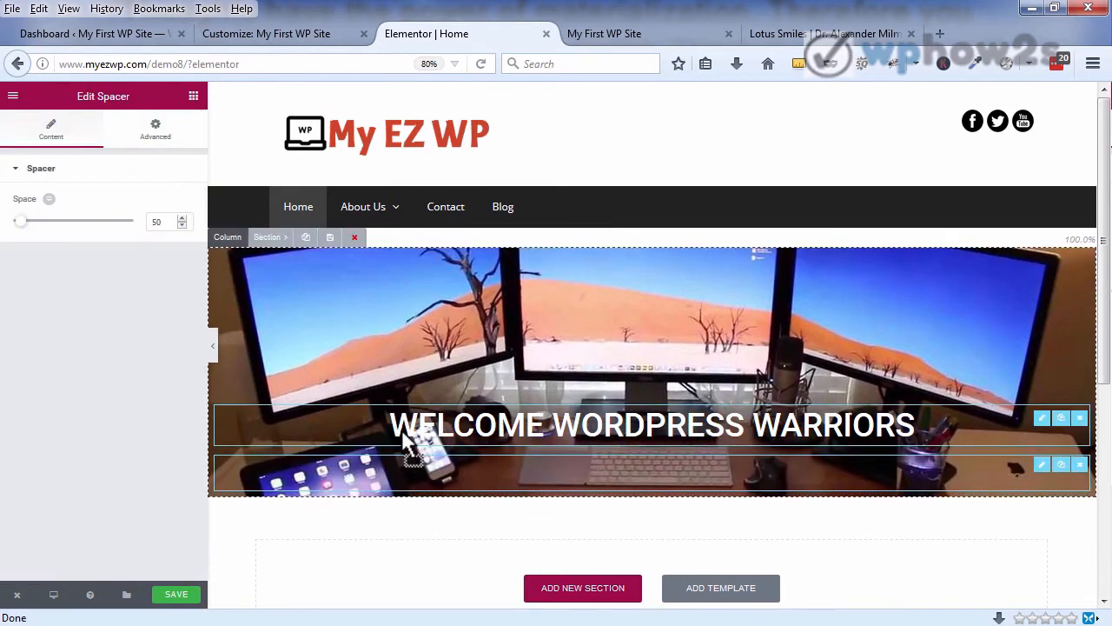
pyautogui.moveTo(17, 220); pyautogui.dragTo(57, 221)
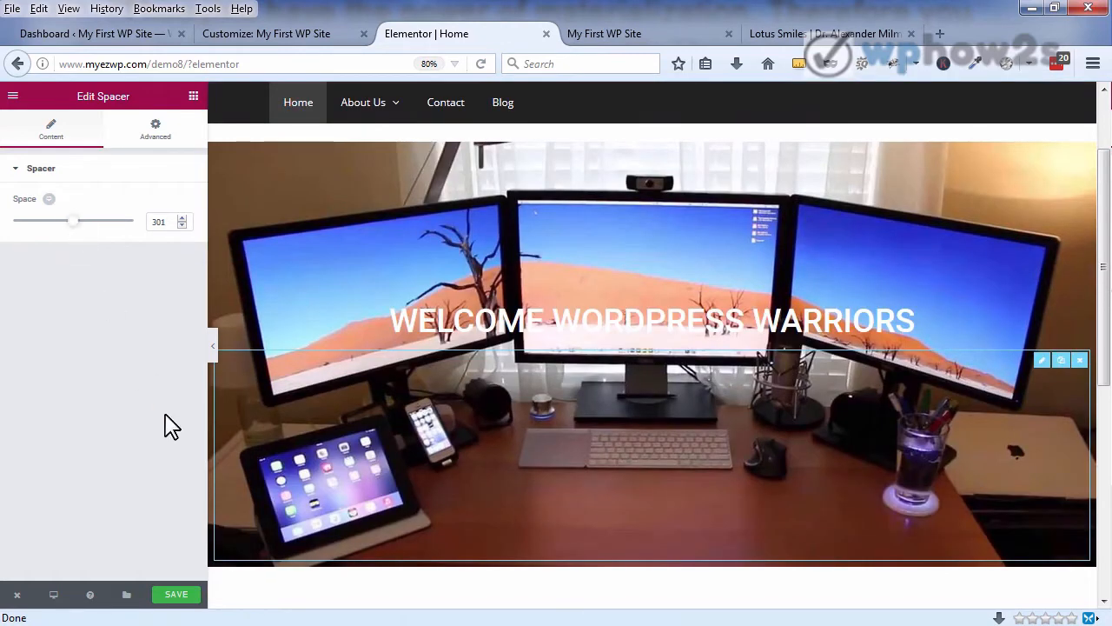
# Step: Reload the live home page to check the spacing around the welcome heading
pyautogui.click(640, 41)
pyautogui.rightClick(638, 39)
pyautogui.click(697, 47)
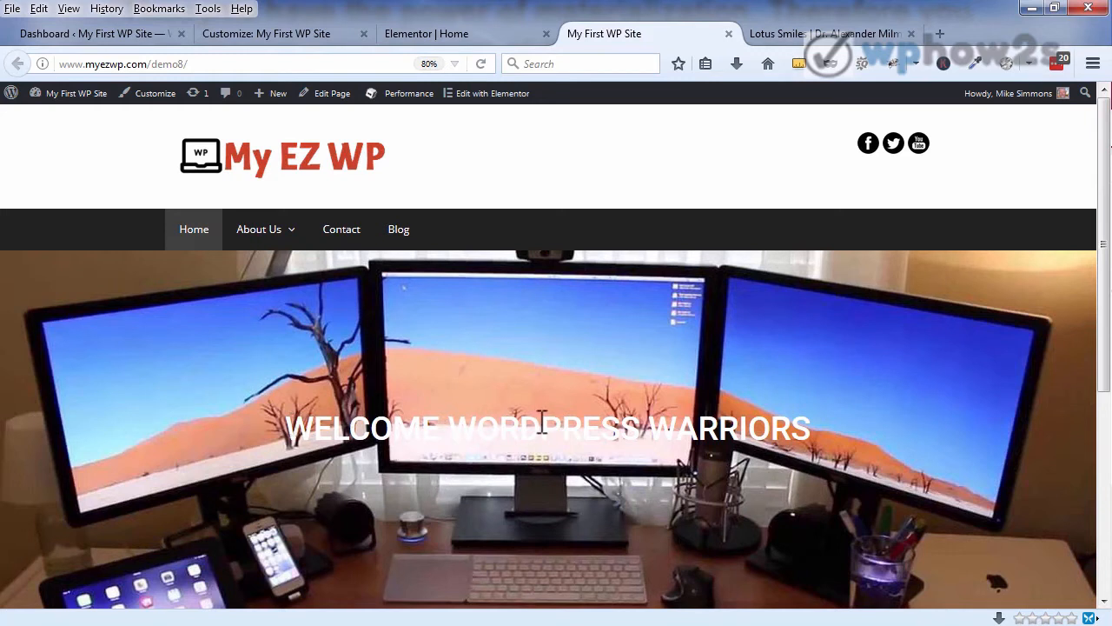
# Step: Give the hero section a classic black (#000000) background overlay with 0.58 opacity in the Elementor editor and save the page
pyautogui.click(470, 34)
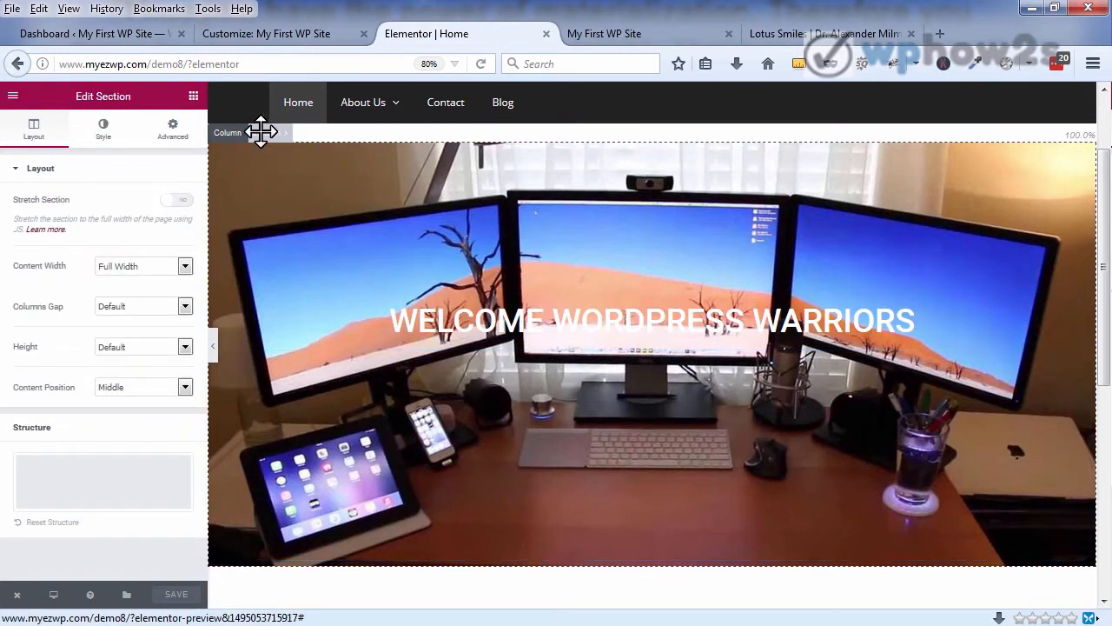
pyautogui.click(102, 135)
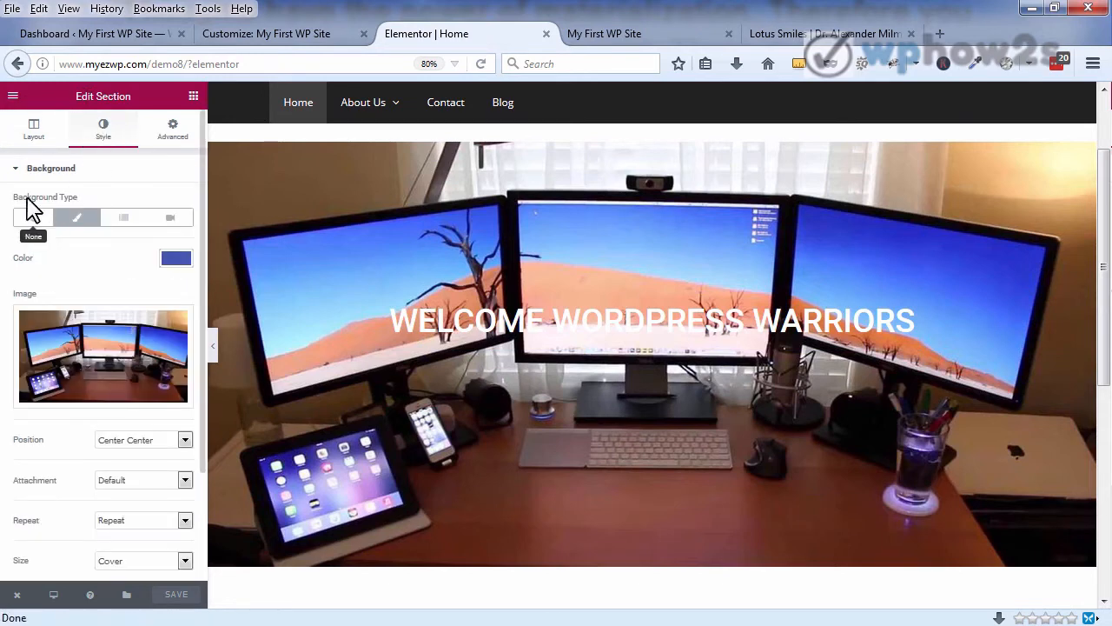
pyautogui.click(15, 170)
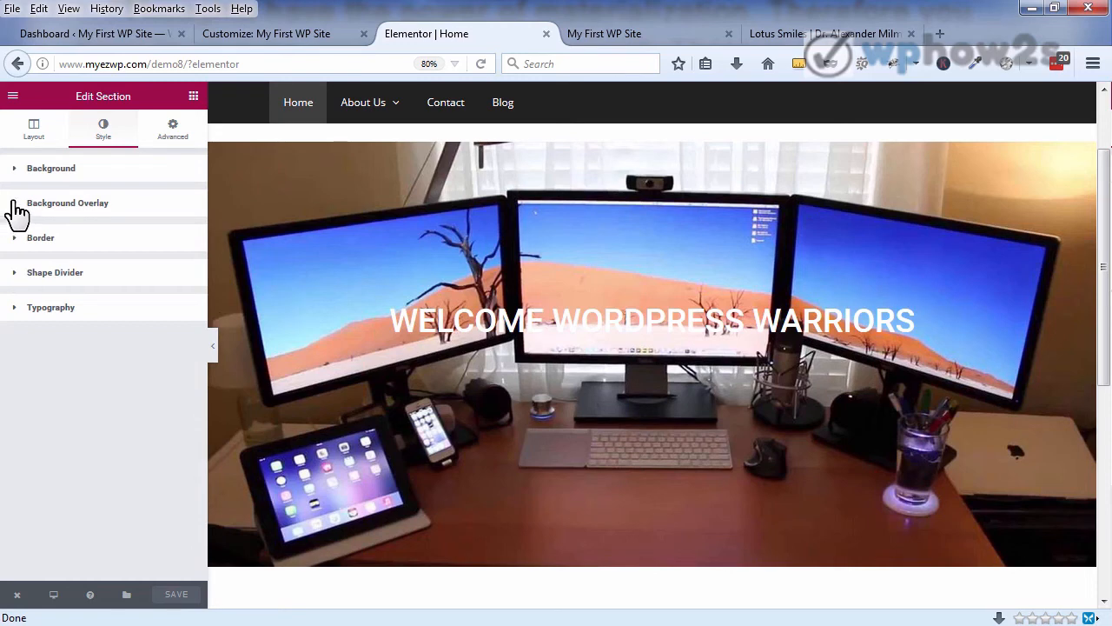
pyautogui.click(17, 206)
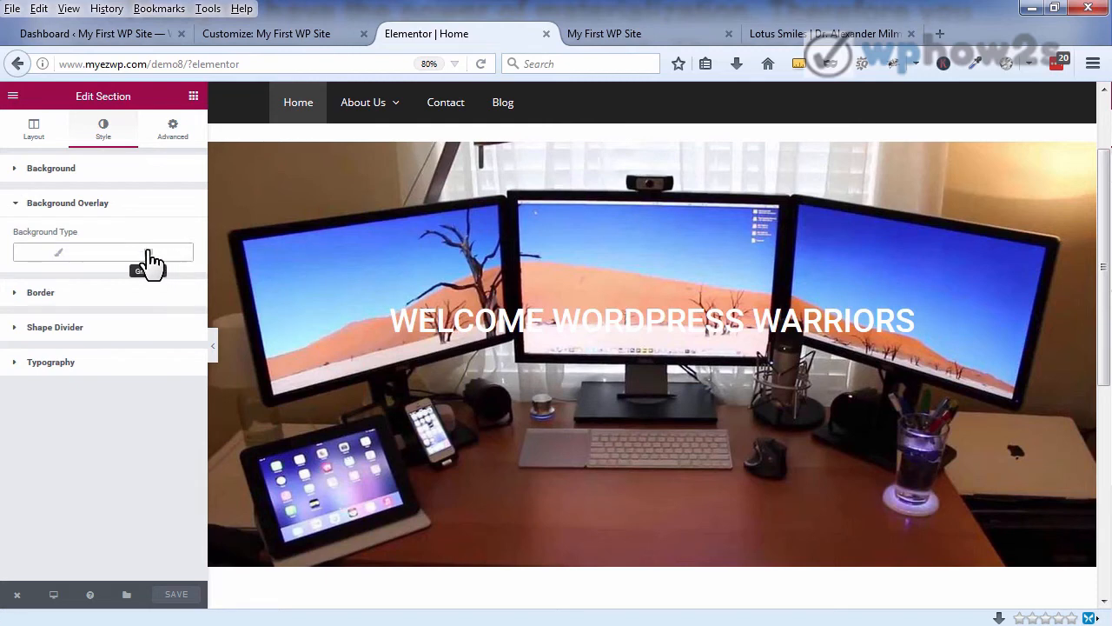
pyautogui.click(59, 254)
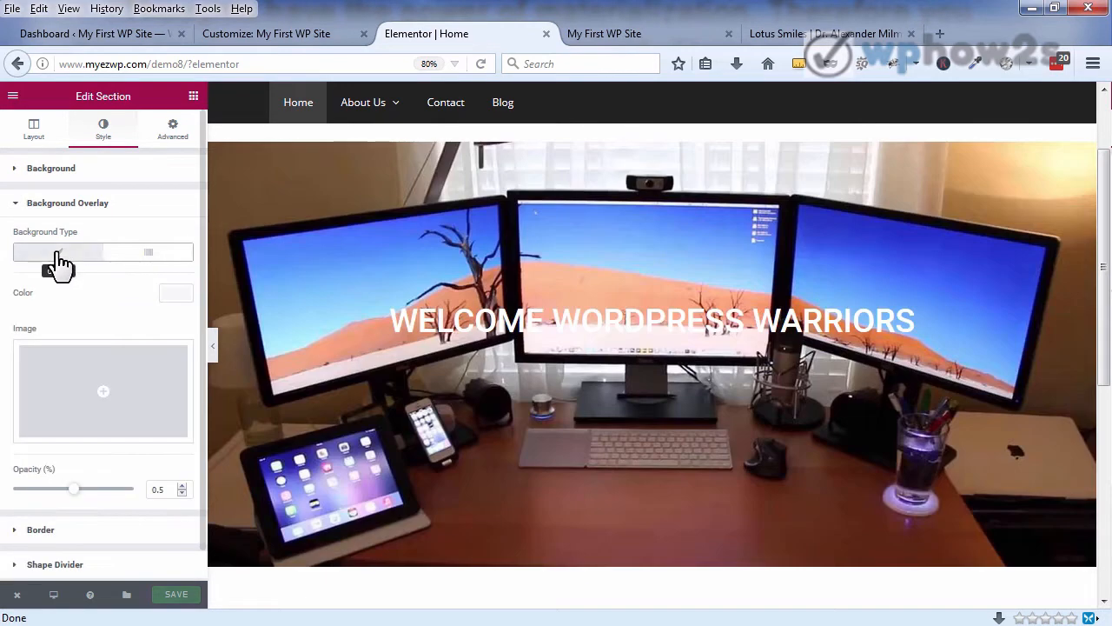
pyautogui.click(173, 295)
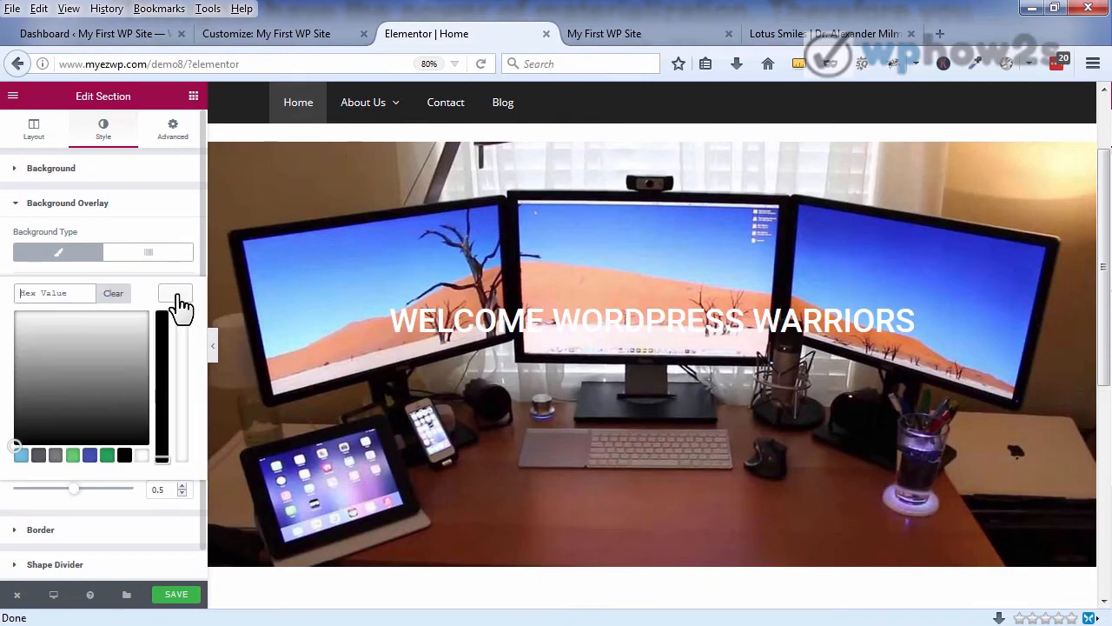
pyautogui.click(123, 457)
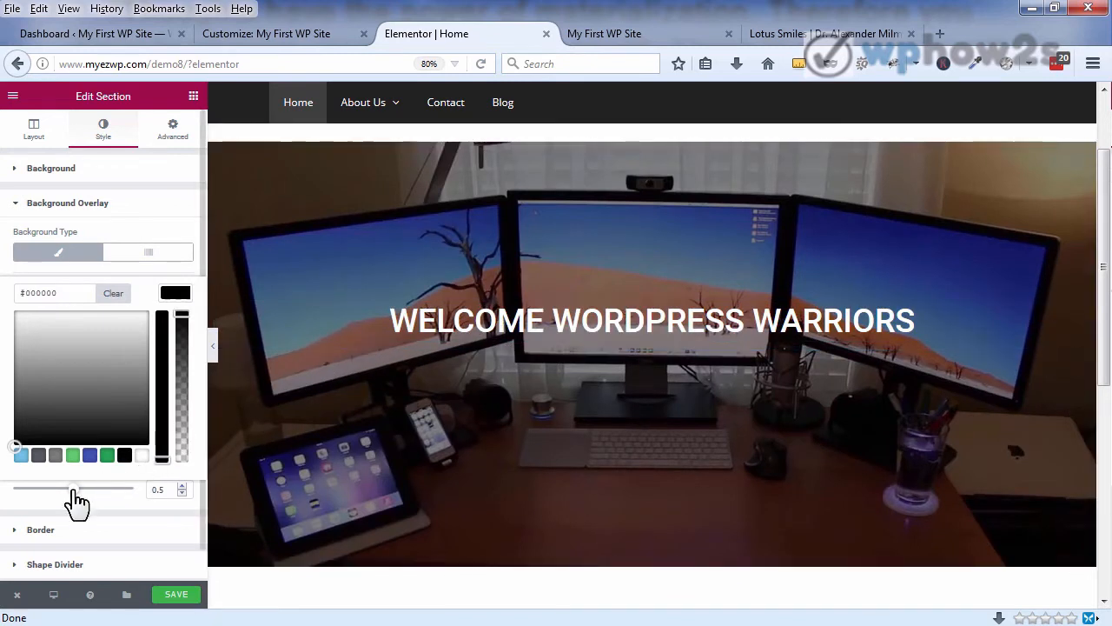
pyautogui.moveTo(74, 490)
pyautogui.mouseDown()
pyautogui.moveTo(129, 490)
pyautogui.moveTo(80, 490)
pyautogui.mouseUp()
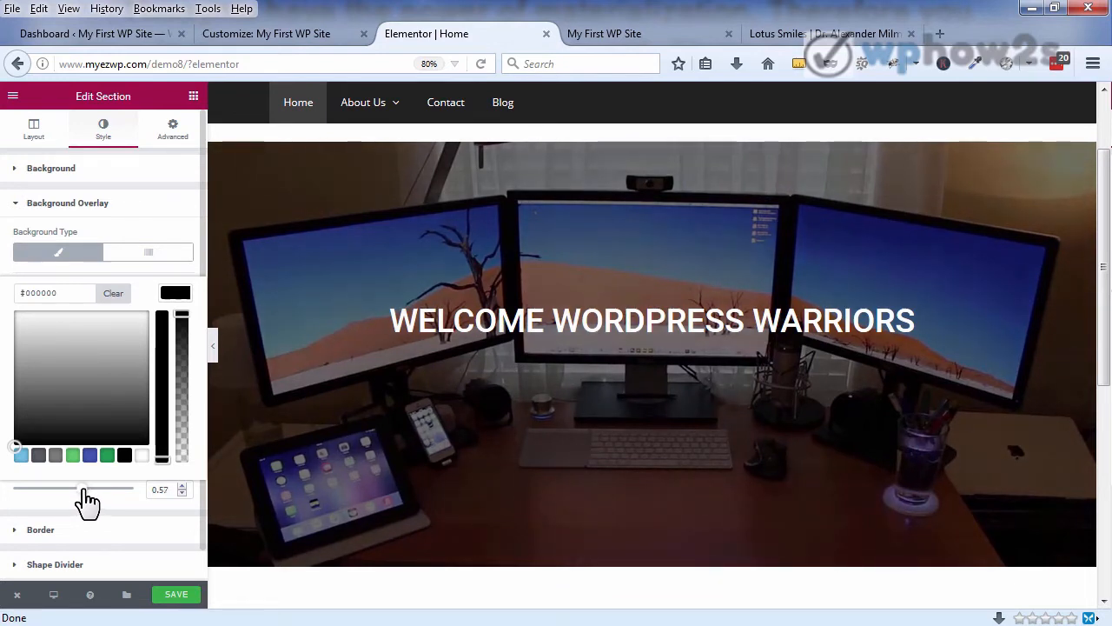
pyautogui.click(170, 598)
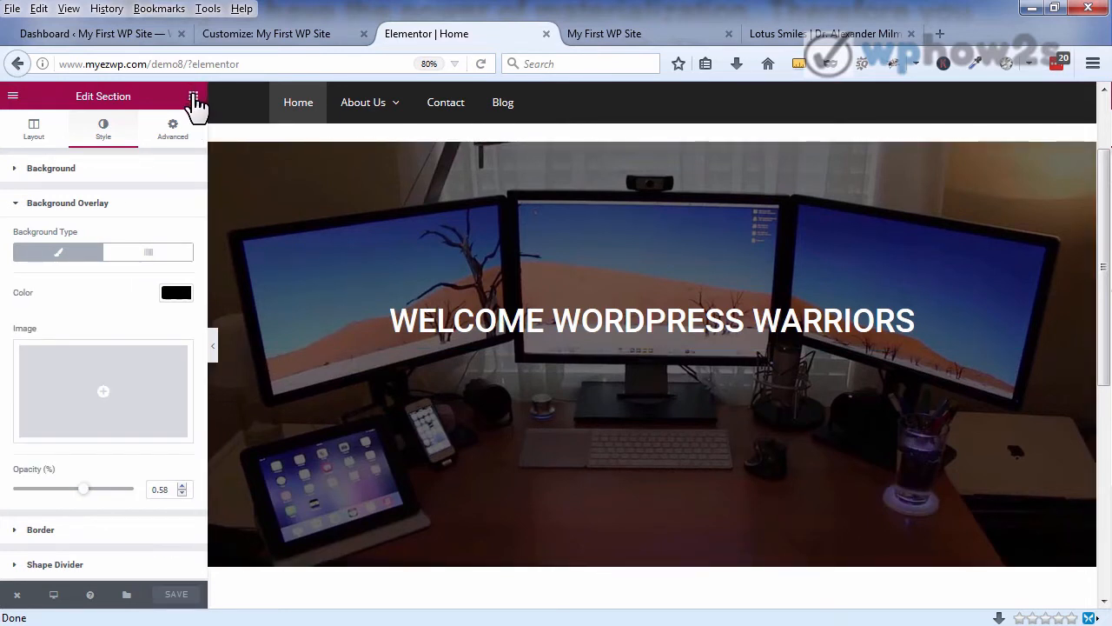
# Step: Add a Heading widget directly below the welcome heading with the title "Everything you need to create your website online"
pyautogui.click(194, 97)
pyautogui.moveTo(155, 207); pyautogui.dragTo(543, 365)
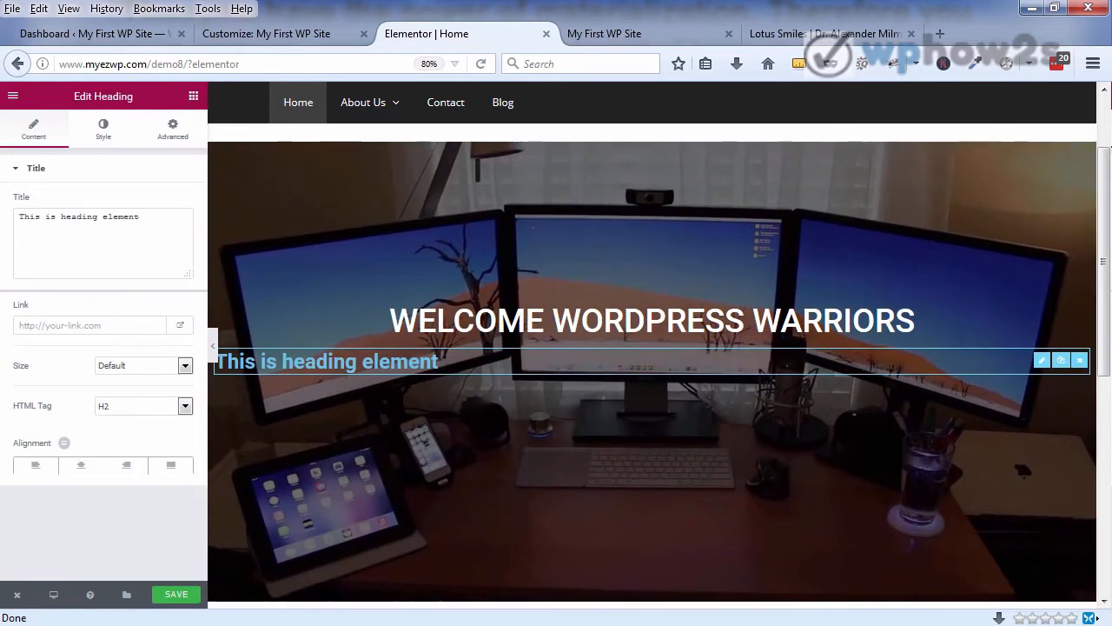
pyautogui.moveTo(161, 218); pyautogui.dragTo(3, 213)
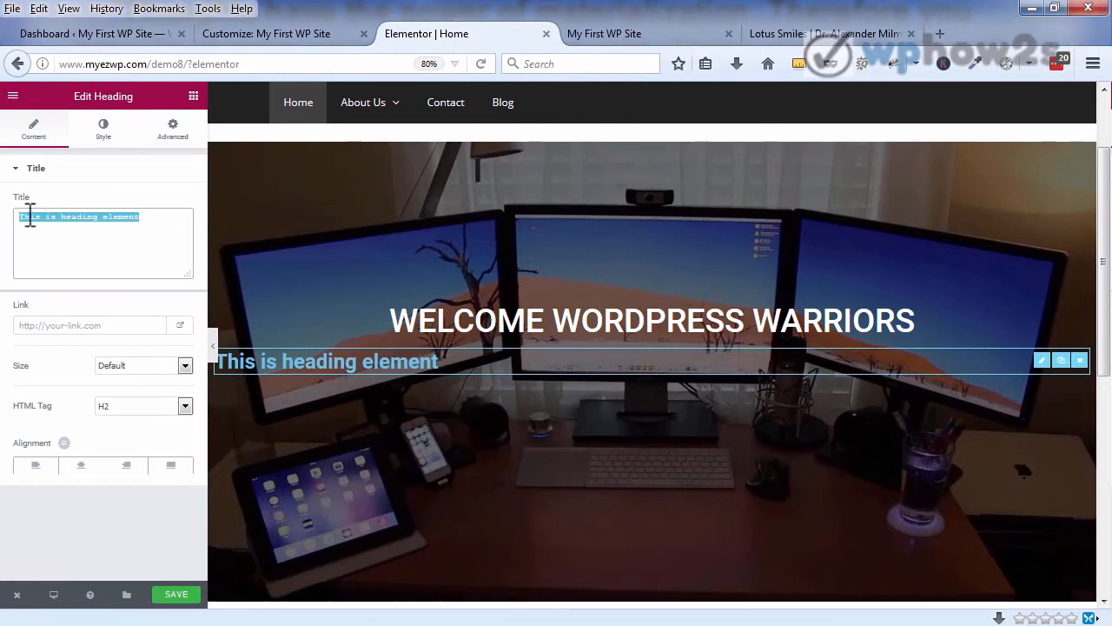
pyautogui.rightClick(29, 216)
pyautogui.click(69, 291)
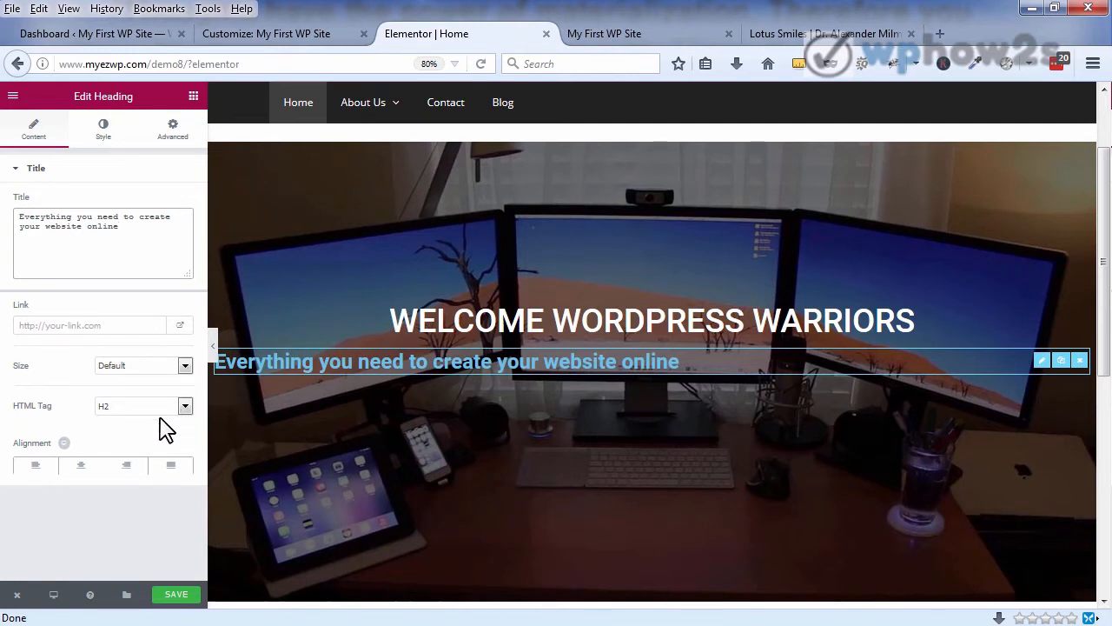
# Step: Set the new subheading's HTML tag to H3 and center-align it
pyautogui.click(185, 408)
pyautogui.click(125, 444)
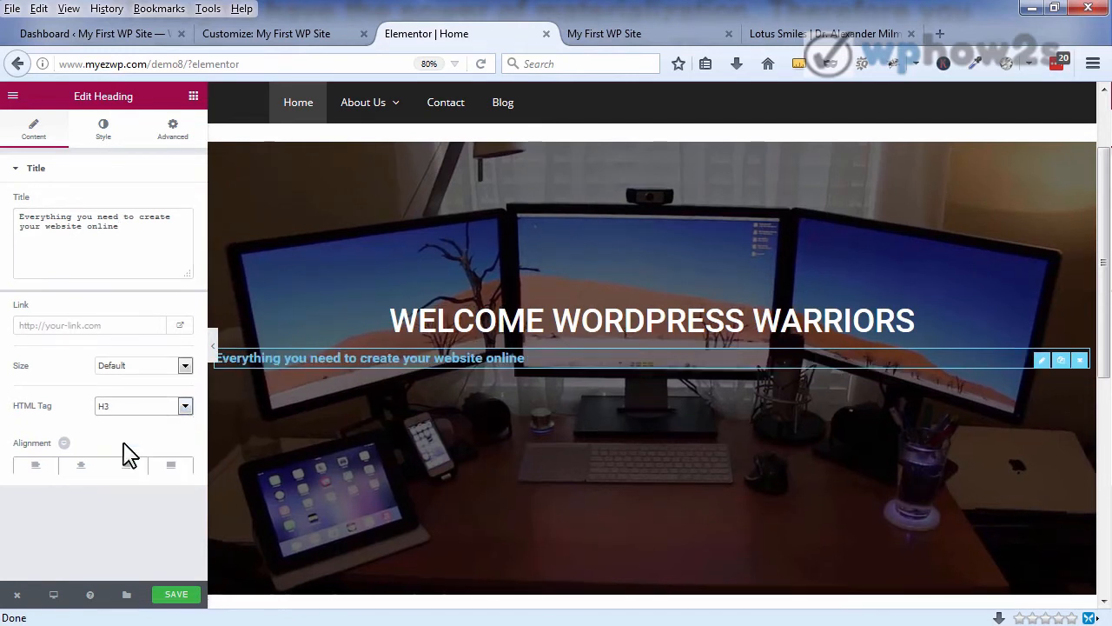
pyautogui.click(77, 467)
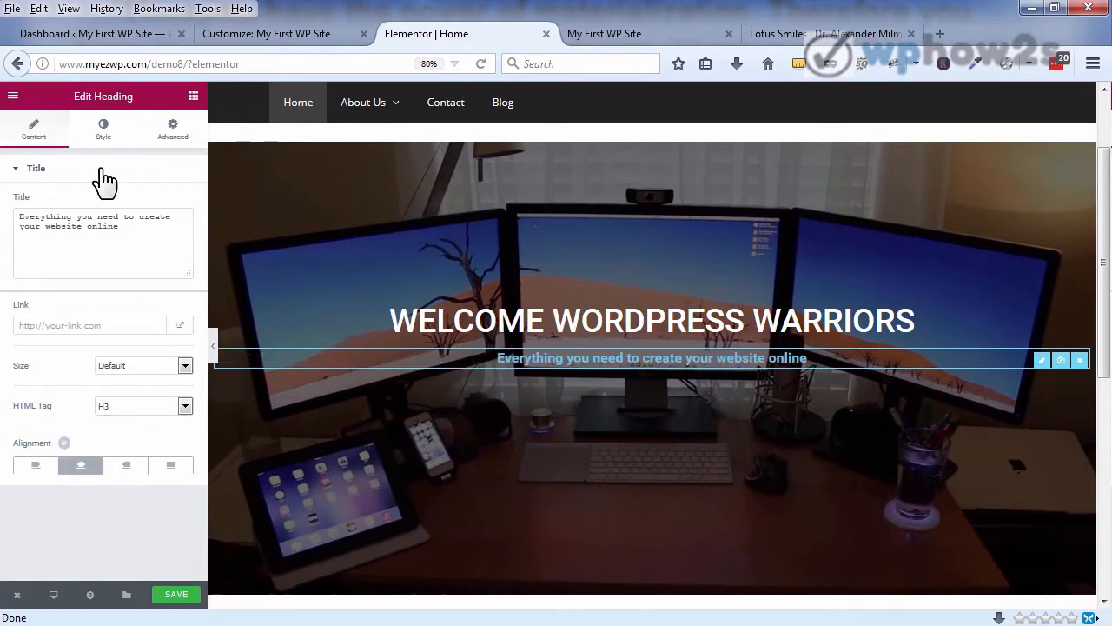
# Step: Make the subheading text white, enable custom typography with a size of 30 px, and save the page
pyautogui.click(102, 135)
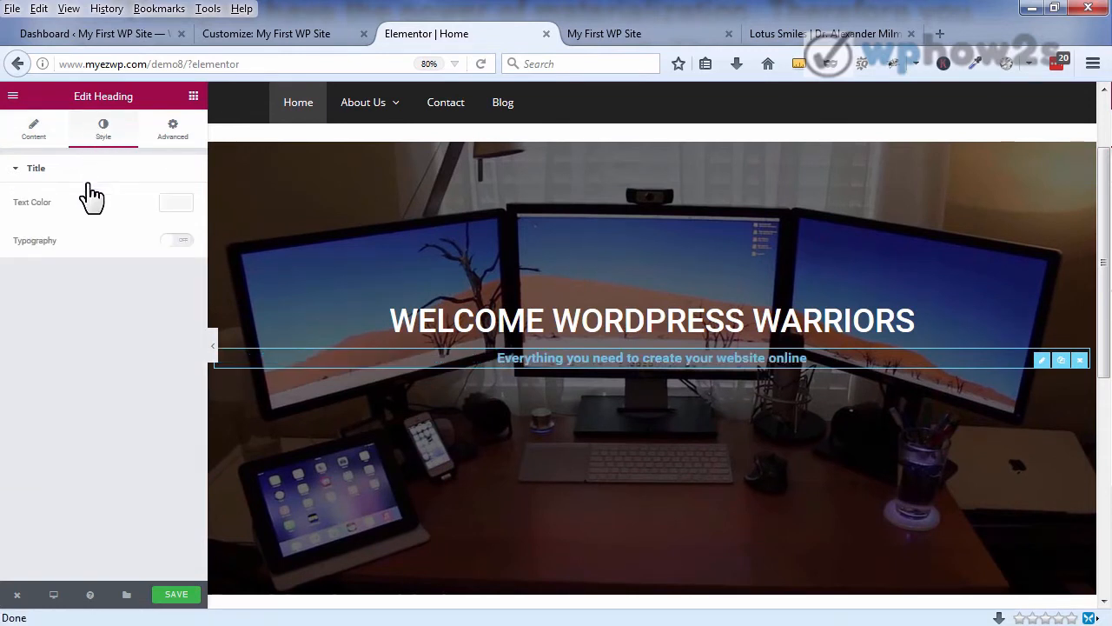
pyautogui.click(176, 203)
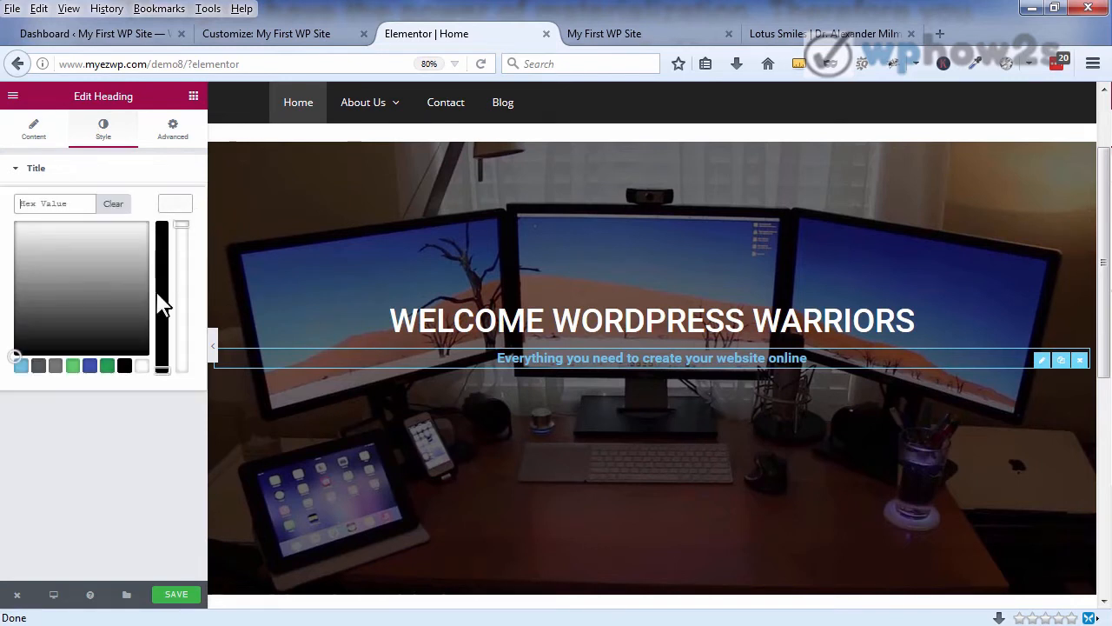
pyautogui.click(133, 364)
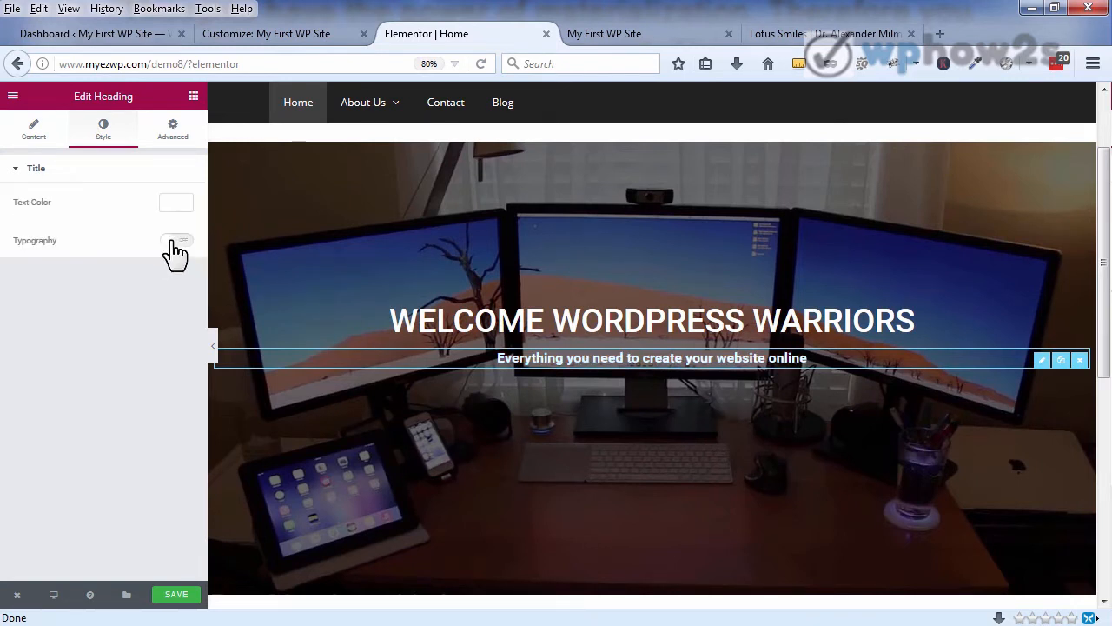
pyautogui.click(175, 246)
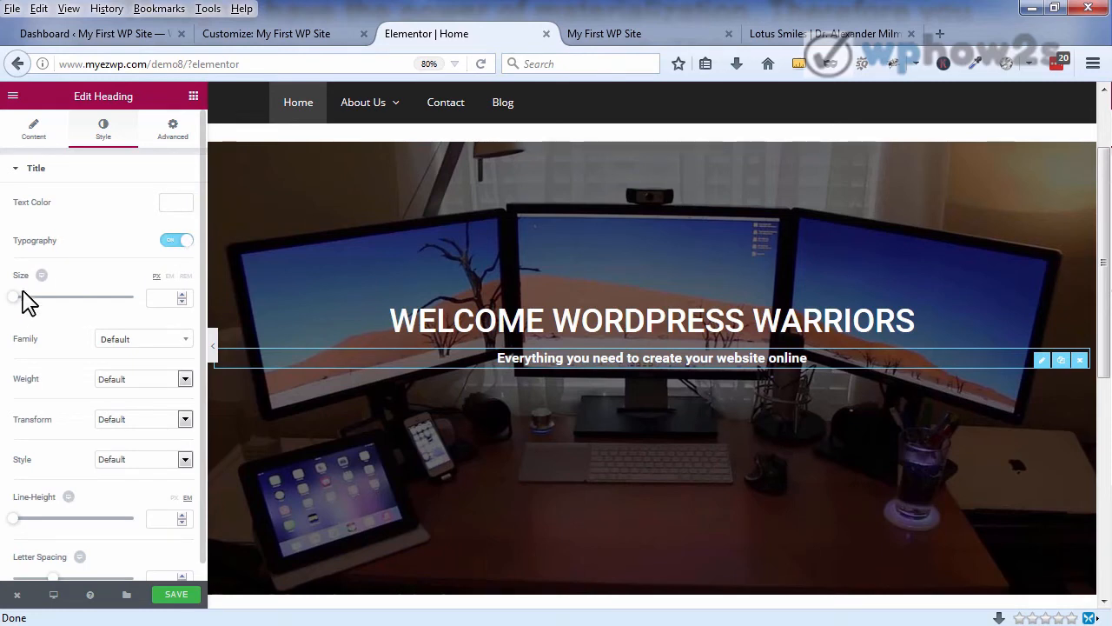
pyautogui.moveTo(12, 298); pyautogui.dragTo(27, 296)
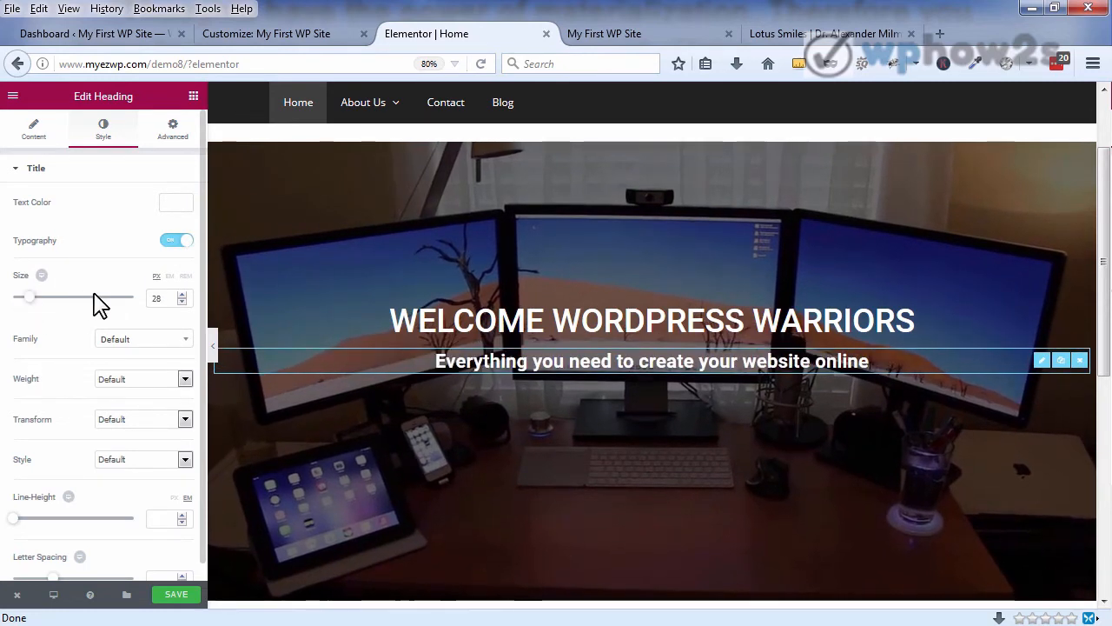
pyautogui.doubleClick(181, 295)
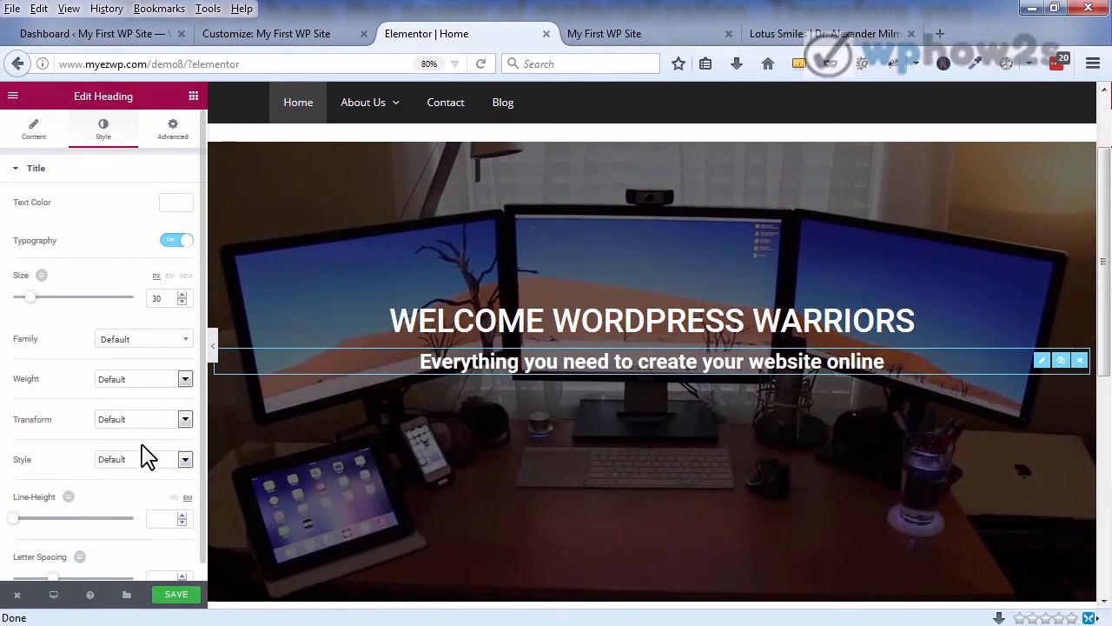
pyautogui.click(162, 593)
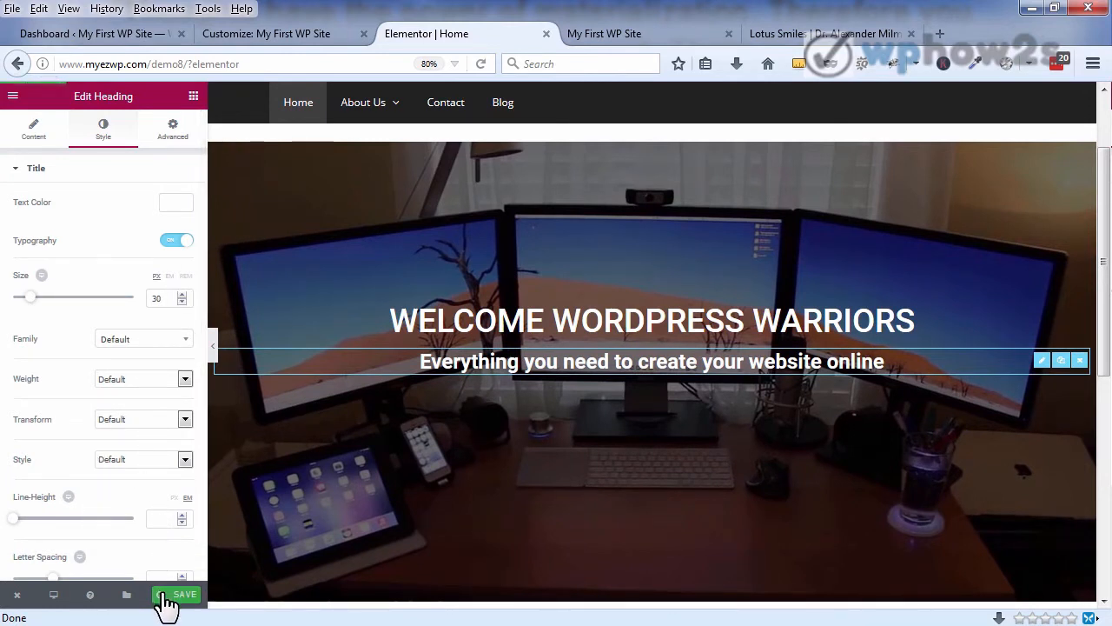
# Step: Check the hero section on the live home page, and open the spacer above the welcome heading in the Elementor editor
pyautogui.hotkey('ctrl', 'Tab')
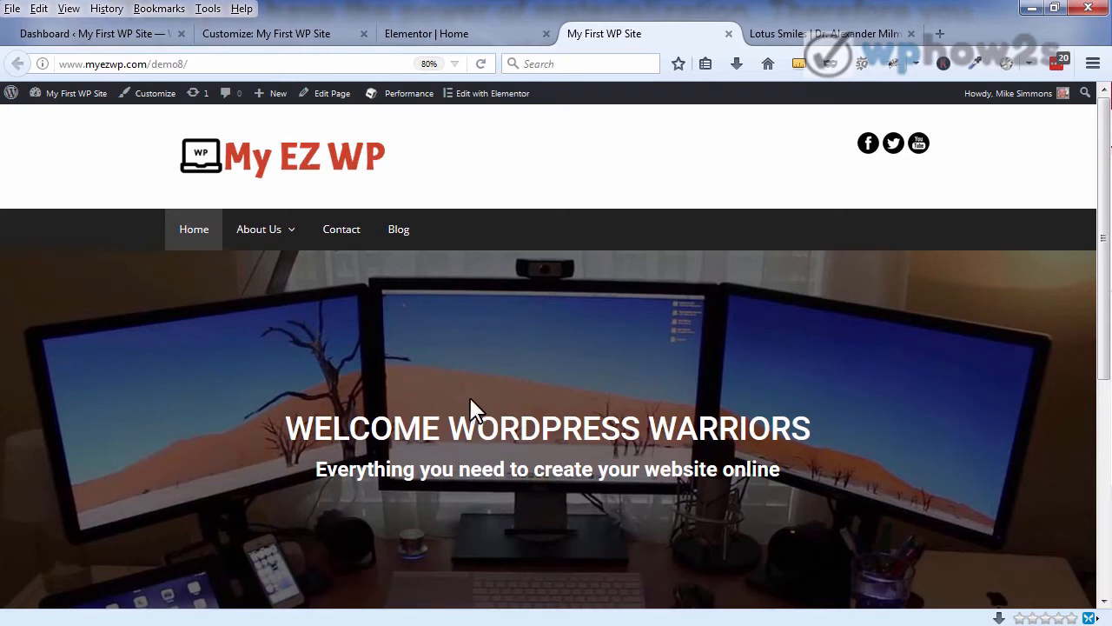
pyautogui.click(432, 34)
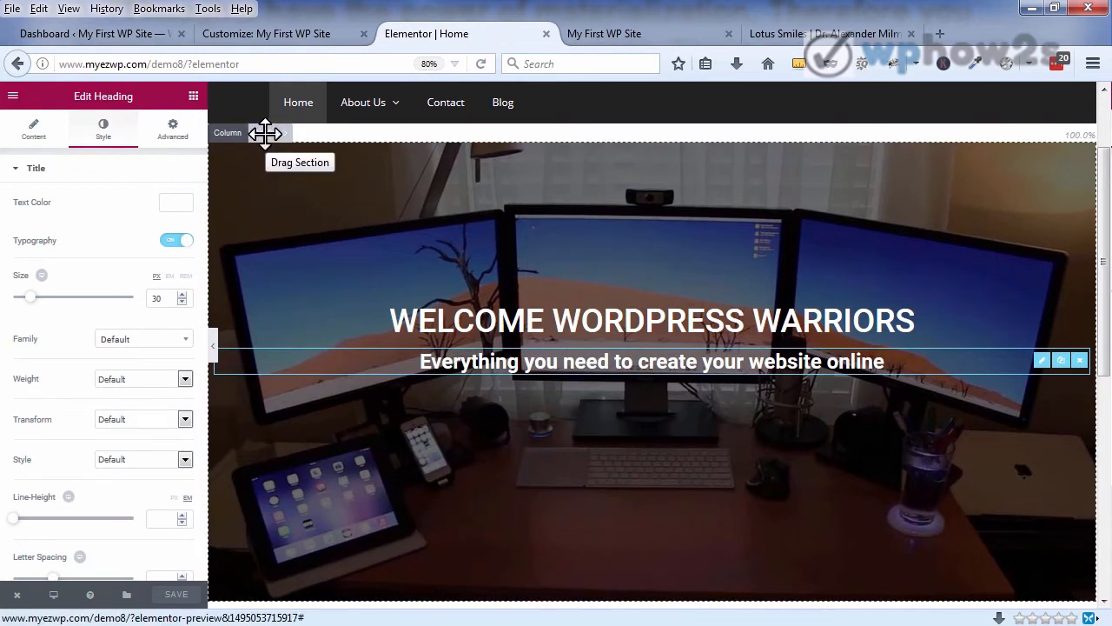
pyautogui.click(265, 133)
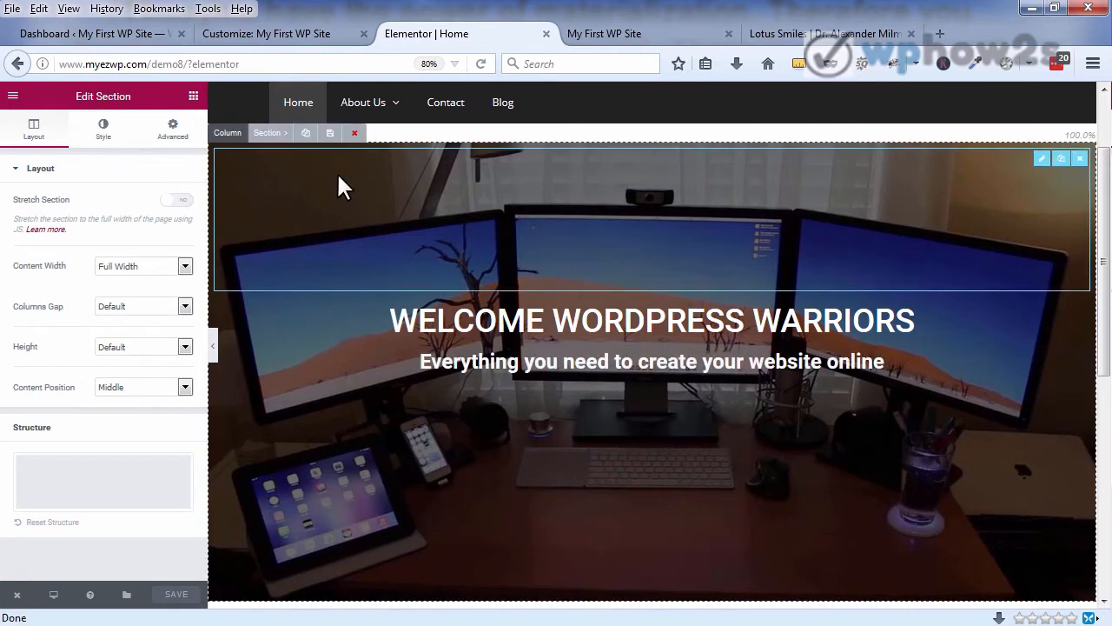
pyautogui.click(582, 196)
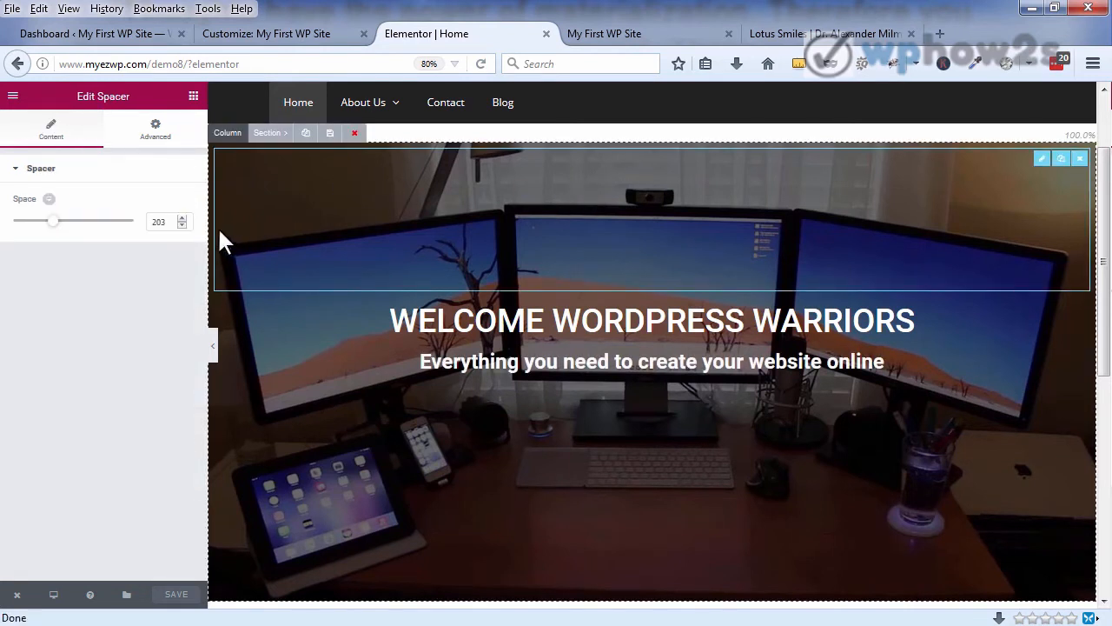
# Step: Set the spacer above the welcome heading to 163 and the spacer below the subheading to 309, and save the page
pyautogui.scroll(-14, 181, 227)
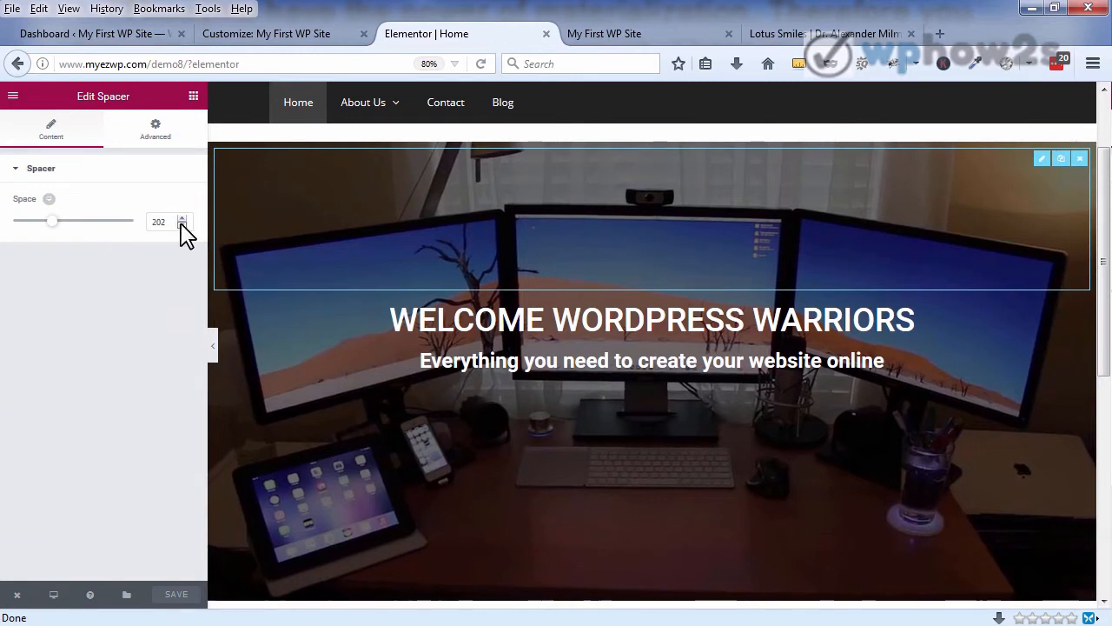
pyautogui.scroll(-20, 182, 224)
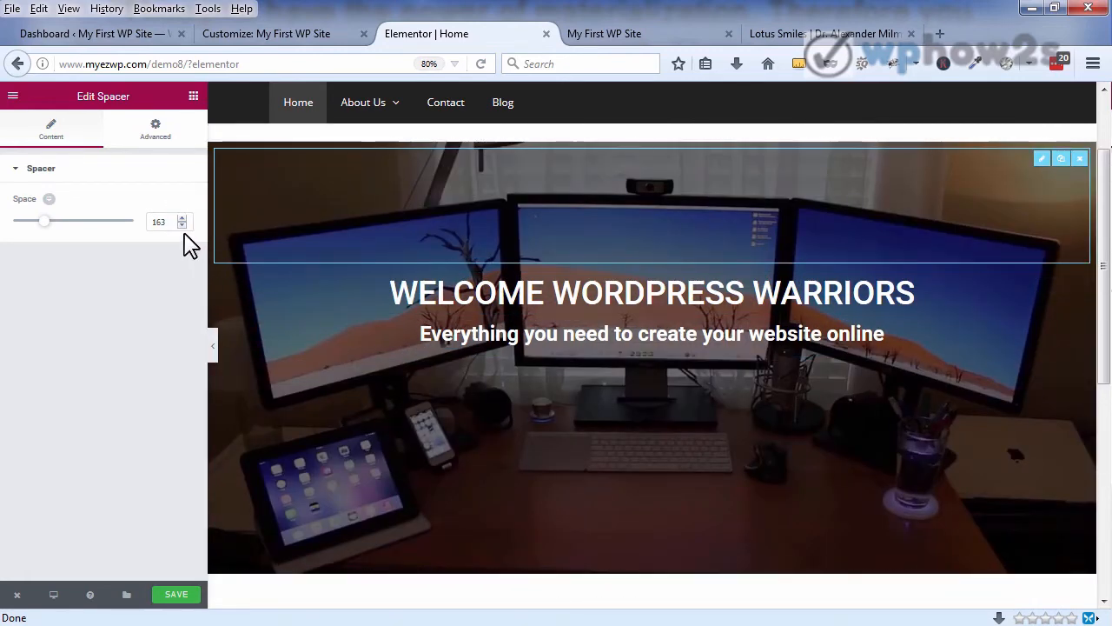
pyautogui.click(393, 406)
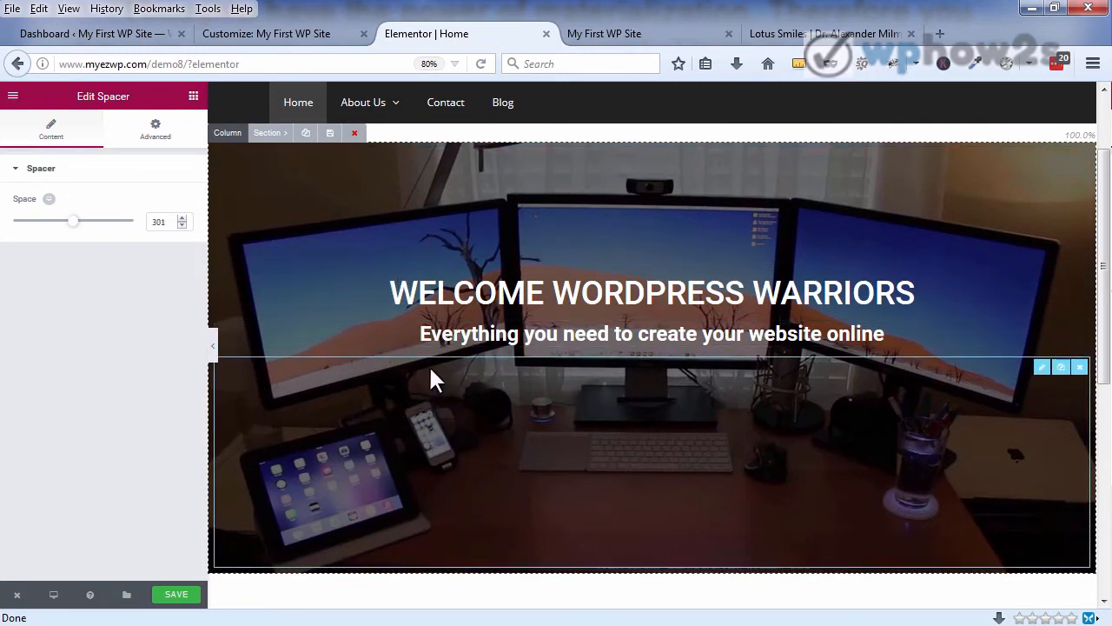
pyautogui.click(181, 218)
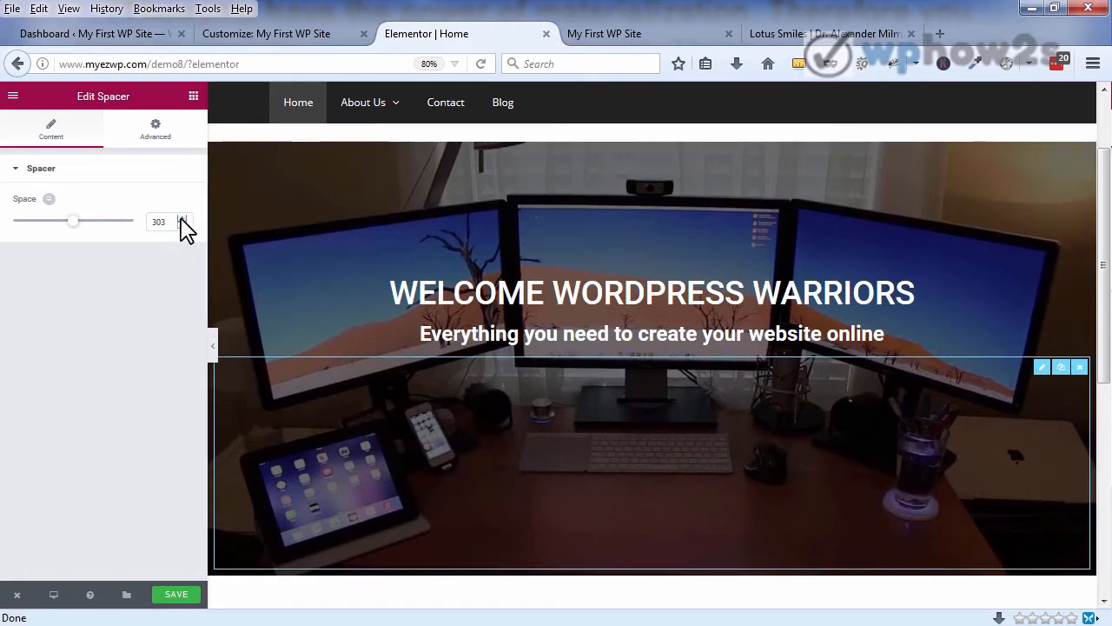
pyautogui.click(176, 596)
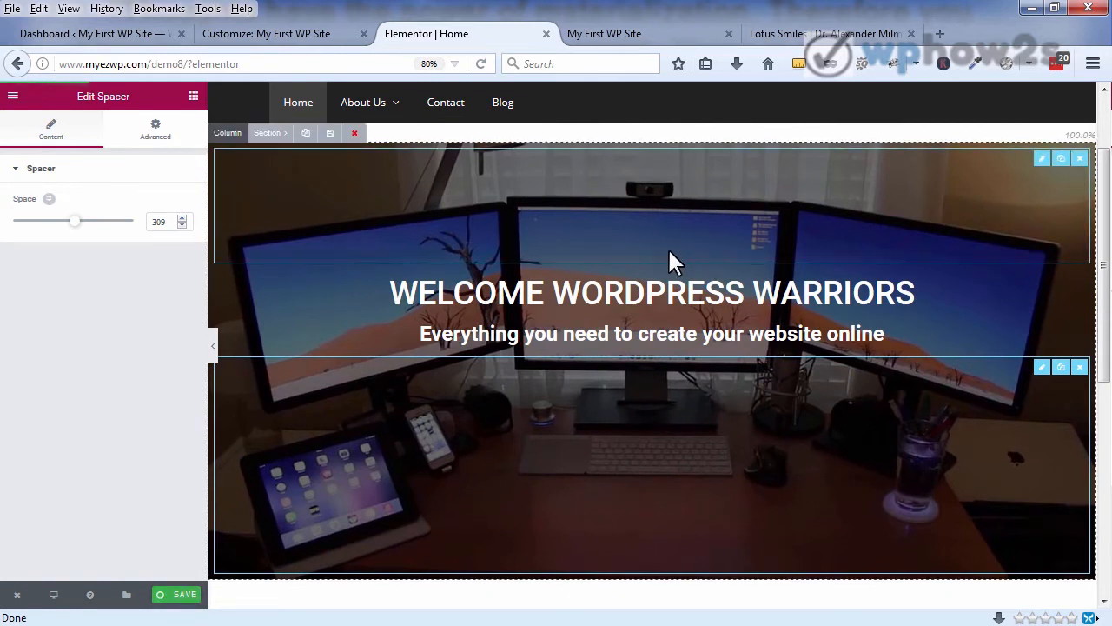
# Step: Add a Columns element directly below the subheading and duplicate its first column to make three columns
pyautogui.click(193, 96)
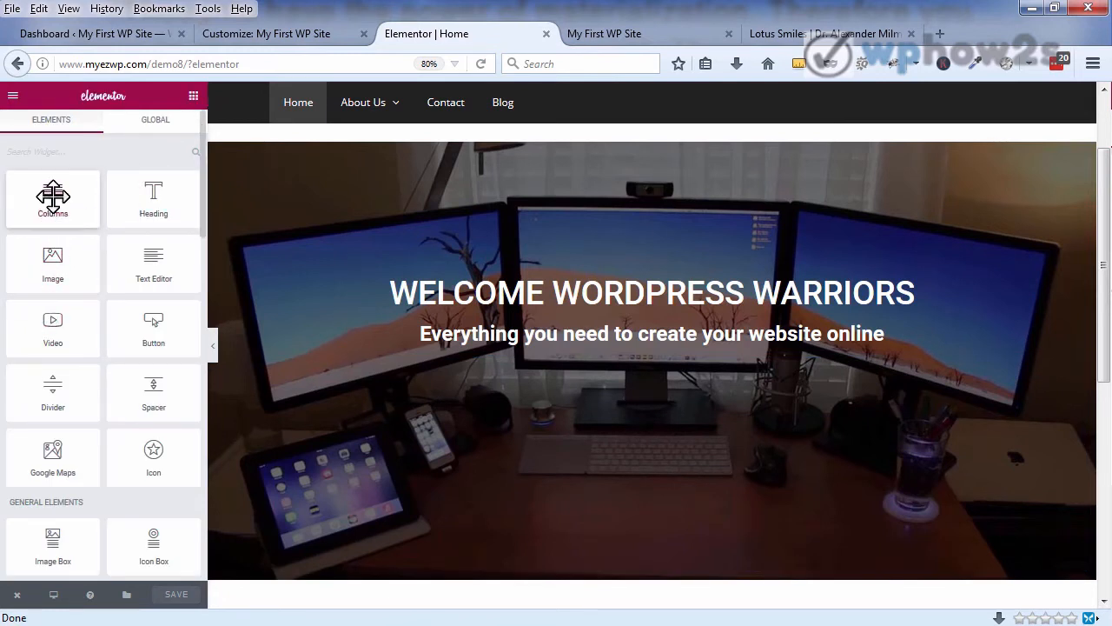
pyautogui.moveTo(53, 196); pyautogui.dragTo(521, 346)
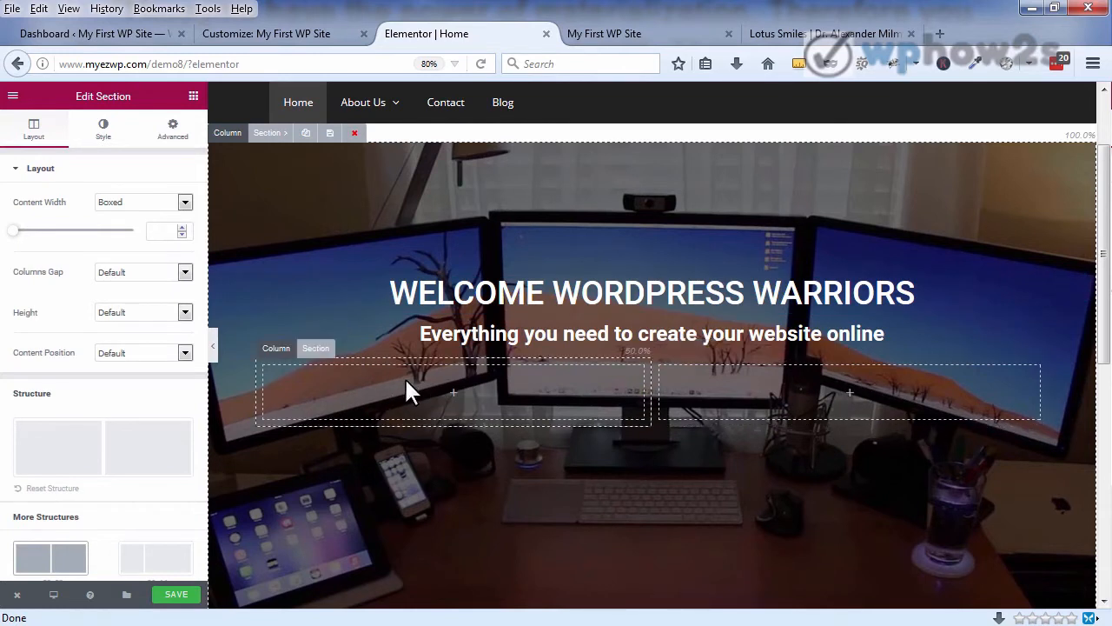
pyautogui.click(272, 346)
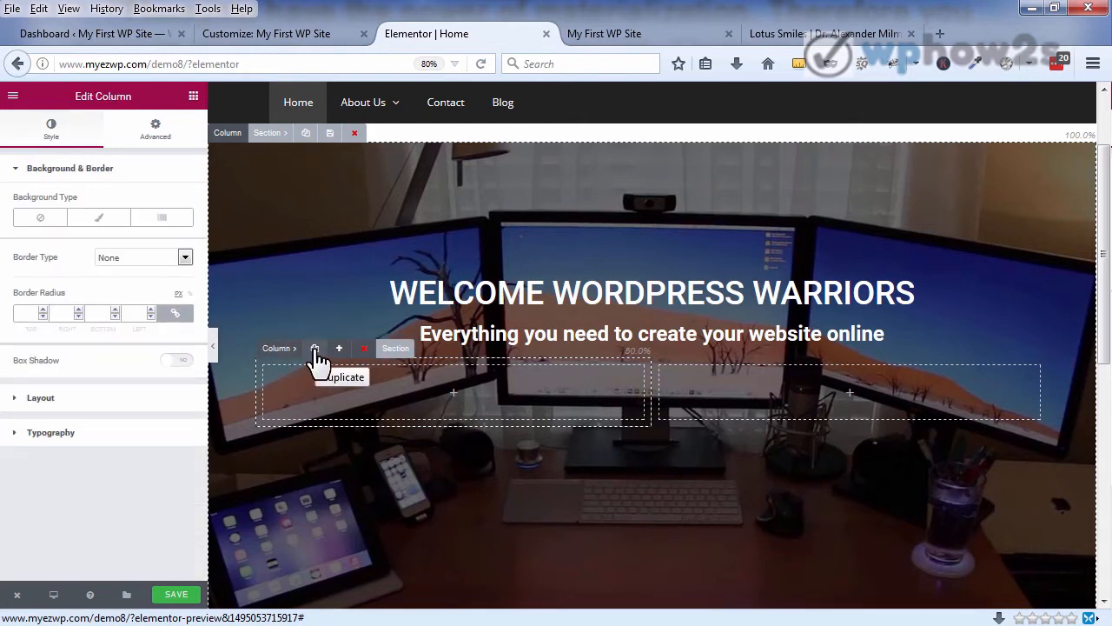
pyautogui.click(315, 349)
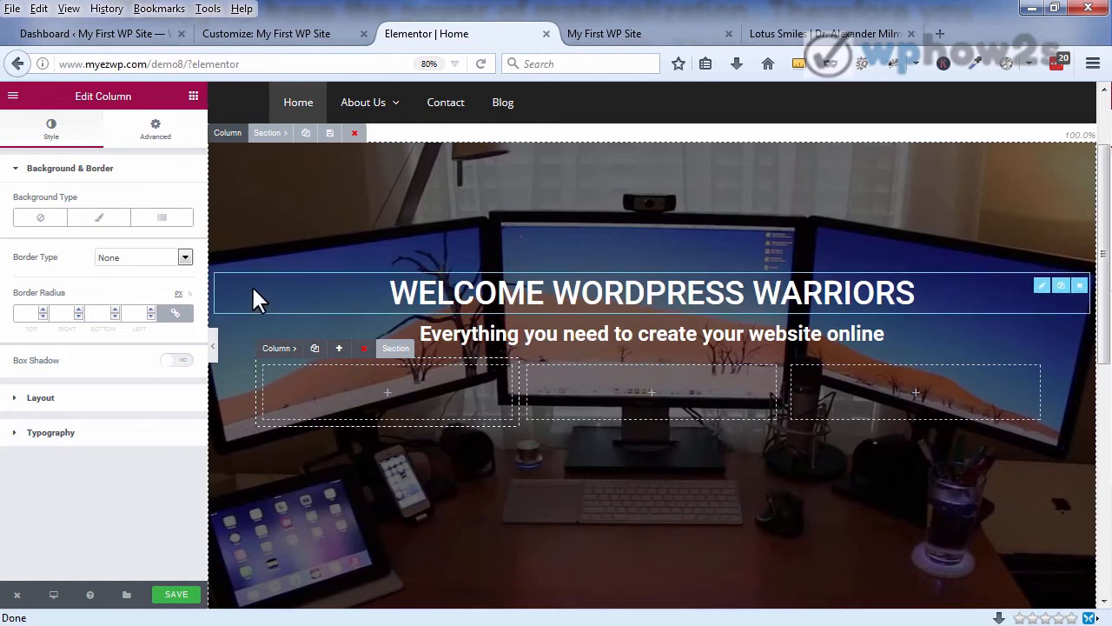
# Step: Add a Button widget inside the first of the three columns and open it for editing
pyautogui.click(193, 97)
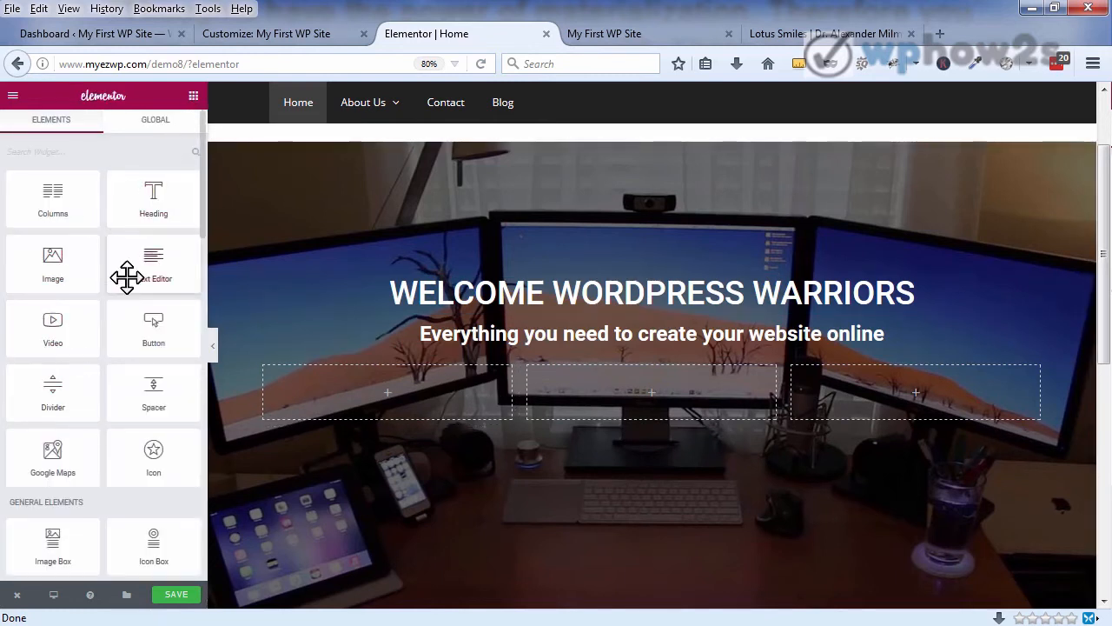
pyautogui.moveTo(149, 323); pyautogui.dragTo(709, 419)
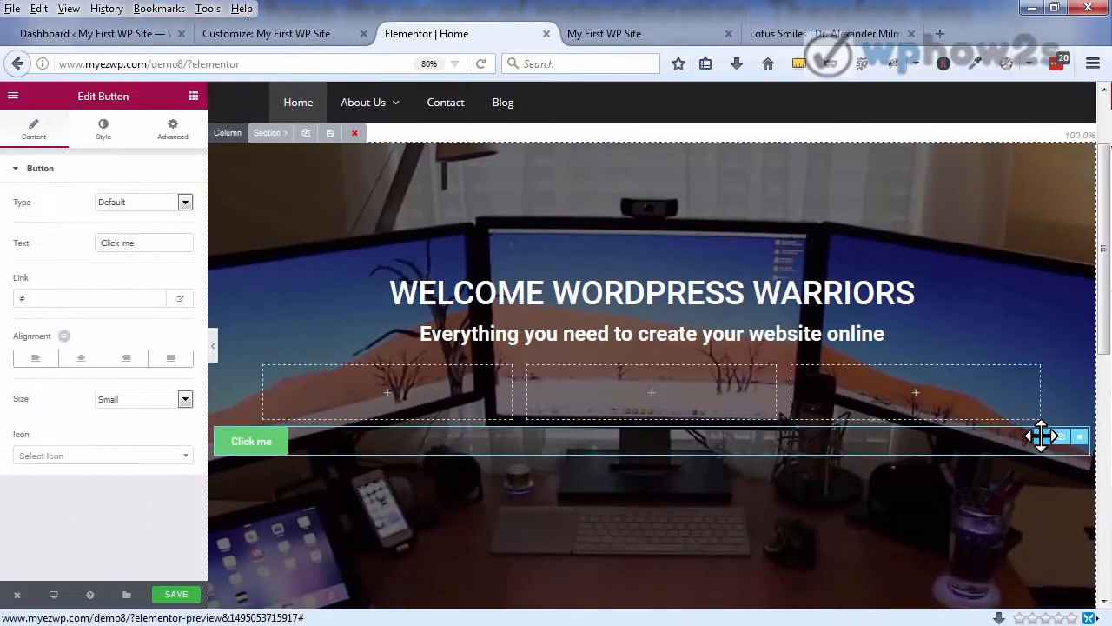
pyautogui.moveTo(966, 266); pyautogui.dragTo(590, 235)
pyautogui.moveTo(828, 417); pyautogui.dragTo(422, 389)
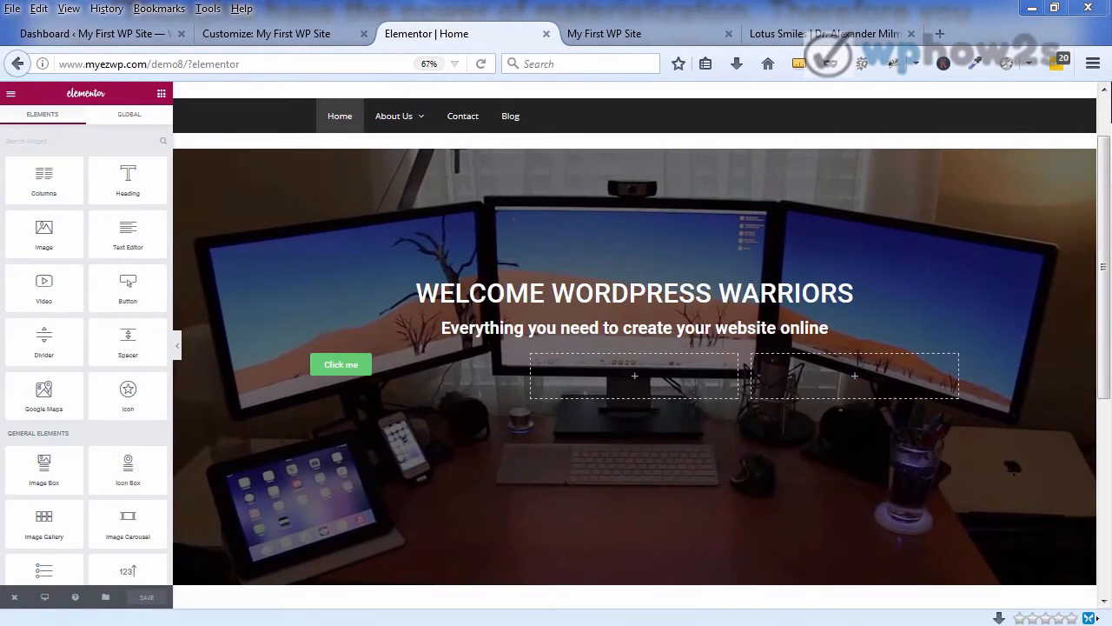
pyautogui.click(410, 365)
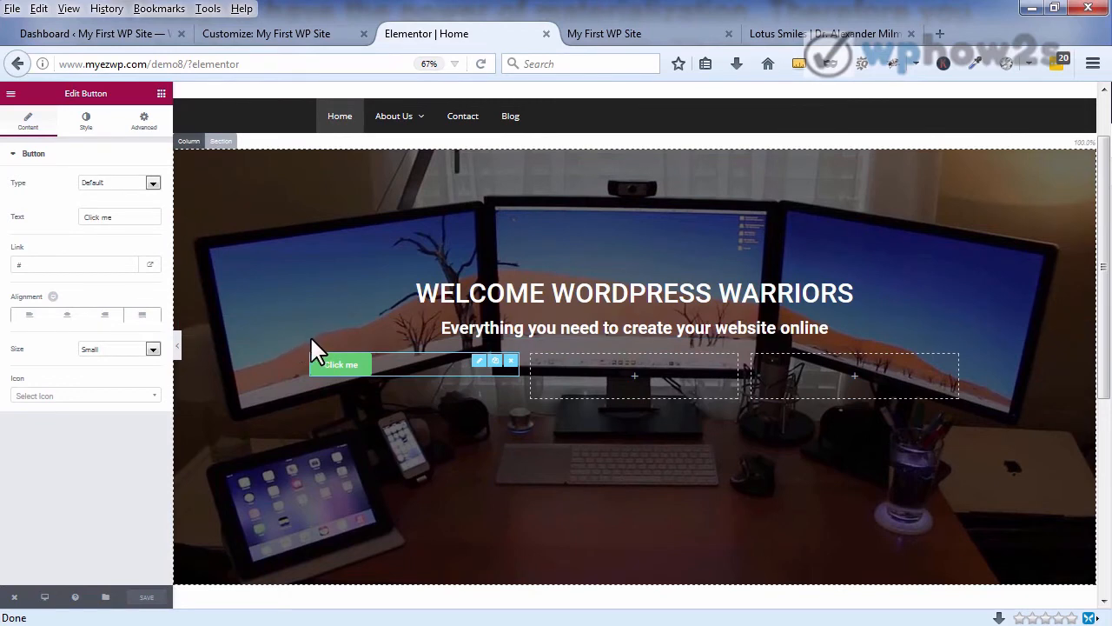
pyautogui.hotkey('ctrl', '+')
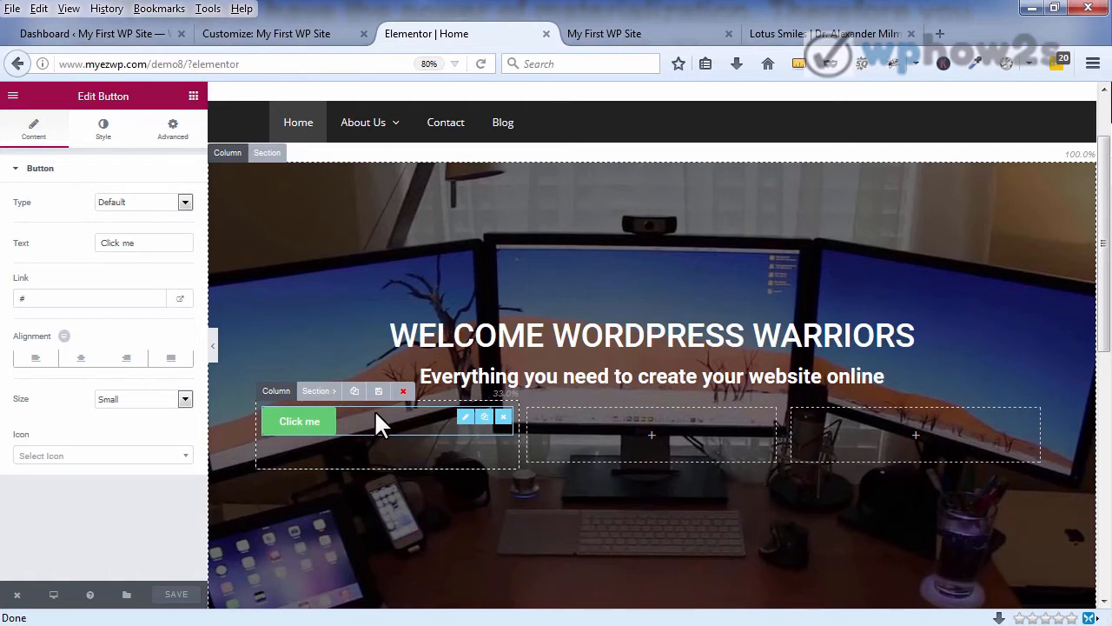
# Step: Duplicate the button in the first column and delete the copy beneath it
pyautogui.click(484, 418)
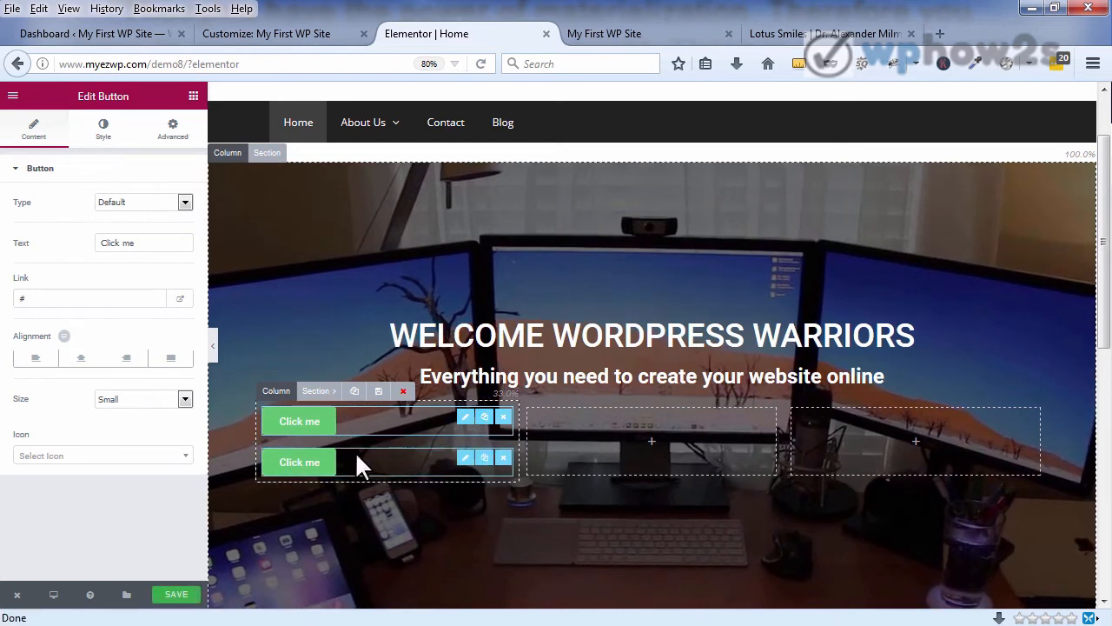
pyautogui.click(503, 458)
pyautogui.click(619, 316)
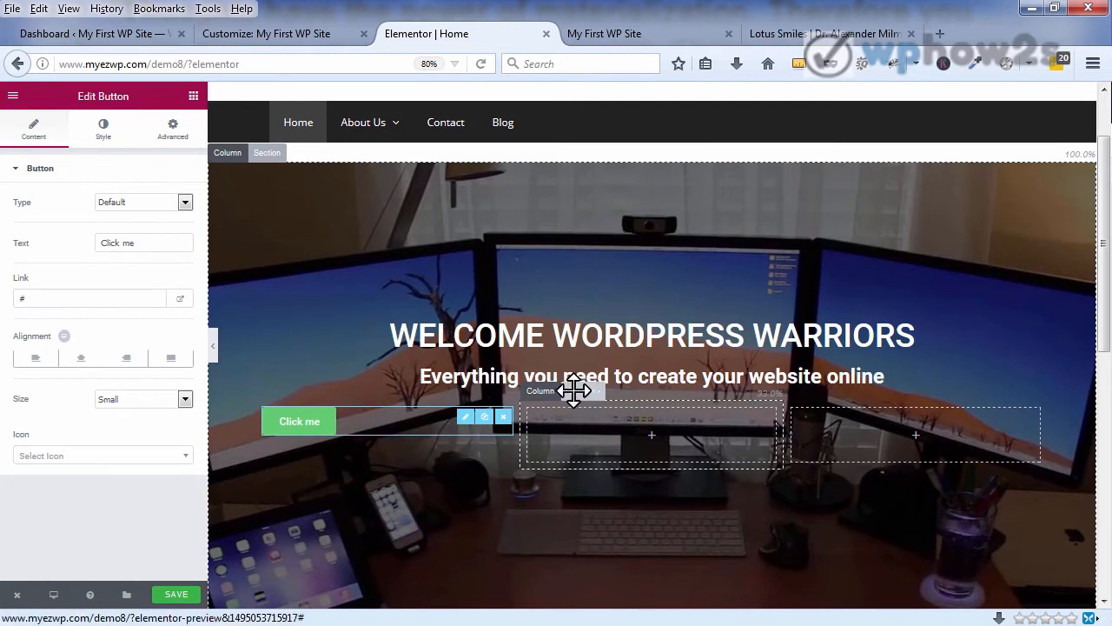
# Step: Duplicate the three-column section containing the button and delete one of the two identical sections
pyautogui.click(573, 391)
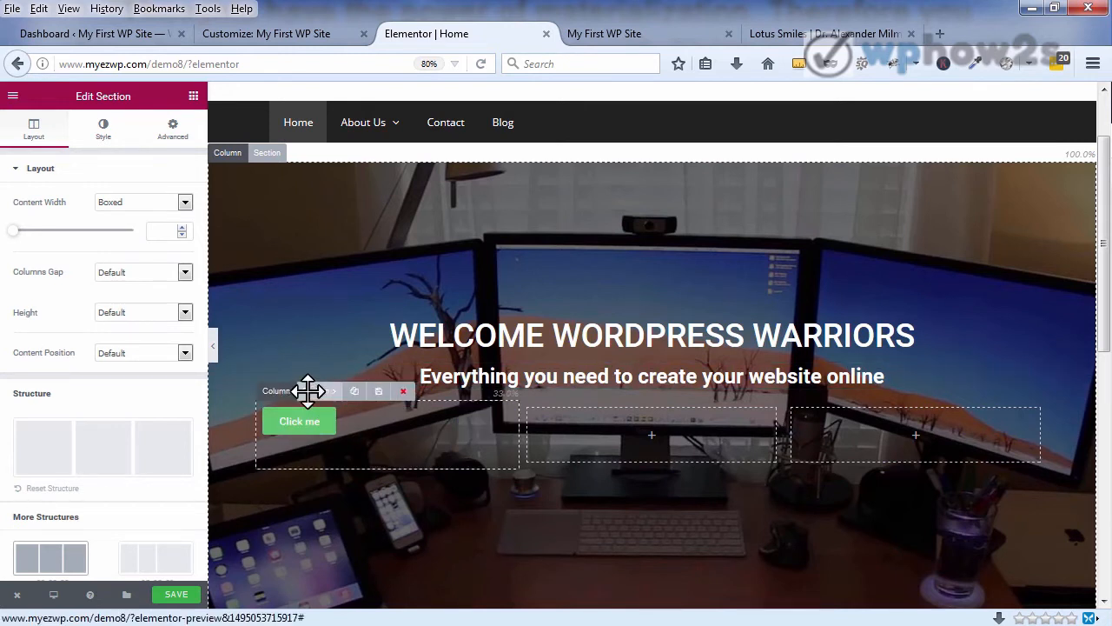
pyautogui.click(354, 392)
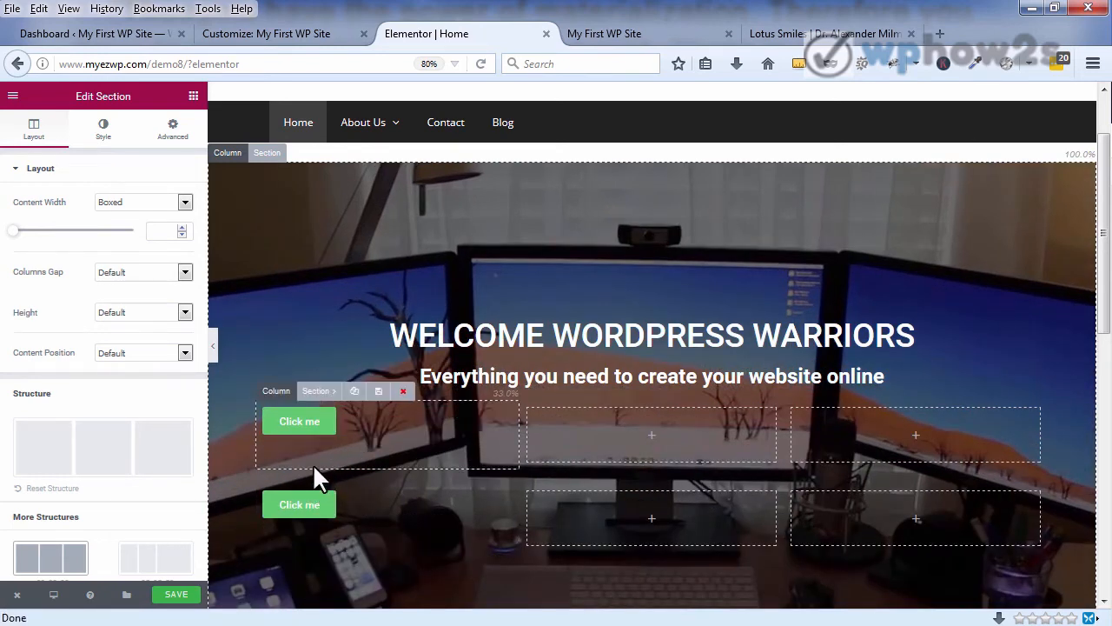
pyautogui.click(320, 391)
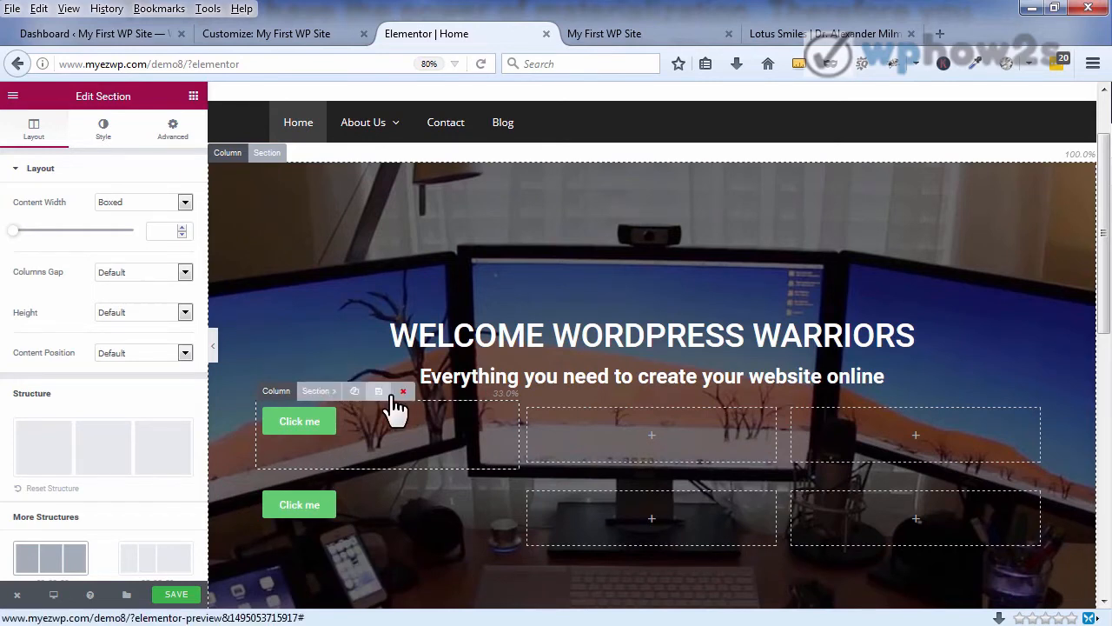
pyautogui.click(401, 393)
pyautogui.press('Return')
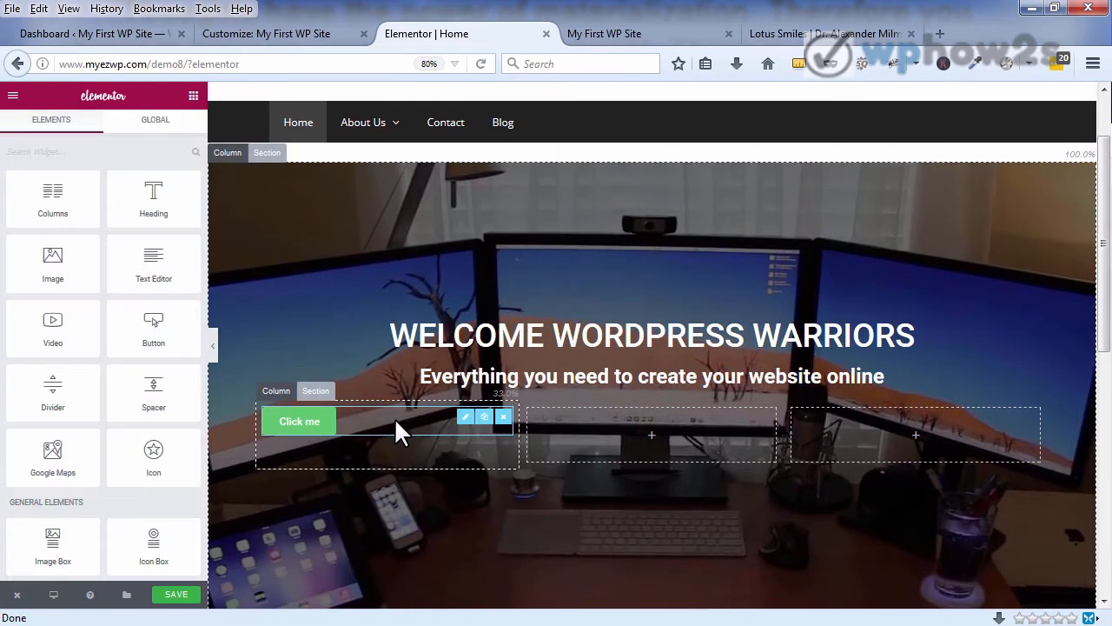
# Step: Change the text of the first column's button to "WP Hosting"
pyautogui.click(395, 417)
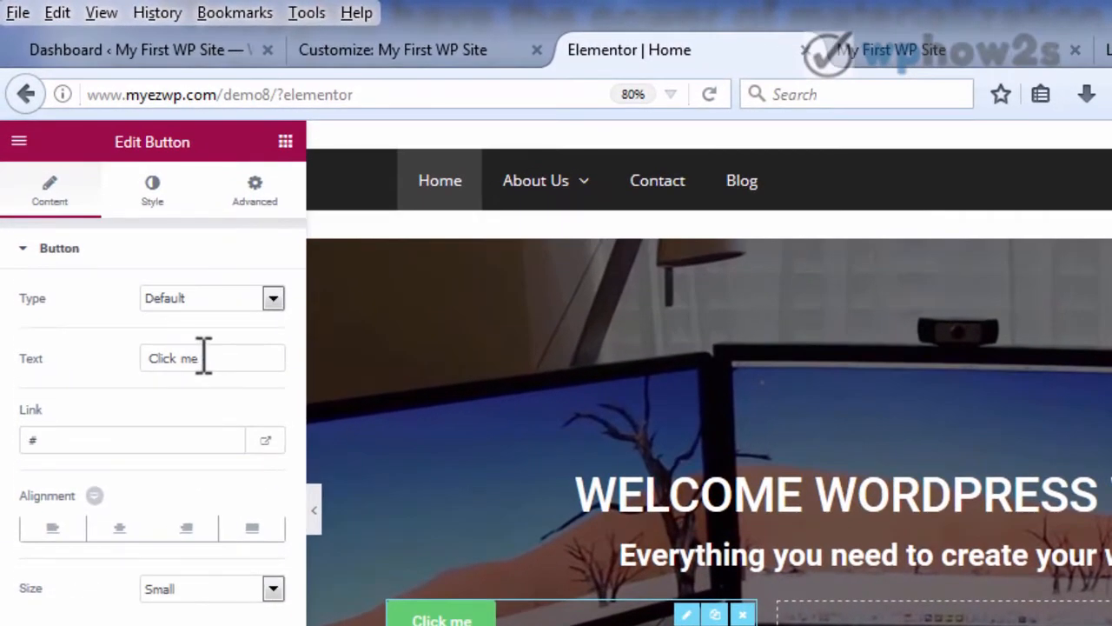
pyautogui.moveTo(202, 358); pyautogui.dragTo(168, 358)
pyautogui.write('WP Hosting')
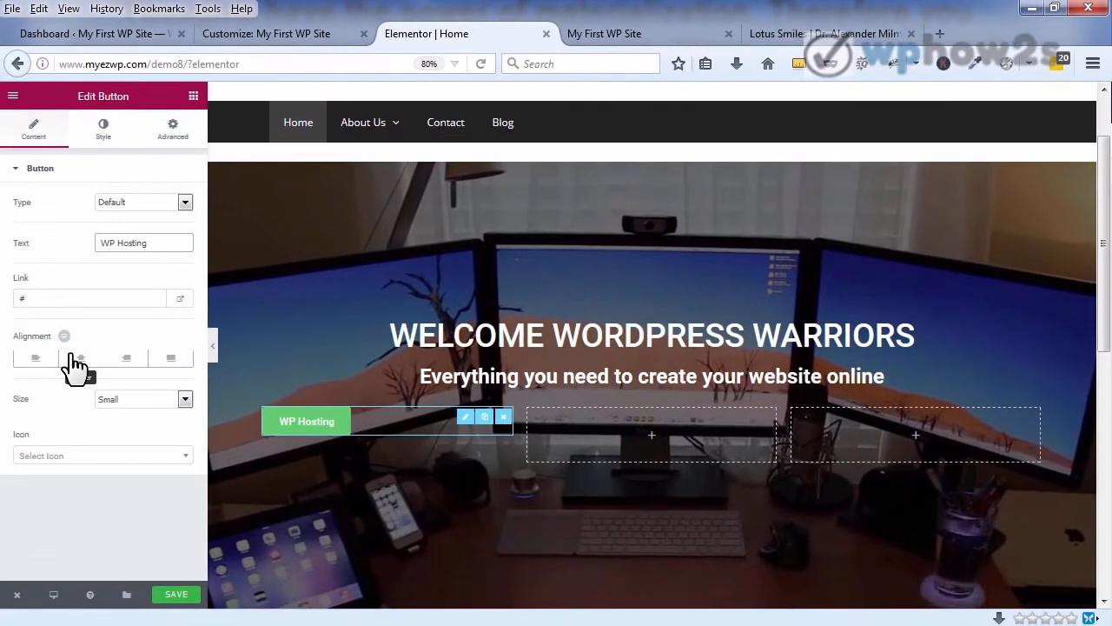
# Step: Try center and right alignment on the WP Hosting button, settle on justified, and set its size to Large
pyautogui.click(94, 439)
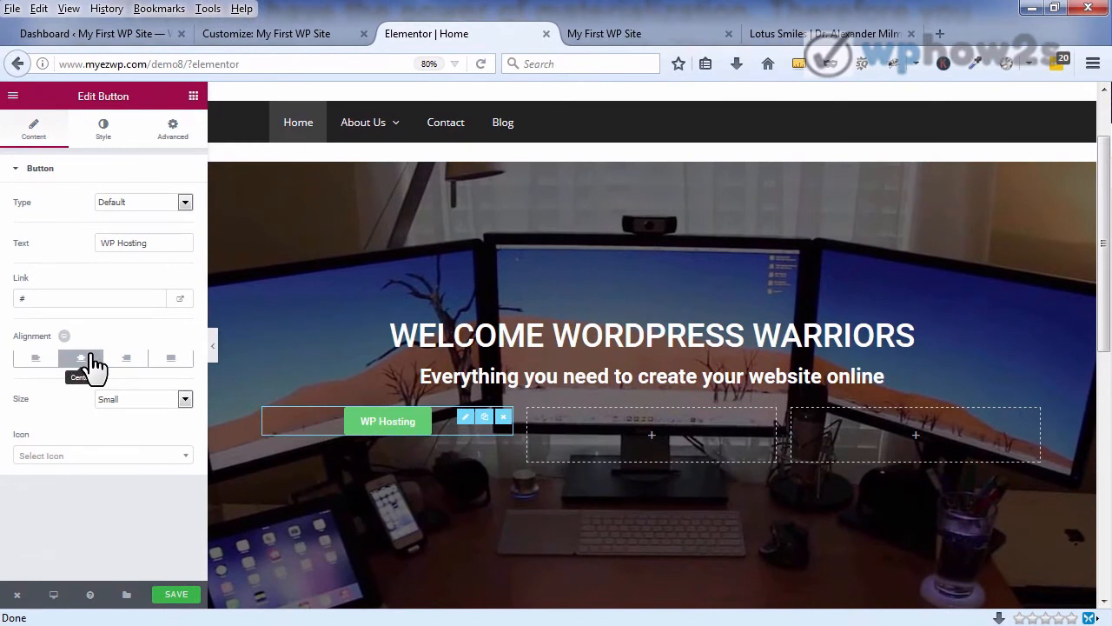
pyautogui.click(126, 360)
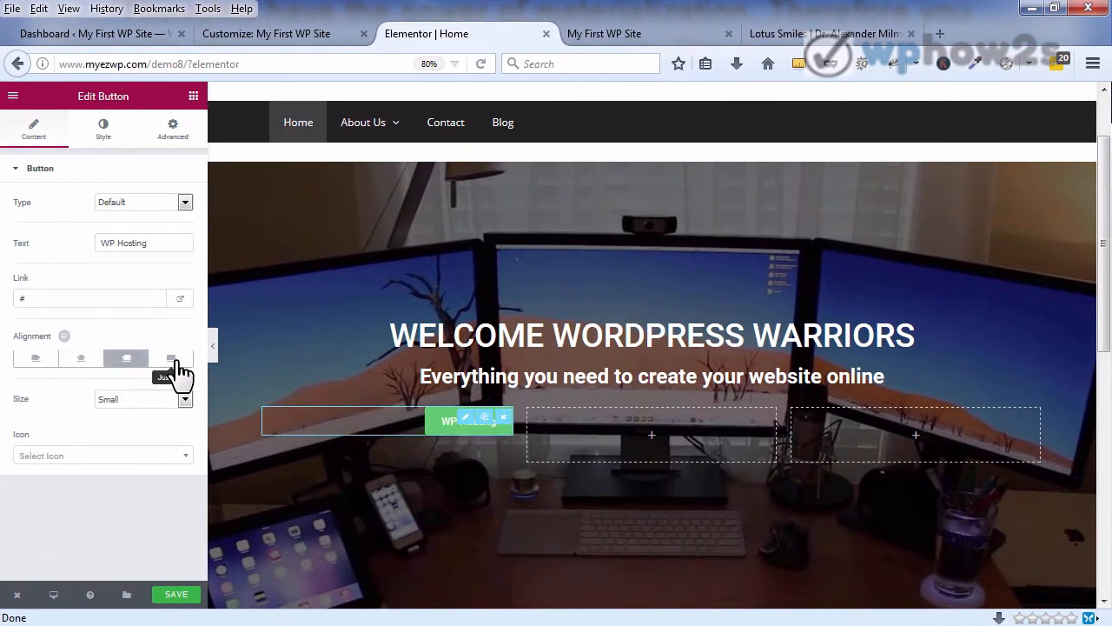
pyautogui.click(176, 363)
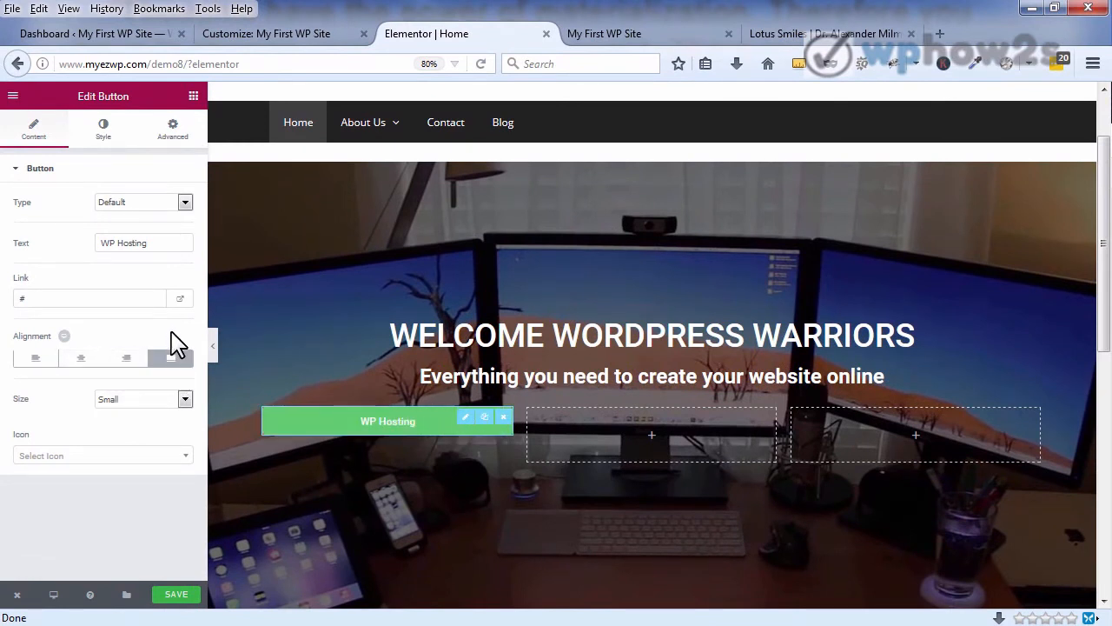
pyautogui.click(185, 402)
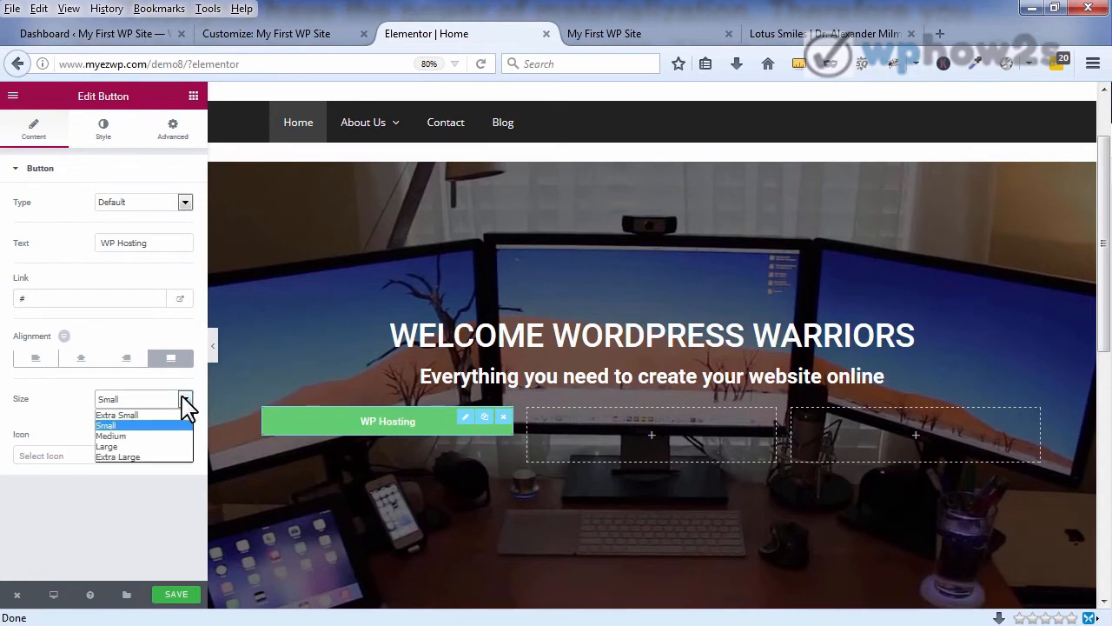
pyautogui.click(116, 447)
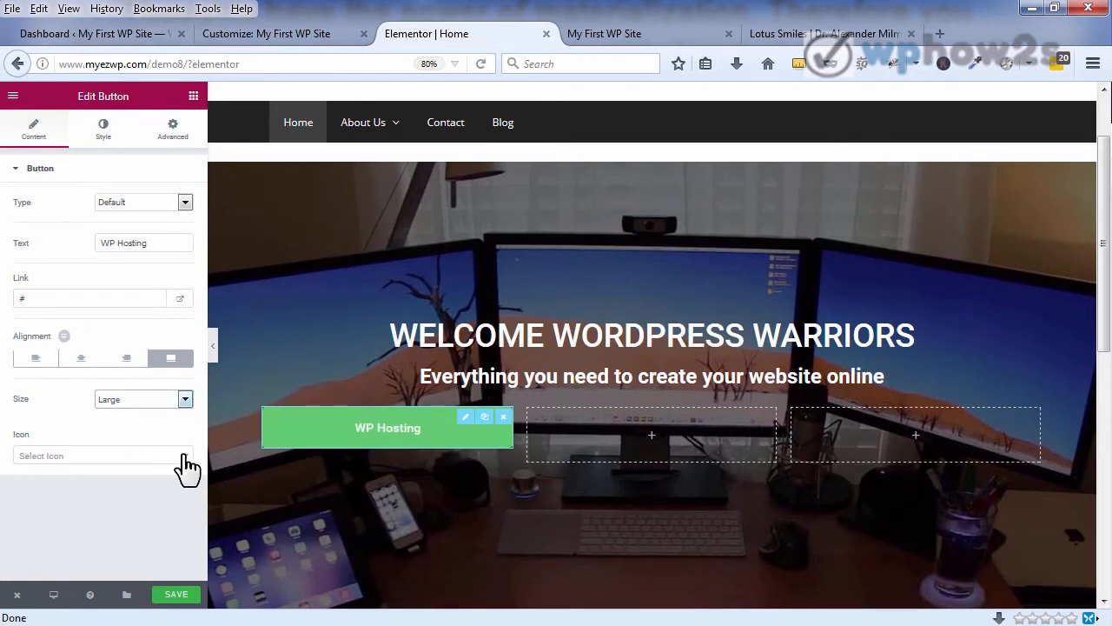
# Step: Try the align-center icon positioned after the WP Hosting button's text, and remove the icon
pyautogui.click(186, 454)
pyautogui.click(75, 435)
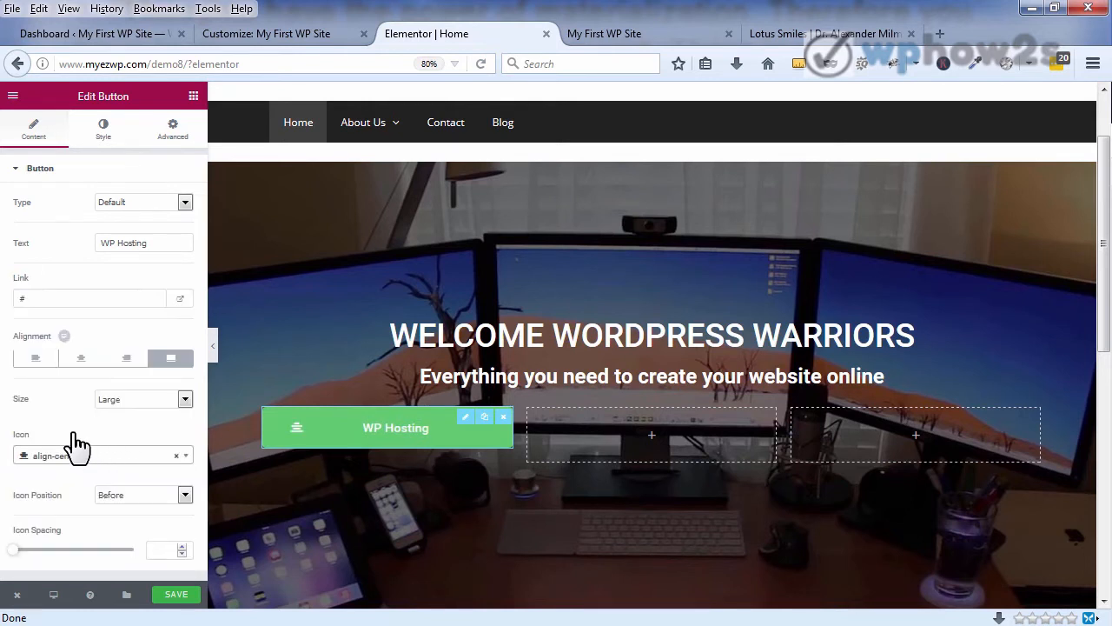
pyautogui.click(184, 497)
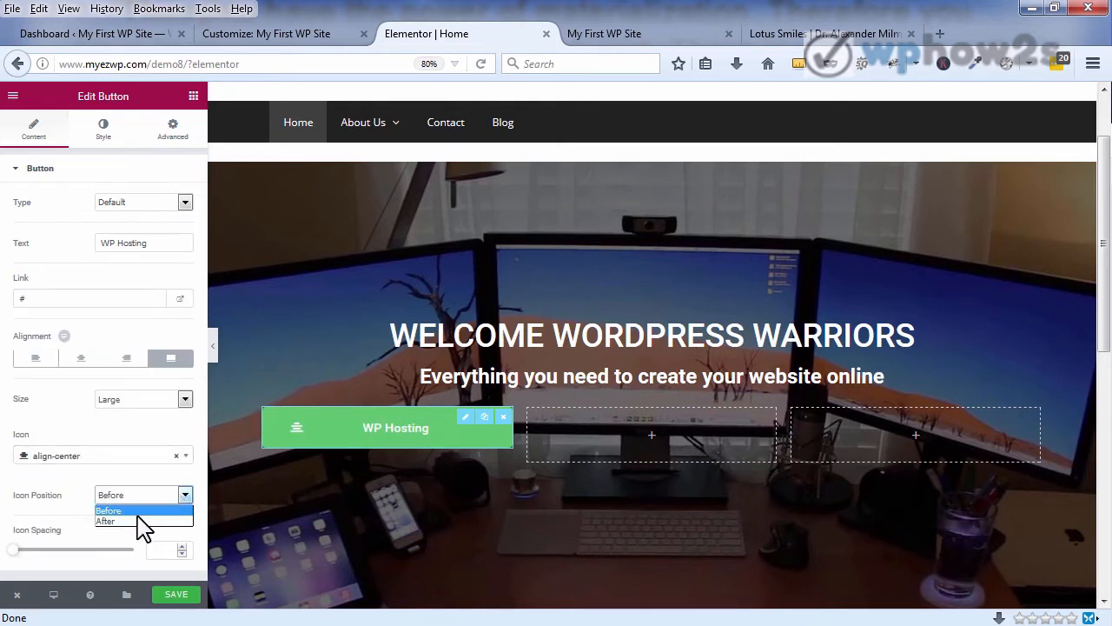
pyautogui.click(140, 521)
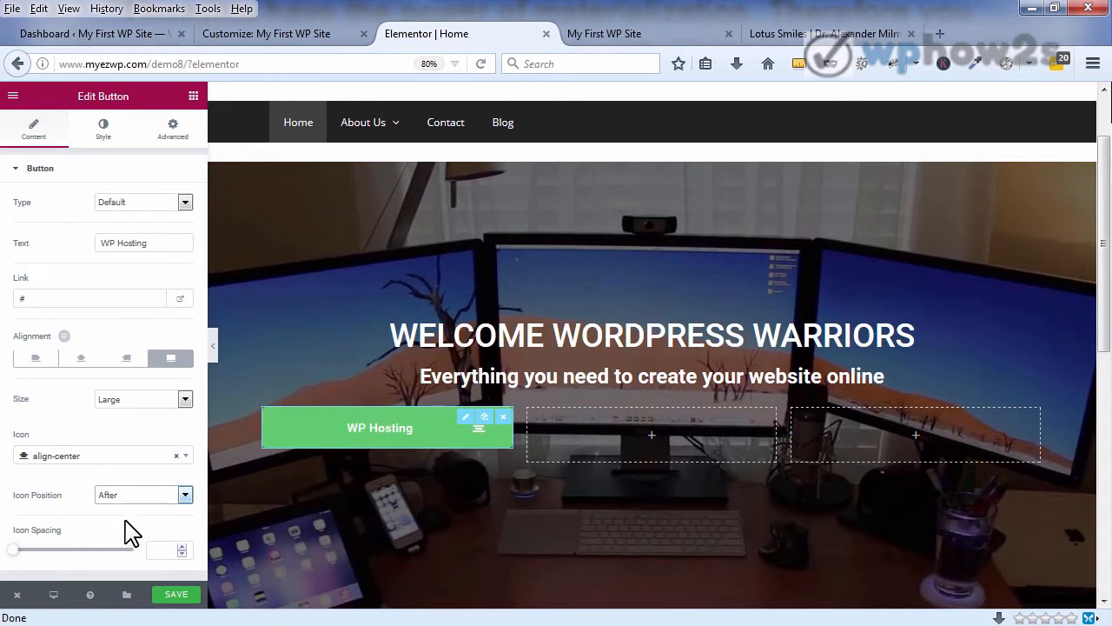
pyautogui.click(175, 455)
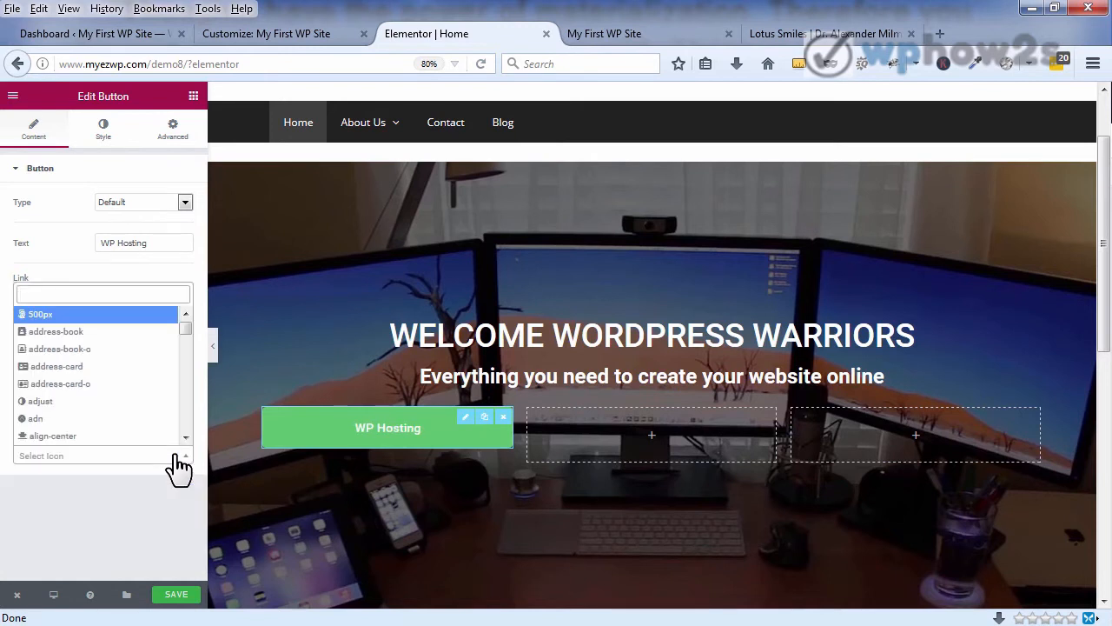
pyautogui.click(174, 599)
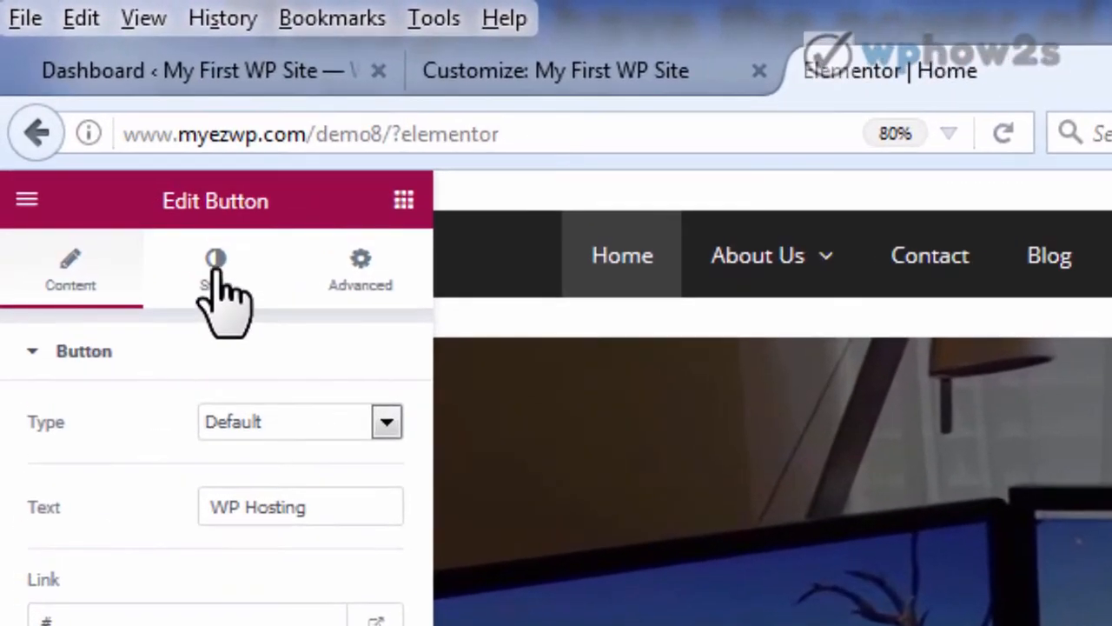
# Step: Turn on custom typography for the WP Hosting button and set its text size to 27 px
pyautogui.click(217, 271)
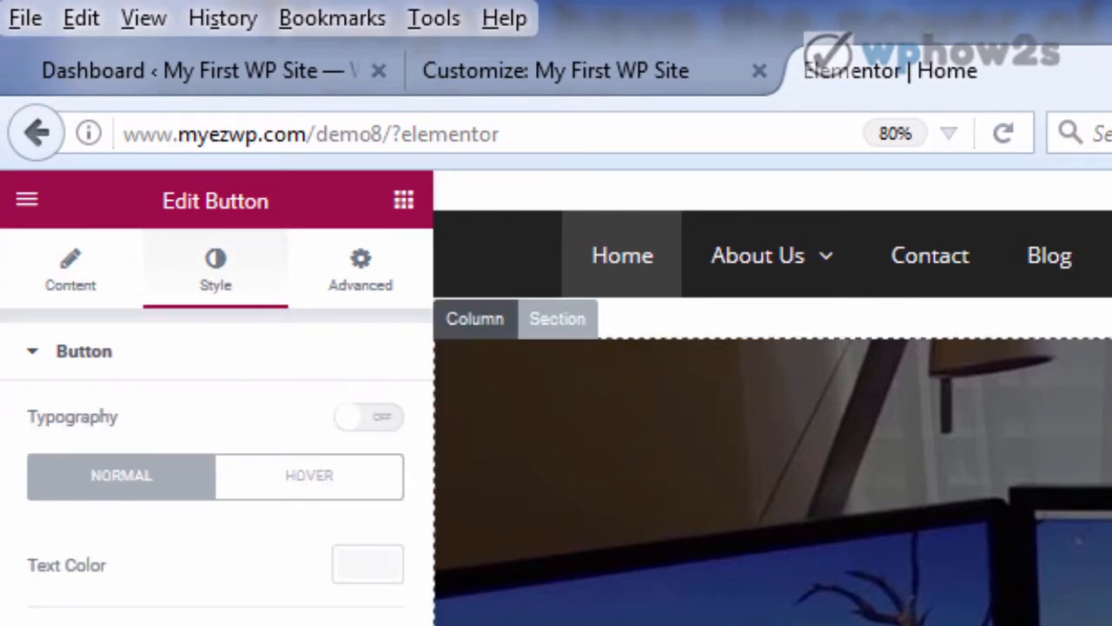
pyautogui.click(358, 419)
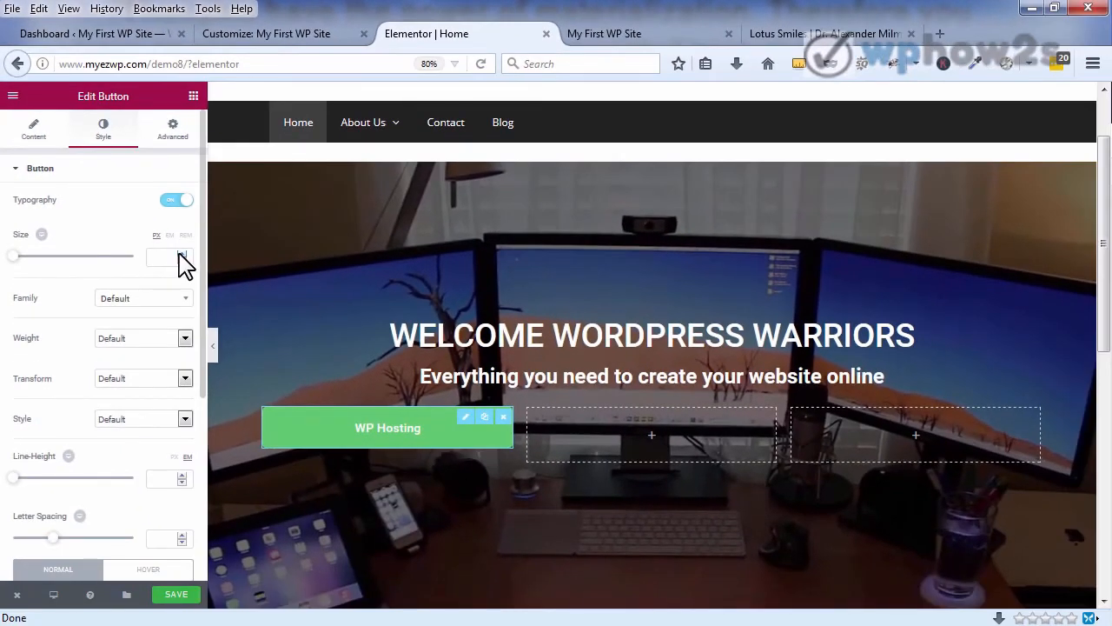
pyautogui.click(181, 253)
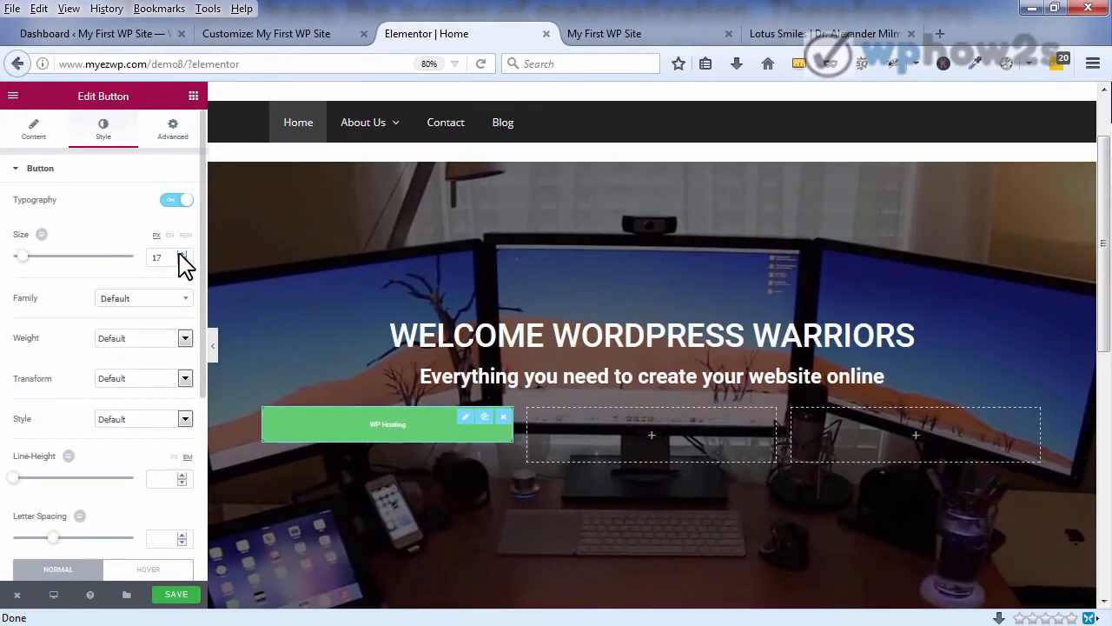
pyautogui.click(182, 253)
pyautogui.click(181, 253)
pyautogui.click(181, 253)
pyautogui.click(182, 253)
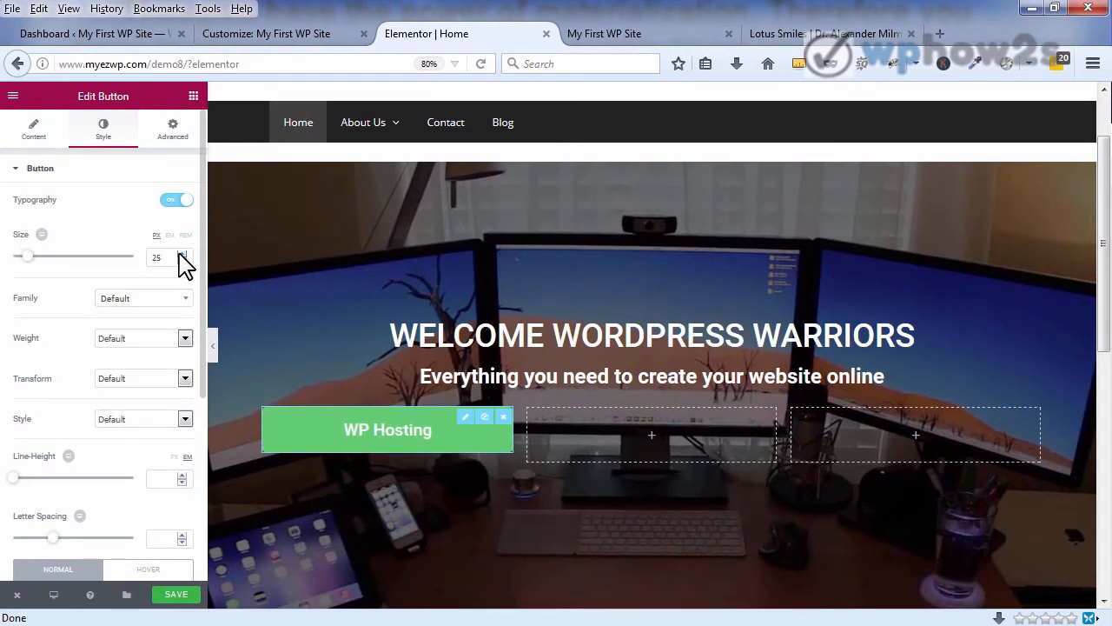
pyautogui.click(181, 253)
pyautogui.click(182, 253)
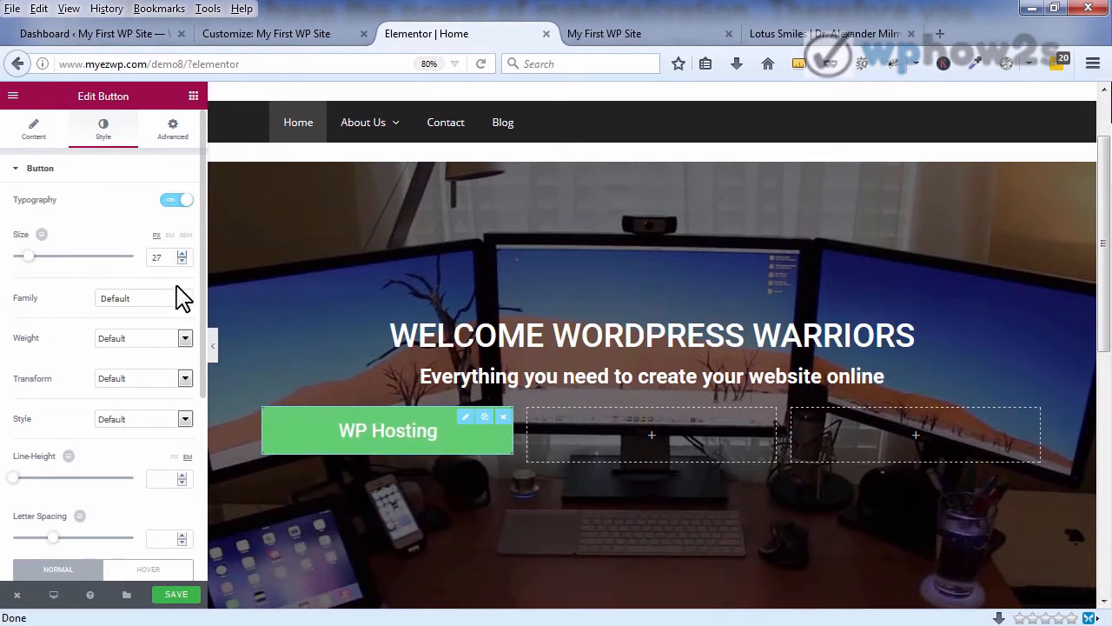
# Step: Set the WP Hosting button's font weight to 400 and leave its text transform at Default
pyautogui.click(185, 341)
pyautogui.click(150, 385)
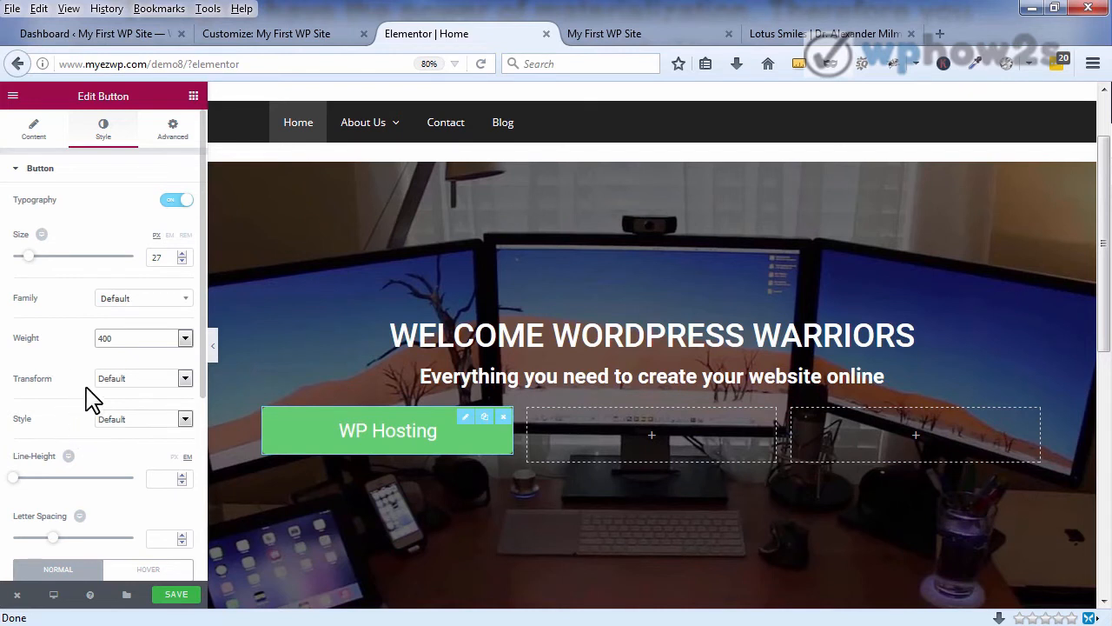
pyautogui.click(185, 379)
pyautogui.click(187, 380)
# Step: Set the WP Hosting button's text color to white for the normal state
pyautogui.scroll(-5, 198, 422)
pyautogui.scroll(-1, 198, 452)
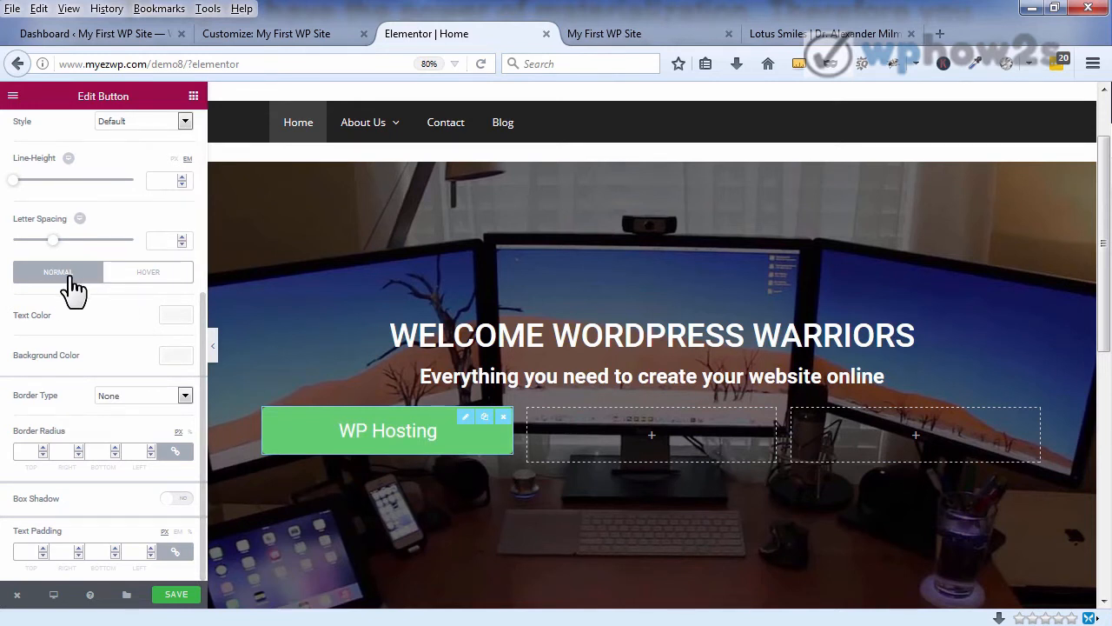
pyautogui.click(152, 280)
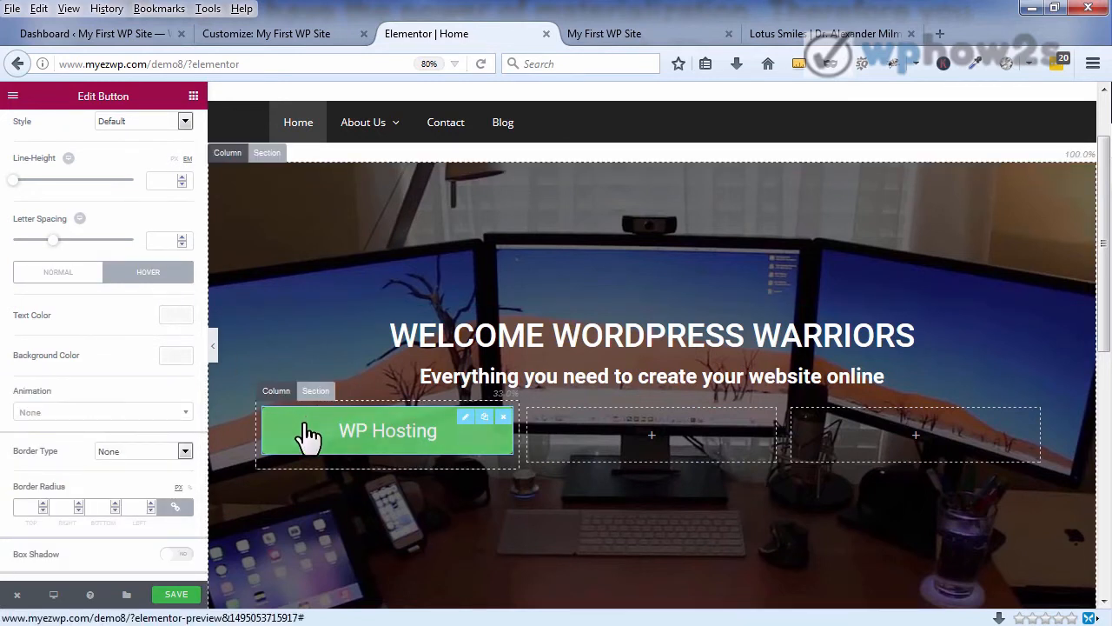
pyautogui.click(38, 275)
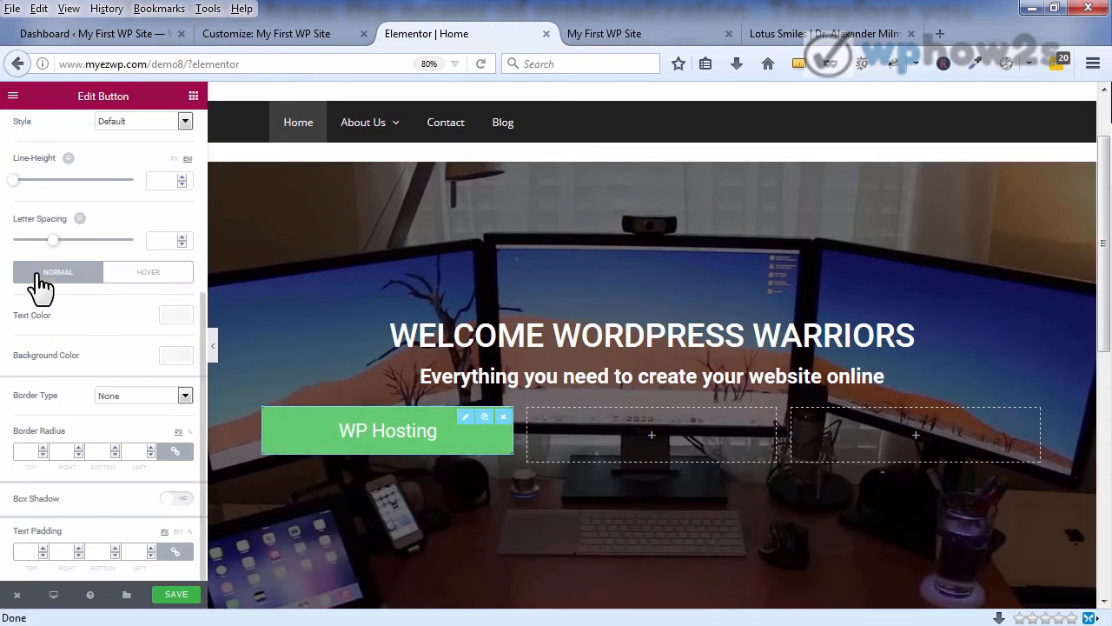
pyautogui.click(176, 318)
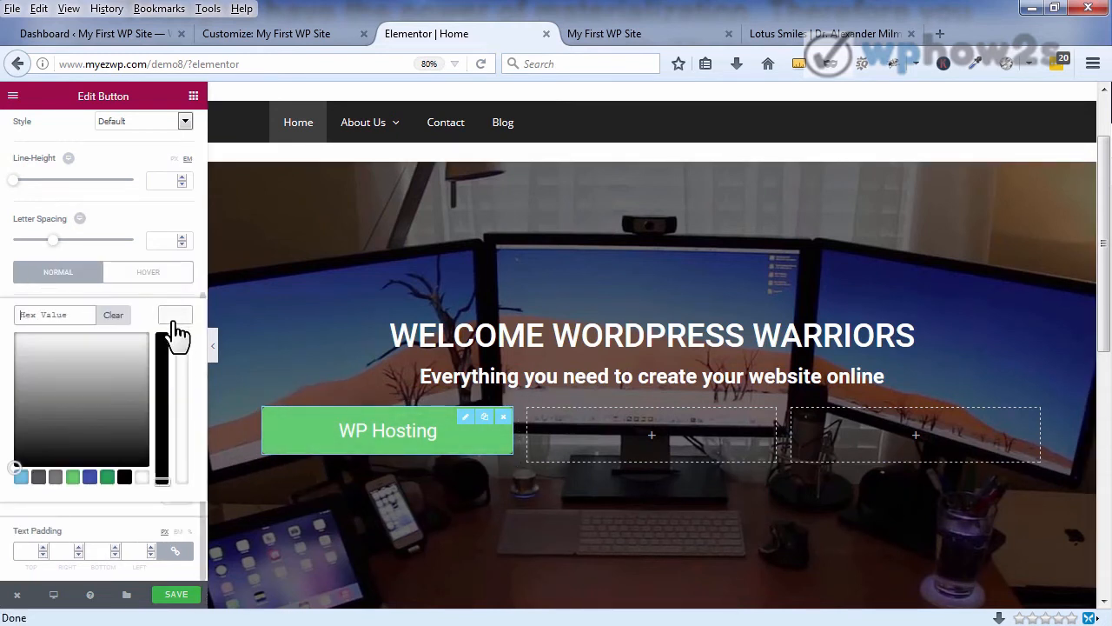
pyautogui.click(138, 477)
pyautogui.click(130, 338)
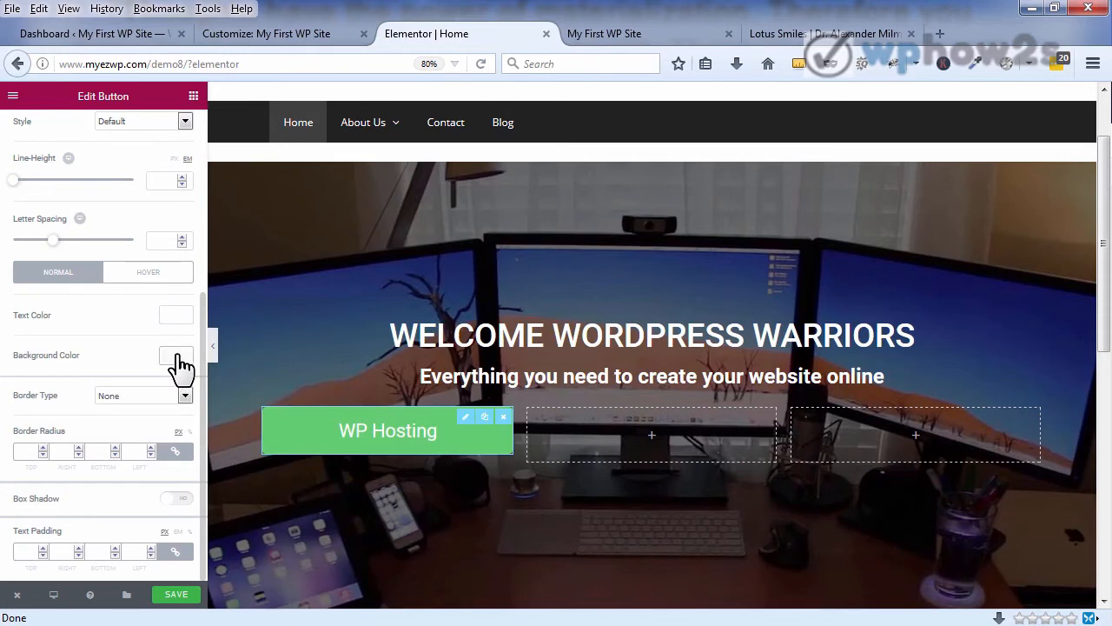
# Step: Give the button's normal state a black background color (#000000) and lower its opacity to fully transparent
pyautogui.click(177, 356)
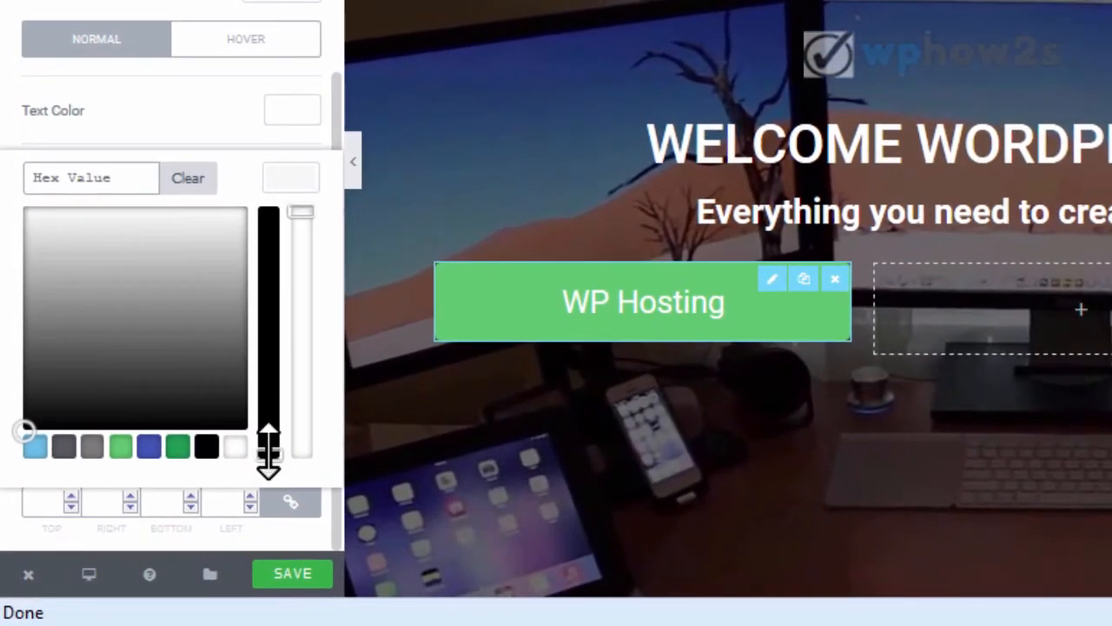
pyautogui.moveTo(254, 464); pyautogui.dragTo(267, 436)
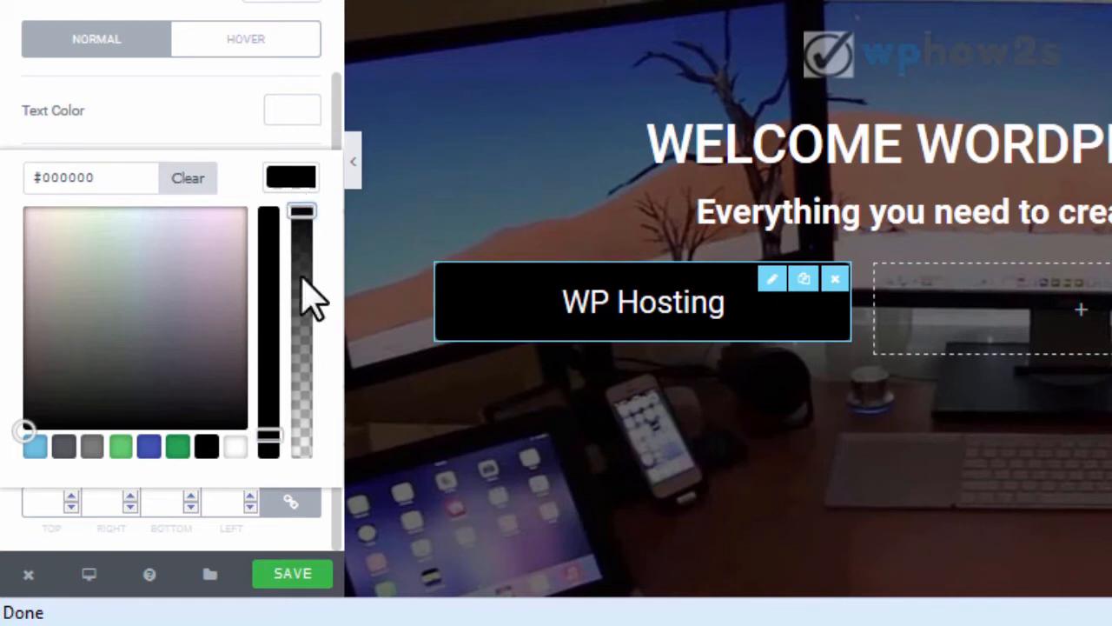
pyautogui.moveTo(304, 293); pyautogui.dragTo(292, 474)
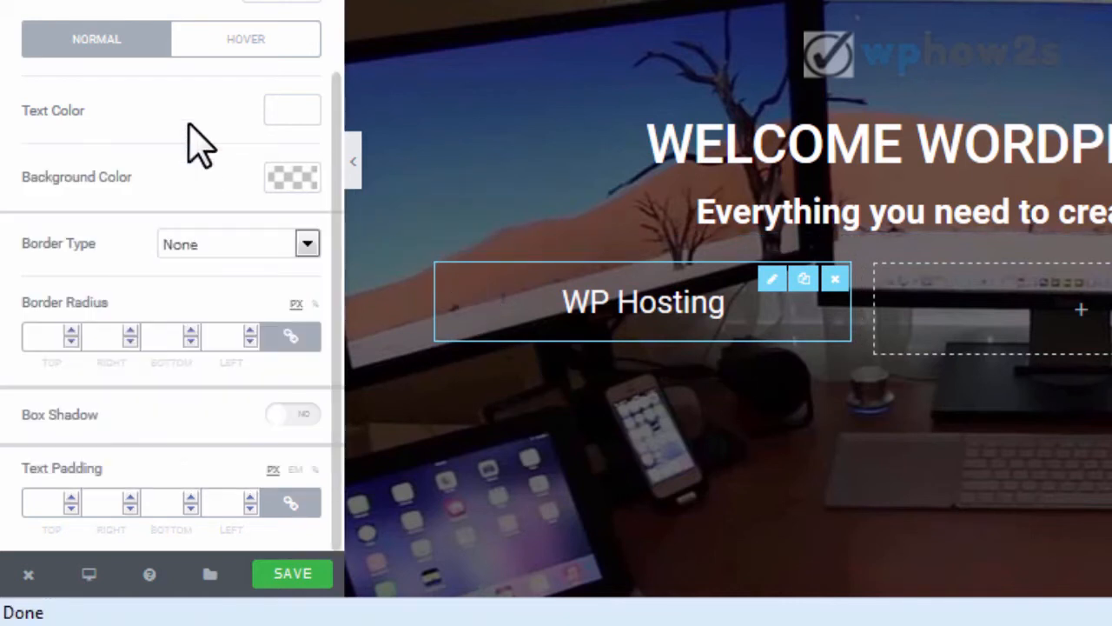
# Step: Add a solid border with a width of 2 on all sides of the WP Hosting button
pyautogui.click(306, 244)
pyautogui.click(179, 287)
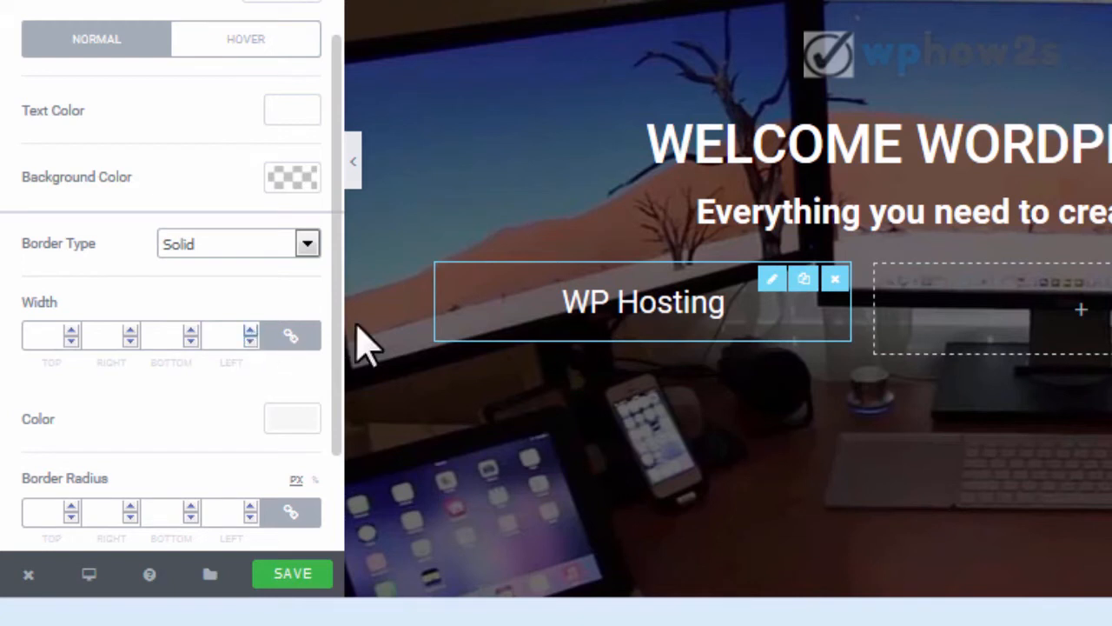
pyautogui.click(250, 331)
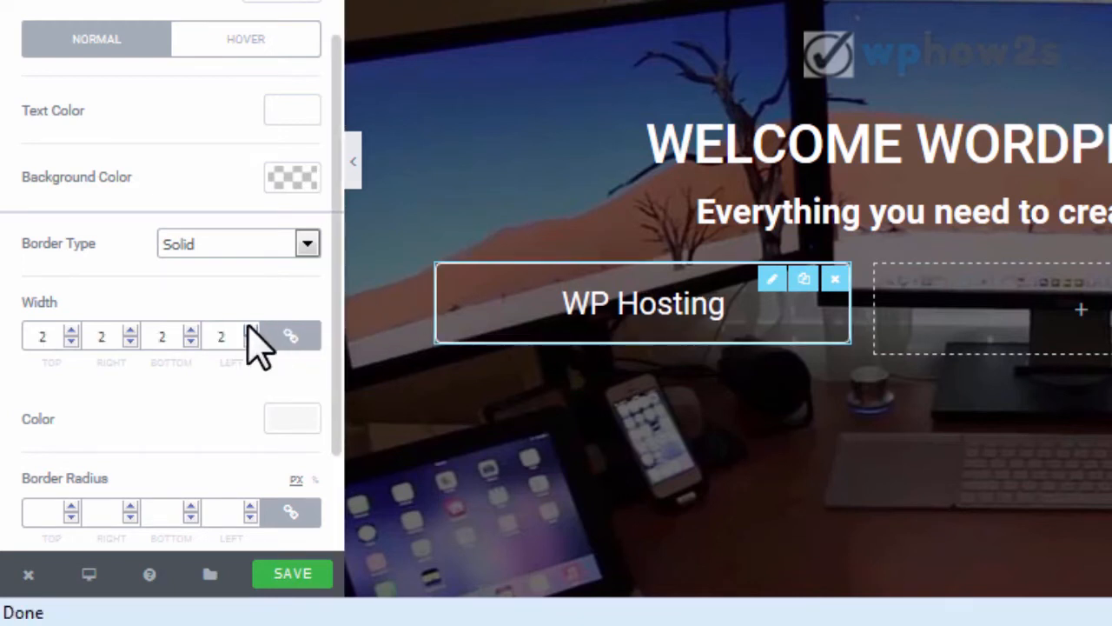
# Step: Set the button's border color to white (#ffffff) and its border radius to 4 px on all corners
pyautogui.click(289, 414)
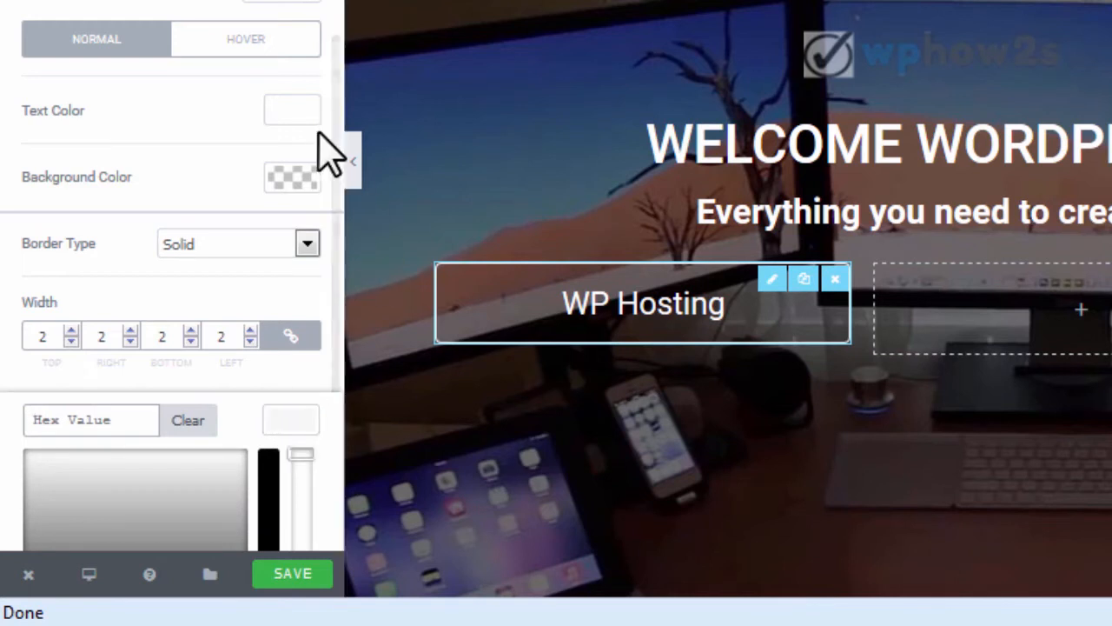
pyautogui.scroll(-2, 343, 153)
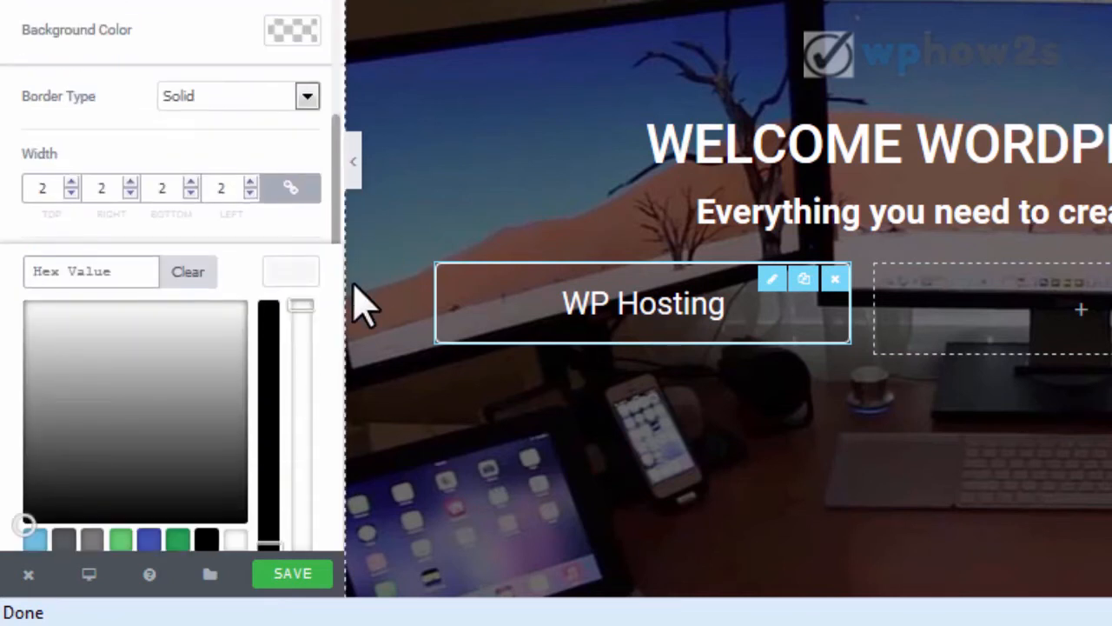
pyautogui.scroll(-1, 298, 368)
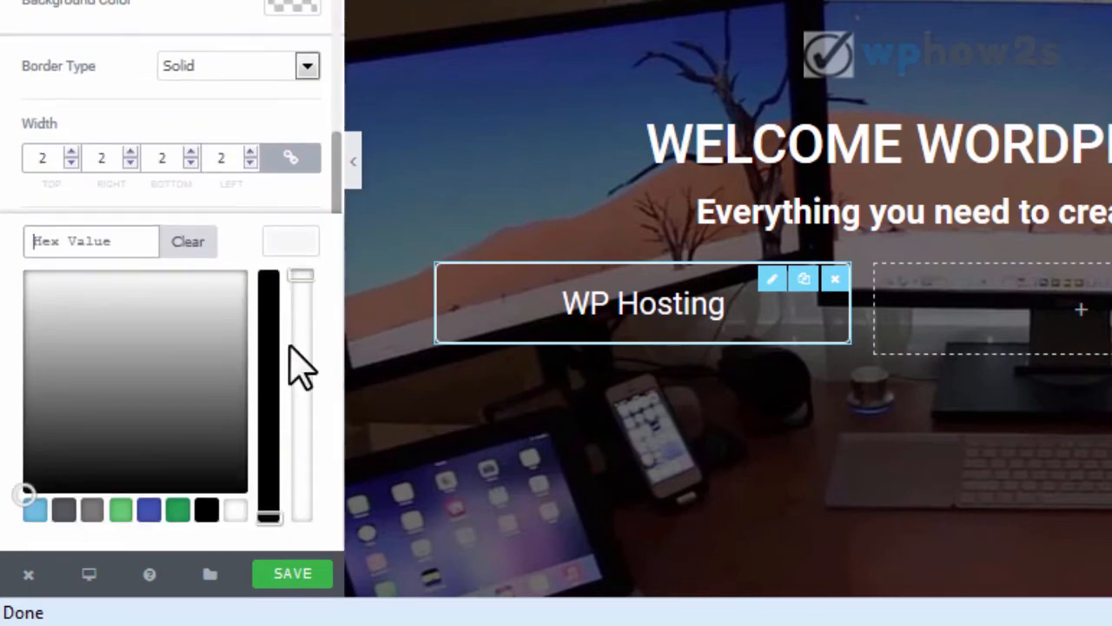
pyautogui.click(234, 511)
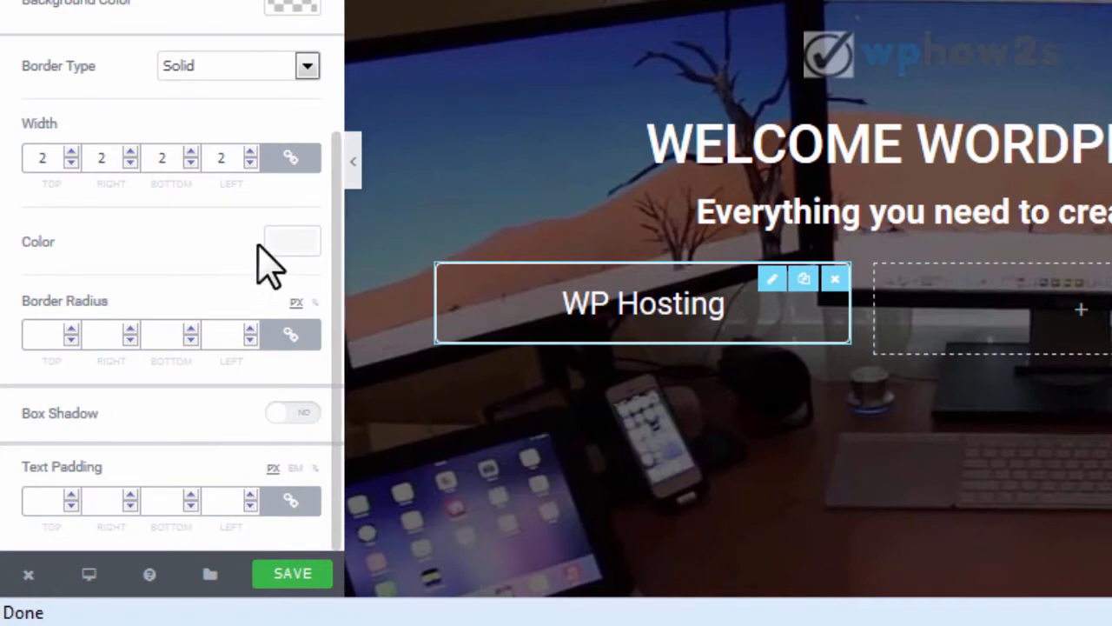
pyautogui.click(296, 242)
pyautogui.click(234, 511)
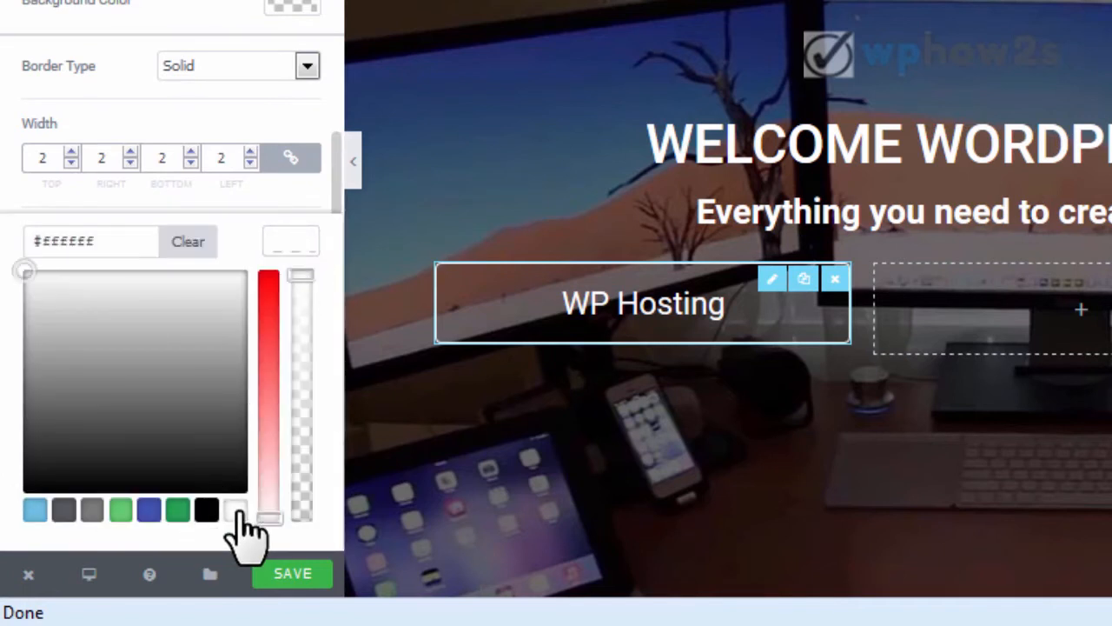
pyautogui.click(254, 233)
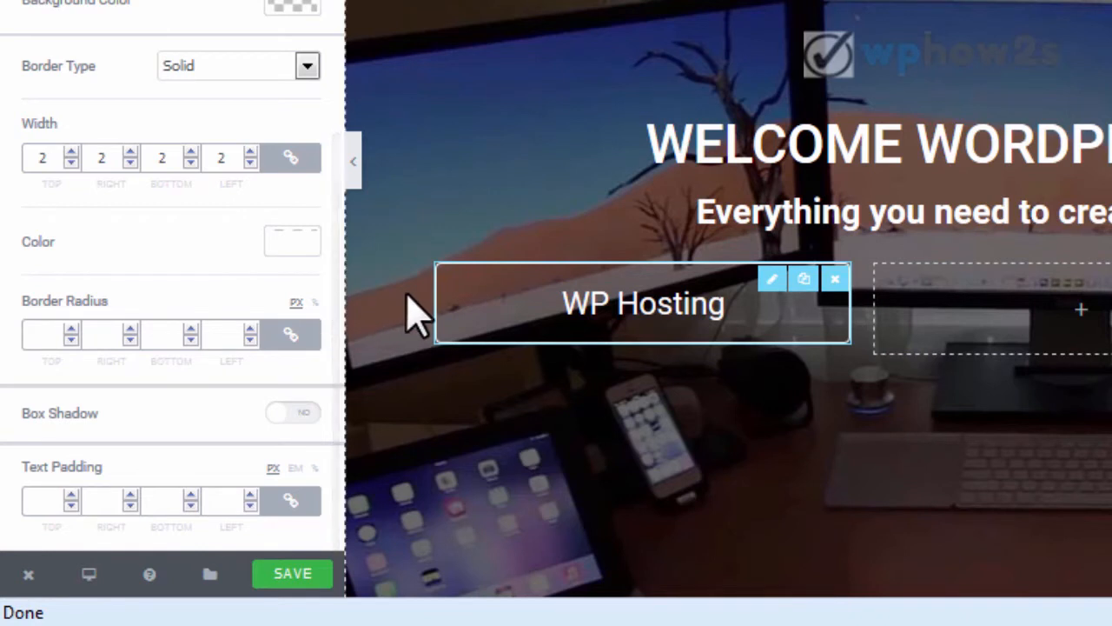
pyautogui.click(72, 330)
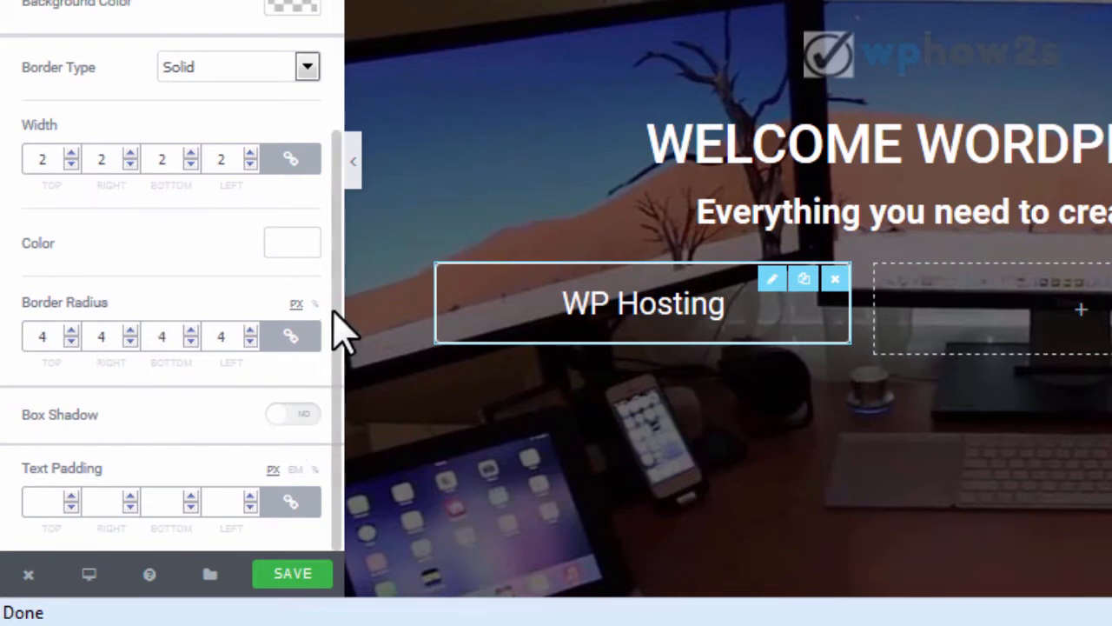
# Step: Set the button's text padding to 11 px on all sides and save the page
pyautogui.doubleClick(251, 499)
pyautogui.click(251, 498)
pyautogui.doubleClick(251, 499)
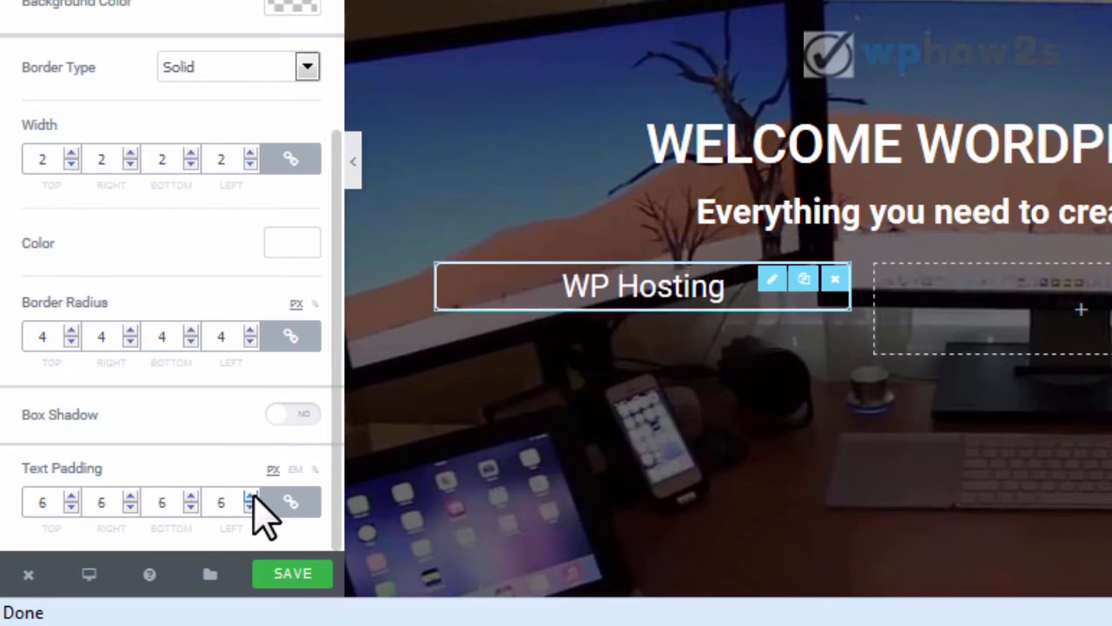
pyautogui.doubleClick(251, 498)
pyautogui.doubleClick(251, 499)
pyautogui.click(251, 499)
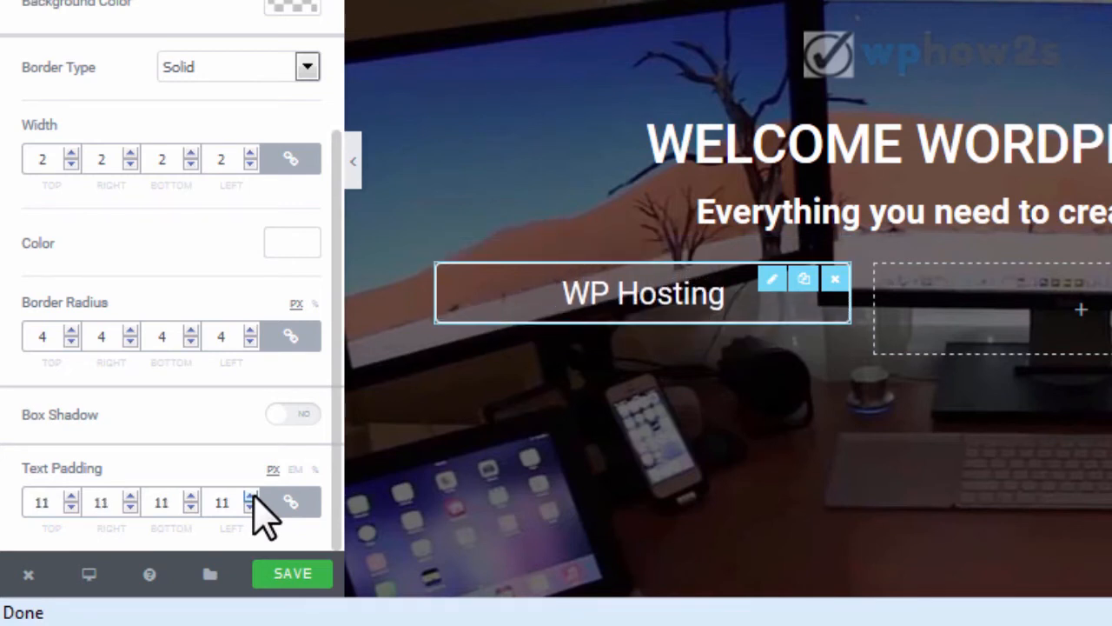
pyautogui.click(294, 575)
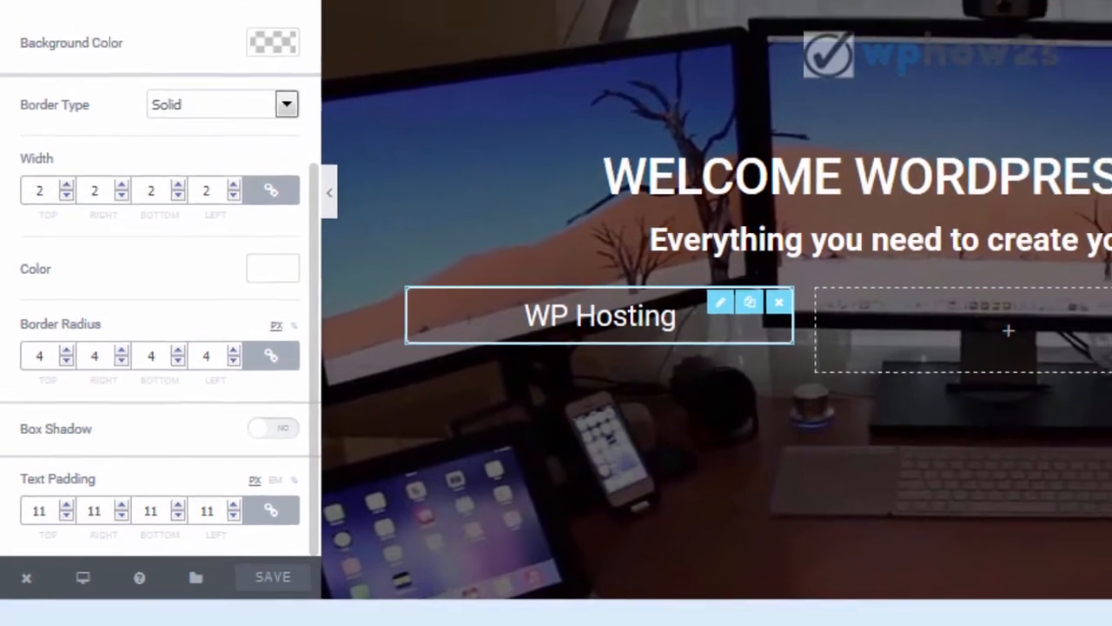
# Step: Set the WP Hosting button's text color to white for the hover state
pyautogui.click(197, 10)
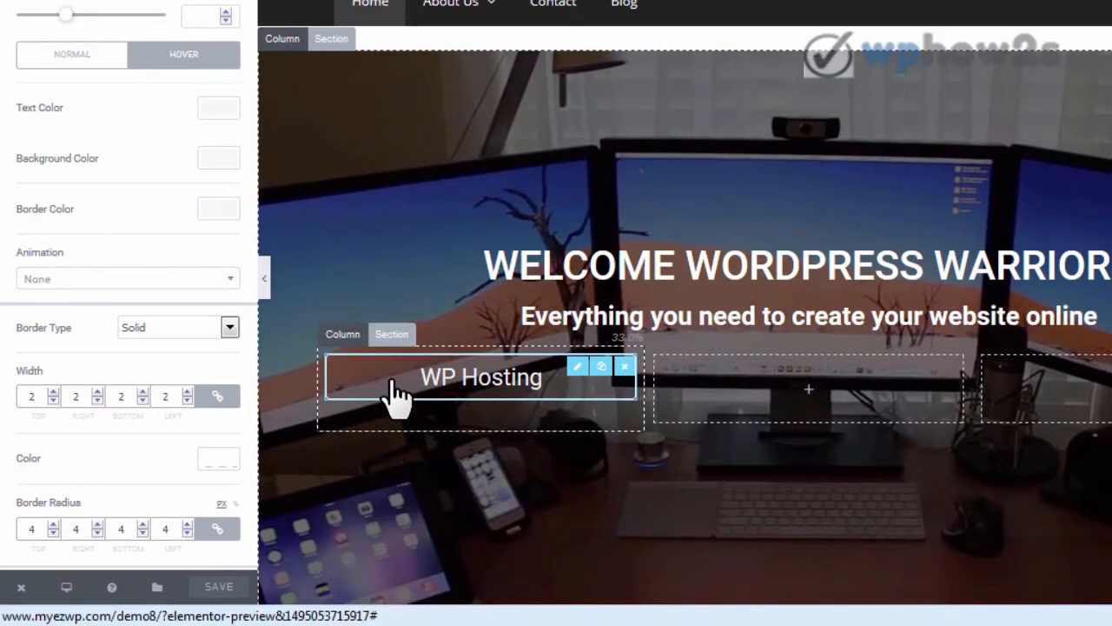
pyautogui.click(217, 110)
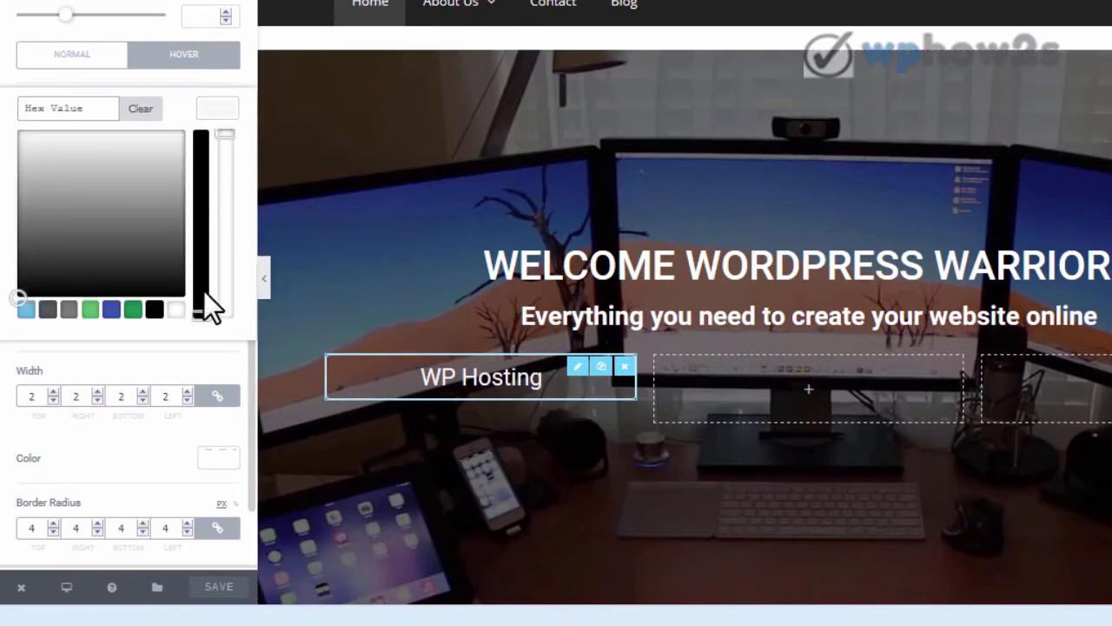
pyautogui.click(175, 311)
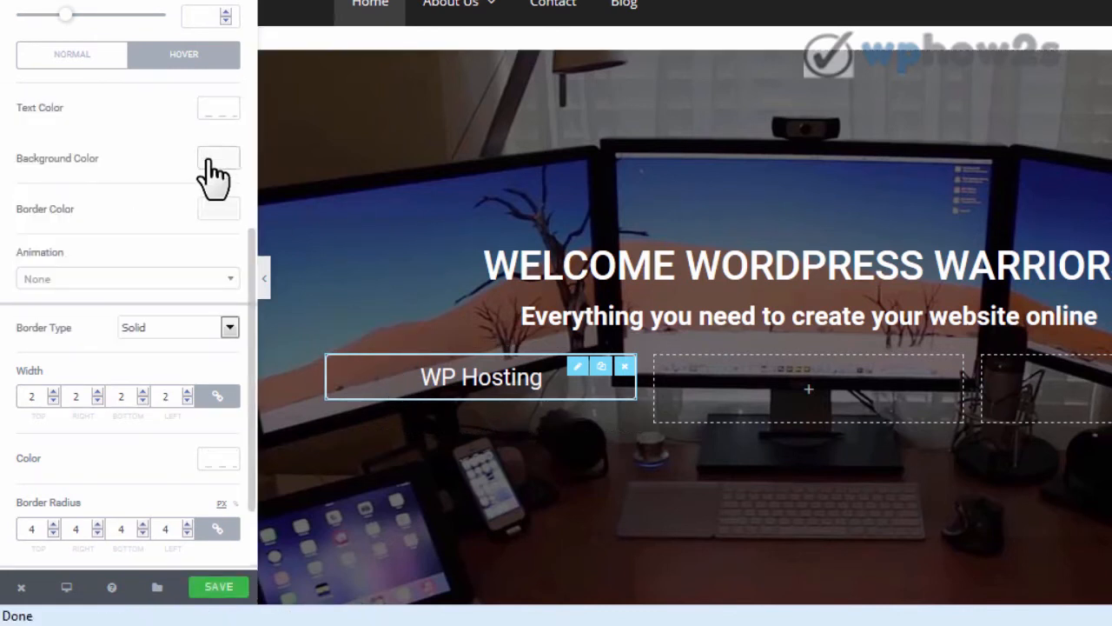
# Step: Set the button's hover background color to the previously copied hex value #005ce8
pyautogui.click(217, 163)
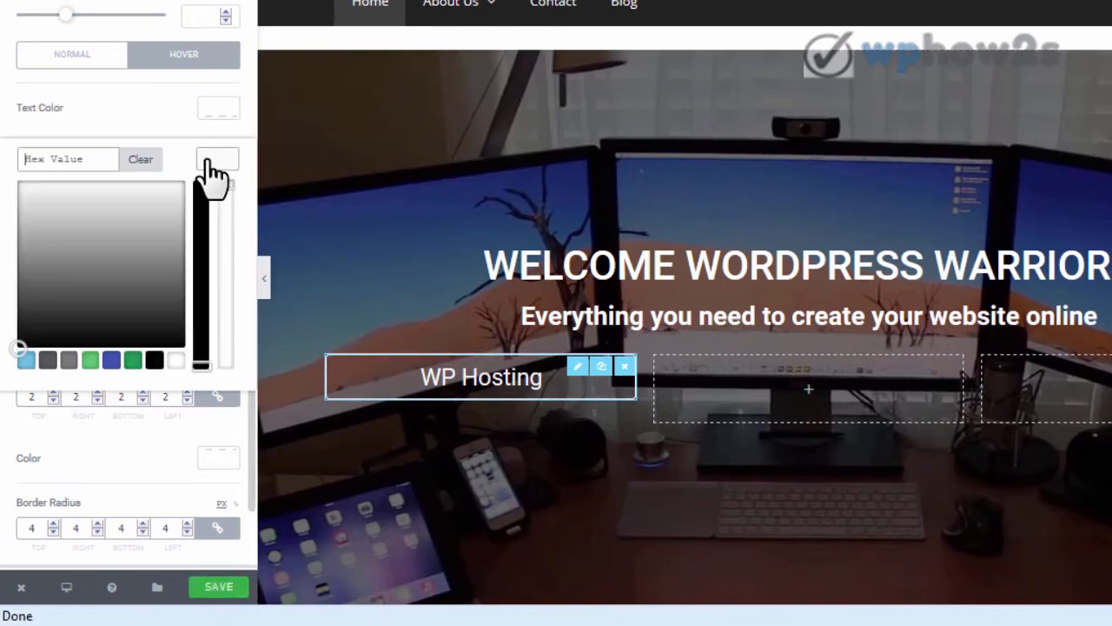
pyautogui.rightClick(96, 157)
pyautogui.moveTo(151, 268)
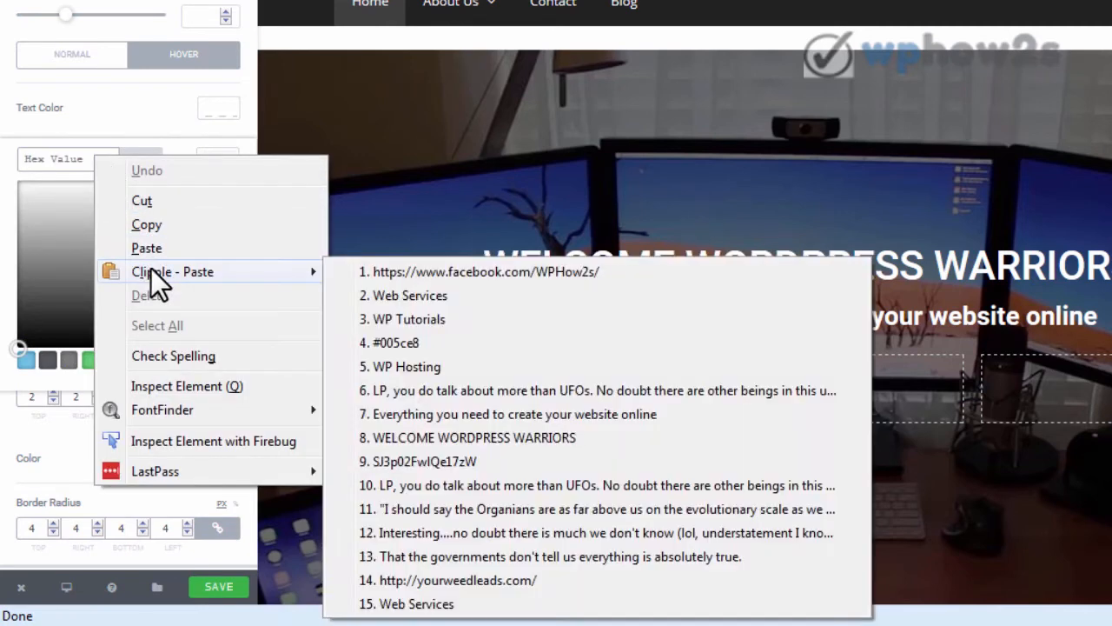
pyautogui.click(385, 342)
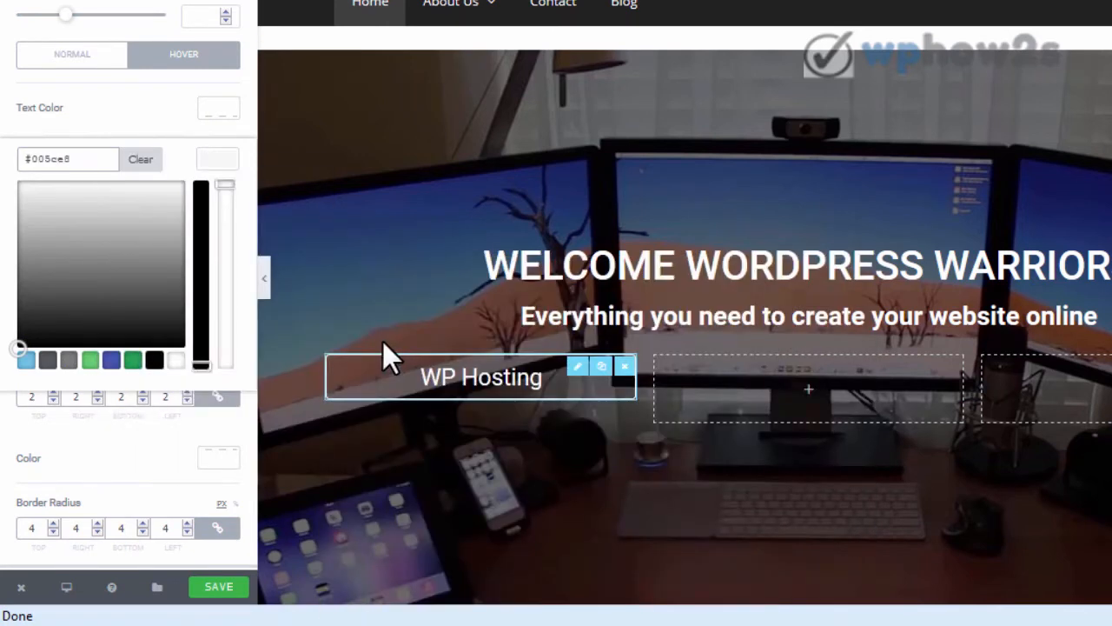
pyautogui.click(175, 136)
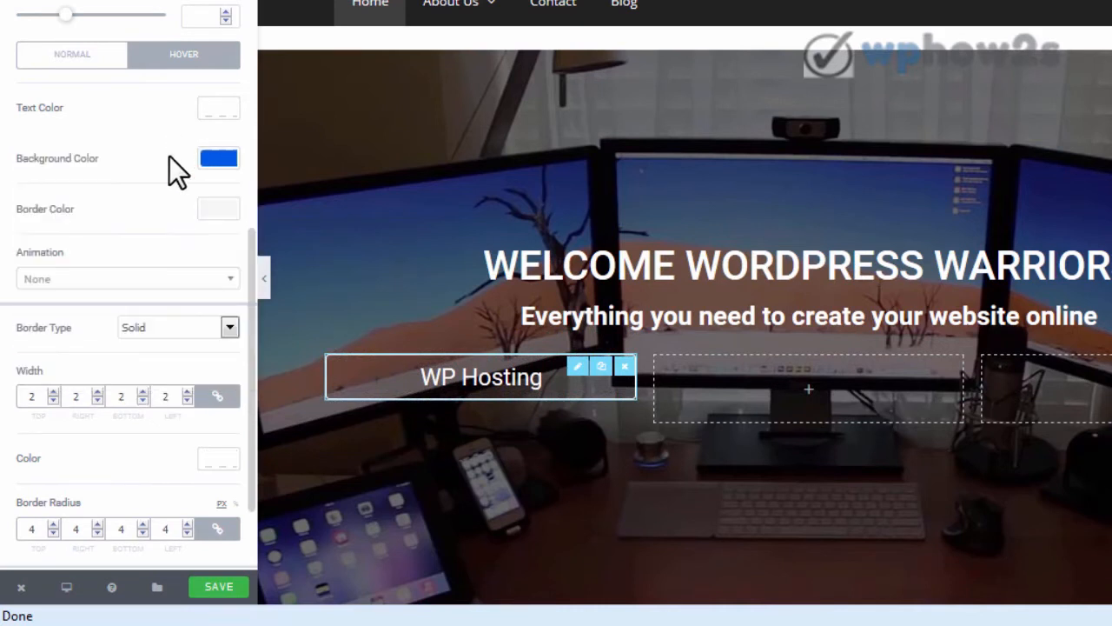
# Step: Set the WP Hosting button's hover border color to white
pyautogui.click(221, 211)
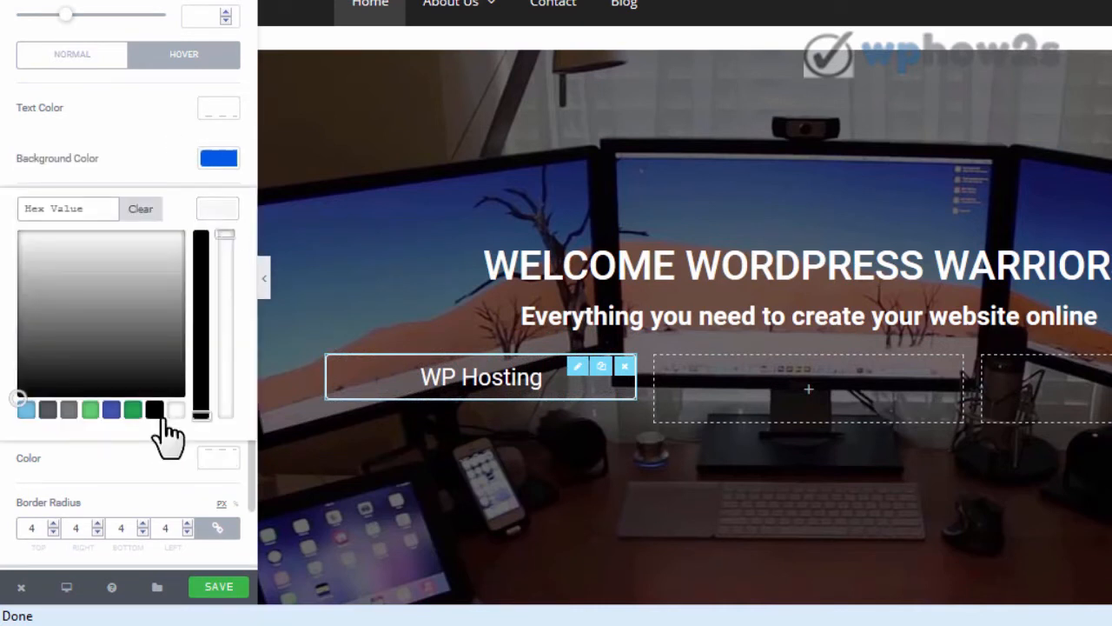
pyautogui.click(175, 411)
pyautogui.click(145, 155)
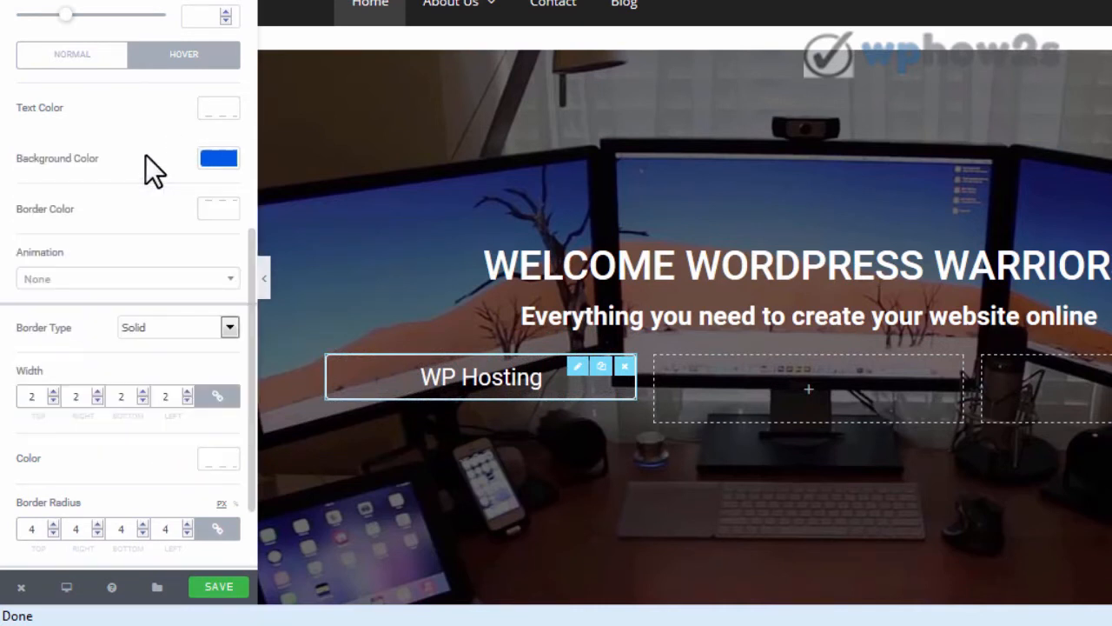
# Step: Browse the WP Hosting button's hover animation options, leave the animation at None, and save the page
pyautogui.click(229, 281)
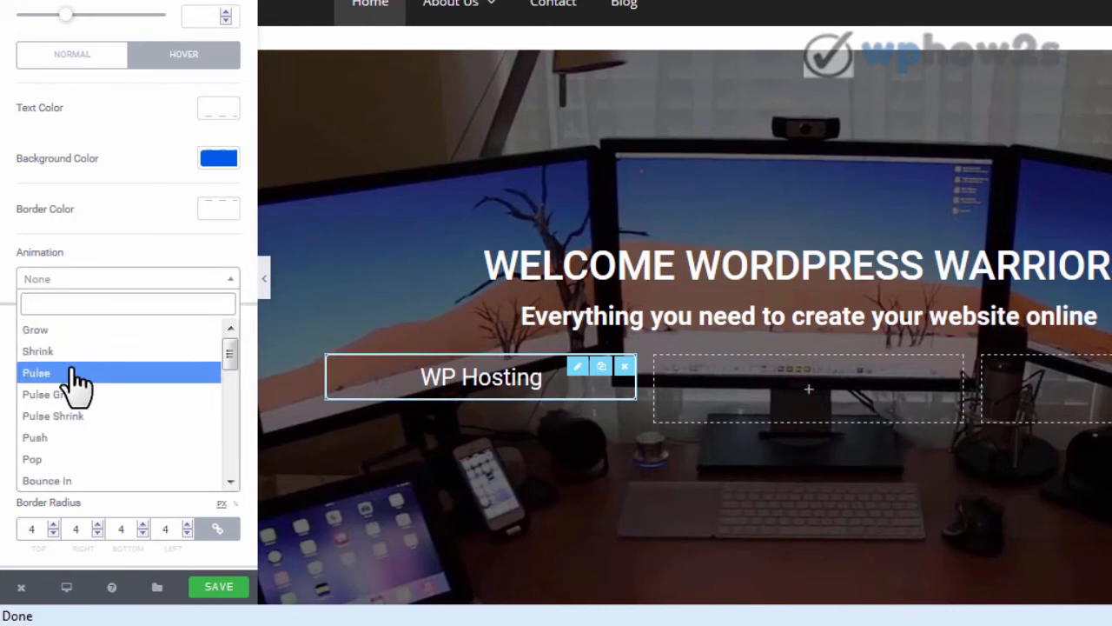
pyautogui.click(135, 239)
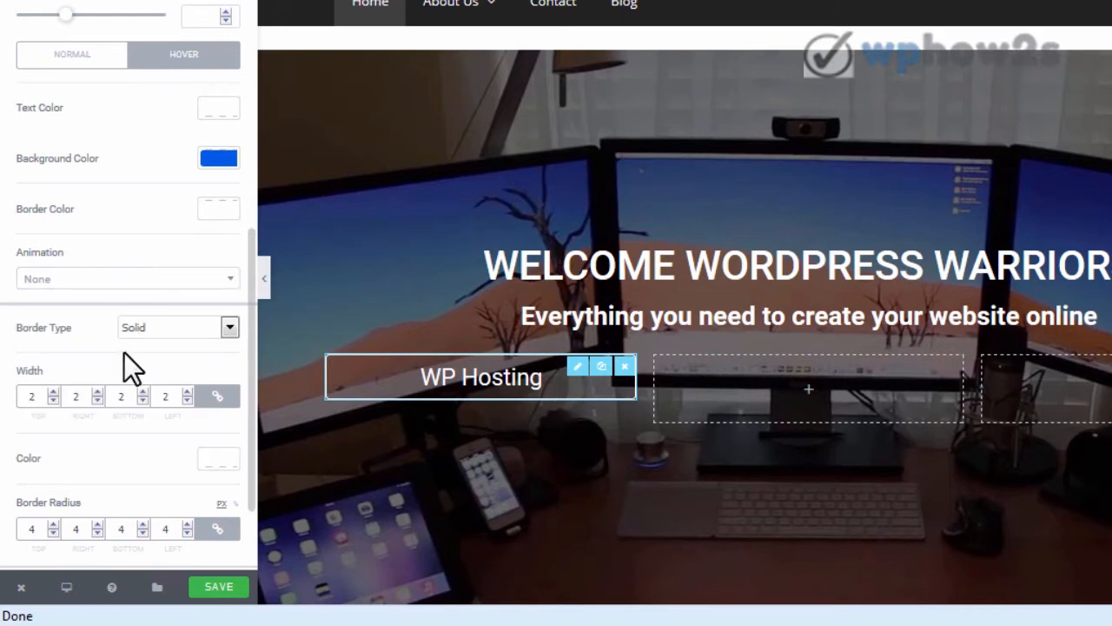
pyautogui.moveTo(252, 275); pyautogui.dragTo(252, 358)
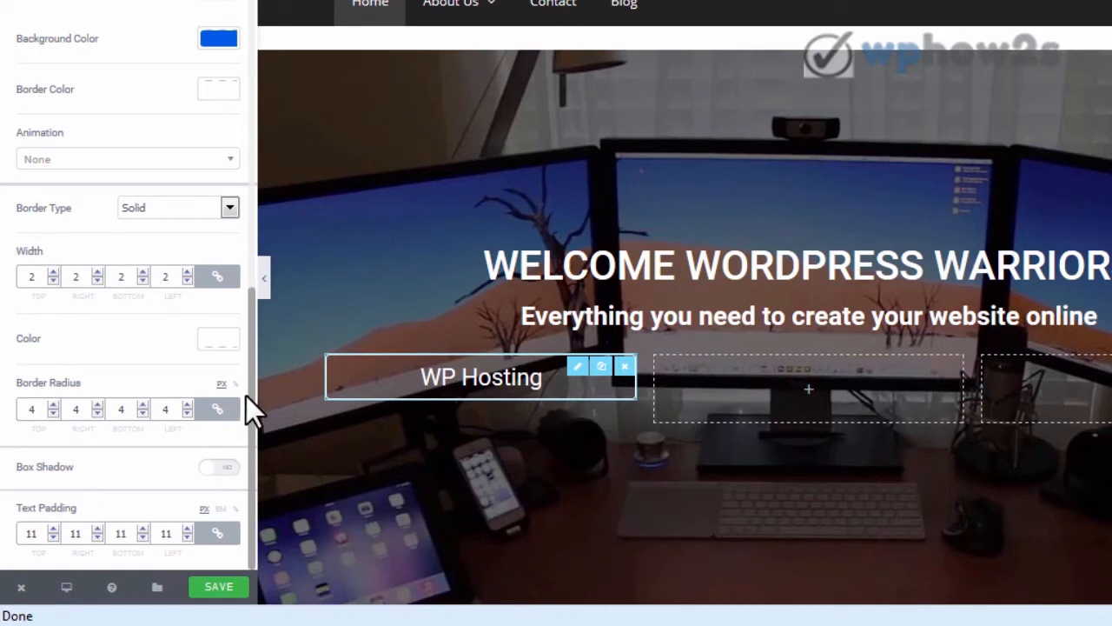
pyautogui.click(209, 590)
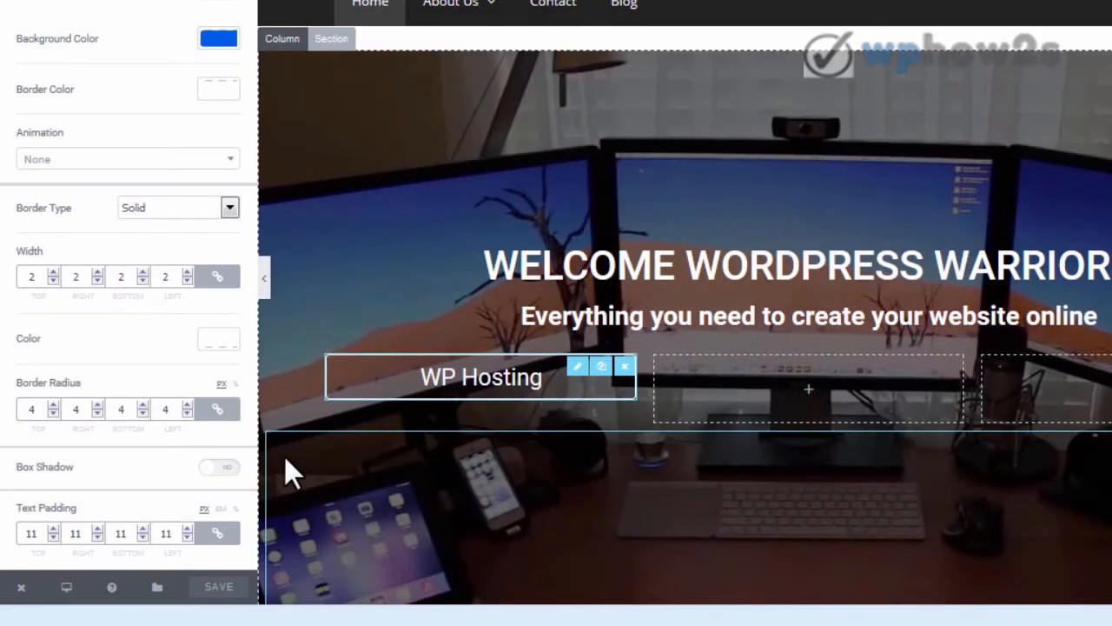
# Step: Look through the button's advanced settings, including the element style and the responsive visibility options
pyautogui.click(251, 2)
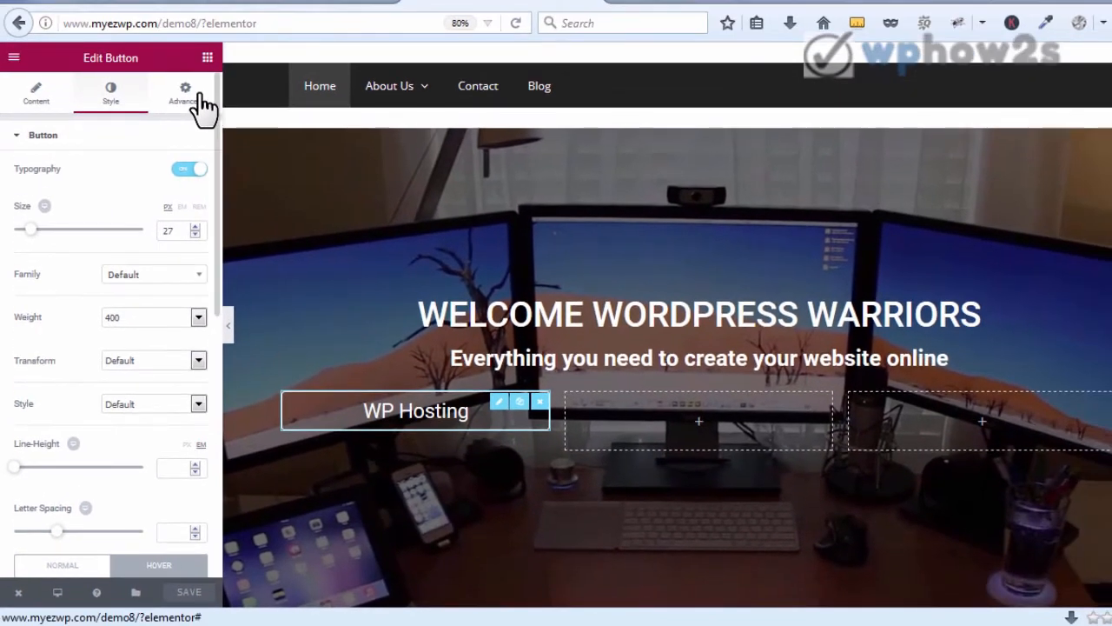
pyautogui.click(193, 97)
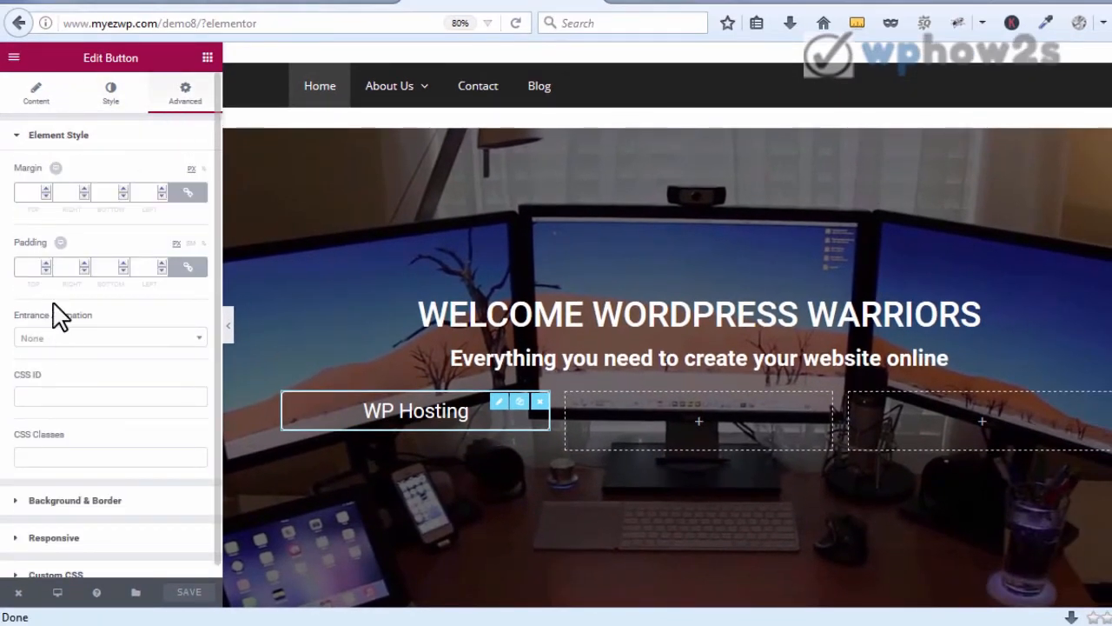
pyautogui.click(18, 136)
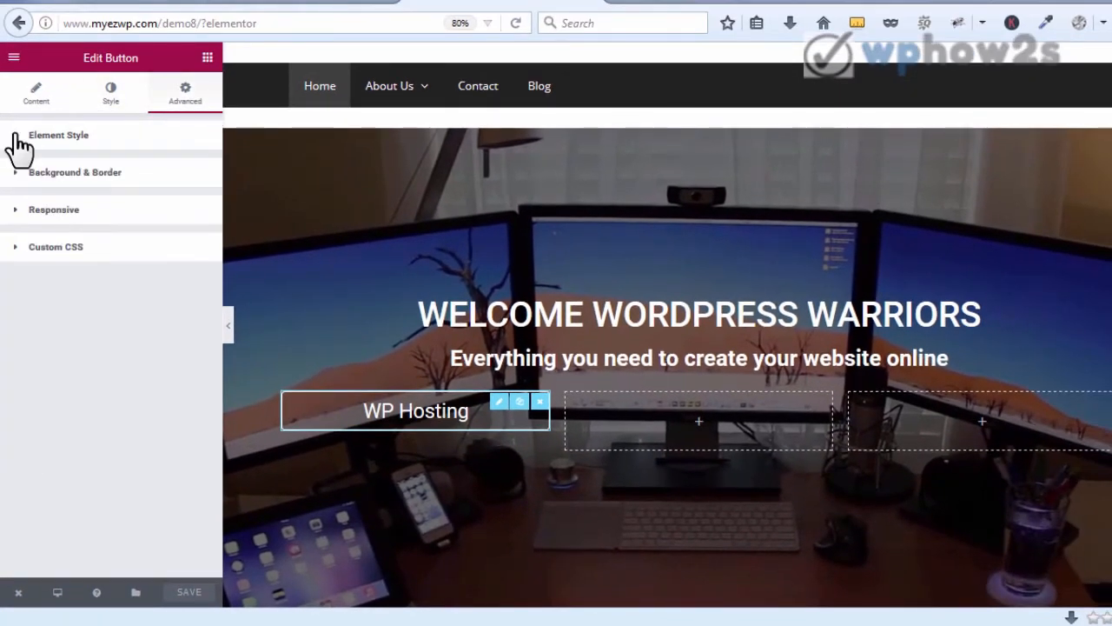
pyautogui.click(19, 217)
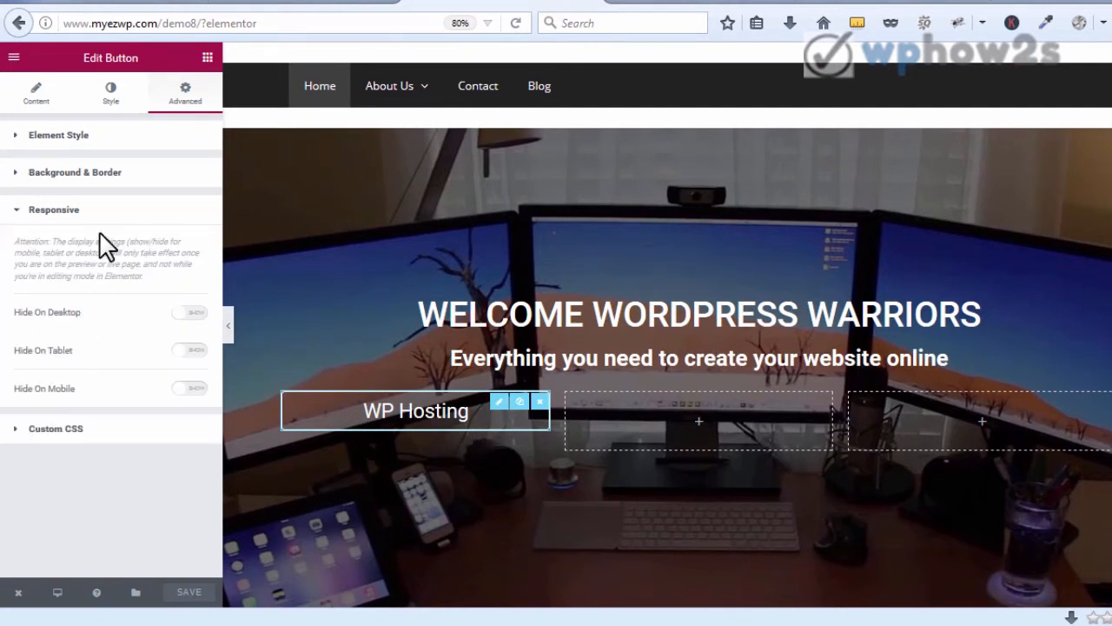
pyautogui.click(17, 212)
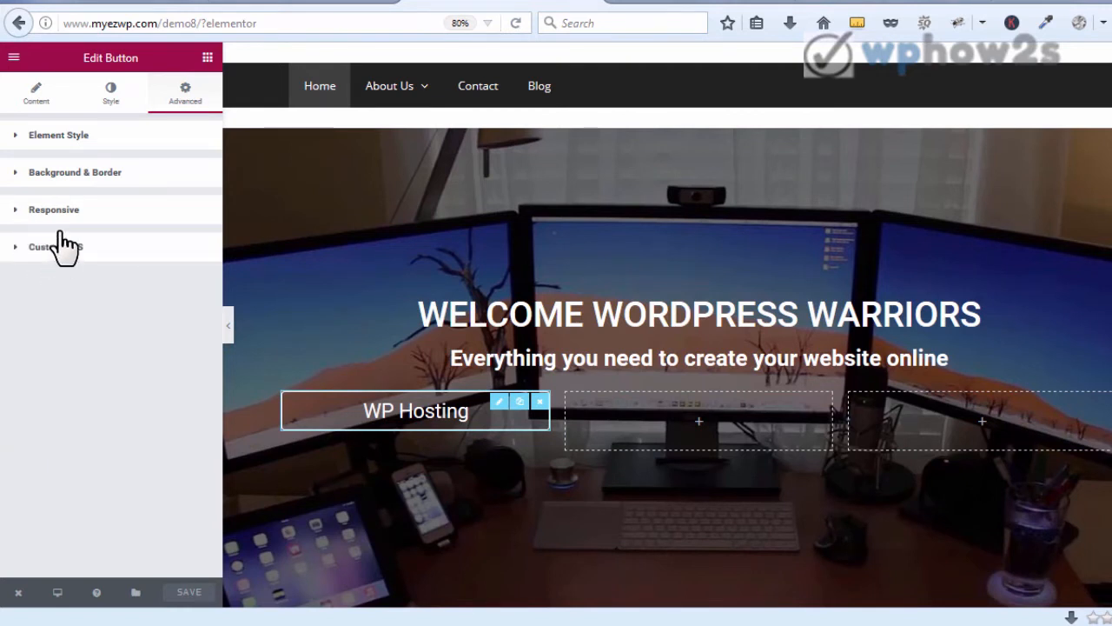
pyautogui.click(16, 148)
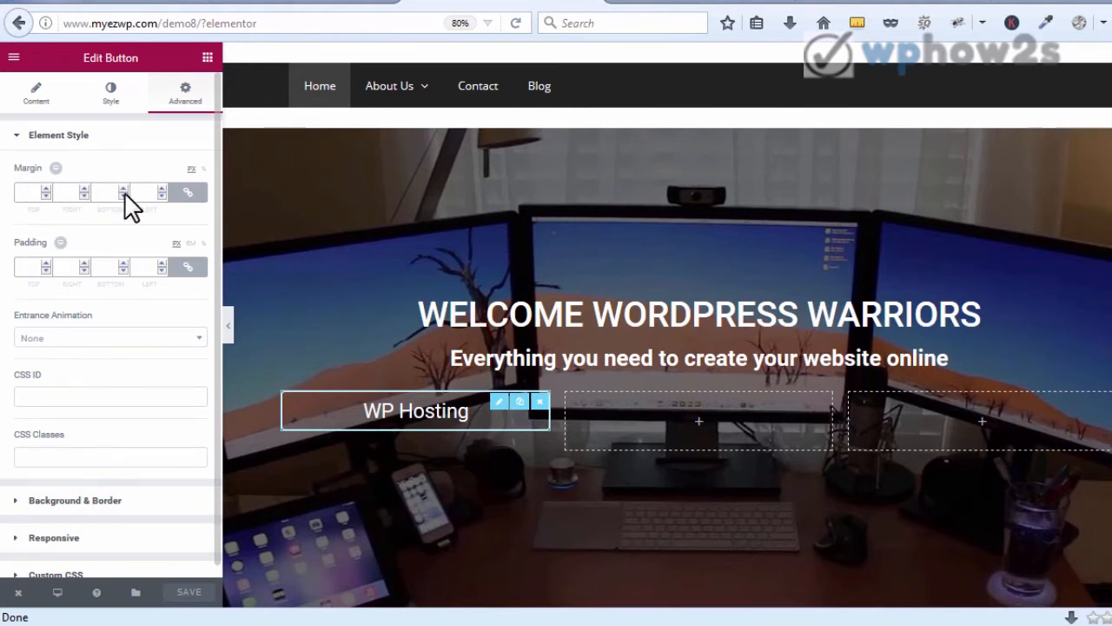
# Step: Try an 11 px margin on all sides of the WP Hosting button and return it to 0
pyautogui.click(158, 188)
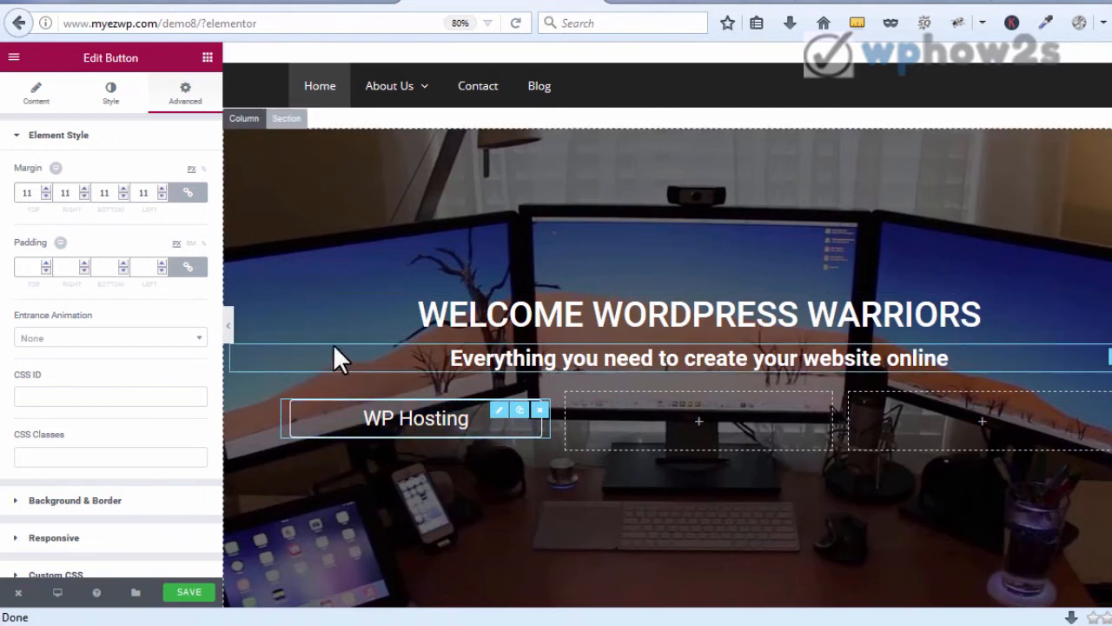
pyautogui.click(162, 196)
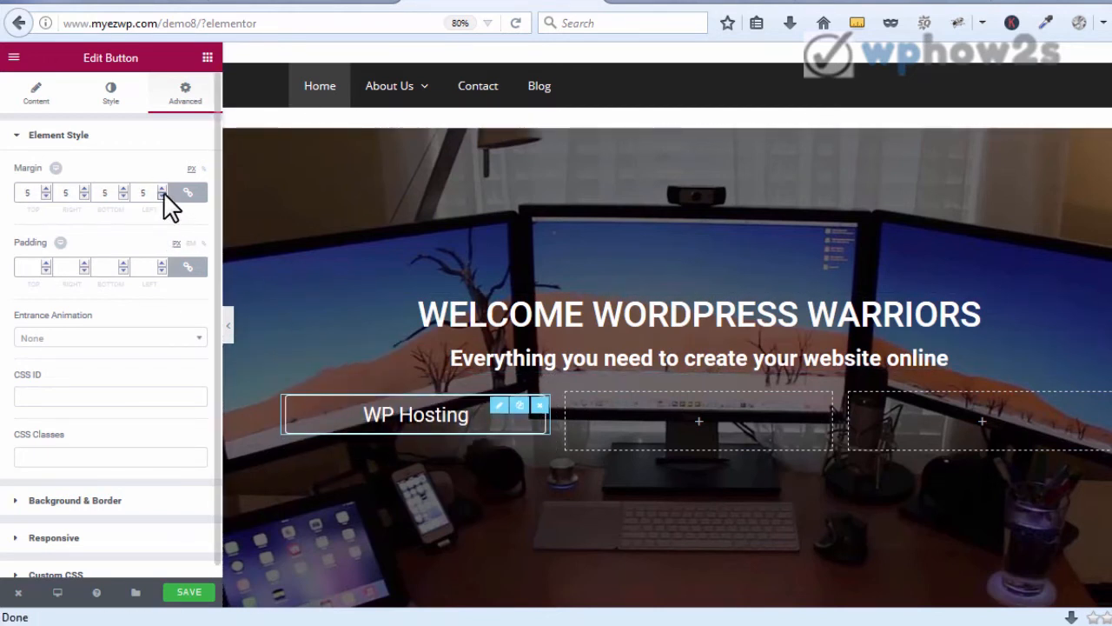
pyautogui.click(162, 197)
pyautogui.click(161, 196)
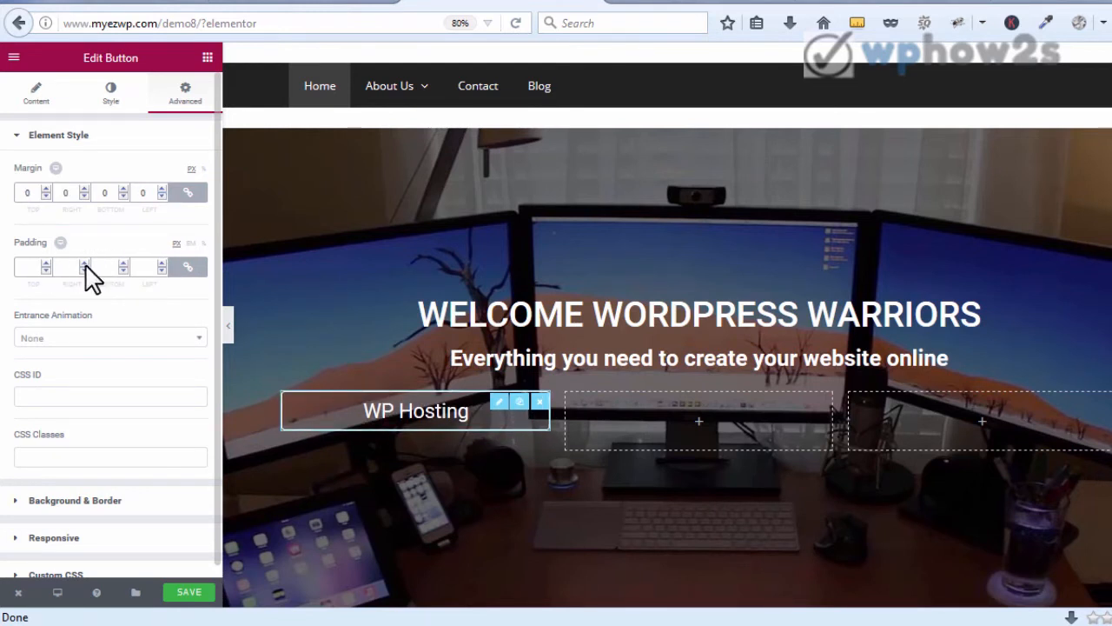
# Step: Try padding of up to 14 px on all sides of the WP Hosting button and return it to 0
pyautogui.write('10')
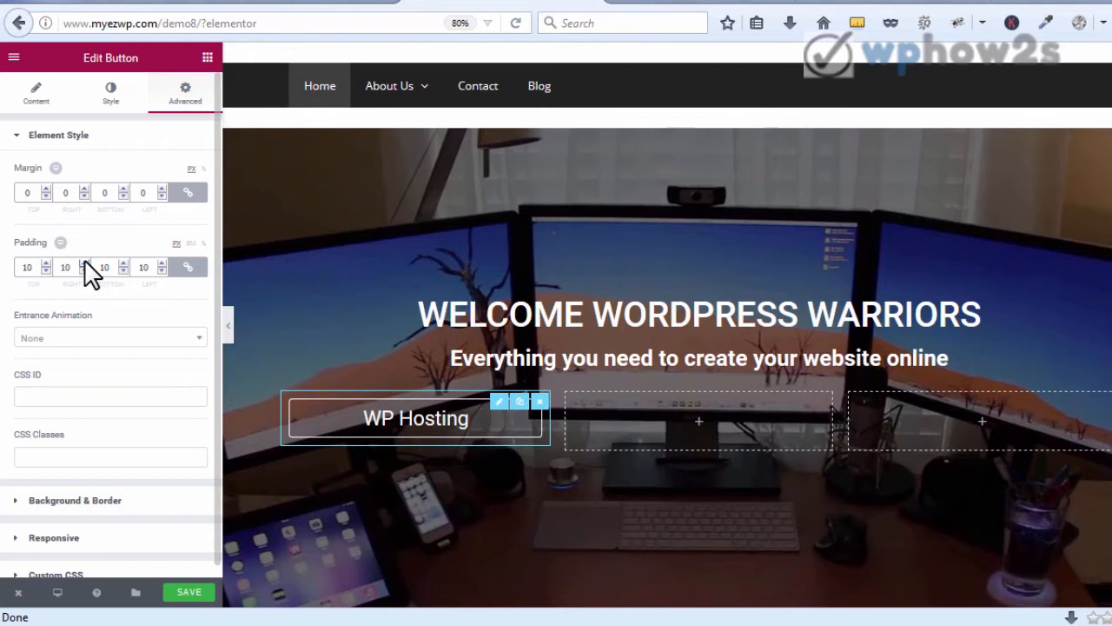
pyautogui.click(85, 263)
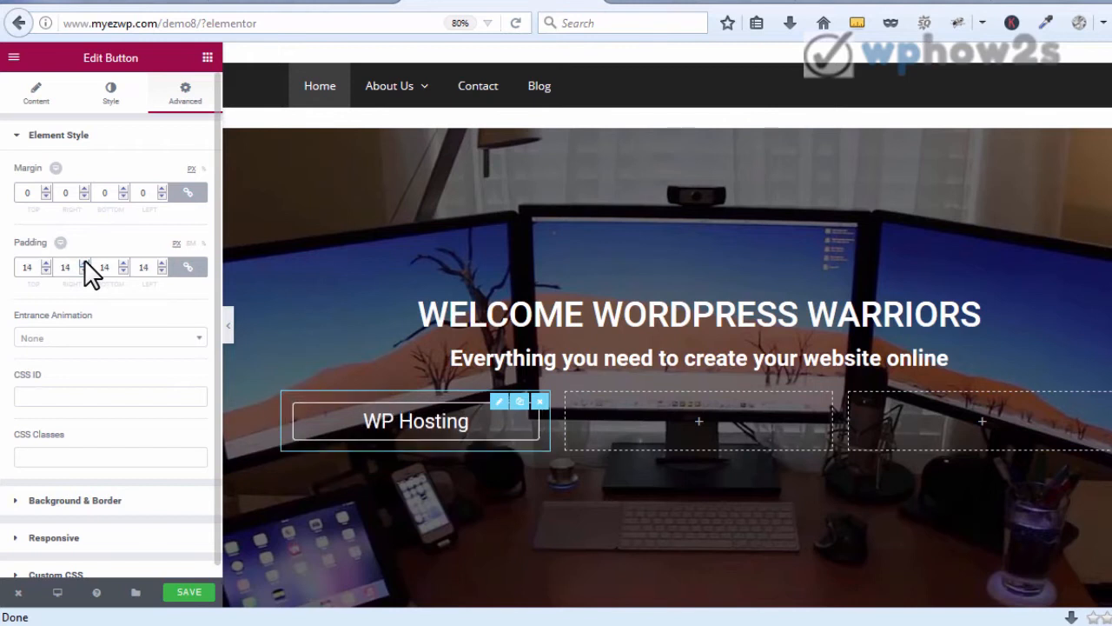
pyautogui.click(161, 272)
pyautogui.click(162, 271)
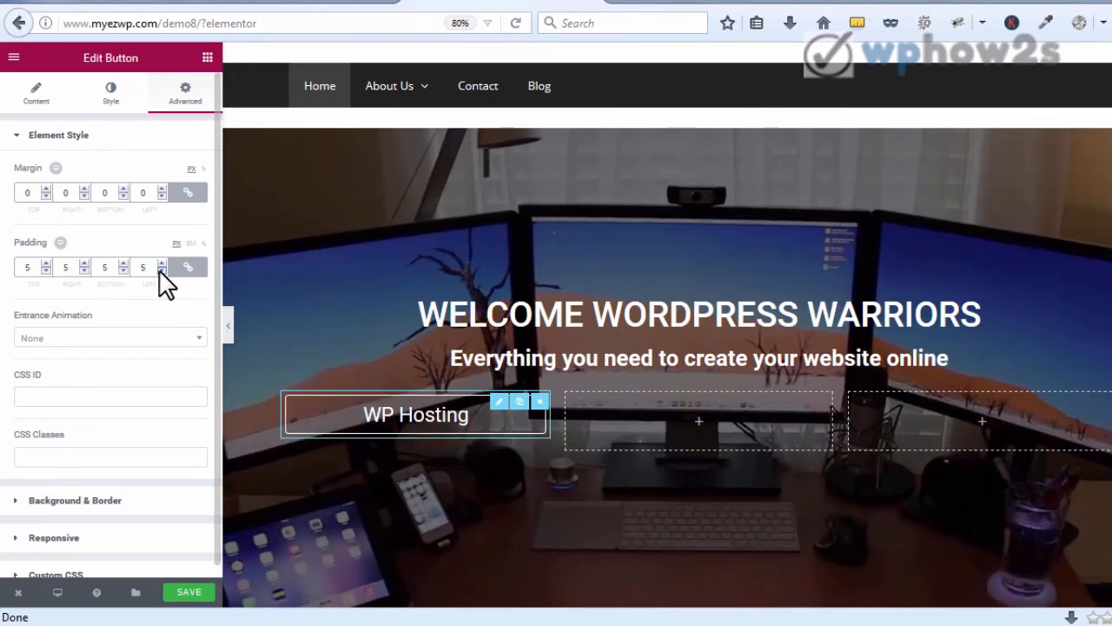
pyautogui.click(161, 271)
pyautogui.click(162, 271)
pyautogui.click(161, 271)
pyautogui.click(162, 271)
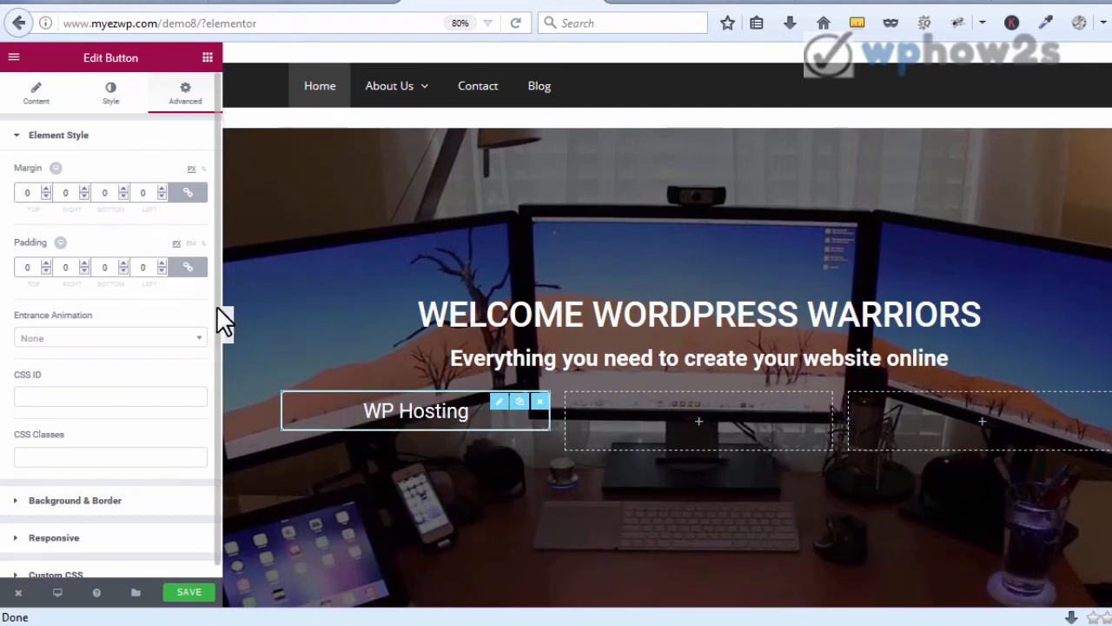
# Step: Save the page and duplicate the WP Hosting button twice, placing one copy in each of the two empty columns
pyautogui.click(189, 606)
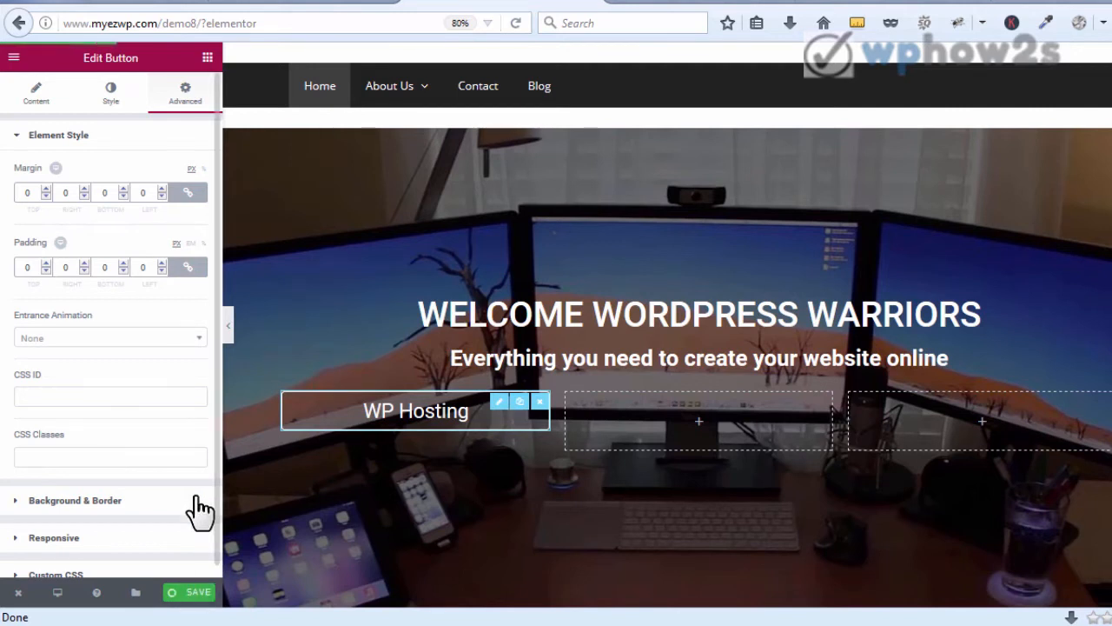
pyautogui.click(519, 402)
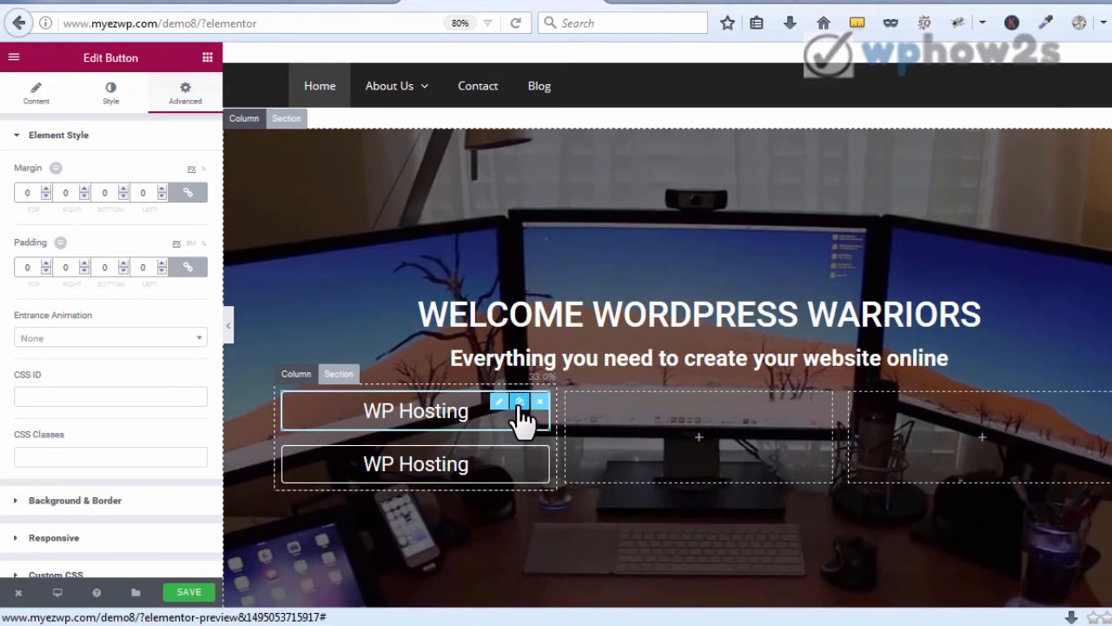
pyautogui.click(520, 402)
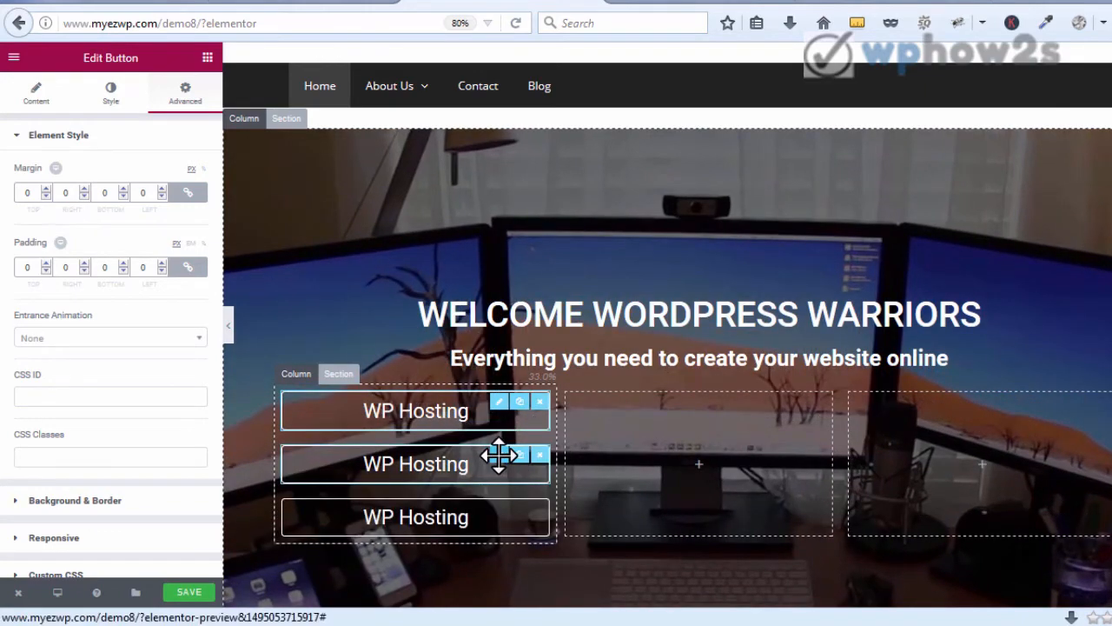
pyautogui.moveTo(500, 454); pyautogui.dragTo(889, 441)
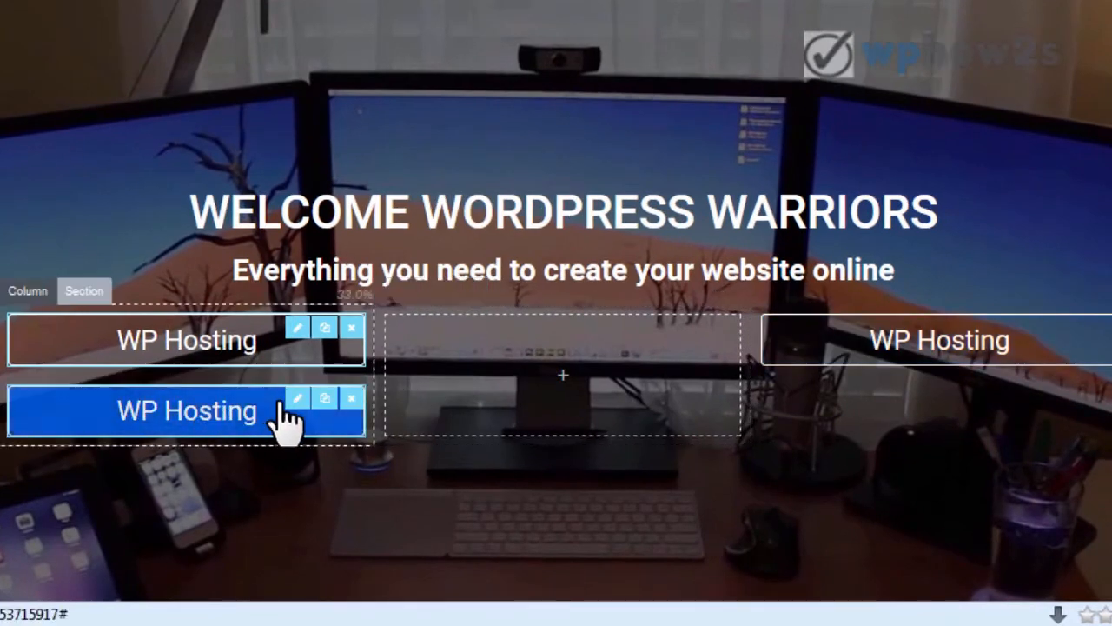
pyautogui.moveTo(293, 400); pyautogui.dragTo(517, 352)
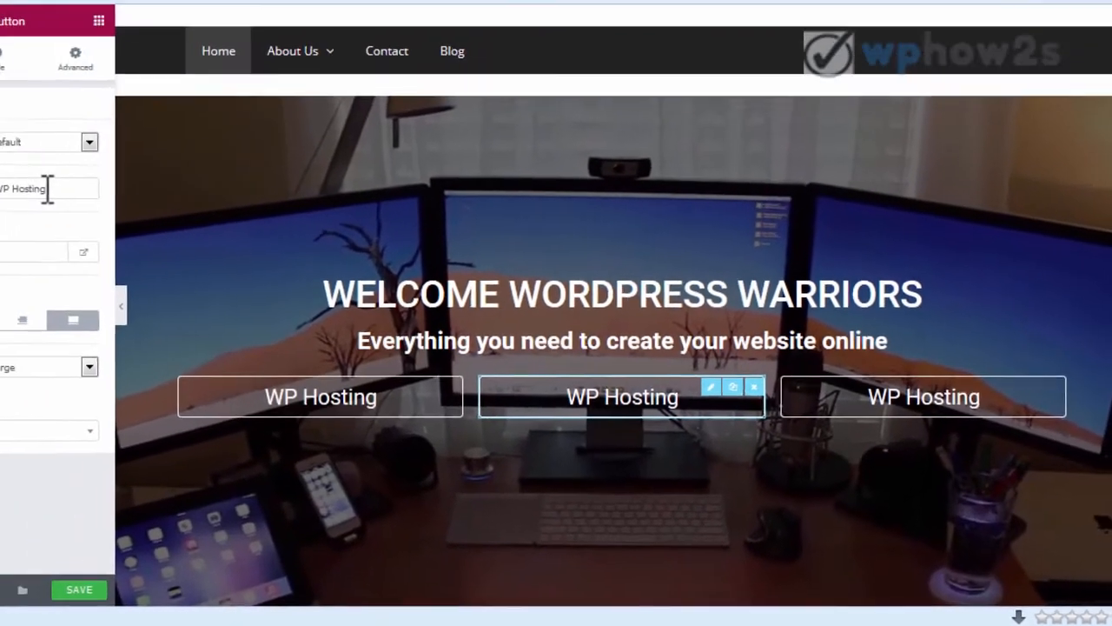
# Step: Change the text of the button in the middle column to WP Tutorials
pyautogui.moveTo(47, 188); pyautogui.dragTo(4, 188)
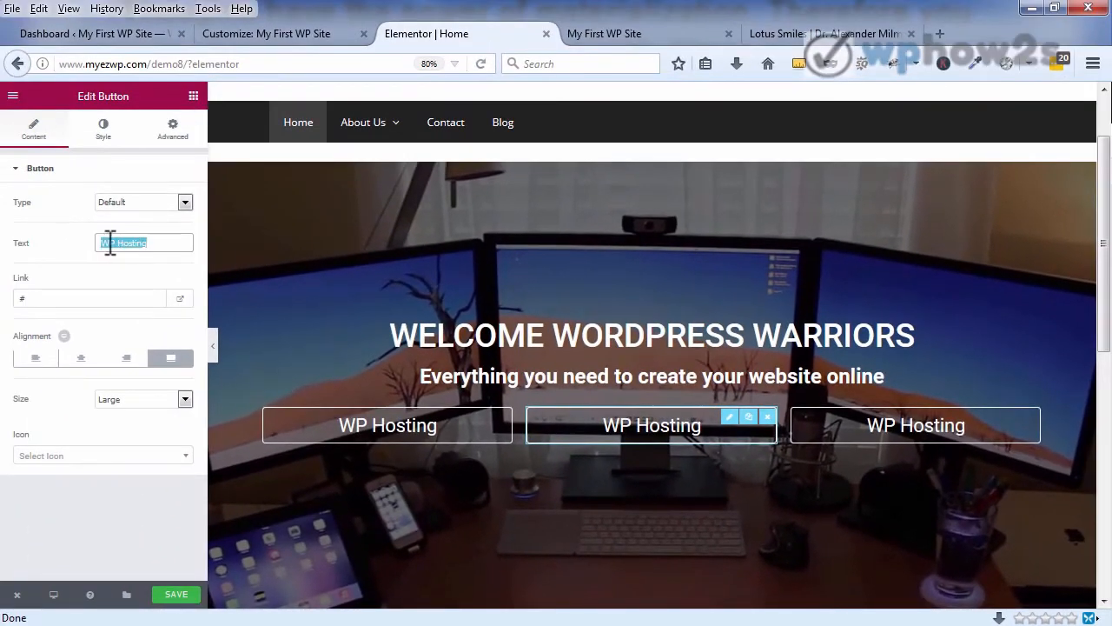
pyautogui.rightClick(110, 243)
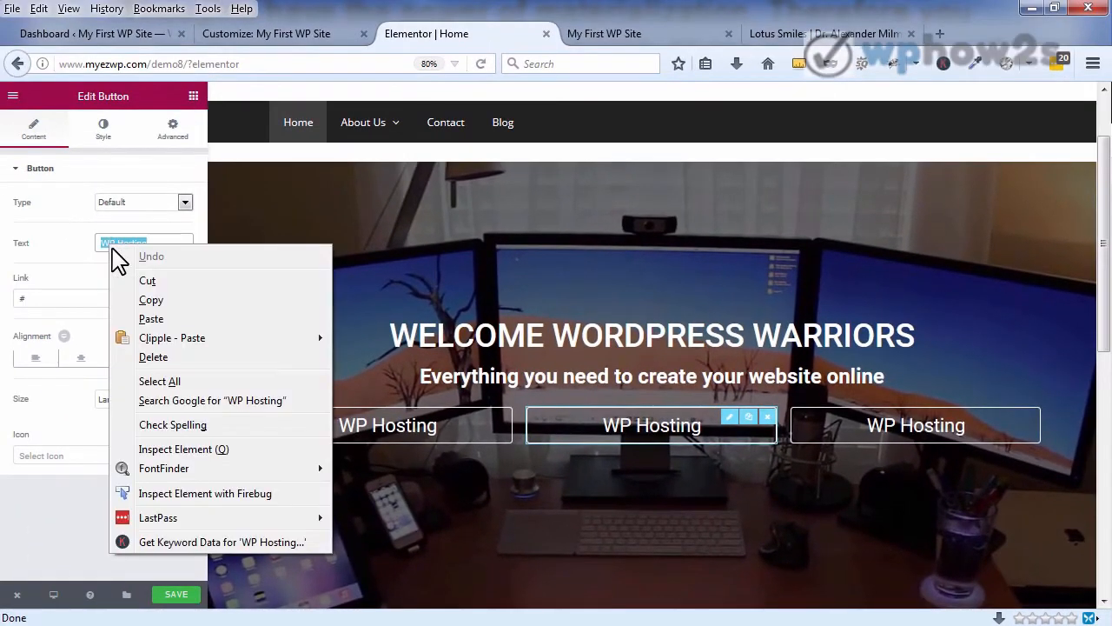
pyautogui.click(335, 358)
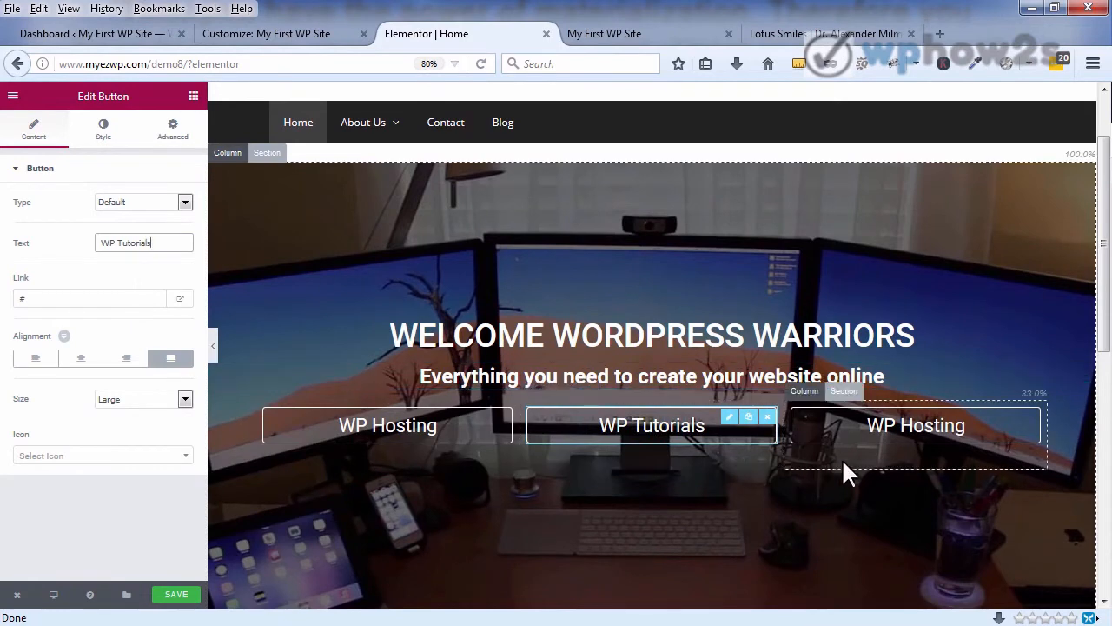
# Step: Change the text of the button in the third column to Web Services
pyautogui.click(842, 435)
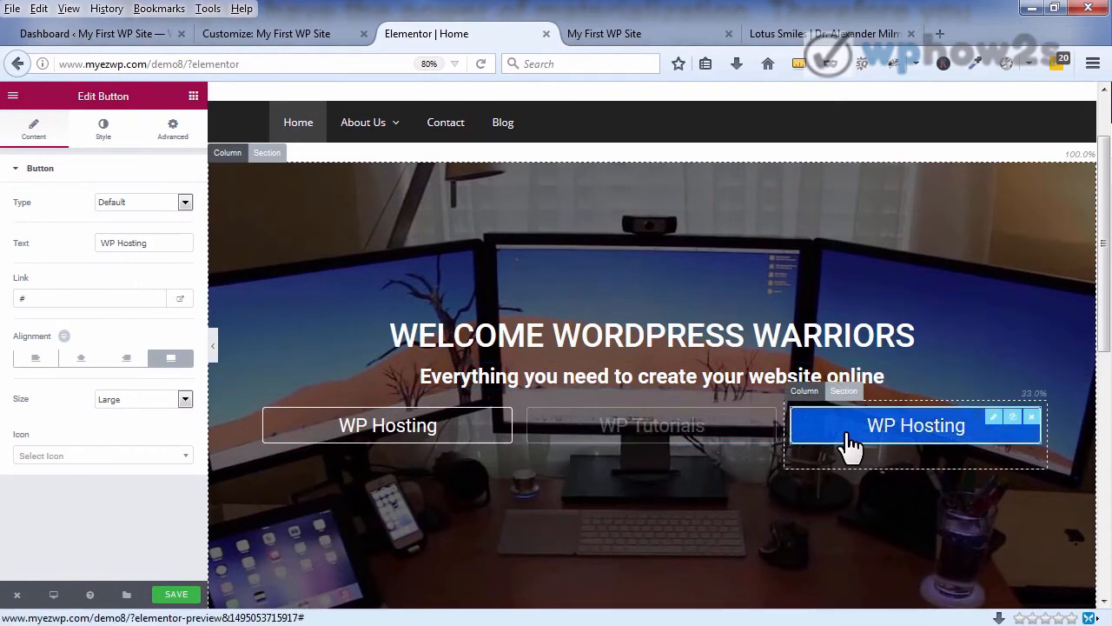
pyautogui.tripleClick(143, 243)
pyautogui.rightClick(142, 242)
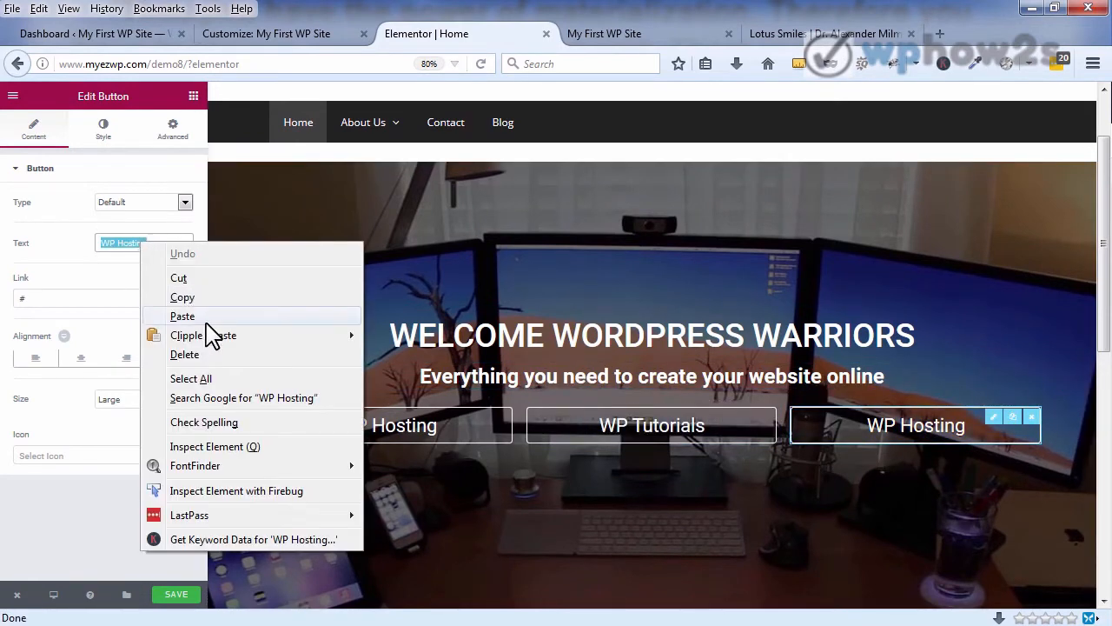
pyautogui.moveTo(265, 339)
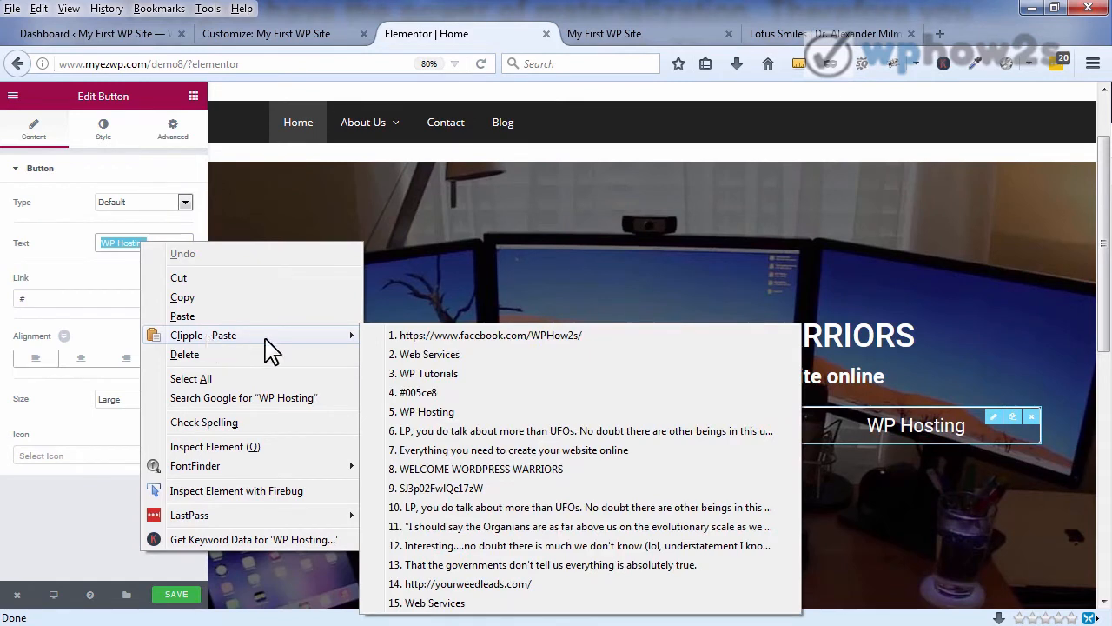
pyautogui.click(429, 354)
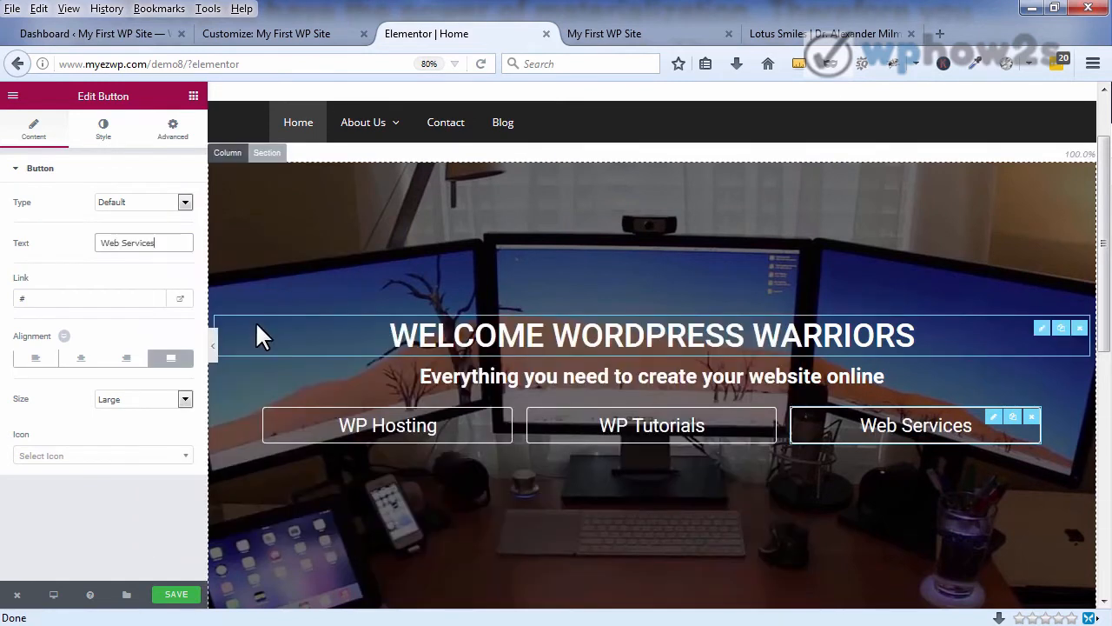
pyautogui.click(304, 432)
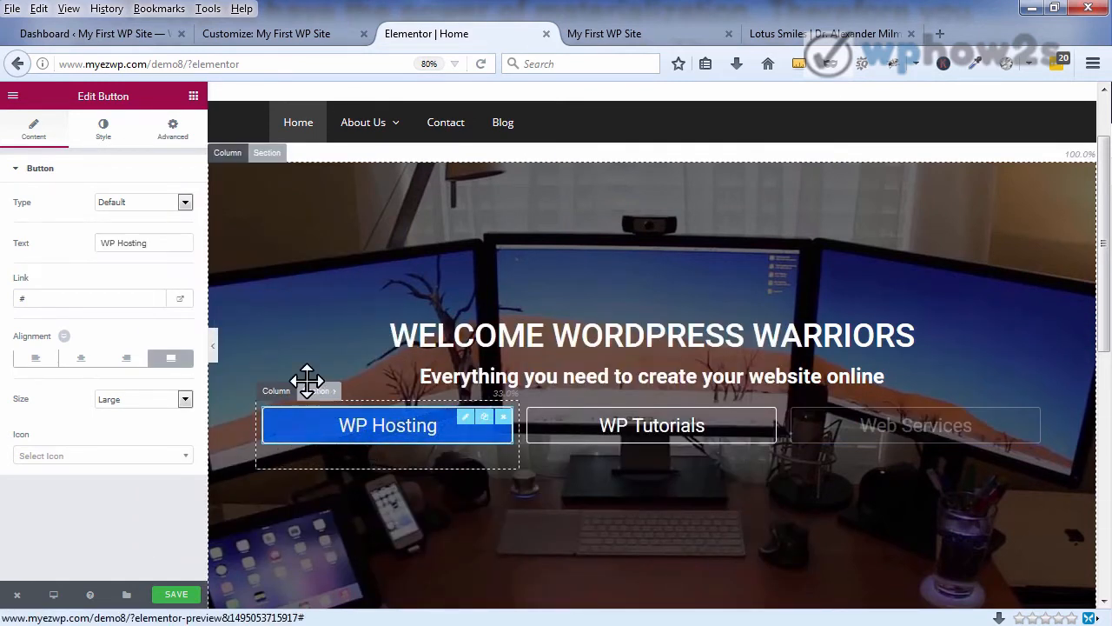
pyautogui.moveTo(29, 298); pyautogui.dragTo(5, 298)
pyautogui.rightClick(39, 298)
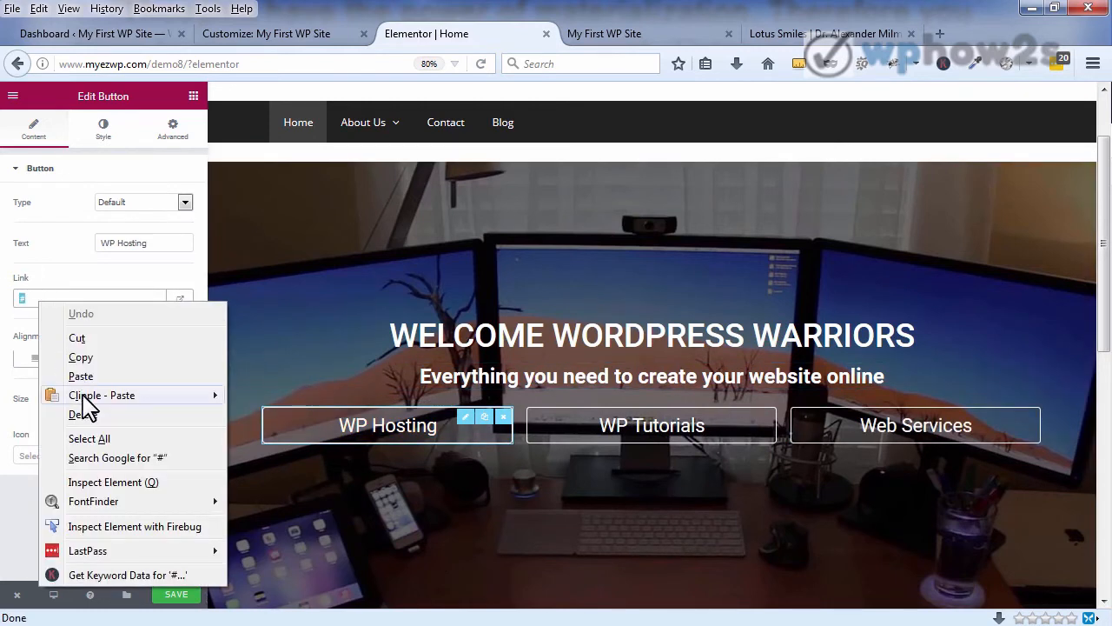
pyautogui.moveTo(87, 396)
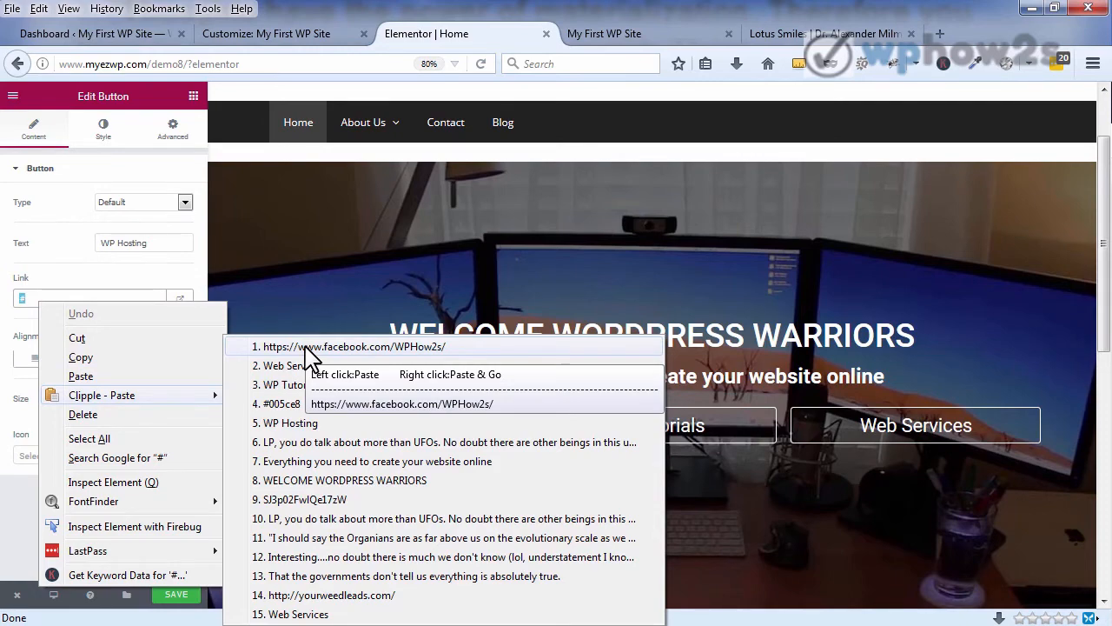
pyautogui.click(305, 346)
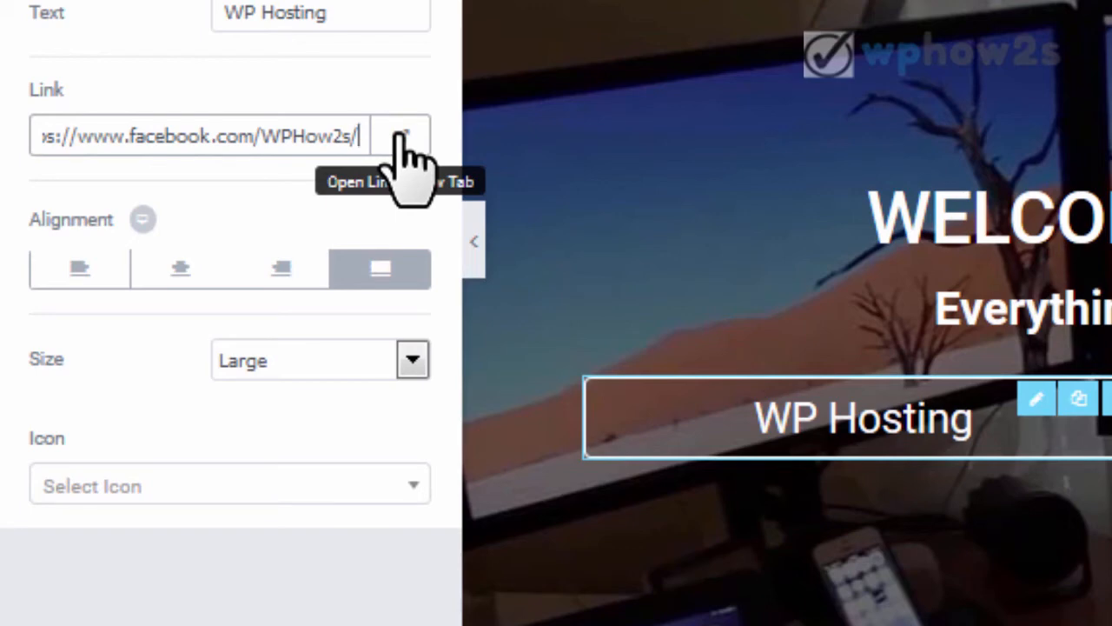
pyautogui.click(401, 139)
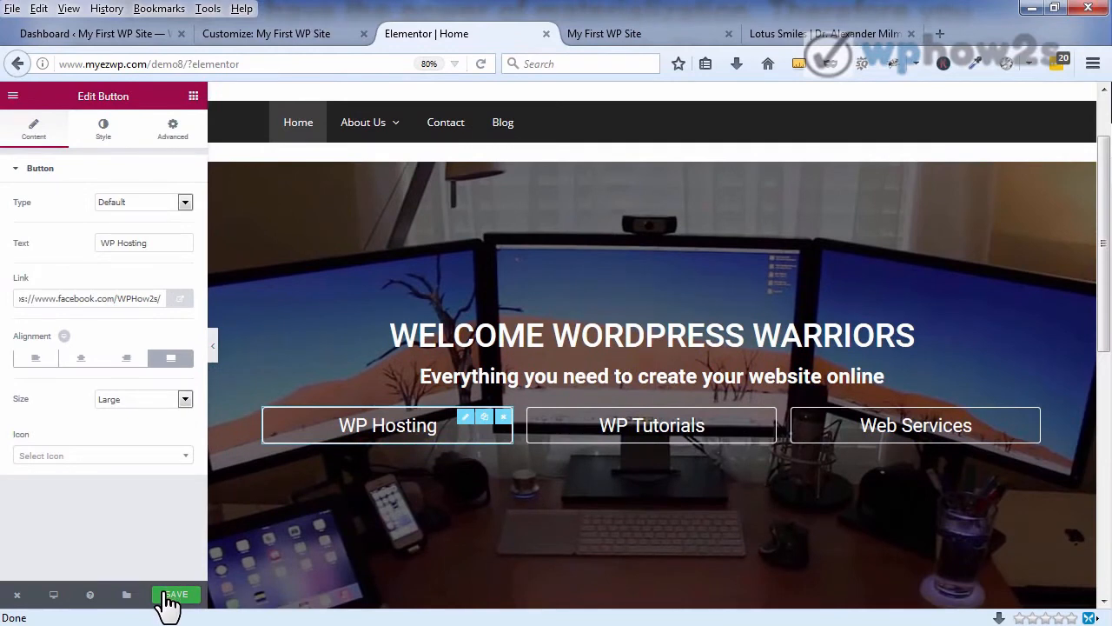
# Step: Save the page, reload the live site, and test that the WP Hosting button opens the Facebook page in a new tab
pyautogui.click(174, 595)
pyautogui.click(609, 33)
pyautogui.rightClick(619, 36)
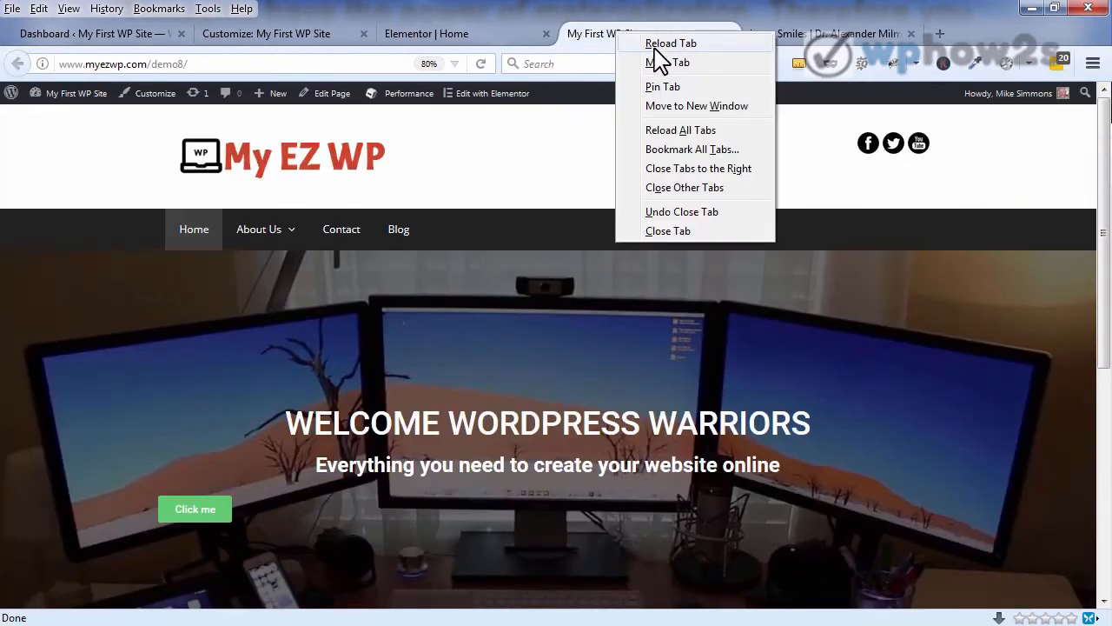
pyautogui.click(671, 43)
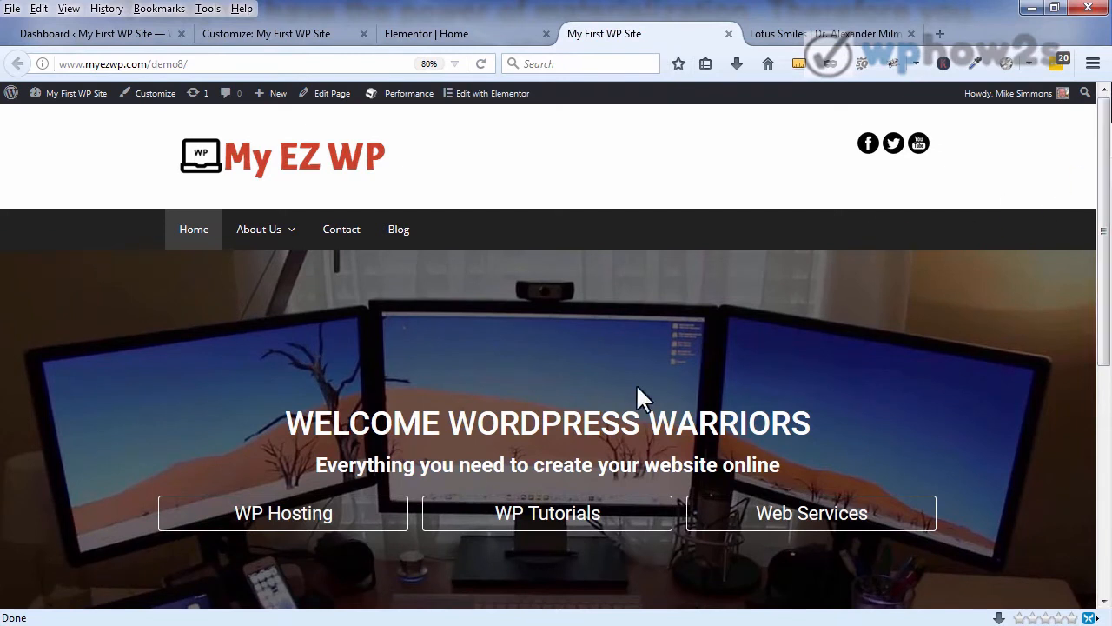
pyautogui.click(246, 526)
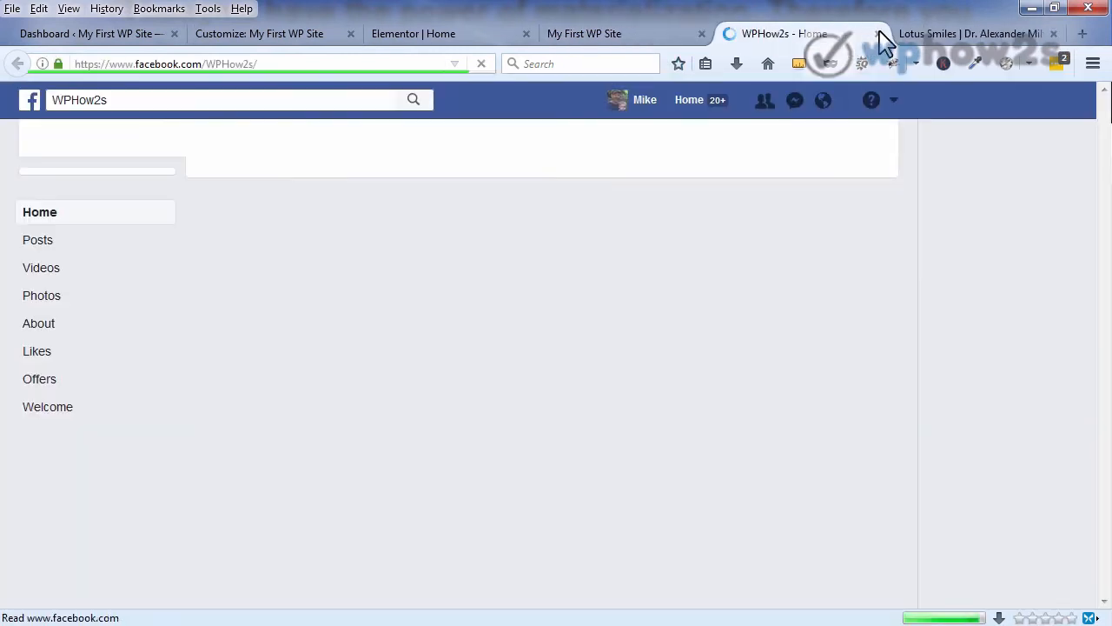
pyautogui.click(877, 33)
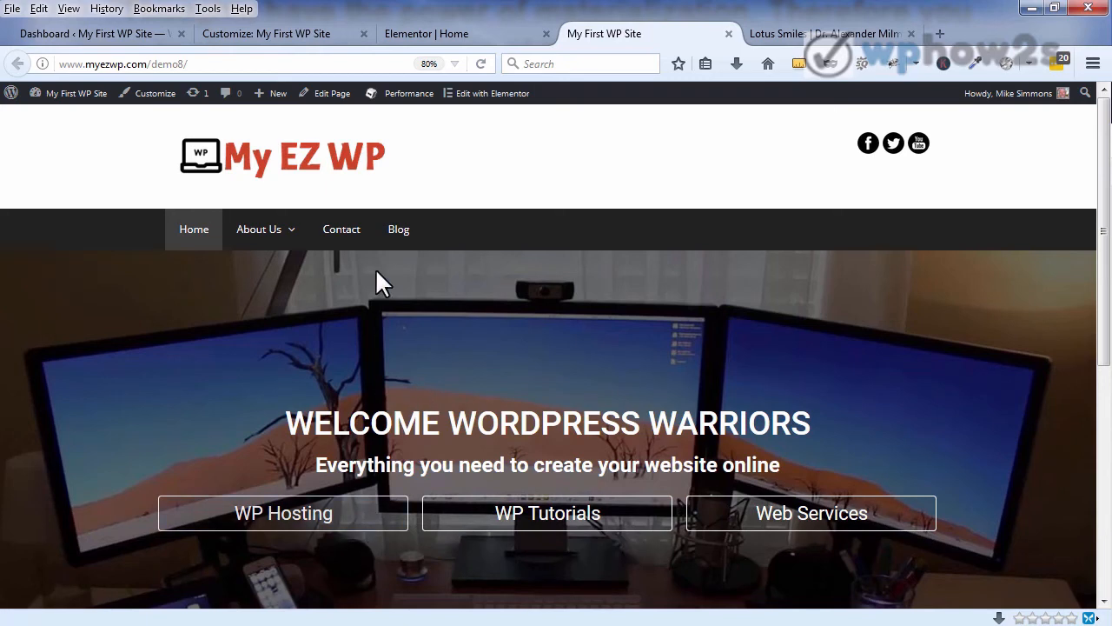
# Step: Reduce the space of the spacer above the hero heading to 147 in the Elementor editor
pyautogui.click(441, 35)
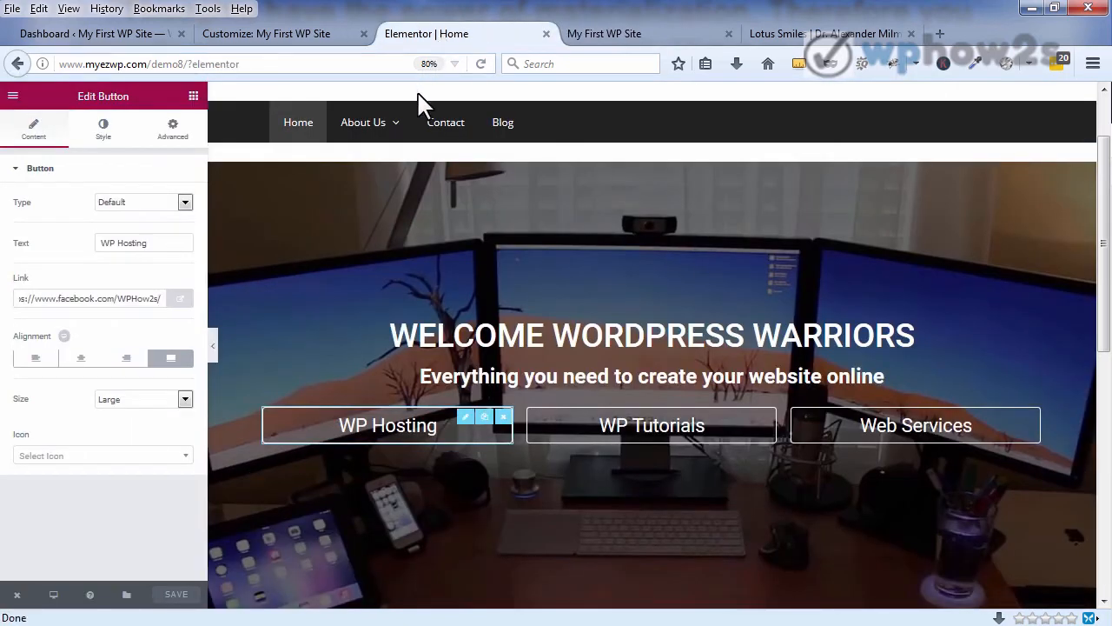
pyautogui.click(304, 161)
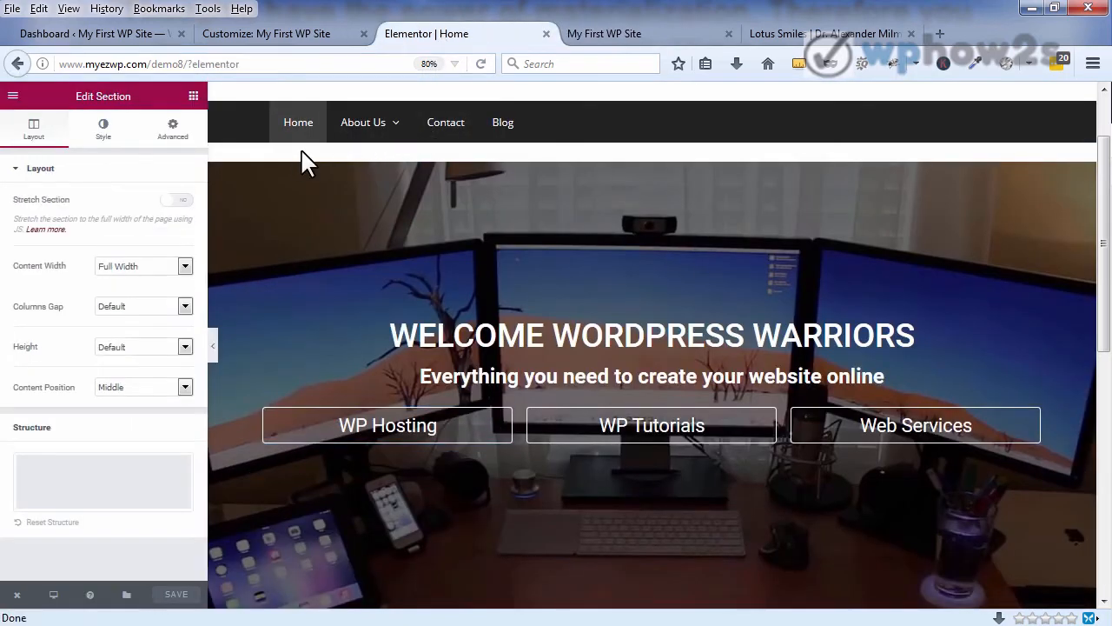
pyautogui.click(307, 200)
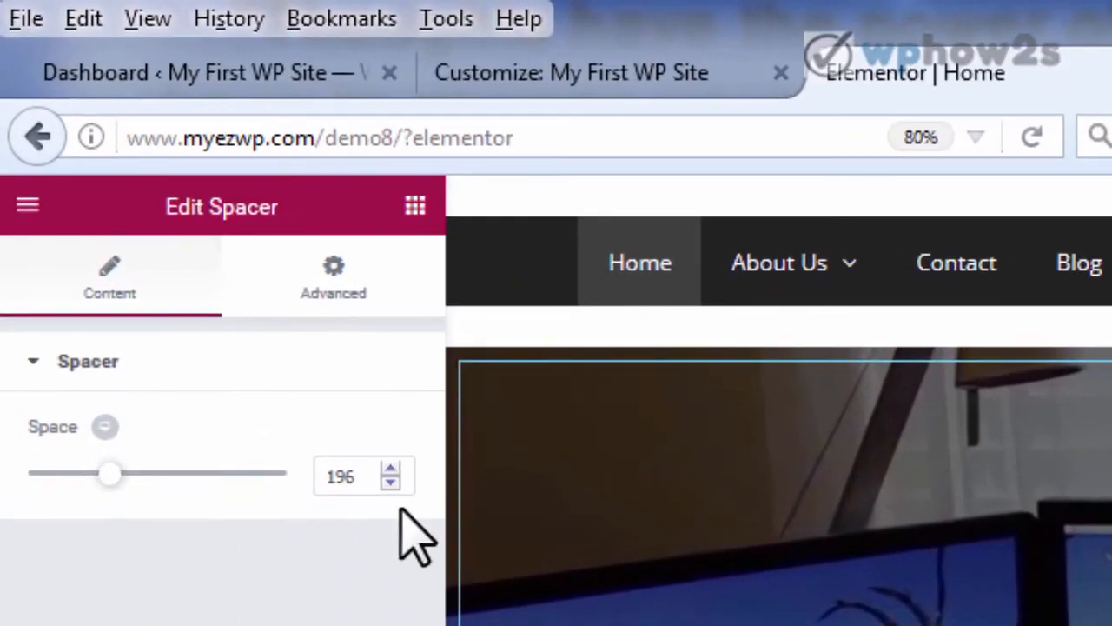
pyautogui.click(392, 484)
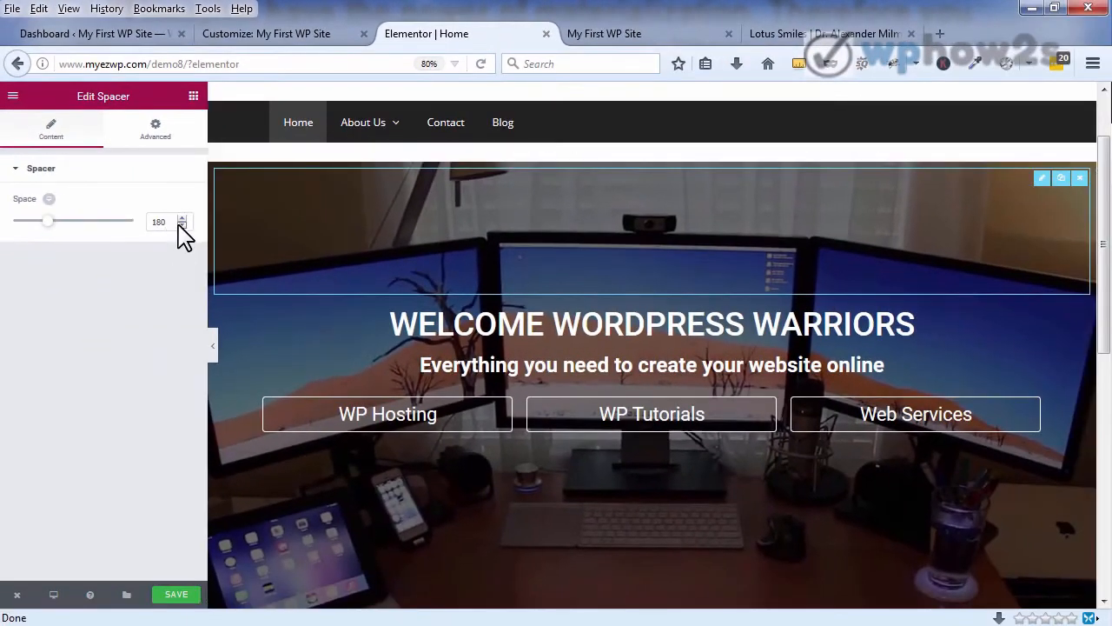
pyautogui.click(280, 347)
pyautogui.click(181, 225)
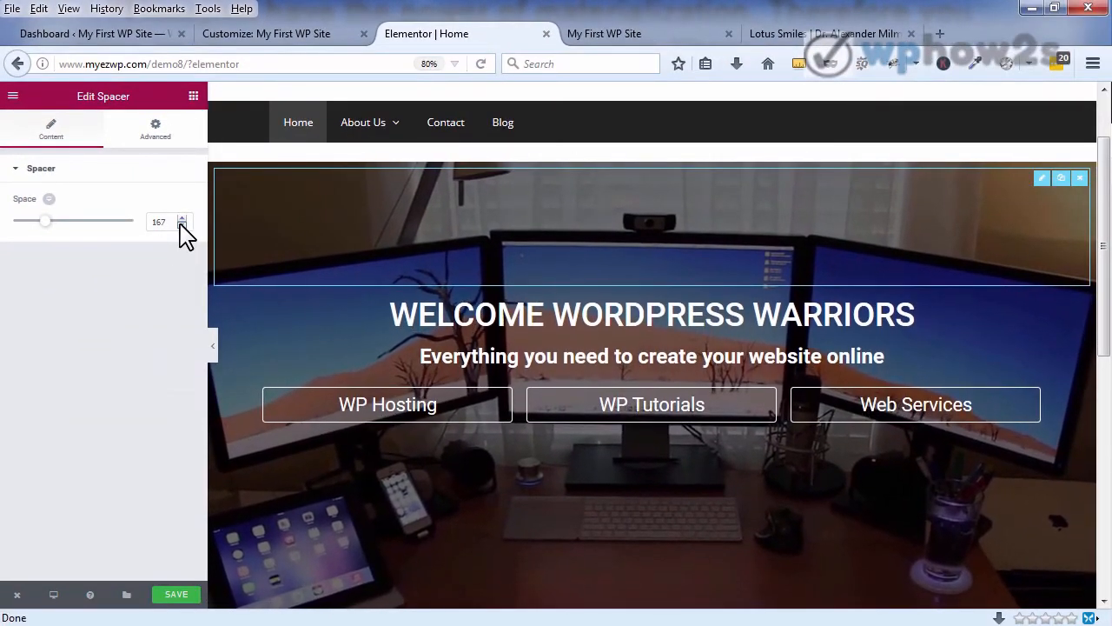
pyautogui.click(182, 225)
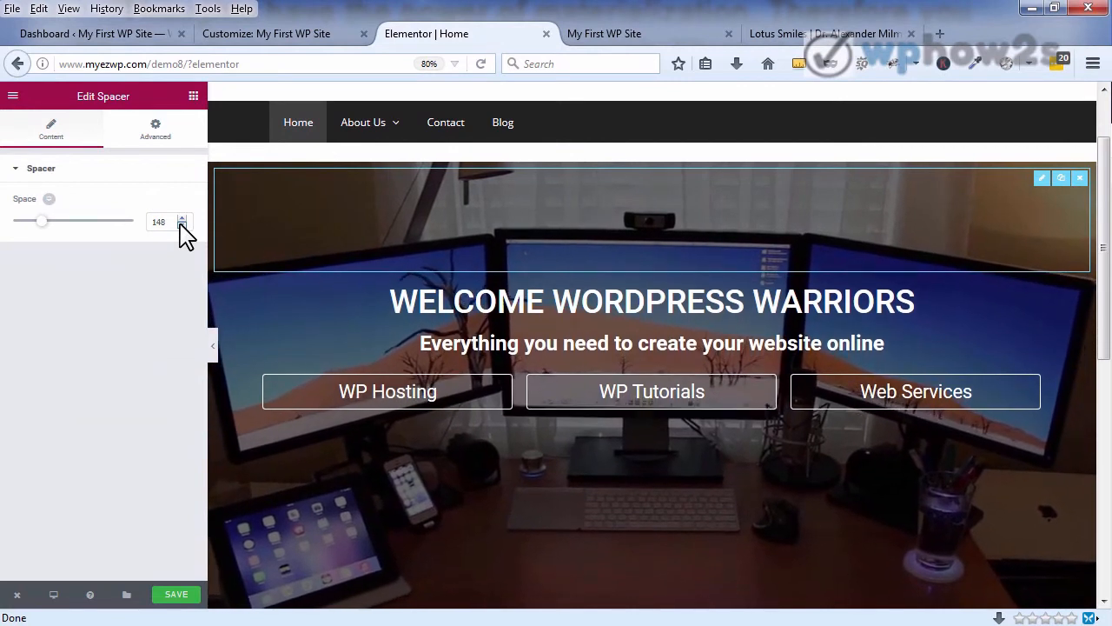
pyautogui.click(182, 225)
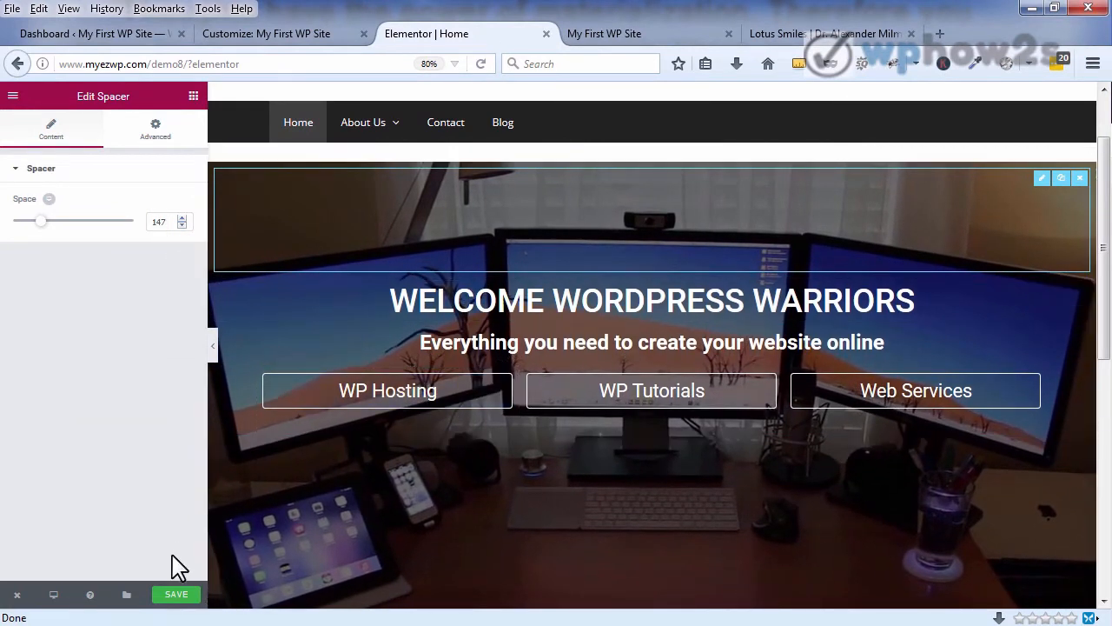
# Step: Save the page, reload the live site to check the hero section, and compare it with the Lotus Smiles page
pyautogui.click(174, 594)
pyautogui.rightClick(611, 37)
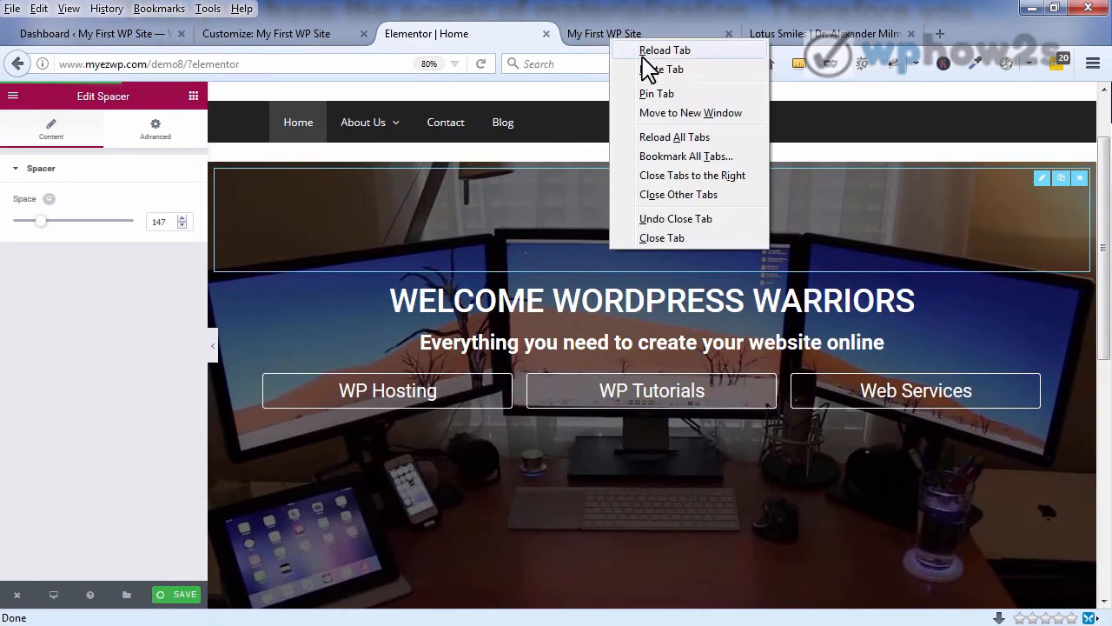
pyautogui.click(648, 51)
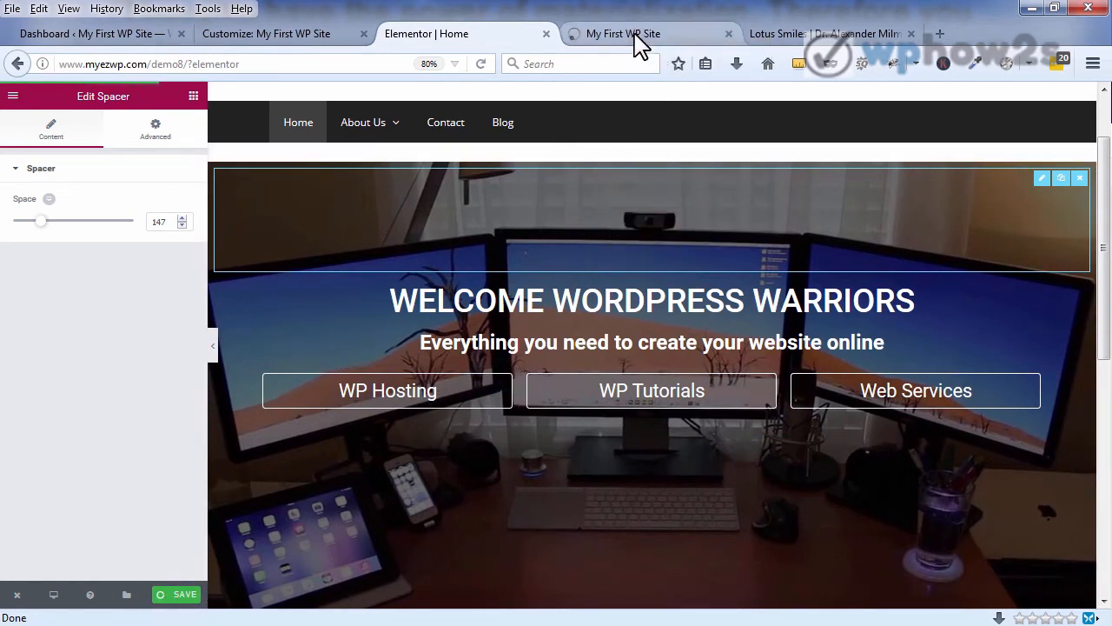
pyautogui.click(634, 38)
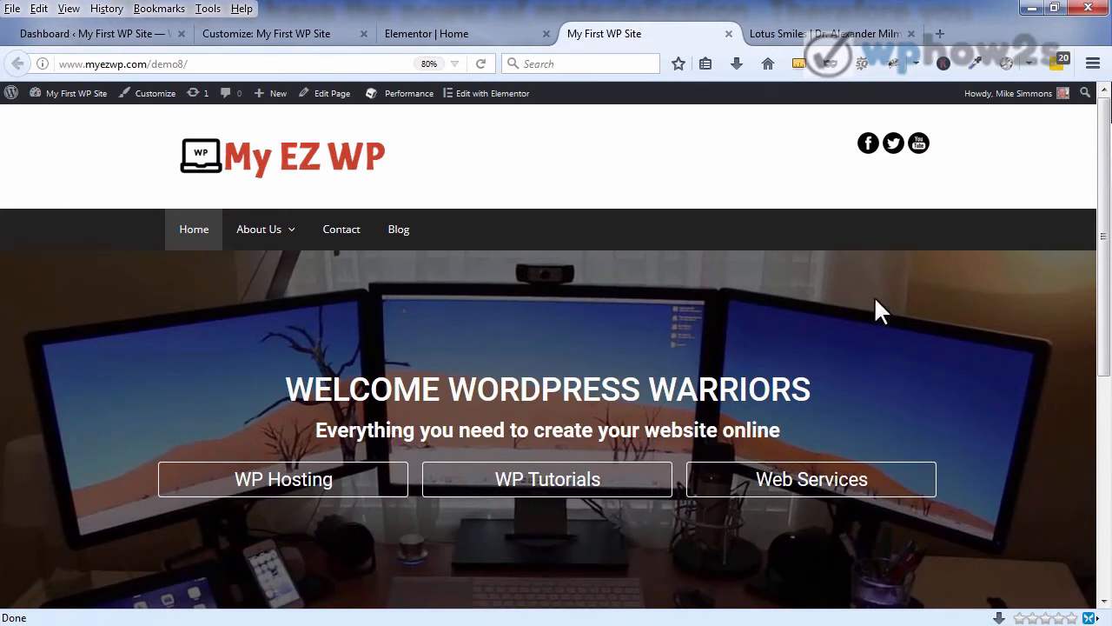
pyautogui.moveTo(1103, 151); pyautogui.dragTo(1100, 236)
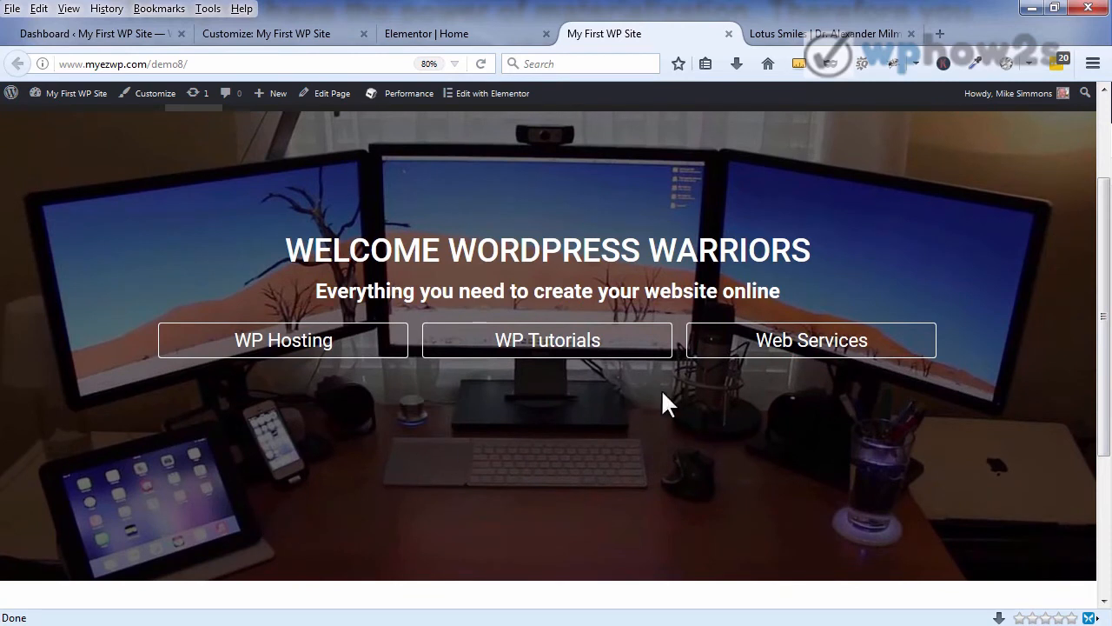
pyautogui.moveTo(1100, 318); pyautogui.dragTo(1103, 213)
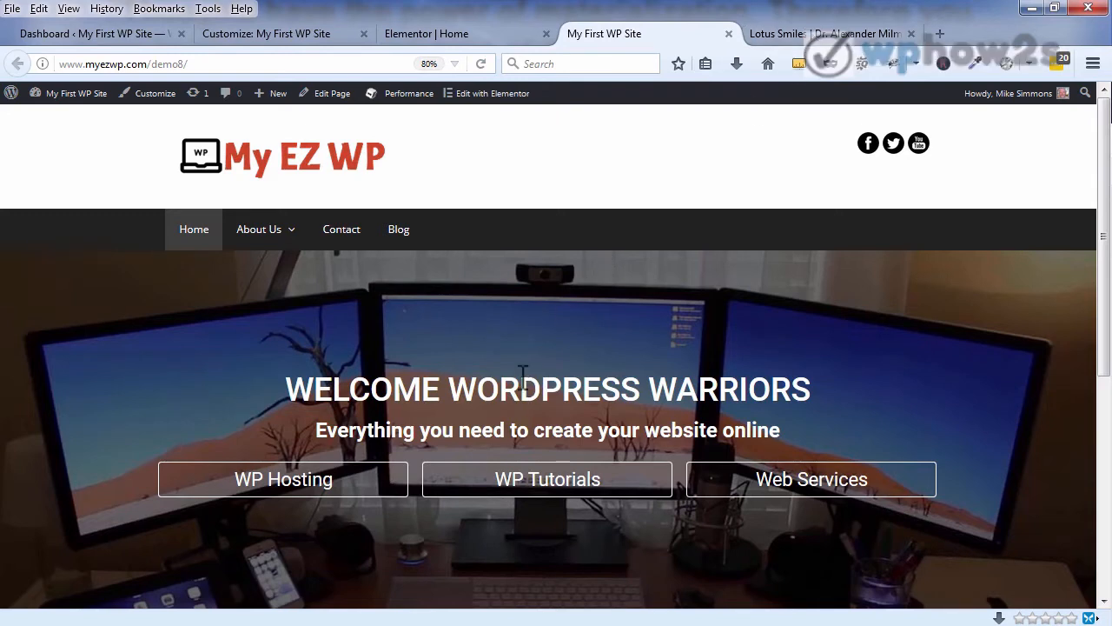
pyautogui.click(786, 34)
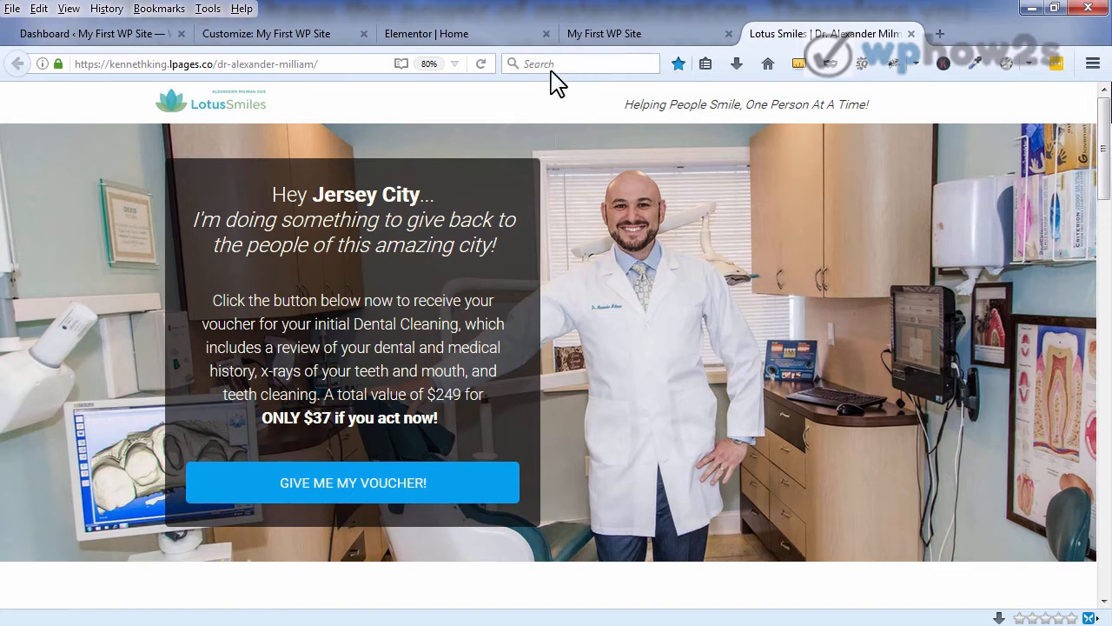
# Step: Save the hero section to the Elementor template library as "home top section"
pyautogui.click(488, 48)
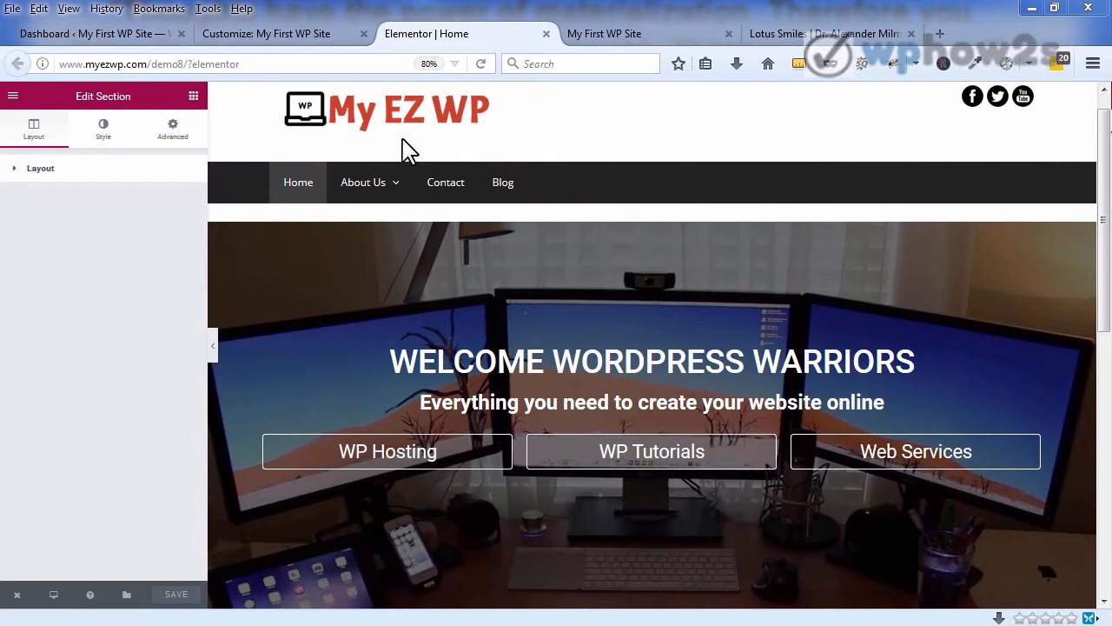
pyautogui.moveTo(356, 197)
pyautogui.moveTo(129, 600)
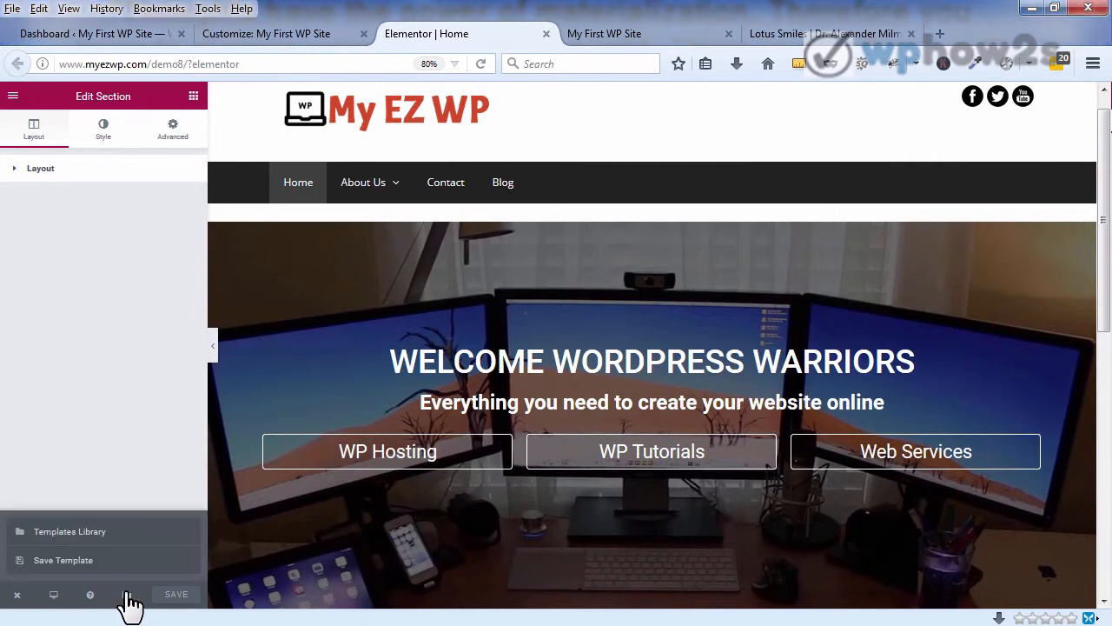
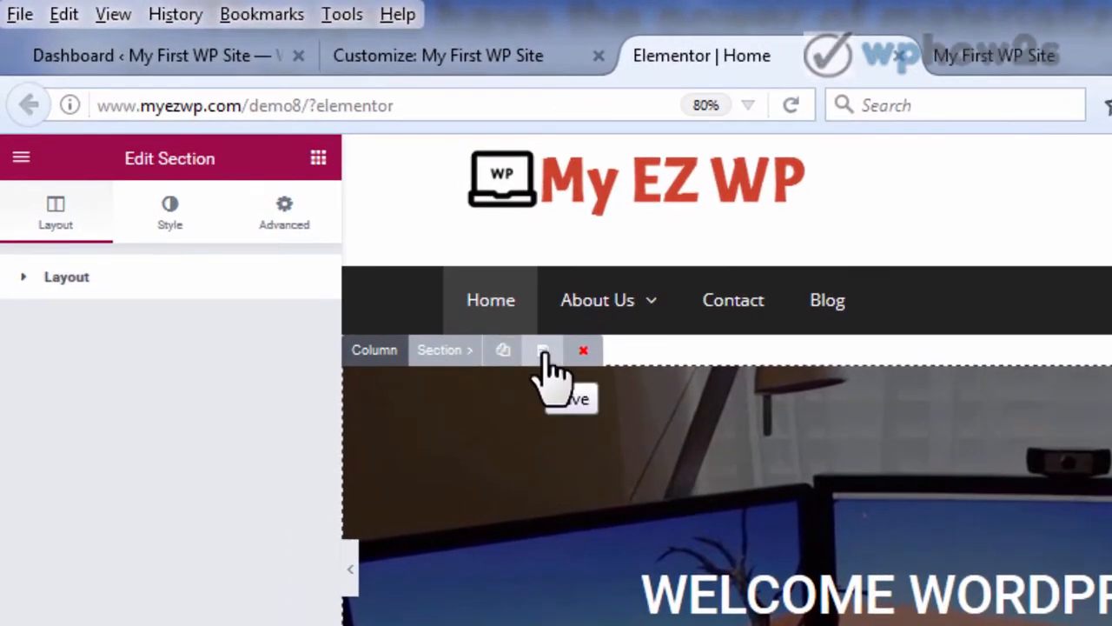
pyautogui.click(543, 350)
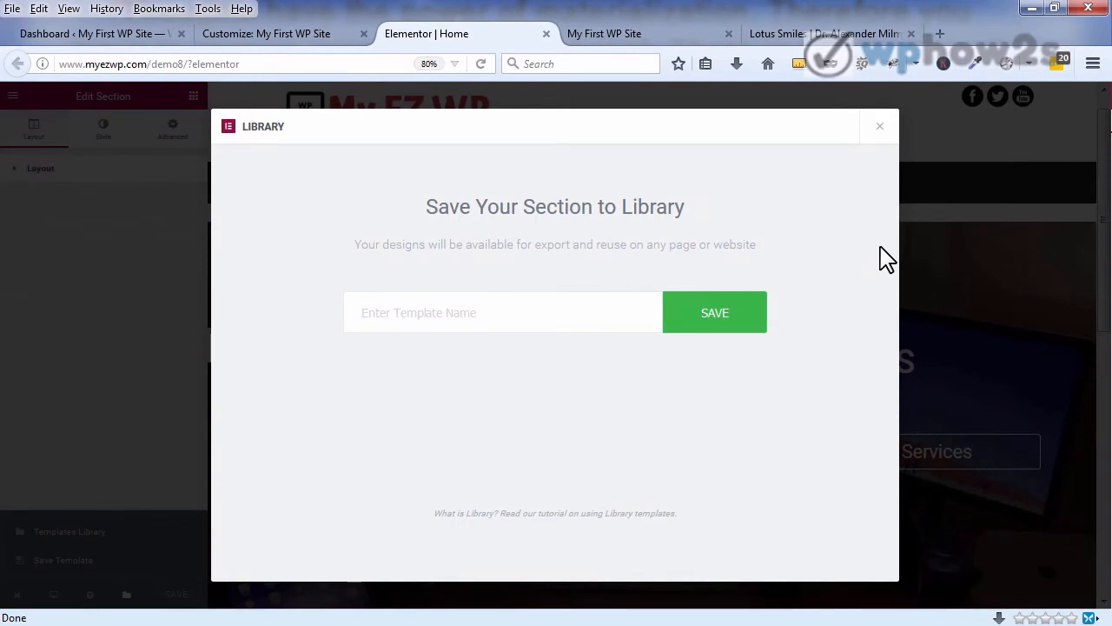
pyautogui.write('hom')
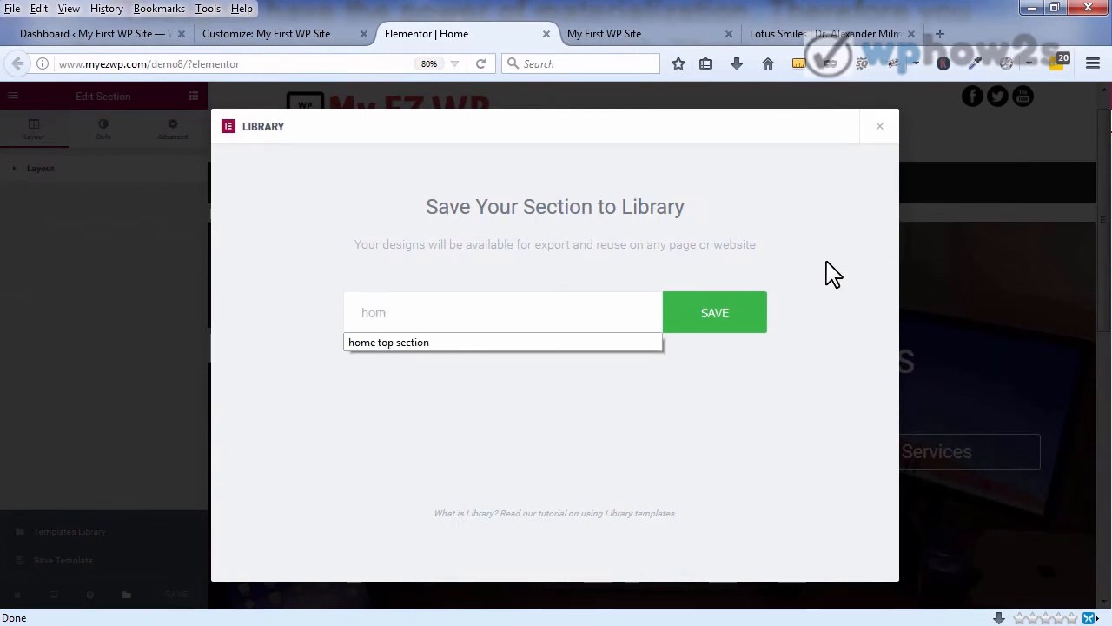
pyautogui.click(374, 343)
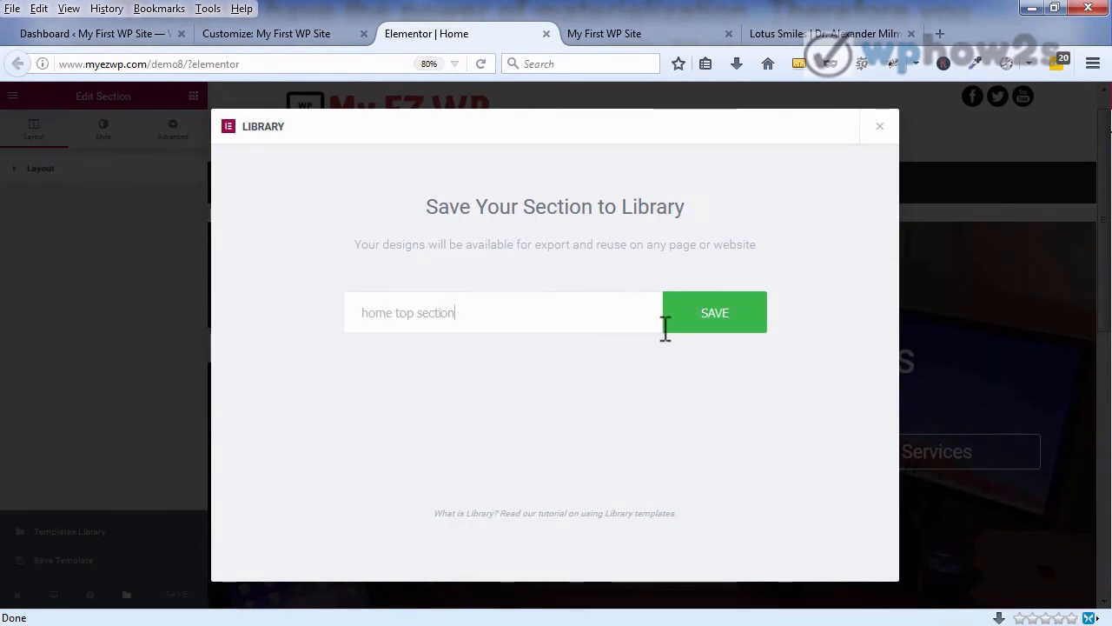
pyautogui.click(701, 321)
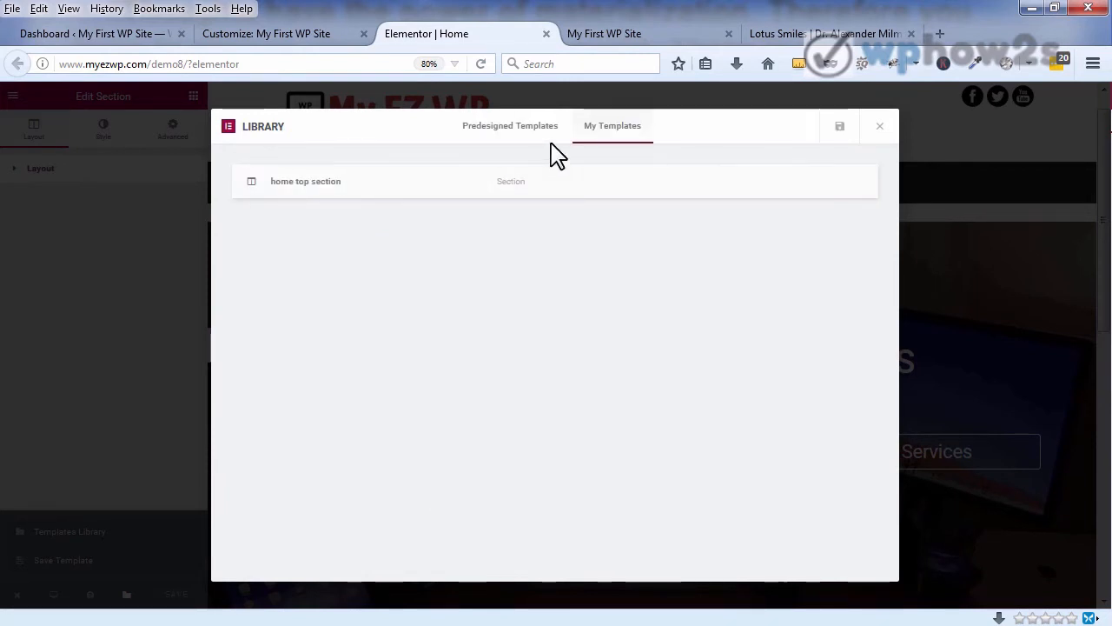
# Step: Try to export the home top section template as a JSON file, and close the template library
pyautogui.moveTo(548, 183)
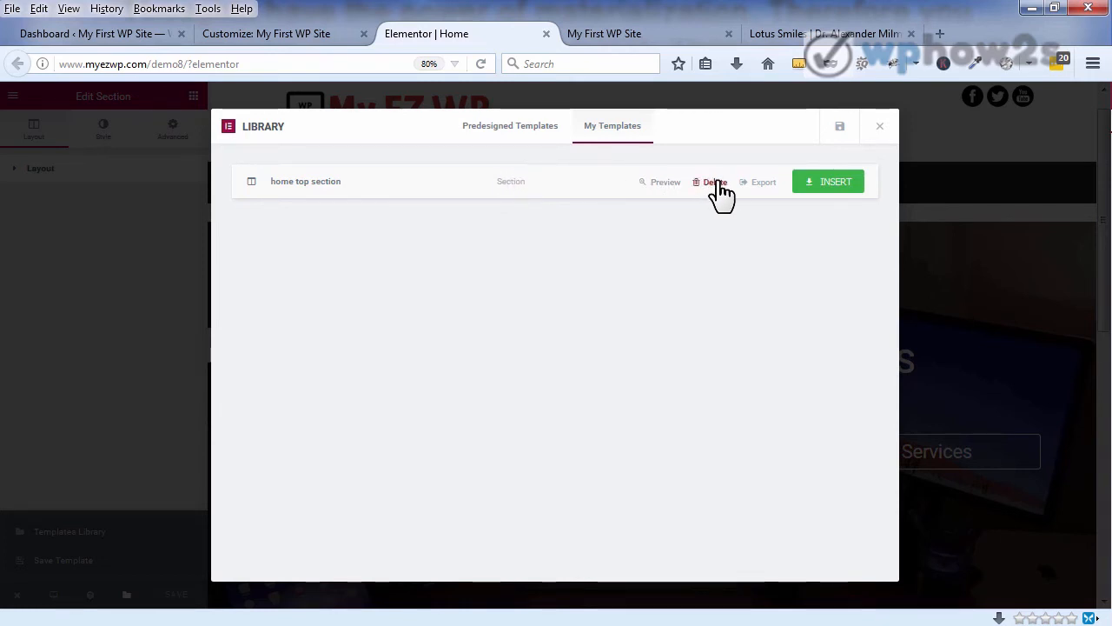
pyautogui.click(765, 182)
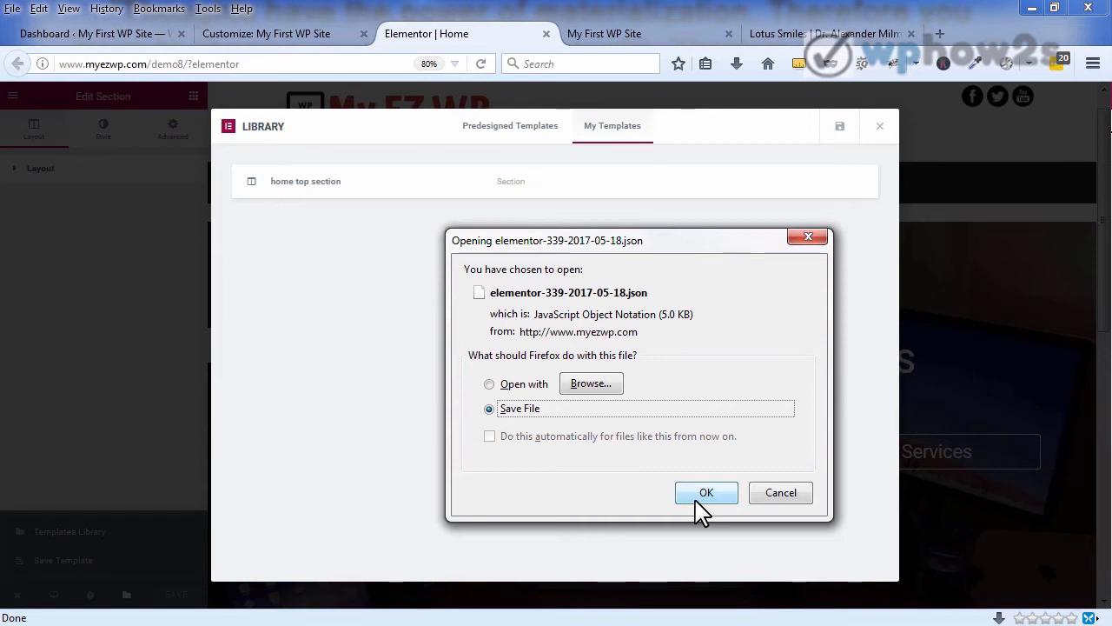
pyautogui.click(787, 502)
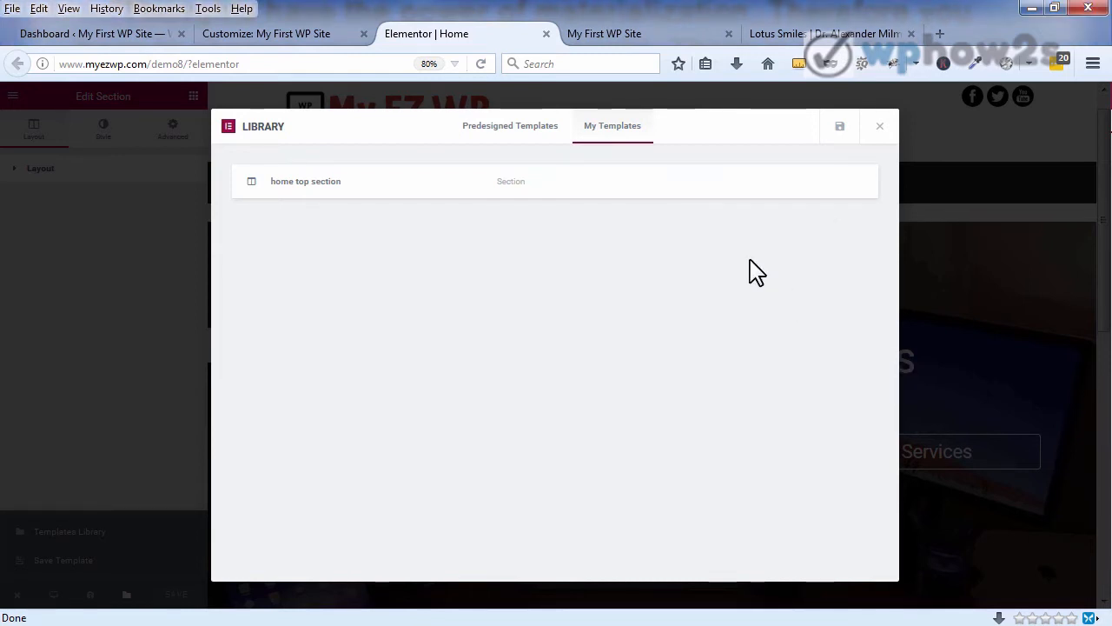
pyautogui.moveTo(822, 201)
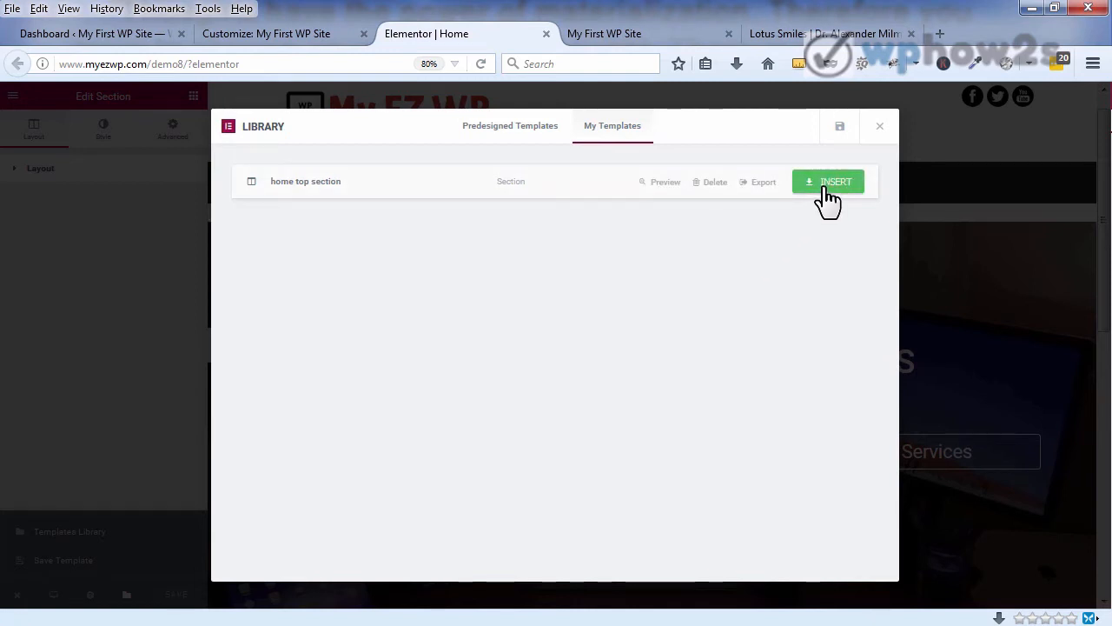
pyautogui.click(880, 131)
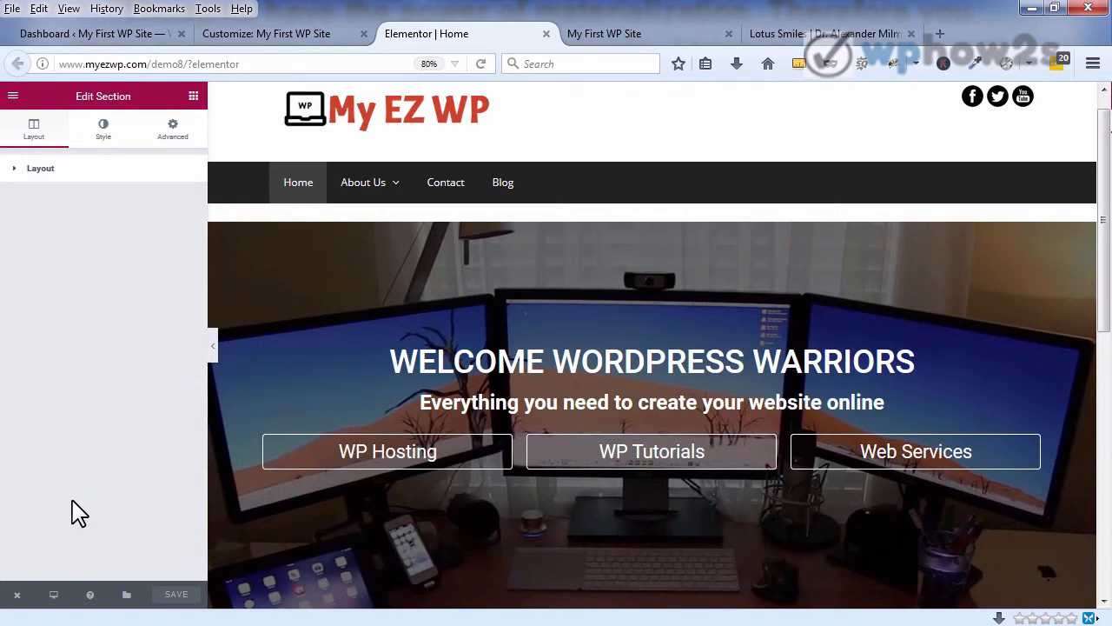
# Step: Preview the page in tablet (768px) and mobile (360px) modes, and return to the live site
pyautogui.click(54, 598)
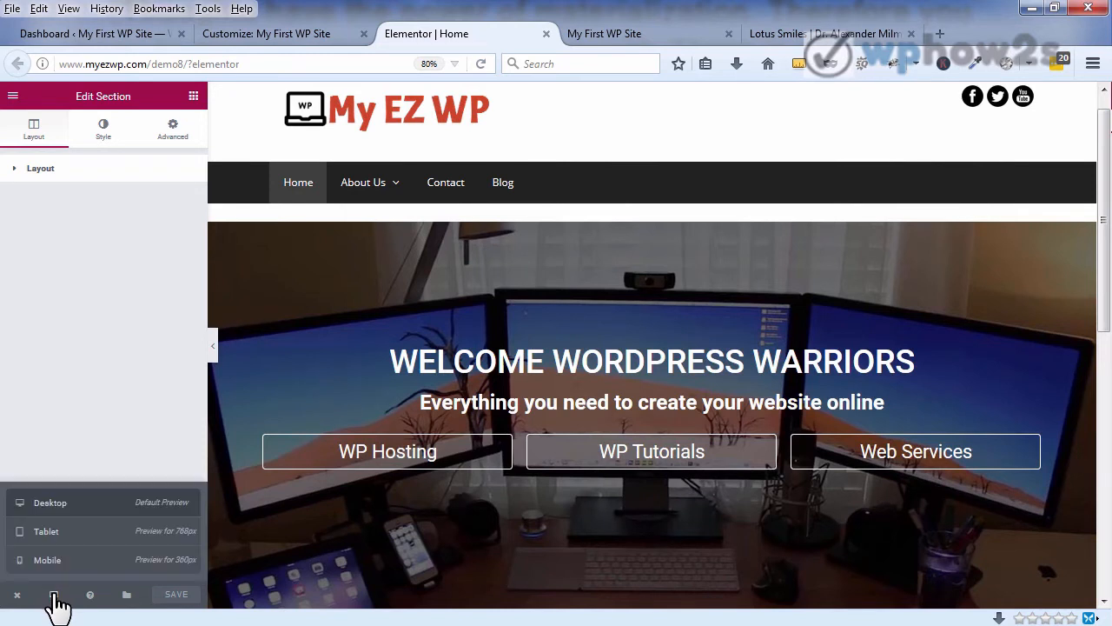
pyautogui.click(117, 535)
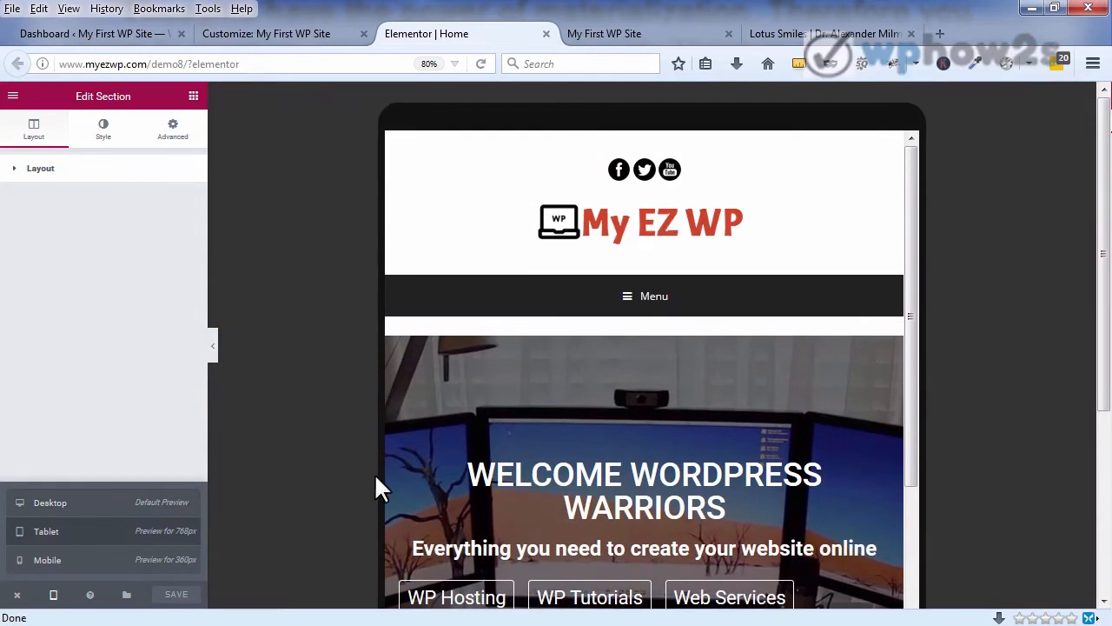
pyautogui.moveTo(1102, 261); pyautogui.dragTo(1091, 206)
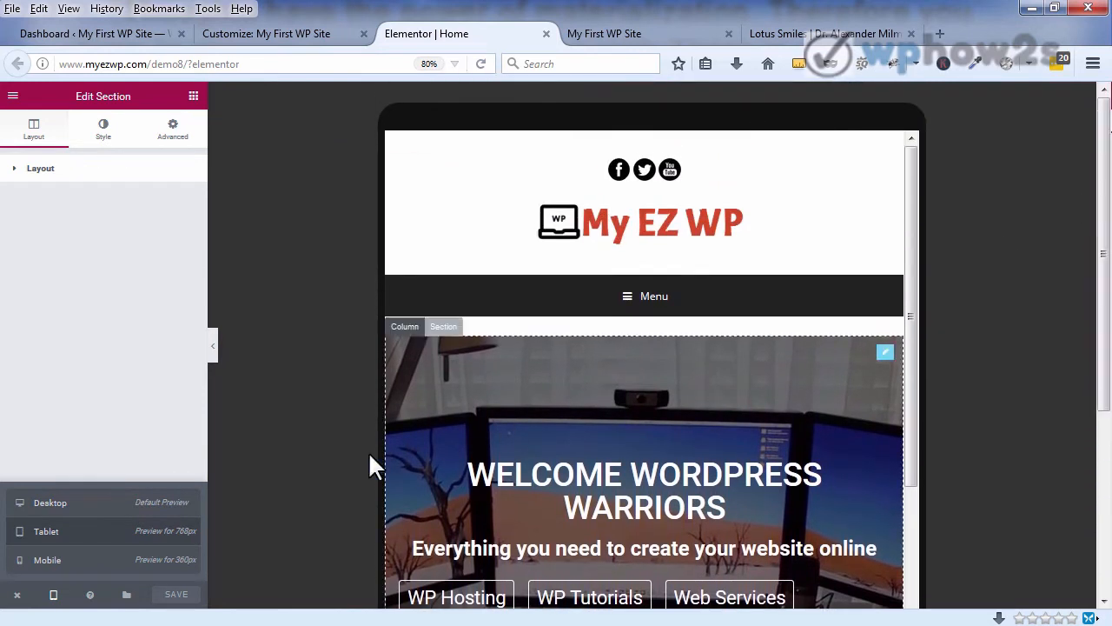
pyautogui.click(91, 559)
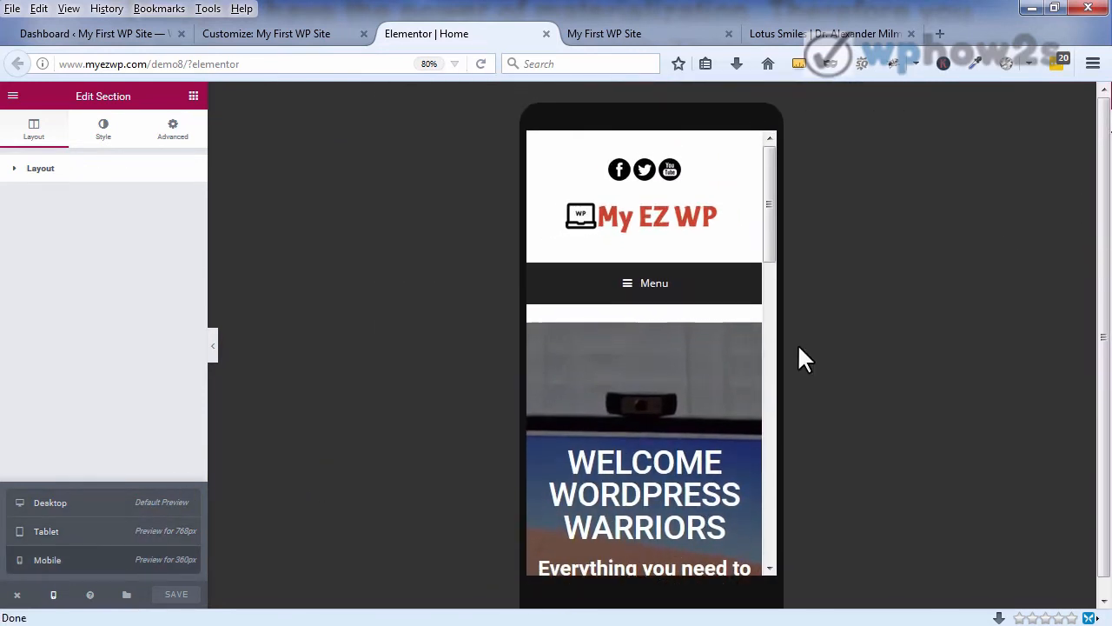
pyautogui.moveTo(1094, 285); pyautogui.dragTo(1100, 183)
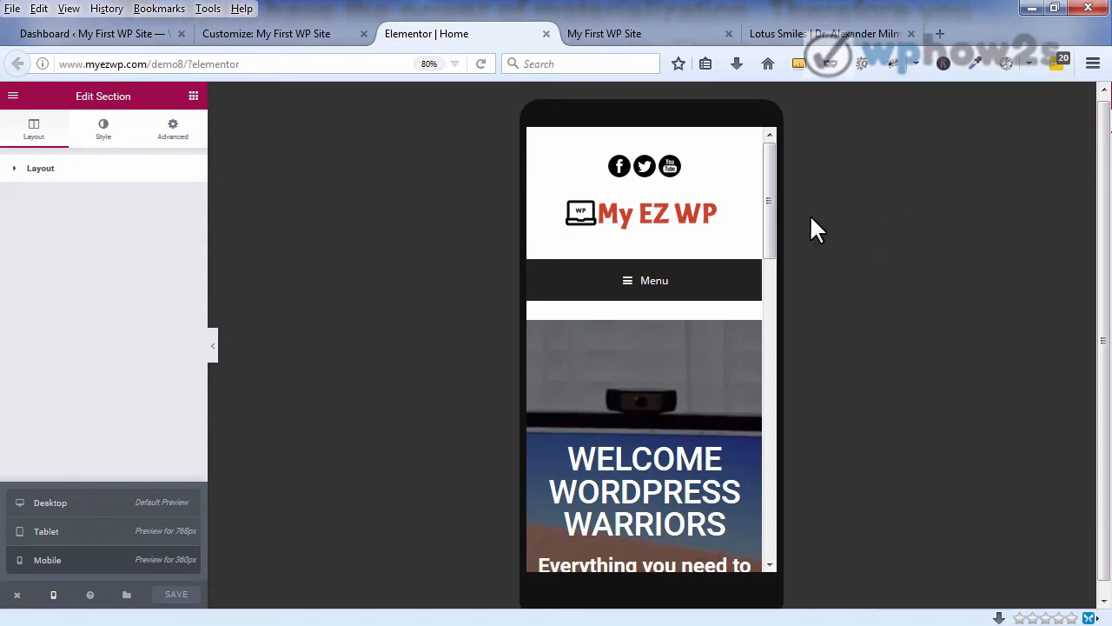
pyautogui.click(656, 40)
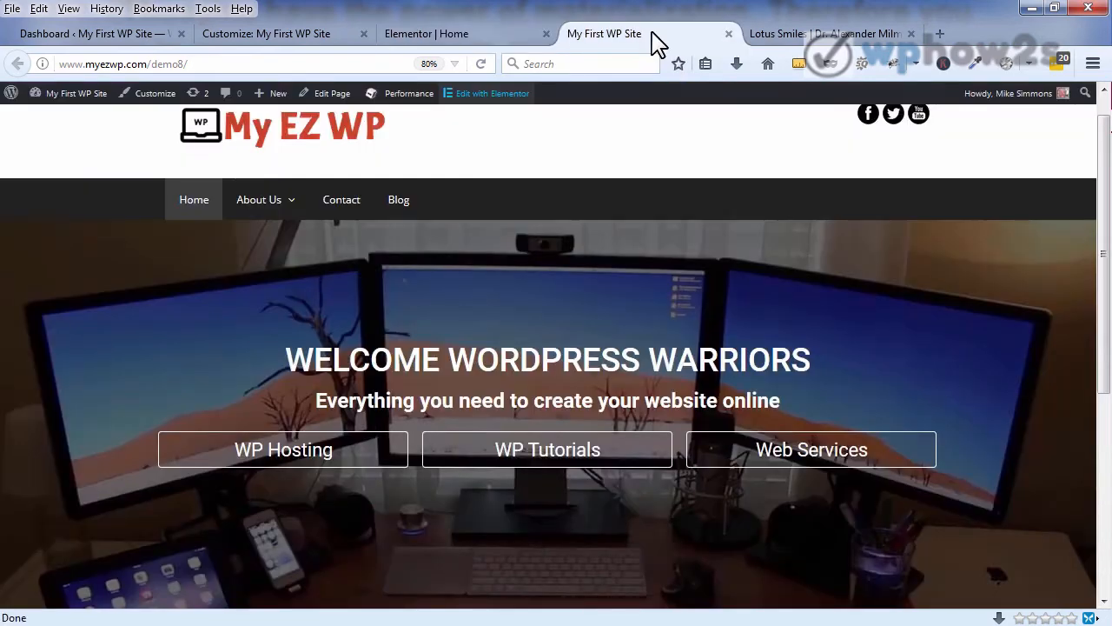
pyautogui.click(1054, 9)
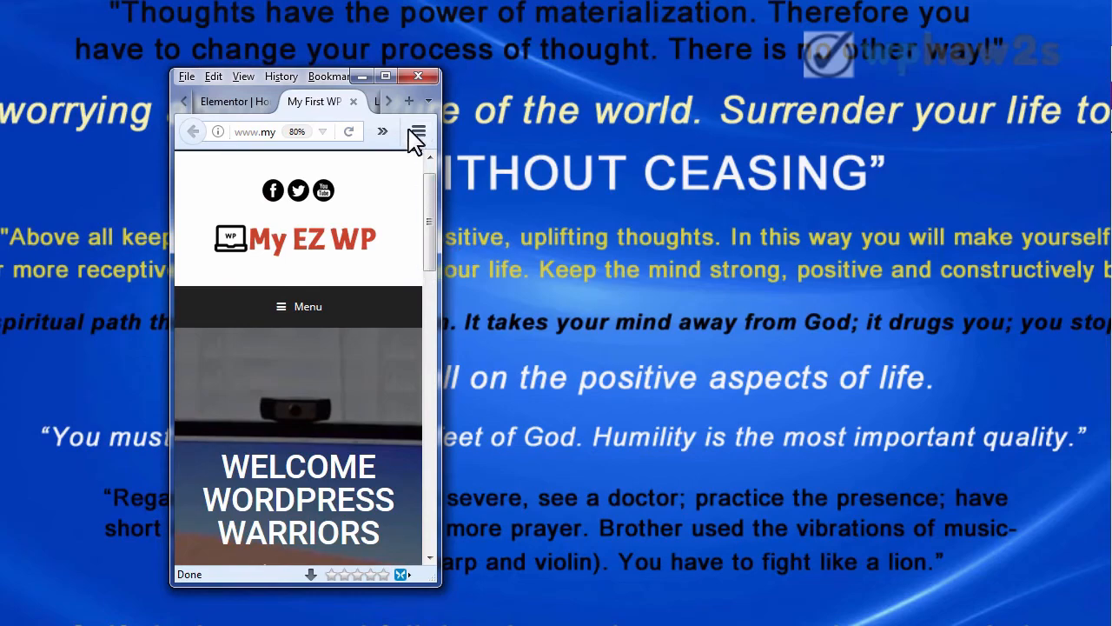
pyautogui.click(386, 77)
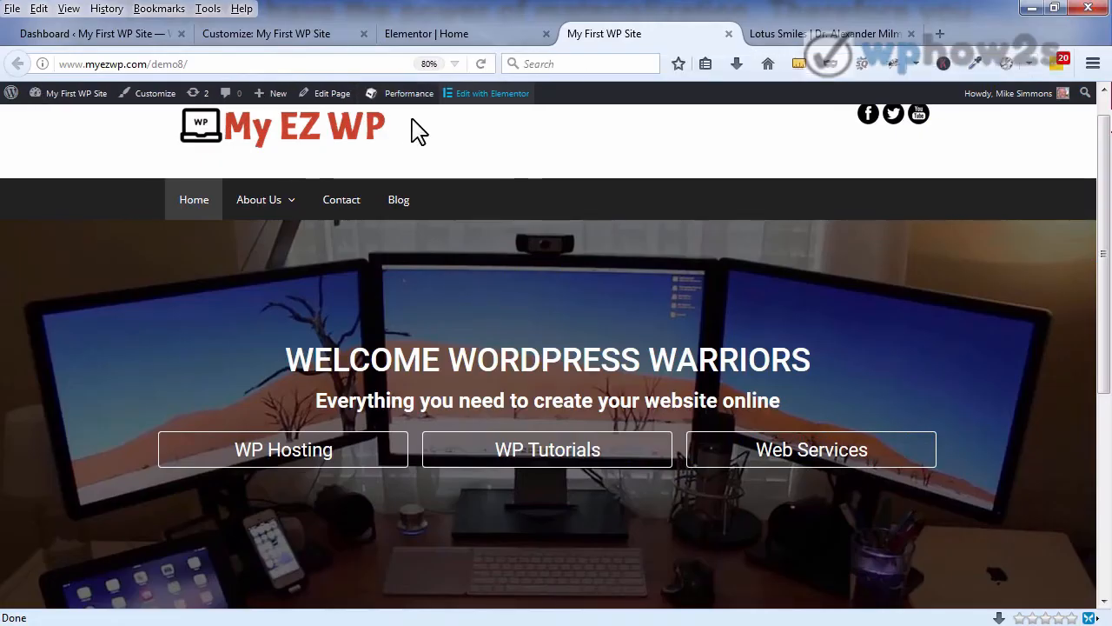
pyautogui.click(441, 37)
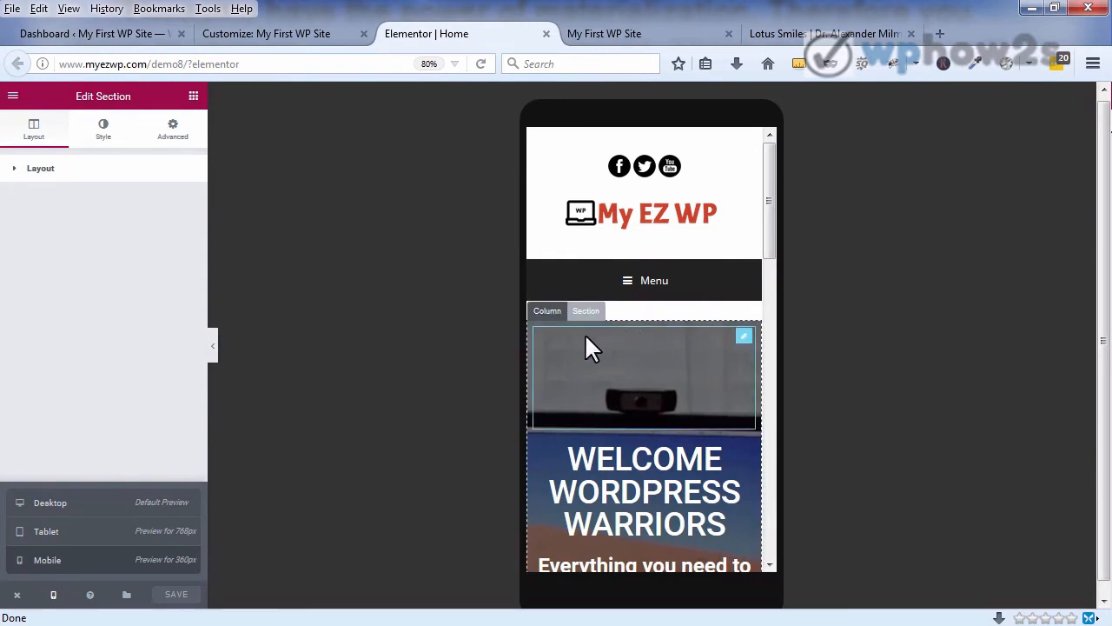
pyautogui.click(80, 531)
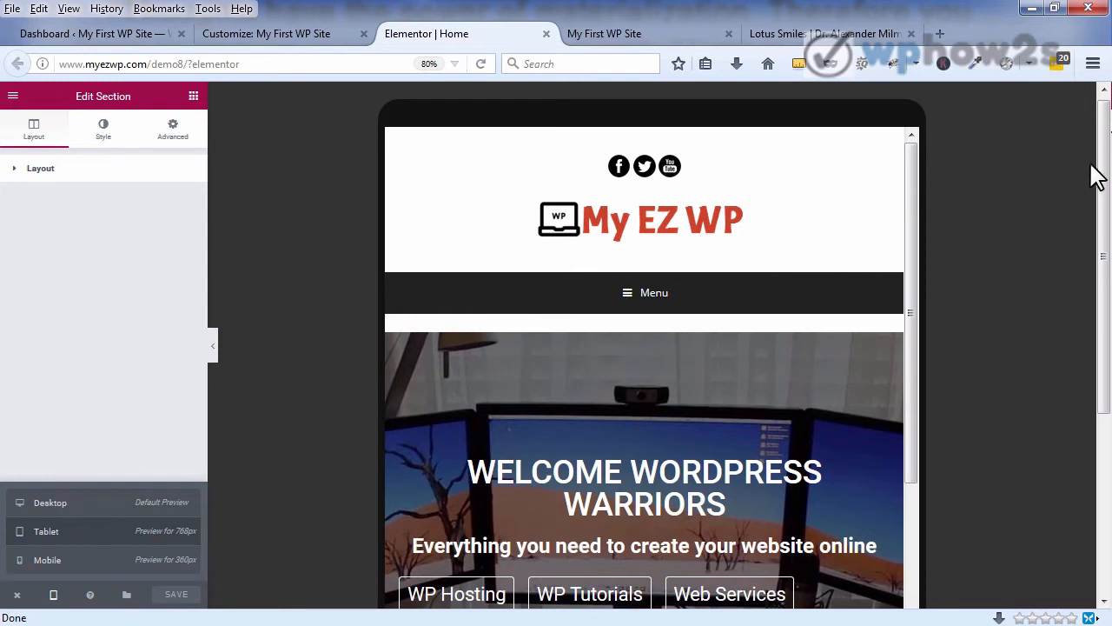
pyautogui.moveTo(1105, 166); pyautogui.dragTo(1095, 223)
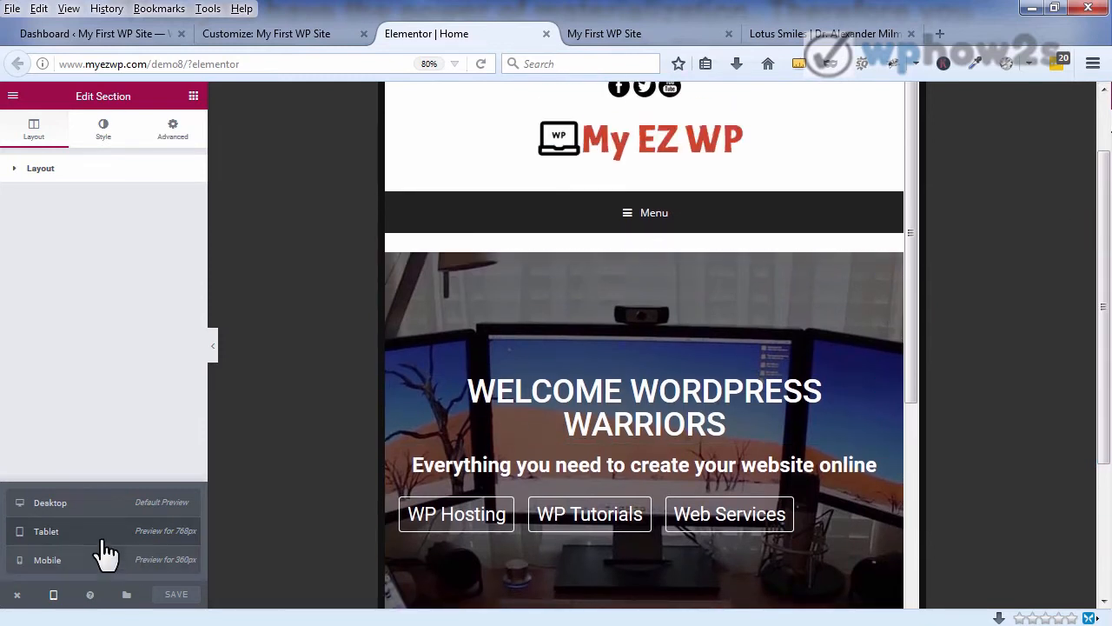
pyautogui.click(76, 560)
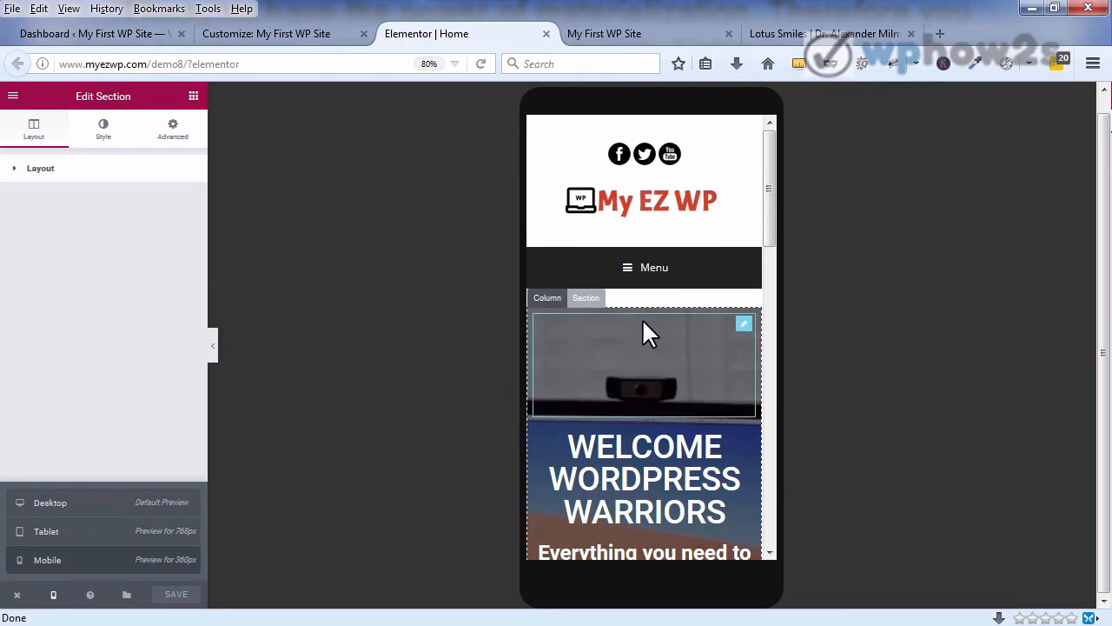
# Step: Set the space of the spacer above the welcome heading to 10 for mobile only
pyautogui.click(606, 356)
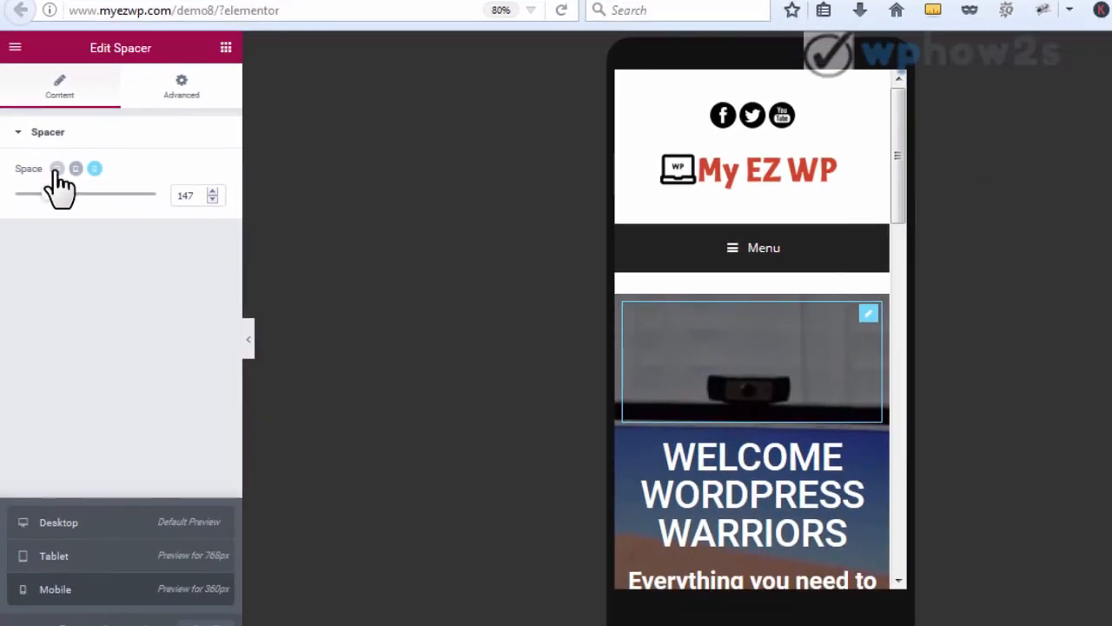
pyautogui.click(56, 170)
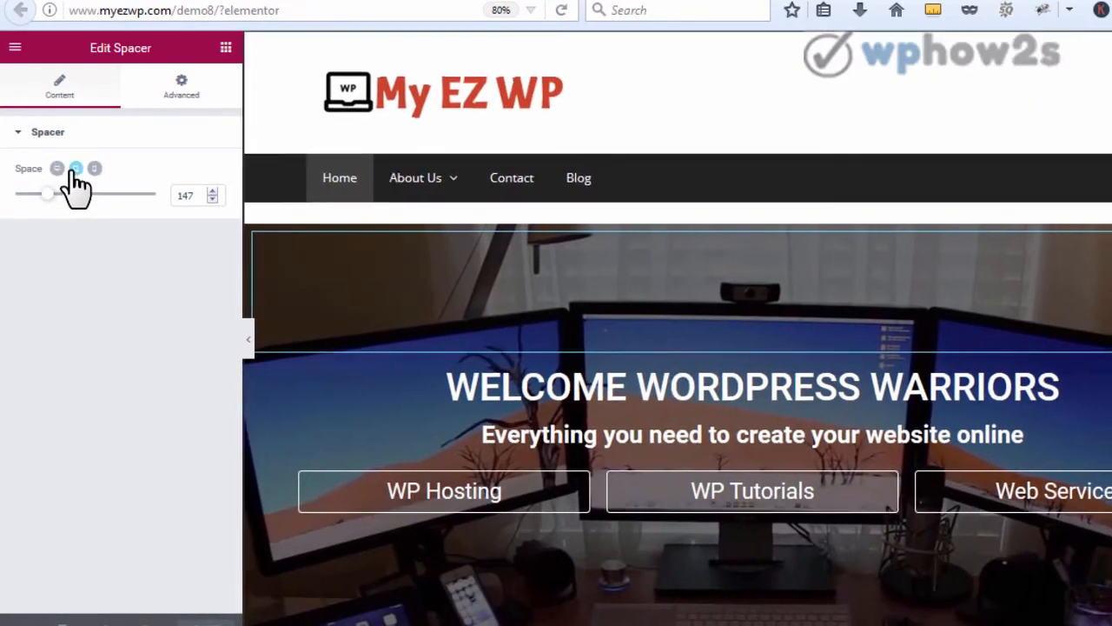
pyautogui.click(76, 169)
pyautogui.click(94, 169)
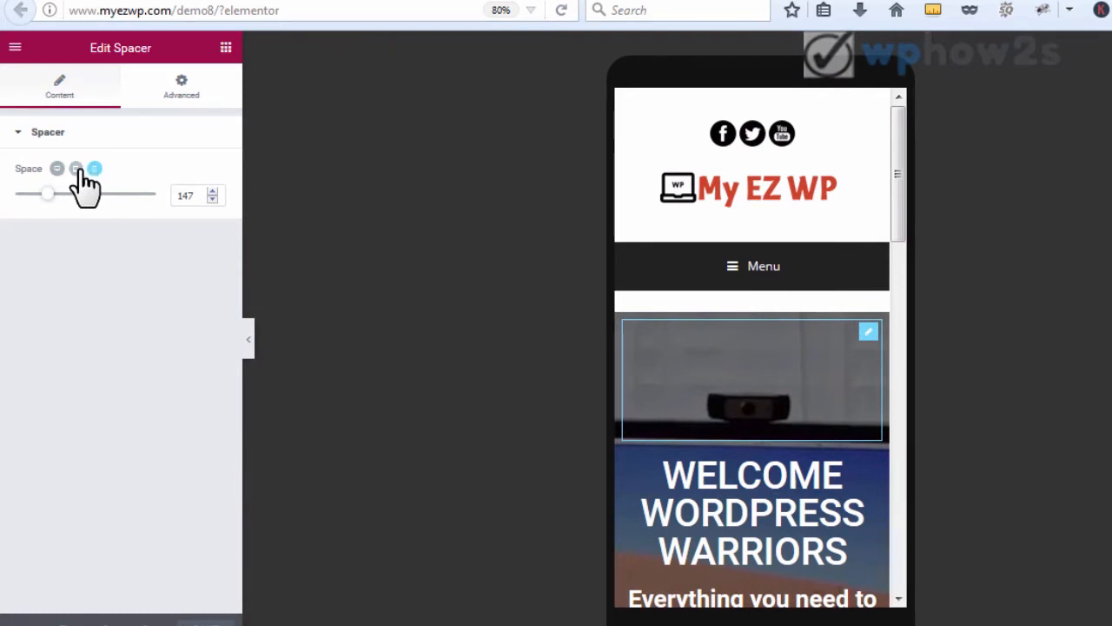
pyautogui.click(75, 169)
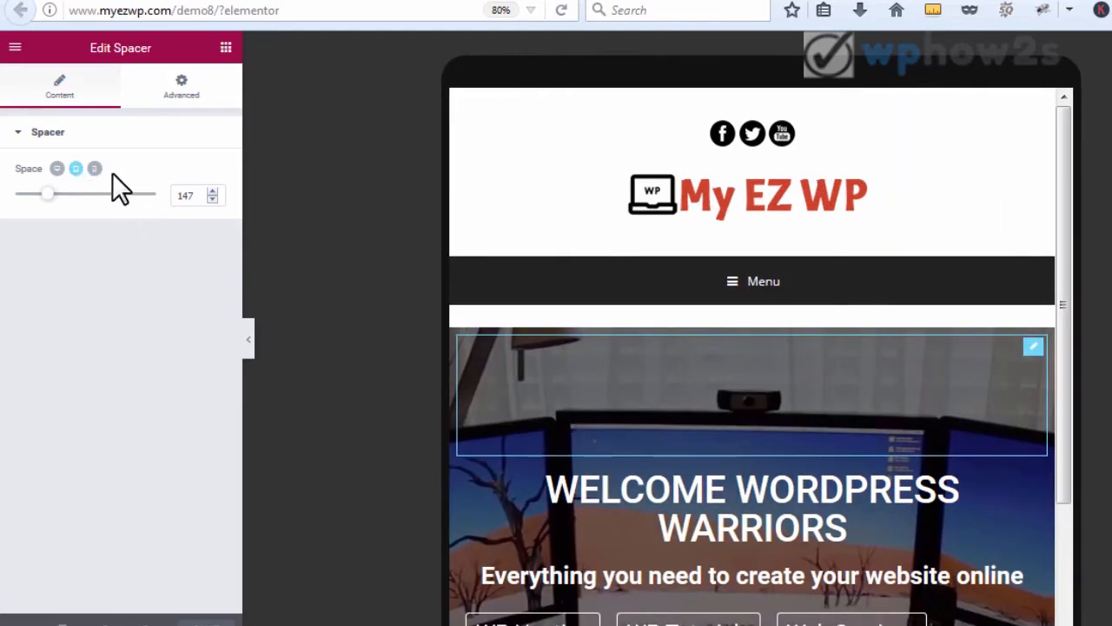
pyautogui.click(95, 168)
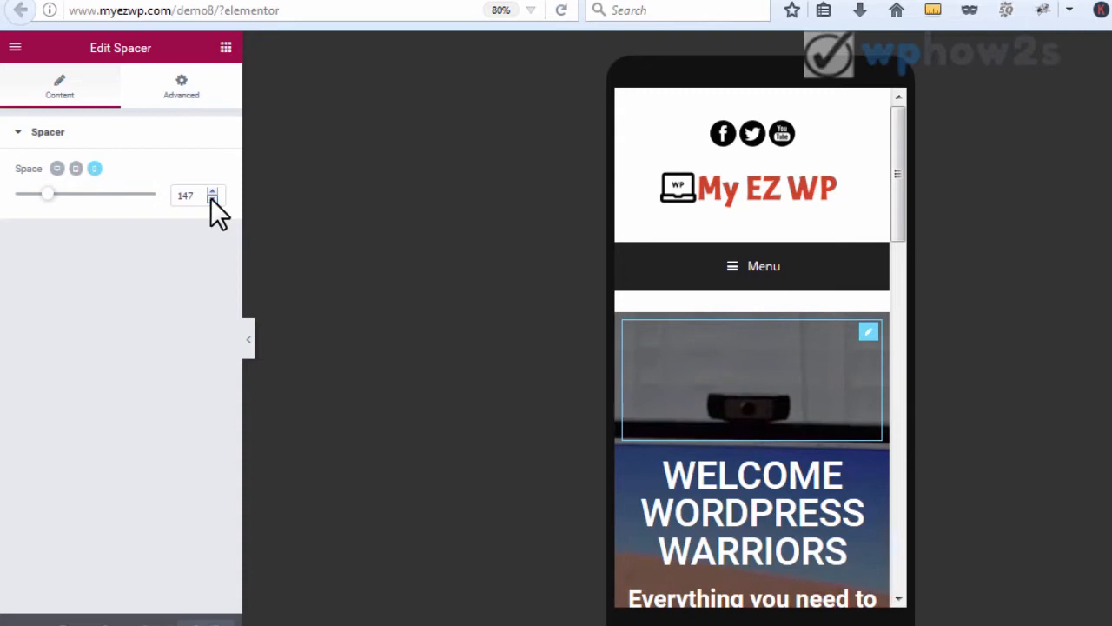
pyautogui.moveTo(211, 198); pyautogui.dragTo(211, 199)
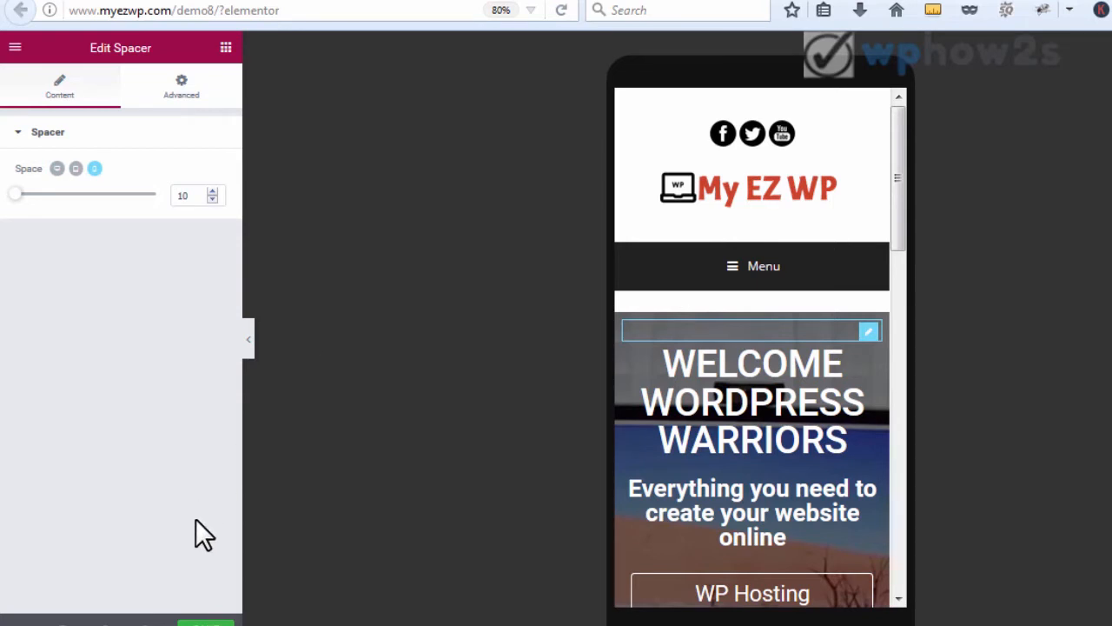
# Step: Compare the spacer's tablet layout with its mobile layout, and save the page
pyautogui.click(76, 169)
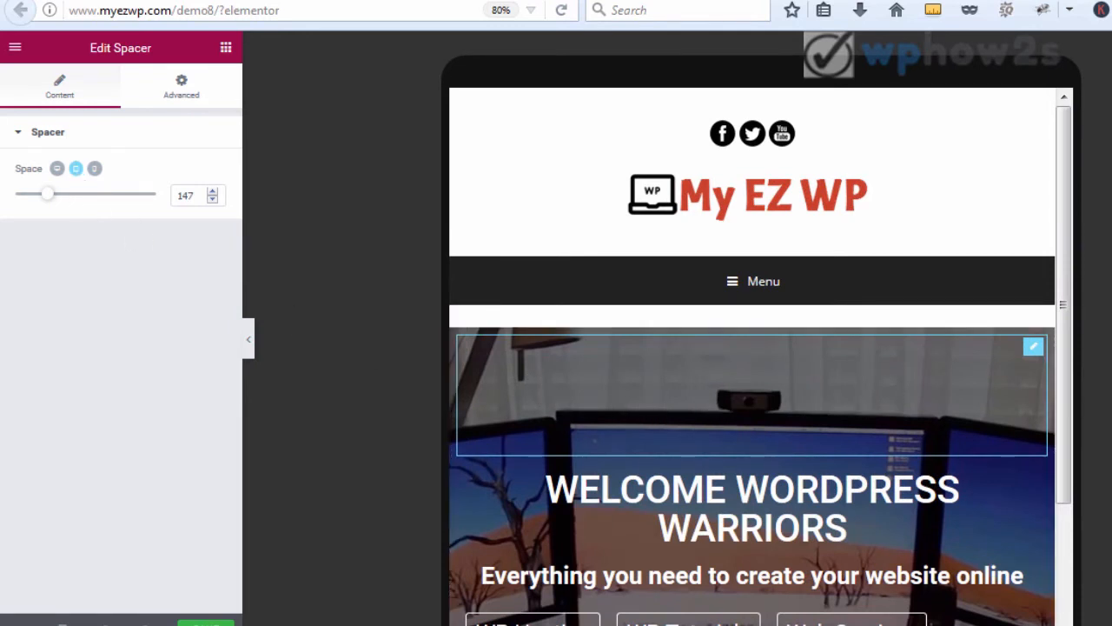
pyautogui.scroll(-4, 751, 348)
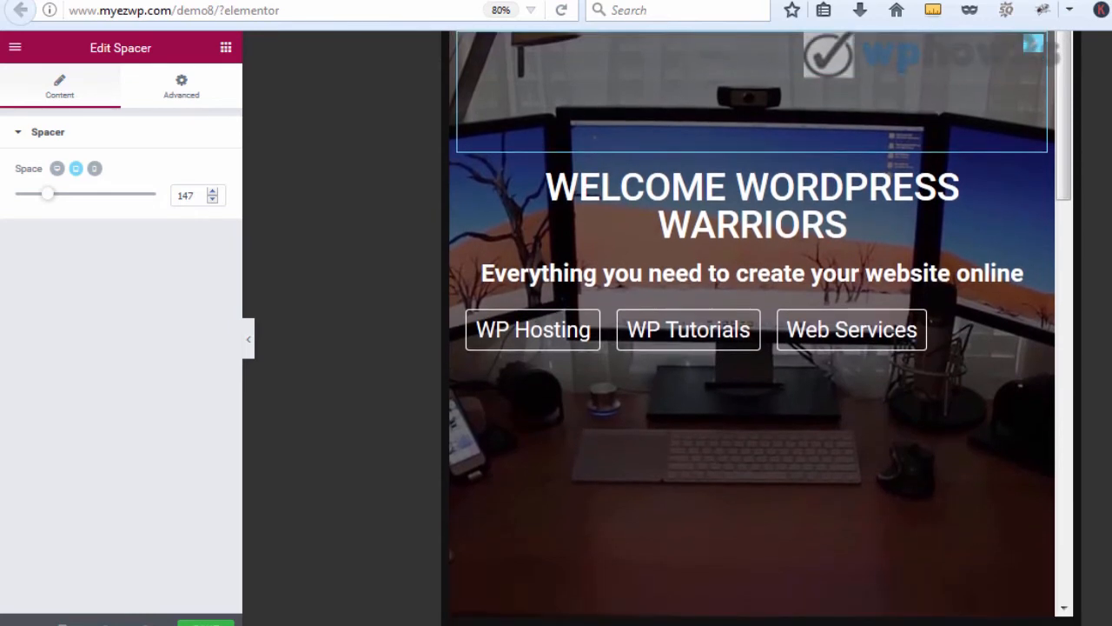
pyautogui.scroll(2, 752, 348)
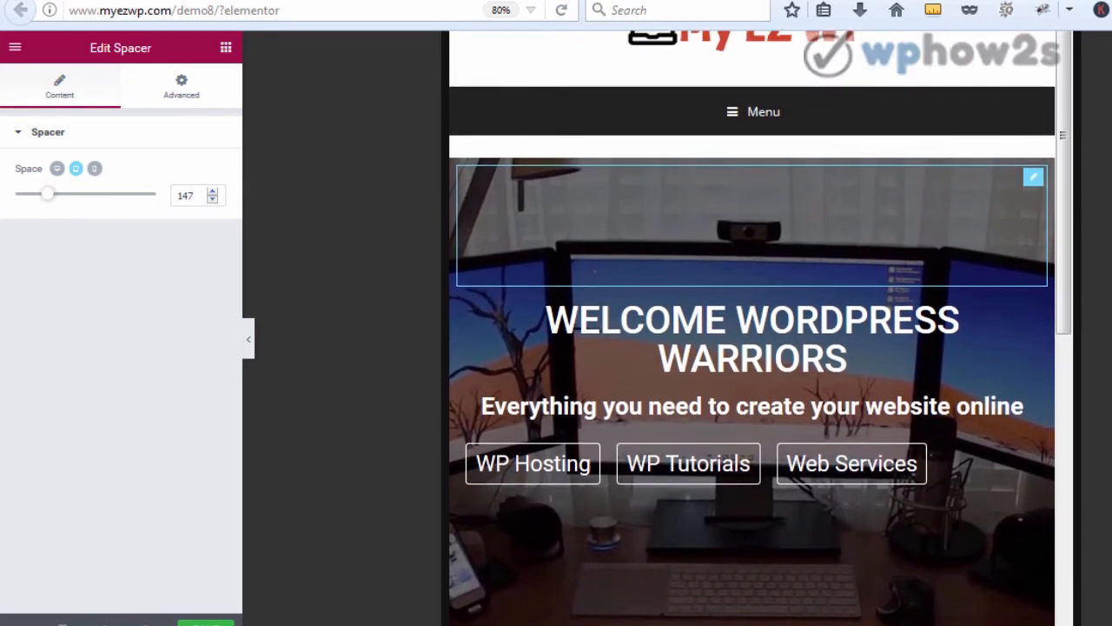
pyautogui.scroll(1, 751, 347)
pyautogui.scroll(-2, 751, 348)
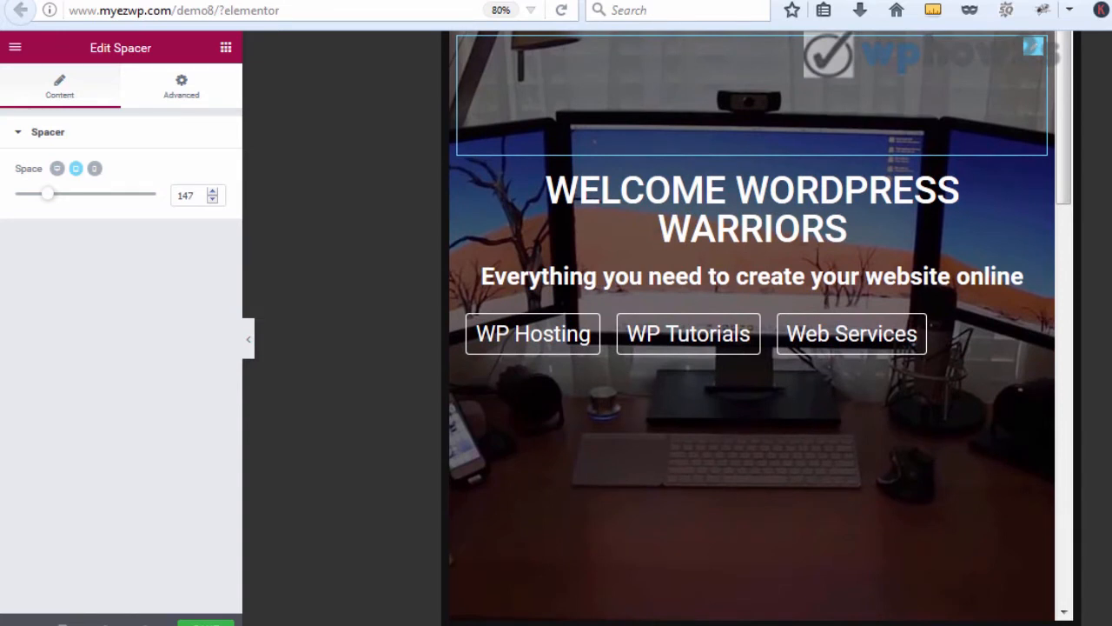
pyautogui.scroll(2, 752, 348)
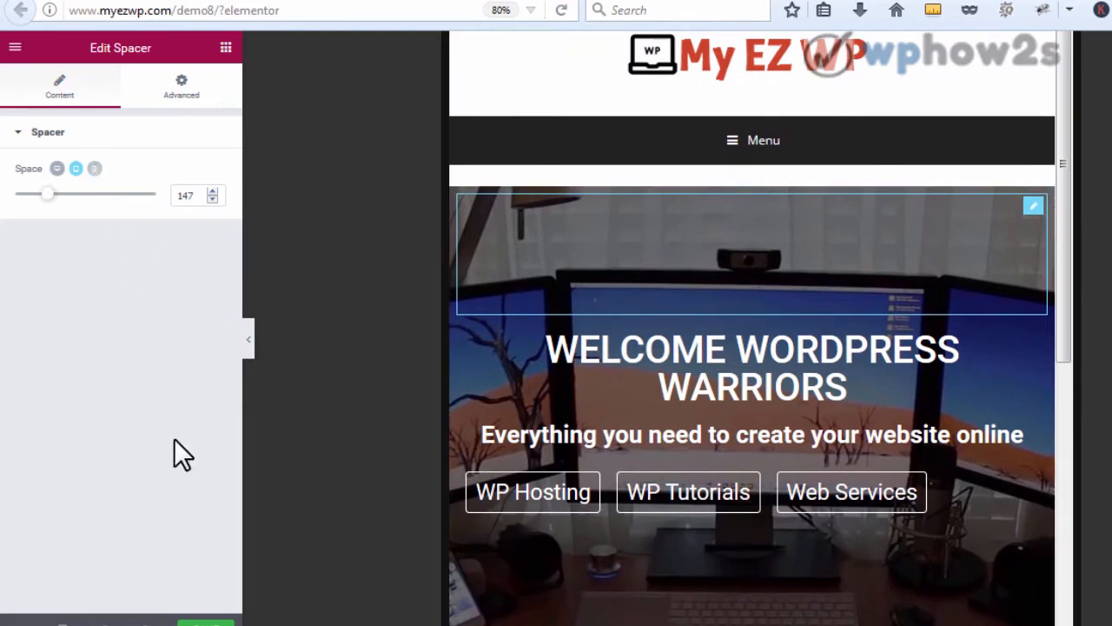
pyautogui.click(93, 169)
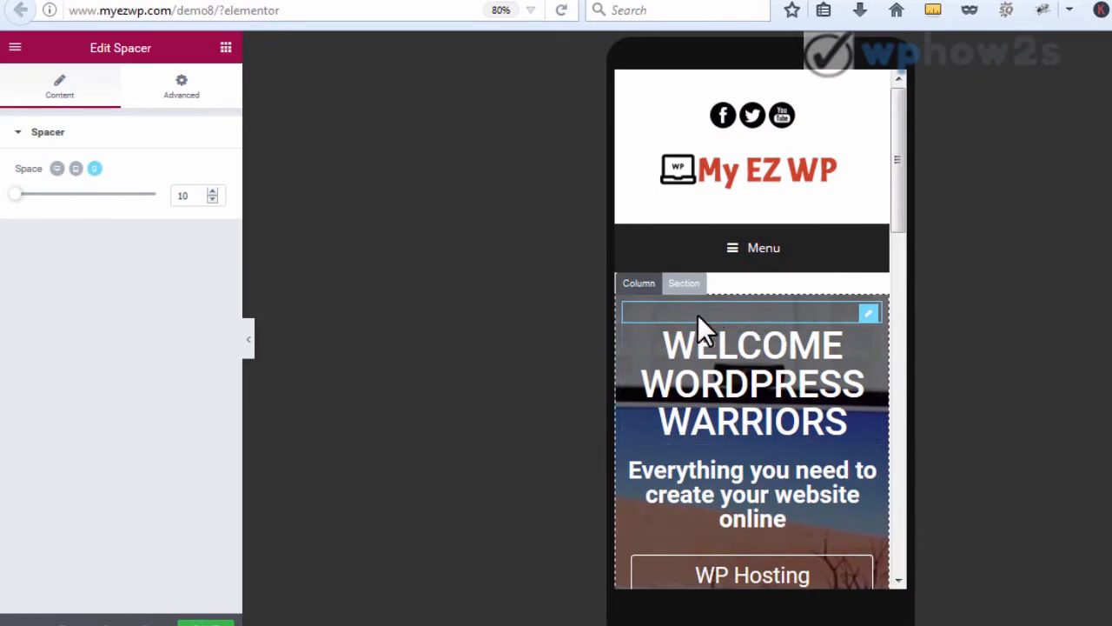
pyautogui.click(193, 622)
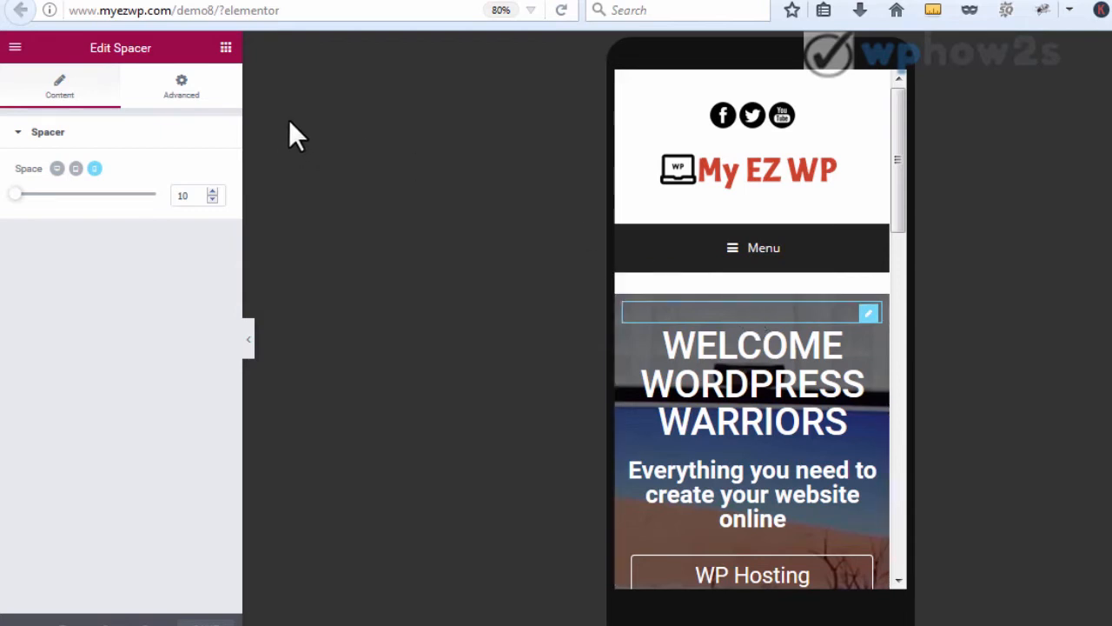
# Step: Return to the desktop preview and duplicate the whole hero section
pyautogui.click(226, 48)
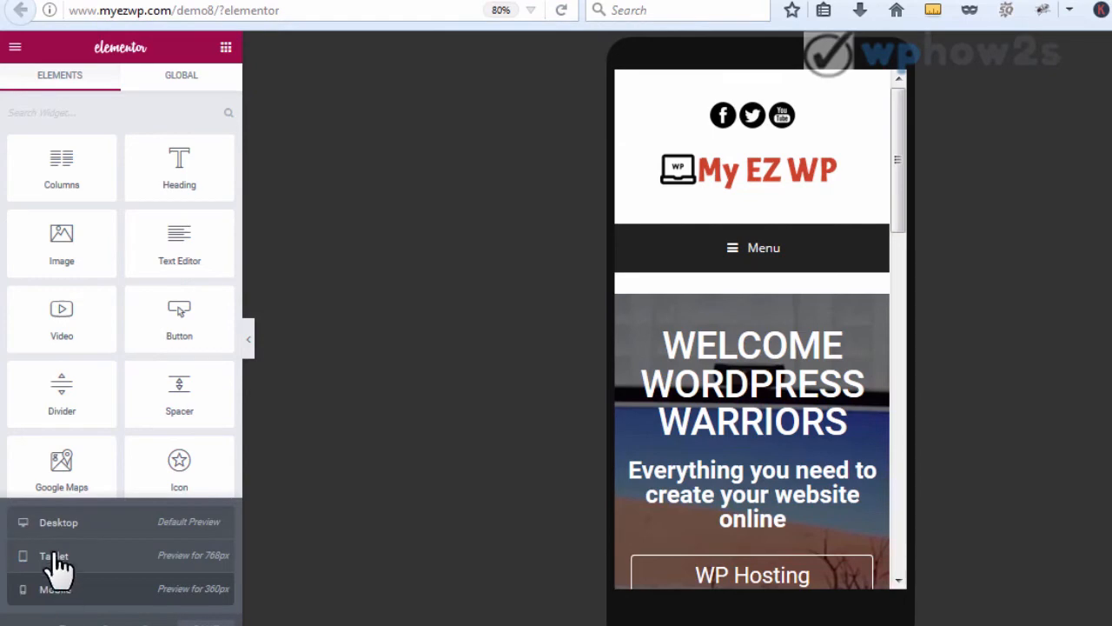
pyautogui.click(64, 522)
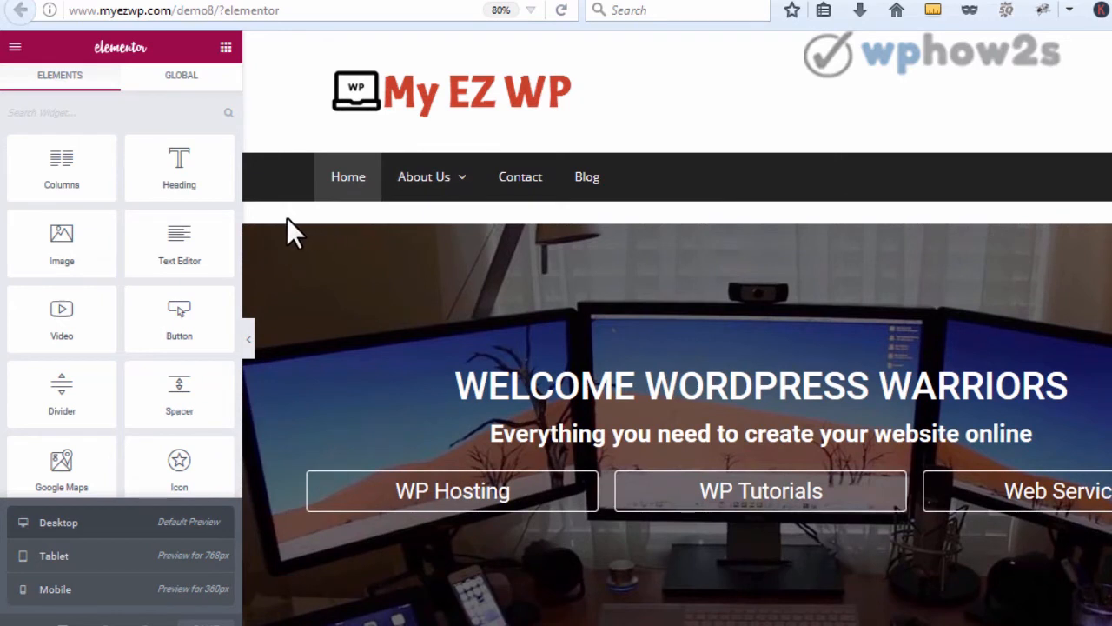
pyautogui.moveTo(276, 220)
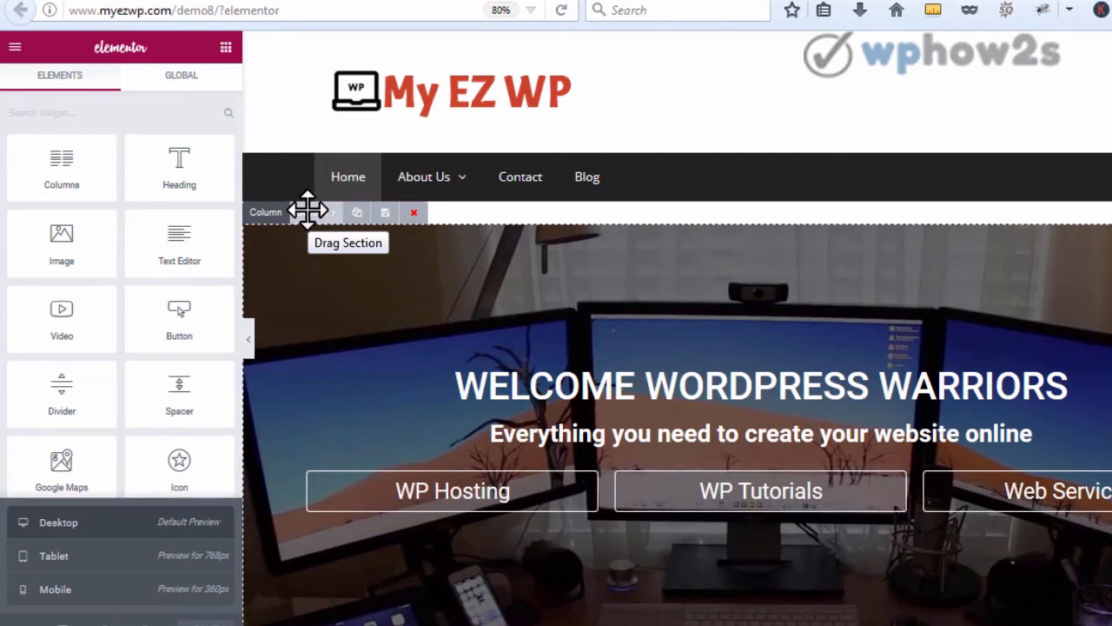
pyautogui.click(357, 216)
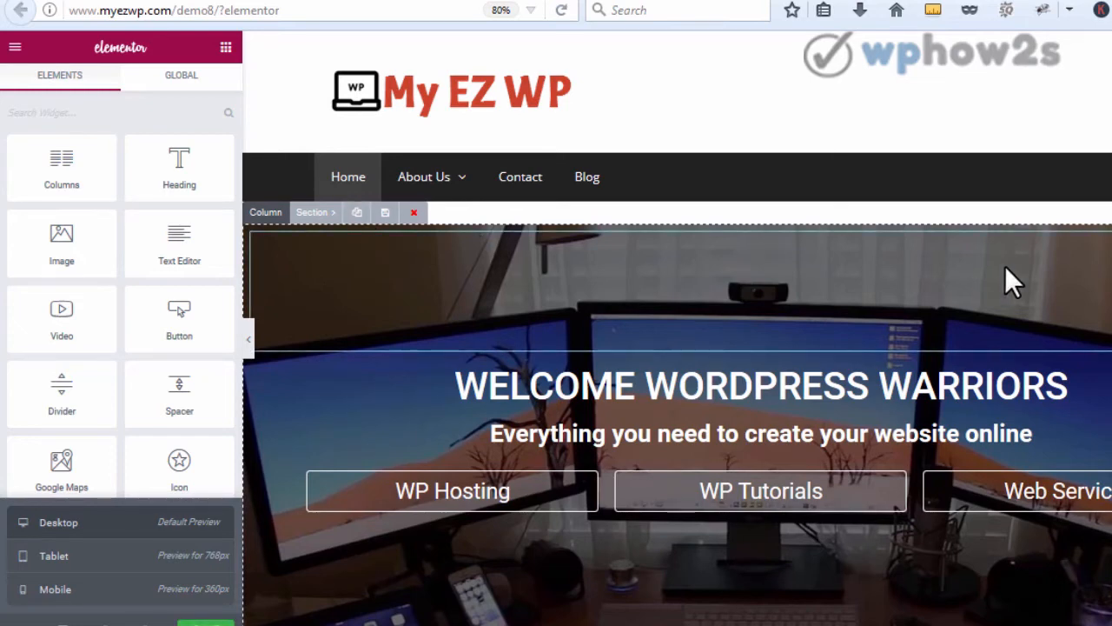
# Step: Hide the duplicated lower hero section on desktop in its responsive visibility settings, and save the page
pyautogui.scroll(-8, 677, 328)
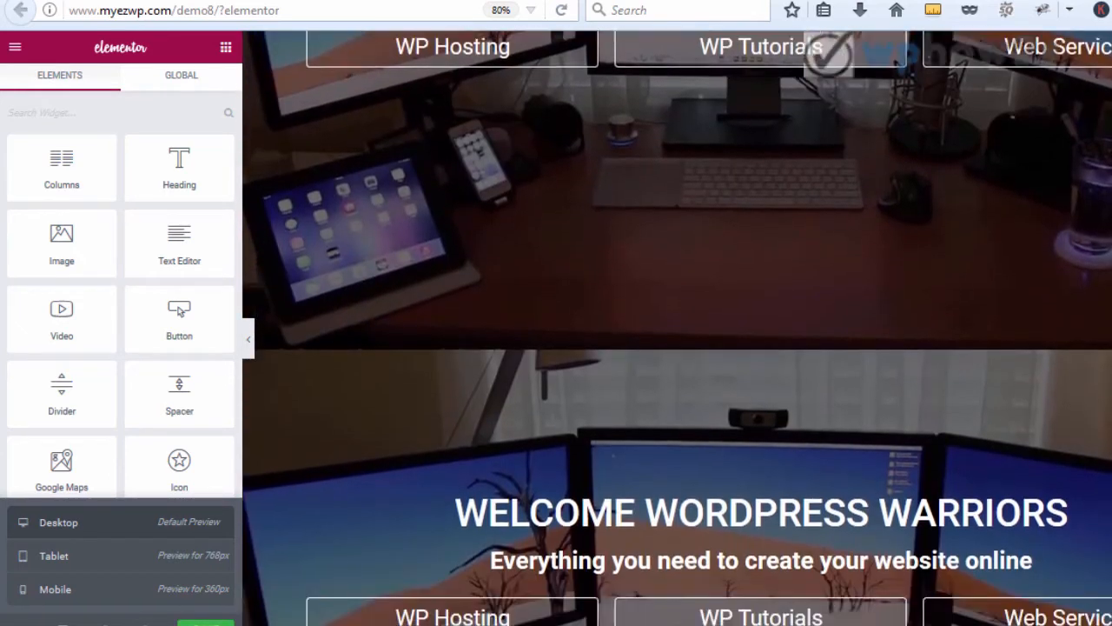
pyautogui.scroll(2, 677, 327)
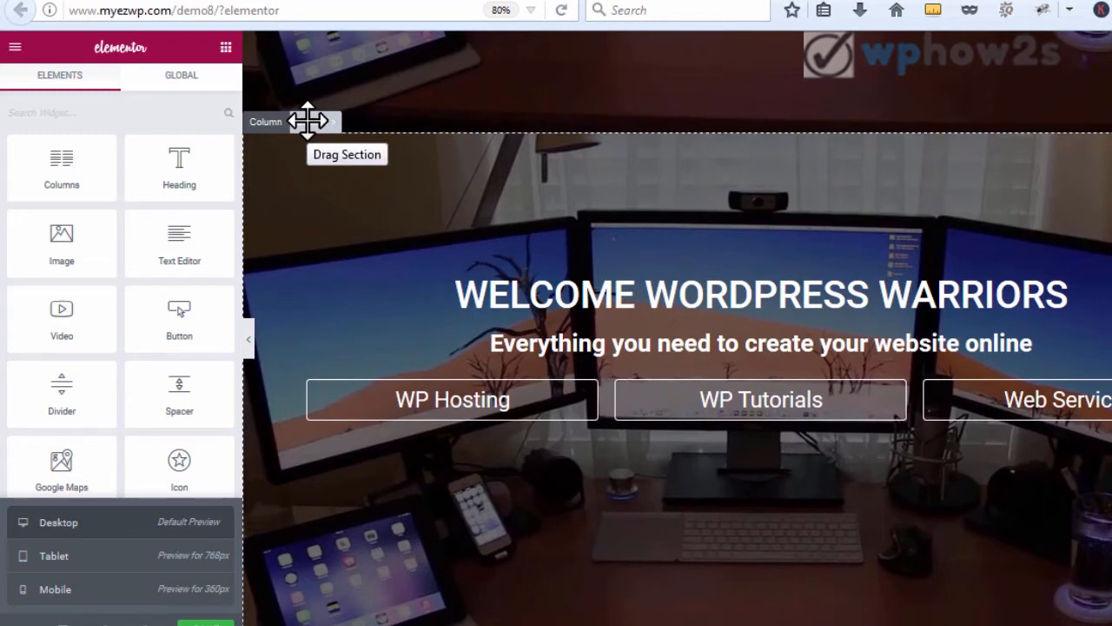
pyautogui.click(309, 122)
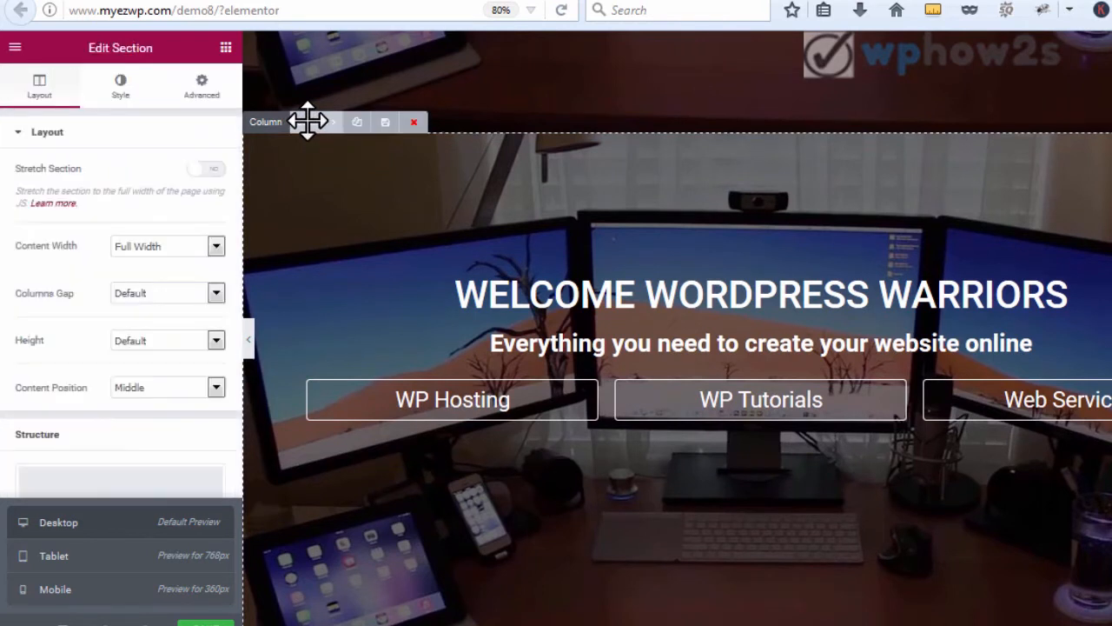
pyautogui.click(209, 102)
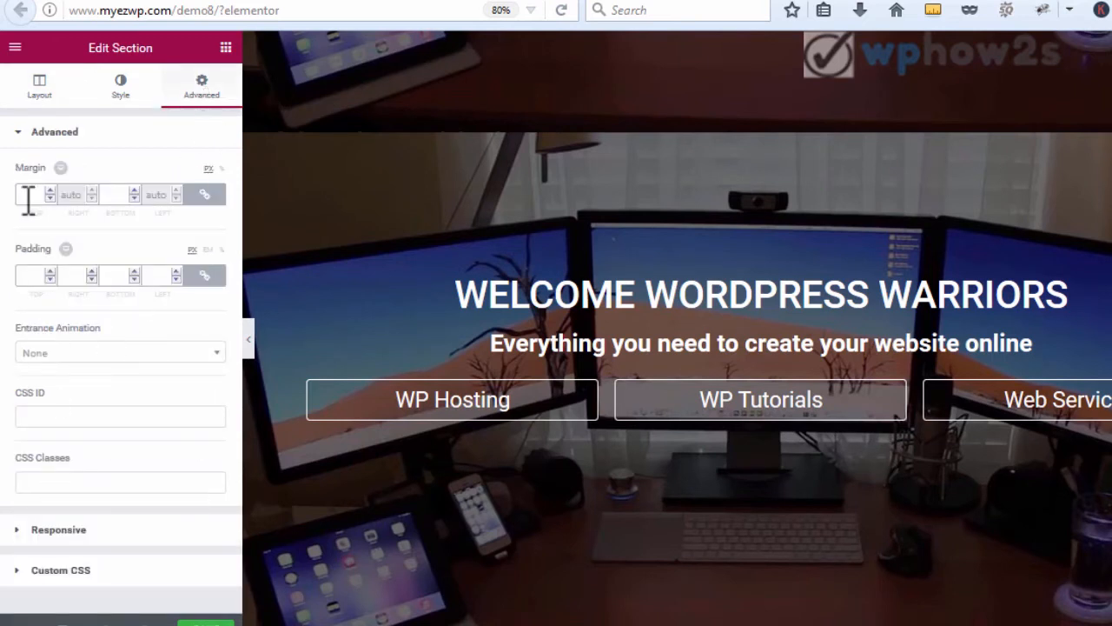
pyautogui.click(17, 135)
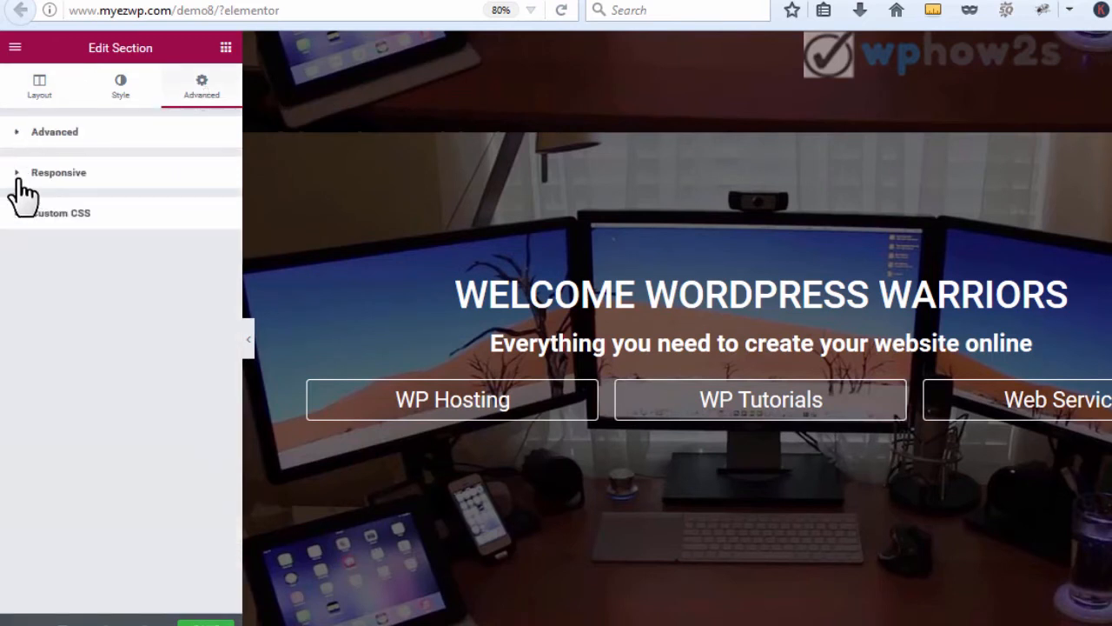
pyautogui.click(19, 178)
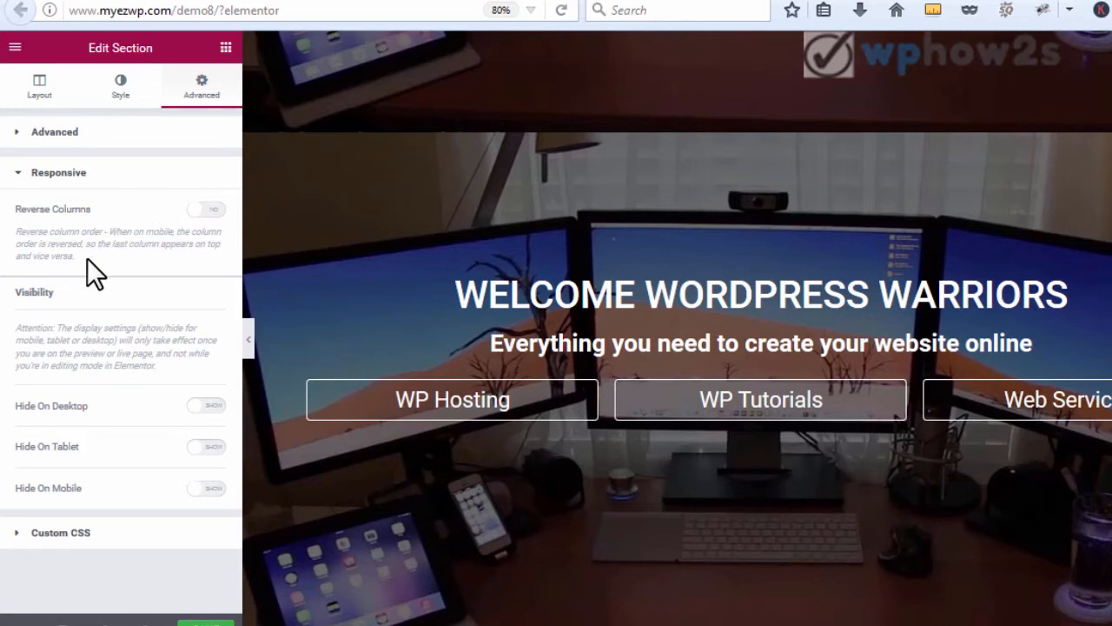
pyautogui.click(213, 409)
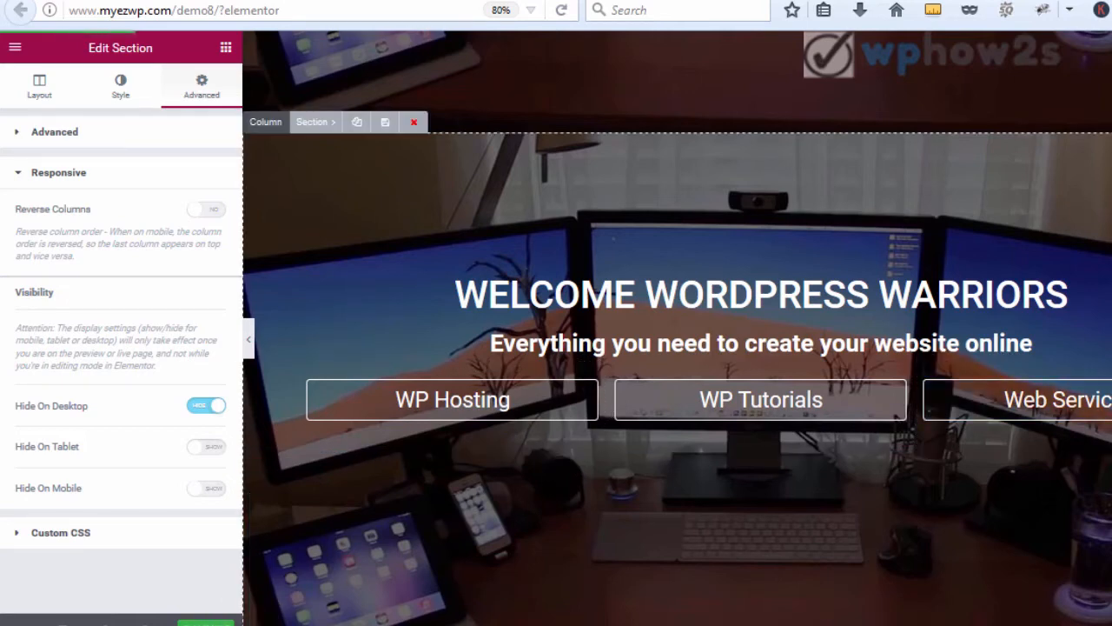
pyautogui.scroll(2, 678, 347)
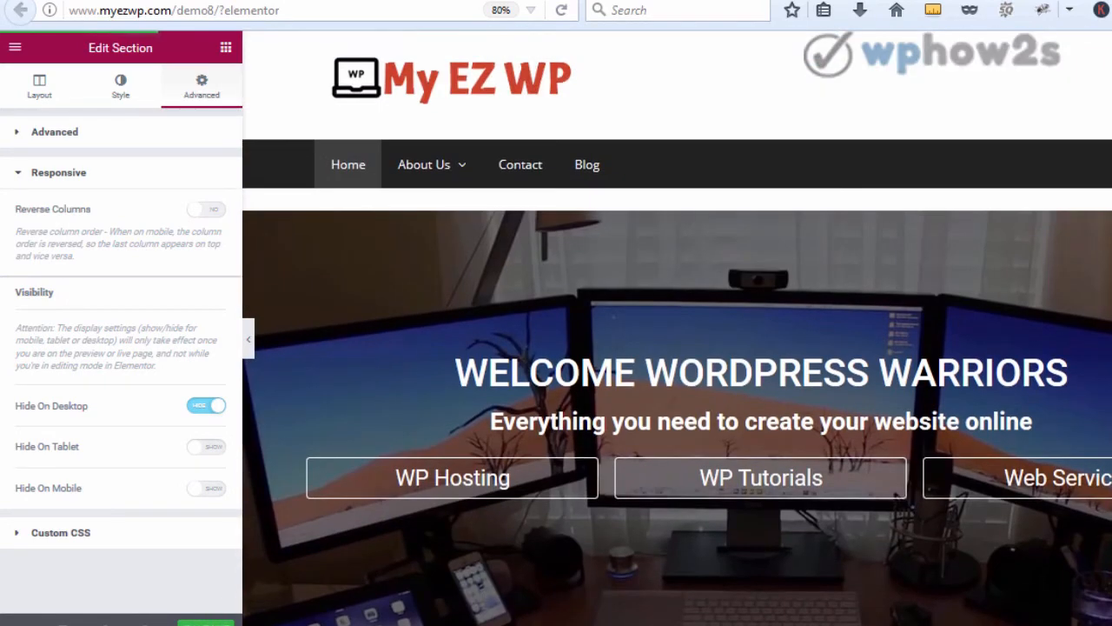
pyautogui.hotkey('ctrl', 's')
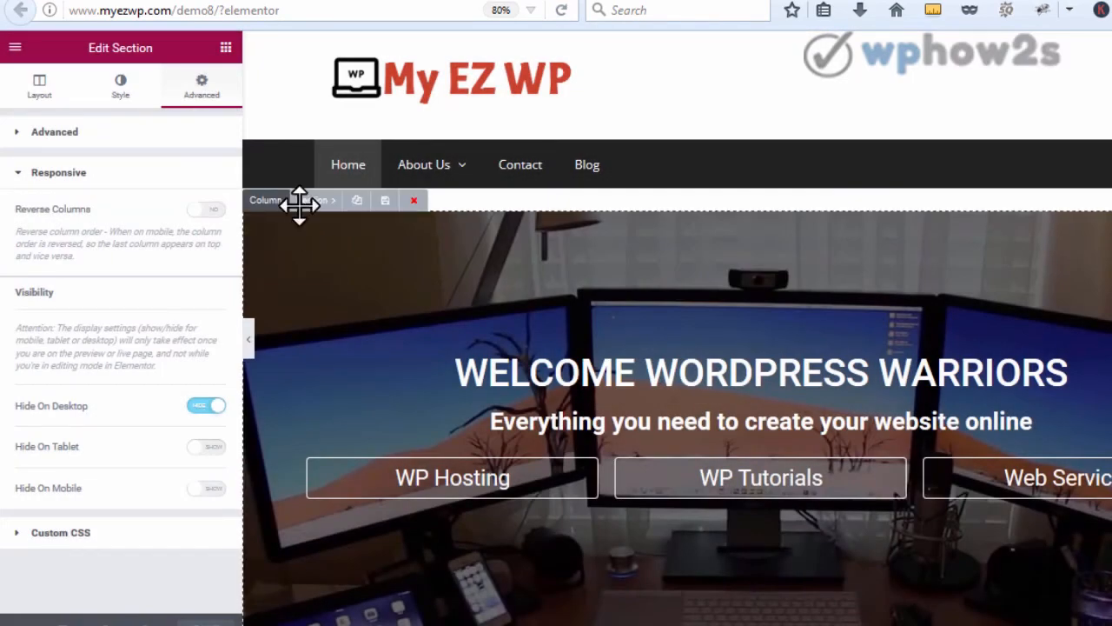
# Step: Hide the original upper hero section on mobile in its responsive visibility settings, and save the page
pyautogui.click(308, 200)
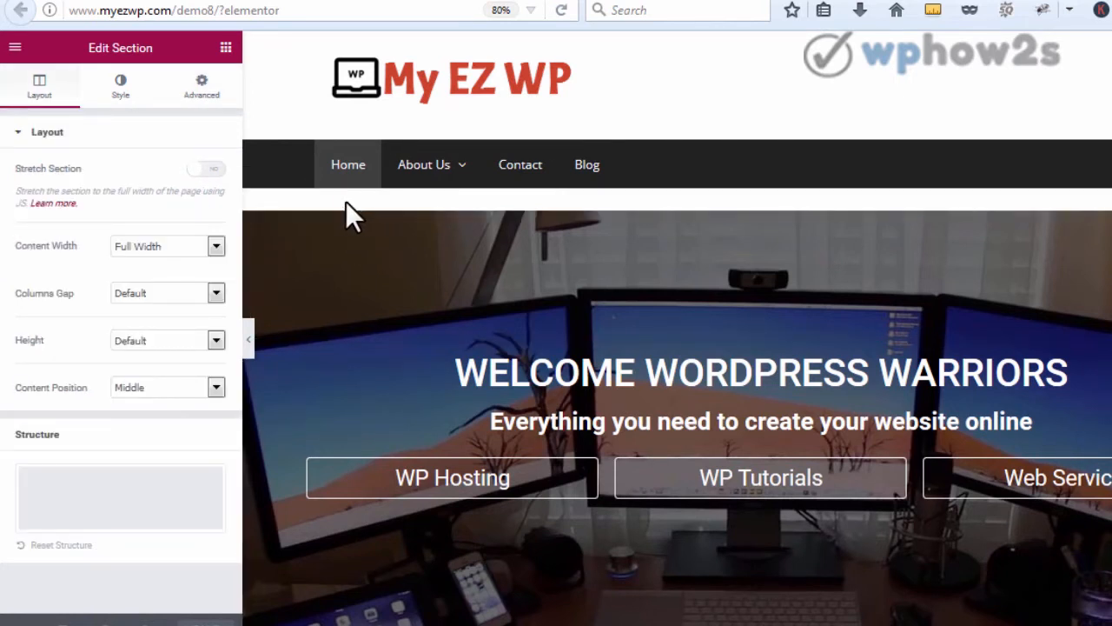
pyautogui.click(210, 97)
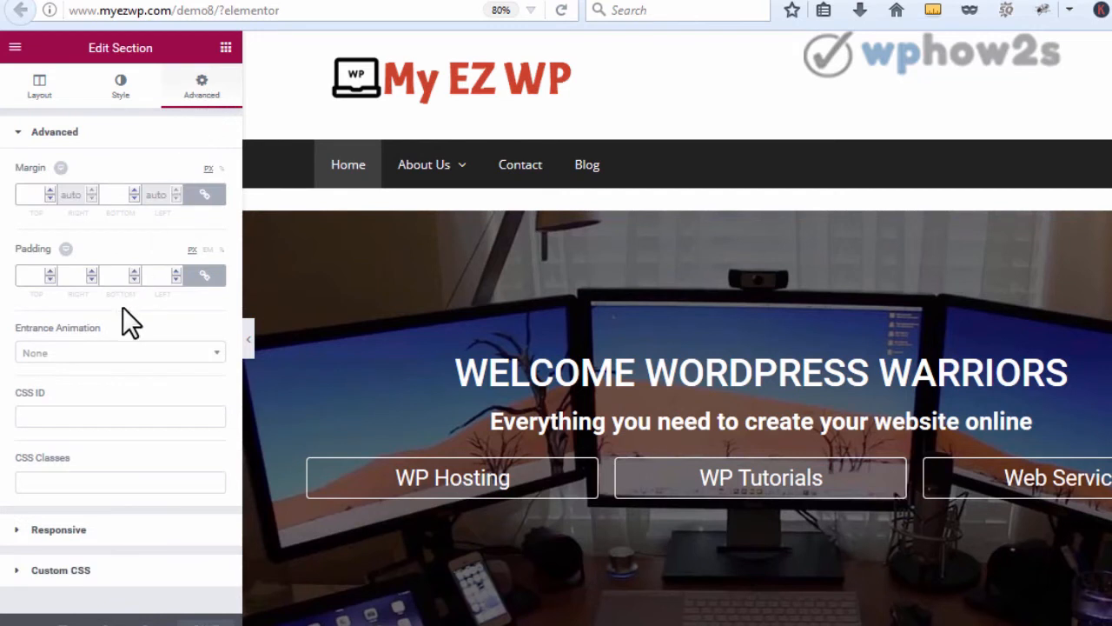
pyautogui.click(22, 132)
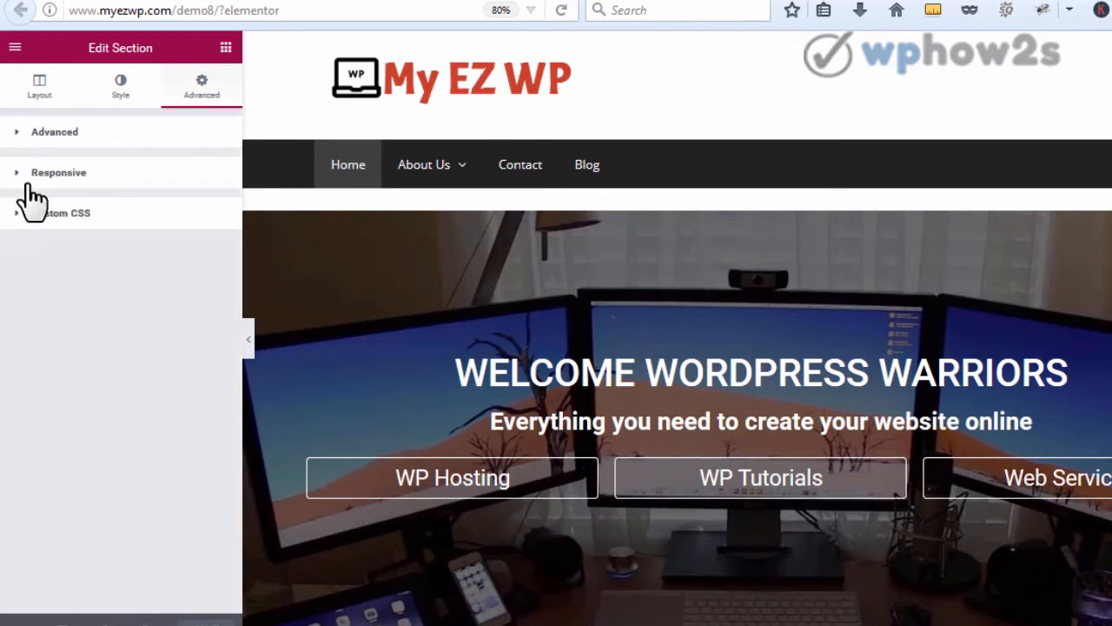
pyautogui.click(17, 178)
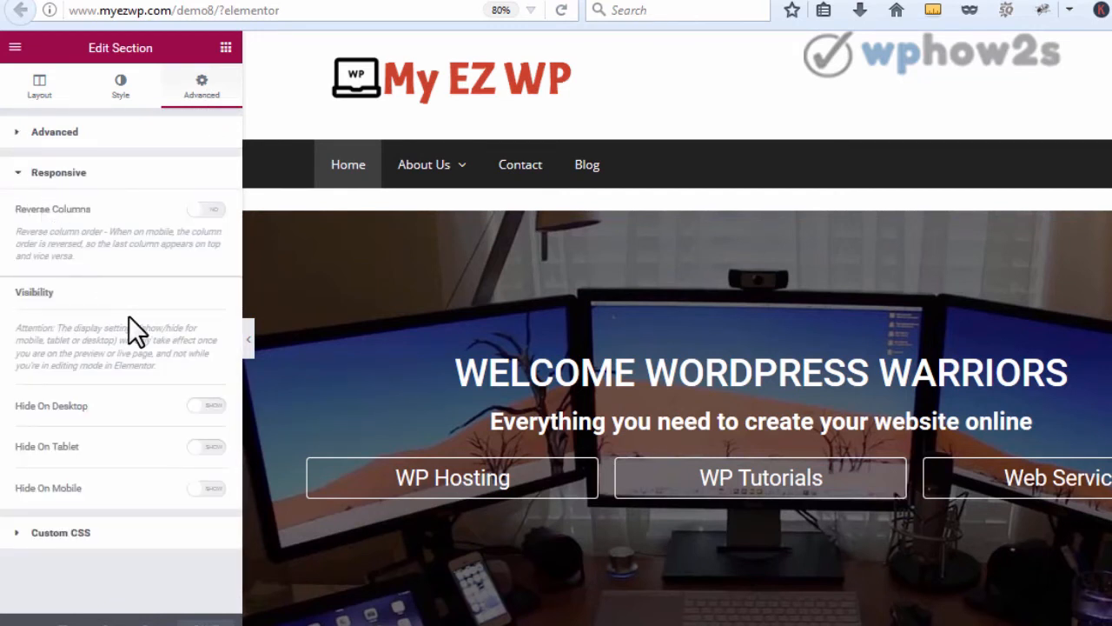
pyautogui.click(205, 448)
pyautogui.click(205, 489)
pyautogui.click(200, 447)
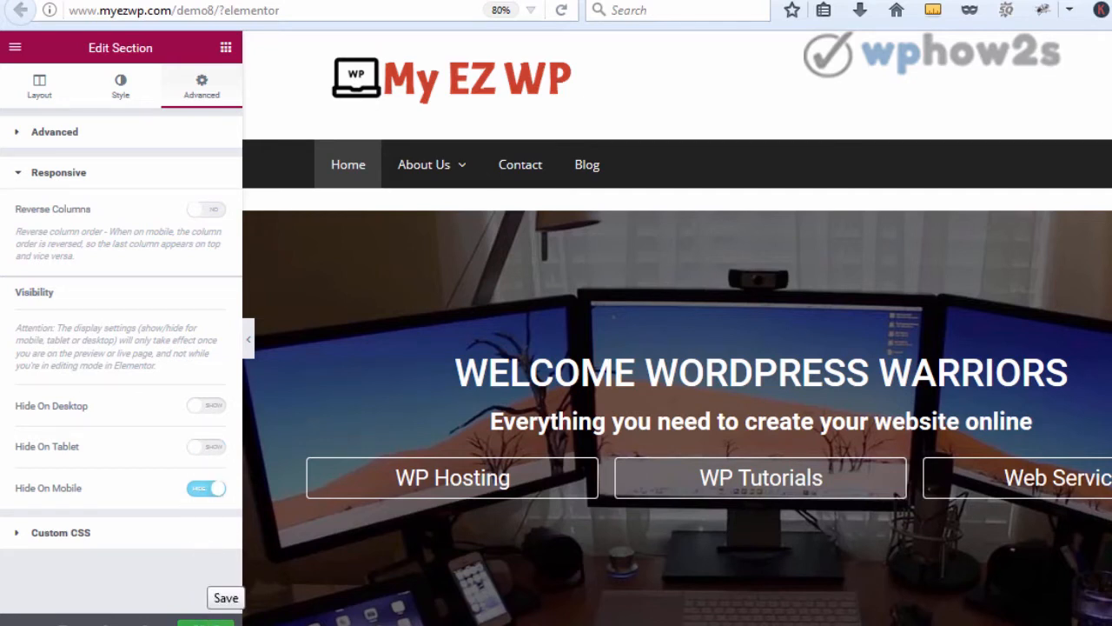
pyautogui.click(205, 620)
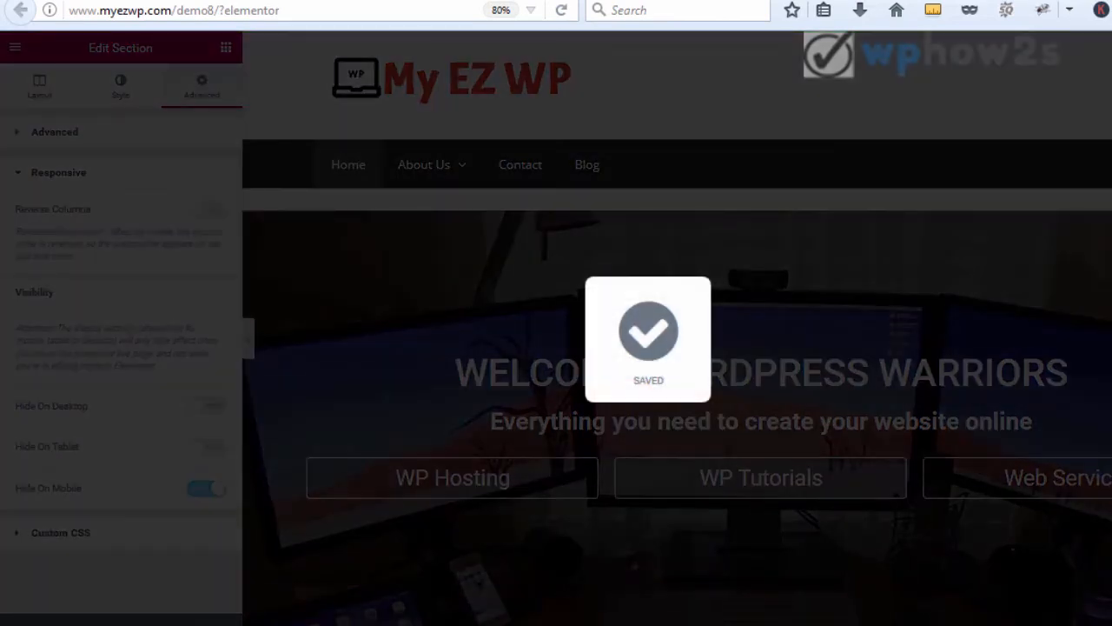
# Step: Hide the duplicated lower hero section on tablet in its responsive visibility settings, and save the page
pyautogui.scroll(-6, 498, 316)
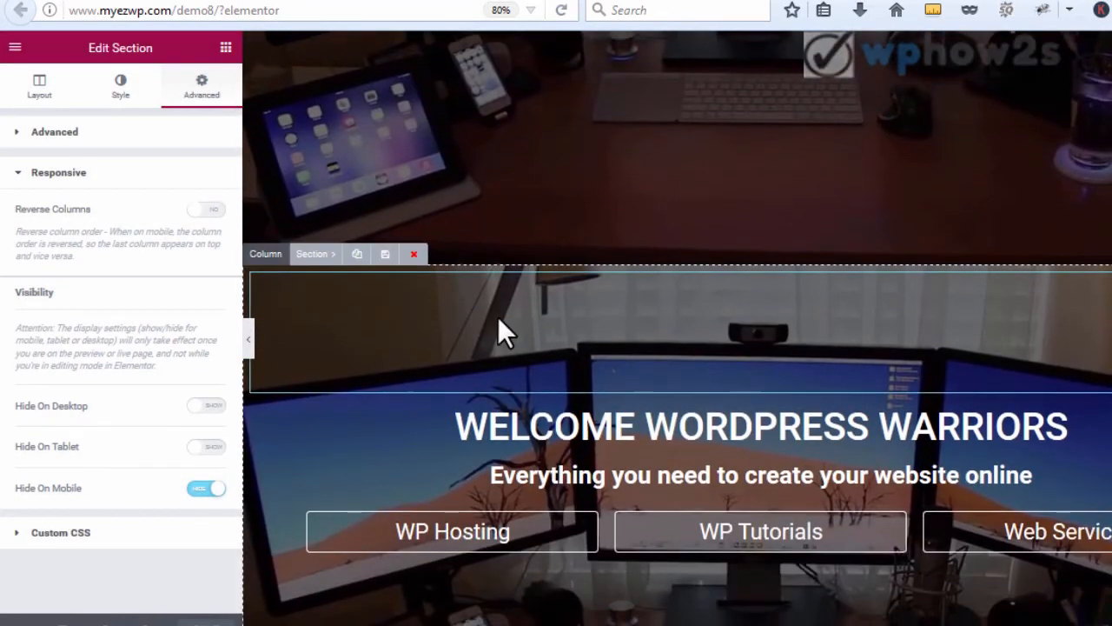
pyautogui.click(316, 254)
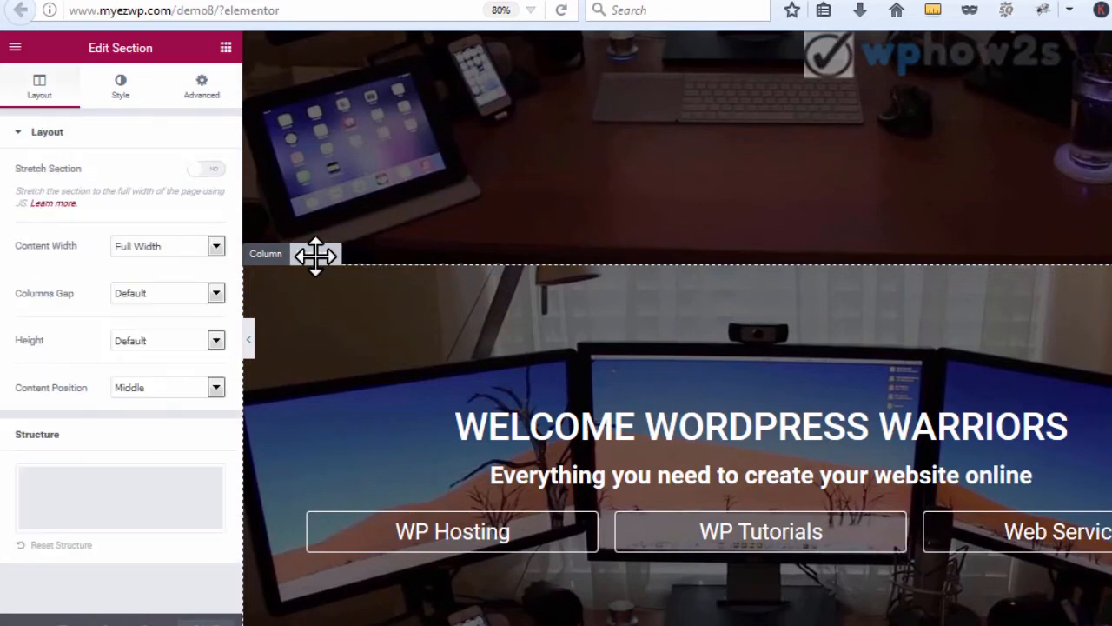
pyautogui.click(200, 87)
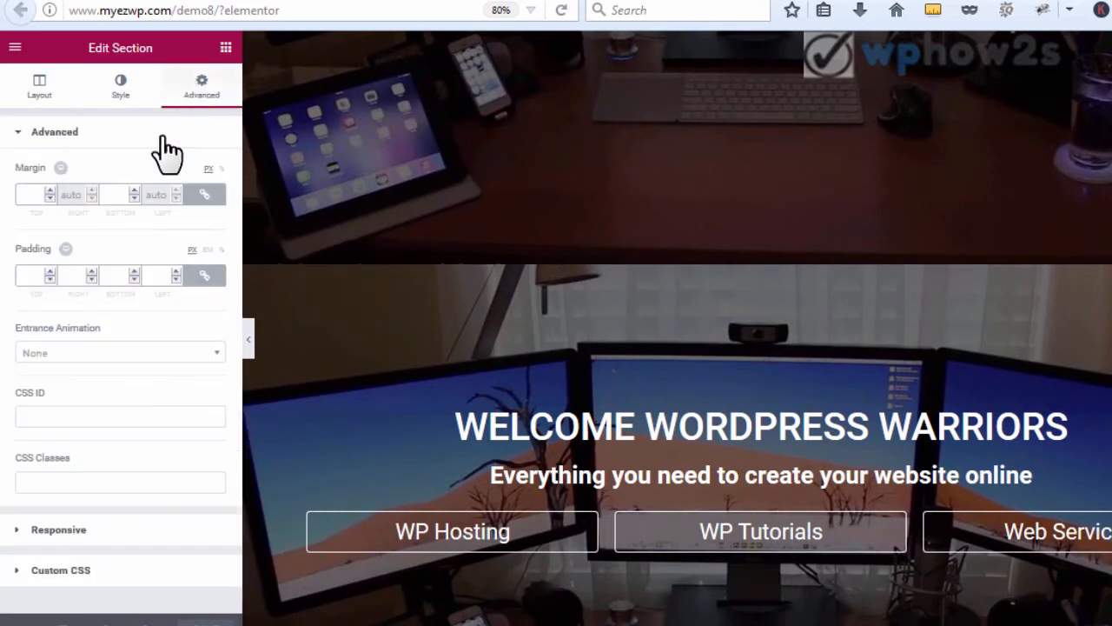
pyautogui.click(18, 131)
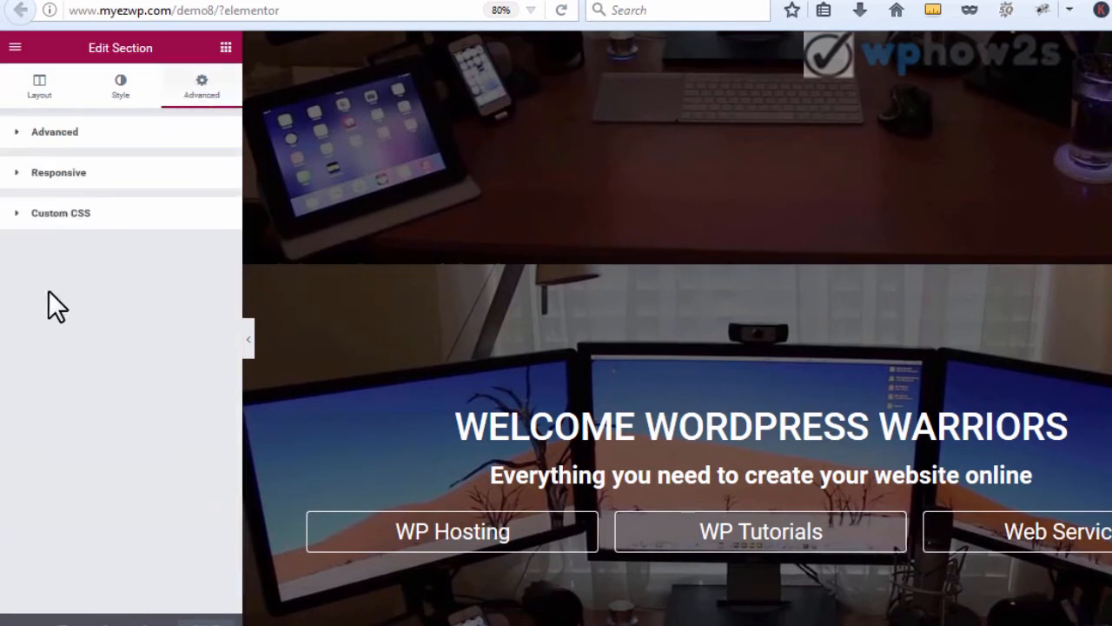
pyautogui.click(15, 178)
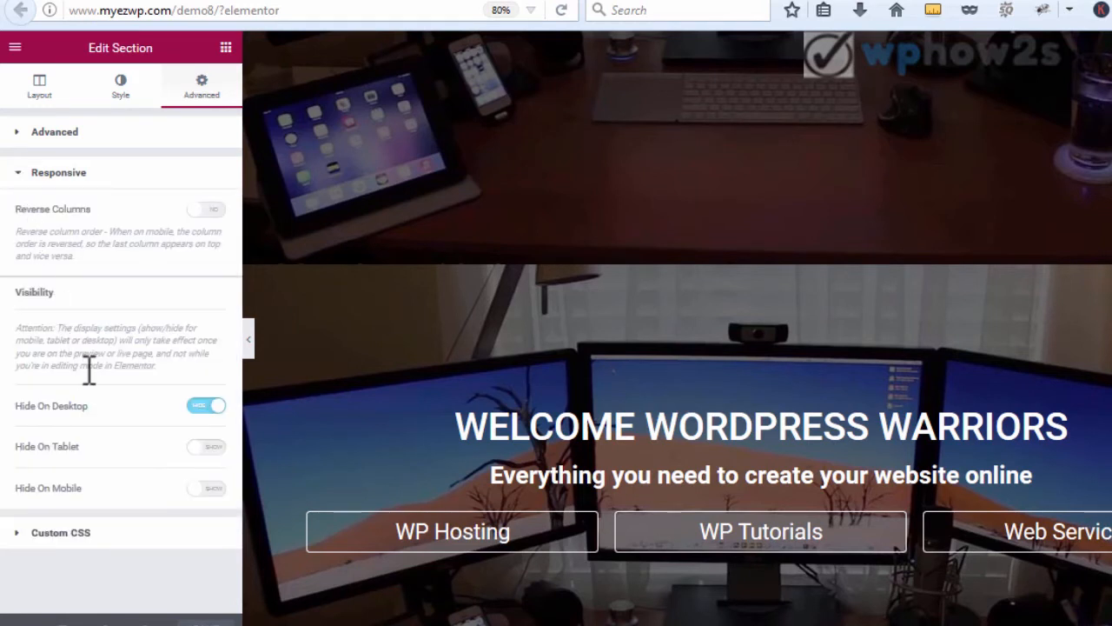
pyautogui.click(206, 448)
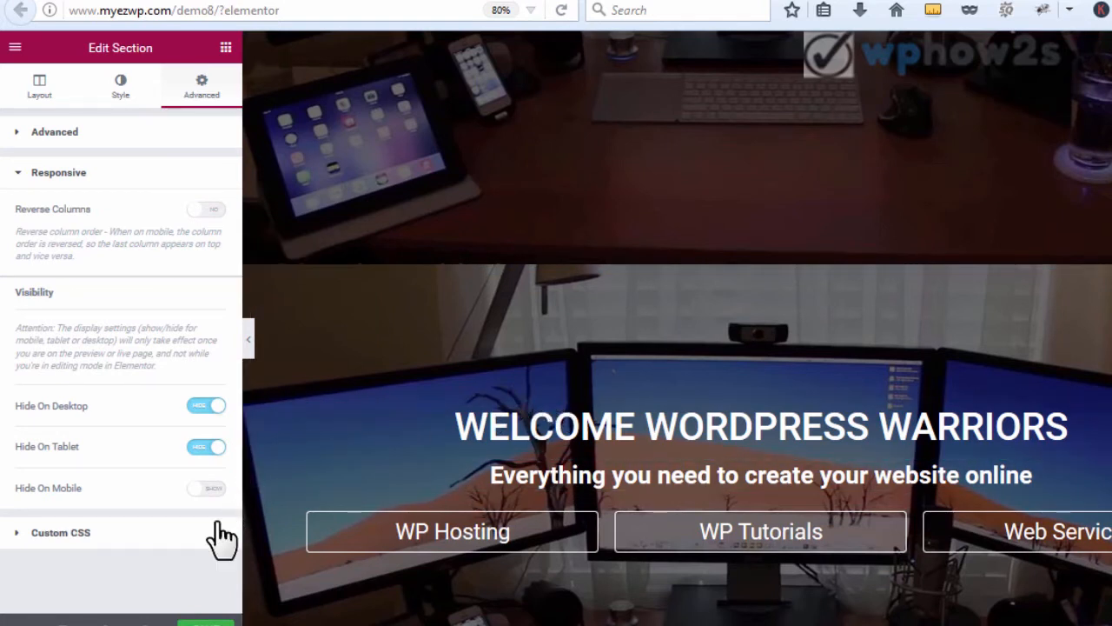
pyautogui.click(200, 615)
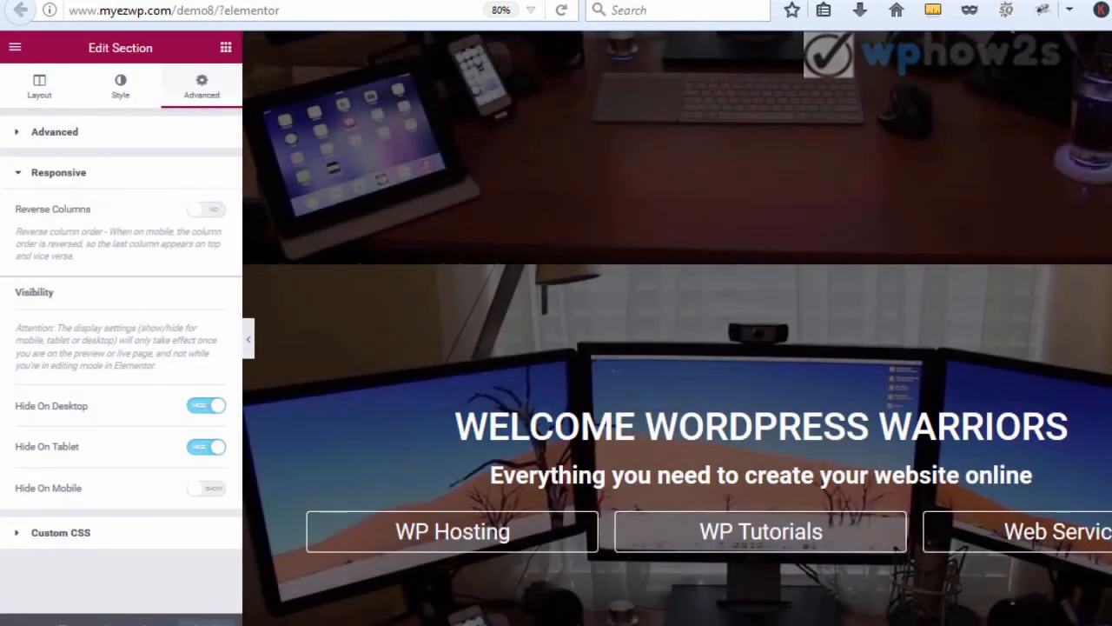
# Step: Switch to the mobile preview and set the upper hero section's bottom spacer to a space of 22
pyautogui.click(63, 624)
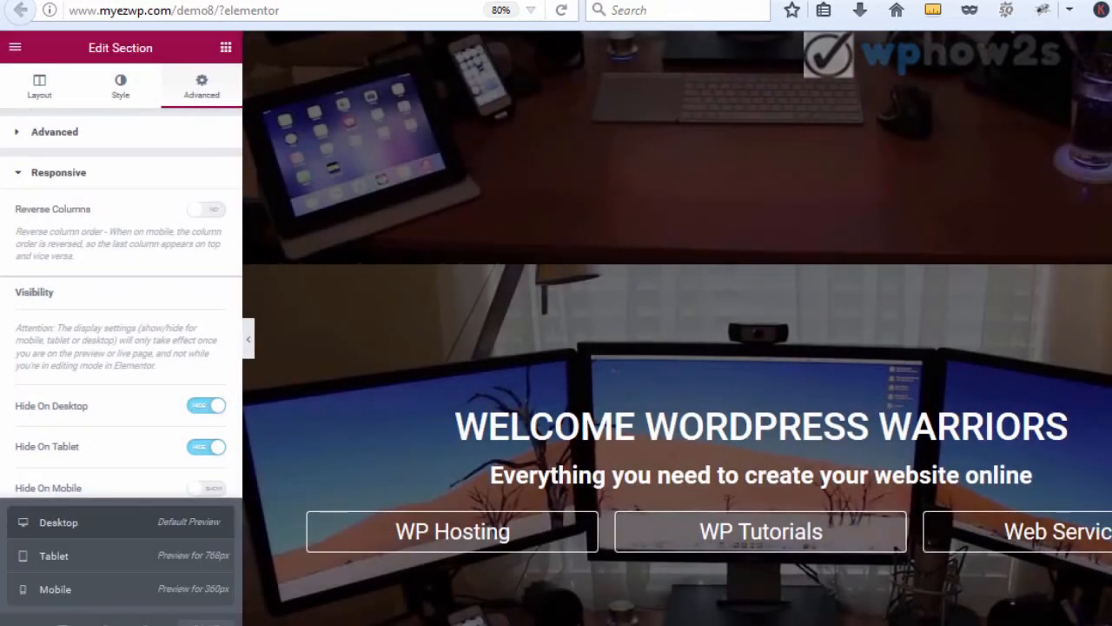
pyautogui.click(105, 589)
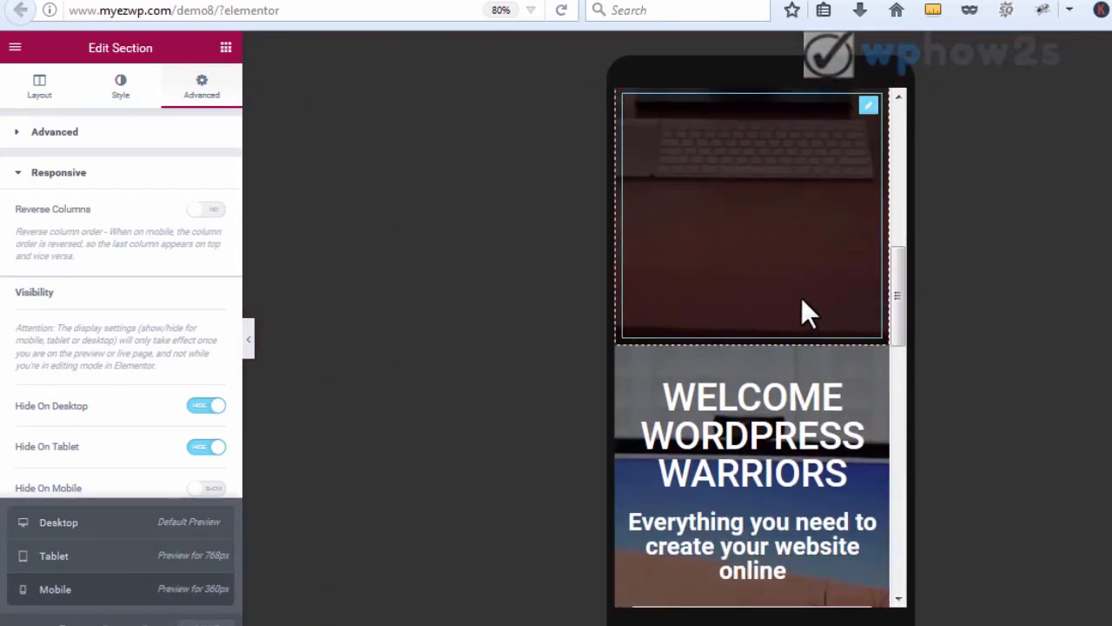
pyautogui.click(786, 242)
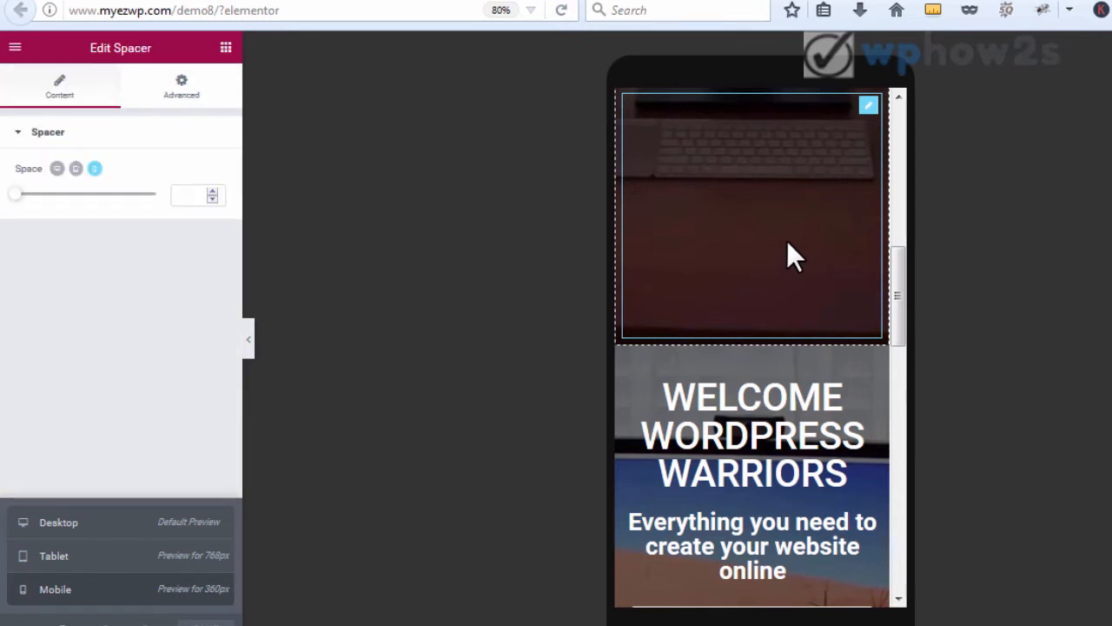
pyautogui.click(211, 199)
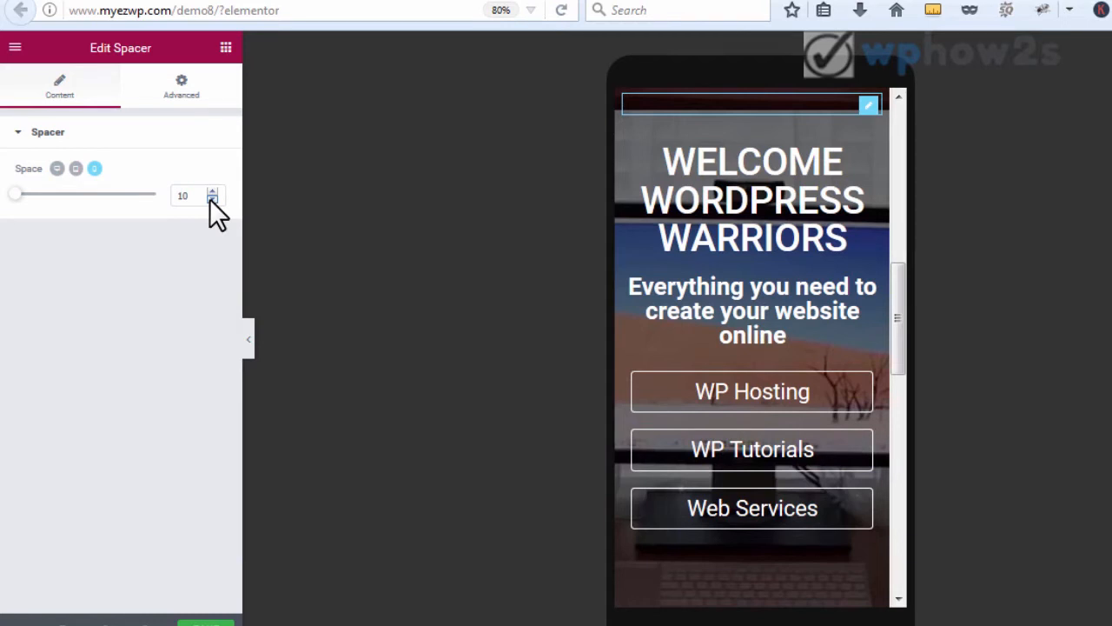
pyautogui.click(213, 192)
pyautogui.click(212, 191)
pyautogui.click(212, 191)
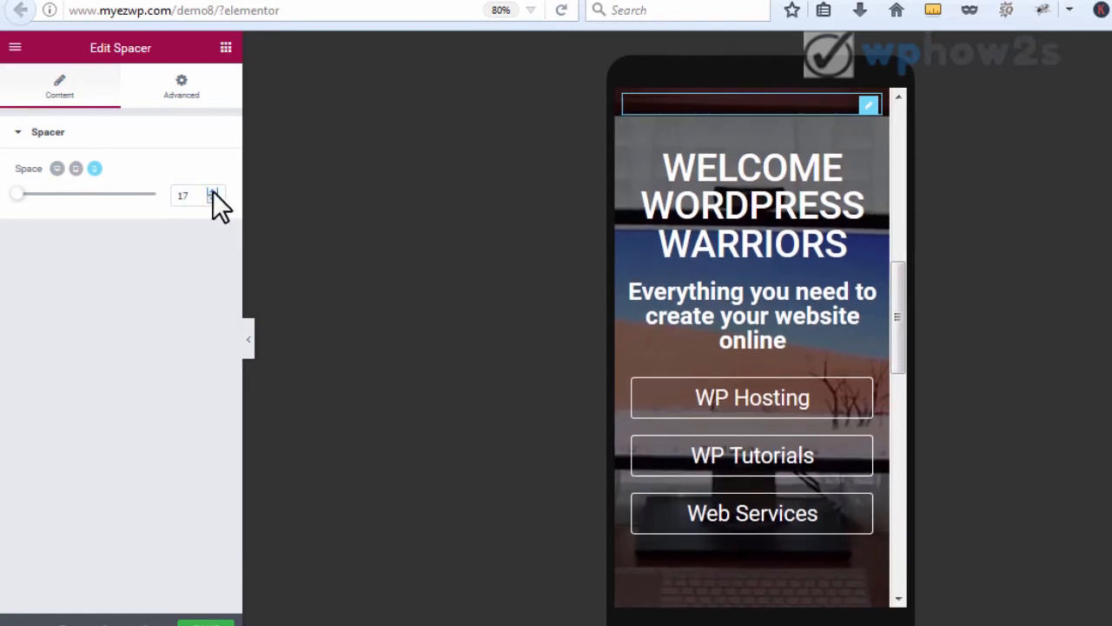
pyautogui.click(213, 192)
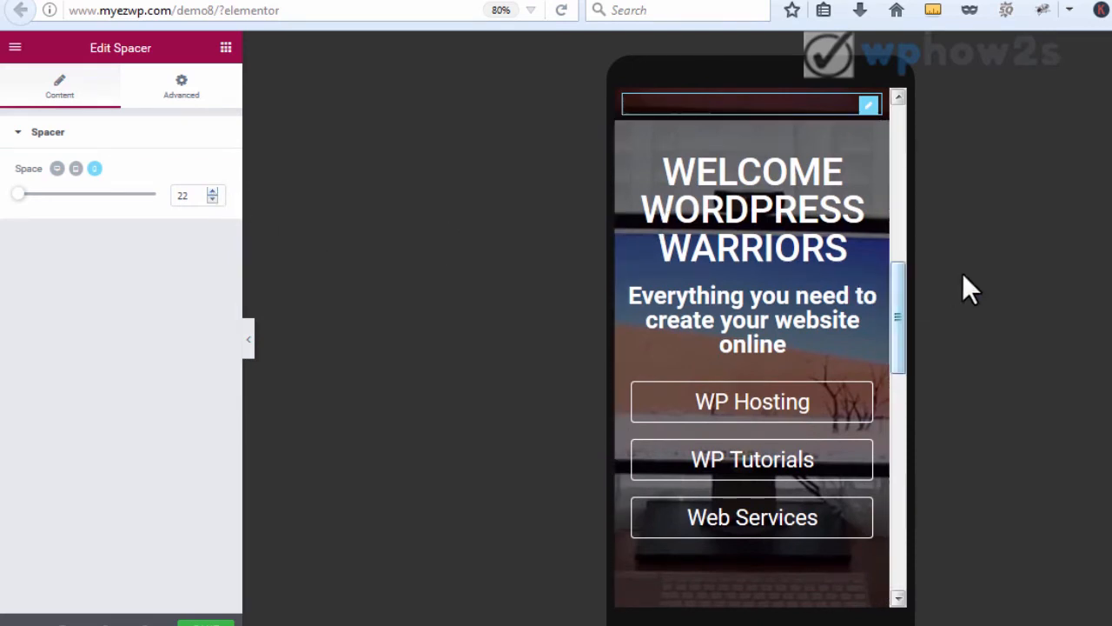
# Step: Set the typography size of the lower section's "WELCOME WORDPRESS WARRIORS" heading to 36 px for mobile
pyautogui.scroll(-1, 756, 339)
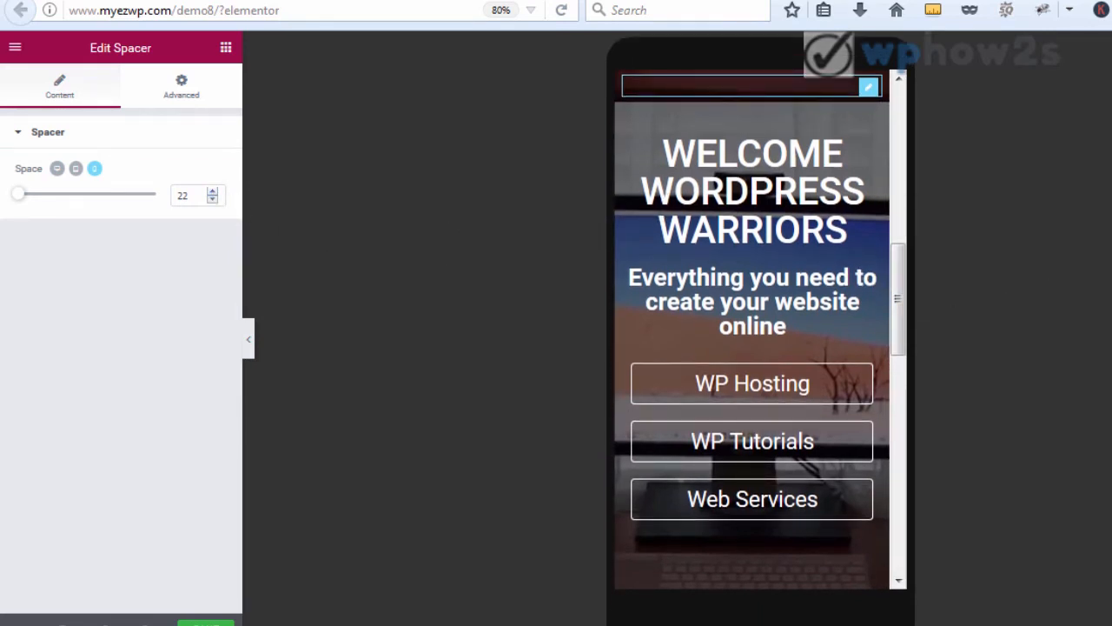
pyautogui.scroll(1, 761, 317)
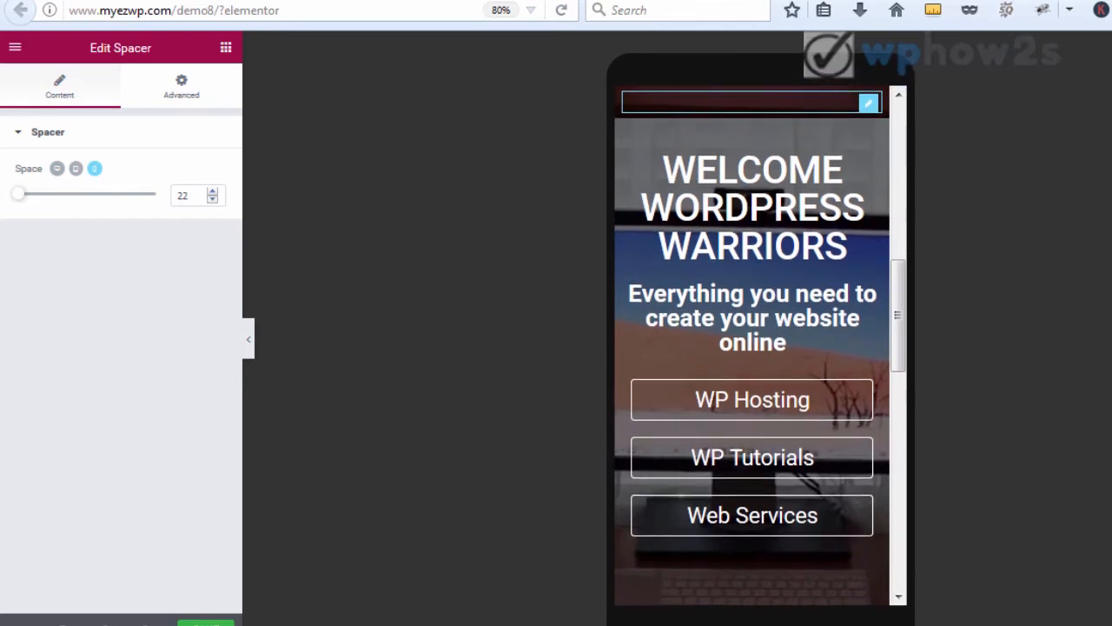
pyautogui.scroll(-1, 780, 192)
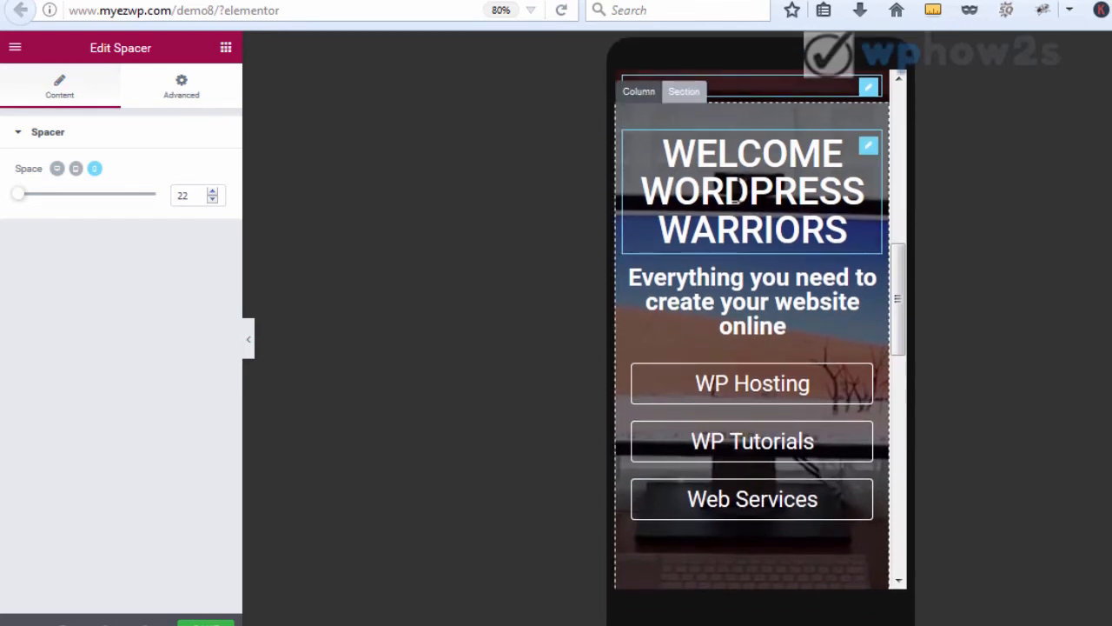
pyautogui.click(736, 191)
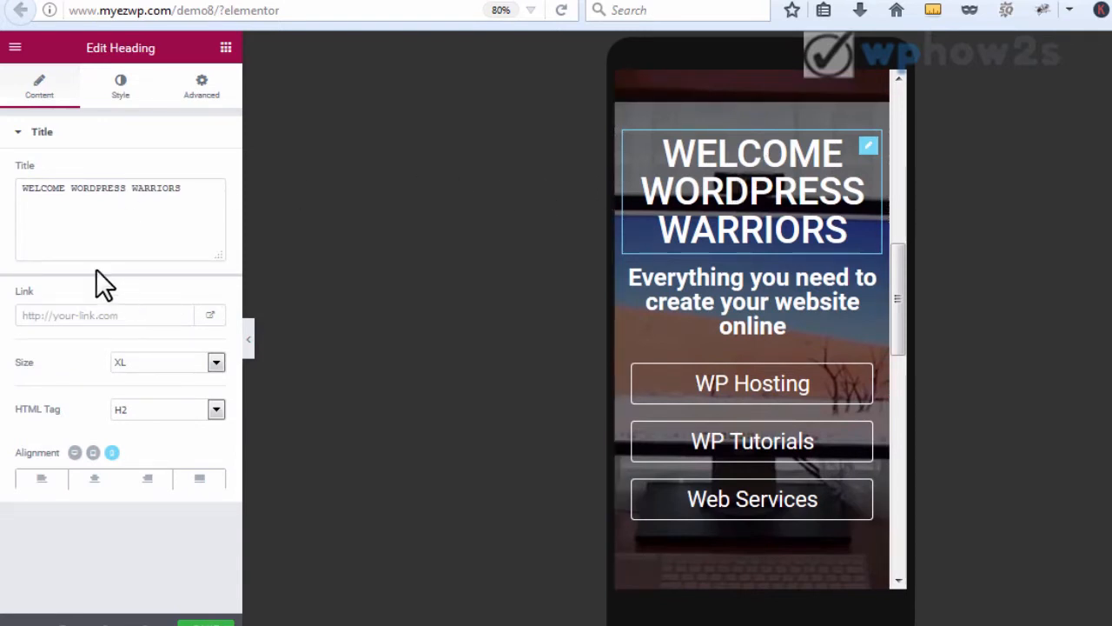
pyautogui.click(128, 92)
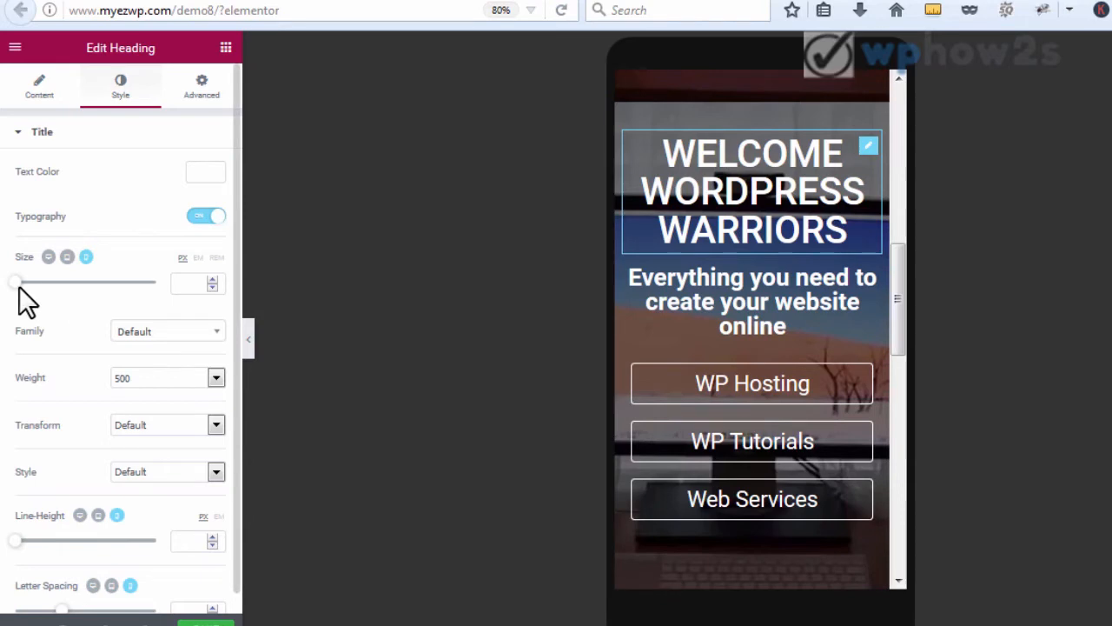
pyautogui.moveTo(15, 283); pyautogui.dragTo(41, 283)
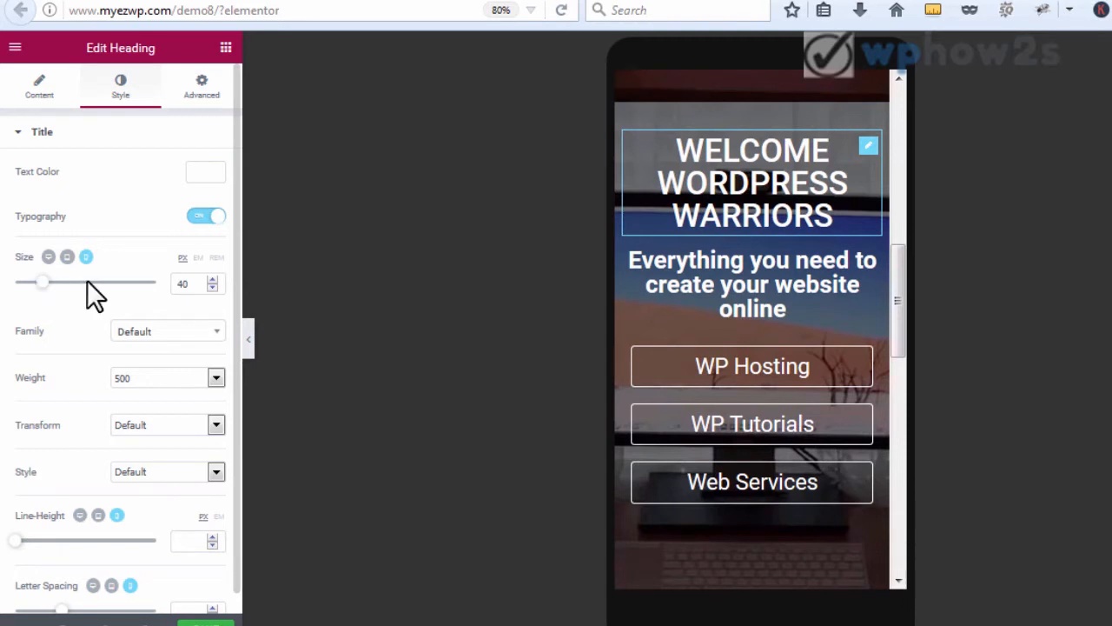
pyautogui.doubleClick(211, 288)
pyautogui.click(211, 288)
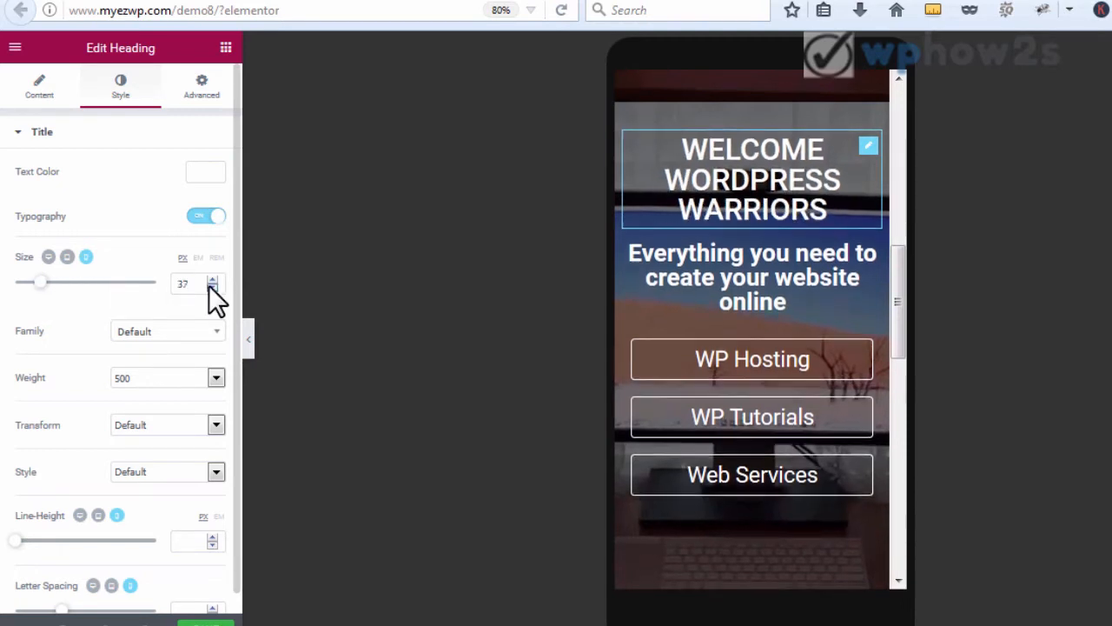
pyautogui.click(211, 288)
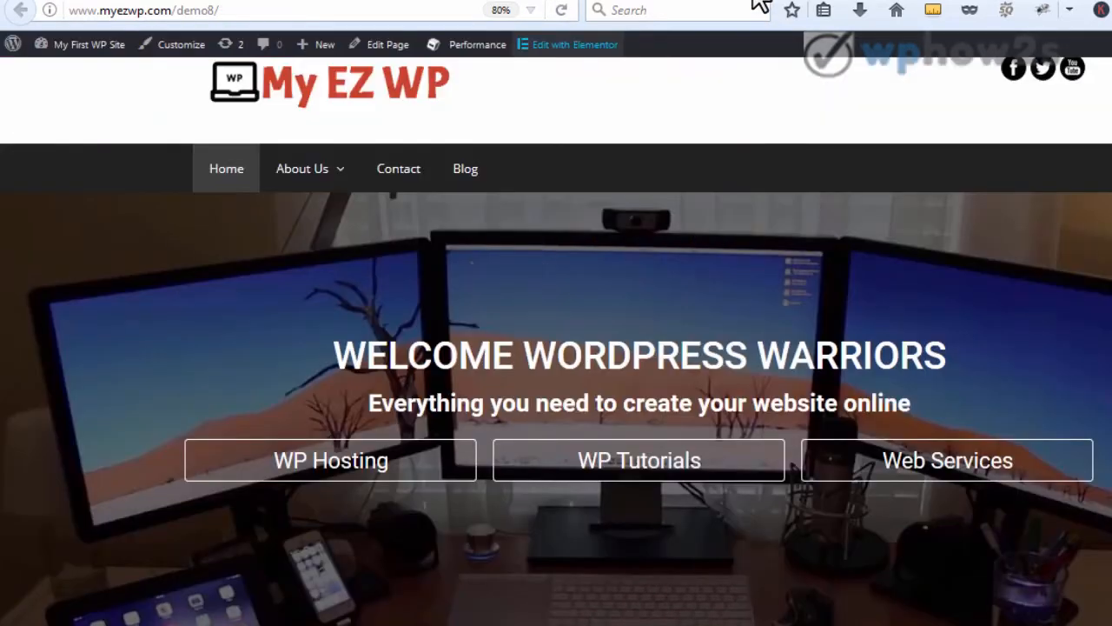
# Step: Reload the live home page and check how the hero section displays at desktop width
pyautogui.rightClick(757, 4)
pyautogui.click(799, 10)
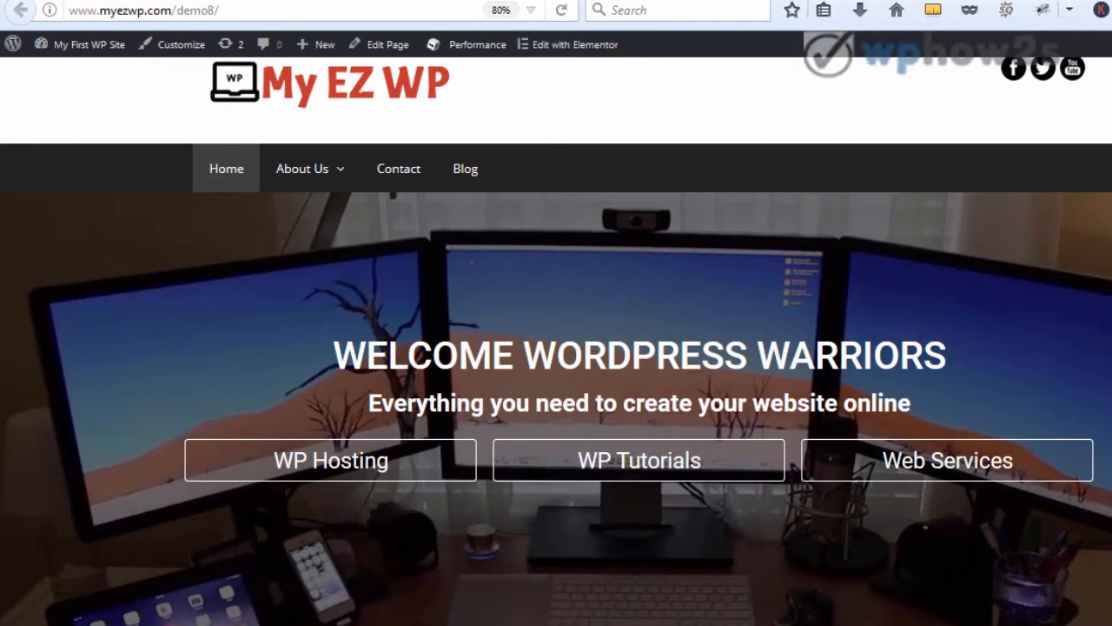
pyautogui.scroll(-3, 557, 348)
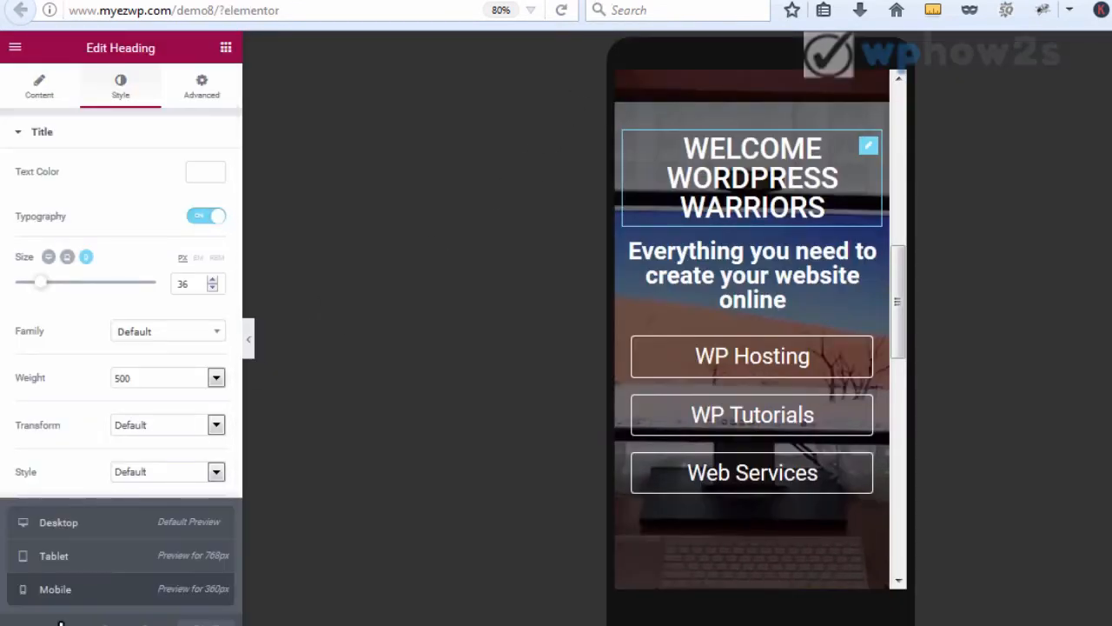
# Step: Return the Elementor editor to the desktop preview and examine the original and duplicated hero sections
pyautogui.click(51, 524)
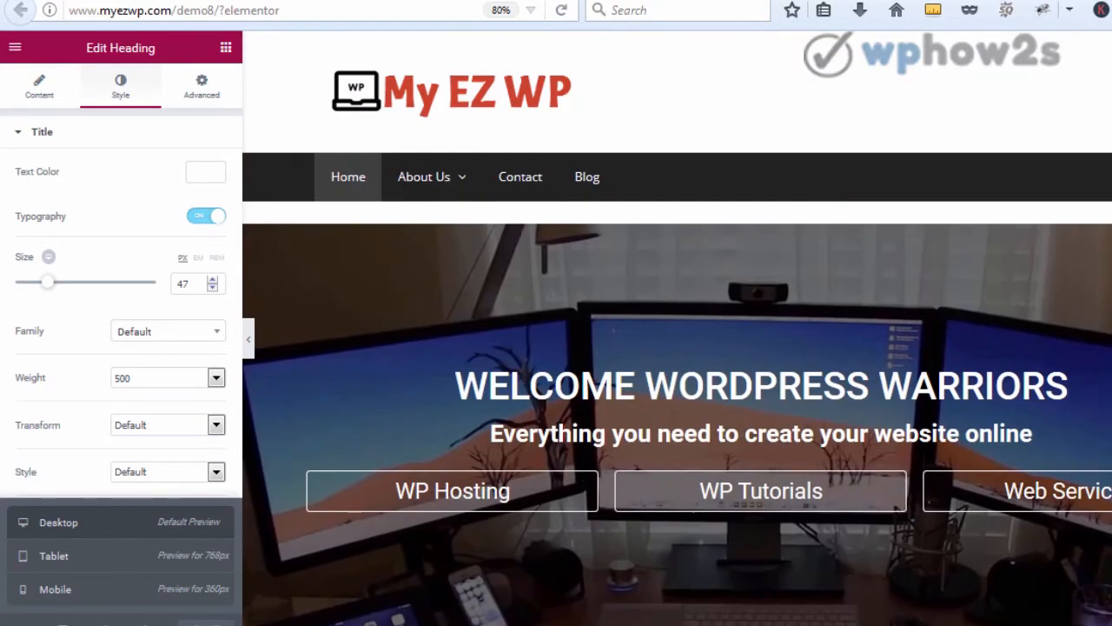
pyautogui.scroll(-3, 923, 193)
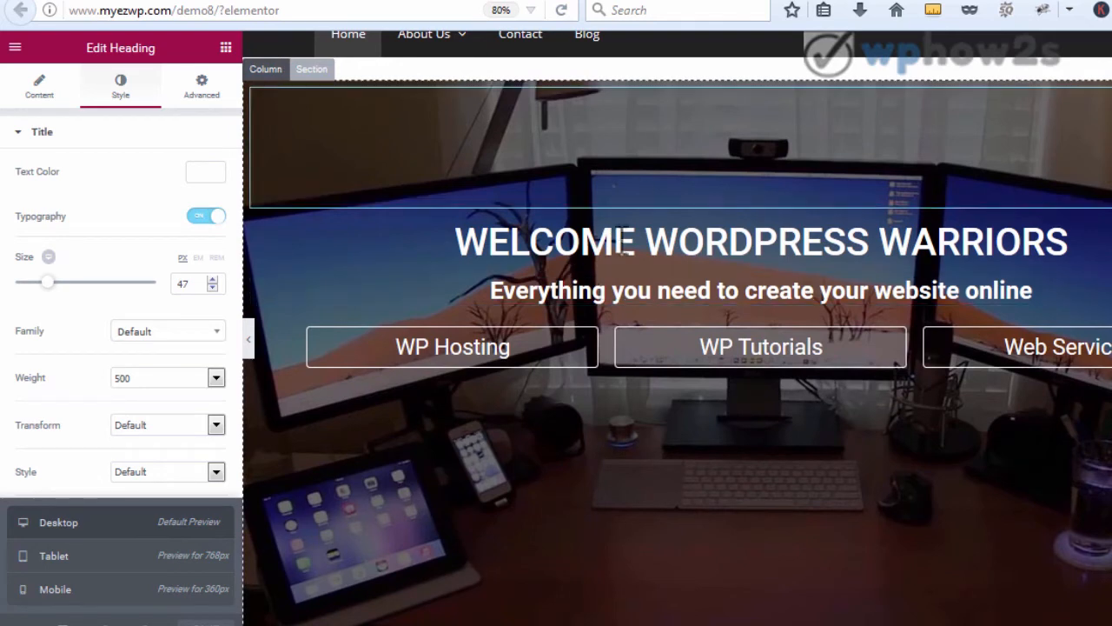
pyautogui.scroll(-6, 676, 328)
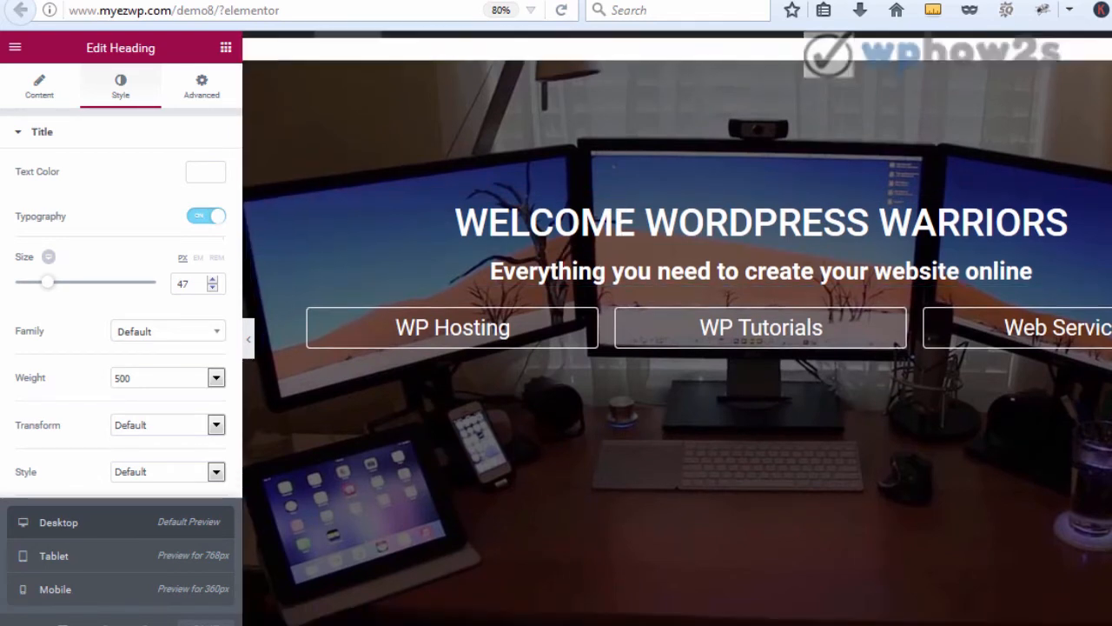
pyautogui.scroll(-2, 677, 245)
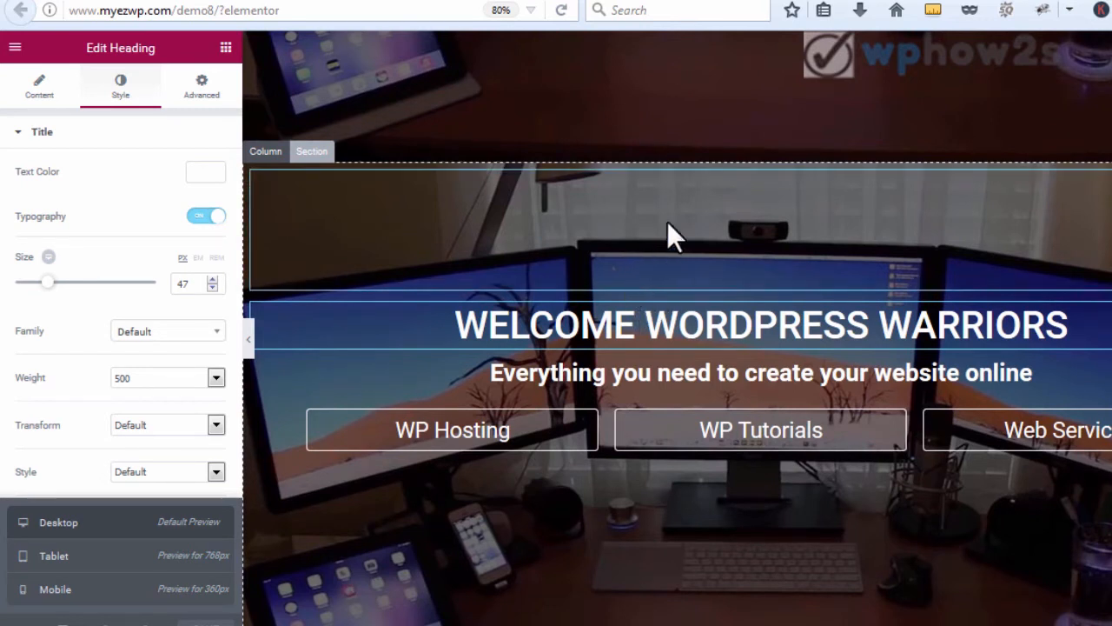
# Step: Examine the live home page's hero section in a browser window narrowed to mobile width
pyautogui.click(726, 0)
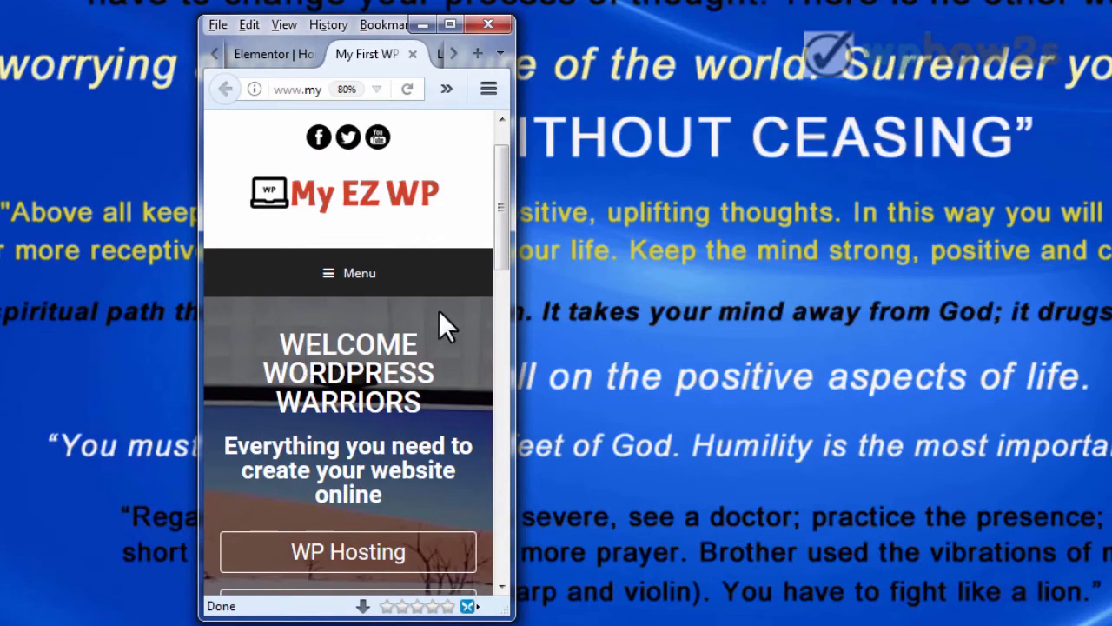
pyautogui.scroll(-5, 499, 225)
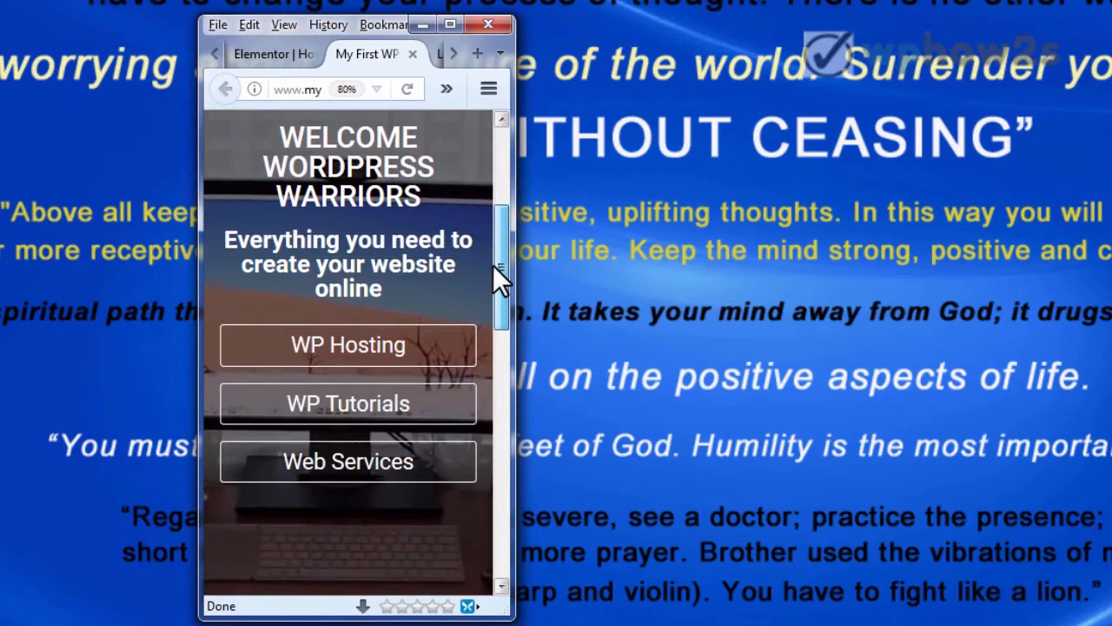
# Step: Maximise the browser window, return to the Elementor editor and show the lower hero section in the mobile preview
pyautogui.moveTo(493, 266); pyautogui.dragTo(495, 208)
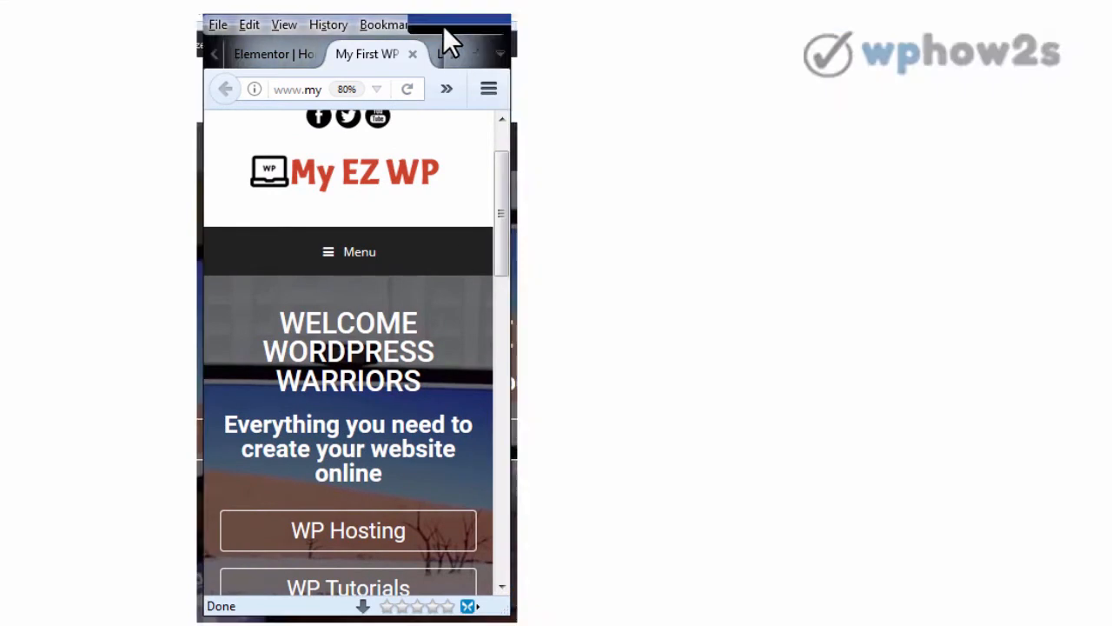
pyautogui.click(445, 25)
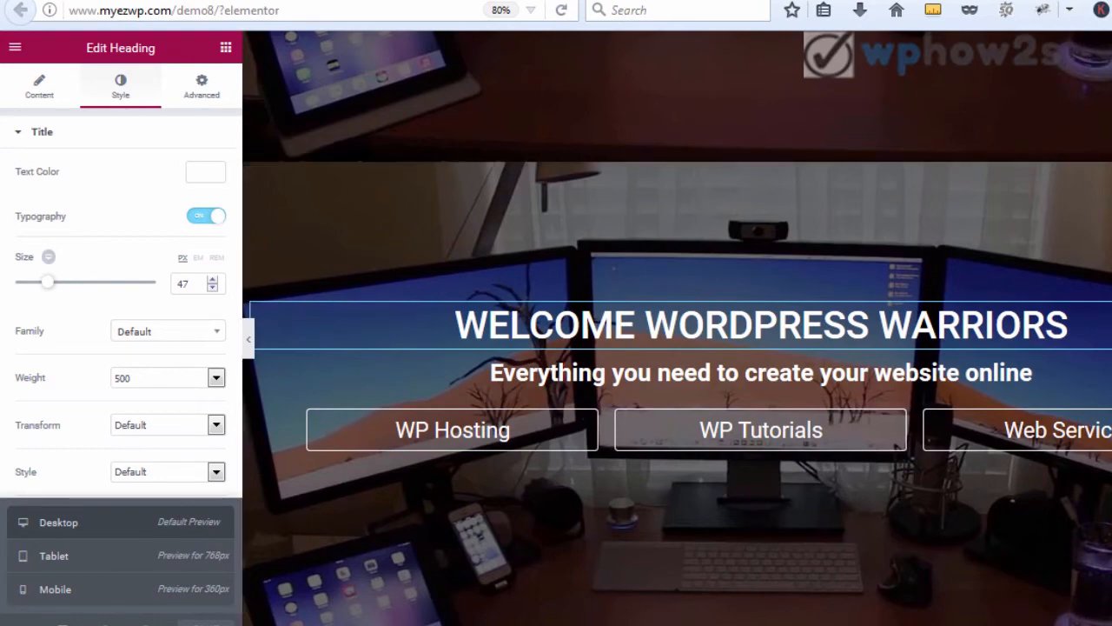
pyautogui.scroll(6, 677, 328)
pyautogui.scroll(-4, 677, 328)
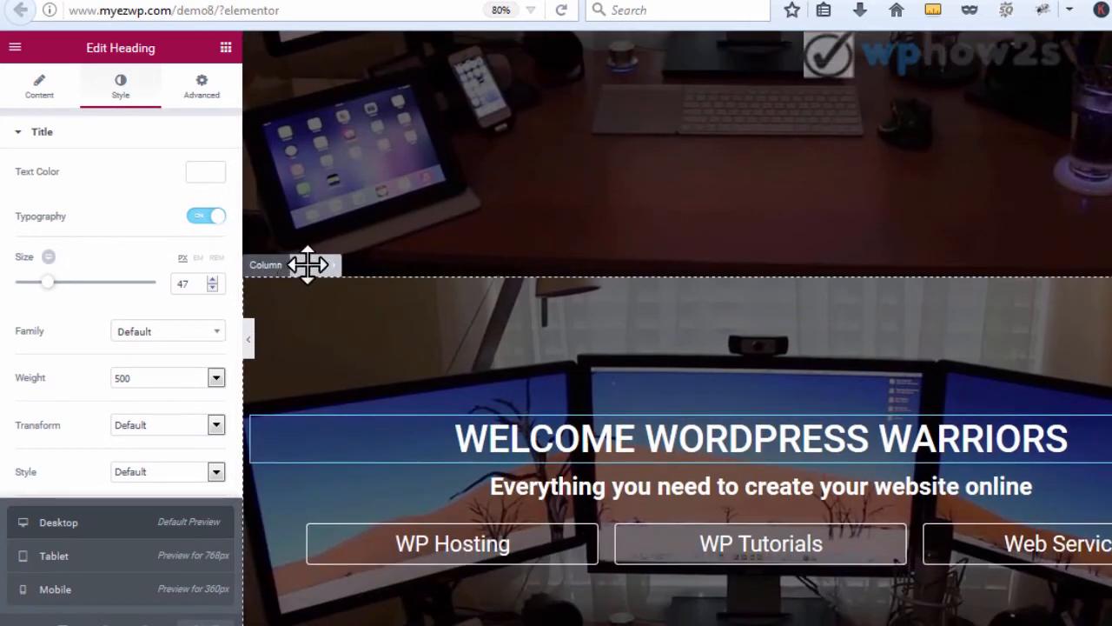
pyautogui.click(307, 265)
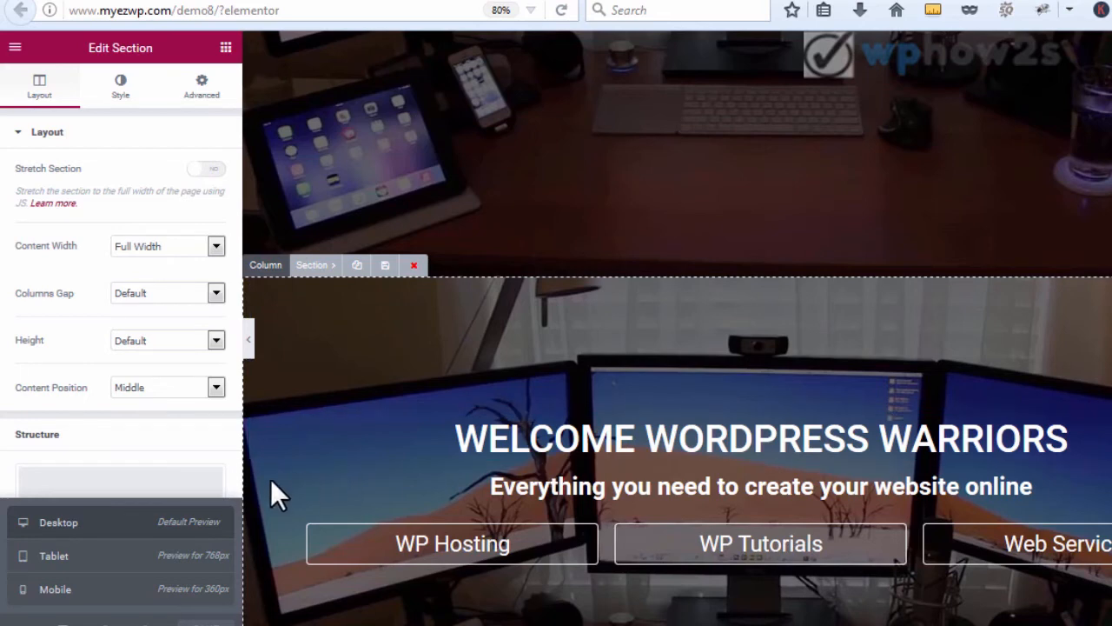
pyautogui.click(69, 591)
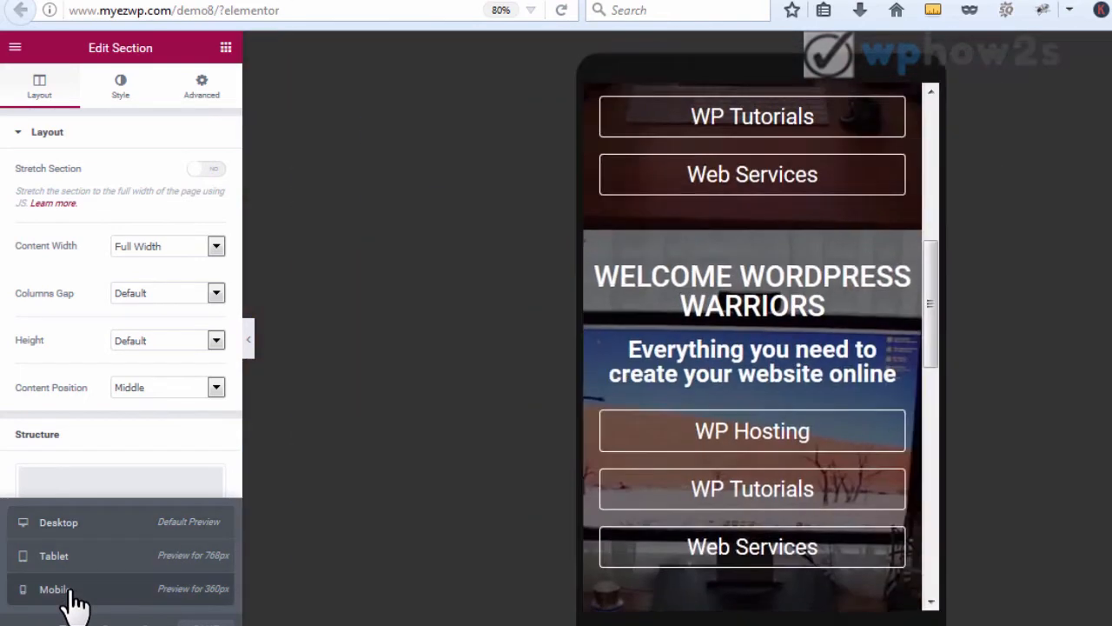
pyautogui.moveTo(898, 297); pyautogui.dragTo(897, 347)
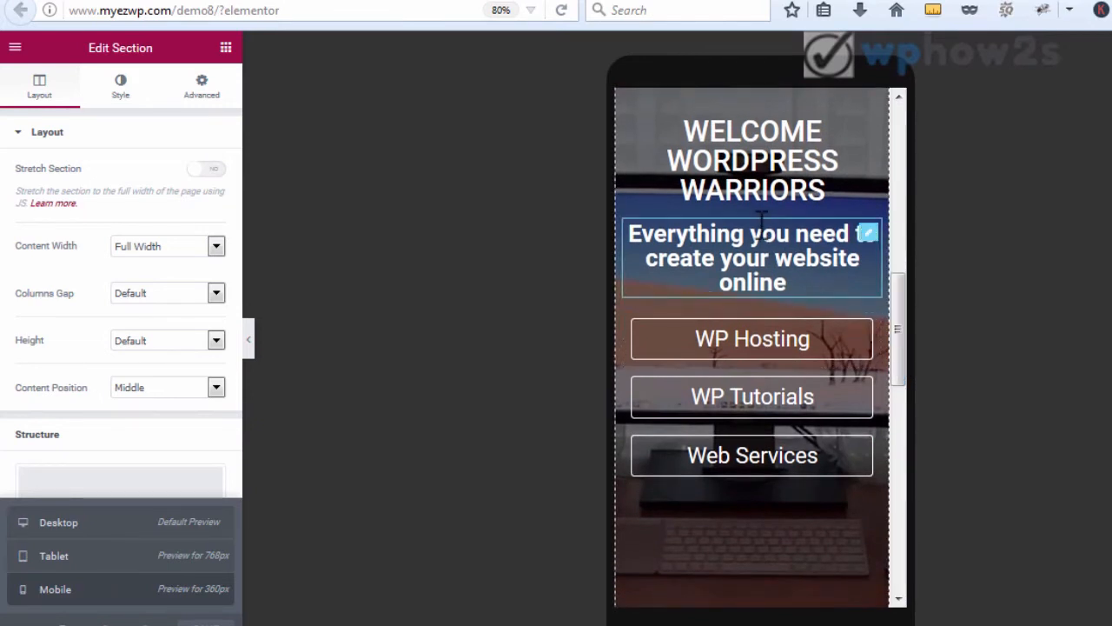
# Step: Set the mobile typography size of the lower section's "Everything you need to create your website online" heading to 23 px and save the page
pyautogui.click(754, 239)
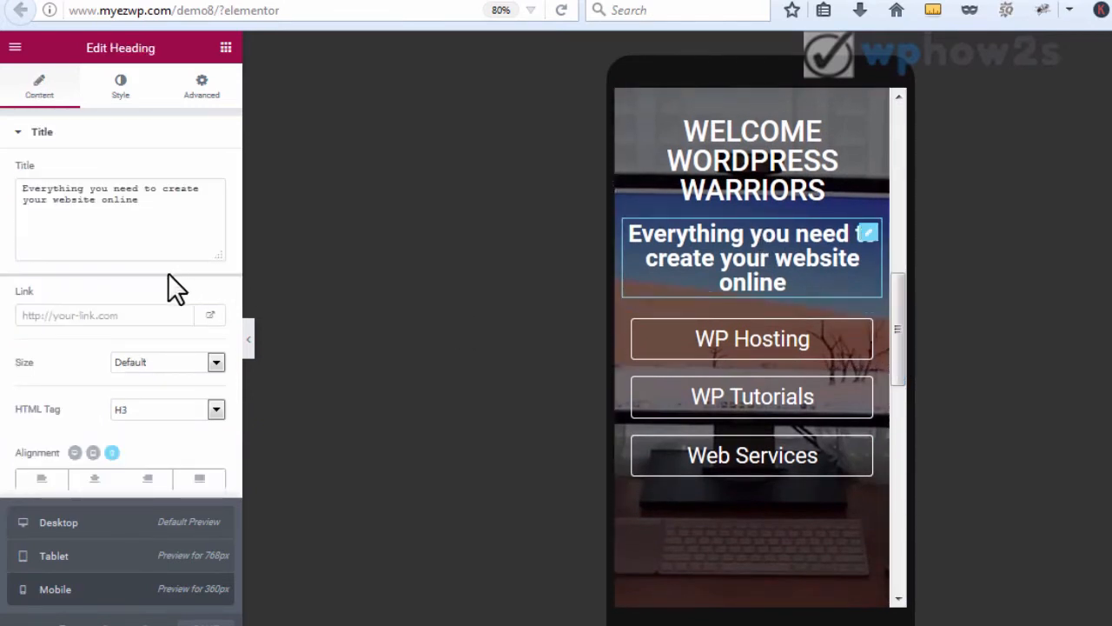
pyautogui.click(122, 87)
pyautogui.click(86, 258)
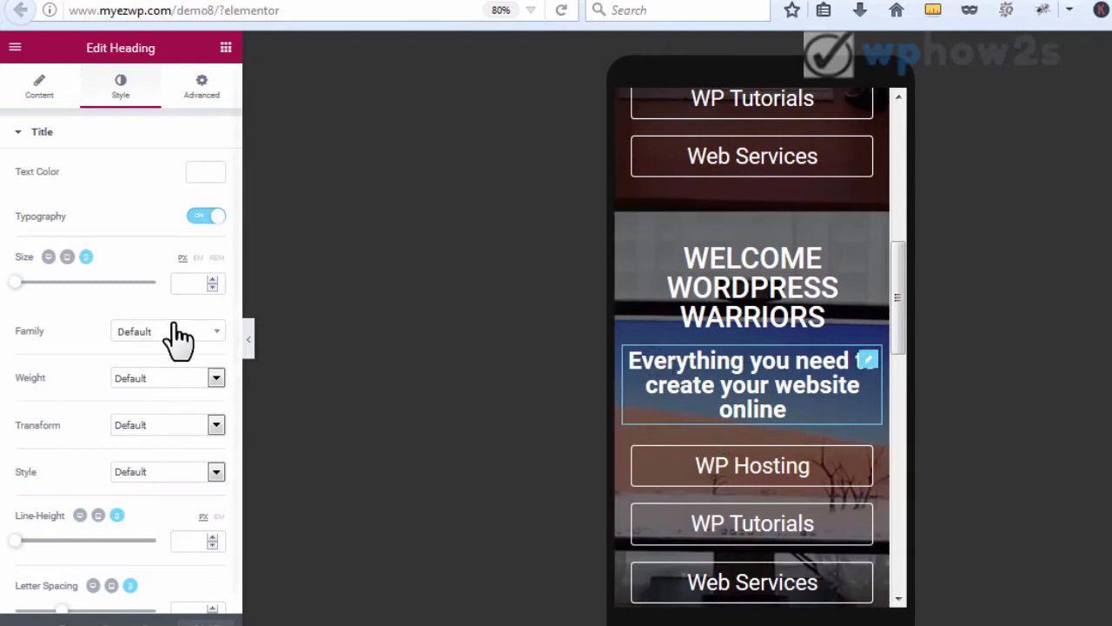
pyautogui.click(67, 258)
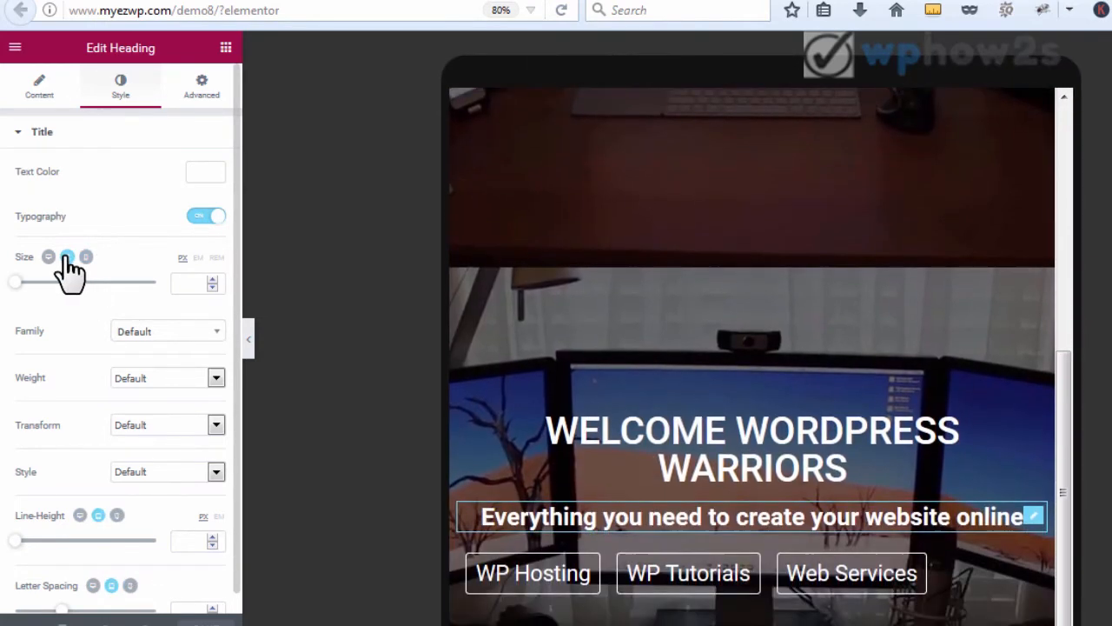
pyautogui.click(87, 258)
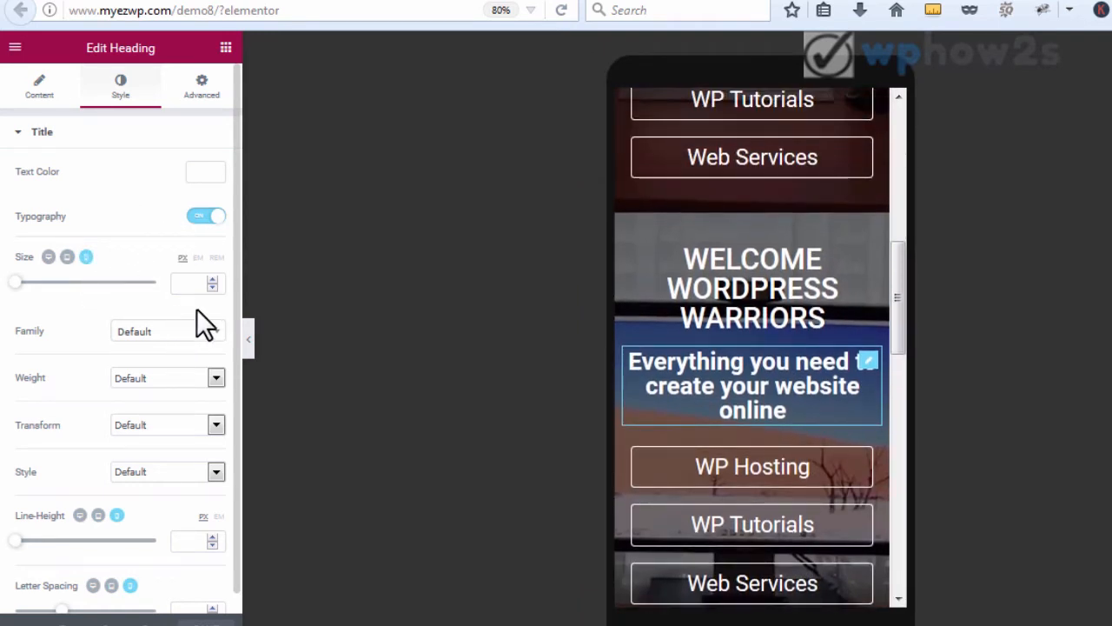
pyautogui.click(212, 280)
pyautogui.click(213, 279)
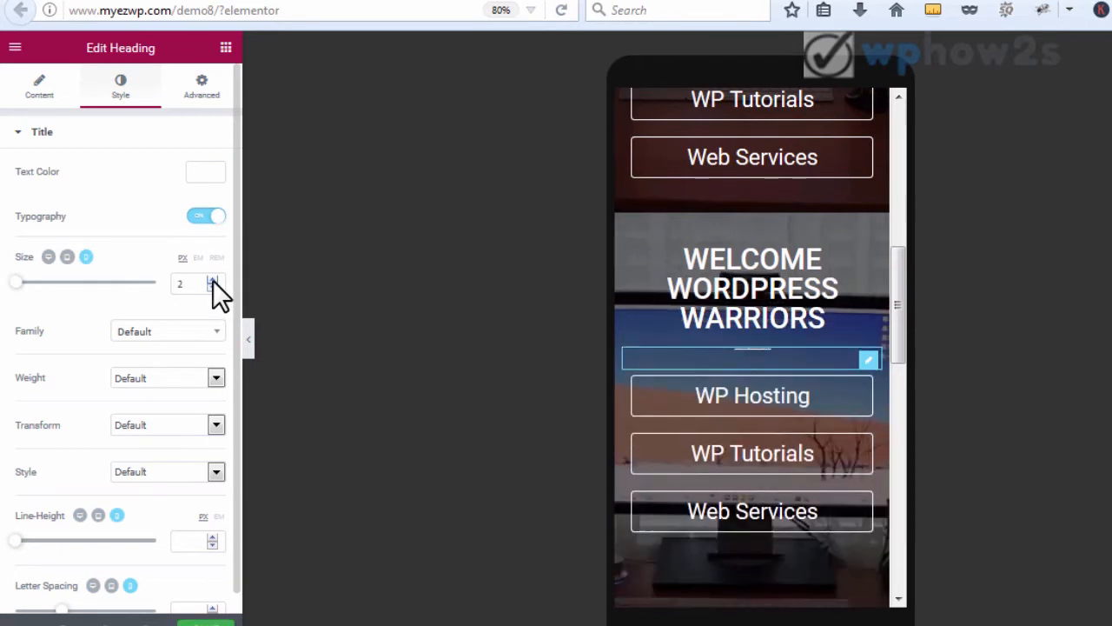
pyautogui.click(213, 280)
pyautogui.click(213, 280)
pyautogui.click(212, 280)
pyautogui.click(212, 280)
pyautogui.click(213, 280)
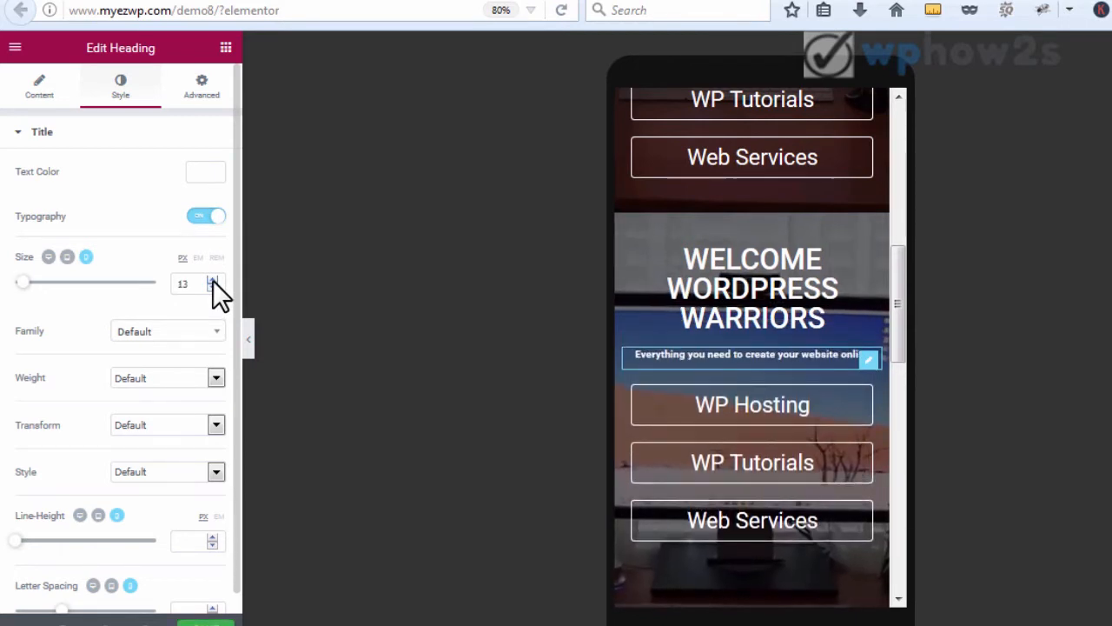
pyautogui.click(212, 280)
pyautogui.click(213, 280)
pyautogui.click(212, 279)
pyautogui.click(213, 280)
pyautogui.click(213, 280)
pyautogui.click(213, 280)
pyautogui.click(213, 280)
pyautogui.click(213, 280)
pyautogui.click(213, 280)
pyautogui.click(213, 280)
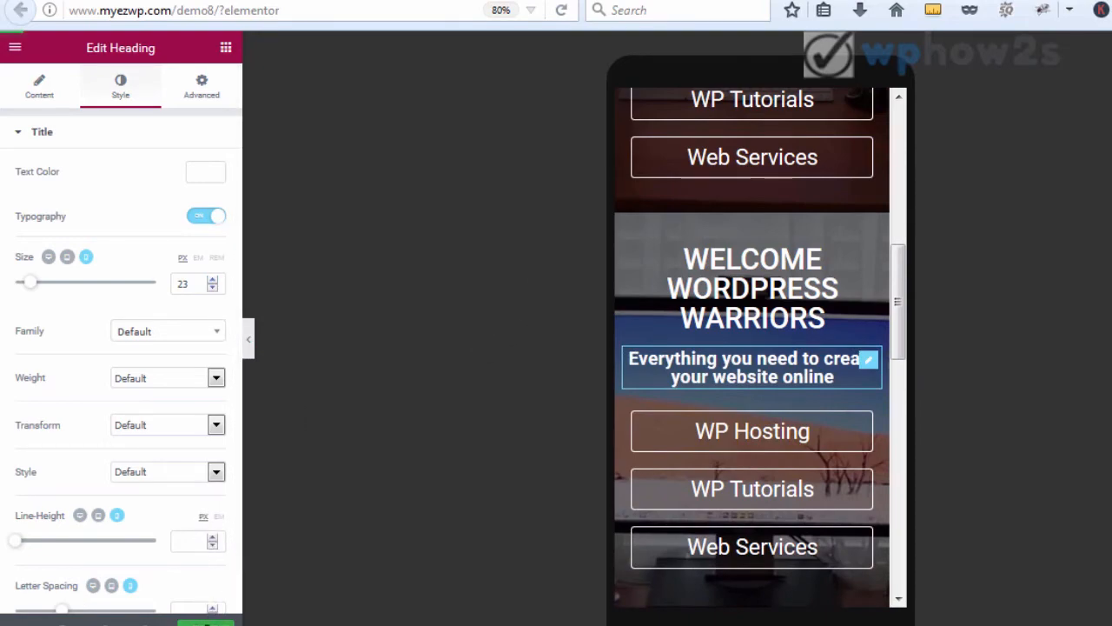
pyautogui.click(207, 621)
# Step: Reload the live home page and check the hero section's subheading at mobile width
pyautogui.click(781, 1)
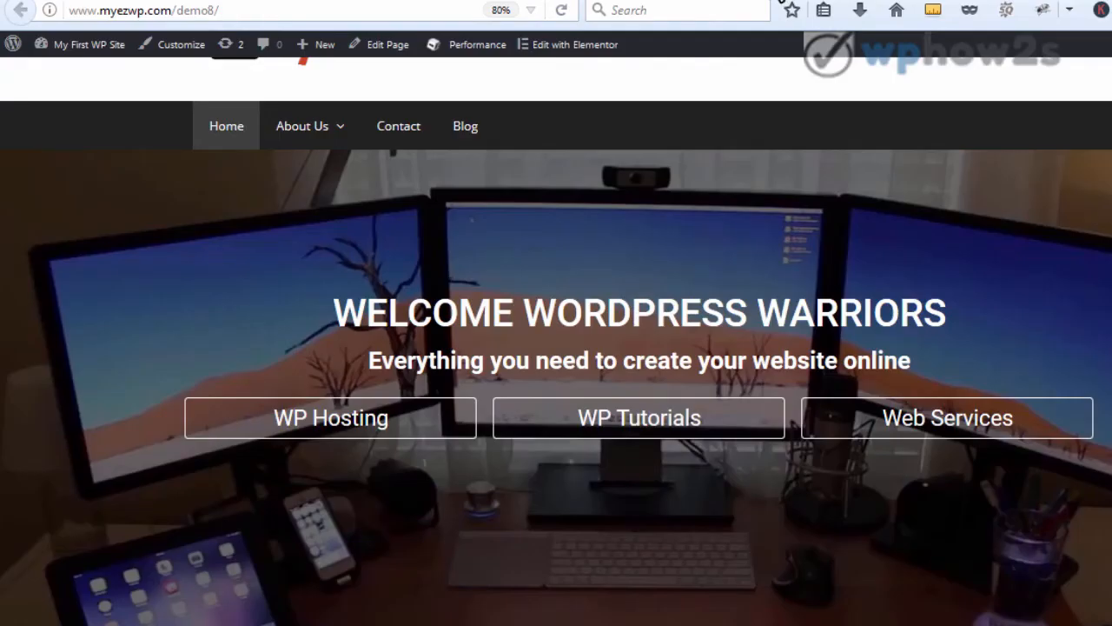
pyautogui.rightClick(803, 1)
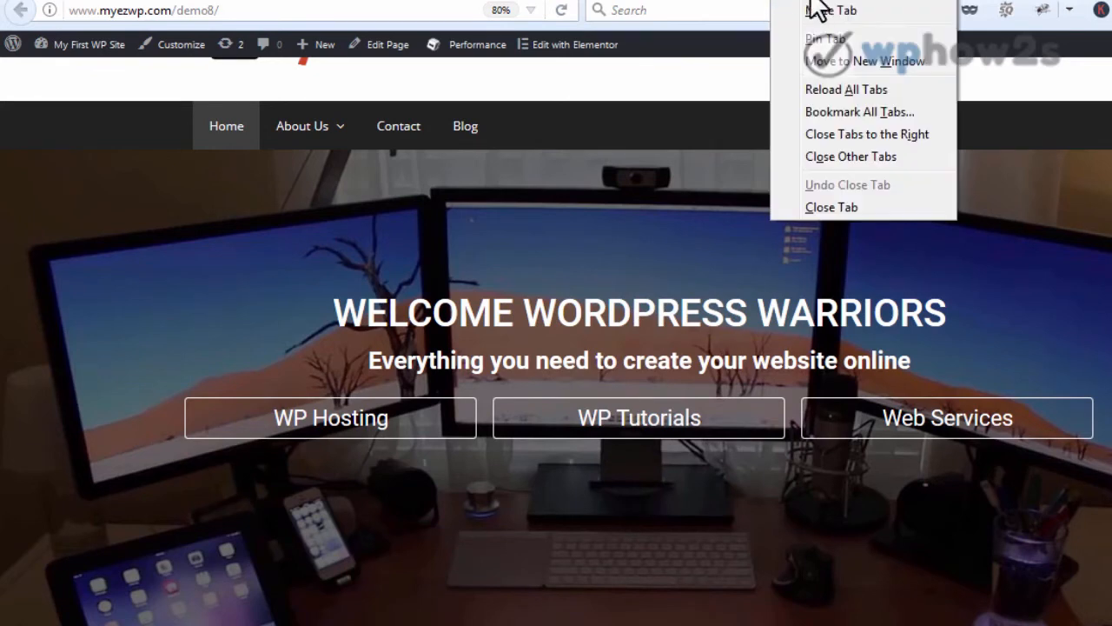
pyautogui.click(819, 1)
pyautogui.press('F11')
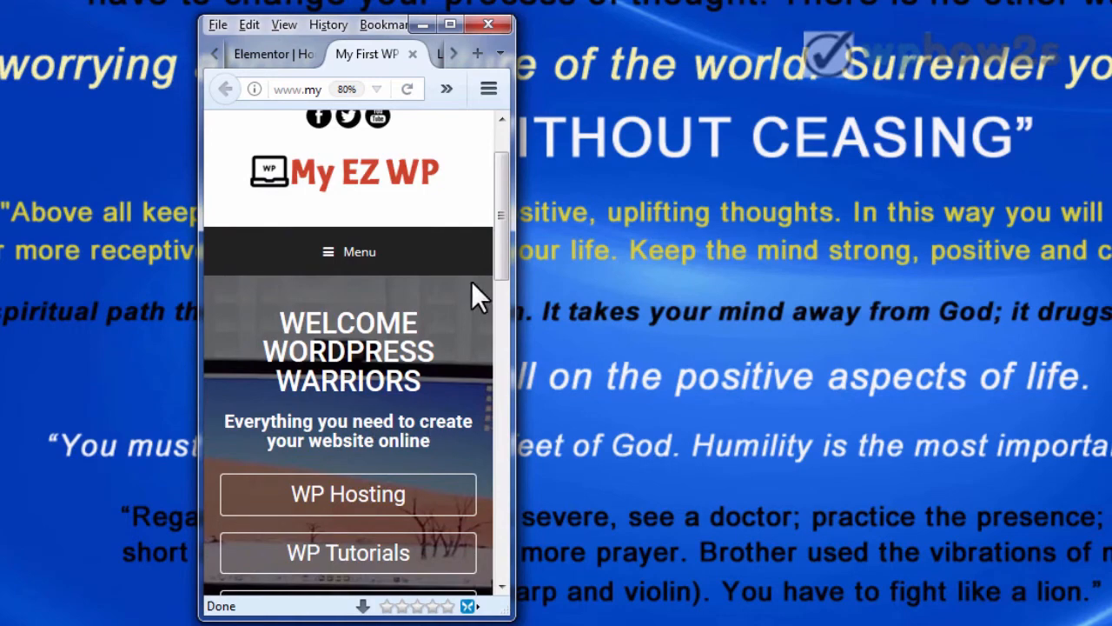
pyautogui.click(451, 24)
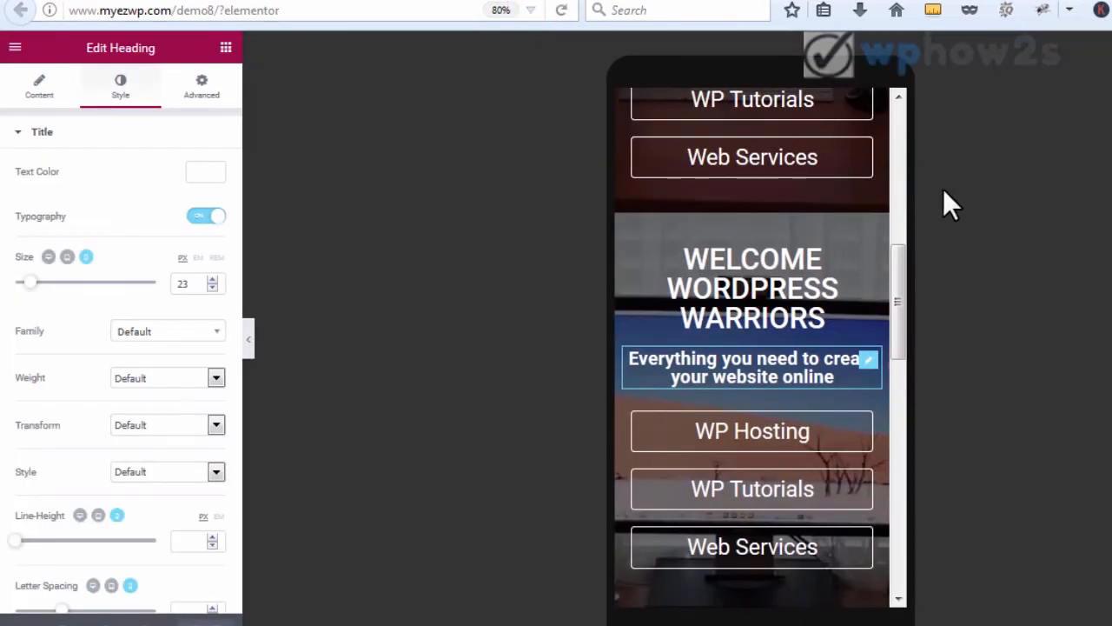
# Step: Open the upper hero section's responsive settings in the mobile preview and review its device visibility
pyautogui.moveTo(898, 262); pyautogui.dragTo(895, 293)
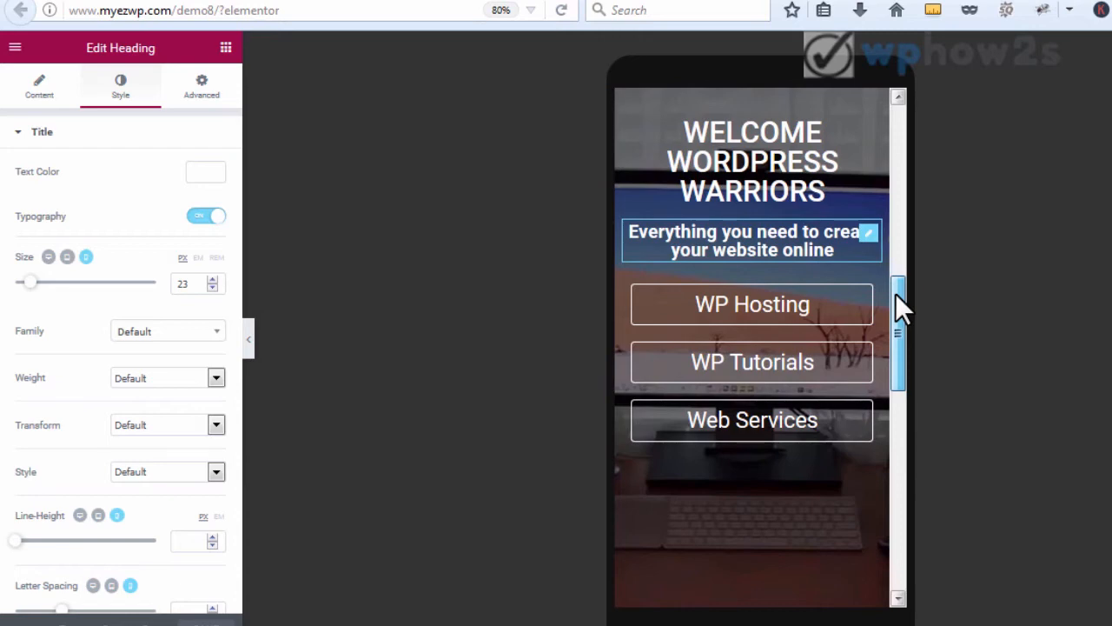
pyautogui.moveTo(896, 294); pyautogui.dragTo(898, 162)
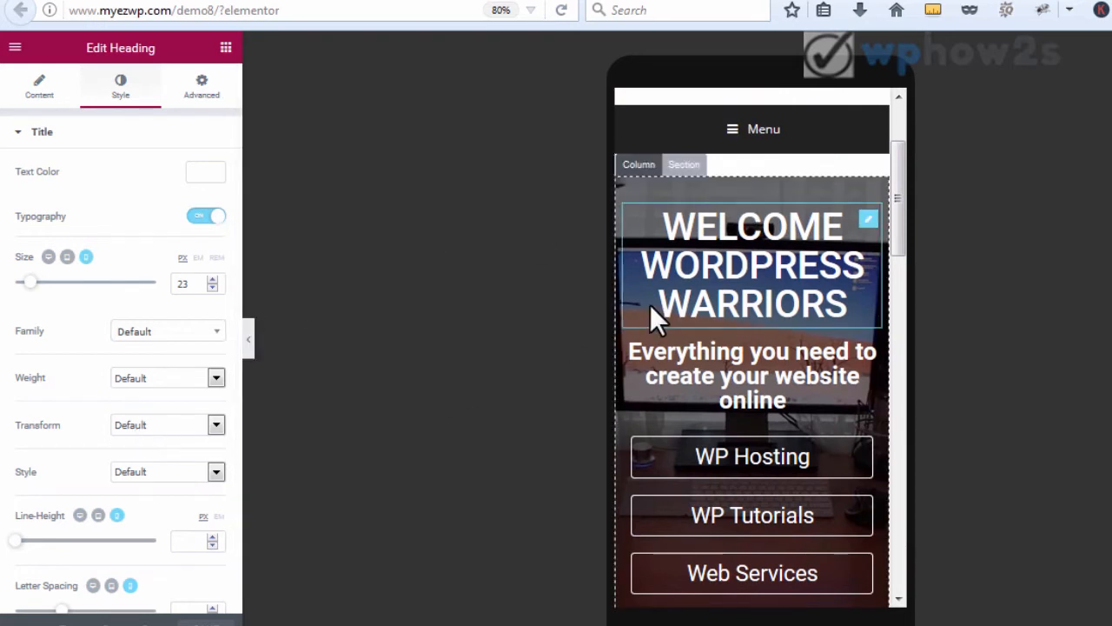
pyautogui.click(201, 87)
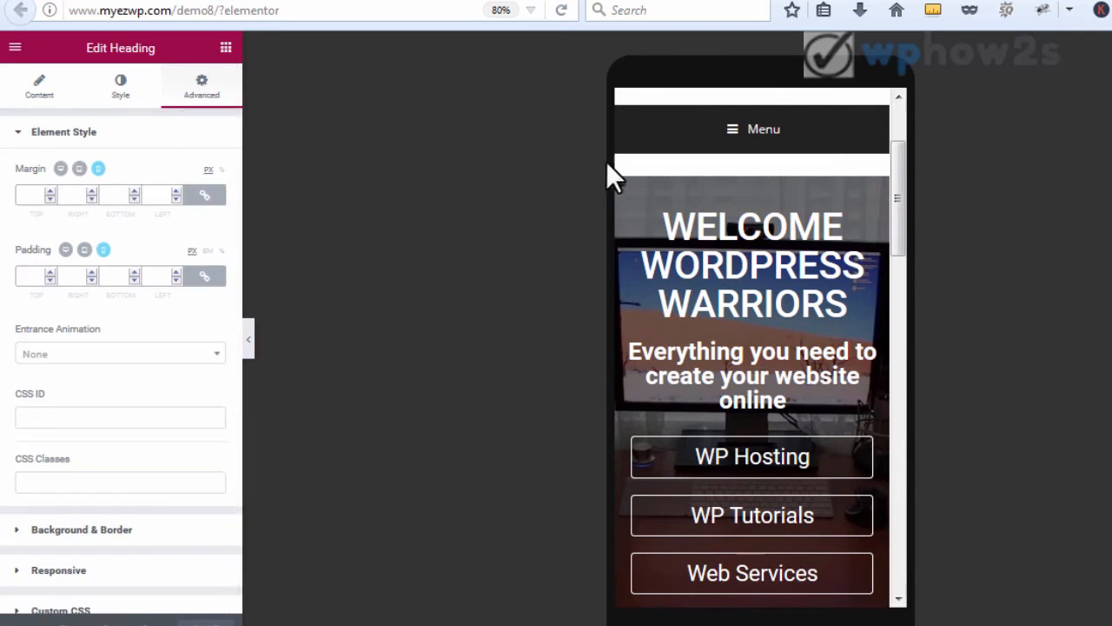
pyautogui.click(682, 166)
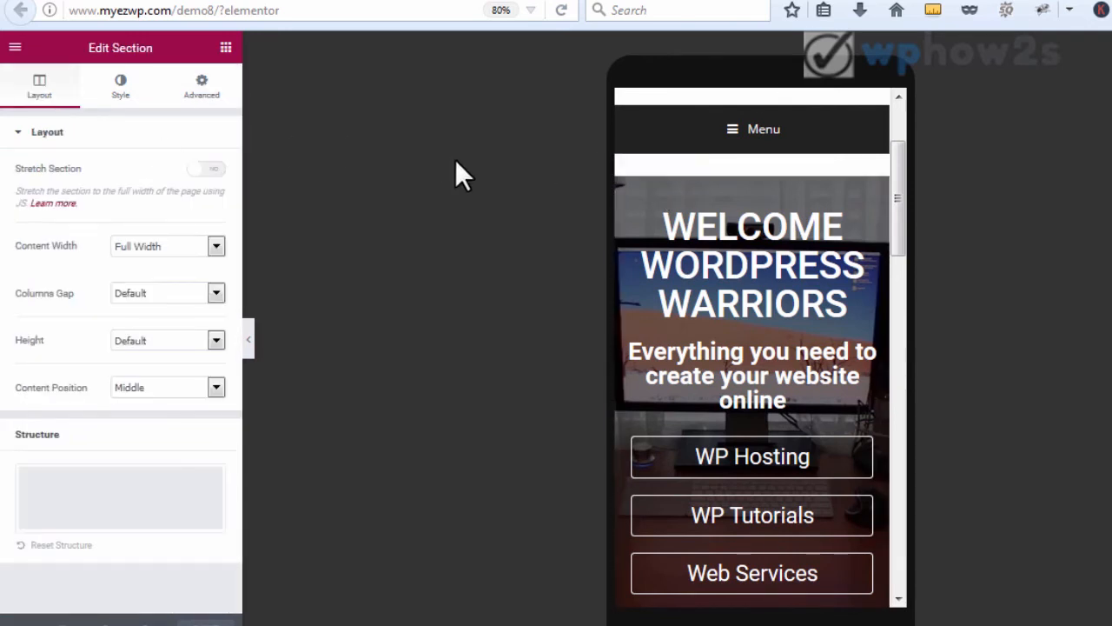
pyautogui.click(202, 92)
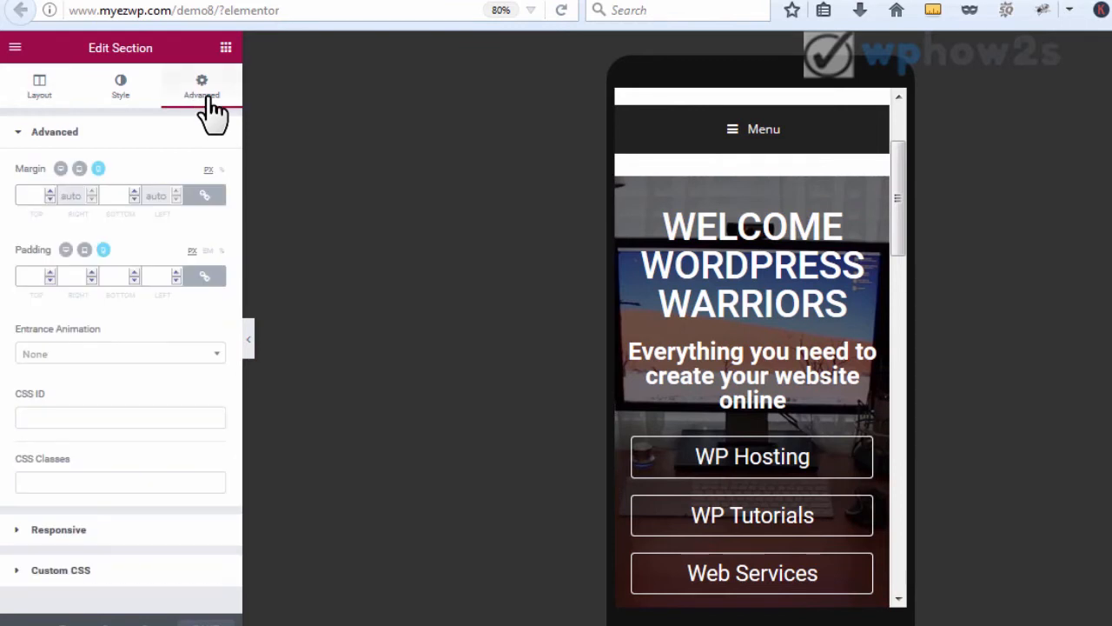
pyautogui.click(17, 133)
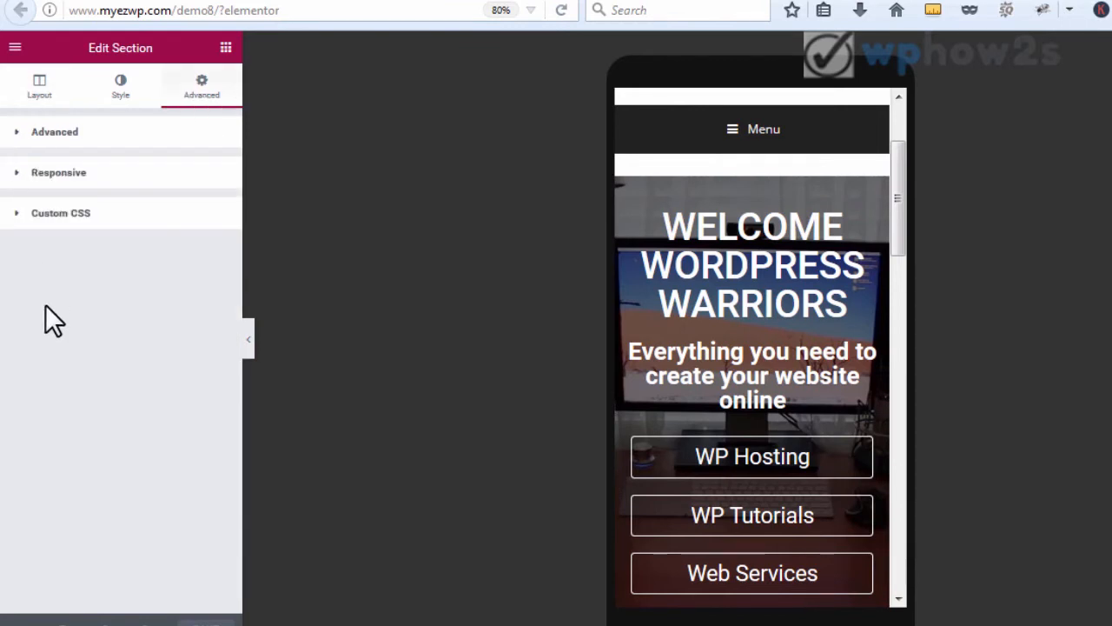
pyautogui.click(19, 178)
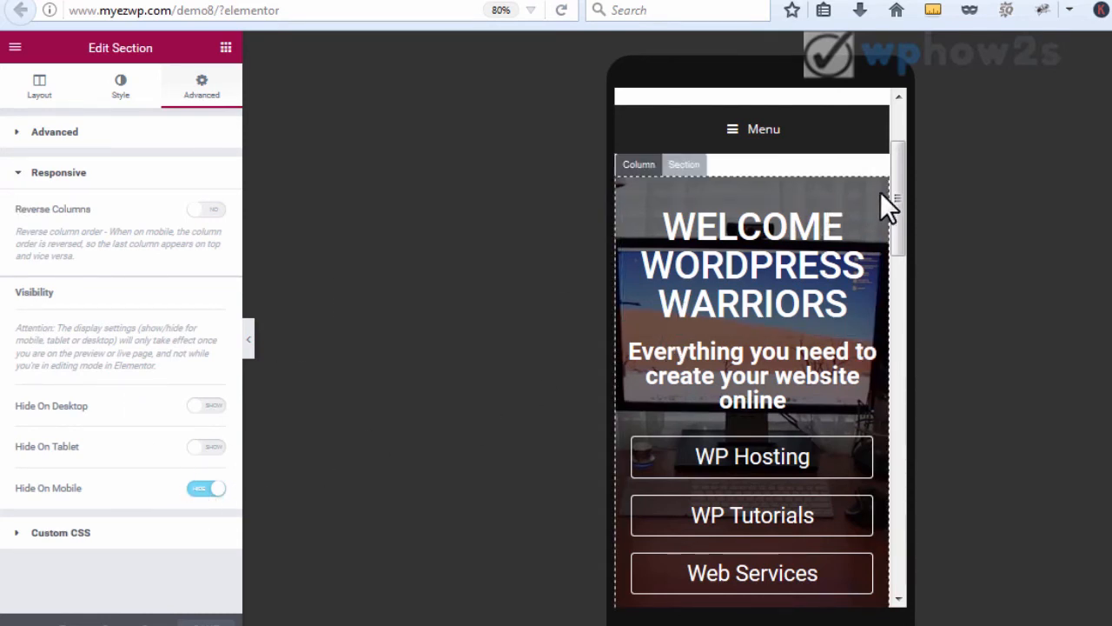
# Step: Open the lower, duplicated hero section's responsive settings and review its visibility on desktop, tablet and mobile
pyautogui.moveTo(892, 180); pyautogui.dragTo(881, 294)
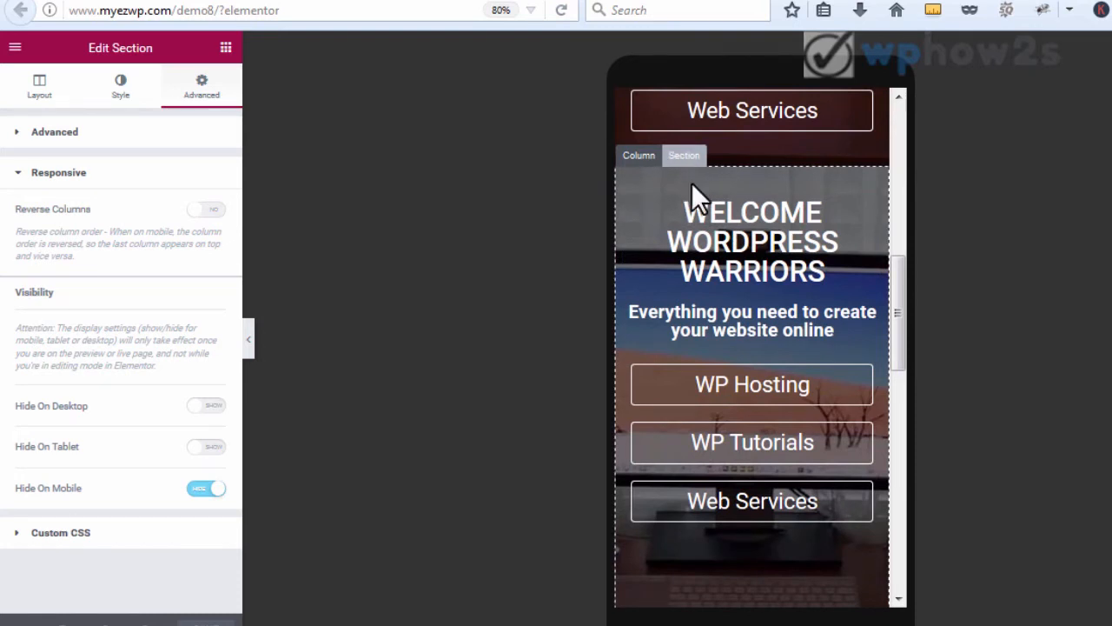
pyautogui.click(685, 156)
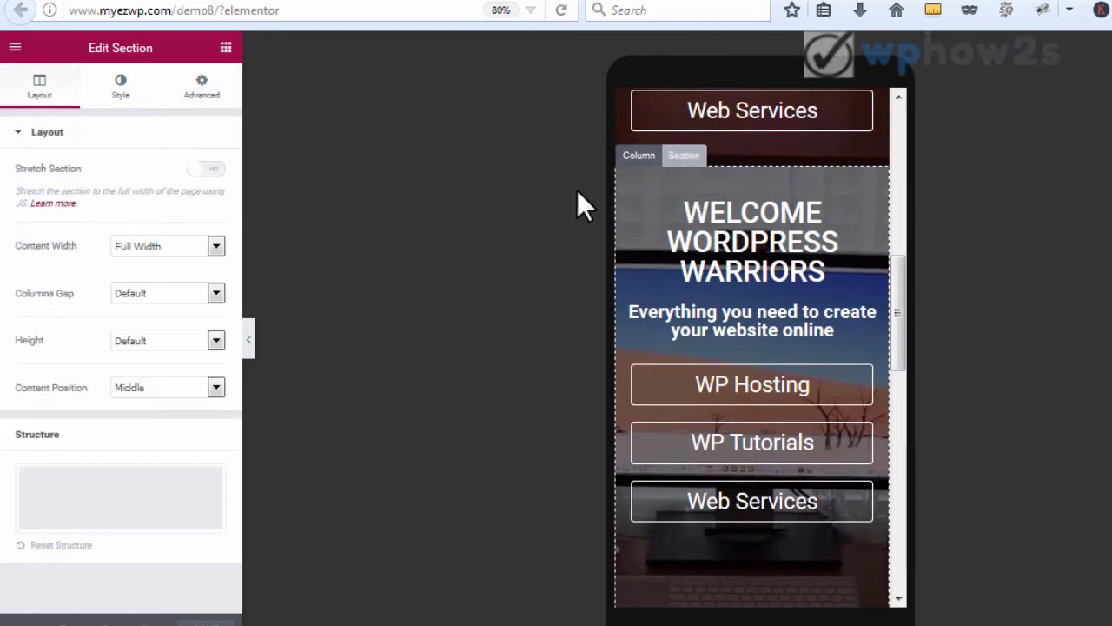
pyautogui.click(207, 87)
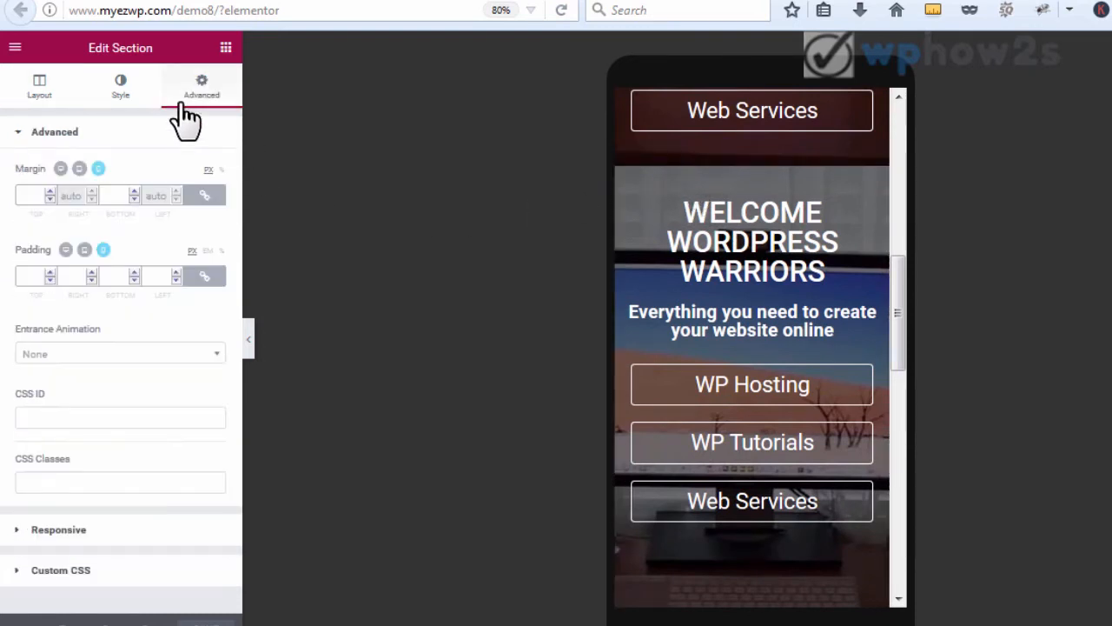
pyautogui.click(27, 144)
pyautogui.click(25, 174)
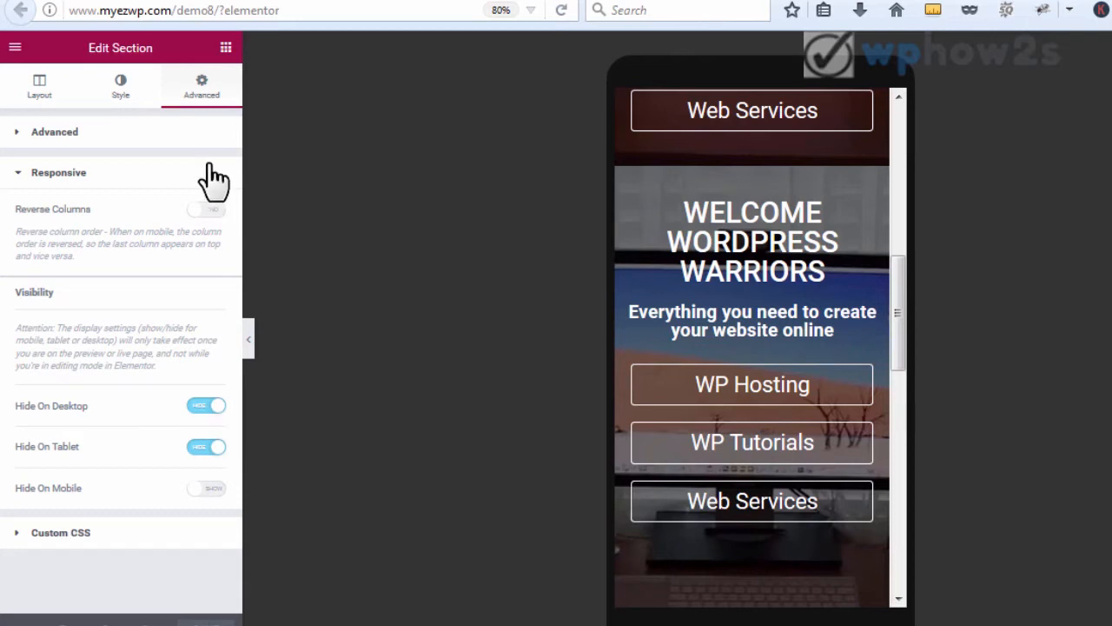
# Step: Compare the two hero sections in the editor's desktop preview with the live home page
pyautogui.click(61, 622)
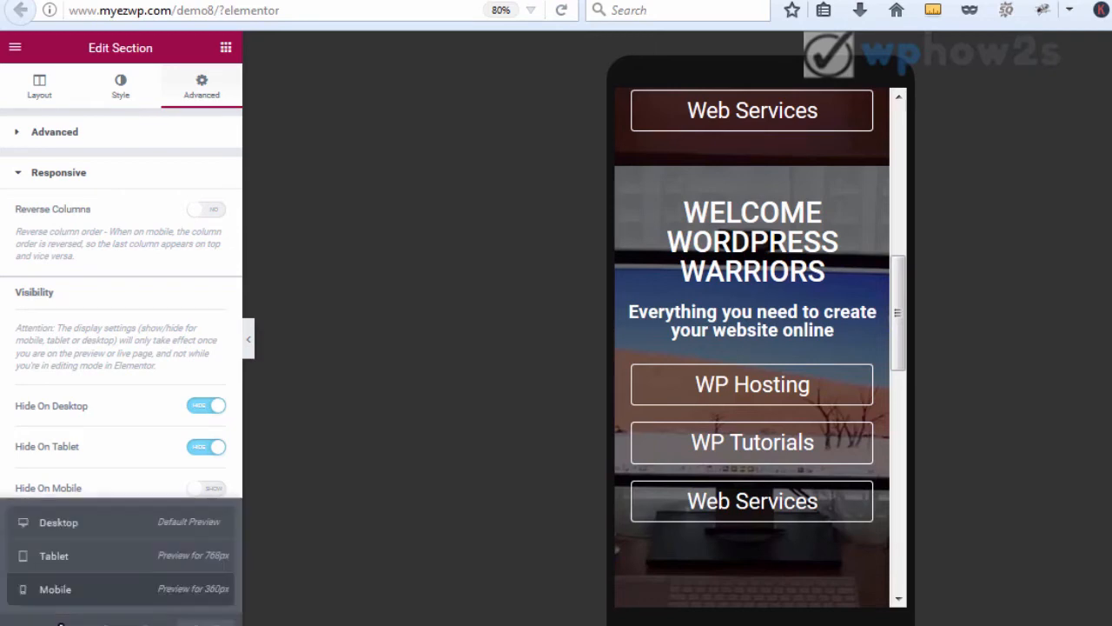
pyautogui.click(76, 525)
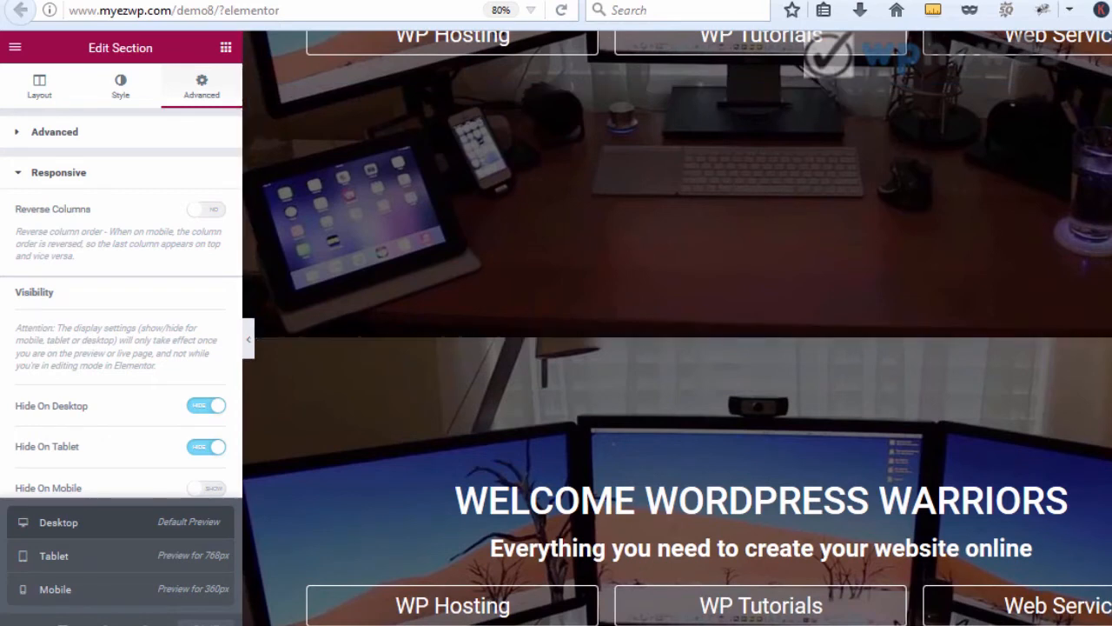
pyautogui.scroll(-2, 677, 328)
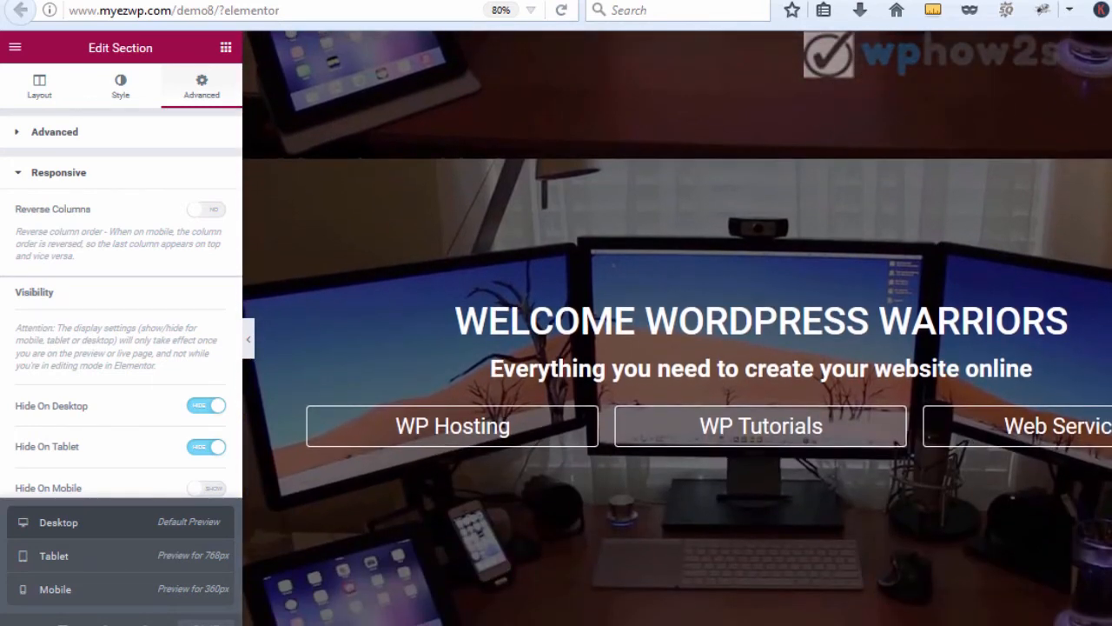
pyautogui.scroll(-3, 677, 328)
pyautogui.scroll(5, 677, 328)
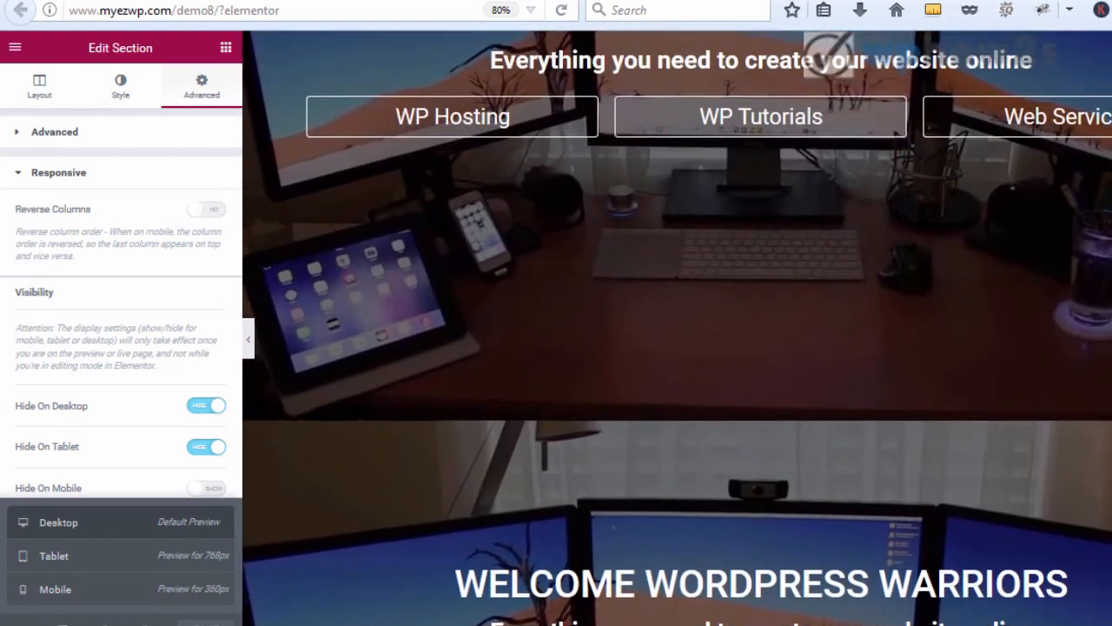
pyautogui.scroll(3, 677, 328)
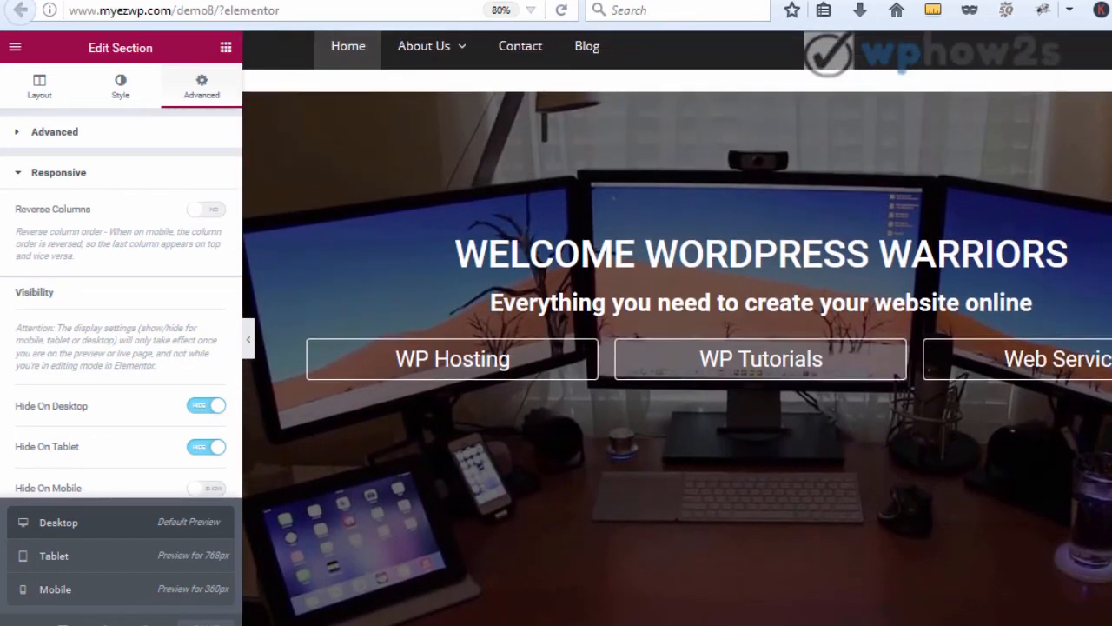
pyautogui.scroll(-2, 677, 327)
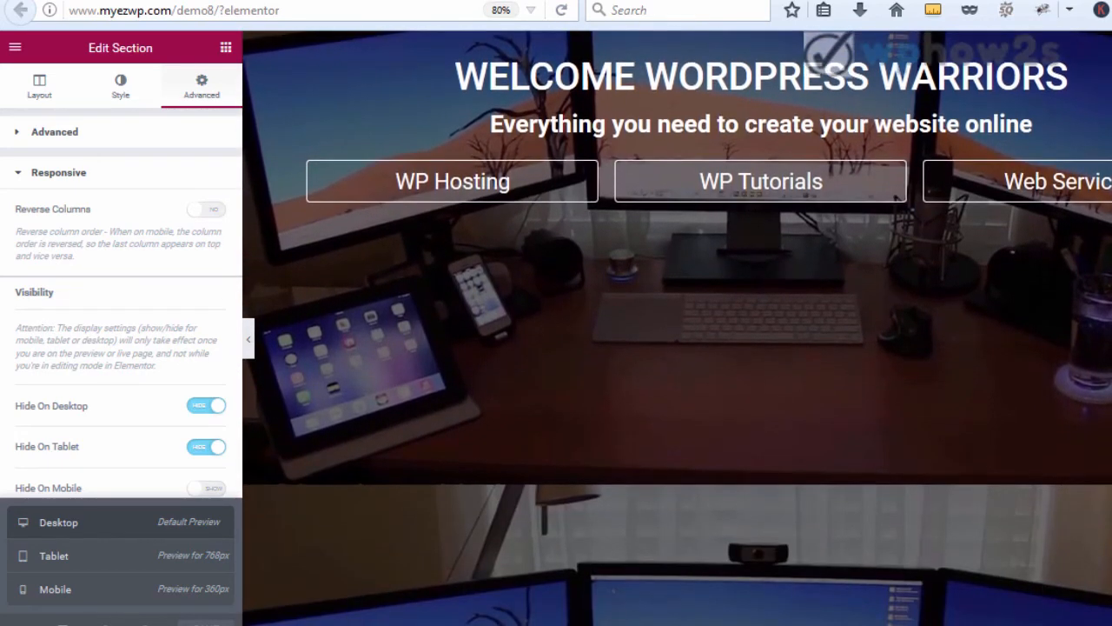
pyautogui.click(776, 0)
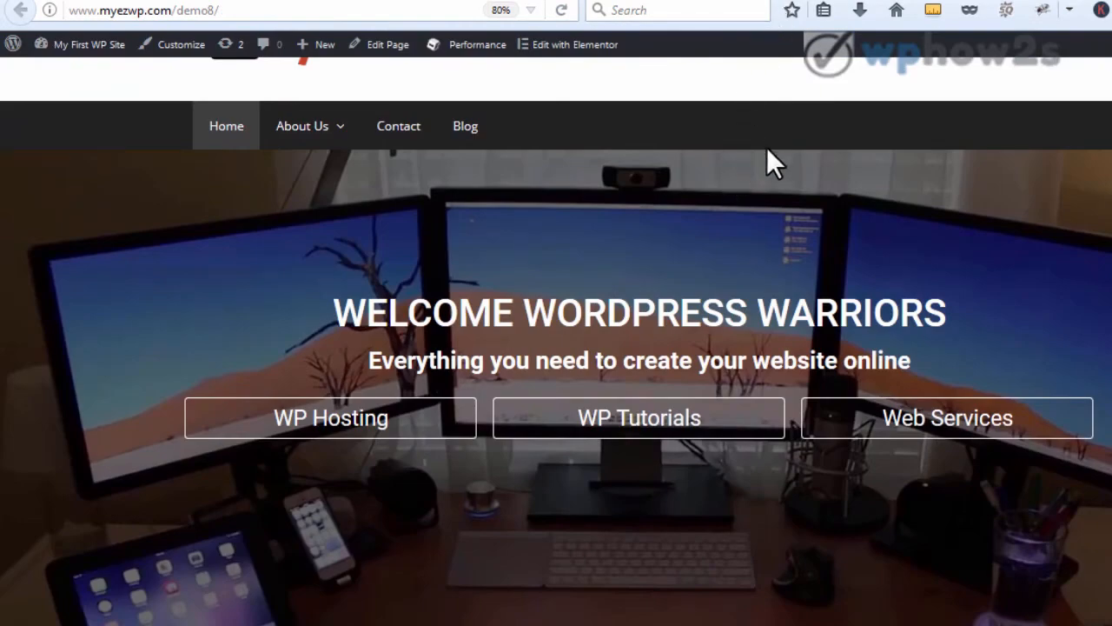
# Step: Return to the Elementor editor and compare both hero sections in the desktop preview
pyautogui.click(530, 1)
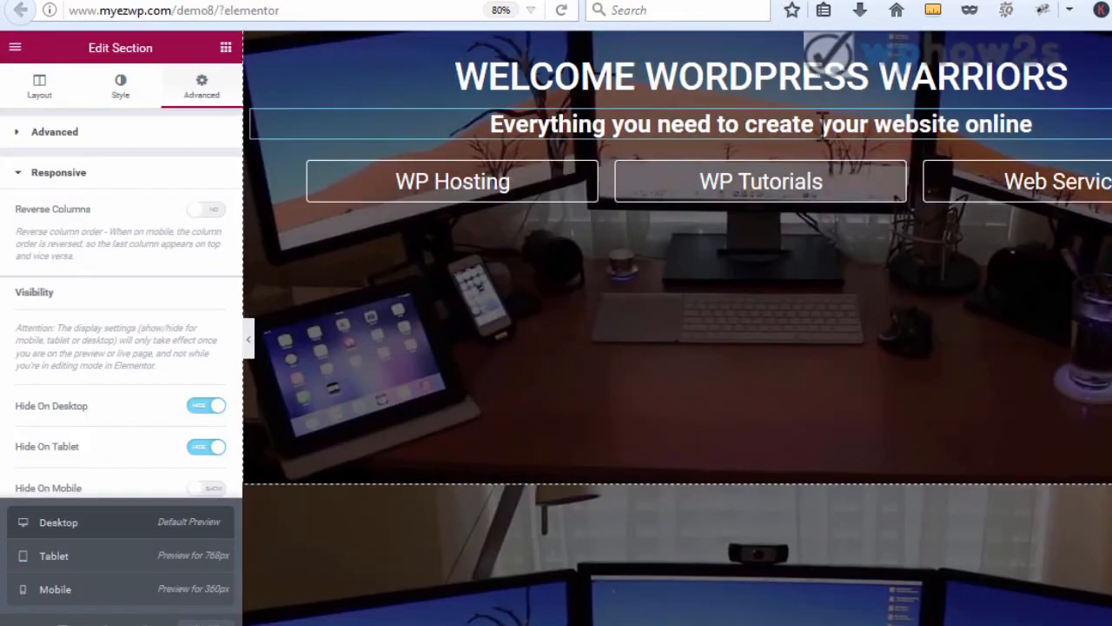
pyautogui.scroll(4, 676, 328)
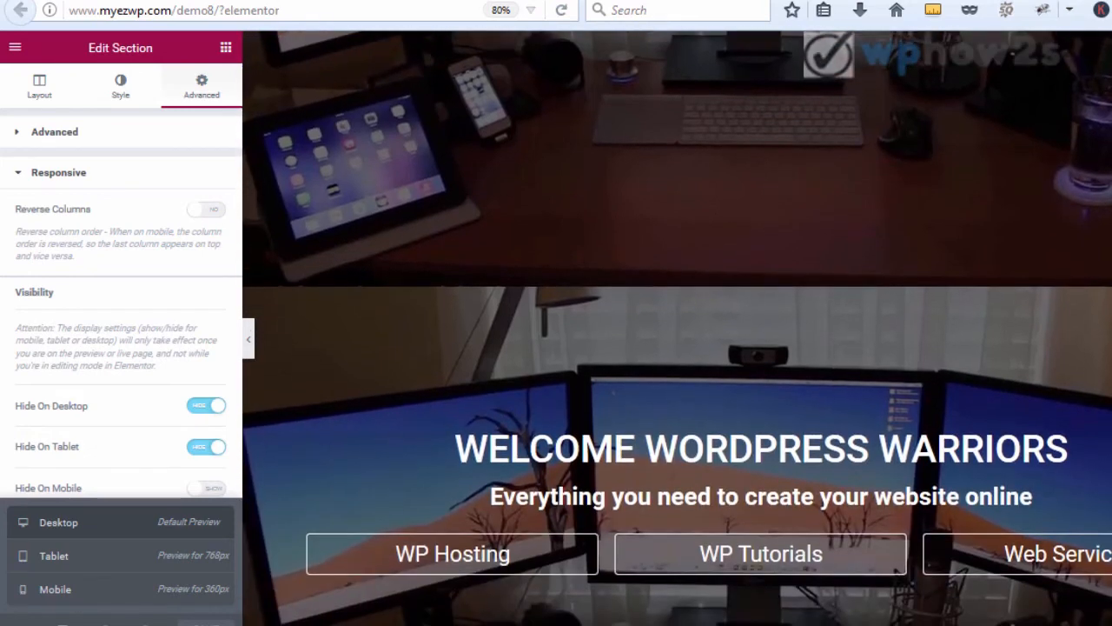
pyautogui.scroll(-3, 677, 328)
pyautogui.scroll(-2, 677, 328)
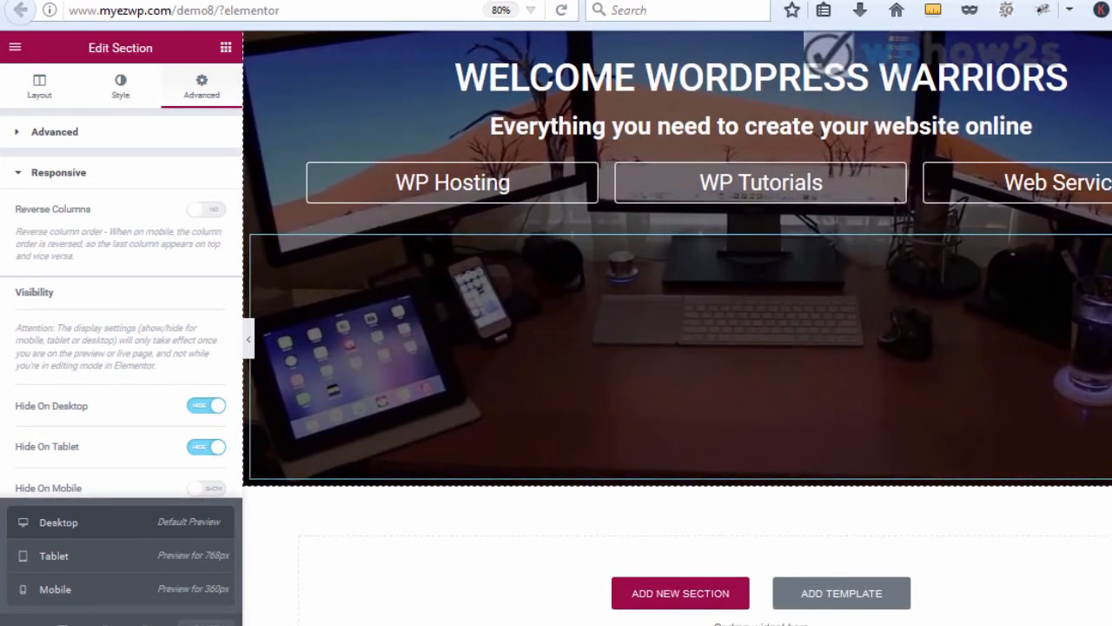
pyautogui.scroll(-2, 676, 328)
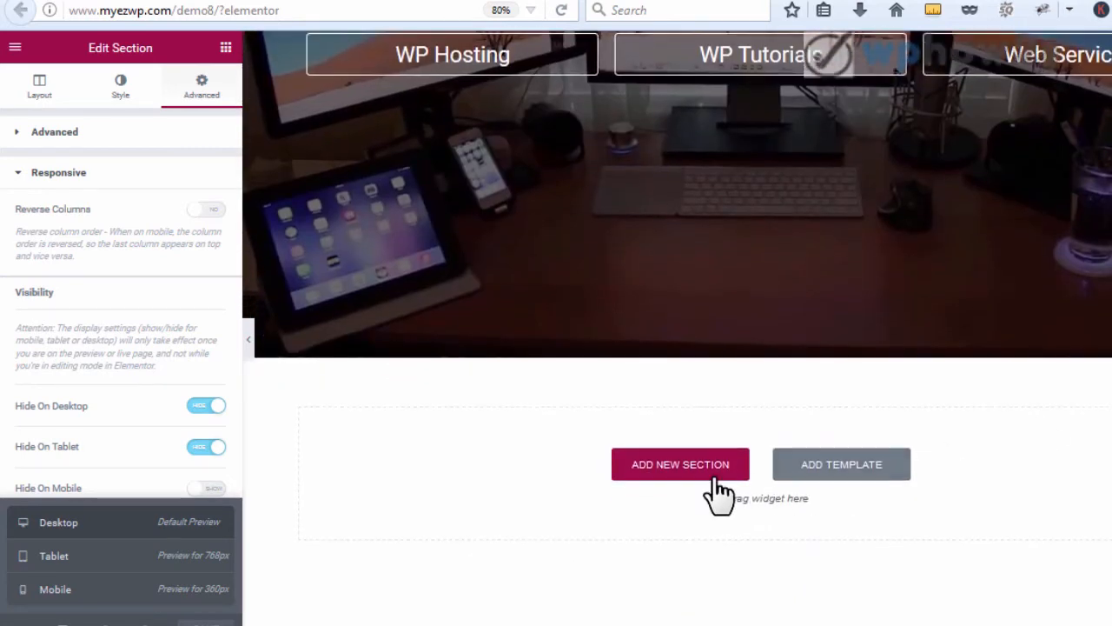
pyautogui.click(674, 466)
pyautogui.click(1111, 422)
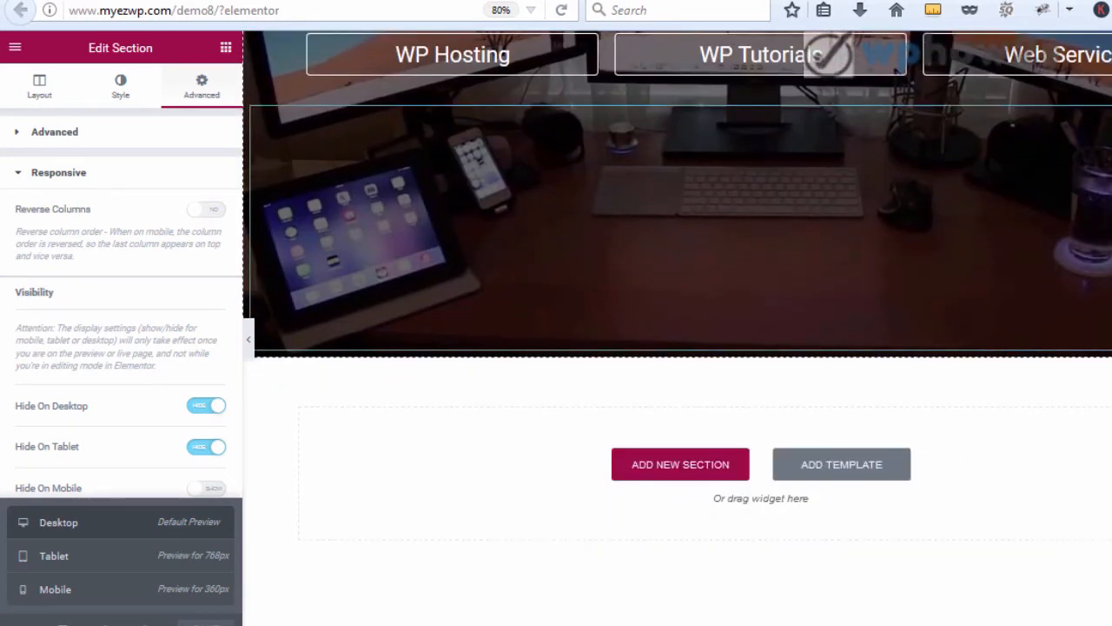
pyautogui.scroll(4, 677, 328)
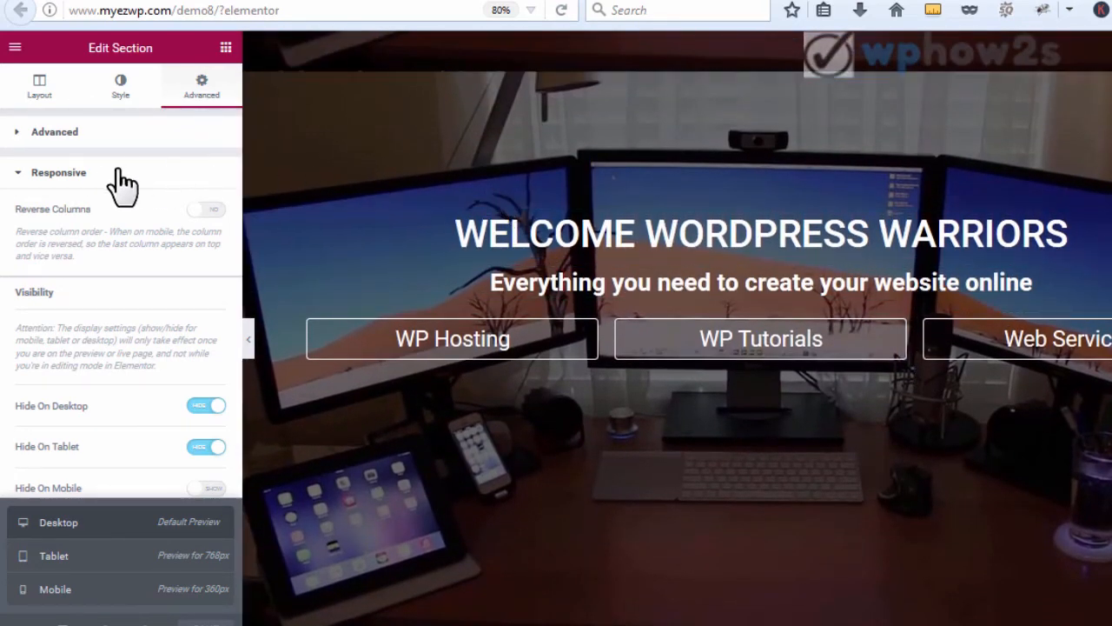
pyautogui.click(21, 174)
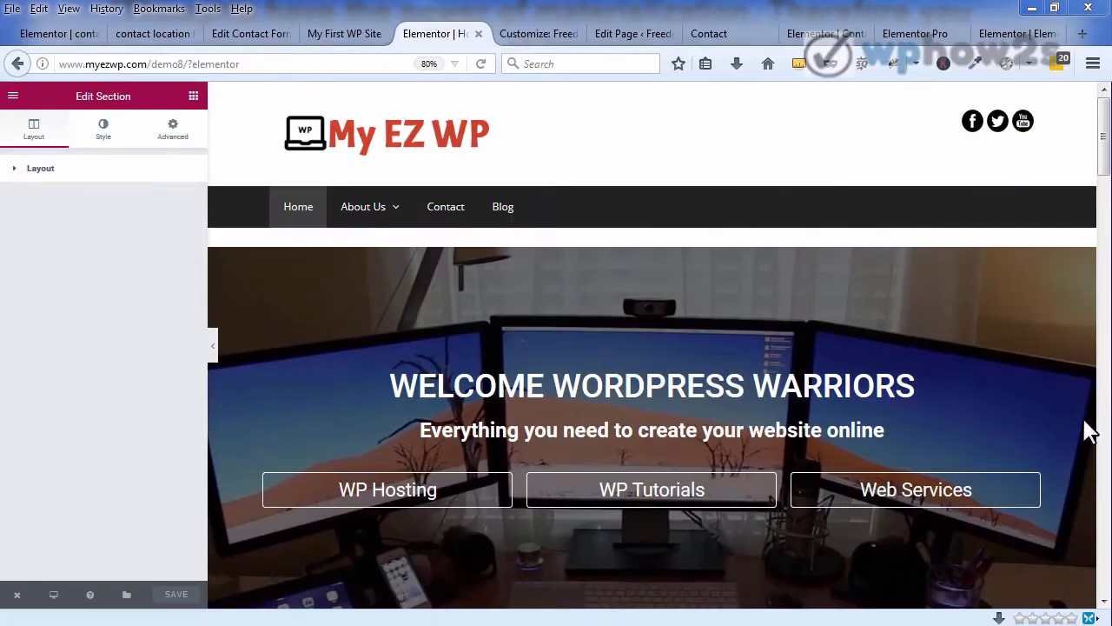
# Step: Set the mobile text size of the upper hero's WP Hosting button to 21 px
pyautogui.click(309, 499)
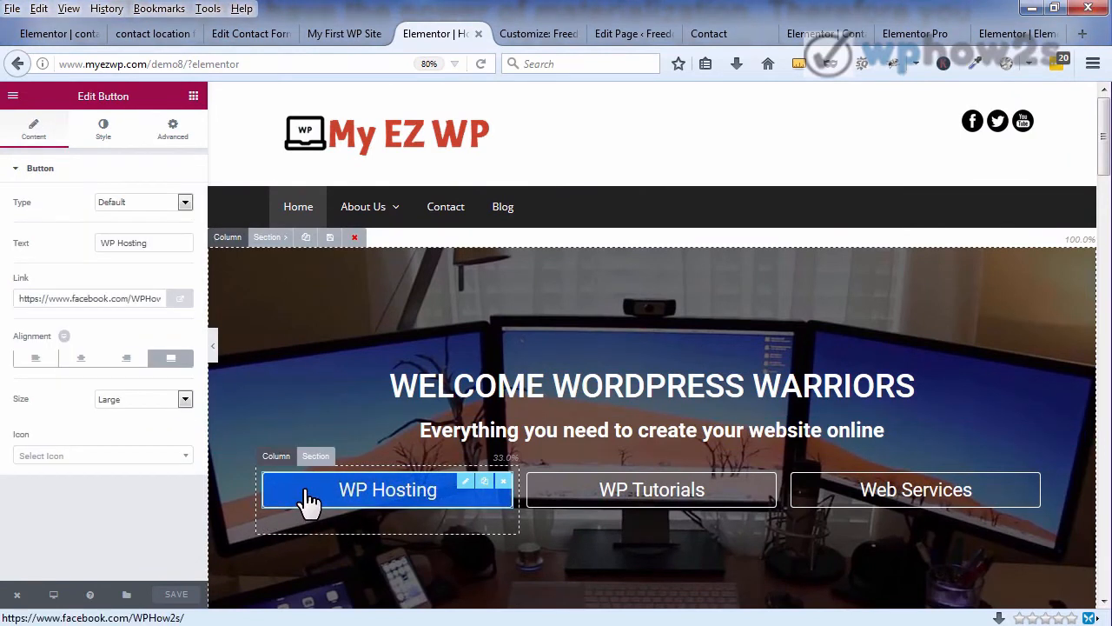
pyautogui.click(103, 131)
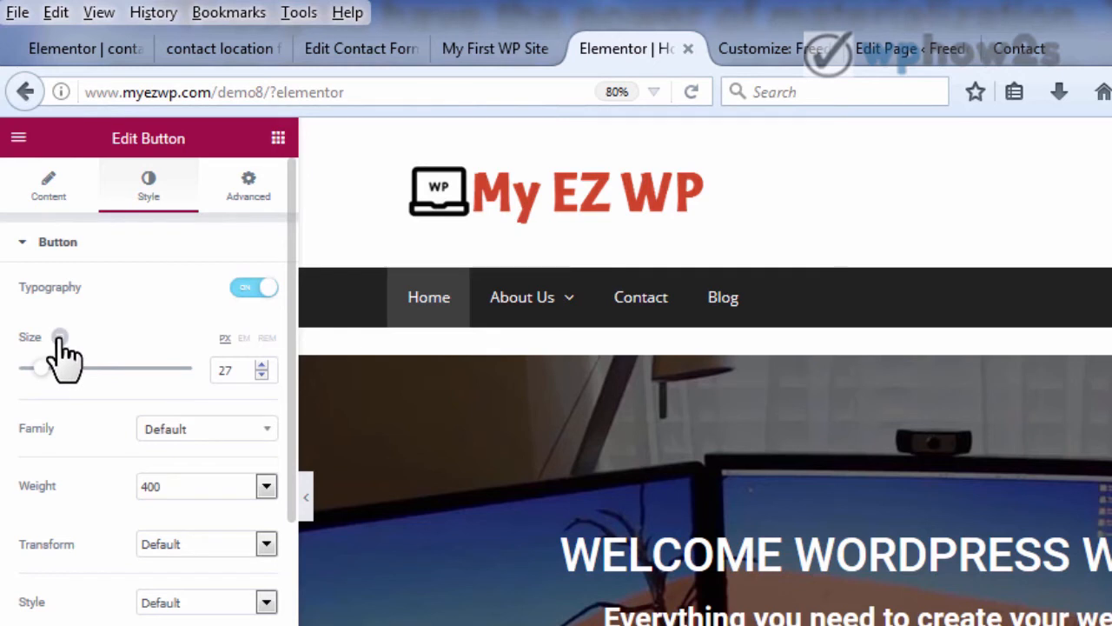
pyautogui.moveTo(59, 339)
pyautogui.click(83, 338)
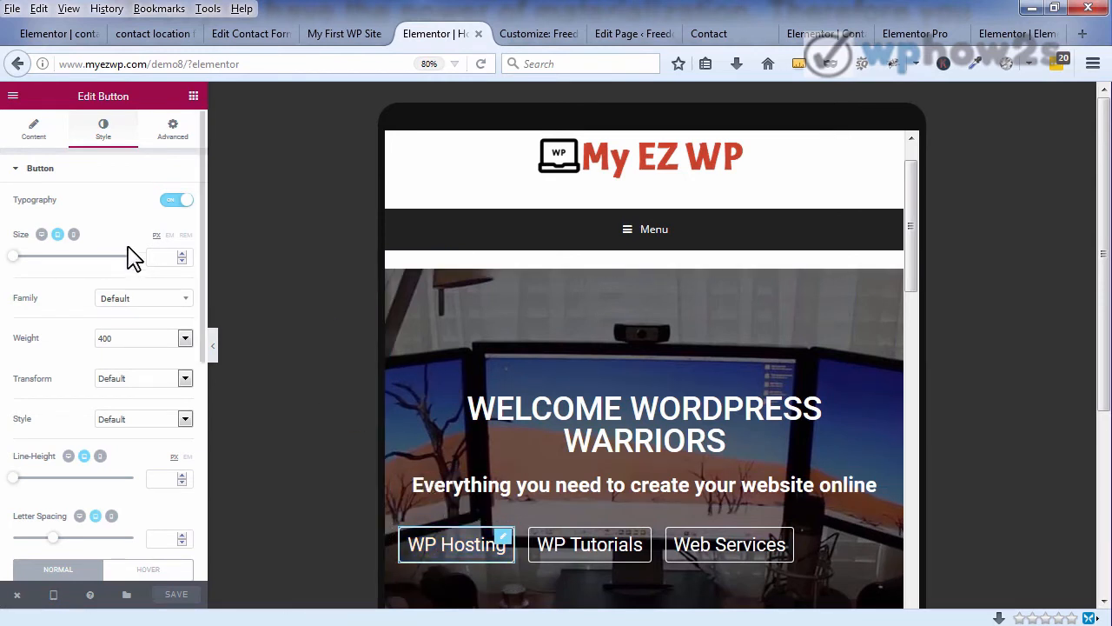
pyautogui.click(74, 235)
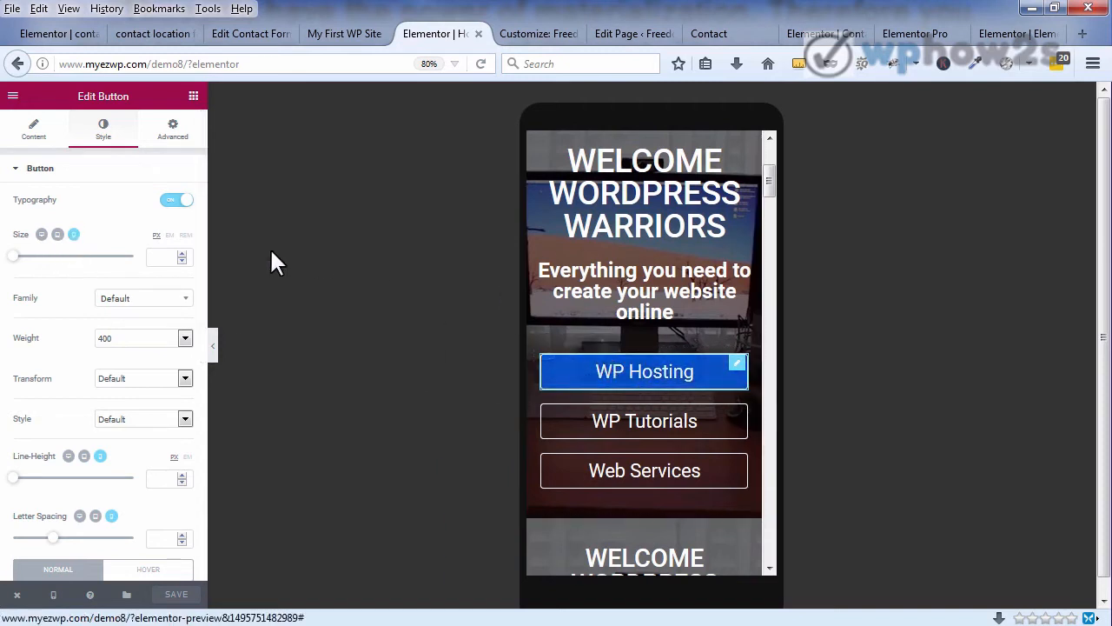
pyautogui.click(165, 257)
pyautogui.write('6')
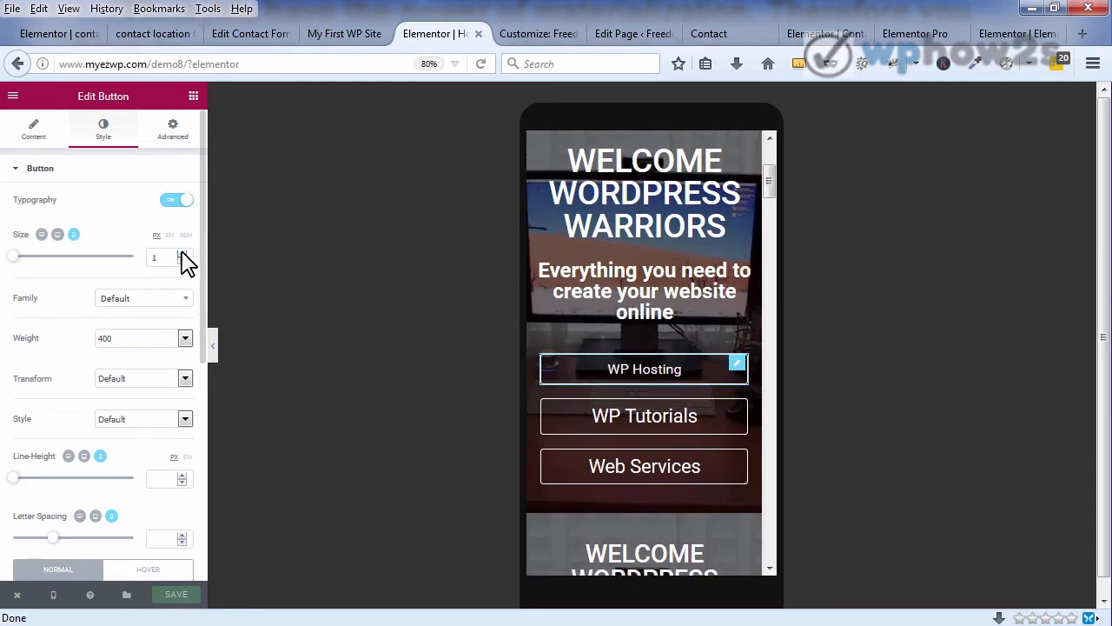
pyautogui.write('6')
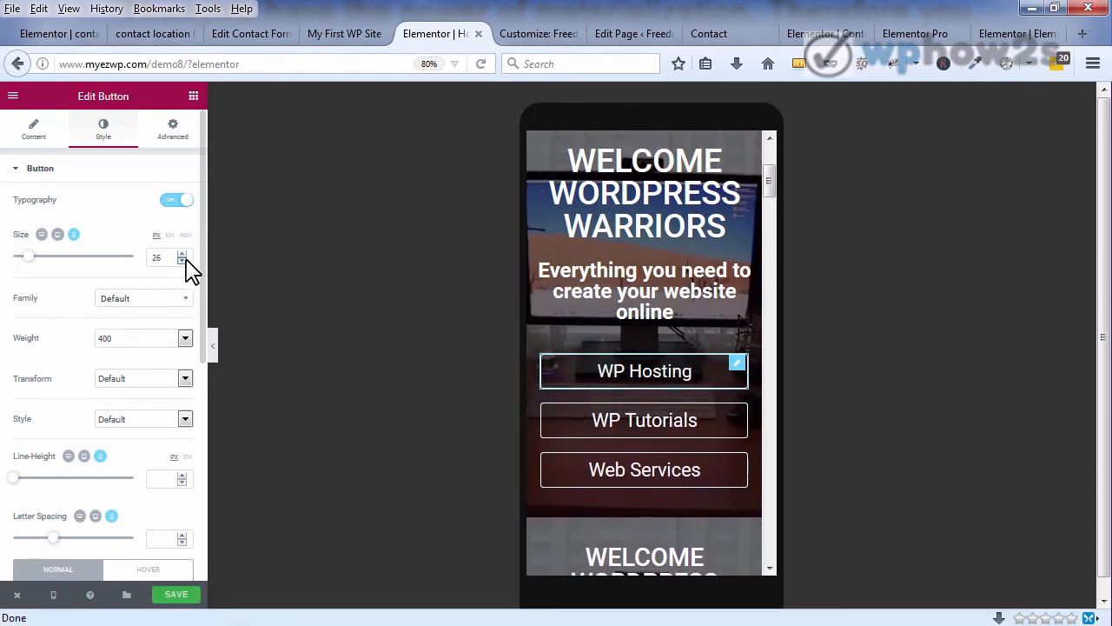
pyautogui.click(184, 260)
pyautogui.click(183, 260)
pyautogui.click(184, 260)
pyautogui.click(183, 260)
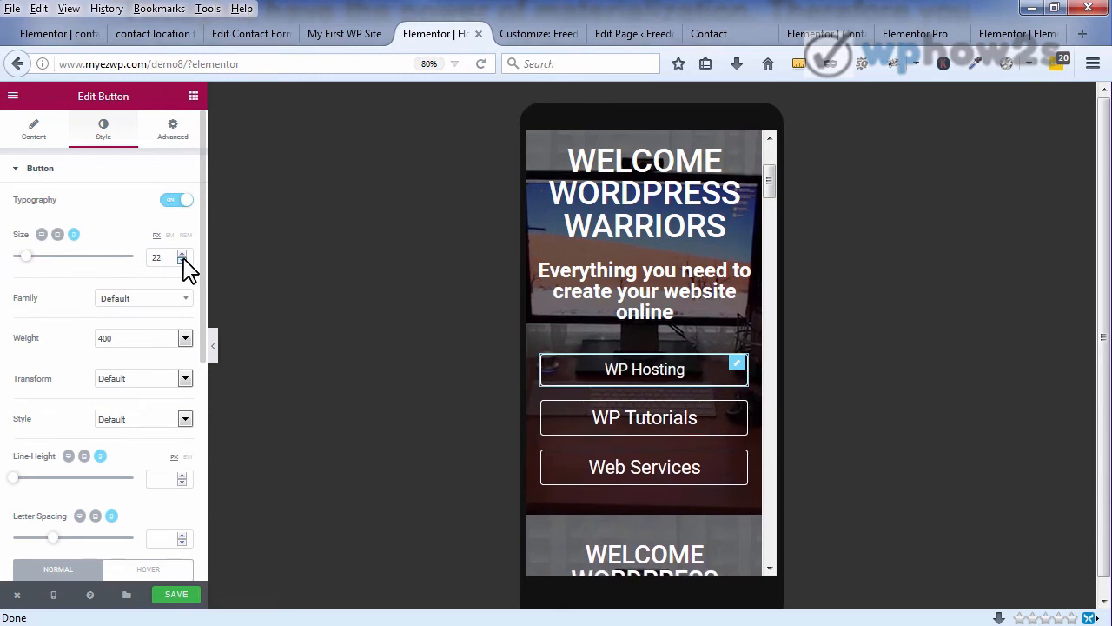
pyautogui.click(183, 260)
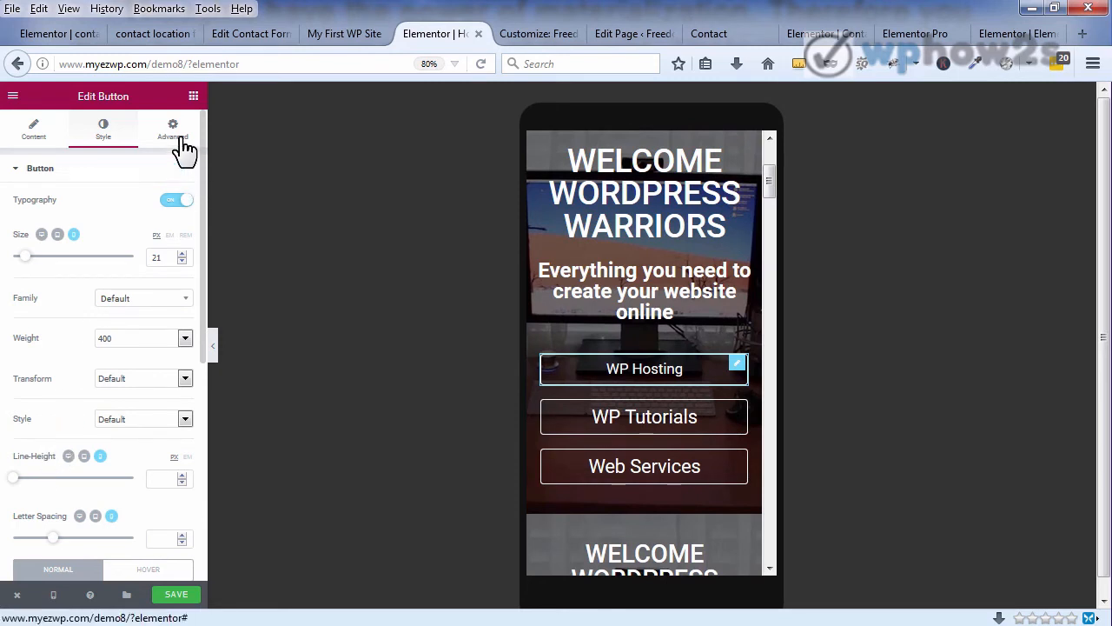
# Step: Open the WP Hosting button's margin and padding settings and review them for tablet, mobile and desktop
pyautogui.click(182, 147)
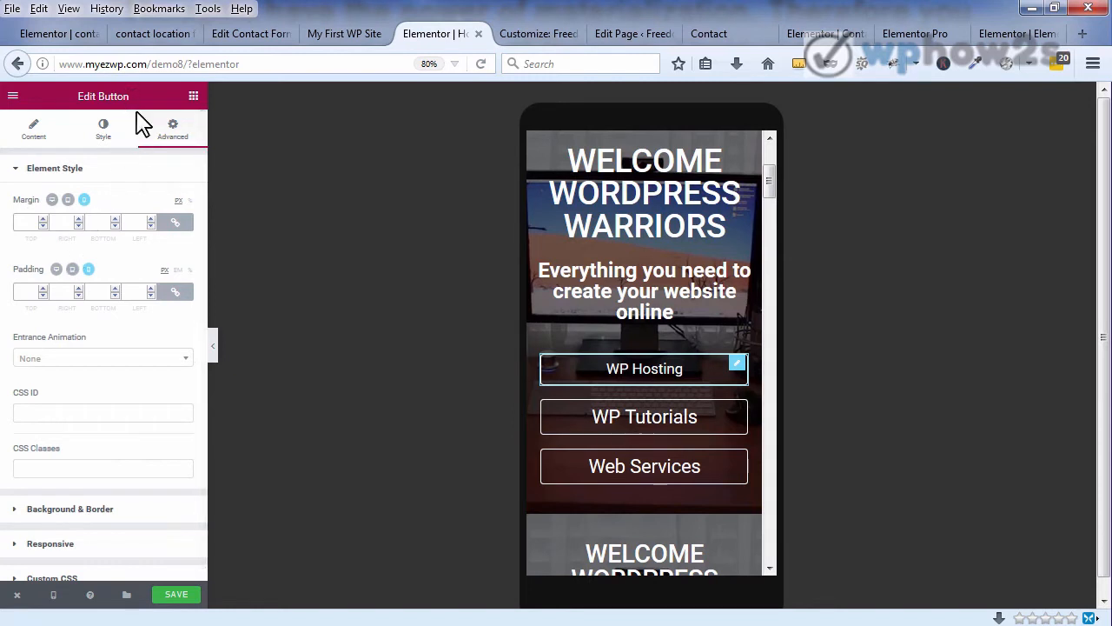
pyautogui.click(69, 201)
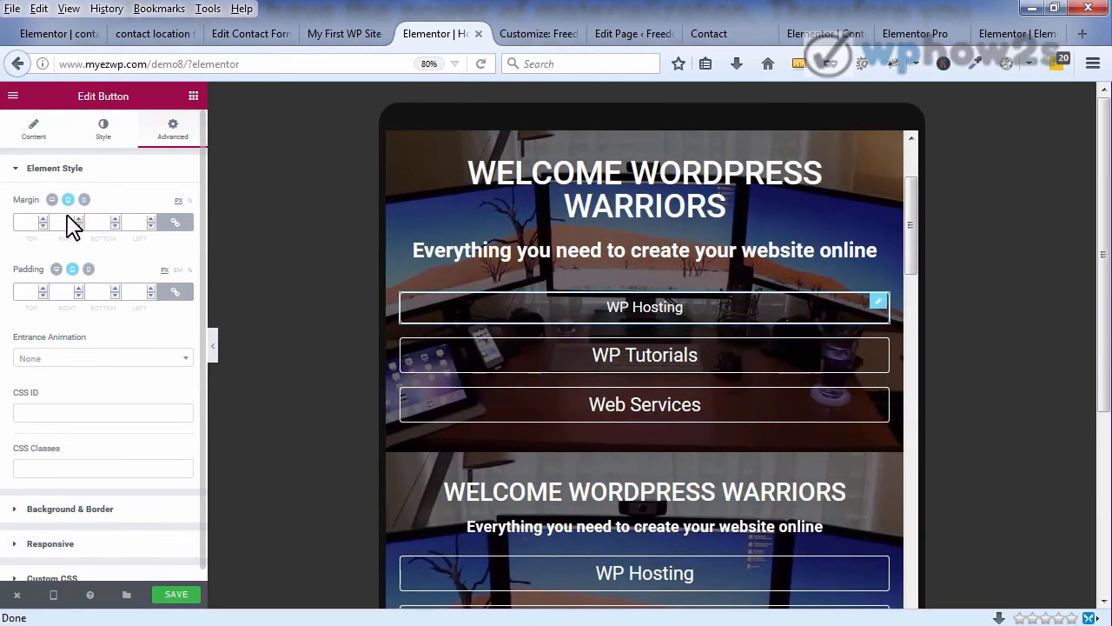
pyautogui.click(88, 270)
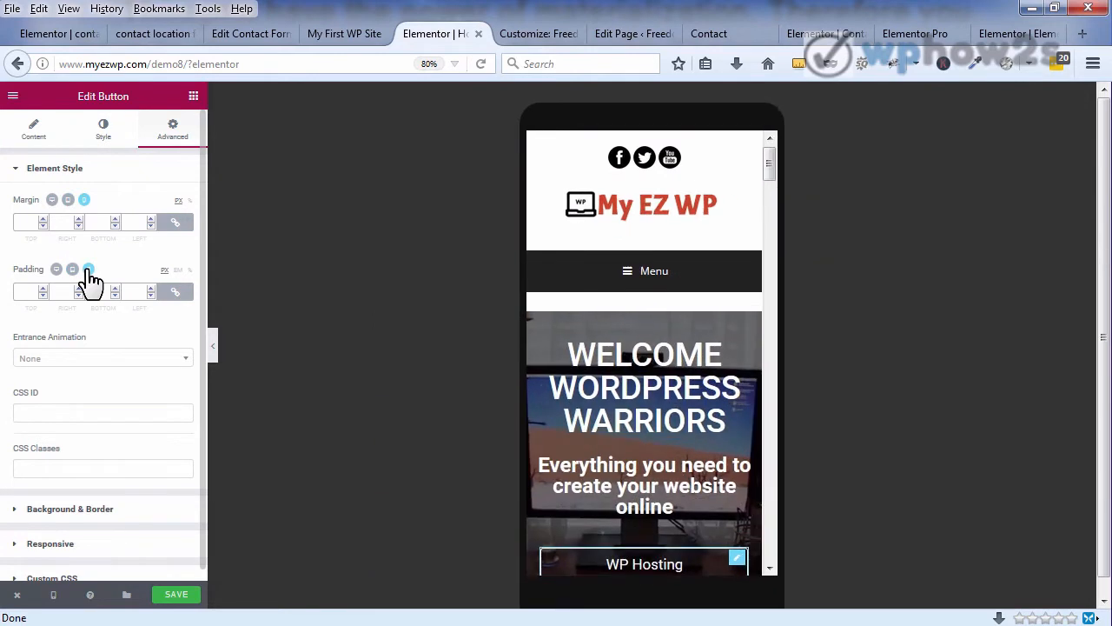
pyautogui.click(56, 269)
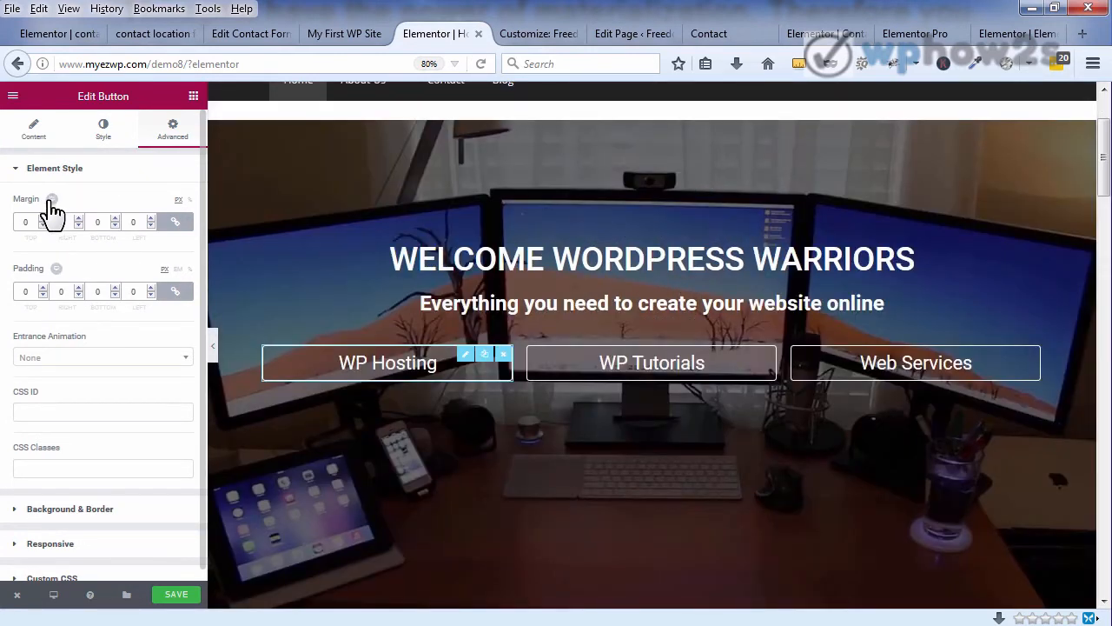
# Step: Set the WP Hosting button's tablet margin to 11 px on all four sides
pyautogui.click(51, 199)
pyautogui.click(69, 200)
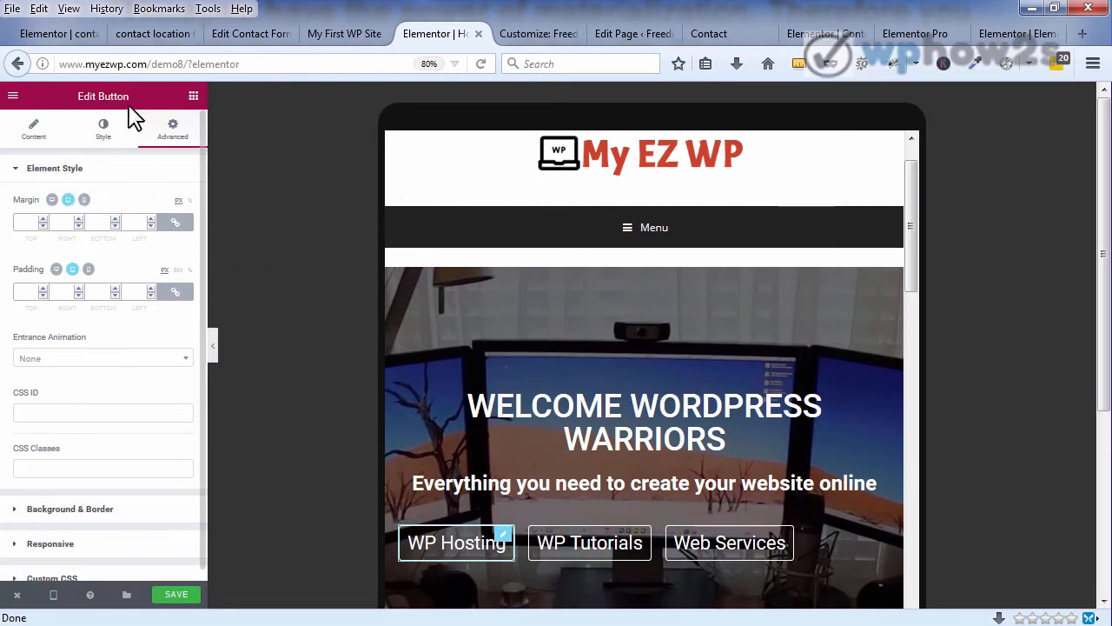
pyautogui.click(153, 220)
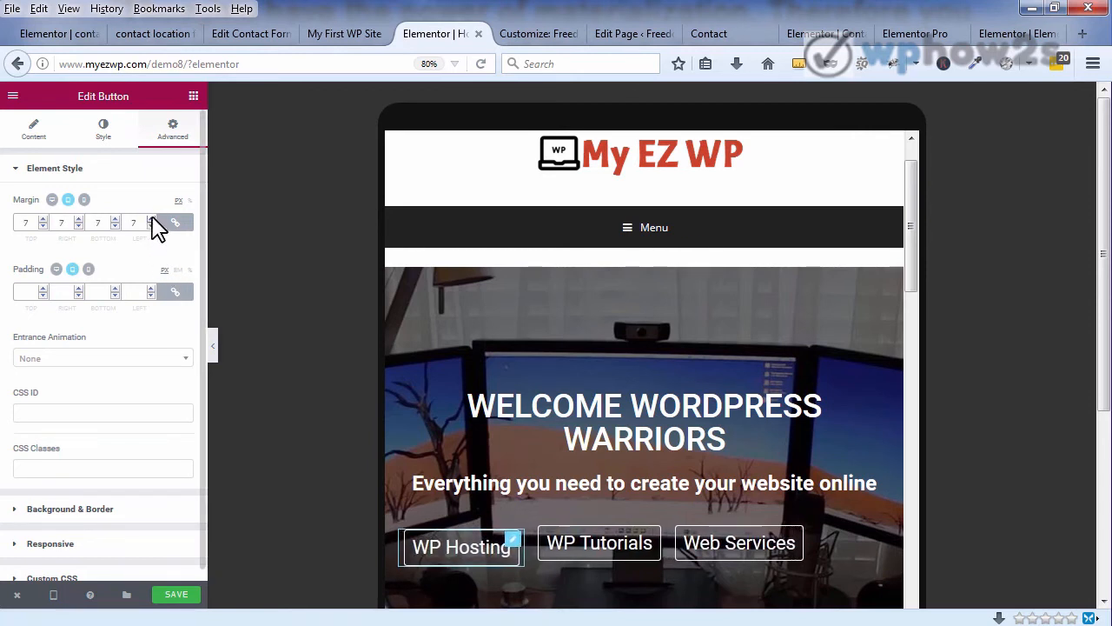
pyautogui.click(152, 219)
pyautogui.click(152, 219)
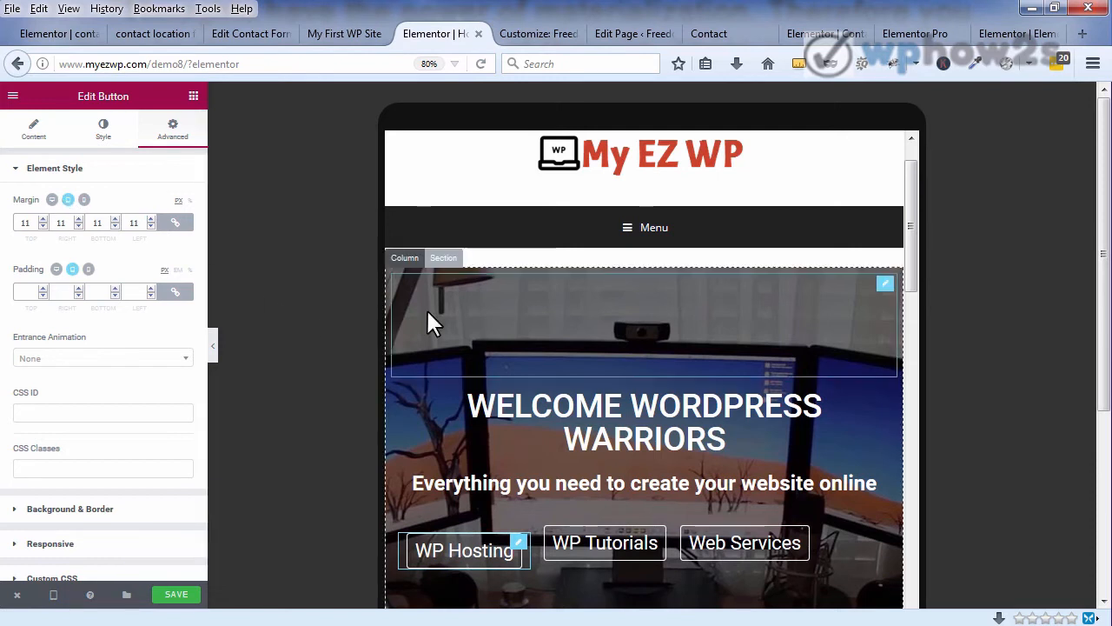
# Step: Compare the WP Hosting button's margins across the mobile, tablet and desktop previews
pyautogui.click(85, 201)
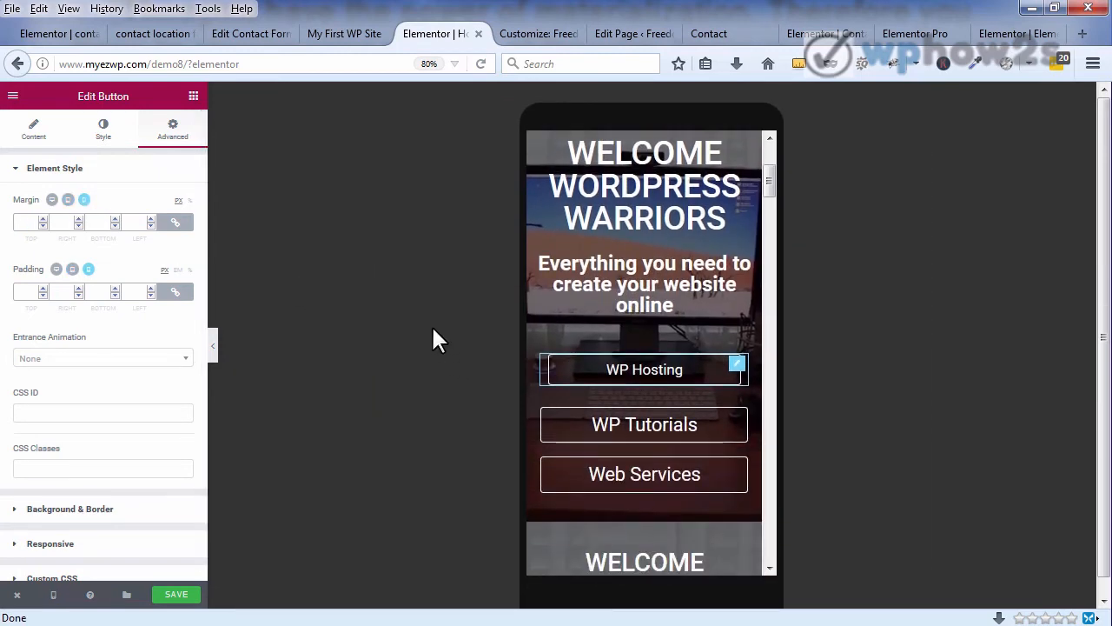
pyautogui.click(69, 201)
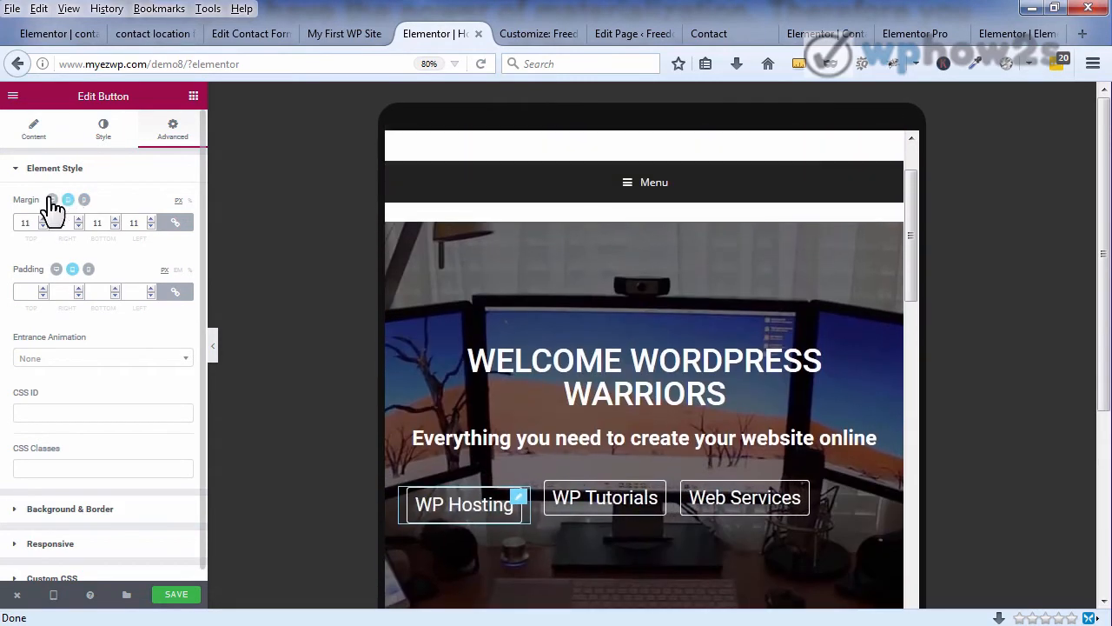
pyautogui.click(51, 201)
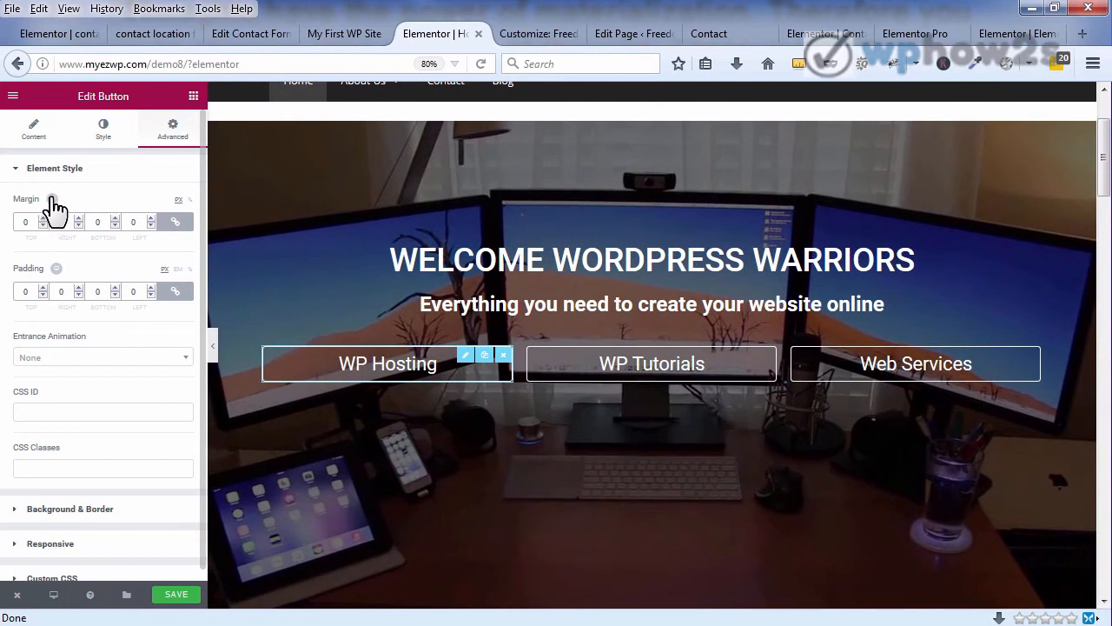
pyautogui.click(51, 202)
pyautogui.click(69, 199)
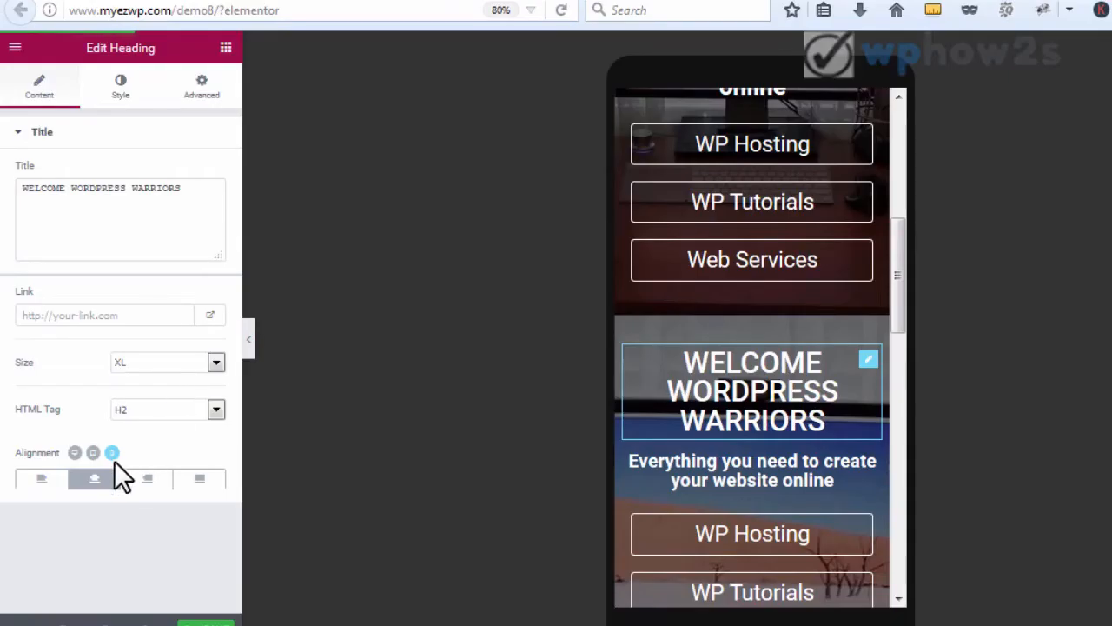
# Step: Save the page and check the lower hero heading's alignment in the tablet and mobile previews
pyautogui.hotkey('ctrl', 's')
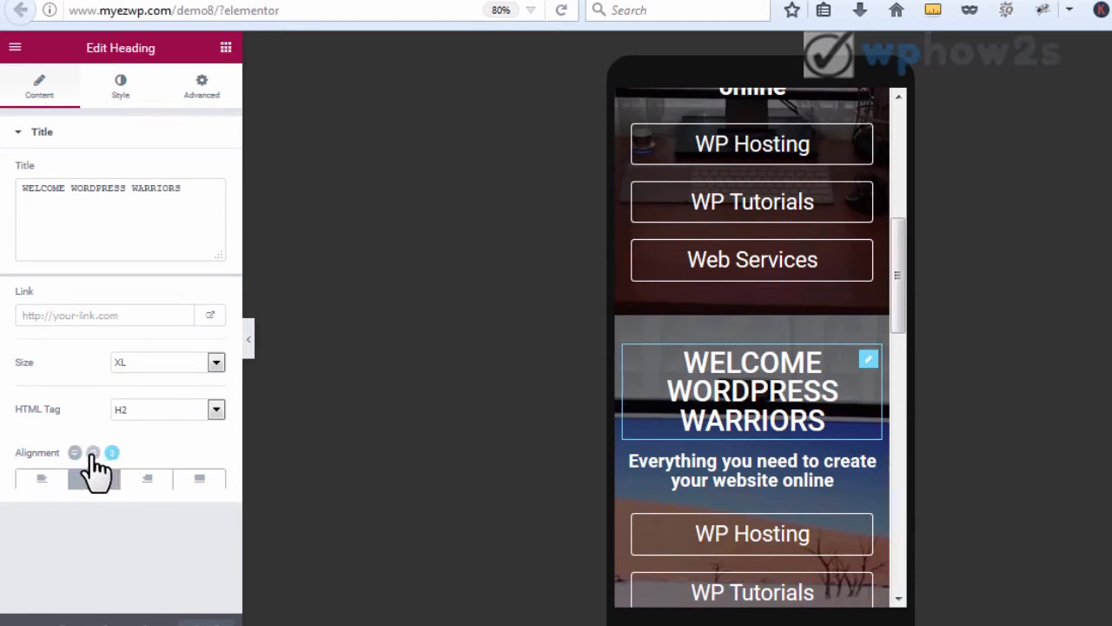
pyautogui.click(93, 453)
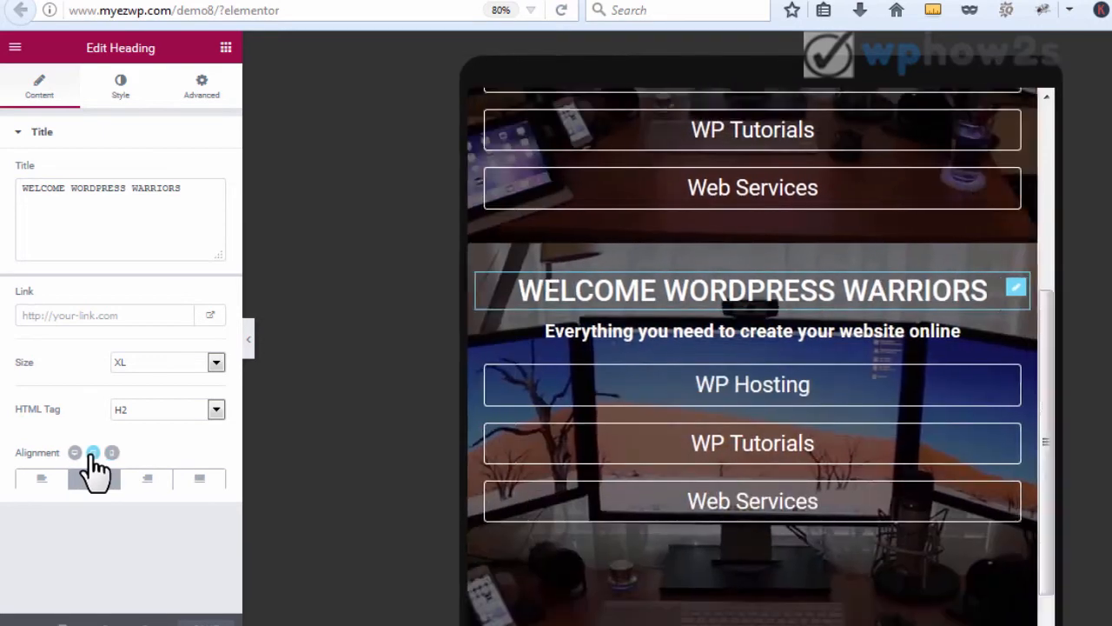
pyautogui.click(111, 452)
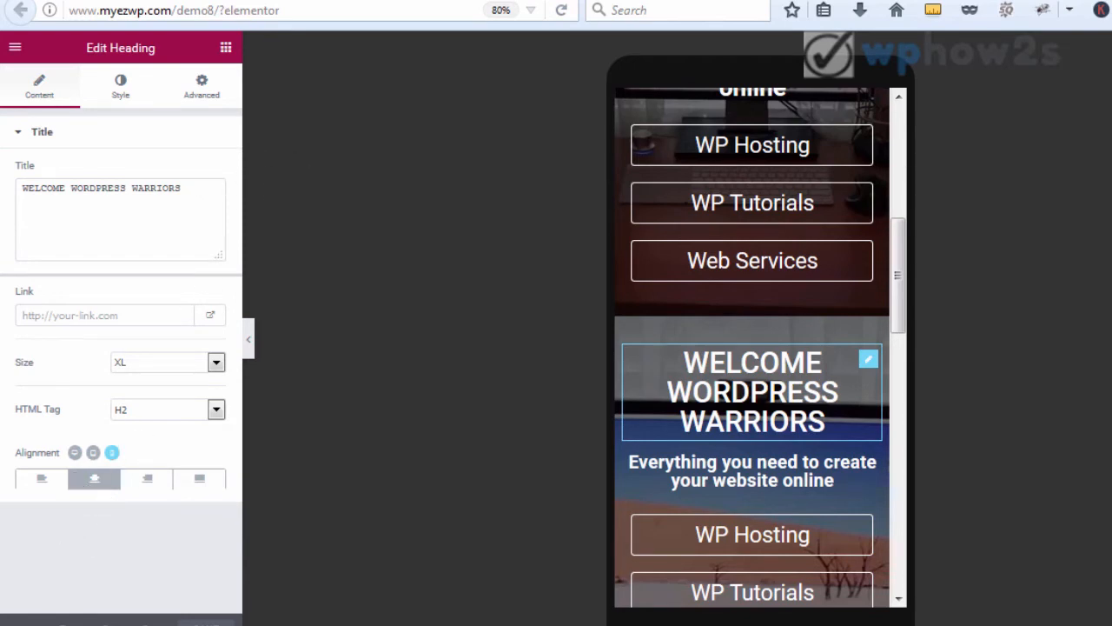
# Step: Switch to the desktop preview and add a single-column section below the lower hero section
pyautogui.click(63, 624)
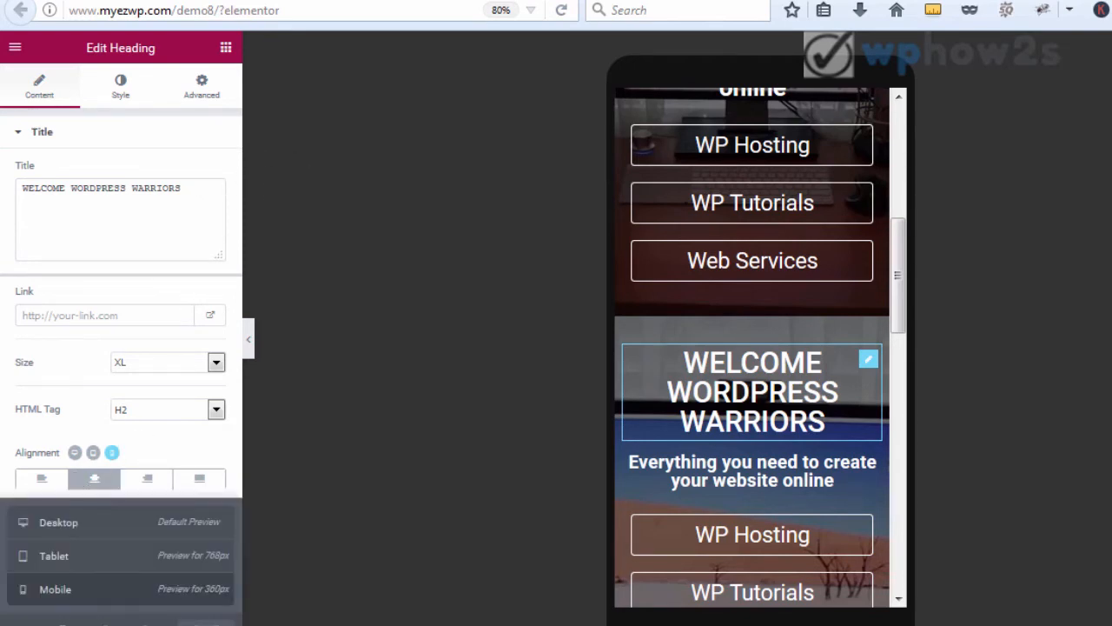
pyautogui.click(73, 525)
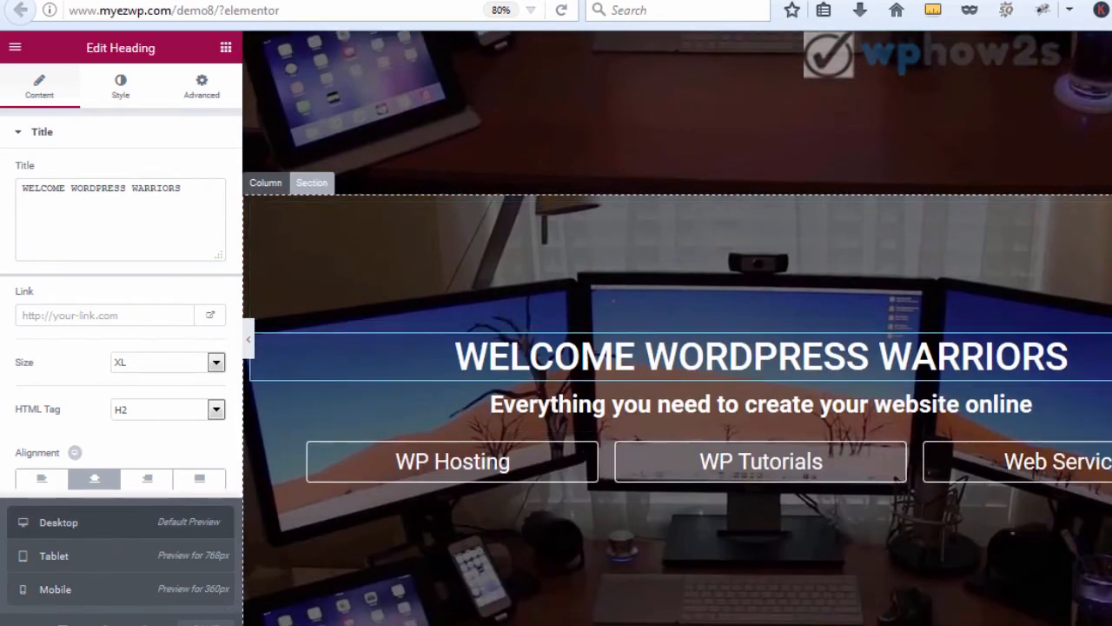
pyautogui.scroll(-5, 677, 328)
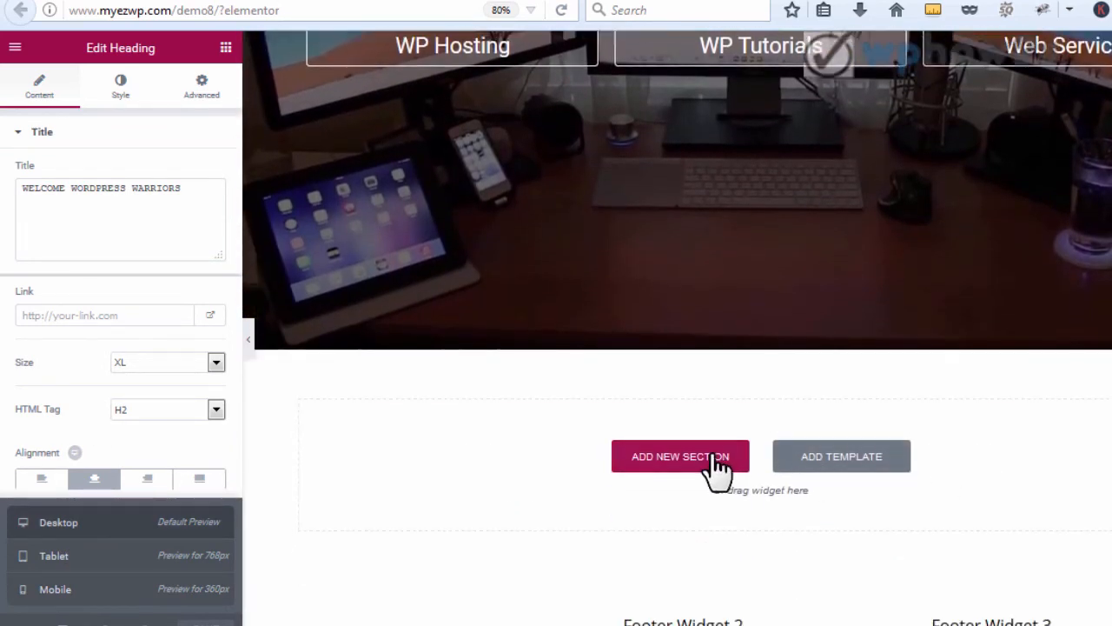
pyautogui.click(719, 470)
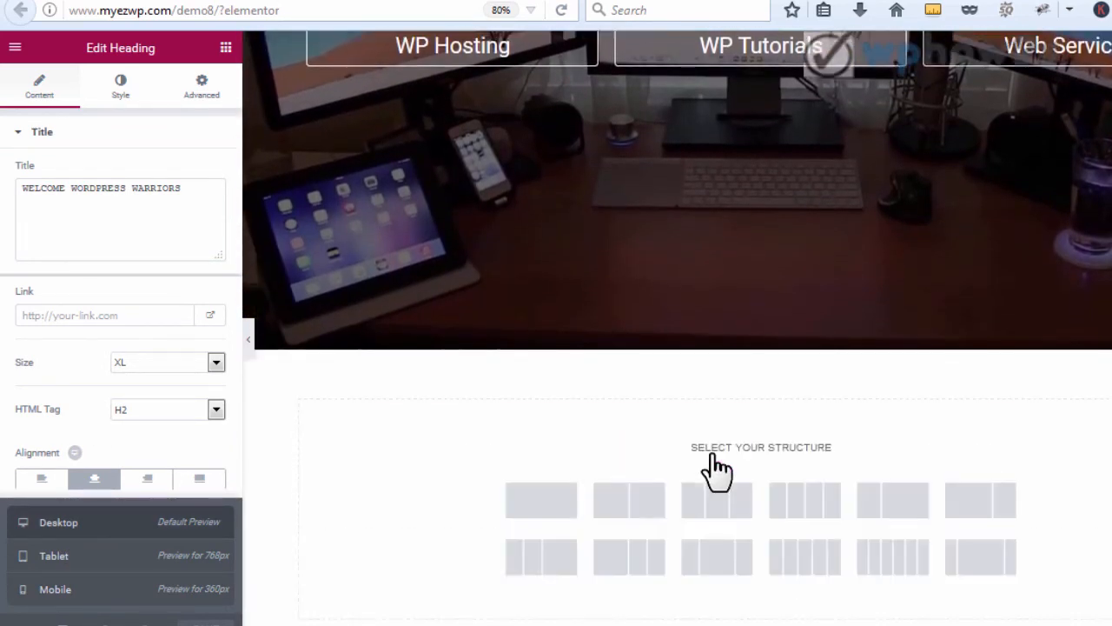
pyautogui.click(532, 518)
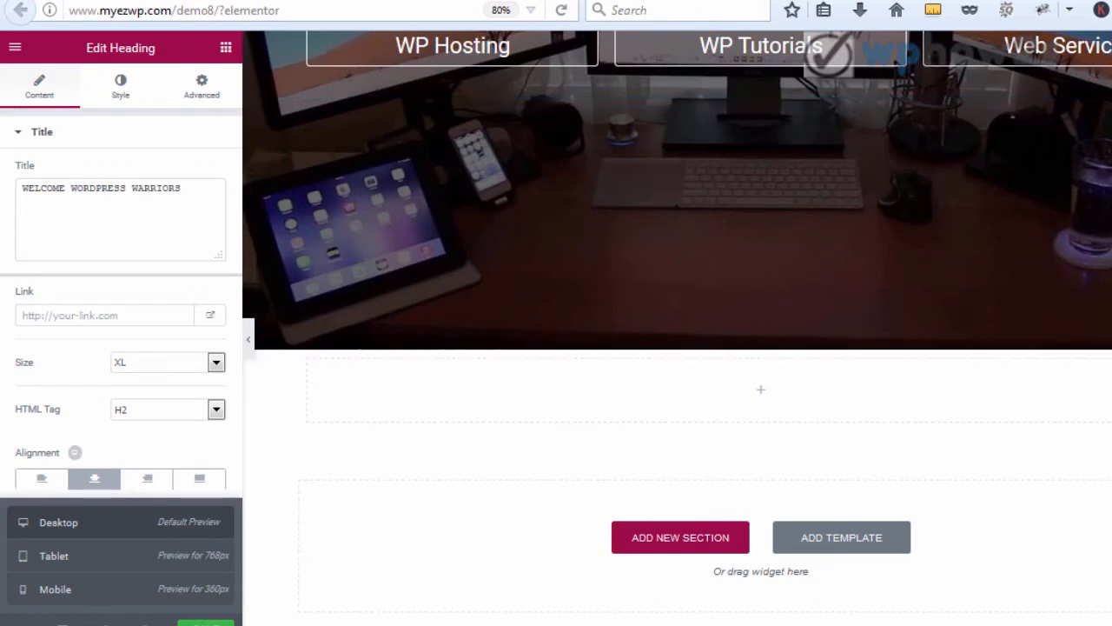
pyautogui.scroll(8, 676, 327)
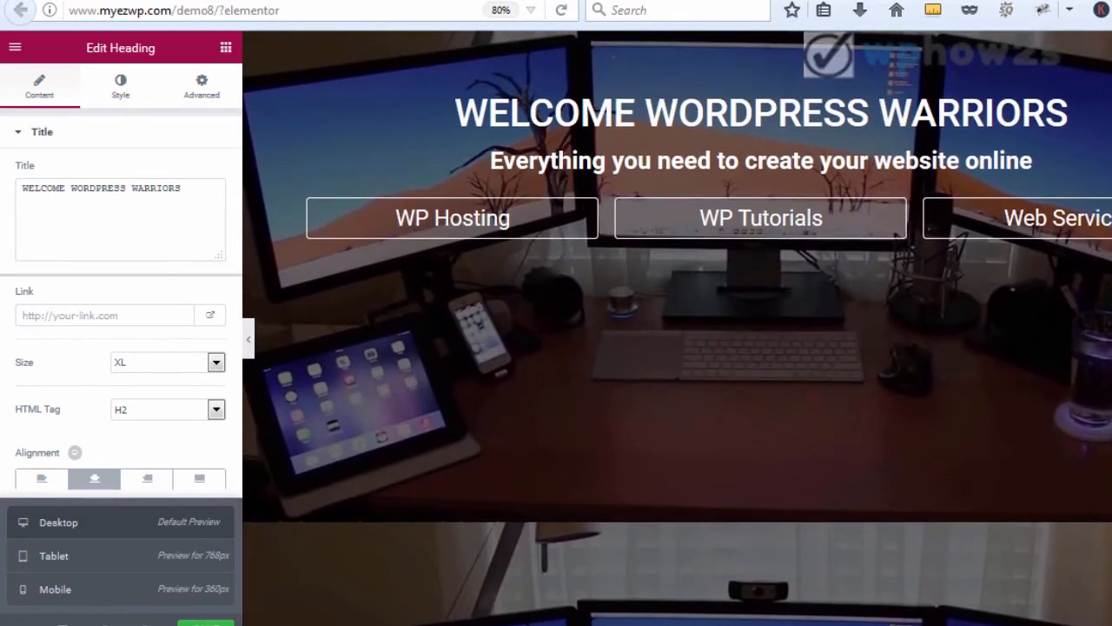
# Step: Set the content width of the new empty section below the lower hero to Full Width
pyautogui.scroll(-3, 677, 327)
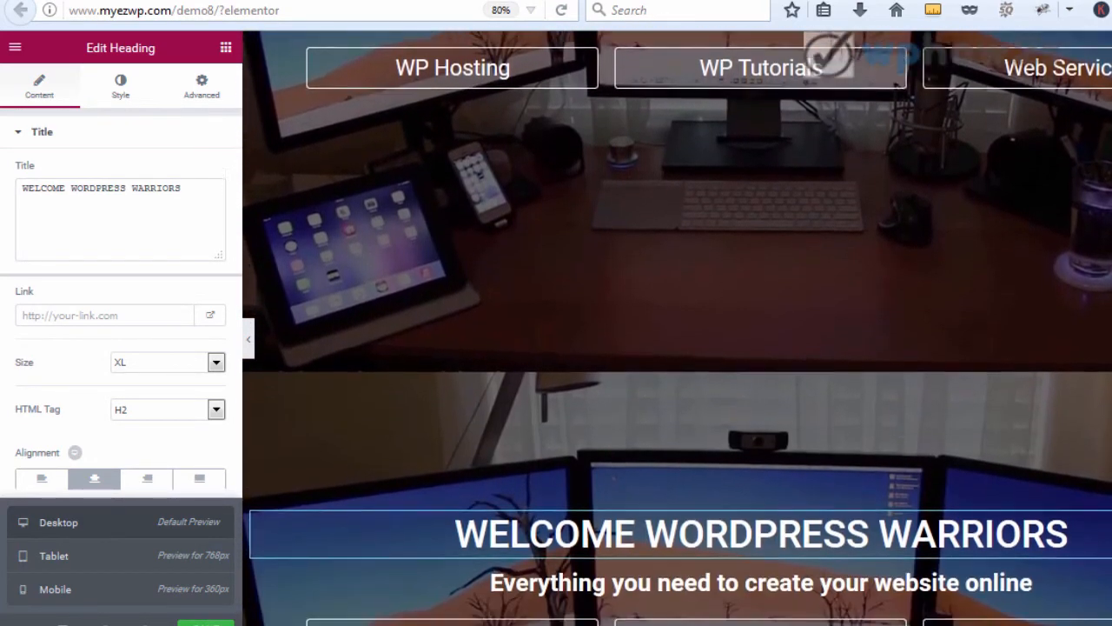
pyautogui.scroll(-6, 677, 328)
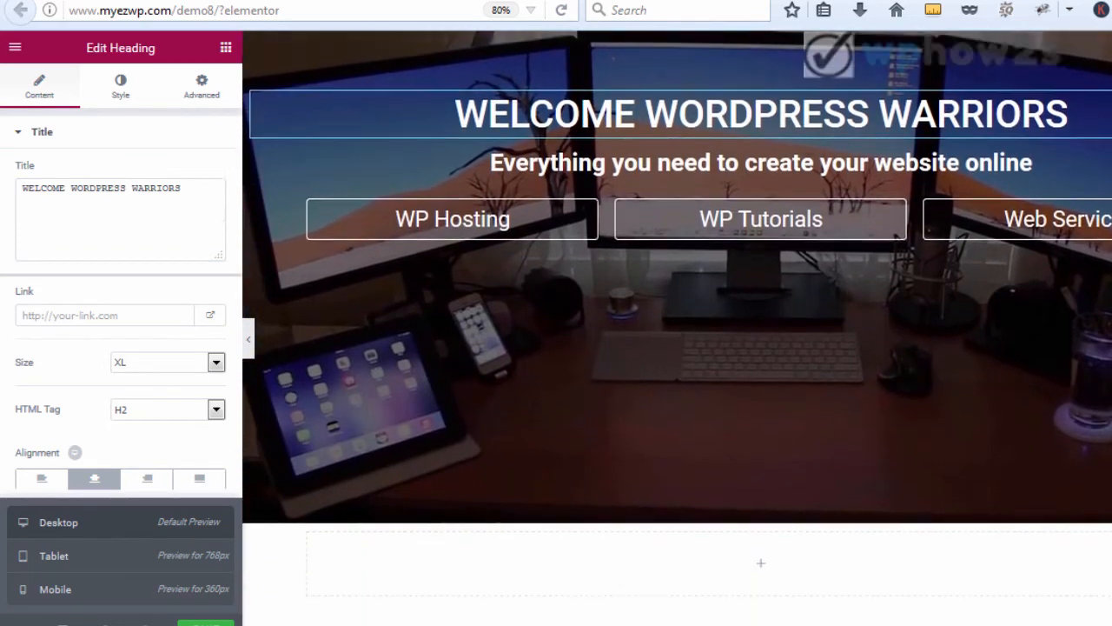
pyautogui.scroll(-1, 677, 327)
pyautogui.scroll(-3, 677, 327)
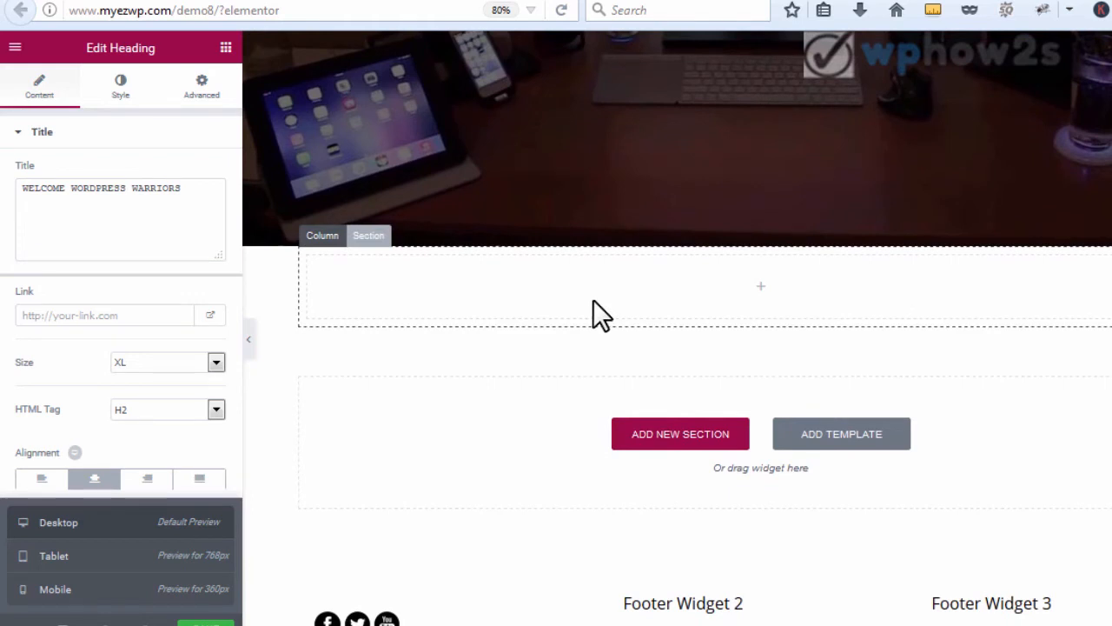
pyautogui.click(364, 236)
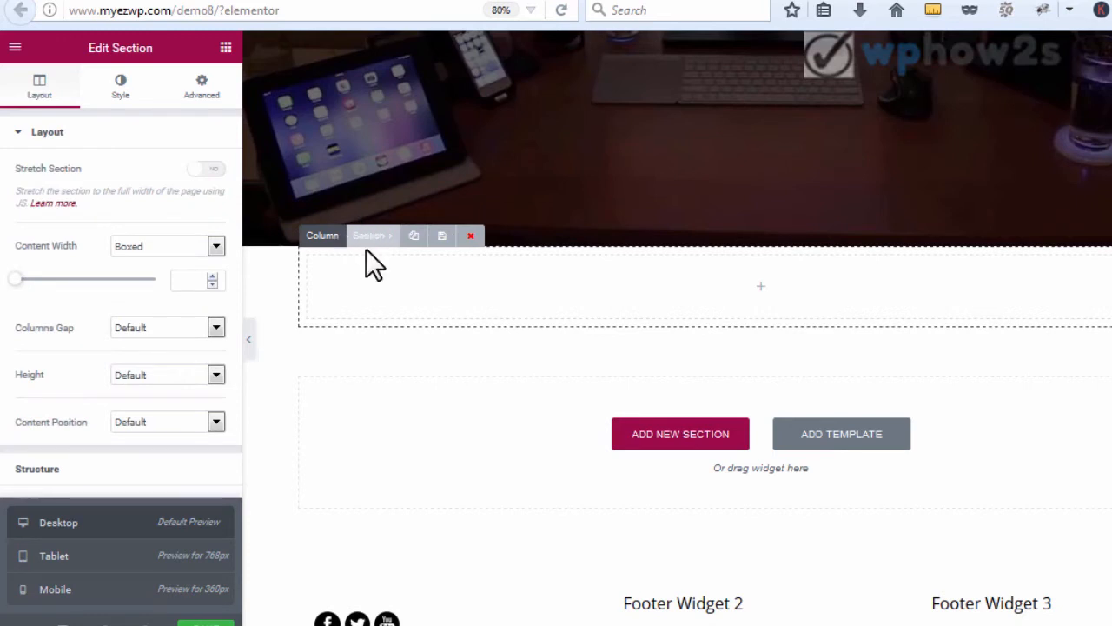
pyautogui.click(213, 247)
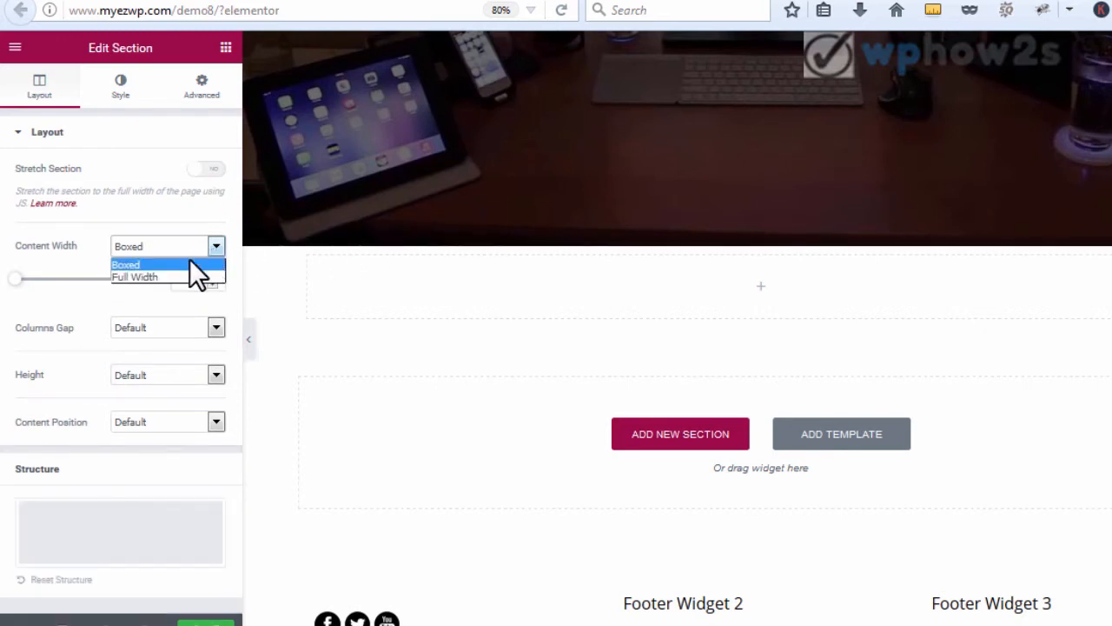
pyautogui.click(146, 276)
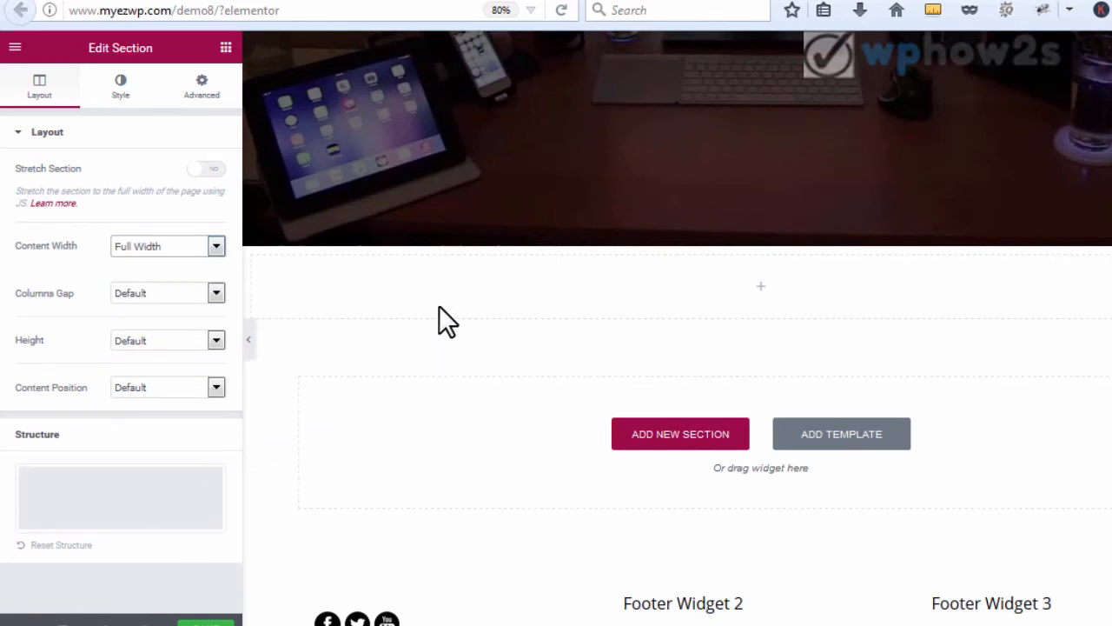
# Step: Give the new section a classic background in white
pyautogui.click(121, 91)
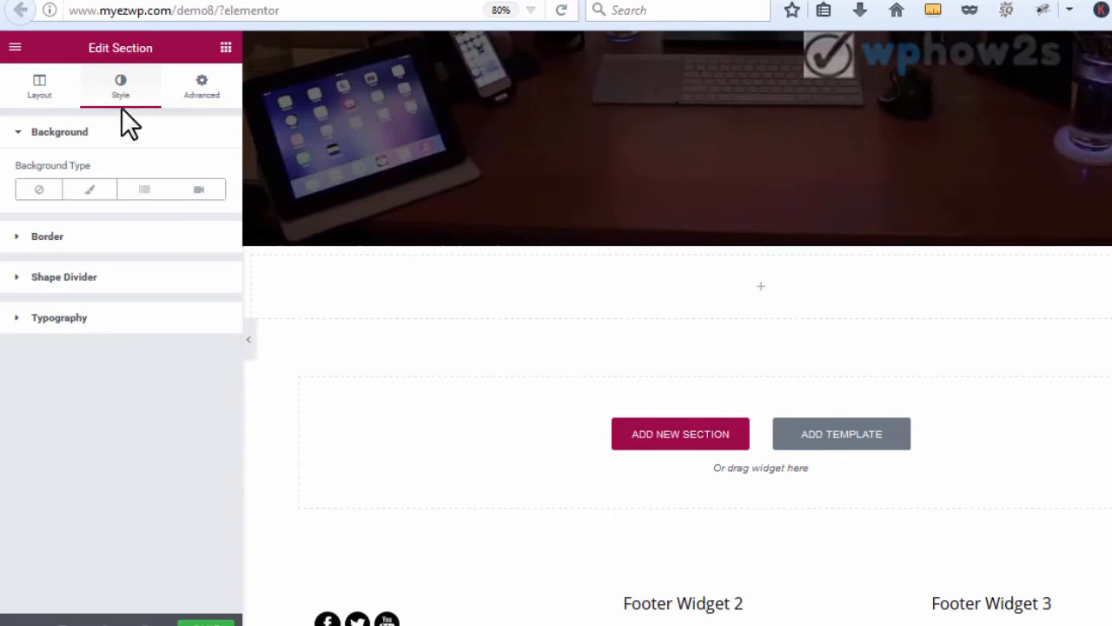
pyautogui.click(87, 193)
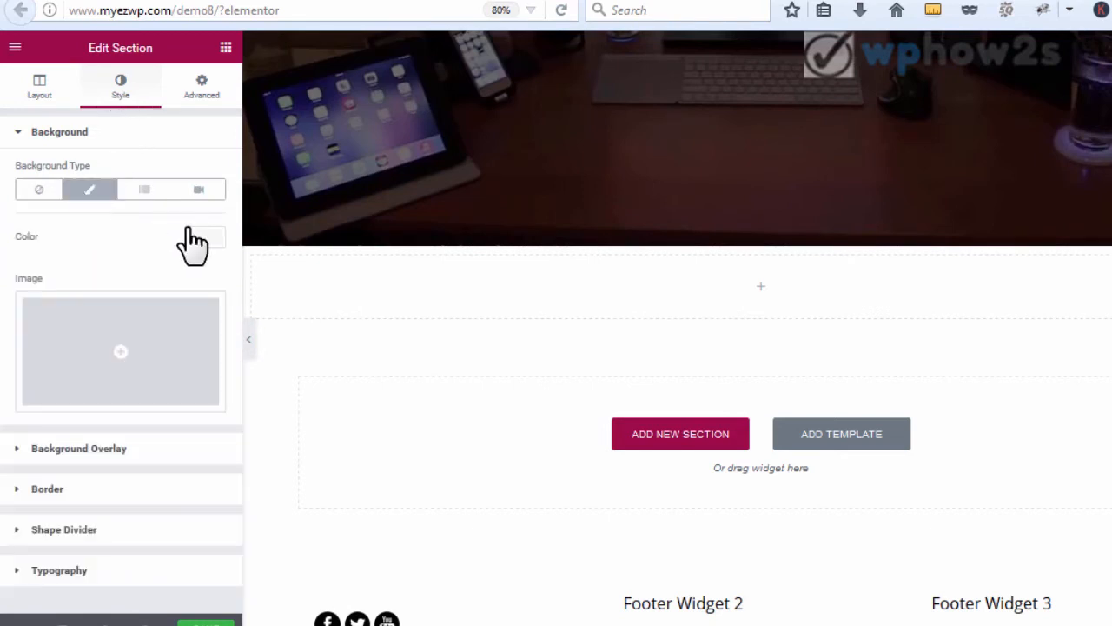
pyautogui.click(199, 236)
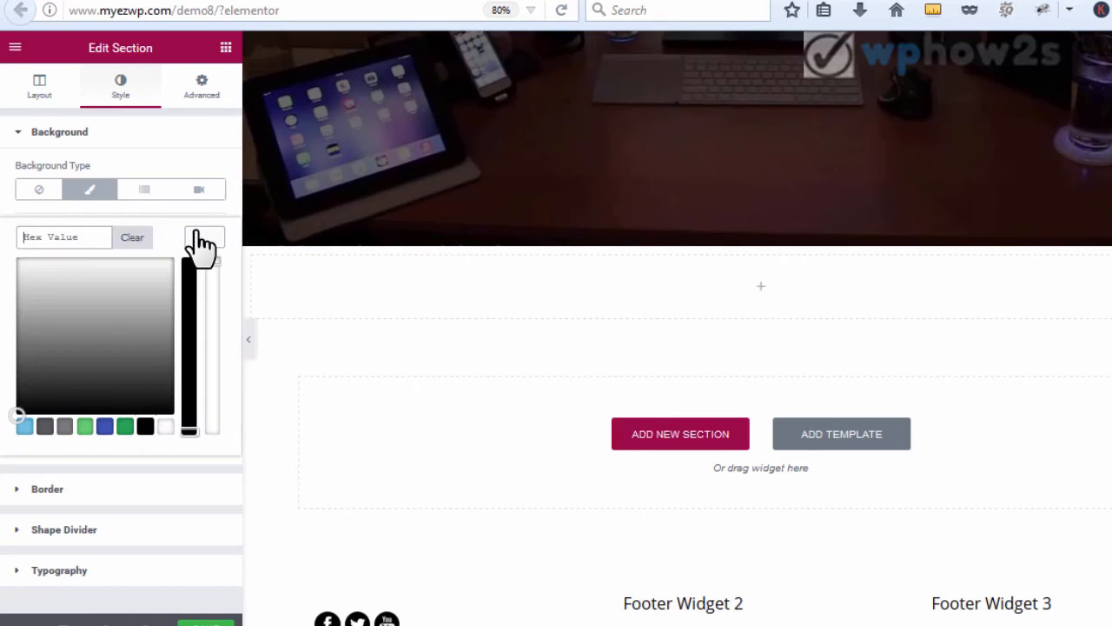
pyautogui.click(165, 427)
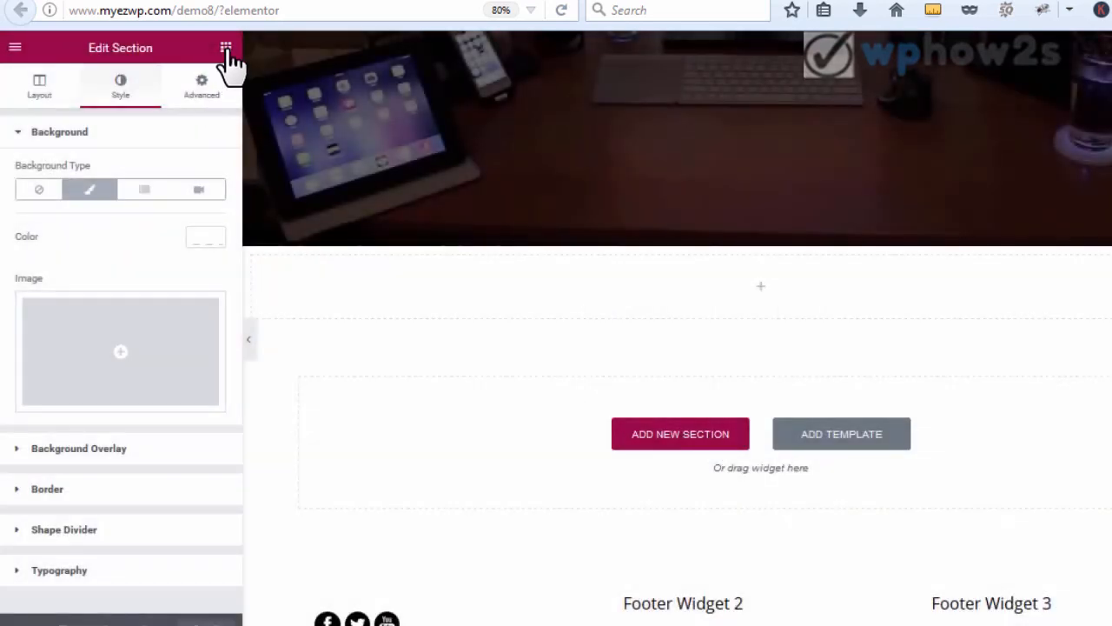
# Step: Add a heading widget to the new section with the title "Anyone can Create a Website..." and center it
pyautogui.click(226, 49)
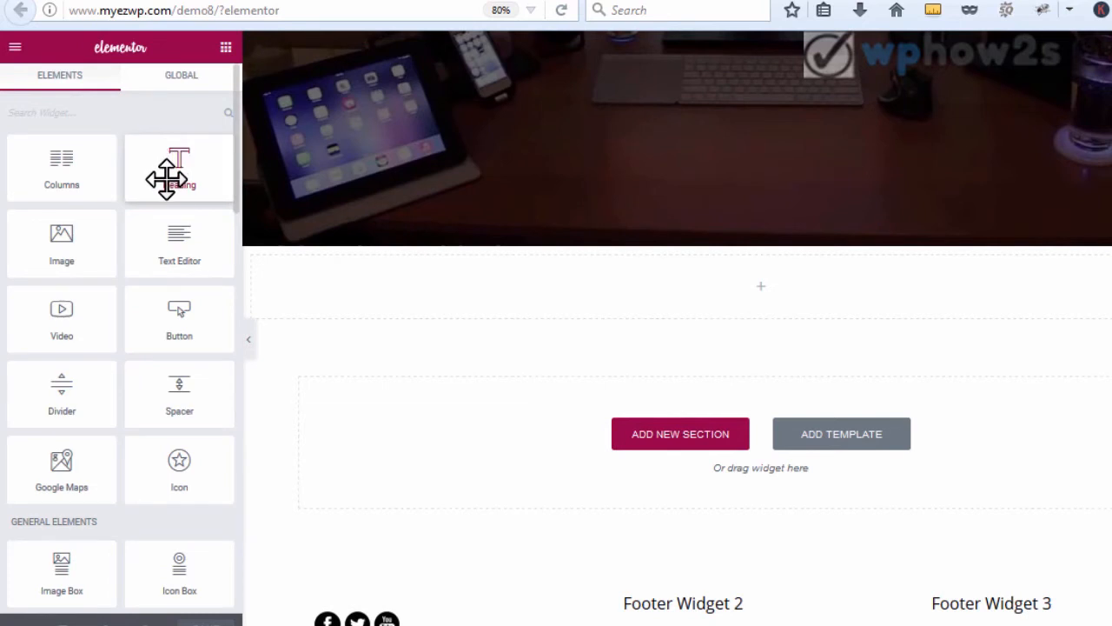
pyautogui.moveTo(167, 165); pyautogui.dragTo(608, 278)
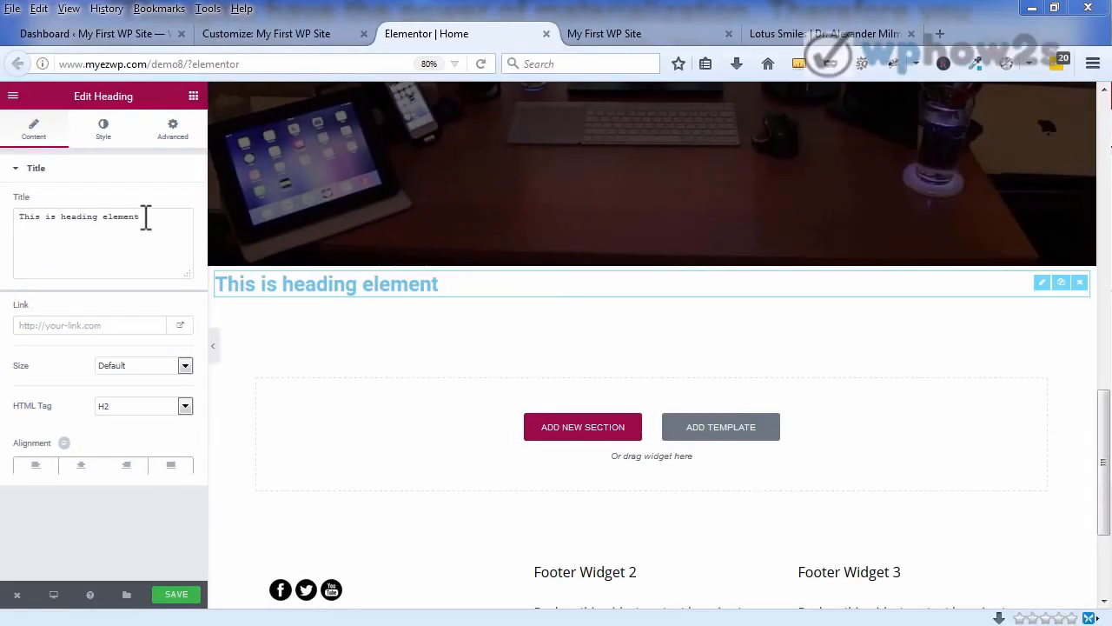
pyautogui.moveTo(173, 189); pyautogui.dragTo(12, 218)
pyautogui.rightClick(21, 212)
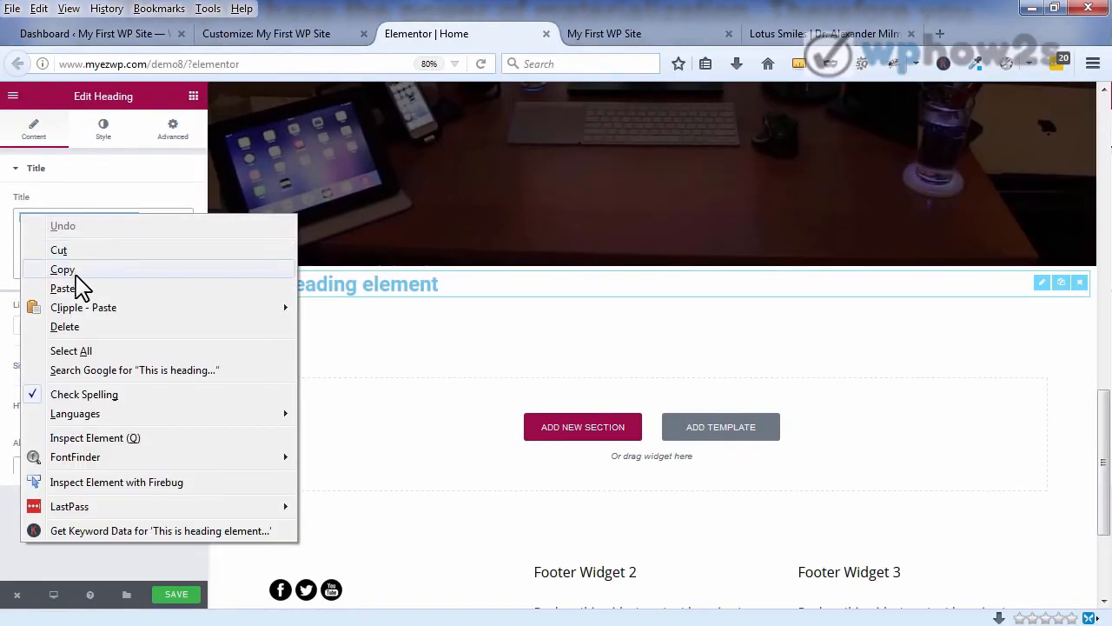
pyautogui.moveTo(77, 311)
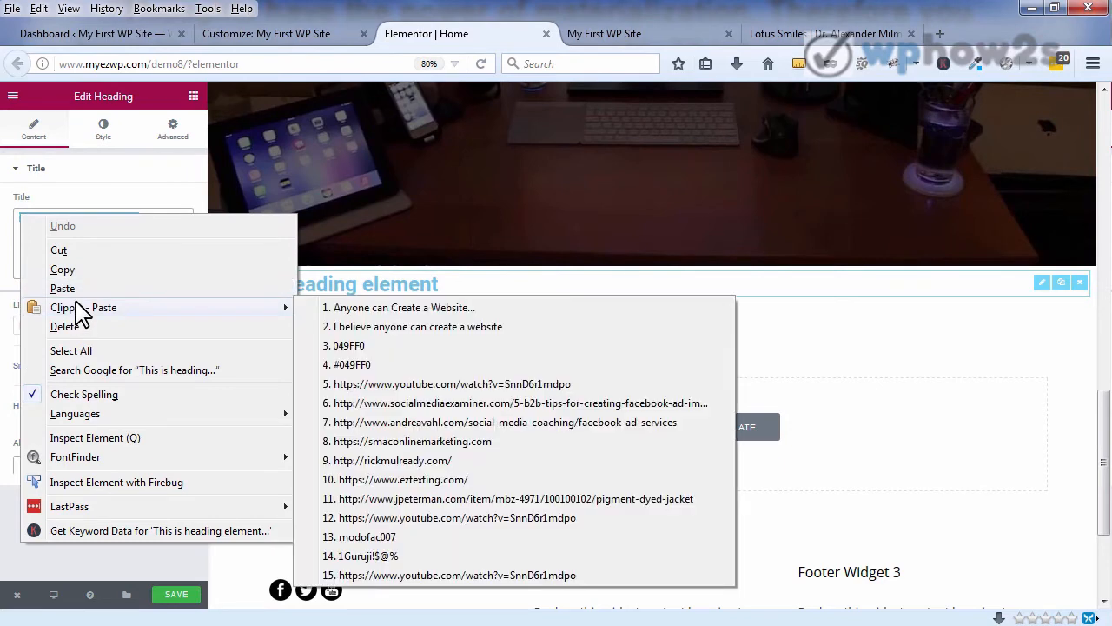
pyautogui.click(439, 313)
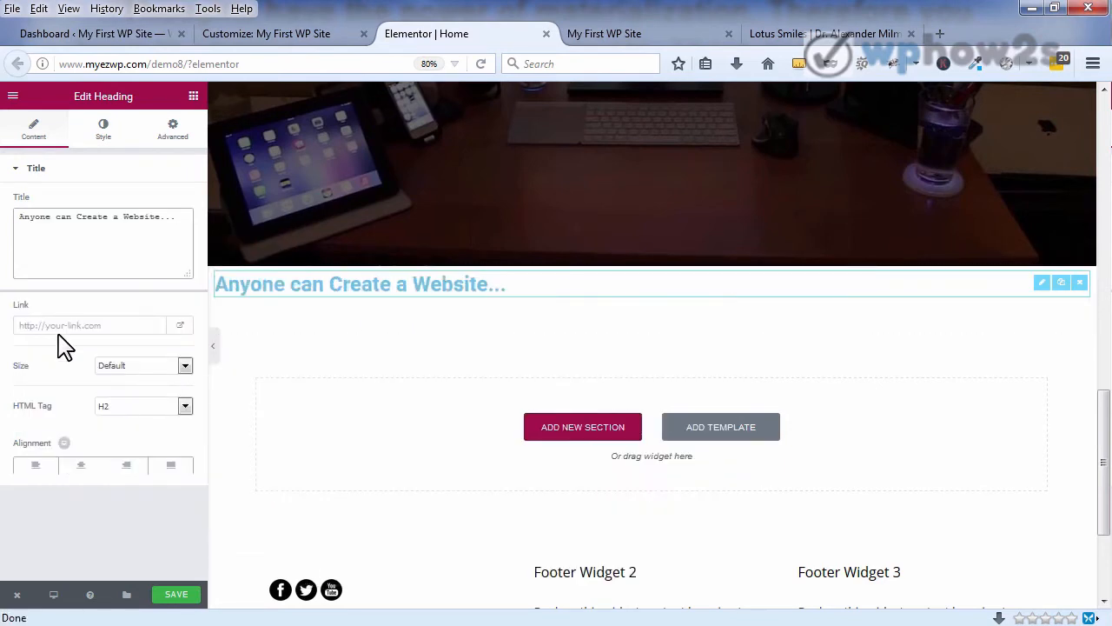
pyautogui.click(80, 467)
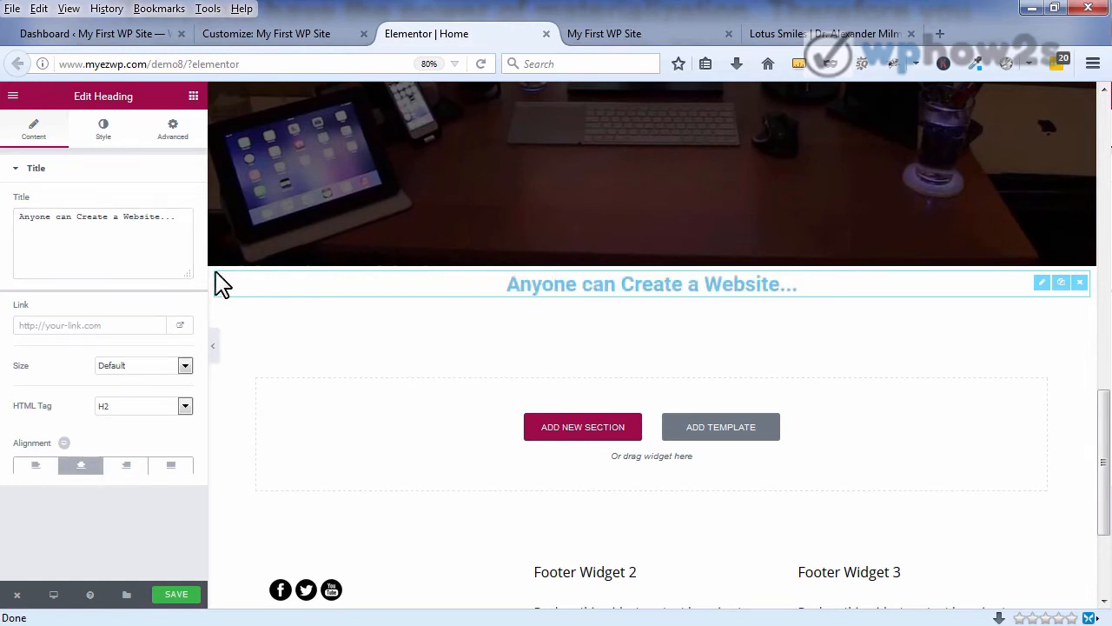
# Step: Set the new heading's text color to the dark grey preset #54595f
pyautogui.click(102, 135)
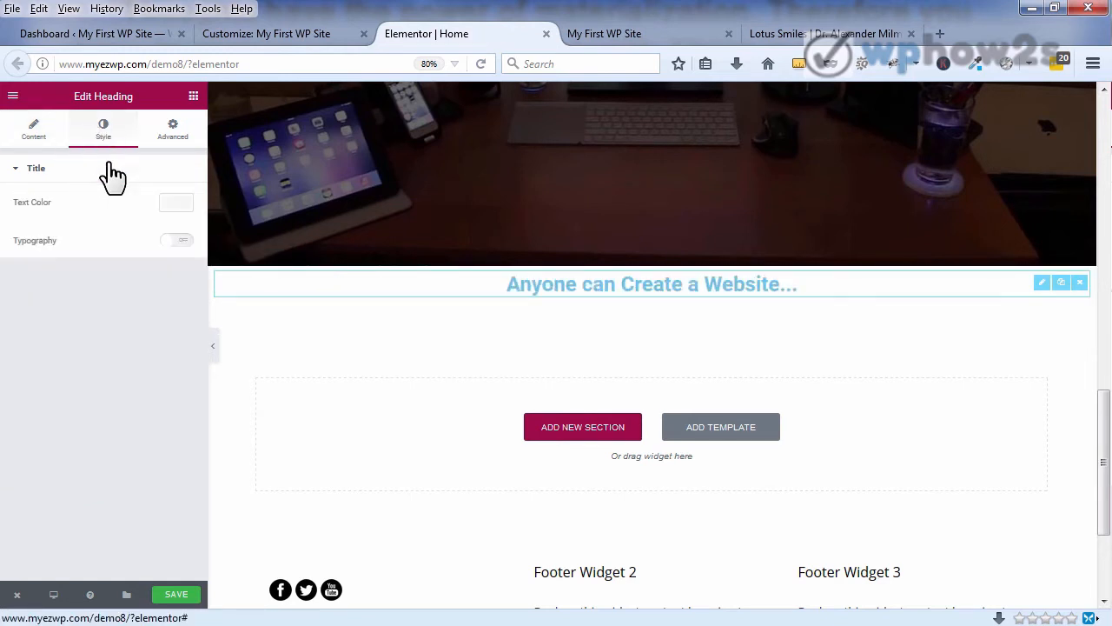
pyautogui.click(171, 204)
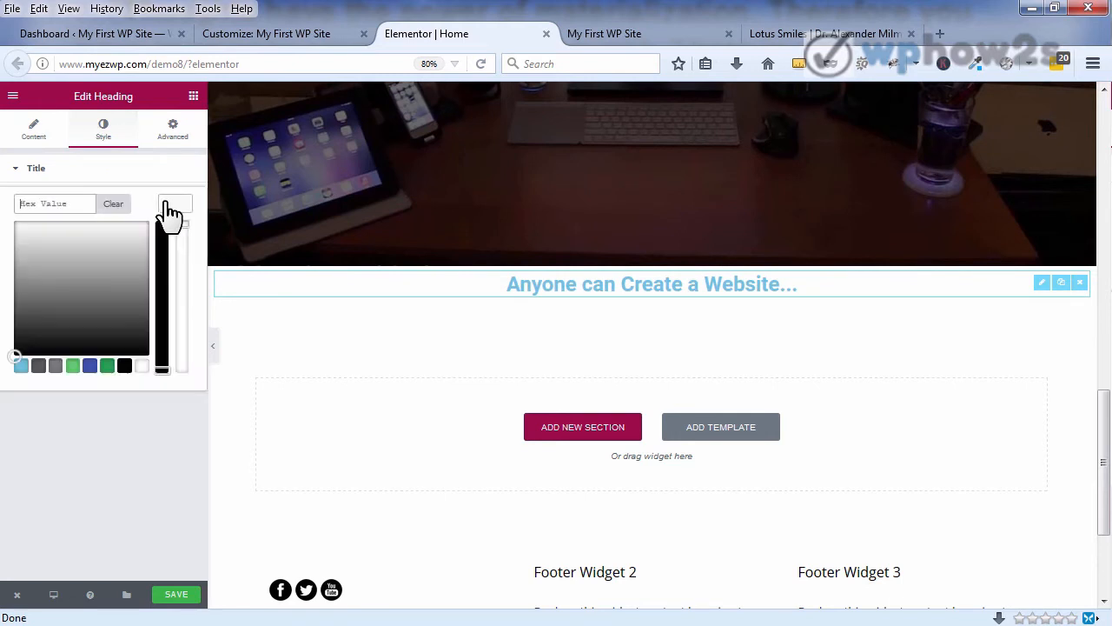
pyautogui.click(39, 366)
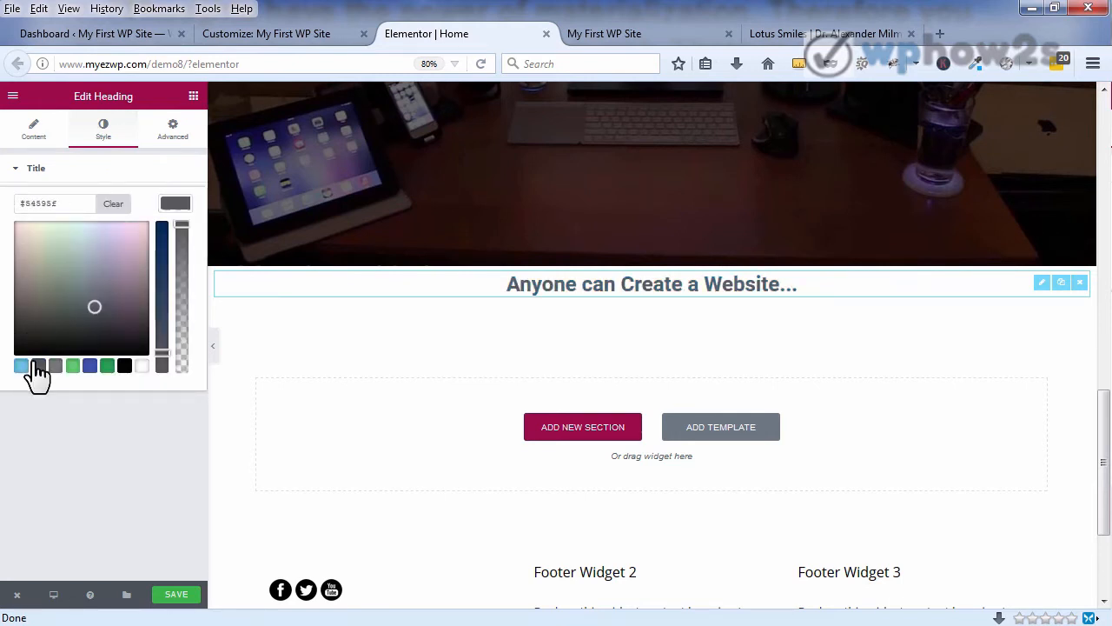
pyautogui.click(62, 177)
pyautogui.click(14, 168)
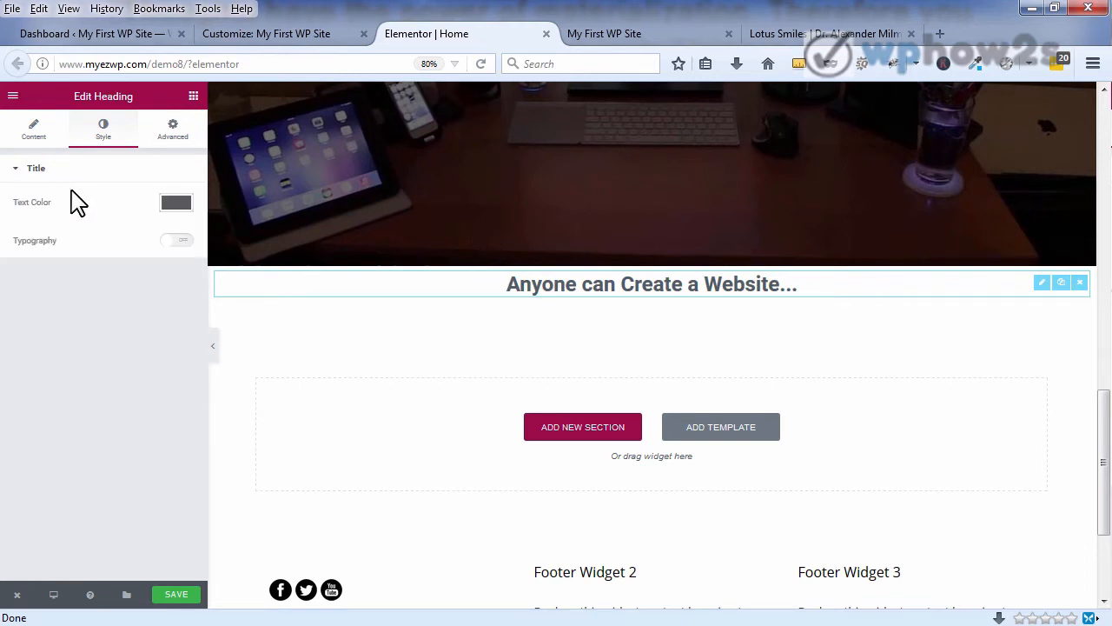
# Step: Enable custom typography for the new heading and set its font weight to 300
pyautogui.click(167, 242)
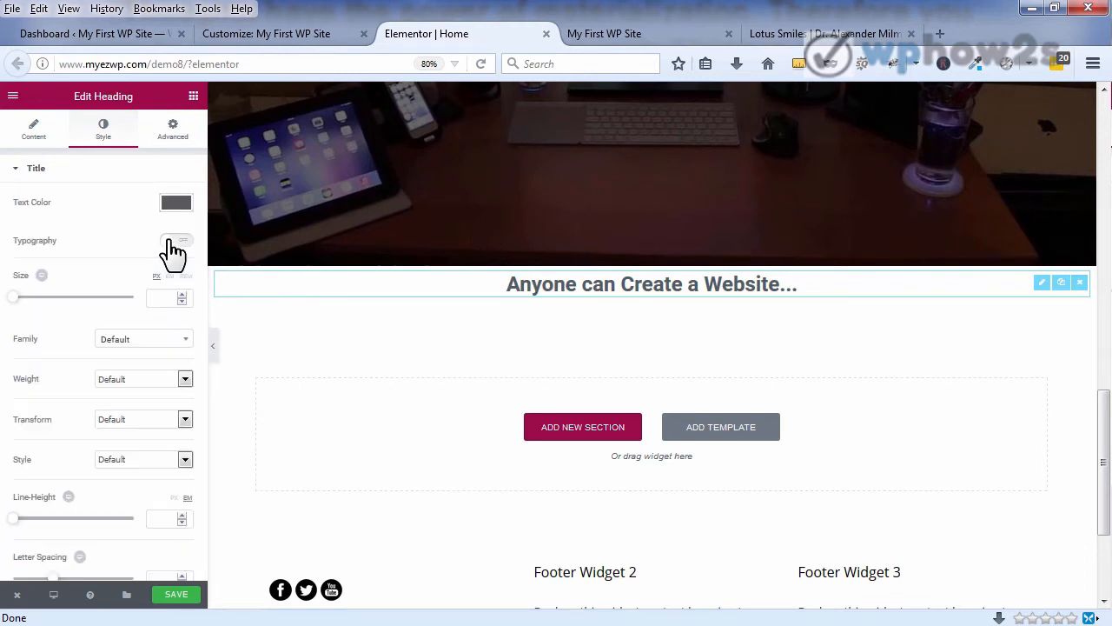
pyautogui.click(181, 384)
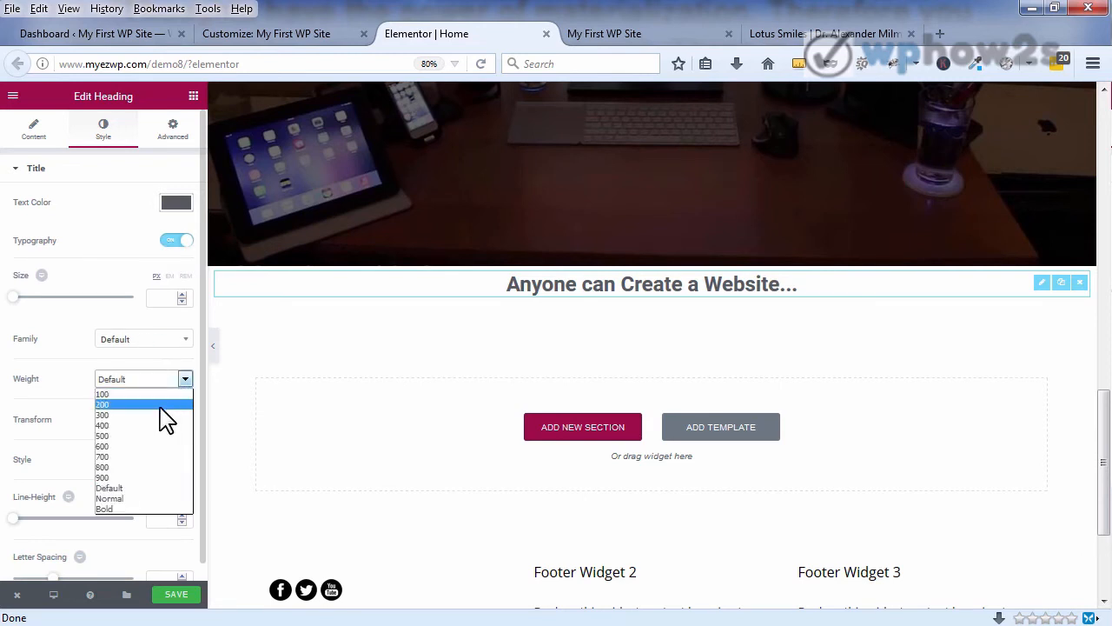
pyautogui.click(156, 409)
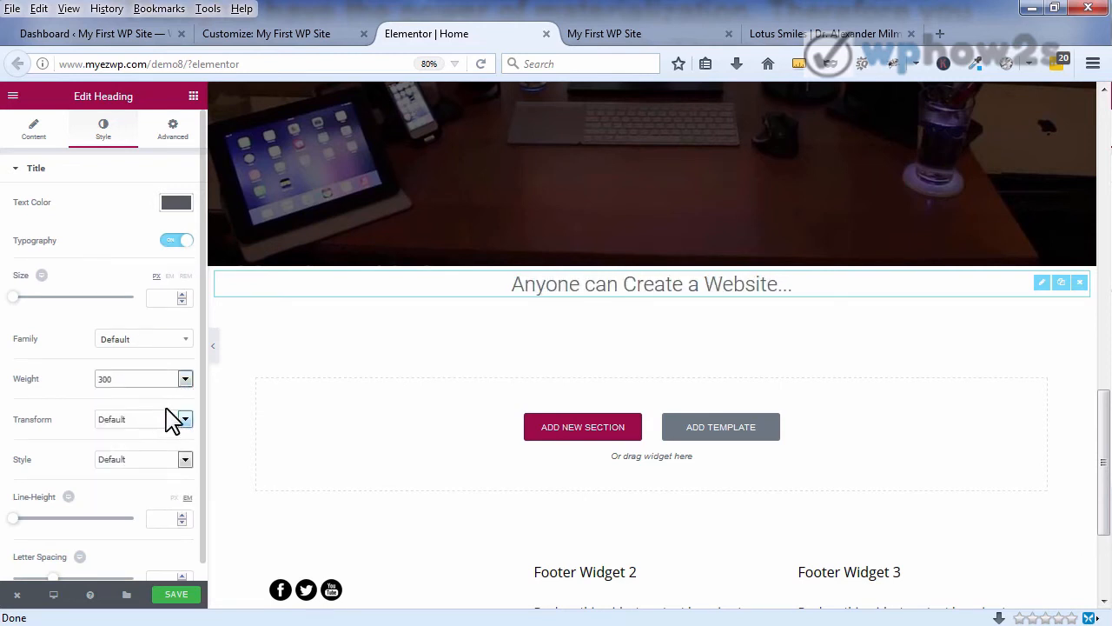
# Step: Set the heading's text color to the darker grey #3f3a38 and its font size to 37 px
pyautogui.click(175, 203)
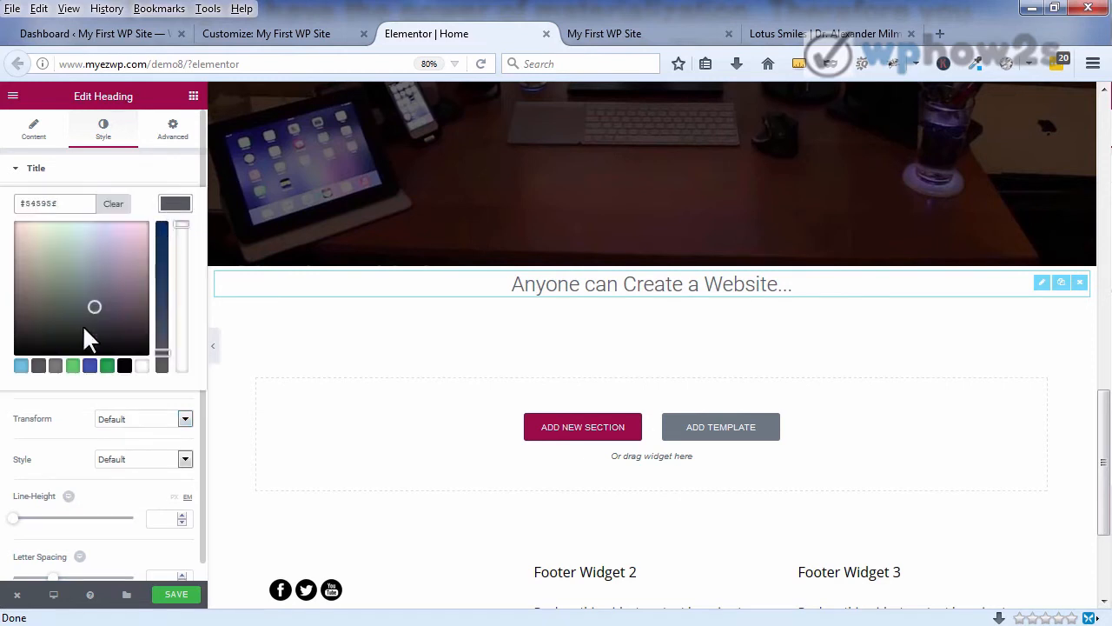
pyautogui.click(23, 322)
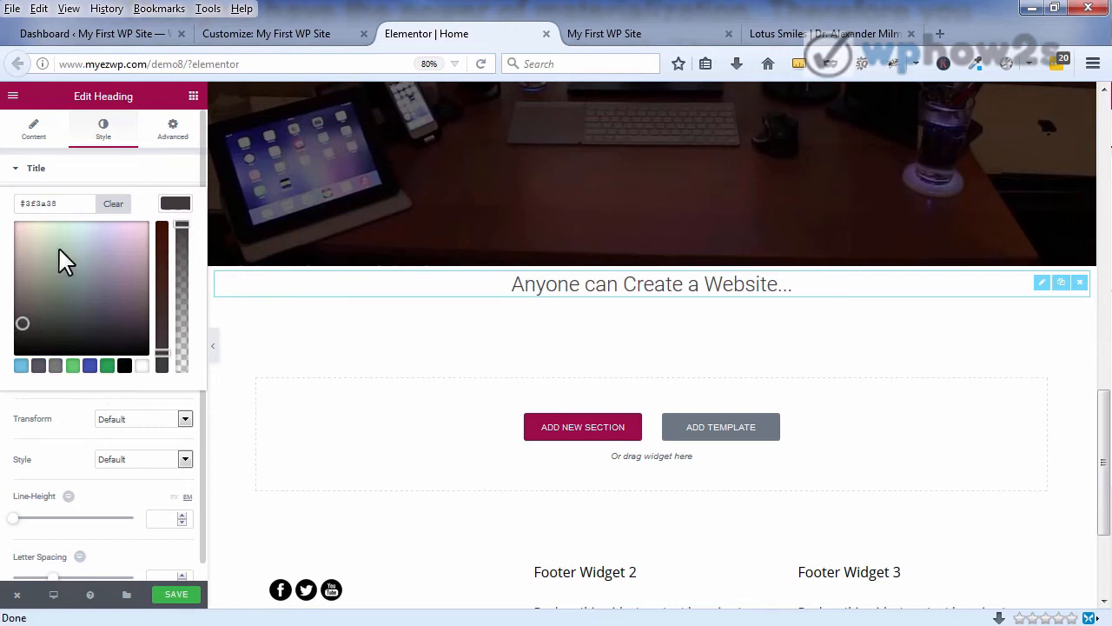
pyautogui.click(114, 177)
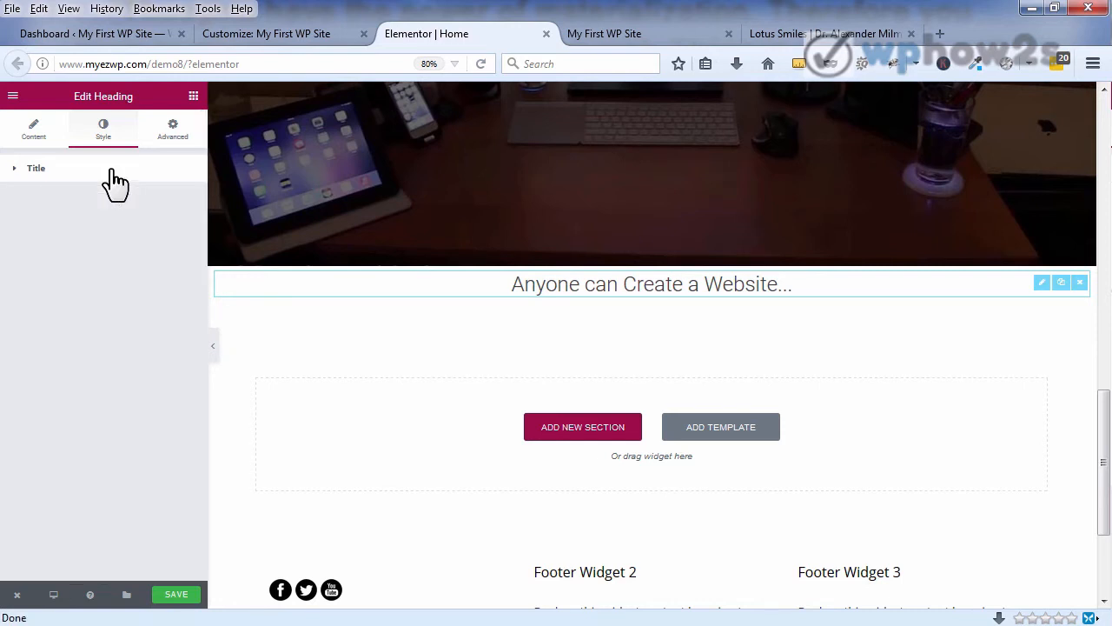
pyautogui.click(10, 172)
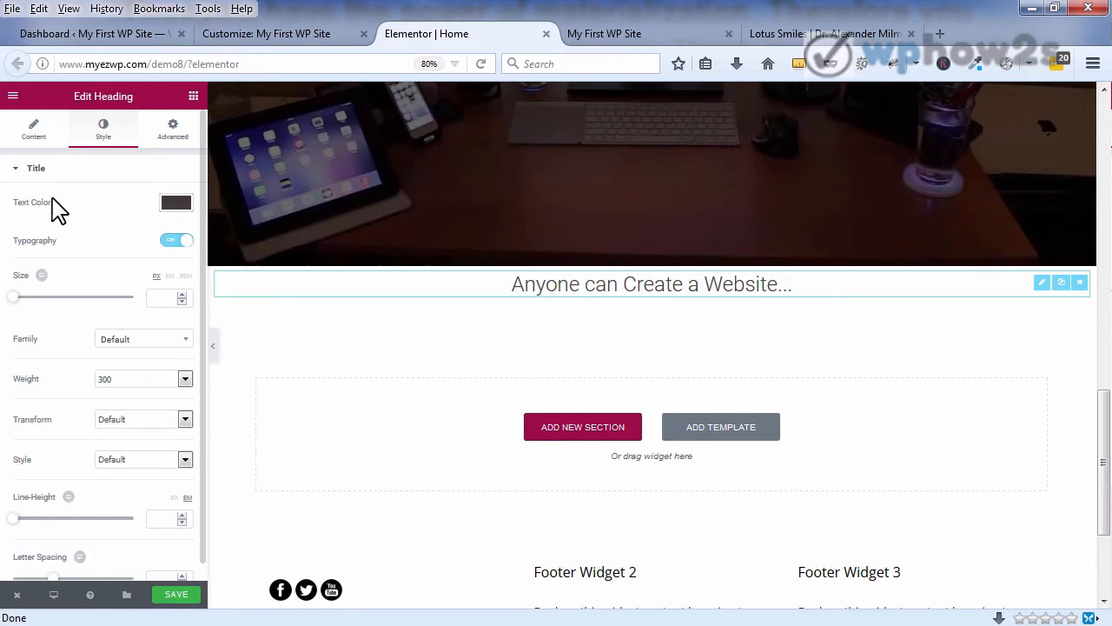
pyautogui.click(177, 296)
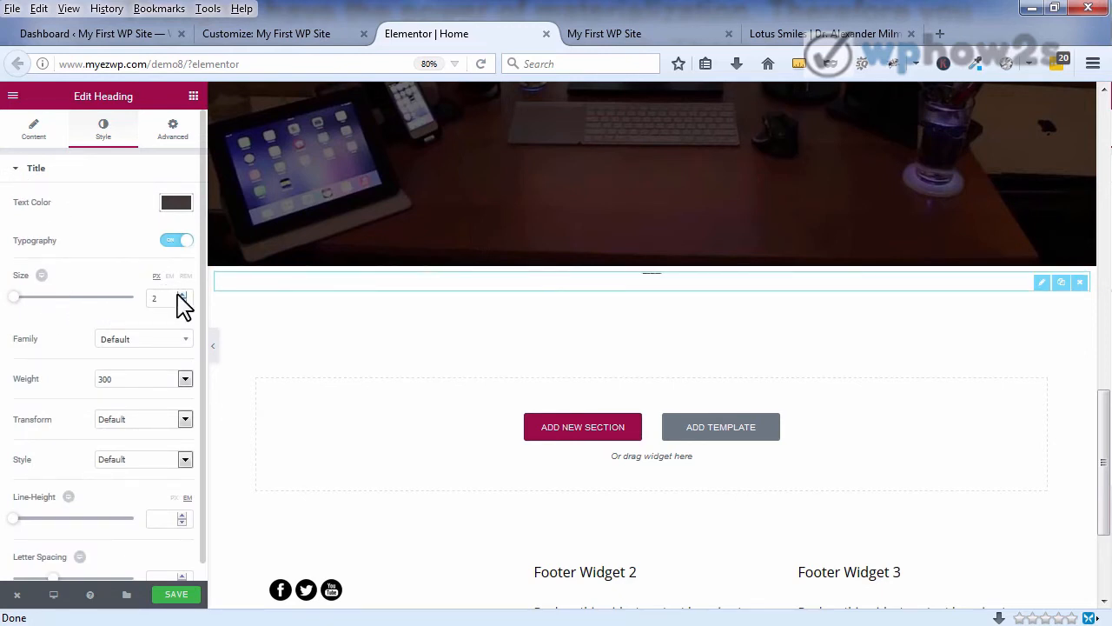
pyautogui.moveTo(178, 295); pyautogui.dragTo(178, 296)
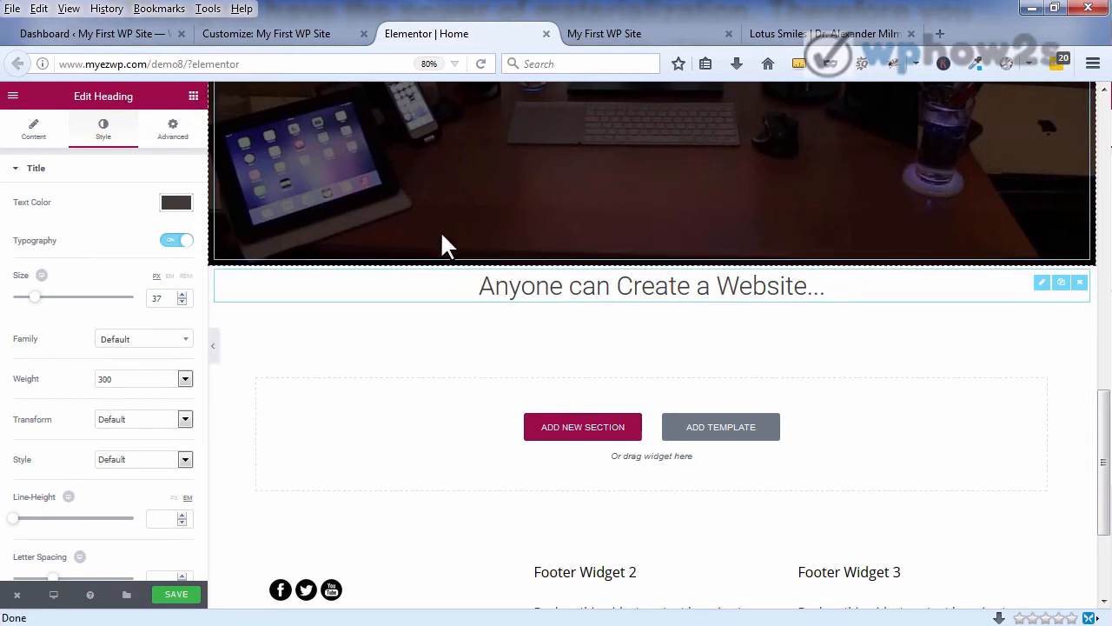
# Step: Place a Columns widget directly beneath the "Anyone can Create a Website..." heading
pyautogui.click(194, 97)
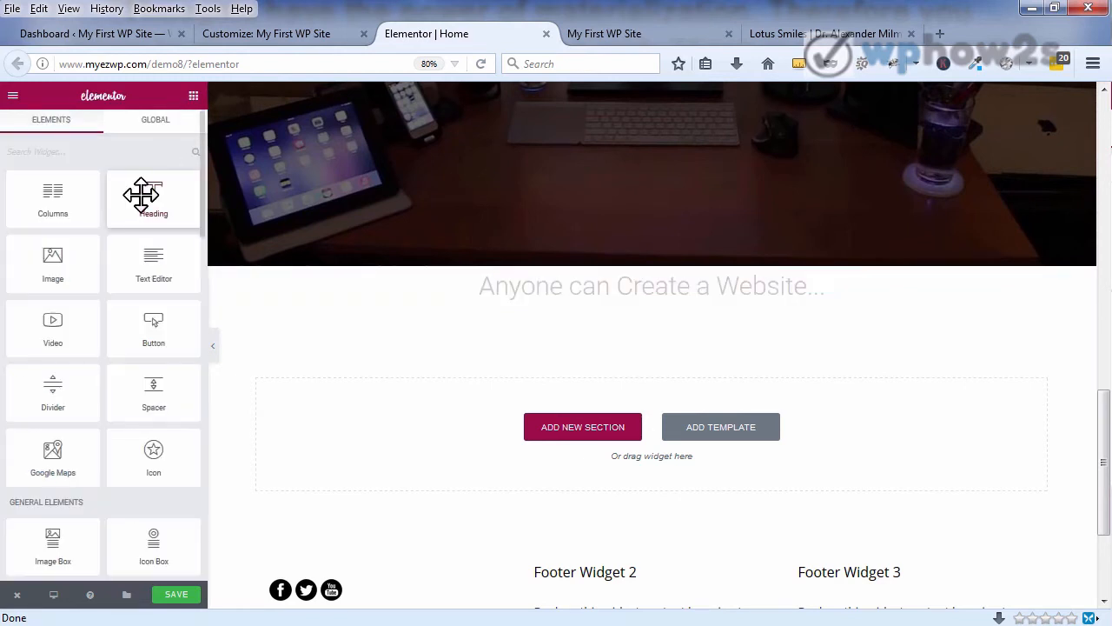
pyautogui.moveTo(50, 199); pyautogui.dragTo(543, 341)
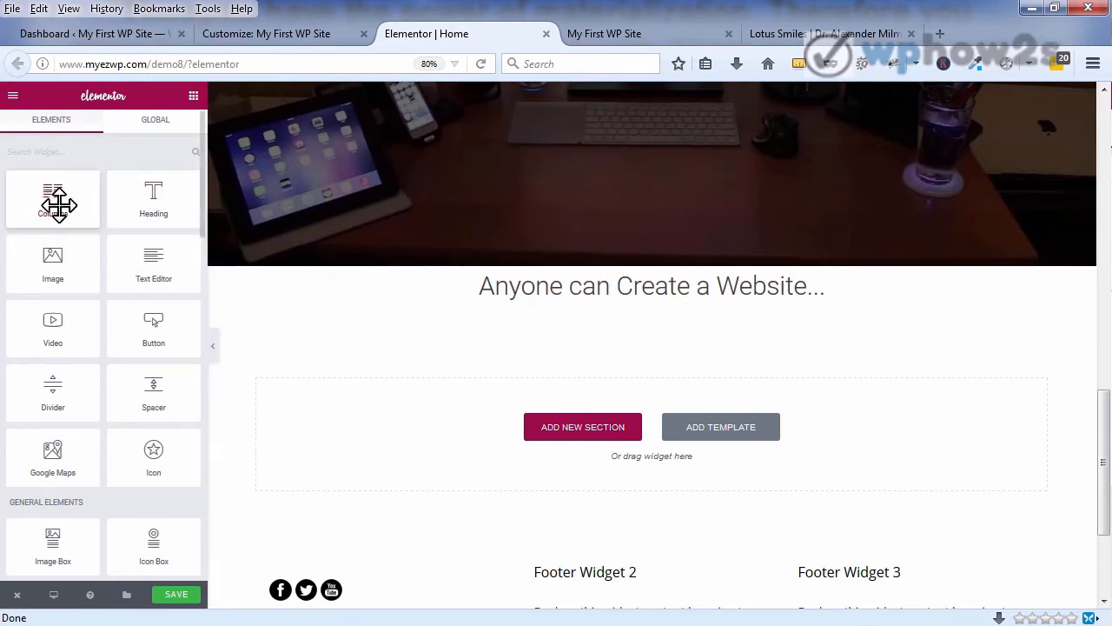
pyautogui.moveTo(57, 201); pyautogui.dragTo(449, 300)
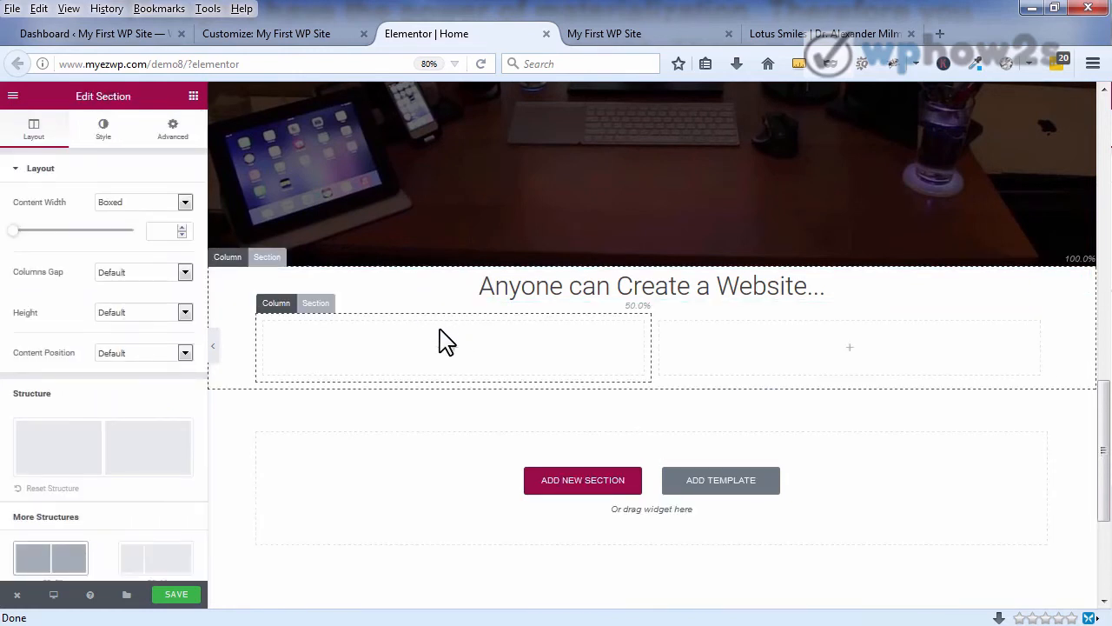
# Step: Add a third column to the inner section and widen the first column, narrowing the middle one to about 22%
pyautogui.click(270, 302)
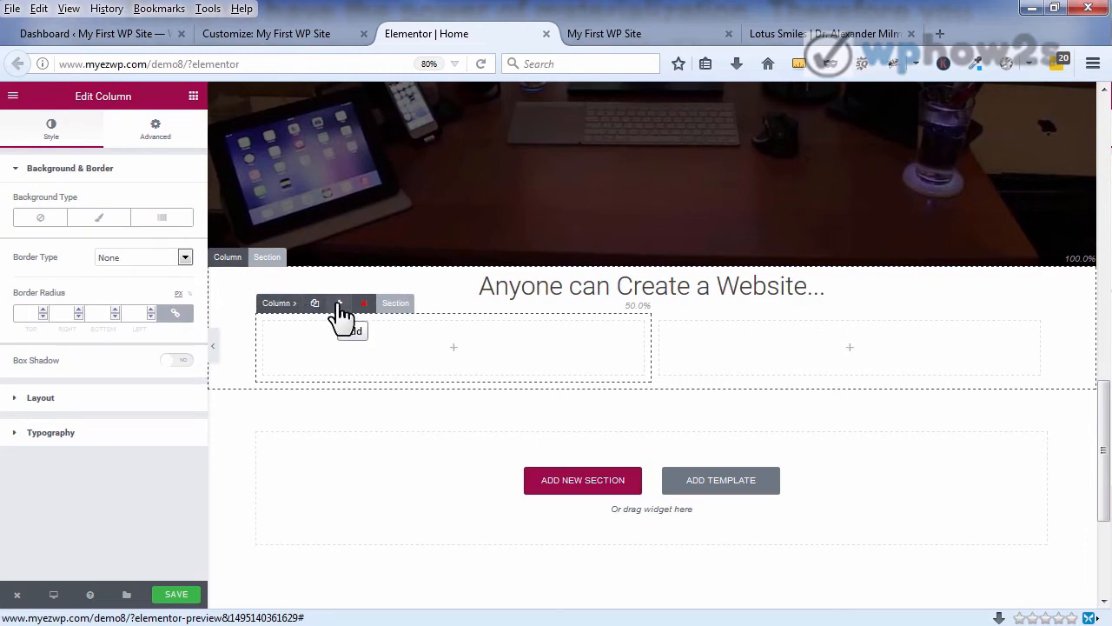
pyautogui.click(340, 303)
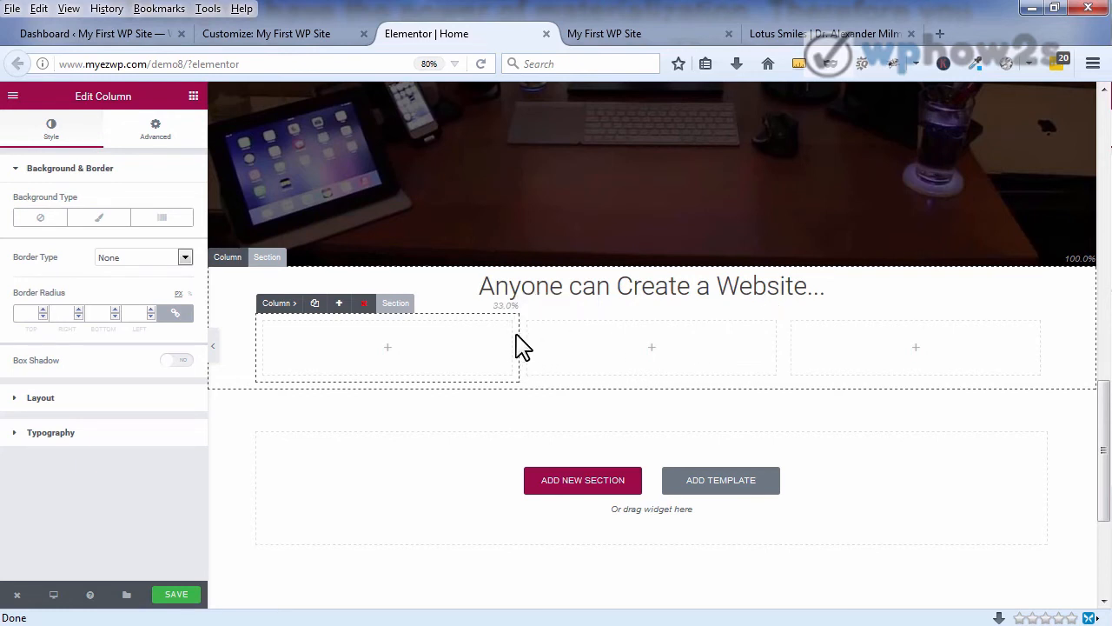
pyautogui.moveTo(523, 332); pyautogui.dragTo(606, 340)
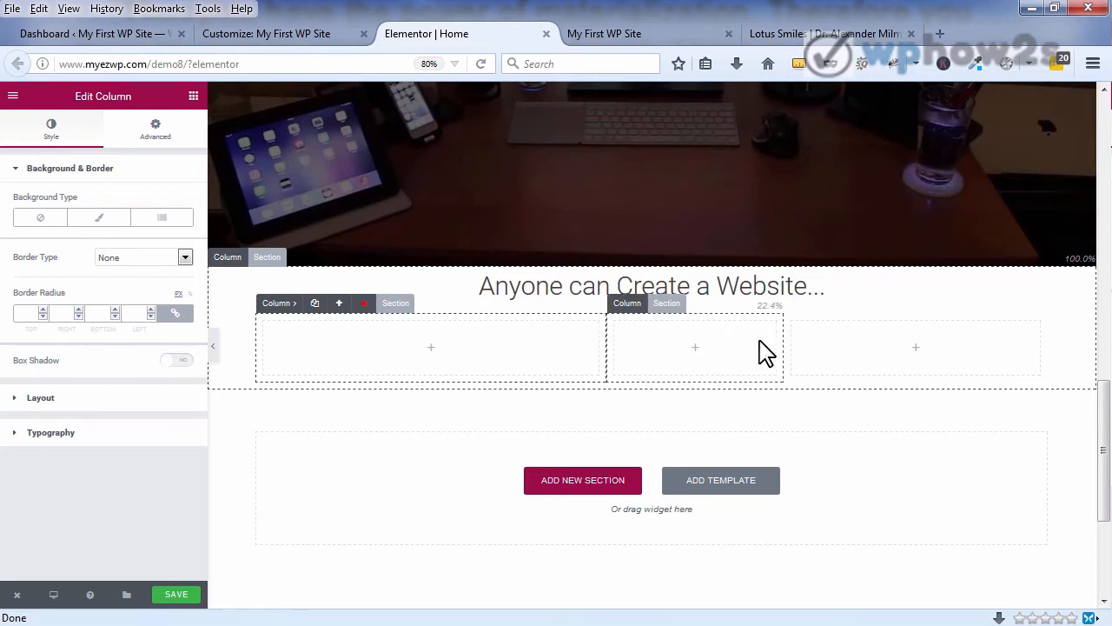
# Step: Narrow the inner section's middle column until the third column is about 44.5% wide, close to the first column's width
pyautogui.moveTo(763, 343); pyautogui.dragTo(733, 338)
pyautogui.moveTo(712, 341); pyautogui.dragTo(700, 344)
pyautogui.moveTo(701, 342); pyautogui.dragTo(695, 344)
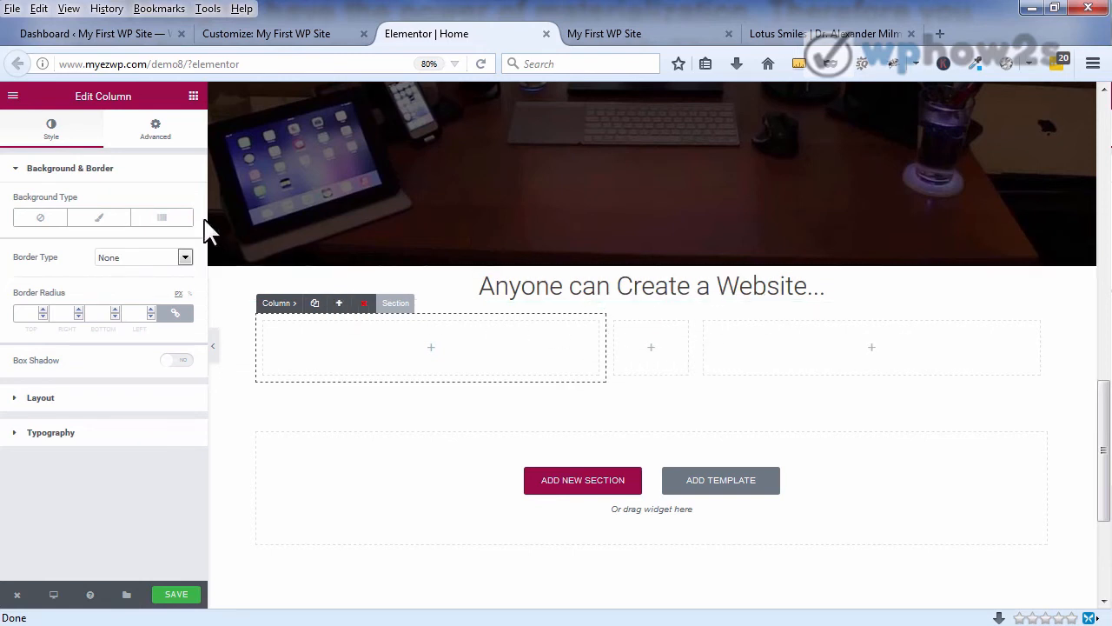
# Step: Place a Video widget in the inner section's first column and briefly test the placeholder video's playback
pyautogui.click(195, 99)
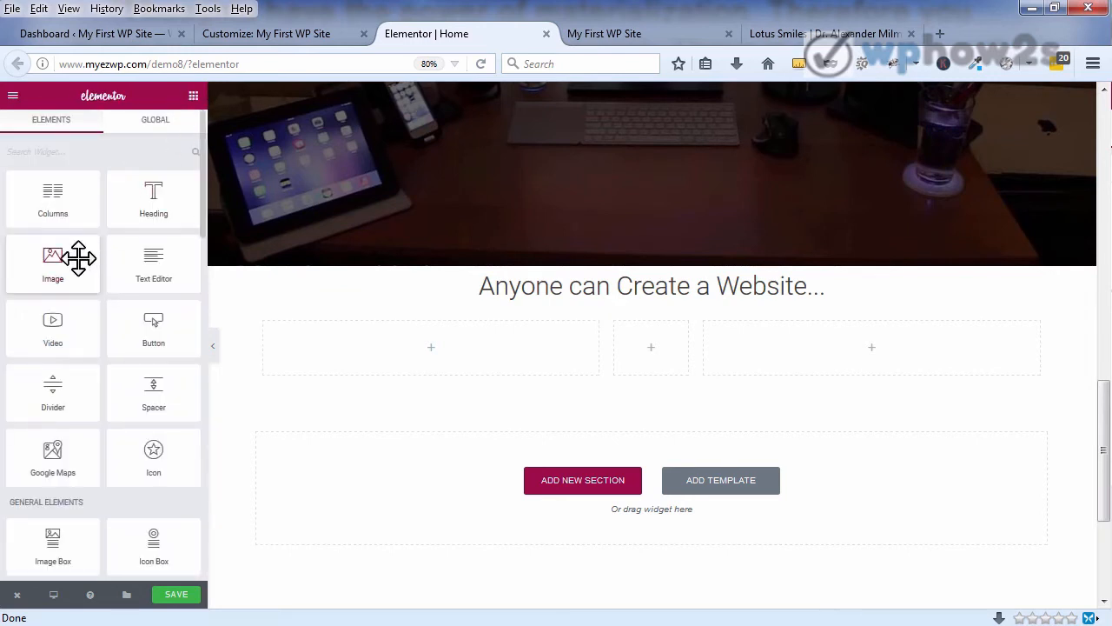
pyautogui.moveTo(43, 342); pyautogui.dragTo(462, 375)
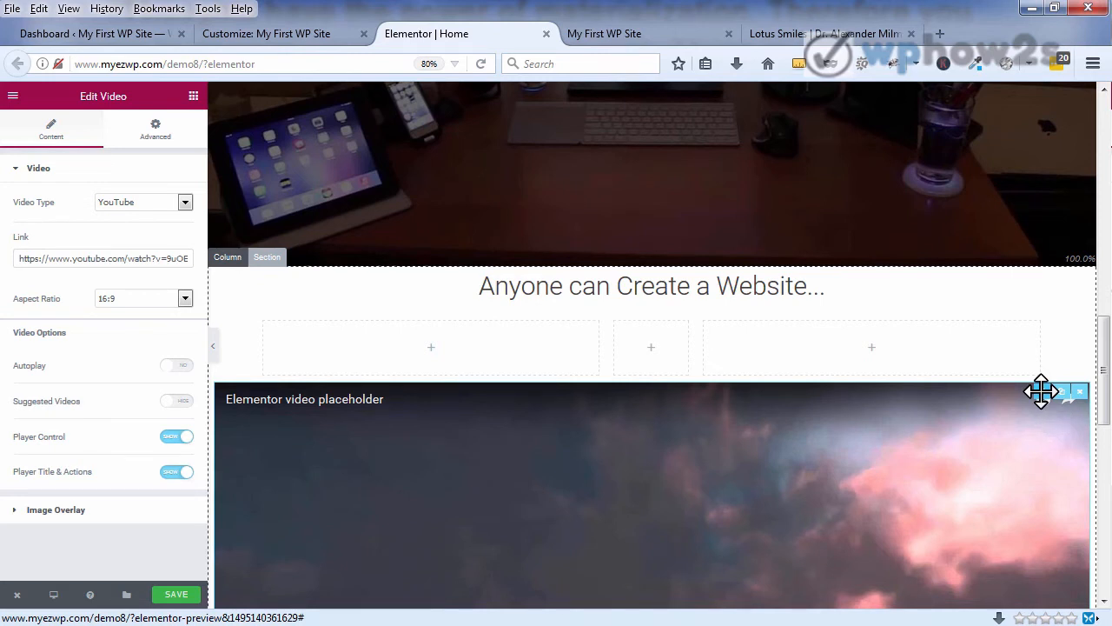
pyautogui.moveTo(1041, 391); pyautogui.dragTo(472, 345)
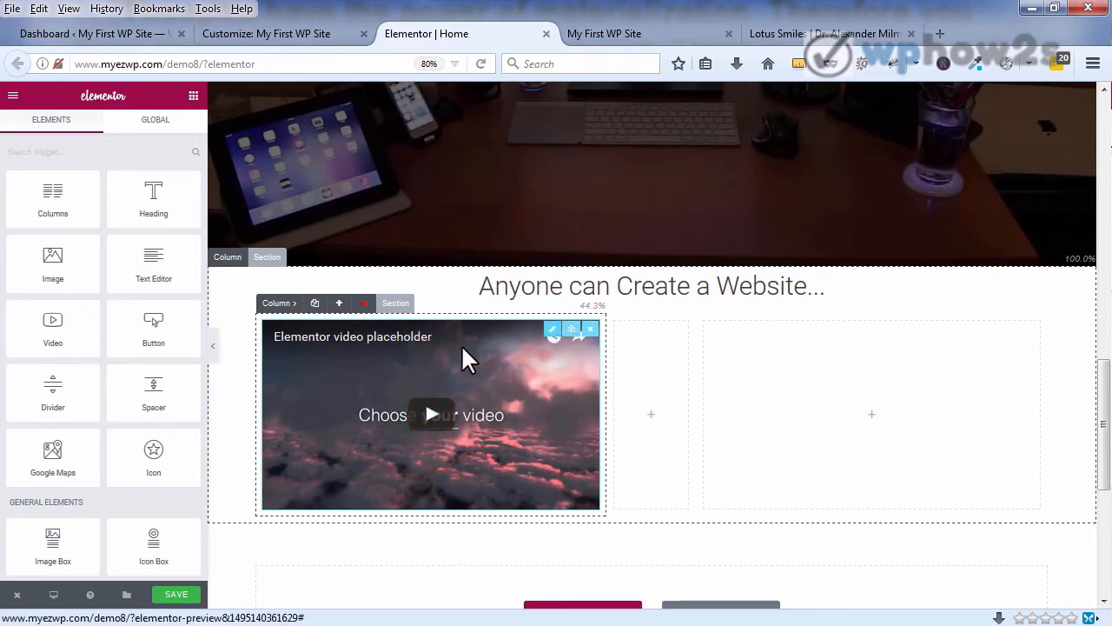
pyautogui.click(415, 360)
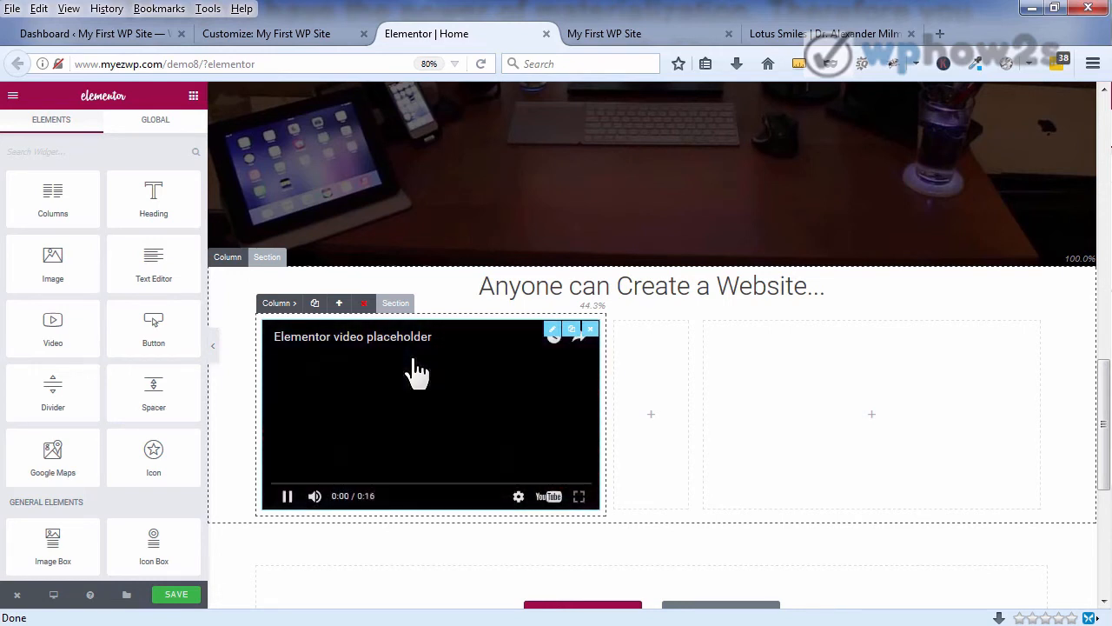
pyautogui.click(412, 354)
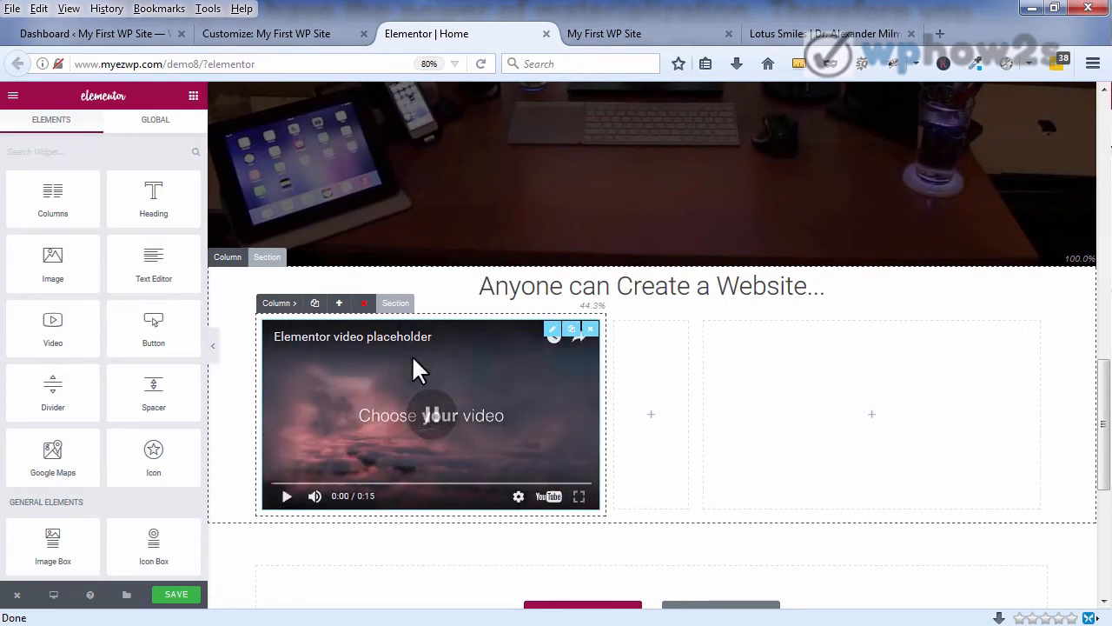
pyautogui.click(553, 326)
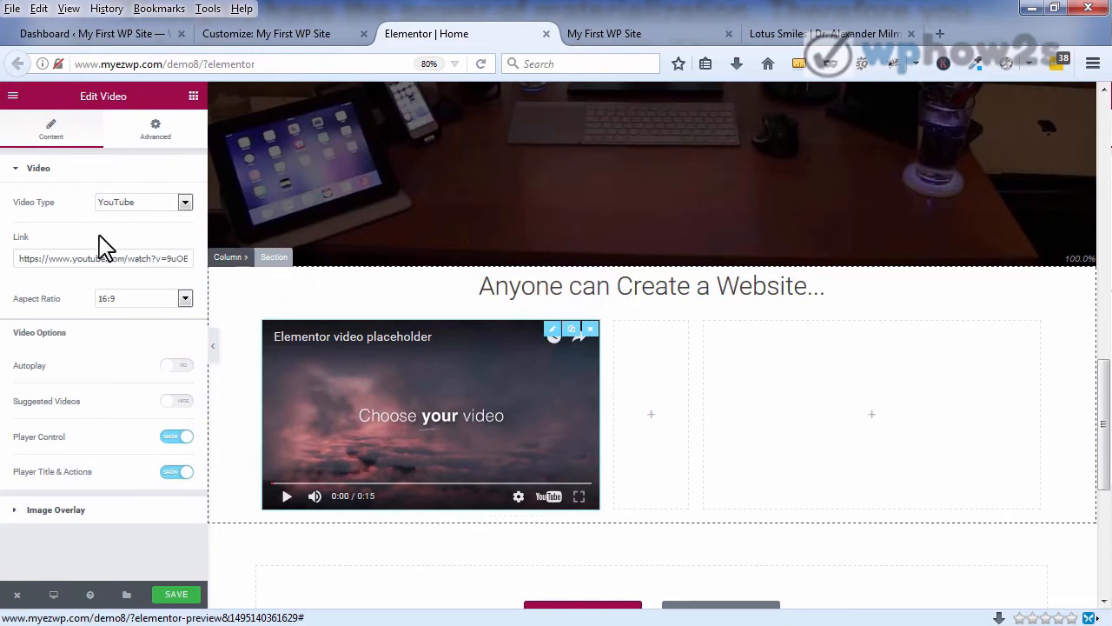
pyautogui.tripleClick(94, 258)
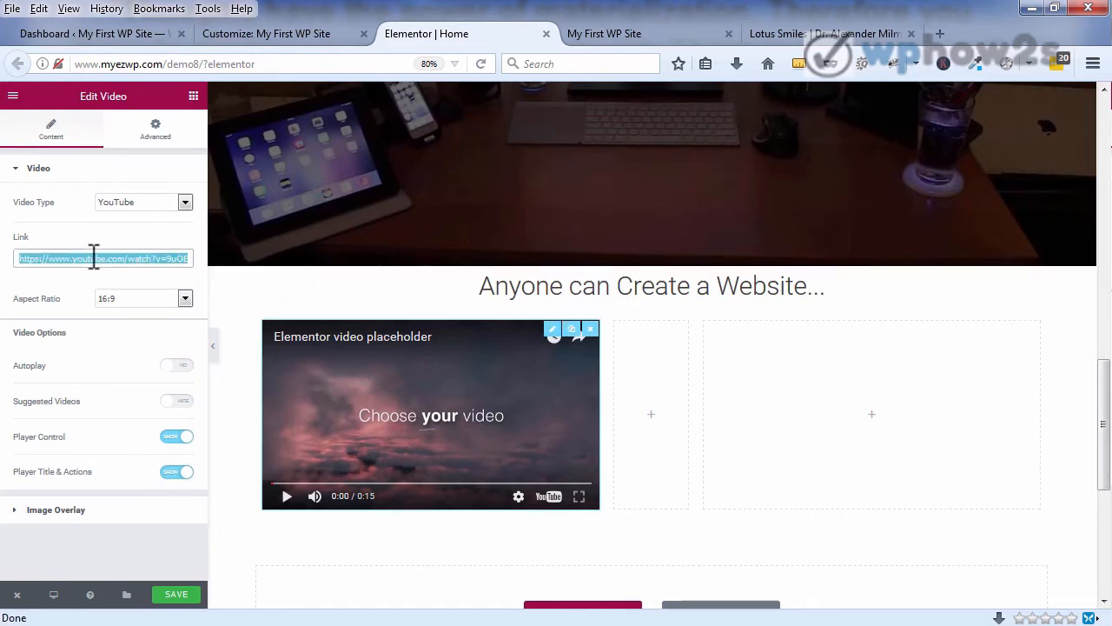
pyautogui.rightClick(93, 258)
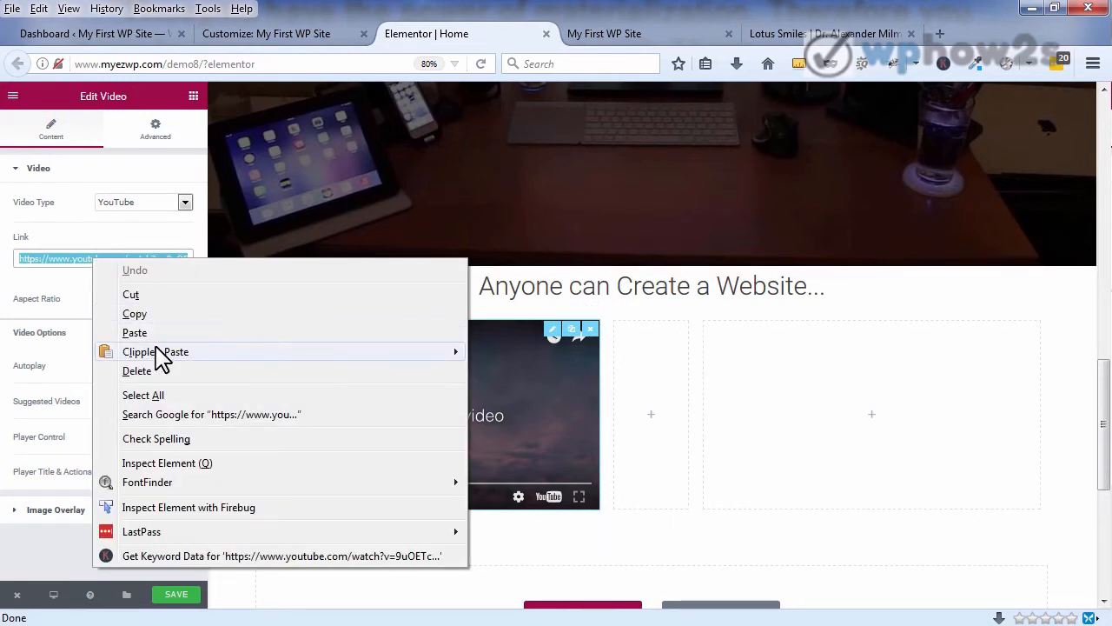
pyautogui.moveTo(158, 358)
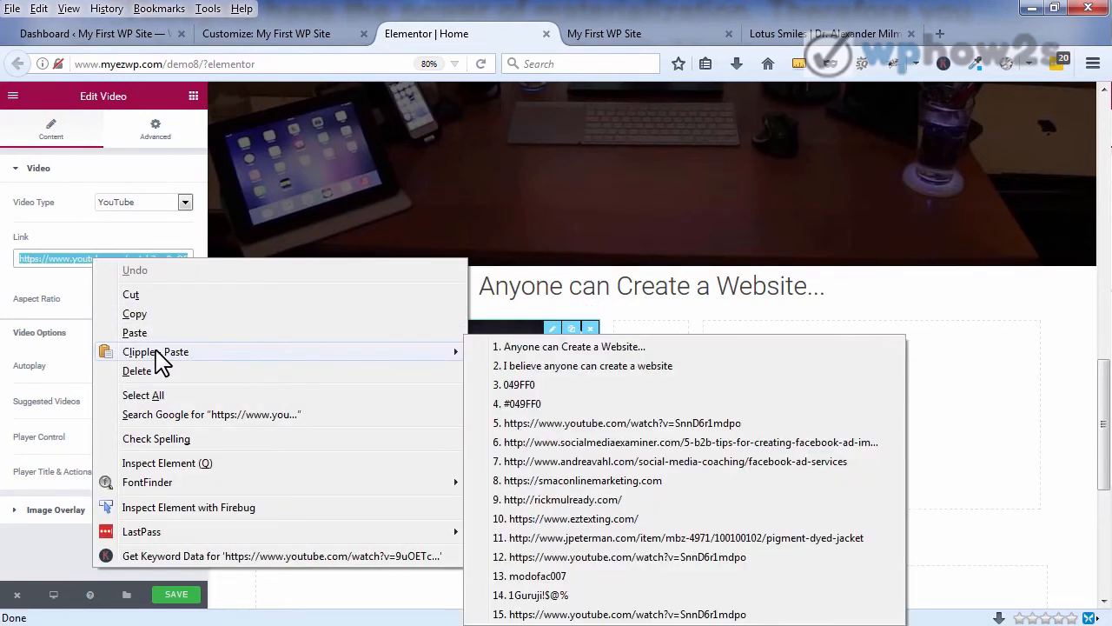
pyautogui.click(550, 422)
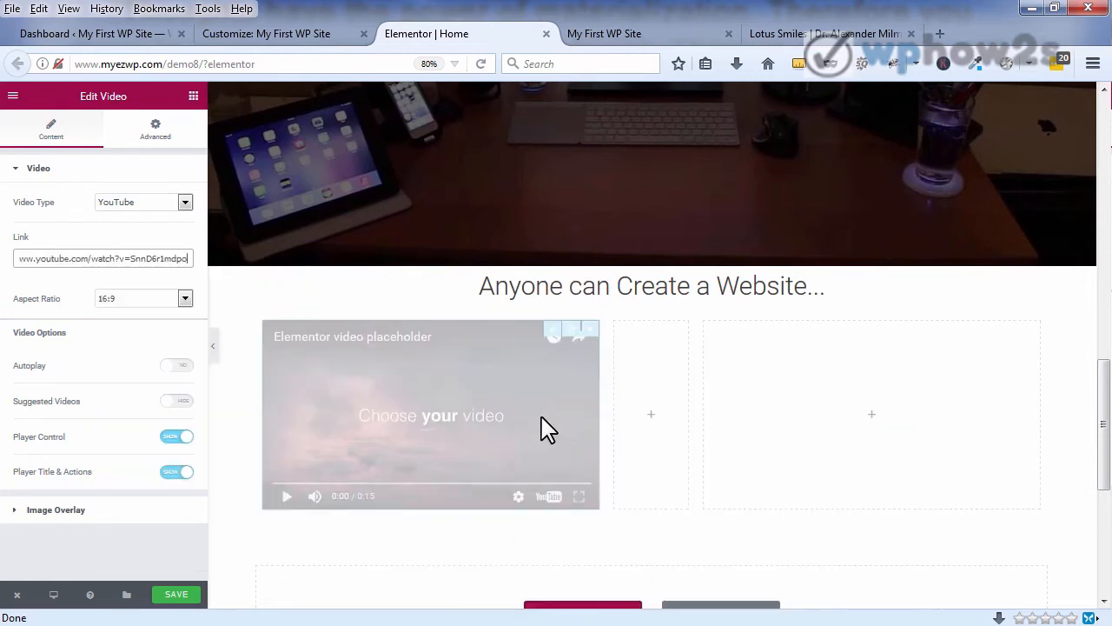
pyautogui.click(185, 203)
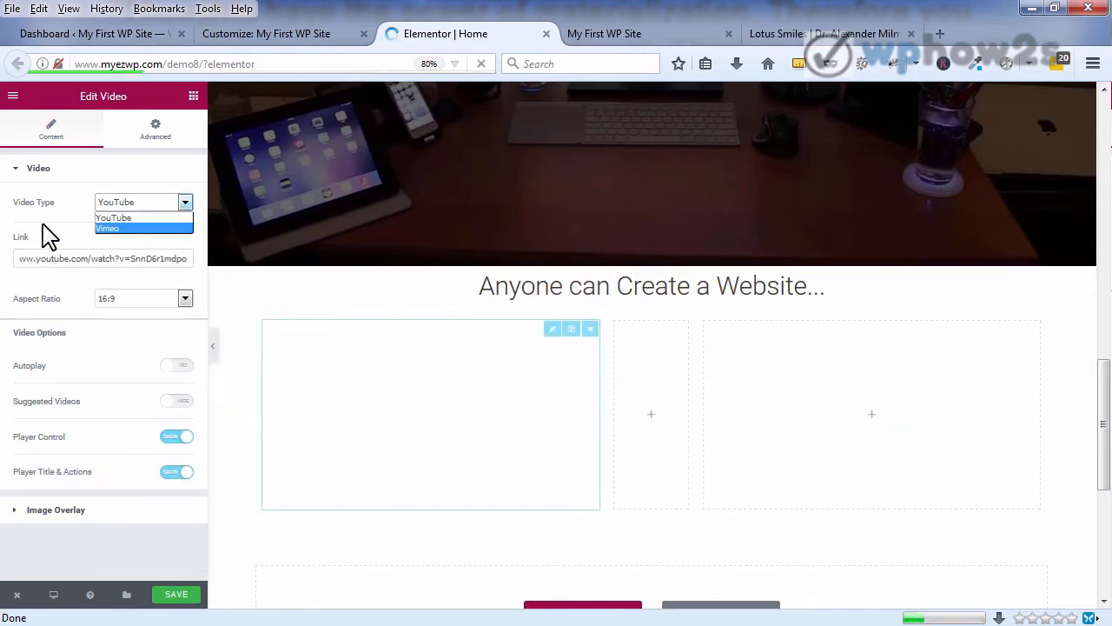
pyautogui.click(114, 219)
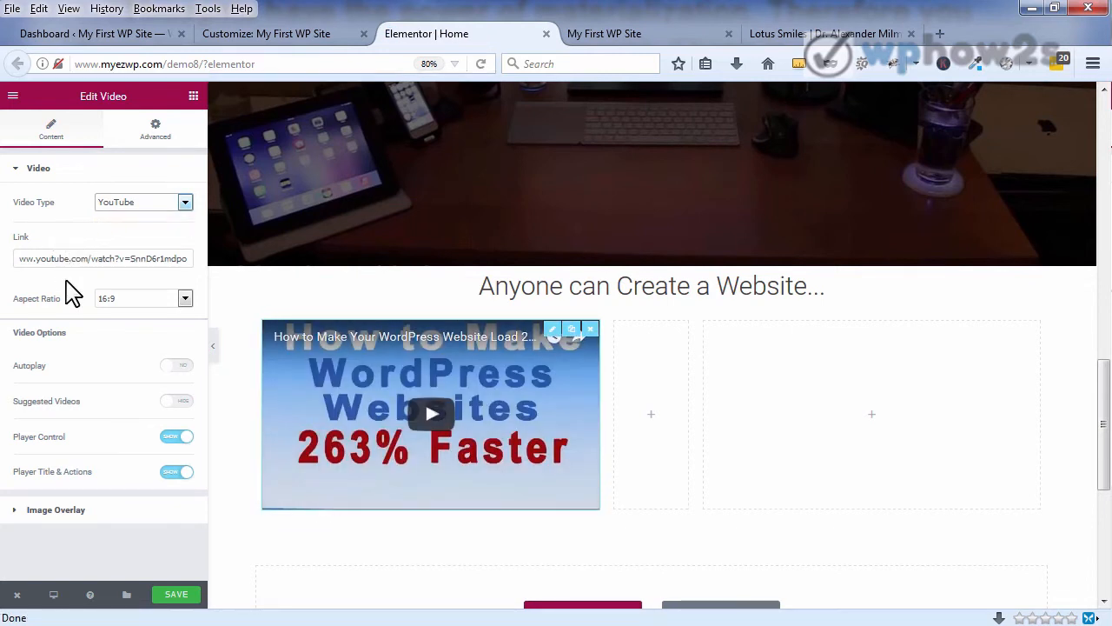
# Step: Try the 4:3 aspect ratio on the video and return it to 16:9
pyautogui.click(185, 301)
pyautogui.click(161, 324)
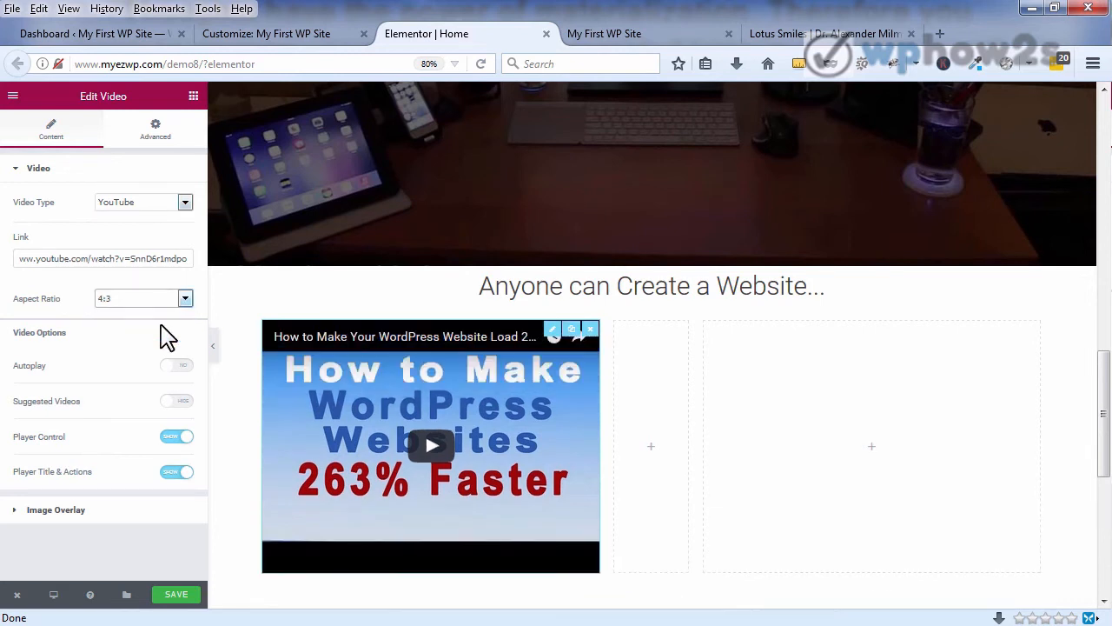
pyautogui.click(185, 300)
pyautogui.click(143, 335)
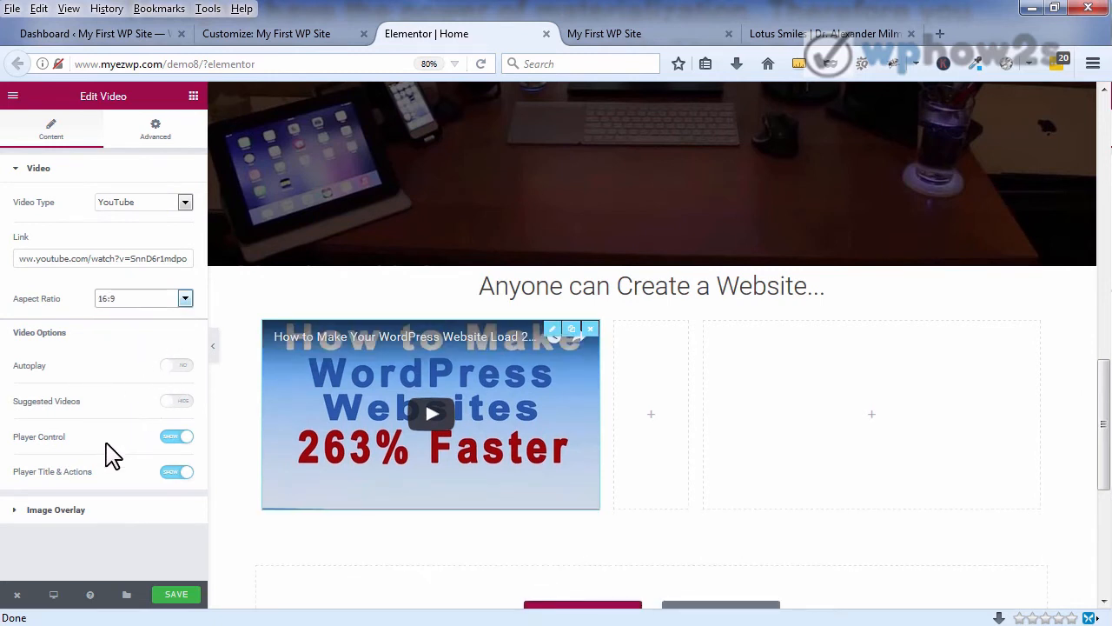
# Step: Hide the video's player title and actions, and save the page
pyautogui.click(177, 474)
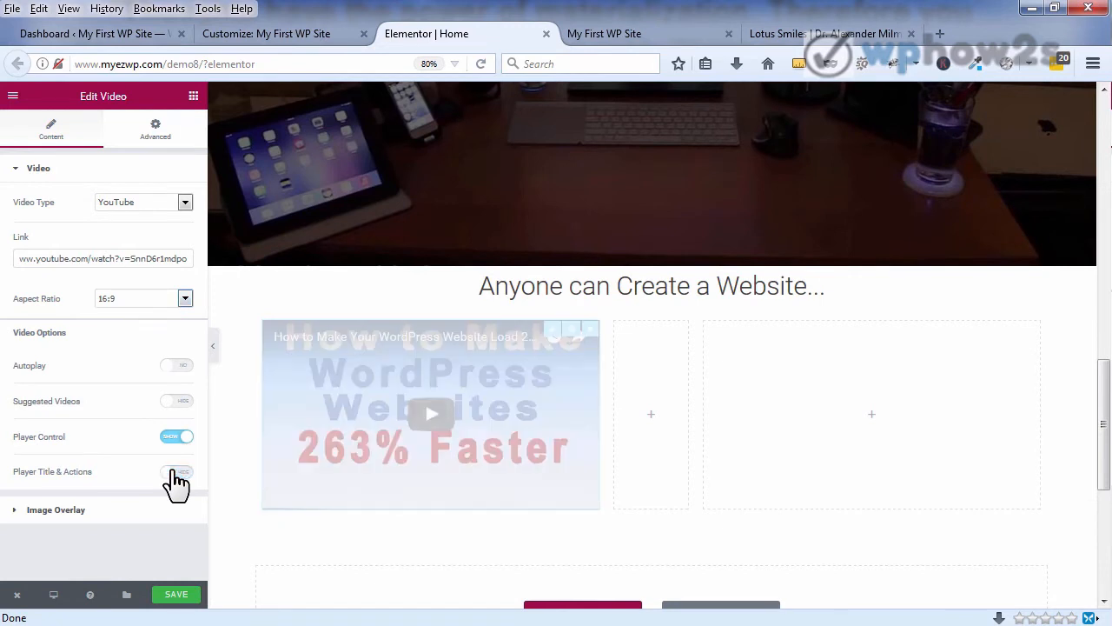
pyautogui.click(167, 598)
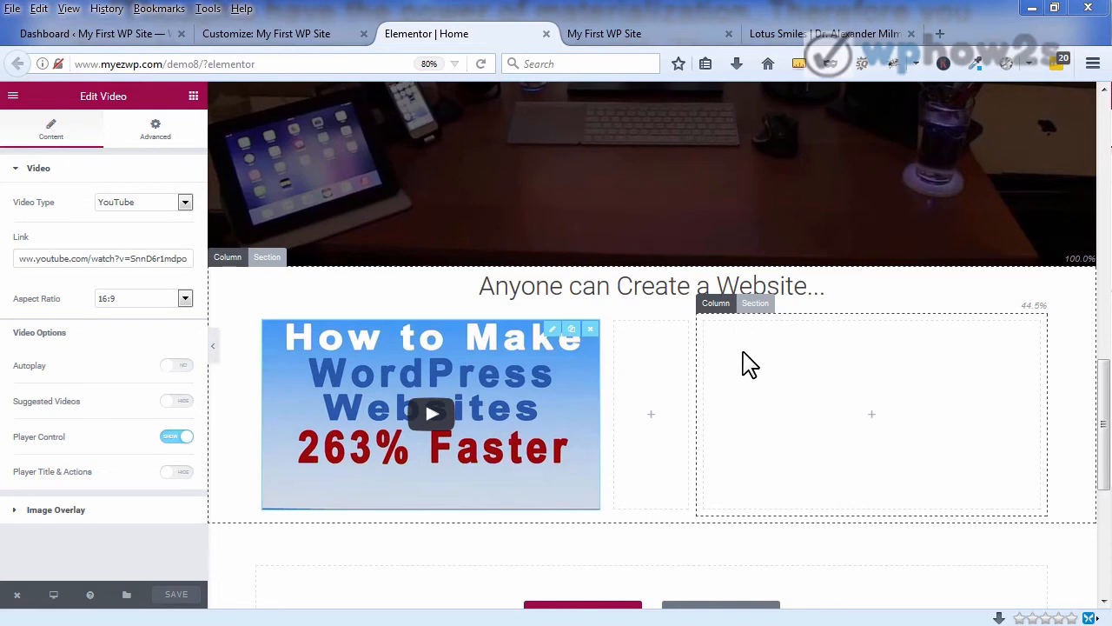
# Step: Add a left-aligned heading reading "I believe anyone can create a website..." to the inner section's third column
pyautogui.click(190, 97)
pyautogui.moveTo(156, 196); pyautogui.dragTo(819, 348)
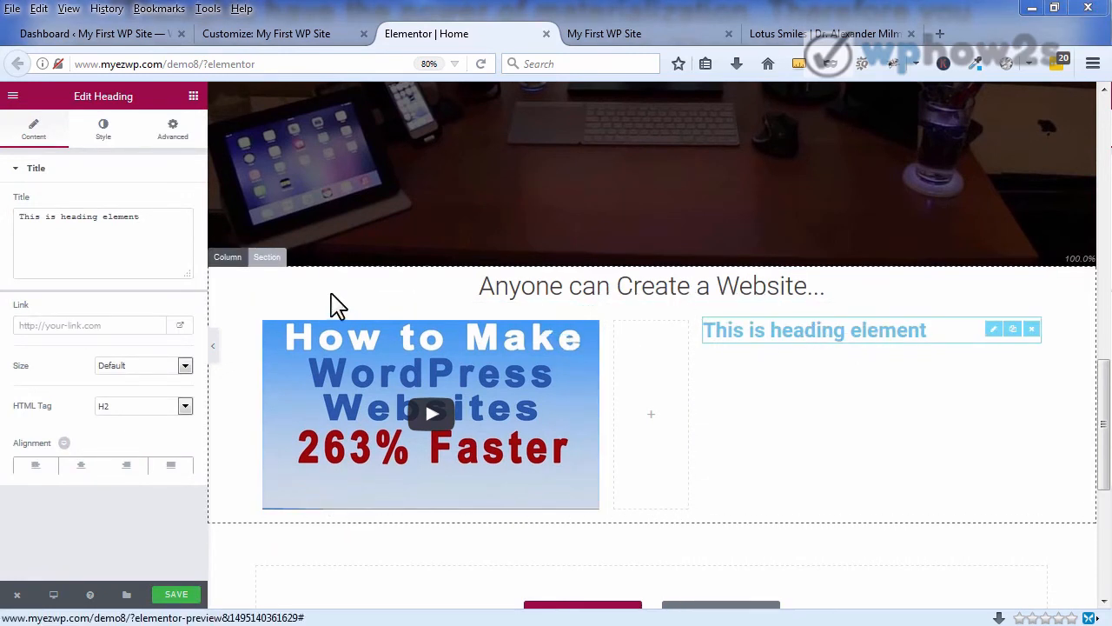
pyautogui.moveTo(159, 215); pyautogui.dragTo(9, 223)
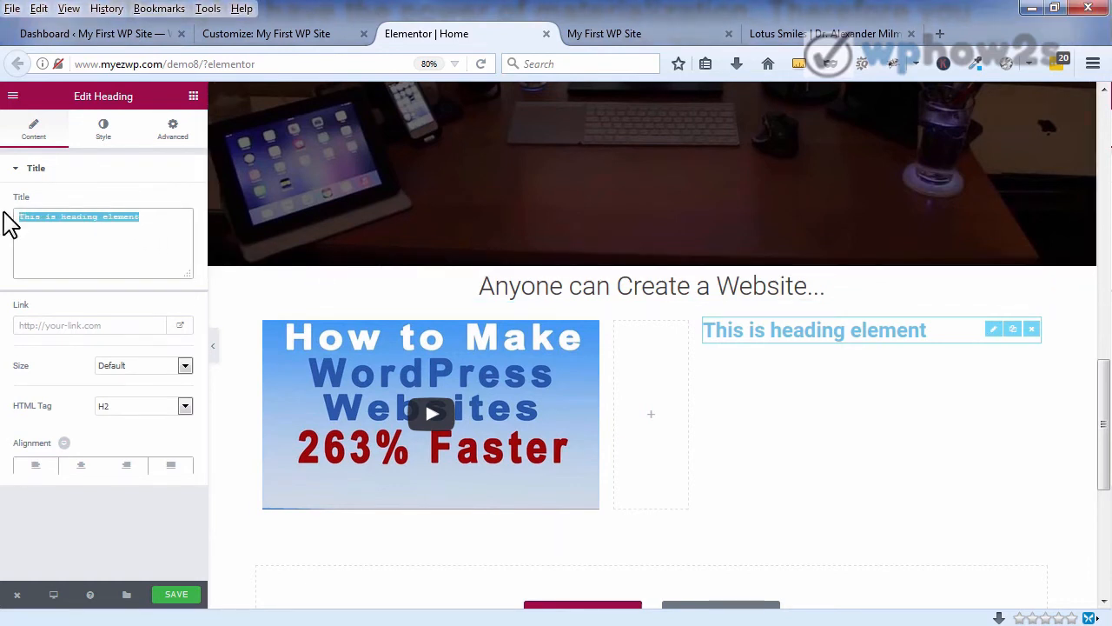
pyautogui.rightClick(43, 217)
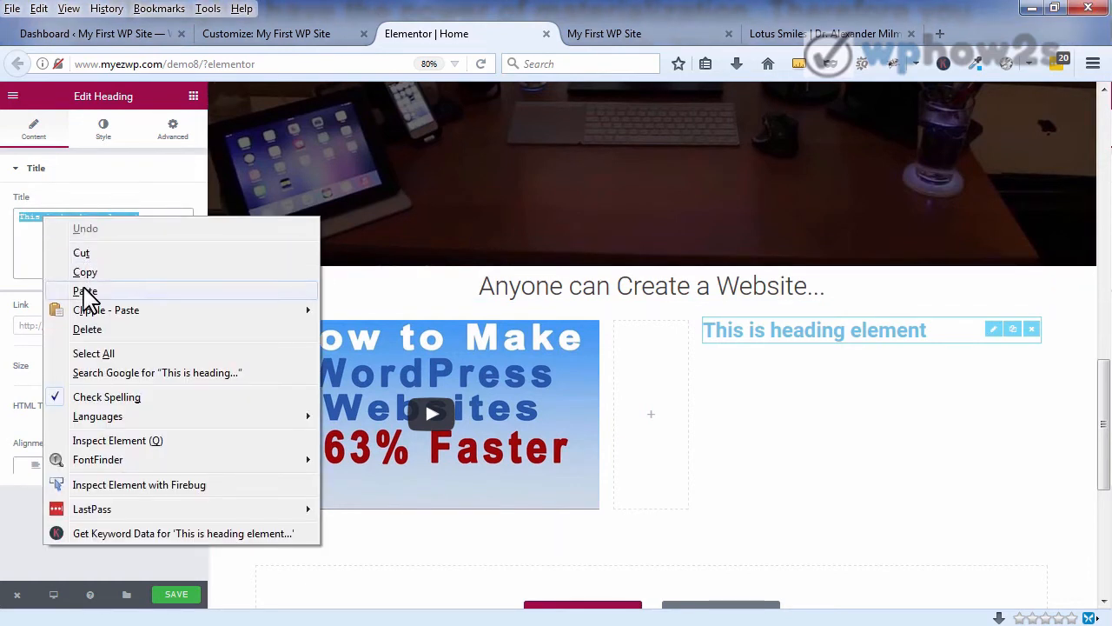
pyautogui.click(84, 291)
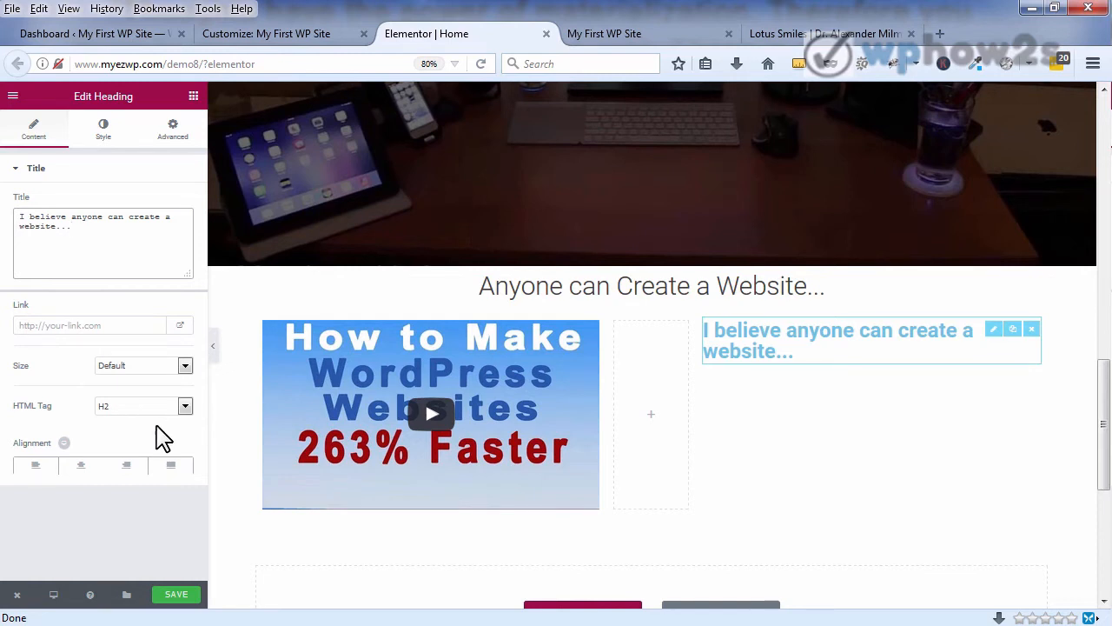
pyautogui.click(42, 469)
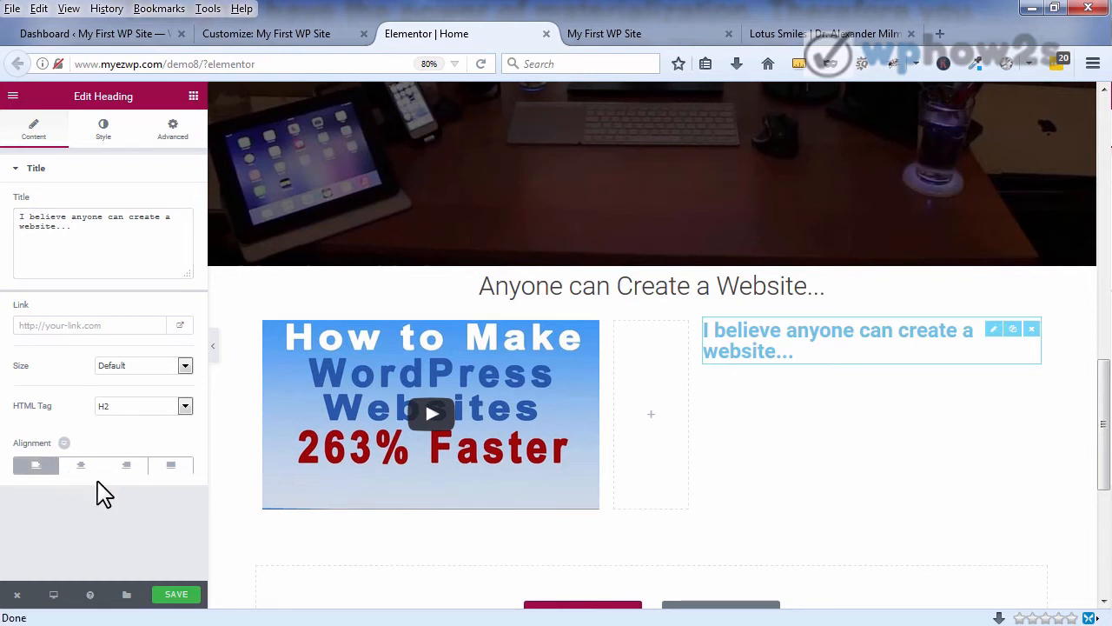
# Step: Set the text color of the third column's heading to the blue #049FF0
pyautogui.click(101, 135)
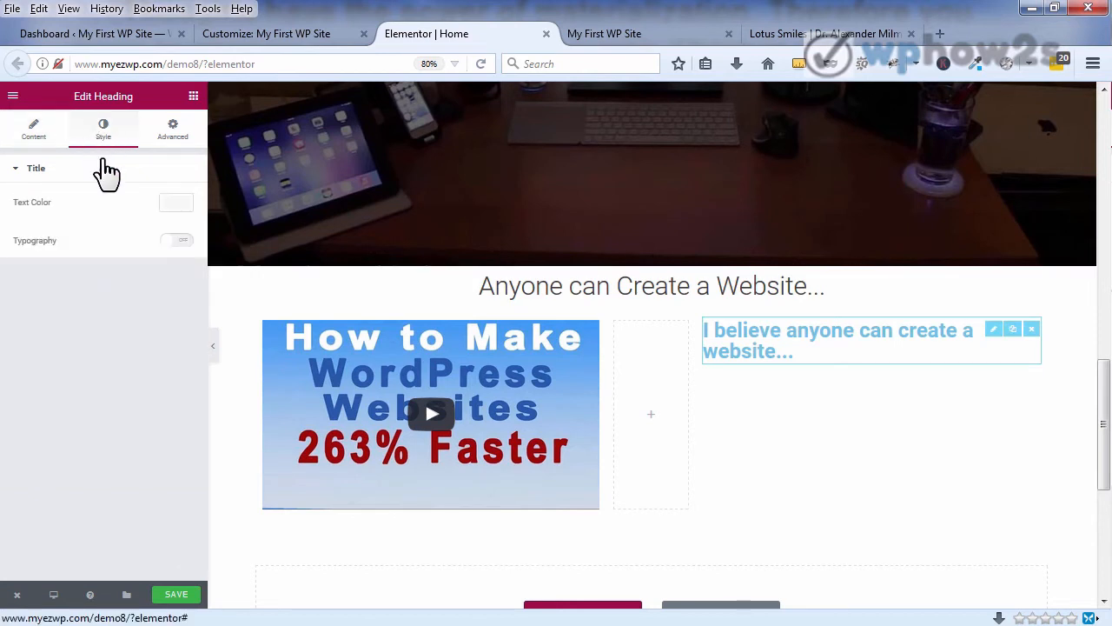
pyautogui.click(173, 205)
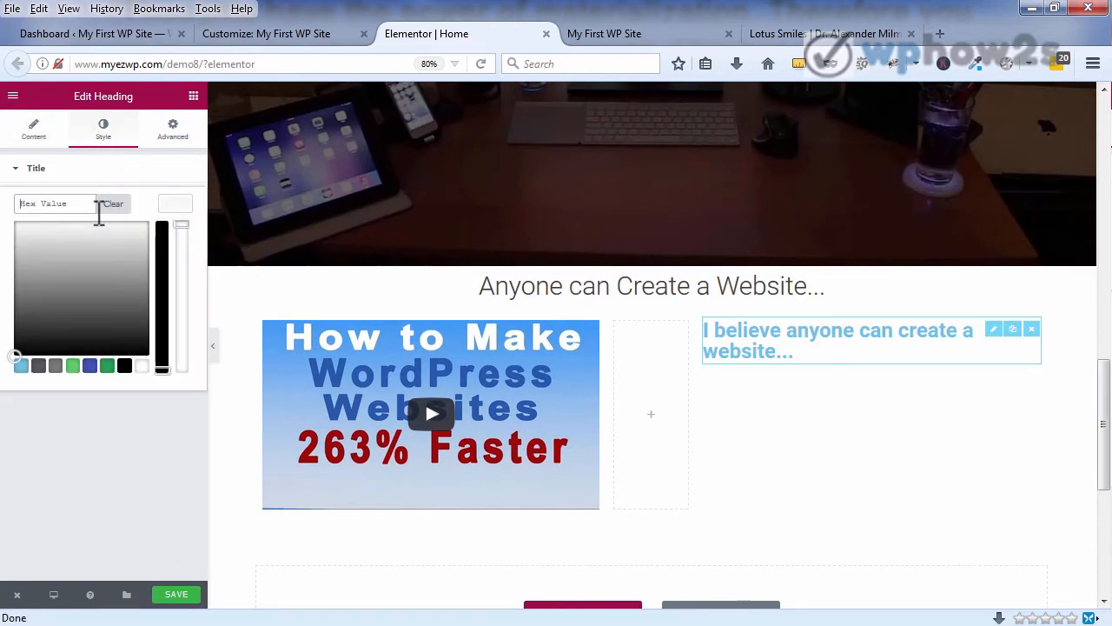
pyautogui.rightClick(69, 199)
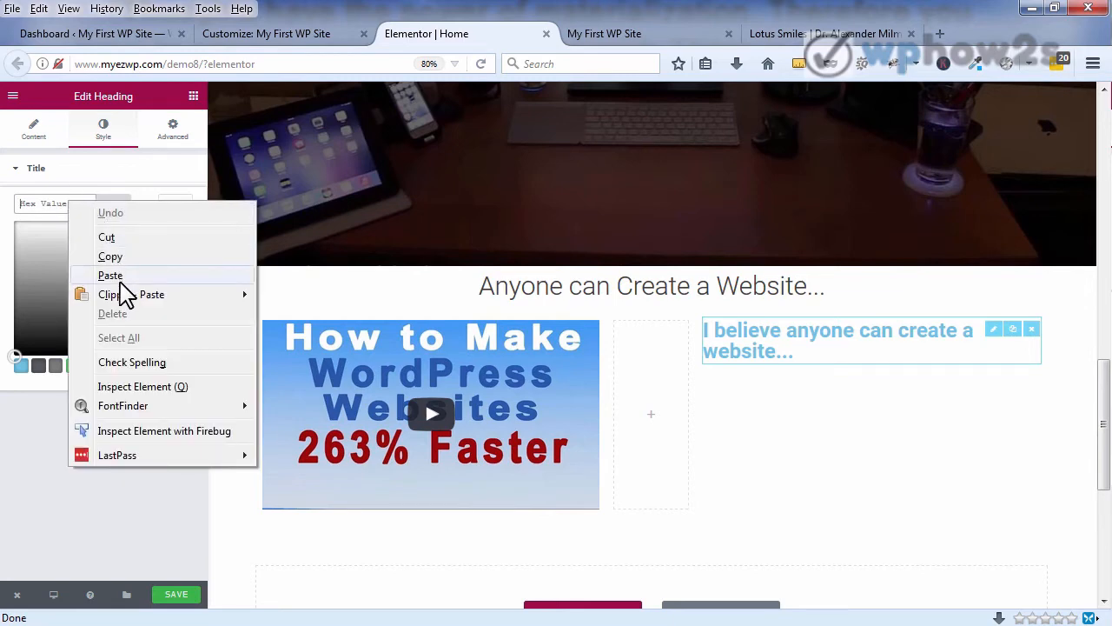
pyautogui.moveTo(126, 295)
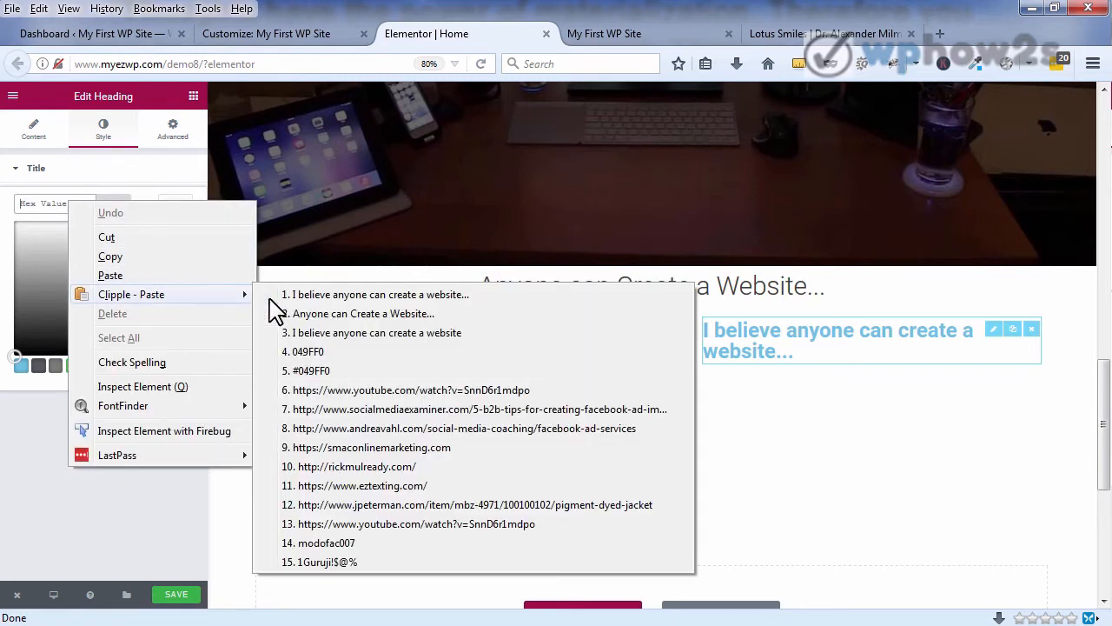
pyautogui.click(303, 365)
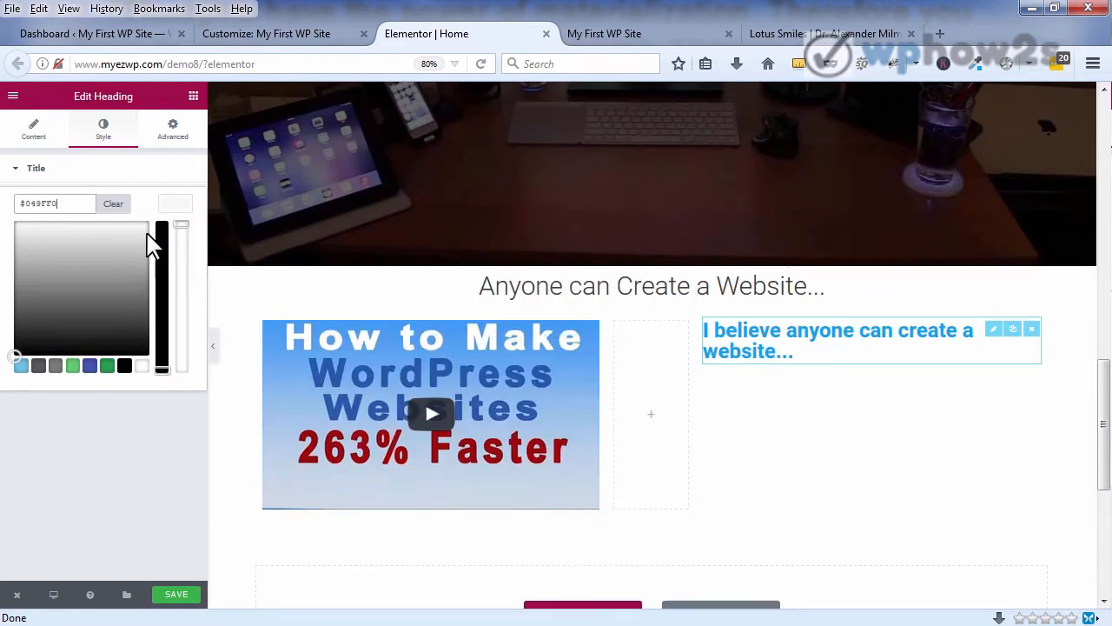
pyautogui.click(142, 175)
pyautogui.click(143, 176)
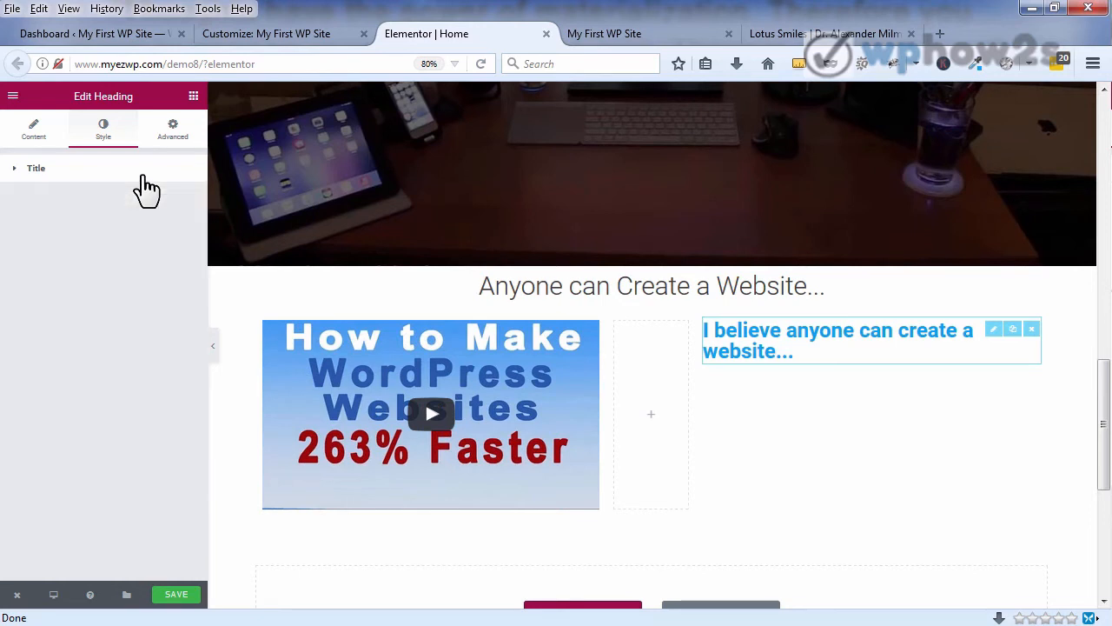
pyautogui.click(11, 174)
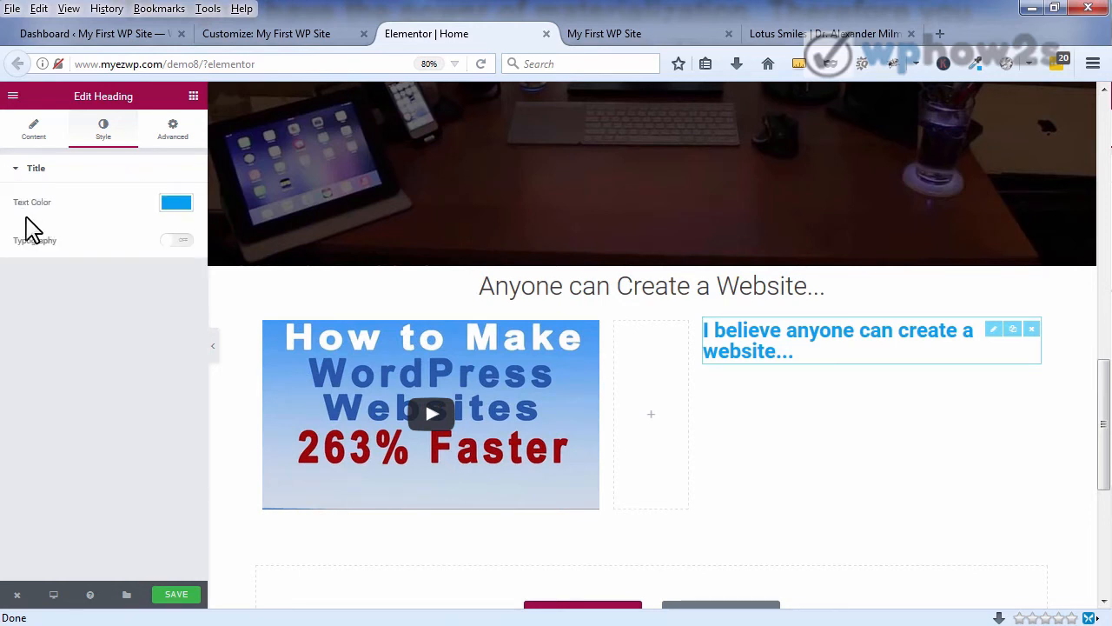
# Step: Enable custom typography for the third column's heading with a font size of 22 px and weight 400
pyautogui.click(179, 243)
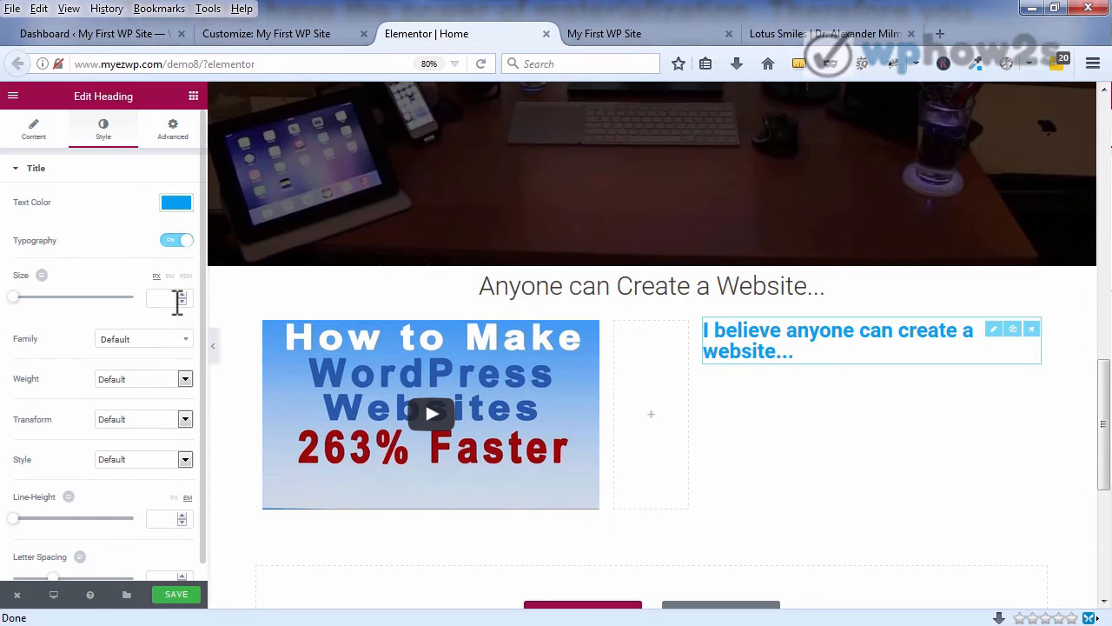
pyautogui.click(183, 292)
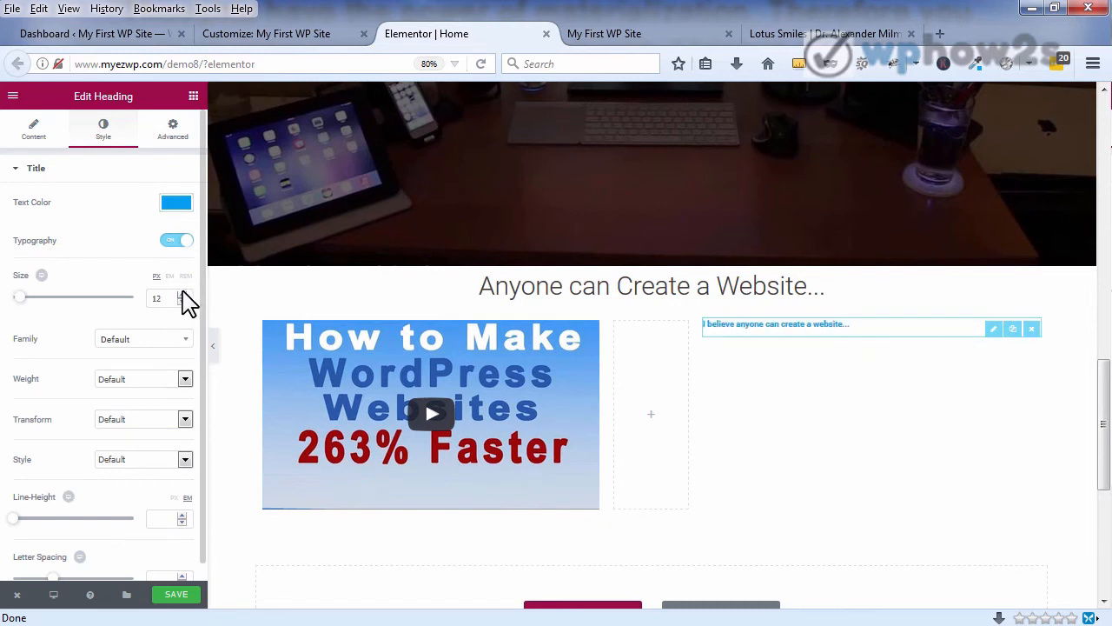
pyautogui.click(183, 295)
pyautogui.click(183, 294)
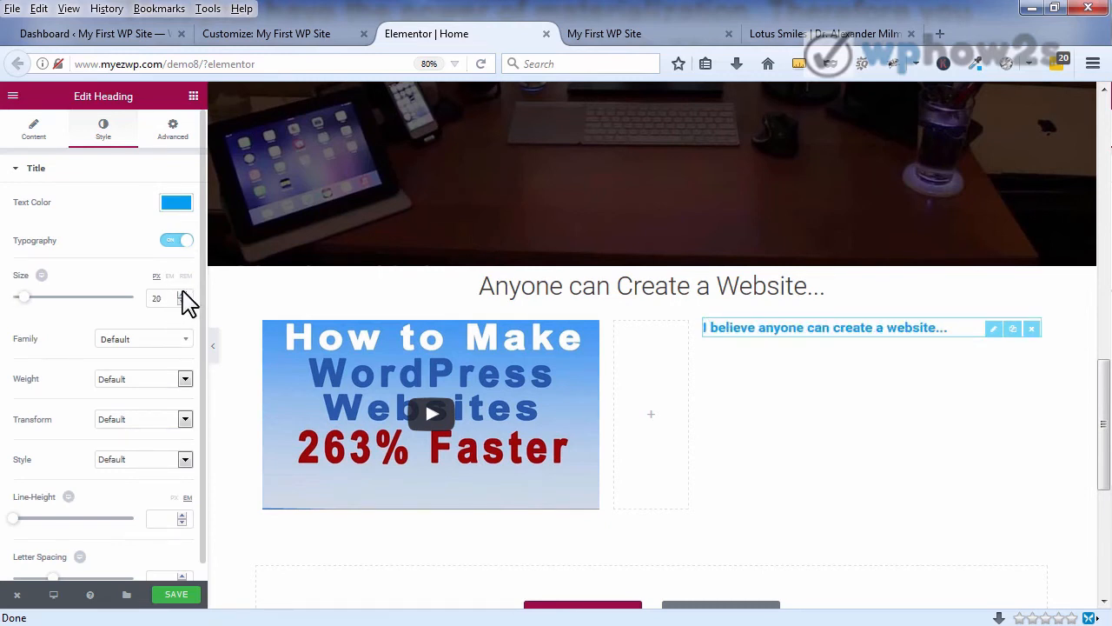
pyautogui.click(182, 294)
pyautogui.click(182, 295)
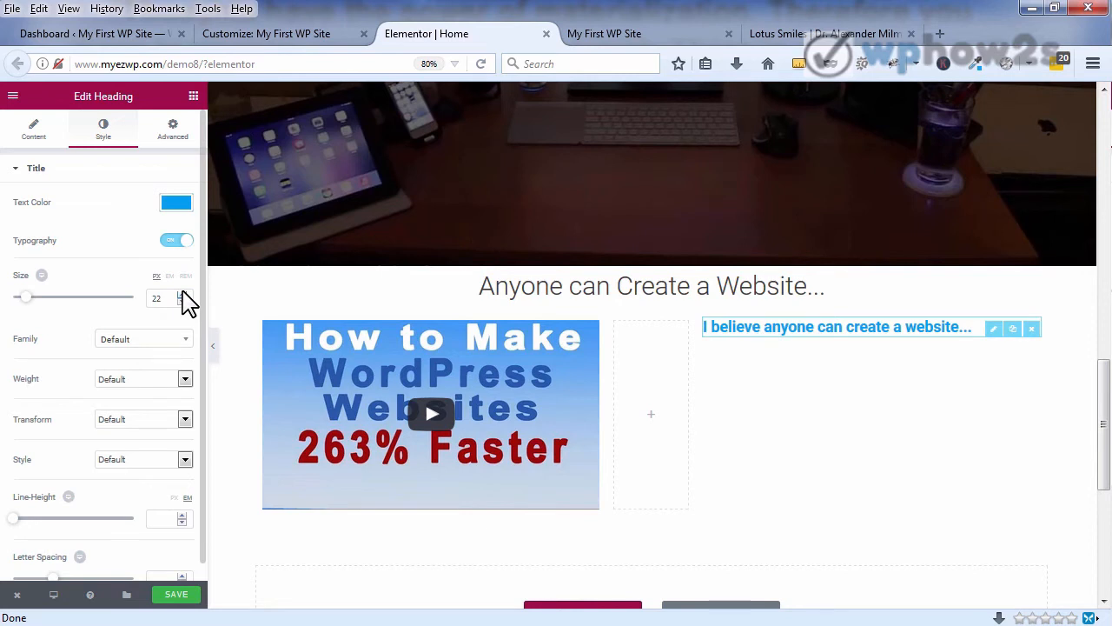
pyautogui.click(181, 379)
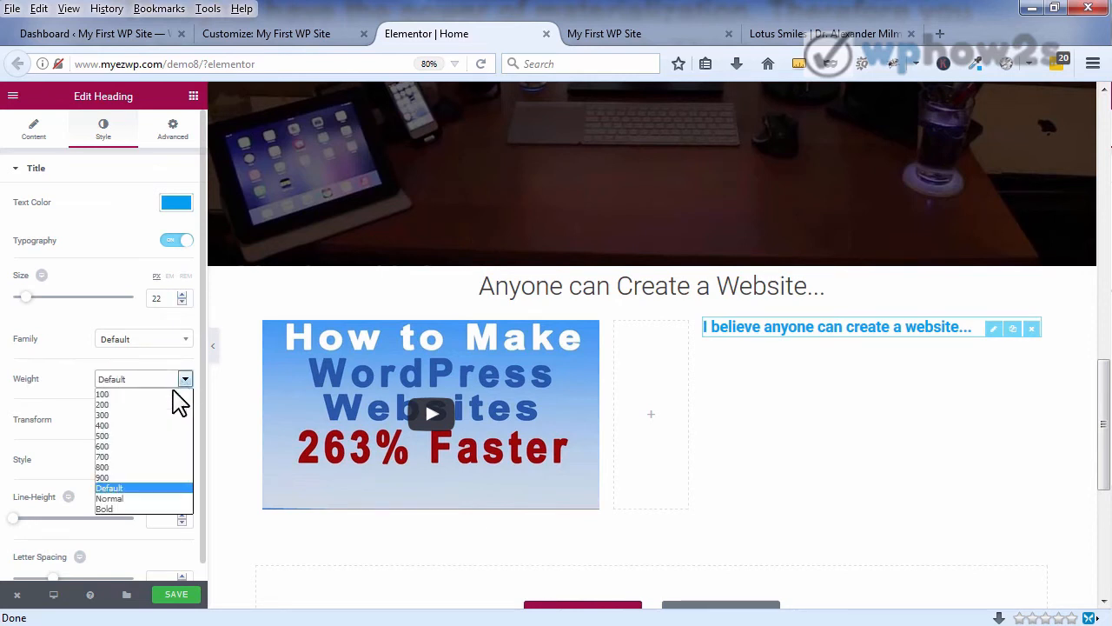
pyautogui.click(137, 424)
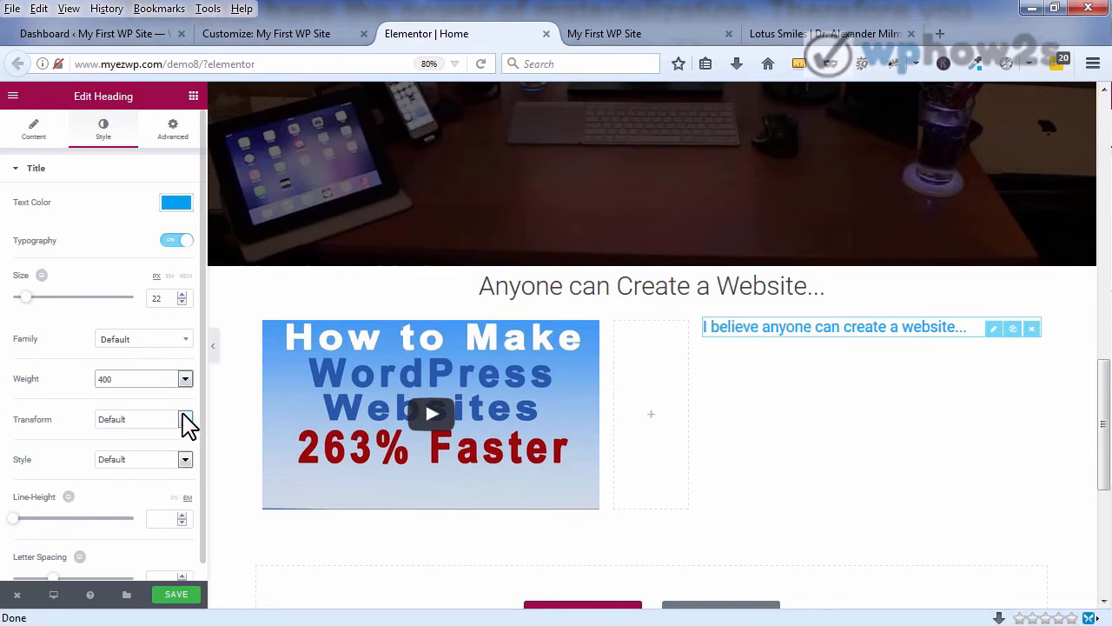
# Step: Set the font weight of the third column's heading to 500
pyautogui.click(184, 380)
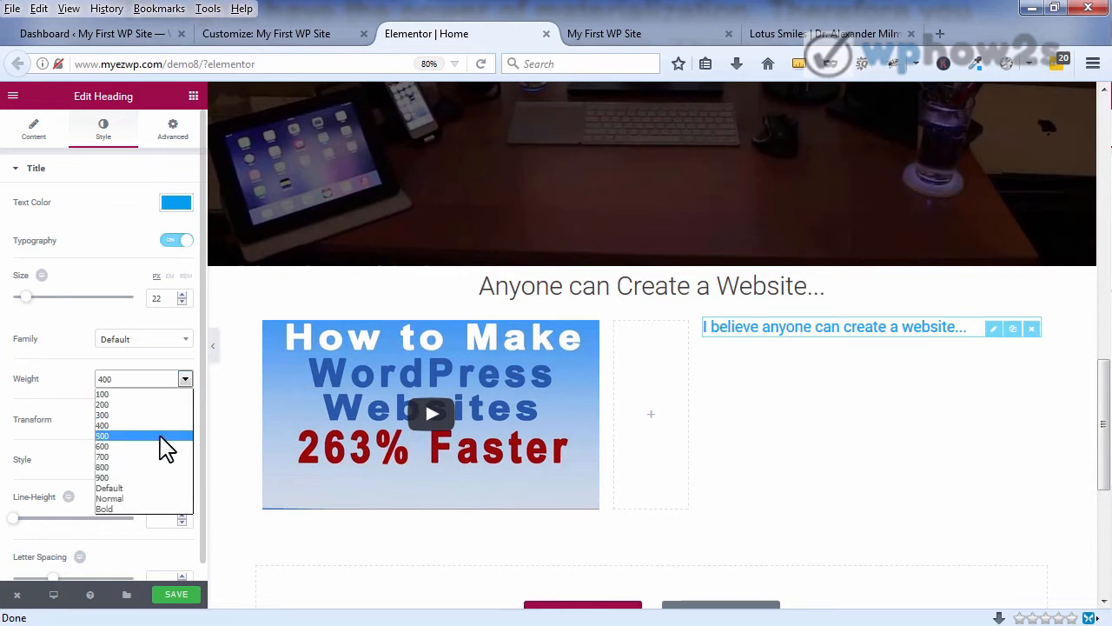
pyautogui.click(165, 436)
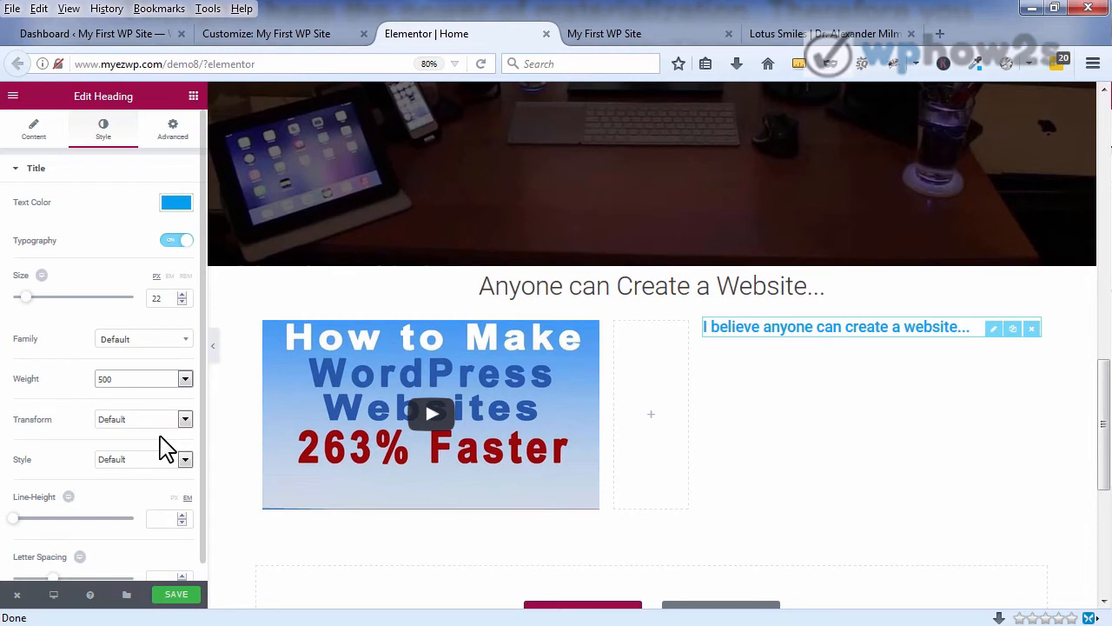
# Step: Add a Text Editor below the third column's heading and replace its placeholder with the copied paragraph starting "I believe we all have that creative power"
pyautogui.click(194, 96)
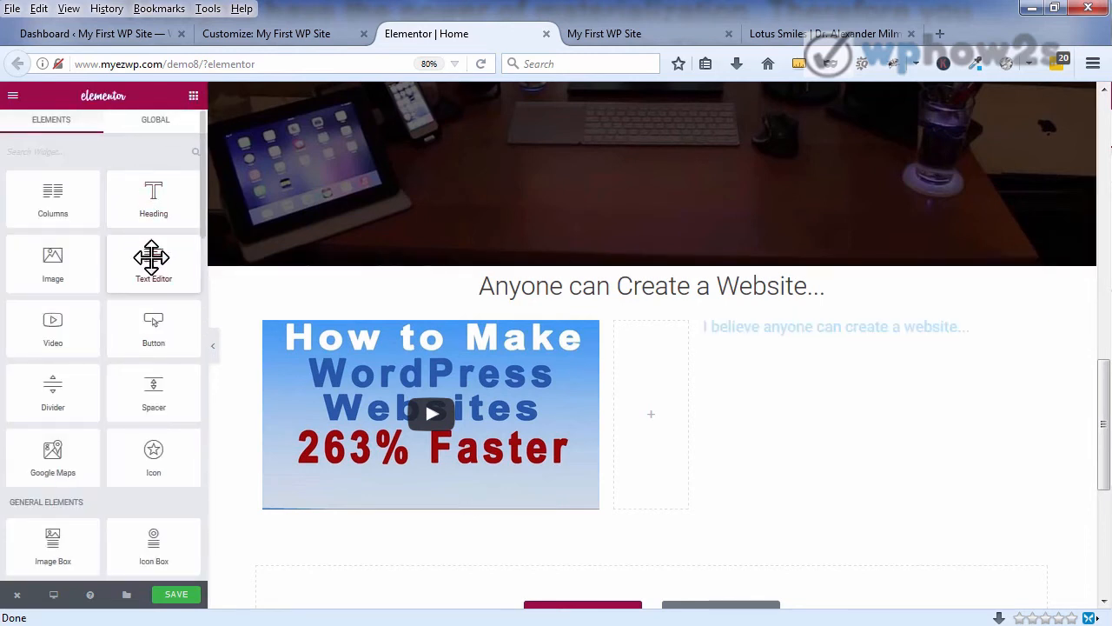
pyautogui.moveTo(151, 257); pyautogui.dragTo(787, 337)
pyautogui.moveTo(789, 339); pyautogui.dragTo(794, 333)
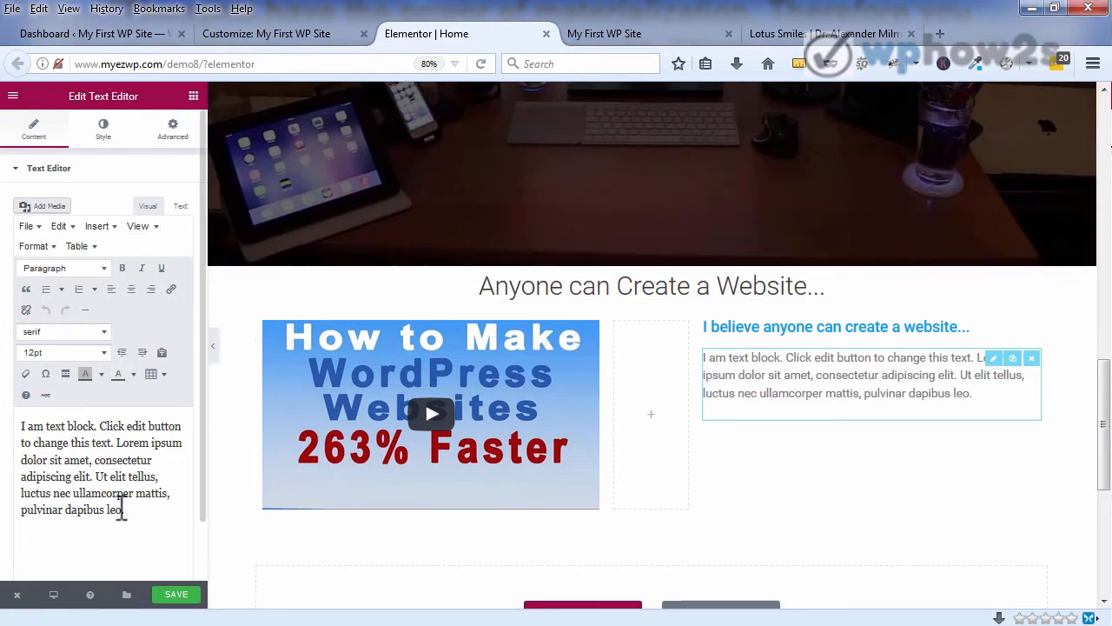
pyautogui.moveTo(126, 510); pyautogui.dragTo(26, 426)
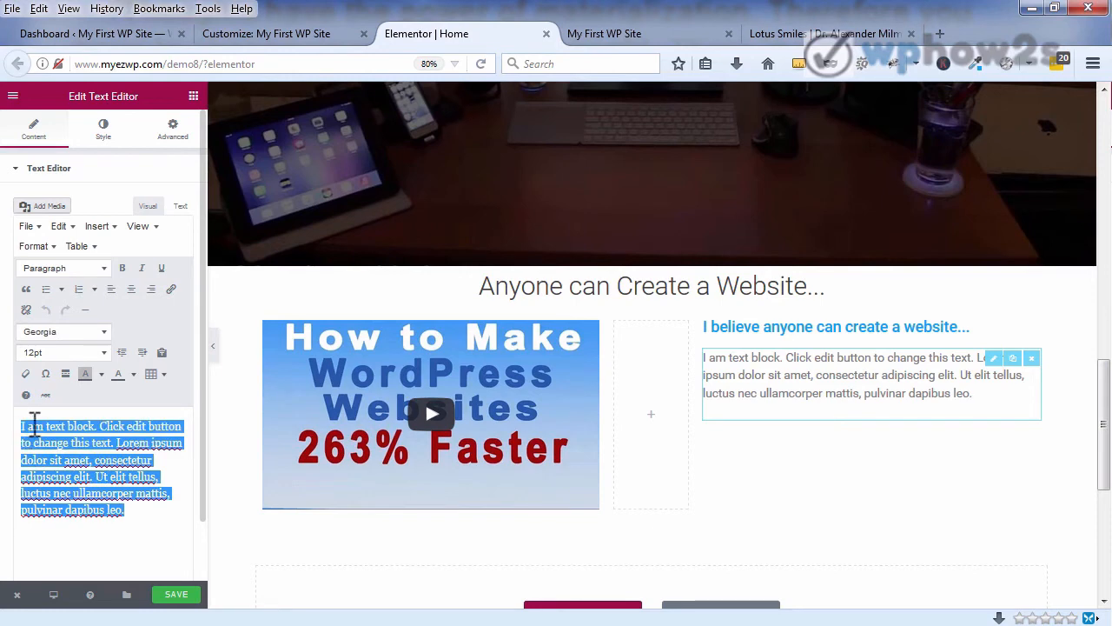
pyautogui.rightClick(46, 428)
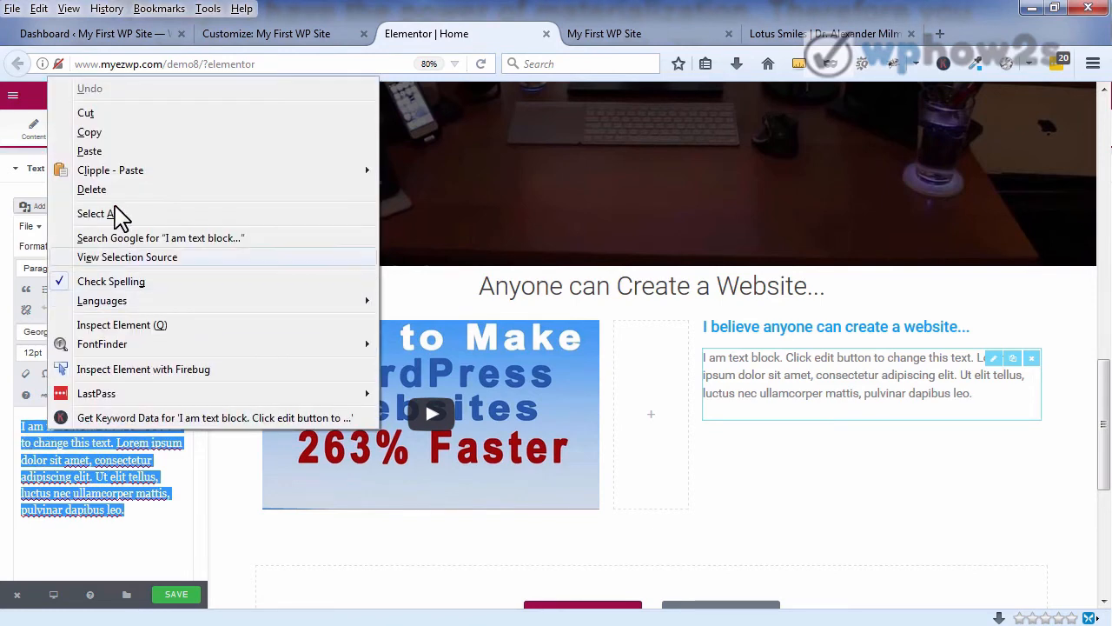
pyautogui.click(90, 151)
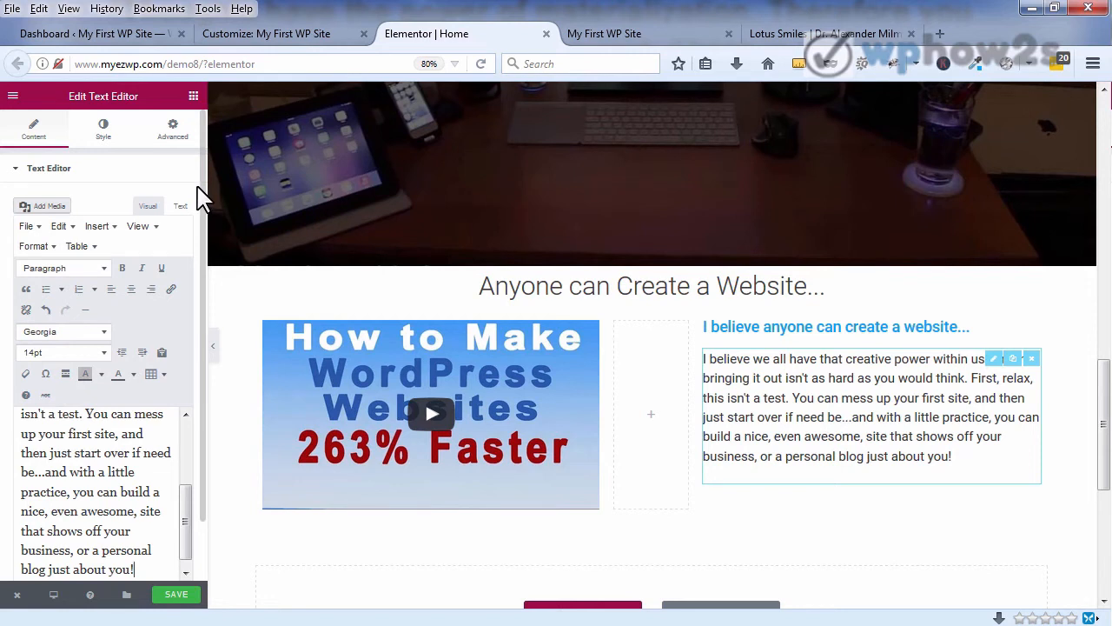
# Step: Enable custom typography for the third column's paragraph with a font size of 15 px and weight 400
pyautogui.moveTo(205, 186)
pyautogui.mouseDown()
pyautogui.moveTo(208, 283)
pyautogui.moveTo(202, 204)
pyautogui.mouseUp()
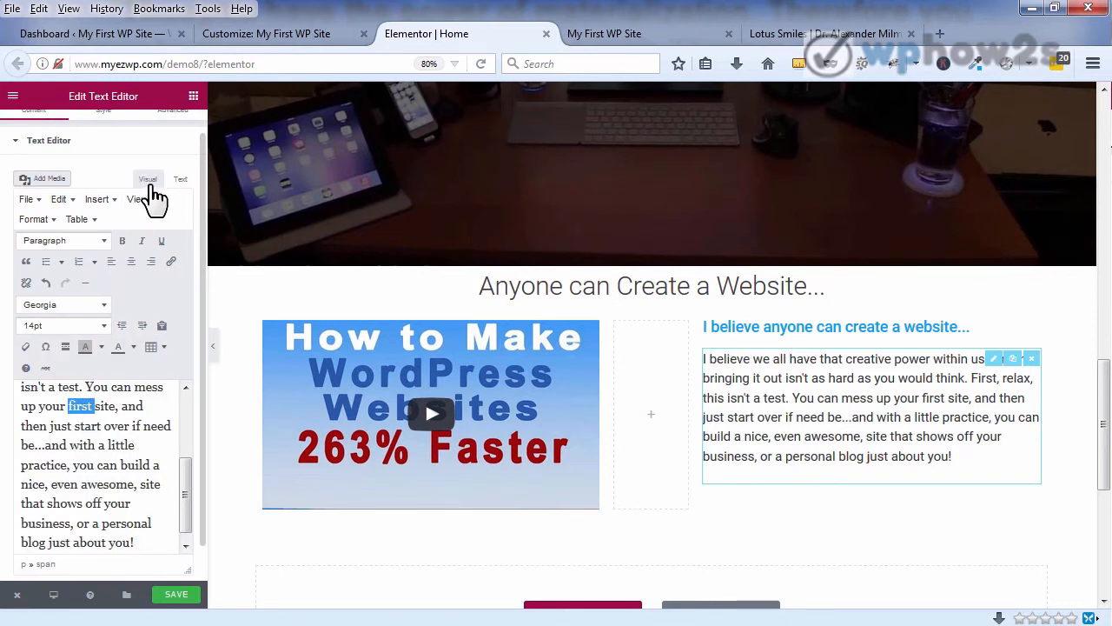
pyautogui.scroll(1, 203, 139)
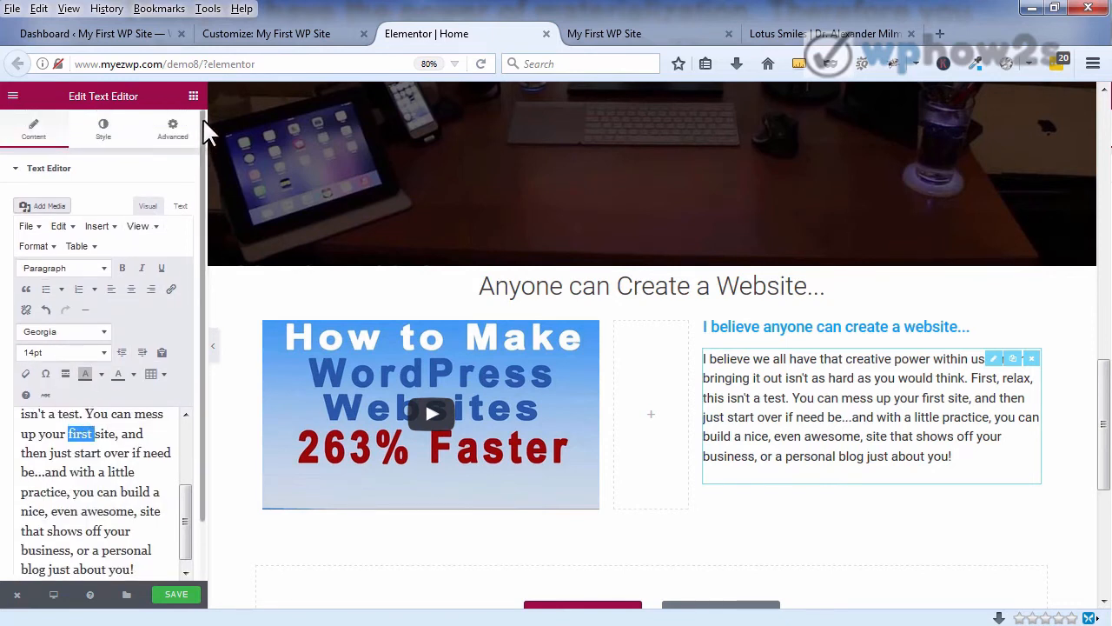
pyautogui.click(103, 130)
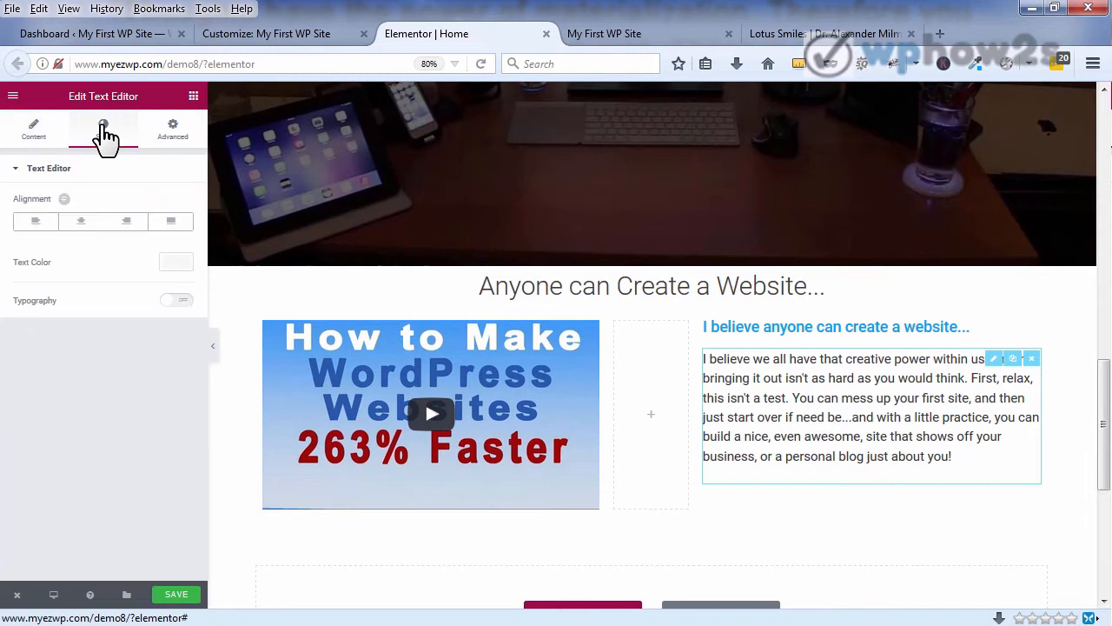
pyautogui.click(176, 304)
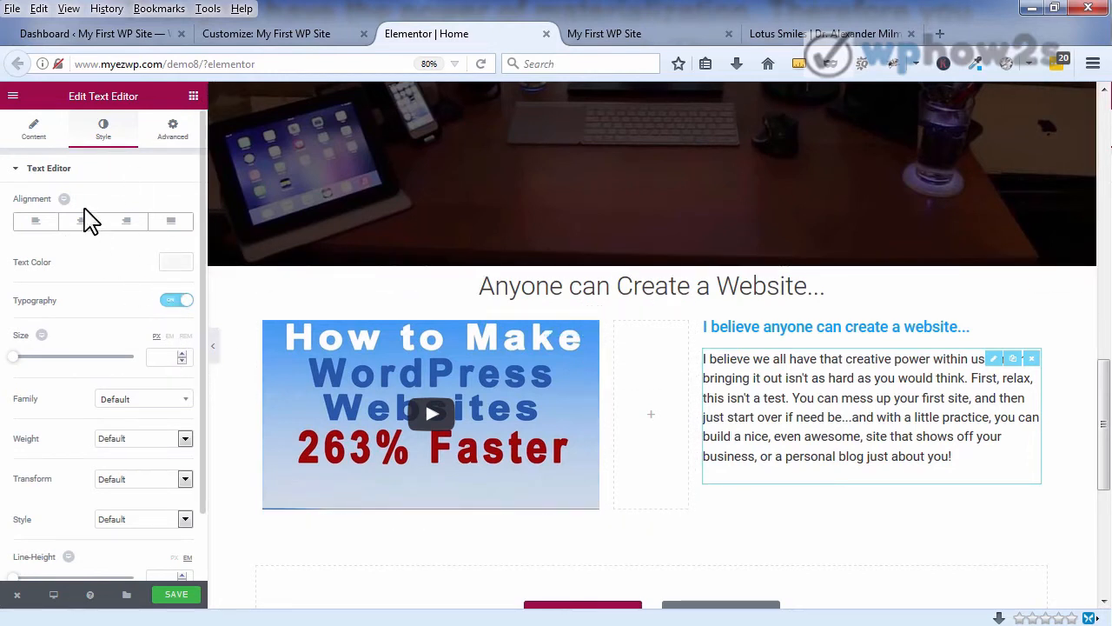
pyautogui.click(35, 134)
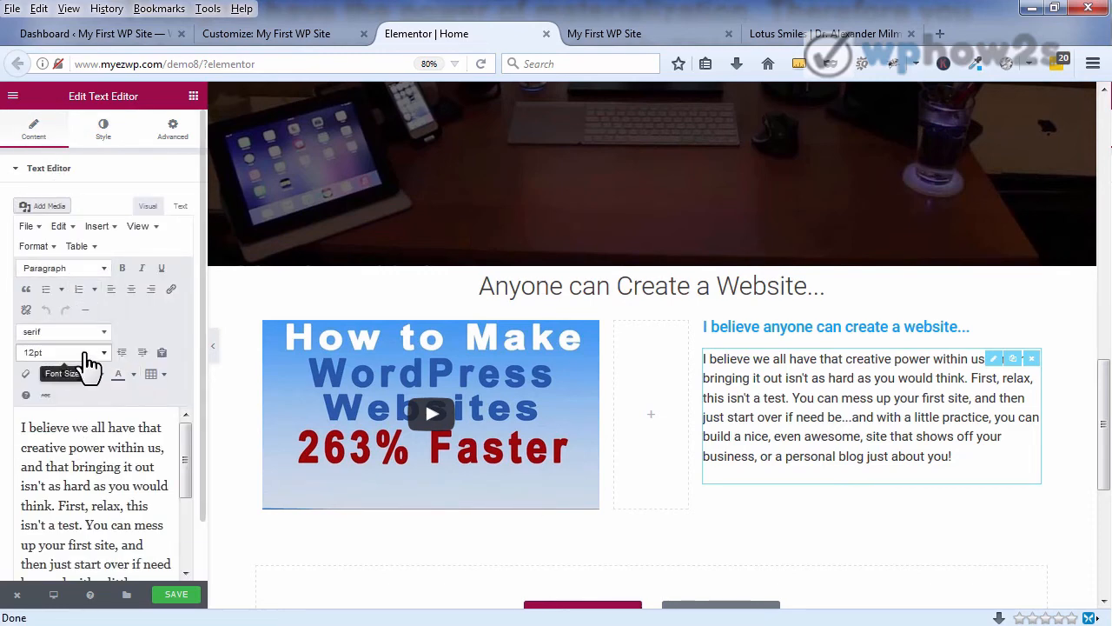
pyautogui.click(108, 139)
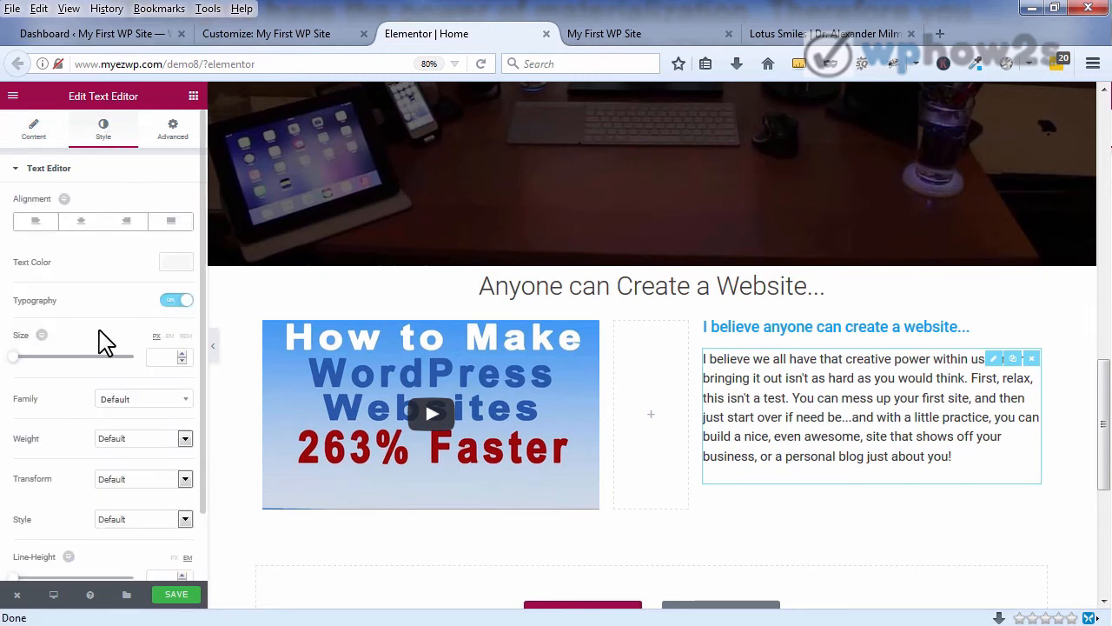
pyautogui.click(182, 355)
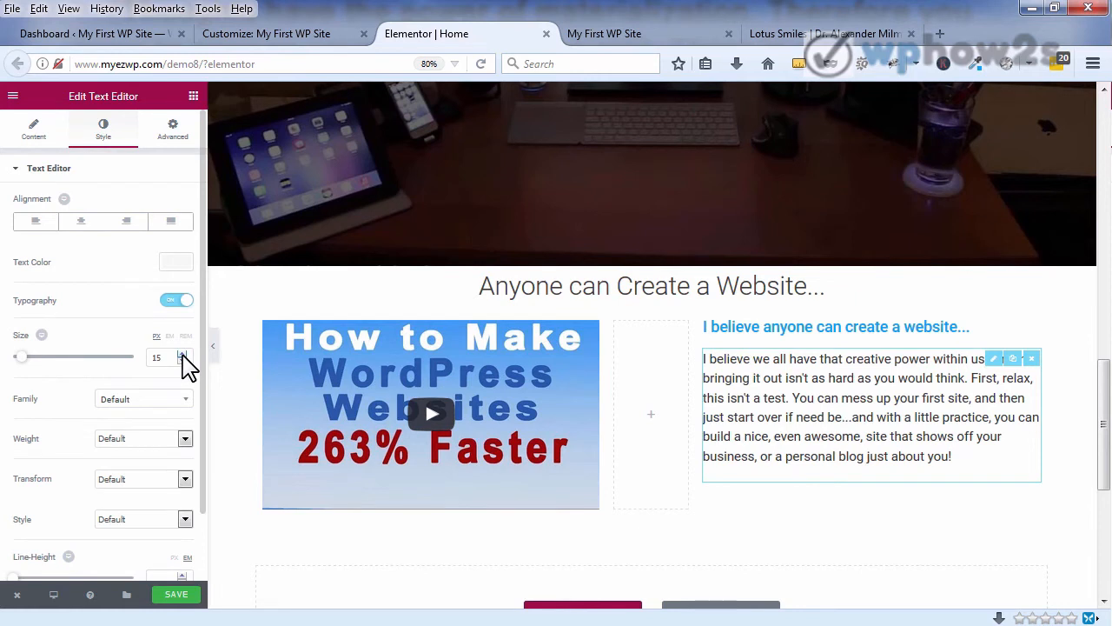
pyautogui.click(185, 440)
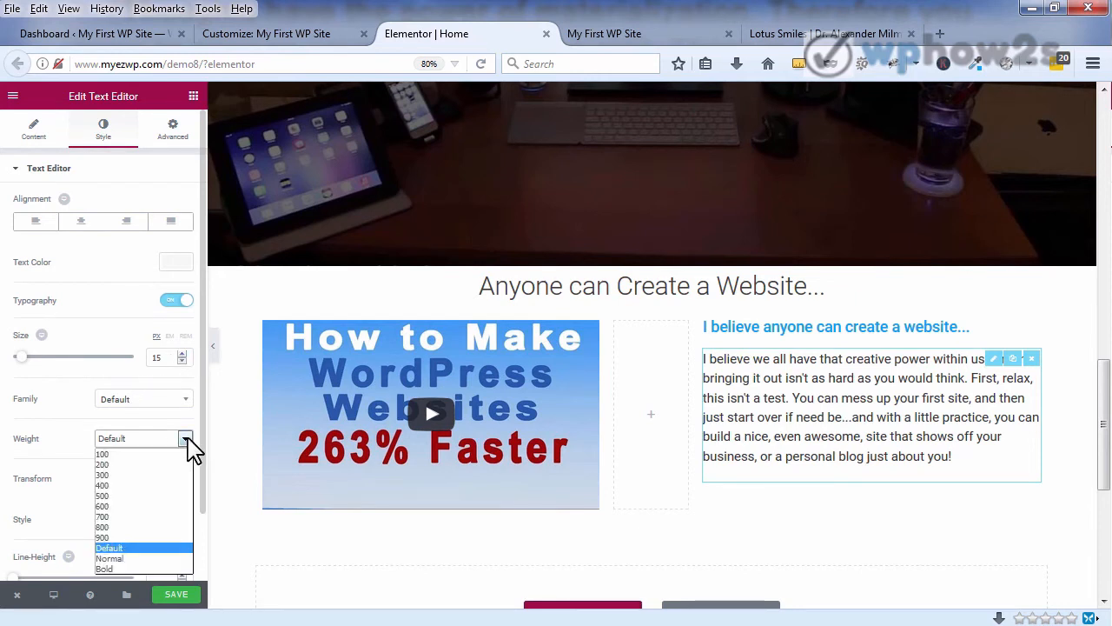
pyautogui.click(118, 485)
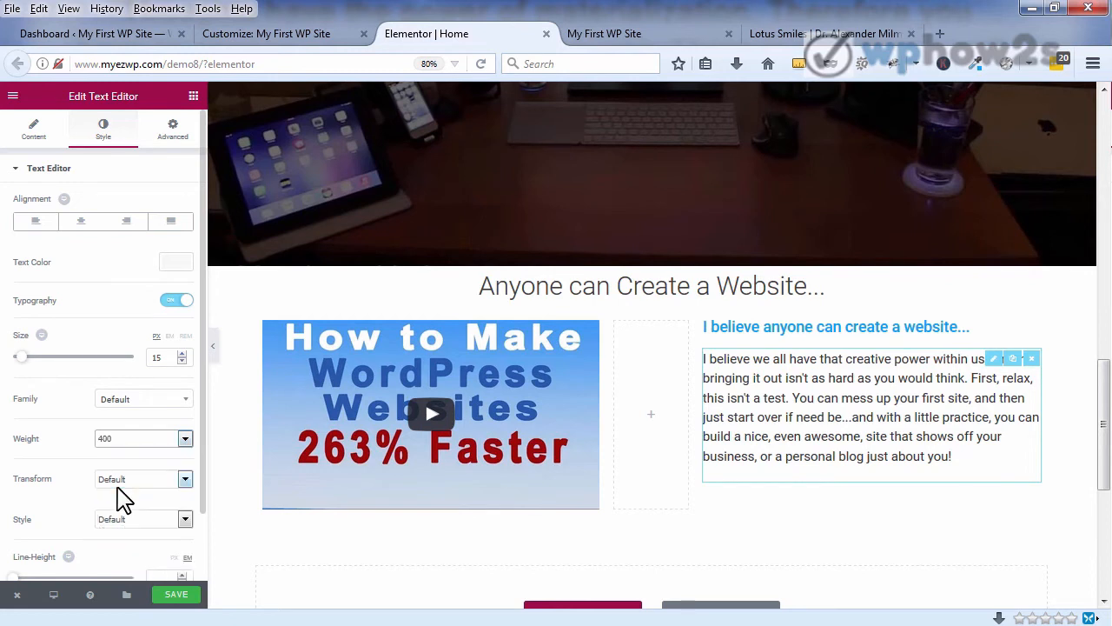
# Step: Set the paragraph's letter spacing to 0.2 and its line height to 1.7 em
pyautogui.scroll(-1, 121, 500)
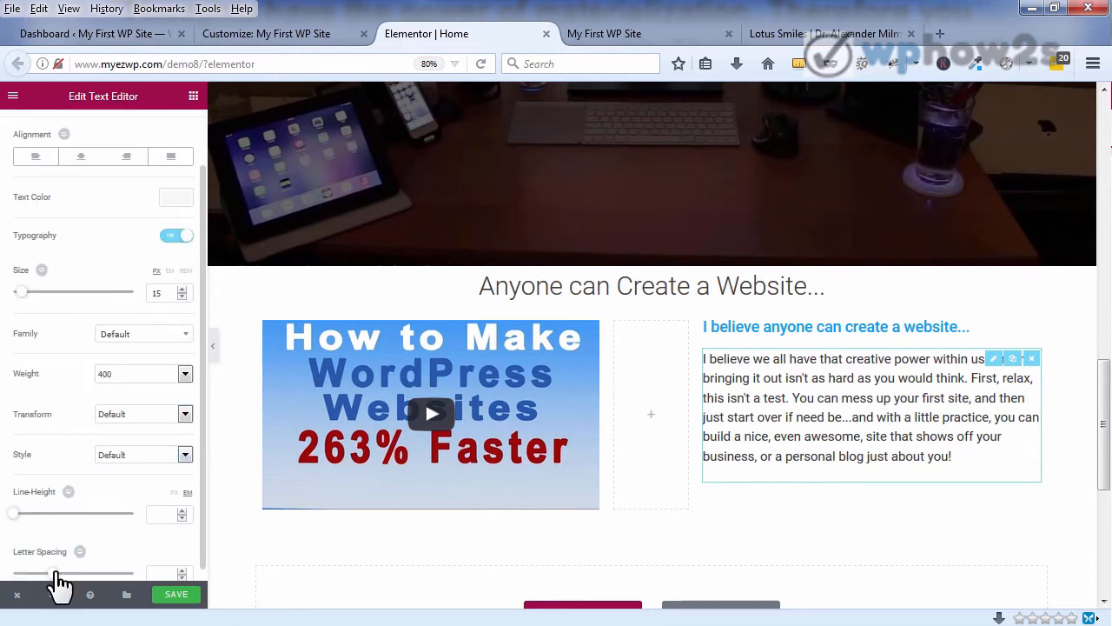
pyautogui.moveTo(54, 575); pyautogui.dragTo(55, 575)
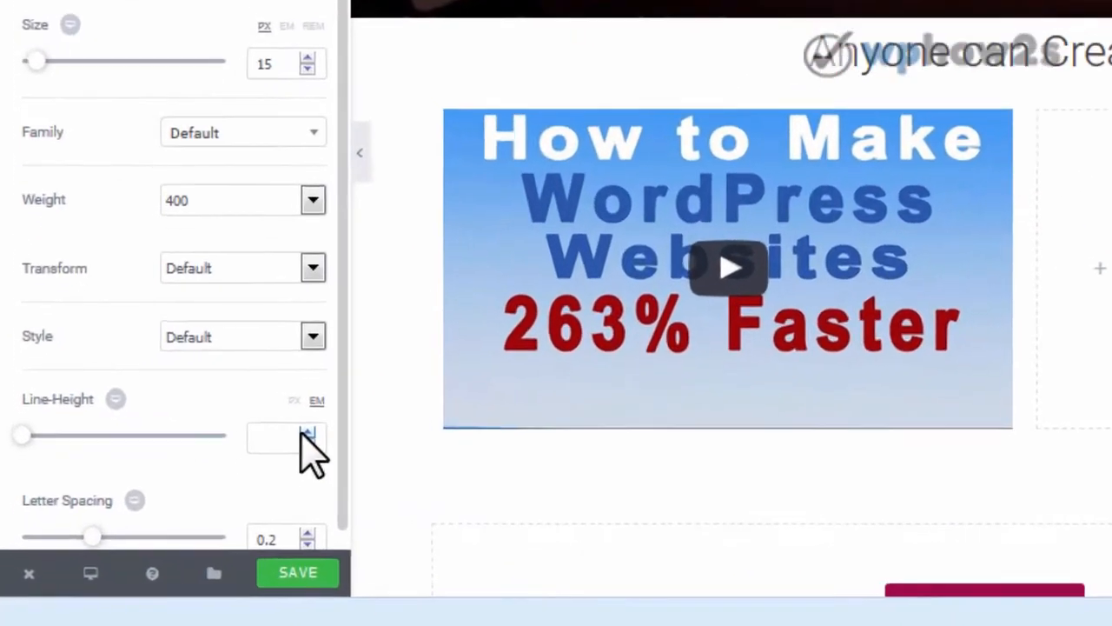
pyautogui.click(180, 509)
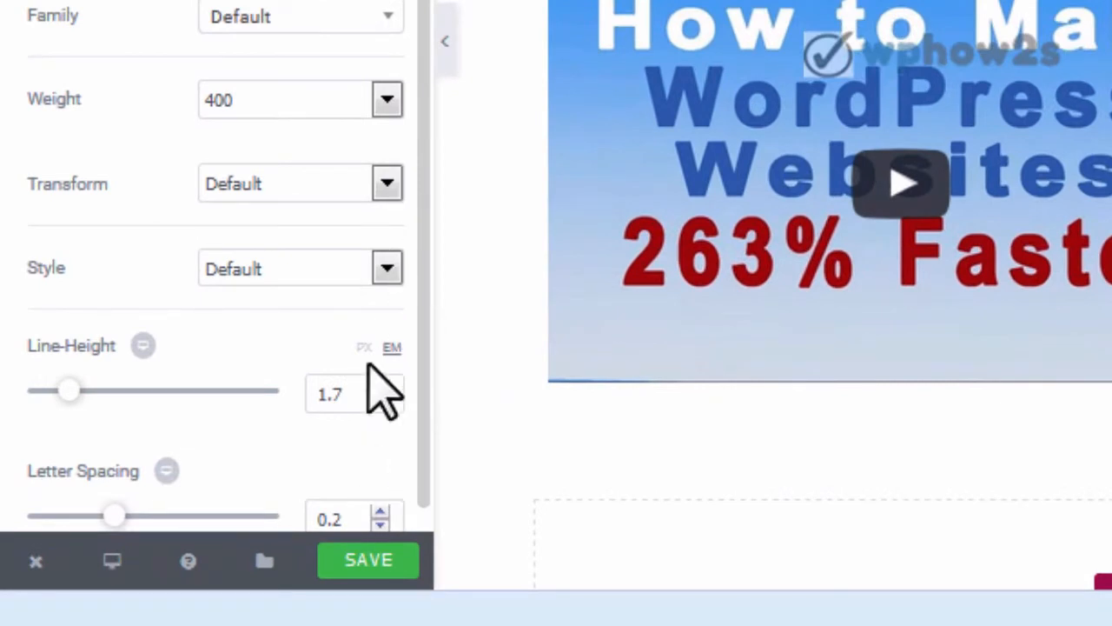
# Step: Set the paragraph text's line height to 1.6 em, save the page, and reload the live site to check it
pyautogui.click(380, 401)
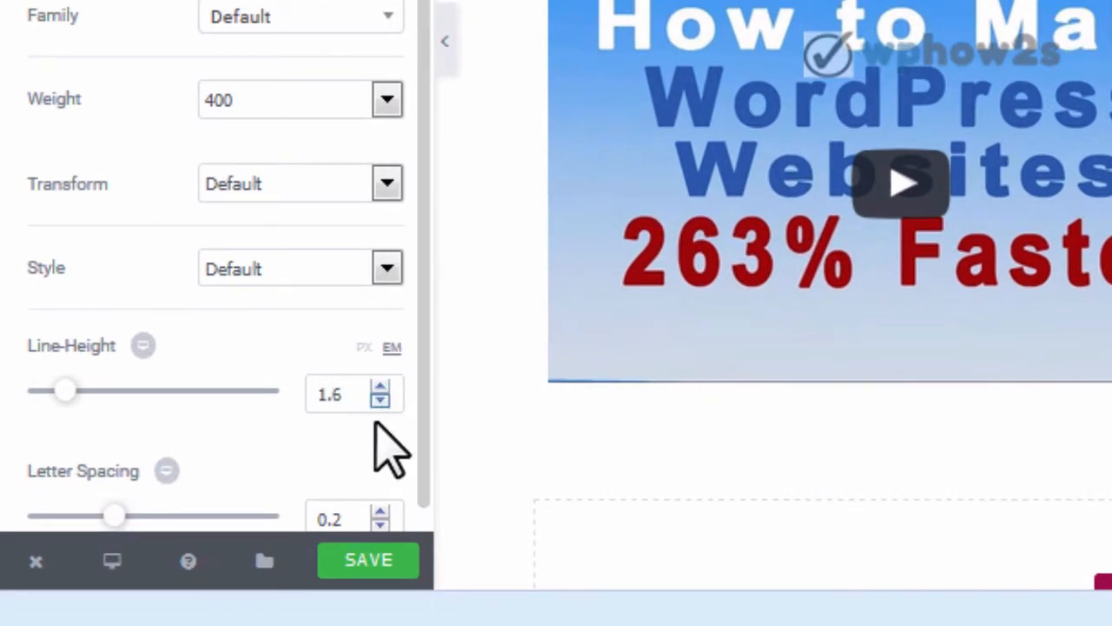
pyautogui.click(365, 560)
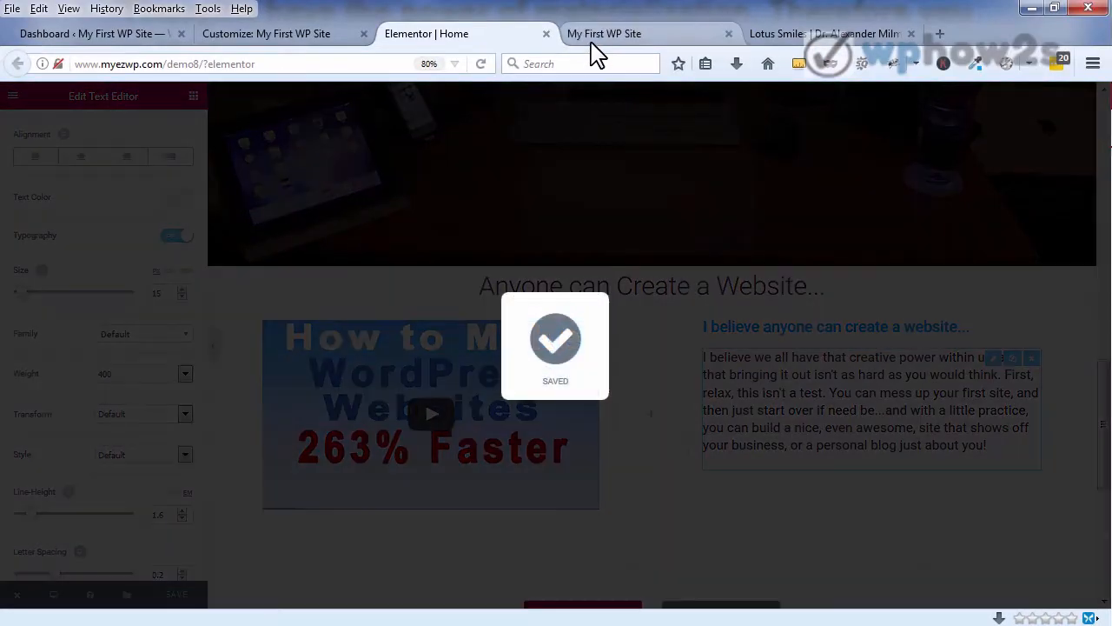
pyautogui.click(594, 40)
pyautogui.rightClick(597, 39)
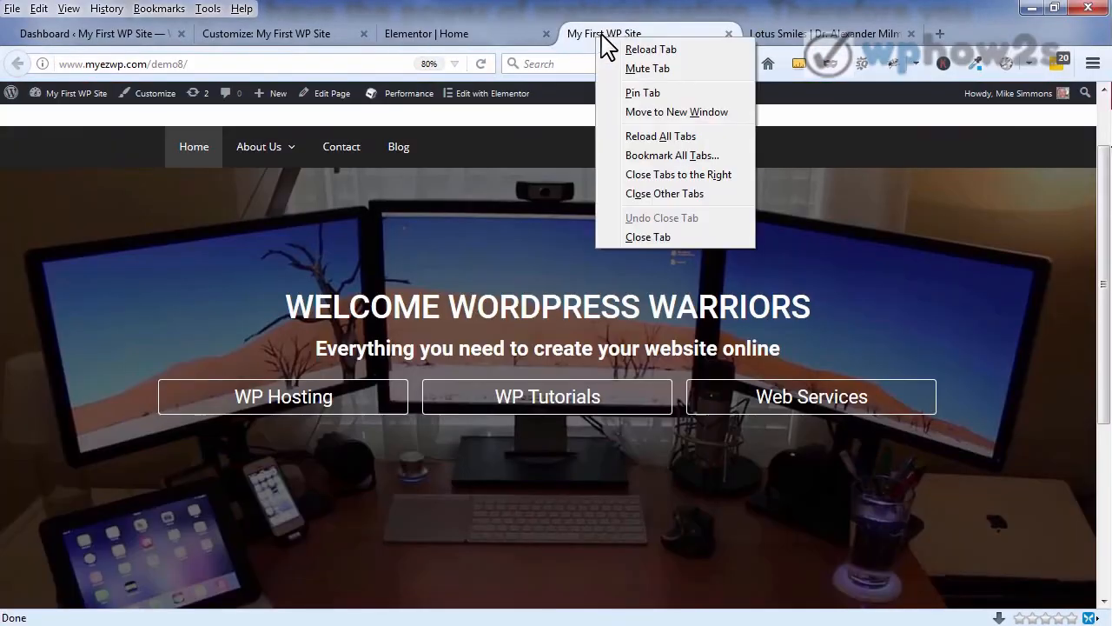
pyautogui.click(647, 51)
pyautogui.scroll(-5, 543, 261)
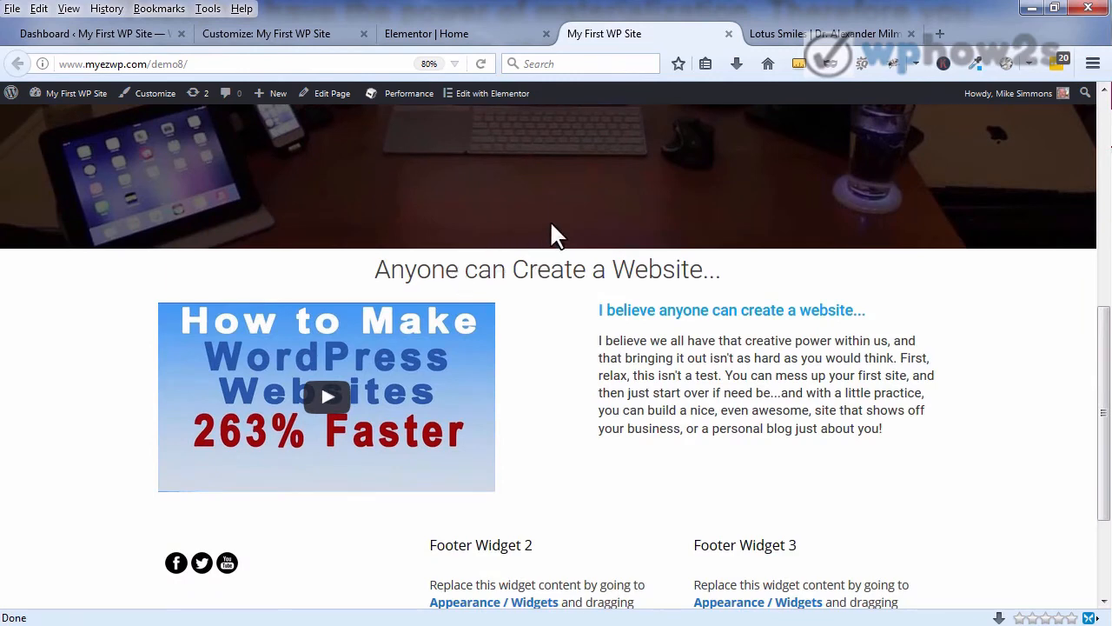
# Step: Unlink the padding values of the "Anyone can Create a Website..." heading and set its top padding to 50 px
pyautogui.click(469, 38)
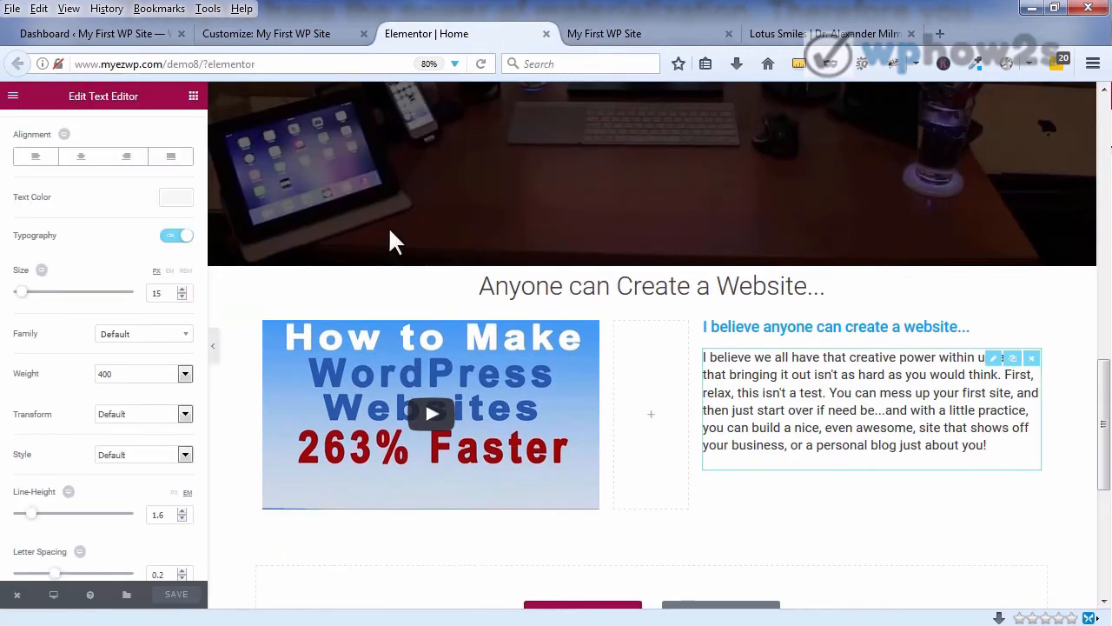
pyautogui.click(549, 287)
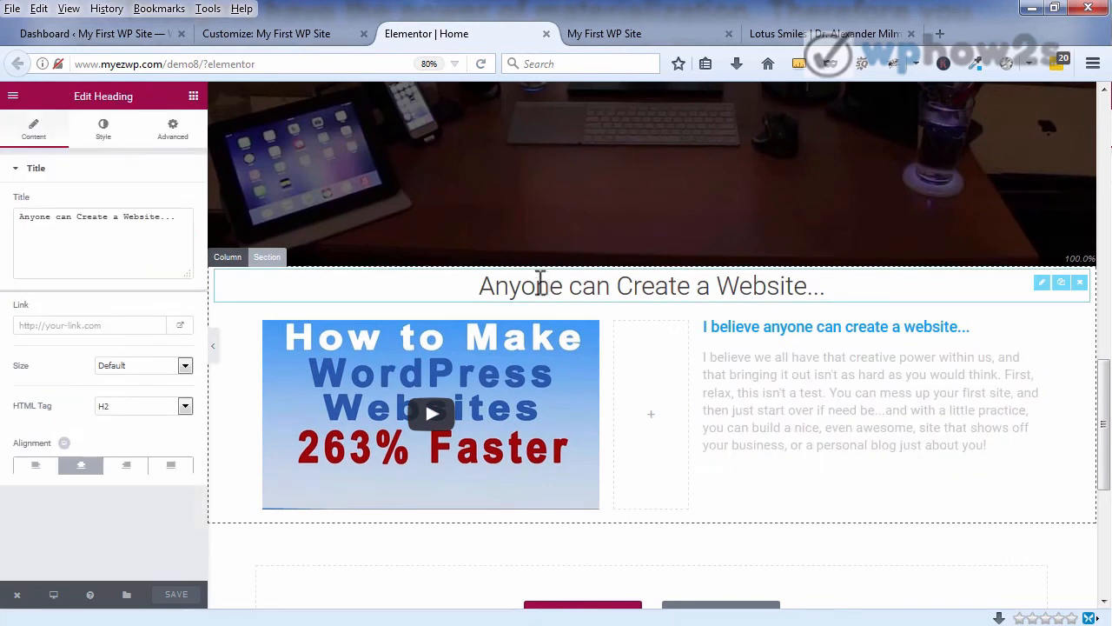
pyautogui.click(173, 134)
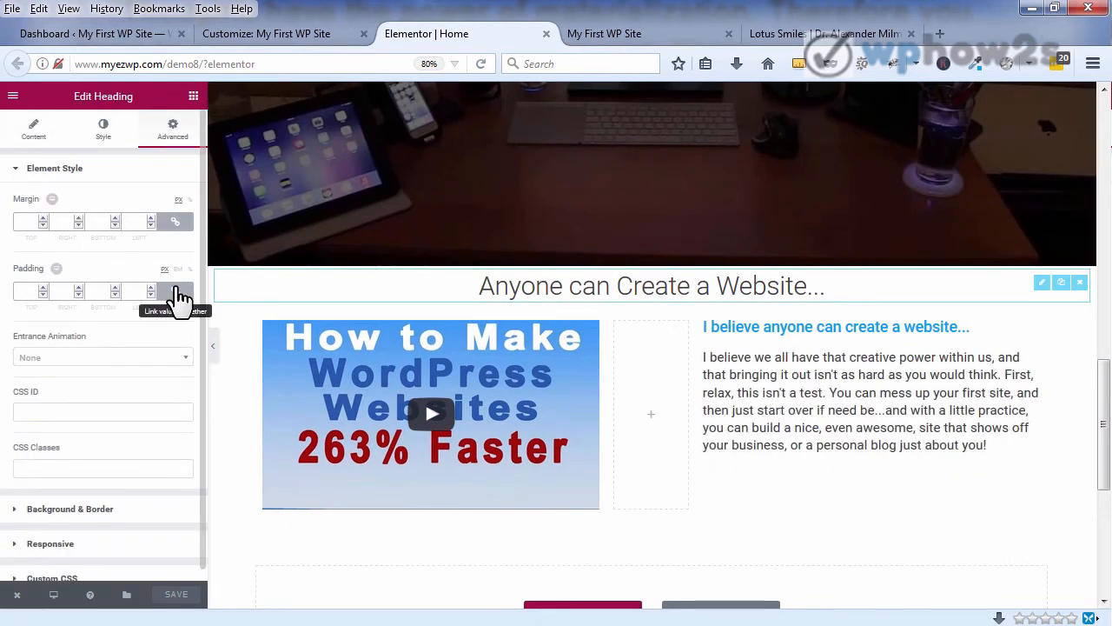
pyautogui.click(175, 292)
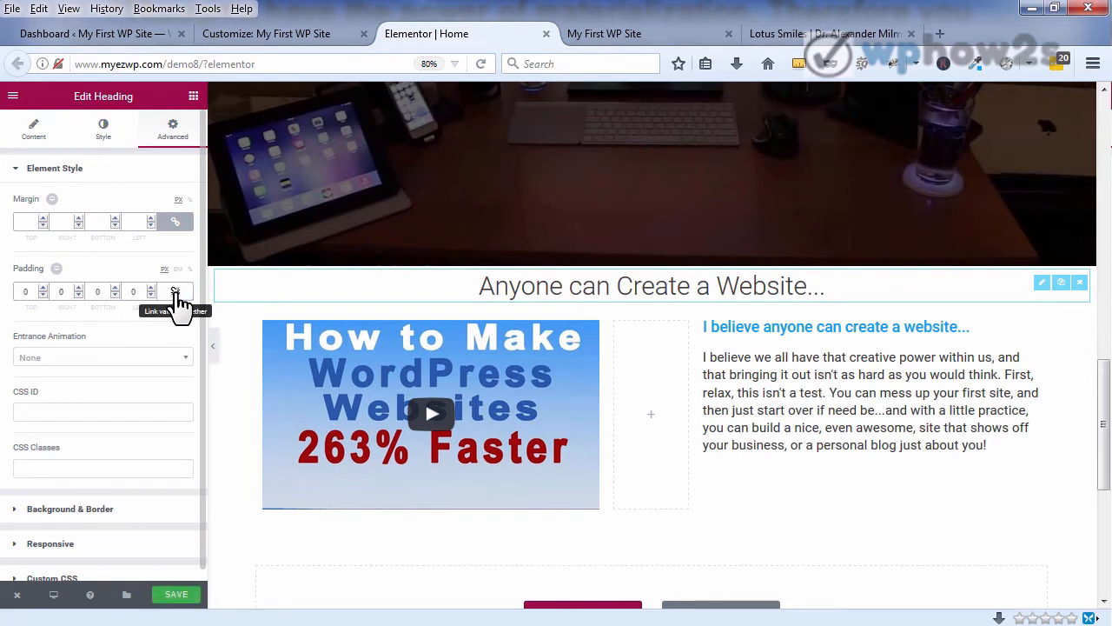
pyautogui.click(43, 287)
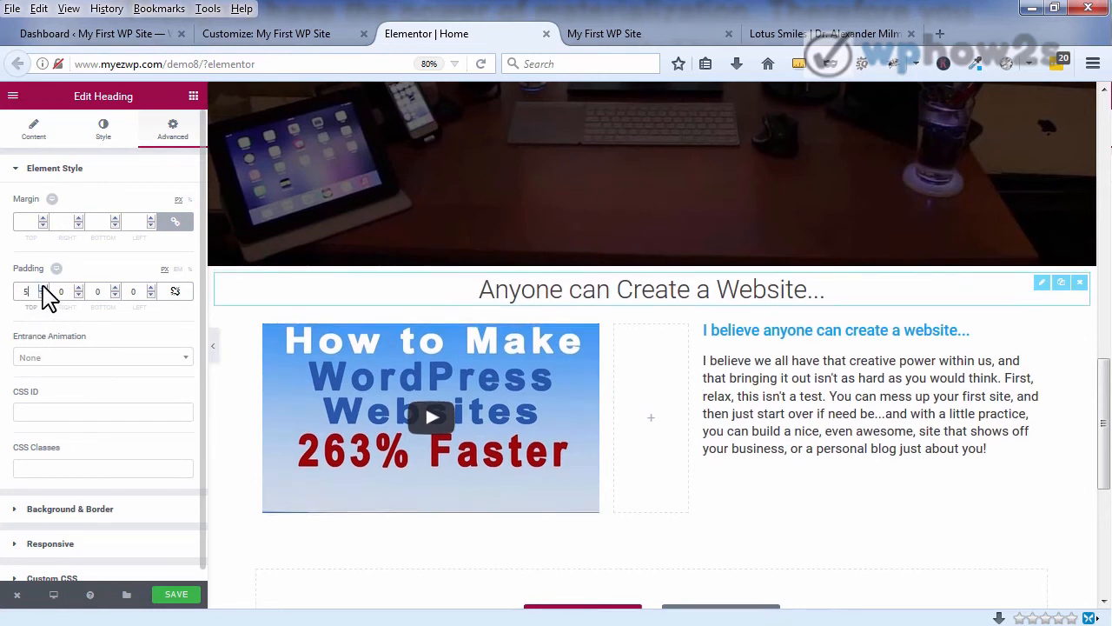
pyautogui.click(43, 288)
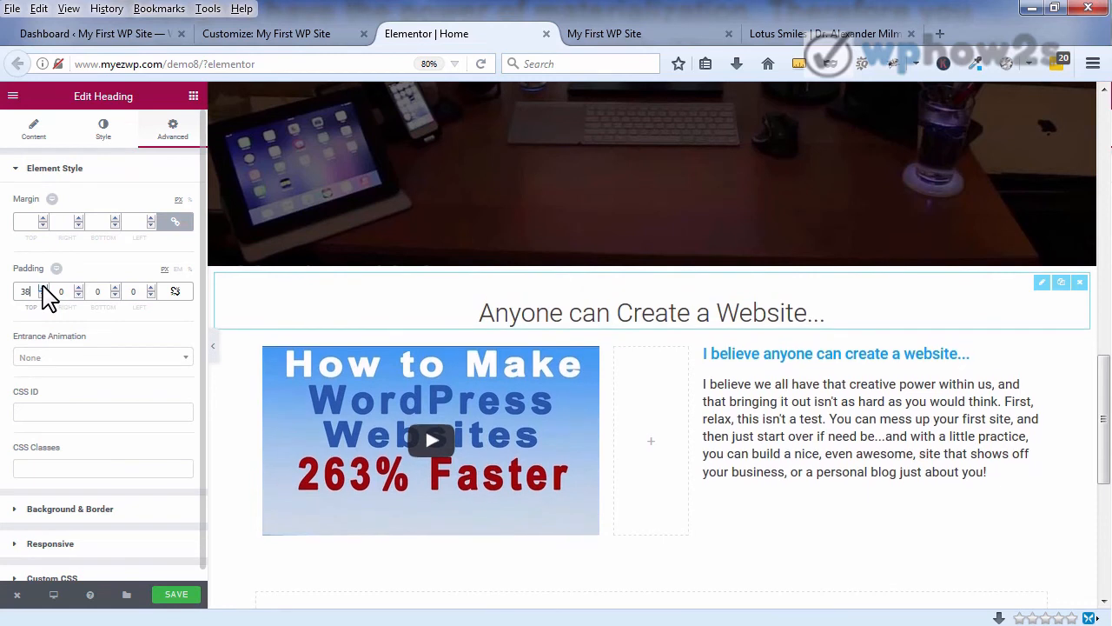
pyautogui.click(42, 288)
pyautogui.click(43, 288)
pyautogui.click(42, 288)
pyautogui.click(43, 287)
pyautogui.click(43, 288)
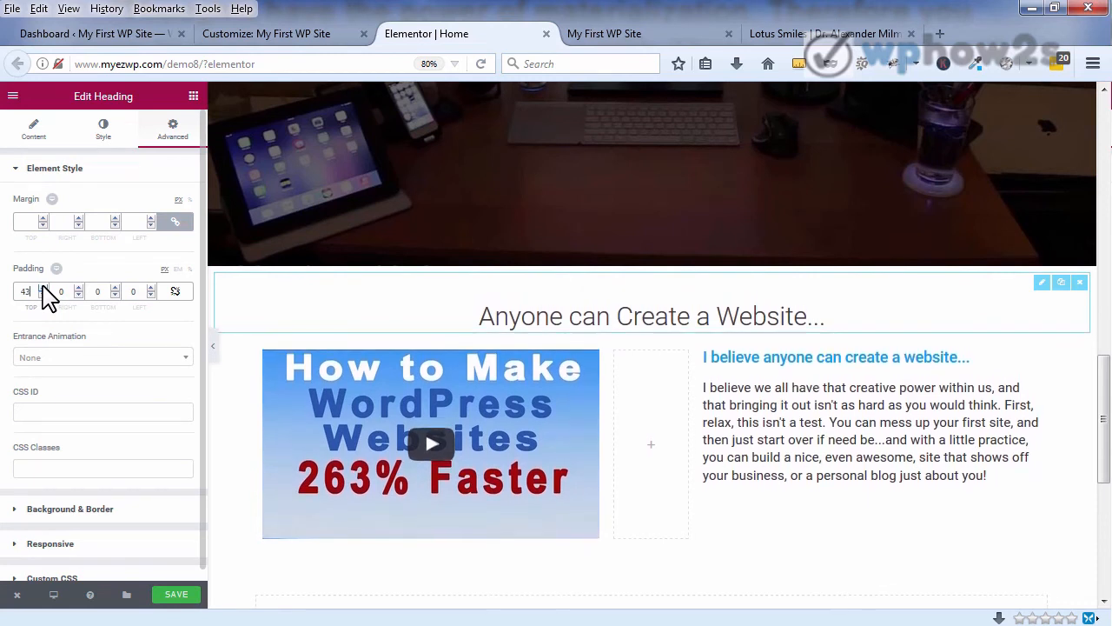
pyautogui.click(43, 287)
pyautogui.click(43, 287)
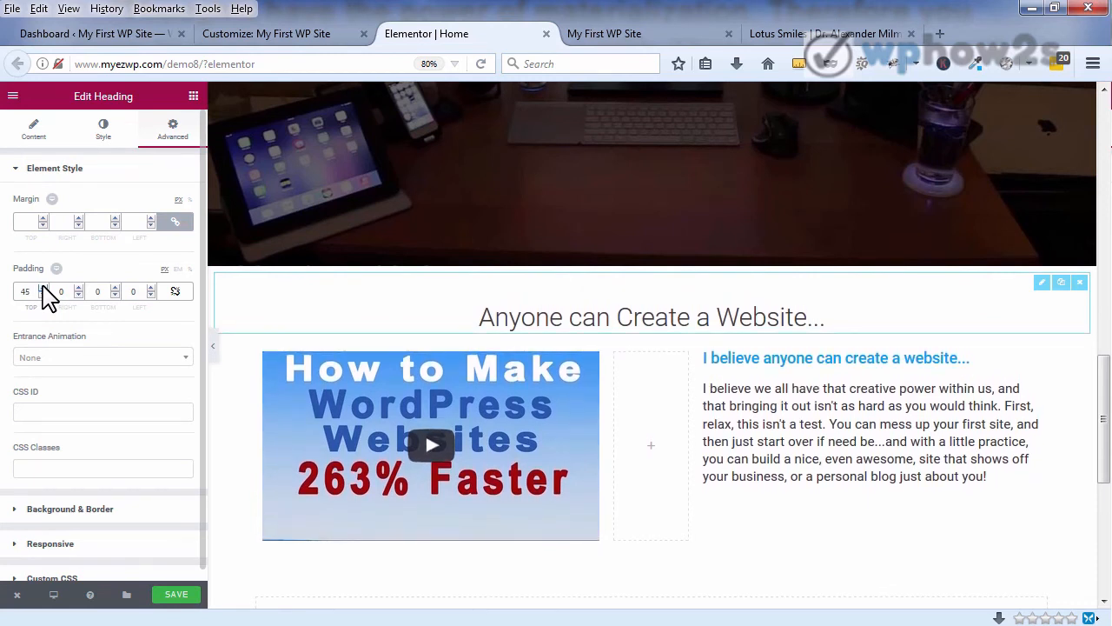
pyautogui.click(42, 287)
pyautogui.click(43, 288)
pyautogui.click(42, 287)
pyautogui.click(42, 287)
pyautogui.click(42, 287)
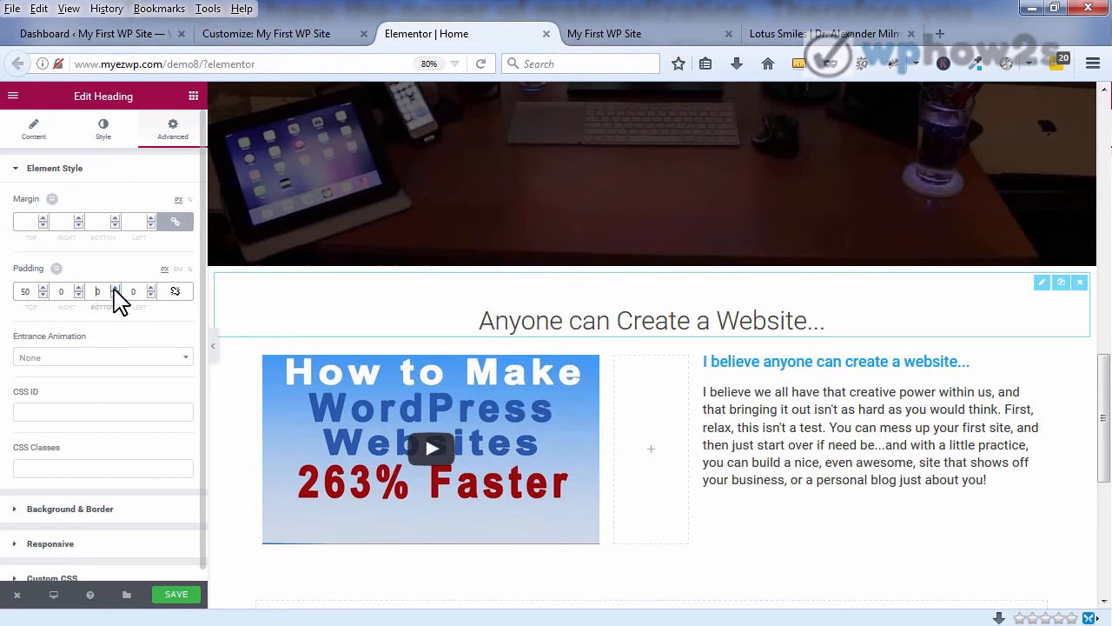
# Step: Set the main heading's bottom padding to 40 px, save the page, and check the spacing on the live site
pyautogui.moveTo(114, 288); pyautogui.dragTo(114, 288)
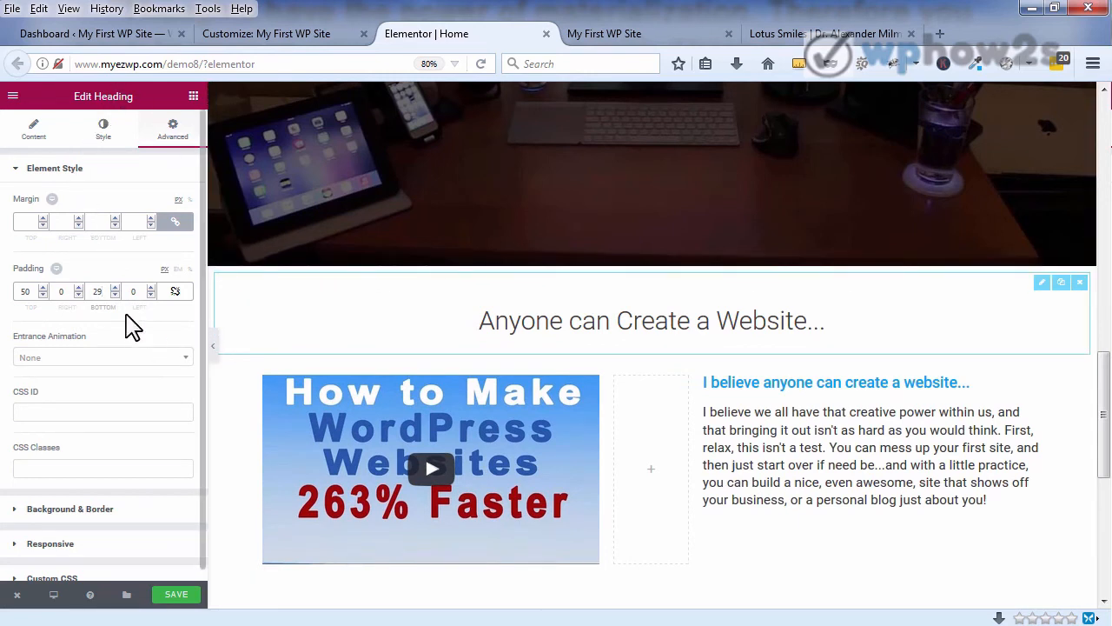
pyautogui.moveTo(115, 288); pyautogui.dragTo(114, 295)
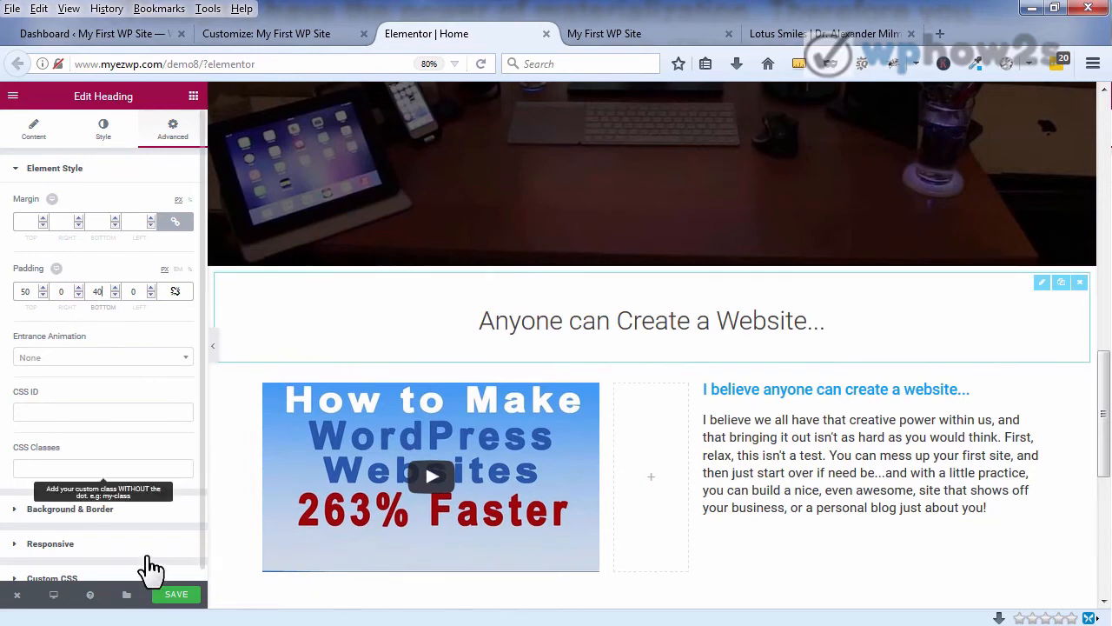
pyautogui.click(178, 598)
pyautogui.click(643, 33)
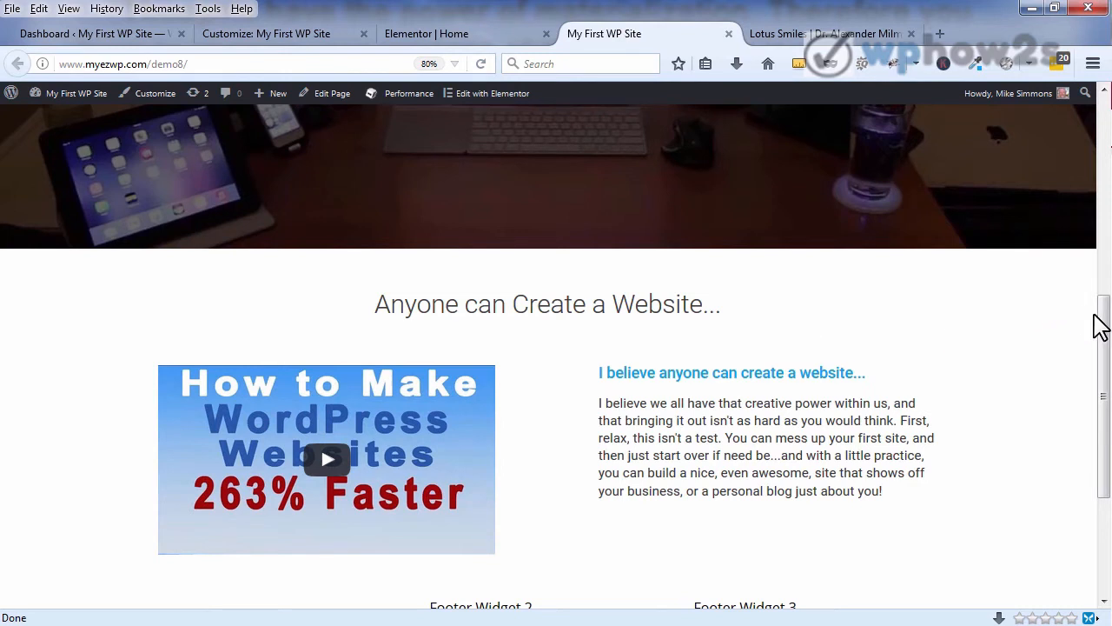
pyautogui.moveTo(1105, 317); pyautogui.dragTo(1104, 340)
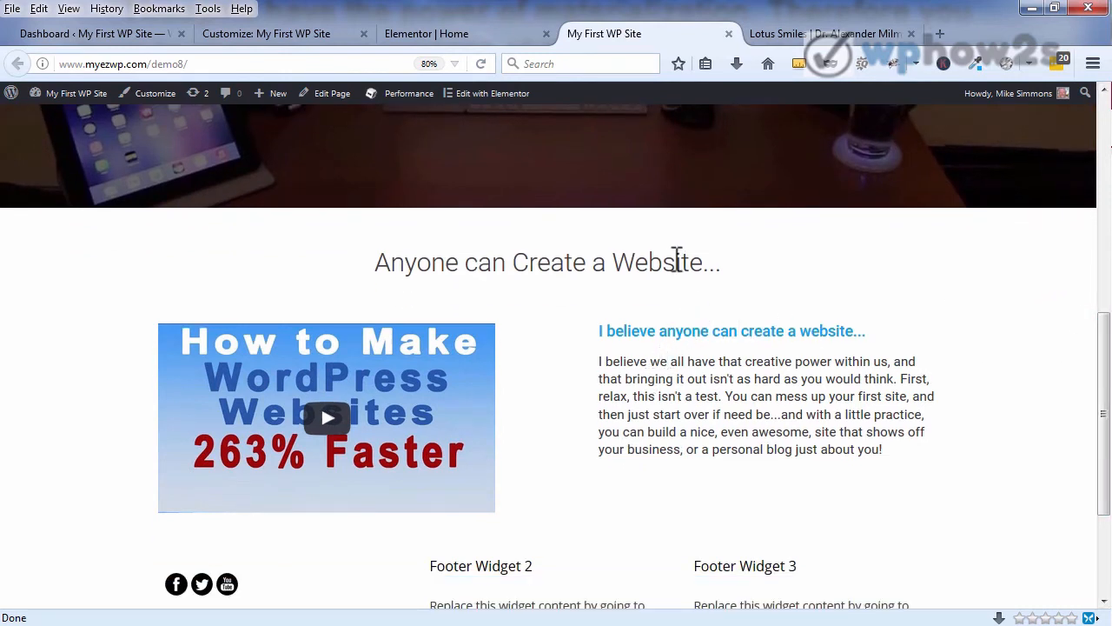
# Step: Unlink the padding of the "I believe anyone can create a website..." heading in Elementor, set its bottom padding to 20 px, and save
pyautogui.click(487, 35)
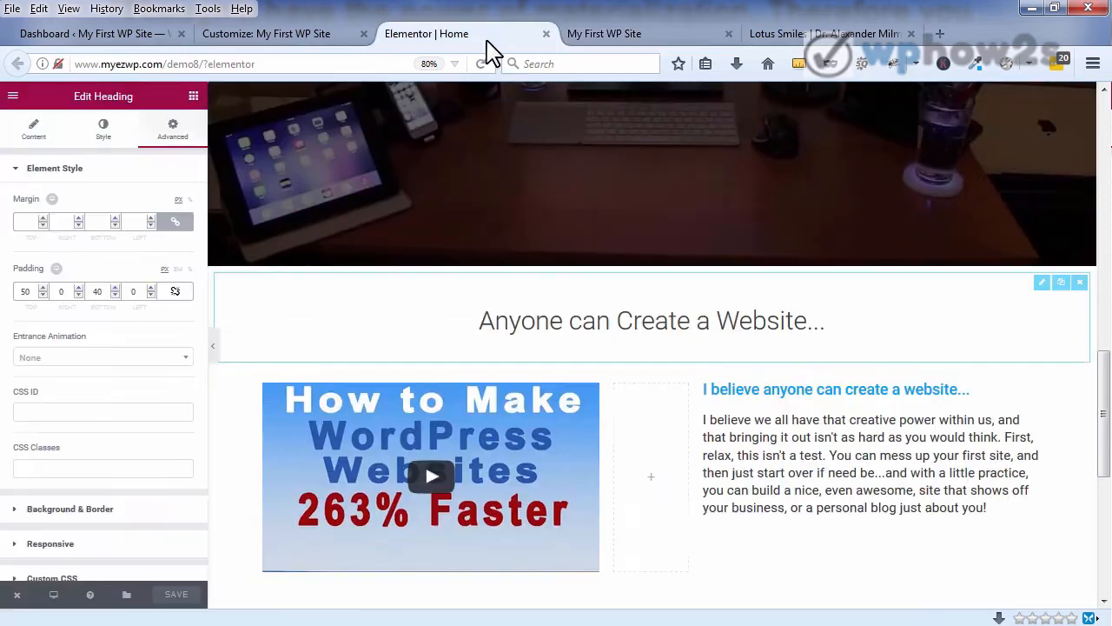
pyautogui.click(728, 391)
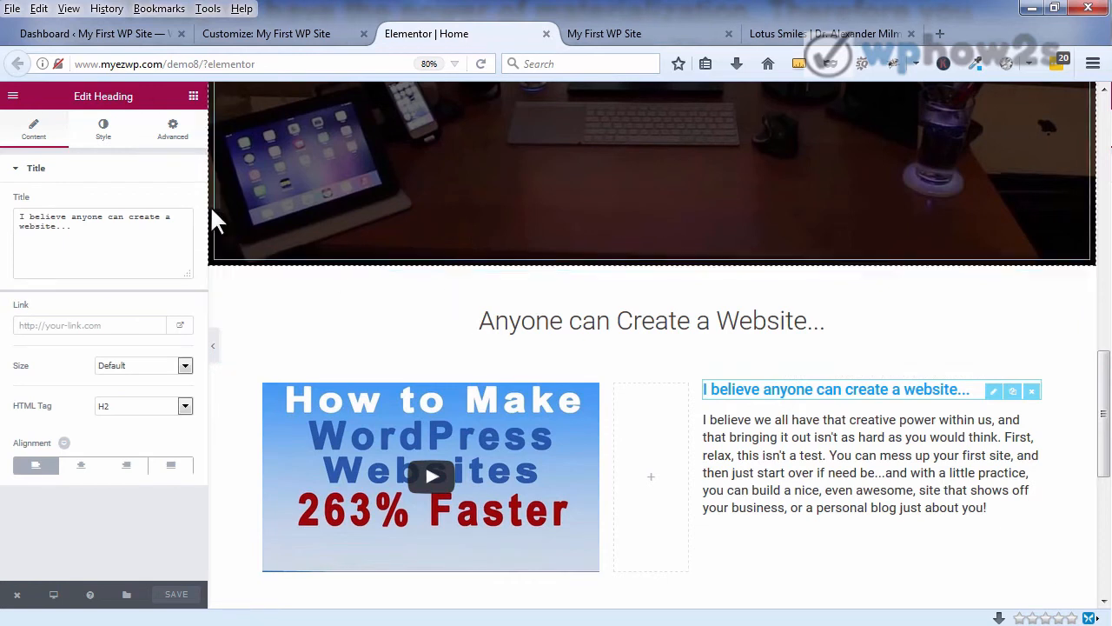
pyautogui.click(174, 131)
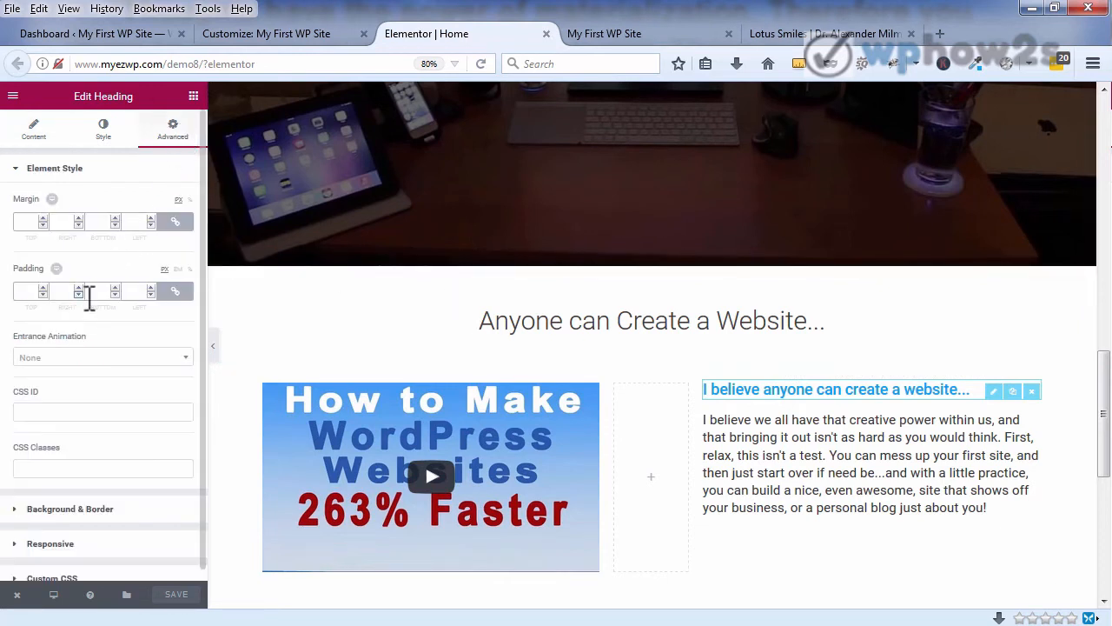
pyautogui.click(176, 294)
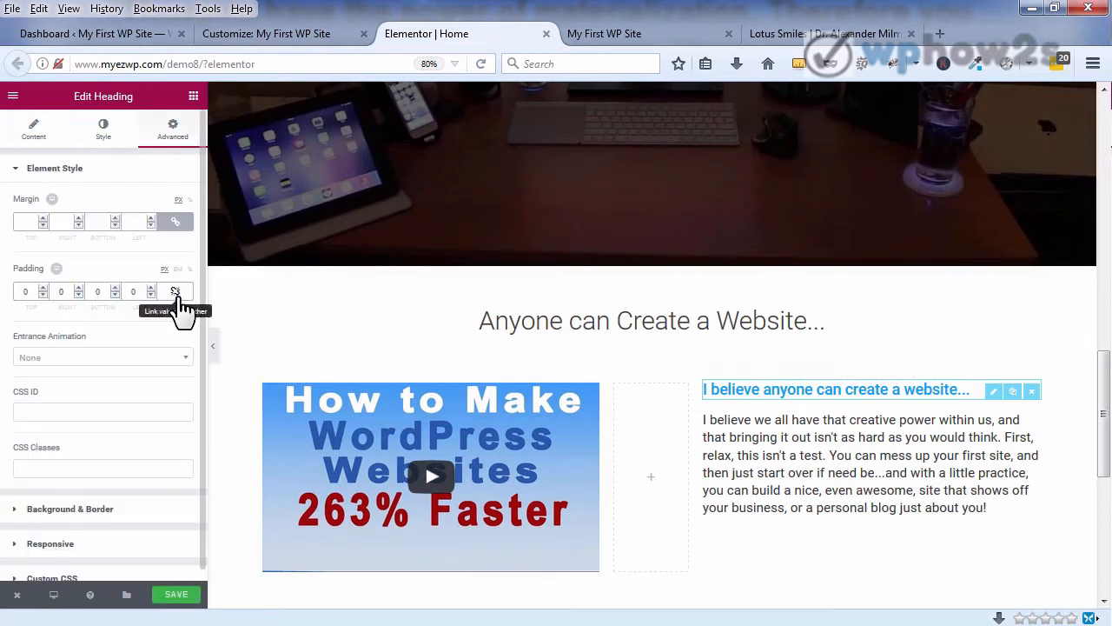
pyautogui.click(114, 287)
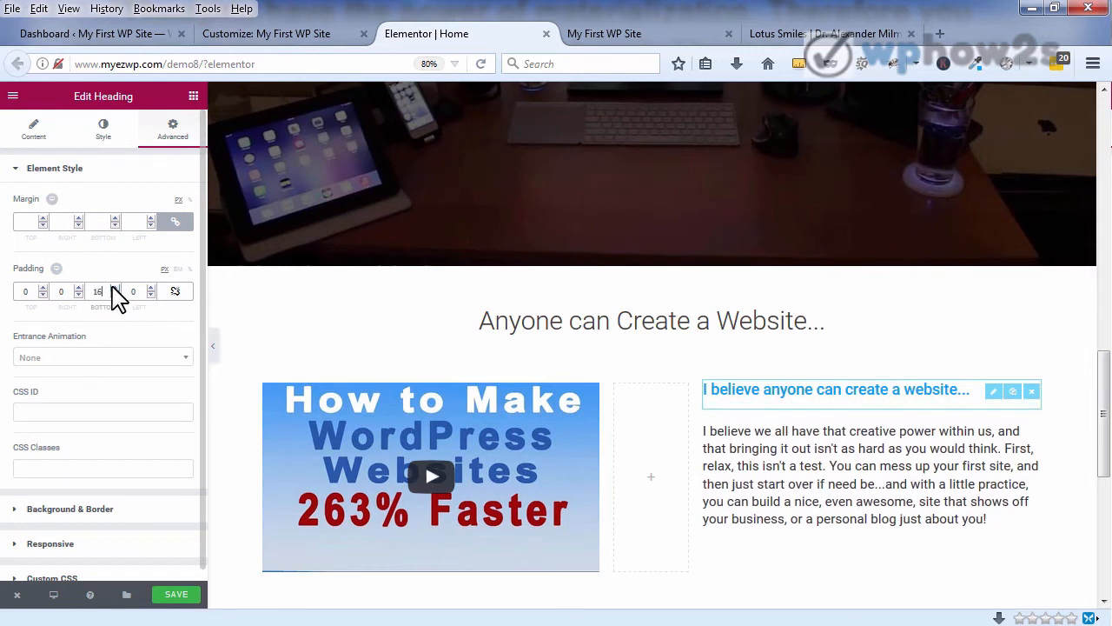
pyautogui.click(114, 287)
pyautogui.click(114, 288)
pyautogui.click(114, 288)
pyautogui.click(114, 287)
pyautogui.click(113, 287)
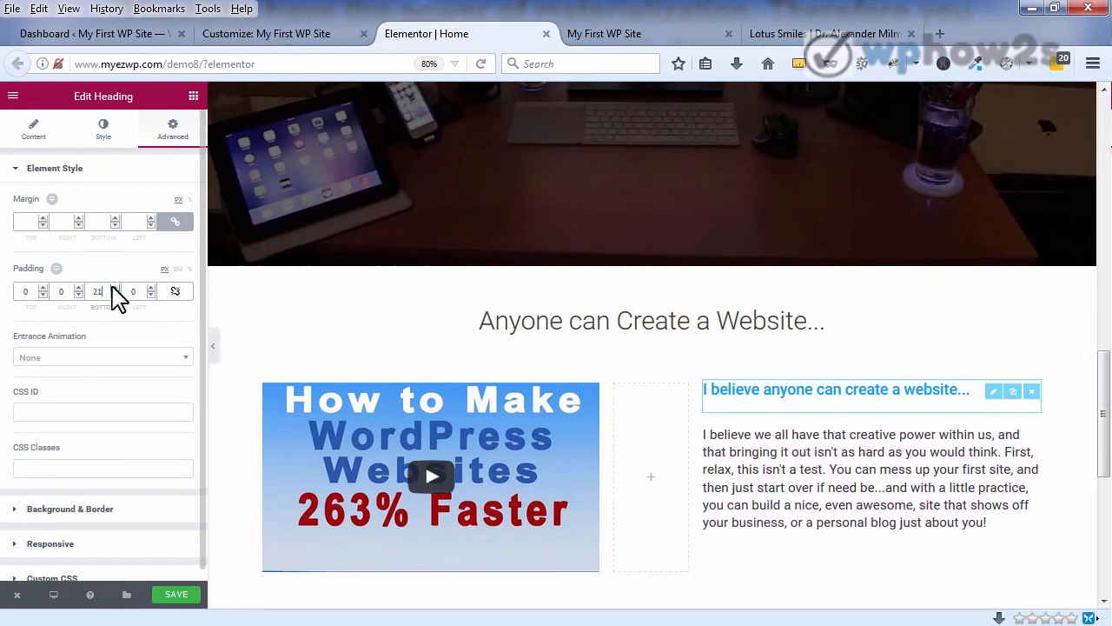
pyautogui.click(114, 294)
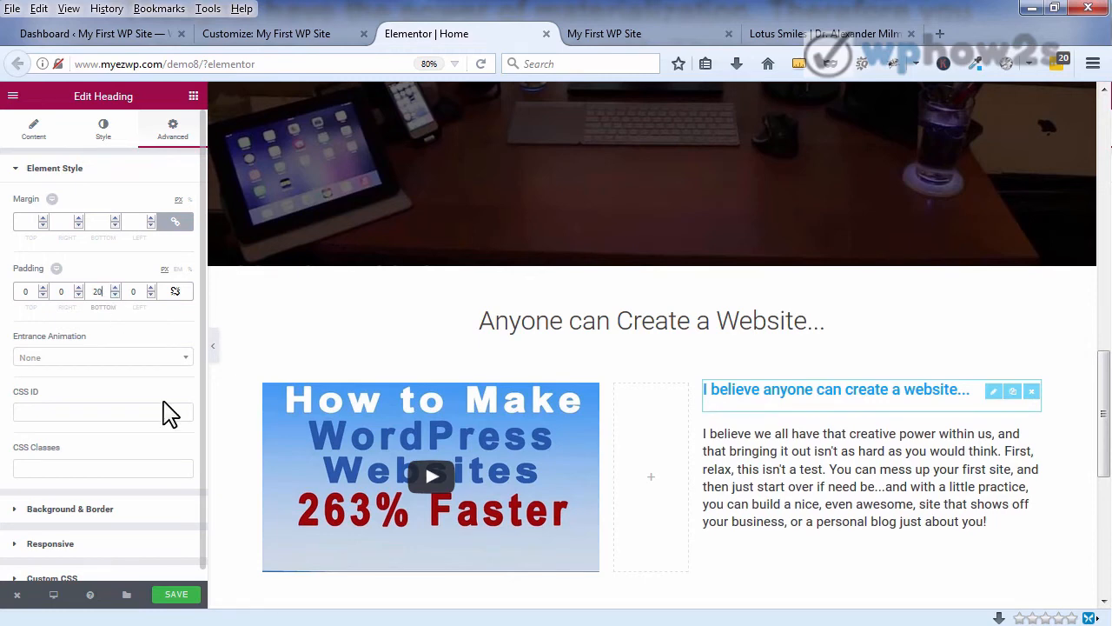
pyautogui.click(186, 594)
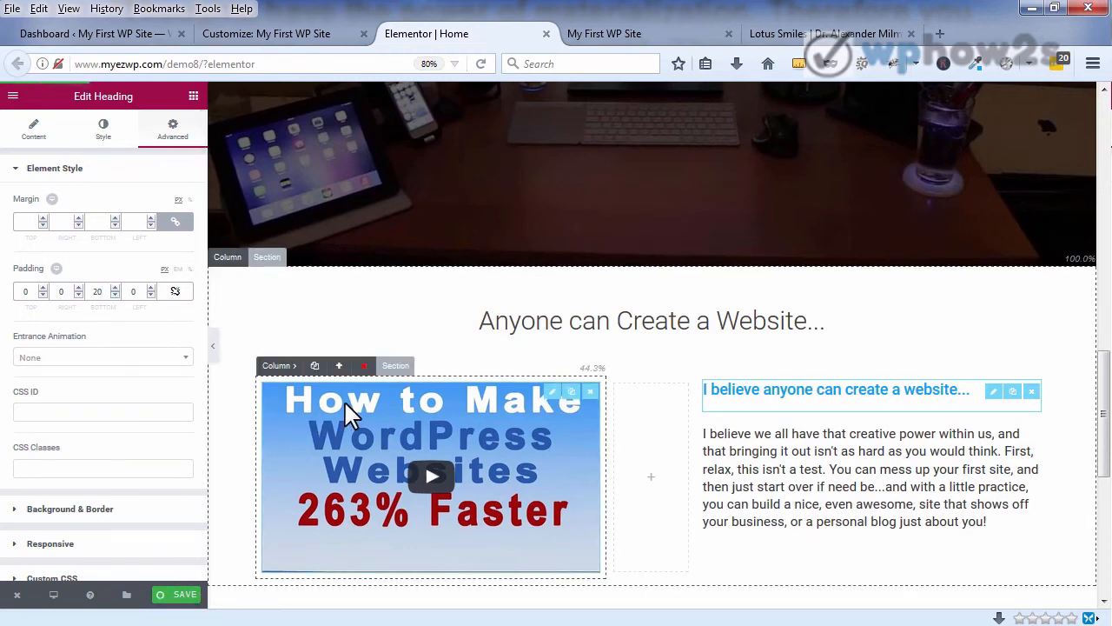
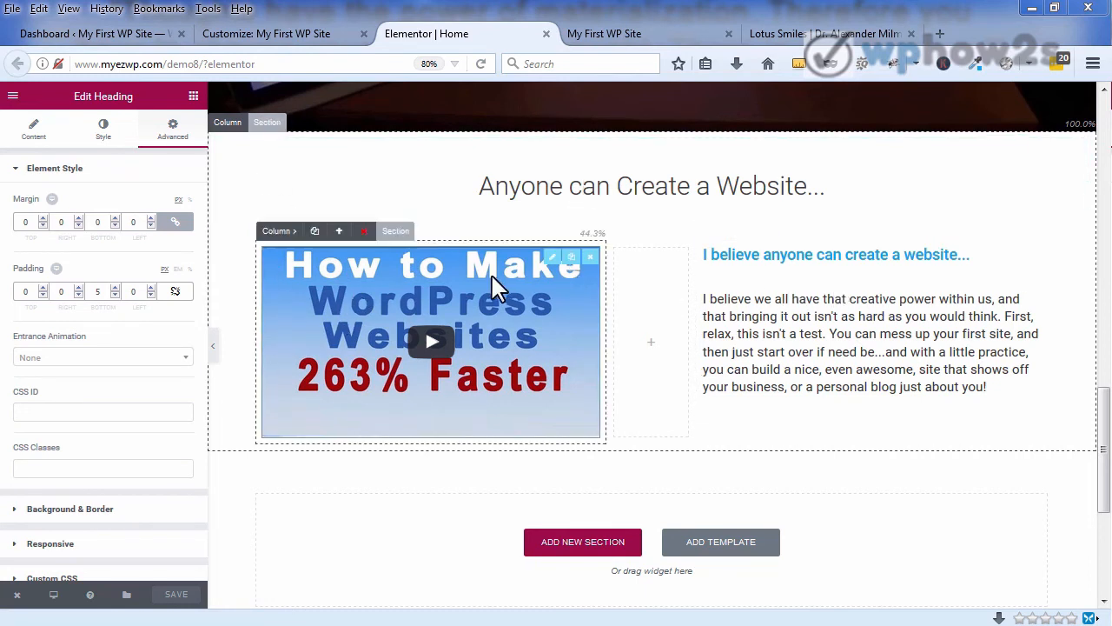
# Step: Unlink the margin values of the inner section holding the video and text, and set its bottom margin to 30 px
pyautogui.click(391, 230)
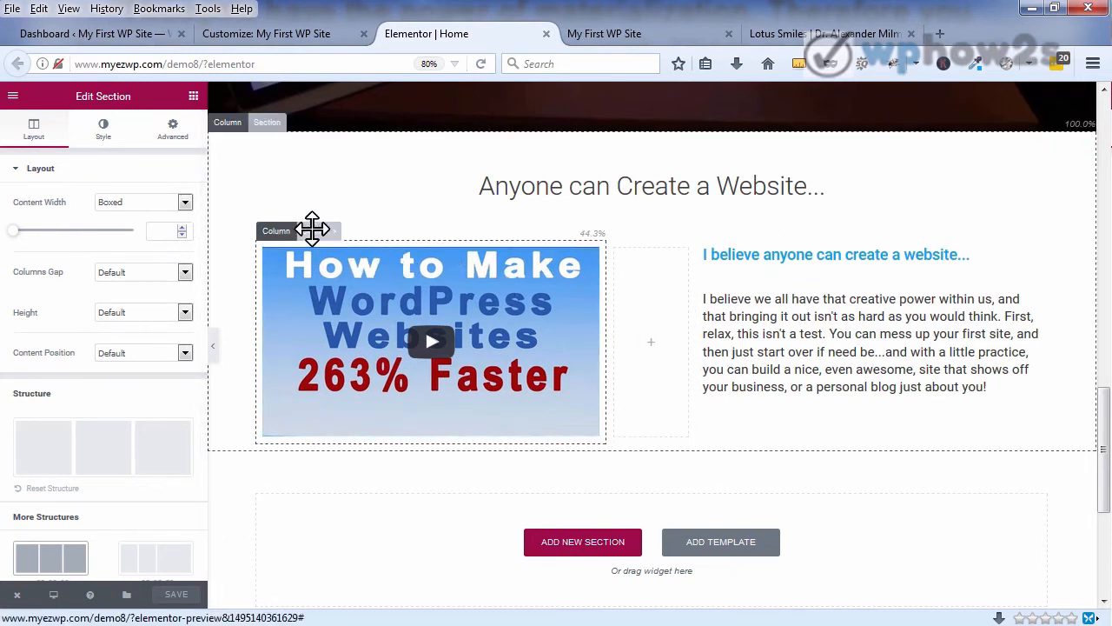
pyautogui.click(171, 132)
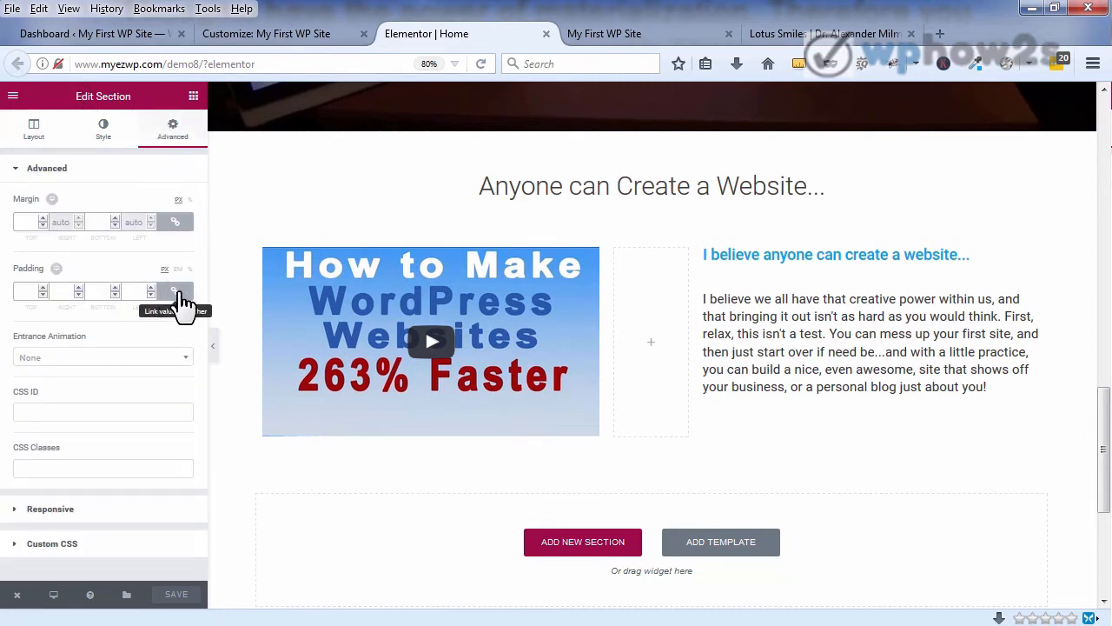
pyautogui.click(176, 224)
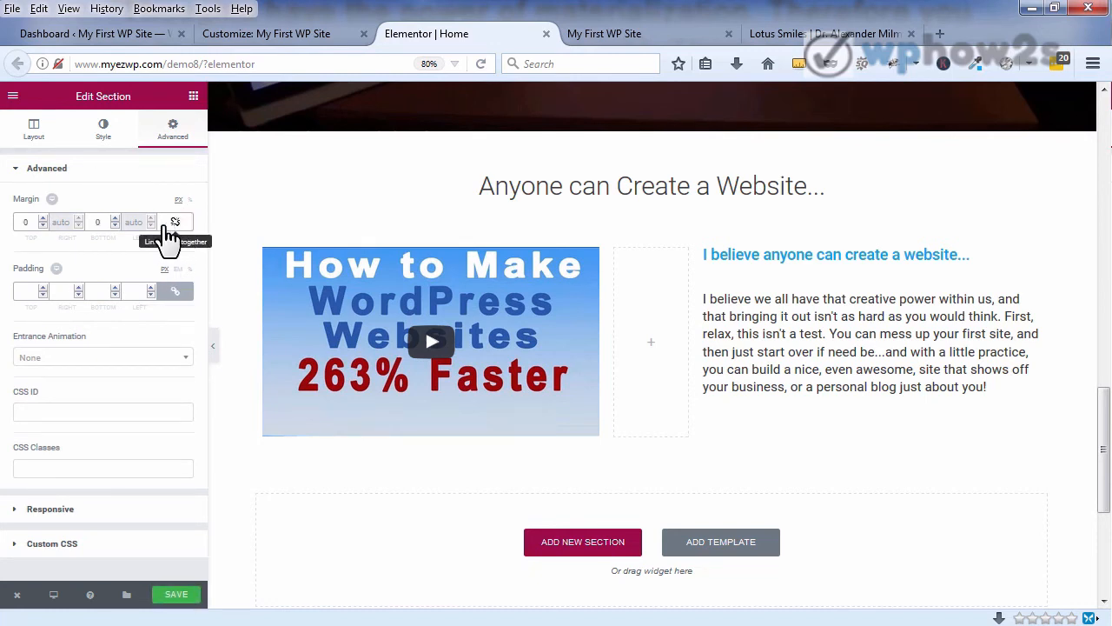
pyautogui.click(115, 218)
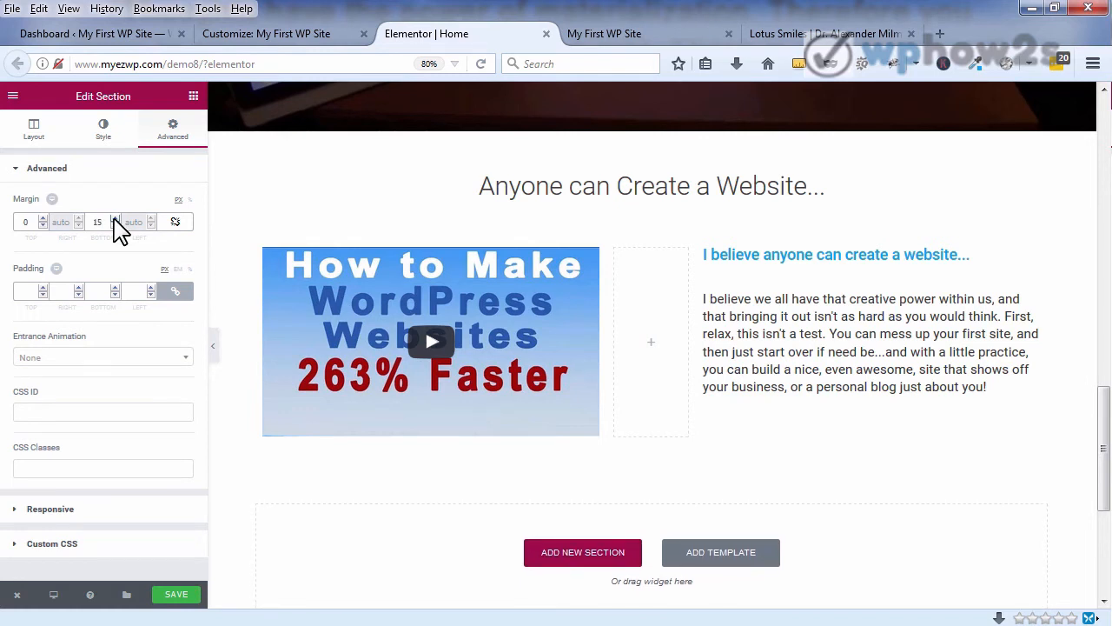
pyautogui.click(115, 218)
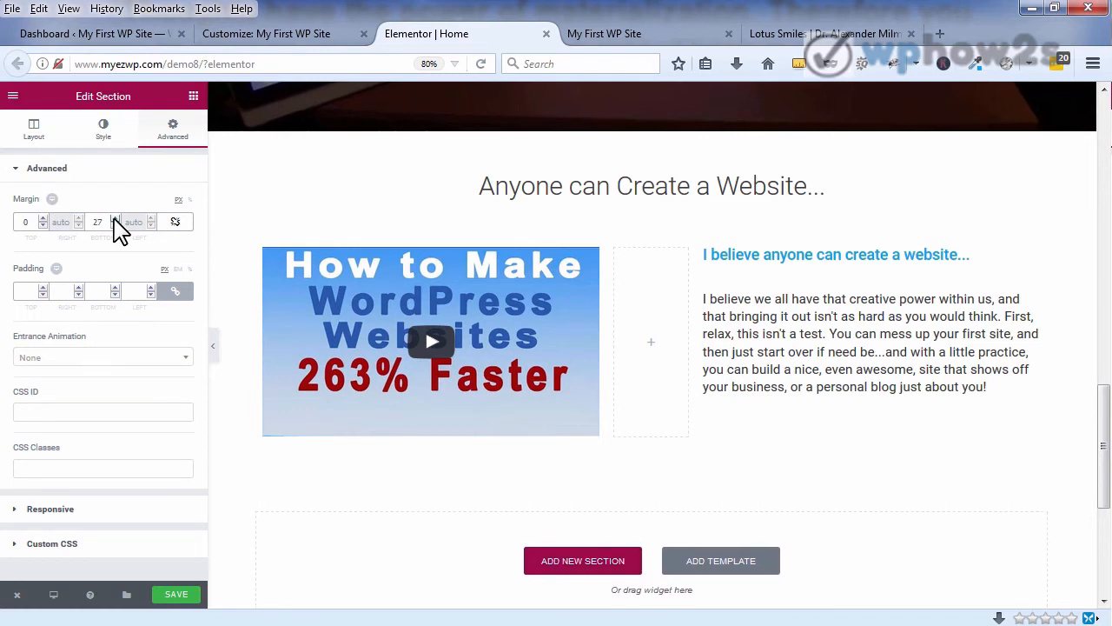
pyautogui.click(114, 218)
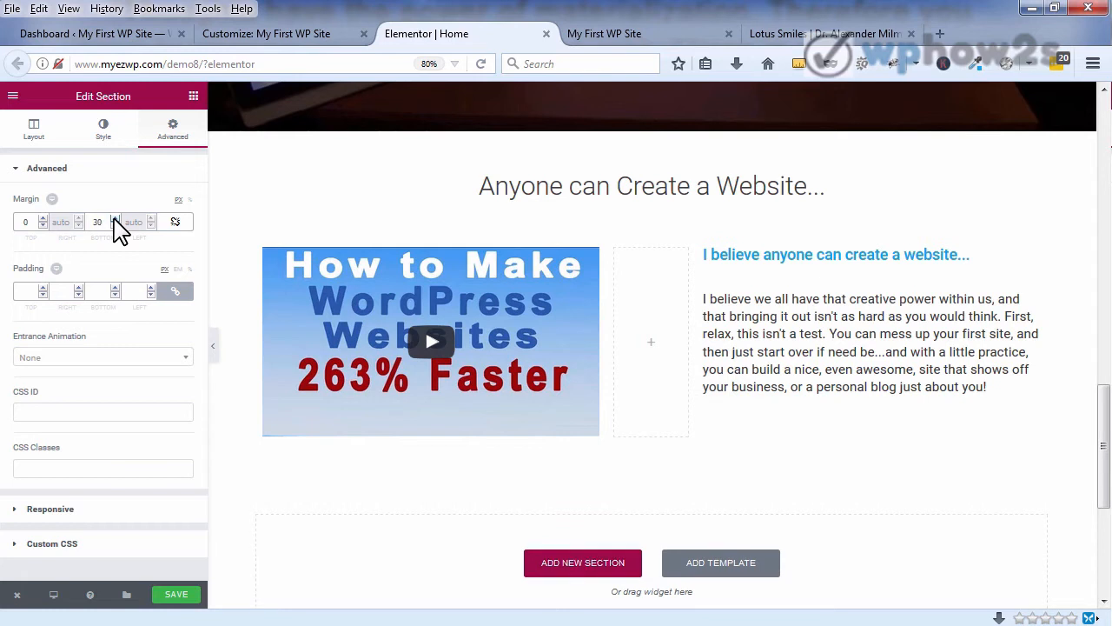
pyautogui.click(115, 218)
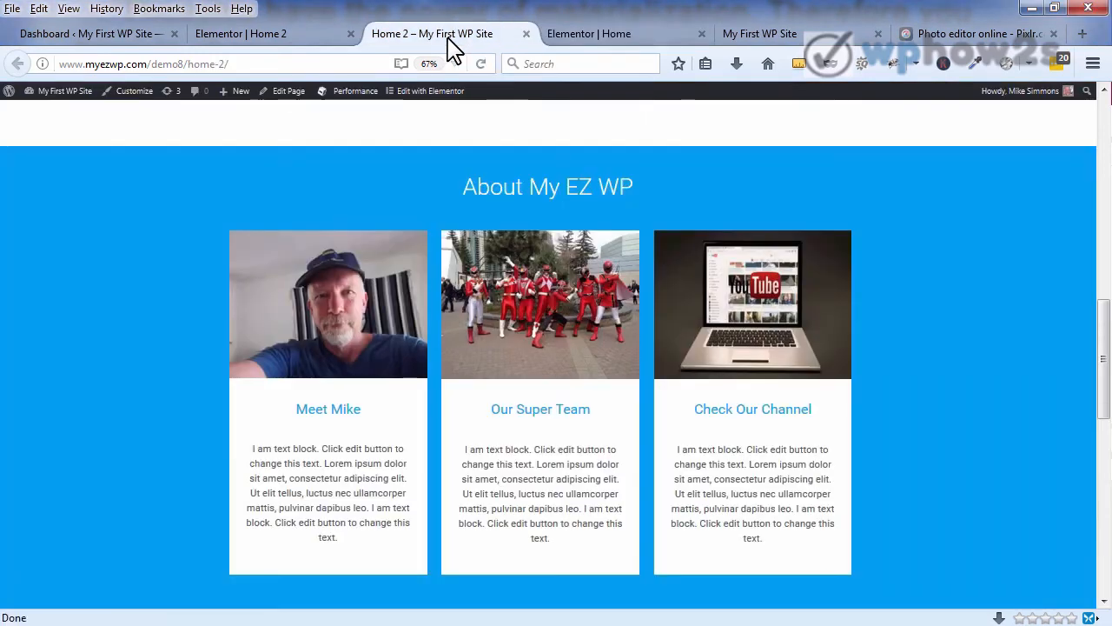
# Step: View the "About My EZ WP" section with its three image boxes on the sample Home 2 page
pyautogui.click(450, 48)
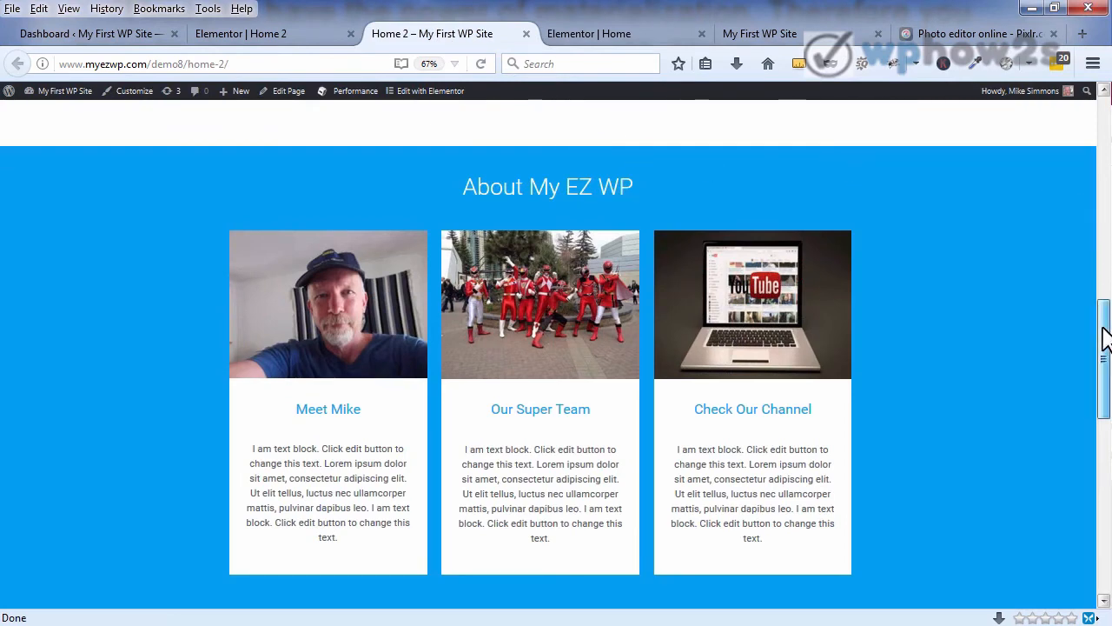
pyautogui.moveTo(1102, 340); pyautogui.dragTo(1097, 311)
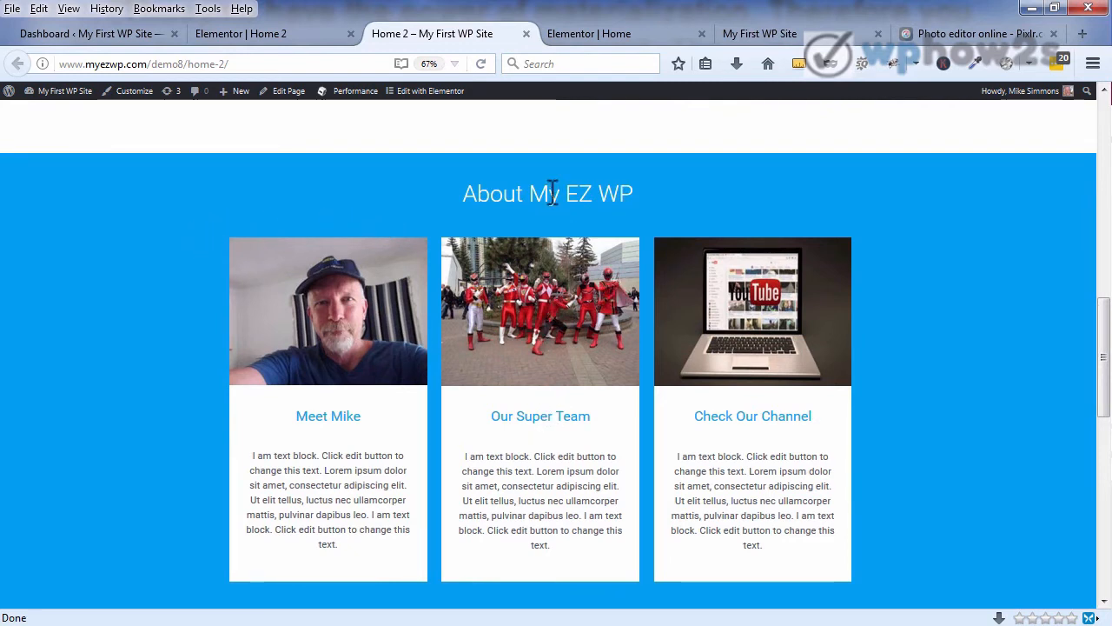
# Step: Add a single-column section below the video section of the Home page in Elementor and set its content width to Full Width
pyautogui.click(616, 35)
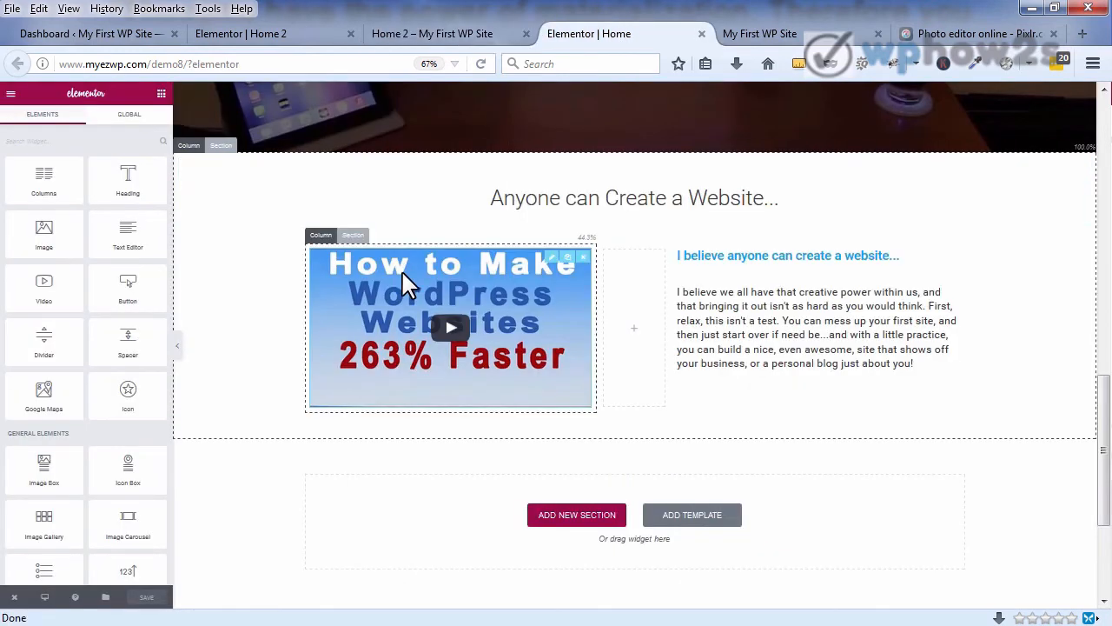
pyautogui.click(569, 520)
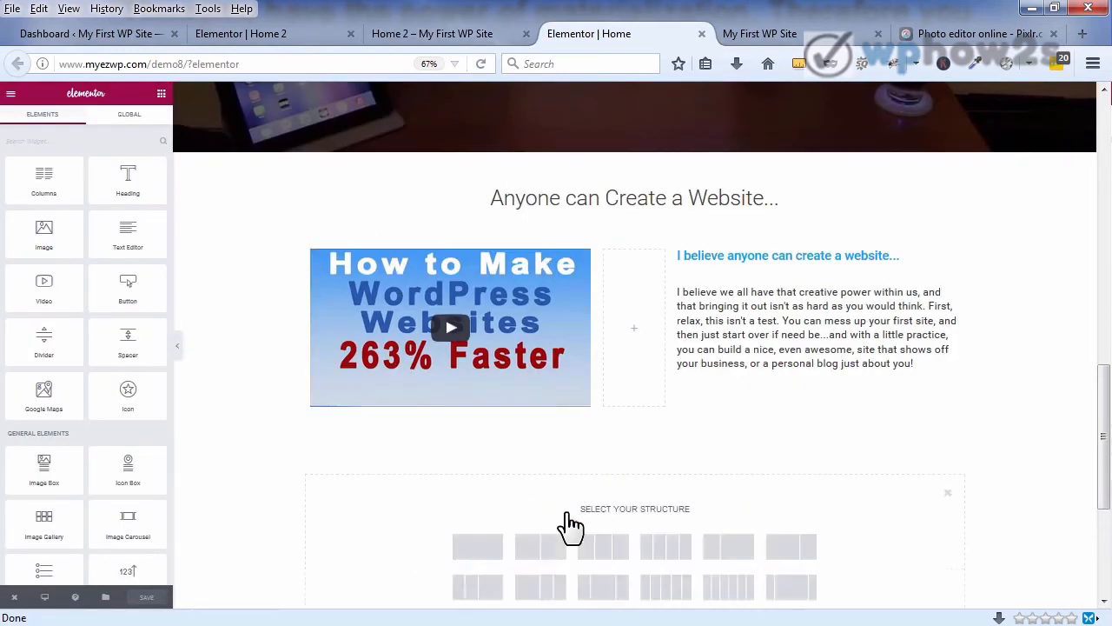
pyautogui.click(477, 549)
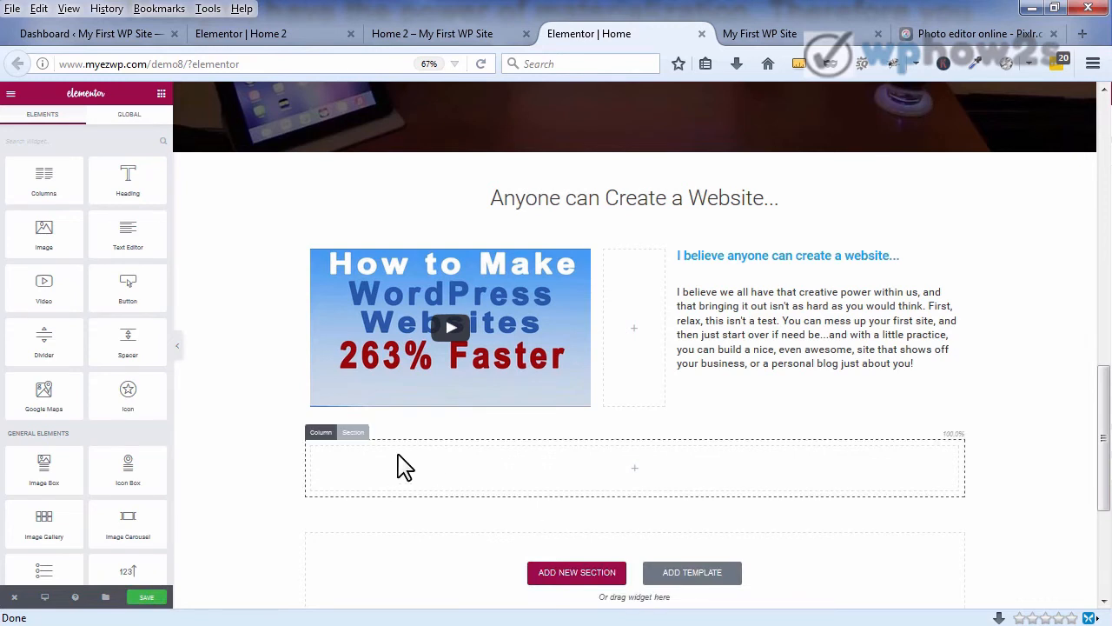
pyautogui.click(350, 428)
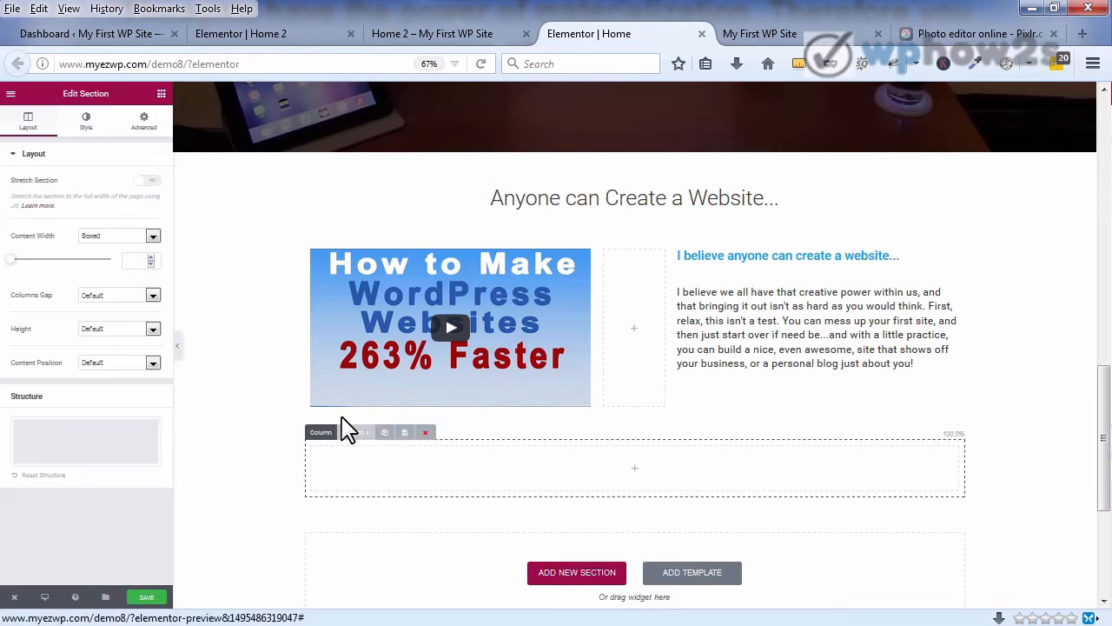
pyautogui.click(152, 240)
pyautogui.click(130, 259)
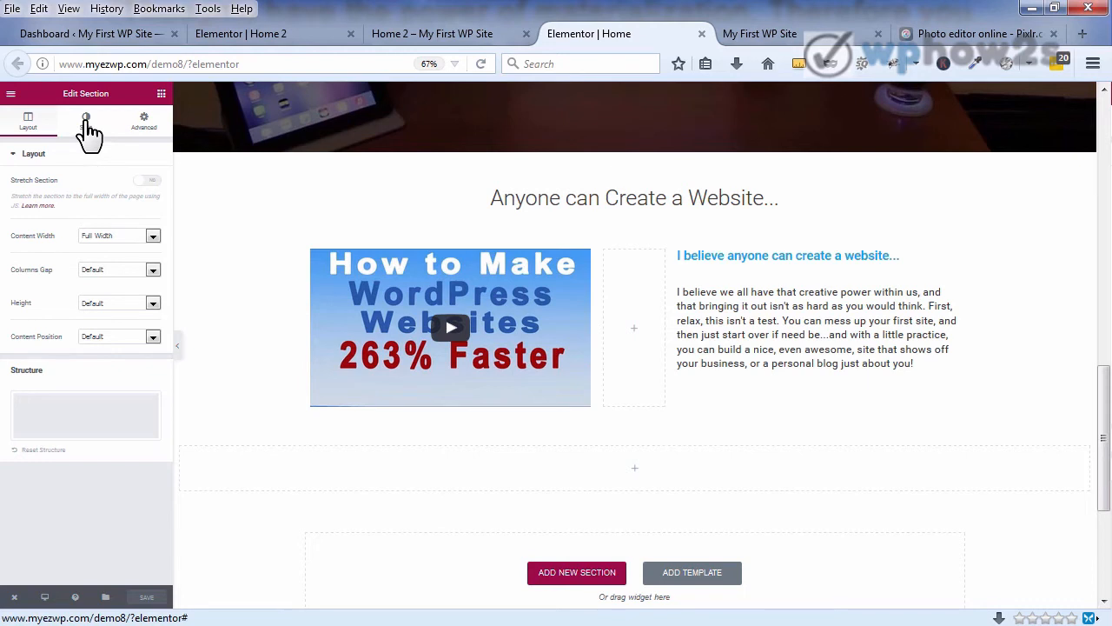
# Step: Give the new section a classic background with the color #049ff0 and save the page
pyautogui.click(86, 122)
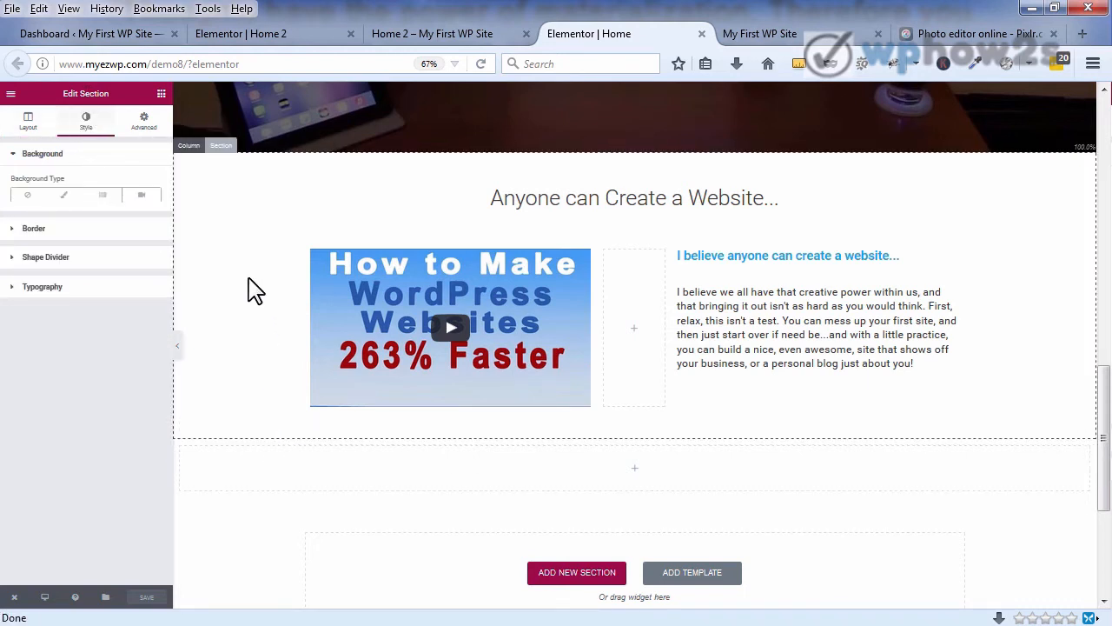
pyautogui.click(64, 196)
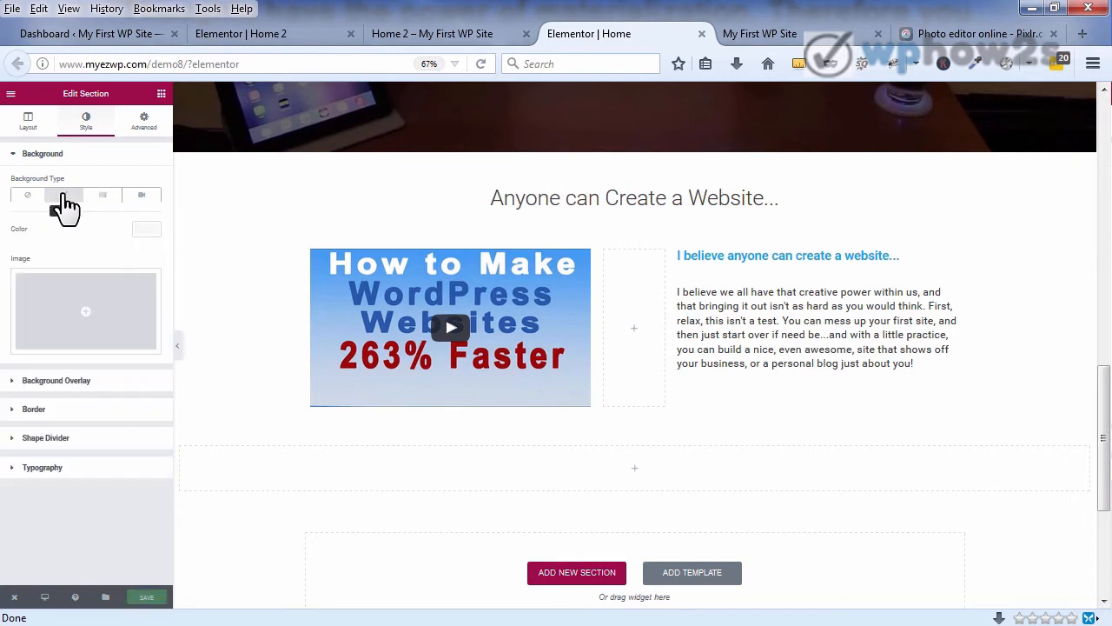
pyautogui.click(147, 232)
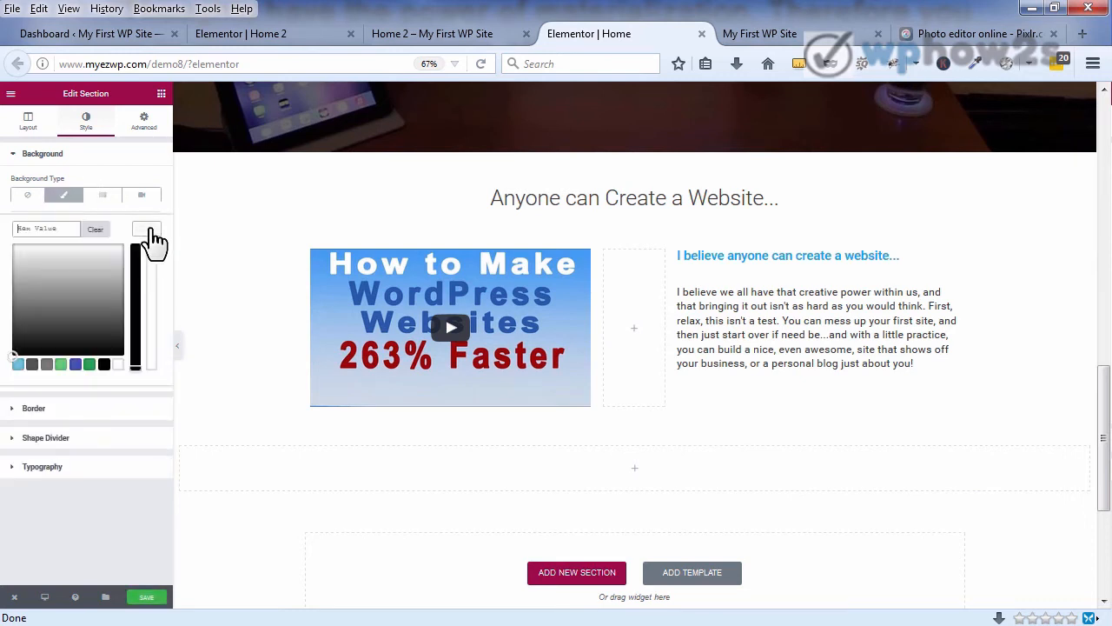
pyautogui.rightClick(44, 229)
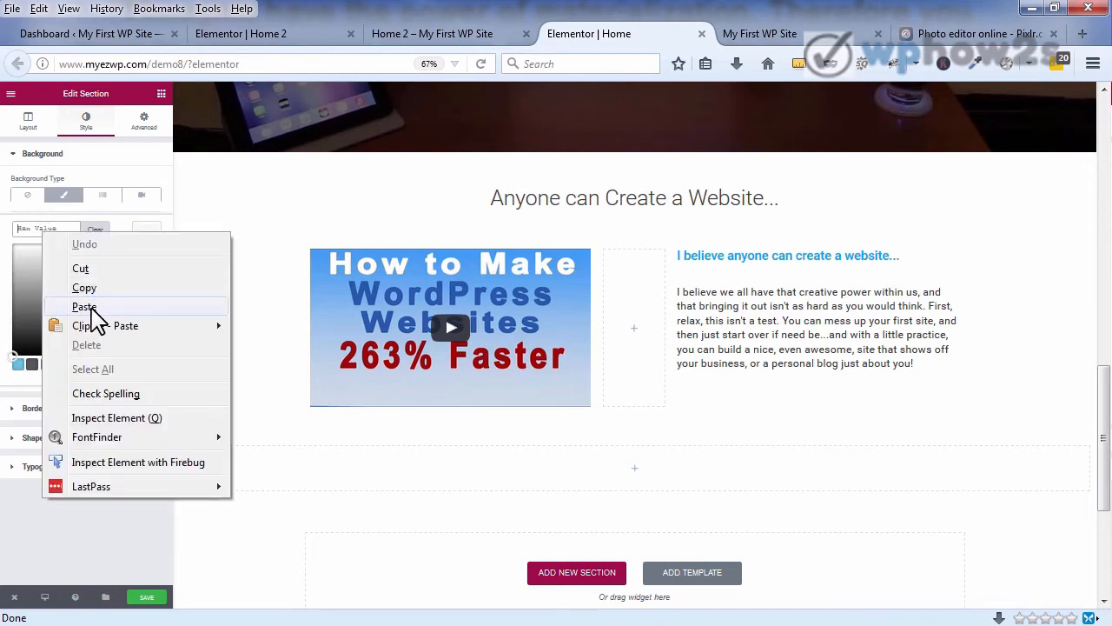
pyautogui.moveTo(107, 329)
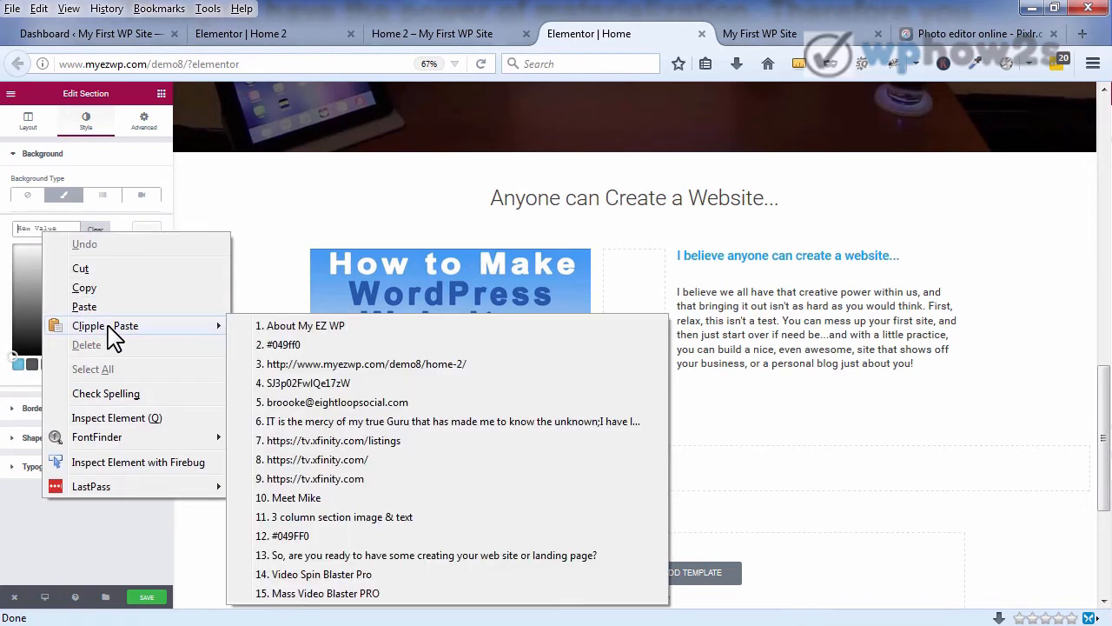
pyautogui.click(286, 344)
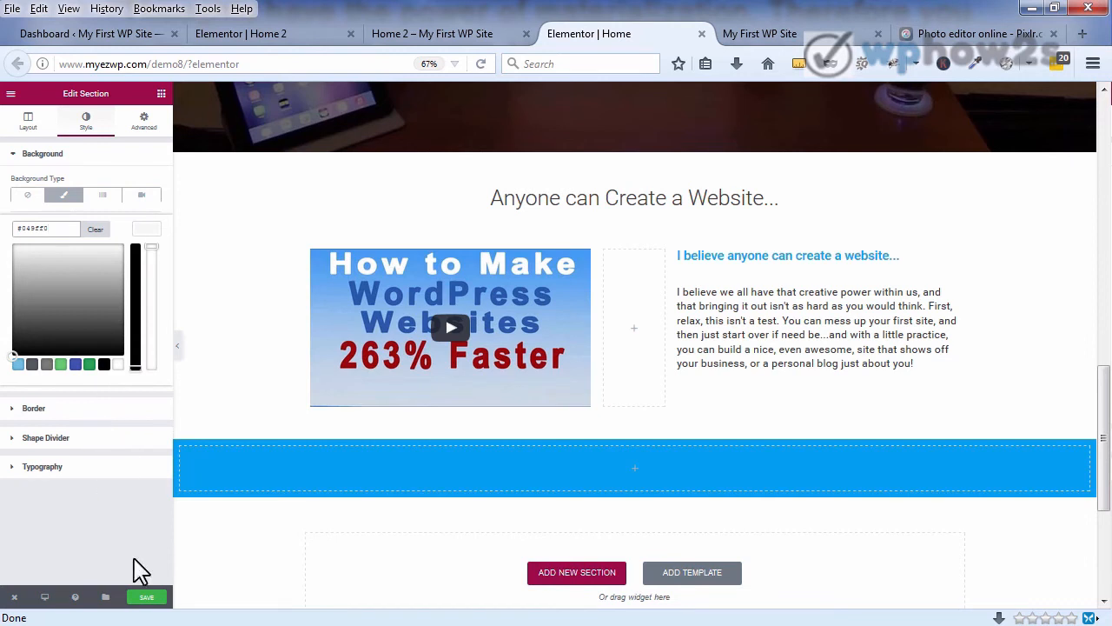
pyautogui.click(146, 599)
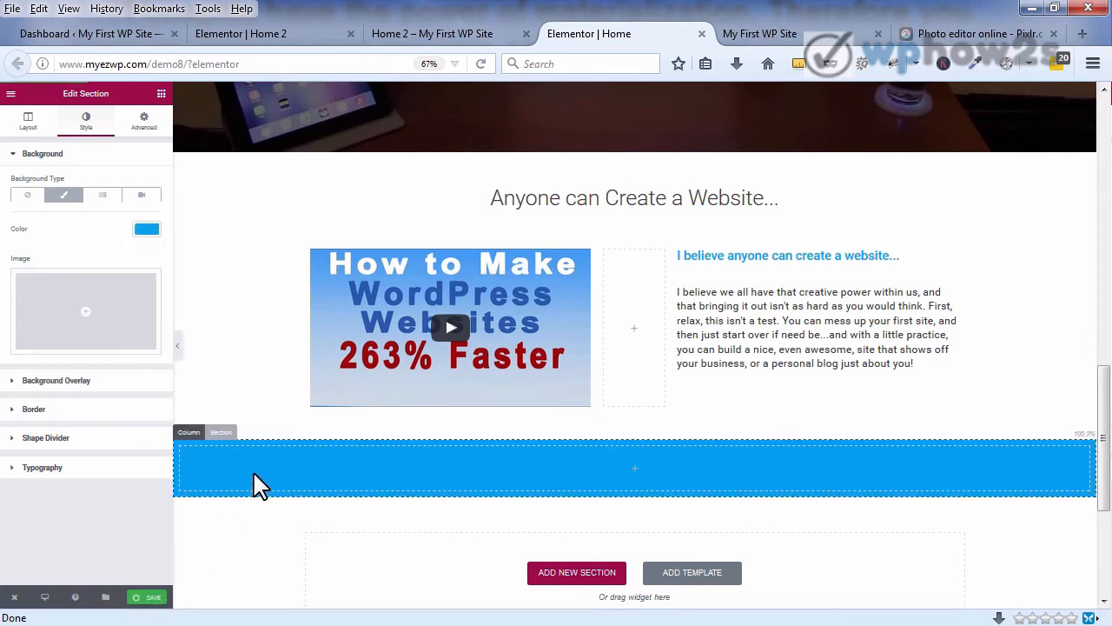
# Step: Add a Heading widget to the blue section and set its title to "About My EZ WP"
pyautogui.click(161, 94)
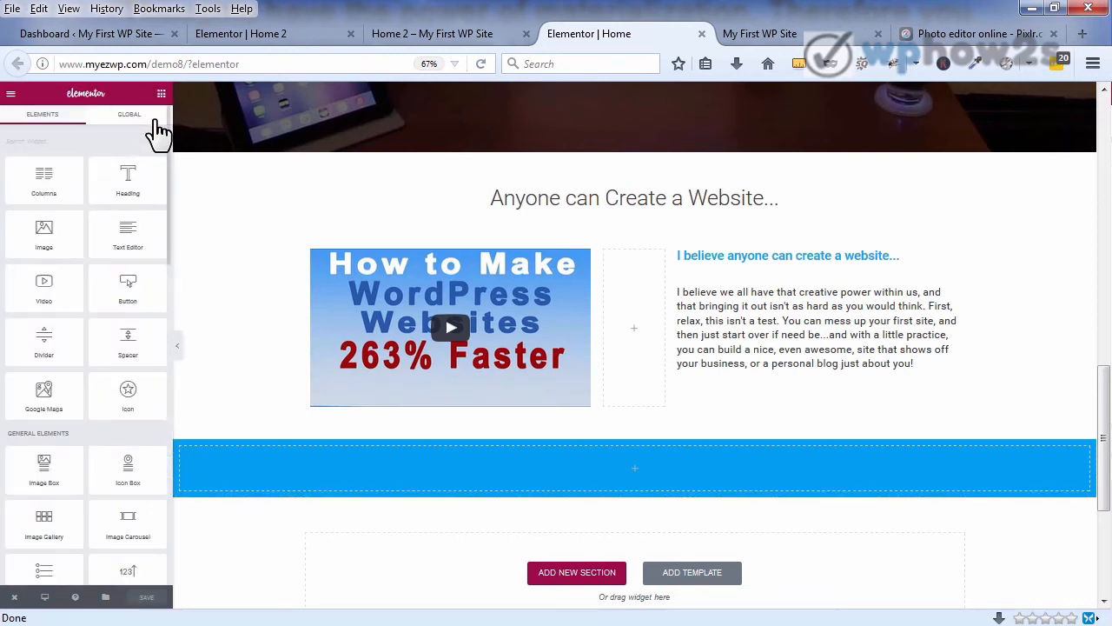
pyautogui.moveTo(114, 179); pyautogui.dragTo(446, 476)
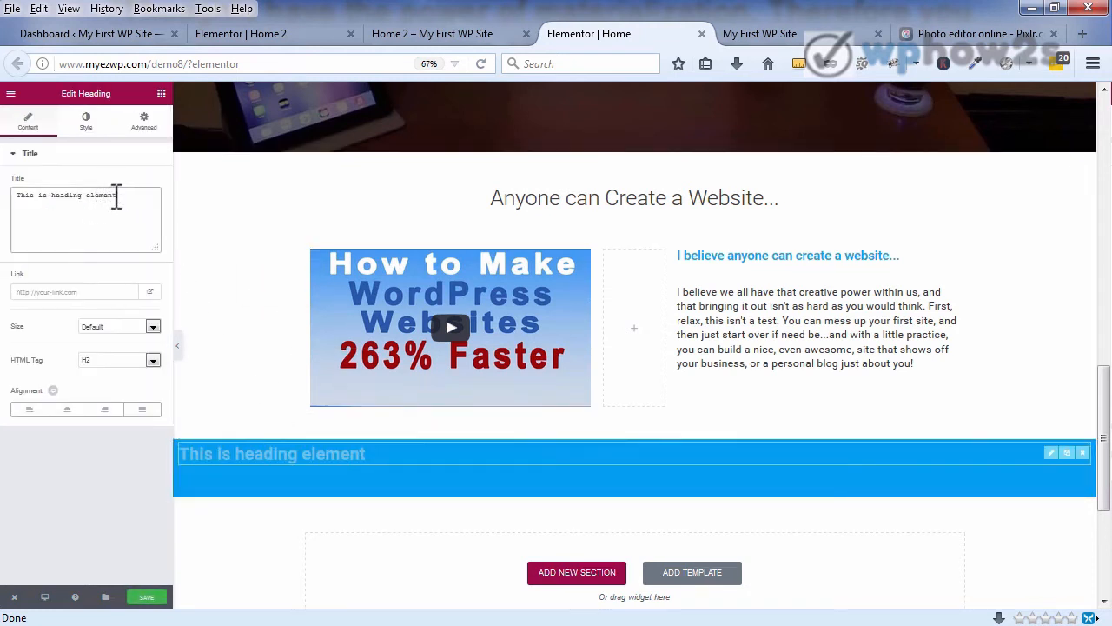
pyautogui.moveTo(114, 193); pyautogui.dragTo(14, 196)
pyautogui.rightClick(30, 196)
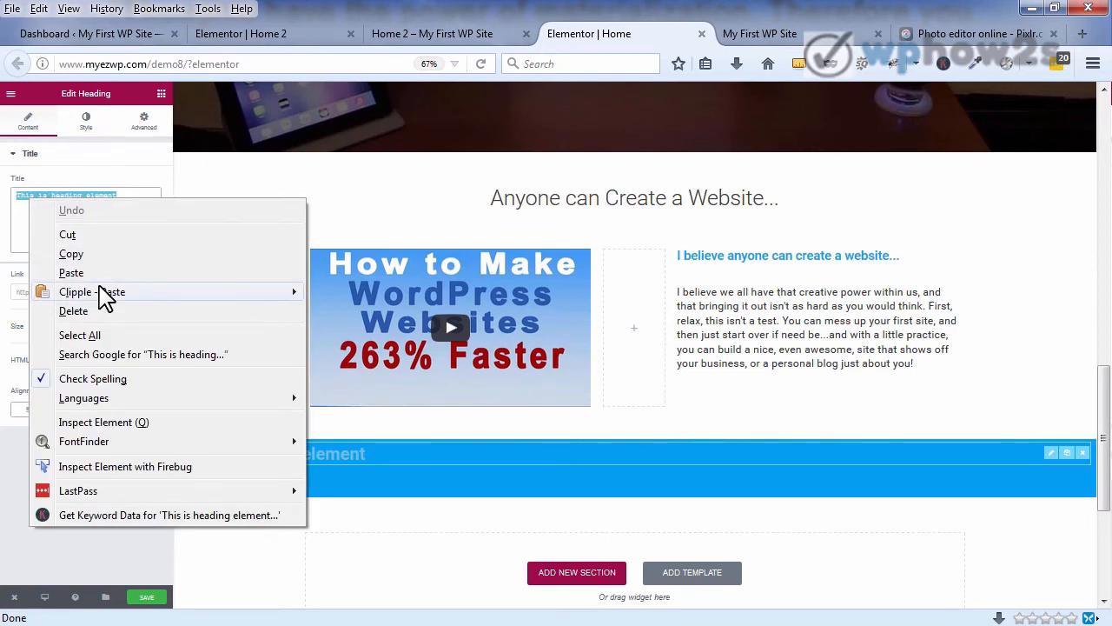
pyautogui.moveTo(187, 294)
pyautogui.click(380, 292)
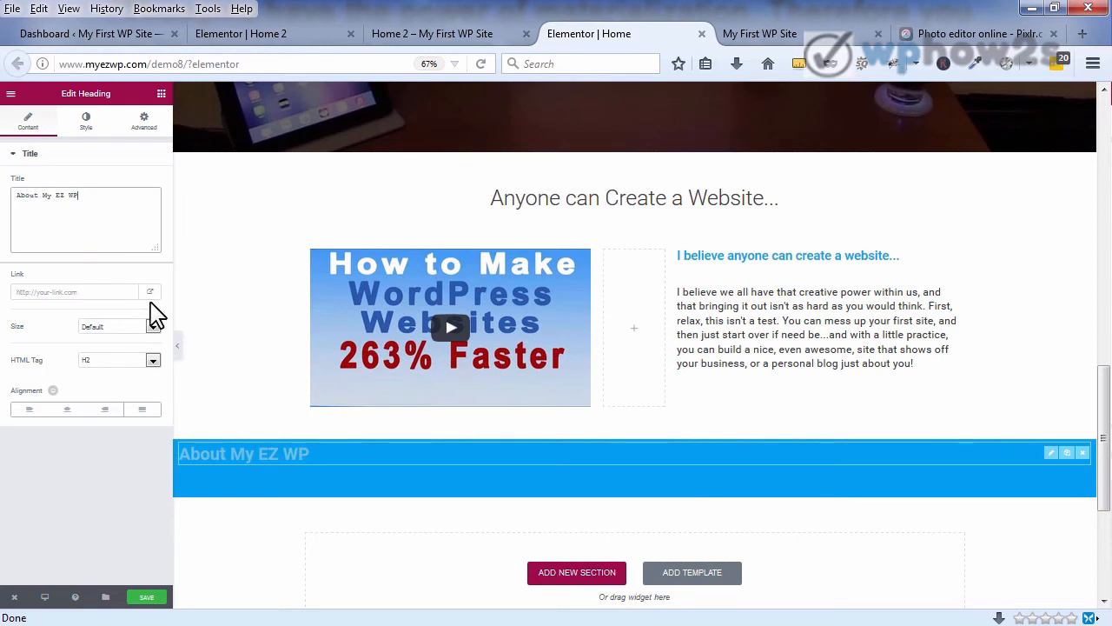
# Step: Set the "About My EZ WP" heading's HTML tag to H3 and center its alignment
pyautogui.click(150, 361)
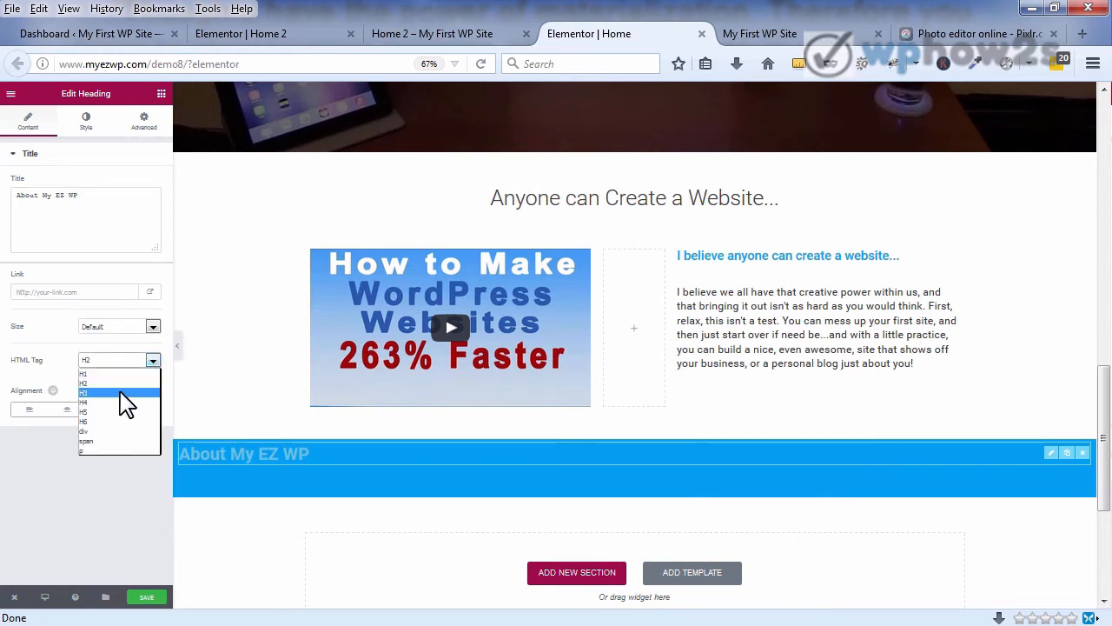
pyautogui.click(123, 393)
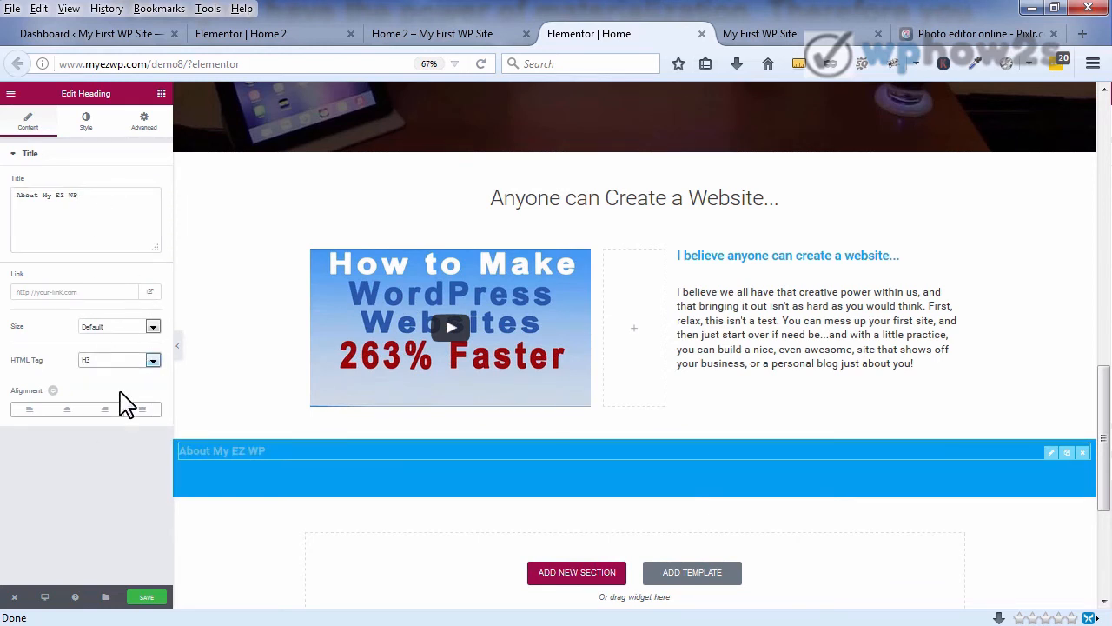
pyautogui.click(66, 409)
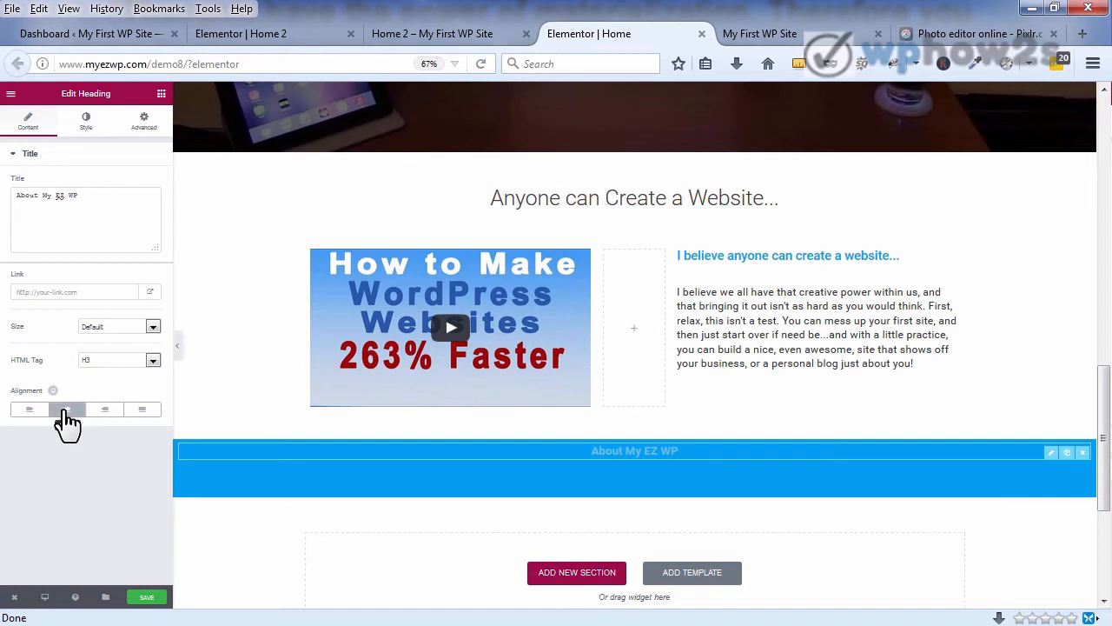
# Step: Set the text color of the "About My EZ WP" heading to white (#ffffff)
pyautogui.click(87, 126)
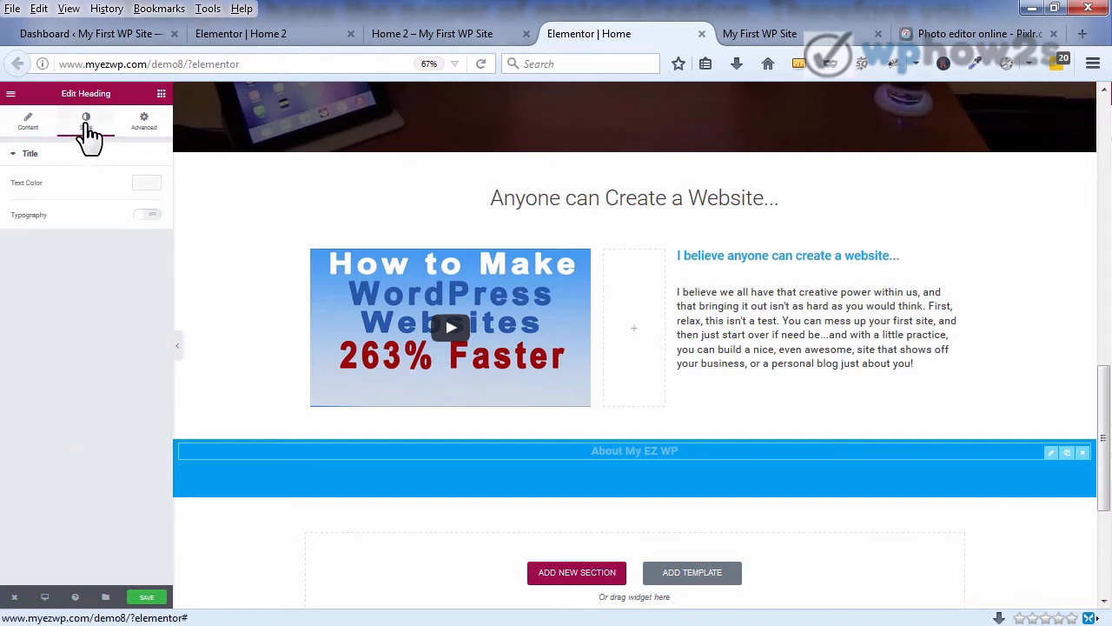
pyautogui.click(149, 184)
pyautogui.click(118, 319)
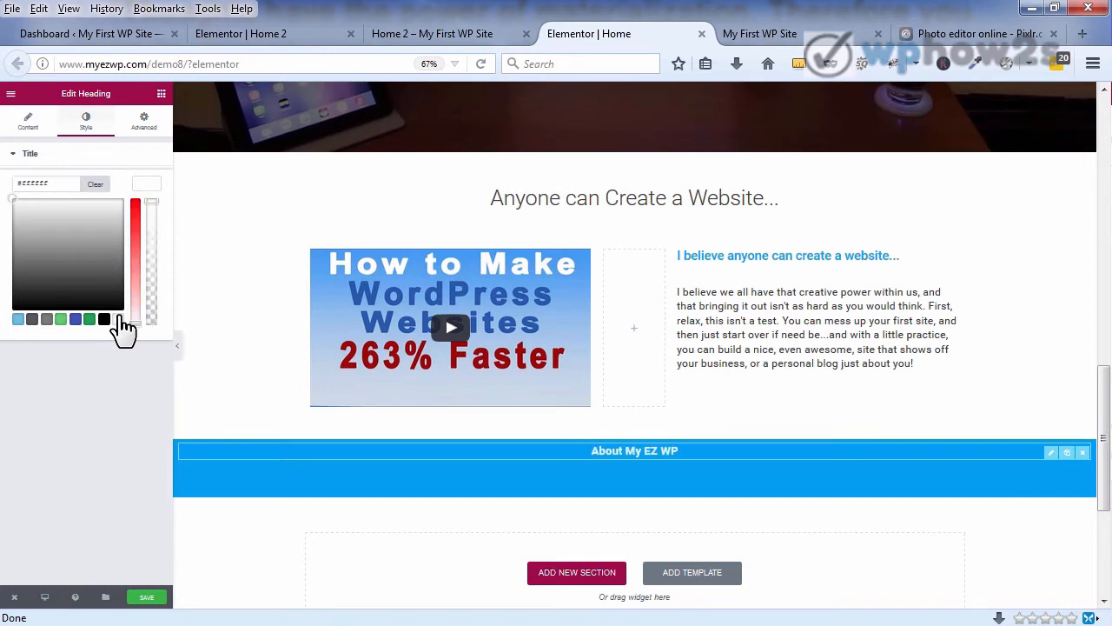
pyautogui.click(73, 160)
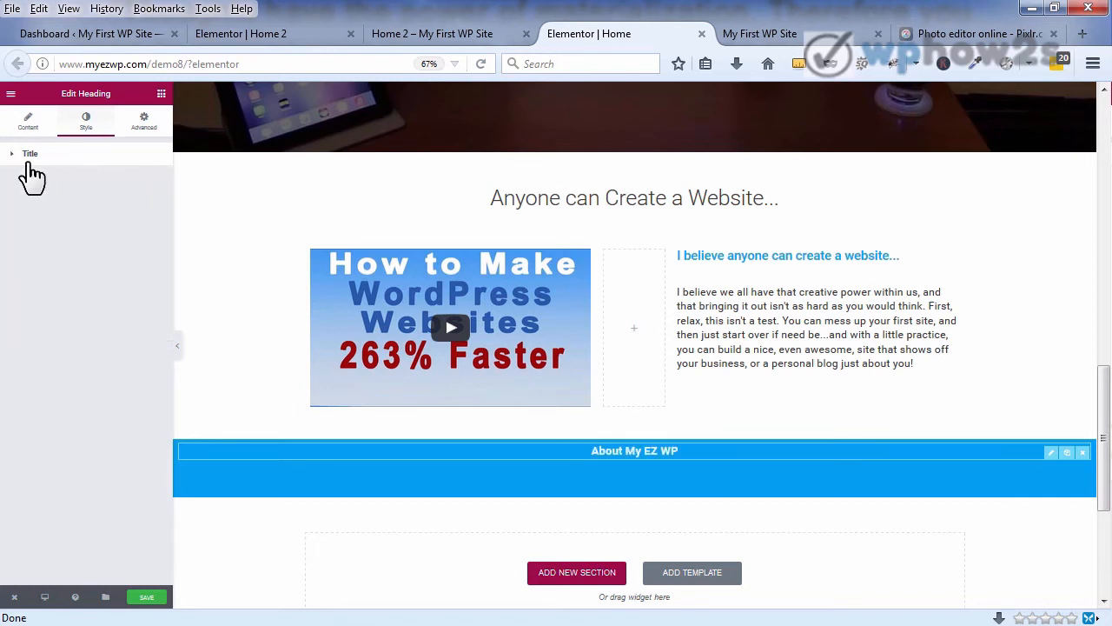
pyautogui.click(16, 156)
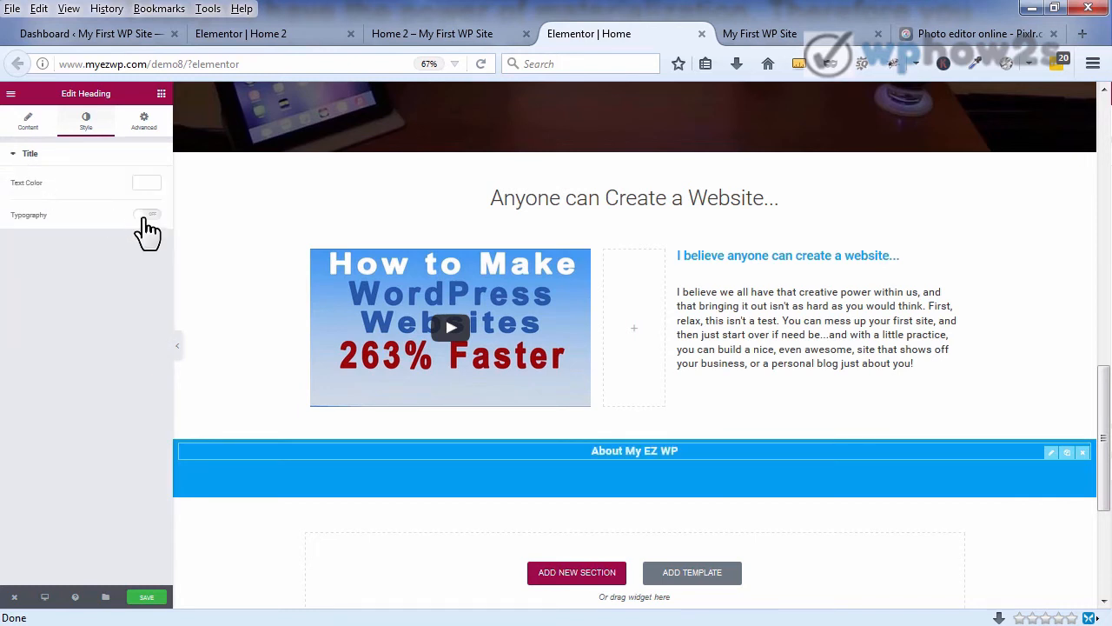
# Step: Turn on custom typography for the "About My EZ WP" heading with size 44 px and weight 300, and save the page
pyautogui.click(146, 215)
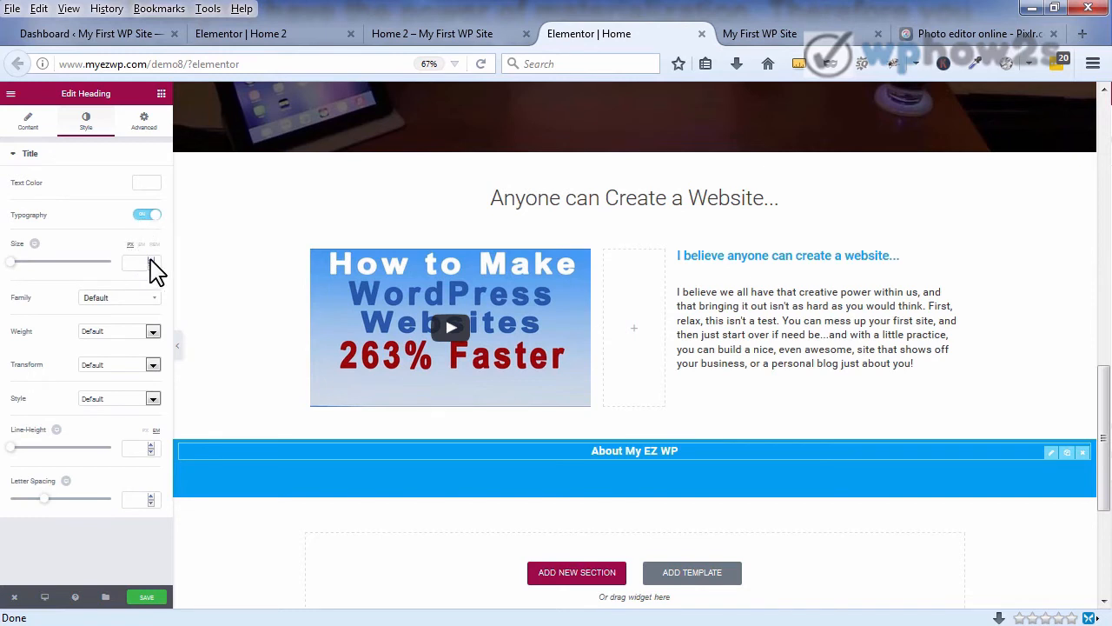
pyautogui.click(150, 260)
pyautogui.moveTo(151, 259); pyautogui.dragTo(151, 259)
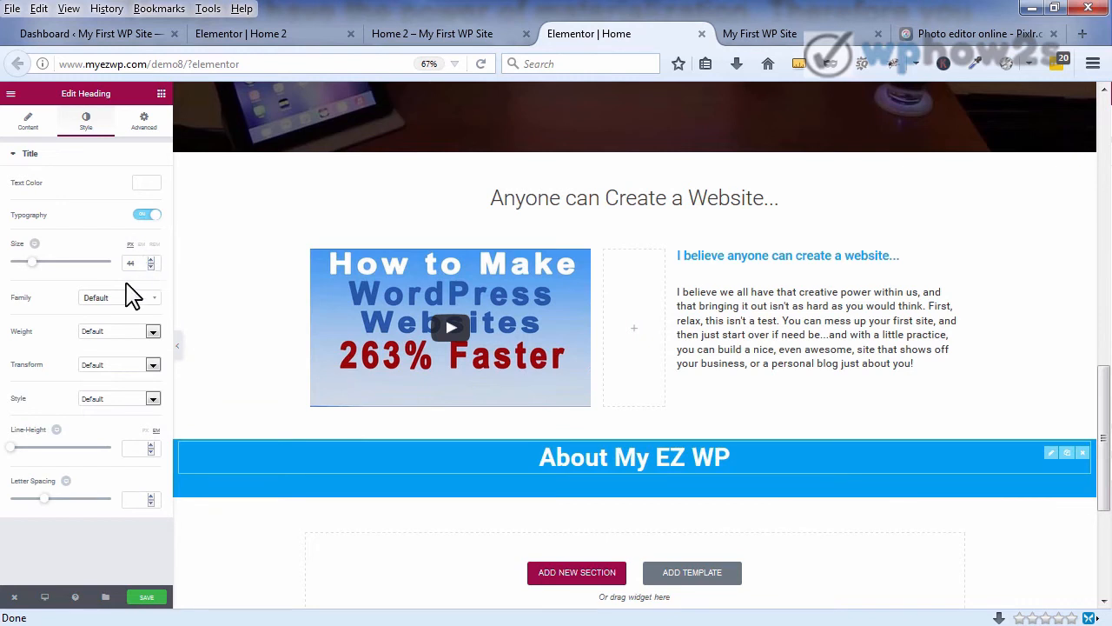
pyautogui.click(153, 334)
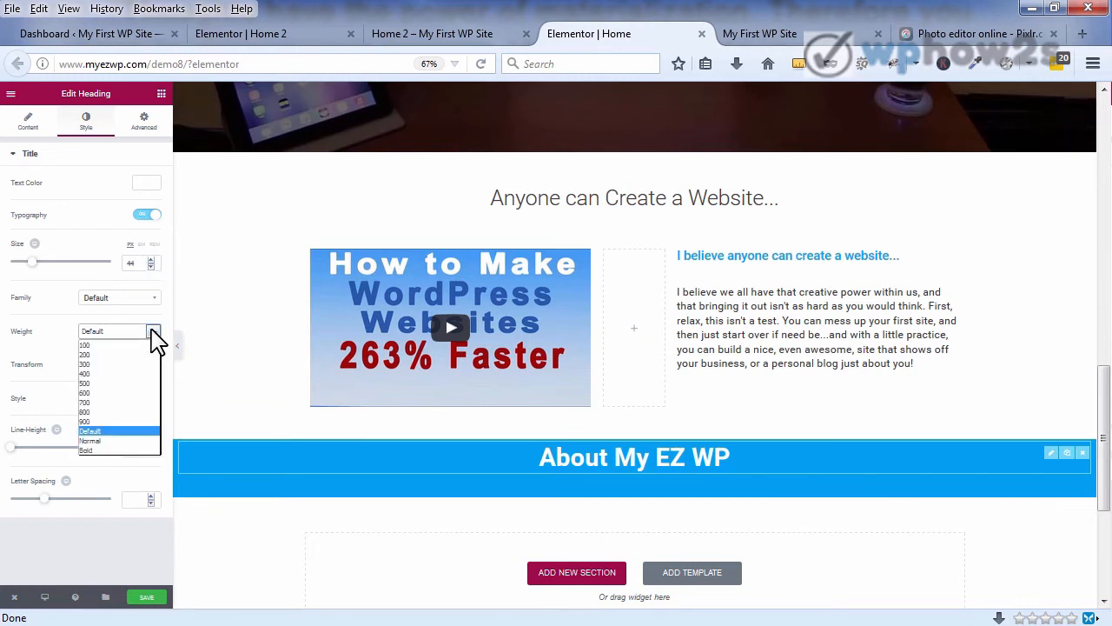
pyautogui.click(119, 364)
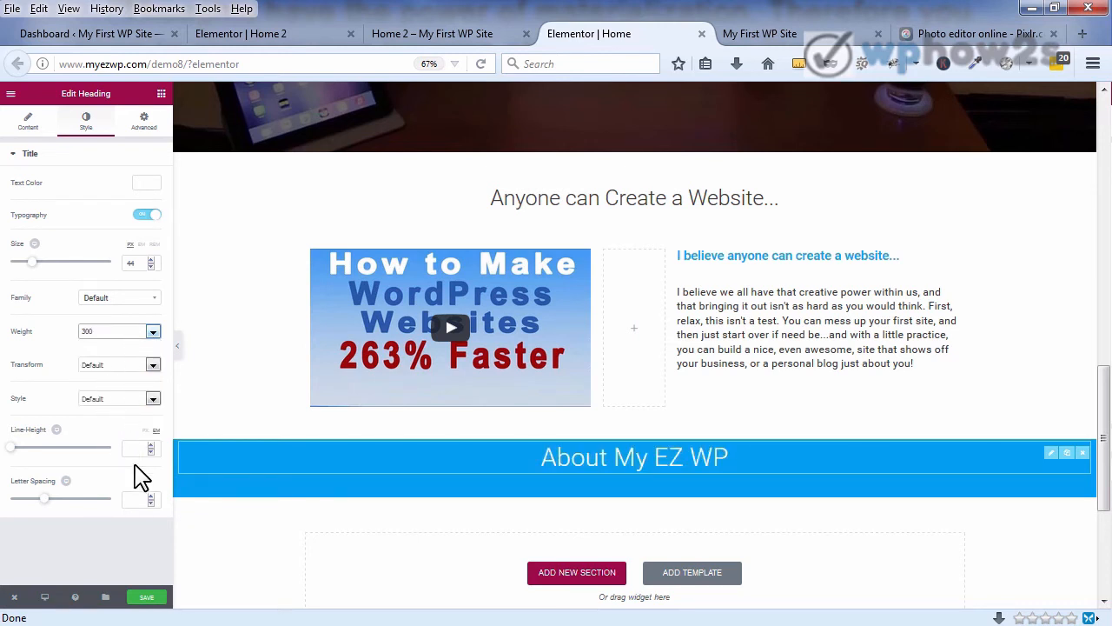
pyautogui.click(145, 599)
# Step: Insert a Columns widget below the "About My EZ WP" heading and add a third column to it
pyautogui.click(161, 95)
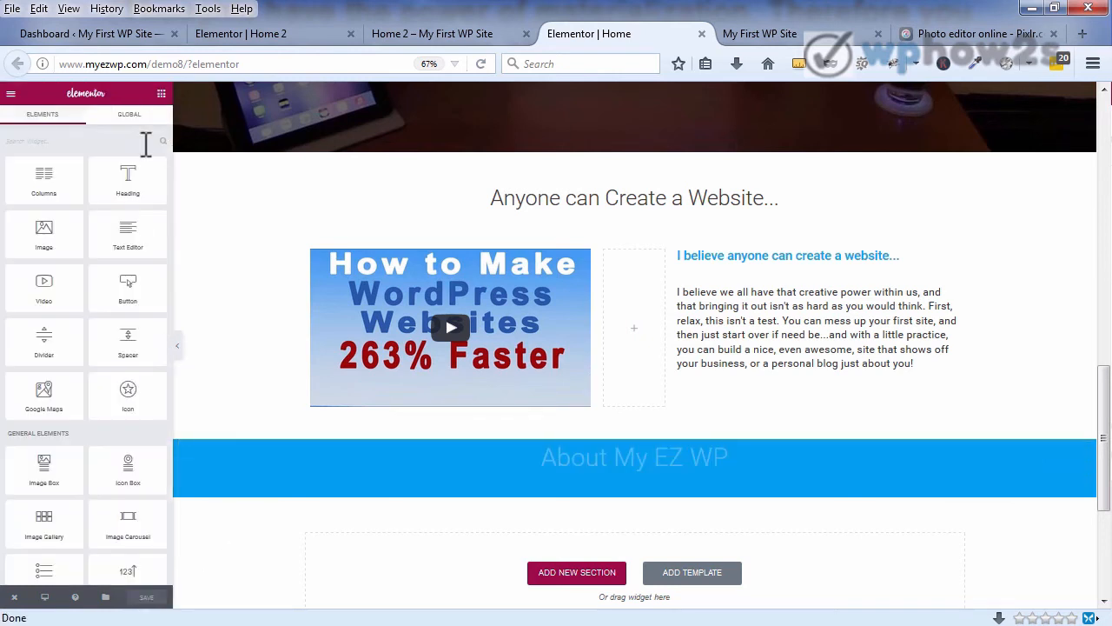
pyautogui.moveTo(35, 173); pyautogui.dragTo(535, 471)
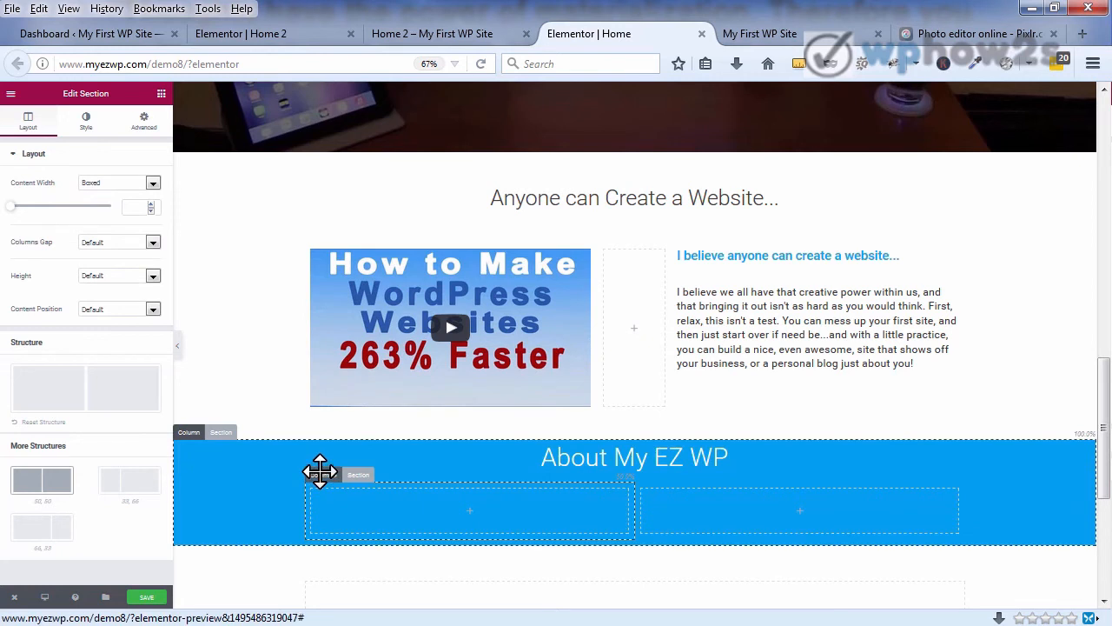
pyautogui.click(320, 471)
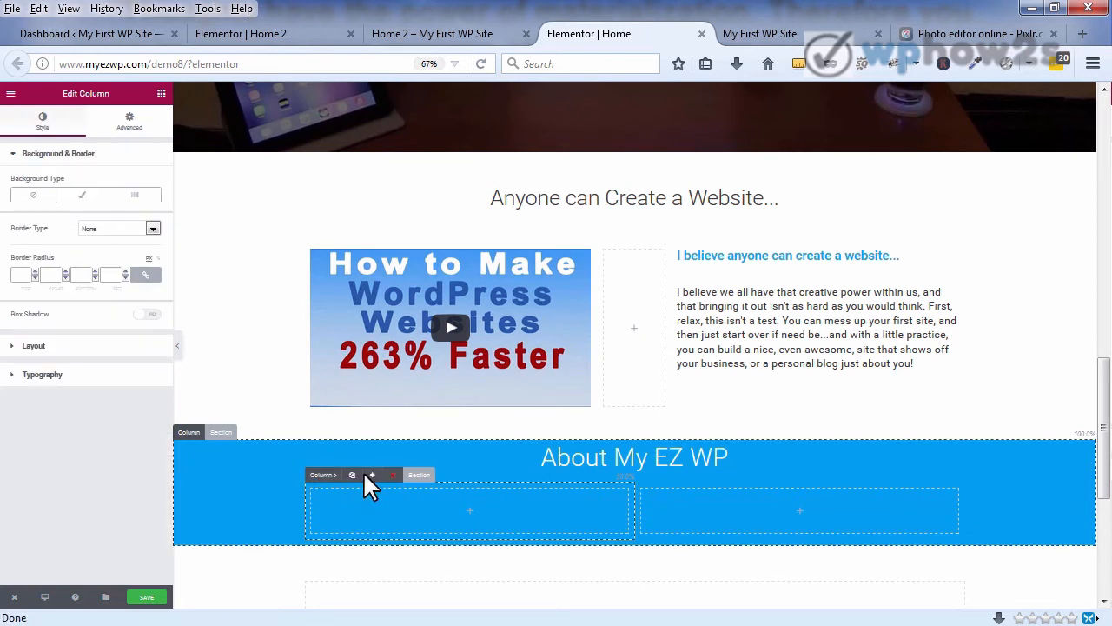
pyautogui.click(372, 475)
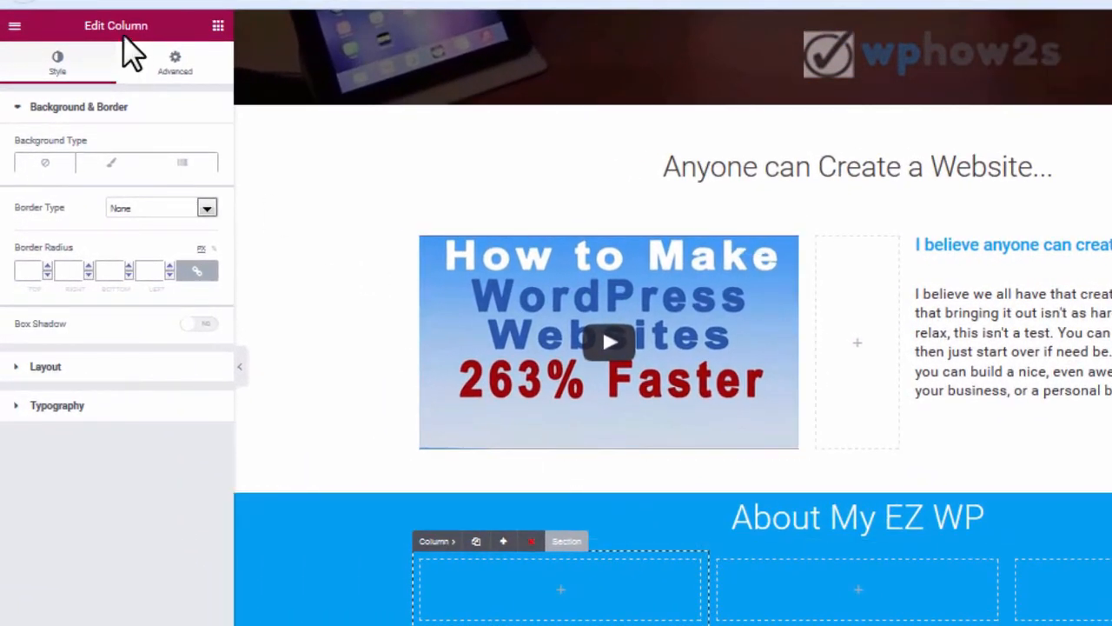
# Step: Give the first of the three columns a white classic background and place an Image widget in it
pyautogui.click(110, 165)
pyautogui.click(195, 212)
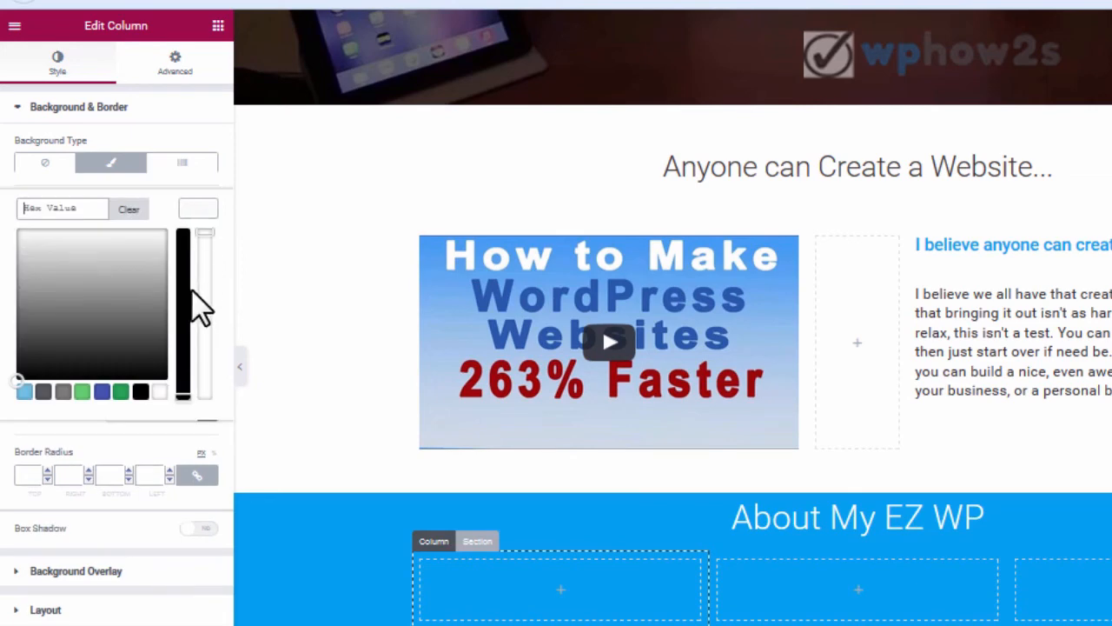
pyautogui.click(160, 392)
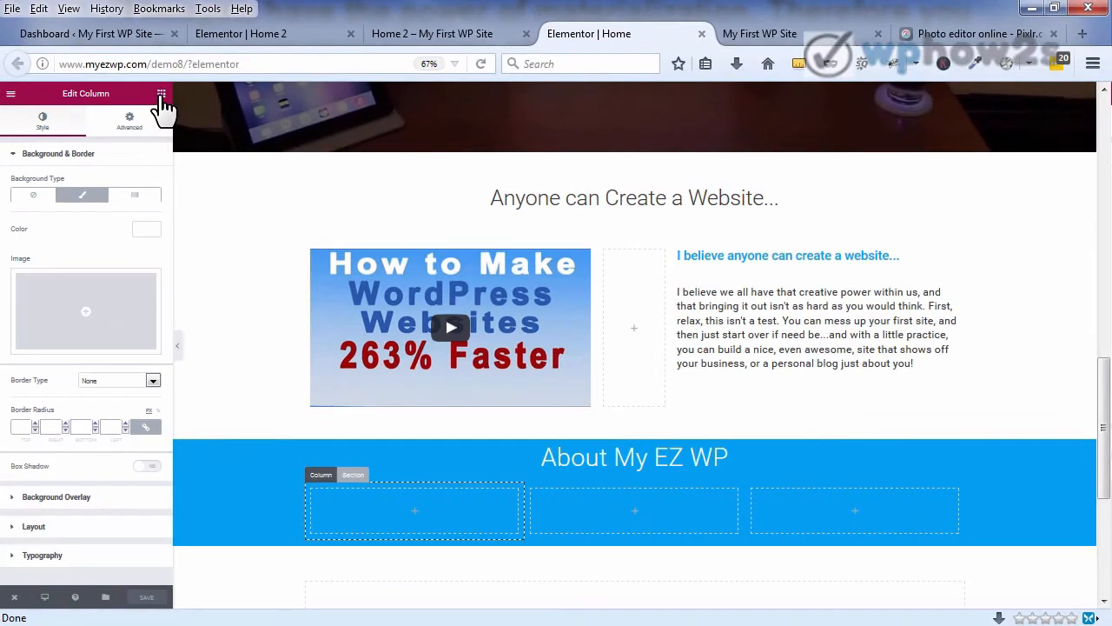
pyautogui.click(218, 26)
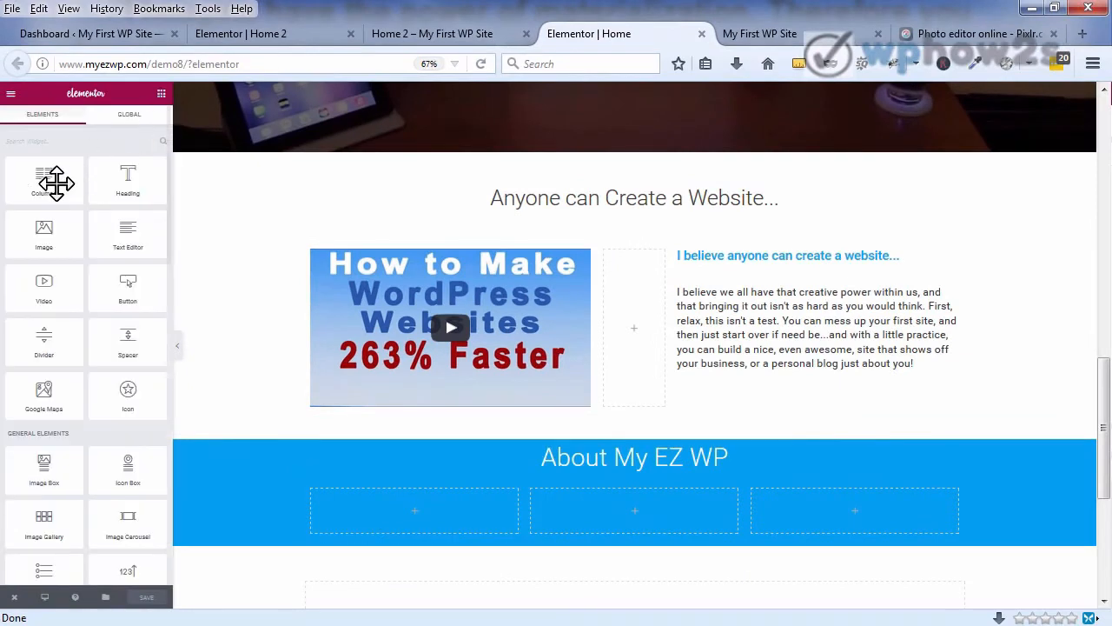
pyautogui.moveTo(44, 223); pyautogui.dragTo(372, 519)
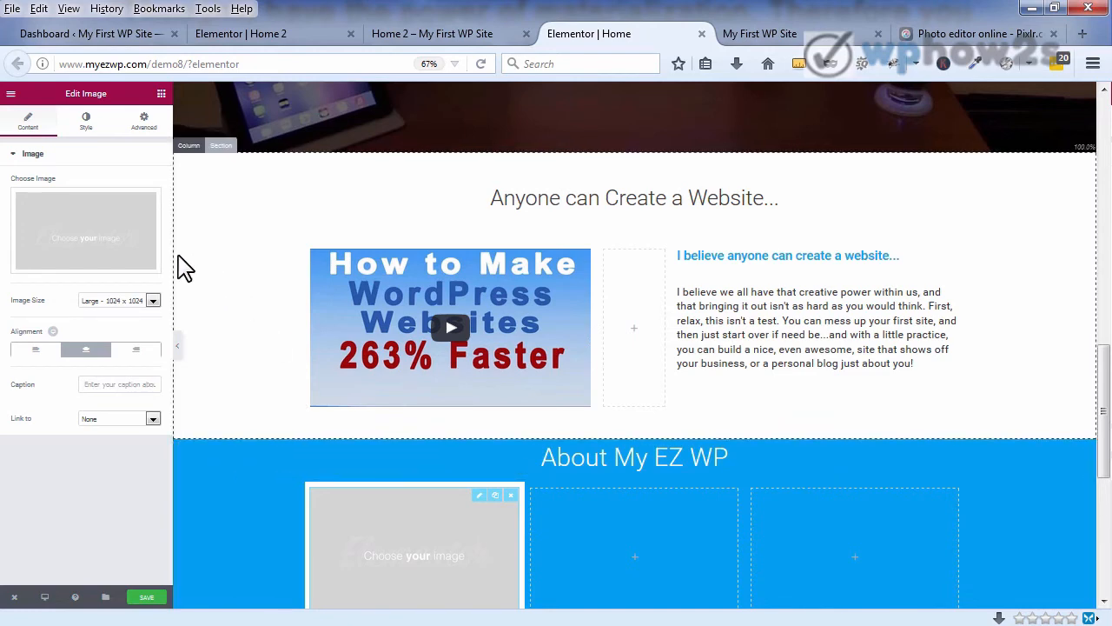
# Step: Switch to Pixlr Editor, allow Adobe Flash to run for the site, and open the image DSCF0306 from the computer
pyautogui.click(457, 39)
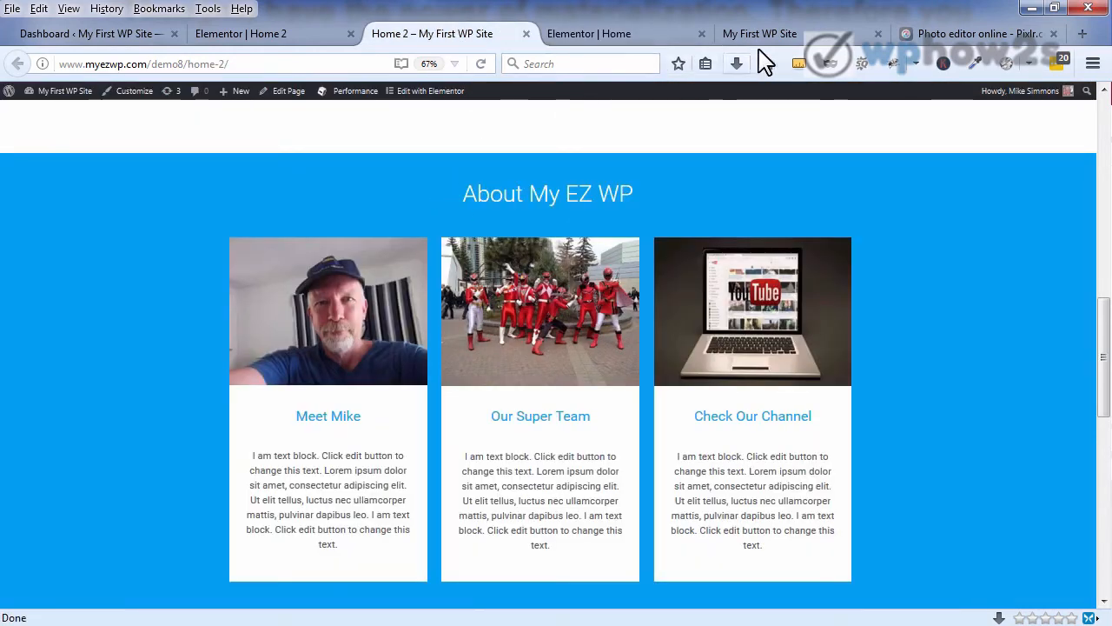
pyautogui.click(958, 35)
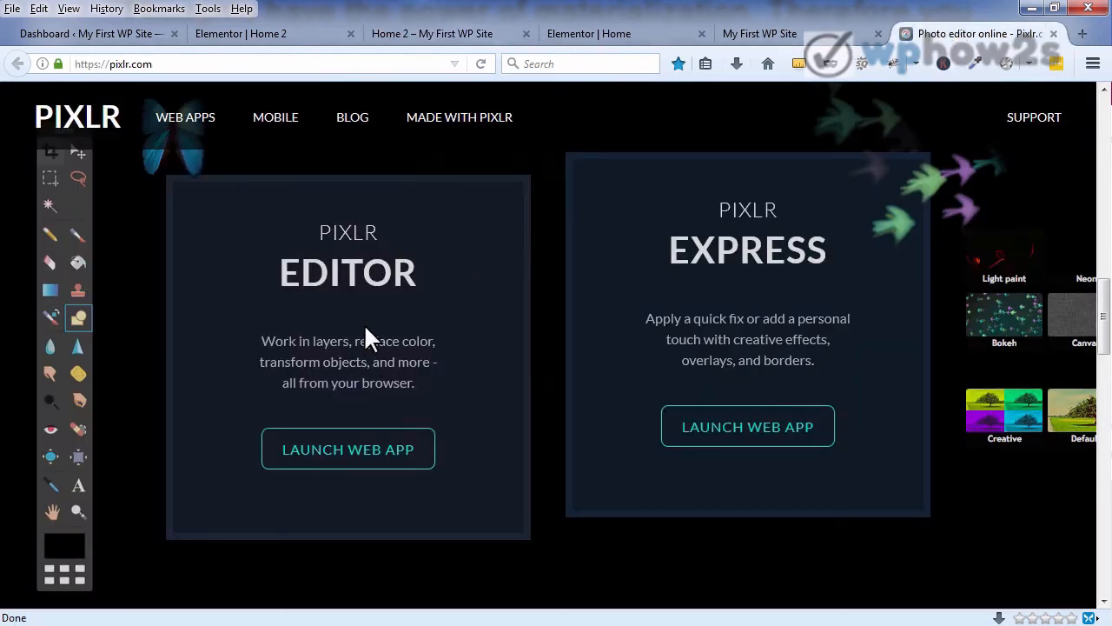
pyautogui.click(356, 460)
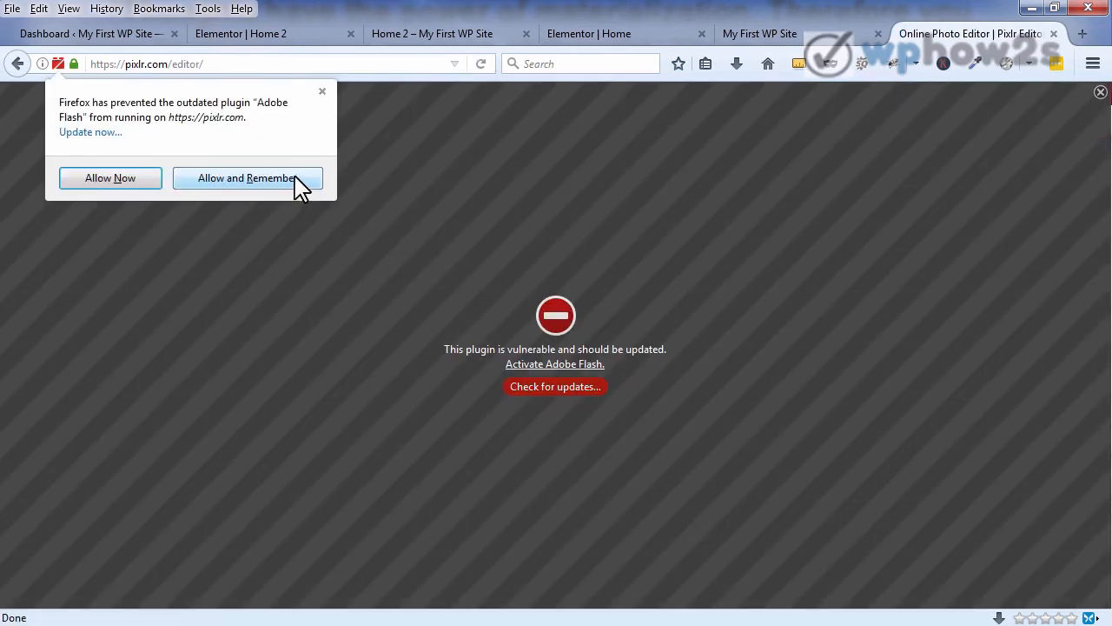
pyautogui.click(296, 181)
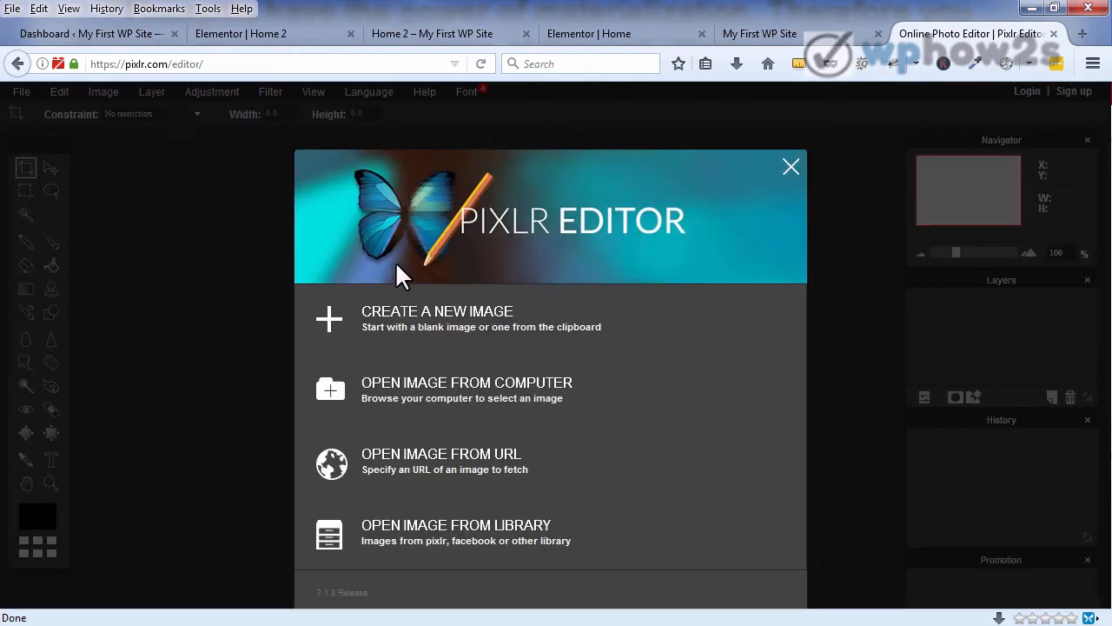
pyautogui.click(461, 394)
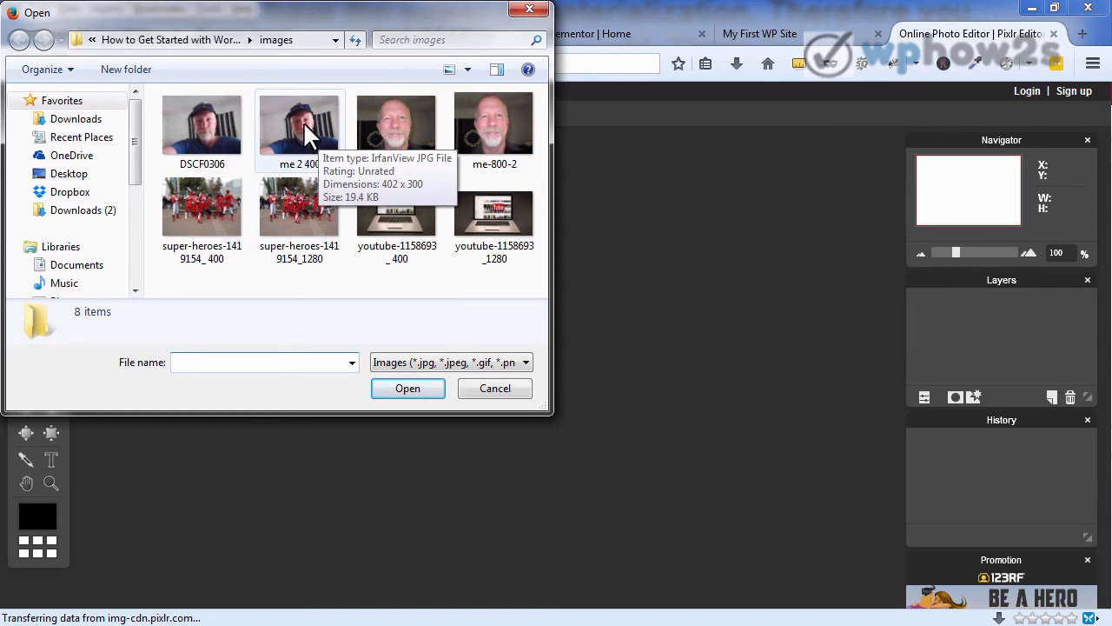
pyautogui.doubleClick(214, 128)
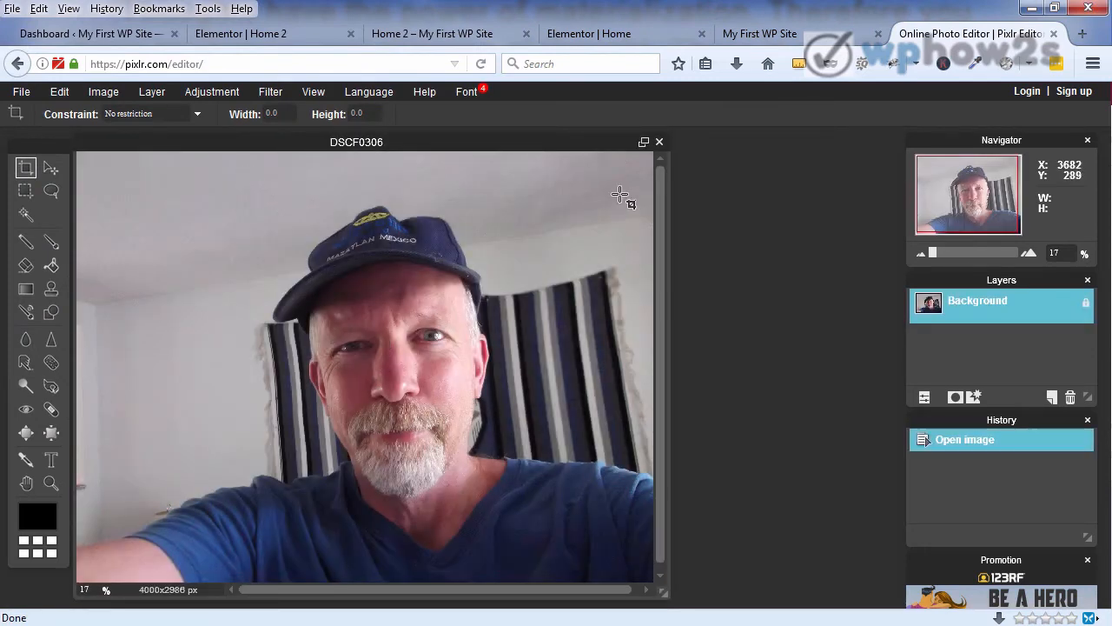
# Step: Try resizing the opened image to 402 by 300 pixels with constrained proportions, and cancel the resize
pyautogui.click(97, 94)
pyautogui.click(108, 114)
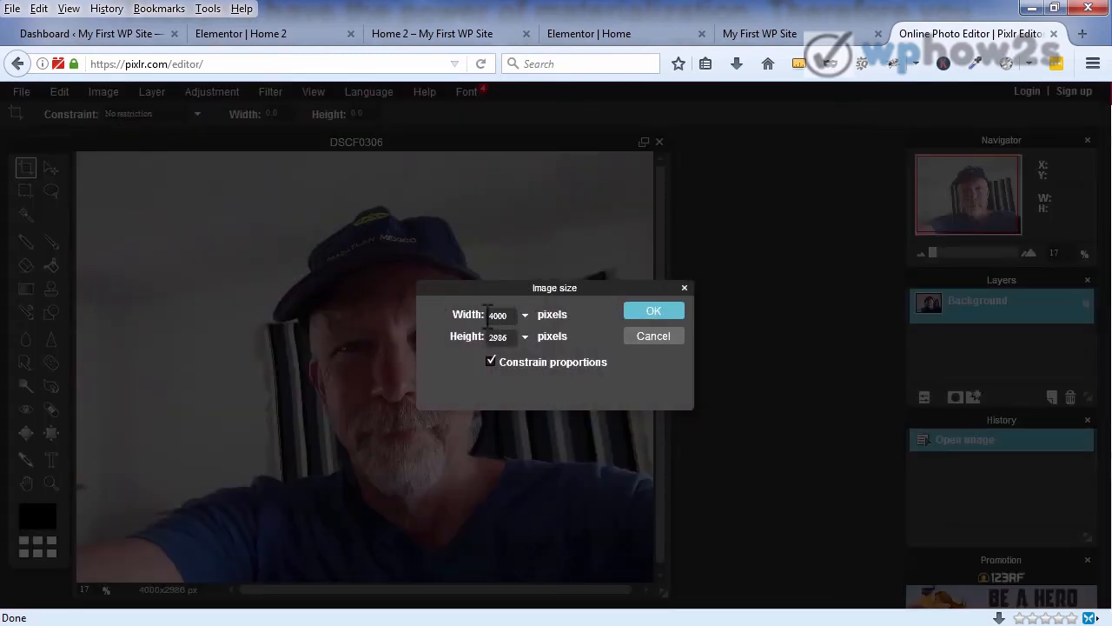
pyautogui.write('4')
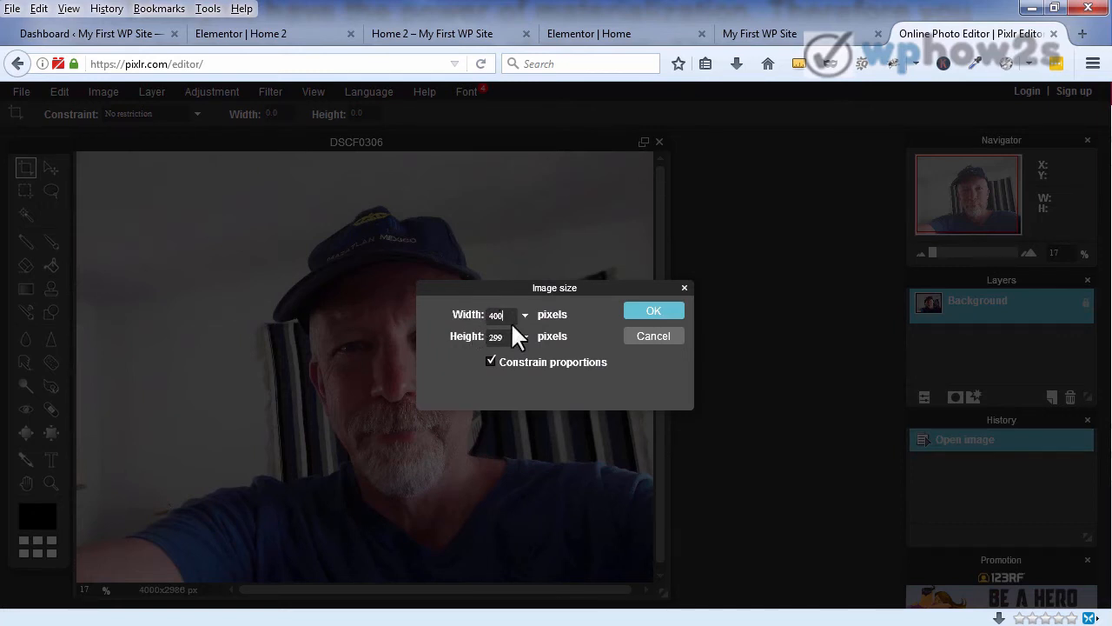
pyautogui.press('BackSpace')
pyautogui.press('BackSpace')
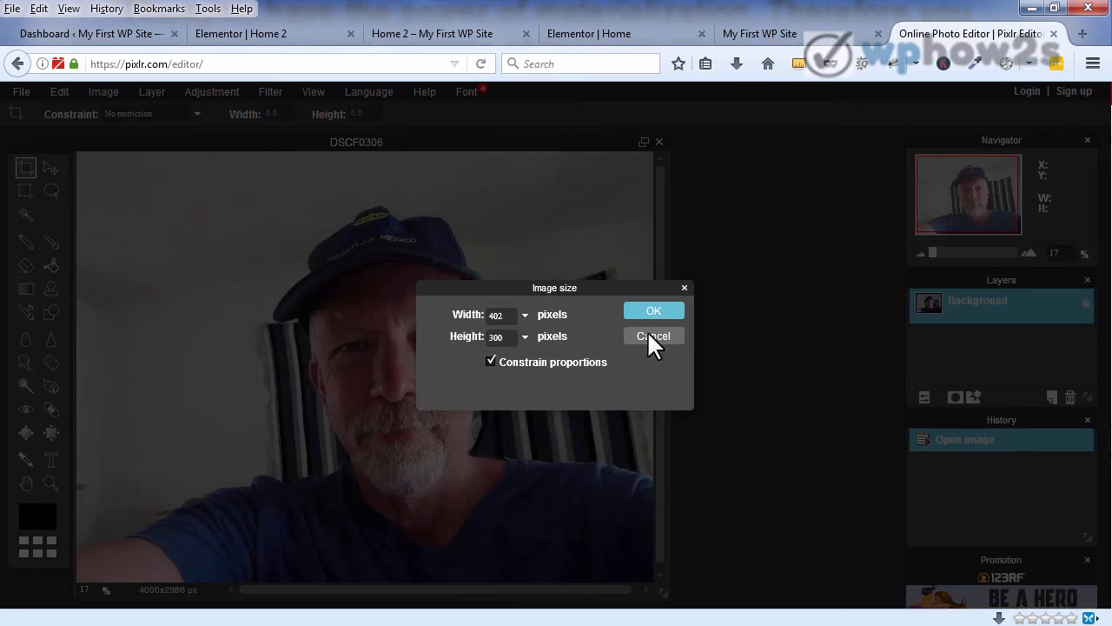
pyautogui.click(653, 338)
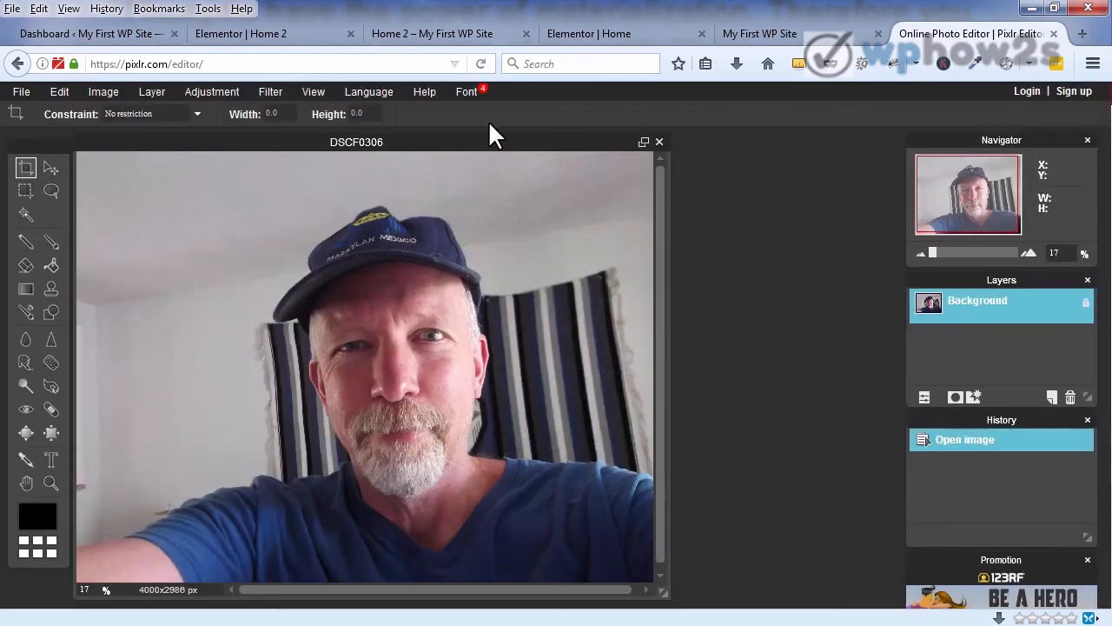
# Step: Switch back to the Elementor Home page and insert me-2-400.jpg from the media library into the first column's Image widget
pyautogui.click(601, 36)
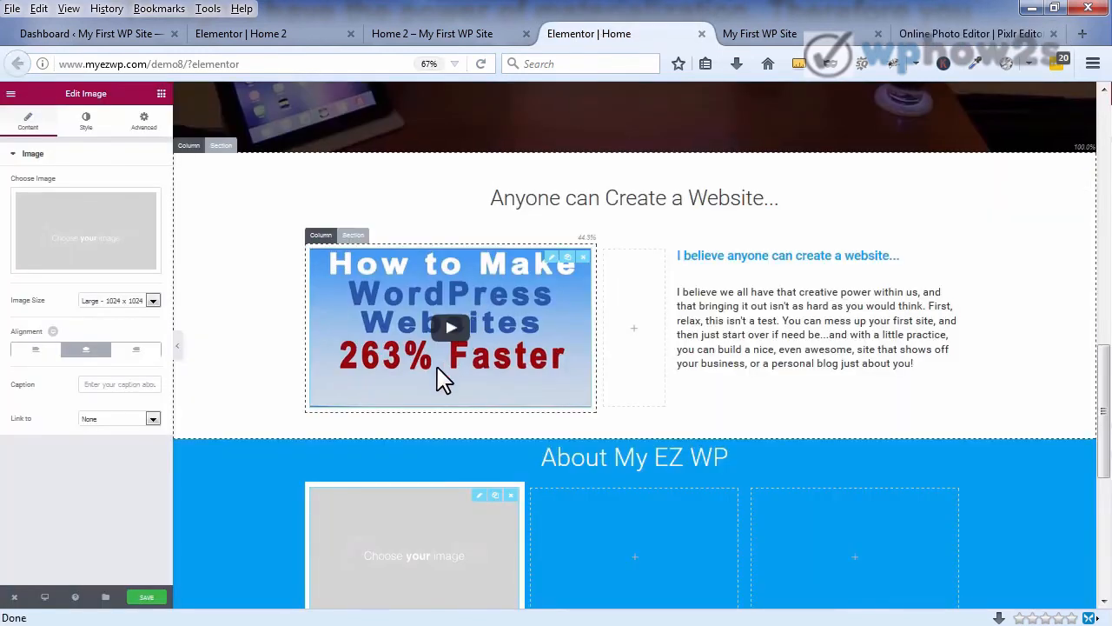
pyautogui.click(91, 244)
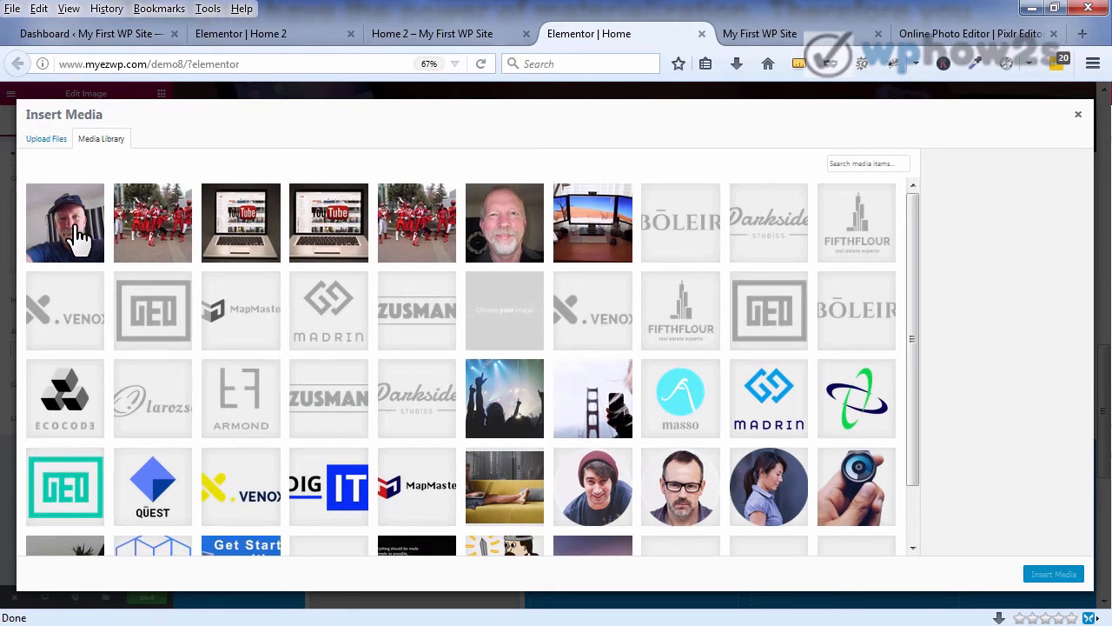
pyautogui.click(77, 233)
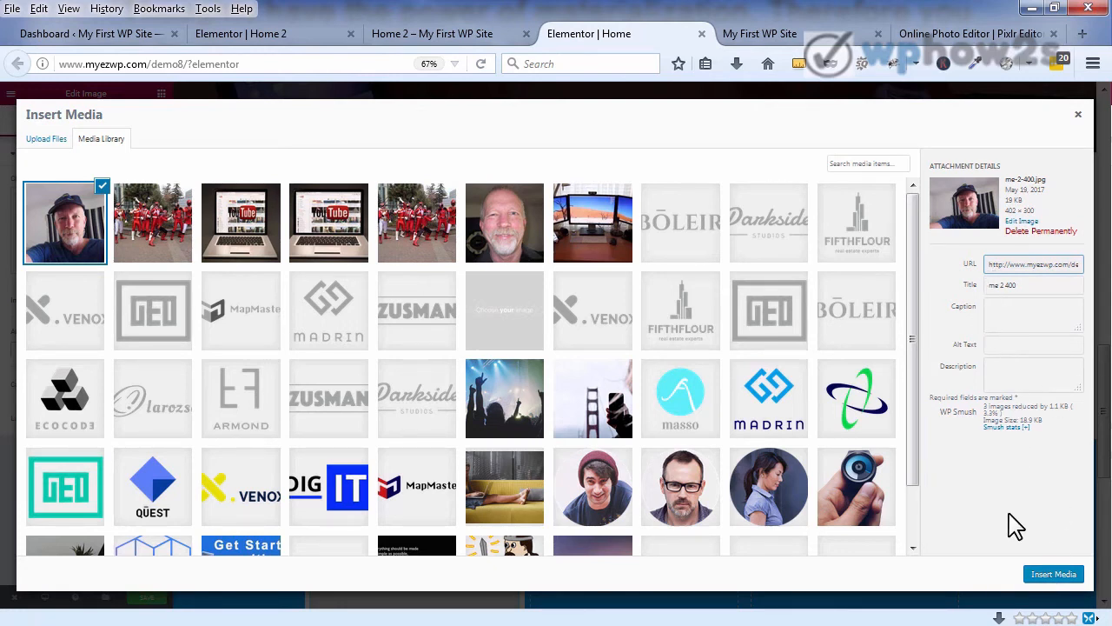
pyautogui.click(1053, 575)
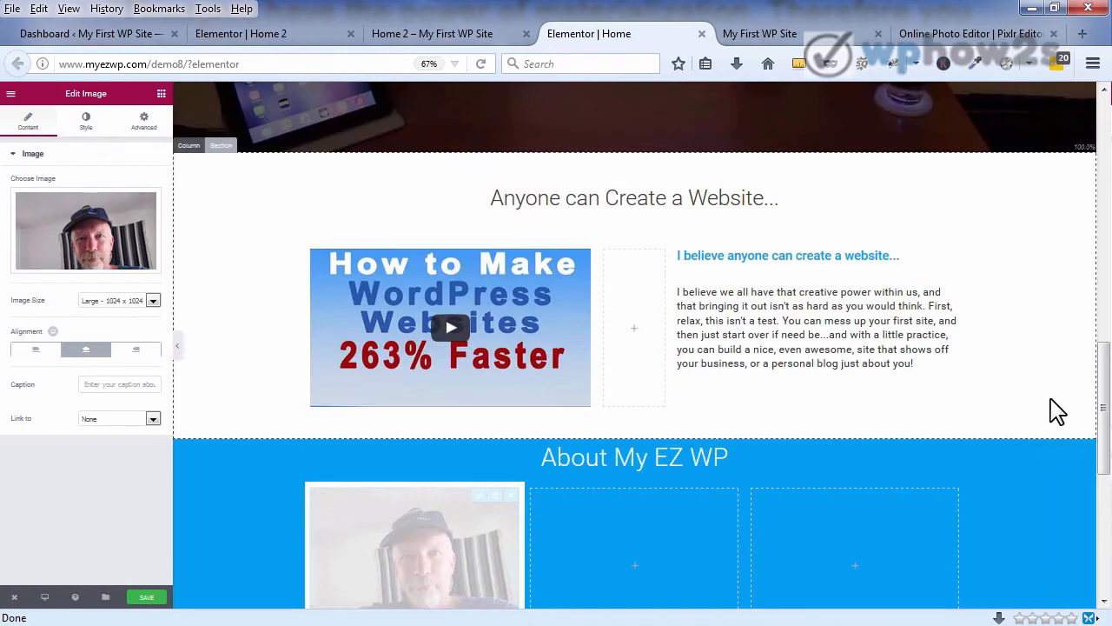
# Step: Set the image size of the first column's photo to Full
pyautogui.moveTo(1103, 356); pyautogui.dragTo(1104, 399)
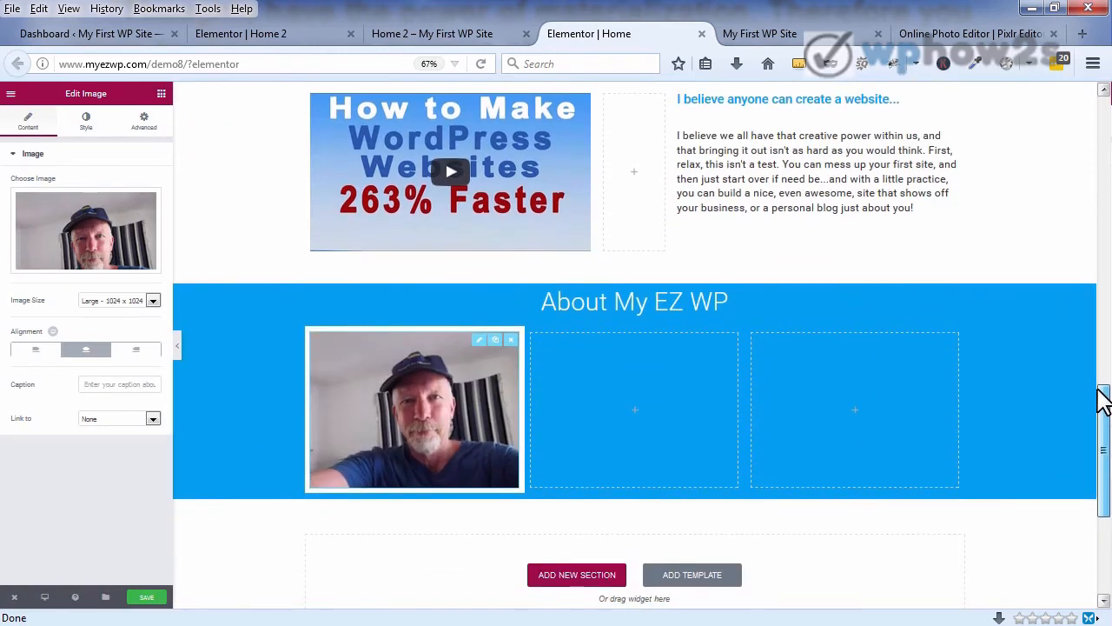
pyautogui.click(161, 96)
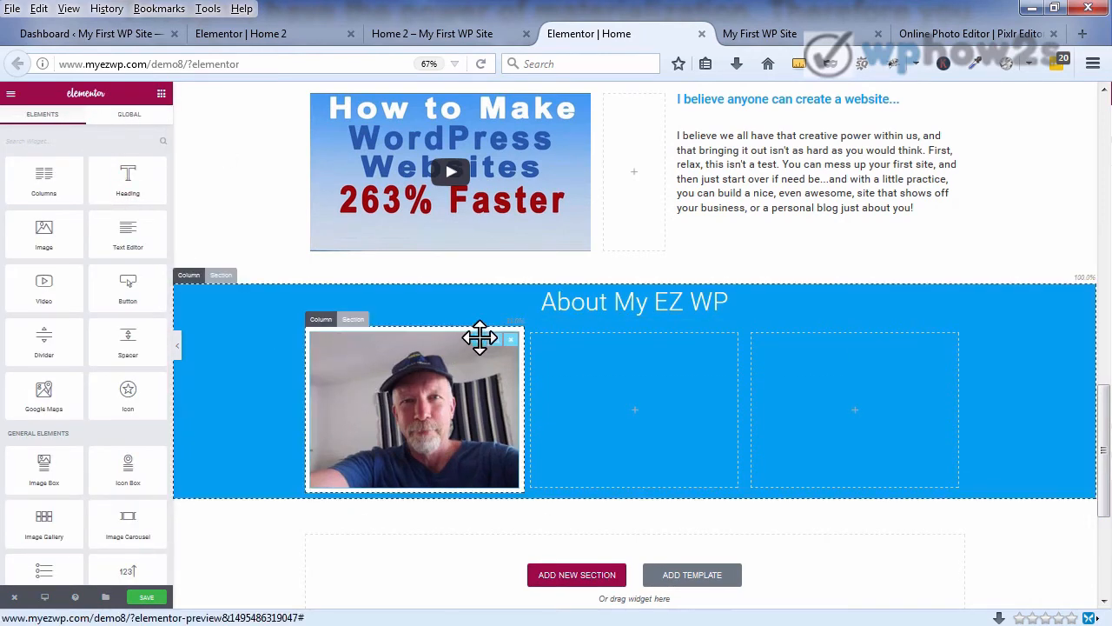
pyautogui.click(480, 338)
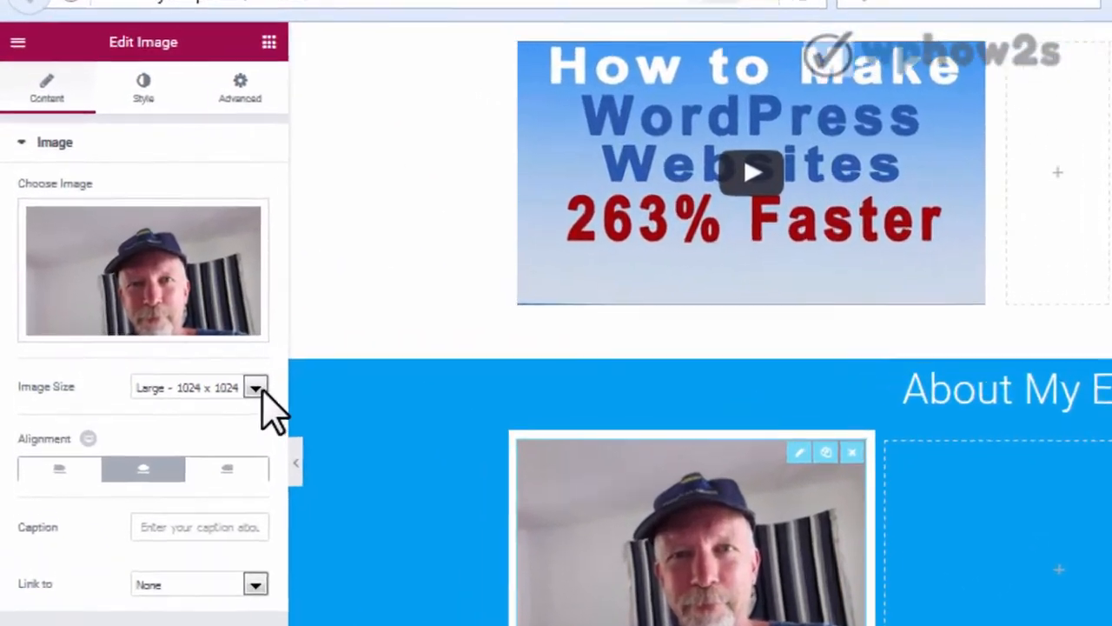
pyautogui.click(255, 388)
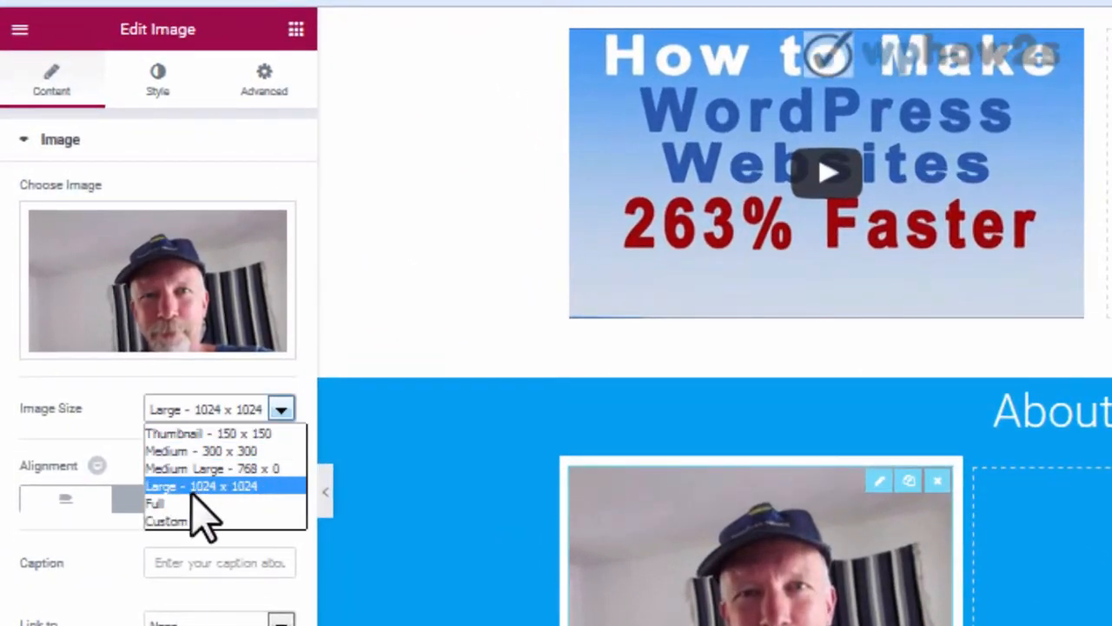
pyautogui.click(188, 503)
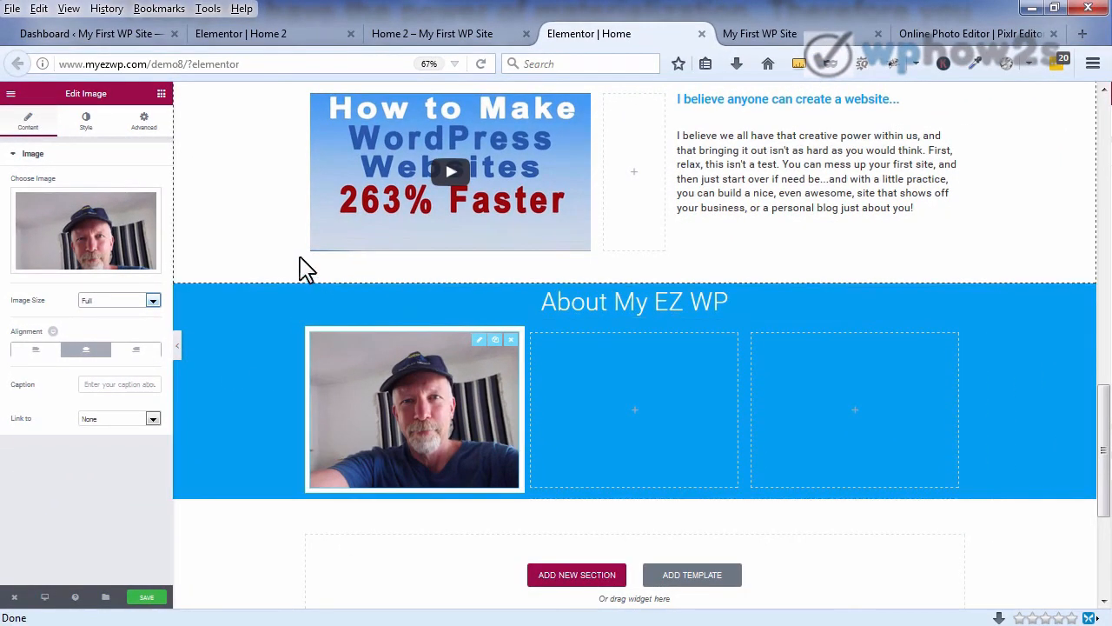
# Step: Add a Heading widget and place it below the photo in the first column
pyautogui.click(162, 94)
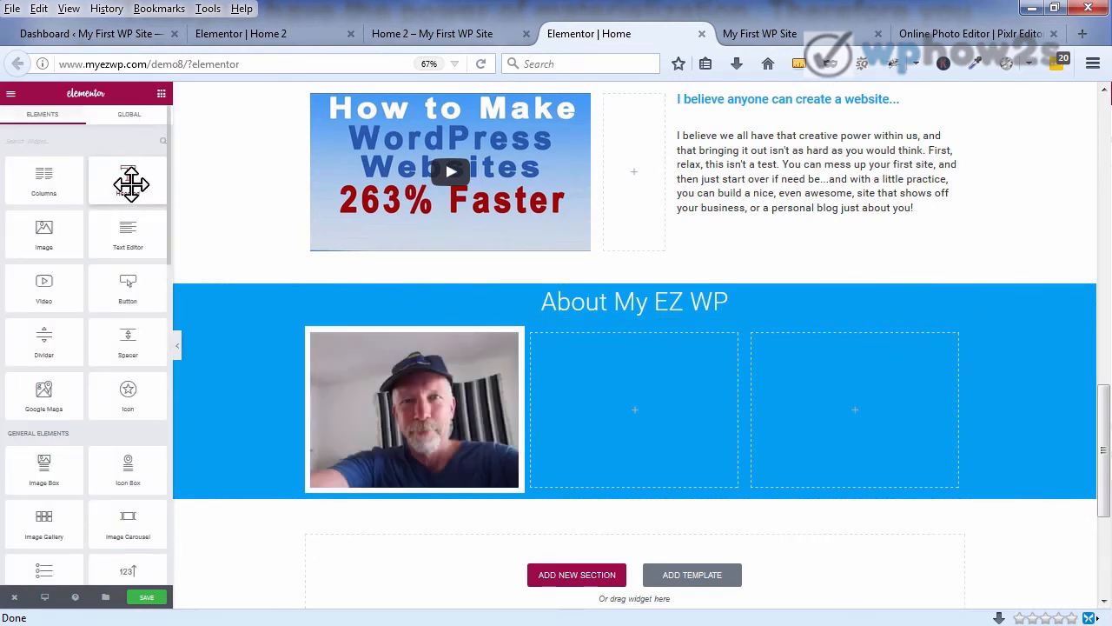
pyautogui.moveTo(129, 182); pyautogui.dragTo(414, 370)
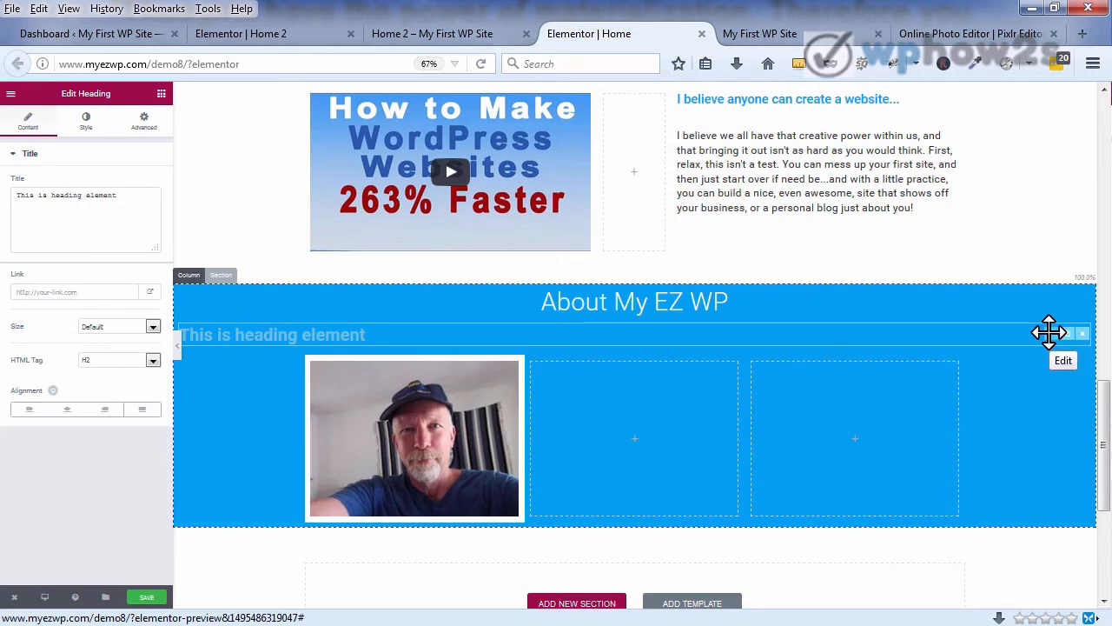
pyautogui.moveTo(1049, 331); pyautogui.dragTo(484, 402)
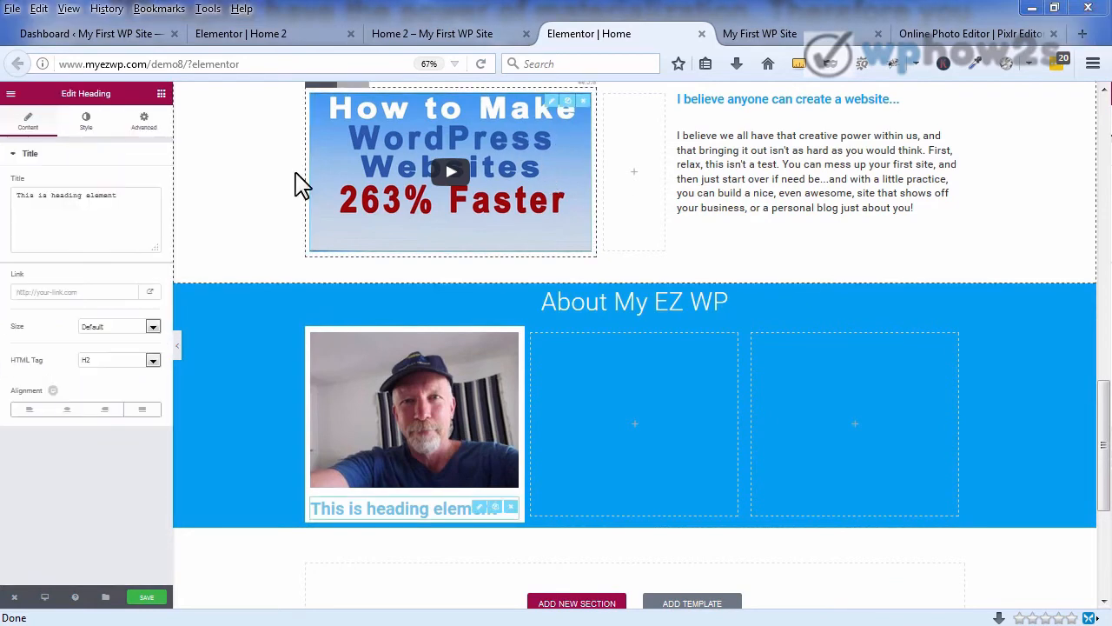
# Step: Replace the new heading's default title with the copied "Meet" title introducing the person pictured, and center the heading
pyautogui.moveTo(120, 196); pyautogui.dragTo(4, 197)
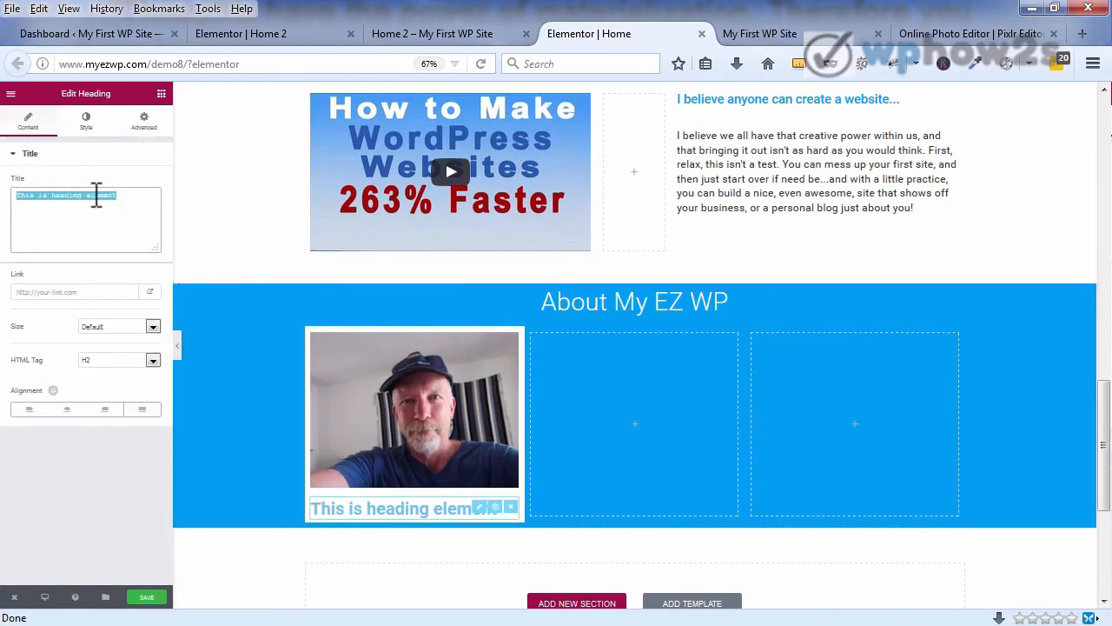
pyautogui.rightClick(97, 194)
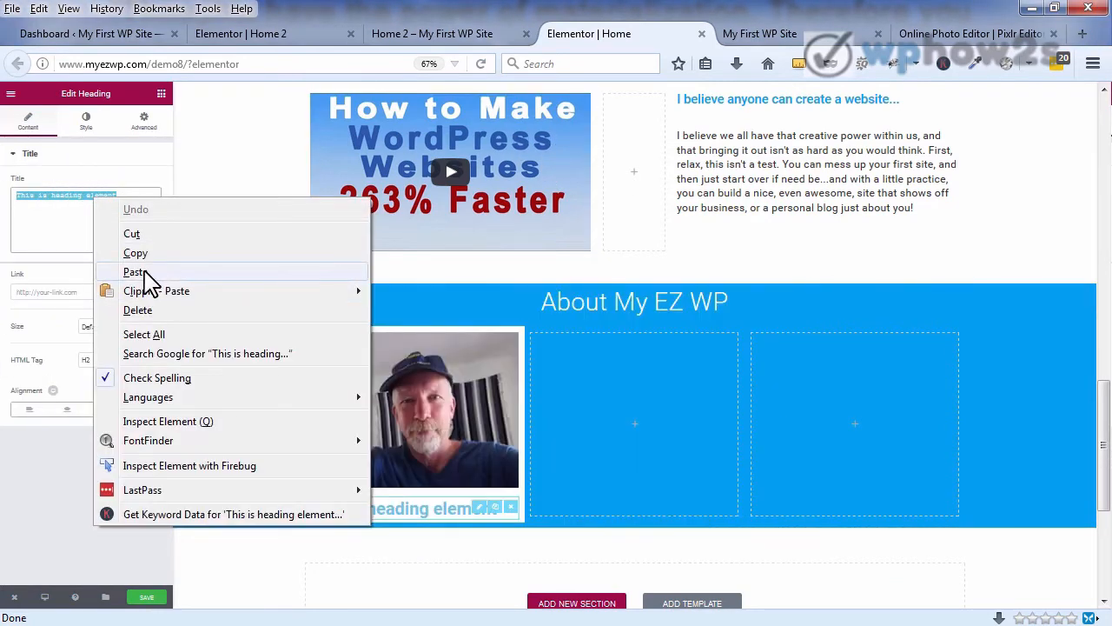
pyautogui.click(136, 272)
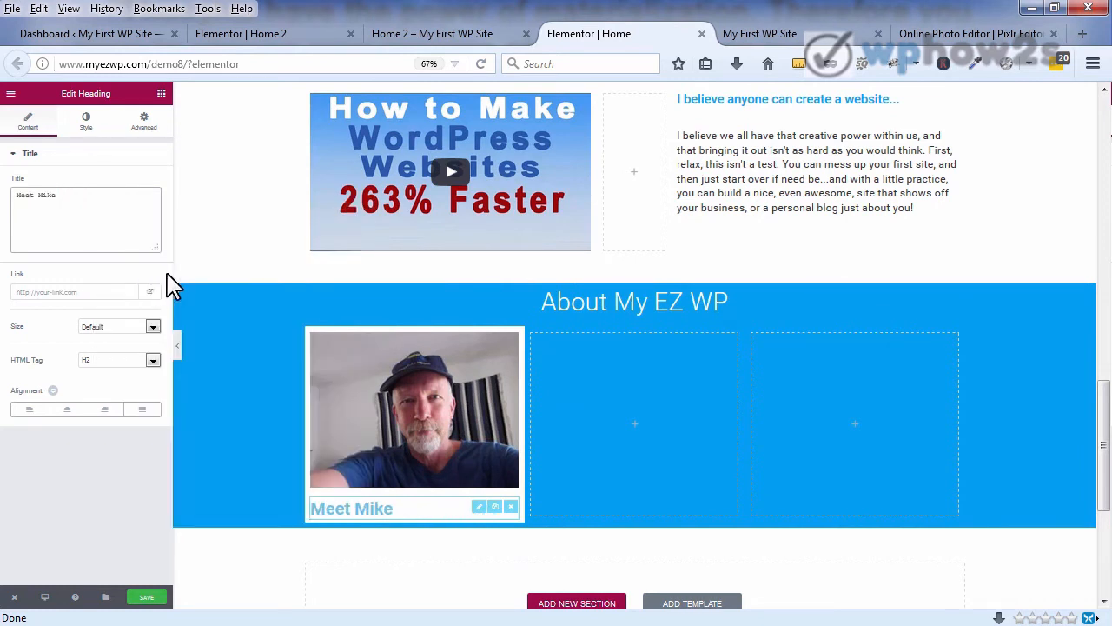
pyautogui.click(68, 410)
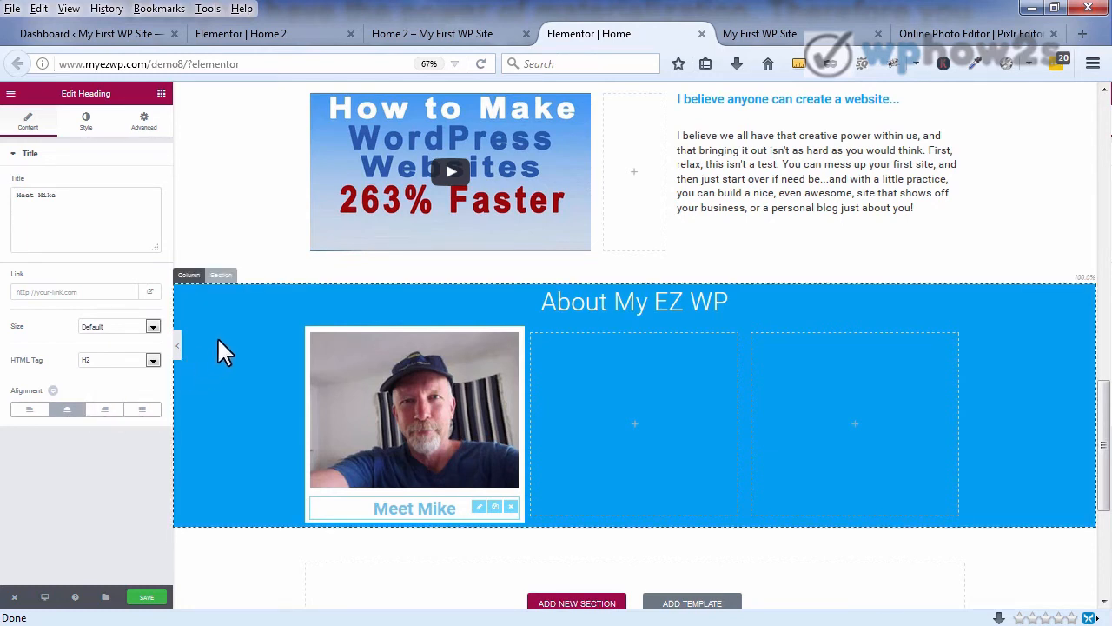
# Step: Add a Text Editor widget to the first column and arrange it directly below the centered heading
pyautogui.click(160, 94)
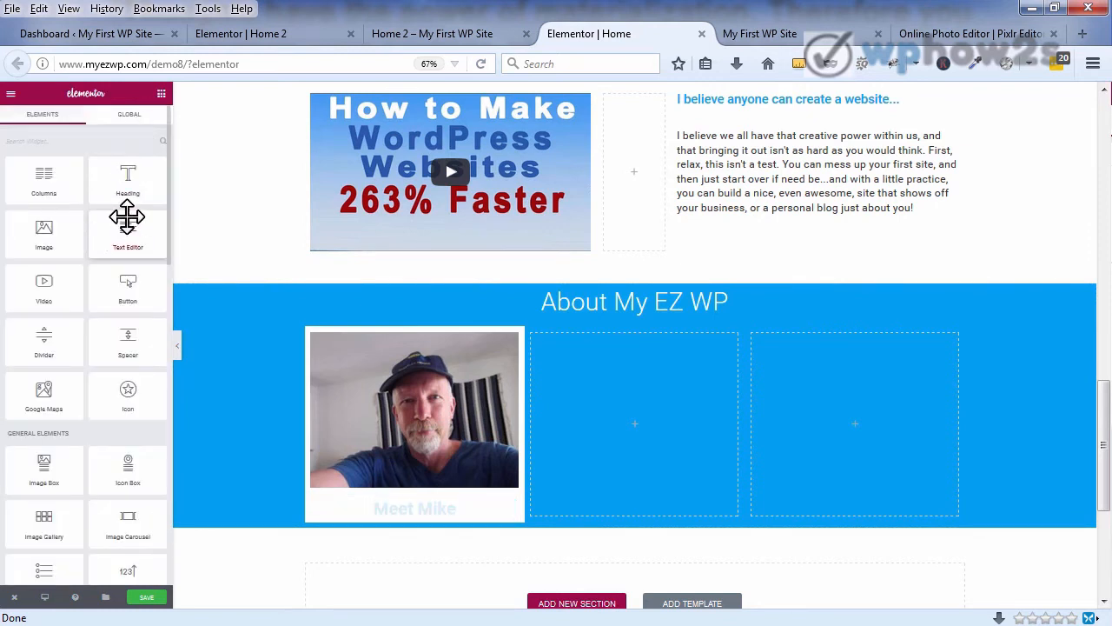
pyautogui.moveTo(124, 231); pyautogui.dragTo(432, 514)
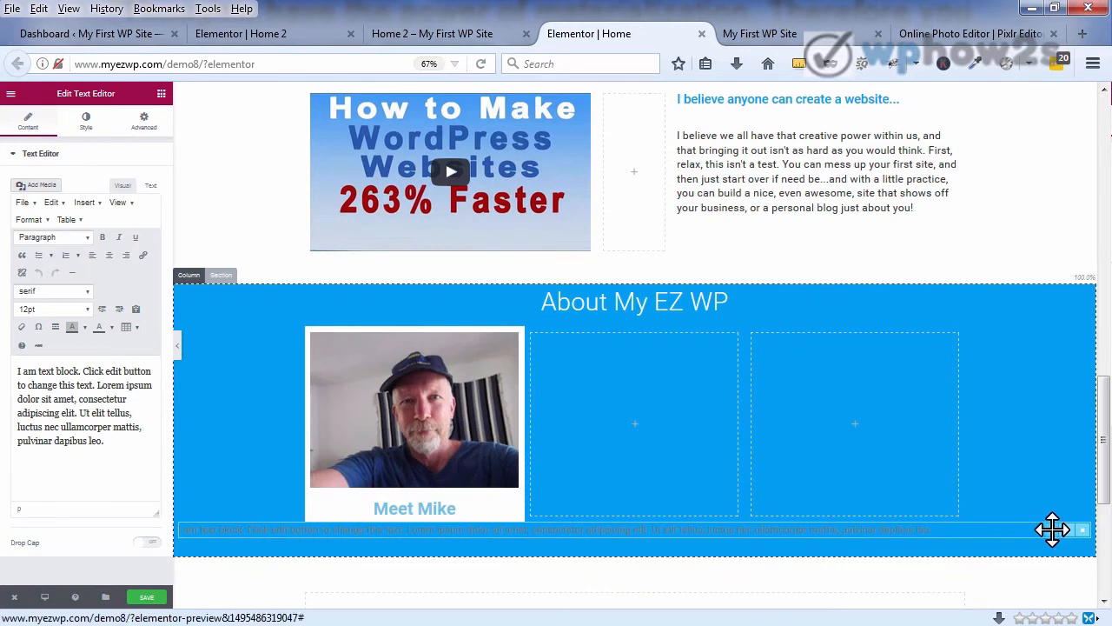
pyautogui.moveTo(1052, 530); pyautogui.dragTo(417, 497)
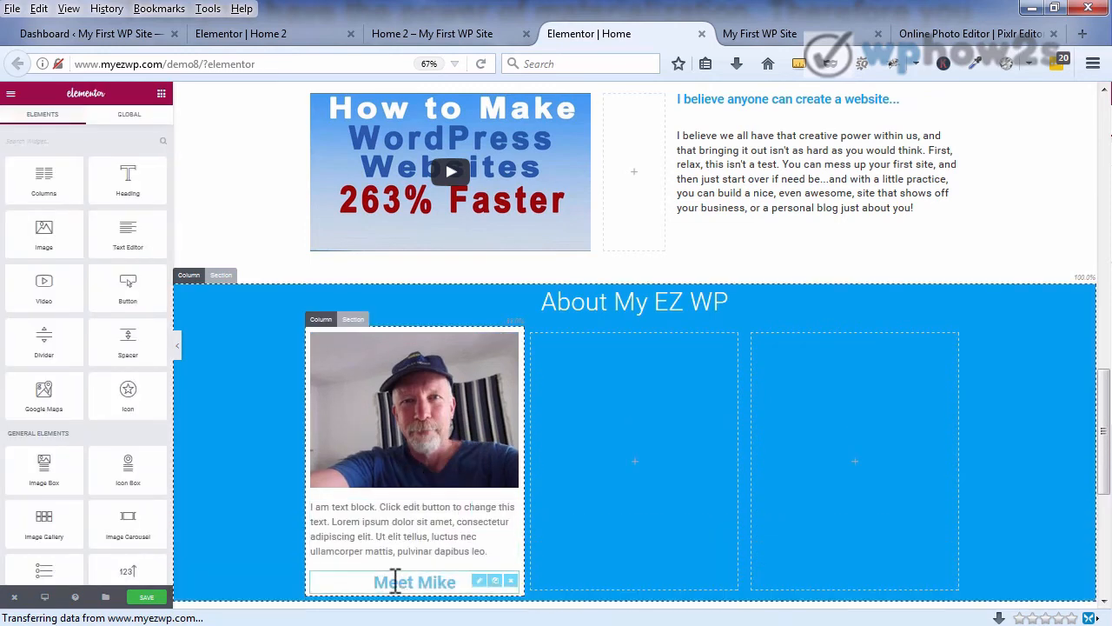
pyautogui.moveTo(480, 580); pyautogui.dragTo(467, 499)
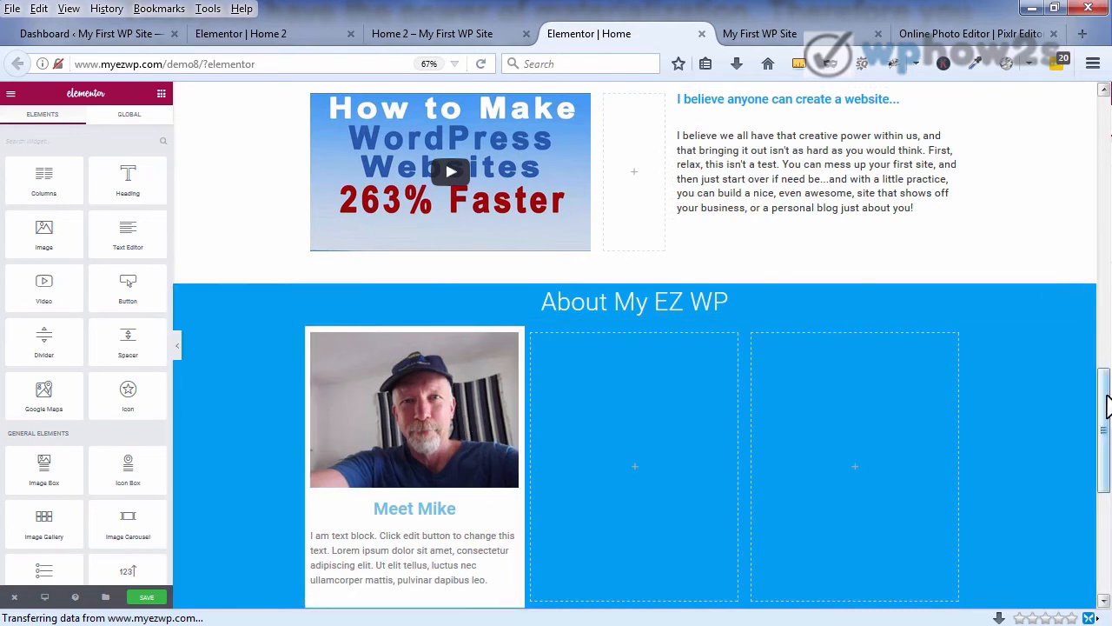
# Step: Open the first column's text block for editing, save the page, and check the column design on the sample Home 2 page
pyautogui.moveTo(1103, 405); pyautogui.dragTo(1103, 427)
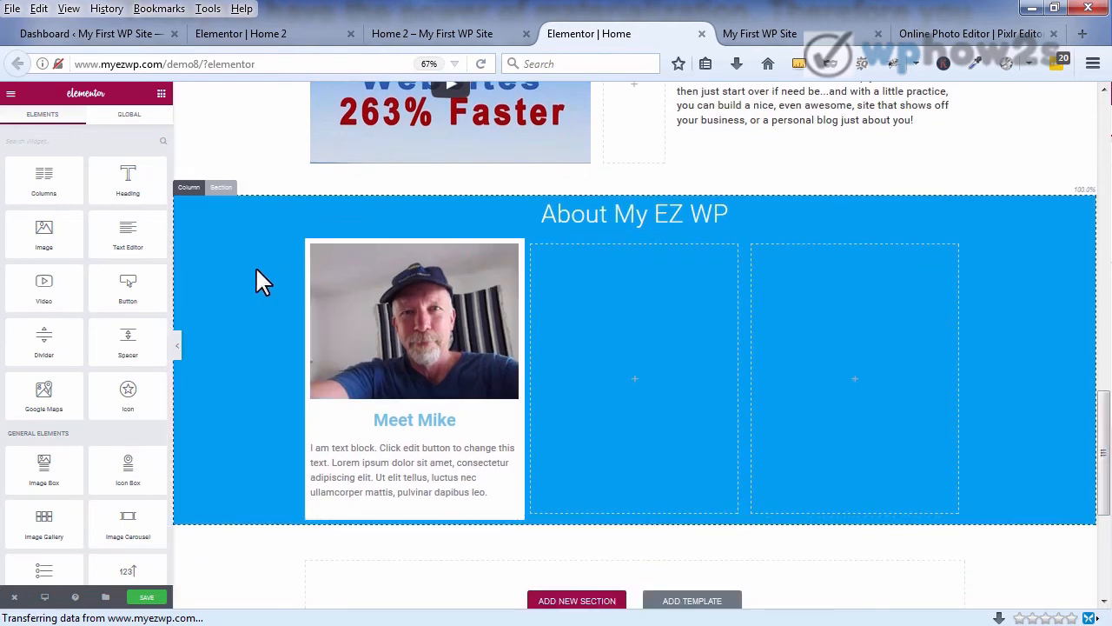
pyautogui.click(425, 451)
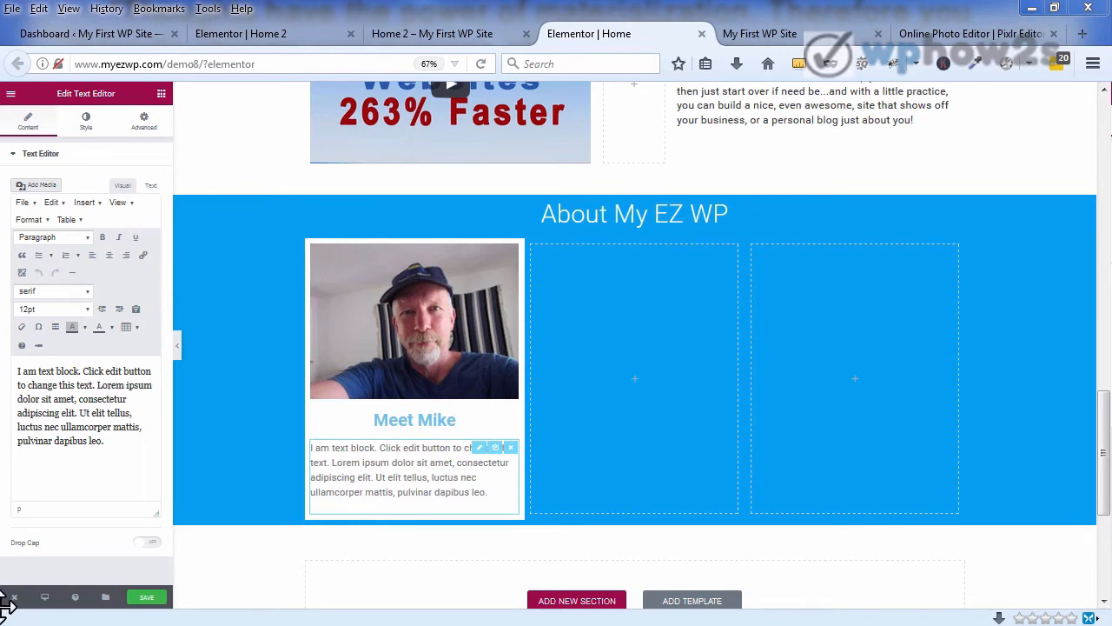
pyautogui.click(139, 597)
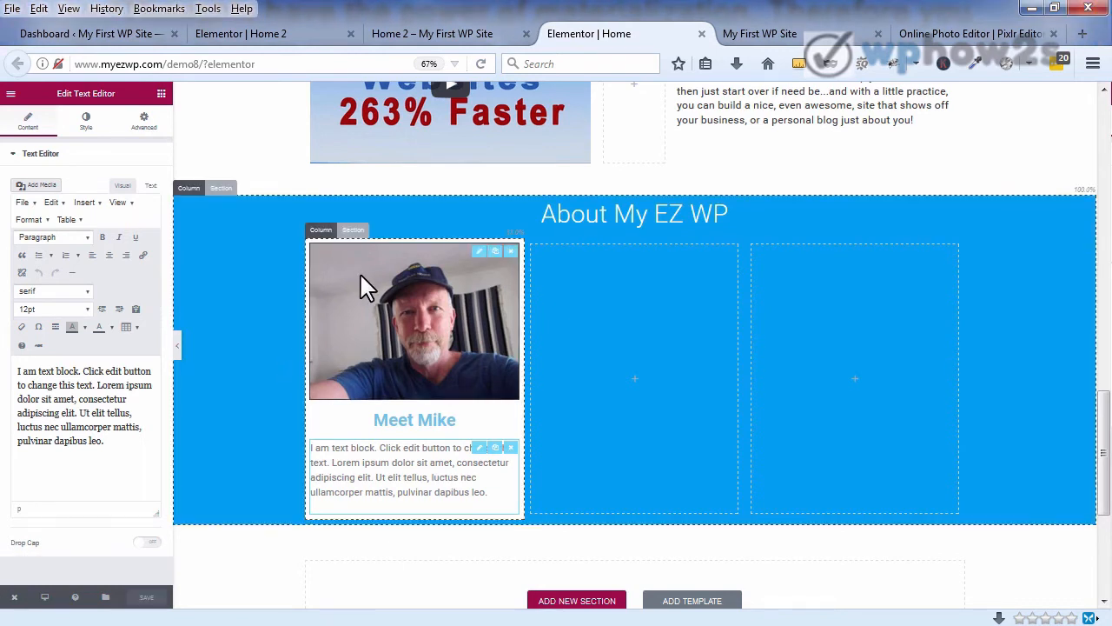
pyautogui.click(452, 37)
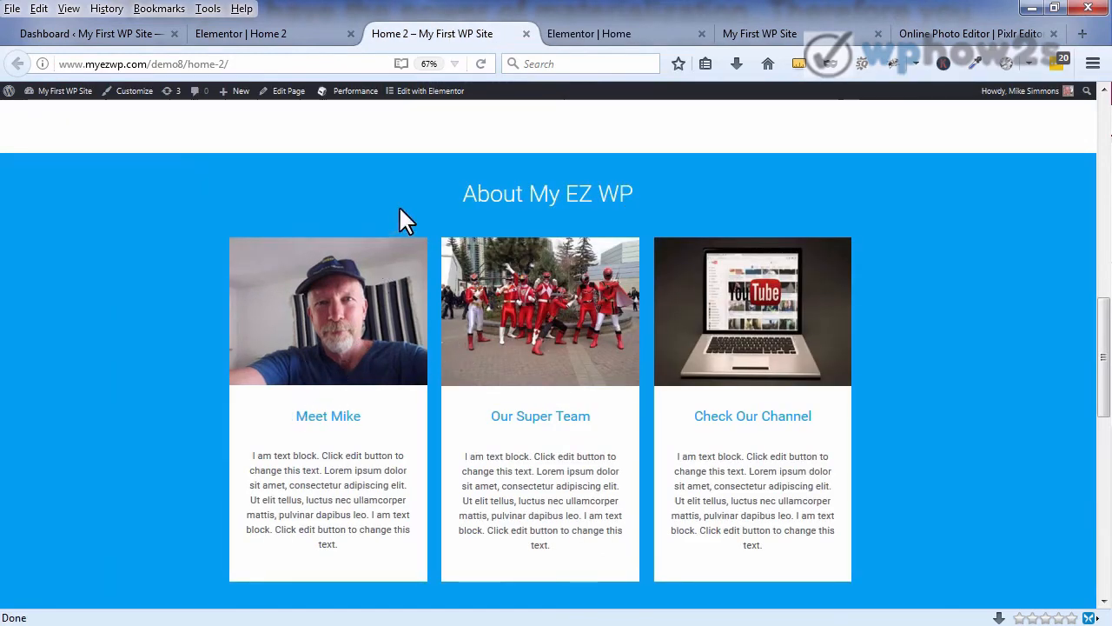
pyautogui.click(656, 37)
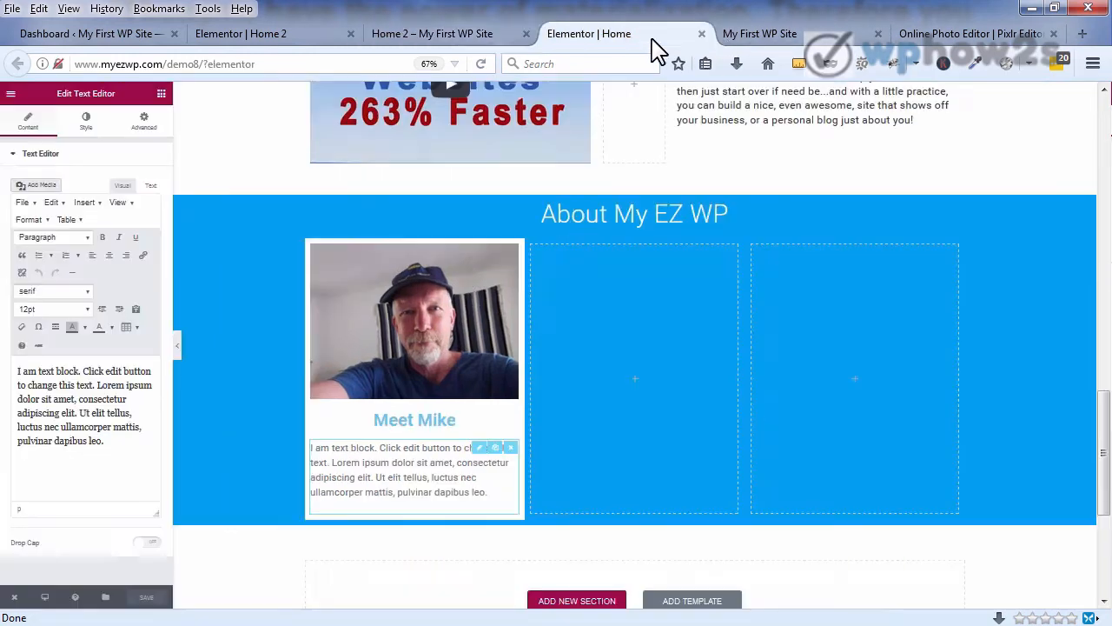
# Step: Set the first column's padding to 0 on all sides and unlink the padding values
pyautogui.click(320, 229)
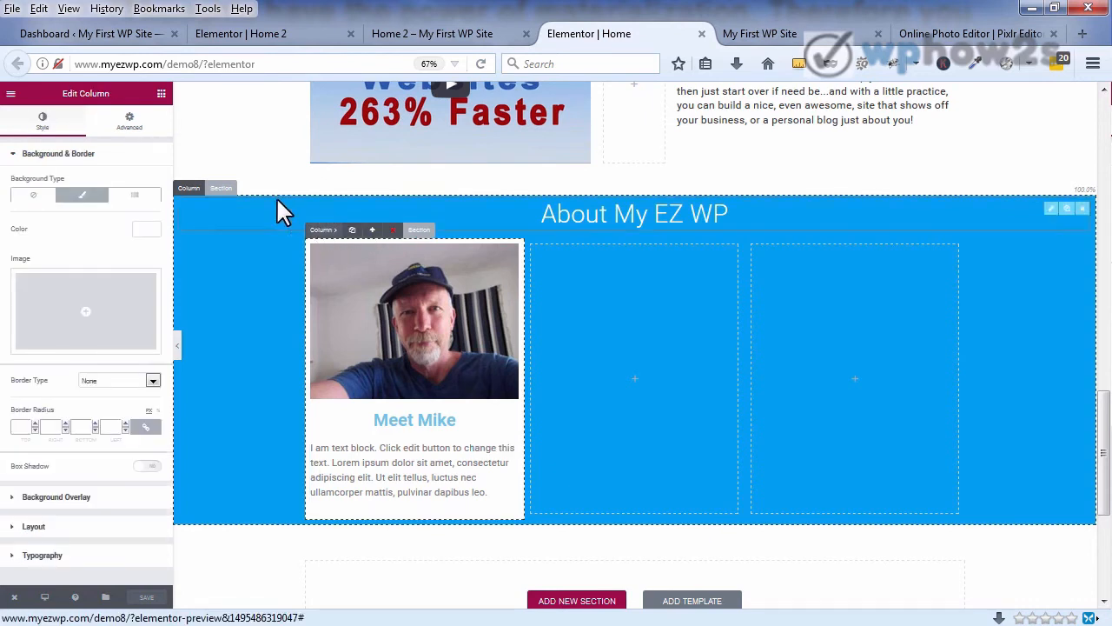
pyautogui.click(129, 121)
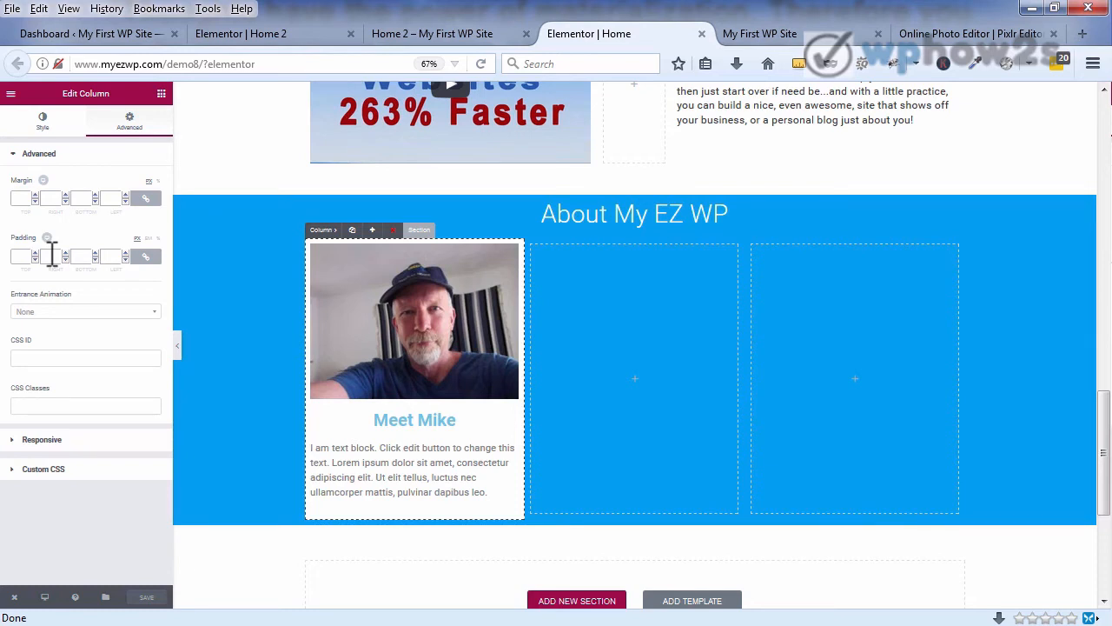
pyautogui.click(95, 253)
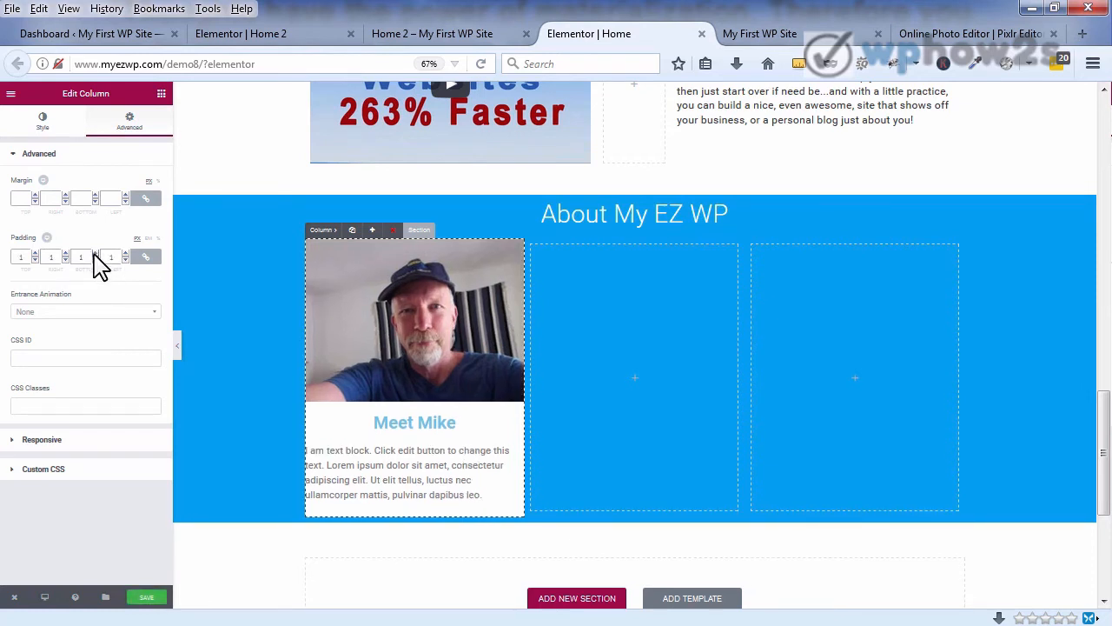
pyautogui.click(94, 260)
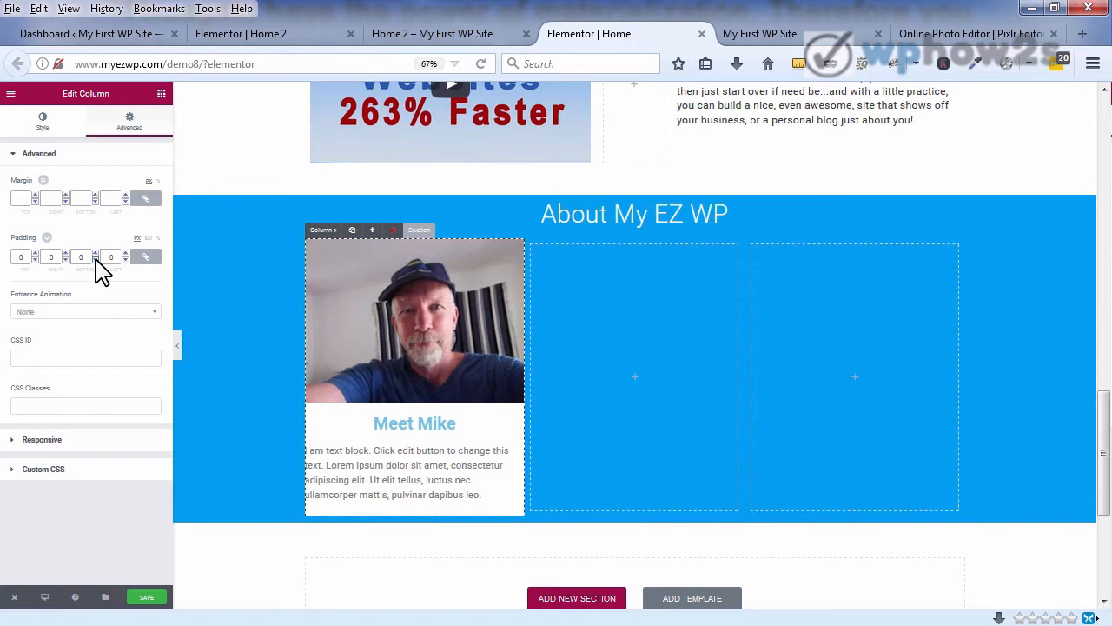
pyautogui.click(146, 259)
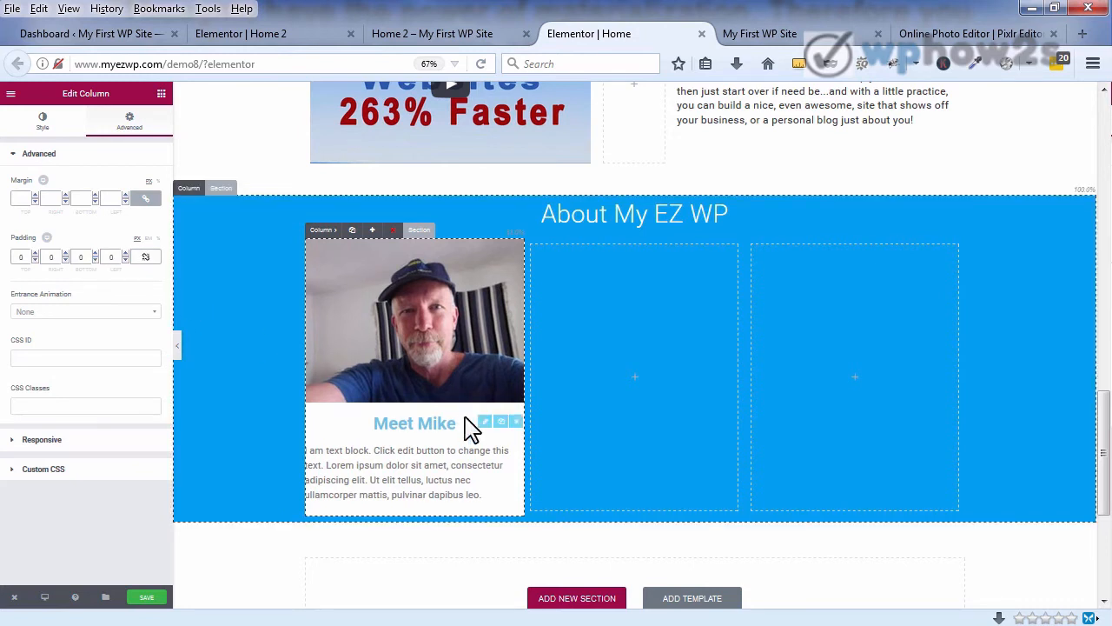
# Step: Set the padding of the first column's text block to 25 px on all sides and save the page
pyautogui.click(406, 474)
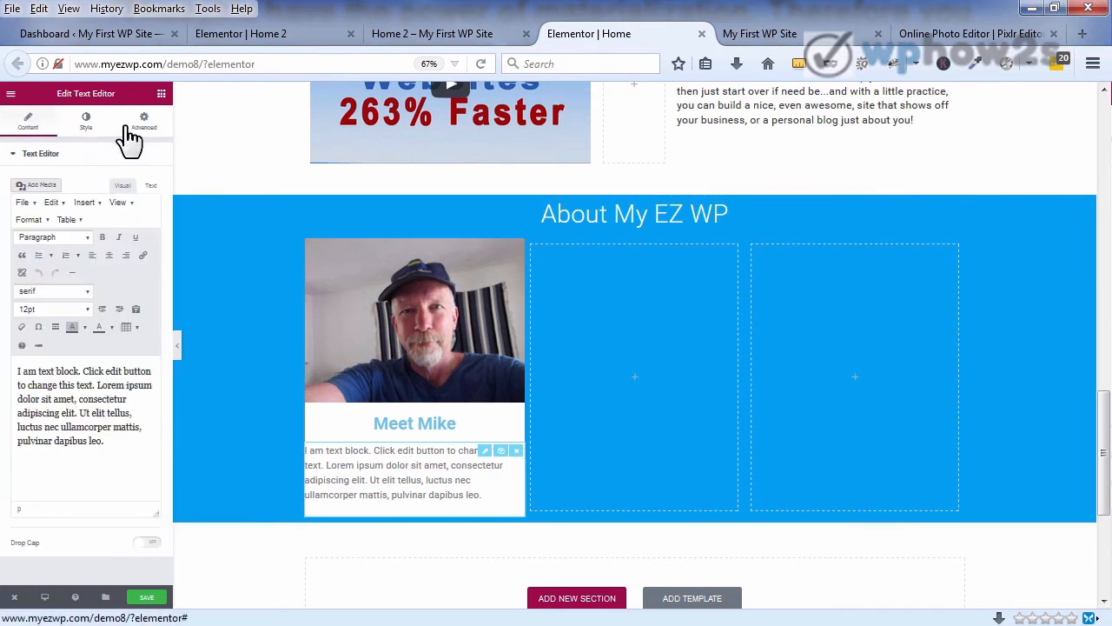
pyautogui.click(143, 135)
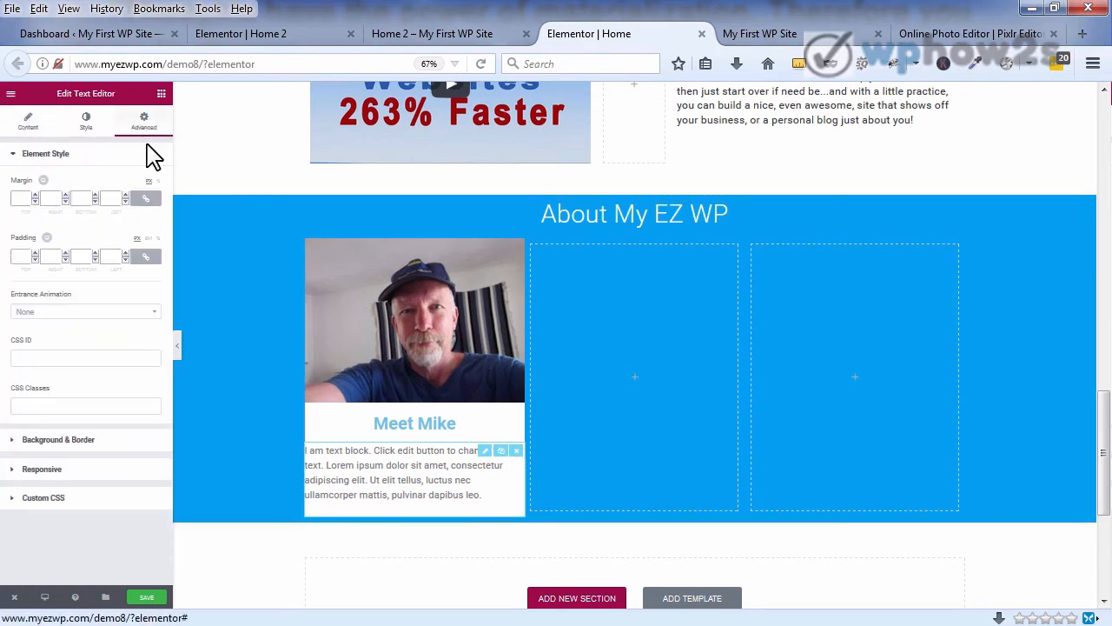
pyautogui.click(125, 252)
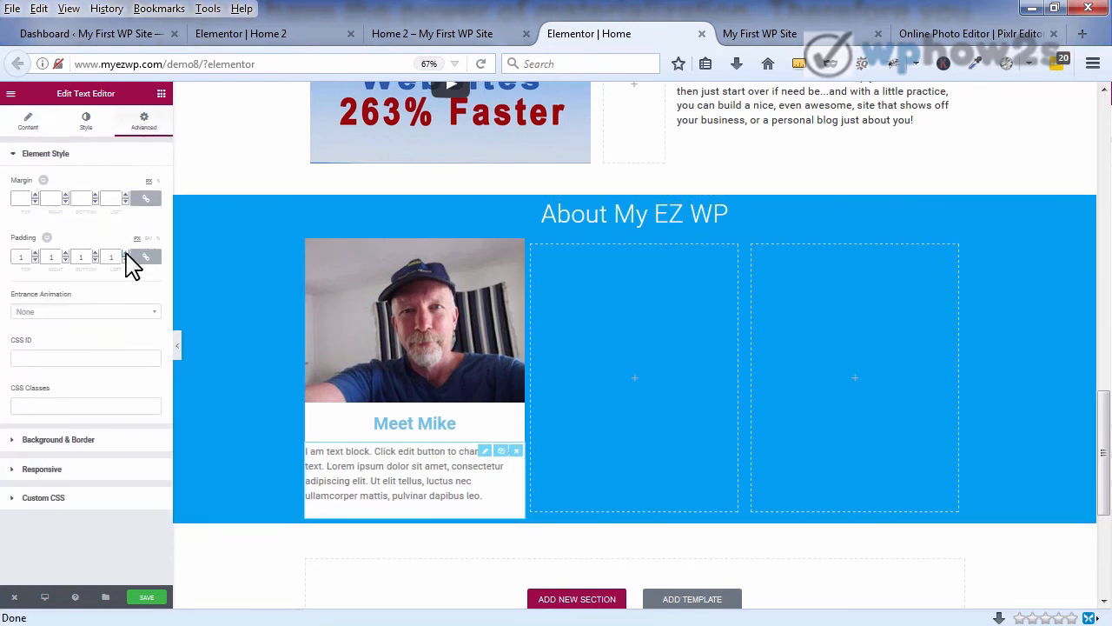
pyautogui.click(126, 253)
pyautogui.click(126, 253)
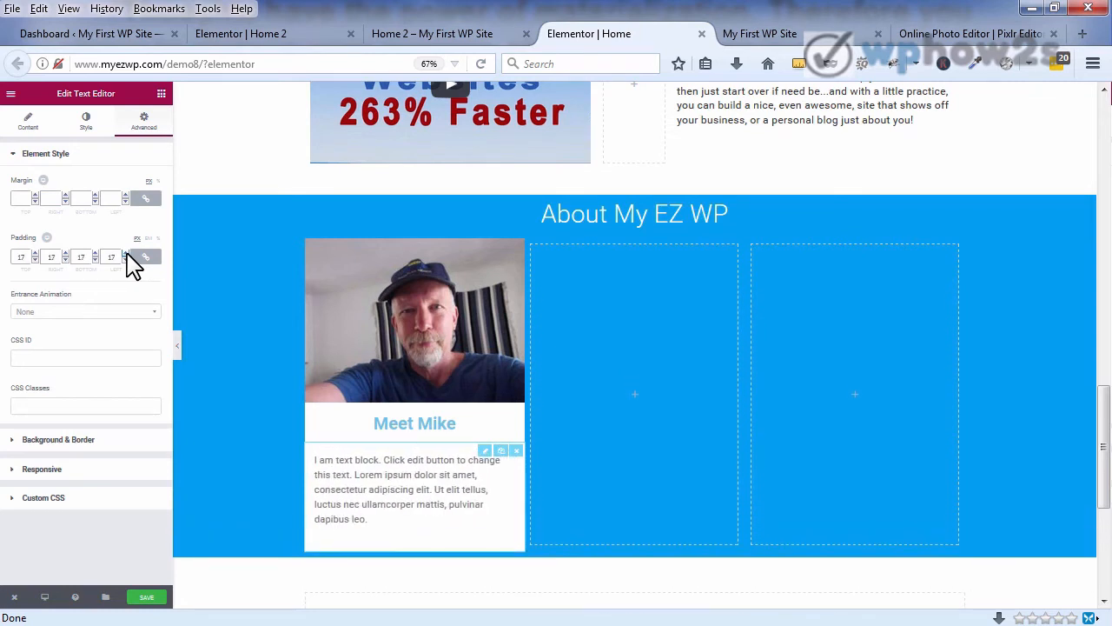
pyautogui.click(126, 252)
pyautogui.click(126, 253)
pyautogui.click(126, 252)
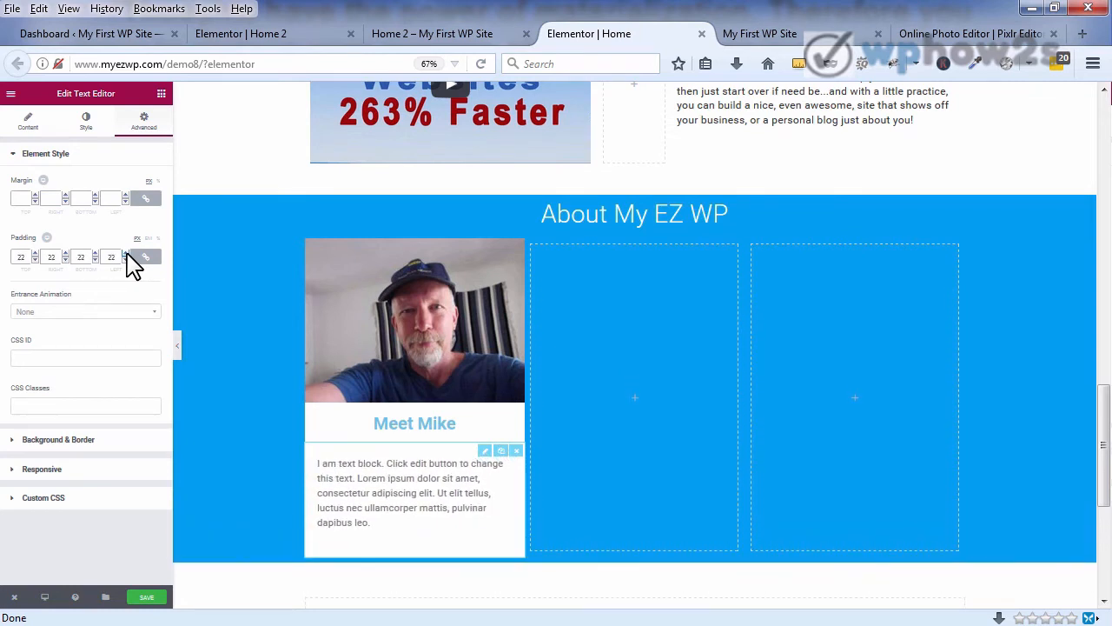
pyautogui.click(126, 253)
pyautogui.click(125, 260)
pyautogui.click(126, 259)
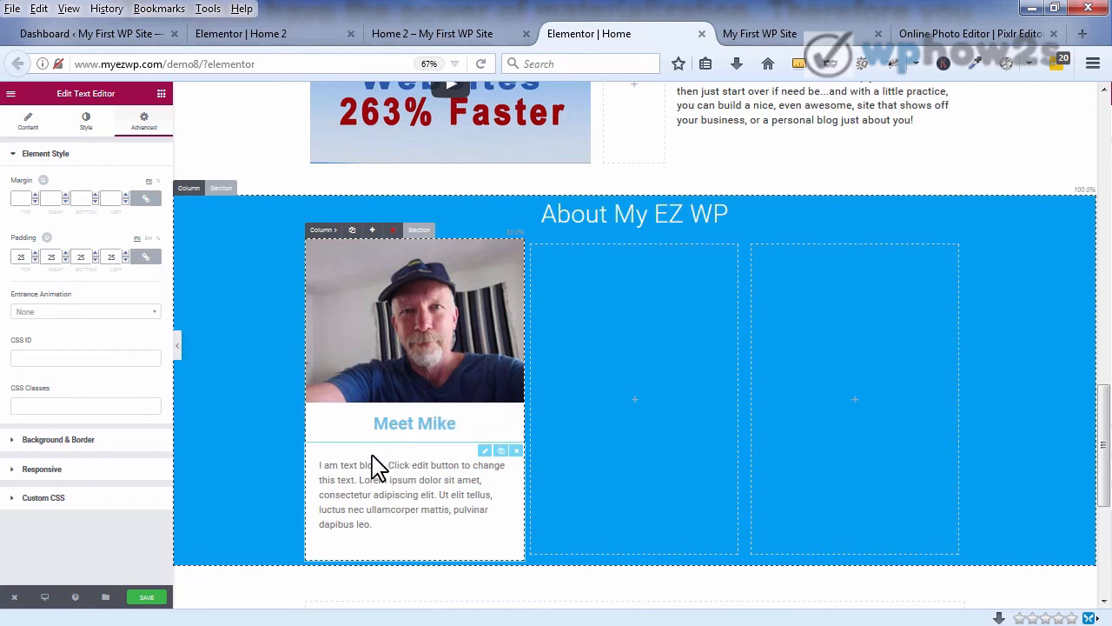
pyautogui.click(149, 599)
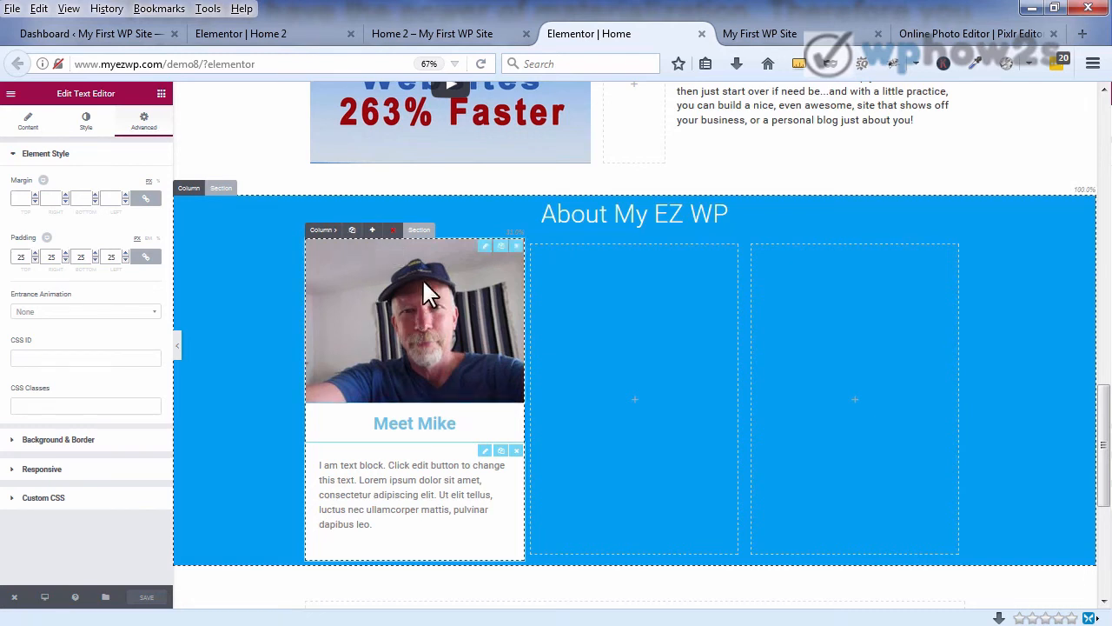
# Step: Duplicate the finished first column and delete the empty column directly after the copy
pyautogui.click(354, 239)
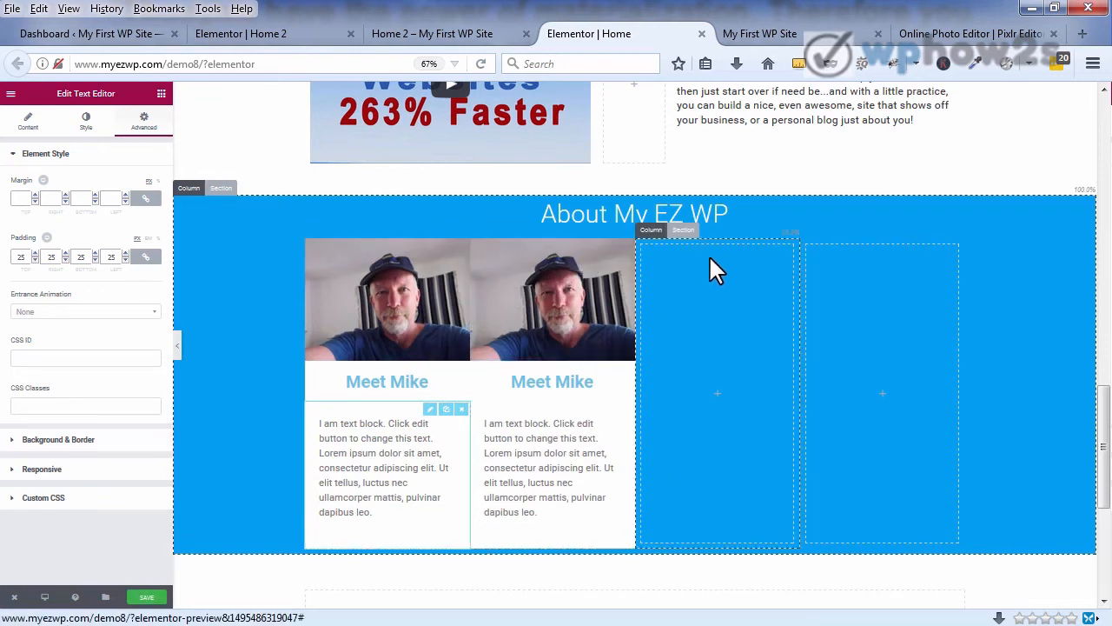
pyautogui.click(647, 228)
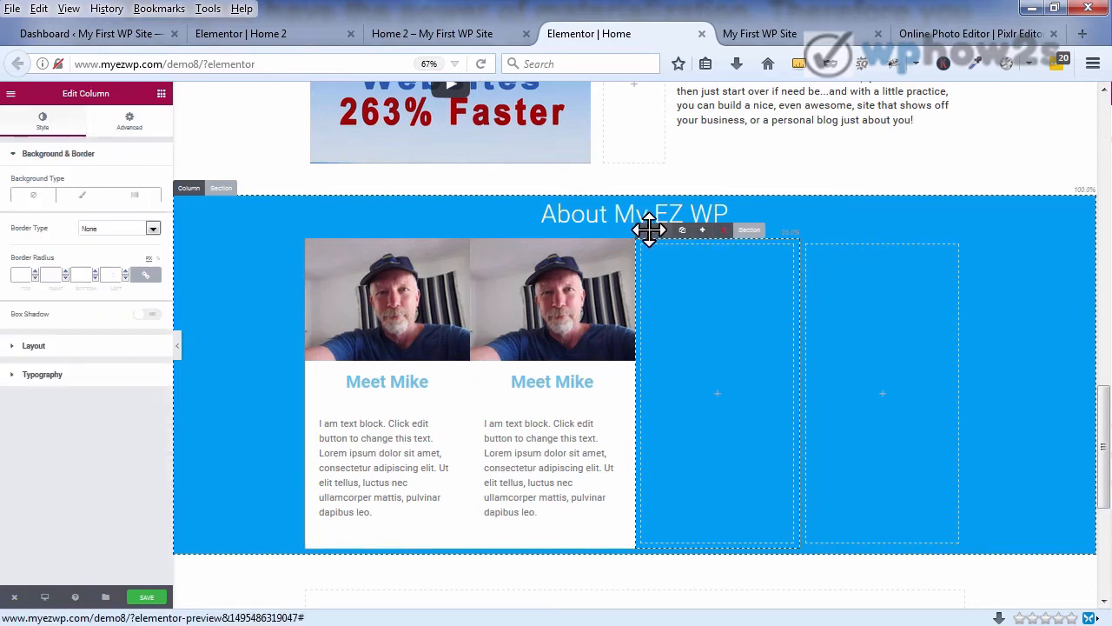
pyautogui.click(722, 230)
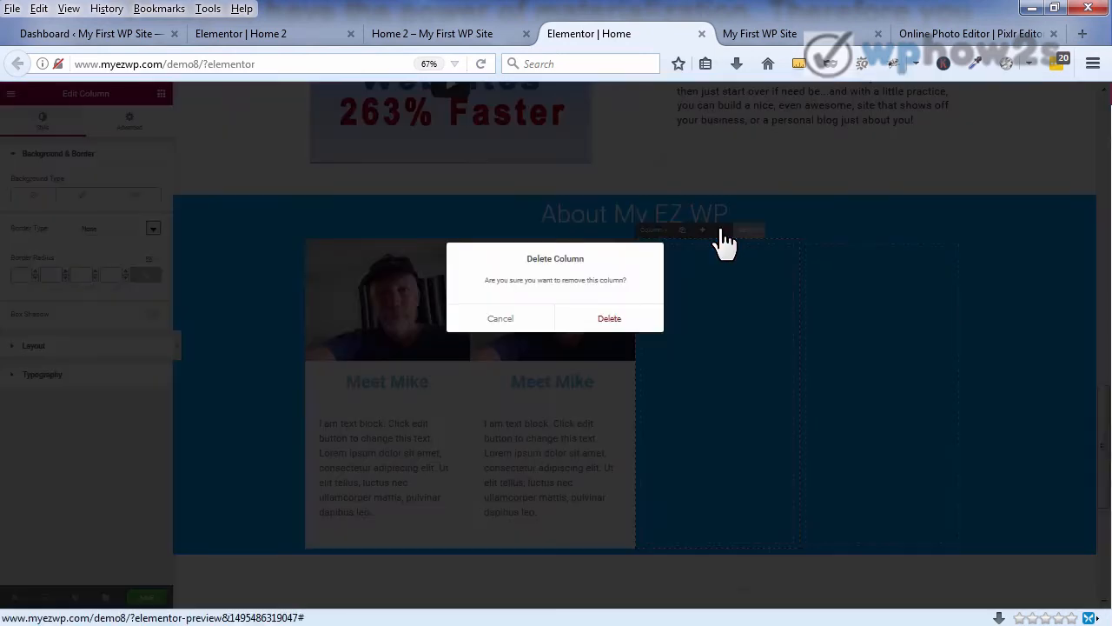
pyautogui.click(608, 318)
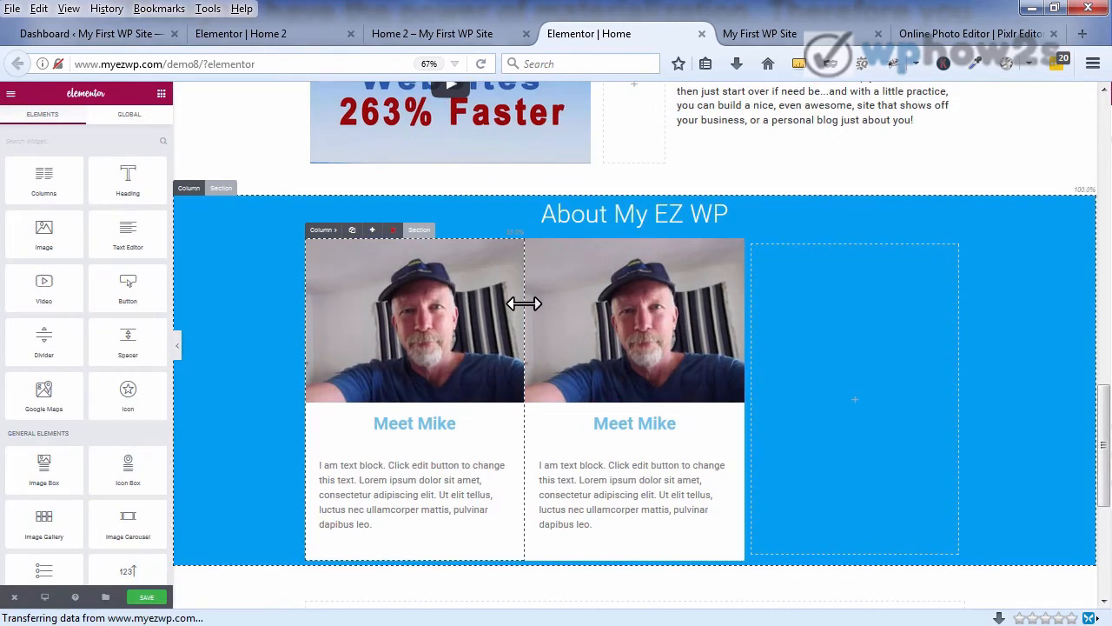
# Step: Replace the second column's photo with super-heroes-1419154_-400.jpg from the media library
pyautogui.click(664, 323)
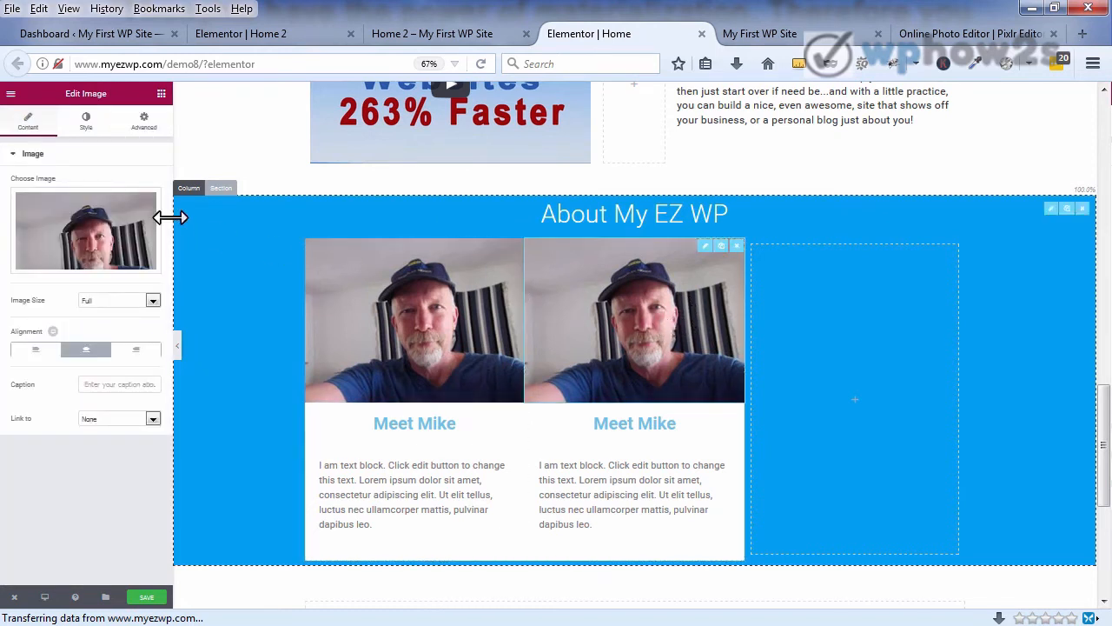
pyautogui.click(84, 233)
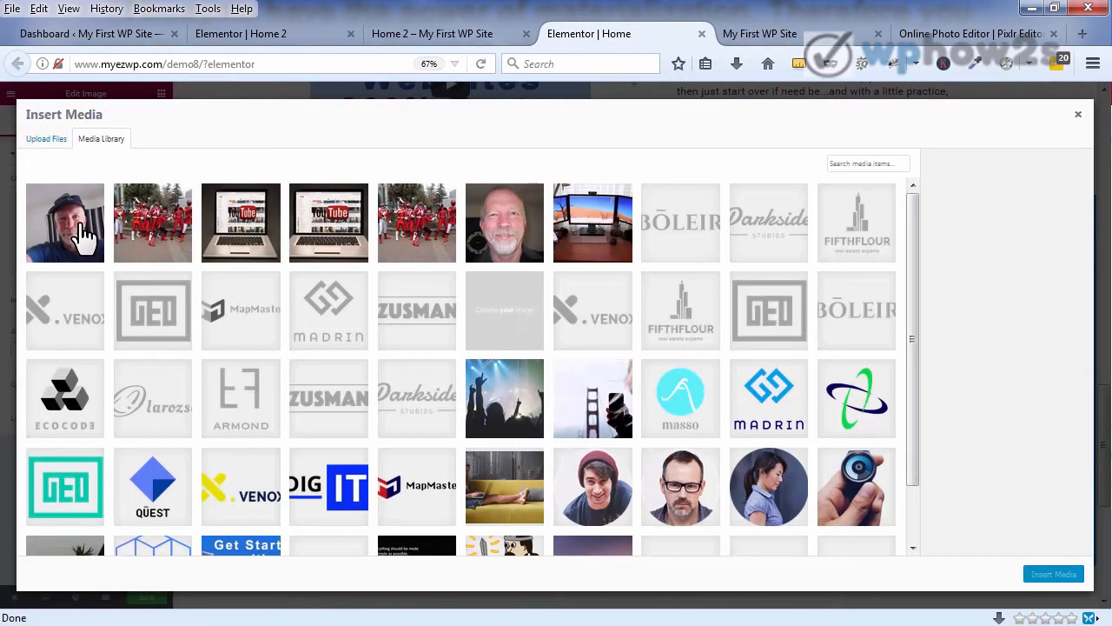
pyautogui.click(156, 233)
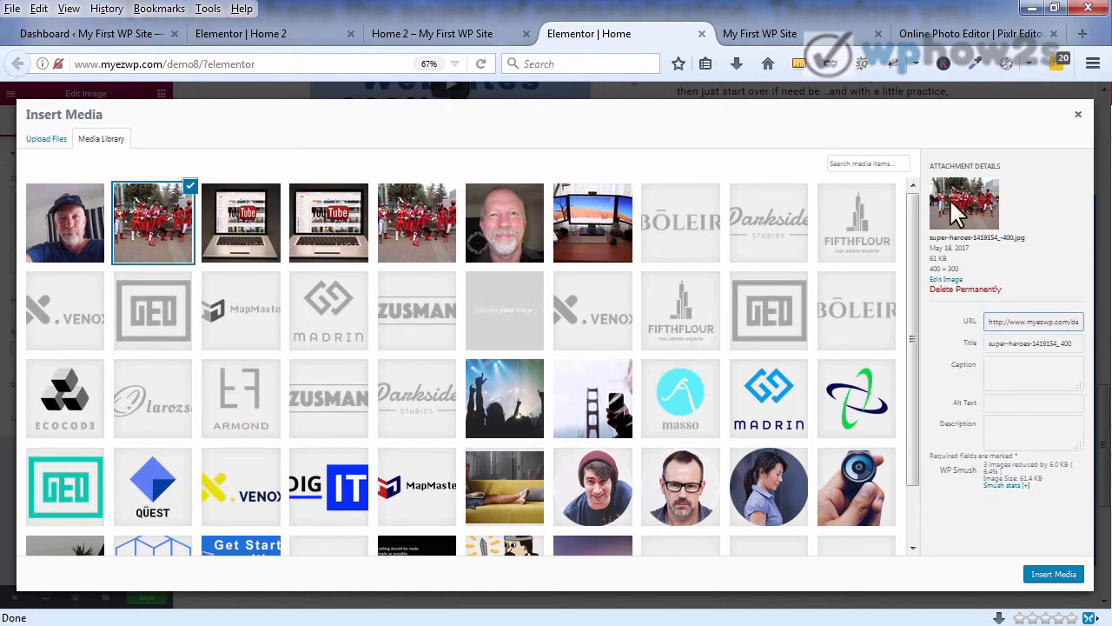
pyautogui.click(1053, 576)
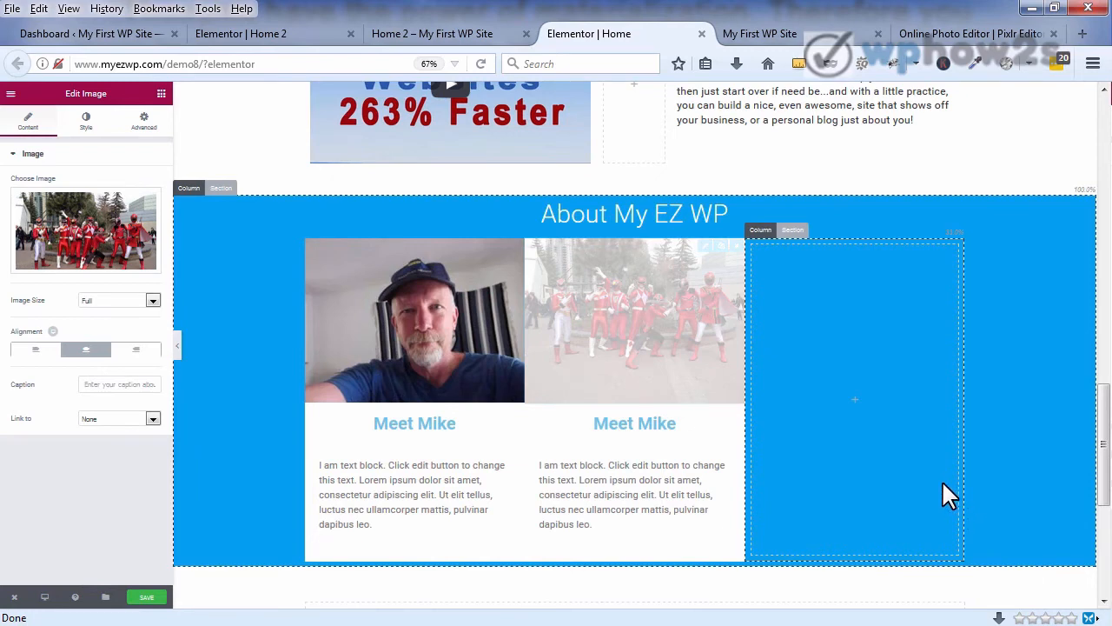
# Step: Change the second column's heading title to "Our Super Team"
pyautogui.click(635, 423)
pyautogui.moveTo(54, 197); pyautogui.dragTo(22, 196)
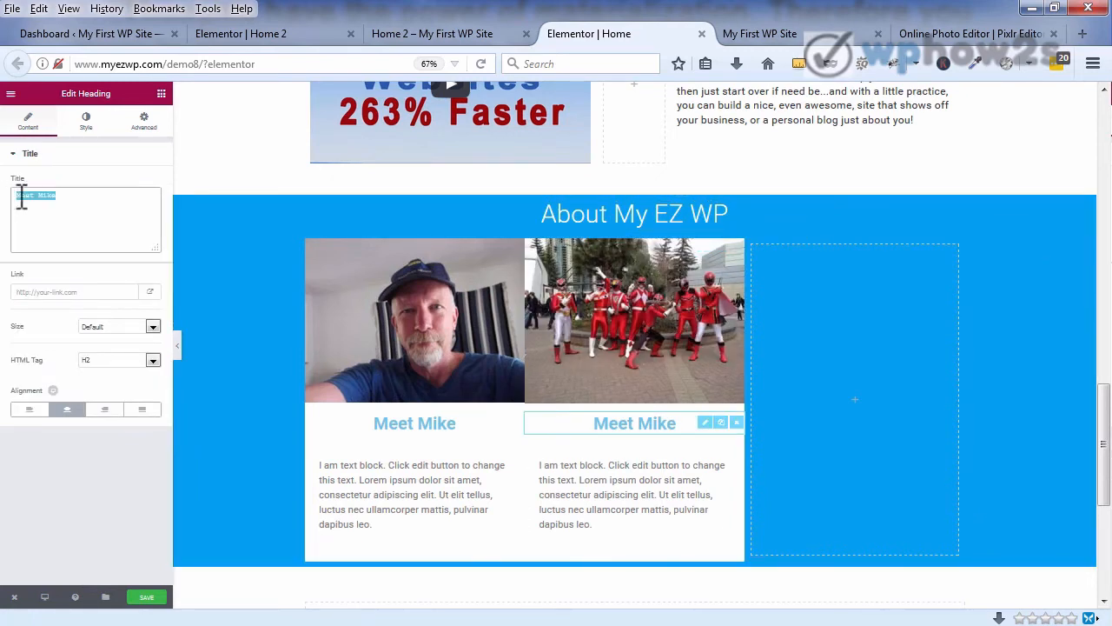
pyautogui.rightClick(23, 197)
pyautogui.click(55, 290)
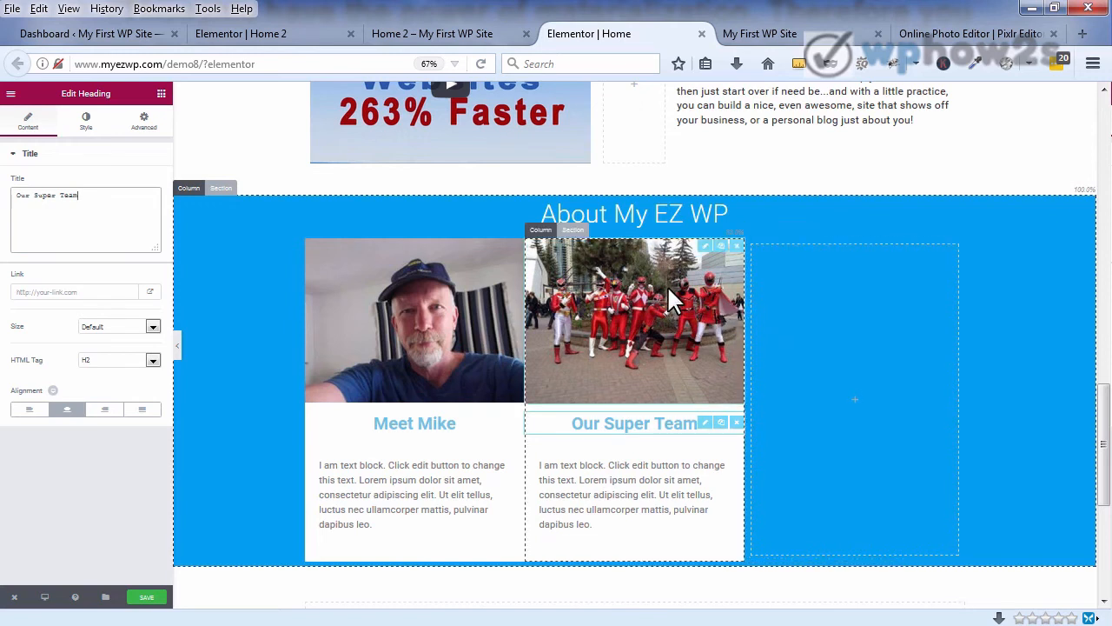
# Step: Duplicate the "Our Super Team" column and delete the remaining empty column at the row's end
pyautogui.click(538, 228)
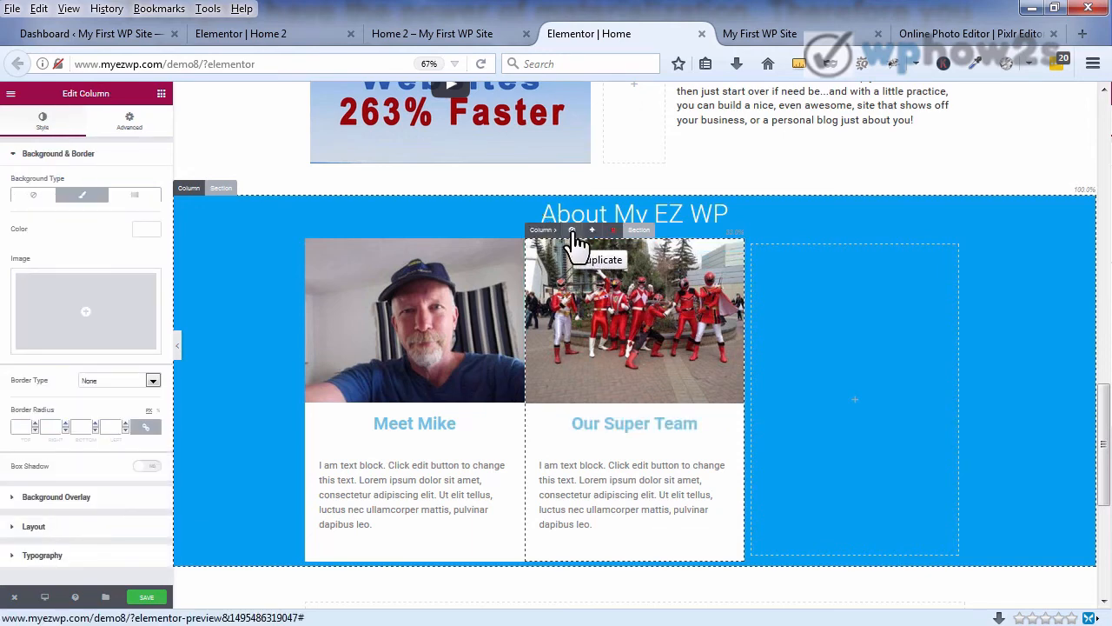
pyautogui.click(572, 230)
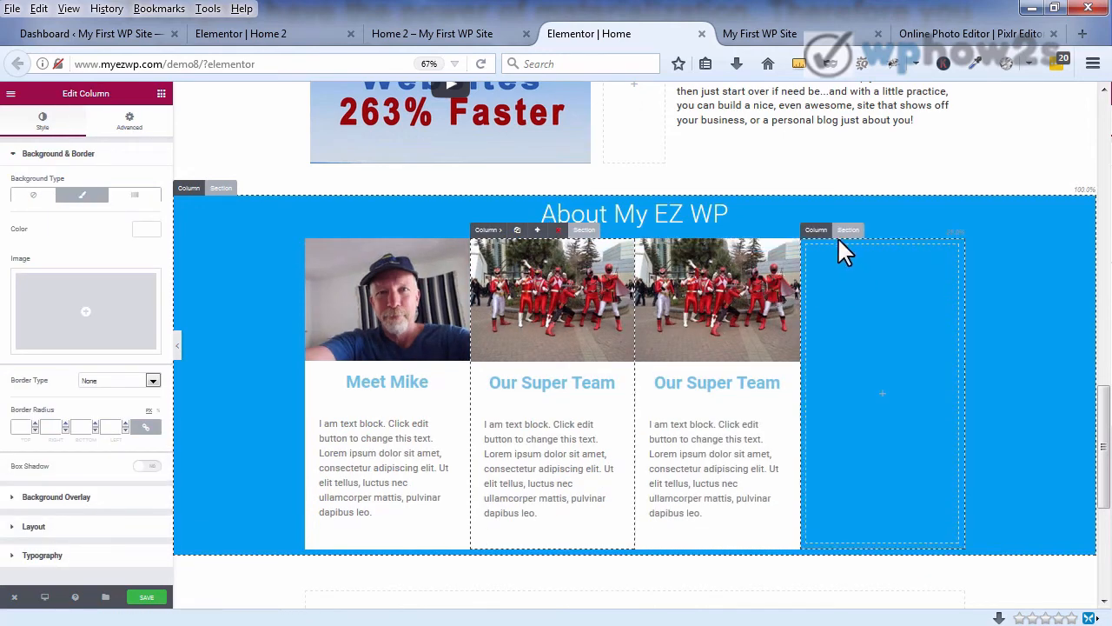
pyautogui.click(813, 230)
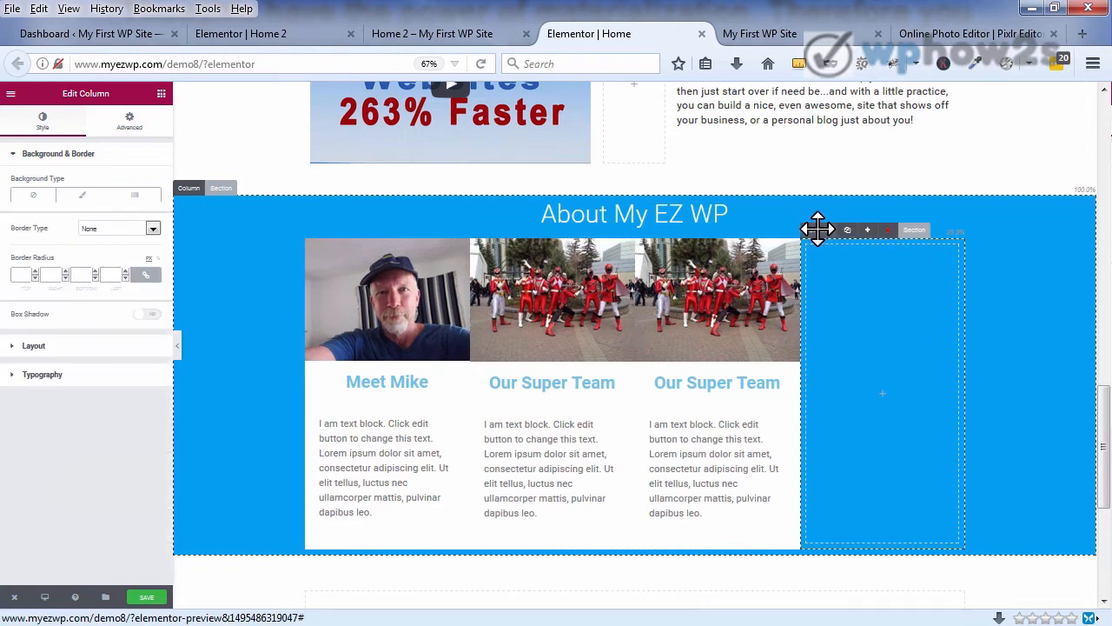
pyautogui.click(886, 231)
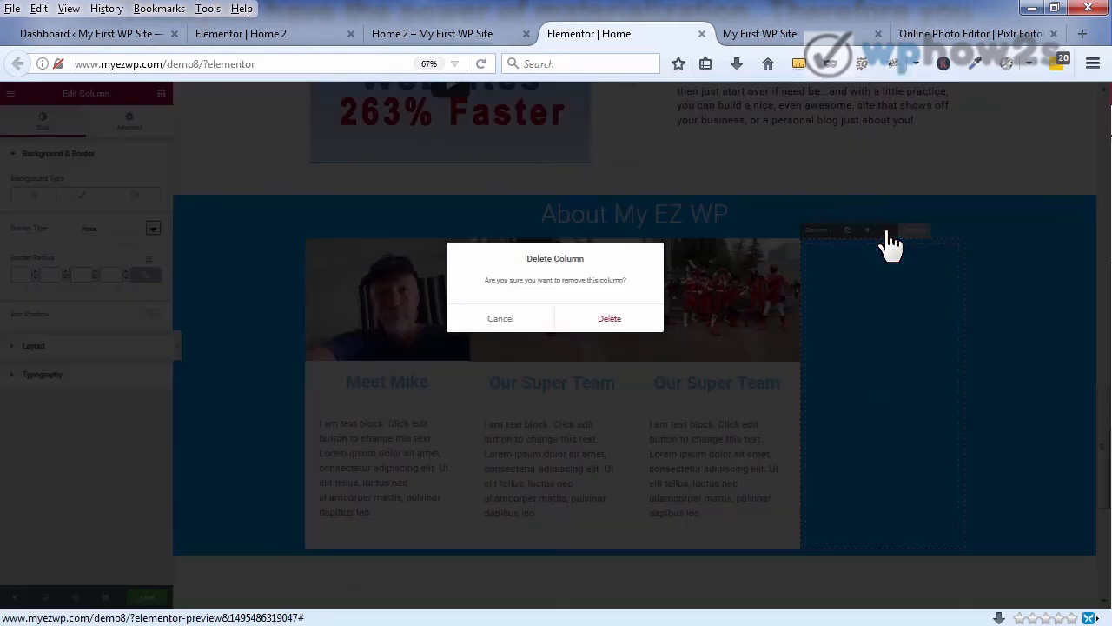
pyautogui.click(612, 319)
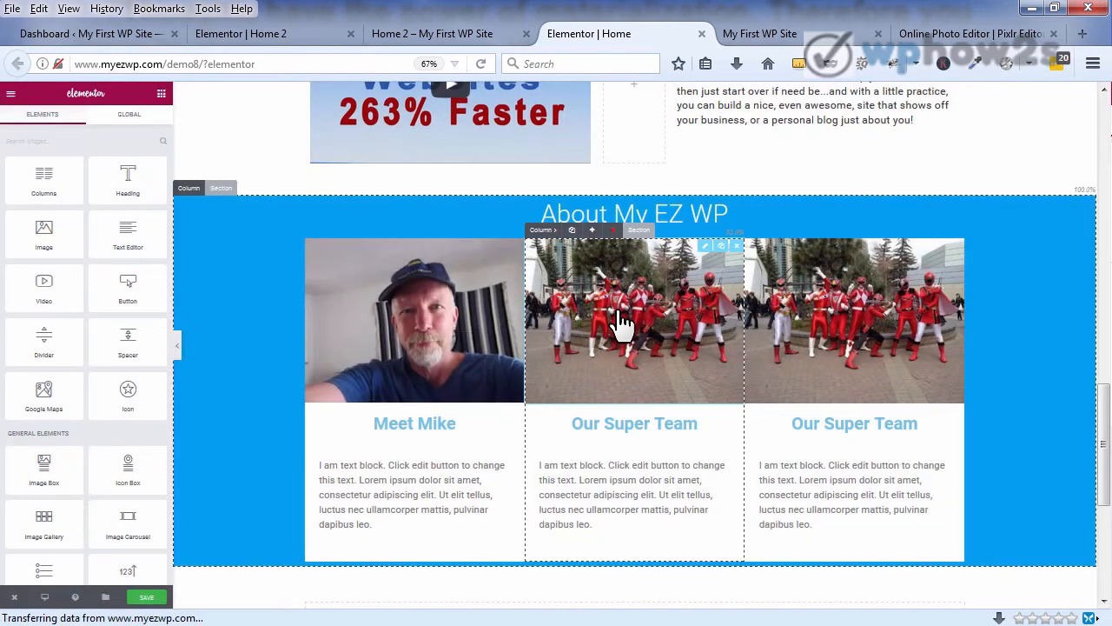
# Step: Replace the third column's image with youtube-1158693_-400.jpg from the media library
pyautogui.click(825, 298)
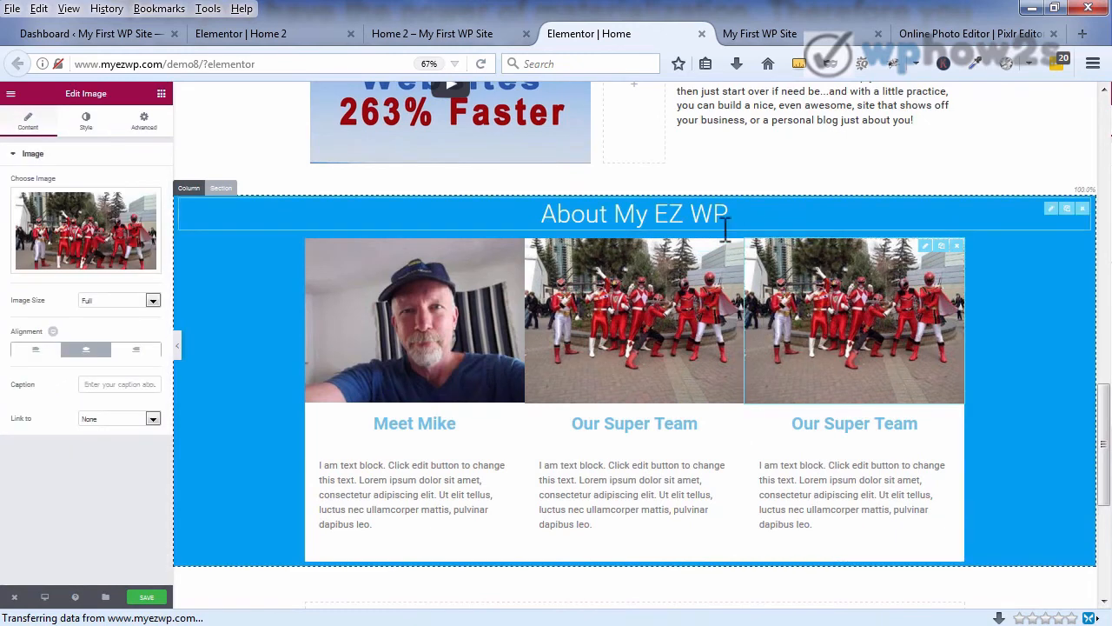
pyautogui.click(50, 236)
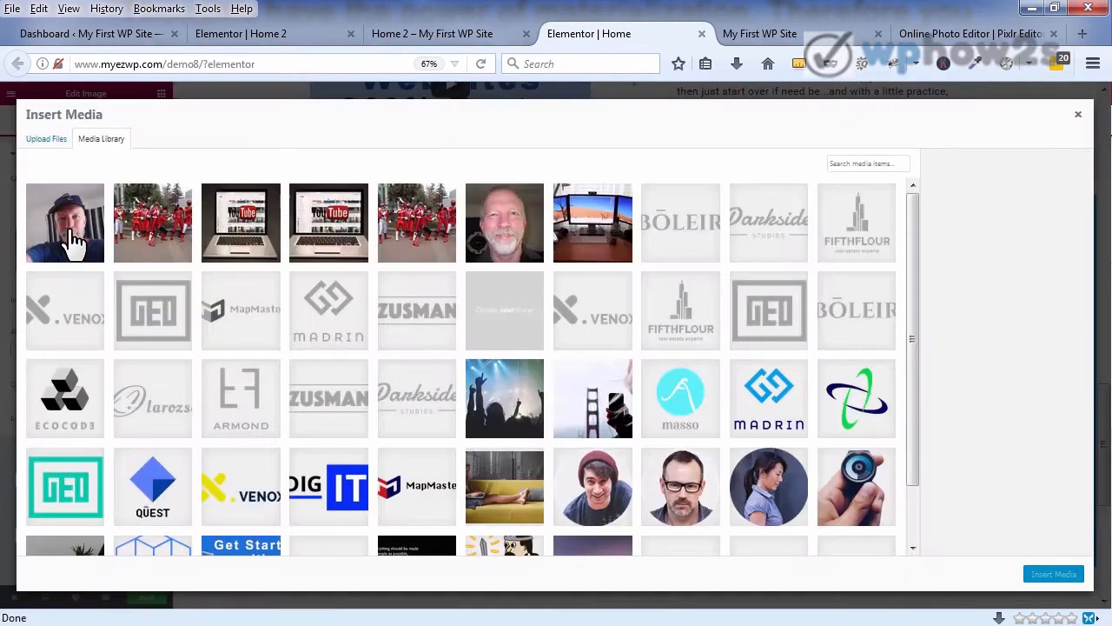
pyautogui.click(259, 233)
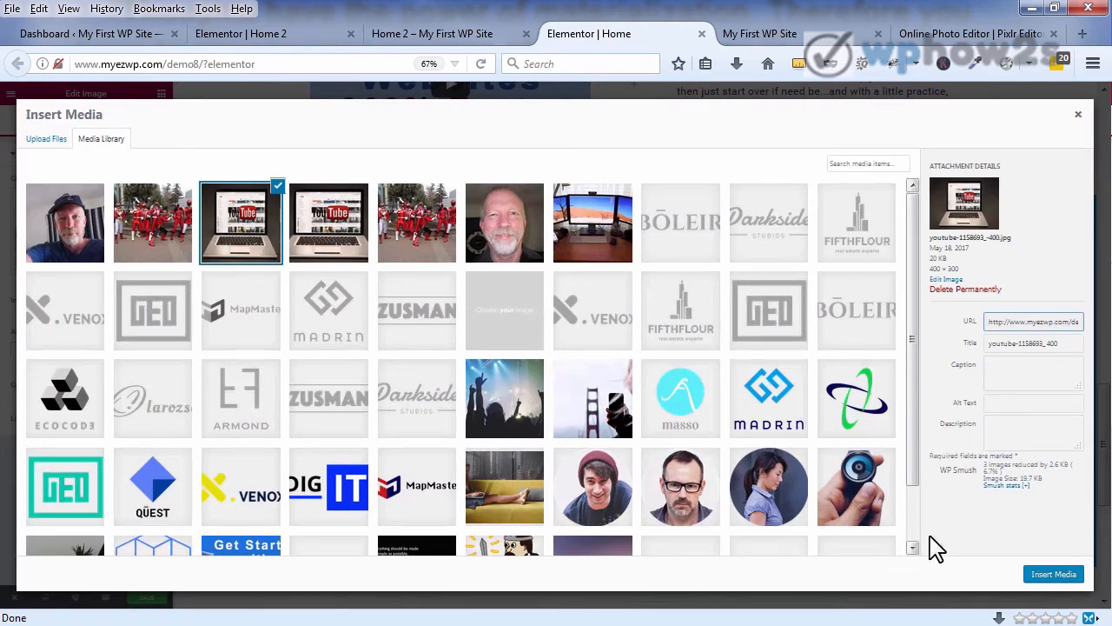
pyautogui.click(1053, 575)
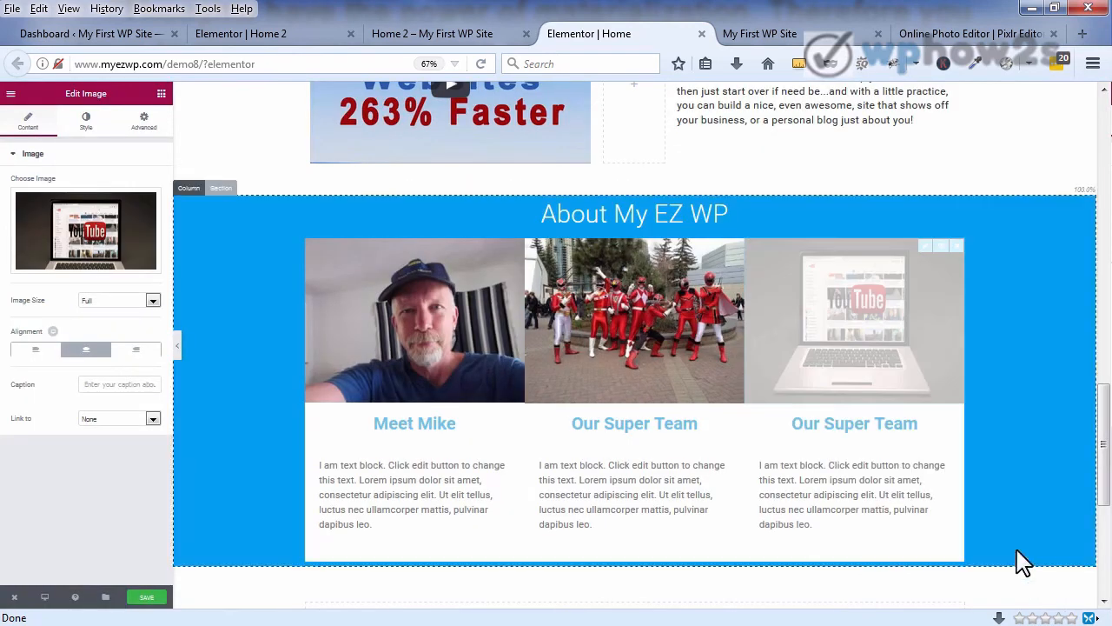
# Step: Change the third column's heading title to "Check Our Channel" and save the page
pyautogui.click(872, 424)
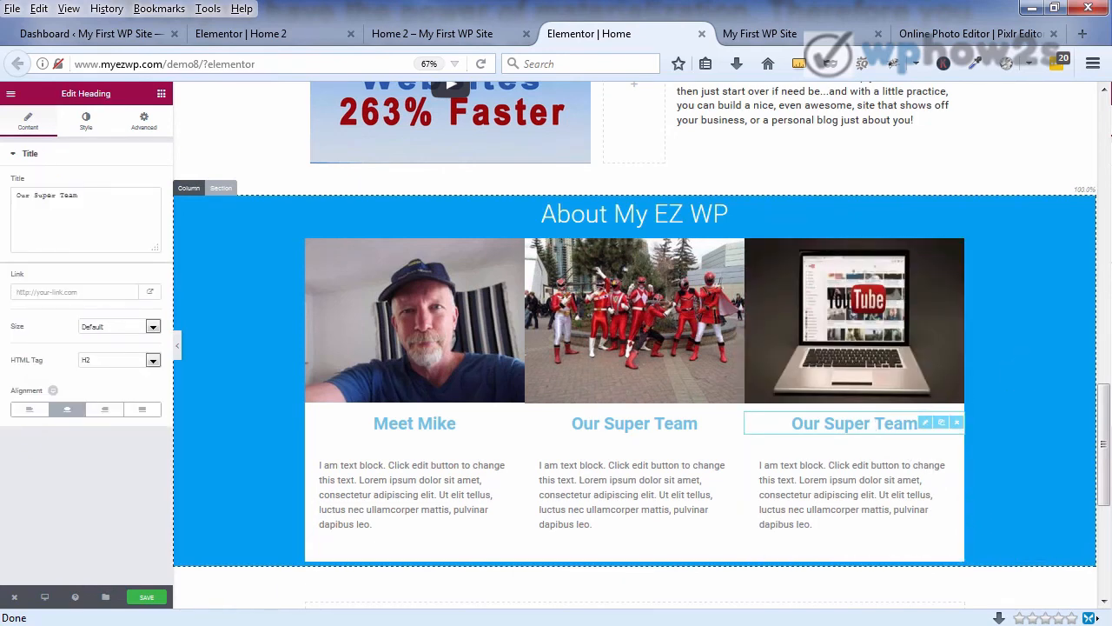
pyautogui.moveTo(82, 195); pyautogui.dragTo(26, 241)
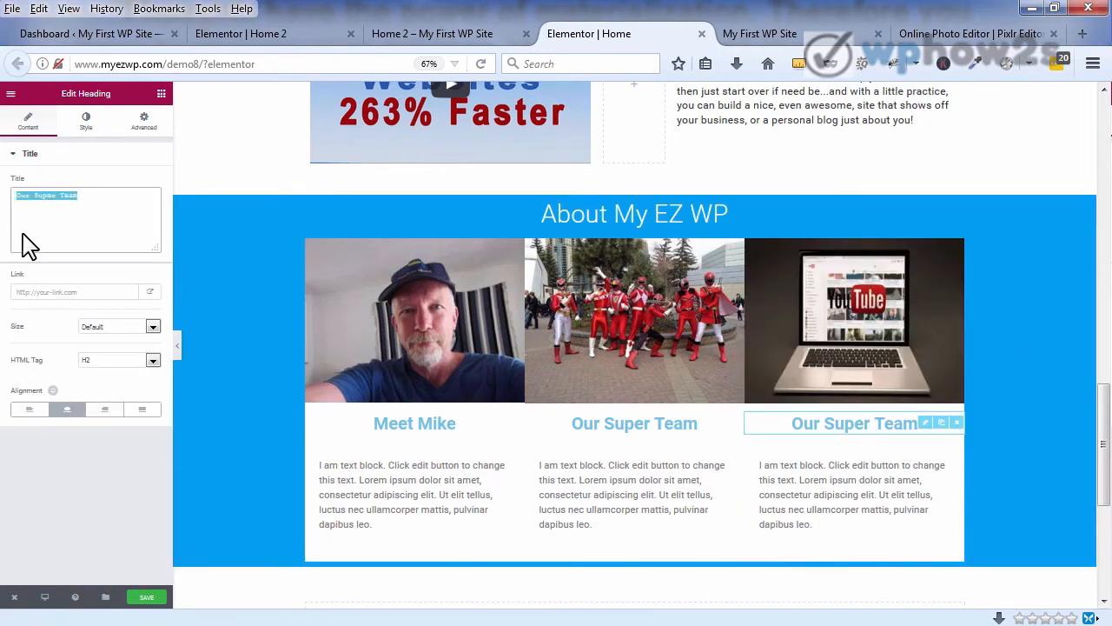
pyautogui.rightClick(21, 198)
pyautogui.click(49, 275)
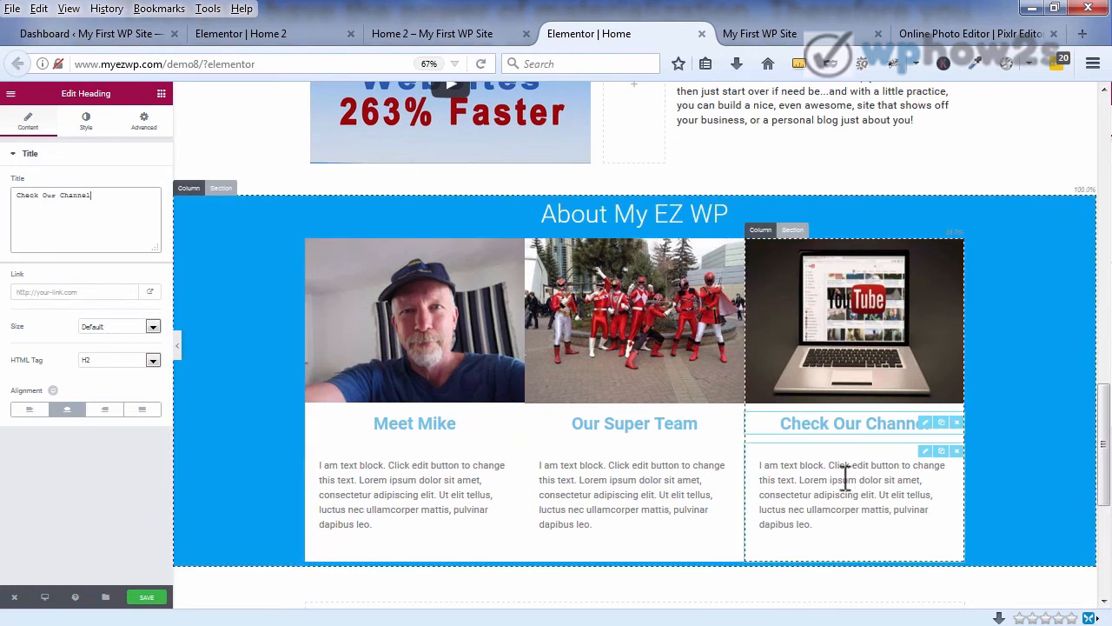
pyautogui.click(148, 598)
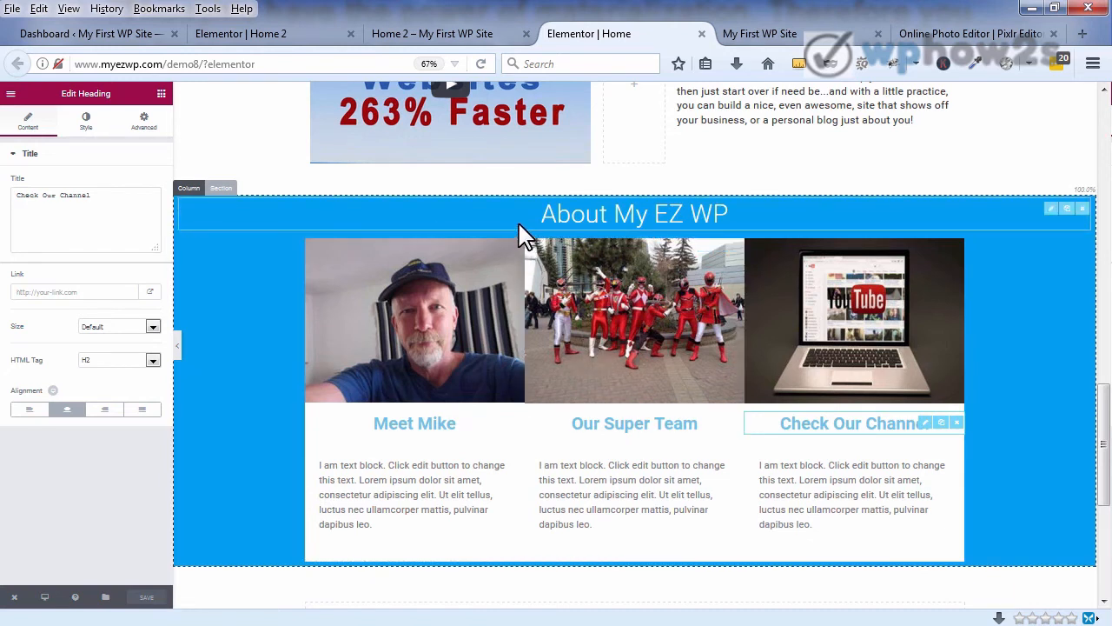
# Step: Unlink the margins of the "About My EZ WP" heading and set its top and bottom margins to 40 px
pyautogui.click(591, 216)
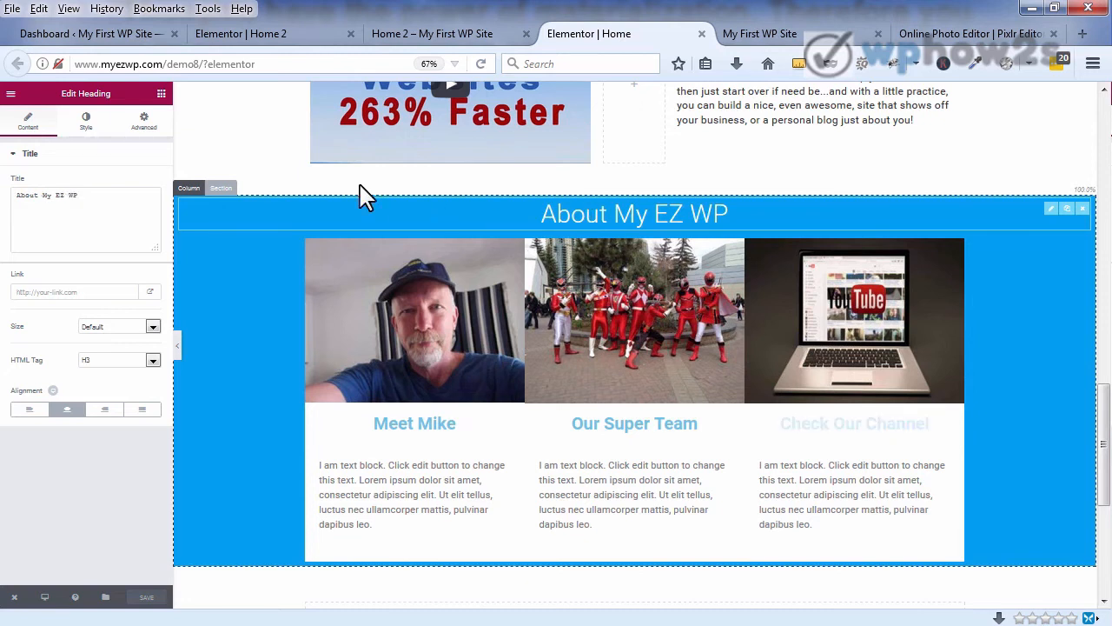
pyautogui.click(143, 122)
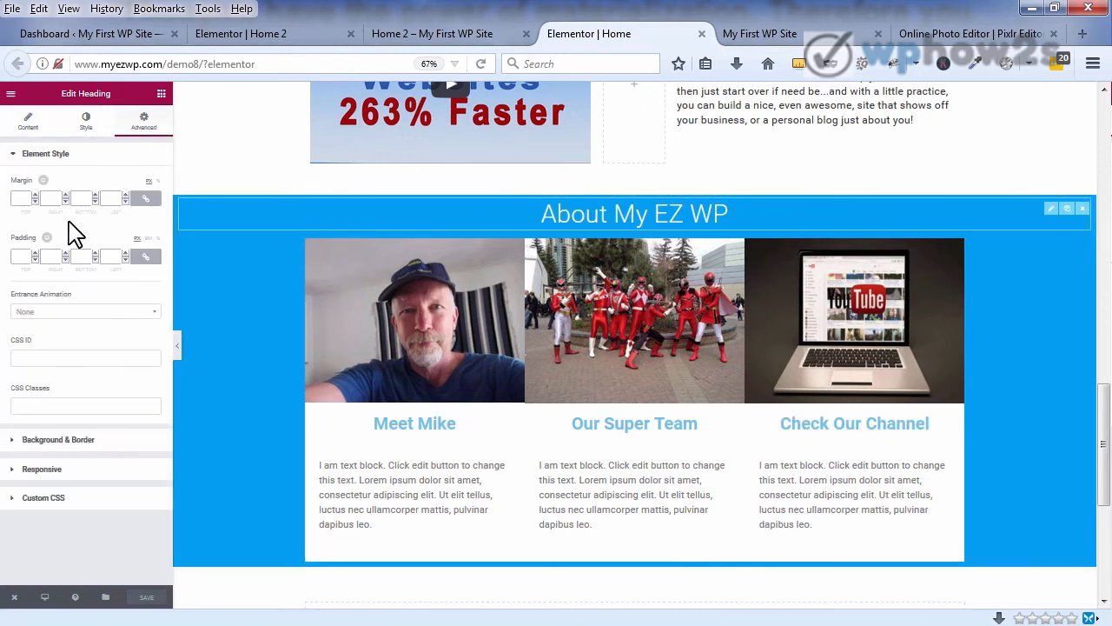
pyautogui.click(146, 200)
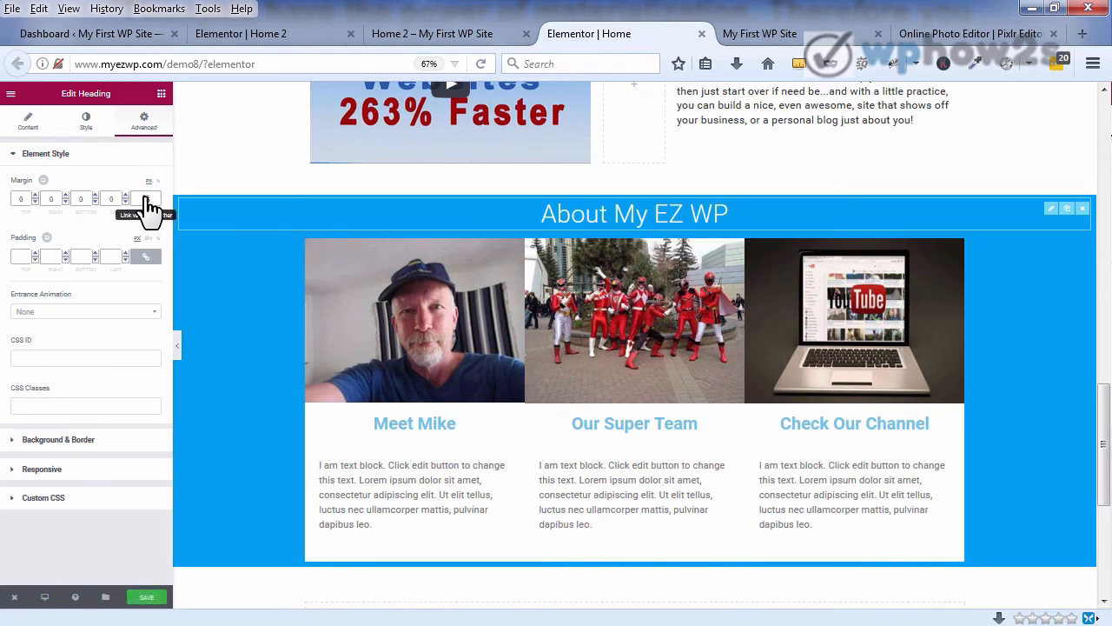
pyautogui.click(35, 194)
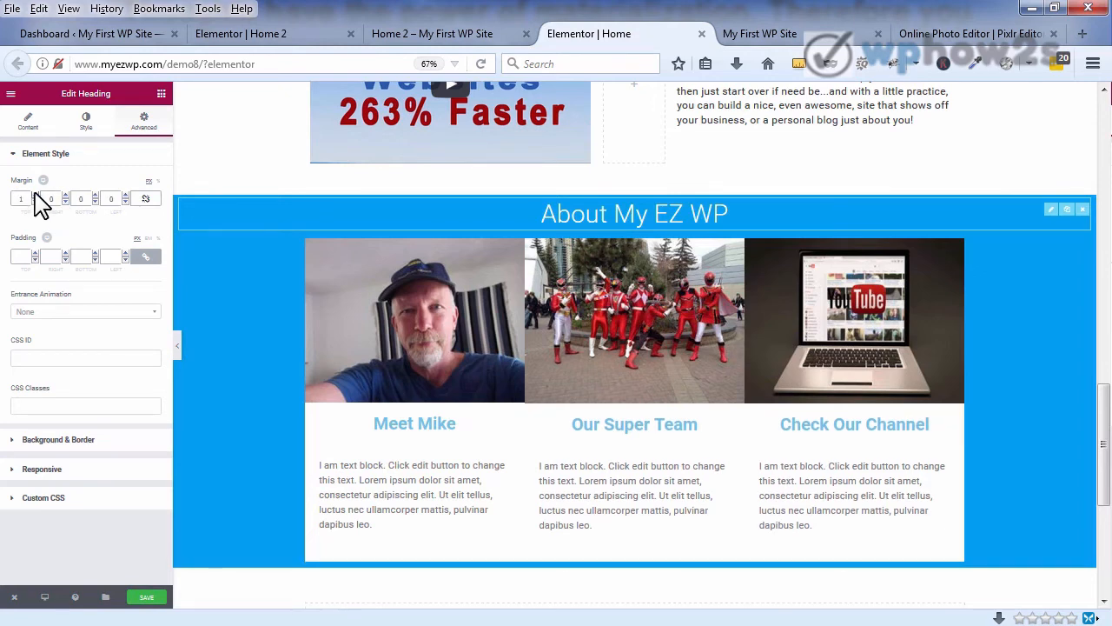
pyautogui.moveTo(35, 195); pyautogui.dragTo(97, 195)
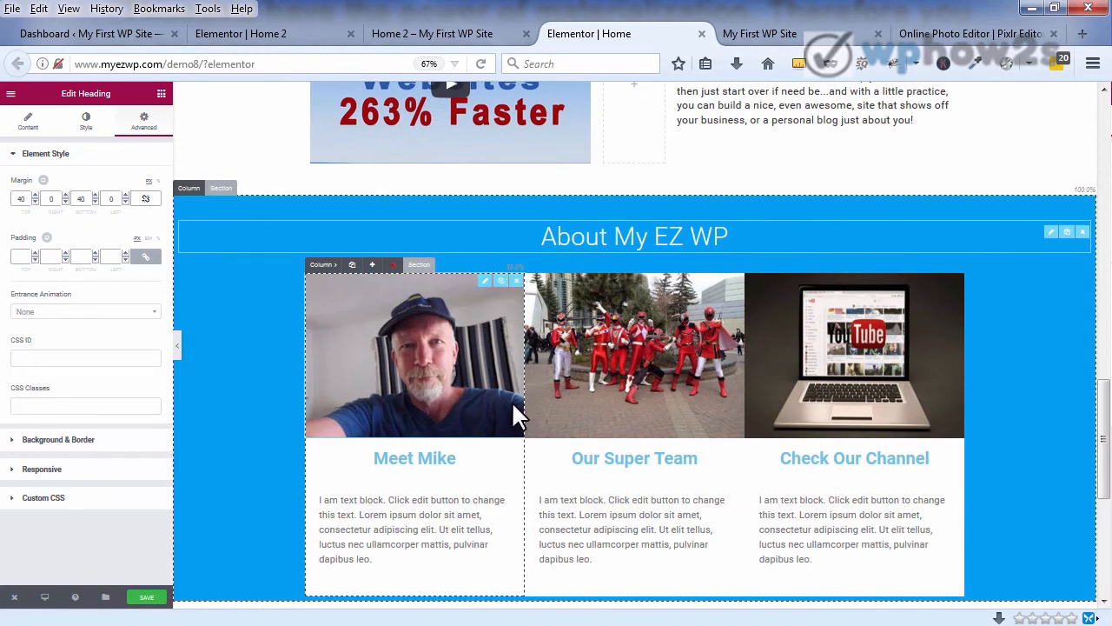
# Step: Open the advanced settings of the first column in the three-column row
pyautogui.click(320, 262)
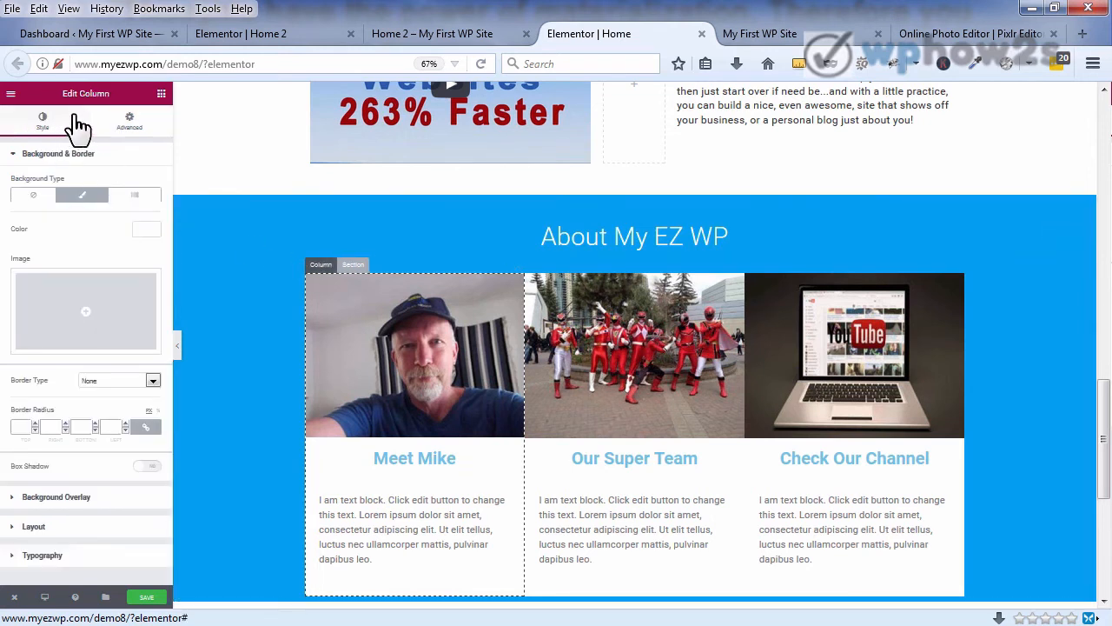
pyautogui.click(135, 126)
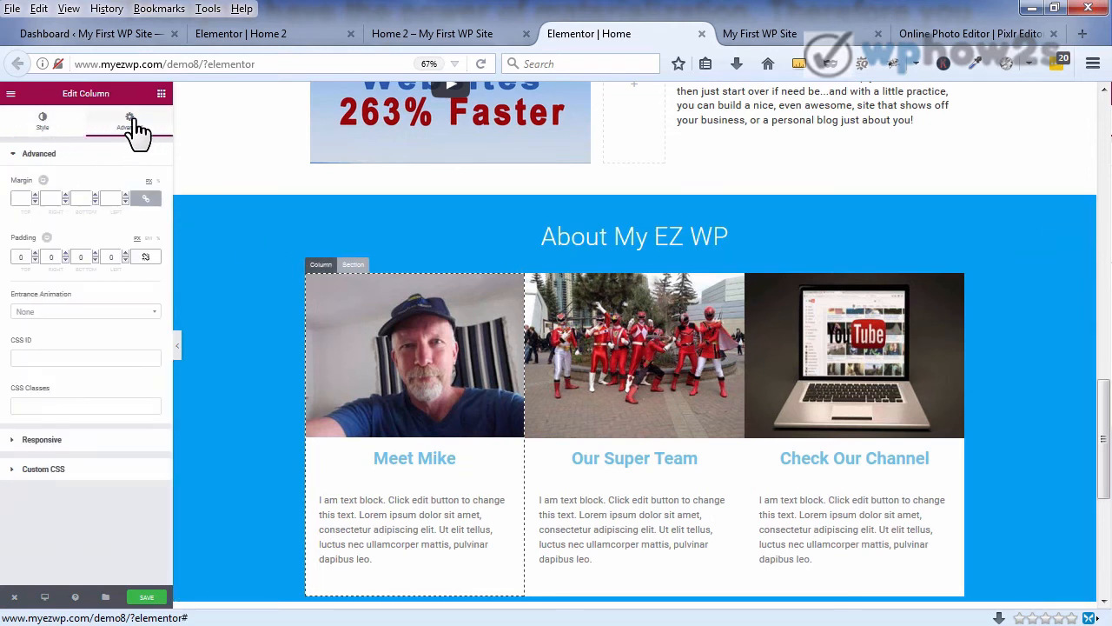
# Step: Try a right padding of 19 px on the first column and reset it to 0
pyautogui.click(146, 257)
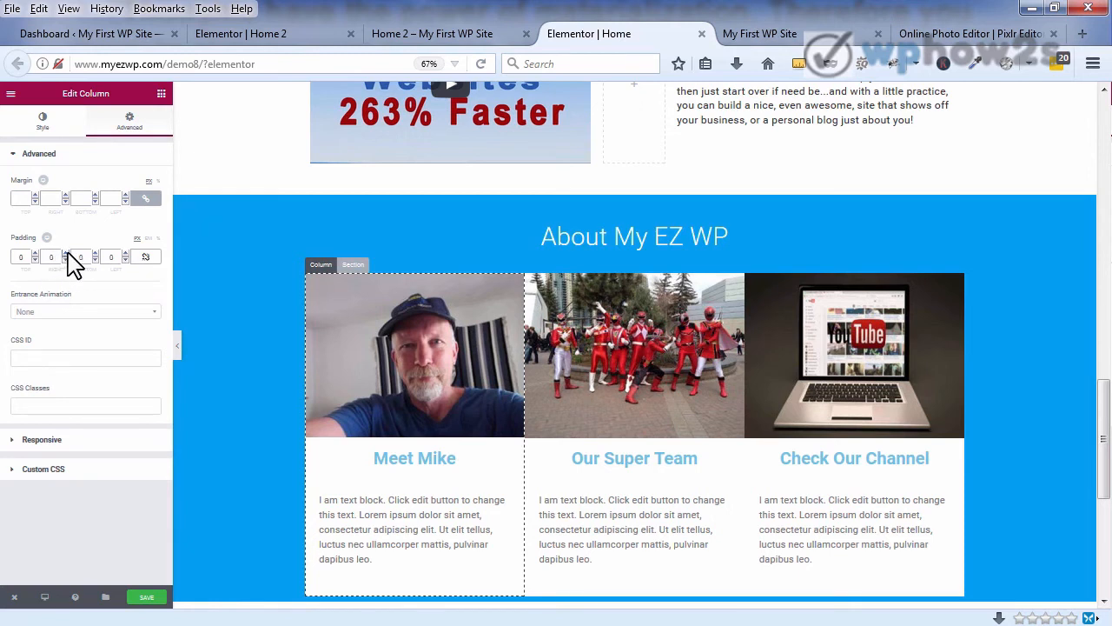
pyautogui.scroll(19, 69, 254)
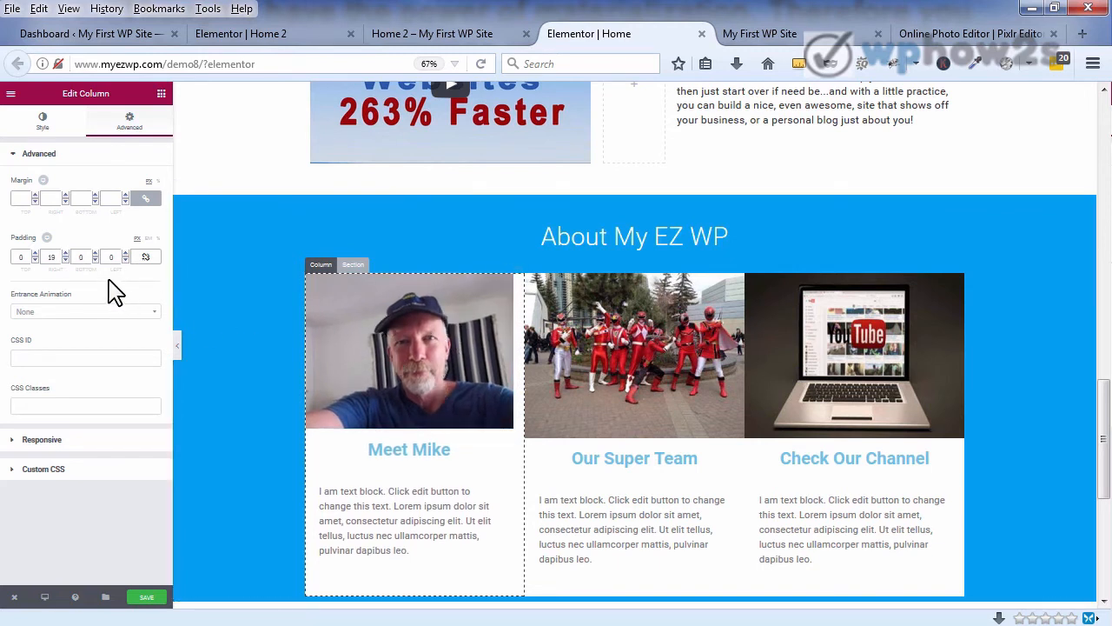
pyautogui.click(66, 260)
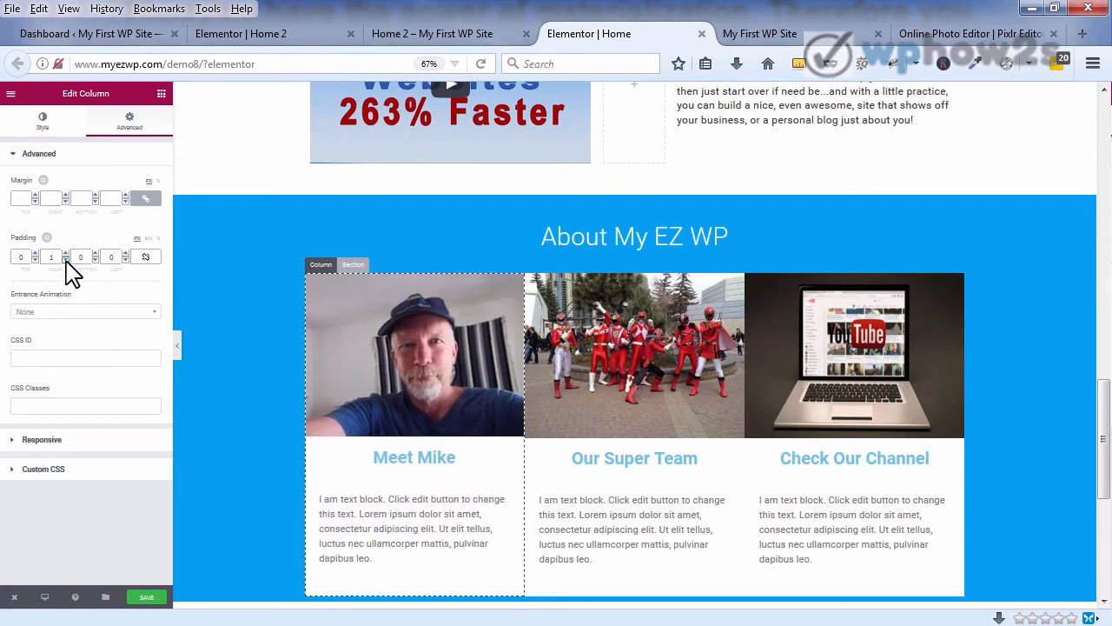
pyautogui.click(66, 261)
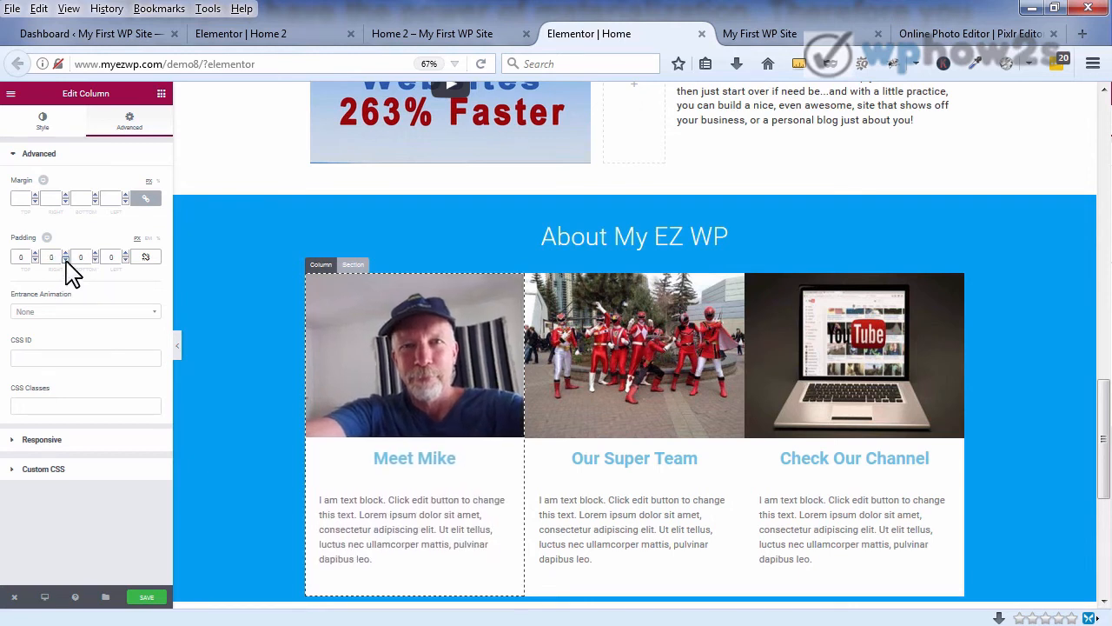
# Step: Unlink the first column's margins and set its right margin to 25 px
pyautogui.click(144, 201)
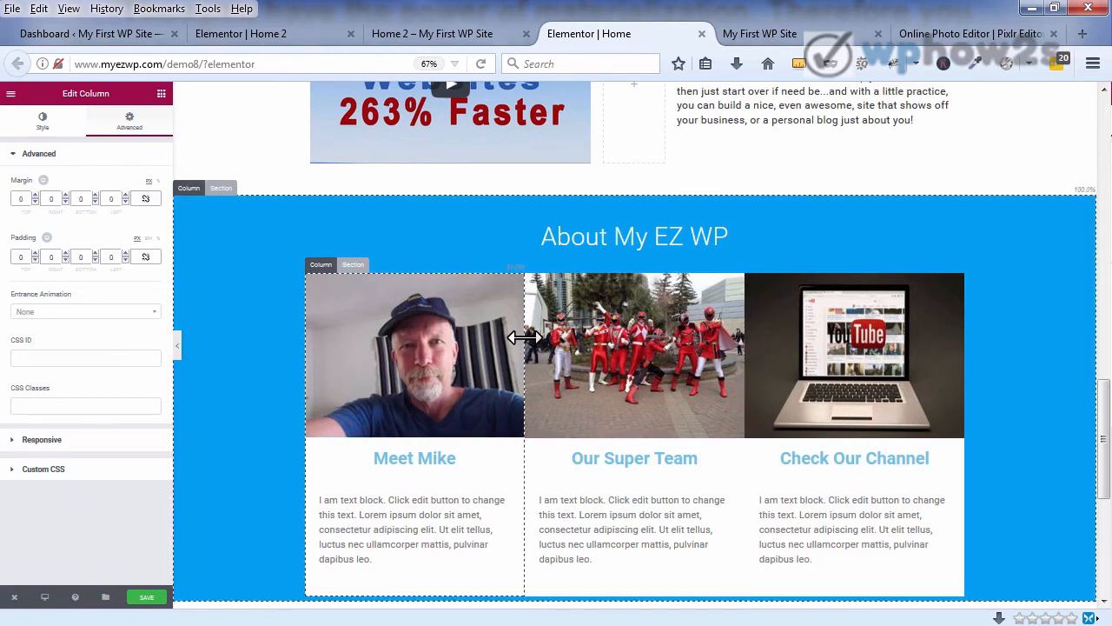
pyautogui.click(65, 196)
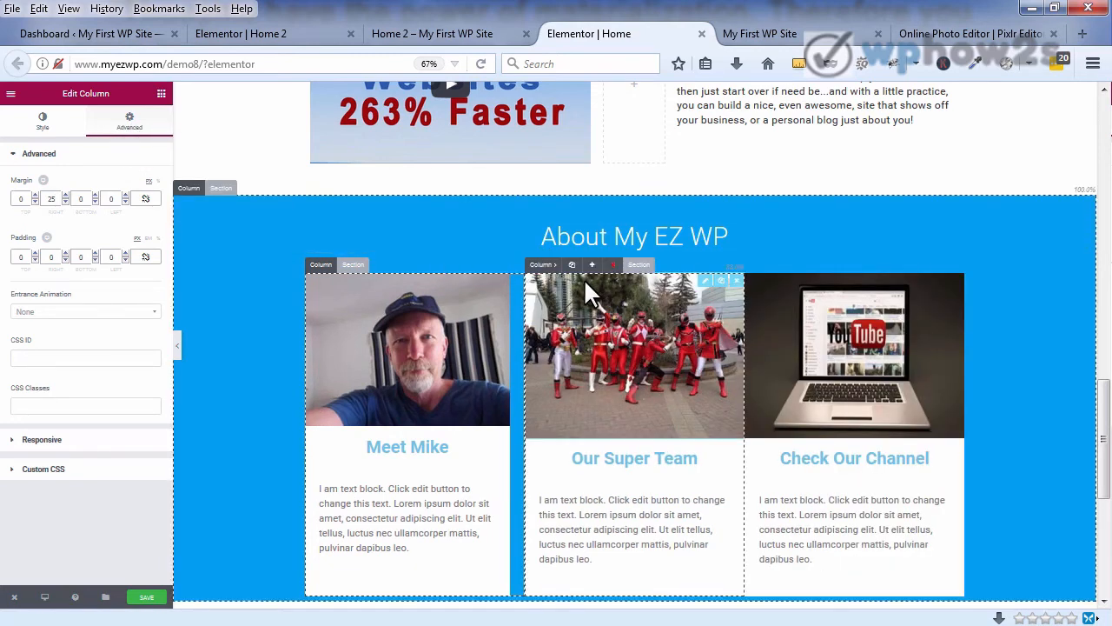
# Step: Unlink the "Our Super Team" column's margins and set its right margin to 25 px
pyautogui.click(541, 265)
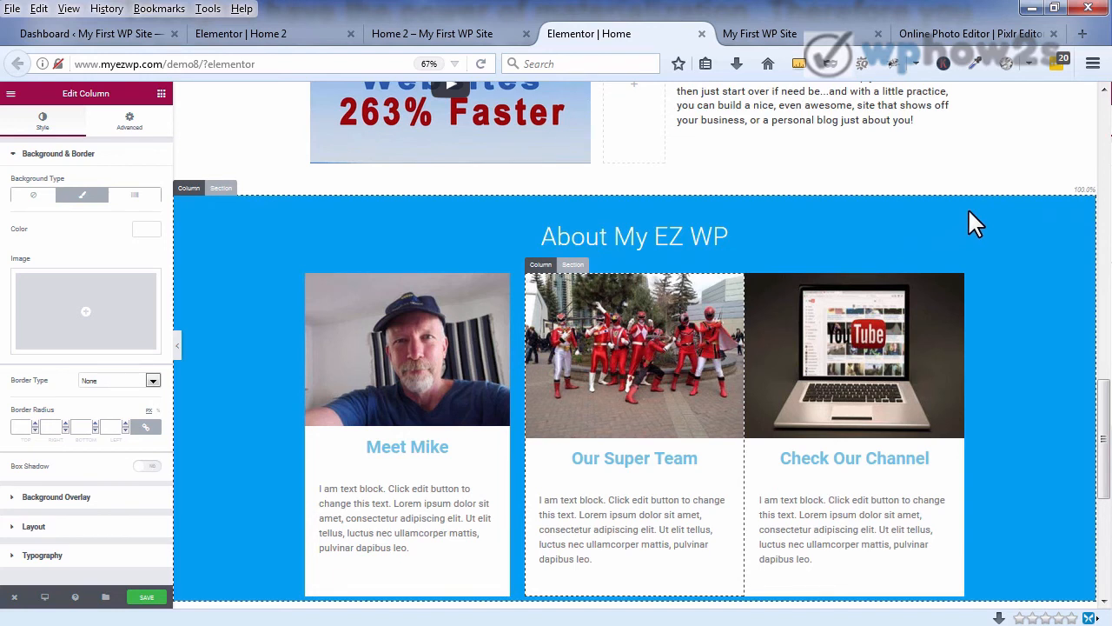
pyautogui.click(130, 126)
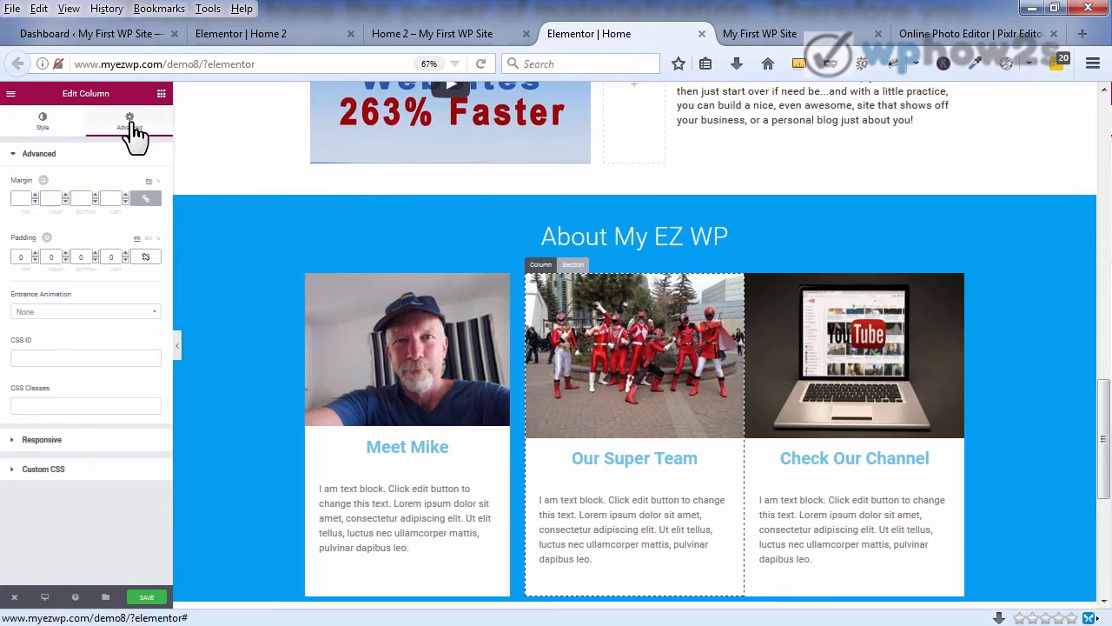
pyautogui.click(133, 199)
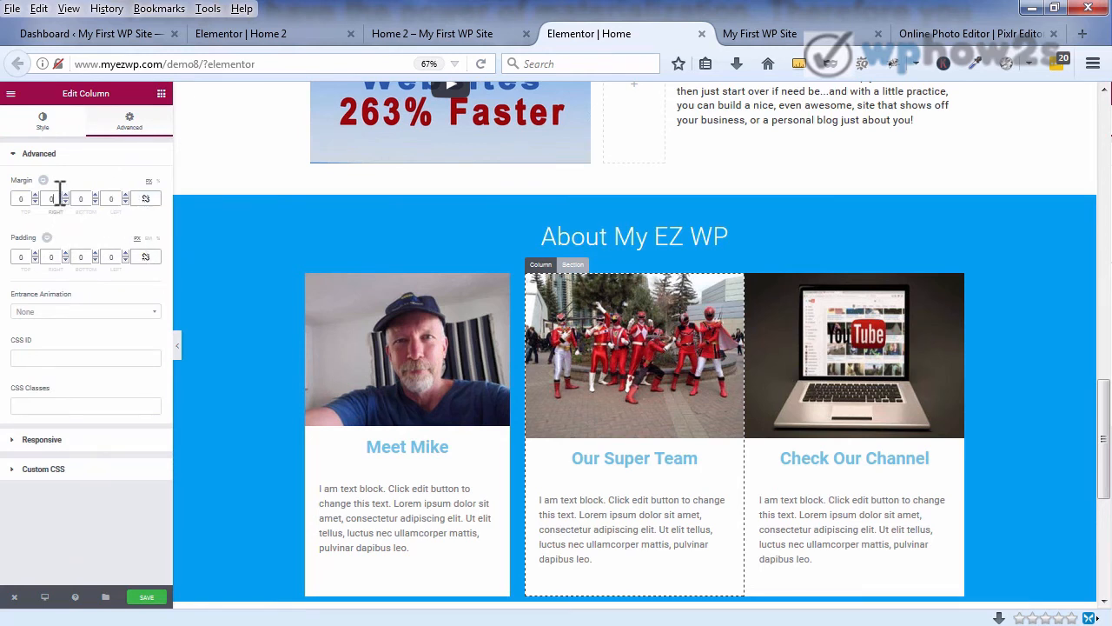
pyautogui.click(66, 196)
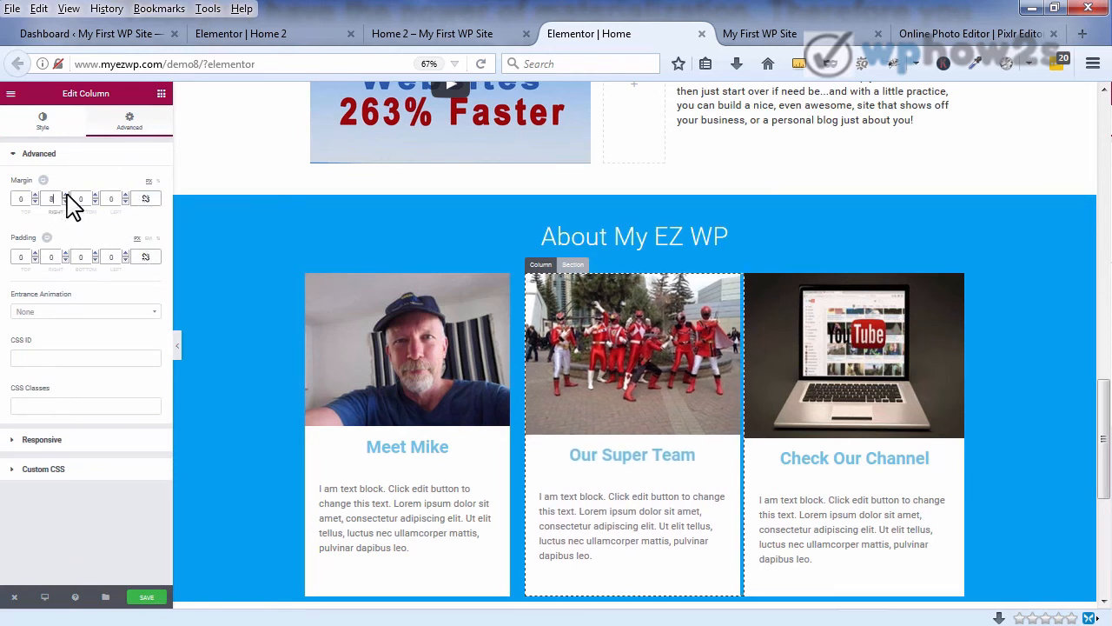
pyautogui.click(66, 196)
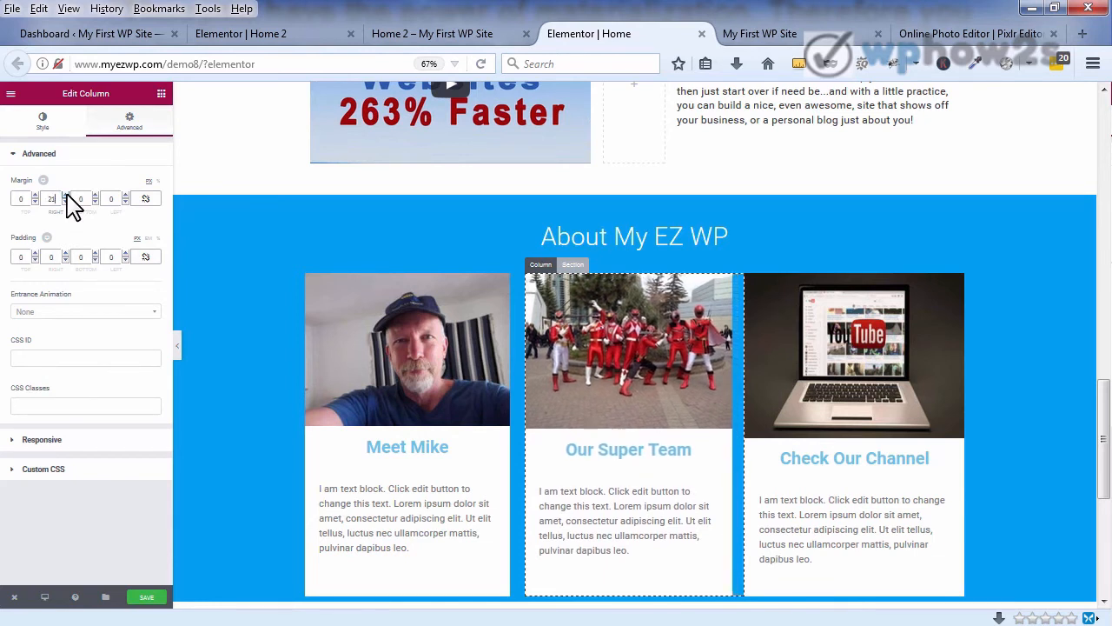
pyautogui.click(66, 196)
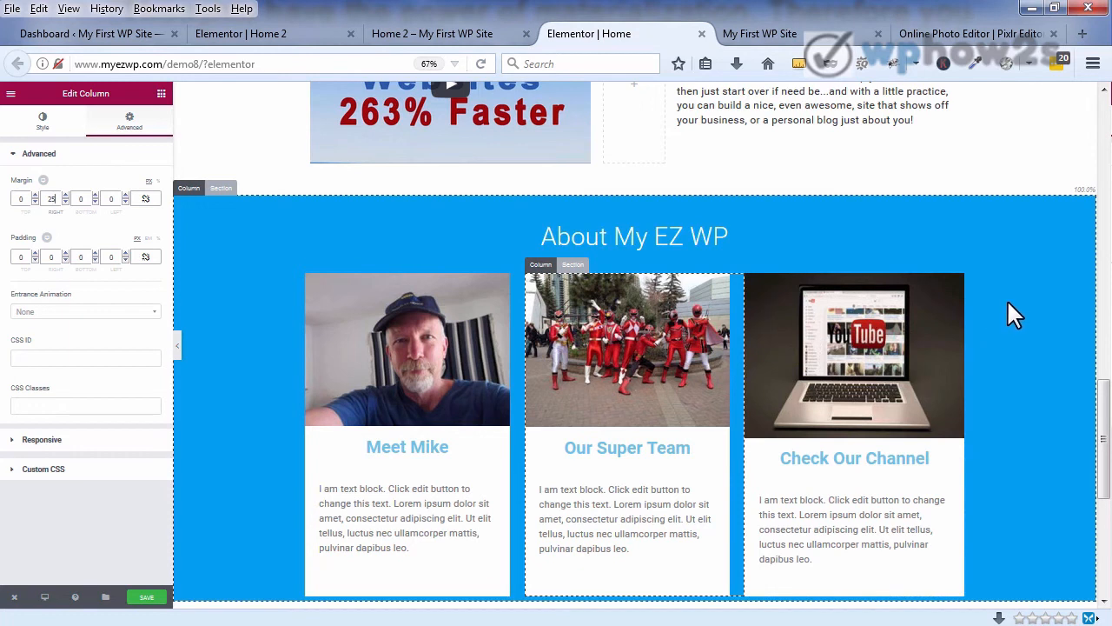
# Step: Unlink the "Check Our Channel" column's margins and set its right margin to 25 px
pyautogui.click(758, 263)
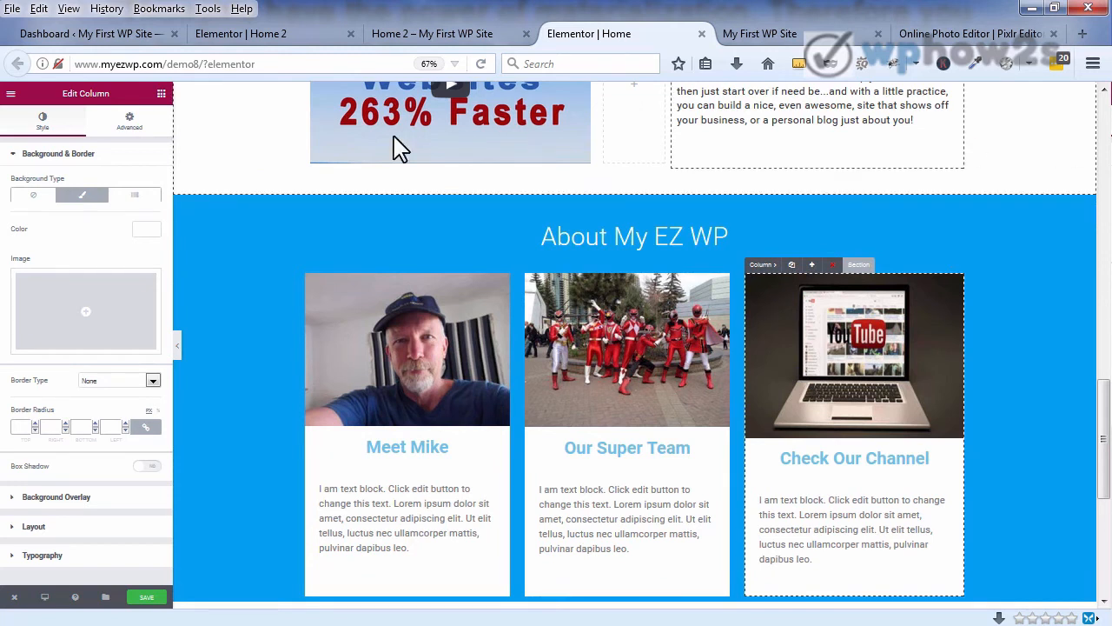
pyautogui.click(130, 126)
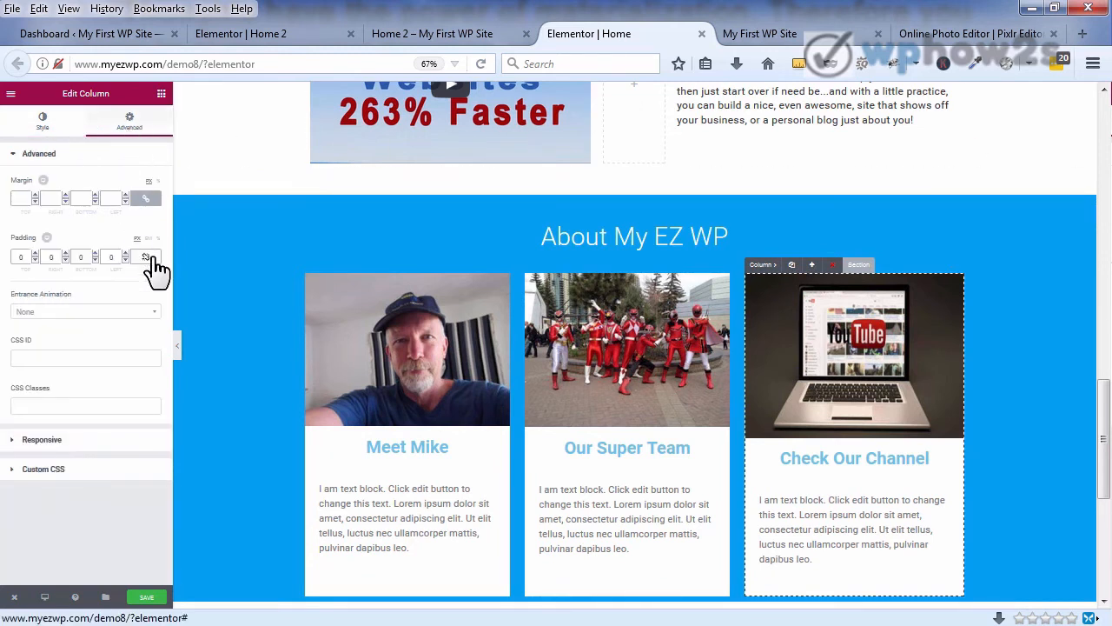
pyautogui.click(146, 199)
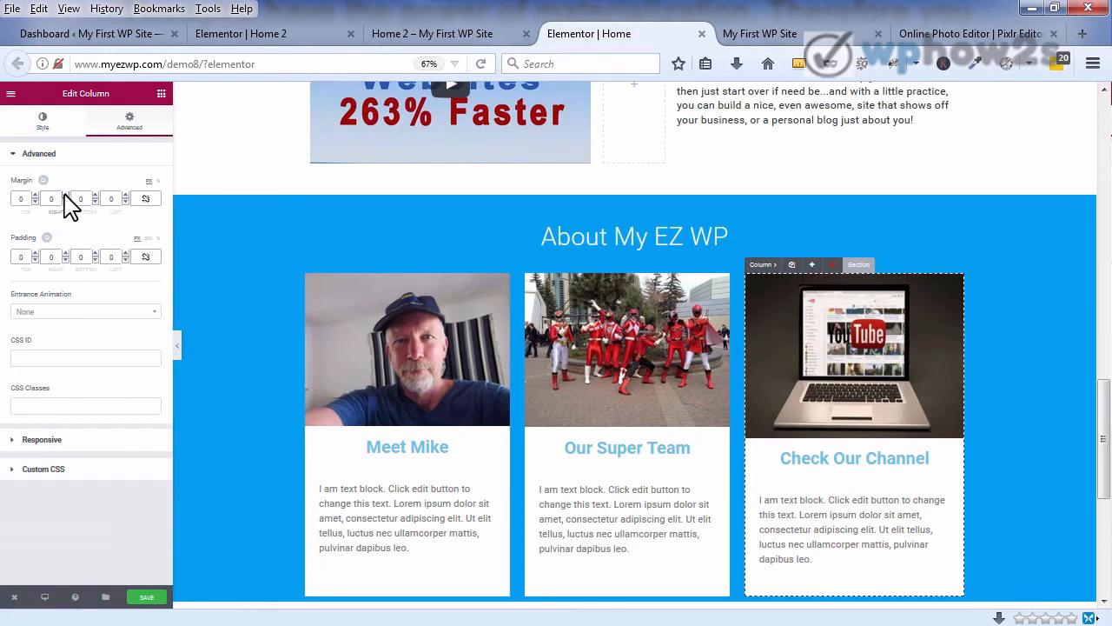
pyautogui.write('15')
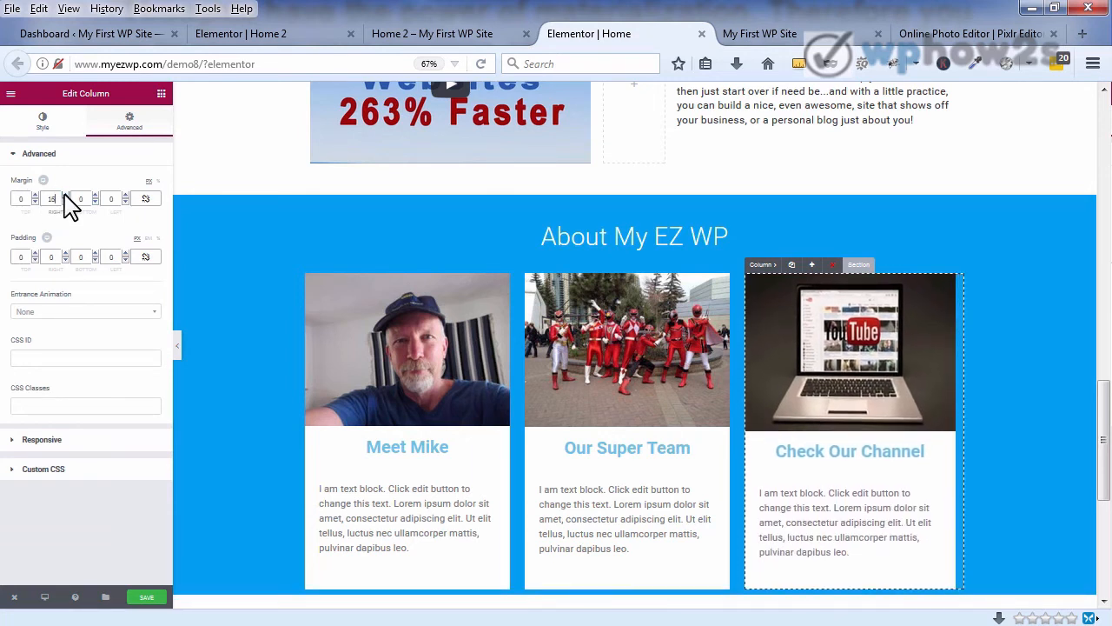
pyautogui.click(66, 195)
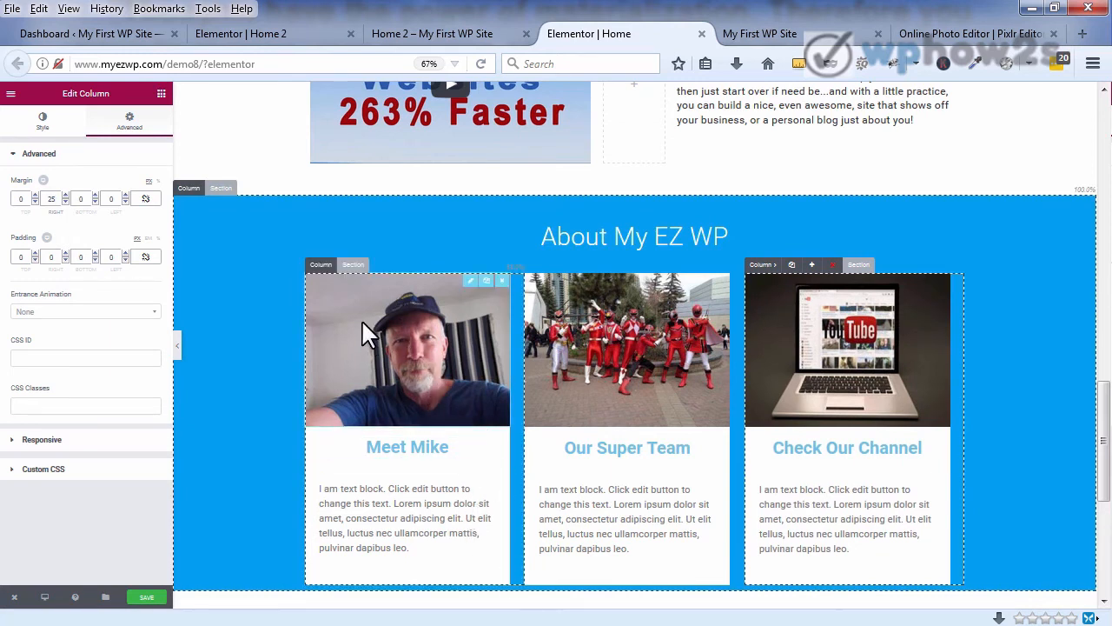
# Step: Set the bottom margin of the inner section holding the three columns to 90 px and save the page
pyautogui.click(350, 263)
pyautogui.click(144, 122)
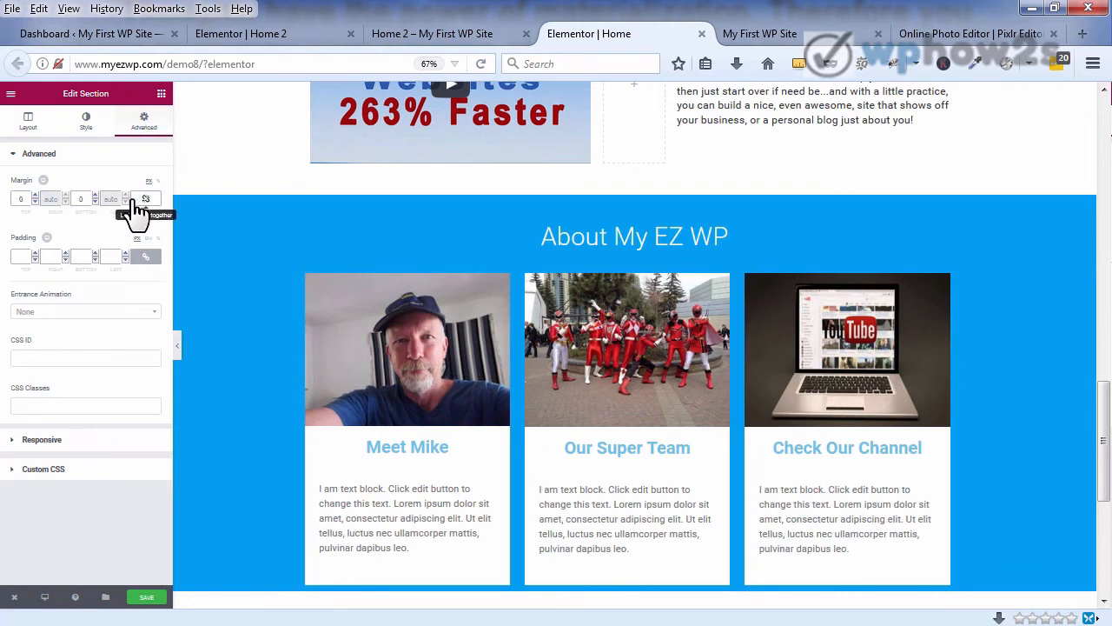
pyautogui.click(96, 196)
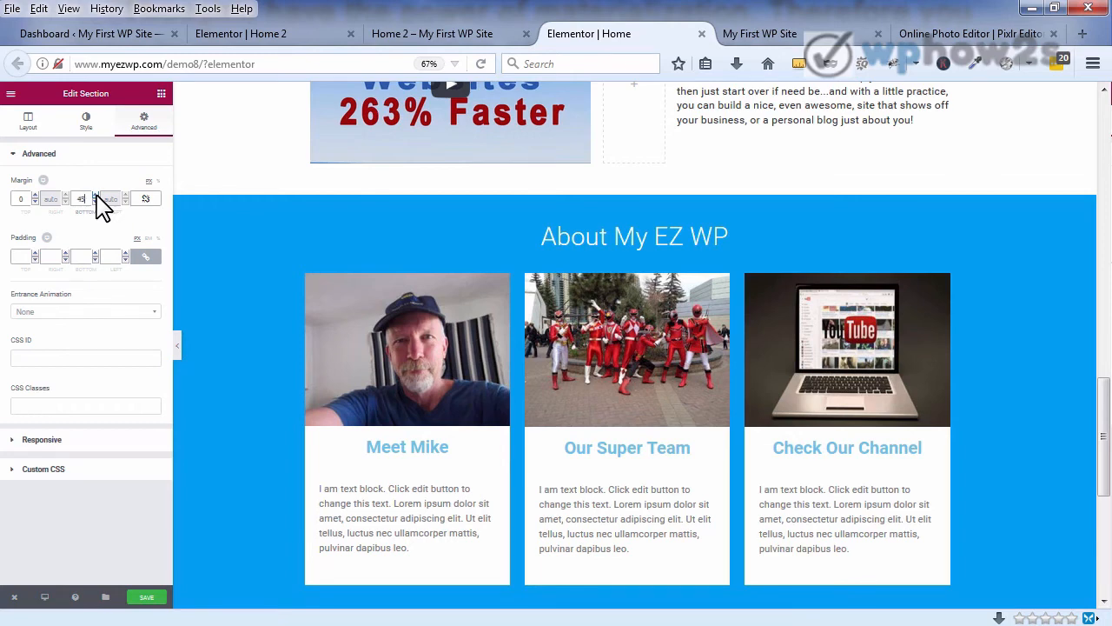
pyautogui.moveTo(1106, 405); pyautogui.dragTo(1105, 438)
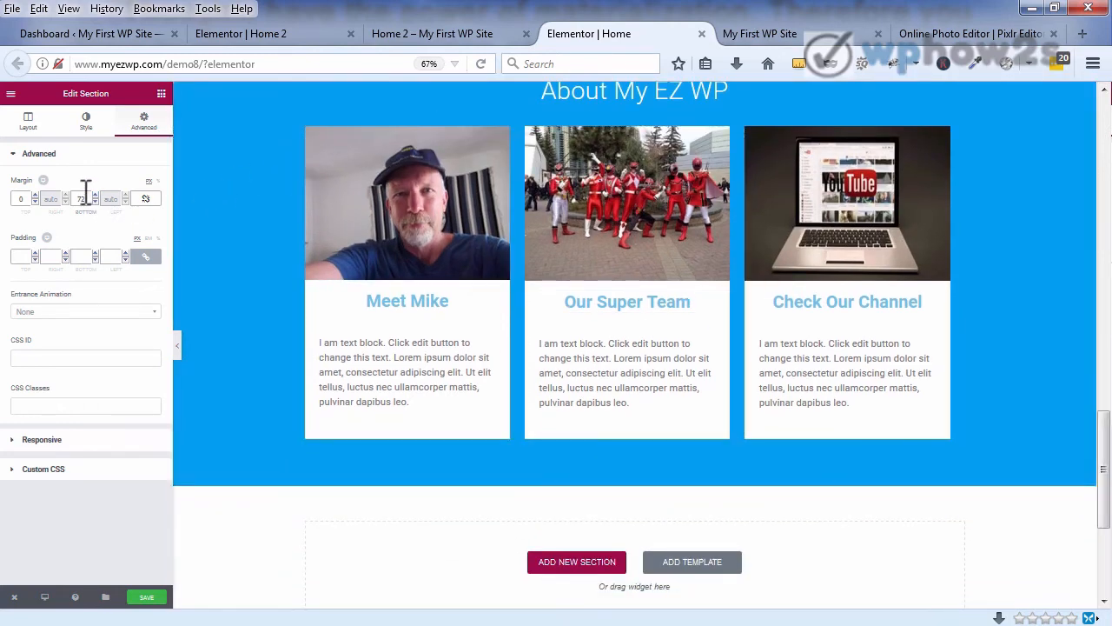
pyautogui.click(95, 195)
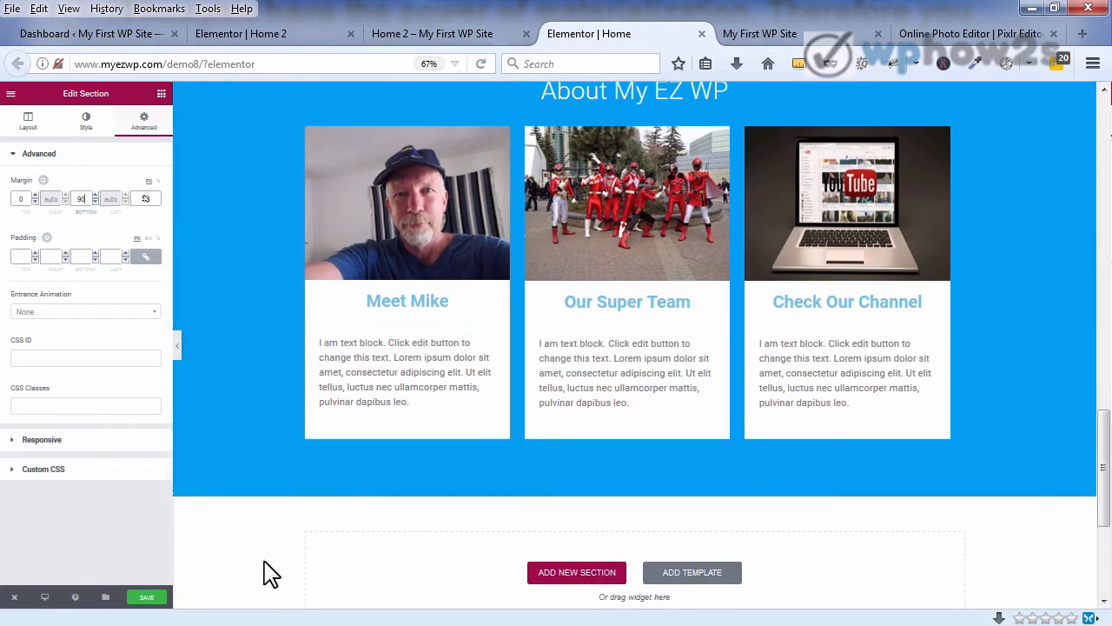
pyautogui.click(148, 598)
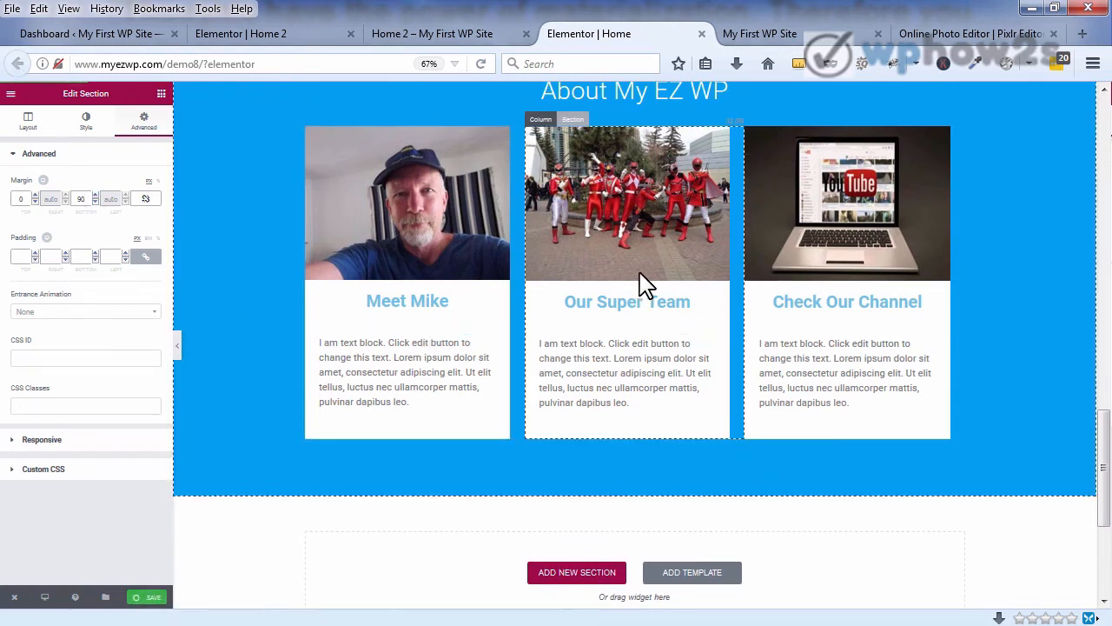
# Step: Set the text color of the first column's heading to #049ff0
pyautogui.scroll(2, 648, 291)
pyautogui.click(407, 424)
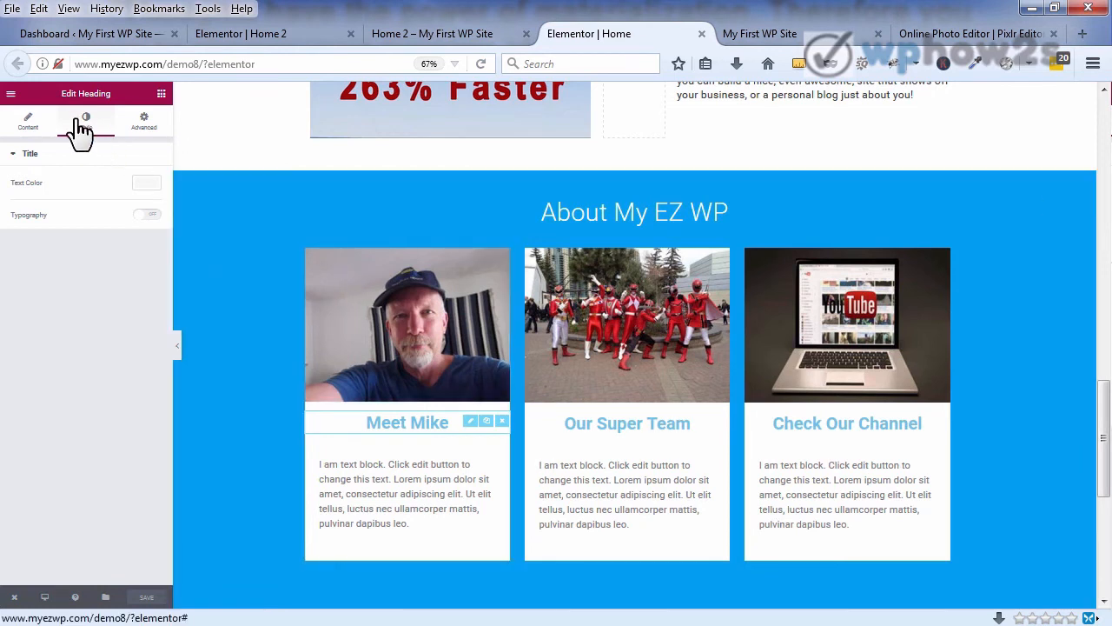
pyautogui.click(143, 185)
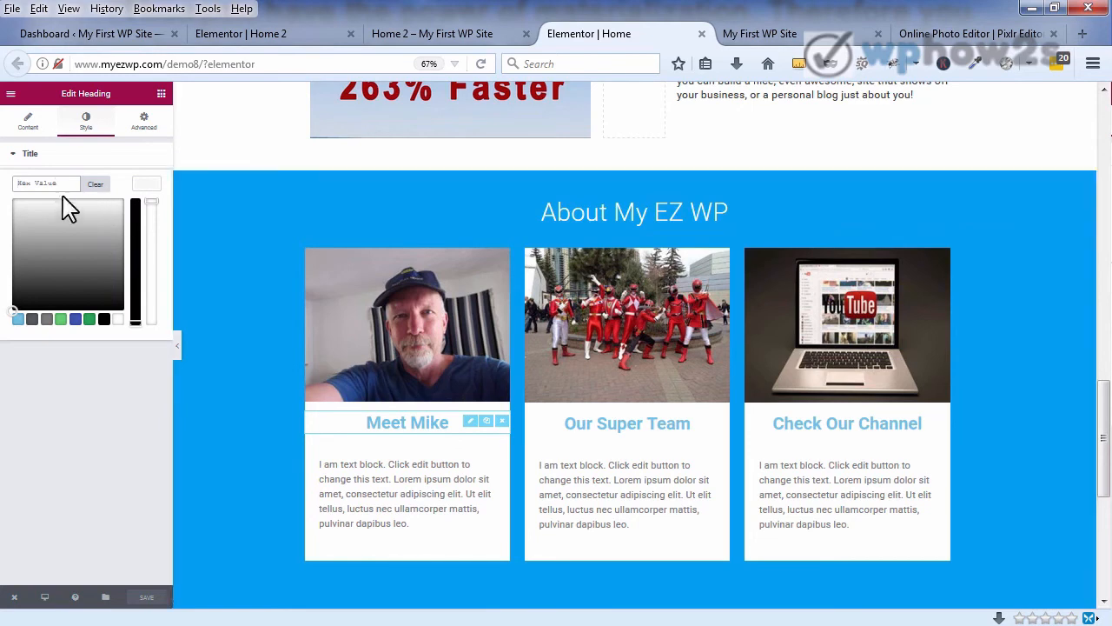
pyautogui.rightClick(61, 182)
pyautogui.moveTo(118, 280)
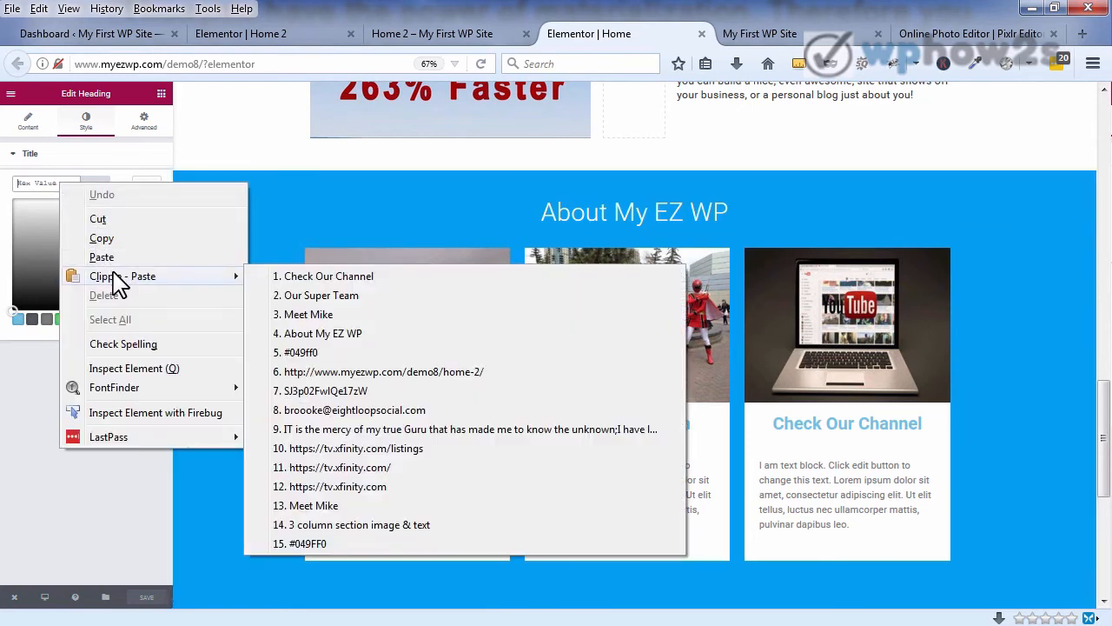
pyautogui.click(304, 353)
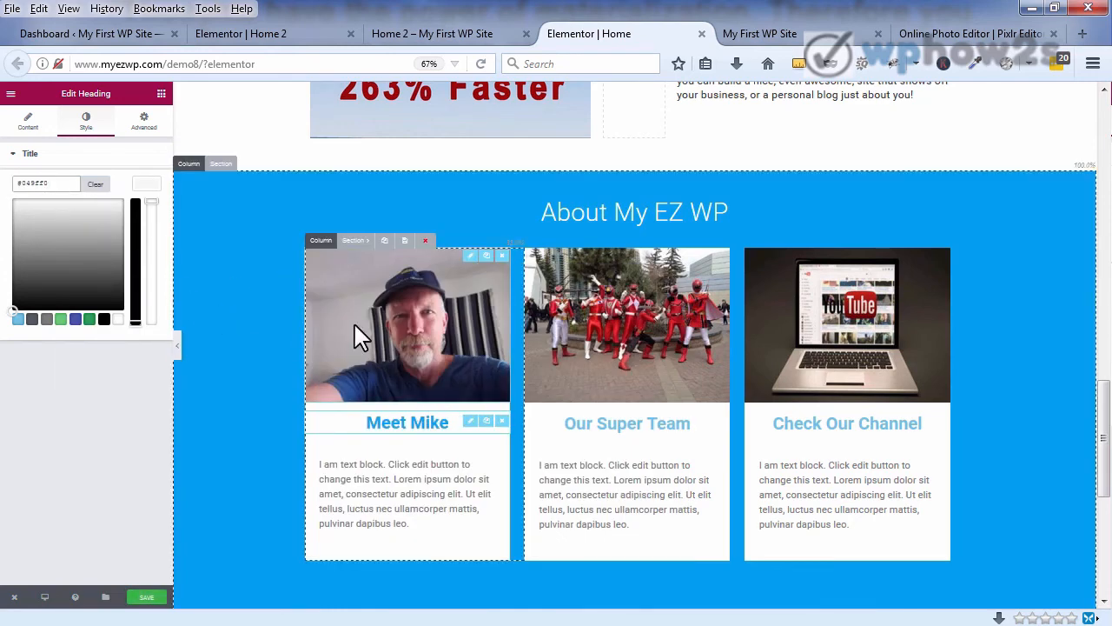
# Step: Turn on custom typography for the first column's heading, with weight 500 and size 28 px
pyautogui.click(27, 154)
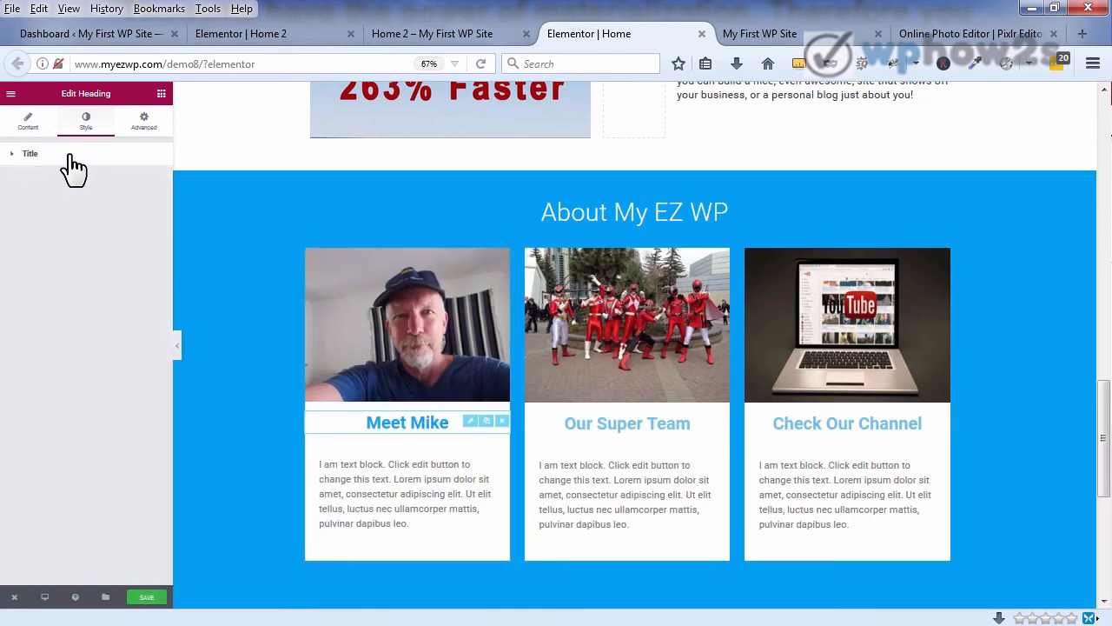
pyautogui.click(64, 157)
pyautogui.click(147, 215)
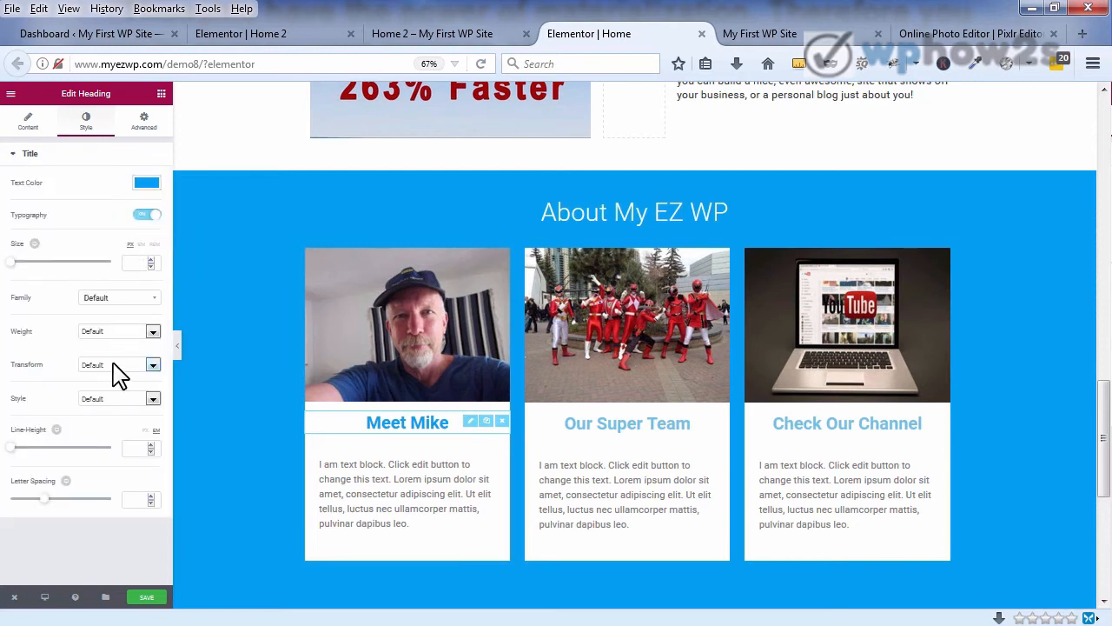
pyautogui.click(152, 335)
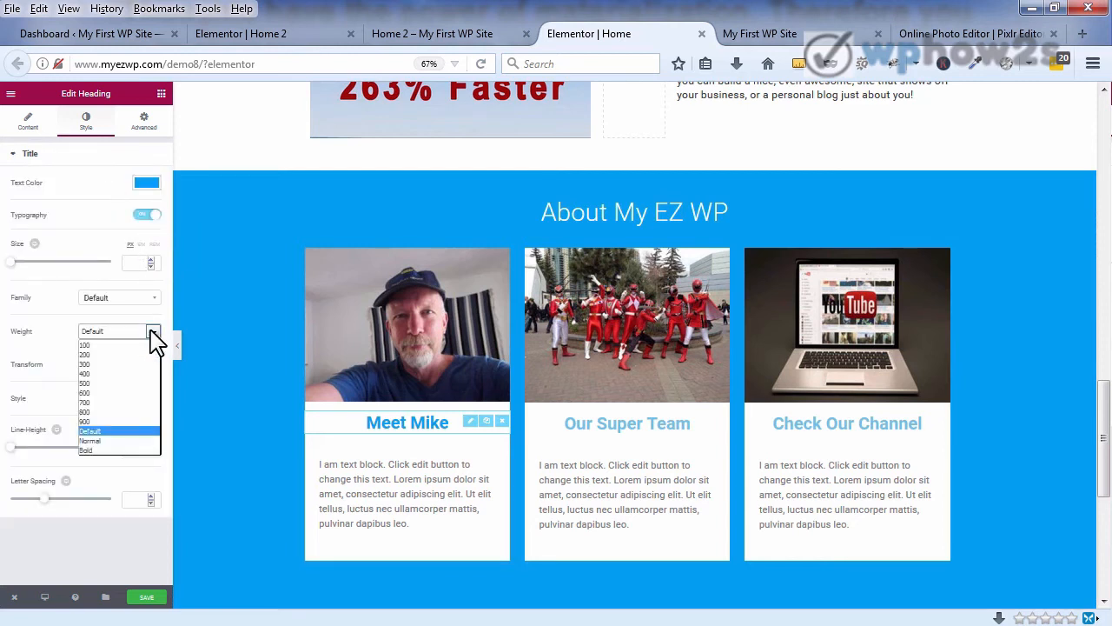
pyautogui.click(121, 374)
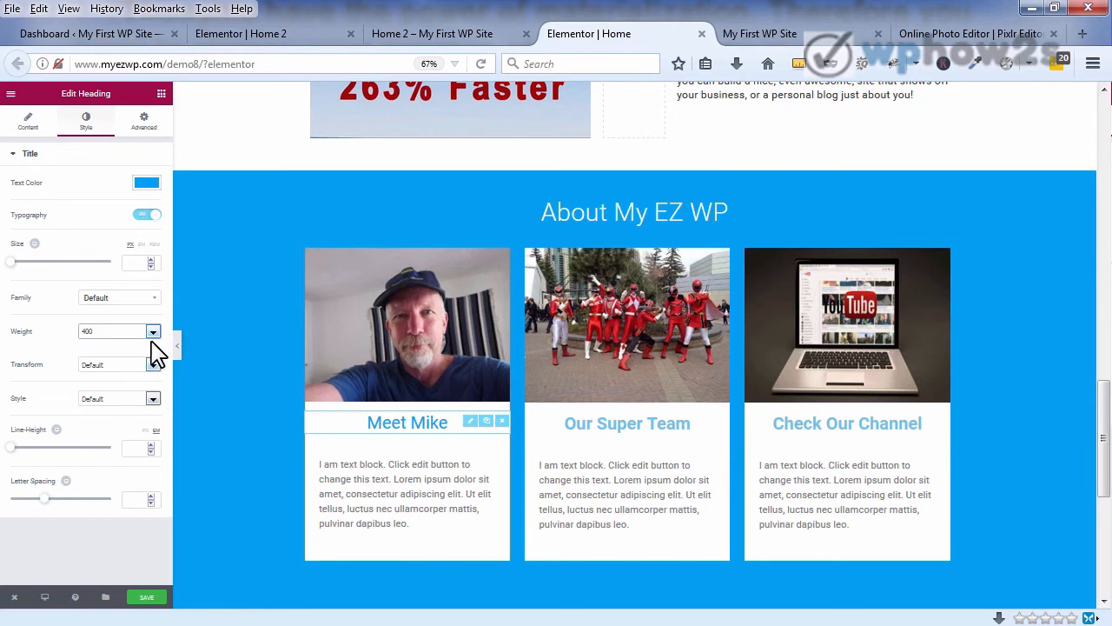
pyautogui.click(152, 334)
pyautogui.click(139, 384)
pyautogui.click(152, 260)
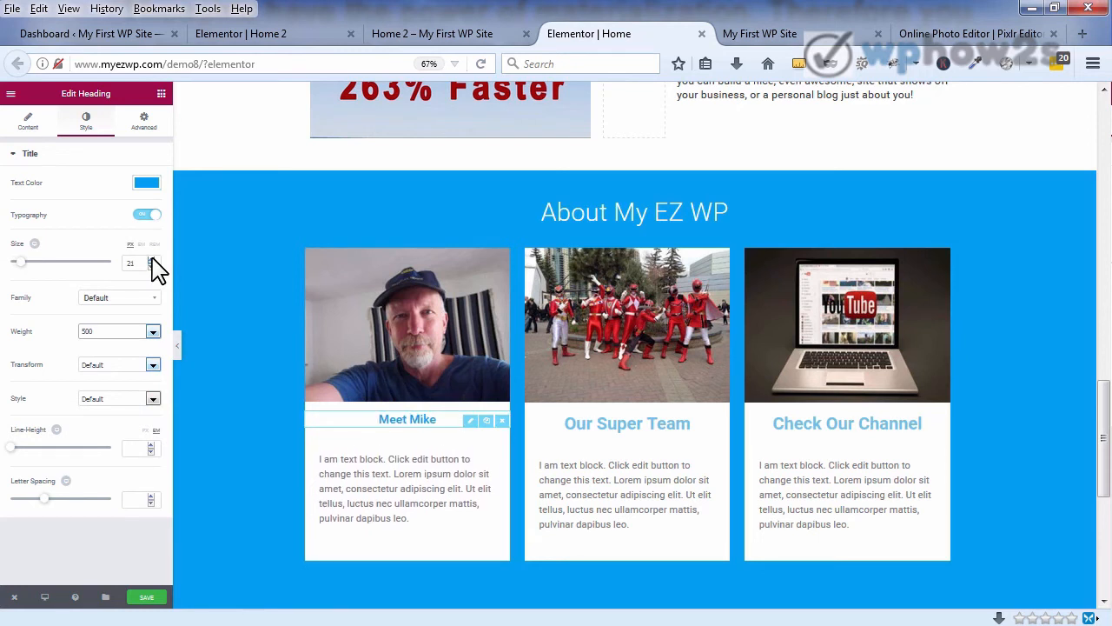
pyautogui.moveTo(152, 260); pyautogui.dragTo(152, 260)
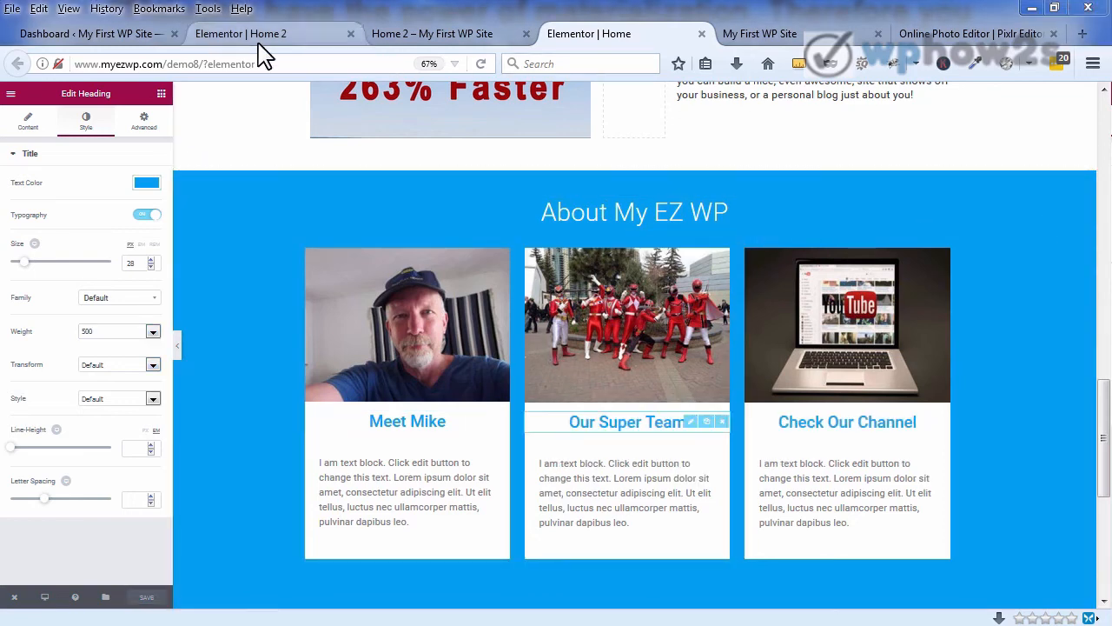
# Step: Copy the title text of the "Everyone needs a website" heading from the Home 2 page's editor
pyautogui.click(269, 35)
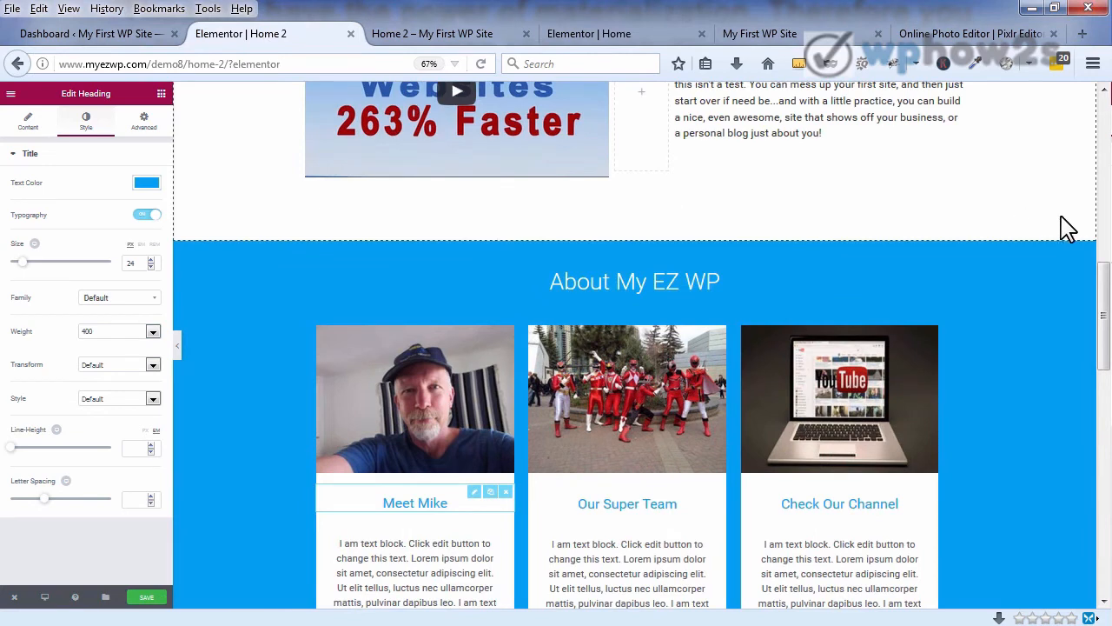
pyautogui.moveTo(1104, 281); pyautogui.dragTo(1103, 393)
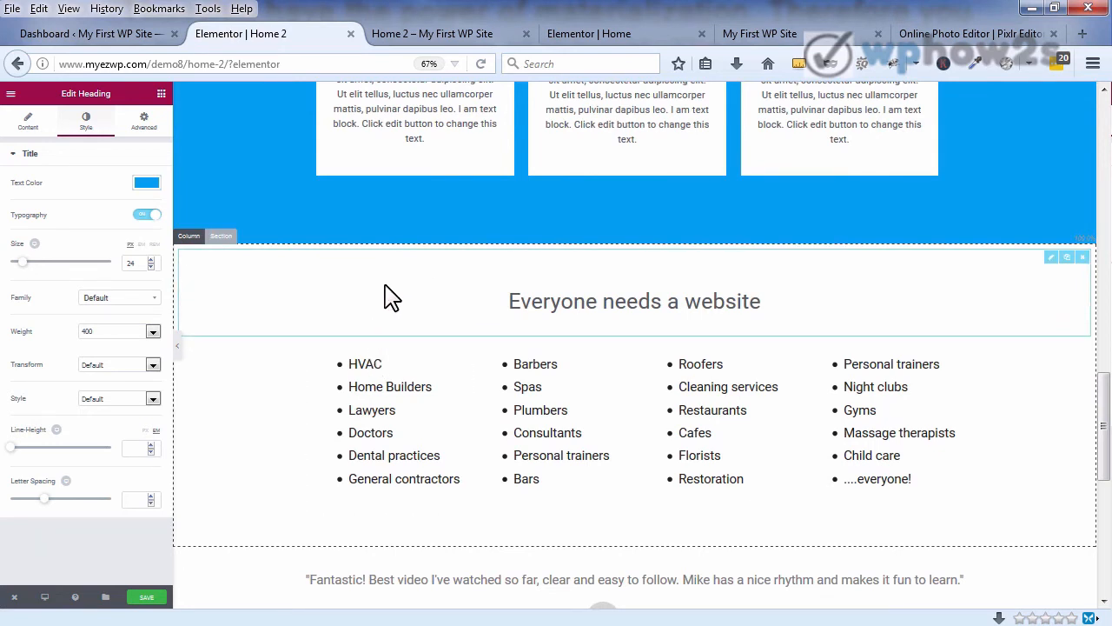
pyautogui.click(548, 295)
pyautogui.moveTo(125, 199); pyautogui.dragTo(19, 195)
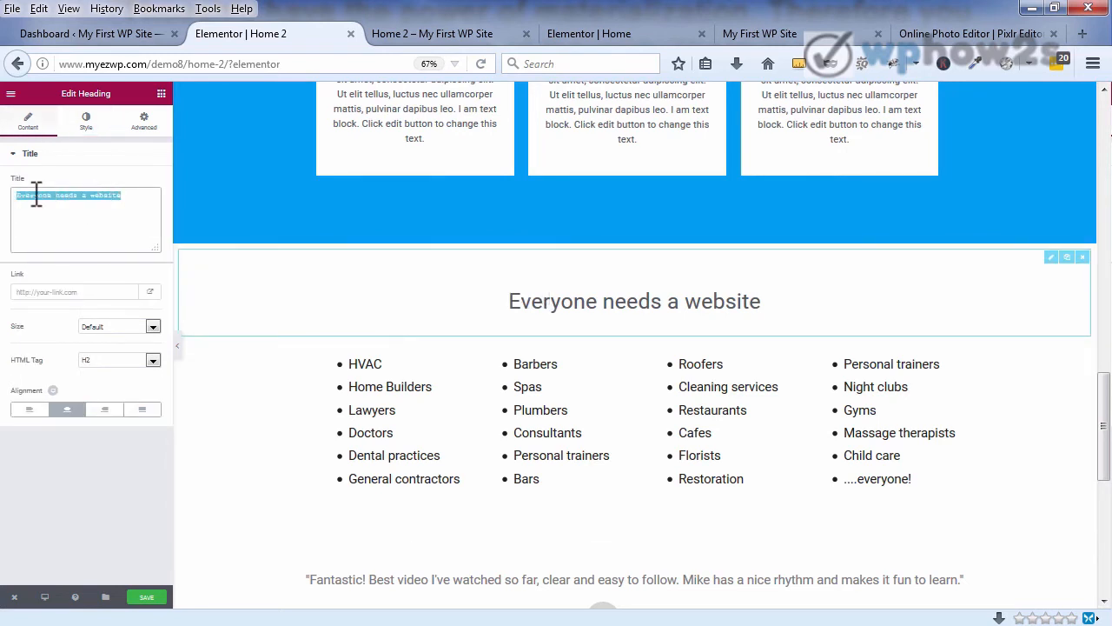
pyautogui.rightClick(44, 198)
pyautogui.click(75, 249)
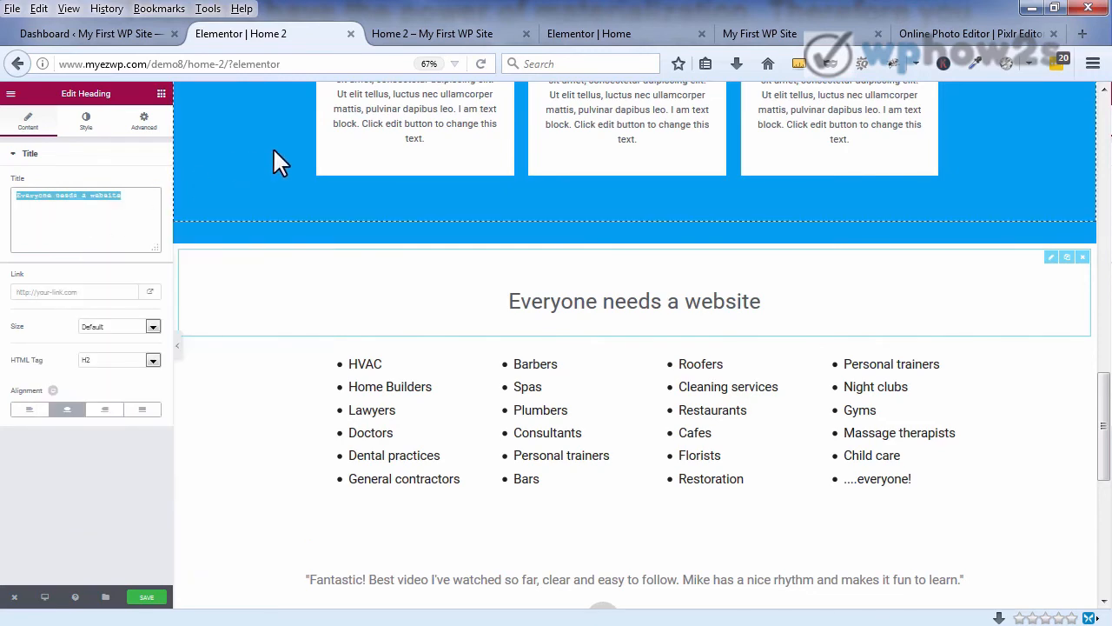
# Step: Back on the Home page, add a single-column section below the blue section and set its content width to Full Width
pyautogui.click(591, 34)
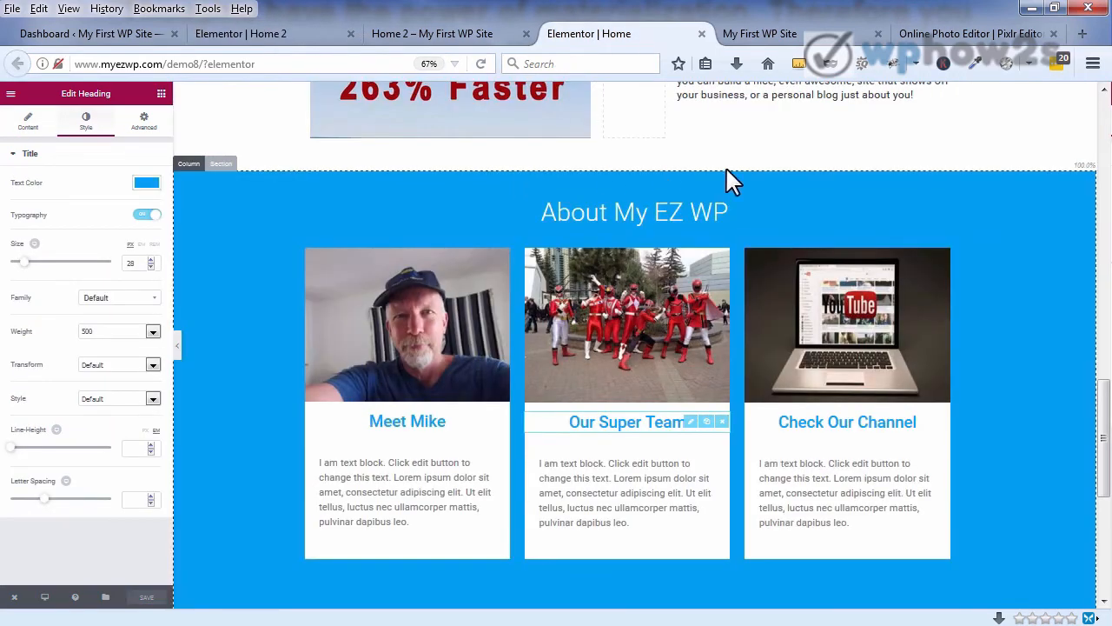
pyautogui.scroll(-3, 1104, 399)
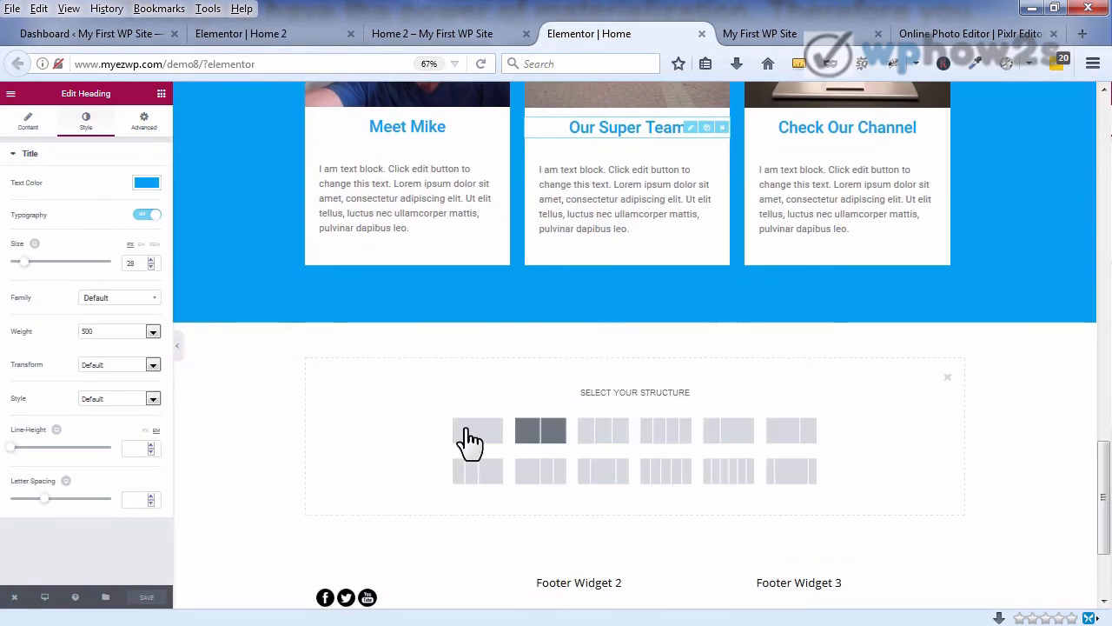
pyautogui.click(466, 429)
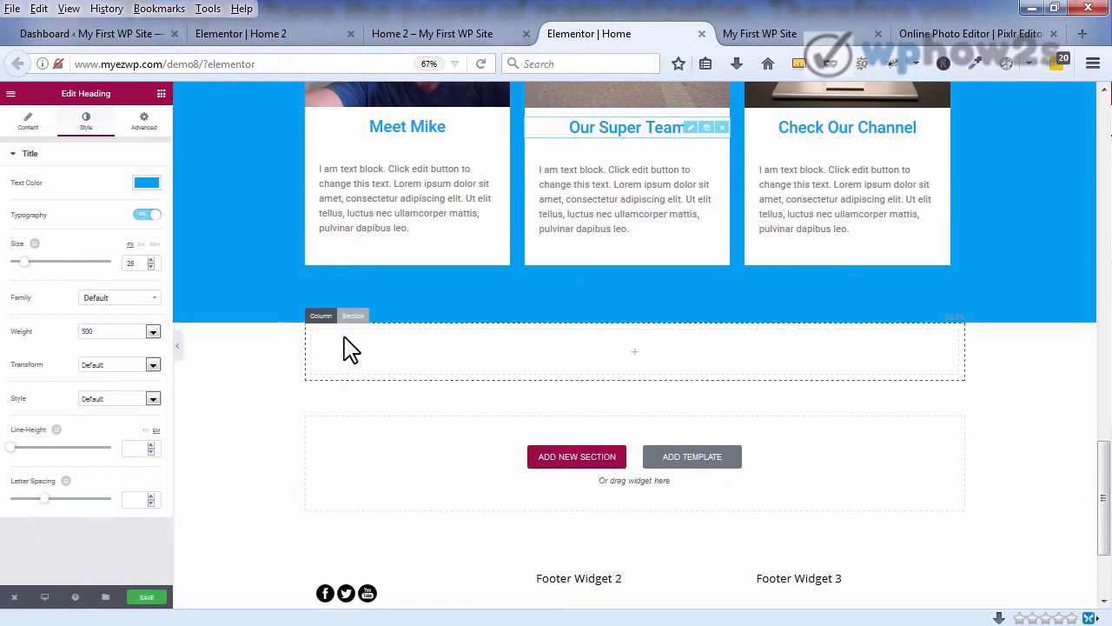
pyautogui.click(352, 315)
pyautogui.click(152, 235)
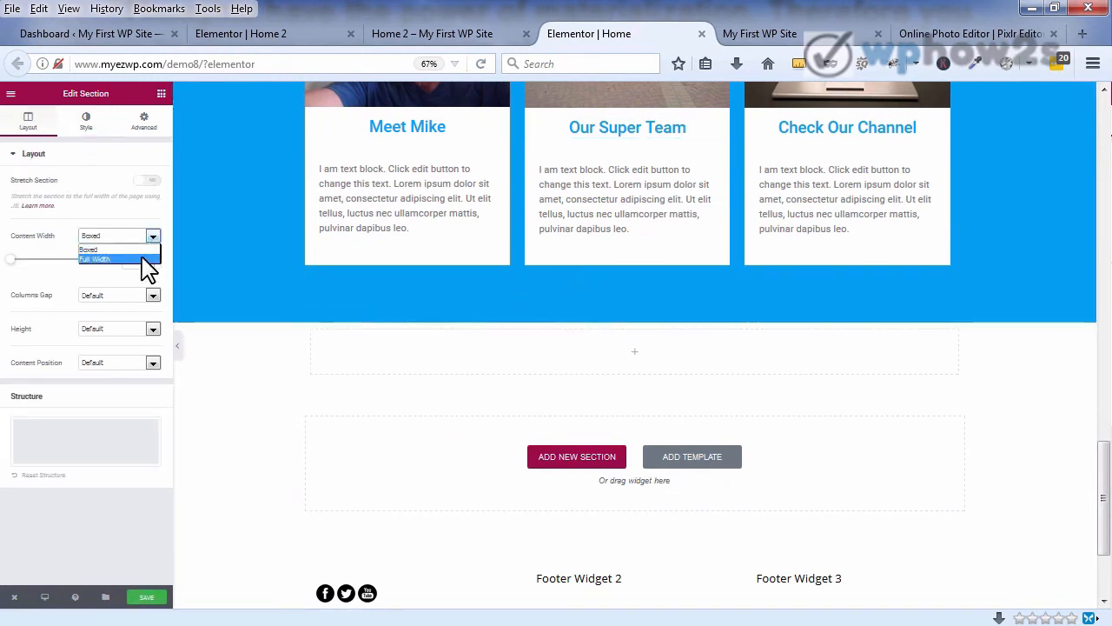
pyautogui.click(143, 259)
# Step: Add a Heading widget to the new section, replace its title with the copied "Everyone needs a website" and center it
pyautogui.click(161, 94)
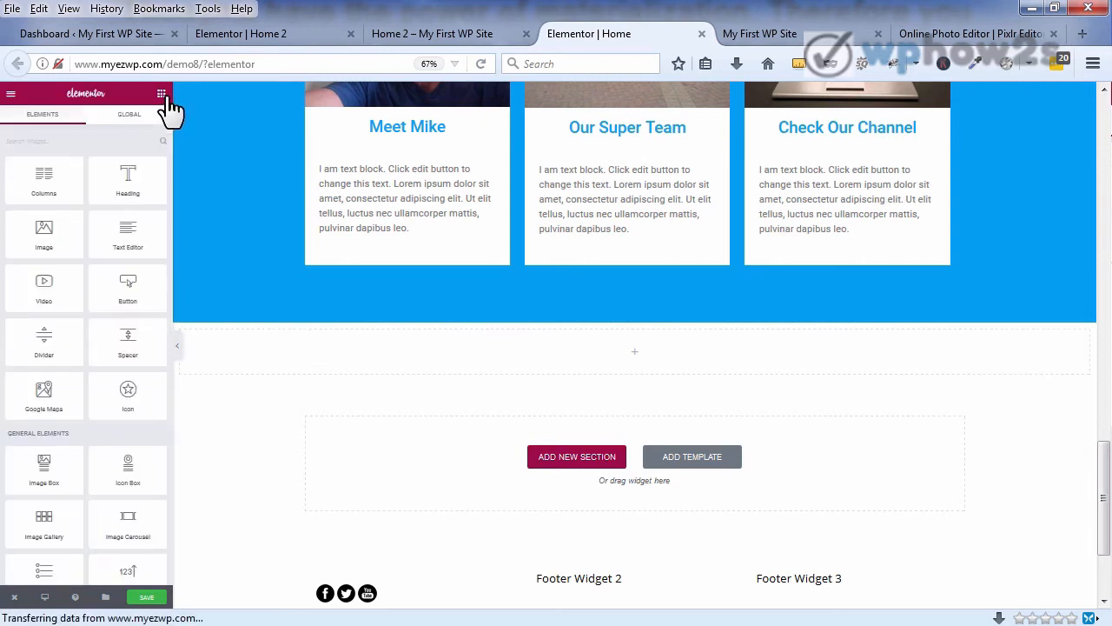
pyautogui.moveTo(124, 182); pyautogui.dragTo(527, 352)
pyautogui.moveTo(125, 195); pyautogui.dragTo(5, 196)
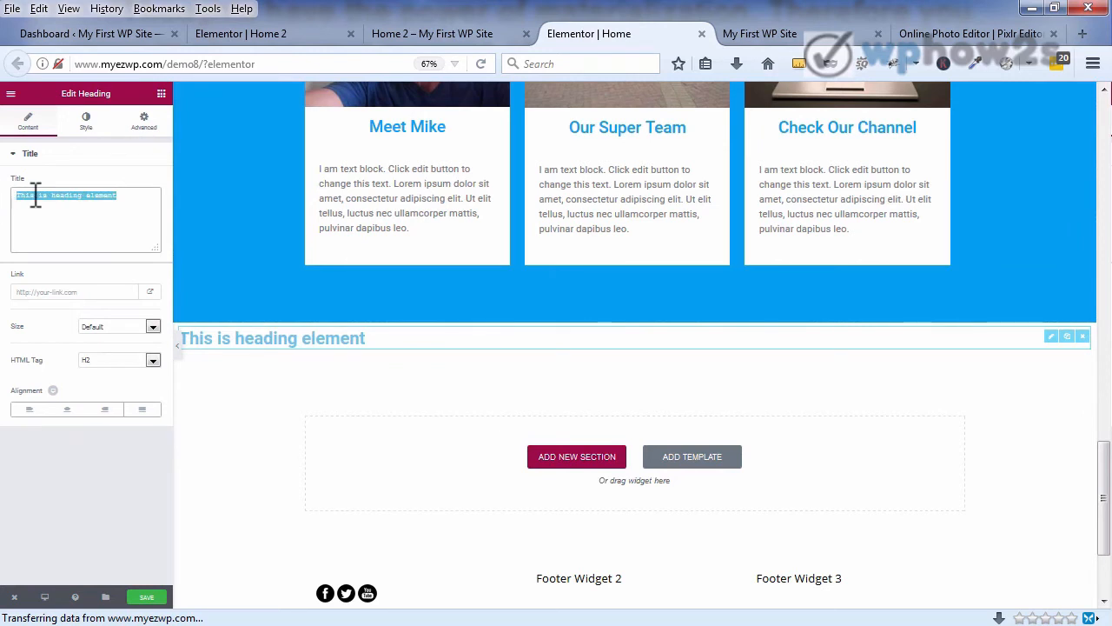
pyautogui.rightClick(35, 195)
pyautogui.click(74, 263)
# Step: Set the text color of the "Everyone needs a website" heading to the dark gray #54595f
pyautogui.click(86, 122)
pyautogui.click(144, 186)
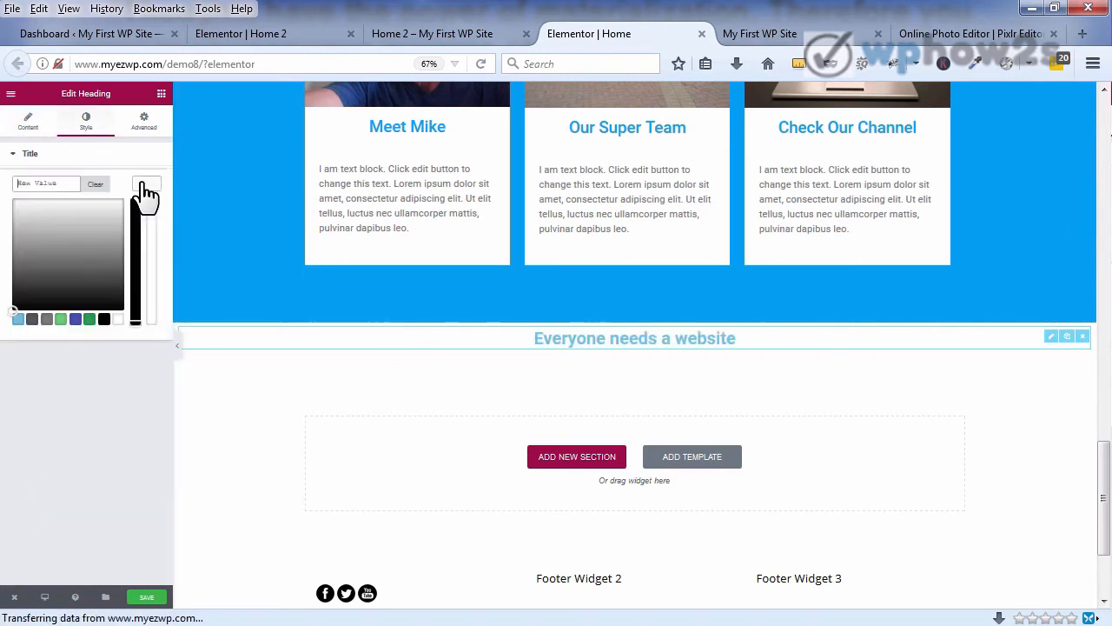
pyautogui.click(32, 318)
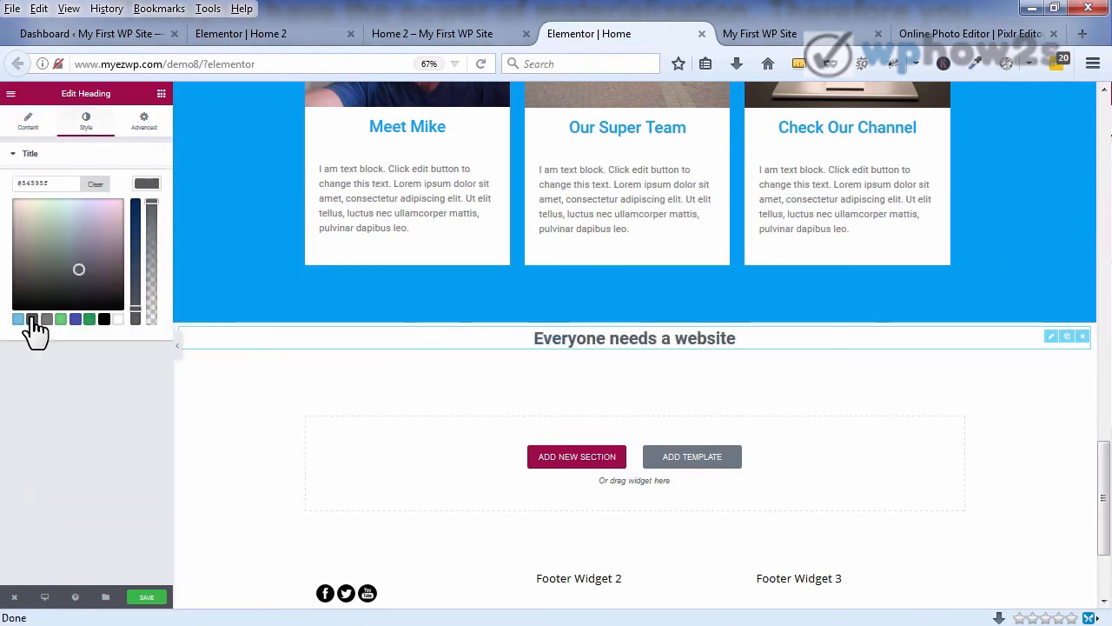
pyautogui.click(69, 160)
pyautogui.click(27, 158)
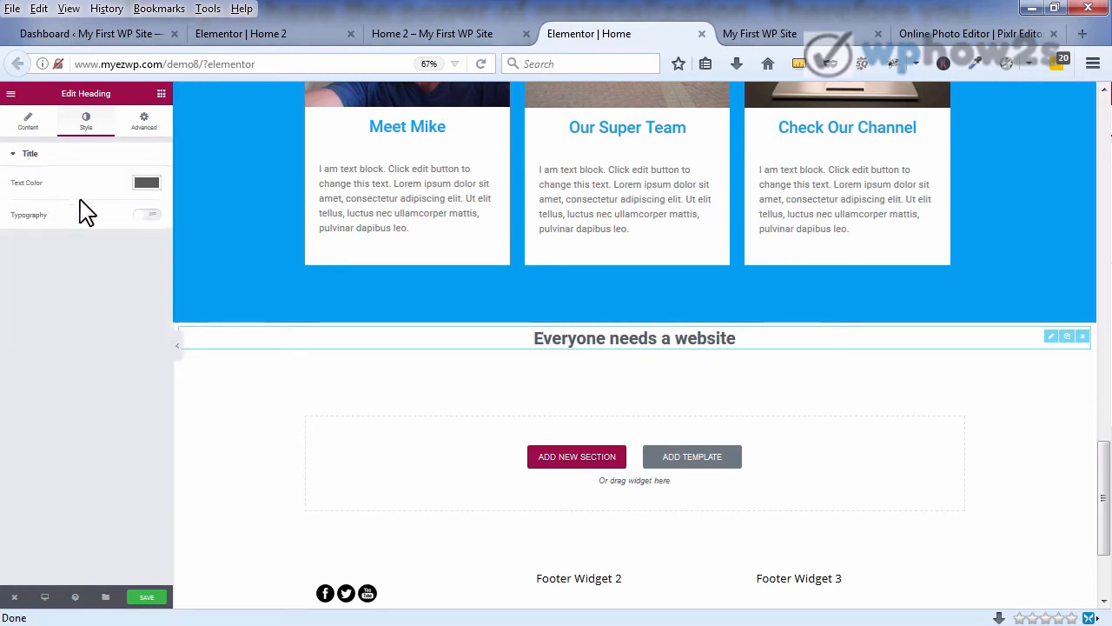
# Step: Turn on custom typography for the "Everyone needs a website" heading, with size 44 px and weight 300
pyautogui.click(143, 214)
pyautogui.click(149, 259)
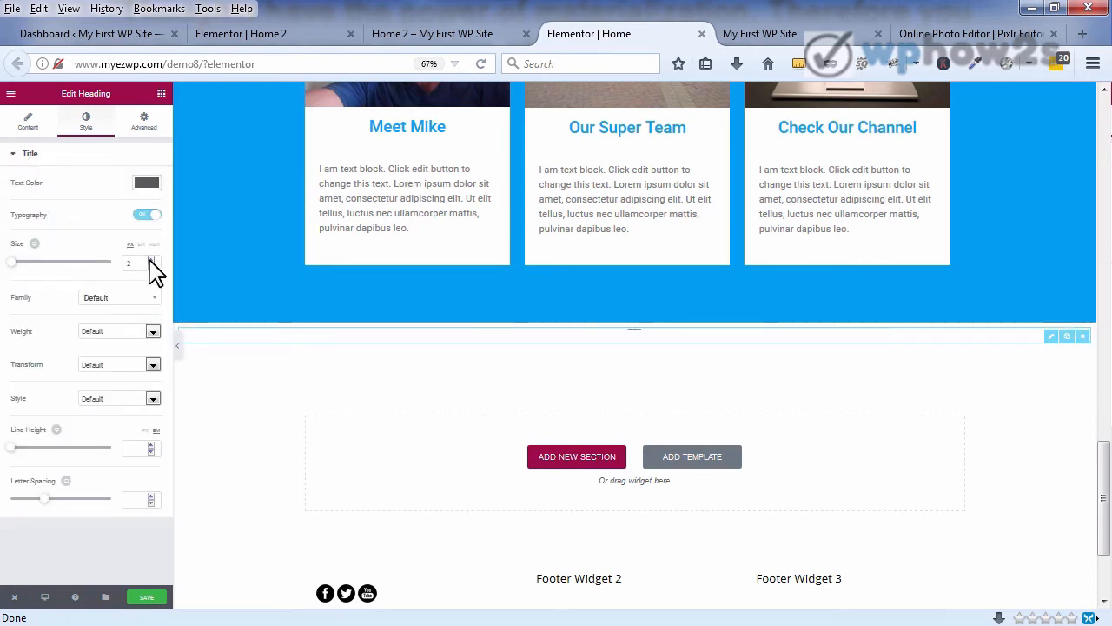
pyautogui.click(151, 259)
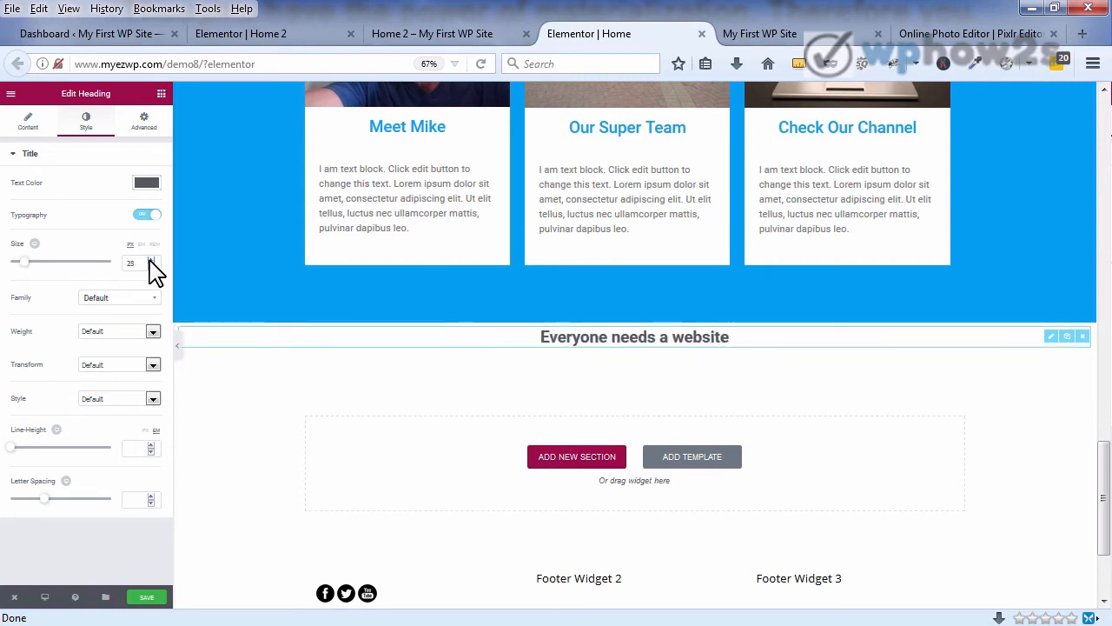
pyautogui.click(153, 331)
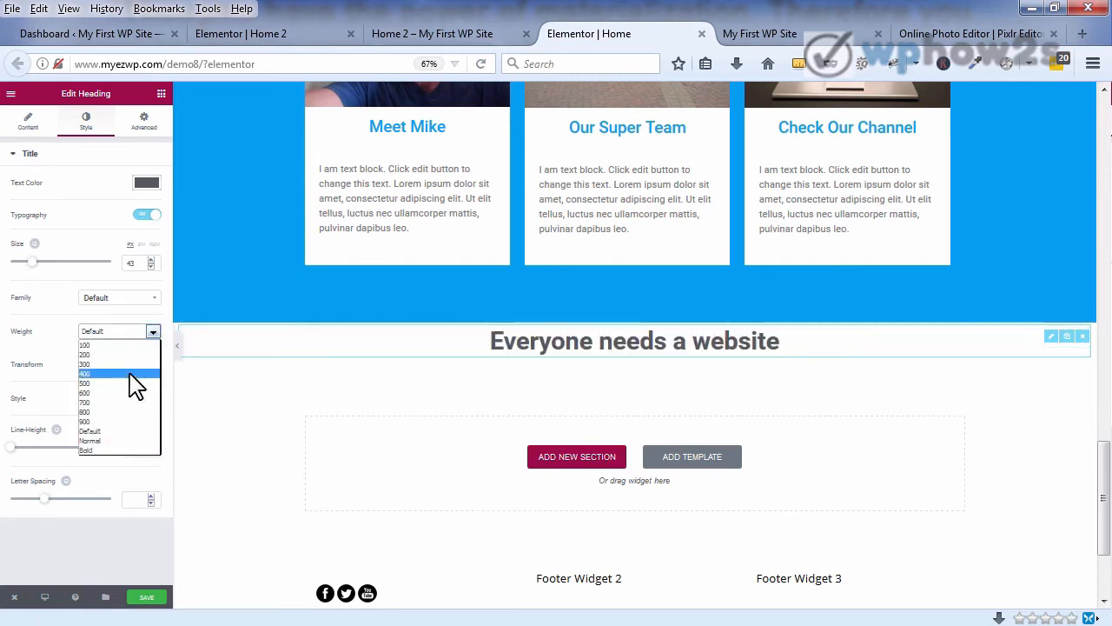
pyautogui.click(128, 373)
pyautogui.click(153, 331)
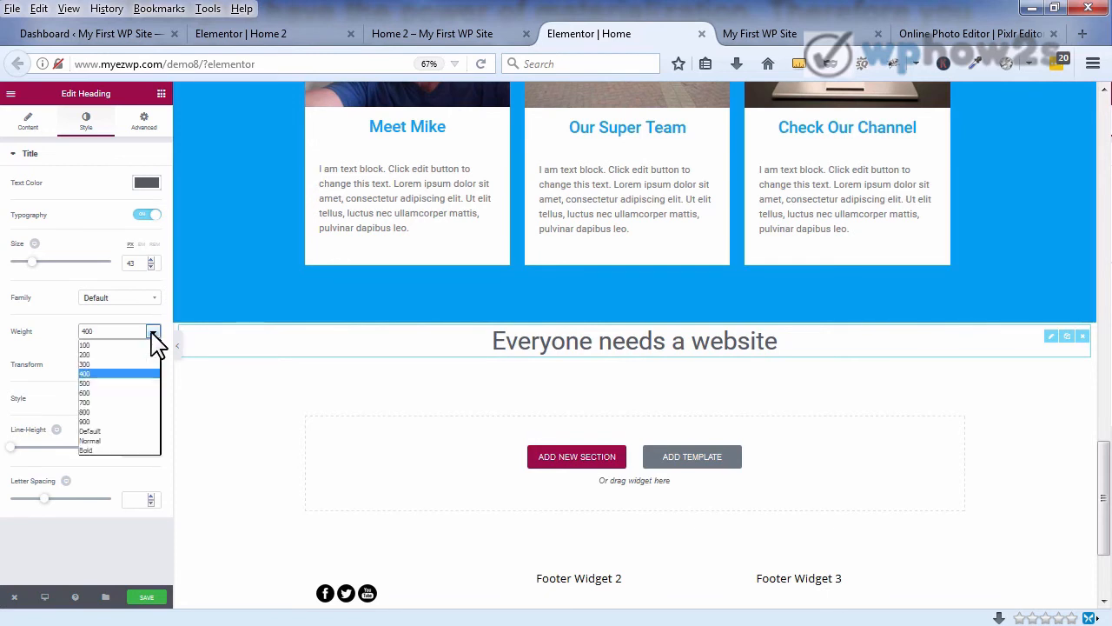
pyautogui.click(139, 364)
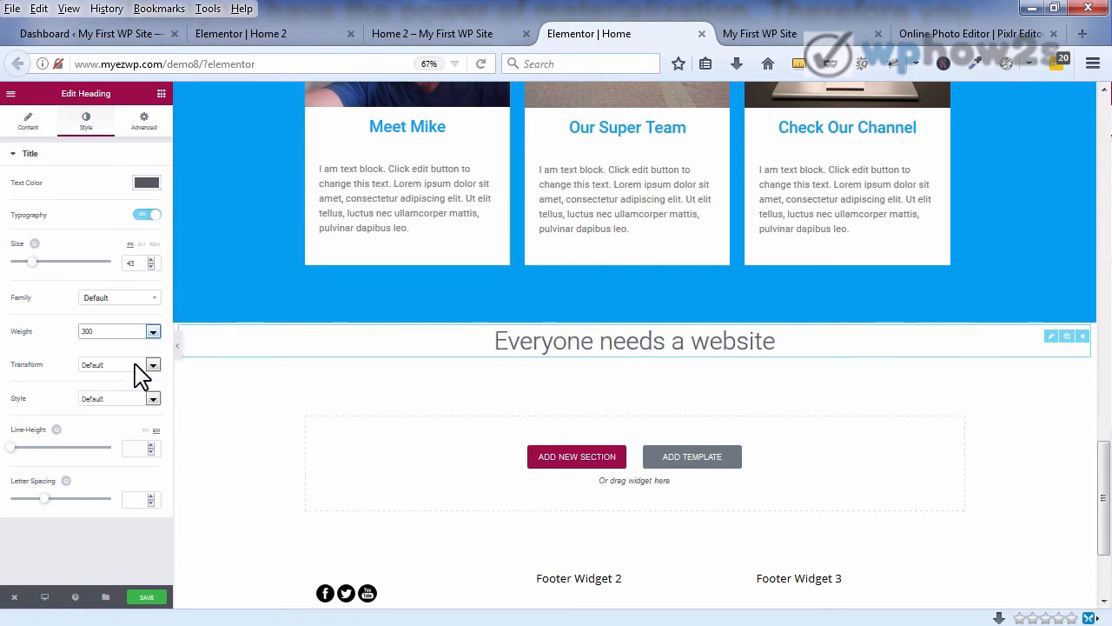
pyautogui.click(152, 260)
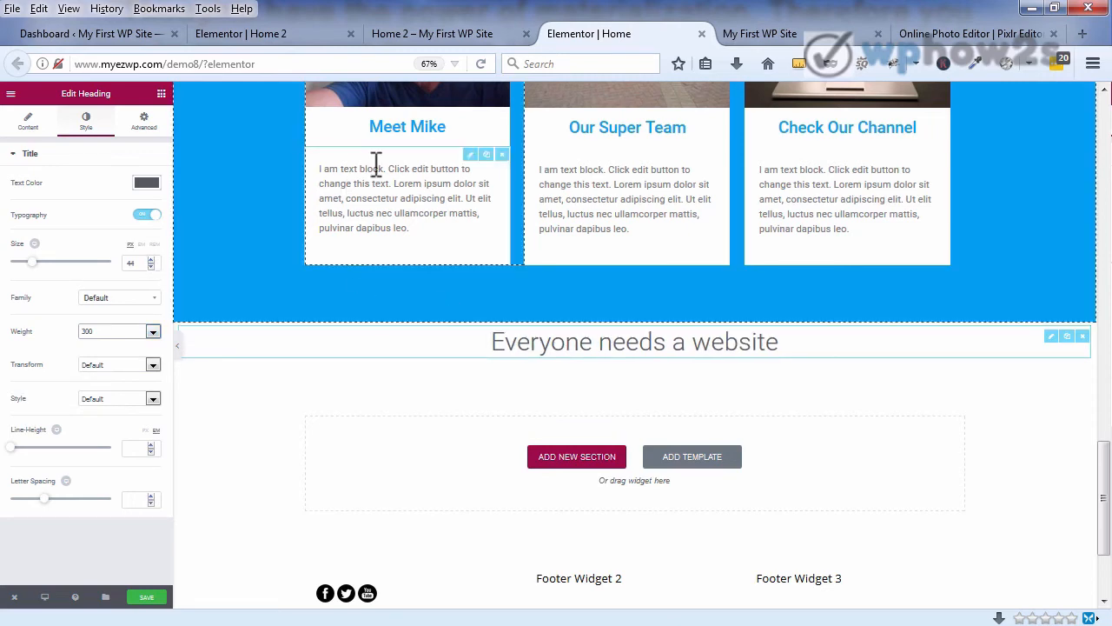
# Step: Following the Home 2 layout, insert a Columns widget below the "Everyone needs a website" heading and expand it to four columns
pyautogui.click(269, 33)
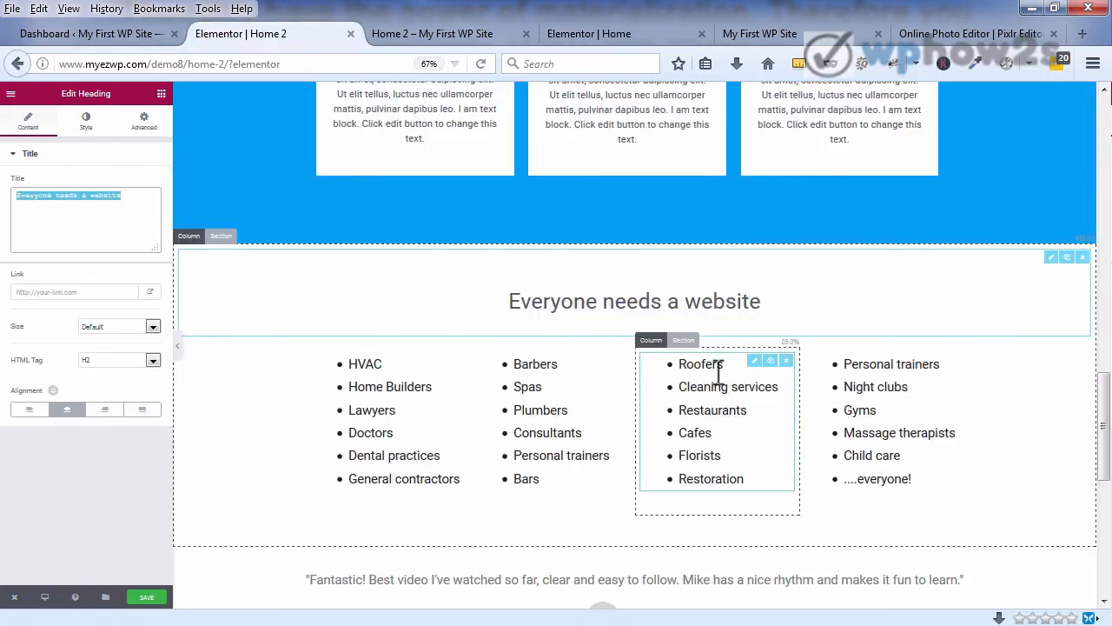
pyautogui.click(613, 35)
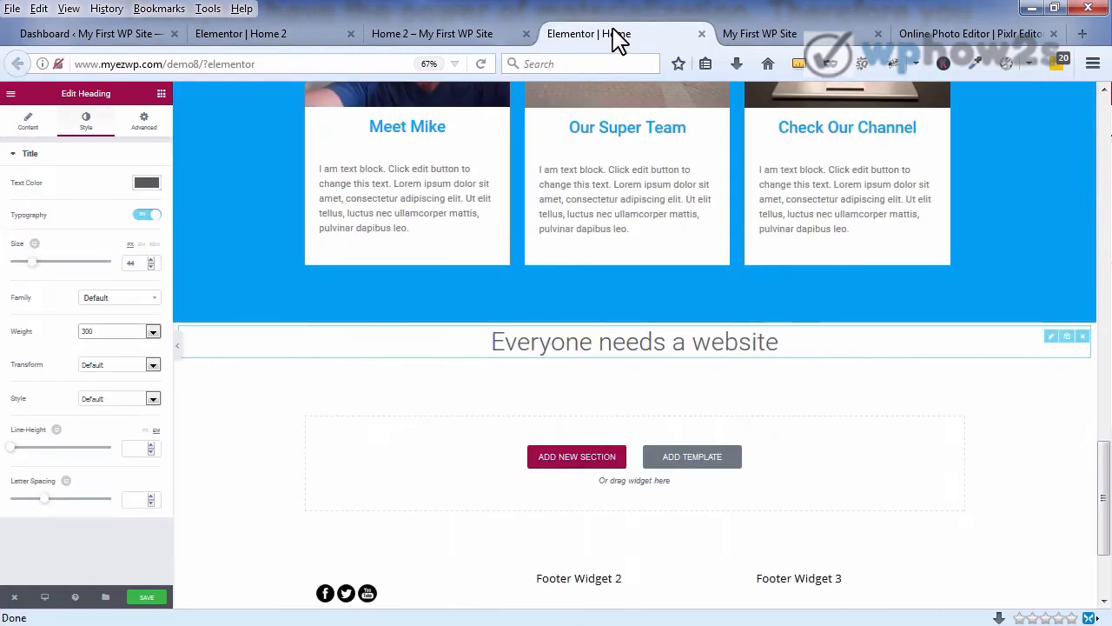
pyautogui.click(161, 96)
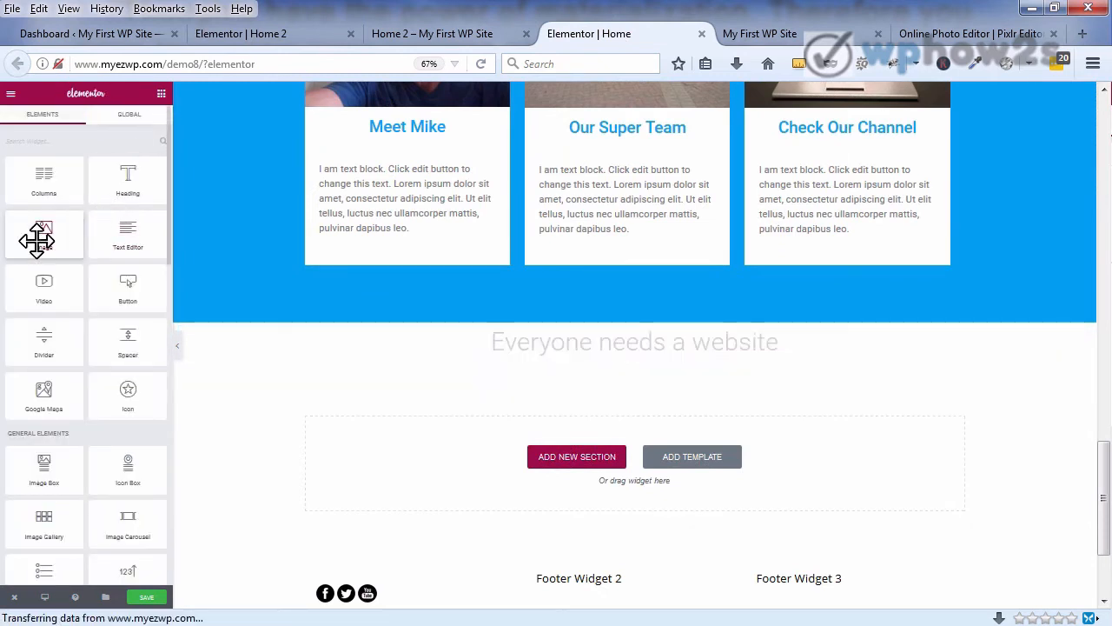
pyautogui.moveTo(36, 177); pyautogui.dragTo(573, 343)
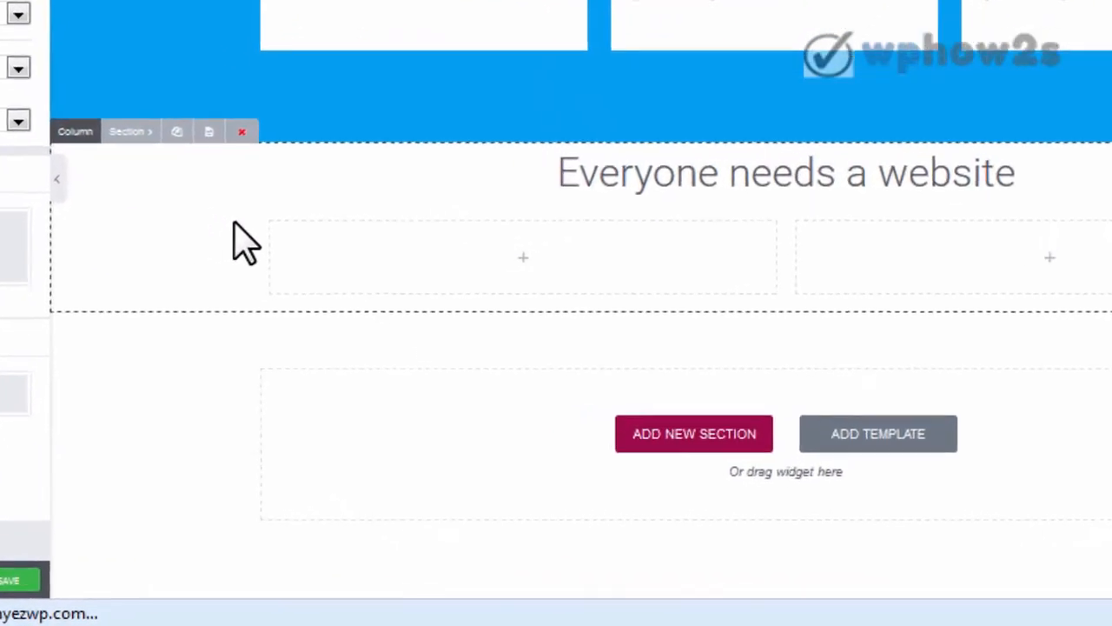
pyautogui.click(367, 176)
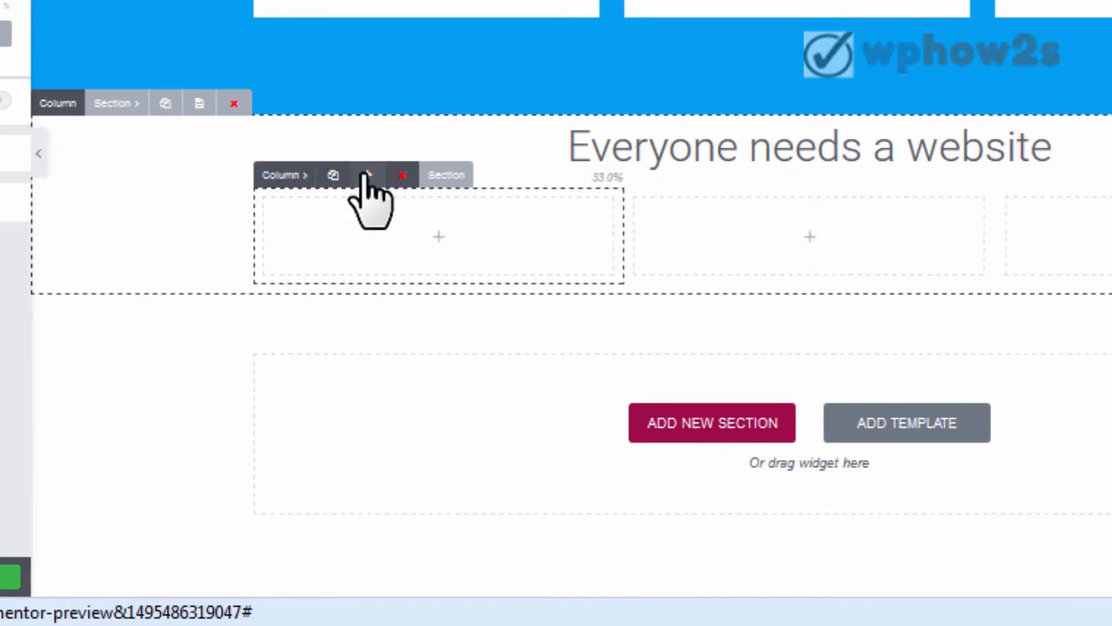
pyautogui.click(367, 176)
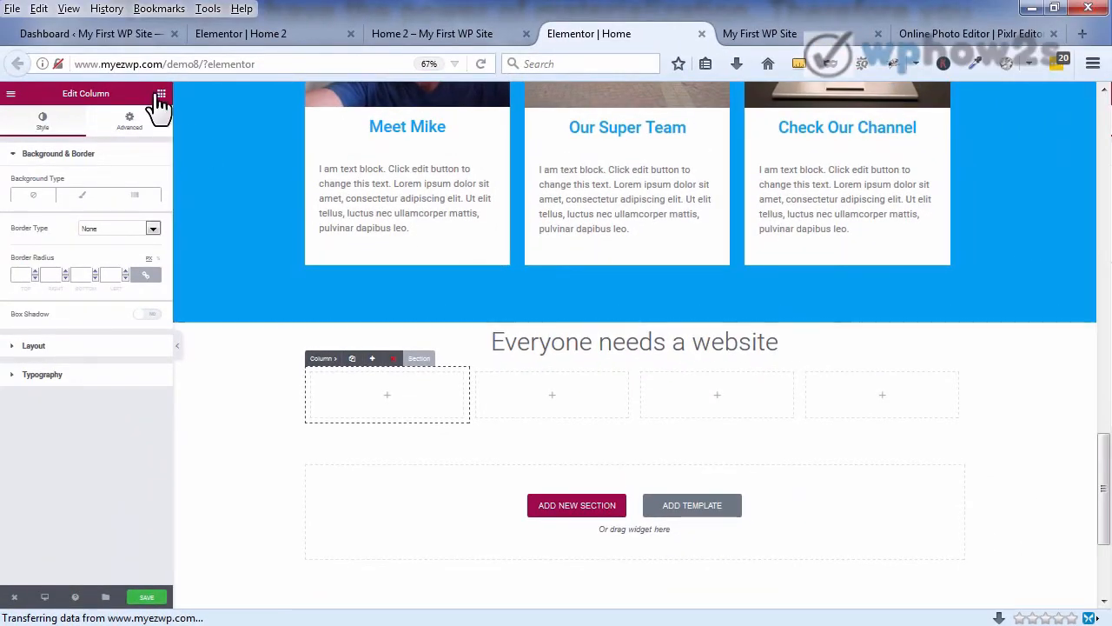
# Step: Insert a Text Editor widget into each of the four columns below the "Everyone needs a website" heading and open the first one for editing
pyautogui.click(160, 92)
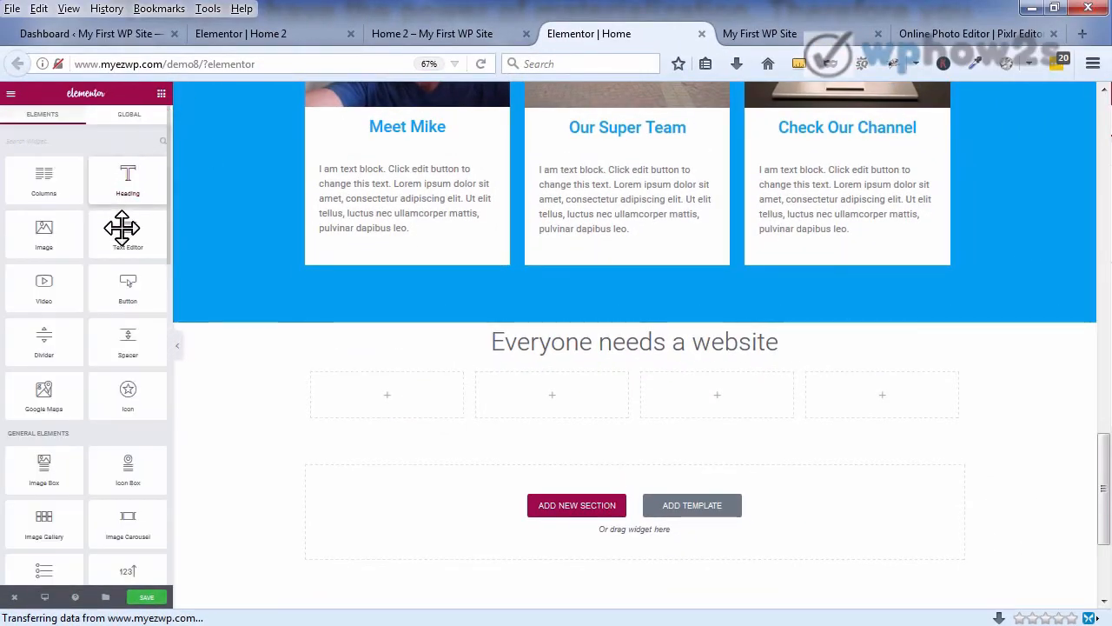
pyautogui.moveTo(122, 230); pyautogui.dragTo(380, 409)
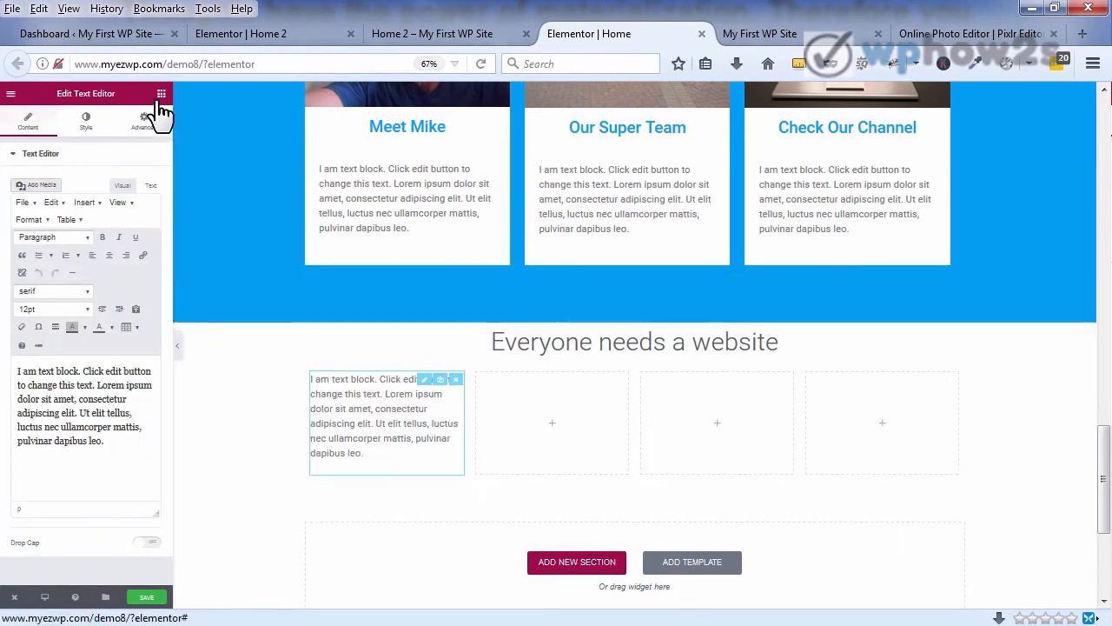
pyautogui.click(161, 93)
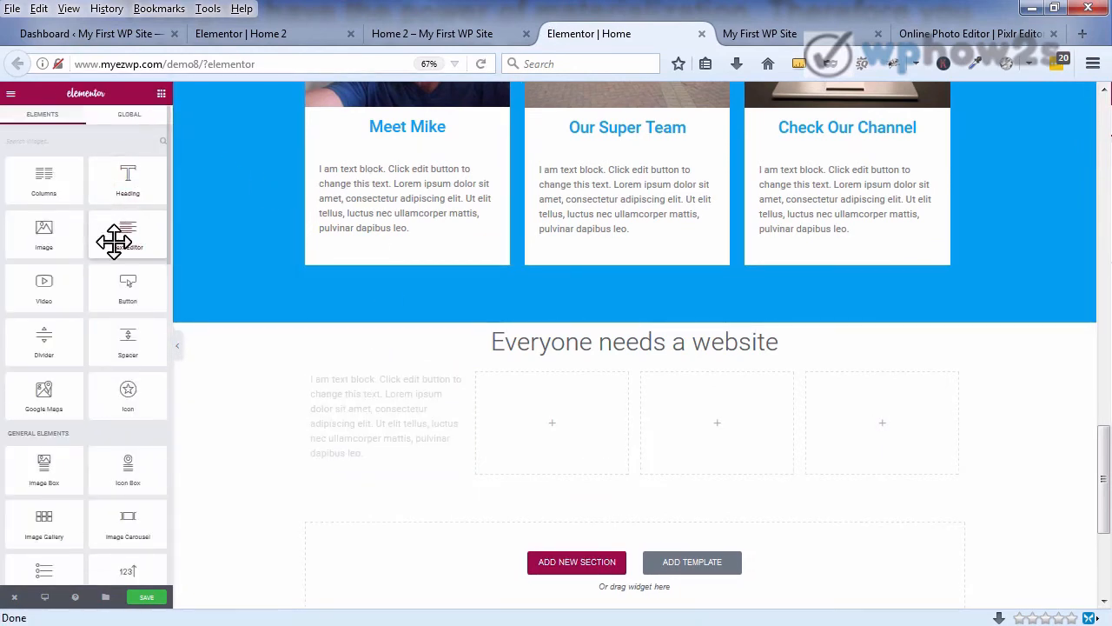
pyautogui.moveTo(112, 238); pyautogui.dragTo(548, 412)
pyautogui.click(161, 93)
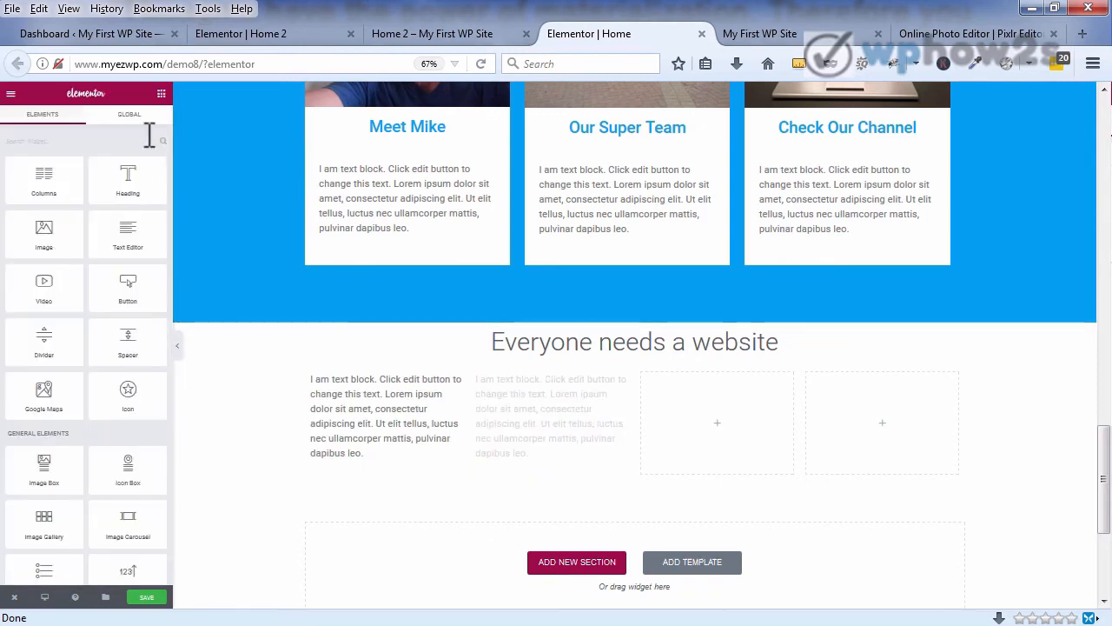
pyautogui.moveTo(128, 231); pyautogui.dragTo(667, 435)
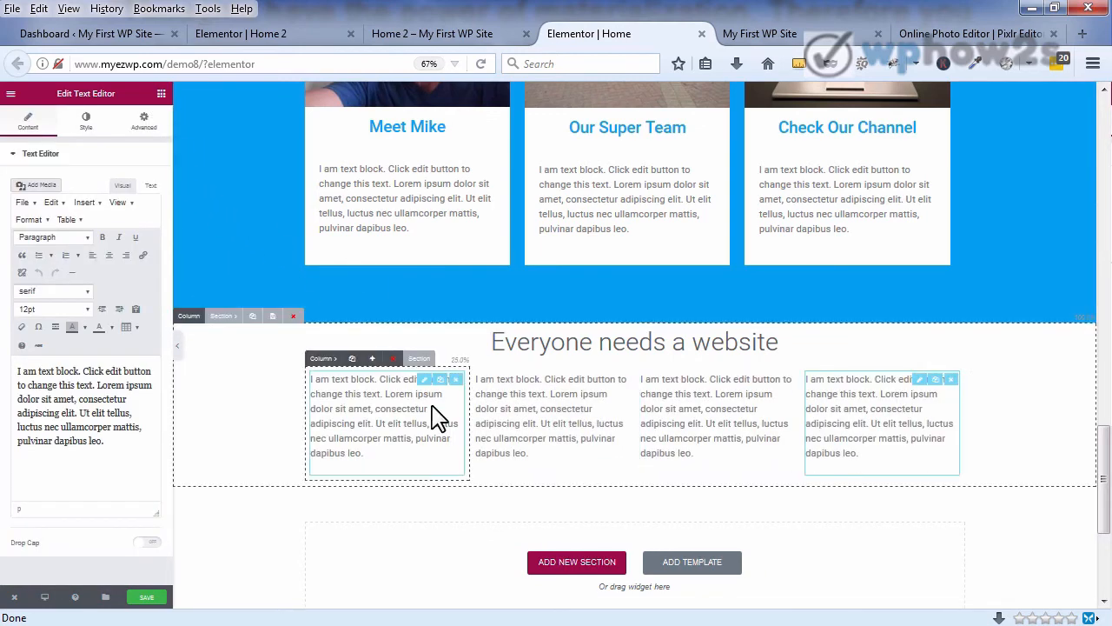
pyautogui.click(433, 404)
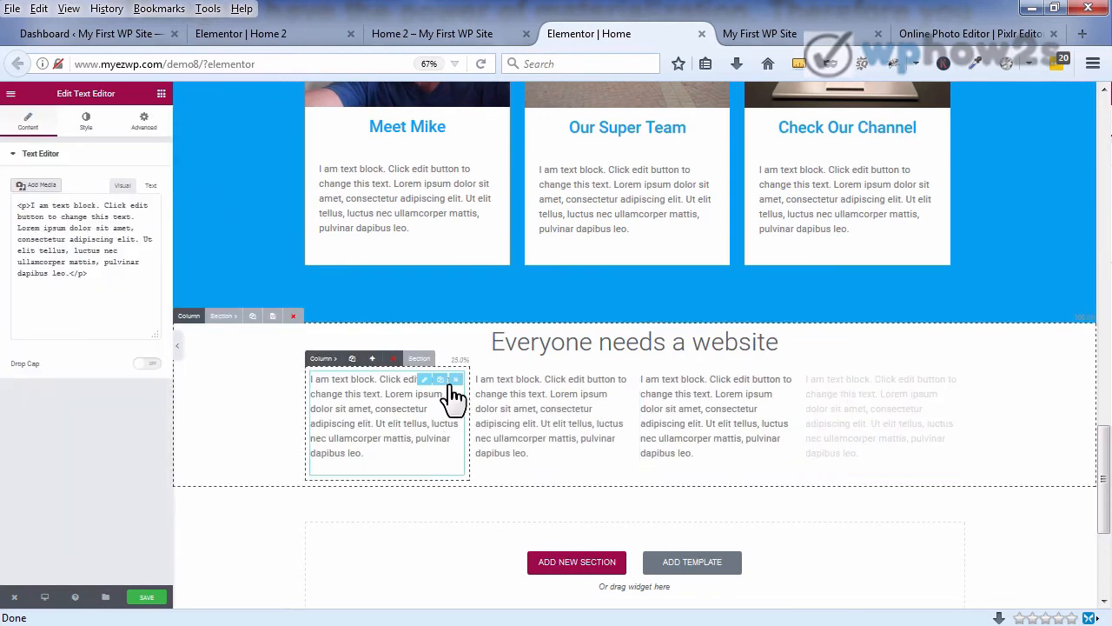
# Step: Copy the bulleted list from HVAC to General contractors out of the first column in the Home 2 editor
pyautogui.click(302, 36)
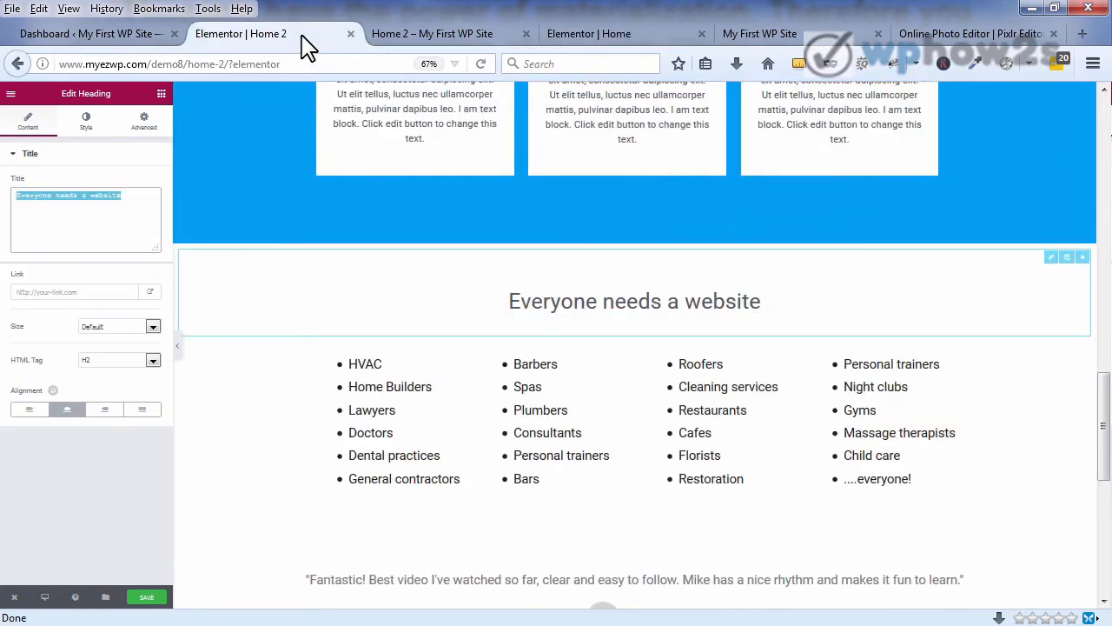
pyautogui.click(437, 411)
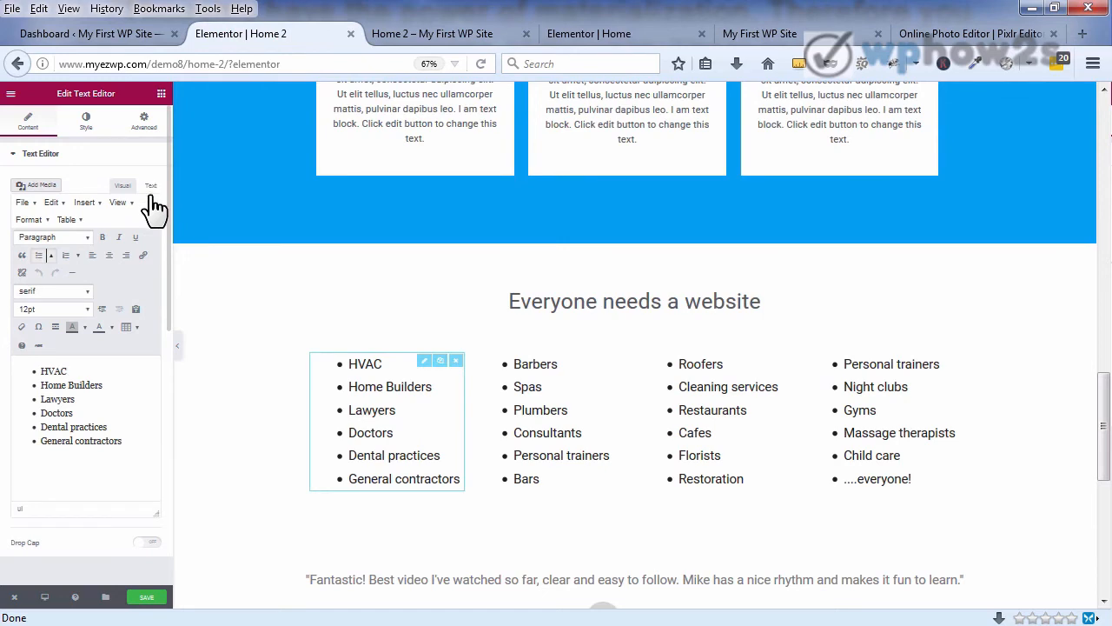
pyautogui.moveTo(32, 363); pyautogui.dragTo(133, 441)
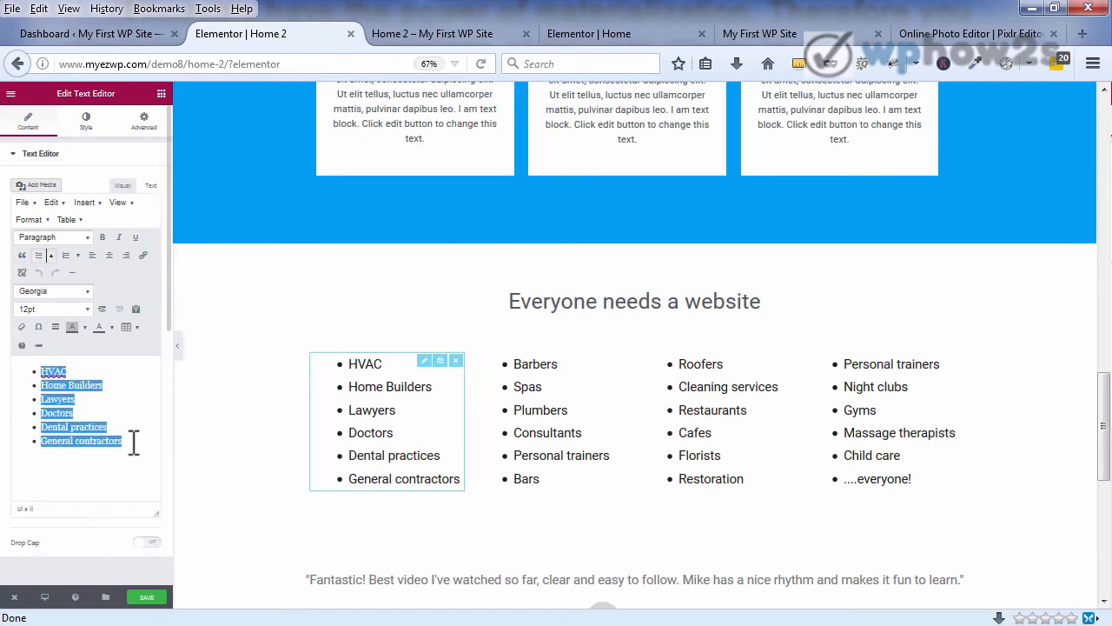
pyautogui.rightClick(52, 422)
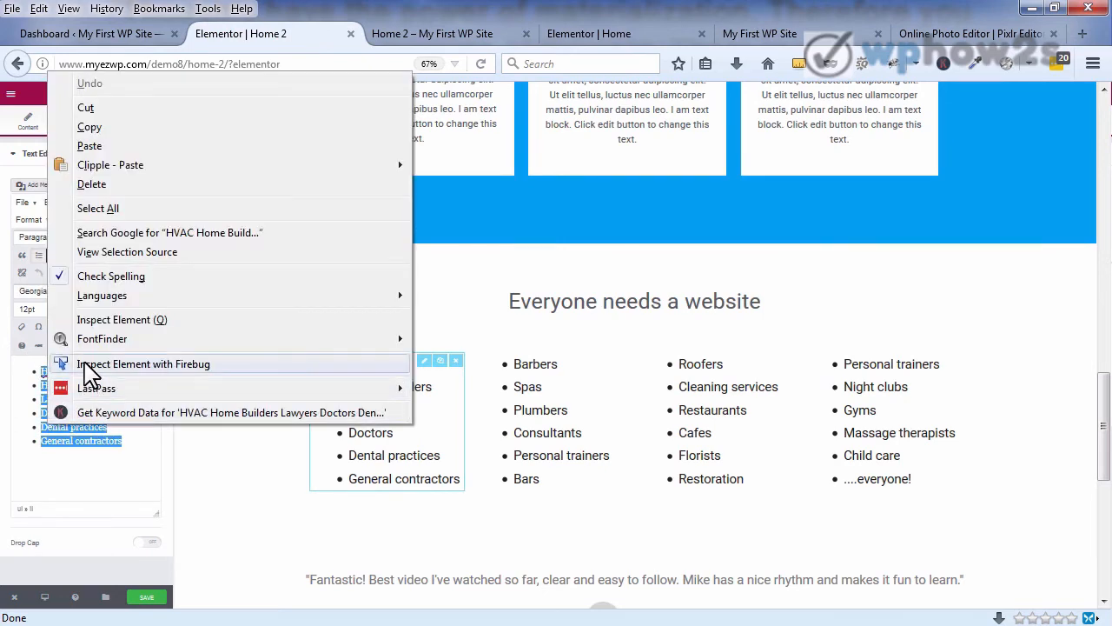
pyautogui.click(103, 127)
# Step: In the Home page's first column, replace the placeholder text with the copied HVAC to General contractors list
pyautogui.click(589, 34)
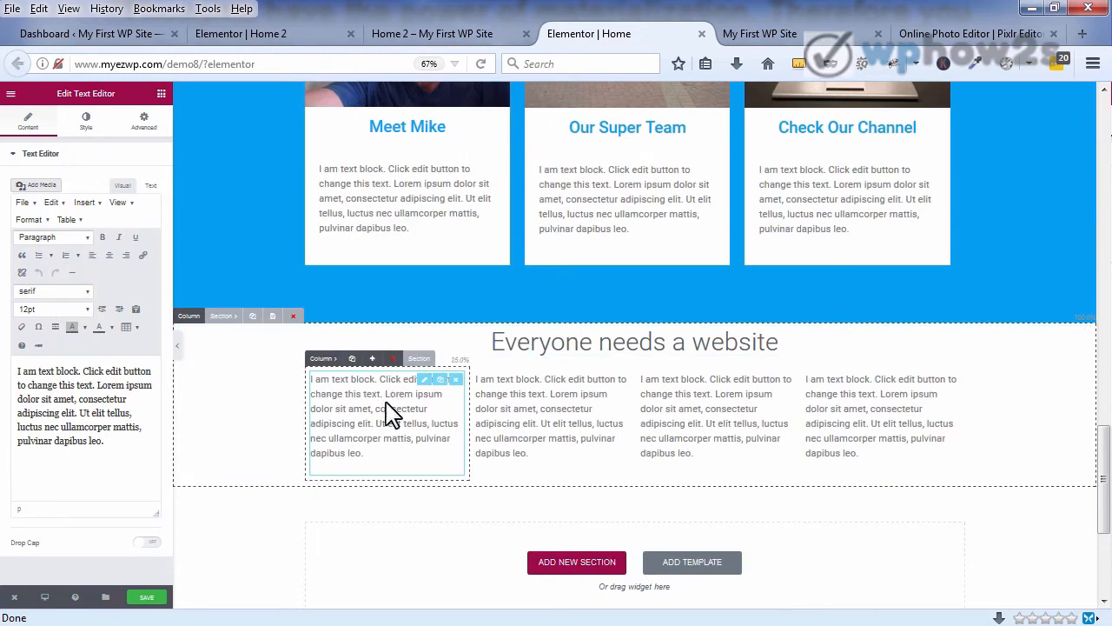
pyautogui.moveTo(128, 429); pyautogui.dragTo(3, 417)
pyautogui.click(108, 442)
pyautogui.moveTo(107, 442); pyautogui.dragTo(20, 368)
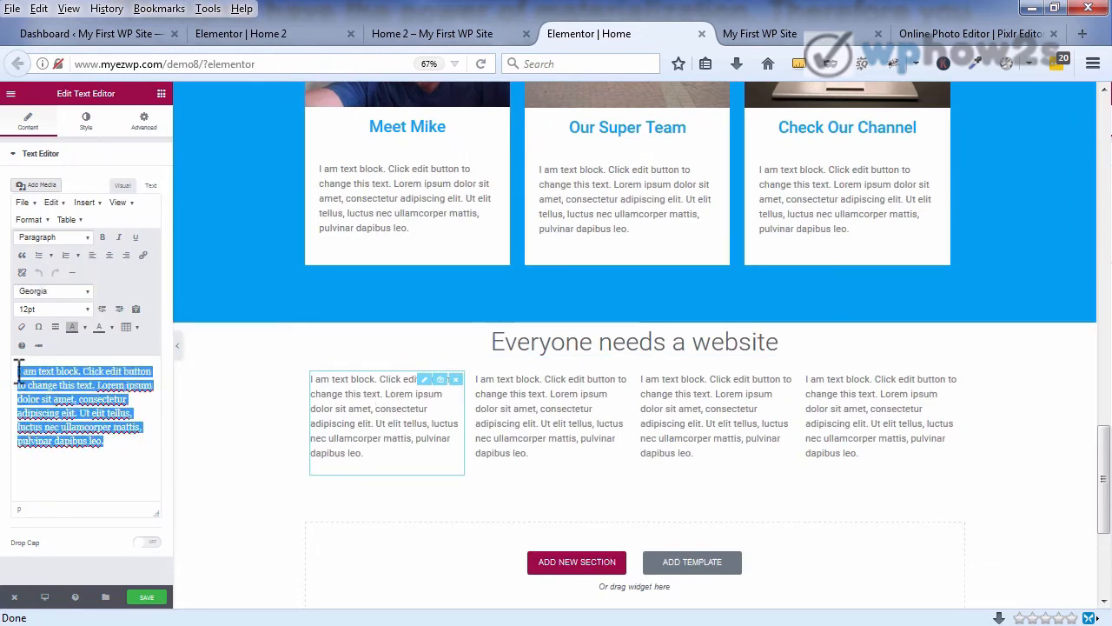
pyautogui.rightClick(35, 391)
pyautogui.click(81, 99)
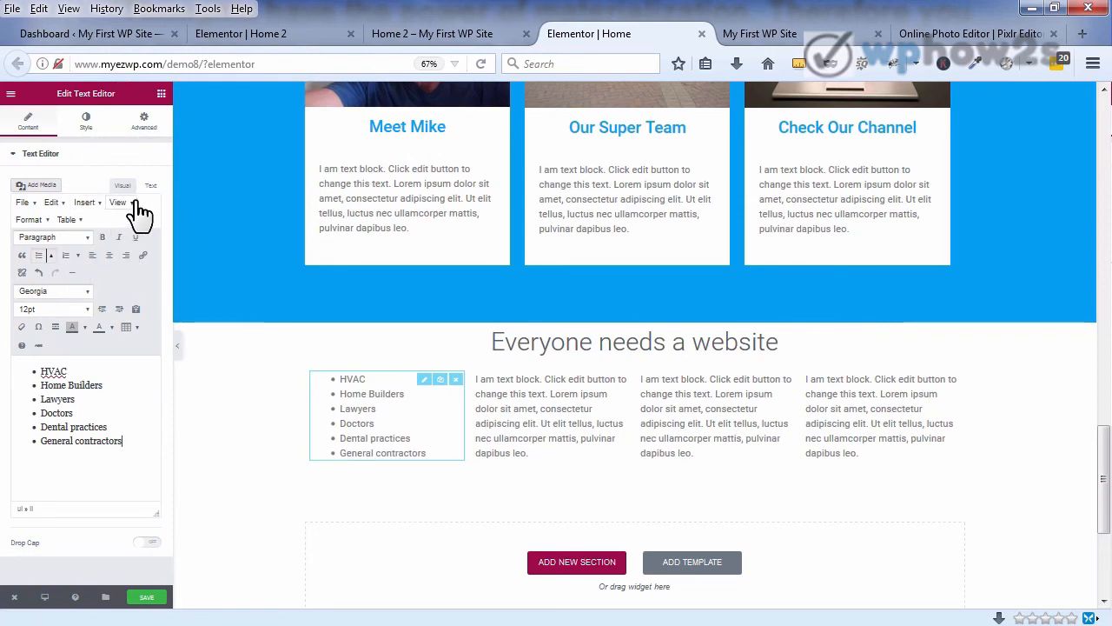
# Step: Copy the text color code #1e1e1e from the style settings of Home 2's first list
pyautogui.click(221, 33)
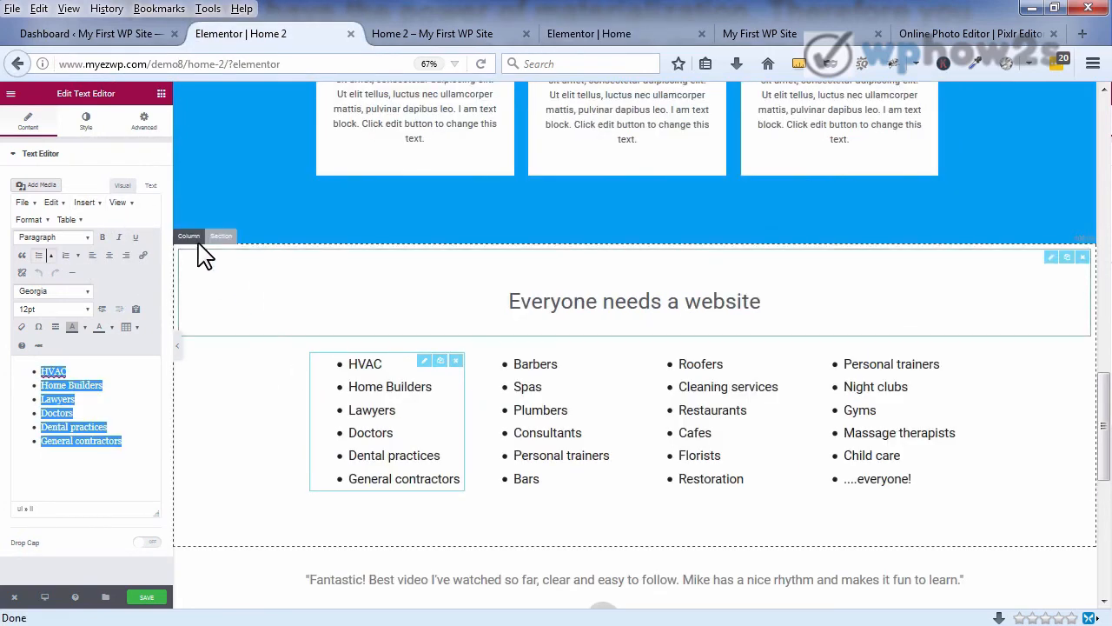
pyautogui.click(139, 385)
pyautogui.click(86, 121)
pyautogui.click(146, 235)
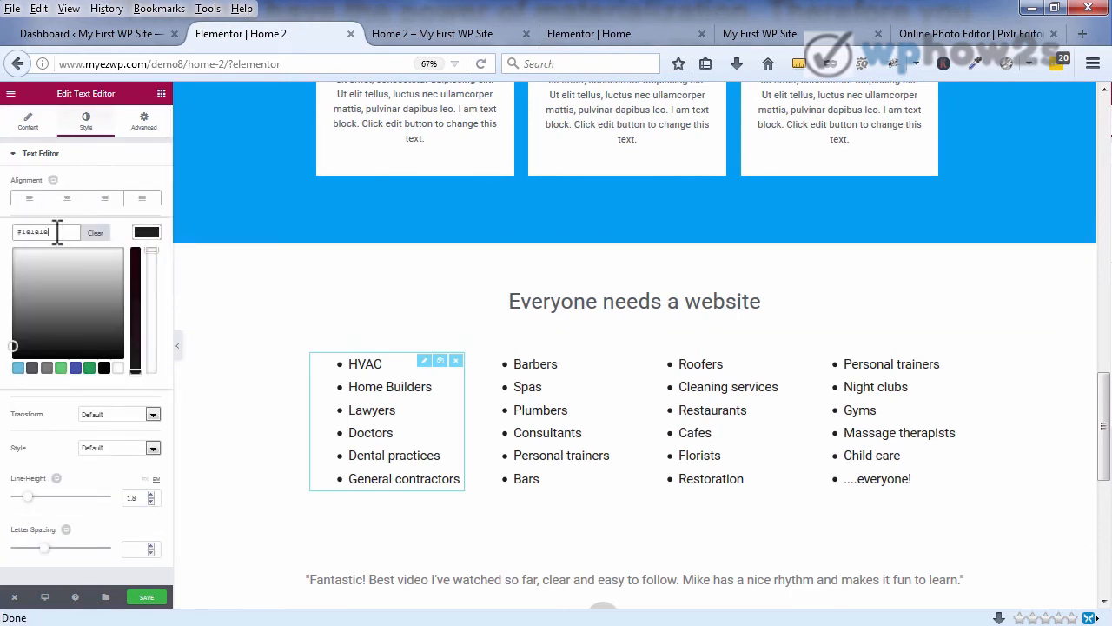
pyautogui.rightClick(20, 231)
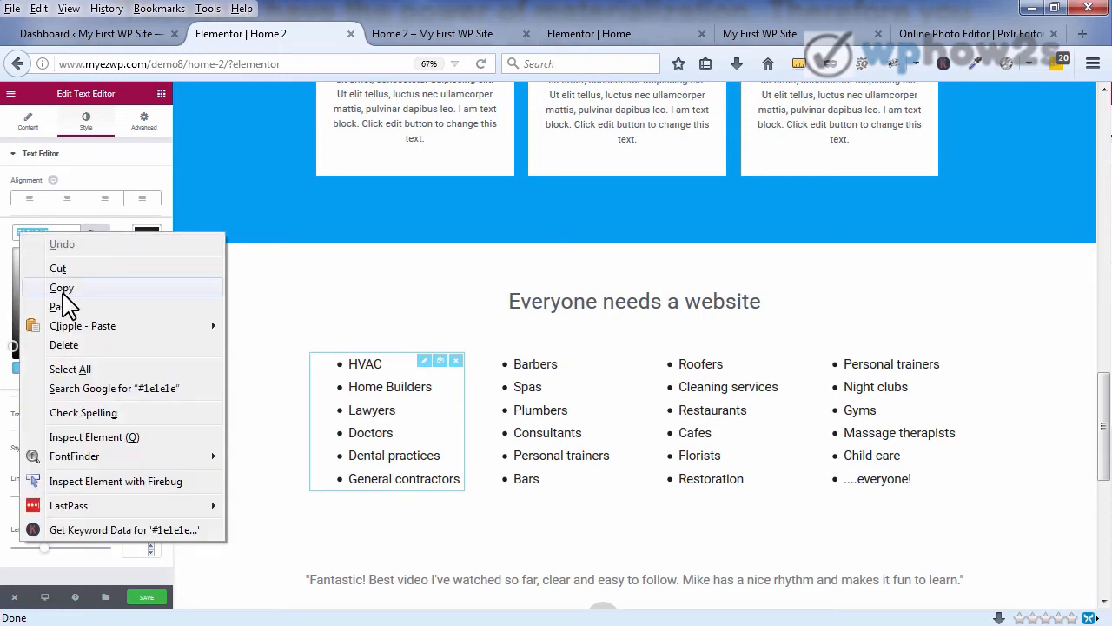
pyautogui.click(62, 289)
# Step: Apply the copied text color #1e1e1e to the first-column list on the Home page
pyautogui.hotkey('ctrl', 'Tab')
pyautogui.hotkey('ctrl', 'Tab')
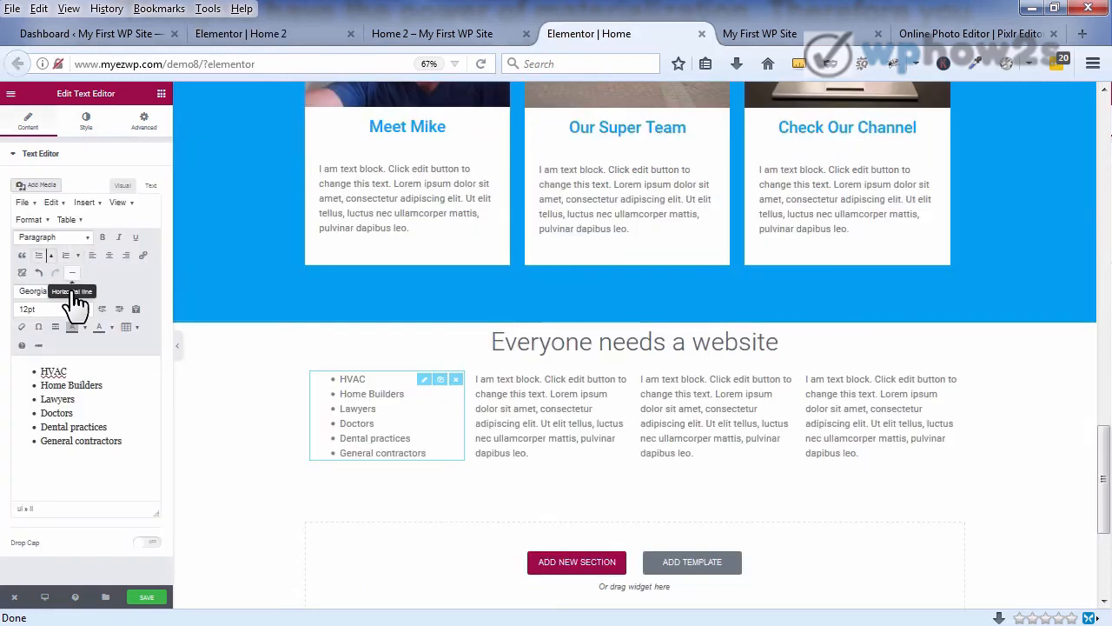
pyautogui.click(87, 121)
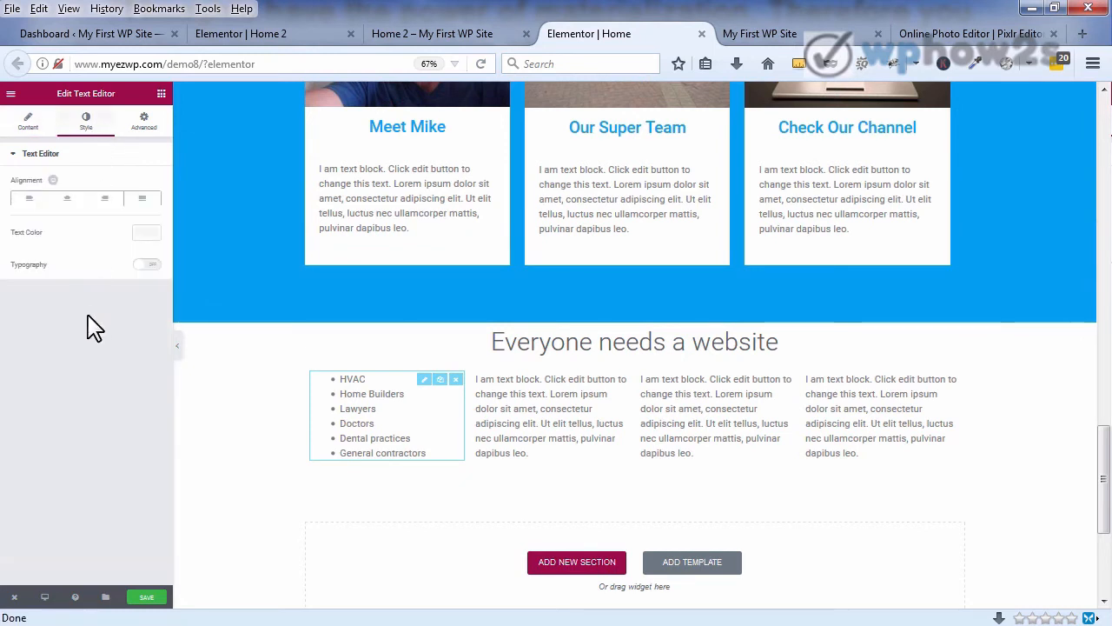
pyautogui.click(148, 235)
pyautogui.rightClick(54, 231)
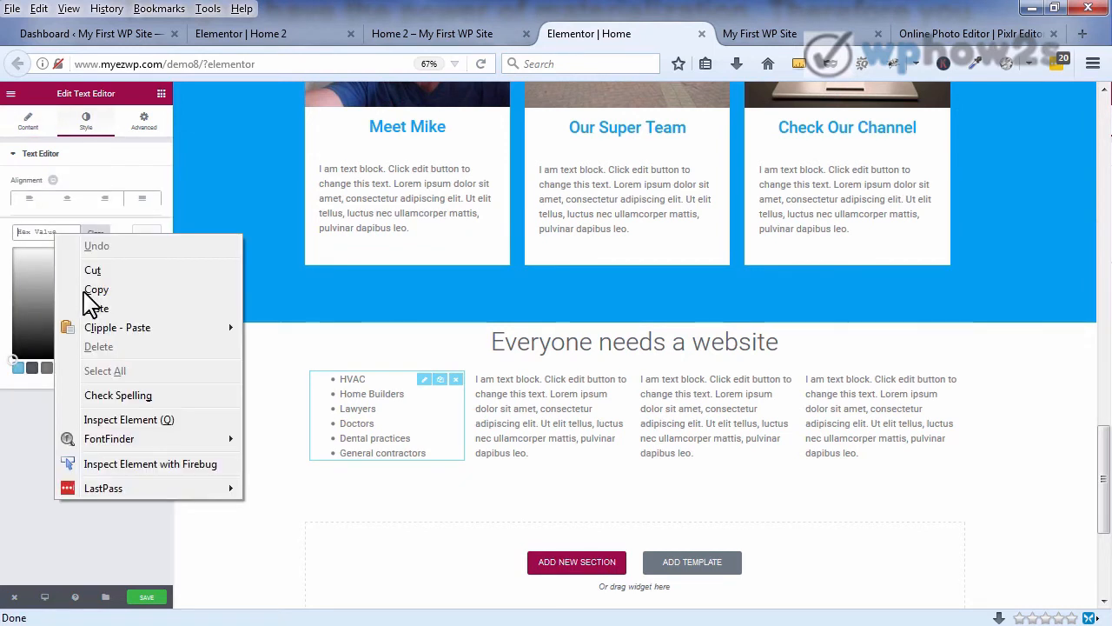
pyautogui.click(90, 303)
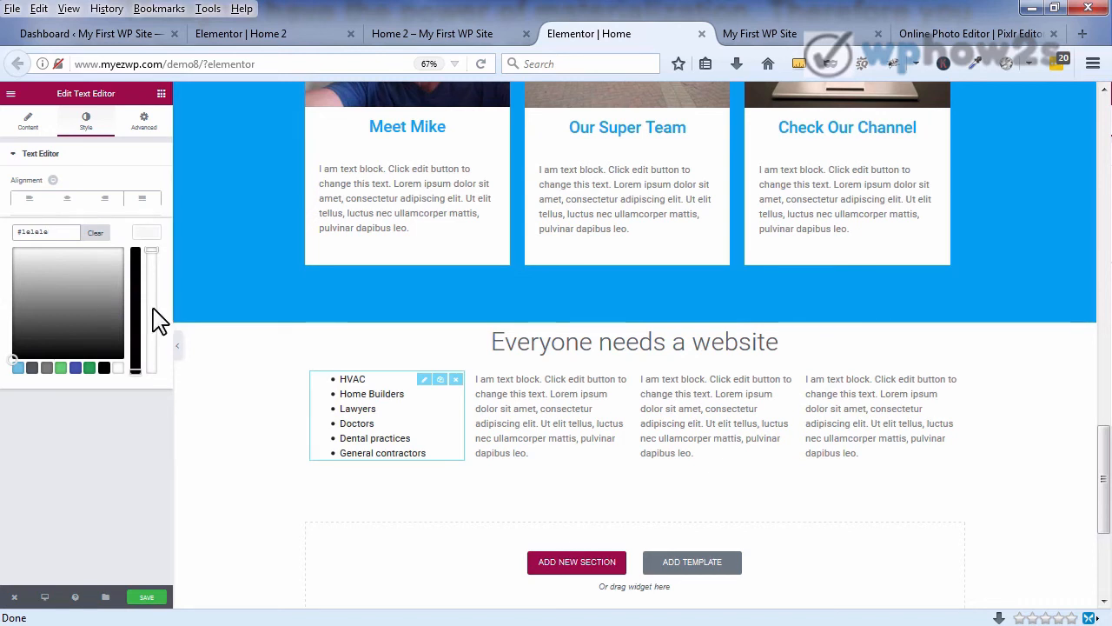
pyautogui.click(74, 161)
pyautogui.click(15, 156)
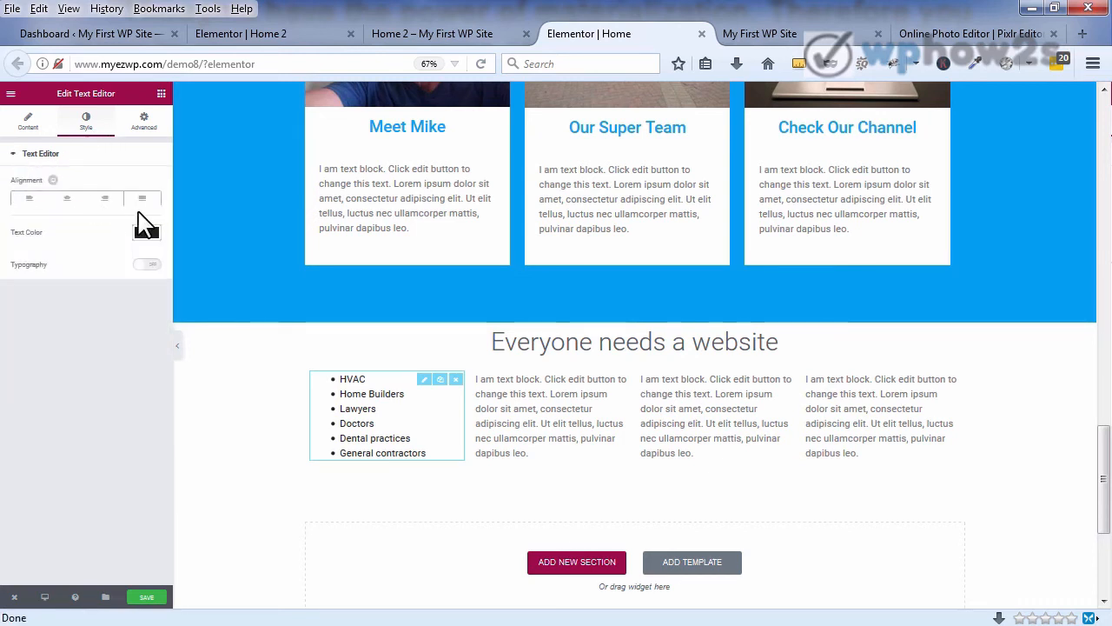
# Step: Turn on custom typography for the first-column list and set its size to 22 px
pyautogui.click(146, 265)
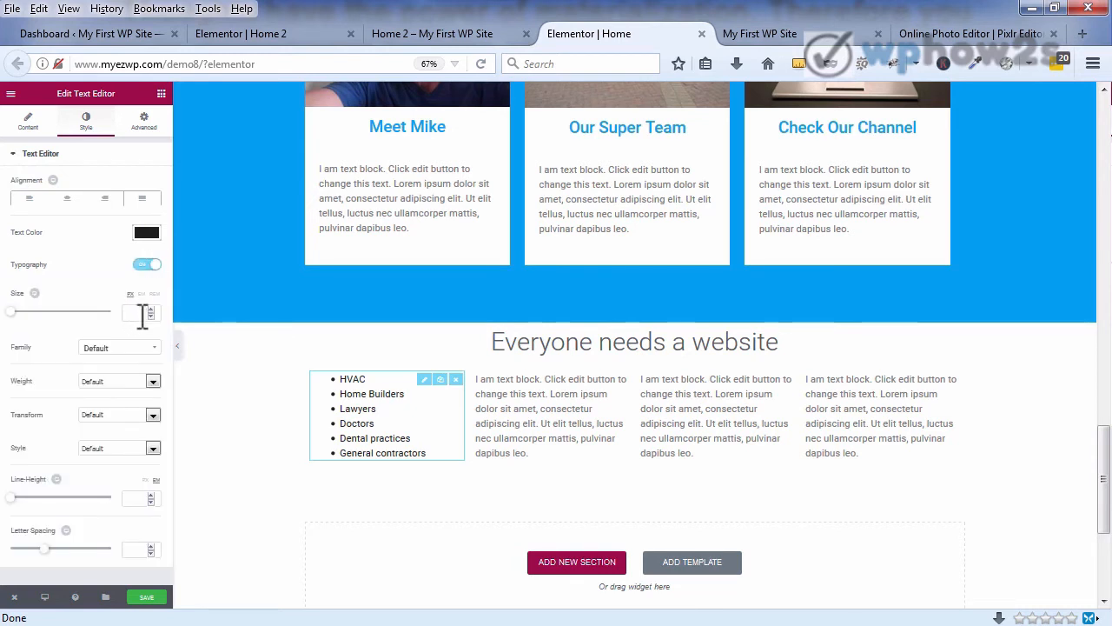
pyautogui.click(150, 309)
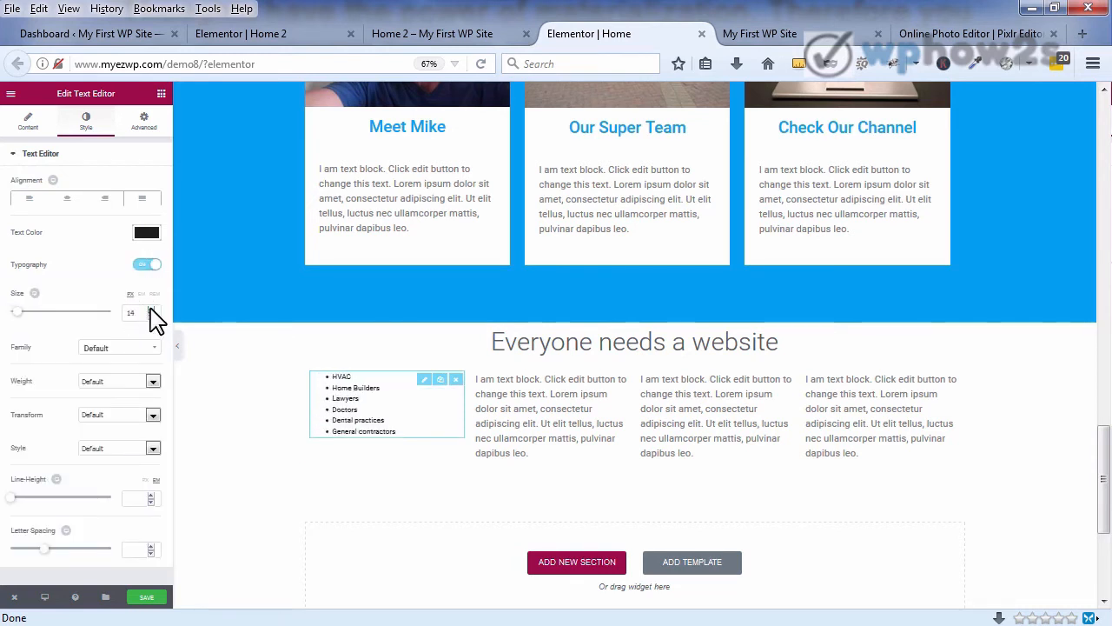
pyautogui.click(150, 310)
pyautogui.click(150, 310)
pyautogui.click(150, 309)
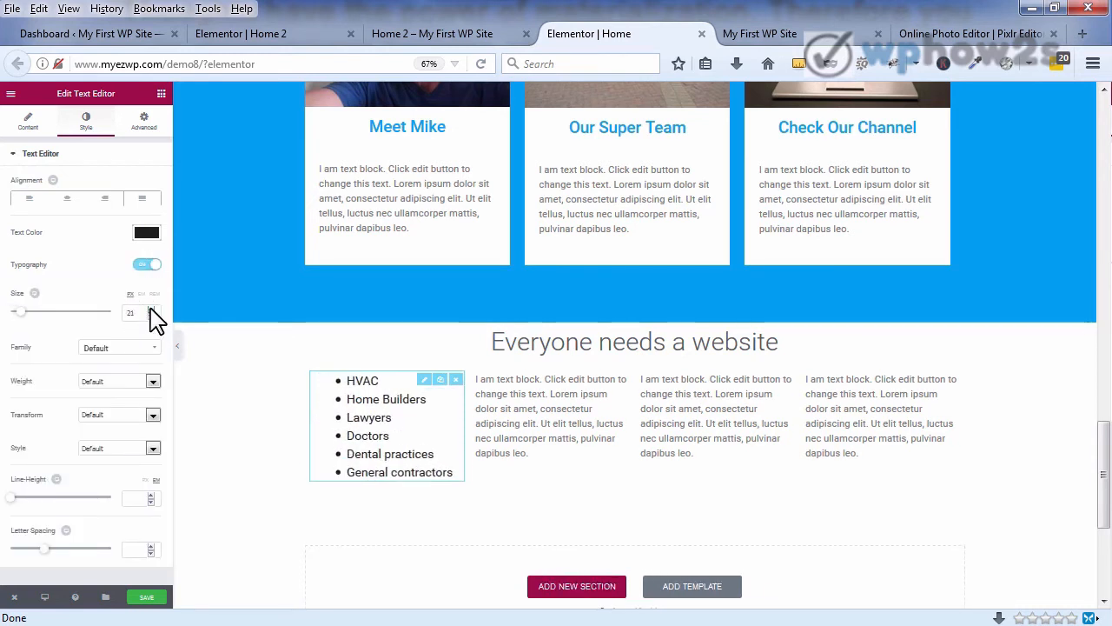
pyautogui.click(150, 309)
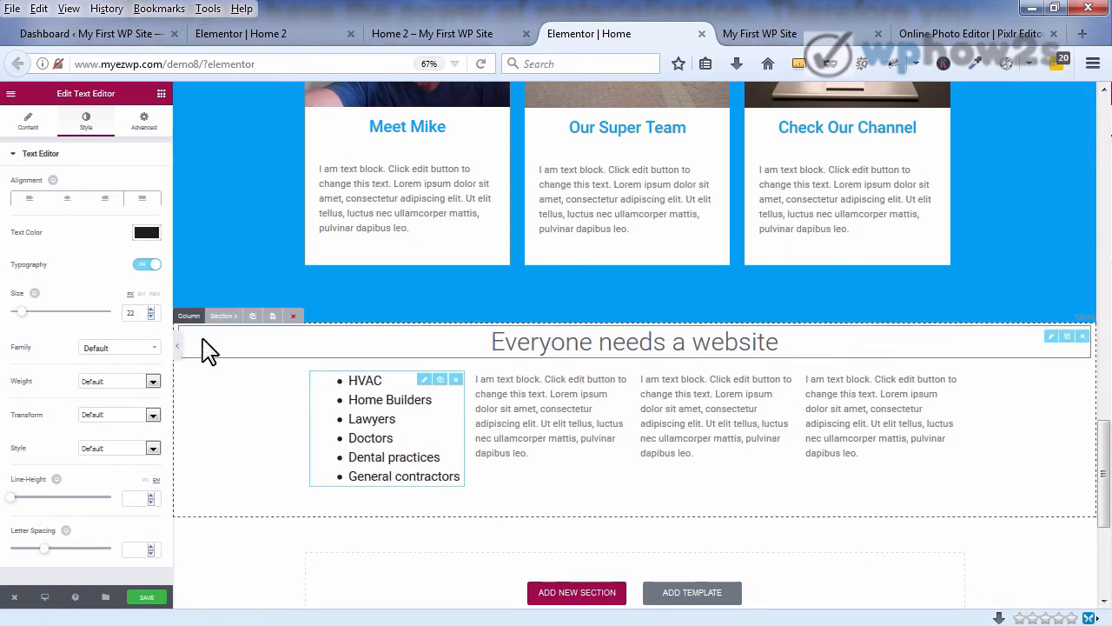
# Step: Set the line height of the first-column list to 1.8 em
pyautogui.click(152, 495)
pyautogui.click(152, 496)
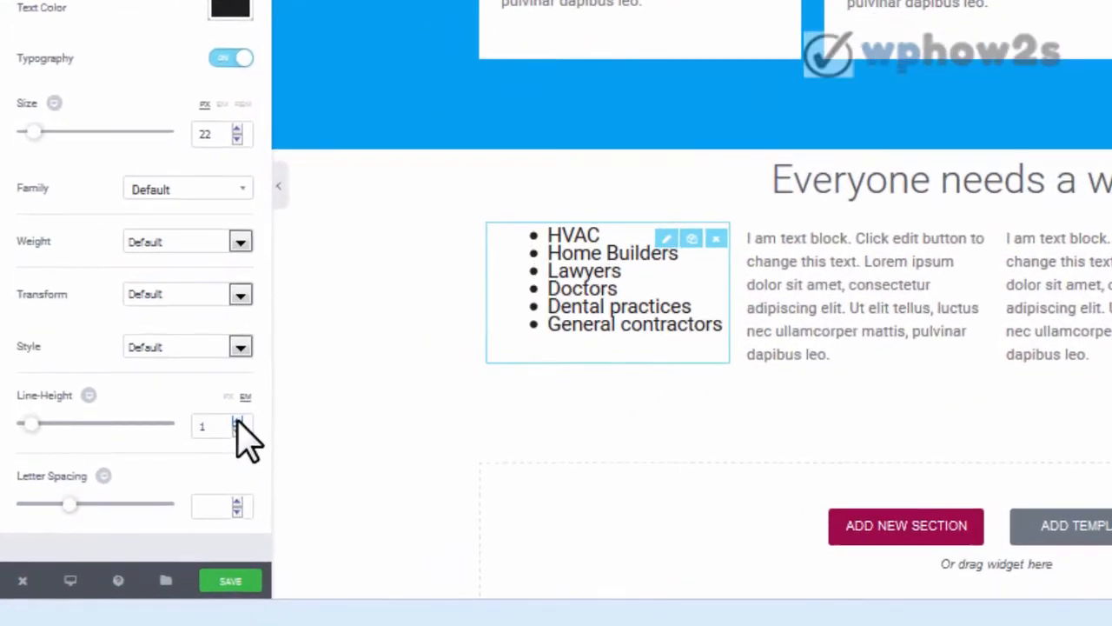
pyautogui.click(151, 495)
pyautogui.click(151, 496)
pyautogui.click(250, 409)
pyautogui.click(250, 409)
pyautogui.click(250, 409)
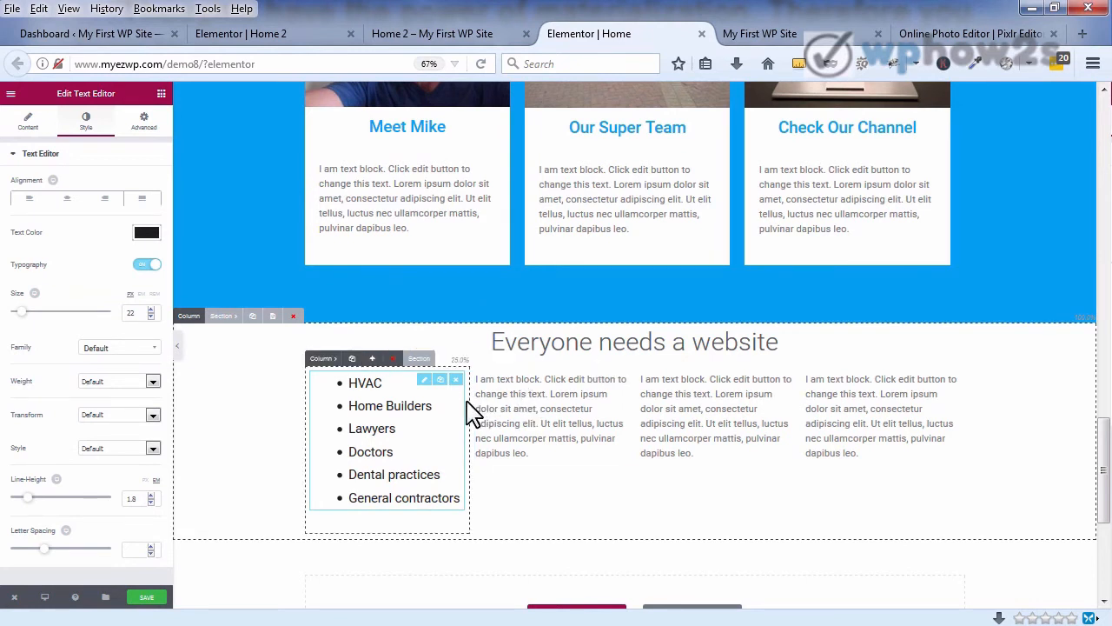
# Step: Duplicate the styled HVAC list column and delete the placeholder text column directly after the copy
pyautogui.click(546, 423)
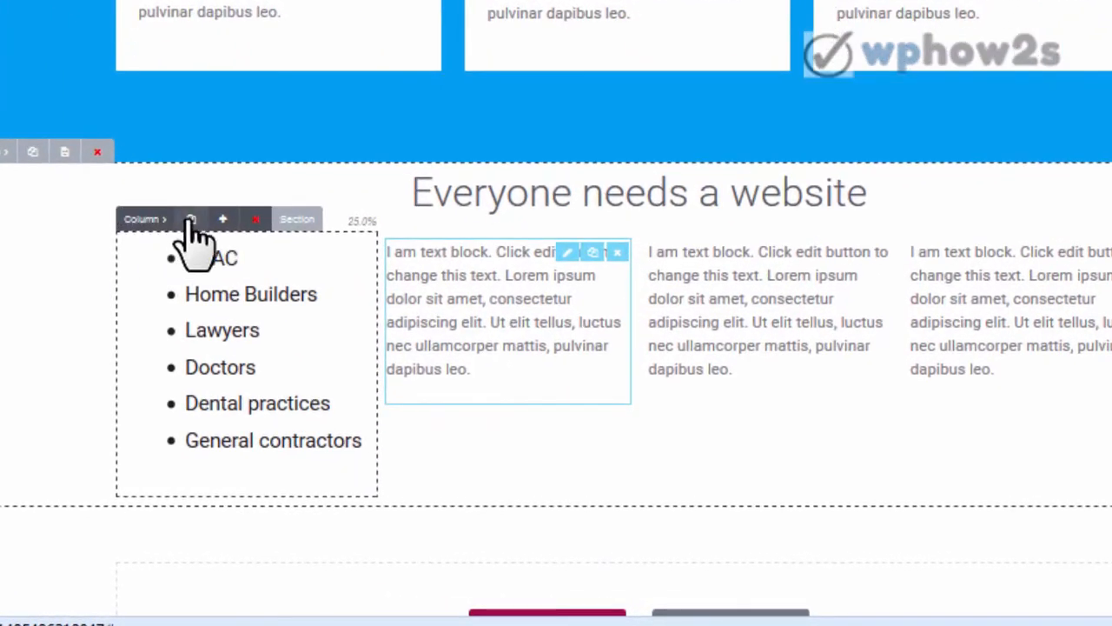
pyautogui.click(191, 220)
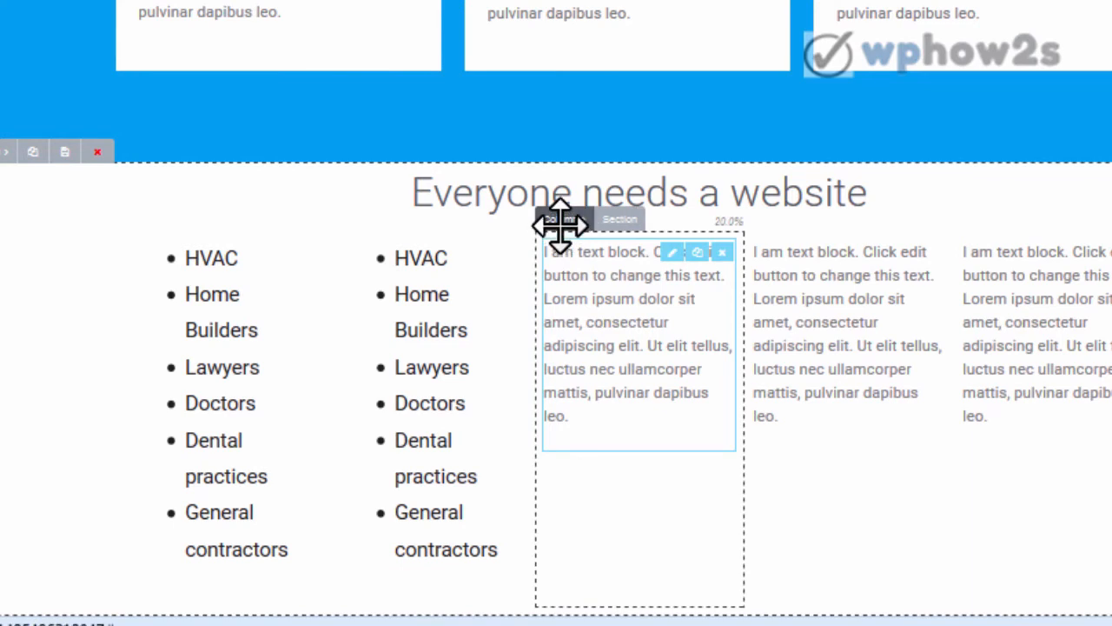
pyautogui.moveTo(561, 224)
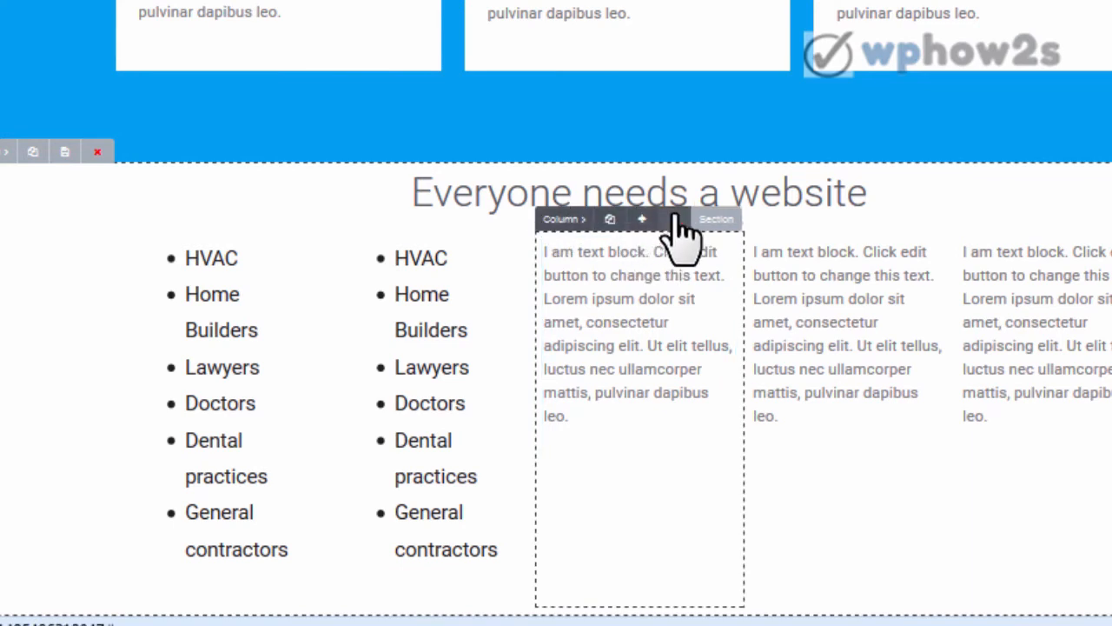
pyautogui.click(677, 222)
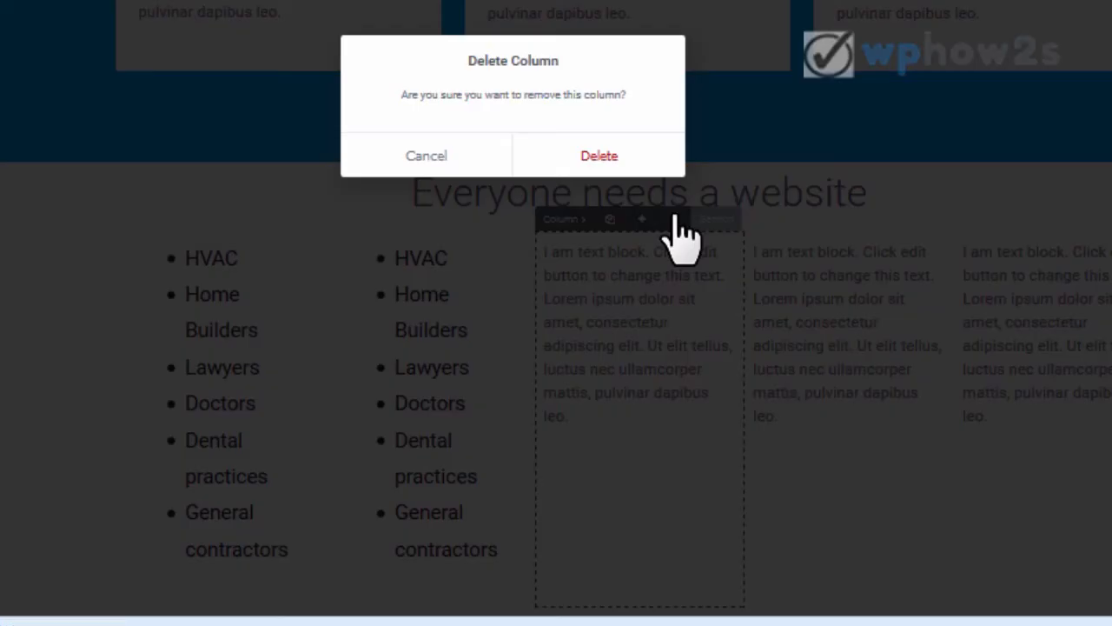
pyautogui.click(626, 165)
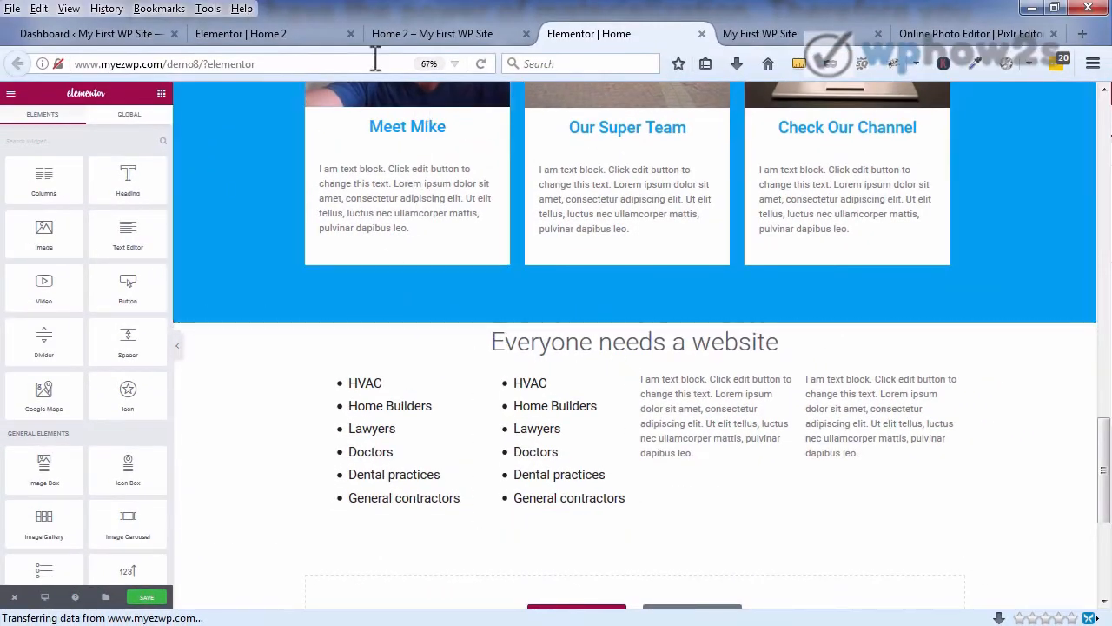
# Step: Copy the Barbers to Bars list from Home 2's second column and return to the Home page editor
pyautogui.click(318, 37)
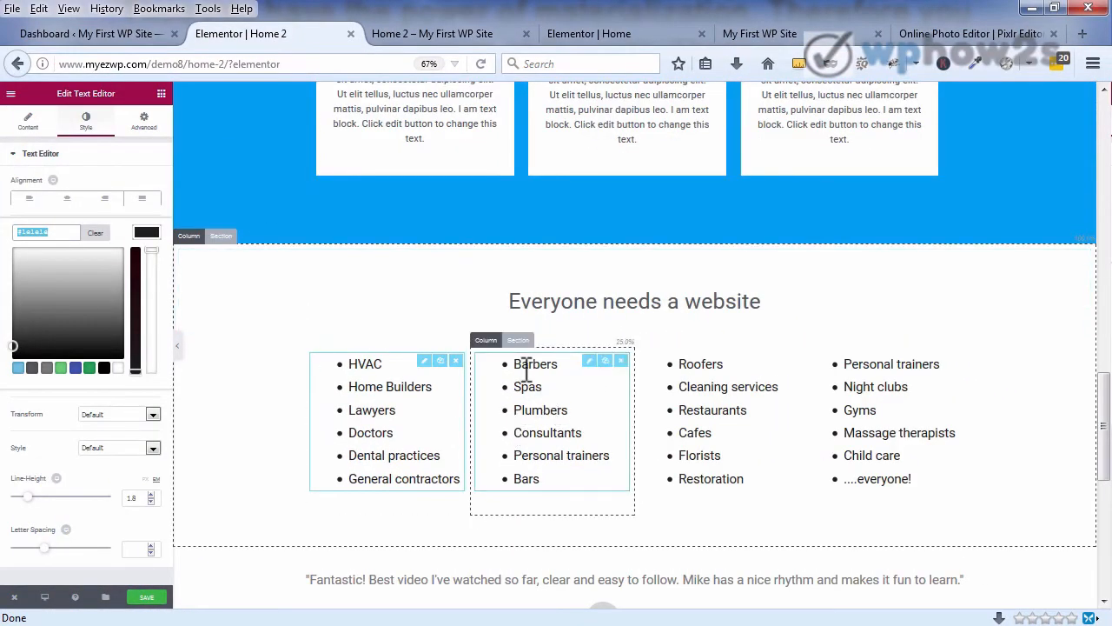
pyautogui.click(489, 380)
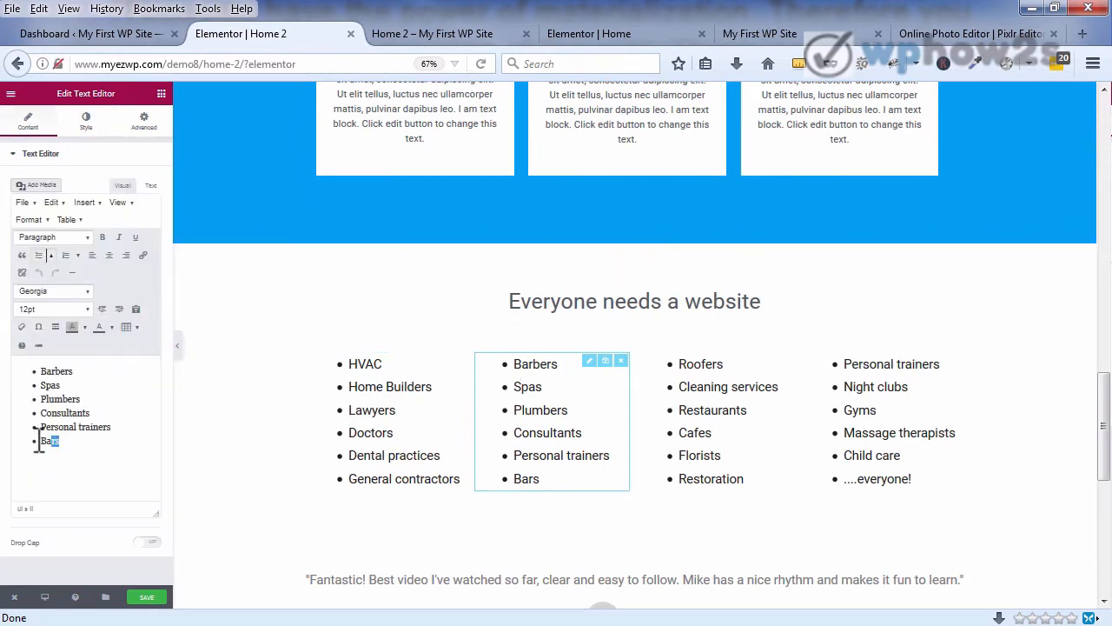
pyautogui.moveTo(39, 440); pyautogui.dragTo(25, 385)
pyautogui.click(589, 33)
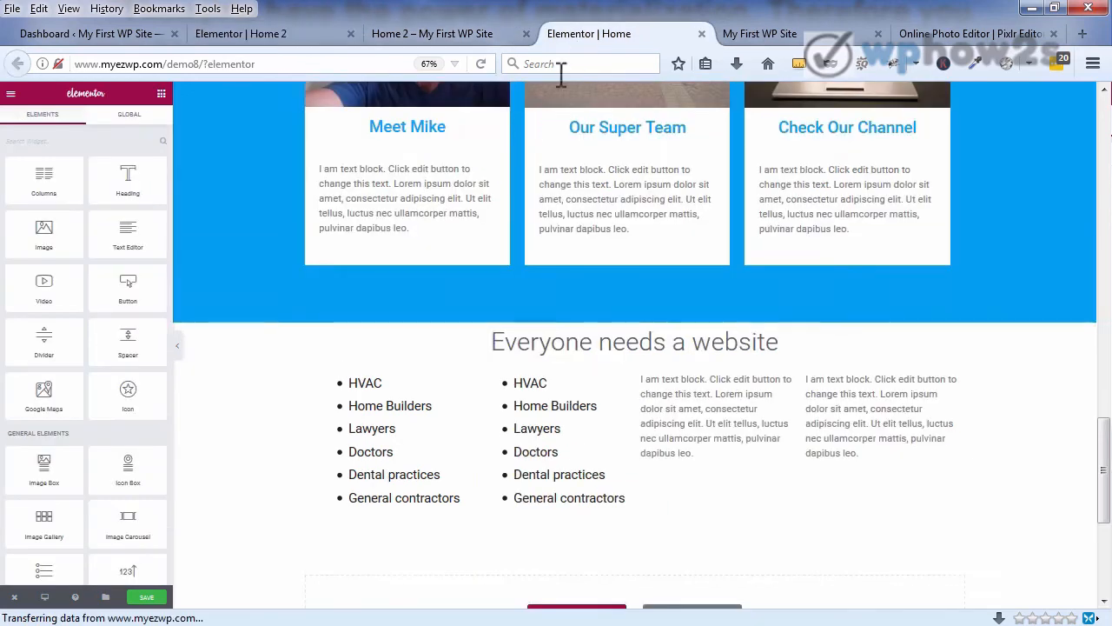
# Step: Replace the second column's HVAC list in the "Everyone needs a website" section with the copied Barbers to Bars list
pyautogui.click(493, 402)
pyautogui.hotkey('ctrl', 'a')
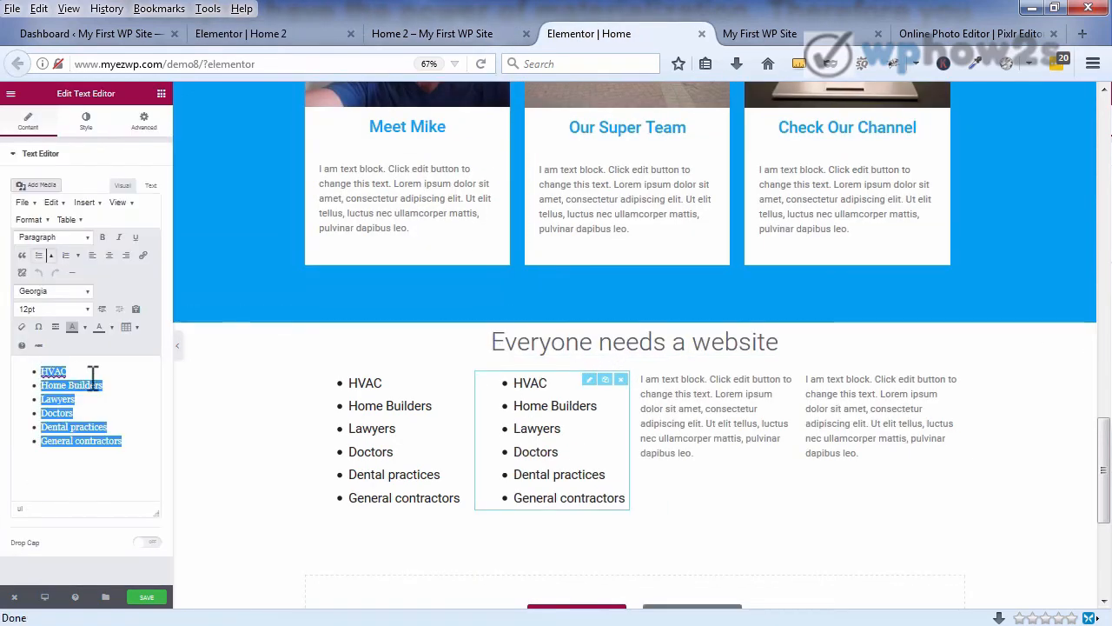
pyautogui.rightClick(99, 403)
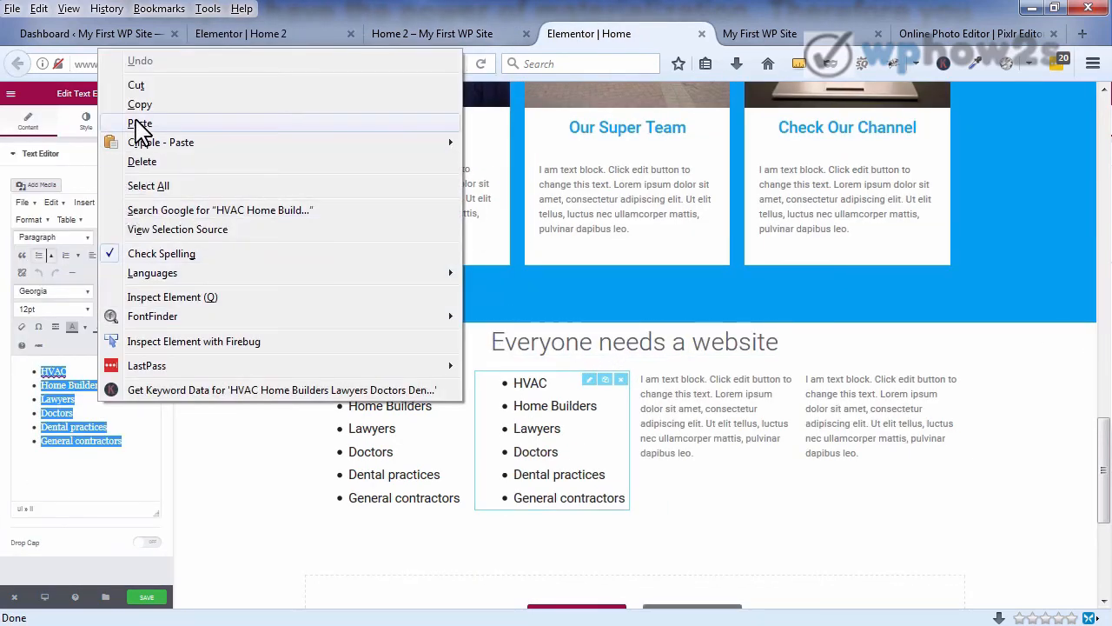
pyautogui.click(139, 129)
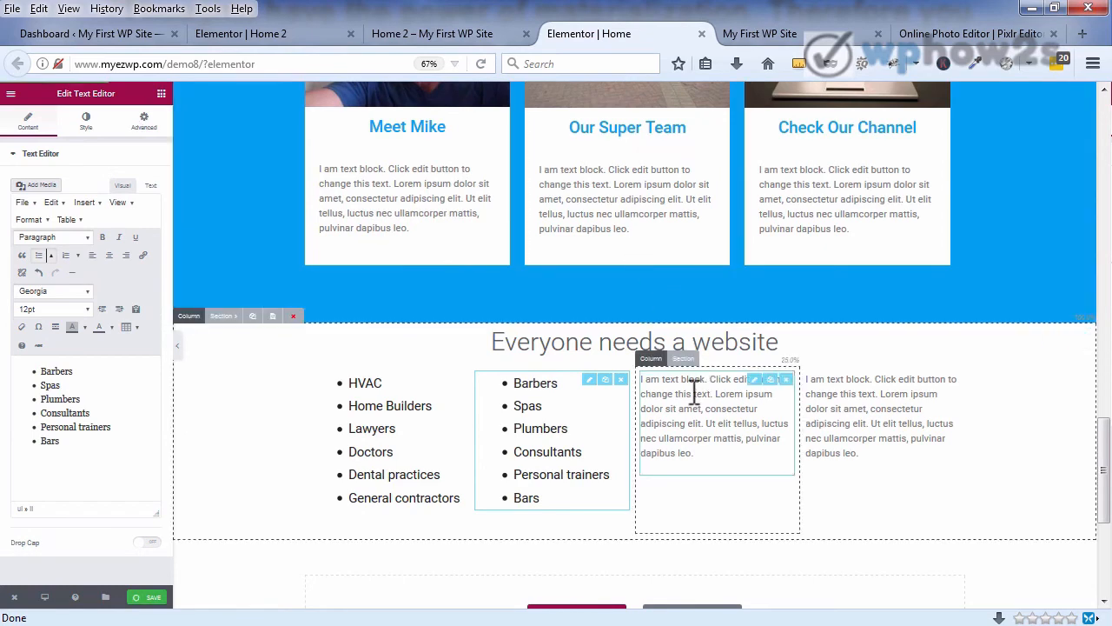
# Step: Duplicate the Barbers to Bars list column and delete the placeholder text column directly after the copy
pyautogui.click(524, 361)
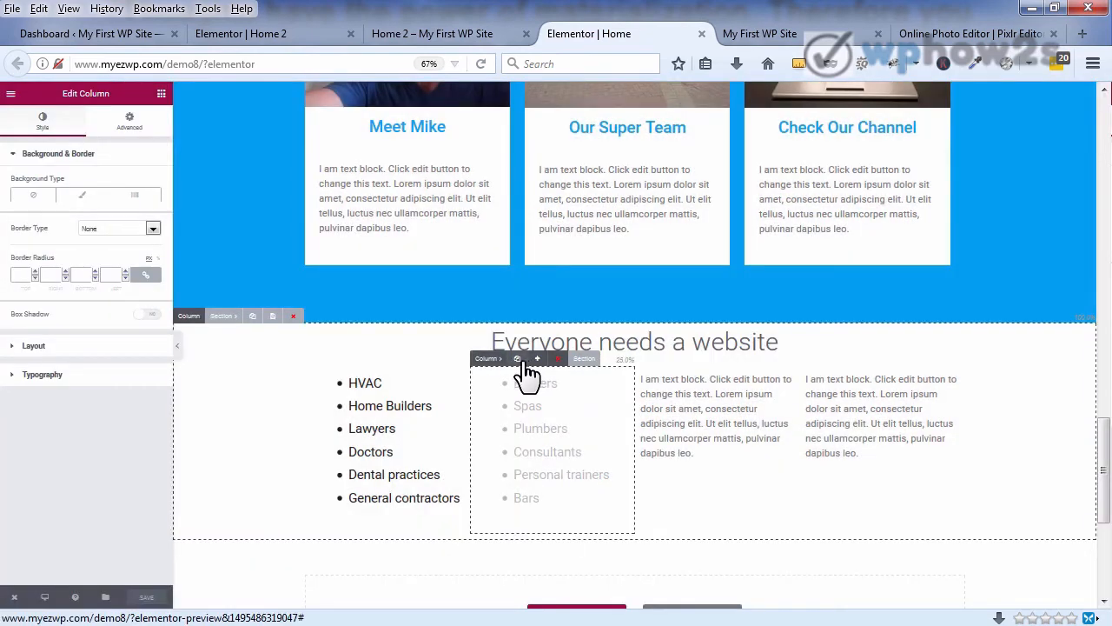
pyautogui.click(518, 360)
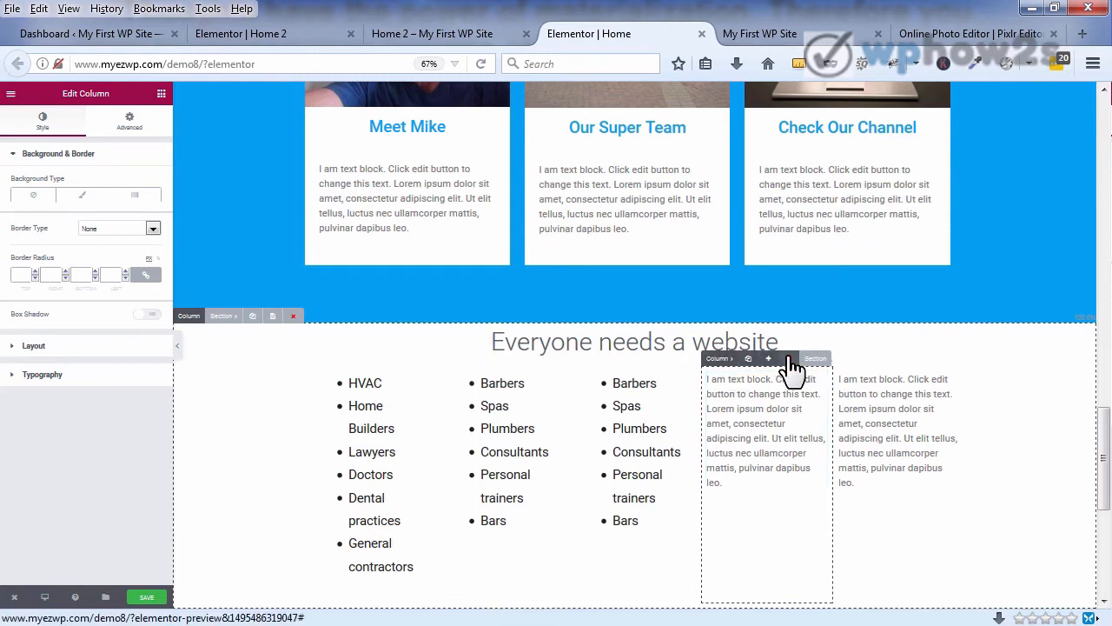
pyautogui.click(788, 360)
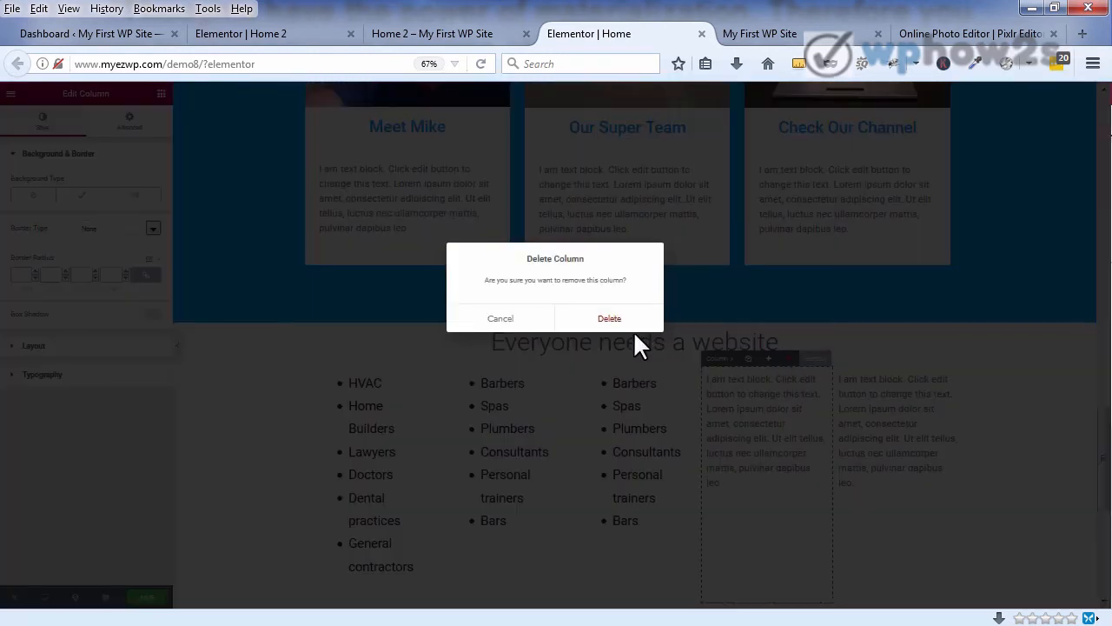
pyautogui.click(611, 319)
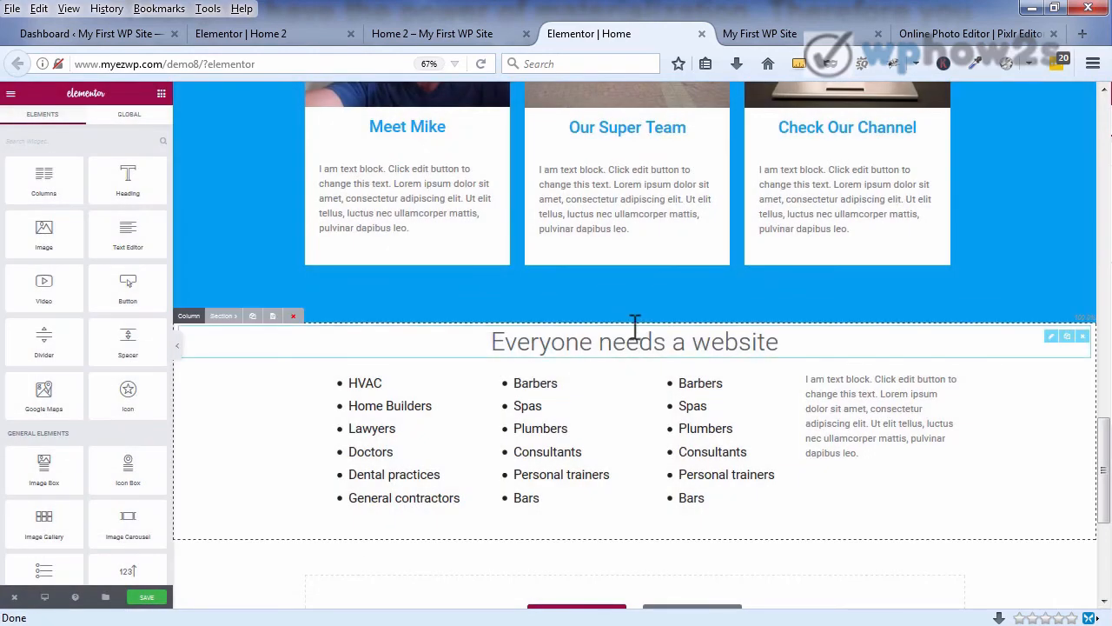
# Step: Replace the third column's list with the Roofers to Restoration list copied from Home 2's third column
pyautogui.click(708, 389)
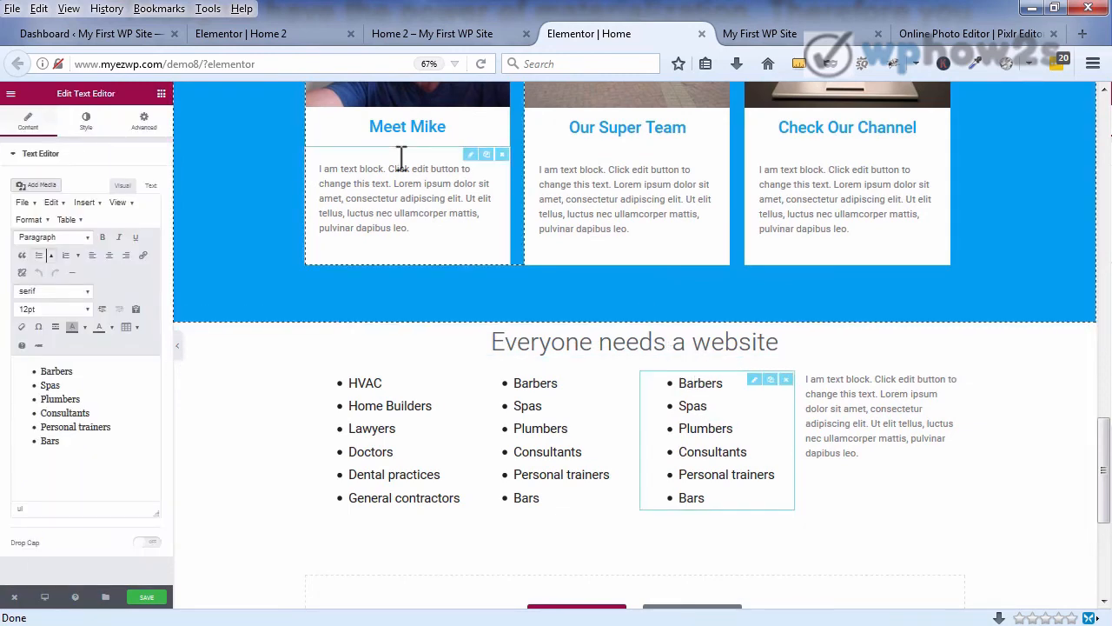
pyautogui.click(300, 35)
pyautogui.click(779, 426)
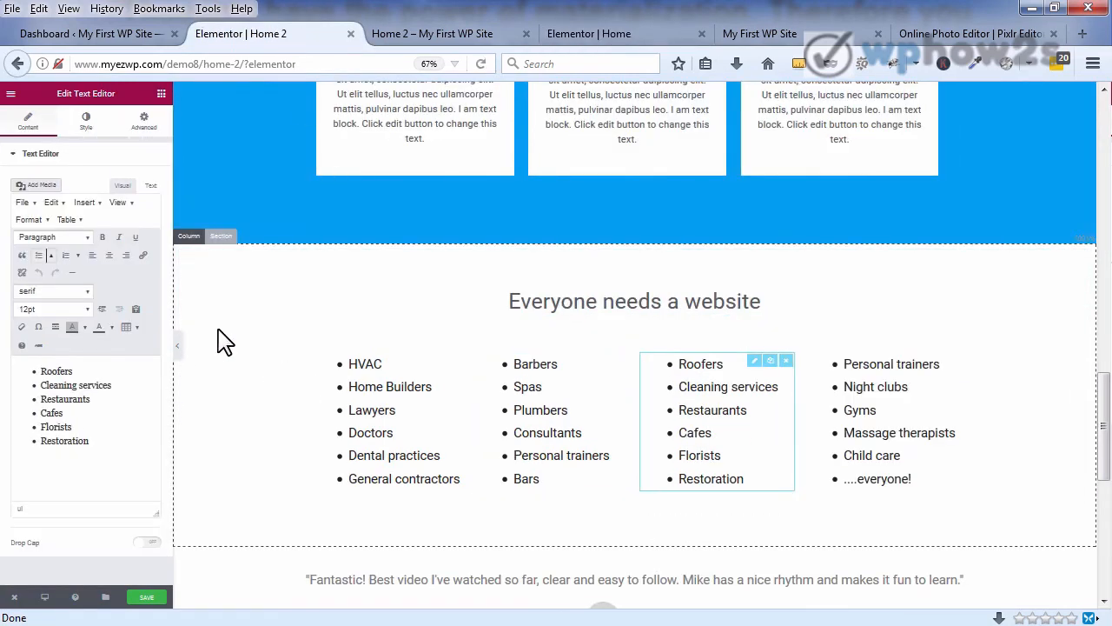
pyautogui.moveTo(96, 445); pyautogui.dragTo(30, 382)
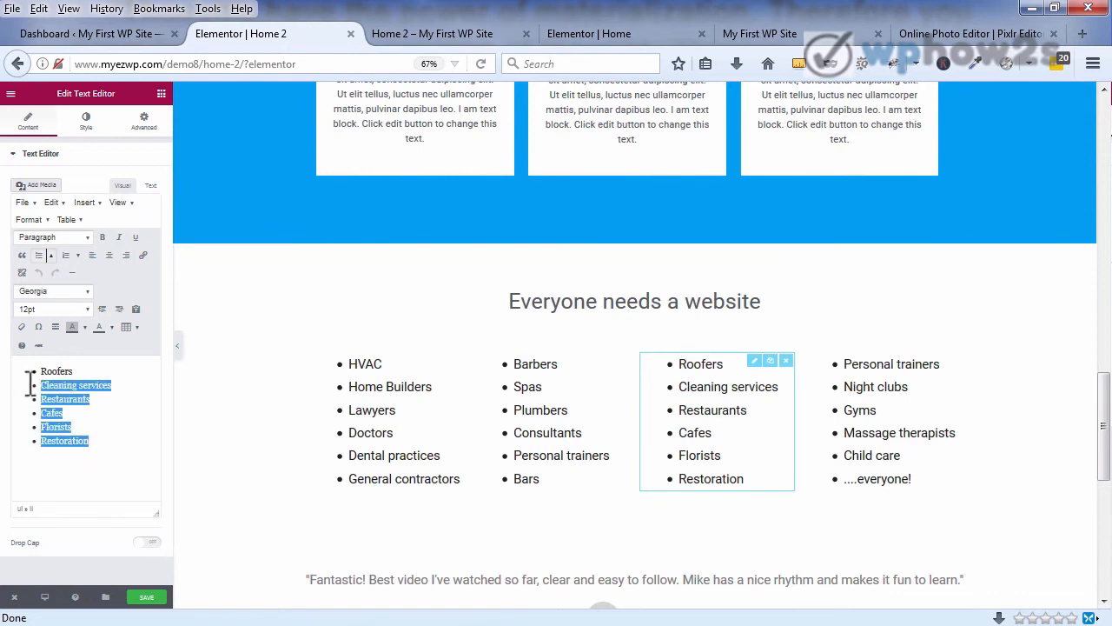
pyautogui.rightClick(55, 386)
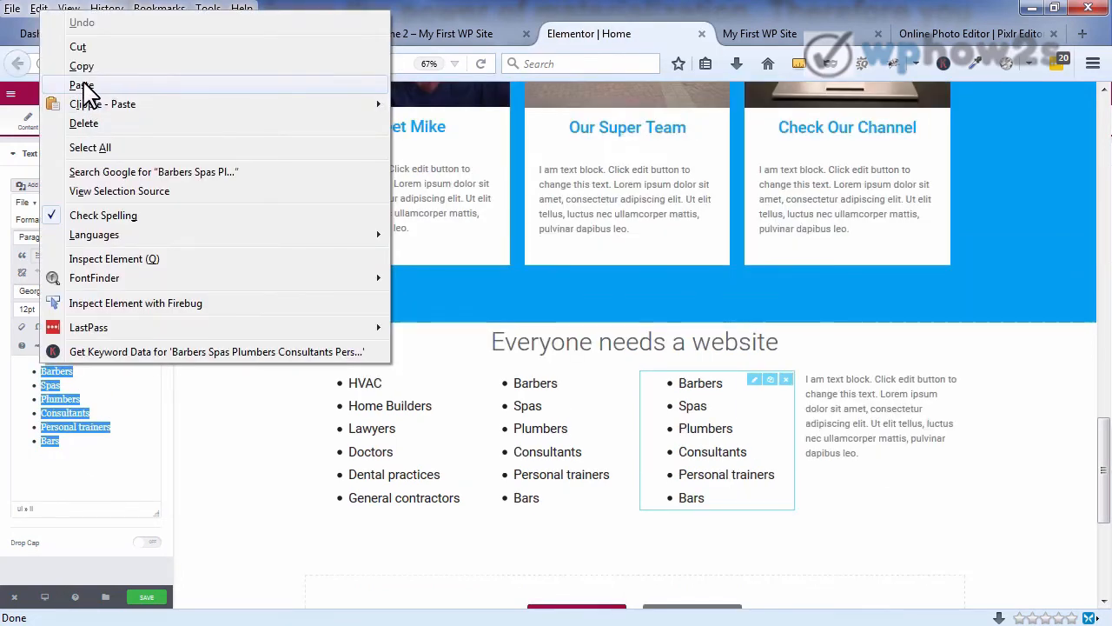
pyautogui.click(81, 86)
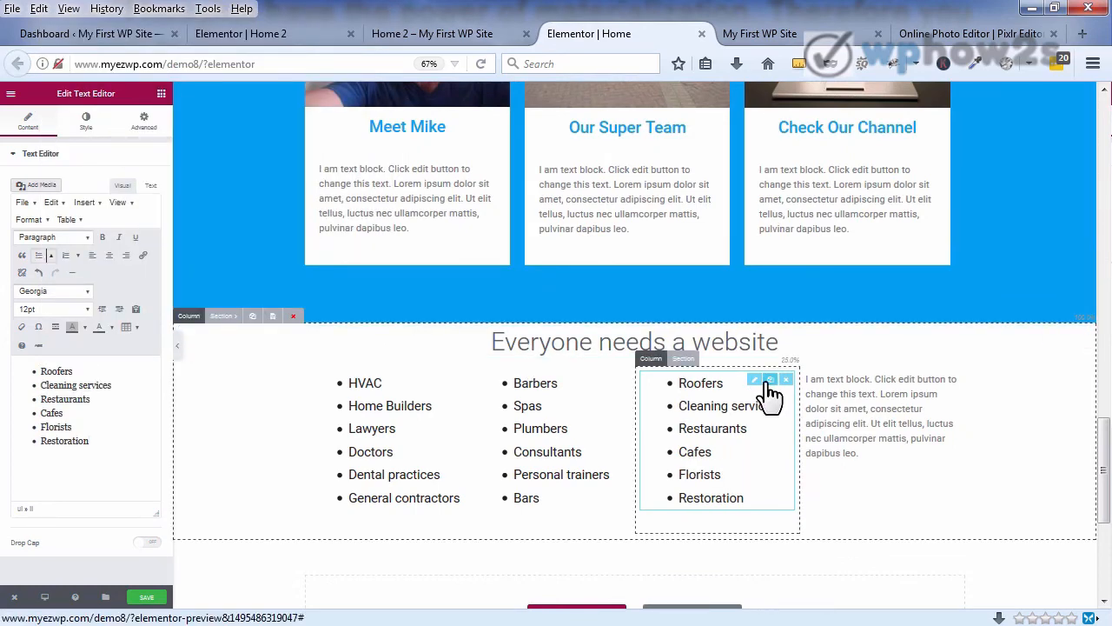
# Step: Duplicate the Roofers to Restoration list column and delete the last remaining placeholder text column
pyautogui.click(651, 358)
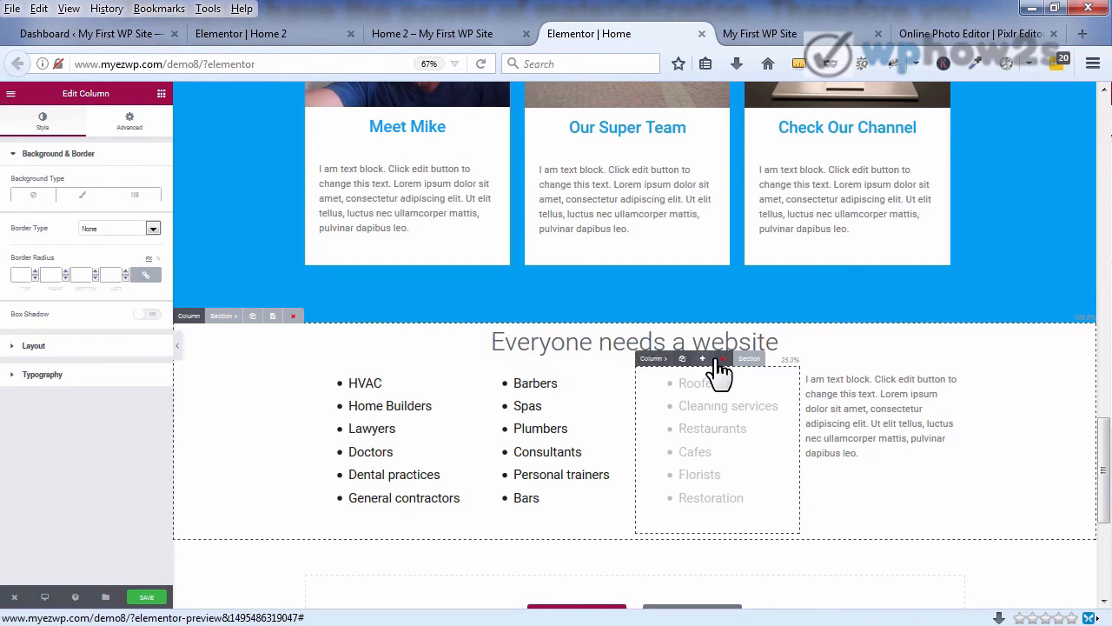
pyautogui.click(682, 359)
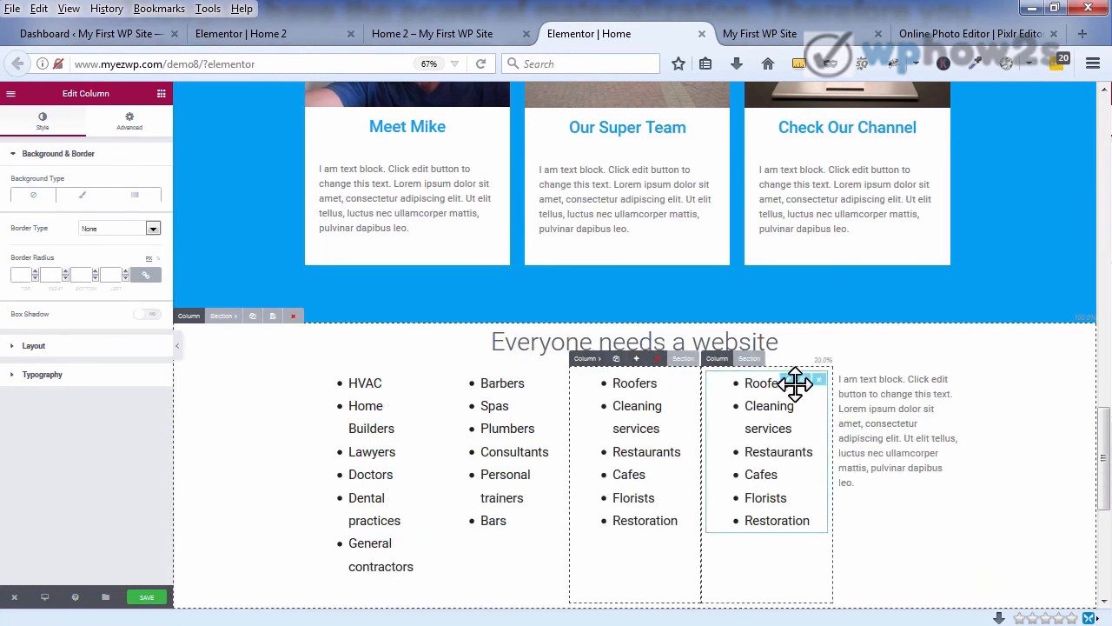
pyautogui.click(847, 357)
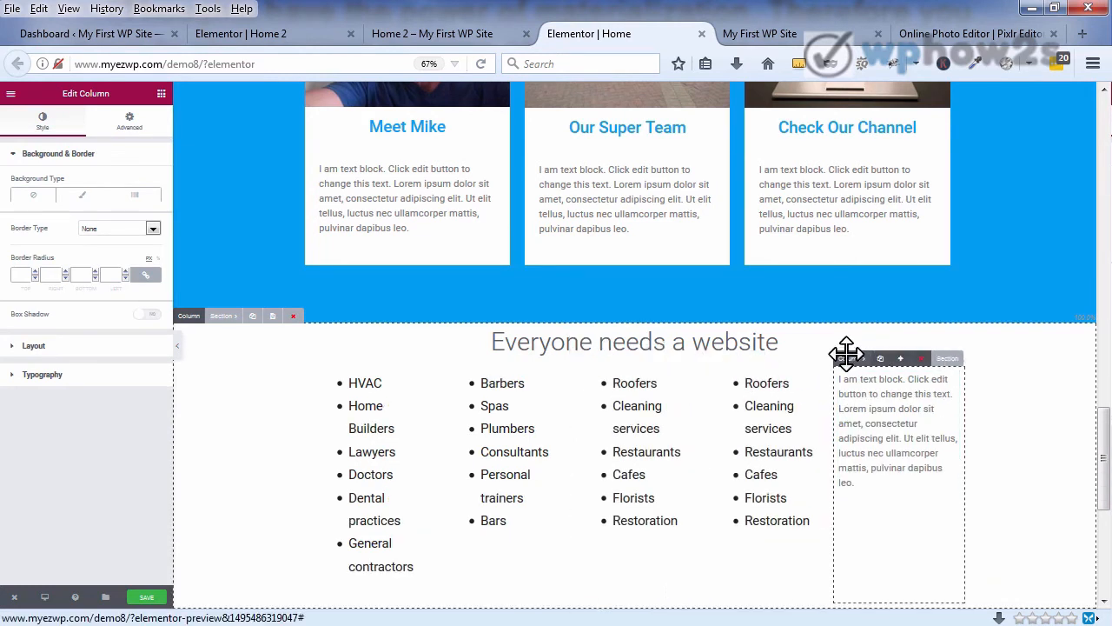
pyautogui.click(921, 359)
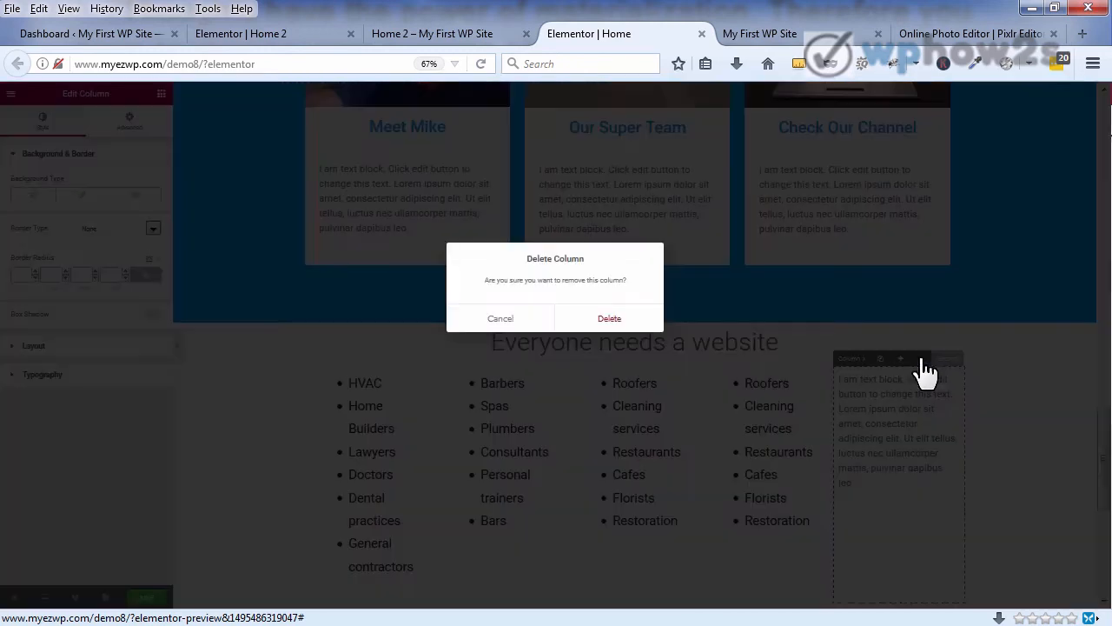
pyautogui.click(632, 327)
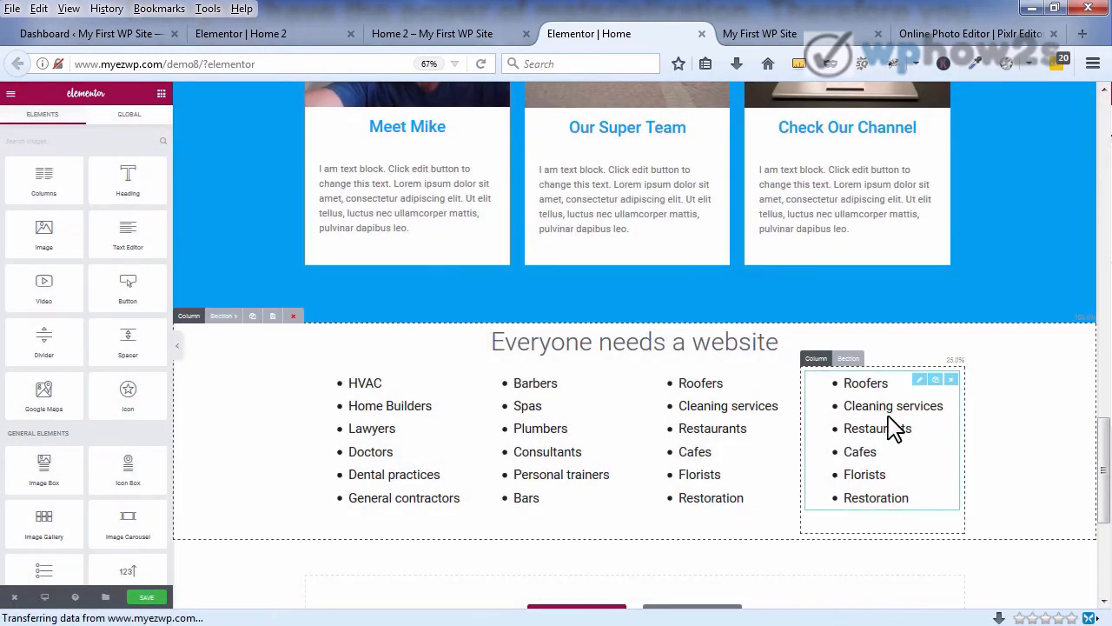
# Step: Replace the fourth column's list with the Personal trainers to "....everyone!" list copied from Home 2, and save the Home page
pyautogui.click(882, 408)
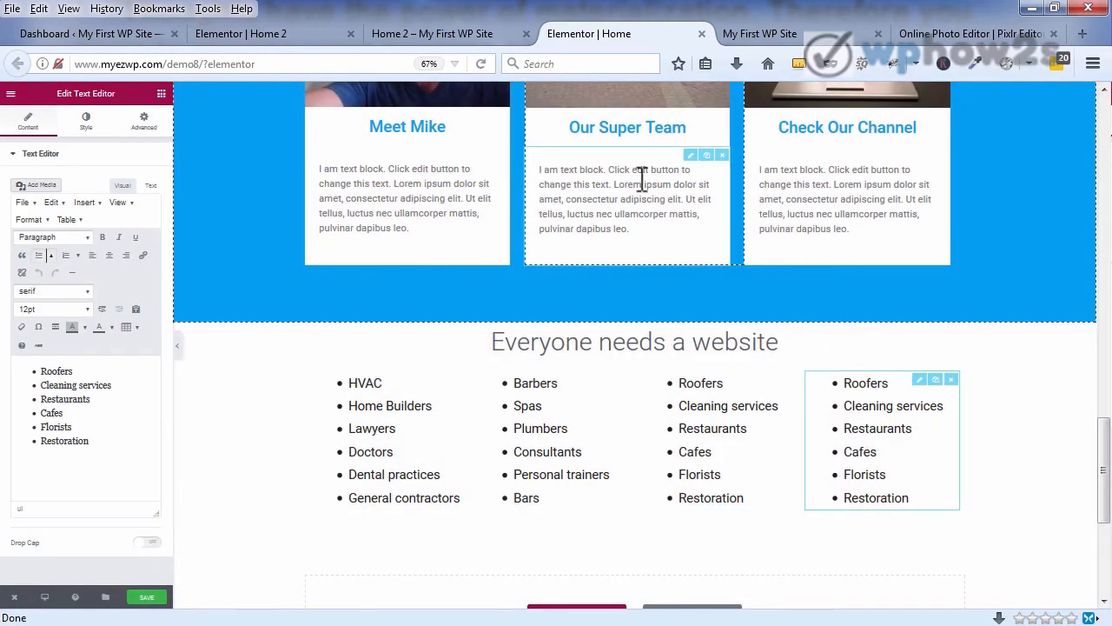
pyautogui.click(261, 43)
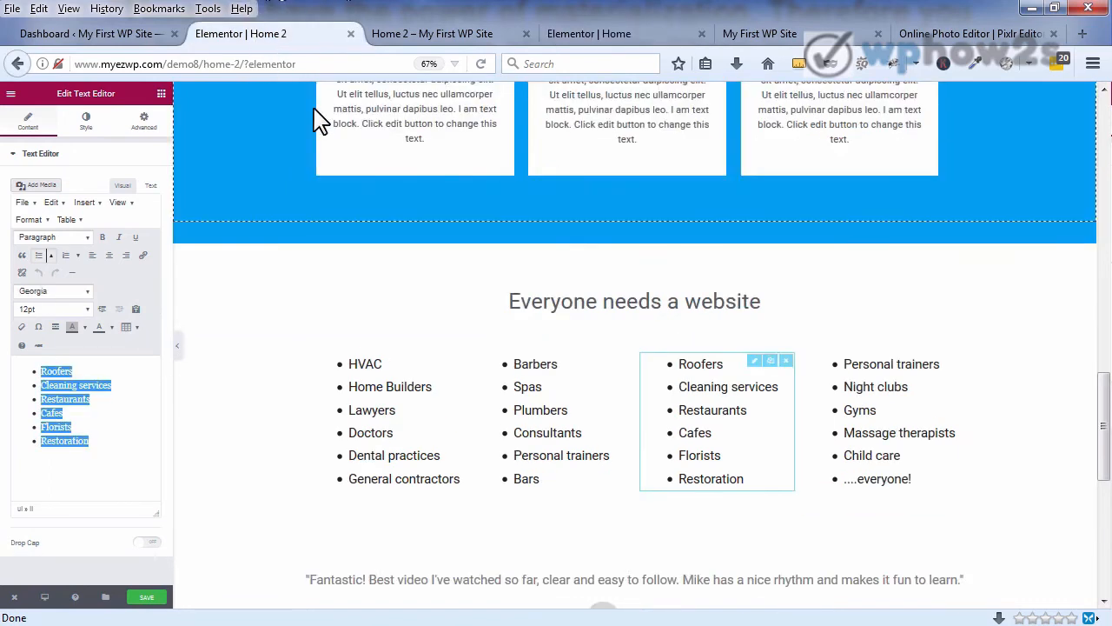
pyautogui.click(857, 409)
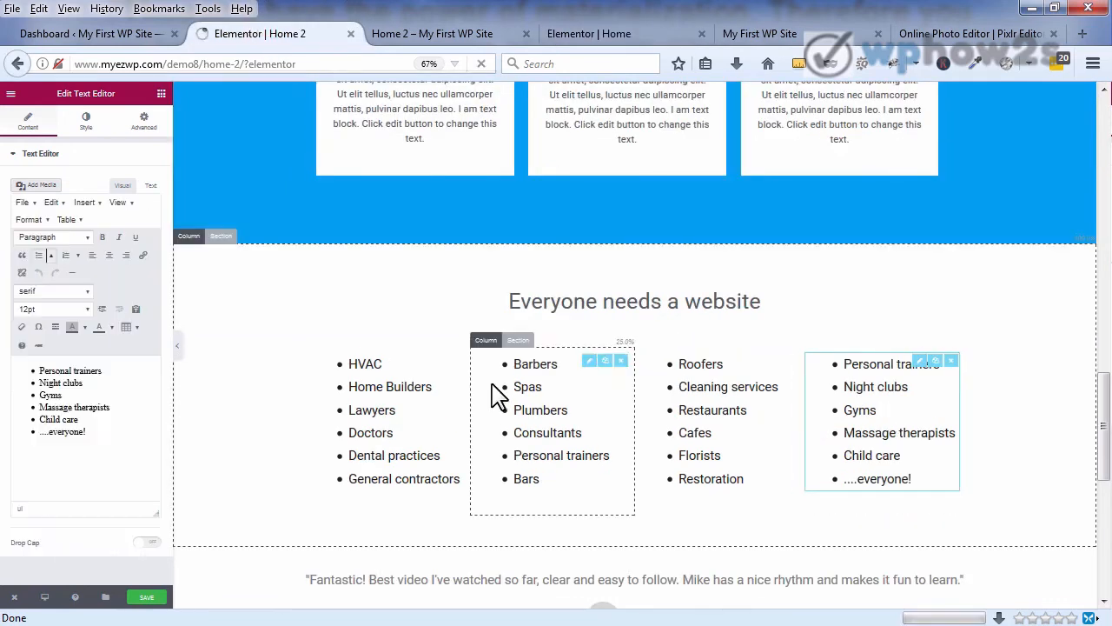
pyautogui.click(91, 398)
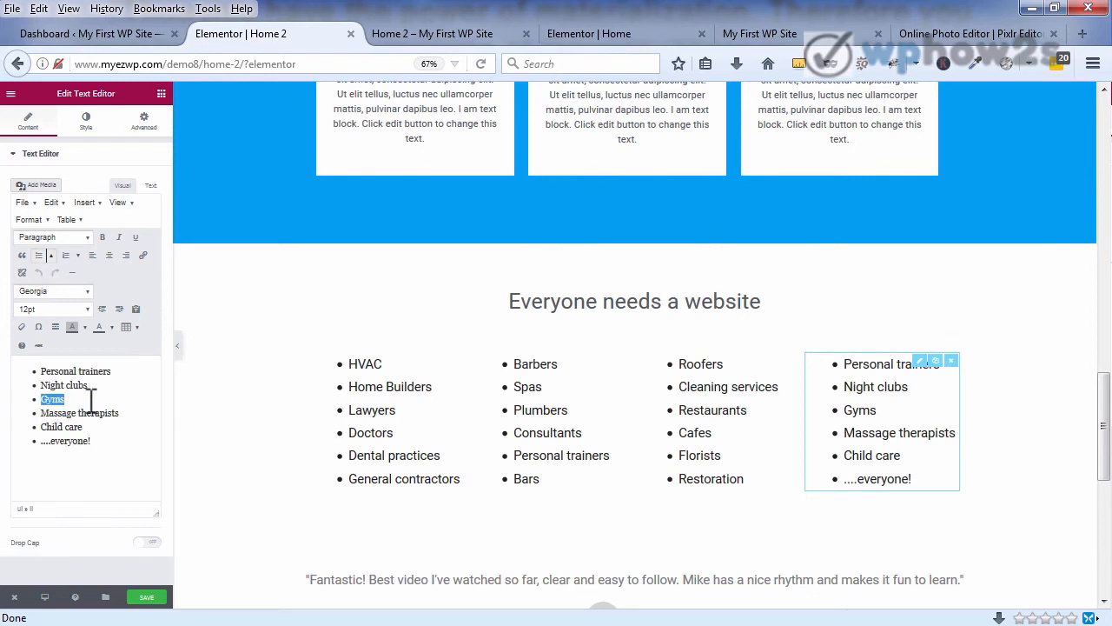
pyautogui.click(589, 33)
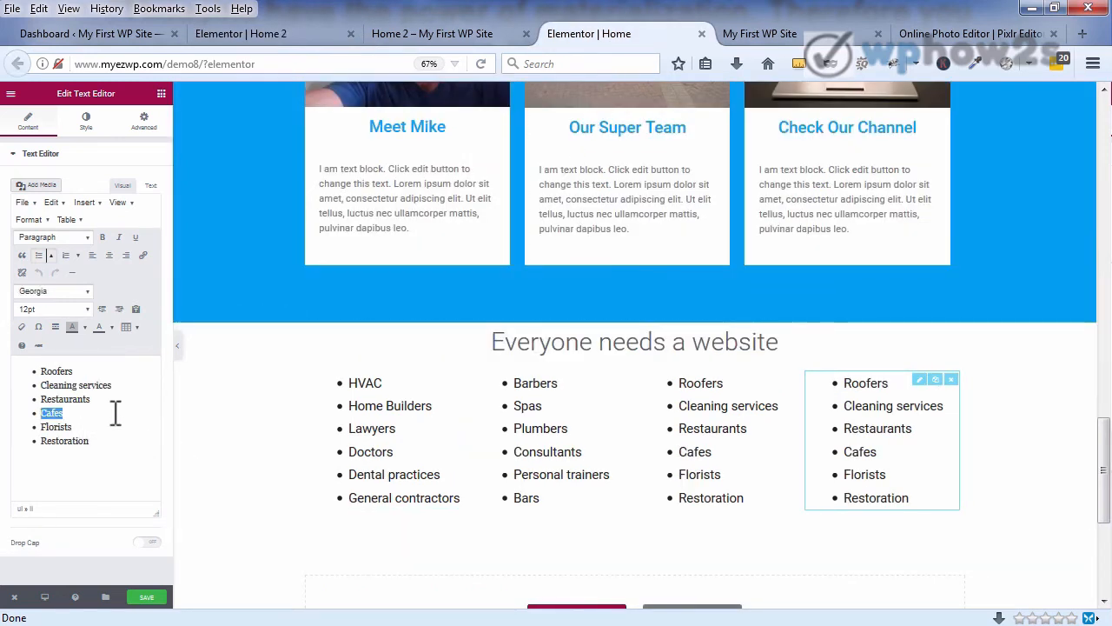
pyautogui.hotkey('ctrl', 'a')
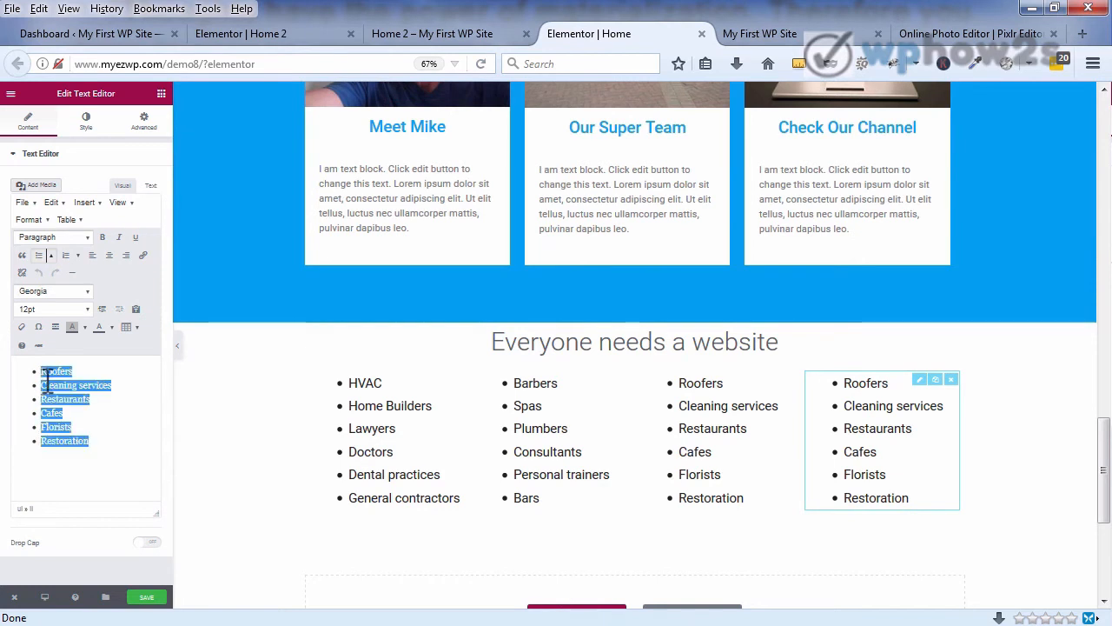
pyautogui.rightClick(47, 376)
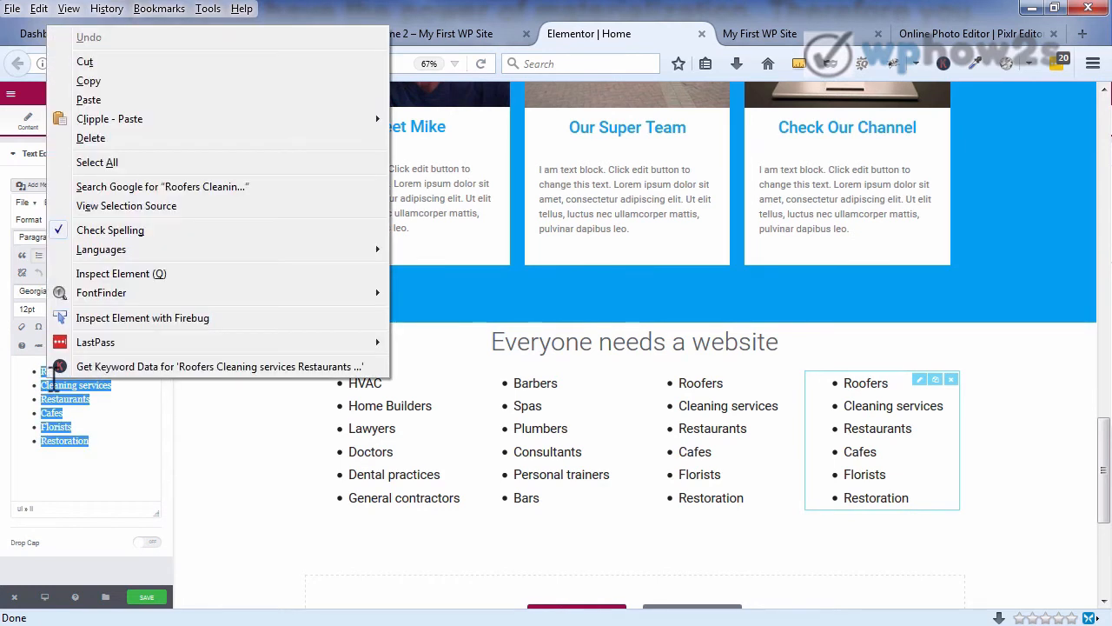
pyautogui.click(87, 100)
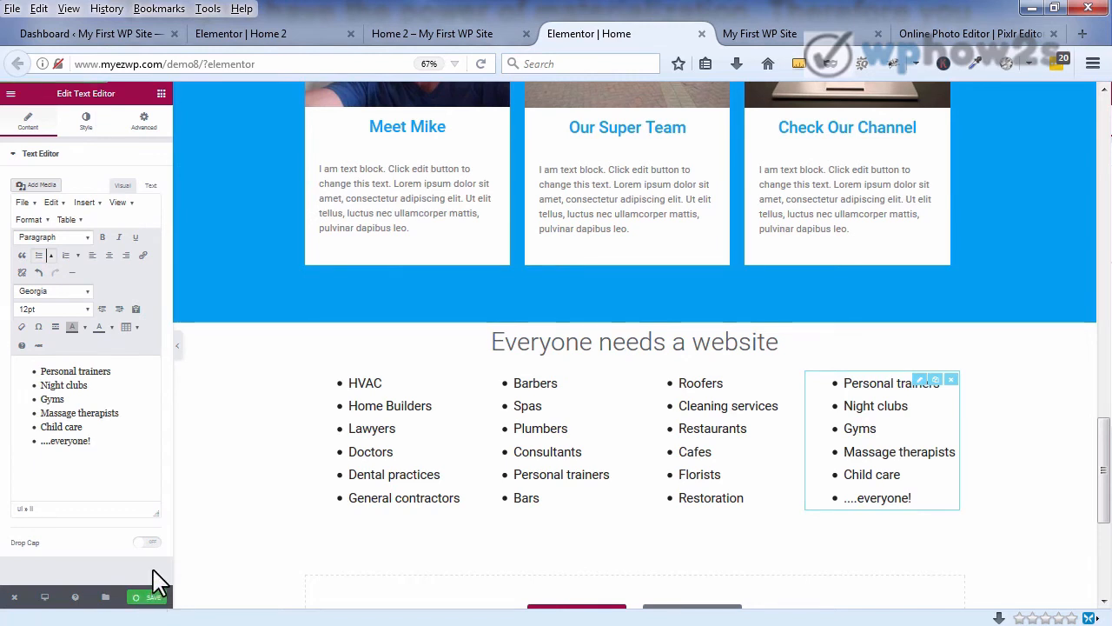
pyautogui.click(149, 596)
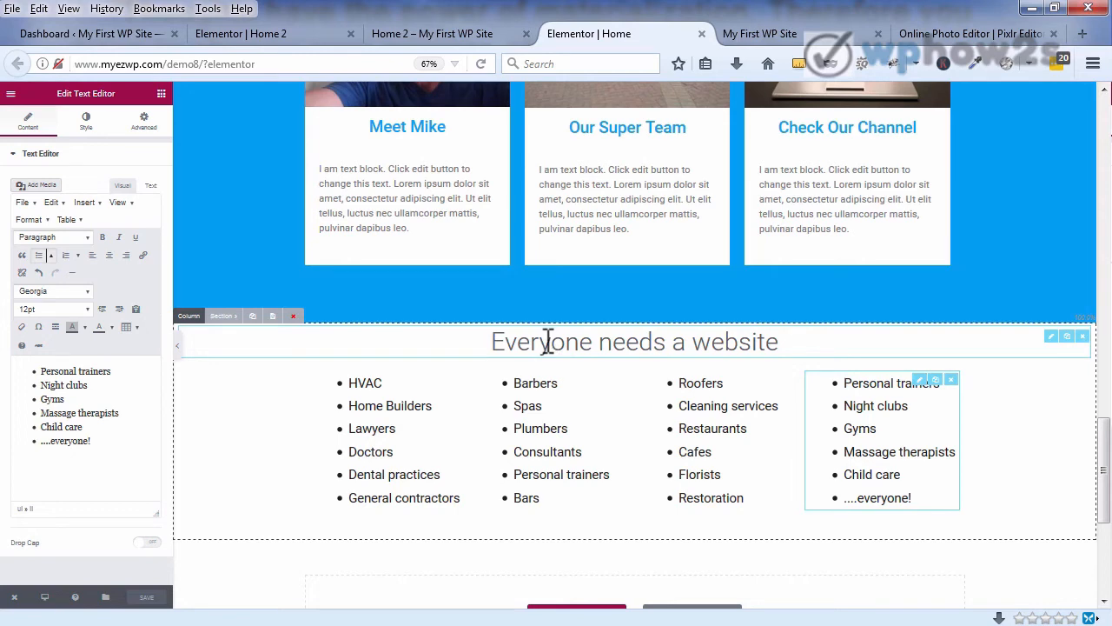
# Step: Unlink the margins of the "Everyone needs a website" heading and set the top margin to 42 px and the bottom margin to 45 px
pyautogui.click(547, 340)
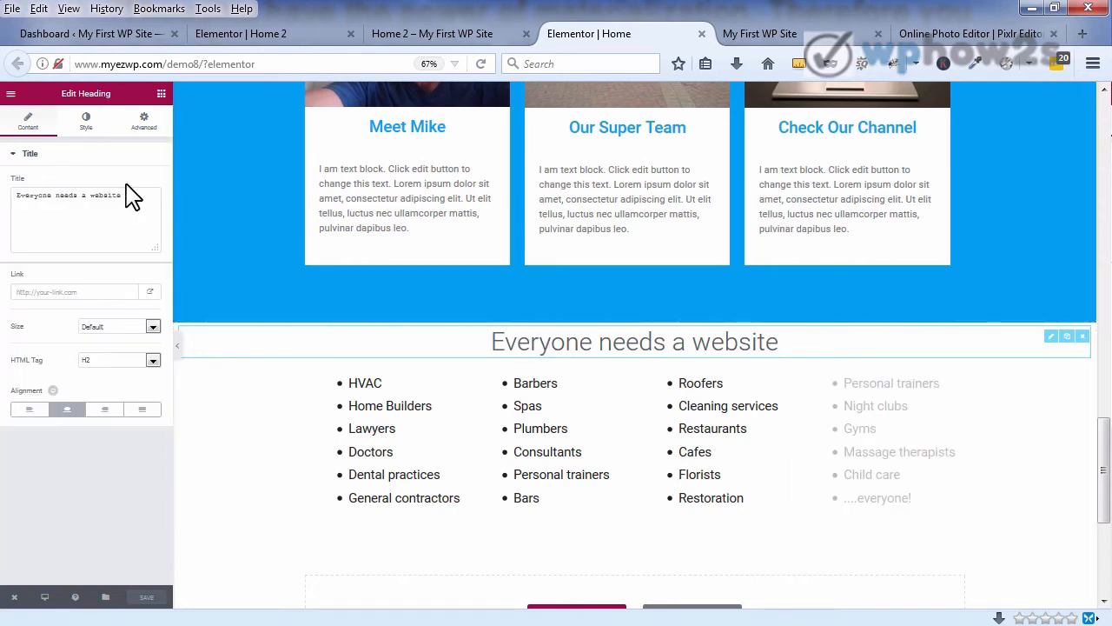
pyautogui.click(145, 122)
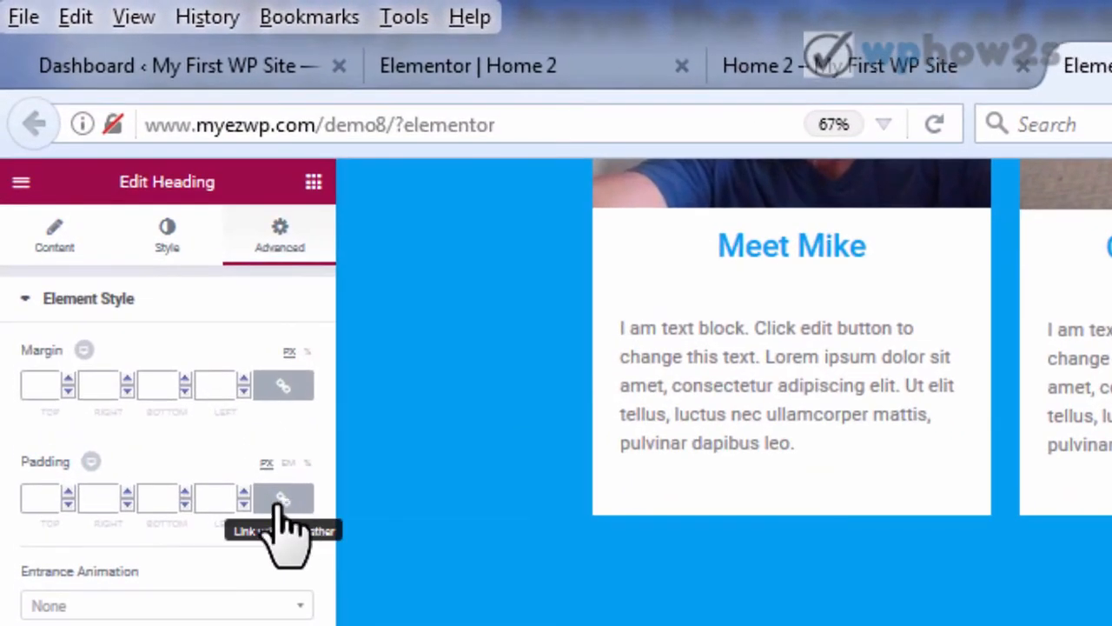
pyautogui.click(284, 389)
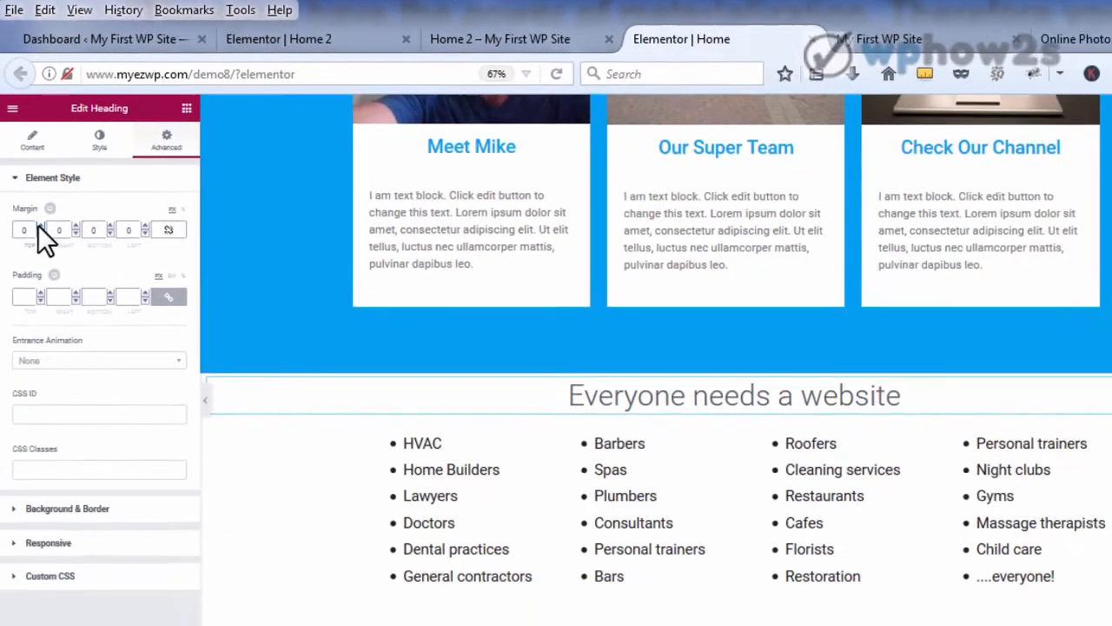
pyautogui.click(67, 379)
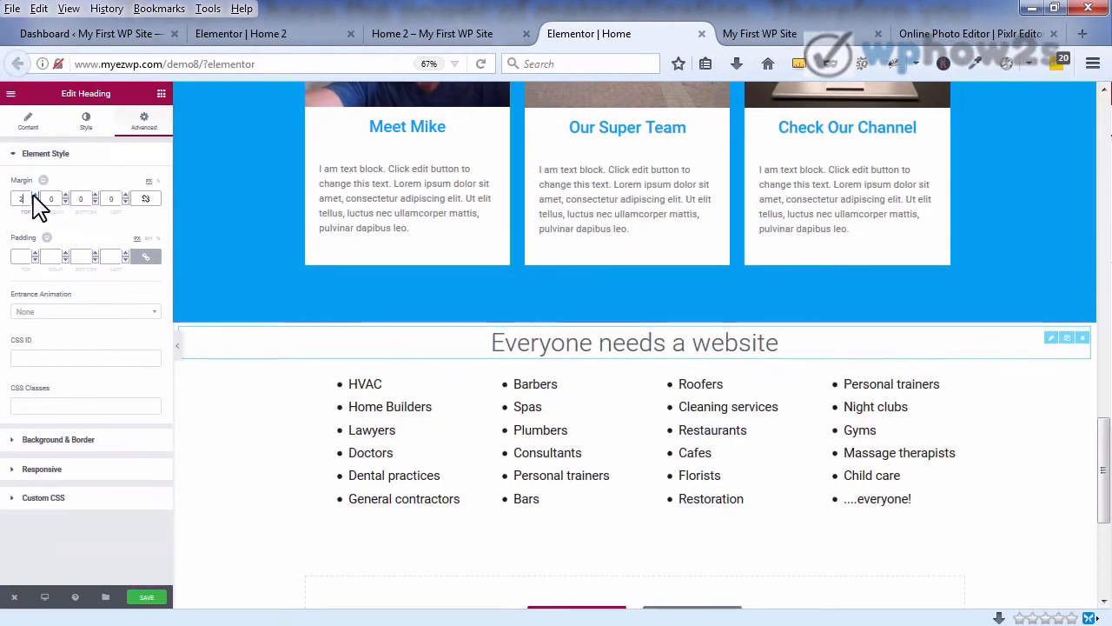
pyautogui.click(34, 196)
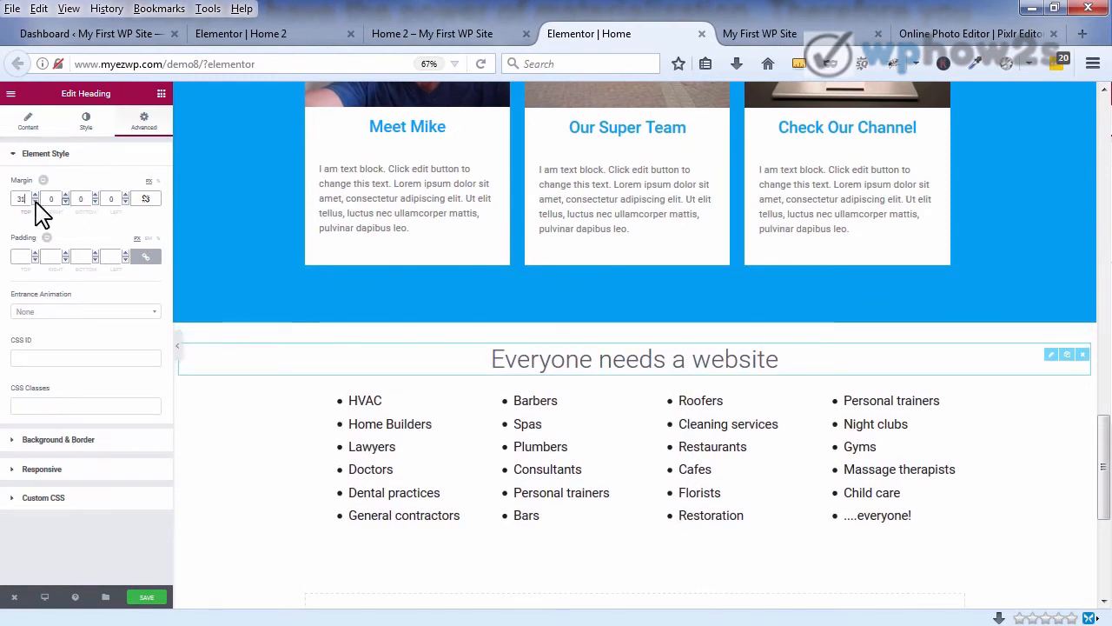
pyautogui.click(33, 197)
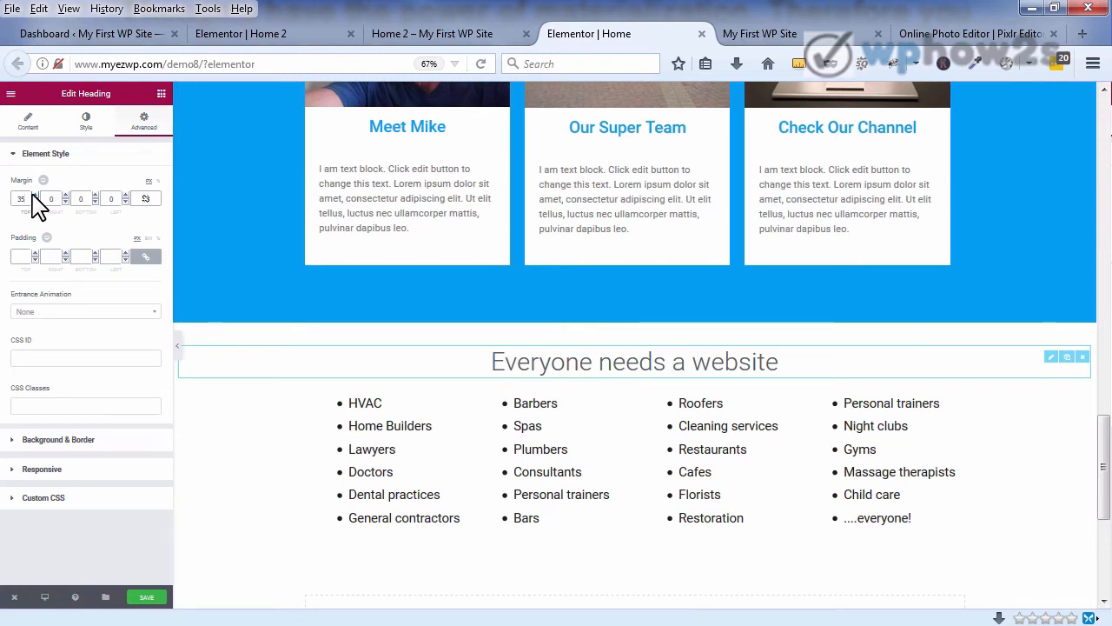
pyautogui.click(95, 196)
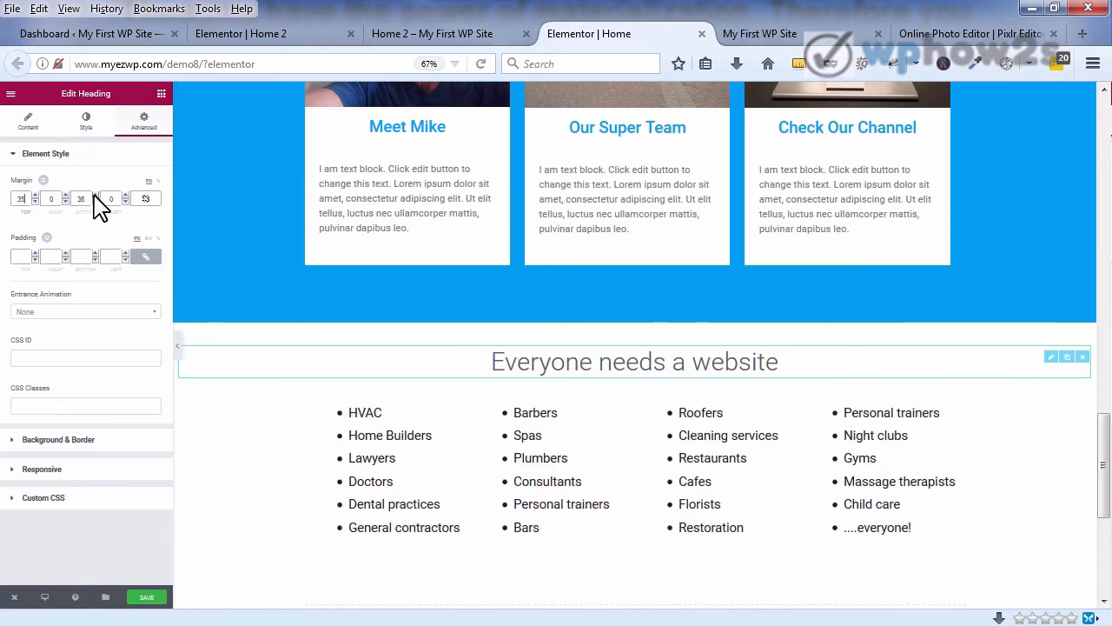
pyautogui.click(95, 196)
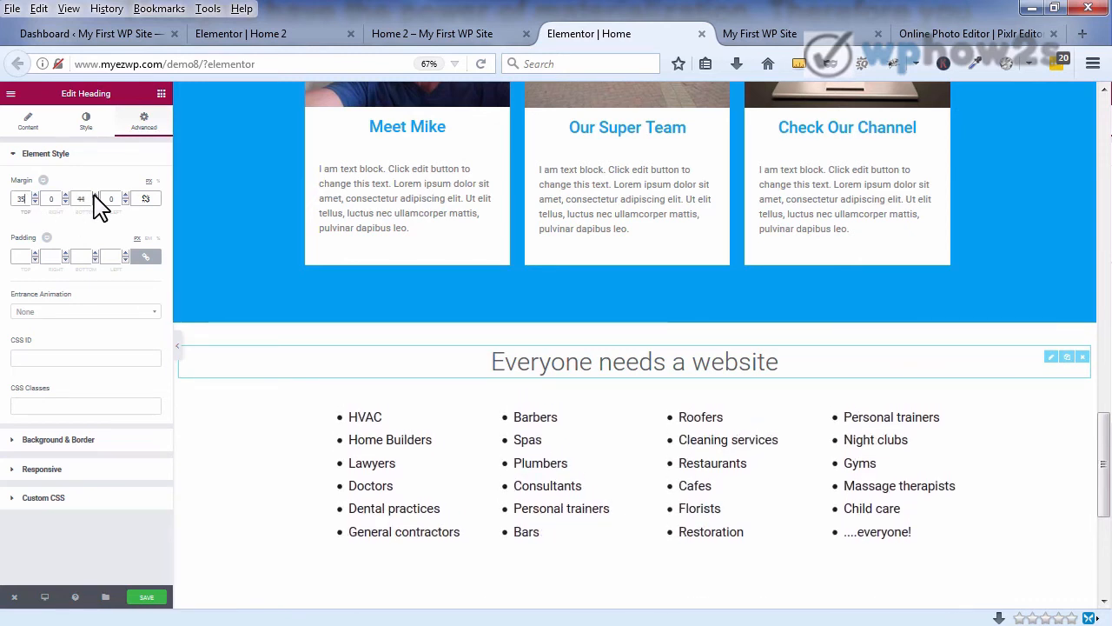
pyautogui.click(95, 196)
pyautogui.click(34, 196)
pyautogui.click(35, 196)
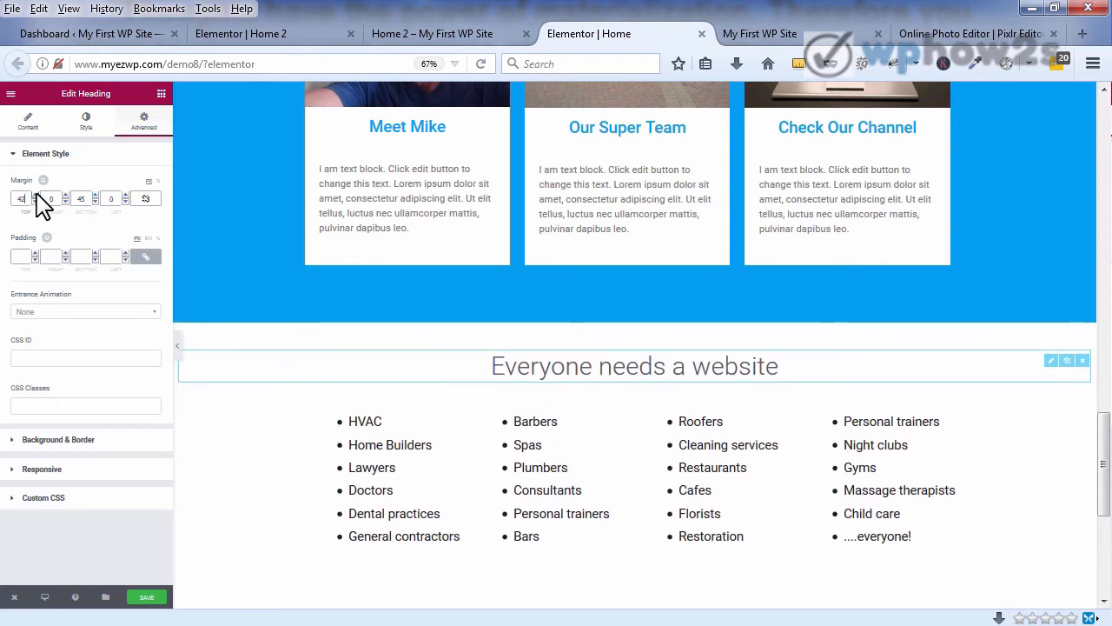
# Step: Set the heading's top margin to 46 px and the list columns section's unlinked bottom padding to 45 px, and save the page
pyautogui.click(35, 195)
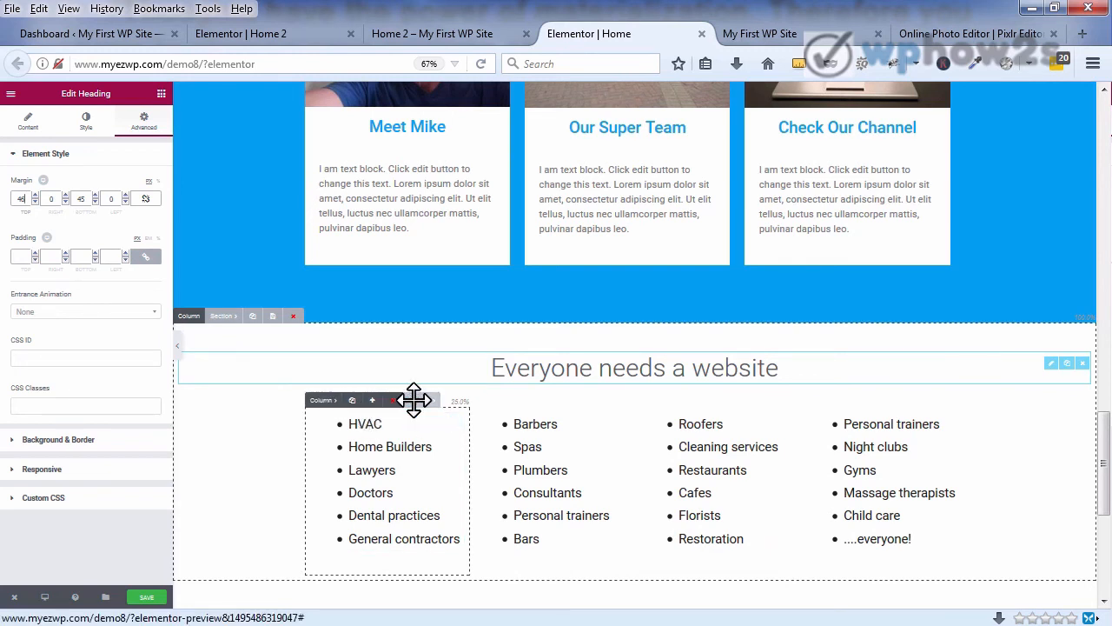
pyautogui.click(416, 397)
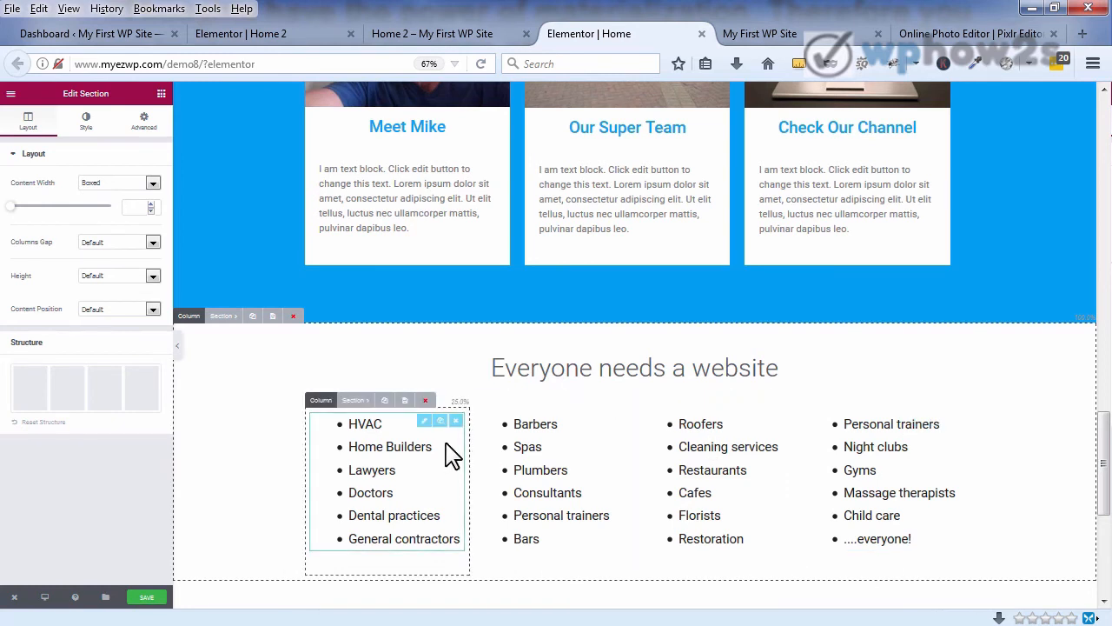
pyautogui.click(145, 123)
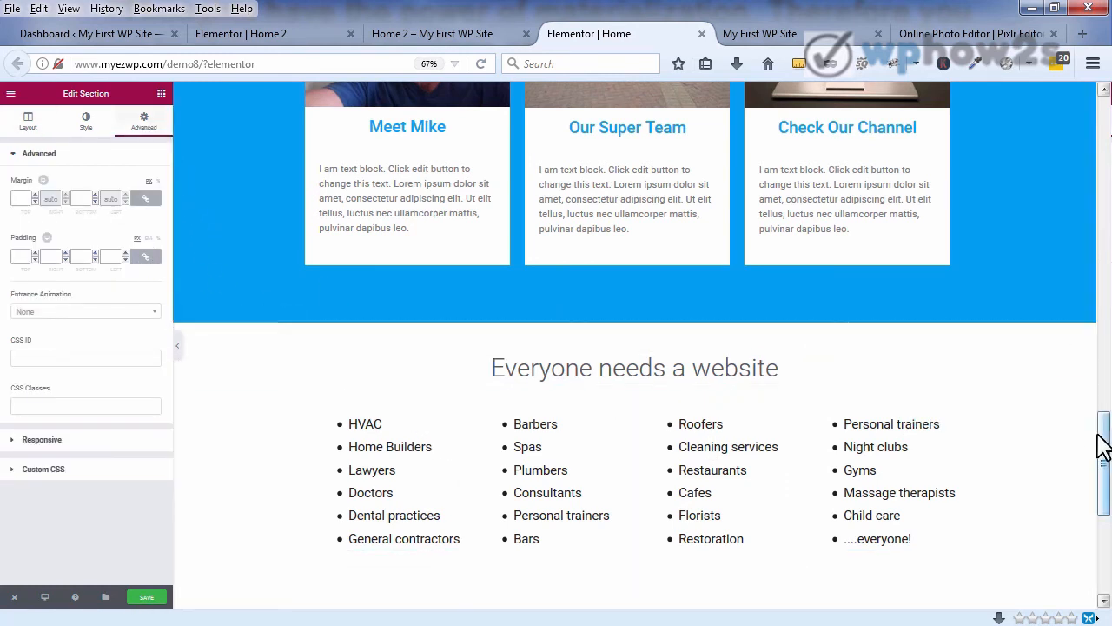
pyautogui.scroll(-3, 1102, 449)
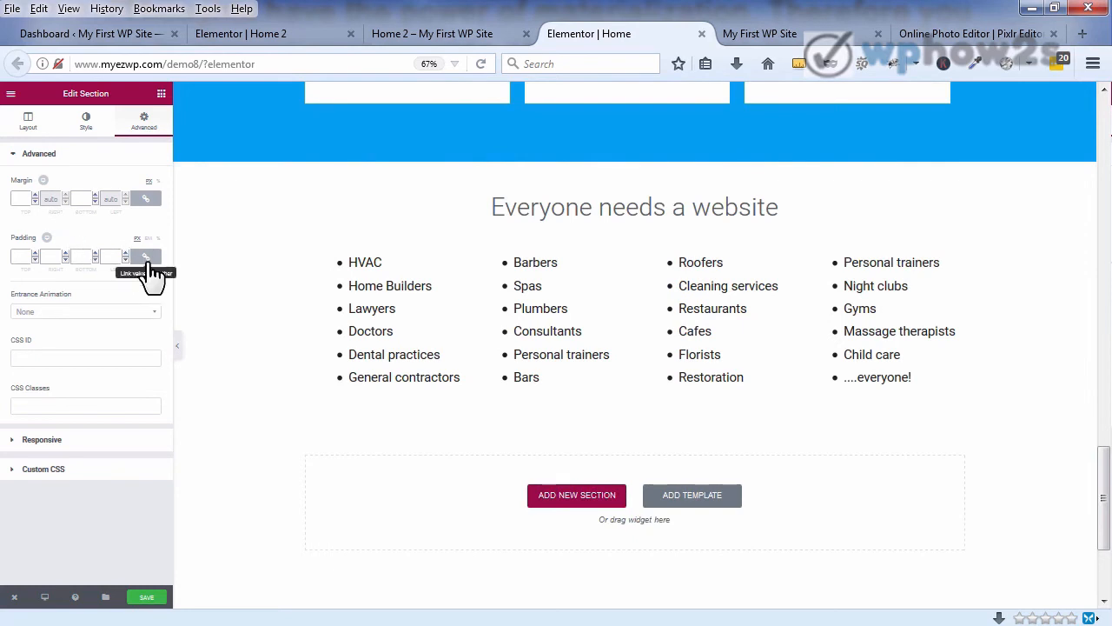
pyautogui.click(148, 259)
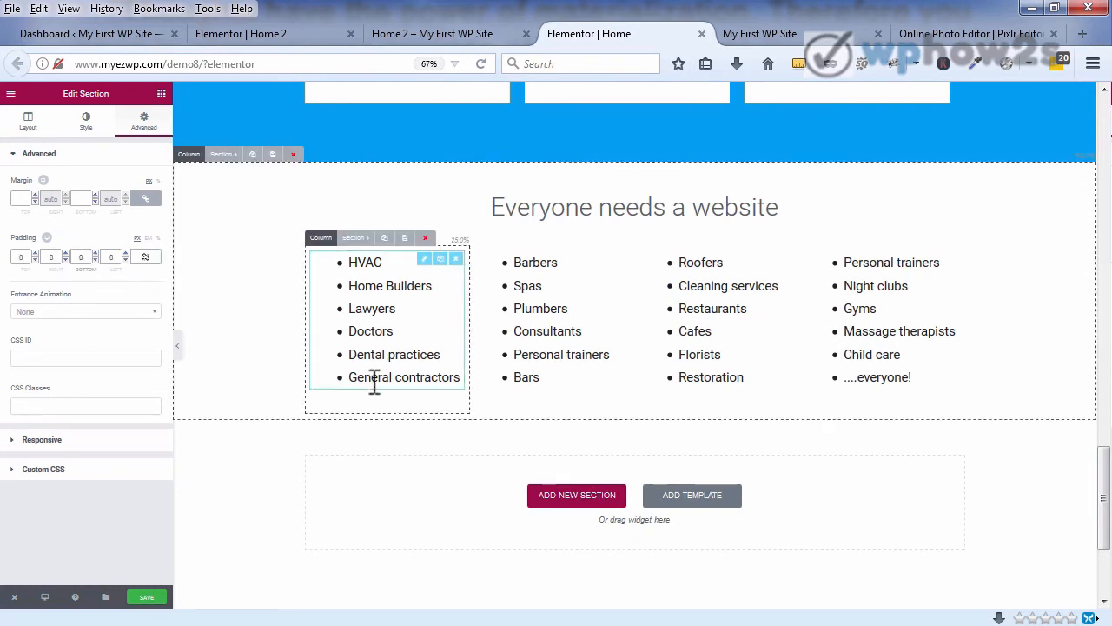
pyautogui.click(95, 254)
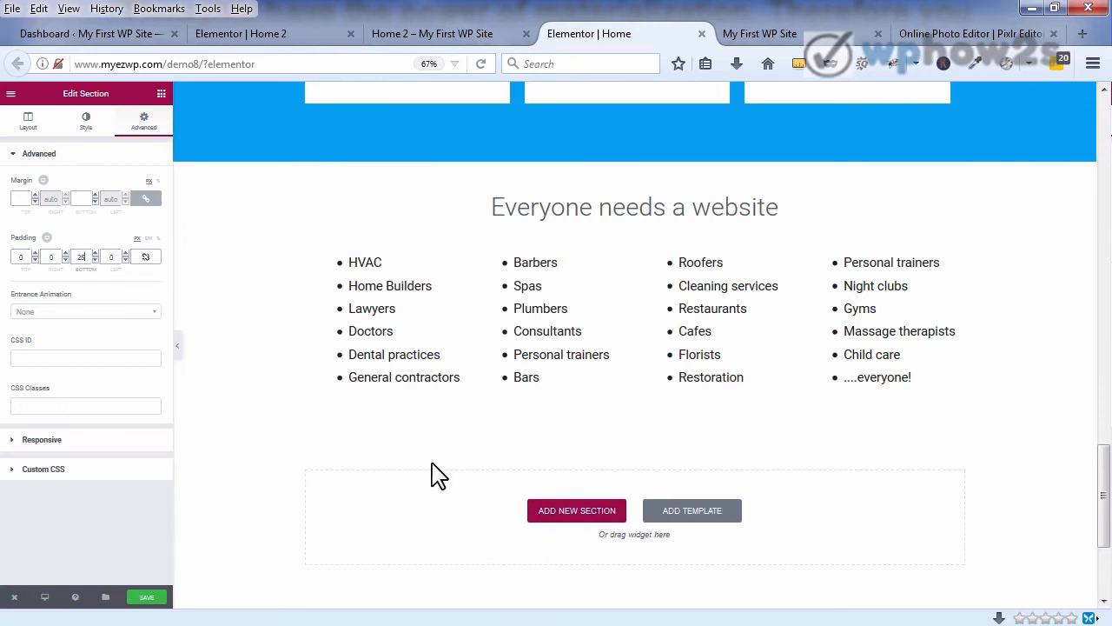
pyautogui.click(94, 254)
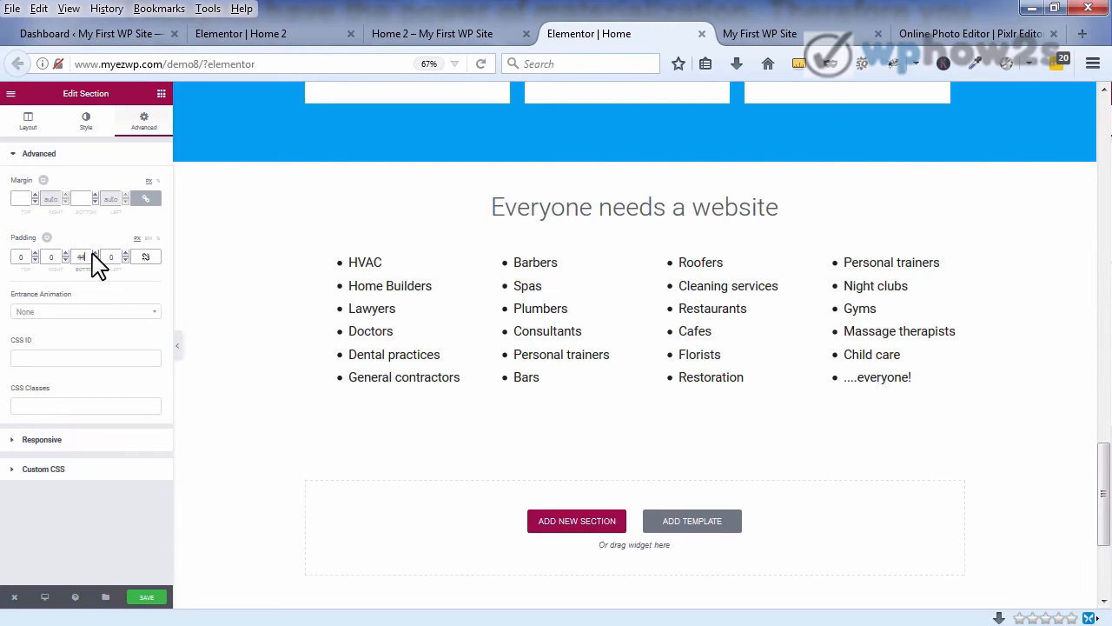
pyautogui.click(94, 253)
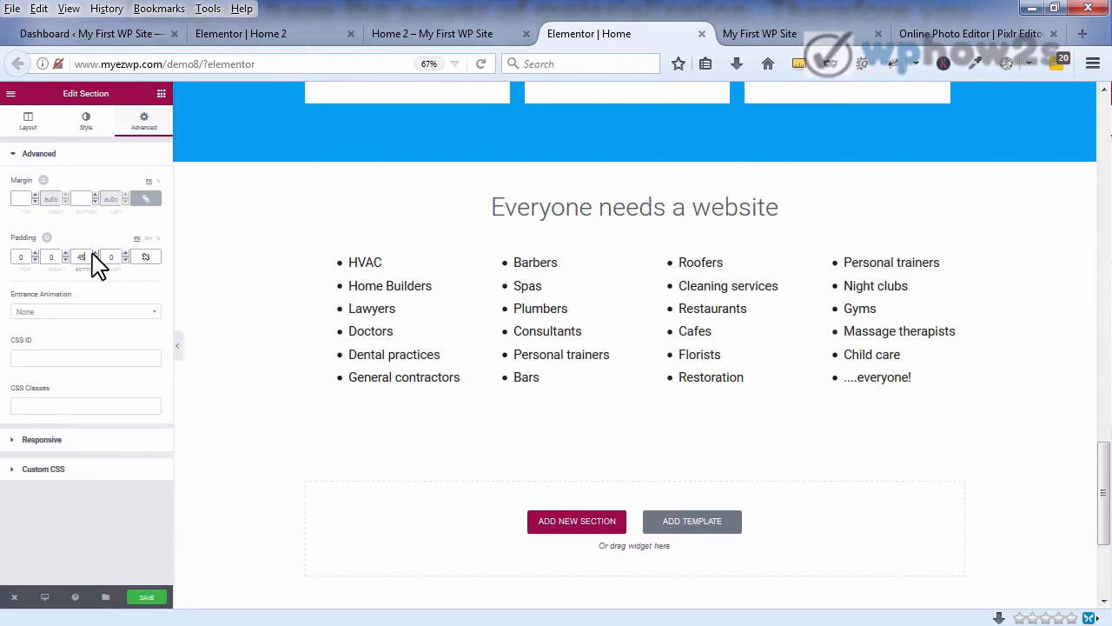
pyautogui.click(154, 596)
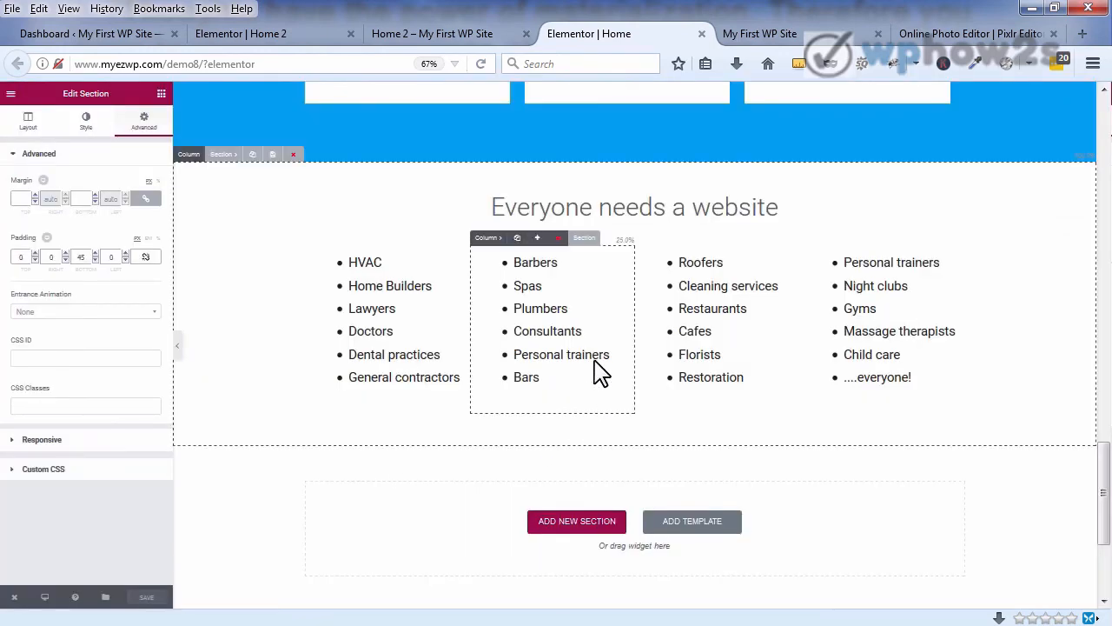
# Step: Switch to the Home 2 editor and copy the "Fantastic!" testimonial's content text below the list columns
pyautogui.click(276, 41)
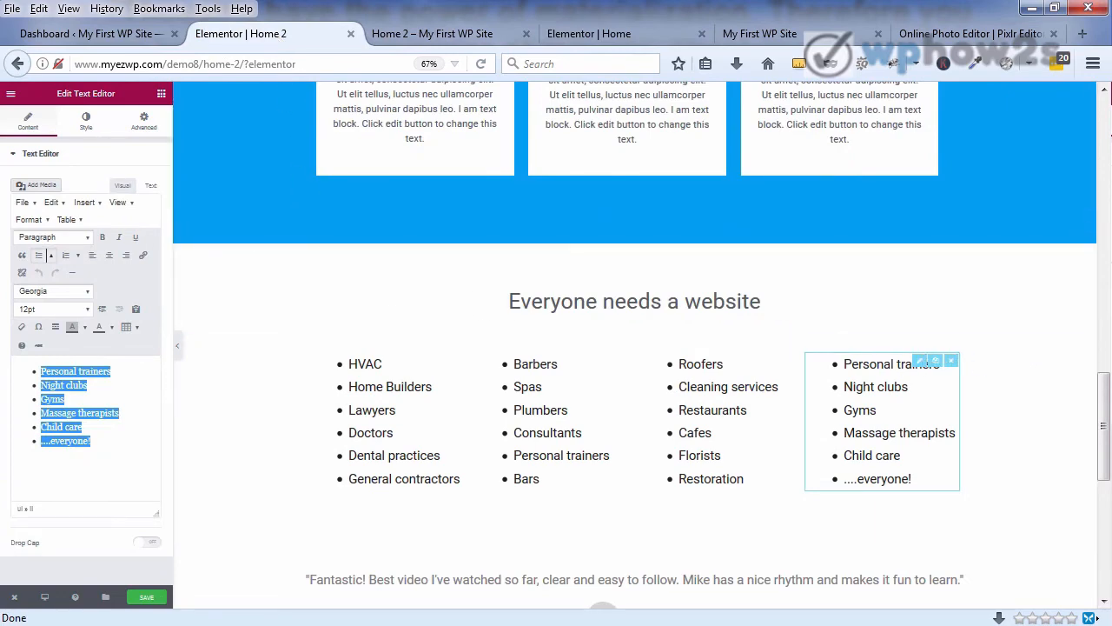
pyautogui.moveTo(1105, 414); pyautogui.dragTo(1100, 467)
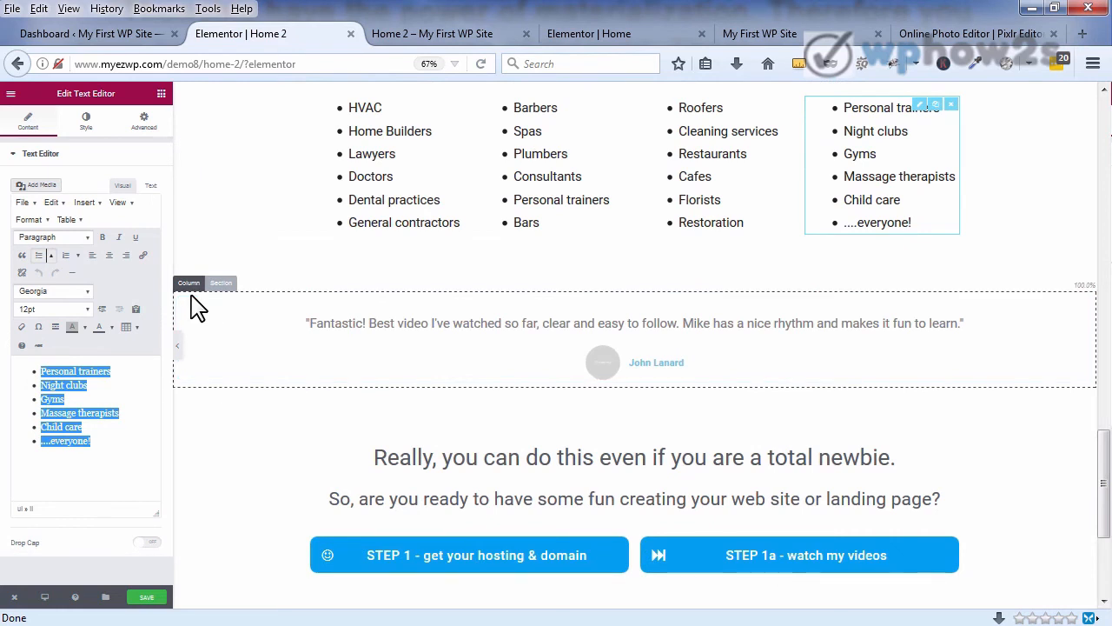
pyautogui.click(349, 324)
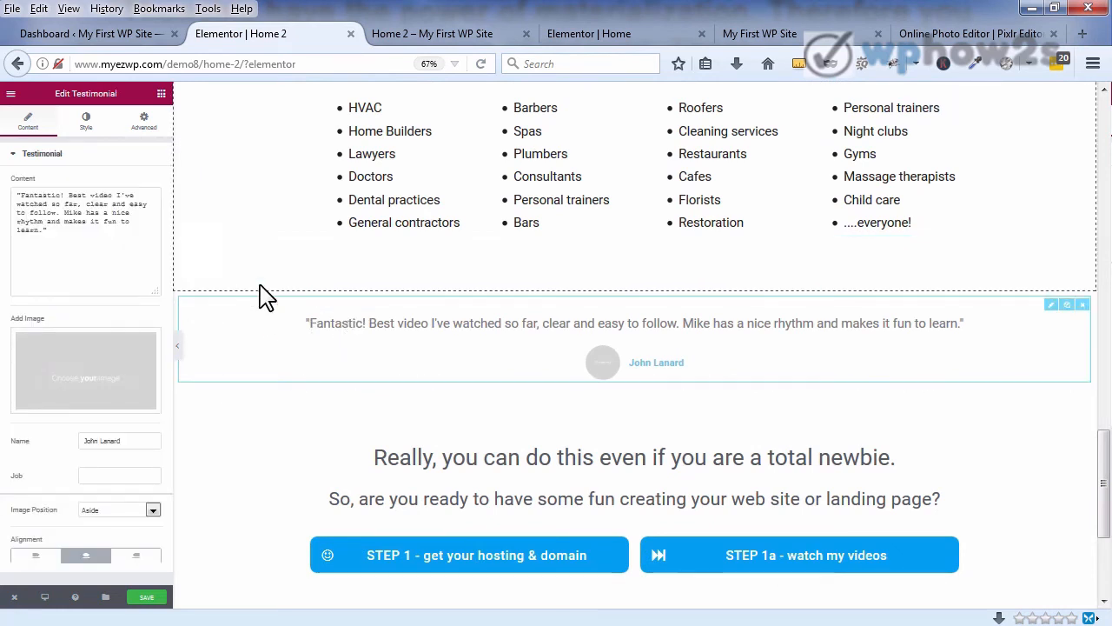
pyautogui.moveTo(72, 248); pyautogui.dragTo(16, 193)
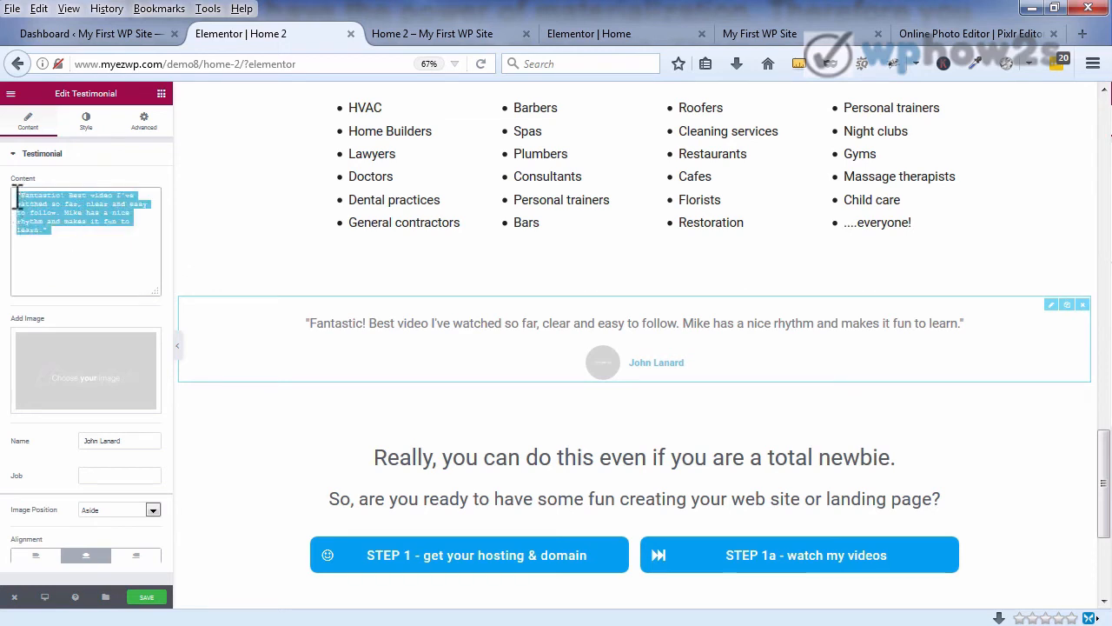
pyautogui.rightClick(41, 198)
pyautogui.click(82, 256)
# Step: Back in the Home editor, add a one-column section below the lists and set its content width to Full Width
pyautogui.click(608, 34)
pyautogui.click(549, 524)
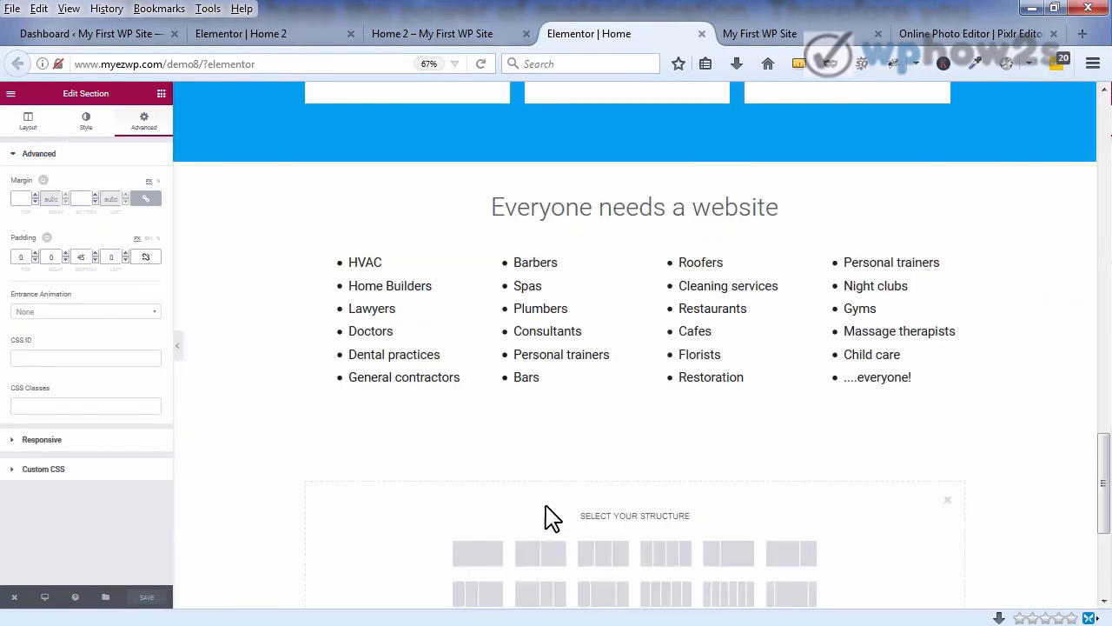
pyautogui.click(478, 556)
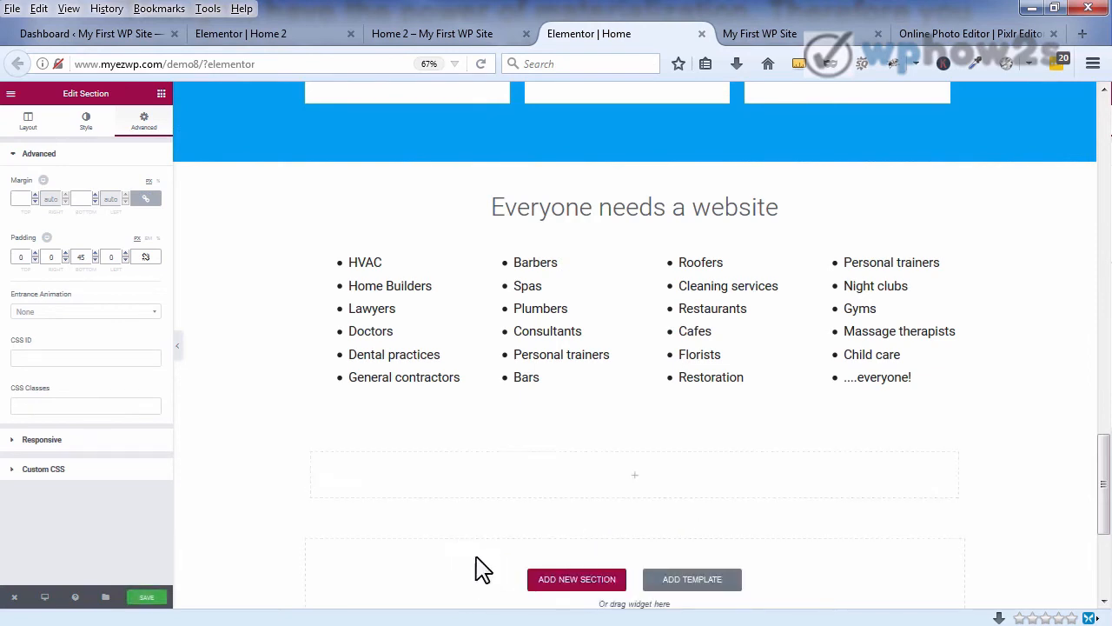
pyautogui.click(355, 440)
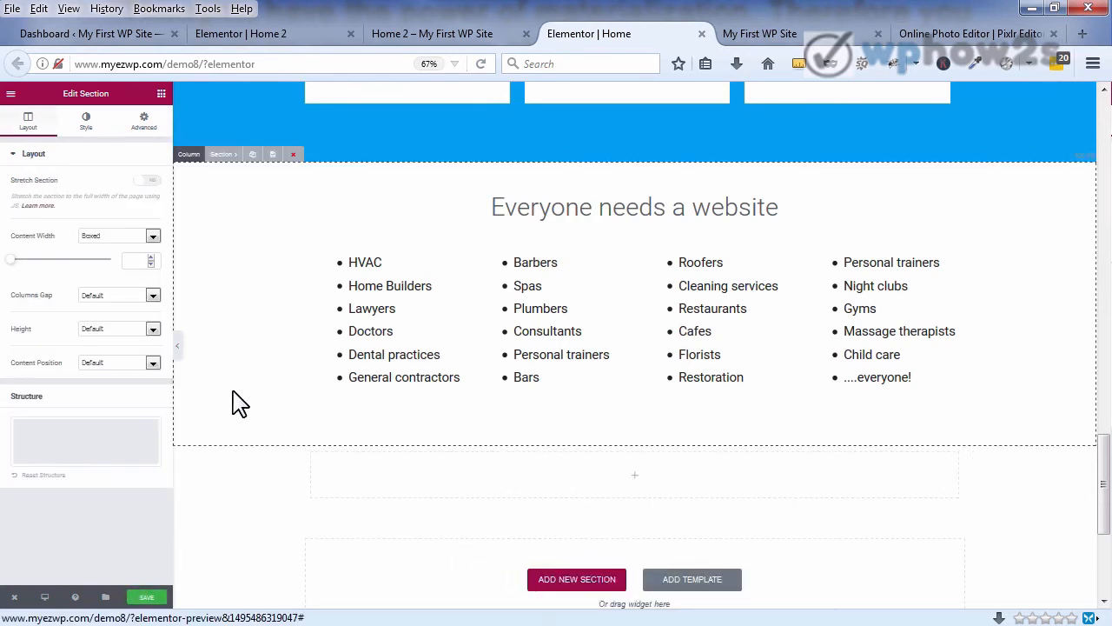
pyautogui.click(153, 242)
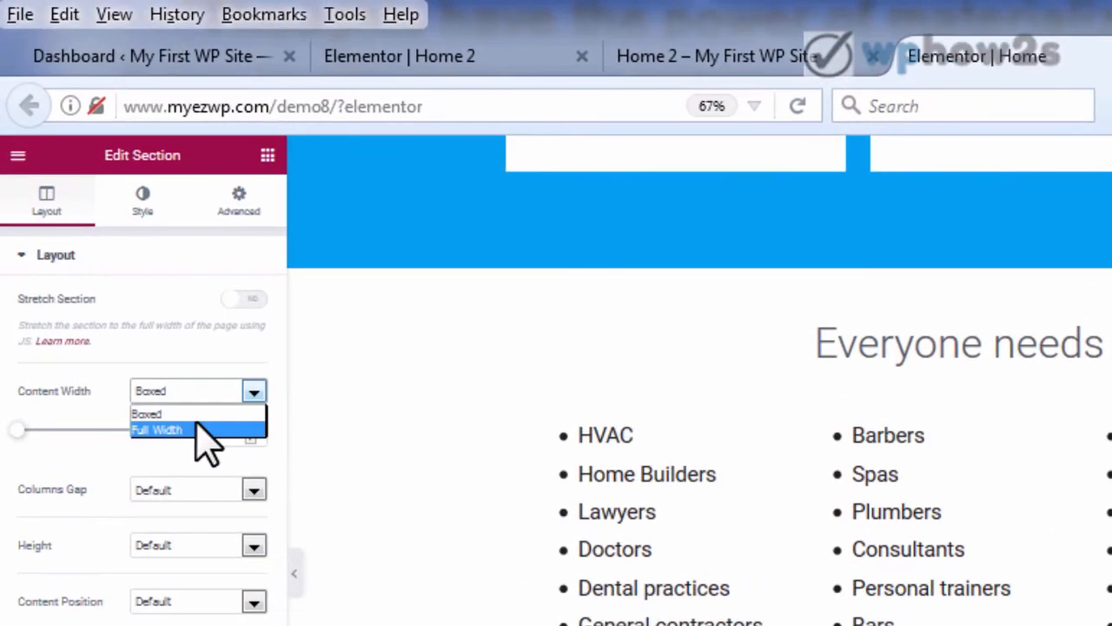
pyautogui.click(196, 428)
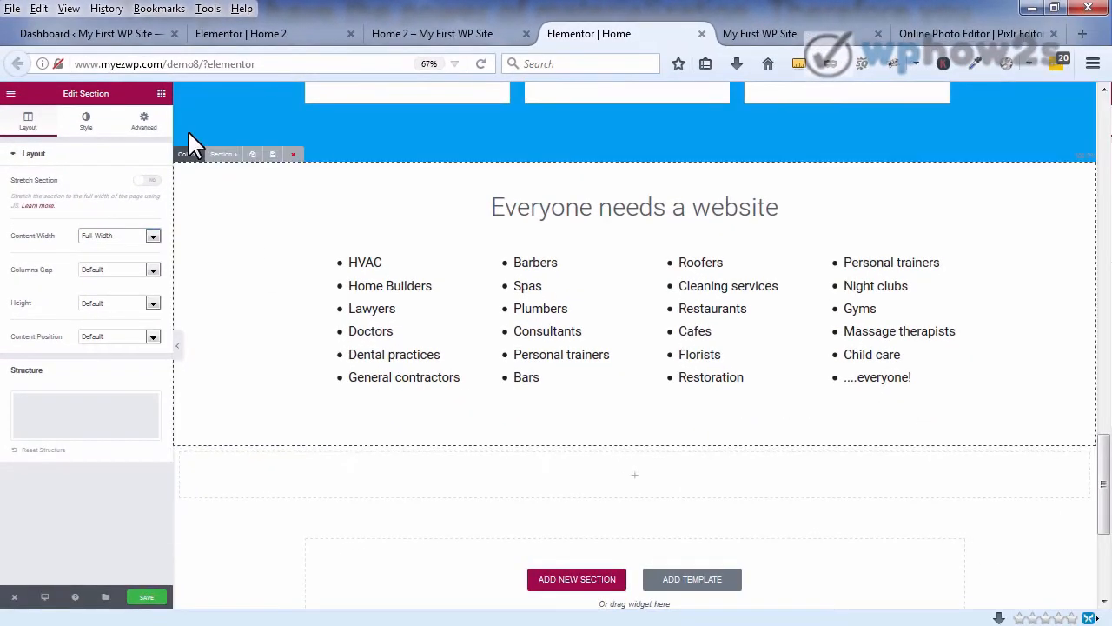
# Step: Place a Testimonial widget in the new full-width section below the list columns
pyautogui.click(161, 93)
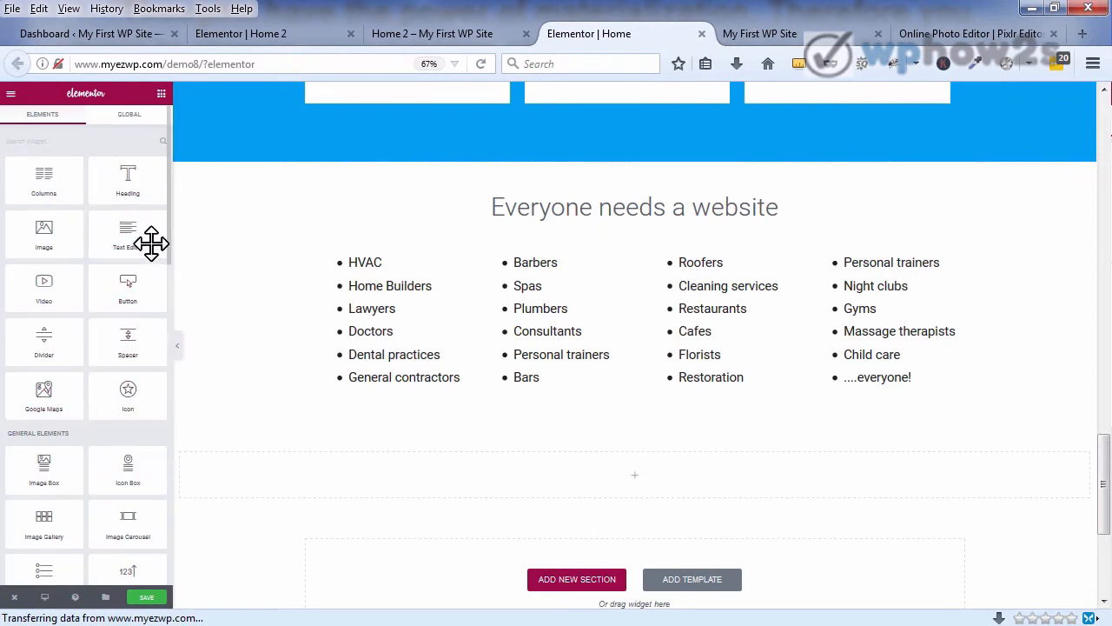
pyautogui.moveTo(171, 229); pyautogui.dragTo(171, 290)
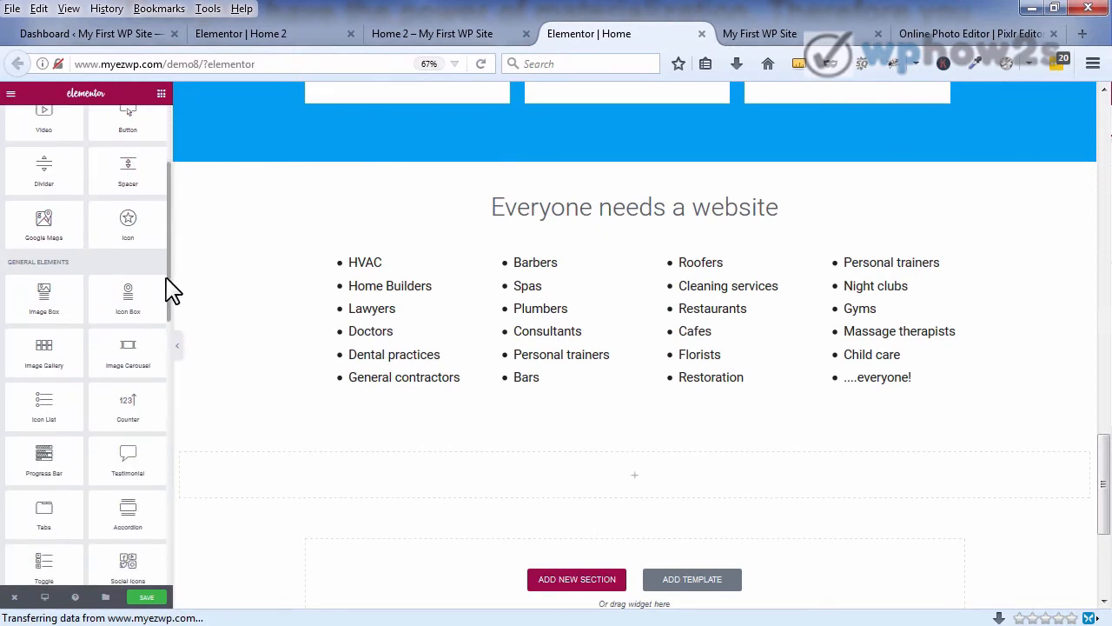
pyautogui.scroll(-3, 165, 309)
pyautogui.moveTo(122, 326); pyautogui.dragTo(318, 429)
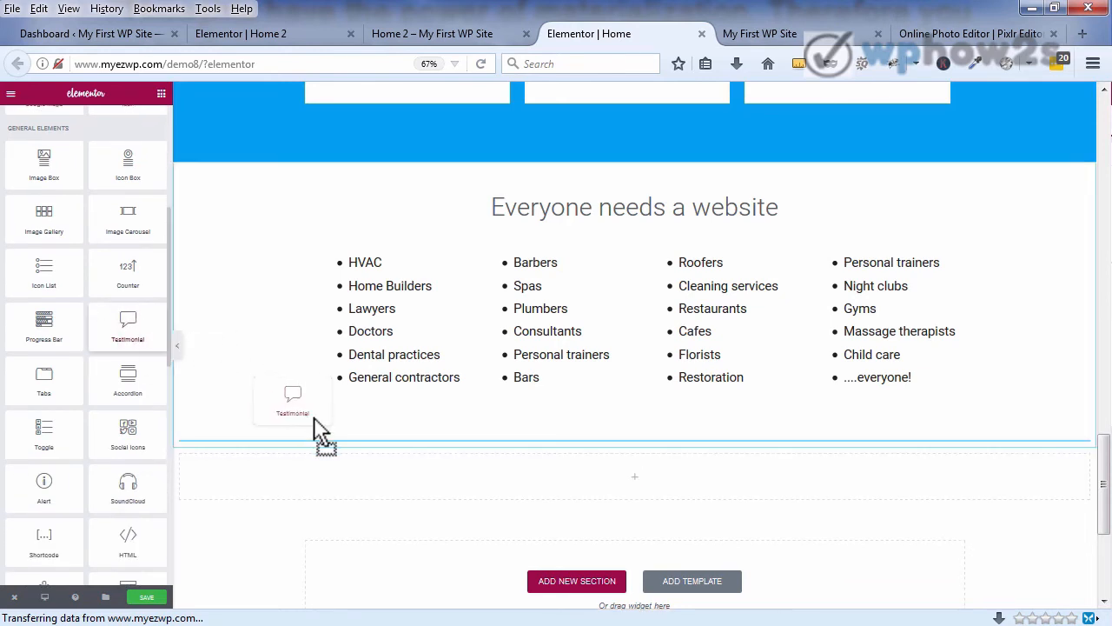
pyautogui.moveTo(388, 443); pyautogui.dragTo(435, 471)
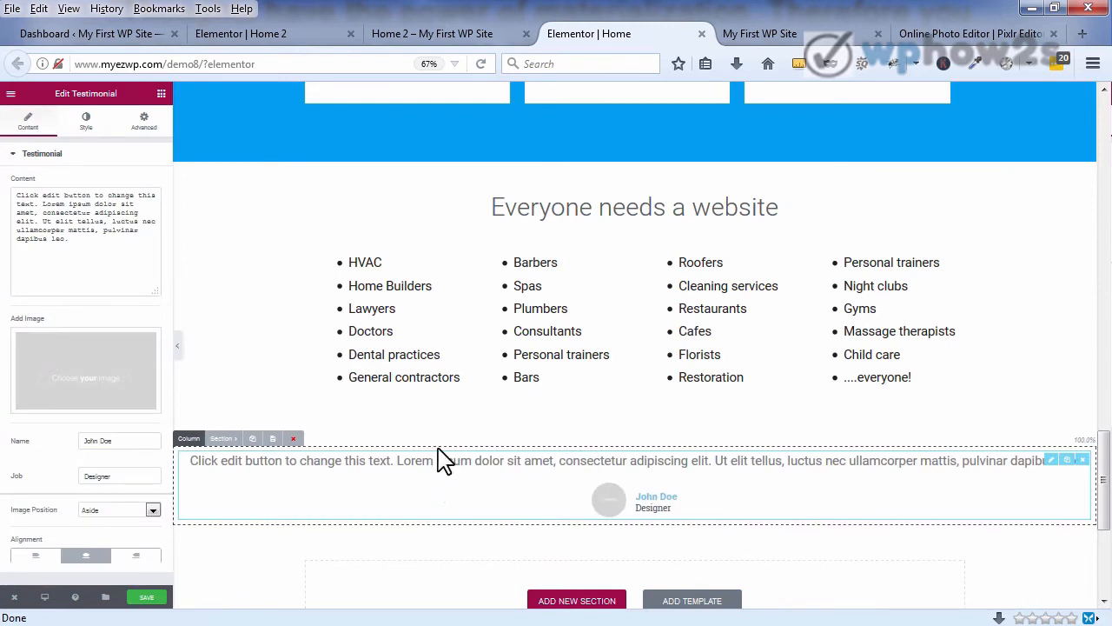
# Step: Replace the testimonial's placeholder content with the "Fantastic!" quote copied from Home 2
pyautogui.moveTo(68, 246); pyautogui.dragTo(21, 196)
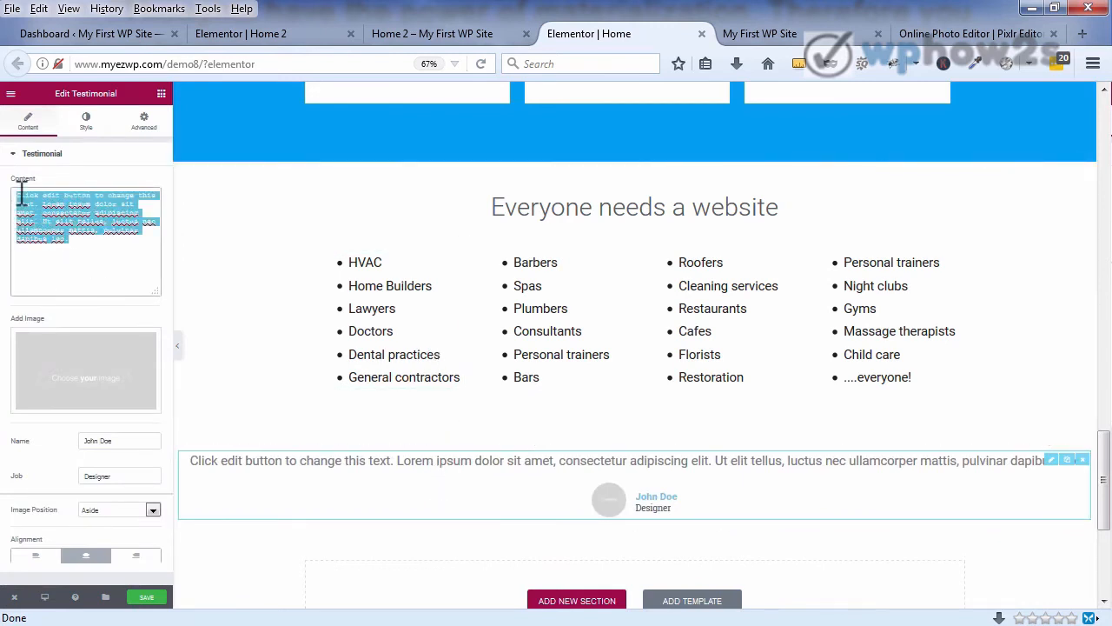
pyautogui.rightClick(22, 195)
pyautogui.click(55, 268)
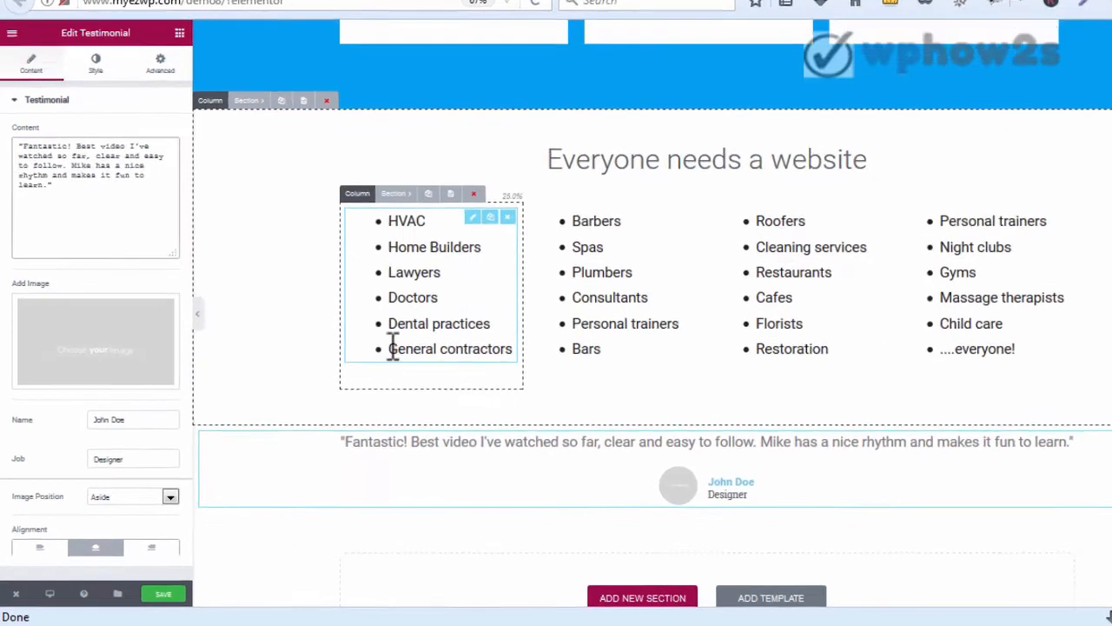
# Step: Replace the surname in the testimonial's name and clear its job title
pyautogui.doubleClick(108, 440)
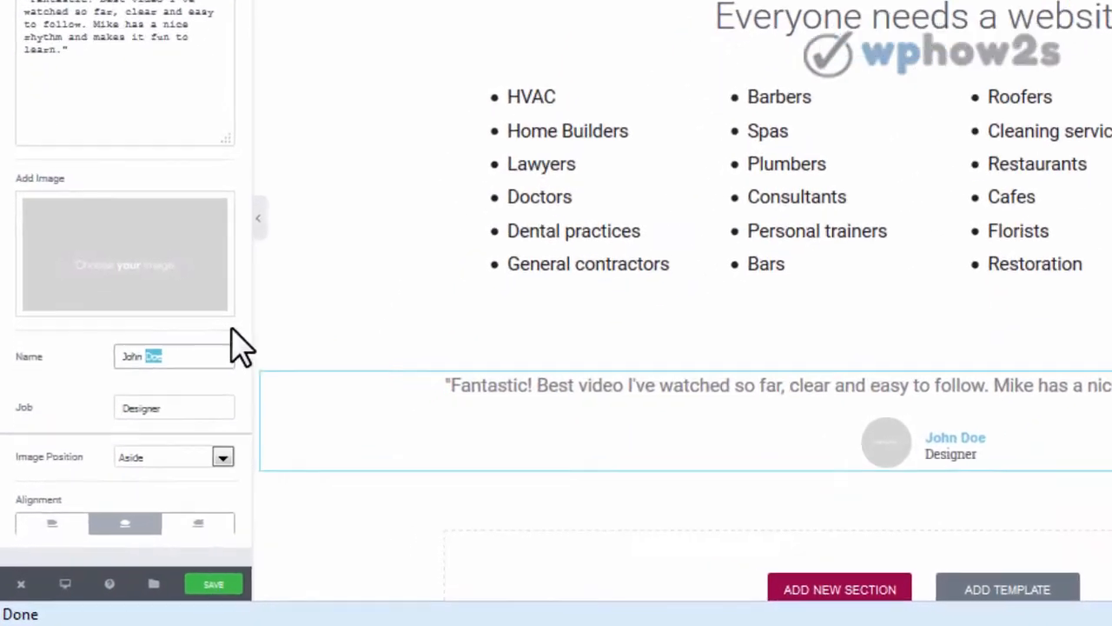
pyautogui.write('Smith')
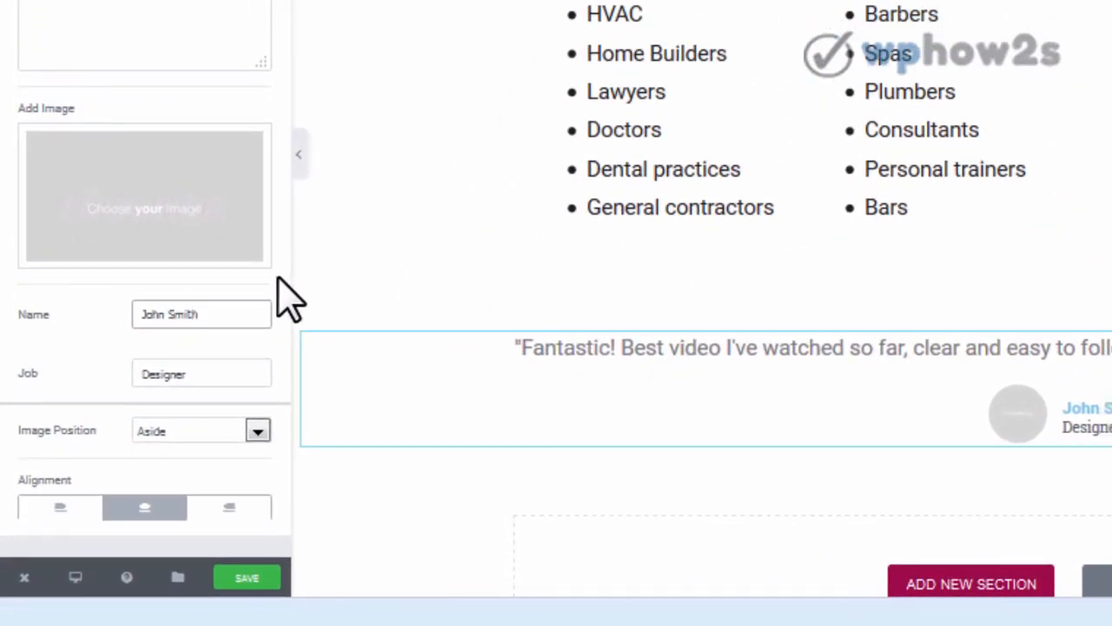
pyautogui.moveTo(191, 372); pyautogui.dragTo(126, 374)
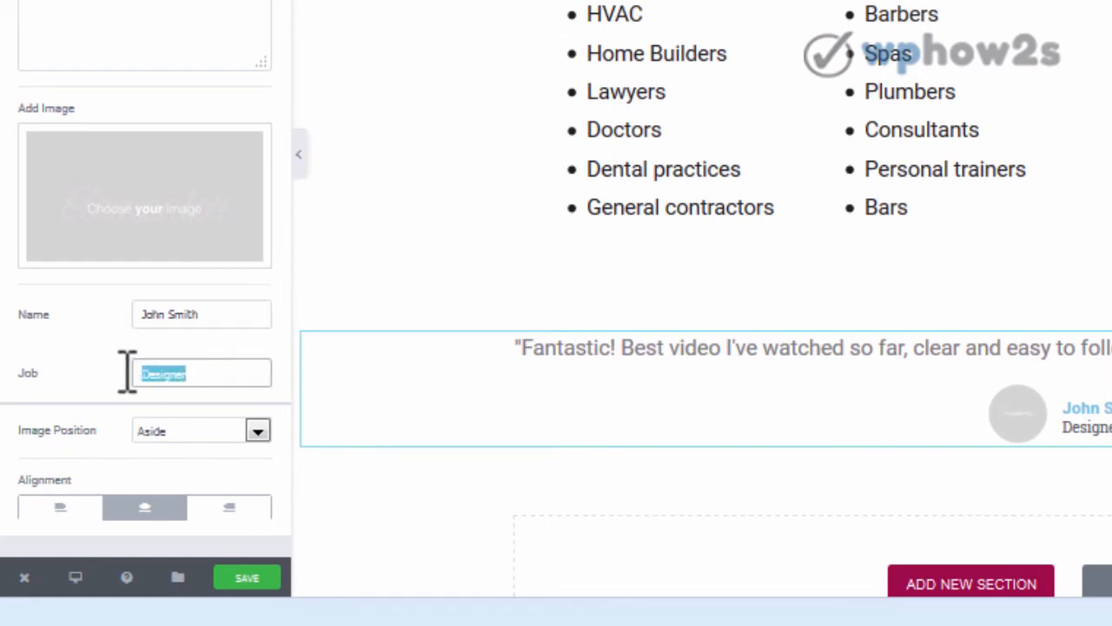
pyautogui.press('BackSpace')
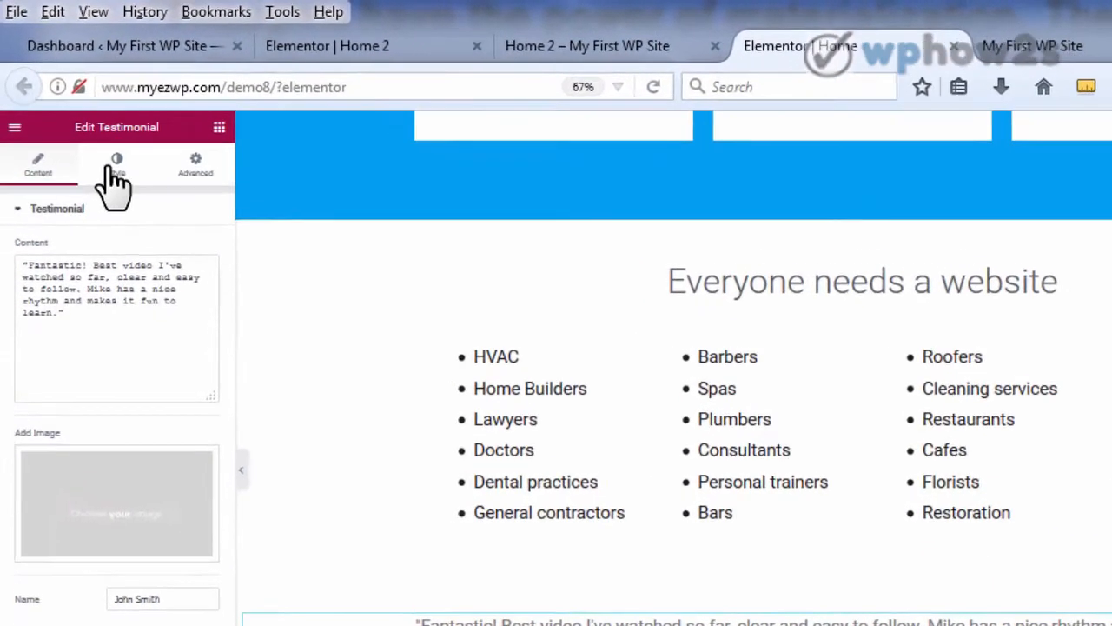
# Step: Turn on custom typography for the testimonial's content and set its text size to 24 px
pyautogui.click(86, 119)
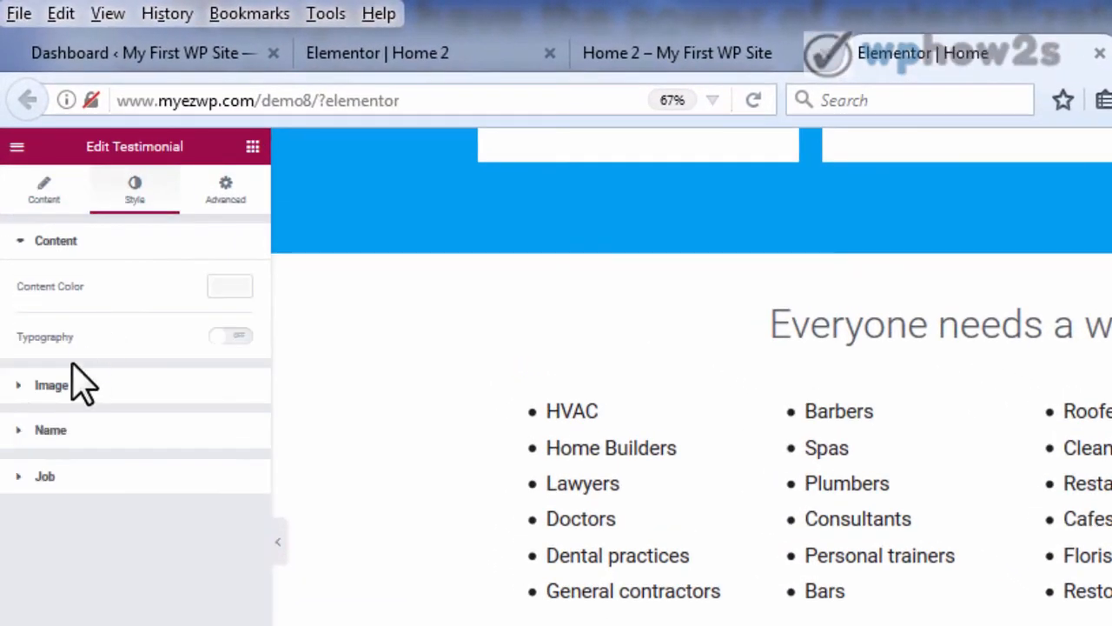
pyautogui.click(20, 384)
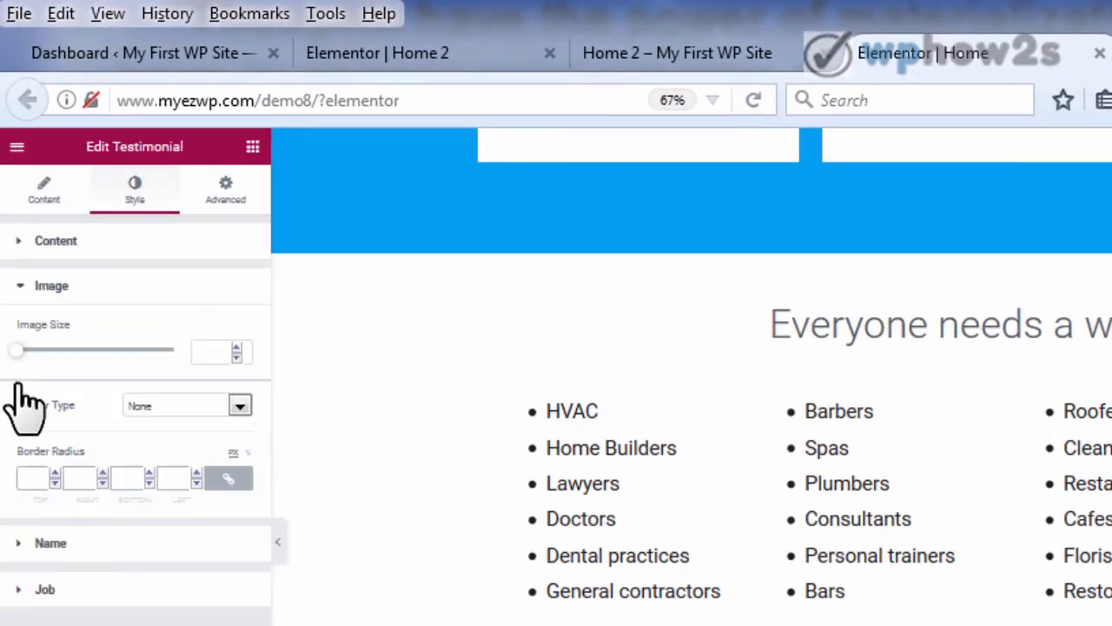
pyautogui.click(19, 240)
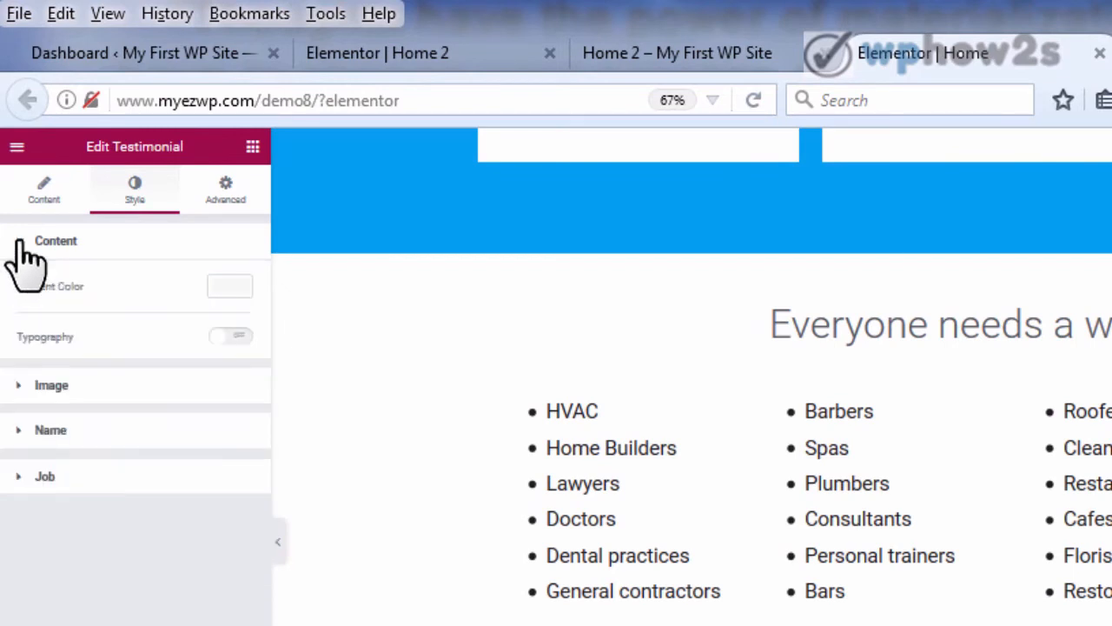
pyautogui.click(217, 337)
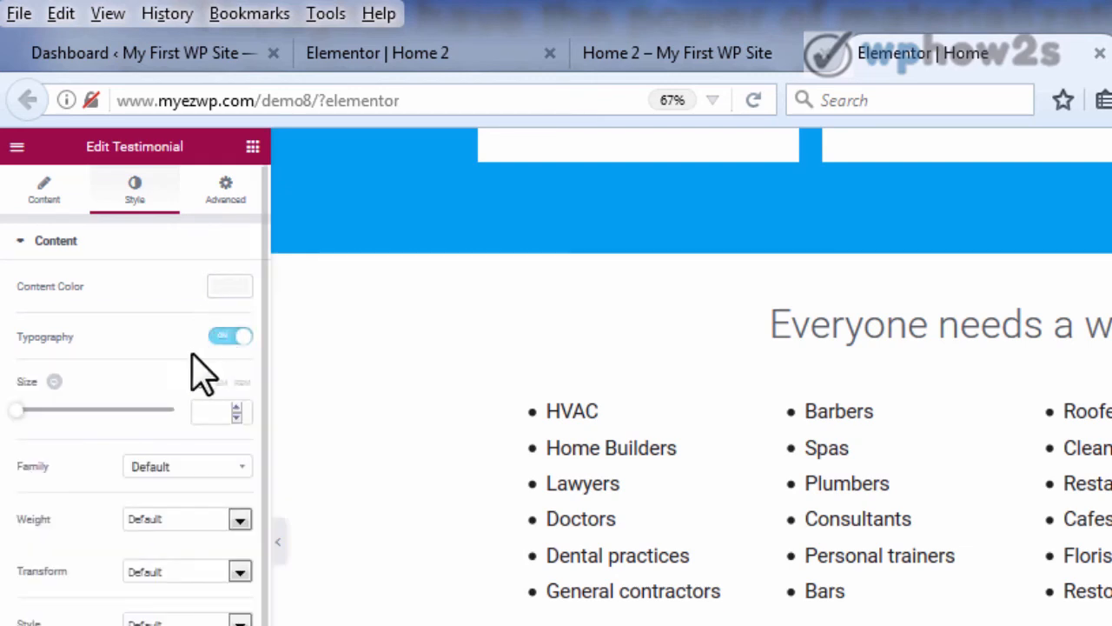
pyautogui.click(237, 407)
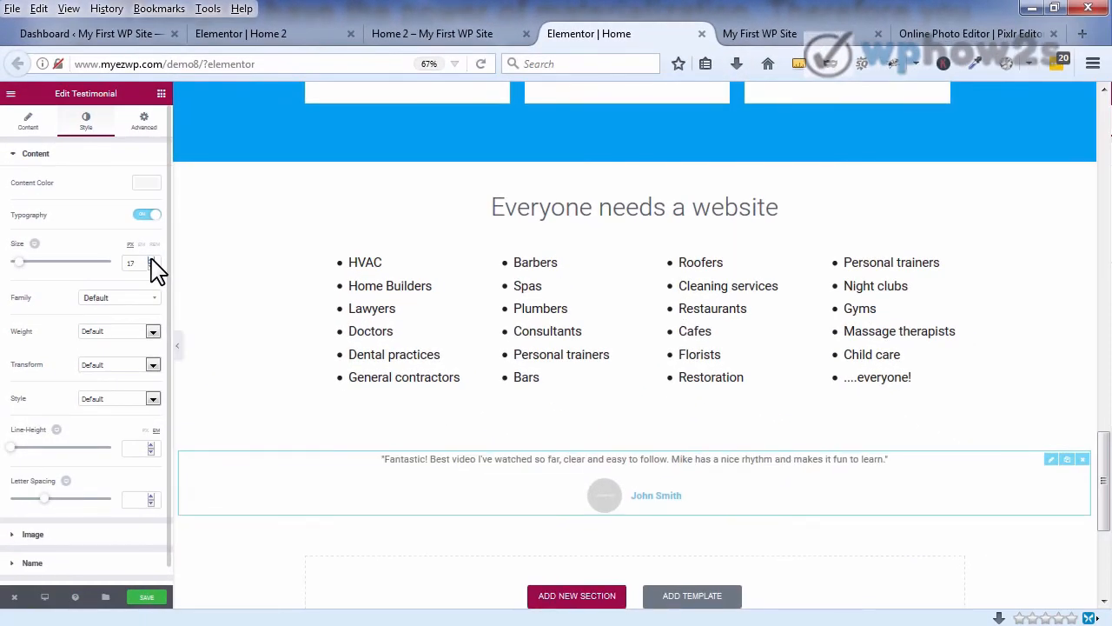
pyautogui.click(151, 260)
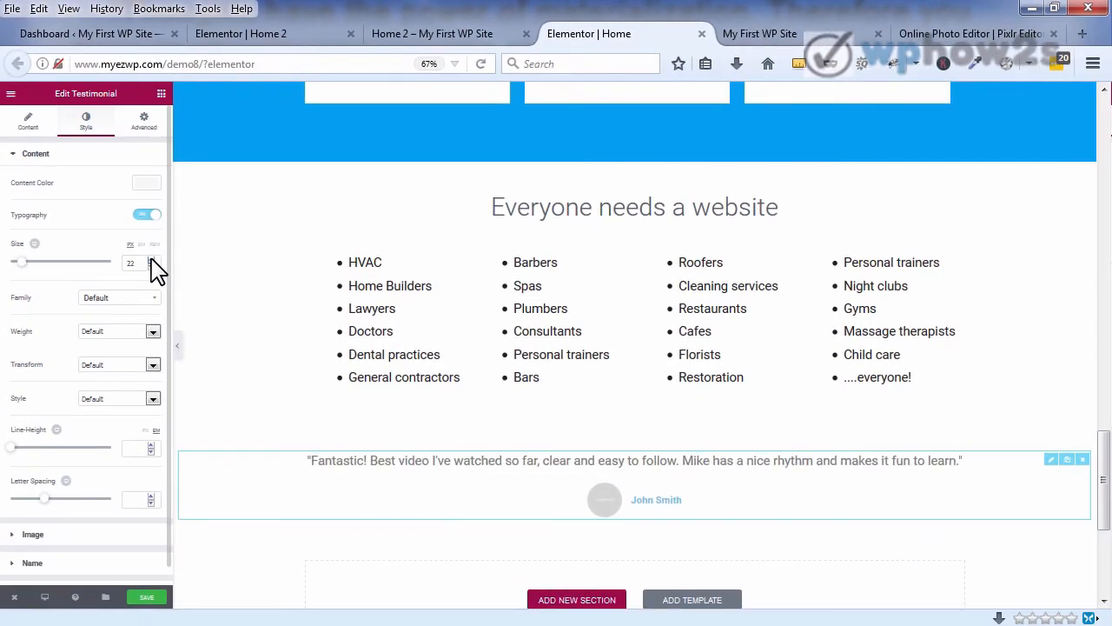
pyautogui.click(151, 260)
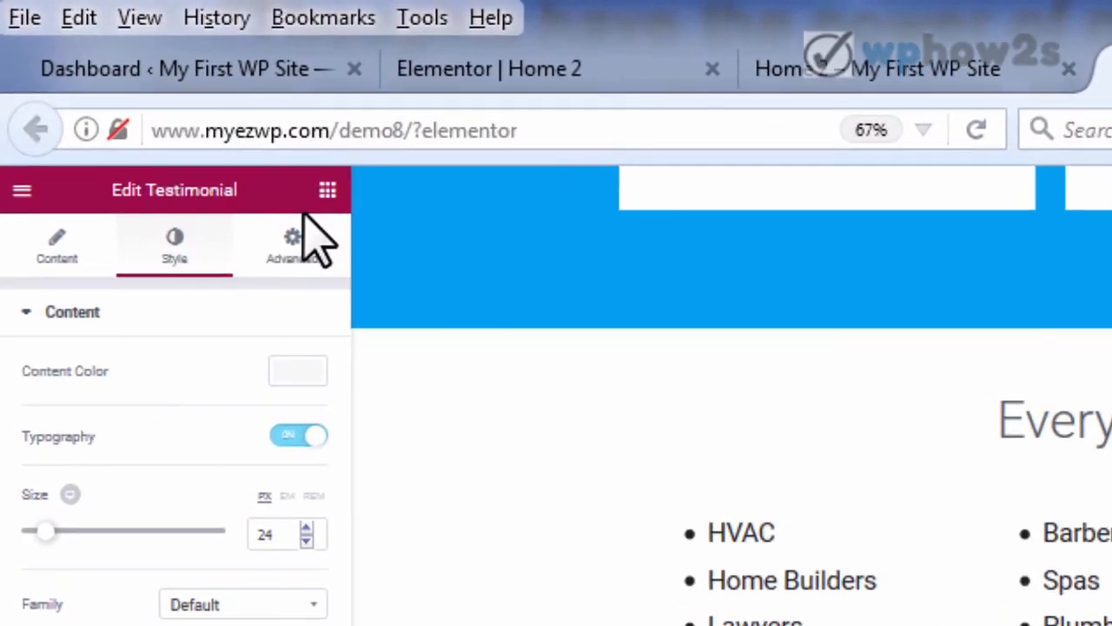
# Step: Set unlinked margins of 20 px above and 40 px below the testimonial with no side margins, and save the page
pyautogui.click(293, 243)
pyautogui.click(296, 403)
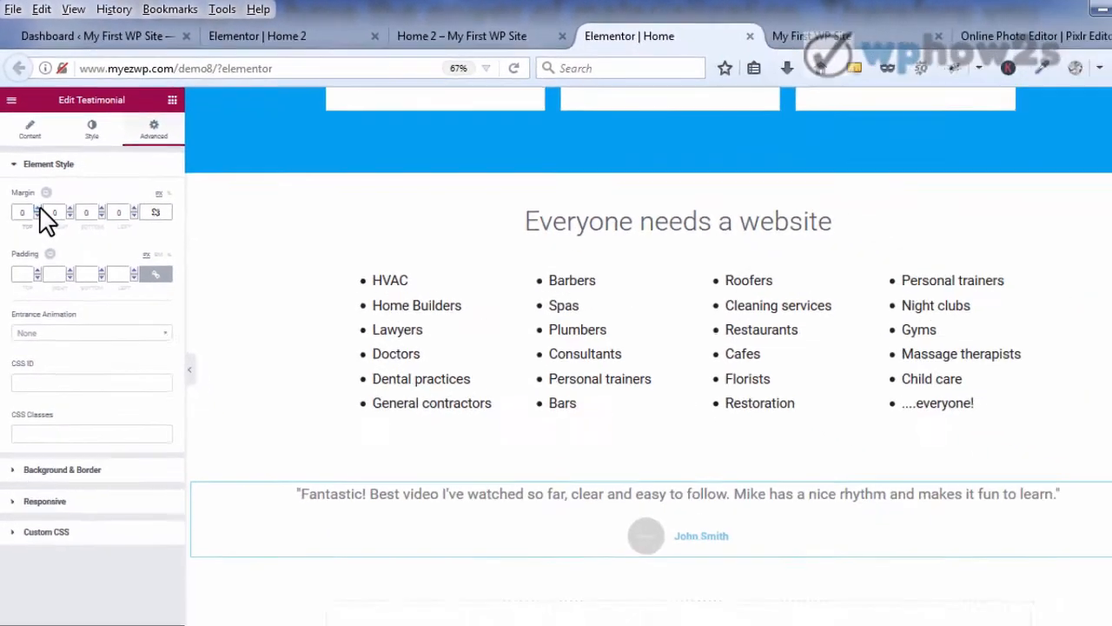
pyautogui.click(37, 209)
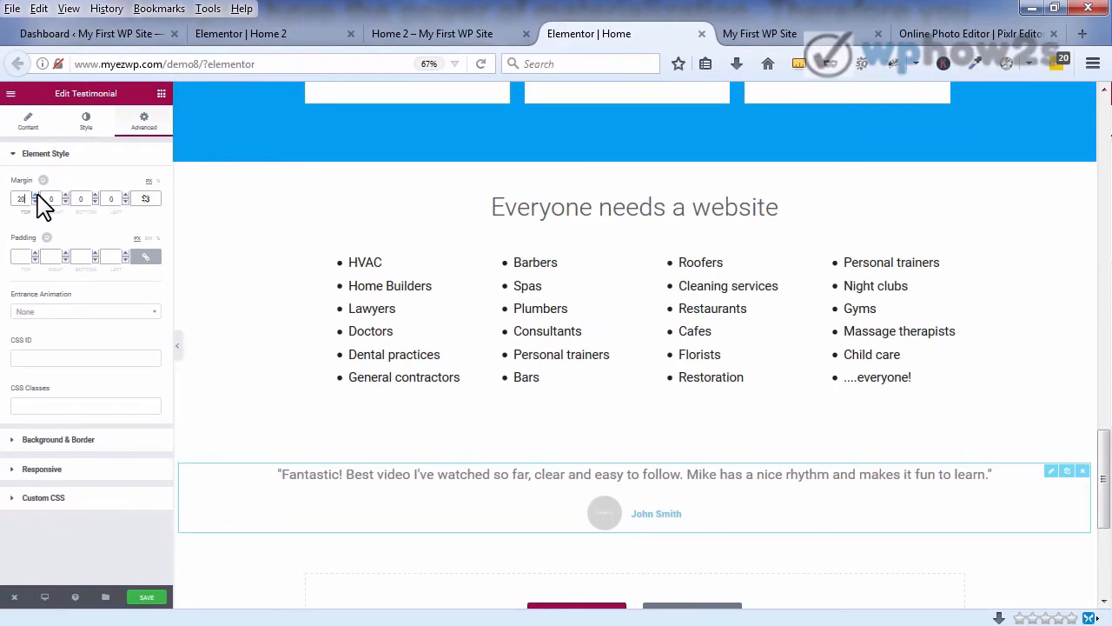
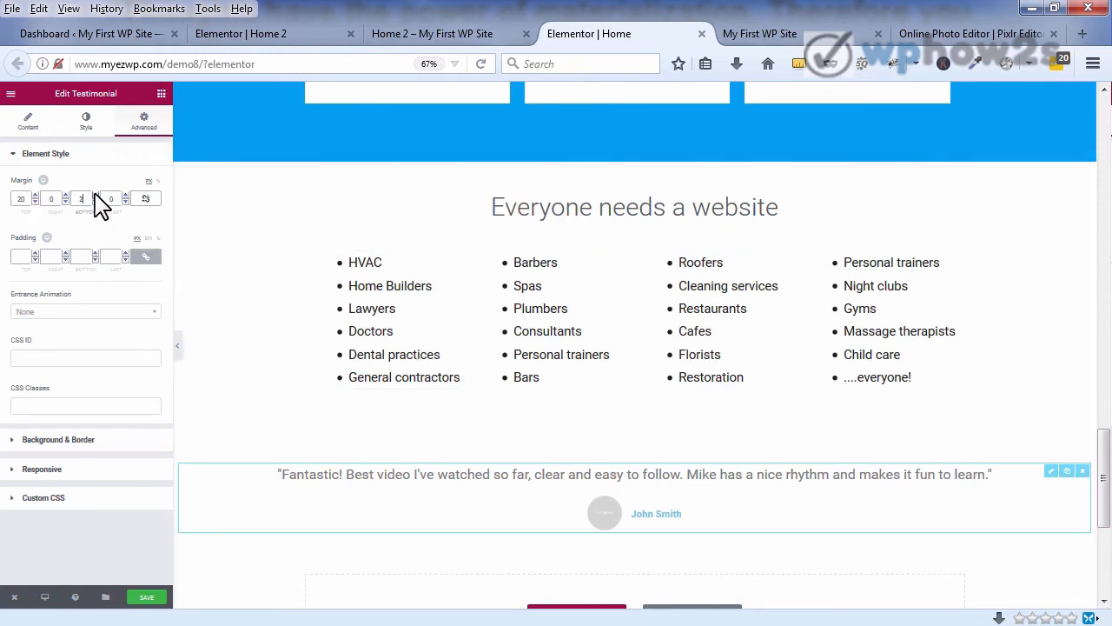
pyautogui.click(154, 598)
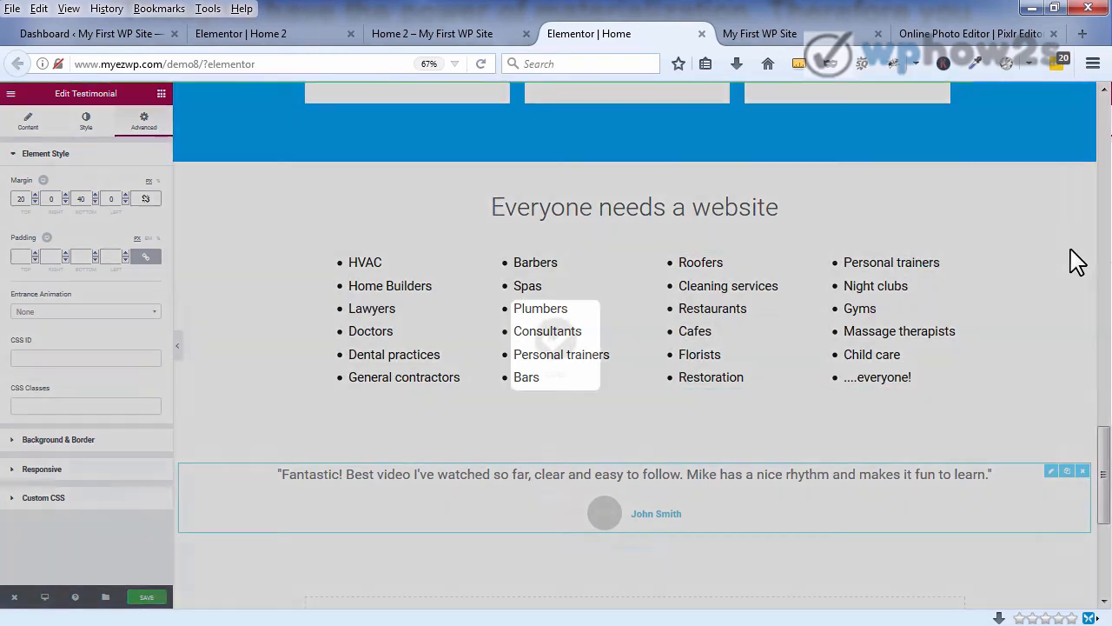
# Step: Save the Home 2 section with the "Really, you can do this" heading and two buttons as the template "bottom 2 buttons"
pyautogui.click(277, 34)
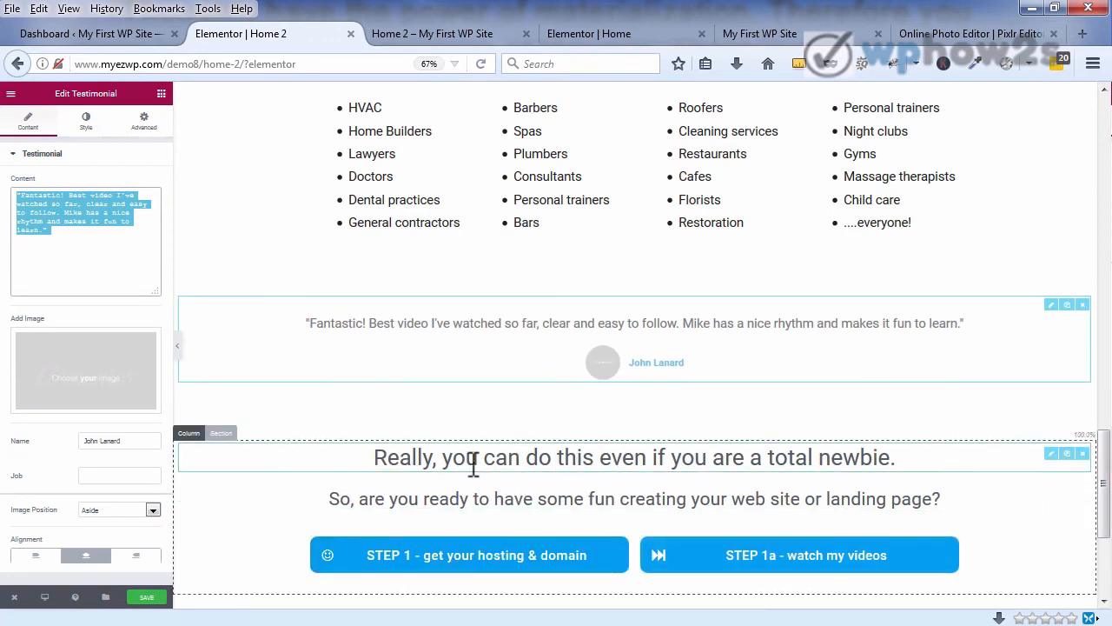
pyautogui.click(560, 34)
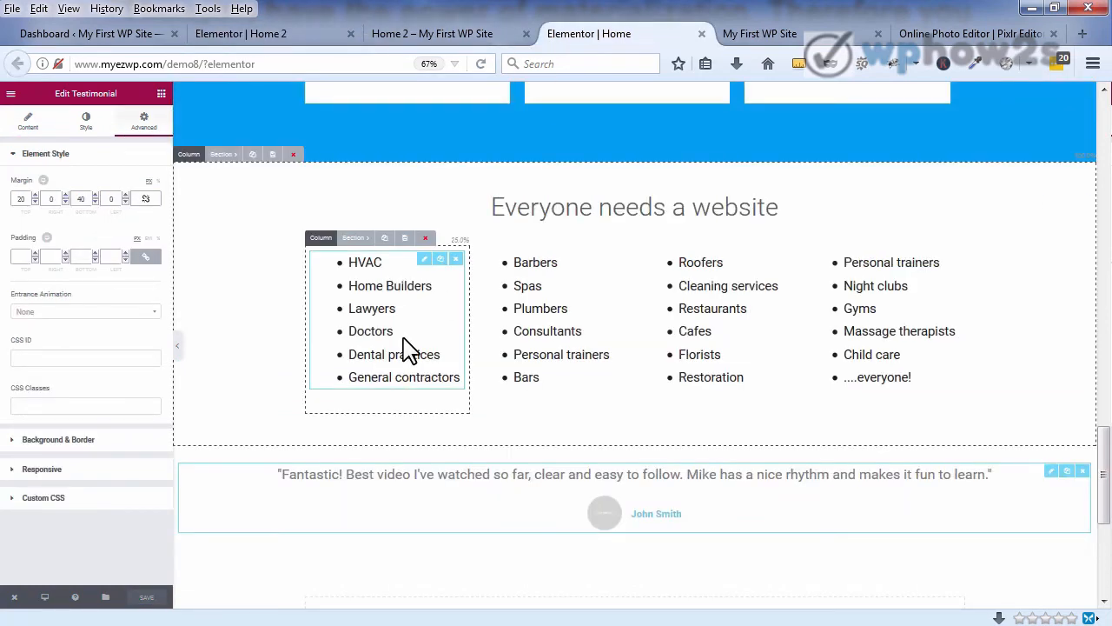
pyautogui.click(293, 35)
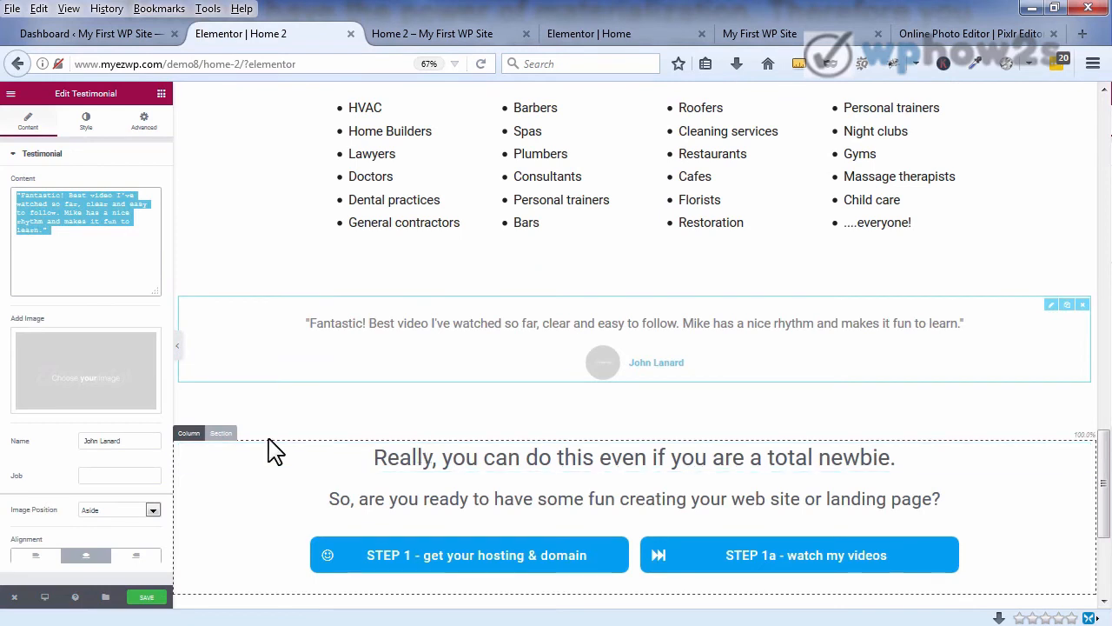
pyautogui.click(221, 432)
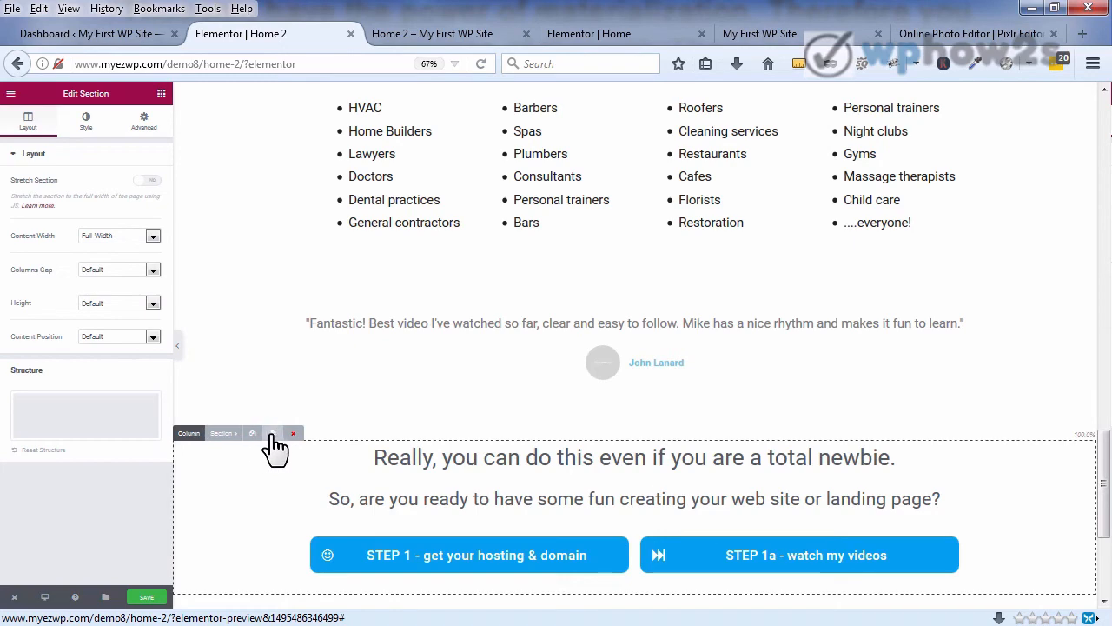
pyautogui.click(273, 437)
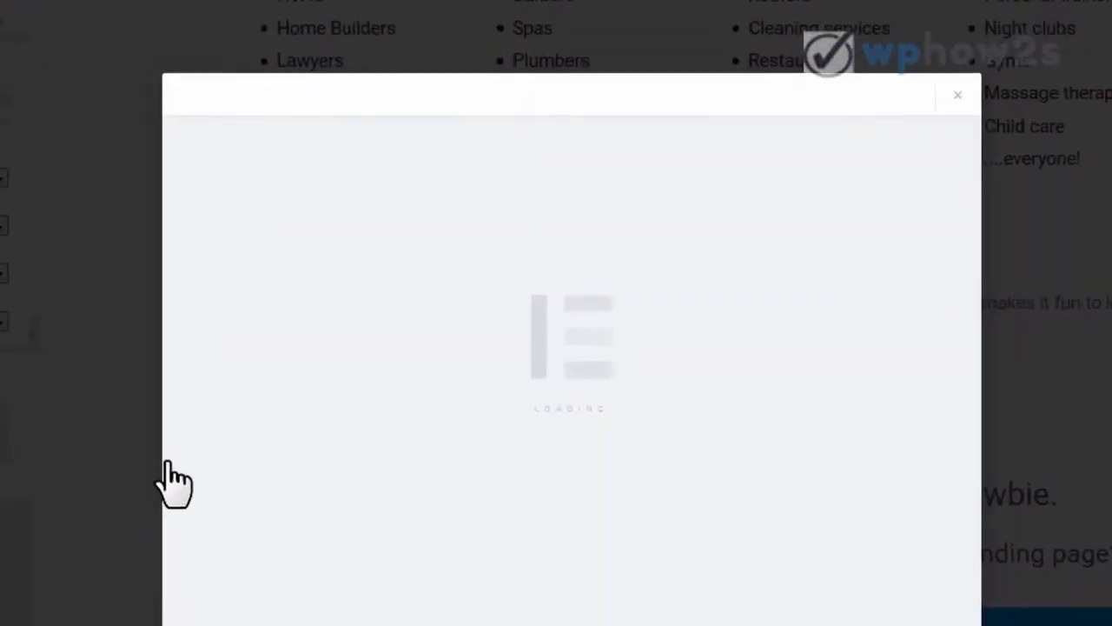
pyautogui.write('bottom 2')
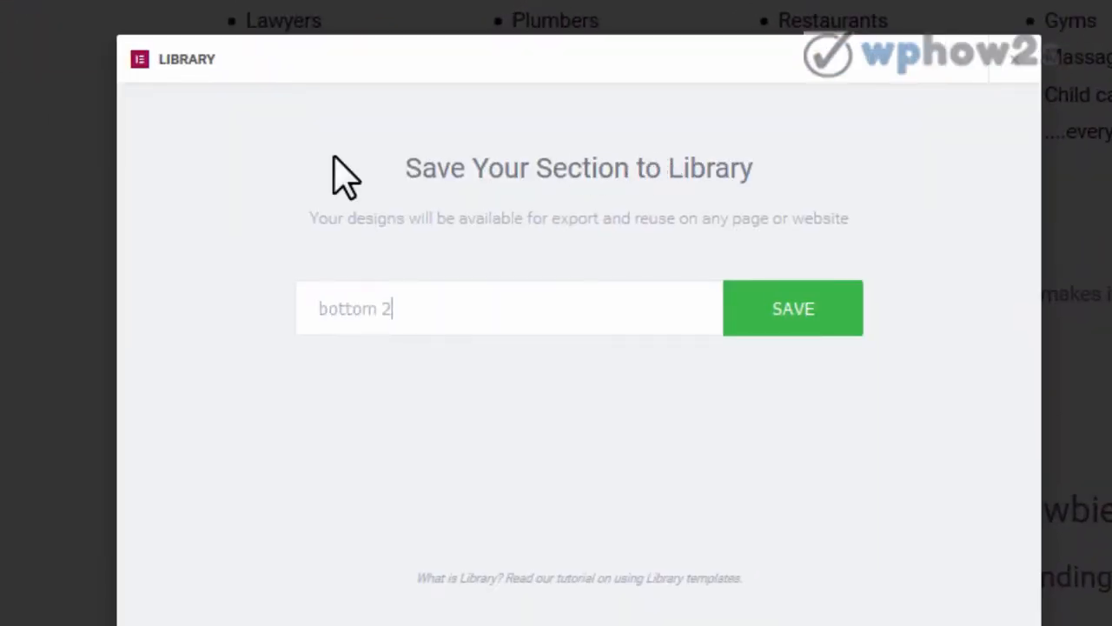
pyautogui.write(' buttons')
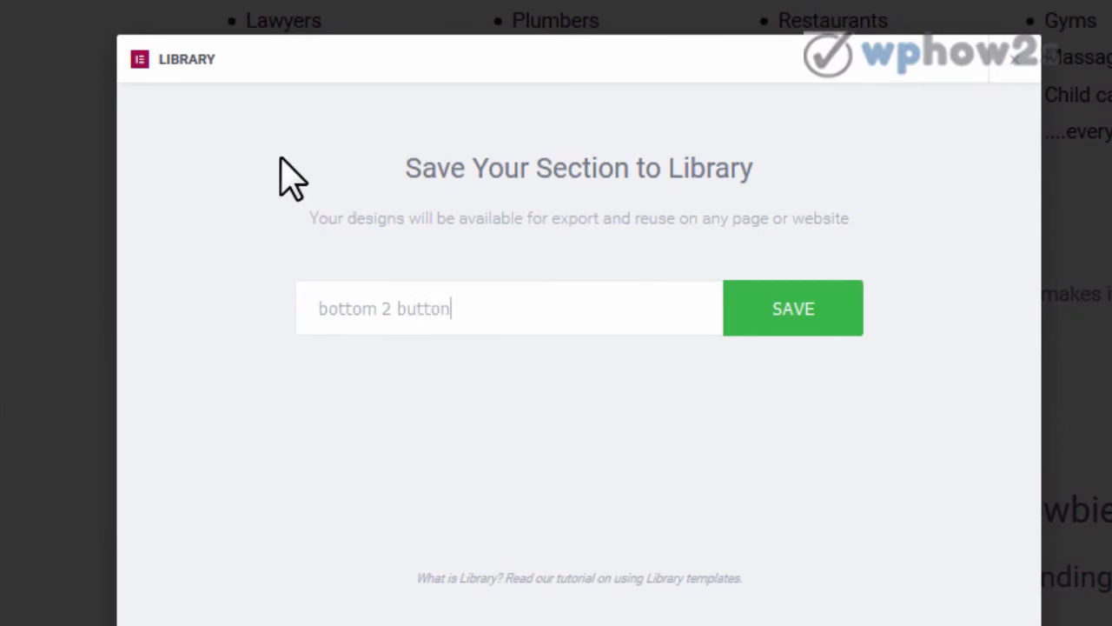
pyautogui.click(778, 317)
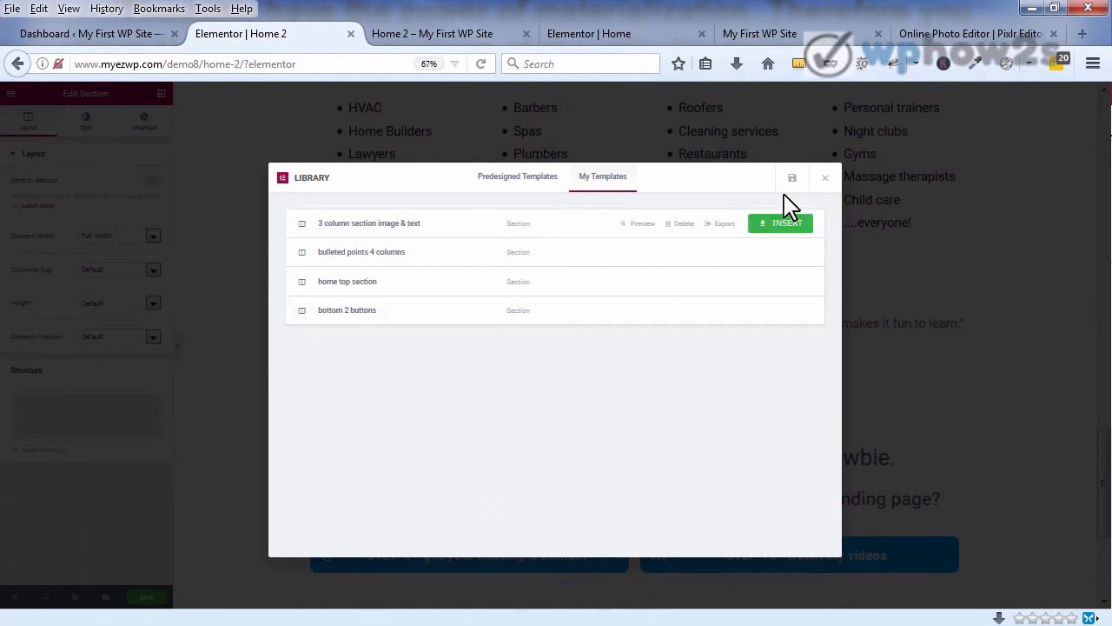
pyautogui.click(825, 180)
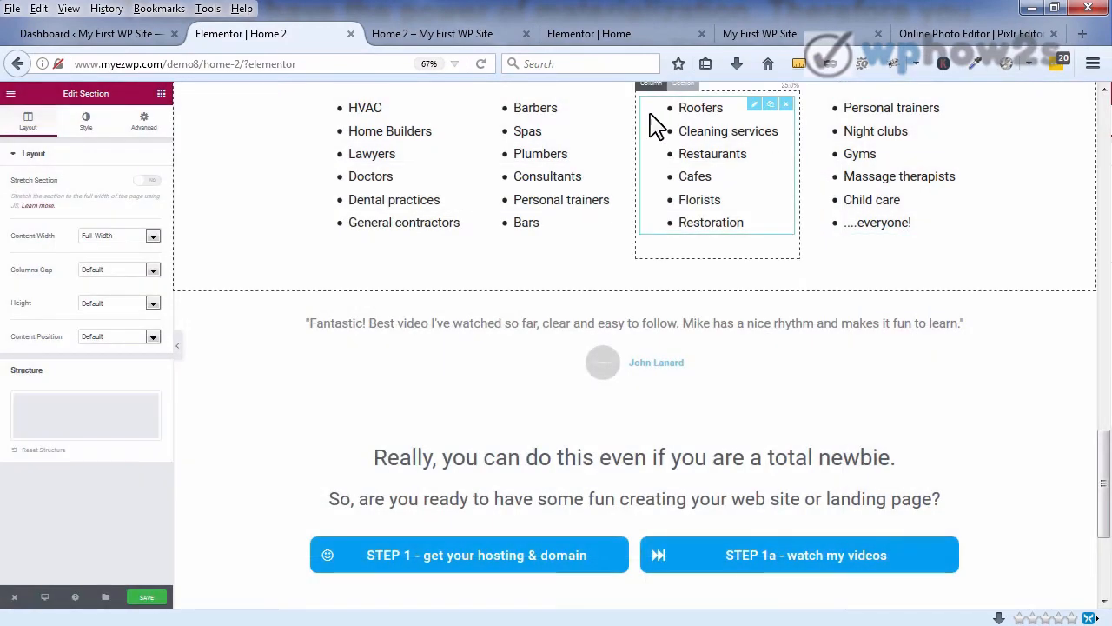
# Step: Insert the saved "bottom 2 buttons" template below the testimonial on the Home page and save the page
pyautogui.click(590, 34)
pyautogui.moveTo(1104, 484); pyautogui.dragTo(1104, 550)
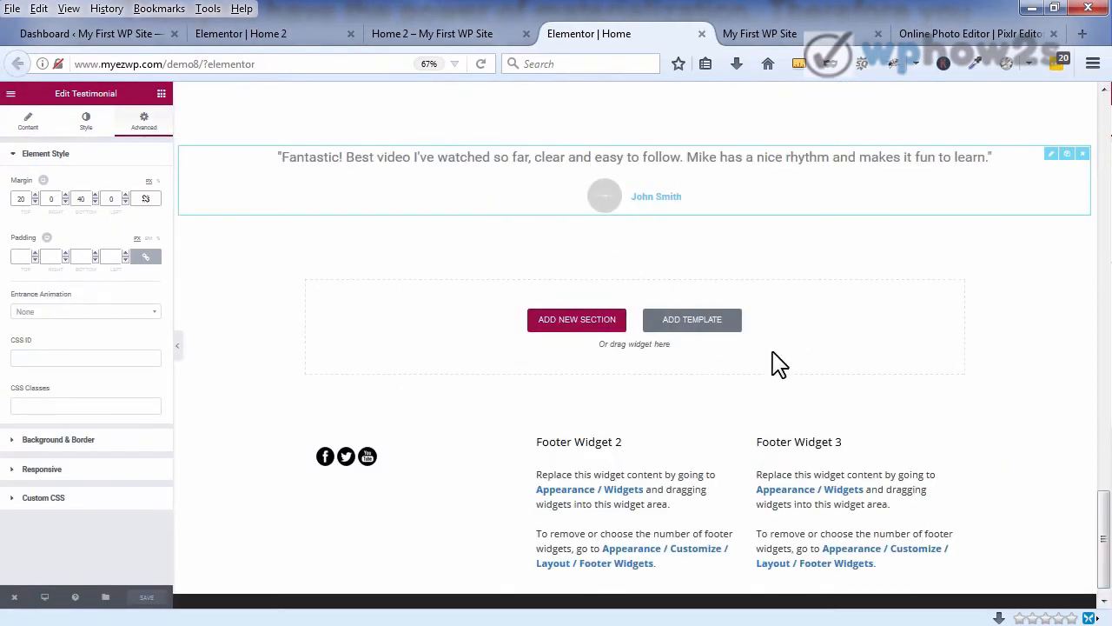
pyautogui.click(700, 329)
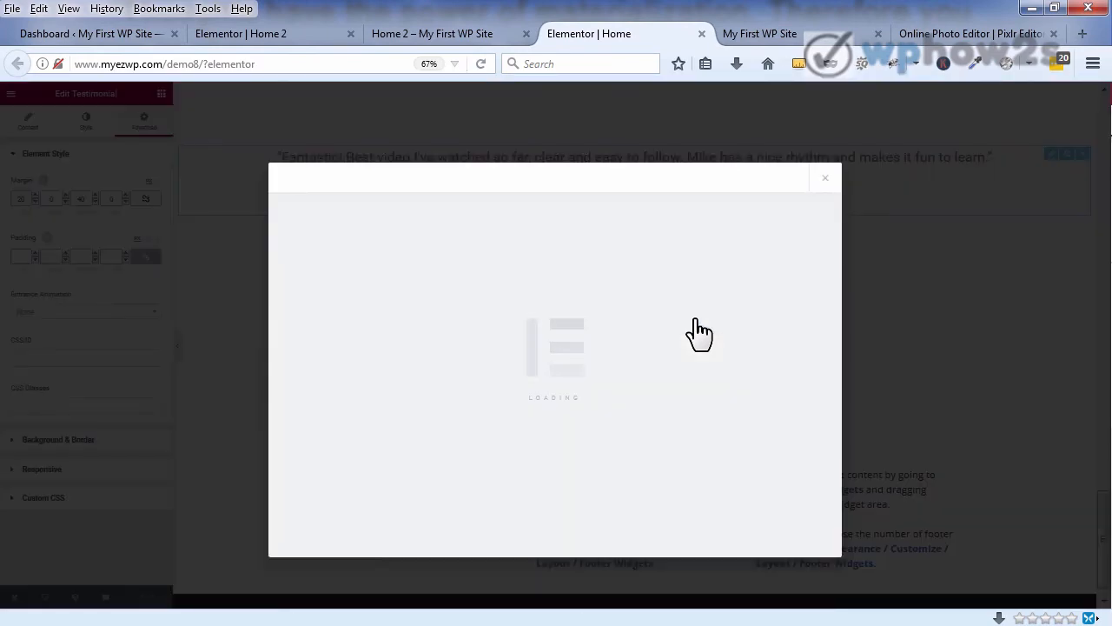
pyautogui.click(602, 183)
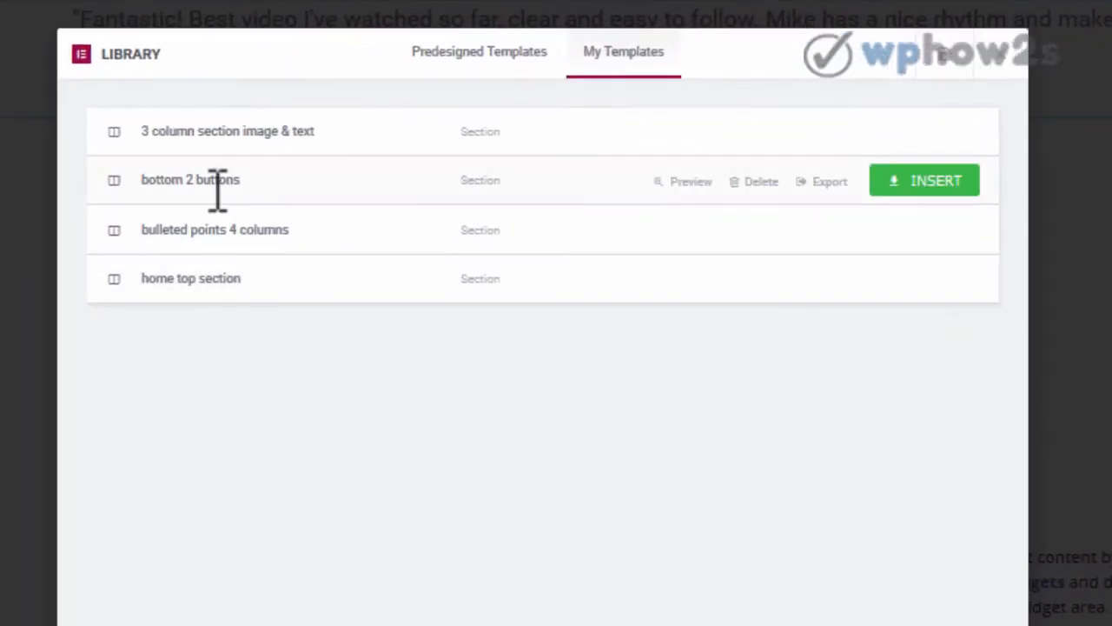
pyautogui.click(921, 182)
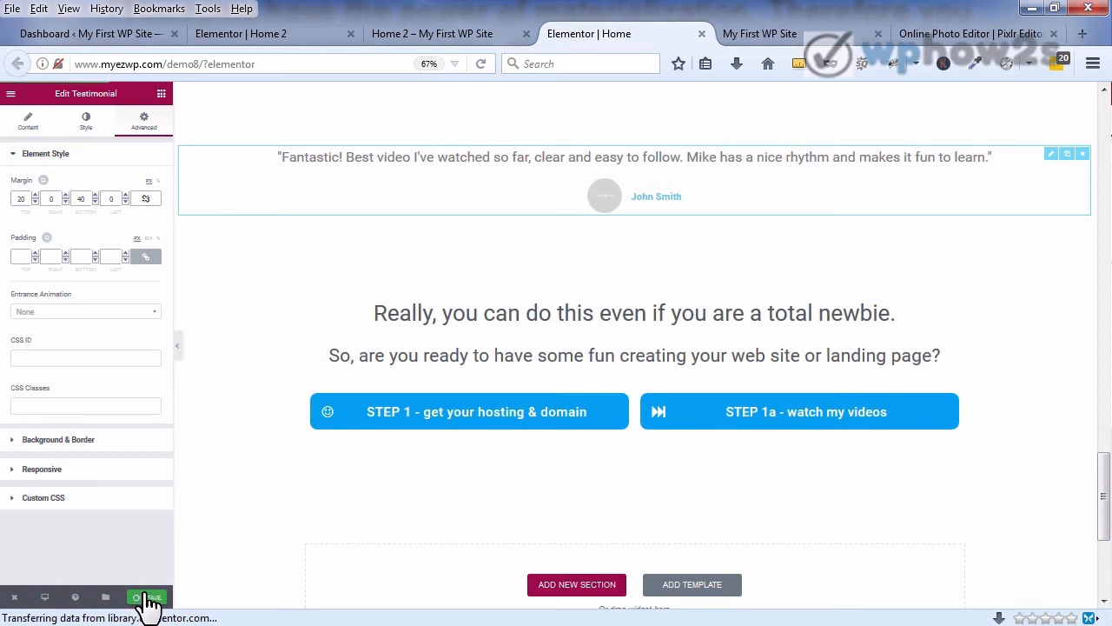
# Step: Check the content settings of the two headings in the inserted section and return to the widget list
pyautogui.click(490, 308)
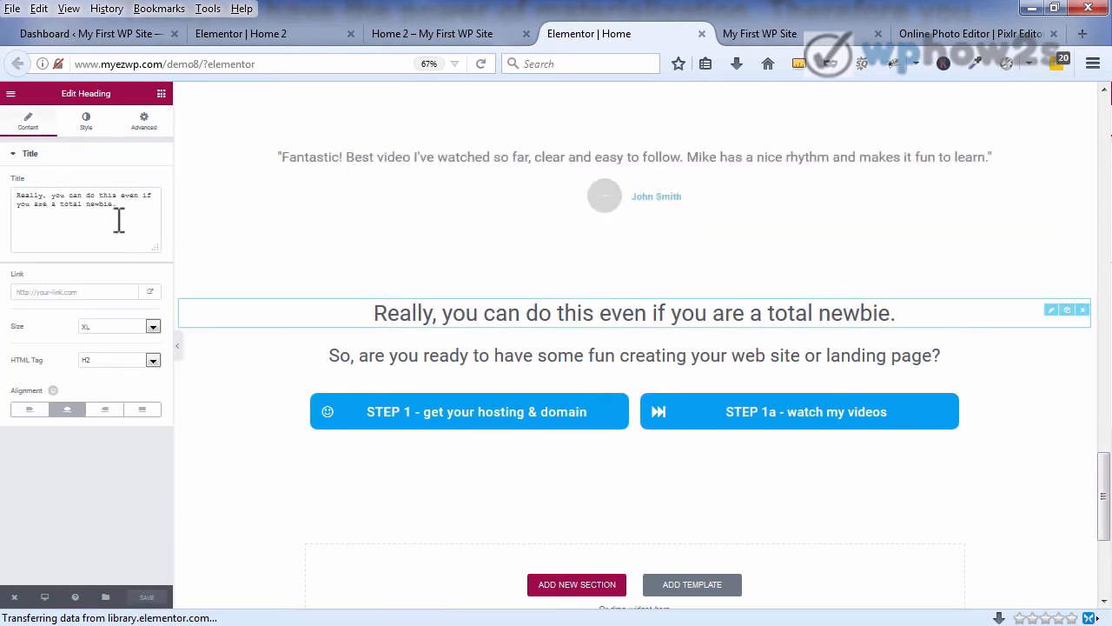
pyautogui.click(464, 349)
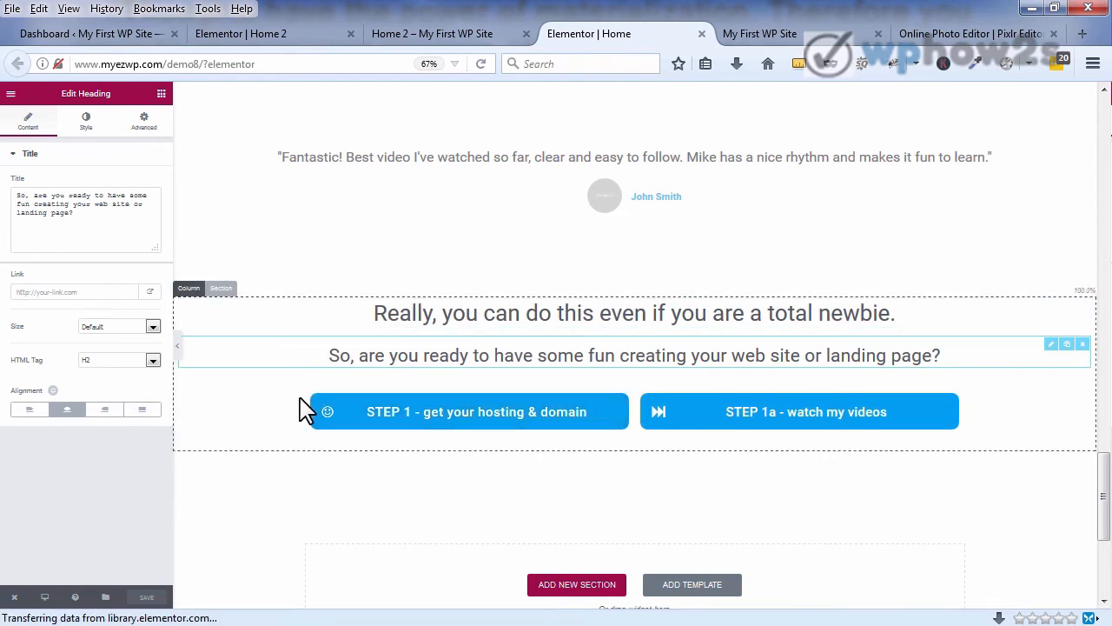
pyautogui.click(161, 93)
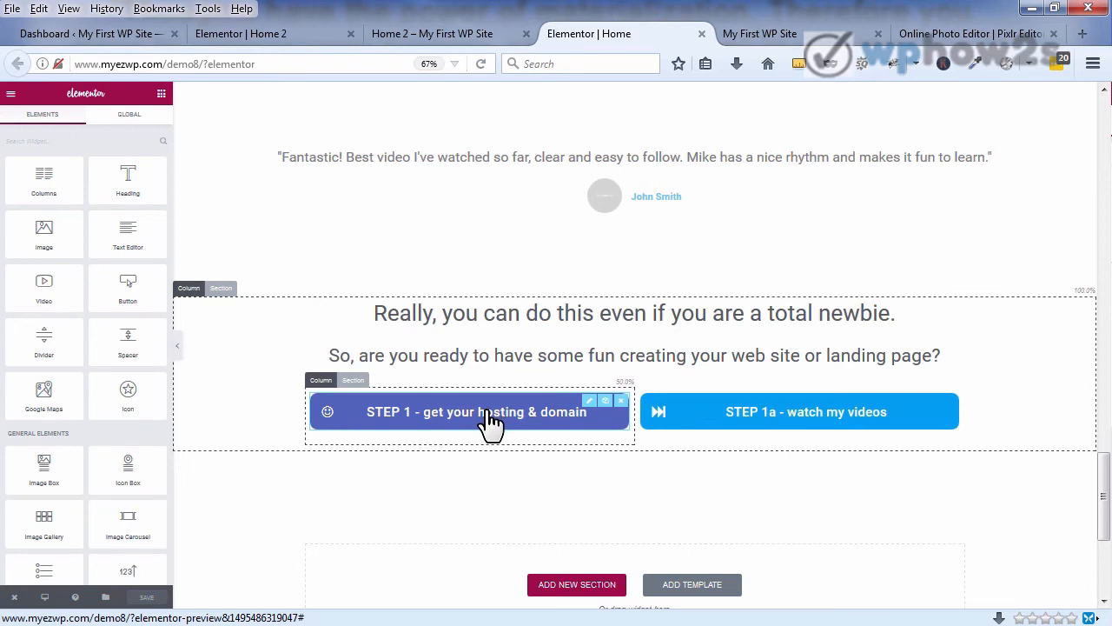
# Step: Reload the live Home page and review it from the hero down to the footer widgets
pyautogui.click(763, 39)
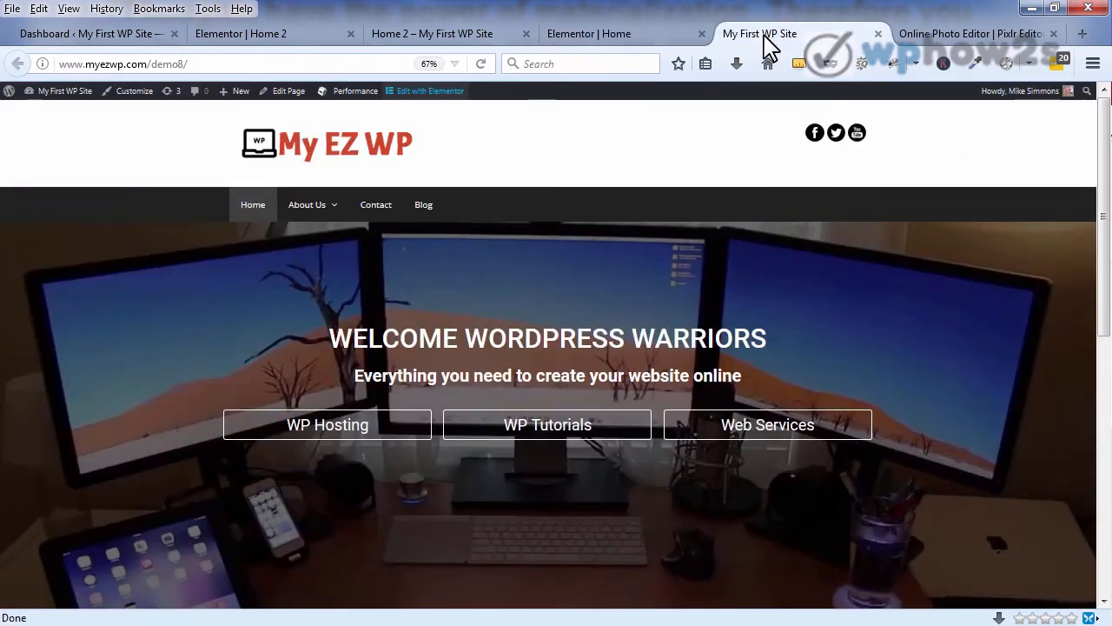
pyautogui.rightClick(764, 39)
pyautogui.click(803, 57)
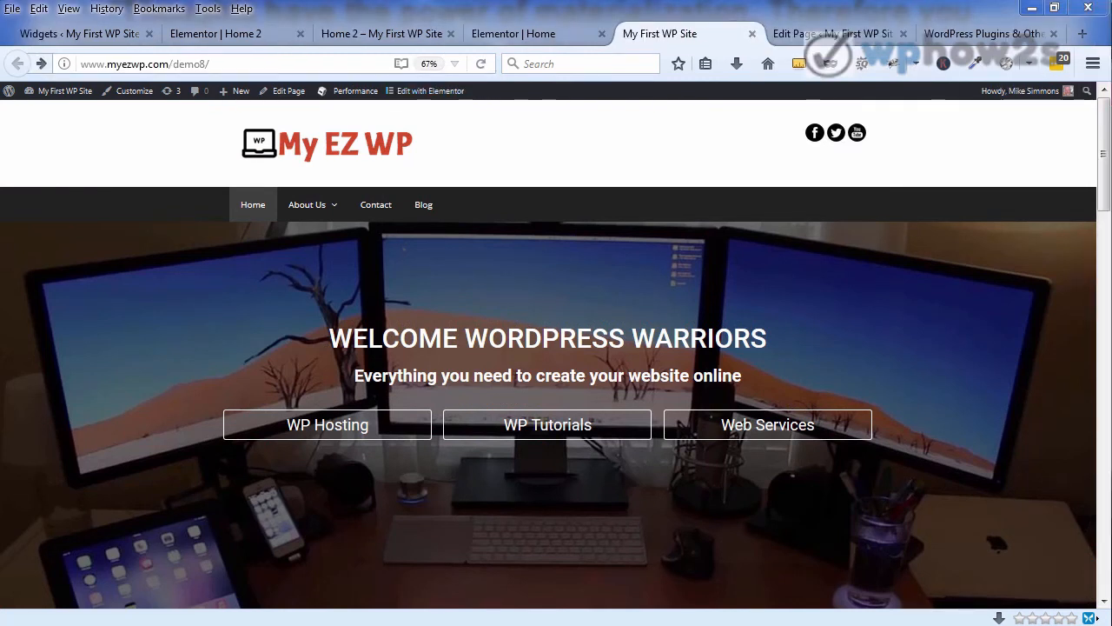
pyautogui.moveTo(1103, 148); pyautogui.dragTo(1103, 254)
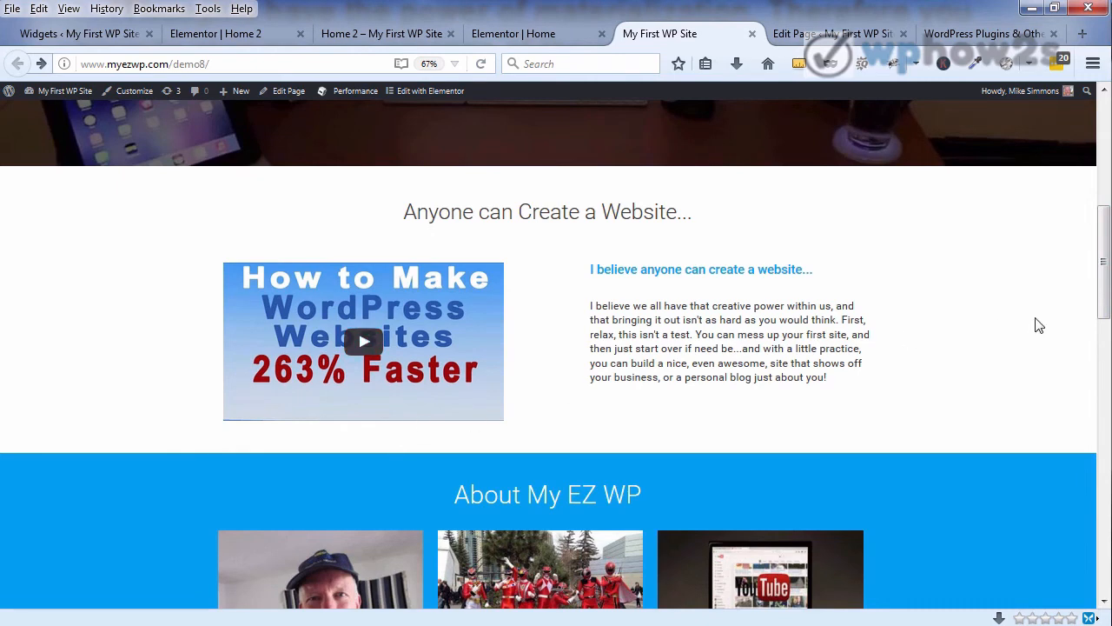
pyautogui.moveTo(1102, 256); pyautogui.dragTo(1068, 534)
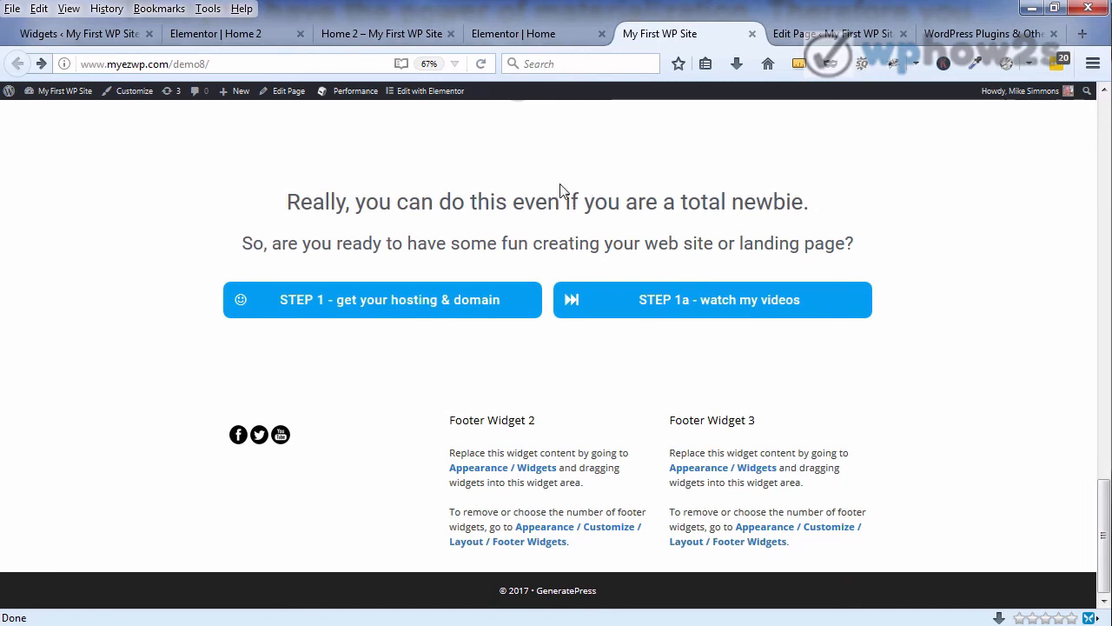
# Step: Add a Visual Editor widget to the Footer Widget 2 area and delete it again
pyautogui.click(55, 35)
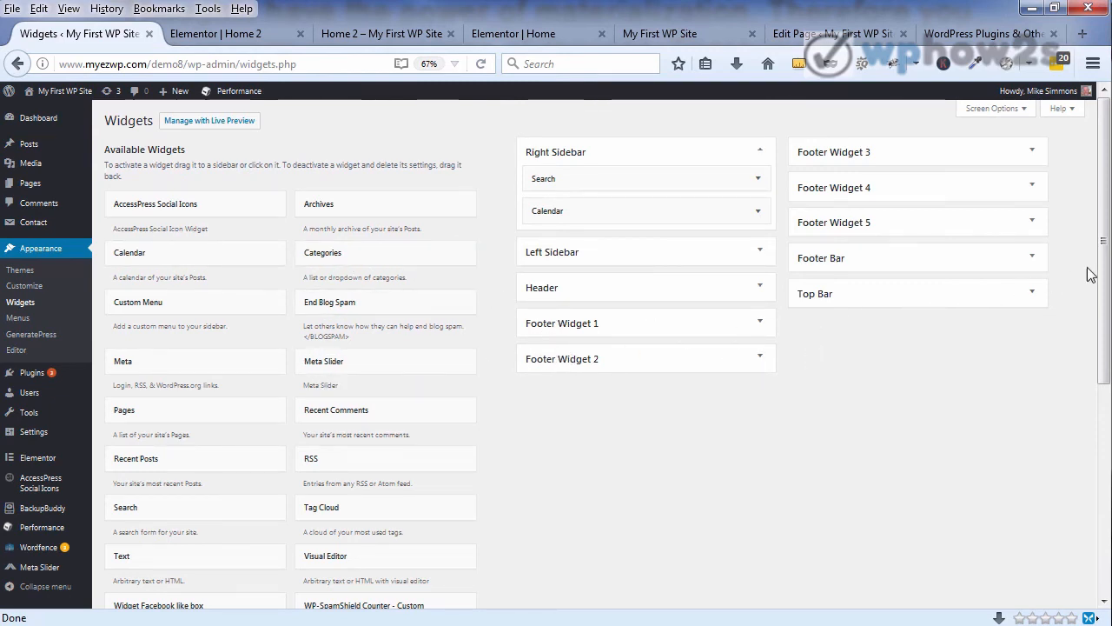
pyautogui.moveTo(1105, 240); pyautogui.dragTo(1106, 297)
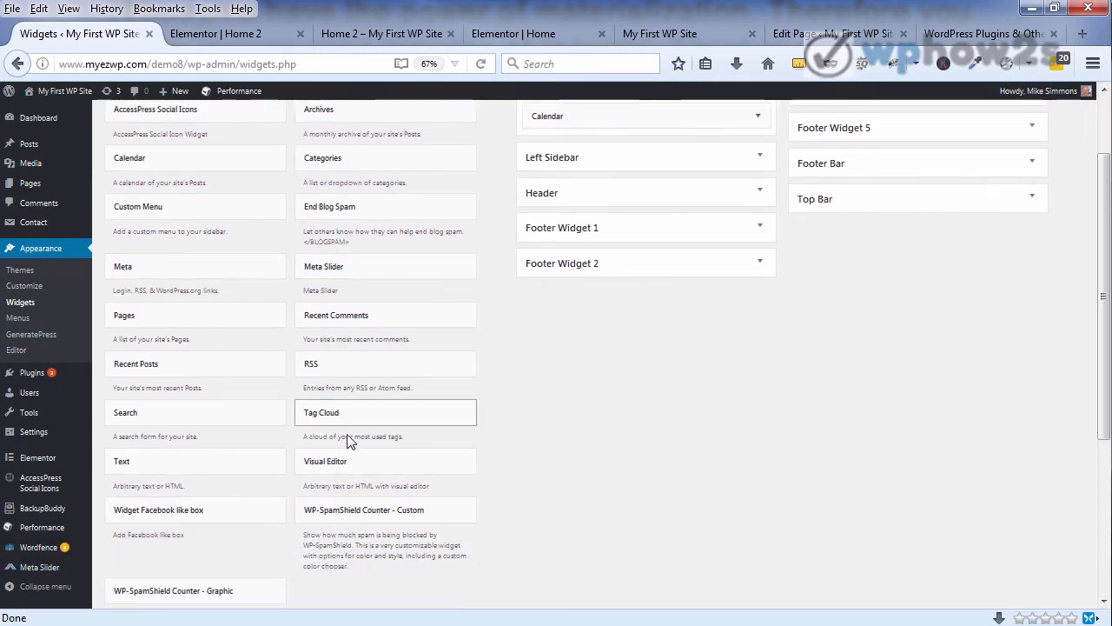
pyautogui.moveTo(345, 467); pyautogui.dragTo(598, 279)
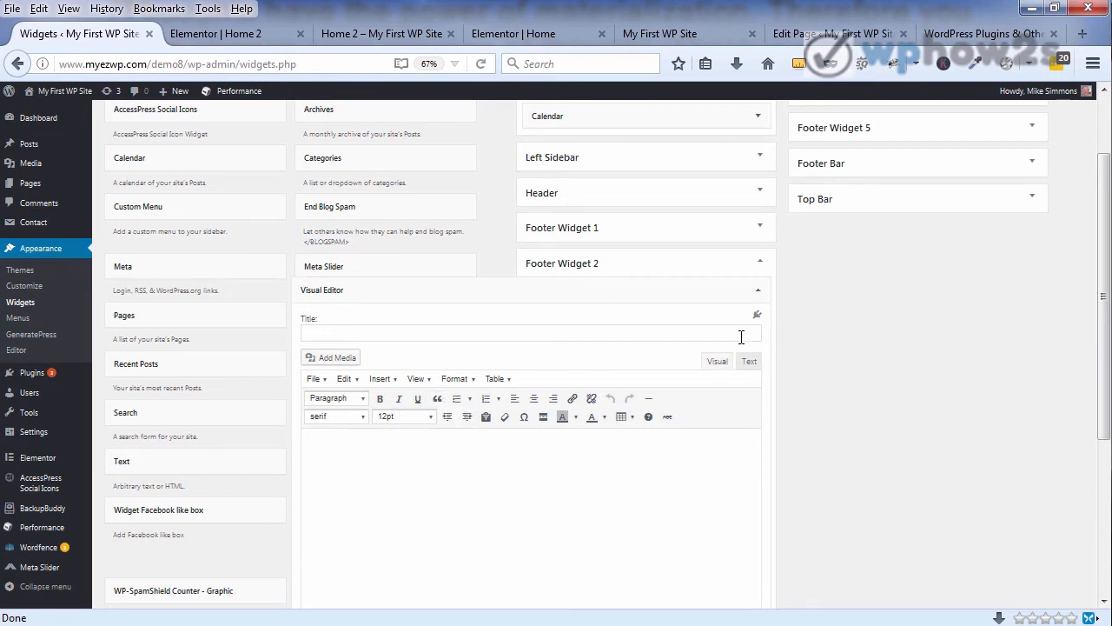
pyautogui.scroll(-4, 1082, 379)
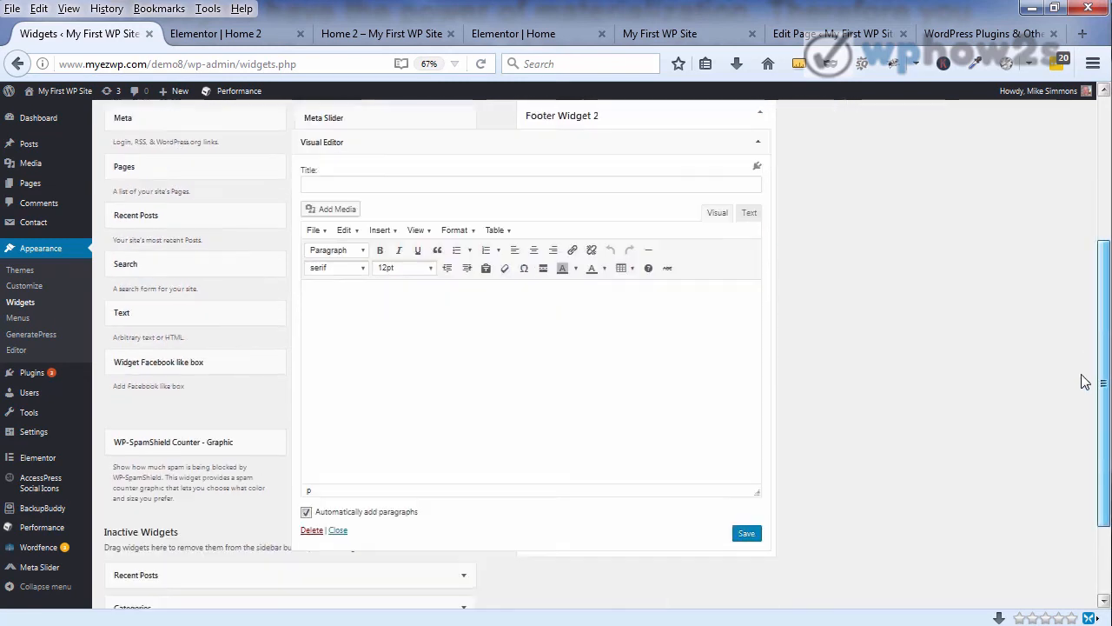
pyautogui.click(313, 482)
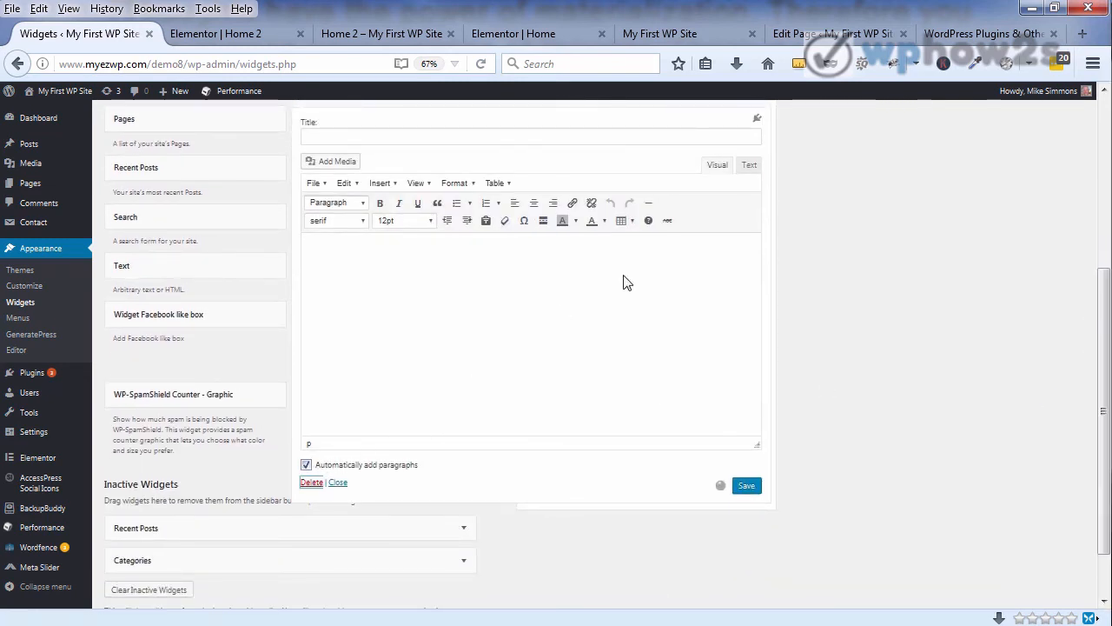
# Step: Set the Home page's footer widgets to 0 Widgets and update the page
pyautogui.click(813, 37)
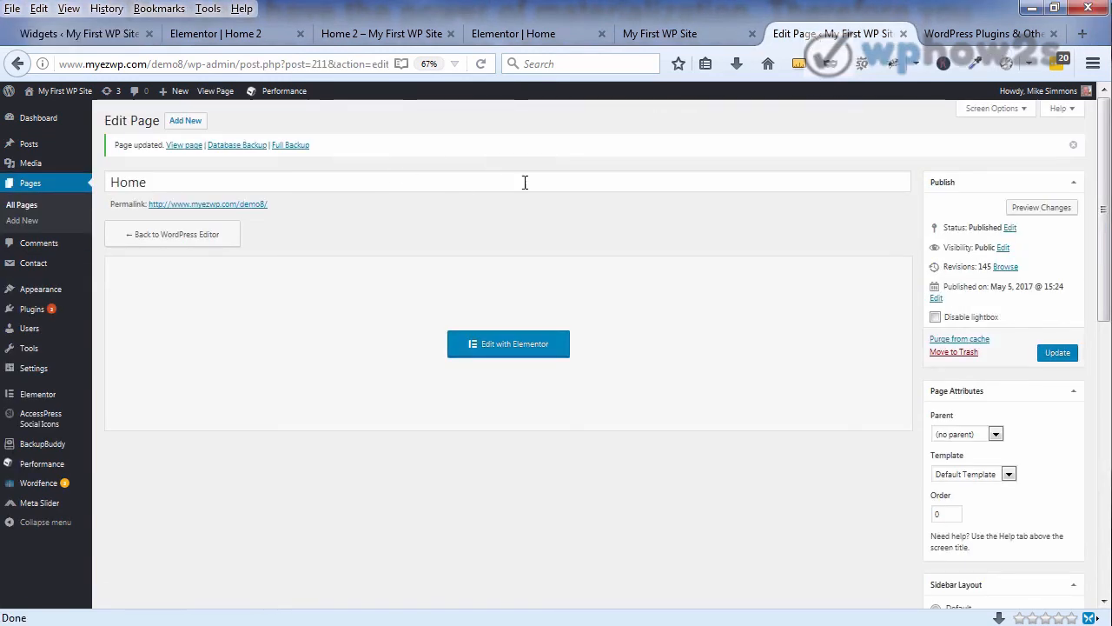
pyautogui.moveTo(1102, 162); pyautogui.dragTo(1105, 329)
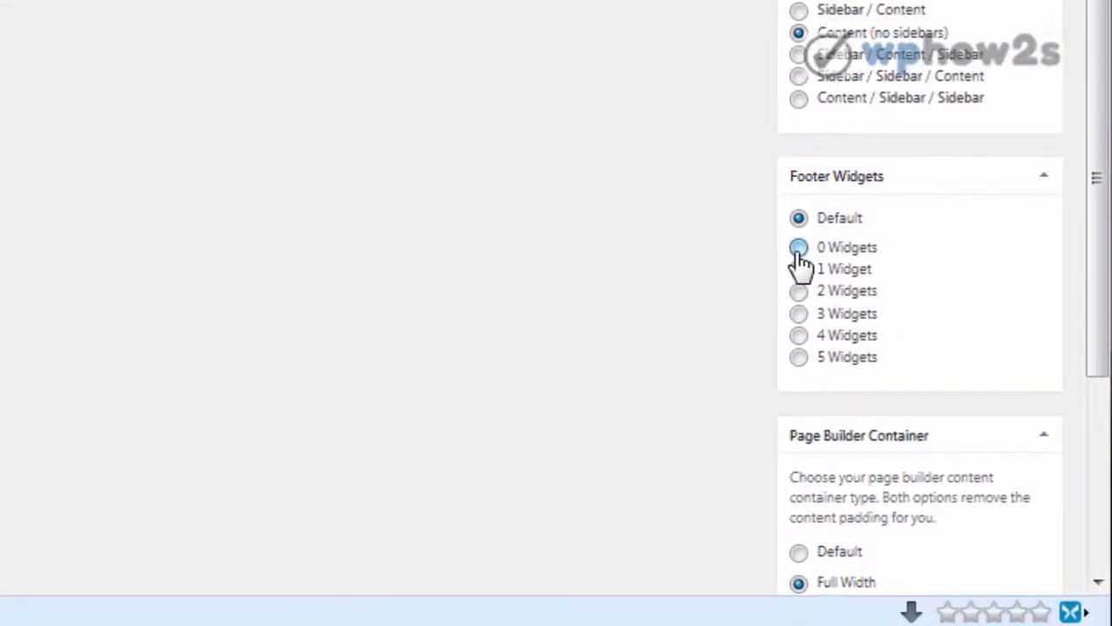
pyautogui.click(798, 248)
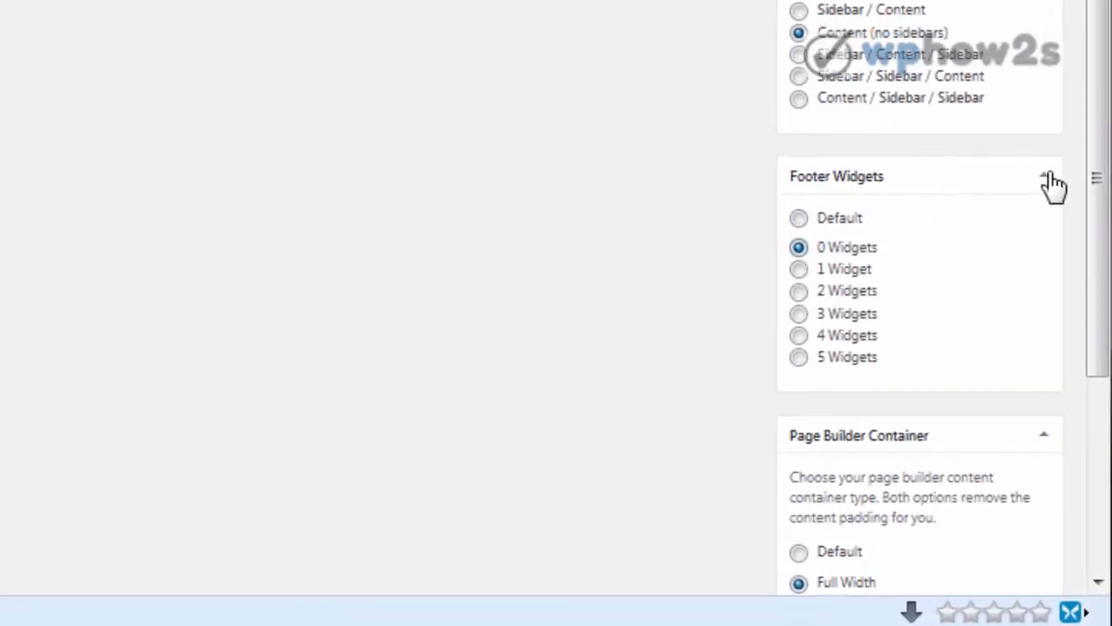
pyautogui.moveTo(1100, 148); pyautogui.dragTo(1100, 34)
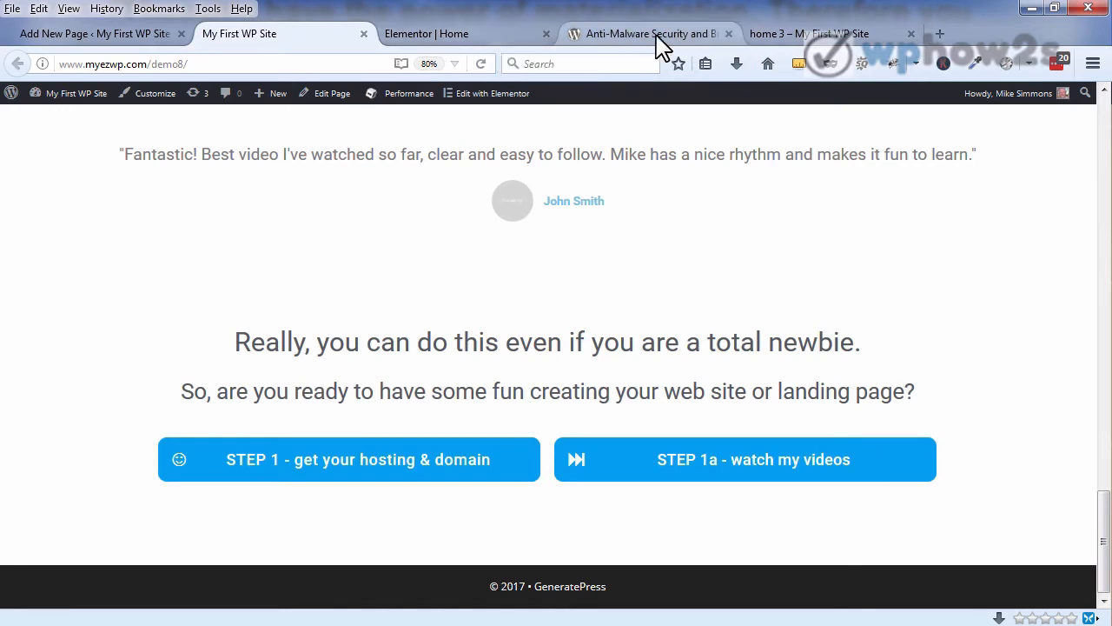
# Step: View the live home 3 landing page and return to the Home page in the Elementor editor
pyautogui.click(773, 36)
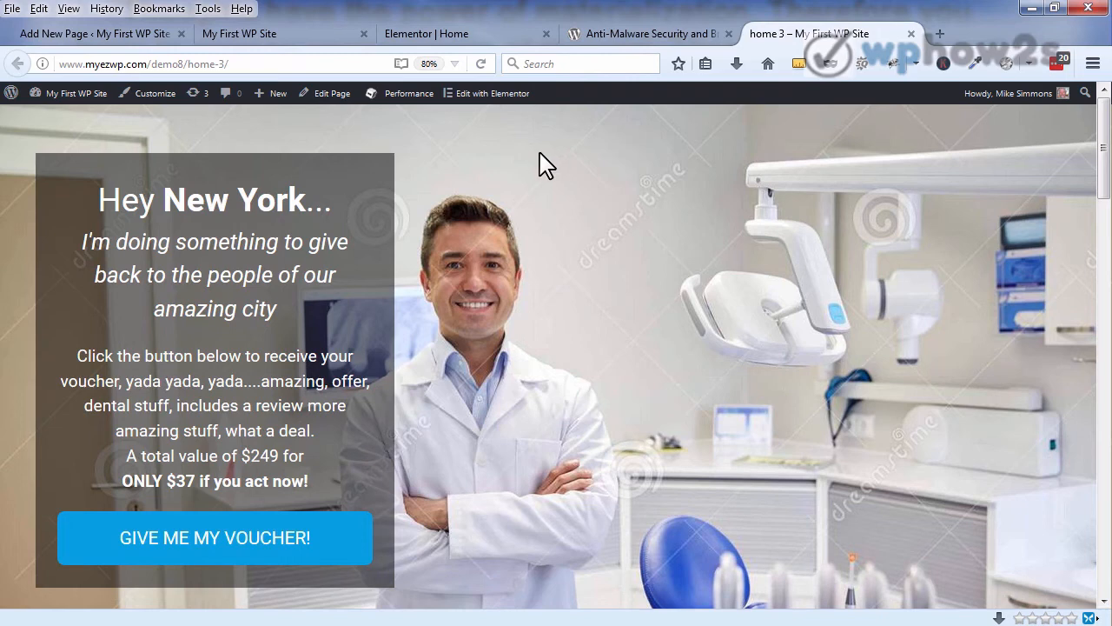
pyautogui.click(439, 39)
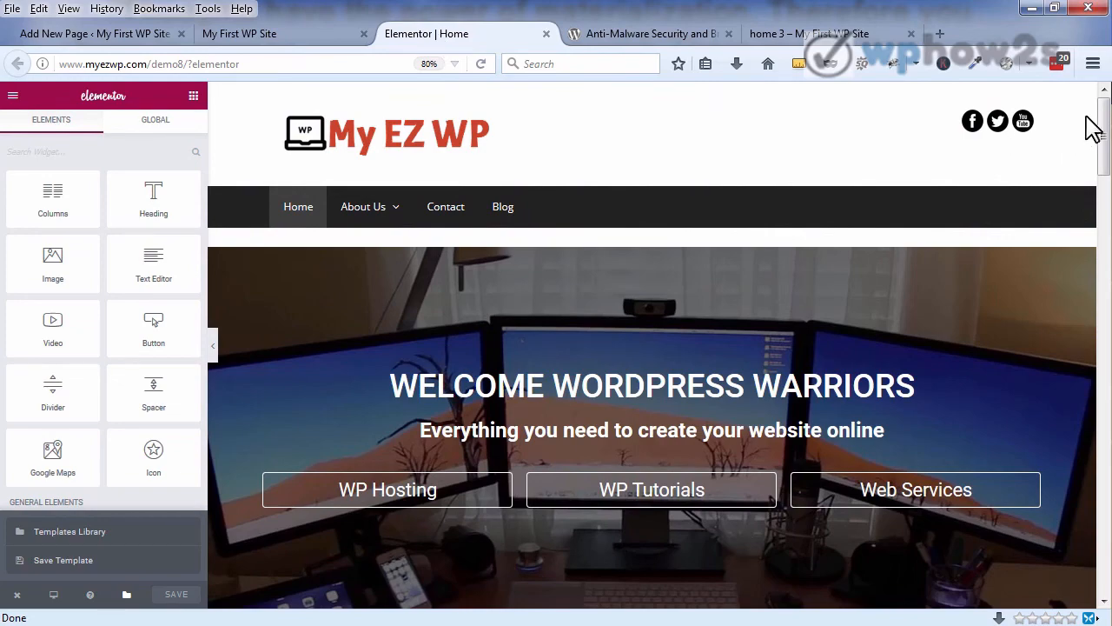
# Step: Save the whole Home page to the template library as "home page 3 buttons" and close the library
pyautogui.moveTo(1104, 112)
pyautogui.mouseDown()
pyautogui.moveTo(1104, 174)
pyautogui.moveTo(1099, 133)
pyautogui.mouseUp()
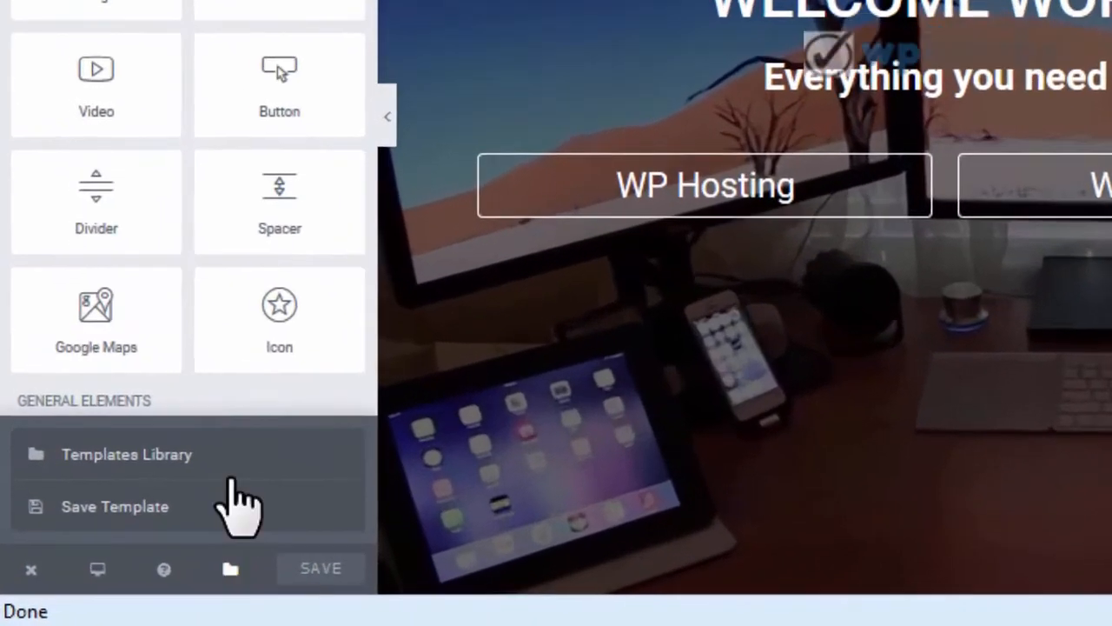
pyautogui.click(125, 595)
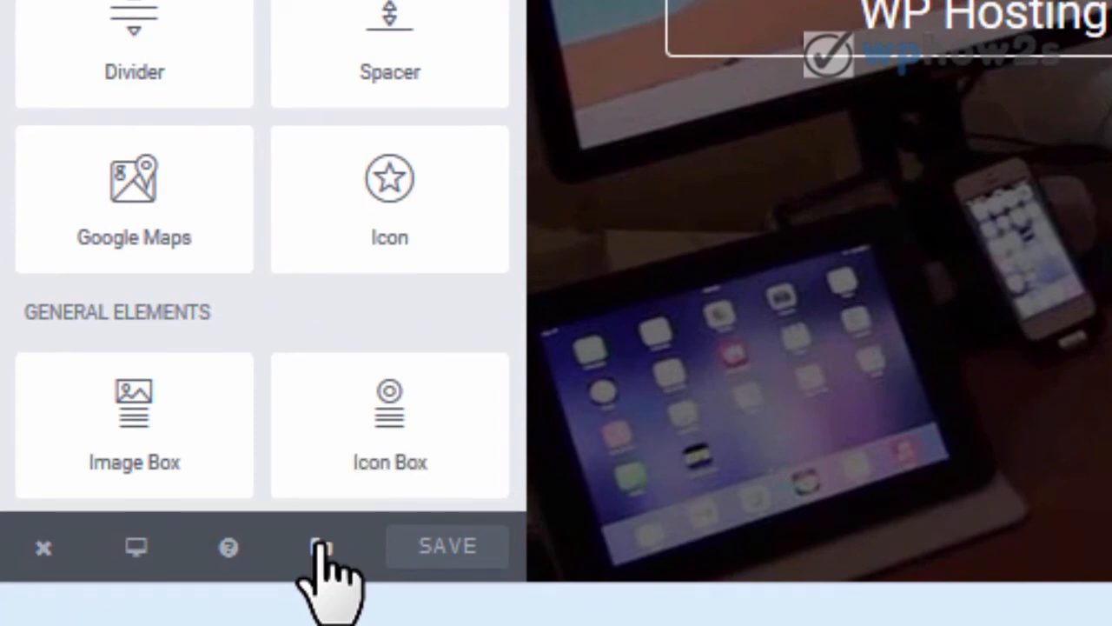
pyautogui.click(321, 546)
pyautogui.click(163, 461)
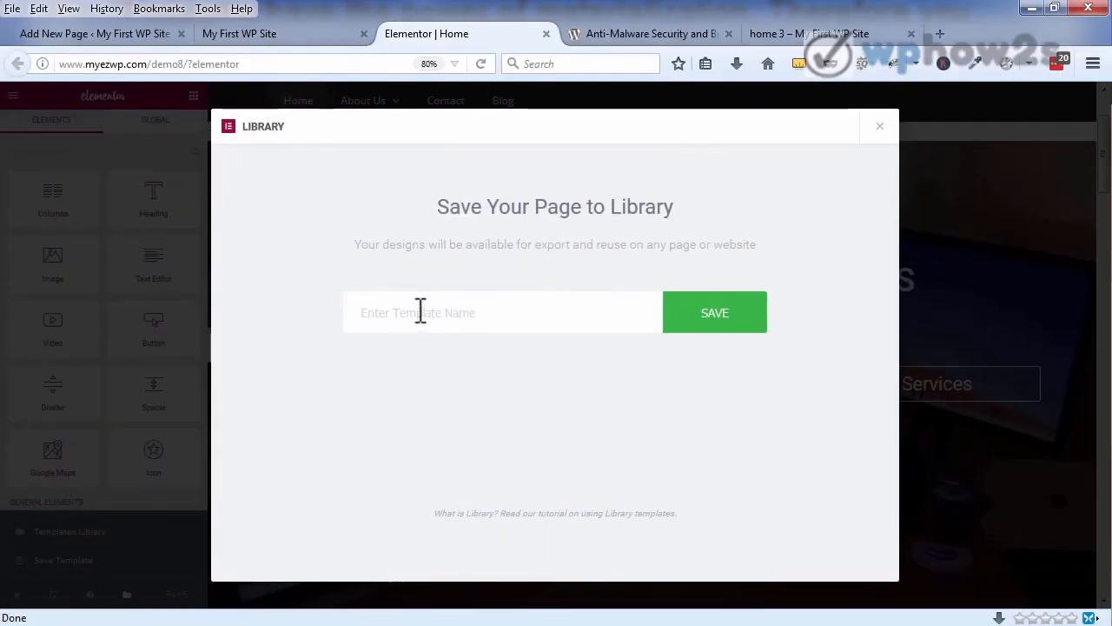
pyautogui.click(421, 312)
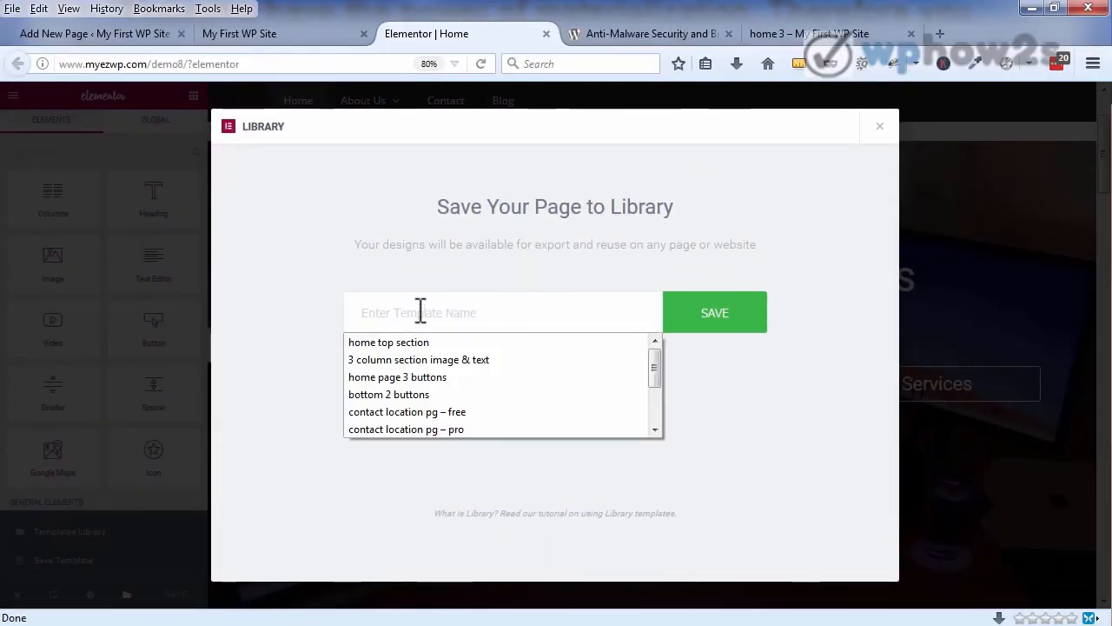
pyautogui.click(404, 379)
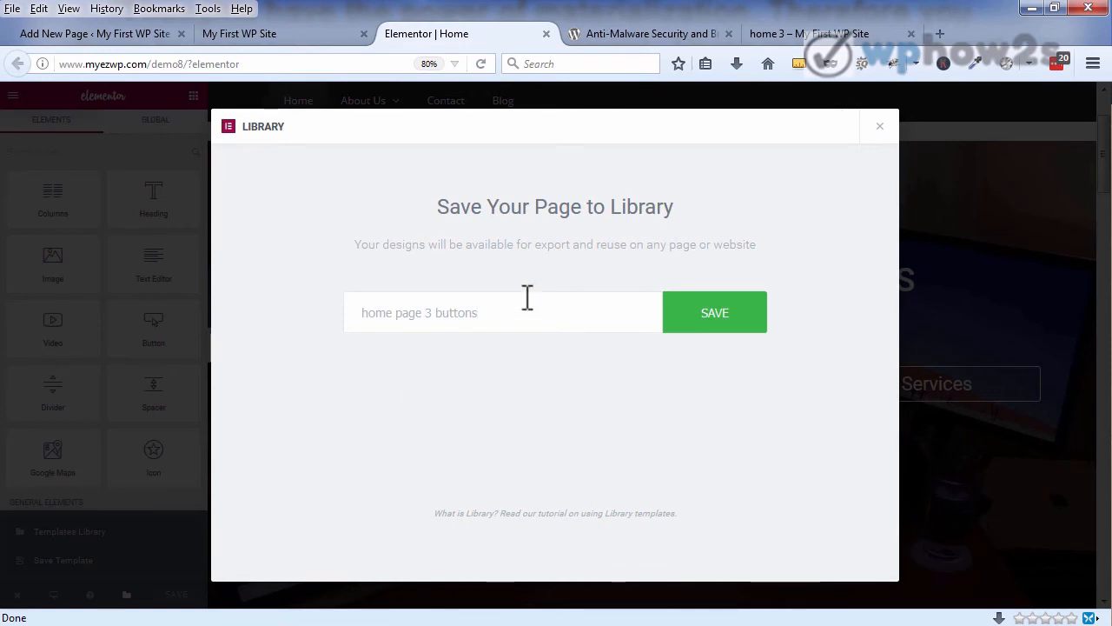
pyautogui.click(740, 330)
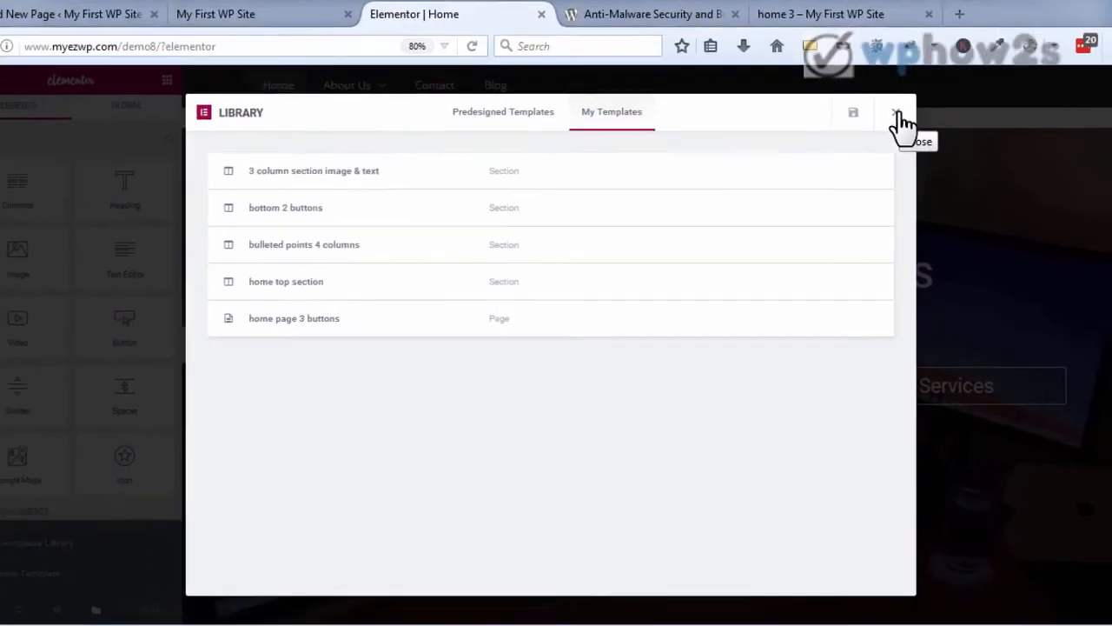
pyautogui.click(897, 114)
# Step: Return to the draft landing 1 page in WordPress and set its page template to Elementor Canvas
pyautogui.click(83, 21)
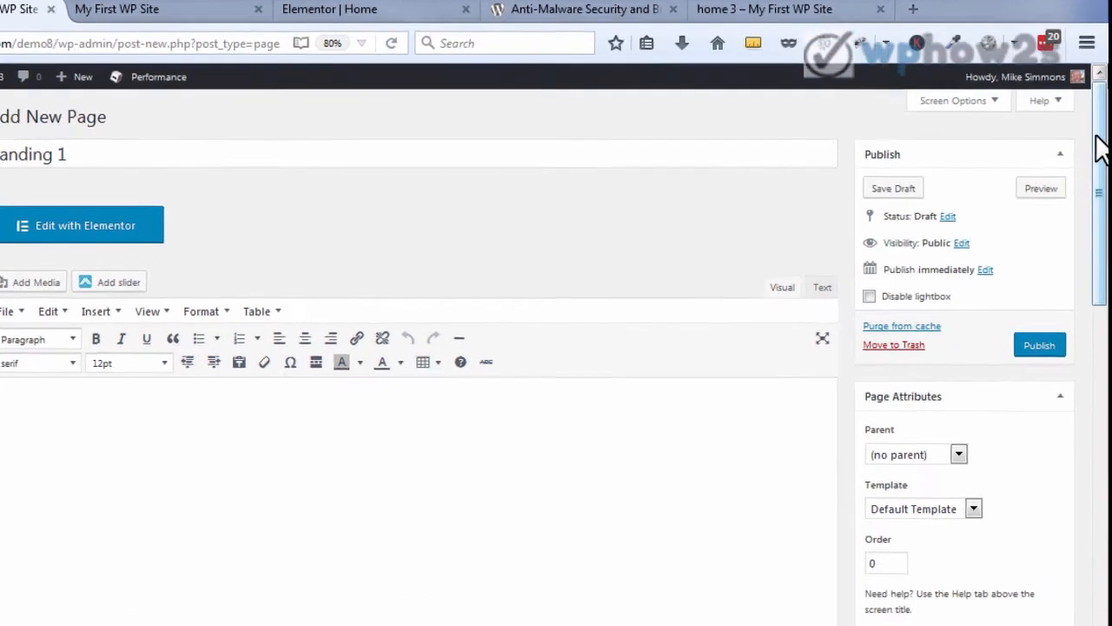
pyautogui.moveTo(1097, 137); pyautogui.dragTo(1095, 227)
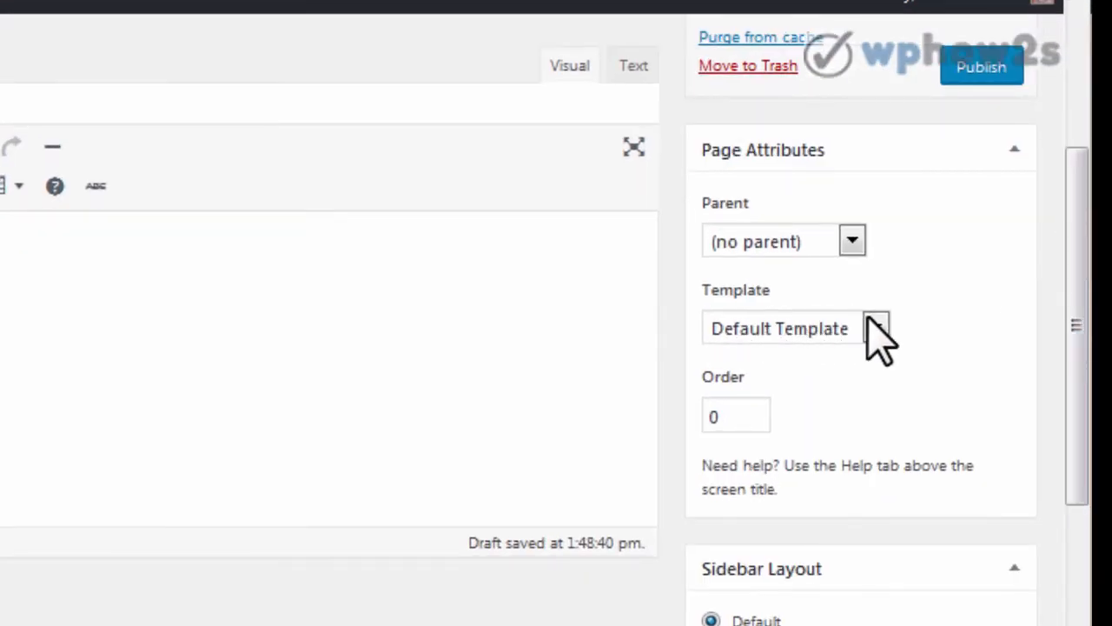
pyautogui.click(867, 318)
pyautogui.click(834, 395)
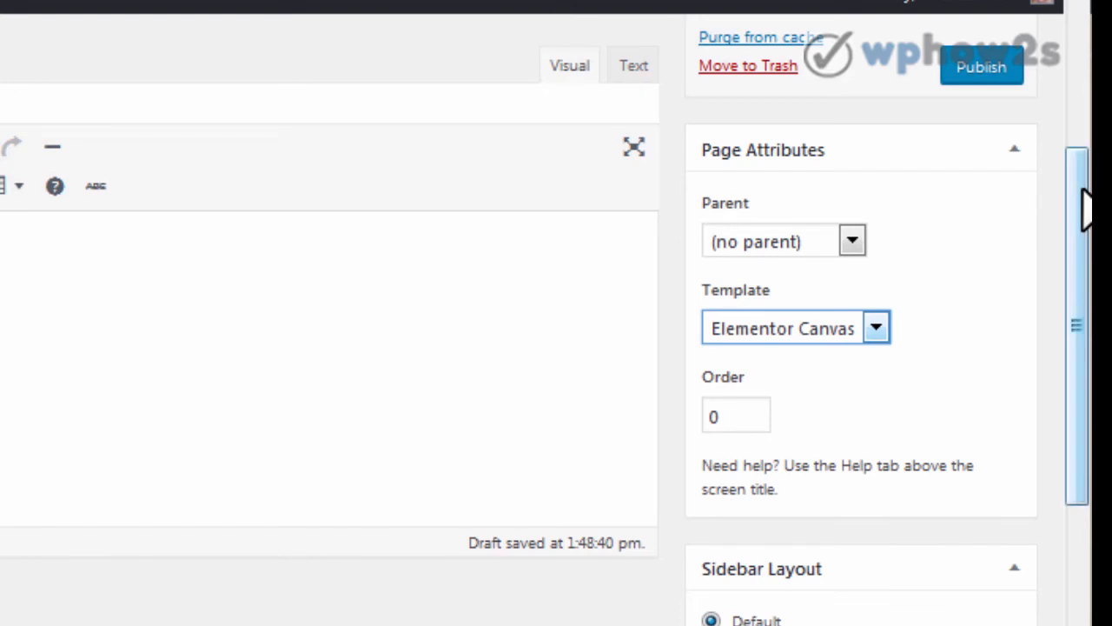
# Step: Set the landing 1 page's sidebar layout to Content (no sidebars) and its footer widgets to 0 Widgets
pyautogui.moveTo(1085, 206); pyautogui.dragTo(1080, 373)
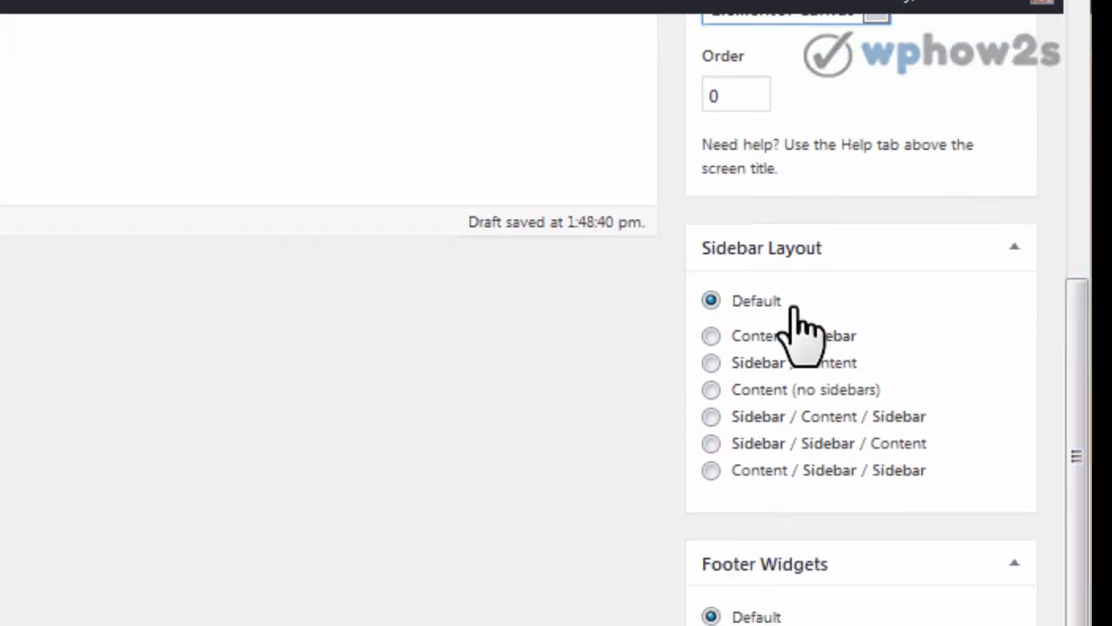
pyautogui.click(708, 391)
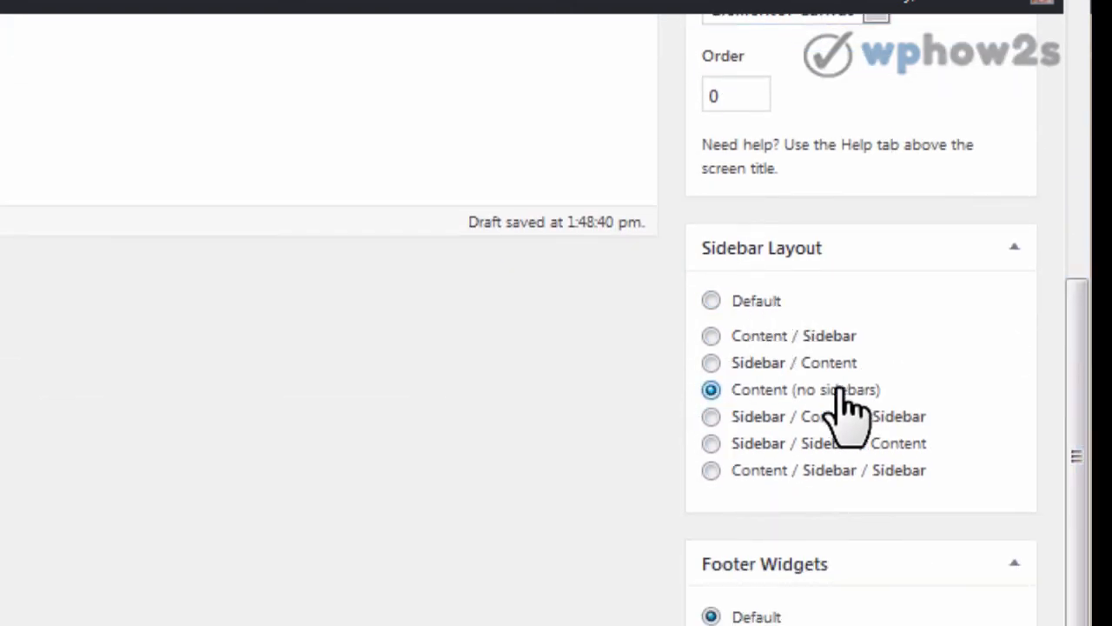
pyautogui.moveTo(1077, 378); pyautogui.dragTo(1065, 434)
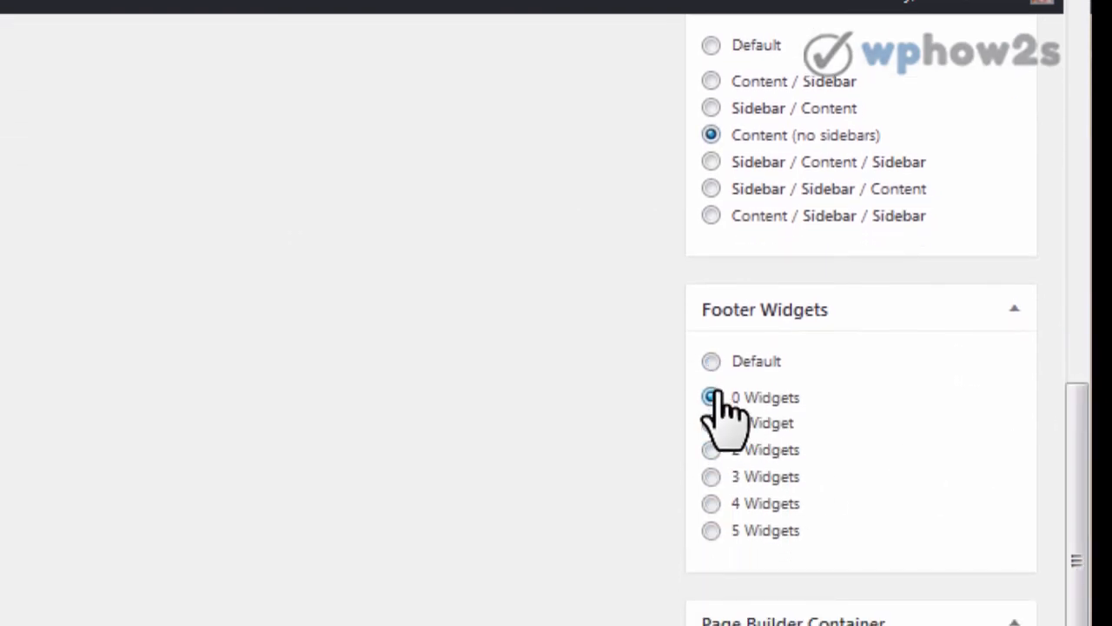
# Step: Set the page builder container to Full Width and disable the content title for the landing 1 page
pyautogui.moveTo(1072, 447); pyautogui.dragTo(1069, 560)
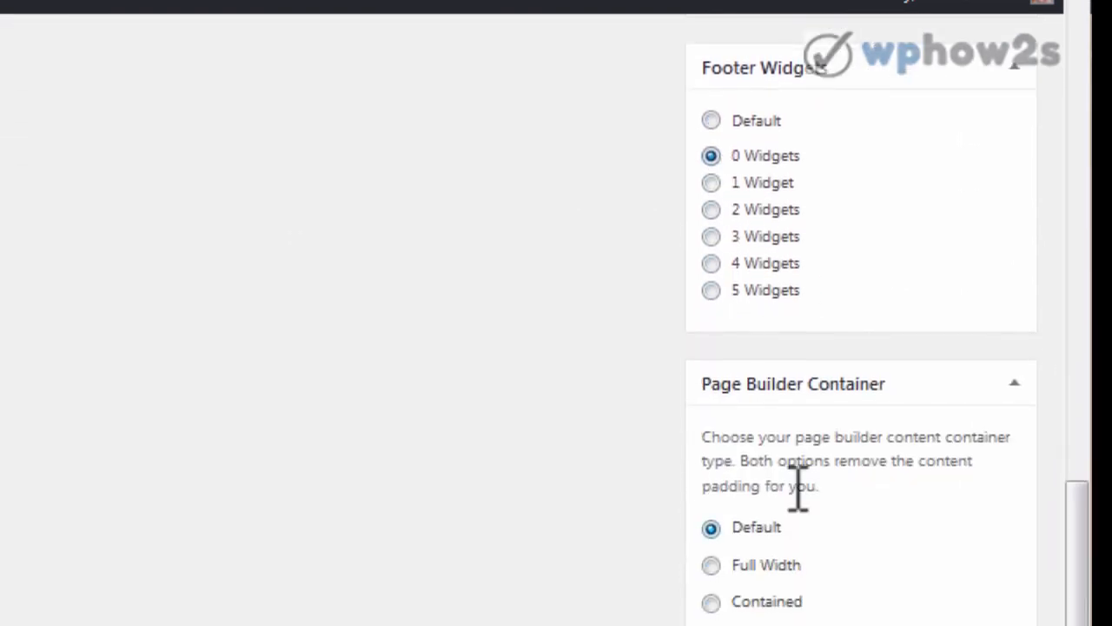
pyautogui.click(711, 564)
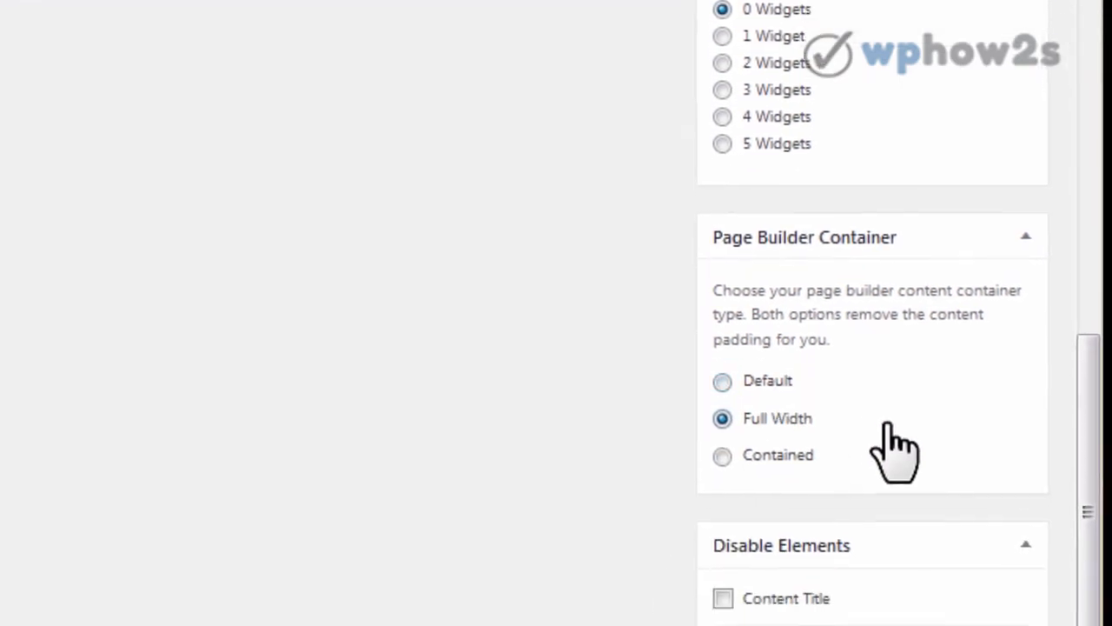
pyautogui.click(723, 598)
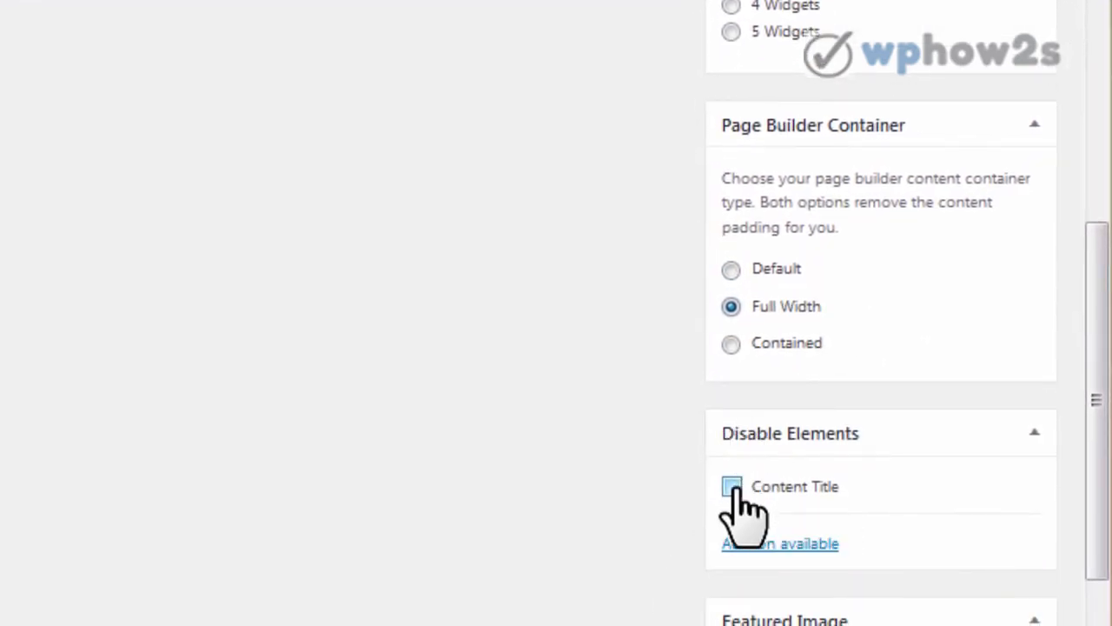
pyautogui.click(733, 486)
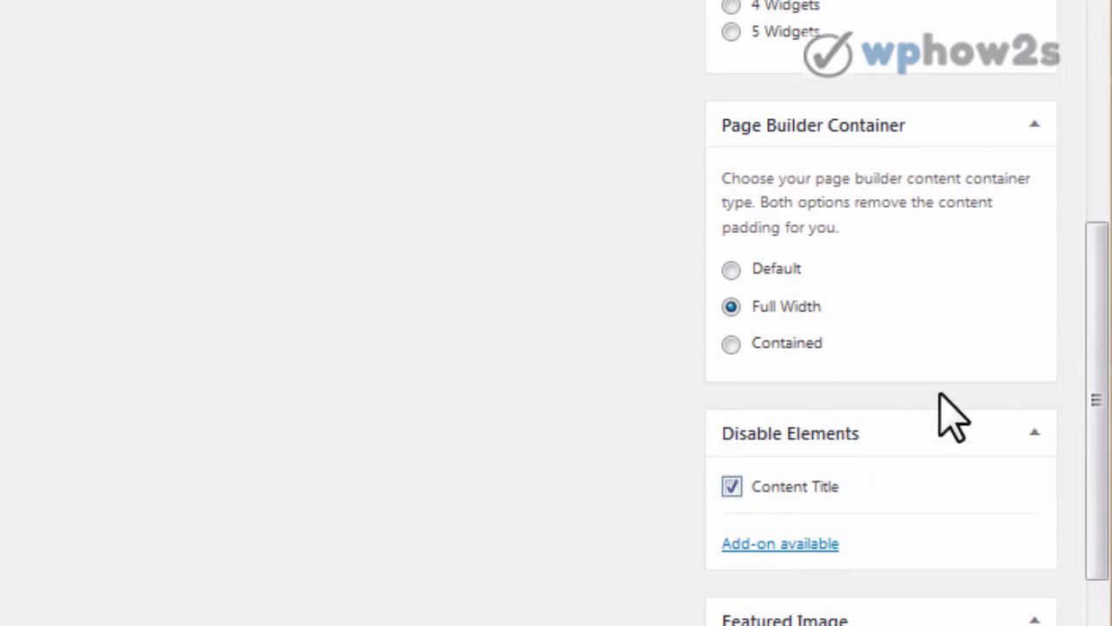
# Step: Publish the landing 1 page and open it for editing in Elementor
pyautogui.moveTo(1095, 315); pyautogui.dragTo(1099, 0)
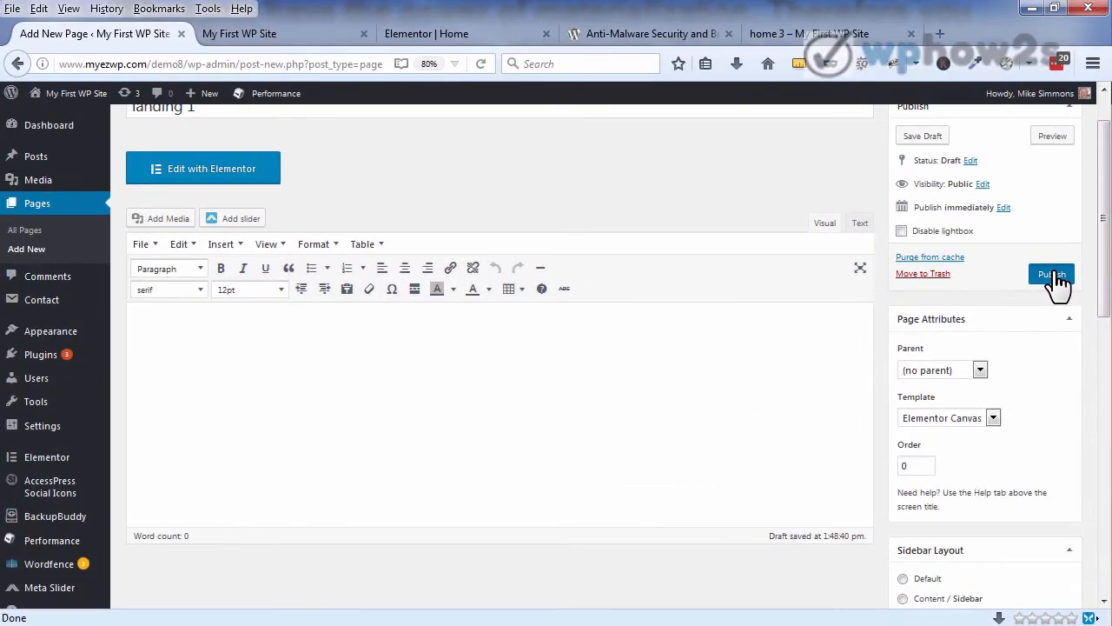
pyautogui.click(1025, 131)
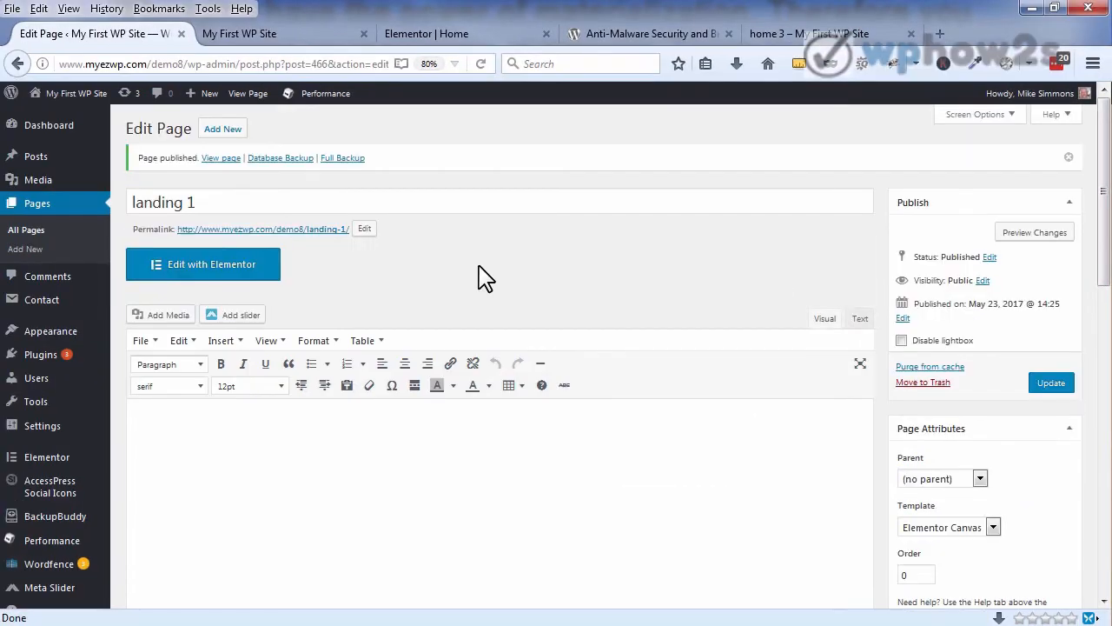
pyautogui.click(198, 267)
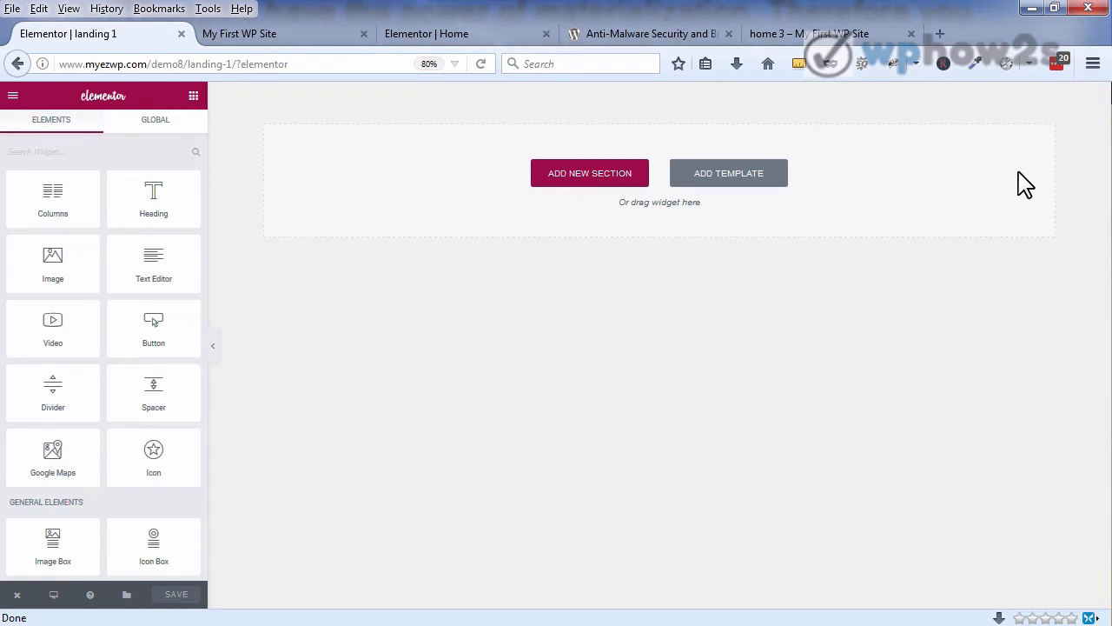
# Step: Insert the saved page template "home page 3 buttons" into the empty landing 1 page
pyautogui.click(735, 182)
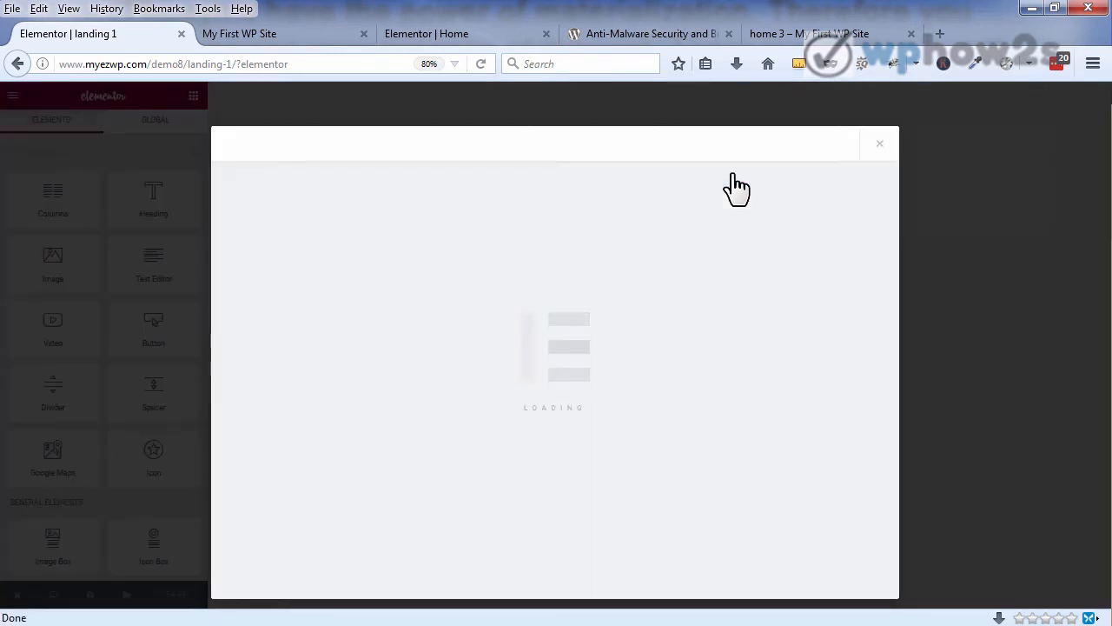
pyautogui.click(619, 152)
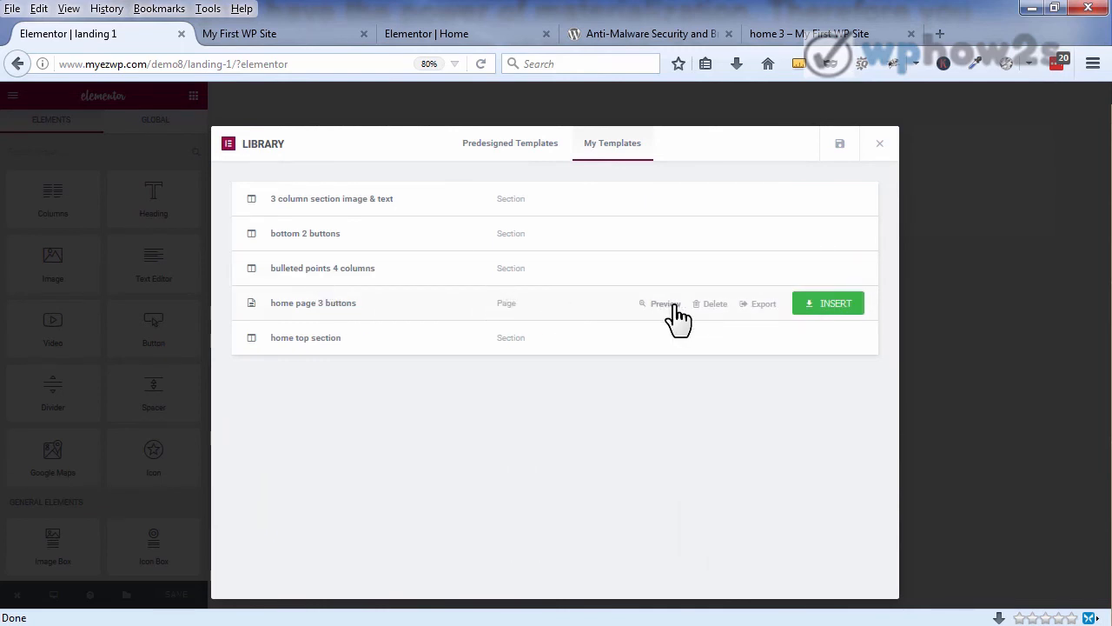
pyautogui.click(834, 316)
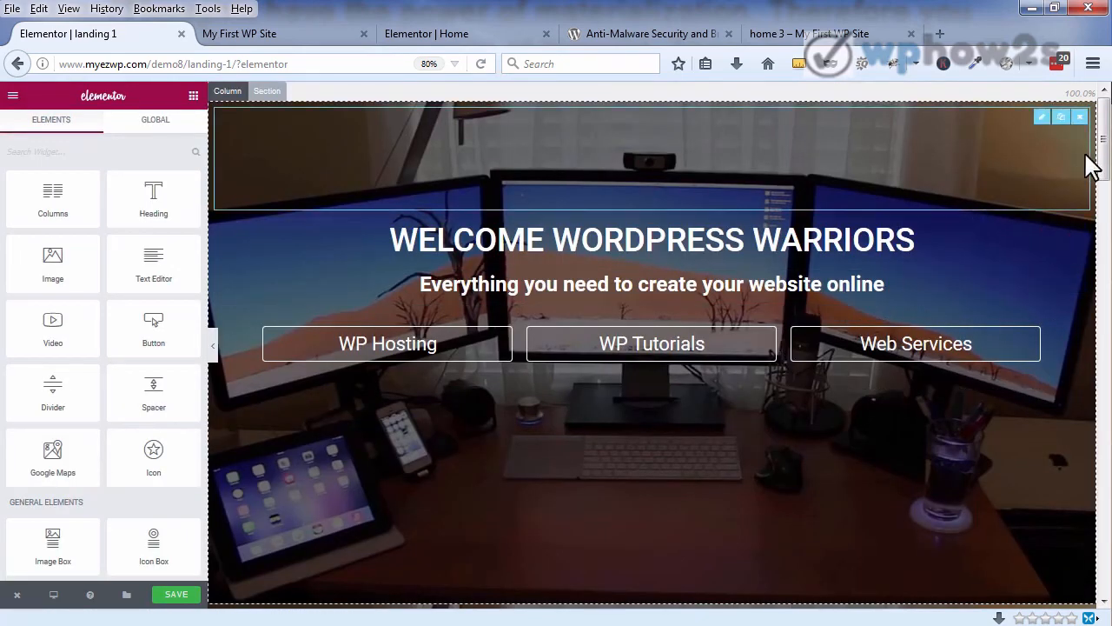
# Step: Delete the second, duplicate "Welcome WordPress Warriors" hero section below the first one
pyautogui.moveTo(1106, 137); pyautogui.dragTo(1102, 187)
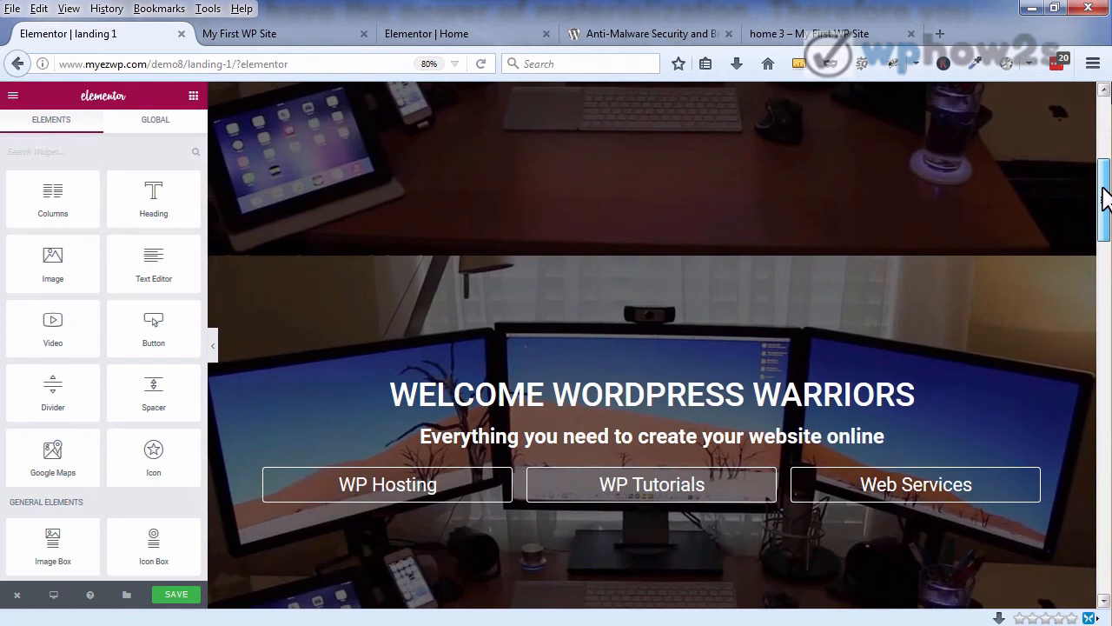
pyautogui.moveTo(1103, 198); pyautogui.dragTo(1103, 191)
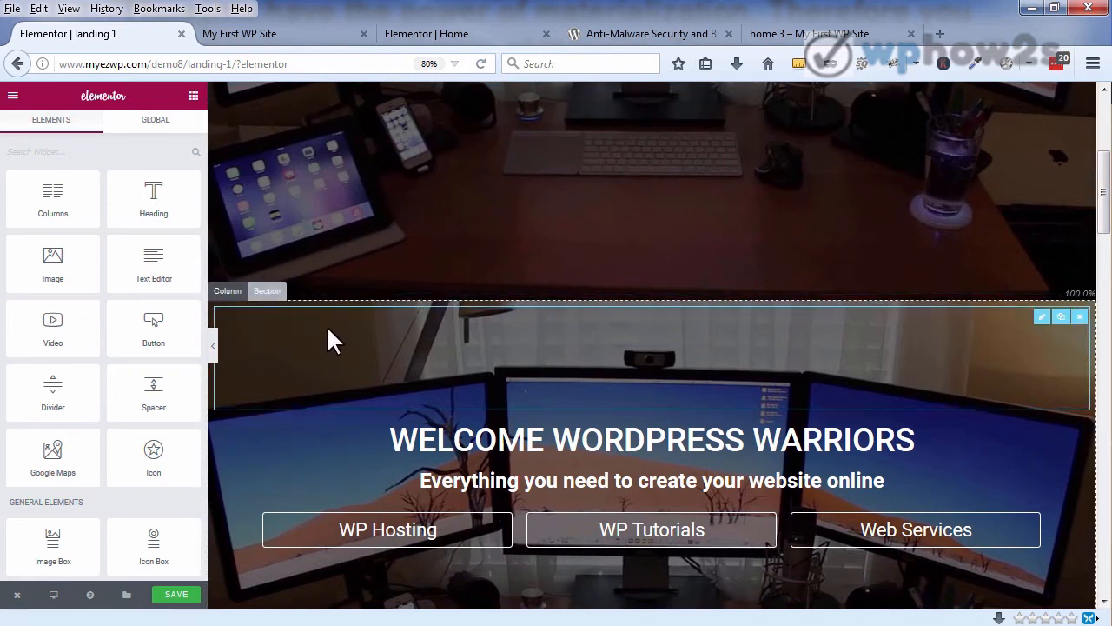
pyautogui.click(269, 291)
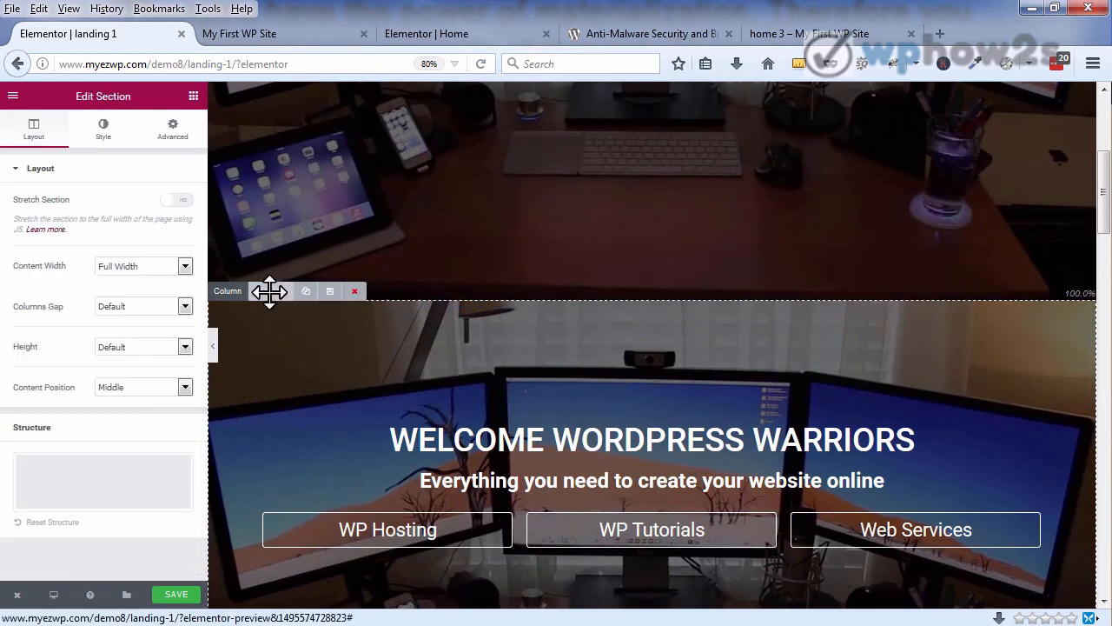
pyautogui.click(354, 293)
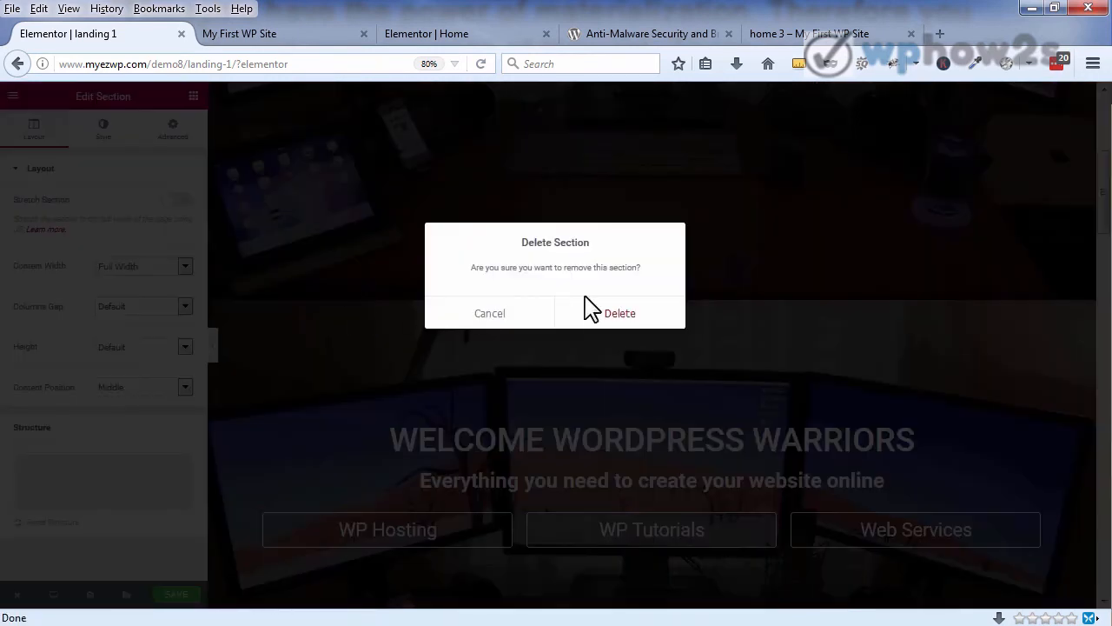
pyautogui.click(610, 313)
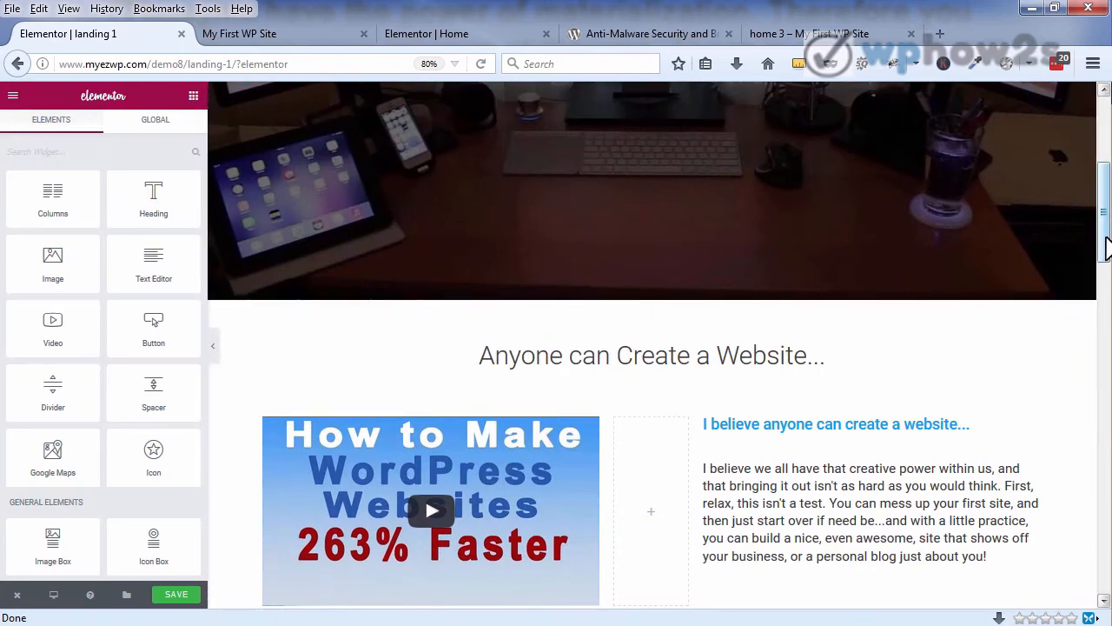
# Step: Turn off Hide On Mobile in the remaining hero section's responsive settings and save the page
pyautogui.moveTo(1107, 249); pyautogui.dragTo(1075, 177)
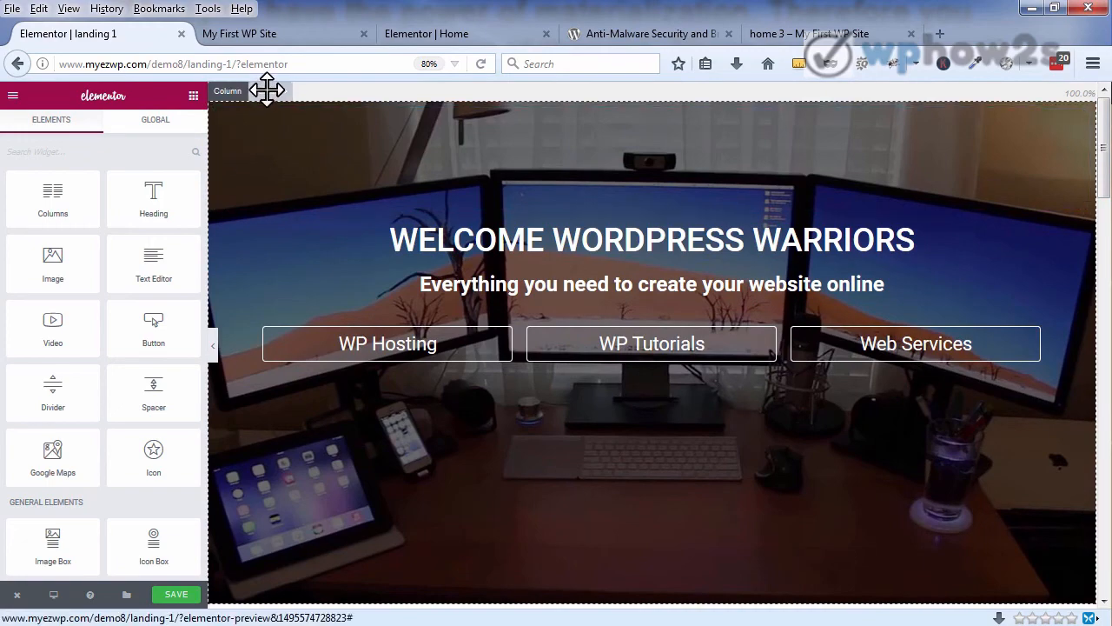
pyautogui.click(262, 89)
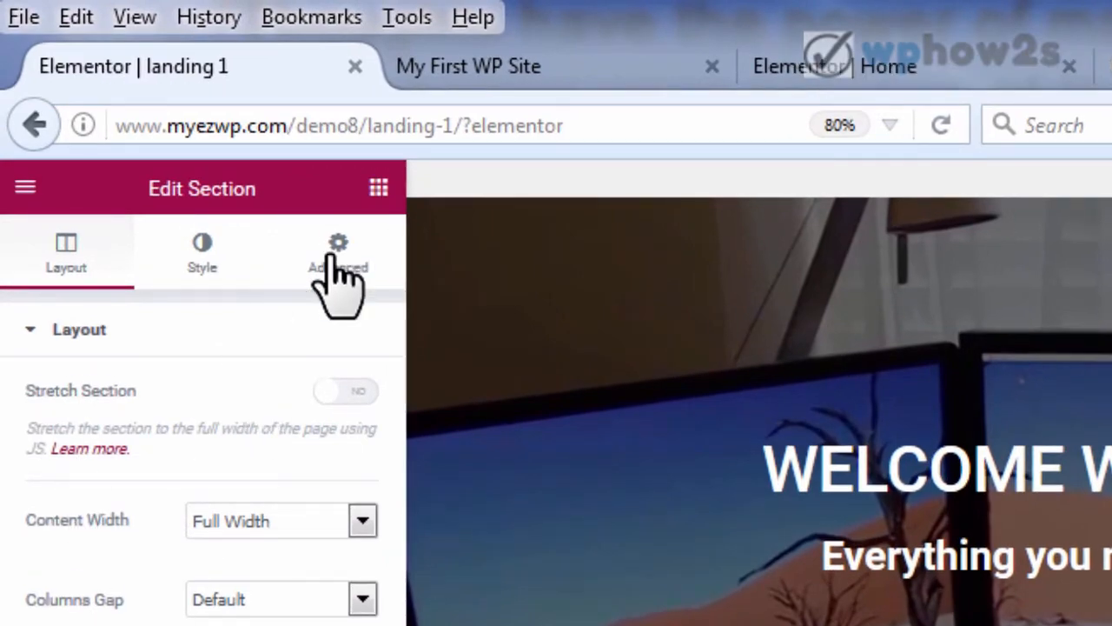
pyautogui.click(339, 278)
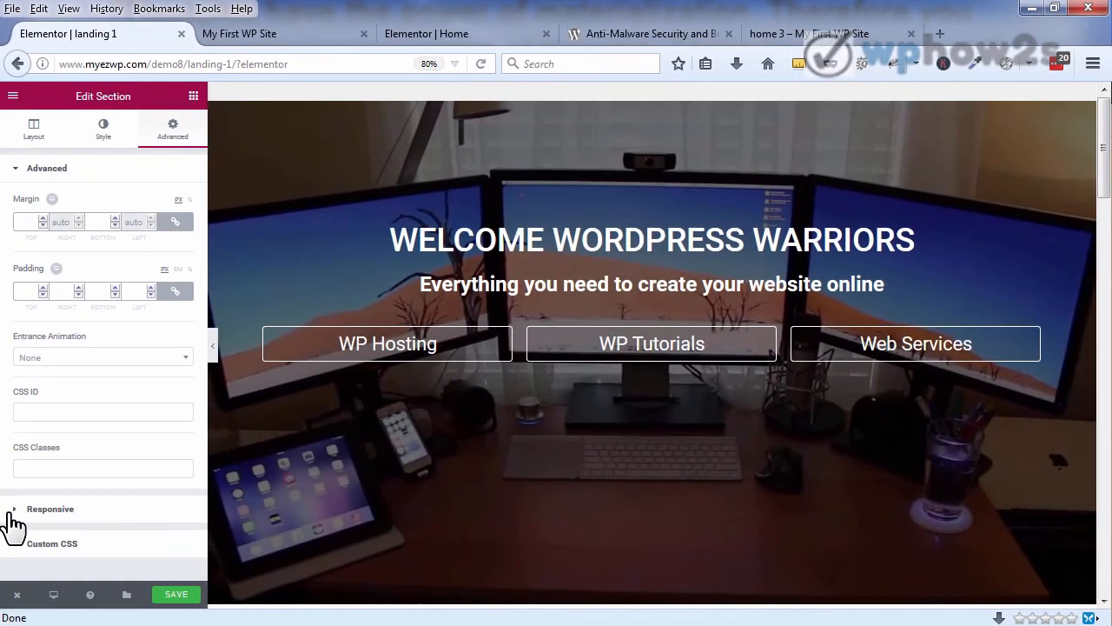
pyautogui.click(12, 514)
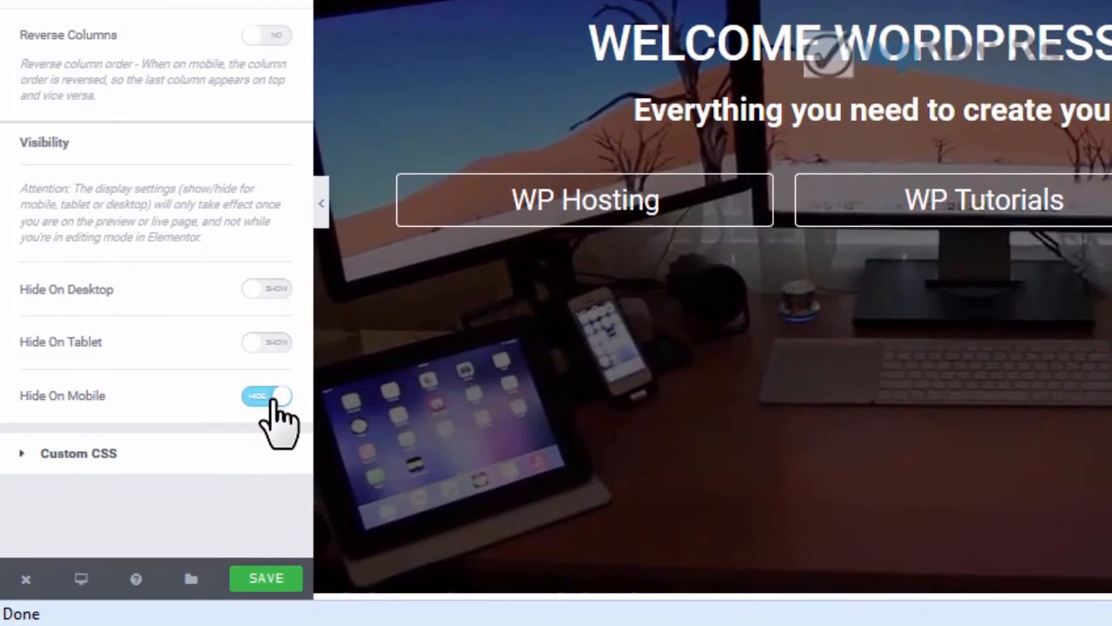
pyautogui.click(275, 402)
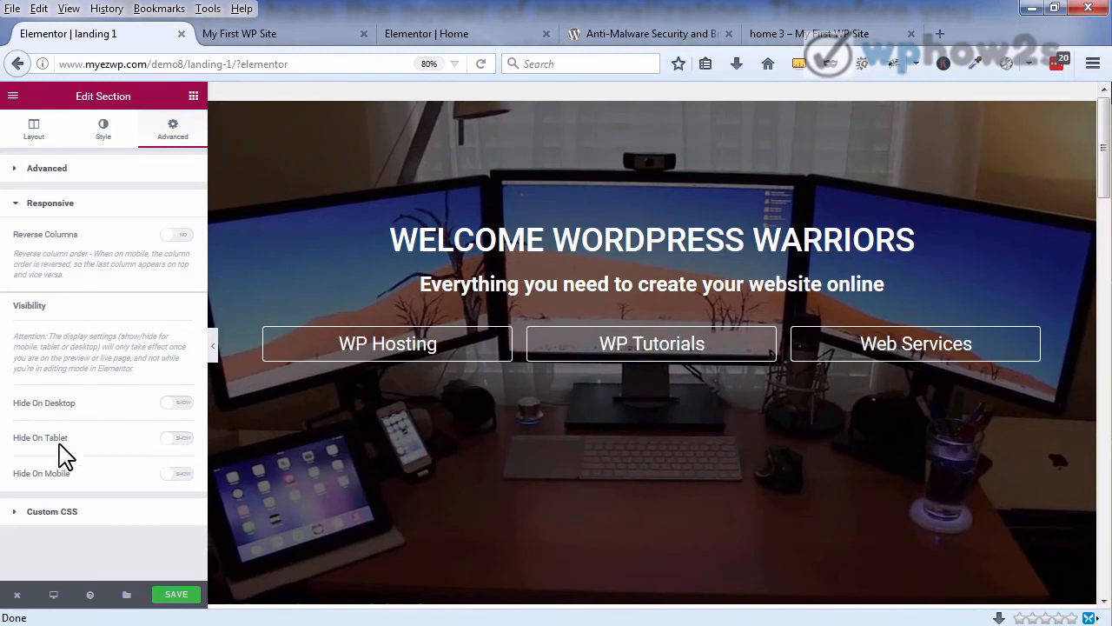
pyautogui.click(178, 594)
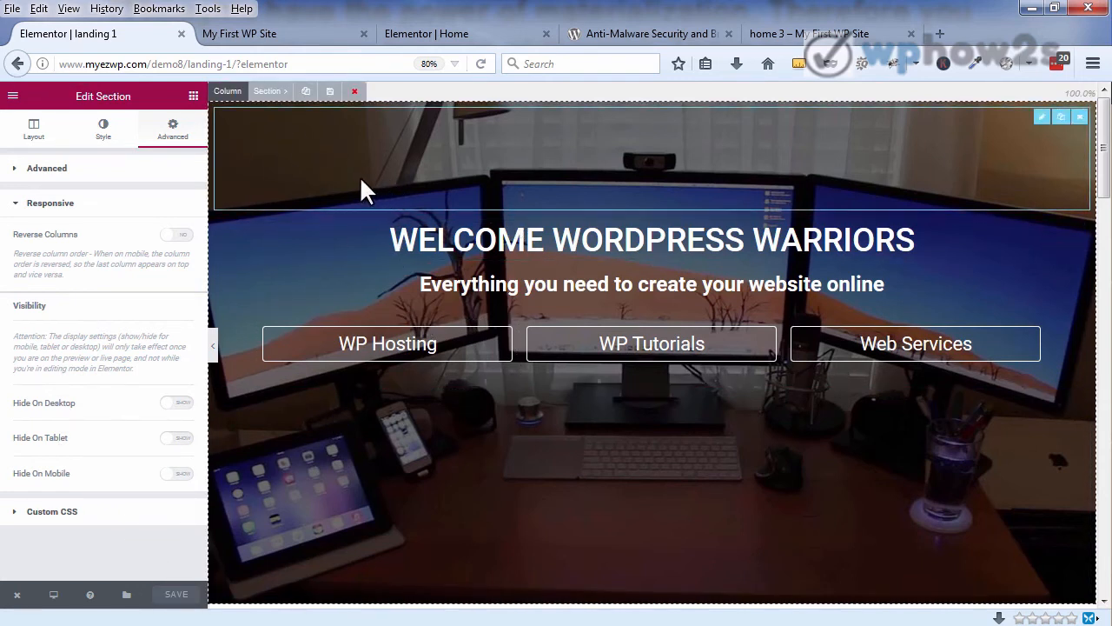
# Step: Remove the dark background overlay from the hero section by switching off its Classic overlay type
pyautogui.click(104, 135)
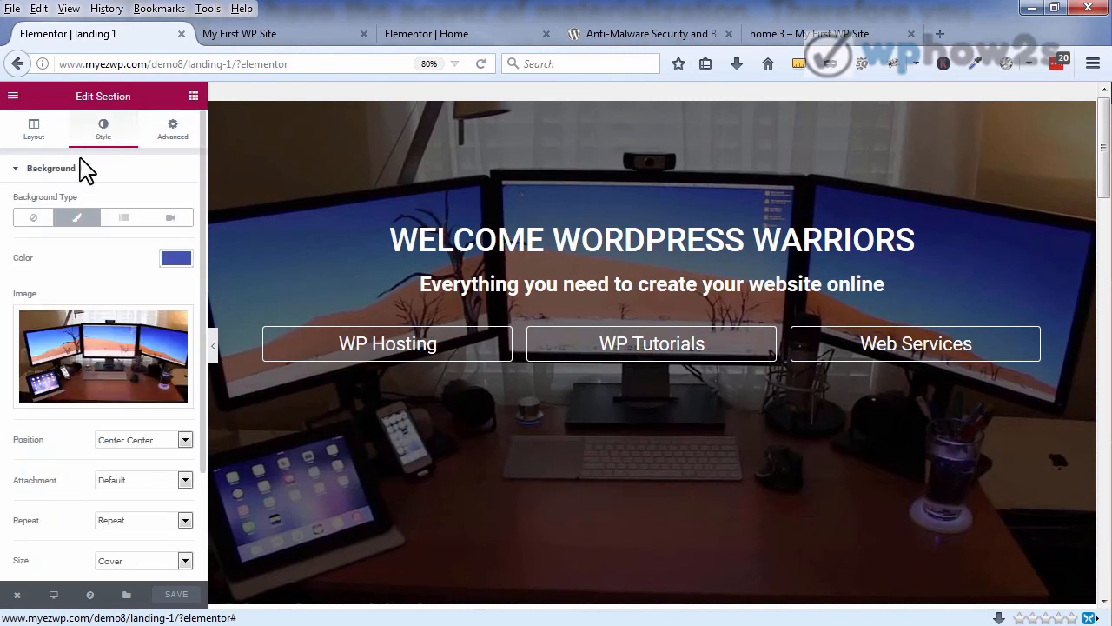
pyautogui.click(19, 169)
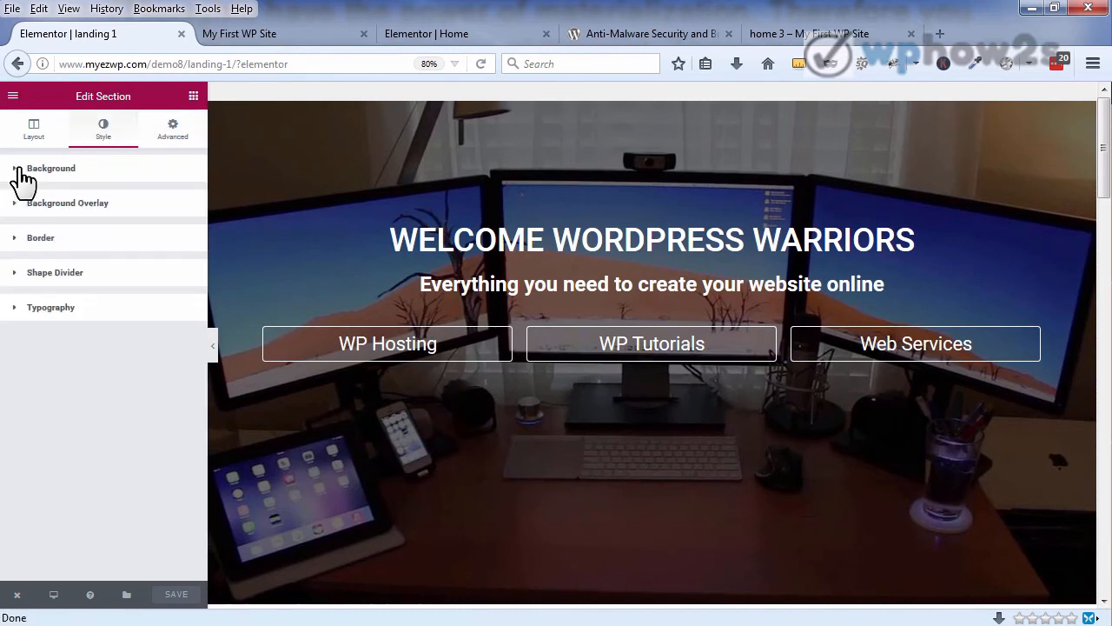
pyautogui.click(17, 205)
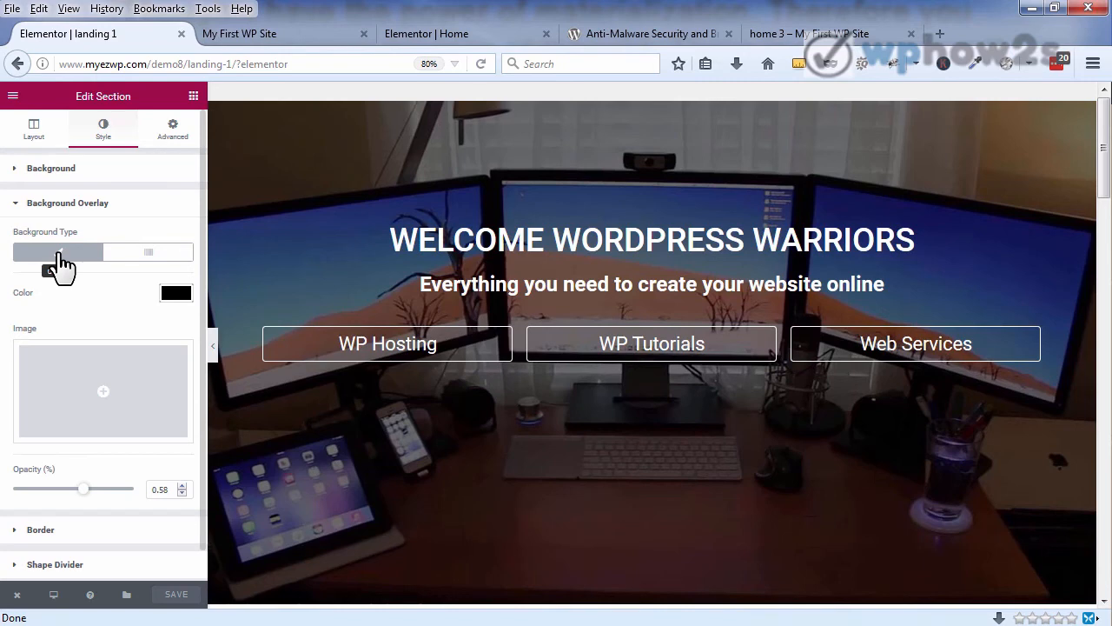
pyautogui.click(58, 254)
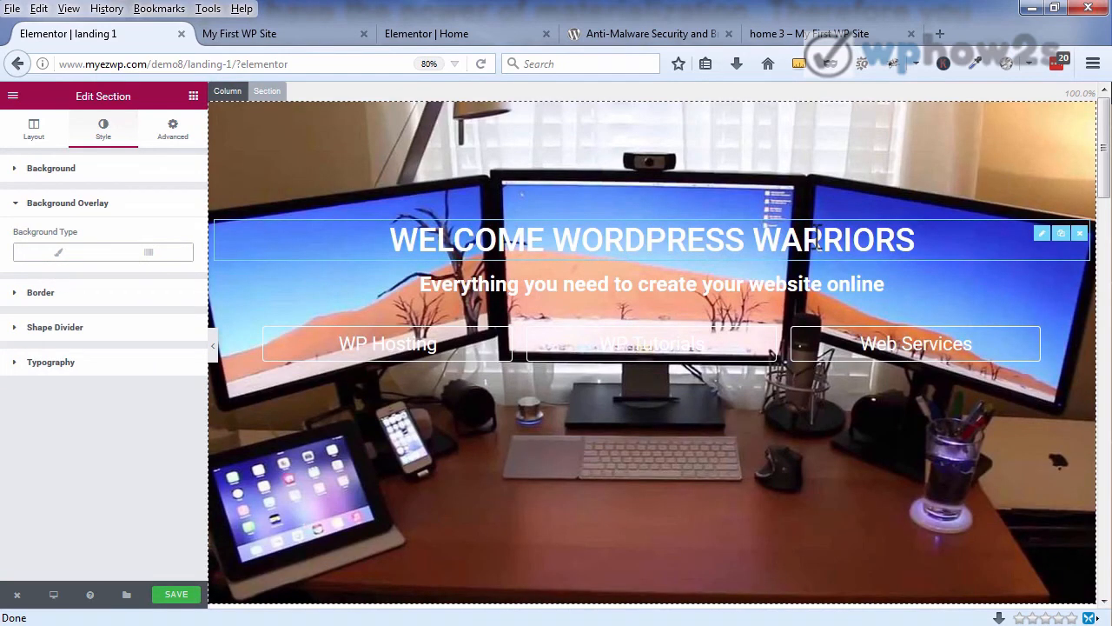
# Step: Delete the "Welcome WordPress Warriors" heading and the "Everything you need to create your website online" subheading from the hero section
pyautogui.click(1080, 233)
pyautogui.click(616, 315)
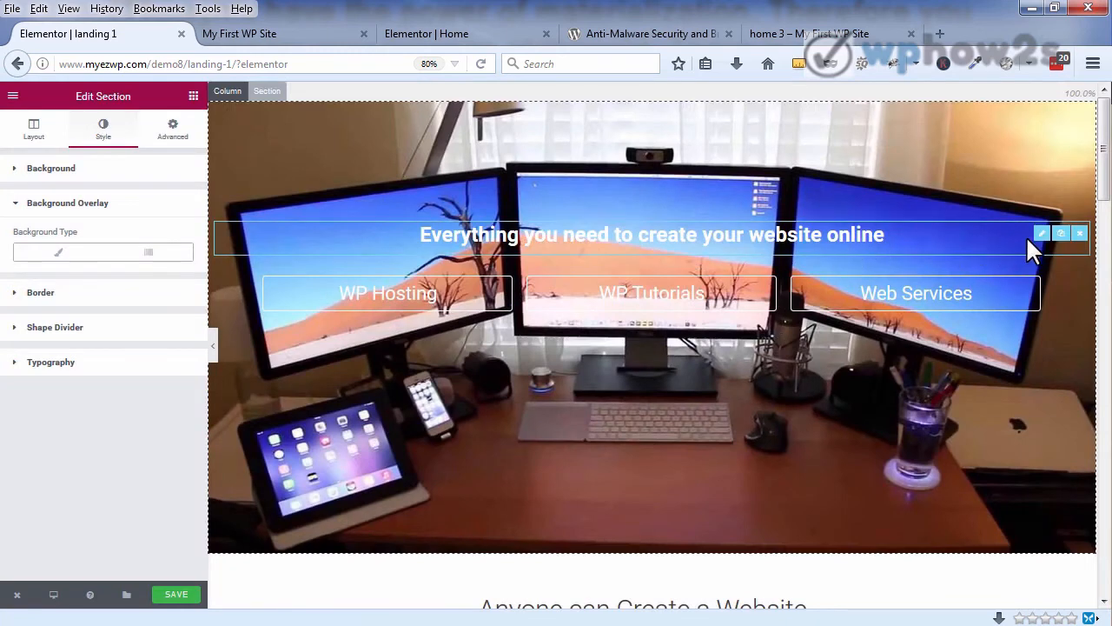
pyautogui.click(1080, 235)
pyautogui.click(631, 318)
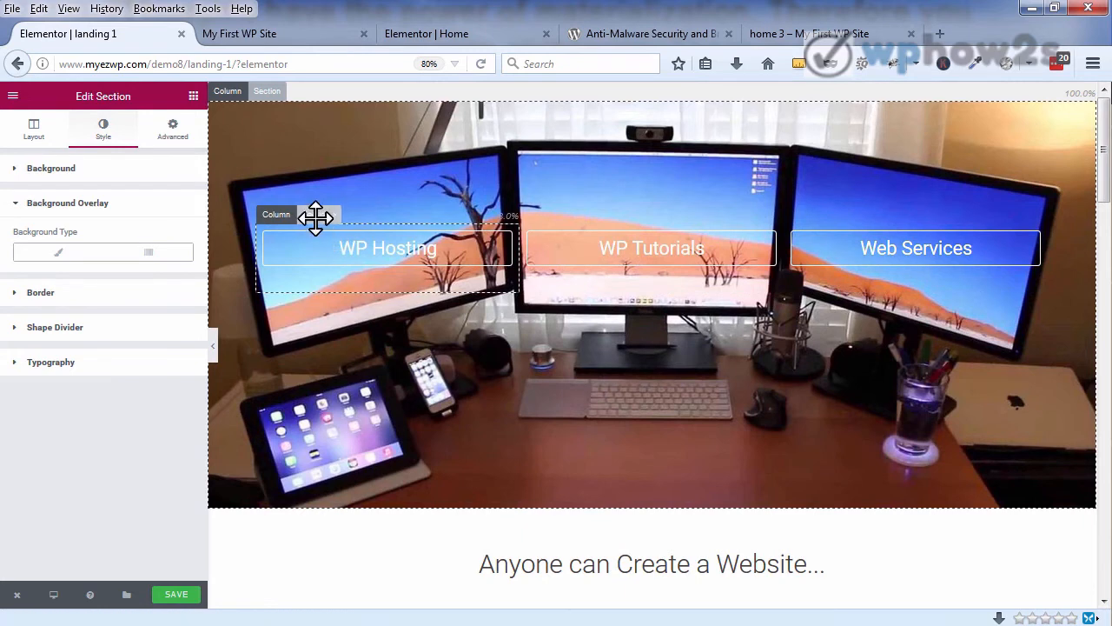
# Step: Delete the inner section holding the three buttons and put an empty Columns element with three columns in its place
pyautogui.click(314, 214)
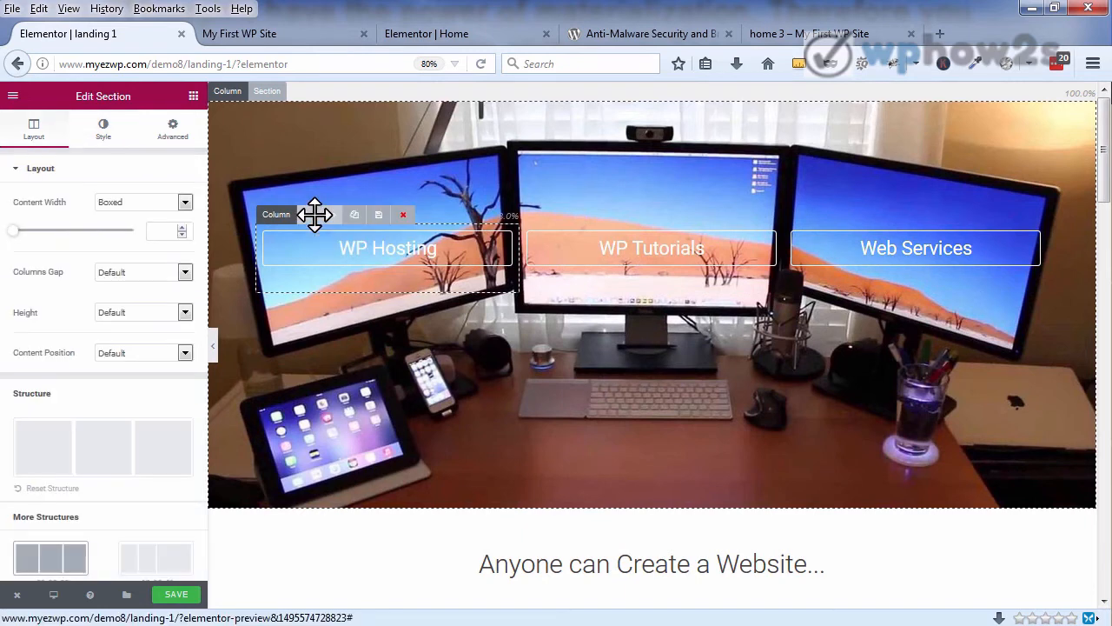
pyautogui.click(403, 215)
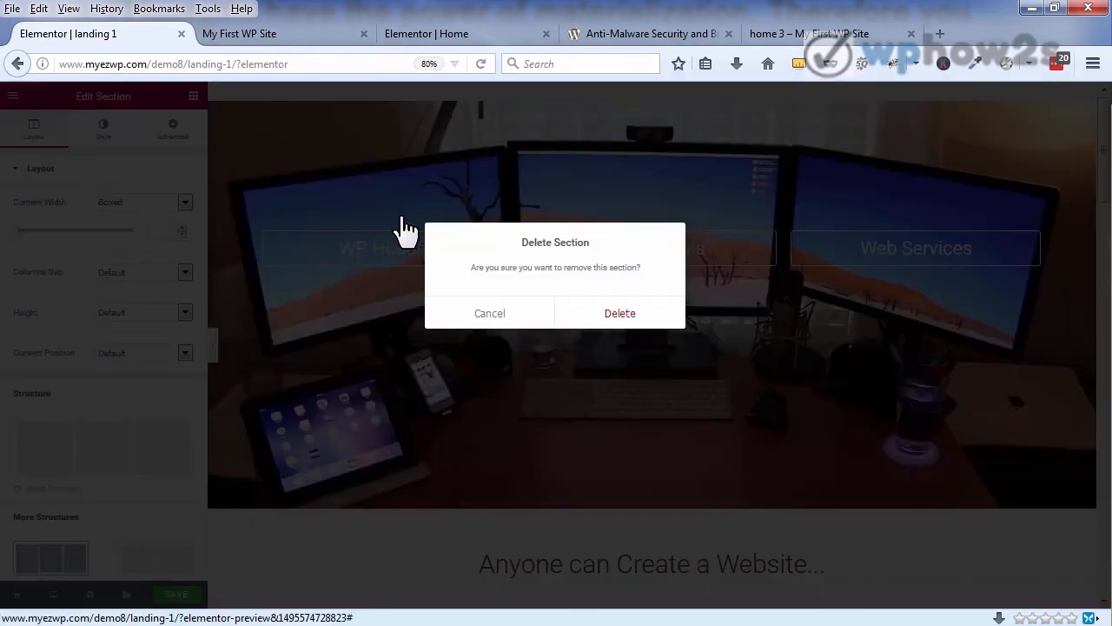
pyautogui.click(620, 315)
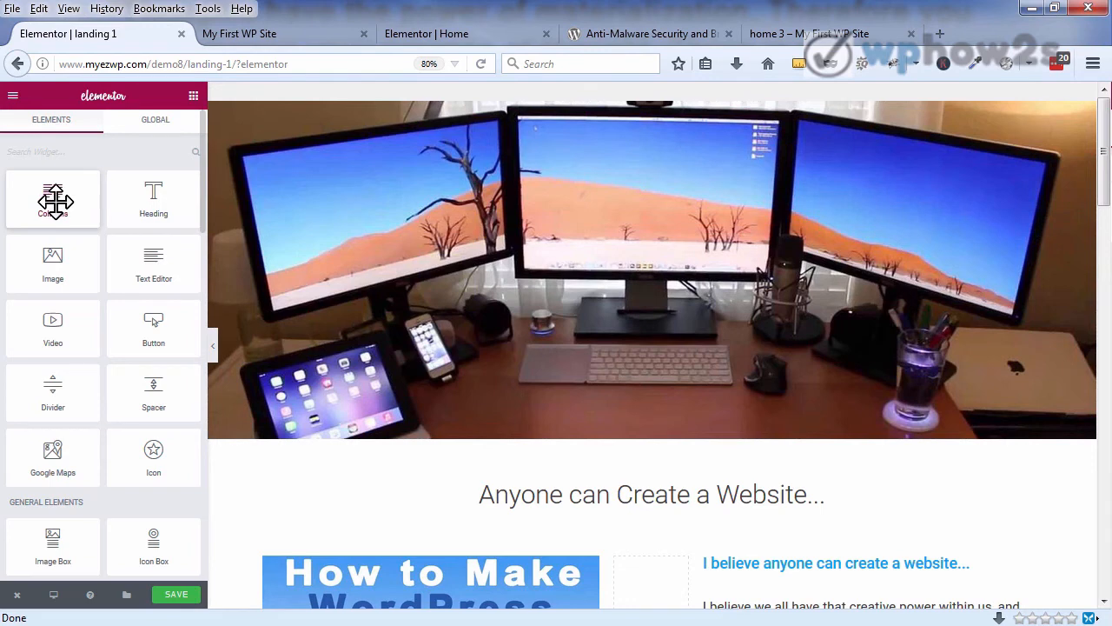
pyautogui.moveTo(54, 202); pyautogui.dragTo(473, 249)
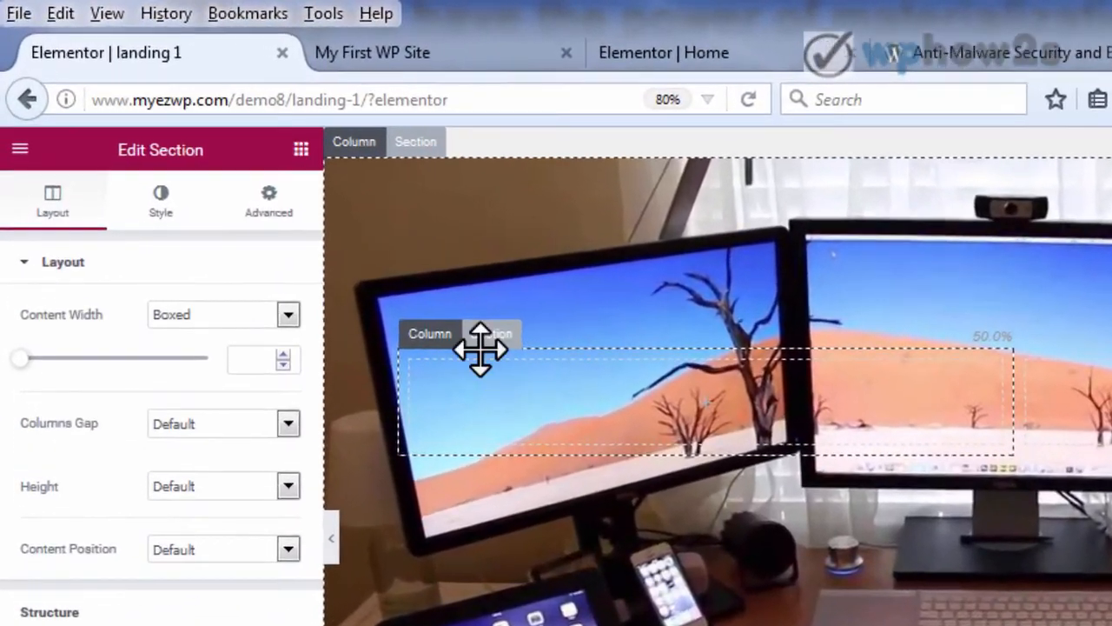
pyautogui.click(424, 339)
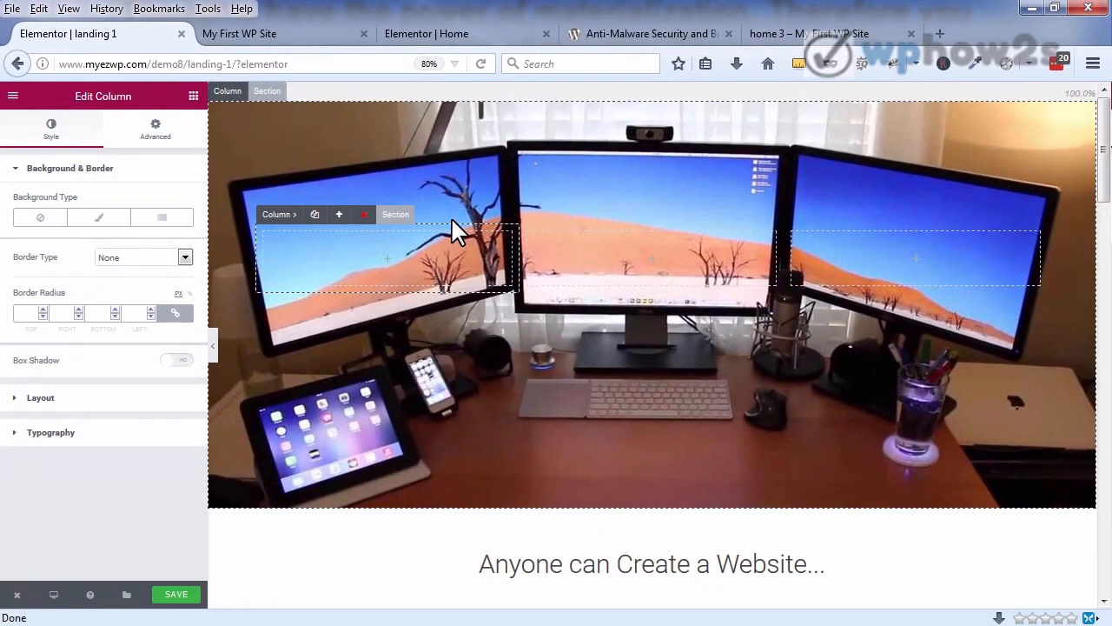
# Step: Replace the hero section's background image with dentist-smiling-in-office.jpg from the media library and save the page
pyautogui.click(264, 92)
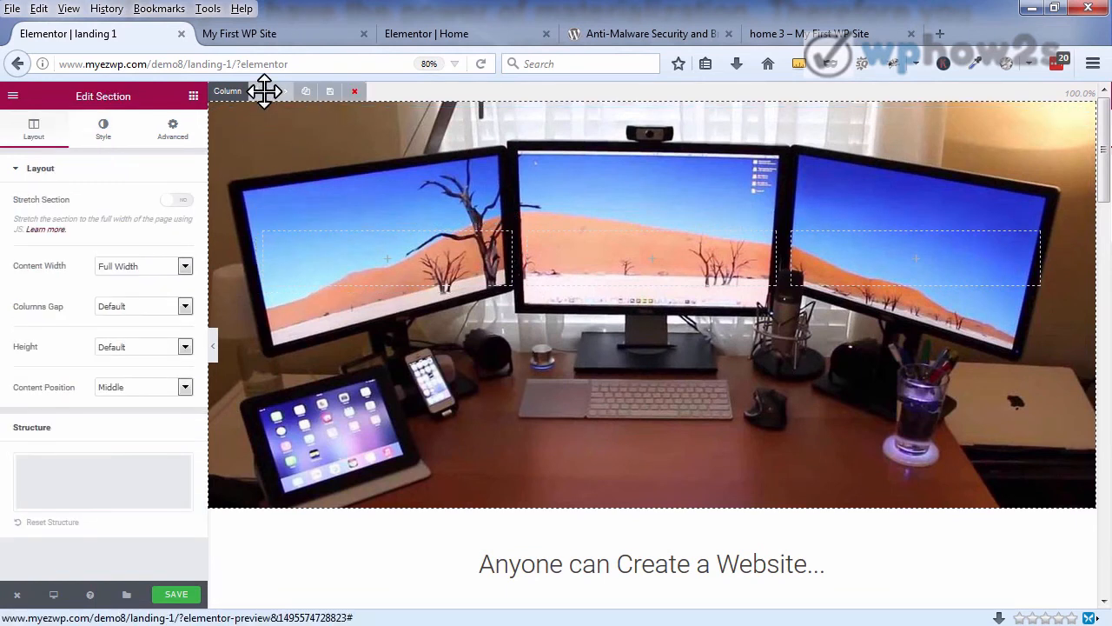
pyautogui.click(102, 130)
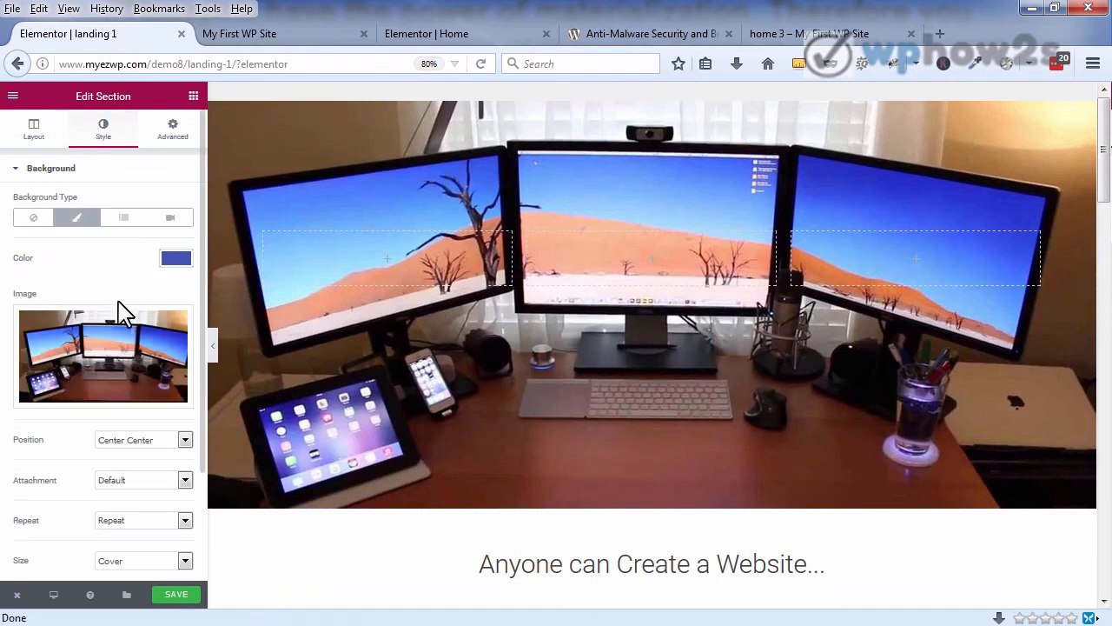
pyautogui.click(106, 356)
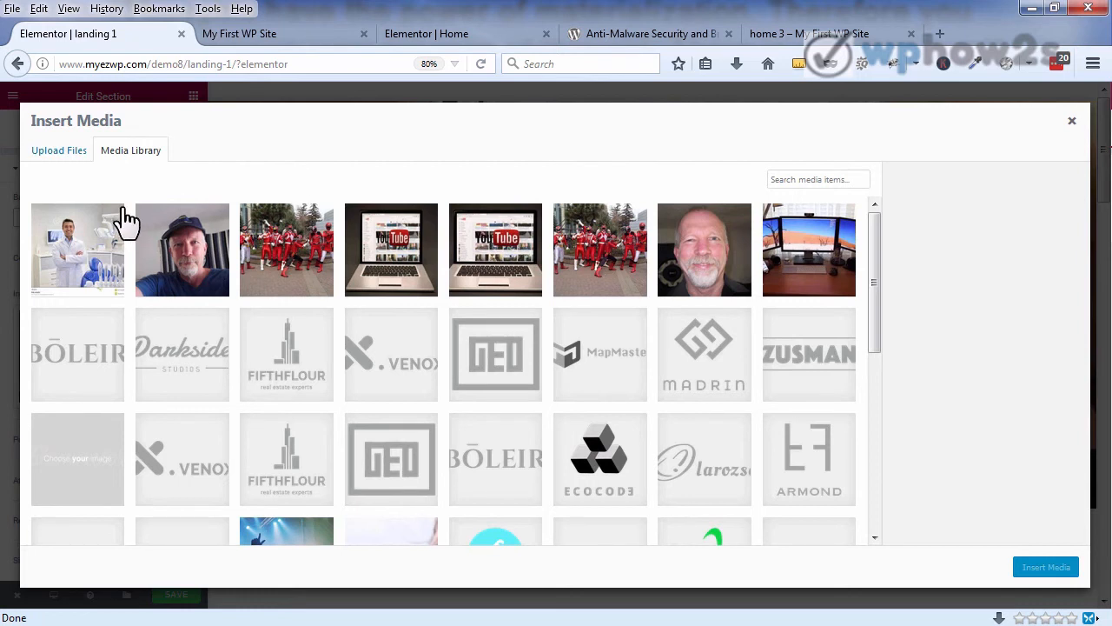
pyautogui.click(78, 254)
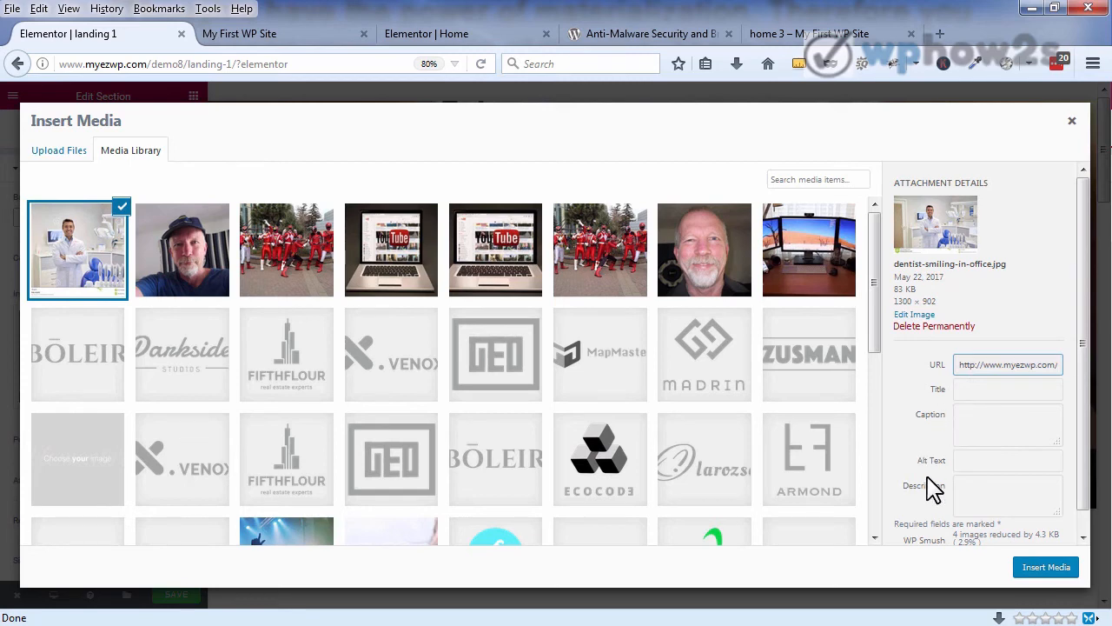
pyautogui.click(1037, 570)
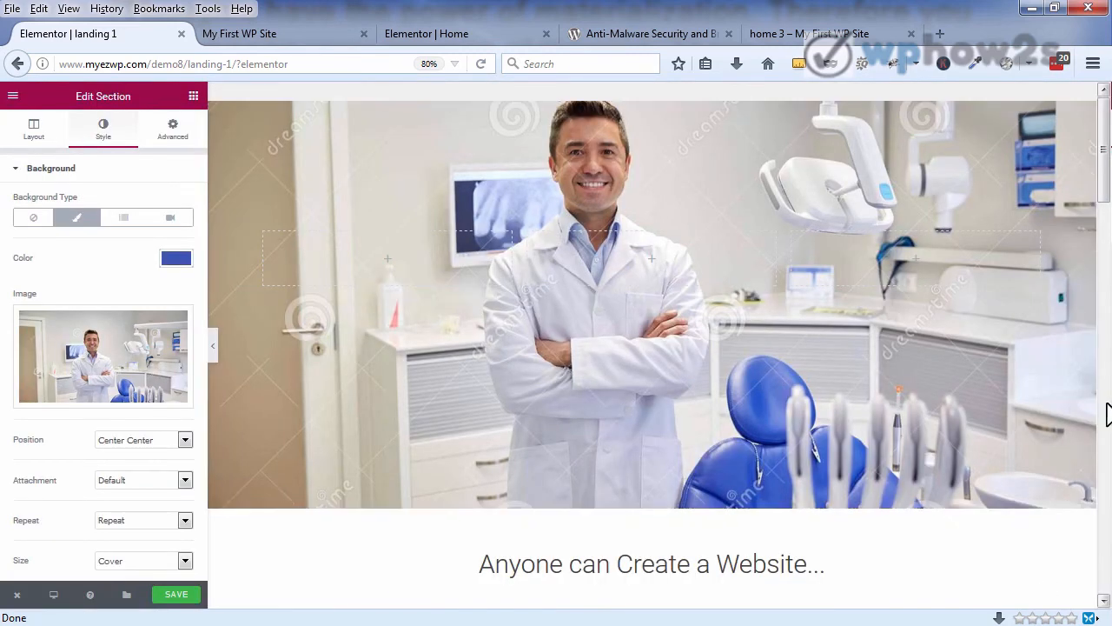
pyautogui.moveTo(1104, 174)
pyautogui.mouseDown()
pyautogui.moveTo(1104, 204)
pyautogui.moveTo(1104, 162)
pyautogui.mouseUp()
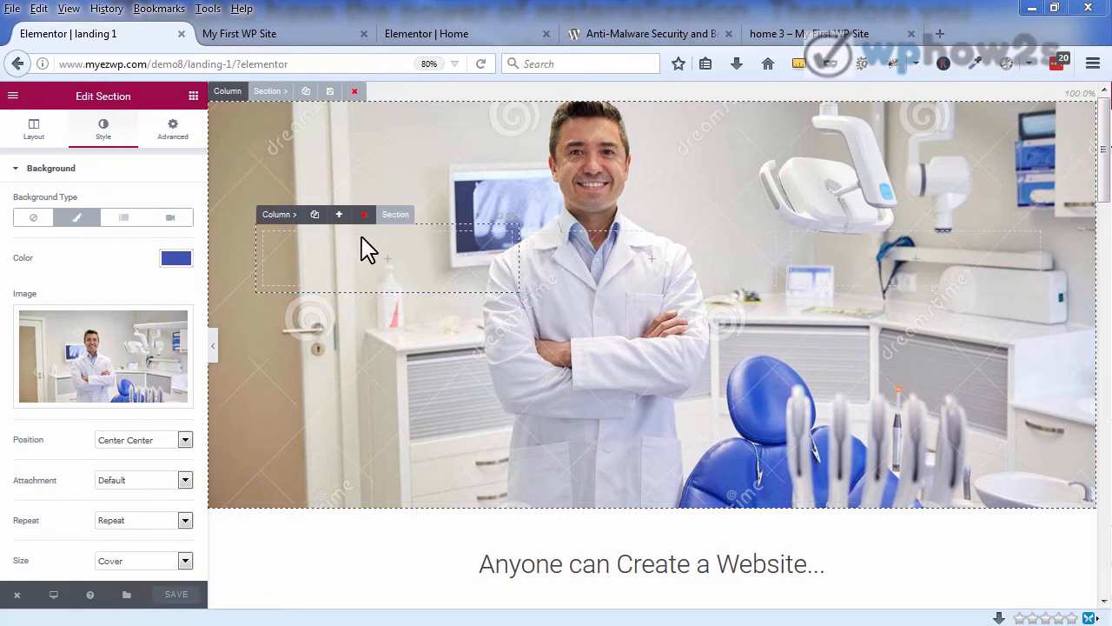
# Step: Set the background type of the hero's first inner column to Classic
pyautogui.click(274, 211)
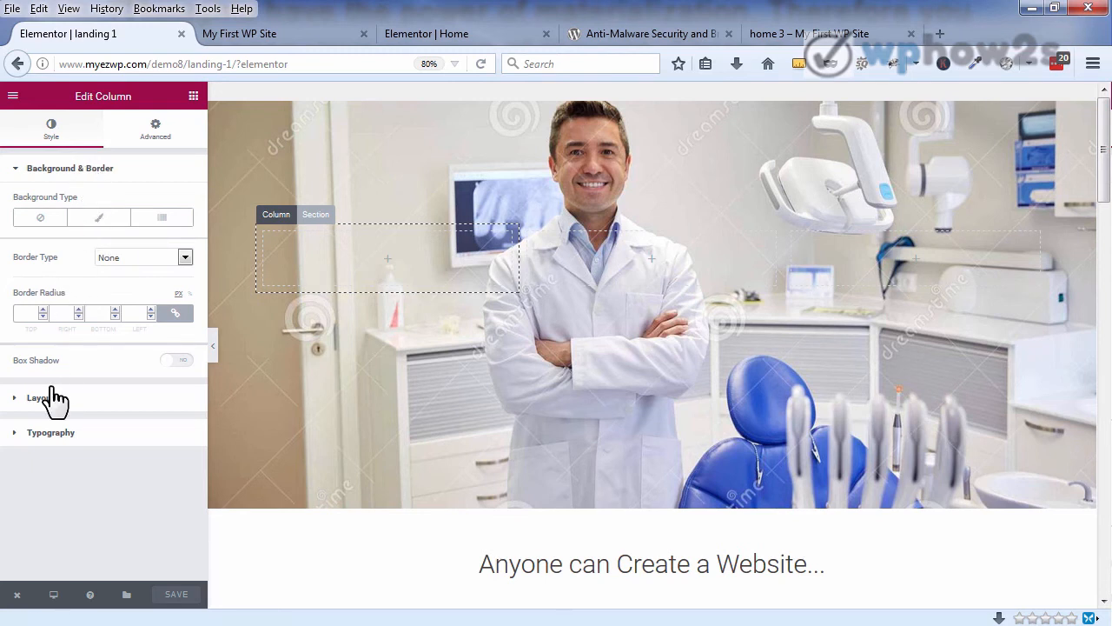
pyautogui.click(94, 219)
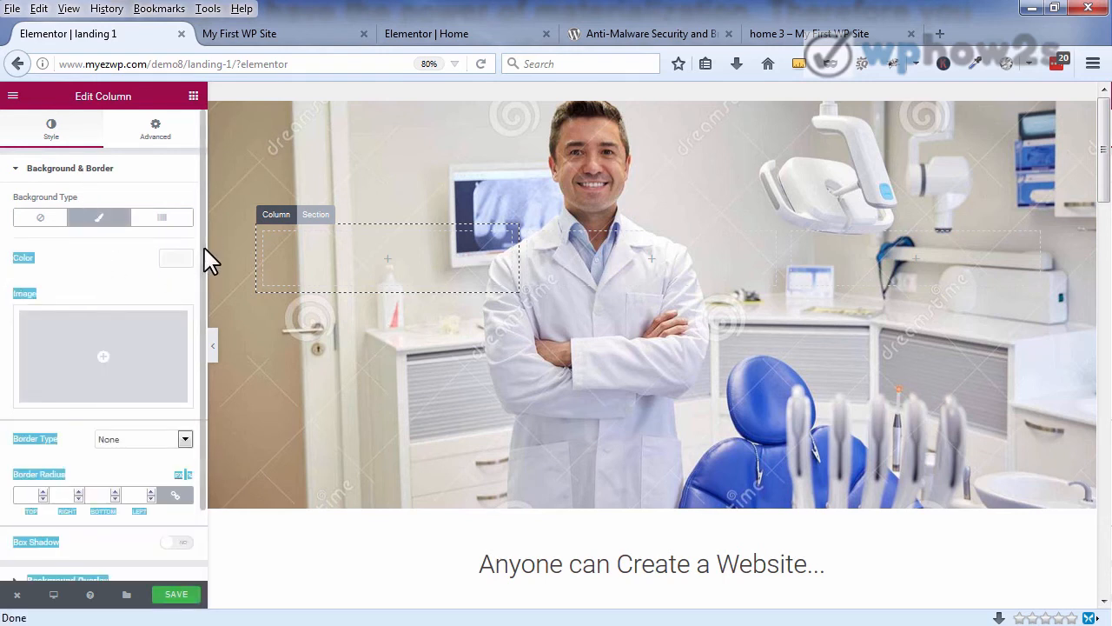
# Step: Give the first column in the hero section a Classic background overlay in black, #000000
pyautogui.scroll(-1, 203, 220)
pyautogui.scroll(-1, 200, 219)
pyautogui.scroll(1, 204, 200)
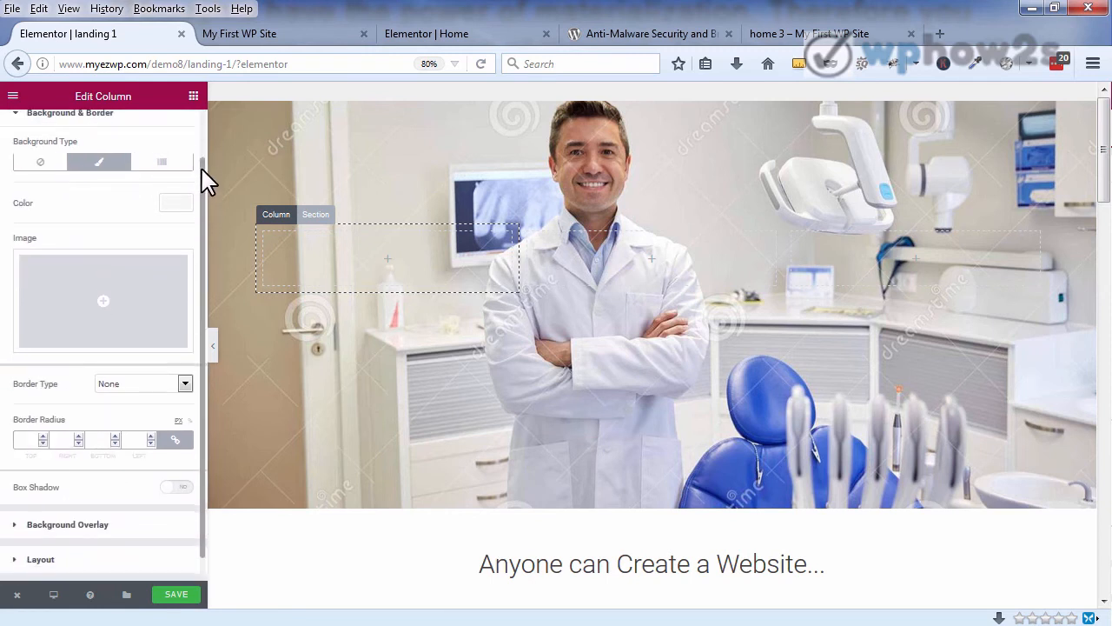
pyautogui.click(18, 120)
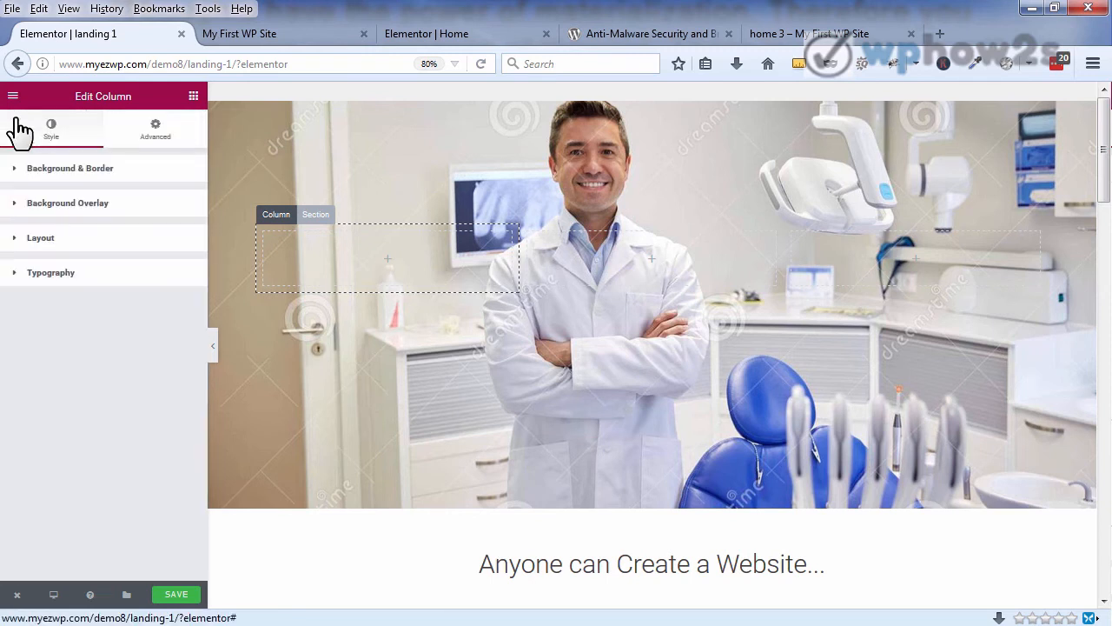
pyautogui.click(18, 208)
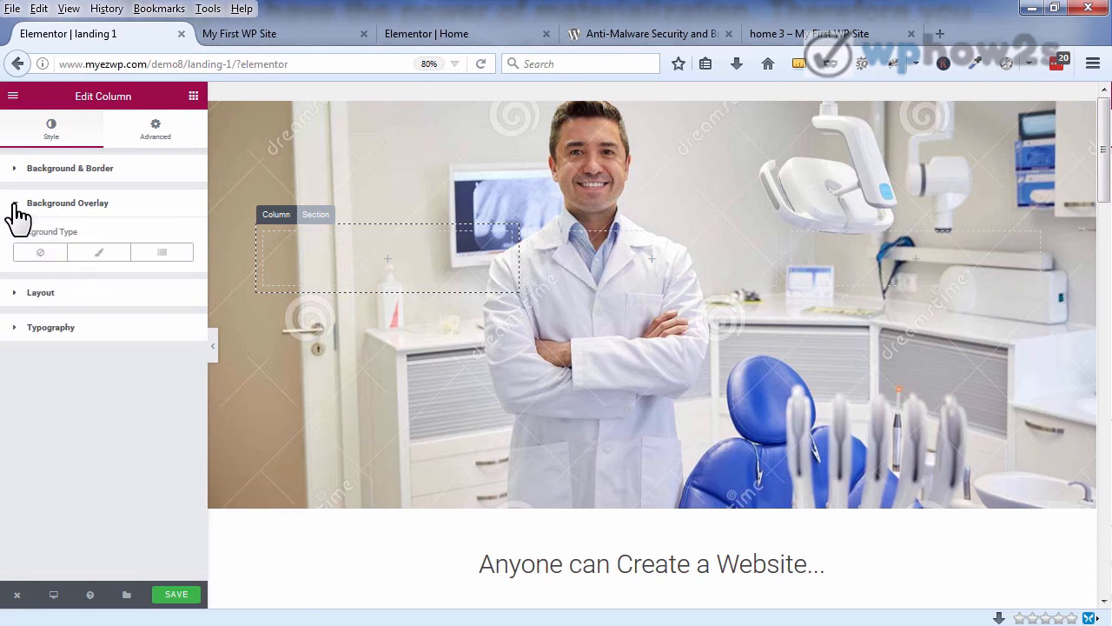
pyautogui.click(98, 256)
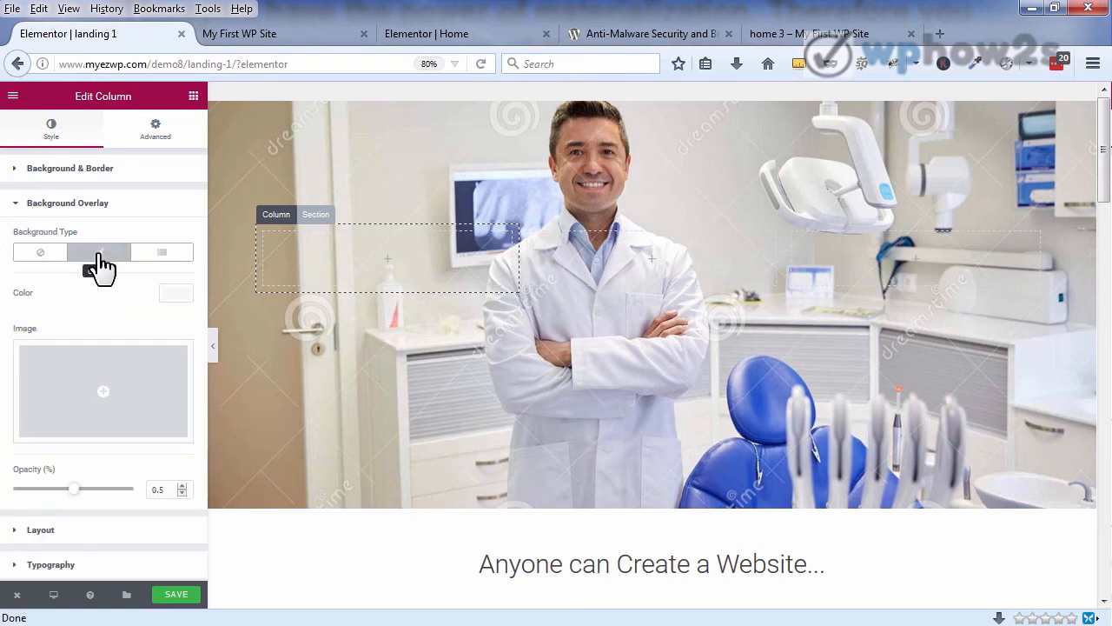
pyautogui.click(178, 295)
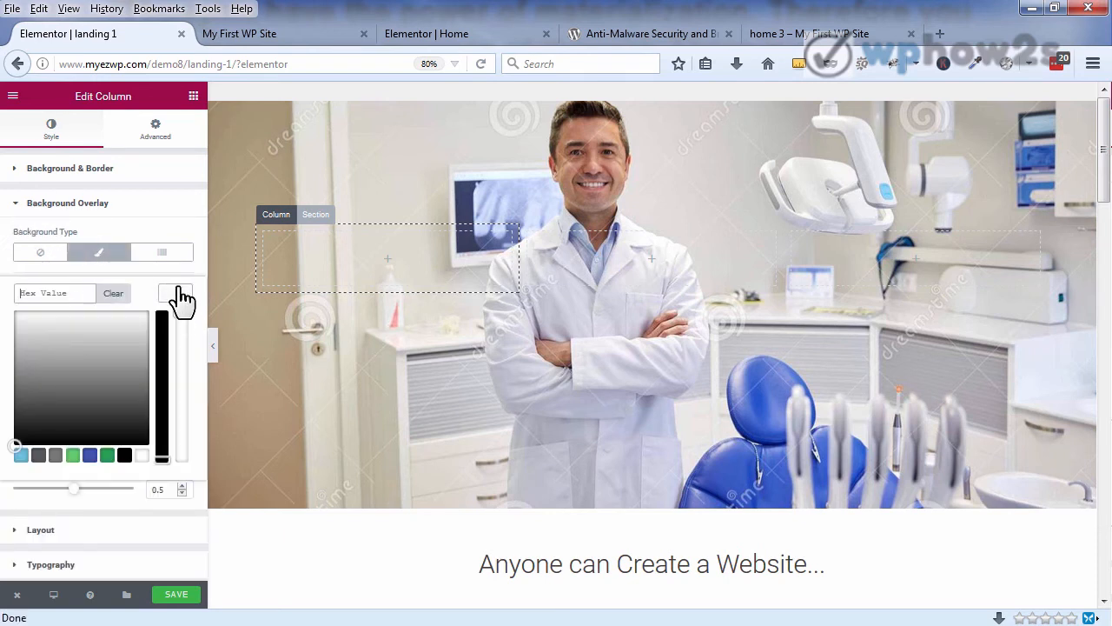
pyautogui.click(125, 457)
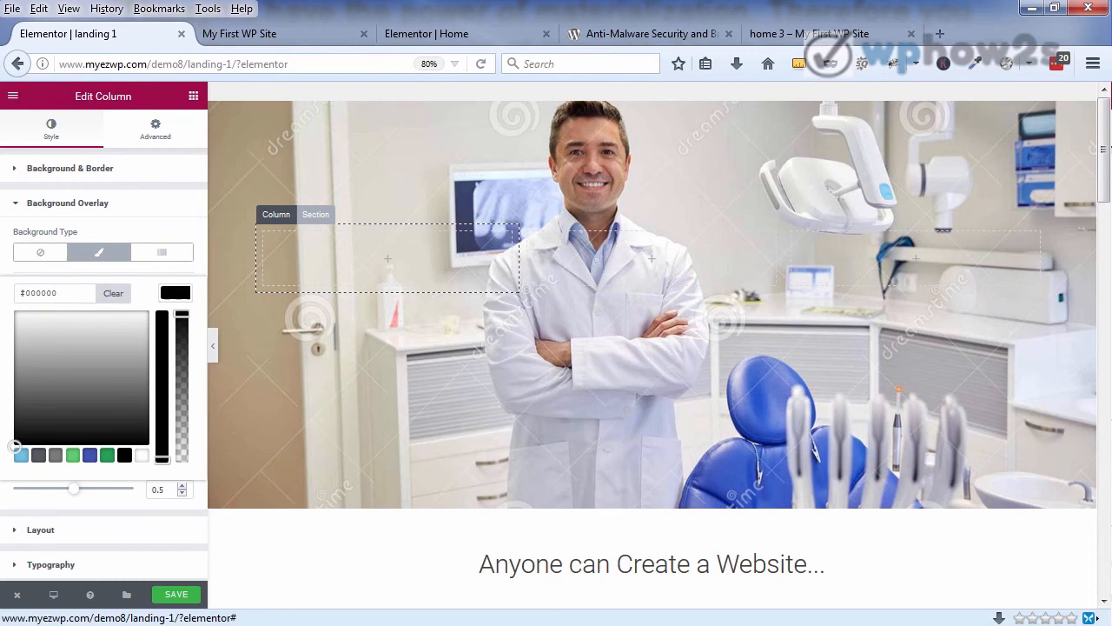
# Step: Add a Text Editor widget and place it inside the first column with the dark overlay
pyautogui.click(194, 96)
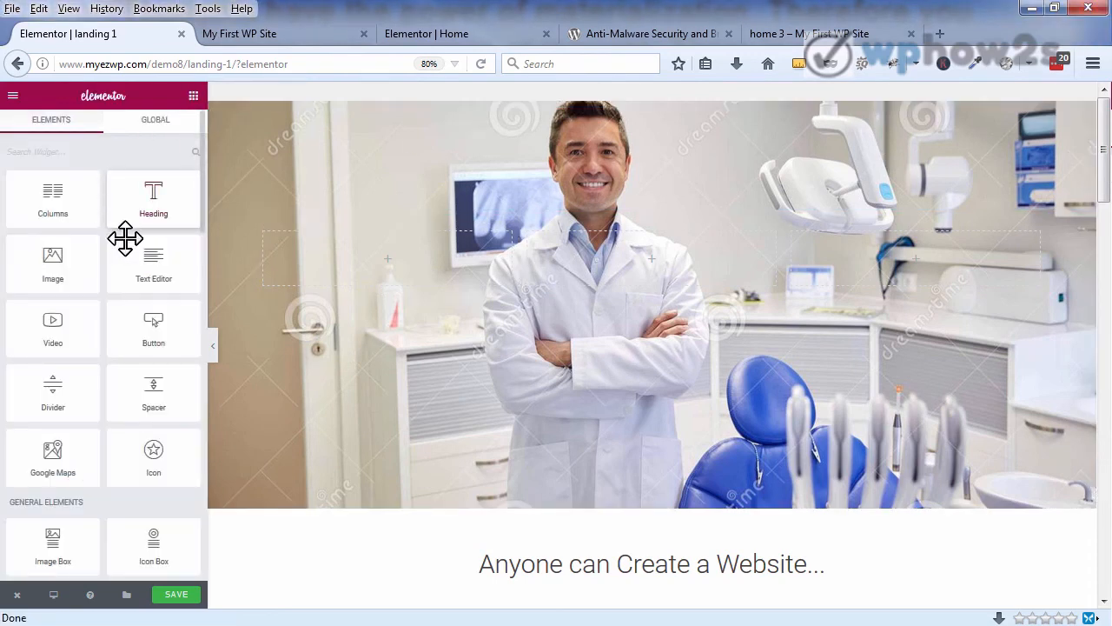
pyautogui.moveTo(130, 255); pyautogui.dragTo(390, 268)
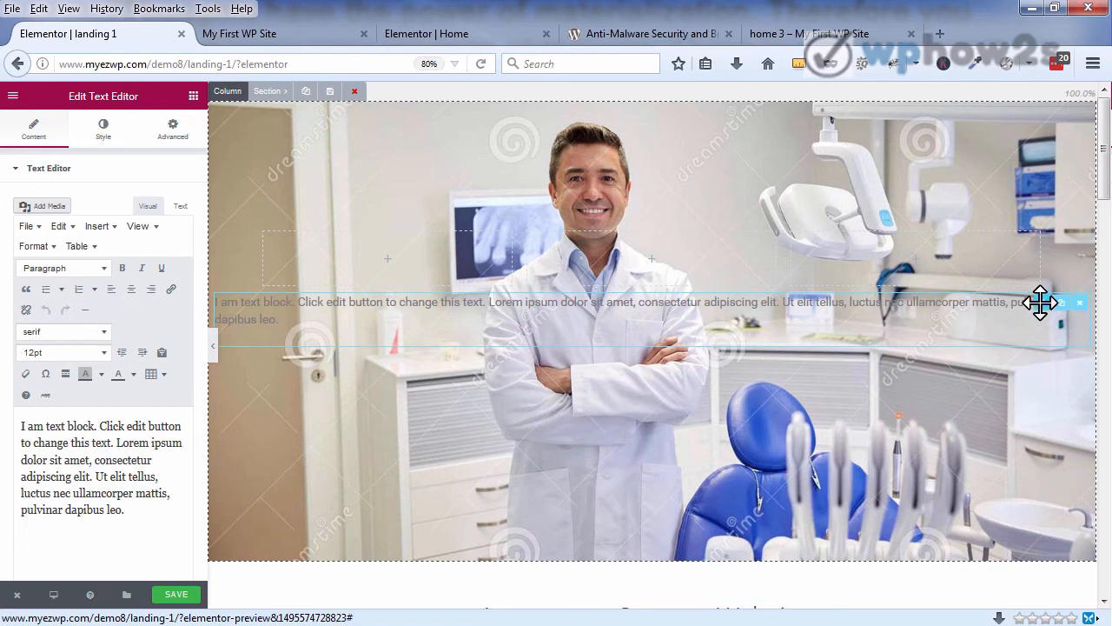
pyautogui.moveTo(1041, 301); pyautogui.dragTo(396, 253)
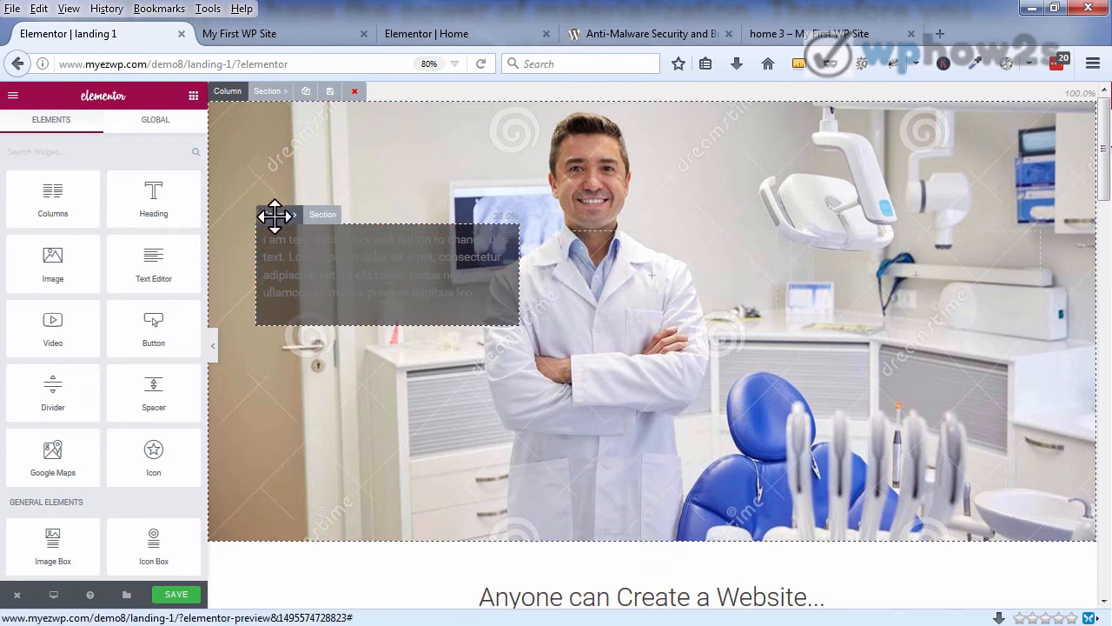
# Step: Set the text color of the new text block to white
pyautogui.click(309, 243)
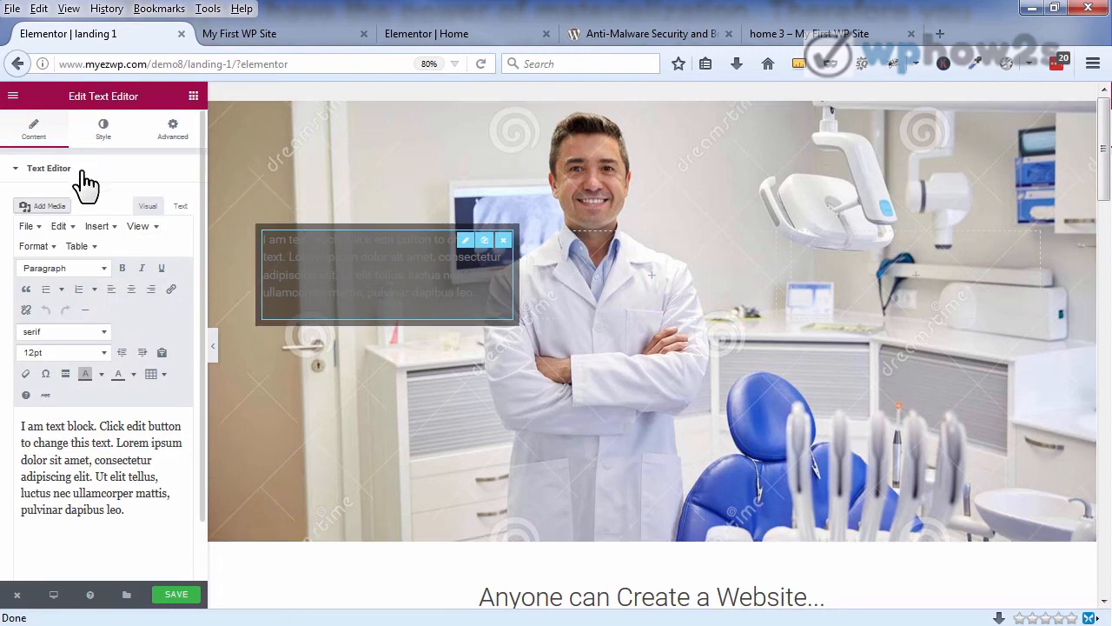
pyautogui.click(104, 130)
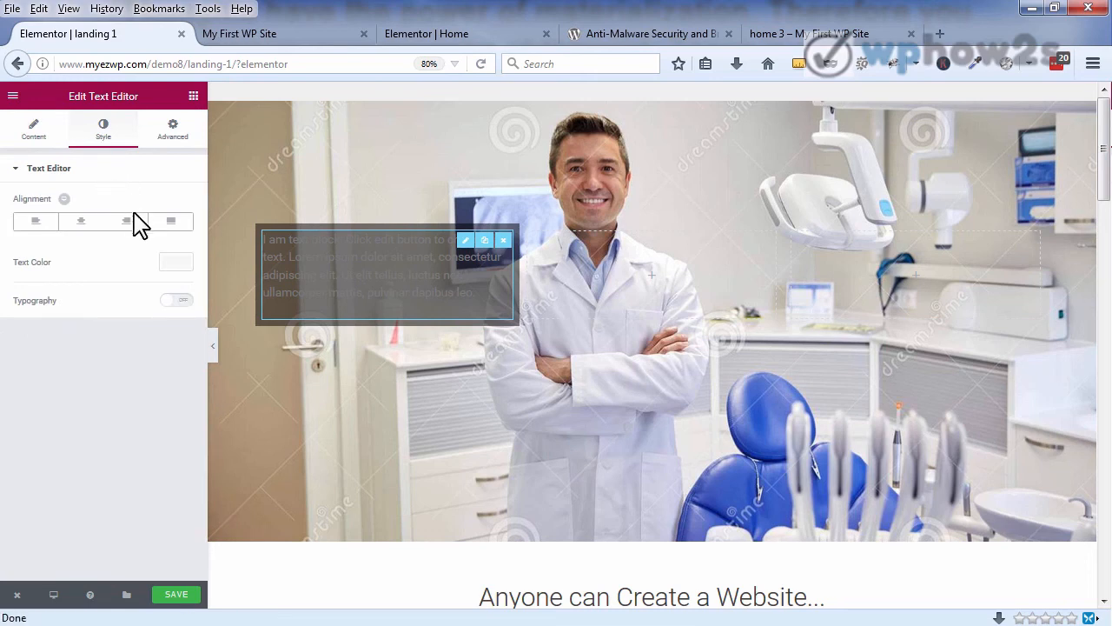
pyautogui.click(176, 262)
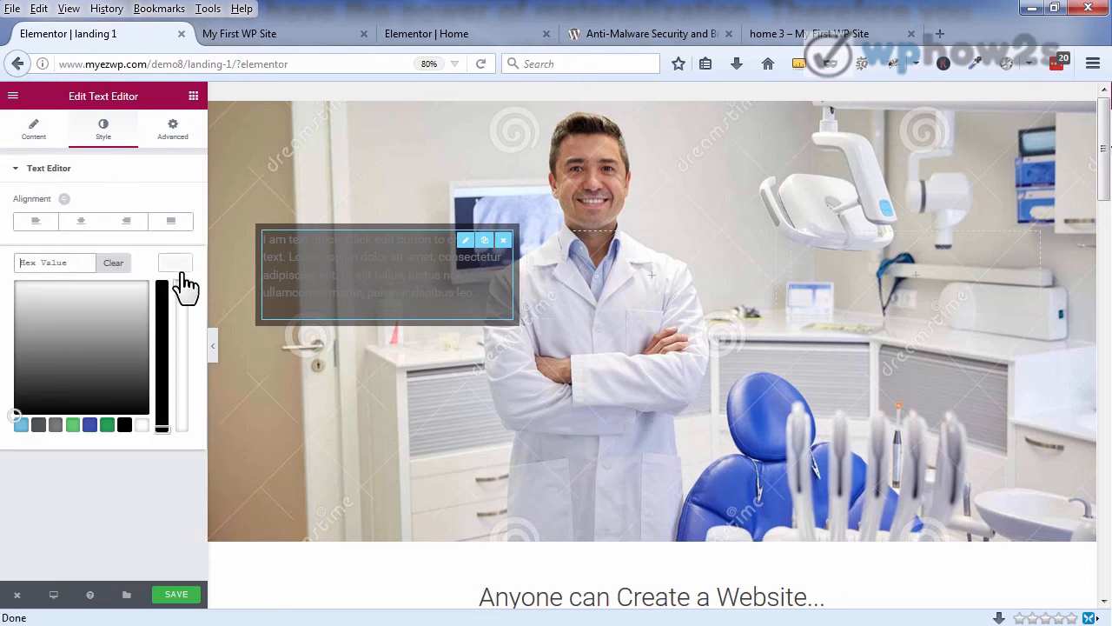
pyautogui.click(142, 424)
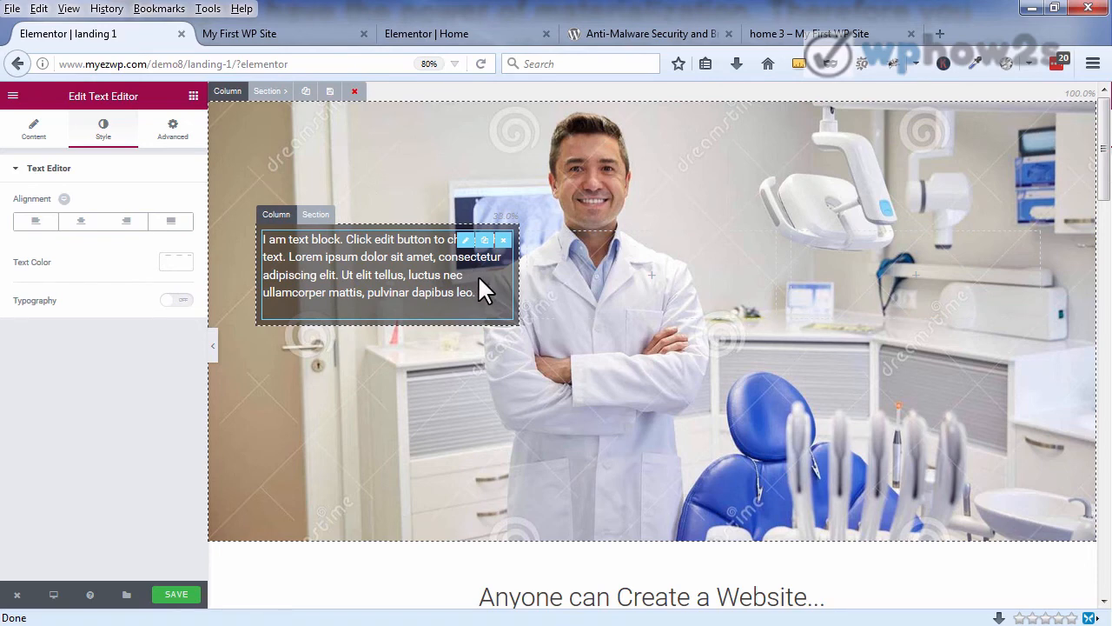
# Step: Replace the text block's placeholder with the copied offer text running from "Hey New York..." to "ONLY $37 if you act now!"
pyautogui.click(33, 132)
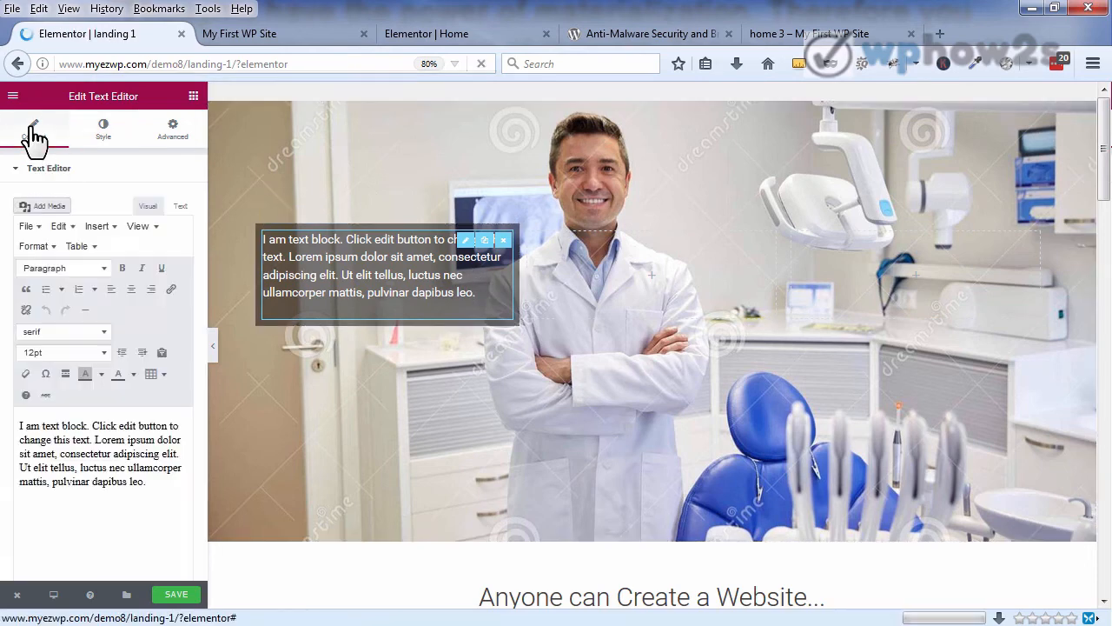
pyautogui.moveTo(125, 511); pyautogui.dragTo(4, 419)
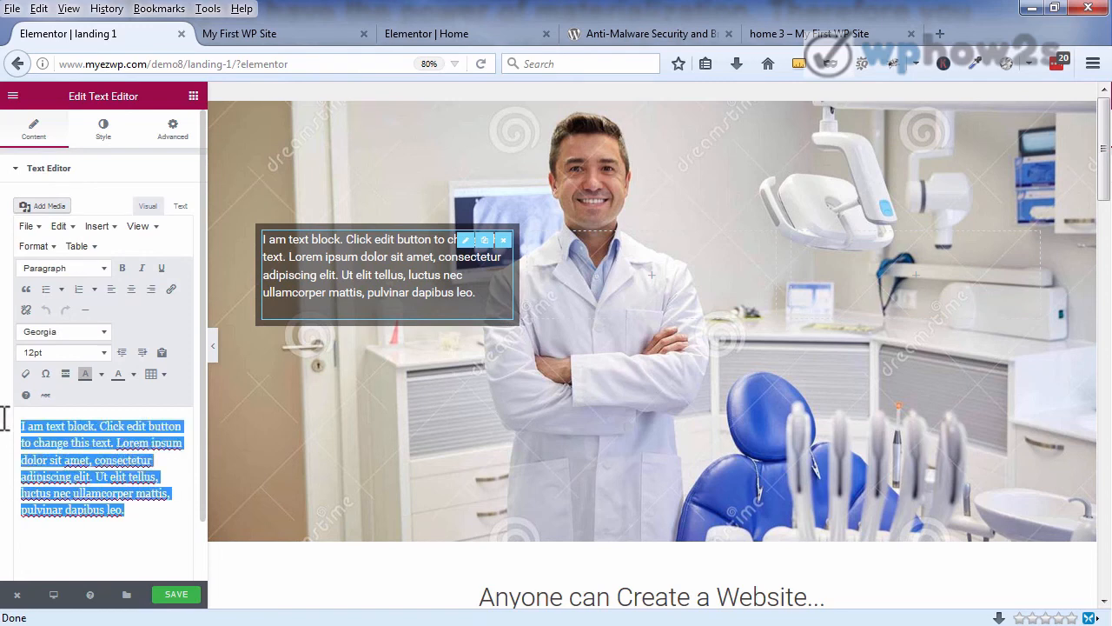
pyautogui.press('BackSpace')
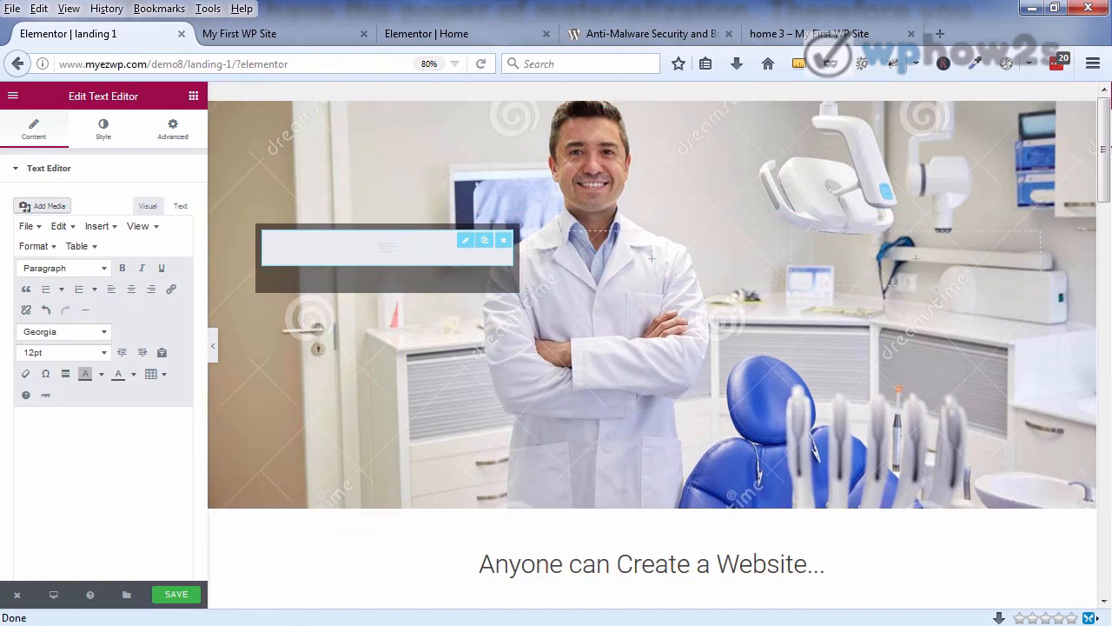
pyautogui.rightClick(55, 422)
pyautogui.click(97, 190)
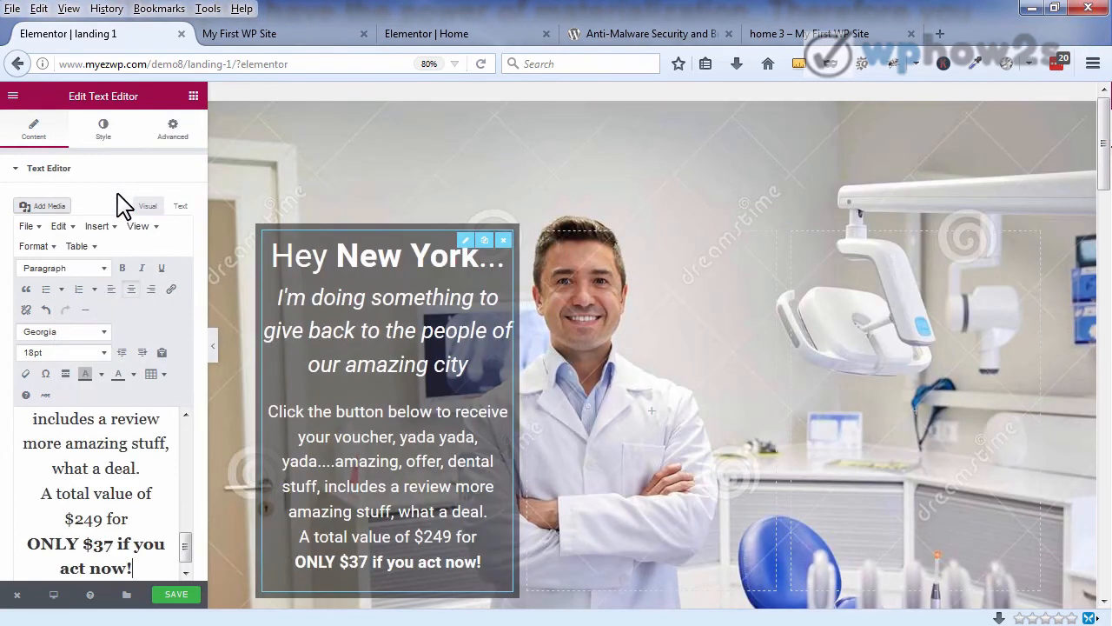
# Step: Examine the font size and bold formatting of the "Hey New York..." heading in the pasted text
pyautogui.scroll(-1, 1101, 200)
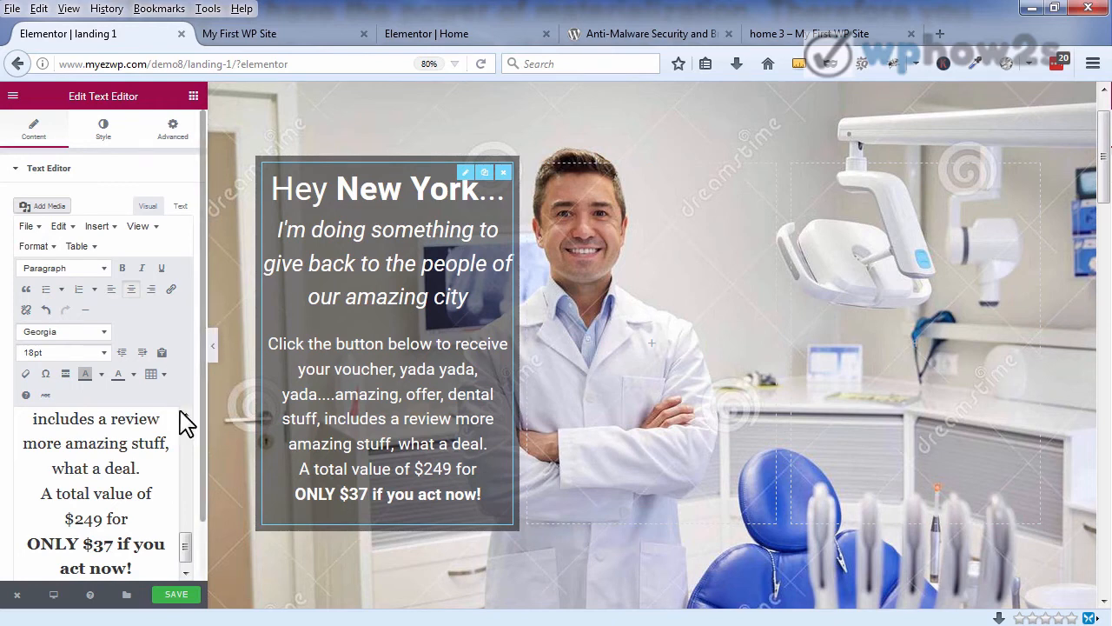
pyautogui.moveTo(182, 548); pyautogui.dragTo(192, 461)
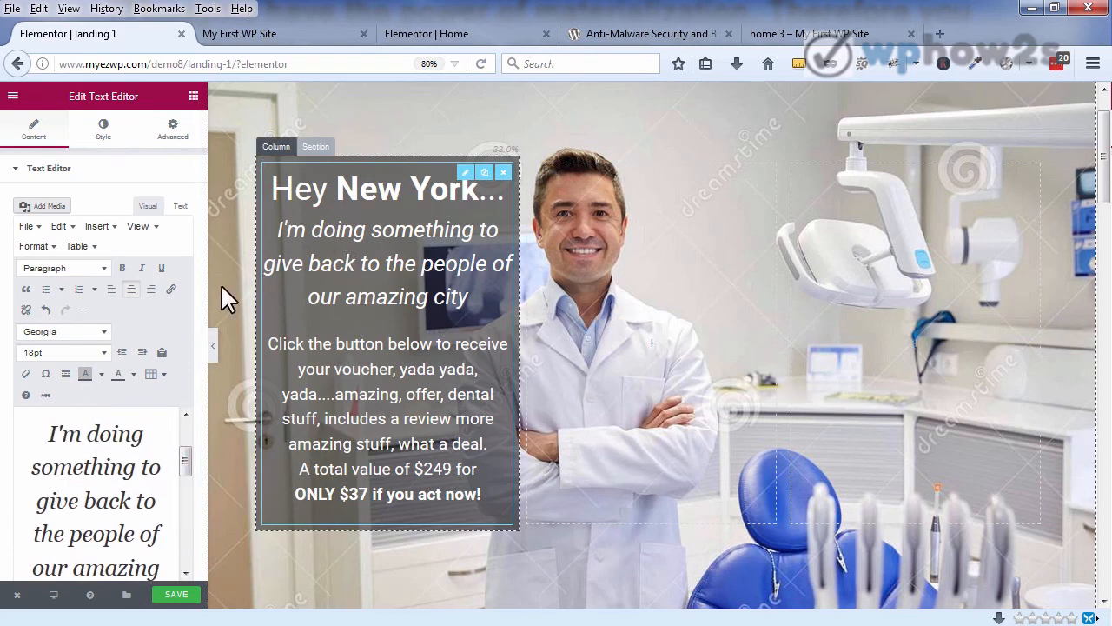
pyautogui.click(38, 466)
pyautogui.press('BackSpace')
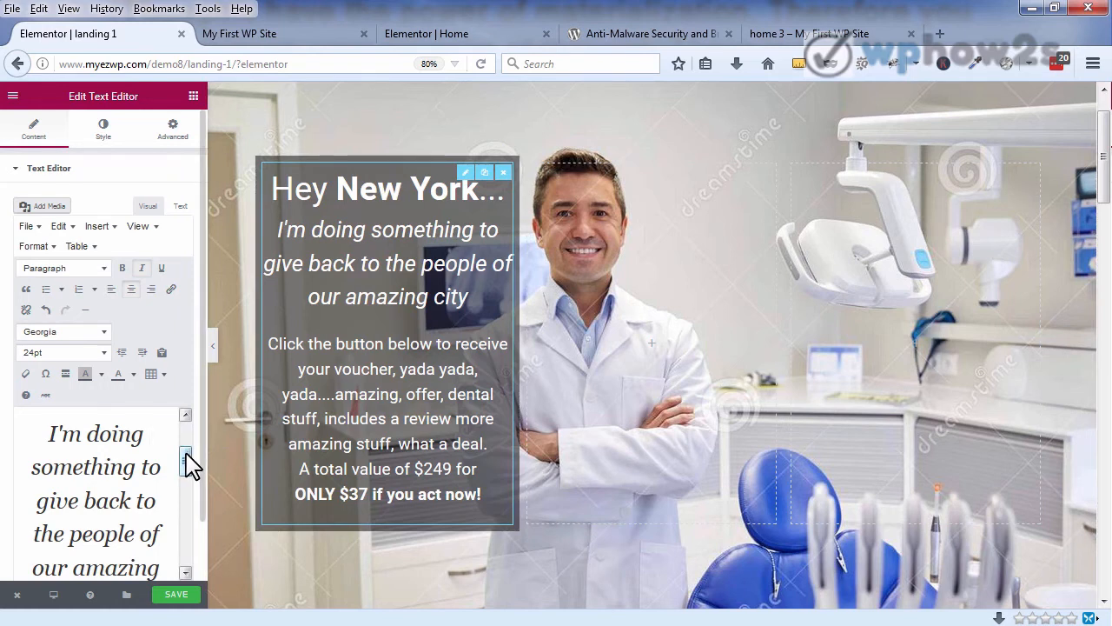
pyautogui.moveTo(191, 464)
pyautogui.mouseDown()
pyautogui.moveTo(191, 477)
pyautogui.moveTo(186, 449)
pyautogui.mouseUp()
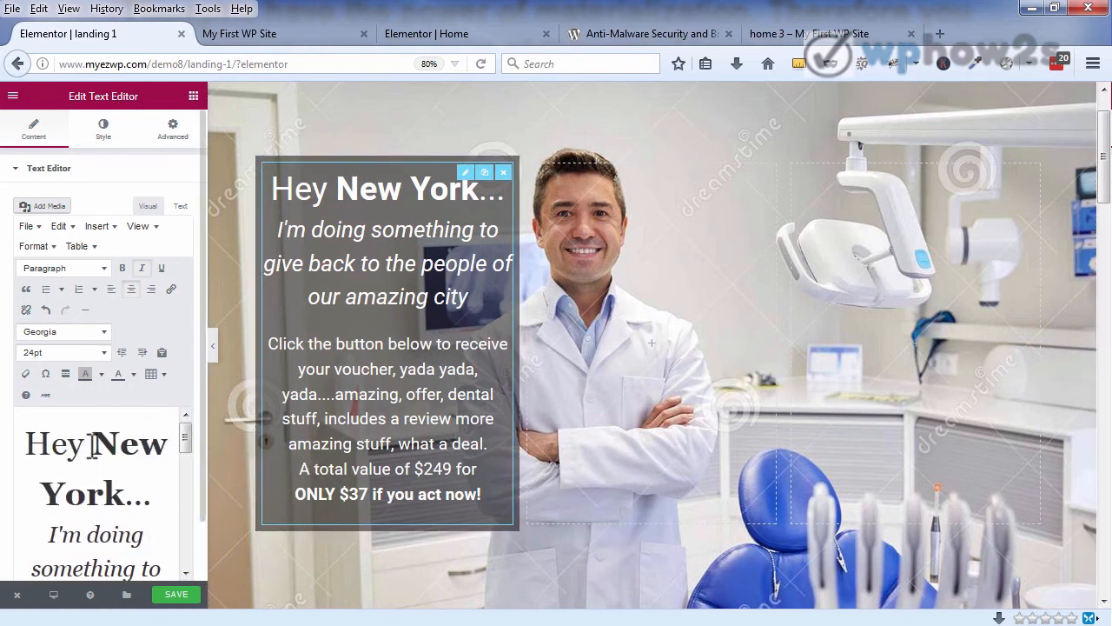
pyautogui.moveTo(93, 444); pyautogui.dragTo(146, 492)
pyautogui.click(101, 476)
pyautogui.moveTo(31, 434); pyautogui.dragTo(140, 476)
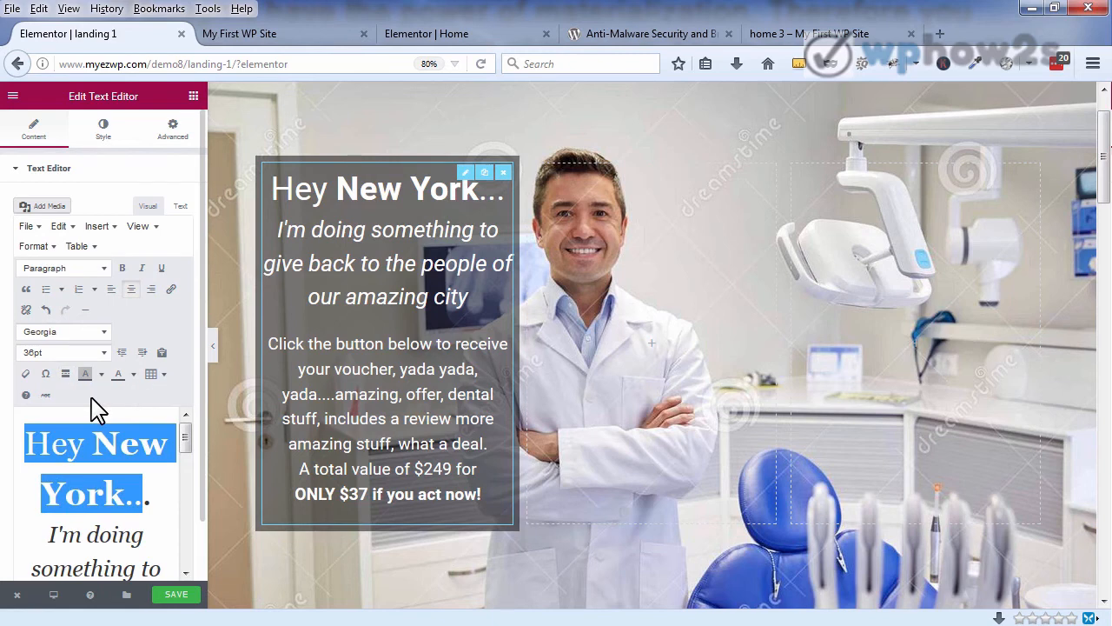
pyautogui.click(94, 439)
pyautogui.moveTo(95, 434); pyautogui.dragTo(127, 483)
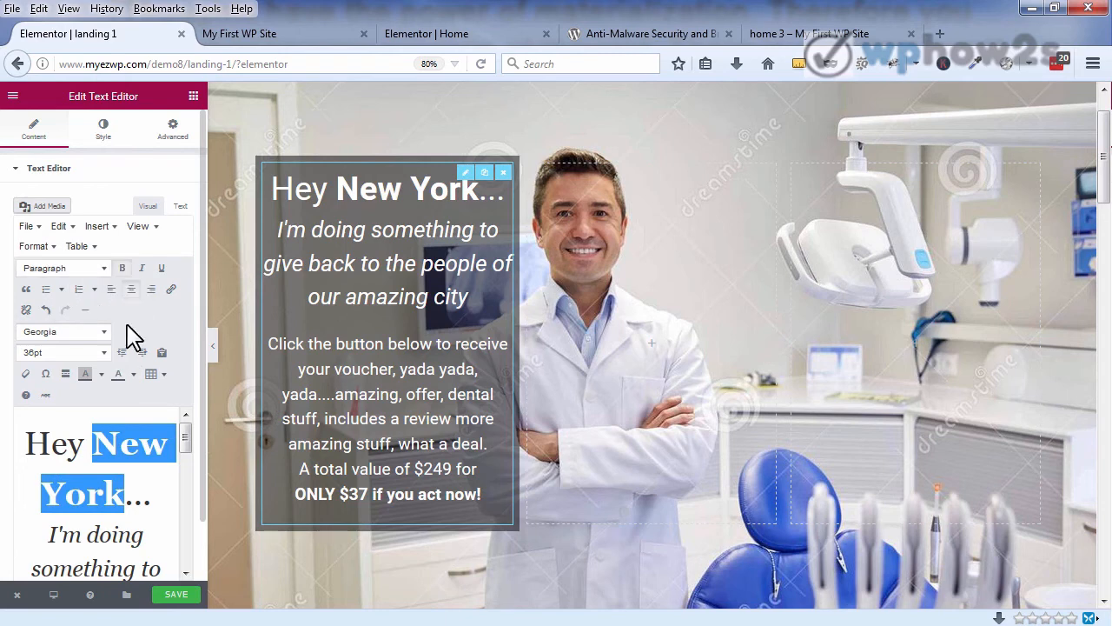
# Step: Examine the font size and style of the "I'm doing something" line, the body paragraph and the closing price line
pyautogui.moveTo(185, 430); pyautogui.dragTo(186, 453)
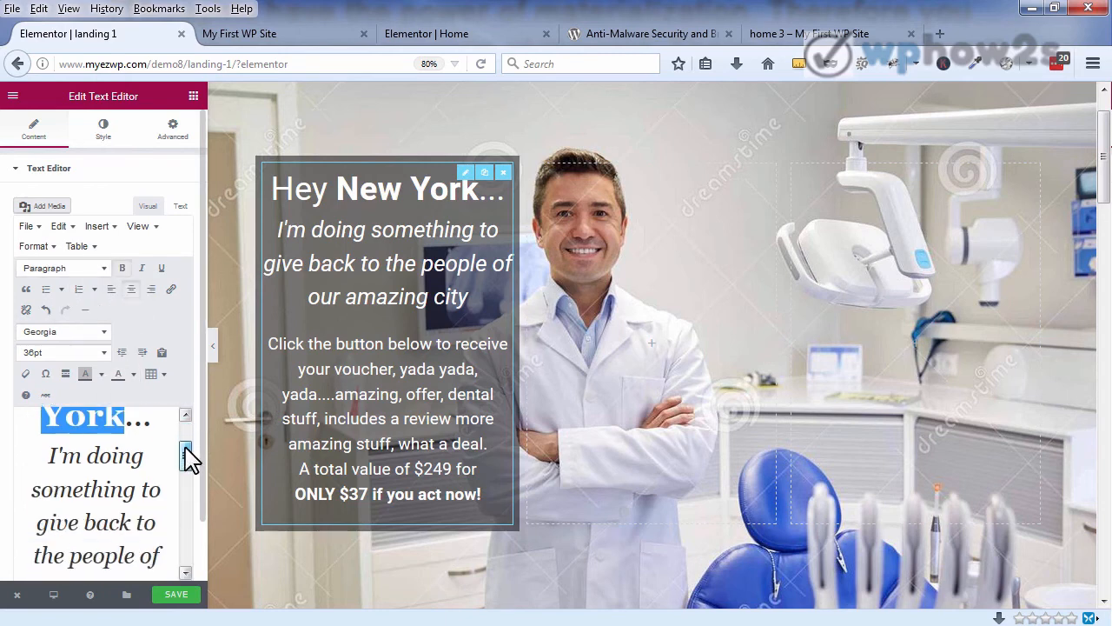
pyautogui.click(74, 452)
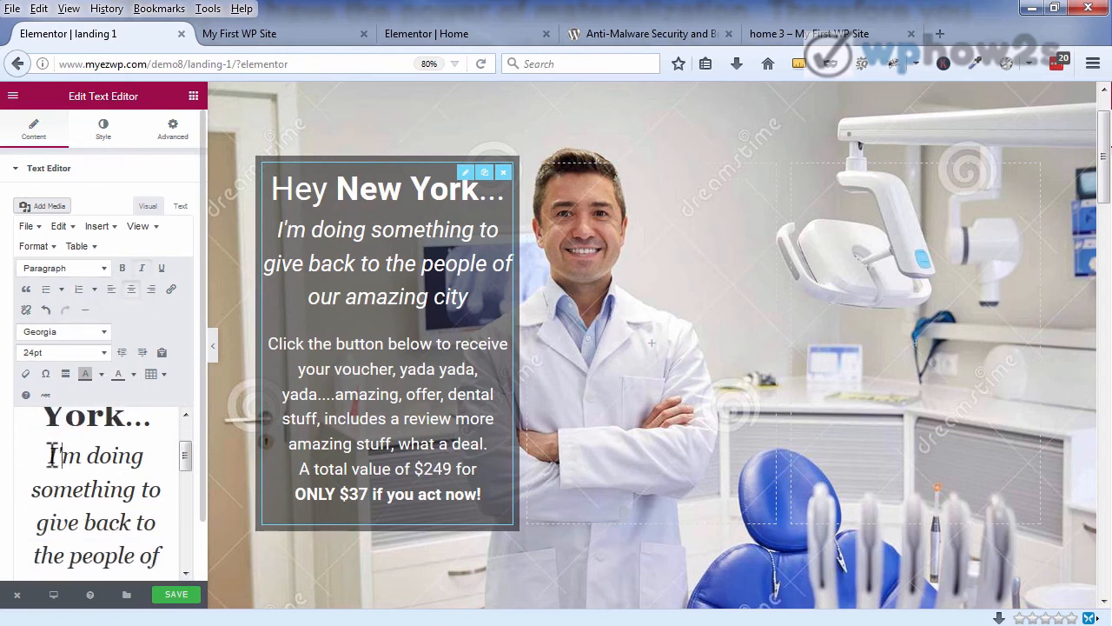
pyautogui.moveTo(49, 456); pyautogui.dragTo(152, 482)
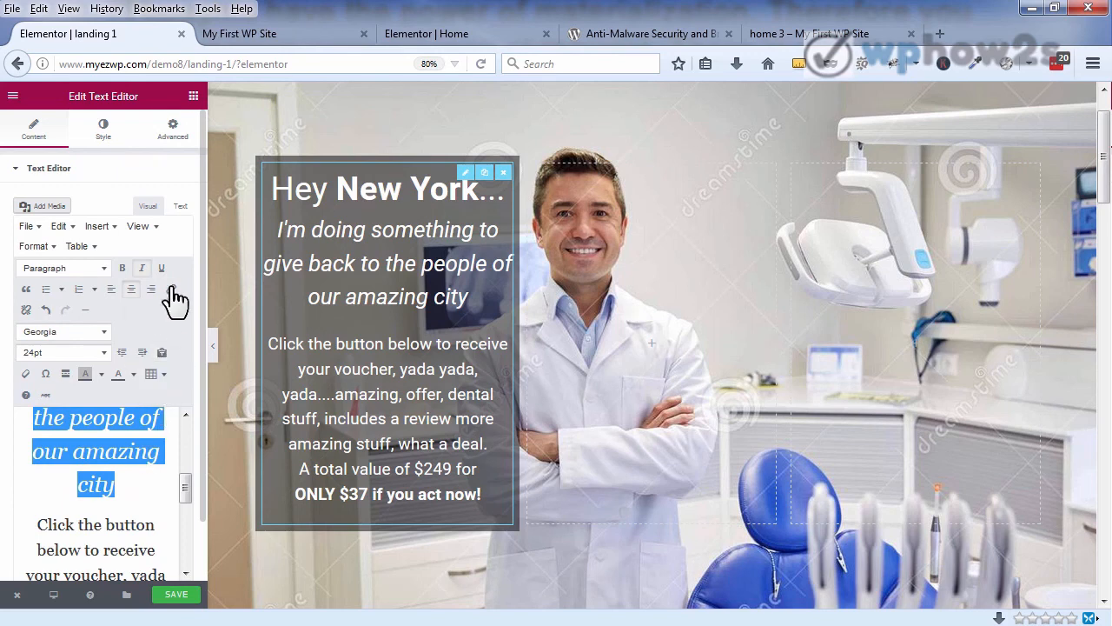
pyautogui.click(81, 502)
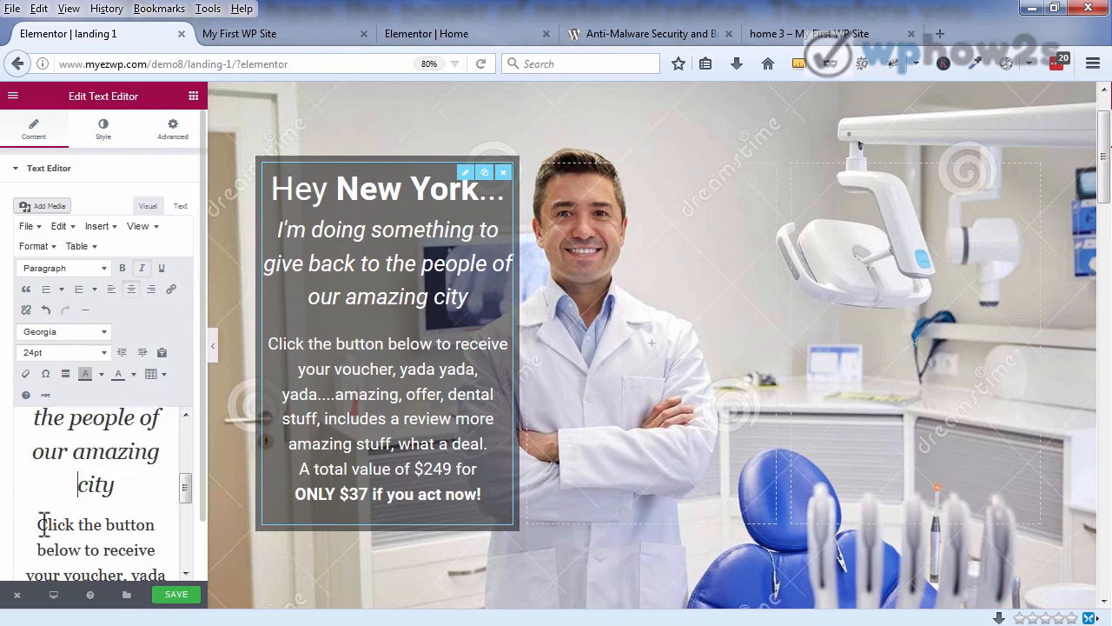
pyautogui.moveTo(73, 526); pyautogui.dragTo(163, 549)
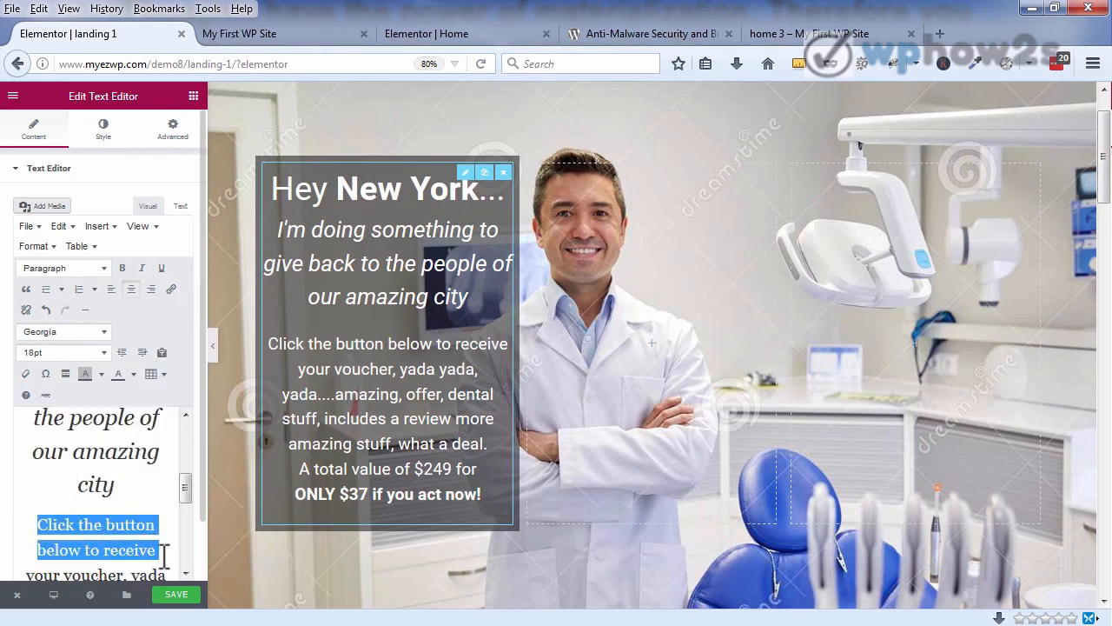
pyautogui.moveTo(185, 488); pyautogui.dragTo(186, 579)
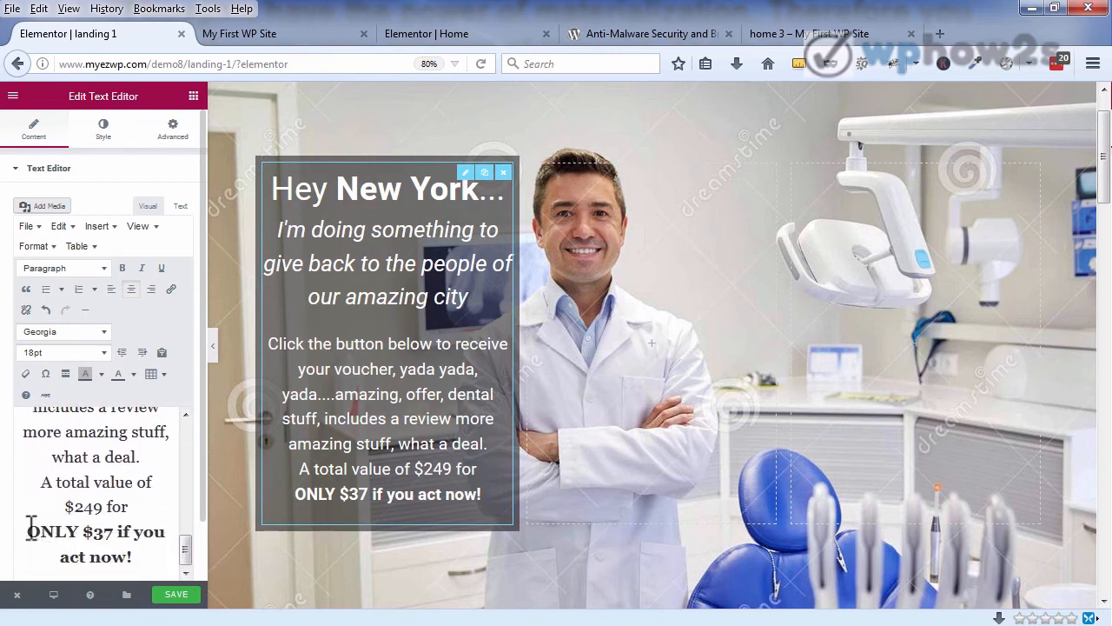
pyautogui.moveTo(27, 530); pyautogui.dragTo(157, 546)
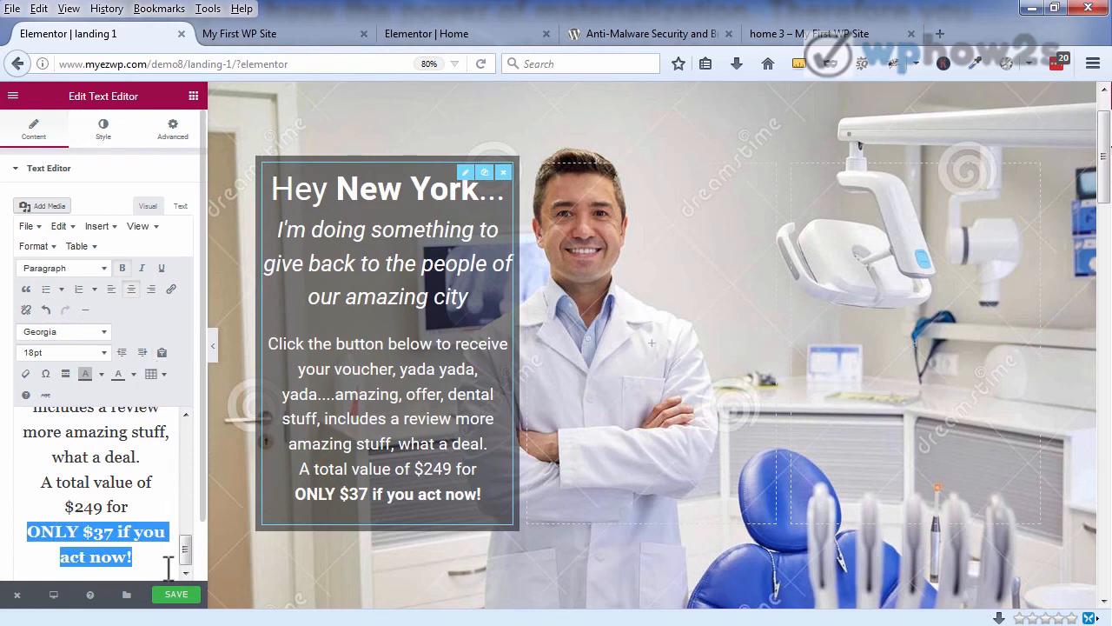
# Step: Save the landing page and view the live version to check the hero section
pyautogui.click(173, 595)
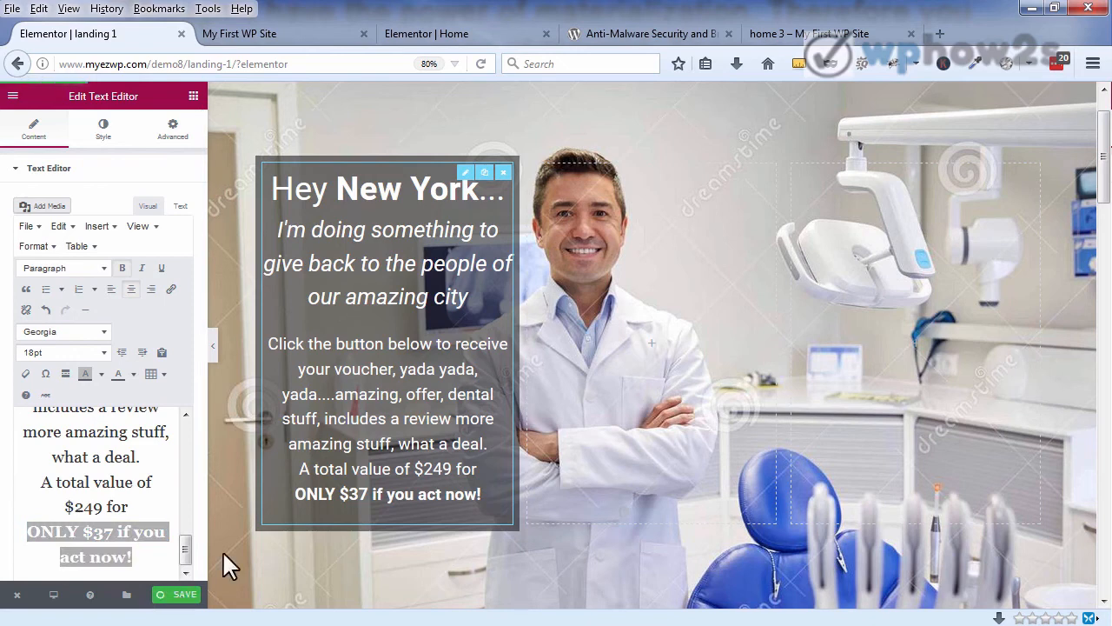
pyautogui.moveTo(17, 600)
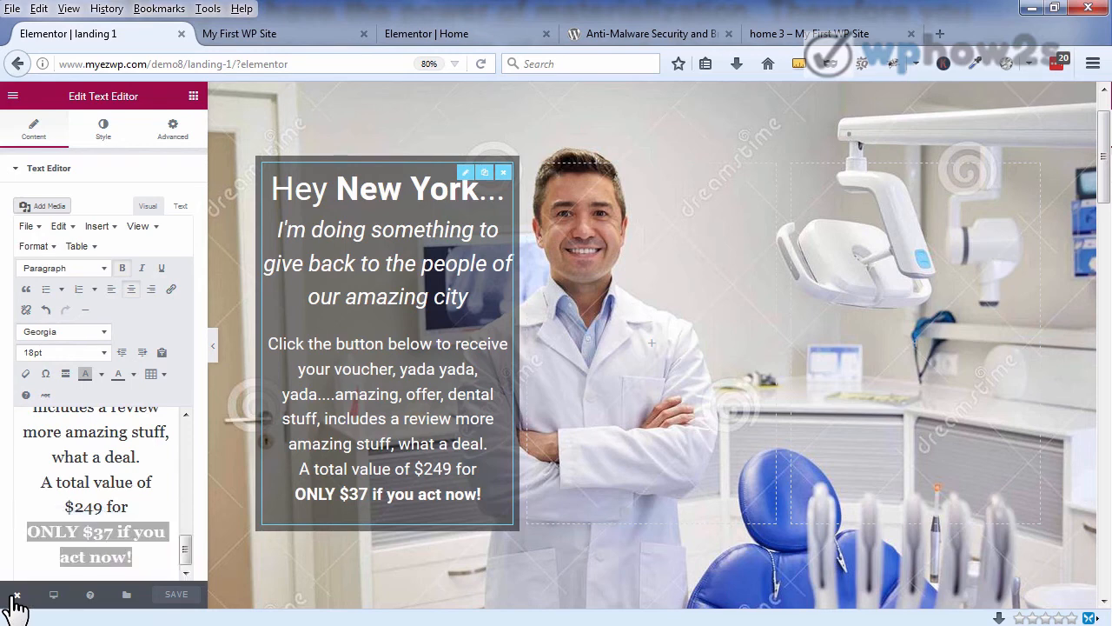
pyautogui.click(34, 530)
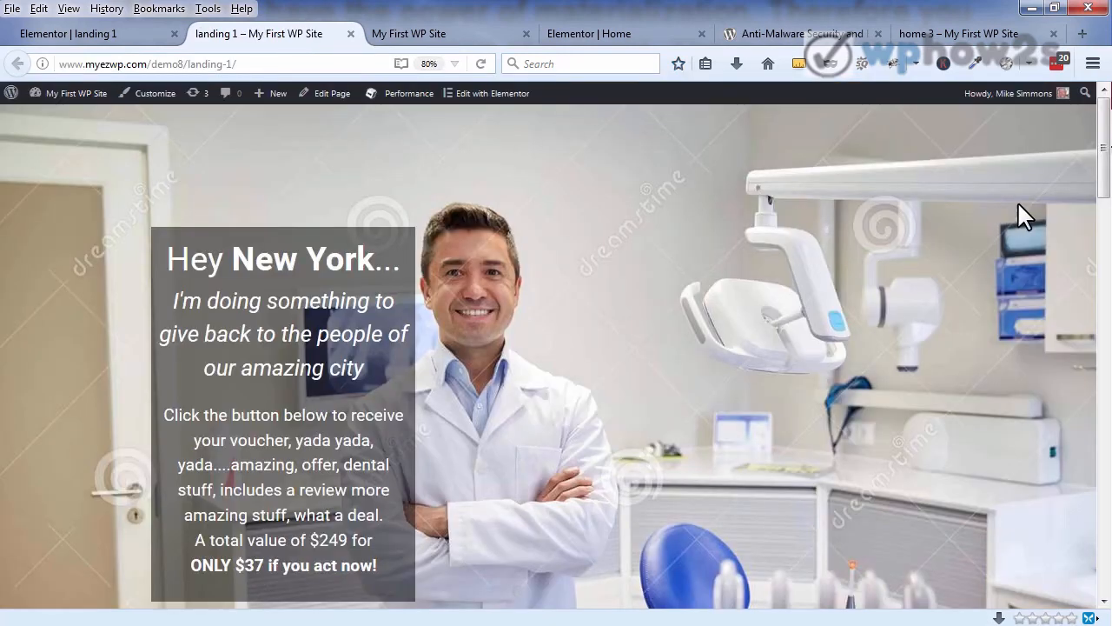
pyautogui.moveTo(1100, 130)
pyautogui.mouseDown()
pyautogui.moveTo(1099, 174)
pyautogui.moveTo(1100, 113)
pyautogui.mouseUp()
# Step: Add a button widget to the dark text box and place it below the "ONLY $37 if you act now!" line
pyautogui.click(114, 36)
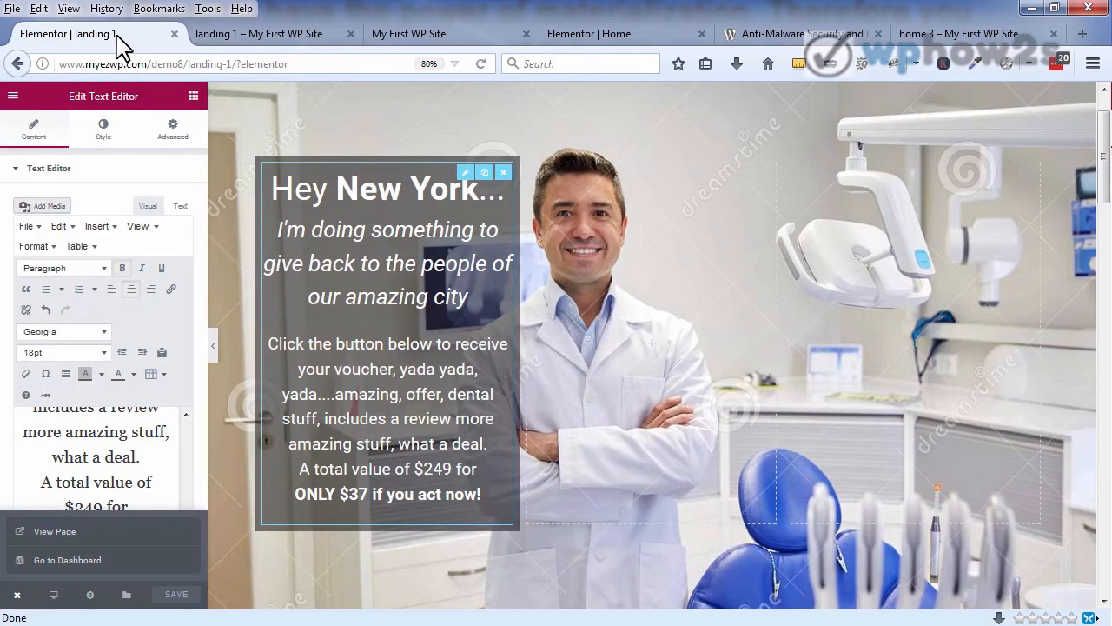
pyautogui.click(194, 96)
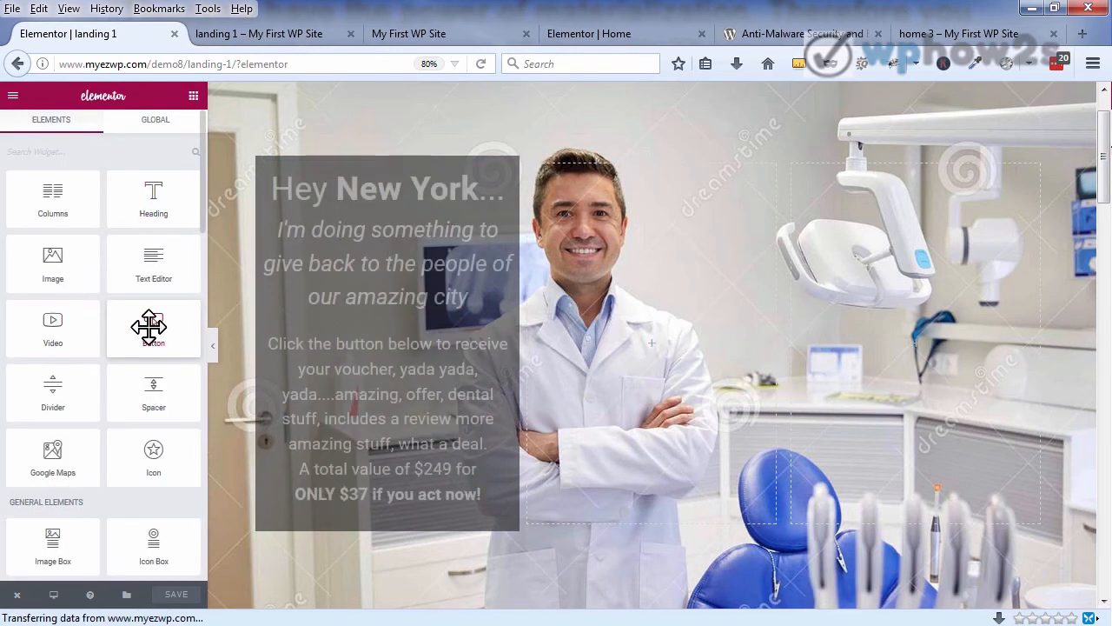
pyautogui.moveTo(149, 326); pyautogui.dragTo(410, 265)
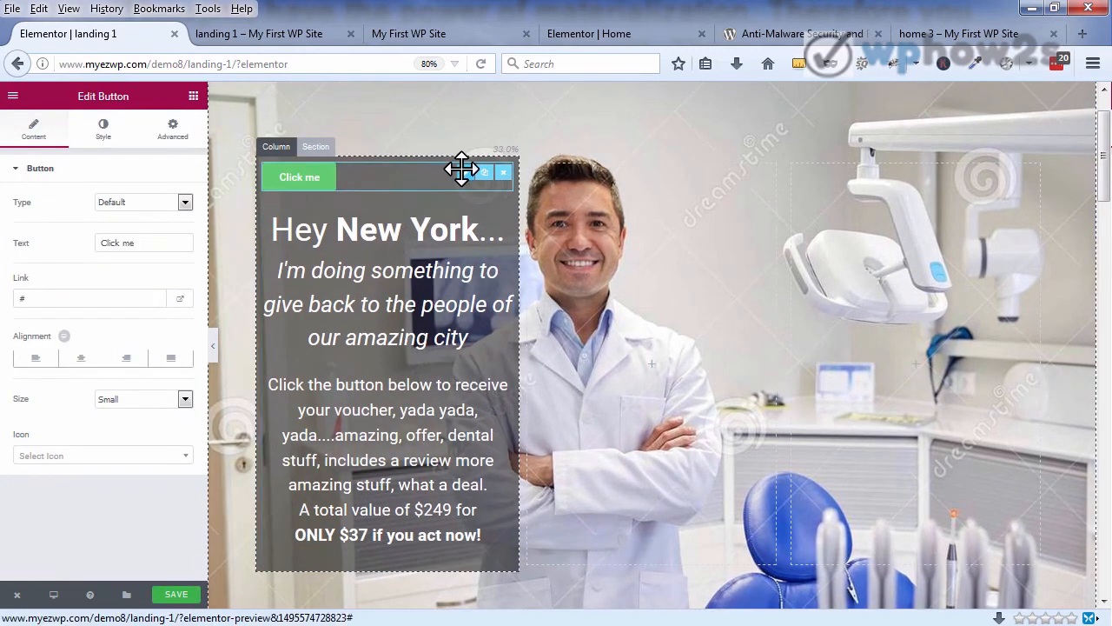
pyautogui.moveTo(461, 168); pyautogui.dragTo(434, 483)
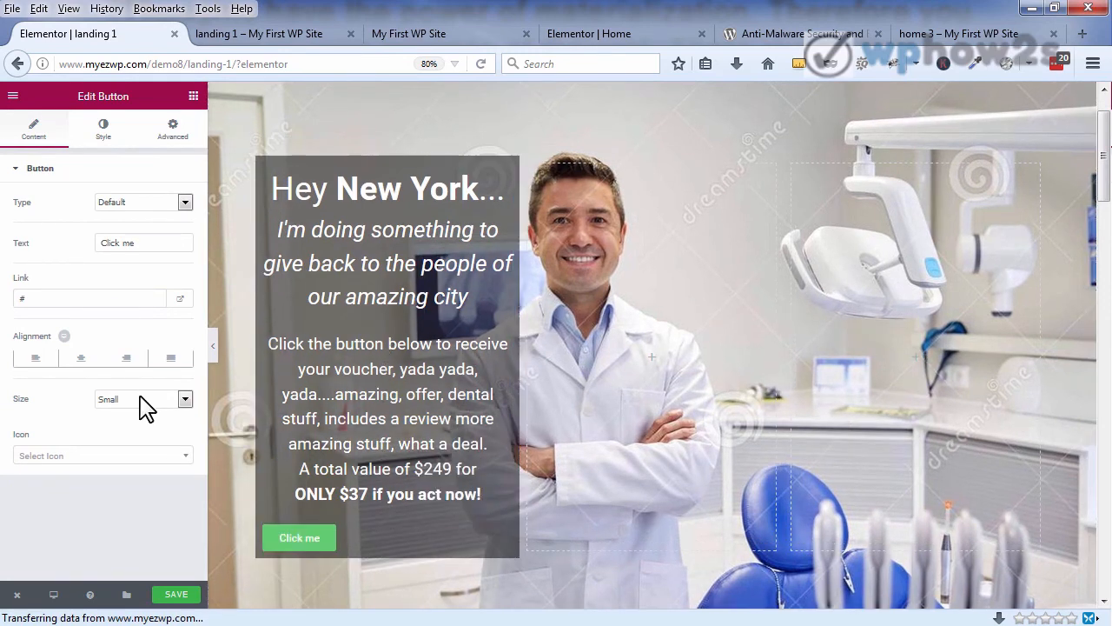
# Step: Try the Large size on the new button, finally setting its size to Medium
pyautogui.click(184, 400)
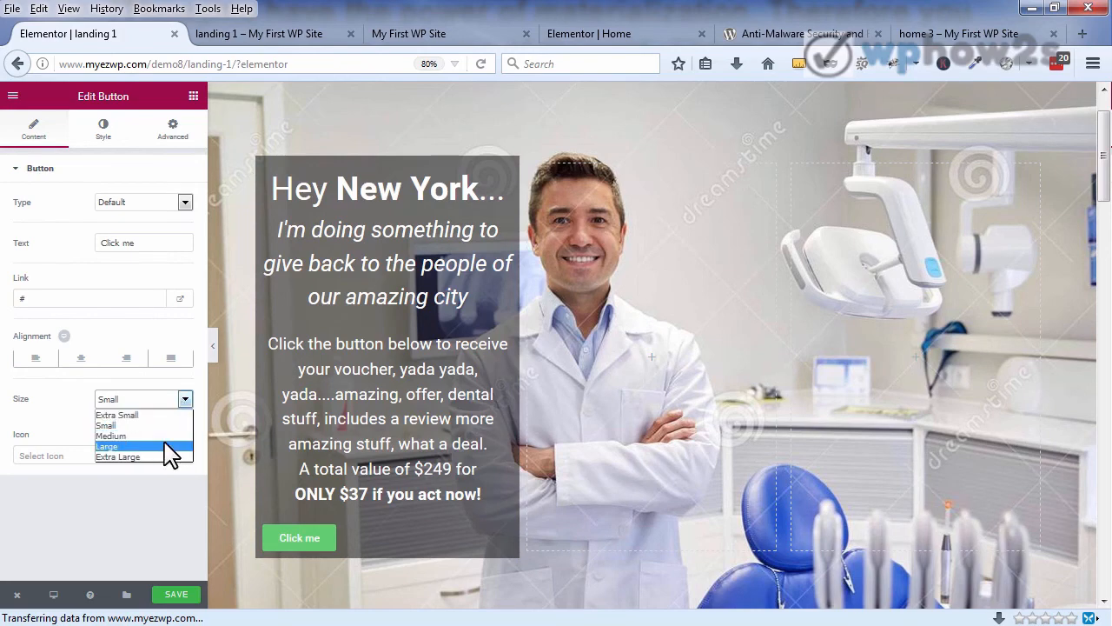
pyautogui.click(171, 445)
pyautogui.click(187, 404)
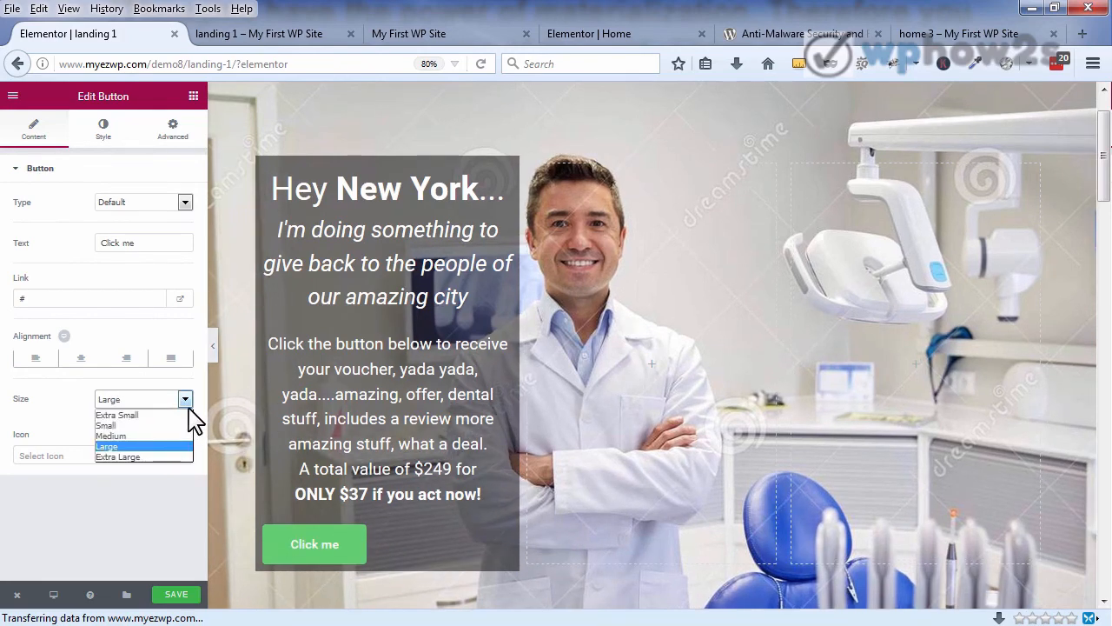
pyautogui.click(172, 438)
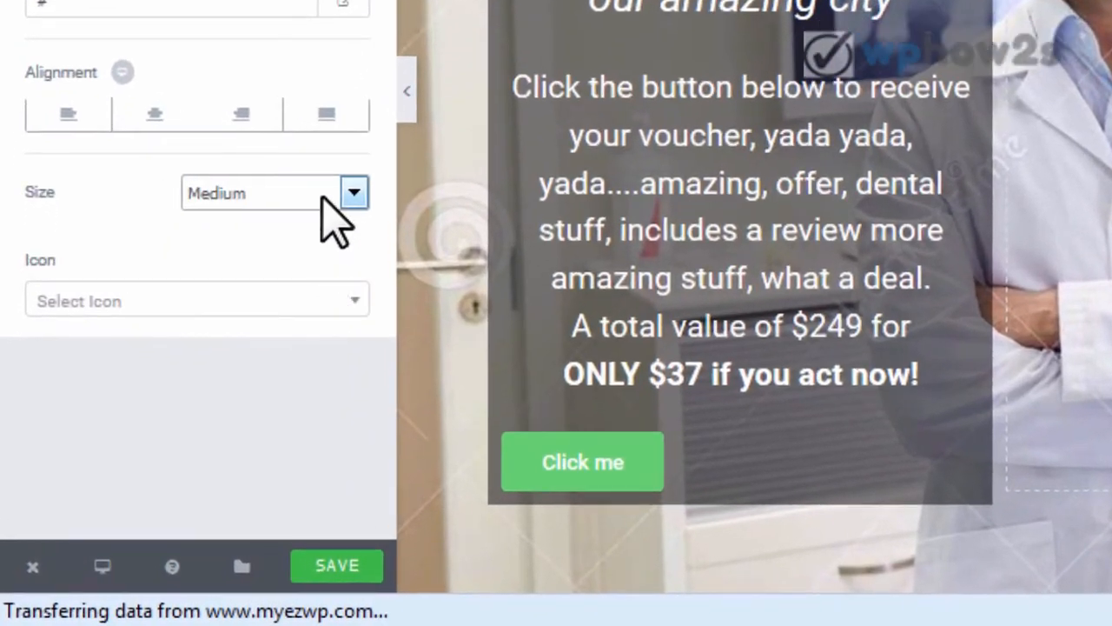
# Step: Justify the button across the full column width and set its text to "GIVE ME MY VOUCHER!"
pyautogui.click(335, 121)
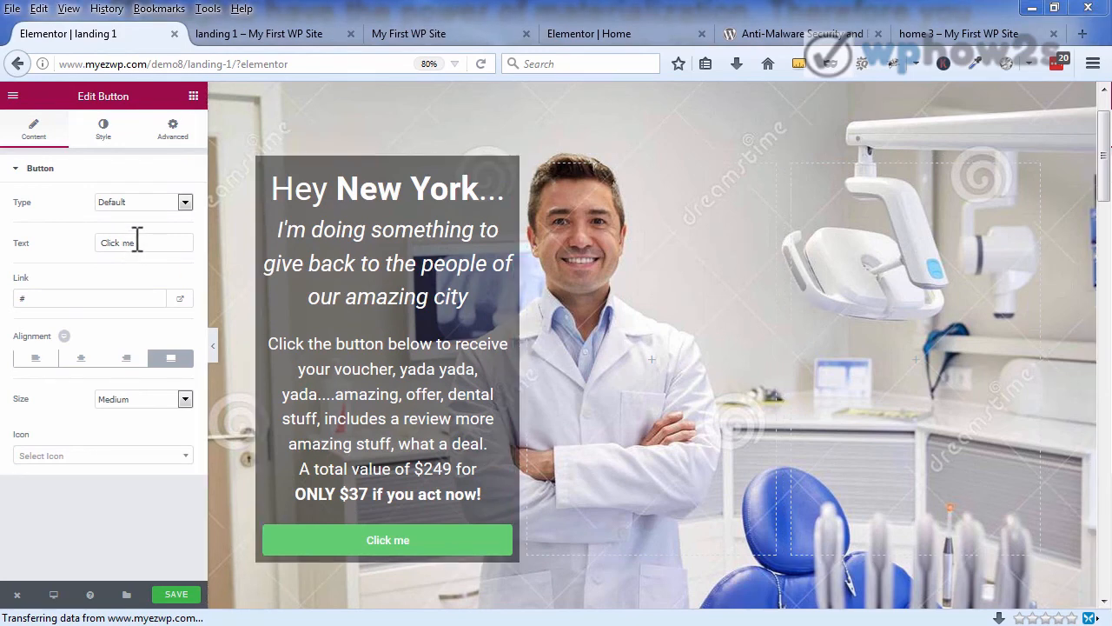
pyautogui.moveTo(137, 241); pyautogui.dragTo(74, 244)
pyautogui.write('GIVE ME MY VOUCHER!')
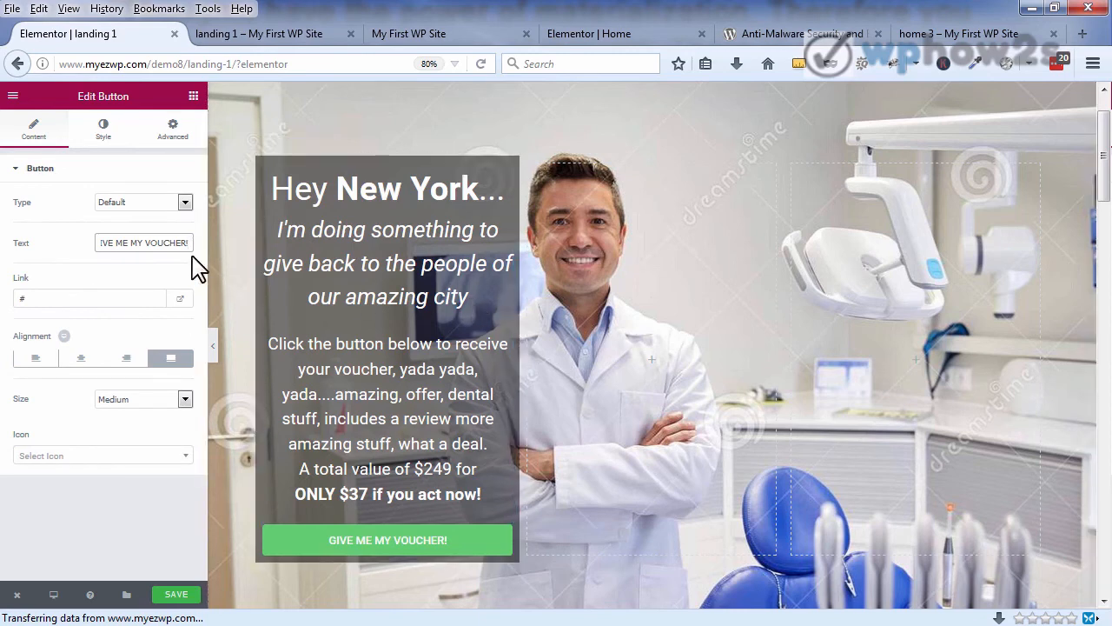
# Step: Try the copied color #06a0e2 as the voucher button's text color
pyautogui.click(105, 139)
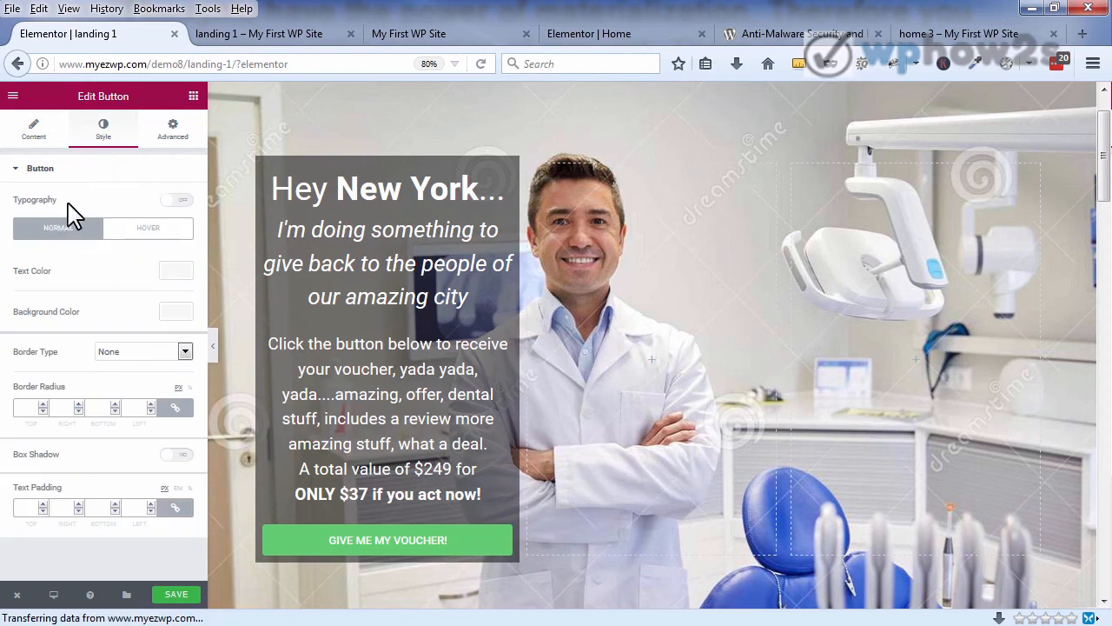
pyautogui.click(175, 272)
pyautogui.click(70, 271)
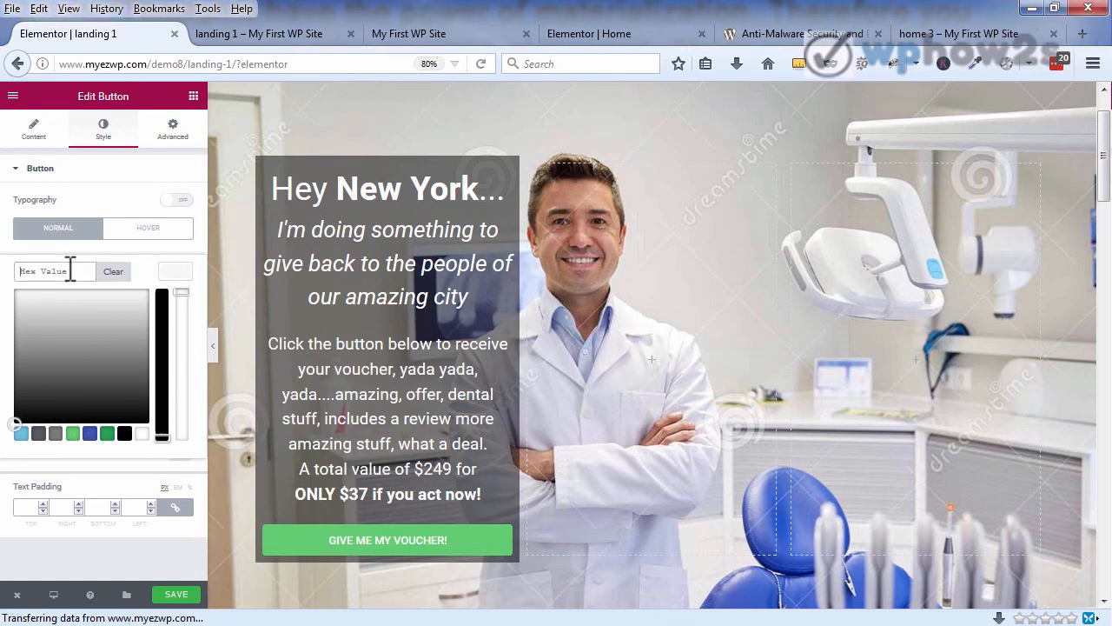
pyautogui.rightClick(70, 271)
pyautogui.click(108, 344)
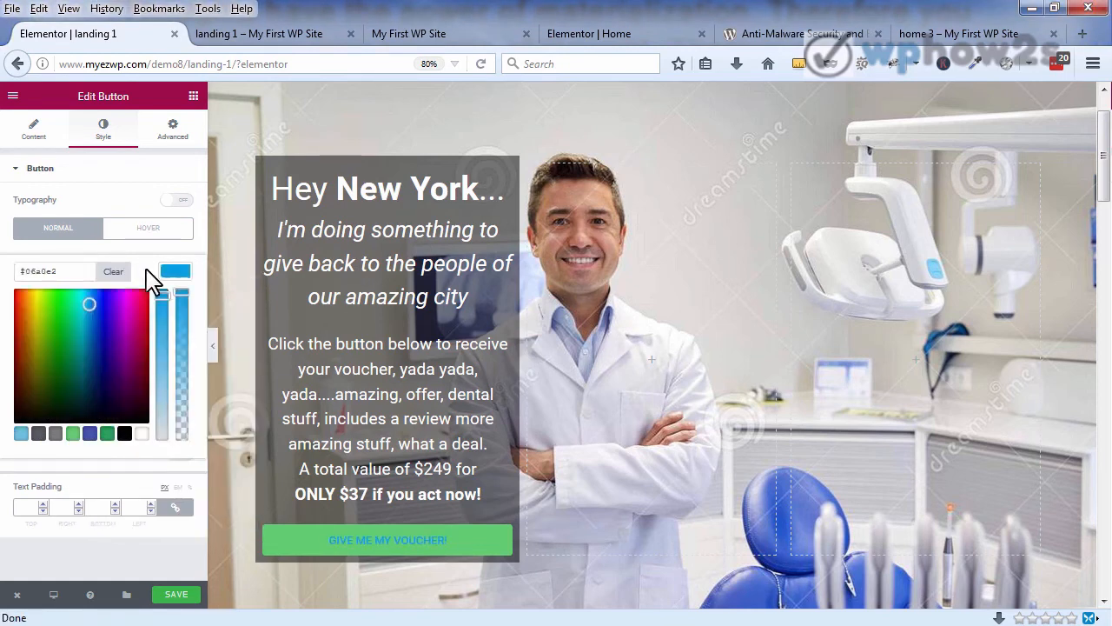
# Step: Replace the voucher button's text color with white, #ffffff
pyautogui.moveTo(83, 272); pyautogui.dragTo(19, 272)
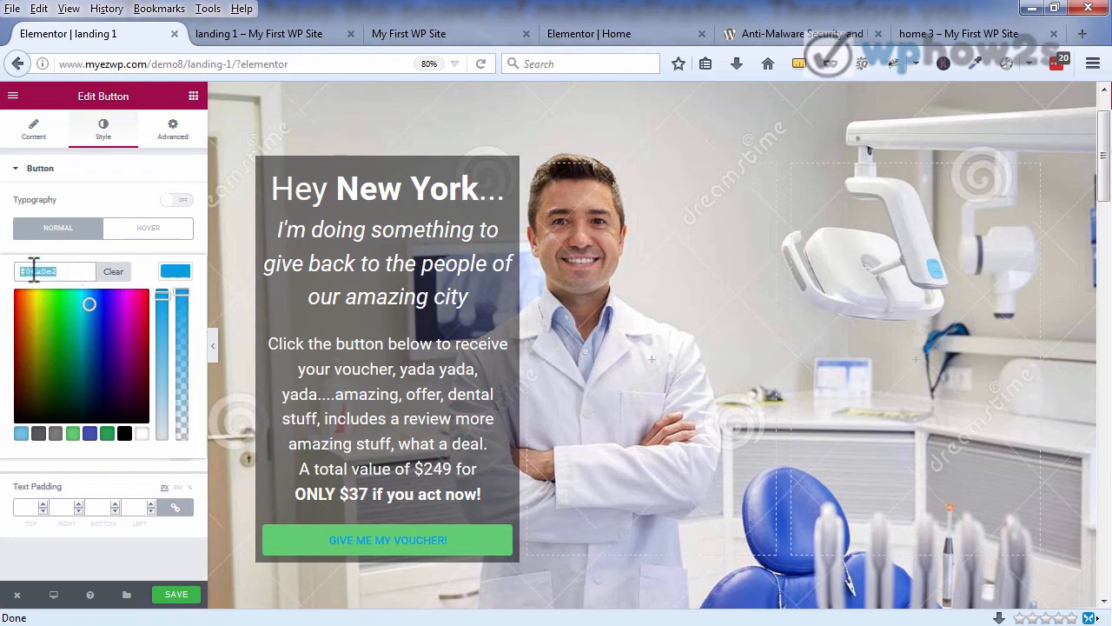
pyautogui.rightClick(37, 271)
pyautogui.click(73, 326)
pyautogui.click(171, 270)
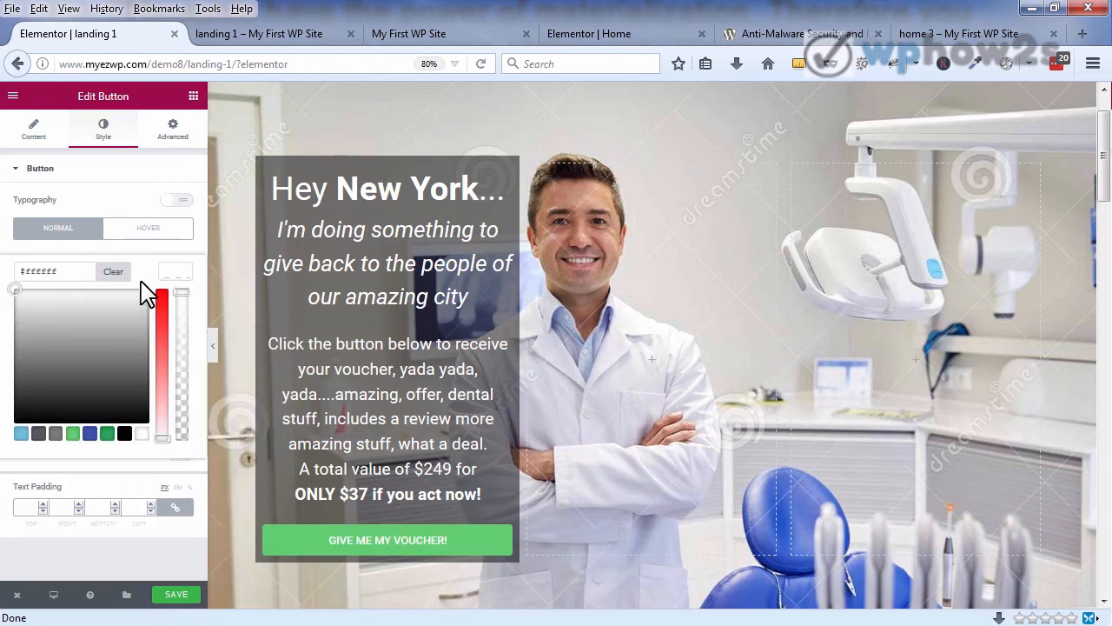
pyautogui.click(148, 262)
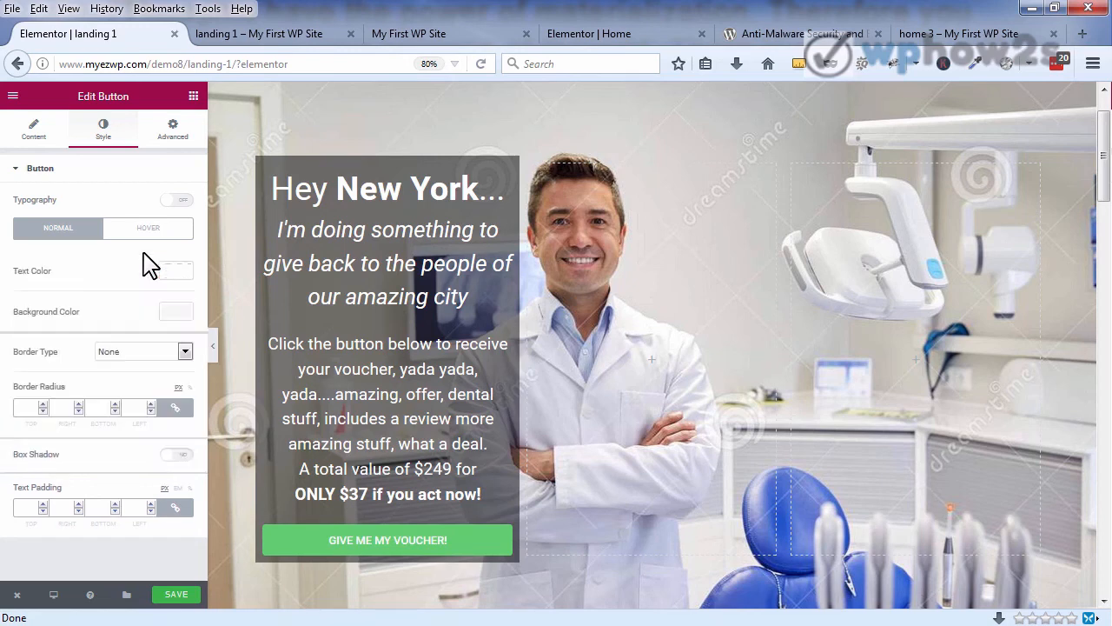
# Step: Set the voucher button's background color to #06a0e2 and its border radius to 7 px on all corners
pyautogui.click(176, 312)
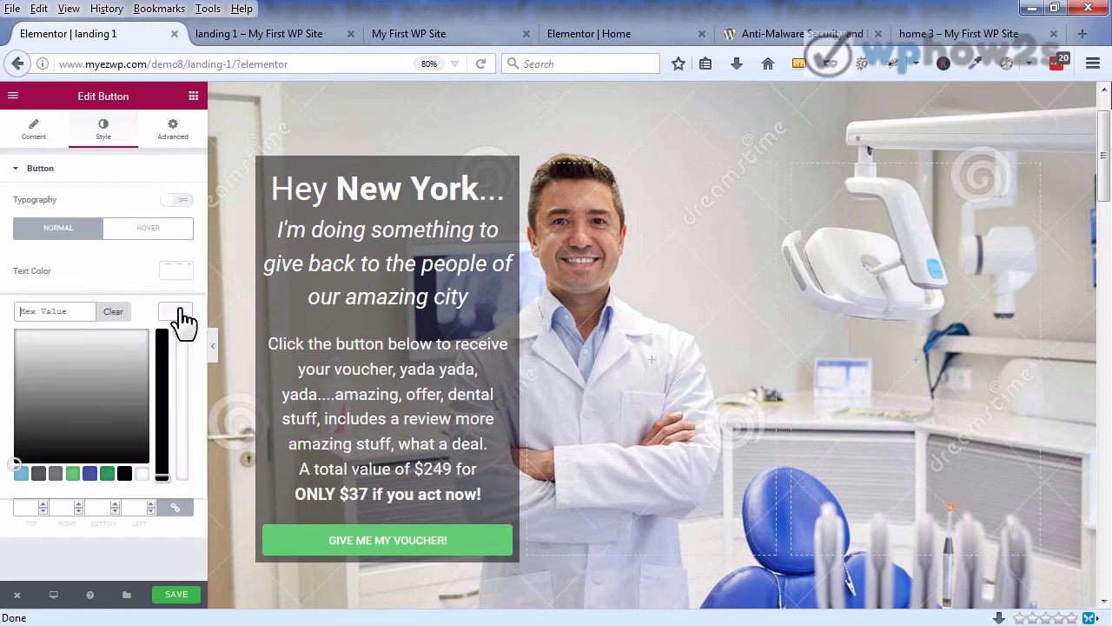
pyautogui.rightClick(48, 310)
pyautogui.click(87, 385)
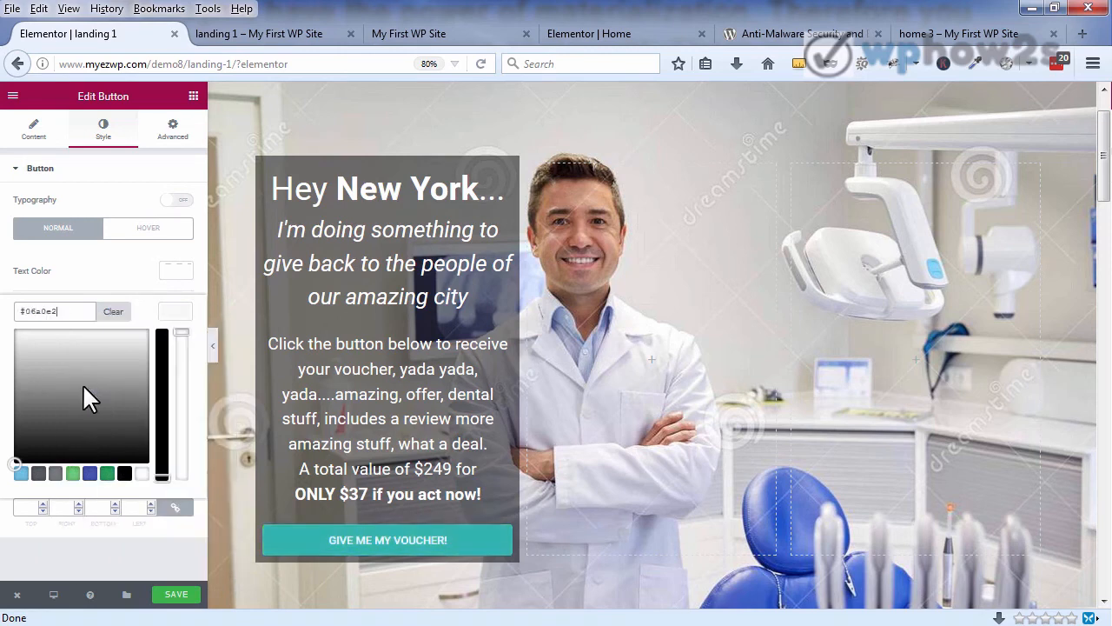
pyautogui.click(137, 300)
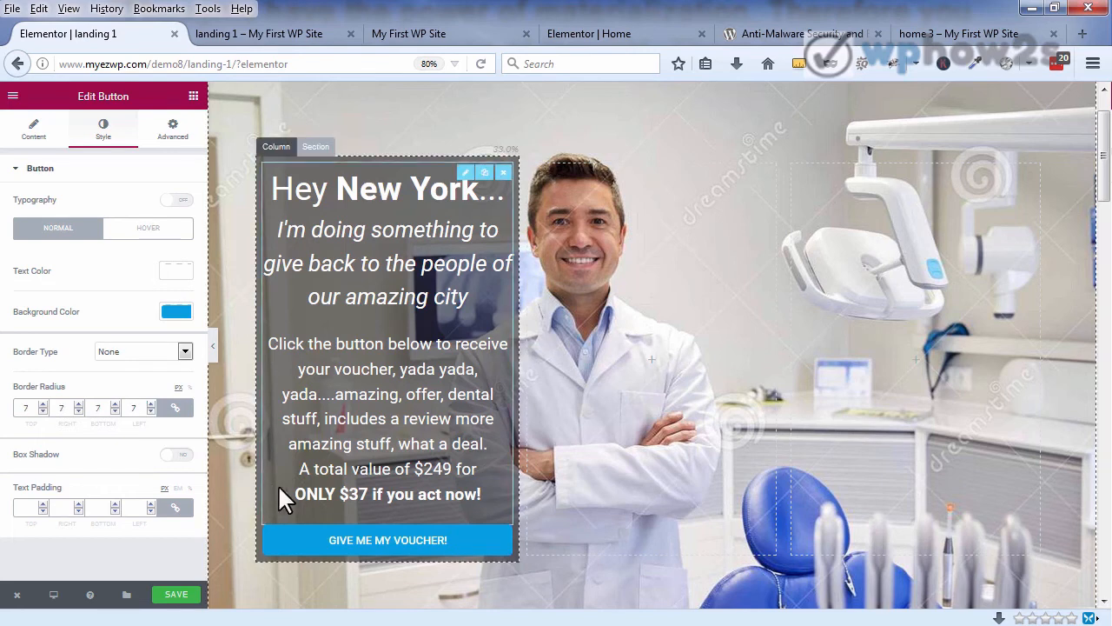
# Step: Set the voucher button's text padding to 19 px on all four sides
pyautogui.click(150, 503)
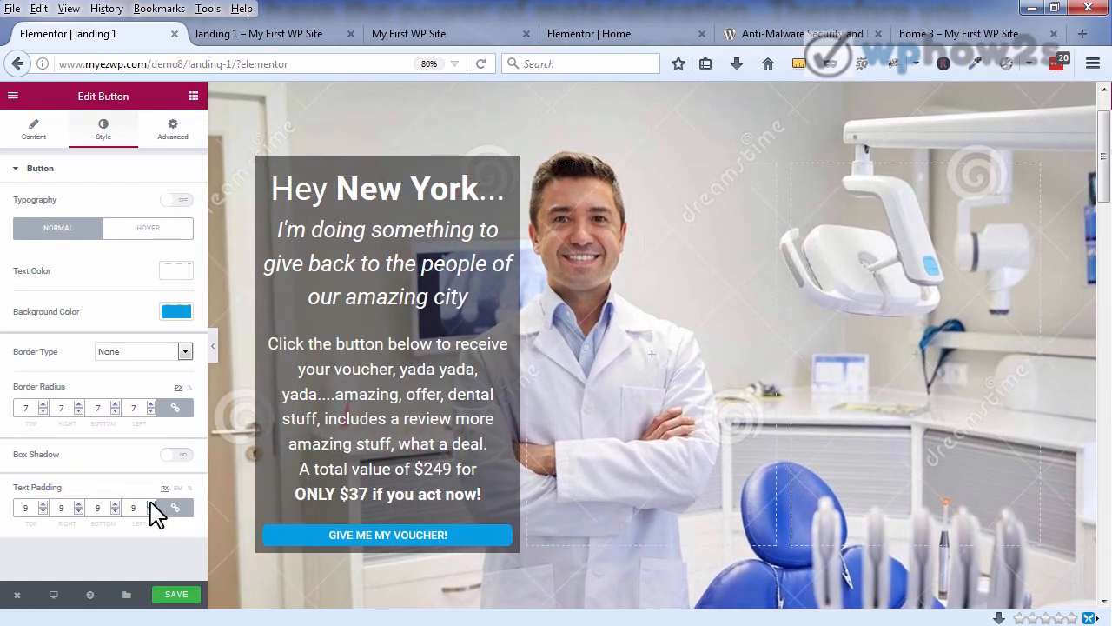
pyautogui.write('5')
pyautogui.click(150, 503)
pyautogui.click(150, 503)
pyautogui.click(150, 503)
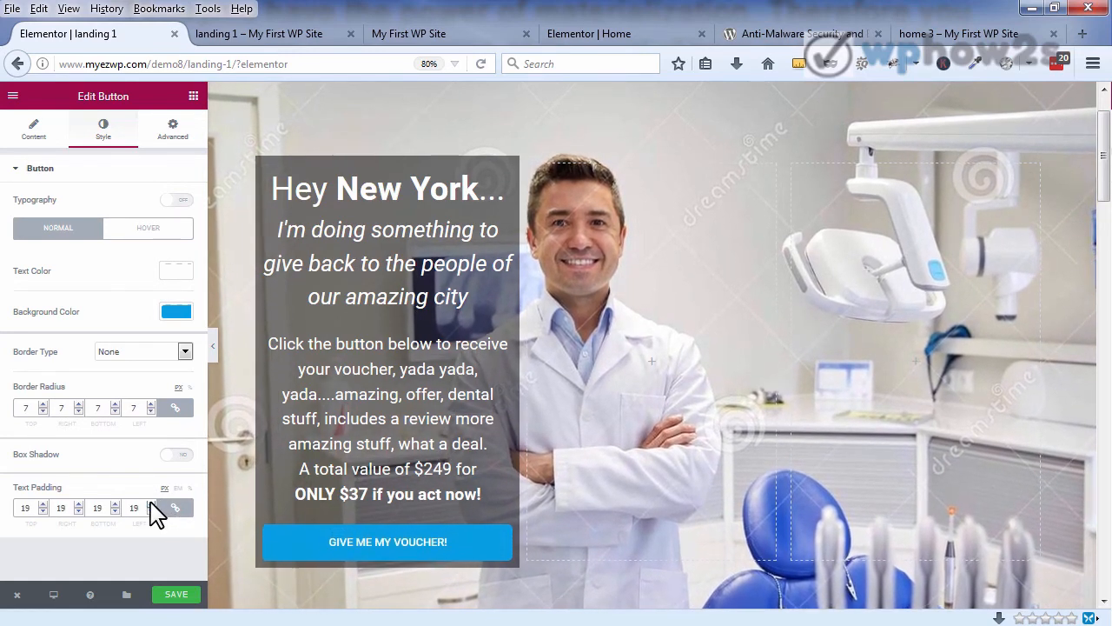
pyautogui.click(151, 503)
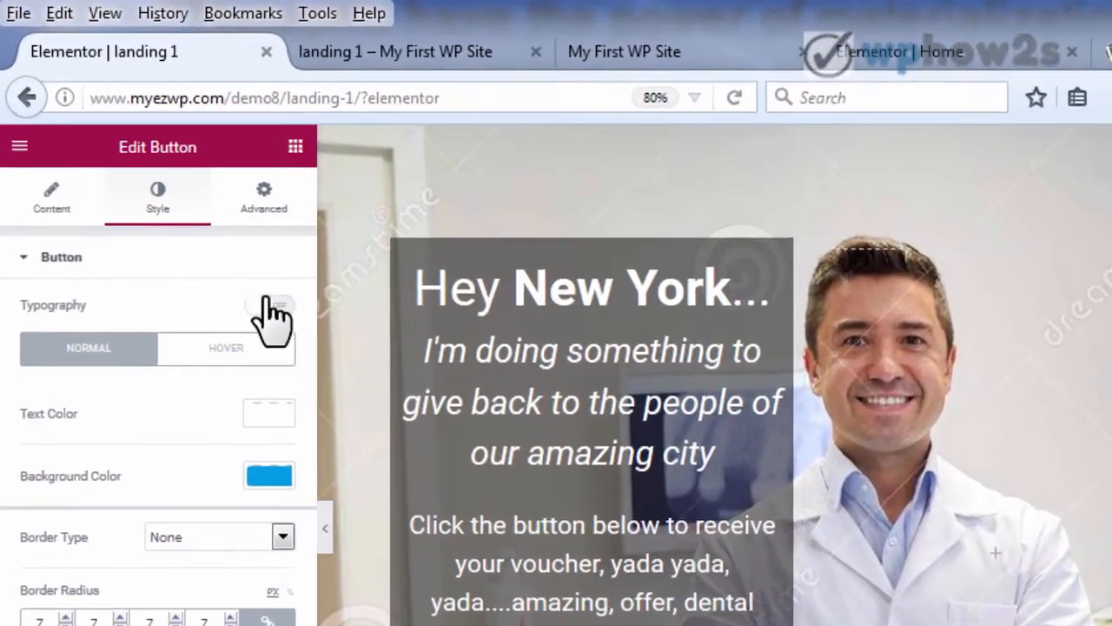
# Step: Enable custom typography for the voucher button and set its font size to 24 px
pyautogui.click(176, 200)
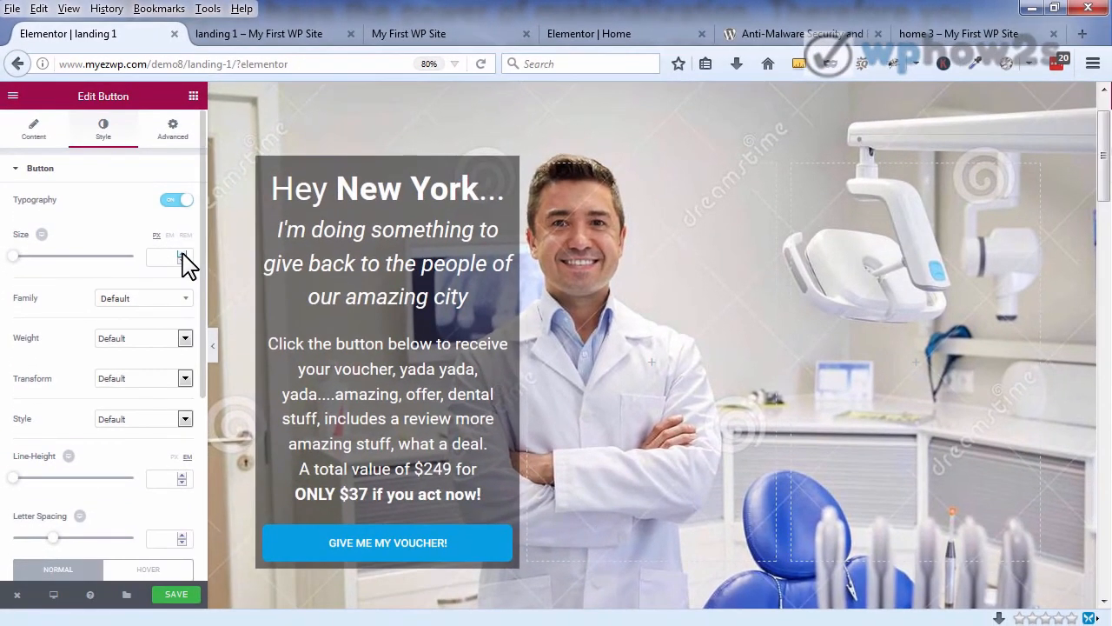
pyautogui.click(181, 254)
pyautogui.click(182, 254)
pyautogui.click(181, 254)
pyautogui.click(181, 254)
pyautogui.click(182, 253)
pyautogui.click(182, 254)
pyautogui.click(182, 254)
pyautogui.click(182, 254)
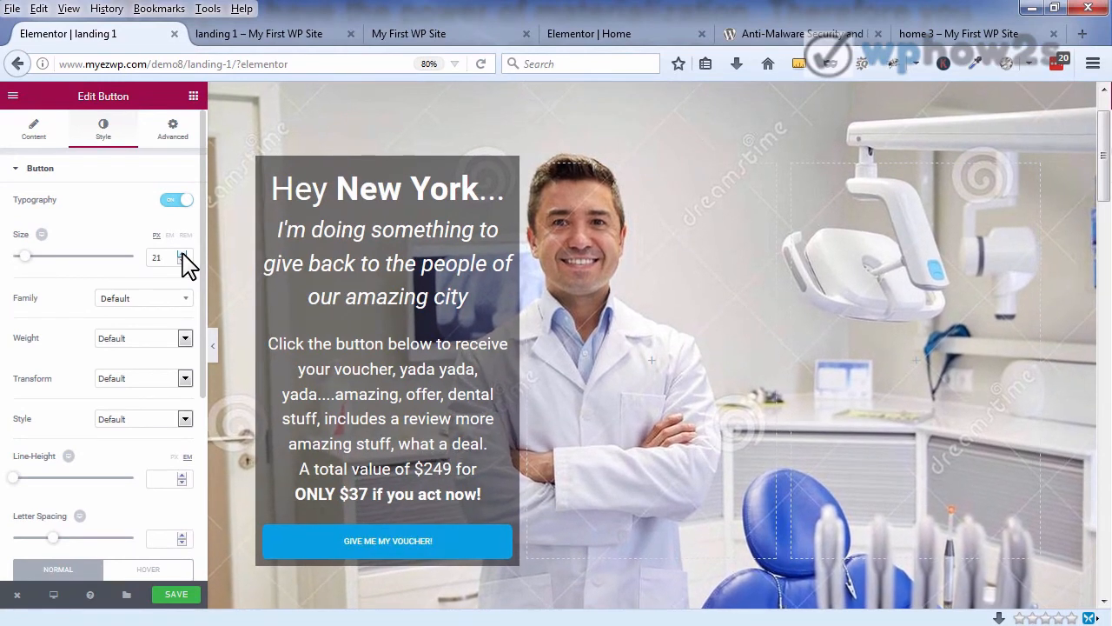
pyautogui.click(182, 254)
pyautogui.click(182, 253)
pyautogui.click(181, 254)
pyautogui.click(182, 253)
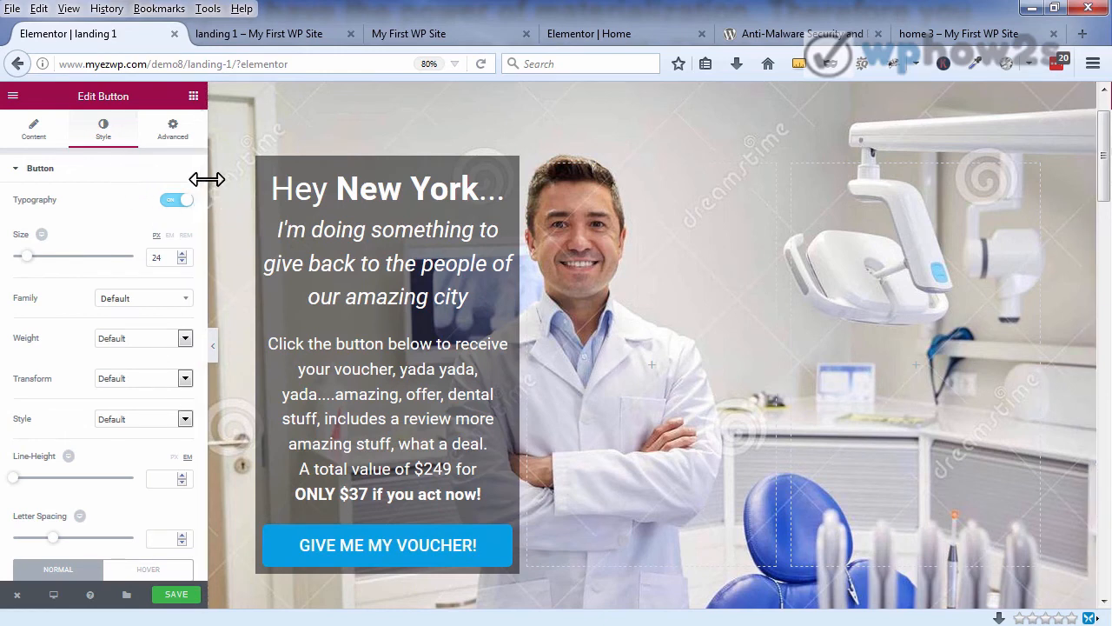
# Step: Give the voucher button's hover state a slightly deeper blue background, starting from the copied #06a0e2
pyautogui.scroll(-5, 203, 298)
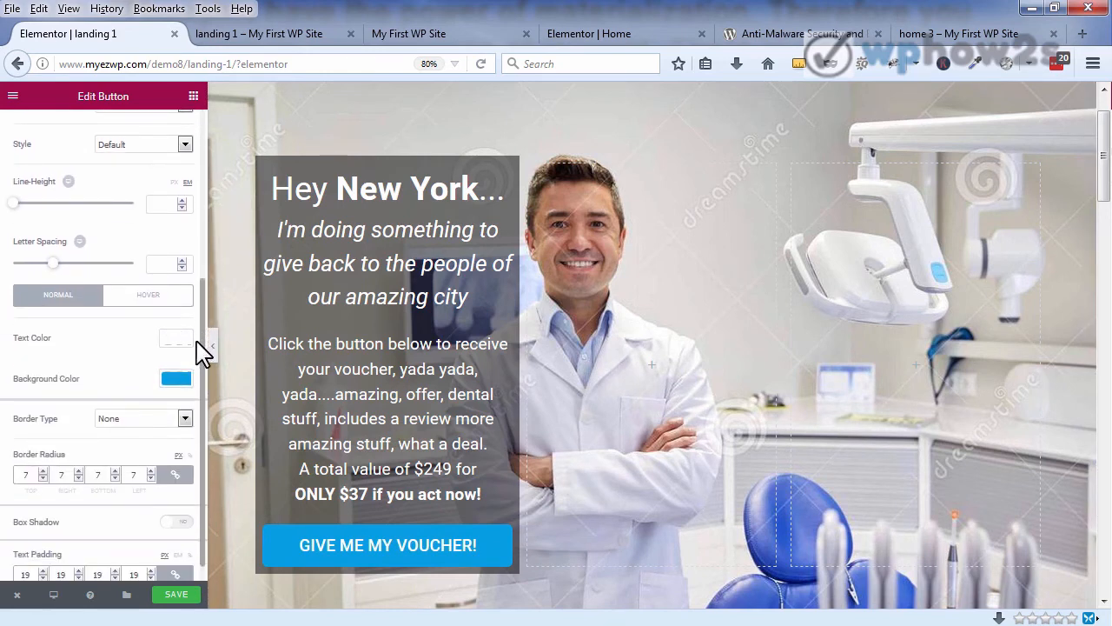
pyautogui.click(143, 297)
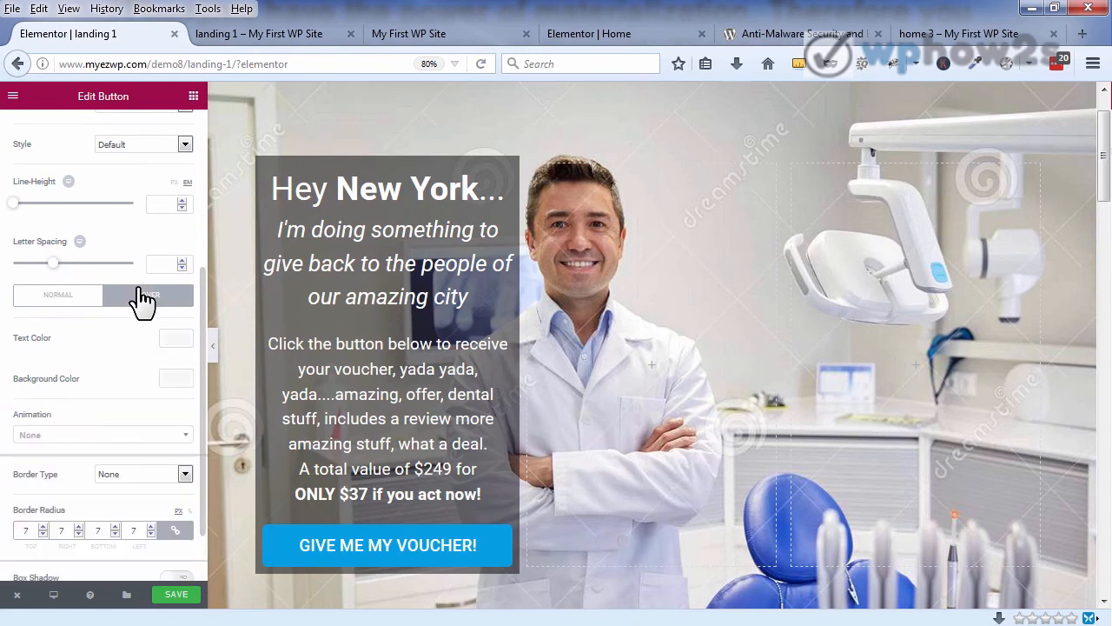
pyautogui.click(177, 380)
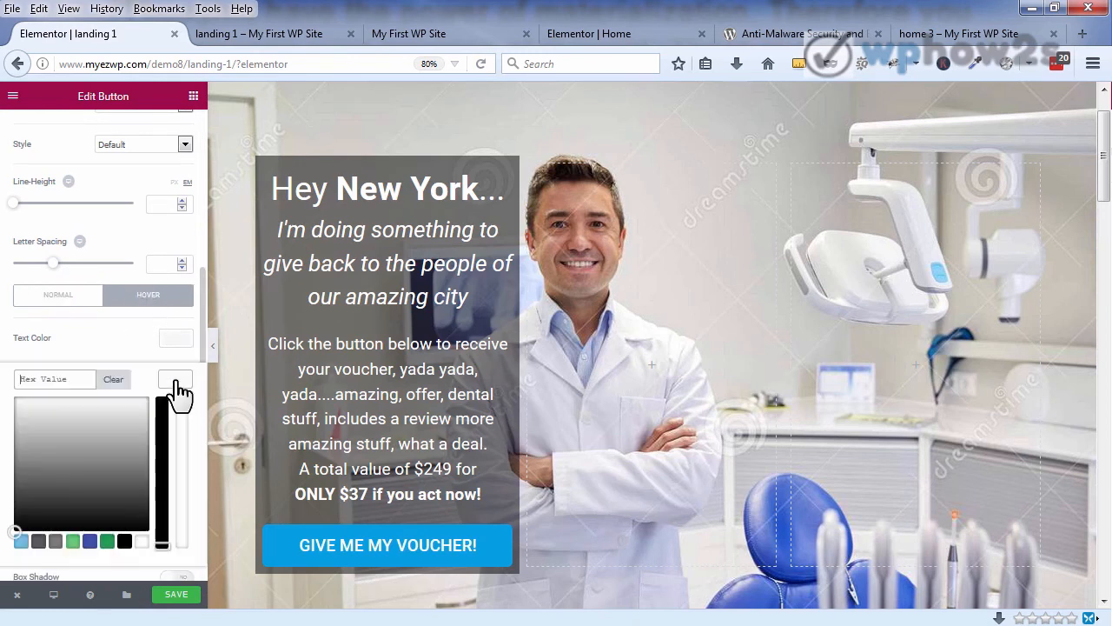
pyautogui.rightClick(50, 372)
pyautogui.click(86, 181)
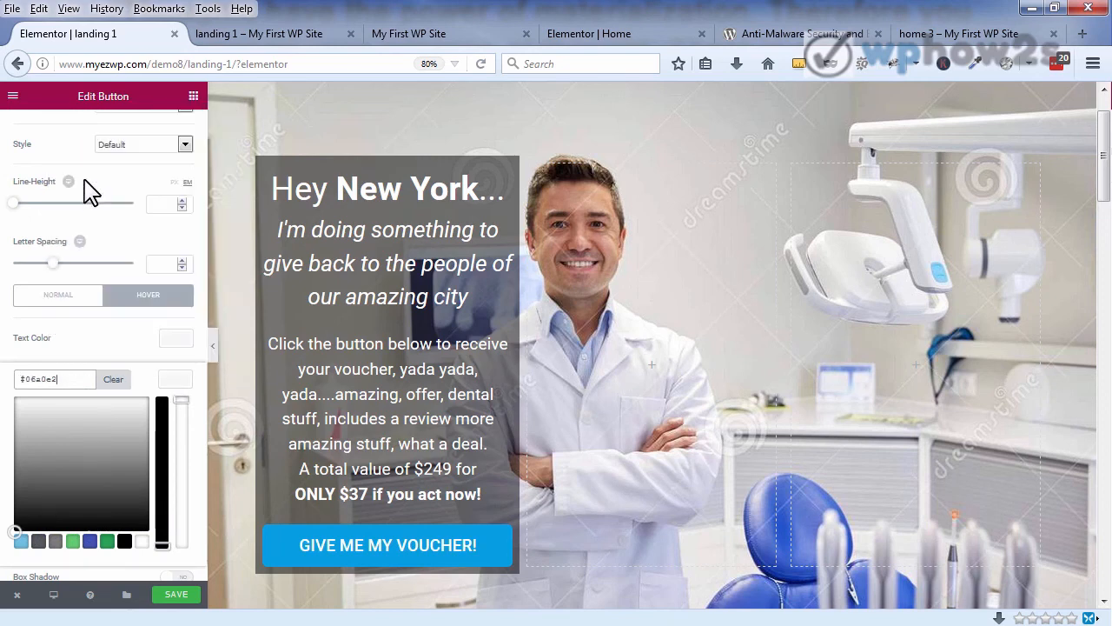
pyautogui.click(138, 364)
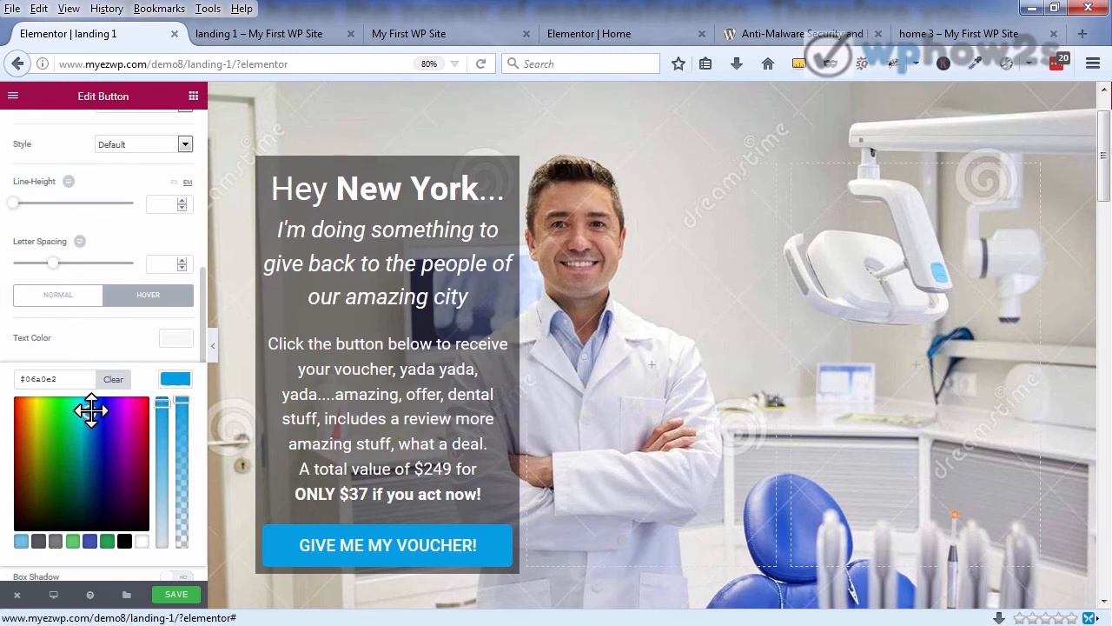
pyautogui.moveTo(91, 409); pyautogui.dragTo(92, 406)
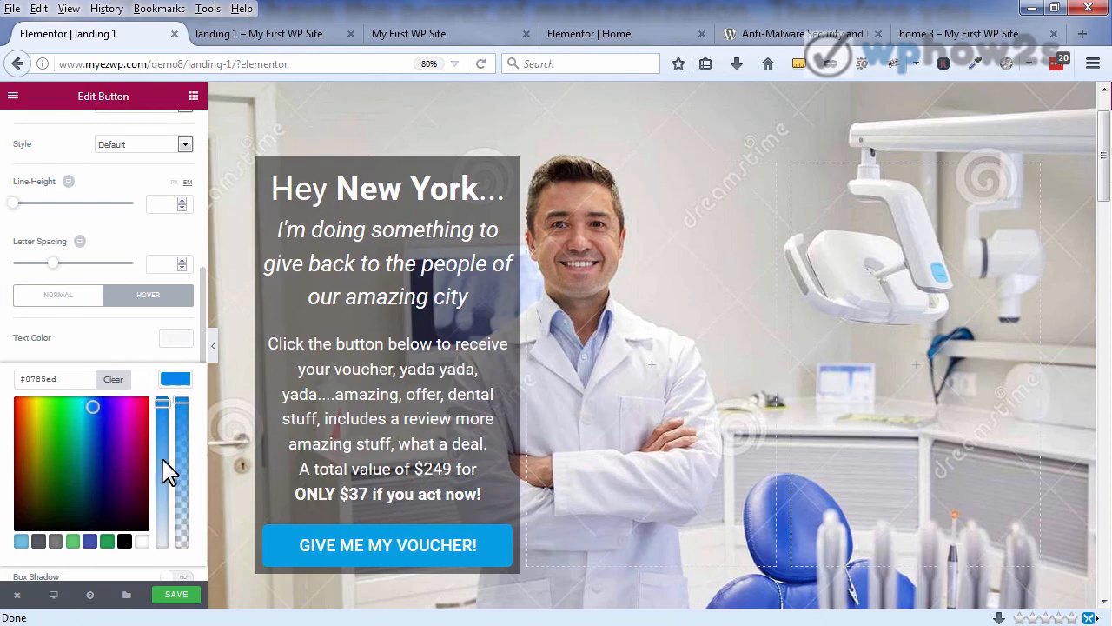
# Step: Save the landing page and reload the live version to check the voucher button in the hero section
pyautogui.click(172, 597)
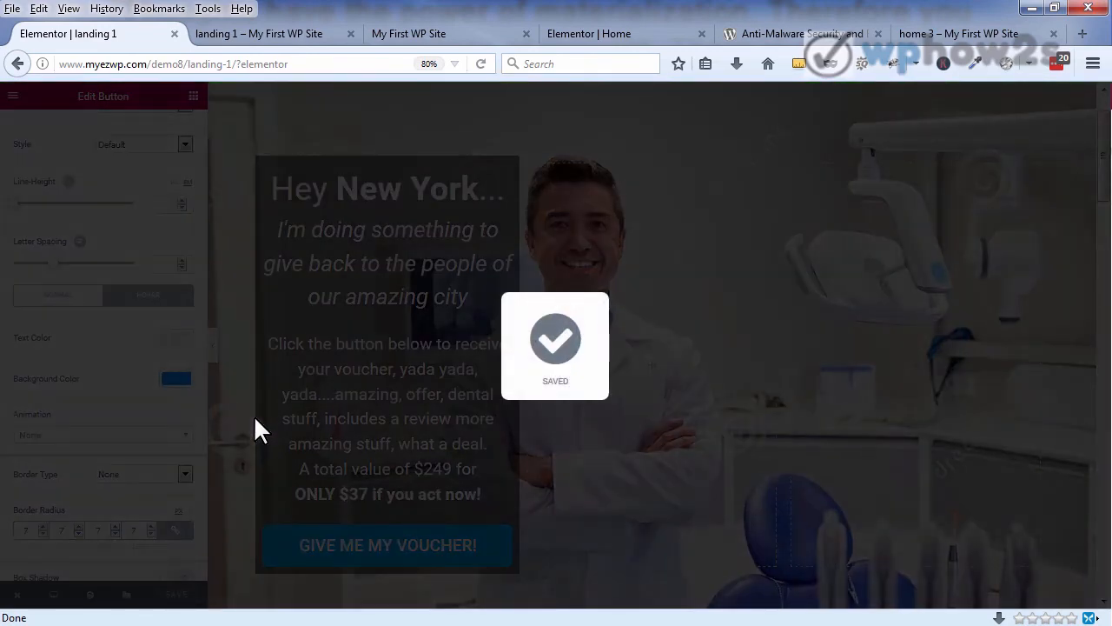
pyautogui.click(278, 34)
pyautogui.rightClick(301, 35)
pyautogui.click(341, 48)
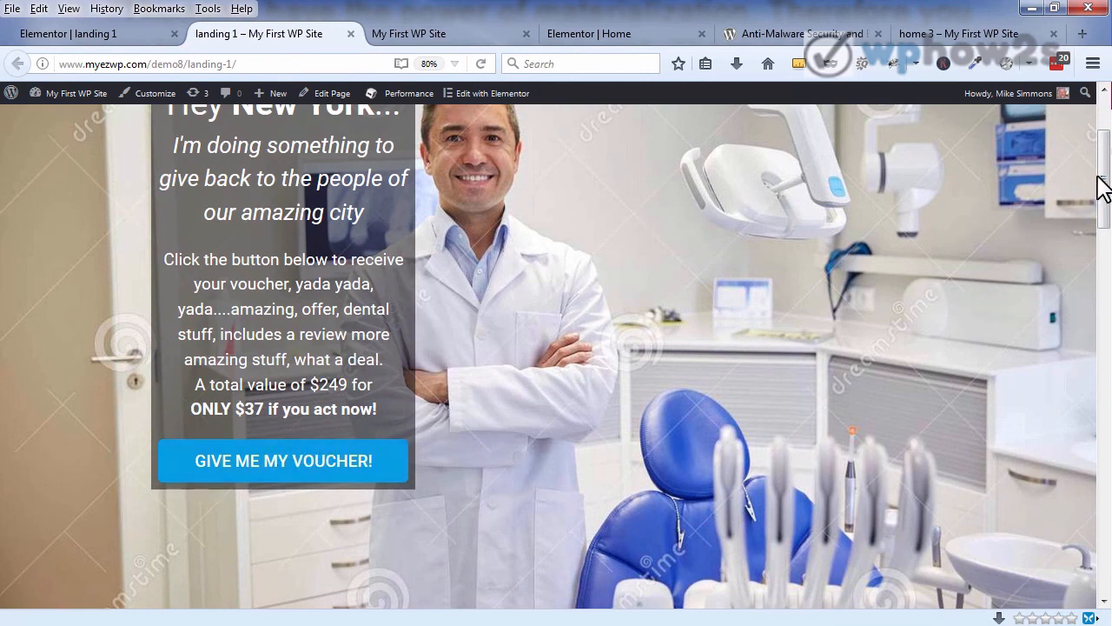
pyautogui.moveTo(1105, 169); pyautogui.dragTo(1037, 144)
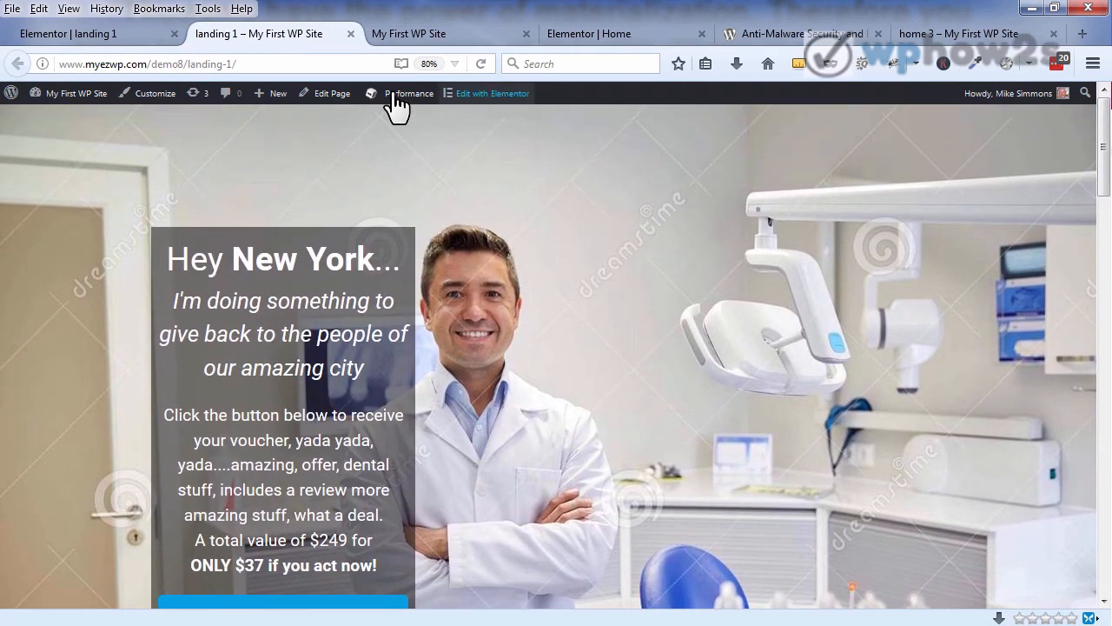
# Step: Reduce the spacer above the hero text box to 42, save the page, and check its position on the live page
pyautogui.click(104, 33)
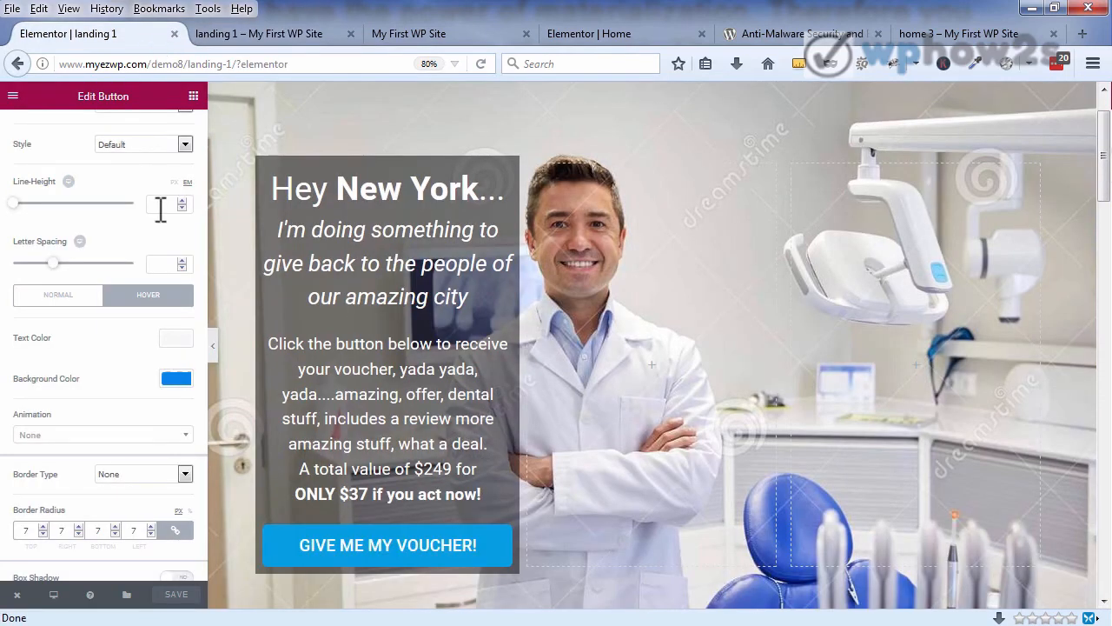
pyautogui.click(613, 121)
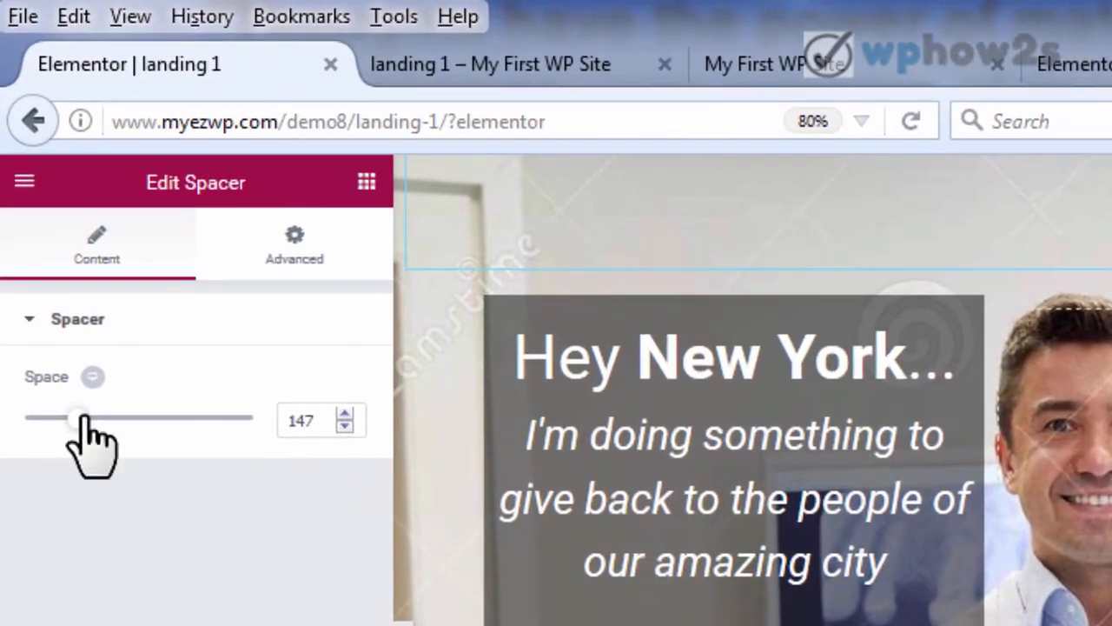
pyautogui.moveTo(83, 417); pyautogui.dragTo(55, 417)
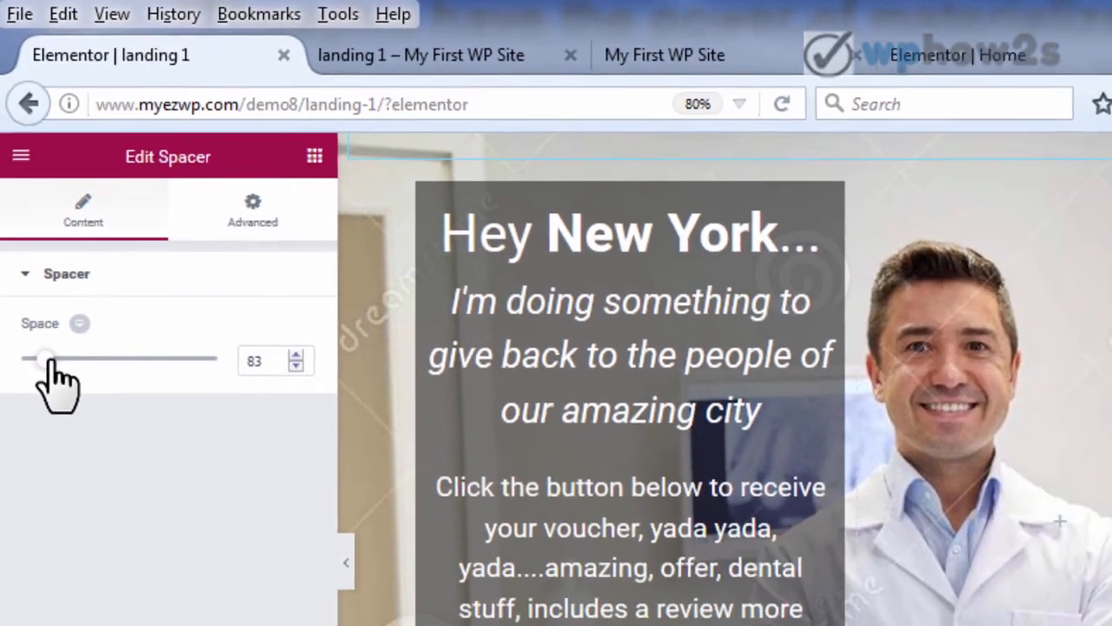
pyautogui.moveTo(50, 361); pyautogui.dragTo(46, 362)
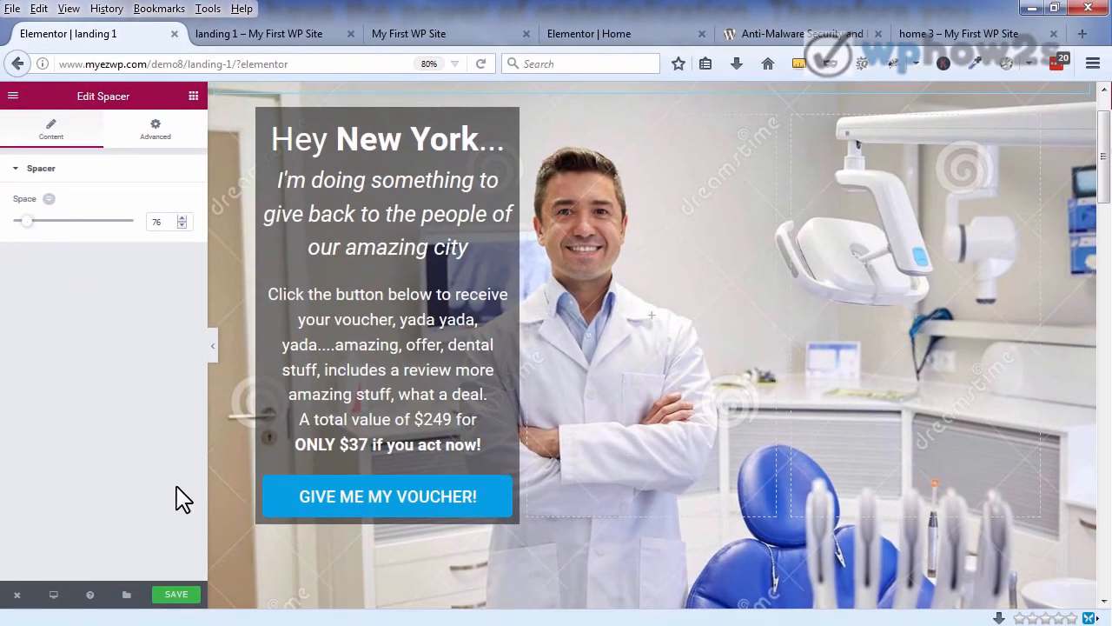
pyautogui.click(170, 595)
pyautogui.click(339, 42)
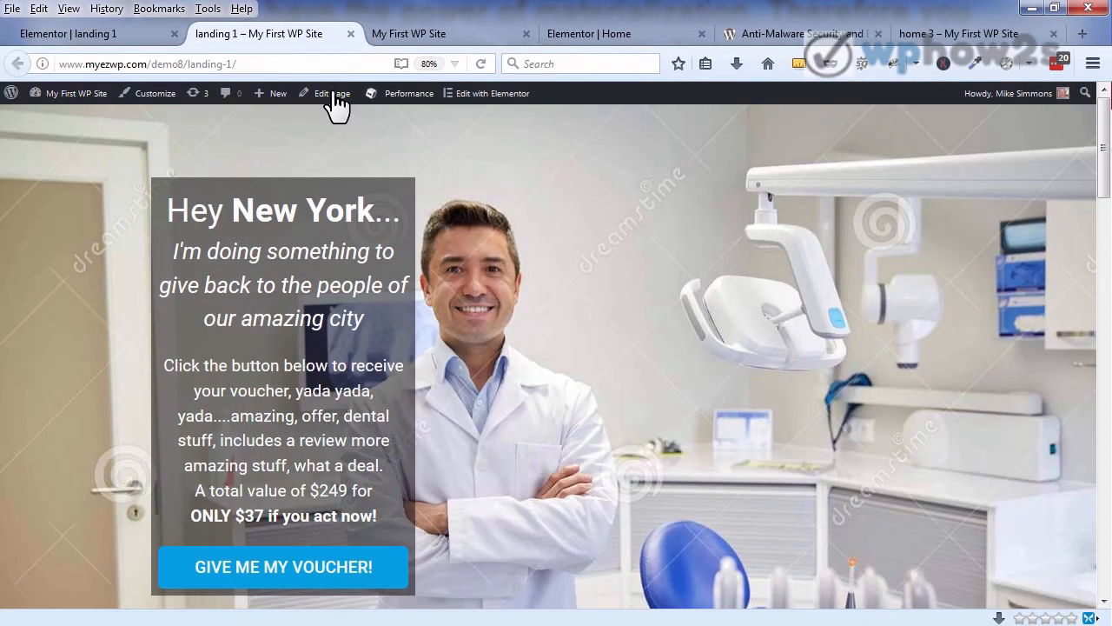
pyautogui.click(157, 37)
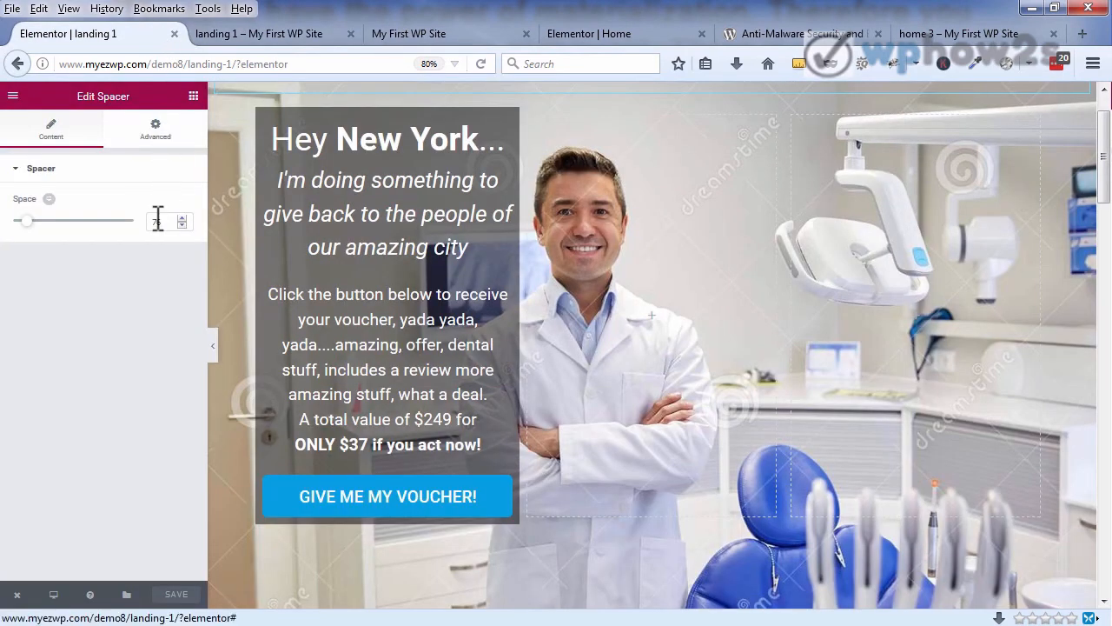
pyautogui.moveTo(30, 222); pyautogui.dragTo(22, 223)
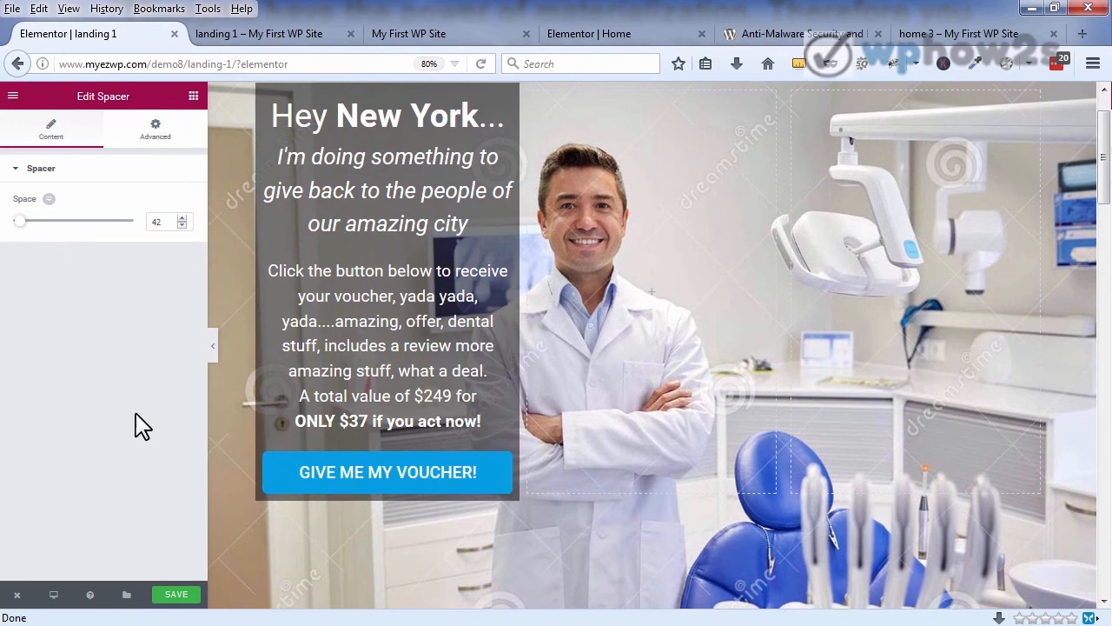
pyautogui.click(171, 596)
pyautogui.click(286, 35)
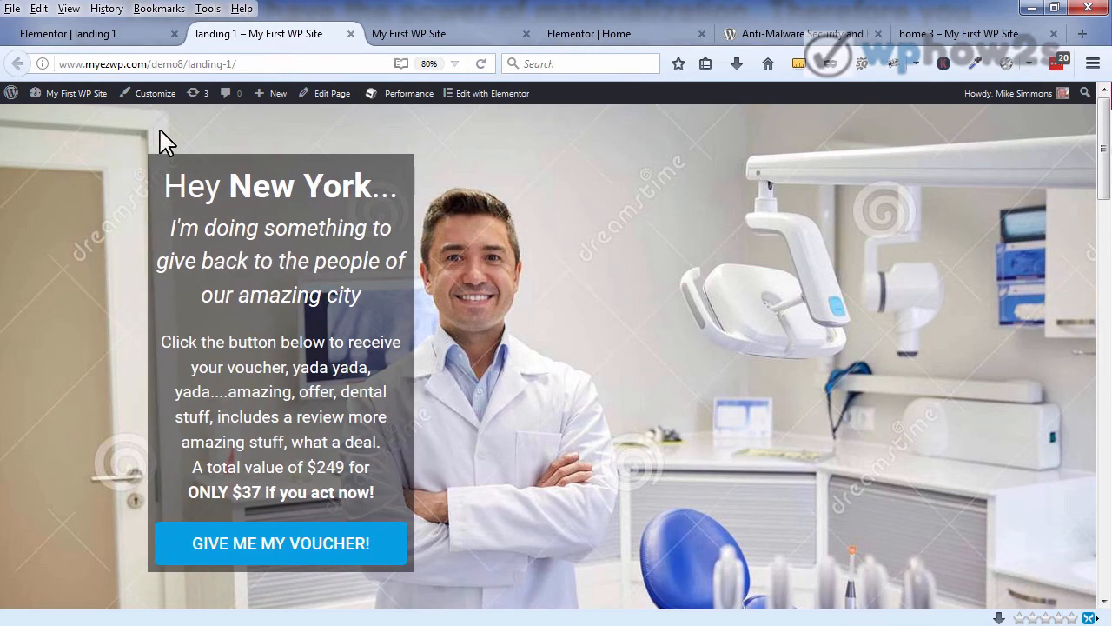
# Step: Set the inner hero section's content width to Full Width, save, and check the live page
pyautogui.click(139, 35)
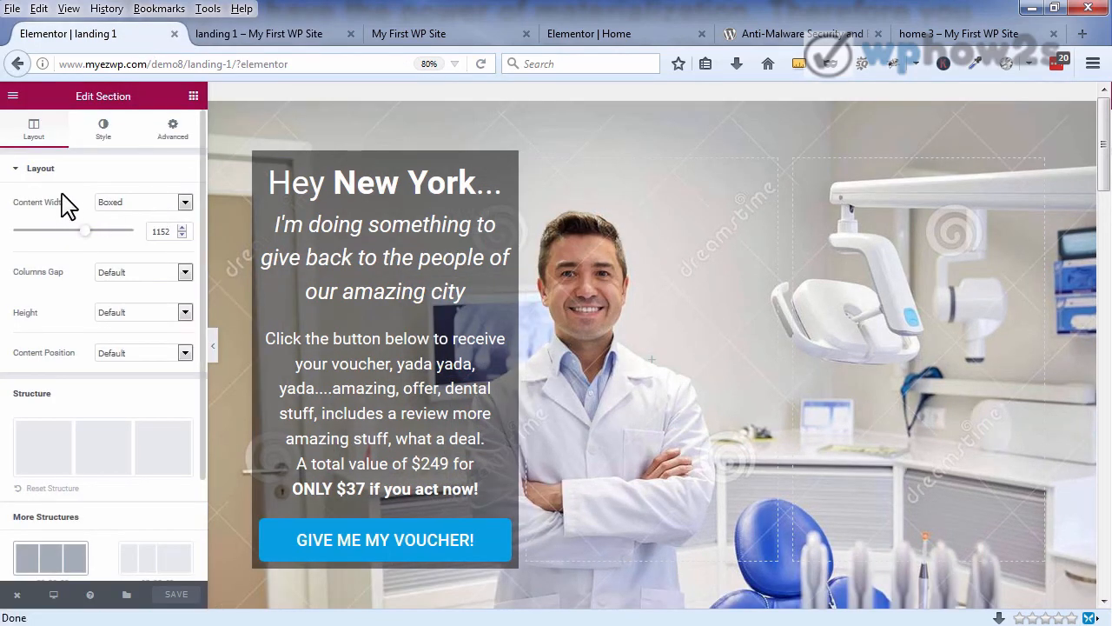
pyautogui.click(184, 203)
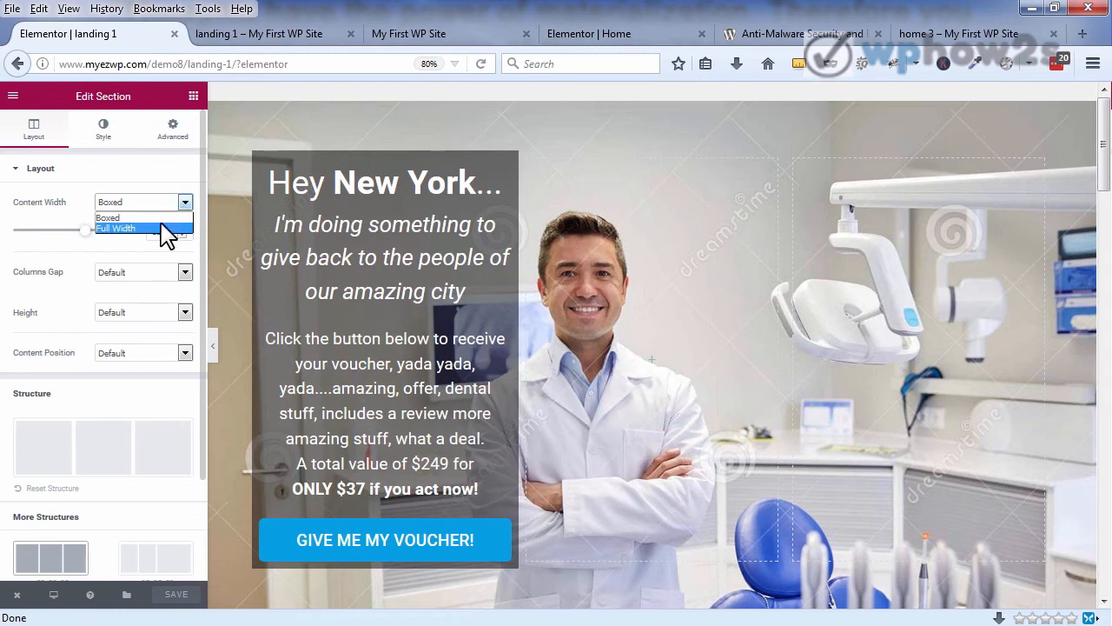
pyautogui.click(165, 228)
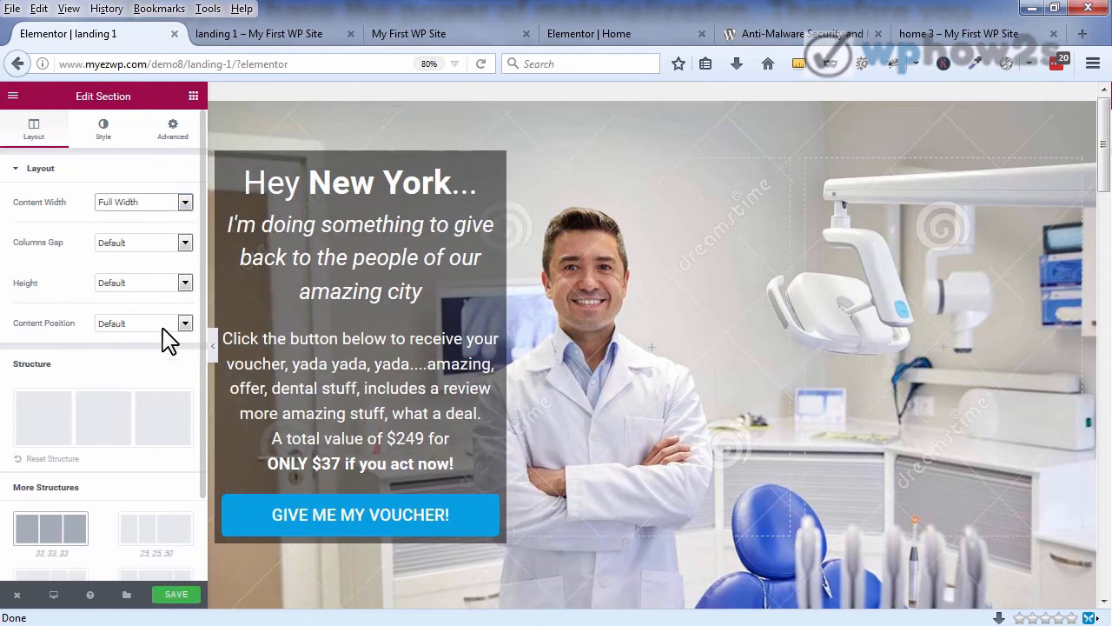
pyautogui.click(177, 596)
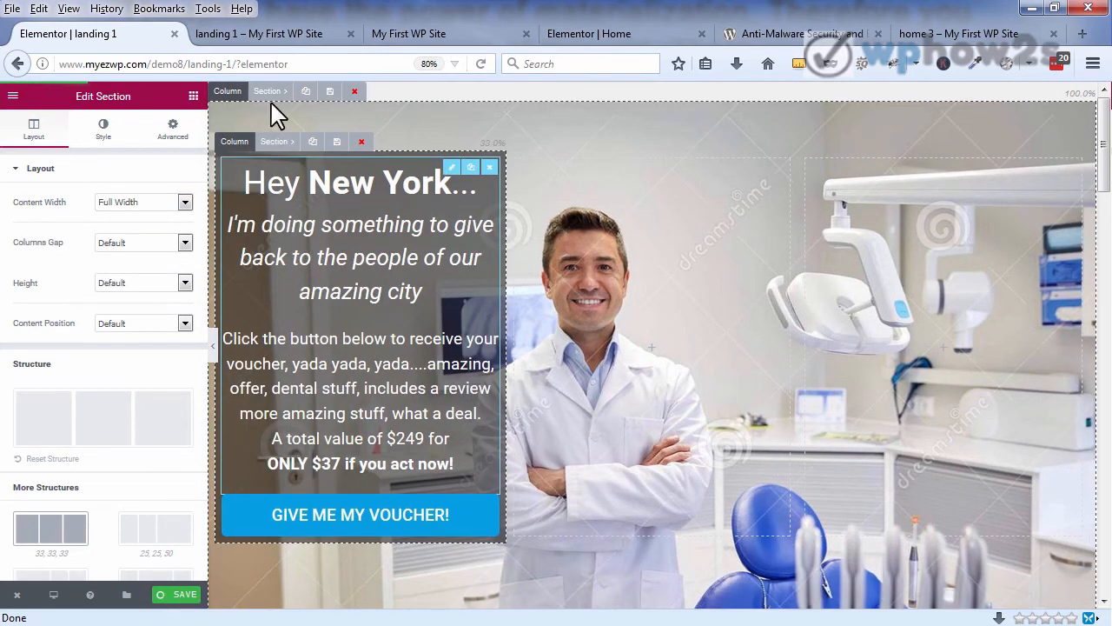
pyautogui.click(259, 33)
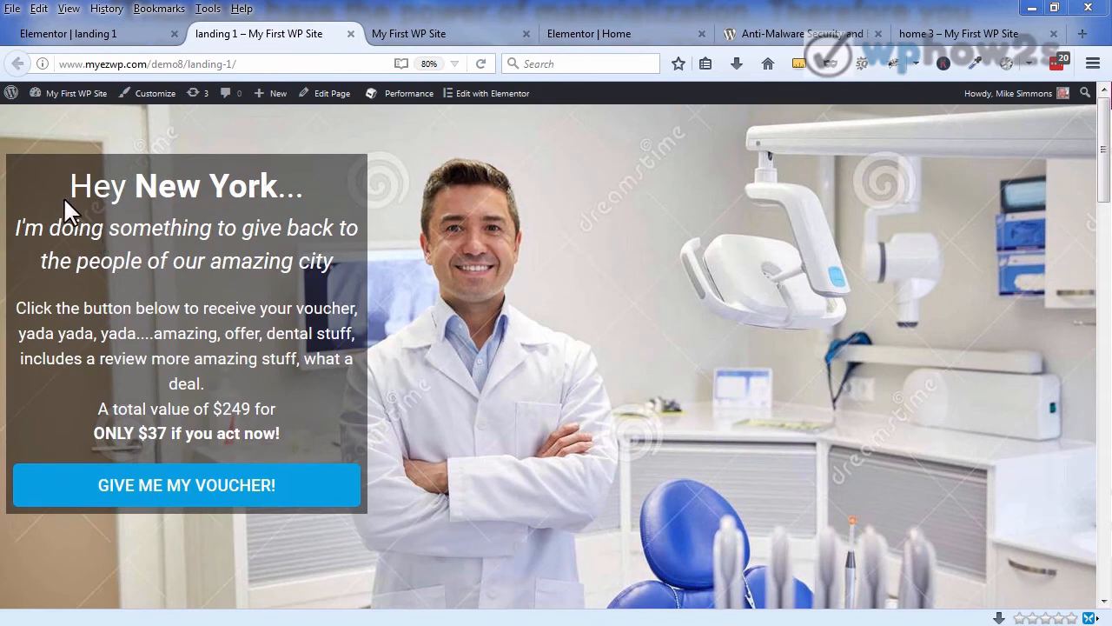
# Step: Set the padding of the hero text box column to 24 px on all four sides
pyautogui.click(112, 34)
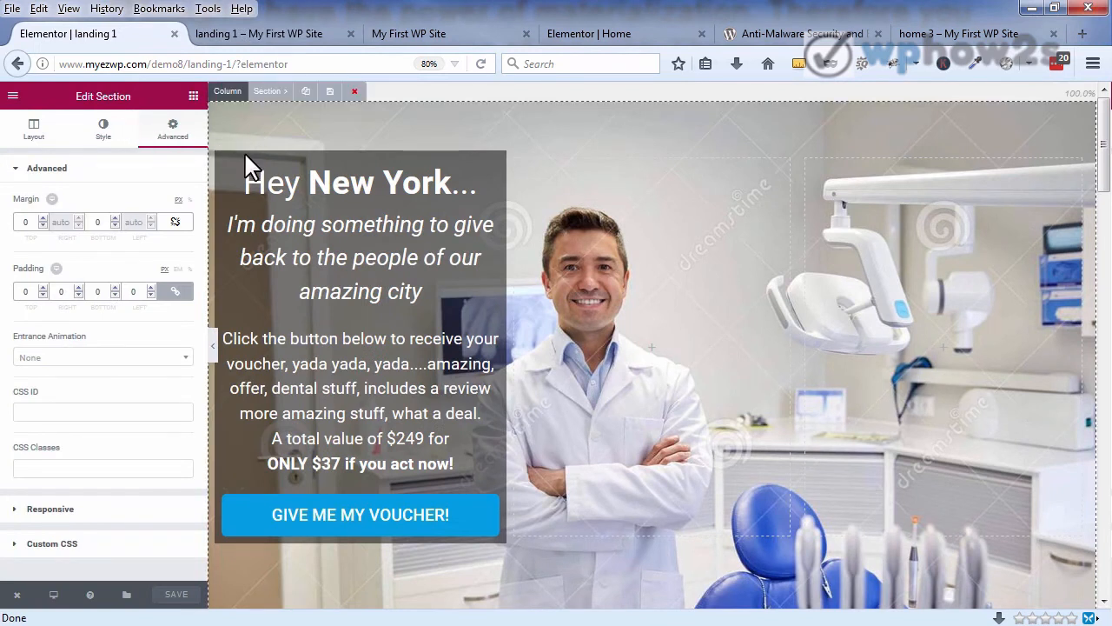
pyautogui.moveTo(243, 153)
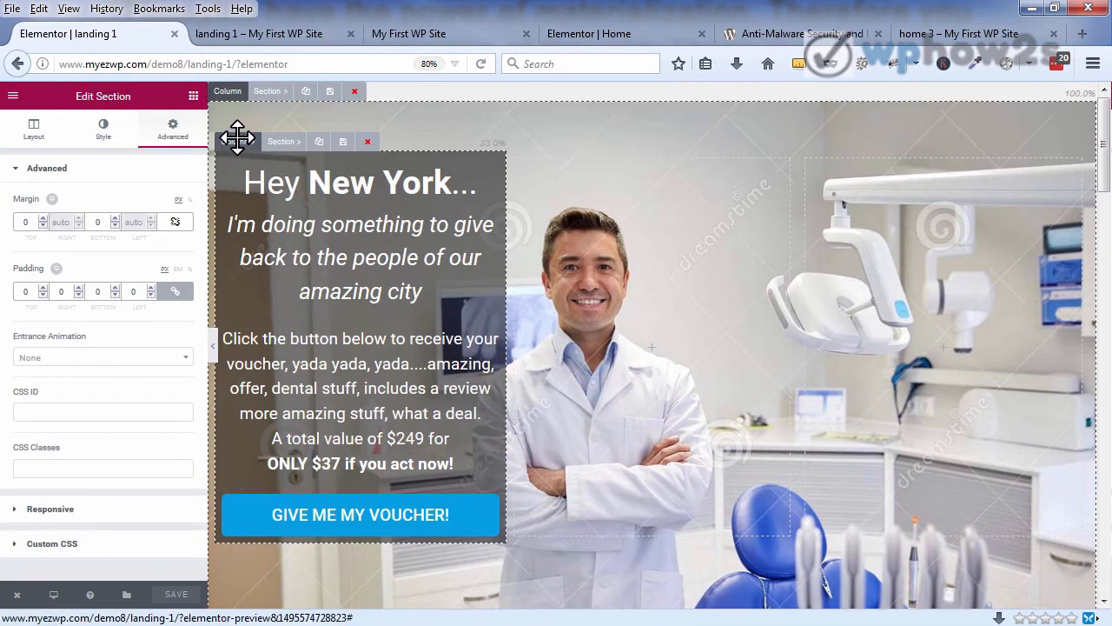
pyautogui.click(238, 141)
pyautogui.click(152, 132)
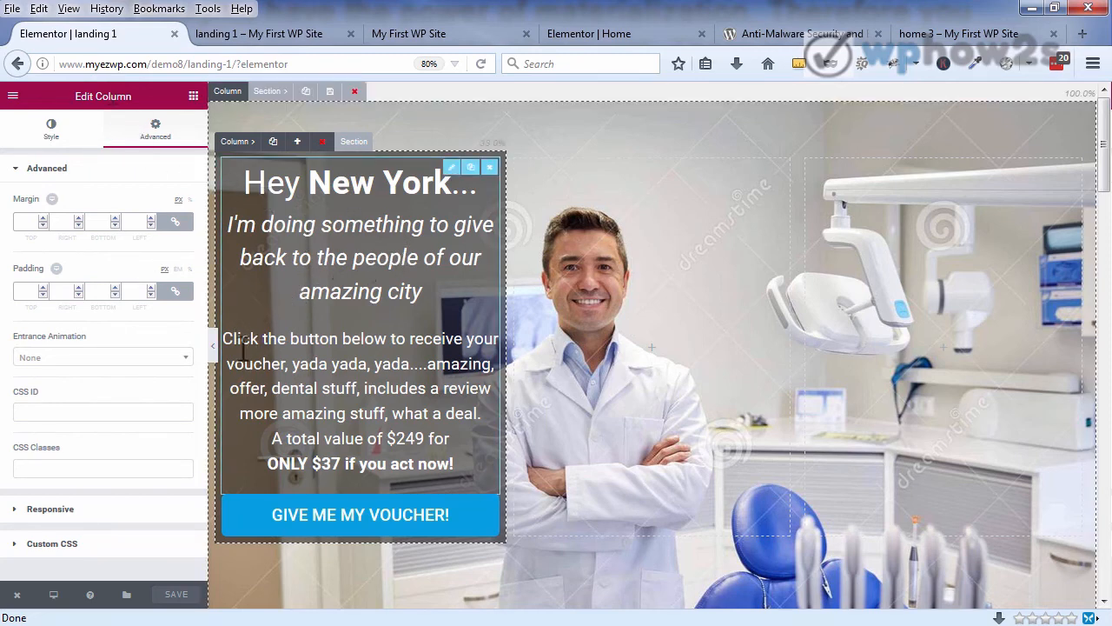
pyautogui.click(152, 288)
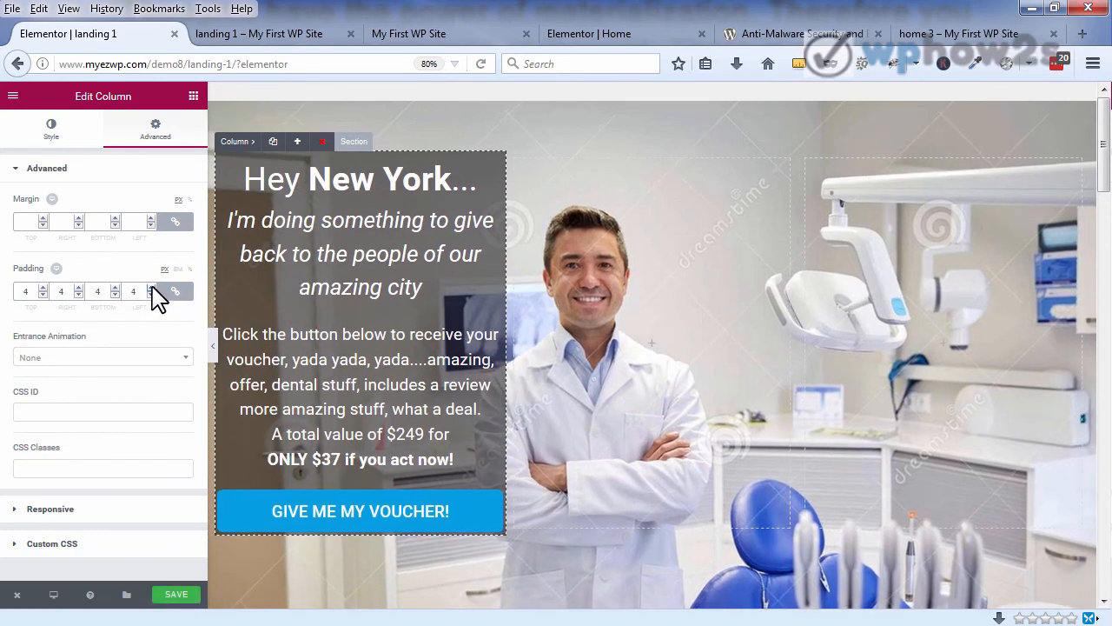
pyautogui.click(152, 288)
pyautogui.click(152, 288)
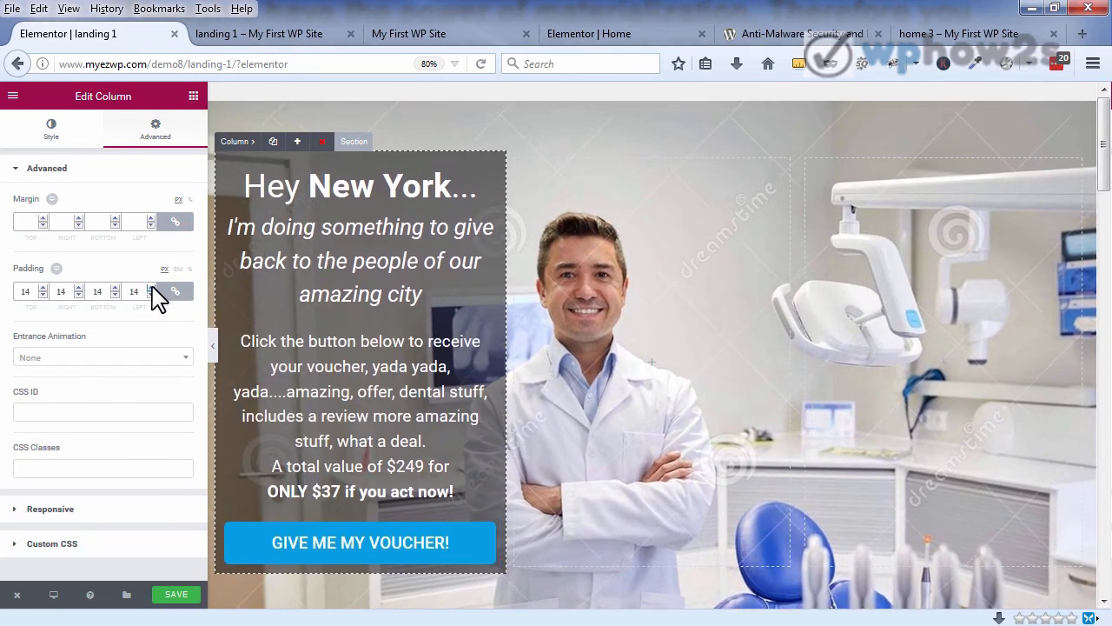
pyautogui.click(152, 287)
pyautogui.click(152, 287)
pyautogui.click(152, 287)
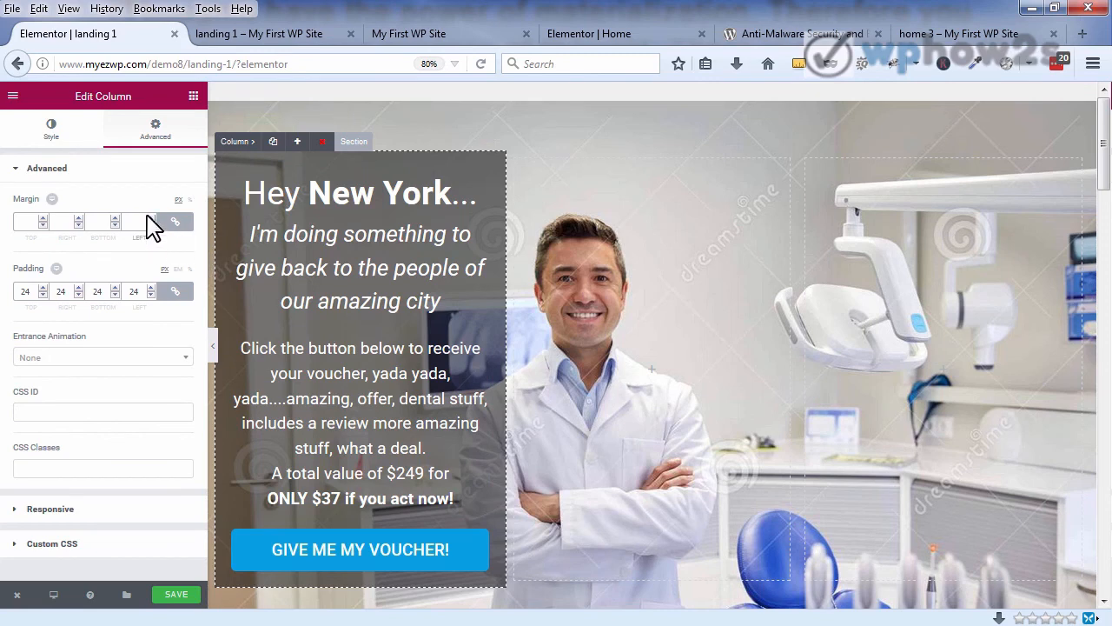
# Step: Try a 32 px margin on all sides of the text box column, with the left margin lowered to -10 px
pyautogui.write('32')
pyautogui.click(176, 221)
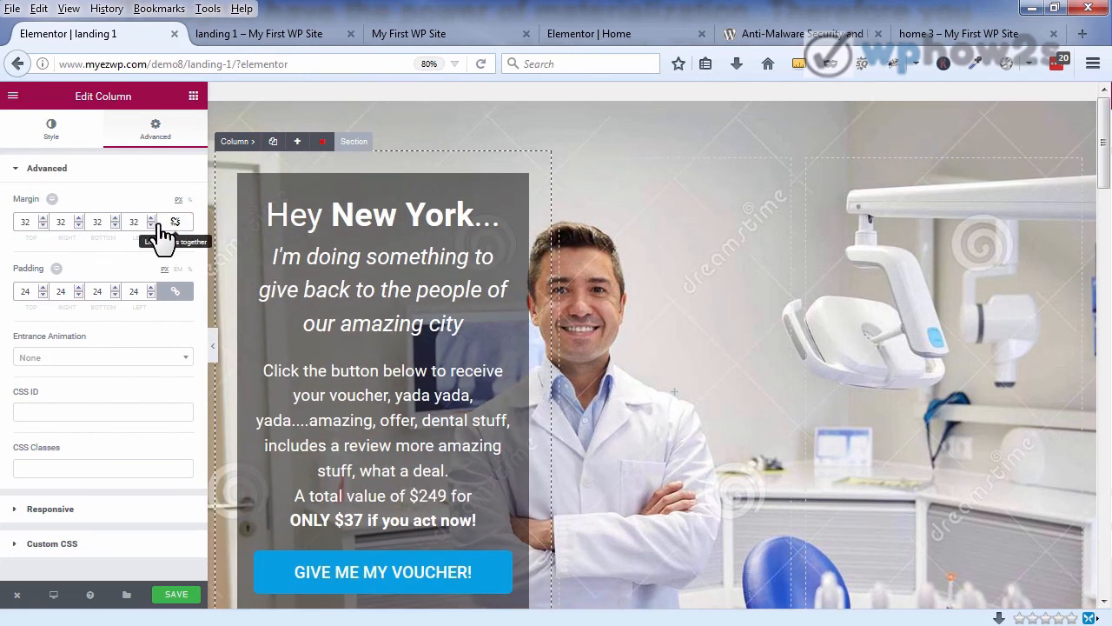
pyautogui.click(151, 226)
pyautogui.moveTo(151, 226); pyautogui.dragTo(150, 226)
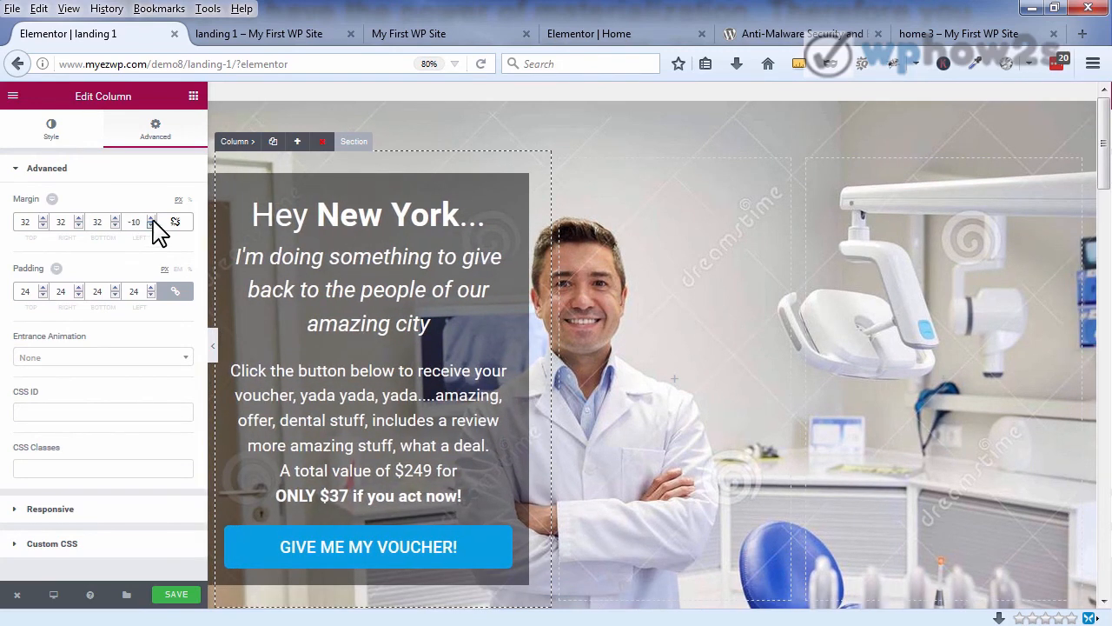
pyautogui.click(174, 223)
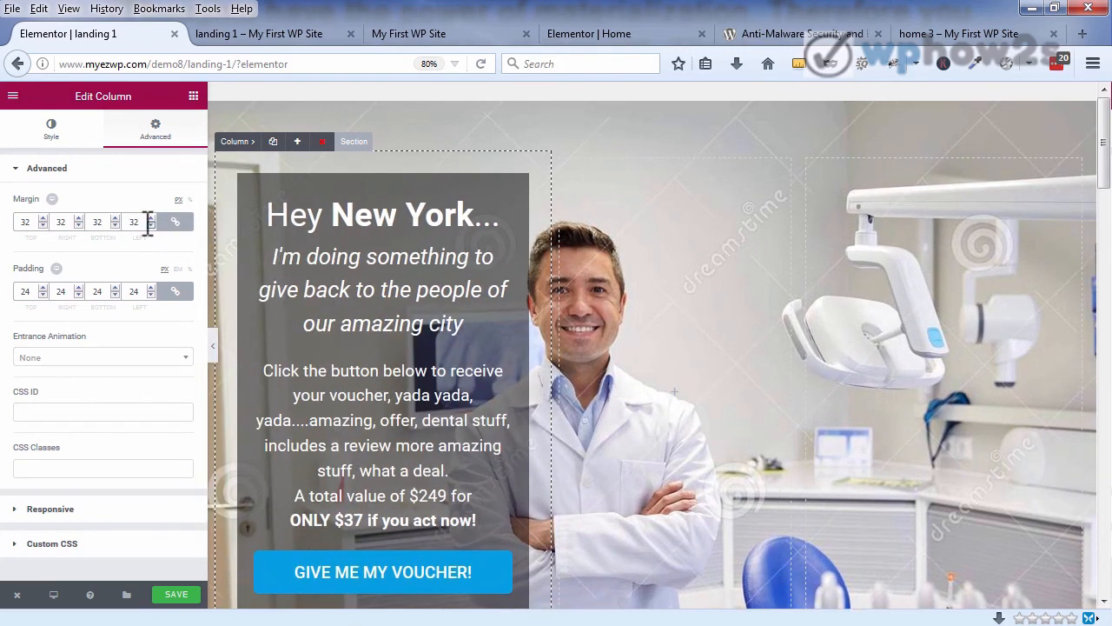
# Step: Set all margins of the text box column to 0, then unlink them and set only the left margin to 42 px
pyautogui.write('0')
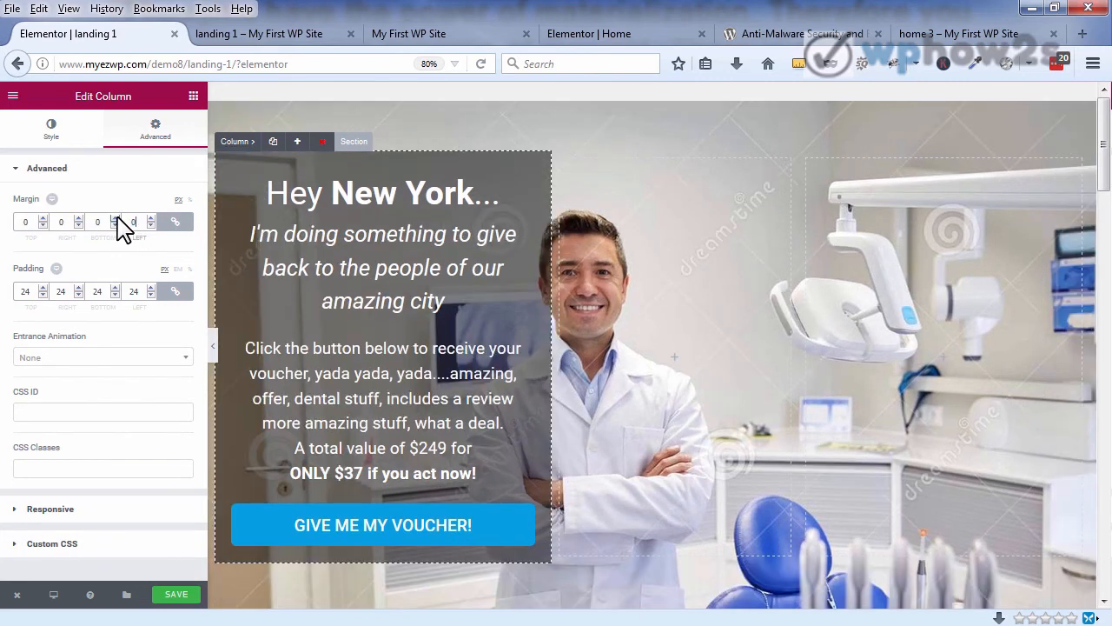
pyautogui.click(176, 223)
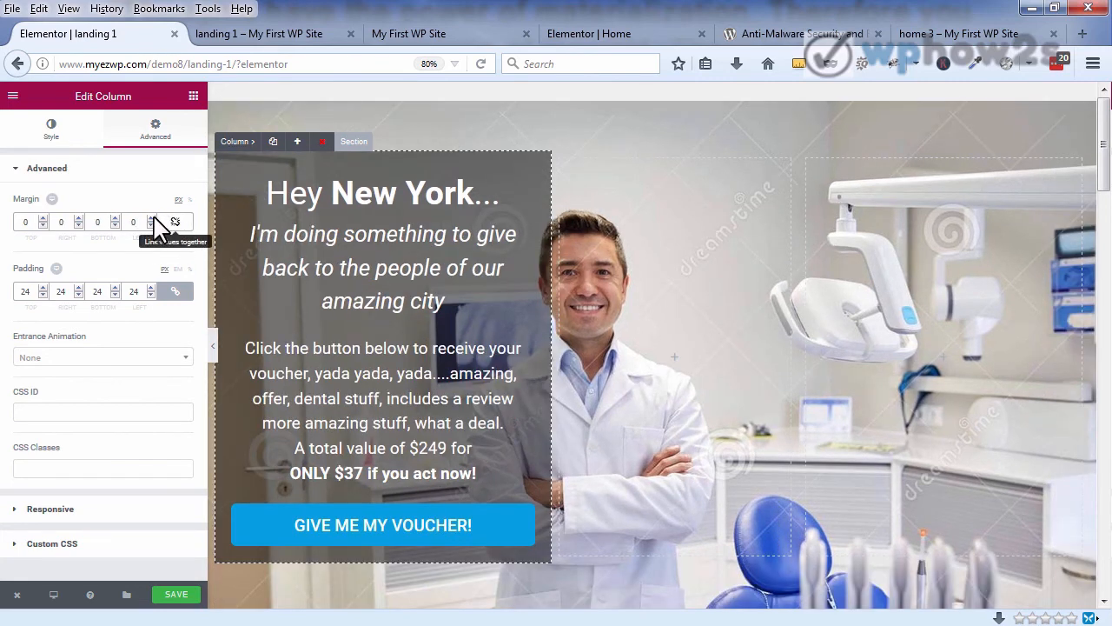
pyautogui.click(149, 218)
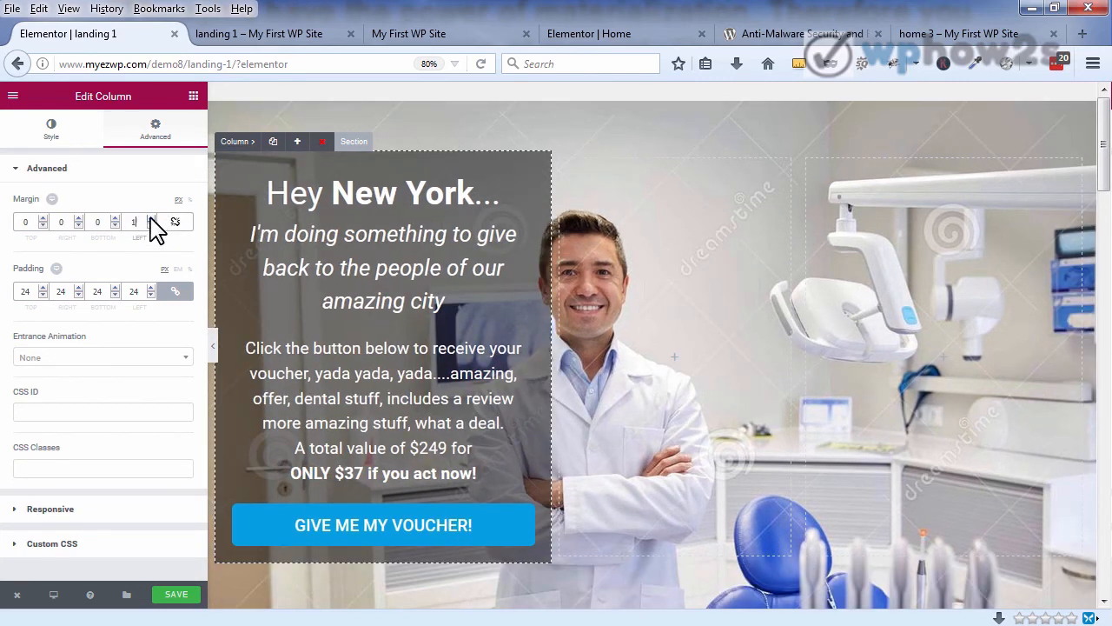
pyautogui.click(150, 218)
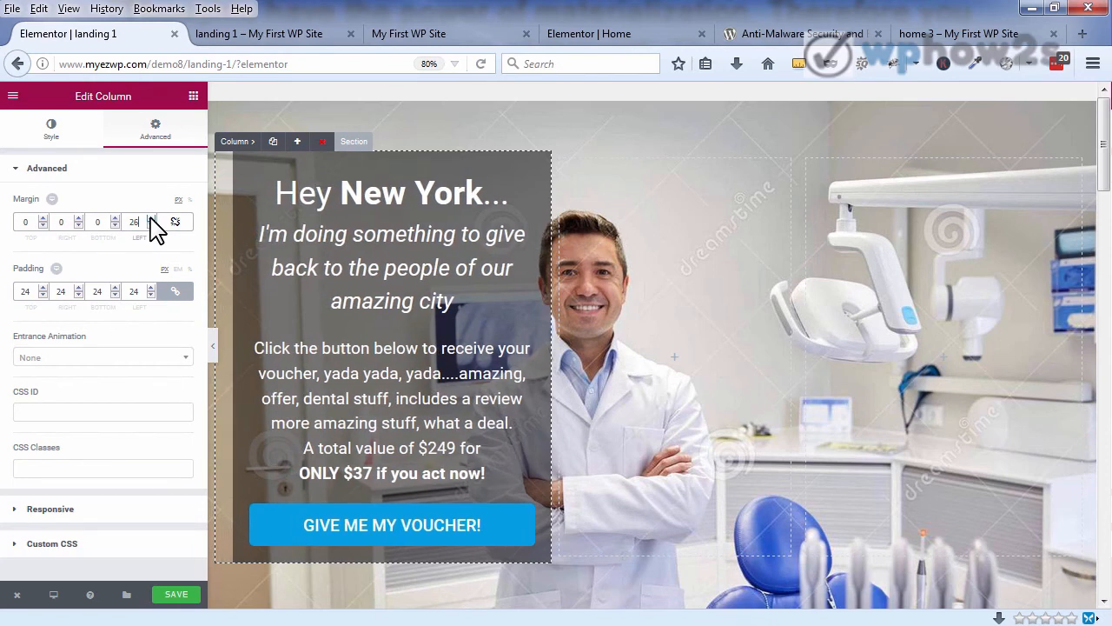
pyautogui.click(151, 219)
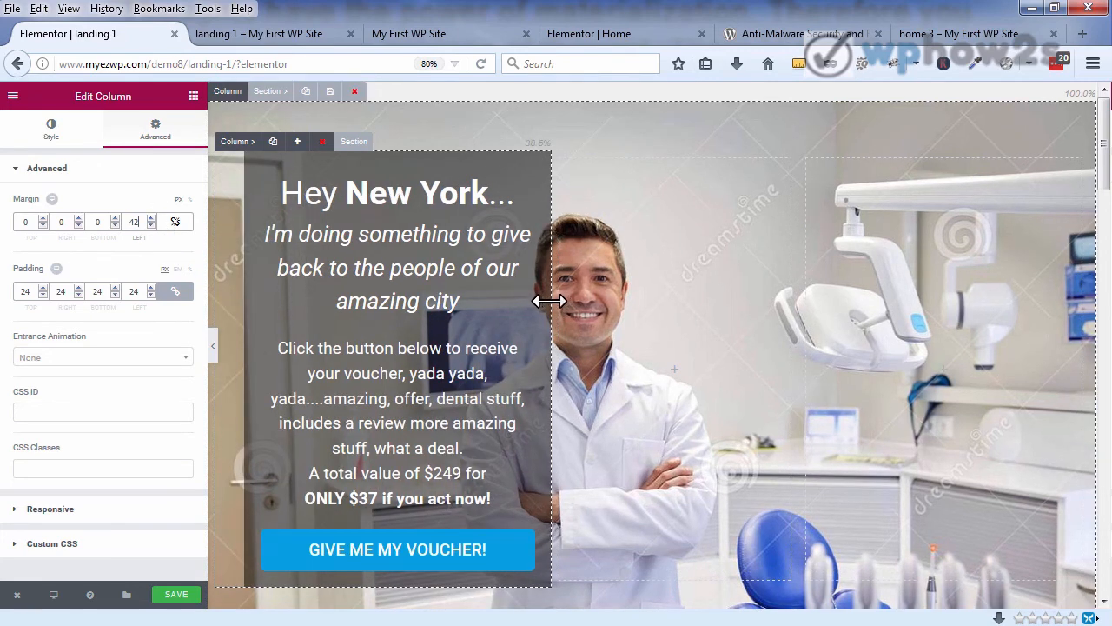
# Step: Narrow the text box column to about 34.7% width, save the page, and compare the editor layout with the live page
pyautogui.moveTo(549, 301); pyautogui.dragTo(518, 302)
pyautogui.click(177, 594)
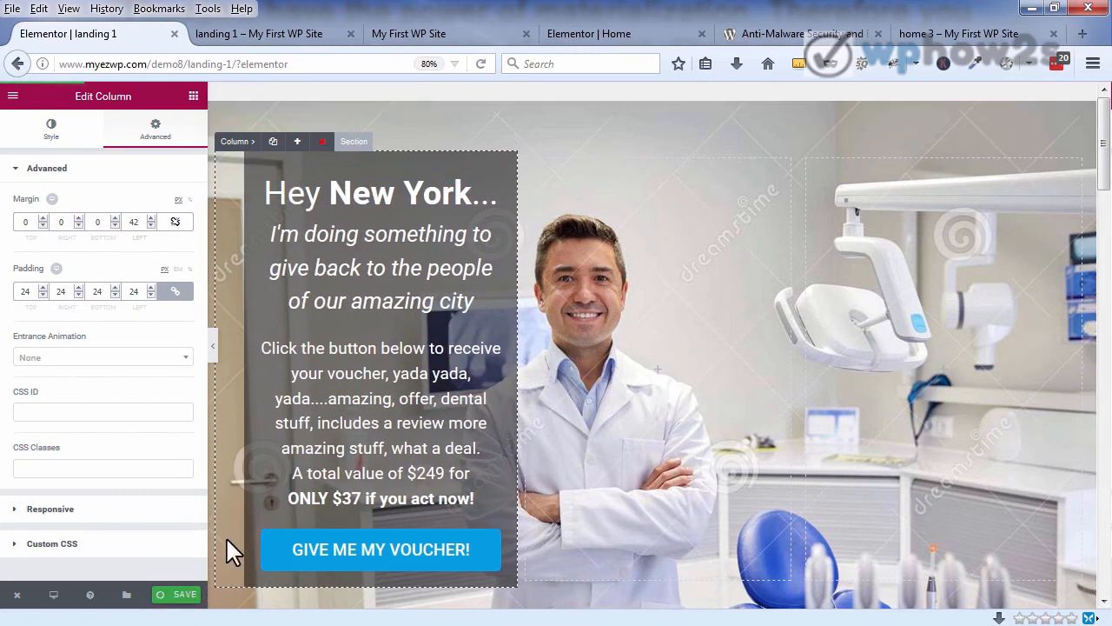
pyautogui.click(300, 39)
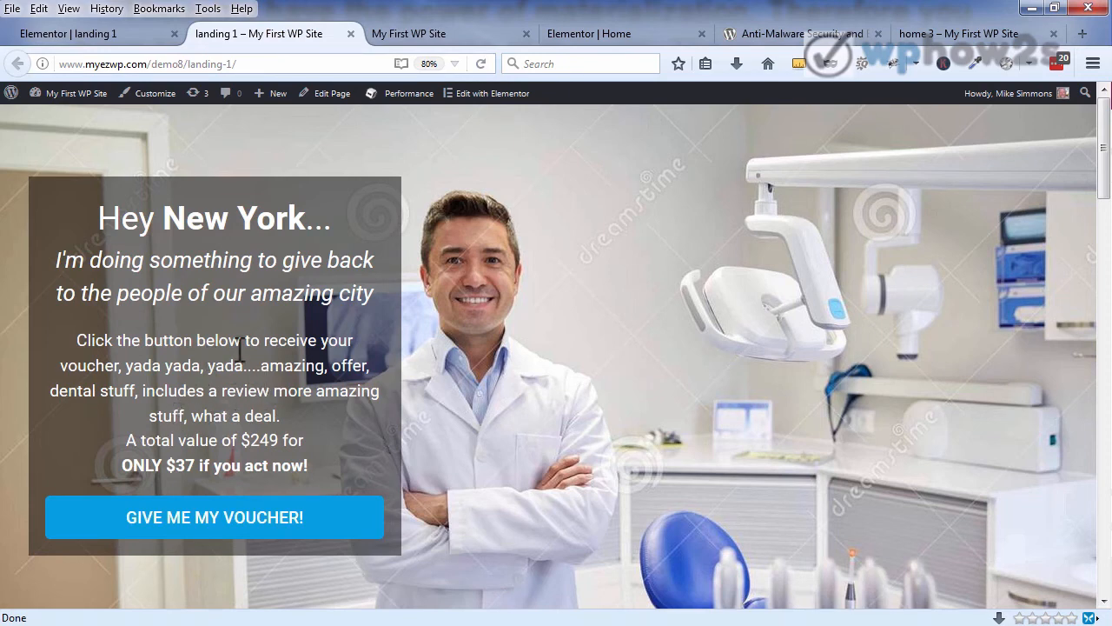
pyautogui.click(97, 33)
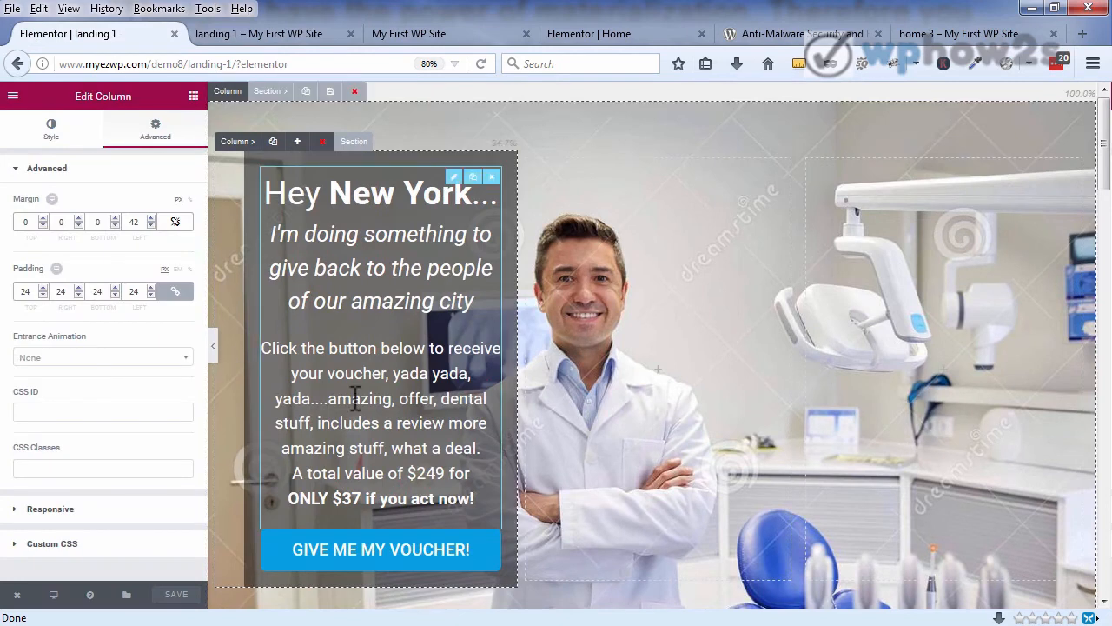
pyautogui.click(278, 33)
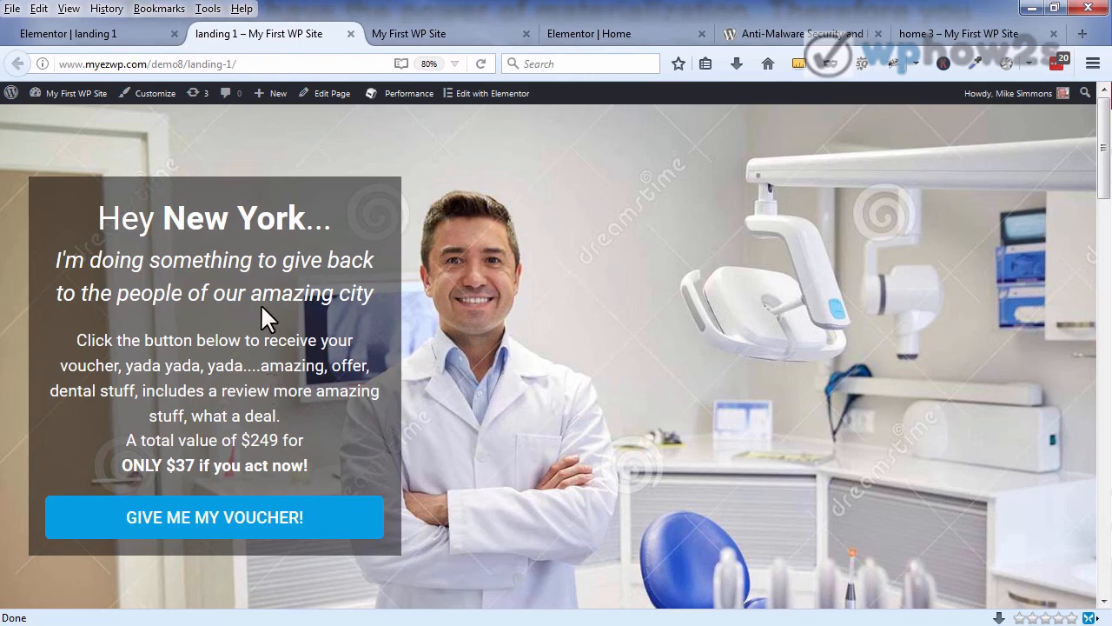
# Step: In the hero text, insert a line break after "includes a review" and shorten "what a deal" to "what deal"
pyautogui.click(82, 35)
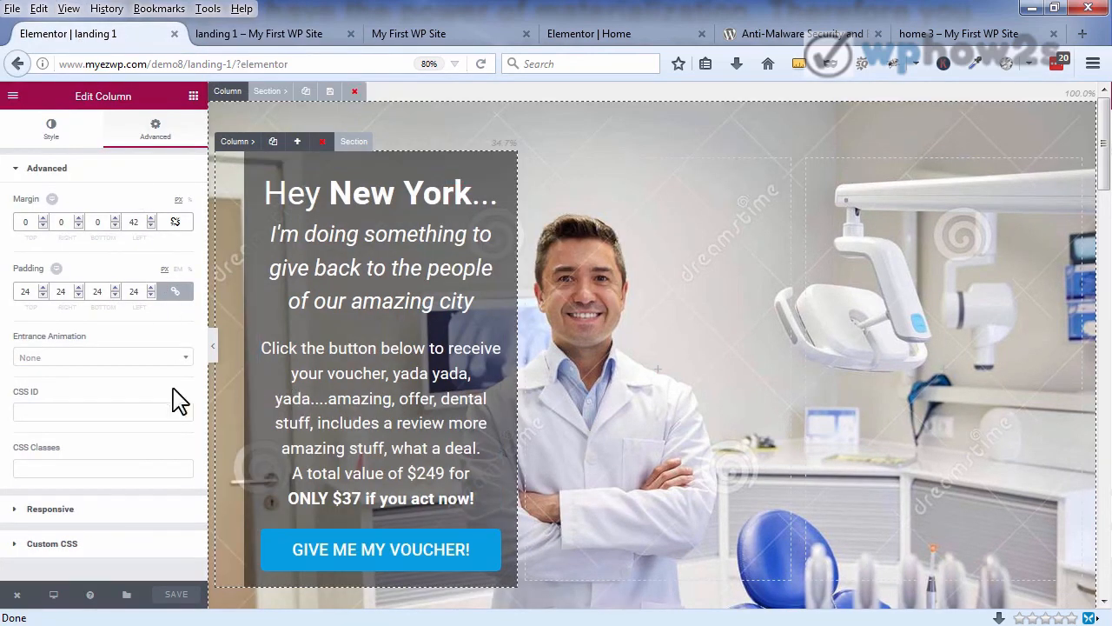
pyautogui.click(402, 397)
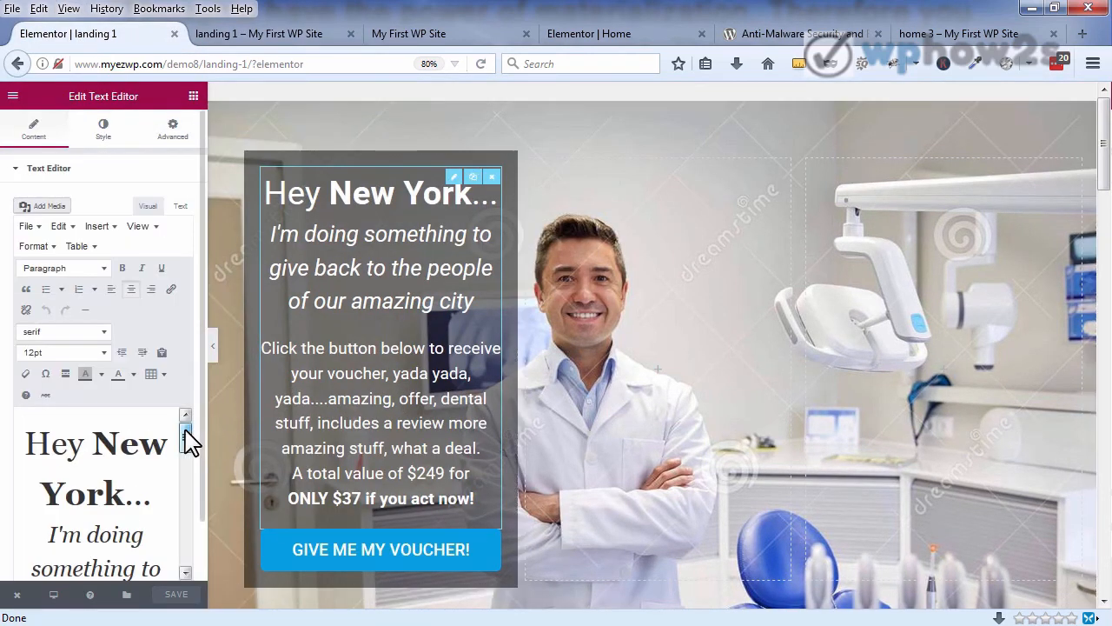
pyautogui.moveTo(186, 439); pyautogui.dragTo(186, 529)
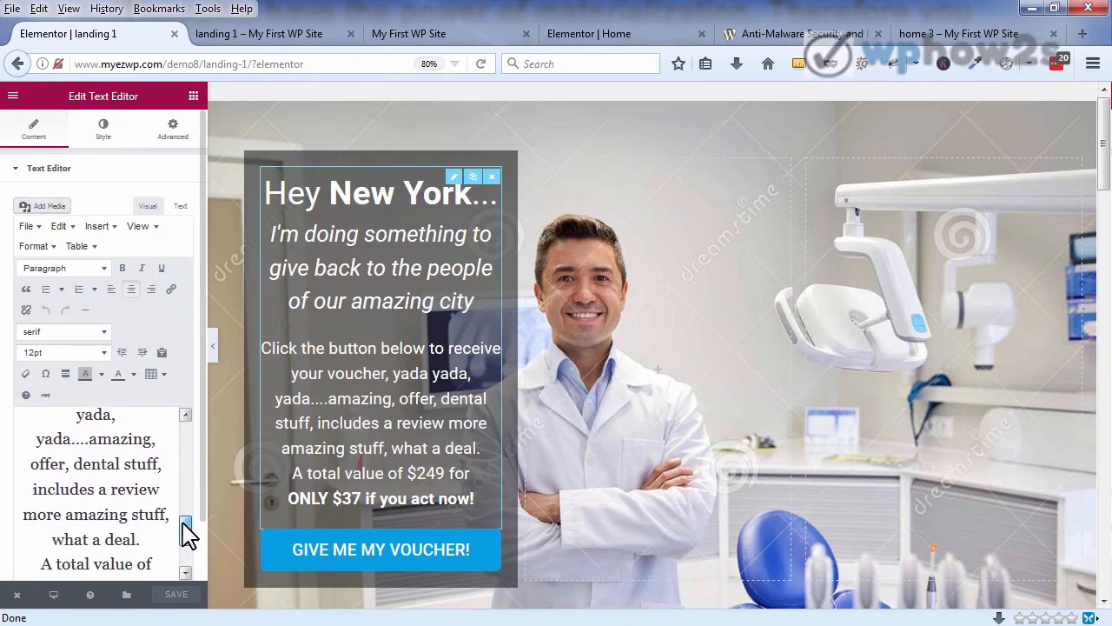
pyautogui.click(160, 492)
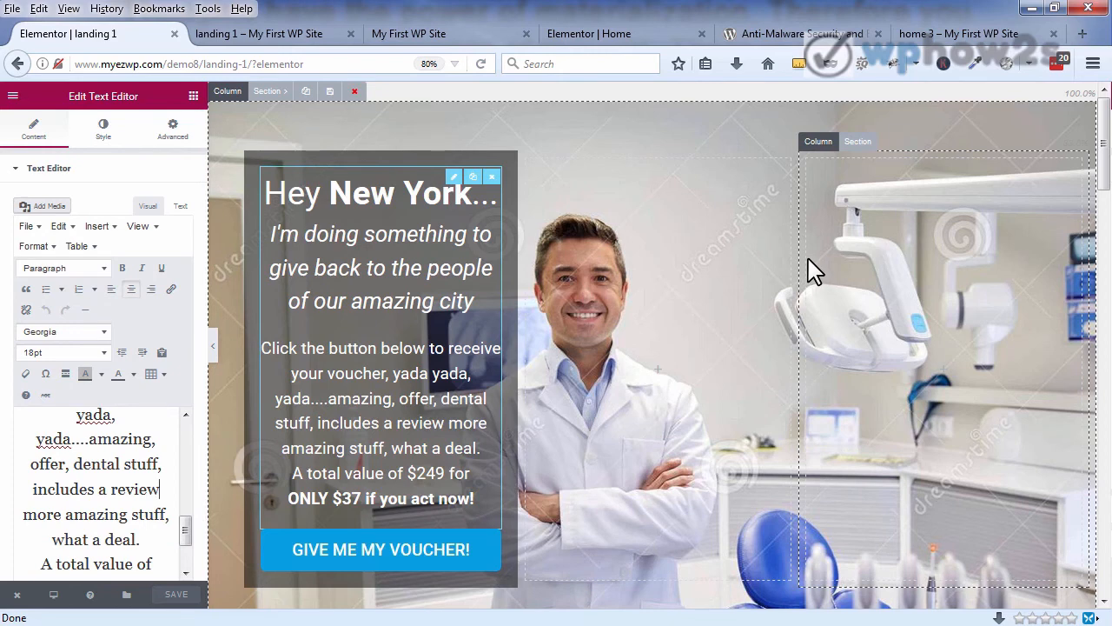
pyautogui.hotkey('shift', 'Return')
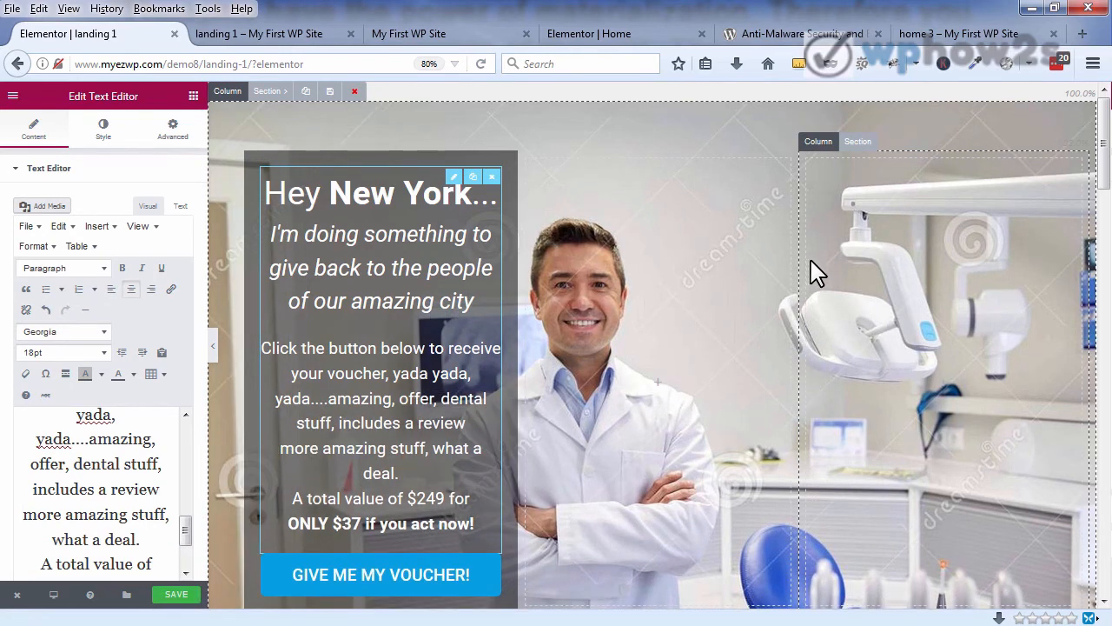
pyautogui.click(105, 539)
pyautogui.press('BackSpace')
pyautogui.press('BackSpace')
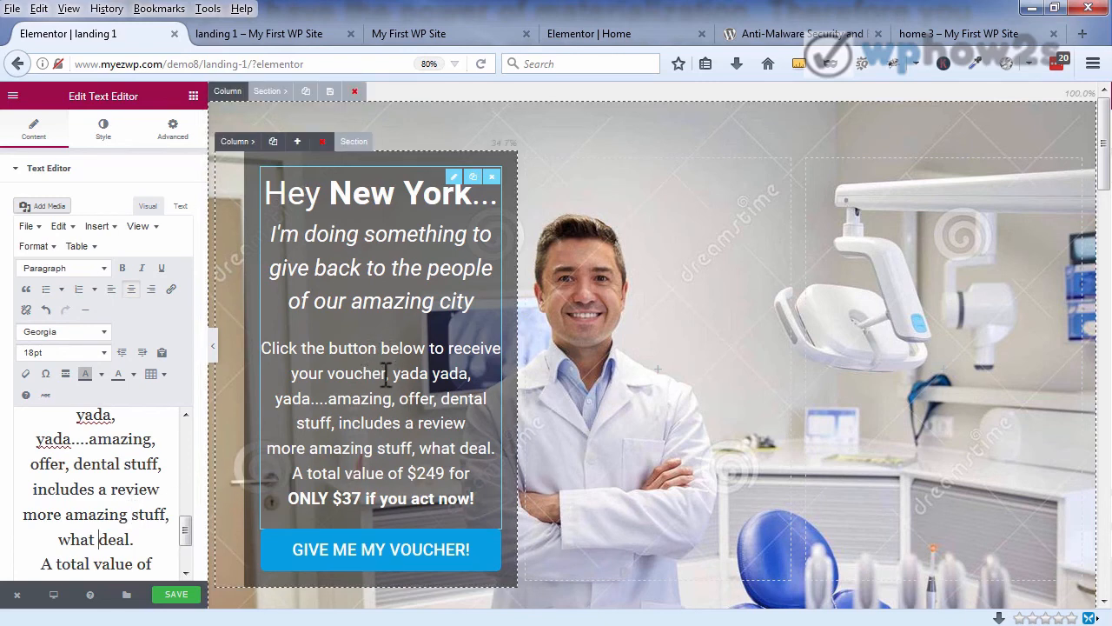
# Step: Save the landing page and check the updated hero text box on the live page
pyautogui.click(165, 599)
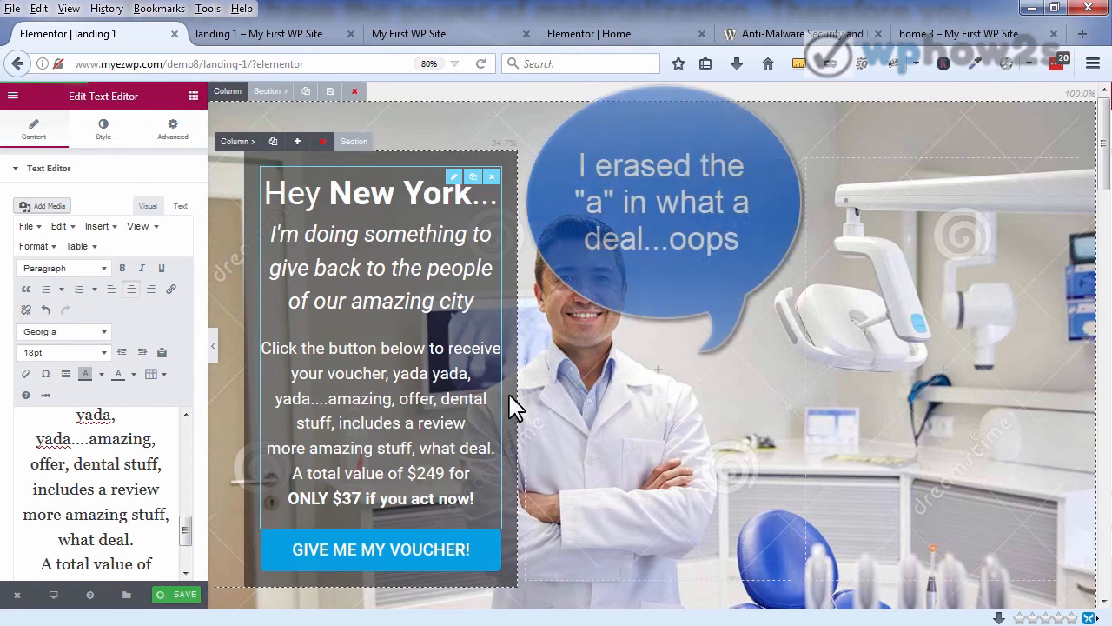
pyautogui.click(259, 33)
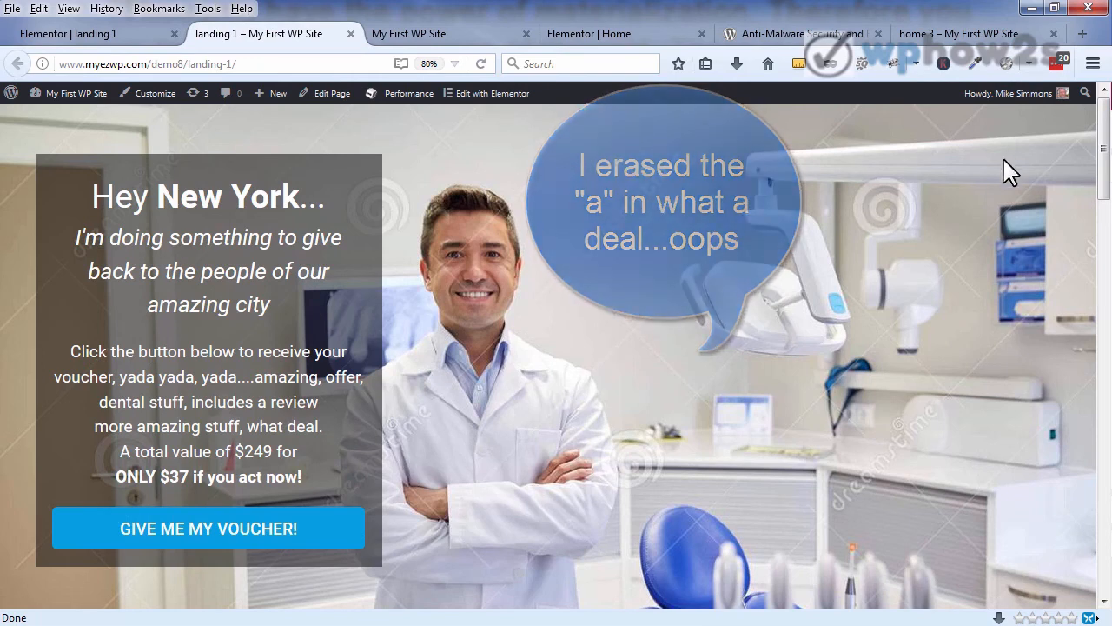
pyautogui.moveTo(1106, 130); pyautogui.dragTo(1077, 274)
# Step: Replace the YouTube link of the video below the "Anyone can Create a Website..." heading with the copied link ending in watch?v=n3A8nsIBhGQ
pyautogui.click(130, 33)
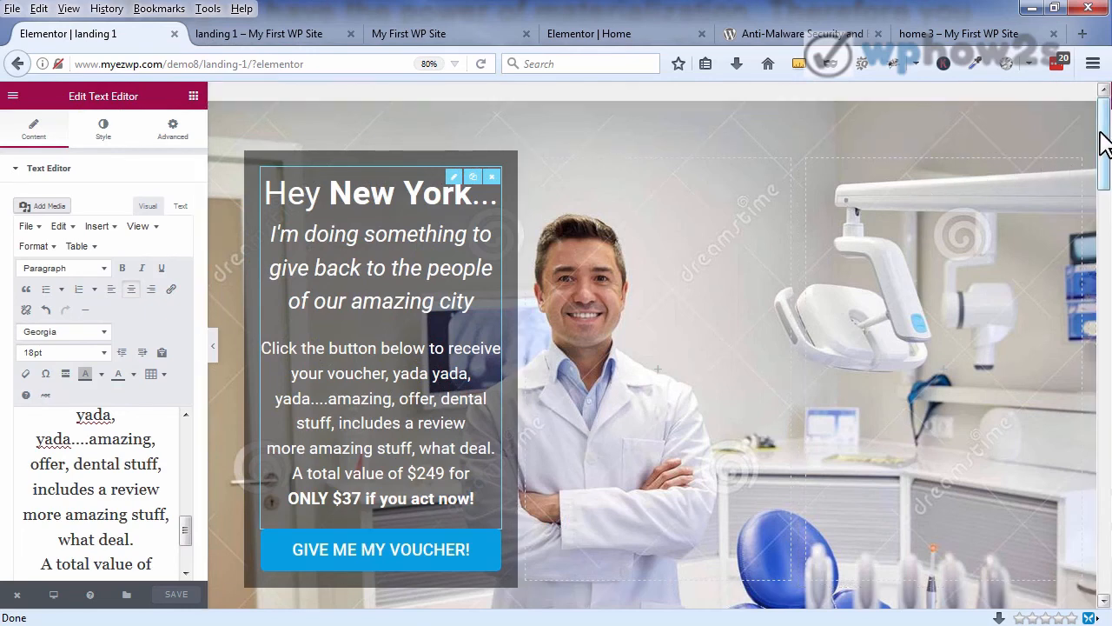
pyautogui.moveTo(1103, 144); pyautogui.dragTo(1060, 272)
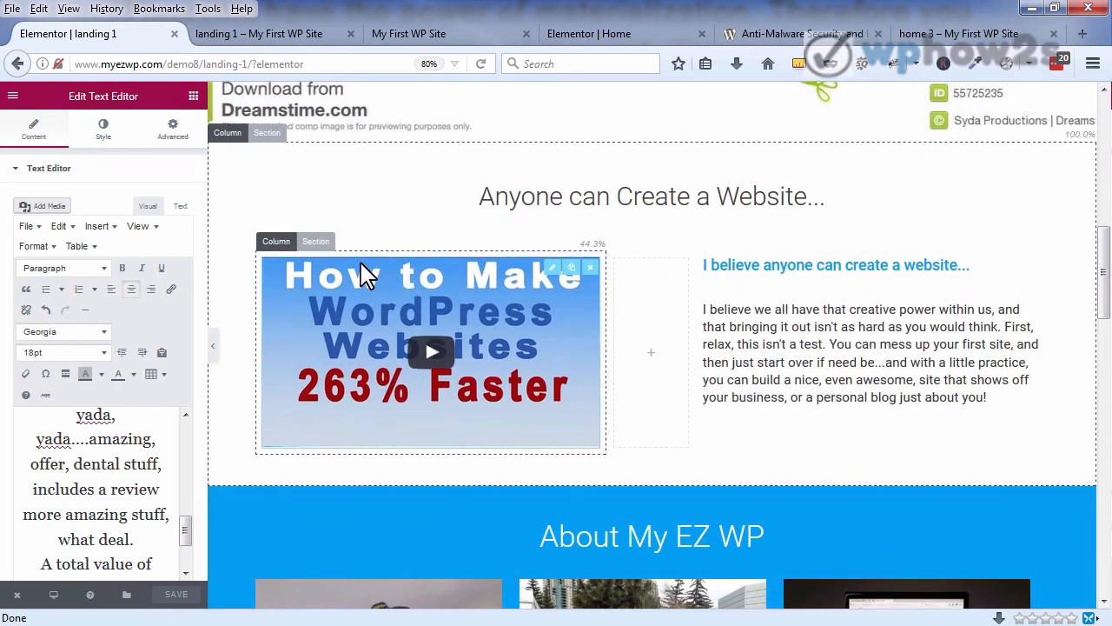
pyautogui.click(268, 241)
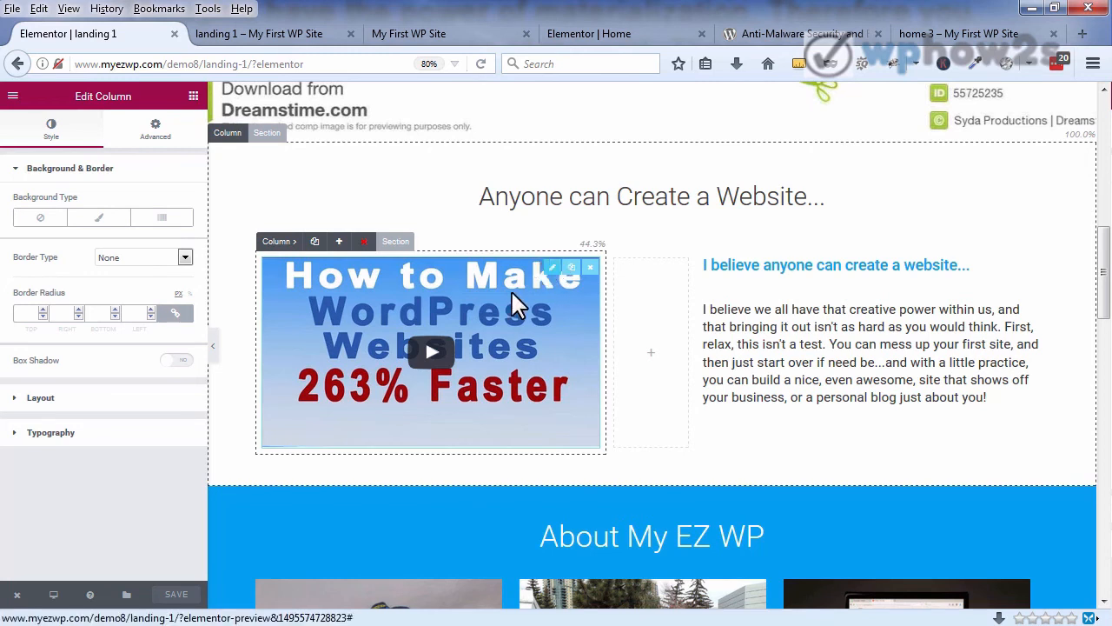
pyautogui.click(551, 268)
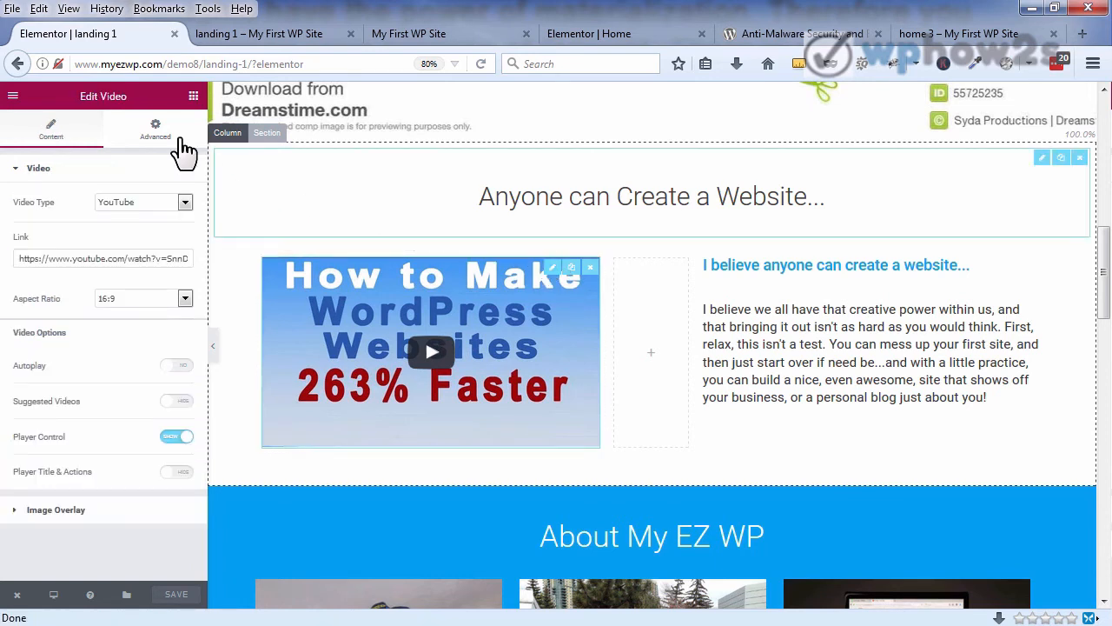
pyautogui.tripleClick(94, 258)
pyautogui.rightClick(95, 260)
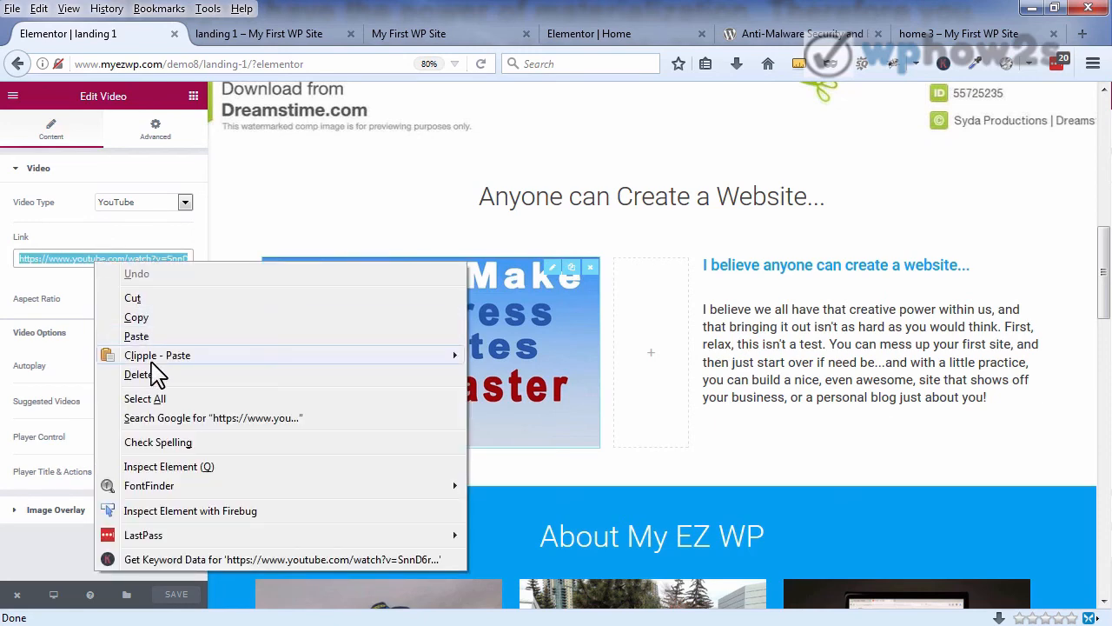
pyautogui.click(137, 336)
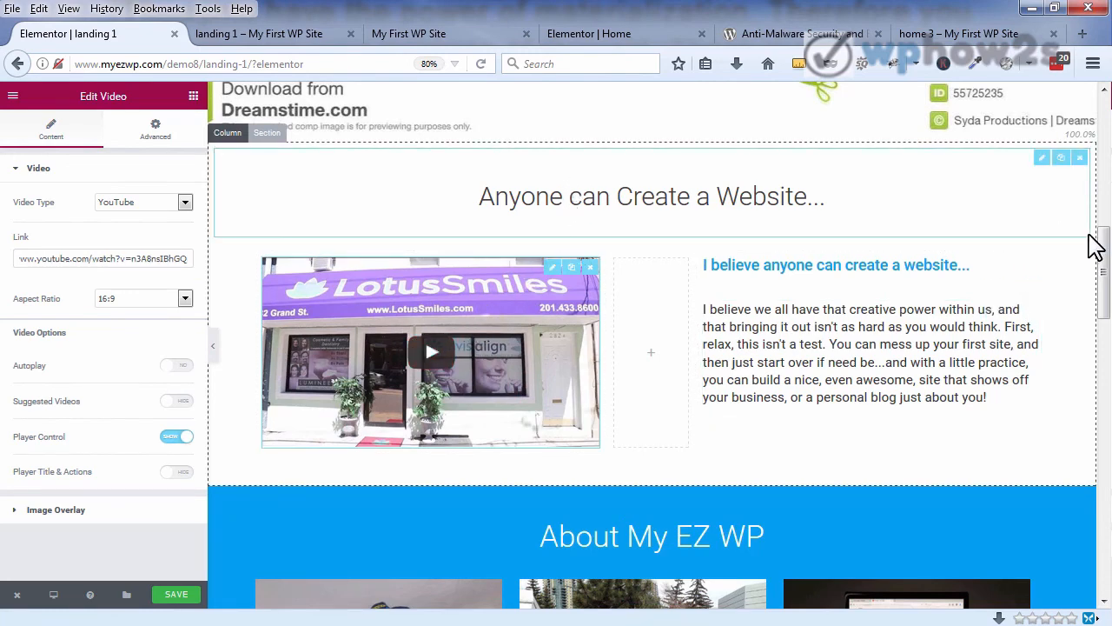
# Step: Save the landing page and store it in the library as a template named "landing text box"
pyautogui.moveTo(1107, 246); pyautogui.dragTo(1107, 315)
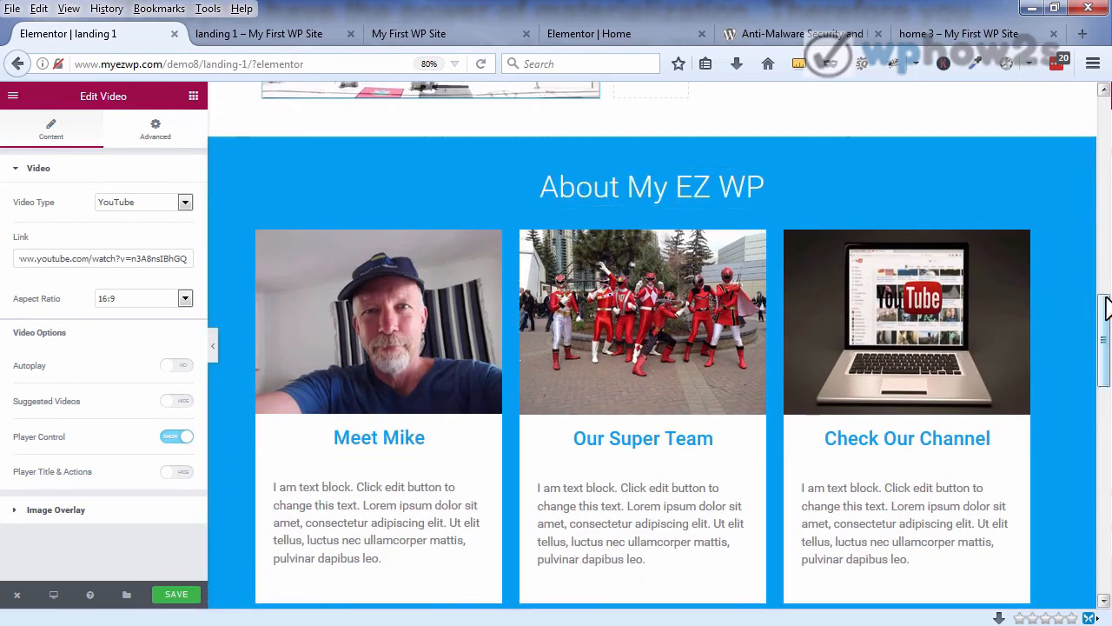
pyautogui.moveTo(1107, 303); pyautogui.dragTo(1101, 130)
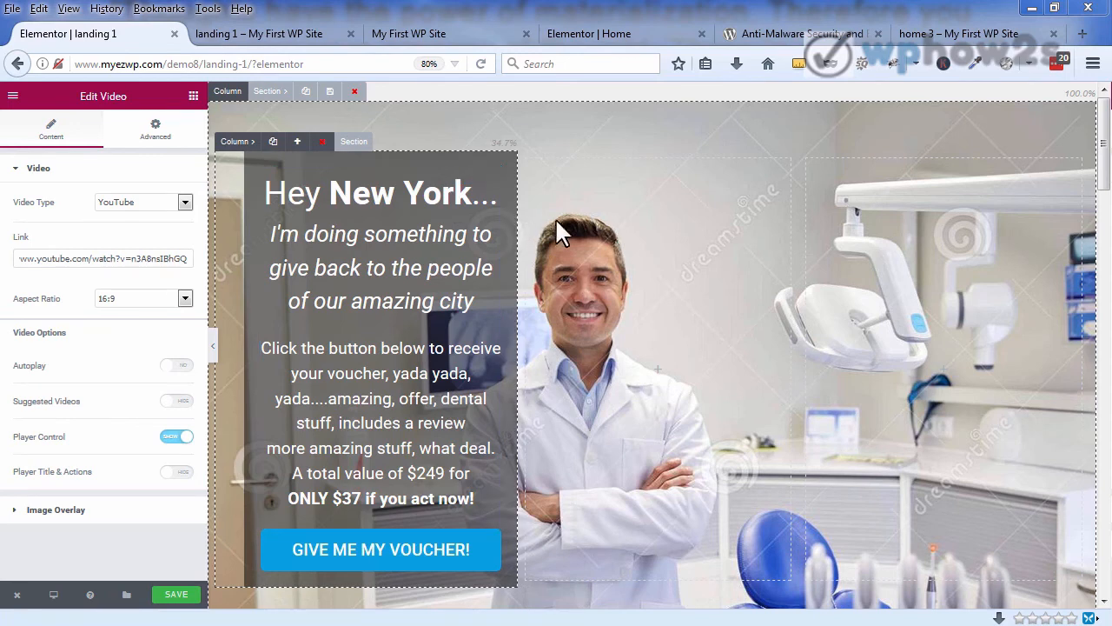
pyautogui.click(174, 596)
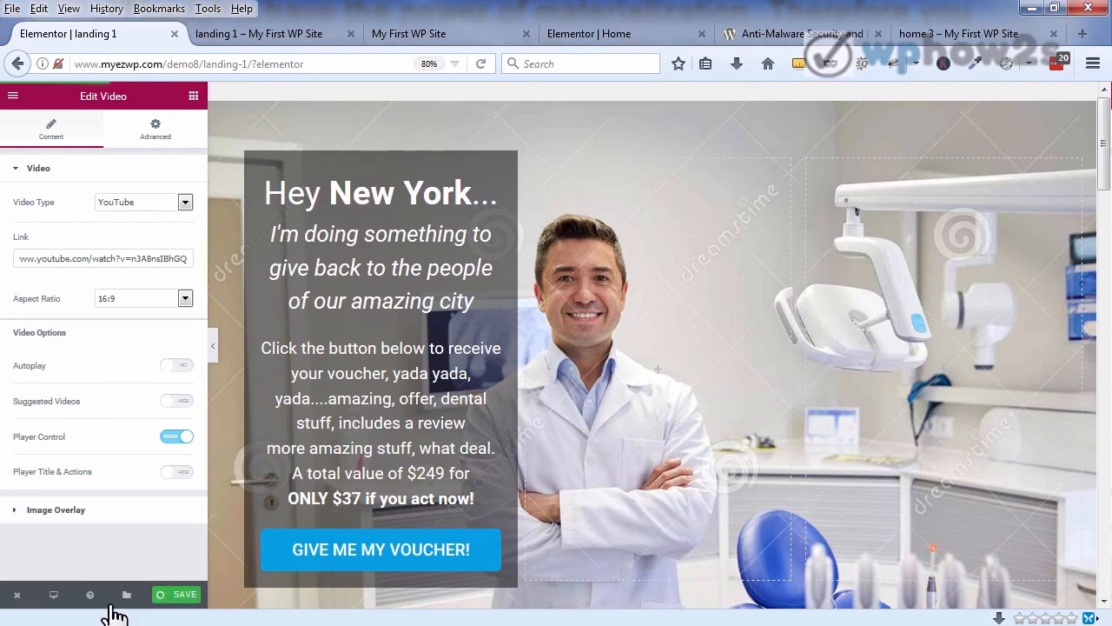
pyautogui.click(125, 598)
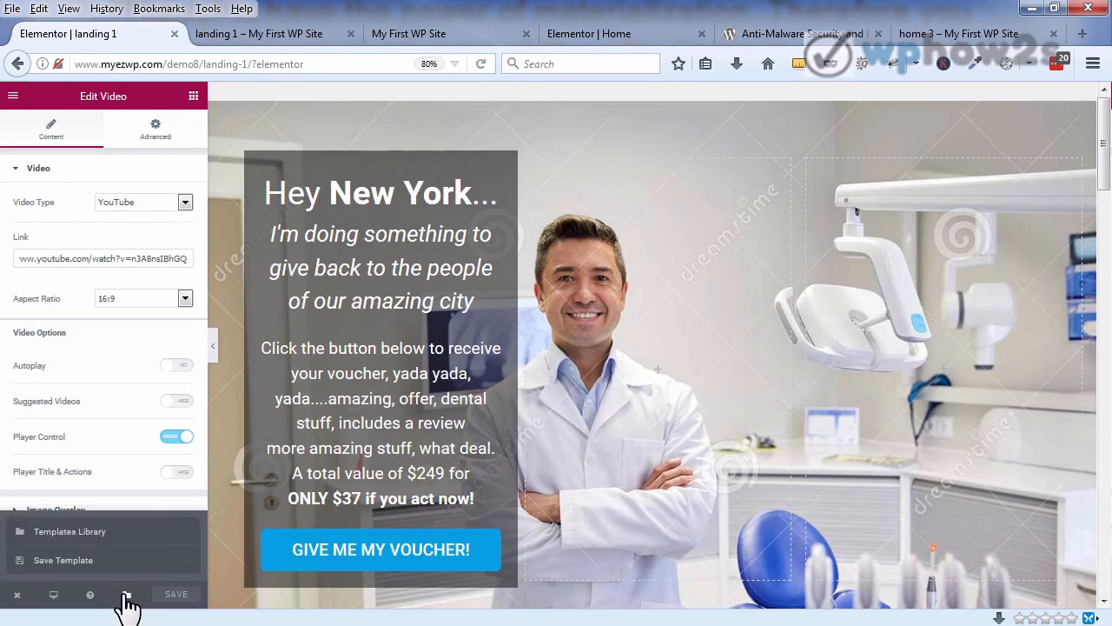
pyautogui.click(78, 562)
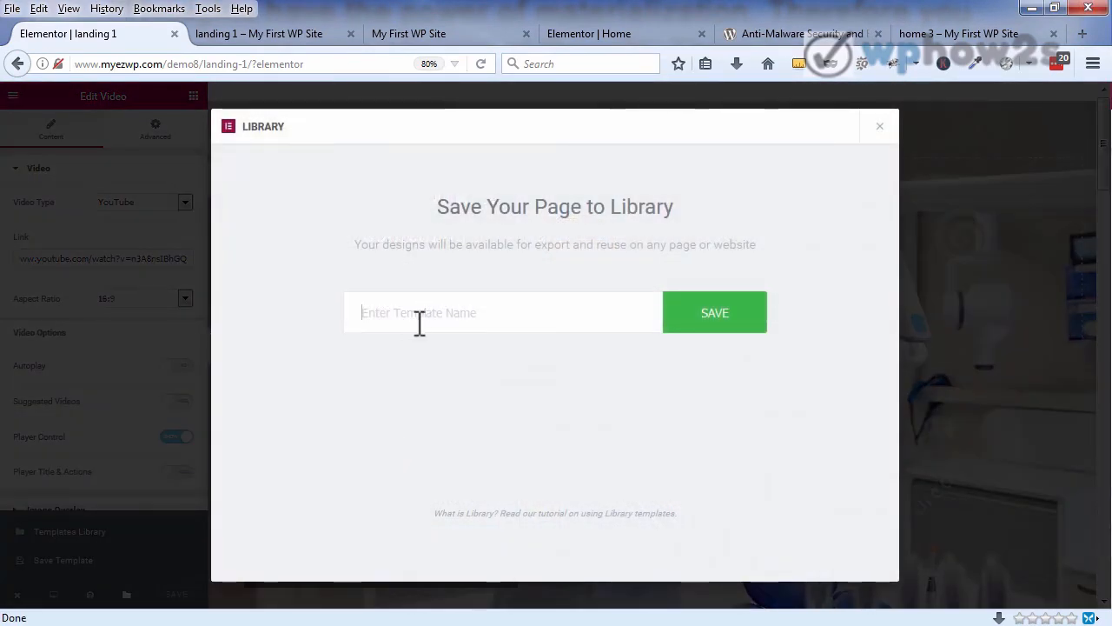
pyautogui.click(374, 315)
pyautogui.write('landing text box')
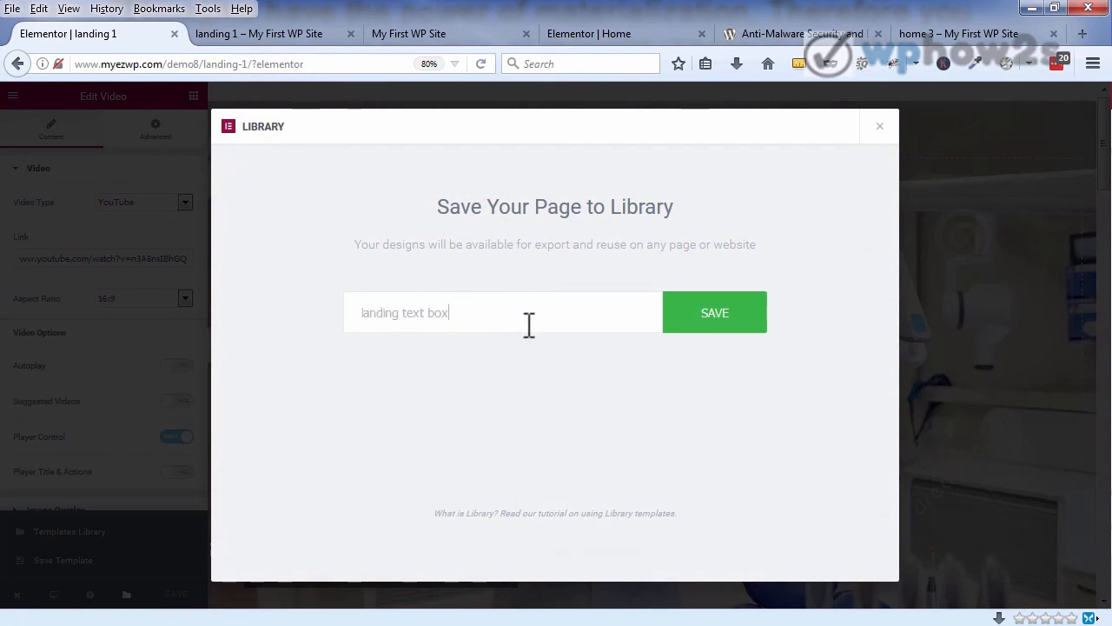
pyautogui.click(702, 316)
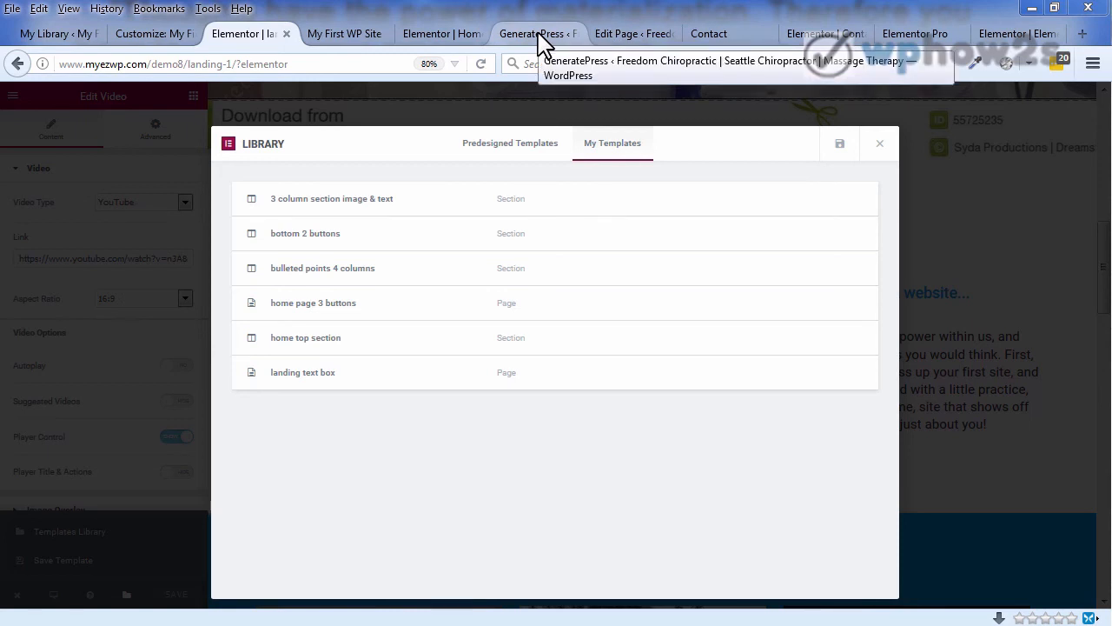
# Step: Compare the Freedom Chiropractic contact page with the My EZ WP home page and review the GP Premium modules
pyautogui.click(744, 39)
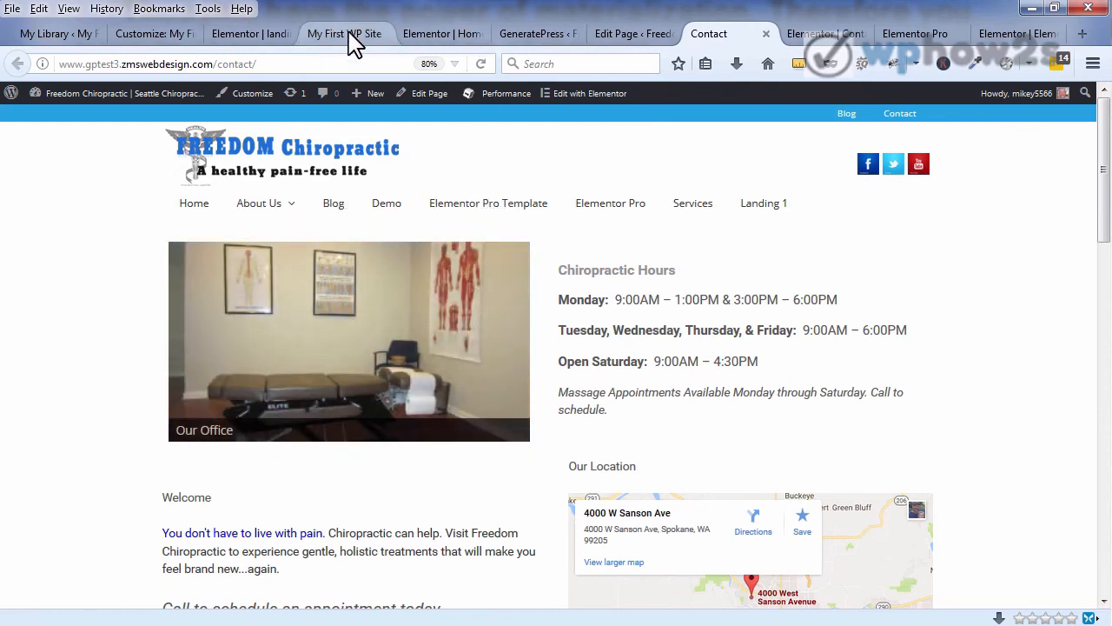
pyautogui.click(350, 35)
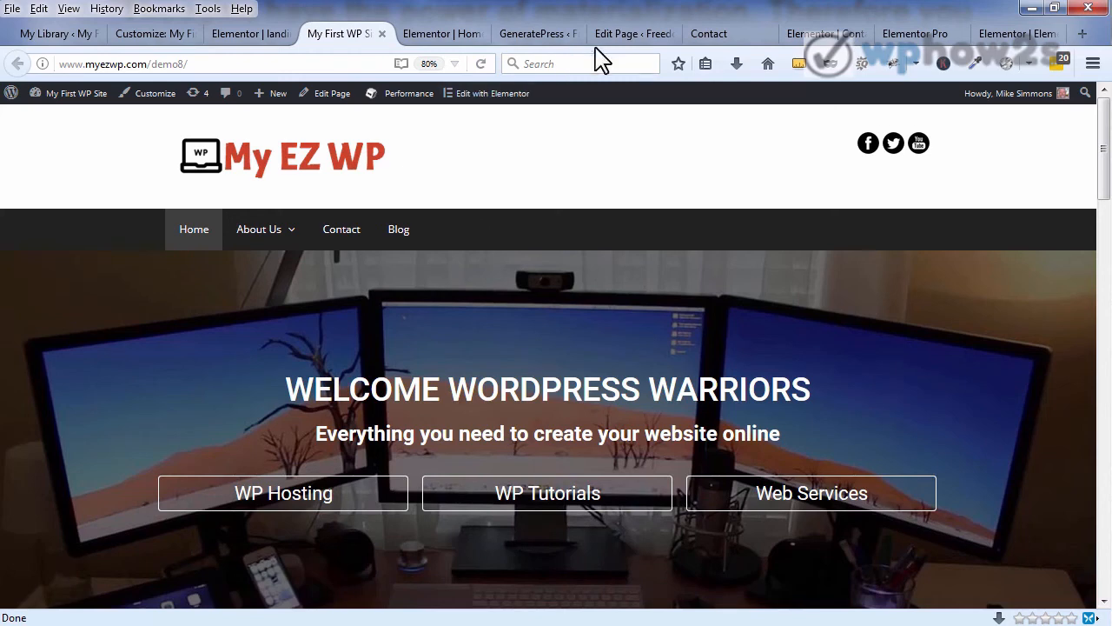
pyautogui.click(710, 34)
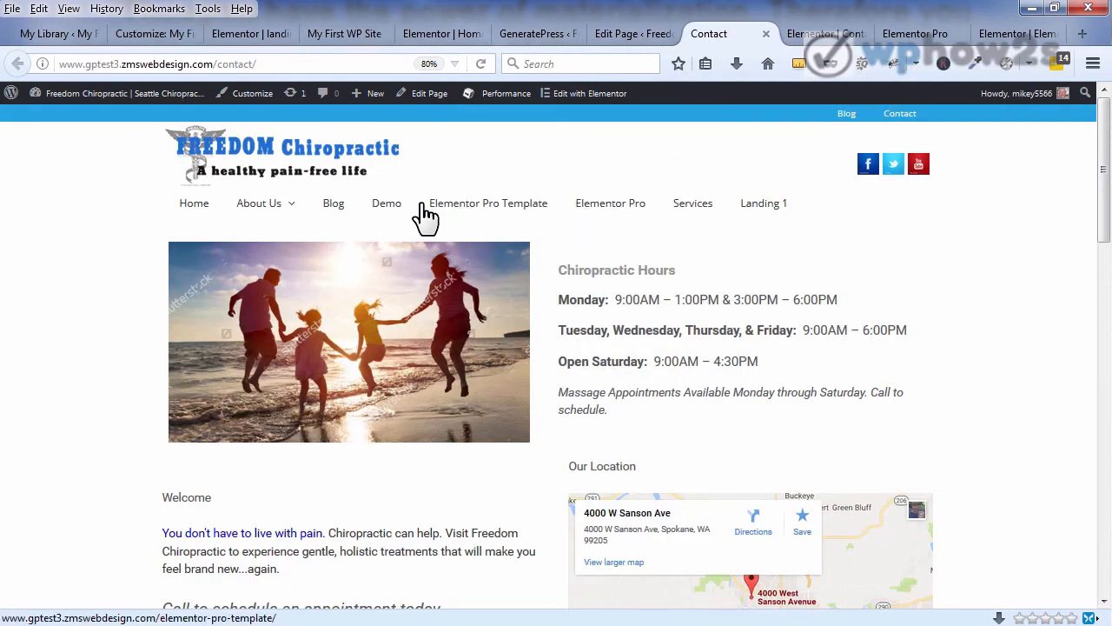
pyautogui.click(533, 35)
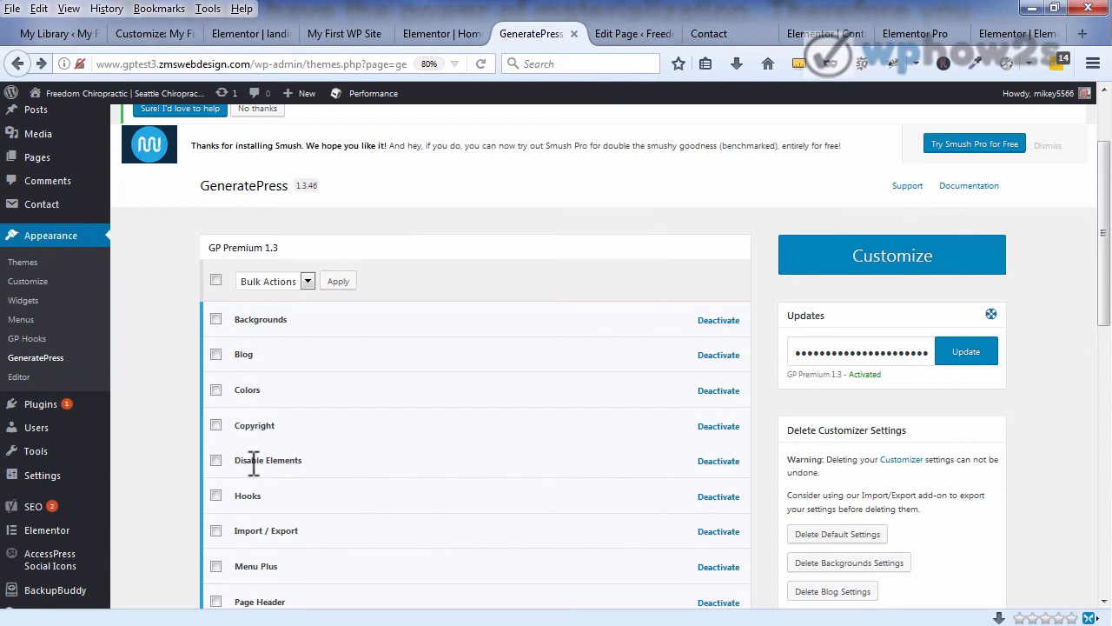
# Step: Examine the Disable Elements options in the edit screen of the Freedom Chiropractic Contact page
pyautogui.click(744, 40)
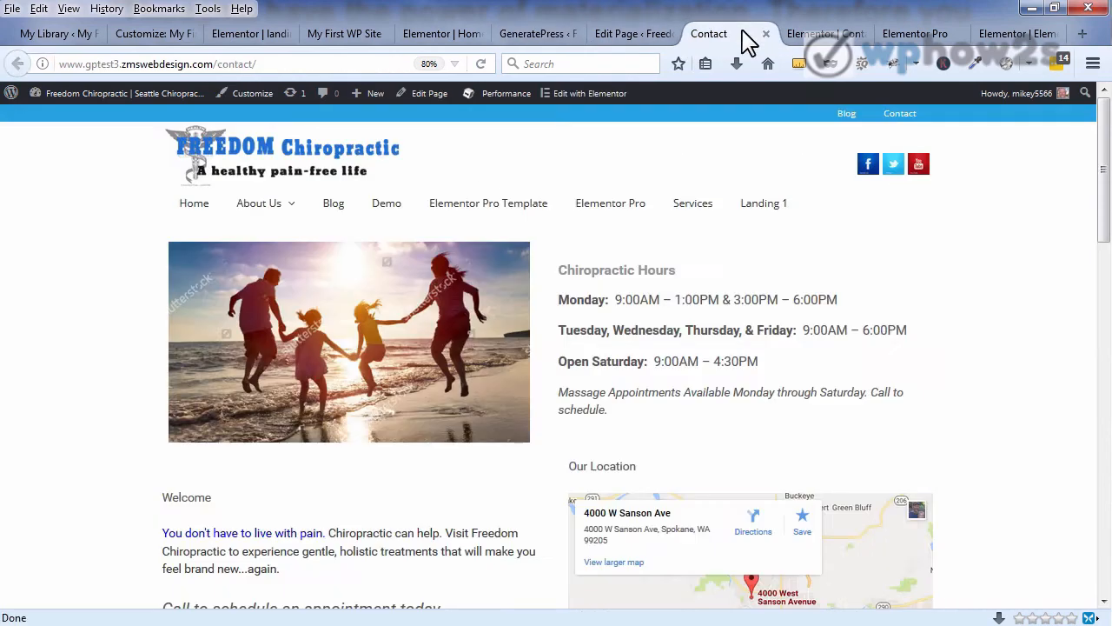
pyautogui.click(654, 37)
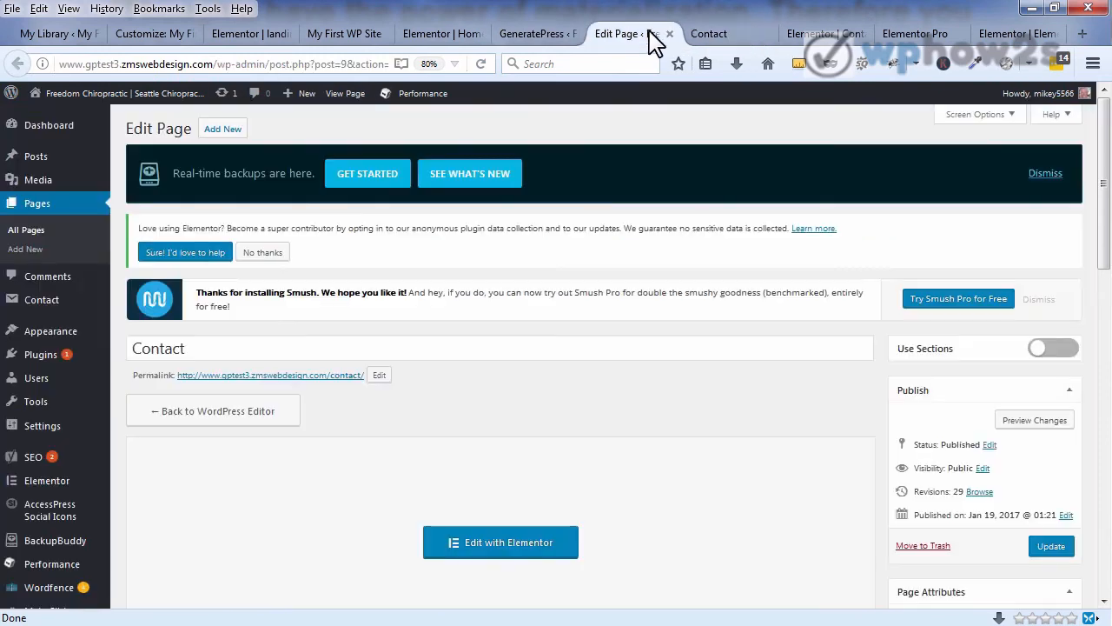
pyautogui.moveTo(1100, 142); pyautogui.dragTo(1096, 325)
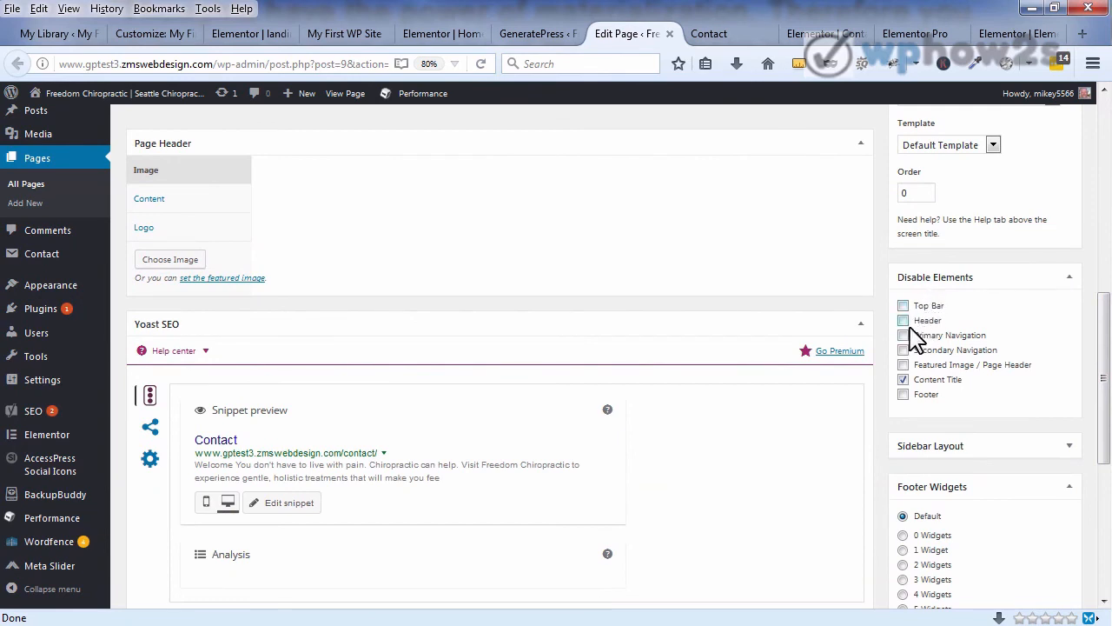
pyautogui.click(919, 379)
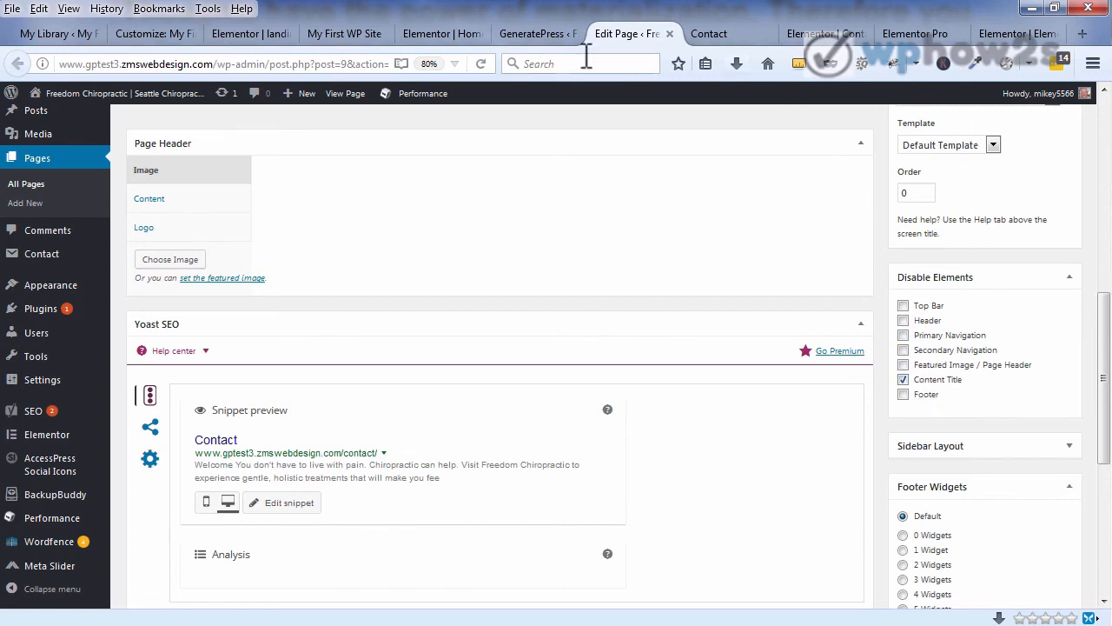
# Step: In the Freedom Chiropractic theme customizer, set the primary navigation background color to blue #1e72bd
pyautogui.click(531, 35)
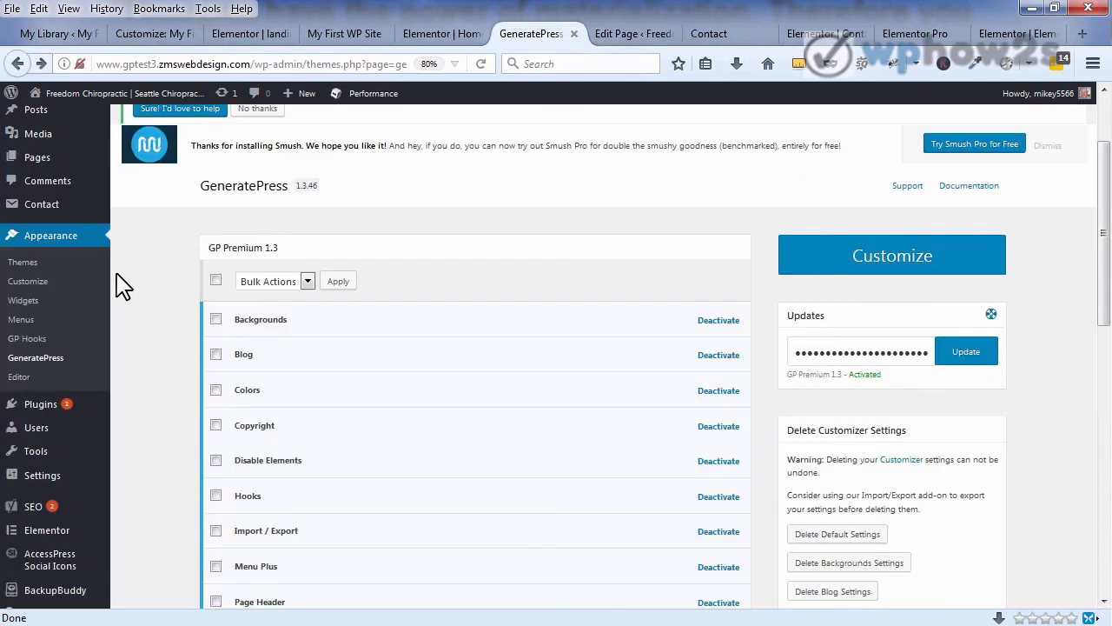
pyautogui.click(27, 282)
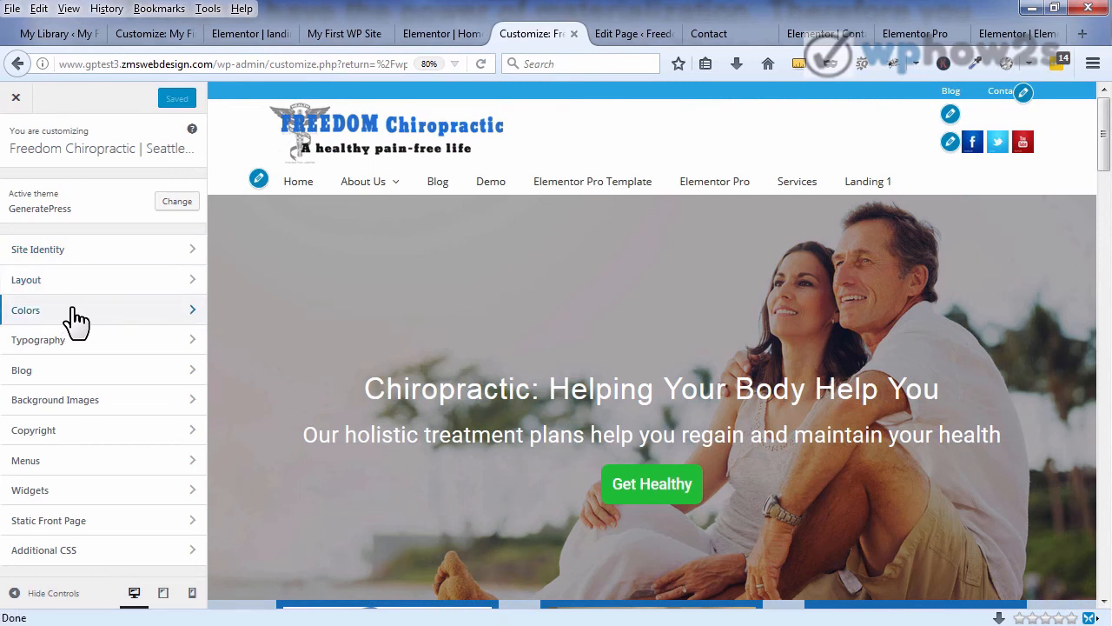
pyautogui.click(73, 311)
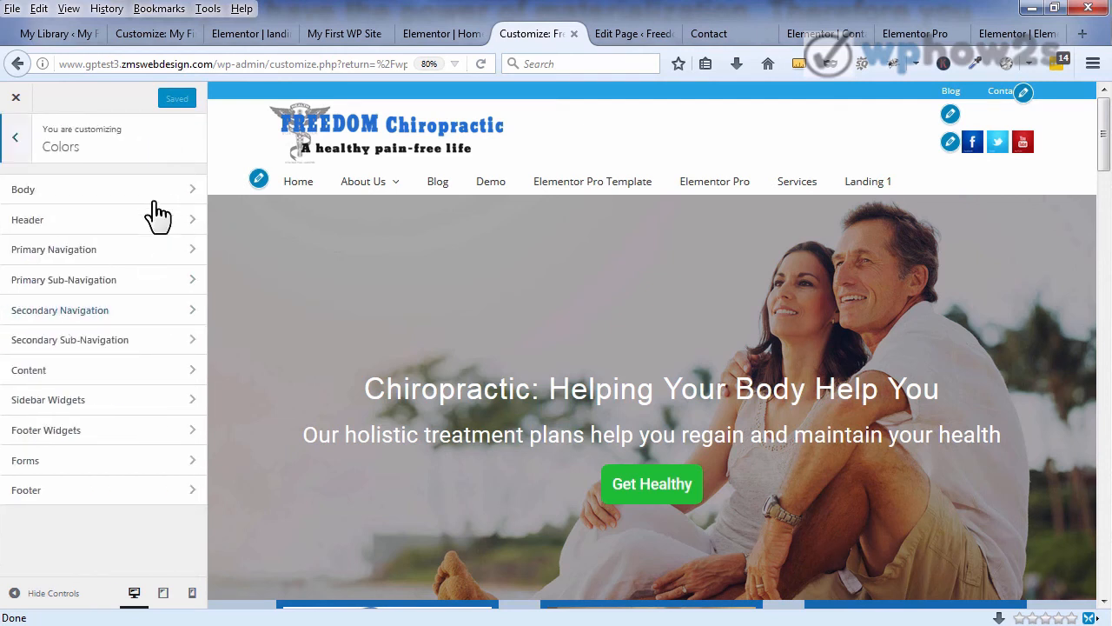
pyautogui.click(129, 250)
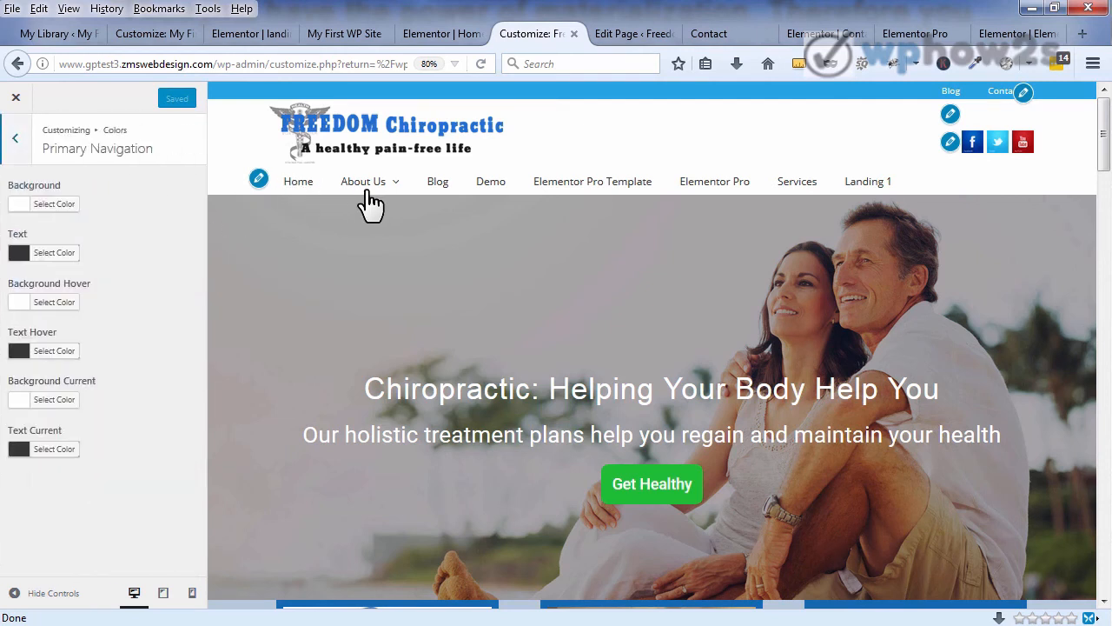
pyautogui.click(344, 35)
pyautogui.click(540, 39)
pyautogui.click(17, 206)
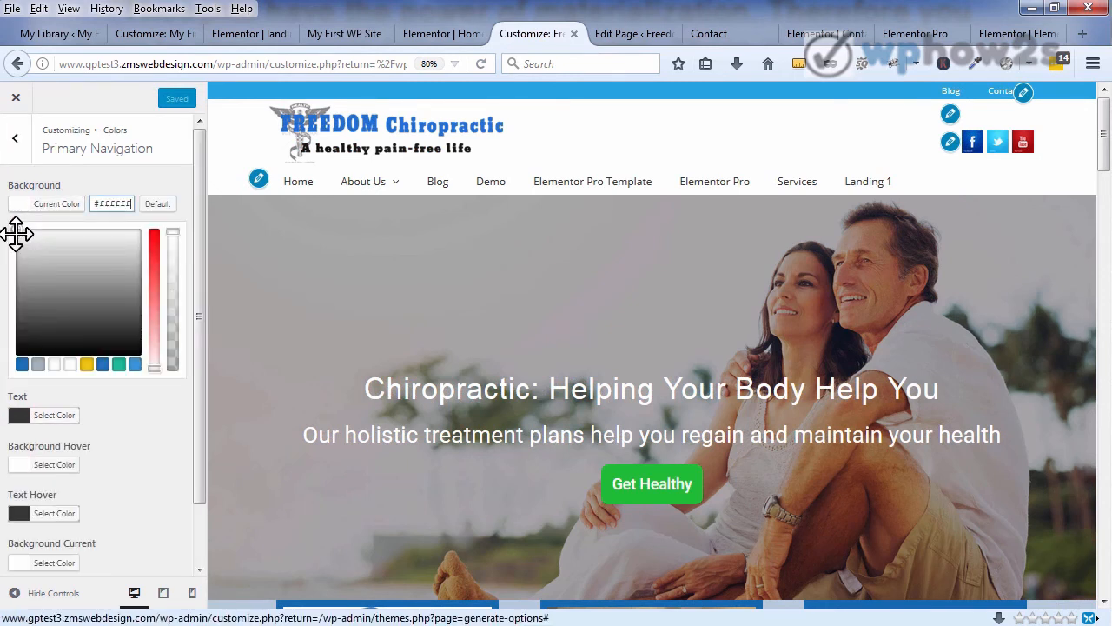
pyautogui.click(102, 364)
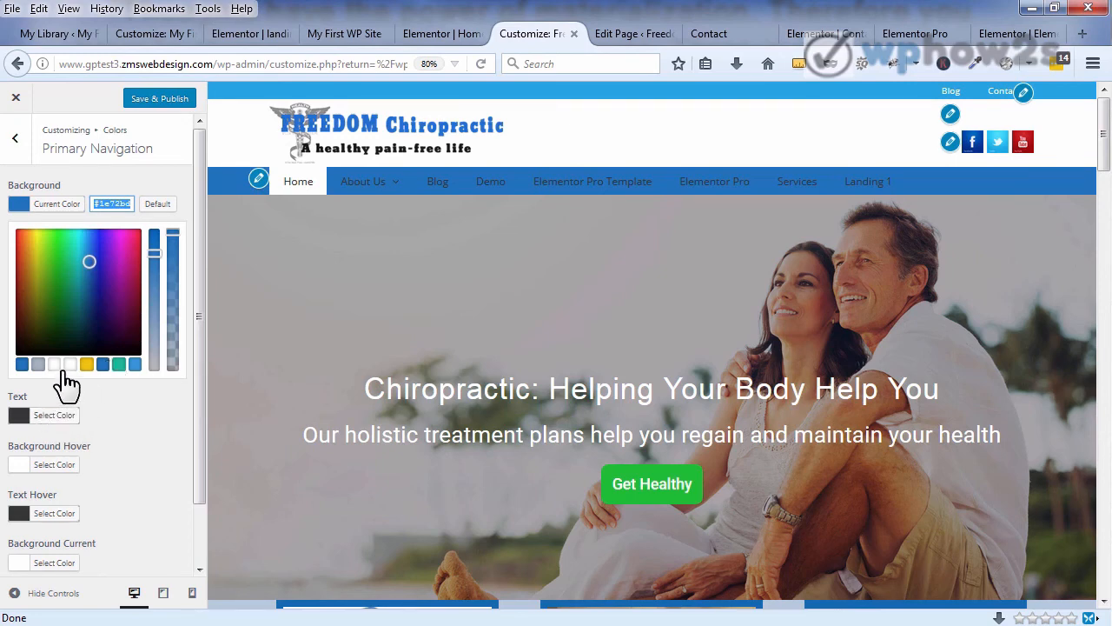
# Step: Set the primary navigation background color to white #ffffff and look over the Freedom Chiropractic Contact page
pyautogui.click(70, 364)
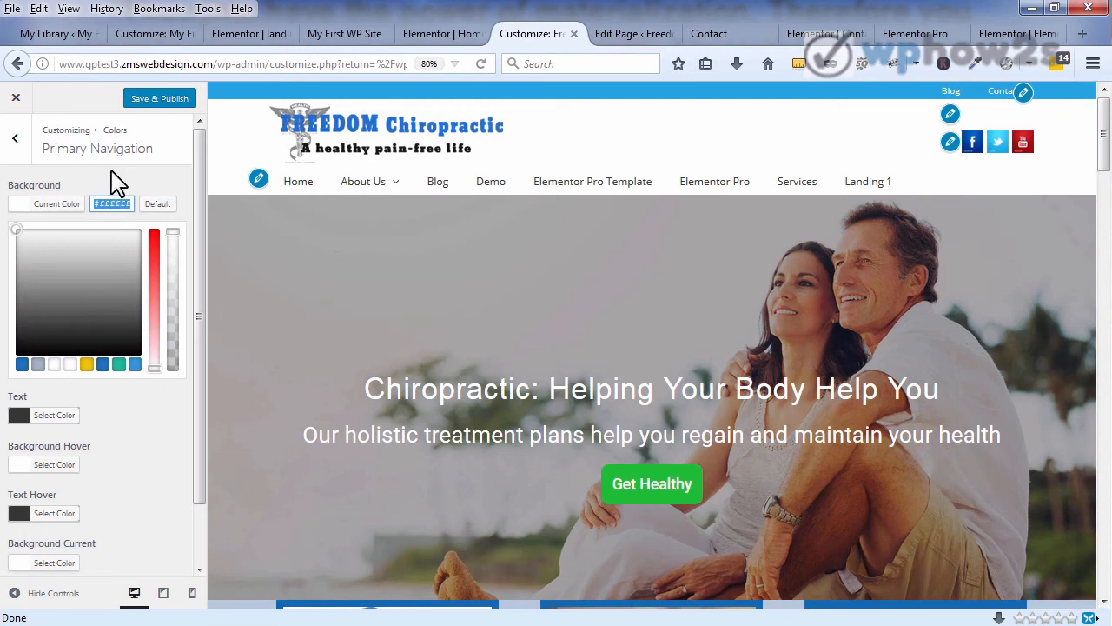
pyautogui.click(711, 35)
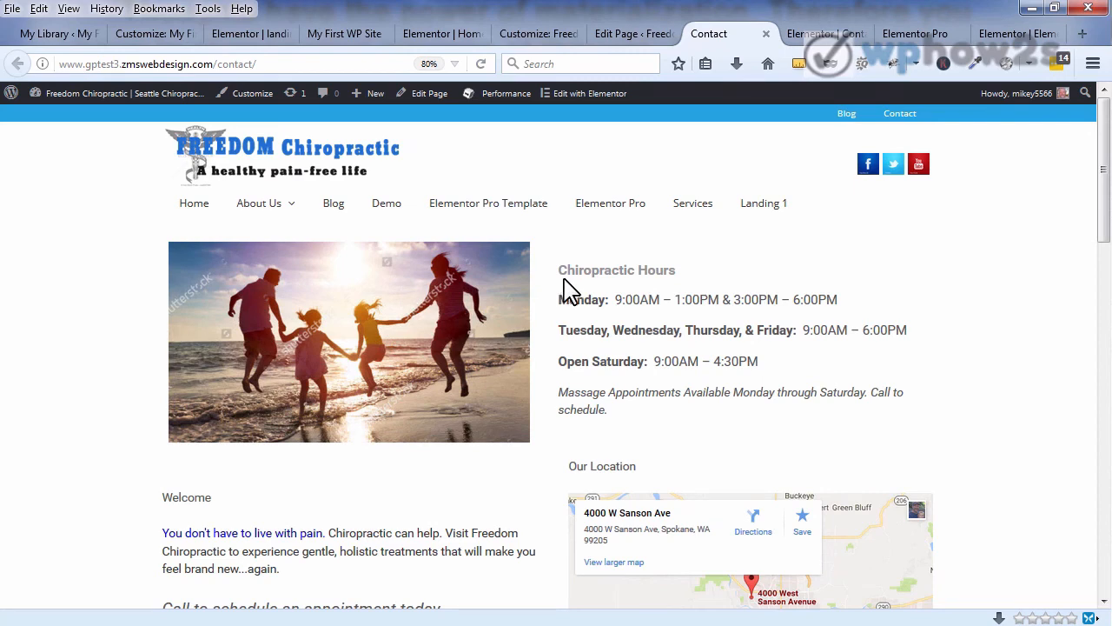
pyautogui.moveTo(1105, 172); pyautogui.dragTo(1080, 379)
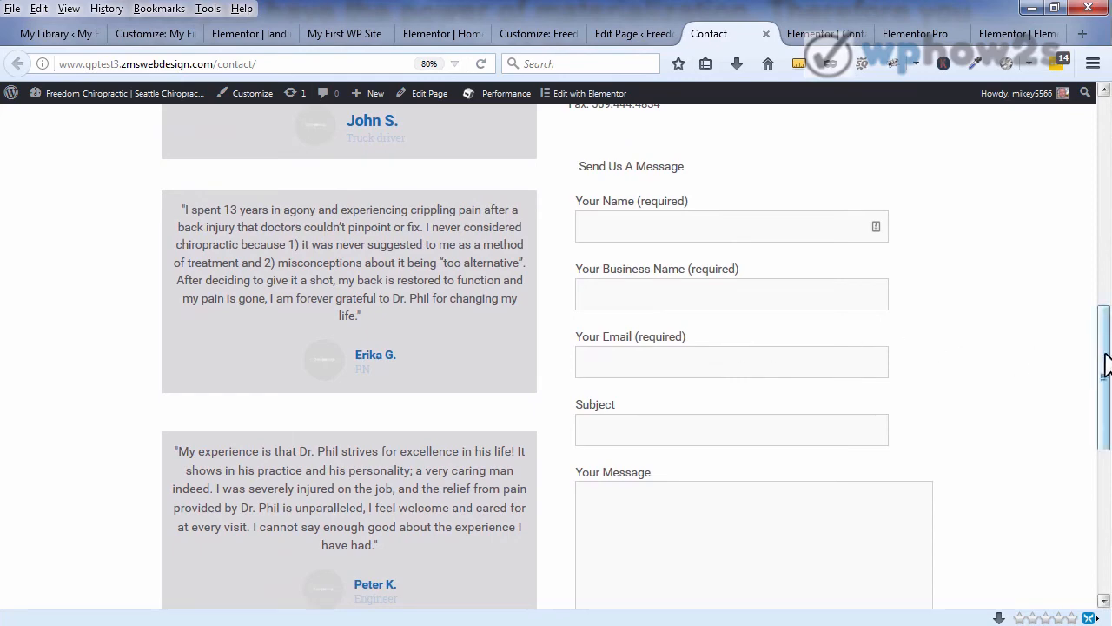
pyautogui.moveTo(1105, 363); pyautogui.dragTo(1103, 143)
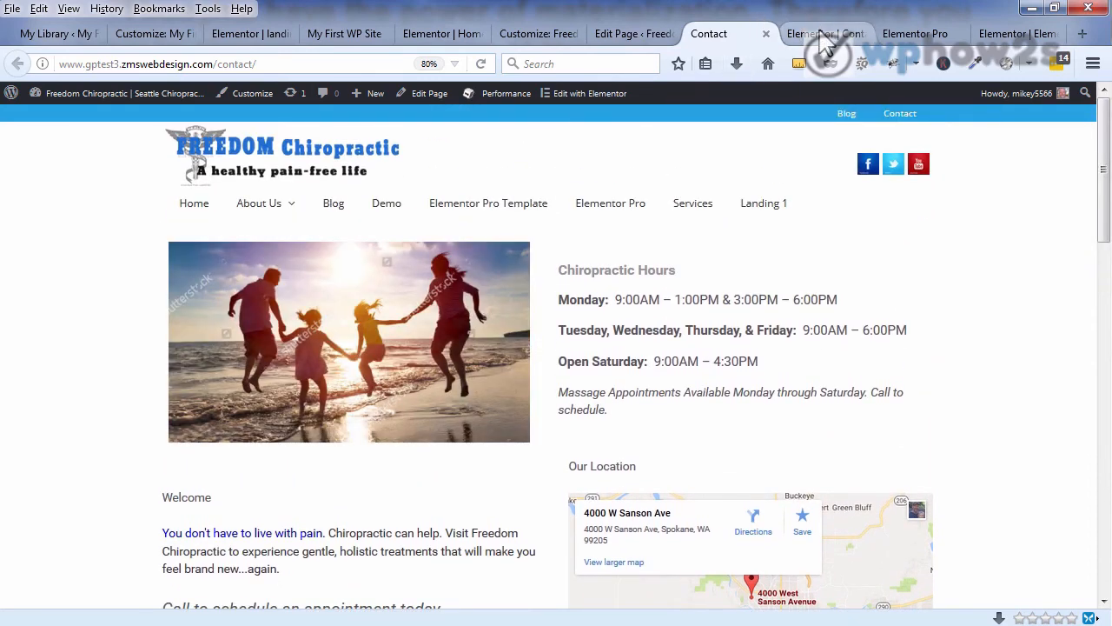
# Step: Check the saved contact location templates in the Freedom Chiropractic Elementor library and compare them with the live Contact page
pyautogui.click(823, 34)
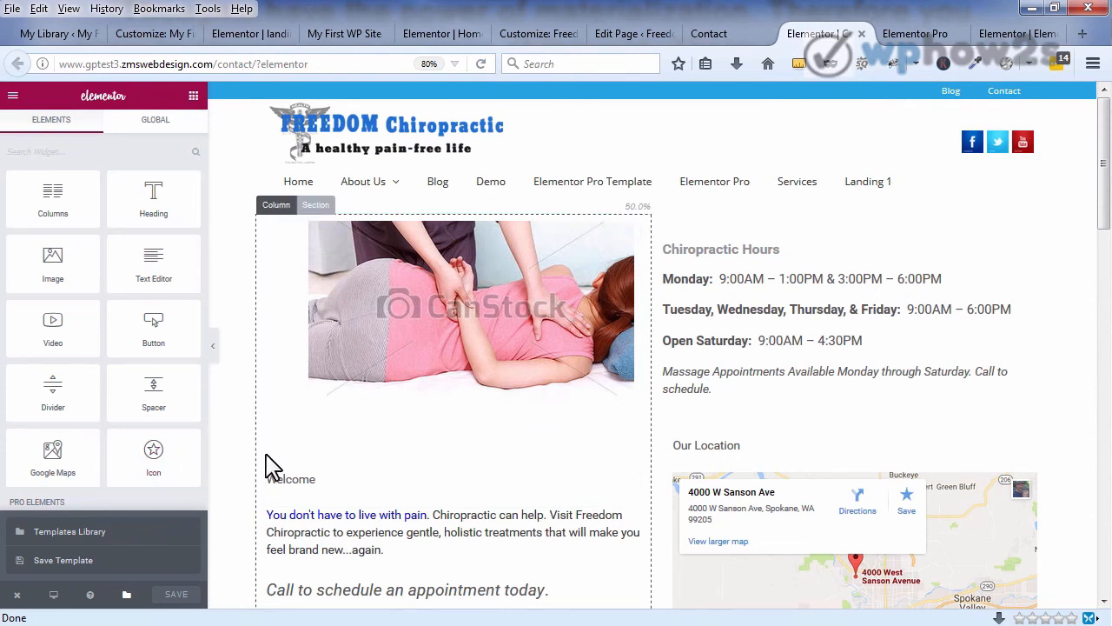
pyautogui.click(78, 534)
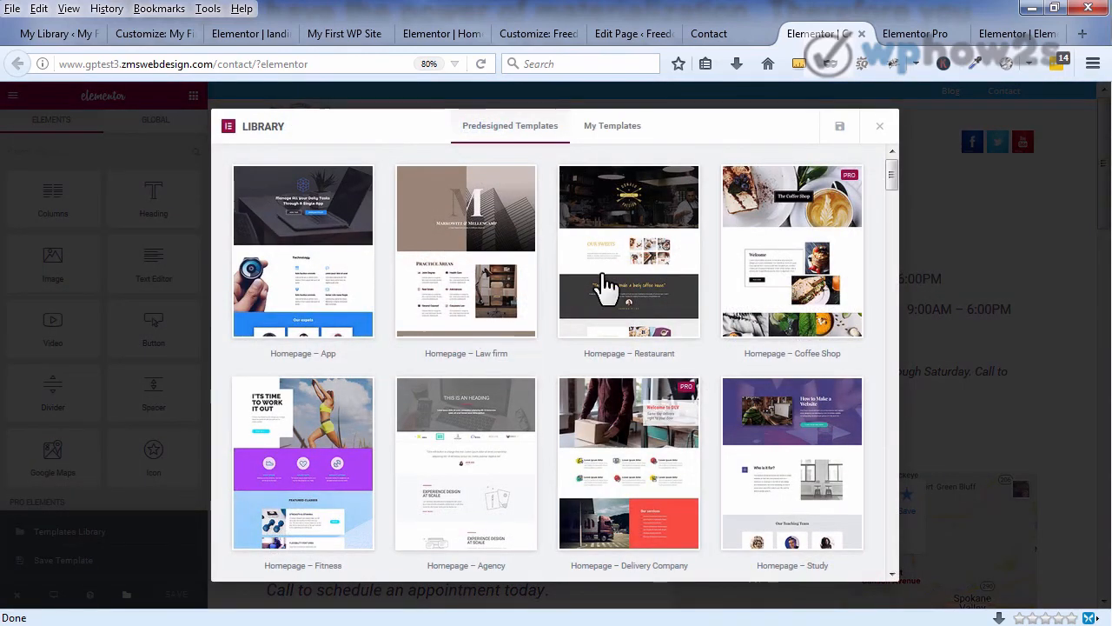
pyautogui.click(631, 137)
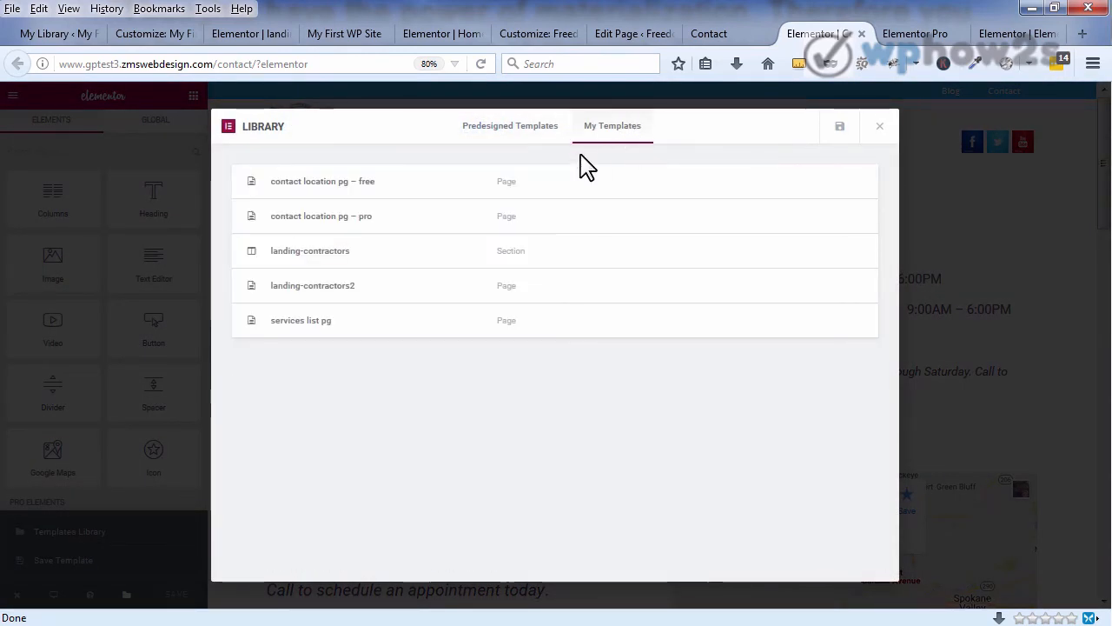
pyautogui.moveTo(390, 194)
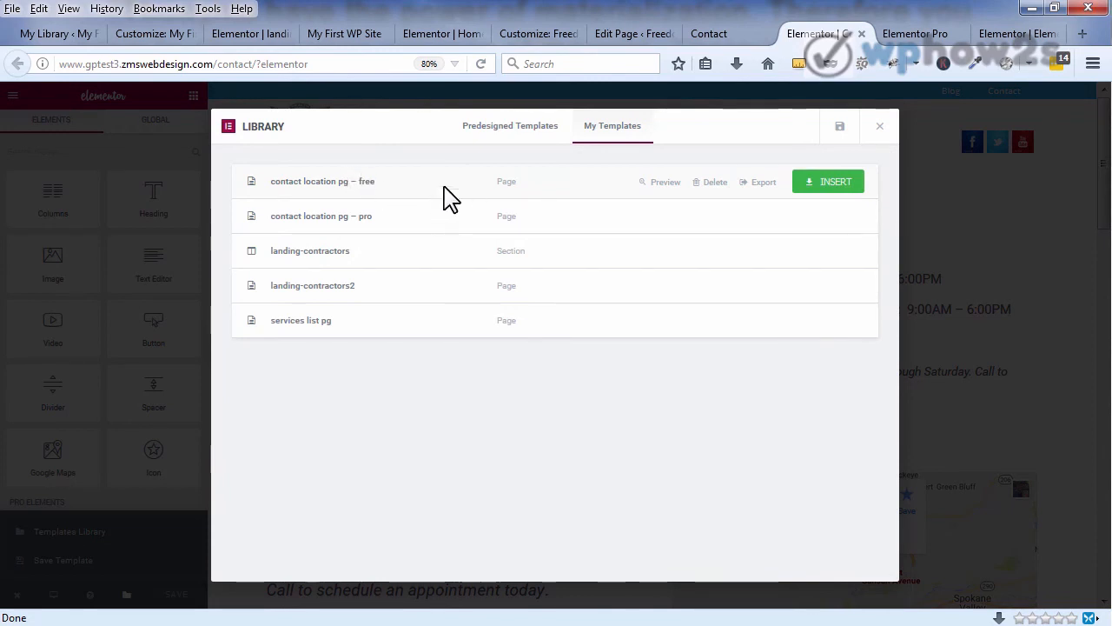
pyautogui.moveTo(402, 224)
pyautogui.moveTo(590, 174)
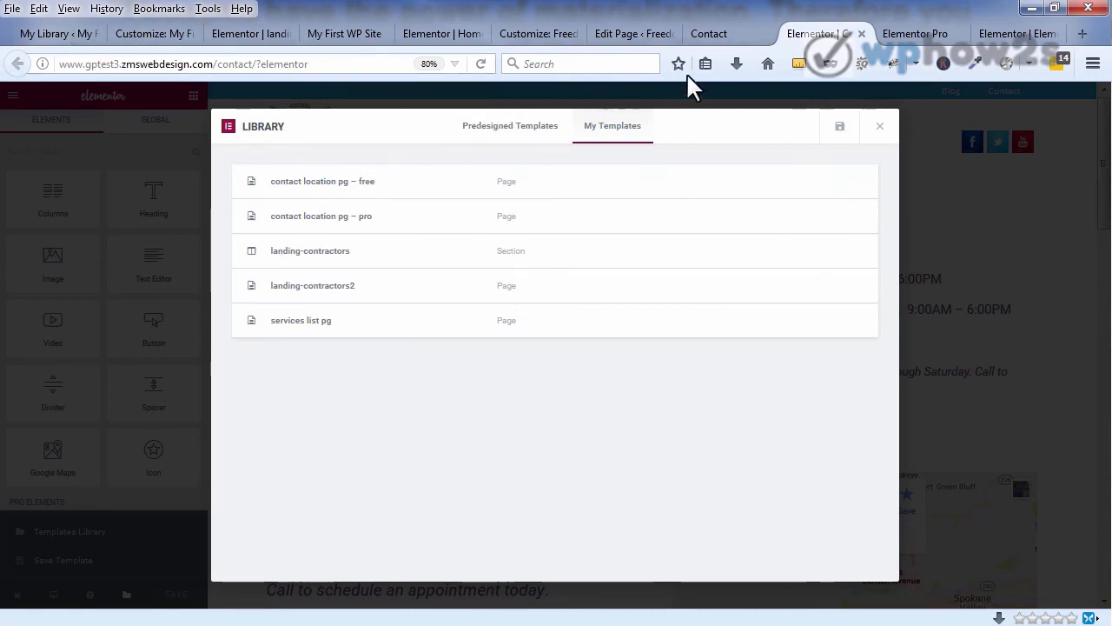
pyautogui.click(714, 35)
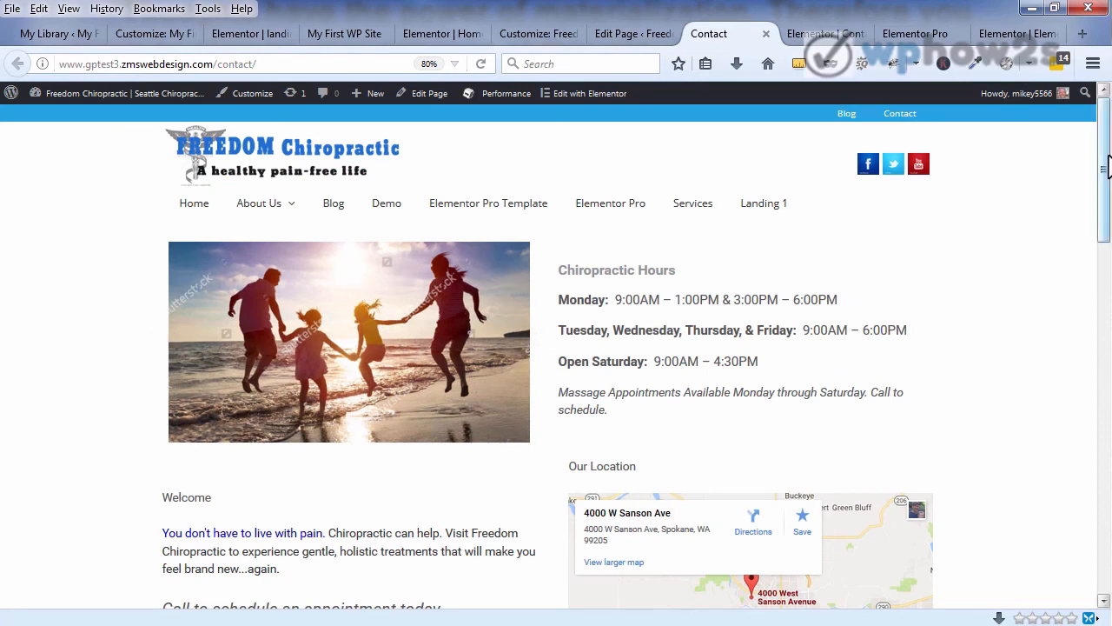
pyautogui.moveTo(1104, 165); pyautogui.dragTo(1093, 380)
pyautogui.scroll(10, 1093, 381)
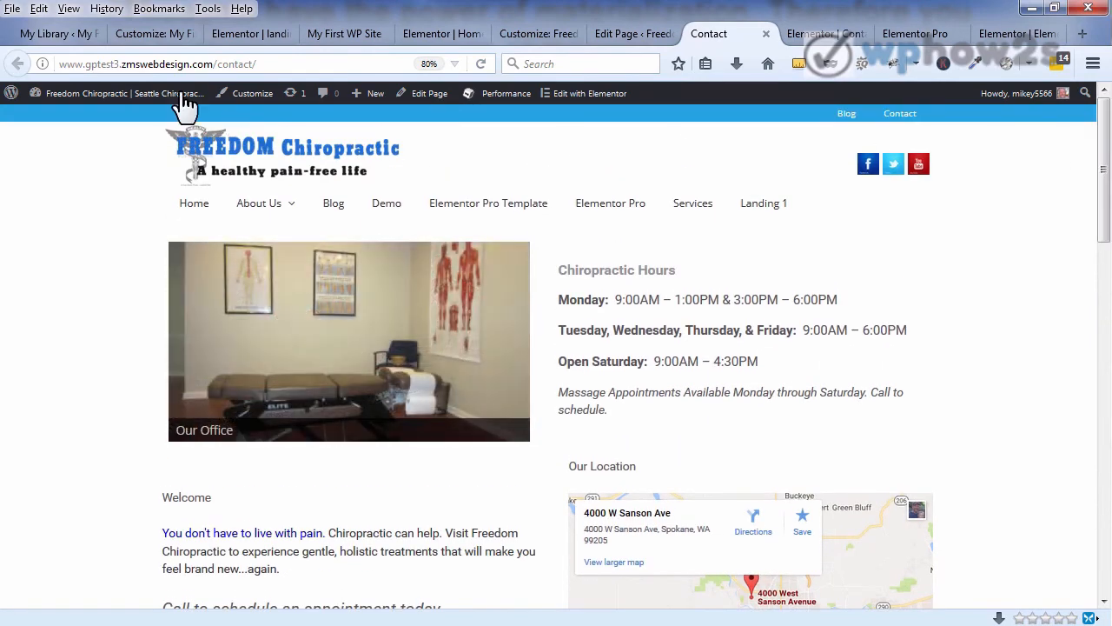
# Step: Import the template file "contact location pg – free elementor-739-2017-05-23.json" into the My First WP Site Elementor library
pyautogui.click(53, 36)
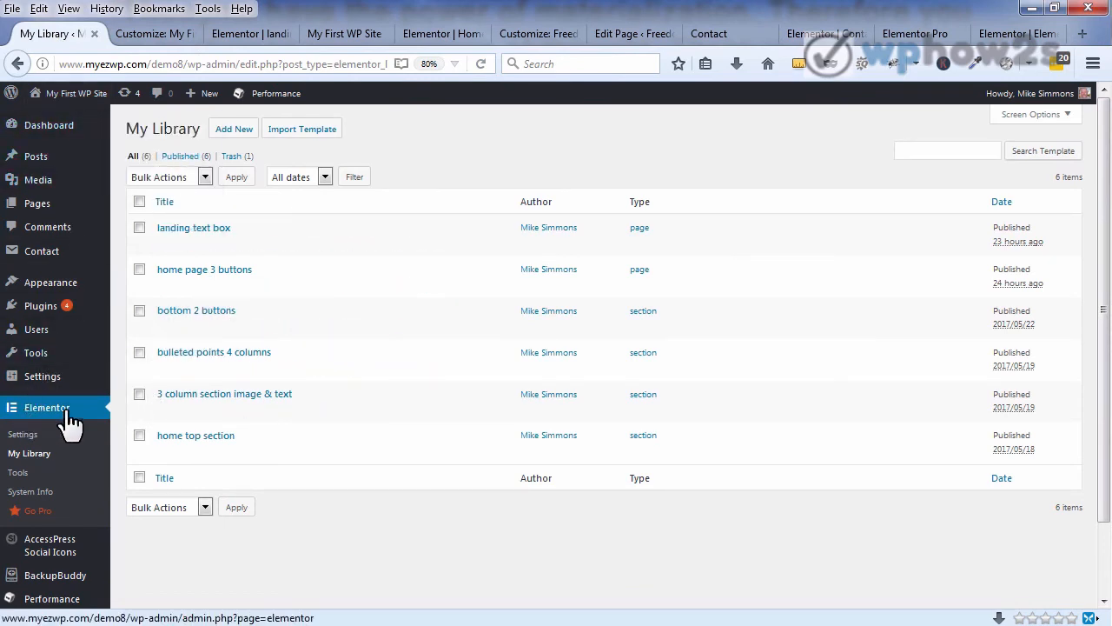
pyautogui.click(311, 135)
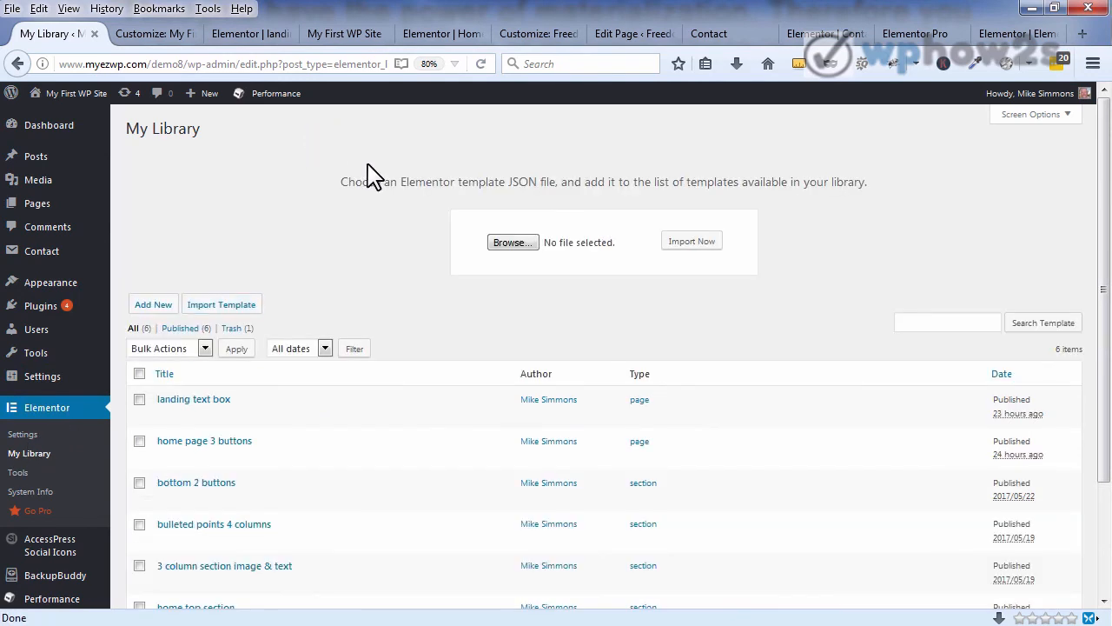
pyautogui.click(513, 242)
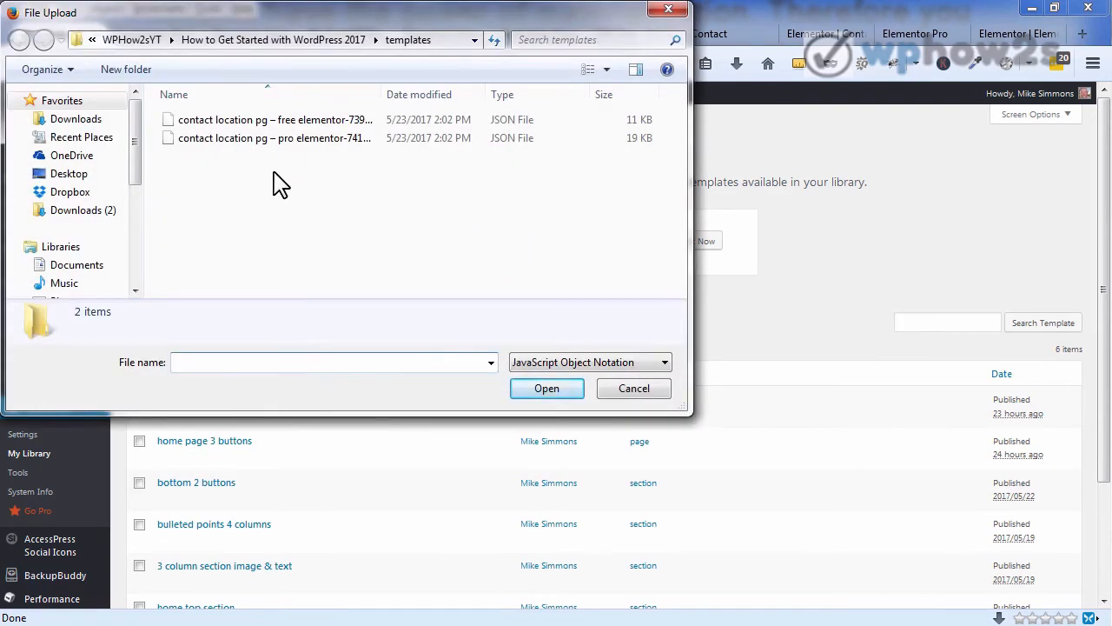
pyautogui.doubleClick(299, 125)
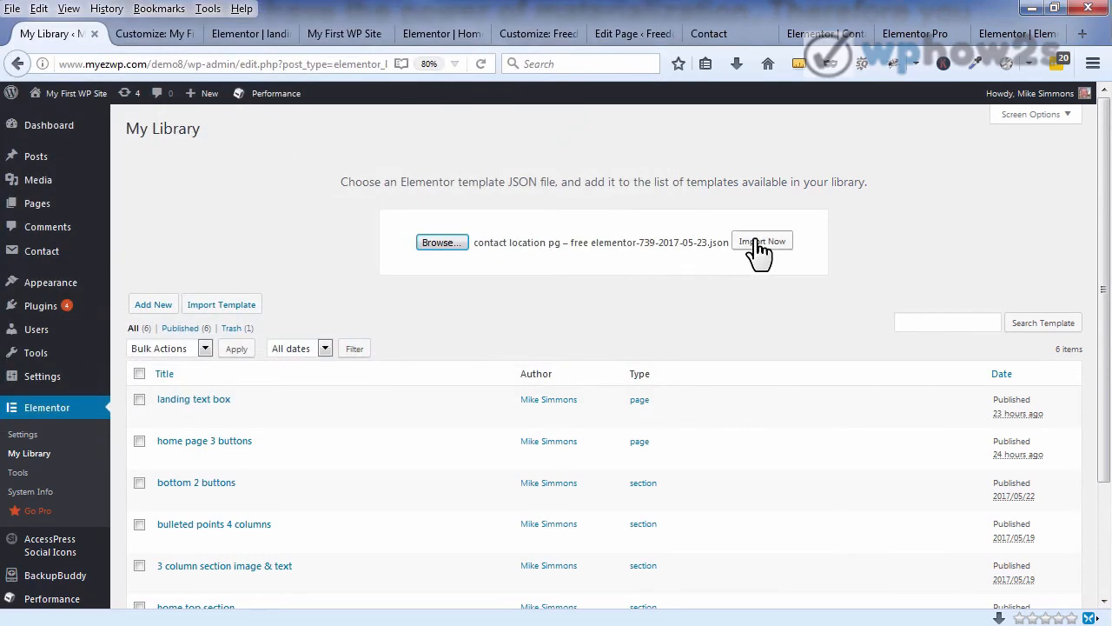
pyautogui.click(759, 247)
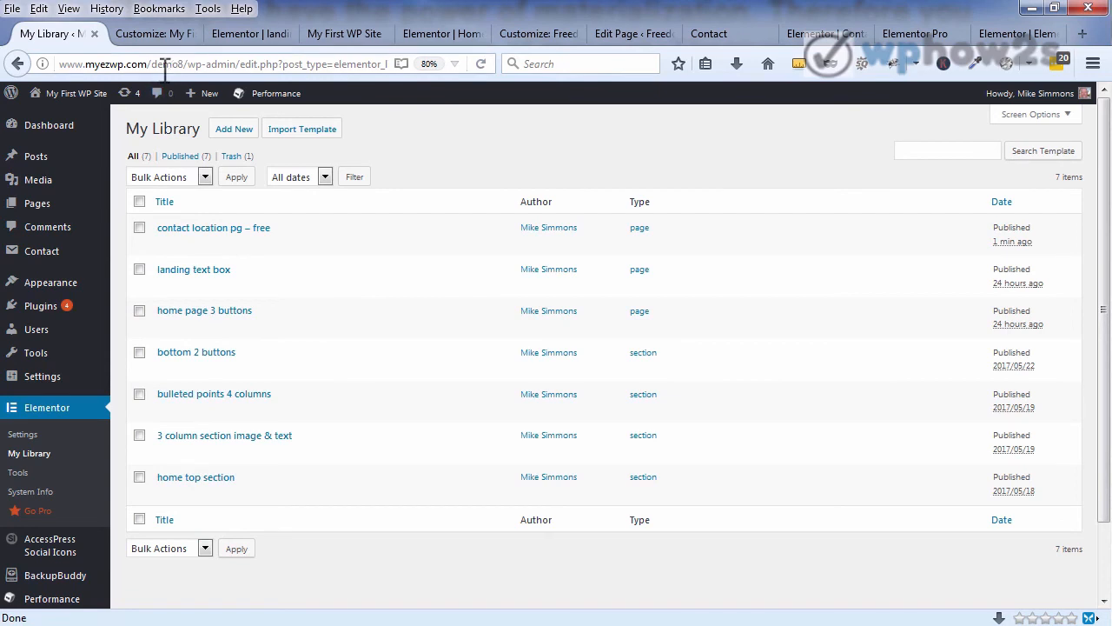
# Step: Add a new page titled "contact location free" on My First WP Site
pyautogui.moveTo(41, 212)
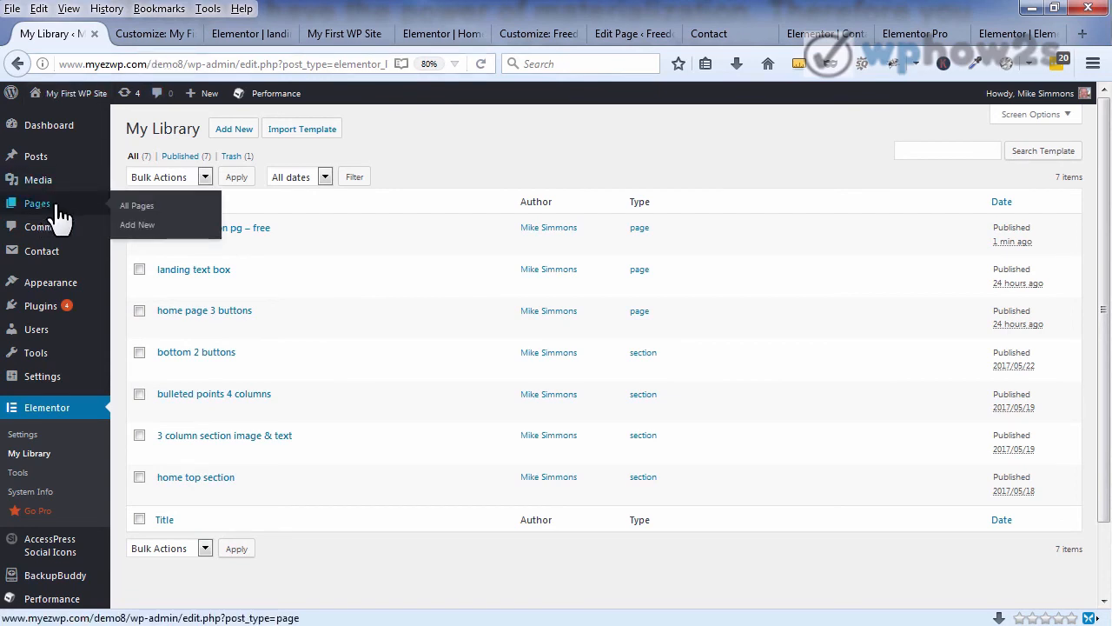
pyautogui.click(139, 228)
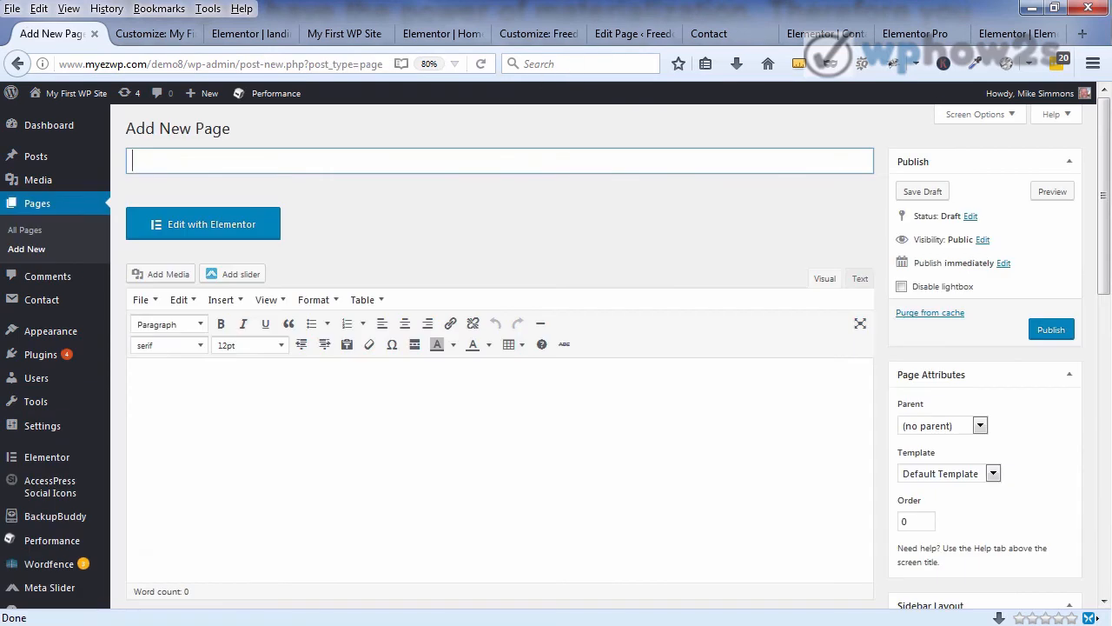
pyautogui.write('contact location free')
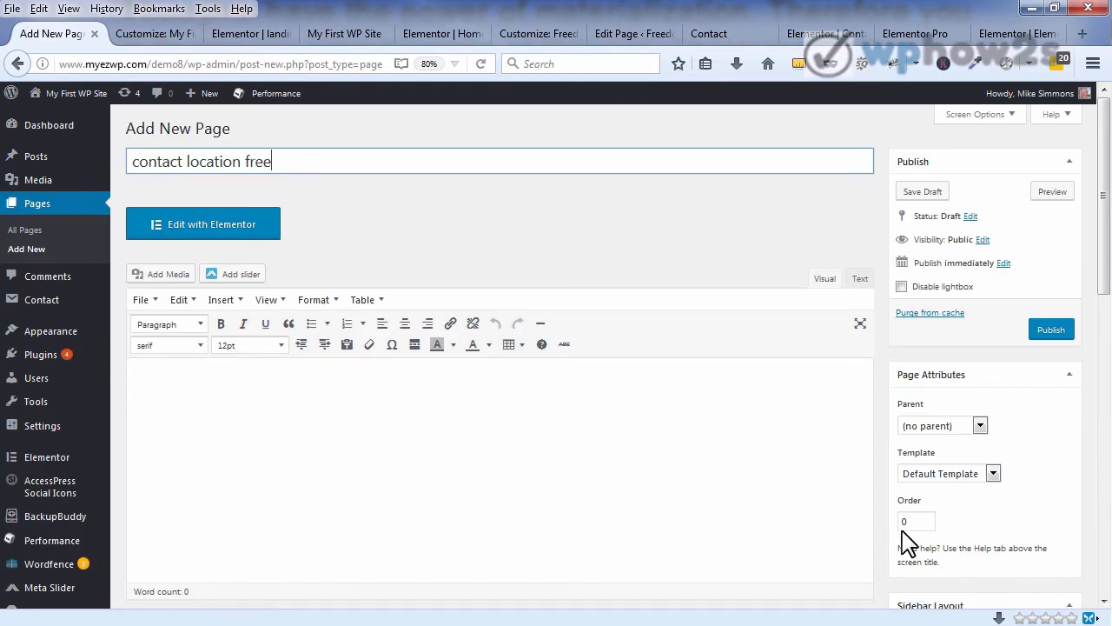
# Step: Publish the page with Content (no sidebars) layout, 0 footer widgets, a Full Width page builder container and the Content Title disabled
pyautogui.moveTo(1106, 207); pyautogui.dragTo(1106, 278)
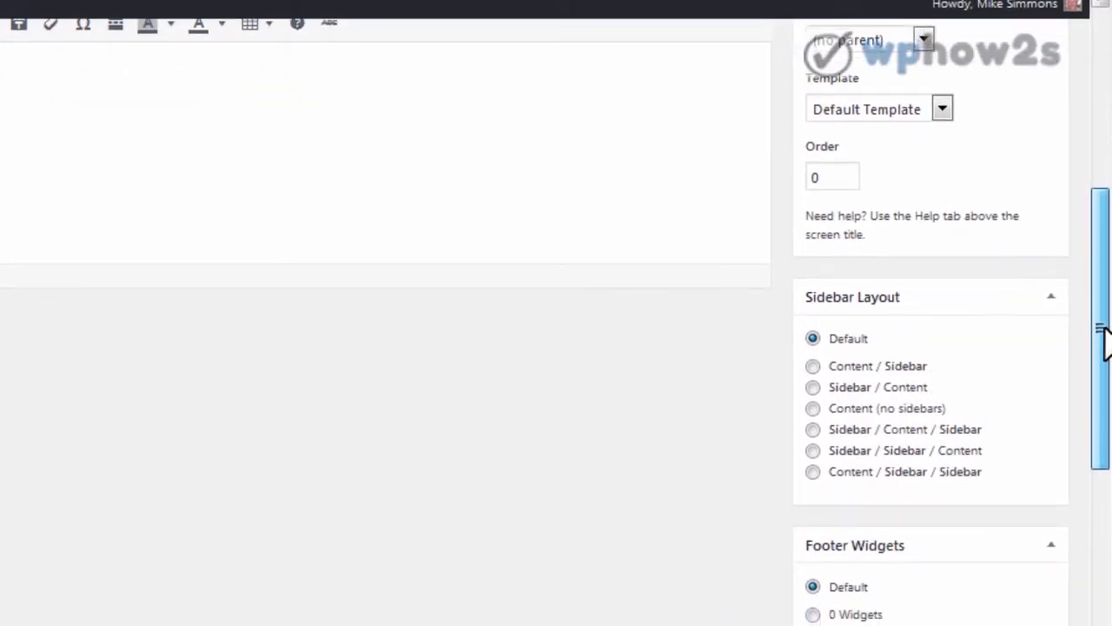
pyautogui.moveTo(1103, 348); pyautogui.dragTo(1100, 372)
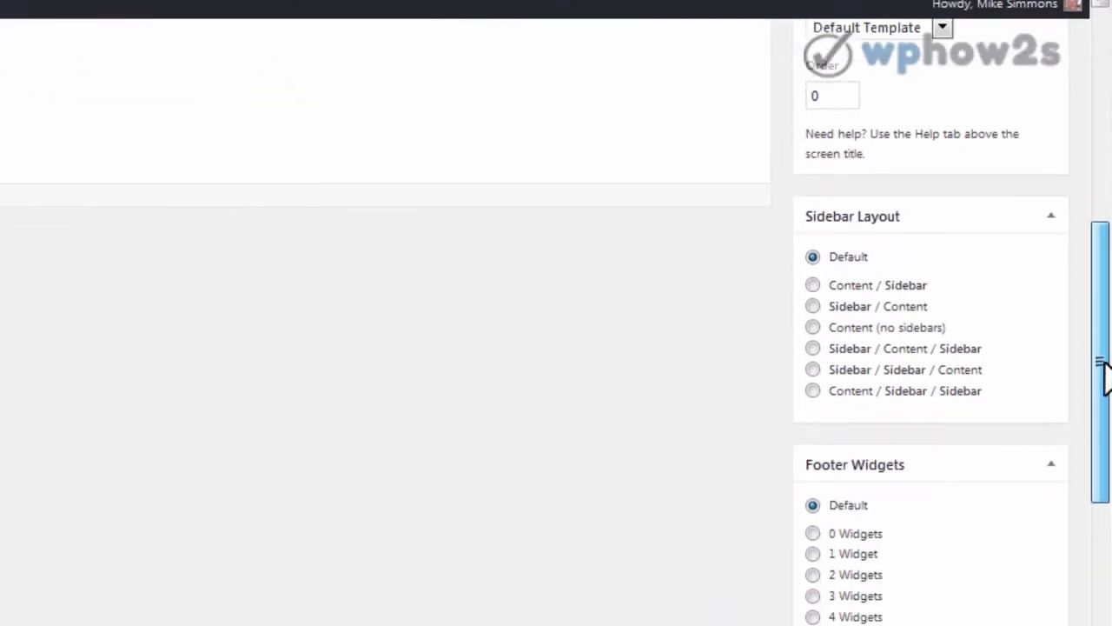
pyautogui.click(815, 324)
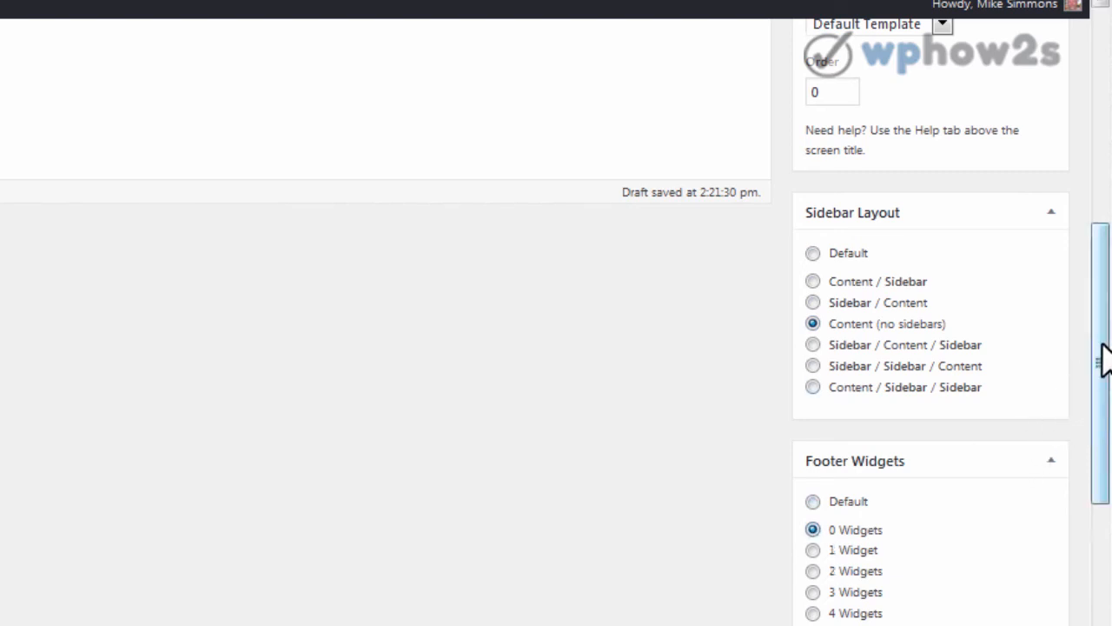
pyautogui.moveTo(1105, 359); pyautogui.dragTo(1099, 512)
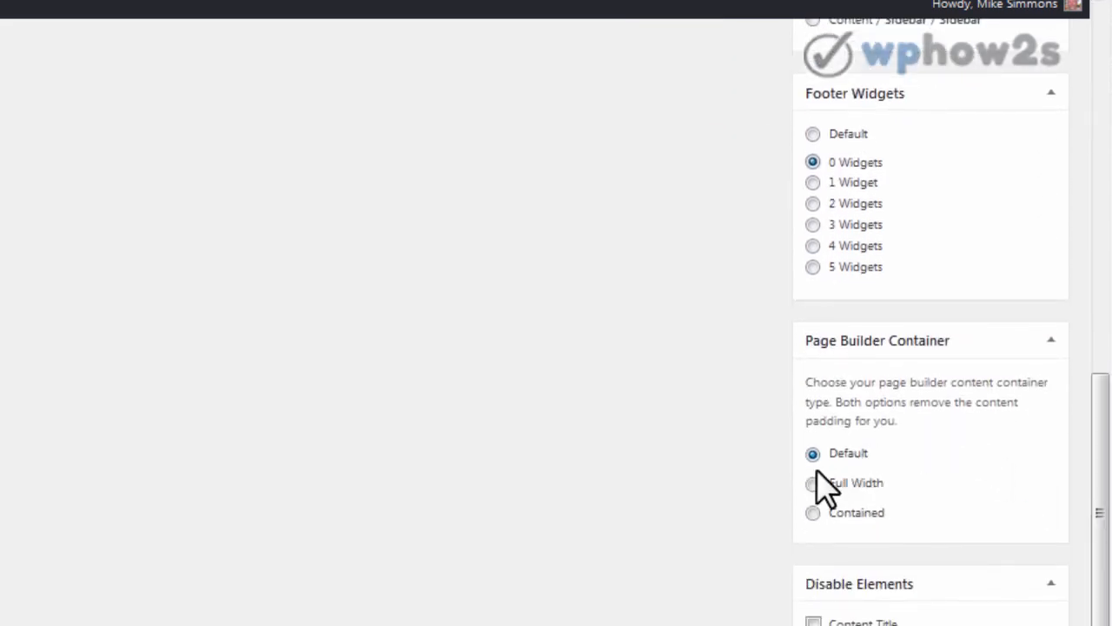
pyautogui.click(812, 483)
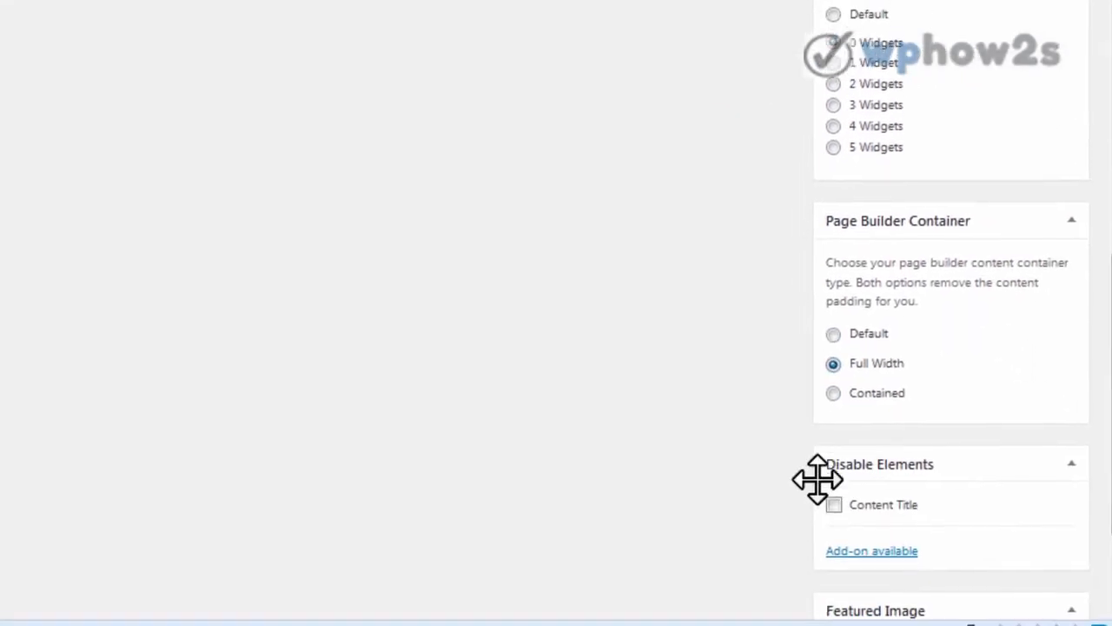
pyautogui.click(837, 488)
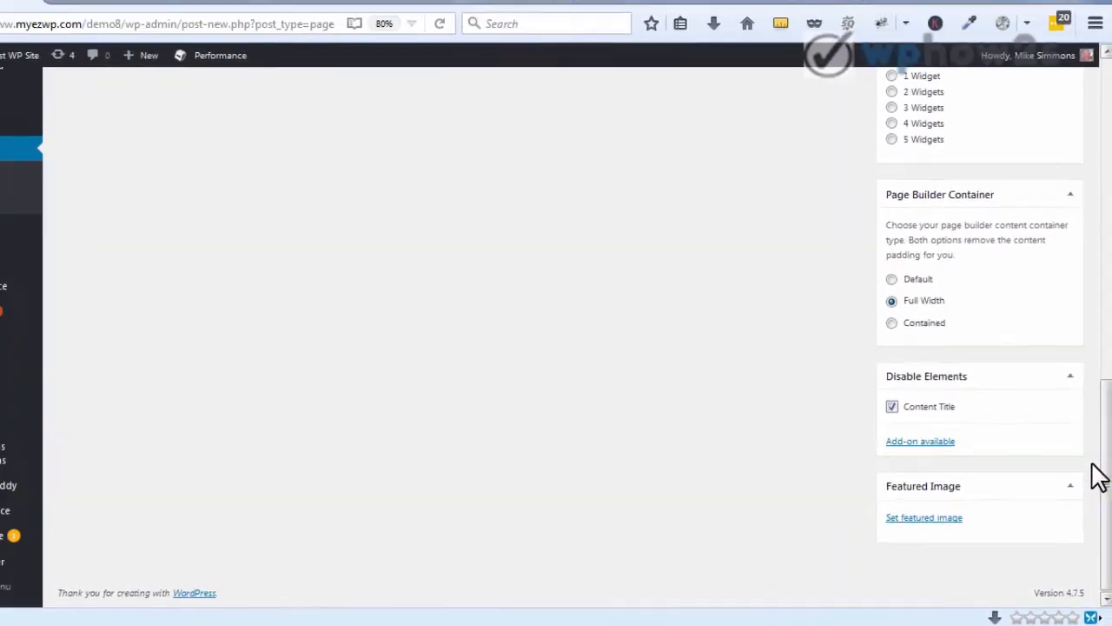
pyautogui.moveTo(1105, 467); pyautogui.dragTo(1106, 206)
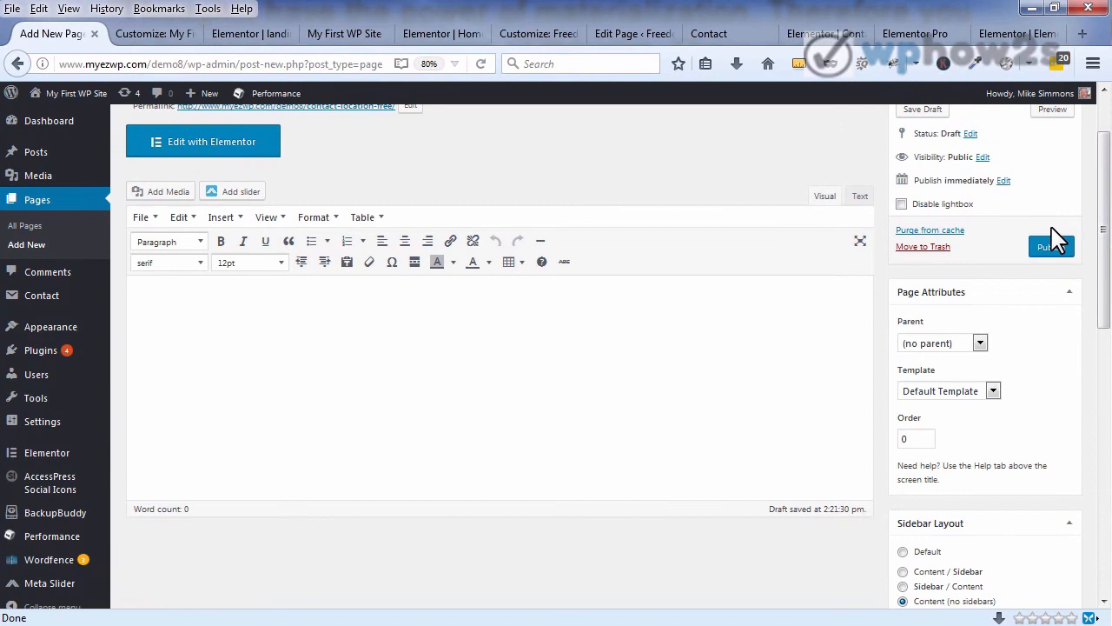
pyautogui.click(1051, 246)
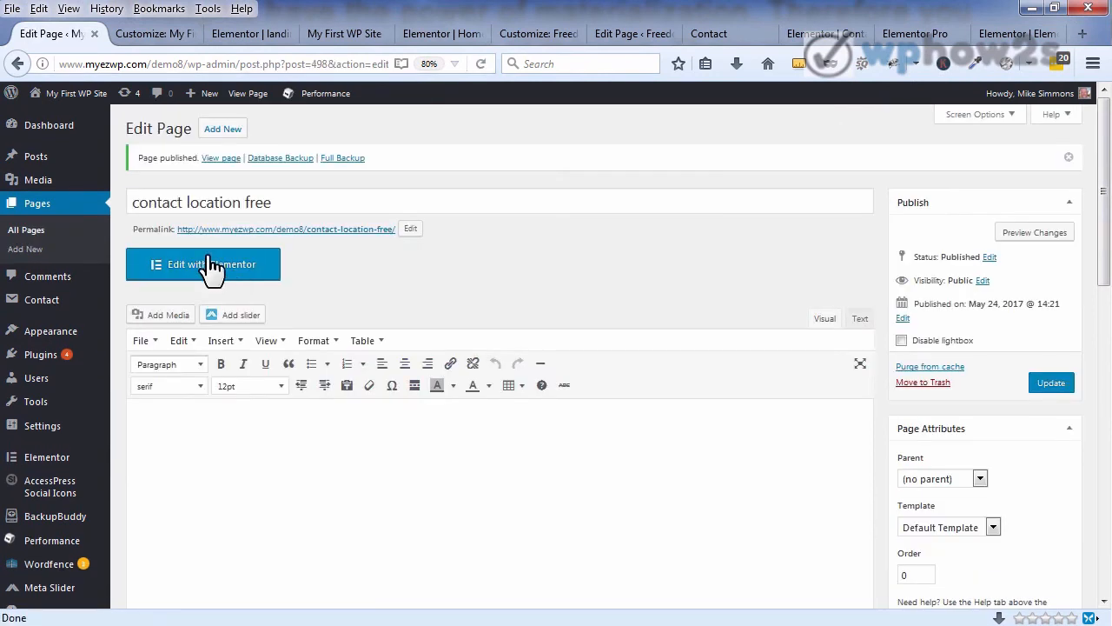
# Step: Open the new page in Elementor and insert the saved "contact location pg – free" template
pyautogui.click(213, 265)
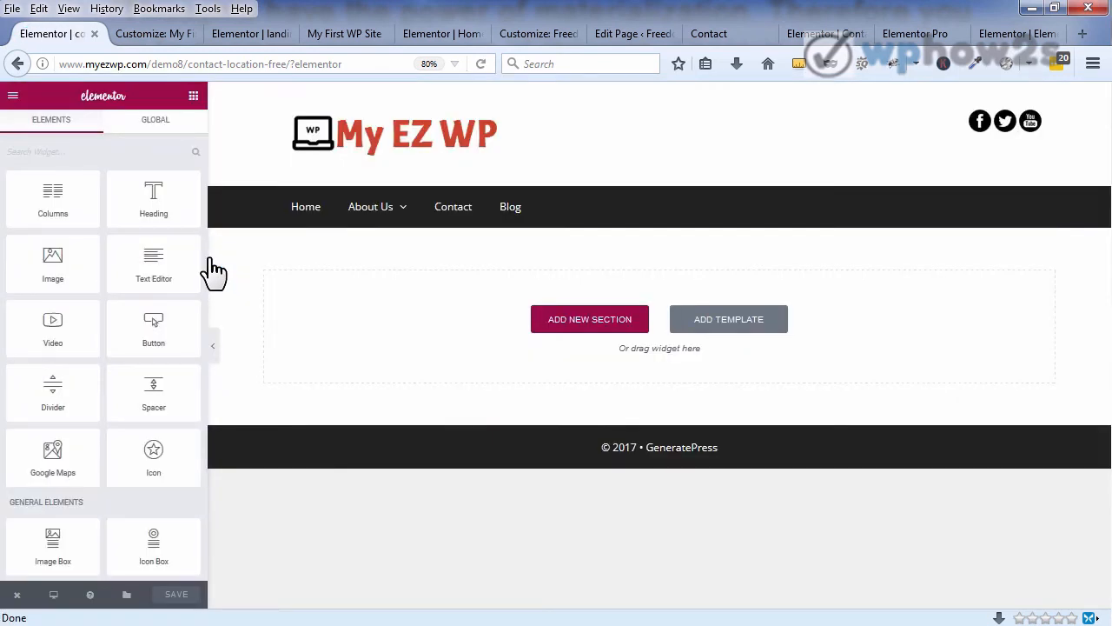
pyautogui.click(721, 327)
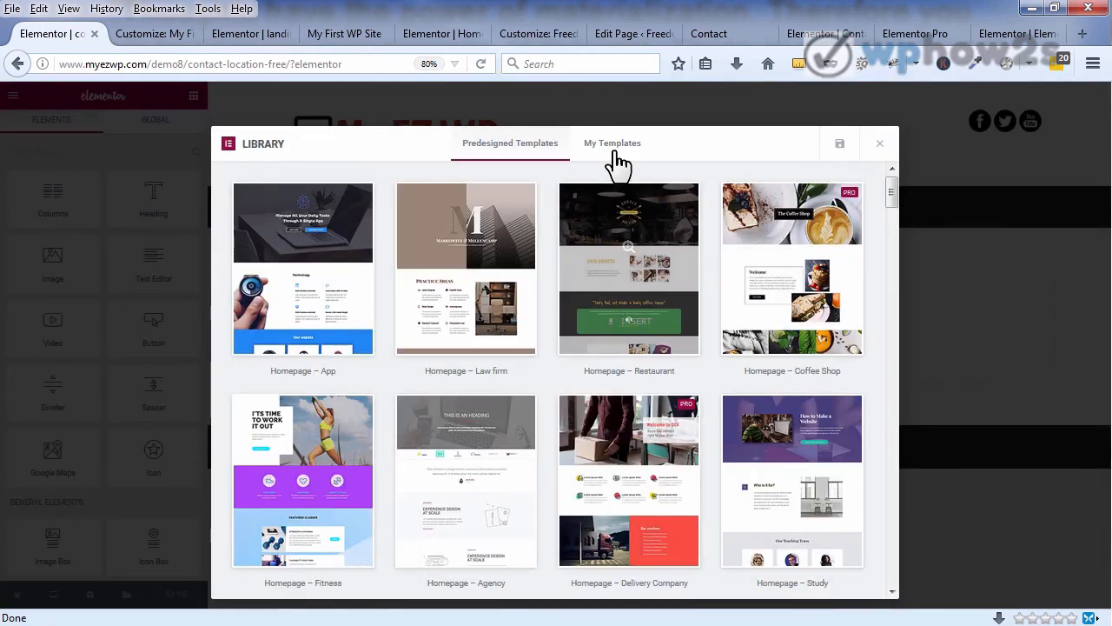
pyautogui.click(612, 148)
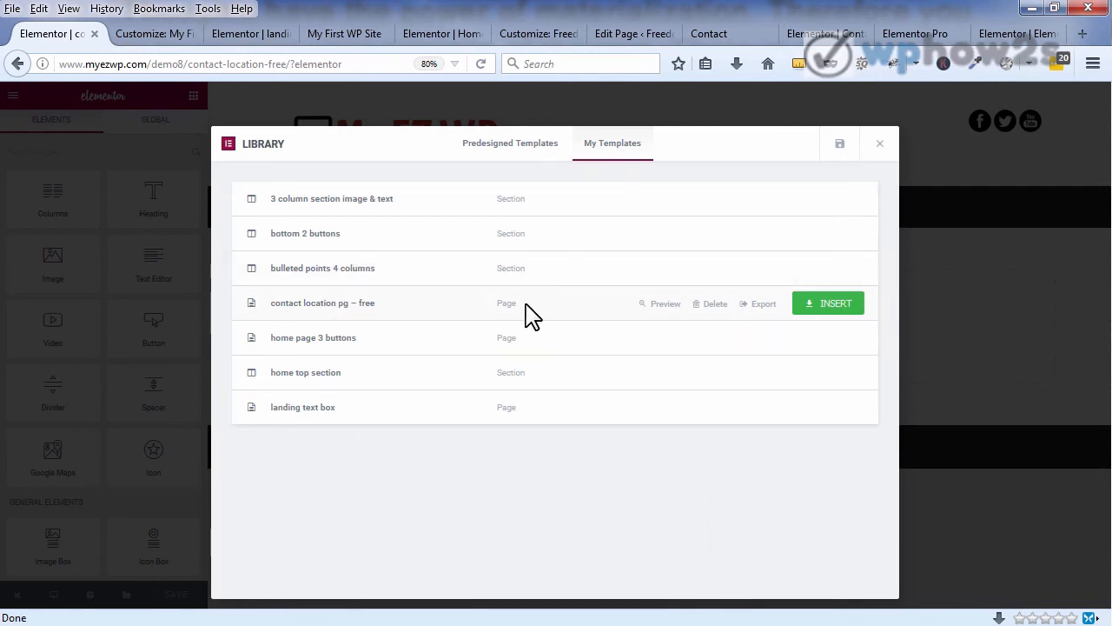
pyautogui.click(836, 304)
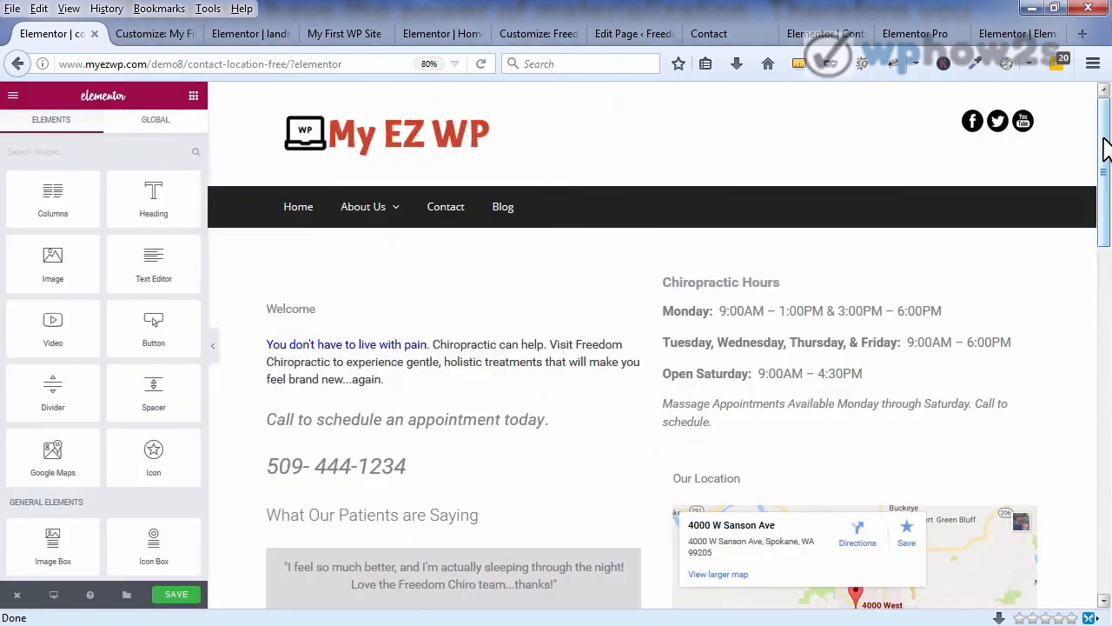
pyautogui.moveTo(1104, 144)
pyautogui.mouseDown()
pyautogui.moveTo(1093, 440)
pyautogui.moveTo(1109, 337)
pyautogui.moveTo(1102, 280)
pyautogui.moveTo(1074, 259)
pyautogui.moveTo(1104, 166)
pyautogui.mouseUp()
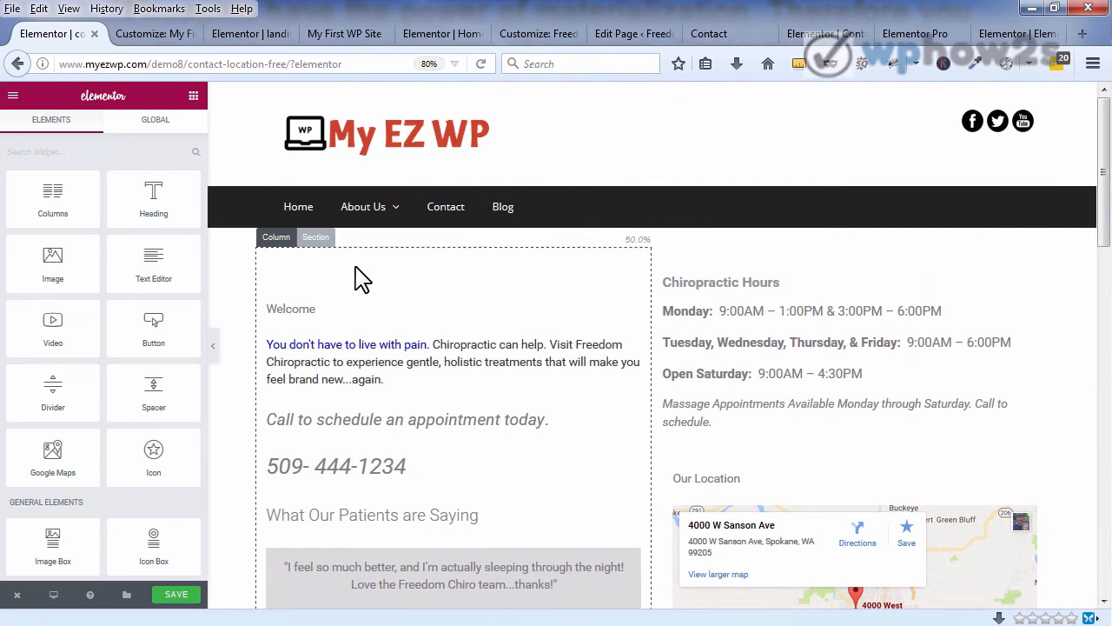
# Step: Leave the theme customizer and create the first slideshow in Meta Slider
pyautogui.click(163, 36)
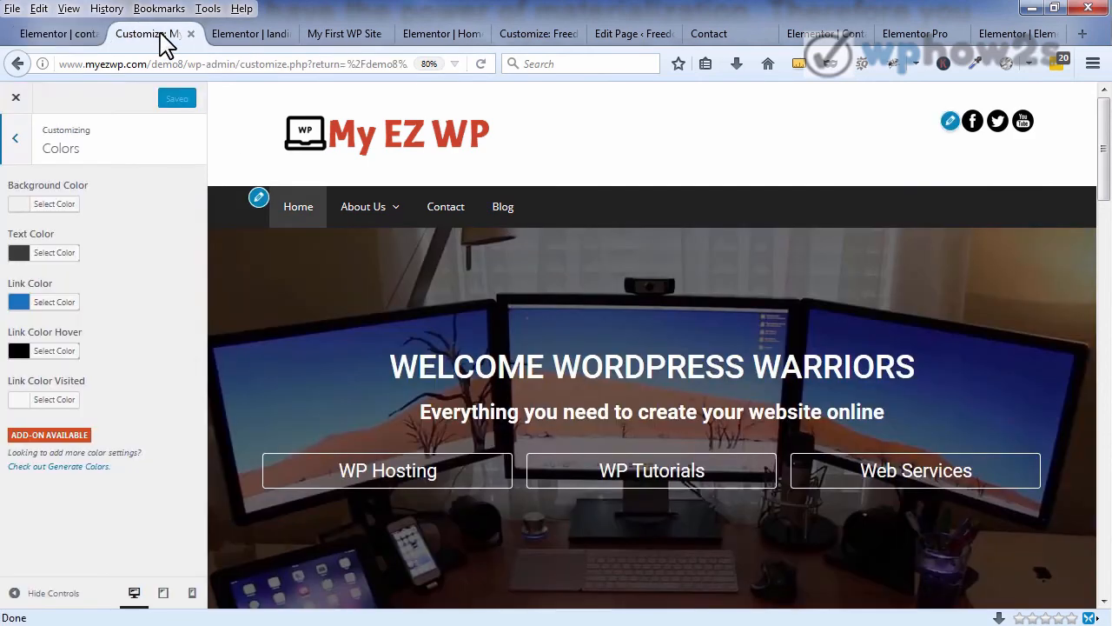
pyautogui.click(15, 98)
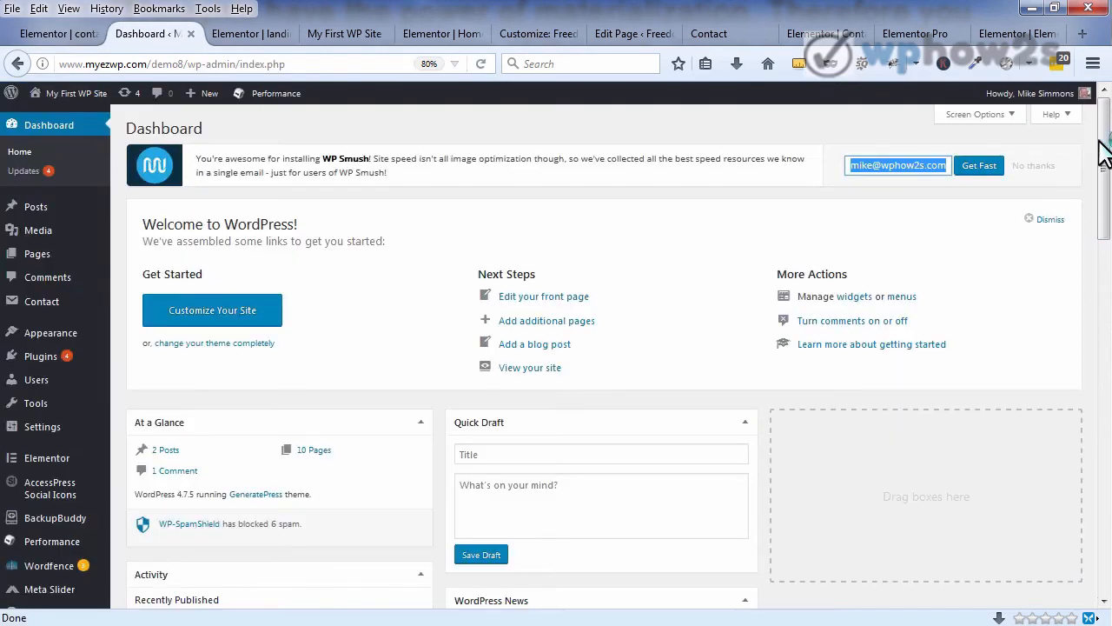
pyautogui.moveTo(1105, 174); pyautogui.dragTo(1085, 322)
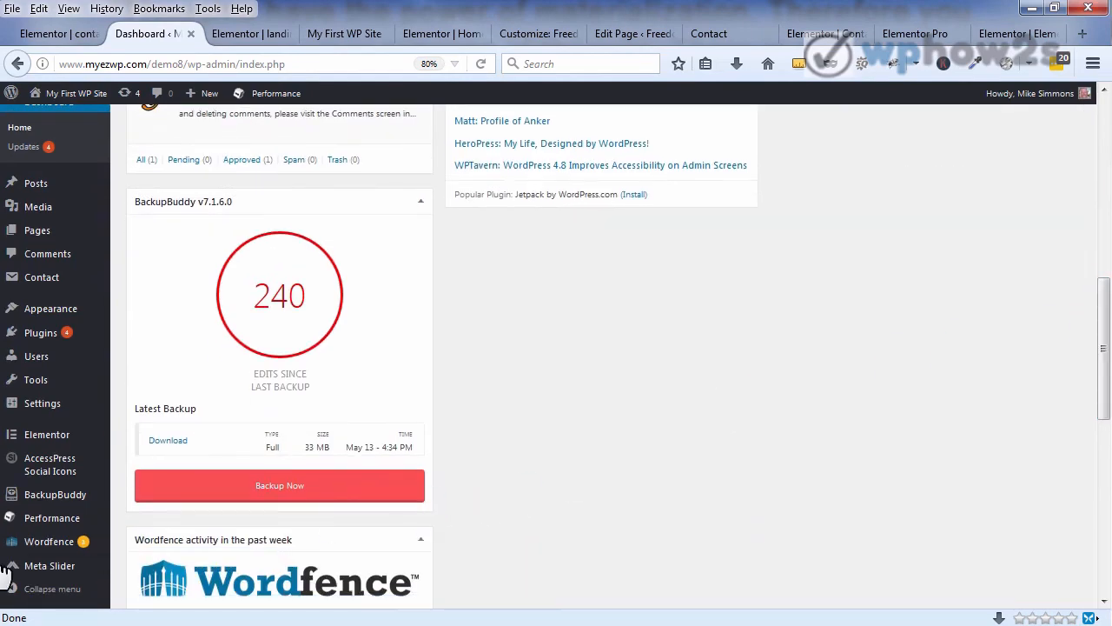
pyautogui.moveTo(20, 574)
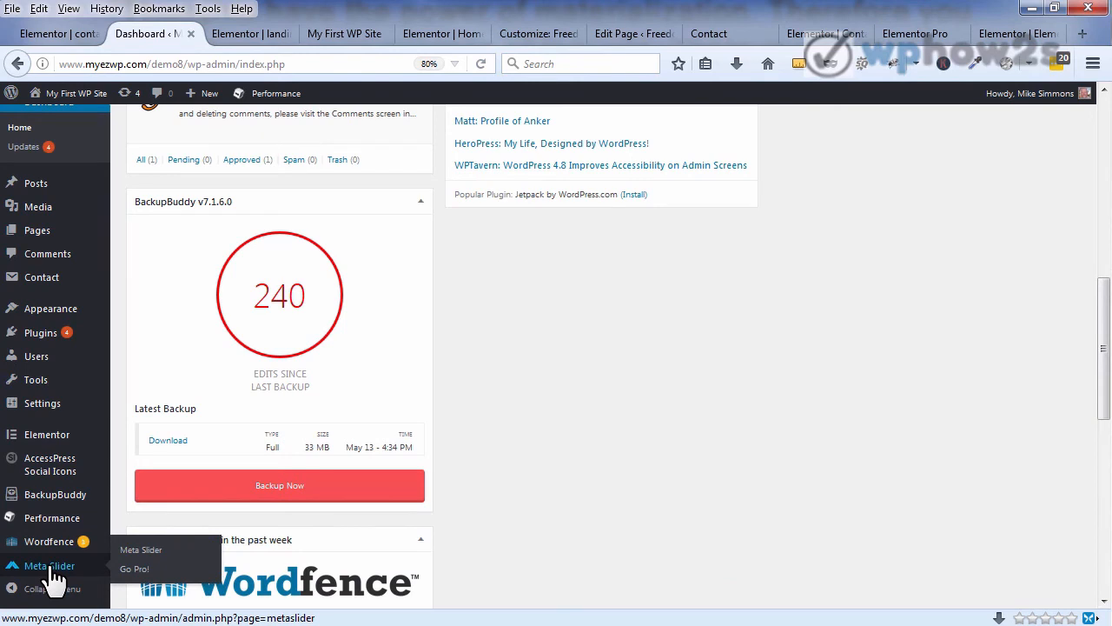
pyautogui.click(54, 574)
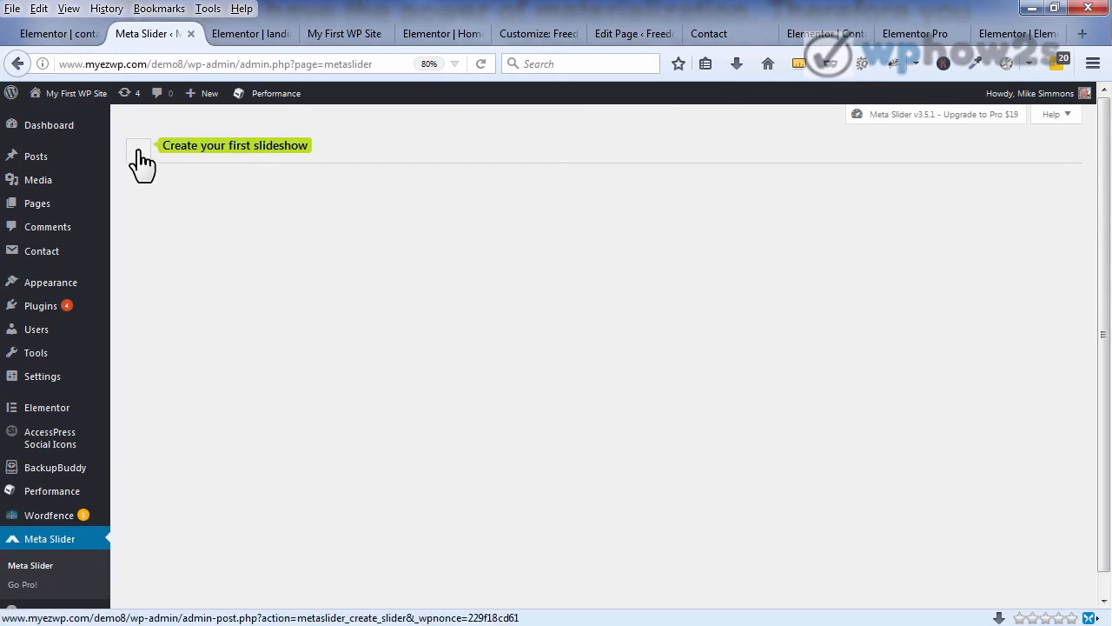
pyautogui.click(139, 157)
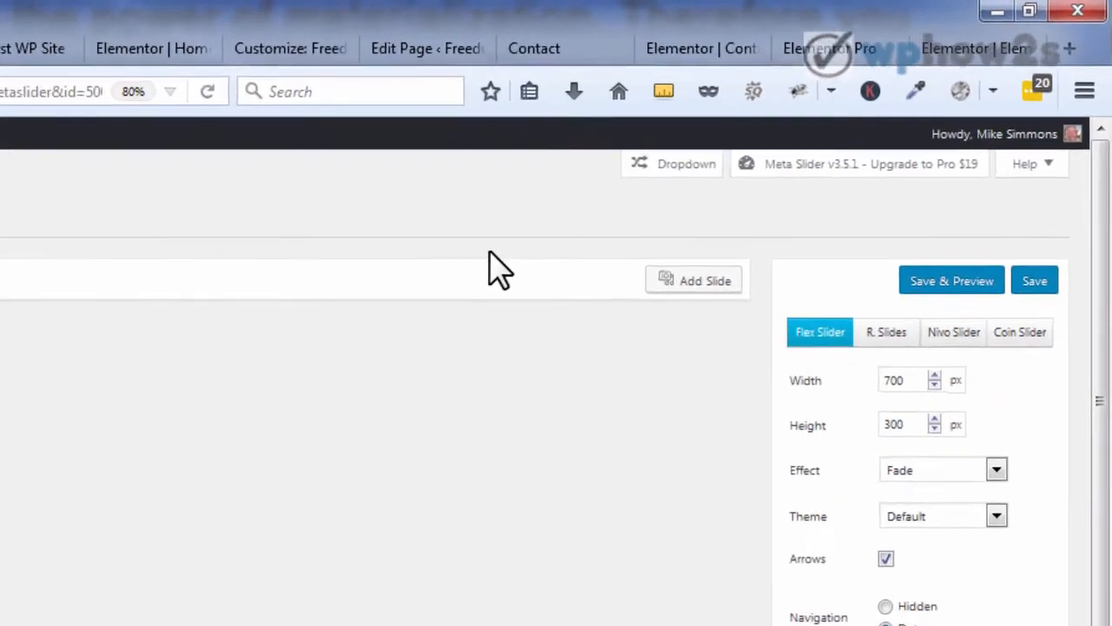
# Step: Add dentist-smiling-in-office.jpg, super-heroes-1419154_-400.jpg and youtube-1158693_-400.jpg from the media library as slides
pyautogui.click(699, 282)
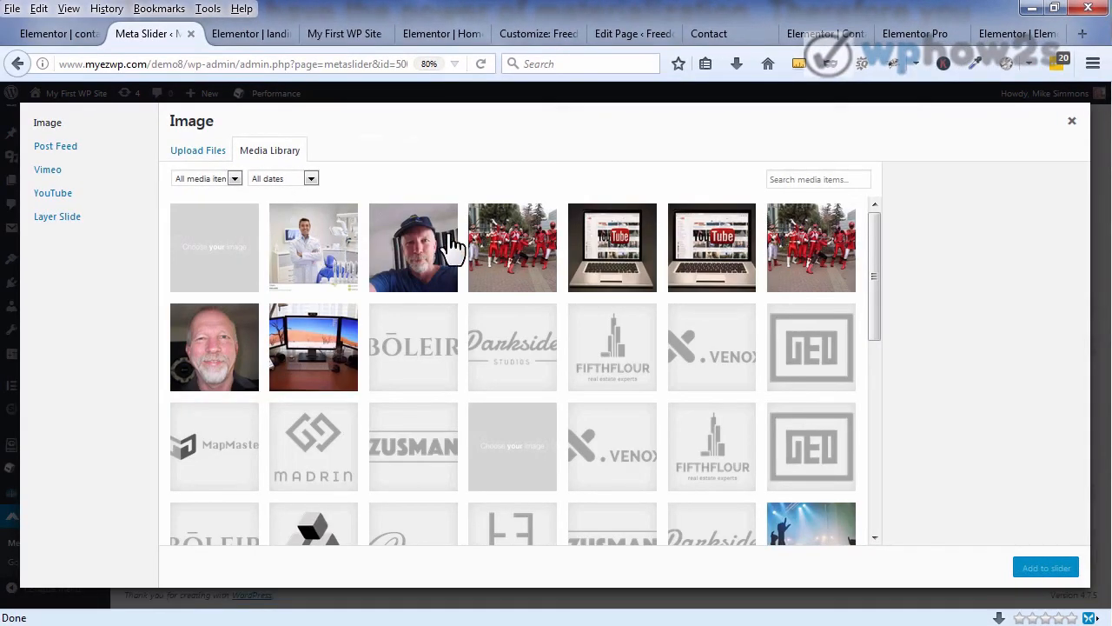
pyautogui.click(314, 250)
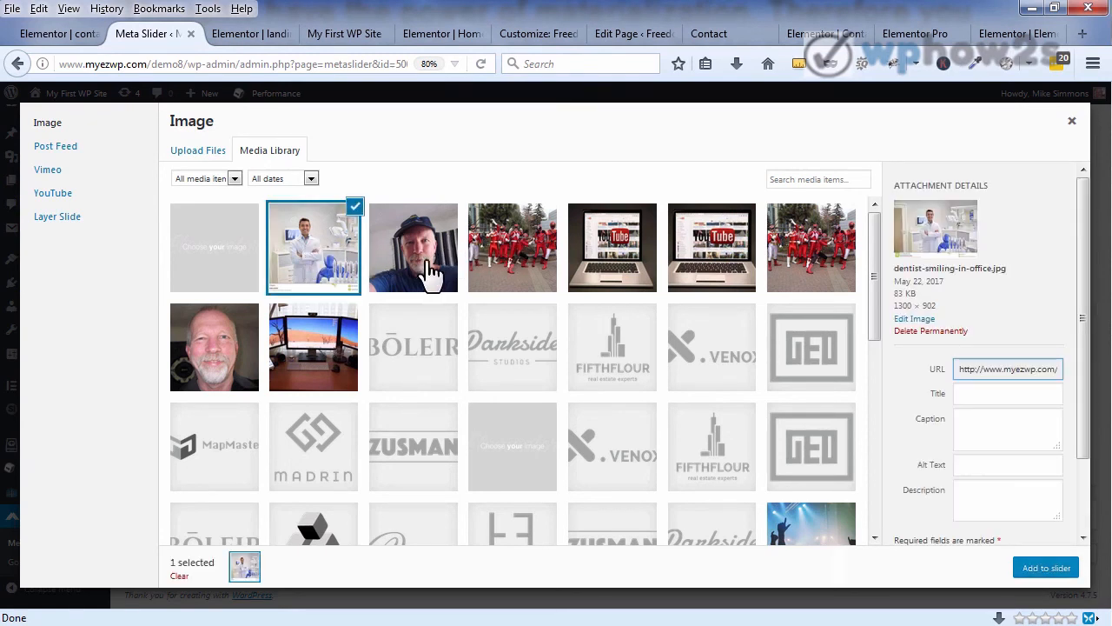
pyautogui.click(604, 254)
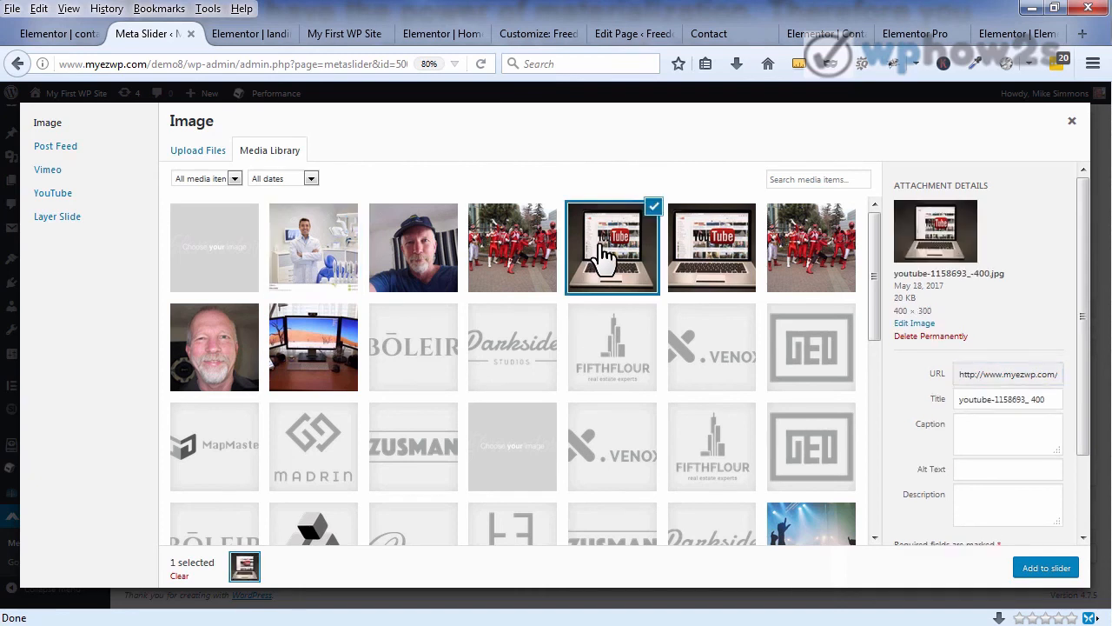
pyautogui.keyDown('shift'); pyautogui.click(328, 251); pyautogui.keyUp('shift')
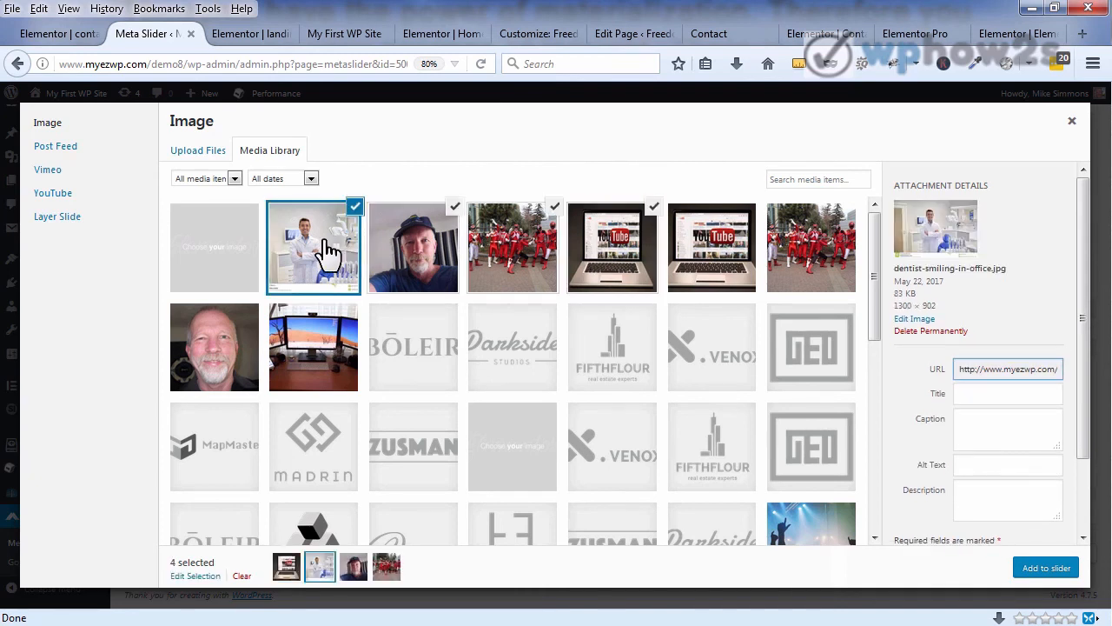
pyautogui.keyDown('ctrl'); pyautogui.click(432, 252); pyautogui.keyUp('ctrl')
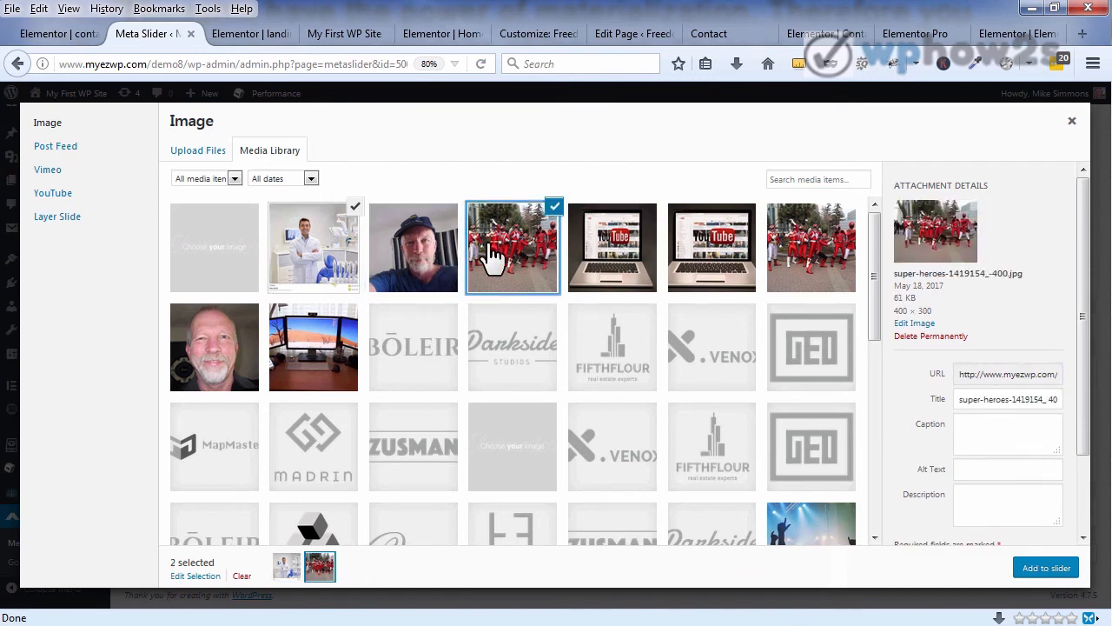
pyautogui.keyDown('ctrl'); pyautogui.click(497, 254); pyautogui.keyUp('ctrl')
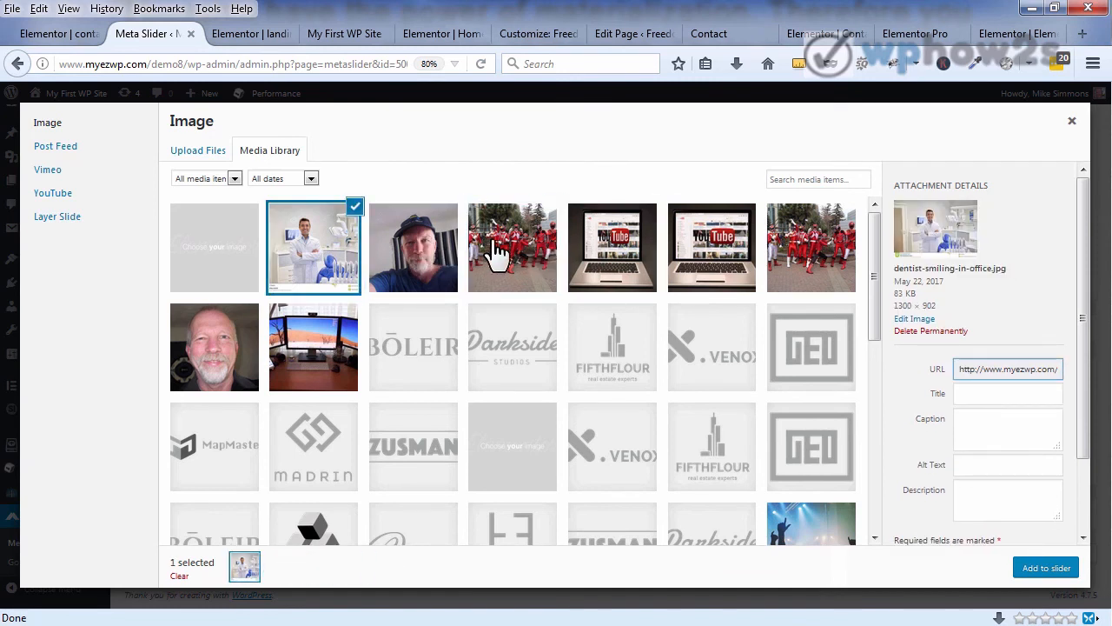
pyautogui.keyDown('ctrl'); pyautogui.click(498, 255); pyautogui.keyUp('ctrl')
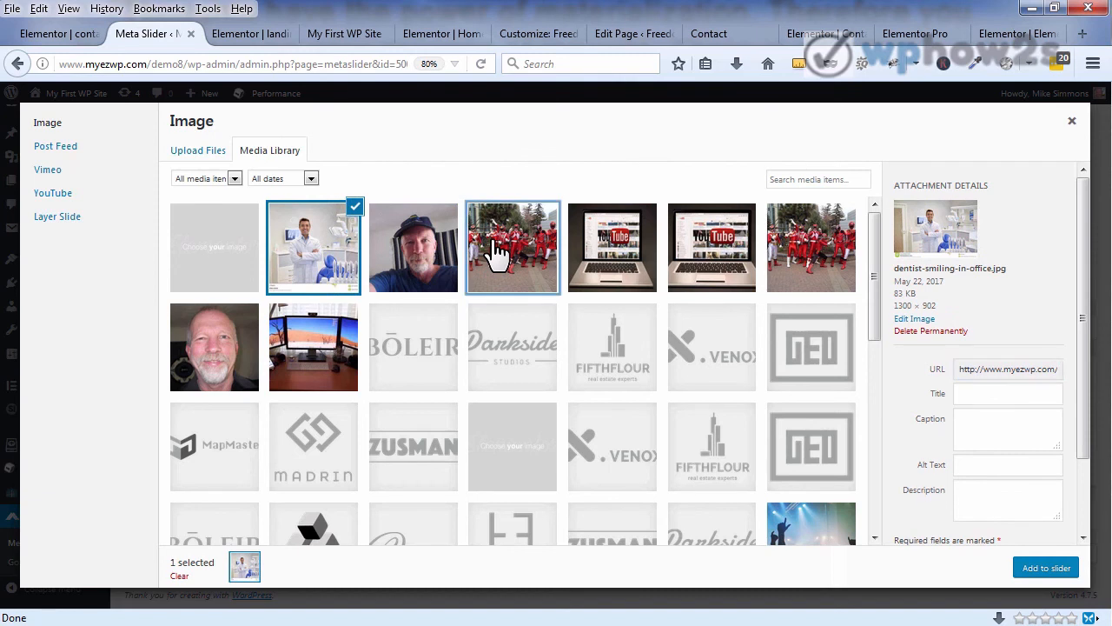
pyautogui.keyDown('ctrl'); pyautogui.click(598, 247); pyautogui.keyUp('ctrl')
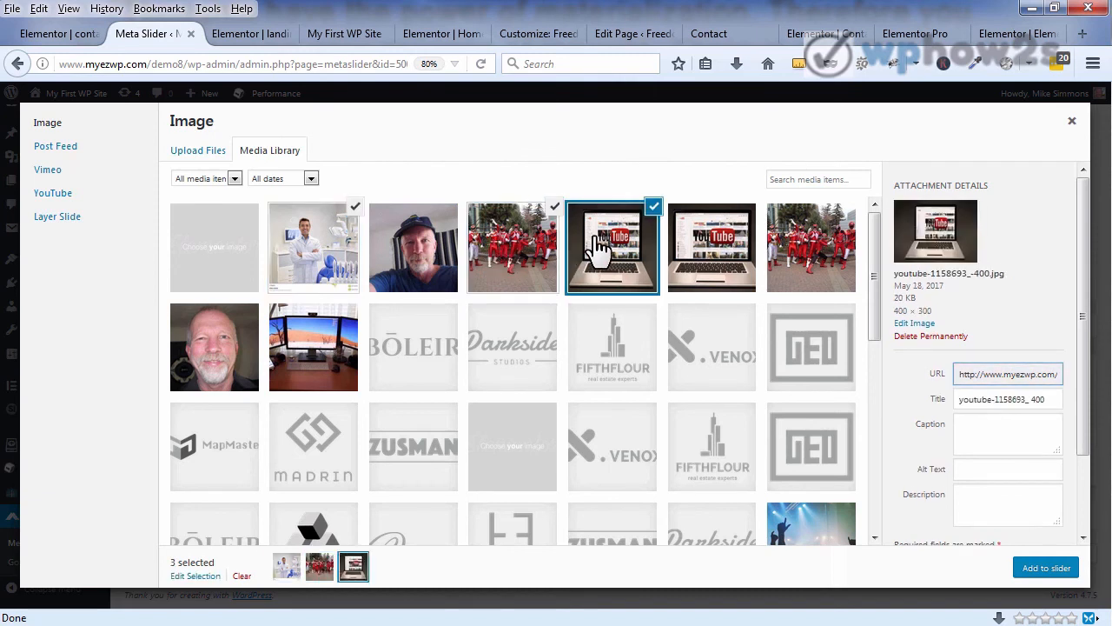
pyautogui.click(1045, 568)
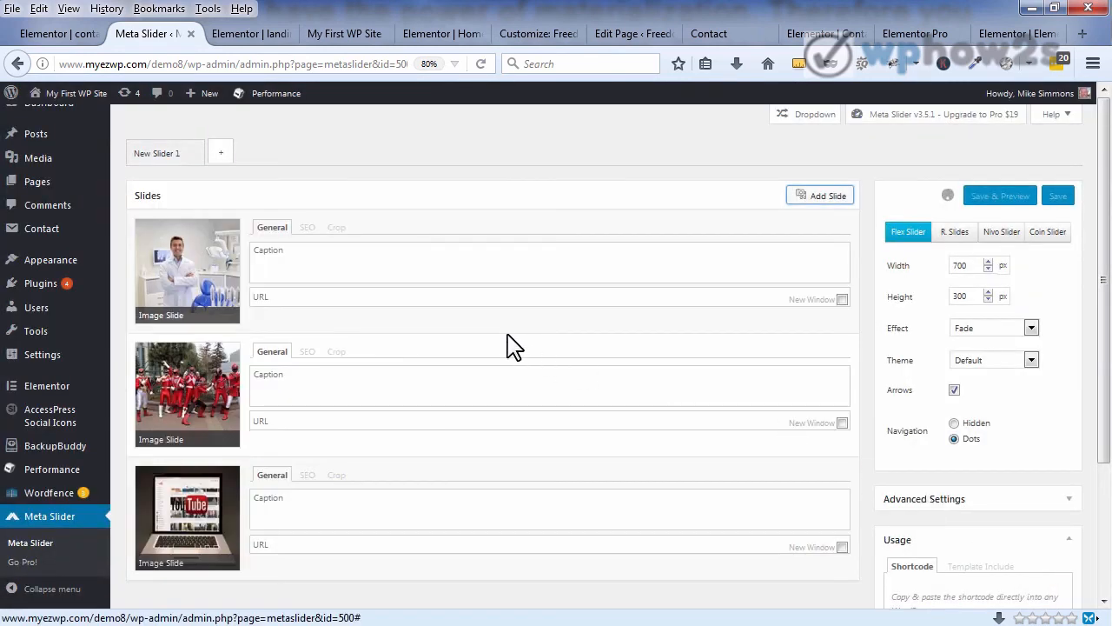
pyautogui.click(309, 230)
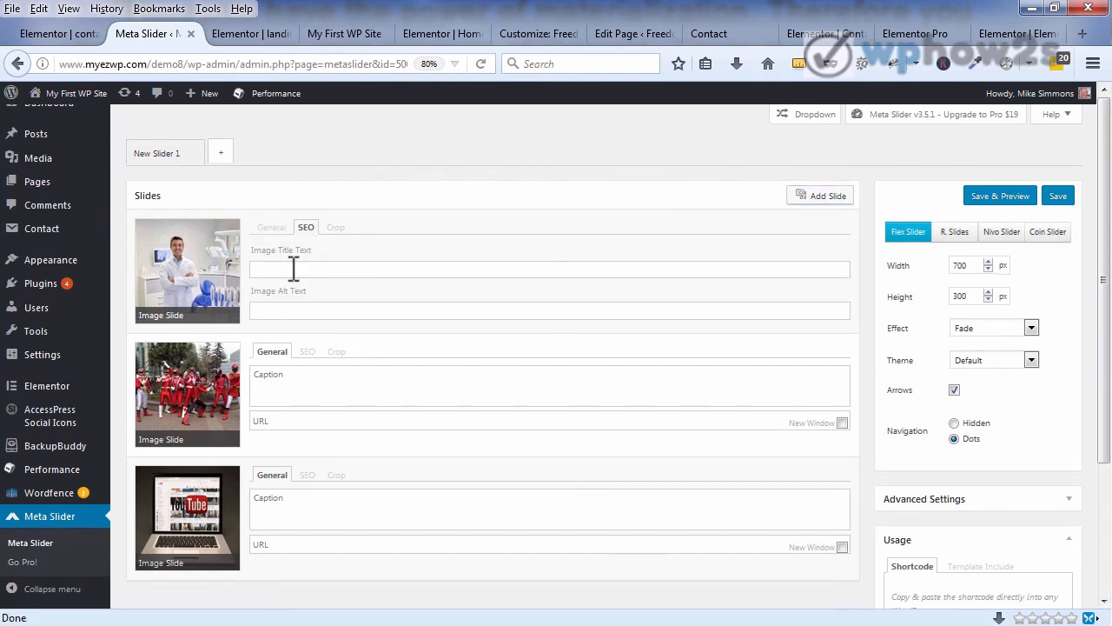
pyautogui.click(342, 229)
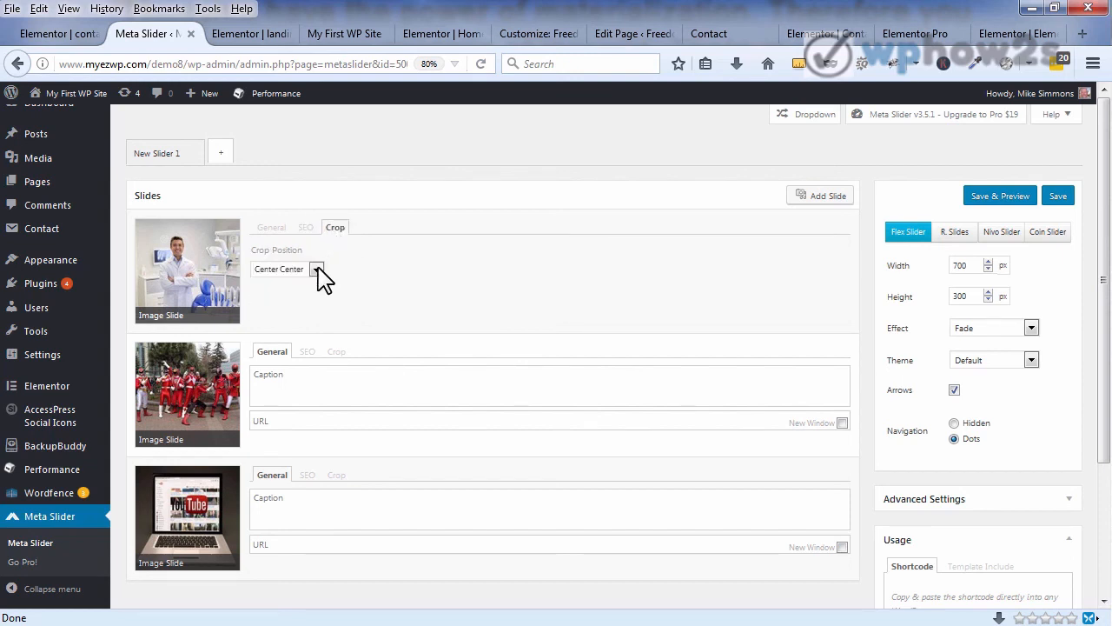
pyautogui.click(270, 228)
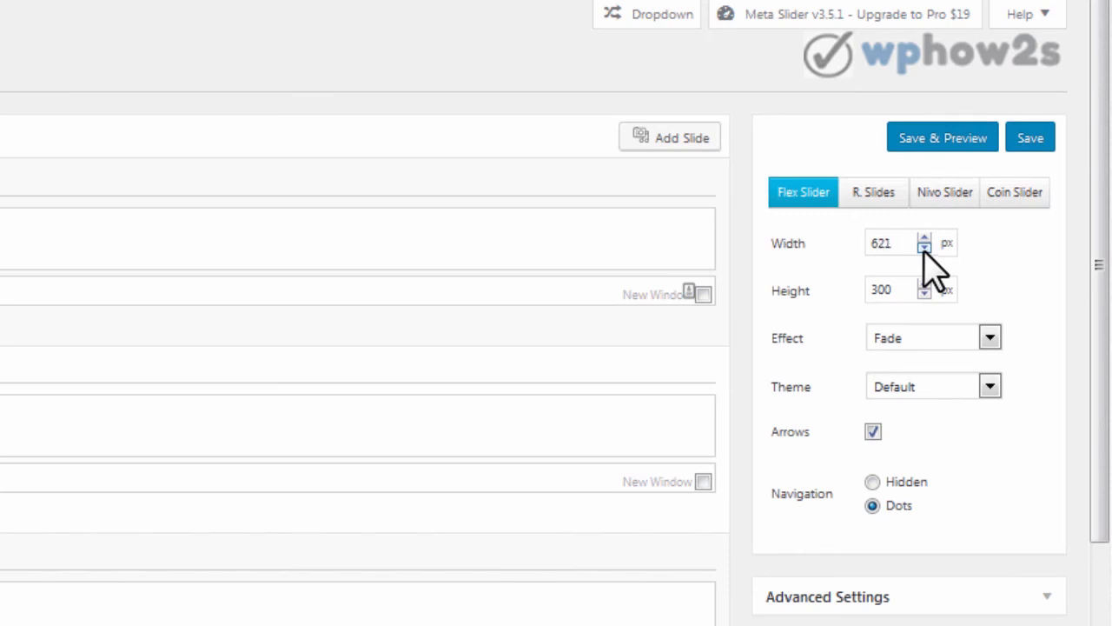
# Step: Set the slider's width to 540 px, review its advanced settings and save the slider
pyautogui.click(925, 246)
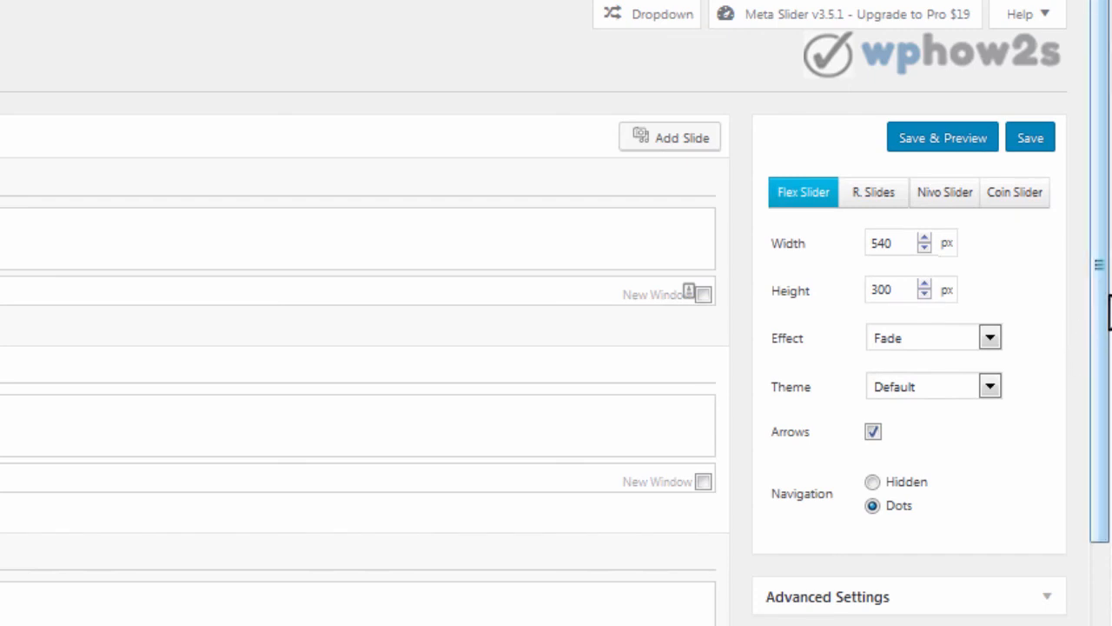
pyautogui.moveTo(1105, 362); pyautogui.dragTo(1105, 473)
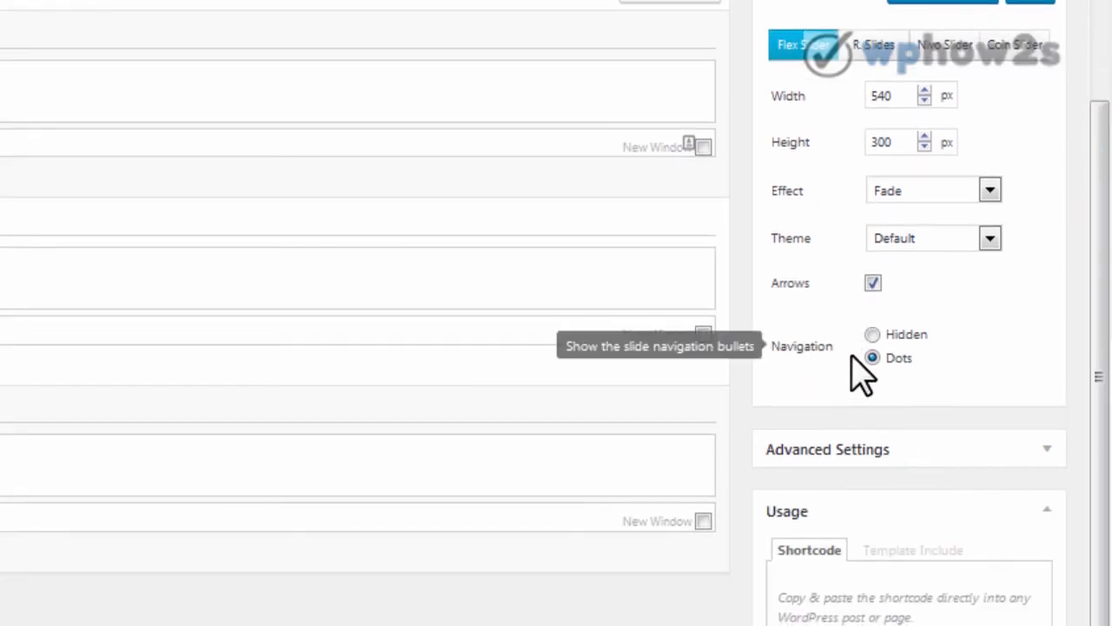
pyautogui.click(1046, 451)
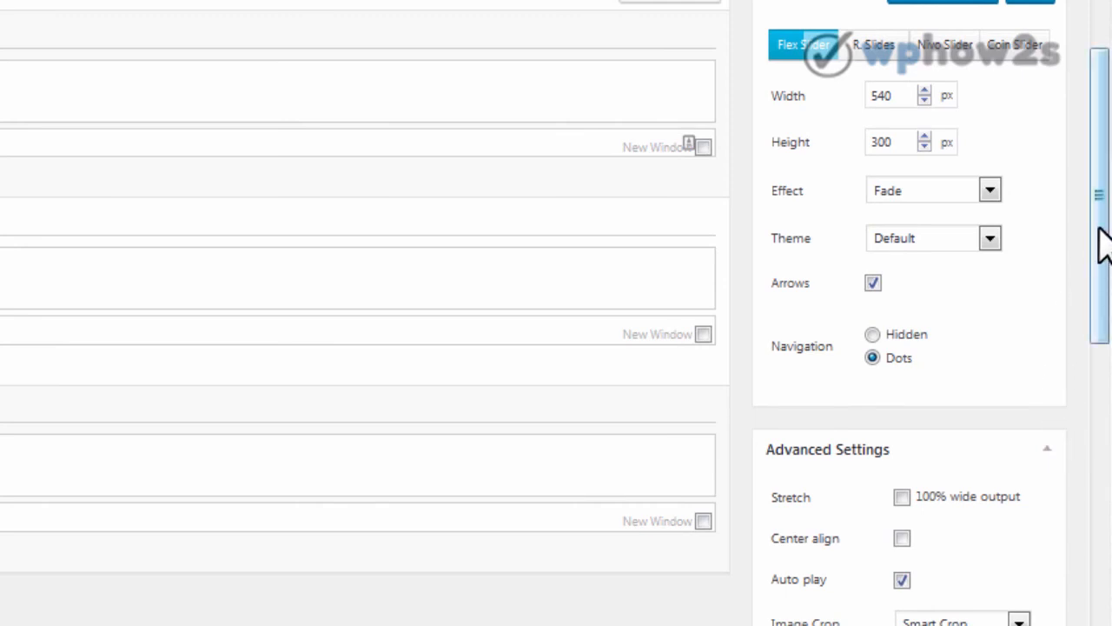
pyautogui.scroll(-5, 1103, 244)
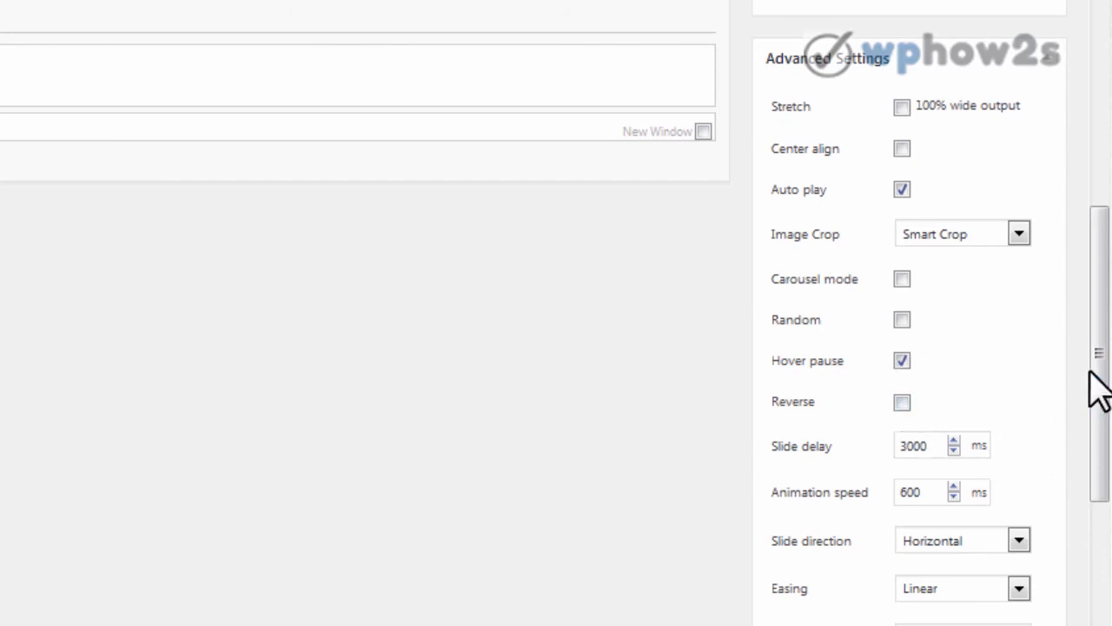
pyautogui.moveTo(1100, 385); pyautogui.dragTo(1093, 122)
pyautogui.click(1032, 141)
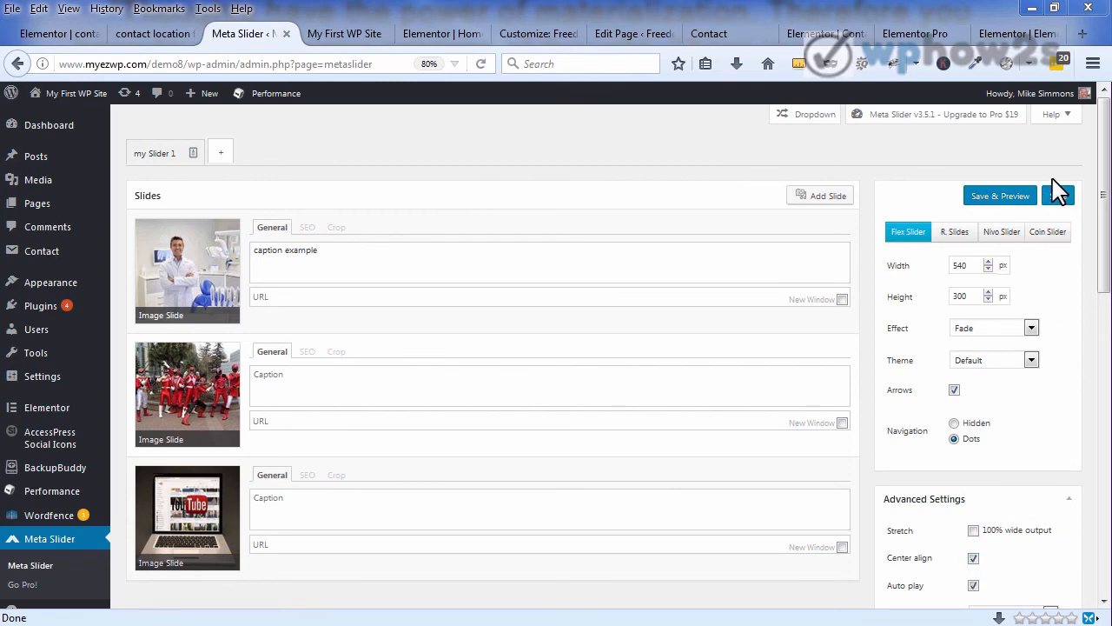
# Step: Apply my Slider 1 in the contact page's Meta Slider widget in Elementor and view it on the live page
pyautogui.click(68, 37)
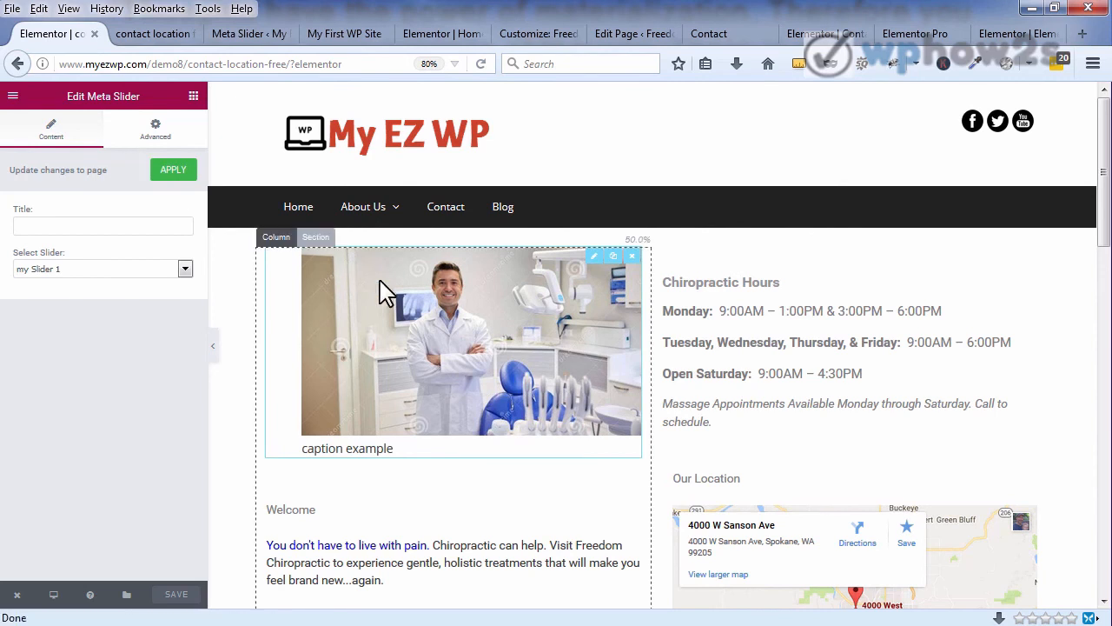
pyautogui.click(173, 171)
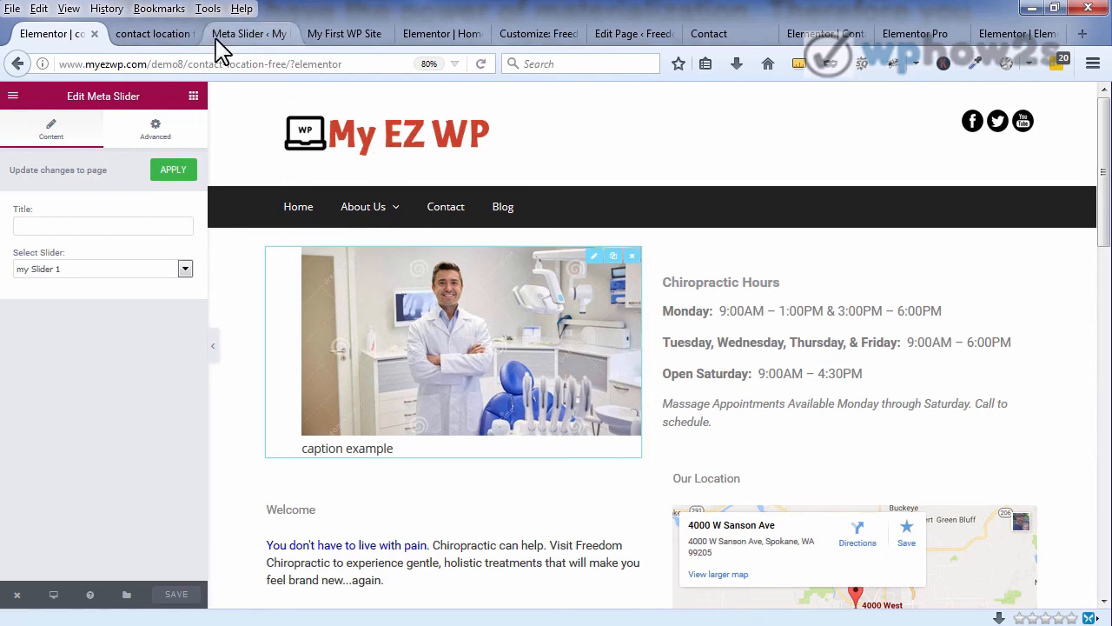
pyautogui.click(161, 39)
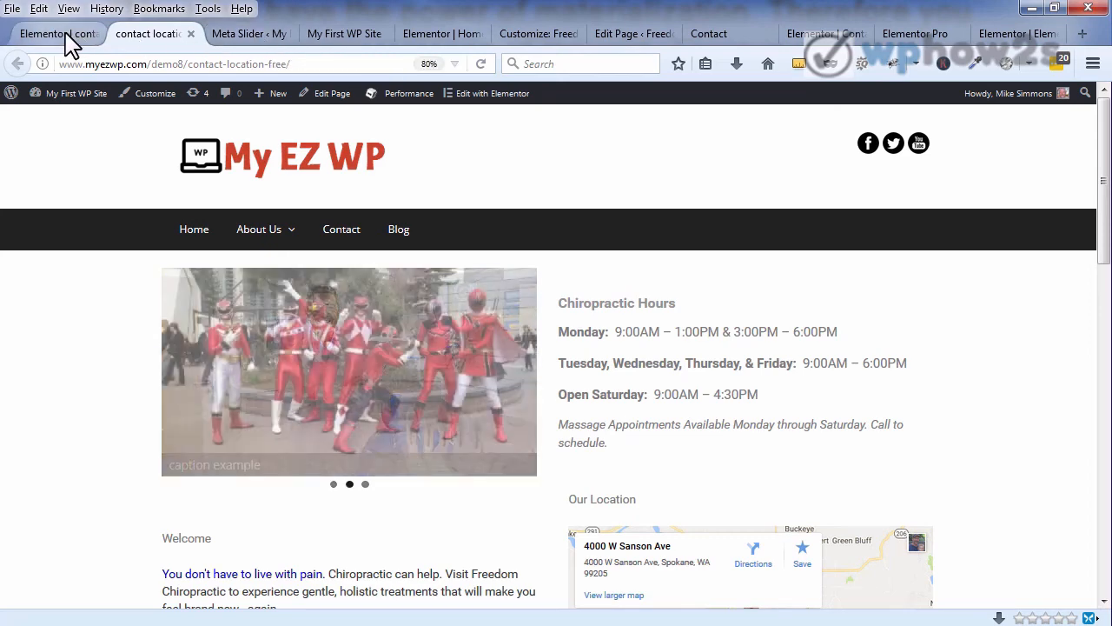
# Step: Back in the Elementor editor, set the Meta Slider widget's padding to 10 px on all sides
pyautogui.click(66, 34)
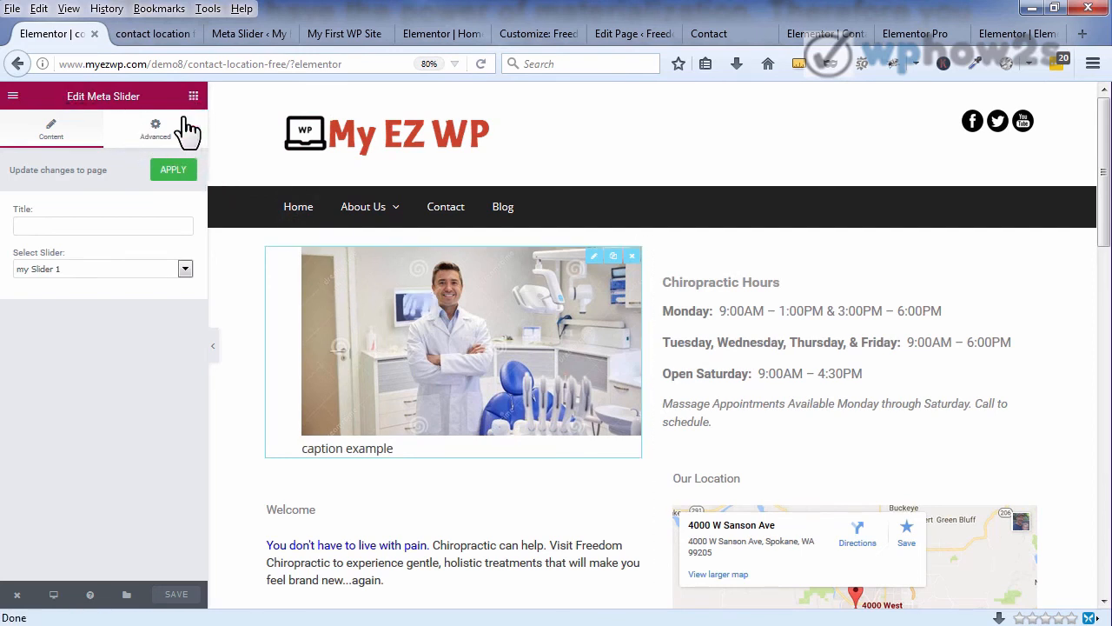
pyautogui.click(156, 135)
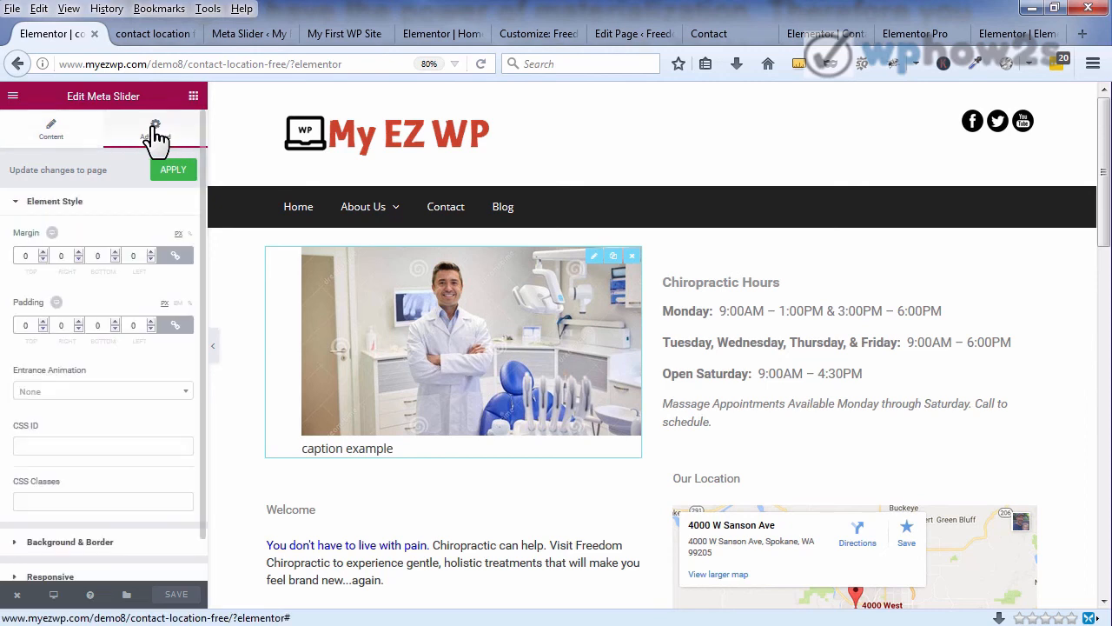
pyautogui.click(152, 323)
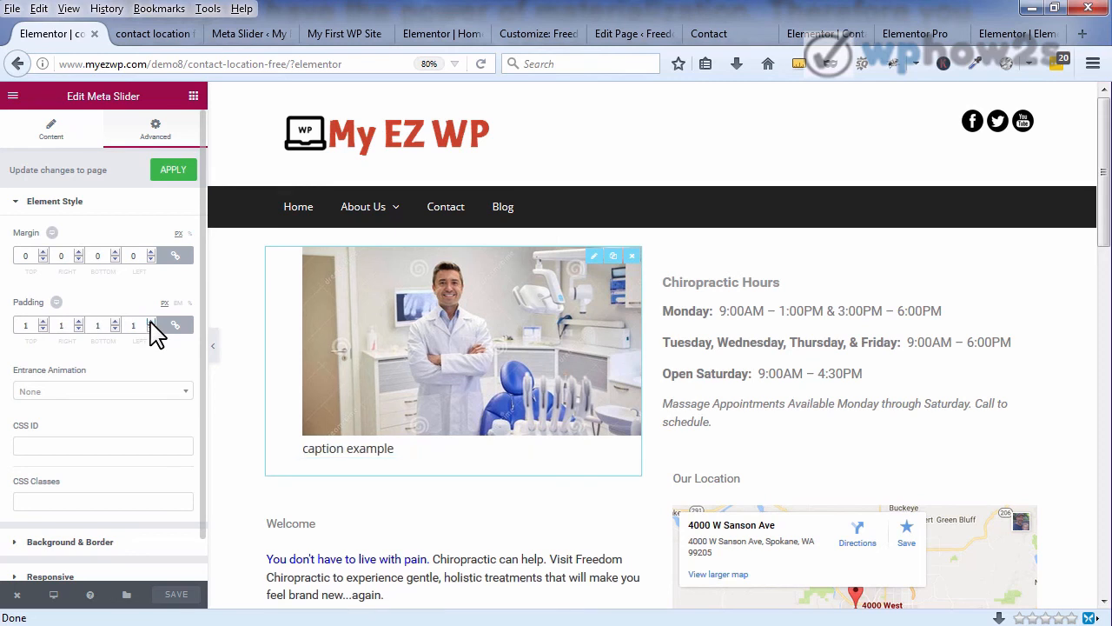
pyautogui.click(152, 322)
pyautogui.click(151, 322)
pyautogui.click(151, 322)
pyautogui.click(151, 323)
pyautogui.click(151, 322)
pyautogui.click(151, 322)
pyautogui.click(151, 323)
pyautogui.click(151, 322)
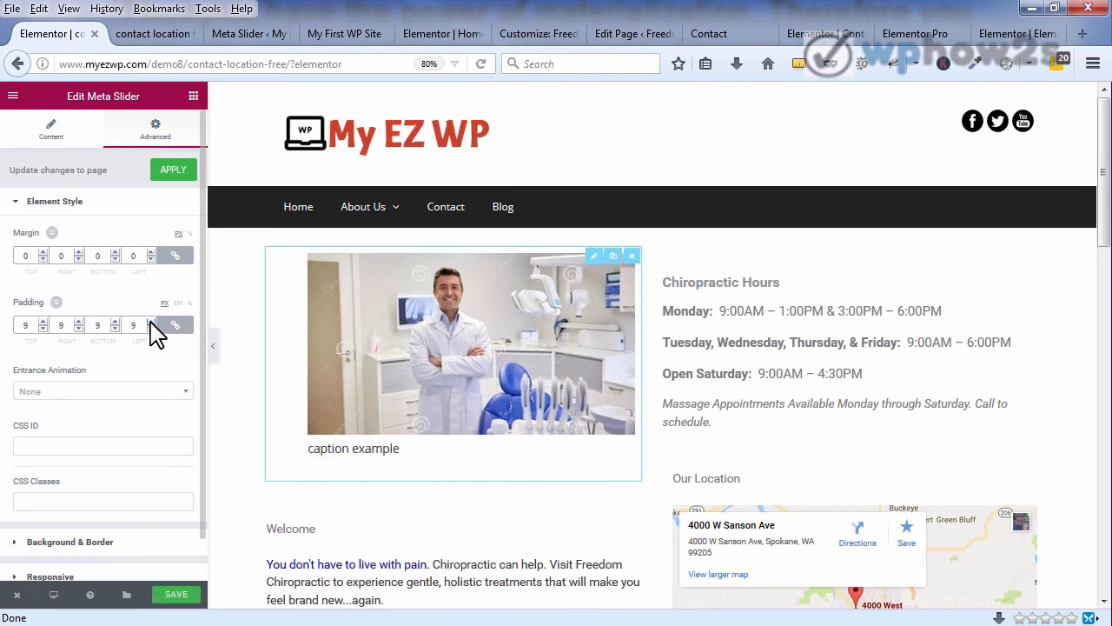
pyautogui.click(151, 322)
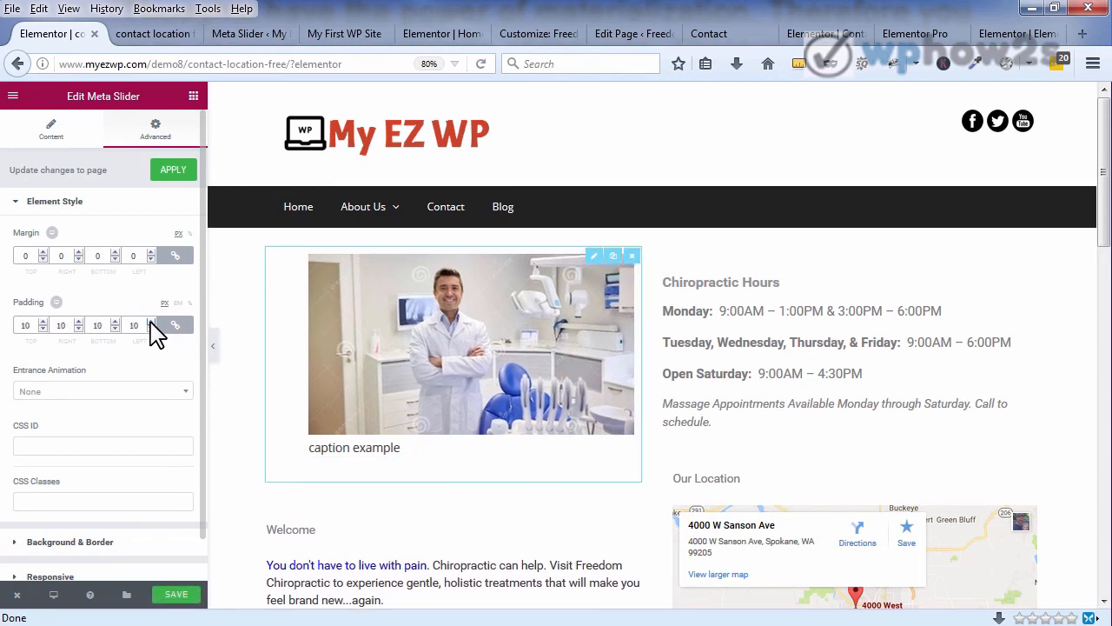
# Step: Unlink the Meta Slider widget's margin values and set only the top margin to 33 px
pyautogui.click(175, 255)
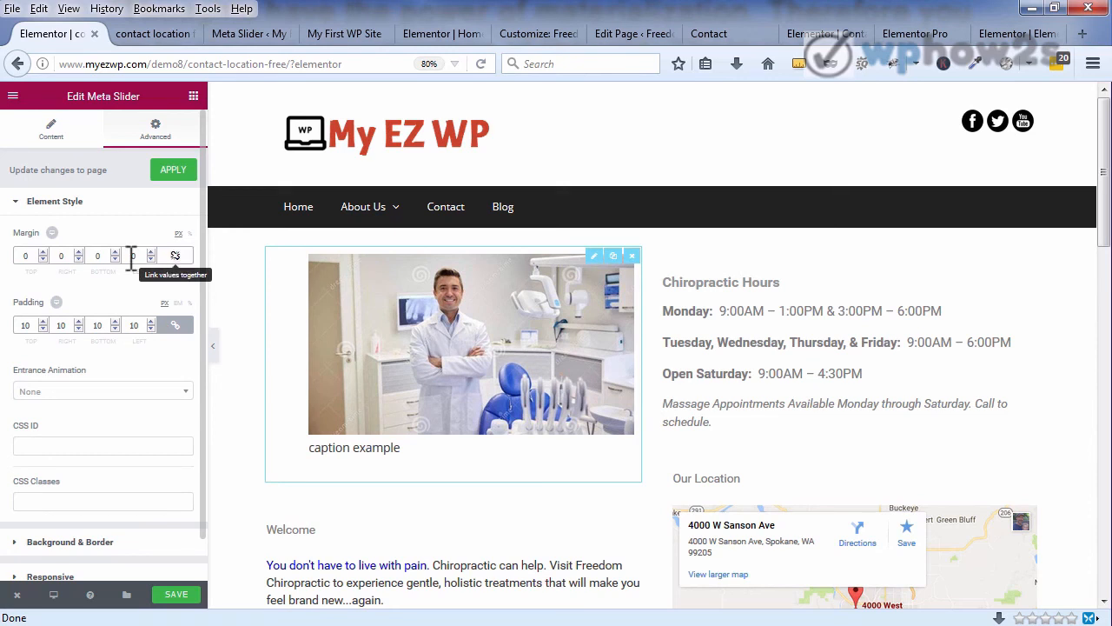
pyautogui.click(42, 252)
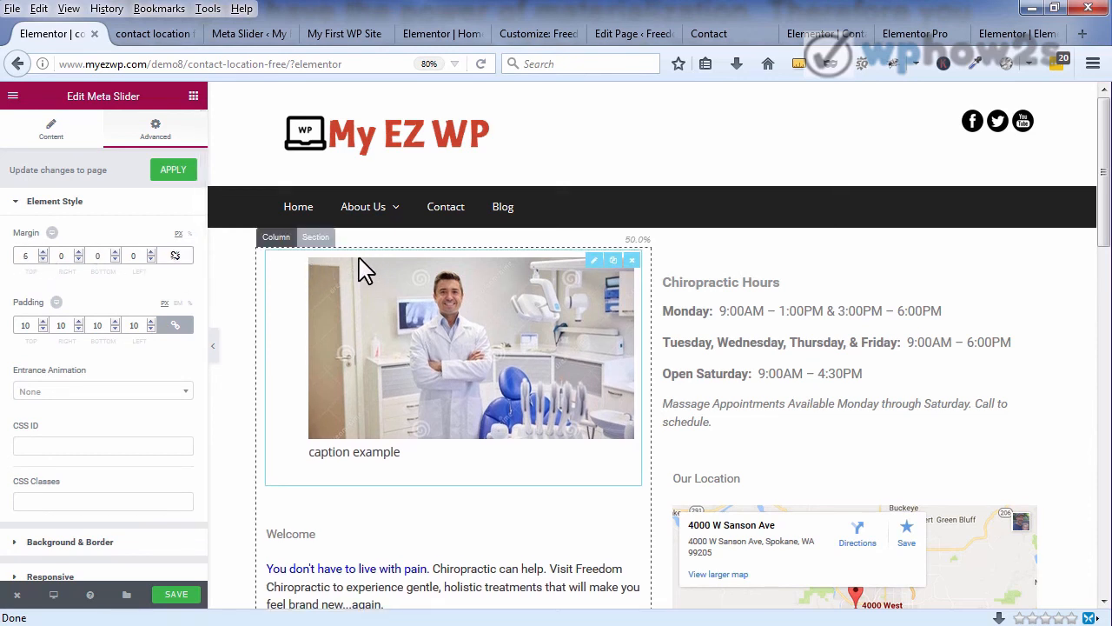
pyautogui.click(43, 253)
pyautogui.click(42, 252)
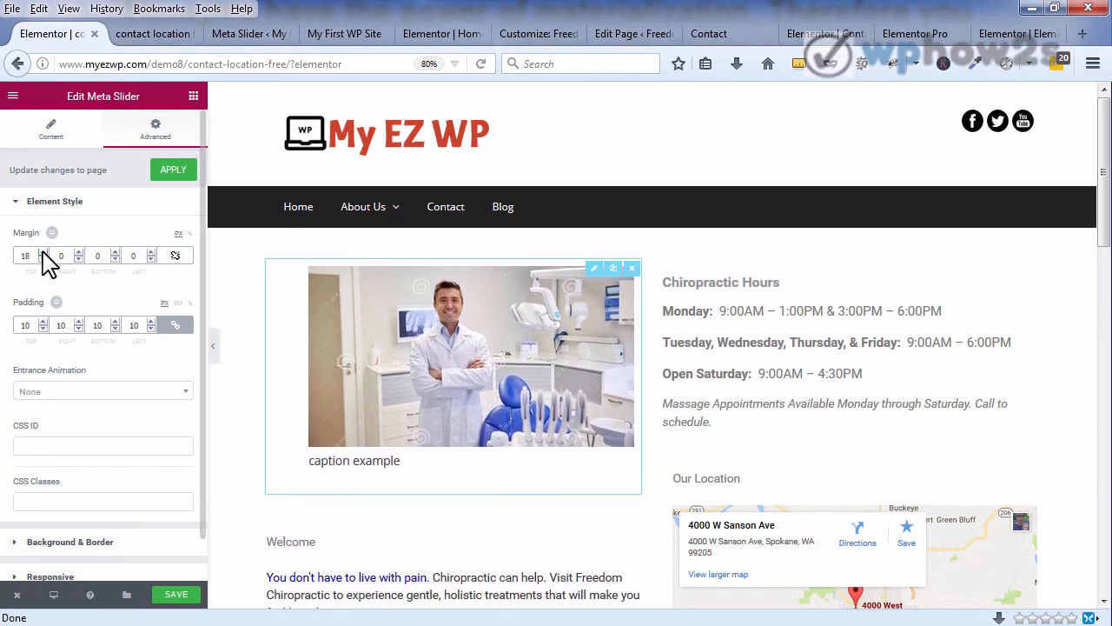
pyautogui.click(42, 252)
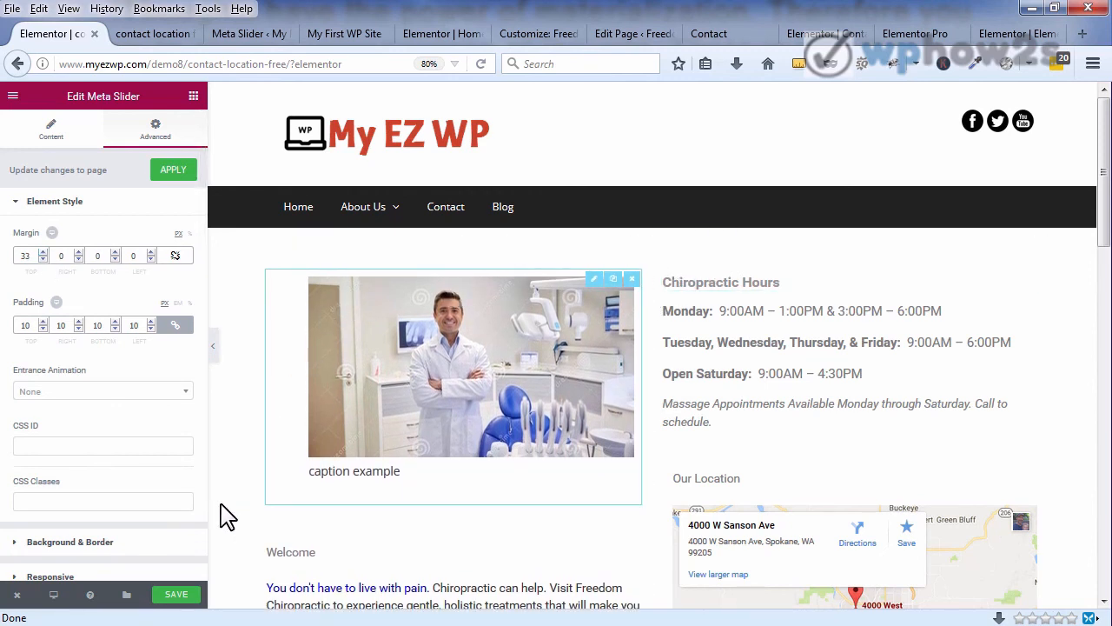
# Step: Save the page and inspect the content settings of the Chiropractic Hours heading, the opening hours text and the Google map
pyautogui.click(188, 596)
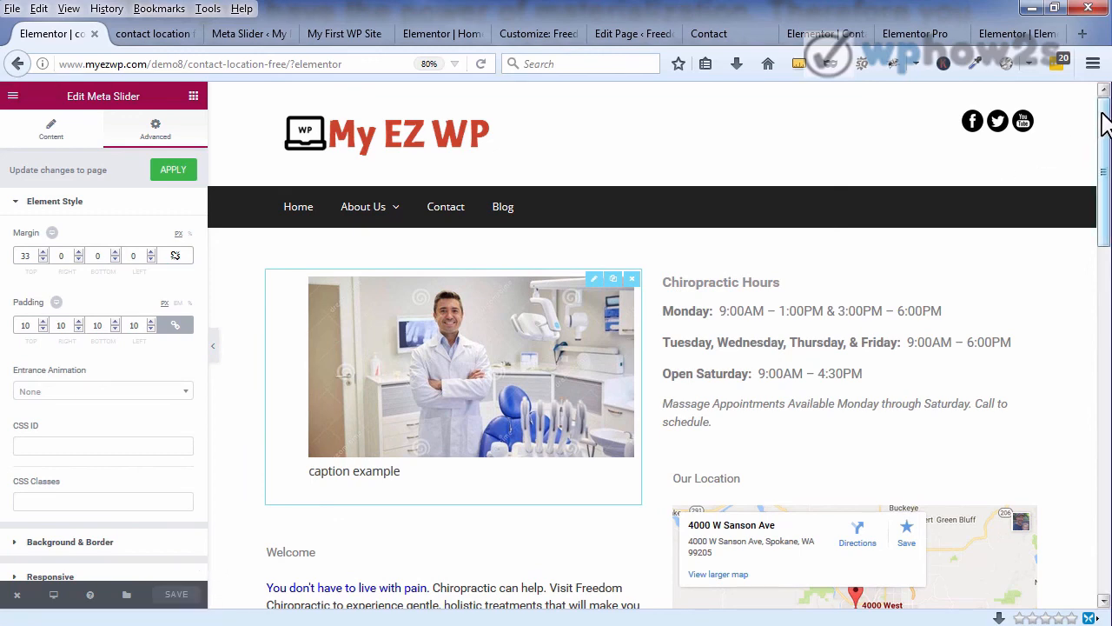
pyautogui.moveTo(1103, 125); pyautogui.dragTo(1104, 159)
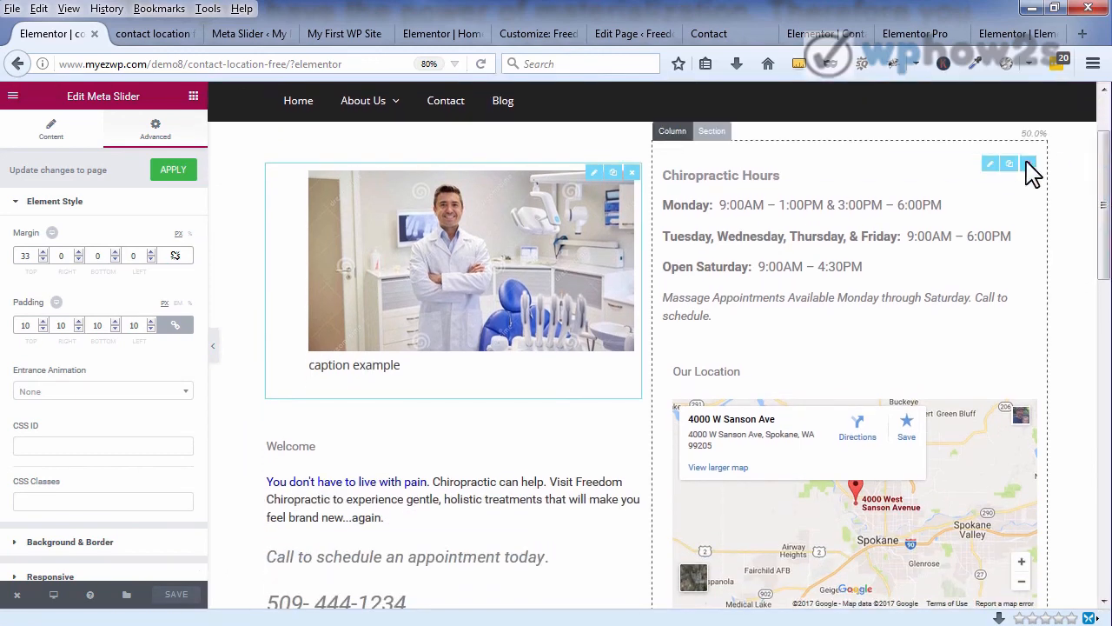
pyautogui.click(772, 176)
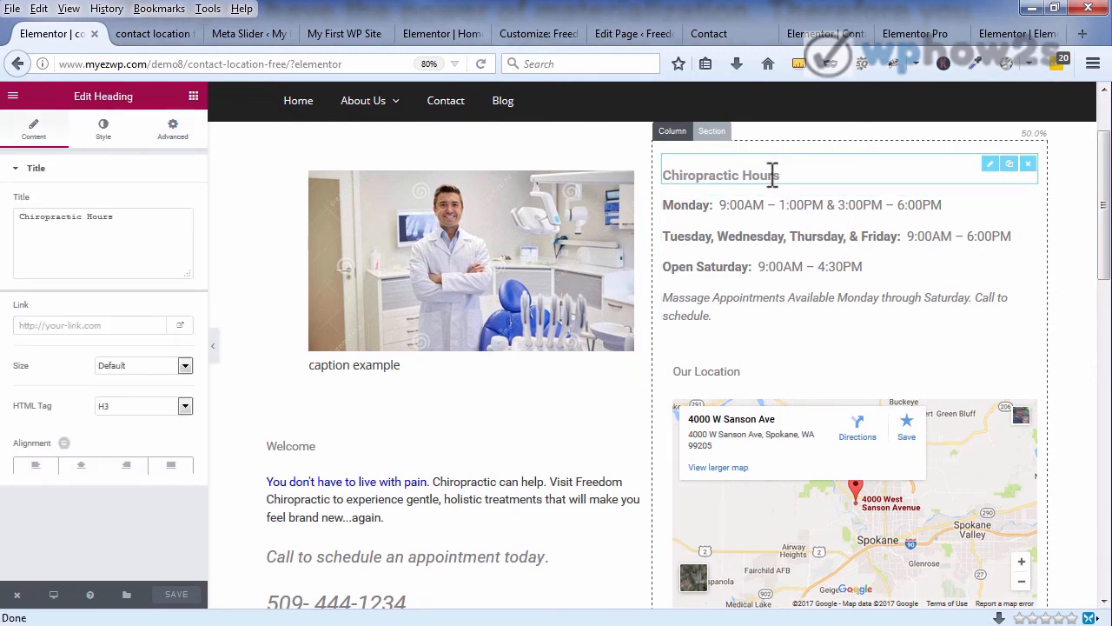
pyautogui.click(785, 232)
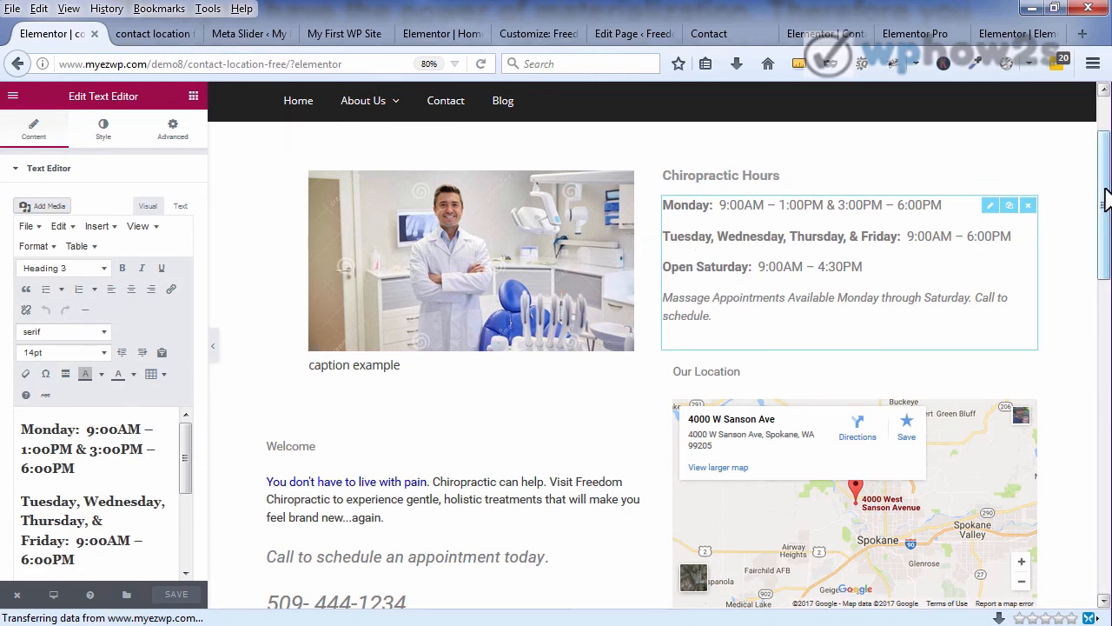
pyautogui.moveTo(1096, 217); pyautogui.dragTo(1096, 269)
pyautogui.click(814, 278)
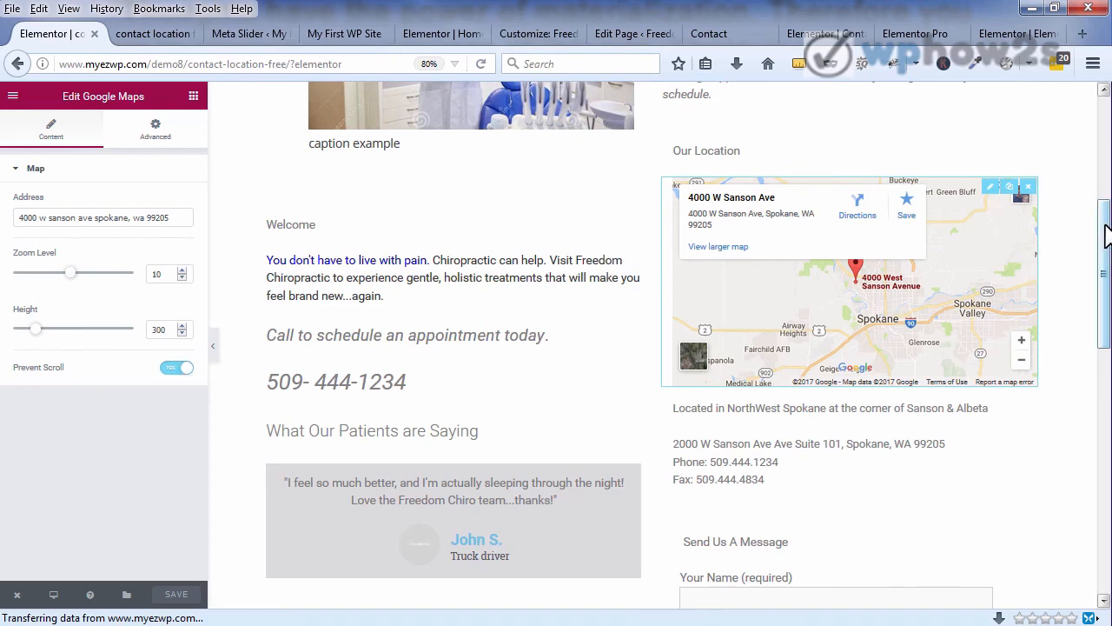
# Step: Inspect the address text widget and the first two testimonials, including the second testimonial's advanced settings
pyautogui.moveTo(1106, 234); pyautogui.dragTo(1107, 273)
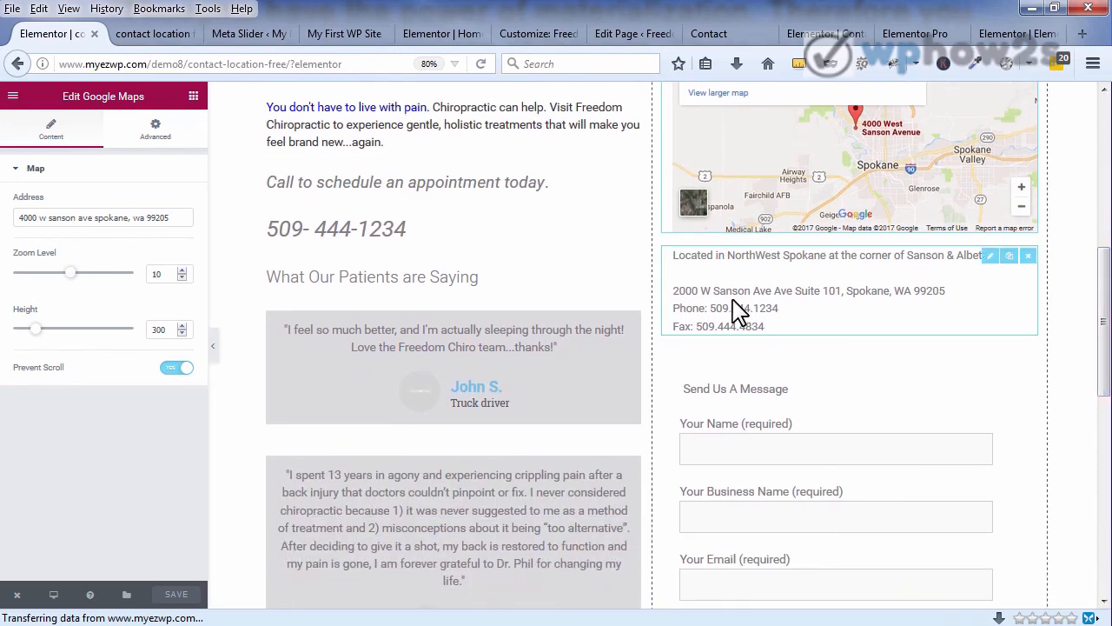
pyautogui.click(734, 309)
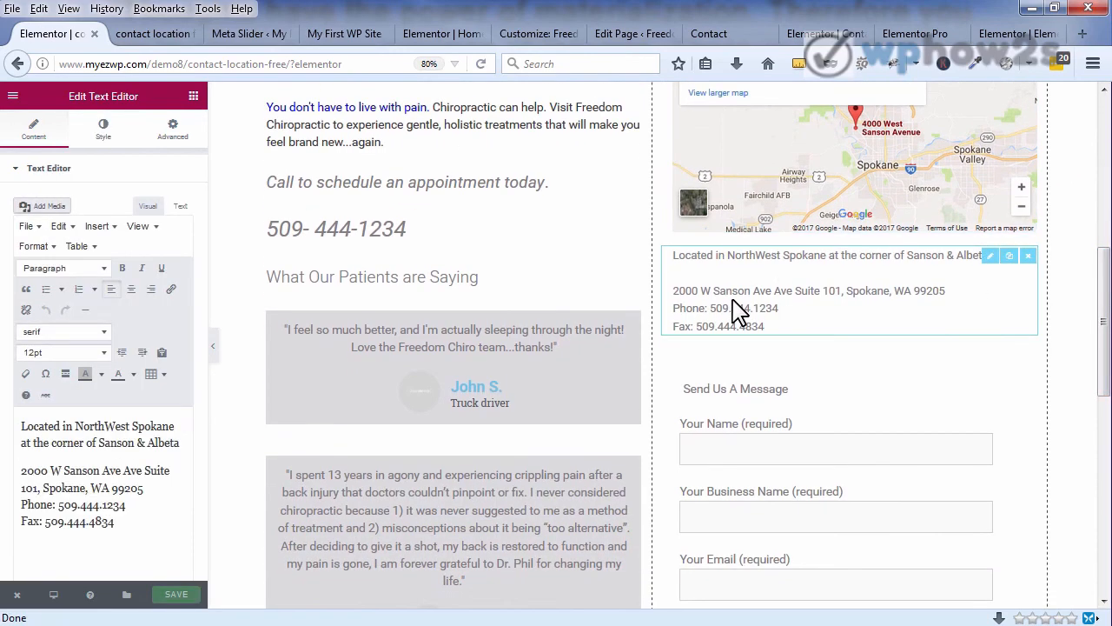
pyautogui.click(371, 349)
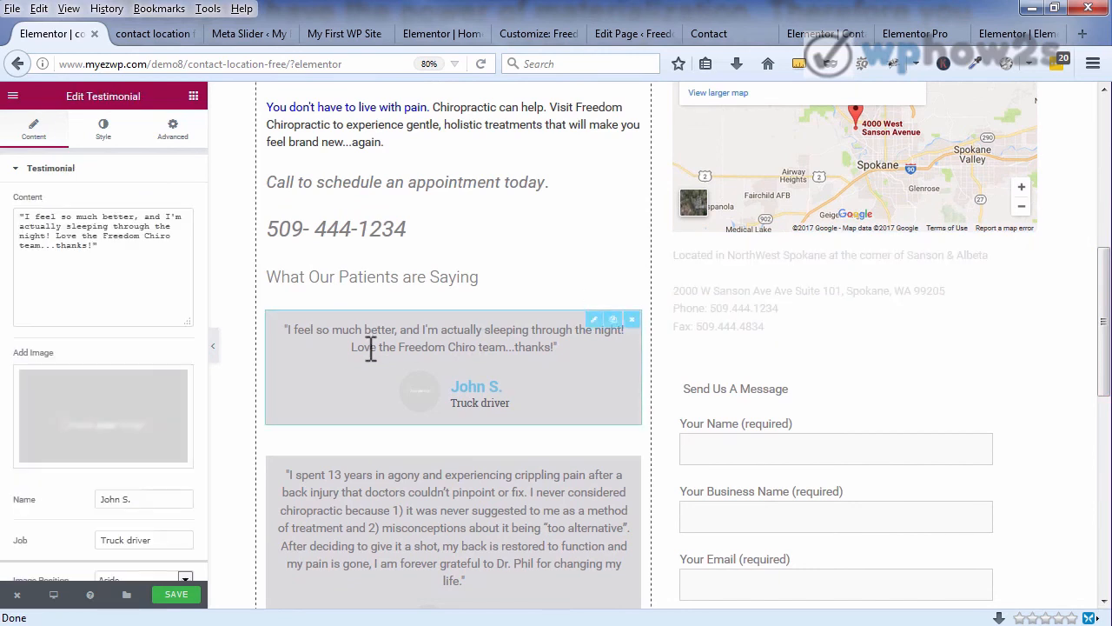
pyautogui.click(365, 492)
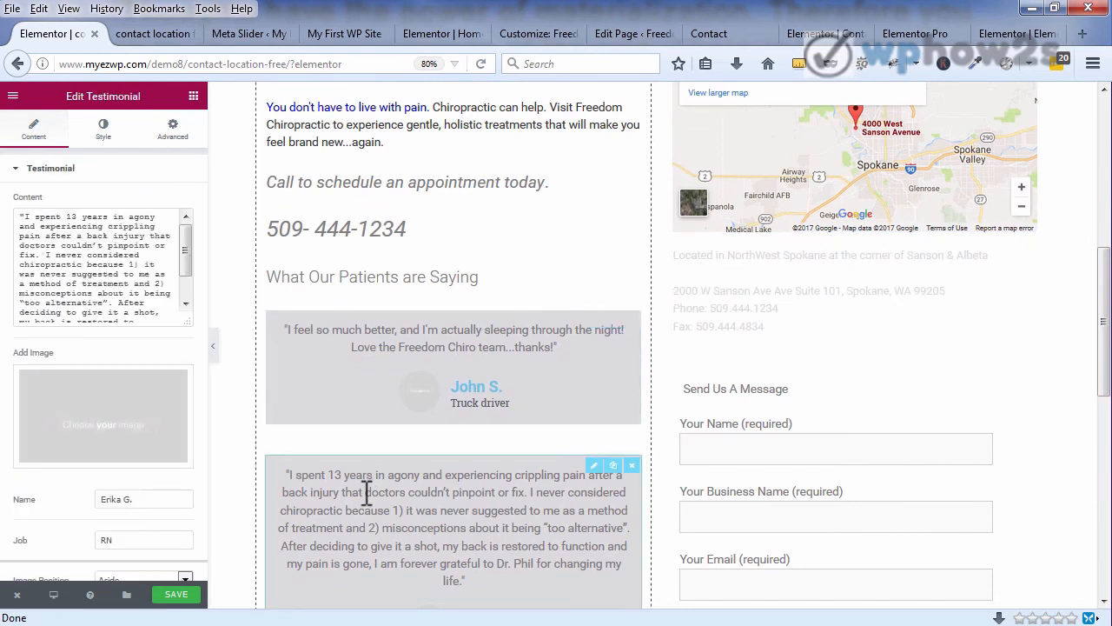
pyautogui.click(174, 138)
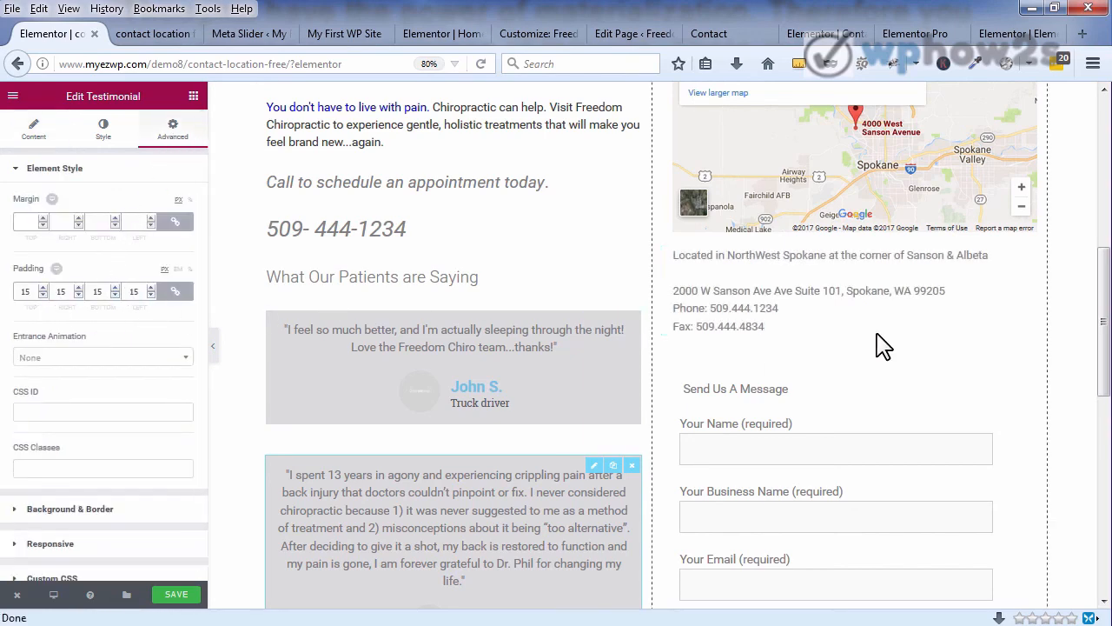
pyautogui.moveTo(1103, 276); pyautogui.dragTo(1105, 355)
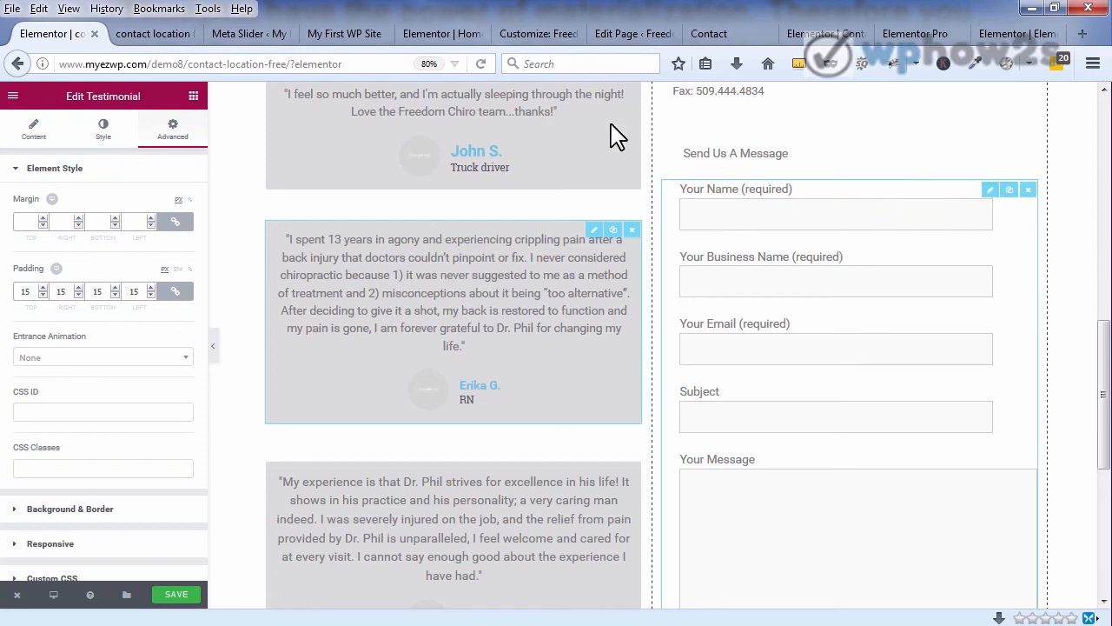
# Step: In the WordPress admin, go to the contact forms list and open Contact form 1 for editing
pyautogui.click(242, 35)
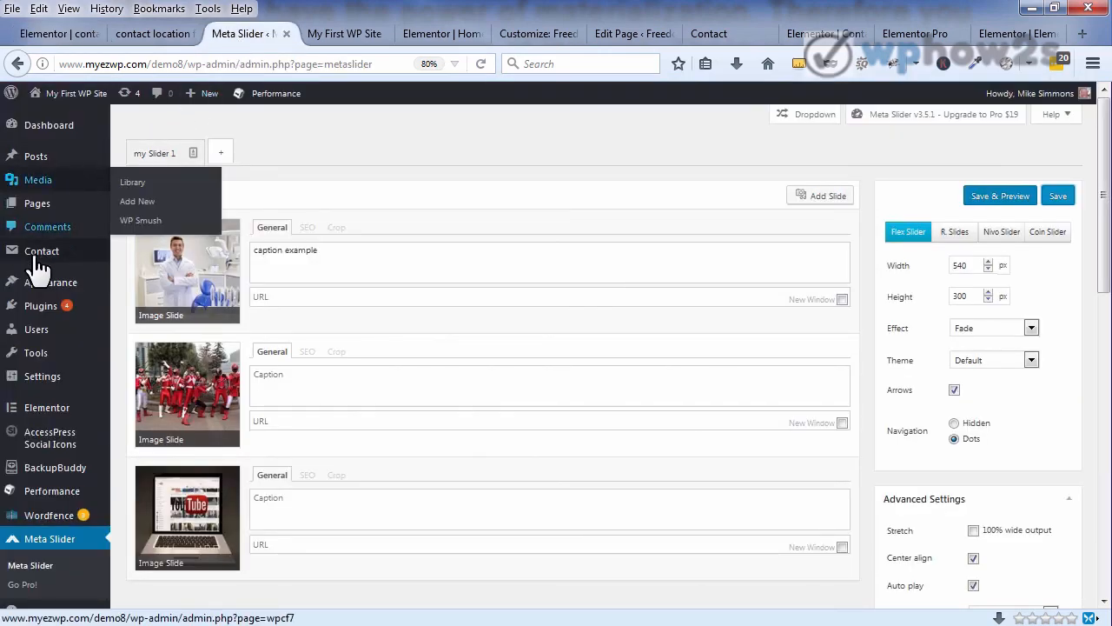
pyautogui.moveTo(39, 254)
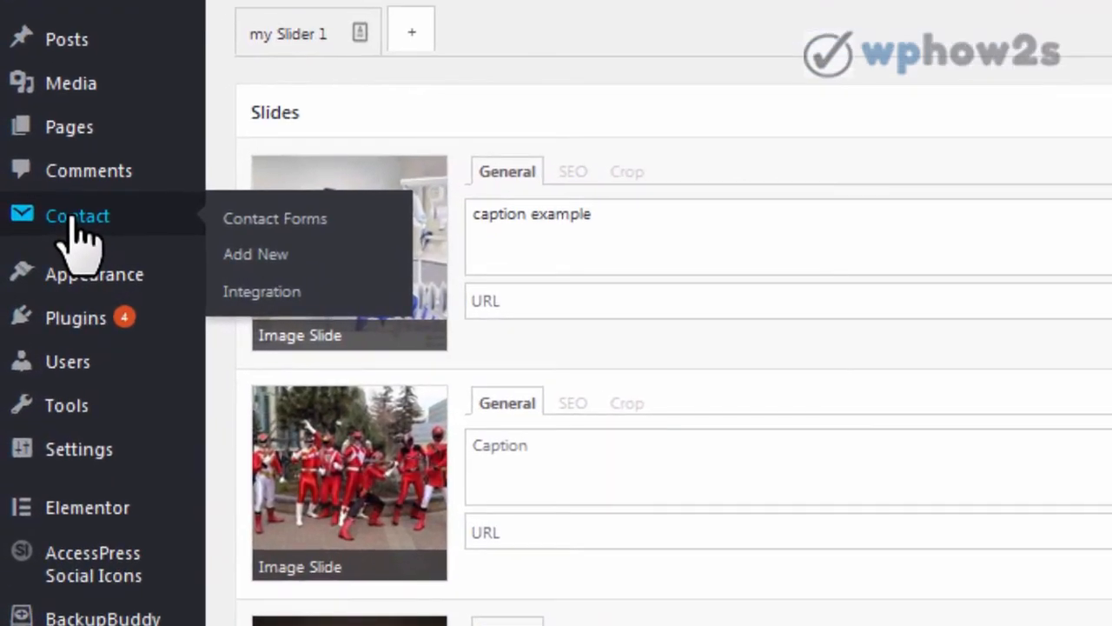
pyautogui.moveTo(102, 222)
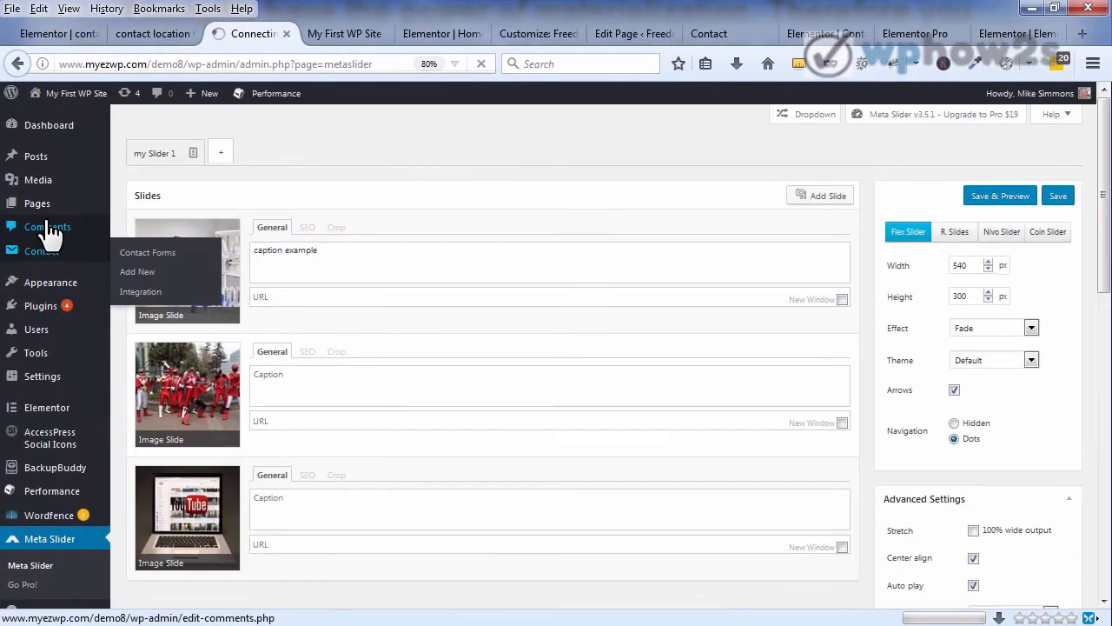
pyautogui.click(89, 222)
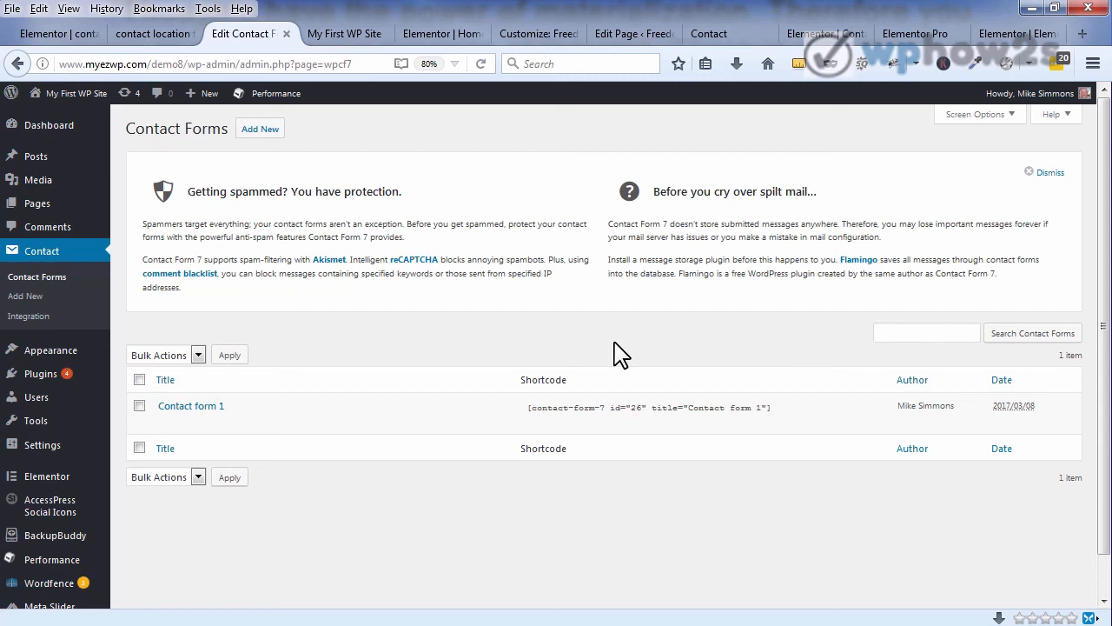
pyautogui.click(185, 406)
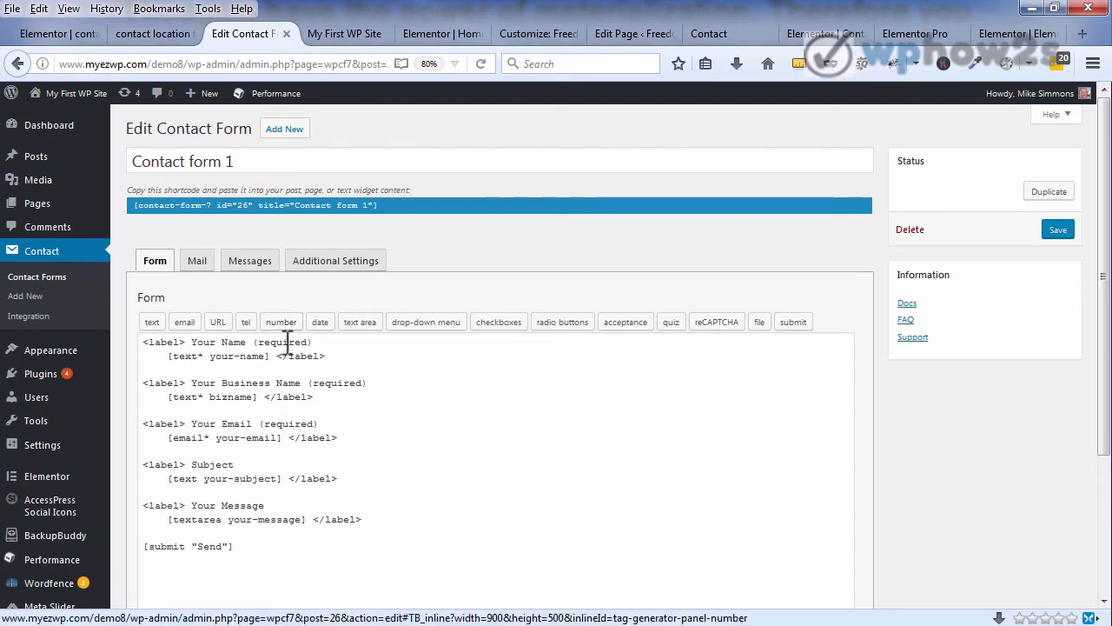
# Step: View the Send Us A Message form and its fields on the live contact location page
pyautogui.click(146, 35)
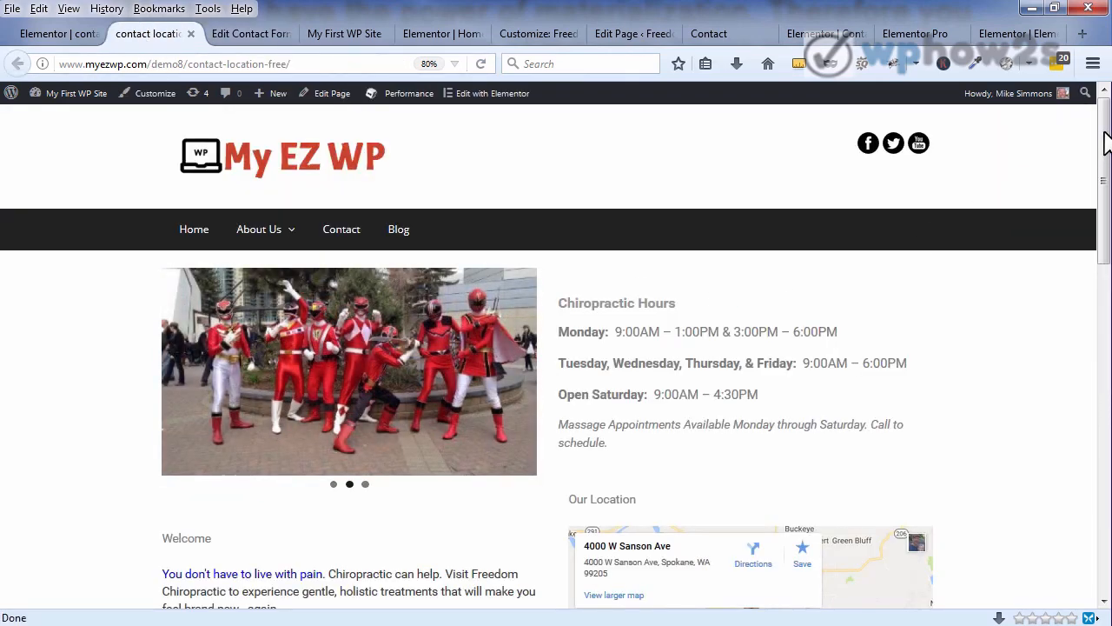
pyautogui.moveTo(1103, 139); pyautogui.dragTo(1097, 402)
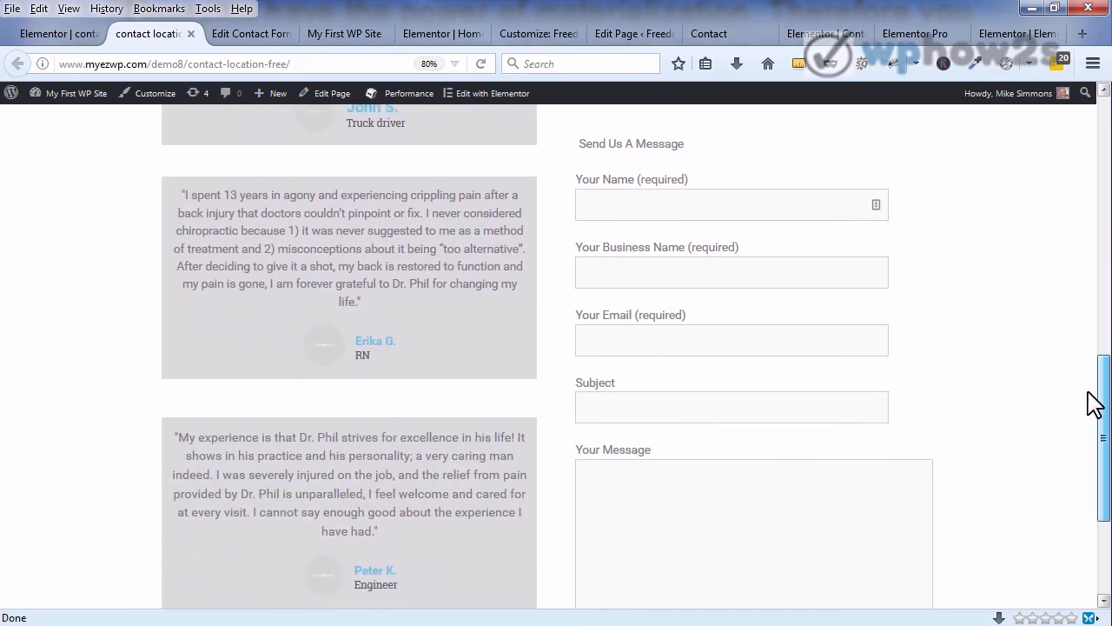
pyautogui.click(673, 184)
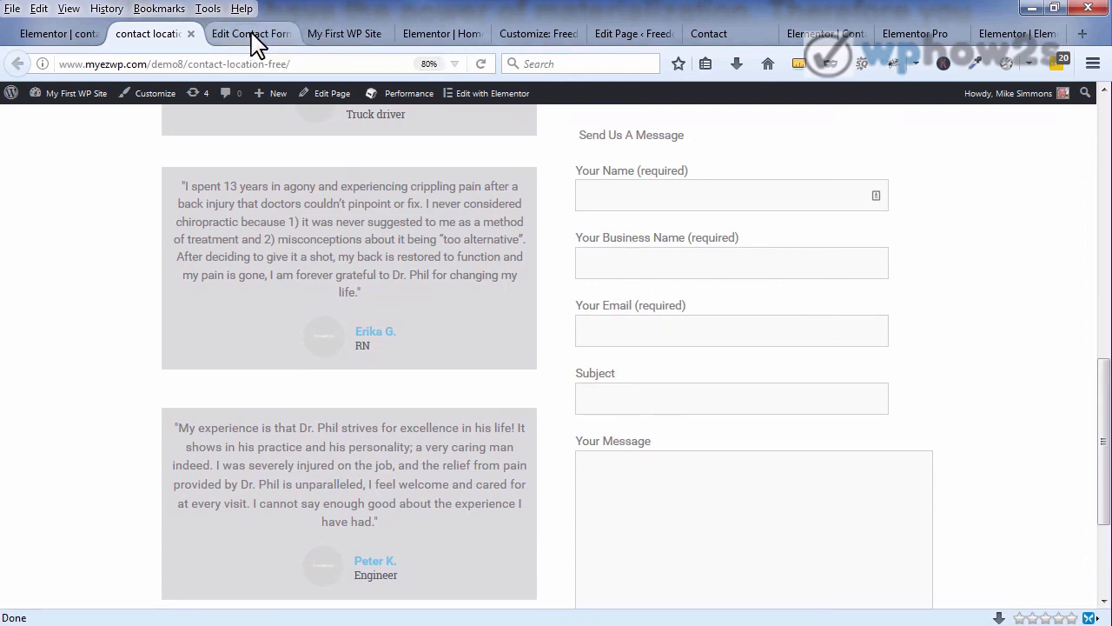
# Step: Compare the shortcode in Elementor's contact form text widget with the shortcode shown for Contact form 1
pyautogui.click(63, 35)
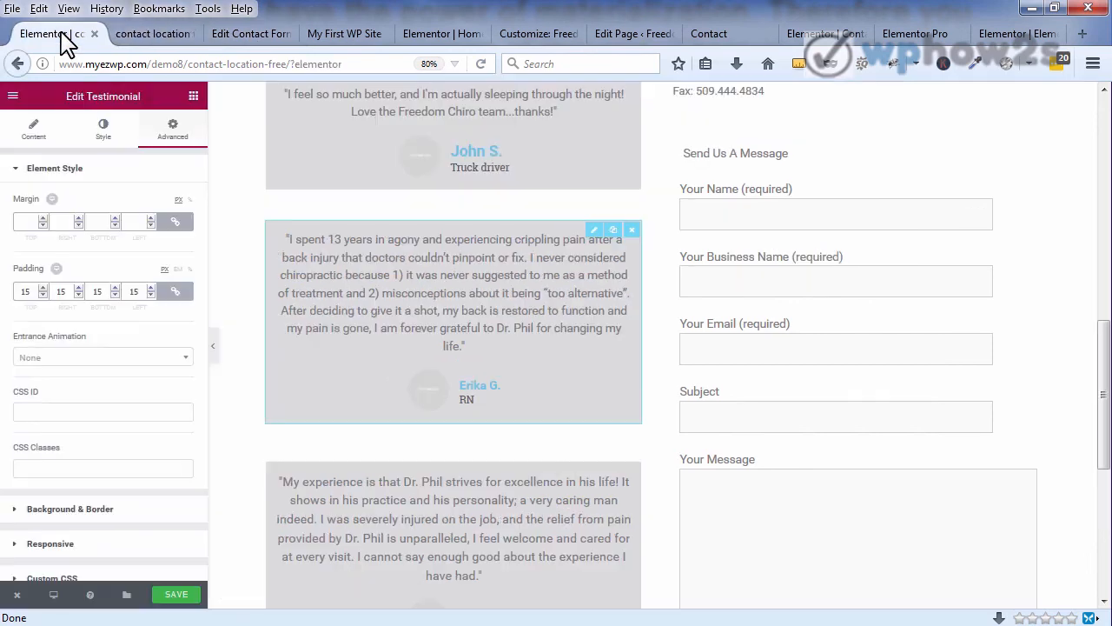
pyautogui.click(782, 328)
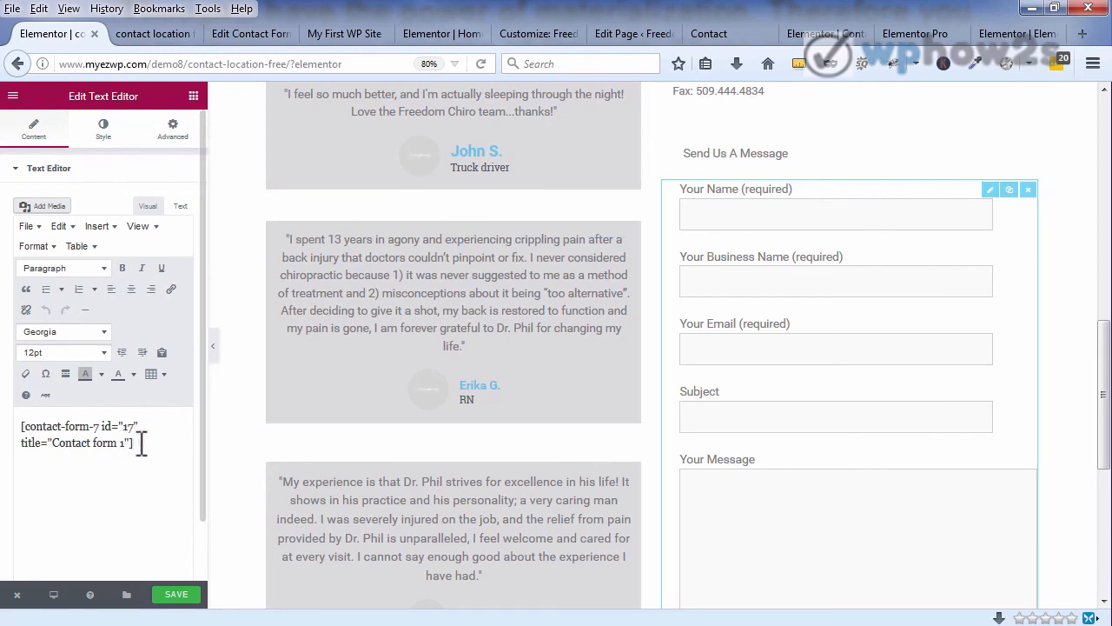
pyautogui.click(246, 34)
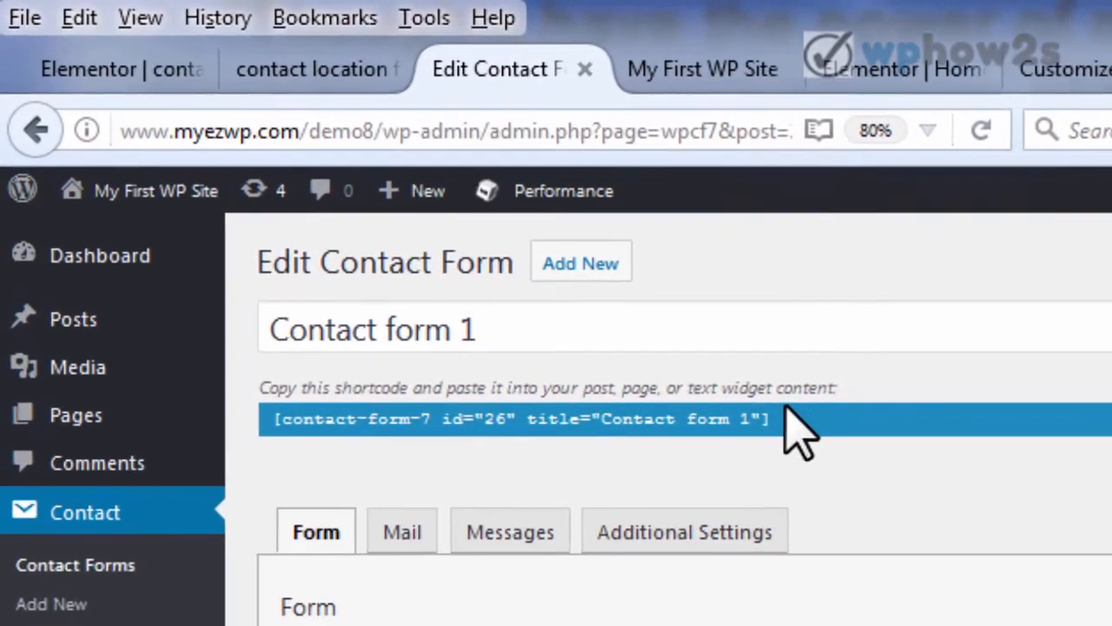
pyautogui.click(444, 423)
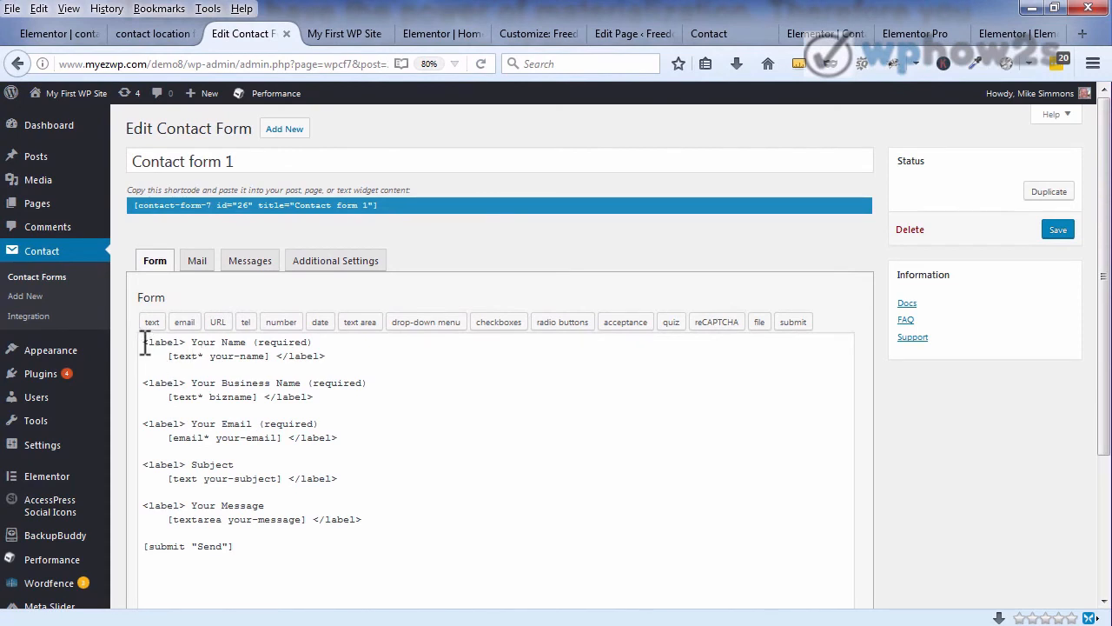
# Step: Duplicate the Your Name label and its text tag directly below the original in the form template
pyautogui.moveTo(144, 343); pyautogui.dragTo(334, 353)
pyautogui.hotkey('ctrl', 'c')
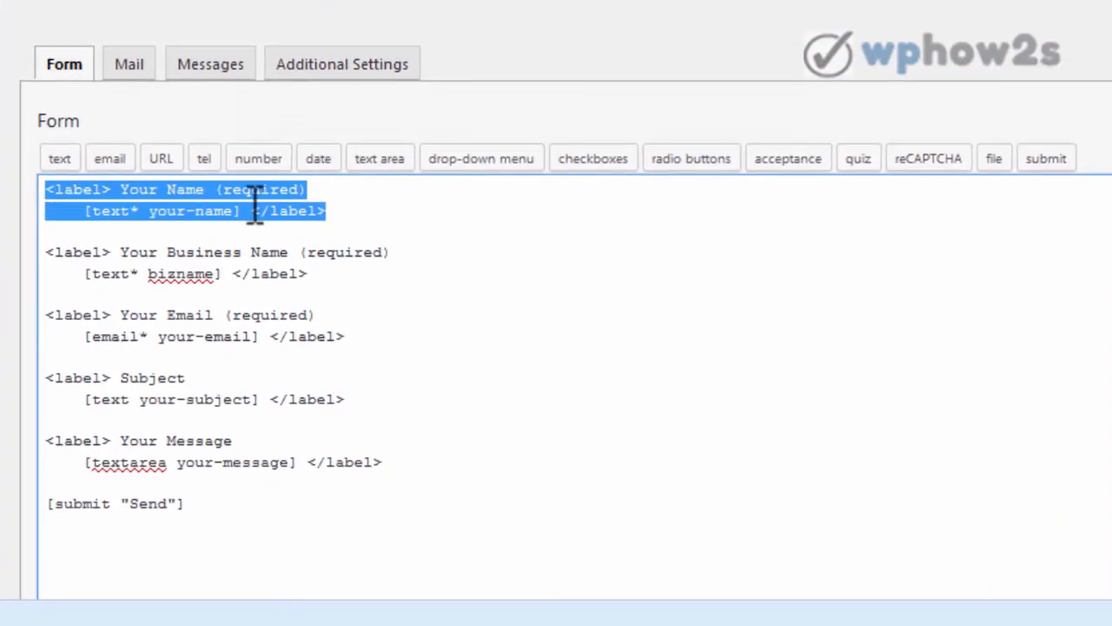
pyautogui.rightClick(255, 208)
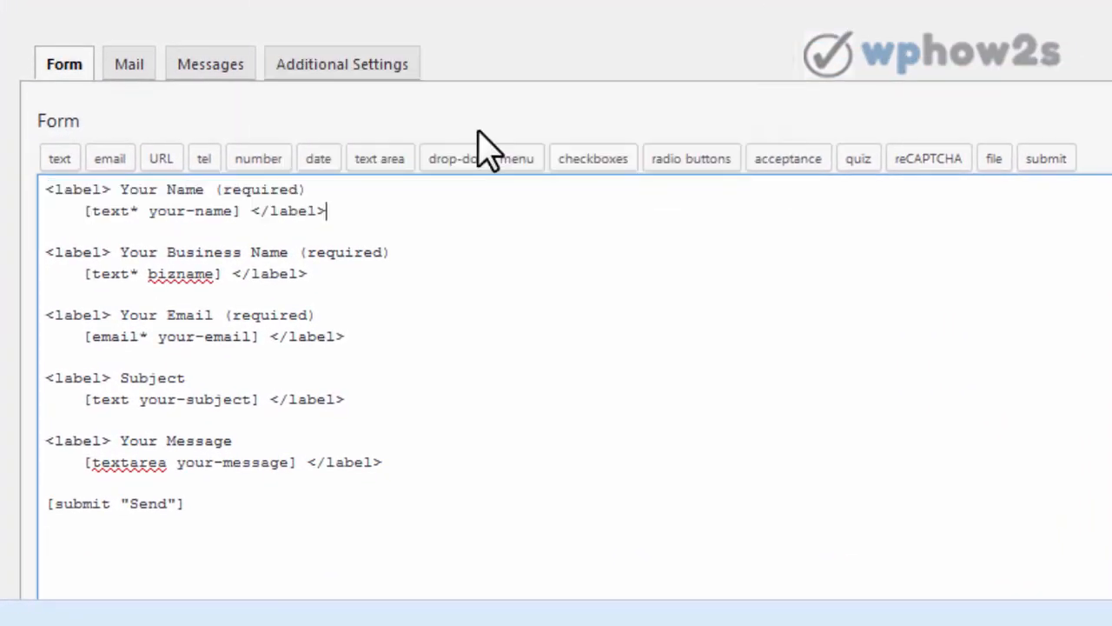
pyautogui.press('Return')
pyautogui.press('Return')
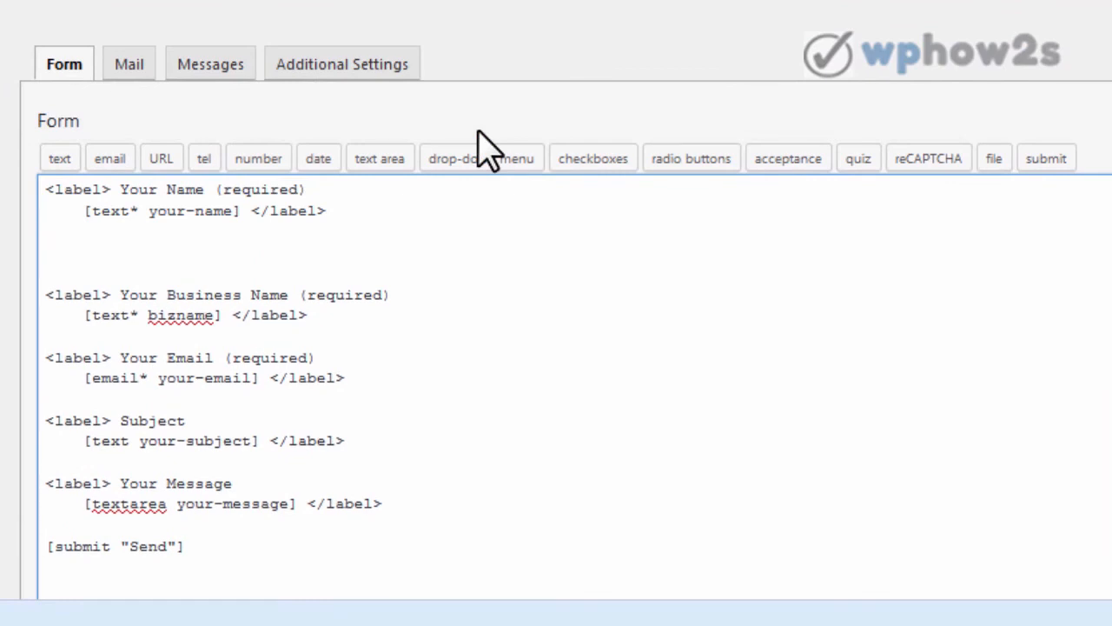
pyautogui.hotkey('ctrl', 'v')
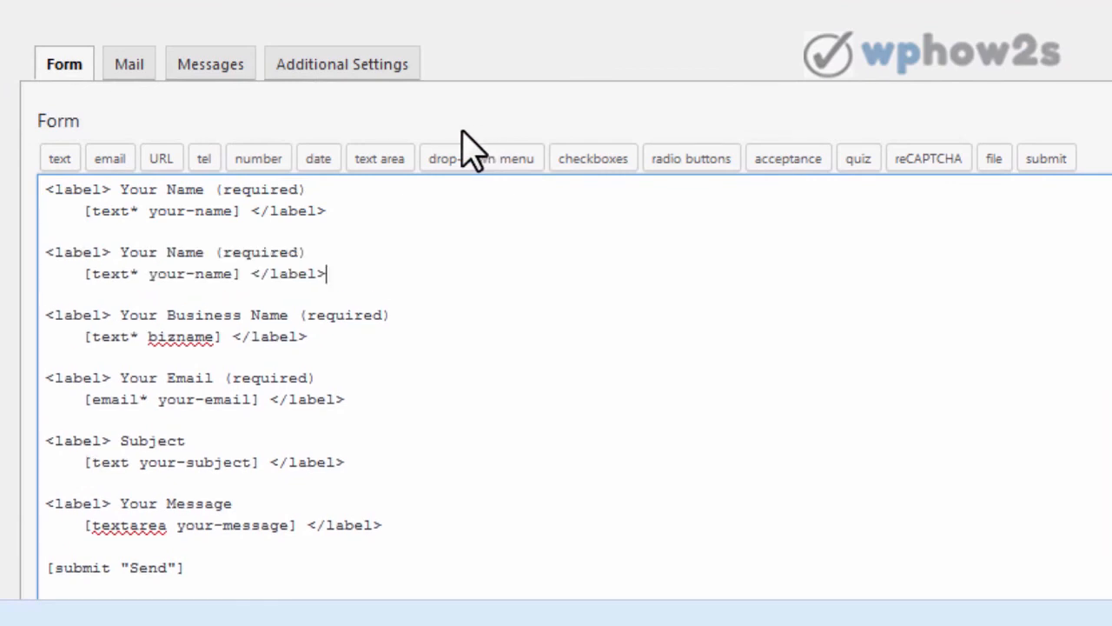
# Step: Check the label wording on the live form and change the duplicated label to Your Phone (required)
pyautogui.click(205, 252)
pyautogui.moveTo(205, 252); pyautogui.dragTo(165, 252)
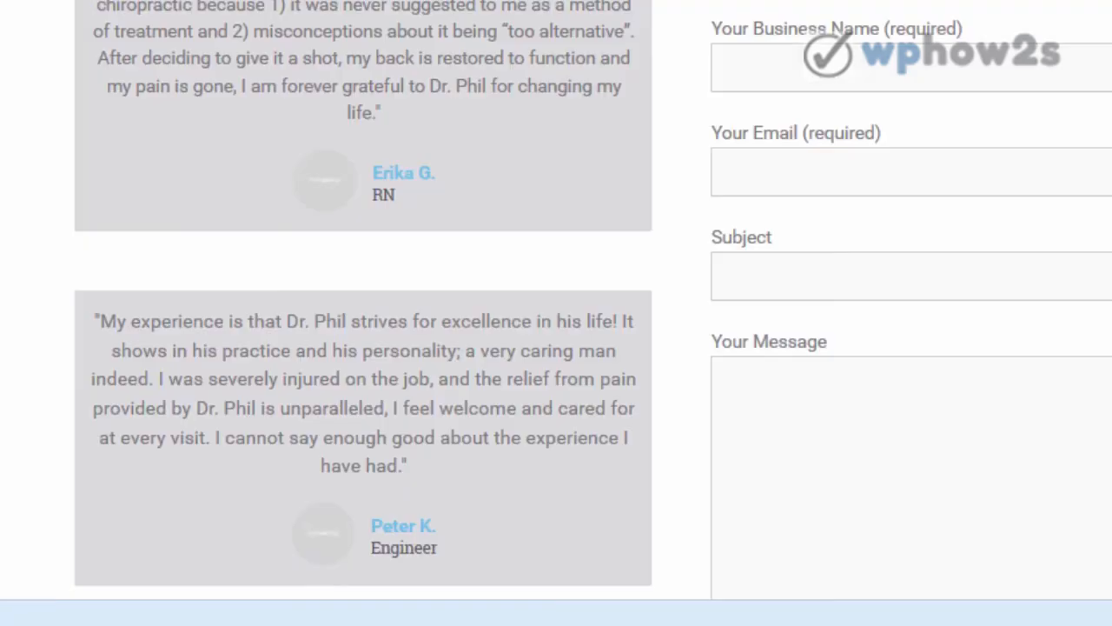
pyautogui.moveTo(713, 133); pyautogui.dragTo(898, 128)
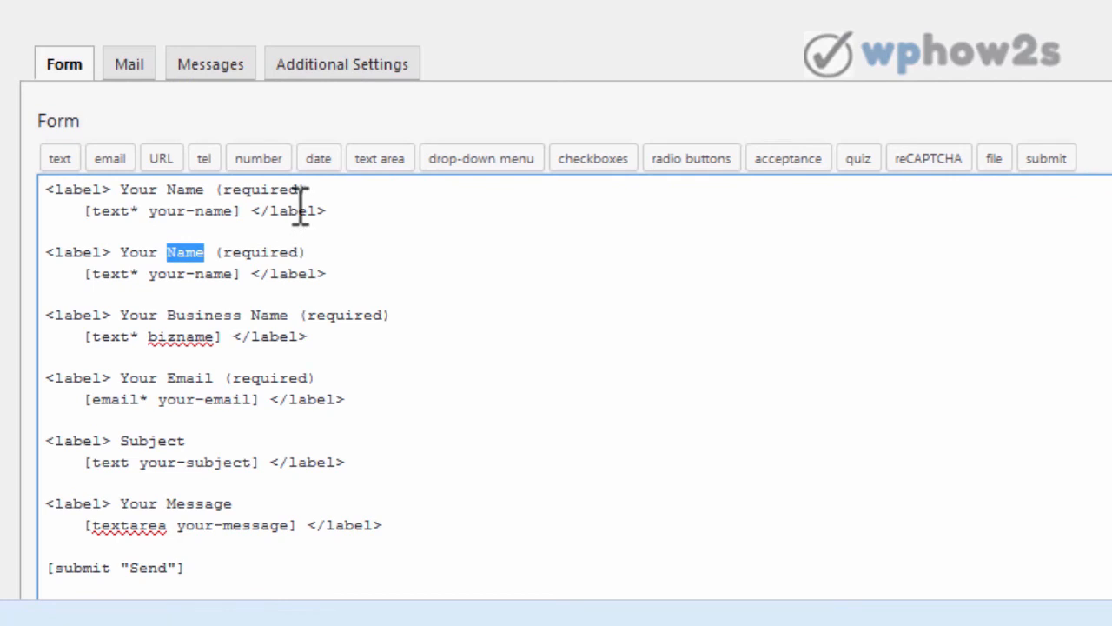
pyautogui.write('Phone')
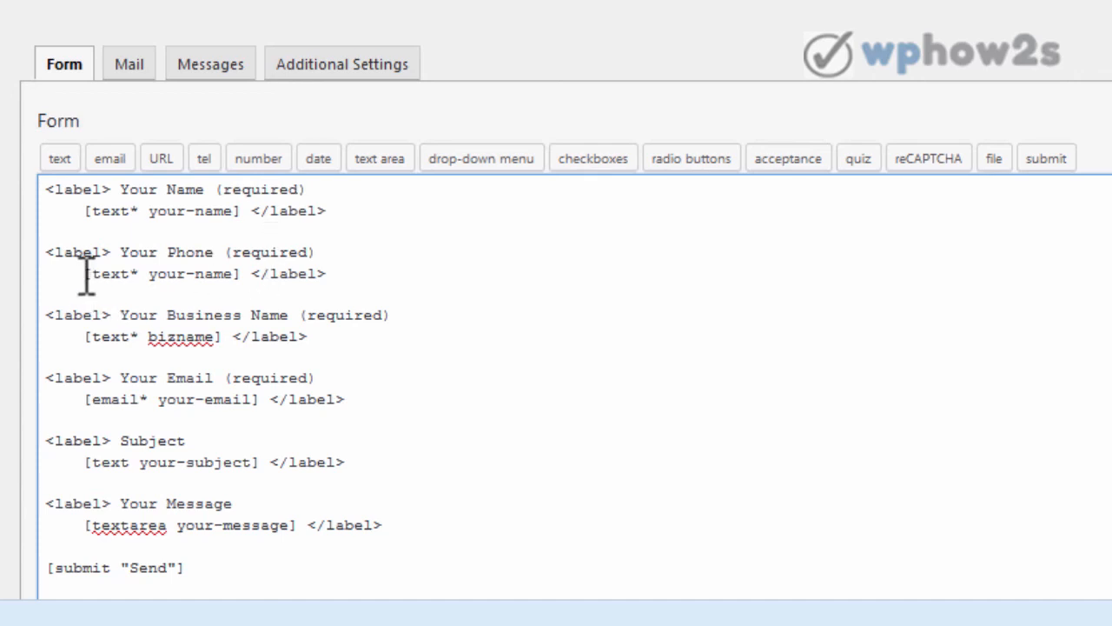
# Step: Configure a telephone form-tag as a required field with Phone as its default value, used as the placeholder text
pyautogui.moveTo(86, 274); pyautogui.dragTo(243, 275)
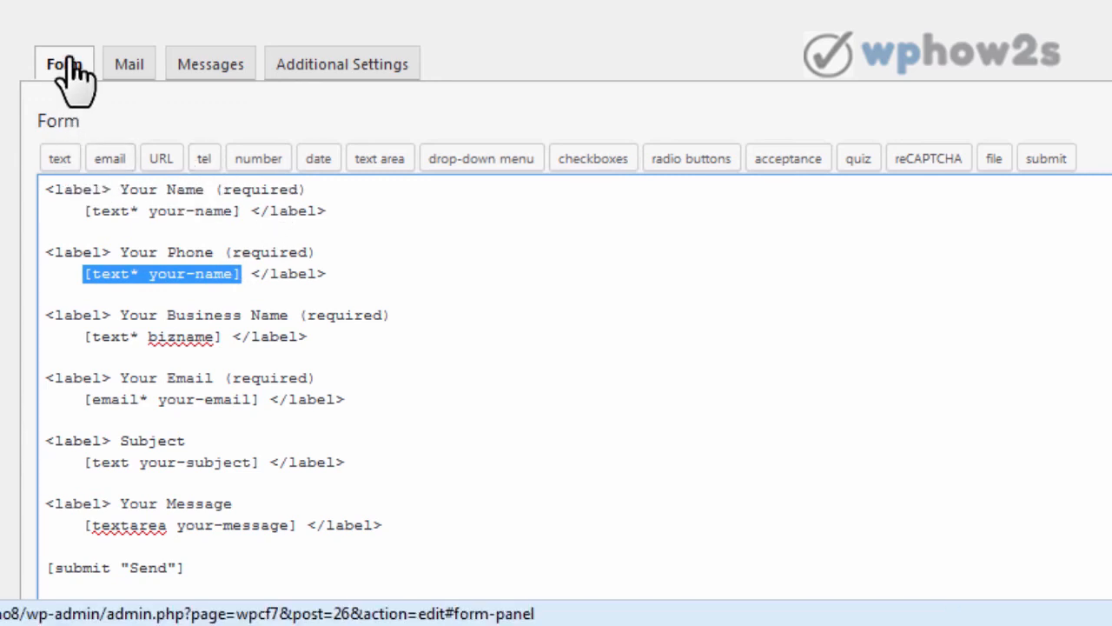
pyautogui.click(205, 162)
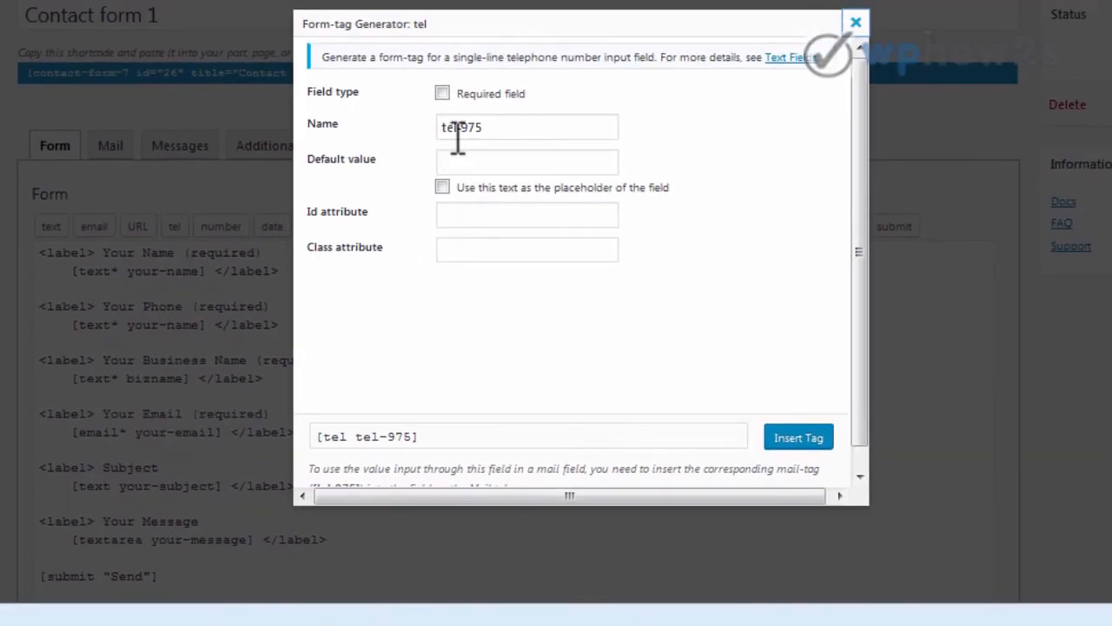
pyautogui.click(442, 93)
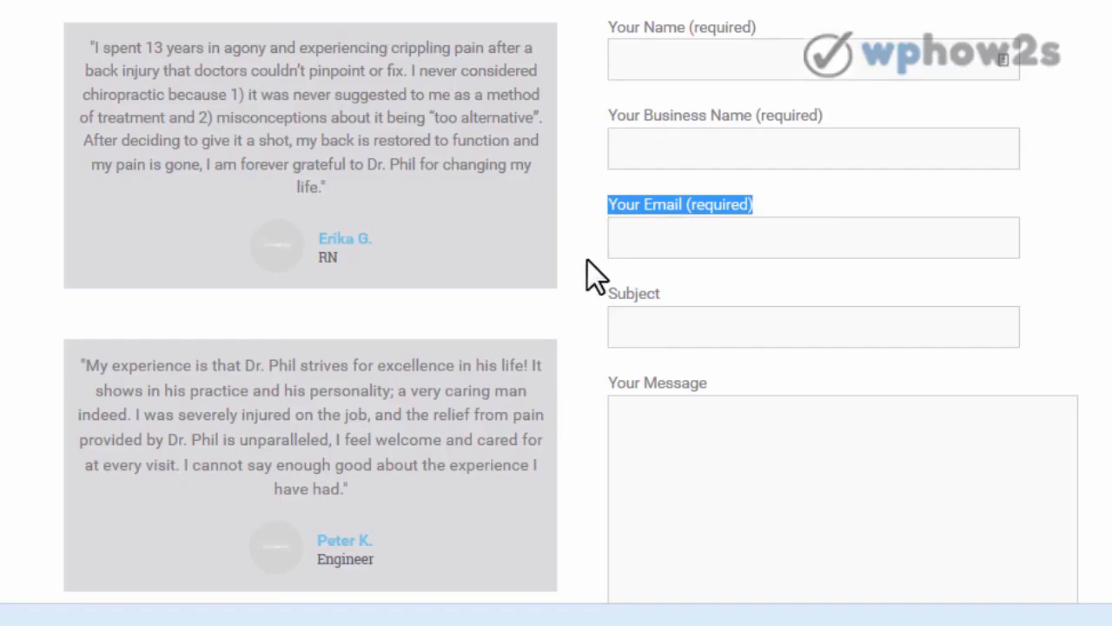
pyautogui.click(686, 154)
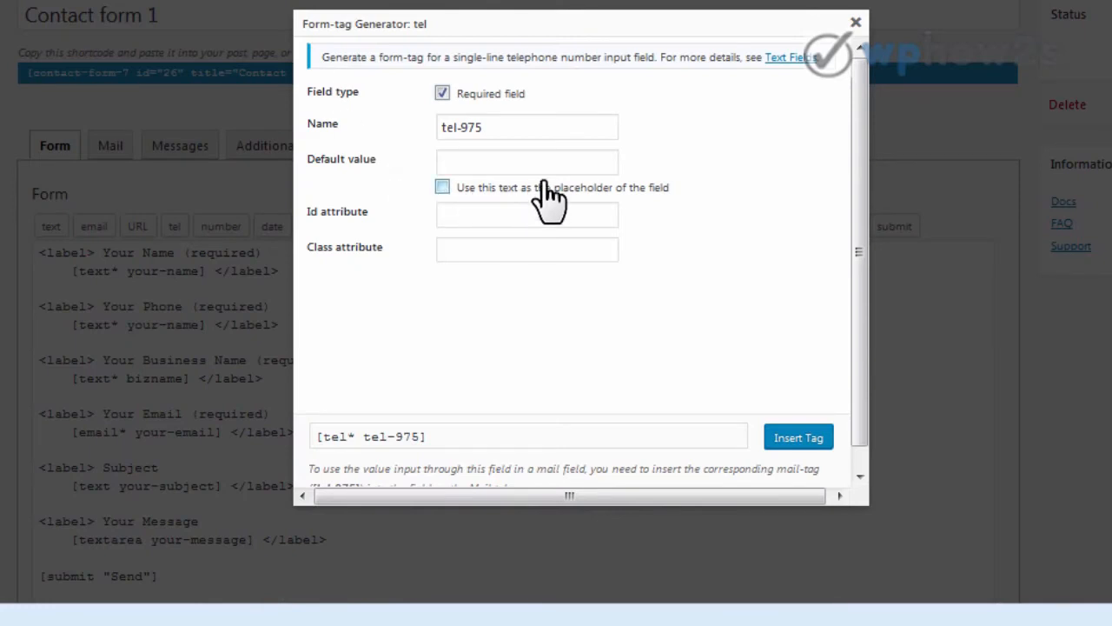
pyautogui.click(441, 188)
pyautogui.click(483, 162)
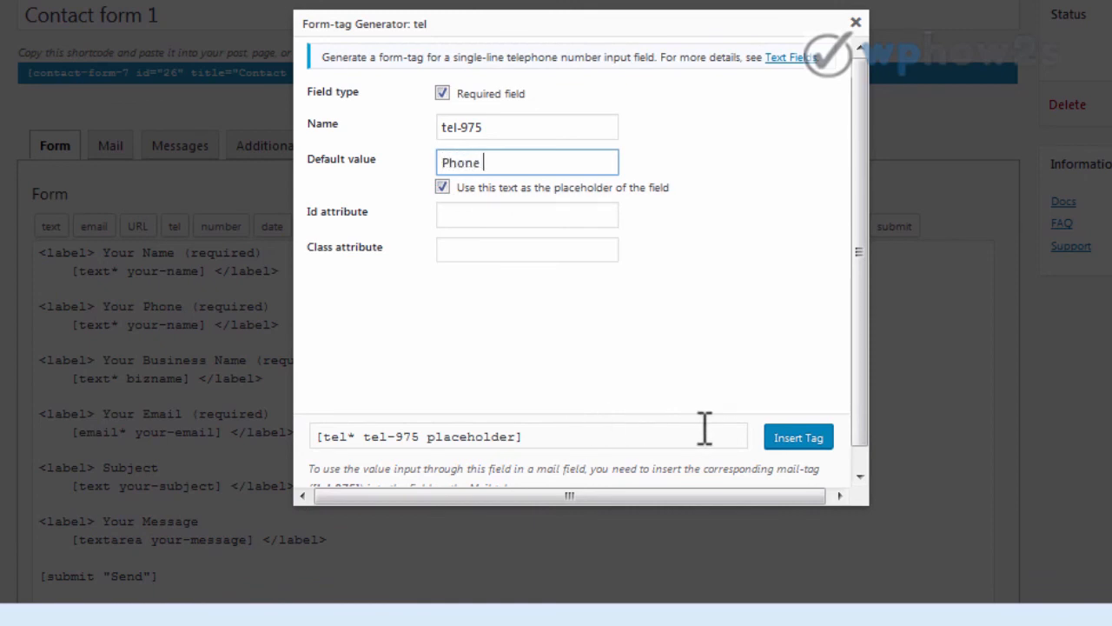
pyautogui.click(210, 320)
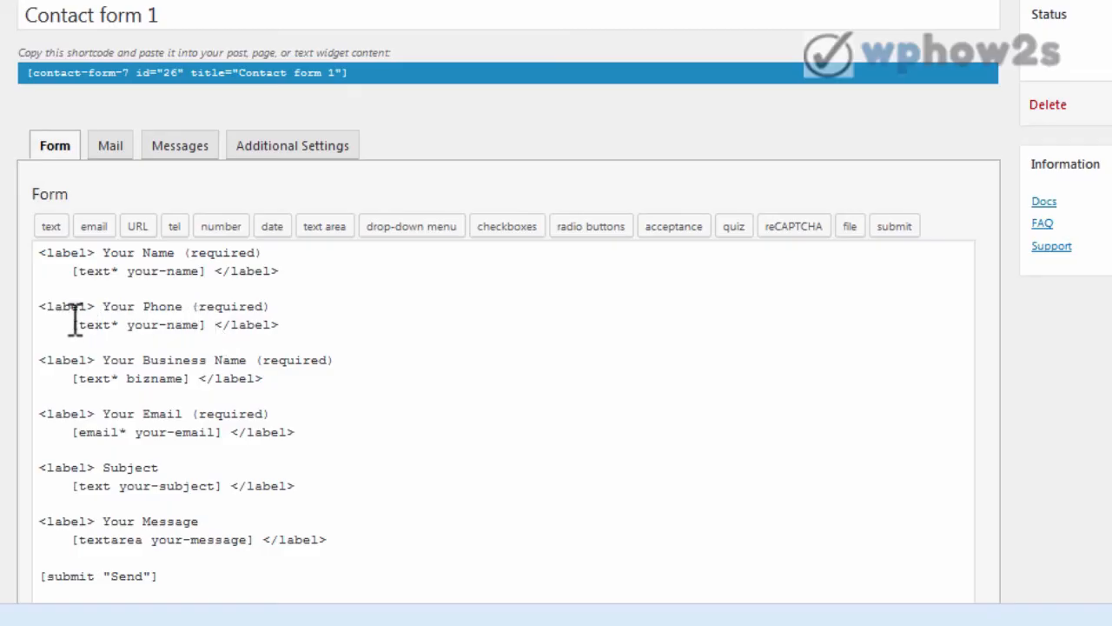
# Step: Copy the generated code [tel* tel-975 placeholder "Phone"] from the telephone form-tag generator
pyautogui.moveTo(73, 324); pyautogui.dragTo(207, 326)
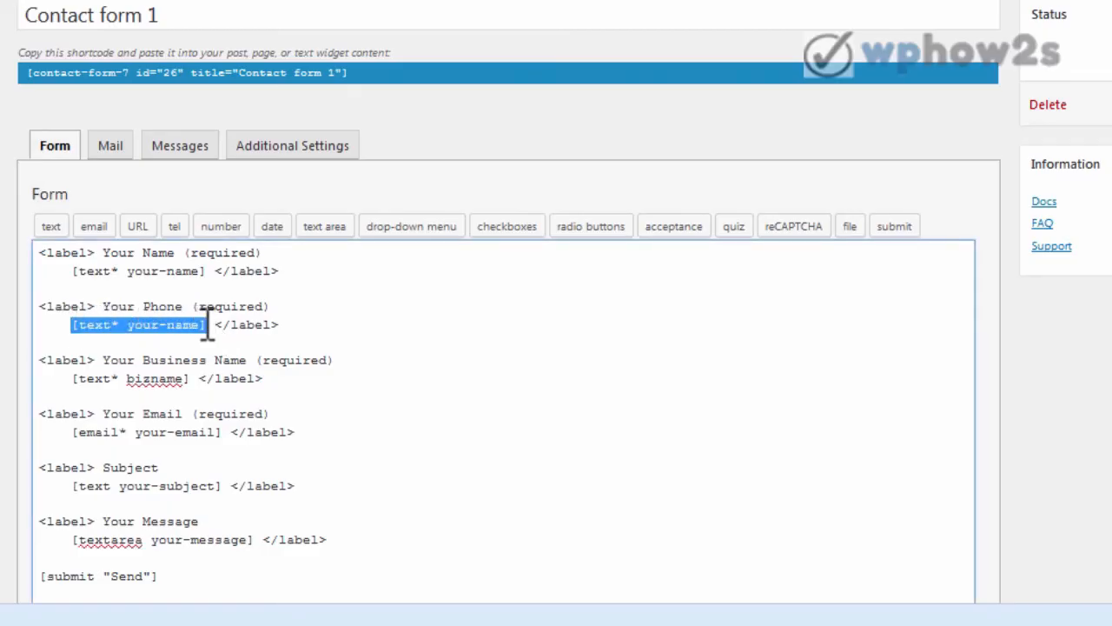
pyautogui.click(172, 228)
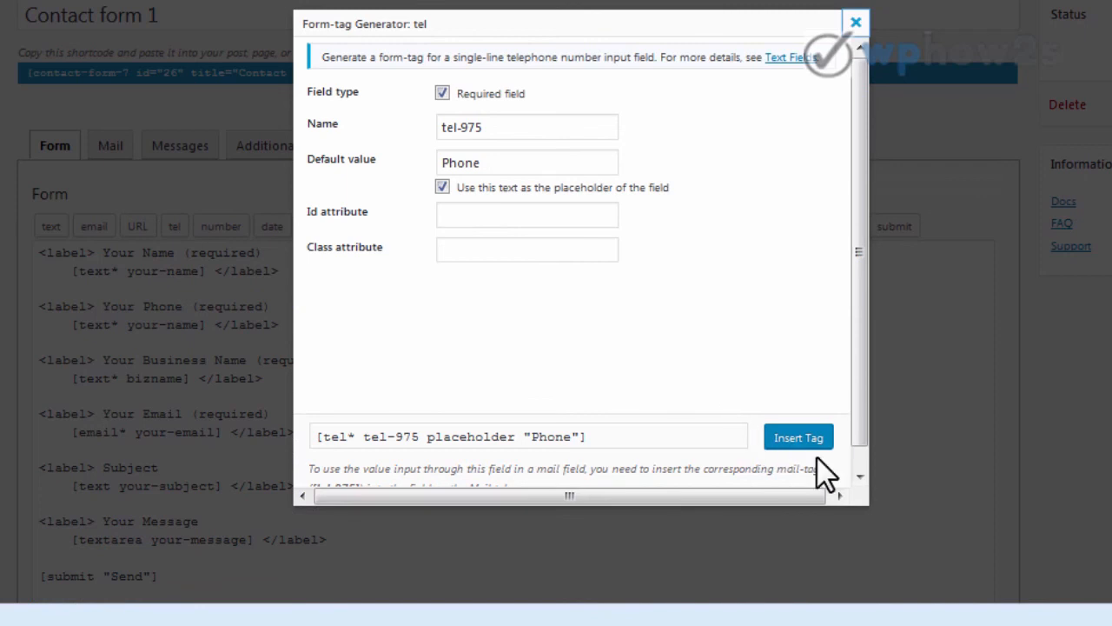
pyautogui.click(449, 427)
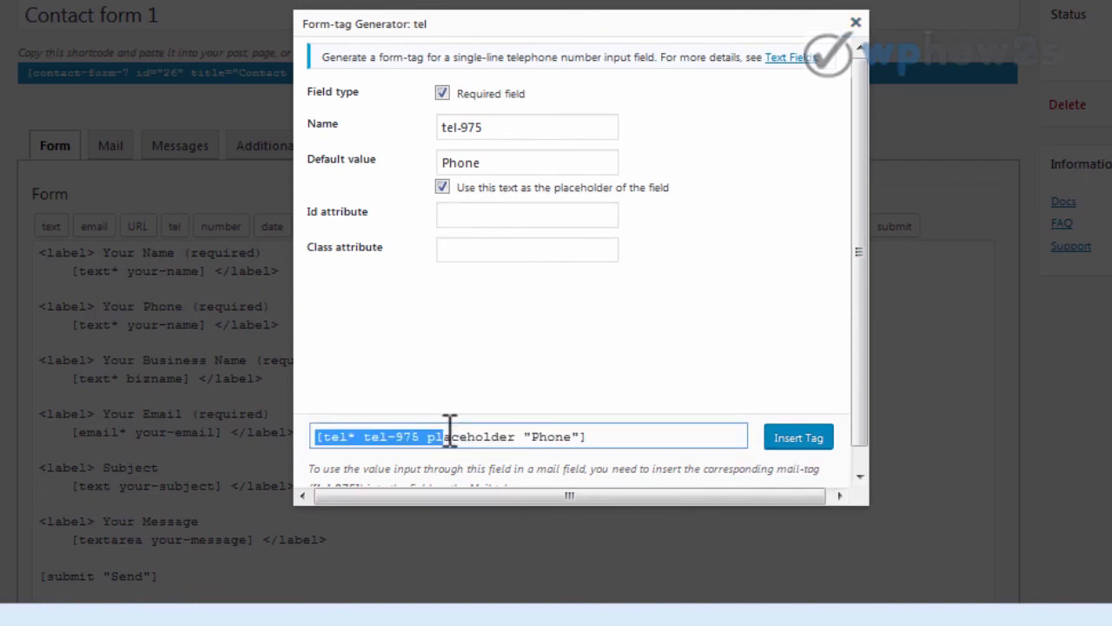
pyautogui.click(449, 430)
pyautogui.hotkey('ctrl', 'c')
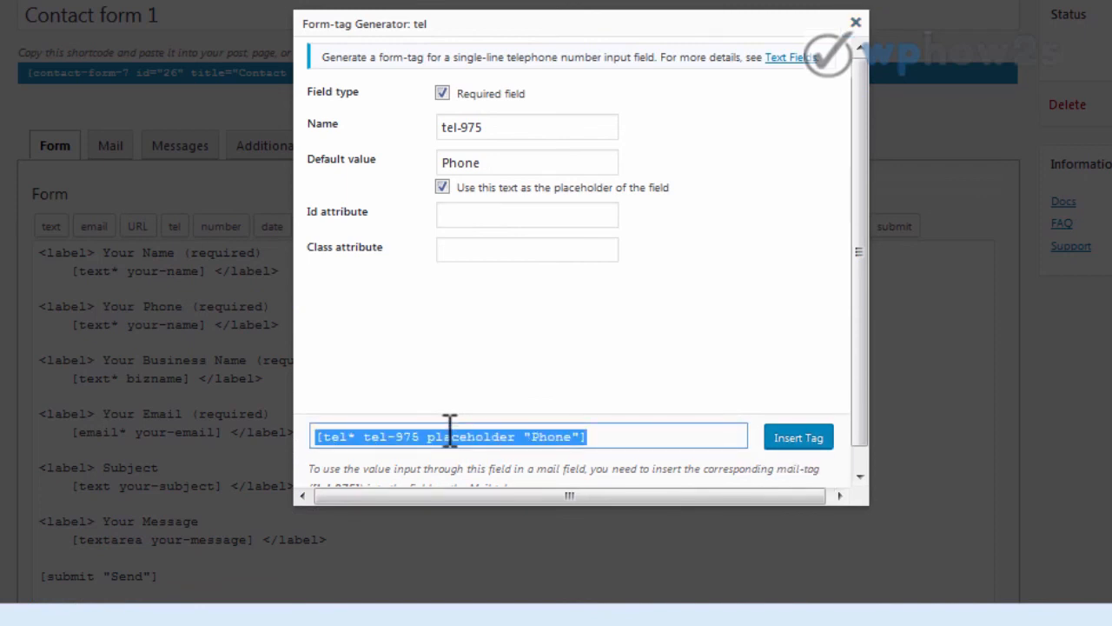
pyautogui.rightClick(449, 436)
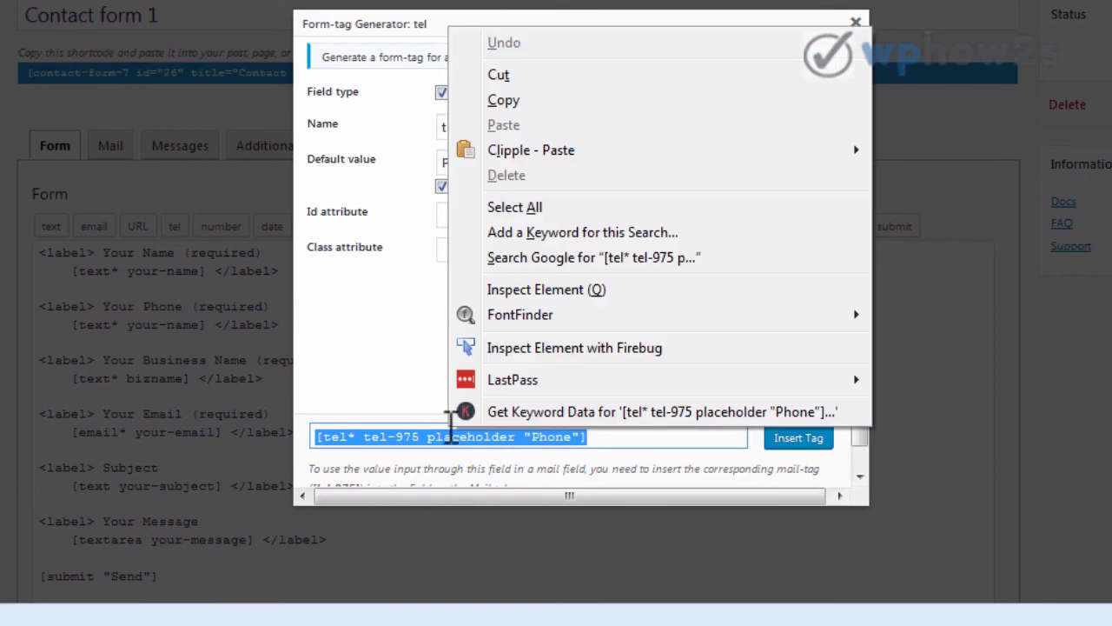
pyautogui.click(507, 101)
# Step: Replace the text tag under the Your Phone label with [tel* tel-975 placeholder "Phone"]
pyautogui.click(179, 360)
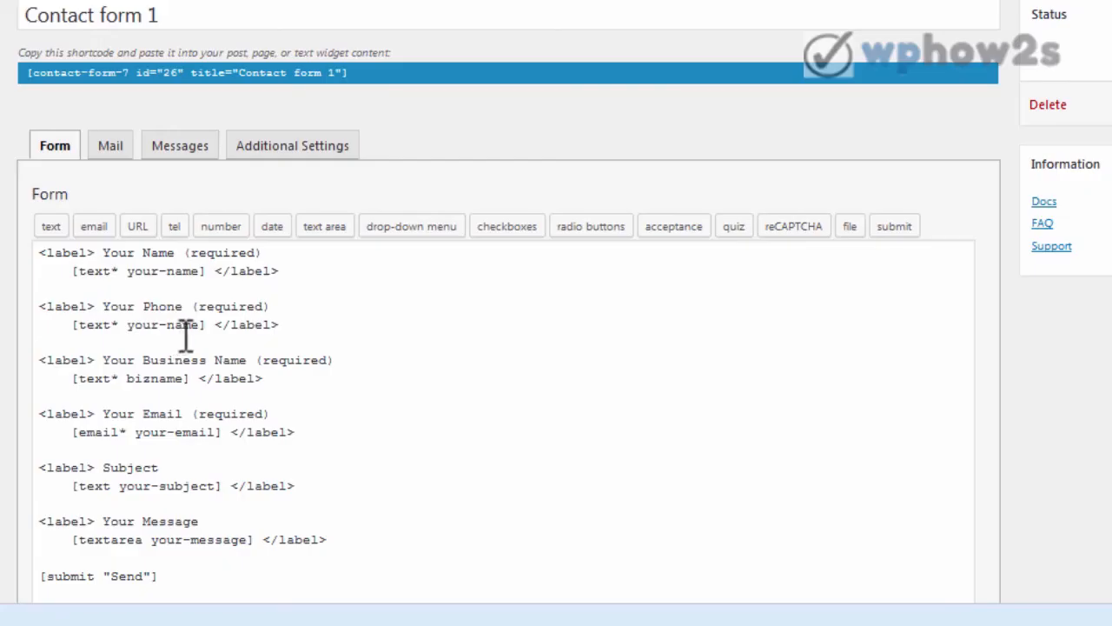
pyautogui.moveTo(207, 324); pyautogui.dragTo(73, 324)
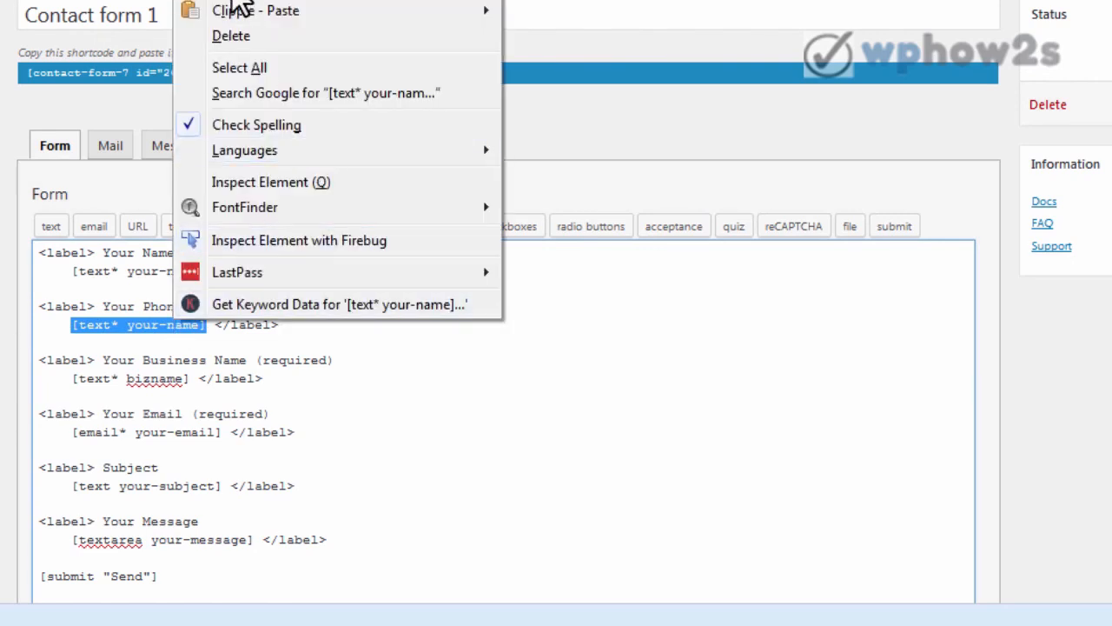
pyautogui.click(240, 8)
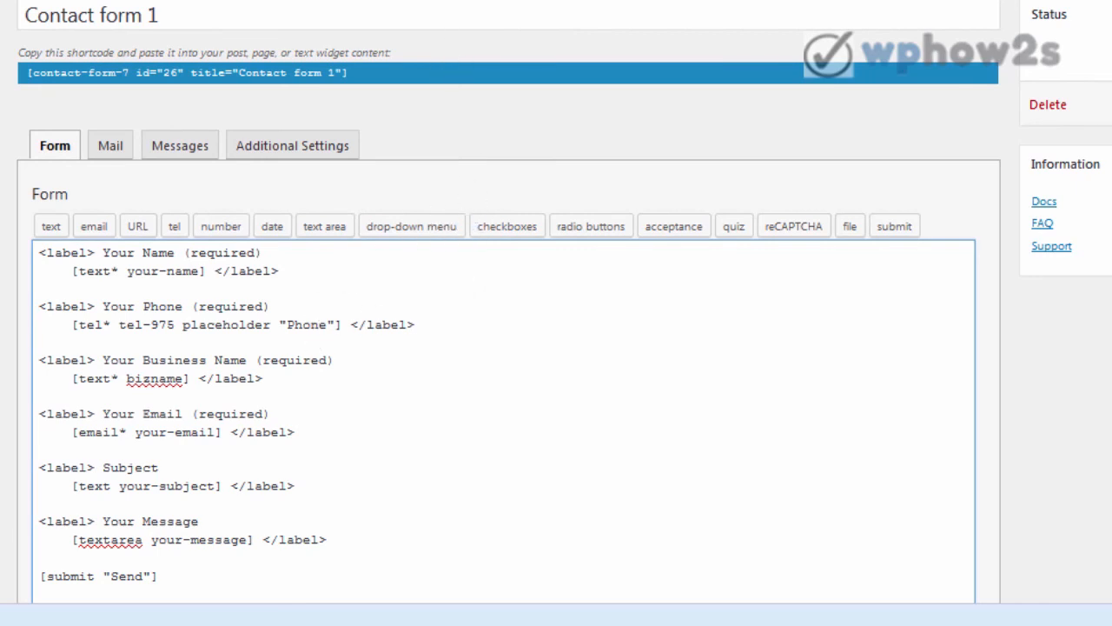
# Step: Copy the mail-tag [tel-975] from the usage note in the telephone form-tag generator
pyautogui.click(171, 227)
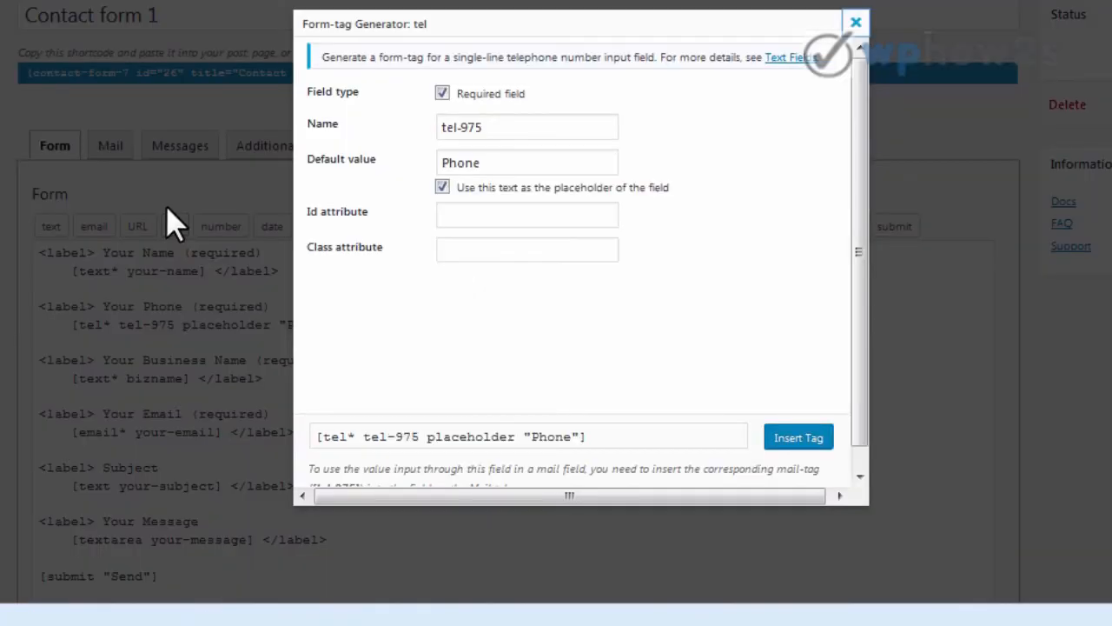
pyautogui.scroll(-1, 857, 291)
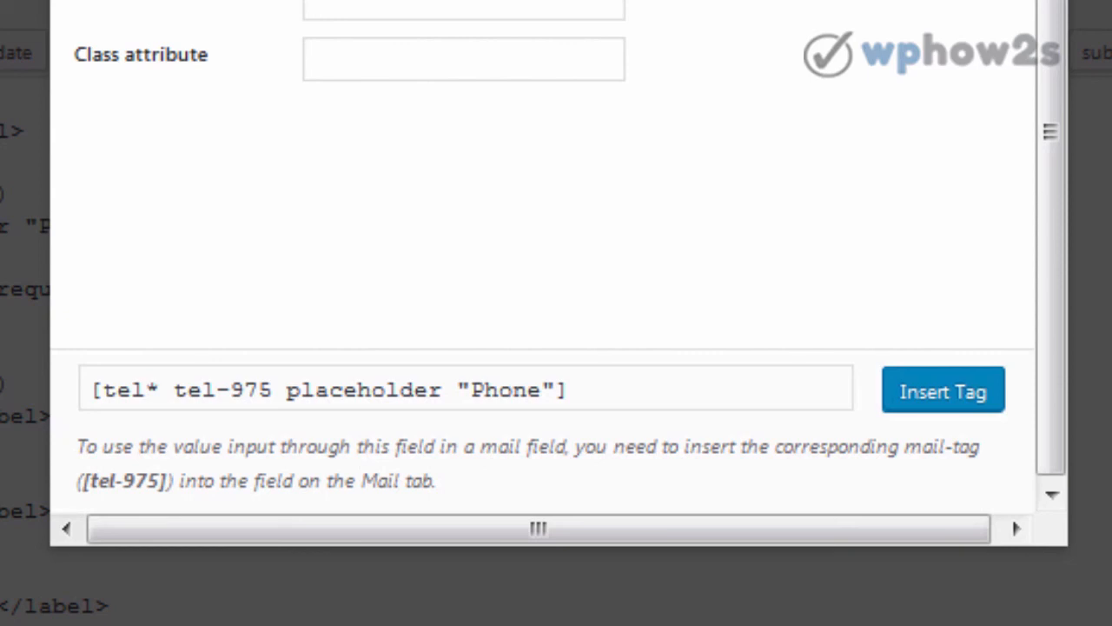
pyautogui.doubleClick(130, 480)
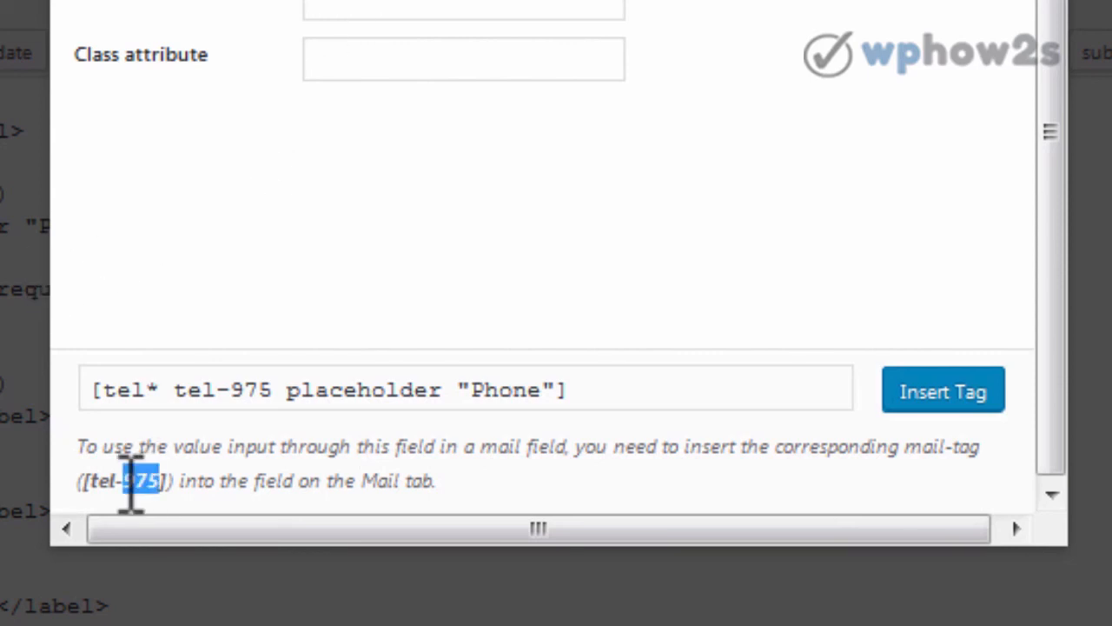
pyautogui.click(130, 480)
pyautogui.doubleClick(131, 480)
pyautogui.click(130, 480)
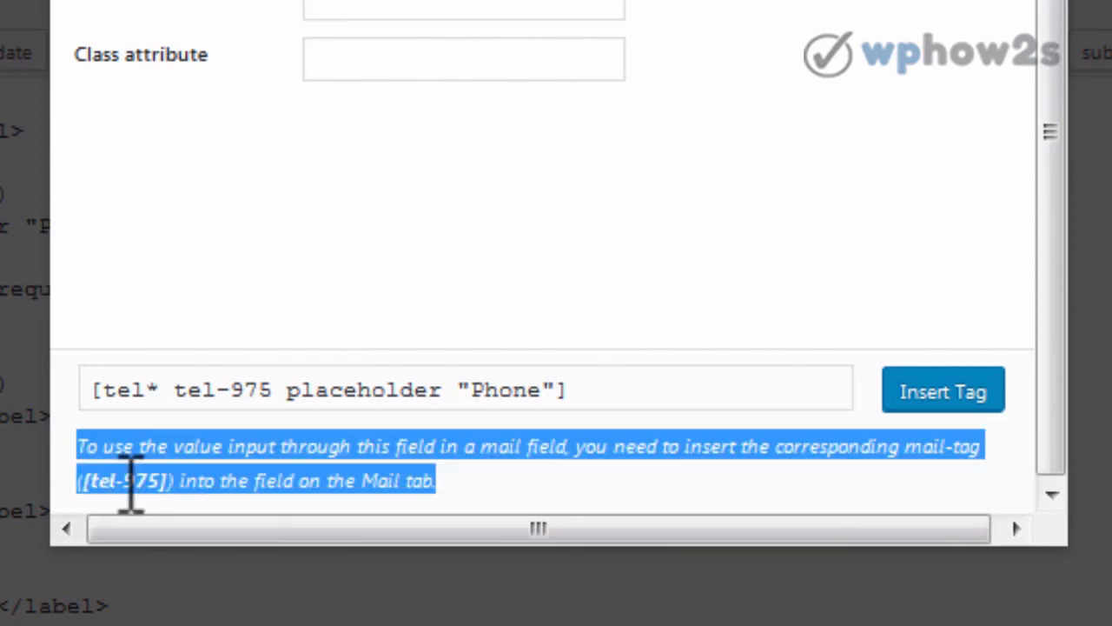
pyautogui.click(130, 483)
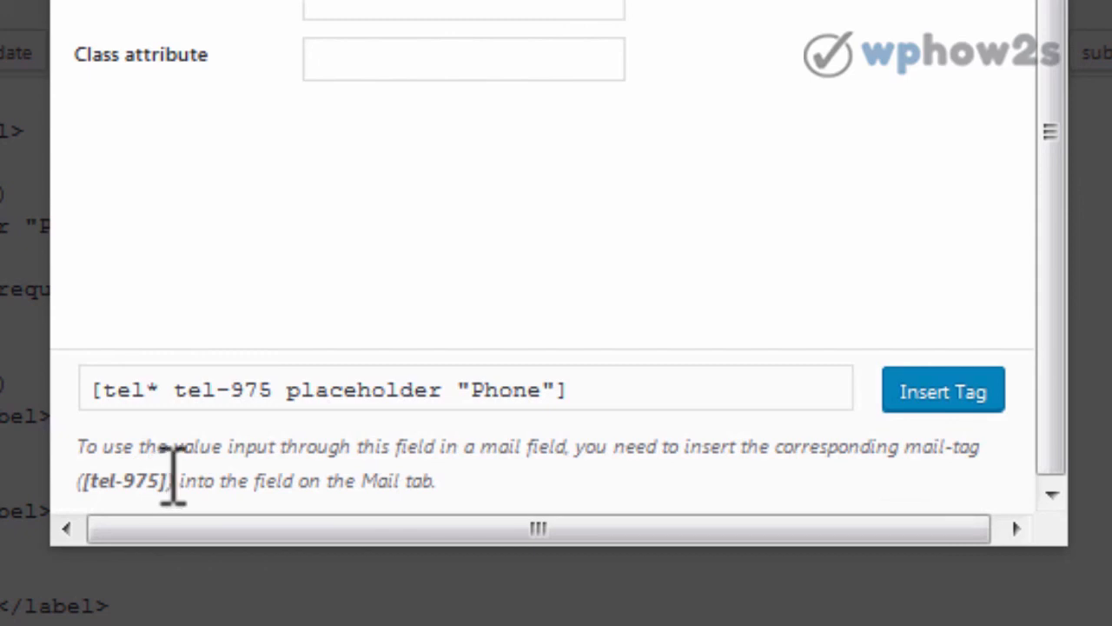
pyautogui.moveTo(171, 479); pyautogui.dragTo(157, 479)
pyautogui.moveTo(130, 481); pyautogui.dragTo(91, 480)
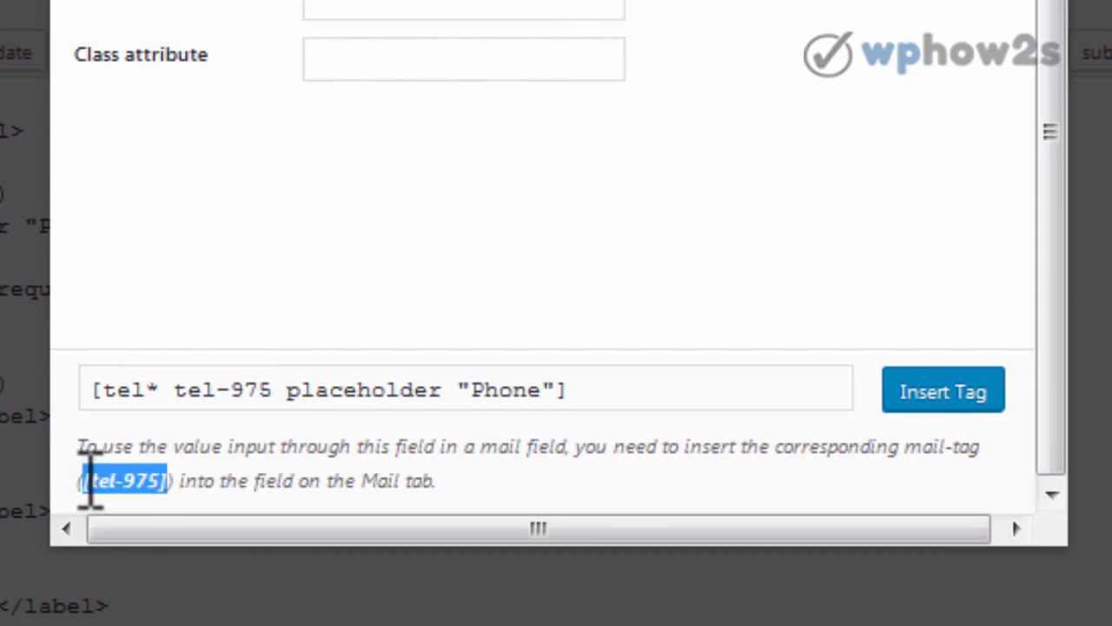
pyautogui.rightClick(112, 487)
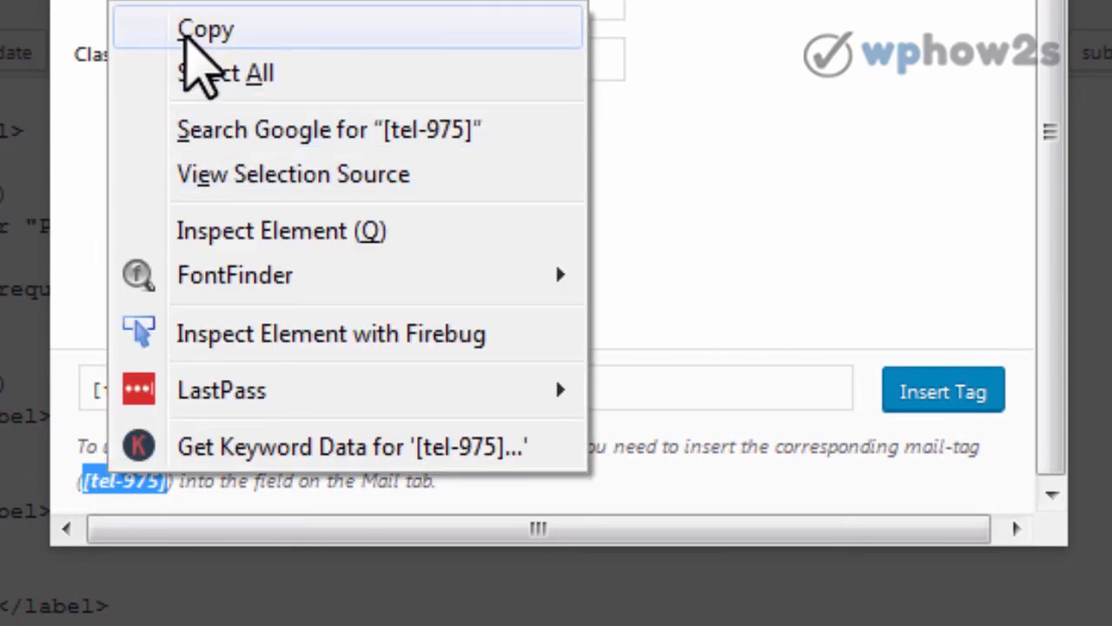
pyautogui.click(187, 33)
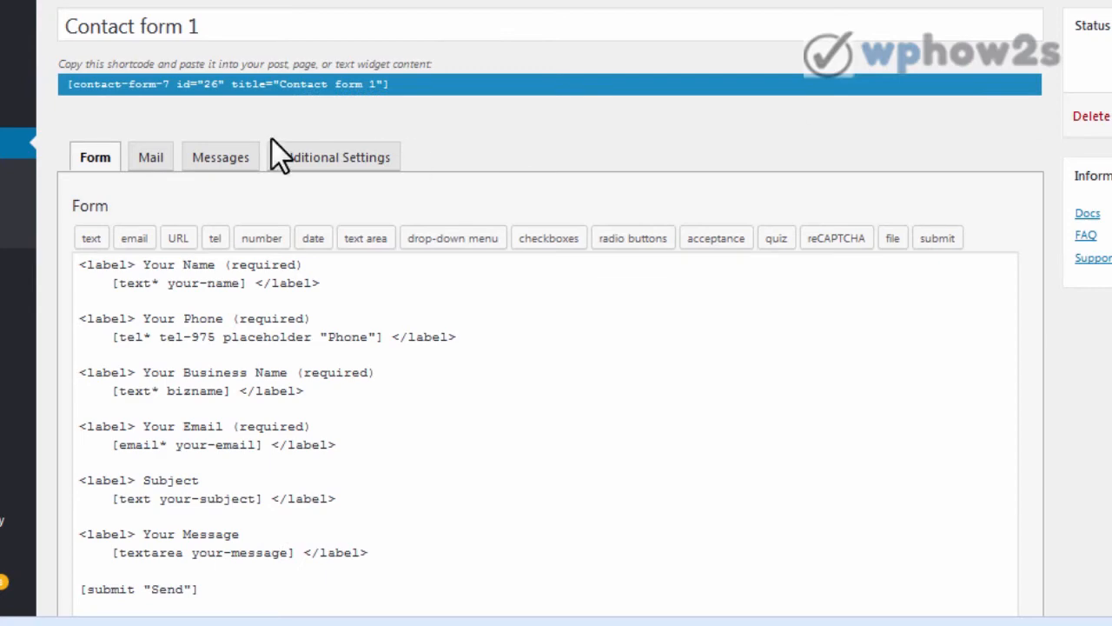
# Step: Replace the phone line's tag in the Mail template's message body with [tel-975]
pyautogui.click(147, 161)
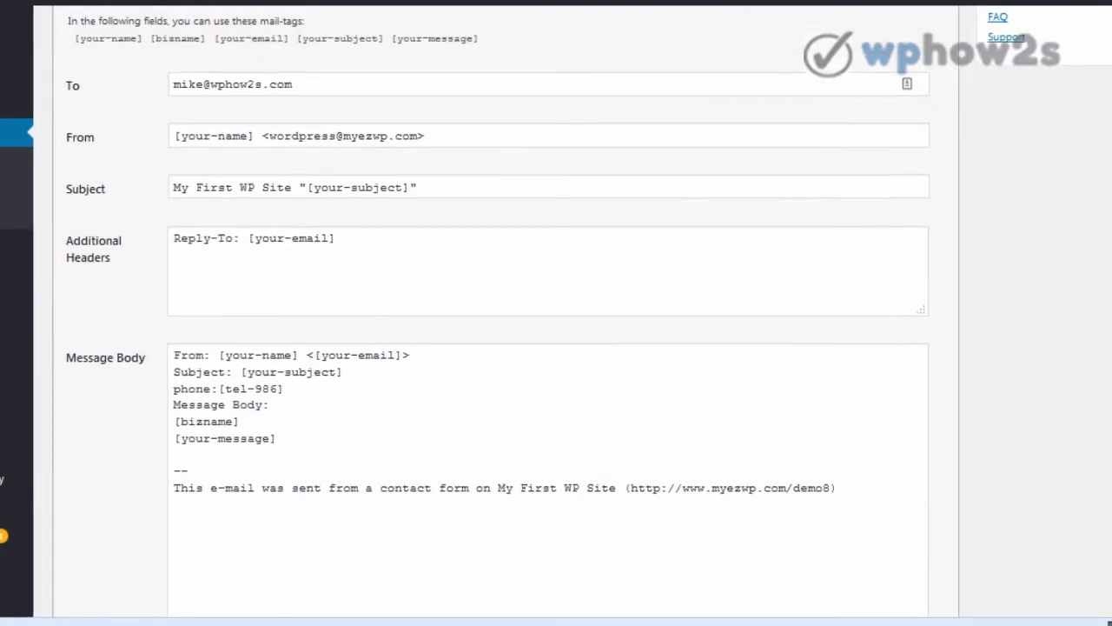
pyautogui.scroll(1, 500, 313)
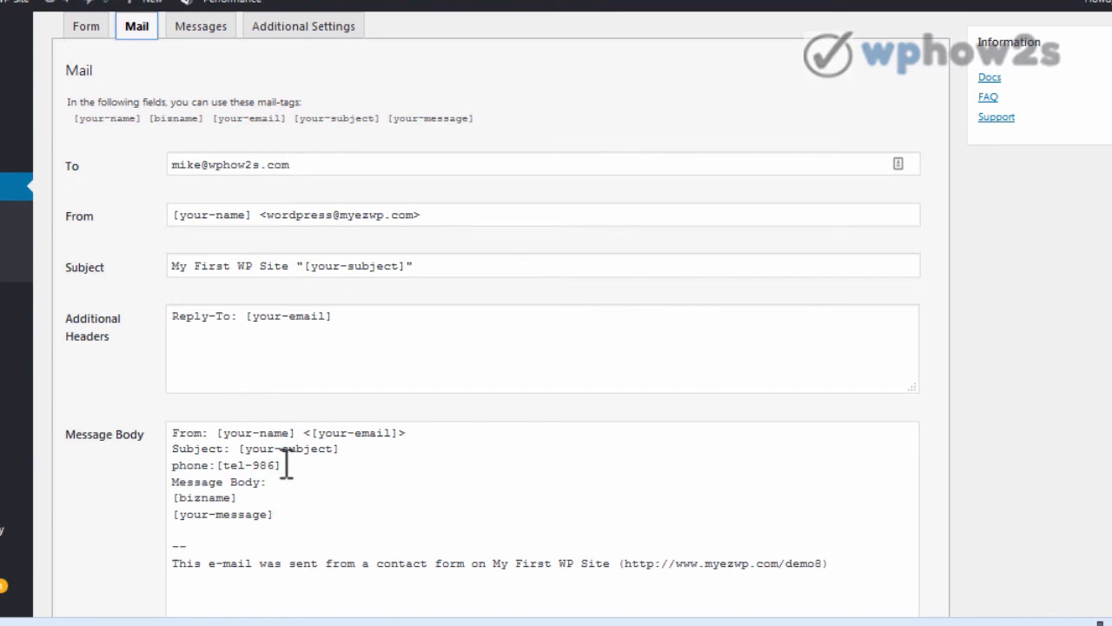
pyautogui.moveTo(283, 466); pyautogui.dragTo(216, 467)
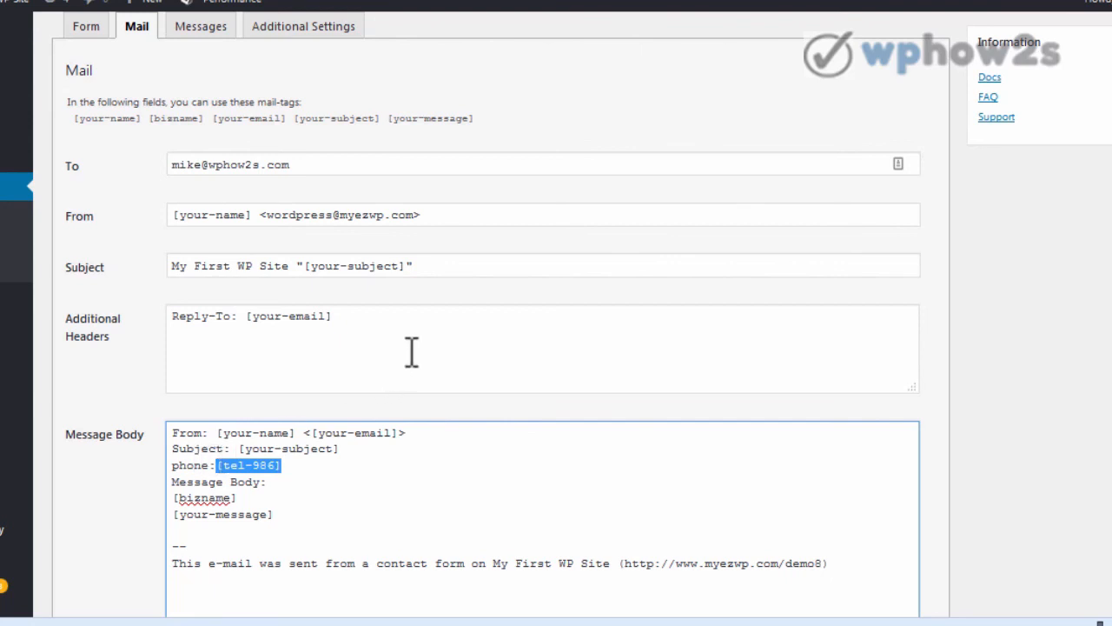
pyautogui.hotkey('ctrl', 'v')
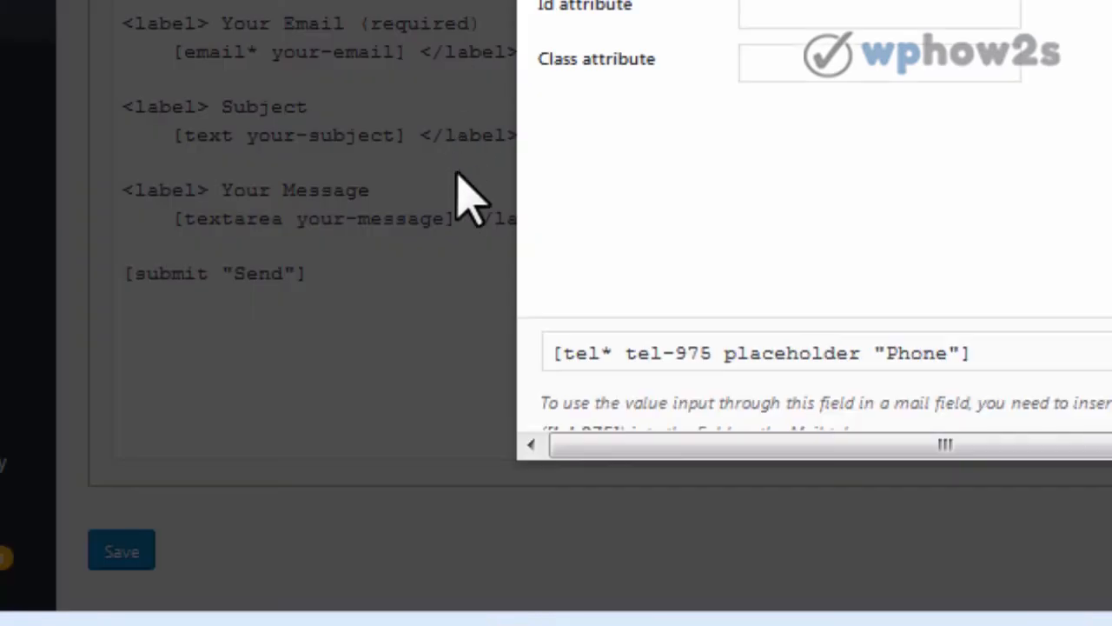
# Step: Compare the mail-tag in the telephone generator's note with the phone line in the Mail template's message body
pyautogui.scroll(-1, 764, 347)
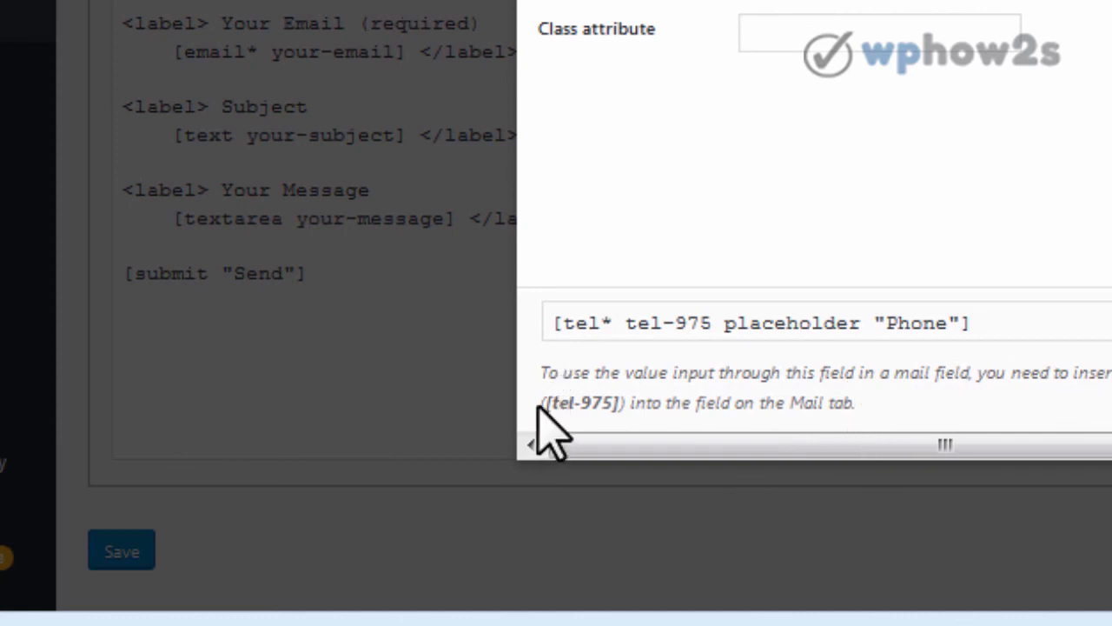
pyautogui.click(1109, 323)
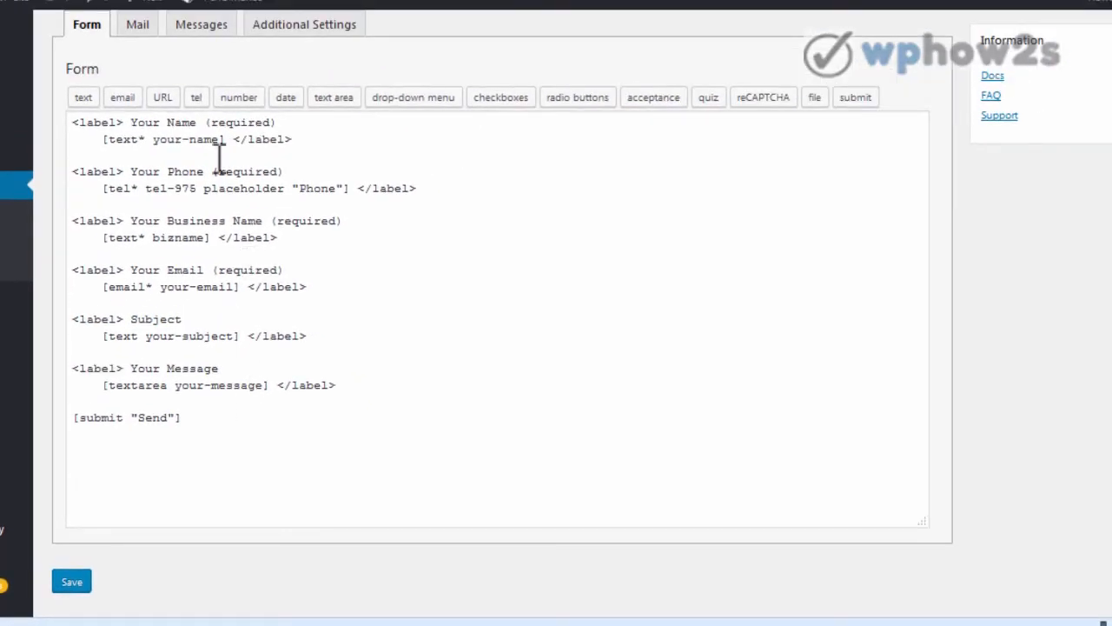
pyautogui.click(136, 26)
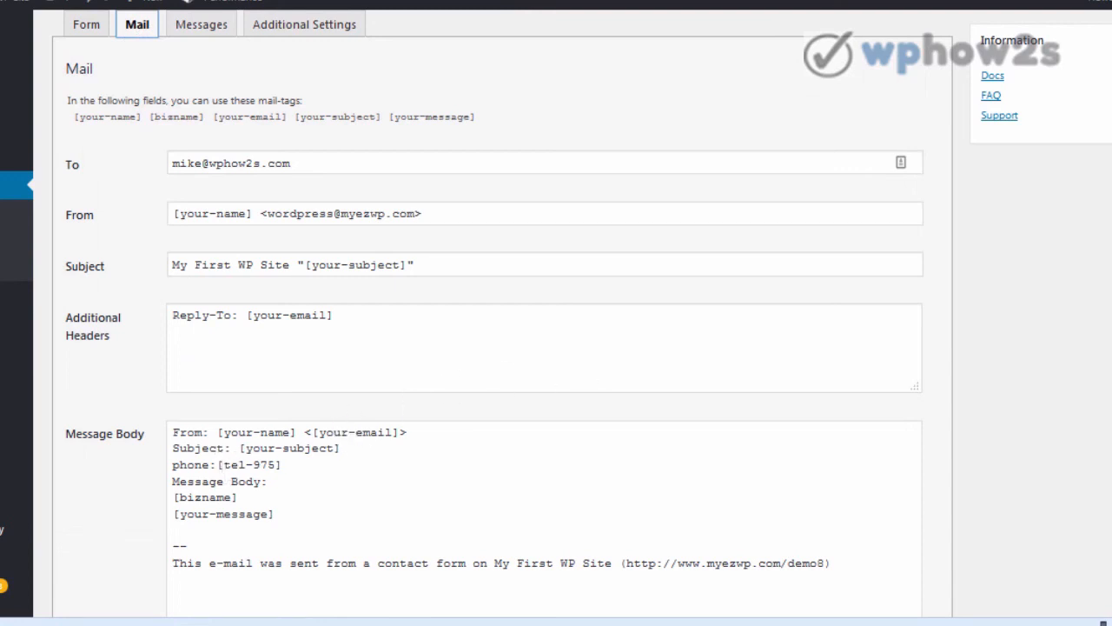
pyautogui.scroll(-3, 504, 330)
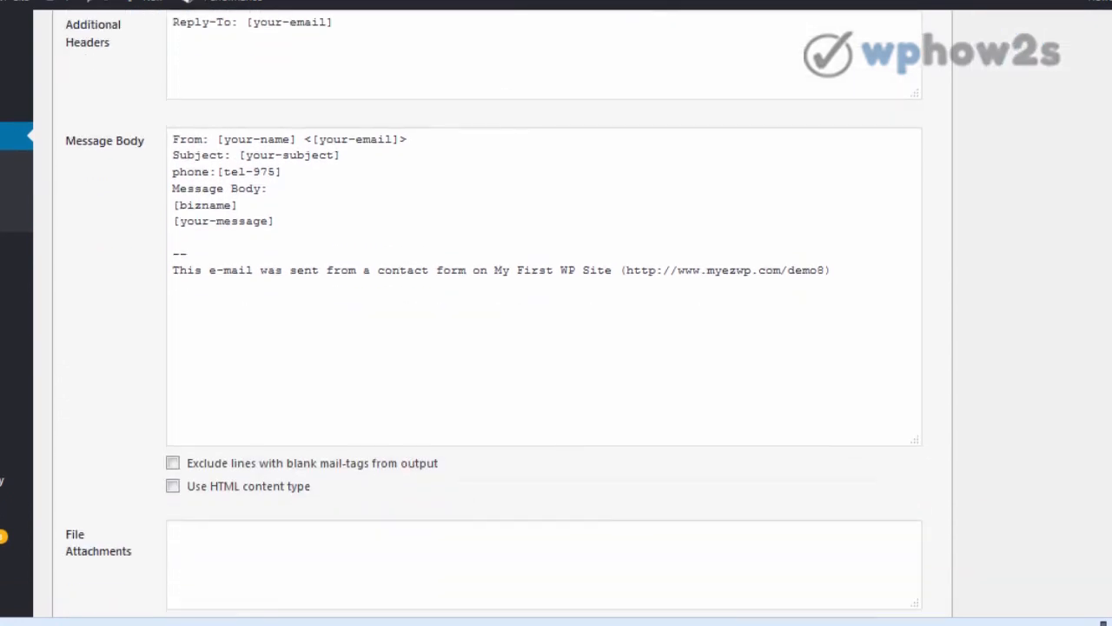
# Step: Review the Mail (2) autoresponder template, including its mail-tags, recipient and the name tag in the message body's greeting
pyautogui.scroll(-4, 545, 313)
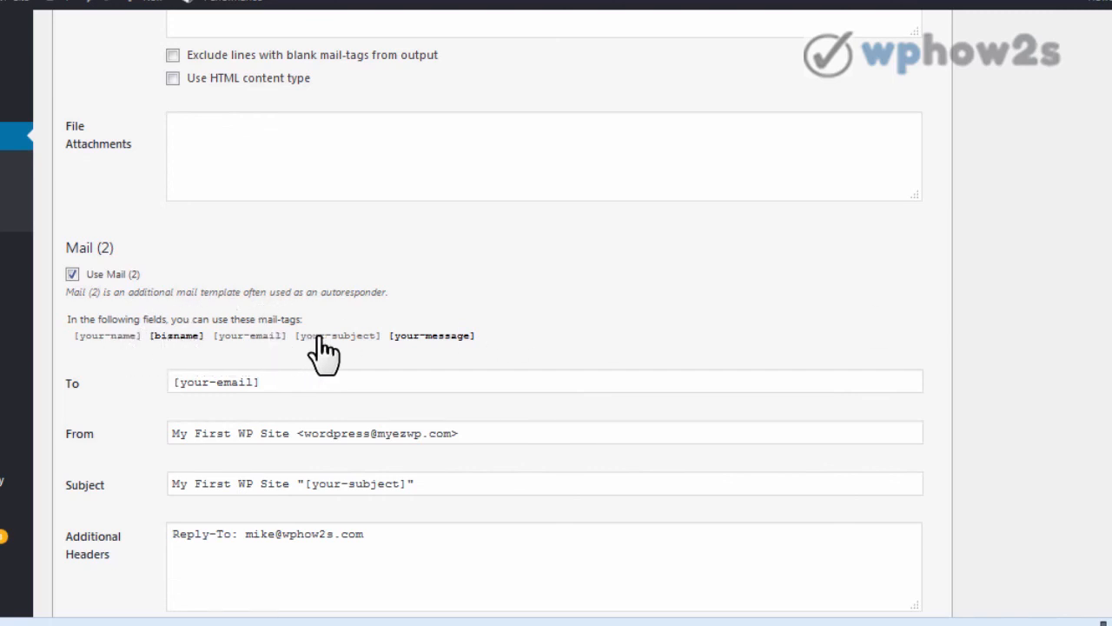
pyautogui.click(235, 337)
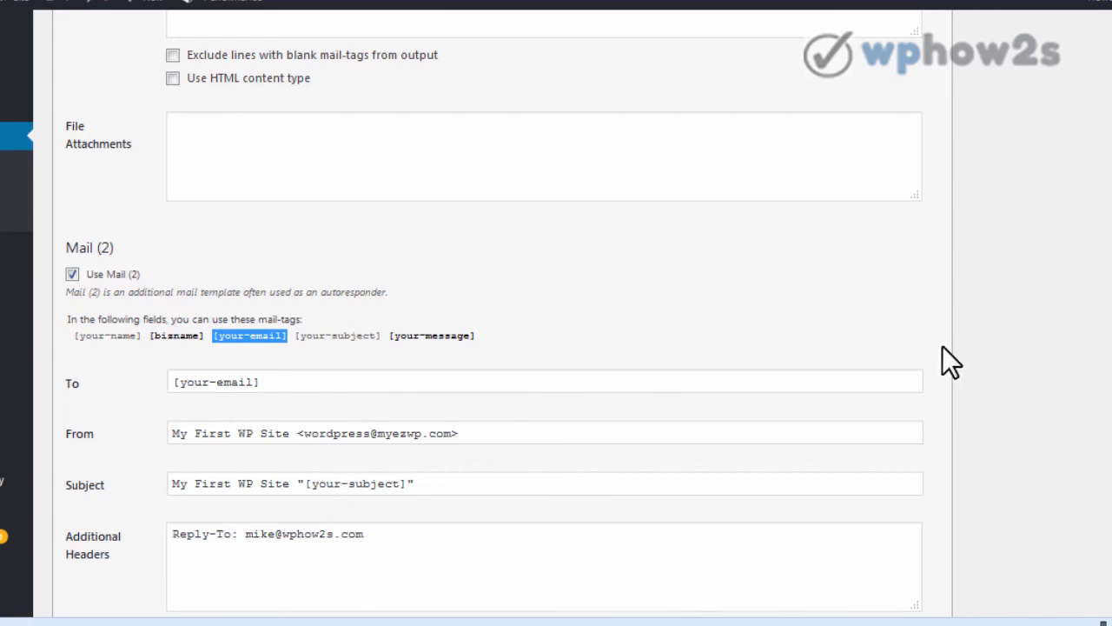
pyautogui.scroll(-4, 536, 359)
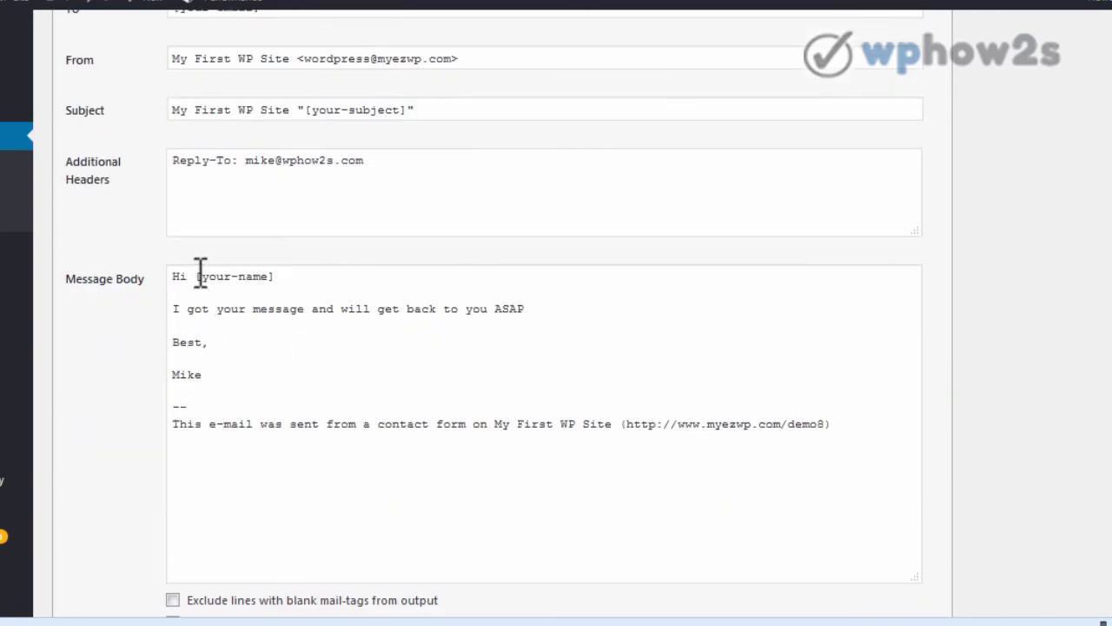
pyautogui.moveTo(198, 276); pyautogui.dragTo(278, 276)
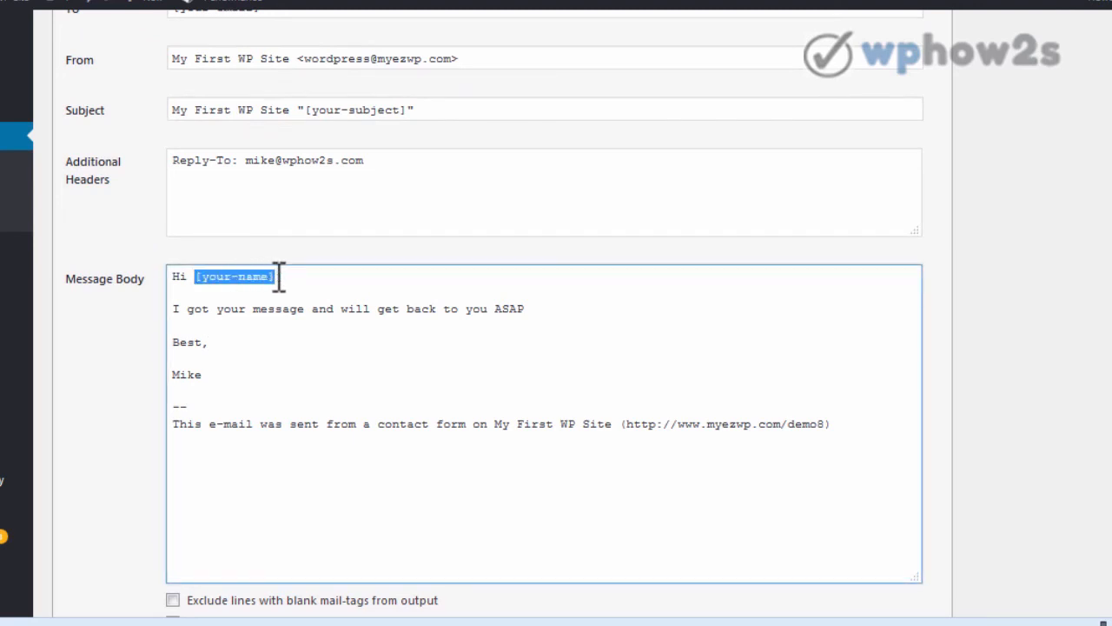
pyautogui.click(278, 276)
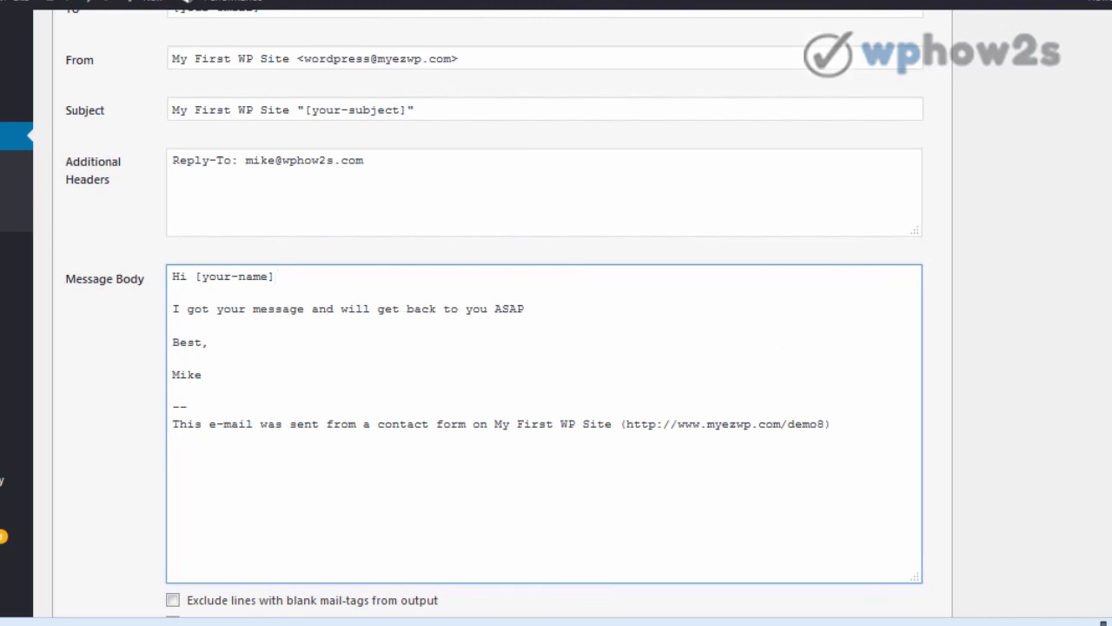
# Step: Review the labels and placeholder of the name and phone fields in the contact location page's message form
pyautogui.scroll(-5, 544, 348)
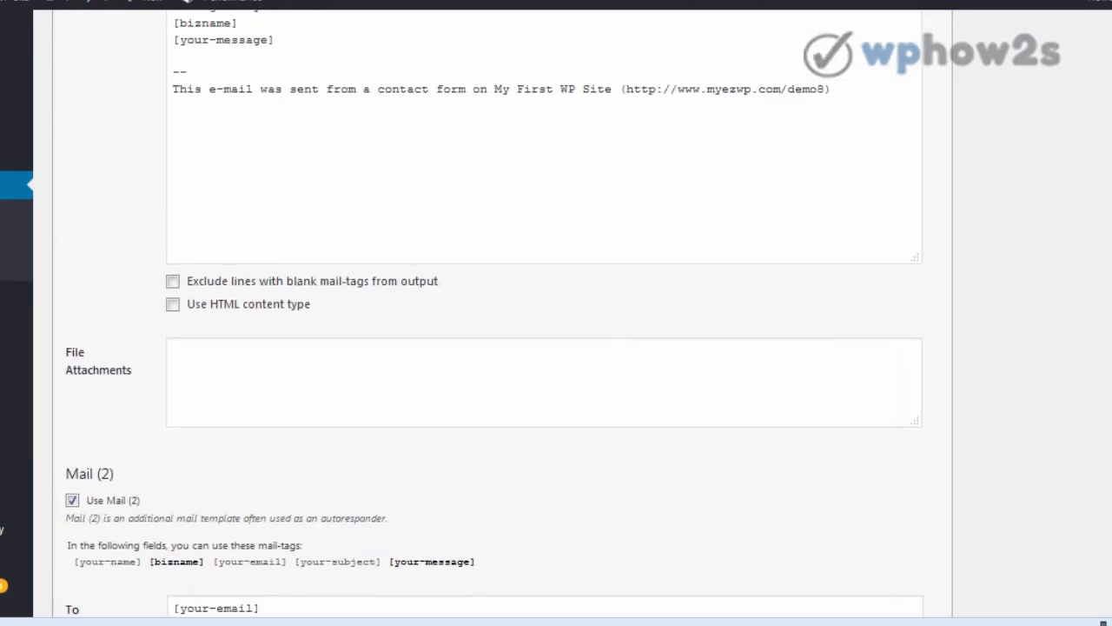
pyautogui.scroll(1, 544, 347)
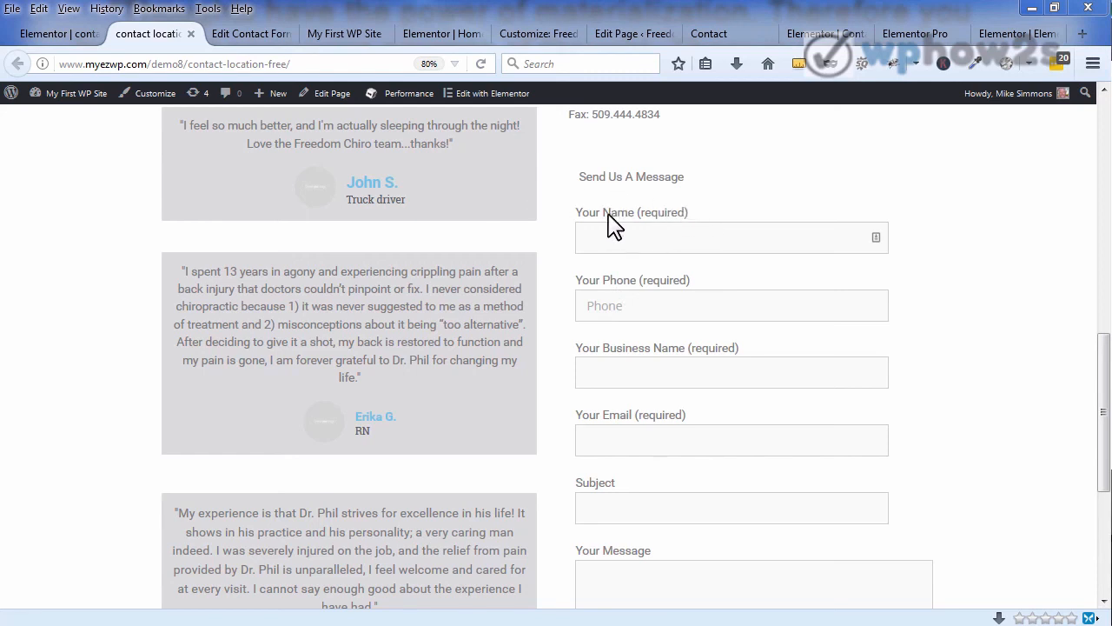
pyautogui.moveTo(580, 217); pyautogui.dragTo(692, 211)
pyautogui.click(697, 219)
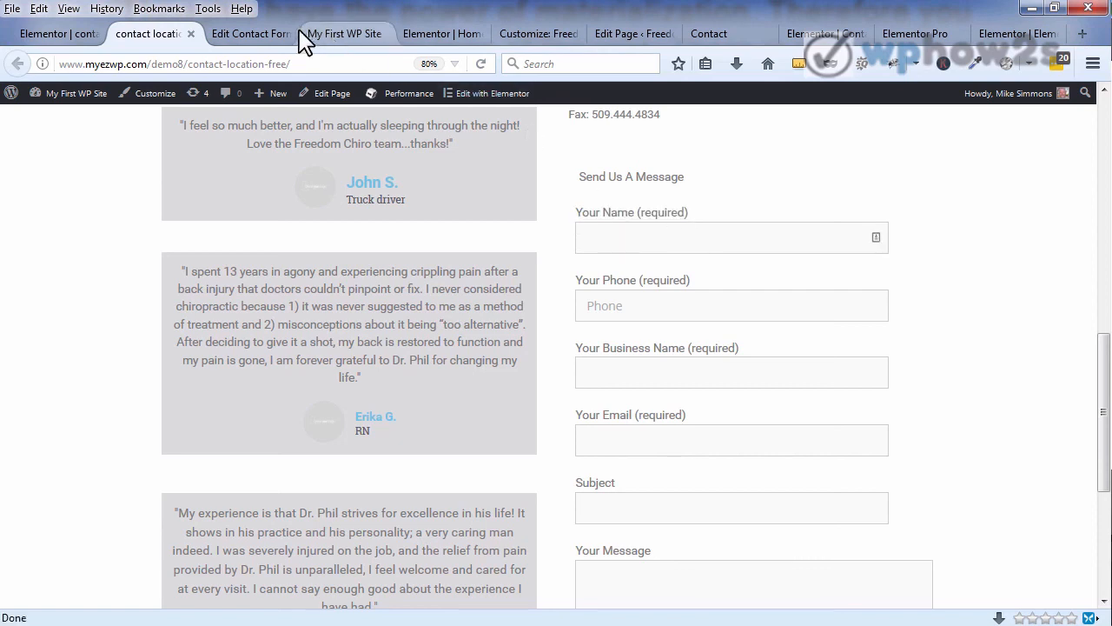
# Step: Remove the "<label> Your Phone (required)" line and the closing </label> around the phone tag in the Contact form 1 template
pyautogui.click(263, 35)
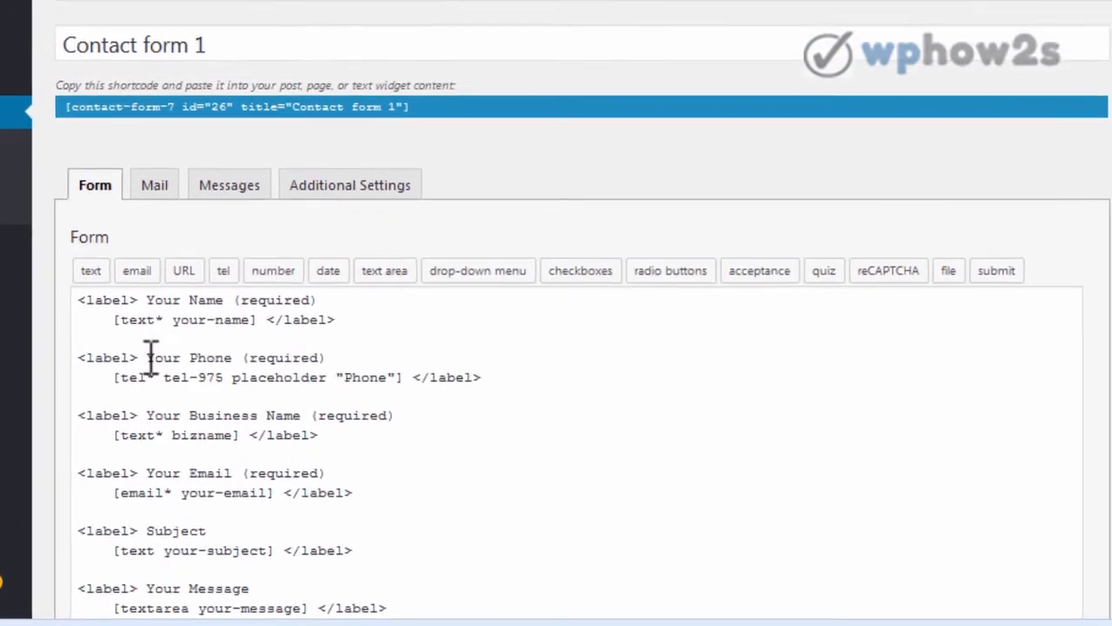
pyautogui.moveTo(335, 344); pyautogui.dragTo(59, 347)
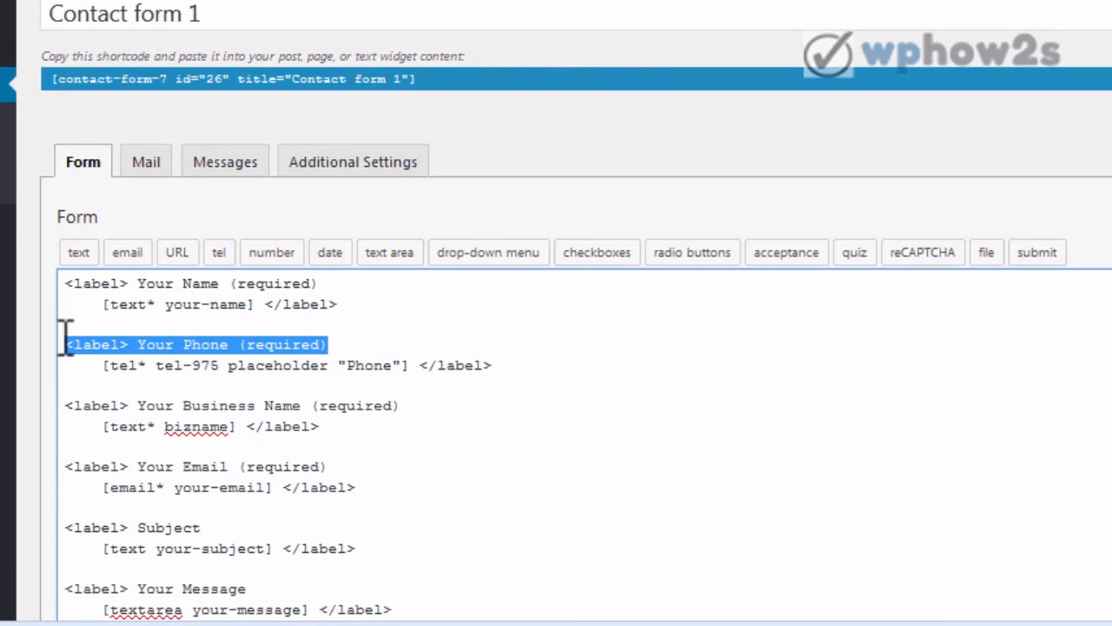
pyautogui.press('Delete')
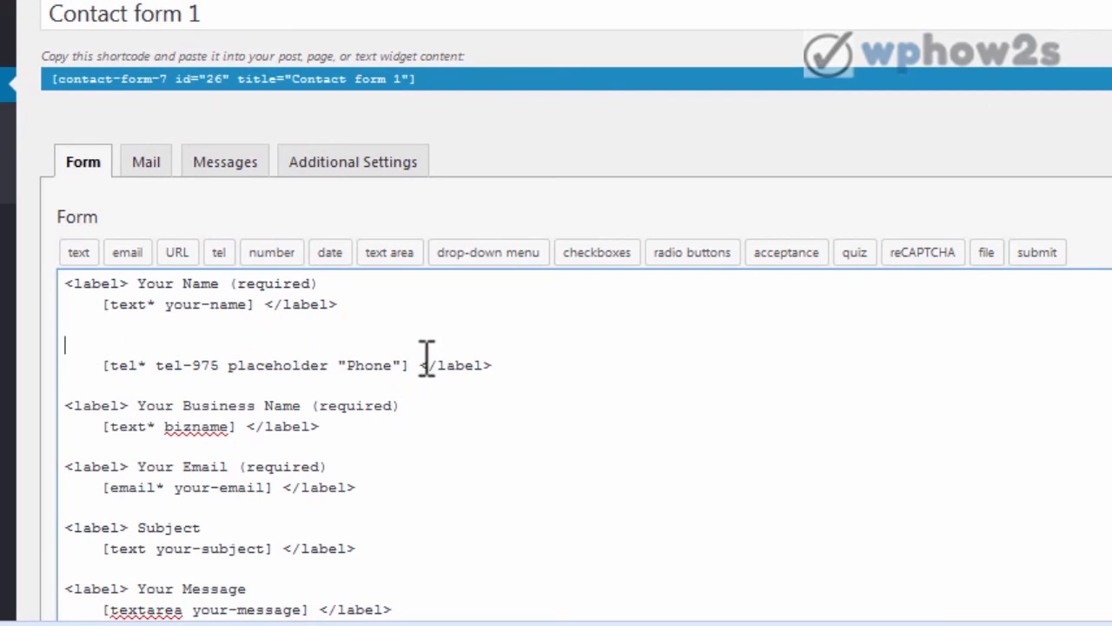
pyautogui.moveTo(421, 363); pyautogui.dragTo(496, 361)
pyautogui.press('Delete')
# Step: Copy the placeholder "Phone" attribute from the tel-975 tag into the your-name text tag
pyautogui.moveTo(229, 365); pyautogui.dragTo(401, 363)
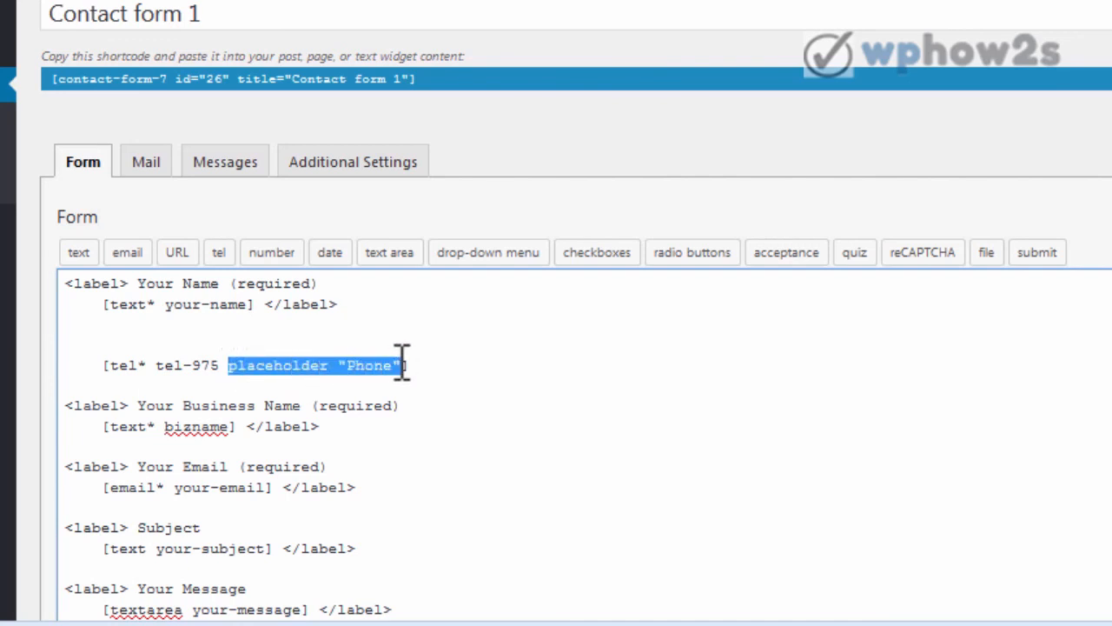
pyautogui.rightClick(379, 363)
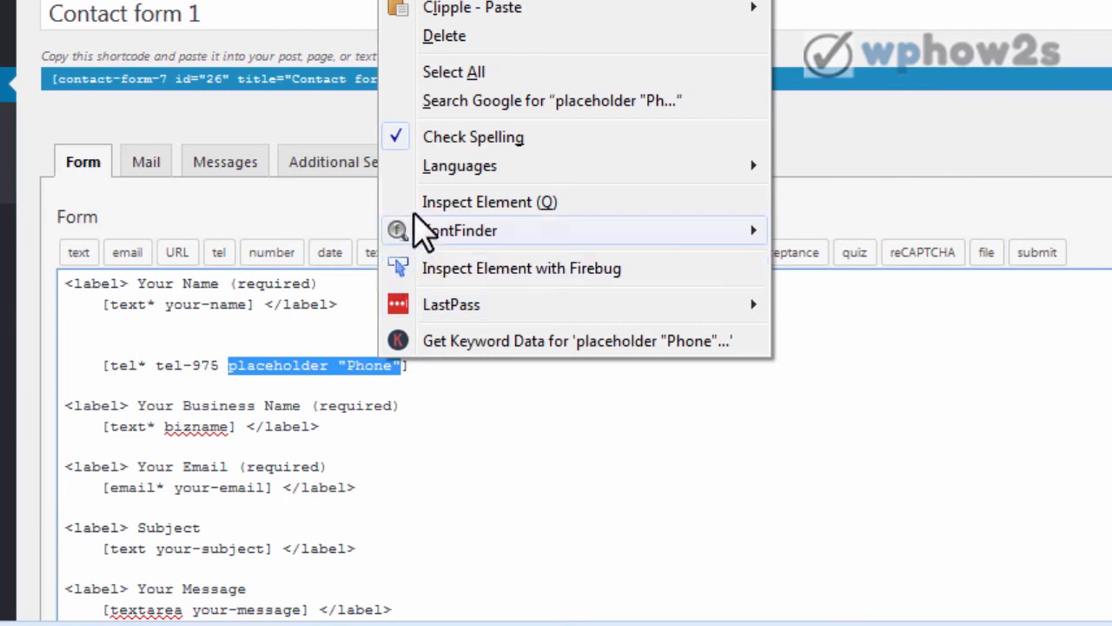
pyautogui.click(441, 0)
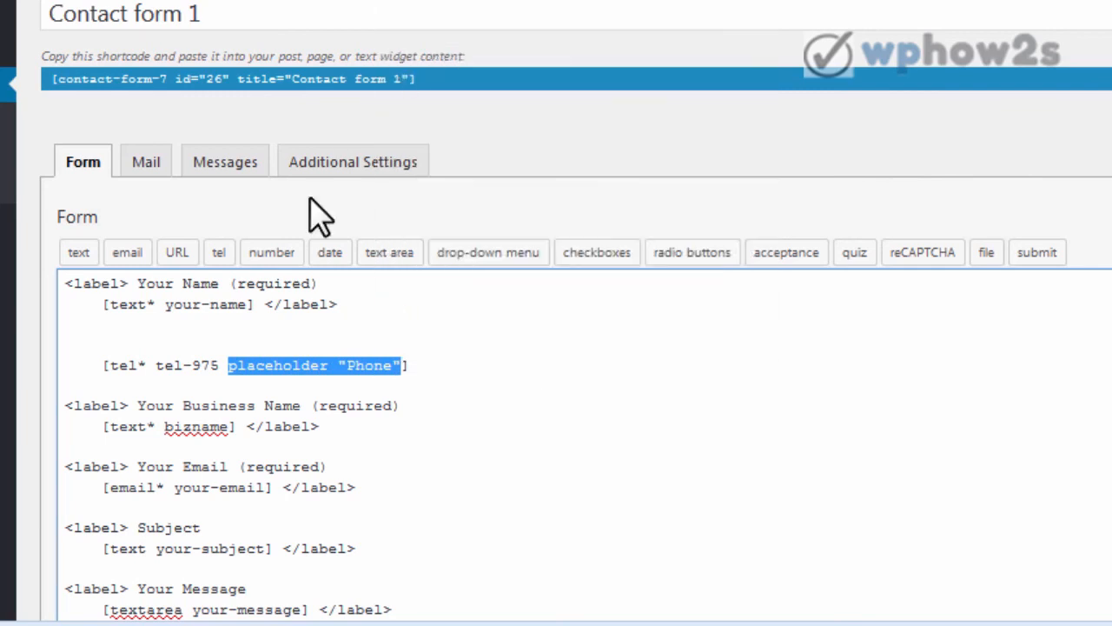
pyautogui.click(251, 305)
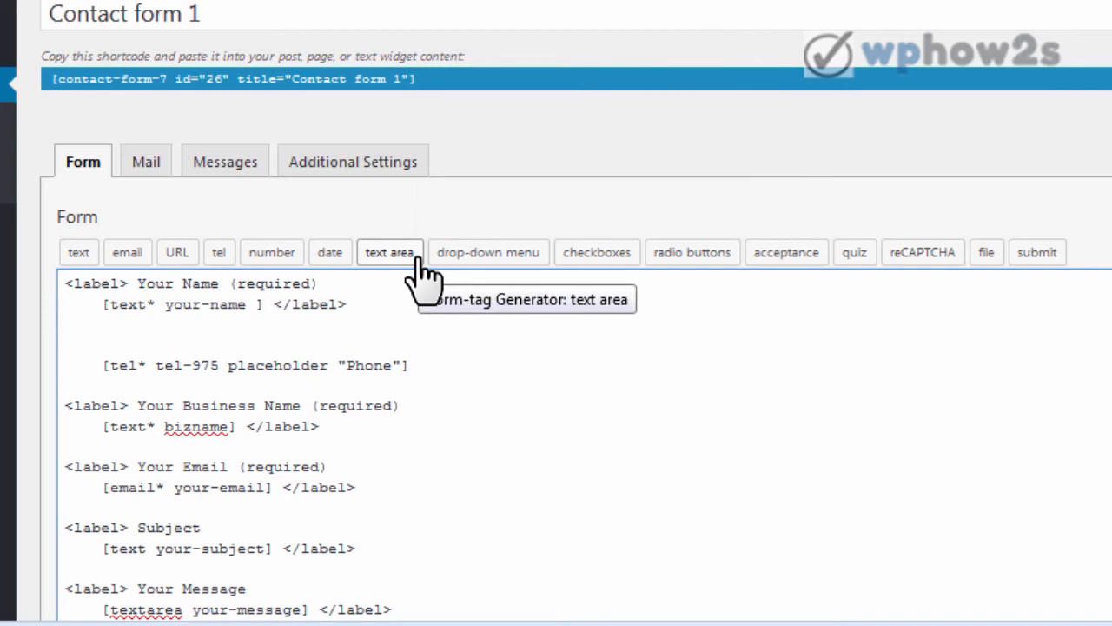
pyautogui.hotkey('ctrl', 'v')
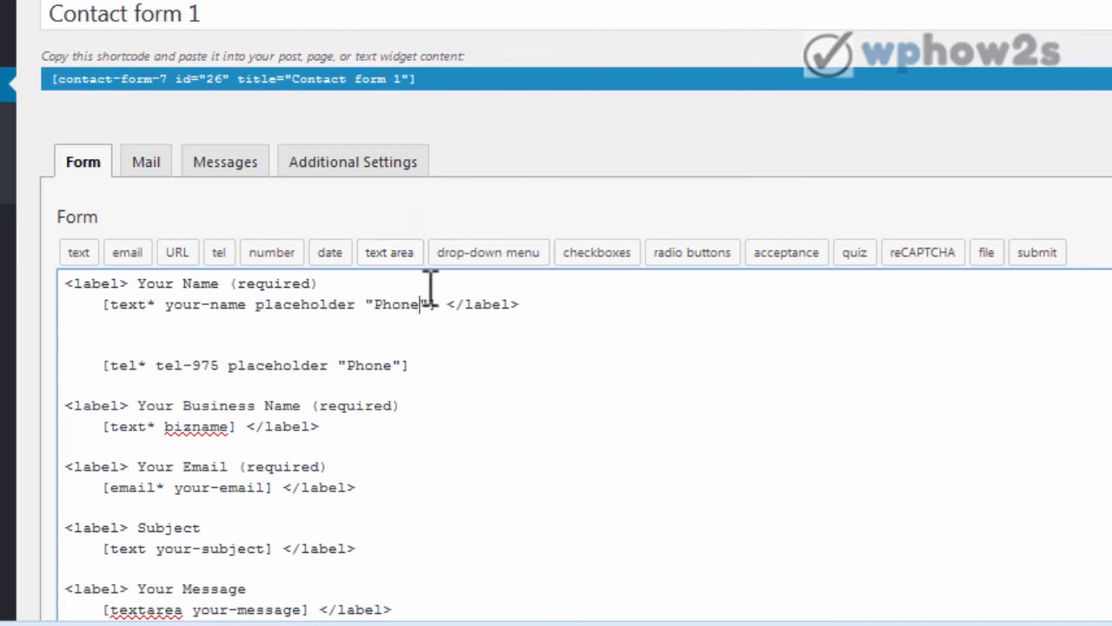
# Step: Change the placeholder text in the your-name tag to "Name"
pyautogui.press('BackSpace')
pyautogui.press('BackSpace')
pyautogui.press('BackSpace')
pyautogui.press('BackSpace')
pyautogui.press('BackSpace')
pyautogui.write('Na')
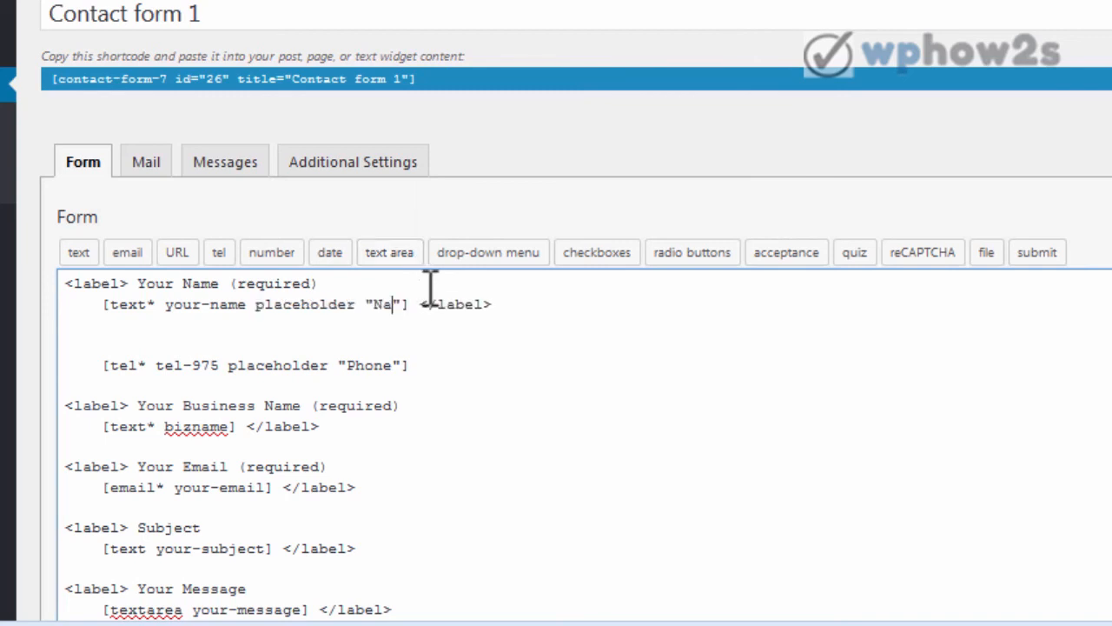
pyautogui.write('me')
# Step: Save the contact form and reload the contact location page
pyautogui.scroll(-3, 585, 235)
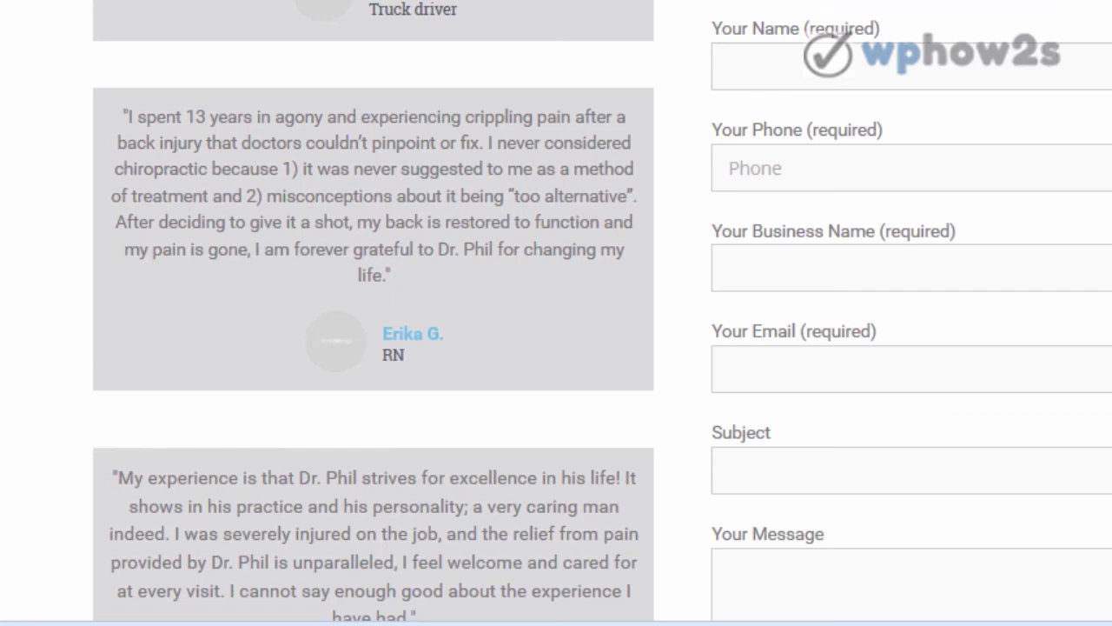
pyautogui.rightClick(89, 0)
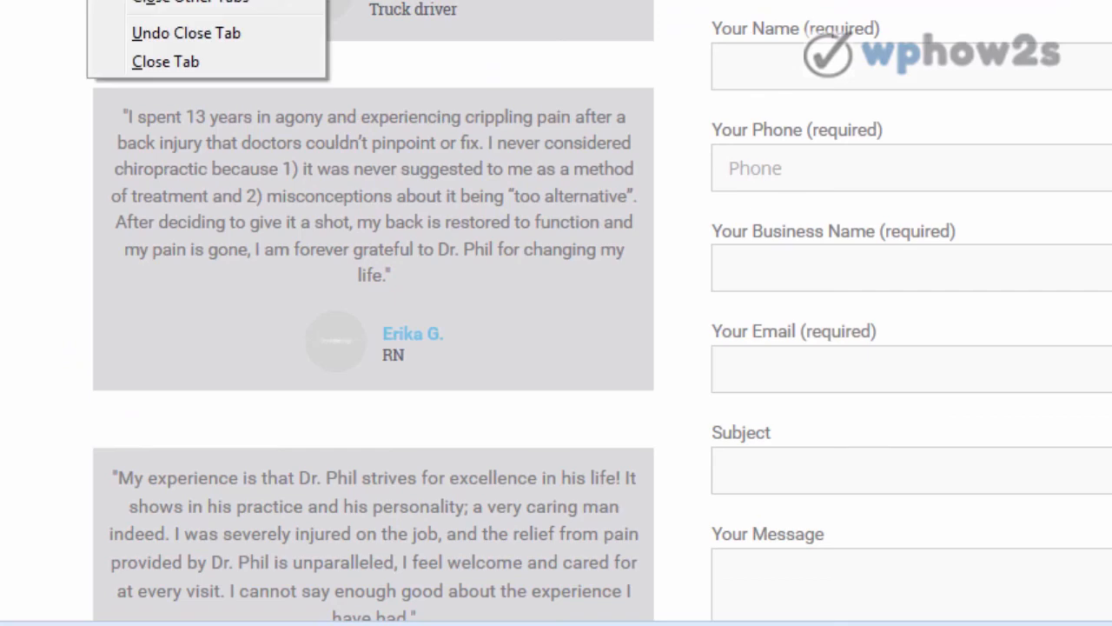
pyautogui.click(122, 0)
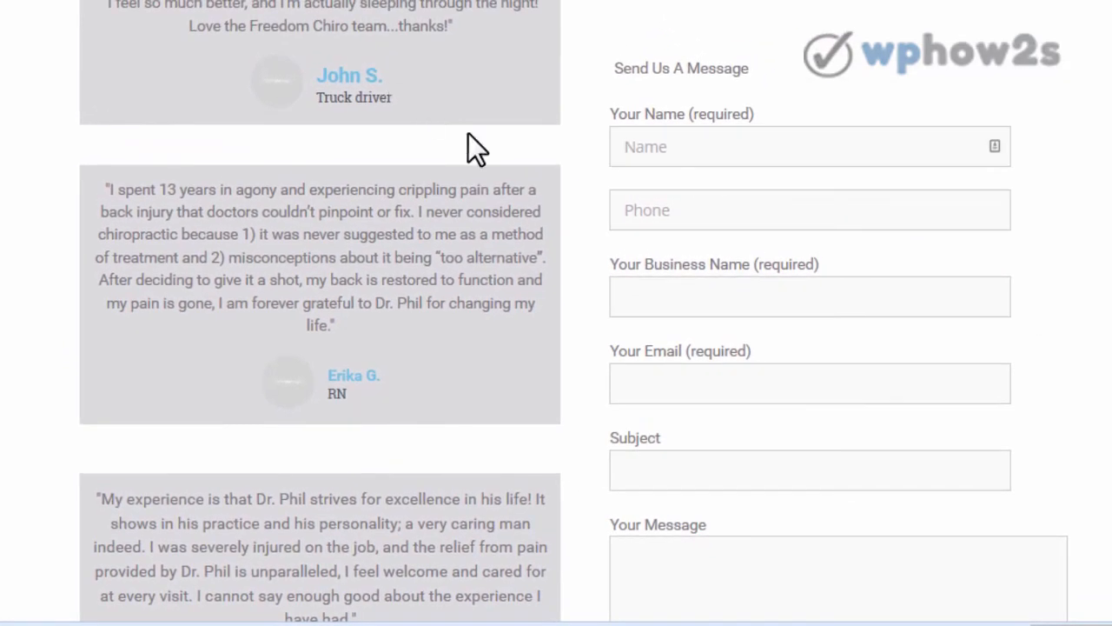
# Step: Test the placeholder in the contact page's Name field by entering and clearing the sample text "nnnn"
pyautogui.click(671, 146)
pyautogui.write('nnnn')
pyautogui.press('BackSpace')
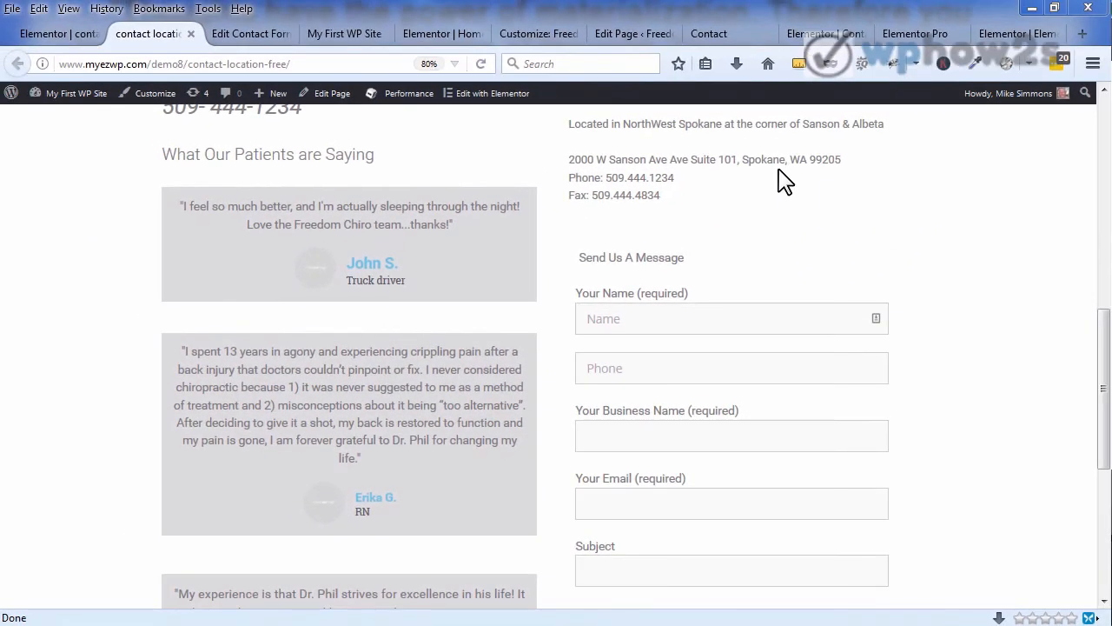
# Step: Examine the layout and contact form of the published Elementor Pro page on the Freedom Chiropractic site
pyautogui.click(910, 37)
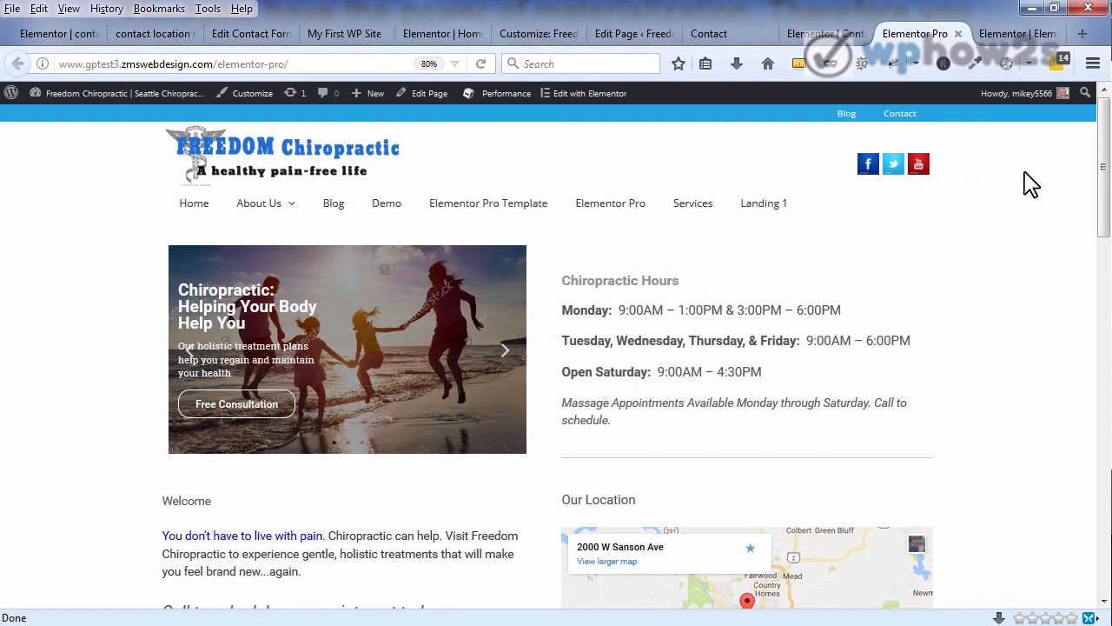
pyautogui.moveTo(1103, 144); pyautogui.dragTo(1087, 336)
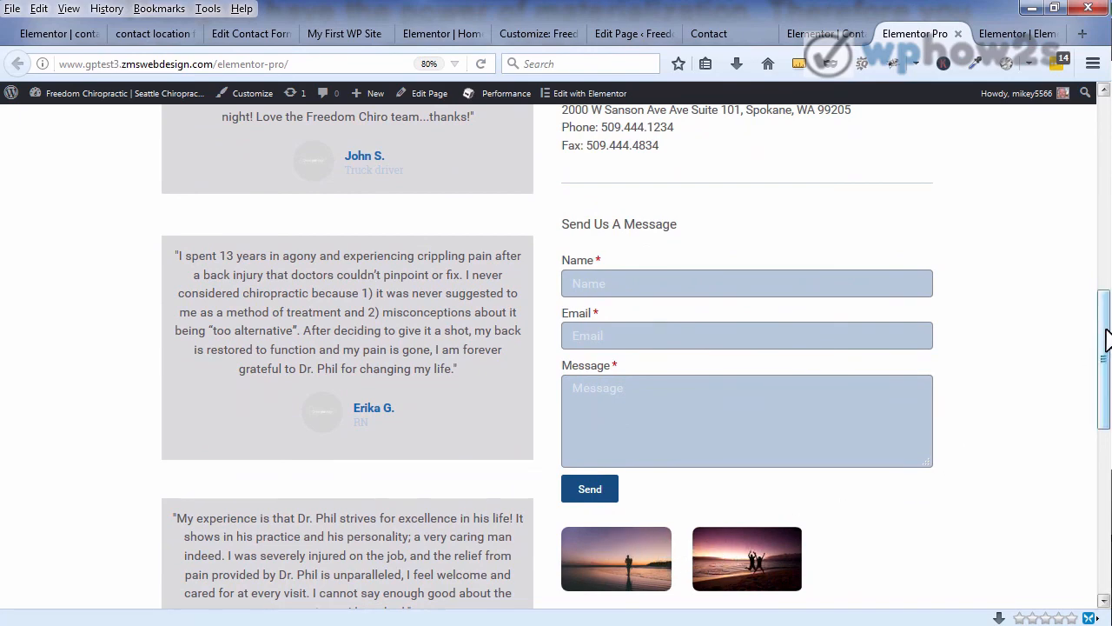
pyautogui.moveTo(1102, 322); pyautogui.dragTo(1104, 151)
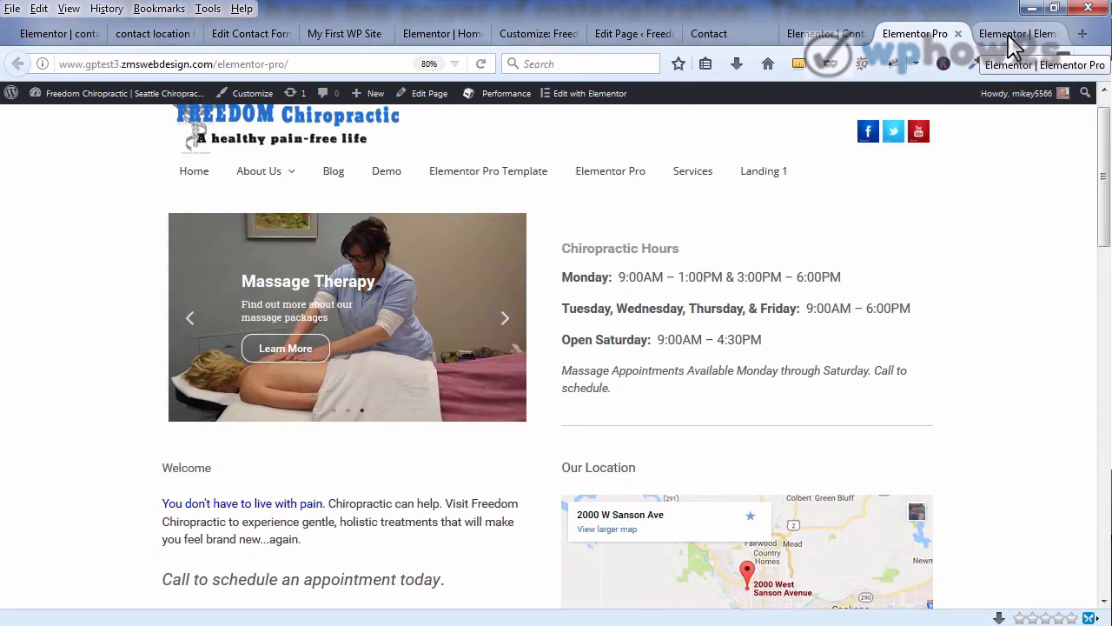
# Step: Switch to the Elementor editor of the Elementor Pro page and review the available Pro Elements widgets
pyautogui.click(1010, 39)
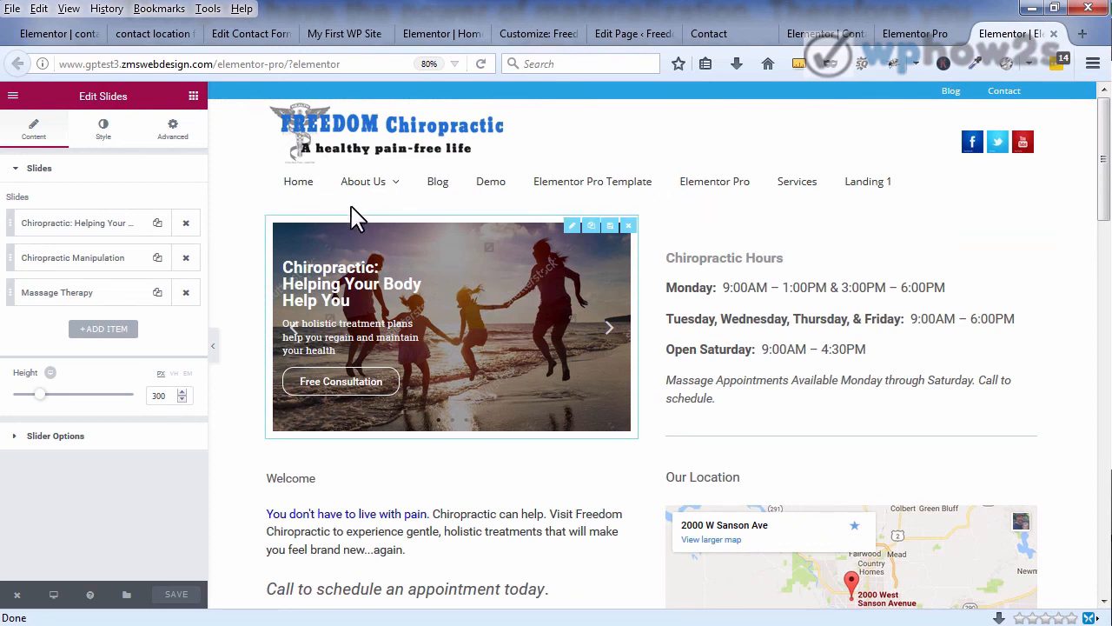
pyautogui.click(193, 96)
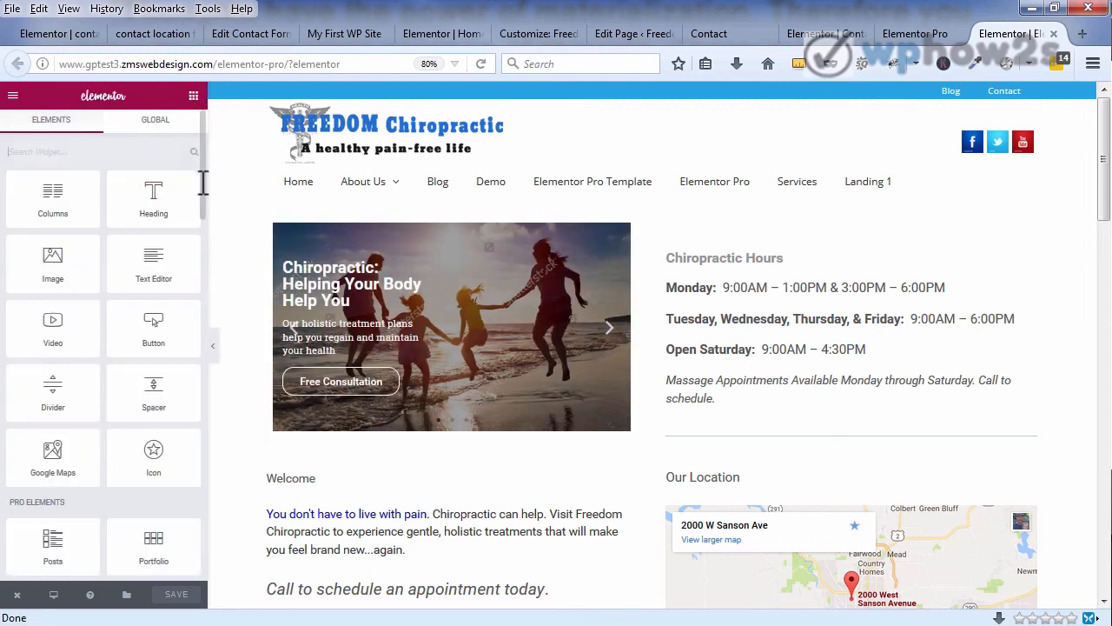
pyautogui.moveTo(203, 179); pyautogui.dragTo(200, 254)
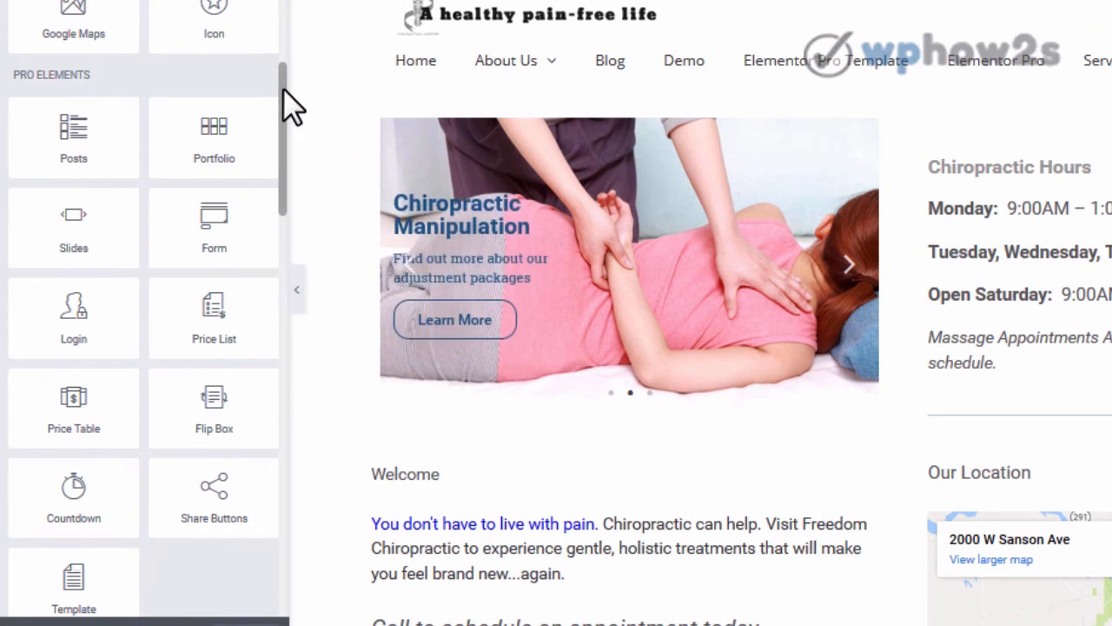
pyautogui.moveTo(284, 89); pyautogui.dragTo(282, 96)
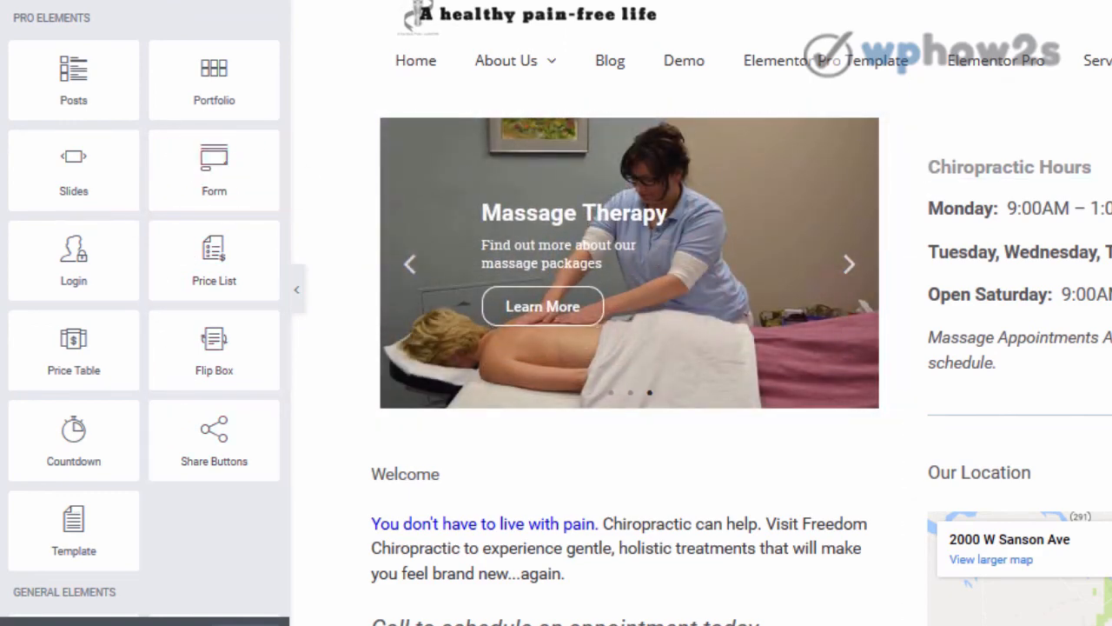
# Step: Add a new section with three equal columns at the end of the Elementor Pro page
pyautogui.moveTo(1103, 135); pyautogui.dragTo(1077, 467)
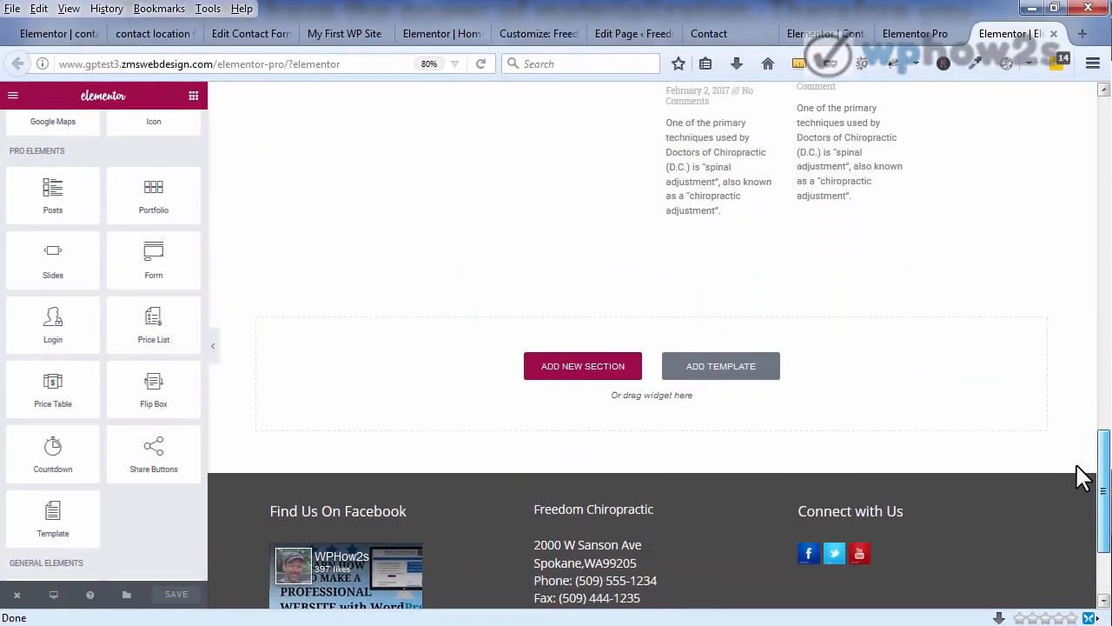
pyautogui.click(579, 376)
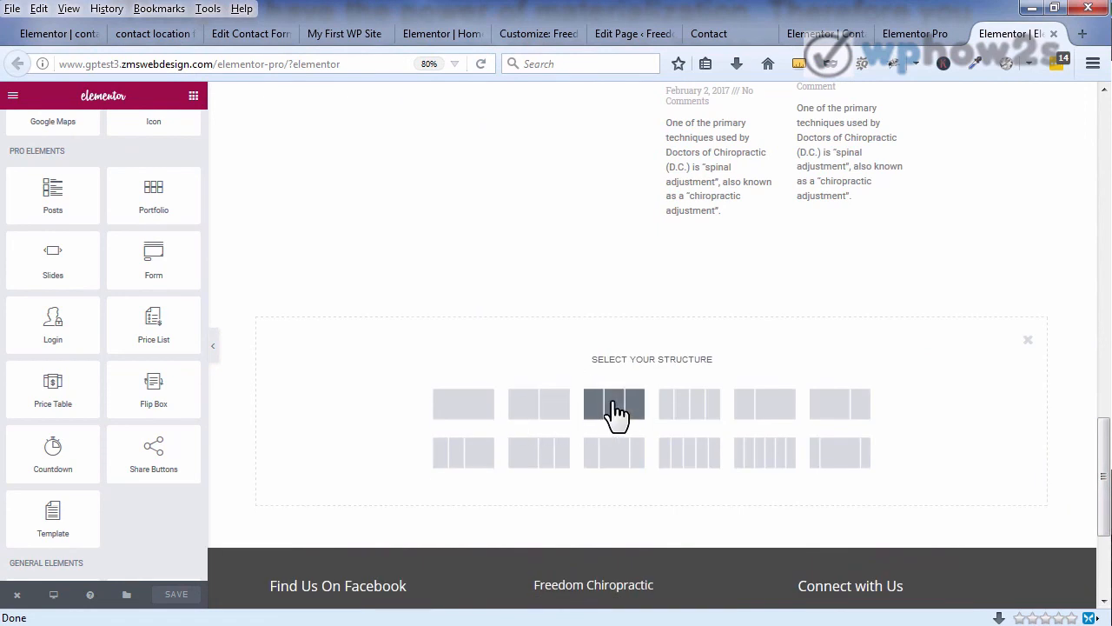
pyautogui.click(614, 409)
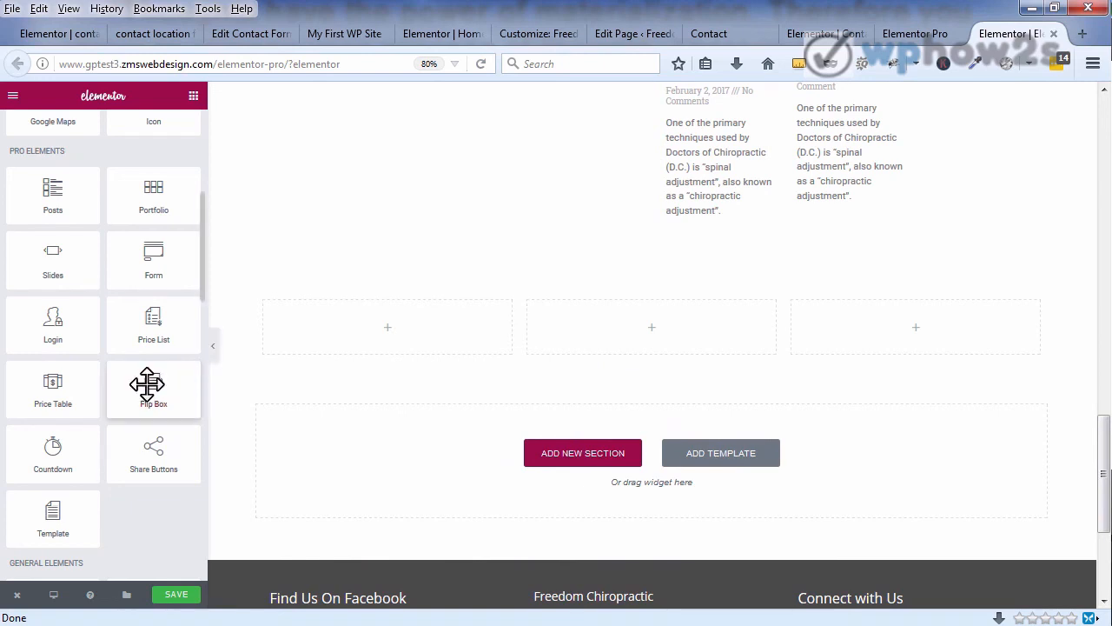
# Step: Place a Flip Box widget in each of the new section's three columns and preview their flip effect
pyautogui.moveTo(148, 385); pyautogui.dragTo(821, 337)
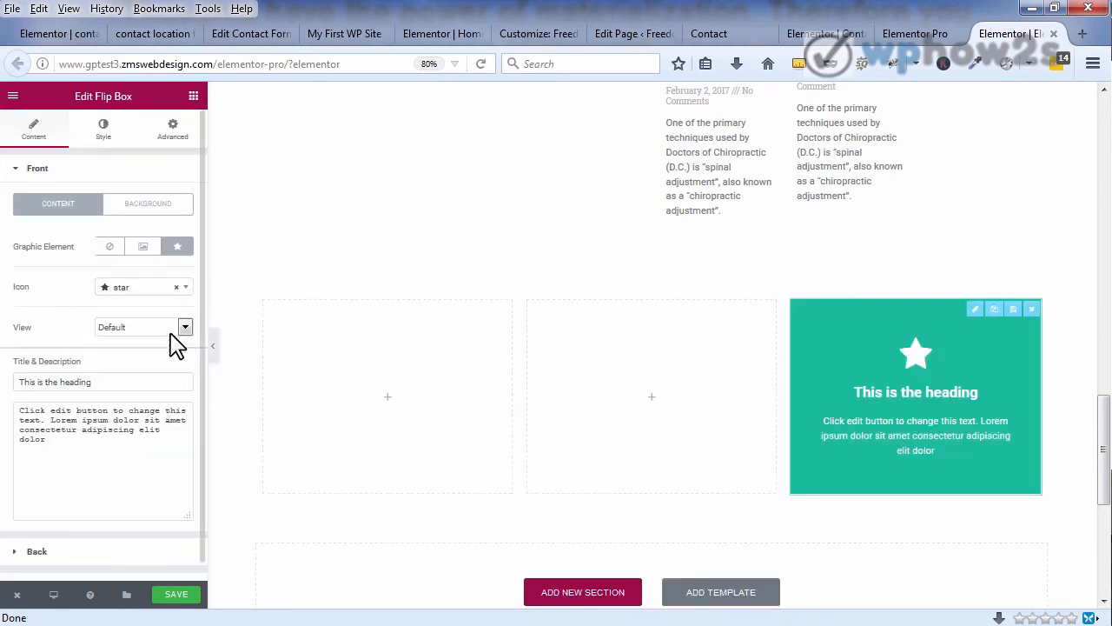
pyautogui.click(193, 97)
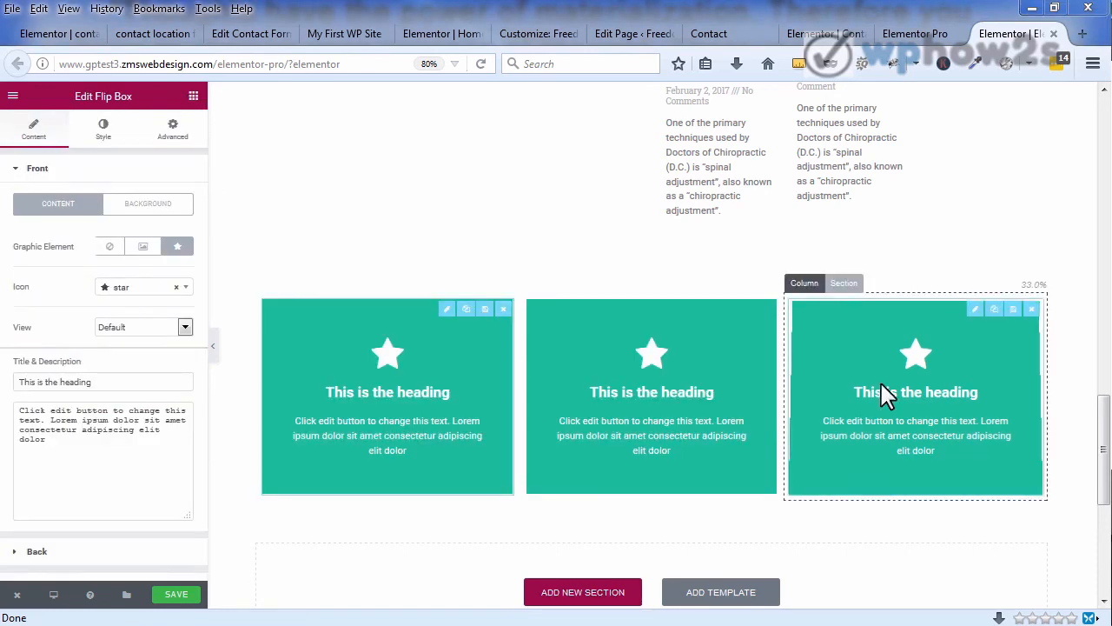
pyautogui.moveTo(446, 427)
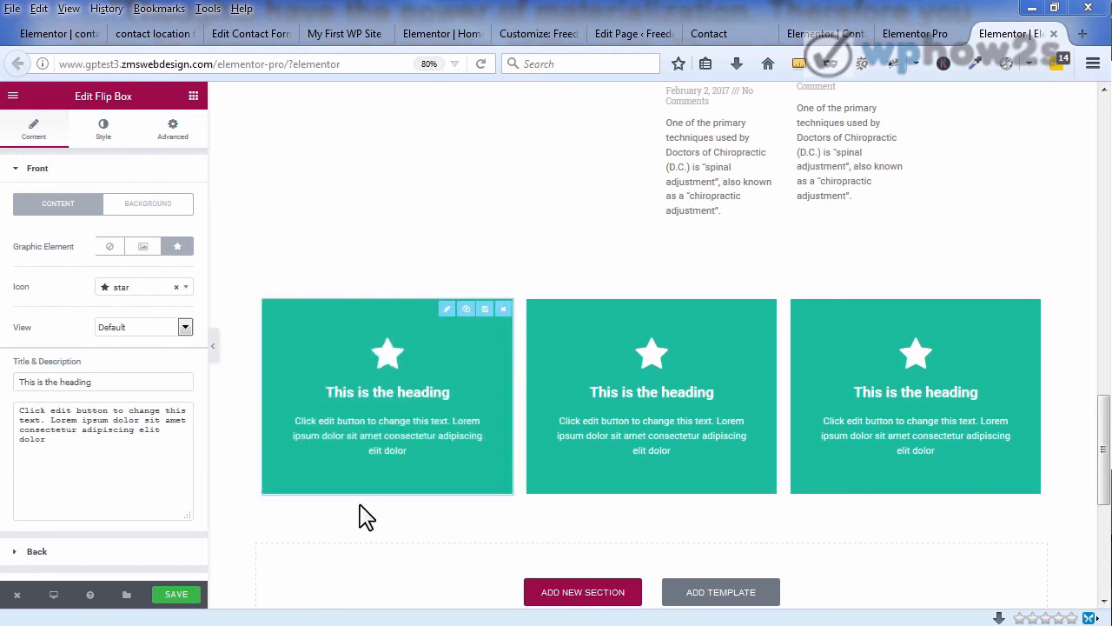
# Step: Examine the first flip box's settings, including the available Flip Effect options
pyautogui.click(16, 169)
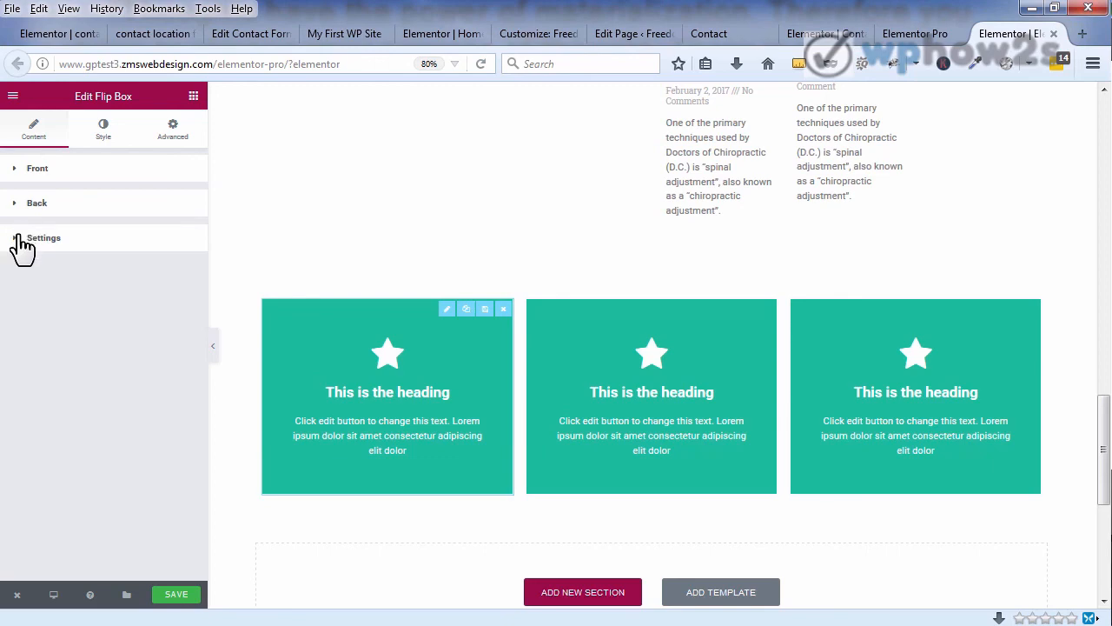
pyautogui.click(17, 237)
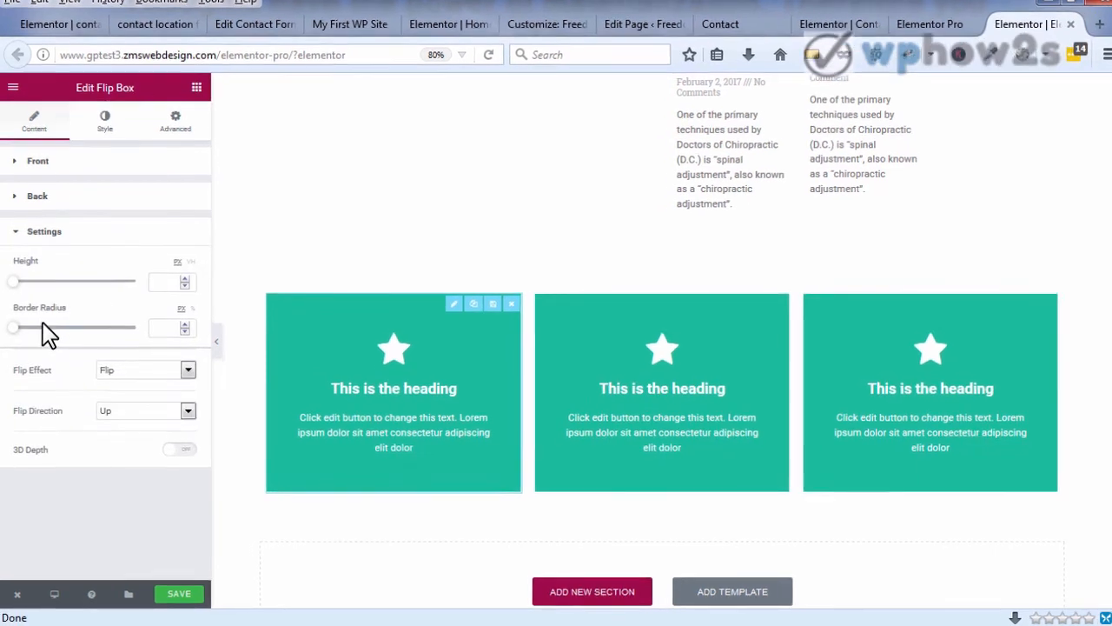
pyautogui.click(197, 359)
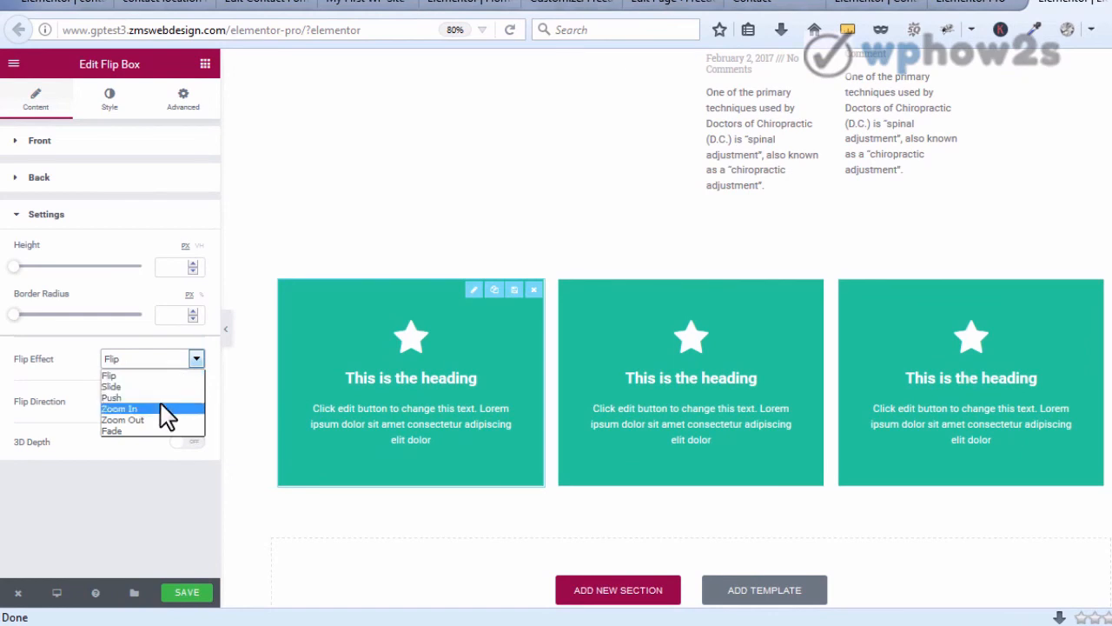
pyautogui.click(24, 382)
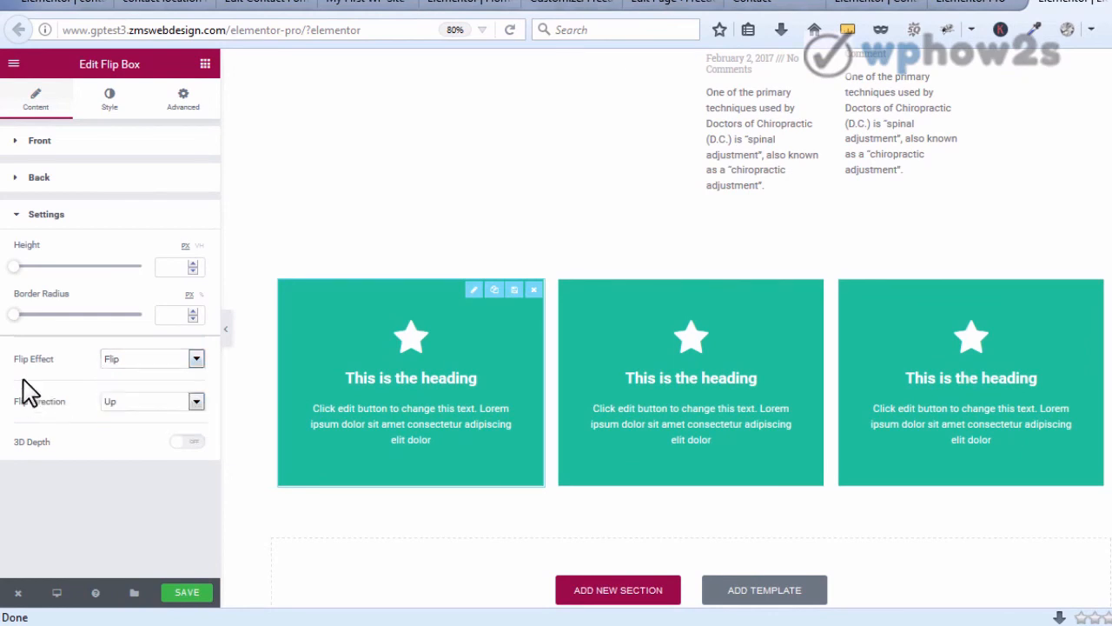
# Step: Try 3D Depth on the first flip box, preview its flip, and turn the option off again
pyautogui.click(187, 442)
pyautogui.moveTo(373, 399)
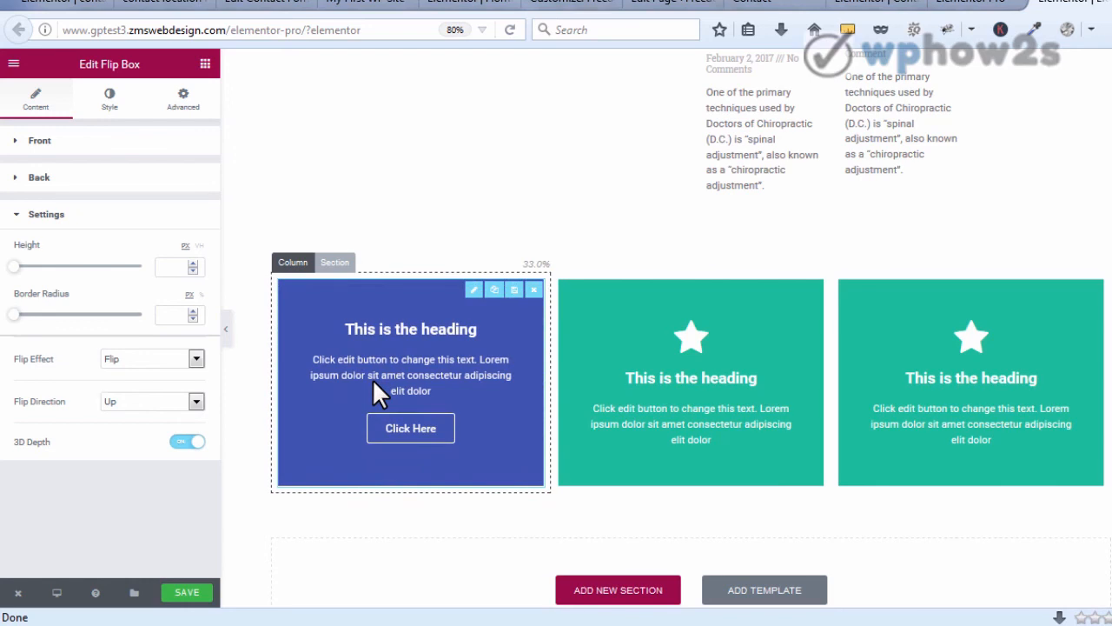
pyautogui.click(186, 444)
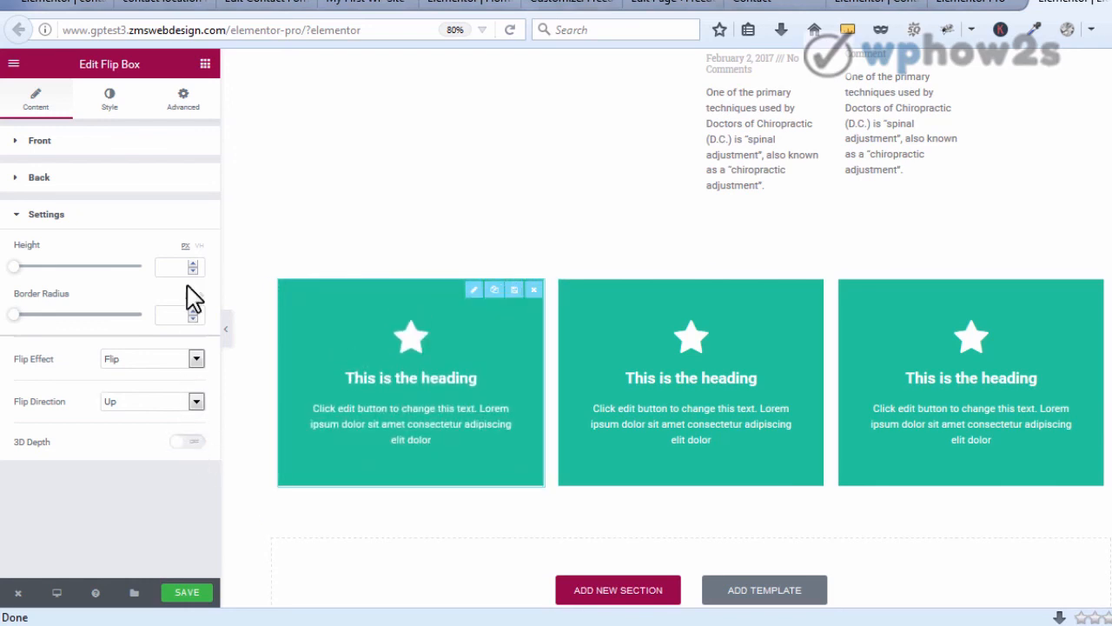
# Step: Examine the first flip box's Front content and background options and its Back side settings
pyautogui.click(14, 146)
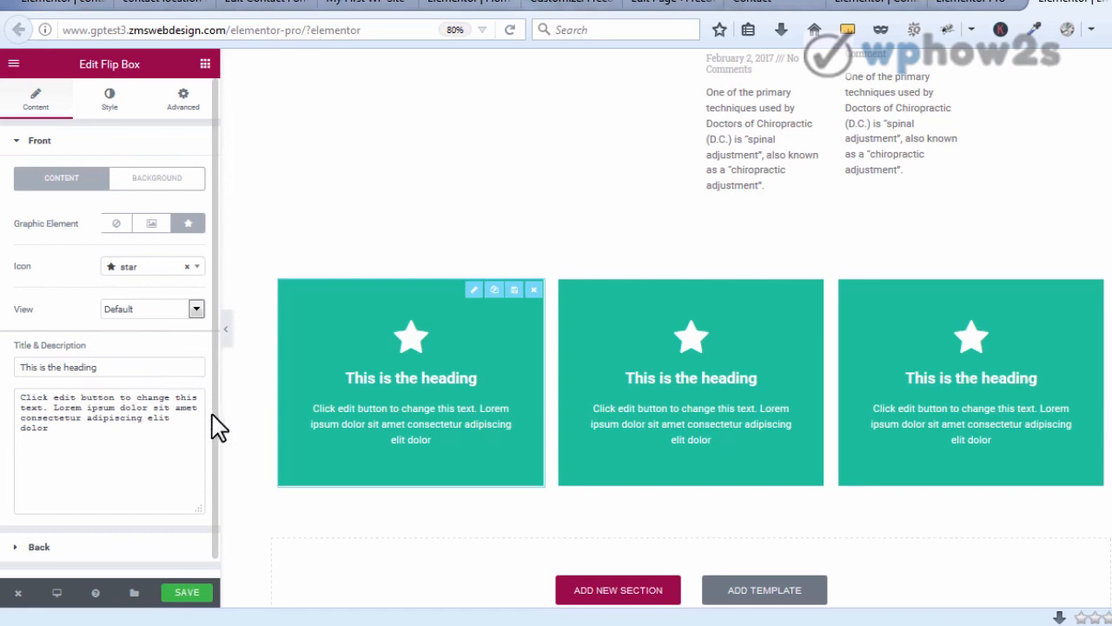
pyautogui.moveTo(348, 382)
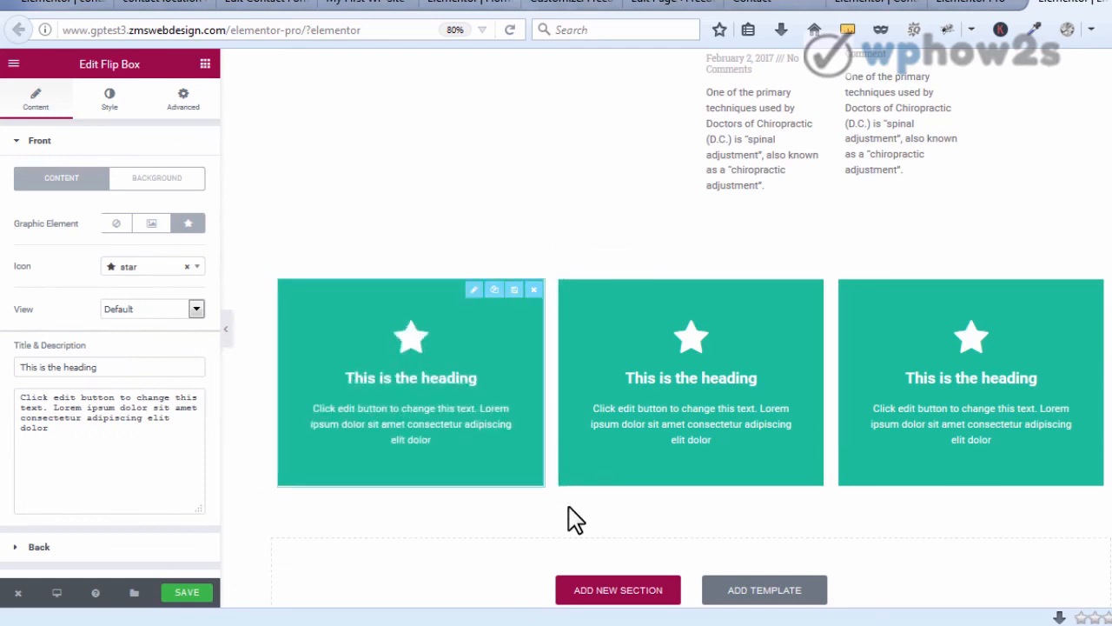
pyautogui.moveTo(440, 422)
pyautogui.click(135, 186)
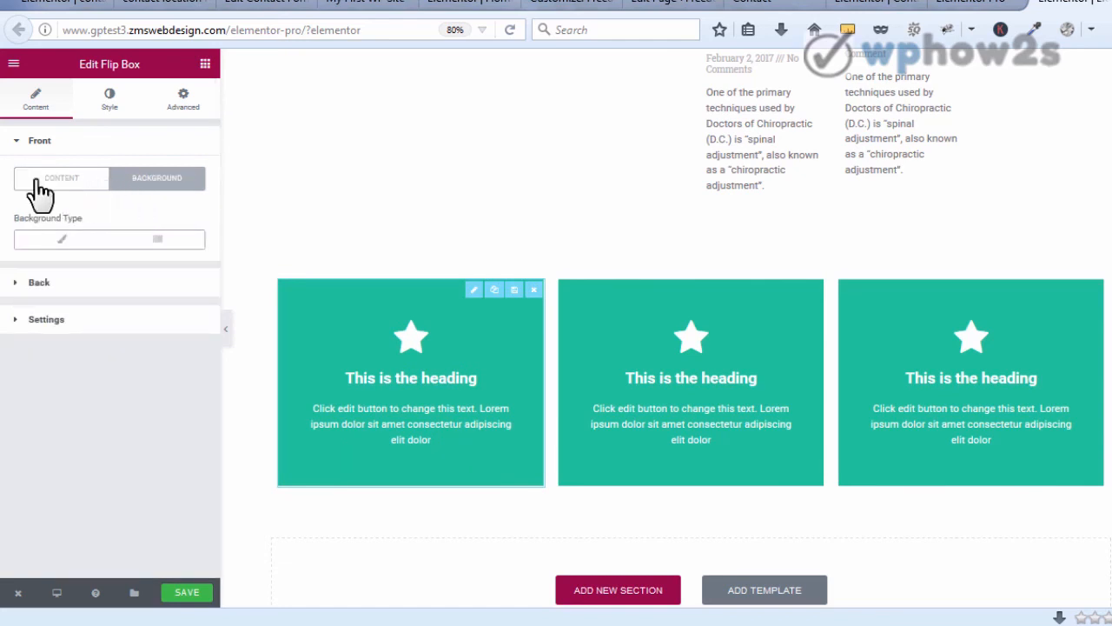
pyautogui.click(17, 282)
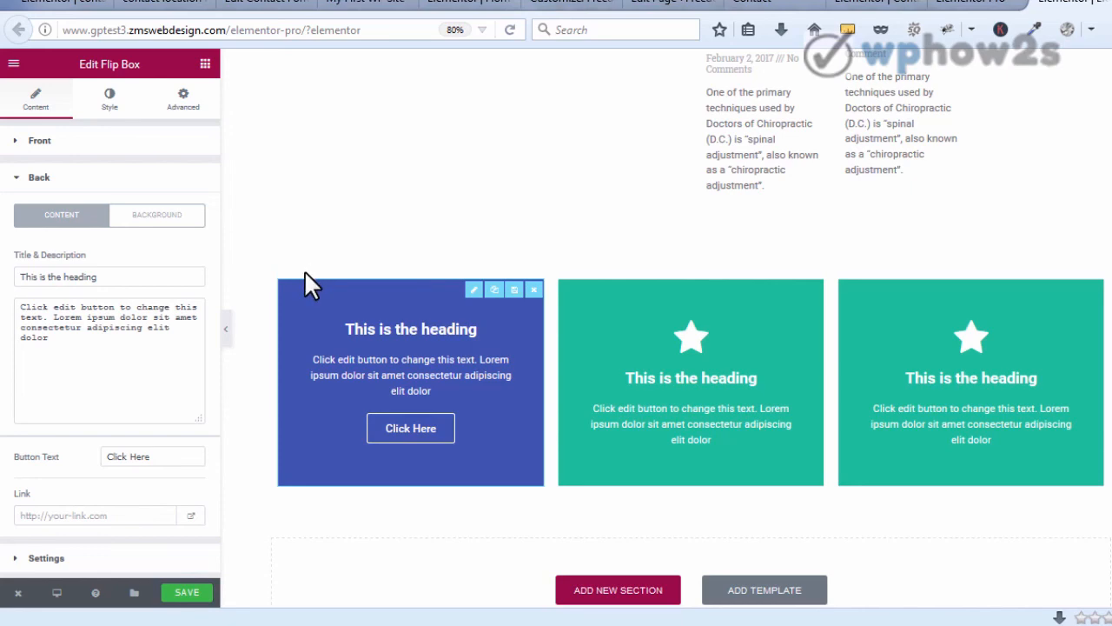
# Step: Delete the section containing the three flip boxes and confirm its removal
pyautogui.click(335, 262)
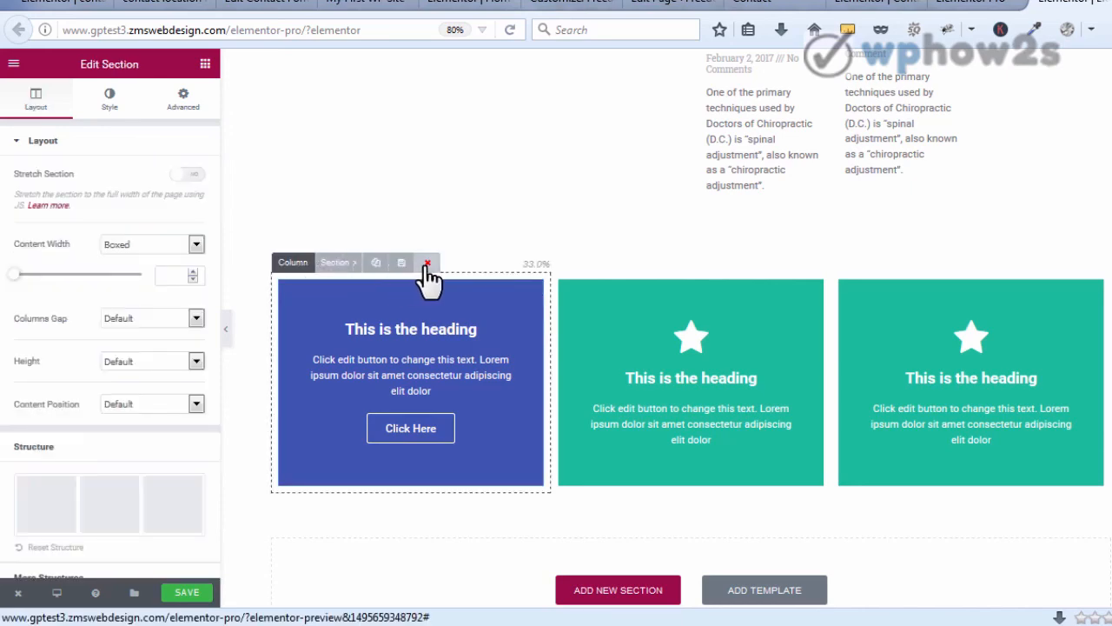
pyautogui.click(427, 264)
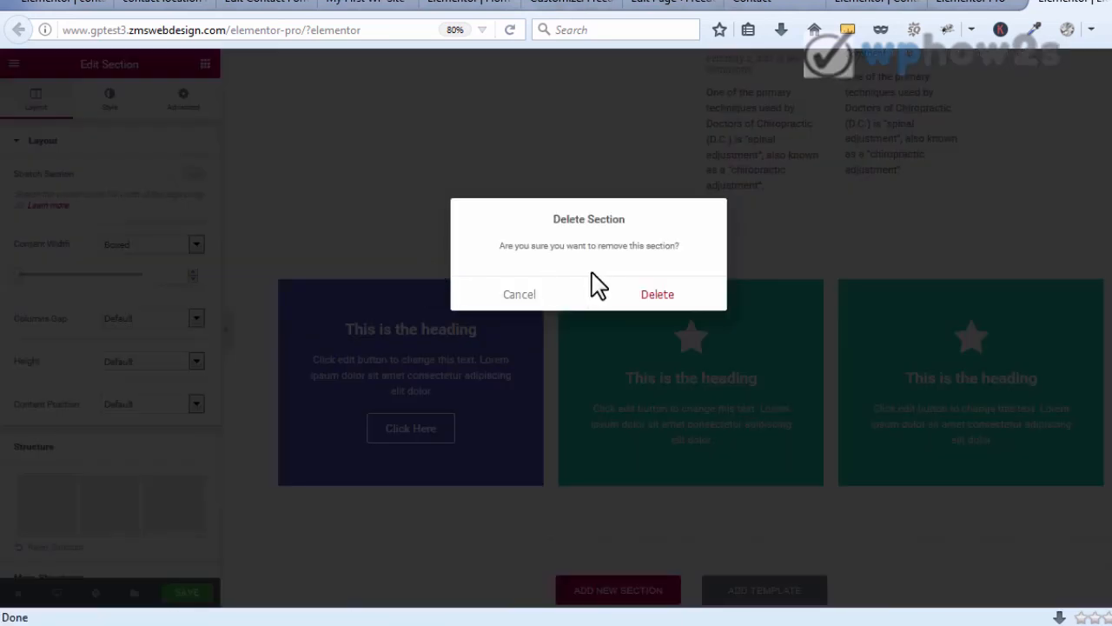
pyautogui.click(657, 295)
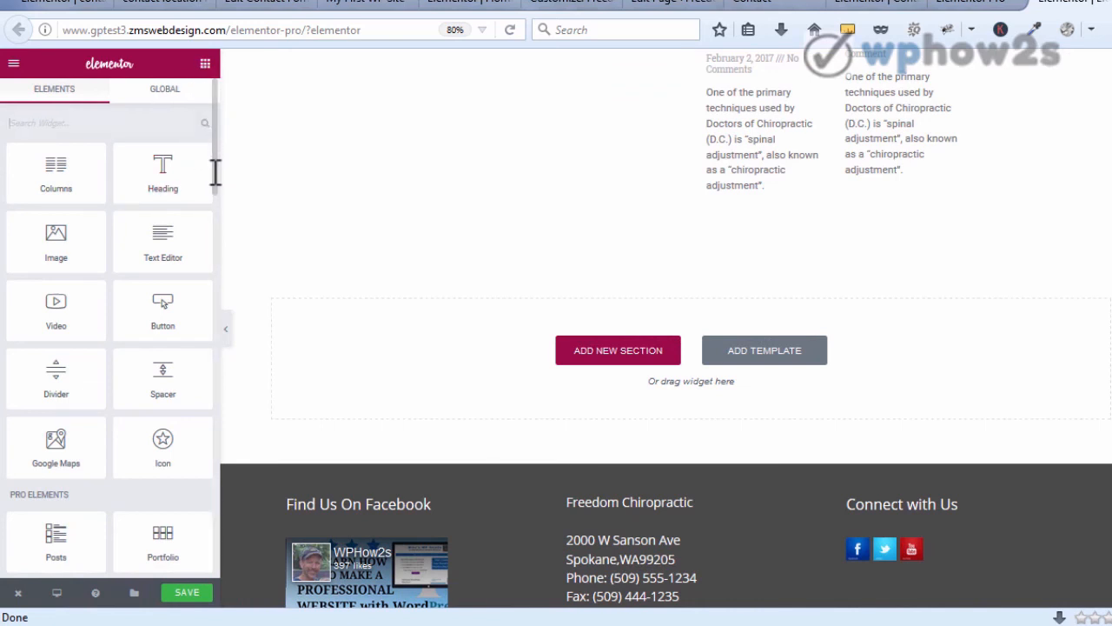
# Step: Open the Slides widget at the start of the page for editing and preview its existing slides
pyautogui.moveTo(217, 143); pyautogui.dragTo(216, 231)
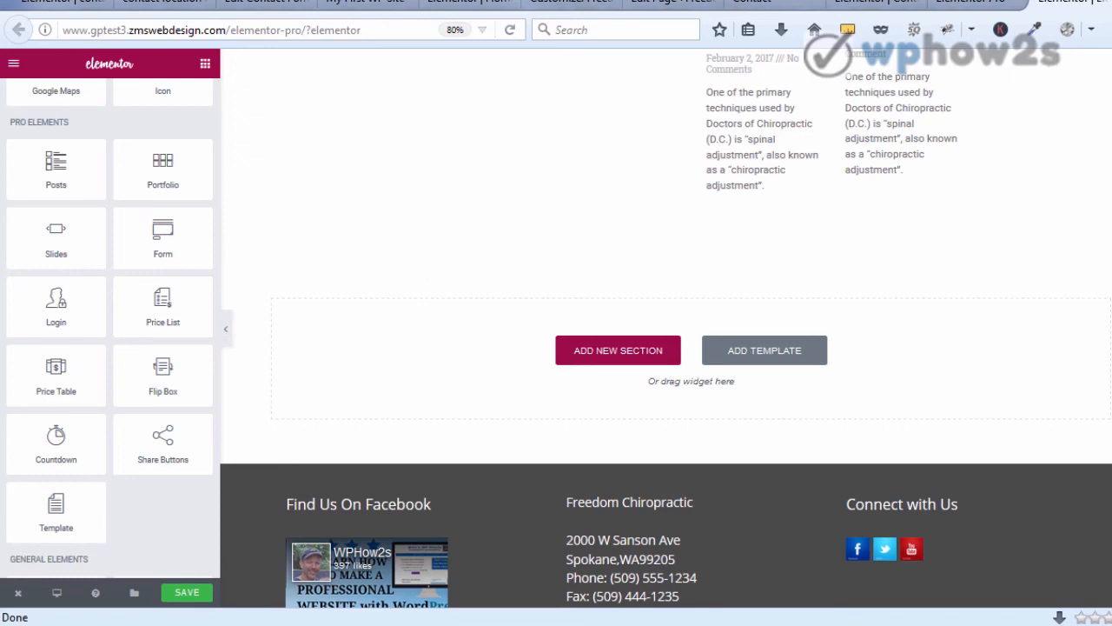
pyautogui.scroll(20, 666, 329)
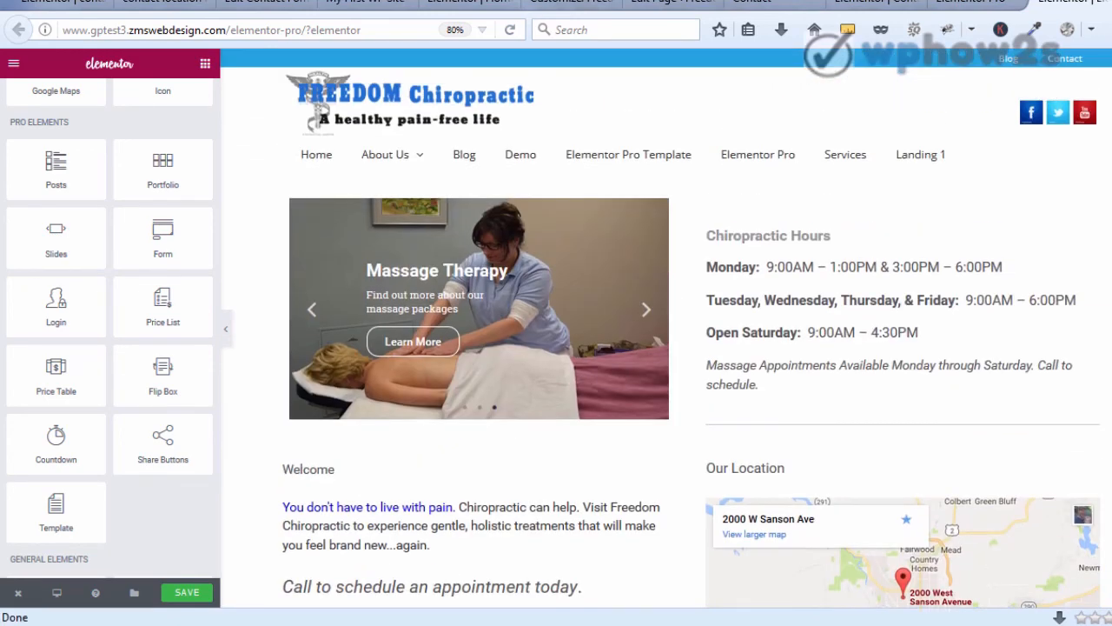
pyautogui.click(440, 312)
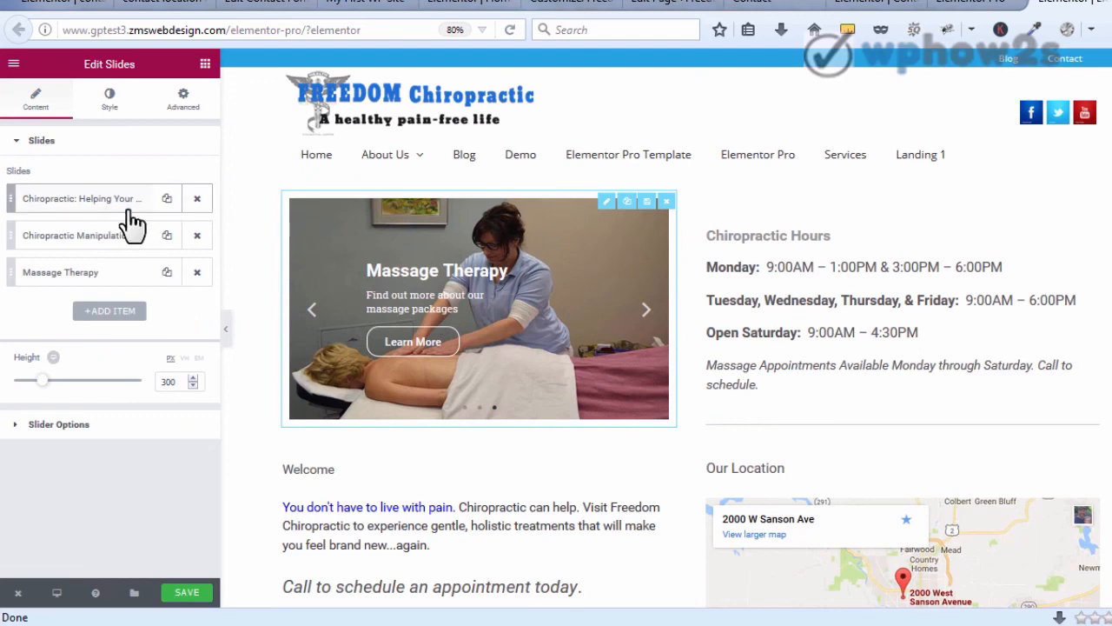
pyautogui.click(646, 313)
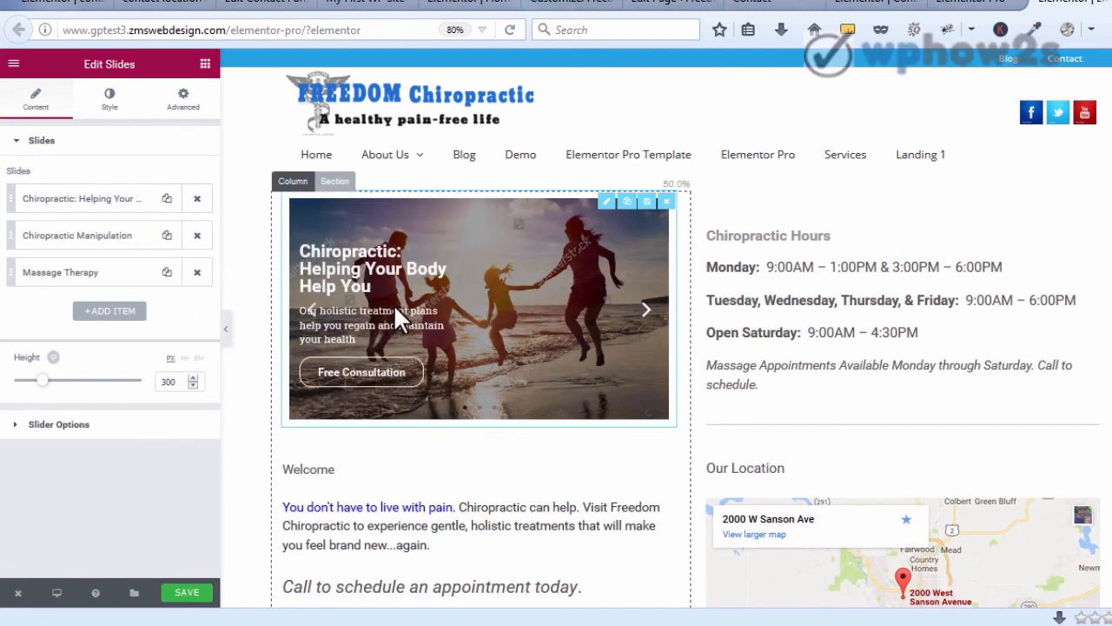
pyautogui.click(646, 313)
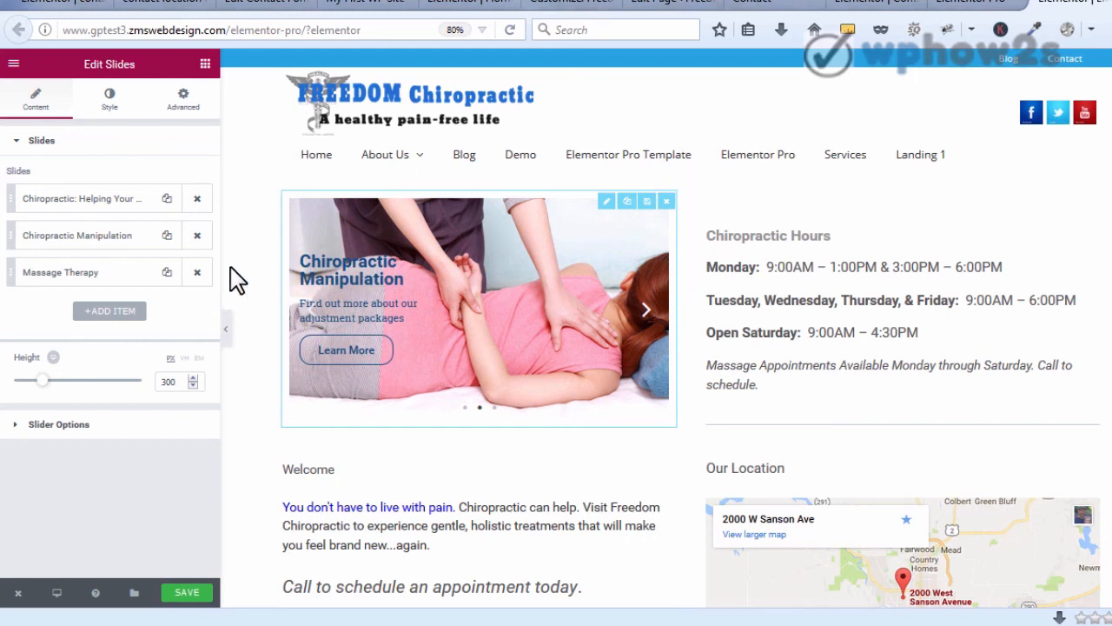
# Step: Add a fourth slide to the Slides widget, open its content settings and bring the new slide into view in the preview
pyautogui.click(110, 311)
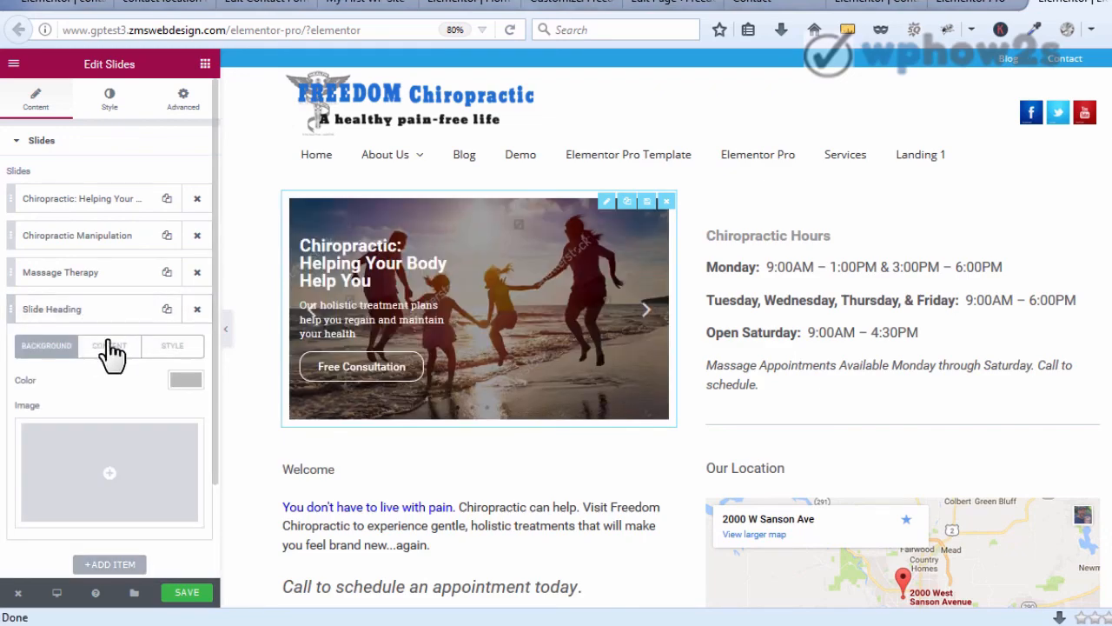
pyautogui.click(112, 347)
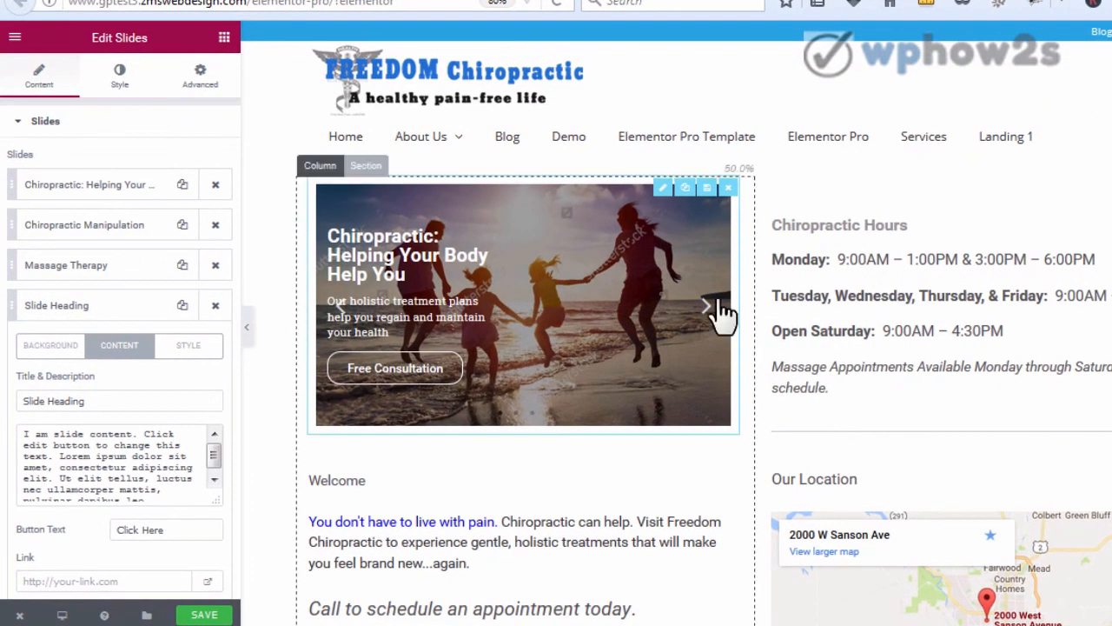
pyautogui.click(647, 315)
pyautogui.click(705, 313)
pyautogui.click(705, 313)
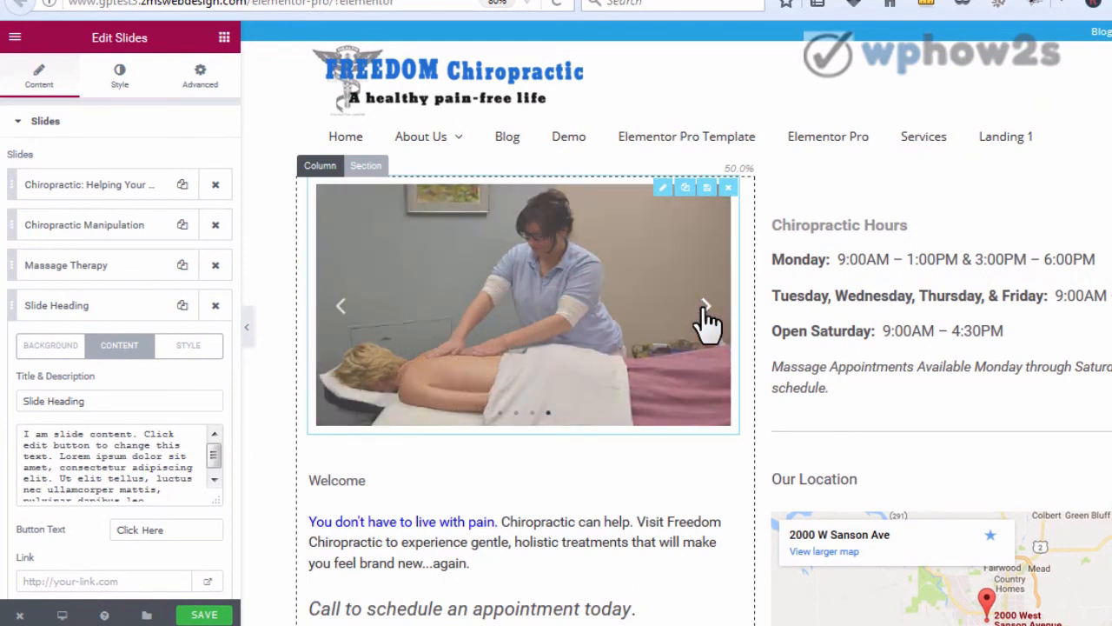
pyautogui.click(706, 313)
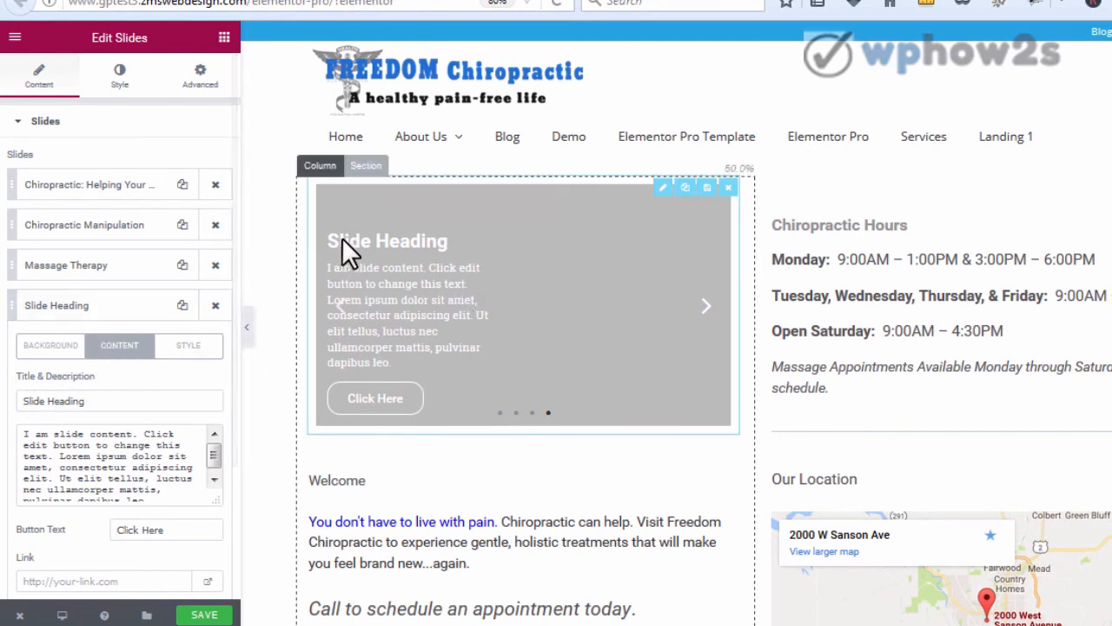
# Step: Change the new slide's title to "Example Heading" and remove the Lorem ipsum text from its description
pyautogui.moveTo(46, 401); pyautogui.dragTo(7, 401)
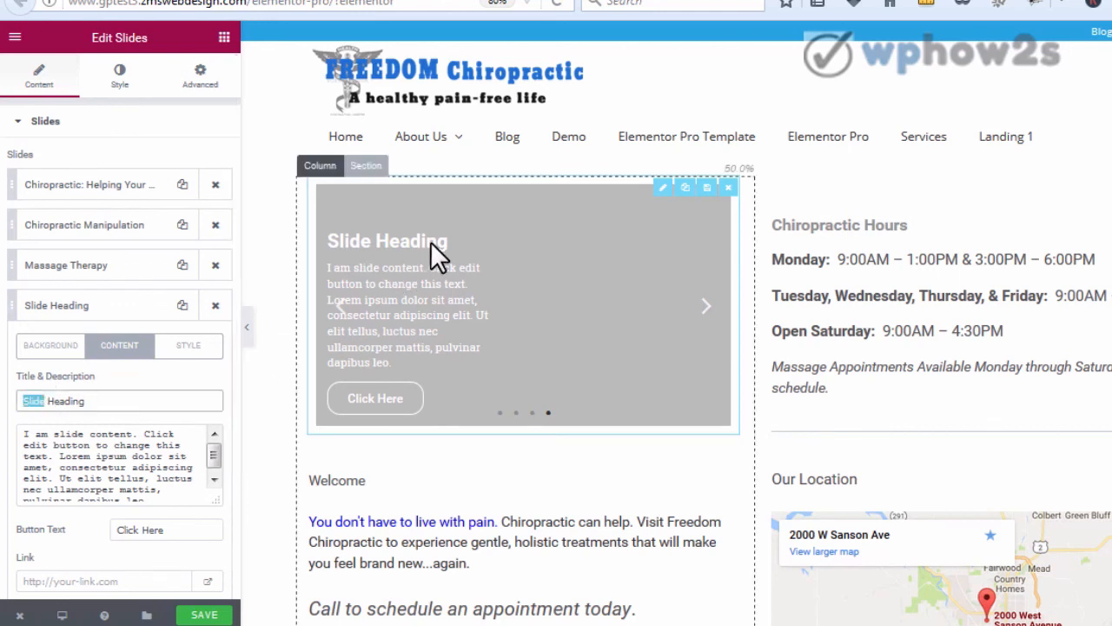
pyautogui.write('Example')
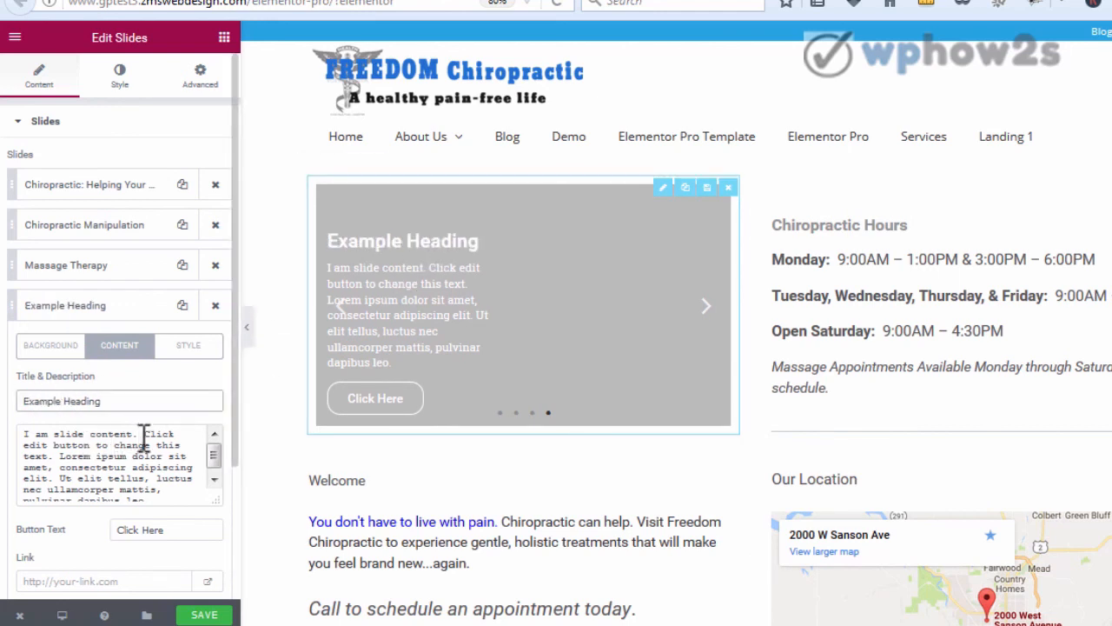
pyautogui.moveTo(56, 456); pyautogui.dragTo(189, 508)
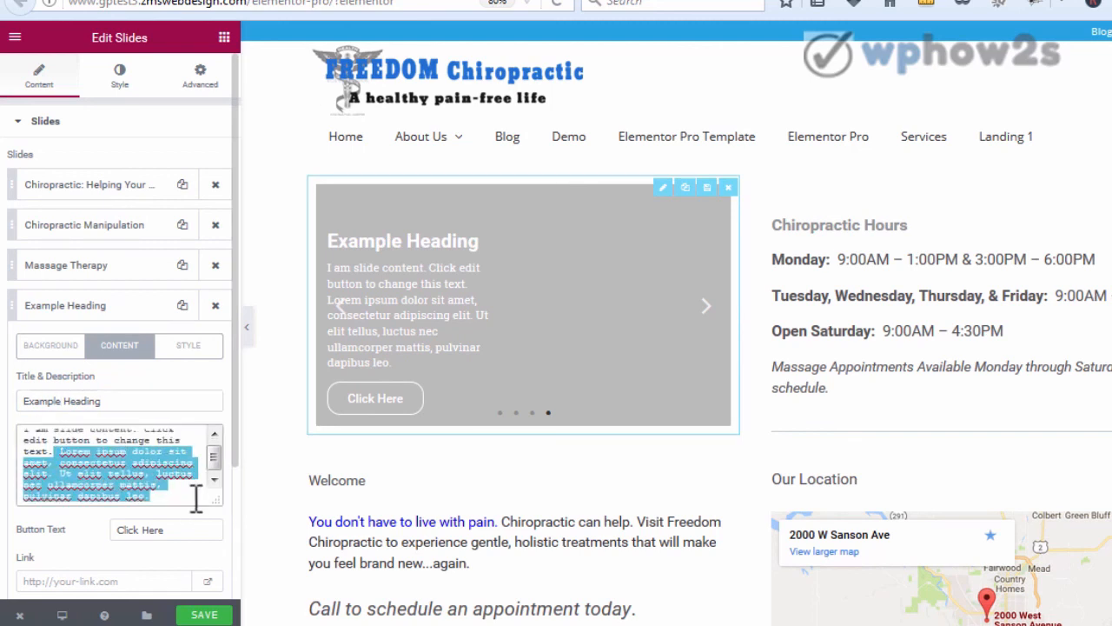
pyautogui.press('BackSpace')
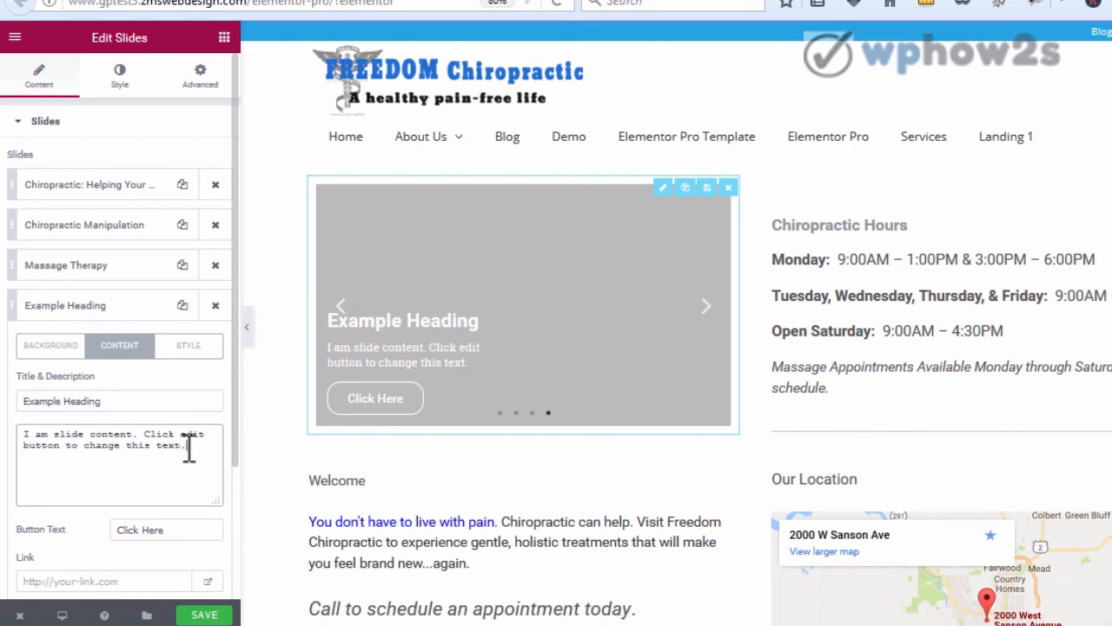
# Step: Replace the new slide's button text with "Learn More"
pyautogui.moveTo(166, 527); pyautogui.dragTo(121, 530)
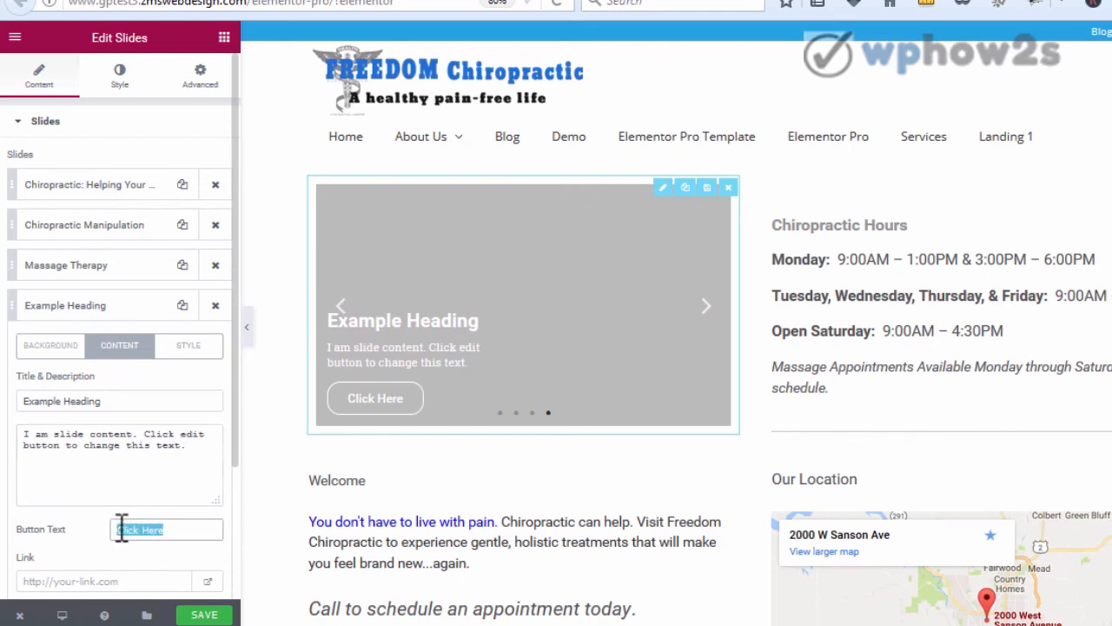
pyautogui.rightClick(132, 528)
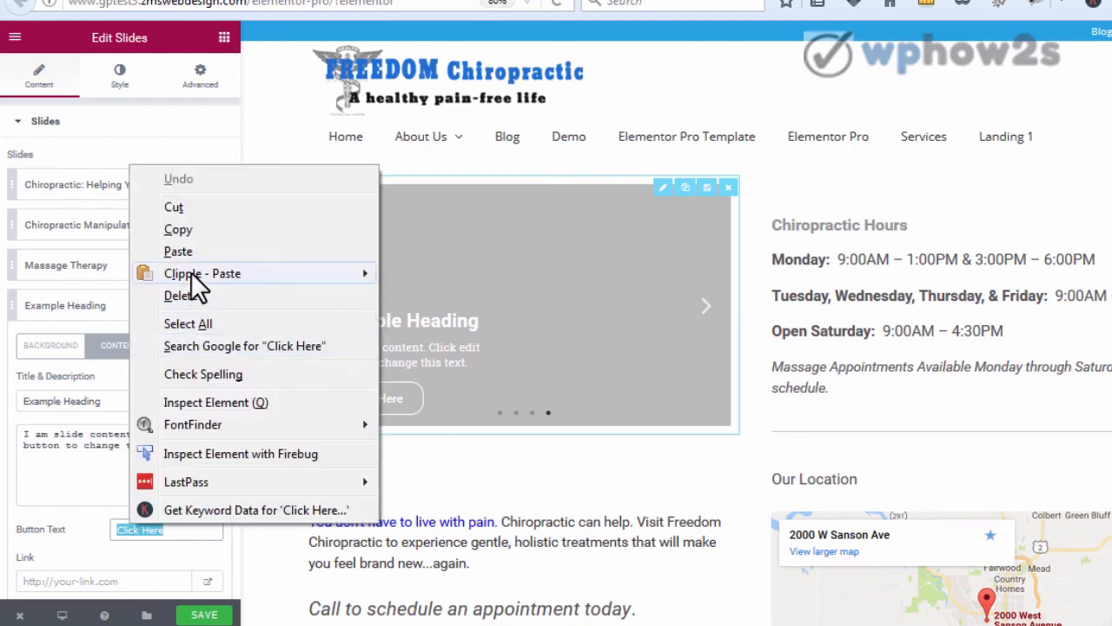
pyautogui.click(191, 273)
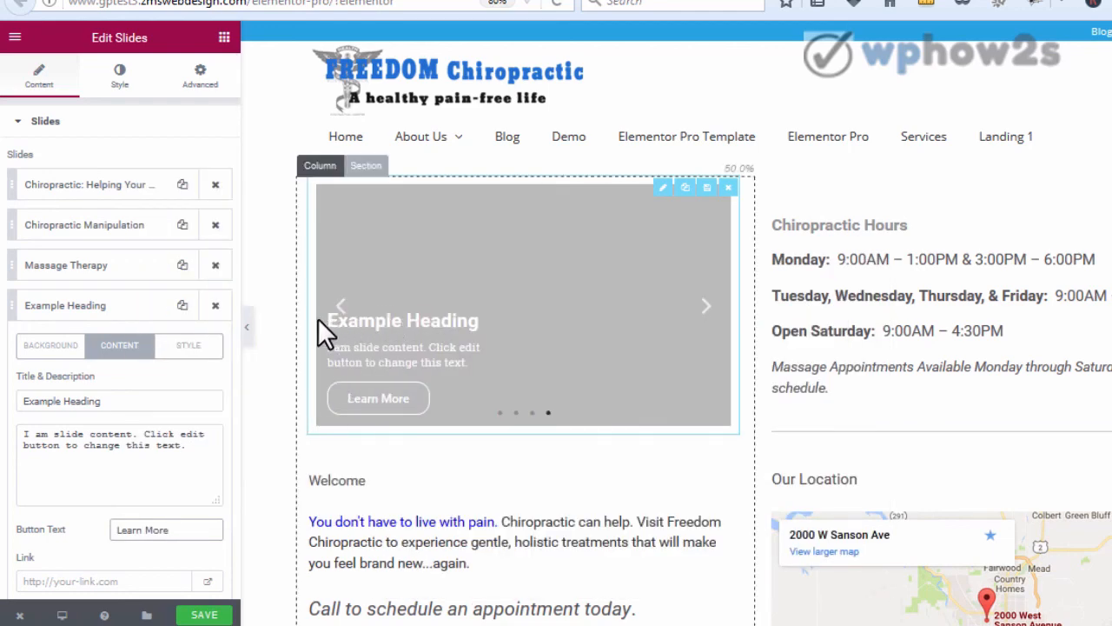
# Step: Set the Example Heading slide's background color to the dark blue preset #154d80
pyautogui.click(52, 347)
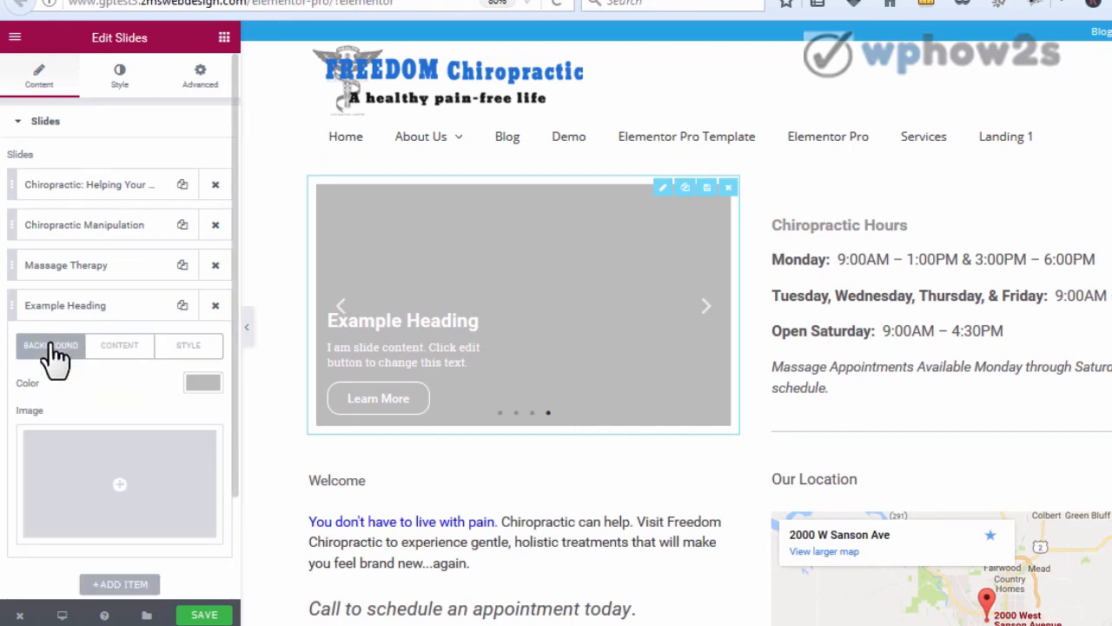
pyautogui.click(202, 388)
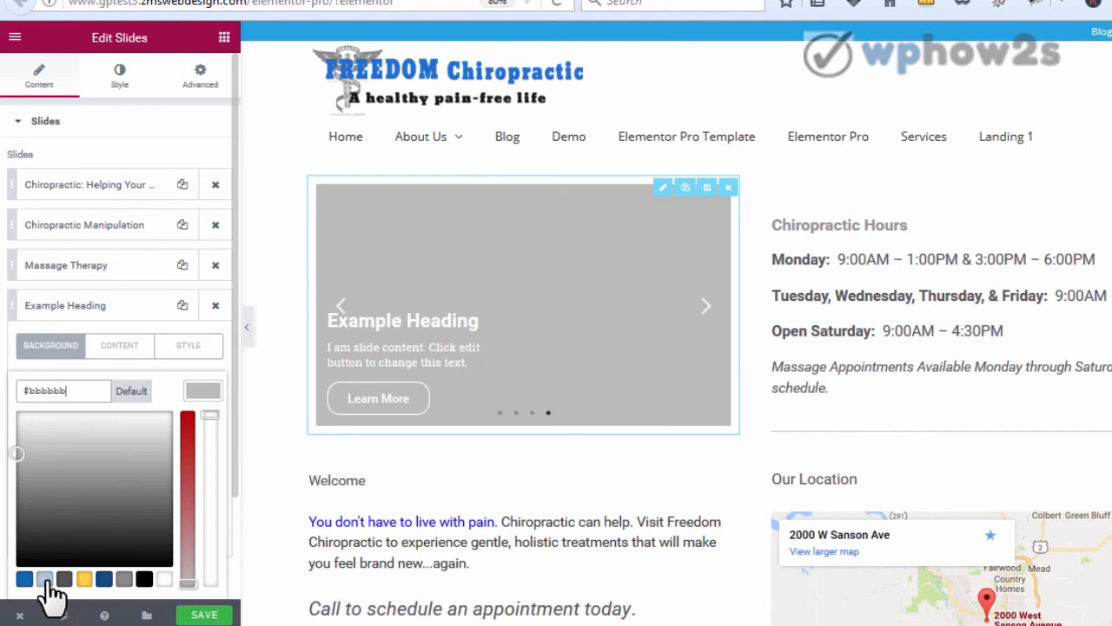
pyautogui.click(103, 579)
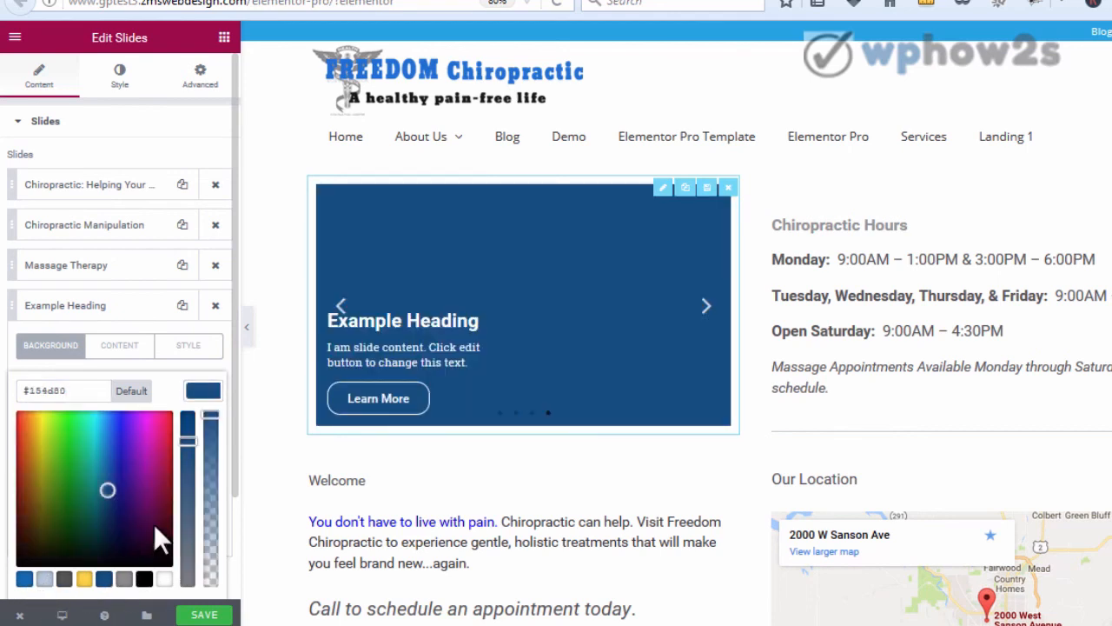
pyautogui.click(189, 363)
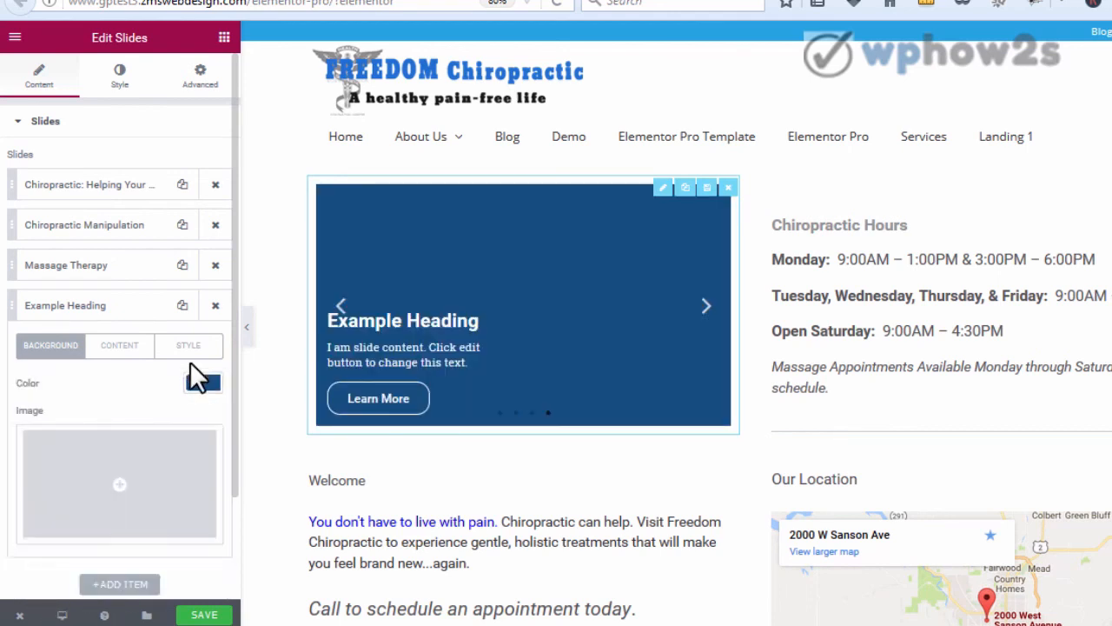
# Step: Insert the contractor group photo from the media library as the Example Heading slide's background image
pyautogui.click(117, 497)
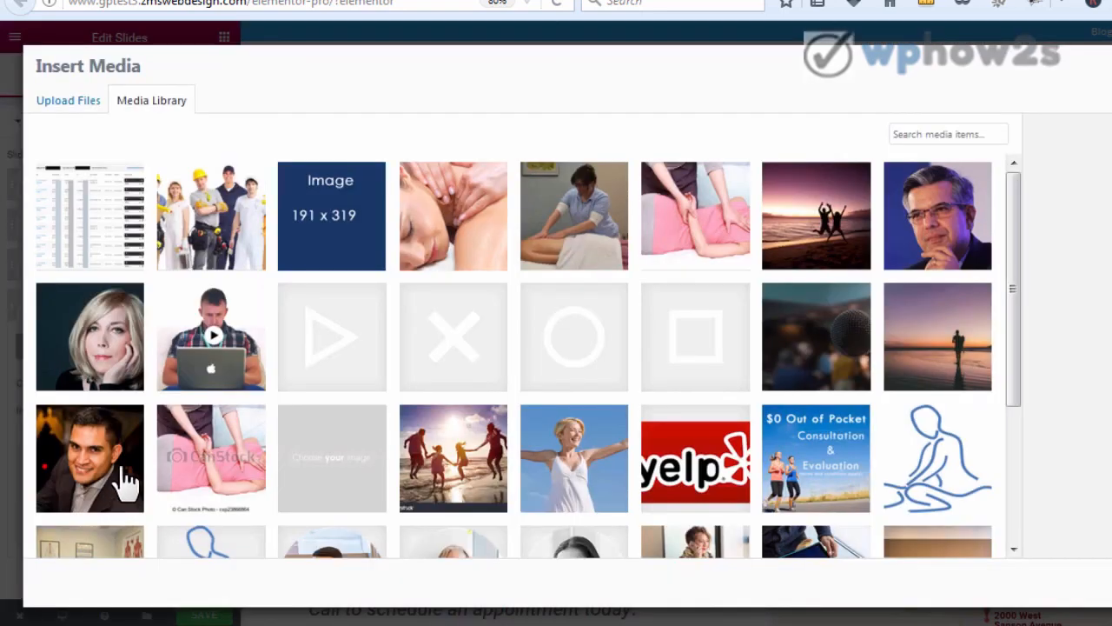
pyautogui.click(217, 226)
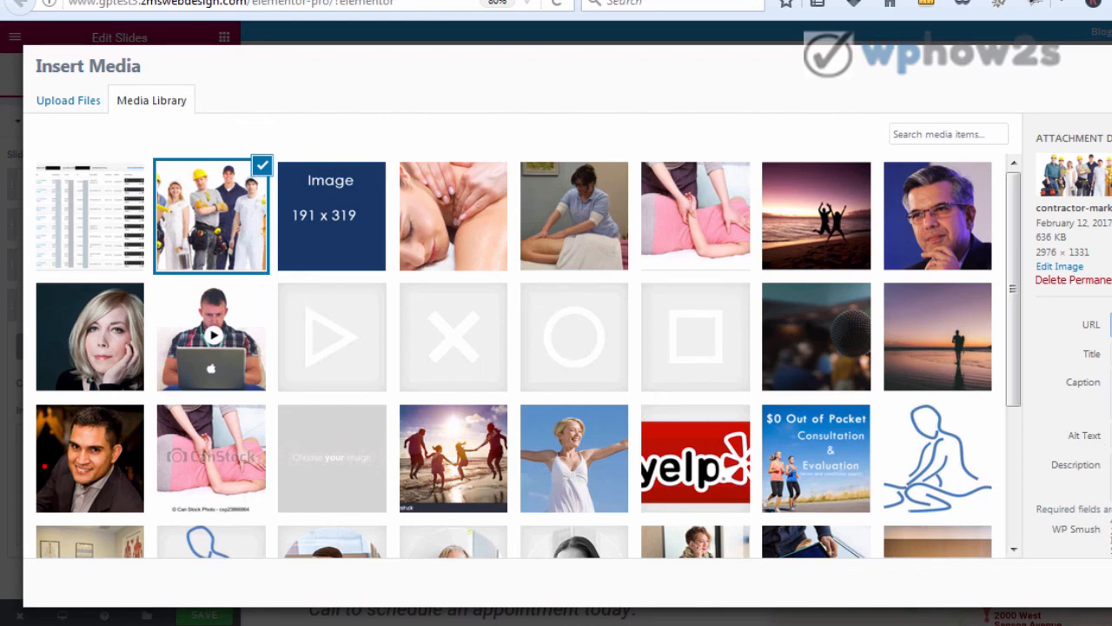
pyautogui.click(1110, 582)
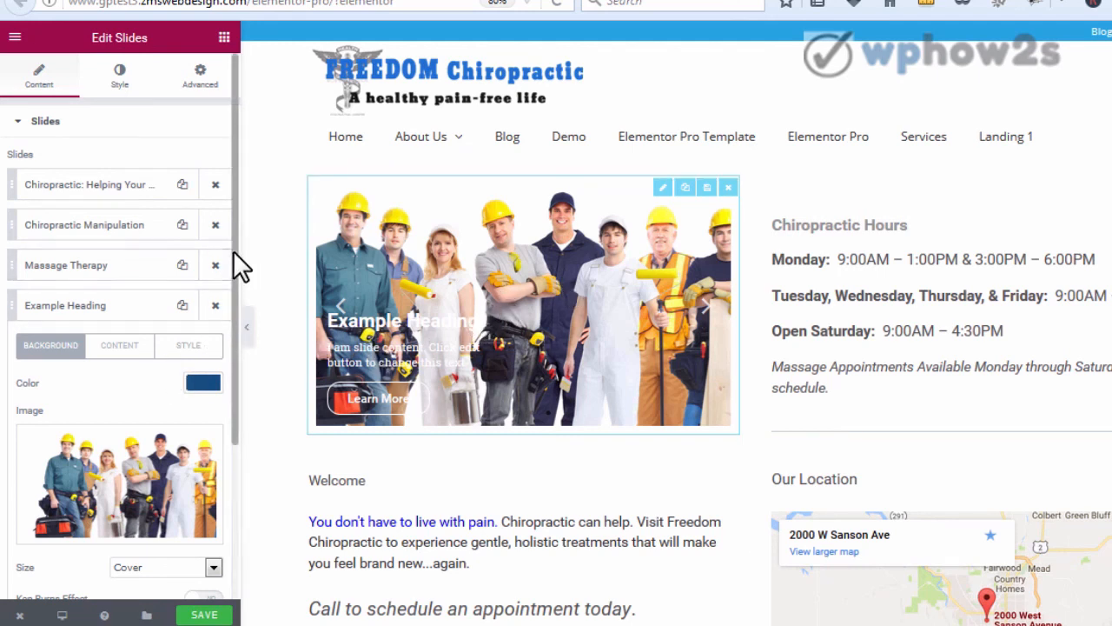
# Step: Enable the Ken Burns Effect on the Example Heading slide's background and set its Zoom Direction to Out
pyautogui.moveTo(233, 250); pyautogui.dragTo(229, 365)
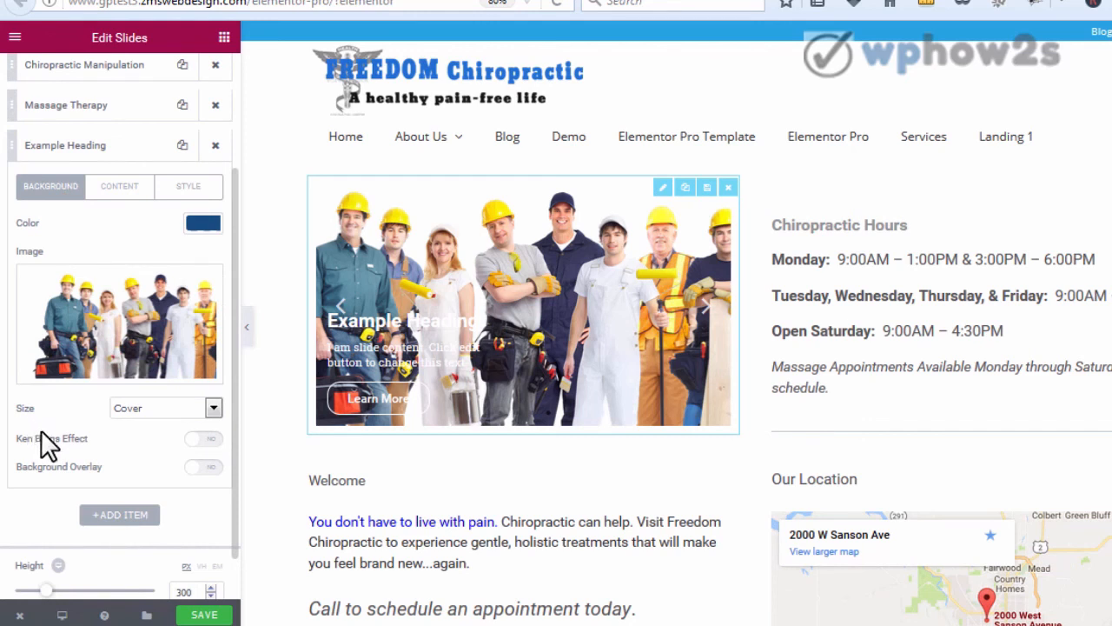
pyautogui.click(201, 439)
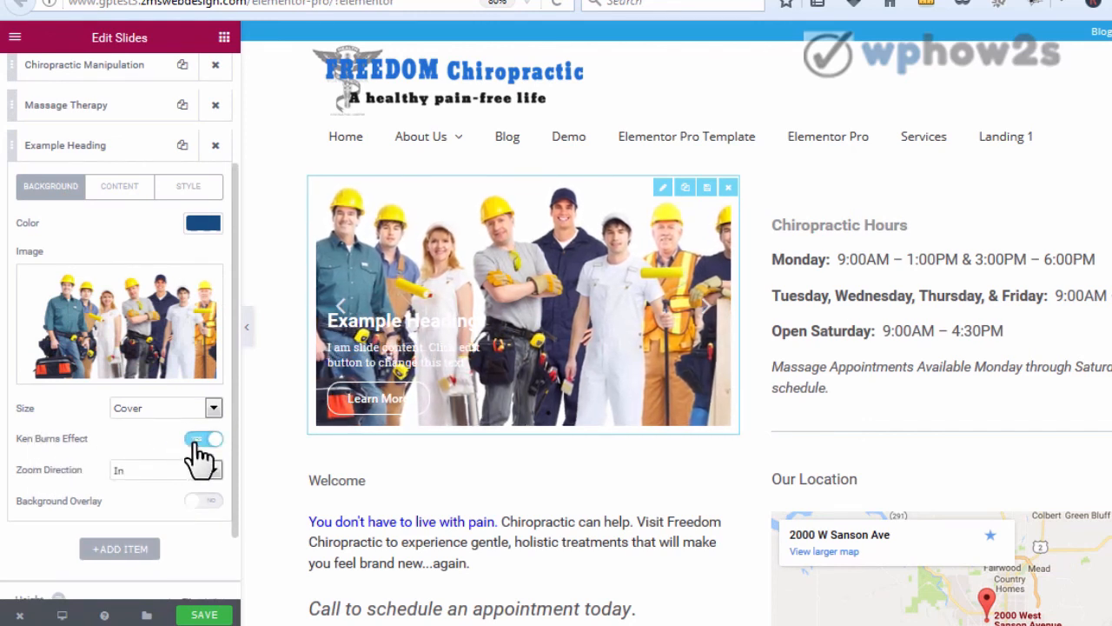
pyautogui.click(198, 441)
pyautogui.click(200, 443)
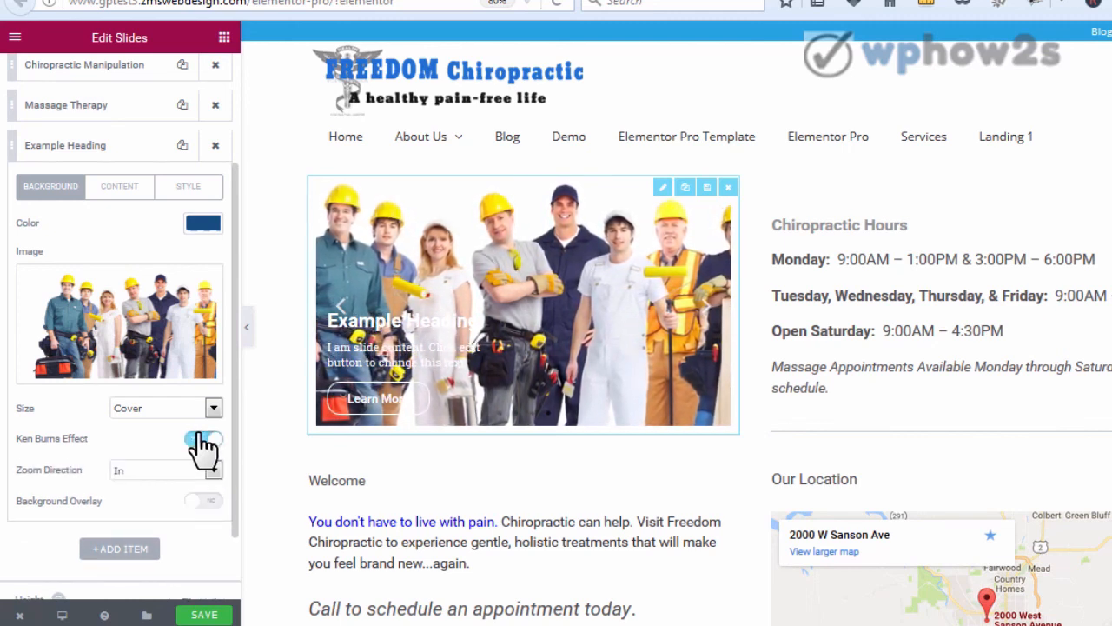
pyautogui.click(212, 468)
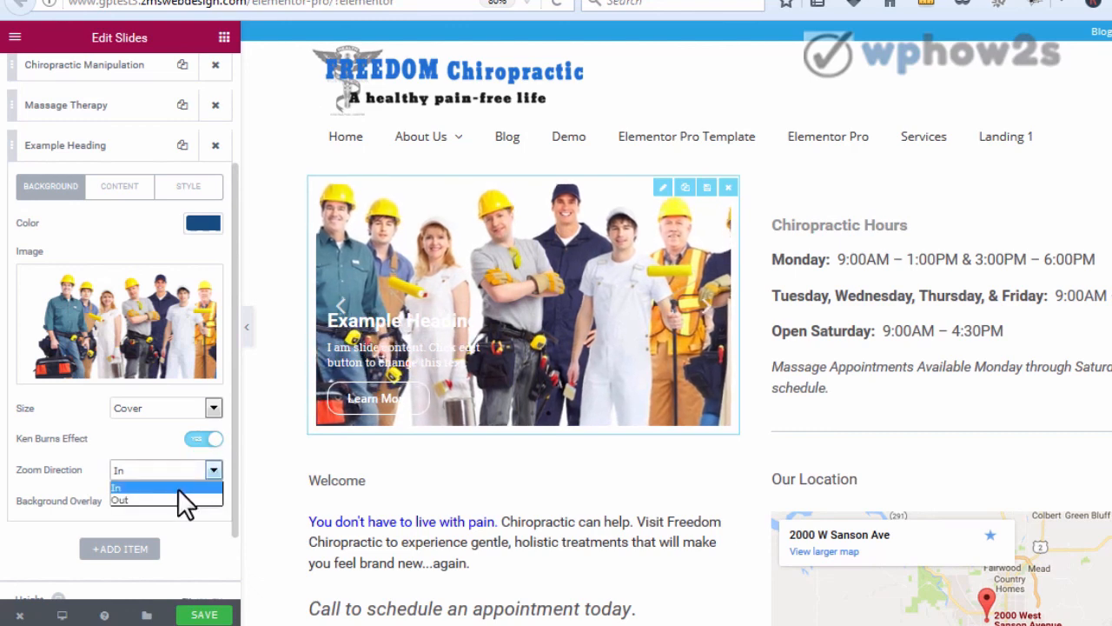
pyautogui.click(177, 490)
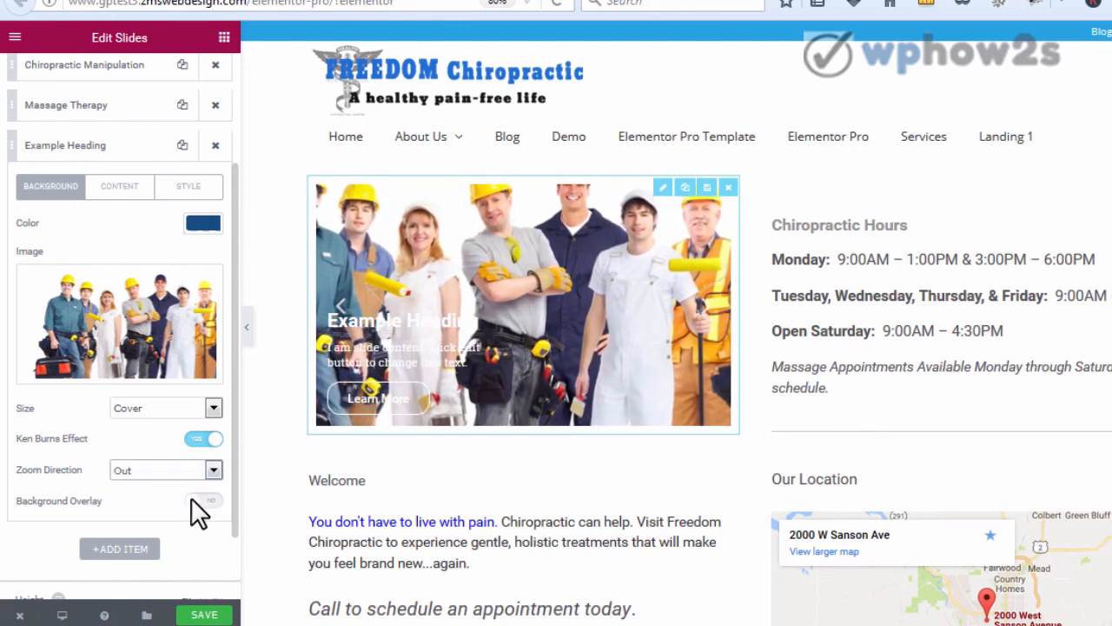
# Step: Turn off the Ken Burns Effect on the Example Heading slide's background and turn on its Background Overlay
pyautogui.click(209, 439)
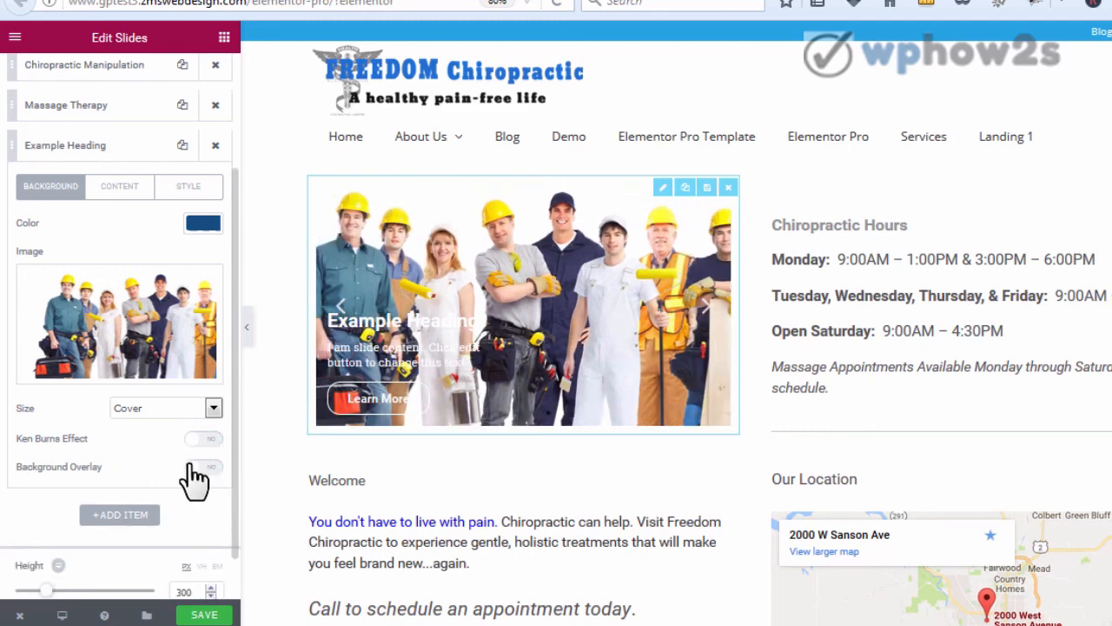
pyautogui.click(199, 468)
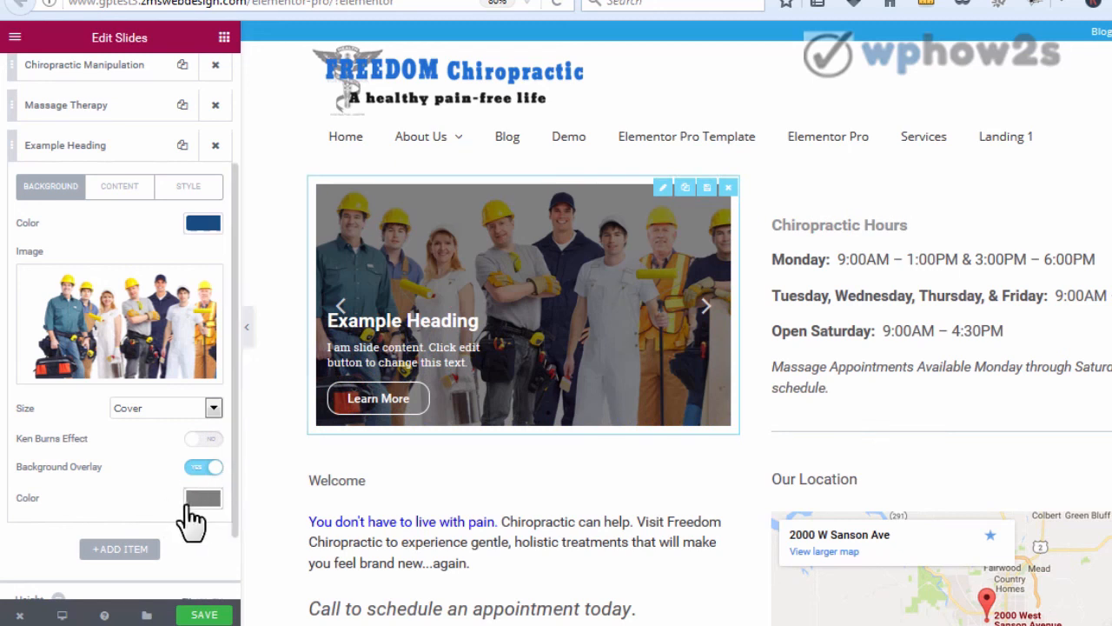
pyautogui.moveTo(231, 448); pyautogui.dragTo(151, 492)
pyautogui.click(128, 478)
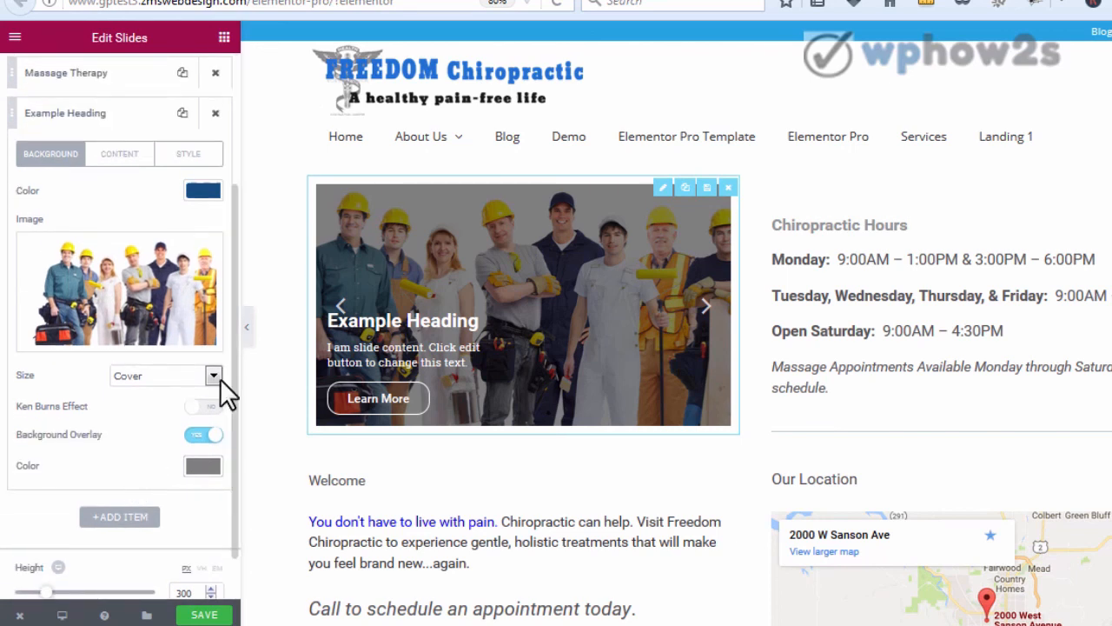
# Step: Review the Example Heading slide's content and style settings, including its empty button link, and save the page
pyautogui.moveTo(232, 300); pyautogui.dragTo(236, 243)
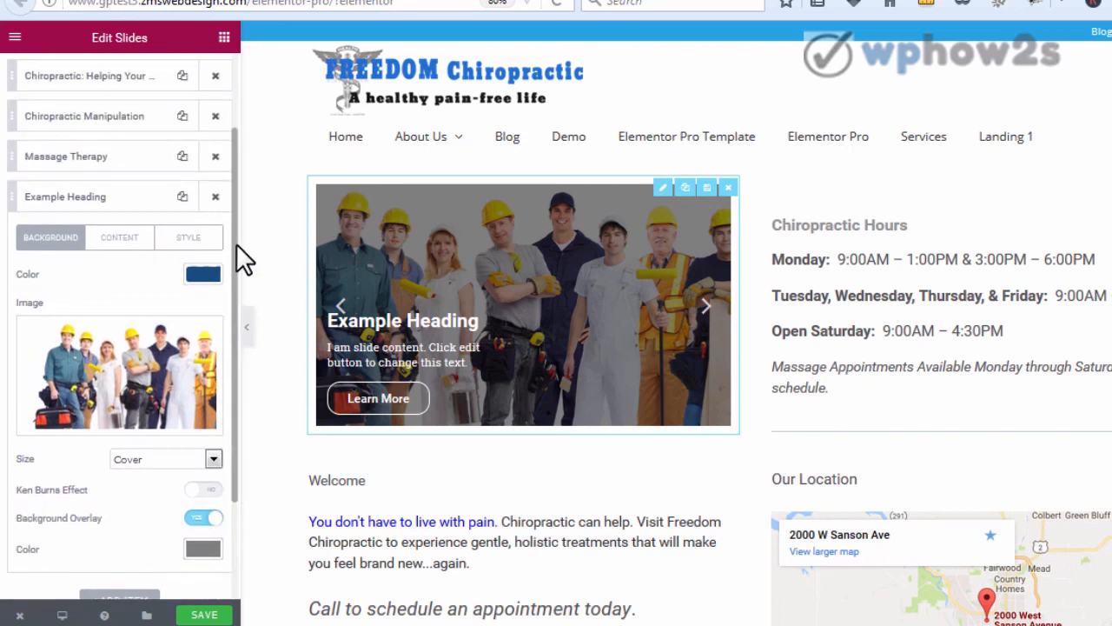
pyautogui.click(104, 242)
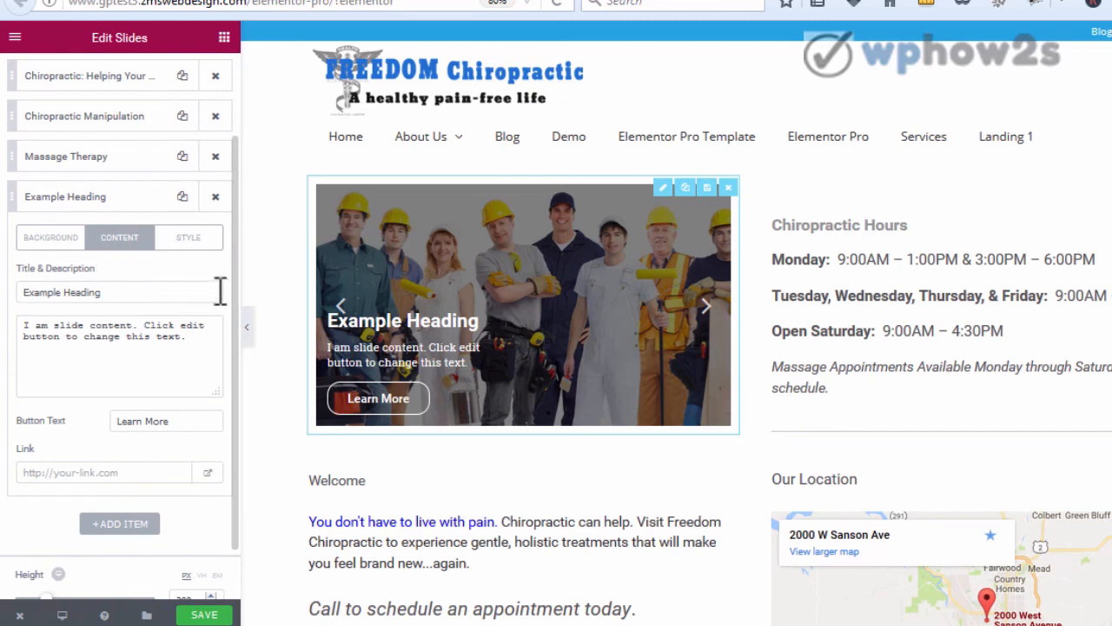
pyautogui.moveTo(232, 266); pyautogui.dragTo(232, 381)
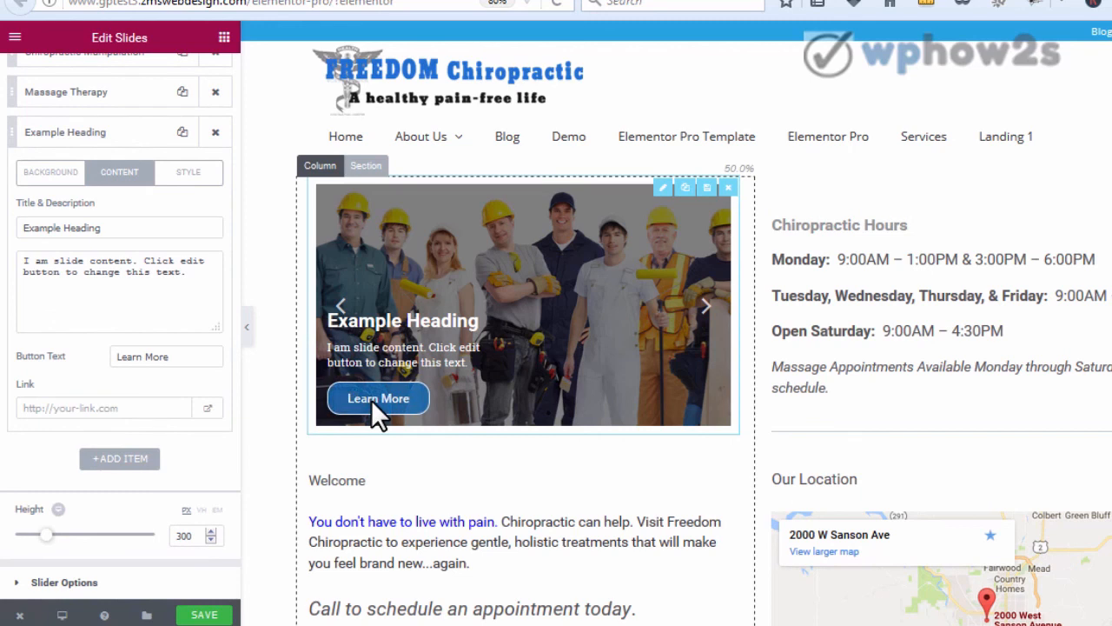
pyautogui.click(47, 407)
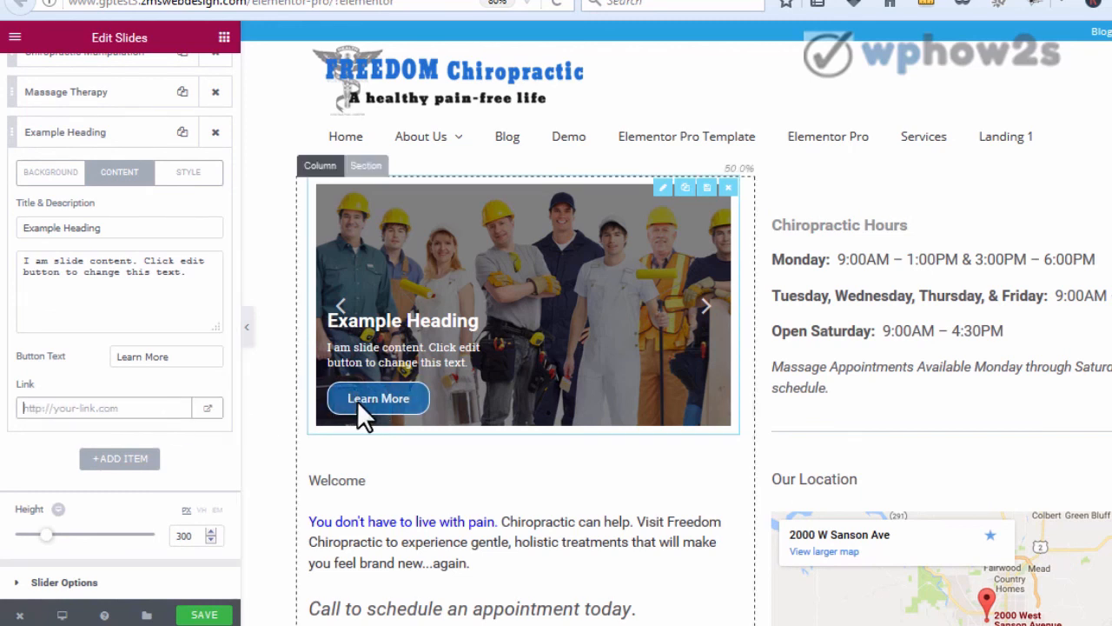
pyautogui.click(185, 176)
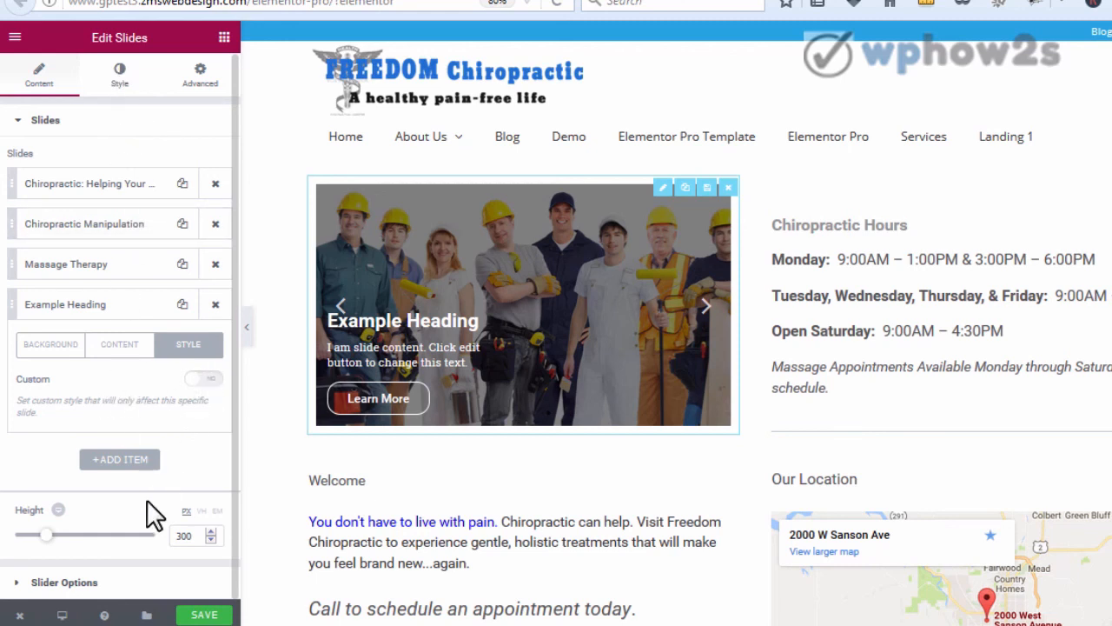
pyautogui.click(203, 616)
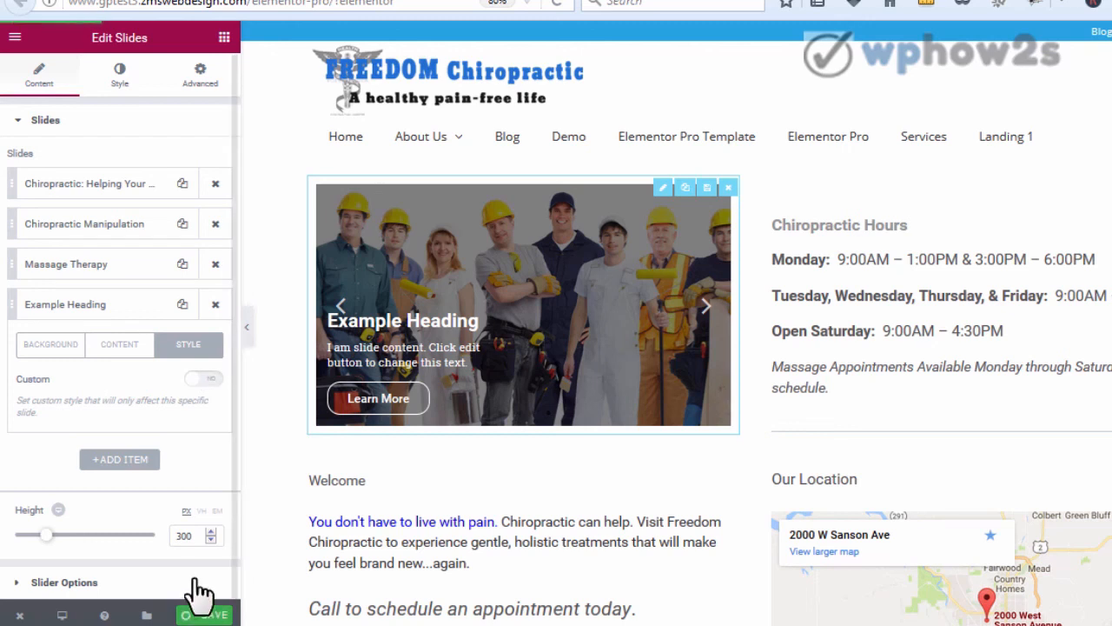
# Step: In the widget-wide slide styling, try the centered horizontal position, restore it to left, and set the vertical position to middle
pyautogui.click(119, 78)
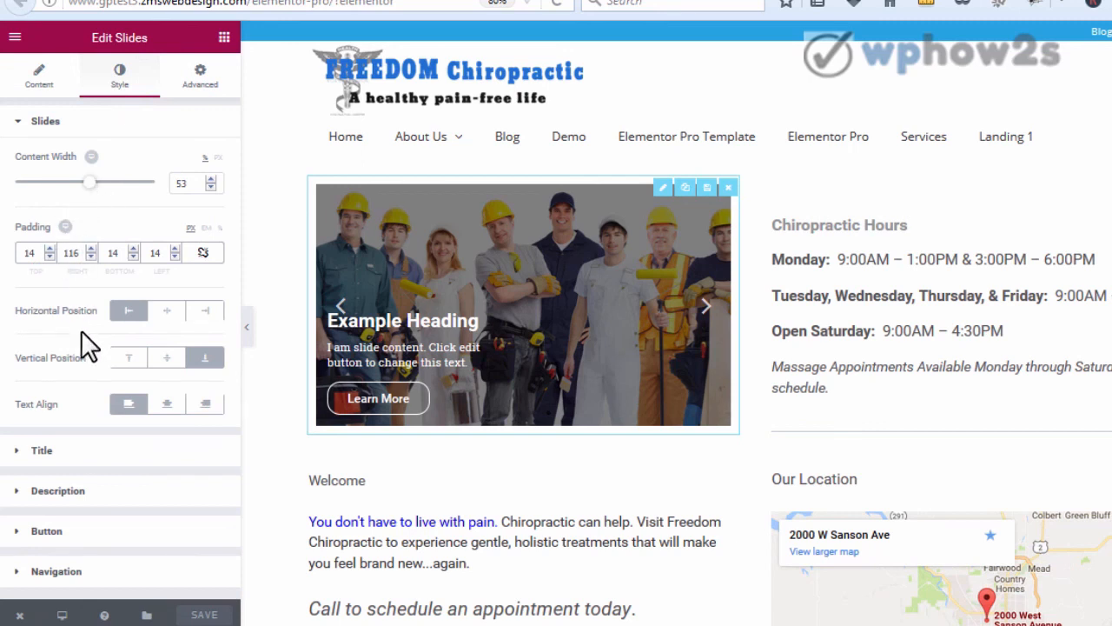
pyautogui.click(168, 313)
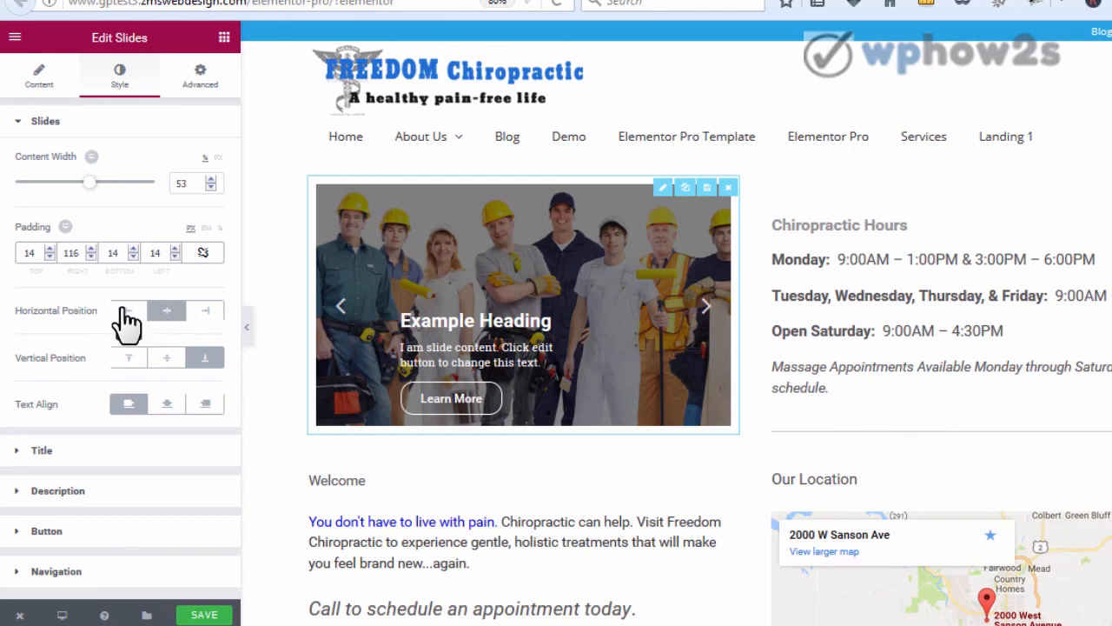
pyautogui.click(124, 311)
pyautogui.click(166, 358)
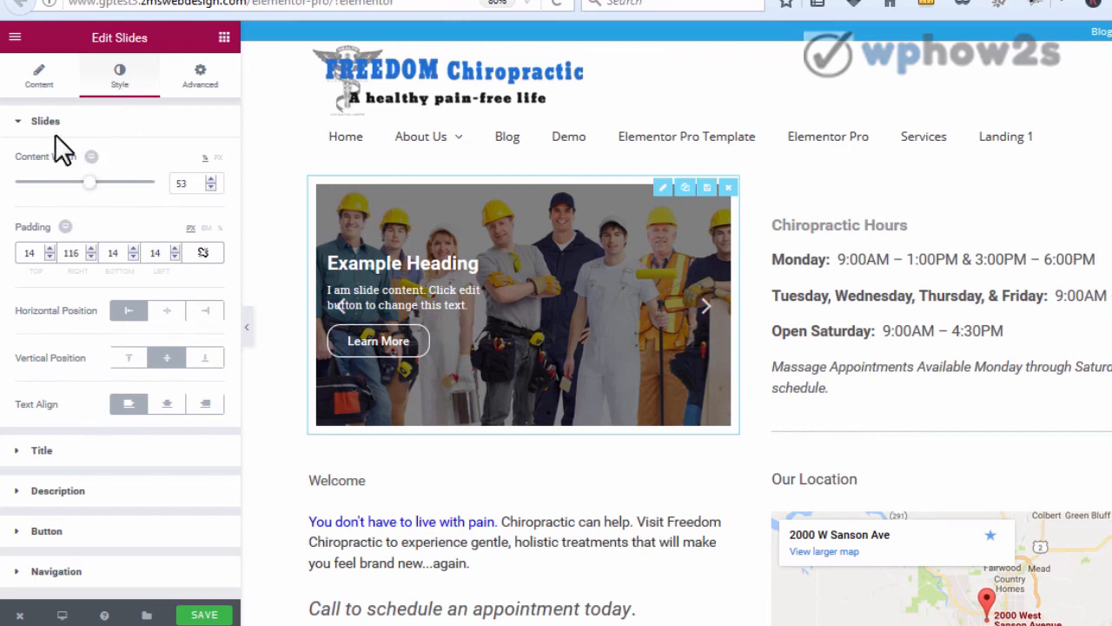
# Step: Enable the custom style for the Example Heading slide only
pyautogui.click(39, 76)
pyautogui.click(87, 308)
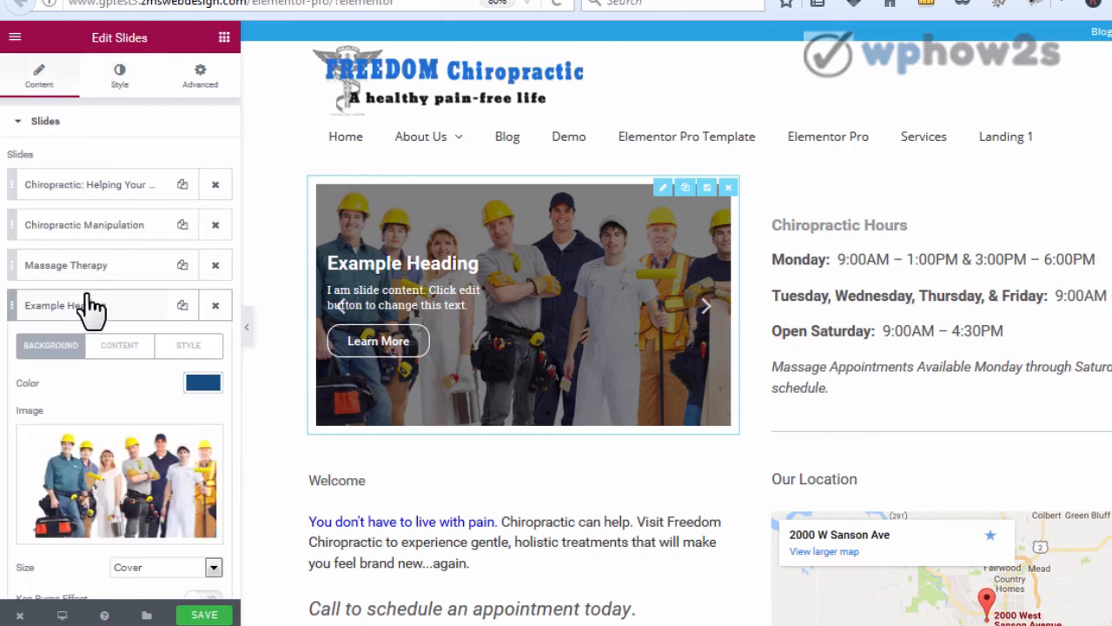
pyautogui.click(187, 351)
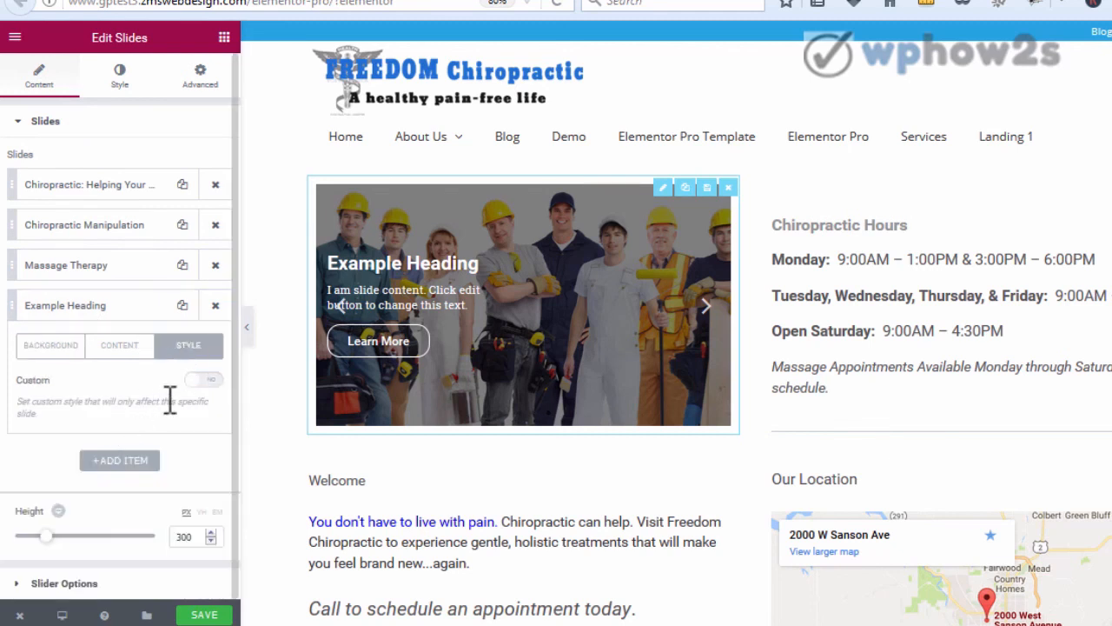
pyautogui.click(205, 382)
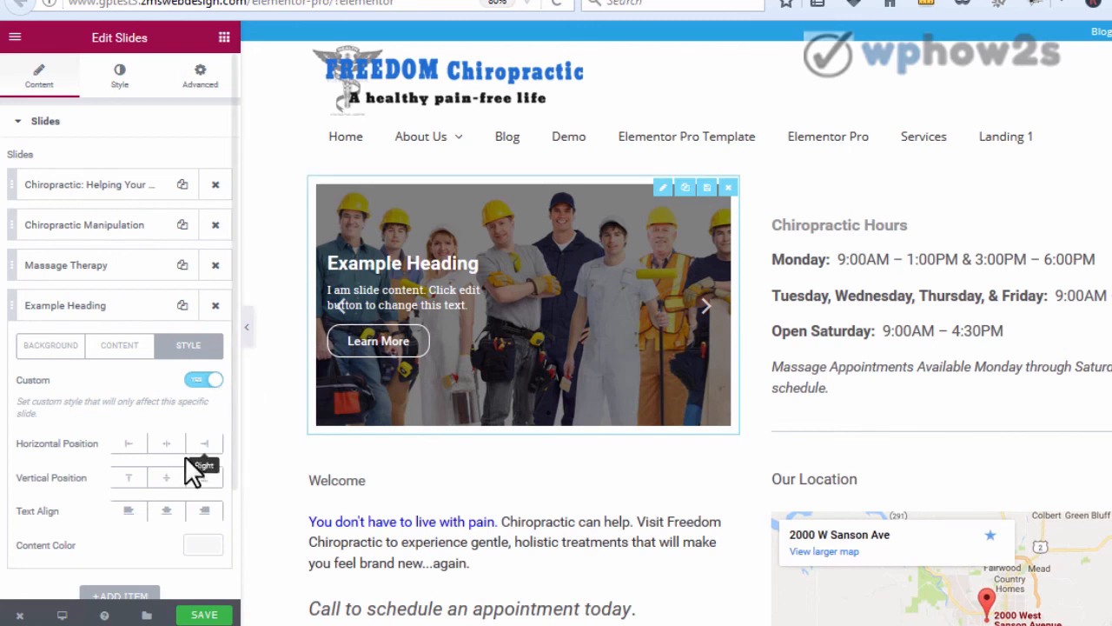
# Step: Try different custom content positions on the Example Heading slide and settle on horizontal left and vertical middle
pyautogui.click(165, 480)
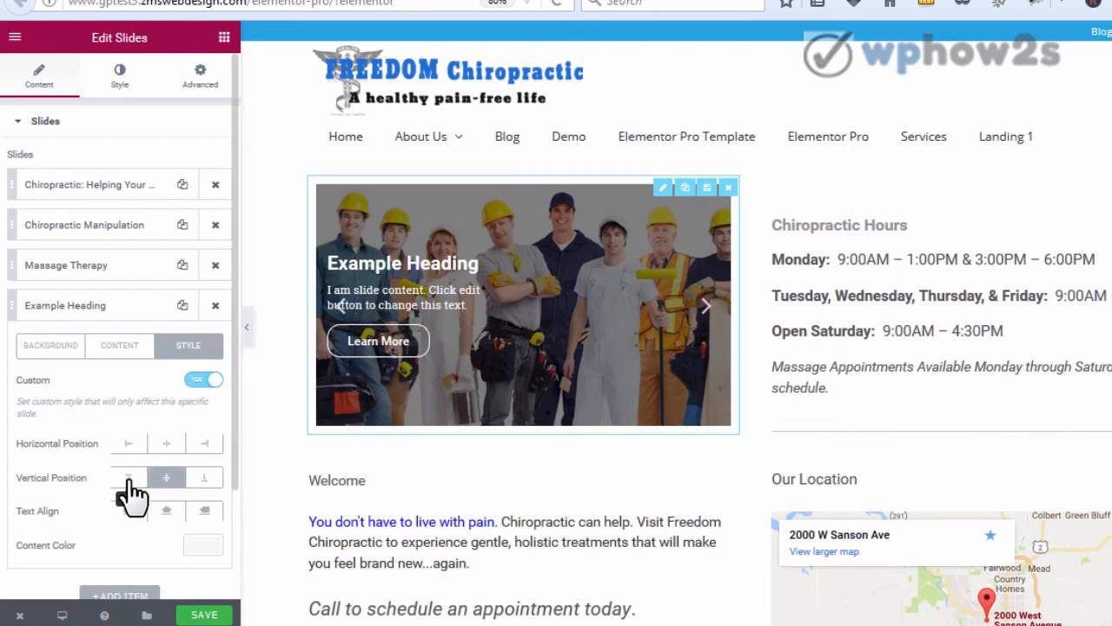
pyautogui.click(129, 478)
pyautogui.click(204, 445)
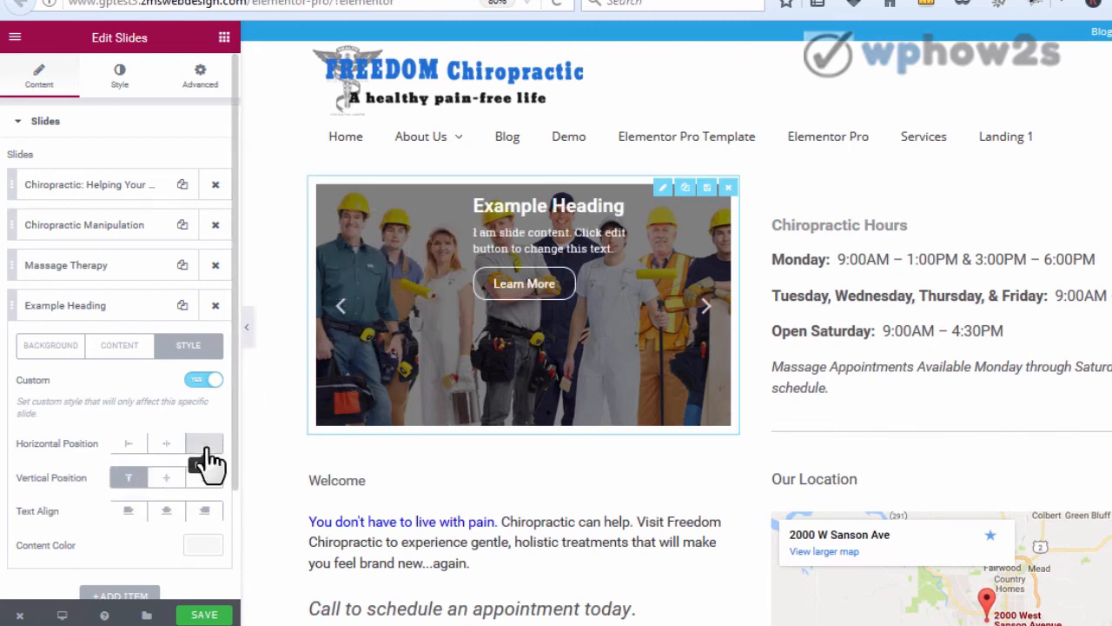
pyautogui.click(132, 448)
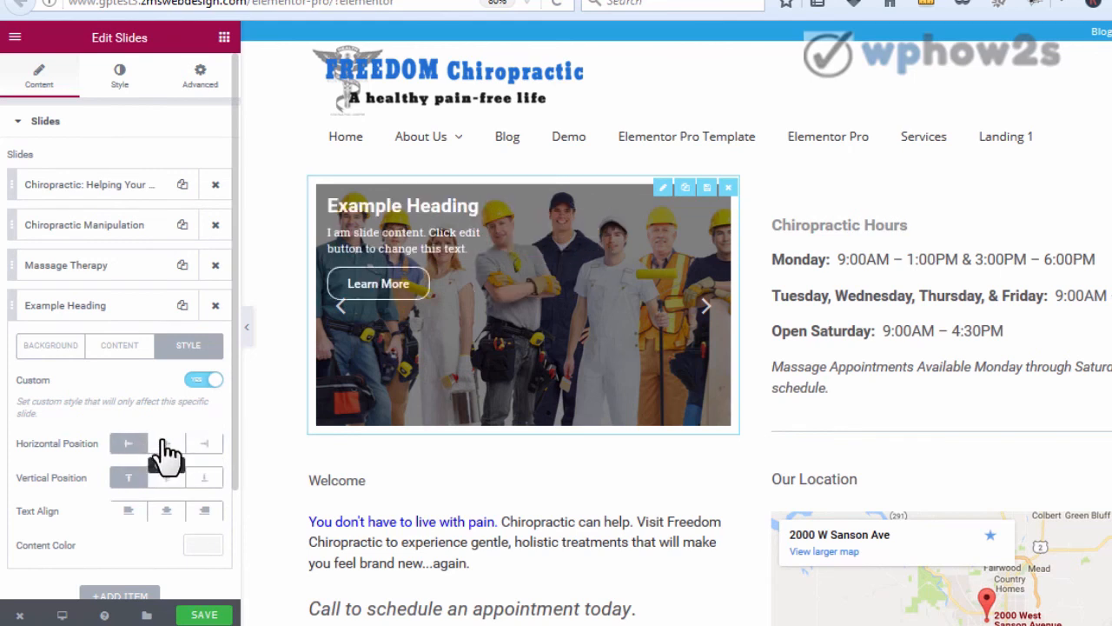
pyautogui.click(166, 480)
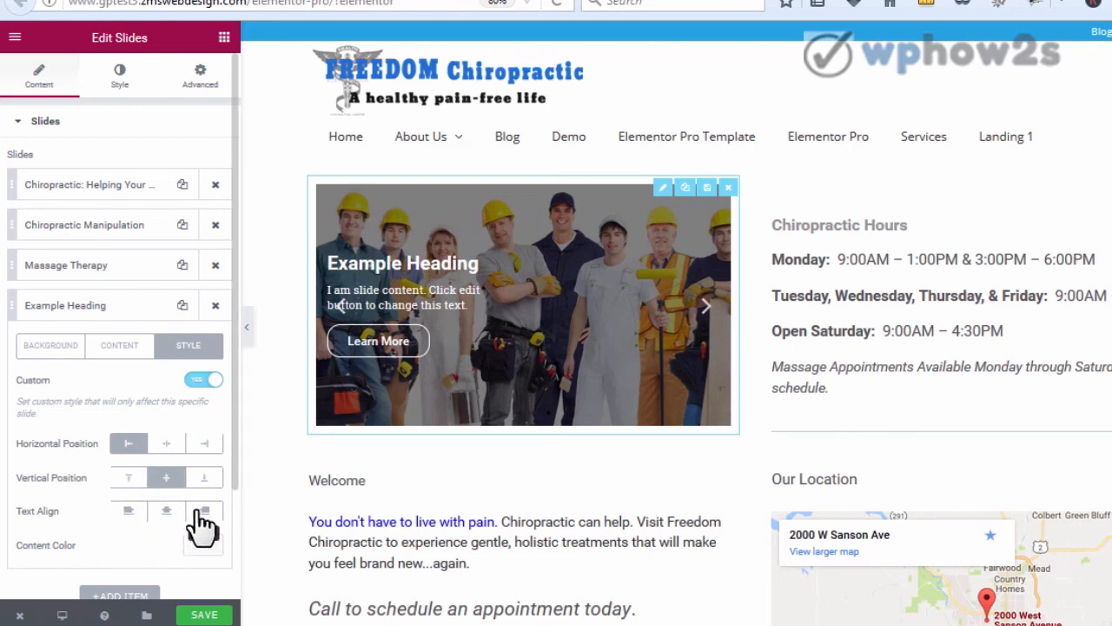
# Step: Try right text alignment in the Example Heading slide's custom style, and set the alignment to left
pyautogui.click(203, 512)
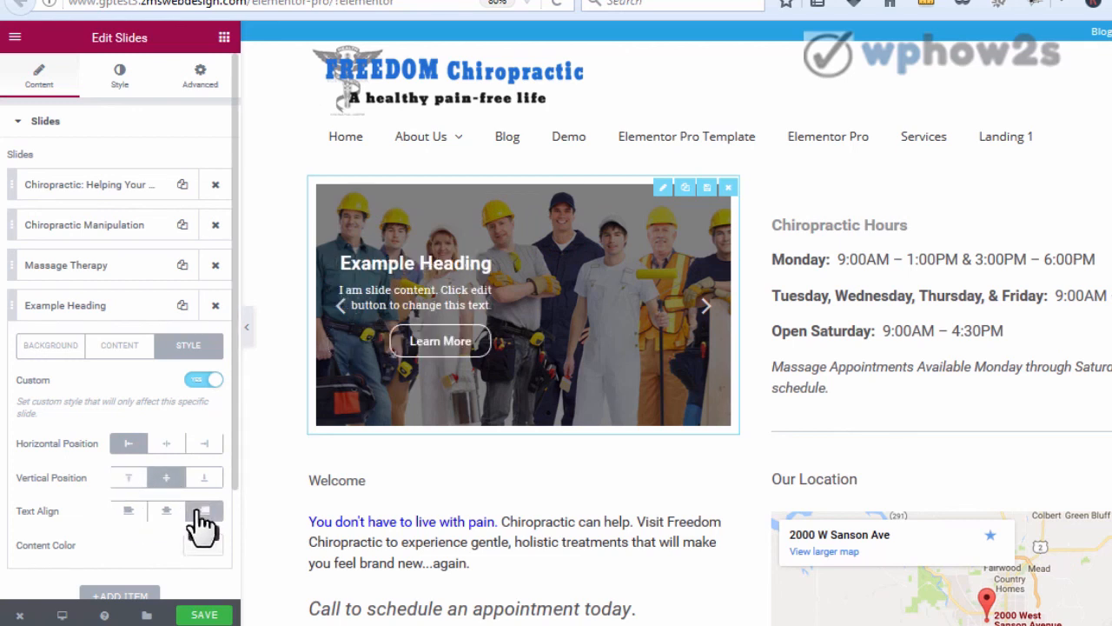
pyautogui.click(129, 512)
pyautogui.moveTo(231, 384); pyautogui.dragTo(235, 447)
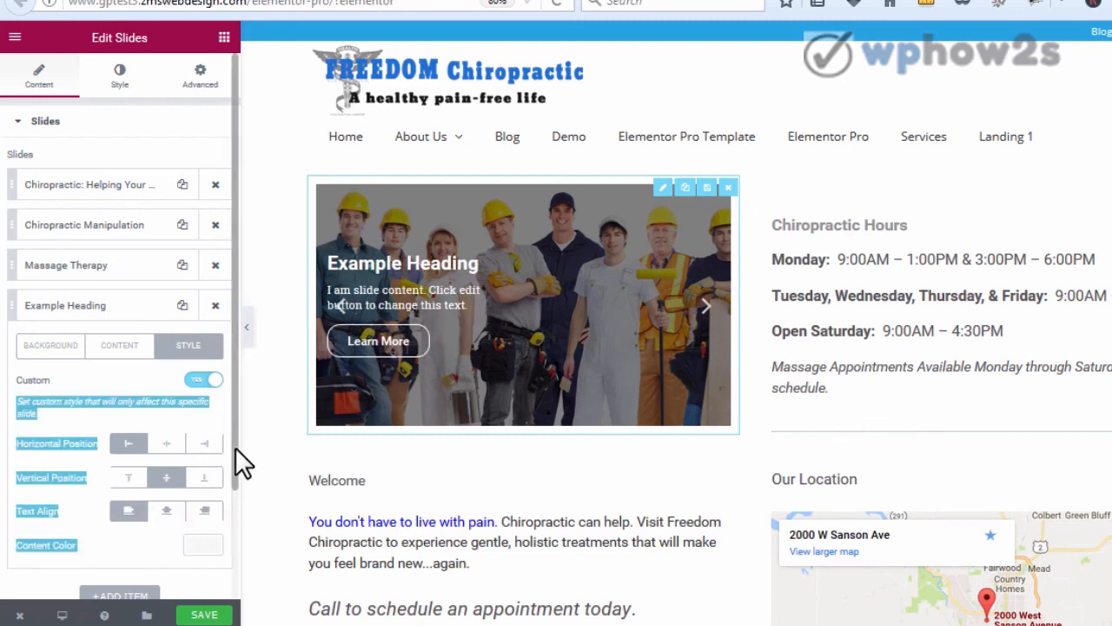
pyautogui.click(209, 416)
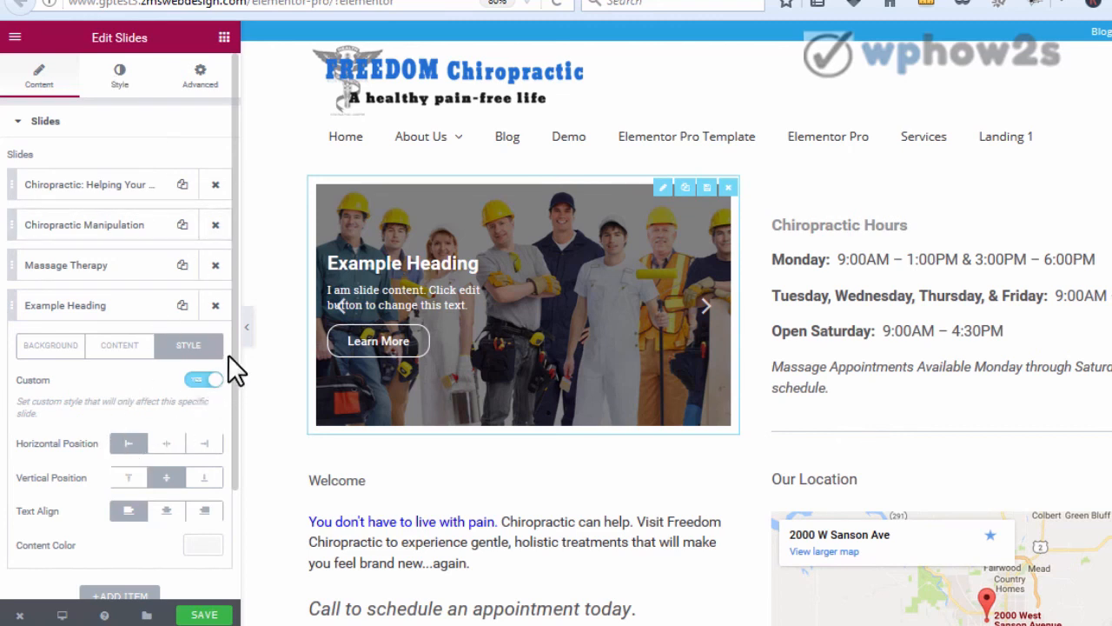
pyautogui.moveTo(230, 349)
pyautogui.mouseDown()
pyautogui.moveTo(230, 390)
pyautogui.moveTo(233, 371)
pyautogui.mouseUp()
pyautogui.scroll(-2, 232, 432)
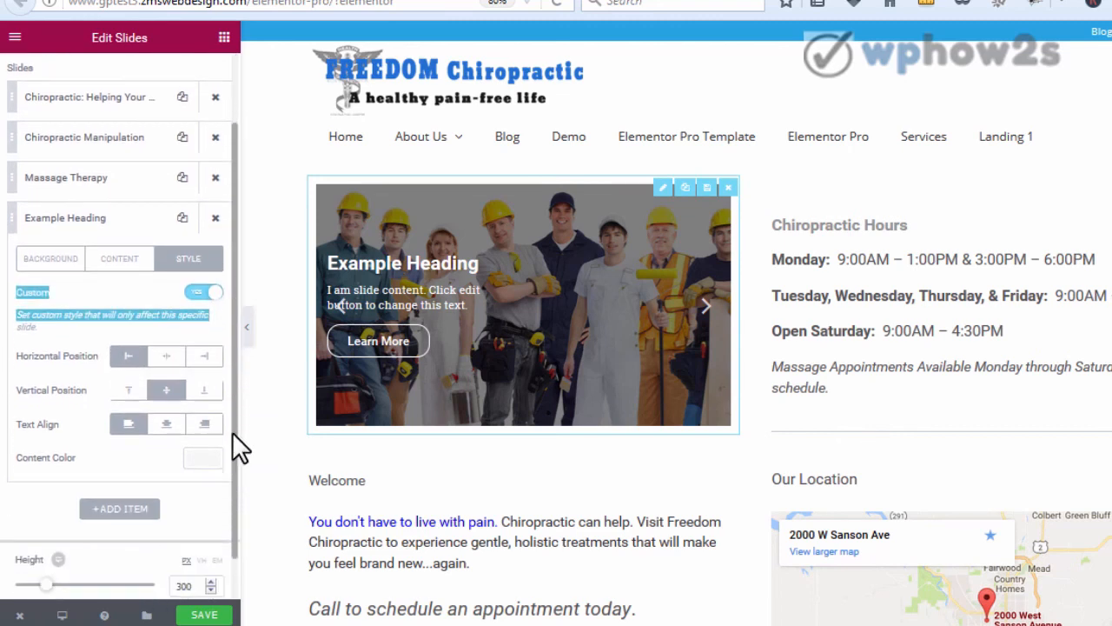
pyautogui.click(126, 457)
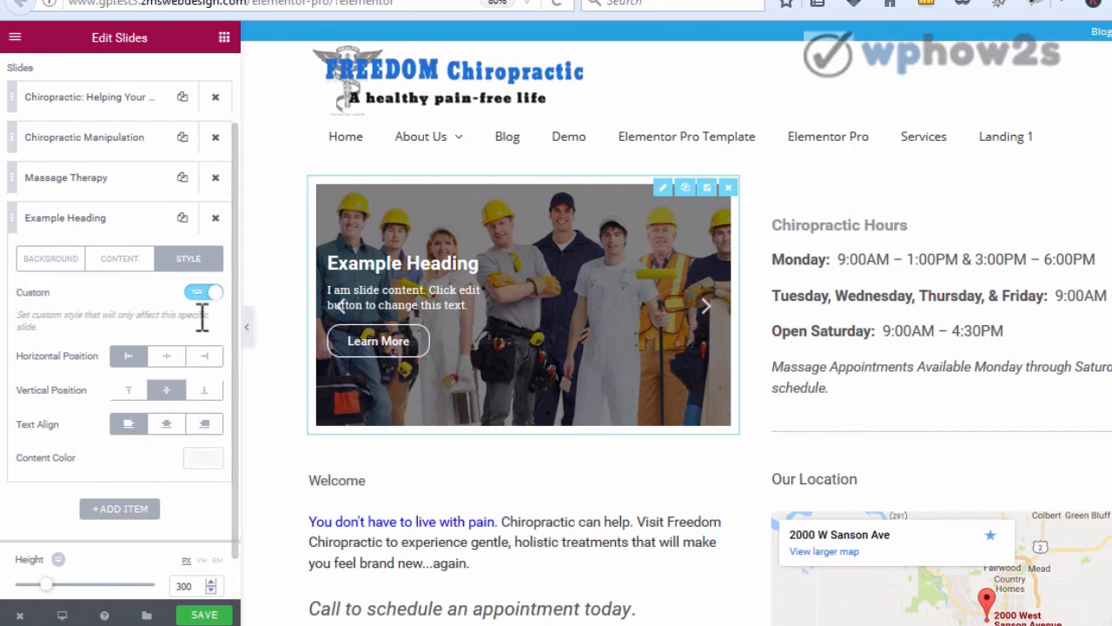
# Step: Examine the Chiropractic Manipulation slide in the preview along with its background, content and custom style settings
pyautogui.scroll(2, 234, 288)
pyautogui.click(124, 229)
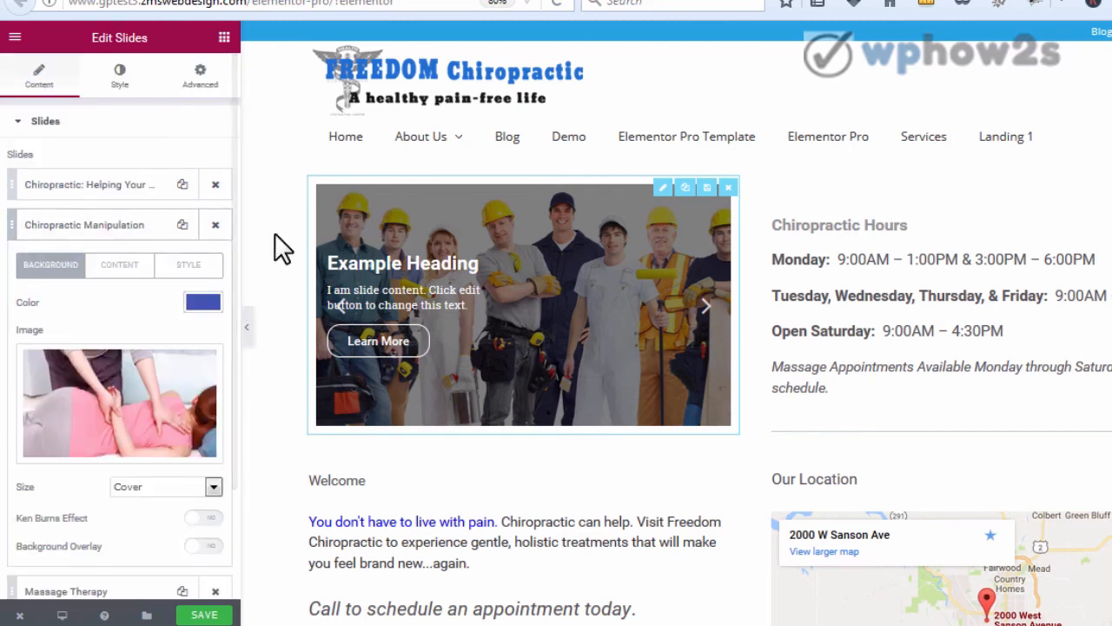
pyautogui.click(80, 225)
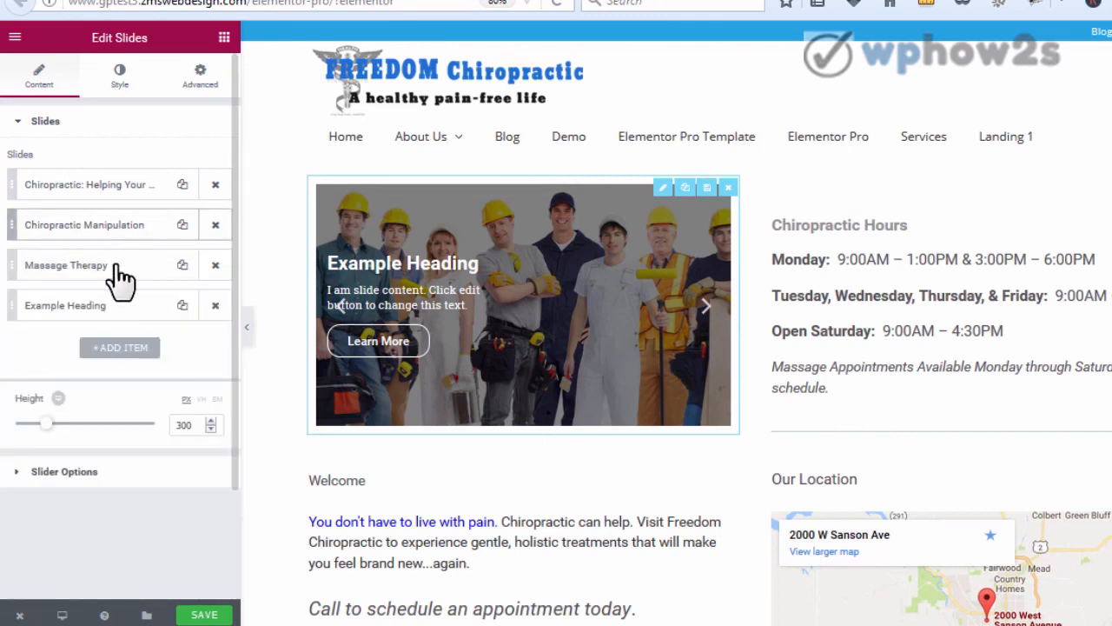
pyautogui.click(114, 265)
pyautogui.click(131, 227)
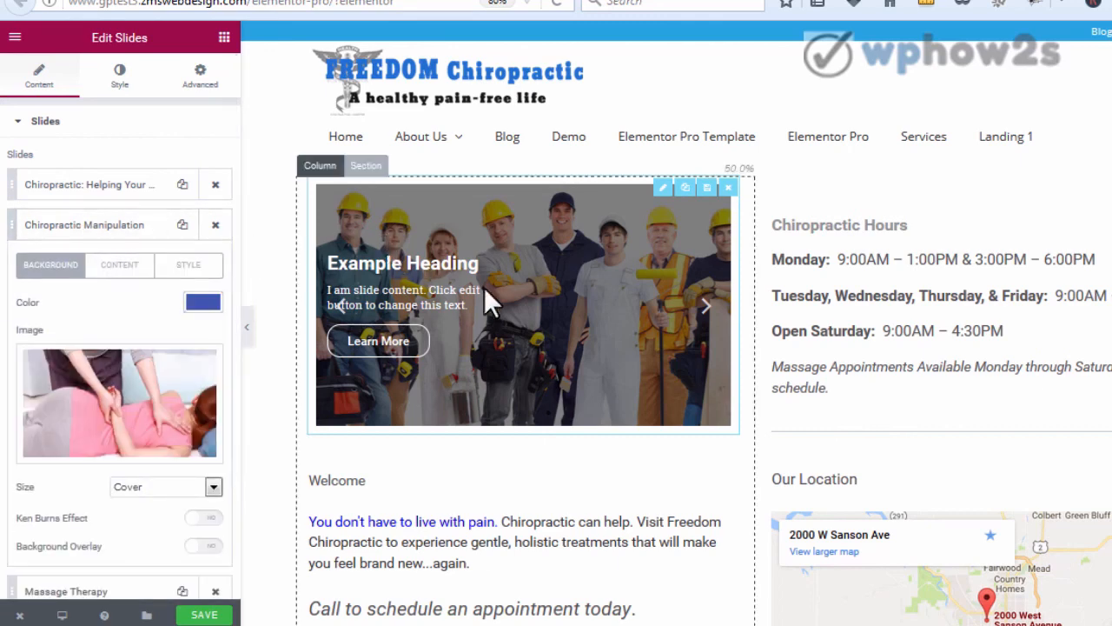
pyautogui.click(706, 309)
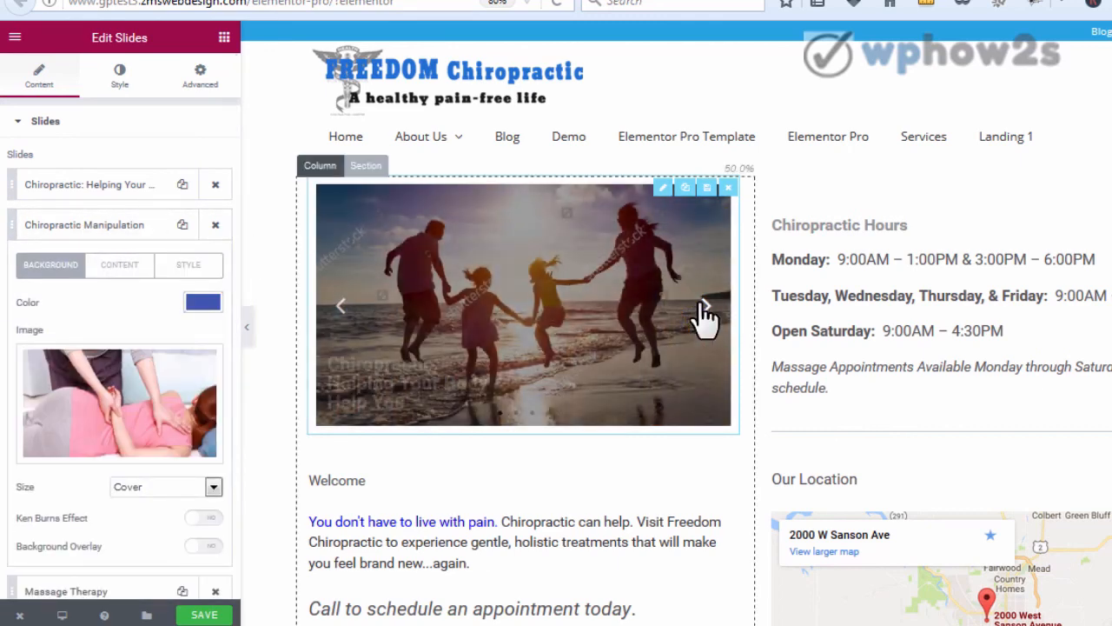
pyautogui.click(705, 308)
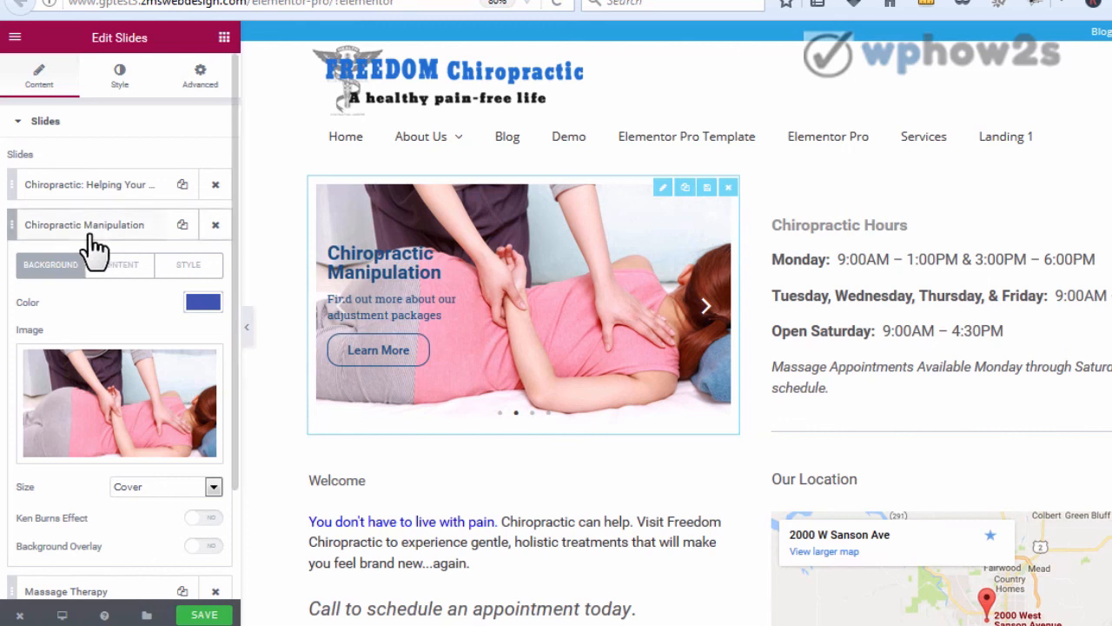
pyautogui.click(124, 268)
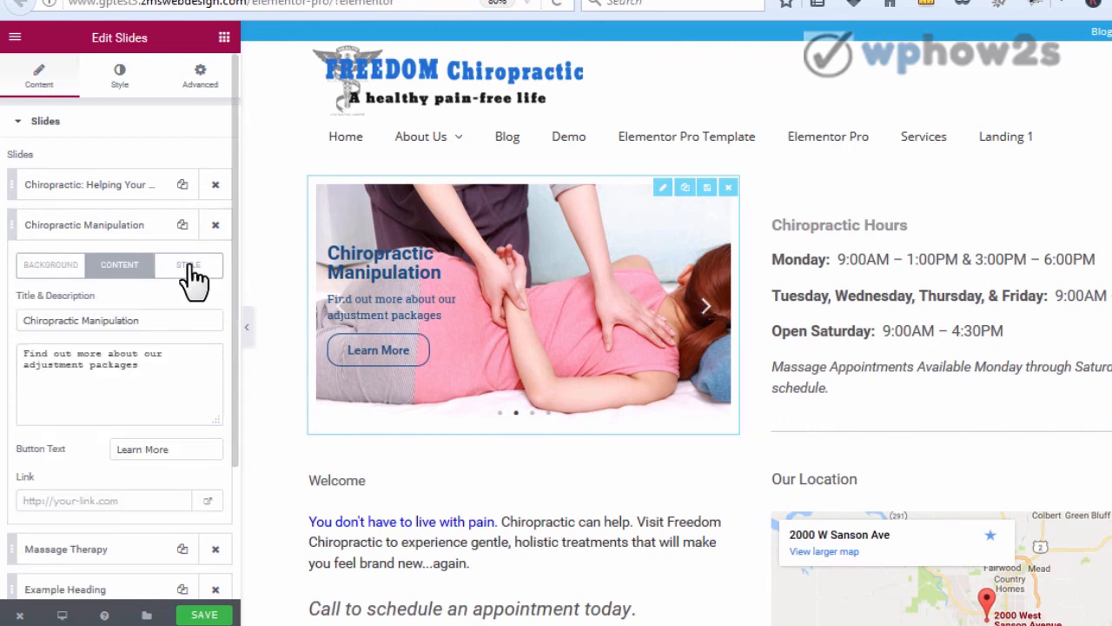
pyautogui.click(189, 266)
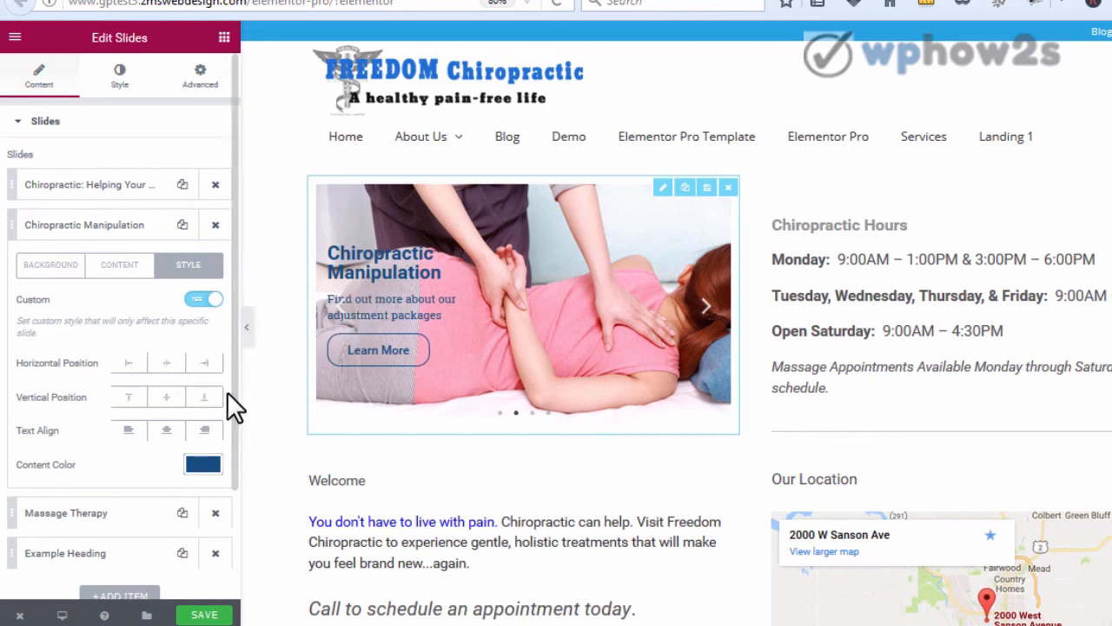
pyautogui.scroll(-1, 215, 287)
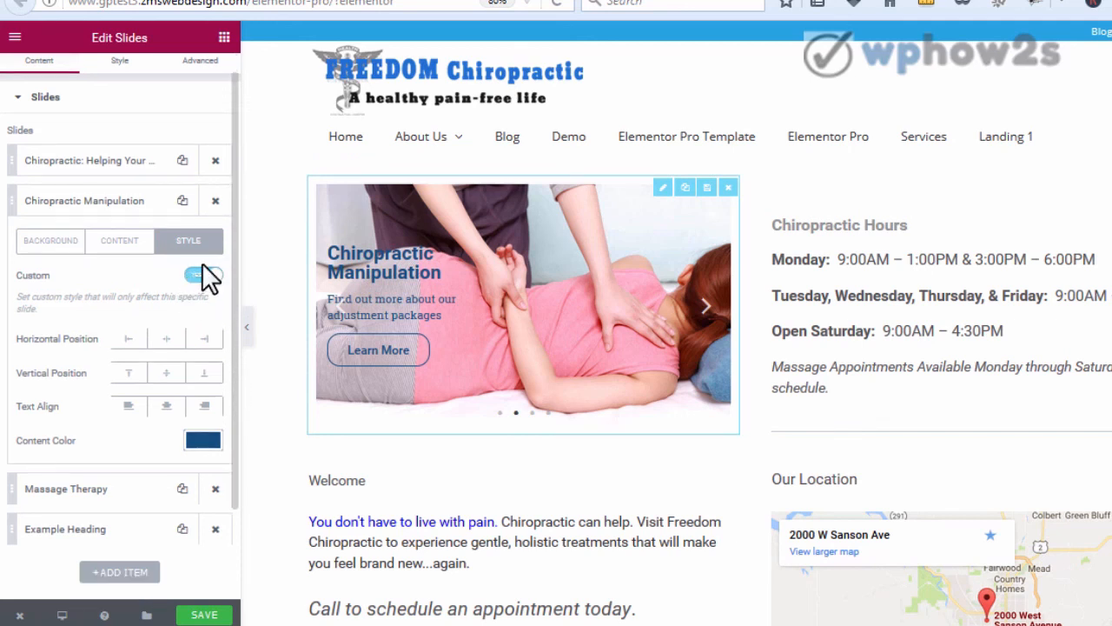
pyautogui.scroll(-2, 228, 301)
# Step: Close the Chiropractic Manipulation slide's settings and open the Example Heading slide's background settings
pyautogui.click(75, 106)
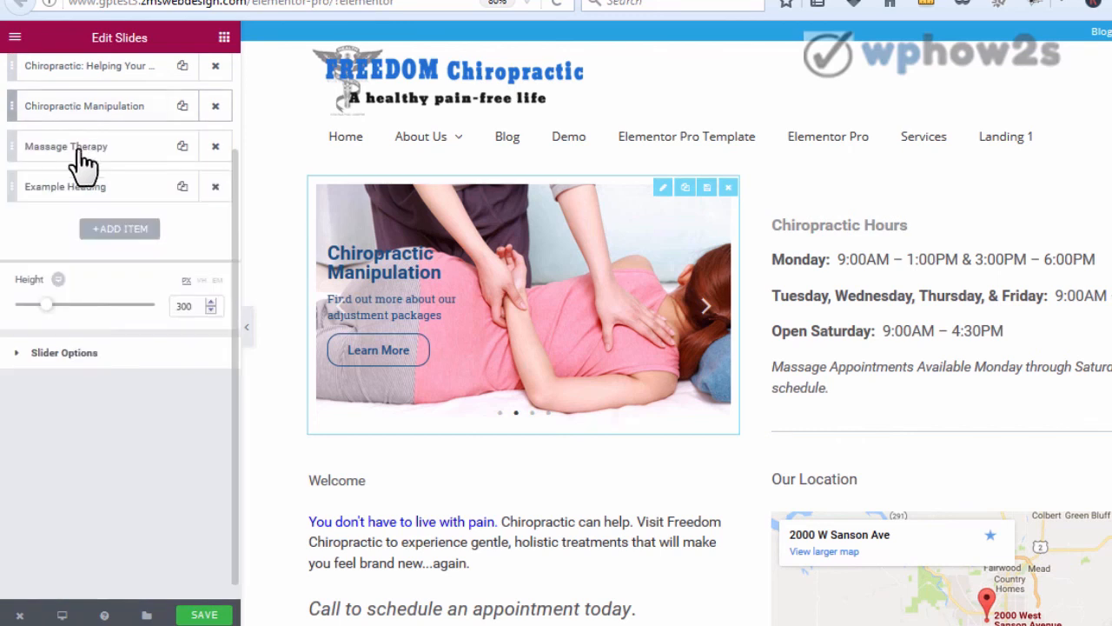
pyautogui.click(87, 187)
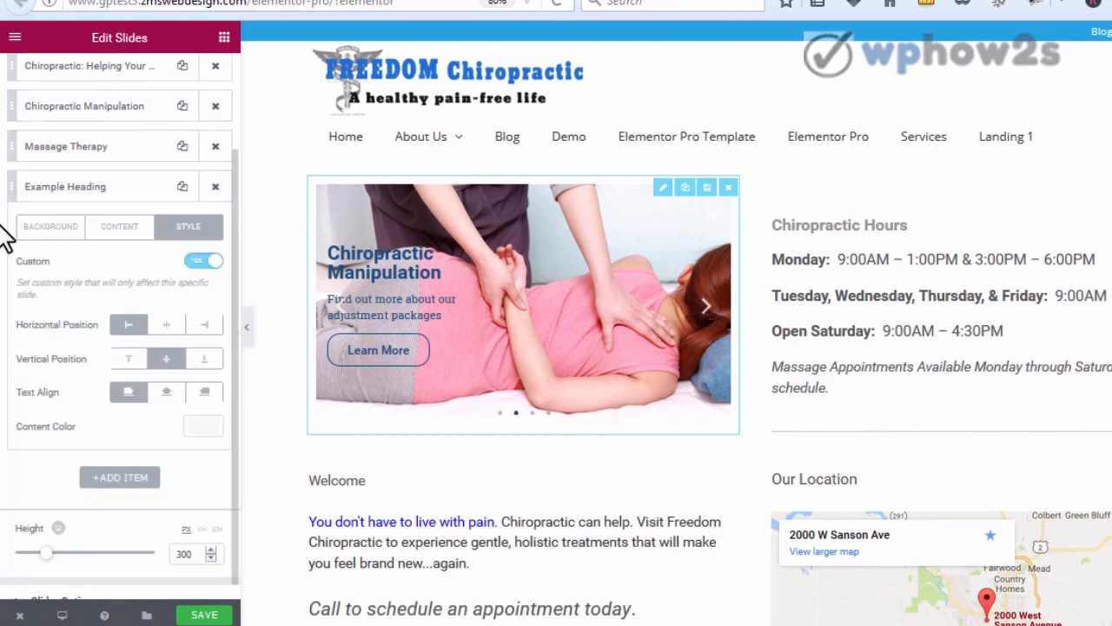
pyautogui.click(35, 227)
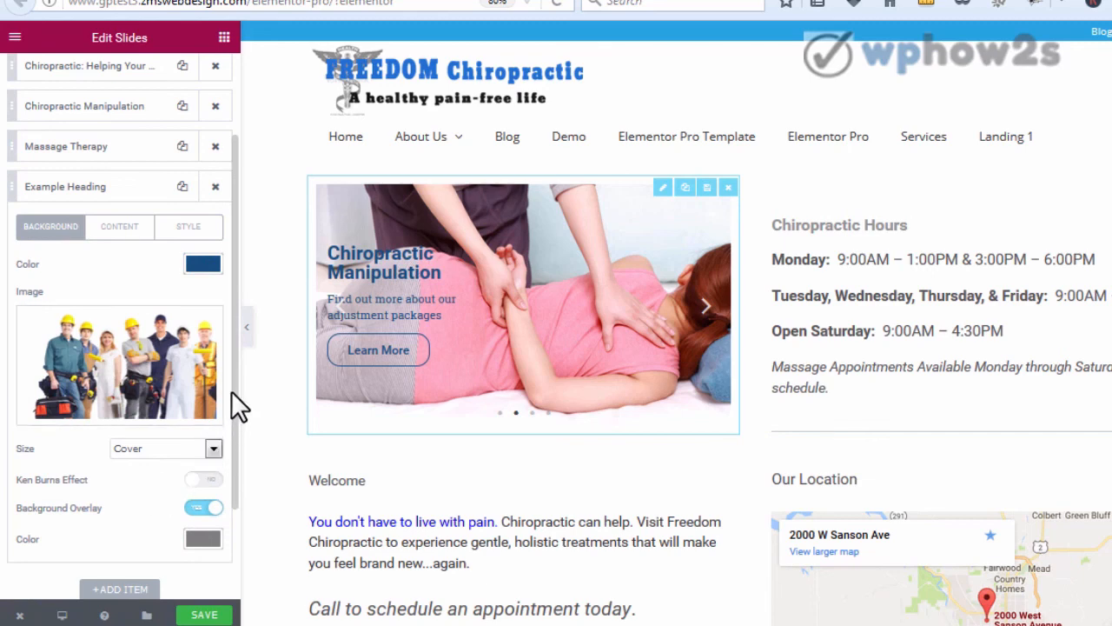
# Step: Show the Example Heading slide and its custom style settings, and try a slider height of 290 px before restoring 300 px
pyautogui.scroll(-2, 233, 384)
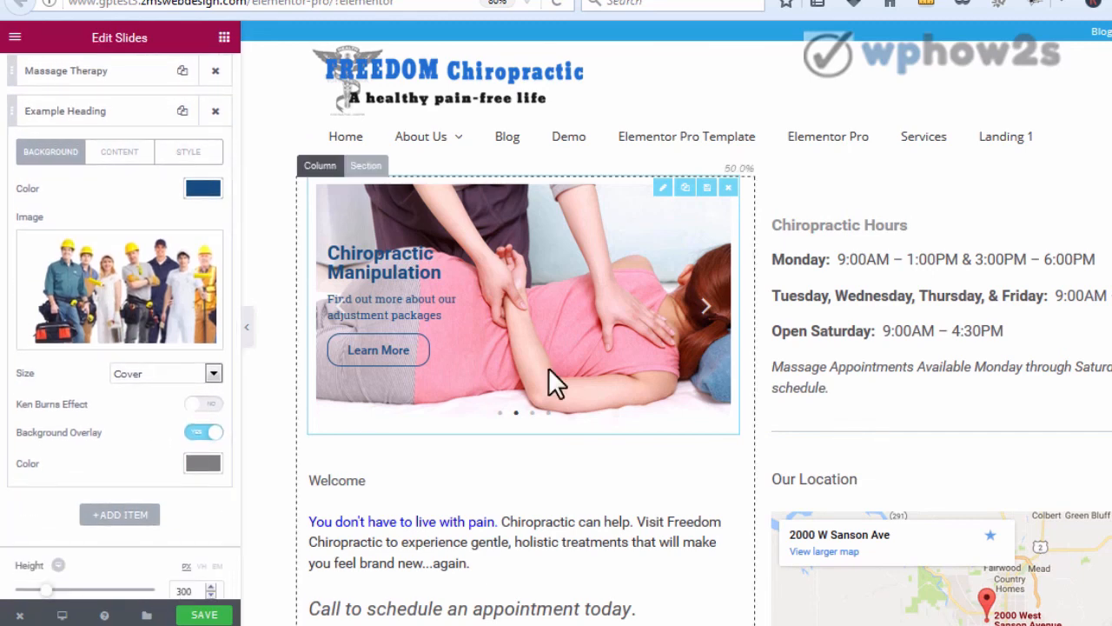
pyautogui.click(703, 309)
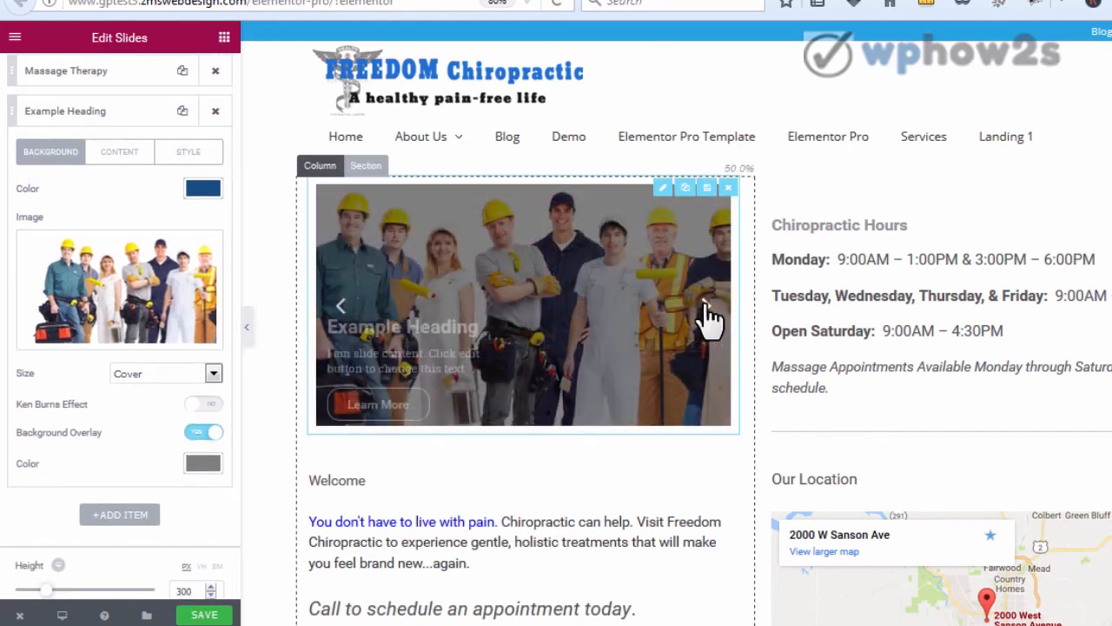
pyautogui.click(188, 152)
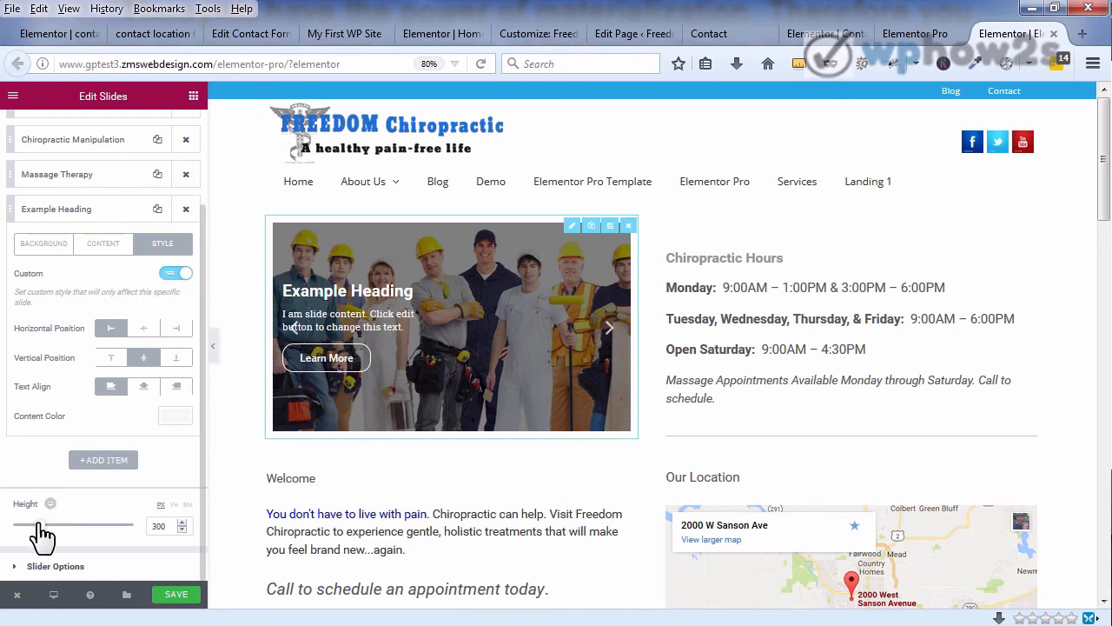
pyautogui.moveTo(40, 527)
pyautogui.mouseDown()
pyautogui.moveTo(53, 526)
pyautogui.moveTo(38, 527)
pyautogui.mouseUp()
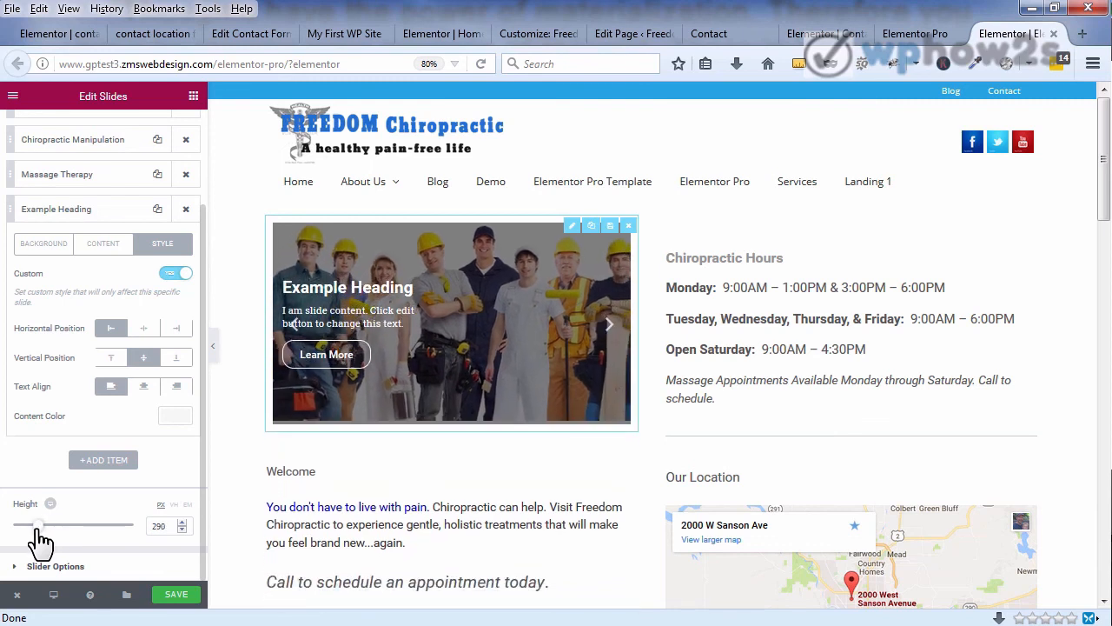
pyautogui.click(180, 522)
# Step: Open the Send Us A Message form for editing and examine its available after-submit actions and additional options
pyautogui.scroll(-1, 1099, 224)
pyautogui.moveTo(1099, 224); pyautogui.dragTo(1078, 365)
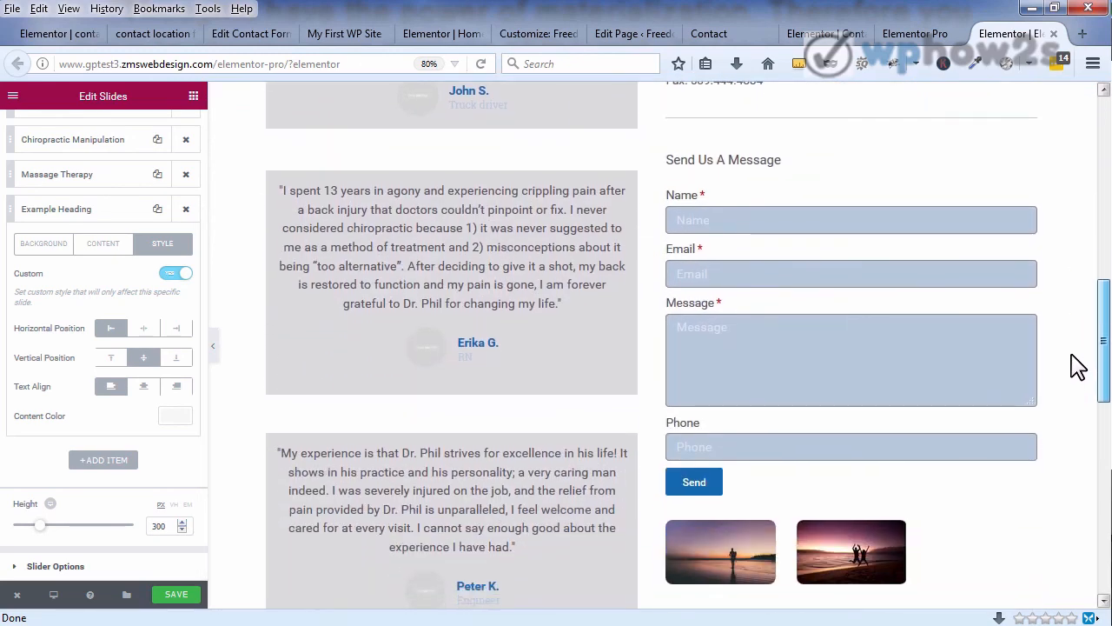
pyautogui.click(791, 311)
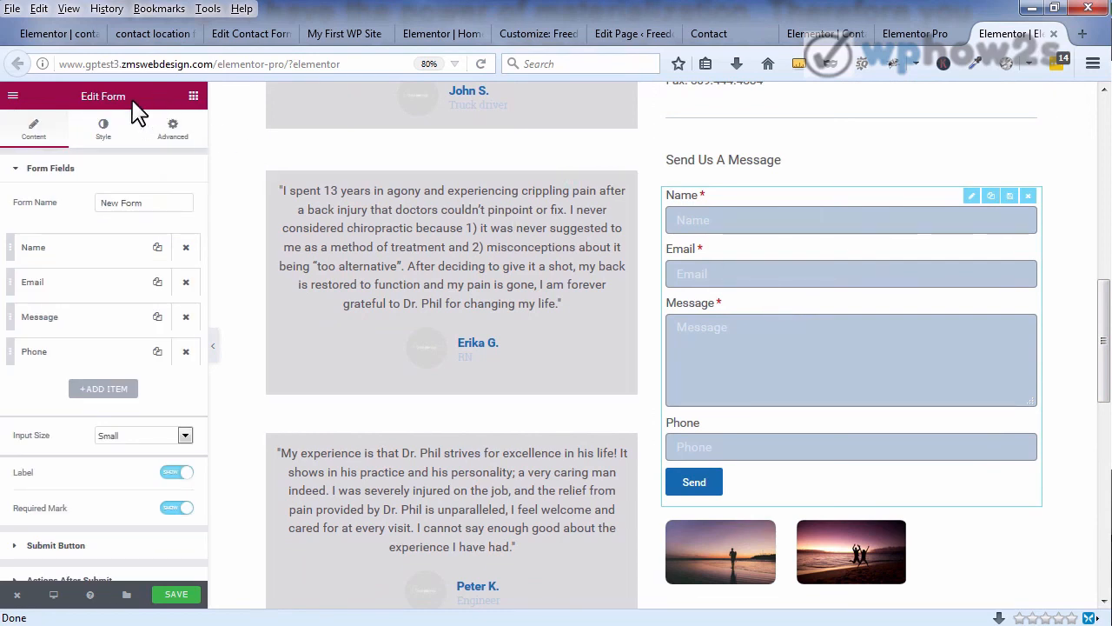
pyautogui.click(15, 169)
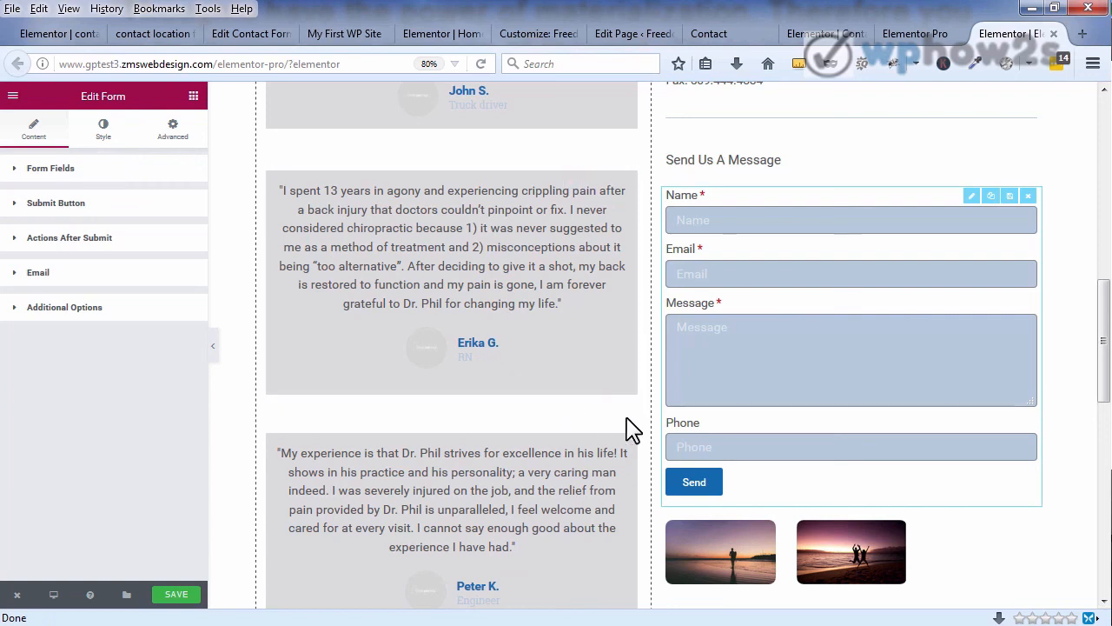
pyautogui.click(18, 240)
pyautogui.click(102, 287)
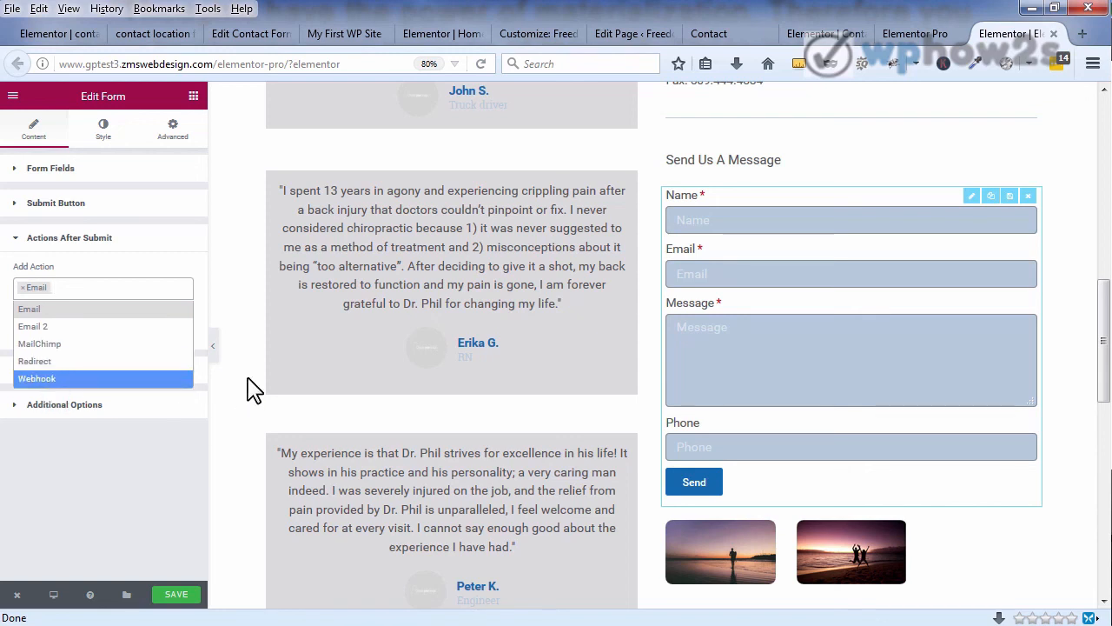
pyautogui.click(179, 415)
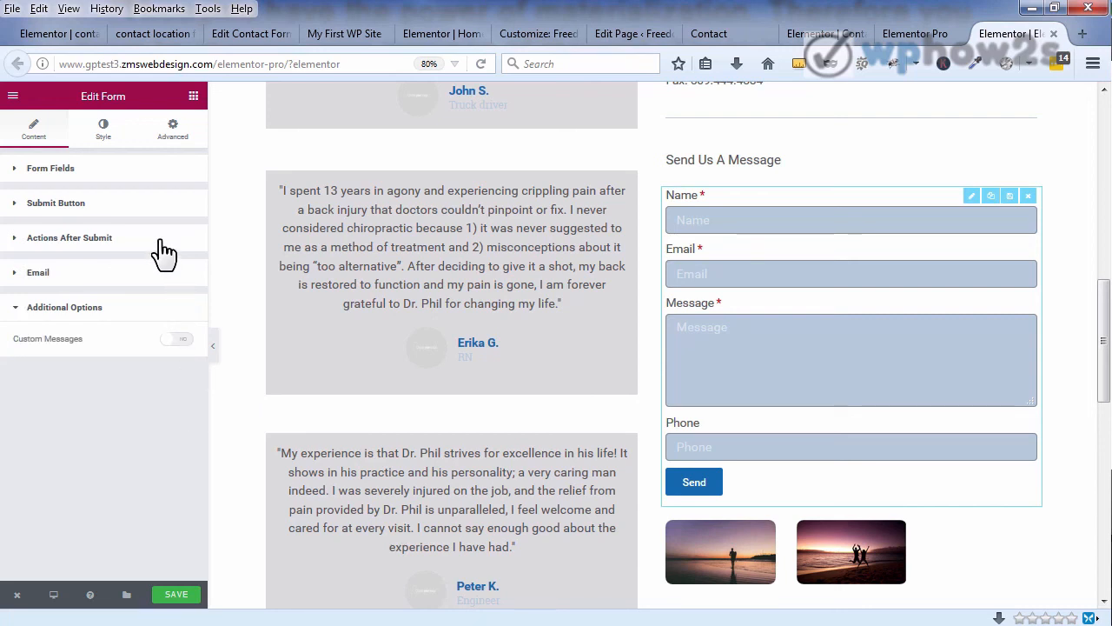
# Step: Examine the form's email settings, including the recipient, subject and content
pyautogui.click(13, 272)
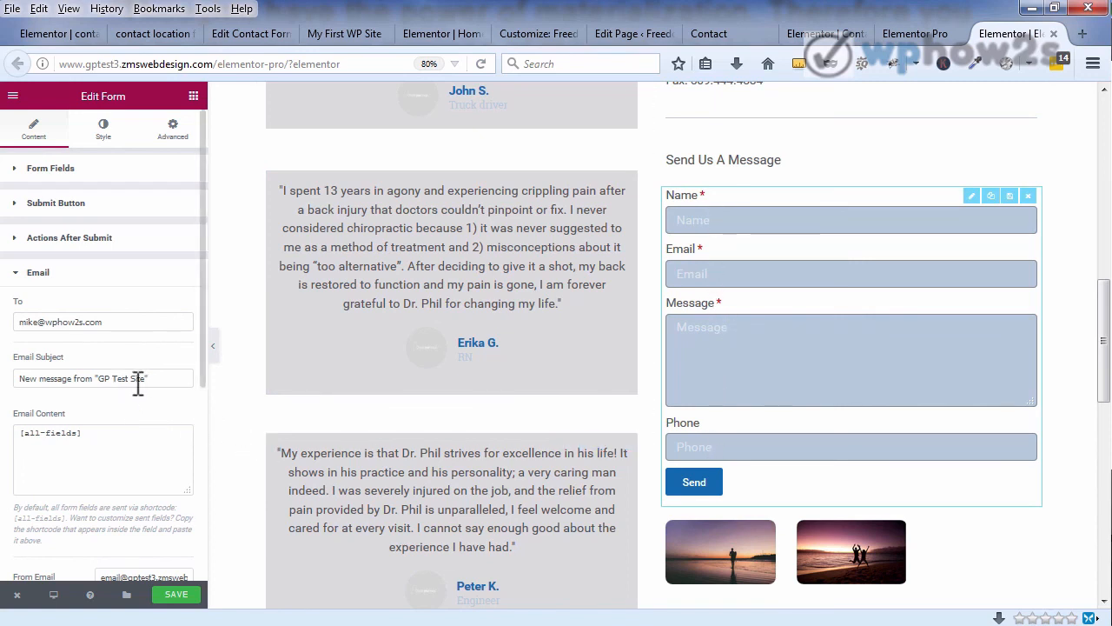
pyautogui.moveTo(159, 379); pyautogui.dragTo(13, 382)
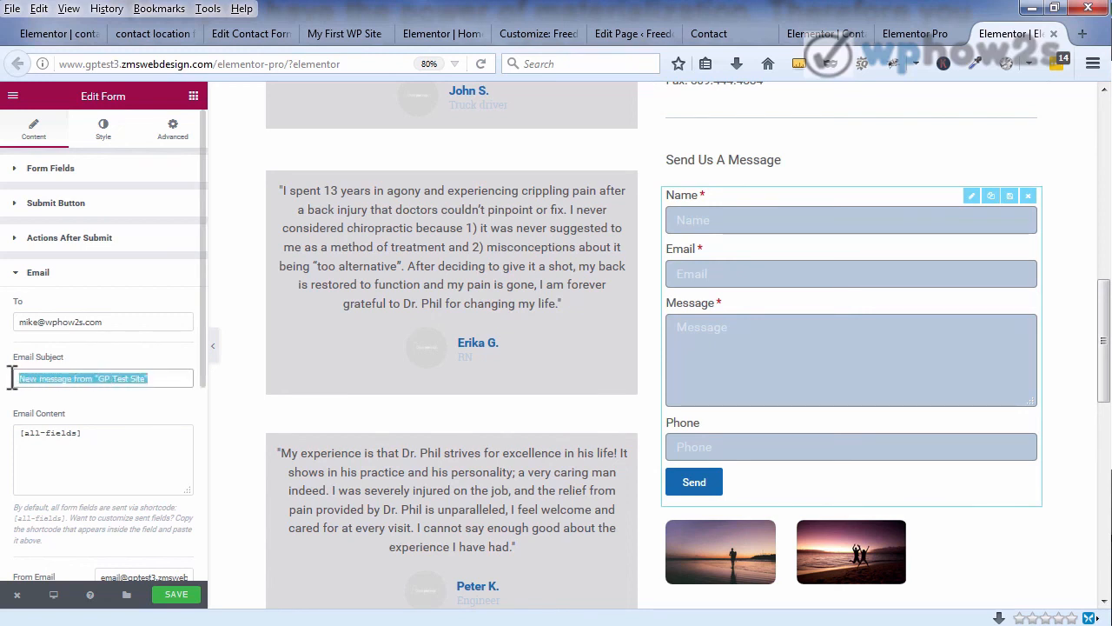
pyautogui.click(131, 378)
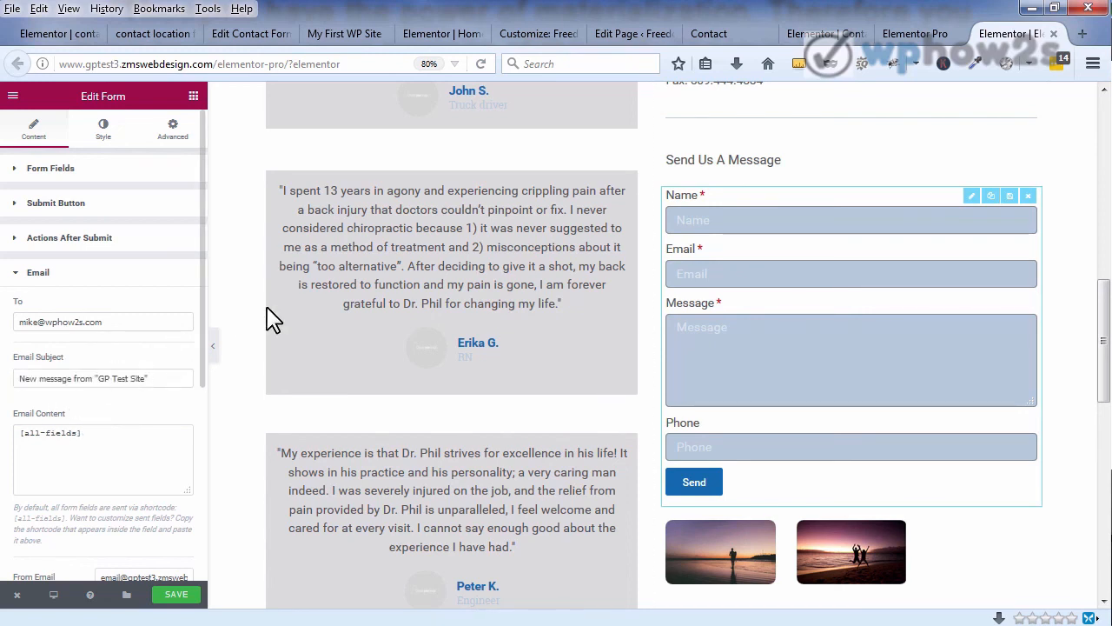
pyautogui.click(15, 240)
# Step: Try the medium size on the form's submit button, return it to small, and stretch the button across the full form width
pyautogui.click(15, 208)
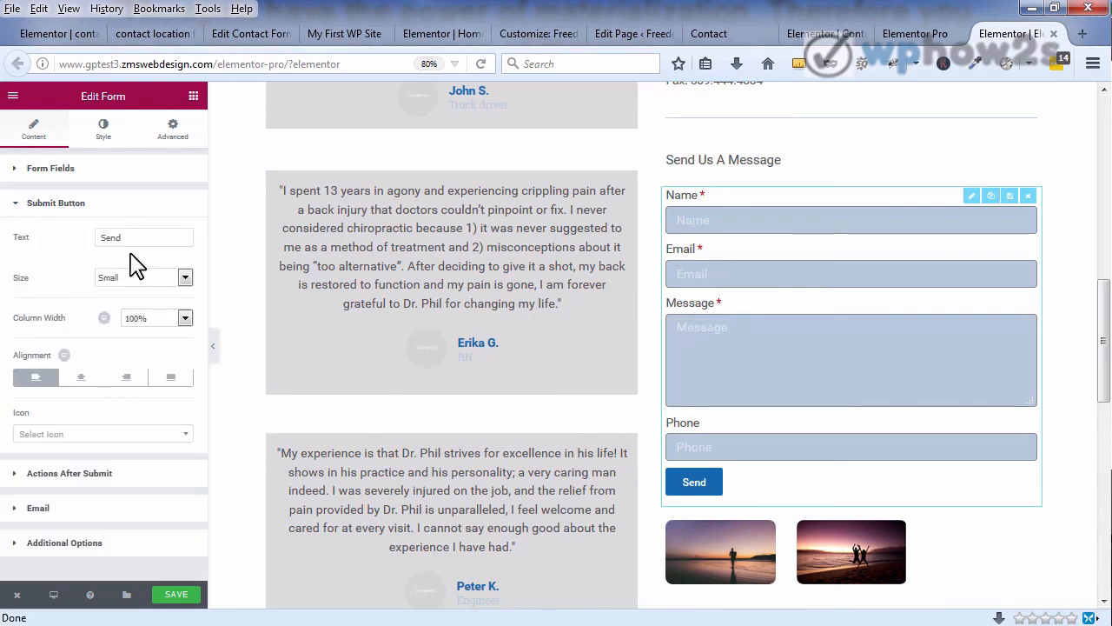
pyautogui.click(184, 277)
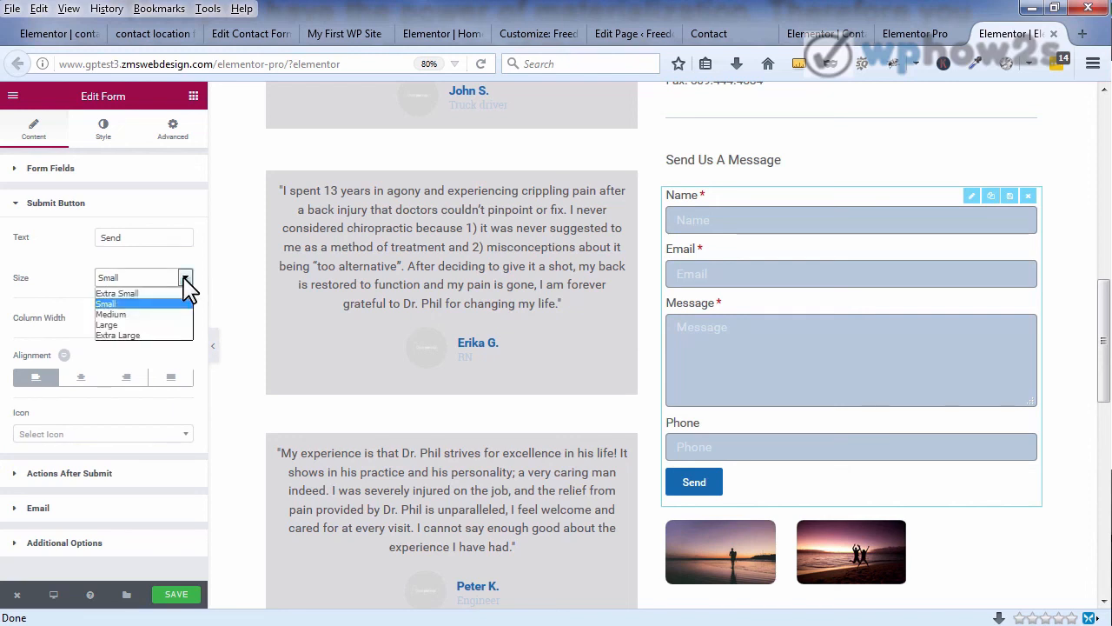
pyautogui.click(152, 313)
pyautogui.click(184, 278)
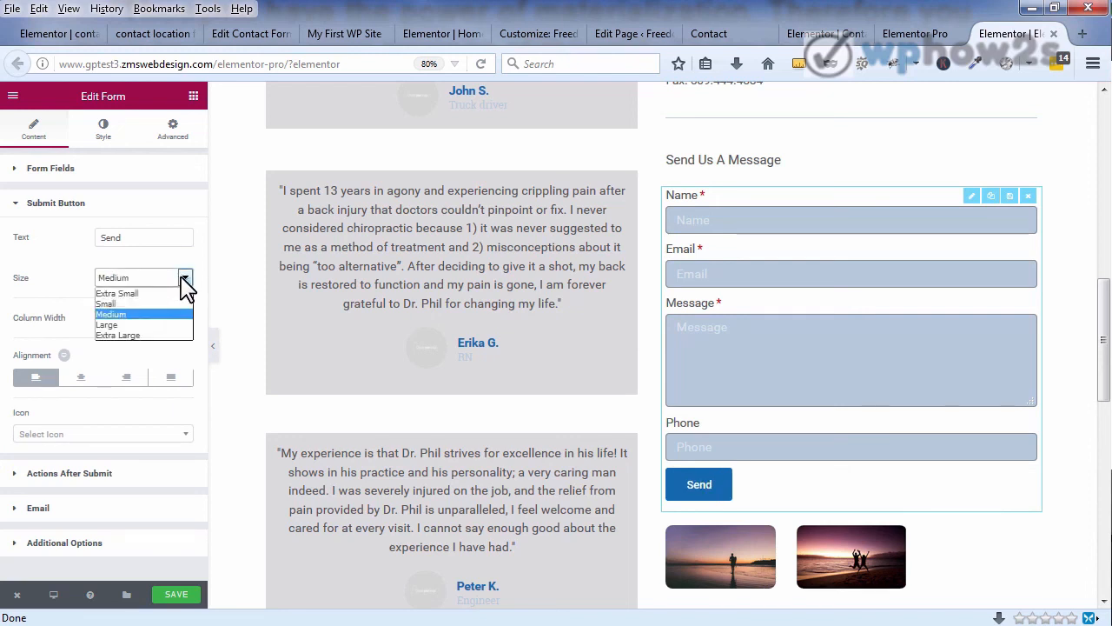
pyautogui.click(152, 304)
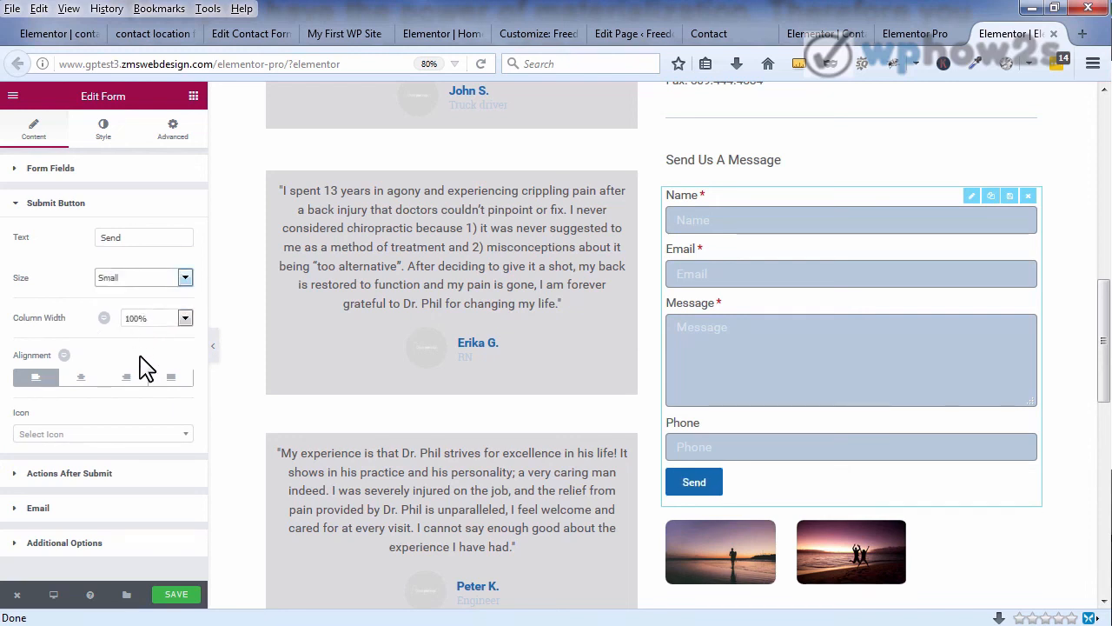
pyautogui.click(171, 379)
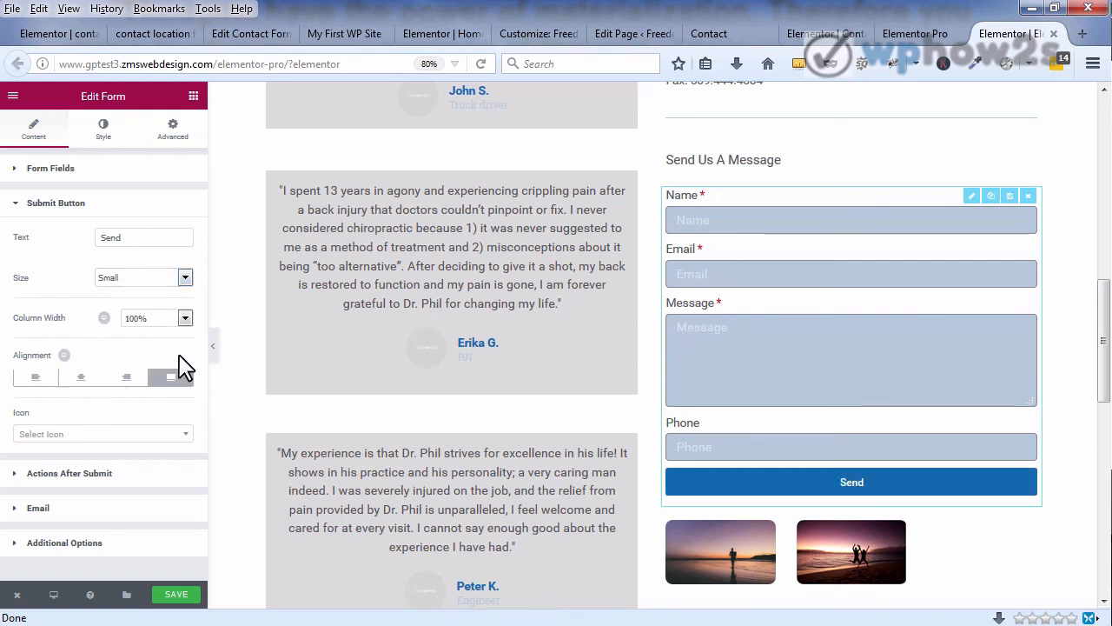
pyautogui.click(13, 205)
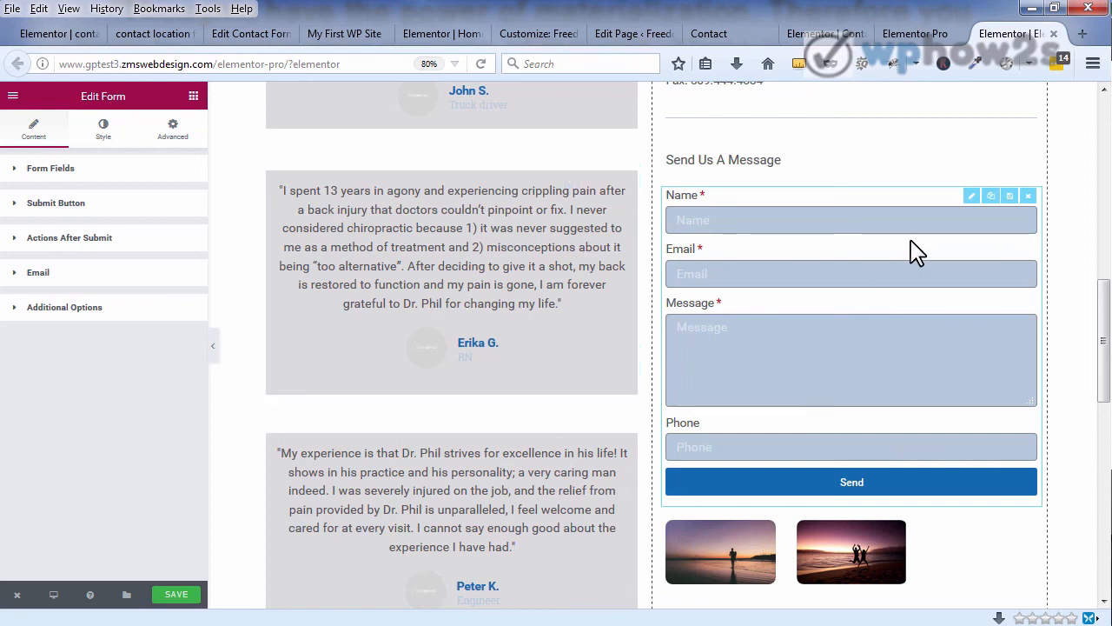
# Step: Open the Posts widget below the form, and look through the Pro elements in the widget list
pyautogui.click(928, 535)
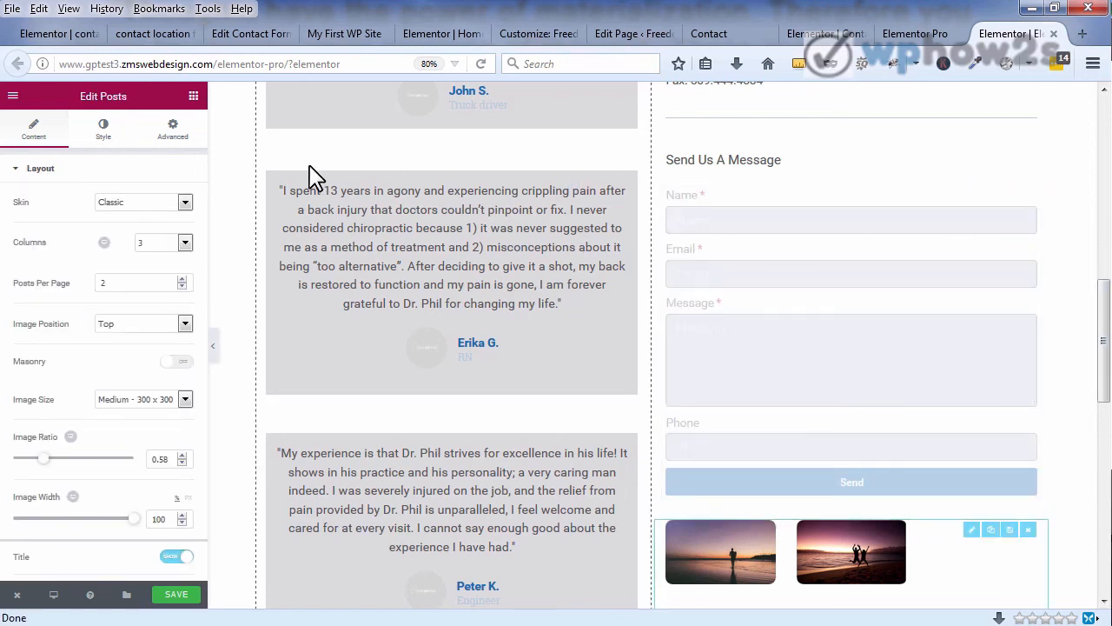
pyautogui.click(193, 97)
pyautogui.scroll(-5, 202, 196)
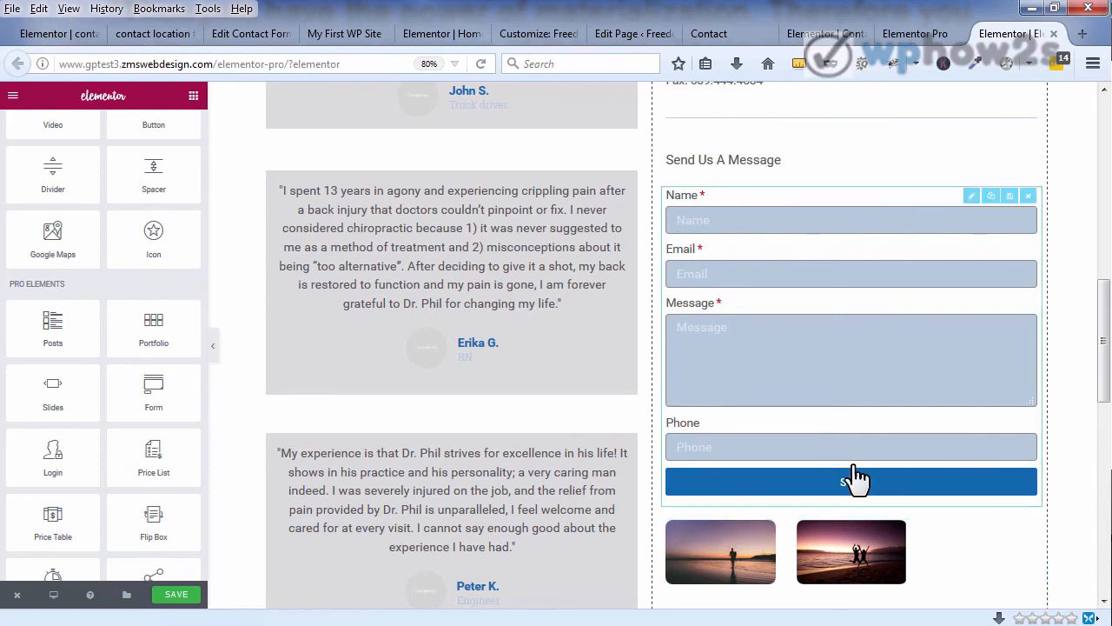
# Step: Try 4 columns and the Masonry layout on the Posts widget, returning to 3 columns with Masonry off
pyautogui.click(926, 558)
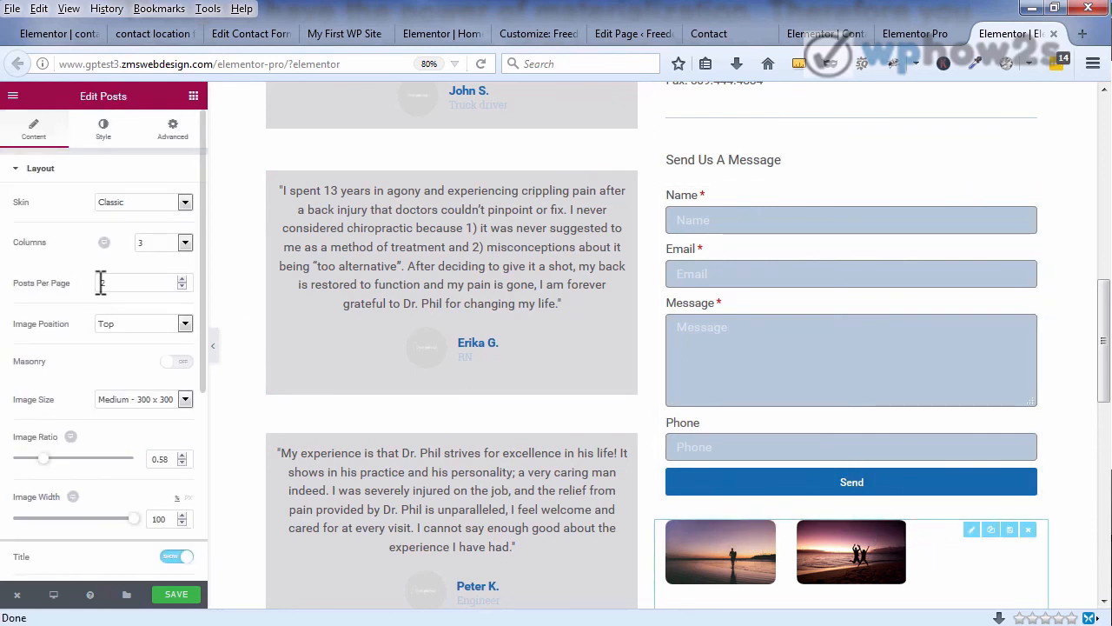
pyautogui.click(185, 246)
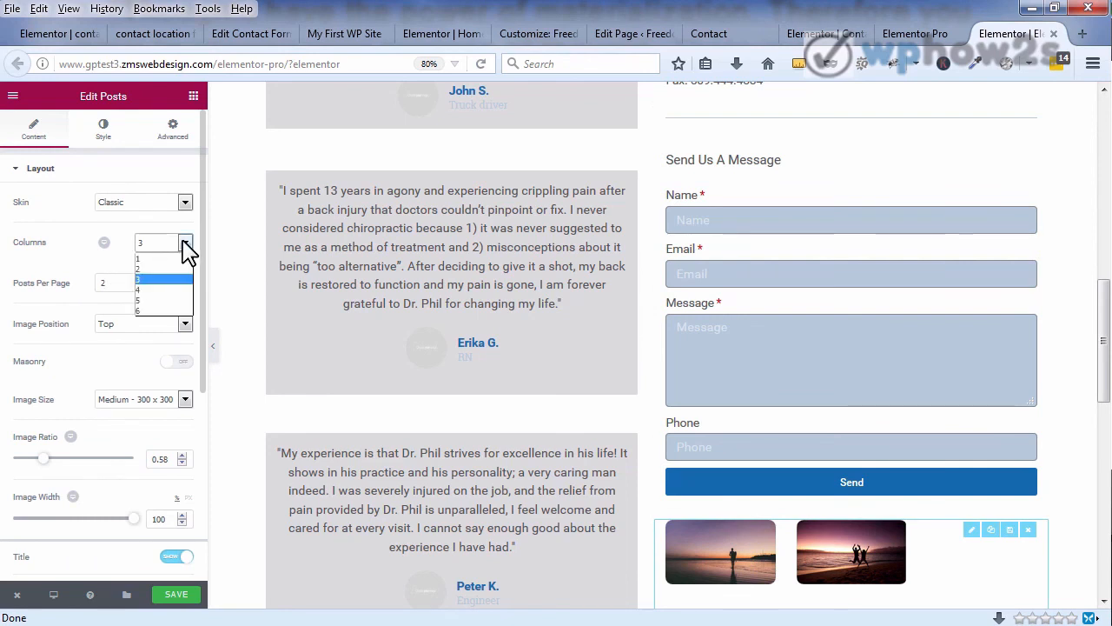
pyautogui.click(162, 290)
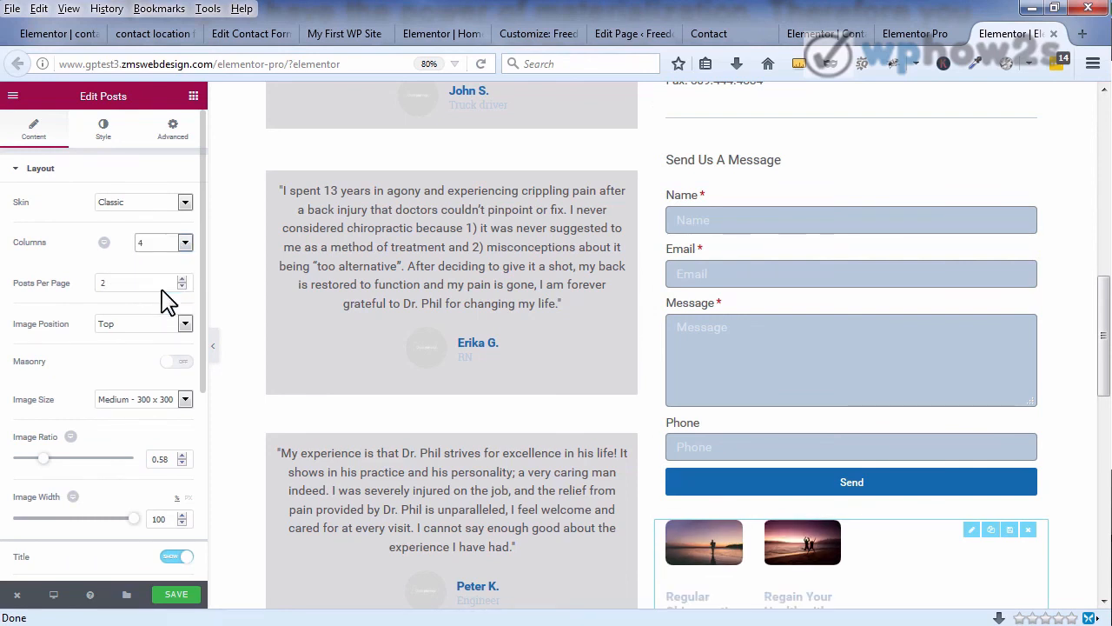
pyautogui.click(186, 245)
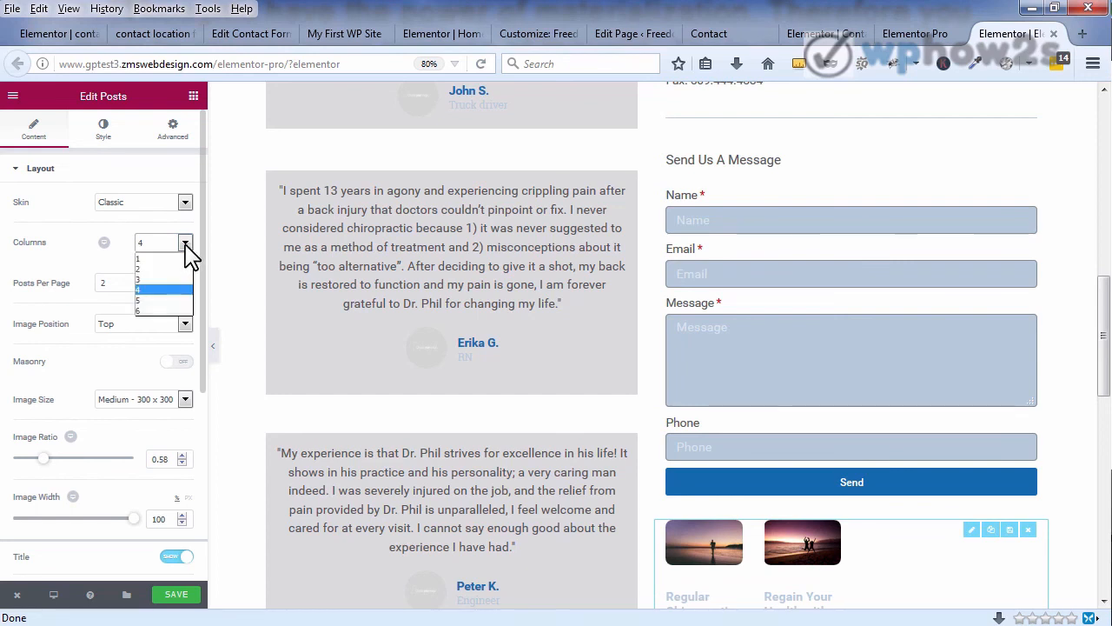
pyautogui.click(164, 280)
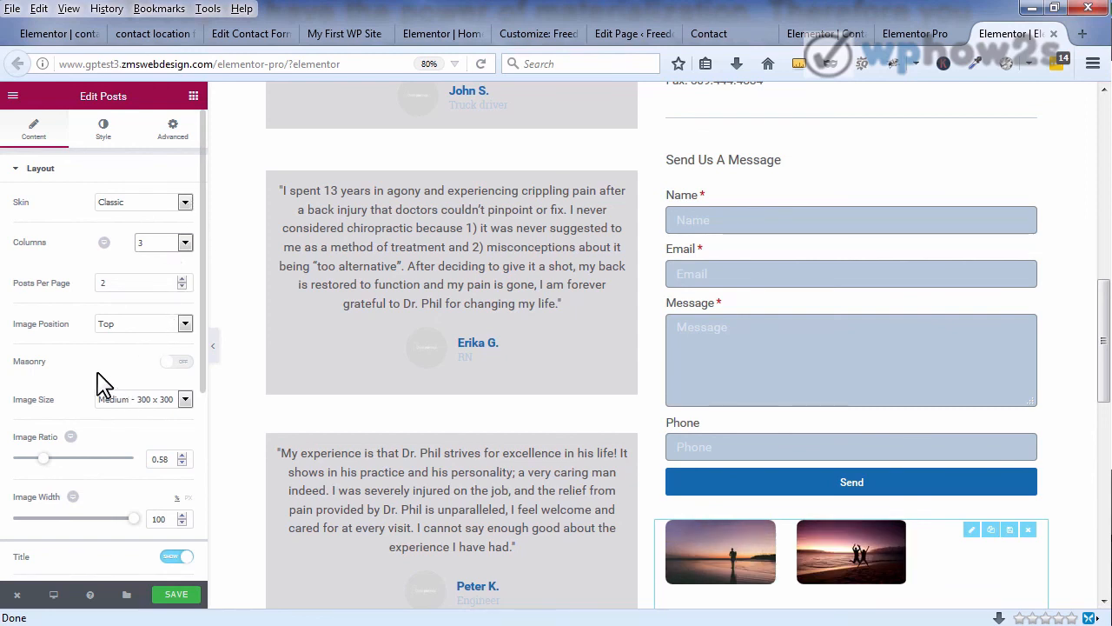
pyautogui.click(178, 363)
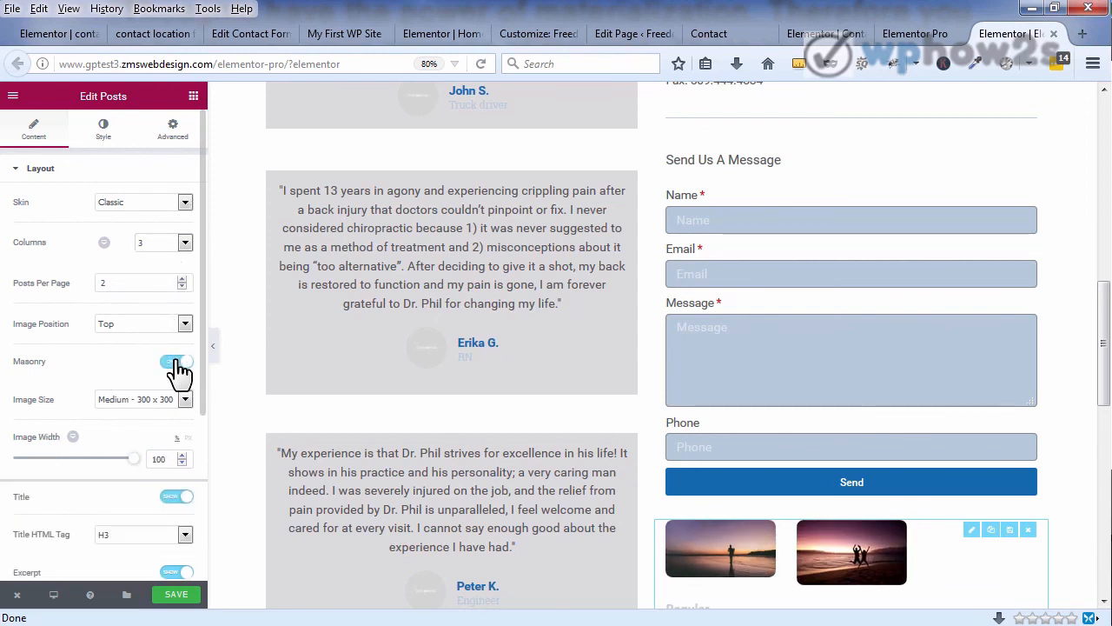
pyautogui.click(178, 365)
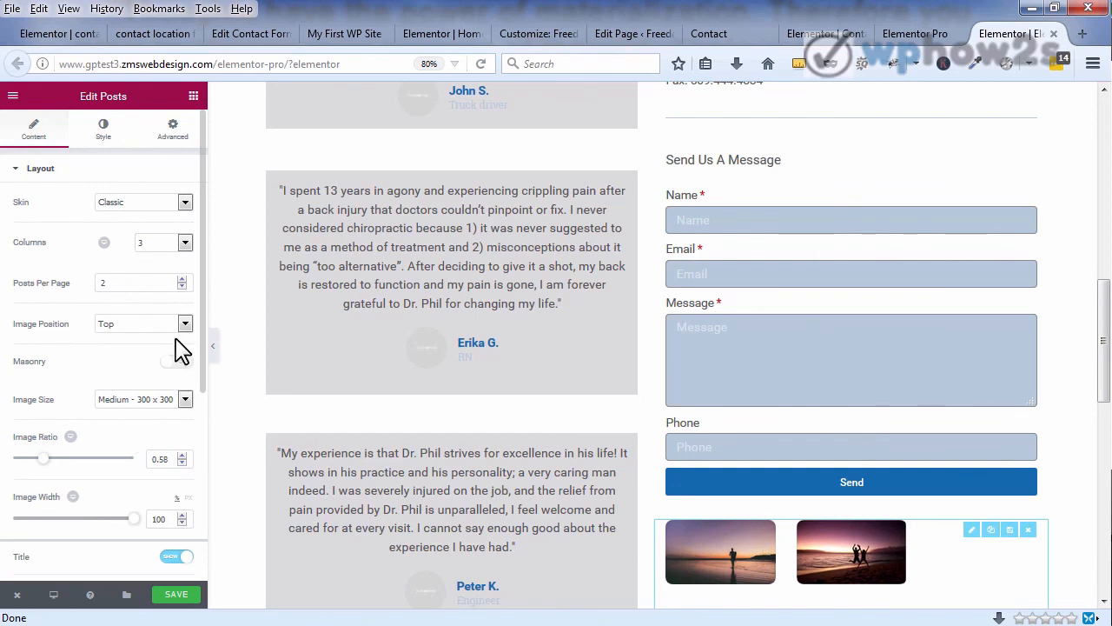